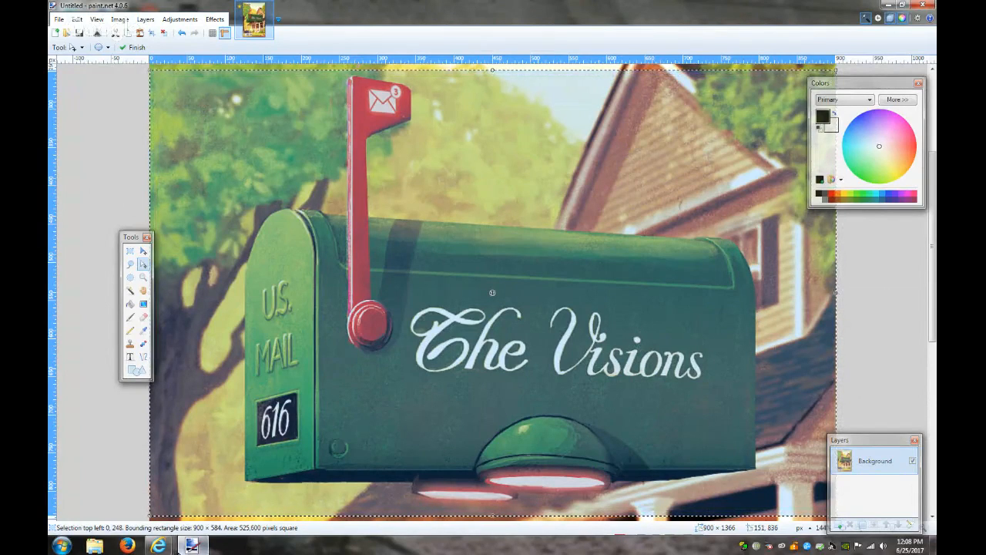
# Review the Twitter notifications in Internet Explorer, then minimize the browser to reveal the mailbox image
pyautogui.moveTo(194, 547)
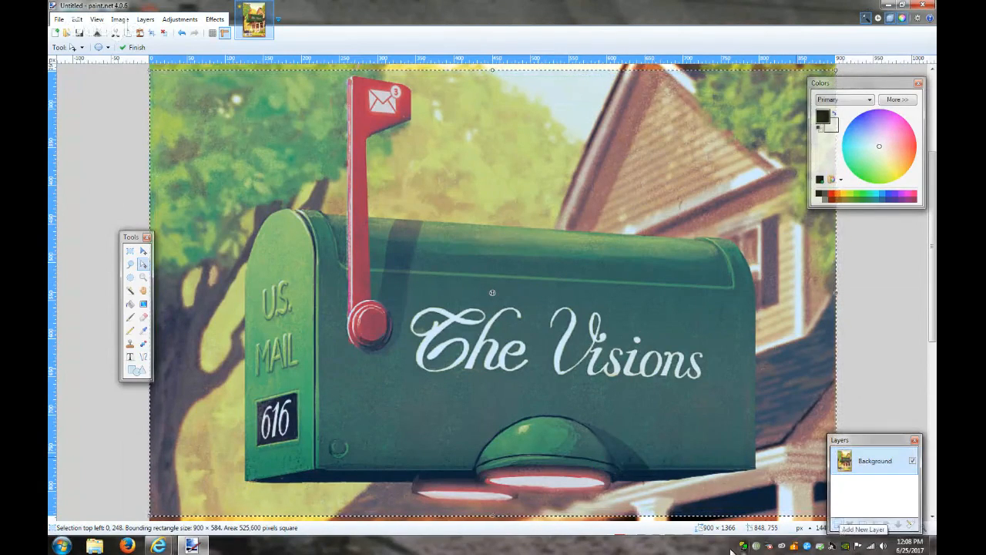
pyautogui.moveTo(159, 545)
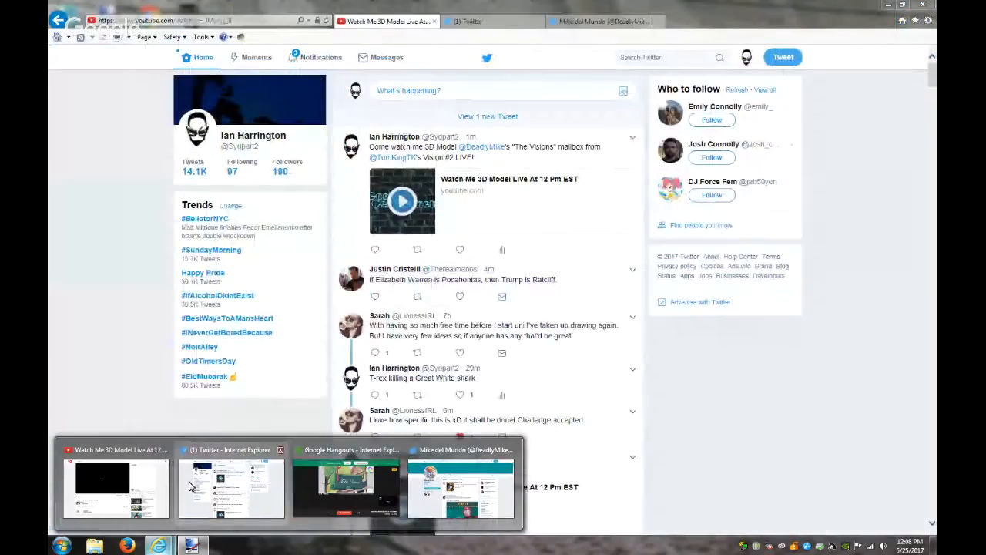
pyautogui.click(190, 486)
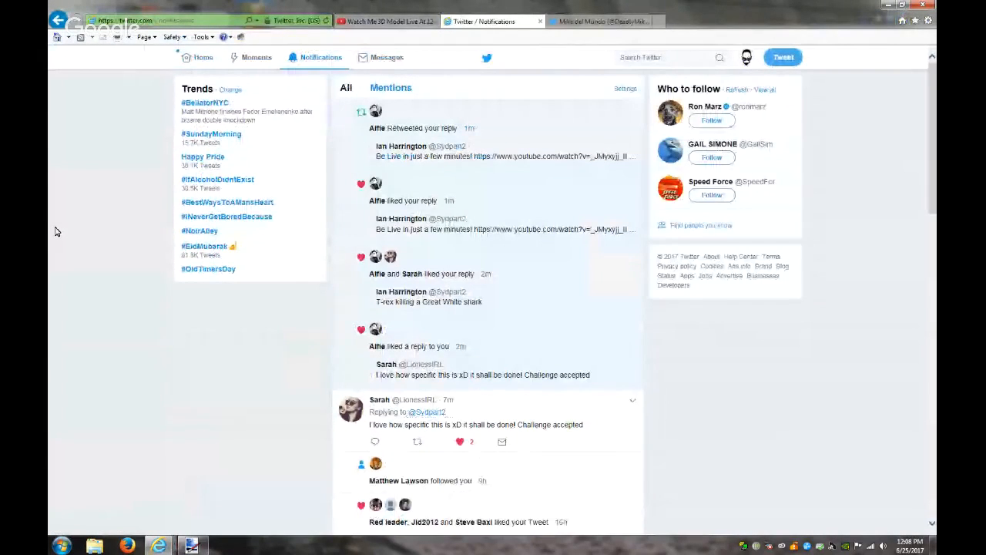
pyautogui.click(888, 5)
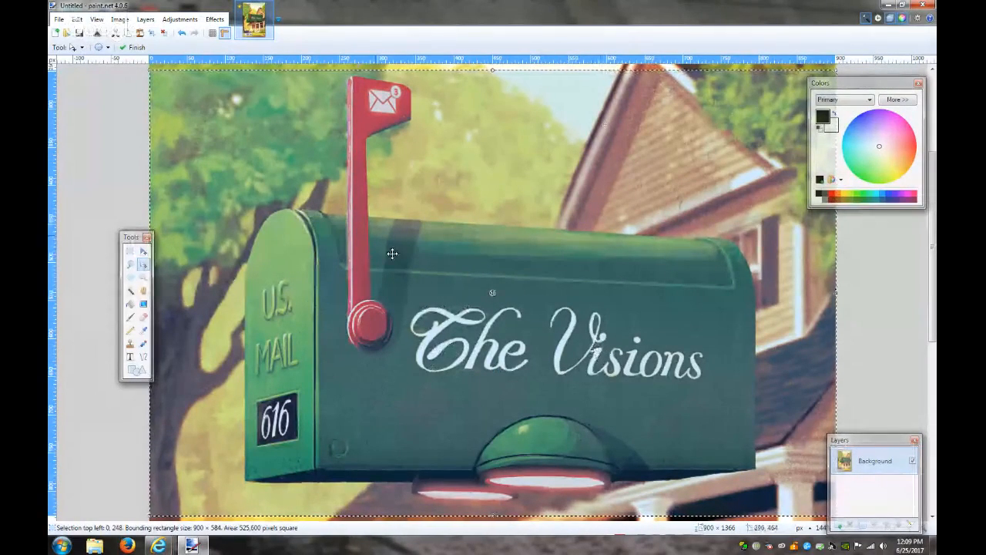
# Add Layer 2 above the Background, select the Text tool, and set the primary colour to white
pyautogui.click(841, 525)
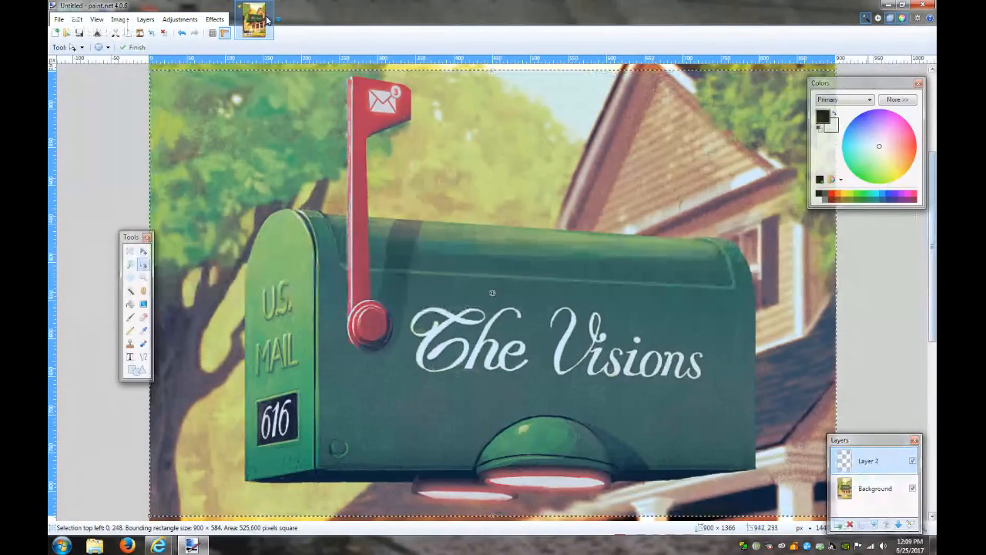
pyautogui.click(129, 358)
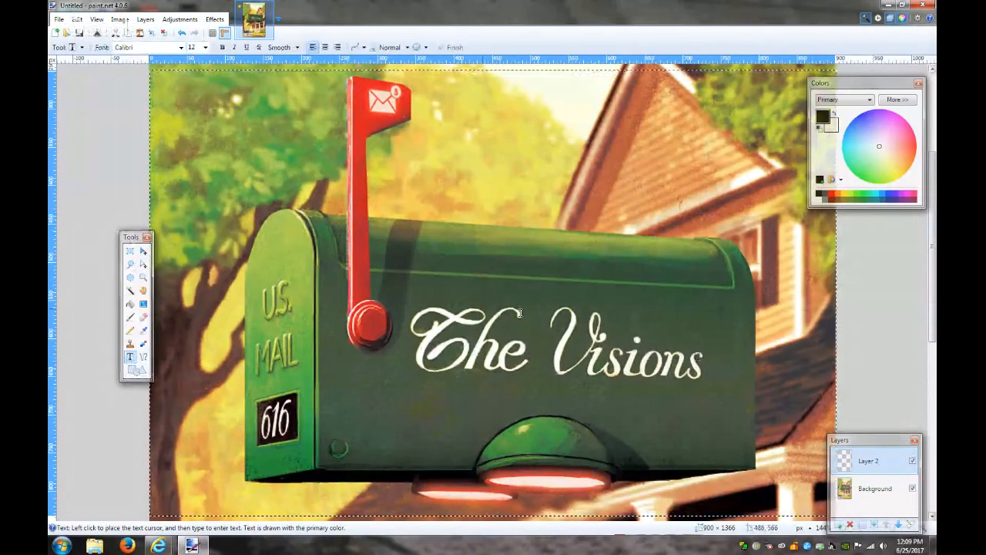
pyautogui.moveTo(136, 241); pyautogui.dragTo(85, 246)
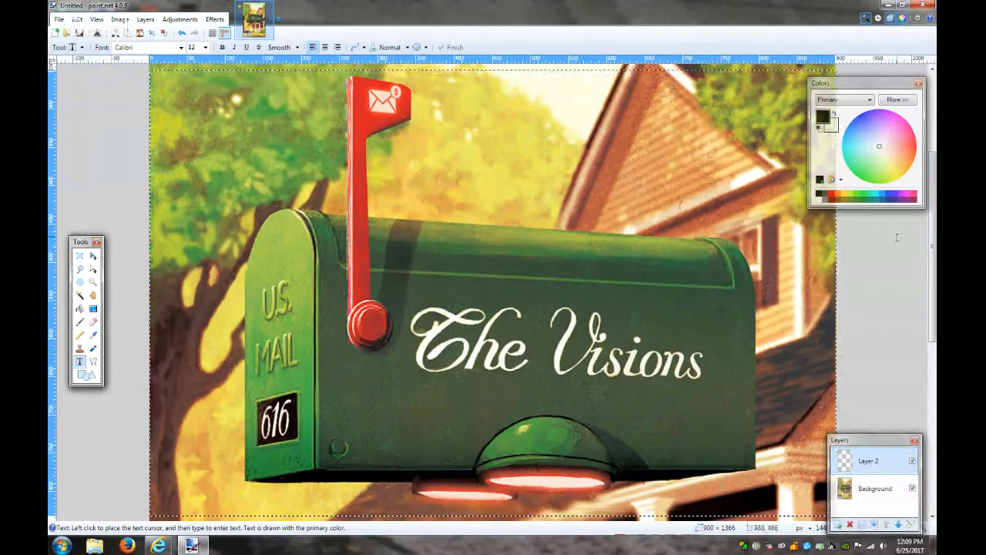
pyautogui.click(819, 196)
pyautogui.click(818, 200)
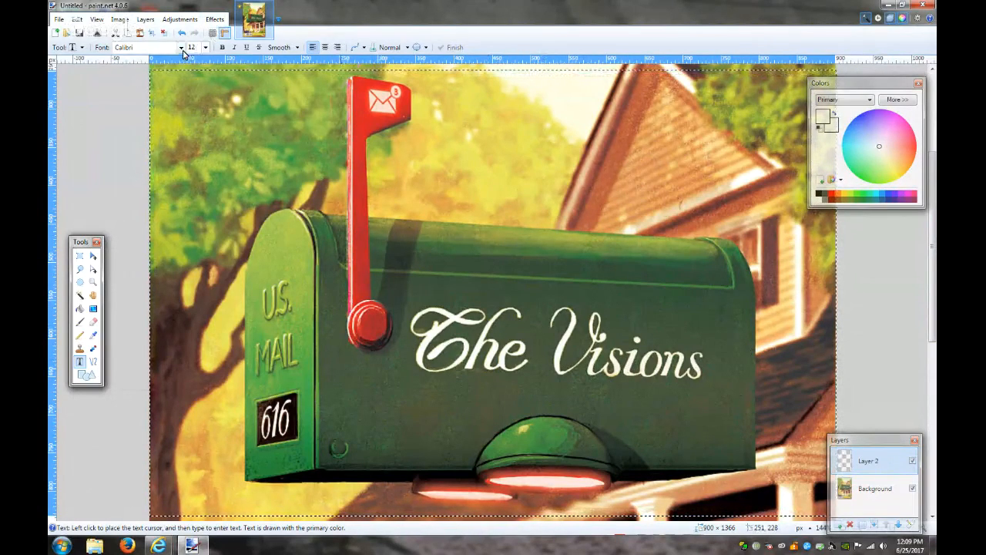
# Pick Symbol from the toolbar's Font list
pyautogui.click(181, 48)
pyautogui.moveTo(268, 142); pyautogui.dragTo(277, 331)
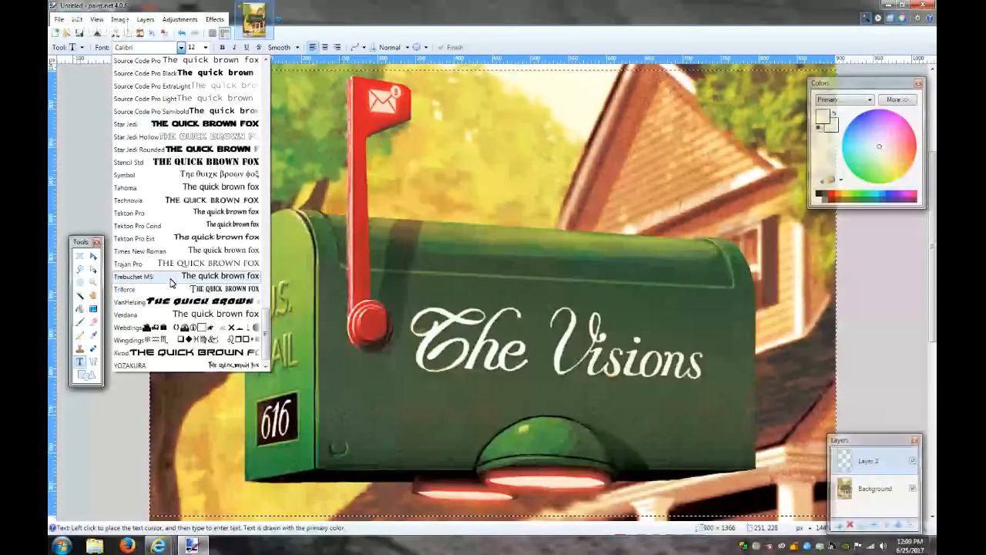
pyautogui.click(166, 175)
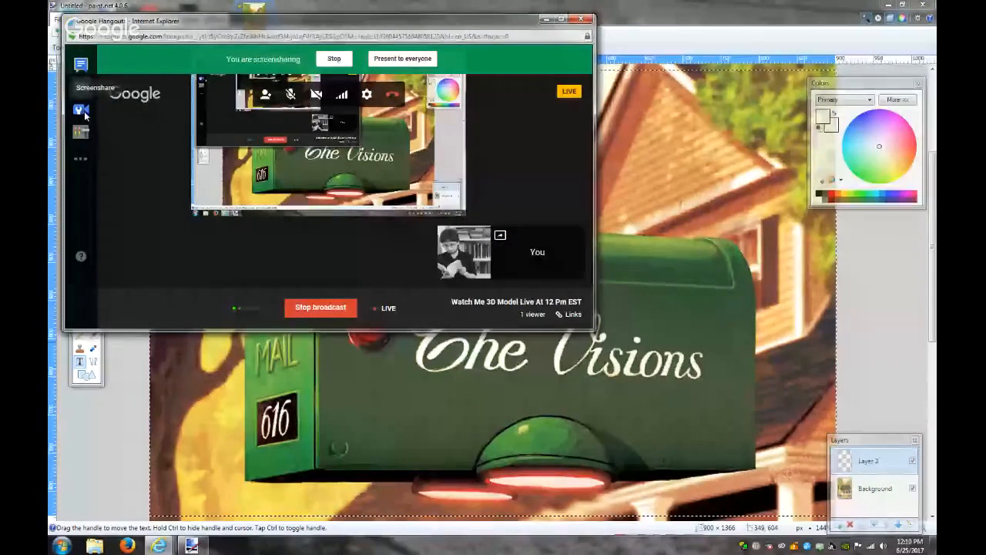
# Open Control Room and the Cameraman broadcast settings, then maximize the Hangouts window
pyautogui.click(81, 111)
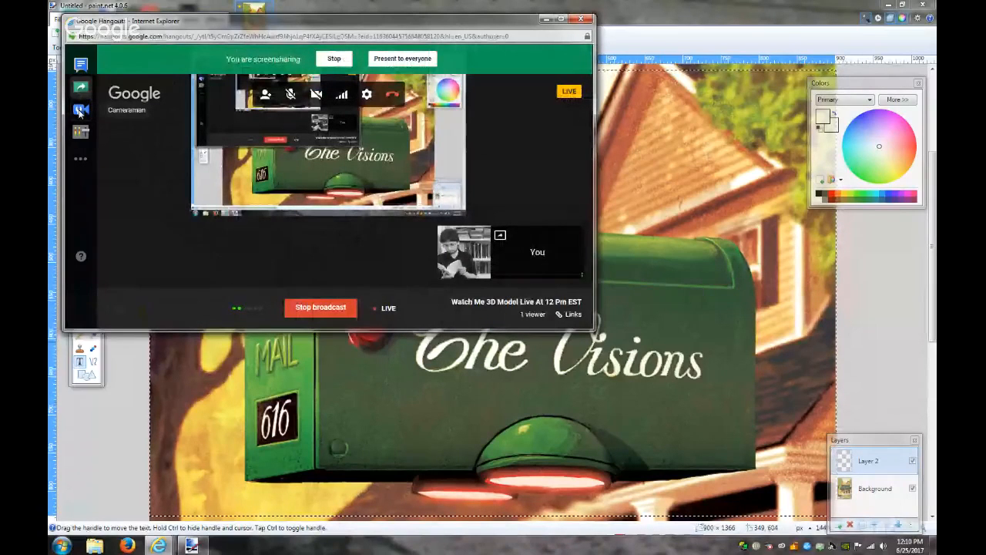
pyautogui.click(80, 111)
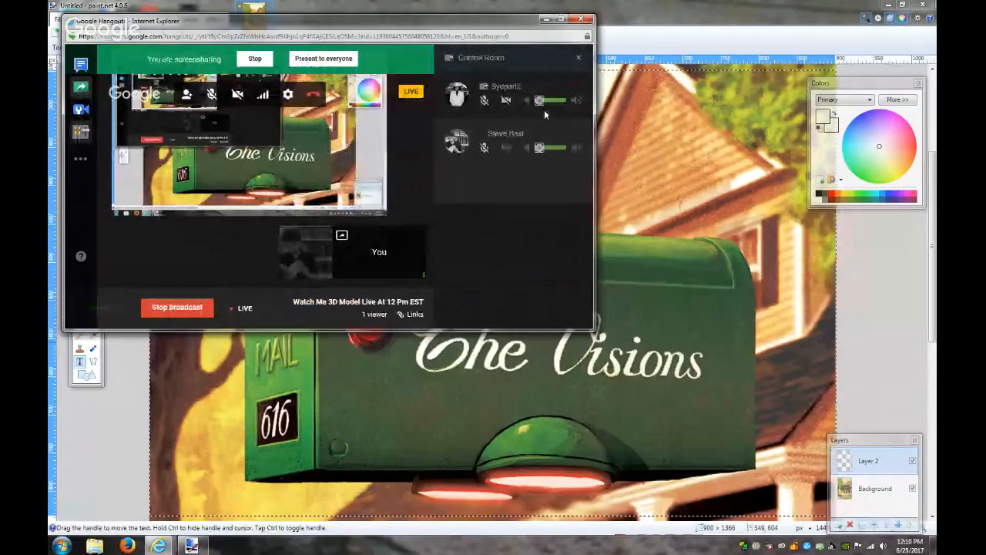
pyautogui.click(578, 138)
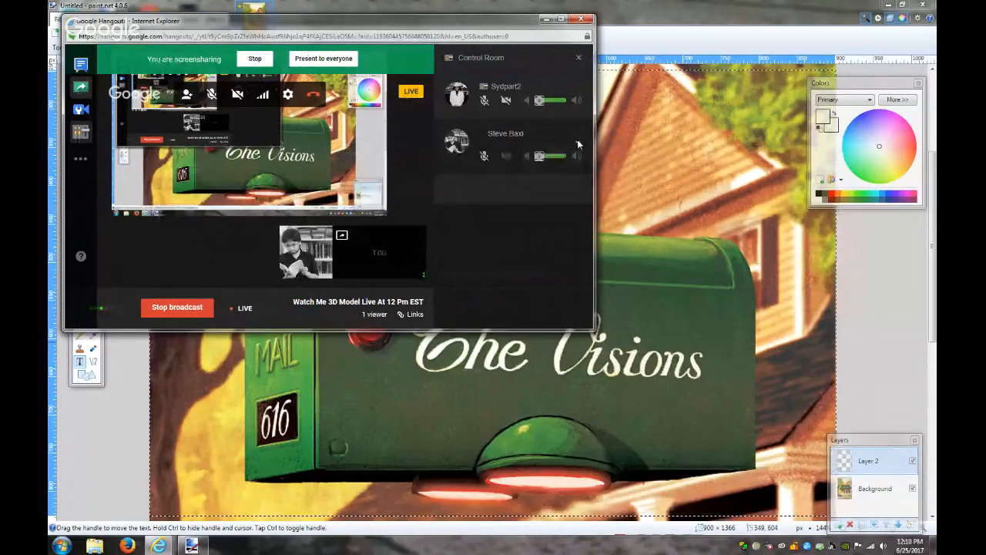
pyautogui.click(80, 109)
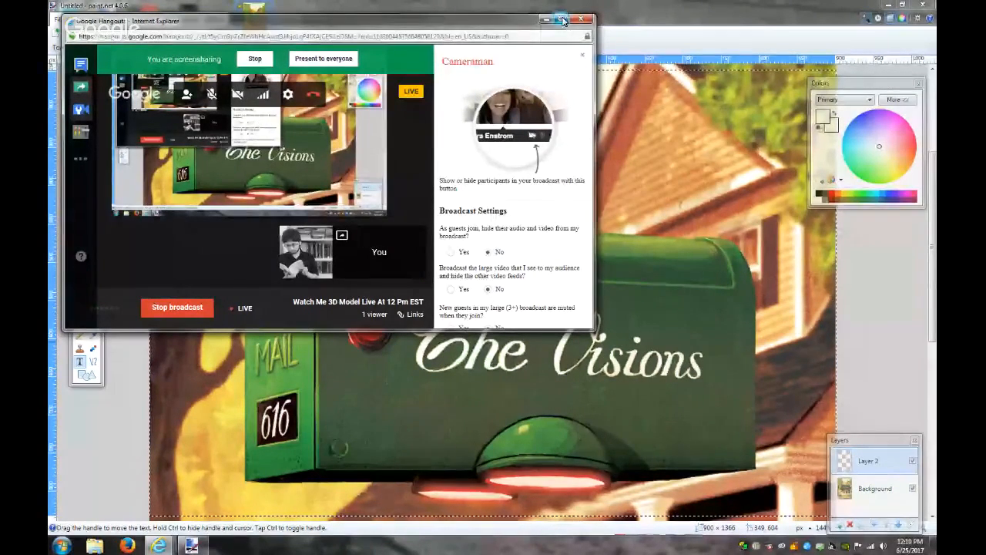
pyautogui.click(564, 19)
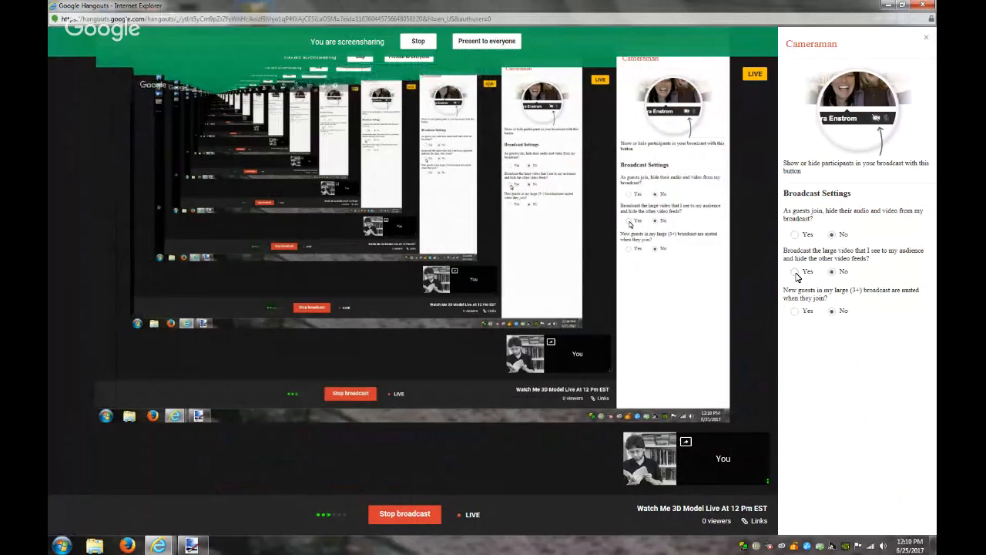
# Set Cameraman to broadcast only the large video, close it, then present and stop the screen share
pyautogui.click(797, 275)
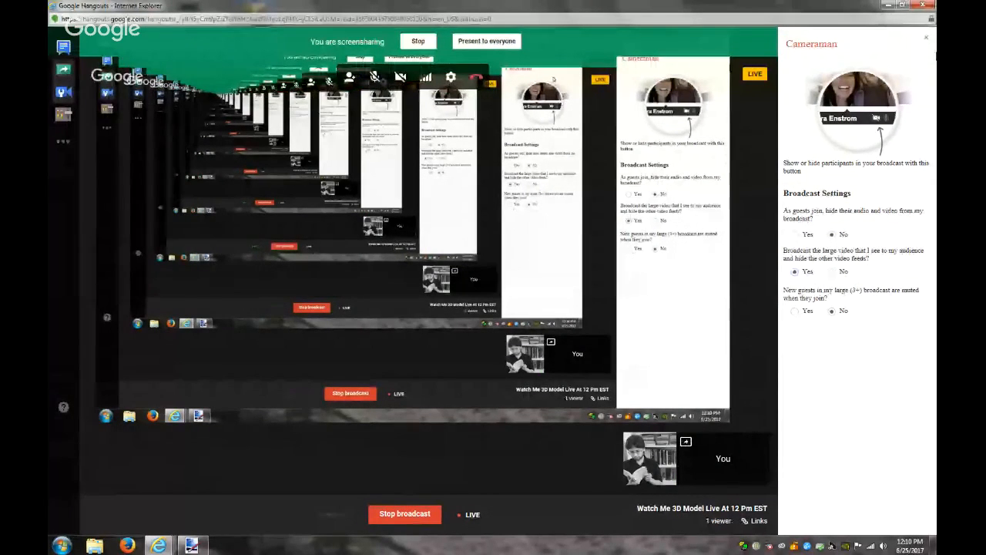
pyautogui.click(926, 38)
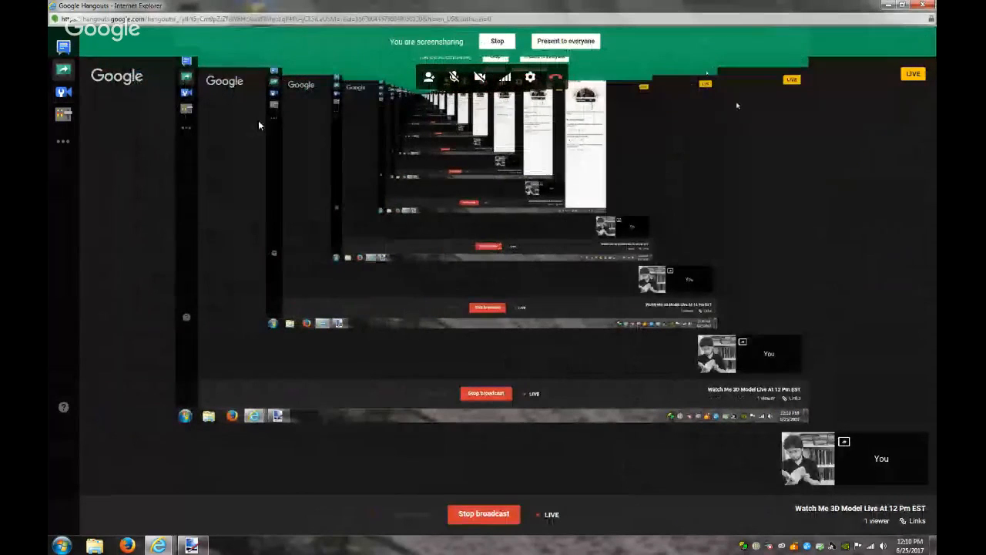
pyautogui.click(498, 42)
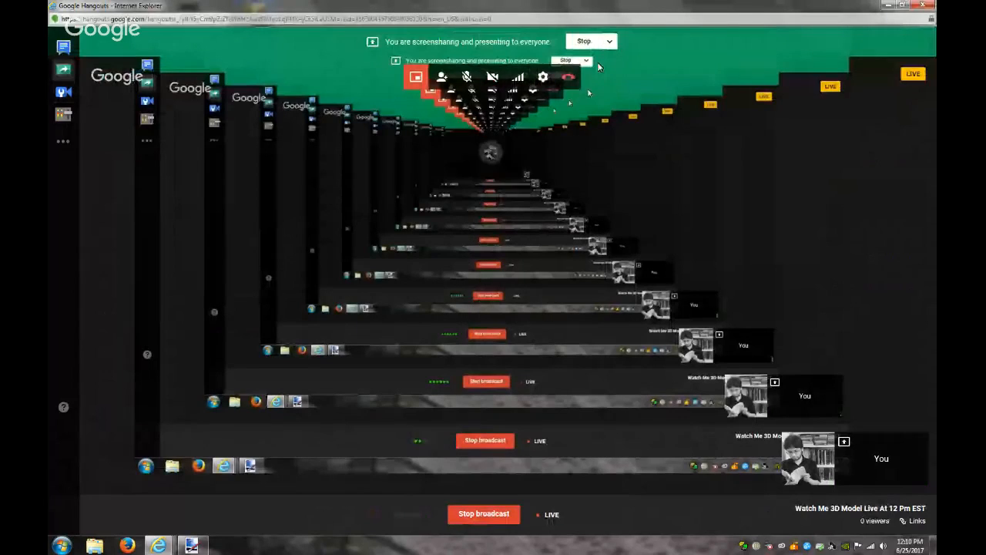
pyautogui.click(583, 42)
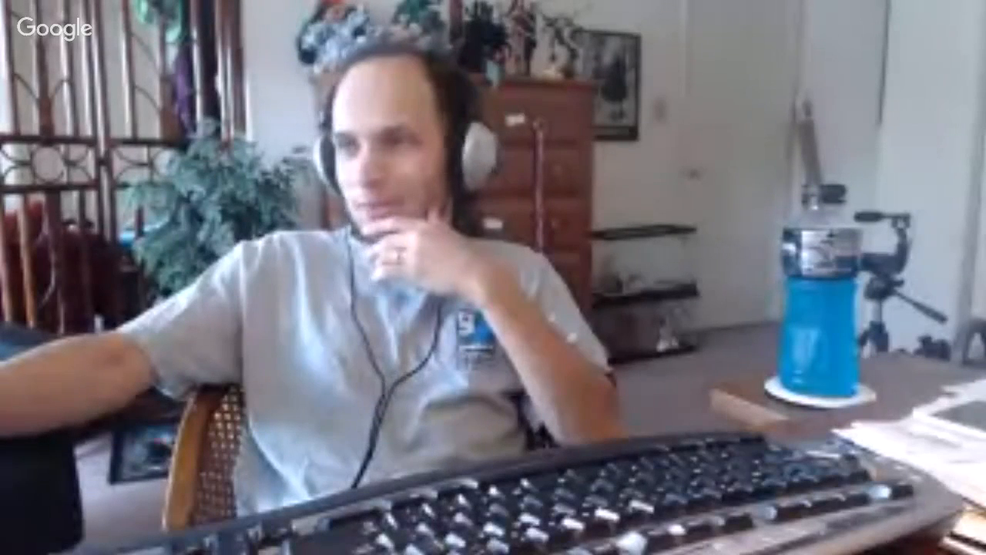
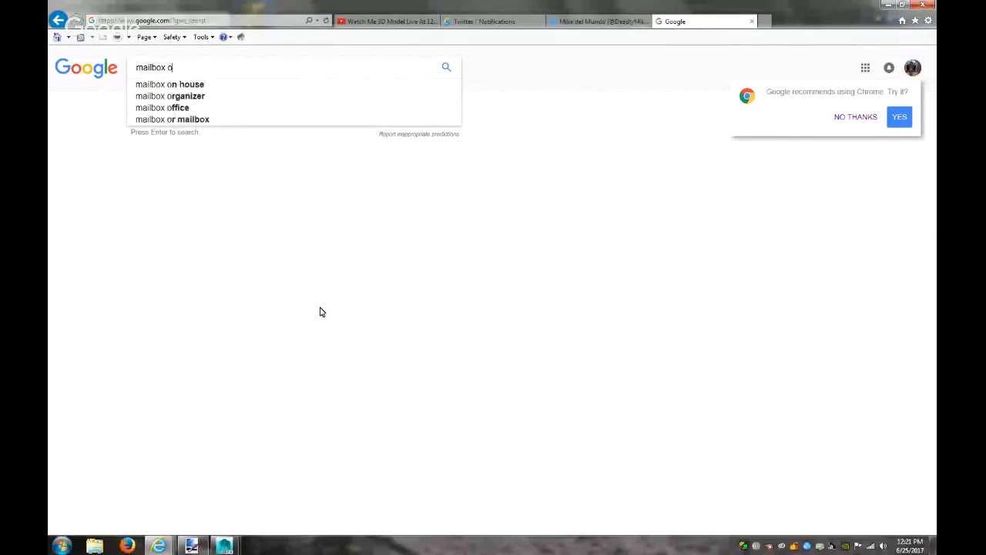
# Search Google Images for 'mailbox orthographic'
pyautogui.press('BackSpace')
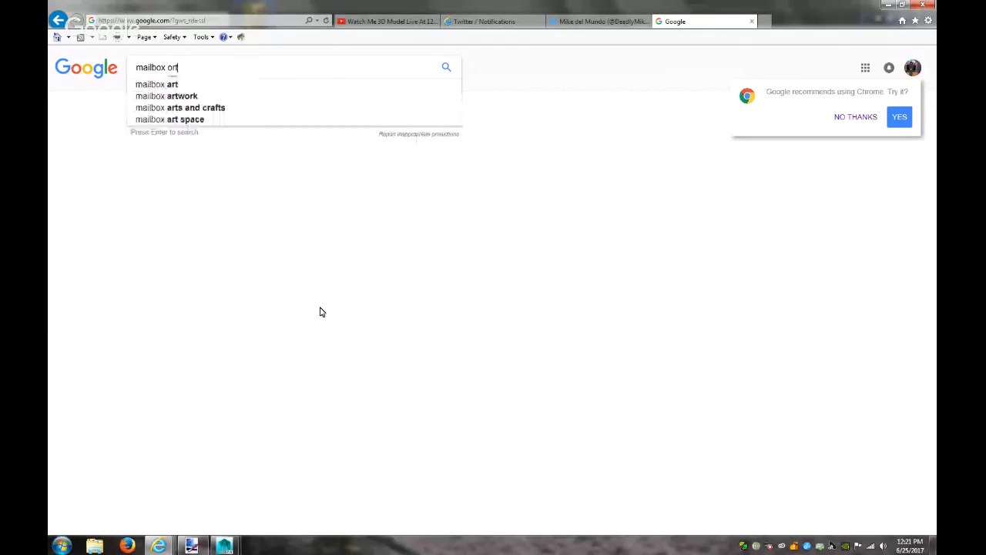
pyautogui.write('hograp')
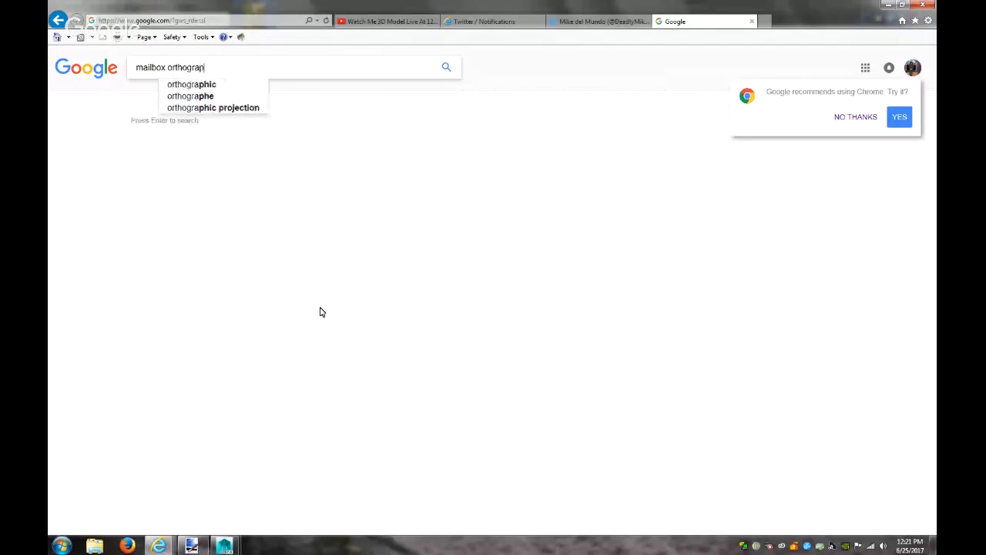
pyautogui.write('hic')
pyautogui.press('Return')
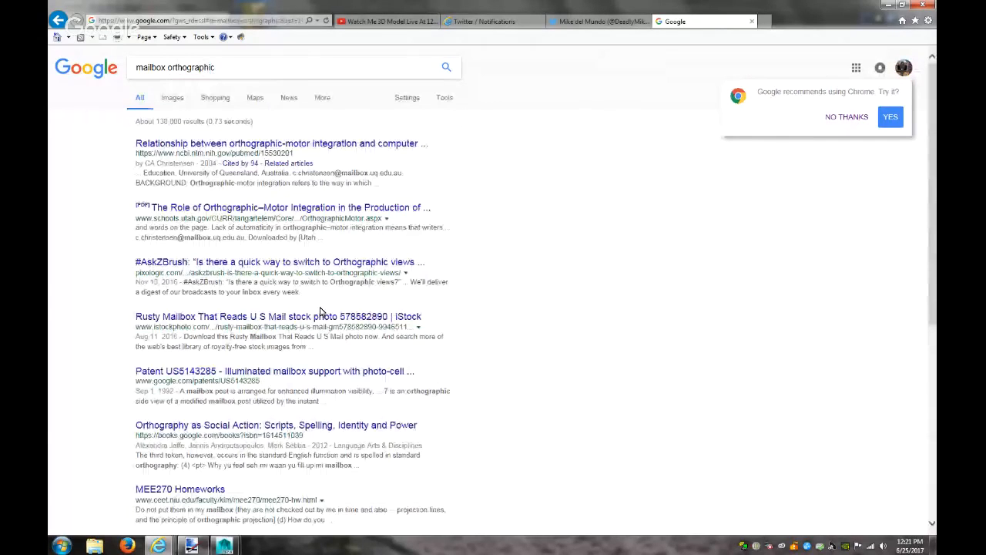
pyautogui.click(172, 97)
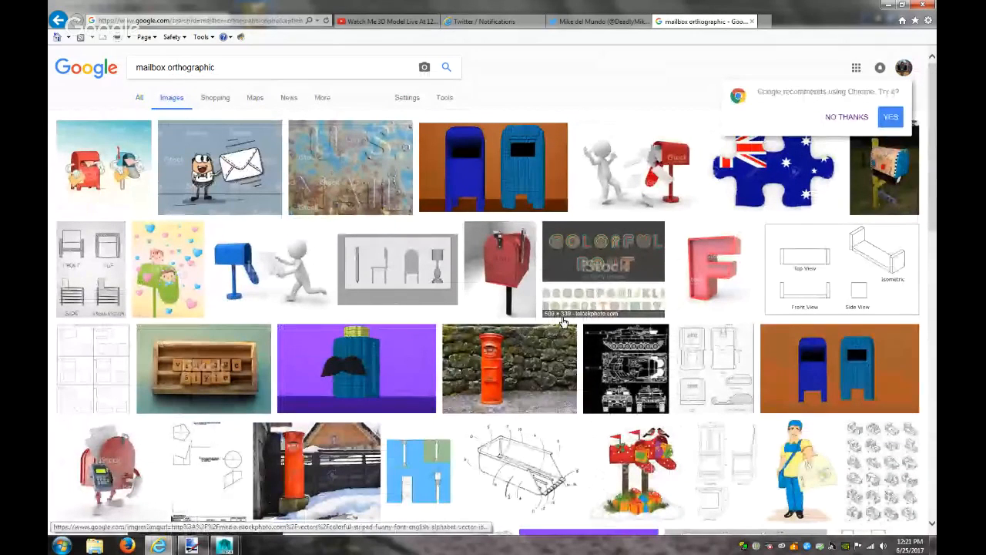
# Scan the results, then change the query to 'mailbox profile'
pyautogui.scroll(-5, 570, 314)
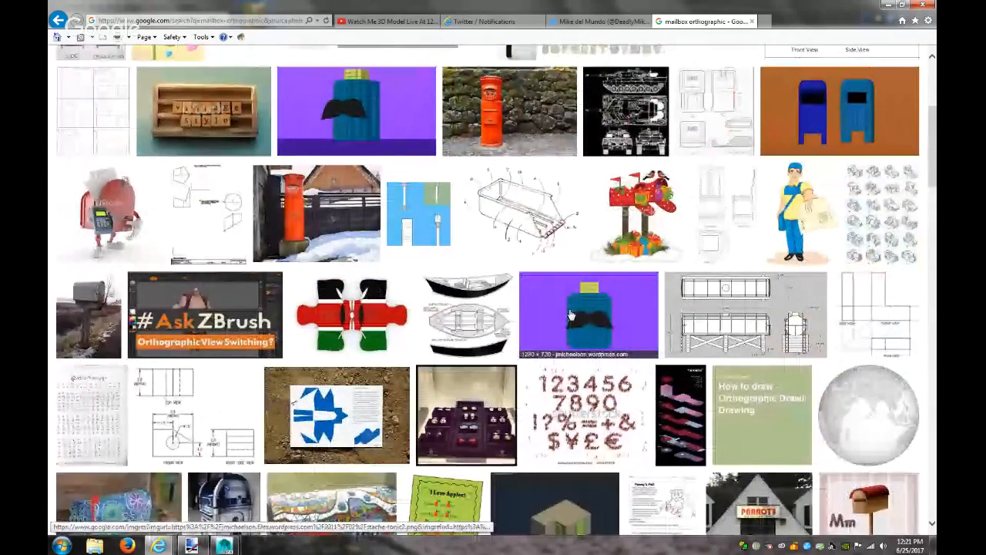
pyautogui.scroll(5, 571, 314)
pyautogui.moveTo(227, 68); pyautogui.dragTo(171, 66)
pyautogui.write('profile')
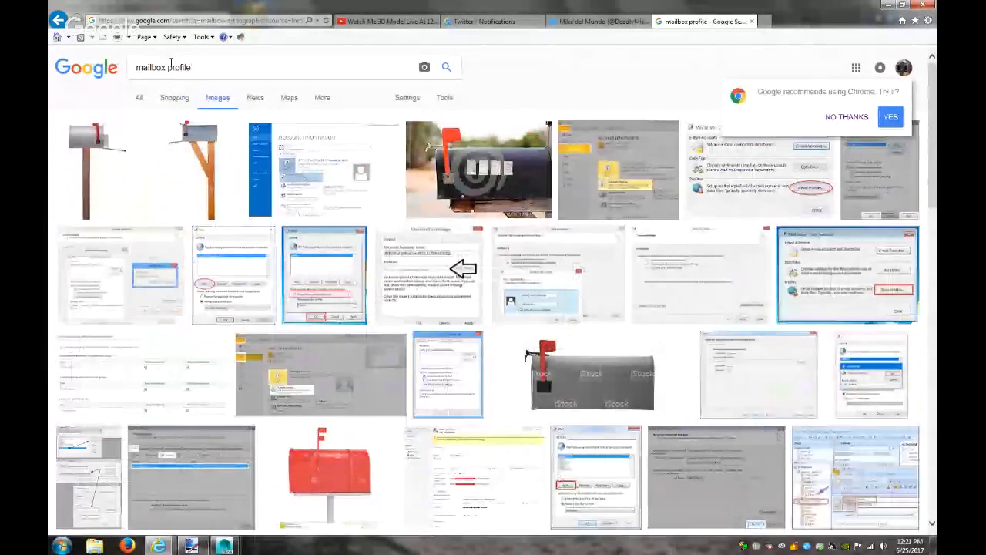
pyautogui.click(98, 190)
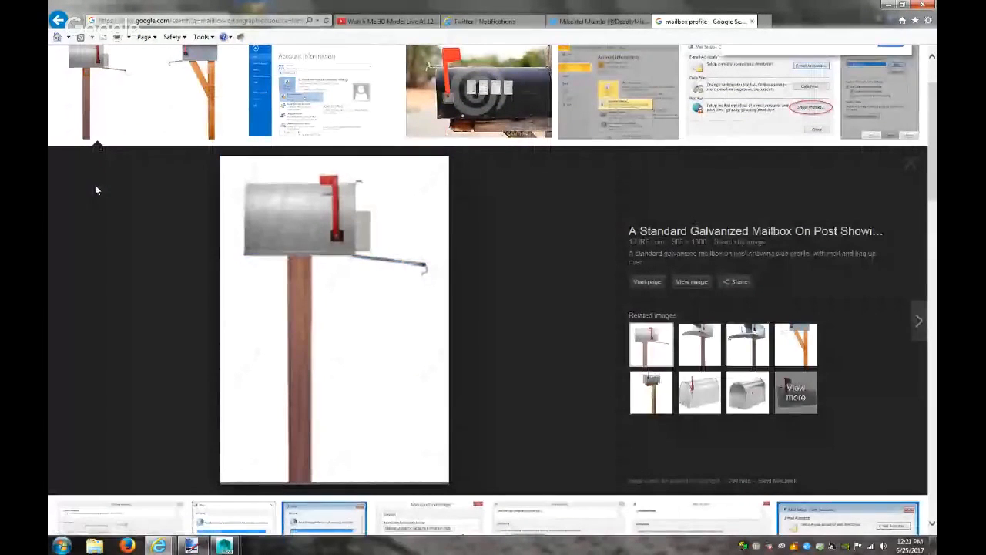
pyautogui.click(220, 105)
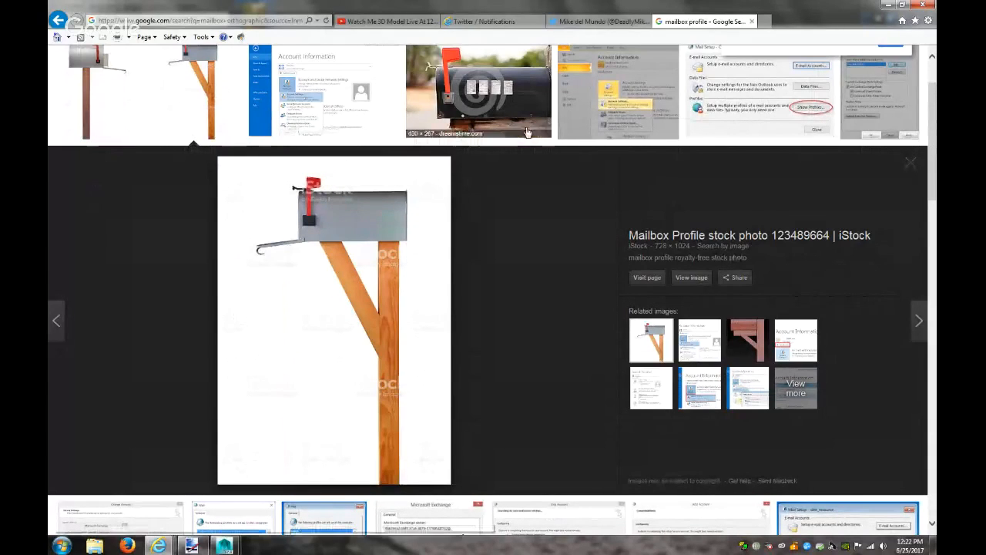
pyautogui.click(515, 114)
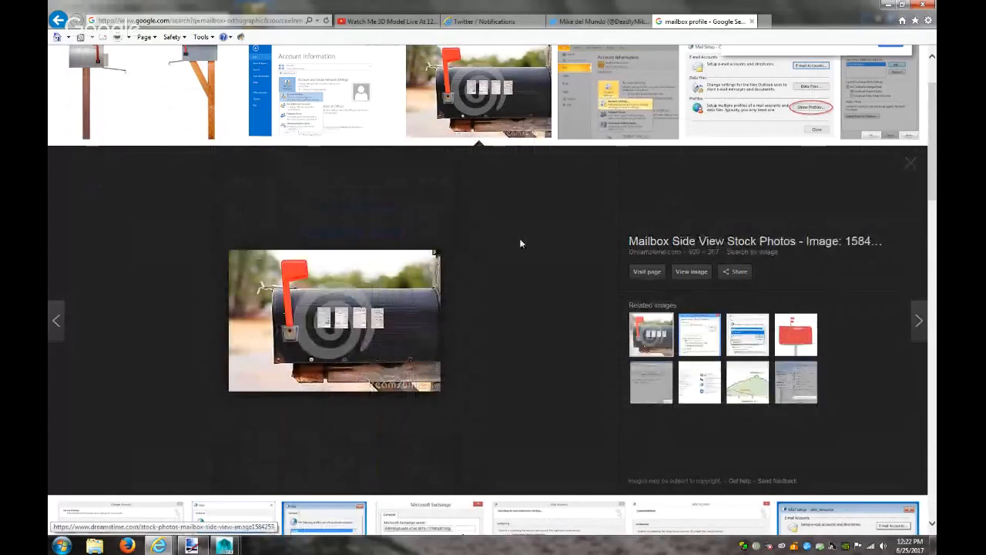
pyautogui.click(911, 164)
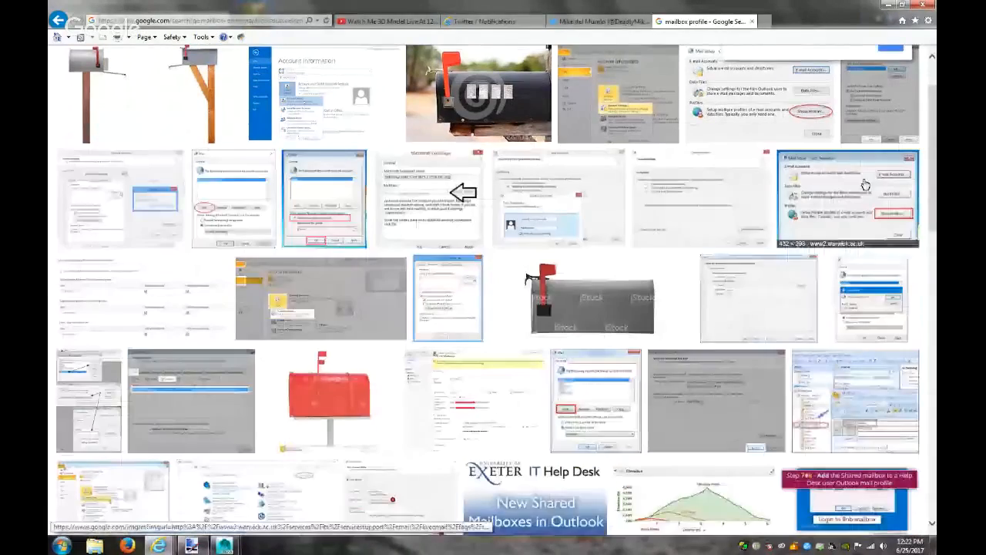
pyautogui.scroll(1, 659, 282)
pyautogui.scroll(-5, 659, 282)
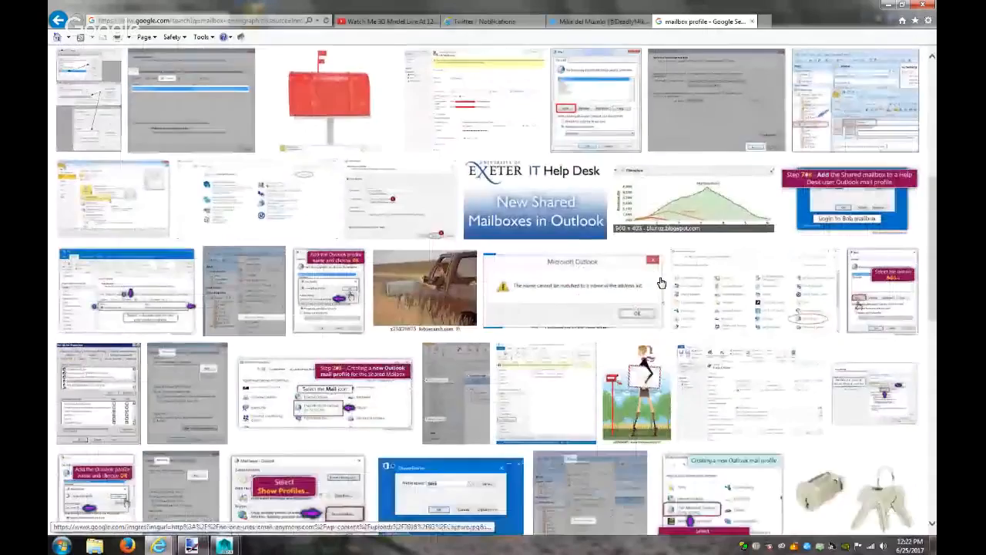
pyautogui.scroll(-10, 661, 282)
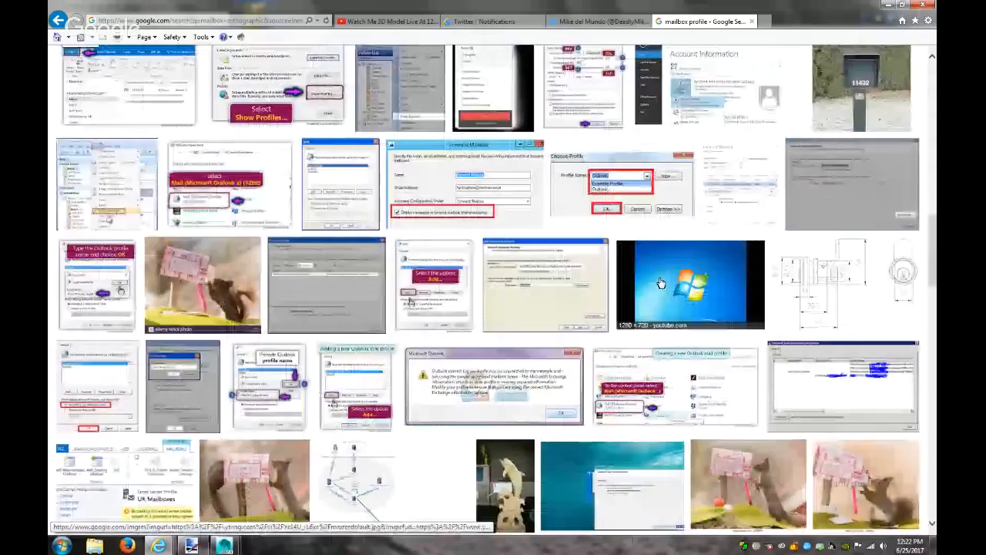
pyautogui.scroll(-7, 661, 283)
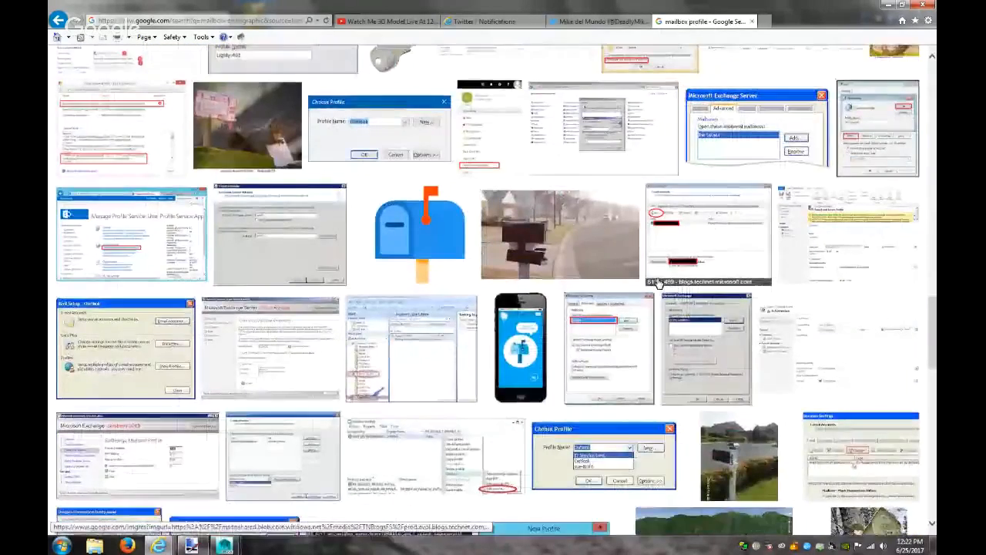
pyautogui.scroll(-8, 659, 283)
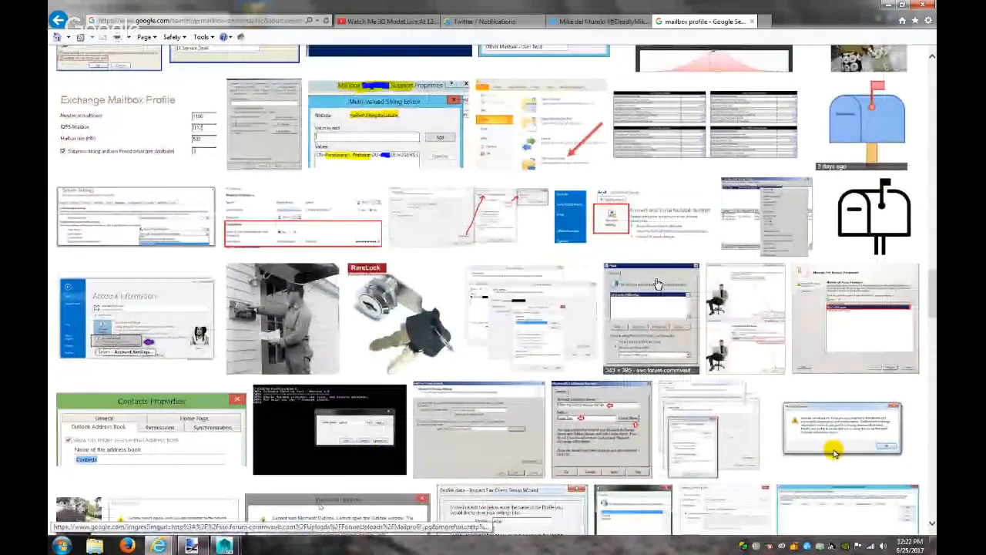
pyautogui.scroll(-8, 657, 285)
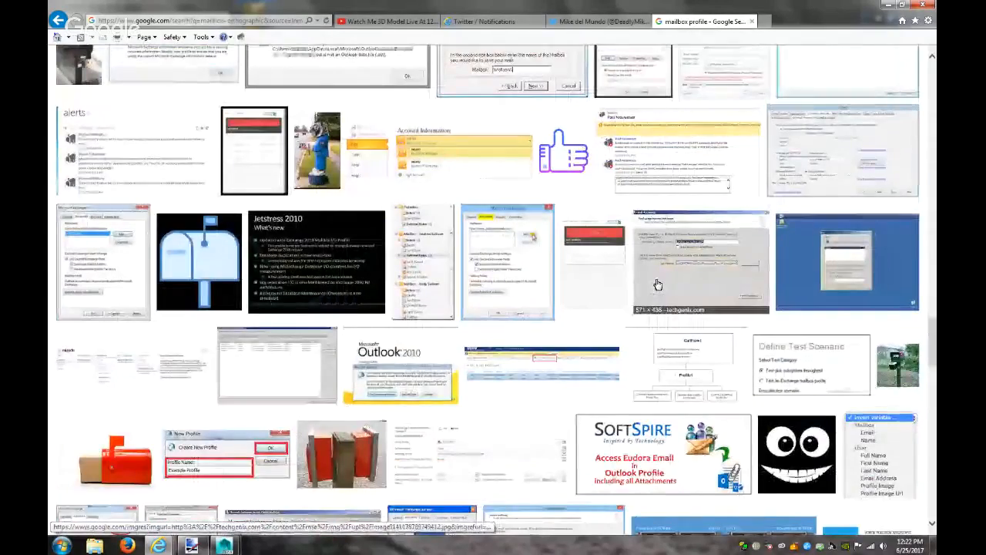
pyautogui.scroll(-8, 657, 285)
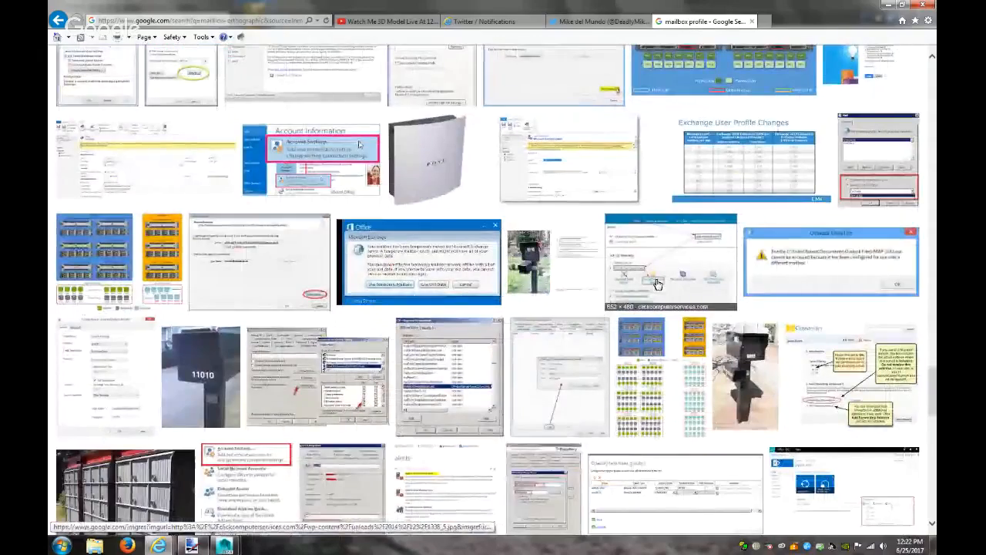
pyautogui.scroll(-6, 657, 284)
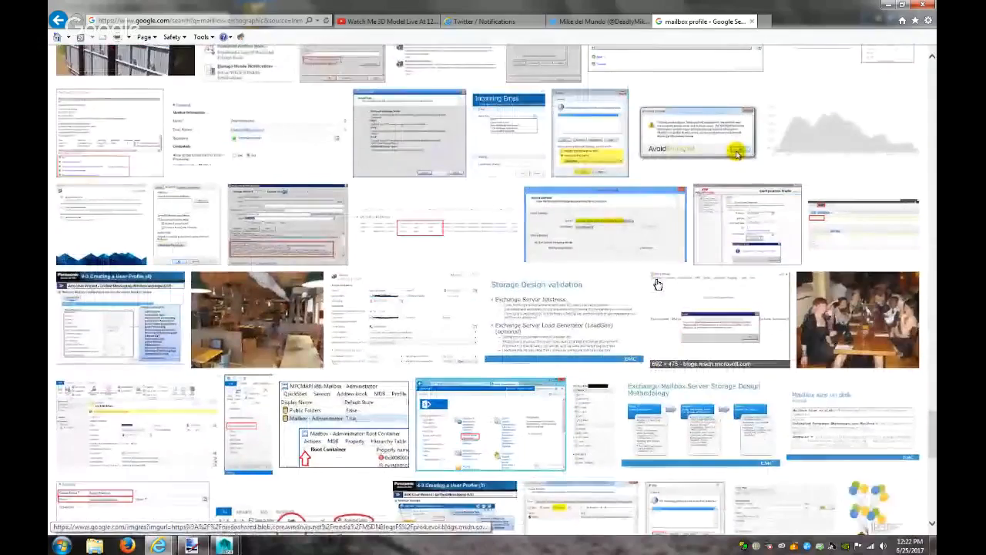
pyautogui.scroll(-3, 657, 284)
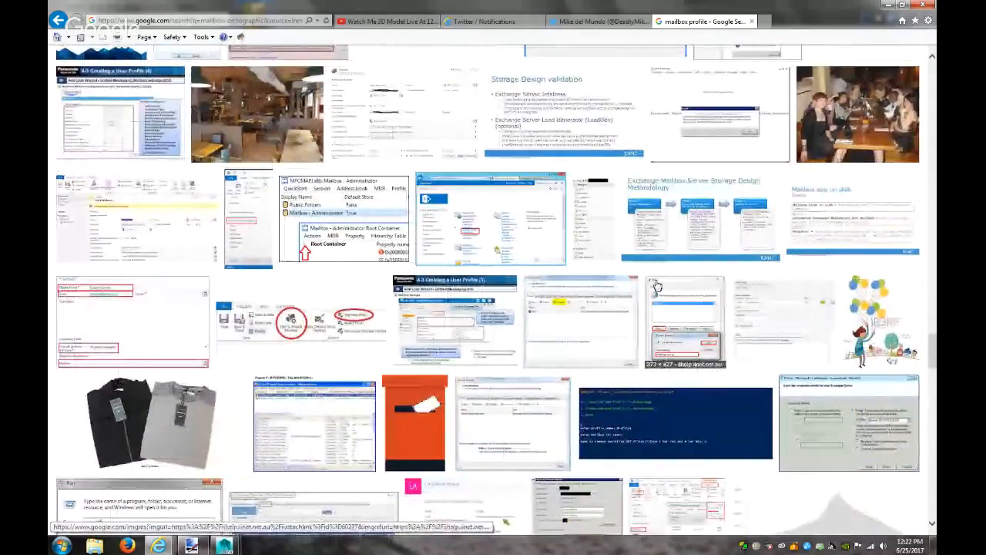
pyautogui.scroll(-12, 657, 284)
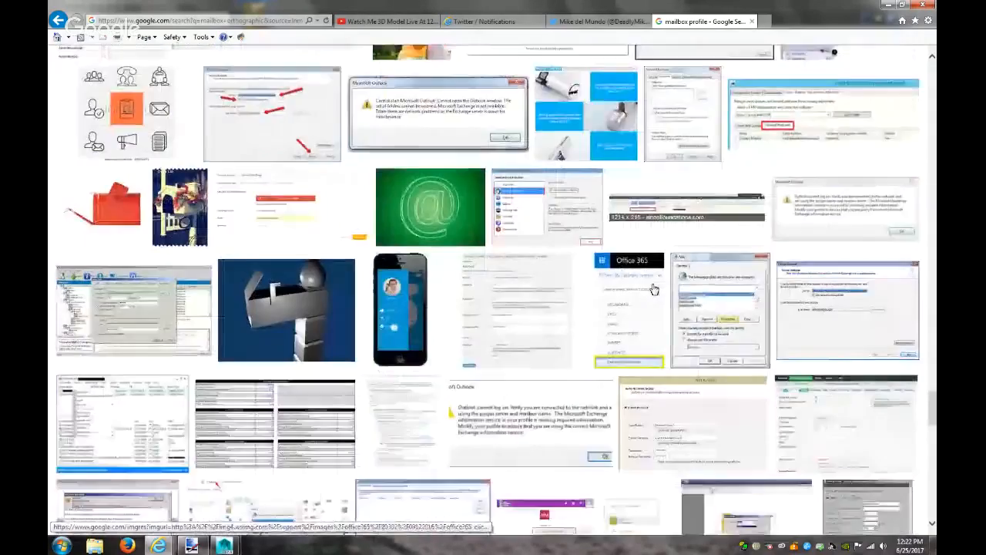
pyautogui.scroll(-12, 654, 289)
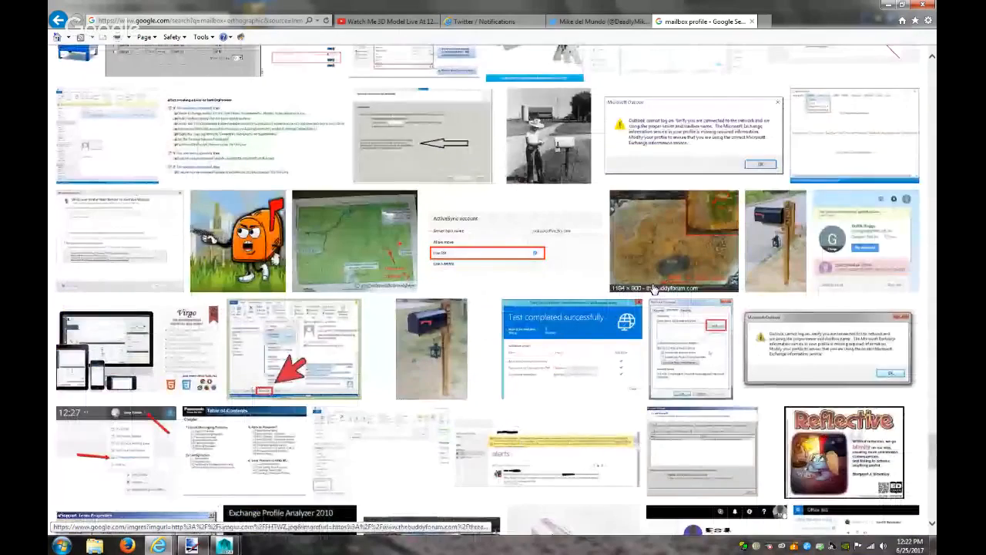
pyautogui.scroll(-12, 654, 289)
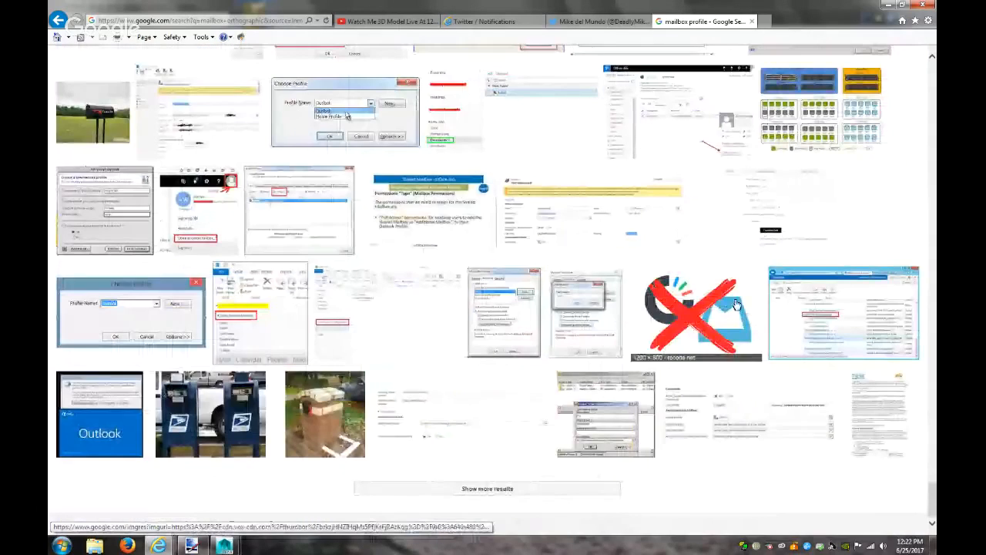
pyautogui.scroll(20, 736, 305)
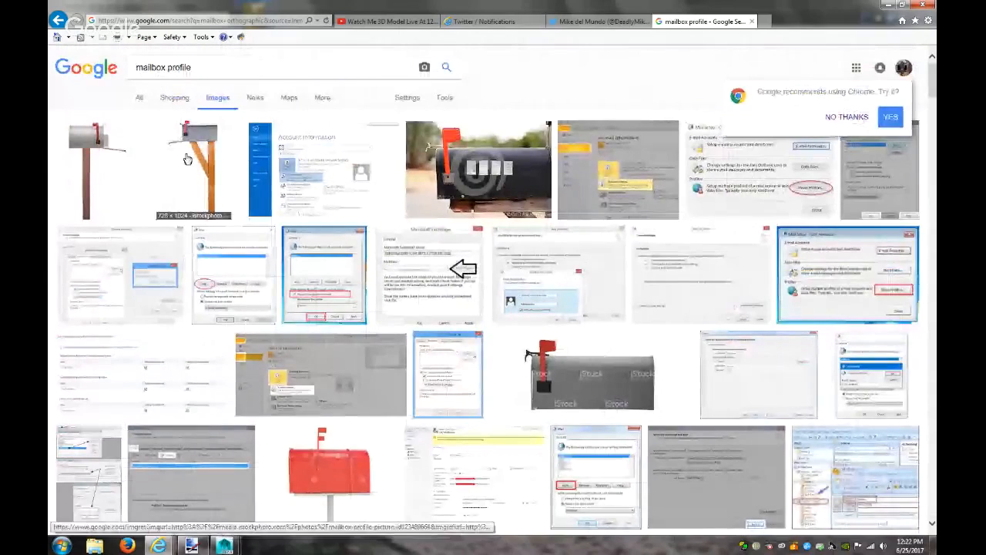
# Save the full-size black mailbox photo to Pictures as 'mailbox side'
pyautogui.click(478, 170)
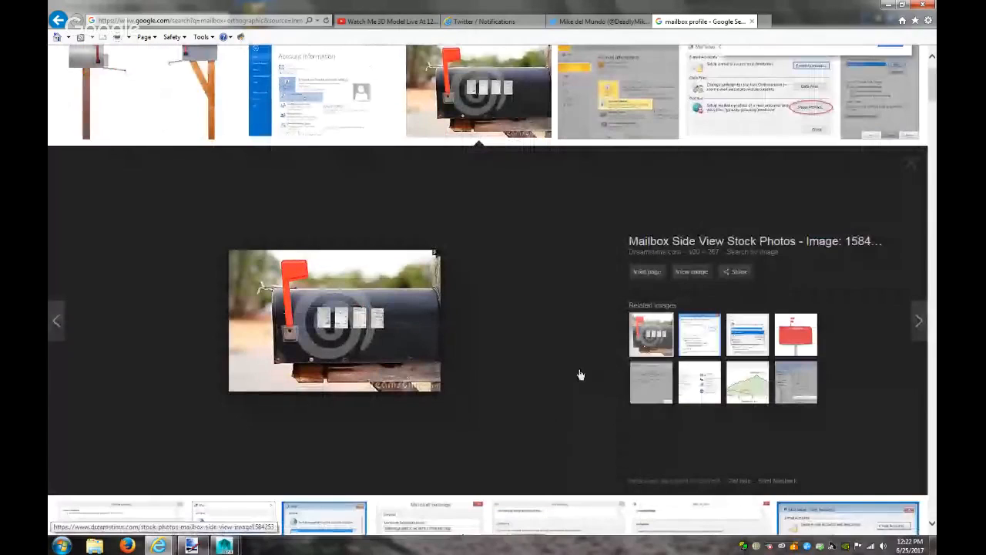
pyautogui.click(694, 272)
pyautogui.rightClick(192, 145)
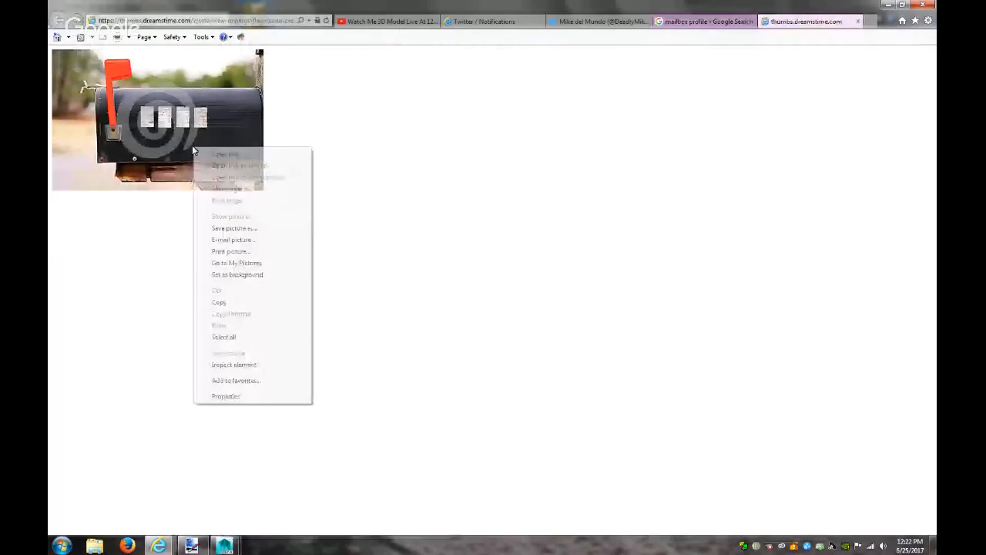
pyautogui.click(260, 228)
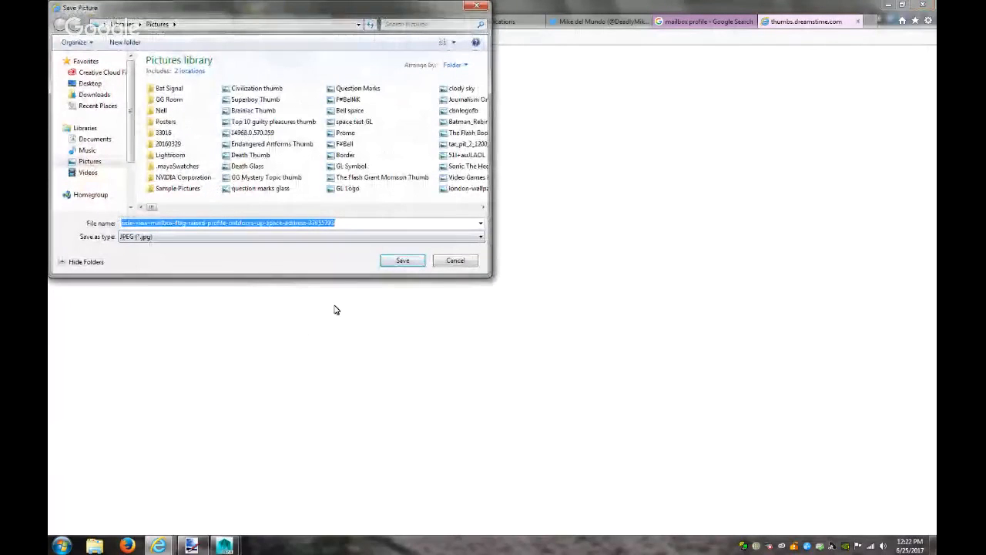
pyautogui.write('mailbox side')
pyautogui.press('Return')
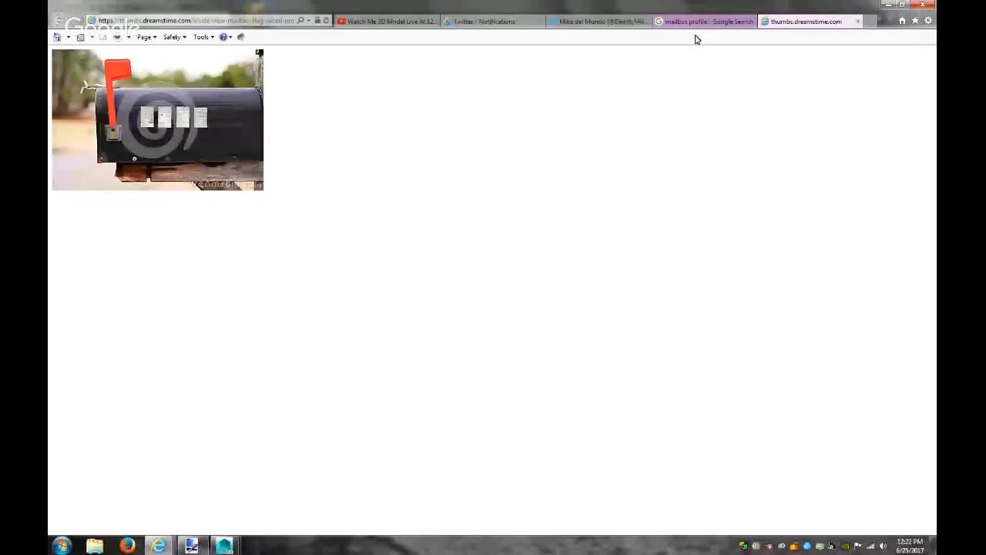
# Check the paint.net mailbox project, then close the dreamstime image tab
pyautogui.click(191, 545)
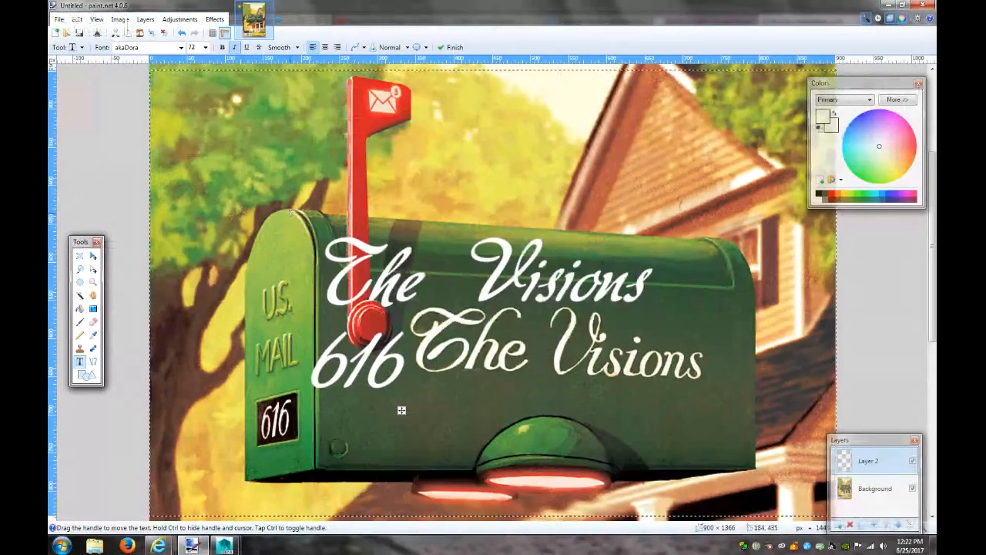
pyautogui.click(889, 6)
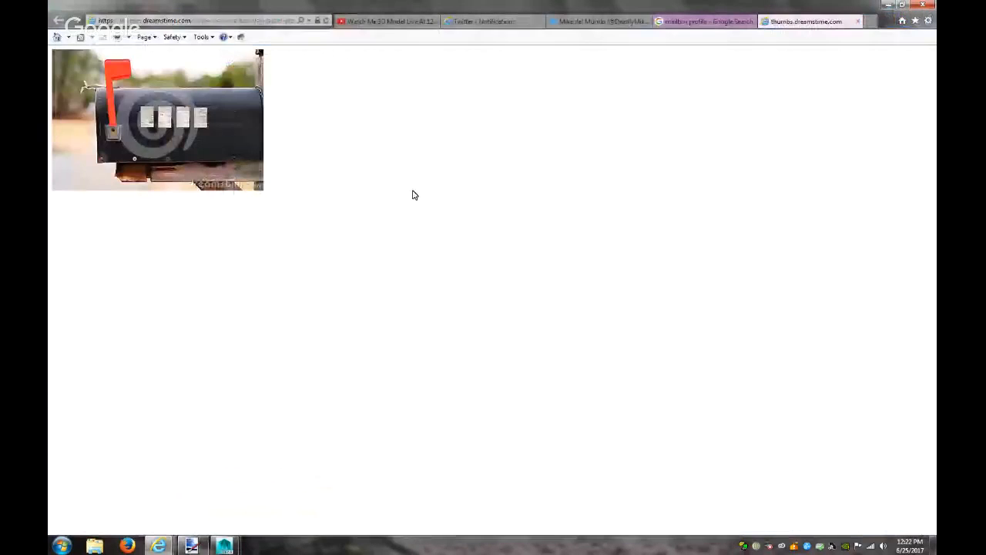
pyautogui.click(857, 21)
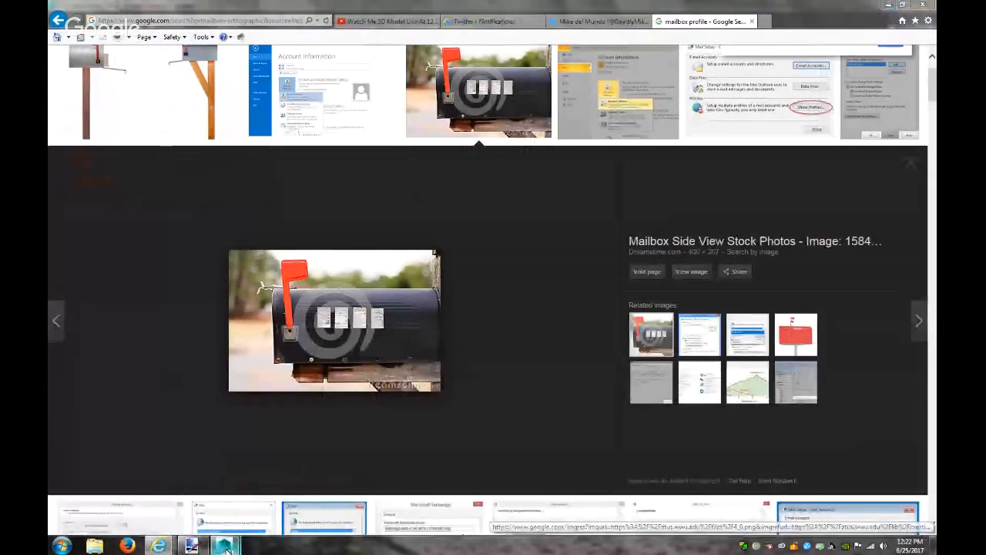
# Create a polygon plane in Maya from Polygon Primitives
pyautogui.moveTo(225, 549)
pyautogui.click(311, 493)
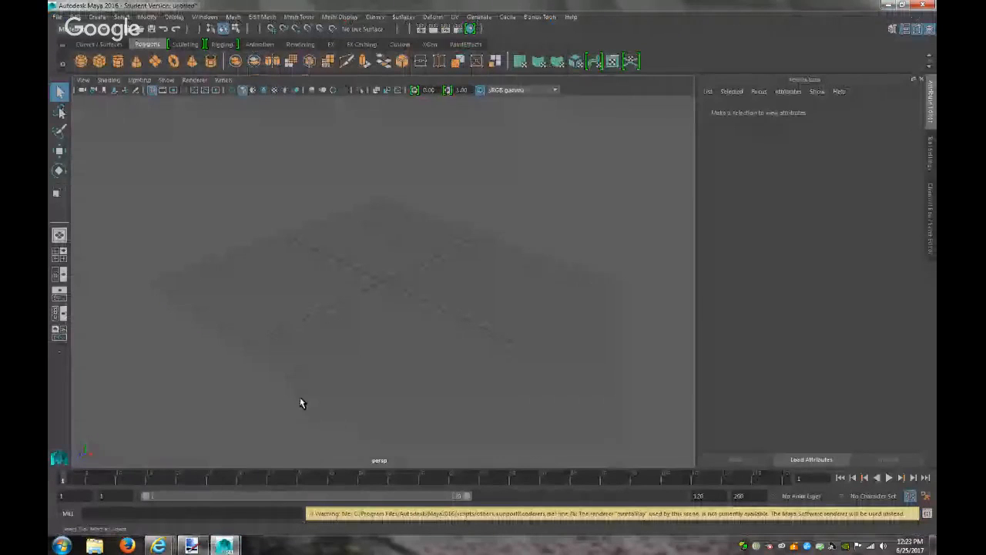
pyautogui.click(54, 19)
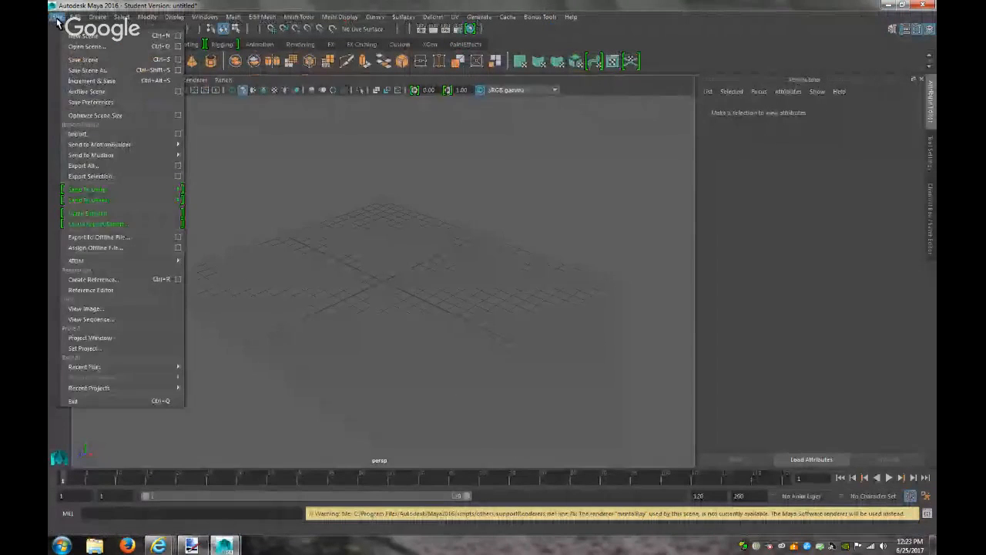
pyautogui.moveTo(186, 76)
pyautogui.moveTo(201, 54)
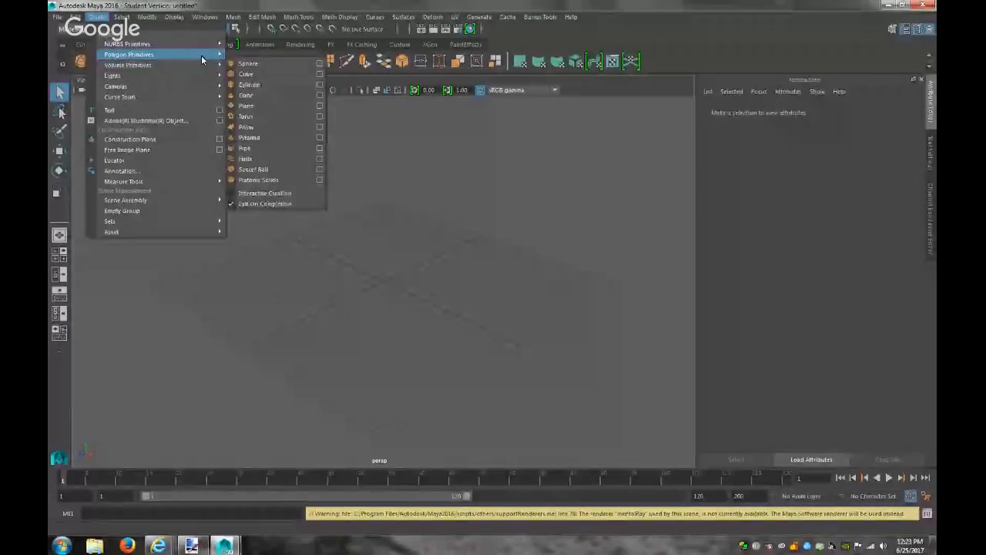
pyautogui.click(257, 105)
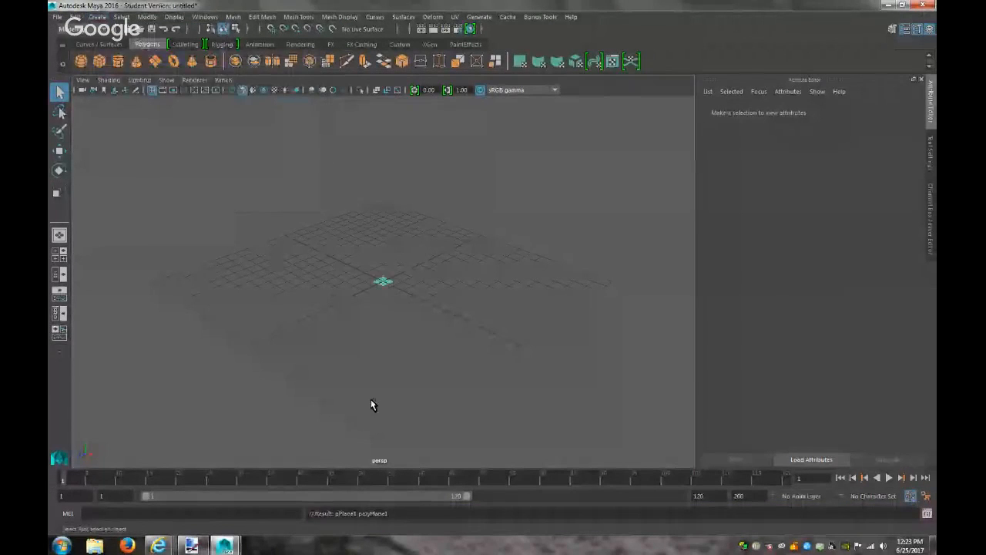
# Scale the plane up much larger on the grid
pyautogui.press('r')
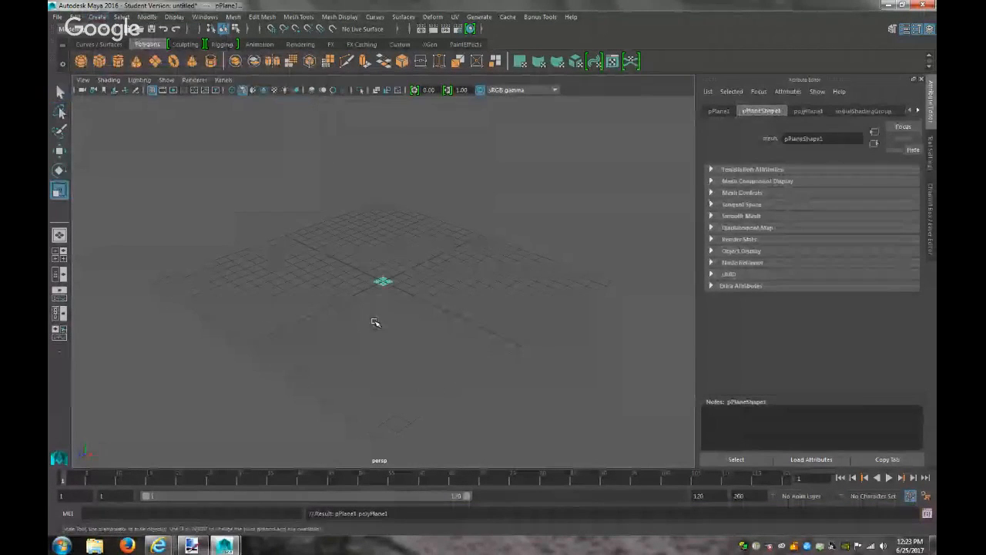
pyautogui.moveTo(383, 280); pyautogui.dragTo(603, 229)
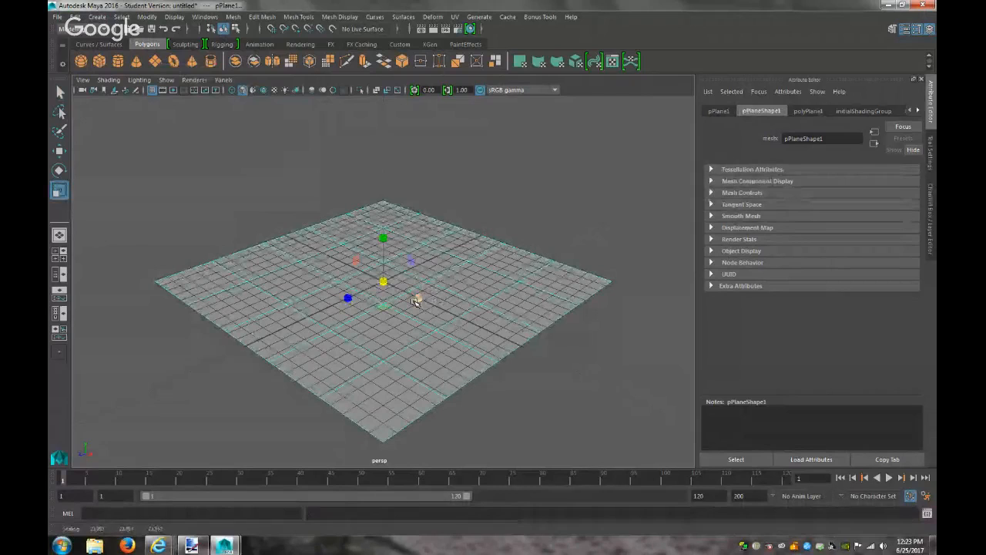
pyautogui.moveTo(348, 335); pyautogui.dragTo(360, 511, button='right')
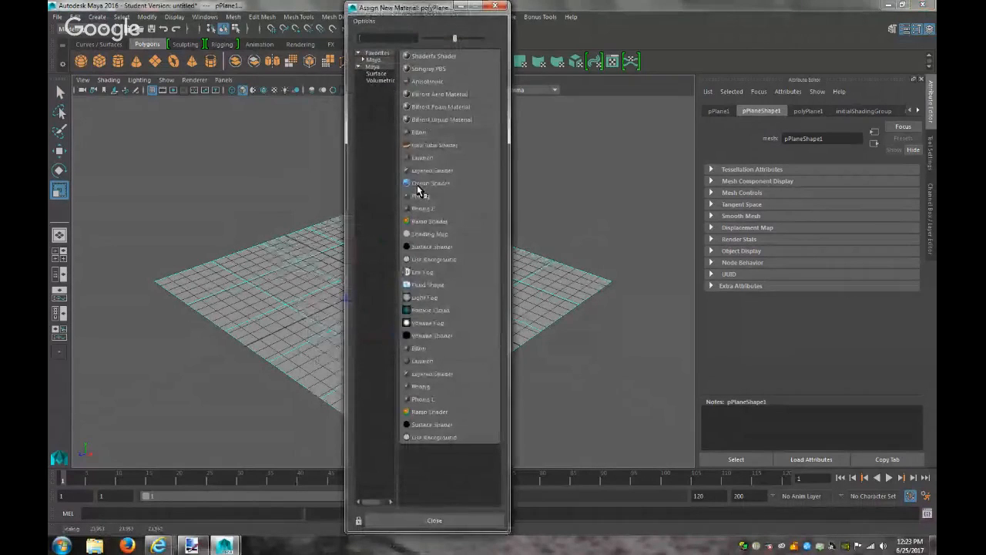
# Give the plane a new Lambert material with a File texture on Color
pyautogui.click(413, 157)
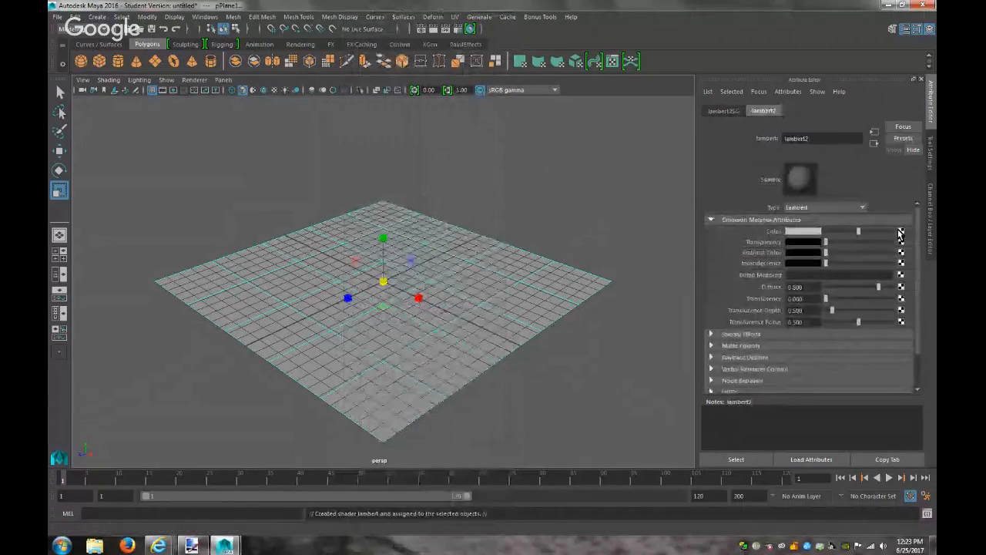
pyautogui.click(900, 233)
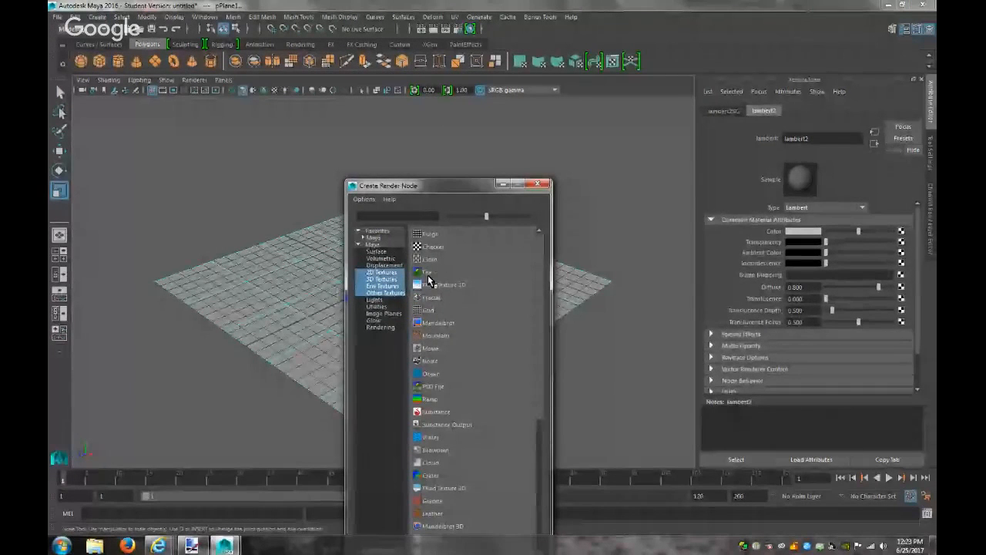
pyautogui.click(427, 275)
# Load mailbox side.jpg from the Pictures folder into the file texture
pyautogui.click(904, 255)
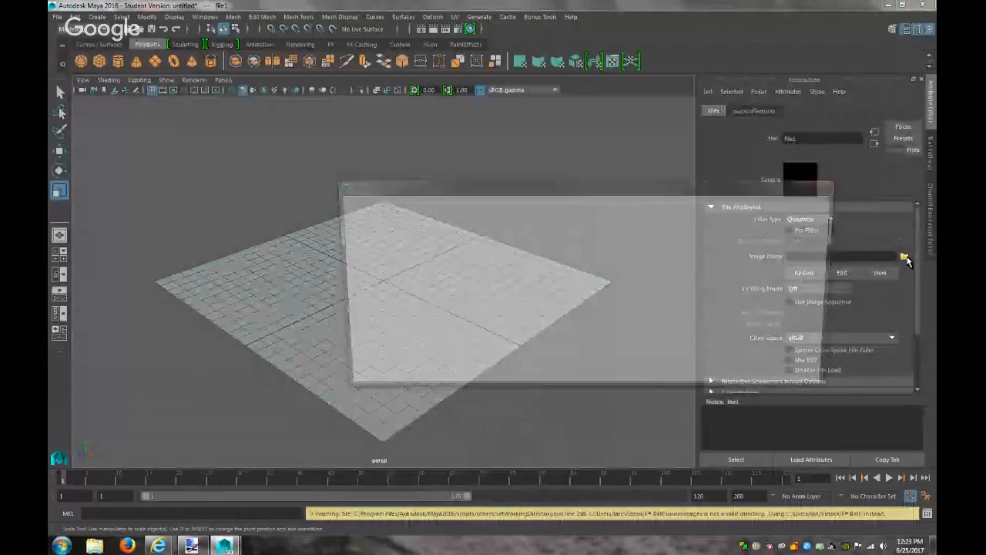
pyautogui.click(790, 206)
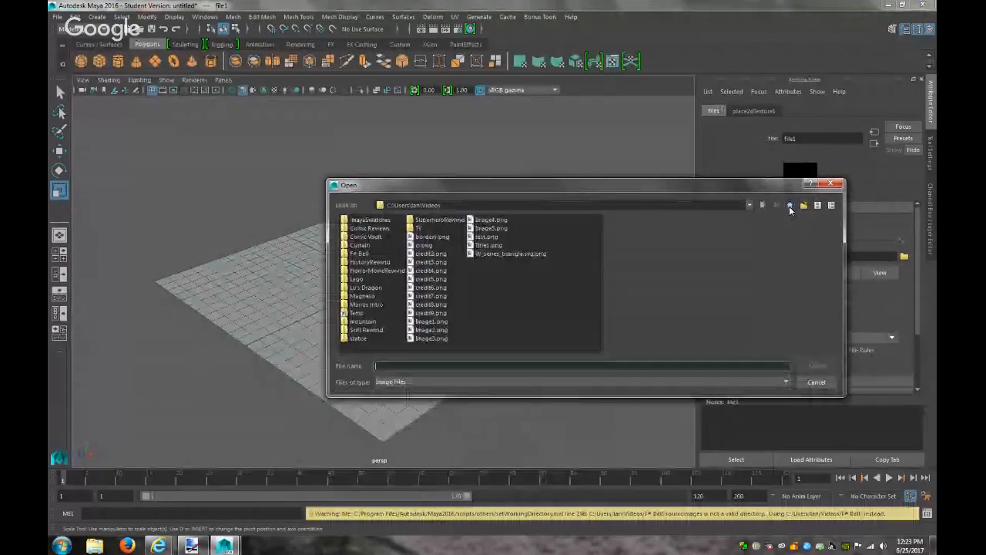
pyautogui.click(790, 206)
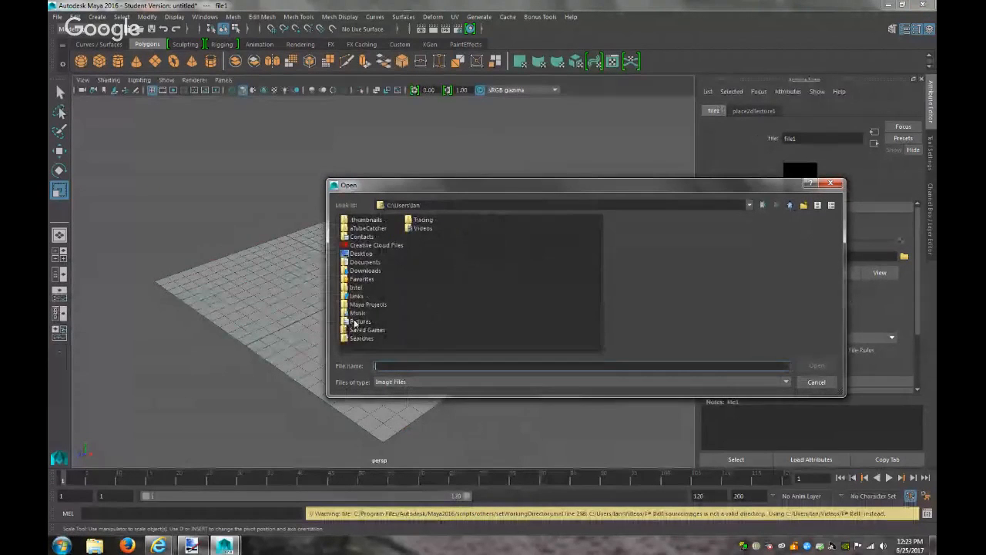
pyautogui.doubleClick(354, 323)
pyautogui.click(405, 313)
pyautogui.press('m')
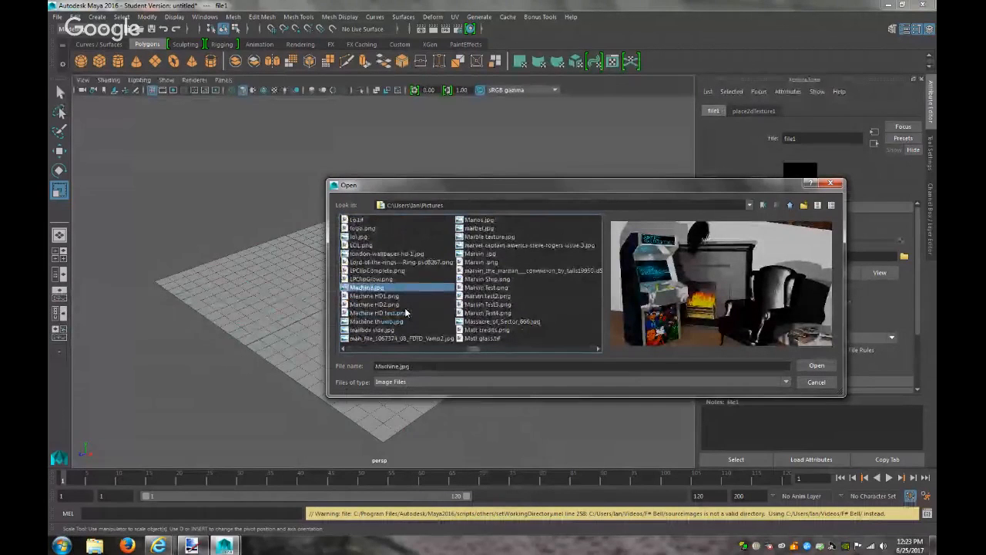
pyautogui.click(370, 330)
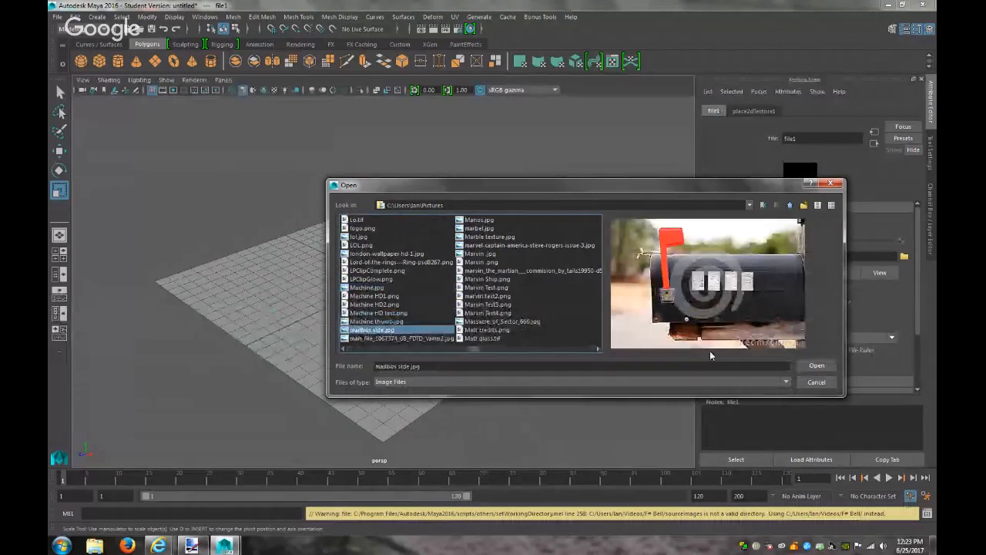
pyautogui.click(812, 368)
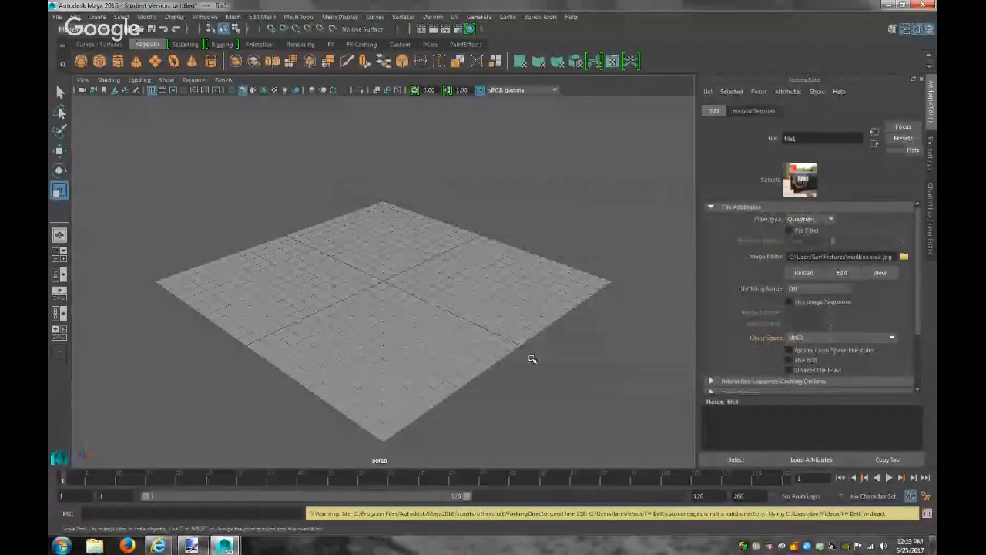
# Show textures in the viewport and shrink the mailbox photo plane
pyautogui.press('6')
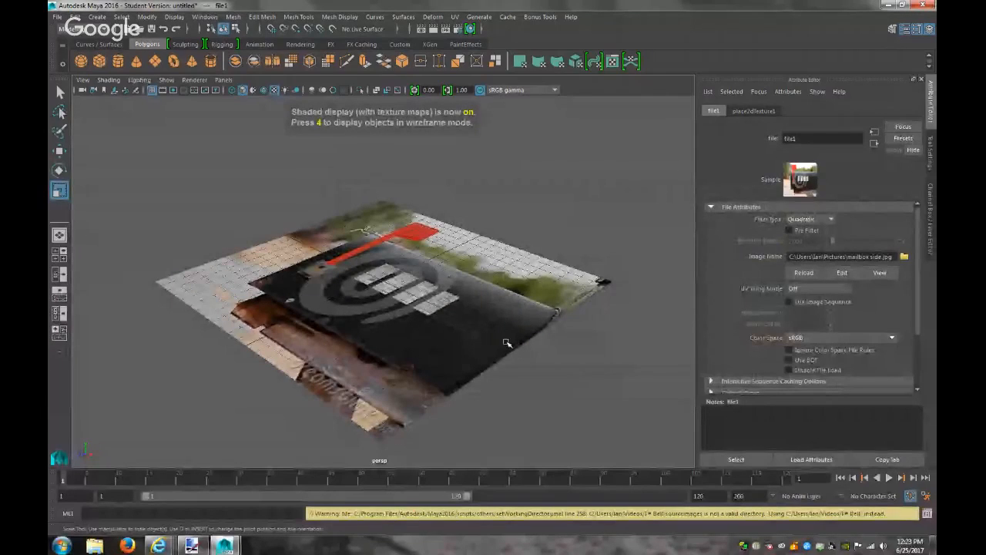
pyautogui.click(506, 342)
pyautogui.moveTo(346, 298); pyautogui.dragTo(362, 292)
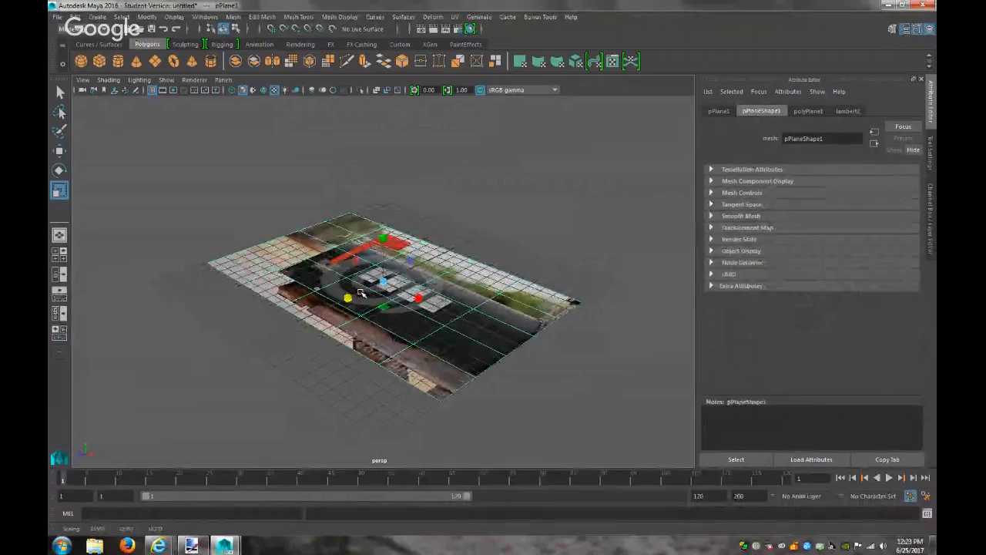
# Stand the plane upright by rotating it about X, adjusting Rotate X in the Attribute Editor
pyautogui.press('e')
pyautogui.moveTo(365, 258); pyautogui.dragTo(336, 313)
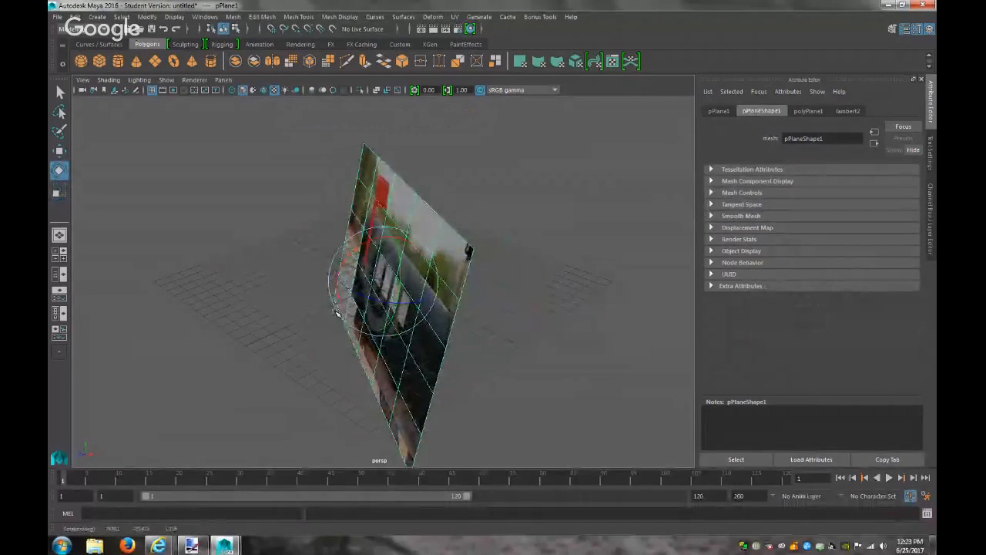
pyautogui.hotkey('ctrl', 'z')
pyautogui.hotkey('shift', 'z')
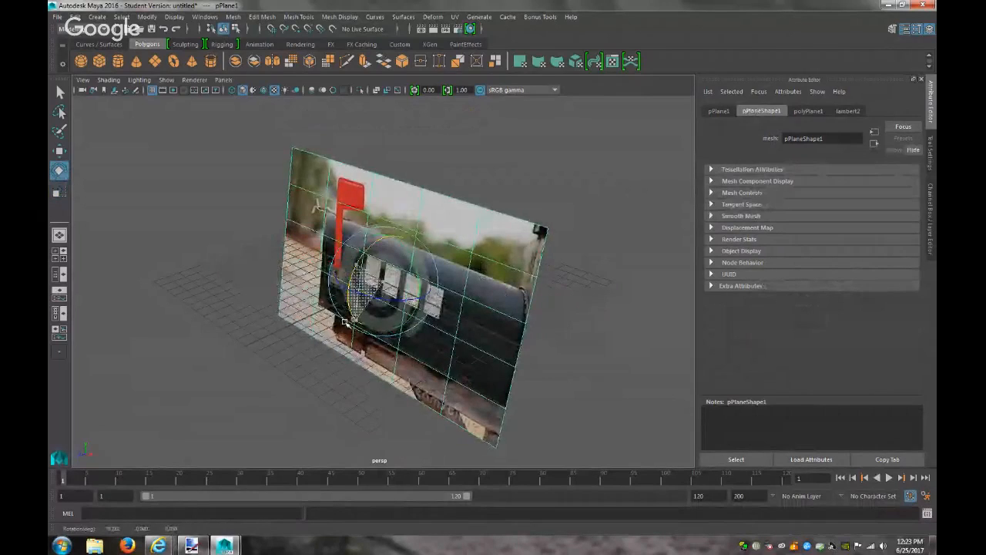
pyautogui.click(727, 112)
pyautogui.click(816, 193)
pyautogui.write('40')
pyautogui.press('Return')
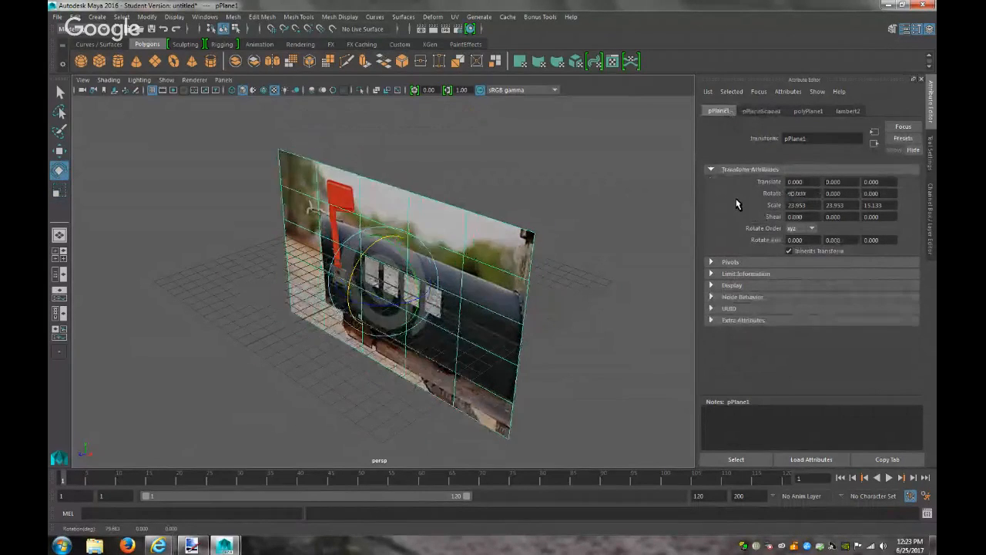
pyautogui.click(223, 79)
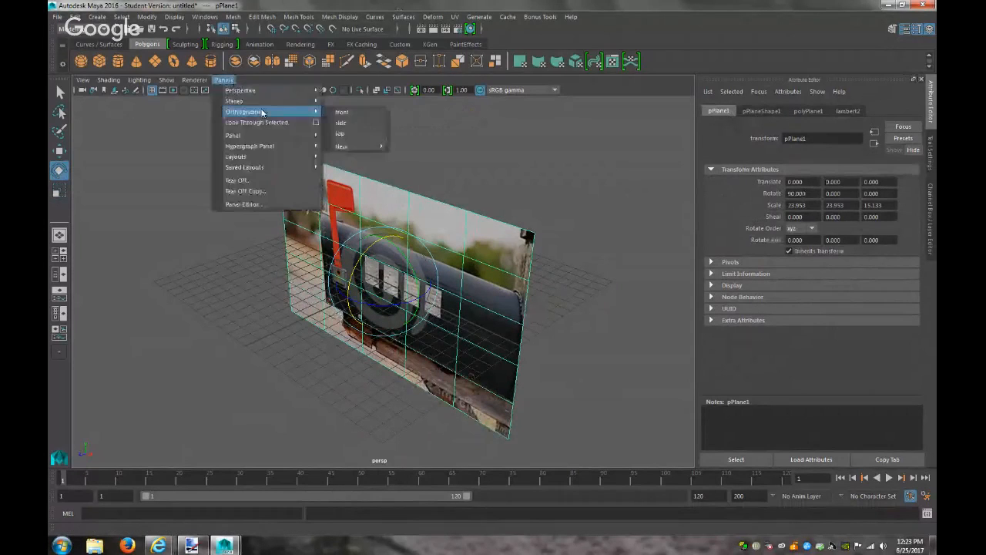
# In front view, narrow the plane's X scale to 20.493, then return to perspective
pyautogui.moveTo(254, 112)
pyautogui.click(353, 114)
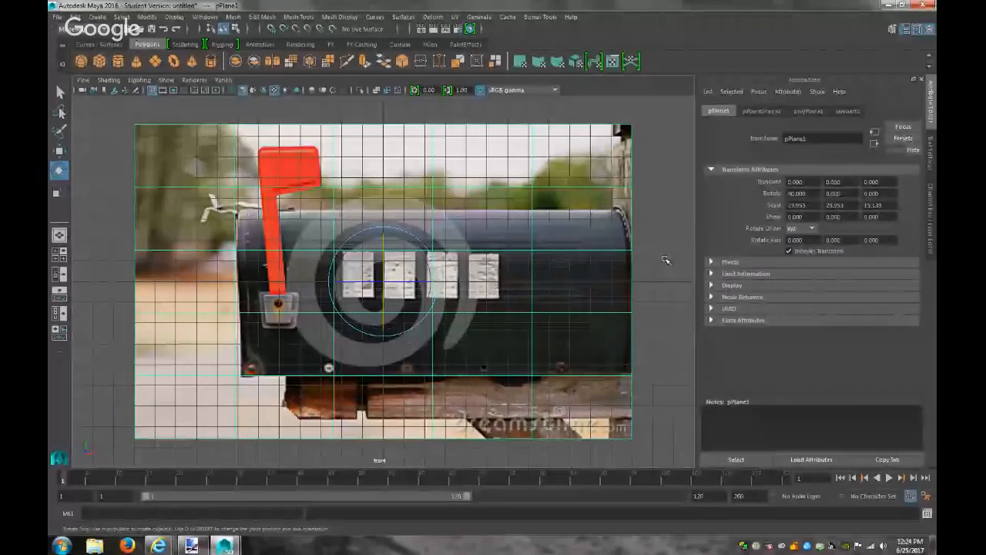
pyautogui.press('r')
pyautogui.moveTo(426, 285); pyautogui.dragTo(425, 286)
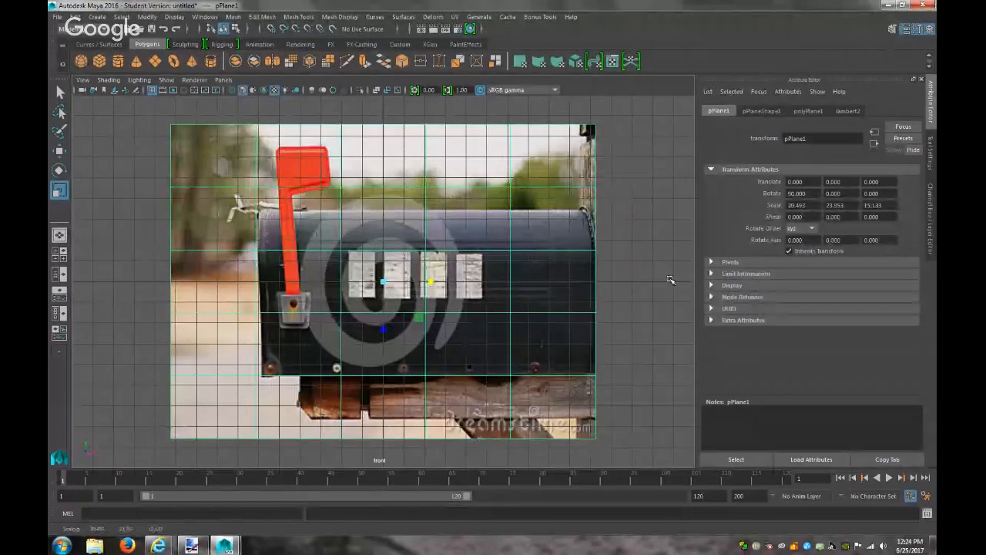
pyautogui.click(664, 284)
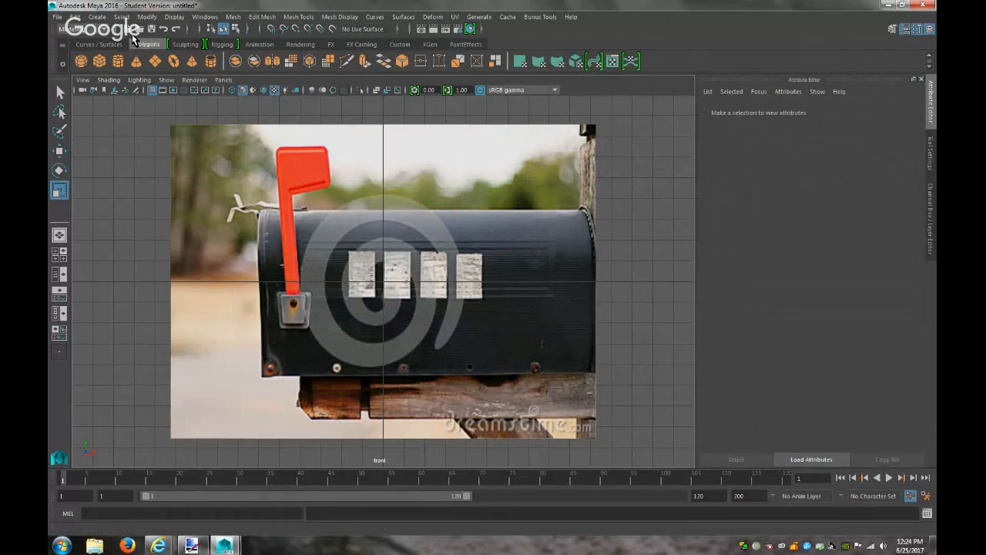
pyautogui.click(225, 80)
pyautogui.moveTo(282, 93)
pyautogui.click(355, 91)
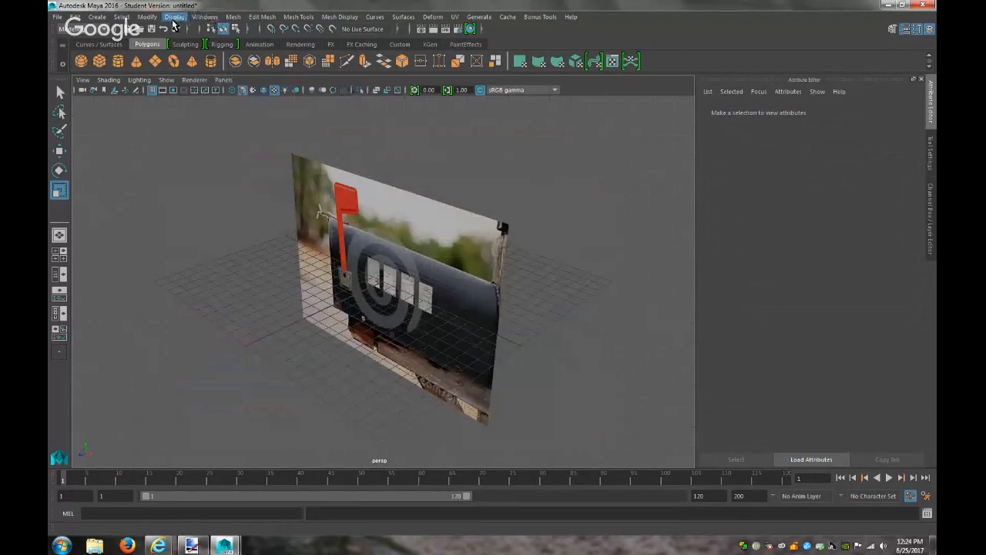
# Create a polygon cylinder and give it a 90-degree rotation
pyautogui.click(97, 16)
pyautogui.moveTo(154, 54)
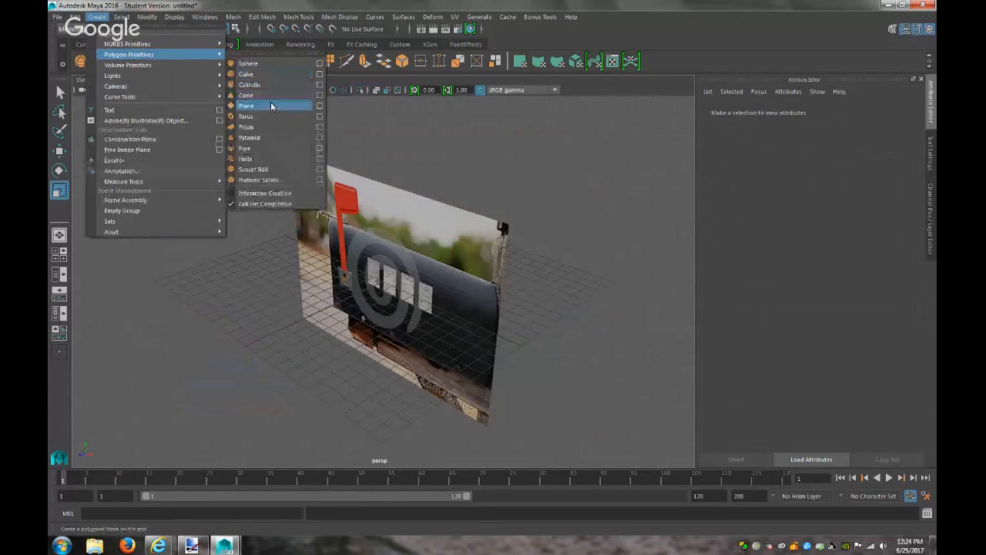
pyautogui.click(274, 86)
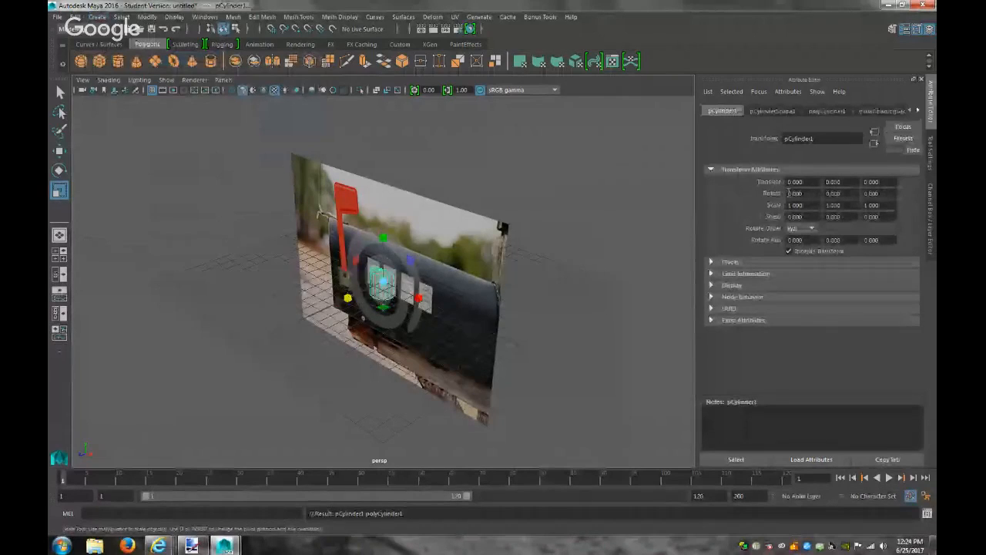
pyautogui.write('90')
pyautogui.press('Return')
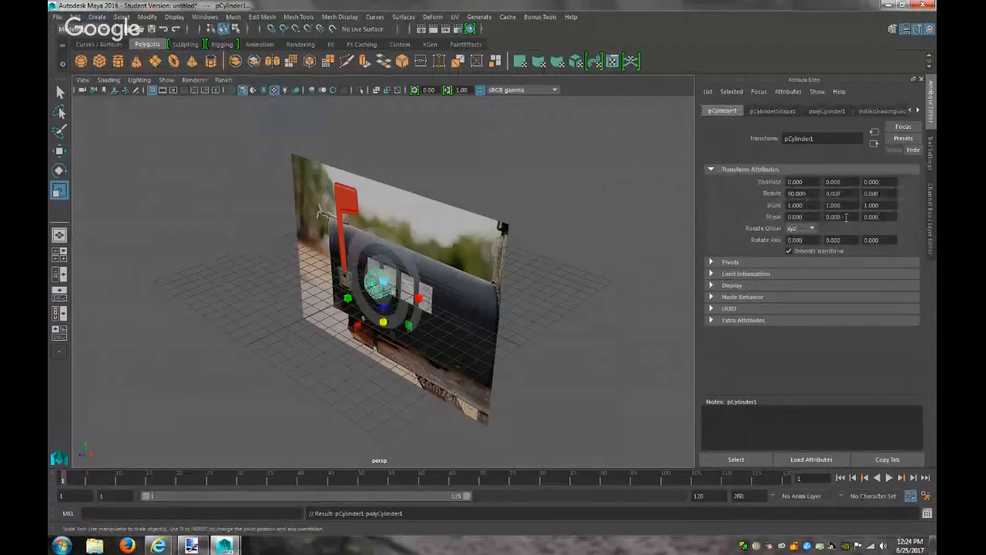
# Zero the cylinder's X and Y rotation and set Rotate Z to 90
pyautogui.moveTo(814, 192); pyautogui.dragTo(659, 216)
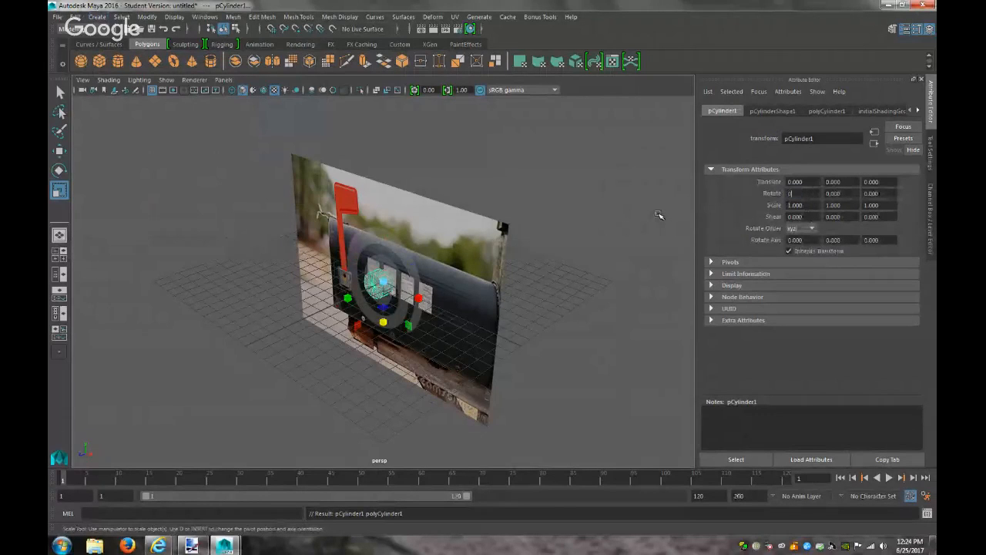
pyautogui.write('0')
pyautogui.press('Return')
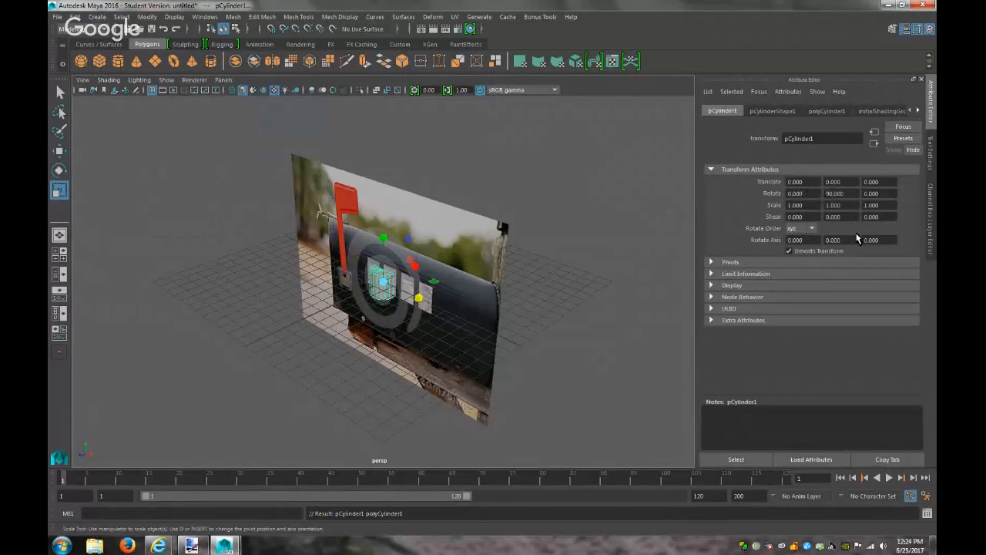
pyautogui.moveTo(852, 192); pyautogui.dragTo(670, 206)
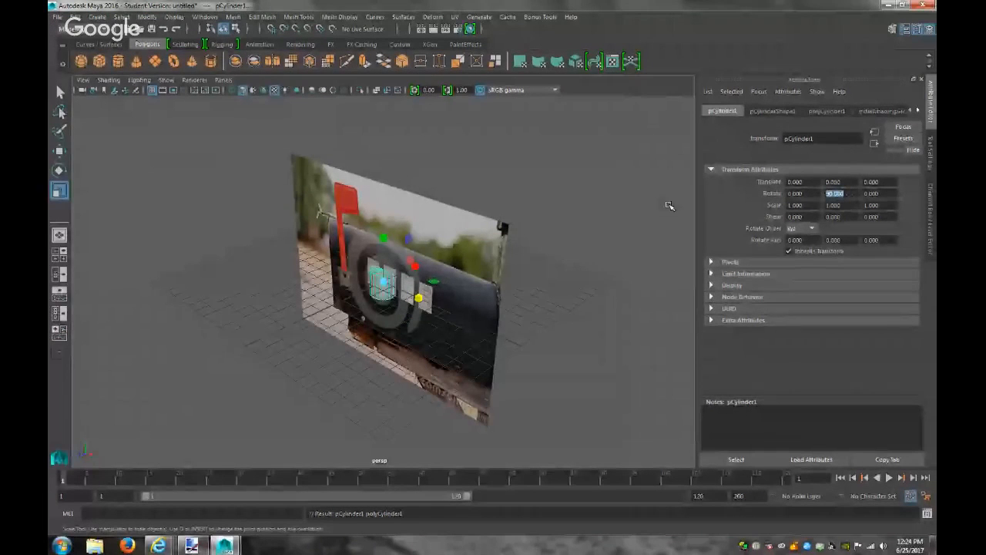
pyautogui.write('0')
pyautogui.press('Return')
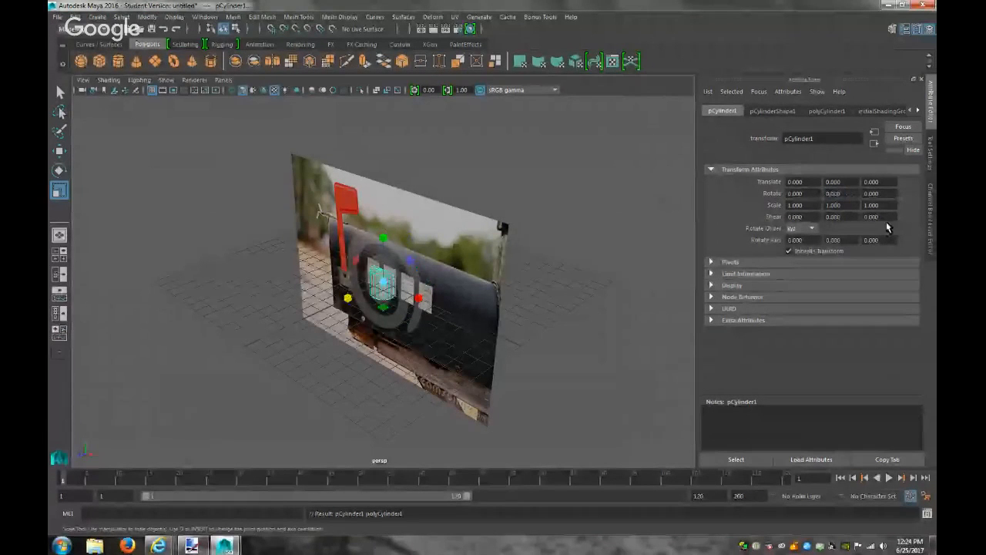
pyautogui.moveTo(871, 193); pyautogui.dragTo(750, 200)
pyautogui.write('90')
pyautogui.press('Return')
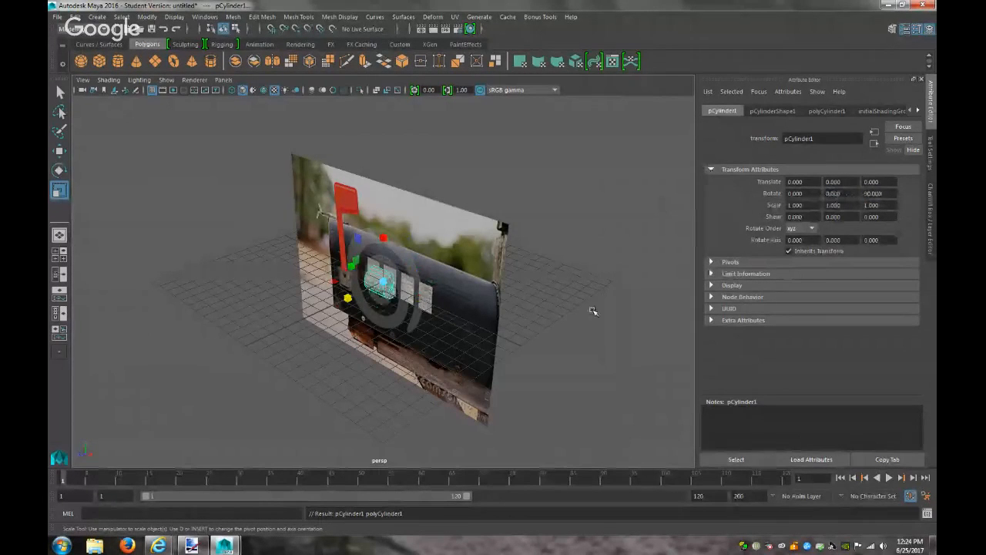
pyautogui.click(223, 80)
# In front view, scale and move the cylinder to span the photographed mailbox body
pyautogui.moveTo(269, 91)
pyautogui.moveTo(281, 111)
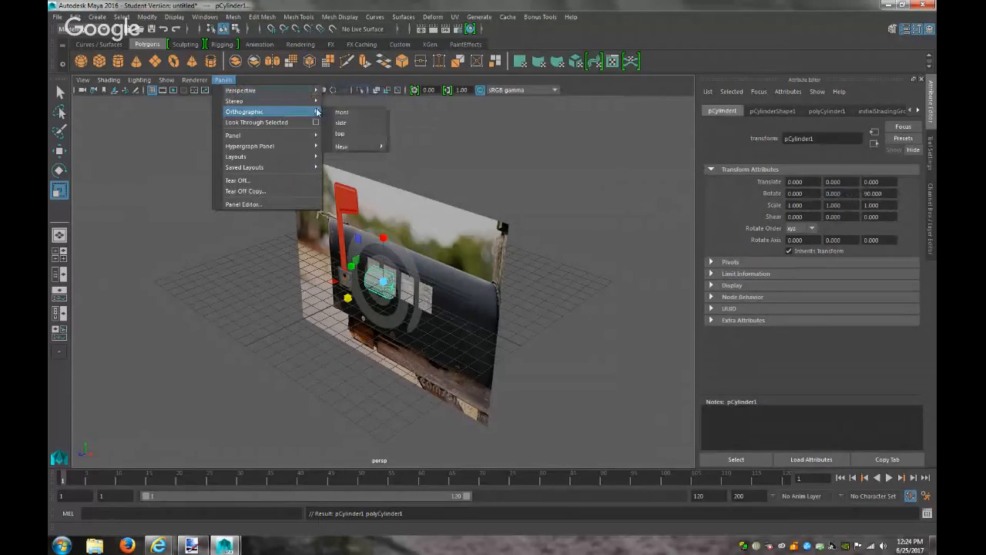
pyautogui.click(377, 112)
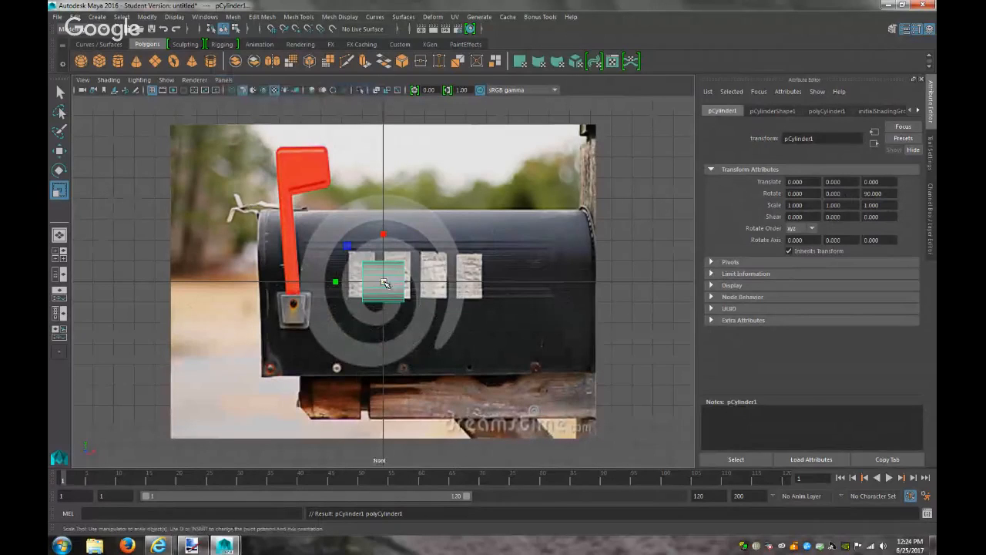
pyautogui.moveTo(384, 283); pyautogui.dragTo(508, 269)
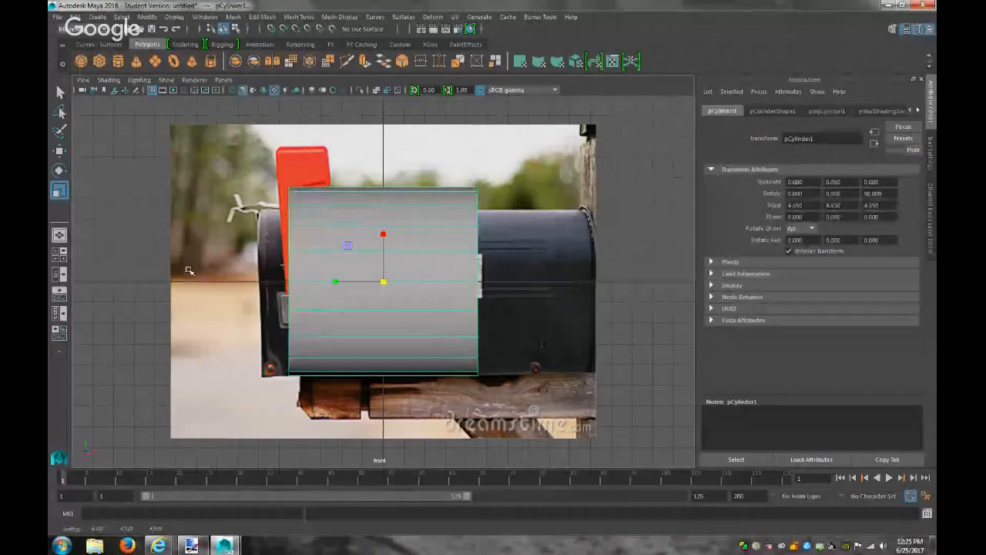
pyautogui.moveTo(334, 280); pyautogui.dragTo(304, 283)
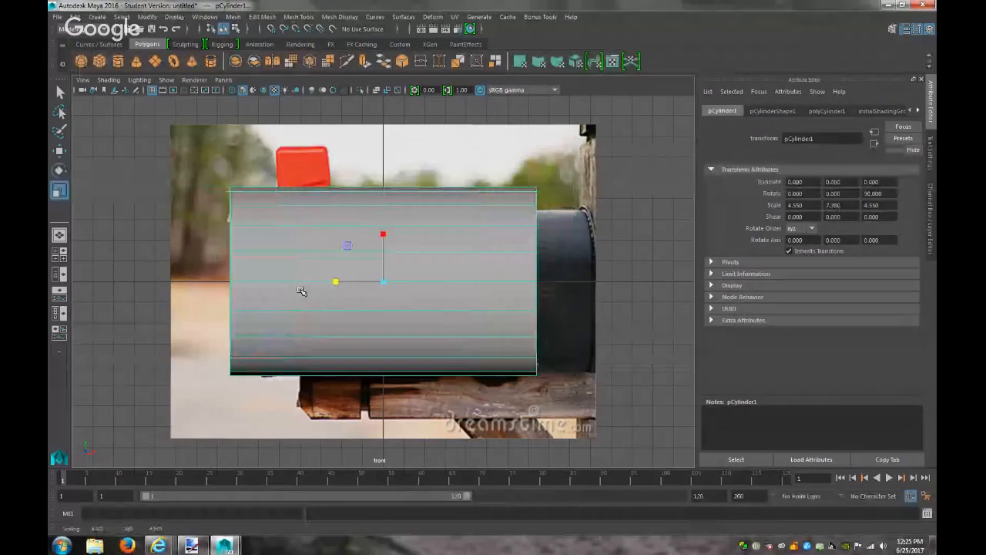
pyautogui.press('w')
pyautogui.moveTo(437, 282); pyautogui.dragTo(481, 285)
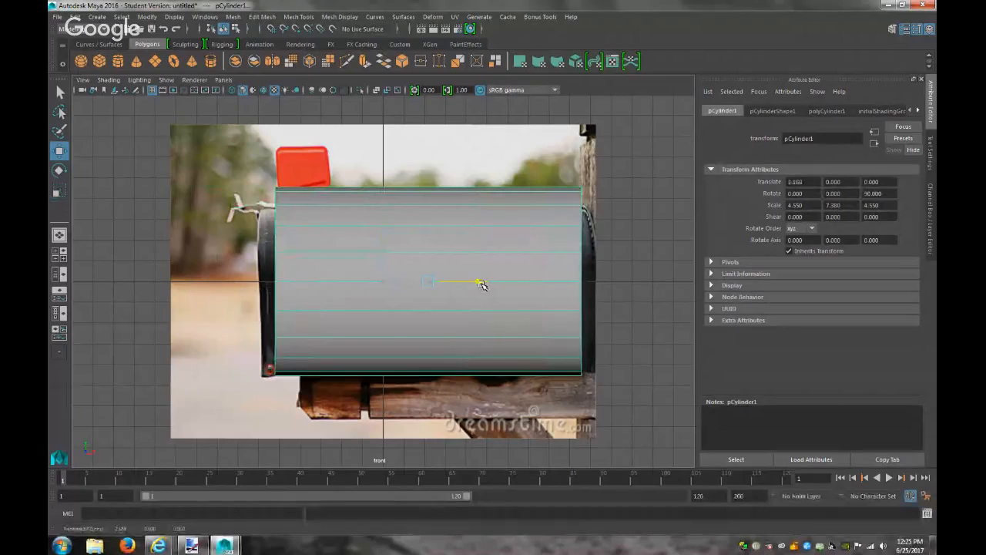
pyautogui.press('r')
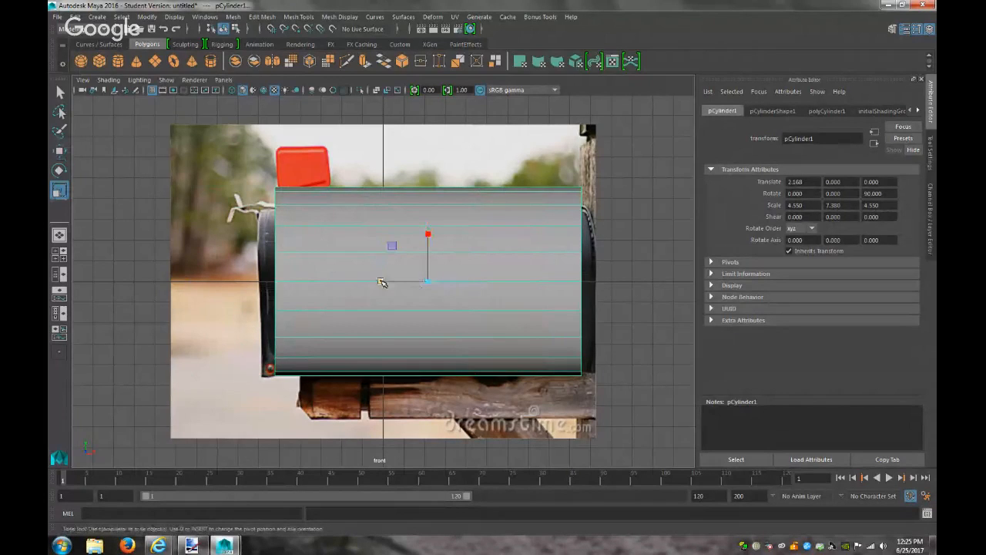
pyautogui.moveTo(379, 282); pyautogui.dragTo(379, 283)
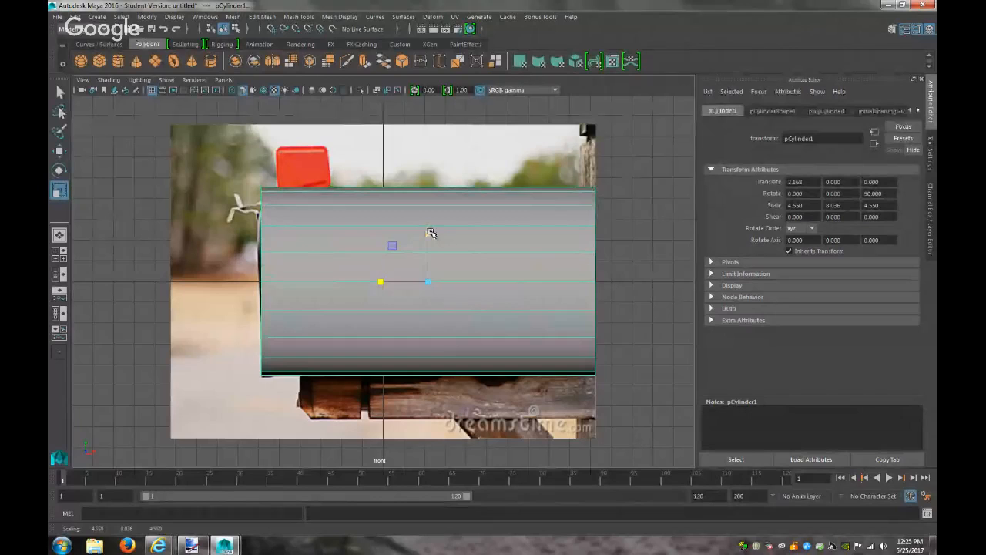
# Flatten the cylinder's bottom vertex rows and raise them to form a half cylinder
pyautogui.moveTo(578, 250); pyautogui.dragTo(539, 251, button='right')
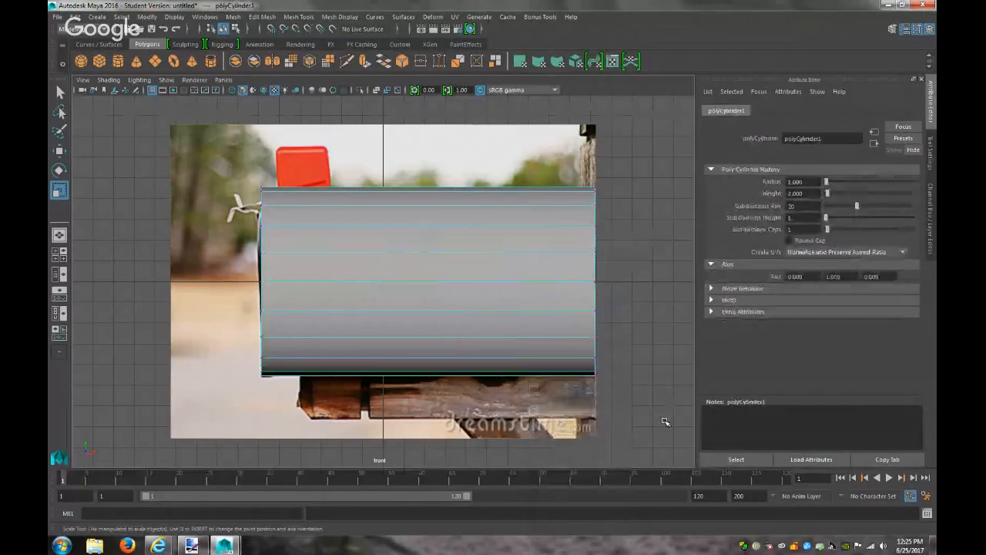
pyautogui.moveTo(654, 420); pyautogui.dragTo(205, 293)
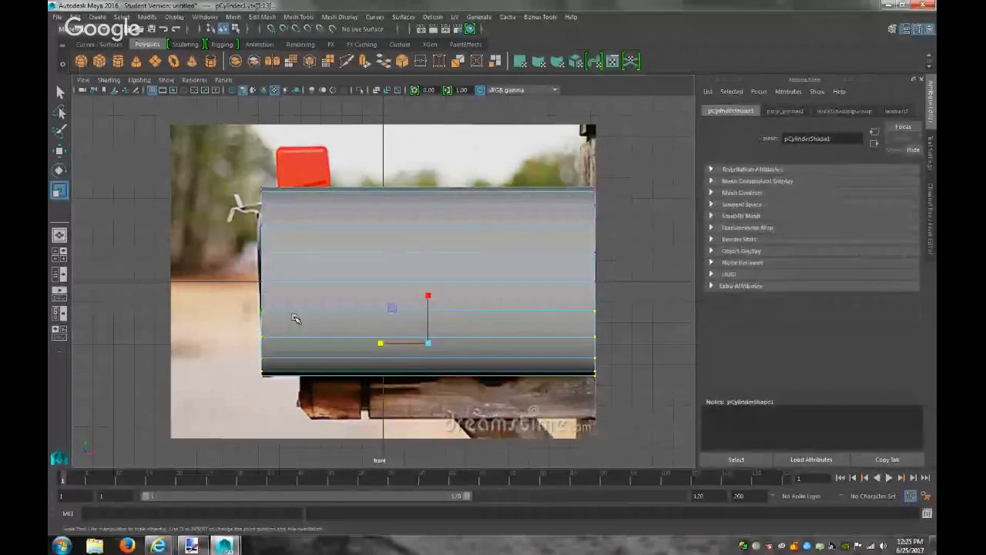
pyautogui.moveTo(427, 293); pyautogui.dragTo(436, 343)
pyautogui.press('w')
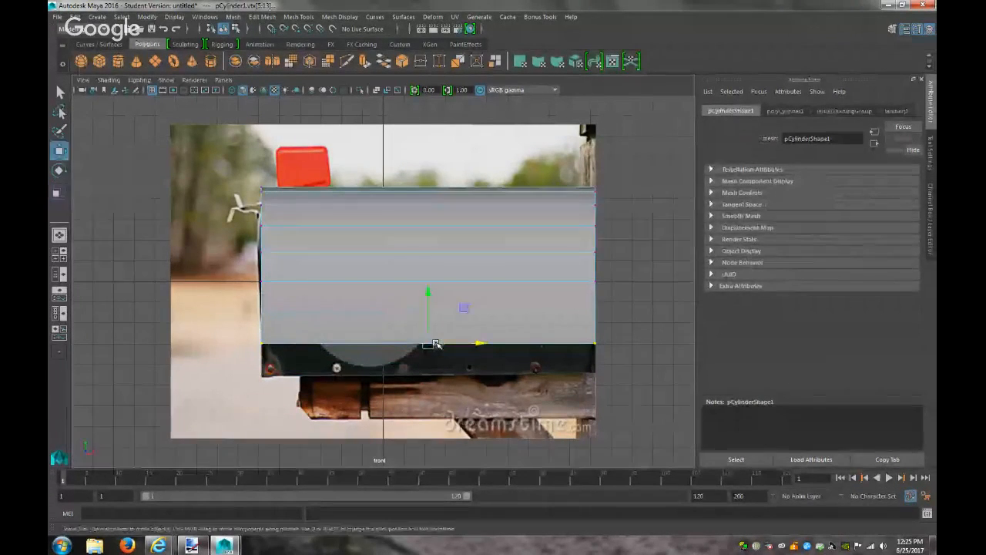
pyautogui.moveTo(427, 286); pyautogui.dragTo(429, 260)
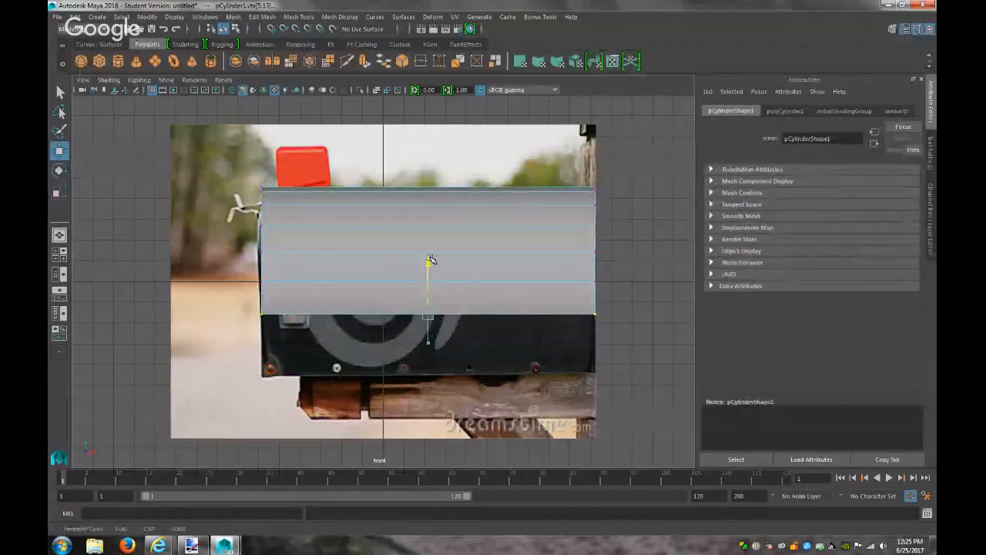
# Stretch the half cylinder taller to match the mailbox and nudge it into place
pyautogui.moveTo(380, 218); pyautogui.dragTo(428, 208, button='right')
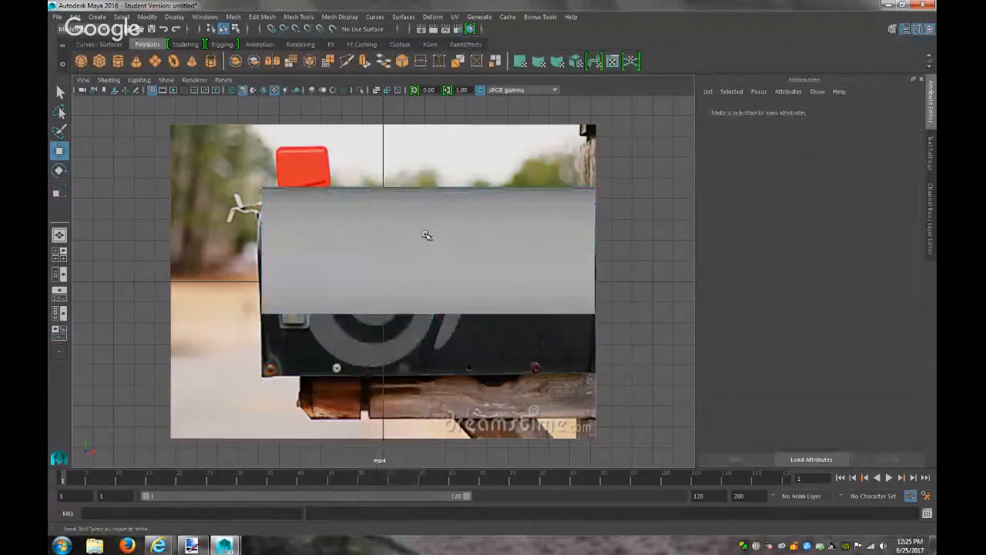
pyautogui.press('t')
pyautogui.moveTo(426, 229); pyautogui.dragTo(431, 282)
pyautogui.press('w')
pyautogui.press('r')
pyautogui.press('w')
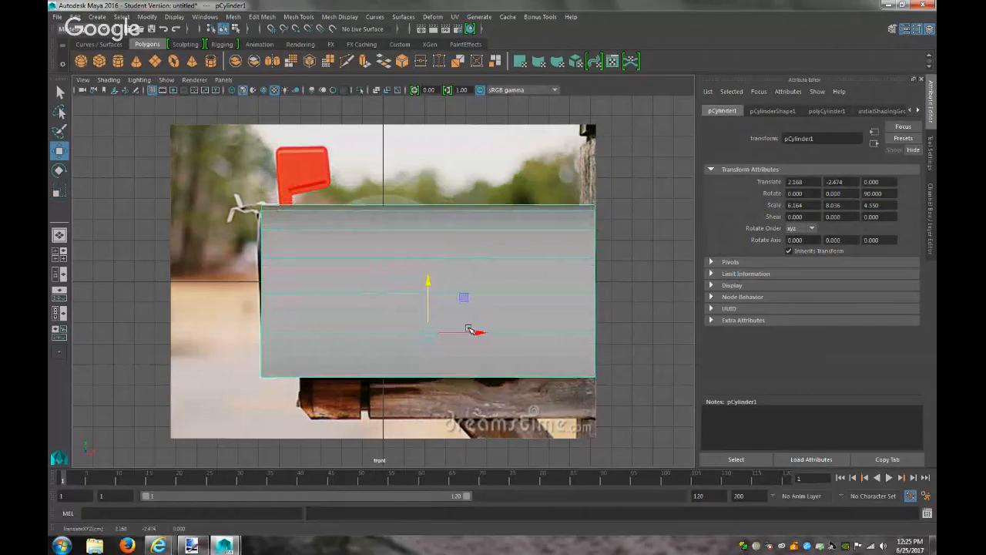
pyautogui.moveTo(482, 331); pyautogui.dragTo(480, 331)
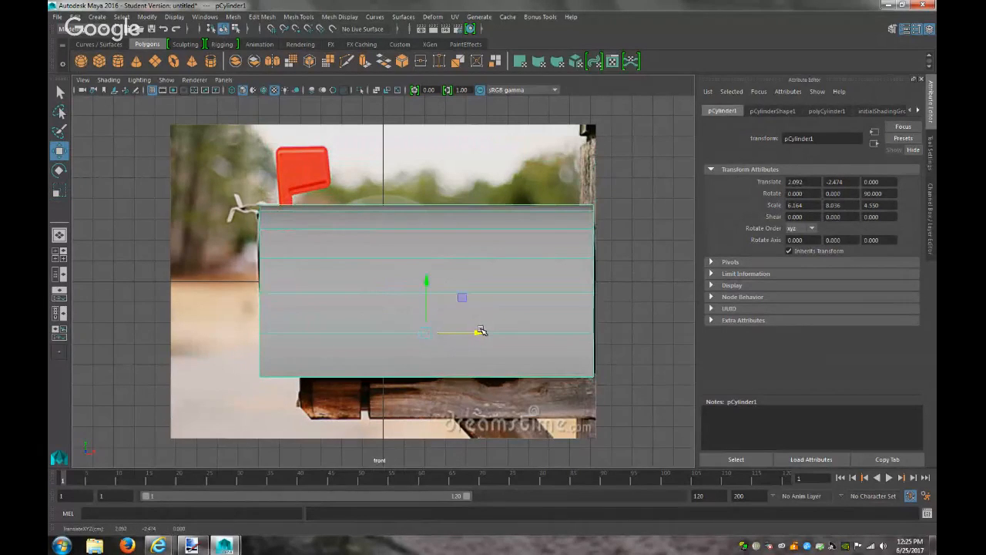
pyautogui.click(678, 306)
# Switch to perspective, orbit around the half cylinder and frame it
pyautogui.click(231, 80)
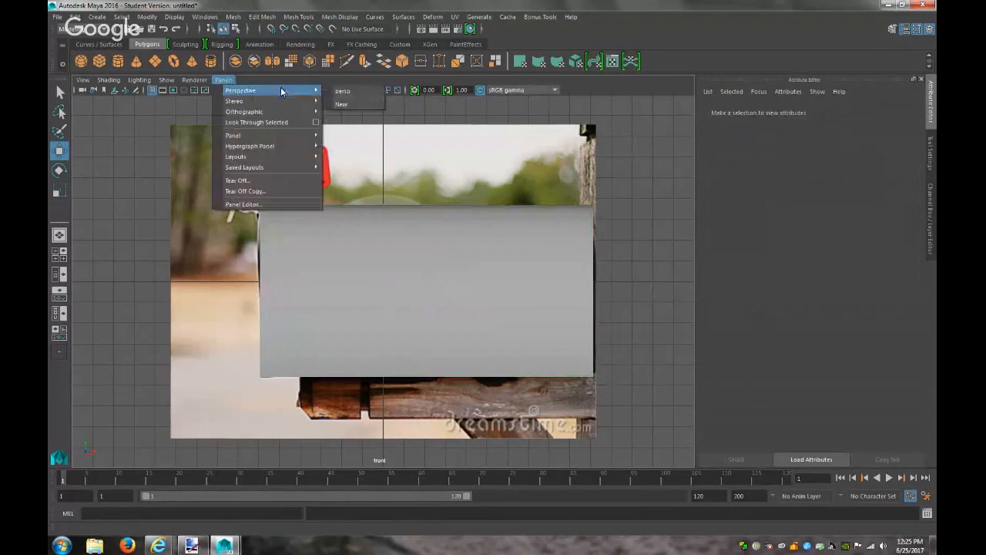
pyautogui.click(332, 93)
pyautogui.keyDown('alt'); pyautogui.moveTo(577, 242); pyautogui.dragTo(489, 180); pyautogui.keyUp('alt')
pyautogui.click(423, 290)
pyautogui.keyDown('alt'); pyautogui.moveTo(445, 267); pyautogui.dragTo(162, 312); pyautogui.keyUp('alt')
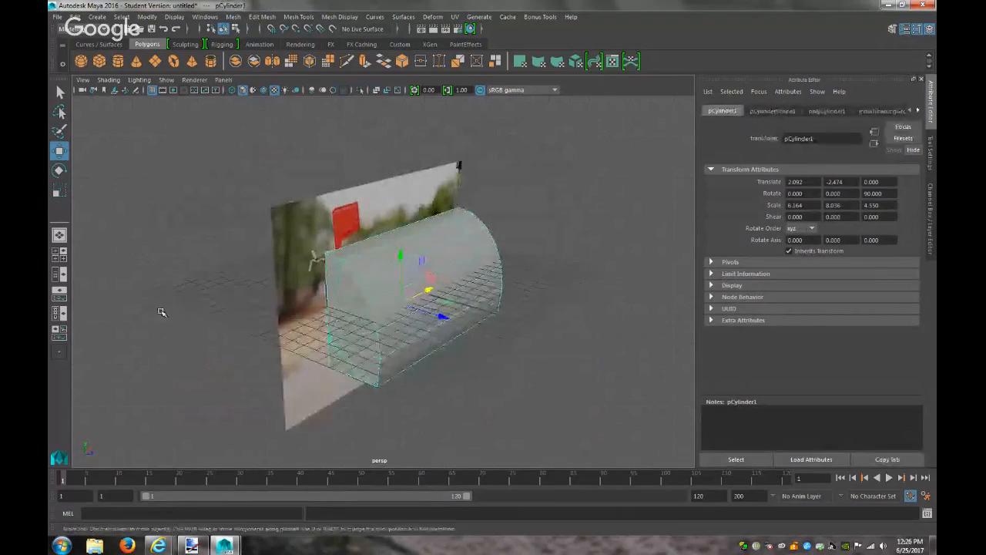
pyautogui.click(237, 273)
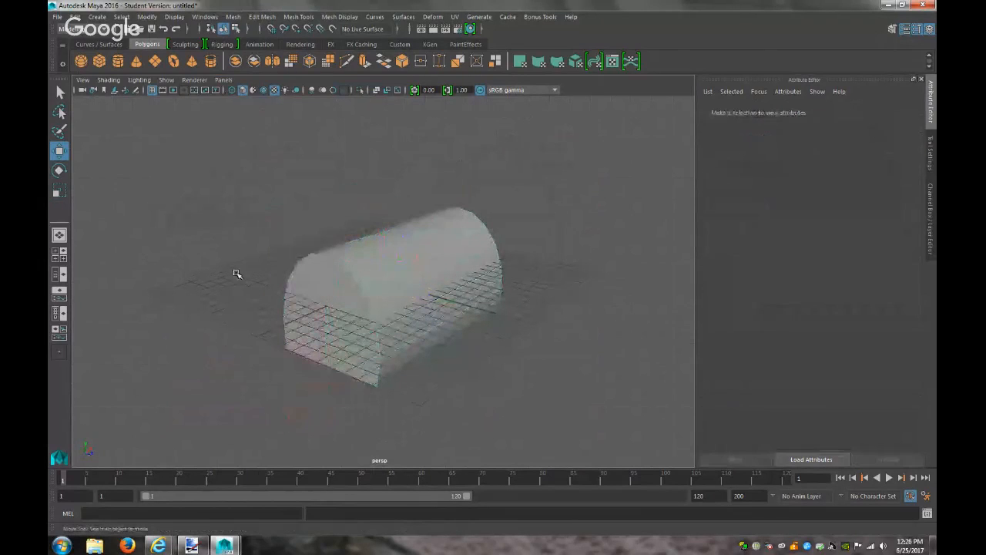
pyautogui.click(466, 305)
pyautogui.press('f')
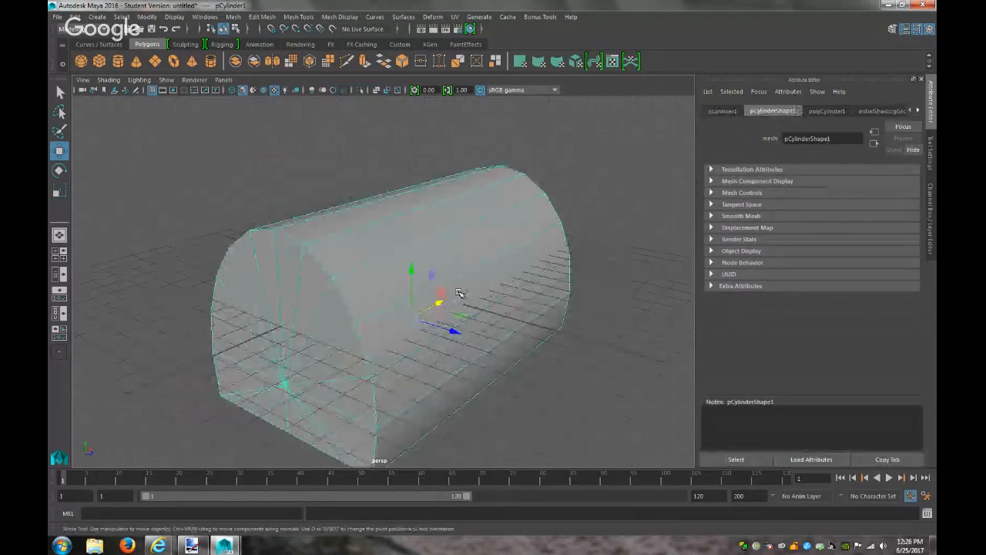
# Run Edit Mesh > Add Divisions on the cylinder and open its polyCylinder1 settings
pyautogui.click(231, 17)
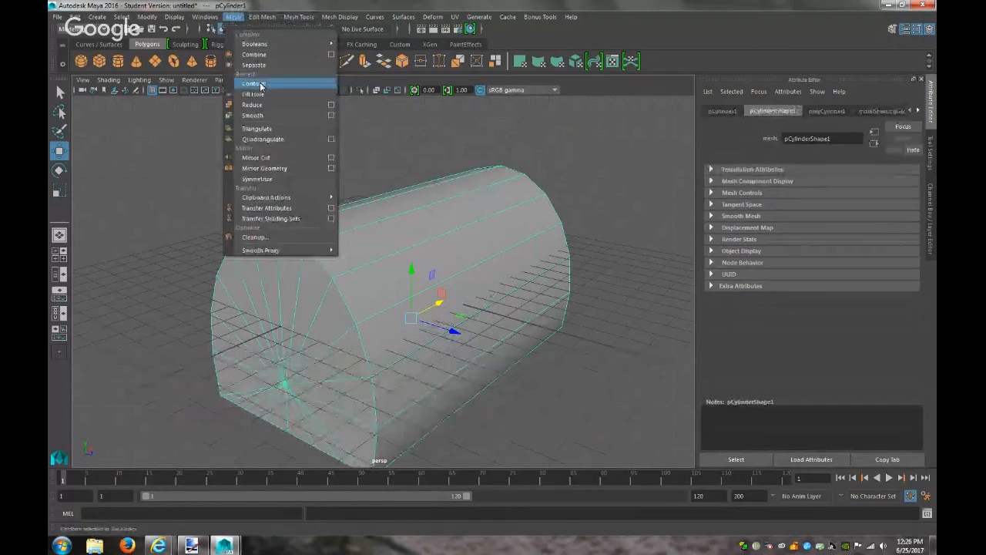
pyautogui.click(260, 85)
pyautogui.click(262, 17)
pyautogui.click(281, 39)
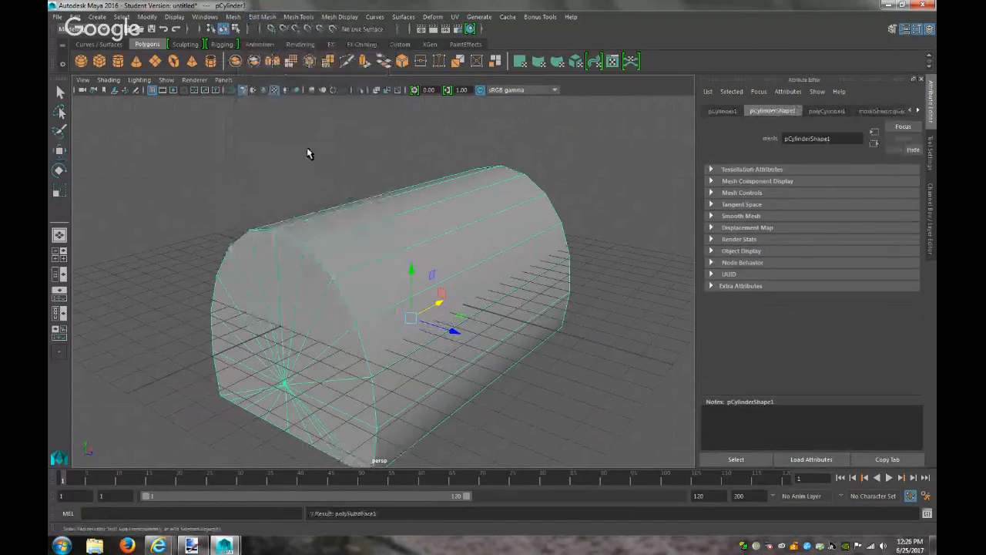
pyautogui.click(227, 216)
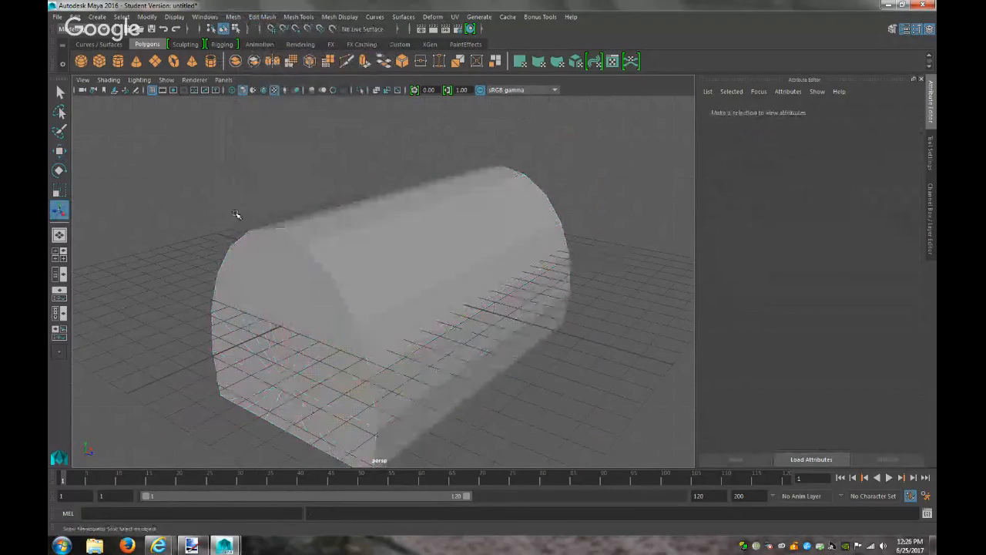
pyautogui.click(241, 213)
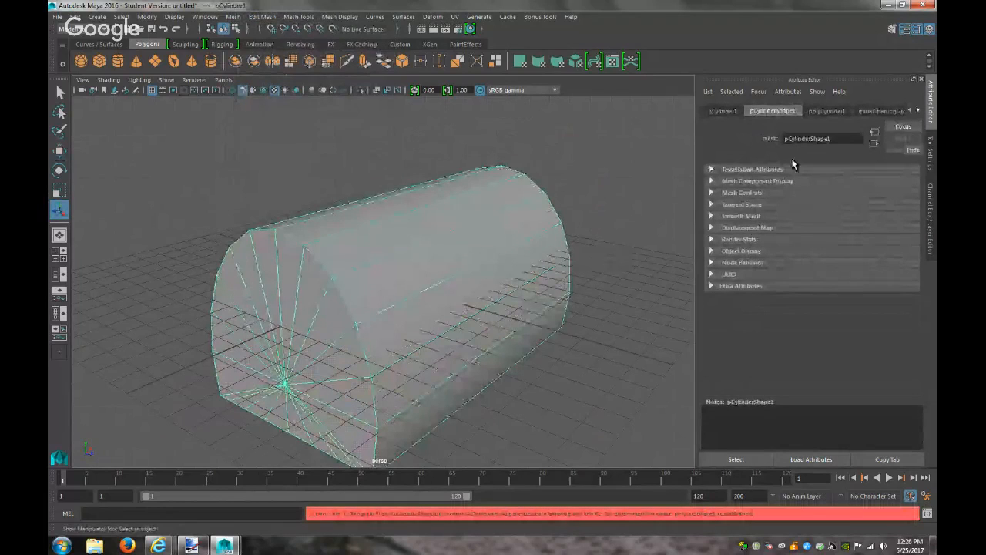
pyautogui.click(826, 111)
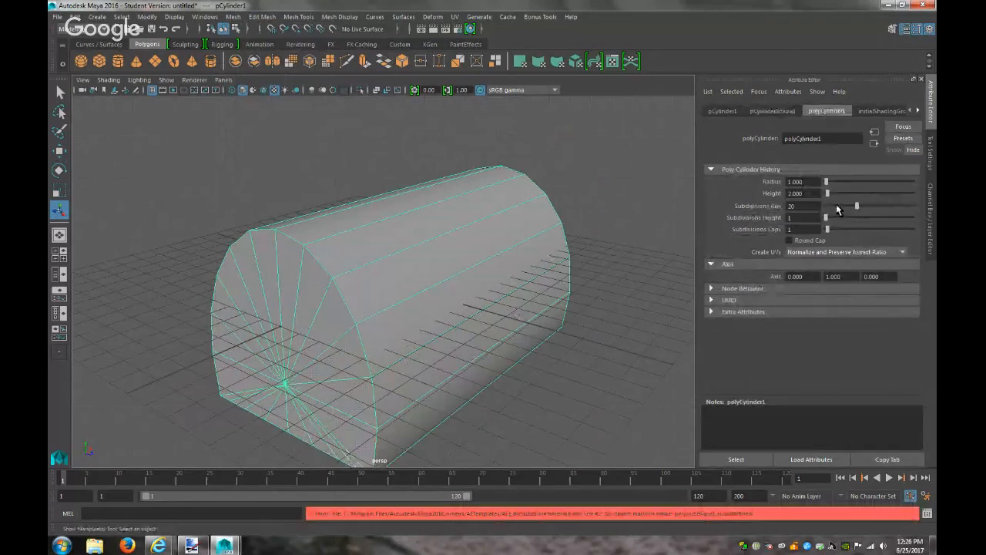
# Try changing the cylinder's side count, height and height rings, undoing each change
pyautogui.moveTo(858, 208); pyautogui.dragTo(873, 205)
pyautogui.hotkey('ctrl', 'z')
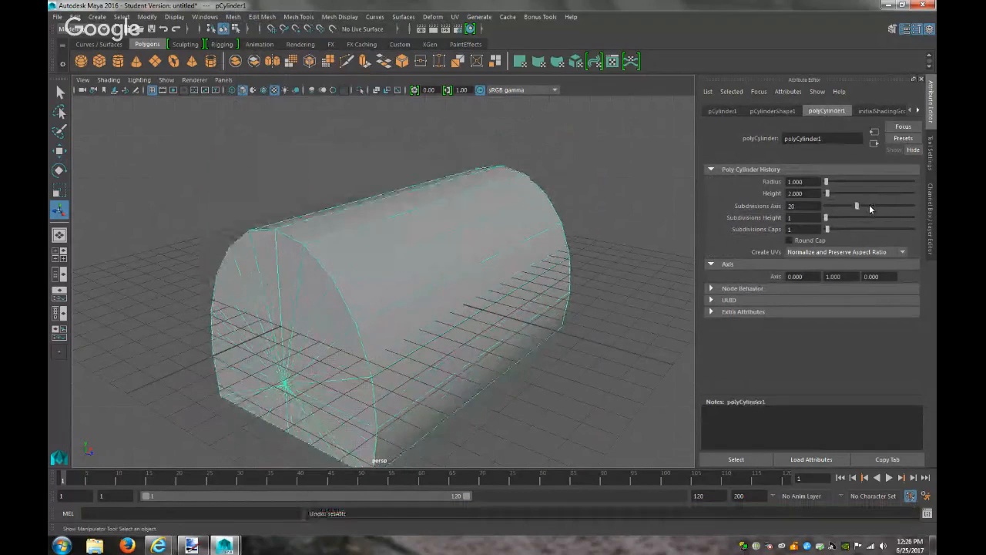
pyautogui.moveTo(828, 192); pyautogui.dragTo(829, 183)
pyautogui.hotkey('ctrl', 'z')
pyautogui.hotkey('ctrl', 'z')
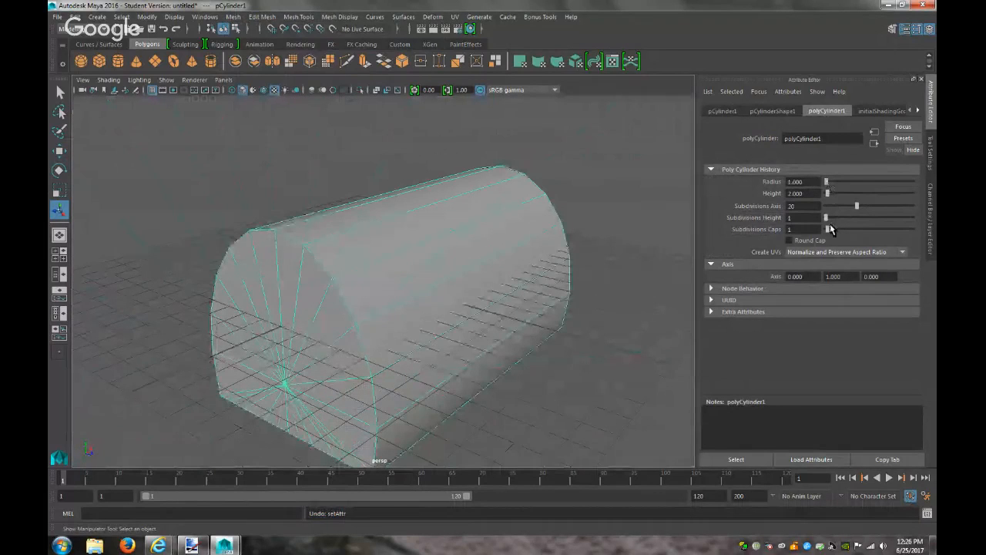
pyautogui.moveTo(828, 221); pyautogui.dragTo(843, 219)
pyautogui.keyDown('alt'); pyautogui.moveTo(567, 304); pyautogui.dragTo(446, 274); pyautogui.keyUp('alt')
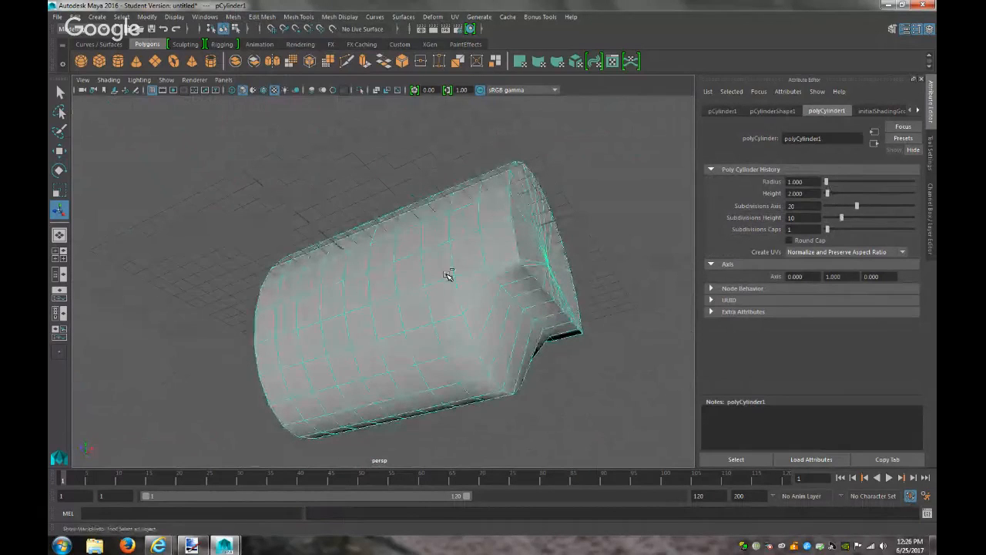
pyautogui.hotkey('ctrl', 'z')
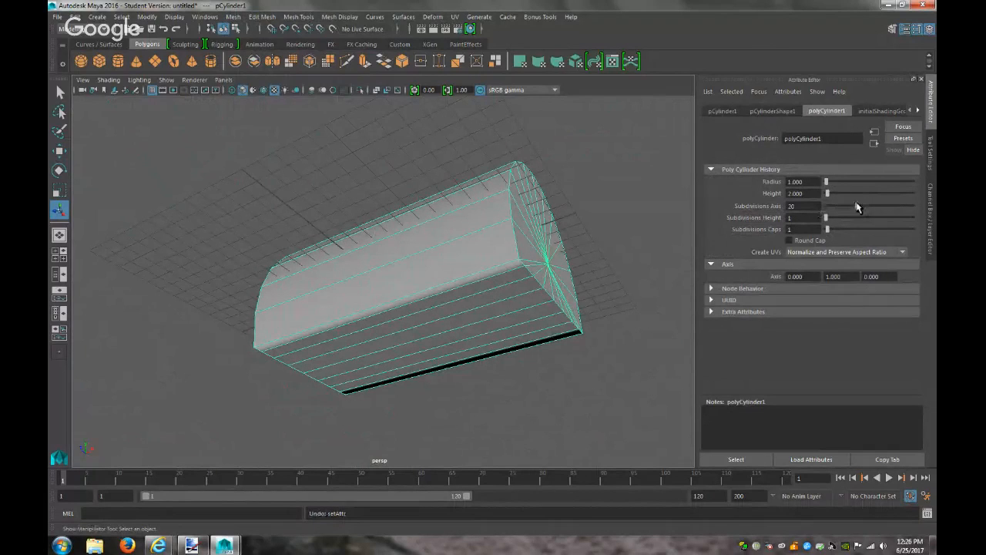
# Set Subdivisions Axis to 20 to round the cylinder
pyautogui.moveTo(858, 207); pyautogui.dragTo(760, 202)
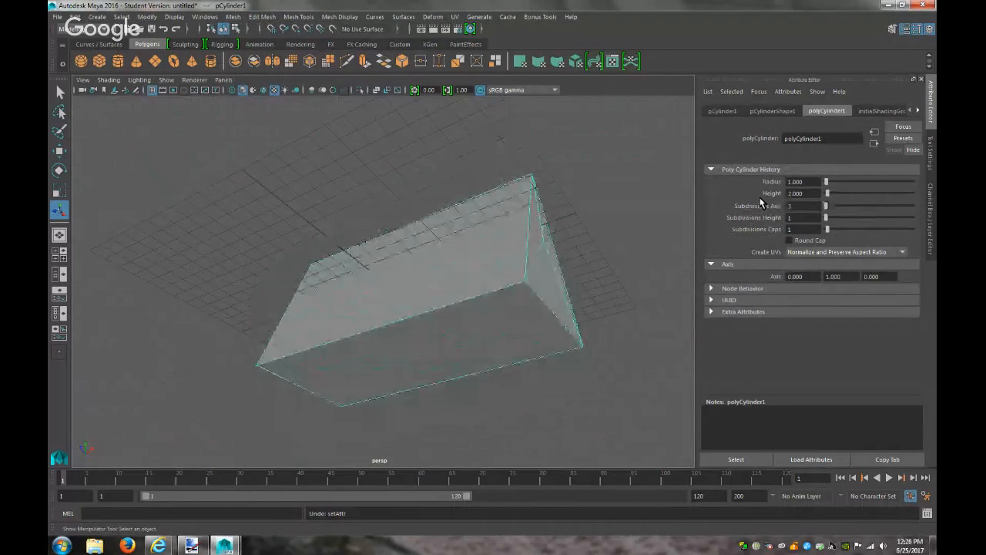
pyautogui.moveTo(826, 205); pyautogui.dragTo(857, 205)
pyautogui.keyDown('alt'); pyautogui.moveTo(591, 269); pyautogui.dragTo(489, 232); pyautogui.keyUp('alt')
pyautogui.click(628, 282)
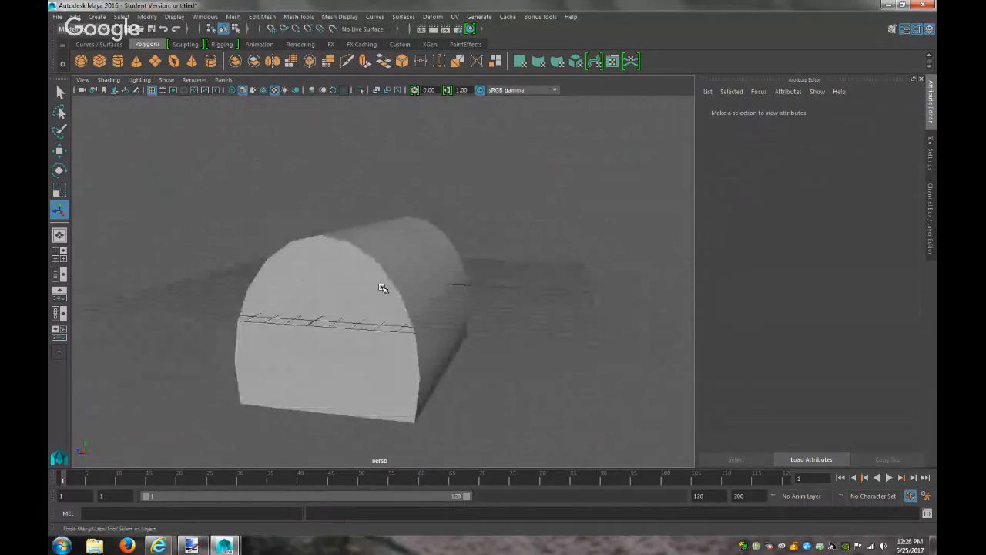
pyautogui.click(411, 304)
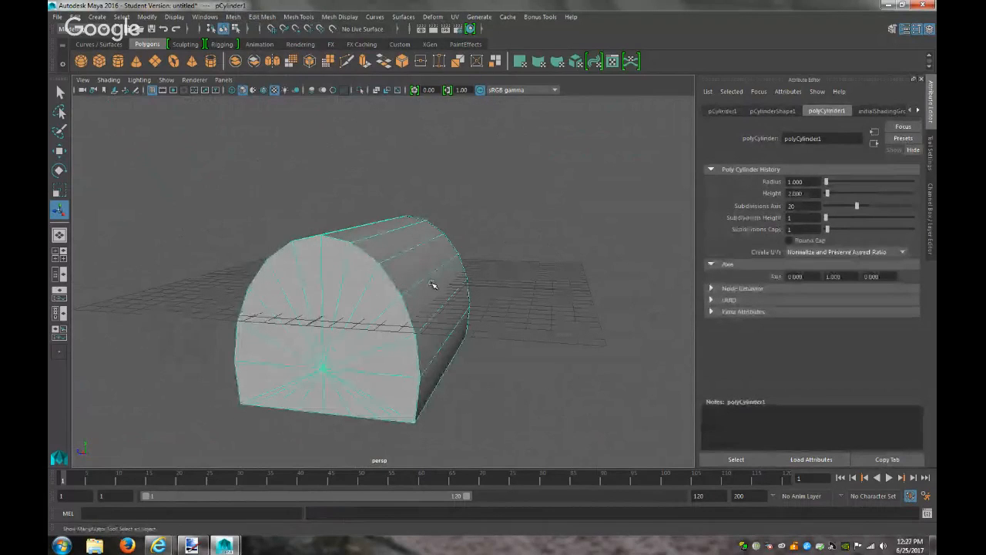
# Switch to edge mode and select a lengthwise edge loop along one side
pyautogui.moveTo(413, 263); pyautogui.dragTo(411, 224, button='right')
pyautogui.click(392, 279)
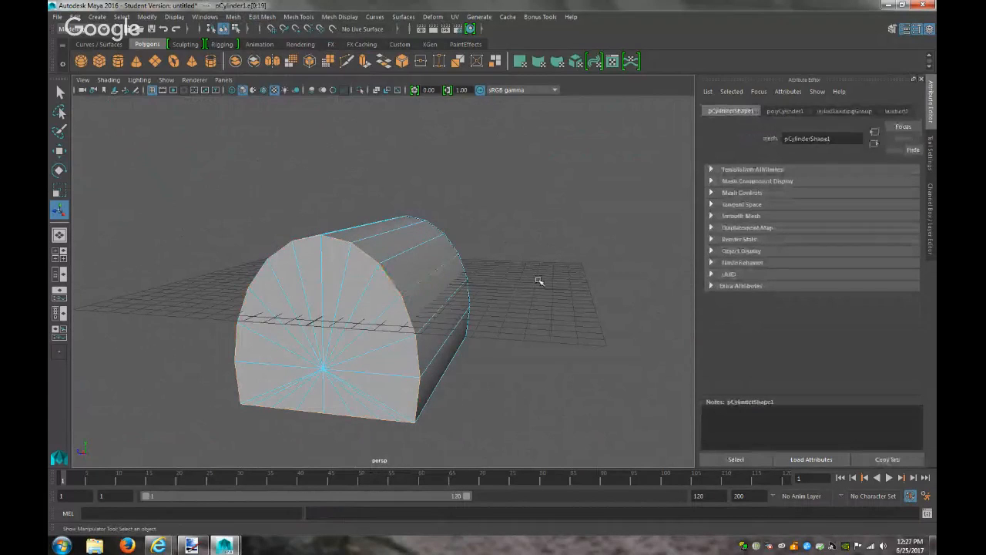
pyautogui.keyDown('alt'); pyautogui.moveTo(558, 275); pyautogui.dragTo(453, 278); pyautogui.keyUp('alt')
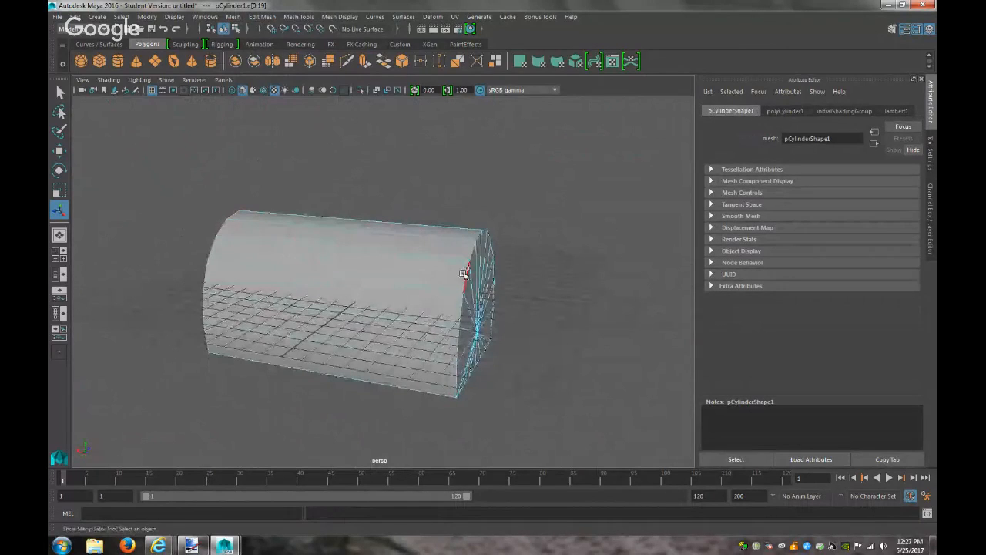
pyautogui.keyDown('shift'); pyautogui.doubleClick(463, 279); pyautogui.keyUp('shift')
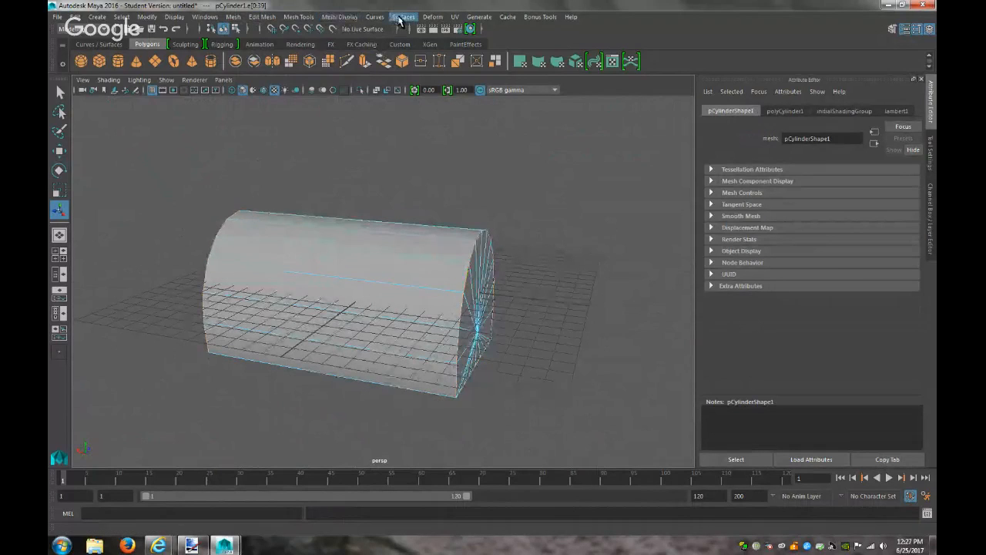
pyautogui.click(235, 17)
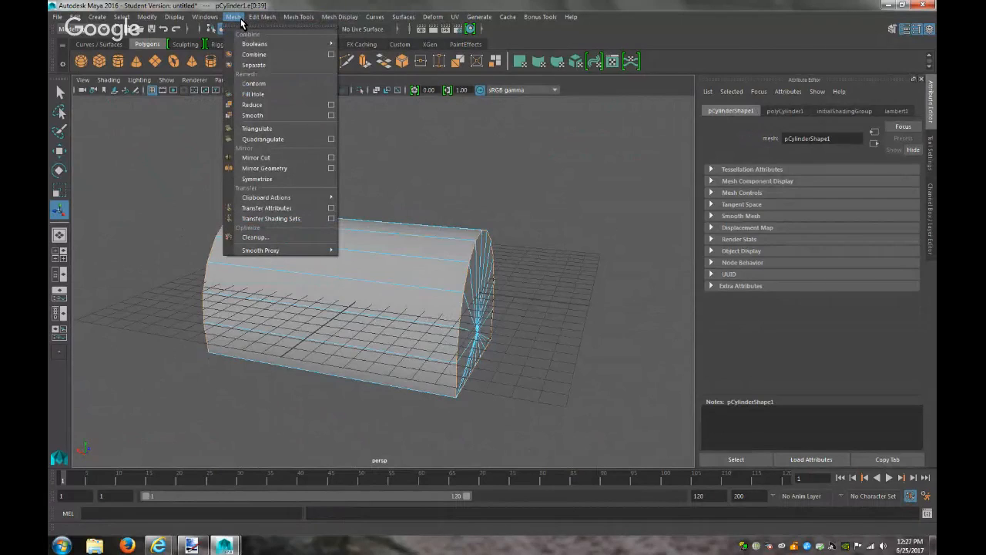
# Try an Edit Mesh edge operation, clear the selection, and zoom in on the cylinder's end
pyautogui.moveTo(262, 17)
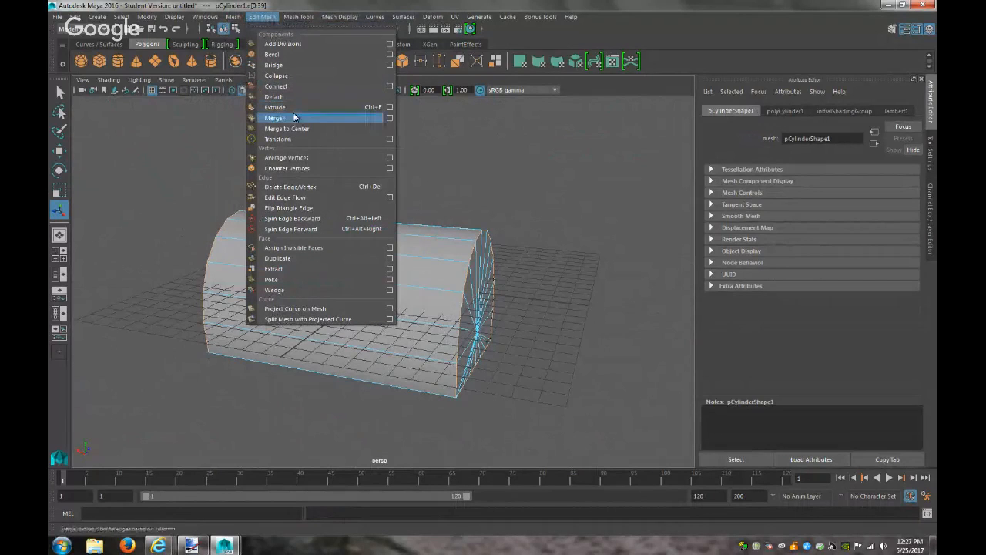
pyautogui.click(295, 54)
pyautogui.click(527, 287)
pyautogui.moveTo(440, 259); pyautogui.dragTo(537, 280, button='right')
pyautogui.keyDown('alt'); pyautogui.moveTo(547, 278); pyautogui.dragTo(485, 266); pyautogui.keyUp('alt')
pyautogui.keyDown('alt'); pyautogui.moveTo(485, 267); pyautogui.dragTo(726, 367, button='right'); pyautogui.keyUp('alt')
pyautogui.keyDown('alt'); pyautogui.moveTo(379, 235); pyautogui.dragTo(397, 245); pyautogui.keyUp('alt')
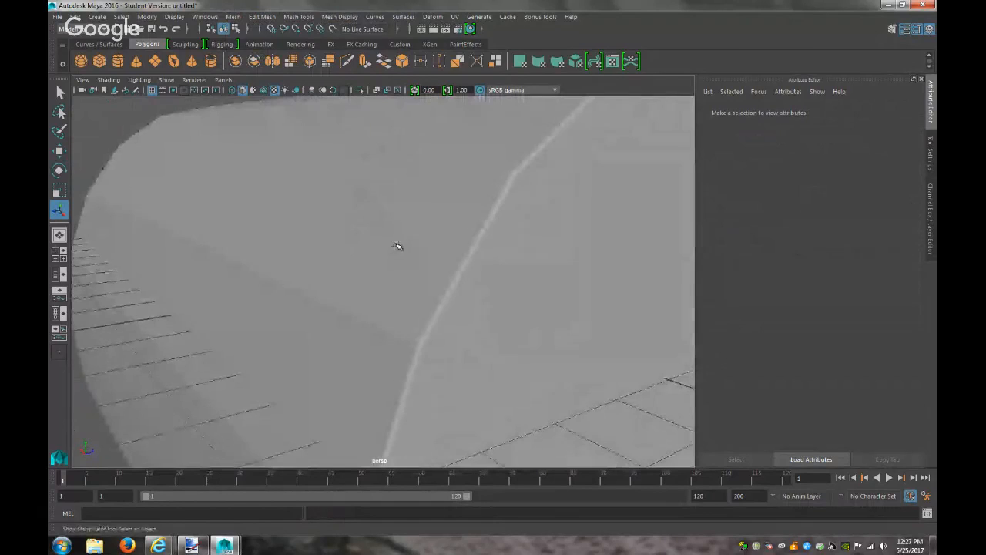
# Select and frame the test cylinder, then delete it
pyautogui.click(458, 281)
pyautogui.keyDown('alt'); pyautogui.moveTo(461, 287); pyautogui.dragTo(520, 260); pyautogui.keyUp('alt')
pyautogui.press('f')
pyautogui.click(539, 251)
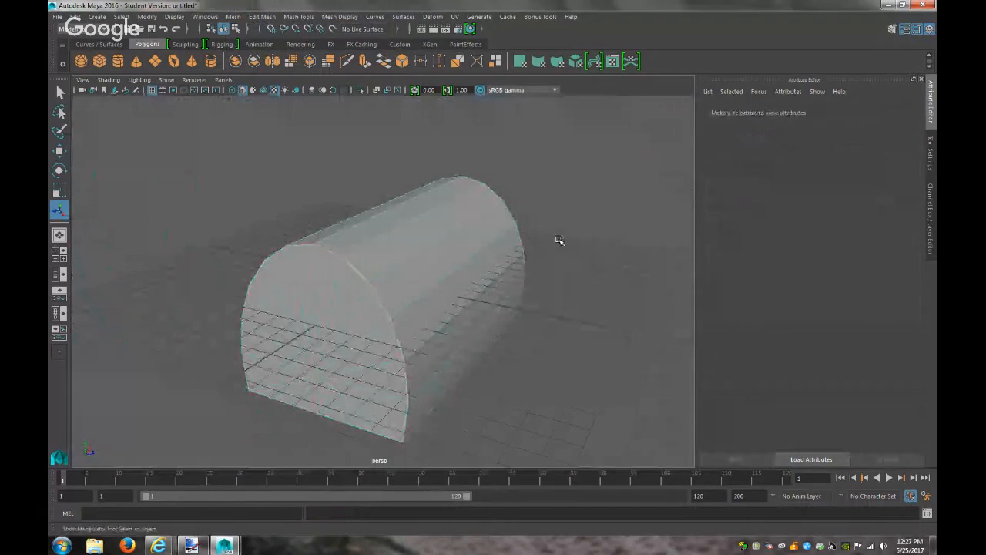
pyautogui.keyDown('alt'); pyautogui.moveTo(581, 236); pyautogui.dragTo(555, 225); pyautogui.keyUp('alt')
pyautogui.click(358, 286)
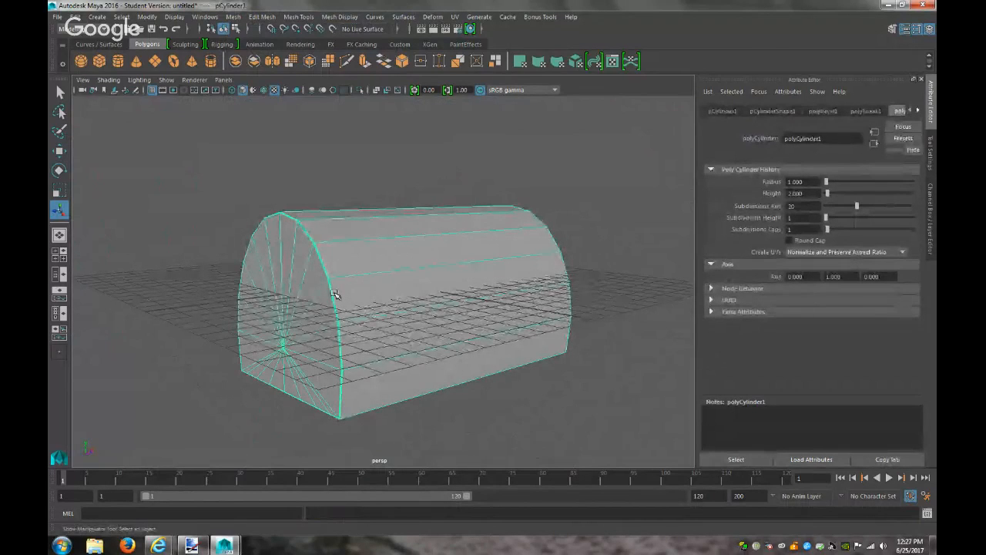
pyautogui.press('Delete')
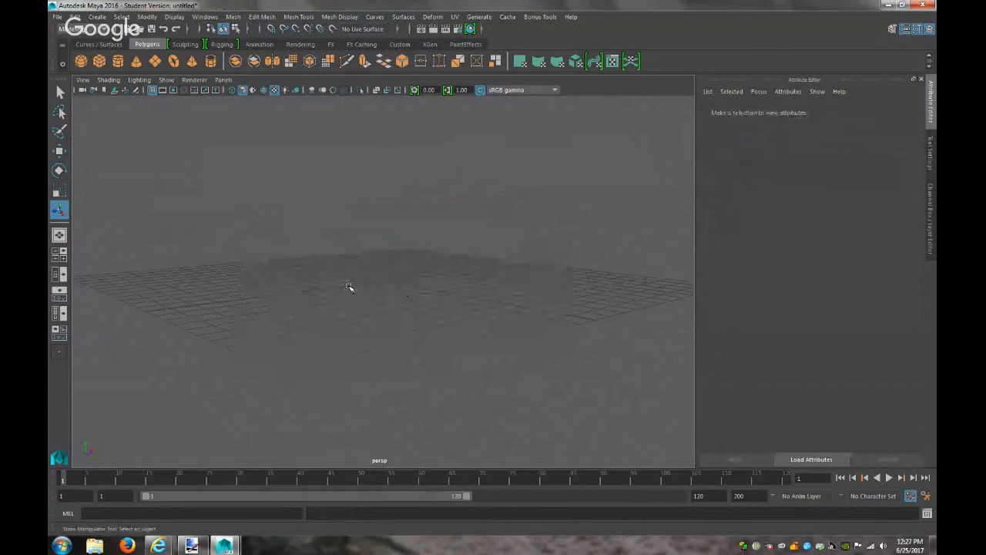
# Undo the cylinder deletion and the preceding selection steps with Ctrl+Z
pyautogui.click(98, 16)
pyautogui.moveTo(138, 55)
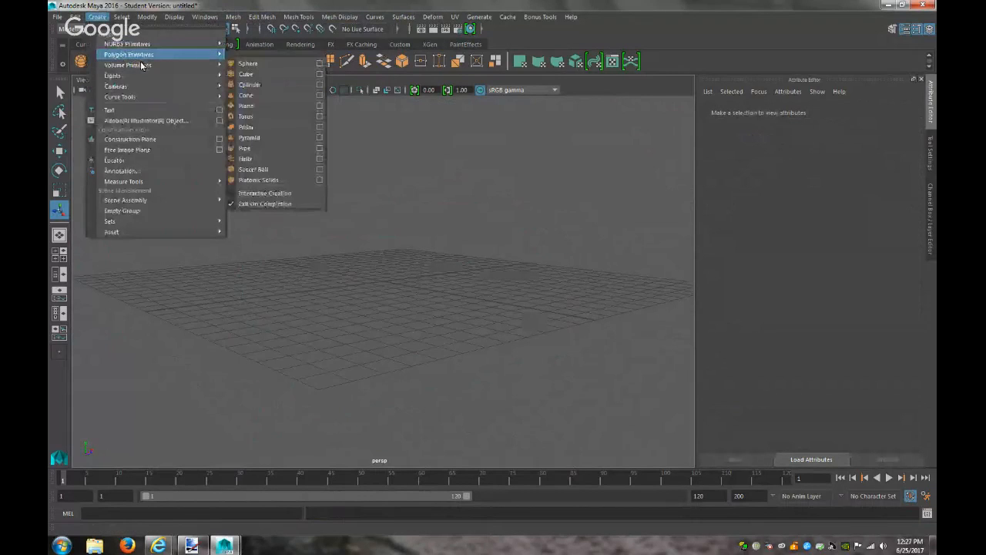
pyautogui.click(98, 18)
pyautogui.hotkey('ctrl', 'z')
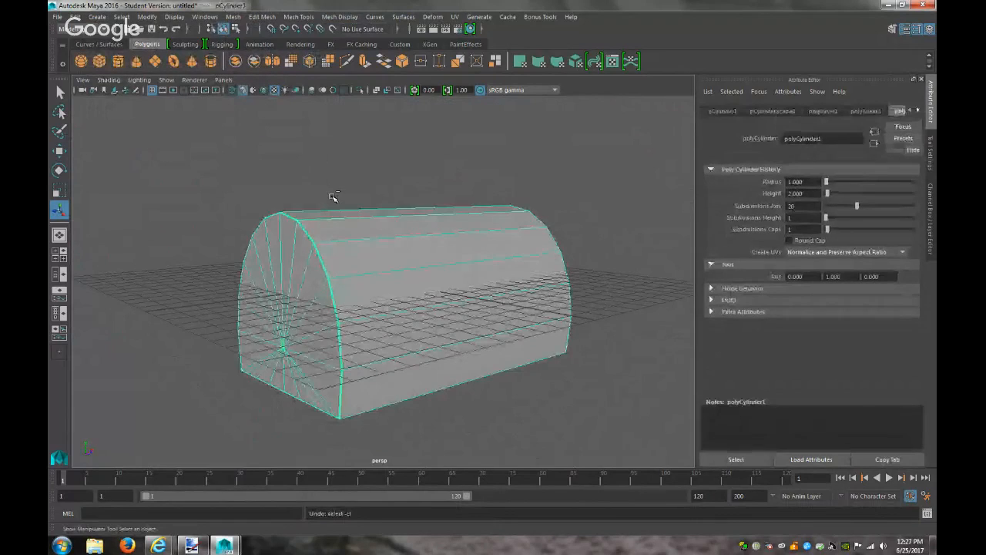
pyautogui.hotkey('ctrl', 'z')
pyautogui.hotkey('ctrl', 'z')
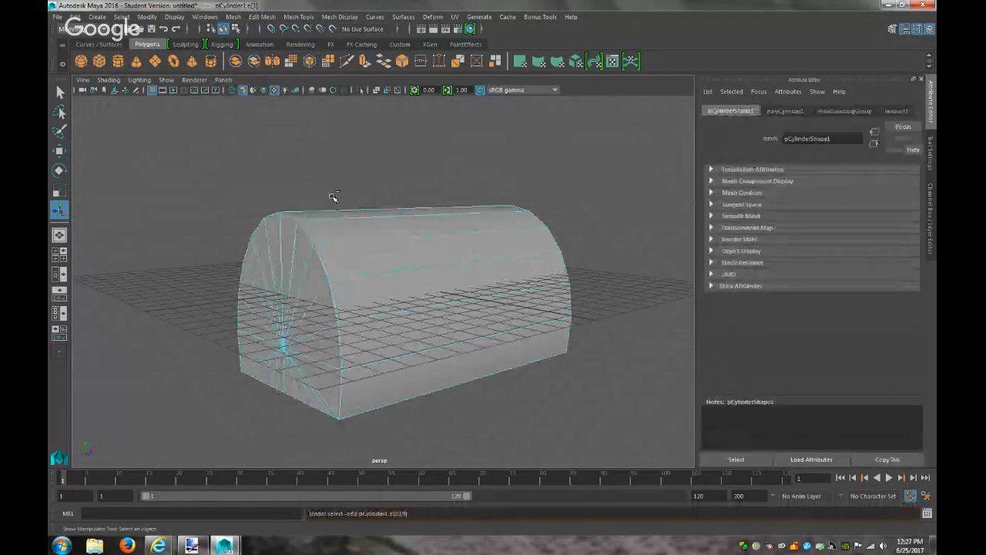
pyautogui.hotkey('ctrl', 'z')
pyautogui.hotkey('ctrl', 'z')
pyautogui.hotkey('ctrl', 'z')
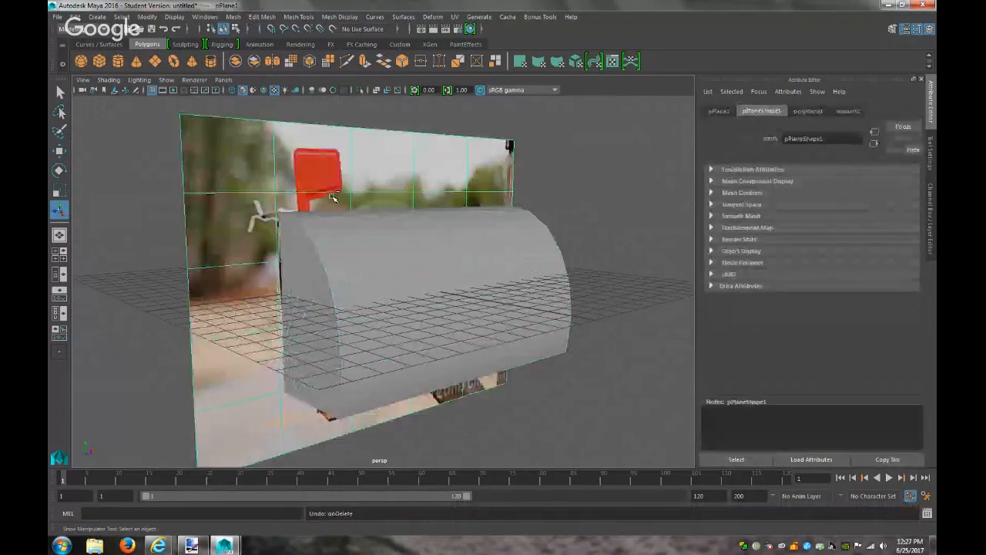
# Select the grey cylinder again and delete it for good
pyautogui.click(436, 272)
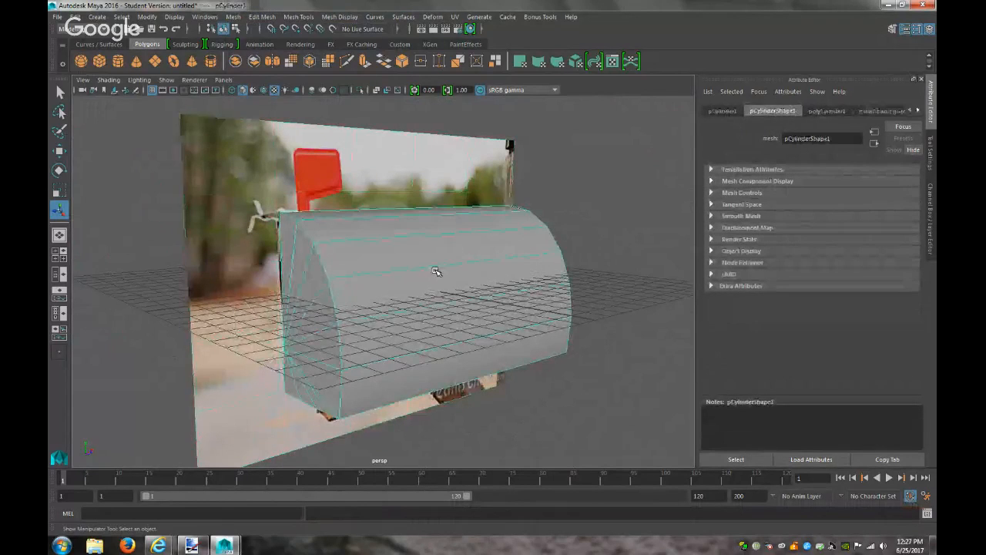
pyautogui.press('Delete')
pyautogui.click(97, 16)
# Create a new polygon cylinder, rotate it 90 on Z, and scale it uniformly to 4.621
pyautogui.moveTo(132, 55)
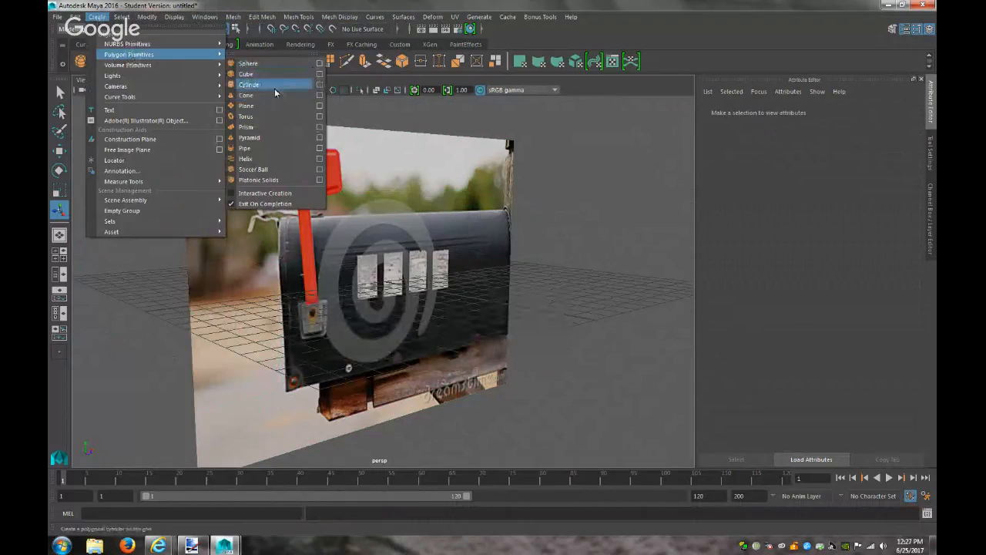
pyautogui.click(266, 84)
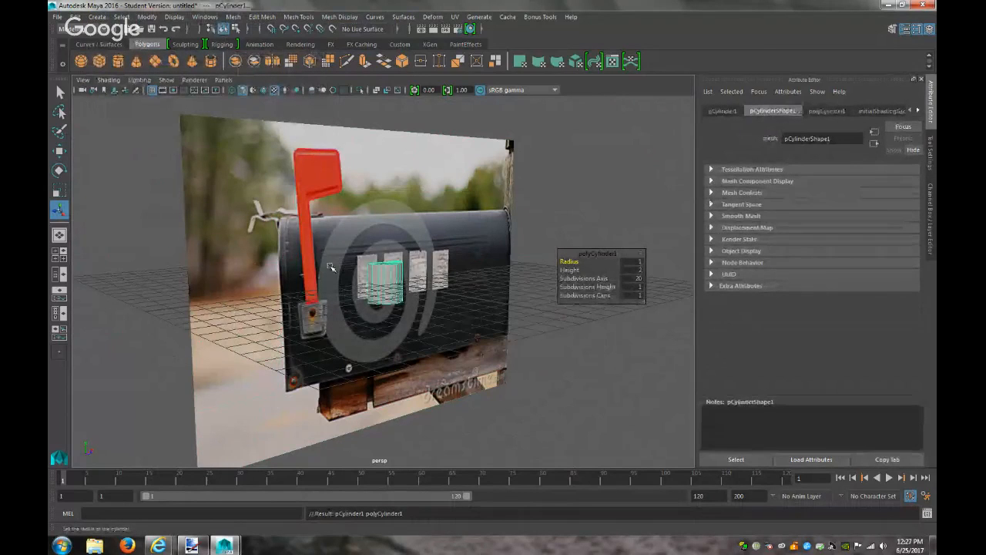
pyautogui.click(724, 111)
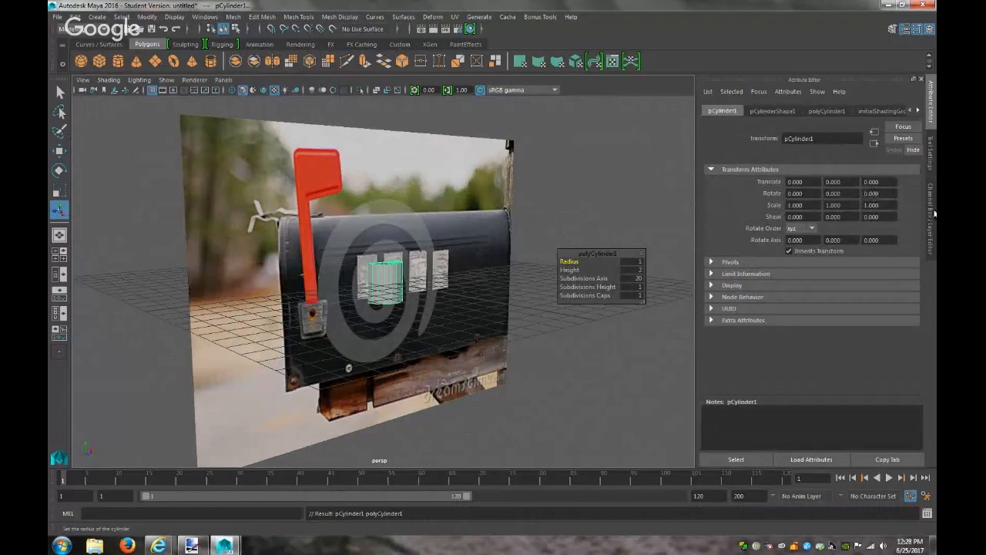
pyautogui.press('Return')
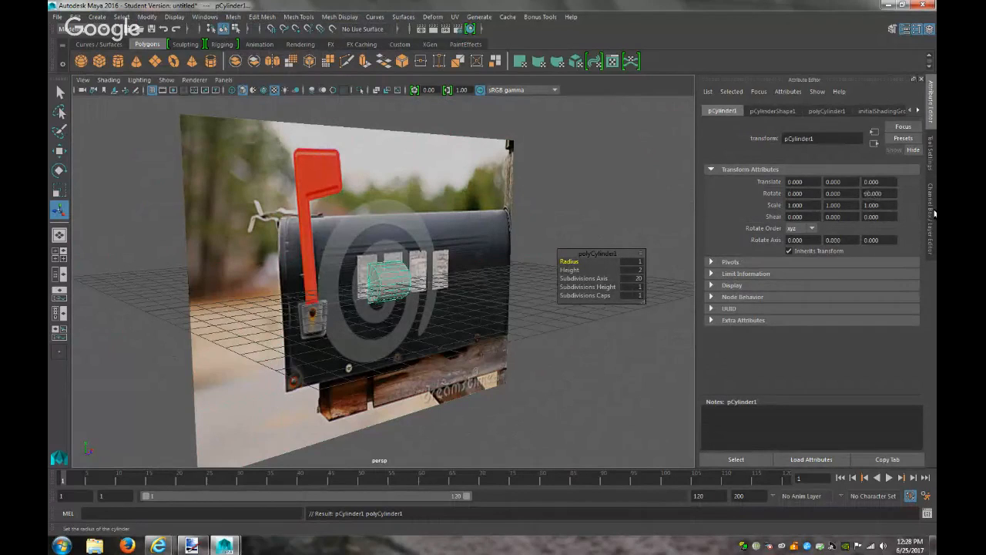
pyautogui.press('r')
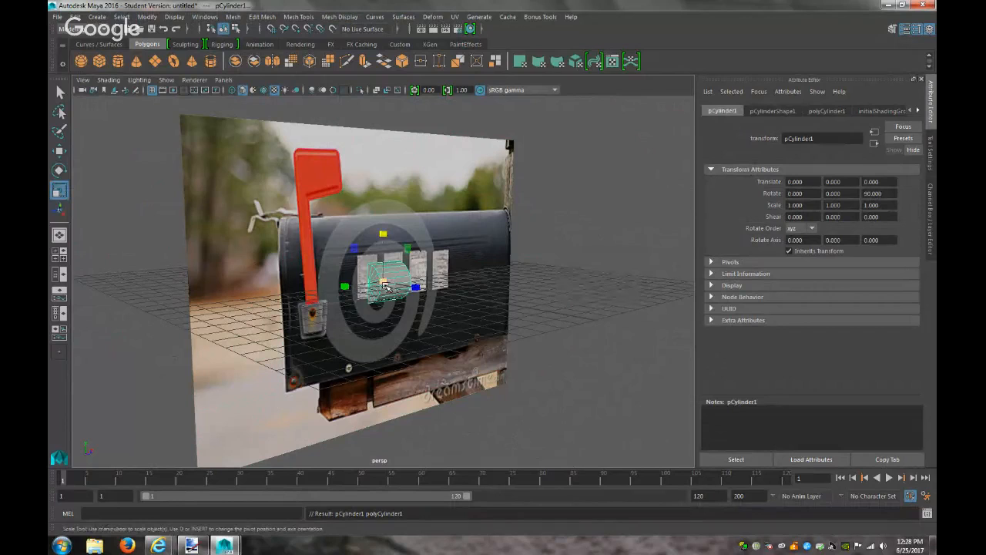
pyautogui.moveTo(389, 282); pyautogui.dragTo(504, 279)
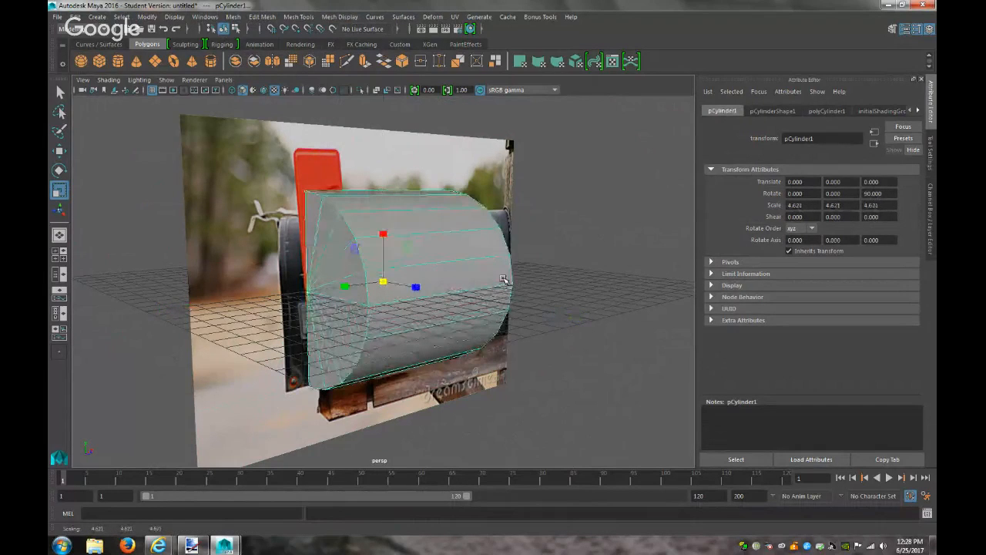
pyautogui.click(223, 79)
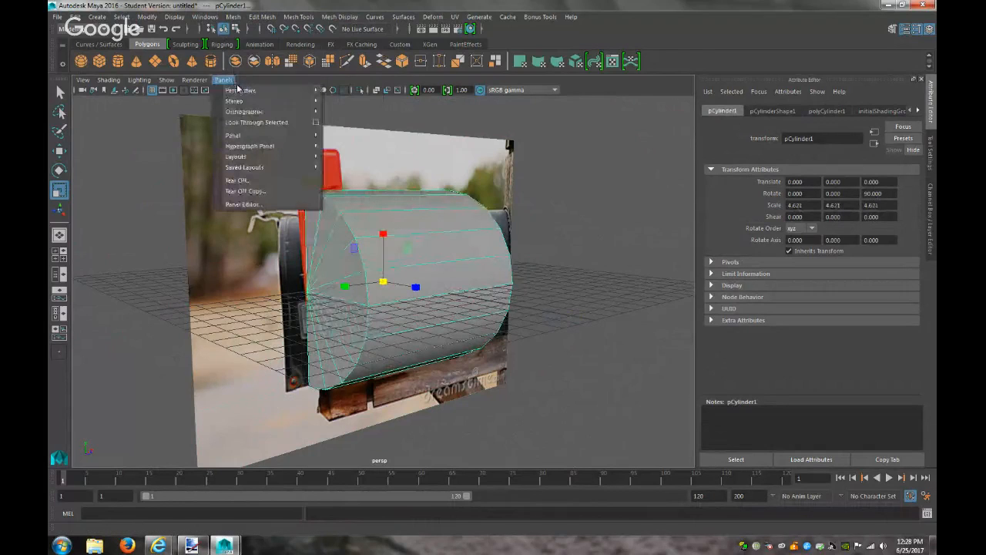
# In front view, stretch the cylinder along the mailbox and move it over the body
pyautogui.moveTo(293, 112)
pyautogui.click(347, 114)
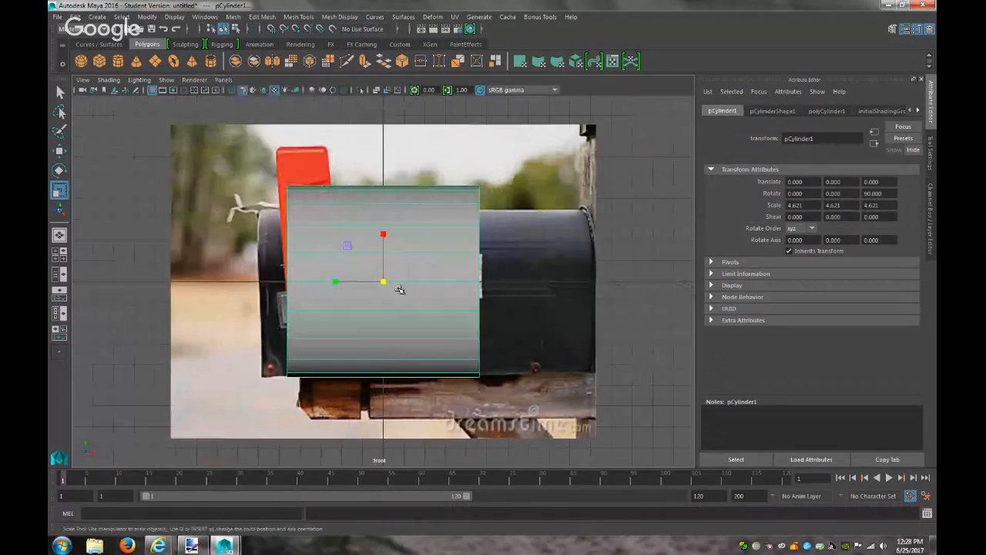
pyautogui.moveTo(336, 282); pyautogui.dragTo(311, 282)
pyautogui.press('w')
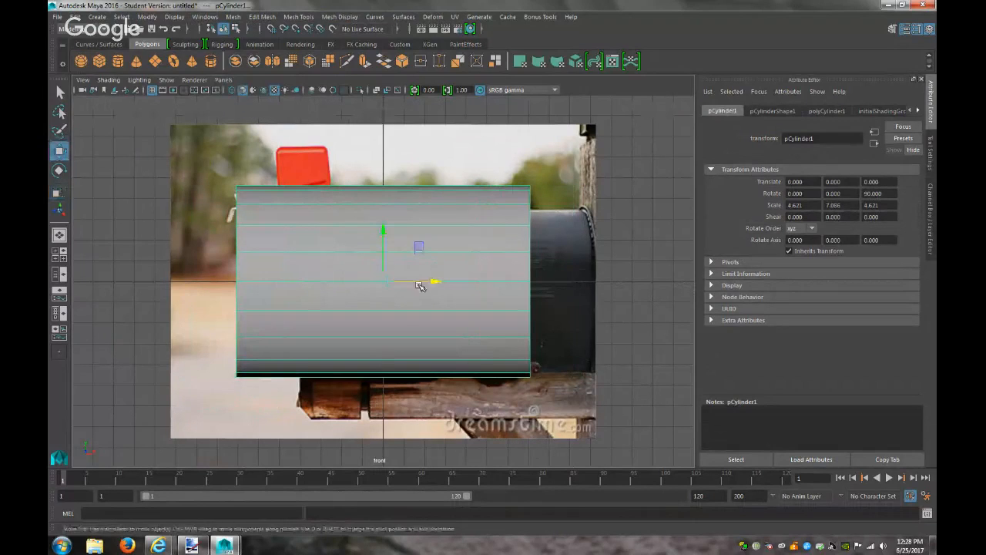
pyautogui.moveTo(434, 282); pyautogui.dragTo(487, 286)
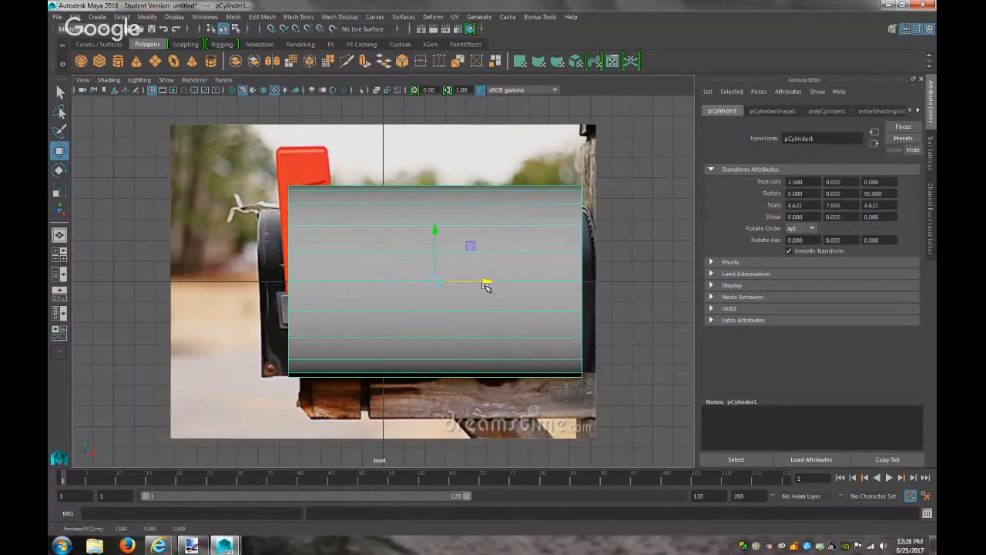
# Fine-tune the cylinder to Y scale 7.794 and Translate X 2.041 against the photo
pyautogui.press('r')
pyautogui.moveTo(388, 282); pyautogui.dragTo(384, 283)
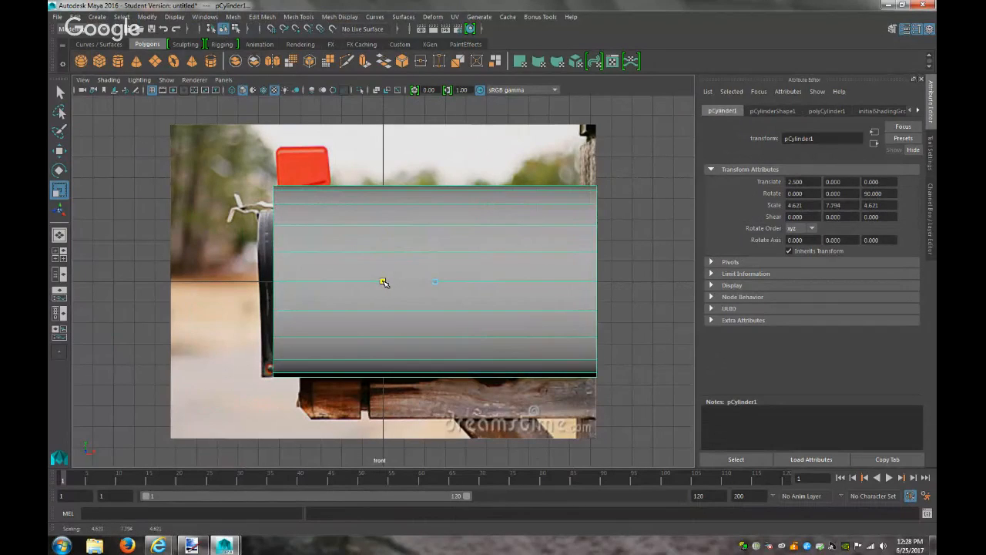
pyautogui.press('w')
pyautogui.moveTo(490, 284)
pyautogui.mouseDown()
pyautogui.moveTo(476, 282)
pyautogui.moveTo(487, 285)
pyautogui.mouseUp()
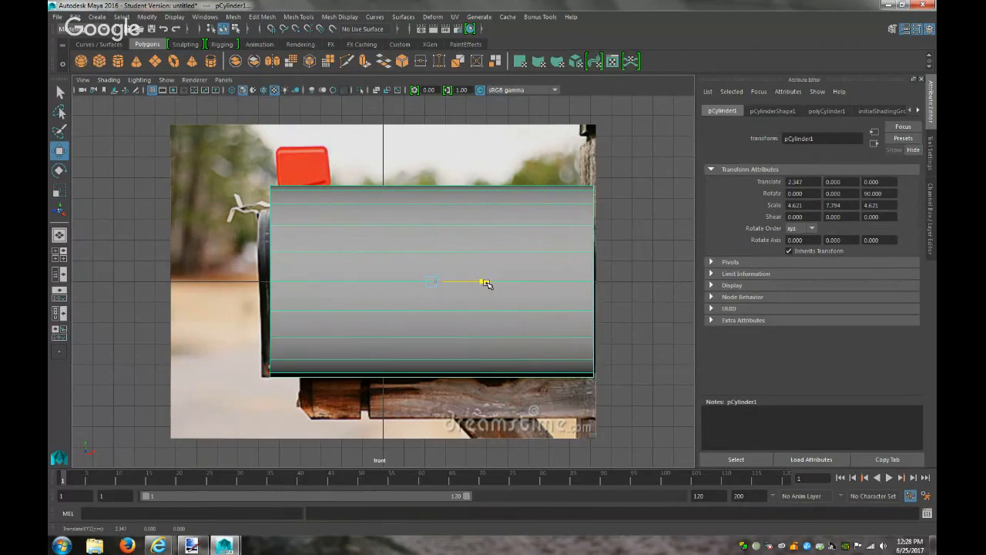
pyautogui.press('r')
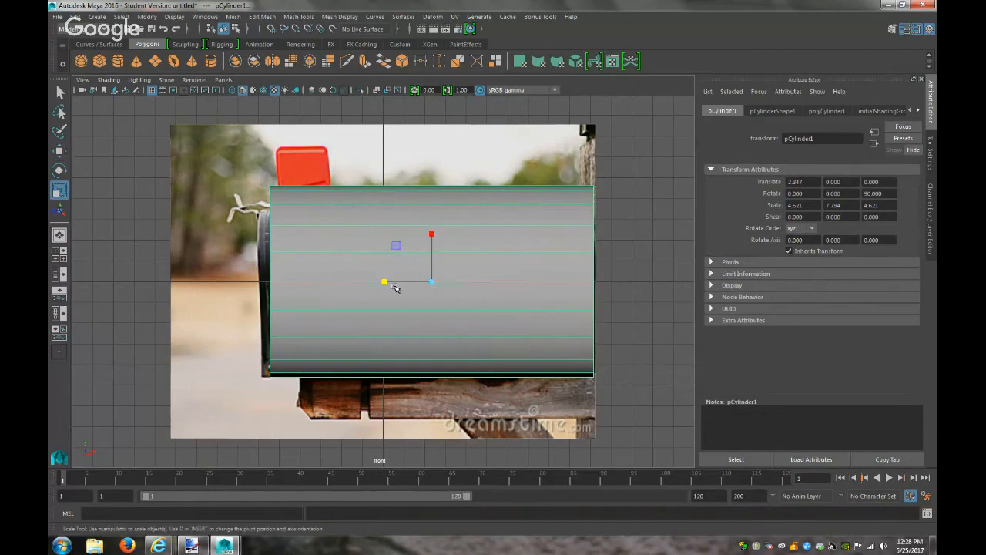
pyautogui.moveTo(383, 283); pyautogui.dragTo(386, 285)
pyautogui.press('w')
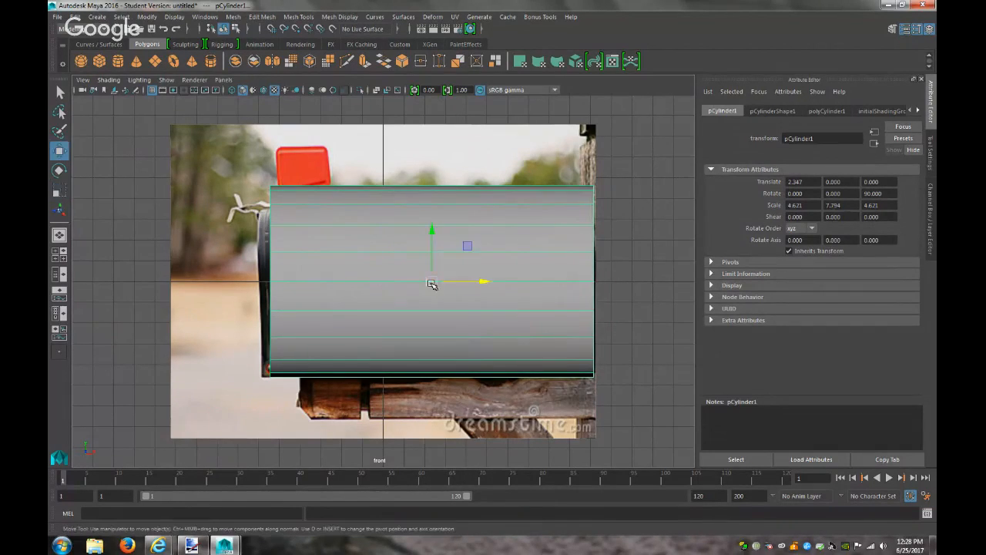
pyautogui.moveTo(484, 281); pyautogui.dragTo(478, 281)
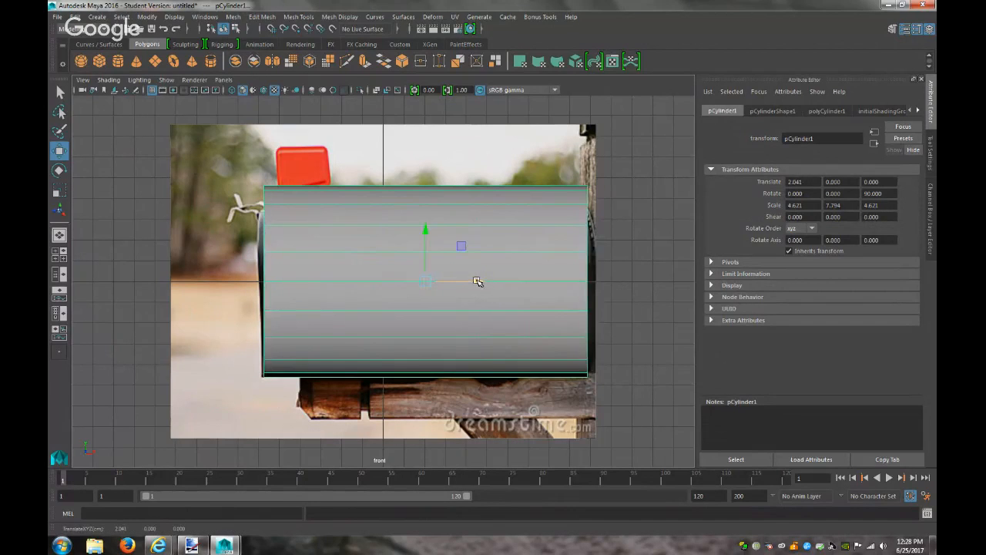
pyautogui.click(823, 113)
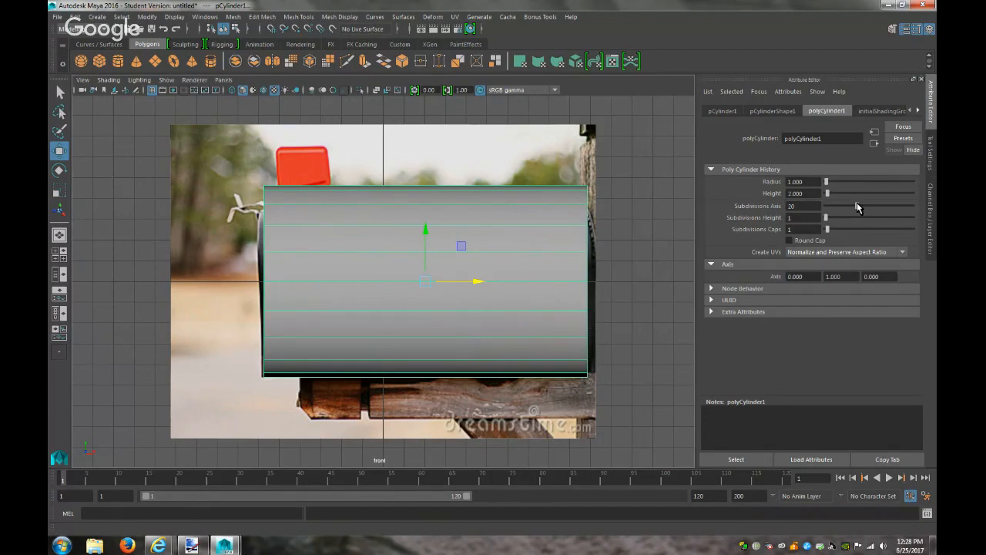
# Set Subdivisions Axis to 37 and Height to 6, then marquee-select the lower vertices
pyautogui.moveTo(858, 207); pyautogui.dragTo(887, 208)
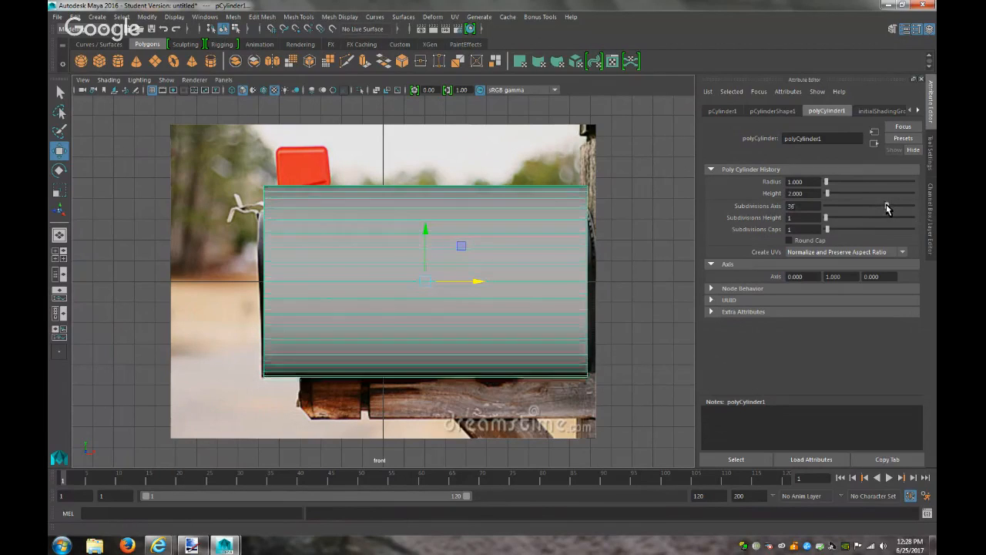
pyautogui.moveTo(888, 208); pyautogui.dragTo(890, 209)
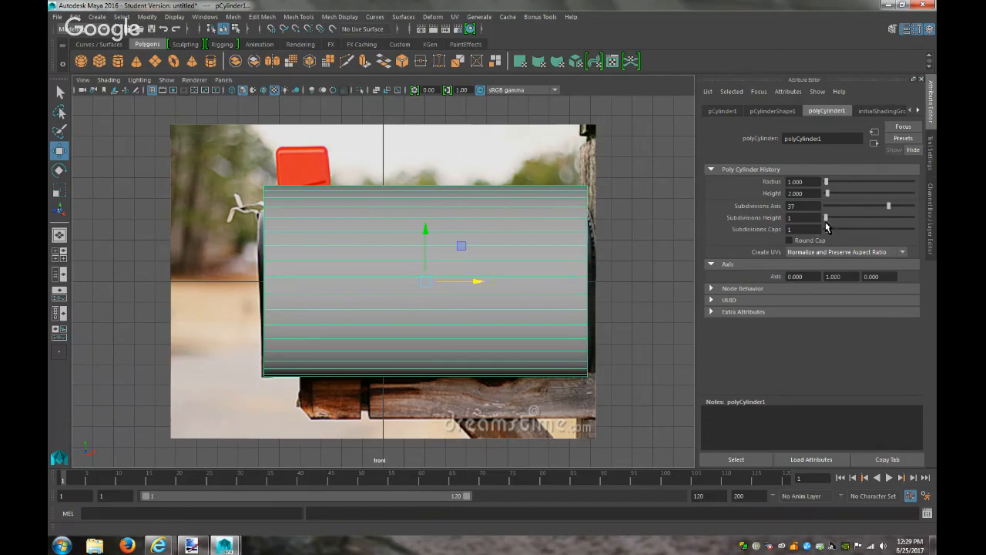
pyautogui.moveTo(829, 221); pyautogui.dragTo(833, 221)
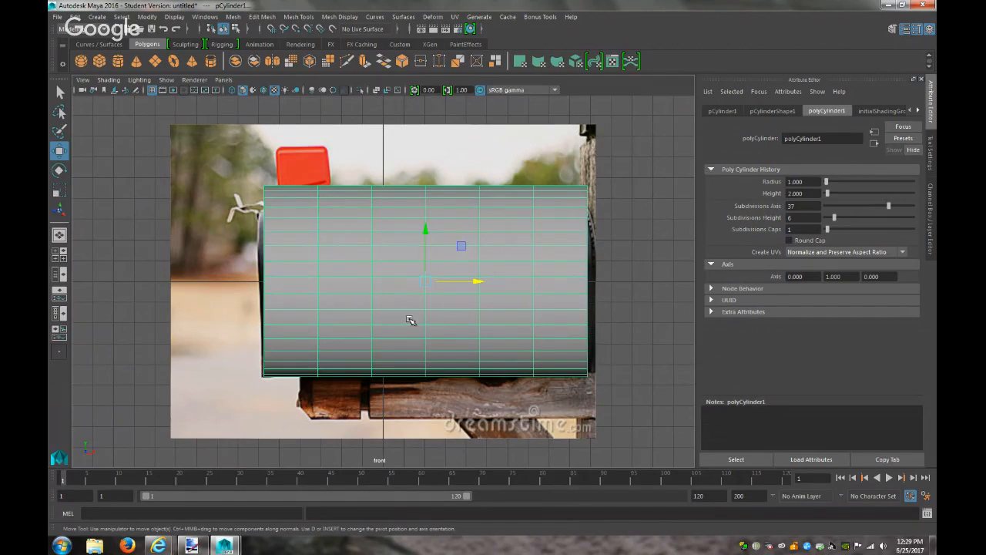
pyautogui.moveTo(529, 321); pyautogui.dragTo(480, 250, button='right')
pyautogui.moveTo(643, 435); pyautogui.dragTo(234, 289)
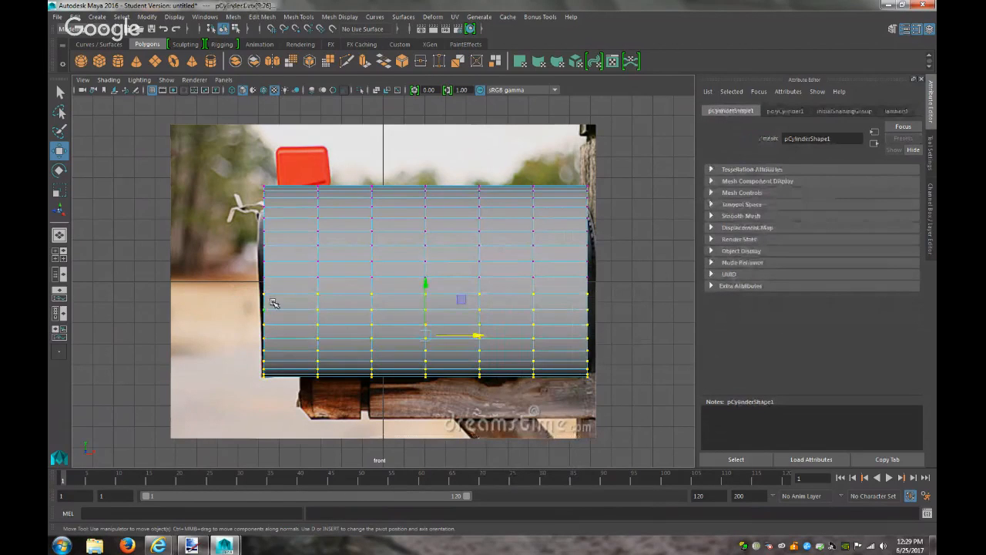
# Squash the lower vertex rows flat in Y and raise them up the mailbox
pyautogui.press('r')
pyautogui.moveTo(427, 288); pyautogui.dragTo(421, 335)
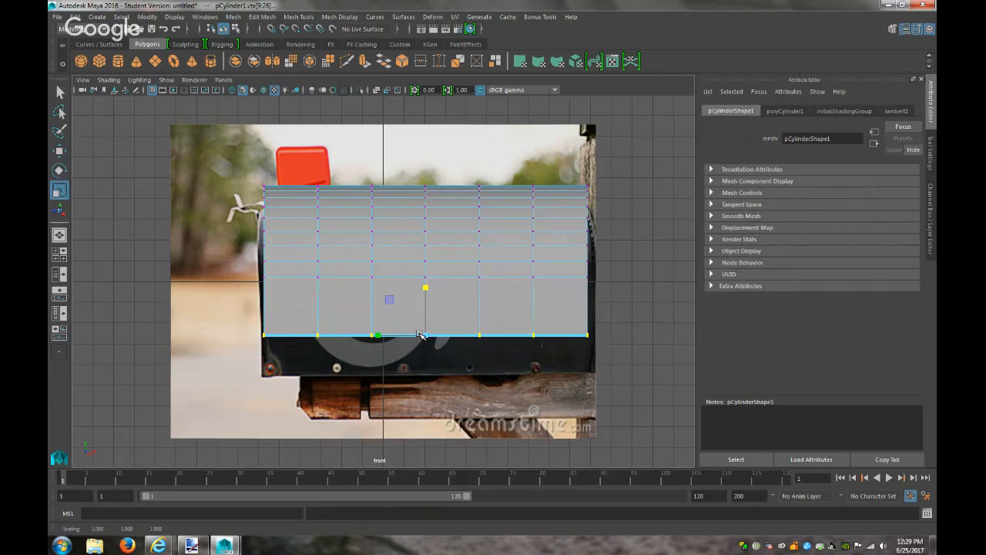
pyautogui.press('w')
pyautogui.moveTo(425, 287); pyautogui.dragTo(435, 256)
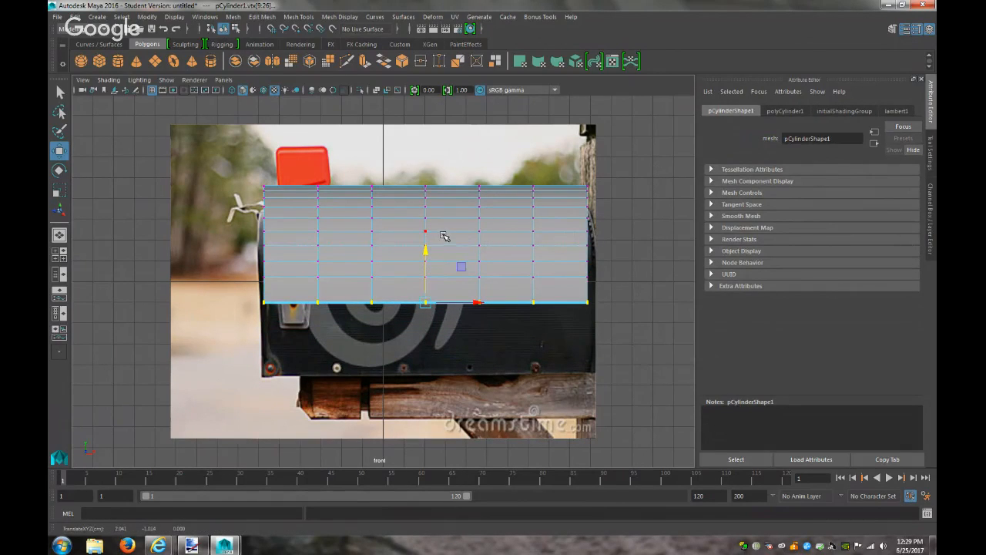
# Back in object mode, stretch the cylinder taller to span the mailbox body
pyautogui.moveTo(465, 209); pyautogui.dragTo(518, 197, button='right')
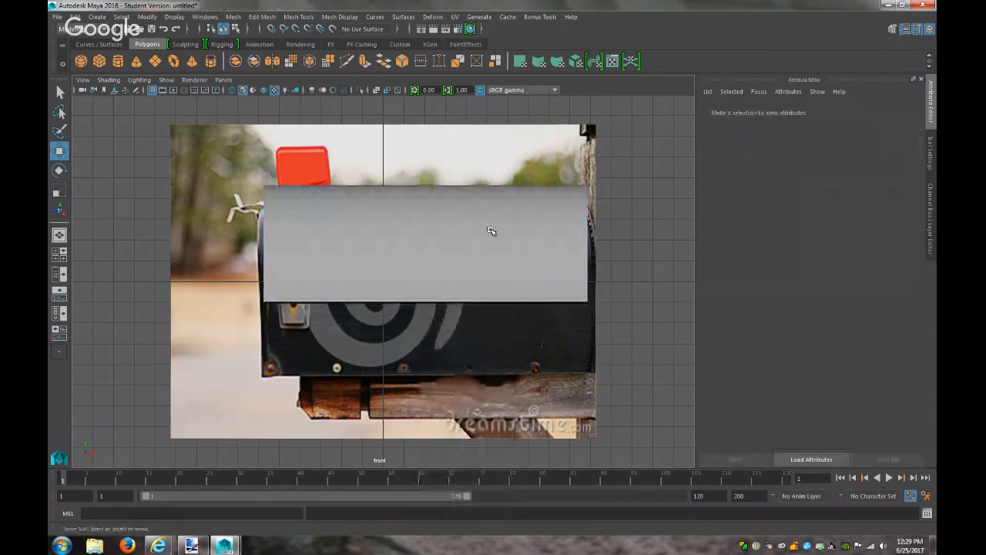
pyautogui.click(491, 230)
pyautogui.press('r')
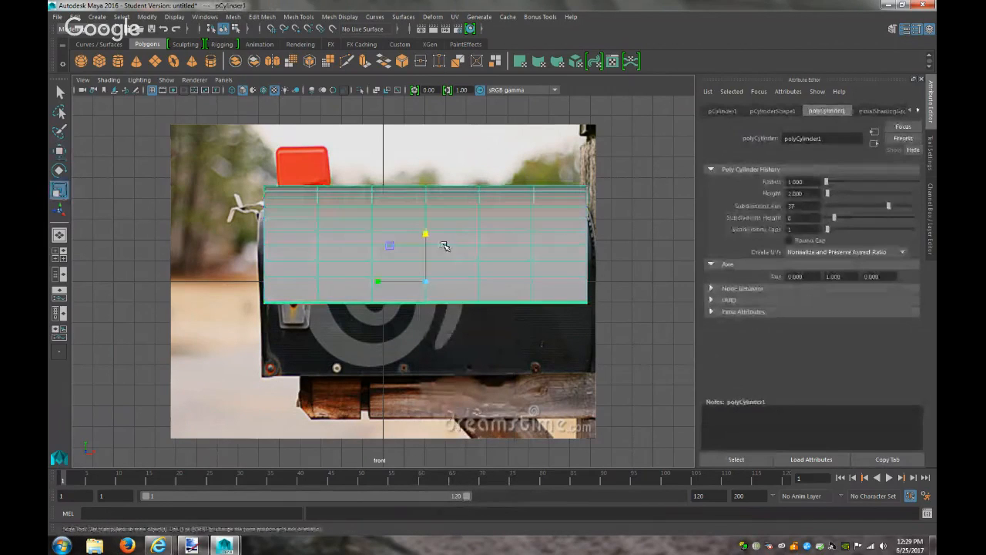
pyautogui.moveTo(429, 234); pyautogui.dragTo(426, 298)
pyautogui.press('w')
pyautogui.press('r')
# Switch the viewport to the persp camera and orbit around the model
pyautogui.click(223, 79)
pyautogui.moveTo(254, 101)
pyautogui.moveTo(300, 91)
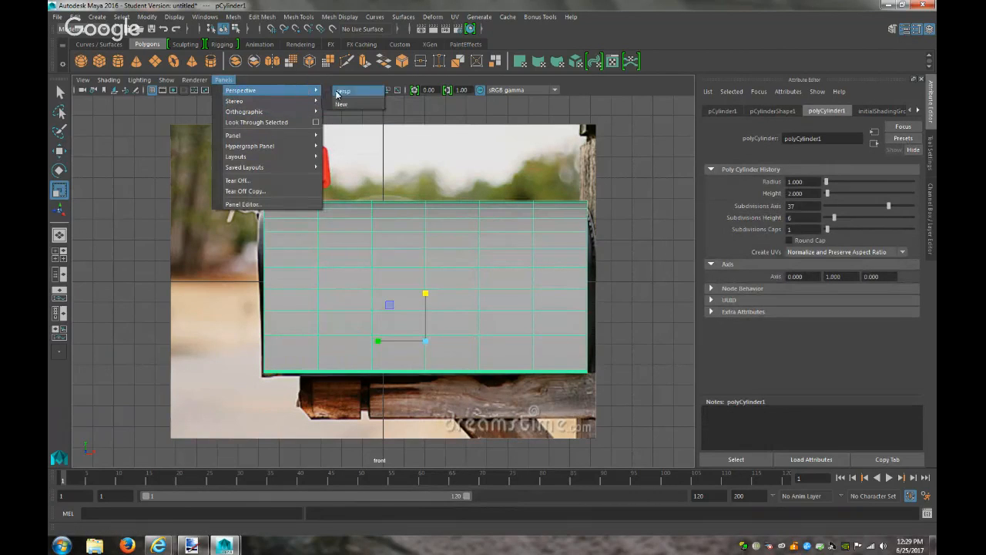
pyautogui.click(337, 93)
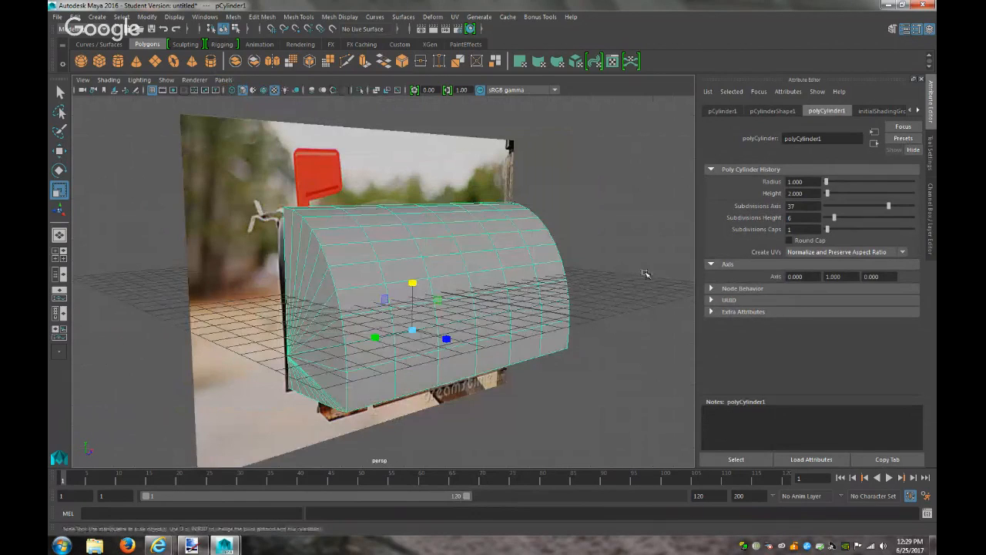
pyautogui.click(646, 273)
pyautogui.moveTo(579, 260)
pyautogui.keyDown('alt'); pyautogui.mouseDown()
pyautogui.moveTo(624, 280)
pyautogui.moveTo(652, 280)
pyautogui.moveTo(656, 267)
pyautogui.moveTo(641, 233)
pyautogui.moveTo(557, 198)
pyautogui.moveTo(434, 260)
pyautogui.moveTo(424, 280)
pyautogui.moveTo(511, 311)
pyautogui.moveTo(579, 266)
pyautogui.mouseUp(); pyautogui.keyUp('alt')
# Delete the mailbox photo plane
pyautogui.click(465, 279)
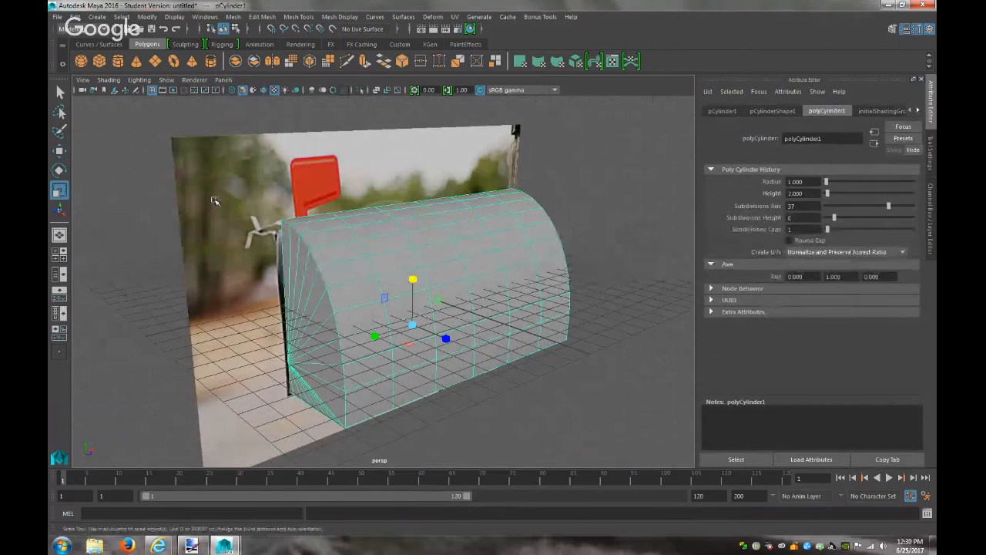
pyautogui.click(215, 201)
pyautogui.press('Delete')
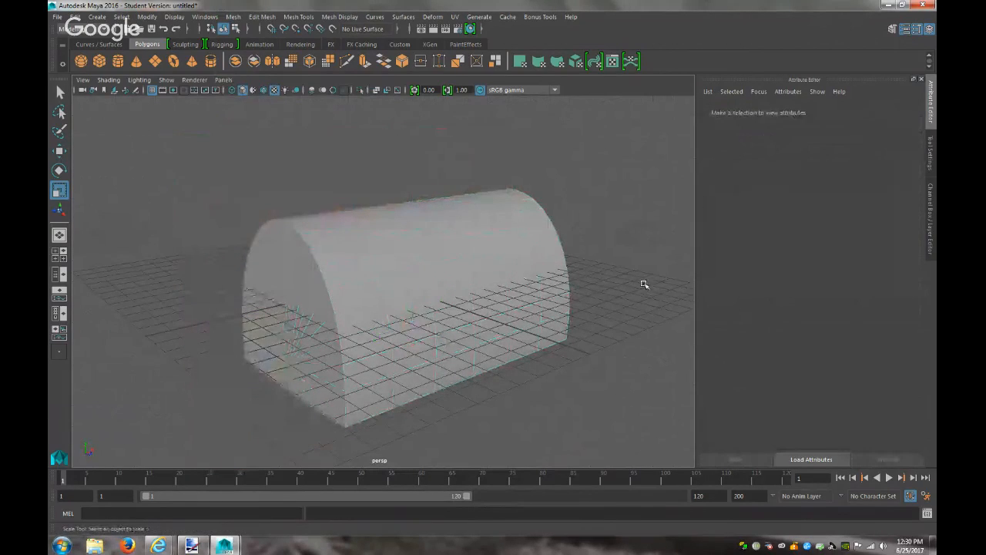
pyautogui.scroll(4, 633, 286)
pyautogui.scroll(-4, 633, 286)
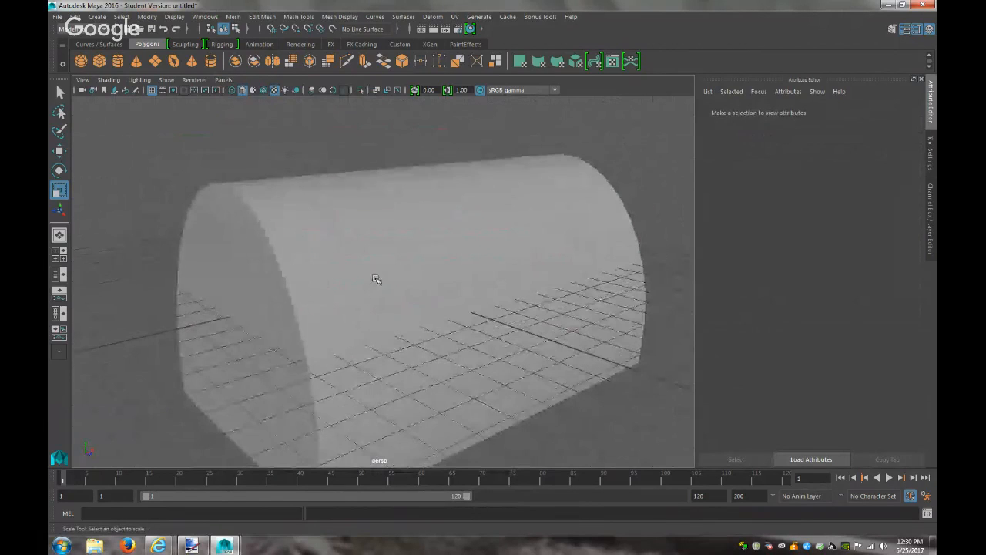
# Select the edge loops at both ends of the half-cylinder and open the Bevel options
pyautogui.click(374, 279)
pyautogui.rightClick(317, 245)
pyautogui.click(318, 219)
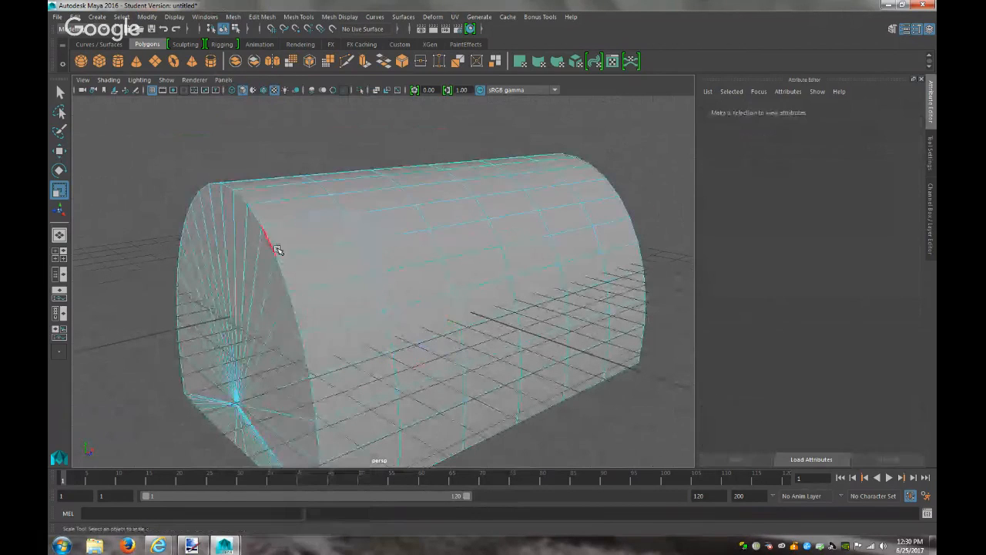
pyautogui.doubleClick(269, 247)
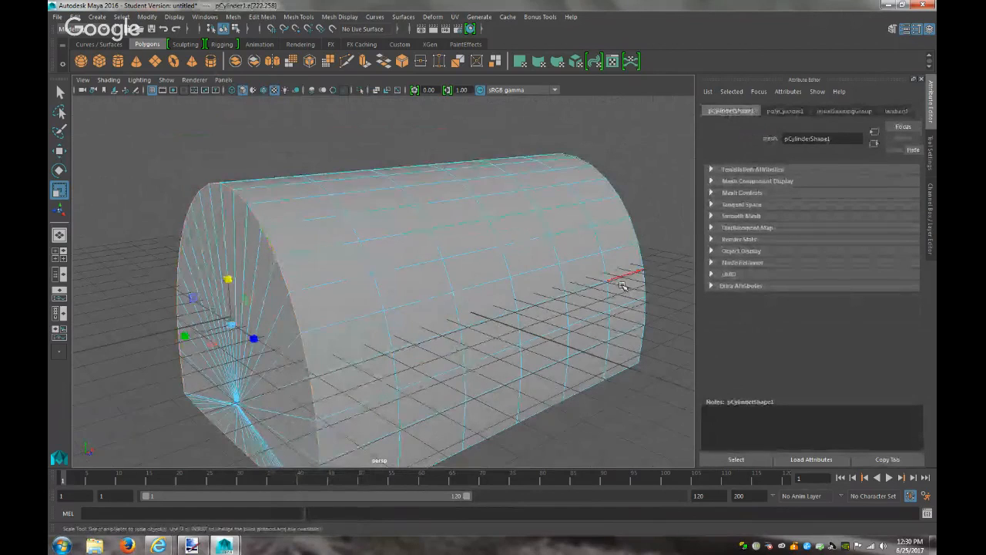
pyautogui.scroll(4, 659, 241)
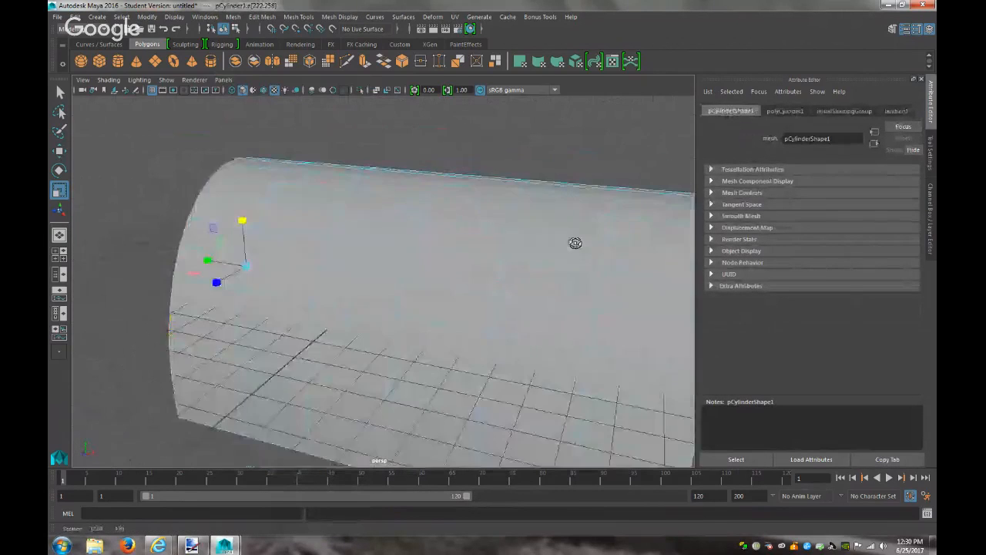
pyautogui.keyDown('alt'); pyautogui.moveTo(575, 242); pyautogui.dragTo(537, 235); pyautogui.keyUp('alt')
pyautogui.doubleClick(600, 261)
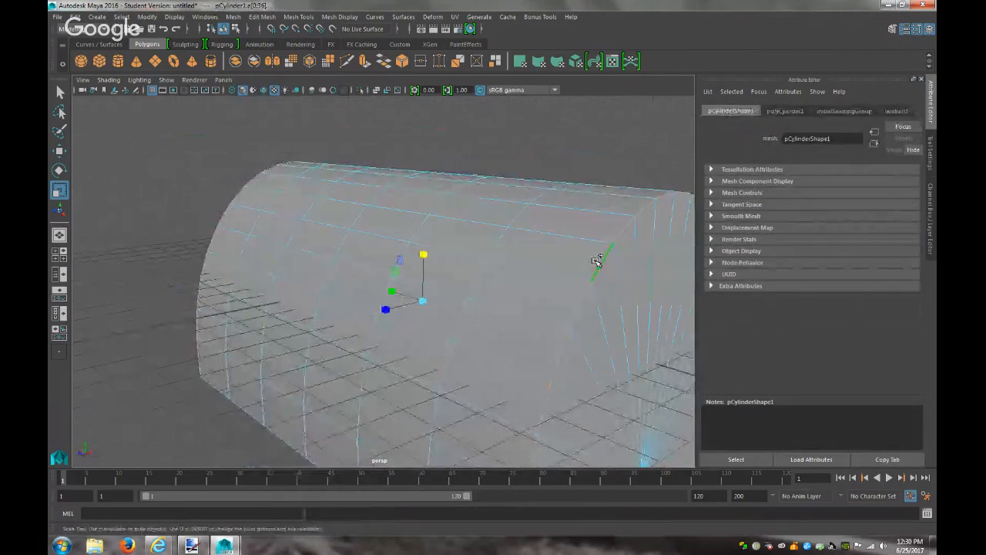
pyautogui.click(253, 23)
pyautogui.click(389, 60)
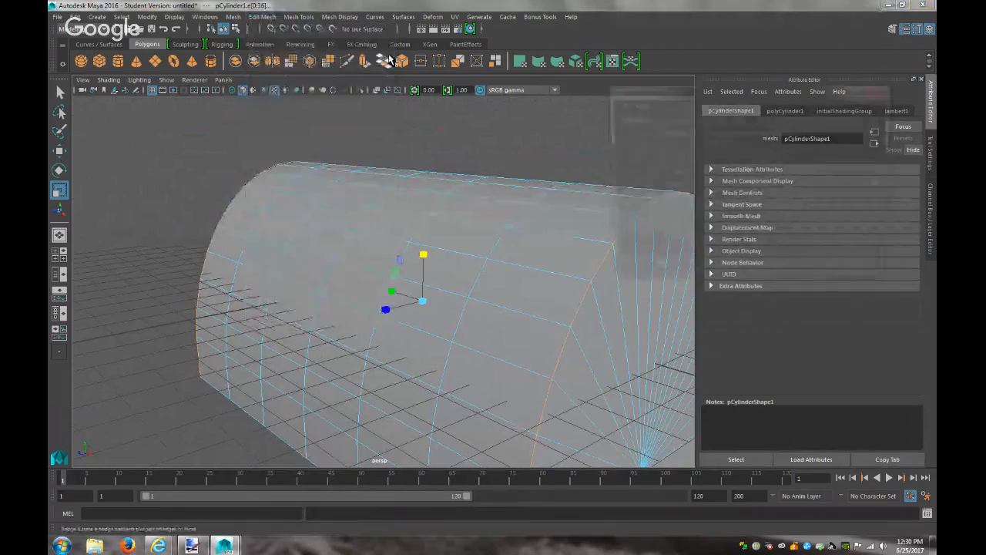
pyautogui.doubleClick(389, 60)
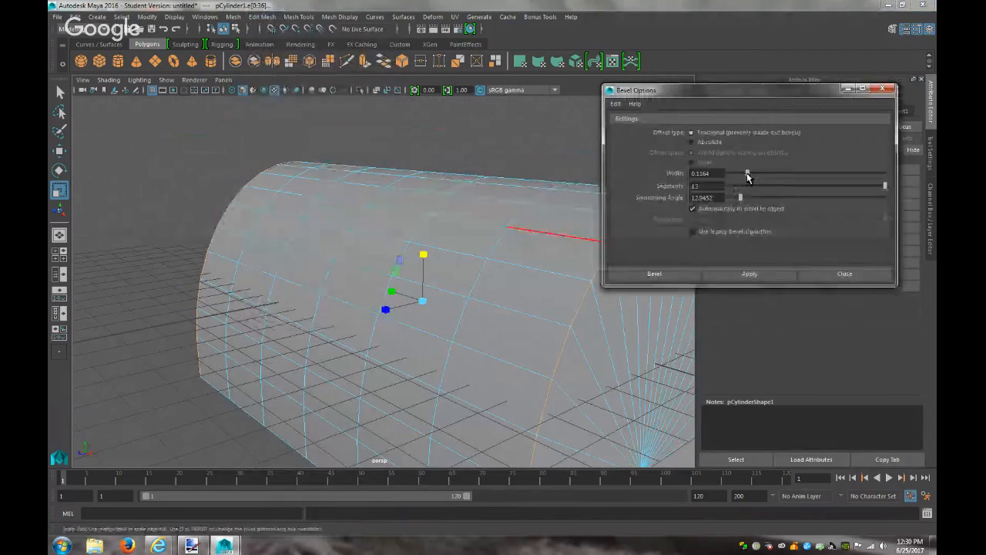
# Bevel the end edge loops with 8 segments and a wider width
pyautogui.moveTo(880, 185); pyautogui.dragTo(829, 186)
pyautogui.moveTo(750, 173); pyautogui.dragTo(764, 177)
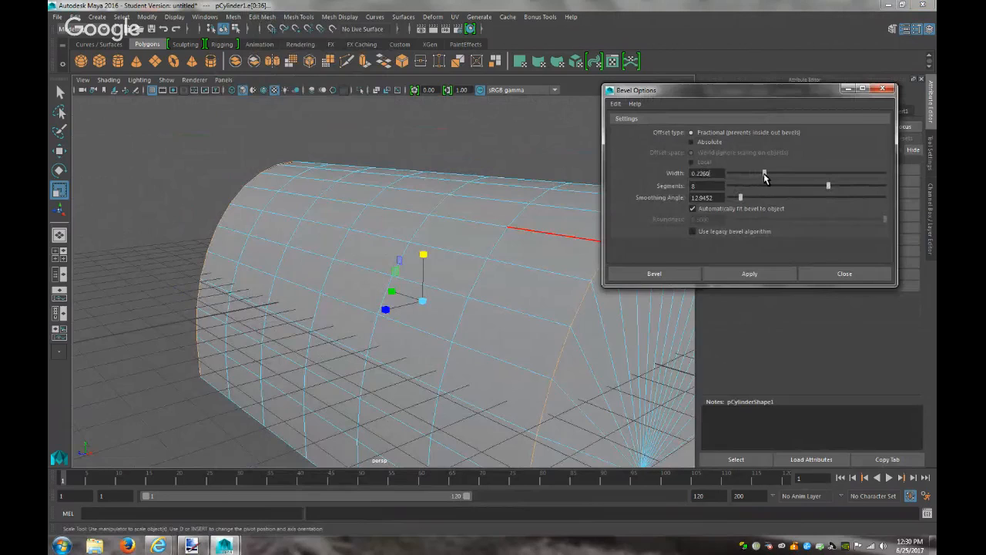
pyautogui.click(654, 274)
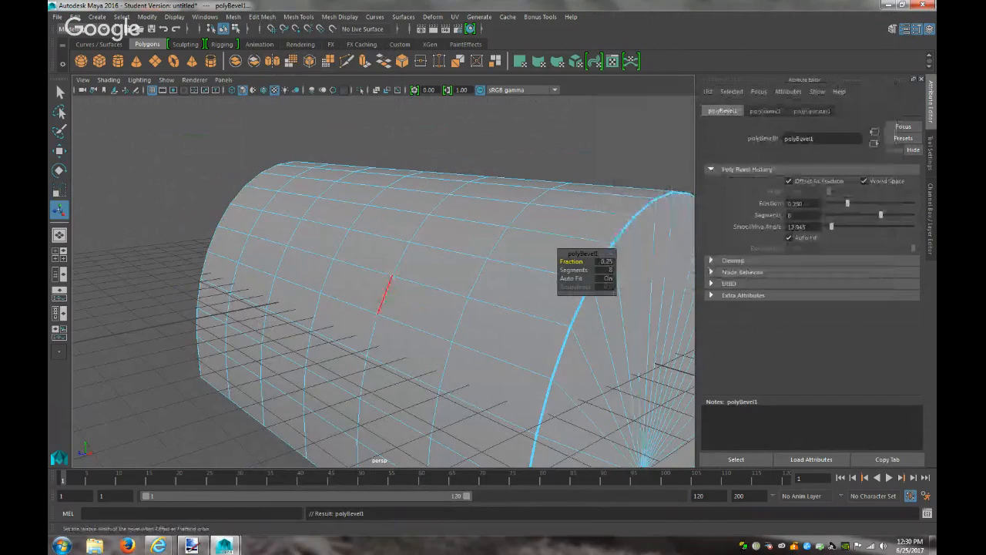
pyautogui.moveTo(182, 231); pyautogui.dragTo(214, 216, button='right')
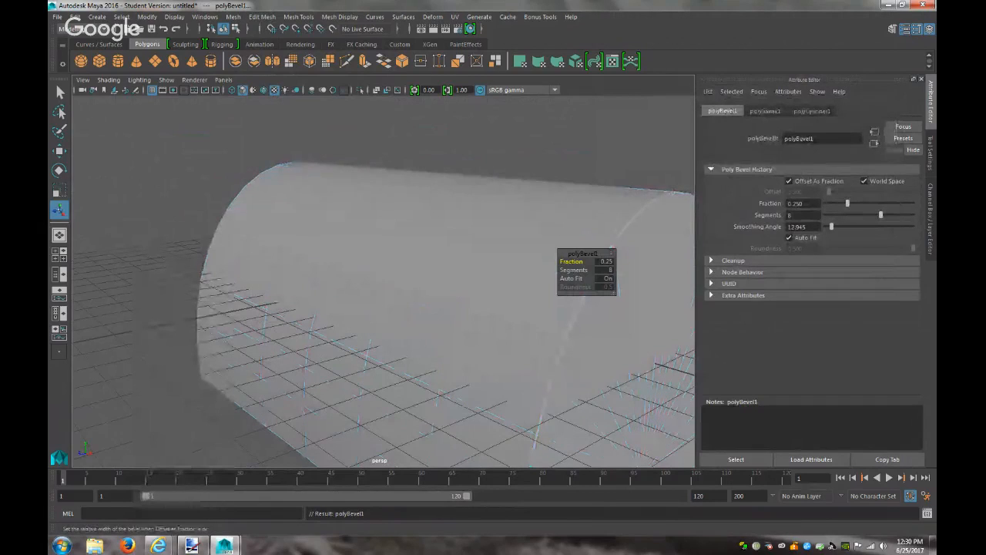
pyautogui.keyDown('alt'); pyautogui.moveTo(442, 293); pyautogui.dragTo(363, 295); pyautogui.keyUp('alt')
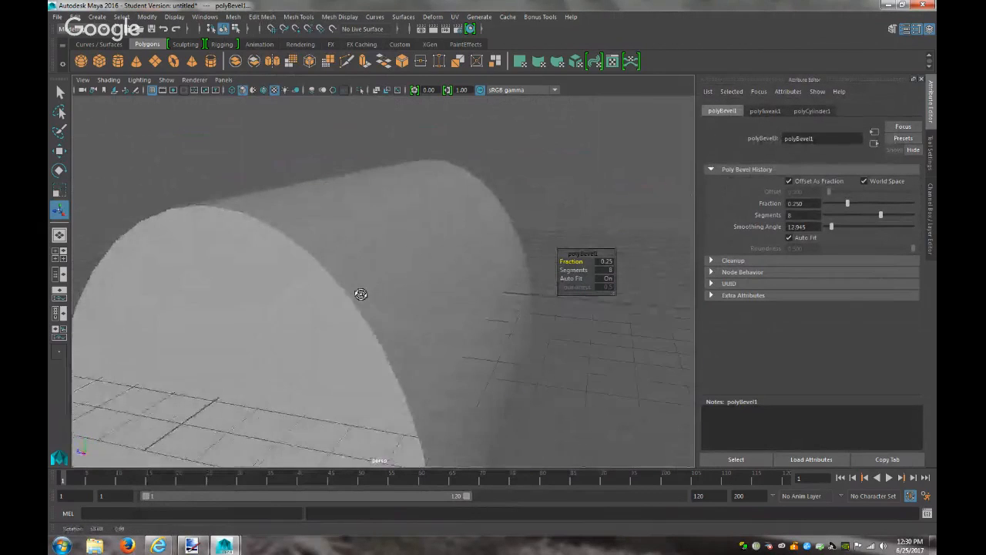
# Reselect the half-cylinder in edge mode and pick the rim edges around its end cap
pyautogui.click(362, 295)
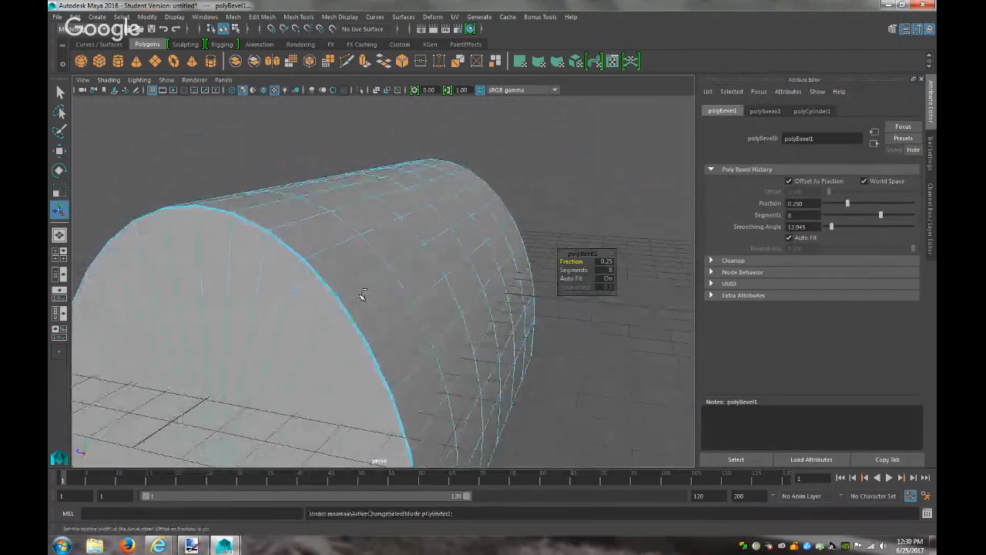
pyautogui.click(571, 308)
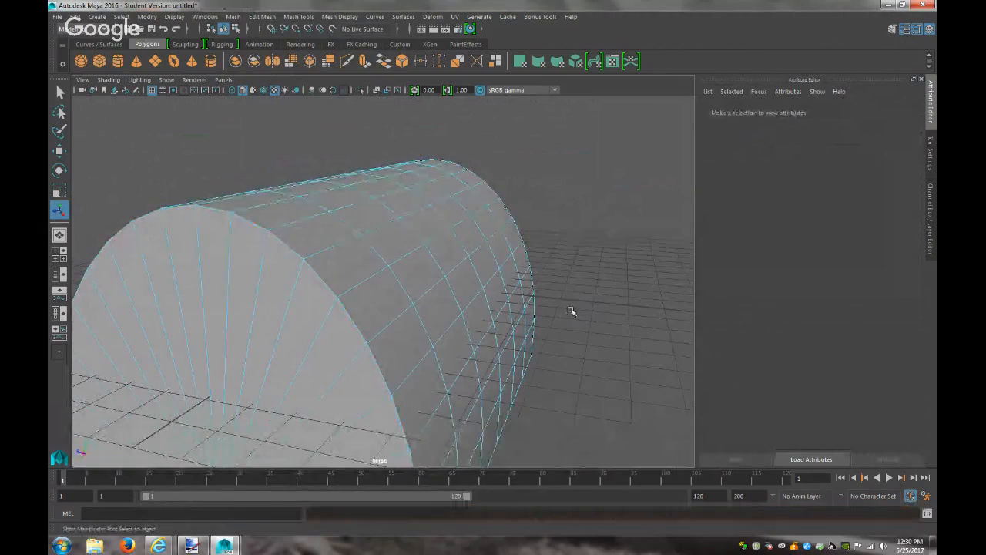
pyautogui.moveTo(453, 253); pyautogui.dragTo(510, 240, button='right')
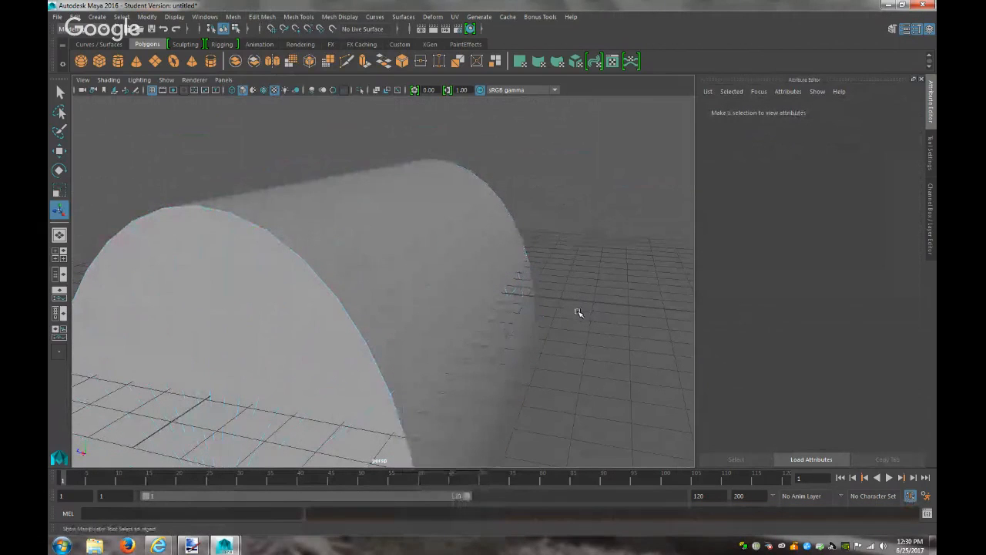
pyautogui.keyDown('alt'); pyautogui.moveTo(578, 313); pyautogui.dragTo(596, 311); pyautogui.keyUp('alt')
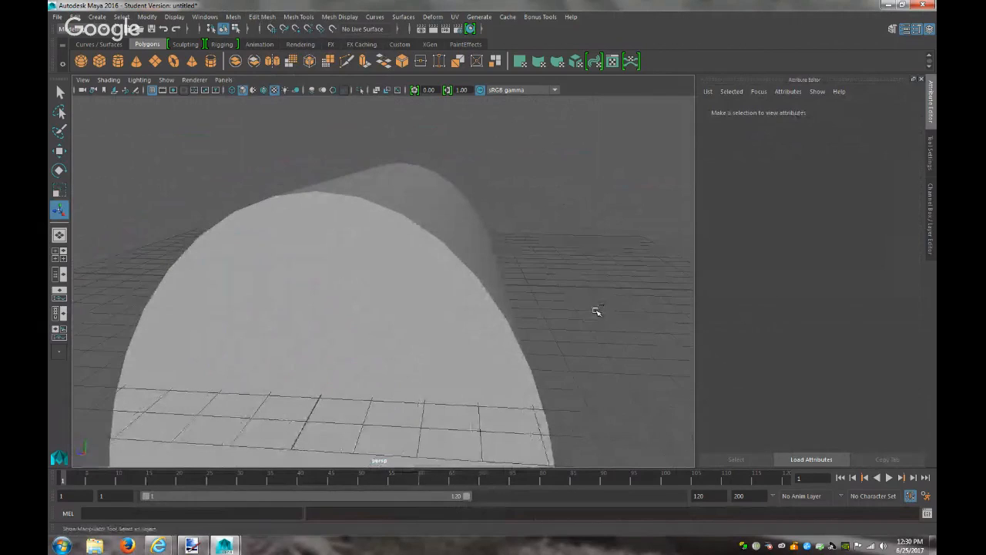
pyautogui.hotkey('ctrl', 'y')
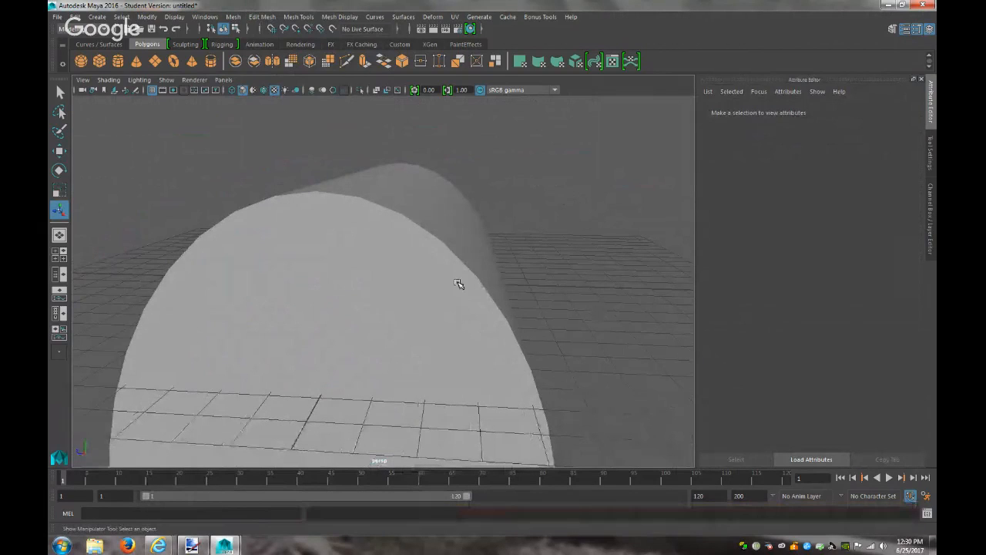
pyautogui.click(460, 285)
pyautogui.moveTo(481, 251); pyautogui.dragTo(480, 231, button='right')
pyautogui.click(440, 242)
pyautogui.keyDown('alt'); pyautogui.moveTo(563, 236); pyautogui.dragTo(418, 242); pyautogui.keyUp('alt')
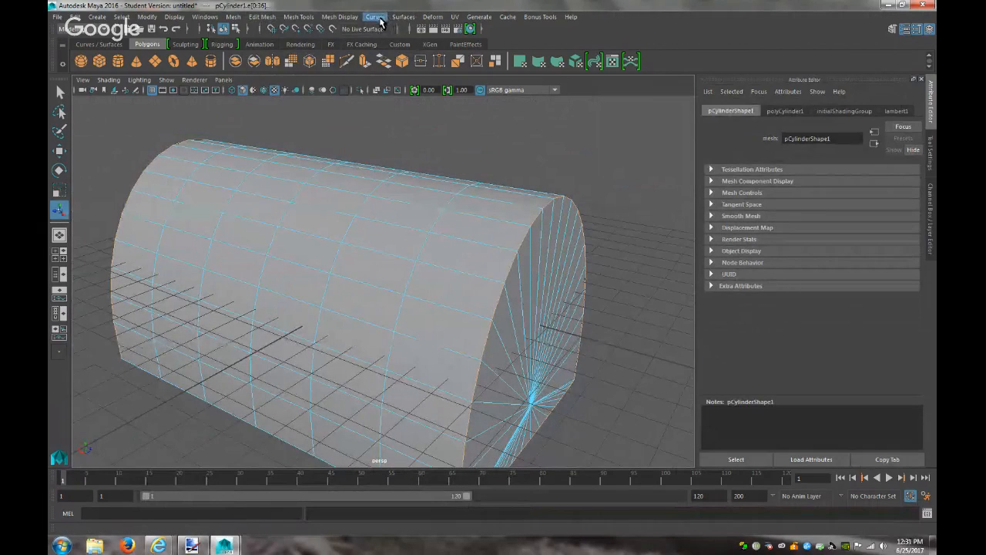
# Bevel the end-cap rim edges with a width of about 0.46
pyautogui.click(262, 16)
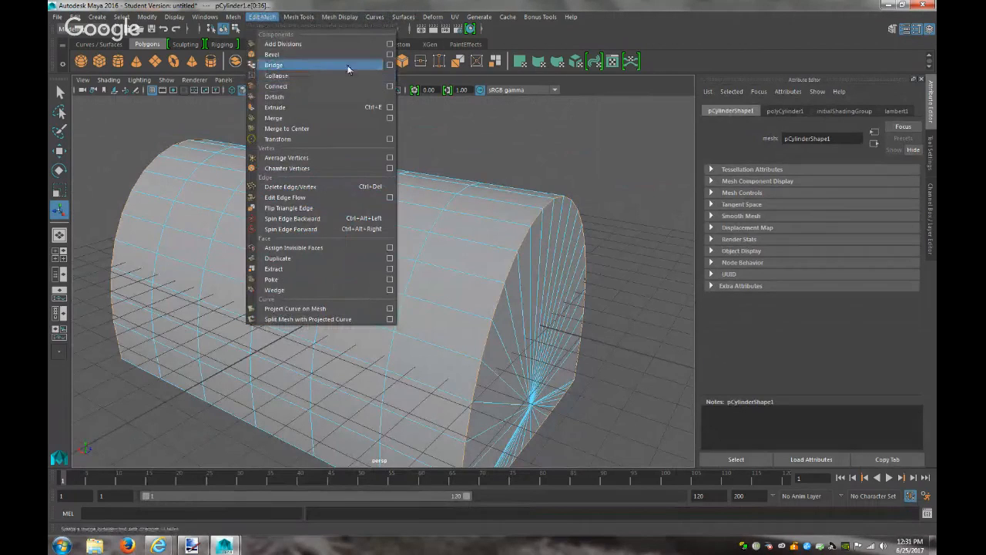
pyautogui.click(390, 55)
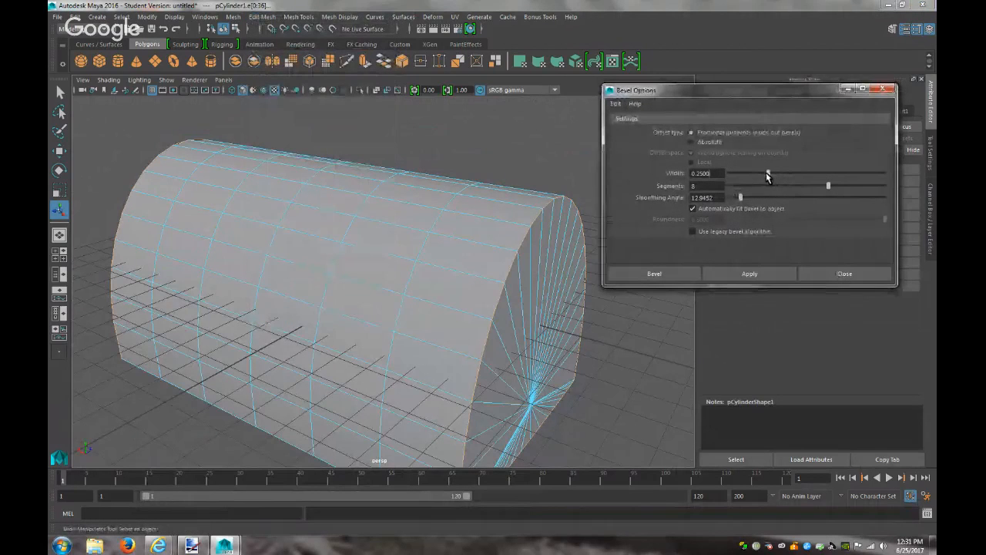
pyautogui.moveTo(771, 176); pyautogui.dragTo(801, 179)
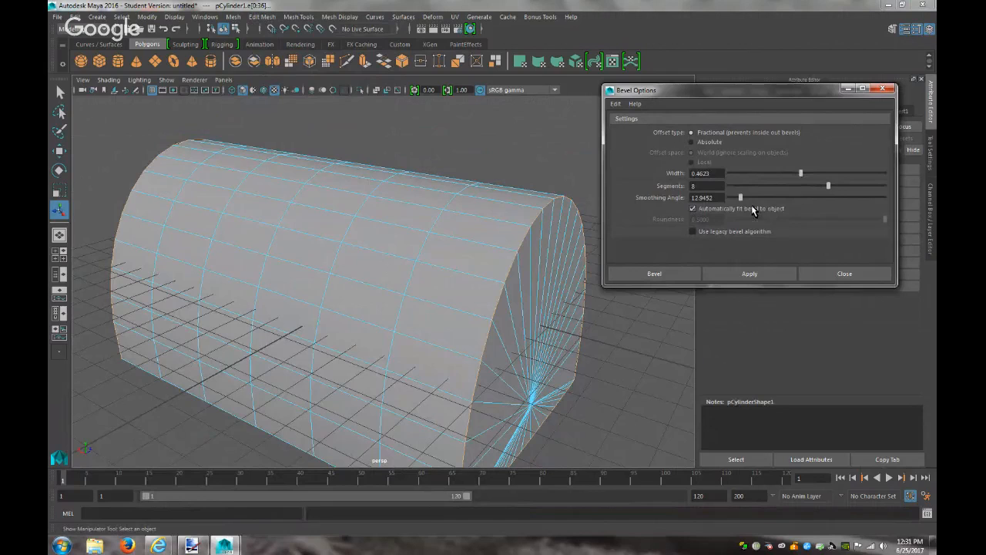
pyautogui.click(684, 276)
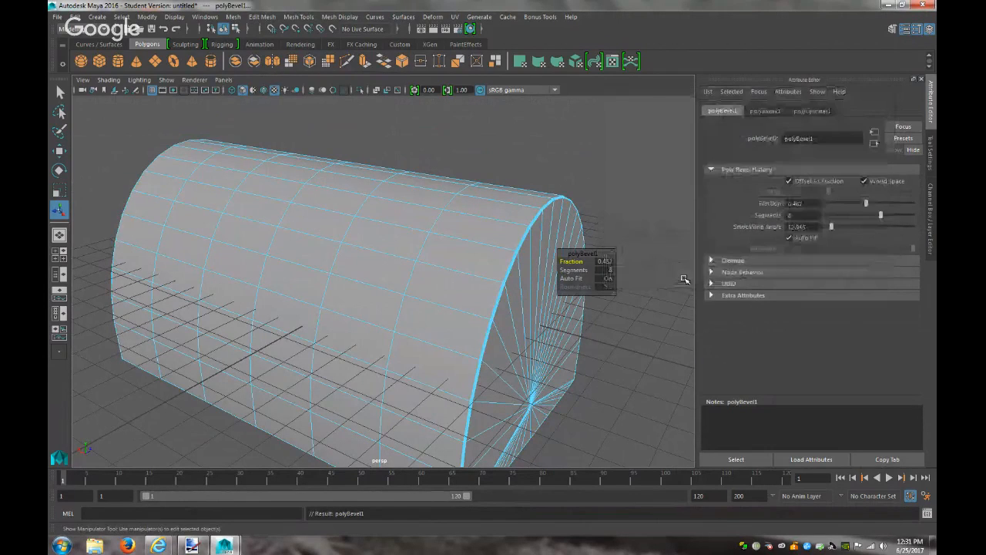
# Orbit around to inspect the bevelled cylinder, then reselect it
pyautogui.click(589, 291)
pyautogui.moveTo(524, 241); pyautogui.dragTo(592, 253, button='right')
pyautogui.keyDown('alt'); pyautogui.moveTo(674, 277); pyautogui.dragTo(538, 281); pyautogui.keyUp('alt')
pyautogui.keyDown('alt'); pyautogui.moveTo(513, 278); pyautogui.dragTo(459, 269); pyautogui.keyUp('alt')
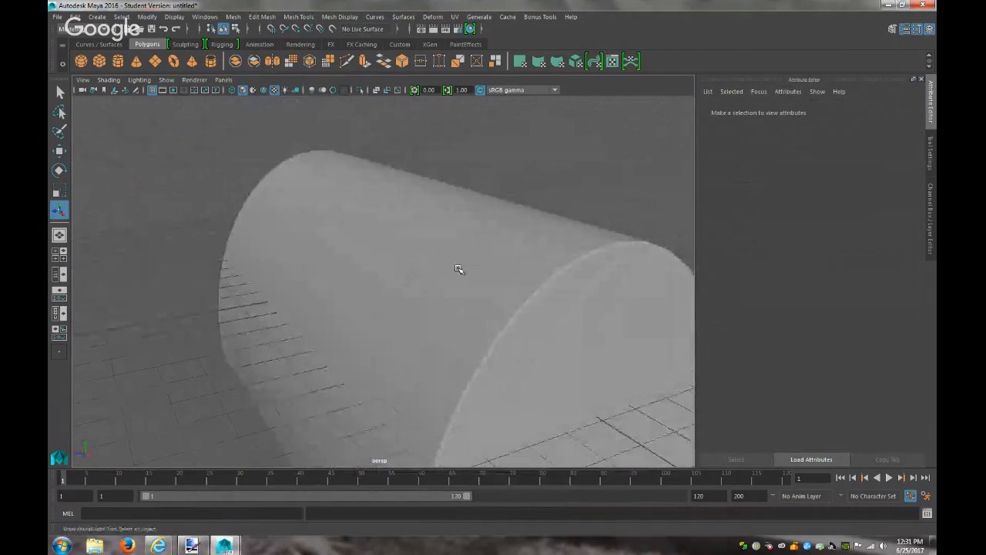
pyautogui.scroll(-5, 605, 205)
pyautogui.keyDown('alt'); pyautogui.moveTo(608, 203); pyautogui.dragTo(749, 312); pyautogui.keyUp('alt')
pyautogui.click(447, 343)
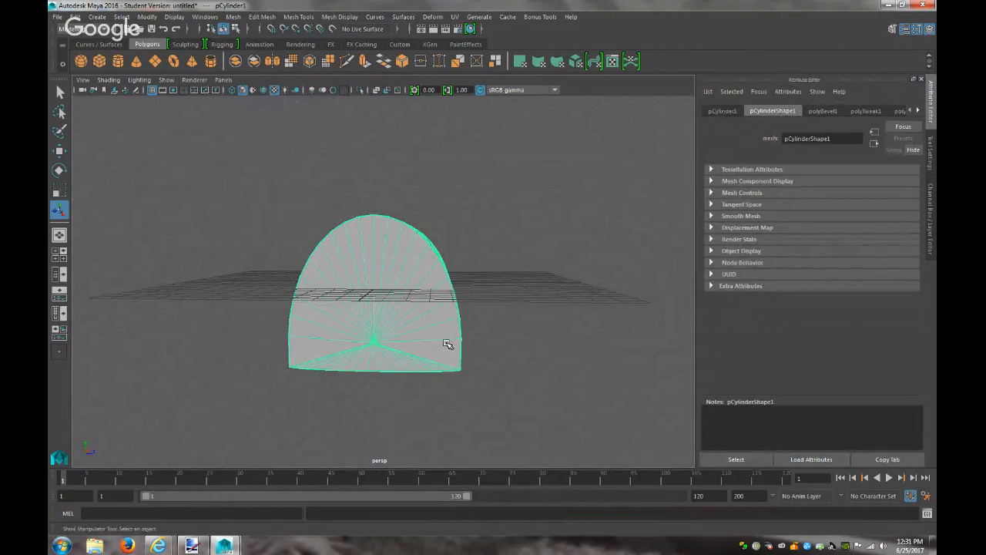
# Scale the half-cylinder narrower and lift it up above the grid
pyautogui.press('r')
pyautogui.moveTo(437, 326); pyautogui.dragTo(430, 330)
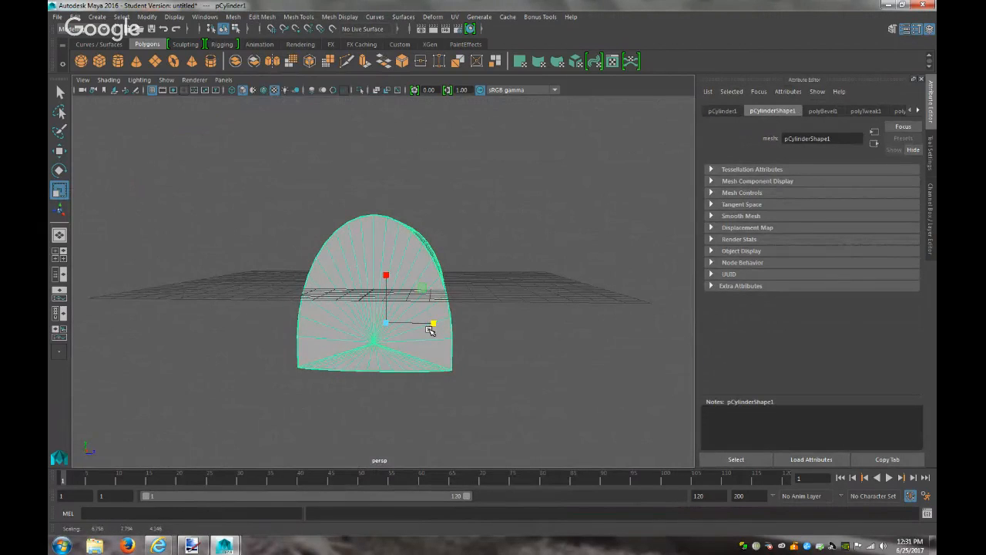
pyautogui.keyDown('alt'); pyautogui.moveTo(544, 293); pyautogui.dragTo(434, 295); pyautogui.keyUp('alt')
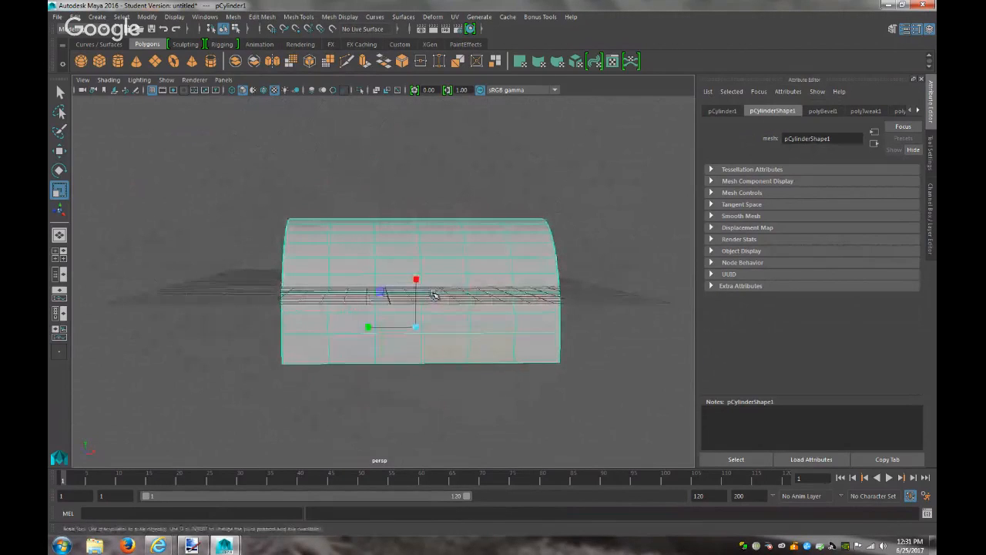
pyautogui.press('w')
pyautogui.moveTo(416, 275); pyautogui.dragTo(430, 196)
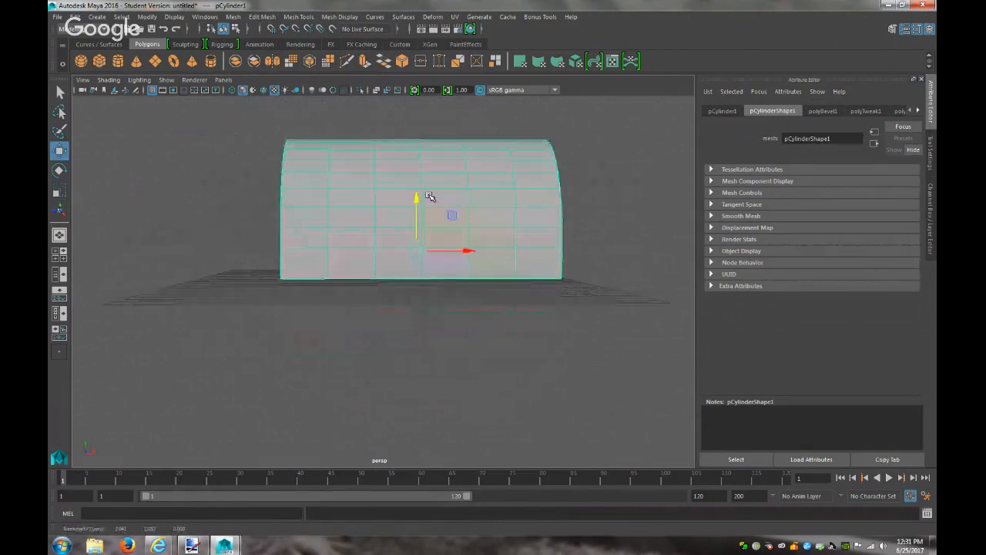
pyautogui.press('f')
# Orbit from front, below and end-on to check the shape, then reselect the half-cylinder
pyautogui.scroll(-5, 452, 293)
pyautogui.scroll(2, 512, 353)
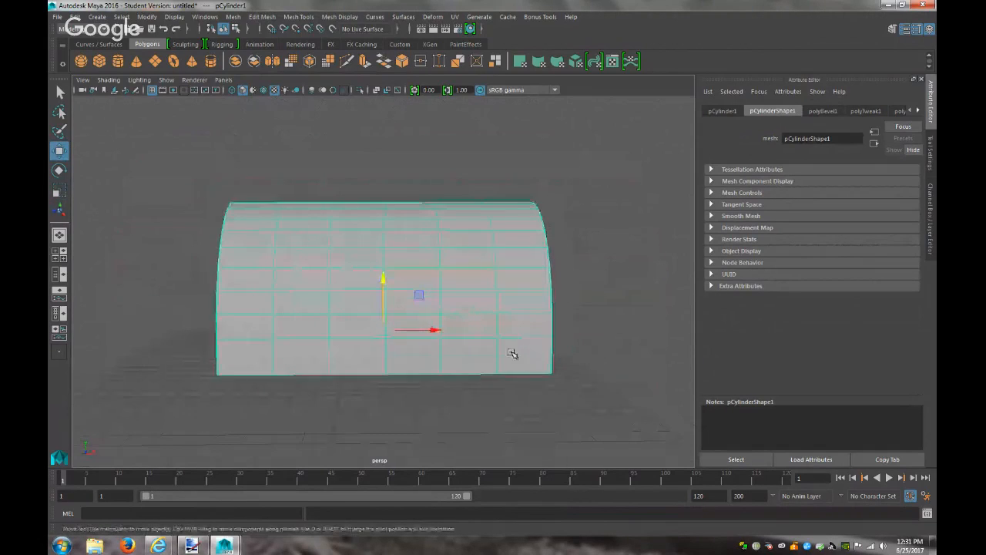
pyautogui.keyDown('alt'); pyautogui.moveTo(504, 363); pyautogui.dragTo(469, 357); pyautogui.keyUp('alt')
pyautogui.click(545, 377)
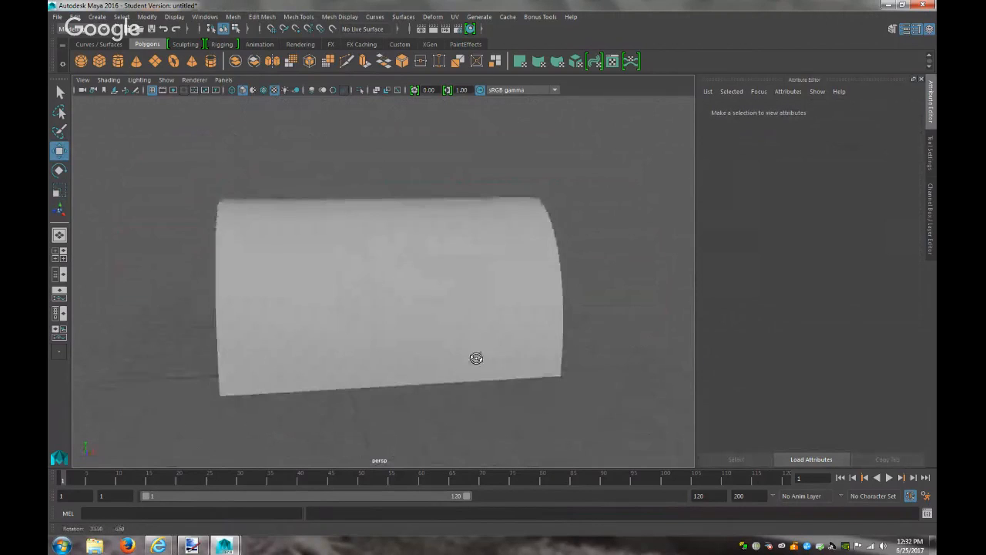
pyautogui.click(485, 363)
pyautogui.moveTo(518, 412)
pyautogui.keyDown('alt'); pyautogui.mouseDown()
pyautogui.moveTo(585, 401)
pyautogui.moveTo(582, 360)
pyautogui.moveTo(566, 352)
pyautogui.moveTo(529, 401)
pyautogui.mouseUp(); pyautogui.keyUp('alt')
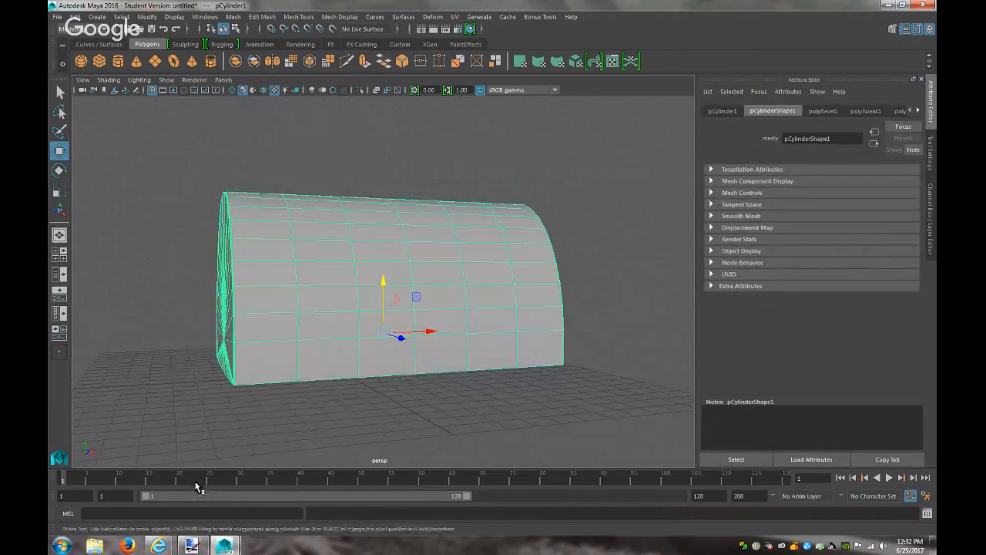
pyautogui.click(193, 419)
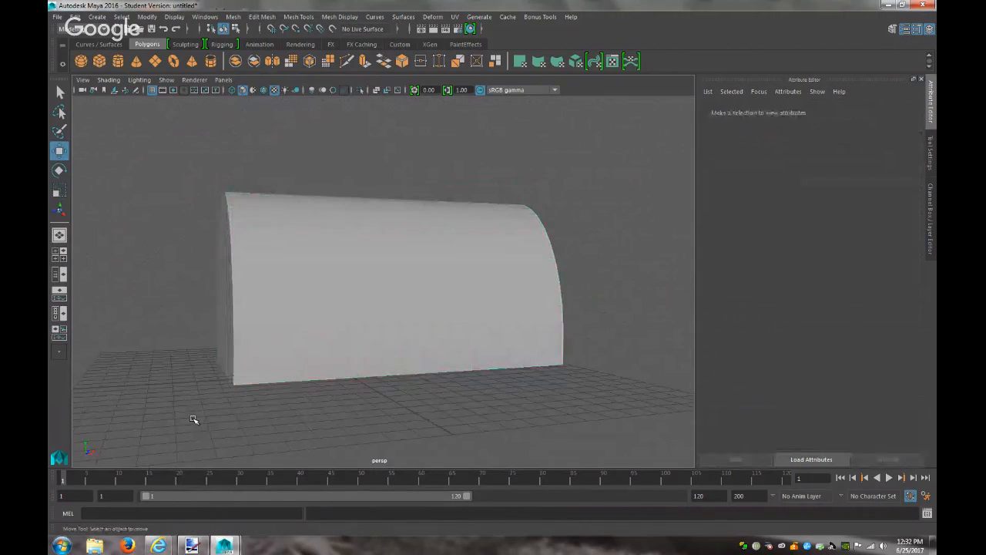
pyautogui.keyDown('alt'); pyautogui.moveTo(231, 405); pyautogui.dragTo(332, 406); pyautogui.keyUp('alt')
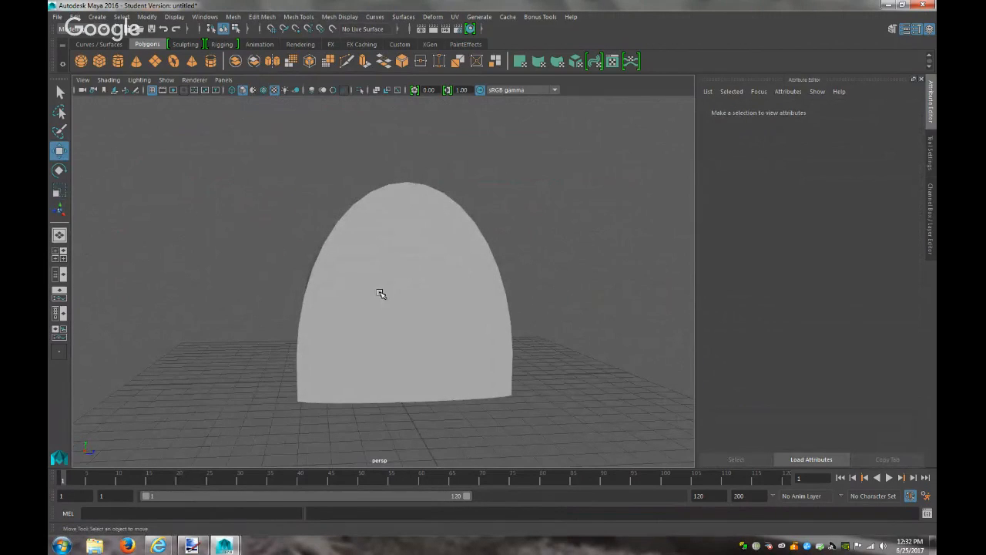
pyautogui.click(380, 294)
pyautogui.click(224, 79)
# Switch to the side view, zoom in on the dome, and select its vertices
pyautogui.moveTo(262, 112)
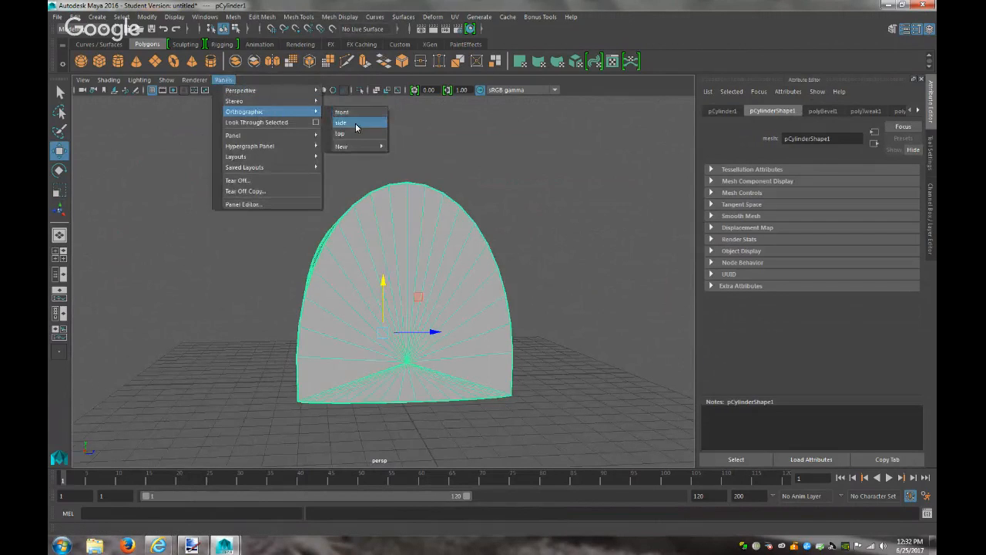
pyautogui.click(357, 125)
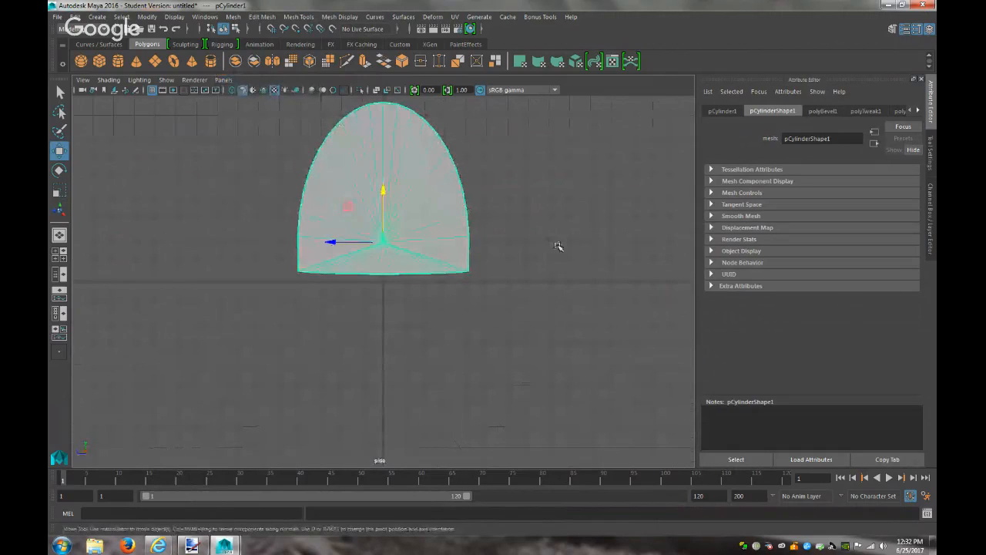
pyautogui.keyDown('alt'); pyautogui.moveTo(577, 226); pyautogui.dragTo(588, 319, button='middle'); pyautogui.keyUp('alt')
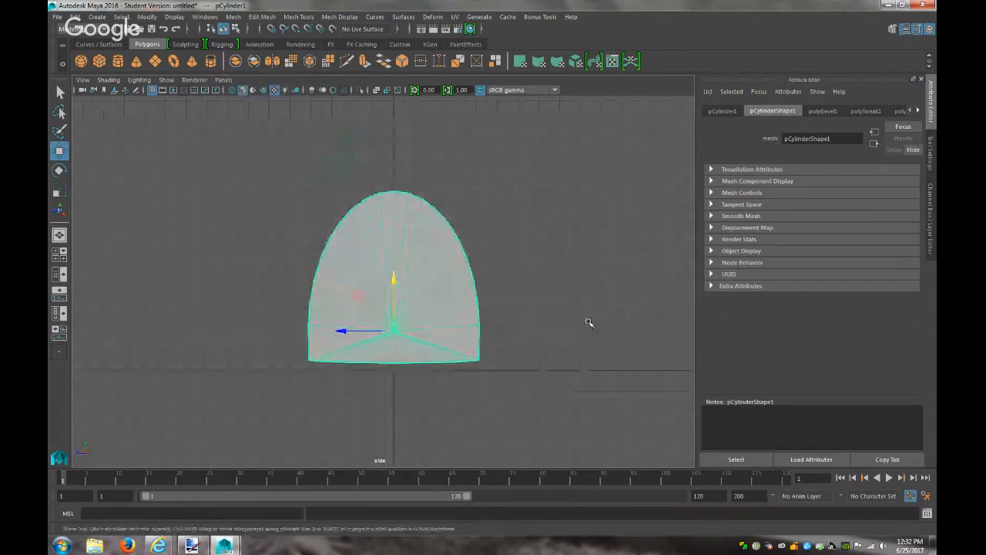
pyautogui.keyDown('alt'); pyautogui.moveTo(566, 280); pyautogui.dragTo(692, 357, button='right'); pyautogui.keyUp('alt')
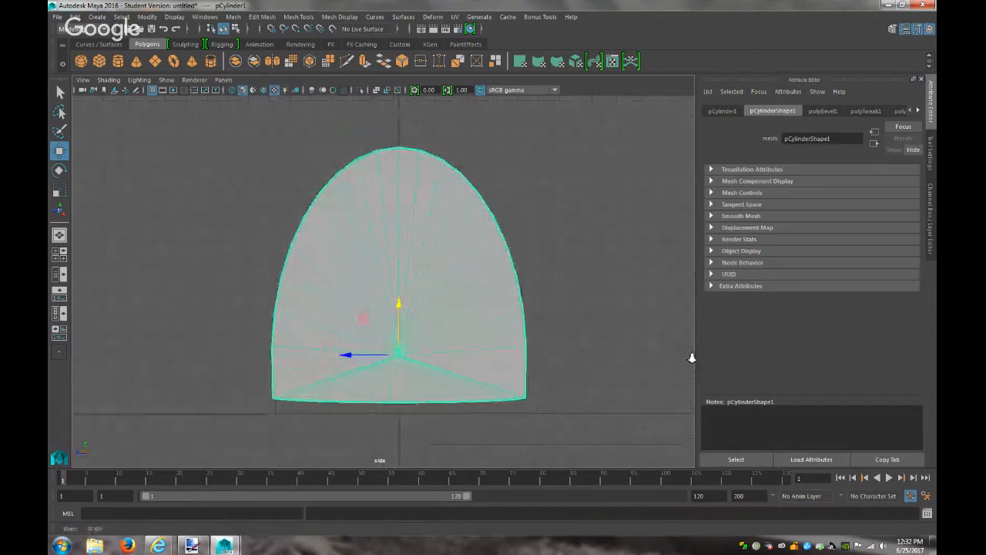
pyautogui.moveTo(397, 251); pyautogui.dragTo(396, 280, button='right')
pyautogui.moveTo(595, 438); pyautogui.dragTo(236, 241)
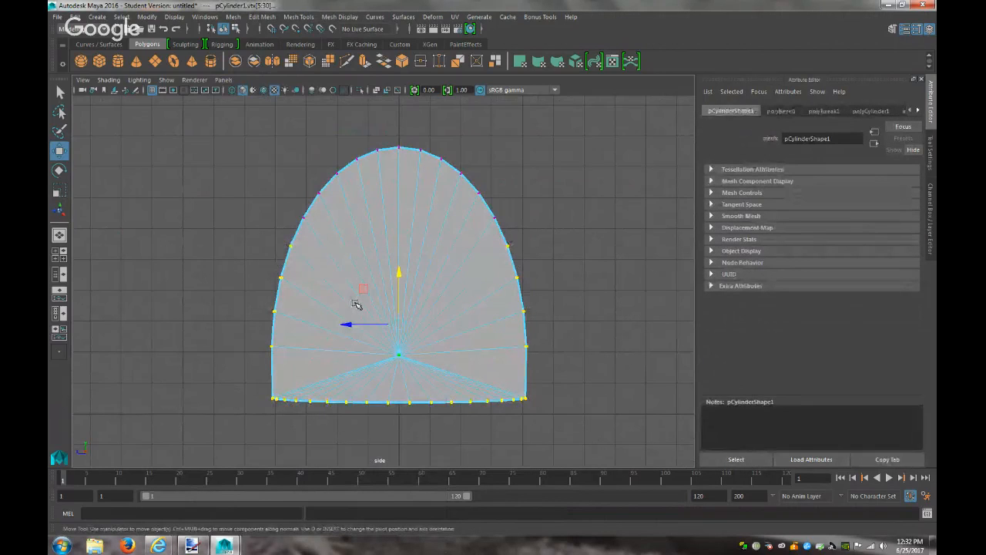
# Try widening the dome's vertices with the Scale tool, undoing each attempt
pyautogui.press('r')
pyautogui.moveTo(351, 324); pyautogui.dragTo(346, 325)
pyautogui.hotkey('ctrl', 'z')
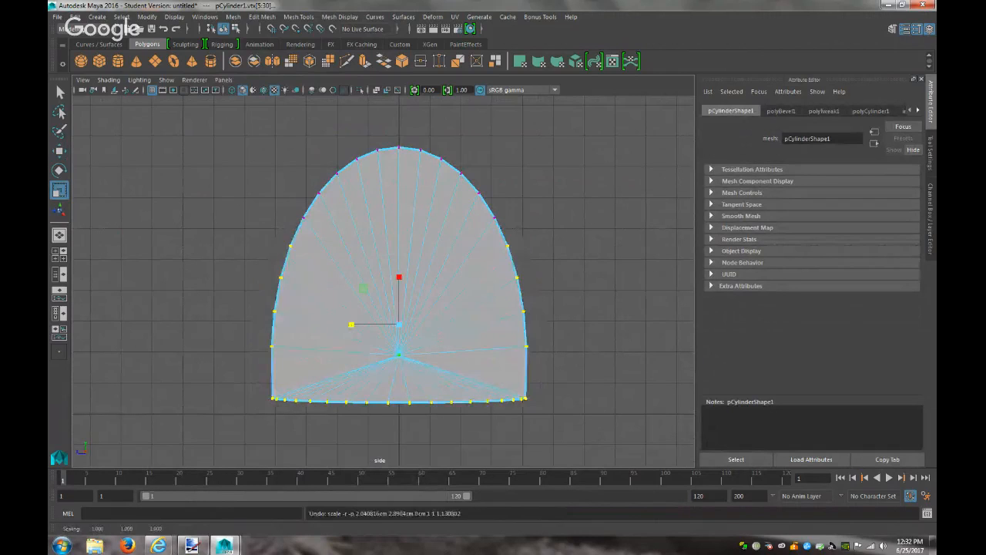
pyautogui.moveTo(557, 390); pyautogui.dragTo(221, 236)
pyautogui.moveTo(352, 300); pyautogui.dragTo(348, 300)
pyautogui.hotkey('ctrl', 'z')
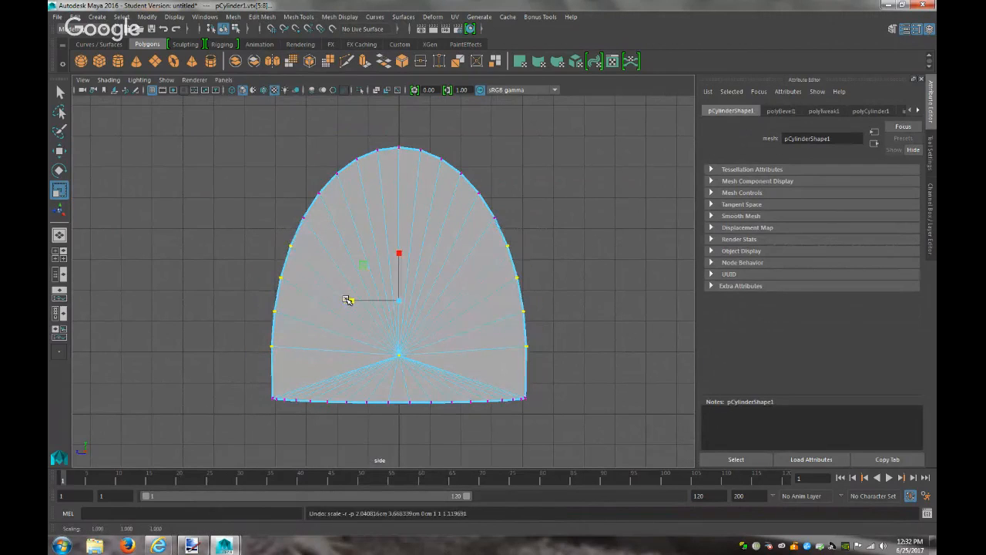
# Scale successive rows of side vertices up the arch, then undo those edits and deselect
pyautogui.moveTo(541, 366); pyautogui.dragTo(249, 341)
pyautogui.moveTo(351, 353); pyautogui.dragTo(353, 353)
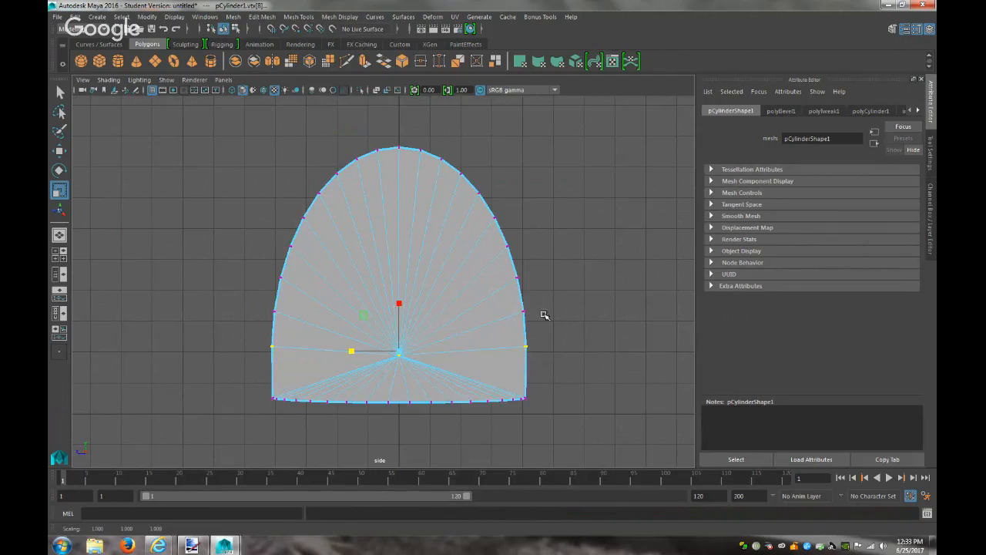
pyautogui.moveTo(550, 315); pyautogui.dragTo(254, 306)
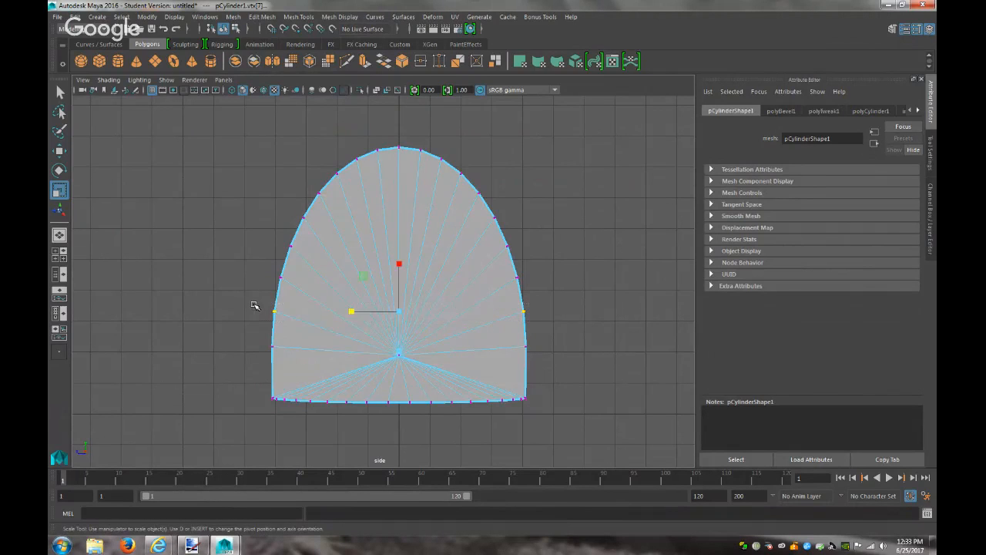
pyautogui.moveTo(352, 313); pyautogui.dragTo(353, 312)
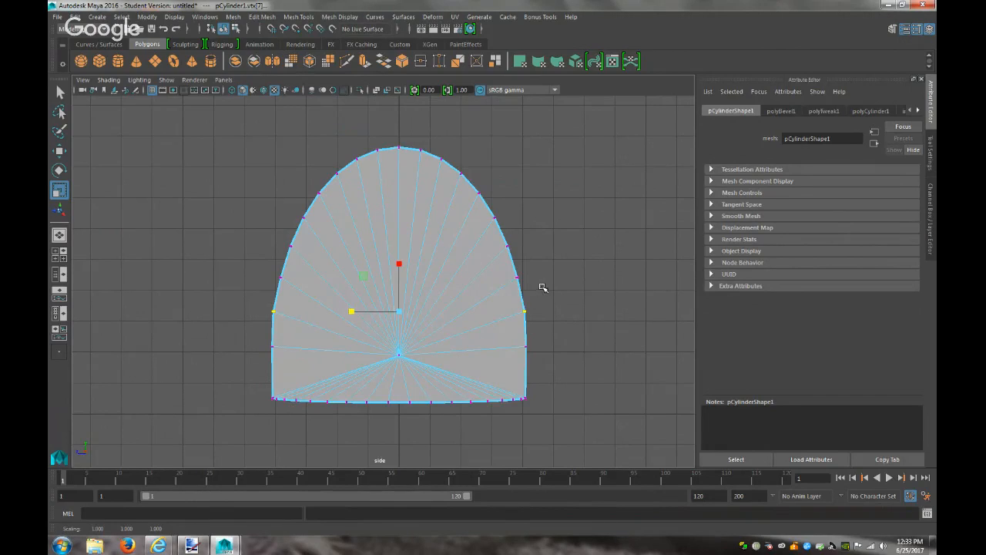
pyautogui.moveTo(272, 268); pyautogui.dragTo(265, 268)
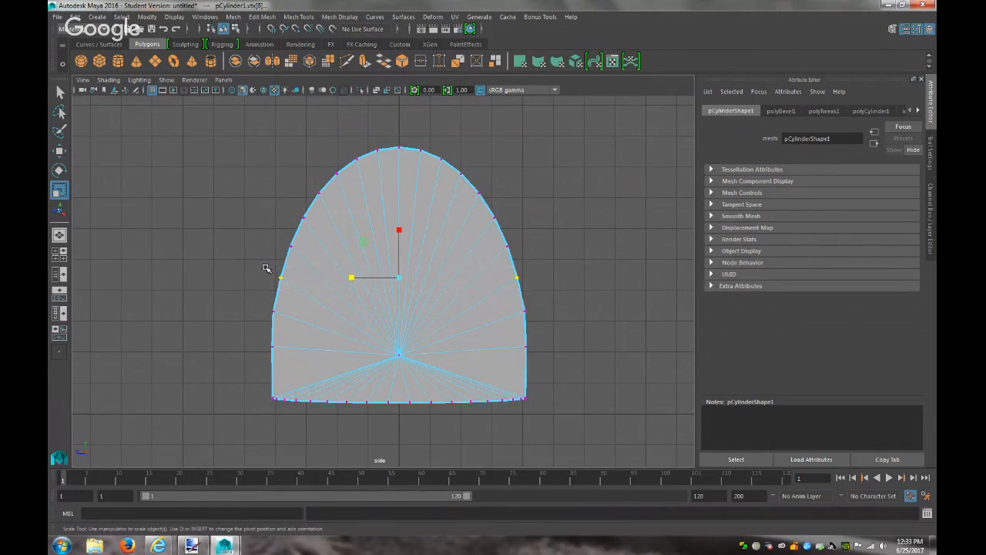
pyautogui.moveTo(351, 279); pyautogui.dragTo(352, 279)
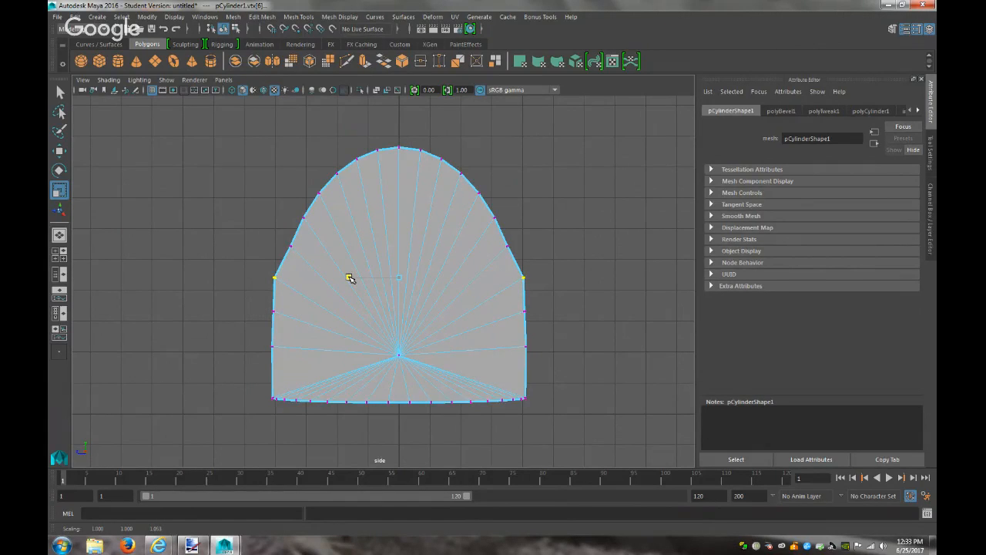
pyautogui.moveTo(529, 260); pyautogui.dragTo(279, 238)
pyautogui.moveTo(350, 248); pyautogui.dragTo(345, 246)
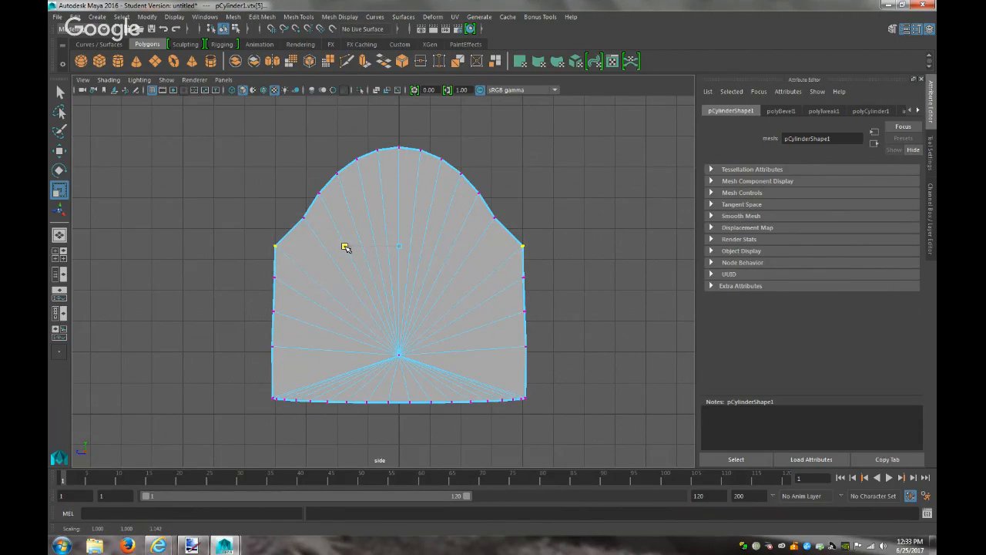
pyautogui.moveTo(507, 230); pyautogui.dragTo(406, 222)
pyautogui.moveTo(290, 213); pyautogui.dragTo(285, 213)
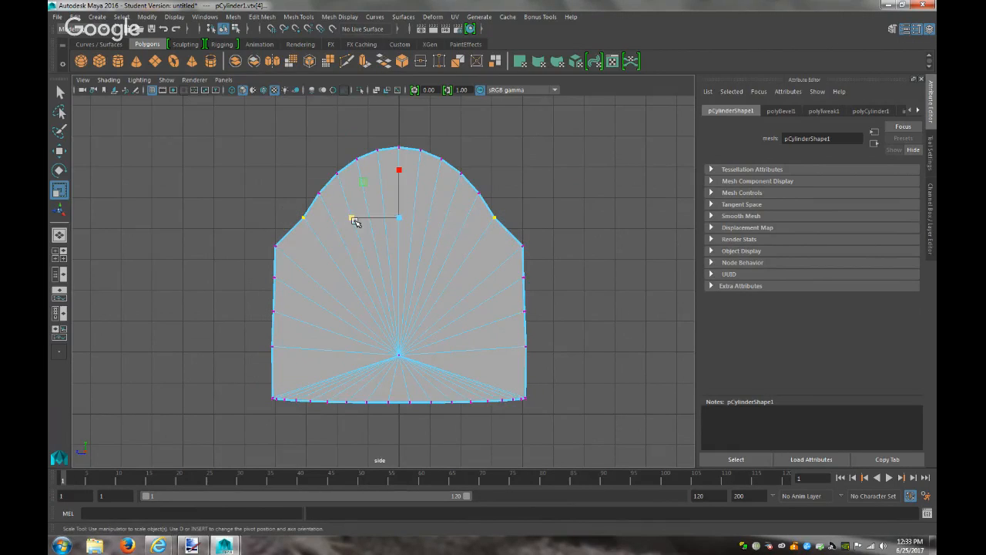
pyautogui.moveTo(353, 218); pyautogui.dragTo(346, 219)
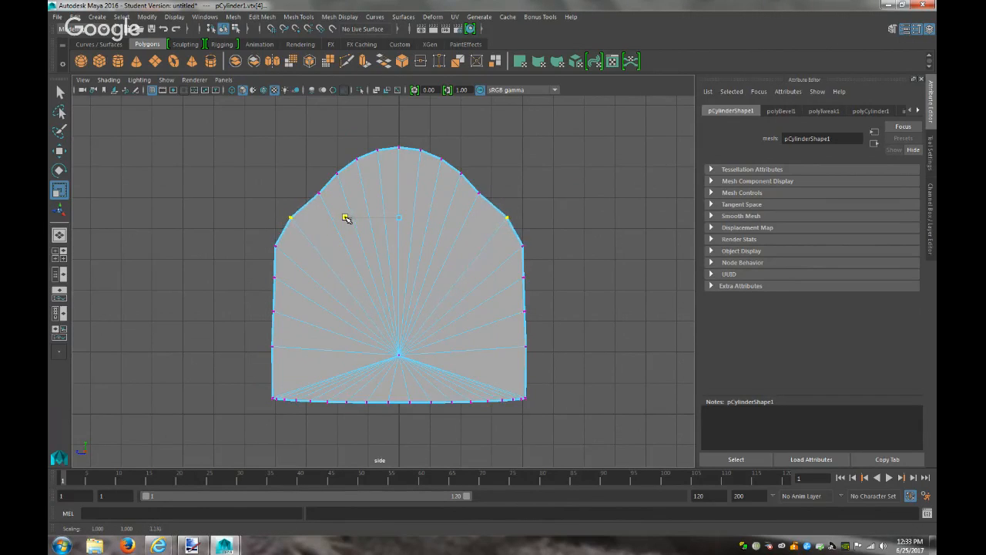
pyautogui.hotkey('ctrl', 'z')
pyautogui.hotkey('ctrl', 'z')
pyautogui.hotkey('ctrl', 'z')
pyautogui.hotkey('ctrl', 'z')
pyautogui.hotkey('ctrl', 'z')
pyautogui.hotkey('ctrl', 'z')
pyautogui.hotkey('ctrl', 'z')
pyautogui.hotkey('ctrl', 'z')
pyautogui.hotkey('ctrl', 'z')
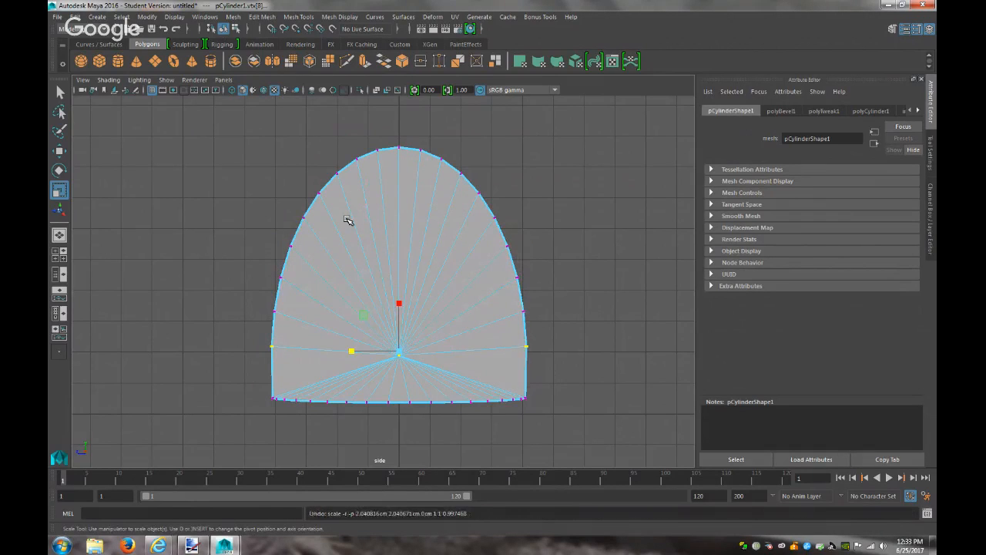
pyautogui.click(593, 239)
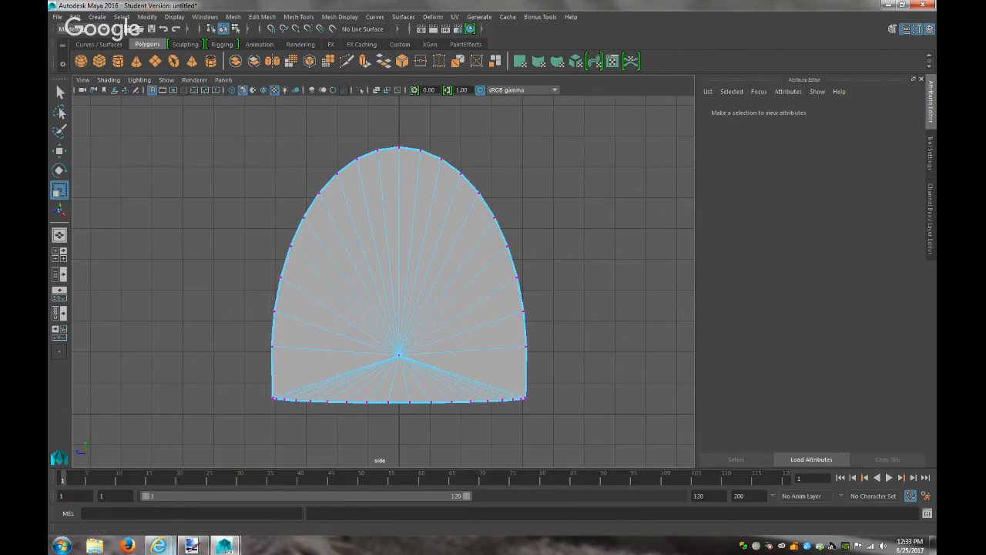
# Cycle through the taskbar windows to reach the browser with the mailbox image search
pyautogui.moveTo(158, 546)
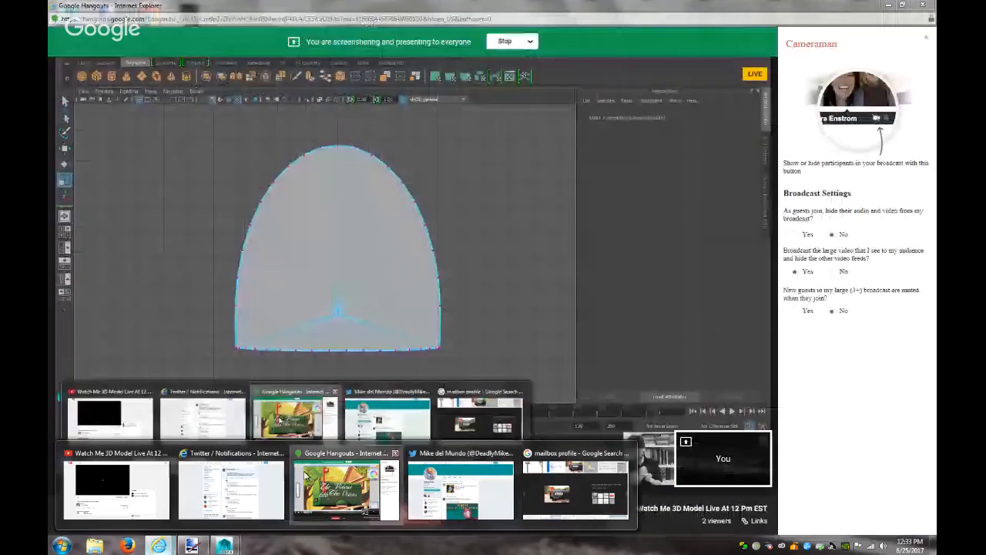
pyautogui.click(304, 474)
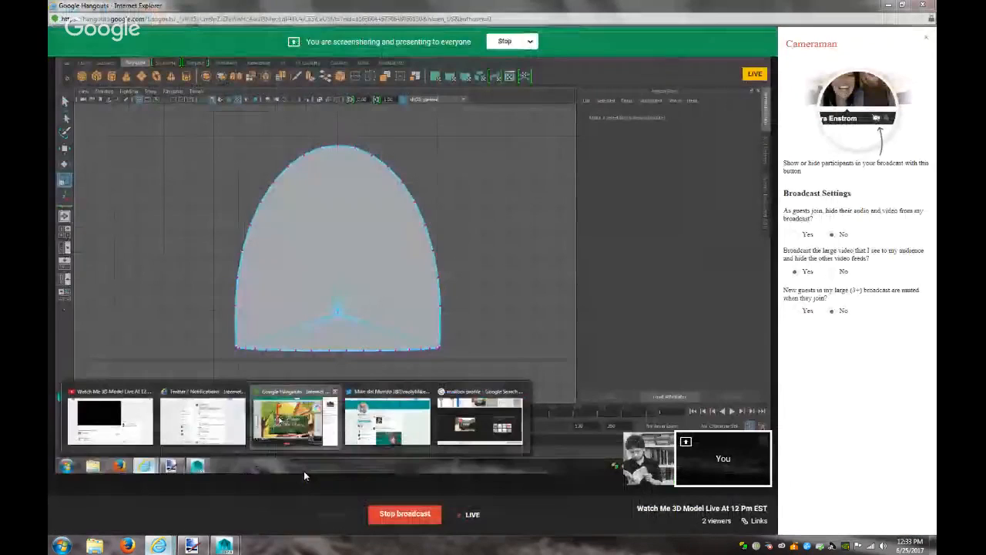
pyautogui.click(191, 546)
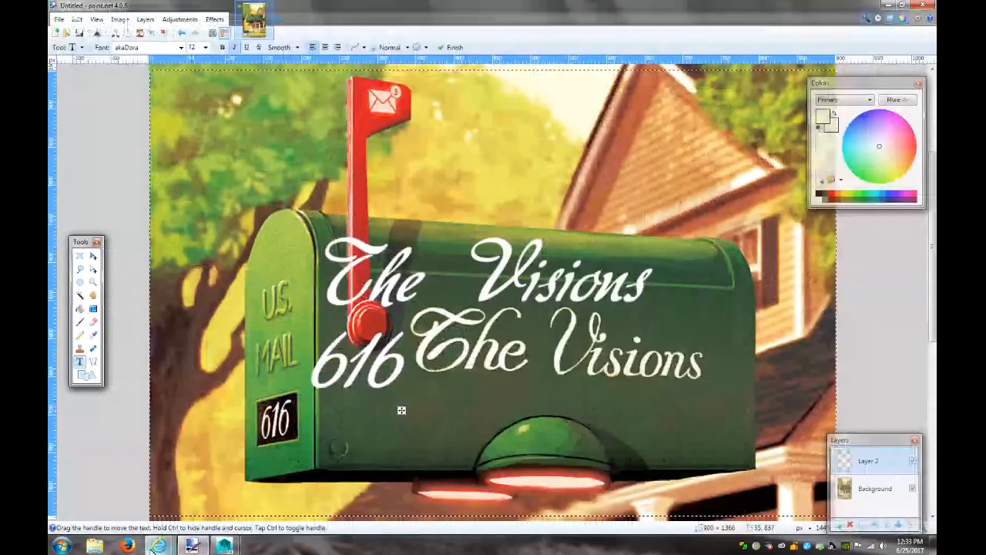
pyautogui.moveTo(158, 546)
pyautogui.moveTo(461, 495)
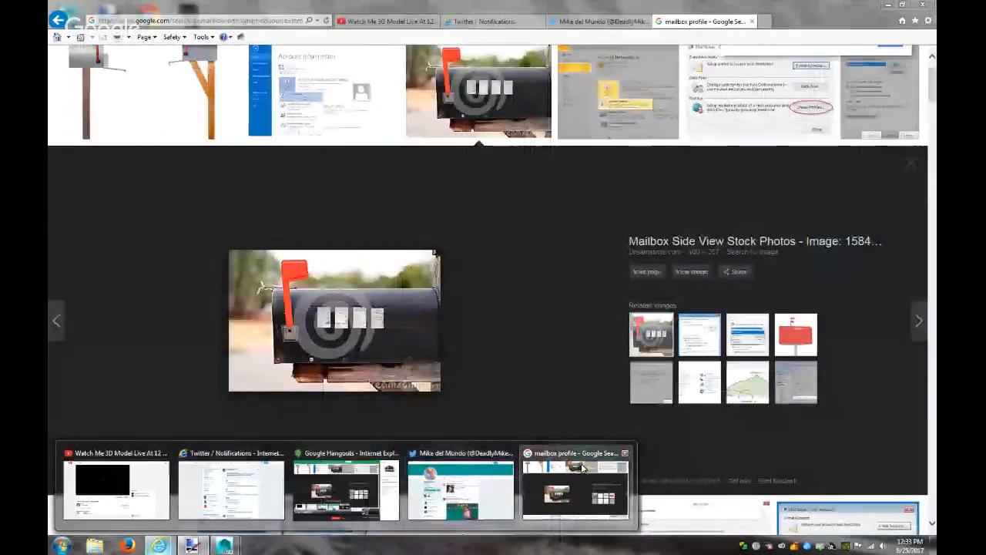
# Replace 'profile' in the mailbox image search with 'flront view' and search again
pyautogui.click(574, 487)
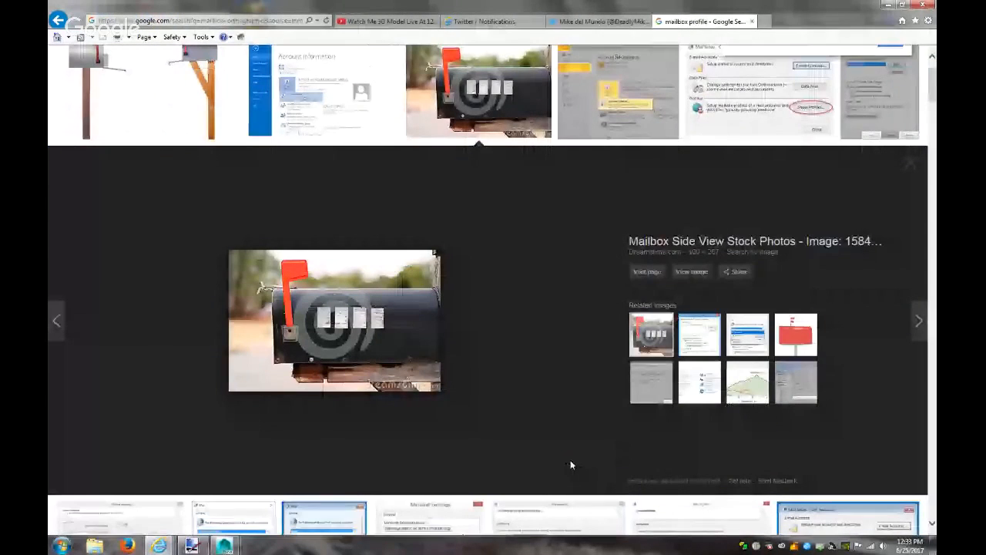
pyautogui.click(911, 163)
pyautogui.scroll(2, 316, 61)
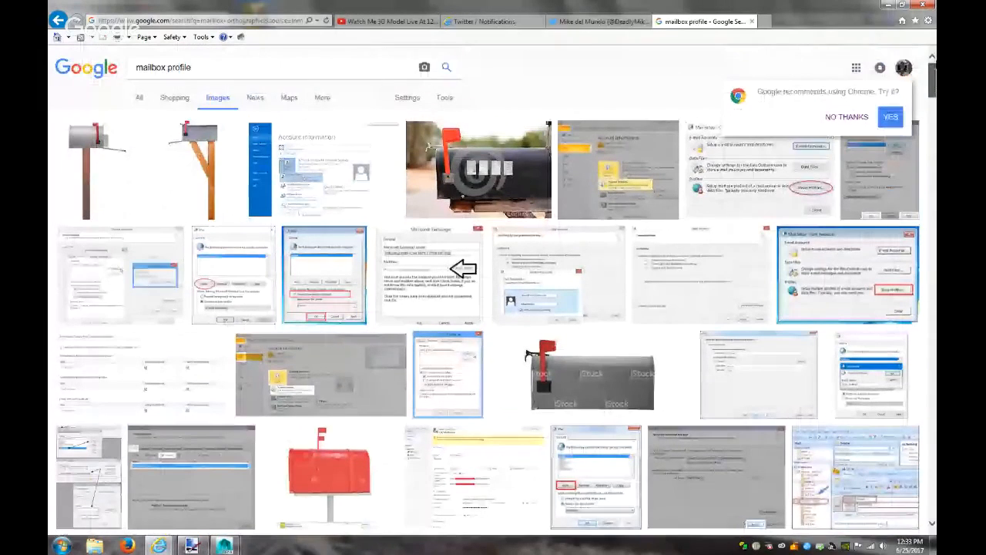
pyautogui.moveTo(197, 68); pyautogui.dragTo(136, 68)
pyautogui.click(207, 66)
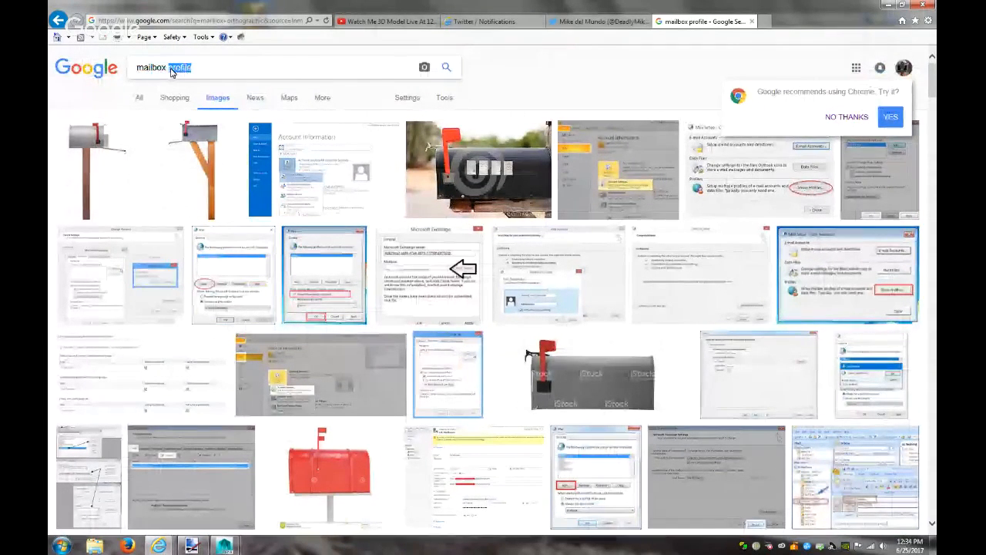
pyautogui.write('fl')
pyautogui.write('ront view')
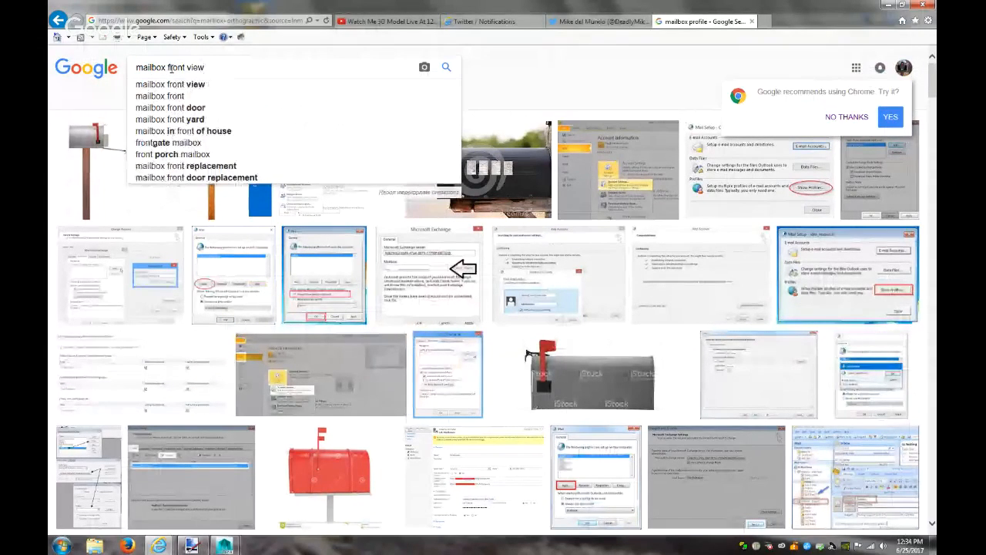
pyautogui.press('Return')
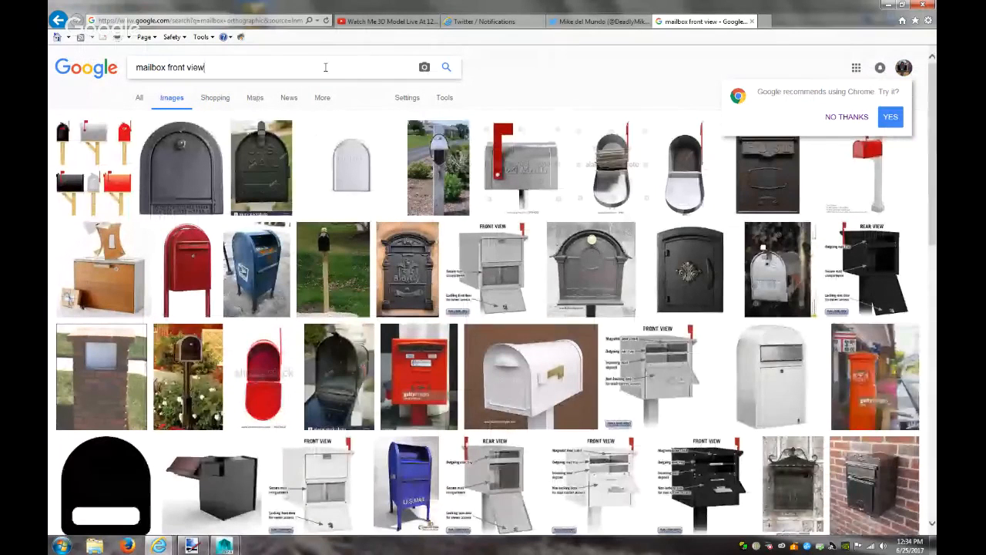
# Save the black US mailbox front photo as 'mailbox front' and minimize the browser
pyautogui.click(277, 163)
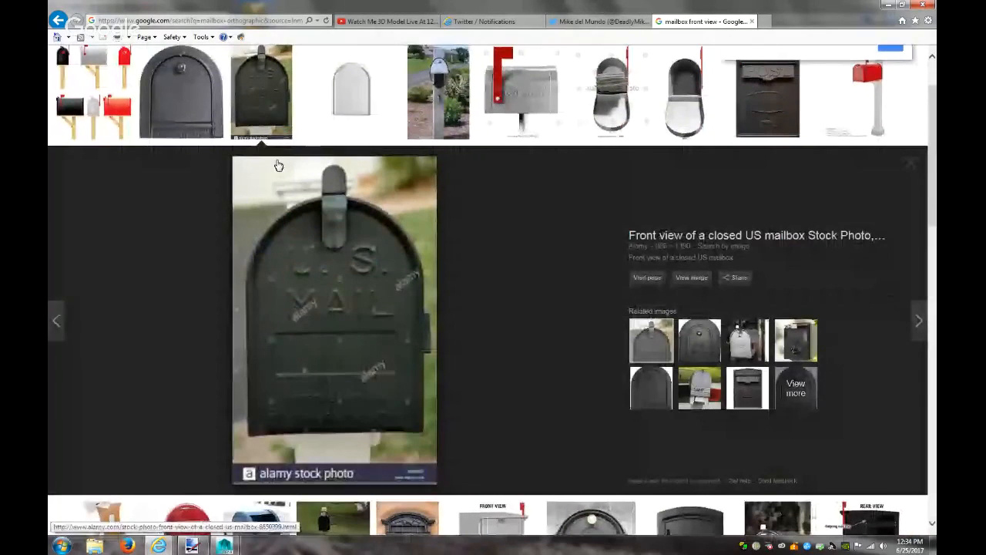
pyautogui.click(690, 279)
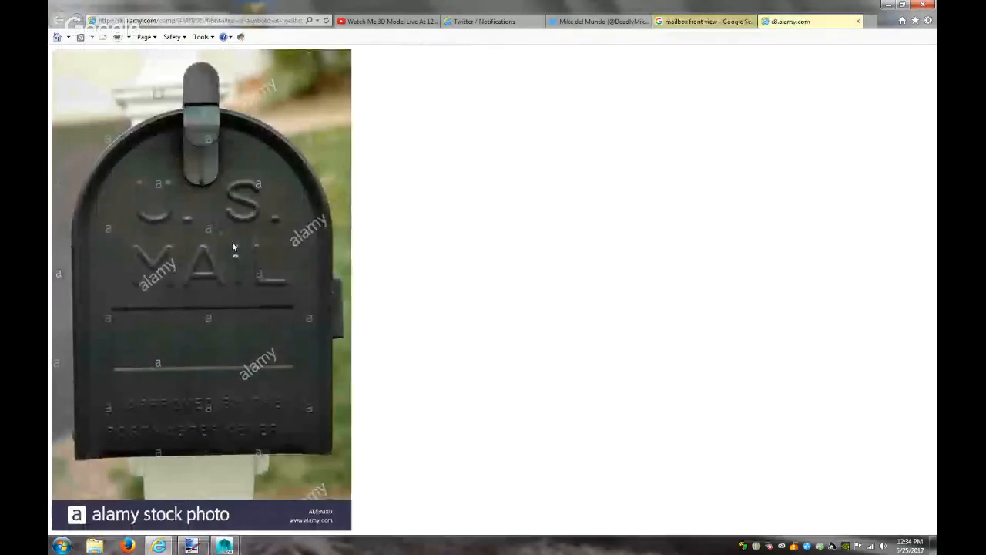
pyautogui.rightClick(233, 245)
pyautogui.click(271, 329)
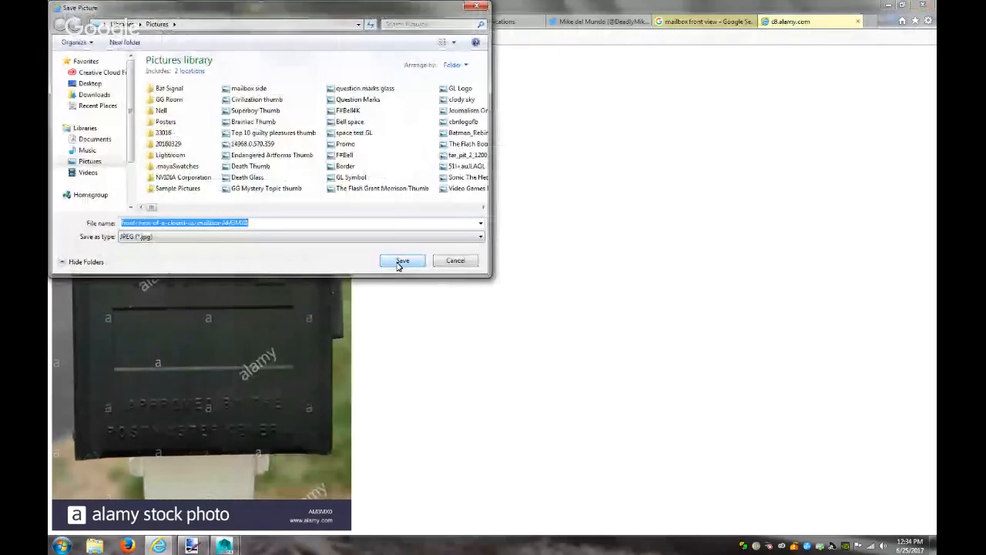
pyautogui.write('mailbox front')
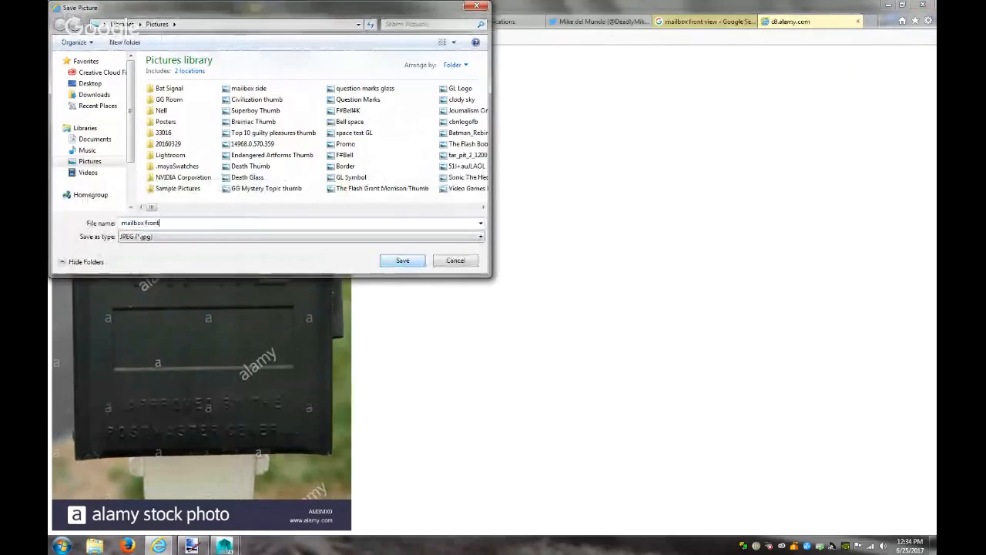
pyautogui.click(401, 261)
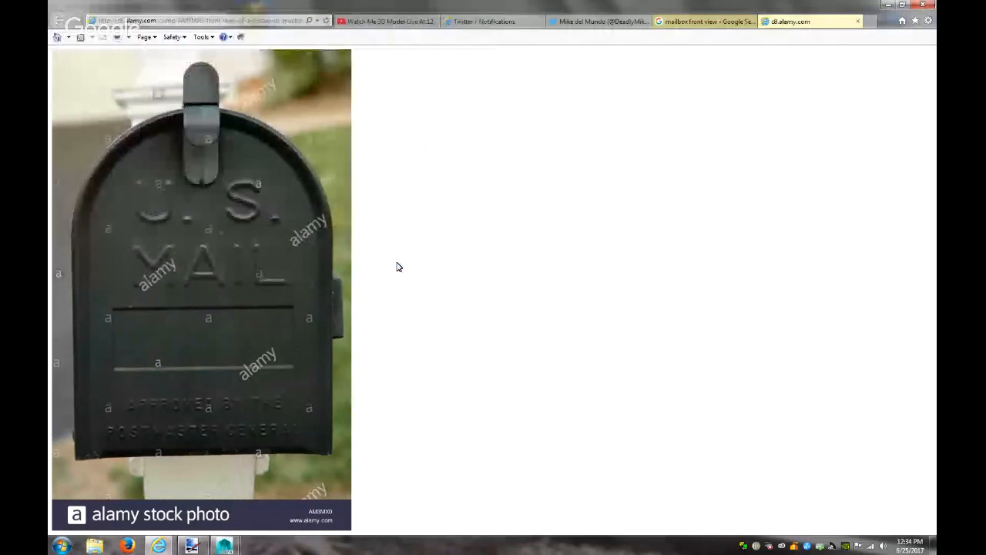
pyautogui.click(889, 5)
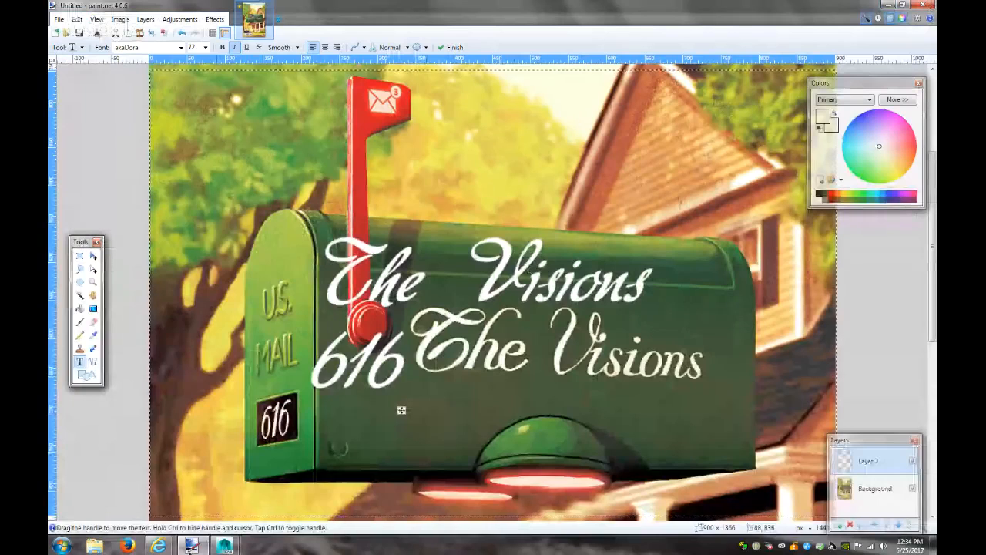
# Back in Maya, show the persp camera in Object Mode and orbit around the half-cylinder
pyautogui.moveTo(224, 545)
pyautogui.click(267, 473)
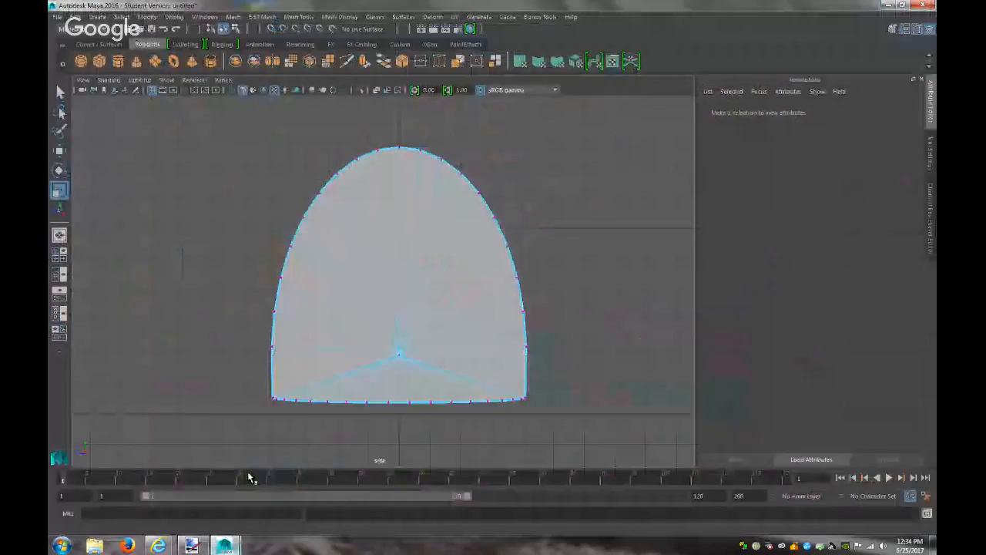
pyautogui.click(223, 79)
pyautogui.moveTo(309, 90)
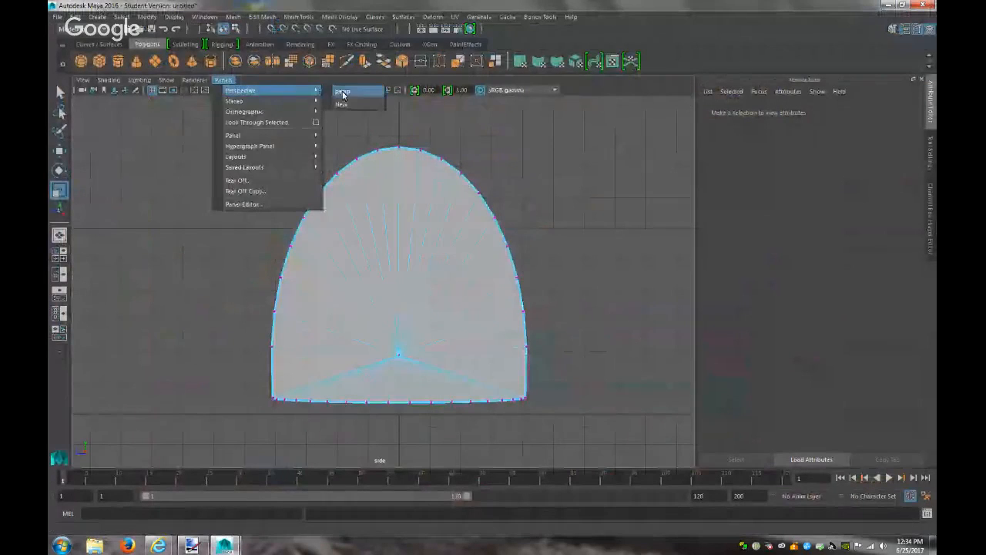
pyautogui.click(344, 96)
pyautogui.moveTo(408, 251); pyautogui.dragTo(473, 235, button='right')
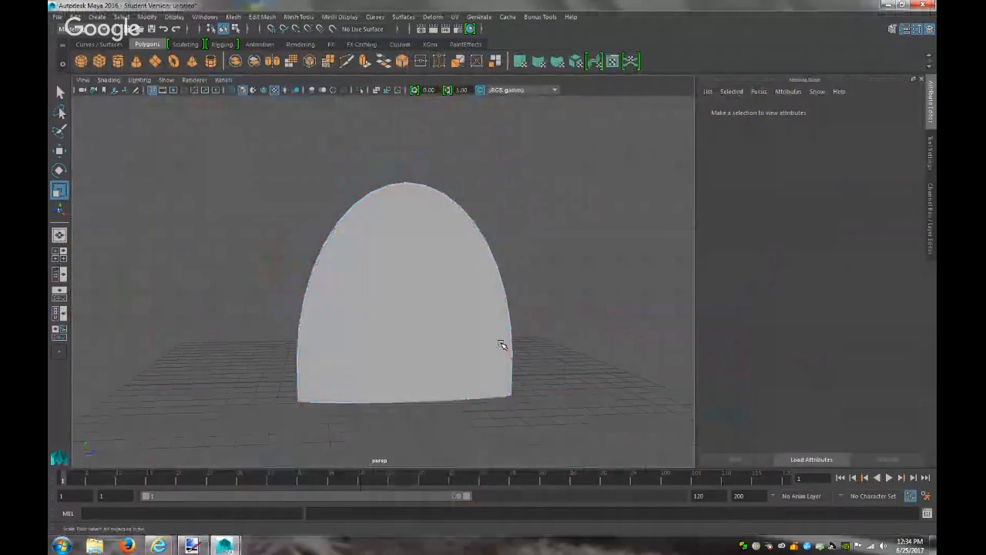
pyautogui.scroll(-4, 508, 341)
pyautogui.scroll(1, 511, 338)
pyautogui.keyDown('alt'); pyautogui.moveTo(511, 335); pyautogui.dragTo(485, 305); pyautogui.keyUp('alt')
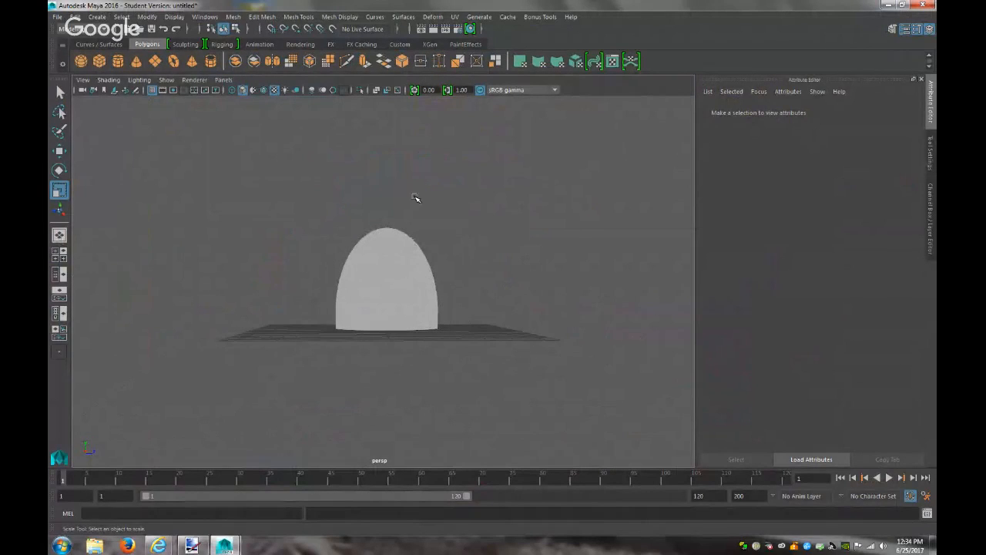
pyautogui.click(97, 17)
# Create a polygon plane, scale it to about 22.462, and rotate it 90 on X
pyautogui.moveTo(123, 48)
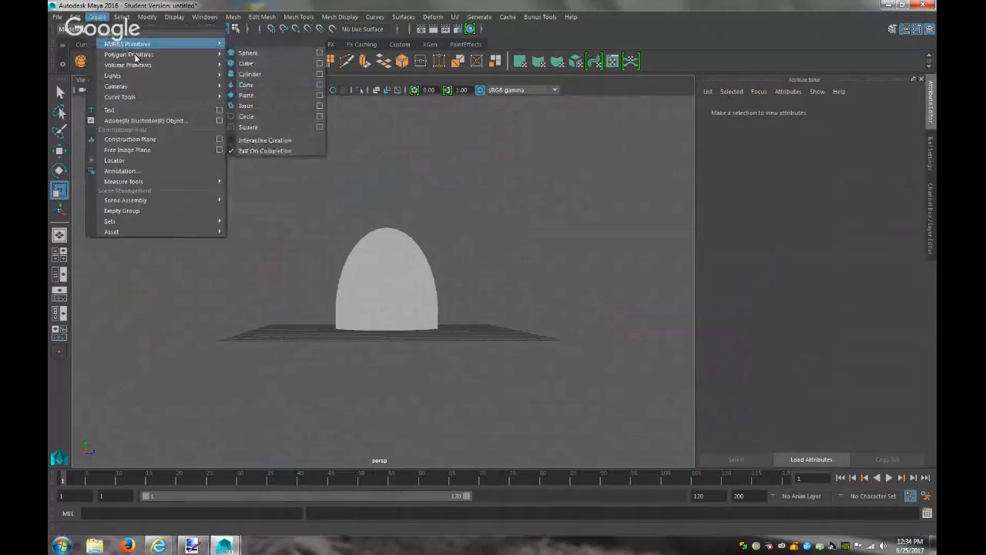
pyautogui.moveTo(163, 57)
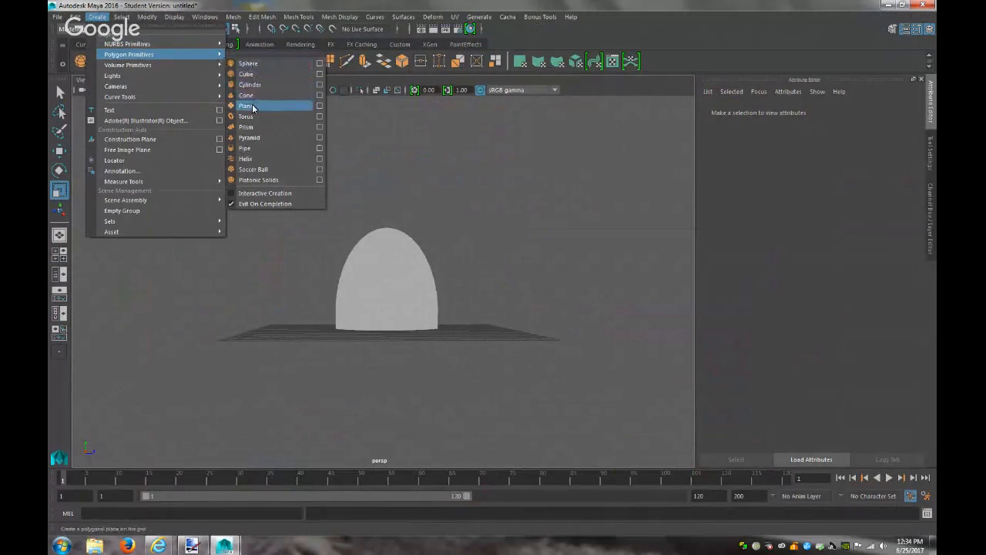
pyautogui.click(246, 106)
pyautogui.moveTo(384, 329); pyautogui.dragTo(556, 323)
pyautogui.click(720, 112)
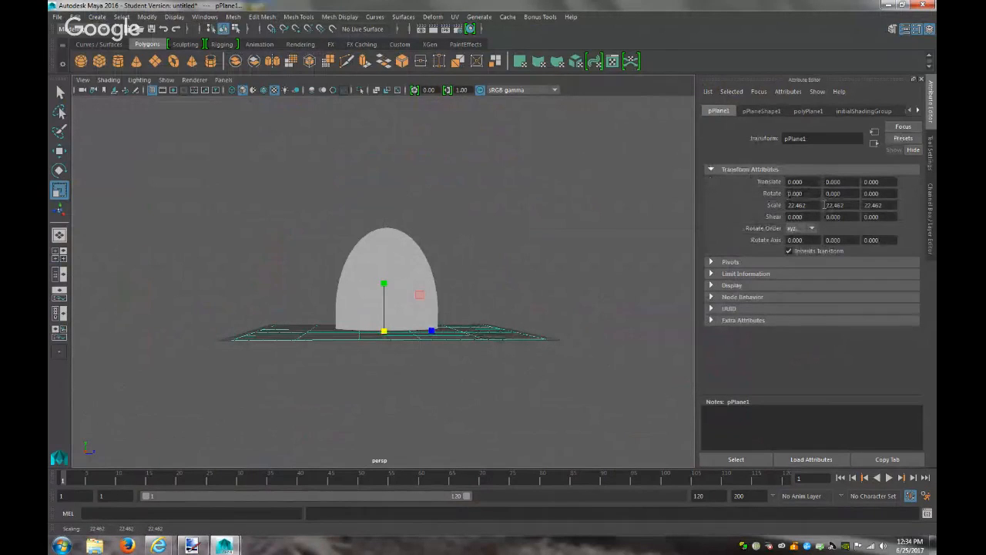
pyautogui.press('Return')
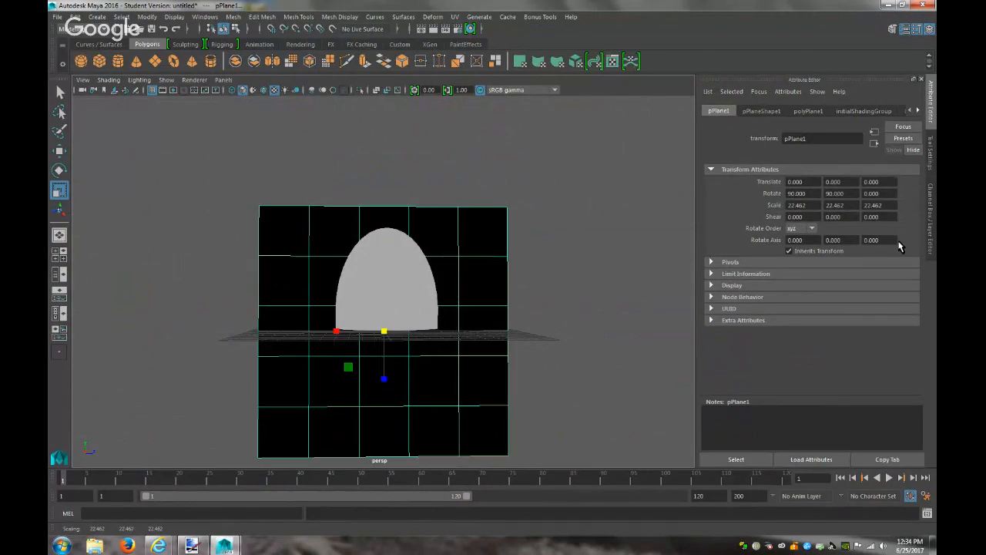
# Orbit to face the plane, reselect it, and assign it a new material
pyautogui.keyDown('alt'); pyautogui.moveTo(470, 299); pyautogui.dragTo(578, 327); pyautogui.keyUp('alt')
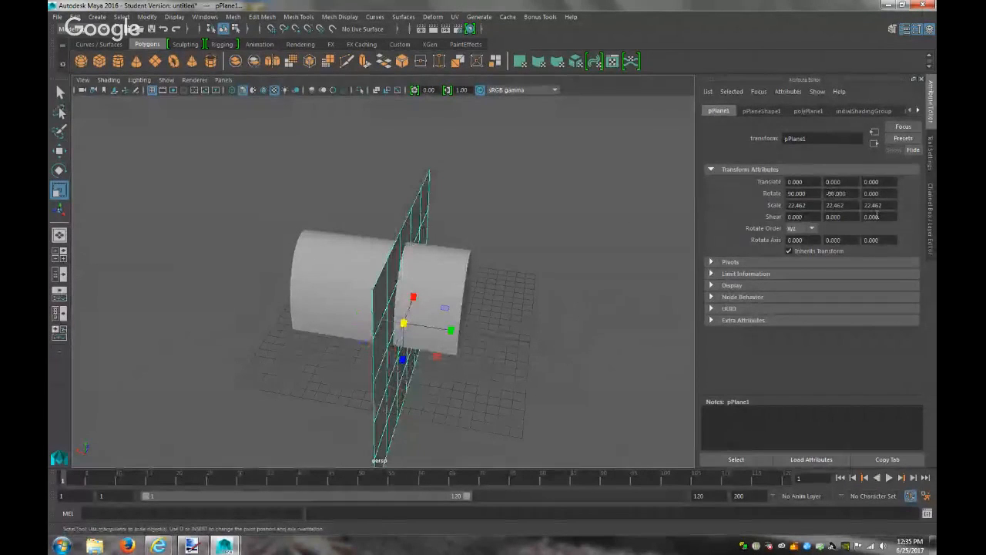
pyautogui.click(573, 326)
pyautogui.keyDown('alt'); pyautogui.moveTo(573, 326); pyautogui.dragTo(490, 294); pyautogui.keyUp('alt')
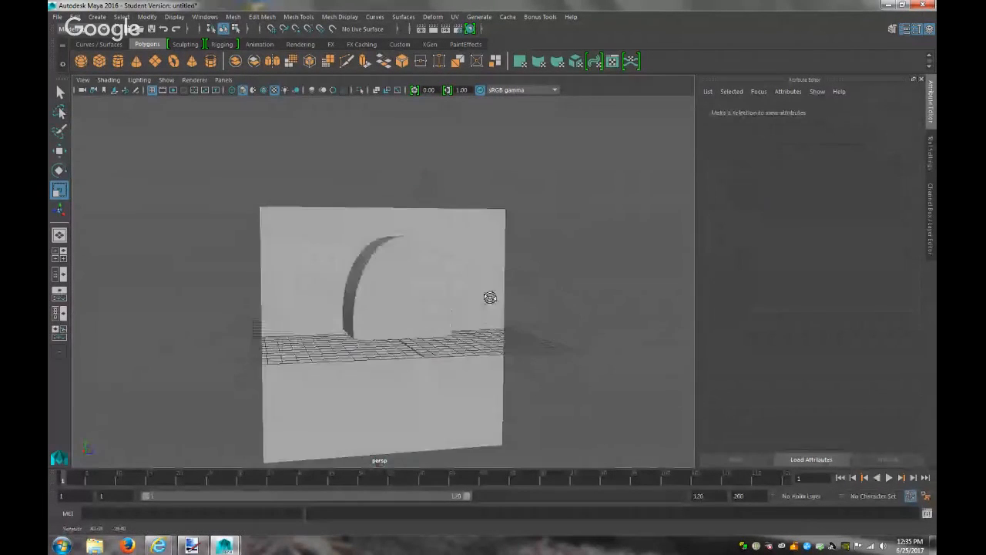
pyautogui.click(490, 295)
pyautogui.moveTo(481, 255); pyautogui.dragTo(487, 497, button='right')
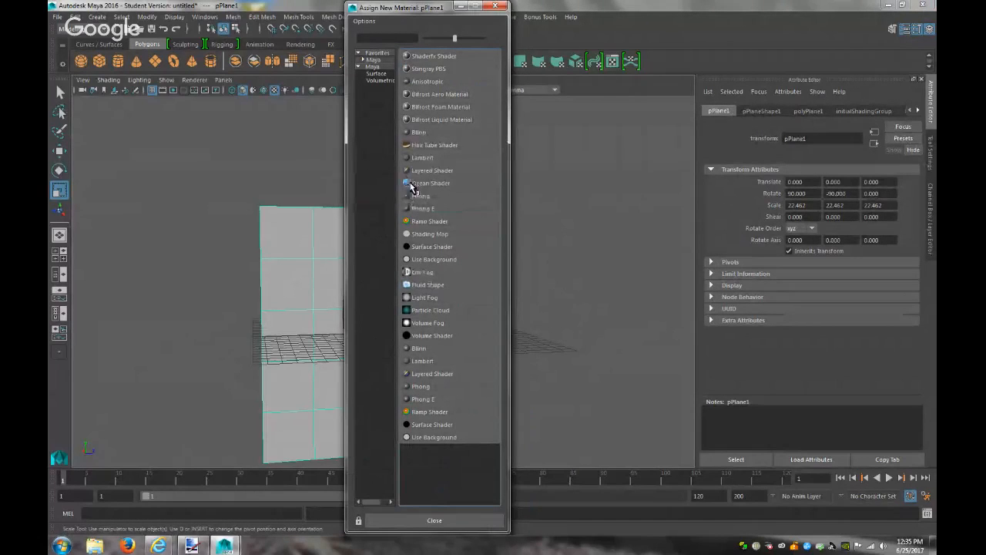
# Give the plane a Lambert material with a File texture loading mailbox front.jpg
pyautogui.click(422, 158)
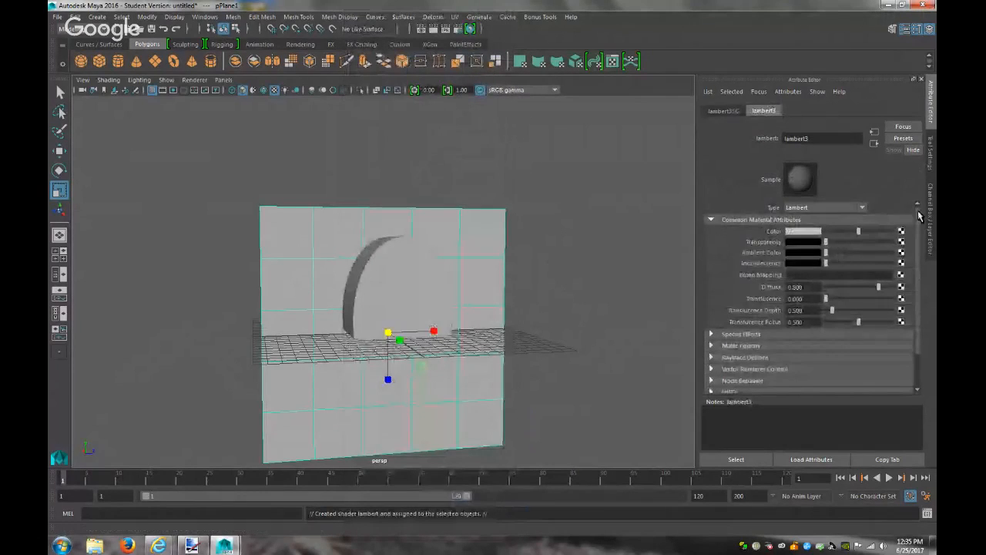
pyautogui.click(901, 232)
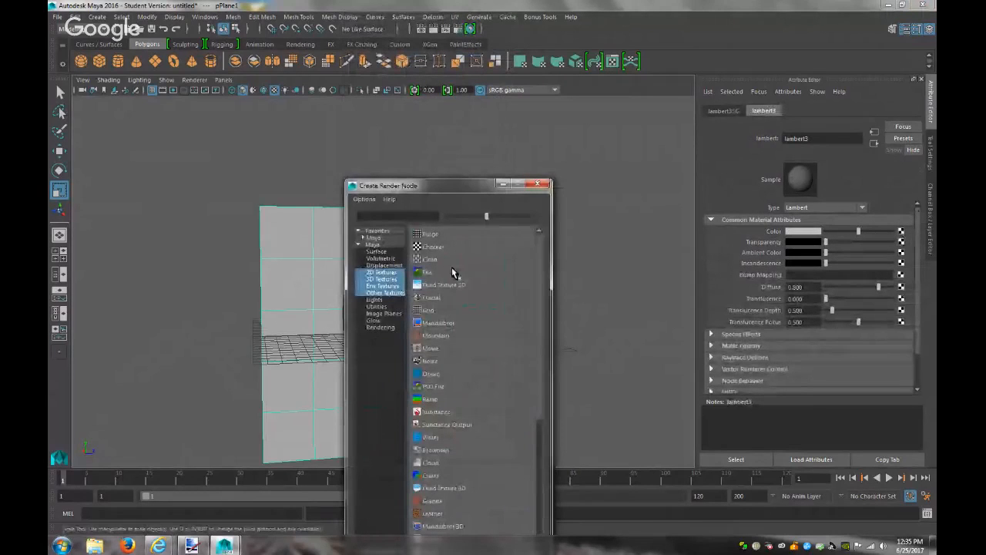
pyautogui.click(441, 273)
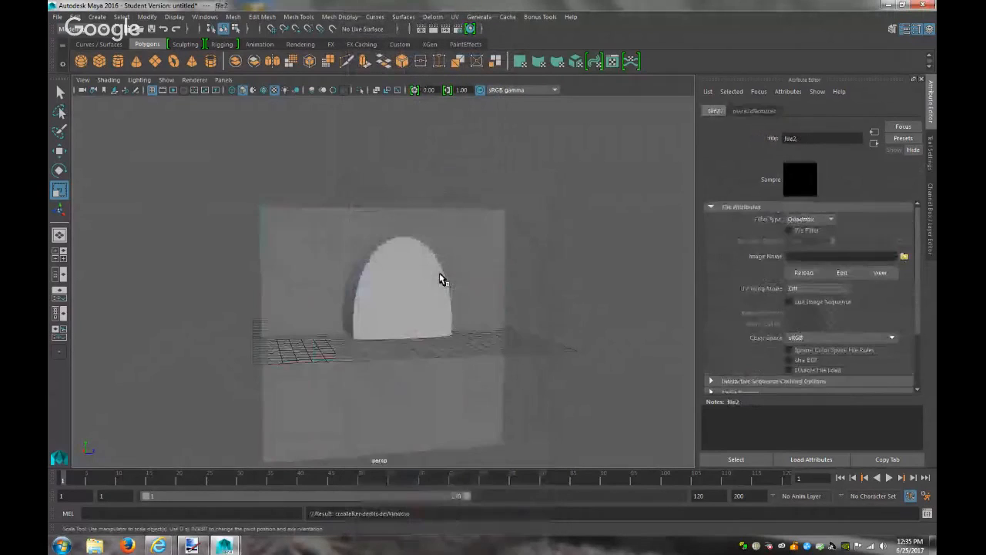
pyautogui.click(905, 256)
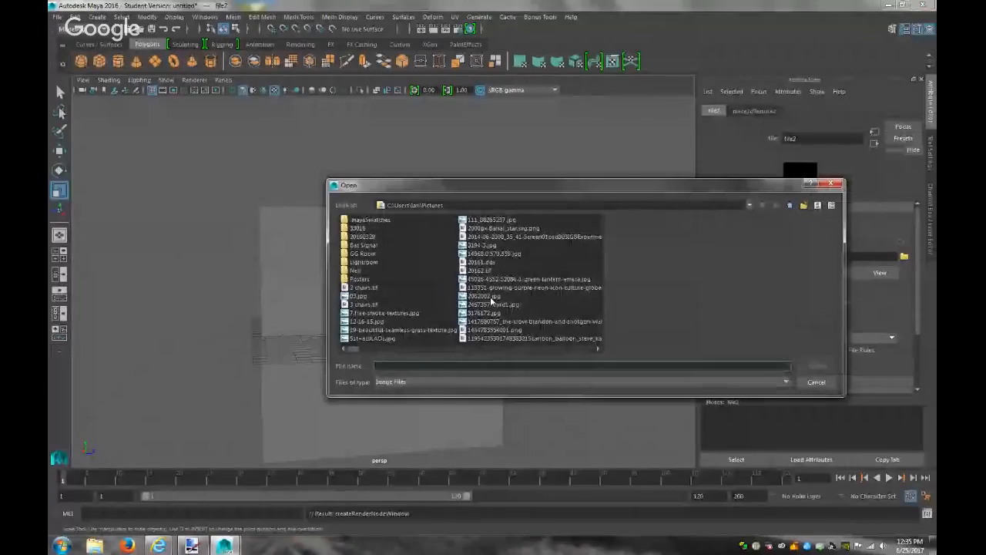
pyautogui.click(419, 364)
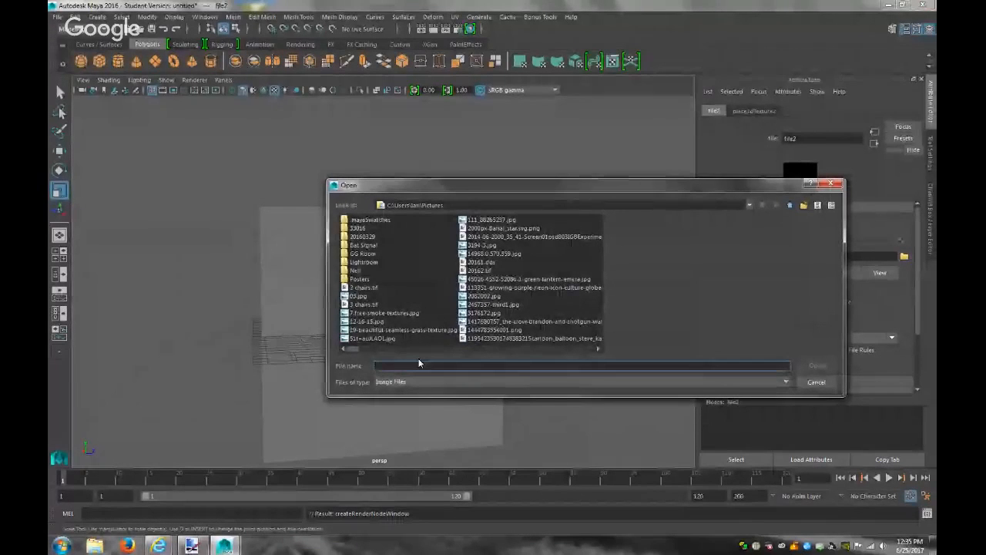
pyautogui.write('mail')
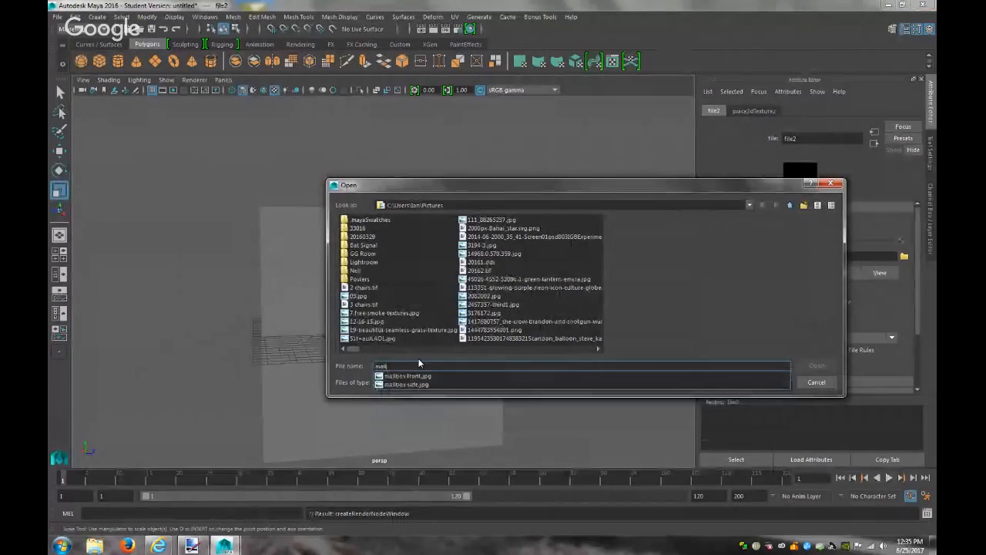
pyautogui.click(416, 375)
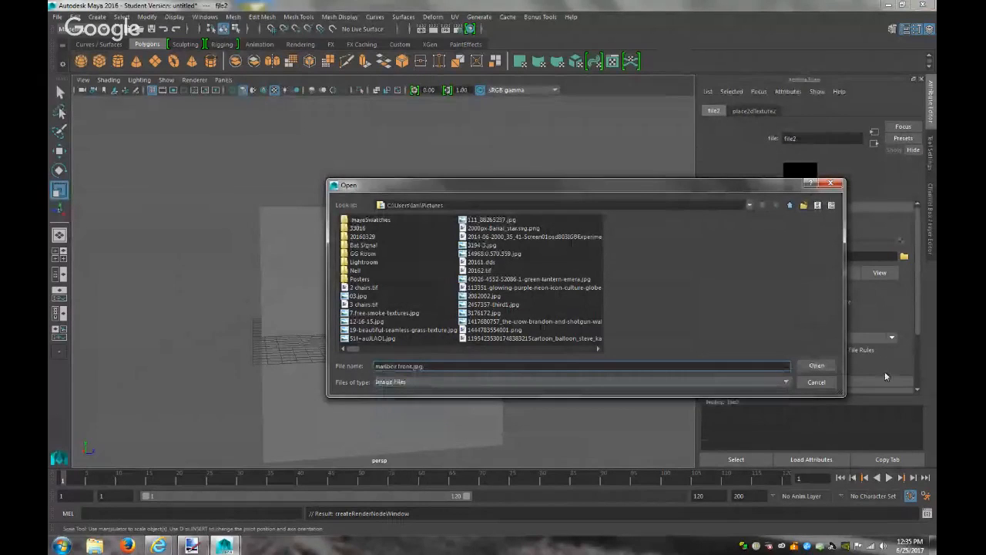
pyautogui.click(818, 365)
pyautogui.click(499, 312)
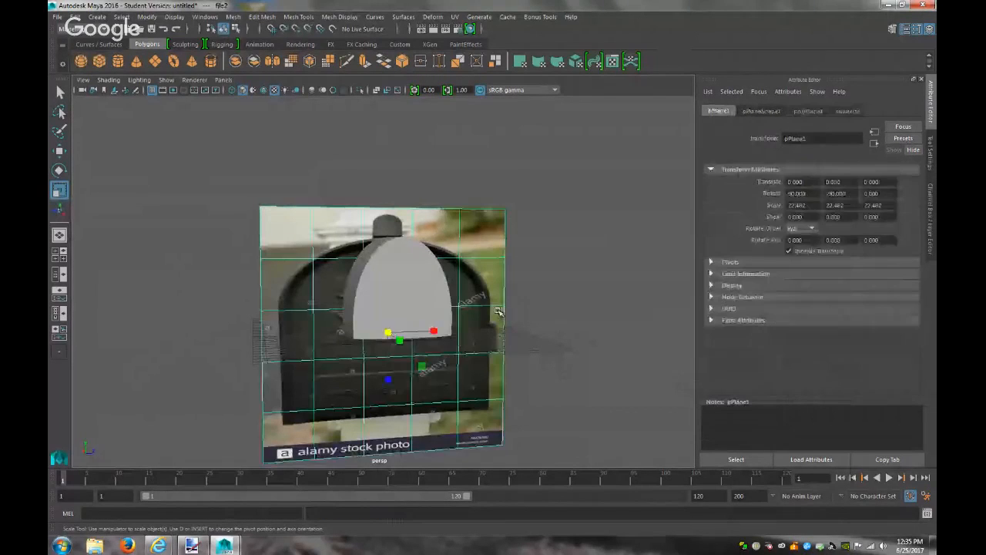
# Switch to the orthographic side view and set the plane's Rotate Y to 90
pyautogui.click(223, 80)
pyautogui.moveTo(262, 111)
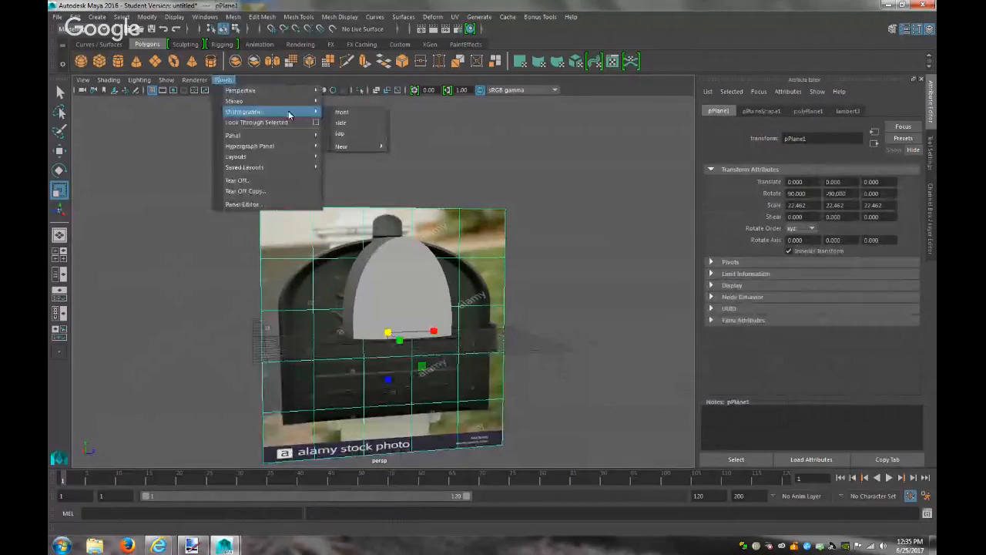
pyautogui.click(350, 125)
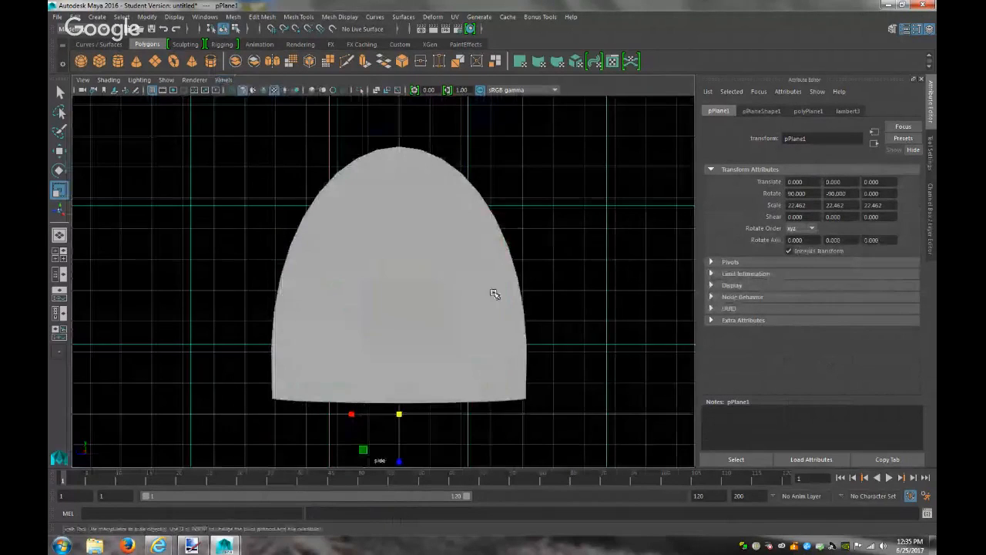
pyautogui.scroll(-5, 495, 291)
pyautogui.scroll(1, 495, 291)
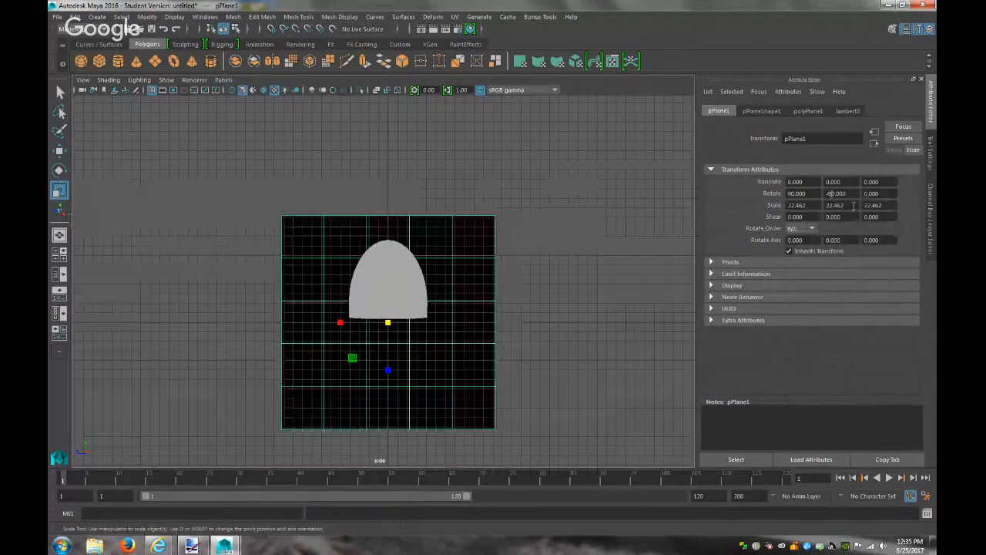
pyautogui.press('BackSpace')
pyautogui.press('Return')
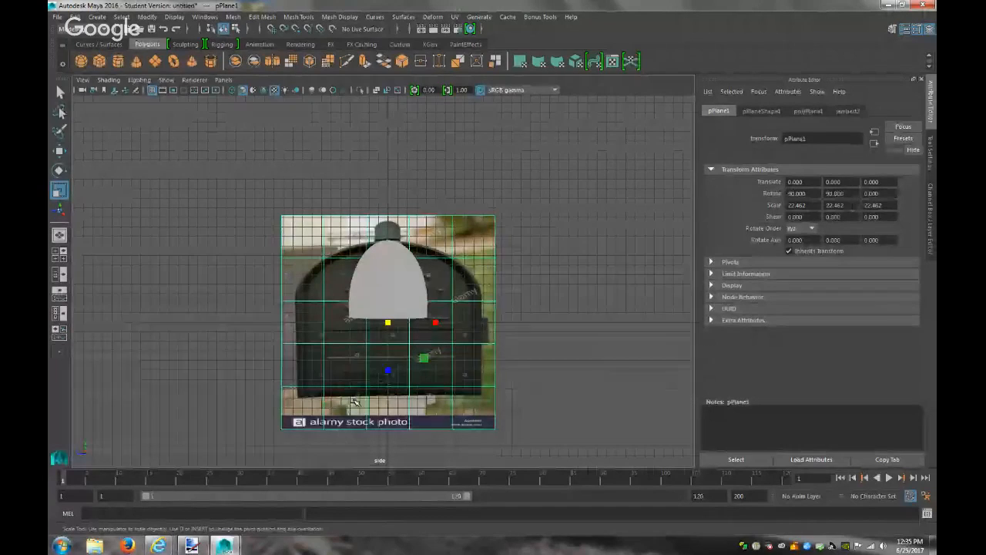
# Stretch the photo plane taller and narrower, raise it to Translate Y 5.157, then enlarge it slightly
pyautogui.moveTo(387, 370); pyautogui.dragTo(385, 392)
pyautogui.moveTo(436, 324); pyautogui.dragTo(277, 365)
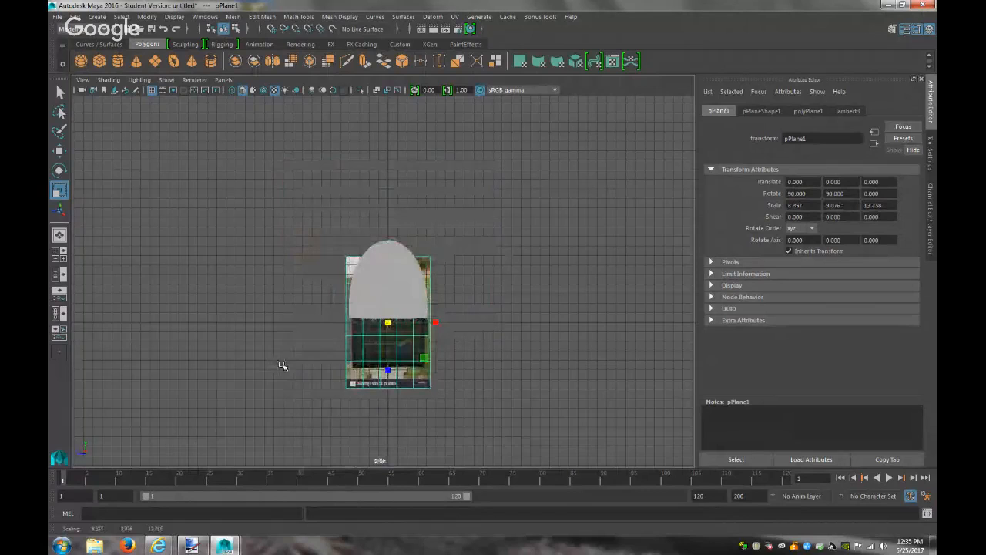
pyautogui.press('w')
pyautogui.scroll(5, 398, 363)
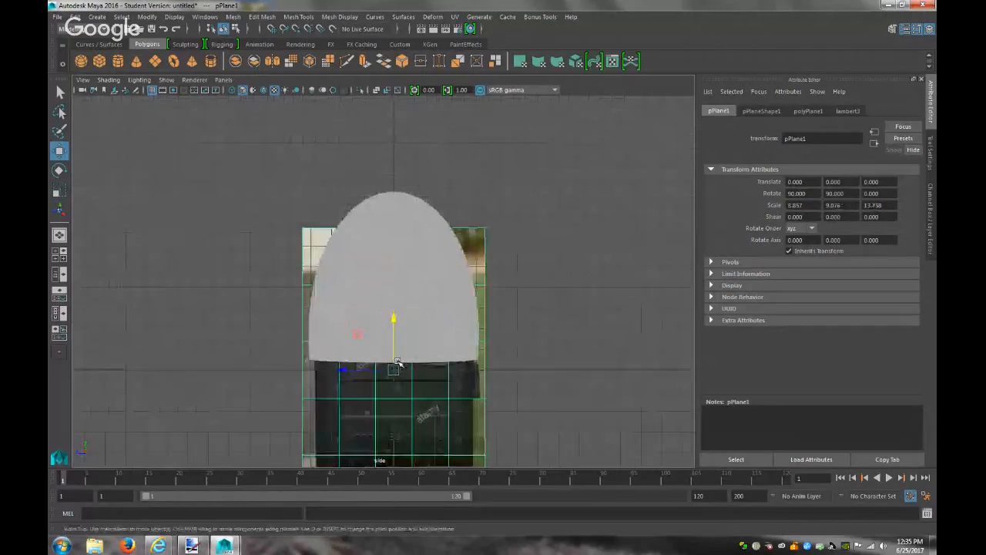
pyautogui.moveTo(397, 315); pyautogui.dragTo(399, 212)
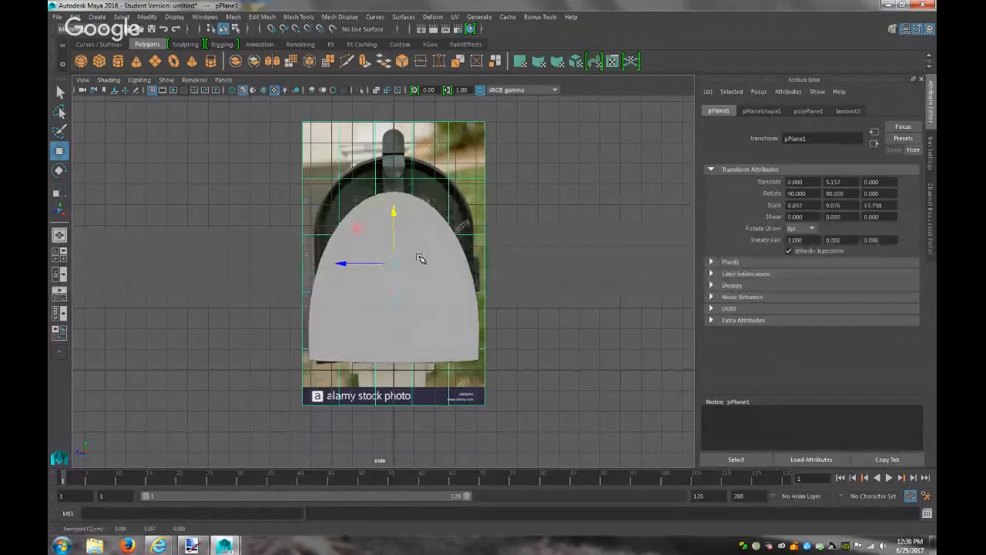
pyautogui.press('r')
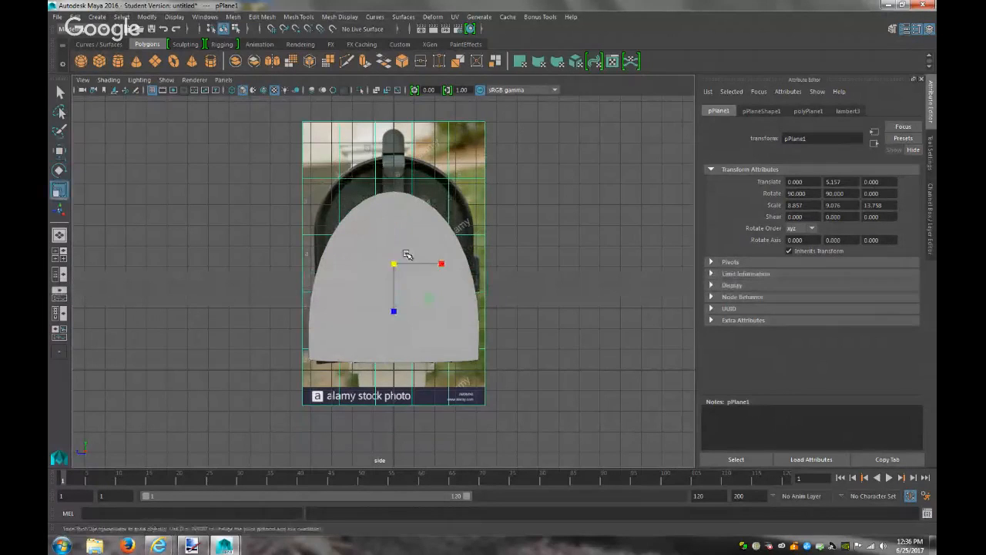
pyautogui.moveTo(395, 265); pyautogui.dragTo(402, 264)
# Raise the Transparency of the dome's lambert1 material so the photo shows through
pyautogui.click(388, 218)
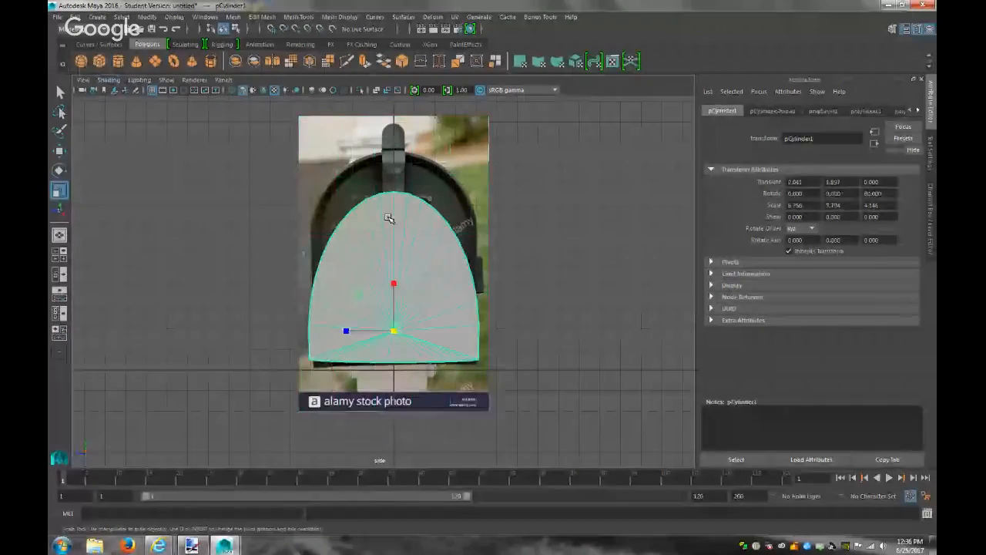
pyautogui.click(918, 111)
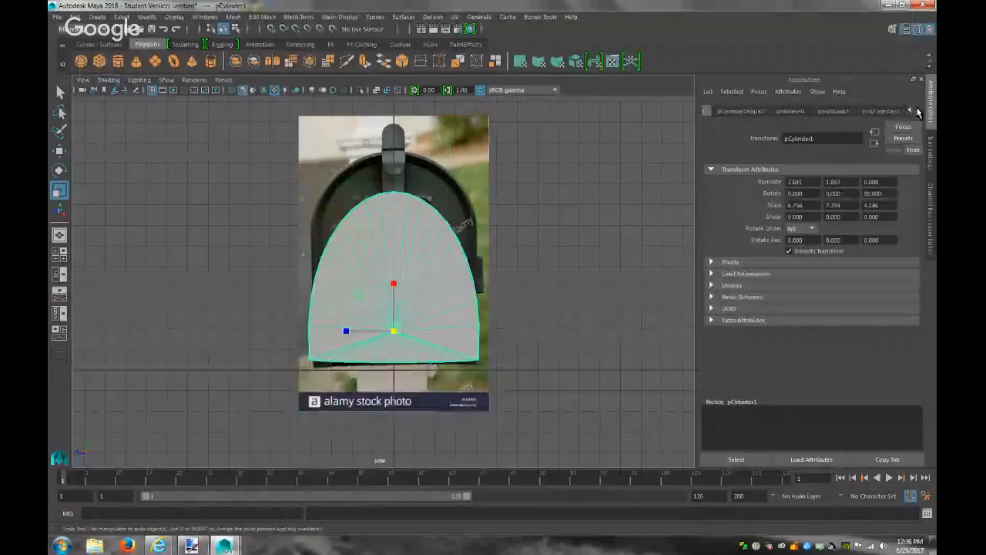
pyautogui.click(887, 111)
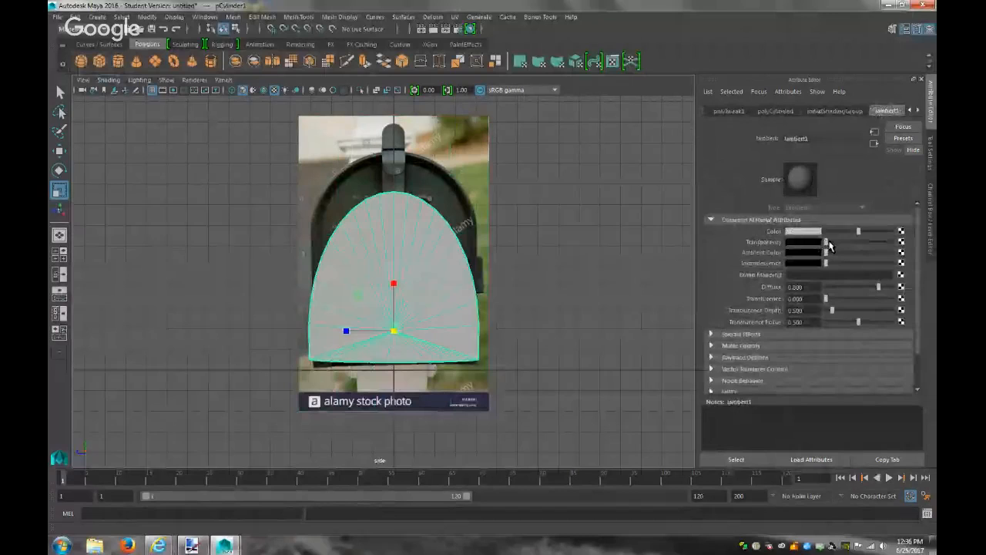
pyautogui.moveTo(831, 244); pyautogui.dragTo(857, 242)
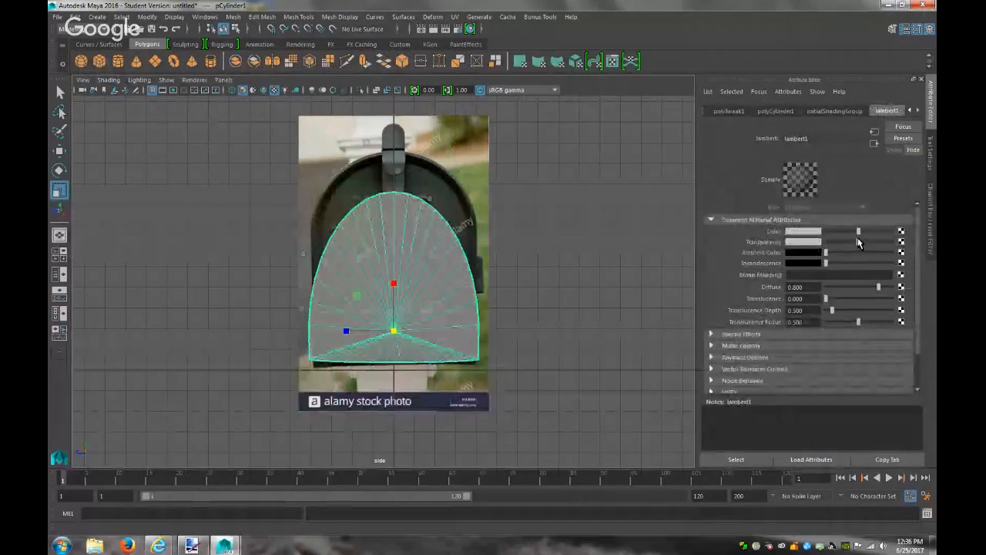
pyautogui.click(562, 292)
# Nudge the photo plane slightly with the Move tool, then reselect the dome
pyautogui.click(487, 192)
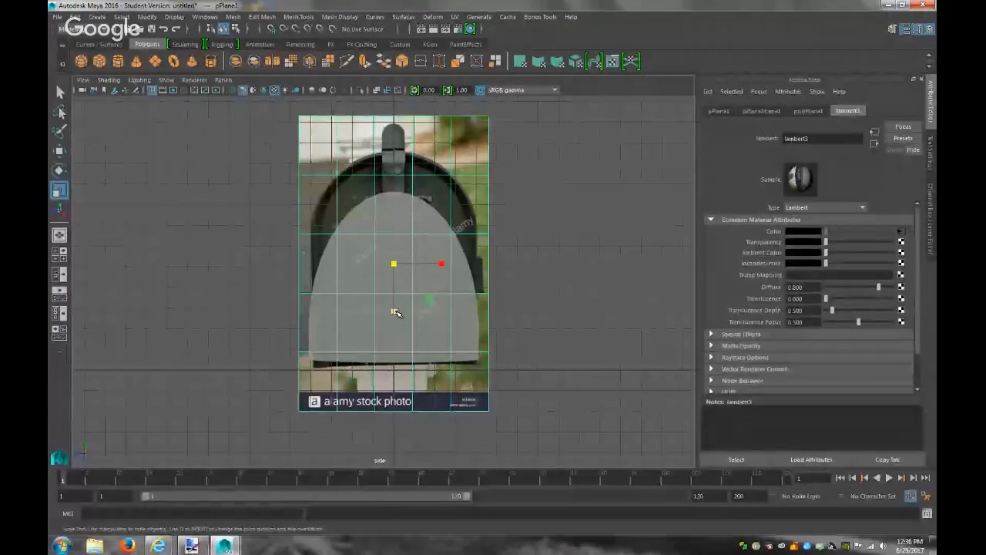
pyautogui.press('w')
pyautogui.moveTo(391, 210); pyautogui.dragTo(393, 207)
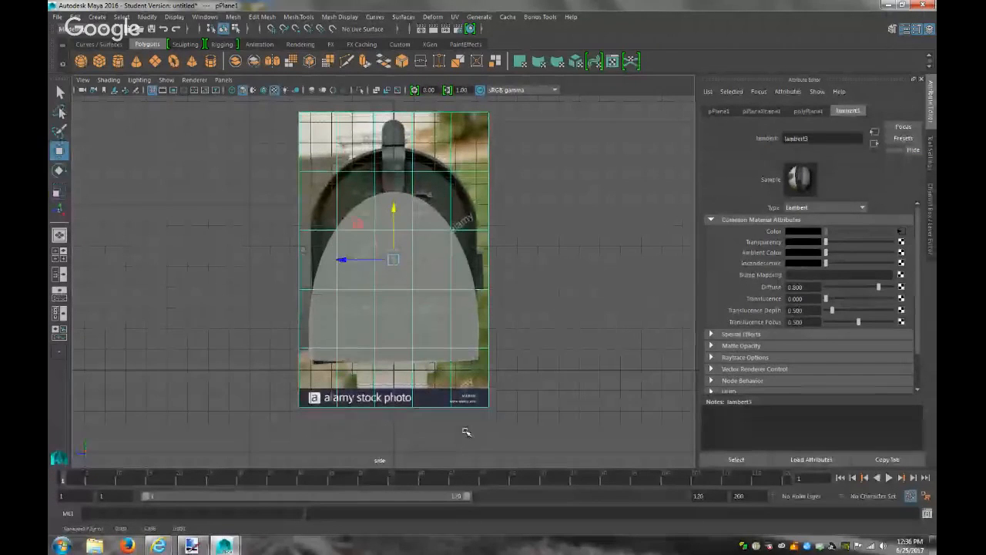
pyautogui.click(446, 317)
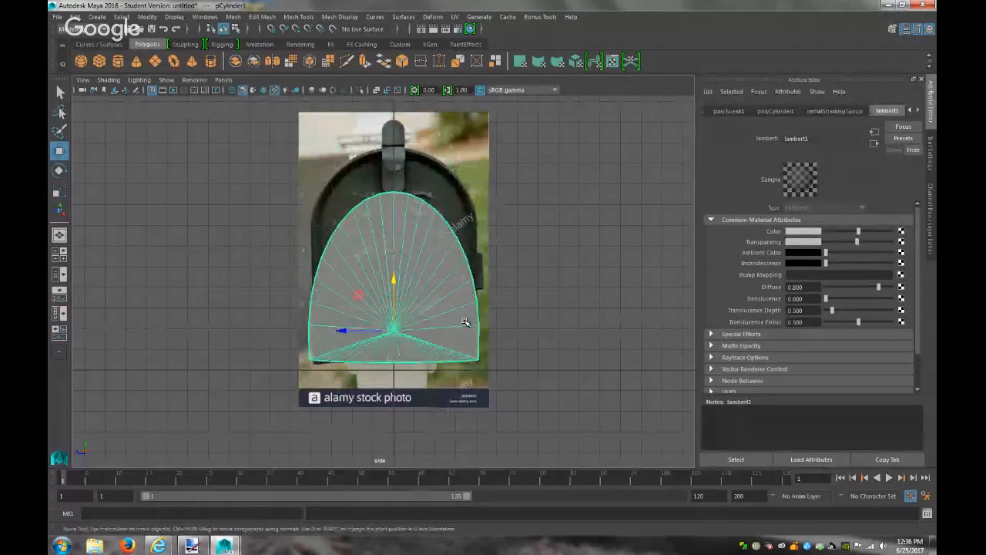
# Scale the dome's bottom row of vertices
pyautogui.moveTo(470, 318); pyautogui.dragTo(420, 254, button='right')
pyautogui.moveTo(508, 389); pyautogui.dragTo(294, 349)
pyautogui.press('r')
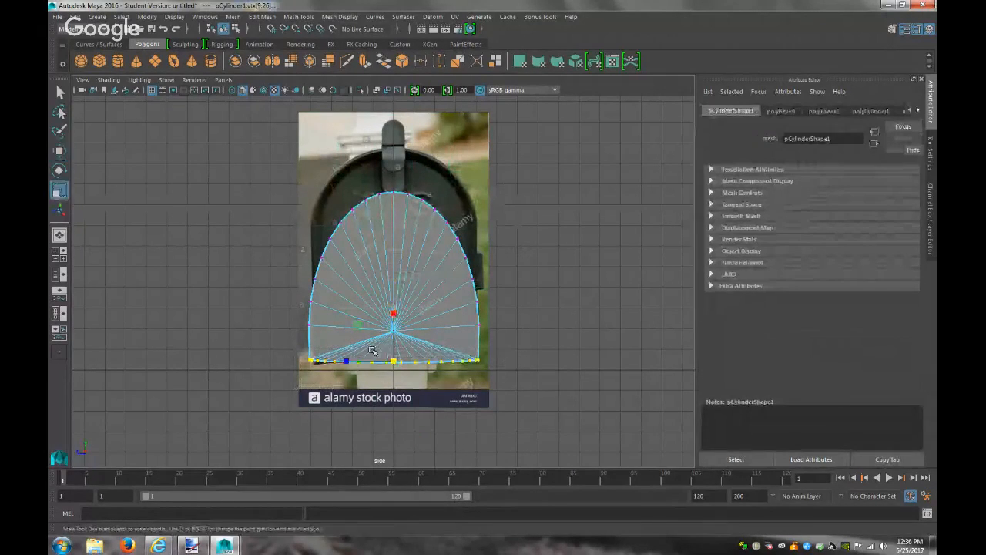
pyautogui.moveTo(396, 320); pyautogui.dragTo(403, 340)
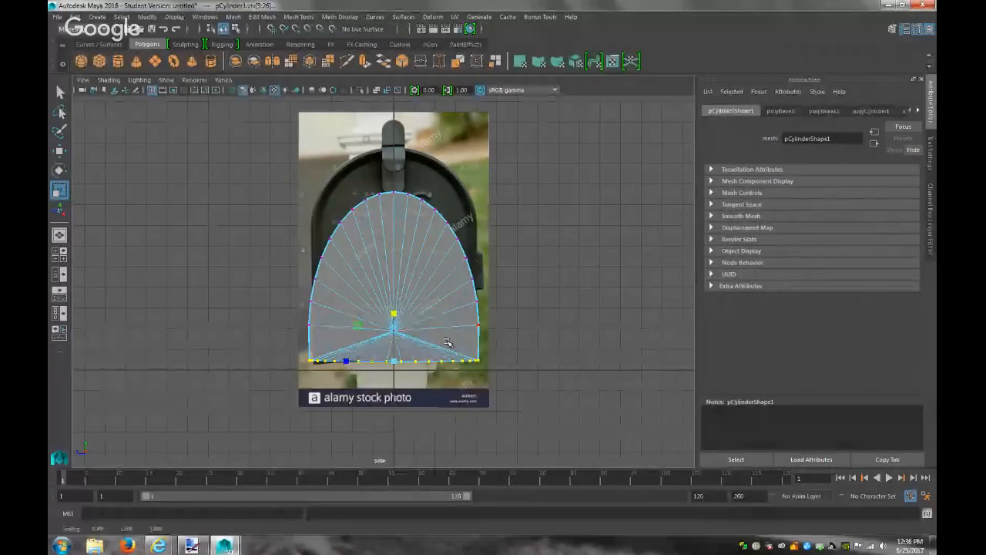
# Back in object mode, resize the whole dome to fit the photo and raise it slightly
pyautogui.click(417, 253)
pyautogui.moveTo(417, 253); pyautogui.dragTo(463, 233, button='right')
pyautogui.moveTo(393, 281); pyautogui.dragTo(396, 274)
pyautogui.press('w')
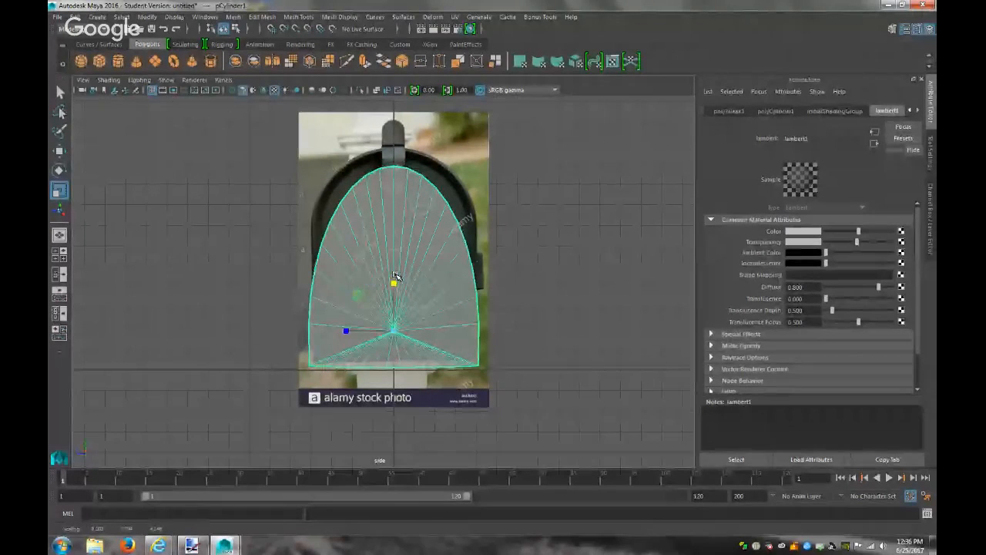
pyautogui.moveTo(394, 275); pyautogui.dragTo(393, 277)
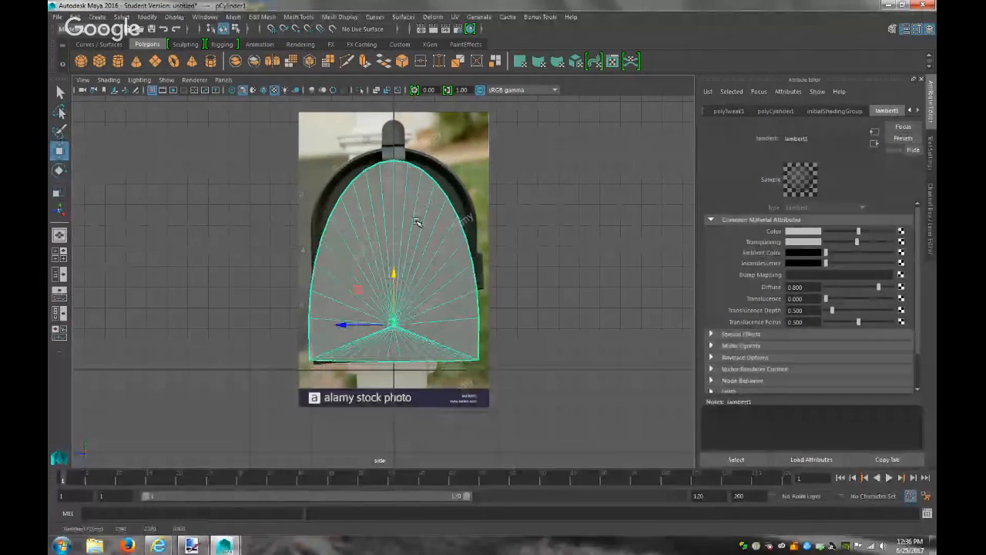
# Pull the dome's topmost centre vertex upward into a pointed peak
pyautogui.moveTo(415, 221); pyautogui.dragTo(360, 220, button='right')
pyautogui.click(386, 182)
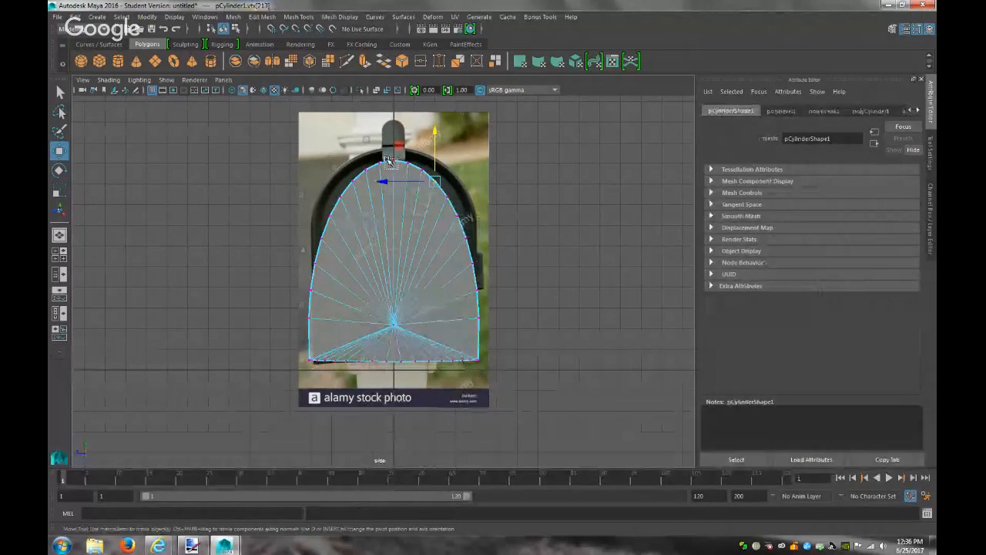
pyautogui.click(385, 154)
pyautogui.moveTo(392, 108); pyautogui.dragTo(395, 94)
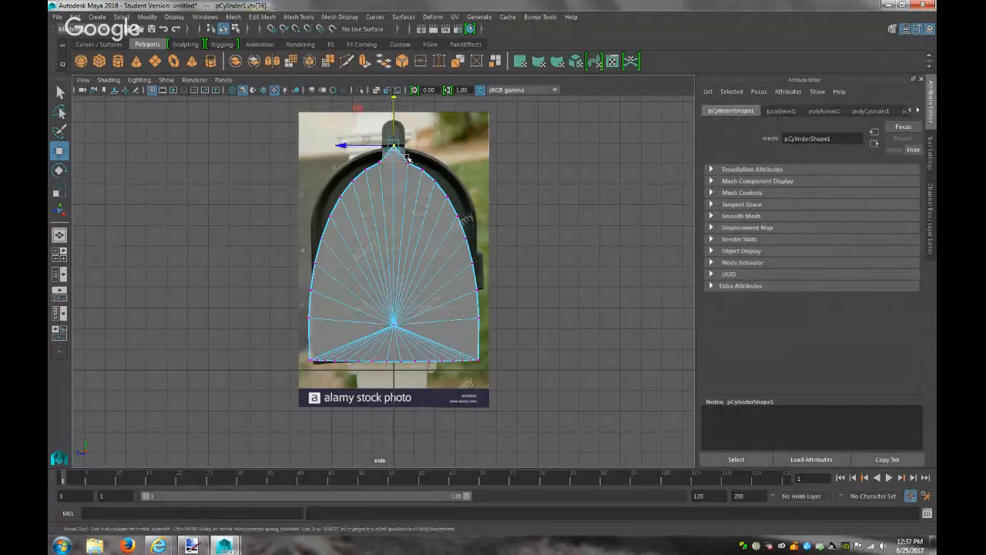
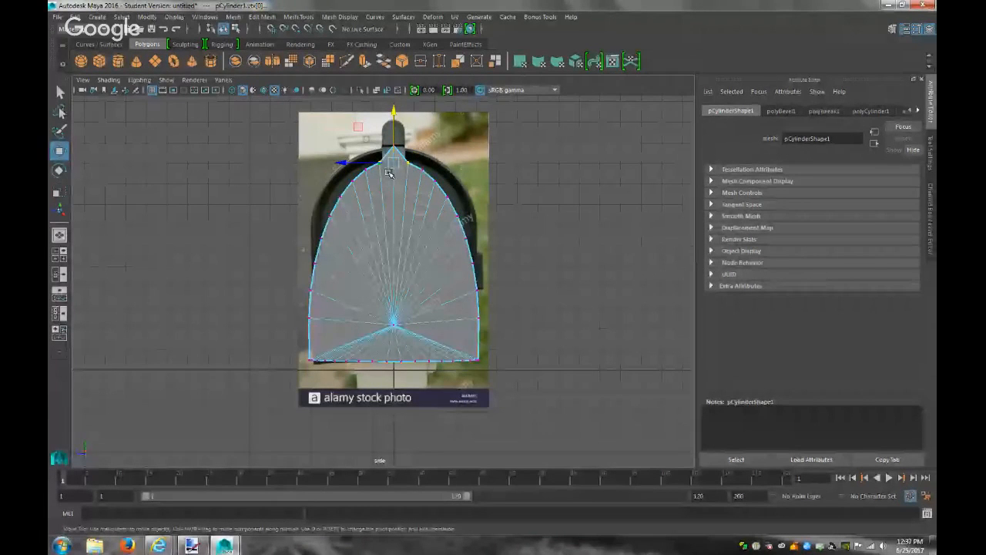
# Raise the peak vertex and spread the two top vertices apart
pyautogui.moveTo(393, 109); pyautogui.dragTo(392, 100)
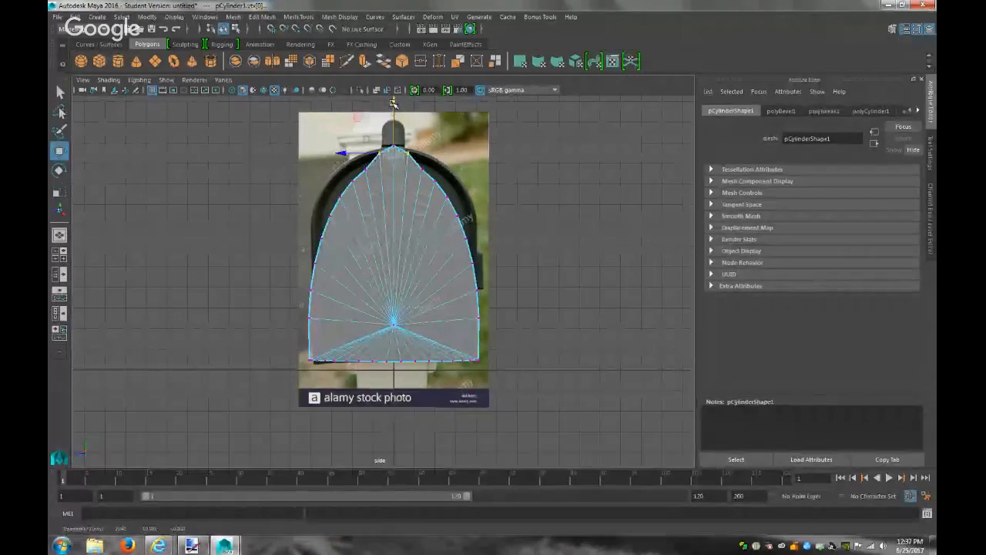
pyautogui.press('r')
pyautogui.moveTo(346, 155); pyautogui.dragTo(326, 158)
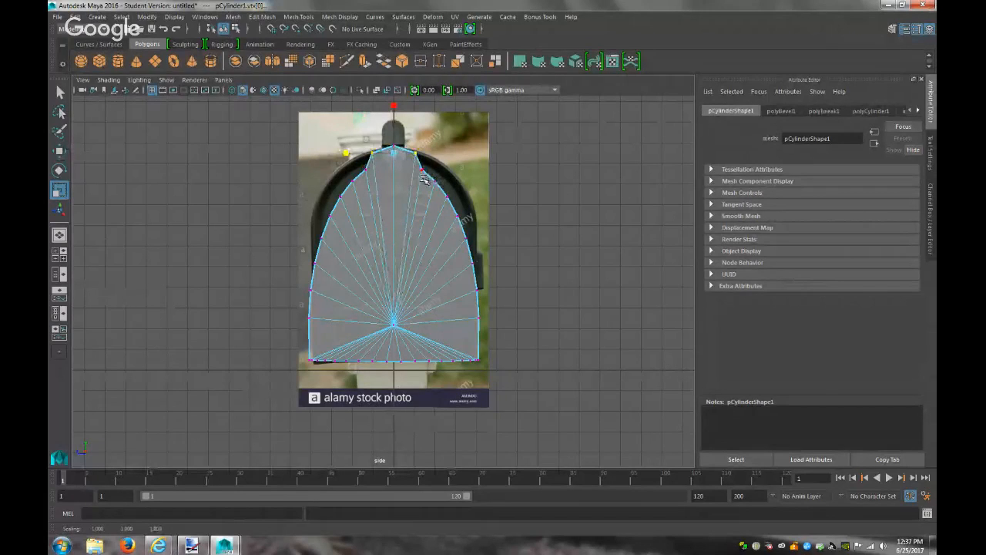
# Select the vertex pair beside the peak, raise it, and spread it wider
pyautogui.click(417, 166)
pyautogui.press('q')
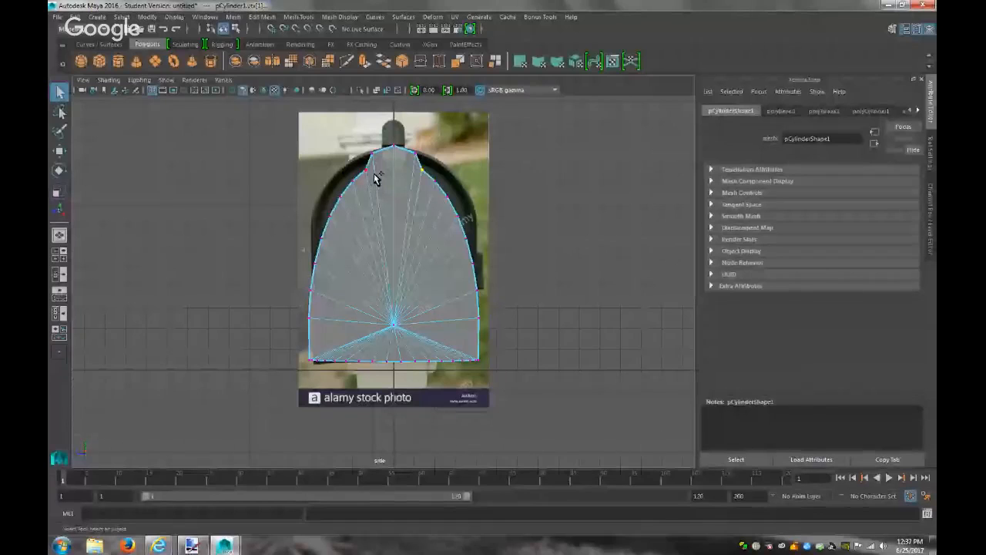
pyautogui.keyDown('shift'); pyautogui.click(361, 168); pyautogui.keyUp('shift')
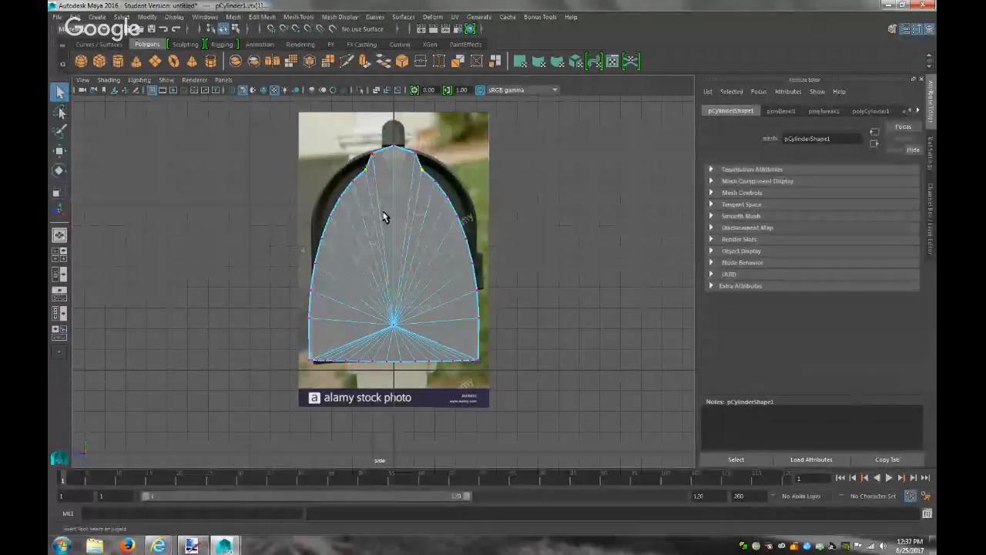
pyautogui.press('w')
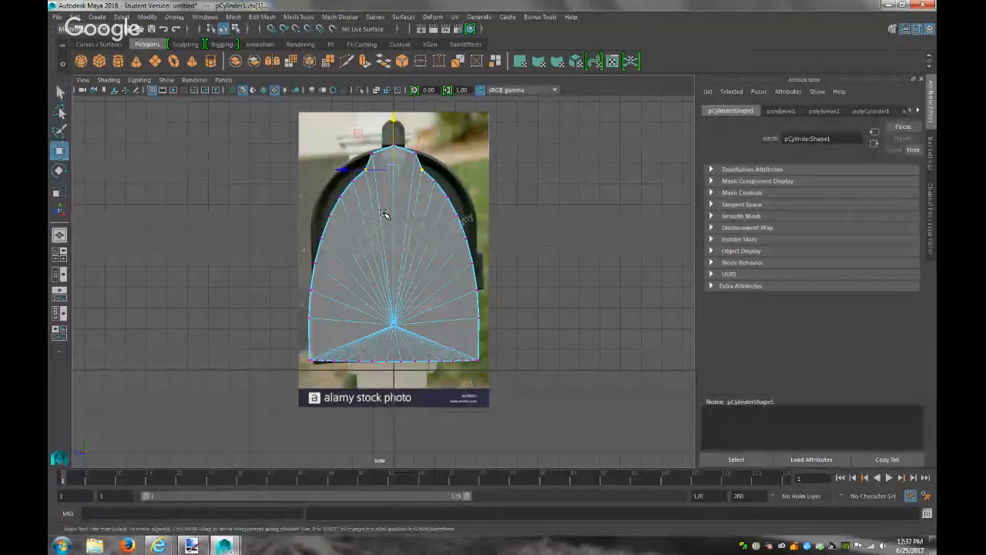
pyautogui.moveTo(391, 118); pyautogui.dragTo(395, 103)
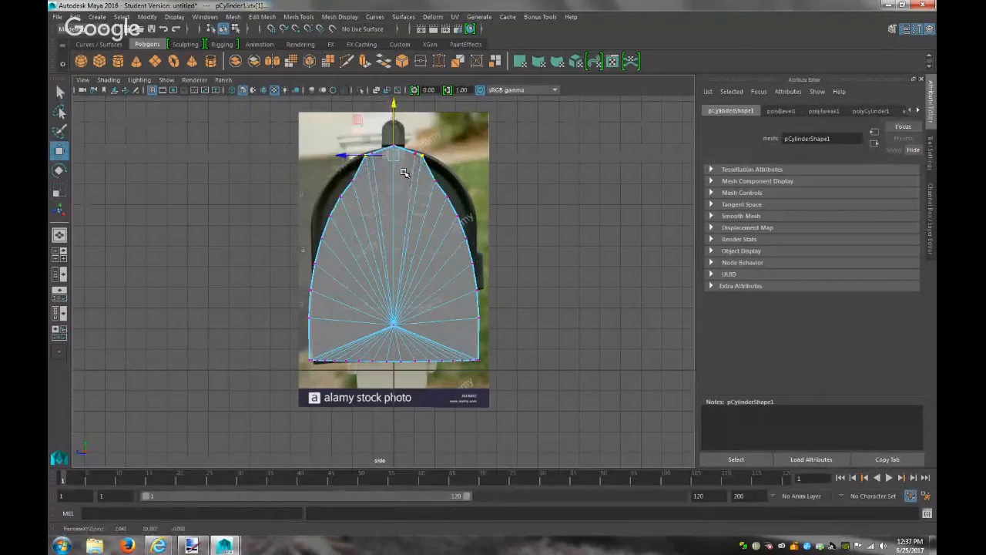
pyautogui.press('r')
pyautogui.moveTo(347, 156); pyautogui.dragTo(337, 156)
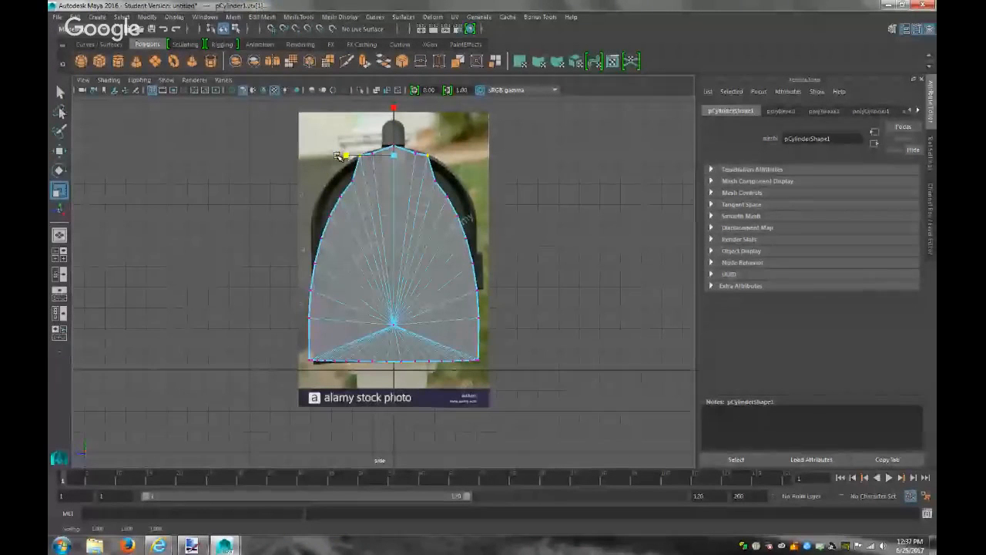
pyautogui.press('w')
pyautogui.moveTo(392, 104); pyautogui.dragTo(397, 112)
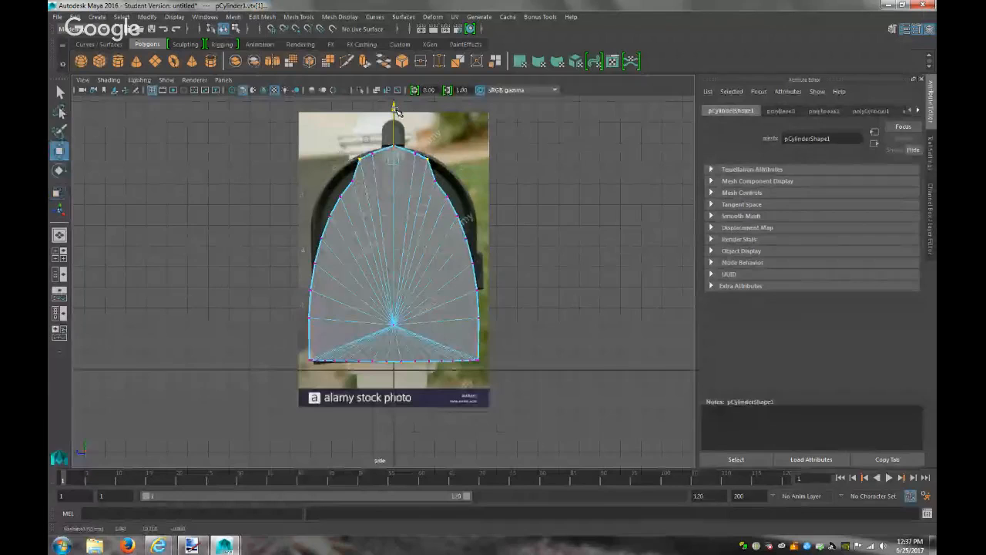
# Raise and slightly widen the next upper-left and upper-right arch vertices, then lower them a touch
pyautogui.click(352, 181)
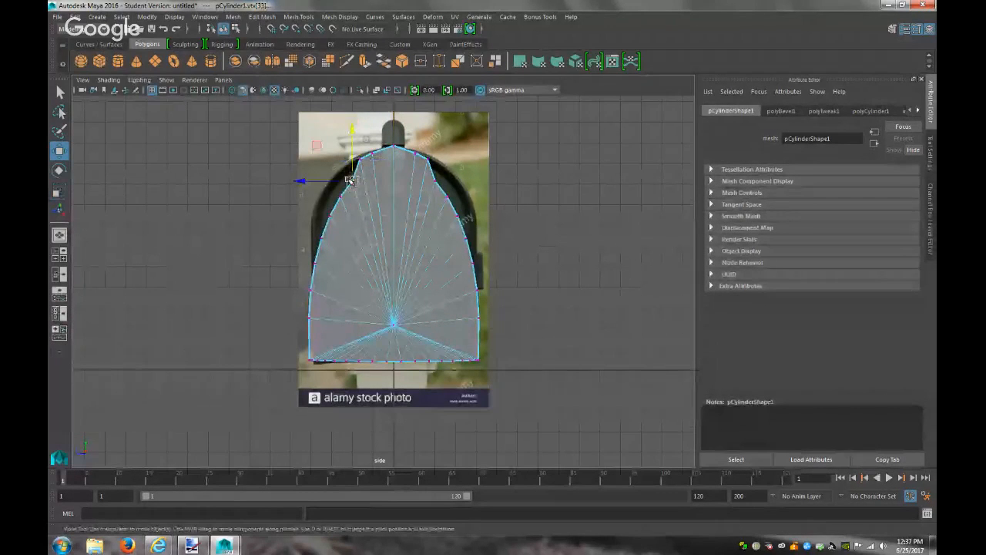
pyautogui.keyDown('shift'); pyautogui.click(434, 181); pyautogui.keyUp('shift')
pyautogui.moveTo(393, 130); pyautogui.dragTo(393, 120)
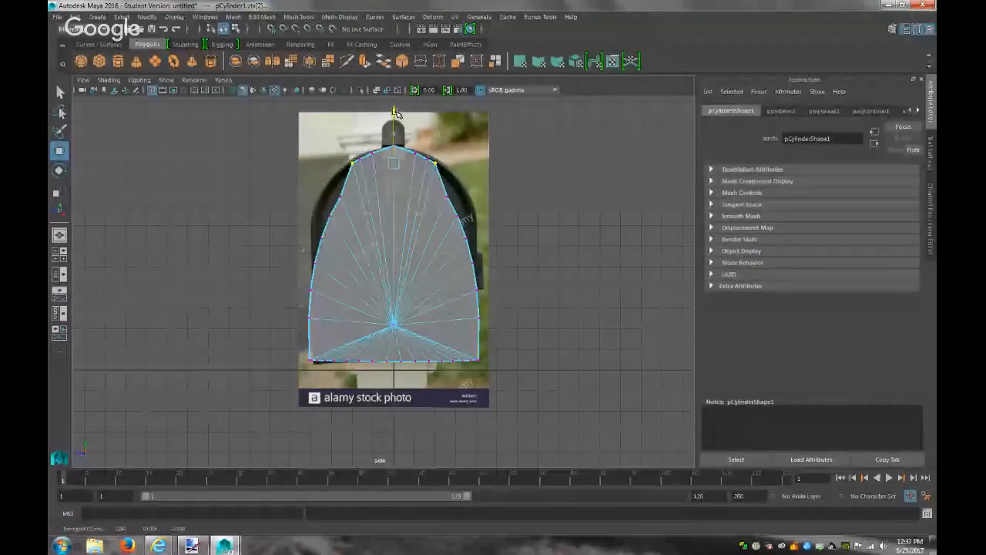
pyautogui.moveTo(397, 114); pyautogui.dragTo(398, 115)
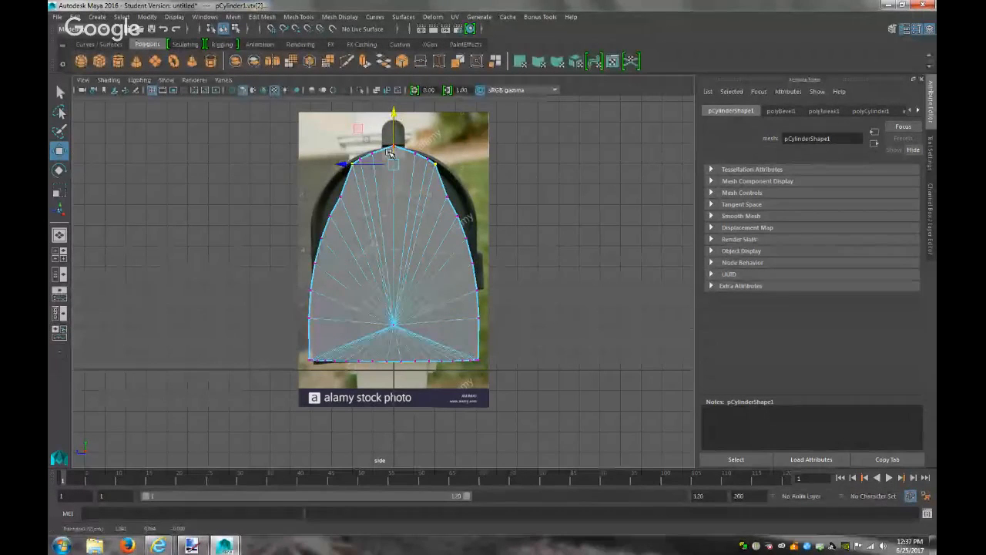
pyautogui.press('r')
pyautogui.moveTo(345, 166); pyautogui.dragTo(341, 168)
pyautogui.press('w')
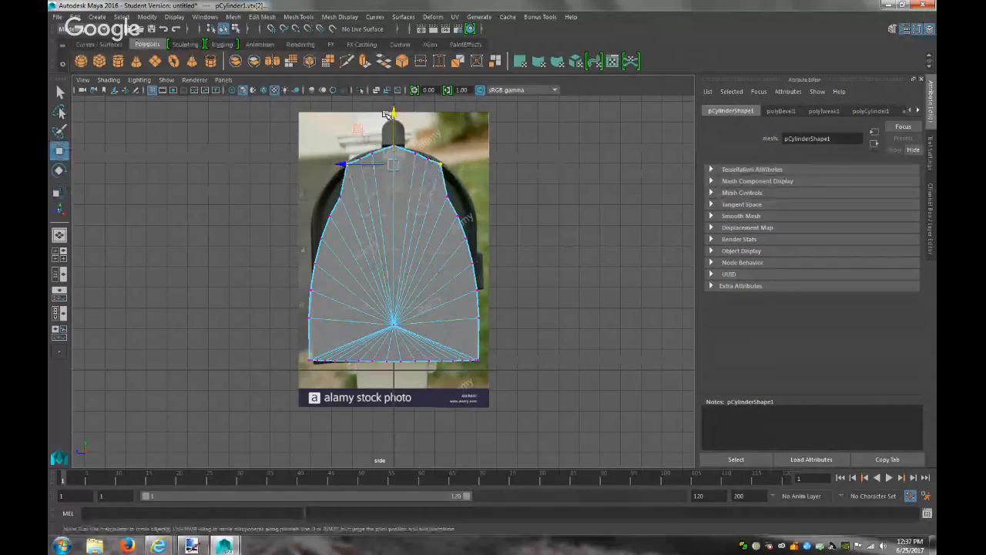
pyautogui.moveTo(393, 108); pyautogui.dragTo(394, 112)
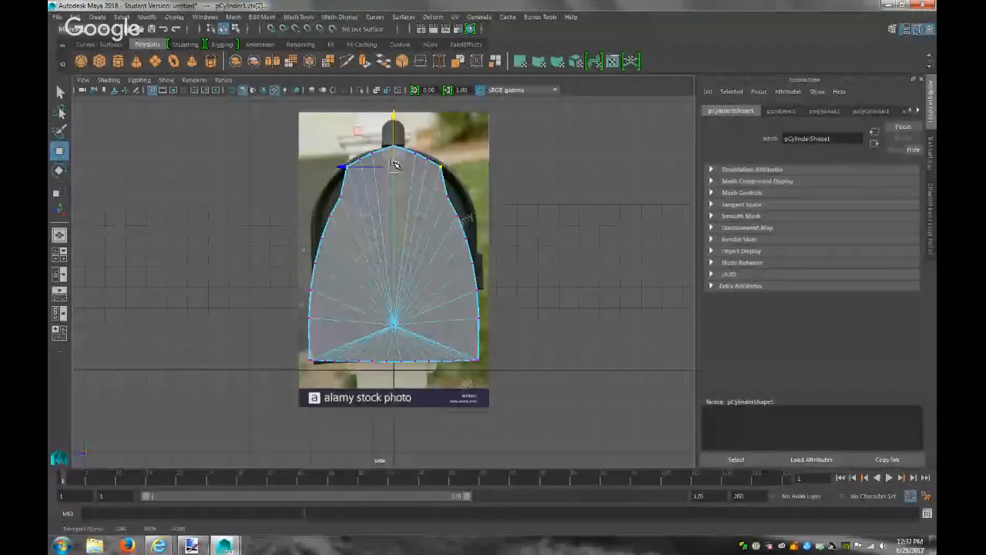
pyautogui.press('r')
pyautogui.keyDown('shift'); pyautogui.click(344, 167); pyautogui.keyUp('shift')
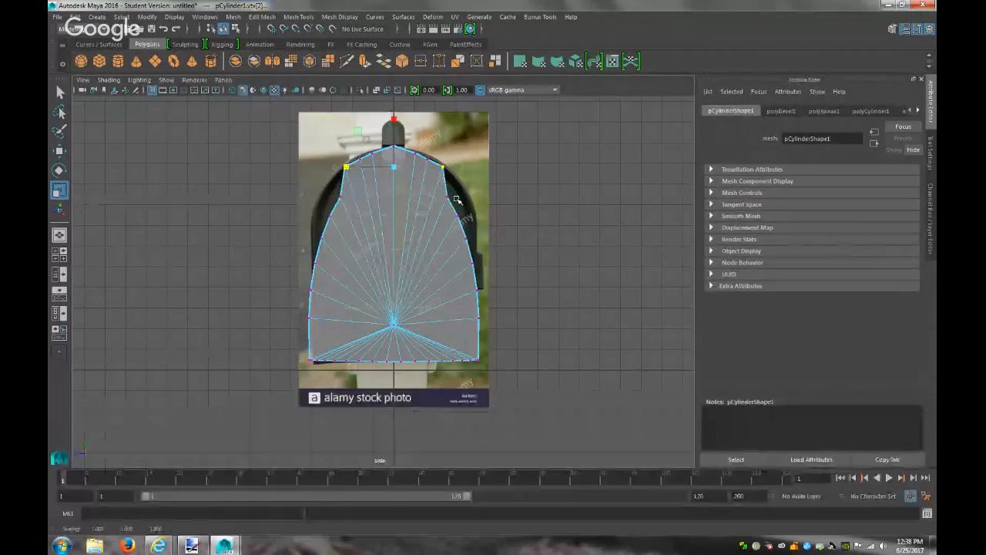
# Pull the upper pair of side vertices slightly inward and raise them
pyautogui.moveTo(452, 202); pyautogui.dragTo(442, 191)
pyautogui.keyDown('shift'); pyautogui.moveTo(348, 203); pyautogui.dragTo(333, 198); pyautogui.keyUp('shift')
pyautogui.moveTo(329, 200); pyautogui.dragTo(331, 200)
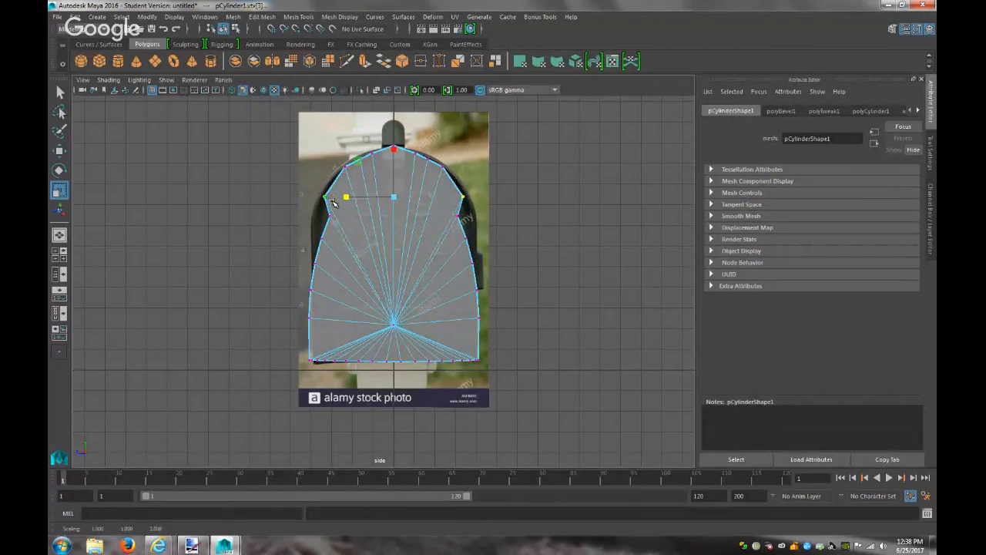
pyautogui.press('w')
pyautogui.moveTo(393, 151); pyautogui.dragTo(395, 136, button='middle')
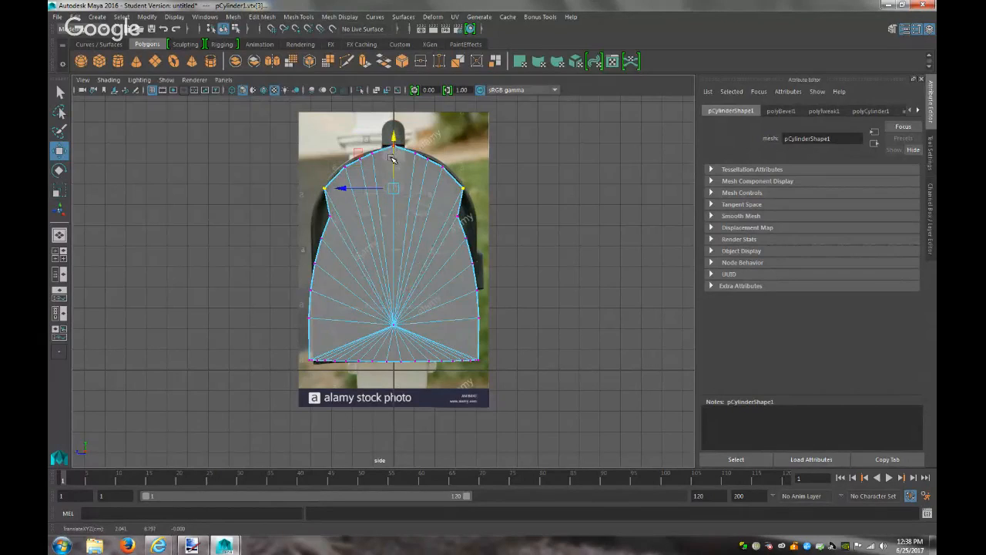
pyautogui.press('r')
pyautogui.moveTo(348, 190); pyautogui.dragTo(348, 190)
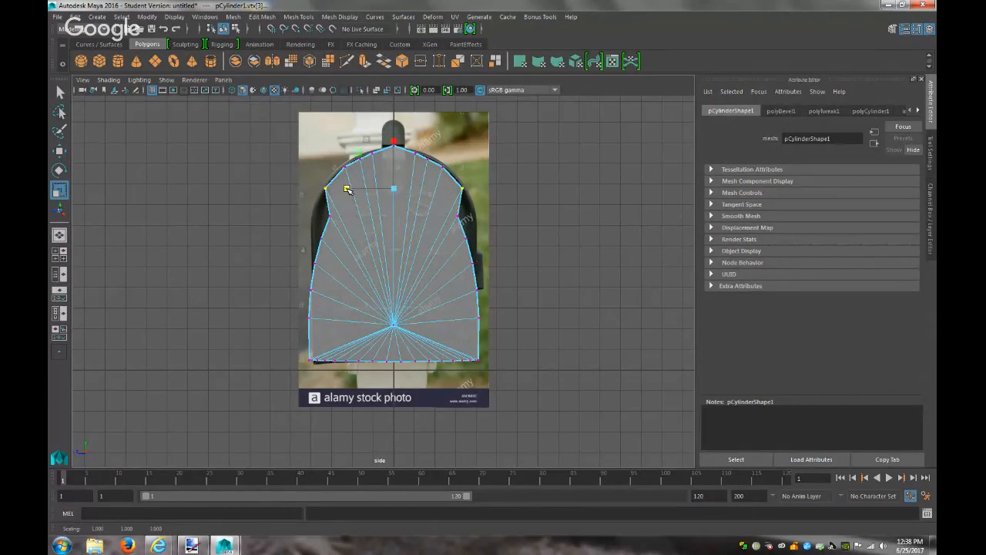
# Spread the next pair of side vertices outward and reselect the arch's top vertex
pyautogui.moveTo(343, 227); pyautogui.dragTo(325, 213)
pyautogui.keyDown('shift'); pyautogui.moveTo(465, 223); pyautogui.dragTo(452, 215); pyautogui.keyUp('shift')
pyautogui.moveTo(346, 215); pyautogui.dragTo(333, 217)
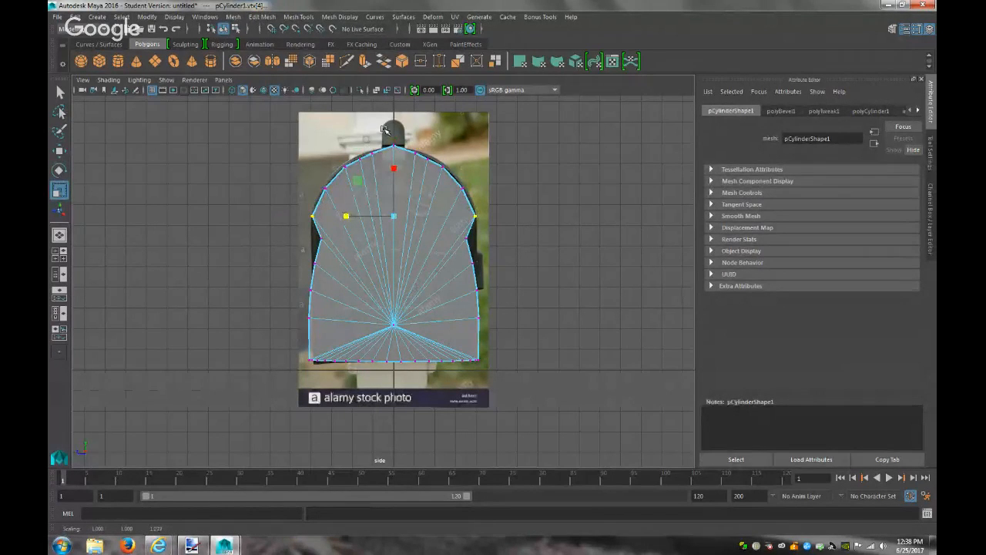
pyautogui.click(395, 146)
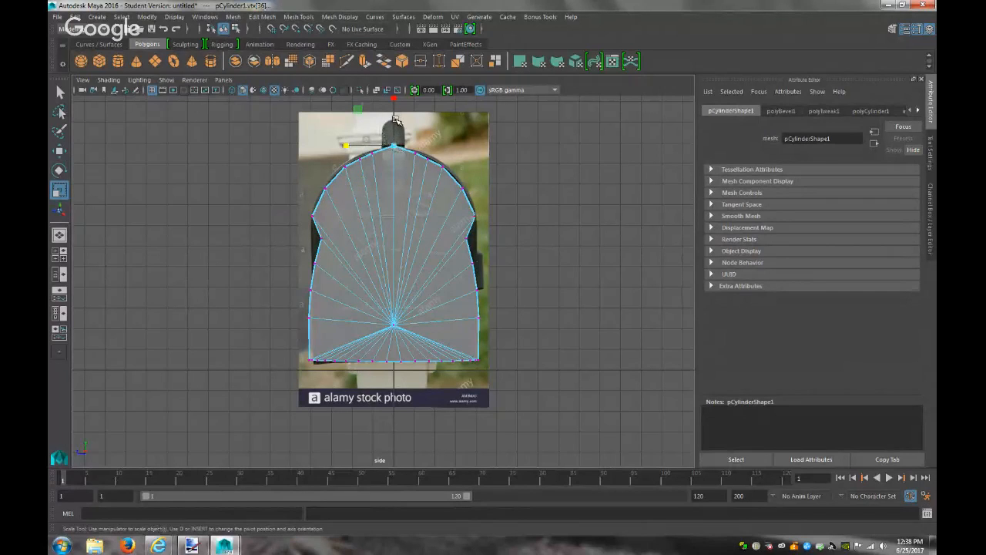
pyautogui.press('w')
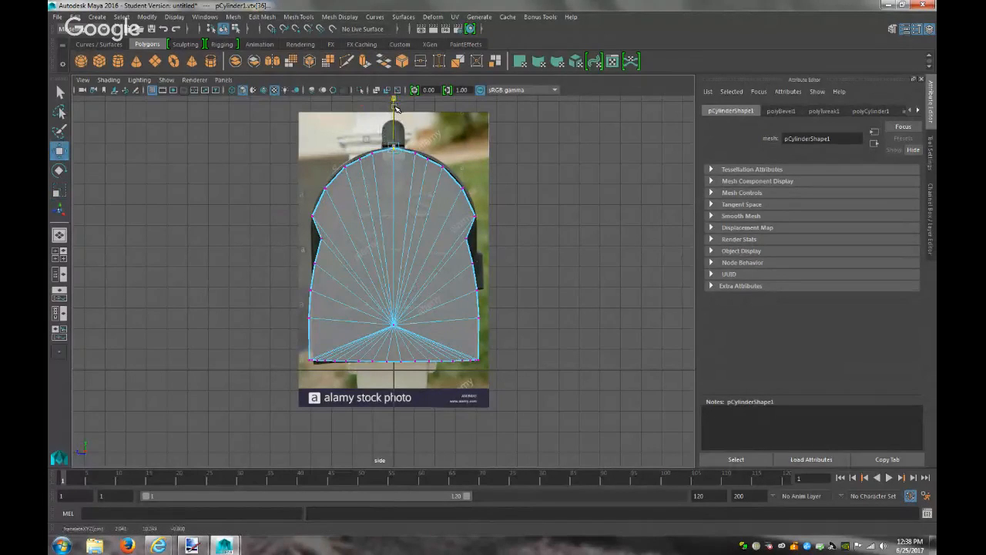
# Push the two middle pairs of side vertices outward to straighten the arch's sides
pyautogui.click(319, 239)
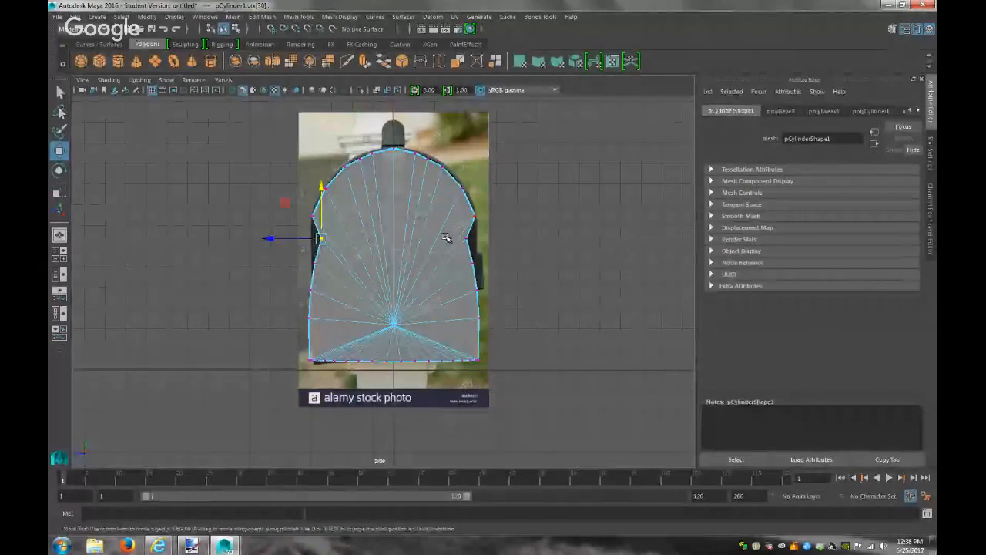
pyautogui.keyDown('shift'); pyautogui.click(465, 238); pyautogui.keyUp('shift')
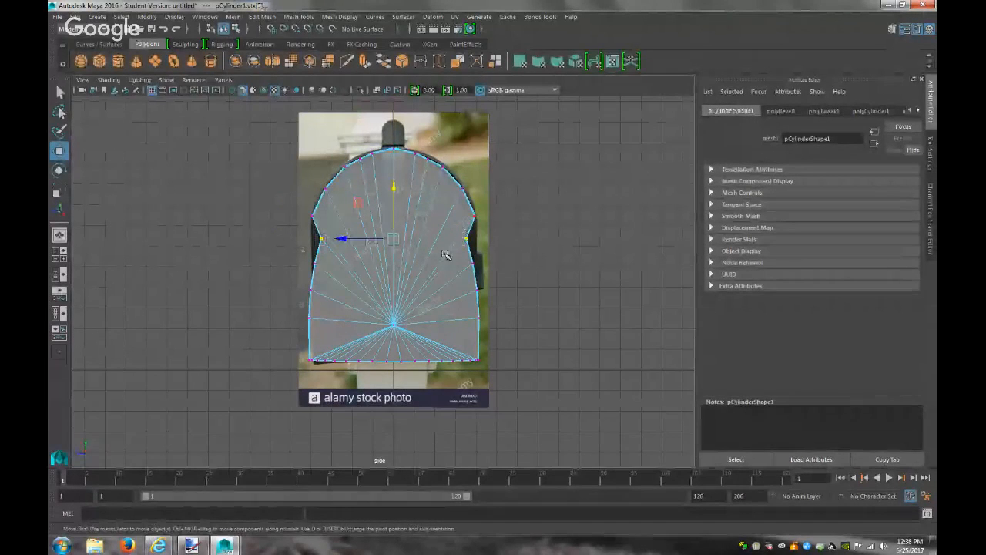
pyautogui.press('r')
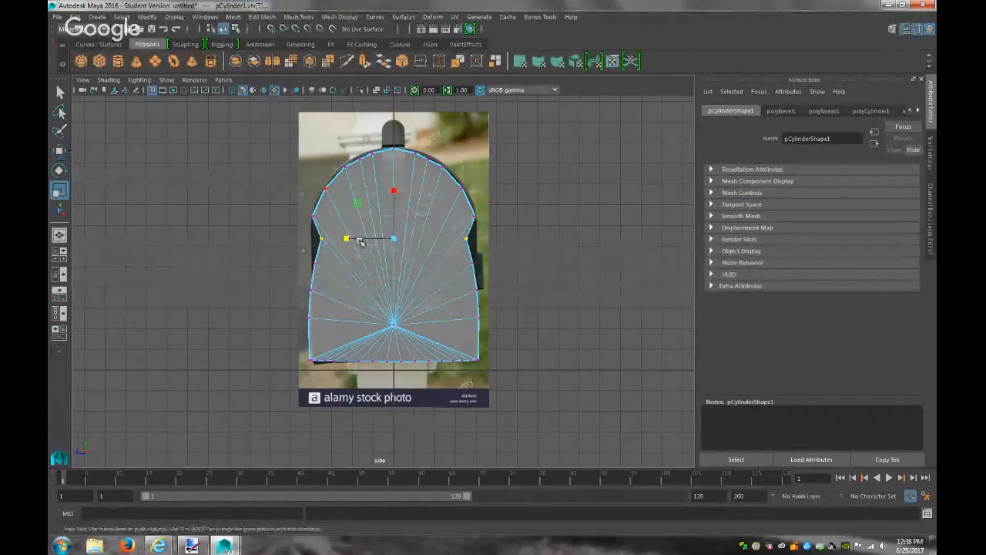
pyautogui.moveTo(347, 241); pyautogui.dragTo(341, 241)
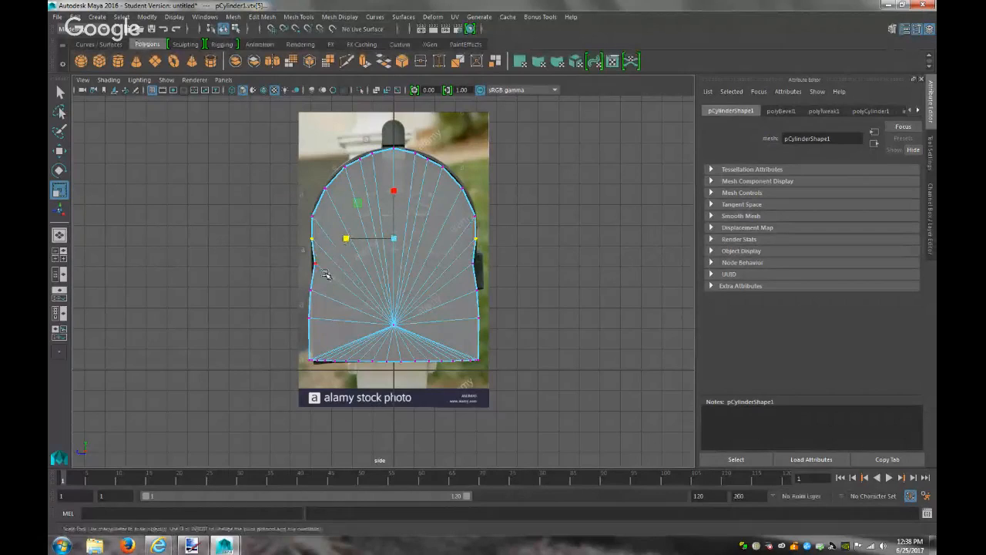
pyautogui.moveTo(312, 263); pyautogui.dragTo(311, 260)
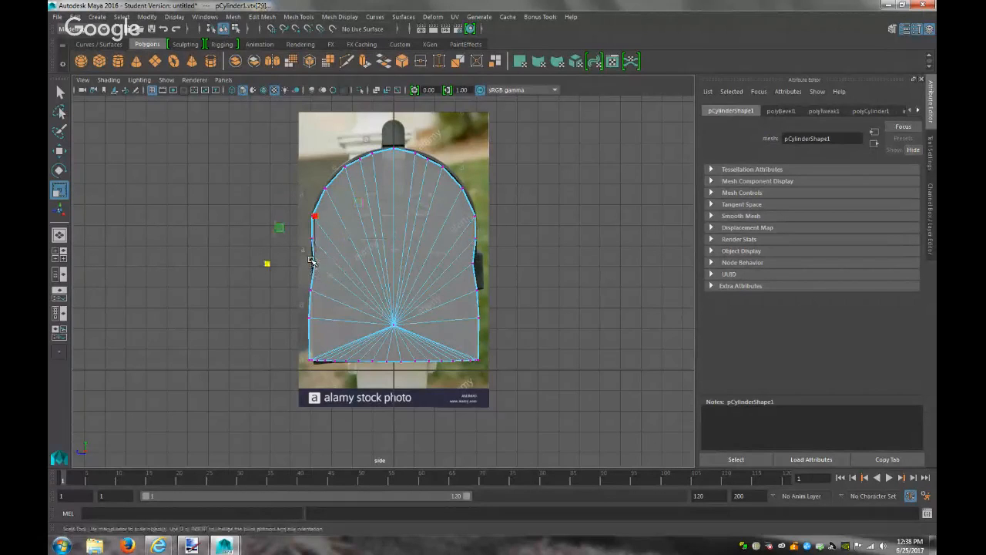
pyautogui.keyDown('shift'); pyautogui.click(475, 270); pyautogui.keyUp('shift')
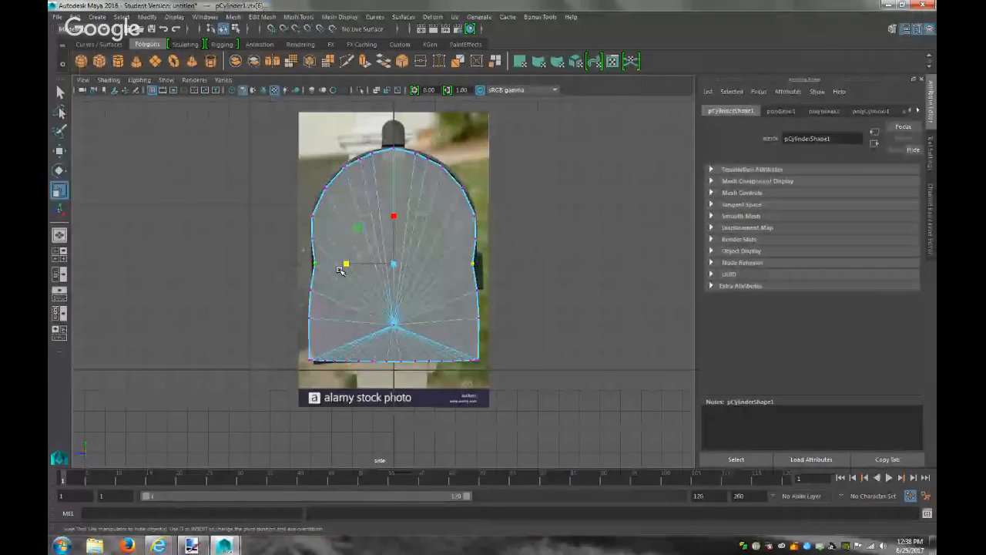
pyautogui.moveTo(346, 265); pyautogui.dragTo(343, 265)
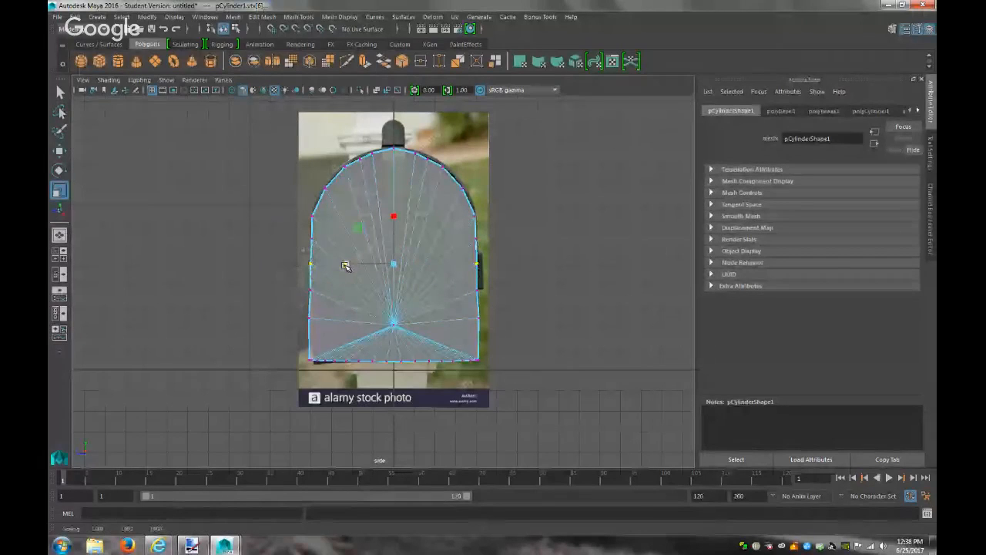
# Pull the lower side vertex pair slightly in and spread the next pair slightly apart
pyautogui.moveTo(493, 304); pyautogui.dragTo(468, 279)
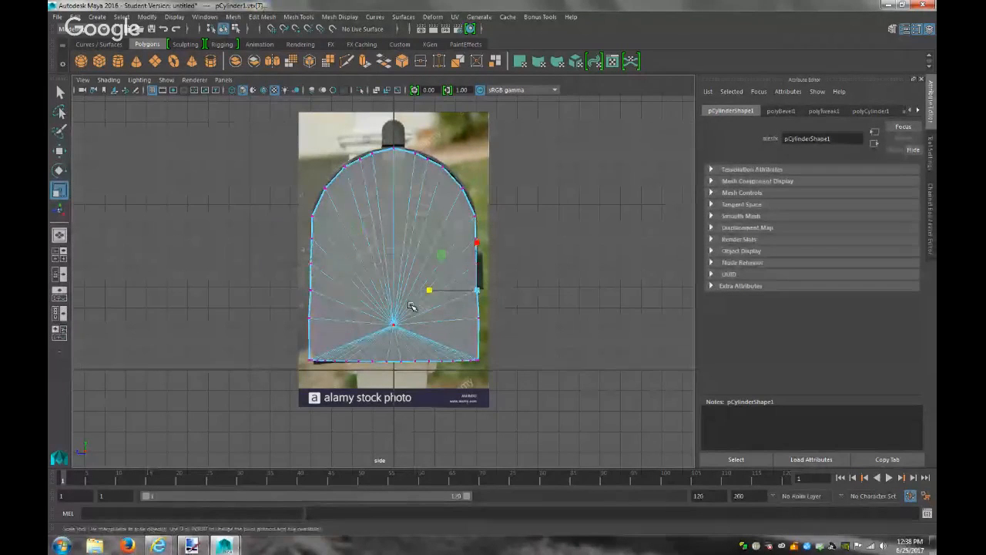
pyautogui.keyDown('shift'); pyautogui.click(312, 290); pyautogui.keyUp('shift')
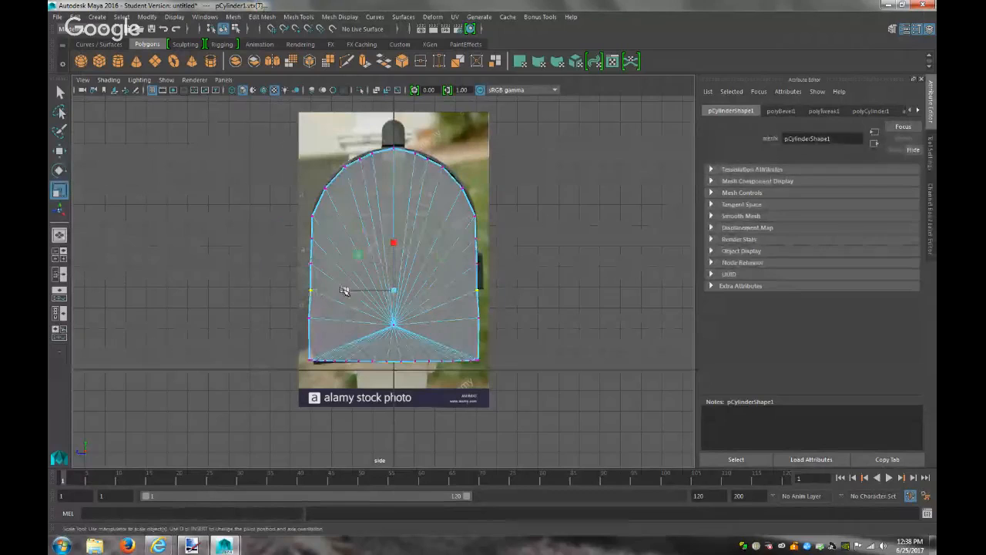
pyautogui.moveTo(347, 289); pyautogui.dragTo(345, 288)
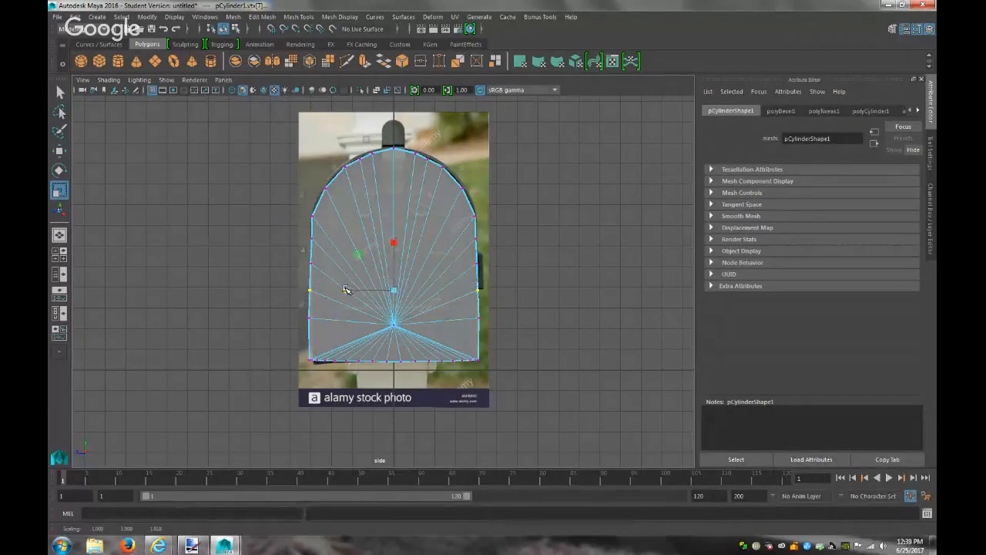
pyautogui.click(477, 317)
pyautogui.moveTo(433, 318); pyautogui.dragTo(432, 318)
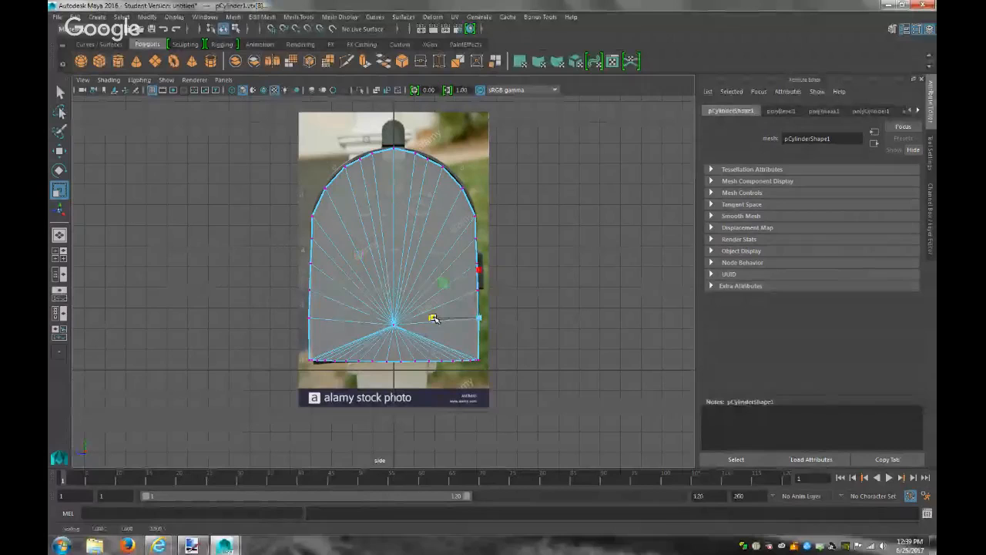
pyautogui.keyDown('shift'); pyautogui.click(309, 318); pyautogui.keyUp('shift')
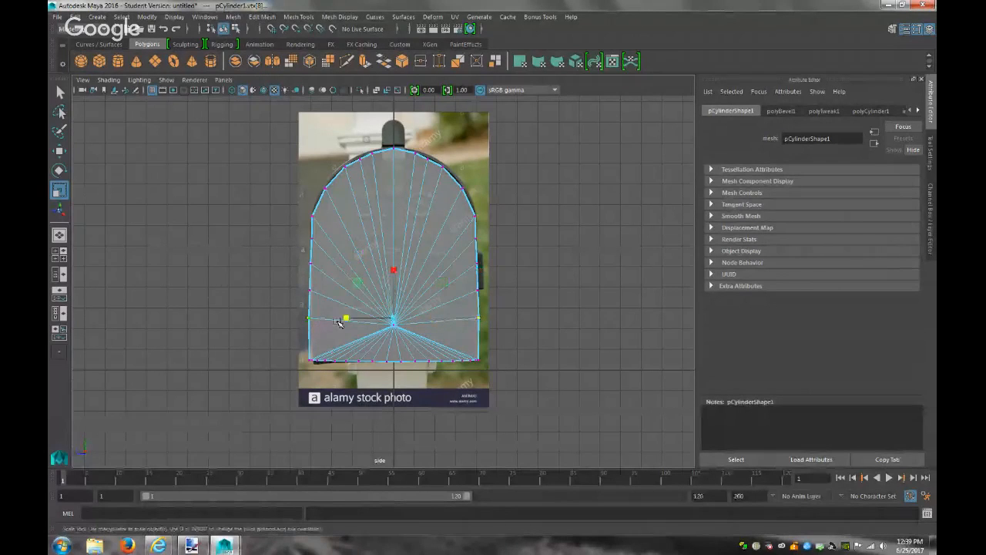
pyautogui.moveTo(346, 316); pyautogui.dragTo(347, 319)
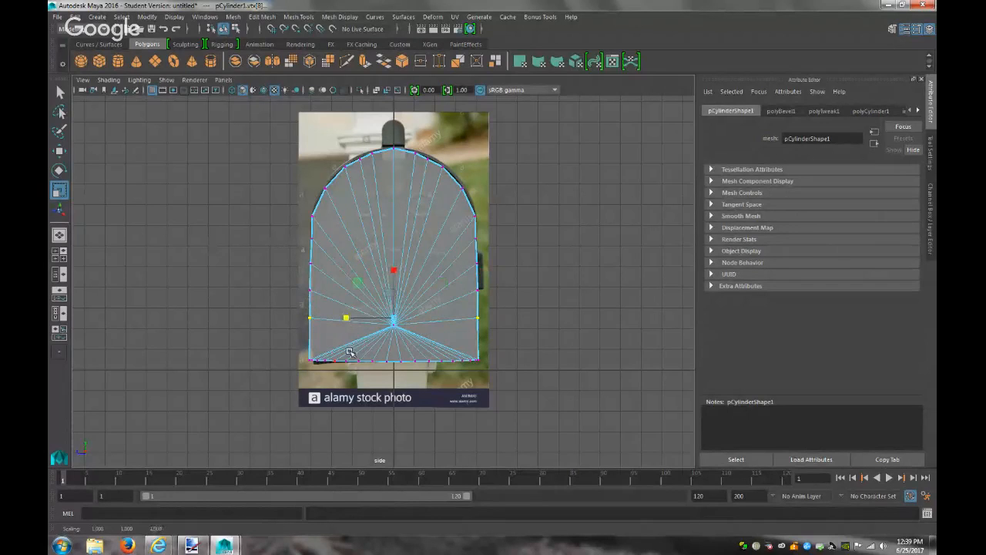
# Marquee-select the bottom vertex row and shift it vertically to lie flat along the base
pyautogui.moveTo(492, 369); pyautogui.dragTo(306, 349)
pyautogui.press('w')
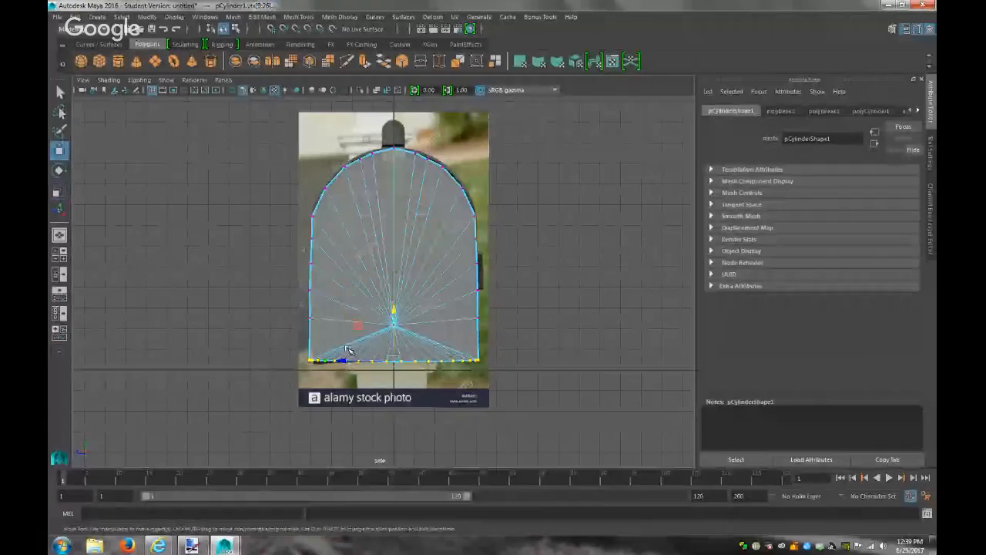
pyautogui.moveTo(394, 309); pyautogui.dragTo(394, 309)
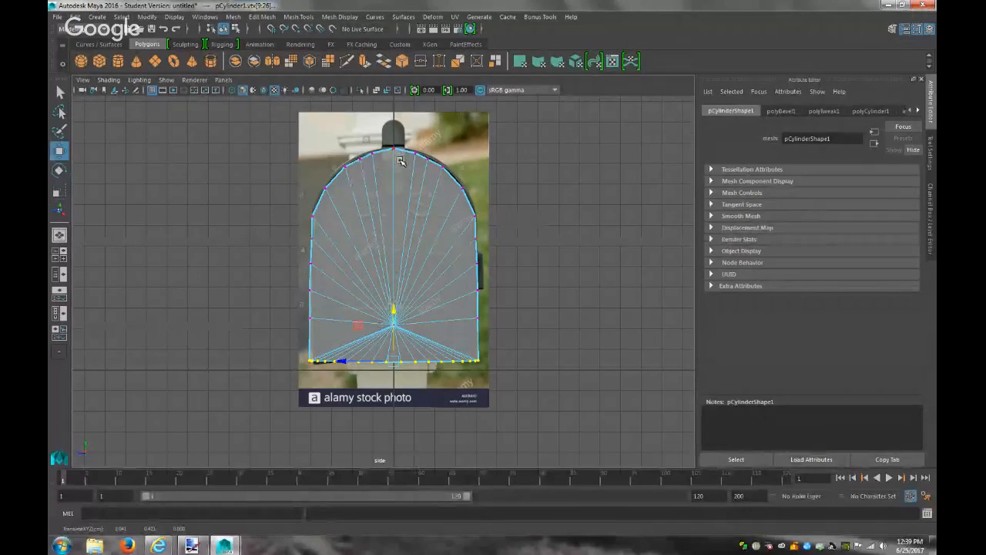
pyautogui.click(225, 80)
# Switch to the perspective camera and set the mailbox material's transparency to 0
pyautogui.moveTo(247, 88)
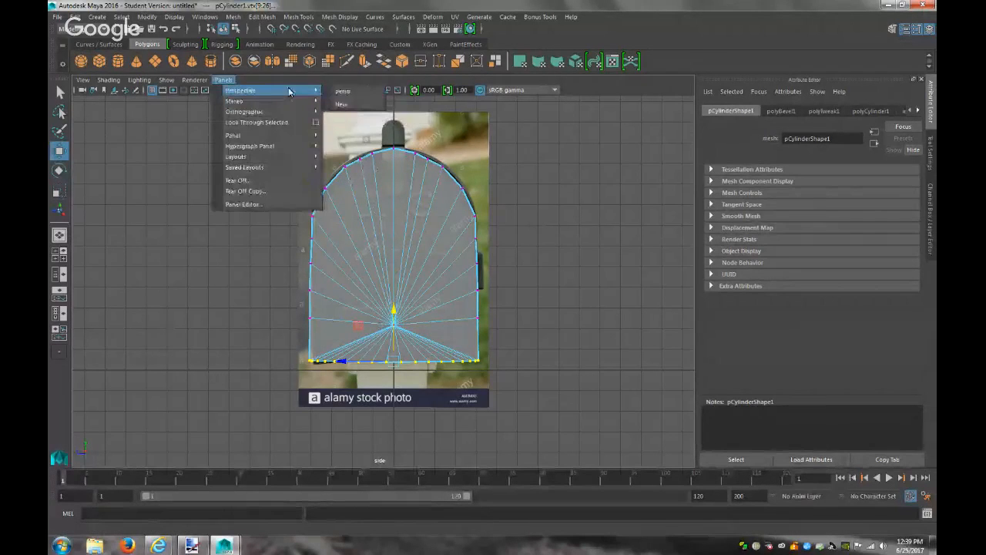
pyautogui.click(345, 92)
pyautogui.moveTo(433, 269); pyautogui.dragTo(457, 242, button='right')
pyautogui.click(360, 203)
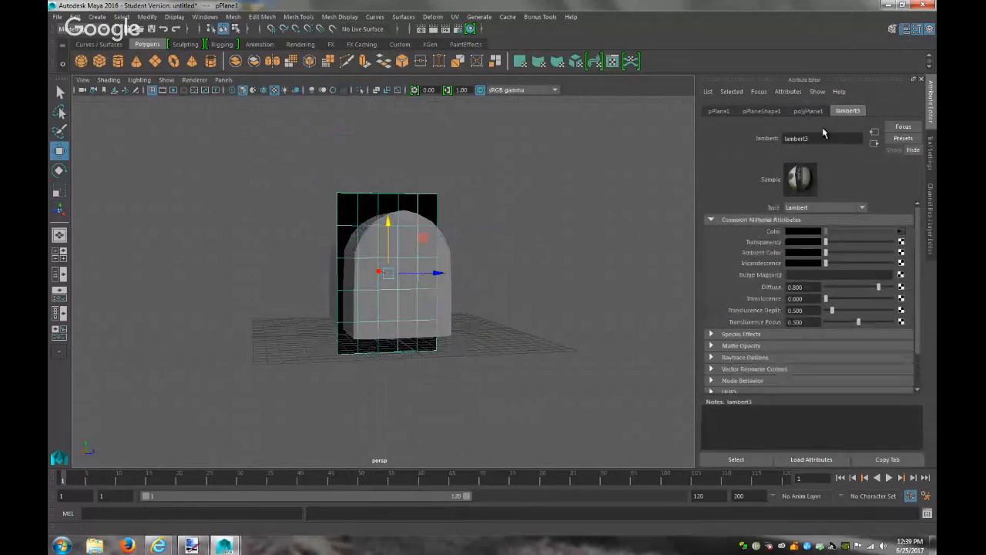
pyautogui.click(449, 311)
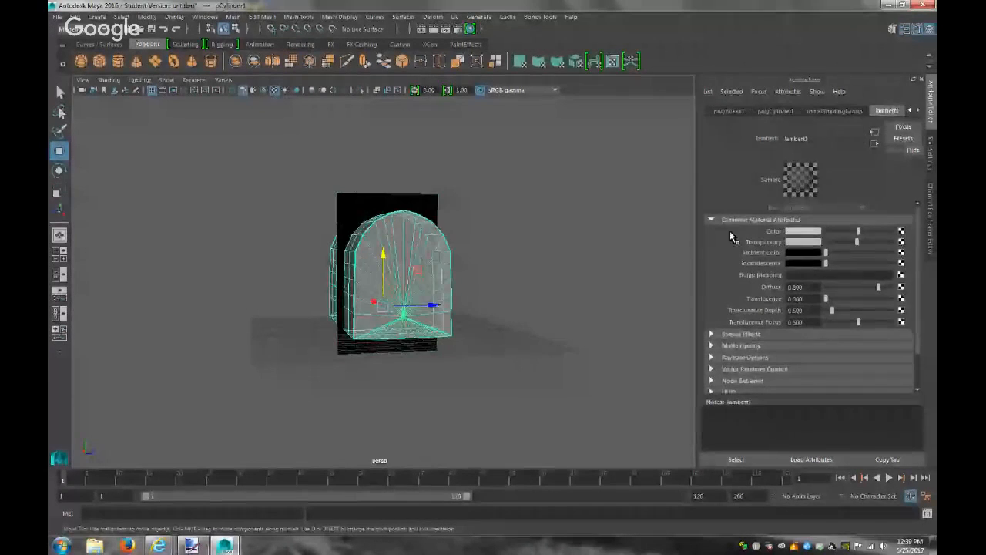
pyautogui.moveTo(856, 245); pyautogui.dragTo(807, 247)
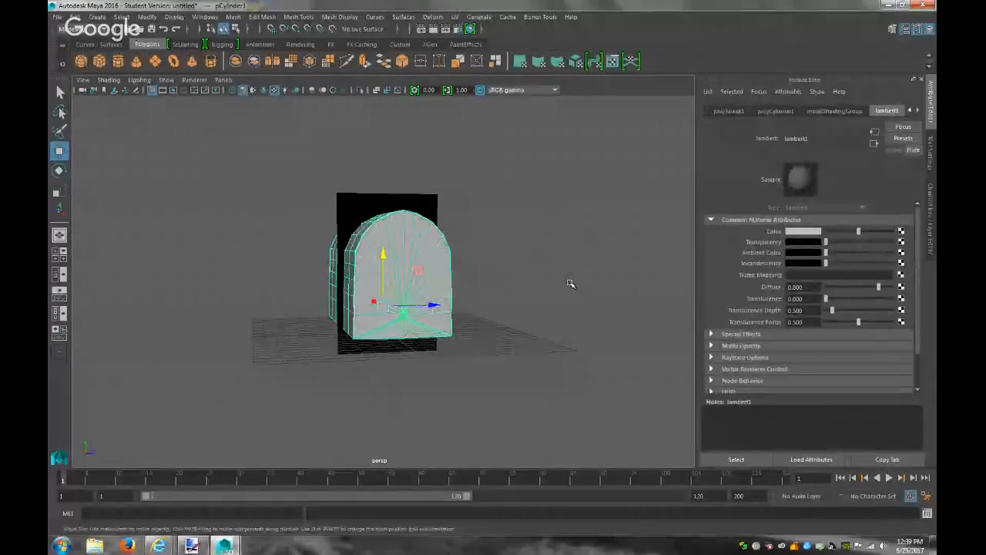
pyautogui.click(504, 308)
# Orbit toward the arch front, then check the arch's top vertex in side view
pyautogui.moveTo(481, 292)
pyautogui.keyDown('alt'); pyautogui.mouseDown()
pyautogui.moveTo(557, 301)
pyautogui.moveTo(650, 282)
pyautogui.moveTo(699, 289)
pyautogui.moveTo(606, 294)
pyautogui.moveTo(540, 277)
pyautogui.moveTo(467, 287)
pyautogui.mouseUp(); pyautogui.keyUp('alt')
pyautogui.keyDown('alt'); pyautogui.moveTo(467, 287); pyautogui.dragTo(588, 348, button='right'); pyautogui.keyUp('alt')
pyautogui.keyDown('alt'); pyautogui.moveTo(568, 302); pyautogui.dragTo(404, 282); pyautogui.keyUp('alt')
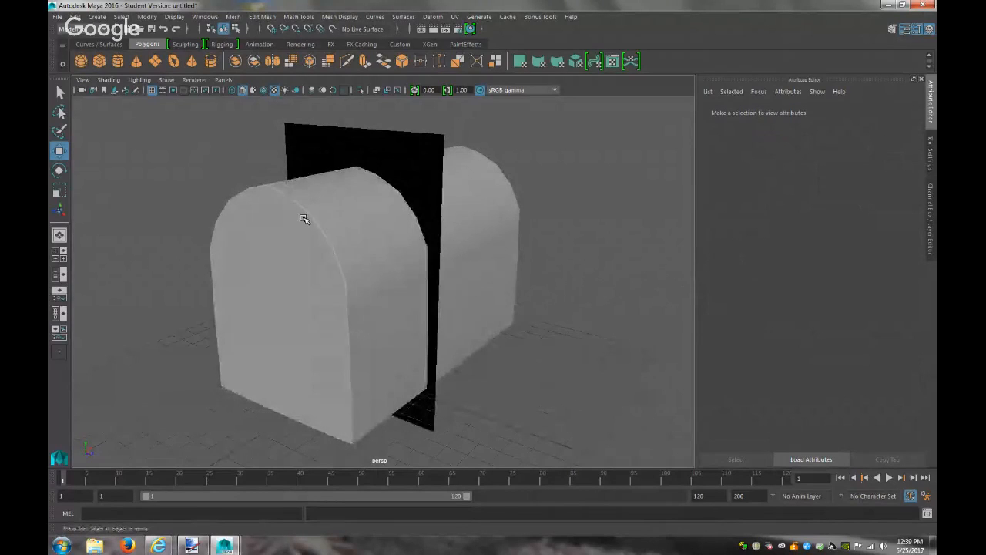
pyautogui.click(303, 219)
pyautogui.moveTo(294, 195); pyautogui.dragTo(259, 188, button='right')
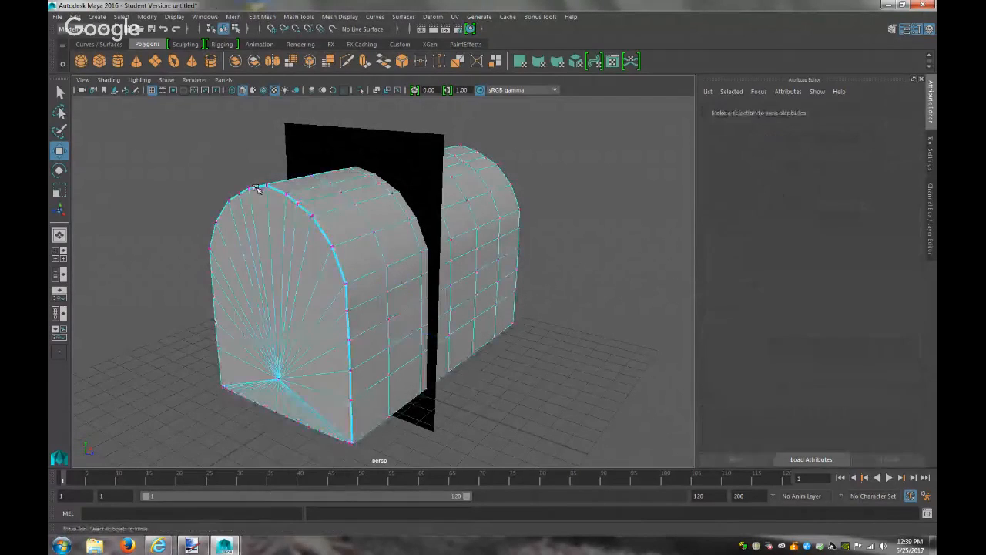
pyautogui.click(224, 80)
pyautogui.moveTo(300, 112)
pyautogui.click(341, 124)
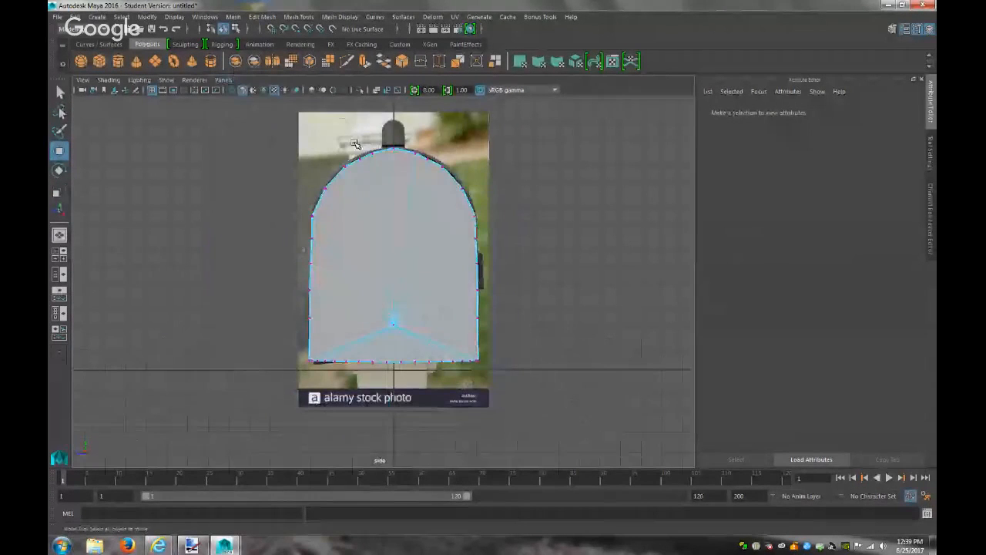
pyautogui.click(392, 143)
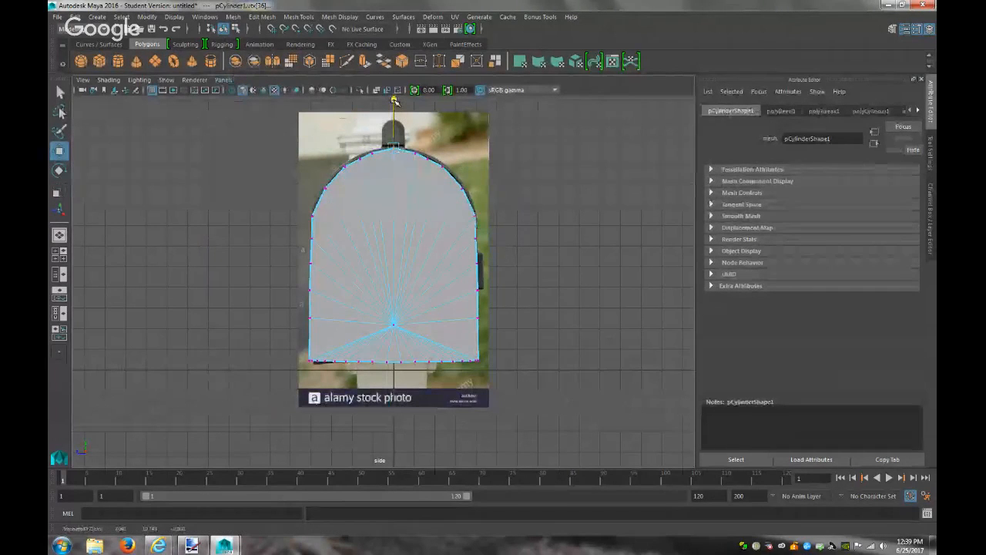
pyautogui.click(558, 220)
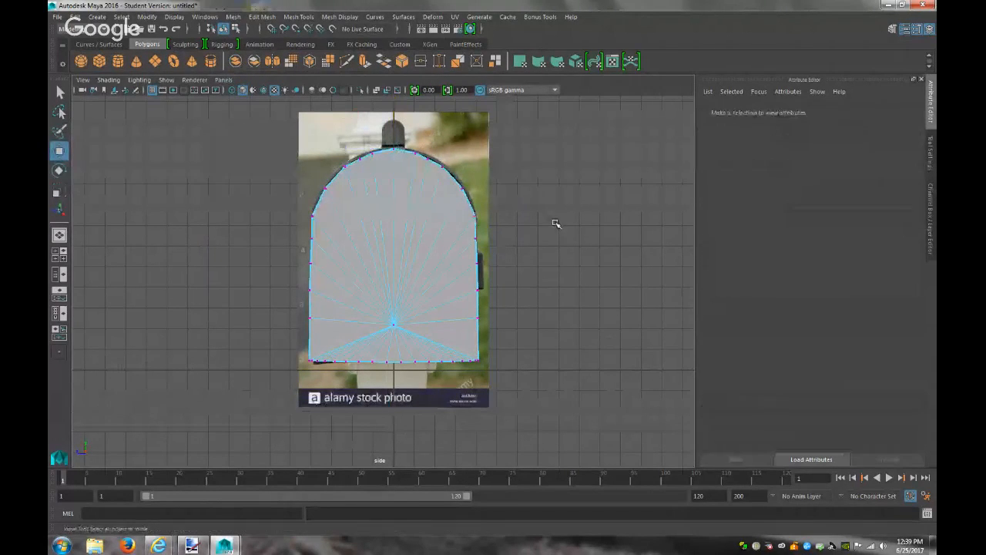
# Return to the perspective camera in object mode and orbit to face the mailbox front
pyautogui.click(222, 79)
pyautogui.moveTo(287, 95)
pyautogui.click(343, 91)
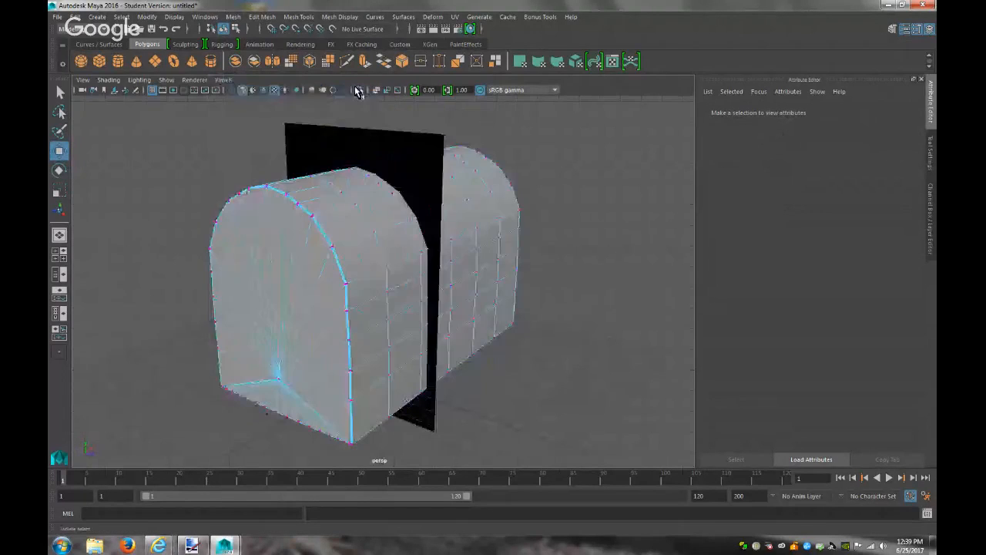
pyautogui.moveTo(365, 259); pyautogui.dragTo(415, 229, button='right')
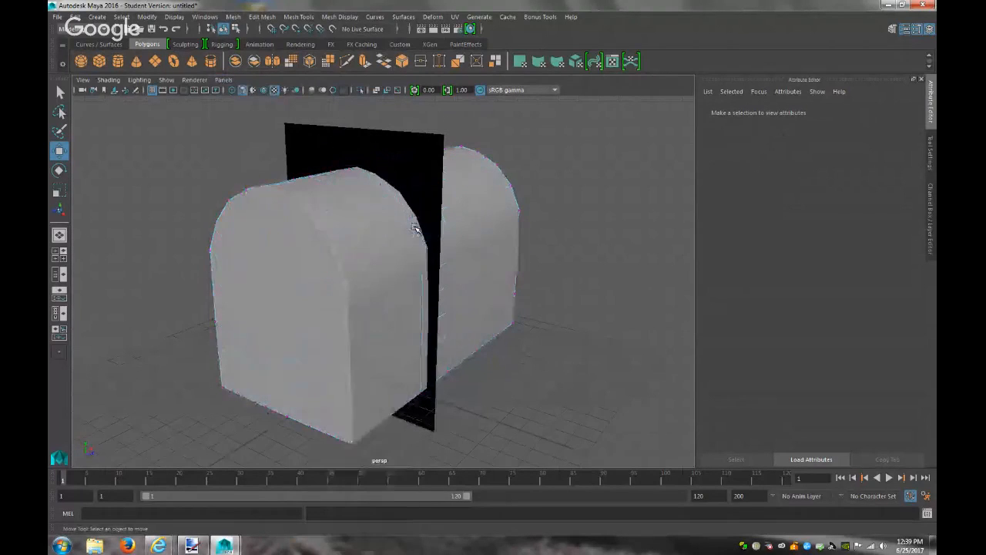
pyautogui.scroll(-3, 574, 309)
pyautogui.keyDown('alt'); pyautogui.moveTo(567, 299); pyautogui.dragTo(517, 319); pyautogui.keyUp('alt')
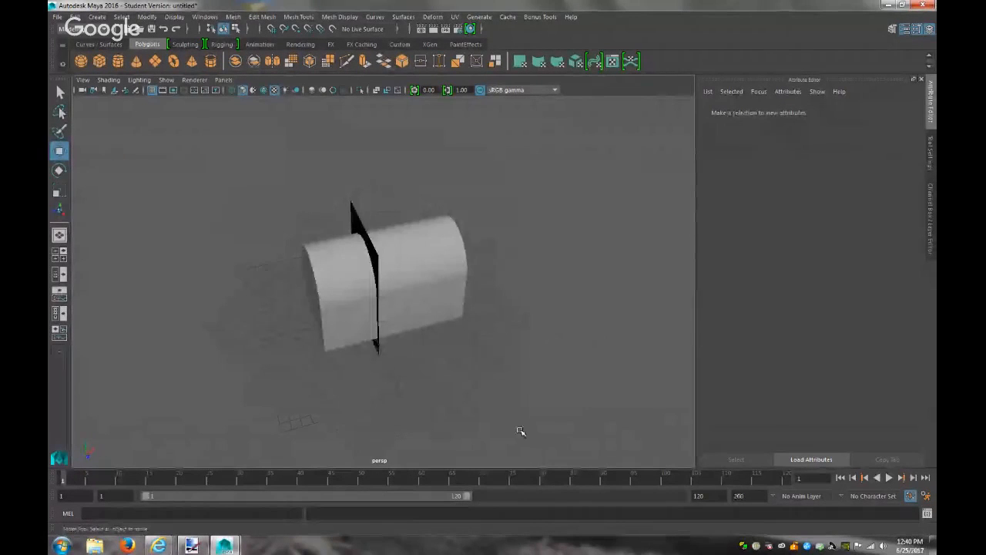
# Create a polygon cube and slide it along its depth axis beside the arch
pyautogui.click(97, 16)
pyautogui.moveTo(175, 54)
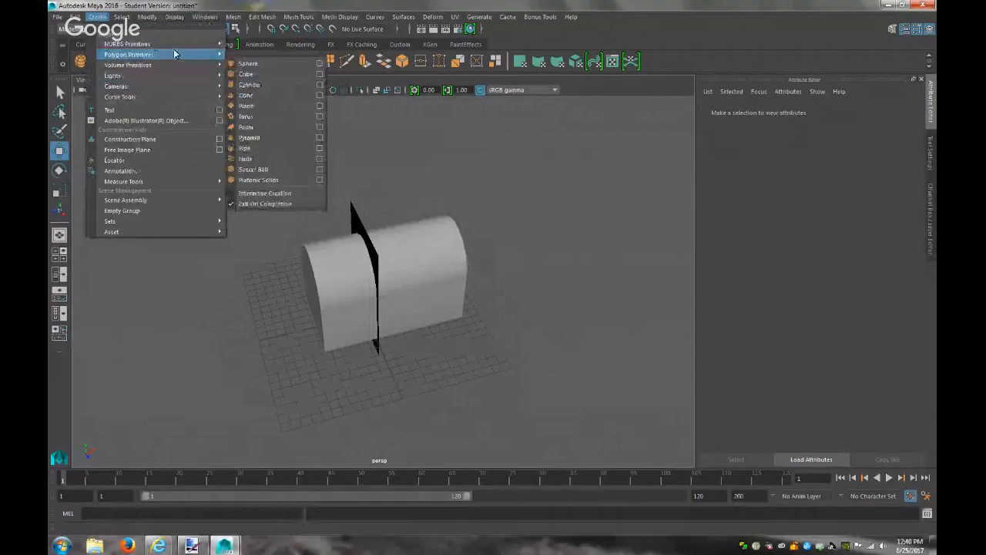
pyautogui.click(275, 74)
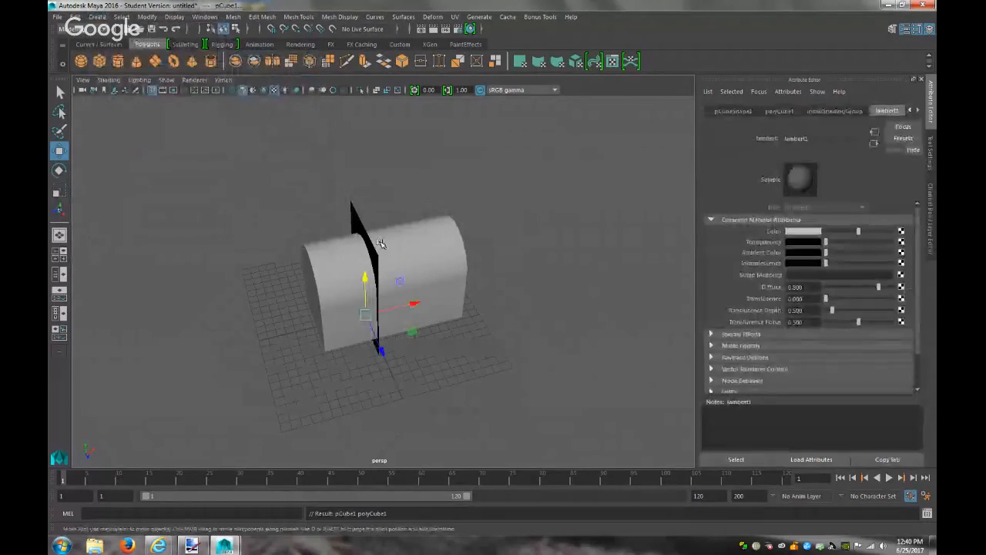
pyautogui.moveTo(415, 398); pyautogui.dragTo(507, 357)
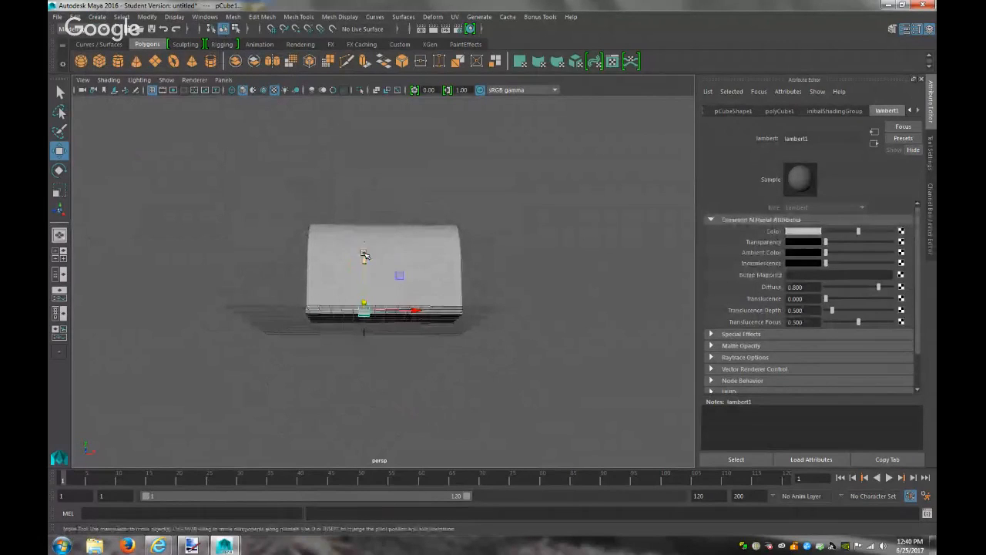
# Scale the cube wider and taller to roughly match the arch's width and height
pyautogui.press('r')
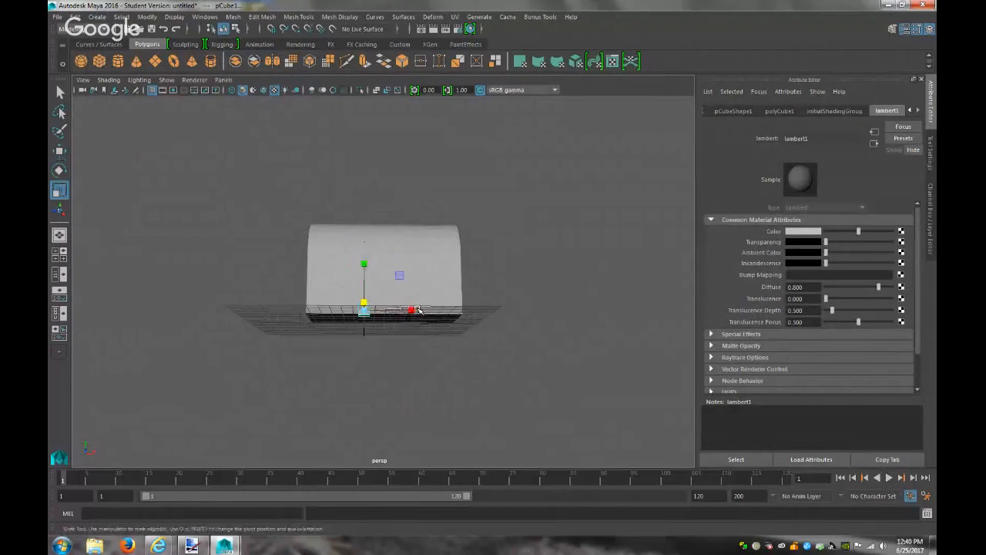
pyautogui.click(410, 309)
pyautogui.click(363, 314)
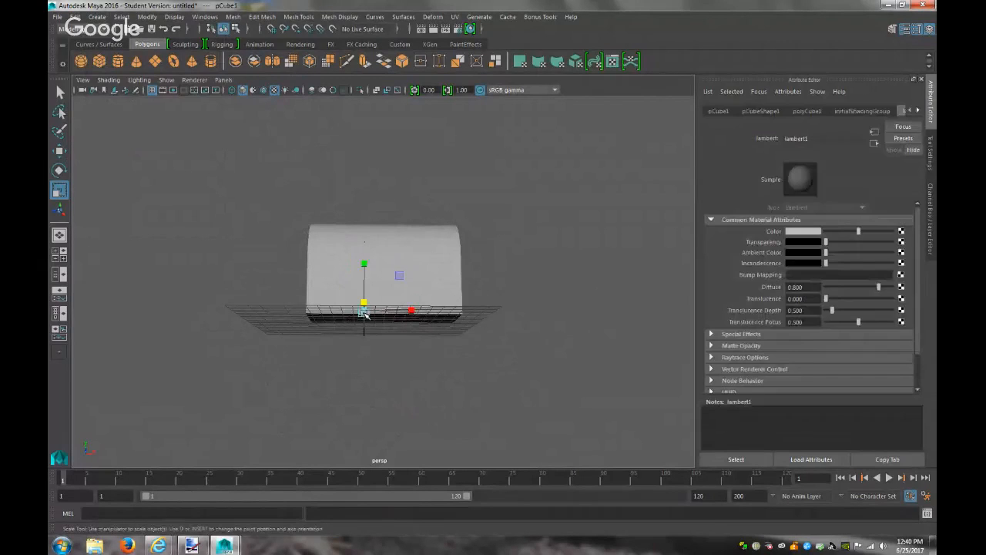
pyautogui.moveTo(412, 310); pyautogui.dragTo(778, 339)
pyautogui.moveTo(935, 344); pyautogui.dragTo(783, 349)
pyautogui.moveTo(366, 311); pyautogui.dragTo(599, 312)
pyautogui.moveTo(419, 310); pyautogui.dragTo(380, 315)
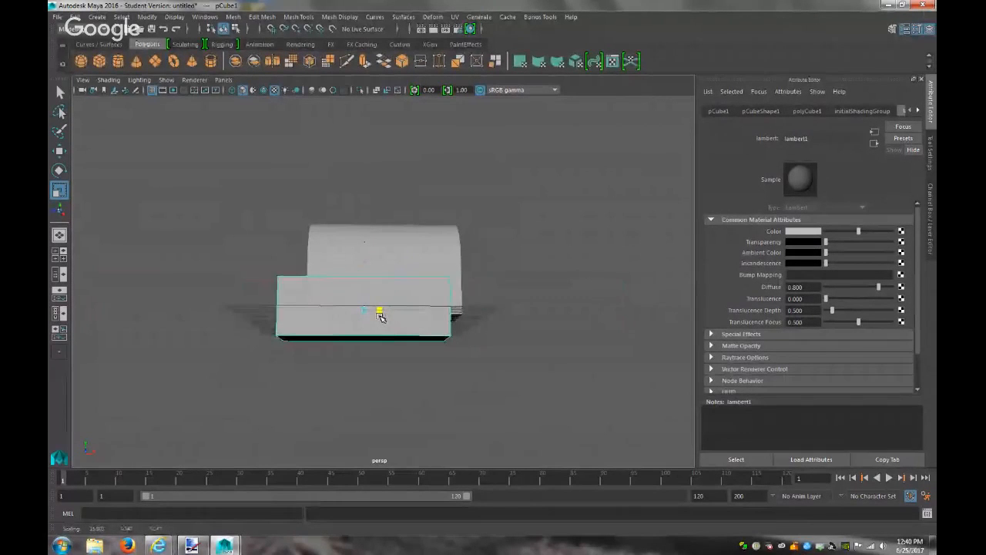
pyautogui.moveTo(364, 265); pyautogui.dragTo(366, 217)
pyautogui.click(366, 216)
pyautogui.click(342, 278)
pyautogui.moveTo(366, 266); pyautogui.dragTo(366, 271)
pyautogui.keyDown('alt'); pyautogui.moveTo(526, 308); pyautogui.dragTo(427, 326); pyautogui.keyUp('alt')
pyautogui.moveTo(243, 322)
pyautogui.mouseDown(button='middle')
pyautogui.moveTo(217, 323)
pyautogui.moveTo(231, 324)
pyautogui.mouseUp(button='middle')
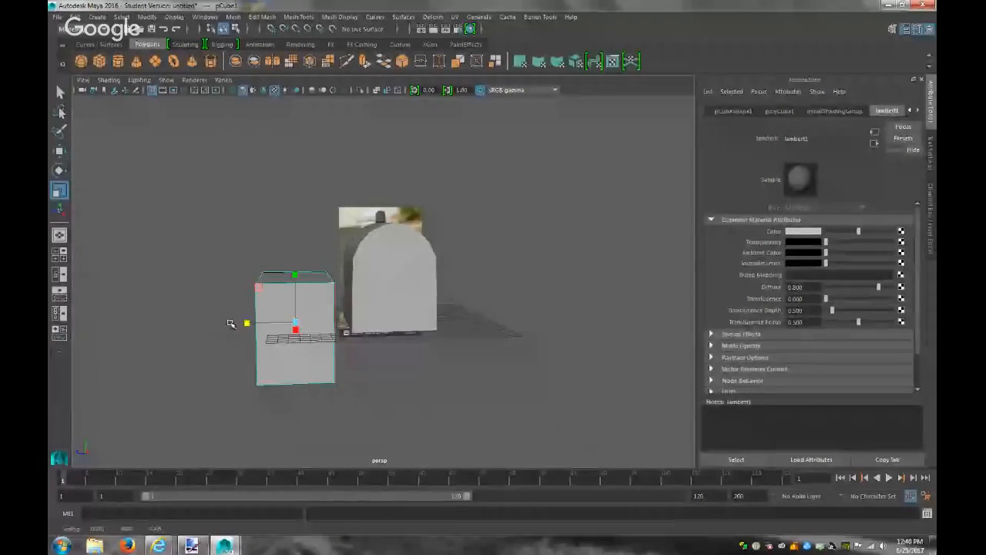
# Raise the cube and trim its height so it stands beside the arch
pyautogui.press('w')
pyautogui.moveTo(296, 270); pyautogui.dragTo(312, 242)
pyautogui.keyDown('alt'); pyautogui.moveTo(344, 285); pyautogui.dragTo(433, 305); pyautogui.keyUp('alt')
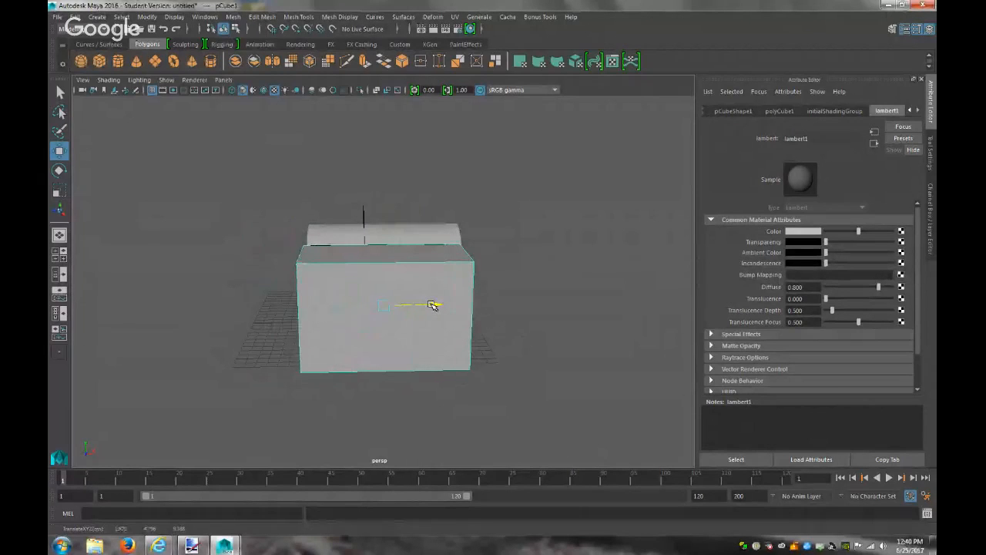
pyautogui.keyDown('alt'); pyautogui.moveTo(548, 297); pyautogui.dragTo(373, 284); pyautogui.keyUp('alt')
pyautogui.press('r')
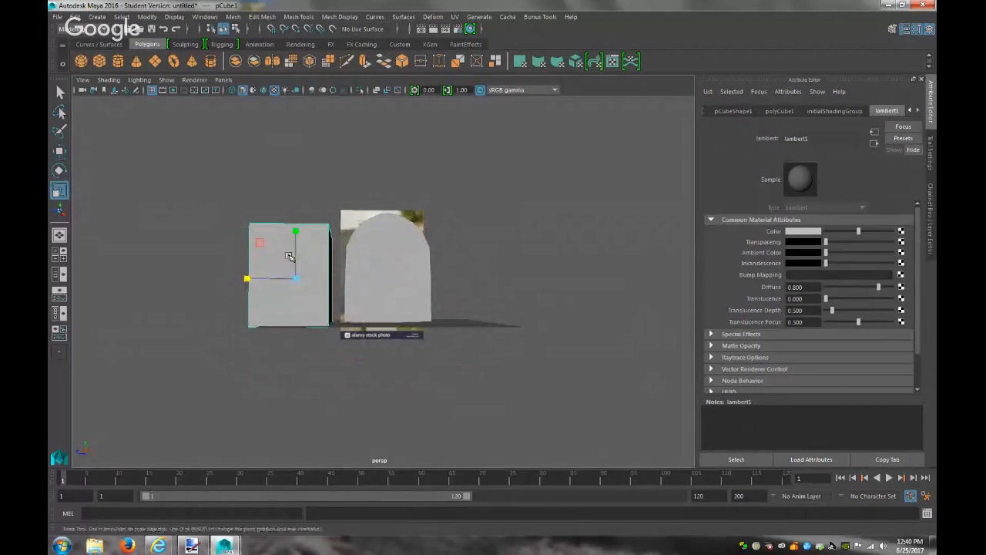
pyautogui.moveTo(296, 229)
pyautogui.mouseDown()
pyautogui.moveTo(297, 244)
pyautogui.moveTo(299, 233)
pyautogui.mouseUp()
pyautogui.press('w')
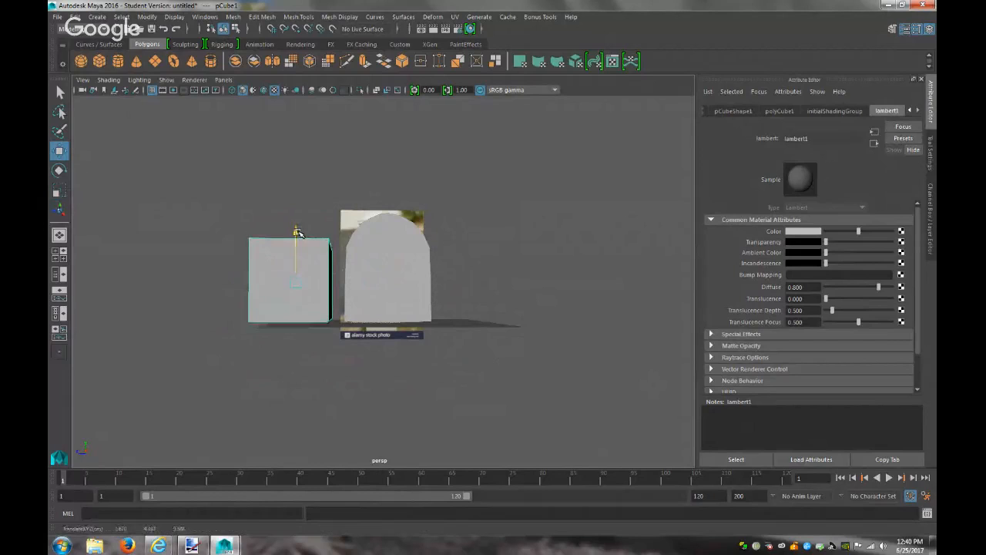
pyautogui.keyDown('alt'); pyautogui.moveTo(318, 334); pyautogui.dragTo(315, 365); pyautogui.keyUp('alt')
pyautogui.click(322, 373)
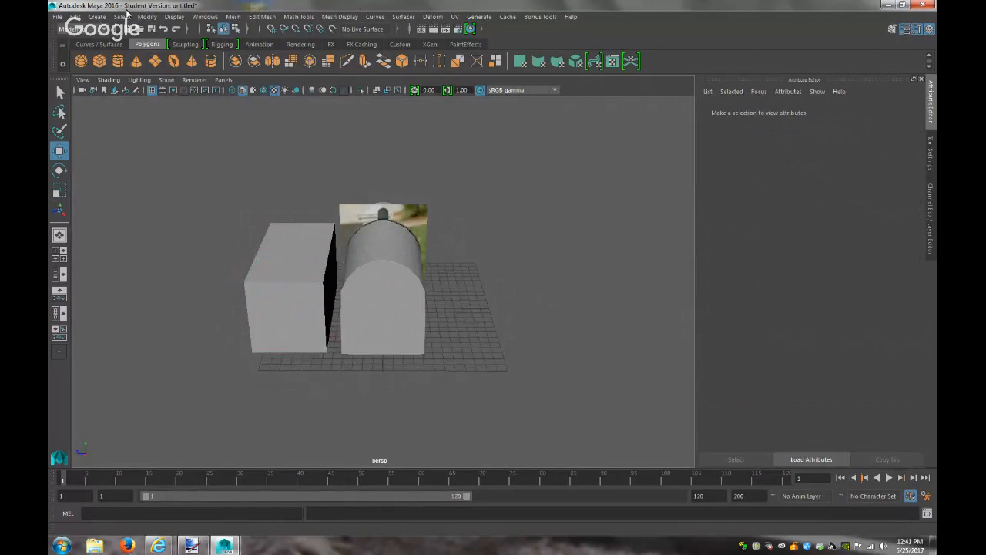
pyautogui.click(97, 16)
# Create a polygon cylinder, enlarge it, and set its Rotate Z to 90
pyautogui.moveTo(220, 55)
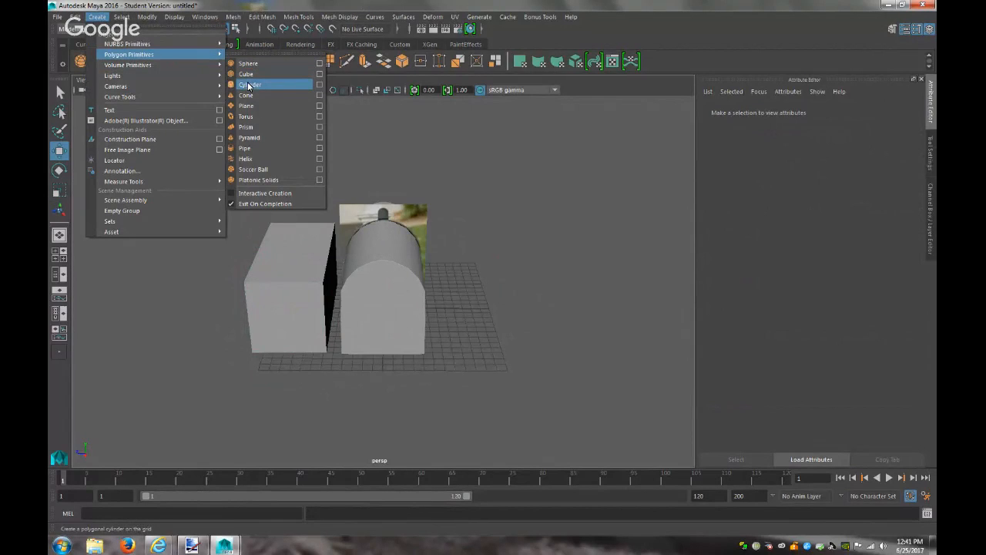
pyautogui.click(248, 86)
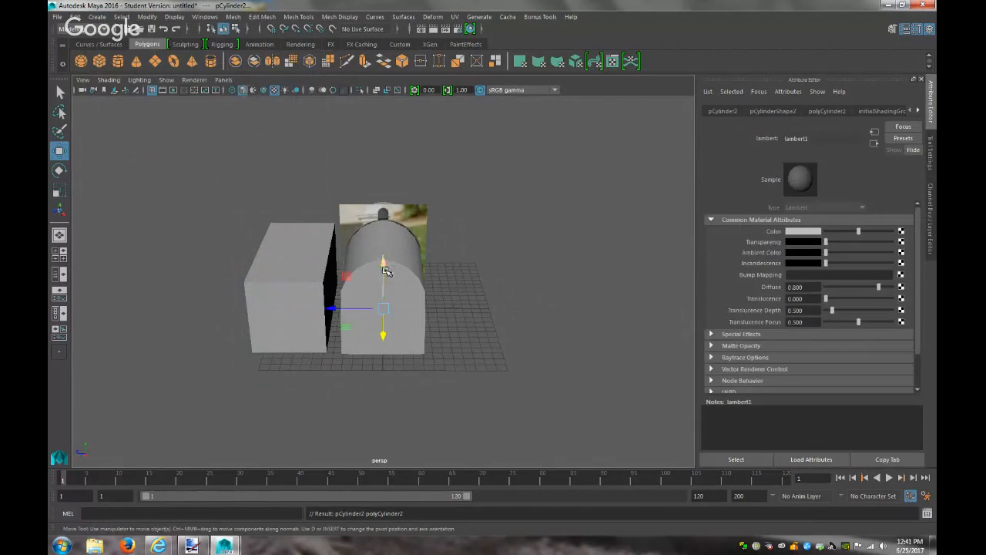
pyautogui.press('r')
pyautogui.moveTo(383, 308); pyautogui.dragTo(458, 312)
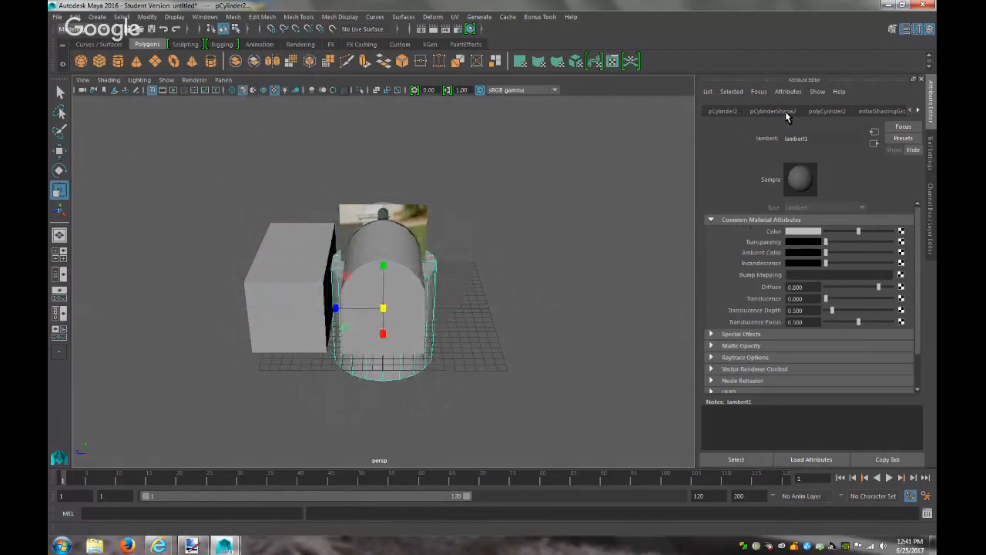
pyautogui.click(712, 112)
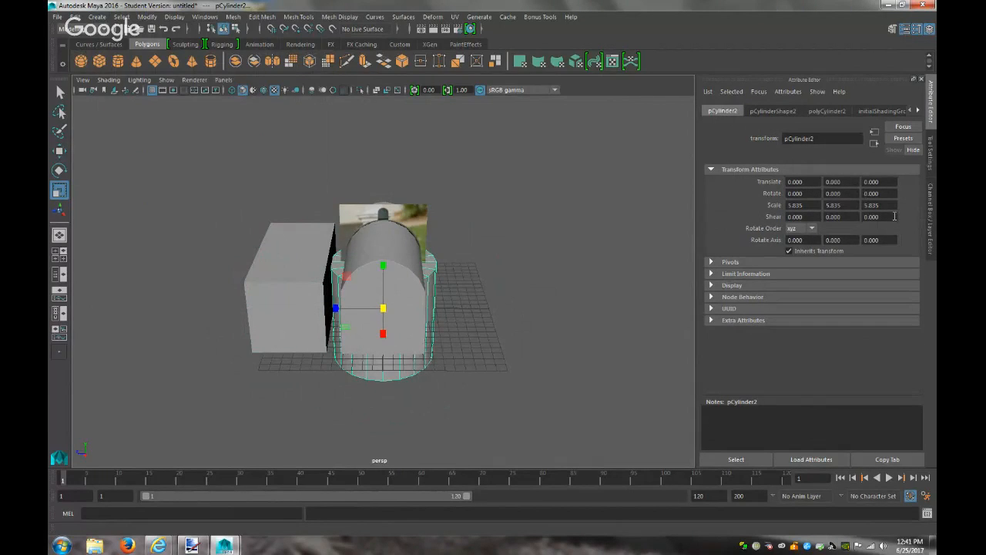
pyautogui.press('Return')
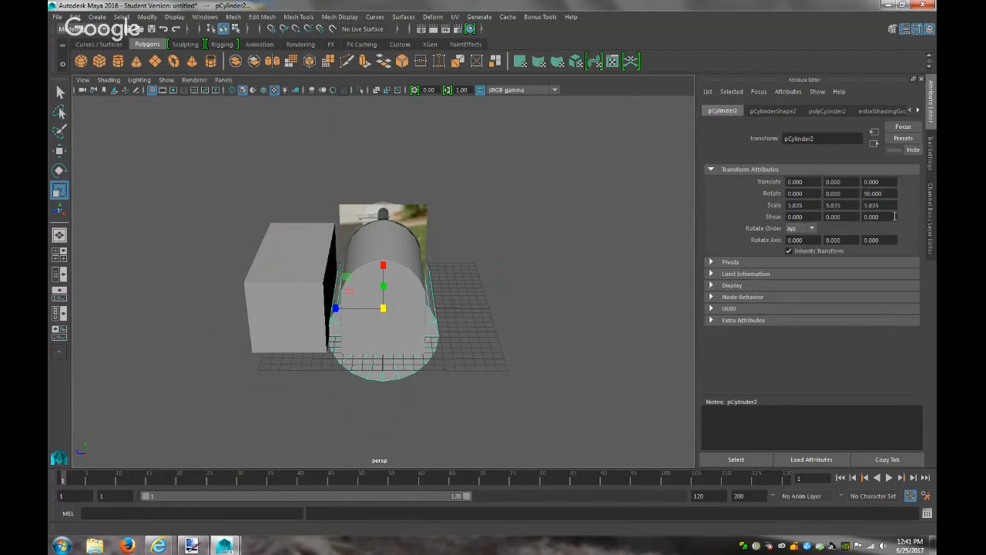
# Position the cylinder beside the mailbox and stretch its Y scale to 7.406
pyautogui.press('w')
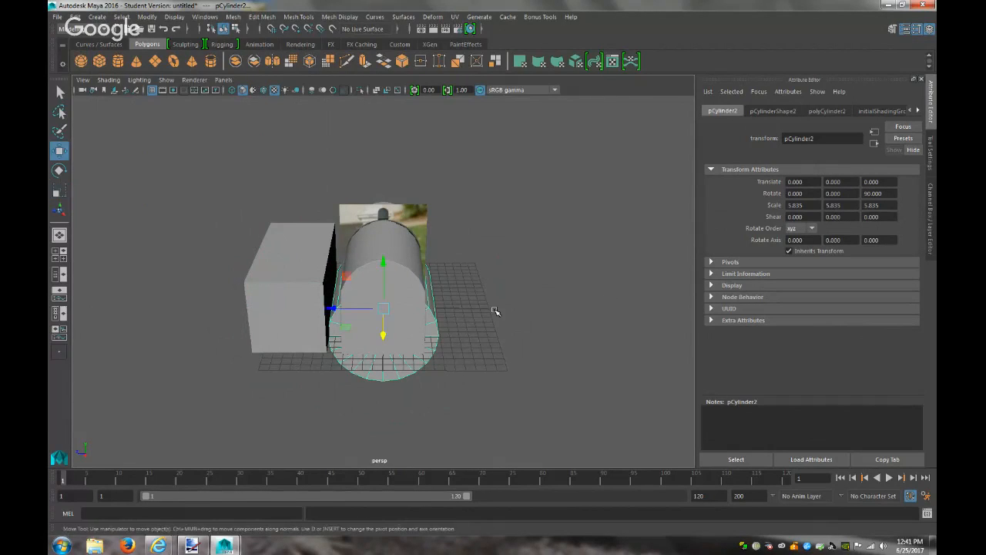
pyautogui.moveTo(330, 308); pyautogui.dragTo(260, 305)
pyautogui.moveTo(289, 259); pyautogui.dragTo(421, 232)
pyautogui.moveTo(425, 315)
pyautogui.mouseDown()
pyautogui.moveTo(440, 319)
pyautogui.moveTo(418, 317)
pyautogui.mouseUp()
pyautogui.keyDown('alt'); pyautogui.moveTo(370, 323); pyautogui.dragTo(356, 326); pyautogui.keyUp('alt')
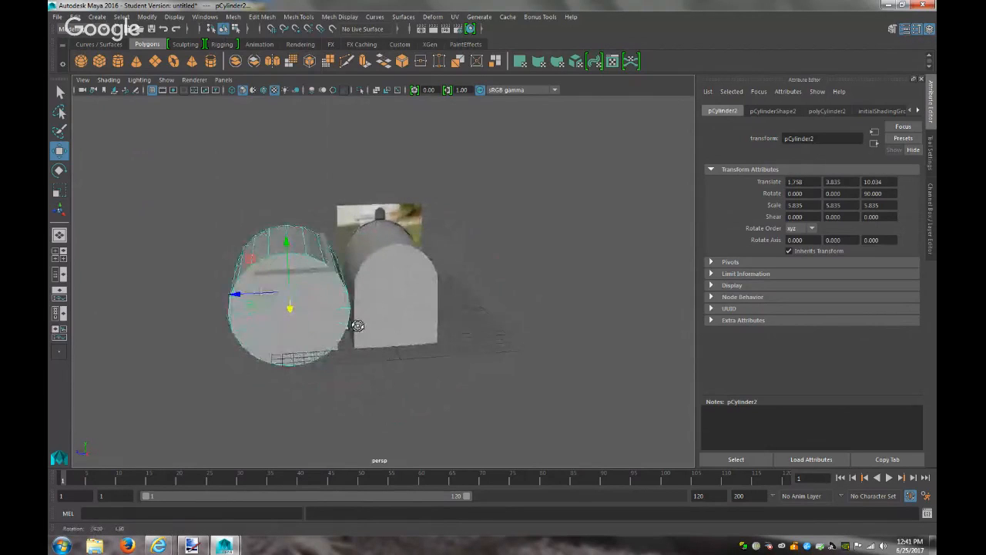
pyautogui.moveTo(242, 292); pyautogui.dragTo(244, 298)
pyautogui.keyDown('alt'); pyautogui.moveTo(332, 315); pyautogui.dragTo(408, 316); pyautogui.keyUp('alt')
pyautogui.press('r')
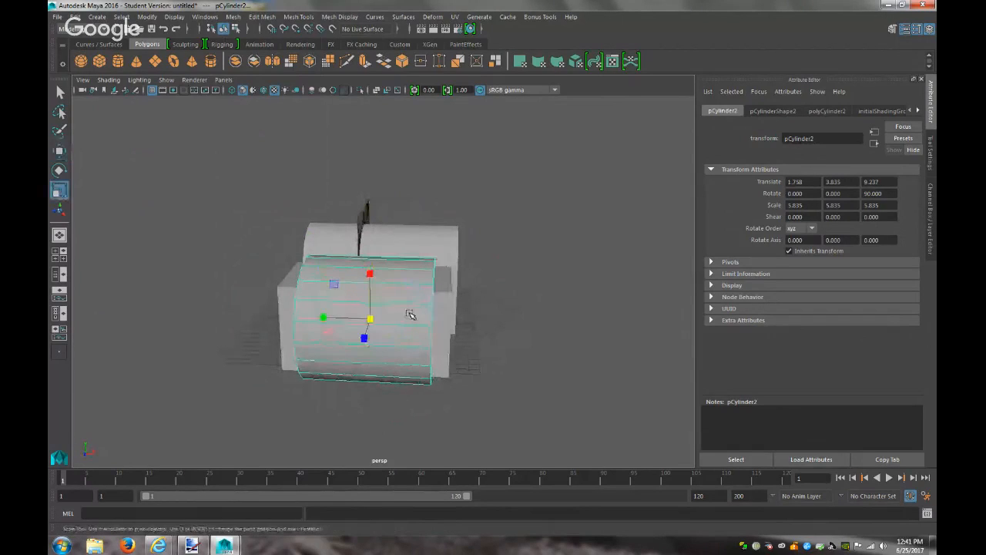
pyautogui.moveTo(324, 318); pyautogui.dragTo(310, 318)
pyautogui.keyDown('alt'); pyautogui.moveTo(494, 316); pyautogui.dragTo(402, 305); pyautogui.keyUp('alt')
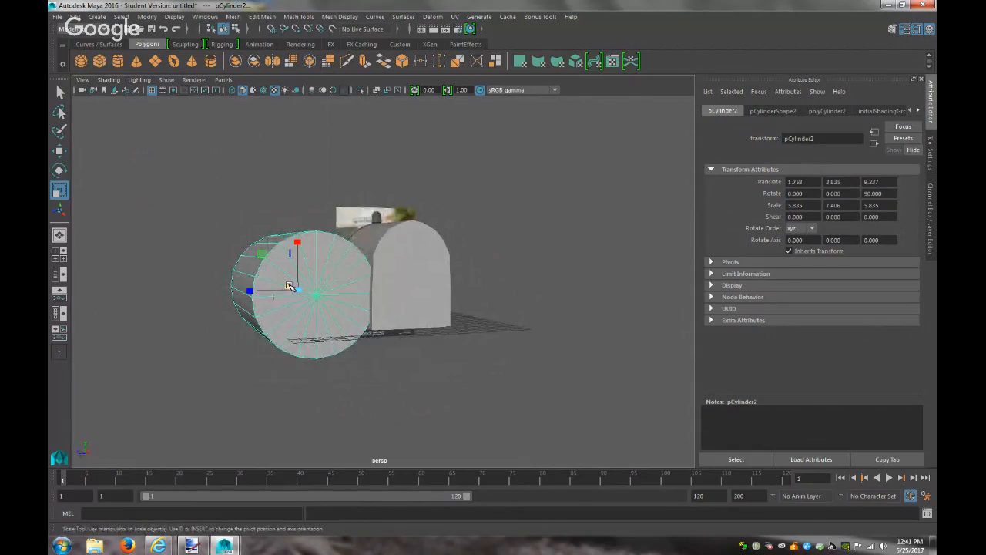
# Try pulling the cylinder's upper vertices upward, then undo the move
pyautogui.moveTo(324, 293); pyautogui.dragTo(284, 252, button='right')
pyautogui.moveTo(187, 228); pyautogui.dragTo(155, 227, button='right')
pyautogui.moveTo(373, 330)
pyautogui.keyDown('alt'); pyautogui.mouseDown()
pyautogui.moveTo(347, 330)
pyautogui.moveTo(364, 324)
pyautogui.mouseUp(); pyautogui.keyUp('alt')
pyautogui.moveTo(172, 181); pyautogui.dragTo(377, 290)
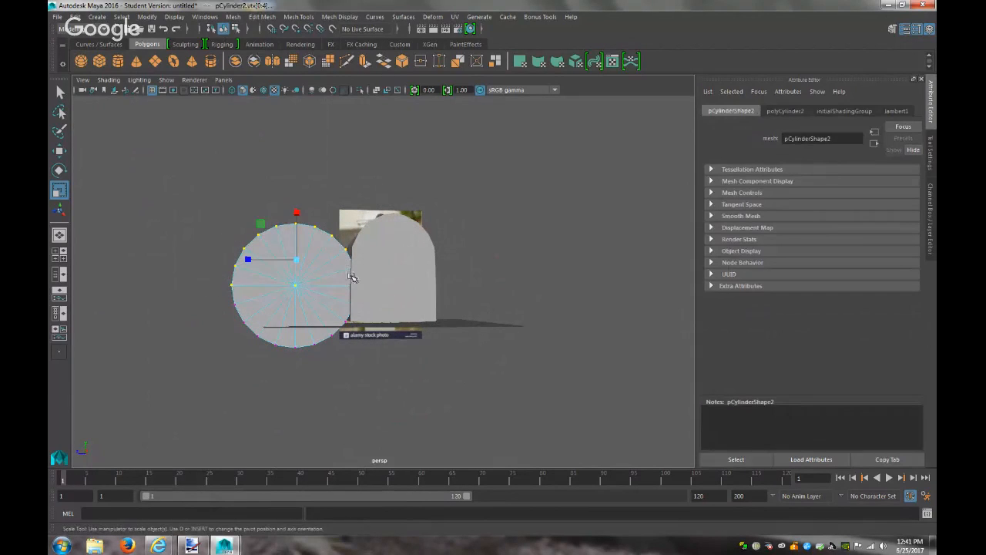
pyautogui.press('w')
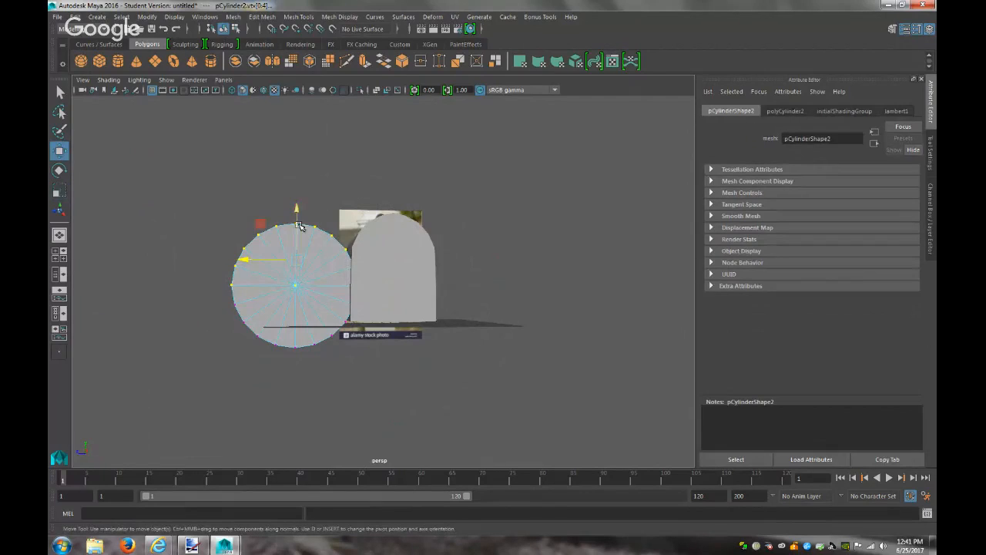
pyautogui.moveTo(296, 208); pyautogui.dragTo(303, 171)
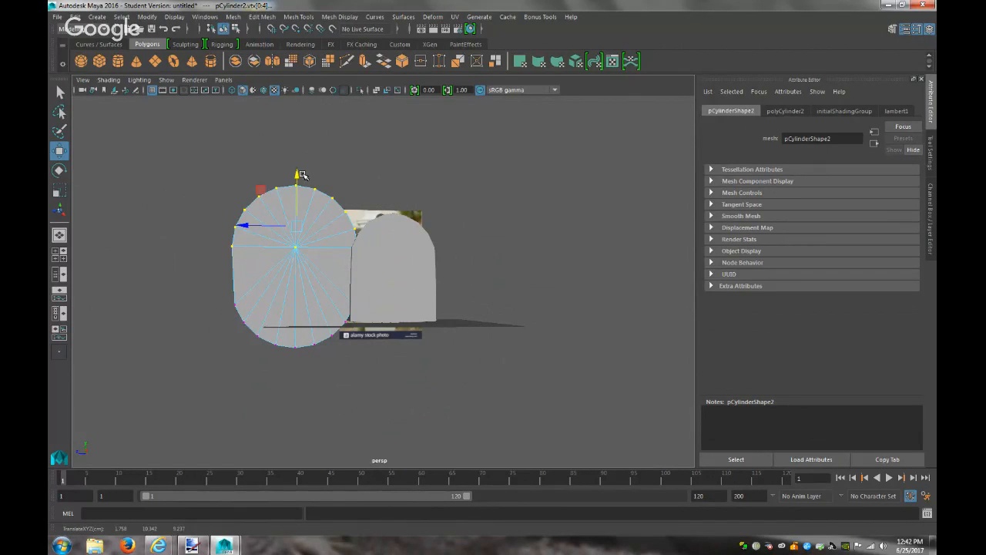
pyautogui.hotkey('ctrl', 'z')
# Return the cylinder to object mode and delete it
pyautogui.moveTo(325, 299); pyautogui.dragTo(352, 234, button='right')
pyautogui.click(325, 302)
pyautogui.moveTo(309, 295); pyautogui.dragTo(341, 231, button='right')
pyautogui.click(293, 259)
pyautogui.moveTo(189, 242); pyautogui.dragTo(222, 221, button='right')
pyautogui.click(296, 266)
pyautogui.keyDown('ctrl'); pyautogui.click(297, 266); pyautogui.keyUp('ctrl')
pyautogui.press('Delete')
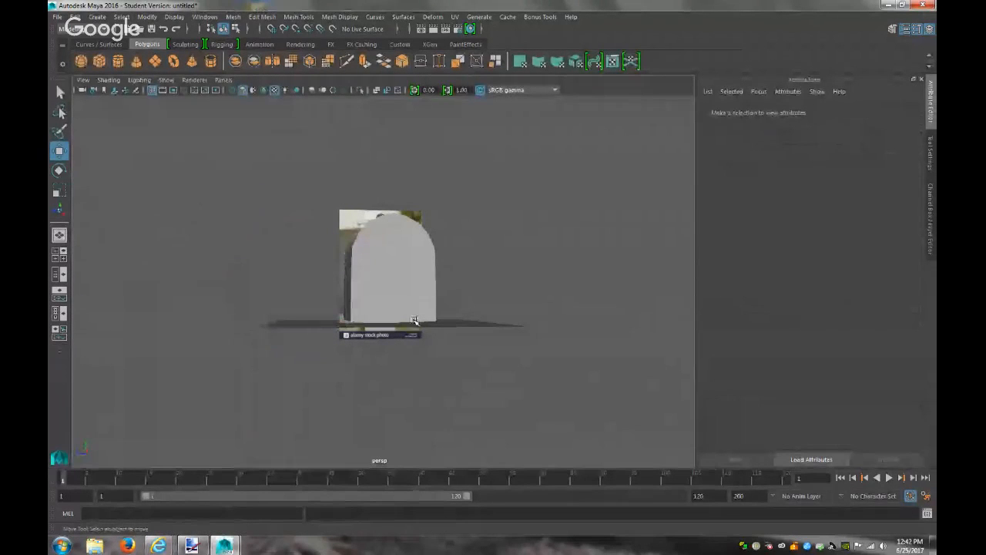
# Delete the reference image plane and select the arched mailbox body
pyautogui.click(357, 229)
pyautogui.press('Delete')
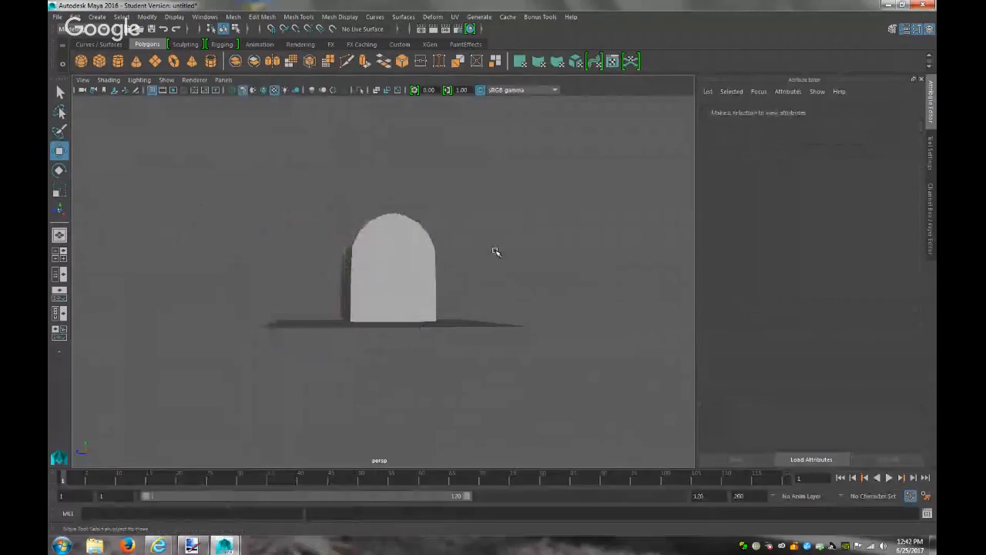
pyautogui.keyDown('alt'); pyautogui.moveTo(427, 264); pyautogui.dragTo(513, 266); pyautogui.keyUp('alt')
pyautogui.keyDown('alt'); pyautogui.moveTo(511, 265); pyautogui.dragTo(645, 336, button='right'); pyautogui.keyUp('alt')
pyautogui.keyDown('alt'); pyautogui.moveTo(419, 276); pyautogui.dragTo(429, 289); pyautogui.keyUp('alt')
pyautogui.click(347, 276)
pyautogui.scroll(3, 355, 281)
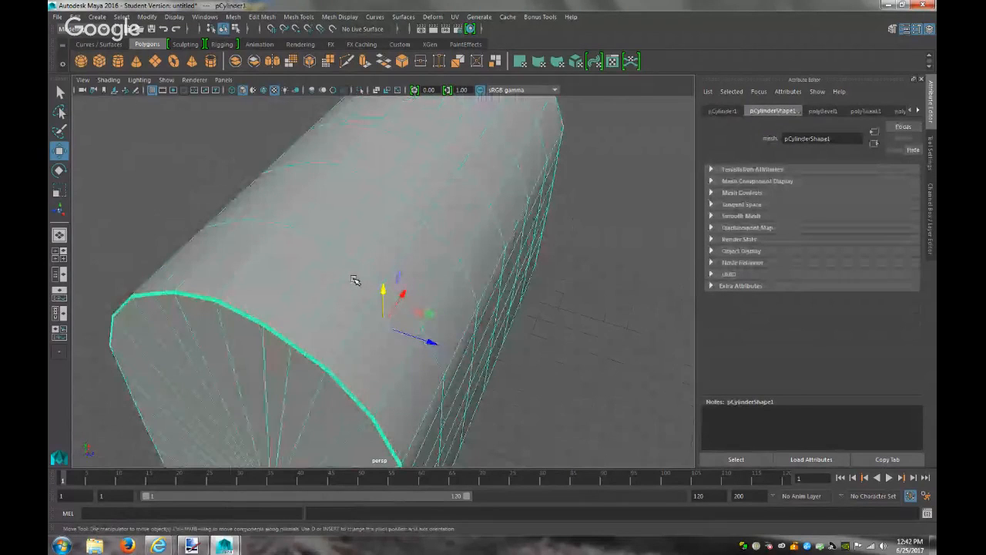
pyautogui.keyDown('alt'); pyautogui.moveTo(354, 280); pyautogui.dragTo(470, 275); pyautogui.keyUp('alt')
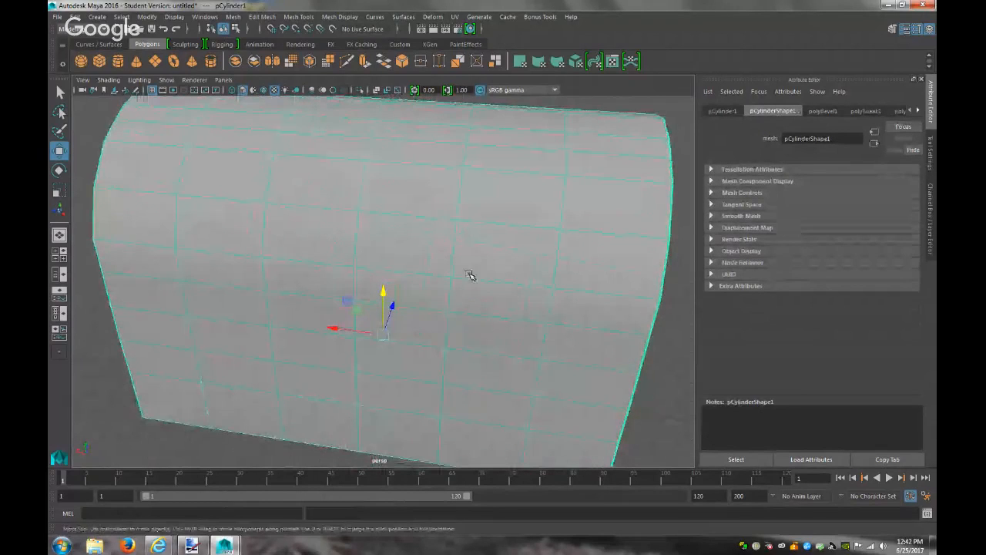
# Insert several edge loops near the body's right end and near its top-left end
pyautogui.click(301, 16)
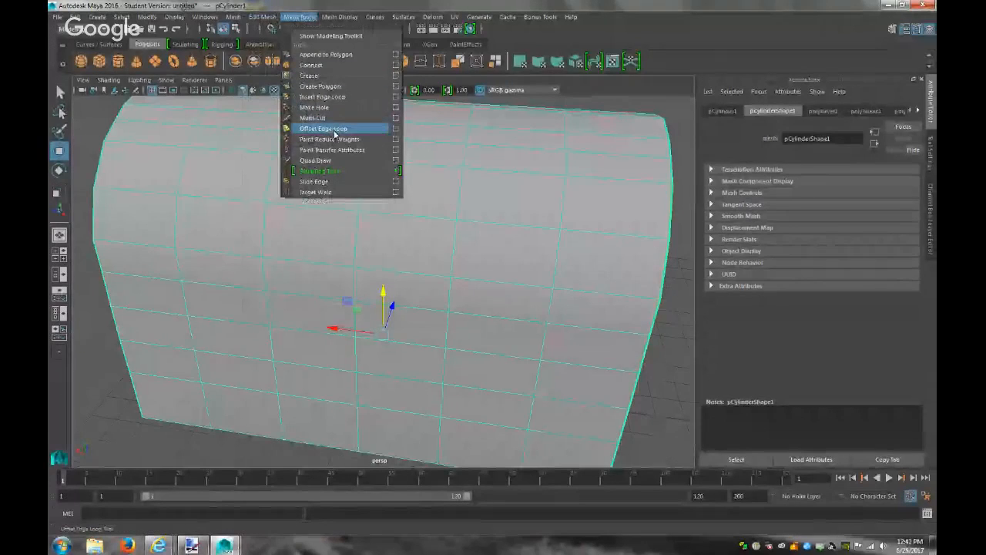
pyautogui.click(324, 97)
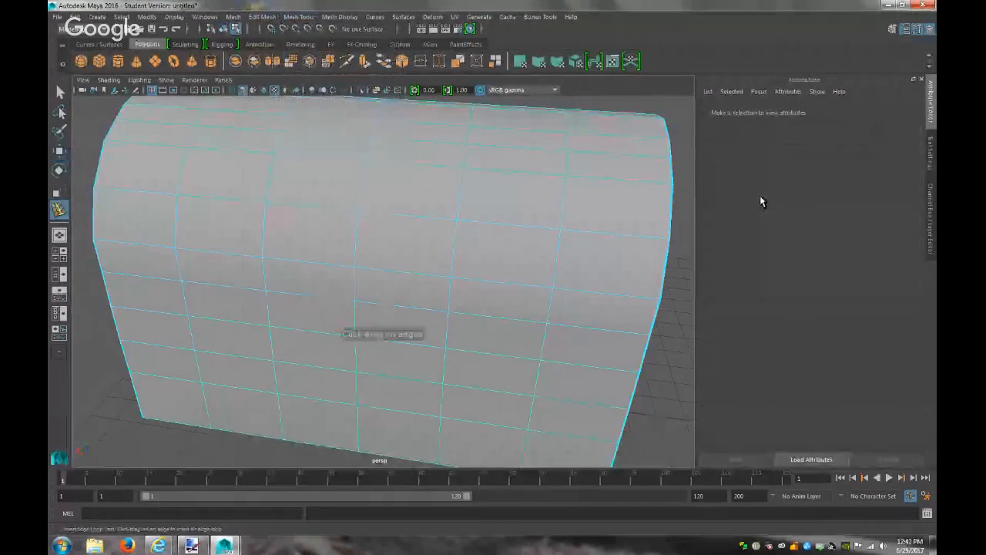
pyautogui.click(639, 183)
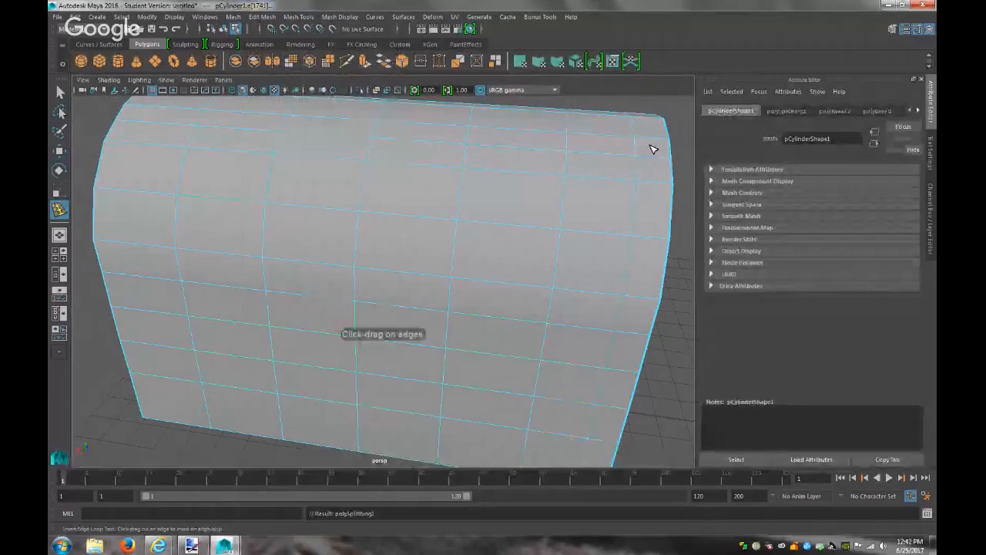
pyautogui.click(659, 137)
pyautogui.click(613, 119)
pyautogui.click(594, 122)
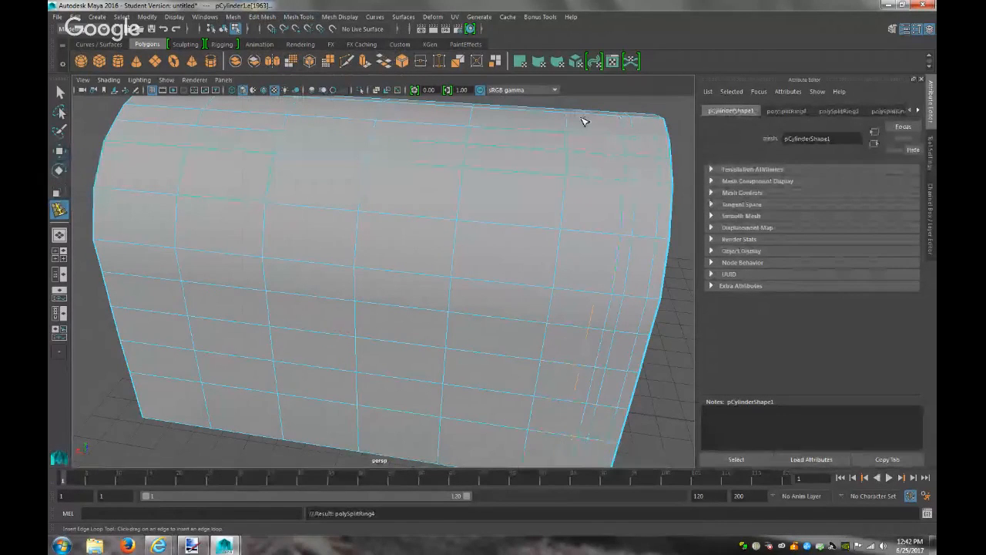
pyautogui.scroll(-5, 553, 213)
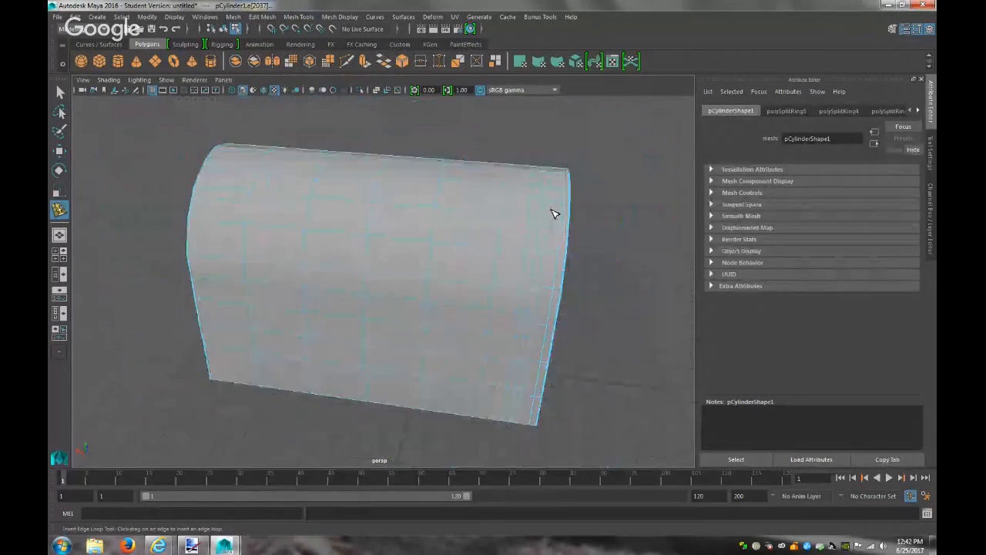
pyautogui.click(236, 157)
pyautogui.click(253, 159)
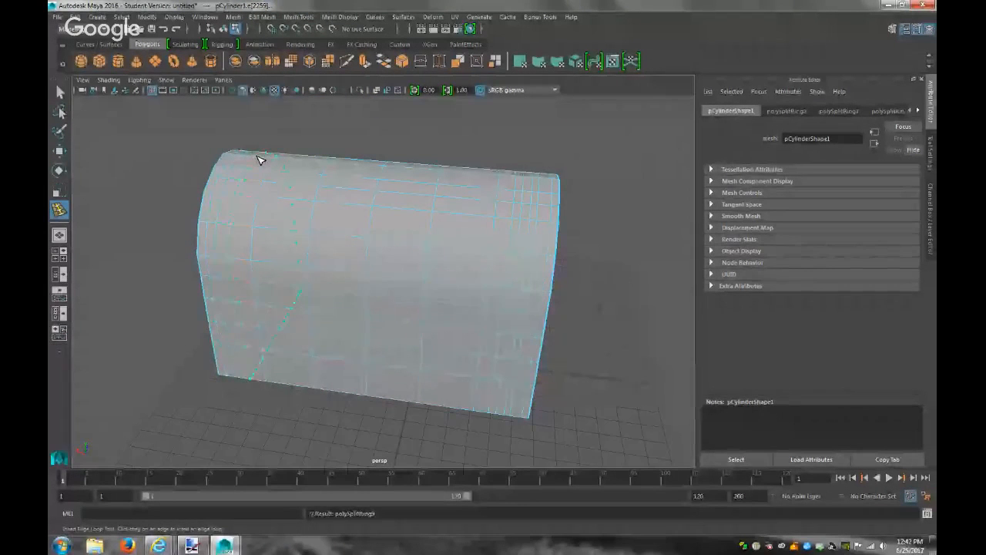
pyautogui.click(269, 160)
pyautogui.keyDown('alt'); pyautogui.moveTo(349, 249); pyautogui.dragTo(394, 227); pyautogui.keyUp('alt')
# Reselect the mailbox body and view it in the front orthographic camera
pyautogui.click(60, 91)
pyautogui.click(186, 203)
pyautogui.moveTo(267, 182); pyautogui.dragTo(194, 260, button='right')
pyautogui.keyDown('alt'); pyautogui.moveTo(198, 280); pyautogui.dragTo(344, 300); pyautogui.keyUp('alt')
pyautogui.scroll(10, 344, 300)
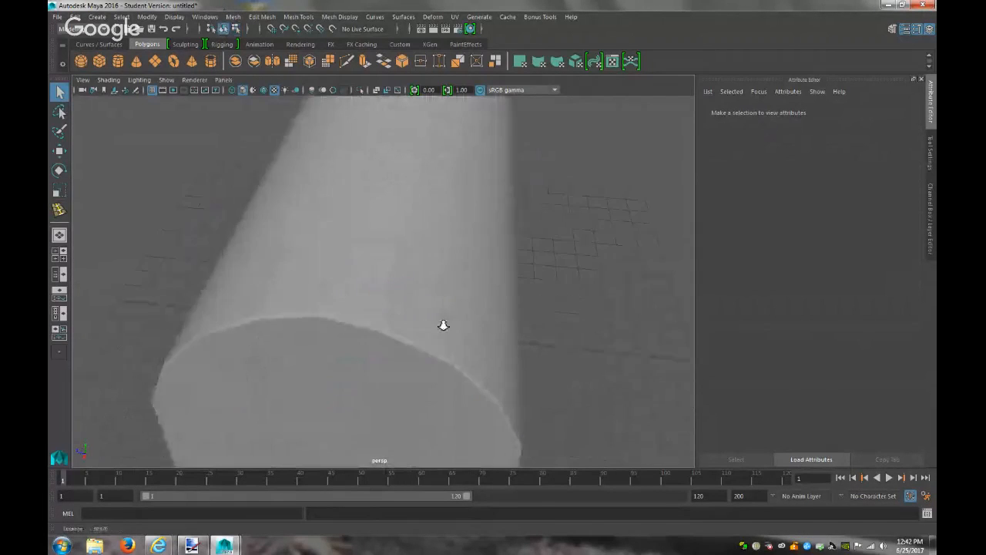
pyautogui.click(454, 291)
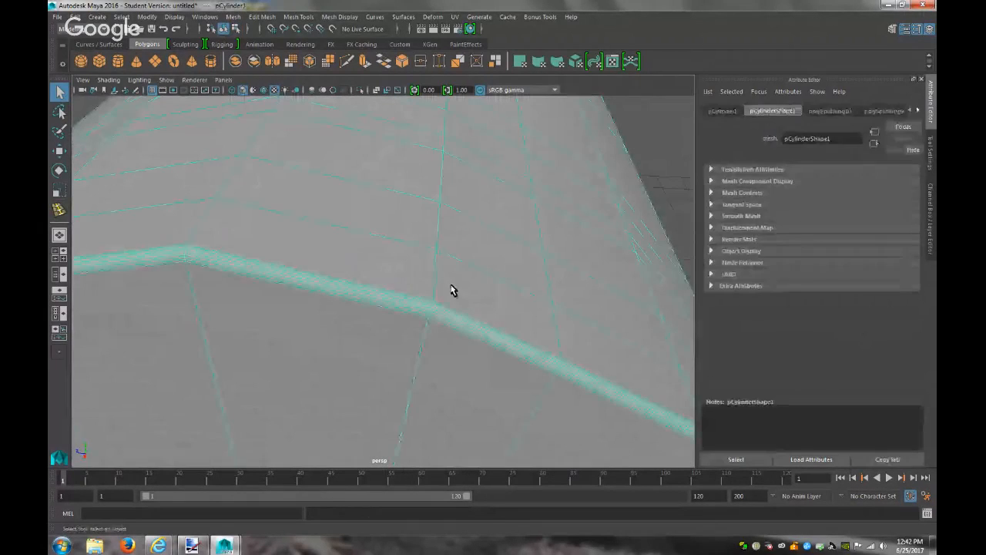
pyautogui.click(224, 80)
pyautogui.moveTo(254, 112)
pyautogui.click(354, 113)
pyautogui.scroll(-3, 418, 207)
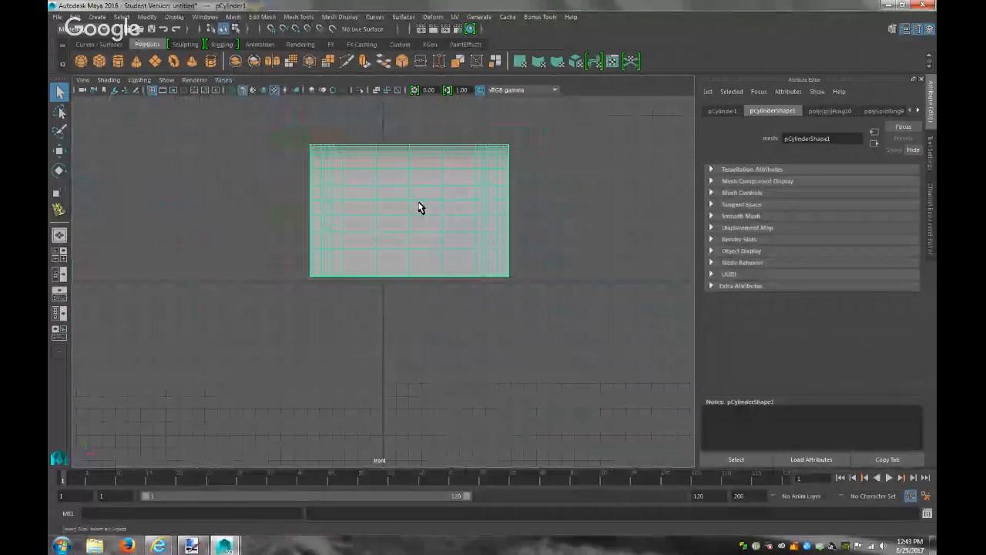
# In the side view, select the vertices at the arch's apex and raise them
pyautogui.click(223, 79)
pyautogui.moveTo(255, 112)
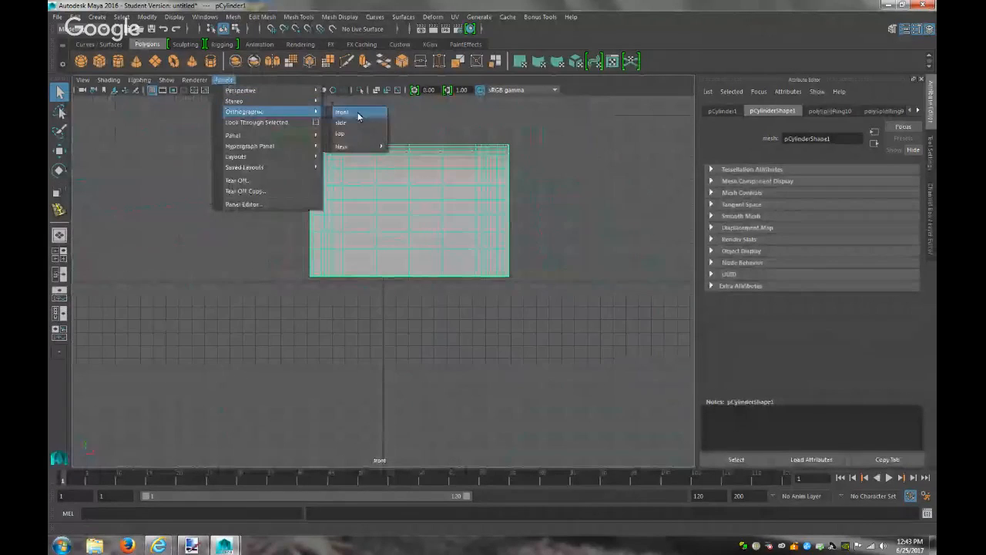
pyautogui.click(353, 125)
pyautogui.moveTo(396, 164); pyautogui.dragTo(363, 157, button='right')
pyautogui.moveTo(382, 131); pyautogui.dragTo(407, 158)
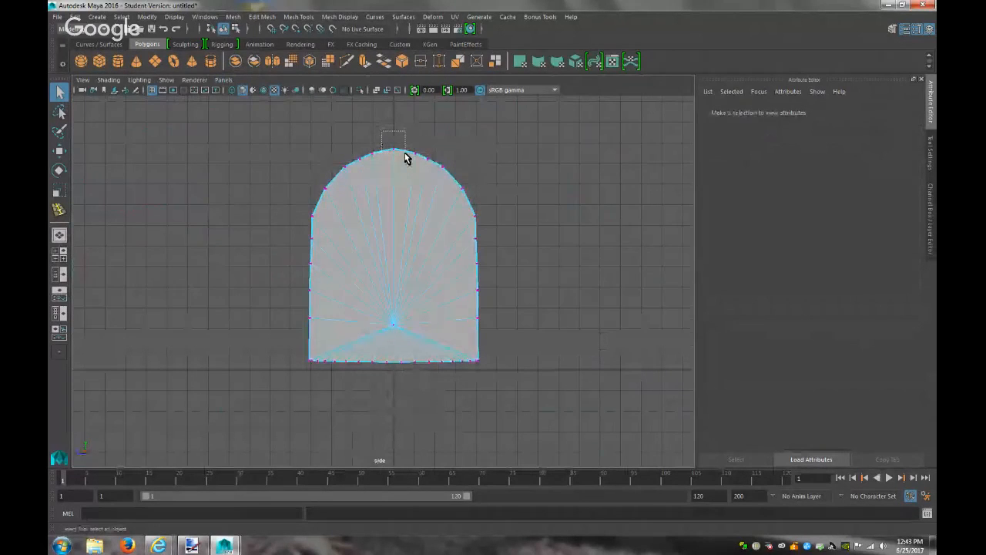
pyautogui.moveTo(419, 159); pyautogui.dragTo(419, 160)
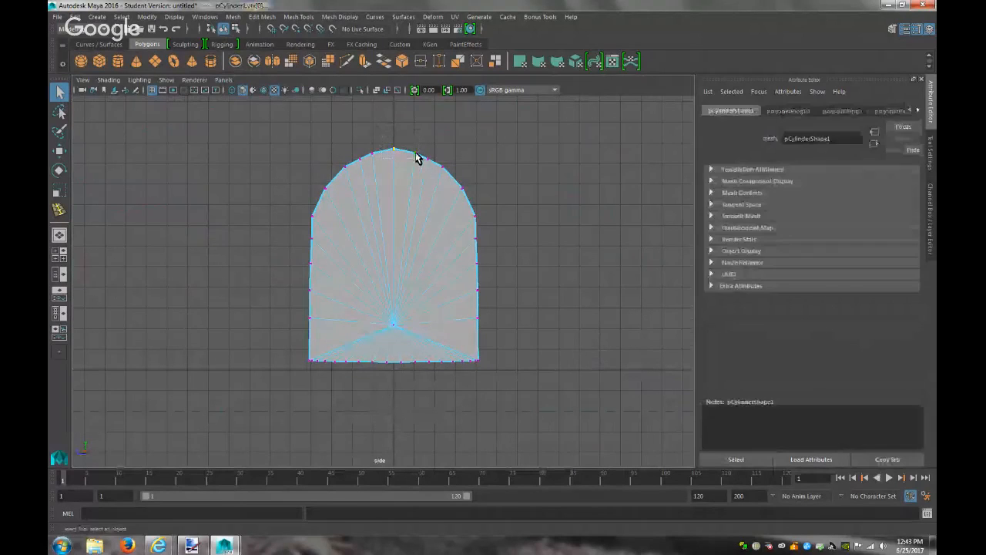
pyautogui.moveTo(362, 136); pyautogui.dragTo(379, 159)
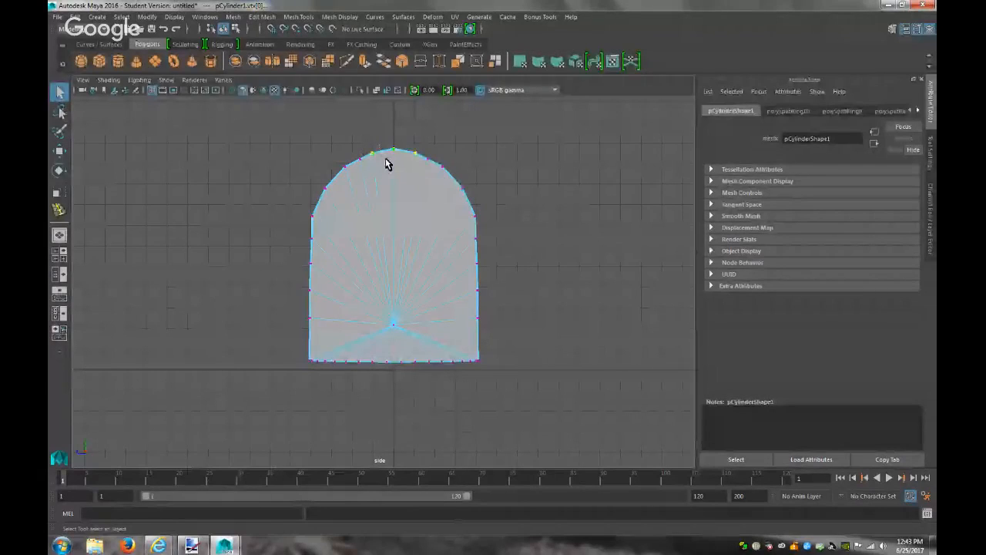
pyautogui.press('w')
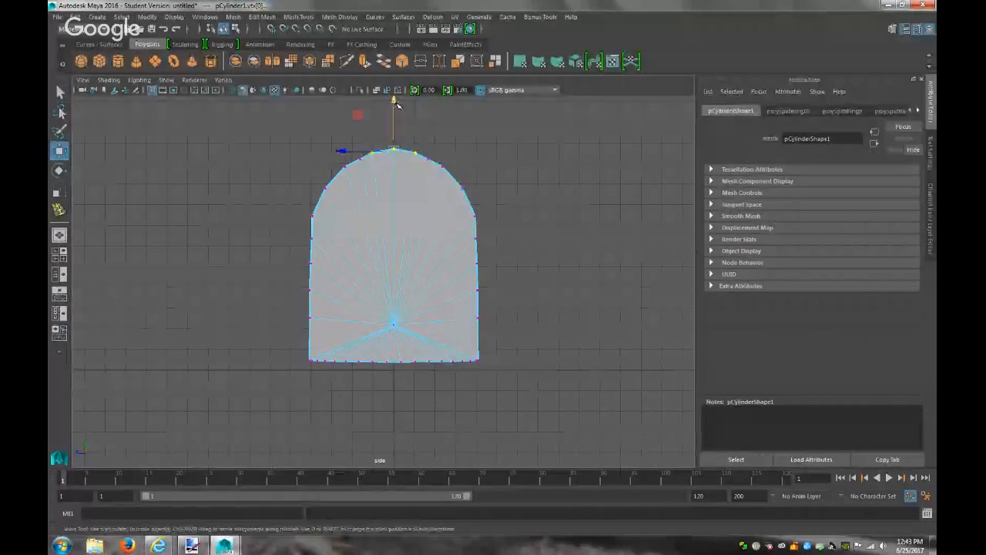
pyautogui.moveTo(394, 102); pyautogui.dragTo(393, 102)
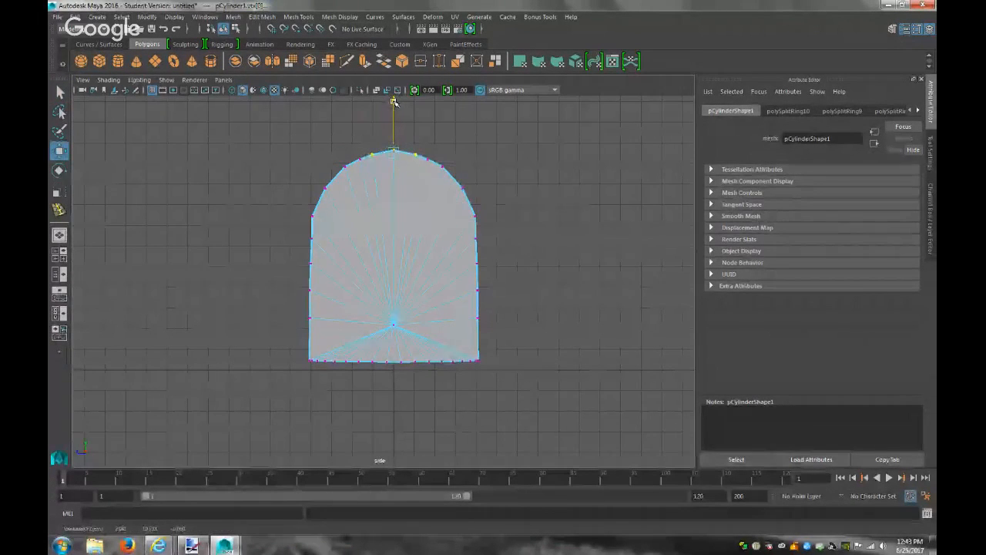
# Deselect the vertices, frame the shell in perspective view, and return to object mode
pyautogui.click(524, 162)
pyautogui.scroll(1, 532, 183)
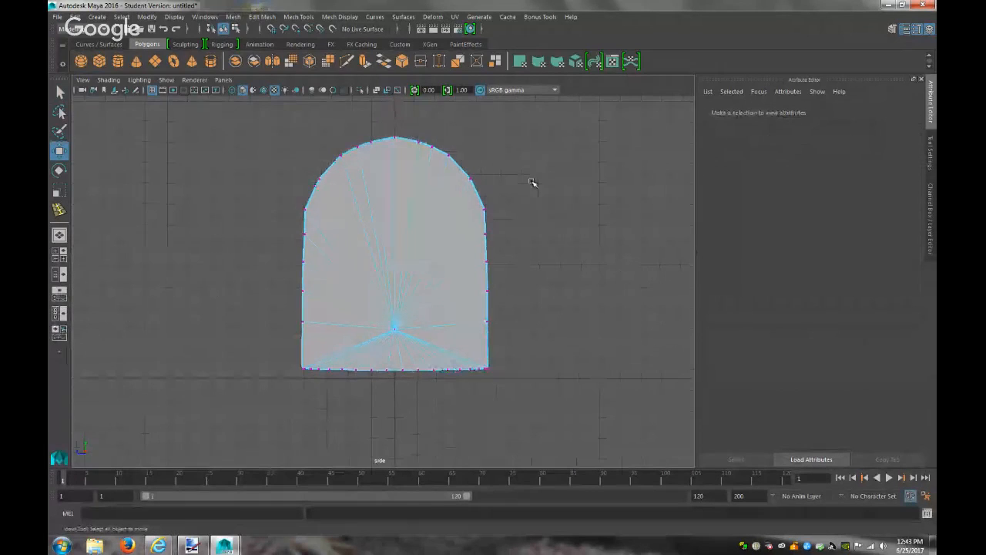
pyautogui.click(223, 79)
pyautogui.moveTo(247, 88)
pyautogui.click(355, 94)
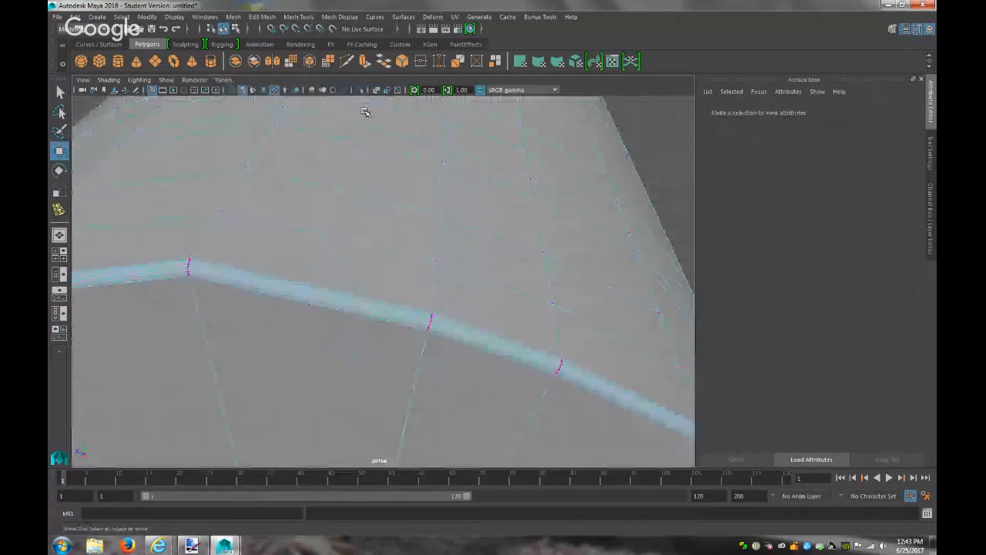
pyautogui.press('f')
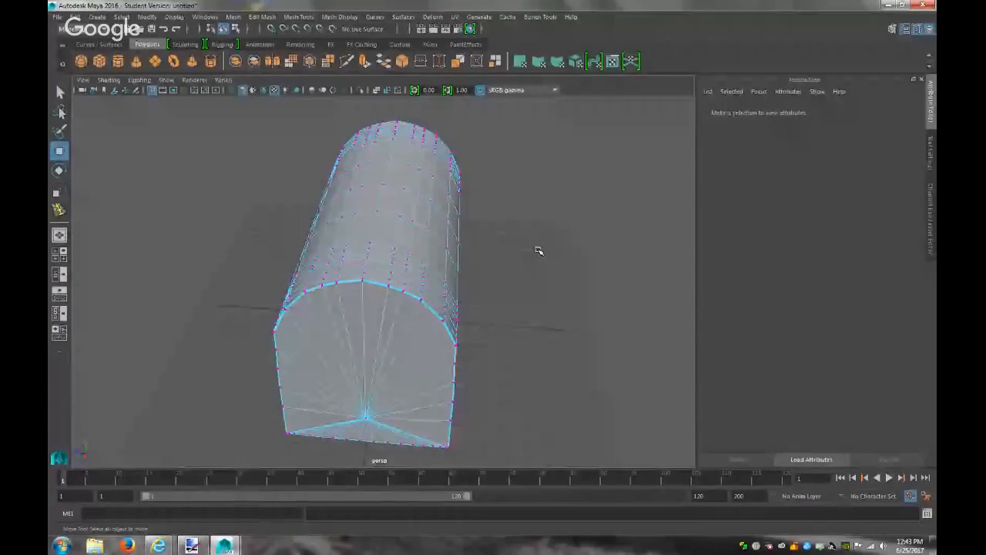
pyautogui.moveTo(415, 225)
pyautogui.mouseDown(button='right')
pyautogui.moveTo(437, 210)
pyautogui.moveTo(471, 227)
pyautogui.mouseUp(button='right')
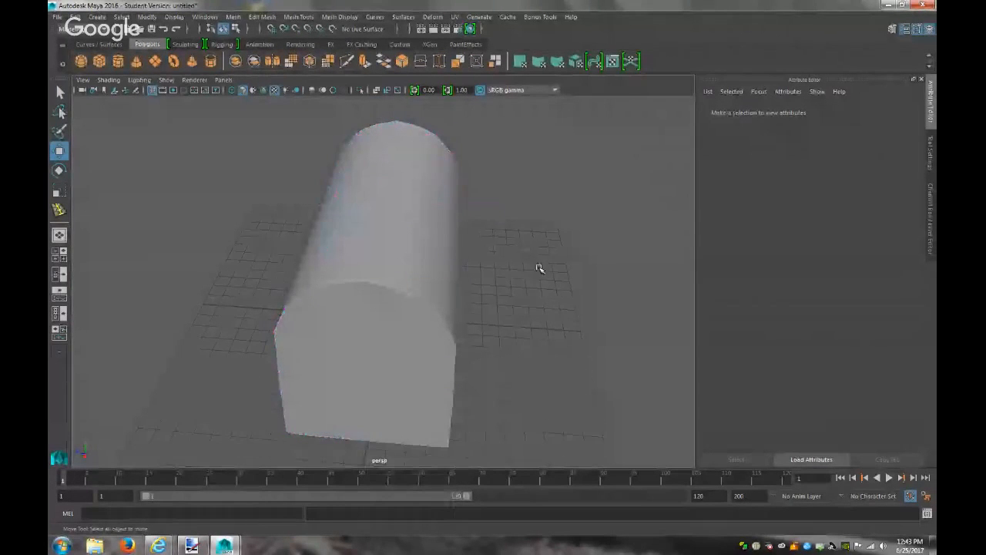
pyautogui.keyDown('alt'); pyautogui.moveTo(548, 271); pyautogui.dragTo(436, 250); pyautogui.keyUp('alt')
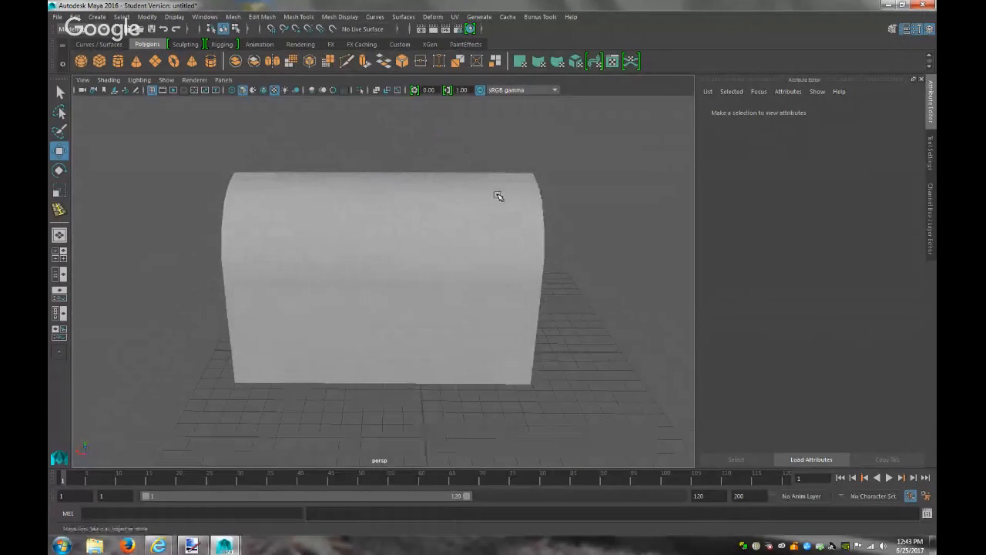
pyautogui.click(498, 197)
pyautogui.press('f')
pyautogui.keyDown('alt'); pyautogui.moveTo(503, 198); pyautogui.dragTo(409, 223); pyautogui.keyUp('alt')
pyautogui.moveTo(465, 256); pyautogui.dragTo(463, 223, button='right')
pyautogui.click(458, 252)
pyautogui.keyDown('alt'); pyautogui.moveTo(486, 286); pyautogui.dragTo(499, 268); pyautogui.keyUp('alt')
pyautogui.moveTo(384, 193); pyautogui.dragTo(383, 197)
pyautogui.click(569, 218)
pyautogui.moveTo(569, 222); pyautogui.dragTo(621, 210, button='right')
pyautogui.keyDown('alt'); pyautogui.moveTo(655, 225); pyautogui.dragTo(461, 216); pyautogui.keyUp('alt')
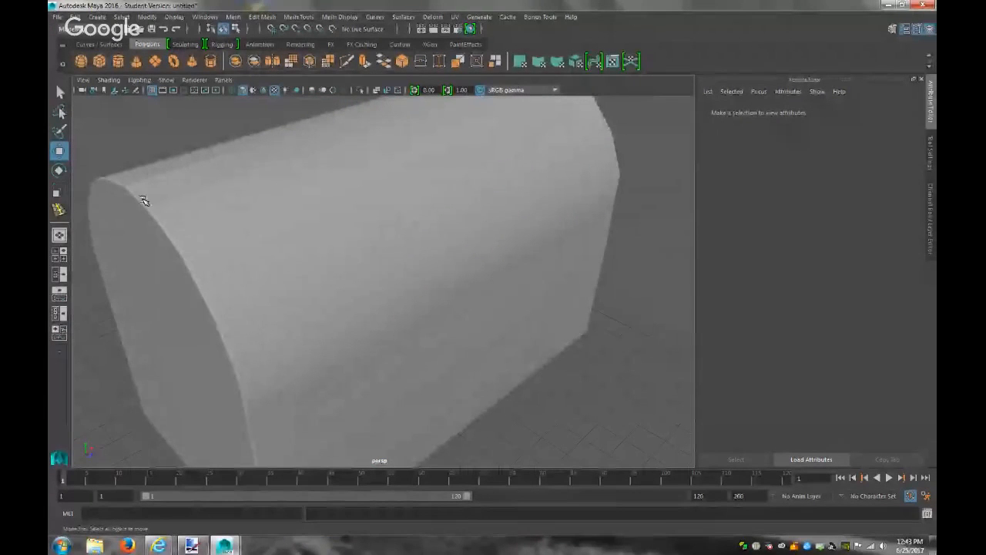
pyautogui.keyDown('alt'); pyautogui.moveTo(188, 198); pyautogui.dragTo(269, 210); pyautogui.keyUp('alt')
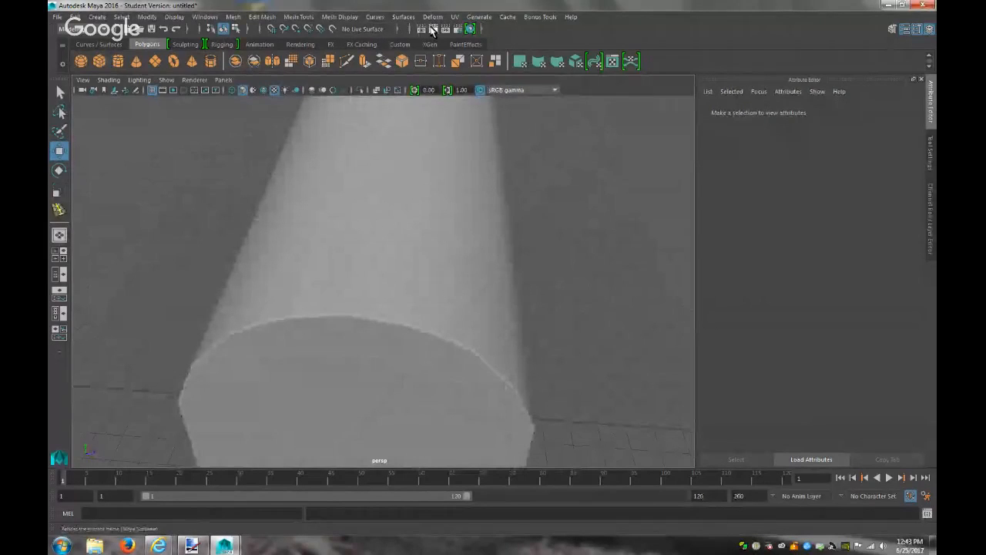
pyautogui.click(432, 30)
pyautogui.click(848, 67)
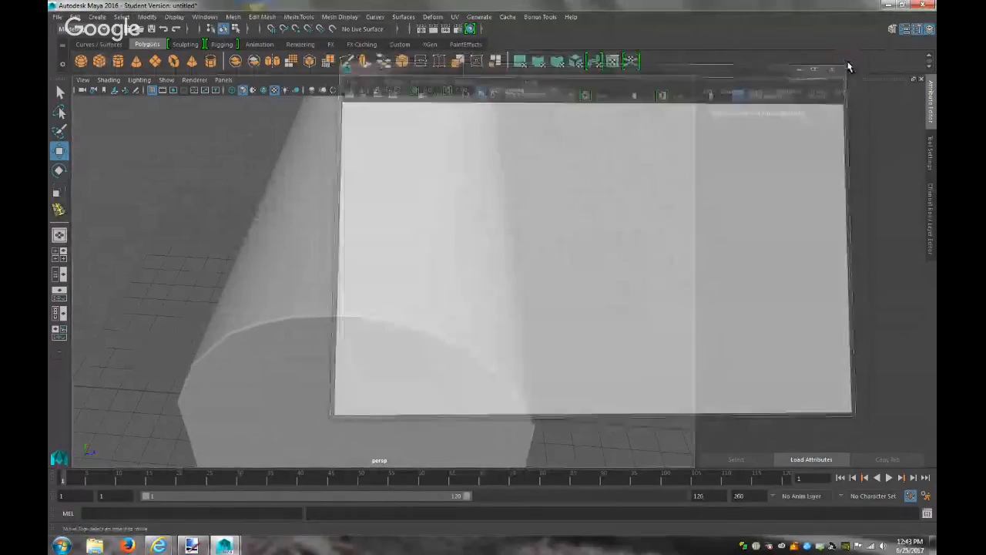
pyautogui.keyDown('alt'); pyautogui.moveTo(510, 284); pyautogui.dragTo(450, 265); pyautogui.keyUp('alt')
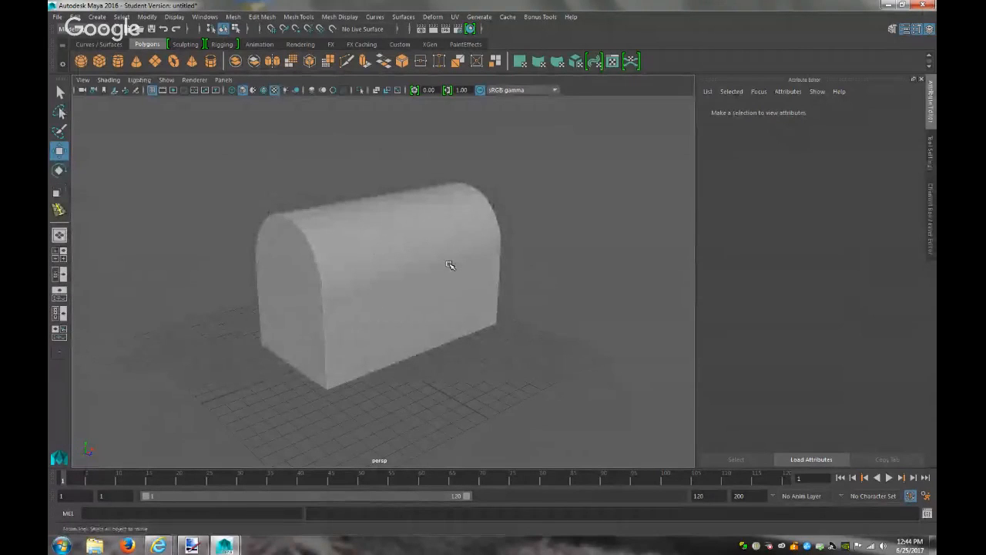
# Select the edge loop around the shell's front outline and orbit to check it
pyautogui.click(450, 265)
pyautogui.moveTo(364, 205); pyautogui.dragTo(352, 185, button='right')
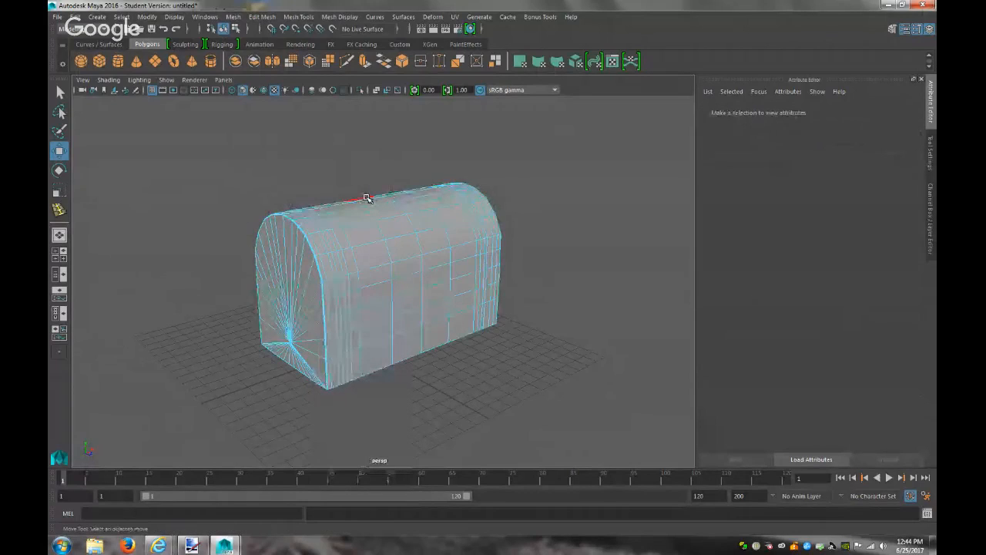
pyautogui.click(369, 199)
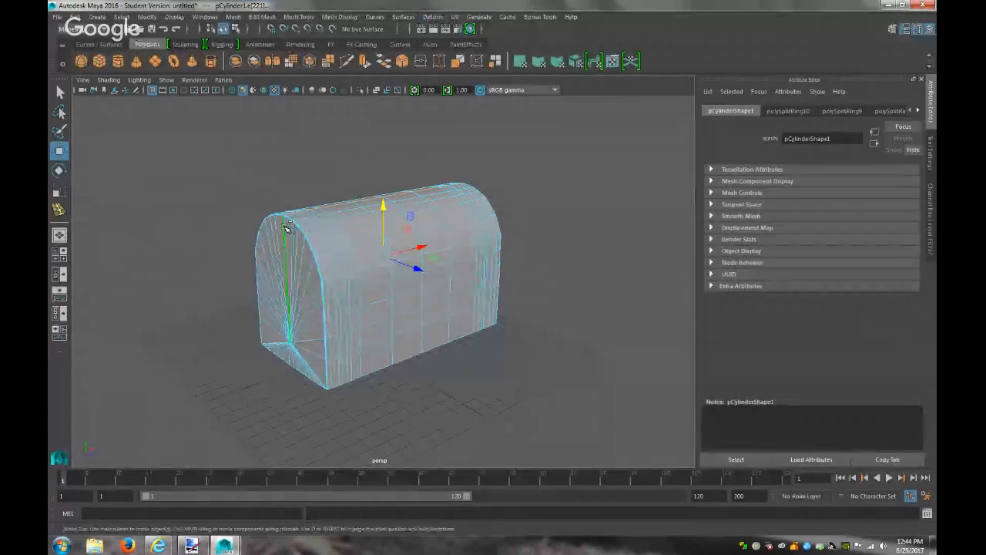
pyautogui.keyDown('alt'); pyautogui.moveTo(303, 396); pyautogui.dragTo(362, 370); pyautogui.keyUp('alt')
pyautogui.keyDown('alt'); pyautogui.moveTo(361, 370); pyautogui.dragTo(593, 409, button='right'); pyautogui.keyUp('alt')
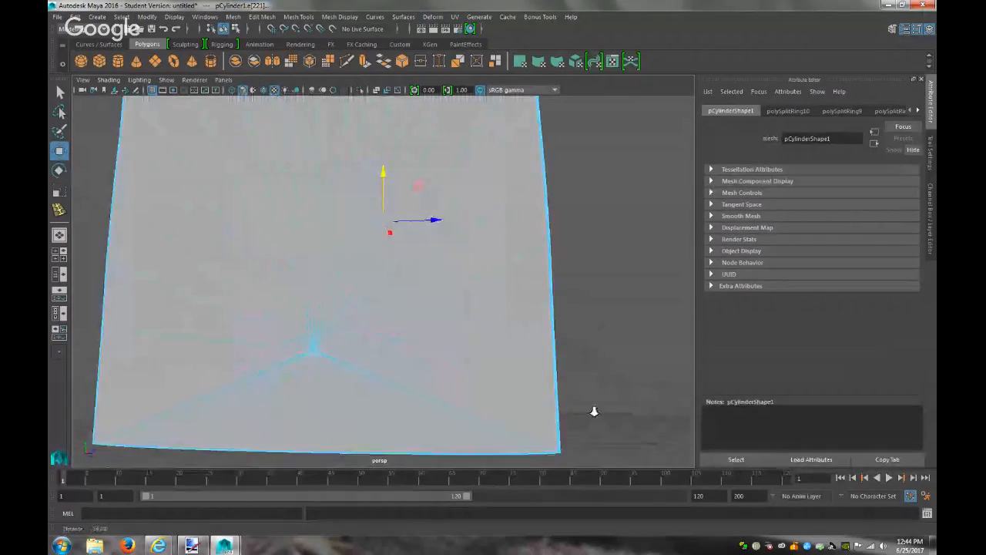
pyautogui.scroll(-4, 415, 403)
pyautogui.keyDown('alt'); pyautogui.moveTo(433, 396); pyautogui.dragTo(209, 393); pyautogui.keyUp('alt')
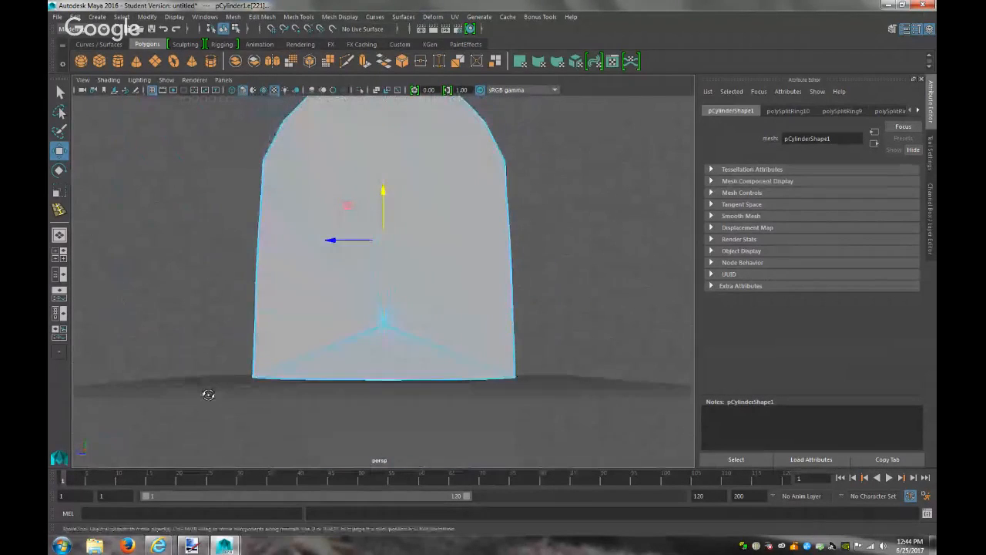
pyautogui.keyDown('shift'); pyautogui.click(384, 163); pyautogui.keyUp('shift')
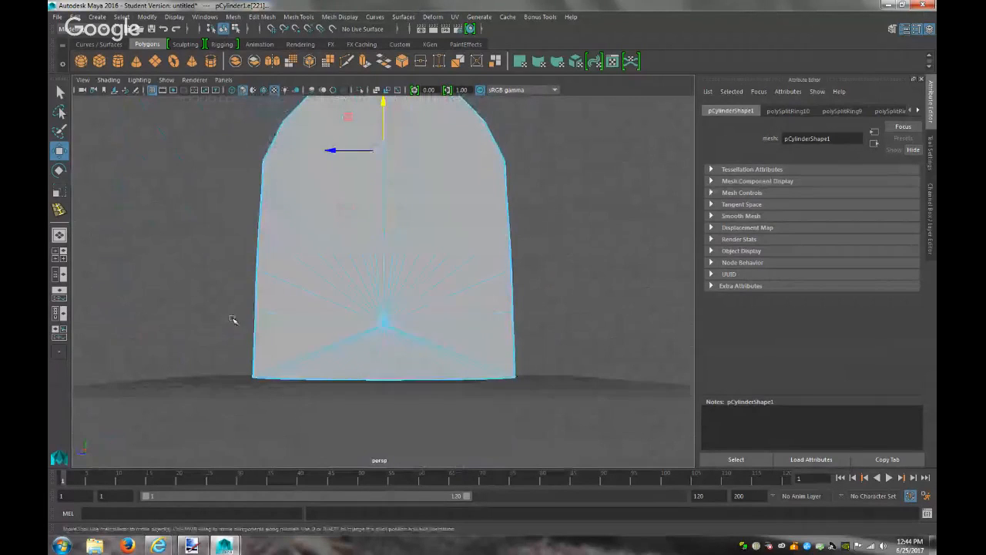
pyautogui.keyDown('alt'); pyautogui.moveTo(154, 311); pyautogui.dragTo(180, 356); pyautogui.keyUp('alt')
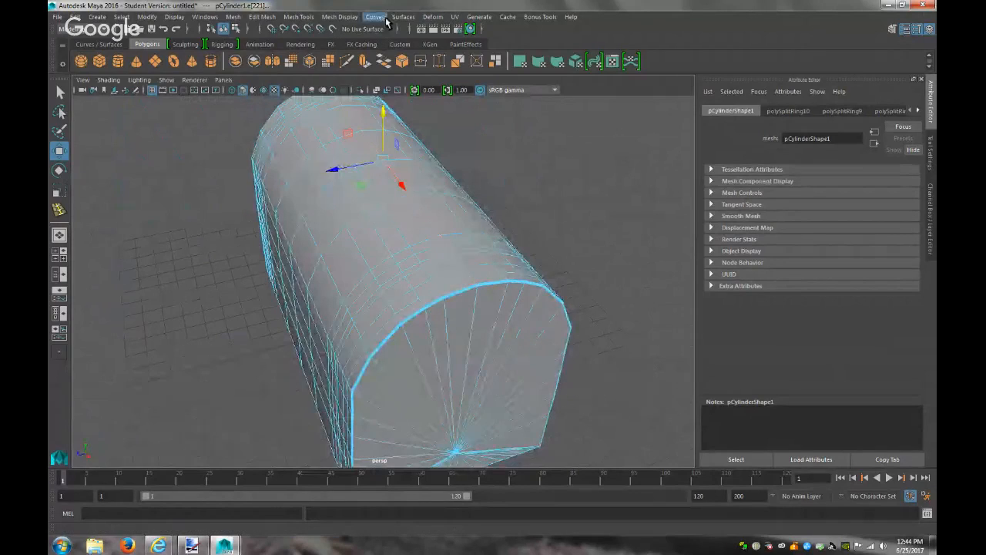
# Bevel the selected front outline edge loop
pyautogui.click(314, 19)
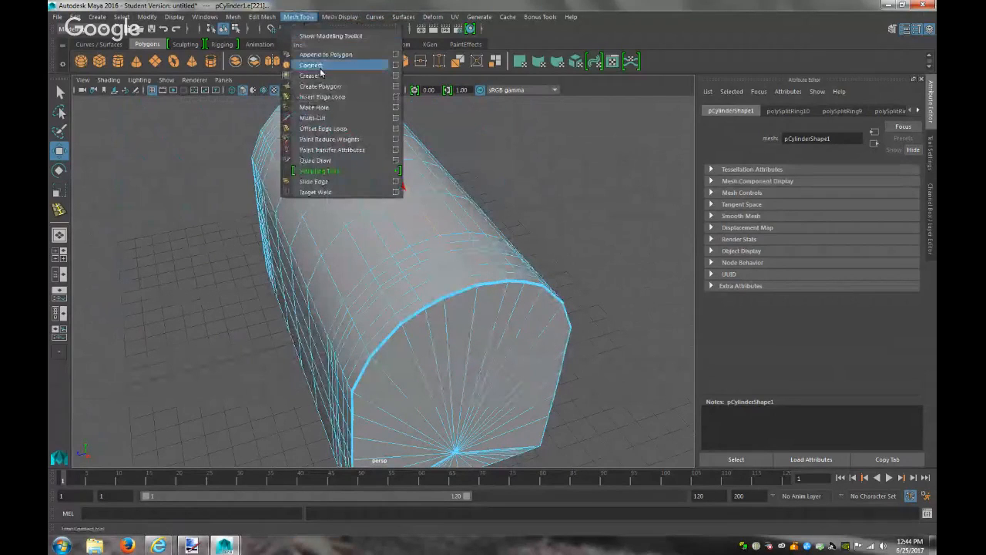
pyautogui.moveTo(273, 17)
pyautogui.click(271, 54)
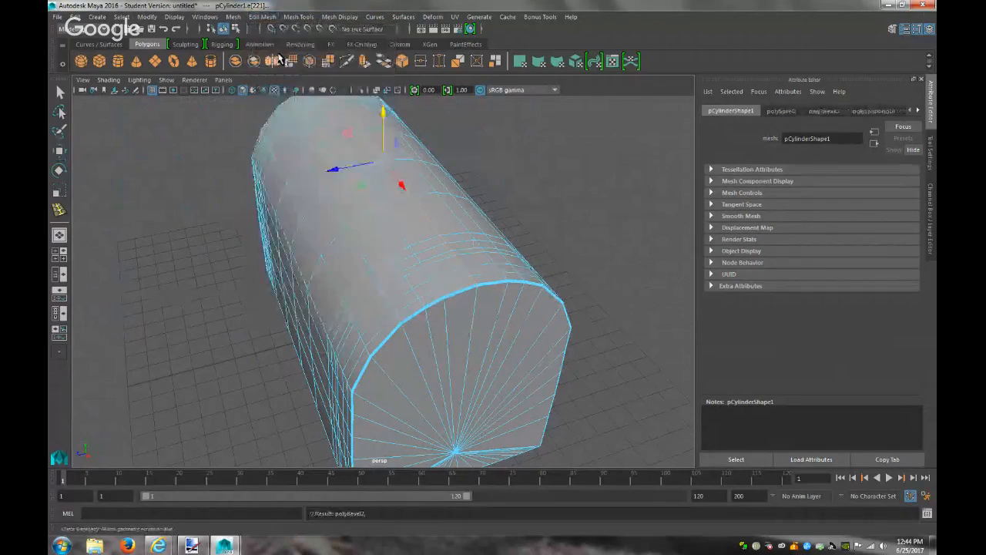
pyautogui.click(226, 259)
# Return the shell to object mode and orbit around the beveled result
pyautogui.moveTo(375, 197); pyautogui.dragTo(585, 234, button='right')
pyautogui.keyDown('alt'); pyautogui.moveTo(591, 235); pyautogui.dragTo(509, 266); pyautogui.keyUp('alt')
pyautogui.click(465, 258)
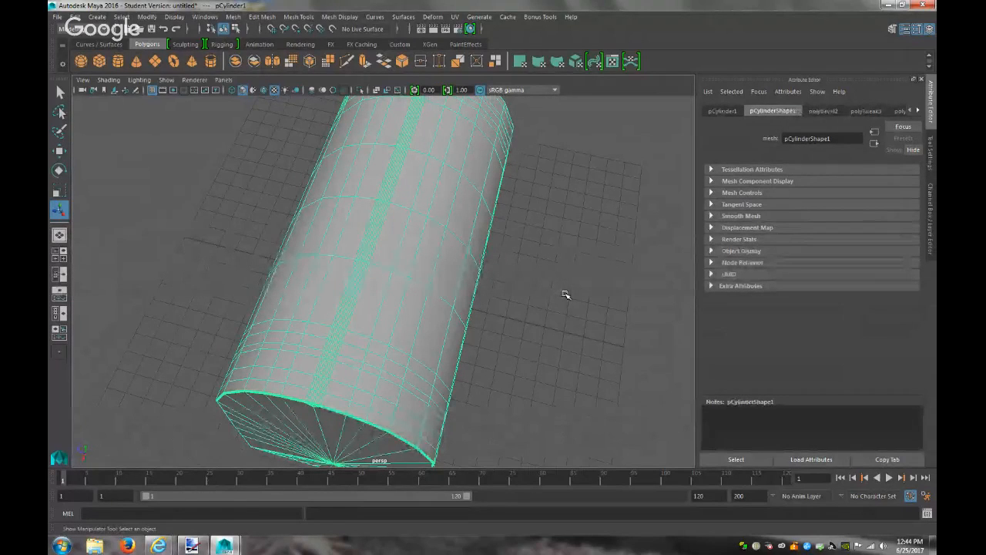
pyautogui.keyDown('alt'); pyautogui.moveTo(562, 293); pyautogui.dragTo(526, 250); pyautogui.keyUp('alt')
pyautogui.keyDown('alt'); pyautogui.moveTo(524, 248); pyautogui.dragTo(521, 255); pyautogui.keyUp('alt')
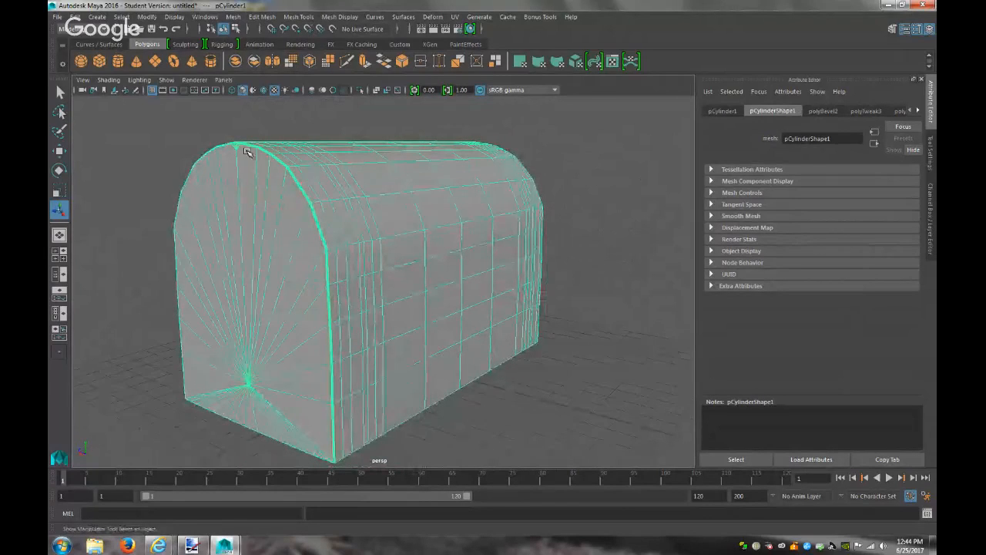
# Zoom in on the front end face and try selecting edges there before clearing them
pyautogui.moveTo(242, 149); pyautogui.dragTo(239, 145, button='right')
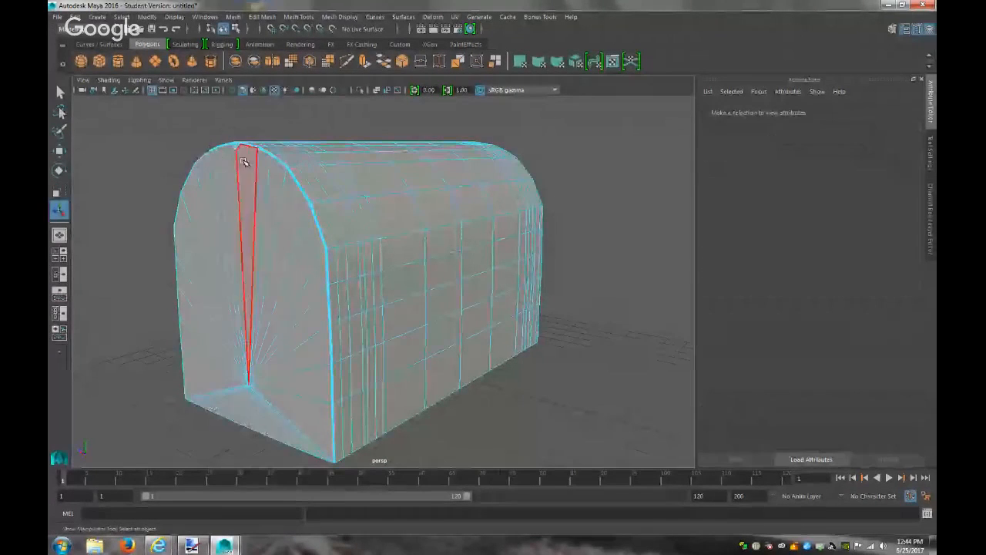
pyautogui.click(238, 148)
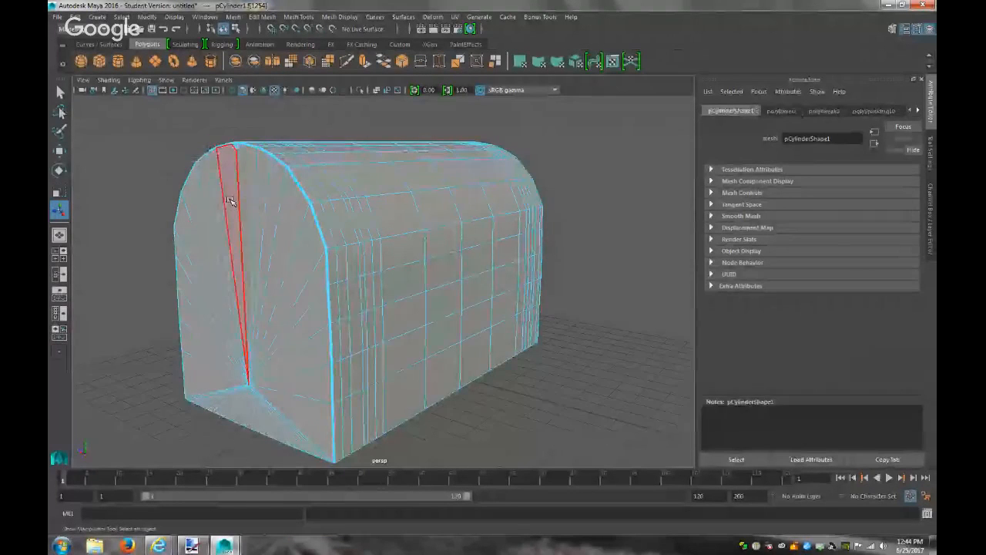
pyautogui.press('f')
pyautogui.scroll(-3, 403, 229)
pyautogui.scroll(5, 403, 229)
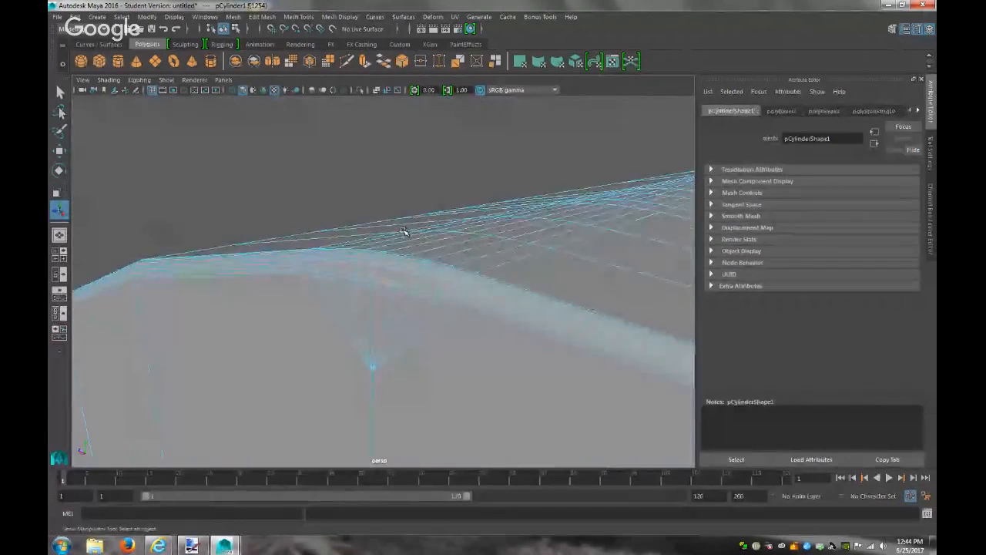
pyautogui.scroll(-5, 403, 228)
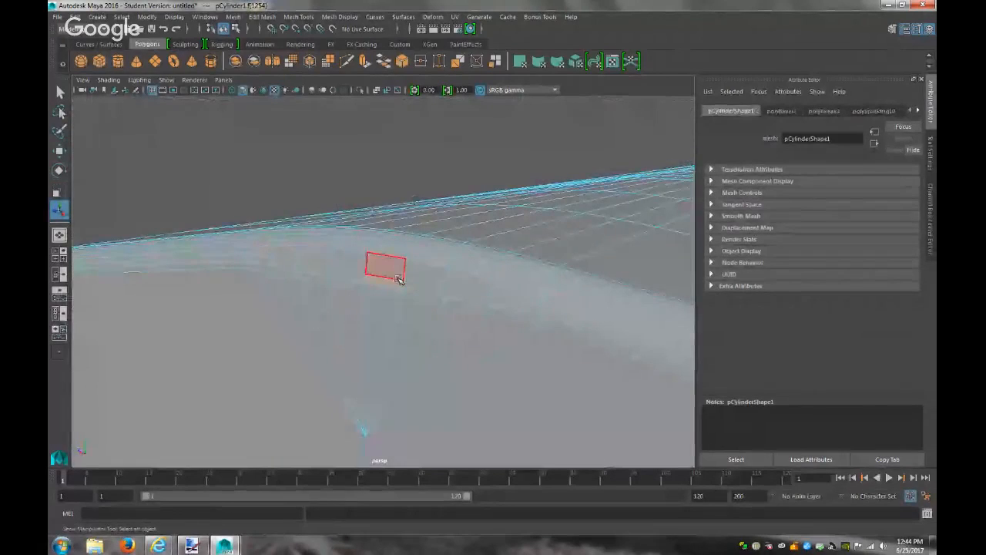
pyautogui.moveTo(436, 377); pyautogui.dragTo(432, 226, button='right')
pyautogui.click(449, 354)
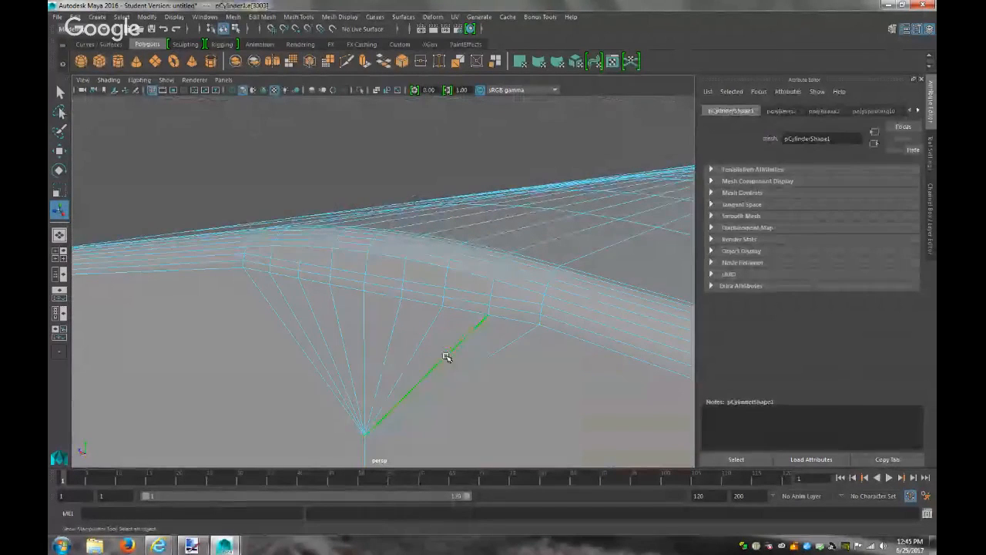
pyautogui.click(366, 330)
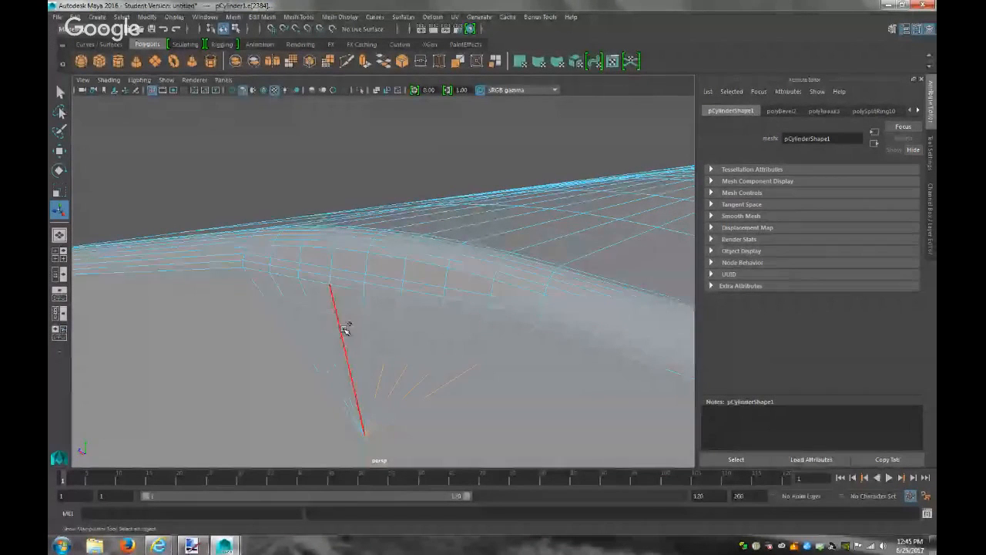
pyautogui.click(289, 330)
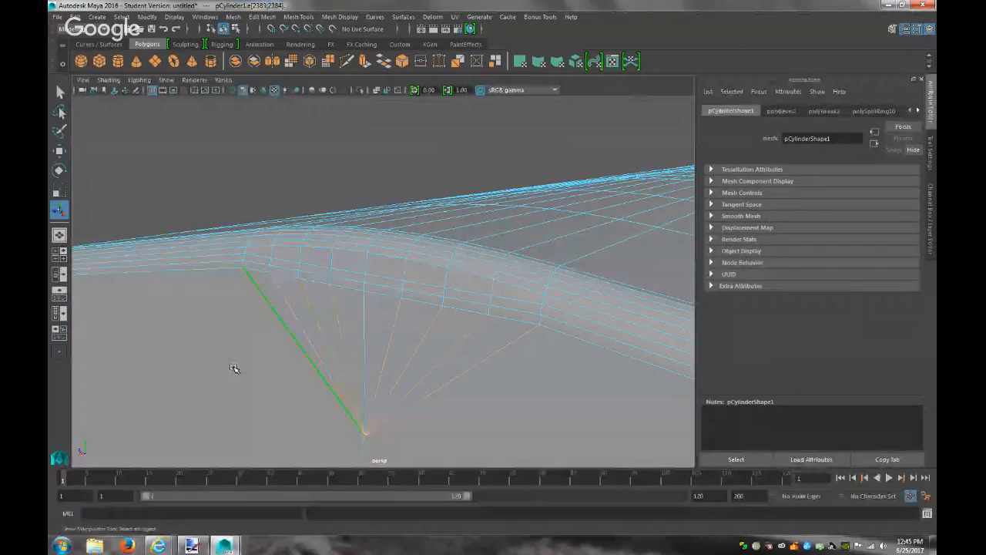
pyautogui.click(234, 369)
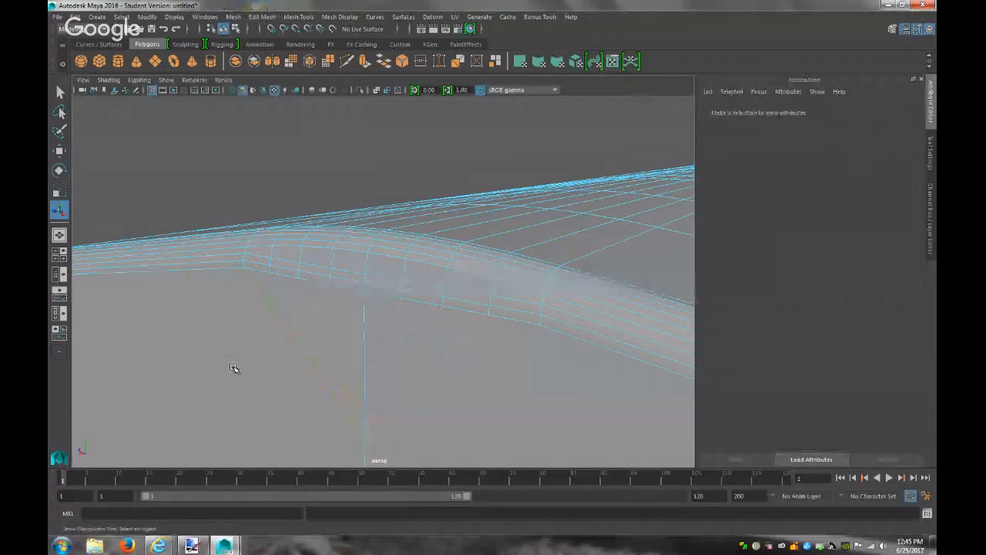
pyautogui.scroll(-10, 256, 409)
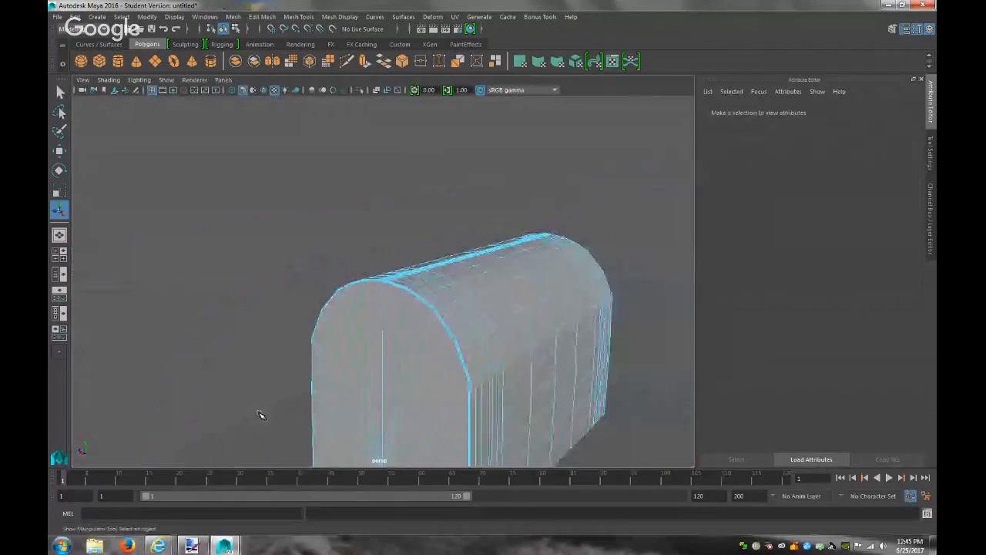
# Delete two fan edges from the arch's end face
pyautogui.moveTo(383, 310); pyautogui.dragTo(444, 239, button='right')
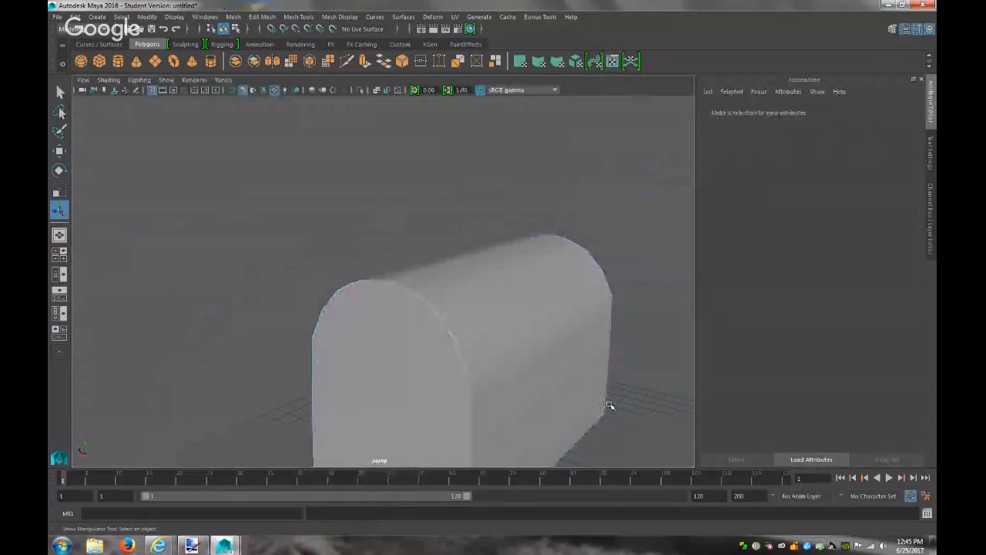
pyautogui.keyDown('alt'); pyautogui.moveTo(641, 355); pyautogui.dragTo(469, 344); pyautogui.keyUp('alt')
pyautogui.click(467, 277)
pyautogui.moveTo(462, 259); pyautogui.dragTo(458, 225, button='right')
pyautogui.click(460, 262)
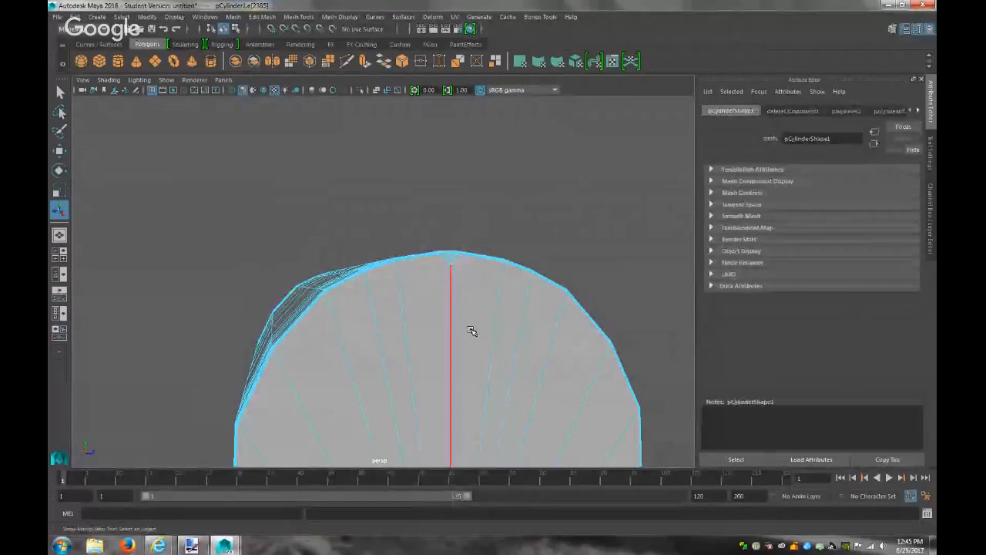
pyautogui.press('f')
pyautogui.keyDown('shift'); pyautogui.click(402, 233); pyautogui.keyUp('shift')
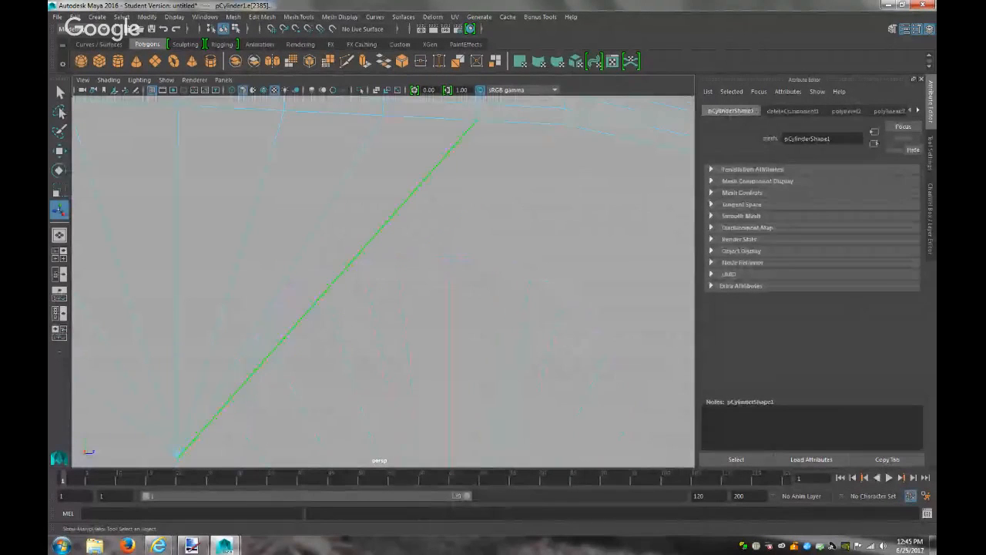
pyautogui.keyDown('shift'); pyautogui.click(316, 212); pyautogui.keyUp('shift')
pyautogui.press('Delete')
pyautogui.scroll(-5, 316, 213)
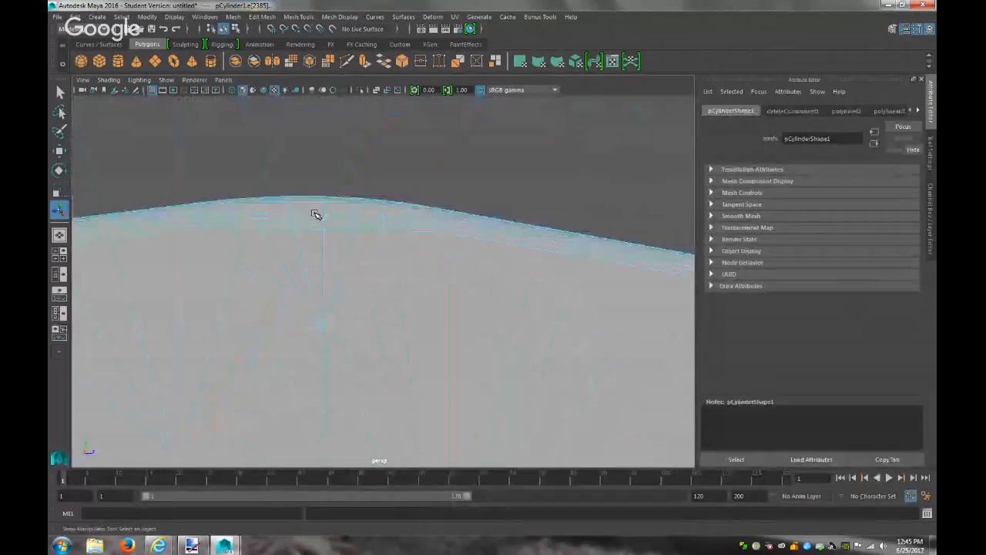
pyautogui.click(350, 260)
pyautogui.press('Delete')
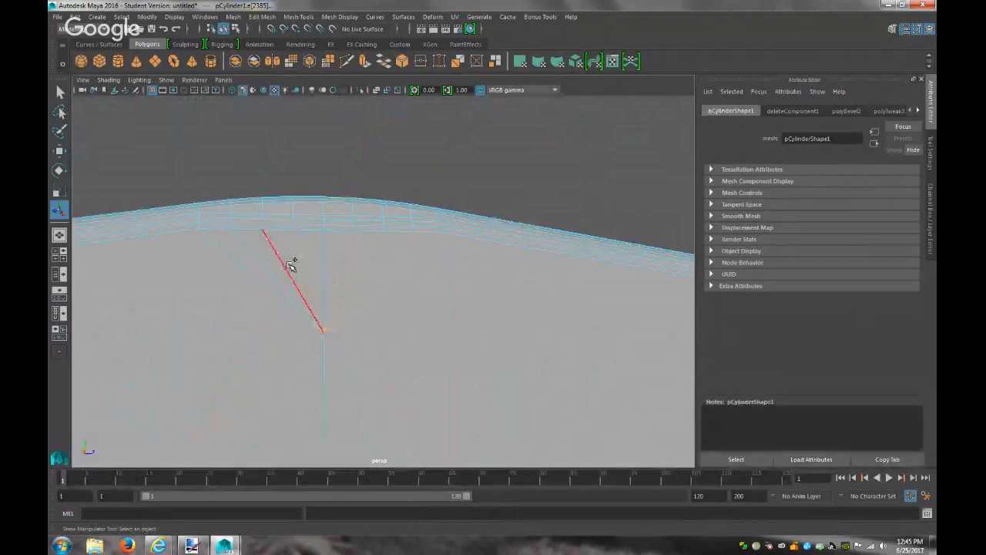
# Return to object mode, inspect the arched cylinder, then switch to the Paint.NET mockup
pyautogui.moveTo(363, 251); pyautogui.dragTo(412, 232, button='right')
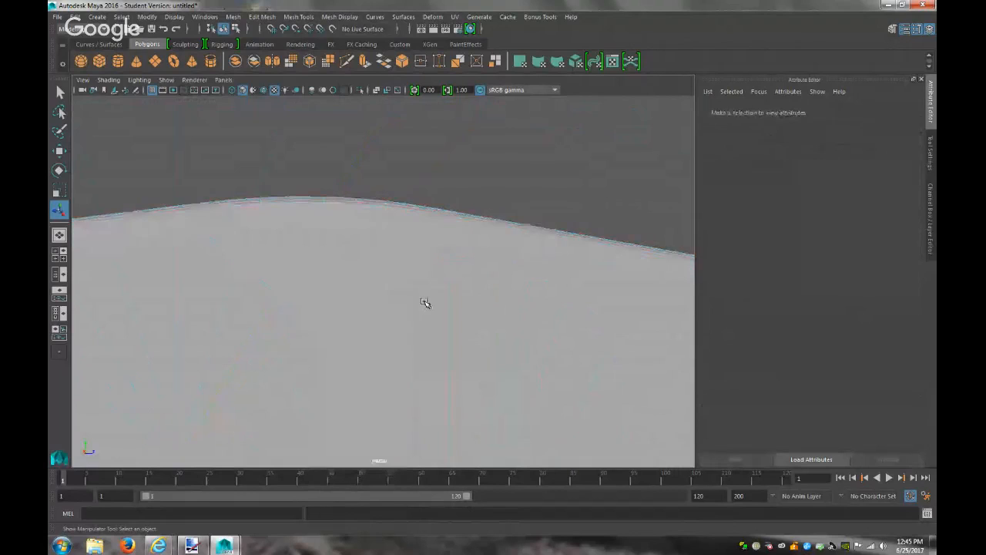
pyautogui.scroll(-5, 426, 303)
pyautogui.scroll(-10, 425, 303)
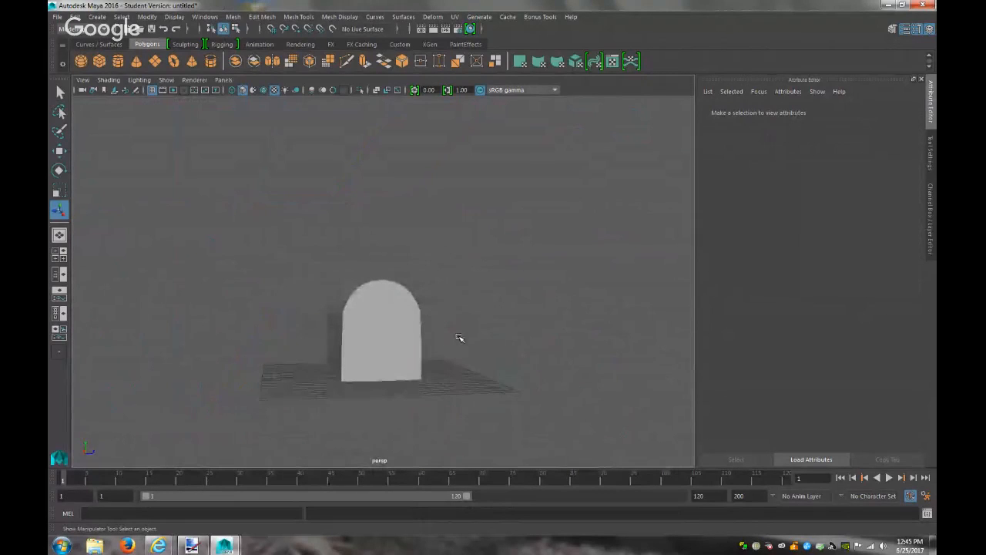
pyautogui.keyDown('alt'); pyautogui.moveTo(434, 352); pyautogui.dragTo(626, 362); pyautogui.keyUp('alt')
pyautogui.click(272, 331)
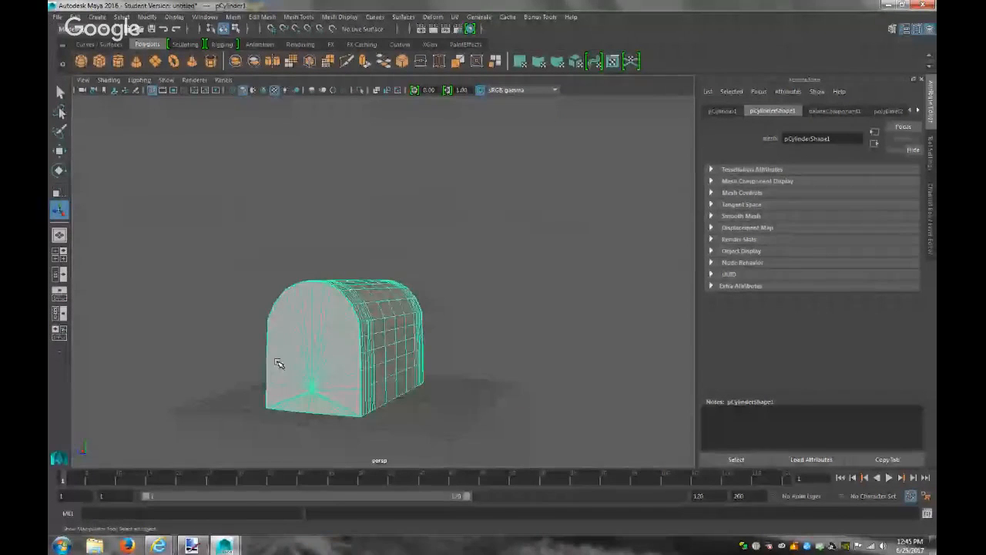
pyautogui.click(487, 389)
pyautogui.click(310, 343)
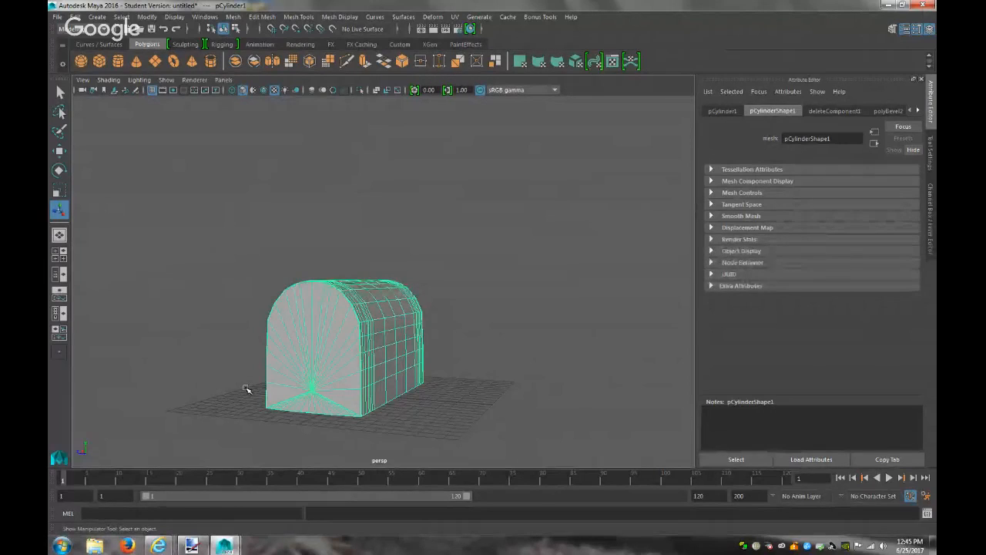
pyautogui.click(472, 383)
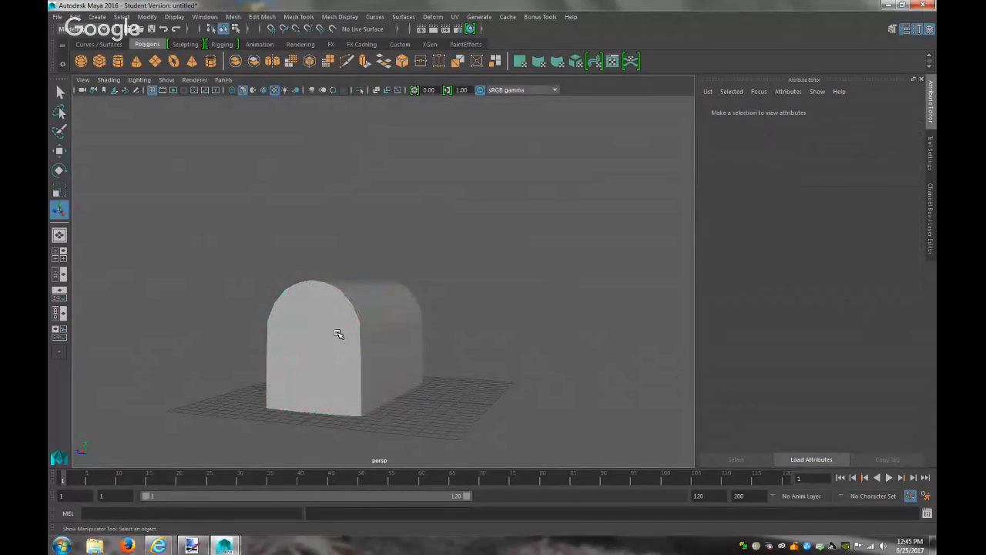
pyautogui.click(191, 546)
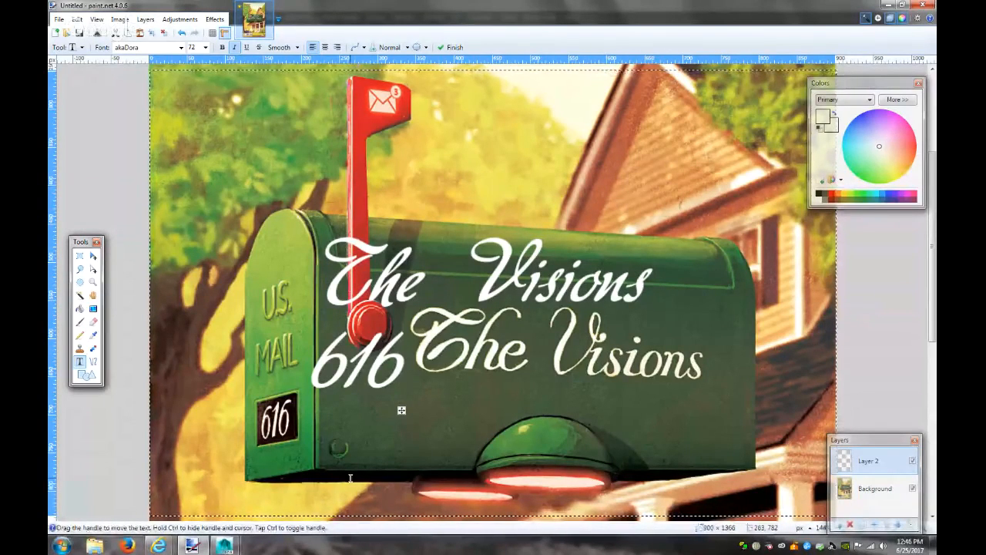
# Move the 616 text right and down onto the lower mailbox, then nudge the top line up-right
pyautogui.moveTo(402, 410); pyautogui.dragTo(512, 410)
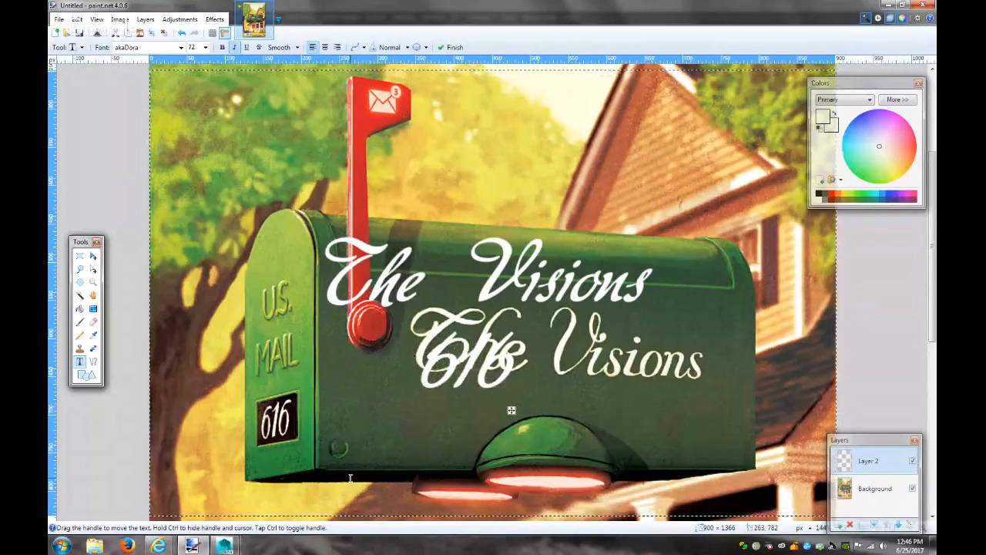
pyautogui.moveTo(512, 410); pyautogui.dragTo(475, 495)
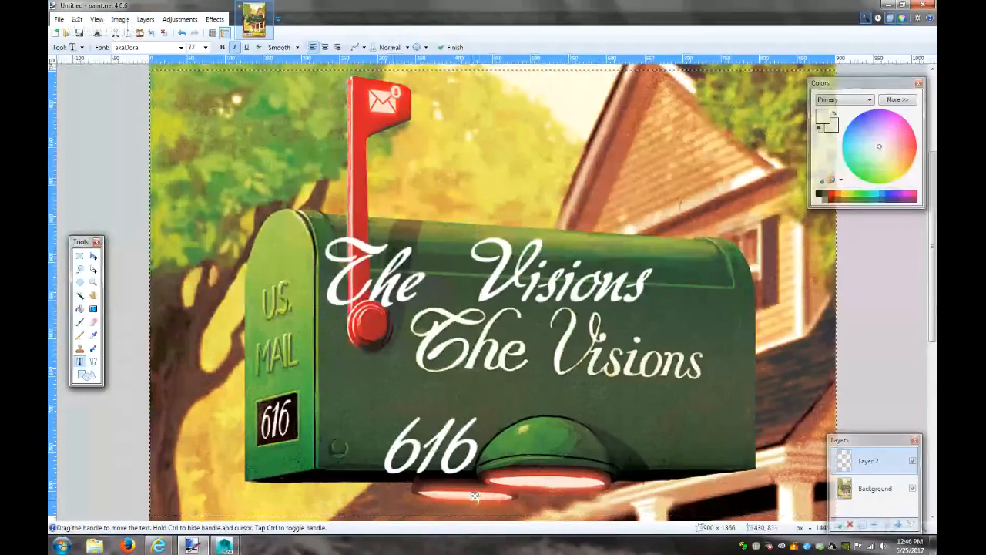
pyautogui.moveTo(476, 495); pyautogui.dragTo(502, 479)
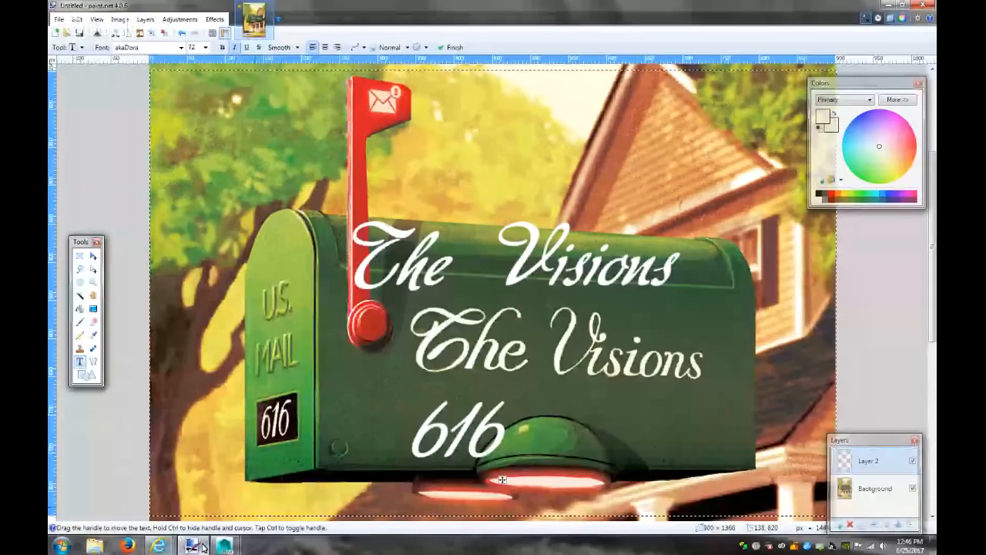
# Back in Maya, view the selected arched cylinder from the top camera
pyautogui.moveTo(224, 546)
pyautogui.click(282, 491)
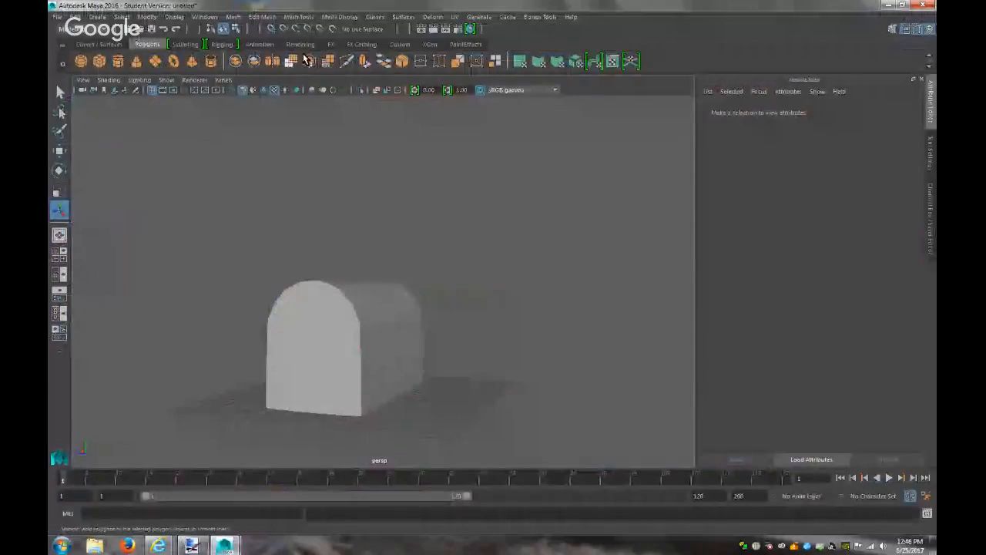
pyautogui.click(223, 80)
pyautogui.click(351, 135)
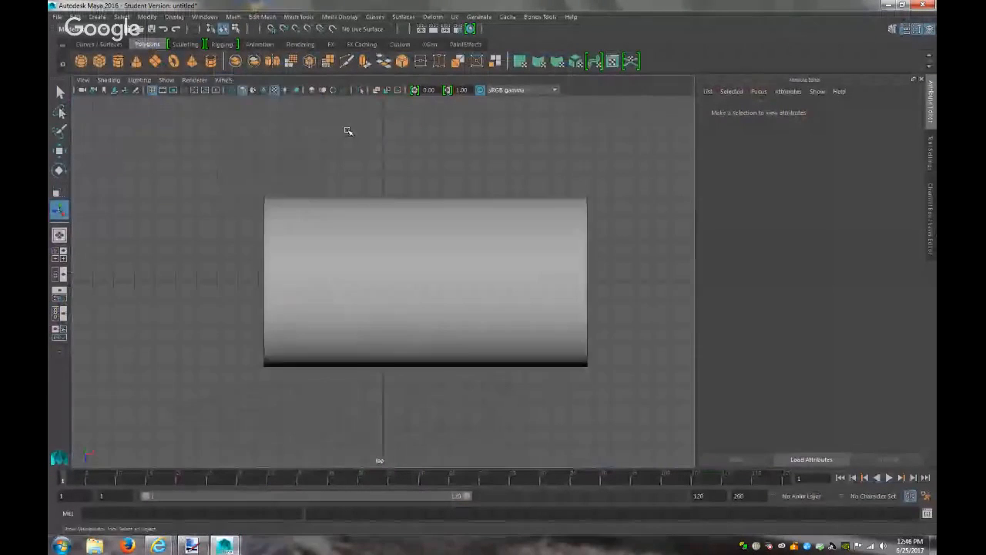
pyautogui.click(424, 266)
pyautogui.scroll(3, 533, 303)
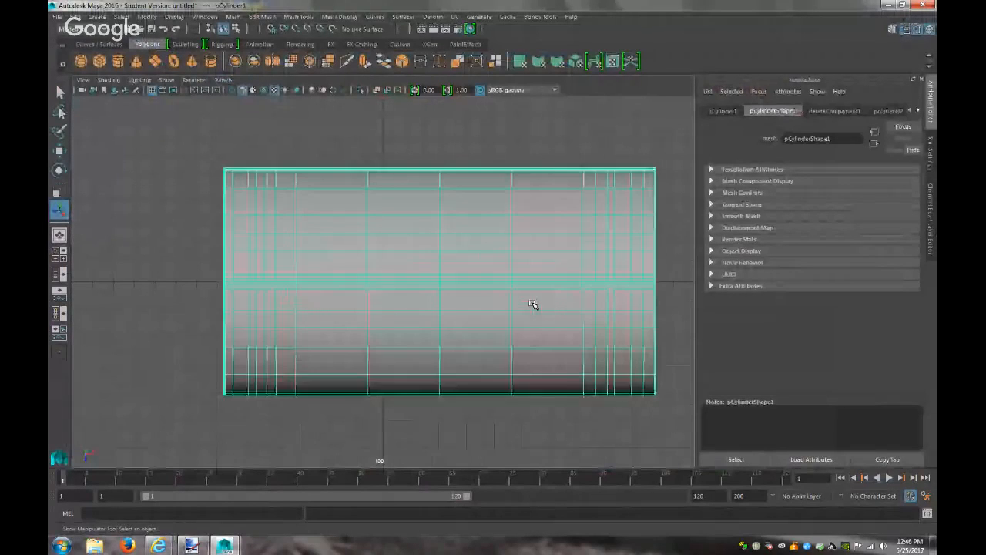
pyautogui.scroll(-2, 533, 303)
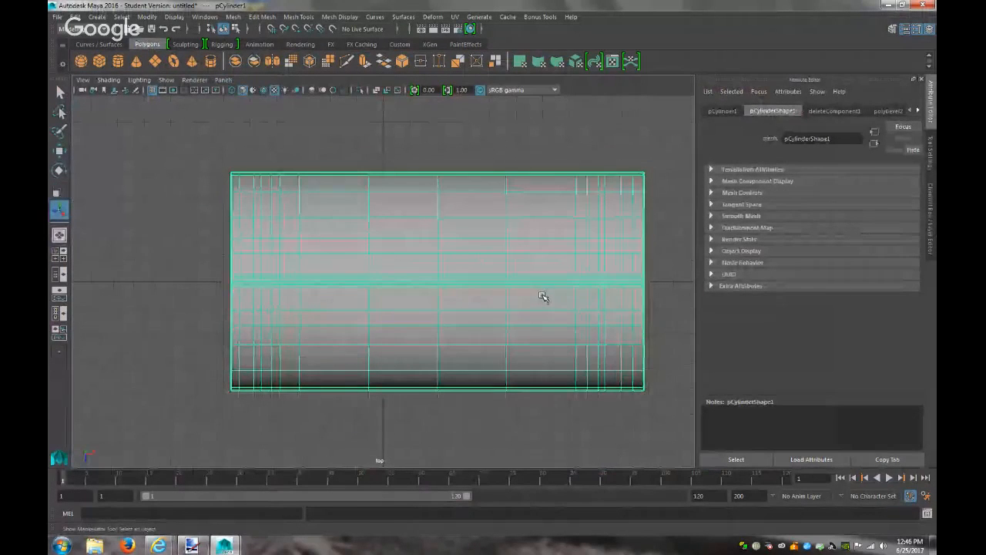
pyautogui.keyDown('alt'); pyautogui.moveTo(519, 291); pyautogui.dragTo(486, 280, button='middle'); pyautogui.keyUp('alt')
pyautogui.keyDown('alt'); pyautogui.moveTo(486, 280); pyautogui.dragTo(541, 332, button='right'); pyautogui.keyUp('alt')
pyautogui.keyDown('alt'); pyautogui.moveTo(528, 326); pyautogui.dragTo(521, 347, button='middle'); pyautogui.keyUp('alt')
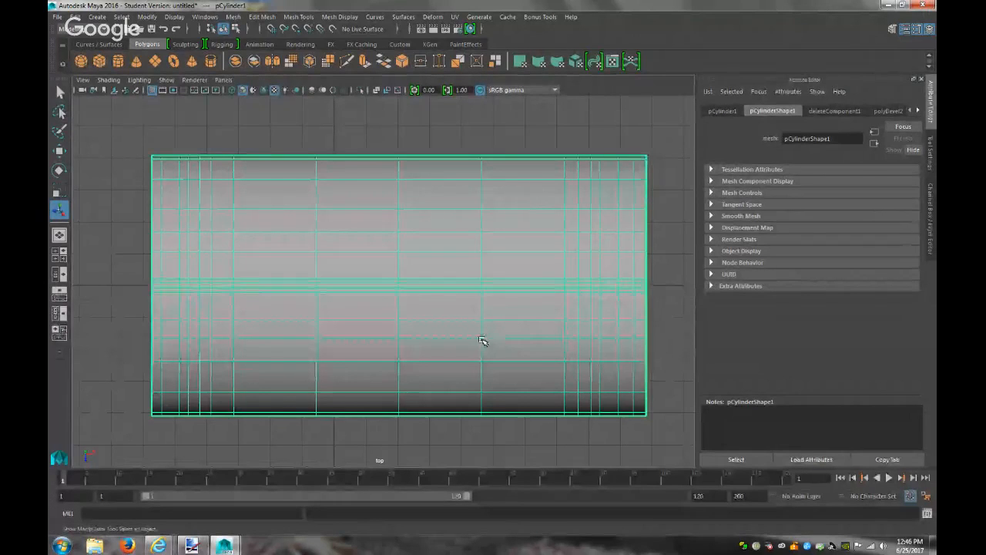
# Check the cylinder in the side view, then frame it in the front view
pyautogui.click(223, 79)
pyautogui.moveTo(255, 112)
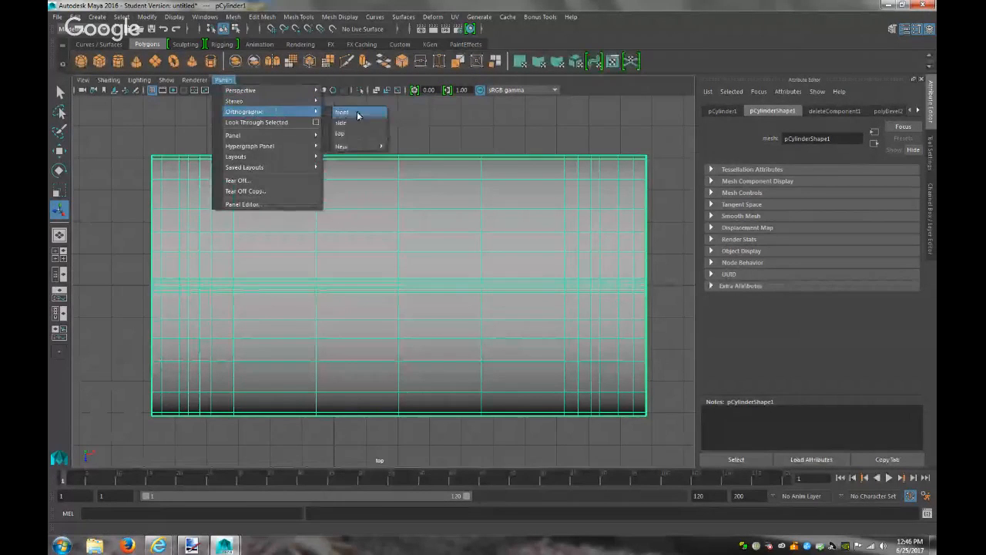
pyautogui.click(355, 127)
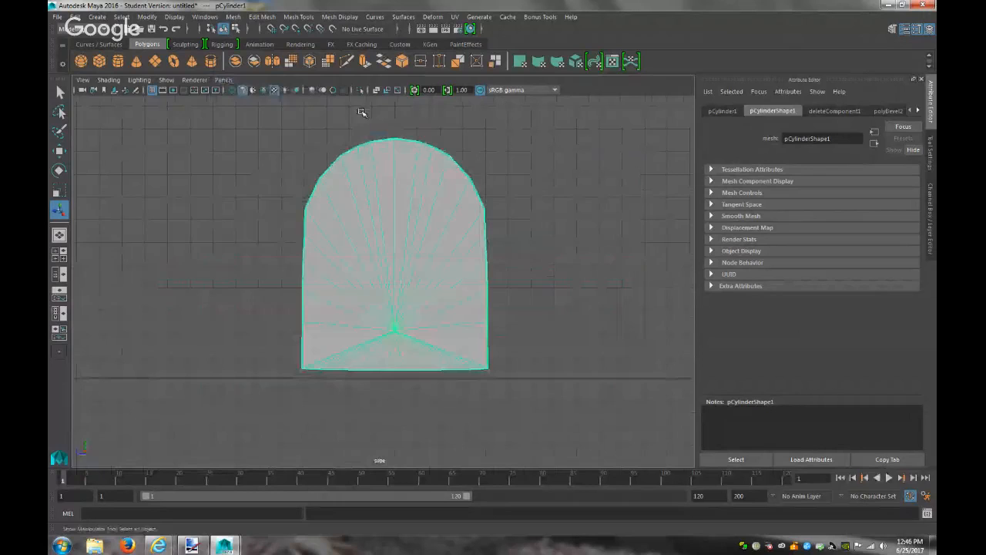
pyautogui.click(224, 79)
pyautogui.moveTo(262, 112)
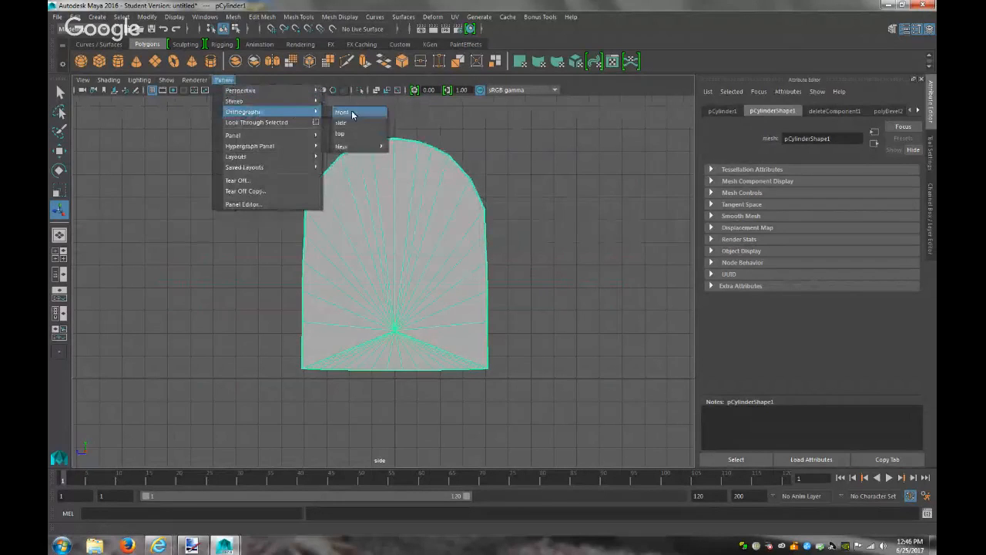
pyautogui.click(347, 111)
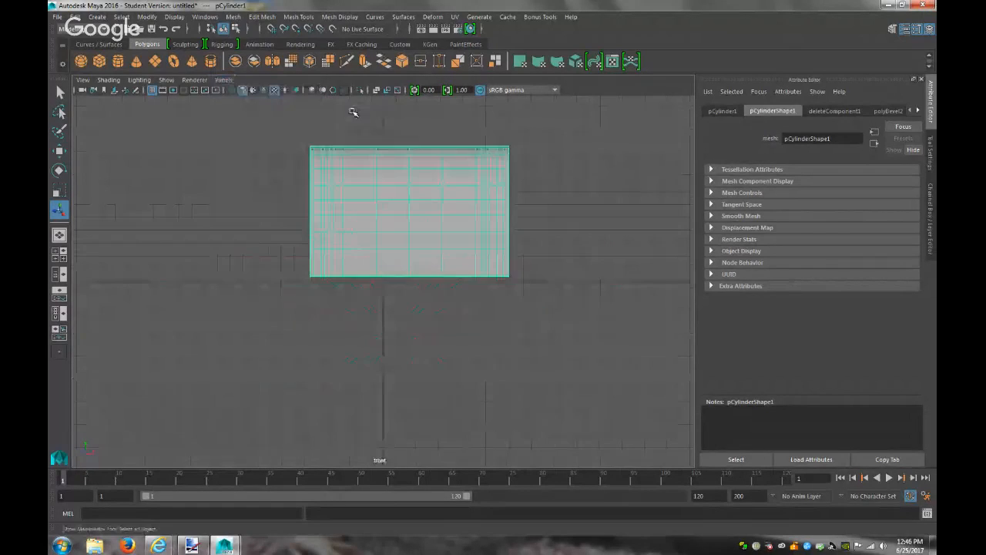
pyautogui.press('f')
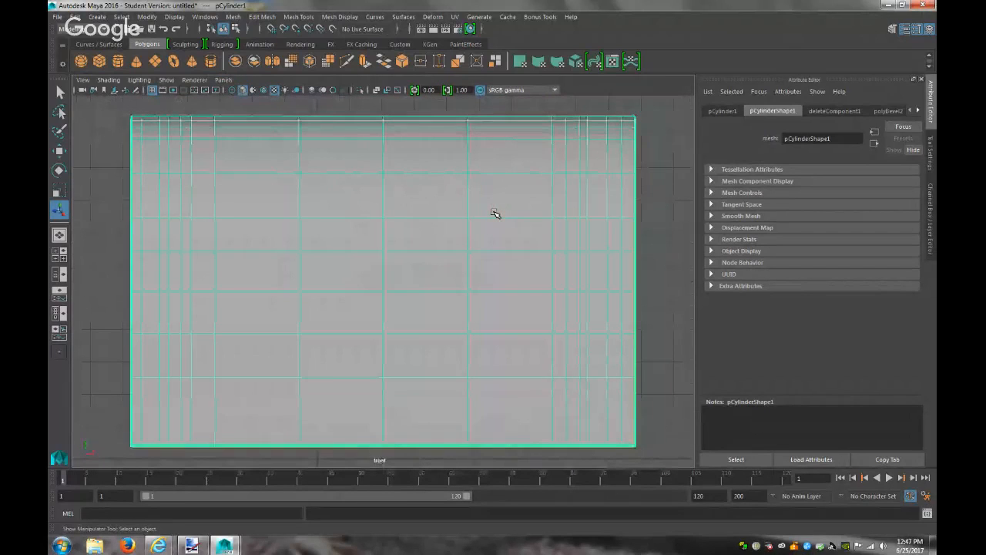
pyautogui.keyDown('alt'); pyautogui.moveTo(483, 215); pyautogui.dragTo(478, 228, button='middle'); pyautogui.keyUp('alt')
pyautogui.scroll(-3, 478, 228)
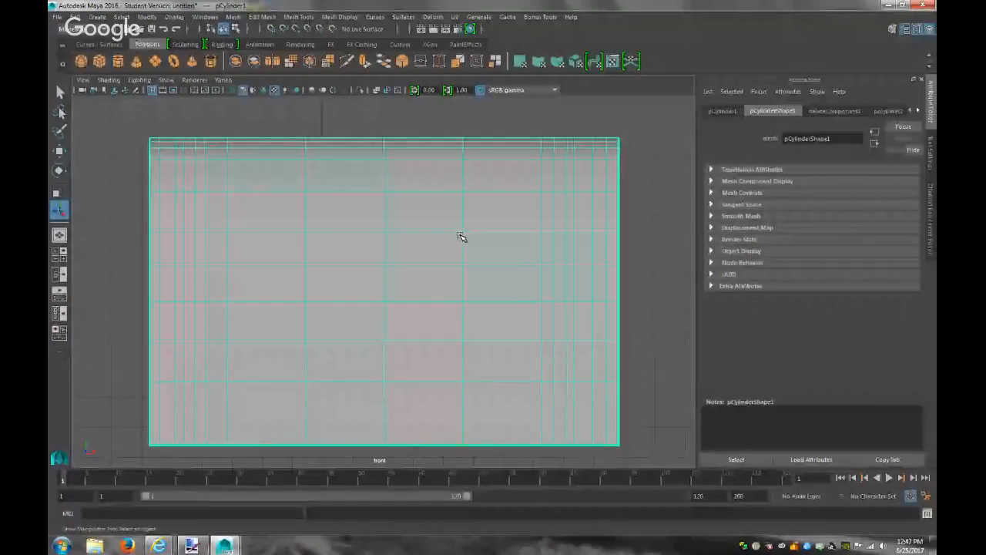
pyautogui.scroll(1, 463, 235)
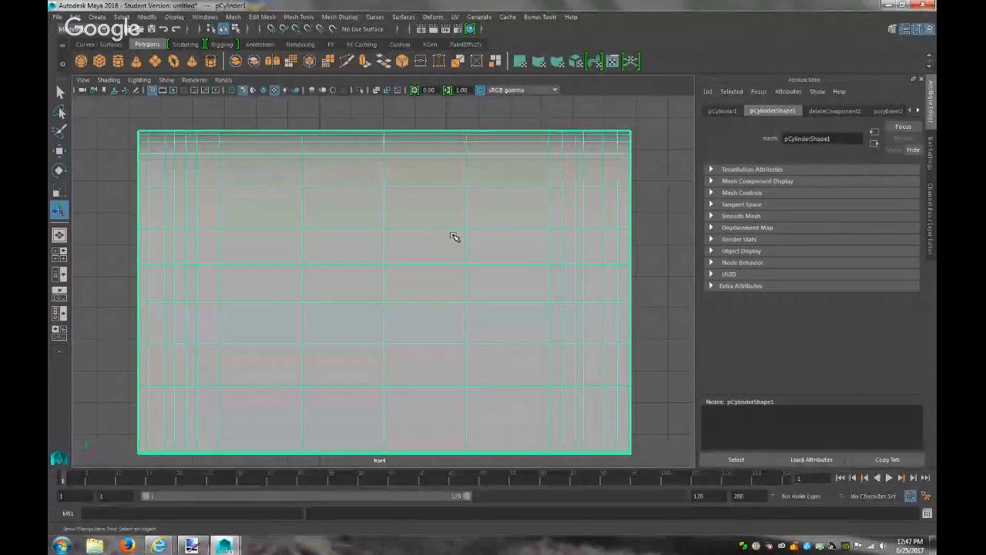
# Return the viewport to the perspective camera
pyautogui.click(224, 79)
pyautogui.moveTo(255, 90)
pyautogui.click(351, 93)
pyautogui.scroll(5, 529, 306)
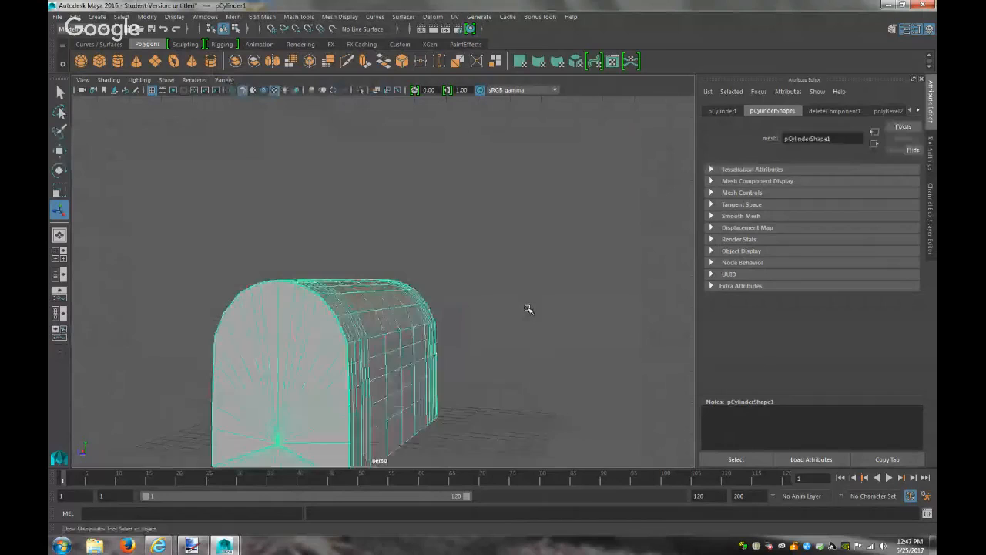
# Bring Maya back to the front, select the arched cylinder, and orbit to view it side-on
pyautogui.click(528, 307)
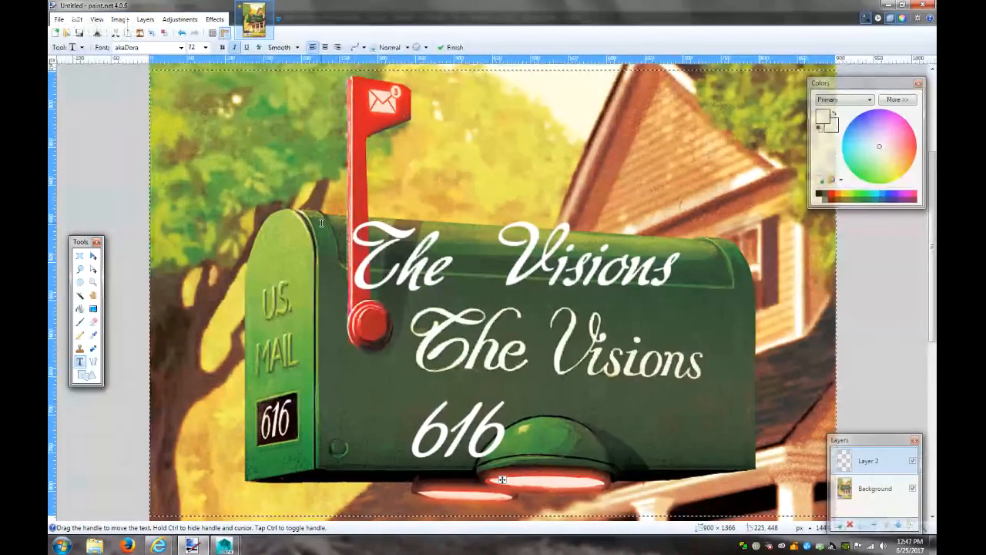
pyautogui.click(885, 4)
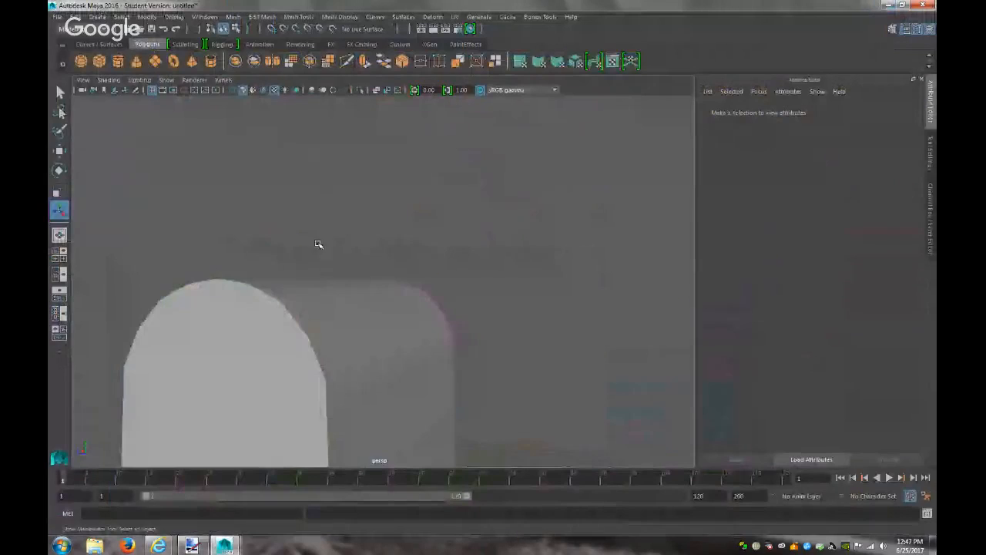
pyautogui.click(301, 335)
pyautogui.keyDown('alt'); pyautogui.moveTo(426, 327); pyautogui.dragTo(347, 323); pyautogui.keyUp('alt')
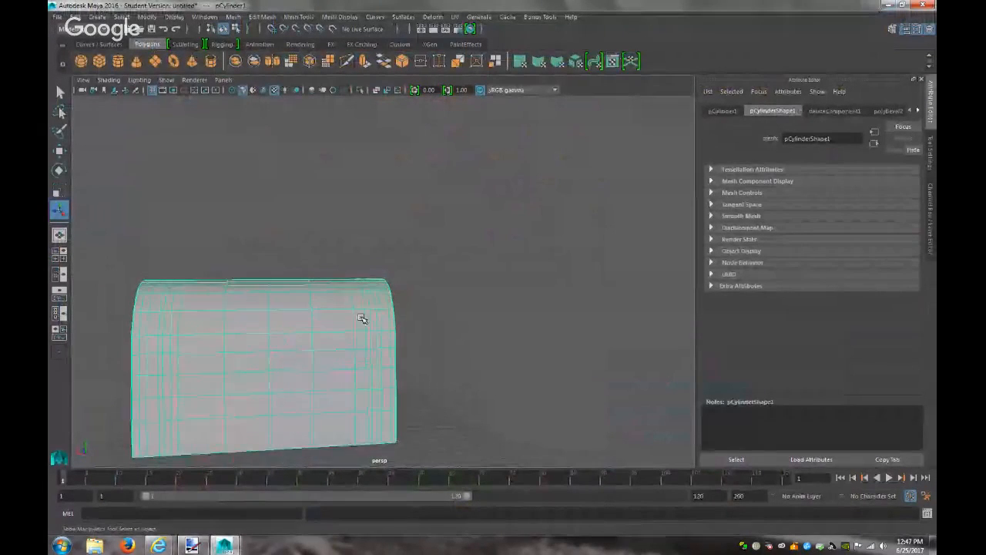
pyautogui.scroll(2, 376, 311)
pyautogui.scroll(2, 375, 309)
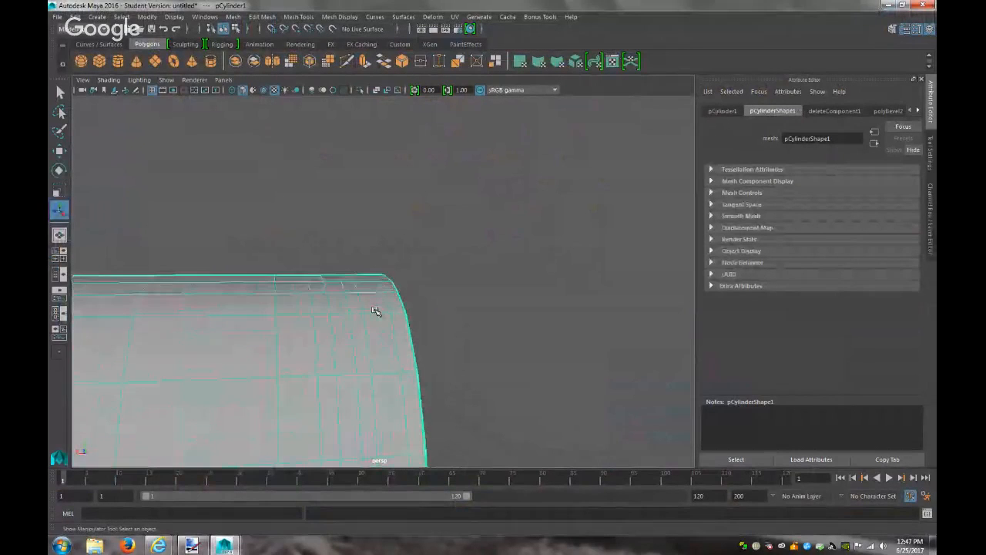
# Delete three stray edges near the shell's top corner, then show the Paint.NET reference
pyautogui.rightClick(365, 309)
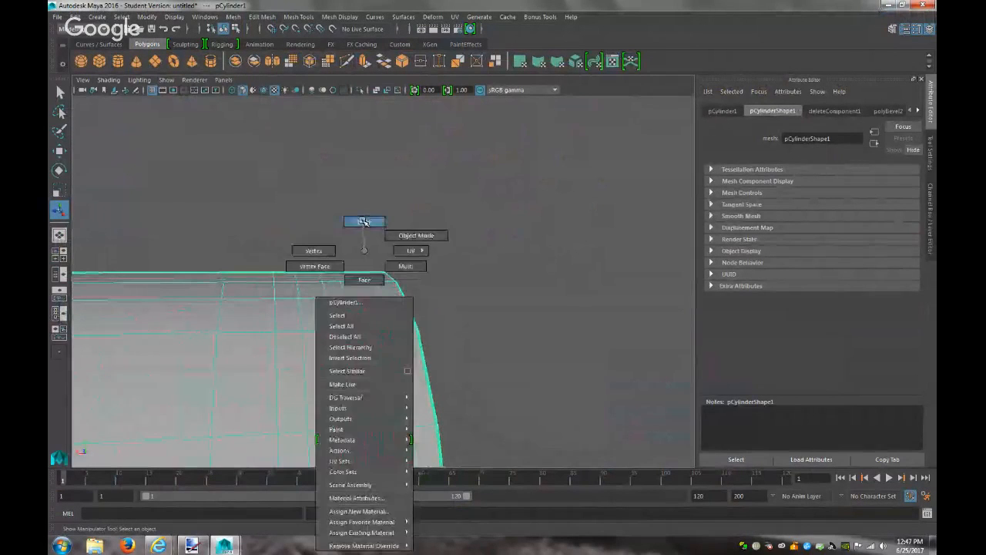
pyautogui.click(364, 222)
pyautogui.click(352, 312)
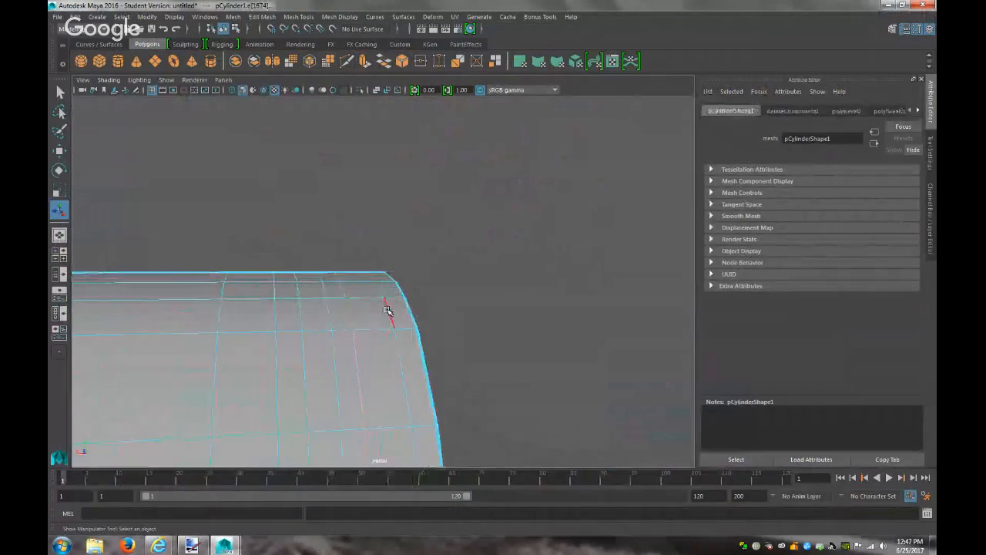
pyautogui.press('Delete')
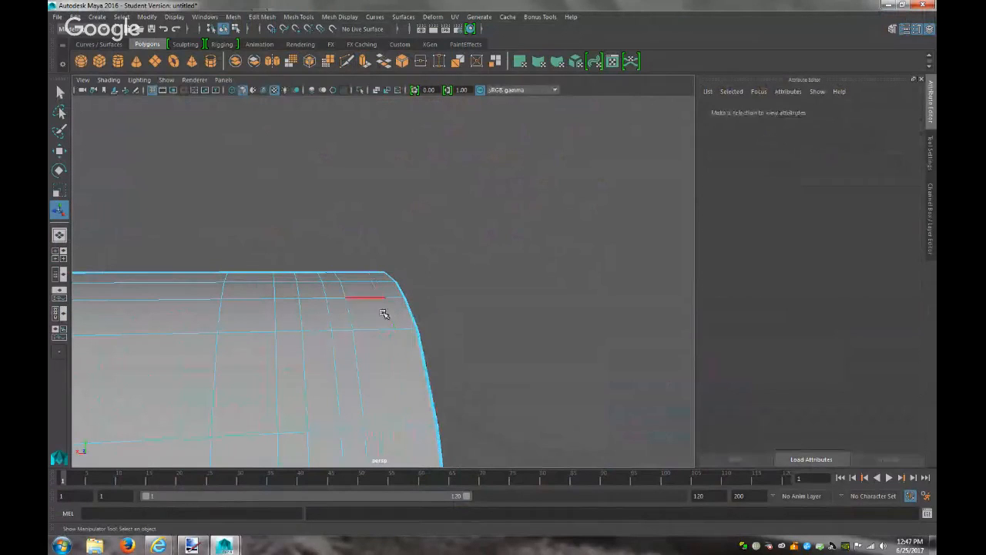
pyautogui.click(351, 322)
pyautogui.press('Delete')
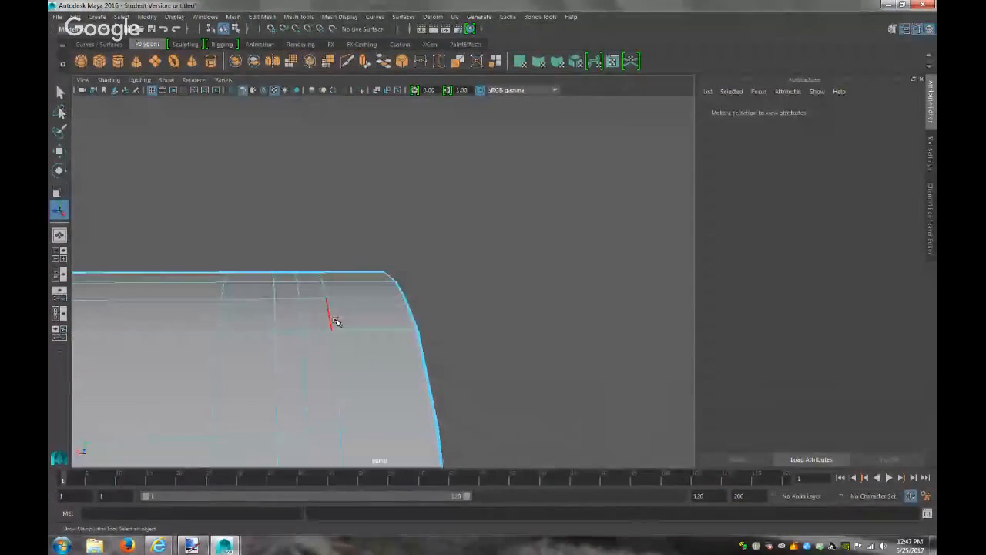
pyautogui.click(337, 324)
pyautogui.press('Delete')
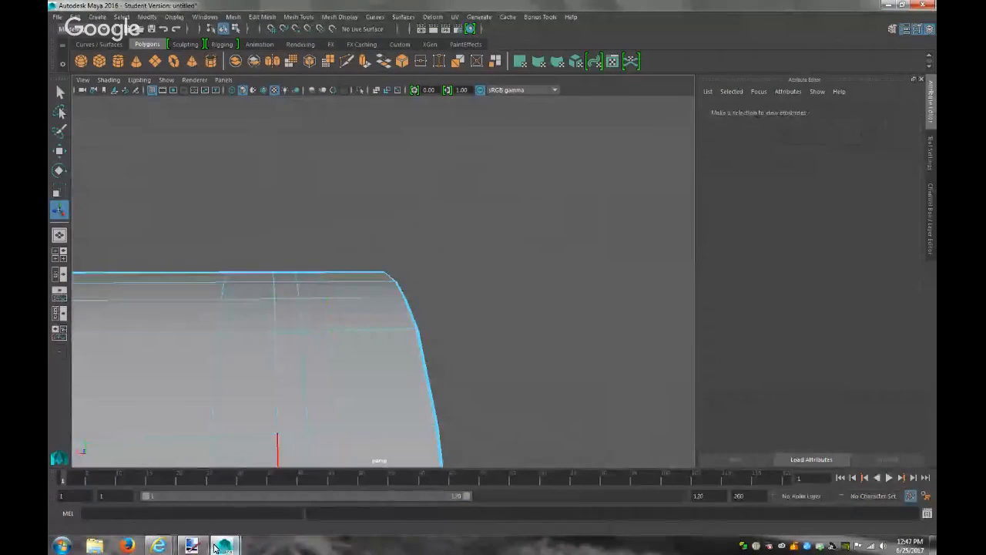
pyautogui.click(224, 546)
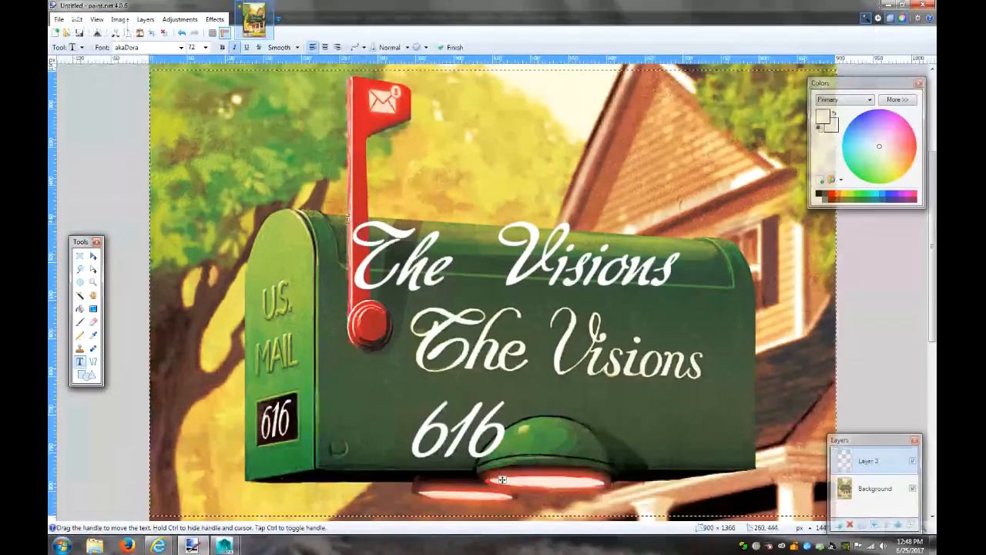
# Return to Maya and select edges on the shell's top surface
pyautogui.click(889, 4)
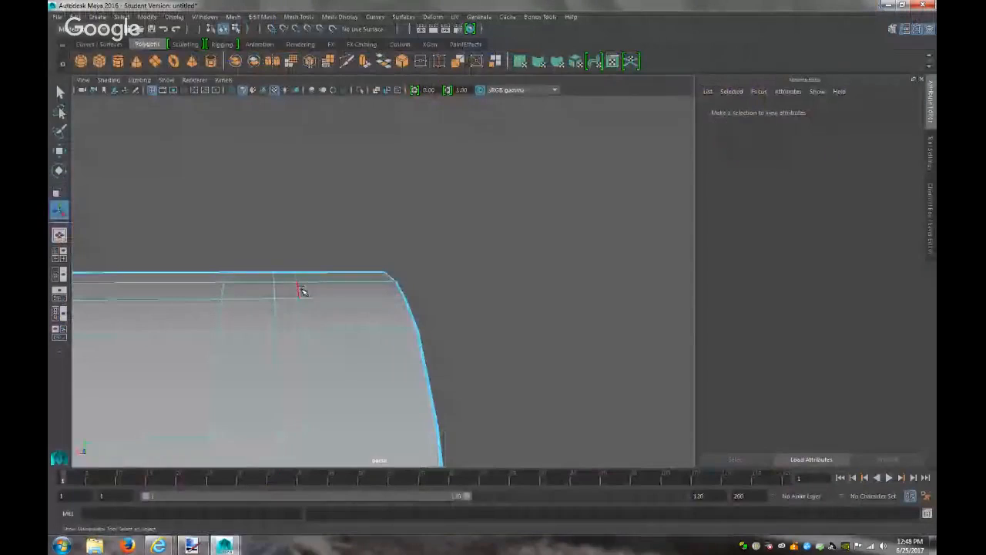
pyautogui.scroll(-2, 328, 346)
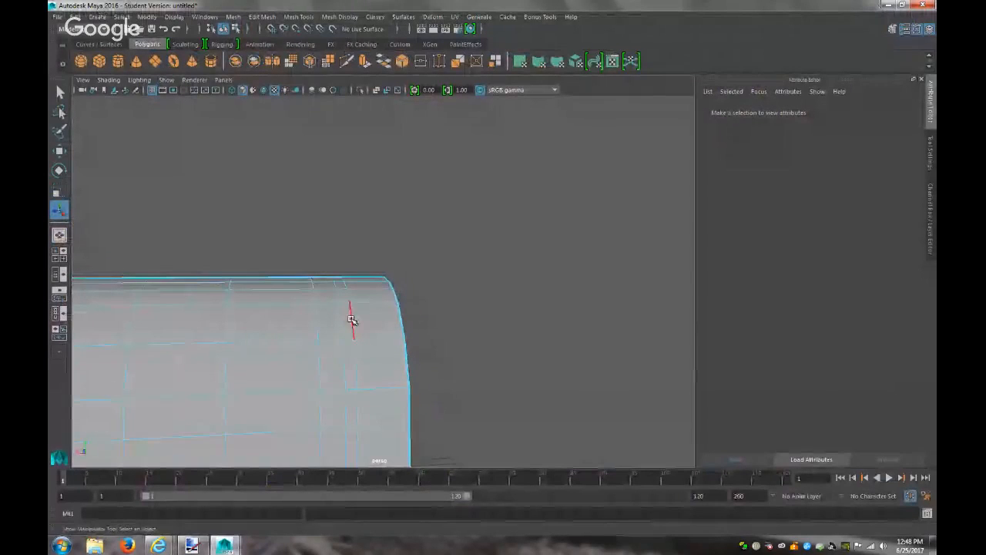
pyautogui.click(351, 319)
pyautogui.click(341, 323)
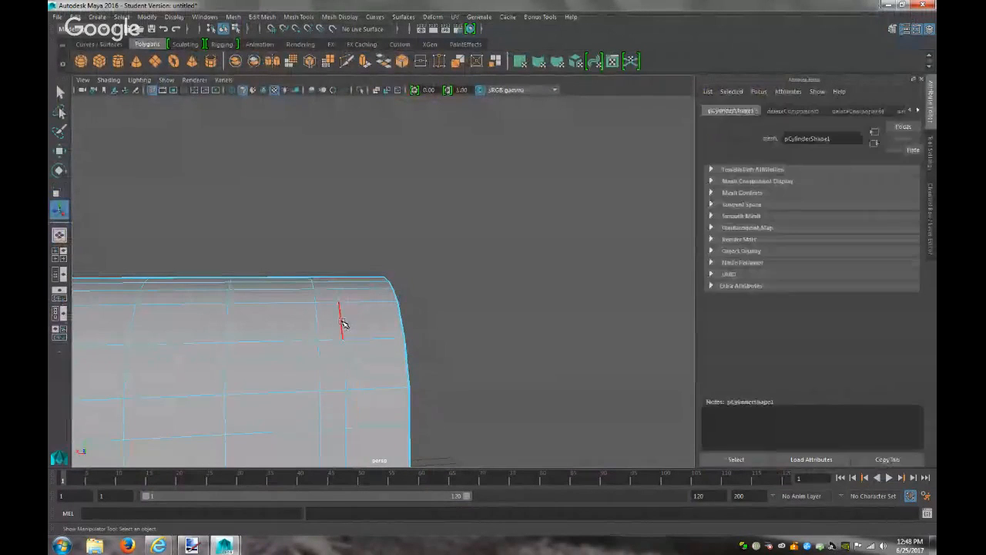
pyautogui.scroll(-3, 357, 322)
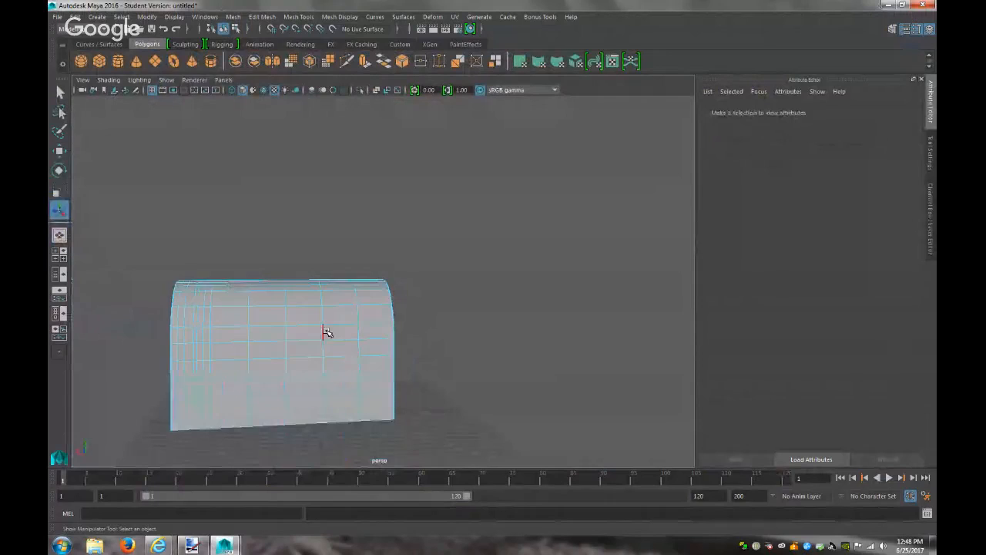
# Delete the five extra vertical edge loops crowded near the shell's left end
pyautogui.doubleClick(181, 301)
pyautogui.press('Delete')
pyautogui.doubleClick(185, 300)
pyautogui.press('Delete')
pyautogui.doubleClick(194, 299)
pyautogui.press('Delete')
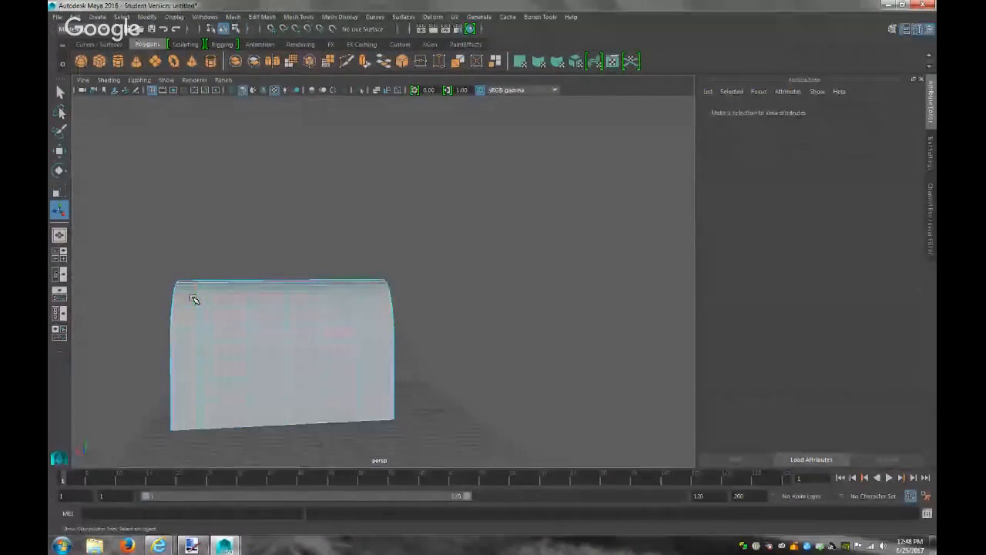
pyautogui.doubleClick(199, 299)
pyautogui.press('Delete')
pyautogui.doubleClick(205, 299)
pyautogui.press('Delete')
# Switch to face mode and select faces across the shell's upper front rows
pyautogui.keyDown('alt'); pyautogui.moveTo(506, 341); pyautogui.dragTo(483, 343); pyautogui.keyUp('alt')
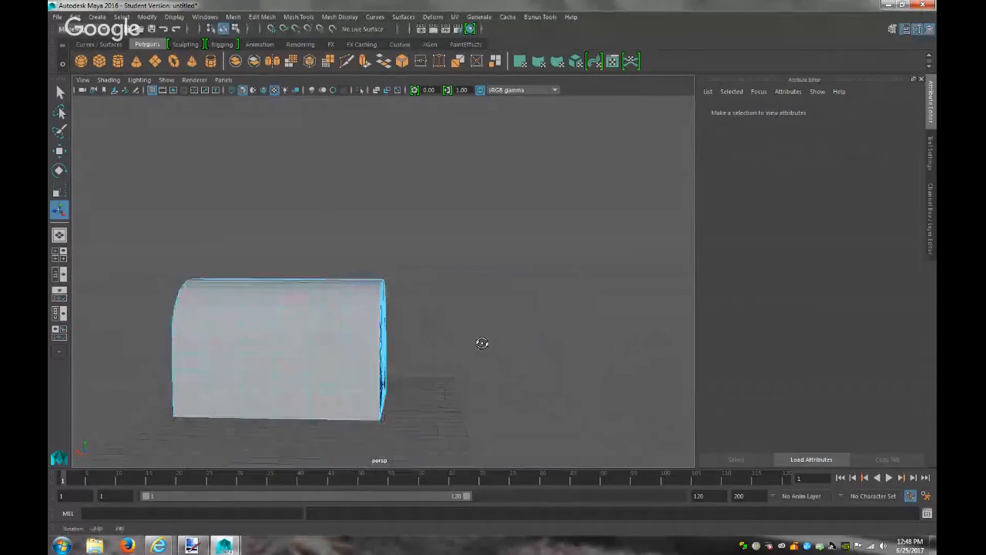
pyautogui.keyDown('alt'); pyautogui.moveTo(440, 355); pyautogui.dragTo(547, 319, button='middle'); pyautogui.keyUp('alt')
pyautogui.keyDown('alt'); pyautogui.moveTo(547, 319); pyautogui.dragTo(638, 375, button='right'); pyautogui.keyUp('alt')
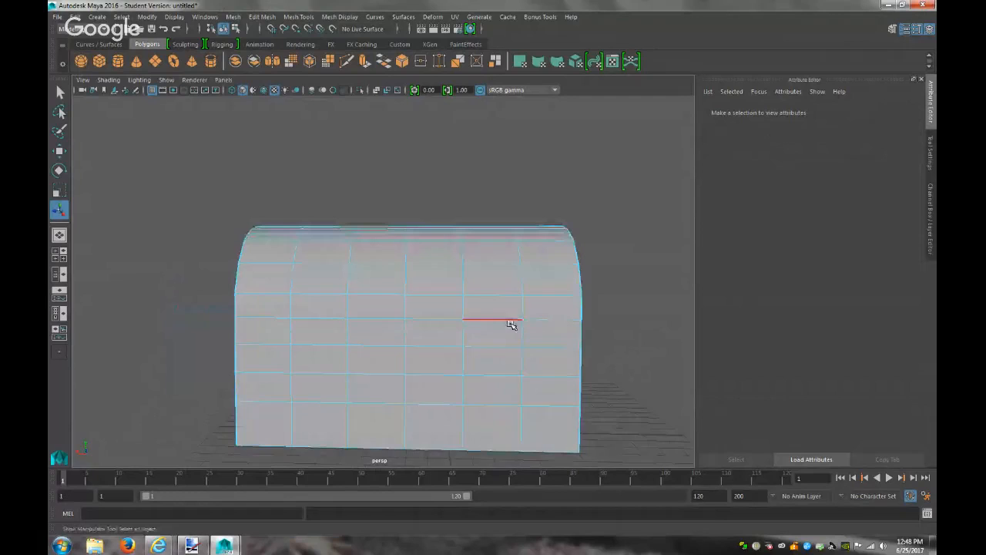
pyautogui.moveTo(549, 258); pyautogui.dragTo(550, 277, button='right')
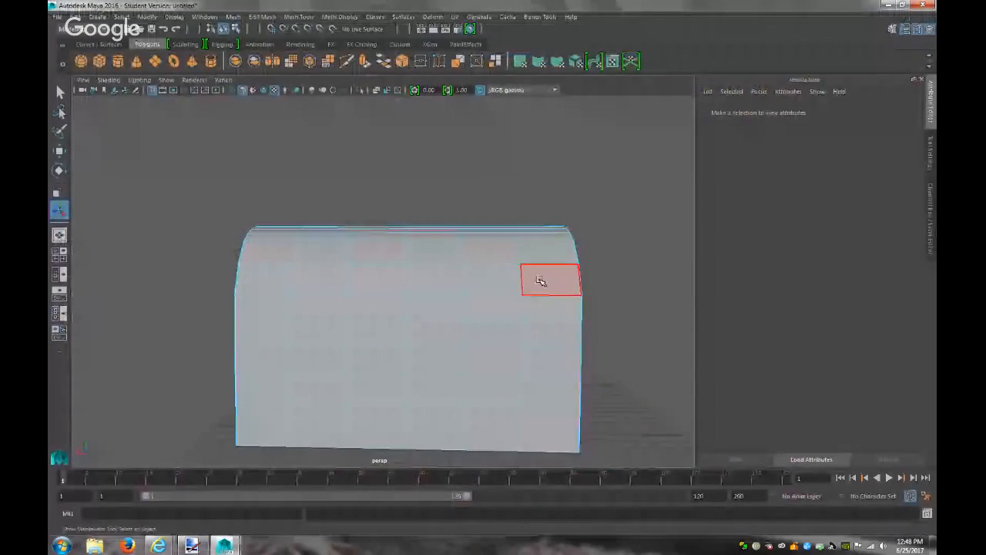
pyautogui.click(541, 281)
pyautogui.moveTo(495, 284)
pyautogui.mouseDown()
pyautogui.moveTo(262, 286)
pyautogui.moveTo(264, 329)
pyautogui.moveTo(267, 313)
pyautogui.moveTo(544, 304)
pyautogui.moveTo(493, 332)
pyautogui.moveTo(357, 333)
pyautogui.moveTo(282, 357)
pyautogui.moveTo(571, 356)
pyautogui.mouseUp()
pyautogui.moveTo(550, 390)
pyautogui.mouseDown()
pyautogui.moveTo(276, 389)
pyautogui.moveTo(280, 412)
pyautogui.moveTo(479, 411)
pyautogui.moveTo(549, 425)
pyautogui.mouseUp()
pyautogui.keyDown('alt'); pyautogui.moveTo(529, 290); pyautogui.dragTo(348, 288); pyautogui.keyUp('alt')
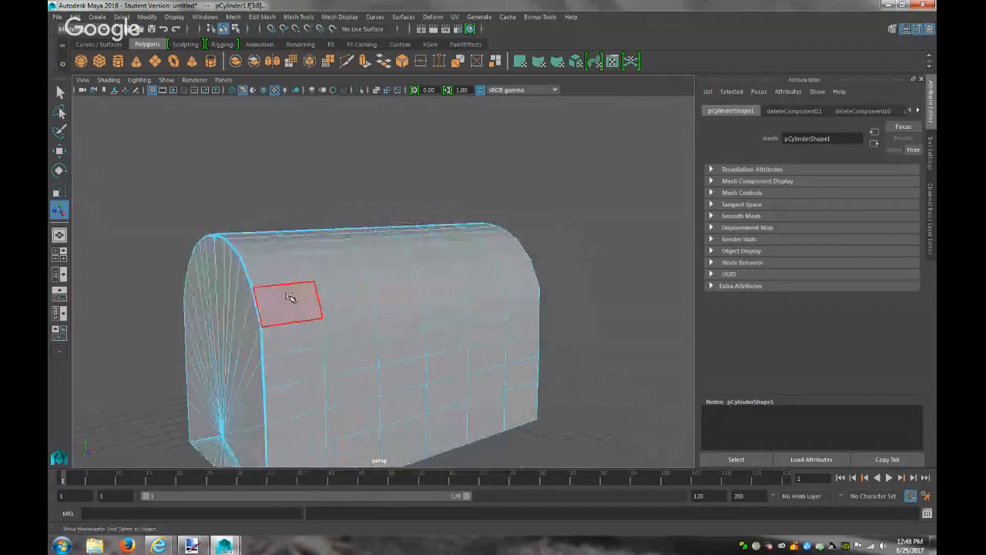
# Add a face strip and the five bottom-row faces to the selection
pyautogui.keyDown('alt'); pyautogui.moveTo(290, 298); pyautogui.dragTo(353, 346); pyautogui.keyUp('alt')
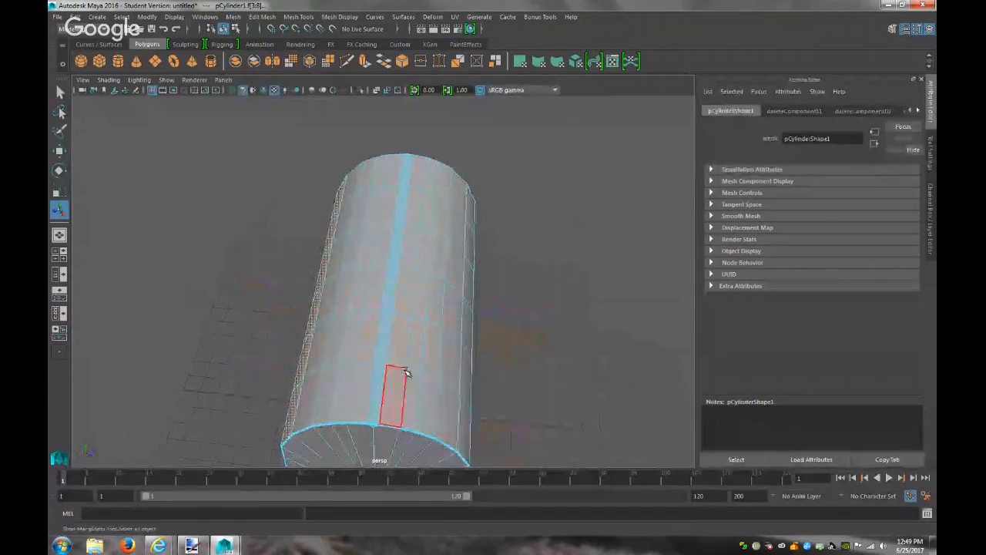
pyautogui.keyDown('shift'); pyautogui.click(460, 405); pyautogui.keyUp('shift')
pyautogui.keyDown('alt'); pyautogui.moveTo(574, 387); pyautogui.dragTo(458, 403); pyautogui.keyUp('alt')
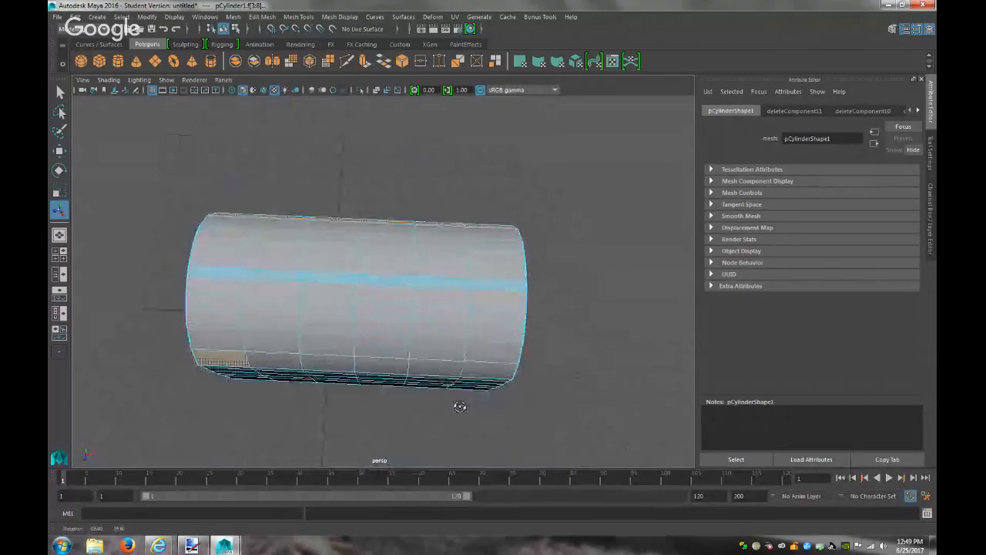
pyautogui.keyDown('shift'); pyautogui.click(292, 361); pyautogui.keyUp('shift')
pyautogui.keyDown('shift'); pyautogui.click(322, 359); pyautogui.keyUp('shift')
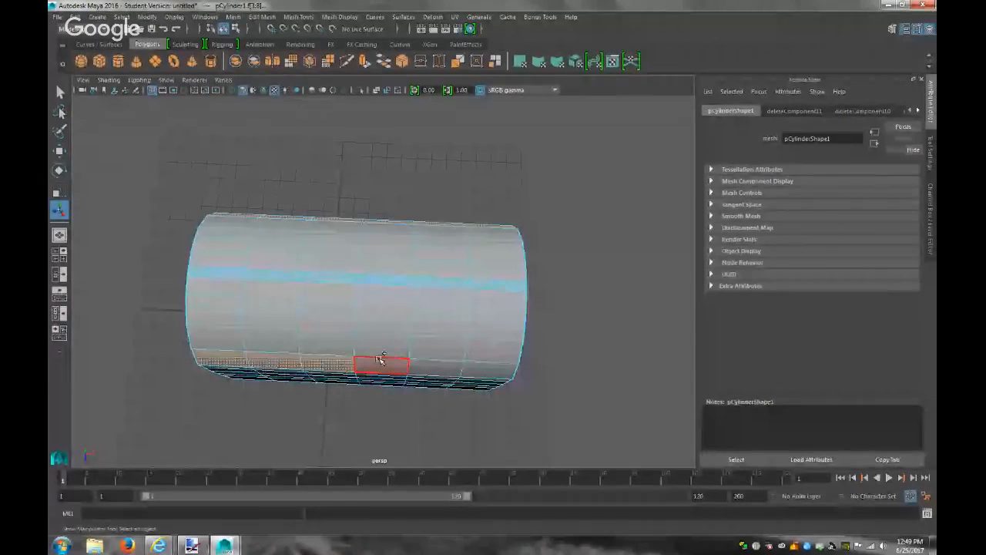
pyautogui.keyDown('shift'); pyautogui.click(381, 360); pyautogui.keyUp('shift')
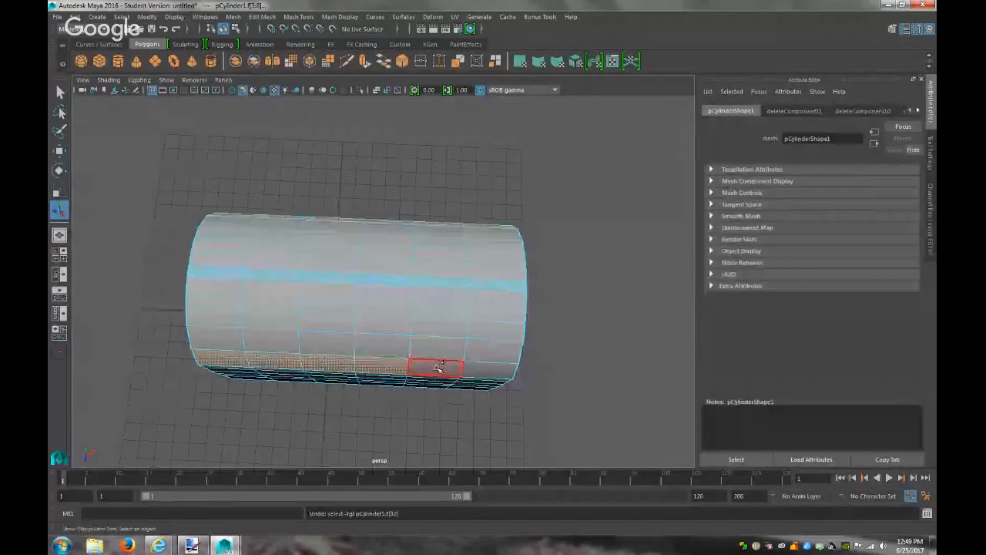
pyautogui.keyDown('shift'); pyautogui.click(437, 364); pyautogui.keyUp('shift')
pyautogui.keyDown('shift'); pyautogui.click(489, 370); pyautogui.keyUp('shift')
# Add all second-row and third-row faces to the selection
pyautogui.keyDown('alt'); pyautogui.moveTo(574, 349); pyautogui.dragTo(569, 280); pyautogui.keyUp('alt')
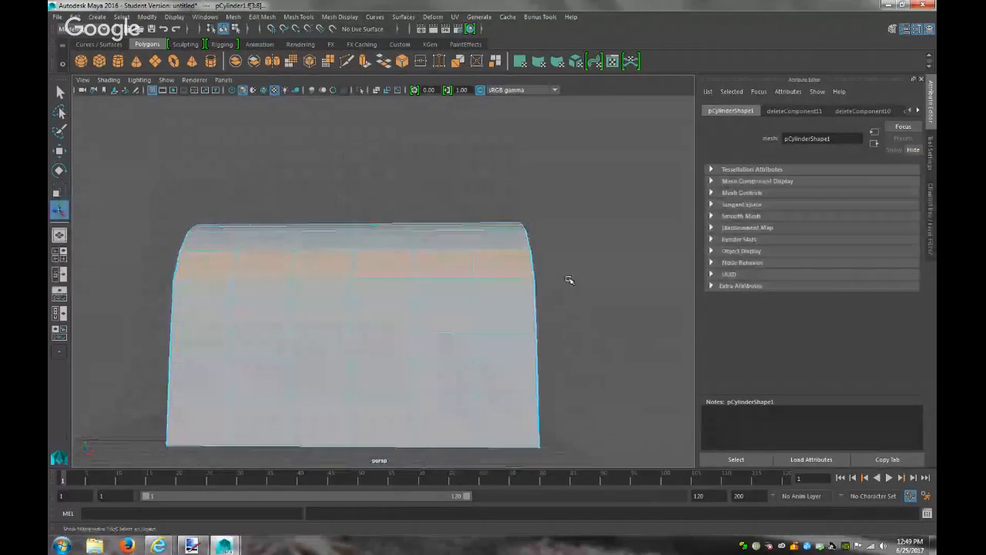
pyautogui.keyDown('shift'); pyautogui.click(514, 299); pyautogui.keyUp('shift')
pyautogui.keyDown('shift'); pyautogui.click(451, 297); pyautogui.keyUp('shift')
pyautogui.keyDown('shift'); pyautogui.click(398, 295); pyautogui.keyUp('shift')
pyautogui.keyDown('shift'); pyautogui.click(331, 298); pyautogui.keyUp('shift')
pyautogui.keyDown('shift'); pyautogui.click(274, 297); pyautogui.keyUp('shift')
pyautogui.keyDown('shift'); pyautogui.click(208, 292); pyautogui.keyUp('shift')
pyautogui.keyDown('shift'); pyautogui.click(205, 316); pyautogui.keyUp('shift')
pyautogui.keyDown('shift'); pyautogui.click(258, 316); pyautogui.keyUp('shift')
pyautogui.keyDown('shift'); pyautogui.click(329, 309); pyautogui.keyUp('shift')
pyautogui.keyDown('shift'); pyautogui.click(389, 310); pyautogui.keyUp('shift')
pyautogui.keyDown('shift'); pyautogui.click(453, 311); pyautogui.keyUp('shift')
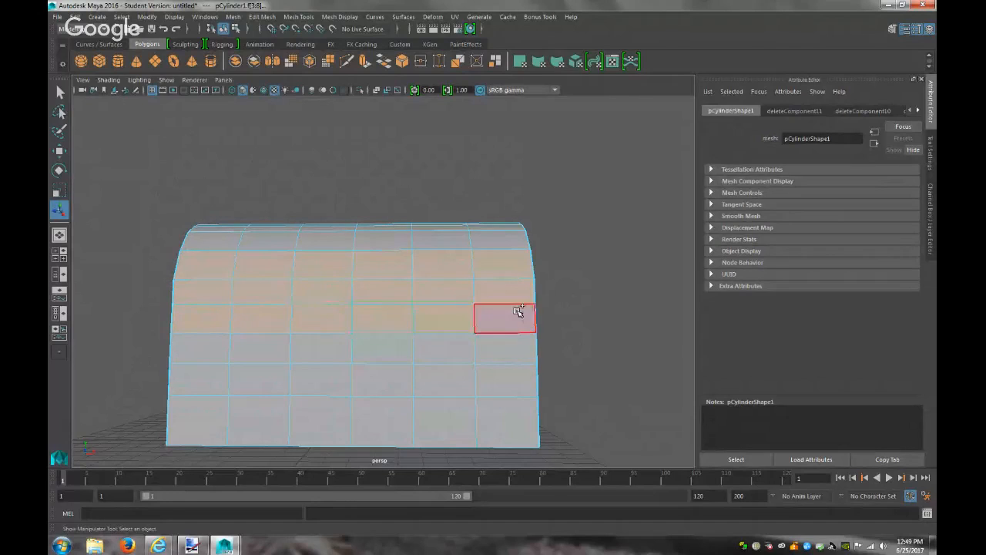
pyautogui.keyDown('shift'); pyautogui.click(514, 322); pyautogui.keyUp('shift')
# Add all fourth-row and fifth-row faces to the selection
pyautogui.keyDown('shift'); pyautogui.click(511, 346); pyautogui.keyUp('shift')
pyautogui.keyDown('shift'); pyautogui.click(443, 348); pyautogui.keyUp('shift')
pyautogui.keyDown('shift'); pyautogui.click(383, 348); pyautogui.keyUp('shift')
pyautogui.keyDown('shift'); pyautogui.click(321, 347); pyautogui.keyUp('shift')
pyautogui.keyDown('shift'); pyautogui.click(259, 348); pyautogui.keyUp('shift')
pyautogui.keyDown('shift'); pyautogui.click(201, 348); pyautogui.keyUp('shift')
pyautogui.keyDown('shift'); pyautogui.click(199, 379); pyautogui.keyUp('shift')
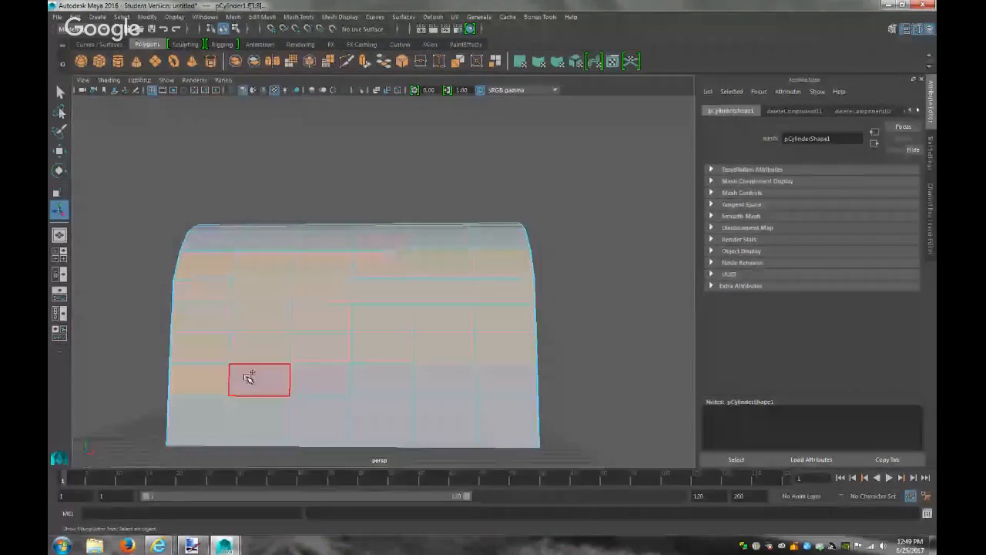
pyautogui.keyDown('shift'); pyautogui.click(252, 378); pyautogui.keyUp('shift')
pyautogui.keyDown('shift'); pyautogui.click(320, 379); pyautogui.keyUp('shift')
pyautogui.keyDown('shift'); pyautogui.click(382, 379); pyautogui.keyUp('shift')
pyautogui.keyDown('shift'); pyautogui.click(445, 379); pyautogui.keyUp('shift')
pyautogui.keyDown('shift'); pyautogui.click(506, 379); pyautogui.keyUp('shift')
# Add the six sixth-row faces to the selection
pyautogui.keyDown('shift'); pyautogui.click(507, 421); pyautogui.keyUp('shift')
pyautogui.keyDown('shift'); pyautogui.click(444, 420); pyautogui.keyUp('shift')
pyautogui.keyDown('shift'); pyautogui.click(382, 420); pyautogui.keyUp('shift')
pyautogui.keyDown('shift'); pyautogui.click(320, 420); pyautogui.keyUp('shift')
pyautogui.keyDown('shift'); pyautogui.click(282, 419); pyautogui.keyUp('shift')
pyautogui.keyDown('shift'); pyautogui.click(198, 418); pyautogui.keyUp('shift')
pyautogui.keyDown('alt'); pyautogui.moveTo(342, 326); pyautogui.dragTo(446, 372); pyautogui.keyUp('alt')
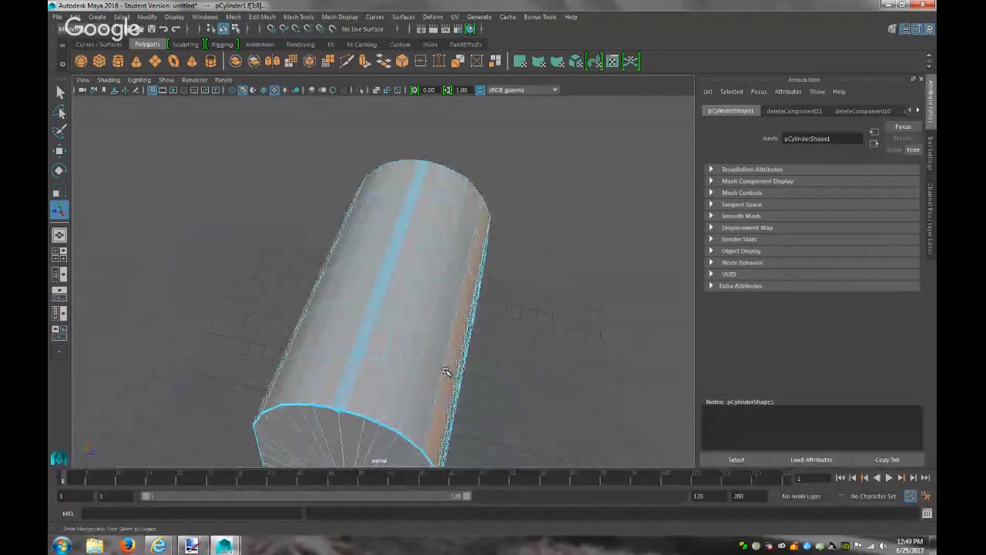
pyautogui.keyDown('shift'); pyautogui.click(423, 429); pyautogui.keyUp('shift')
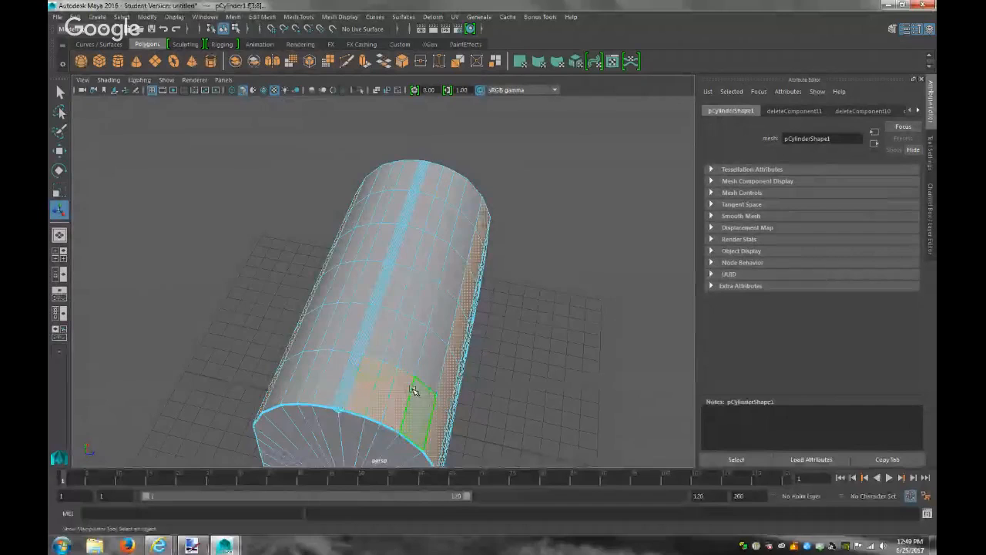
pyautogui.keyDown('alt'); pyautogui.moveTo(440, 359); pyautogui.dragTo(480, 308); pyautogui.keyUp('alt')
pyautogui.keyDown('alt'); pyautogui.moveTo(484, 319); pyautogui.dragTo(665, 359, button='right'); pyautogui.keyUp('alt')
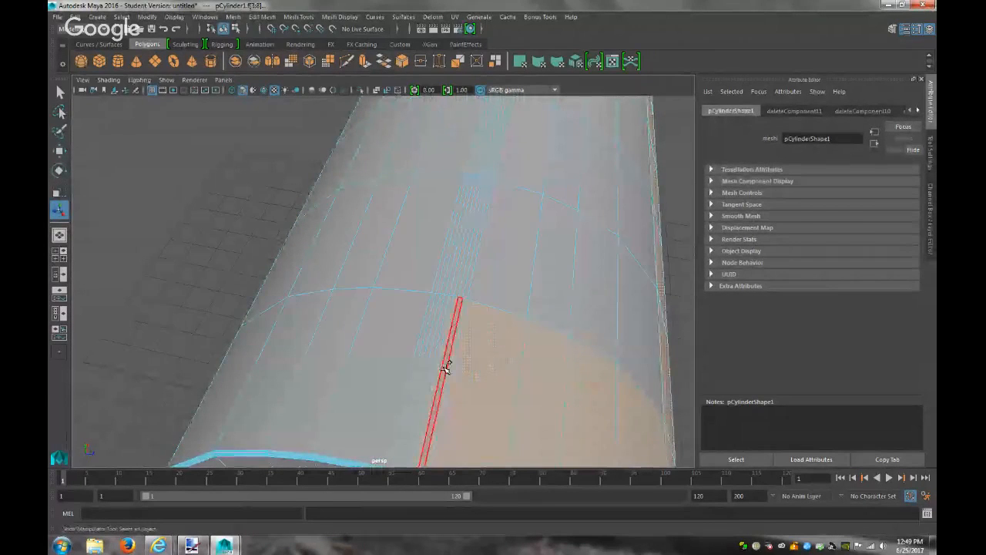
pyautogui.keyDown('alt'); pyautogui.moveTo(434, 368); pyautogui.dragTo(426, 369); pyautogui.keyUp('alt')
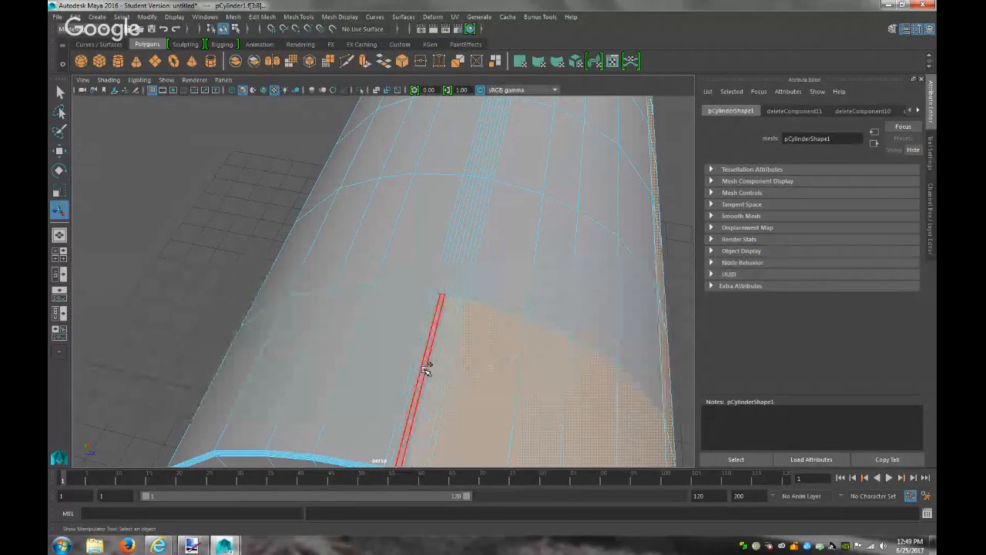
pyautogui.click(426, 371)
pyautogui.click(424, 372)
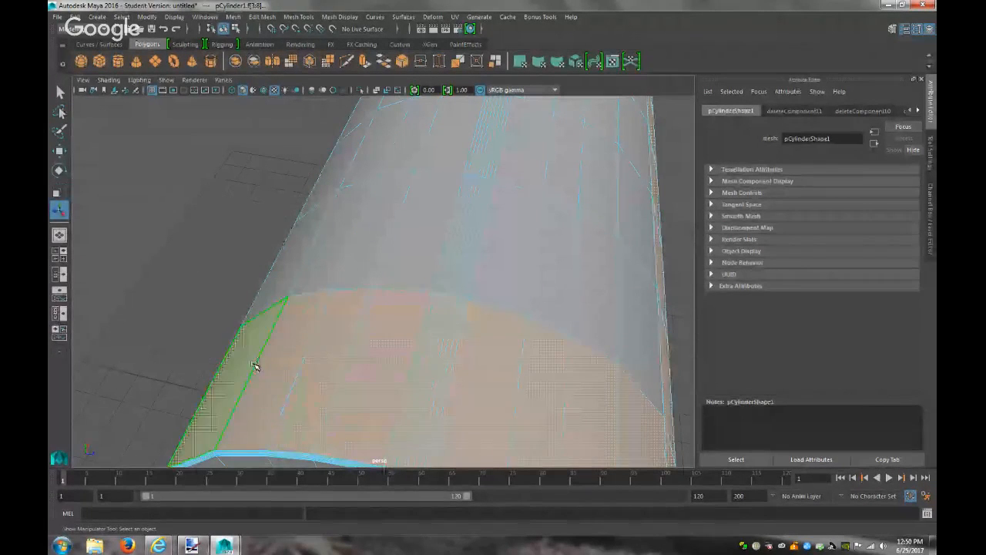
pyautogui.keyDown('alt'); pyautogui.moveTo(286, 363); pyautogui.dragTo(444, 312); pyautogui.keyUp('alt')
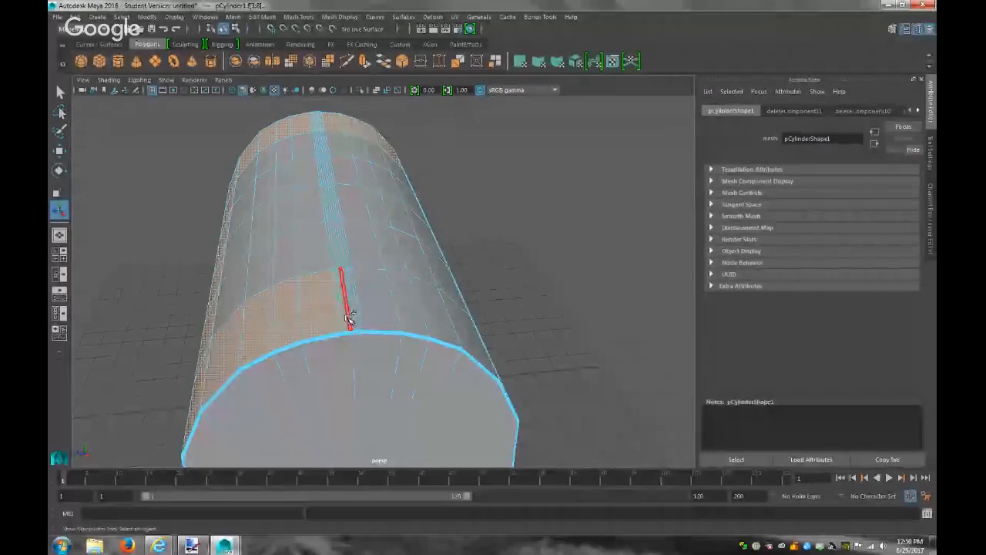
pyautogui.scroll(5, 350, 320)
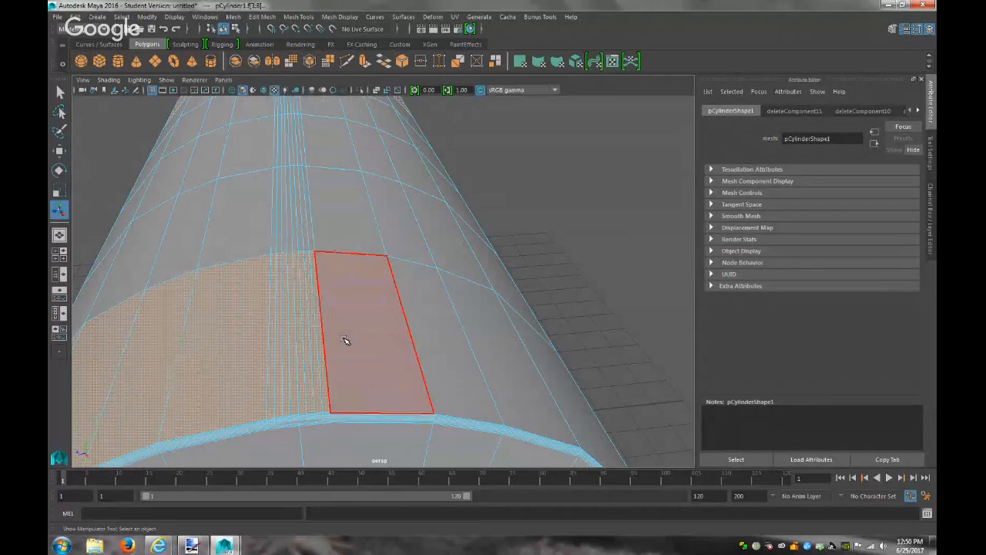
pyautogui.keyDown('shift'); pyautogui.click(369, 339); pyautogui.keyUp('shift')
pyautogui.keyDown('shift'); pyautogui.click(447, 334); pyautogui.keyUp('shift')
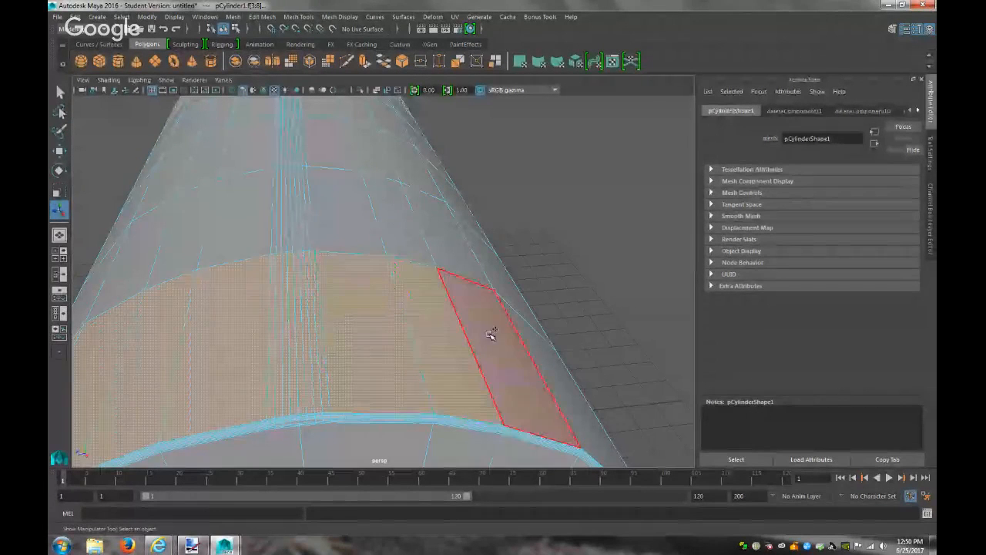
pyautogui.scroll(-5, 537, 357)
pyautogui.keyDown('alt'); pyautogui.moveTo(543, 368); pyautogui.dragTo(398, 369); pyautogui.keyUp('alt')
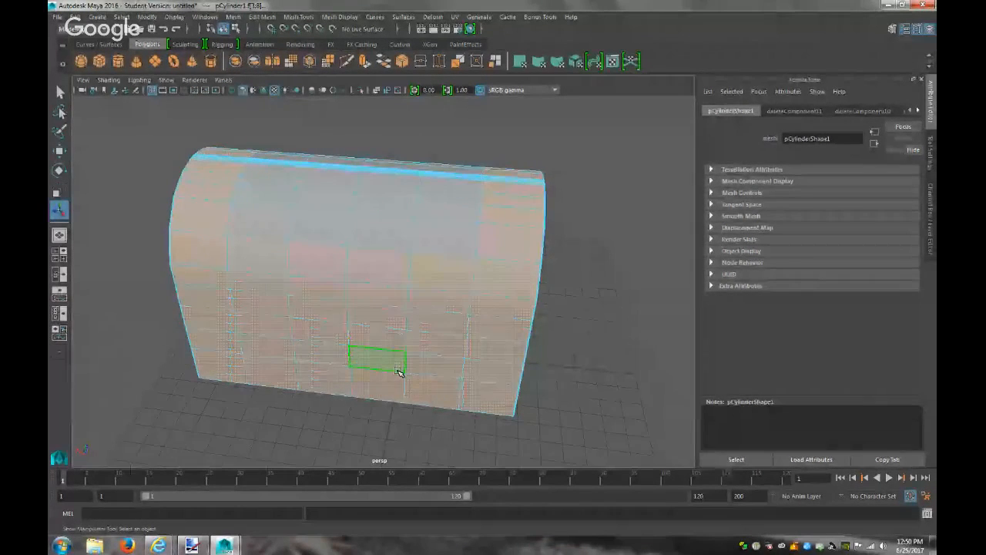
pyautogui.click(601, 341)
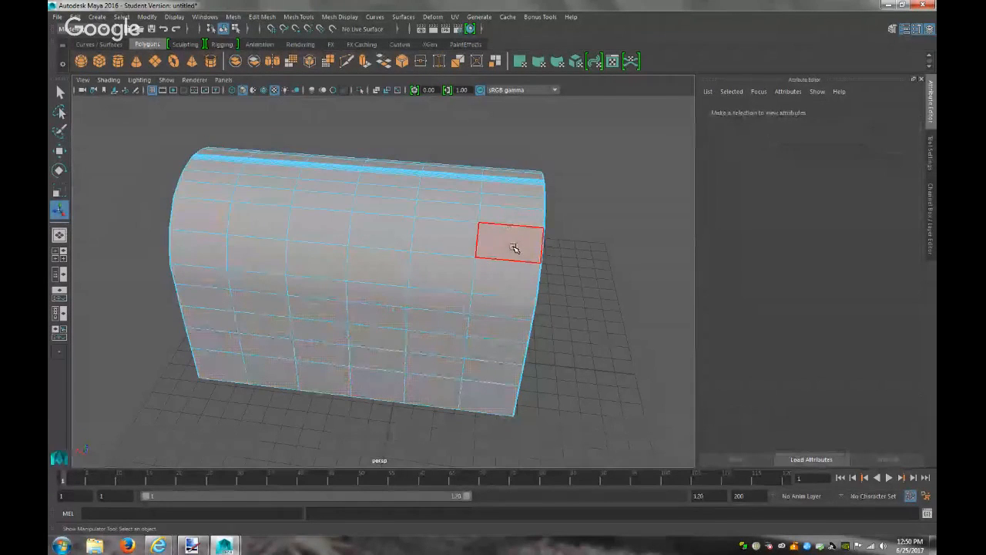
# Activate Insert Edge Loop and switch the viewport to the top orthographic view
pyautogui.click(299, 16)
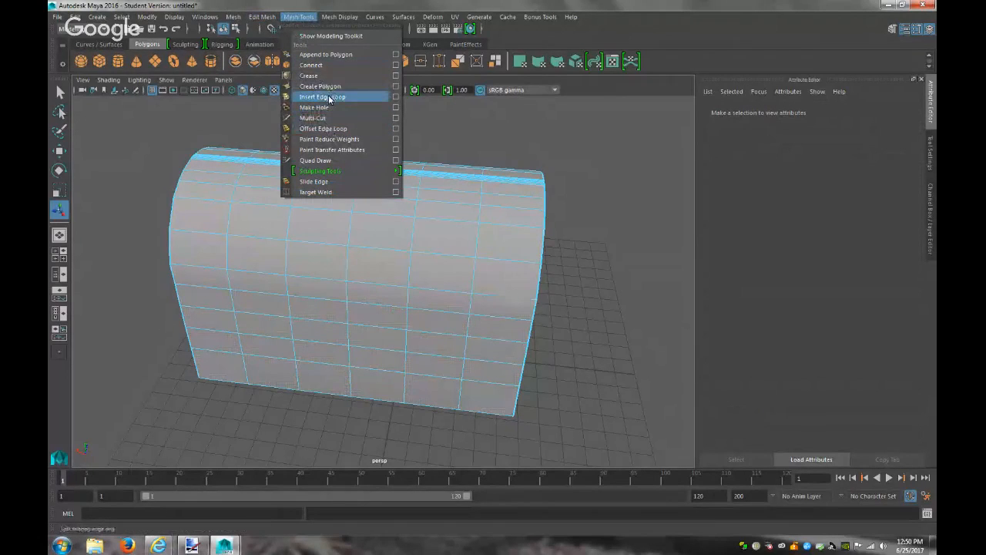
pyautogui.click(330, 97)
pyautogui.click(223, 80)
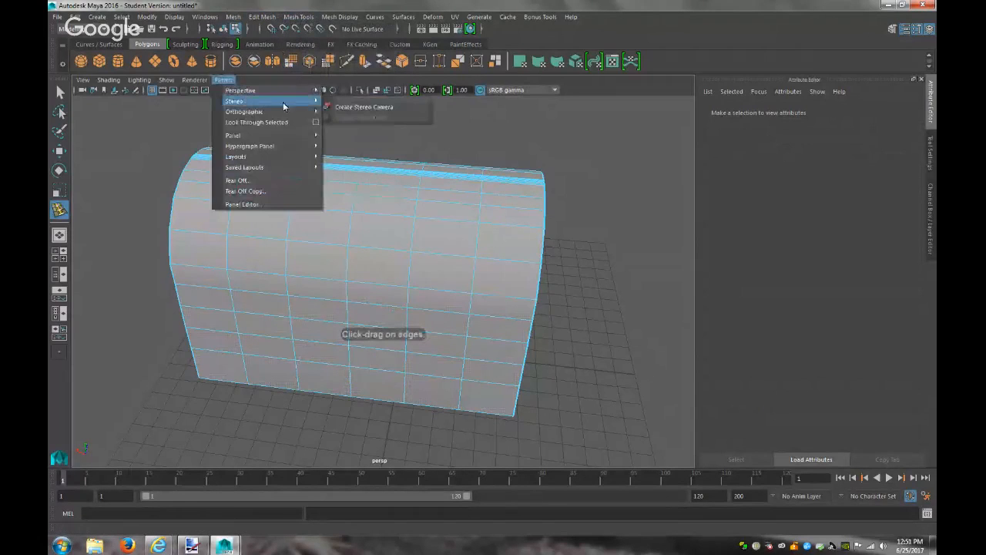
pyautogui.moveTo(296, 111)
pyautogui.click(364, 136)
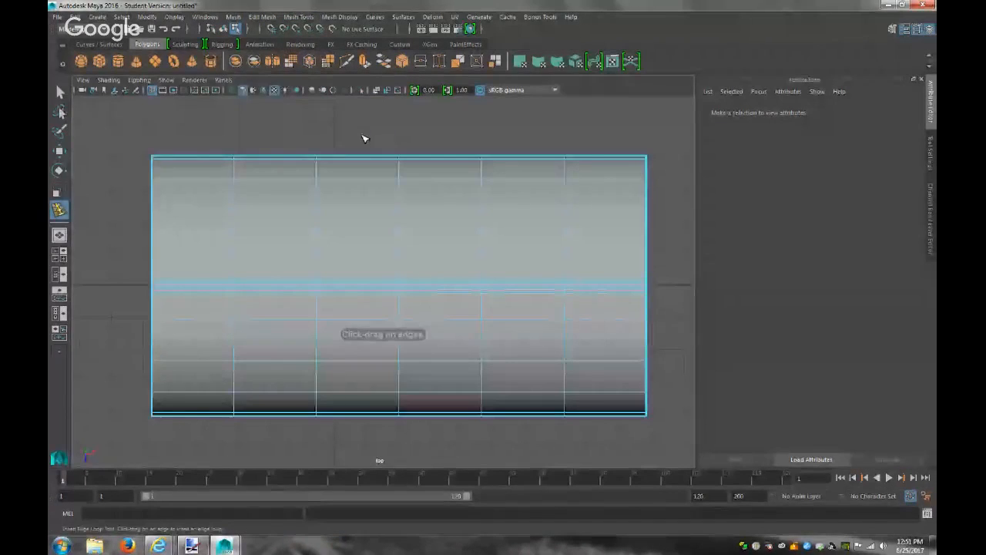
# Add horizontal edge loops across the shell, undoing three unwanted attempts
pyautogui.click(609, 287)
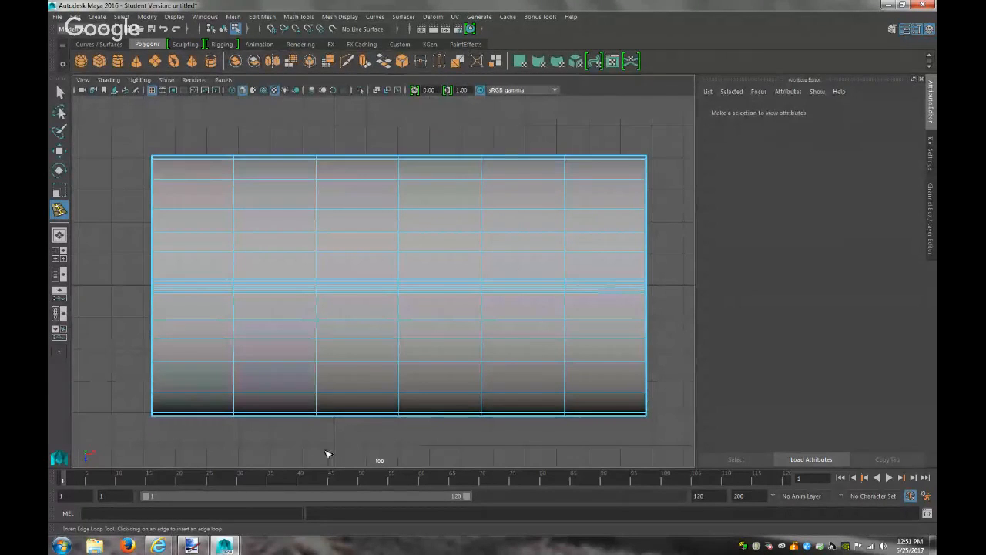
pyautogui.click(192, 546)
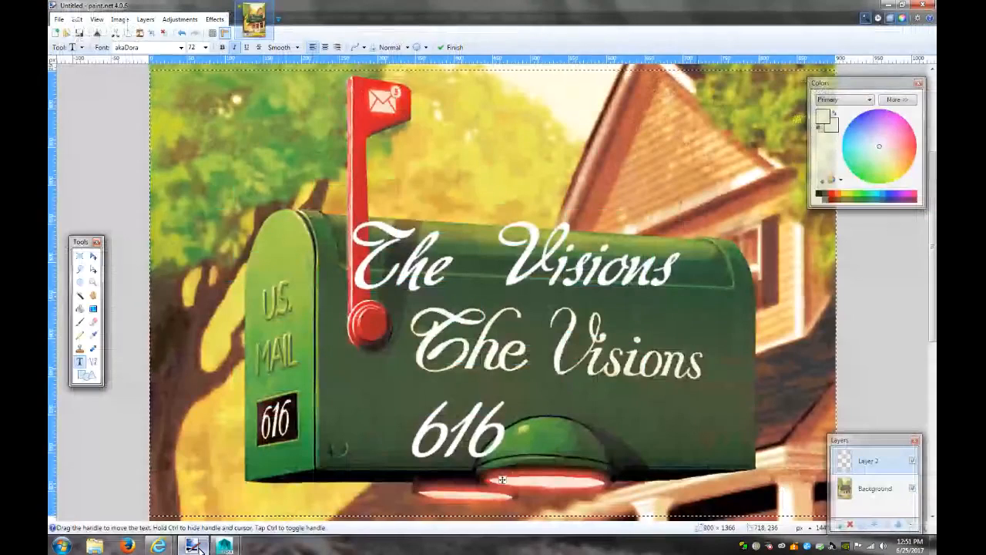
pyautogui.click(224, 546)
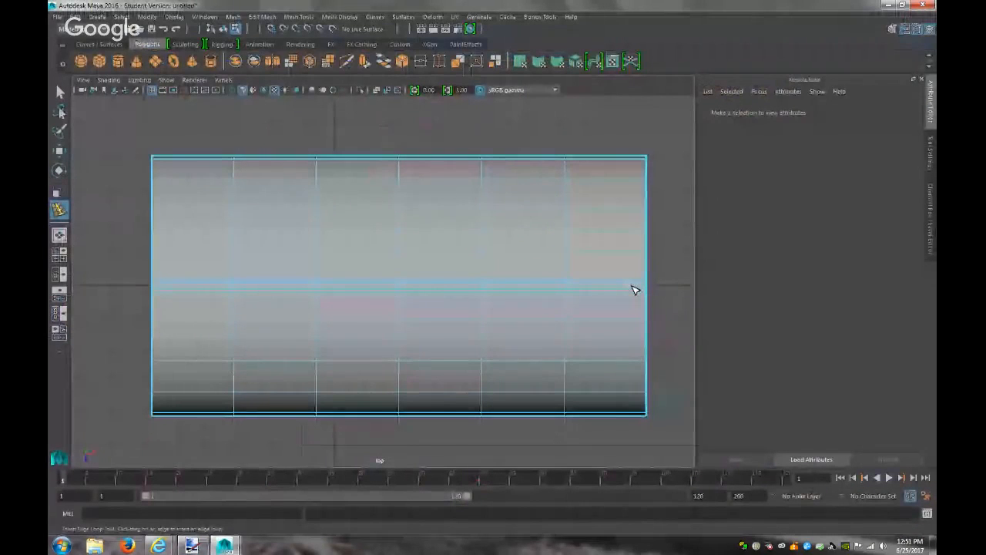
pyautogui.click(634, 290)
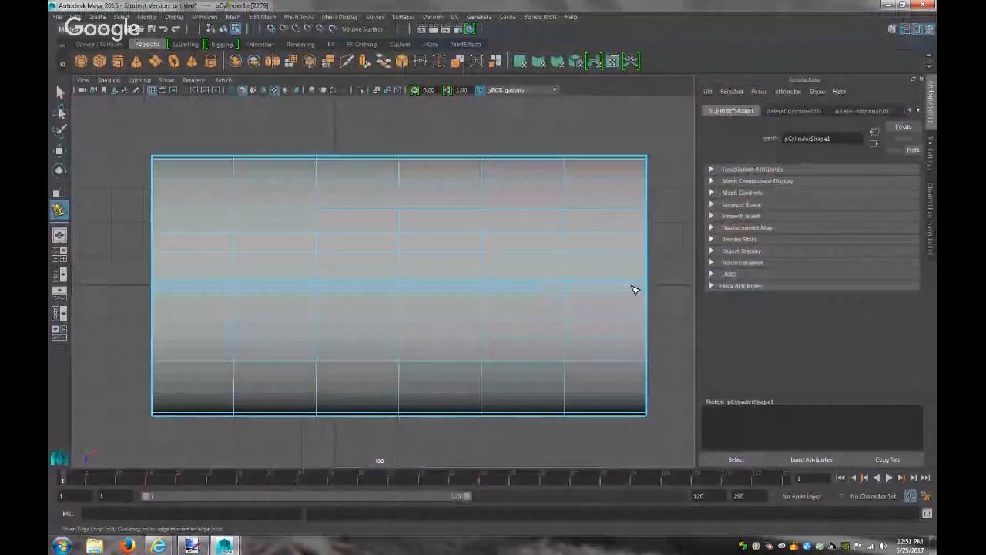
pyautogui.hotkey('ctrl', 'z')
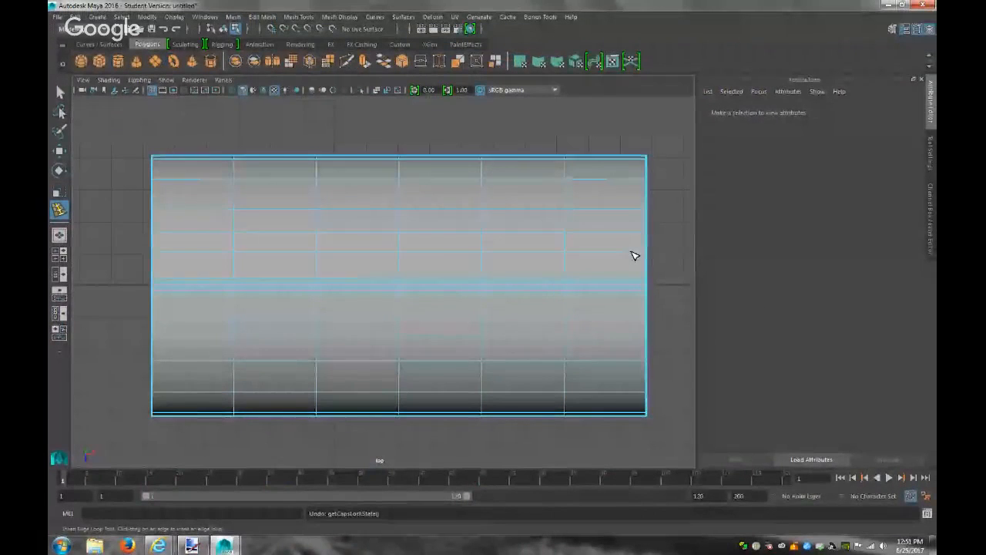
pyautogui.click(632, 252)
pyautogui.hotkey('ctrl', 'z')
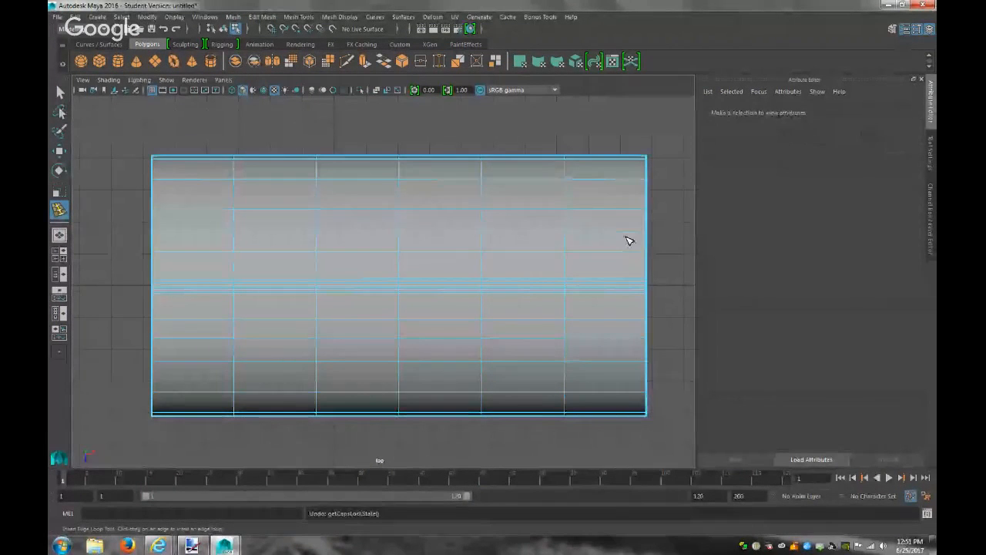
pyautogui.click(626, 164)
pyautogui.hotkey('ctrl', 'z')
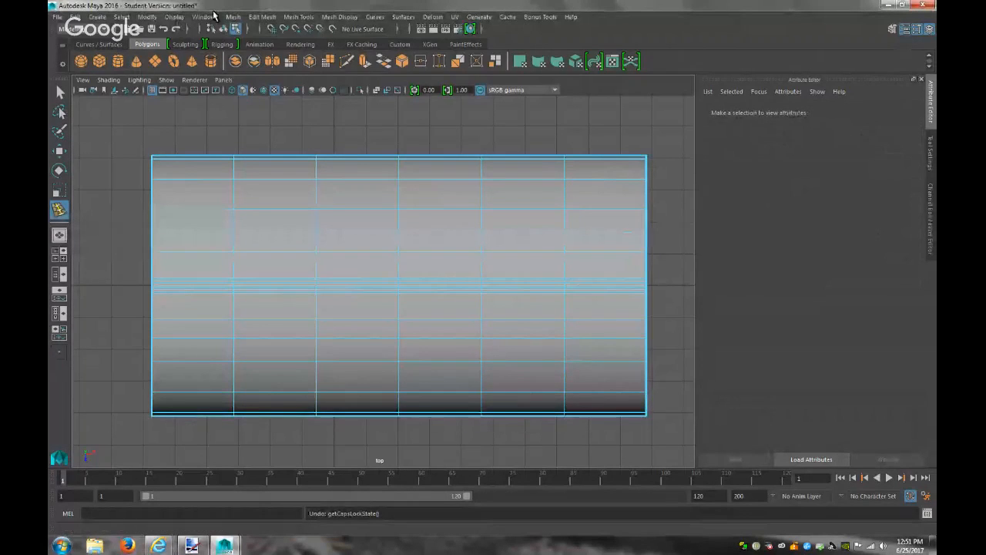
pyautogui.click(293, 17)
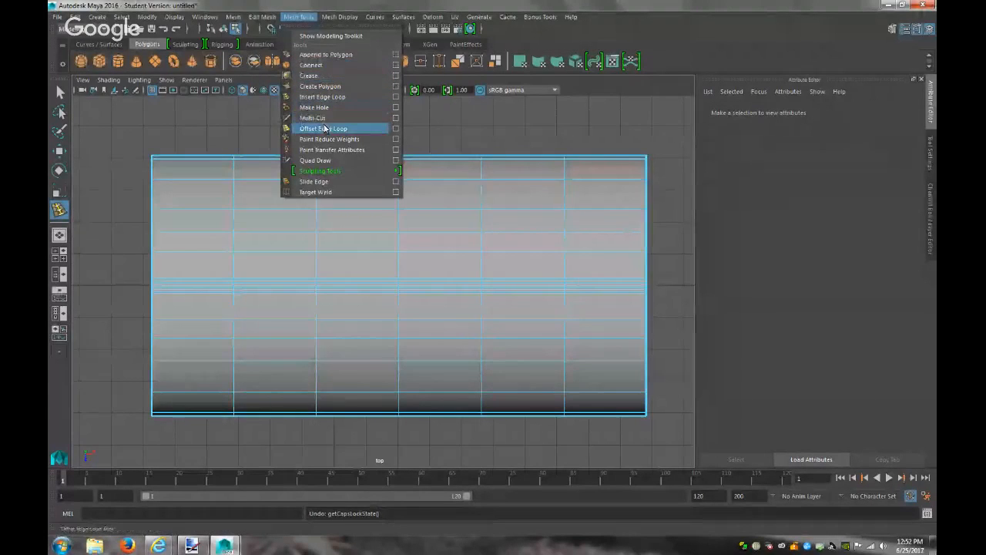
# With Multi-Cut, slice a vertical edge through the shell near its right end
pyautogui.click(316, 118)
pyautogui.moveTo(619, 138); pyautogui.dragTo(621, 453)
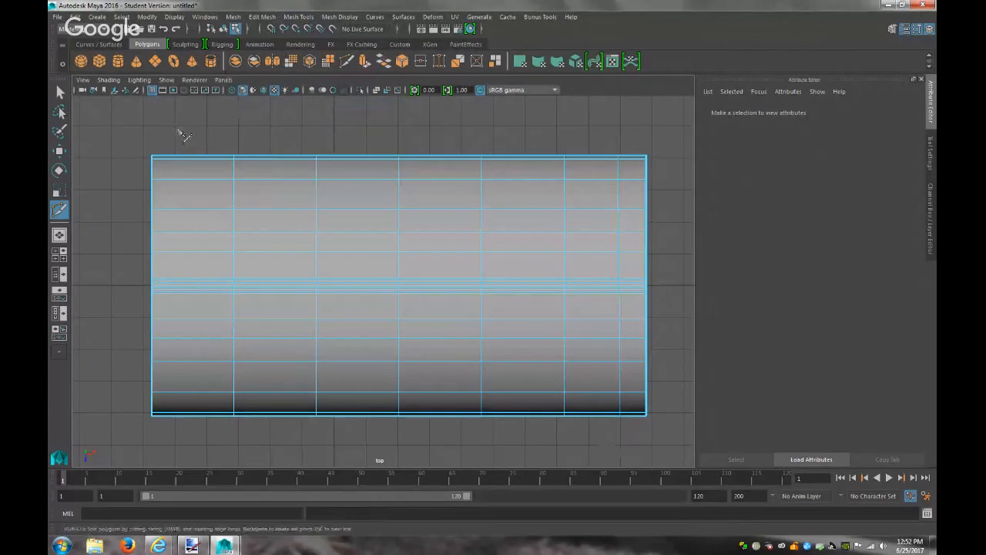
pyautogui.hotkey('ctrl', 'z')
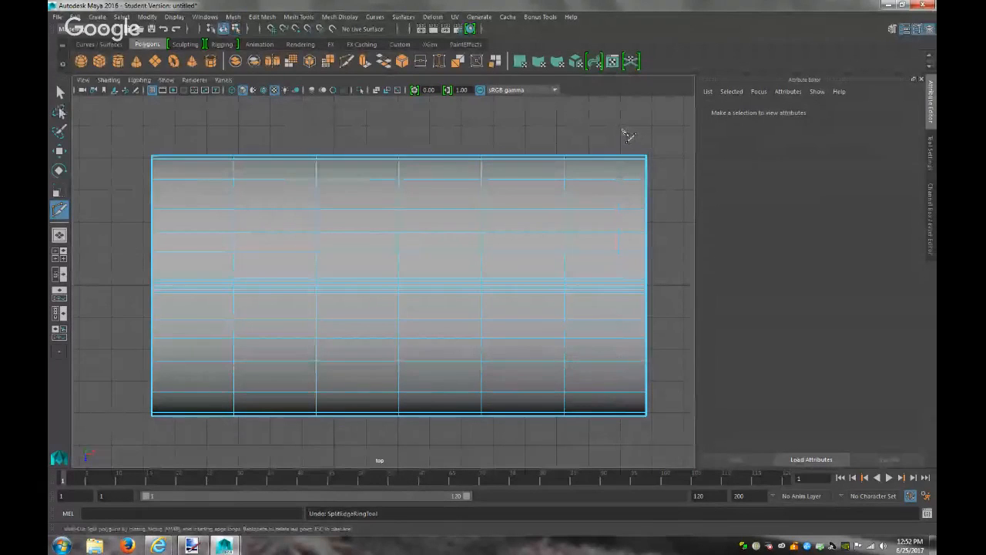
pyautogui.moveTo(620, 127); pyautogui.dragTo(611, 265)
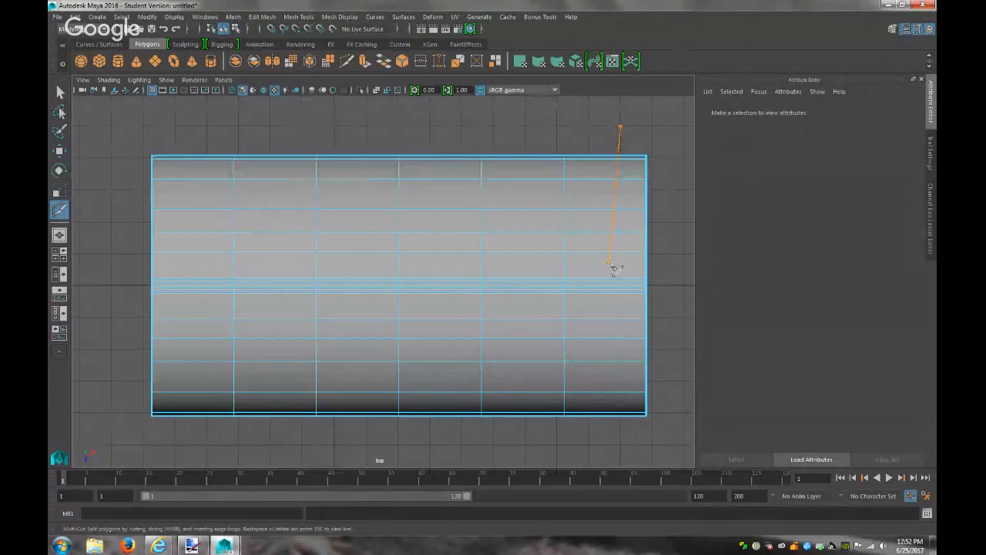
pyautogui.moveTo(642, 436); pyautogui.dragTo(625, 455)
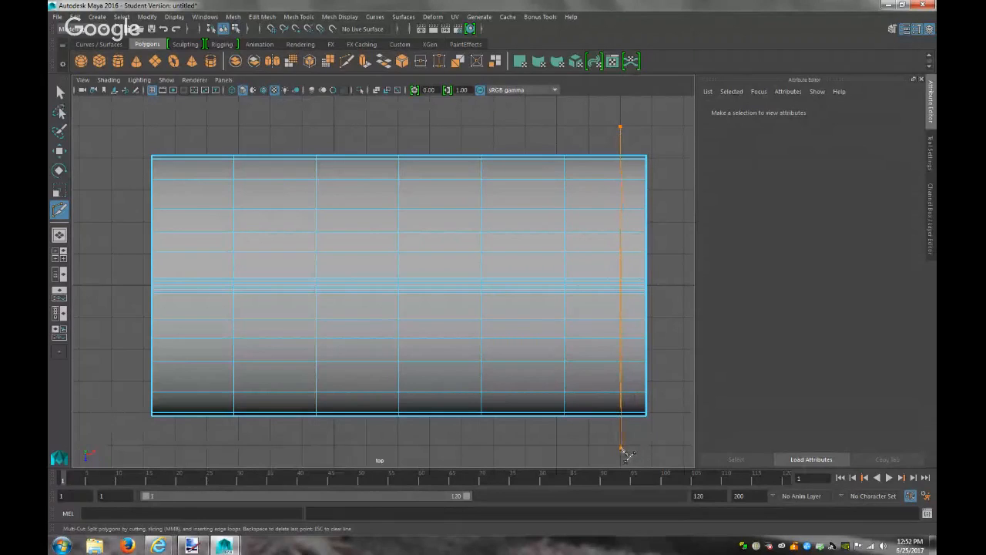
pyautogui.moveTo(625, 453); pyautogui.dragTo(623, 452)
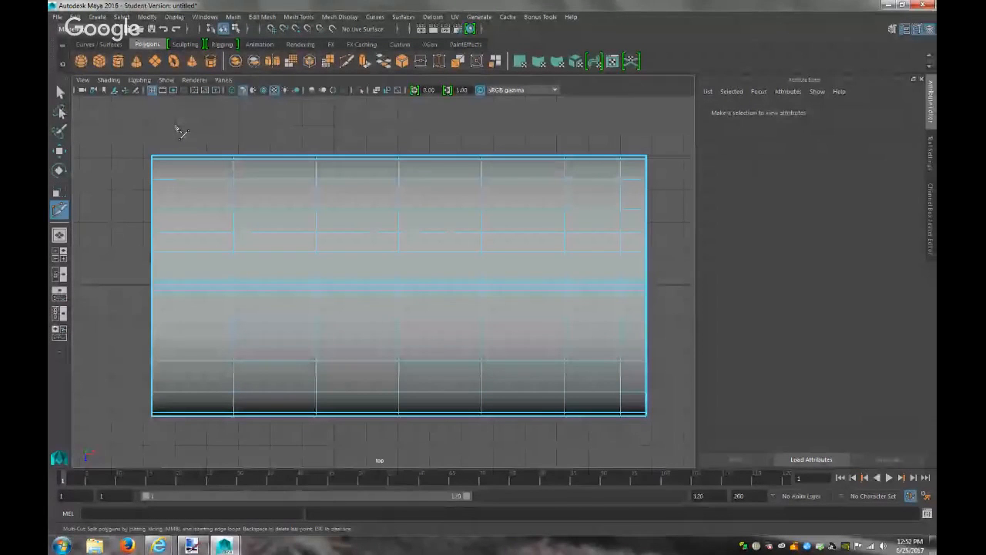
# Slice a second vertical edge through the shell near its left end
pyautogui.moveTo(176, 127); pyautogui.dragTo(176, 448)
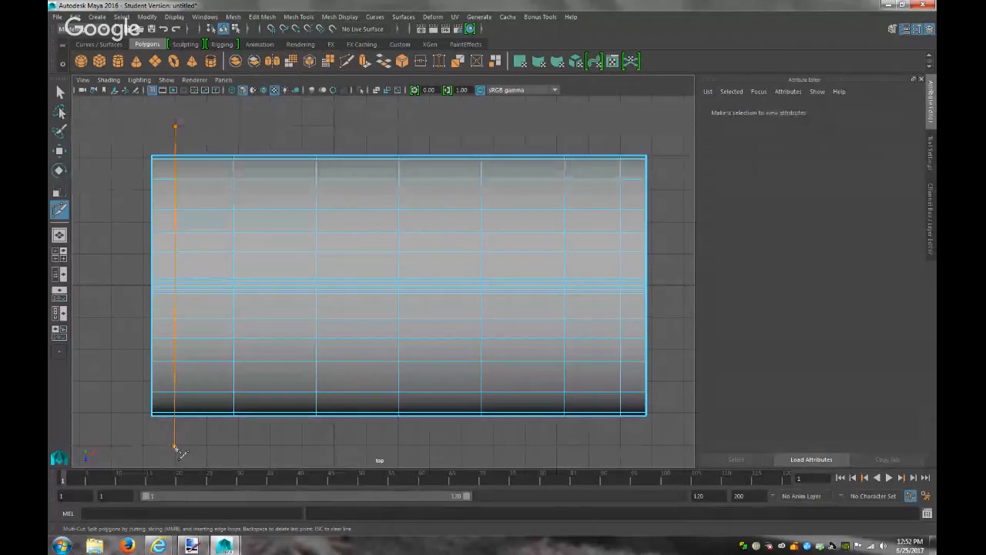
pyautogui.moveTo(178, 451); pyautogui.dragTo(176, 449)
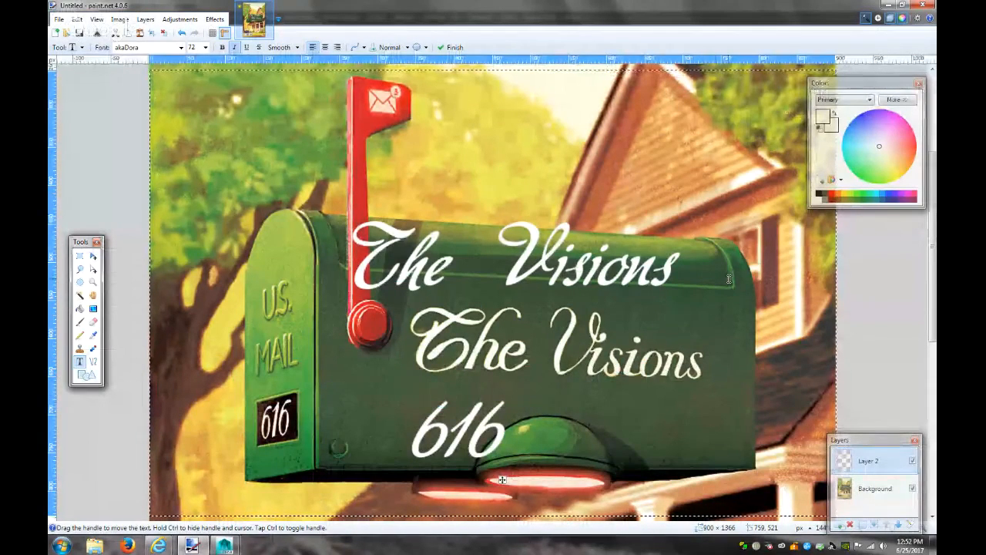
pyautogui.click(886, 6)
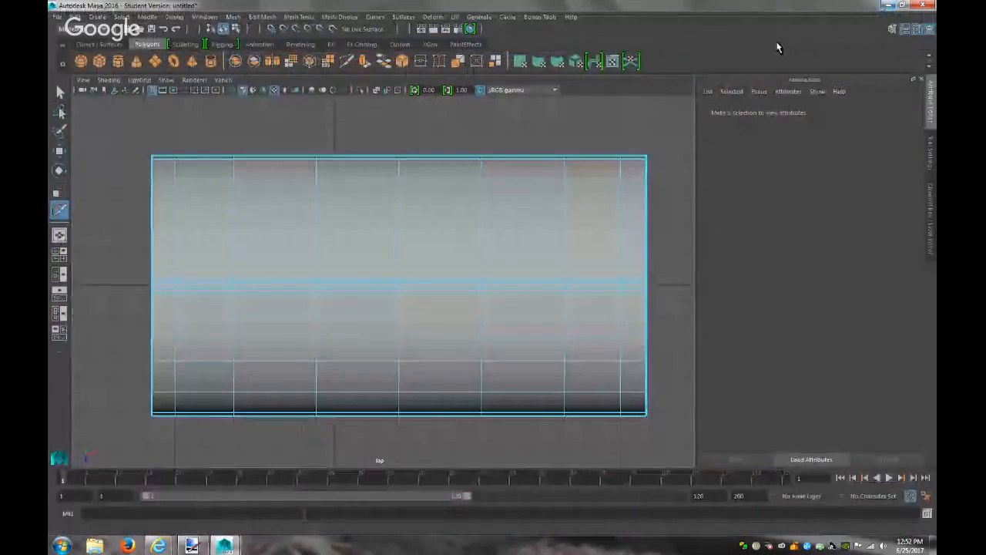
pyautogui.click(224, 80)
# In the persp view with the Select tool, select a face near the shell's upper-left corner
pyautogui.click(343, 91)
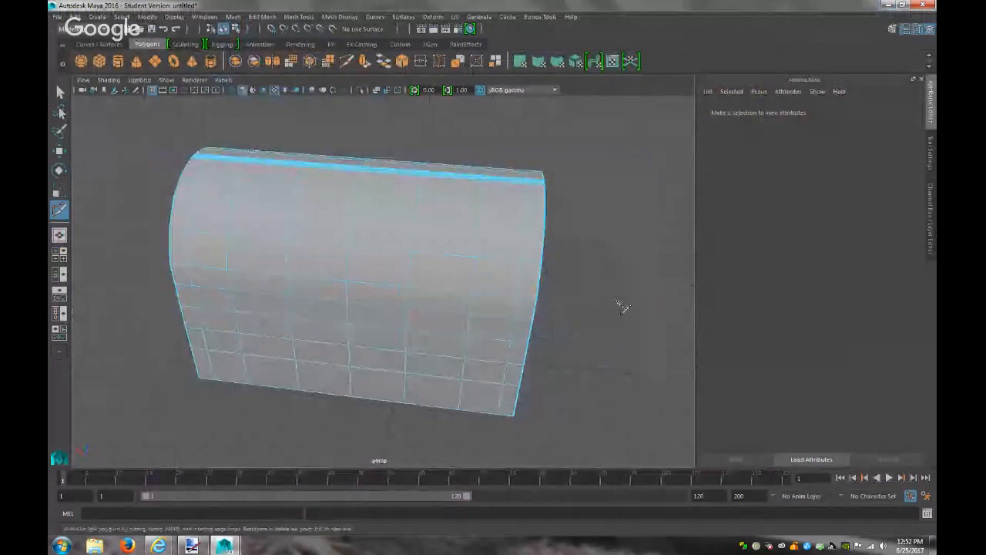
pyautogui.click(60, 92)
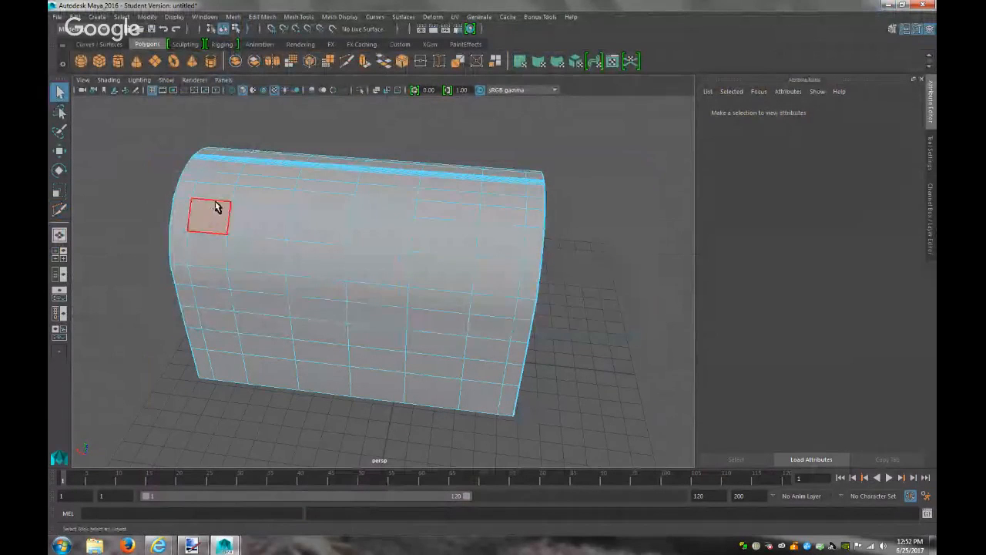
pyautogui.scroll(4, 222, 200)
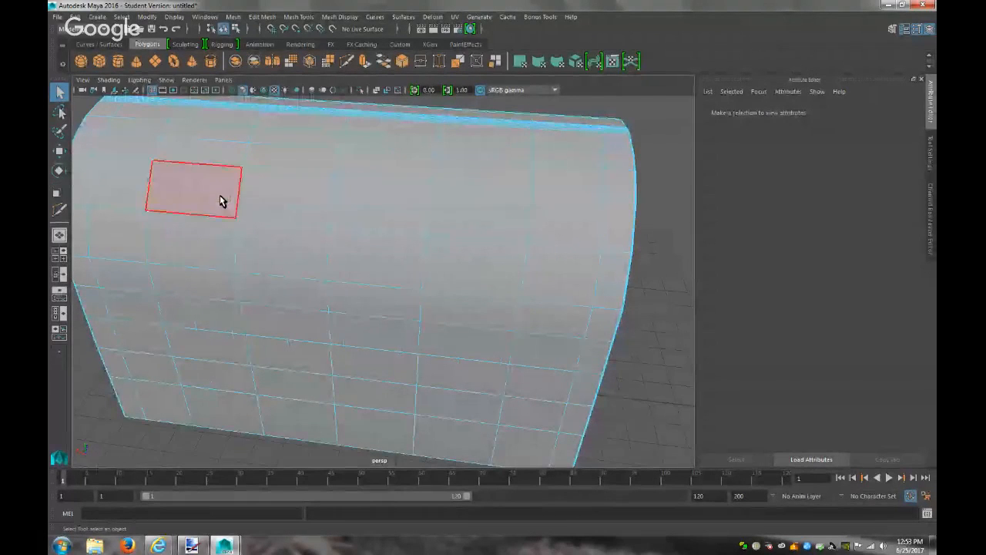
pyautogui.keyDown('alt'); pyautogui.moveTo(266, 246); pyautogui.dragTo(381, 249); pyautogui.keyUp('alt')
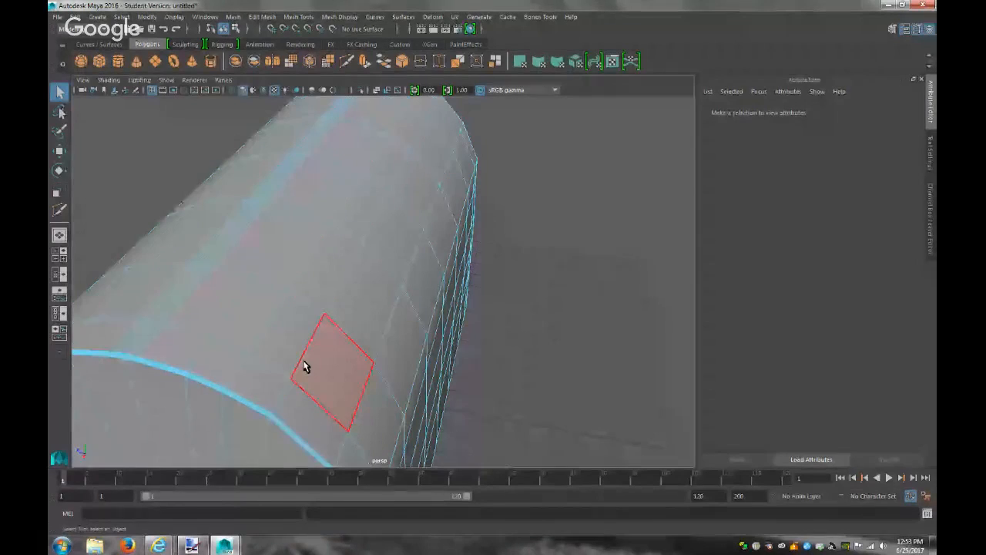
pyautogui.click(304, 367)
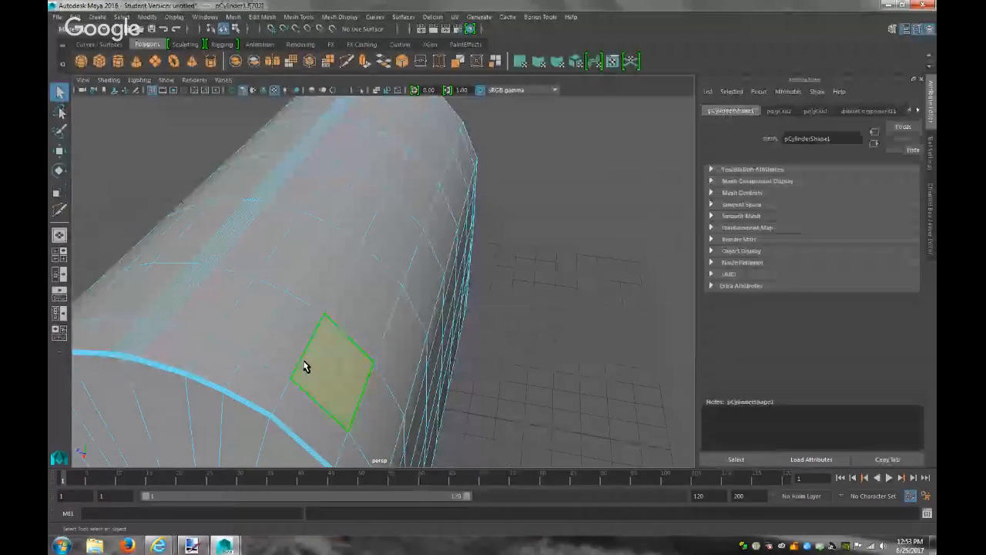
pyautogui.scroll(-3, 434, 383)
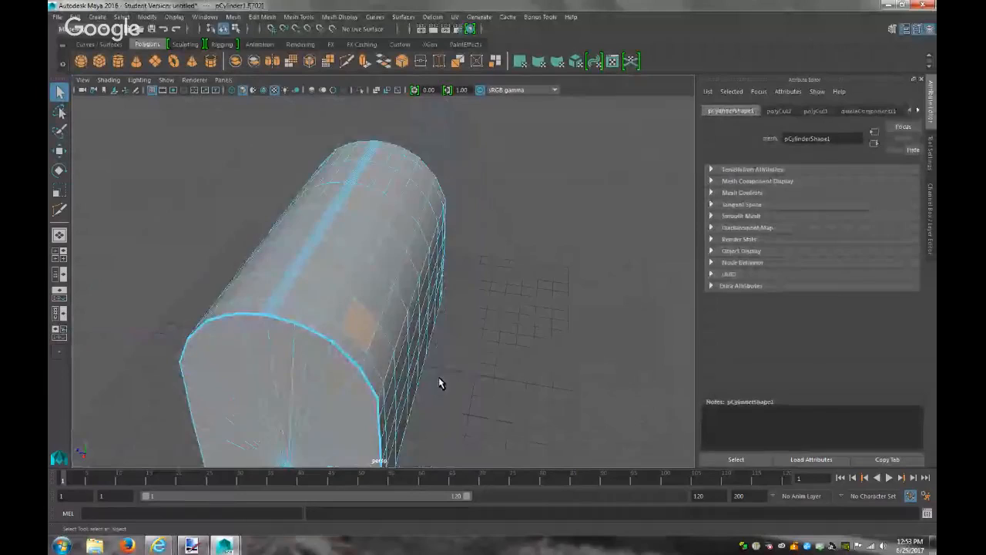
pyautogui.keyDown('alt'); pyautogui.moveTo(439, 383); pyautogui.dragTo(344, 361); pyautogui.keyUp('alt')
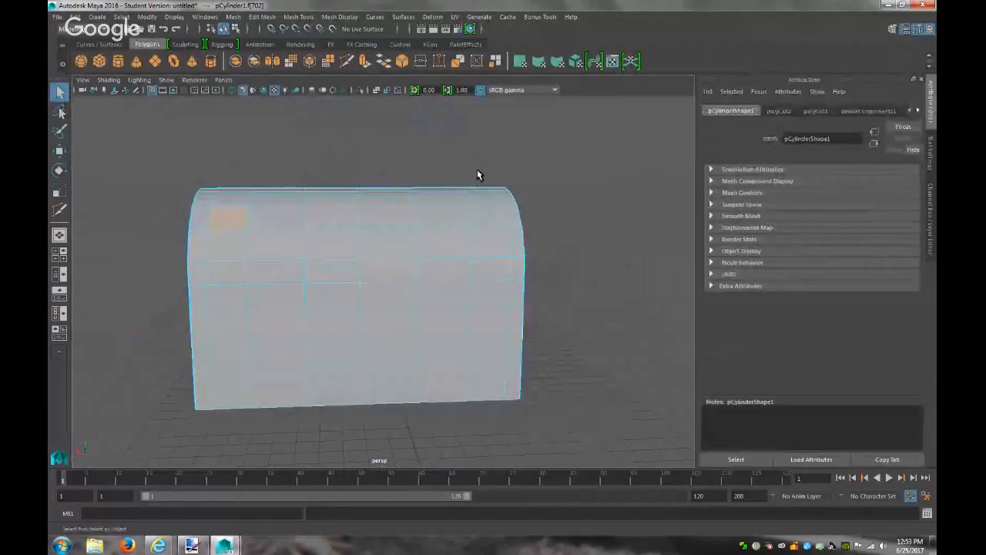
pyautogui.click(224, 79)
# Switch to the front view and select the row of faces along the top
pyautogui.moveTo(266, 111)
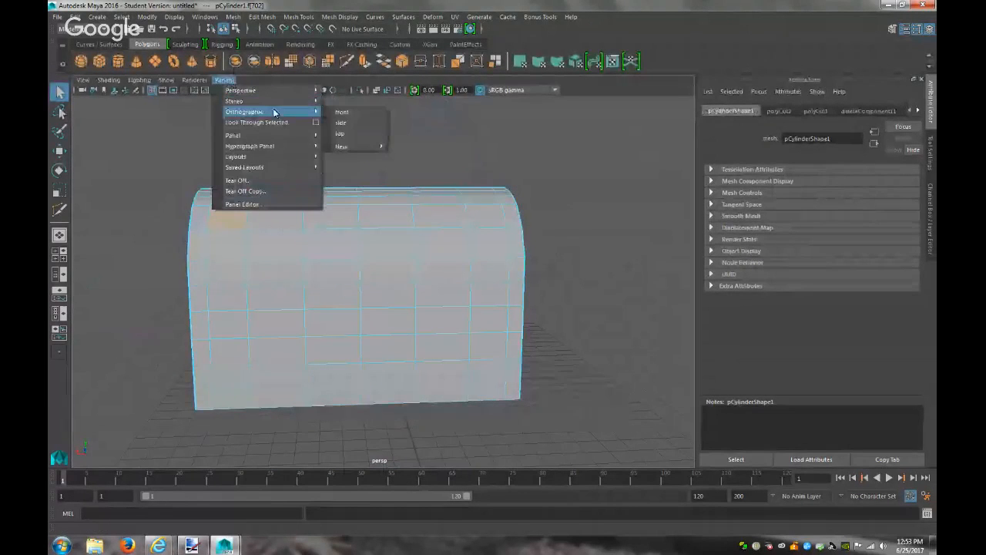
pyautogui.click(343, 123)
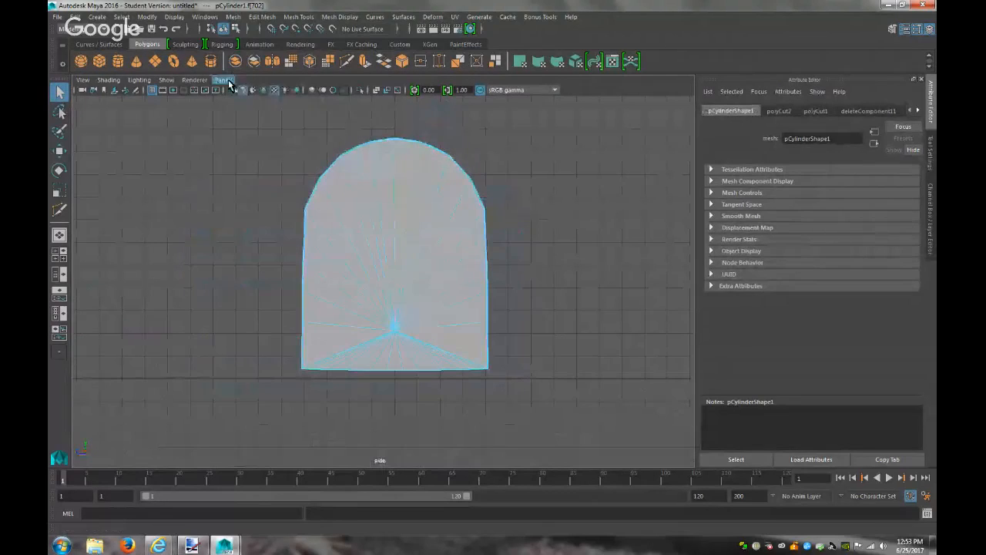
pyautogui.click(223, 80)
pyautogui.moveTo(265, 113)
pyautogui.click(343, 114)
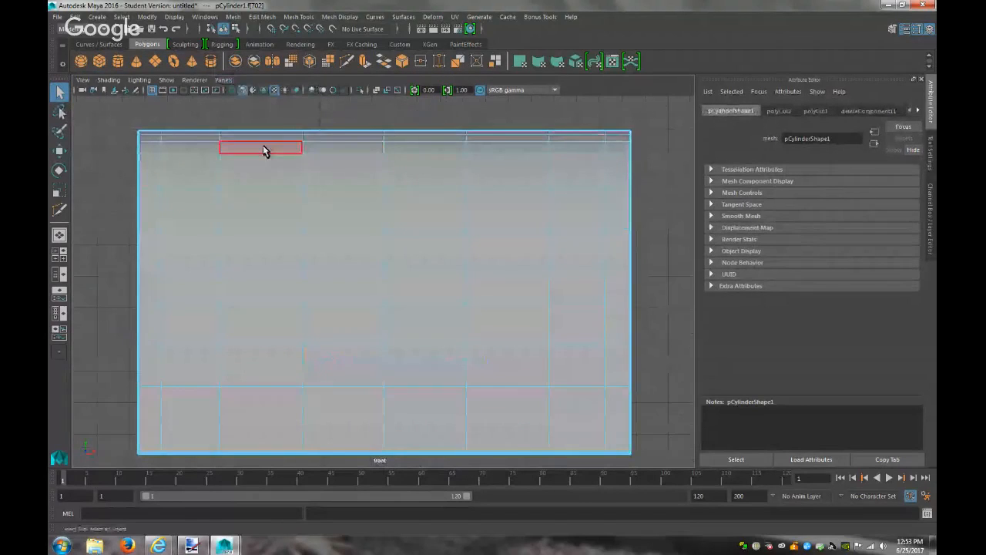
pyautogui.click(202, 173)
pyautogui.moveTo(185, 116); pyautogui.dragTo(590, 180)
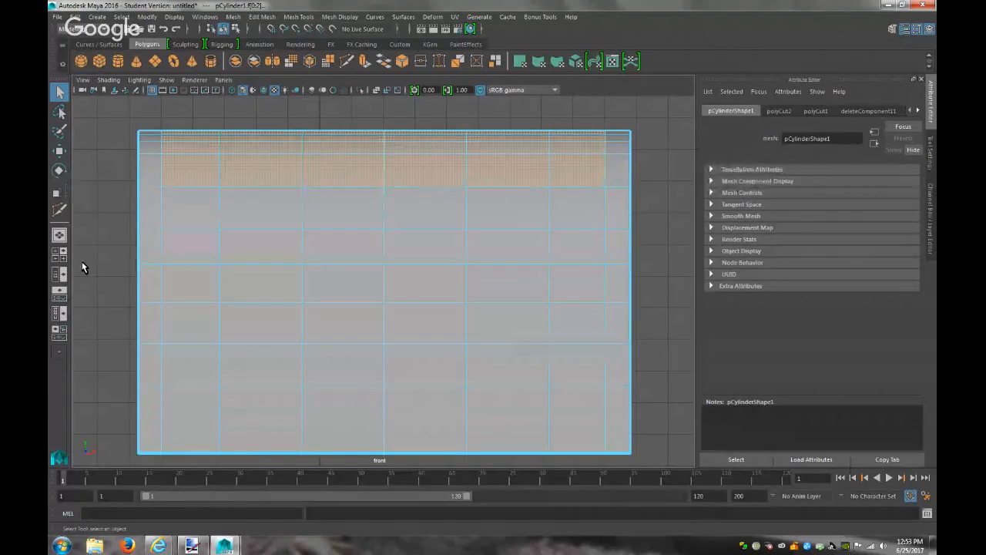
# Return to the persp view, frame the selected faces with F, and orbit the cylinder
pyautogui.click(223, 80)
pyautogui.click(377, 91)
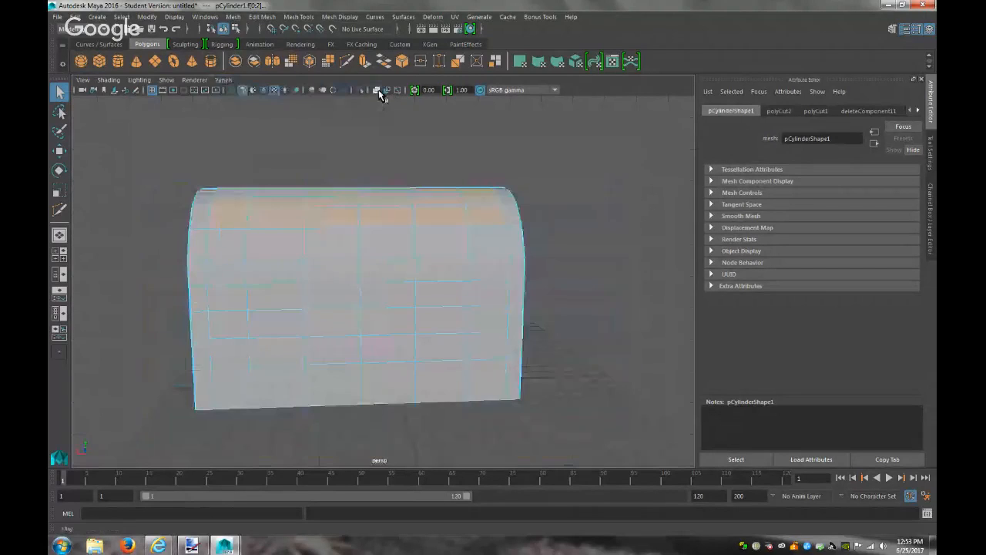
pyautogui.press('f')
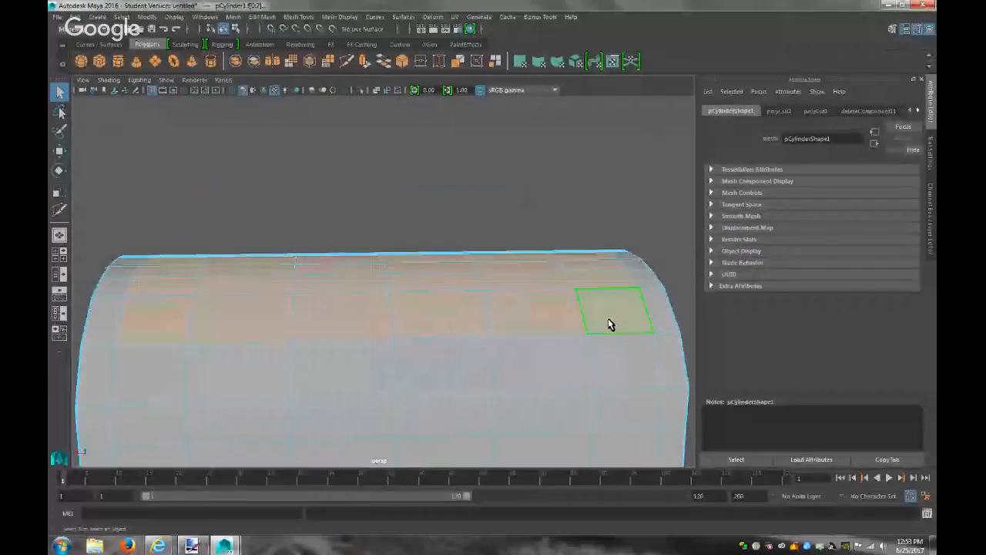
pyautogui.scroll(-5, 608, 319)
pyautogui.keyDown('alt'); pyautogui.moveTo(608, 322); pyautogui.dragTo(784, 328); pyautogui.keyUp('alt')
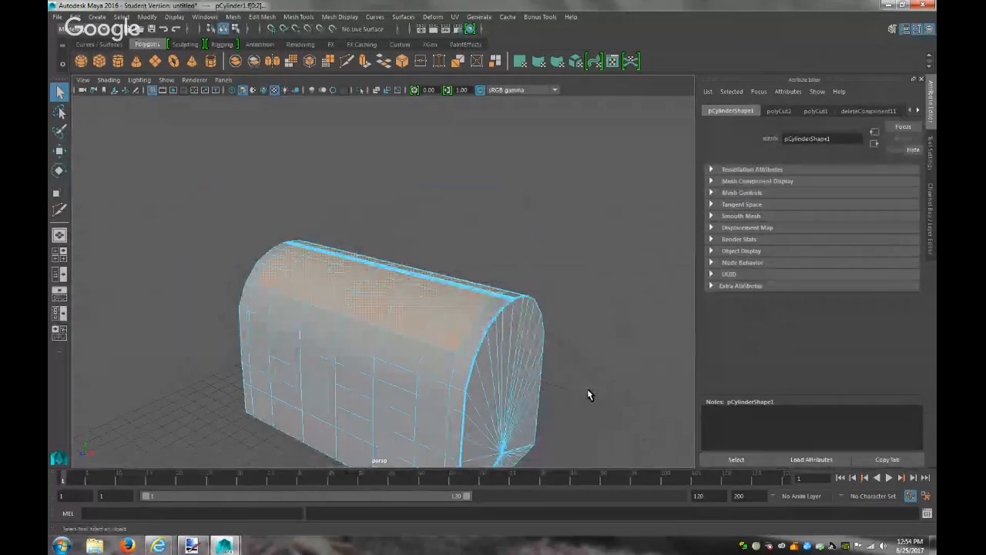
pyautogui.keyDown('alt'); pyautogui.moveTo(575, 390); pyautogui.dragTo(624, 367); pyautogui.keyUp('alt')
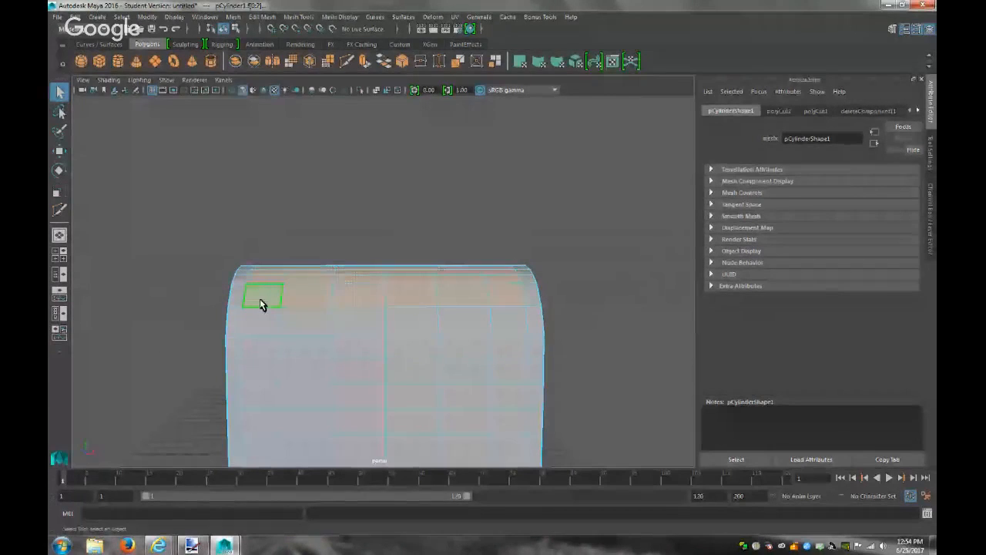
# Clear the selection and Multi-Cut a short diagonal edge across the upper-left face
pyautogui.click(221, 350)
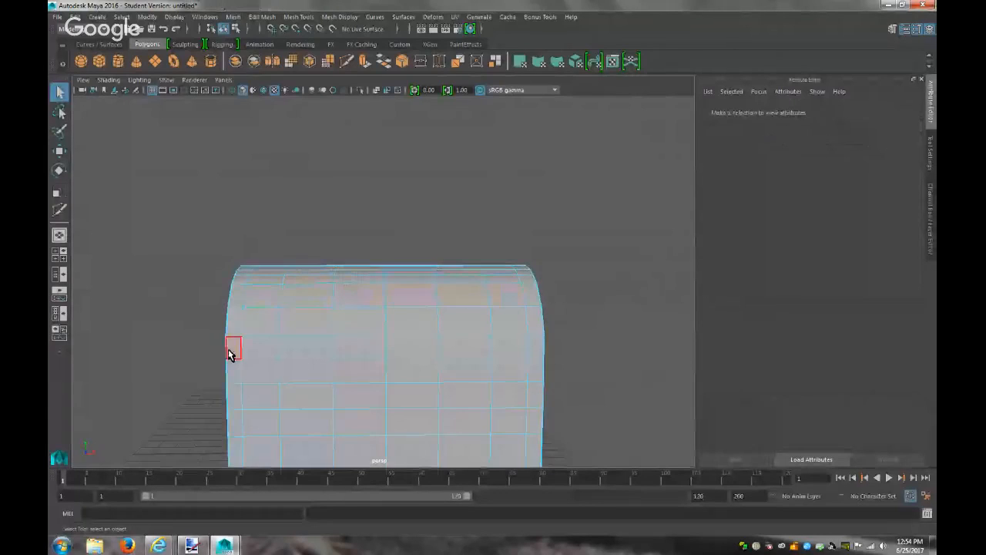
pyautogui.scroll(6, 229, 355)
pyautogui.scroll(-2, 229, 355)
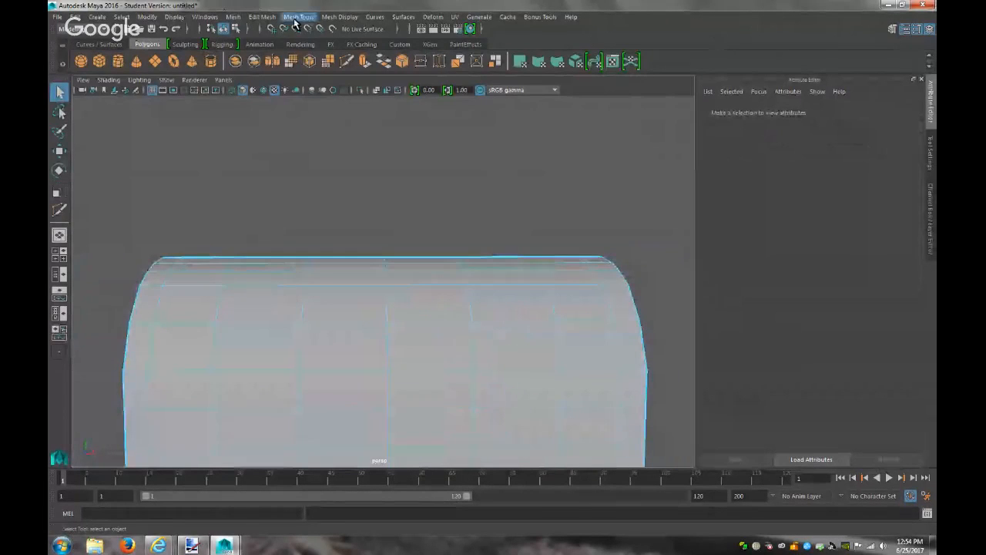
pyautogui.click(370, 19)
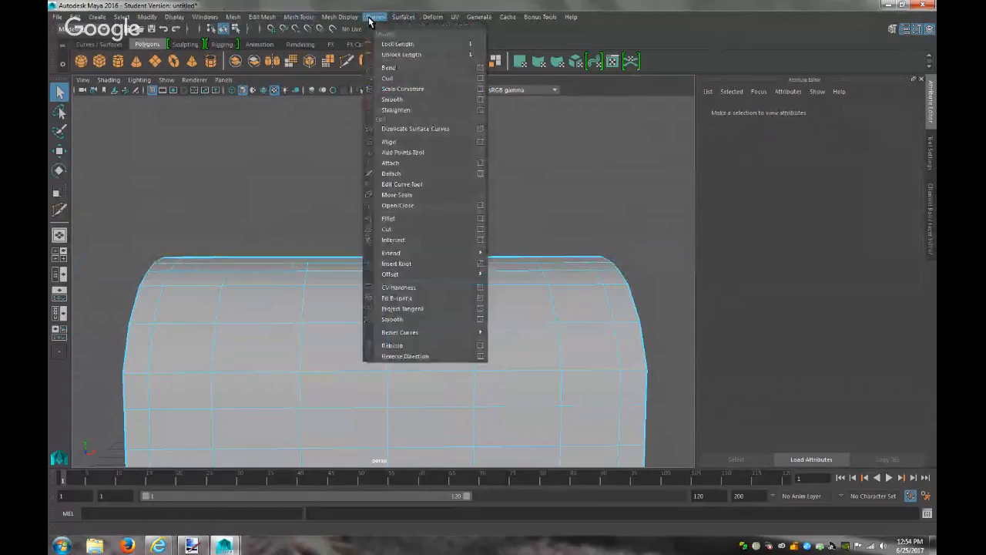
pyautogui.moveTo(299, 20)
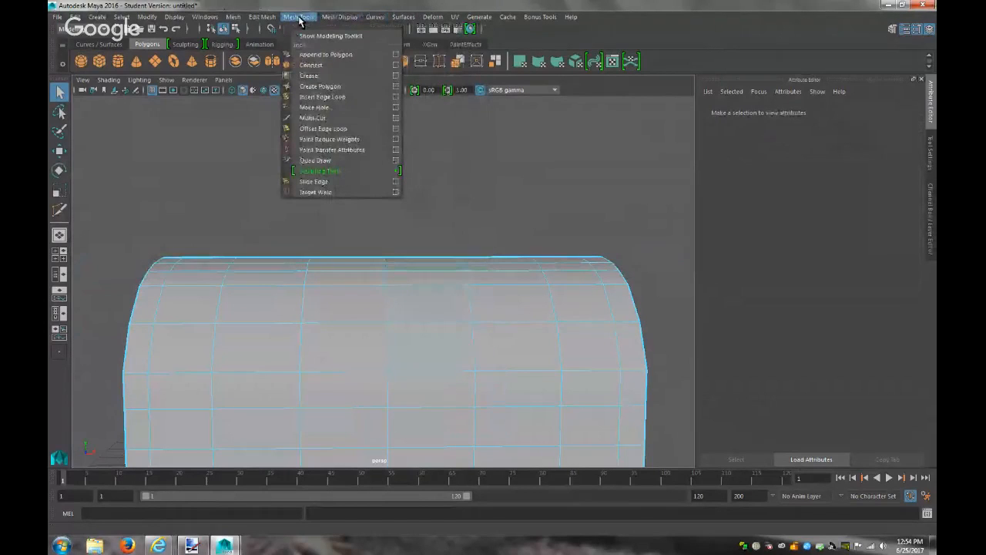
pyautogui.moveTo(381, 22)
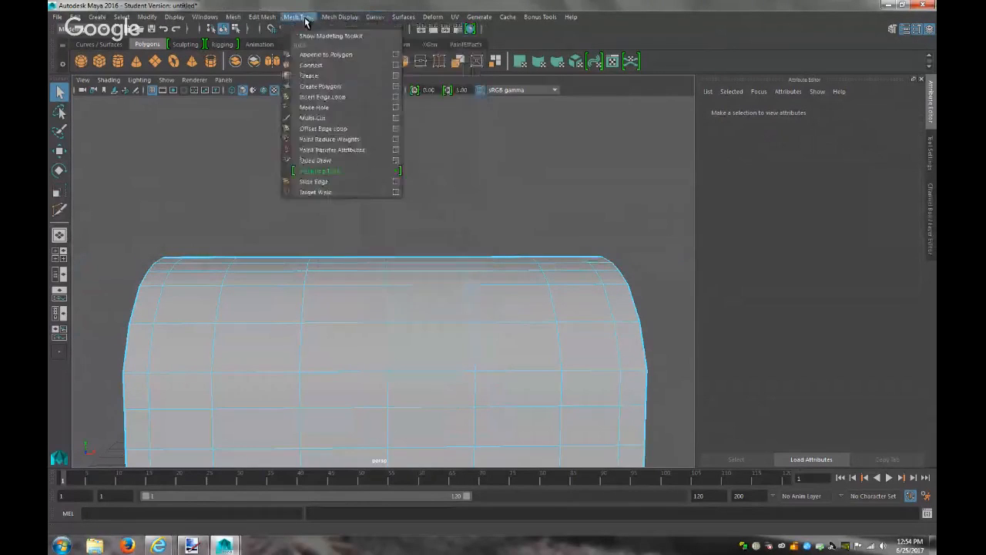
pyautogui.moveTo(262, 17)
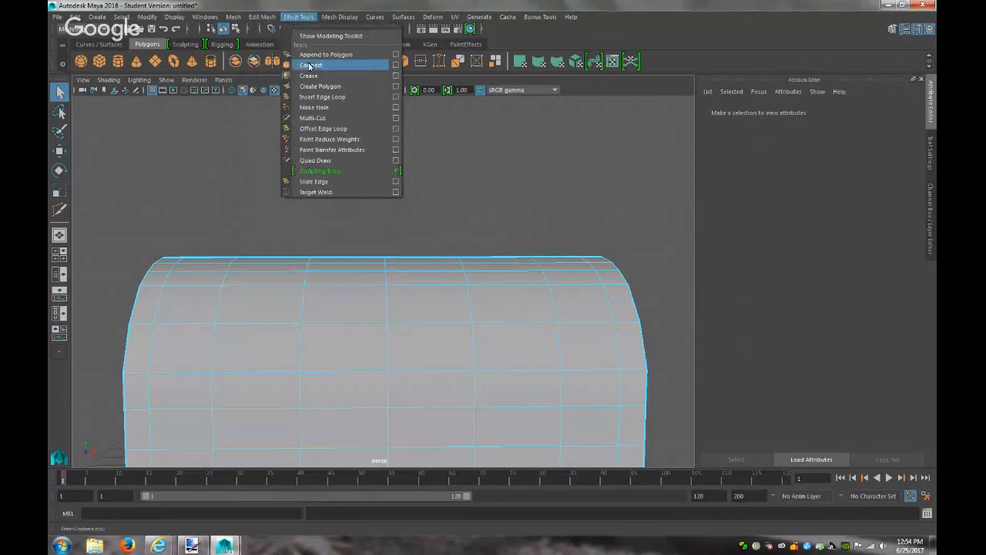
pyautogui.click(319, 119)
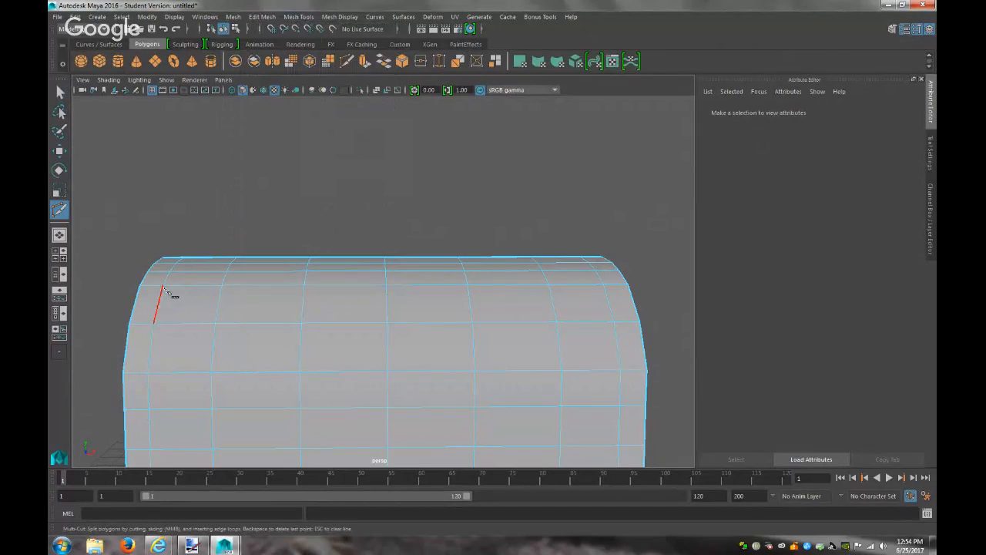
pyautogui.click(215, 325)
pyautogui.press('Return')
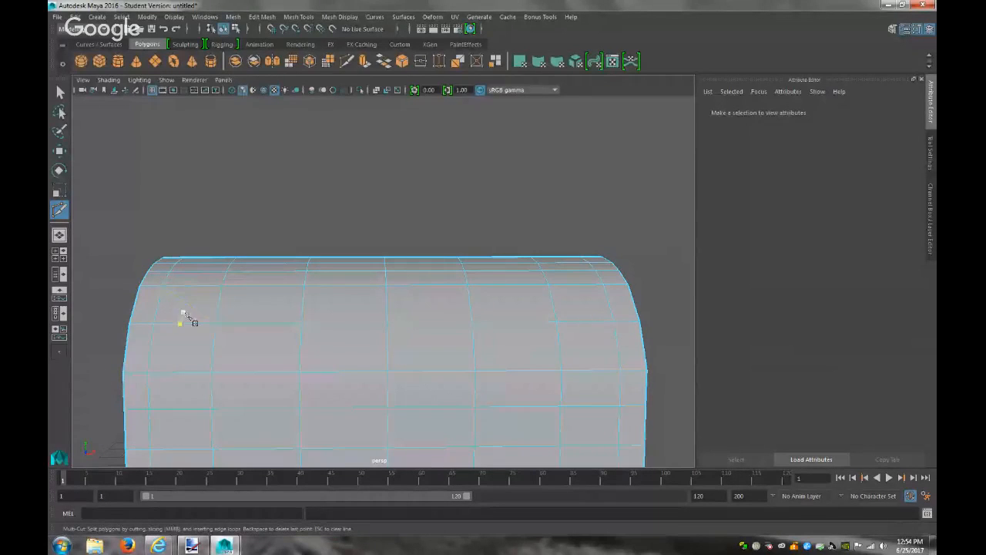
pyautogui.click(61, 93)
pyautogui.moveTo(196, 302); pyautogui.dragTo(162, 253, button='right')
pyautogui.click(188, 302)
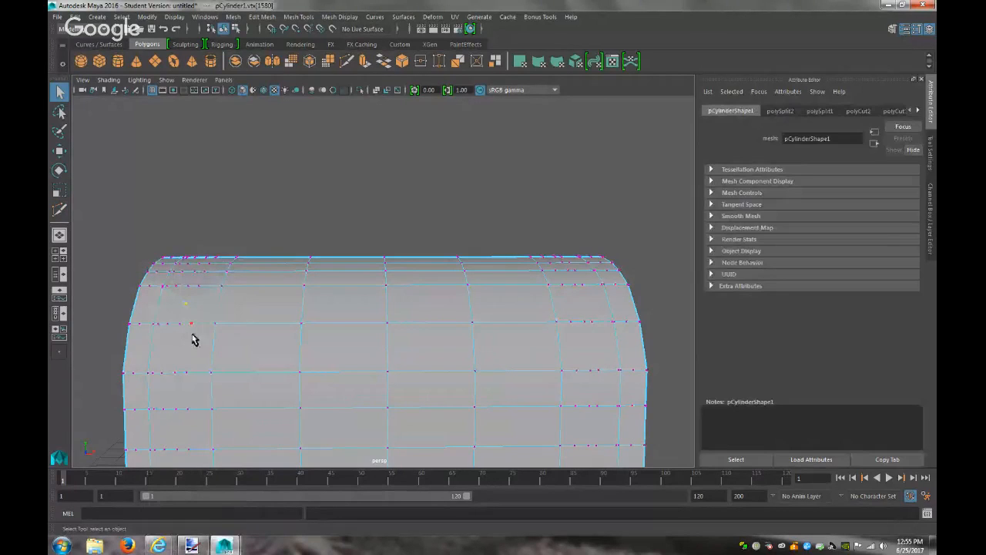
pyautogui.press('w')
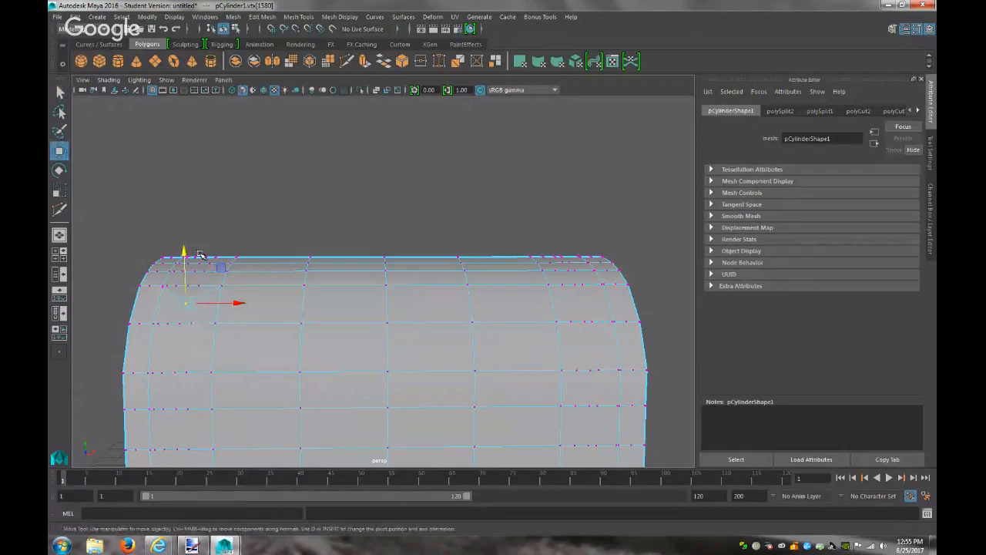
pyautogui.click(224, 79)
pyautogui.moveTo(331, 116)
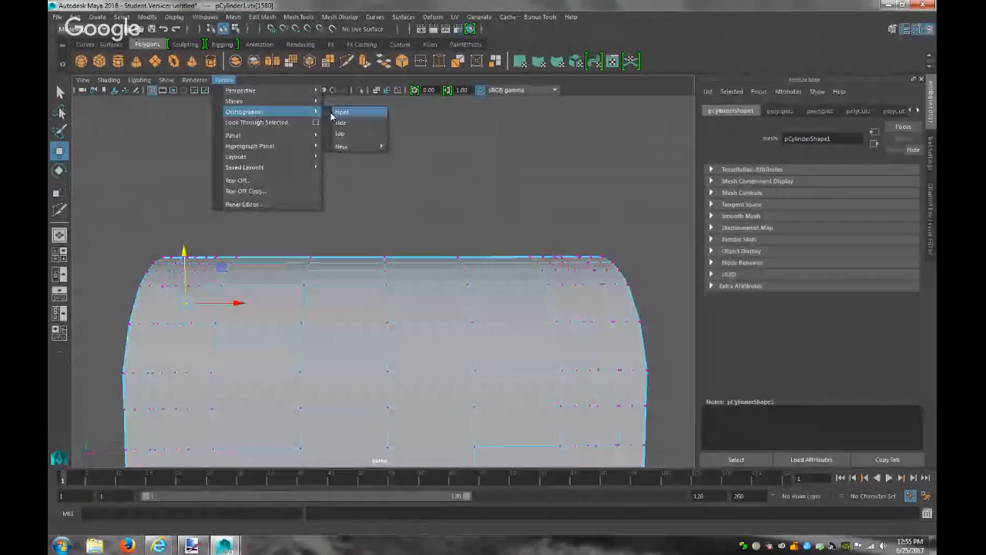
pyautogui.click(340, 134)
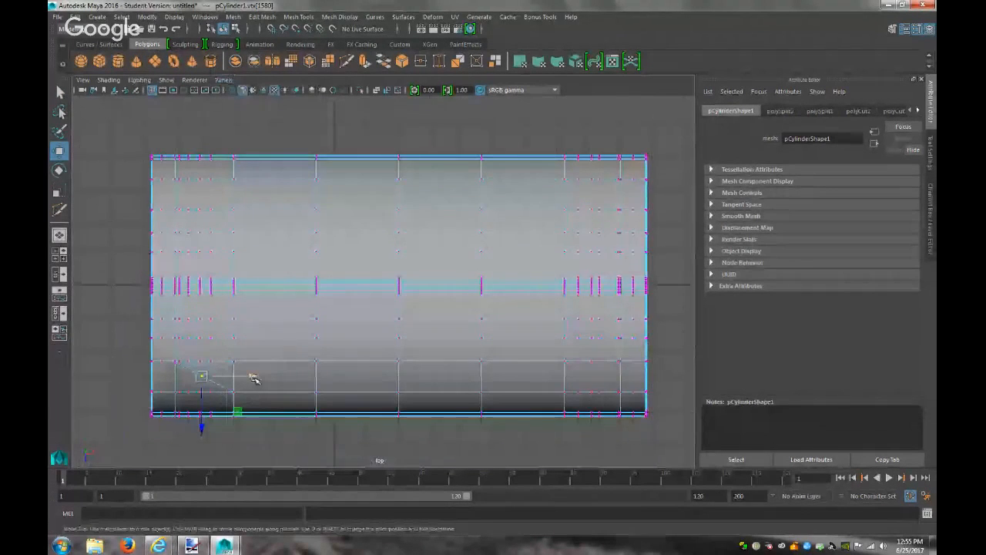
pyautogui.moveTo(254, 378); pyautogui.dragTo(240, 387)
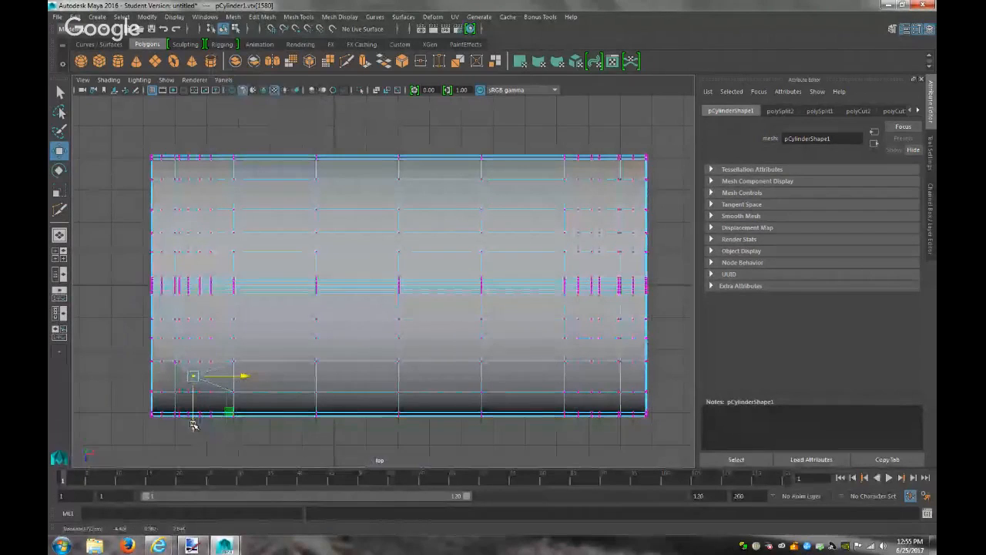
pyautogui.moveTo(193, 424); pyautogui.dragTo(193, 433)
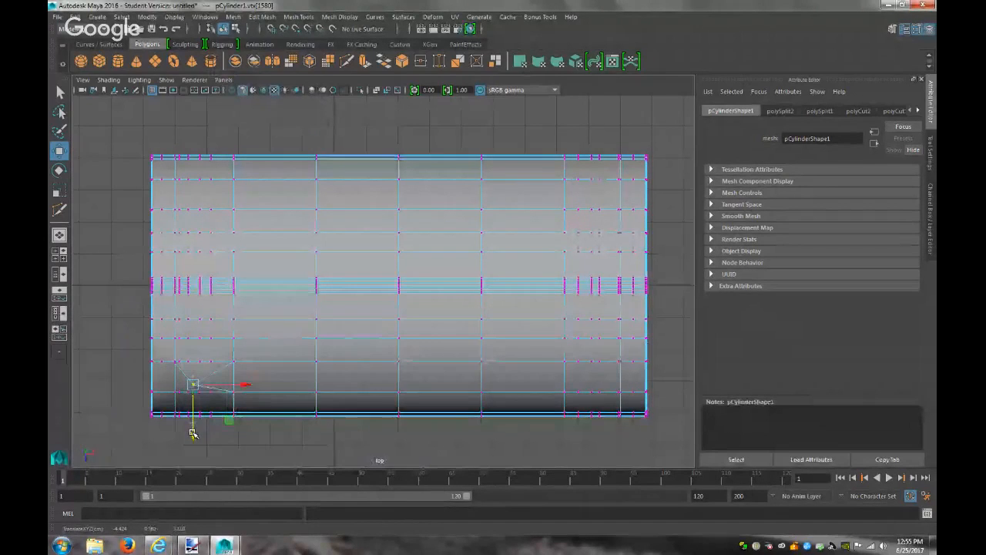
pyautogui.hotkey('ctrl', 'z')
pyautogui.hotkey('ctrl', 'z')
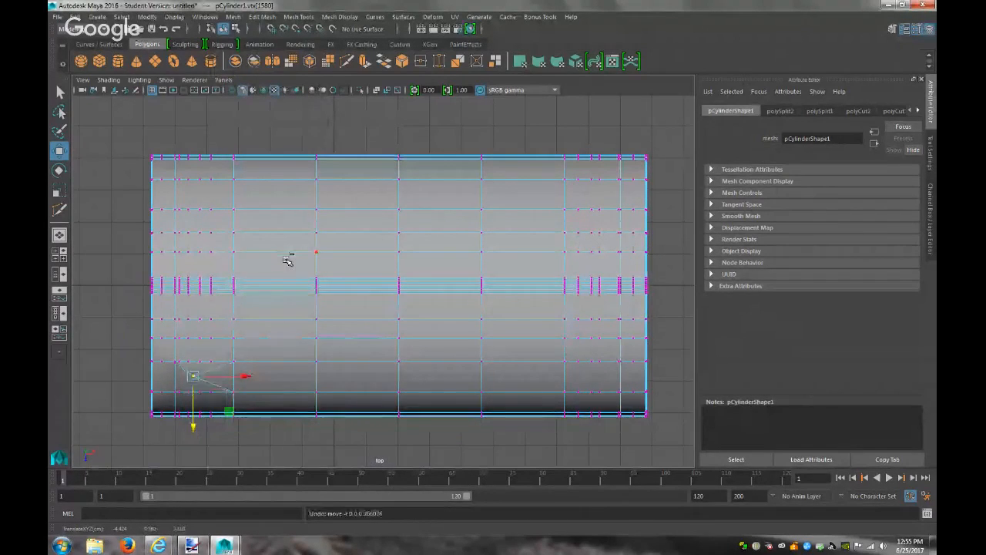
pyautogui.click(225, 80)
pyautogui.moveTo(277, 90)
pyautogui.click(350, 93)
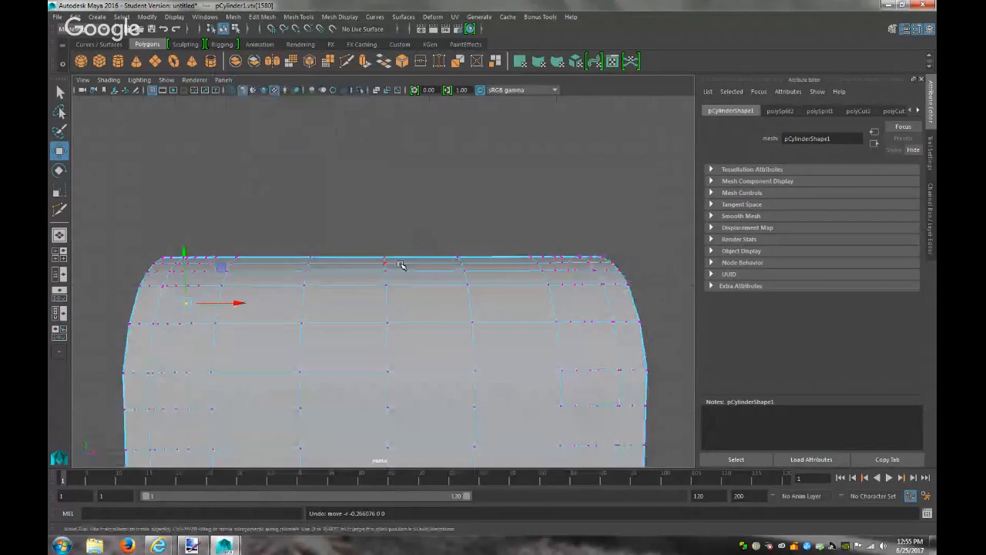
pyautogui.press('f')
pyautogui.scroll(-5, 396, 267)
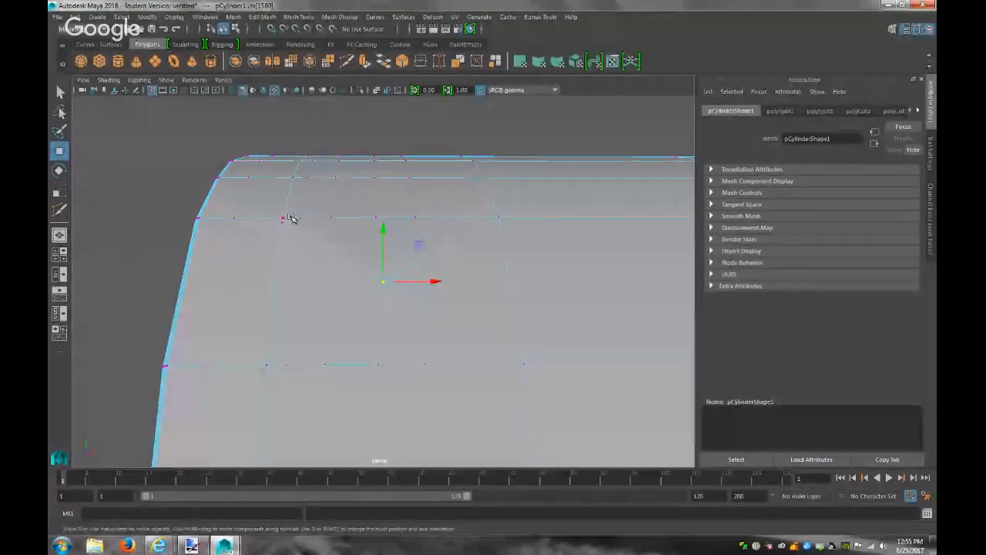
pyautogui.click(283, 220)
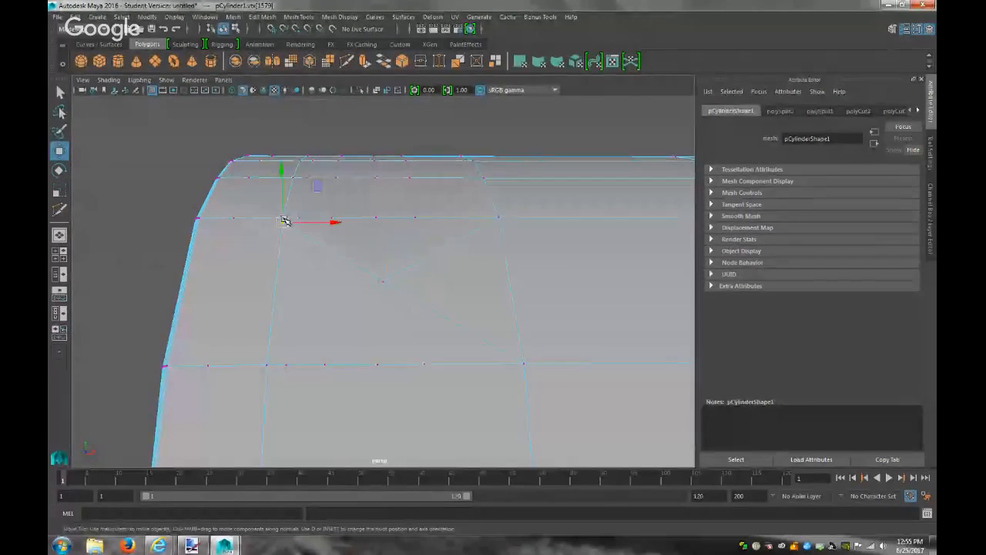
pyautogui.press('q')
pyautogui.click(284, 219)
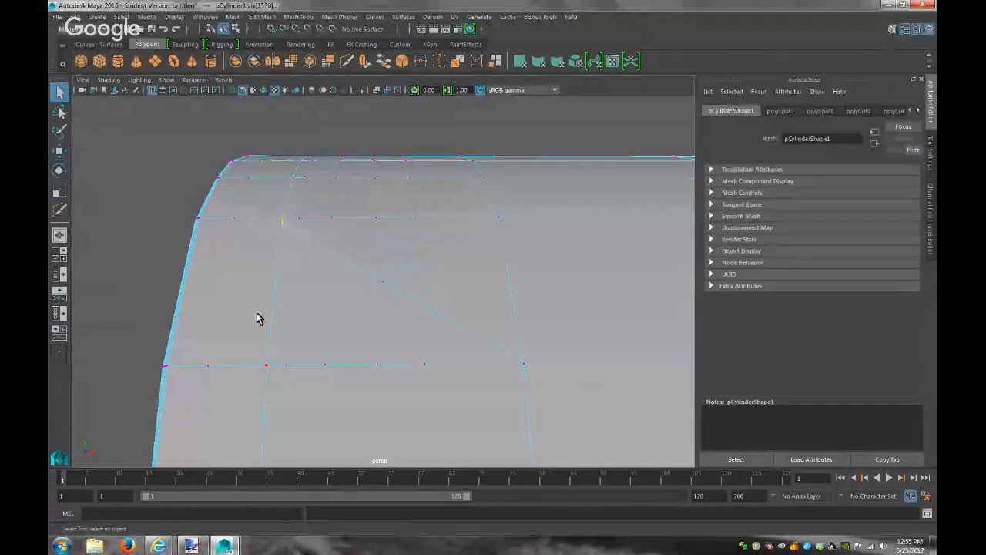
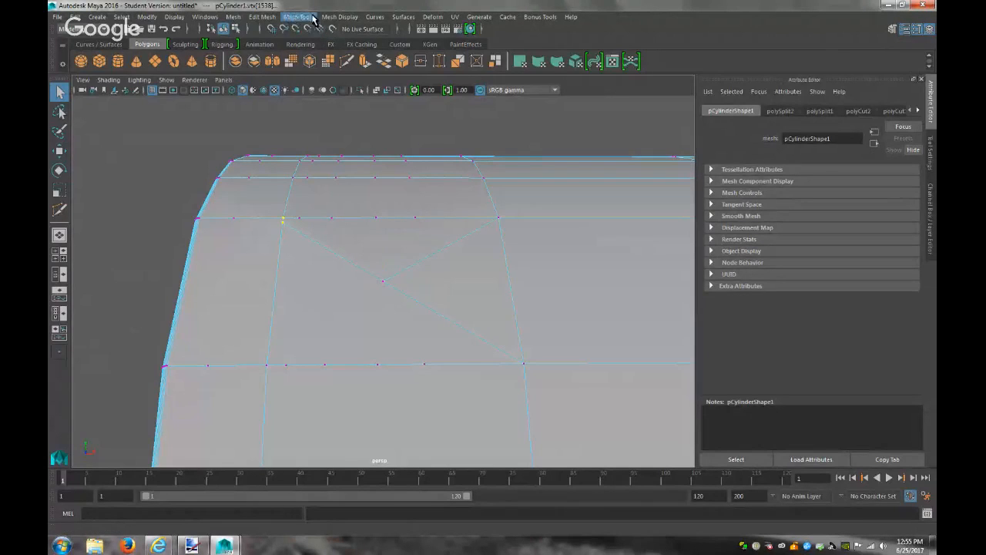
# Merge the nearby rounded-corner vertices with Edit Mesh > Merge at a 0.01 threshold
pyautogui.click(342, 19)
pyautogui.click(342, 19)
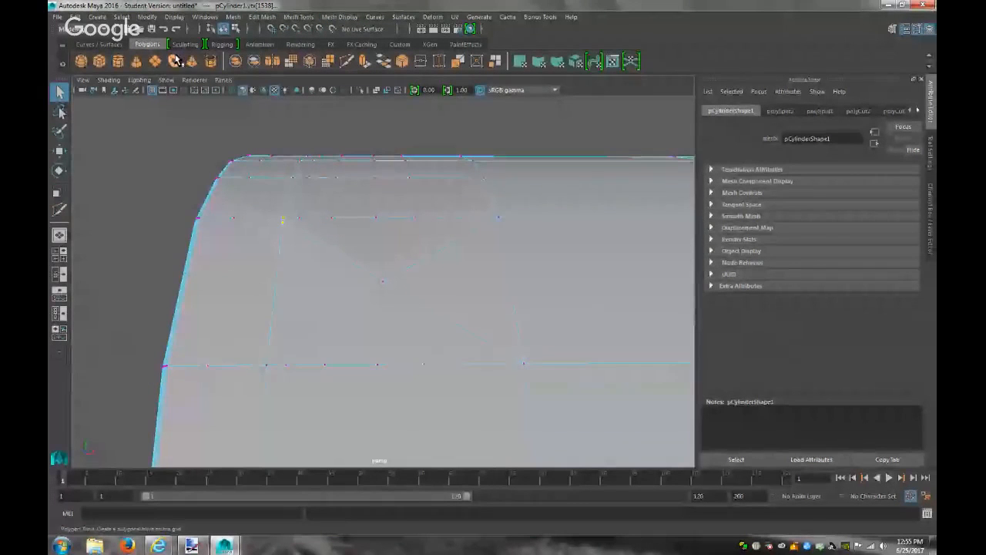
pyautogui.click(235, 17)
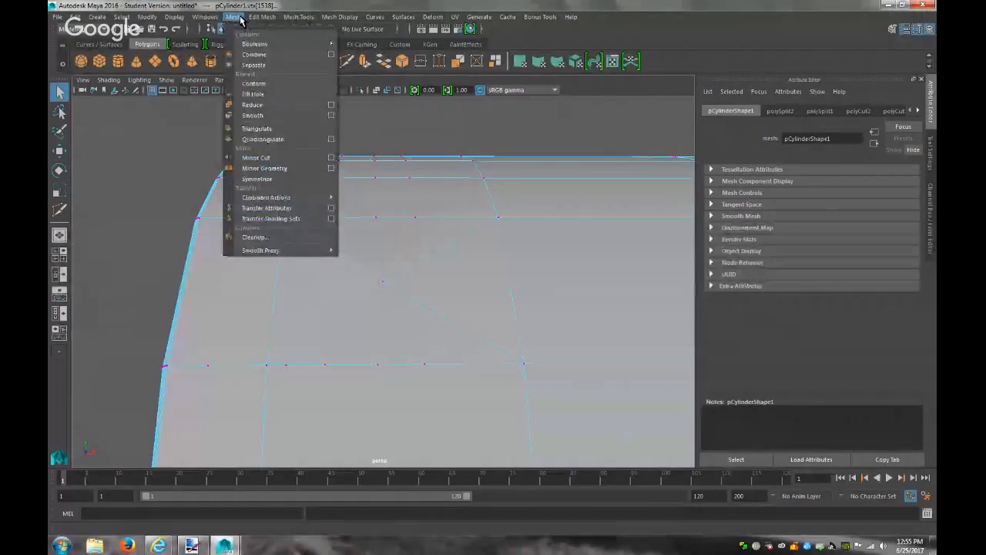
pyautogui.moveTo(257, 19)
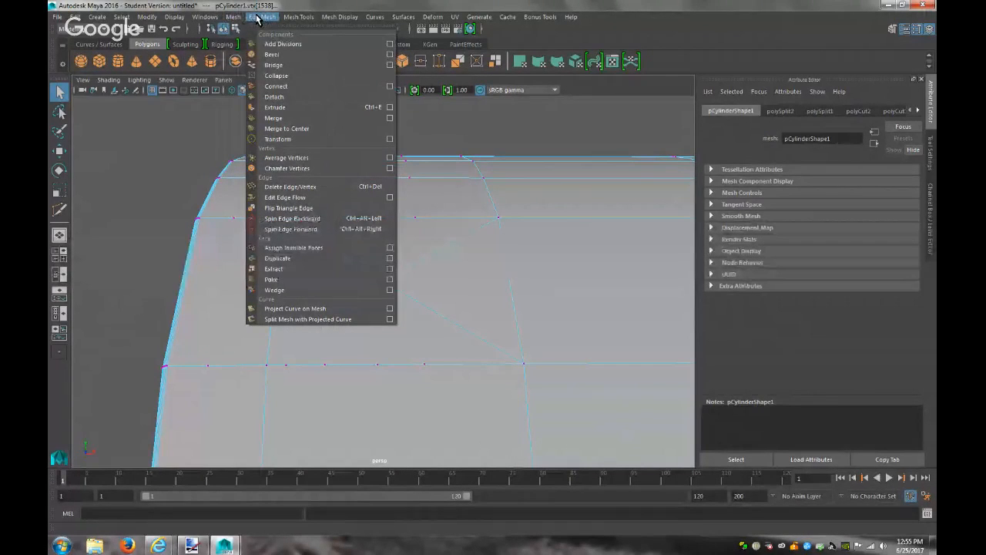
pyautogui.click(293, 117)
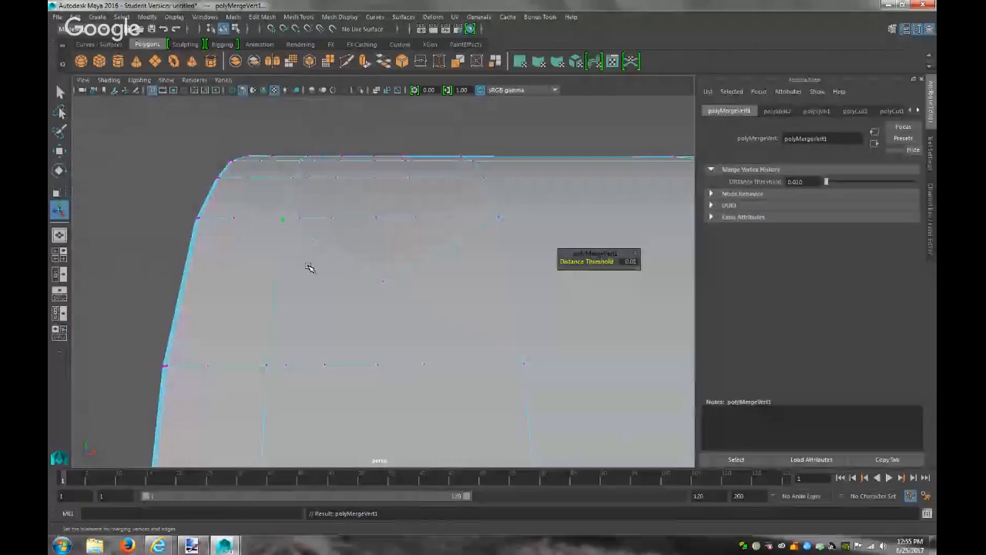
# Move a single rounded-corner vertex up-right to where its edges meet
pyautogui.click(284, 222)
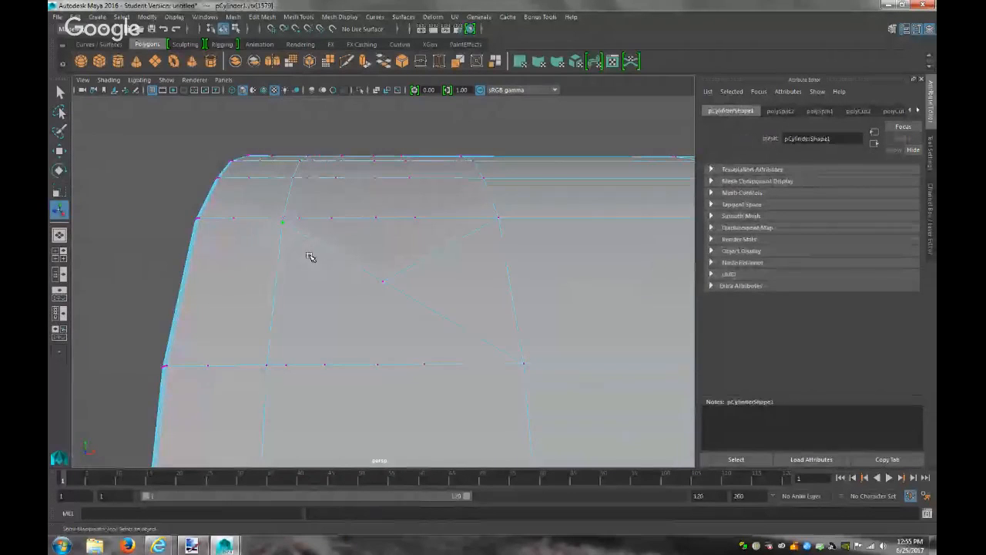
pyautogui.press('f')
pyautogui.scroll(-1, 438, 280)
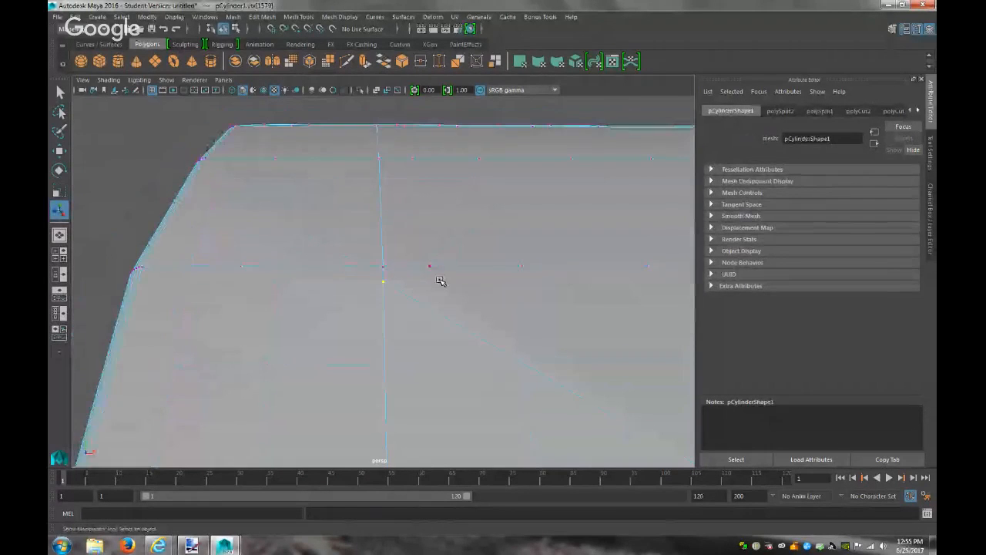
pyautogui.press('w')
pyautogui.keyDown('alt'); pyautogui.moveTo(412, 303); pyautogui.dragTo(300, 324); pyautogui.keyUp('alt')
pyautogui.moveTo(382, 283); pyautogui.dragTo(390, 276)
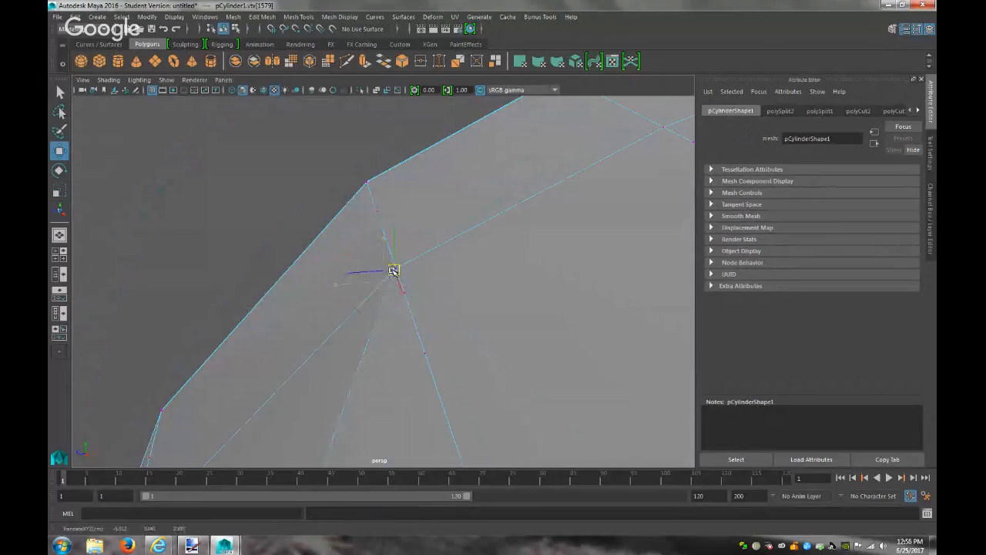
pyautogui.keyDown('alt'); pyautogui.moveTo(437, 307); pyautogui.dragTo(307, 262); pyautogui.keyUp('alt')
pyautogui.click(306, 262)
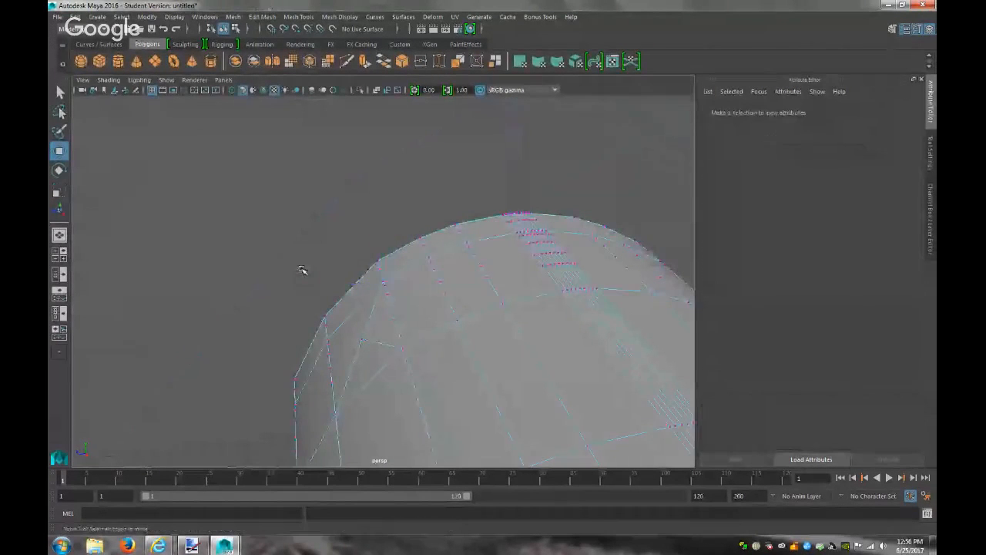
pyautogui.moveTo(381, 262); pyautogui.dragTo(434, 235, button='right')
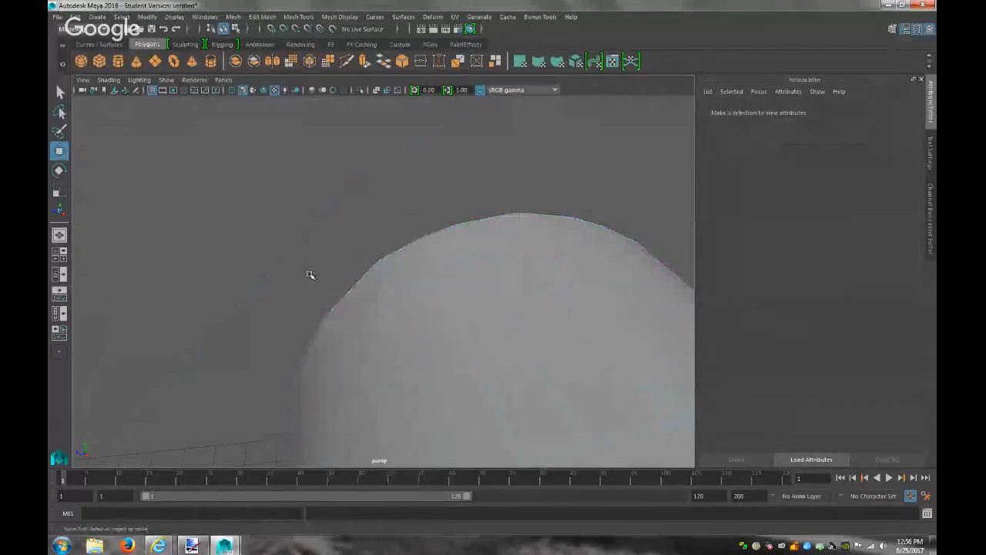
pyautogui.press('4')
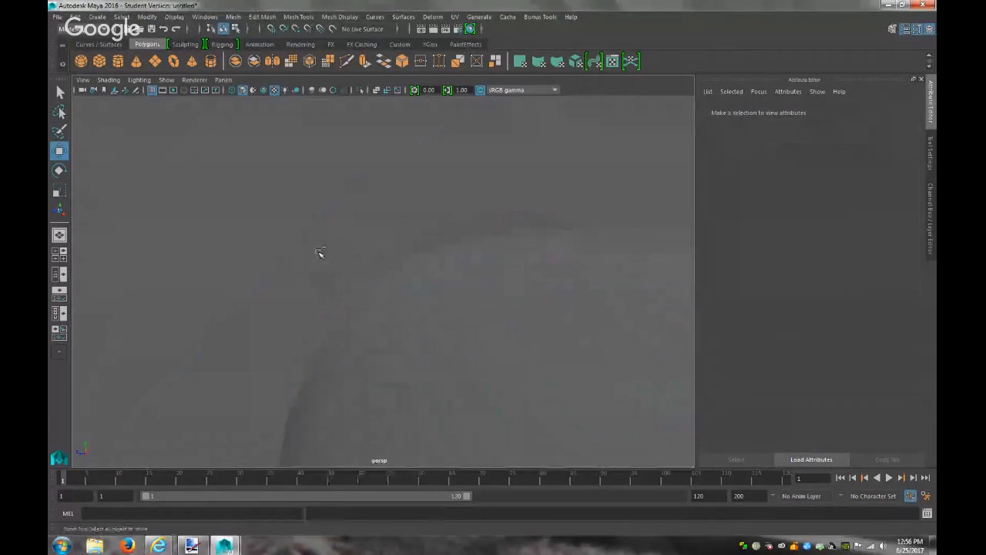
pyautogui.hotkey('ctrl', 'z')
pyautogui.hotkey('ctrl', 'z')
pyautogui.hotkey('ctrl', 'z')
pyautogui.hotkey('ctrl', 'z')
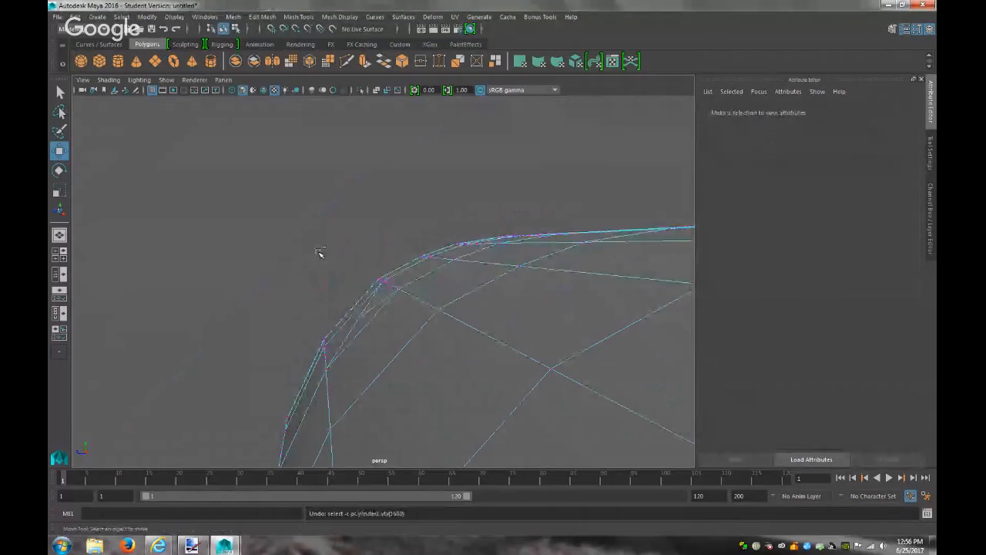
pyautogui.hotkey('ctrl', 'z')
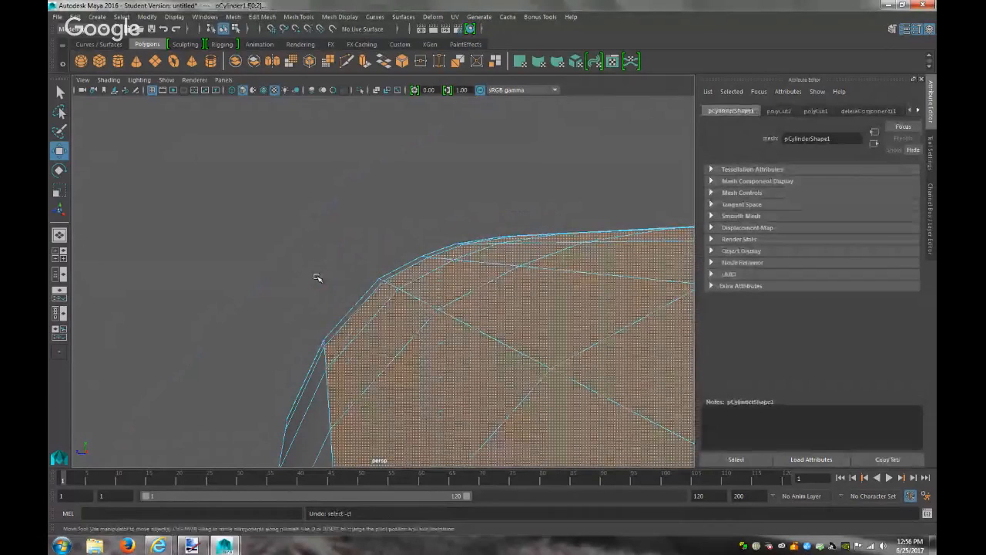
pyautogui.keyDown('alt'); pyautogui.moveTo(319, 283); pyautogui.dragTo(418, 275); pyautogui.keyUp('alt')
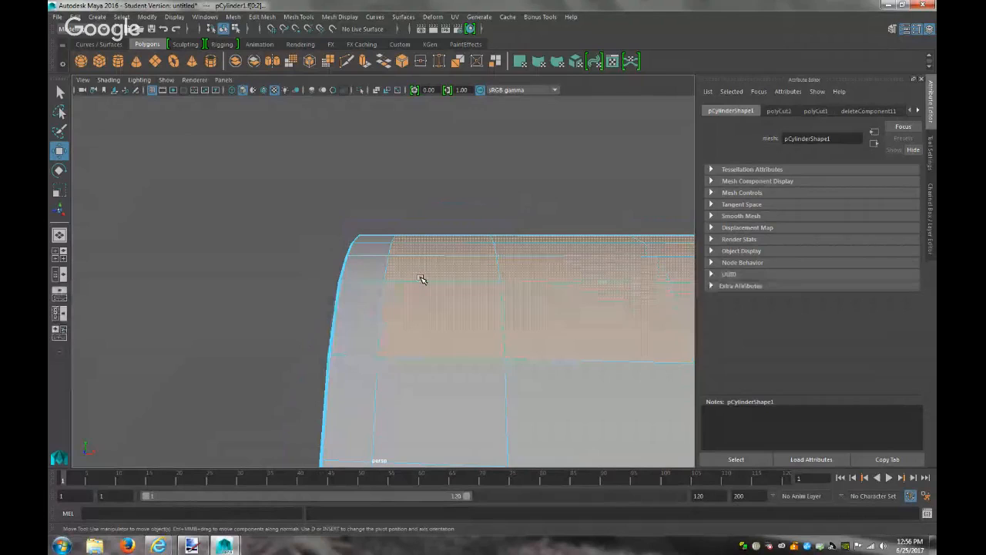
pyautogui.click(229, 242)
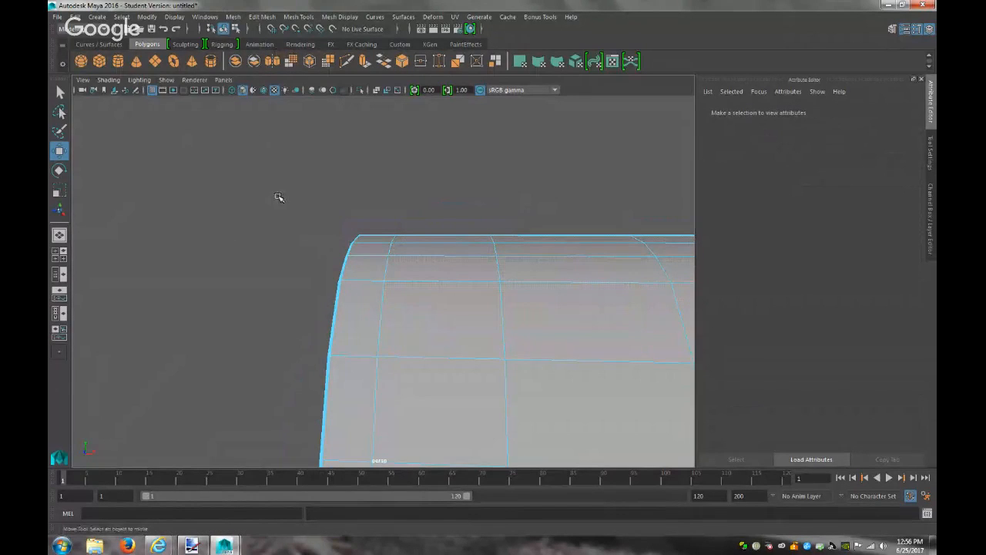
pyautogui.click(177, 67)
# Raise the new torus above the mailbox body along Y and frame it
pyautogui.scroll(-5, 242, 254)
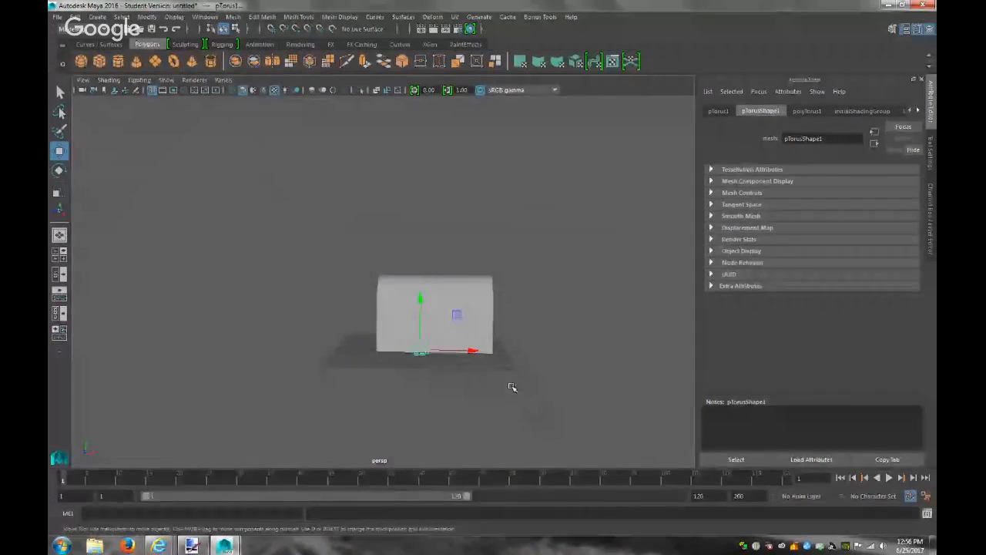
pyautogui.moveTo(422, 297); pyautogui.dragTo(440, 210)
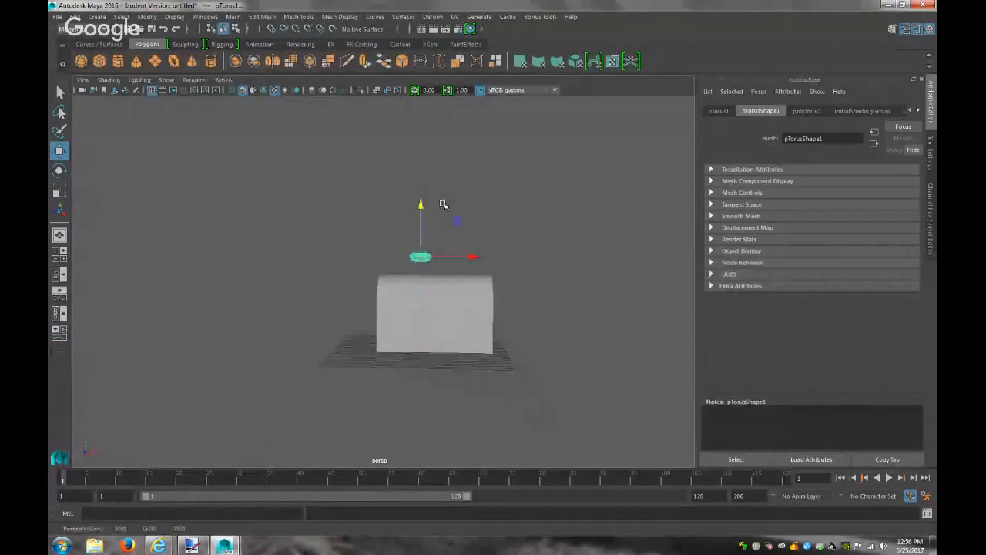
pyautogui.press('f')
pyautogui.scroll(-3, 463, 249)
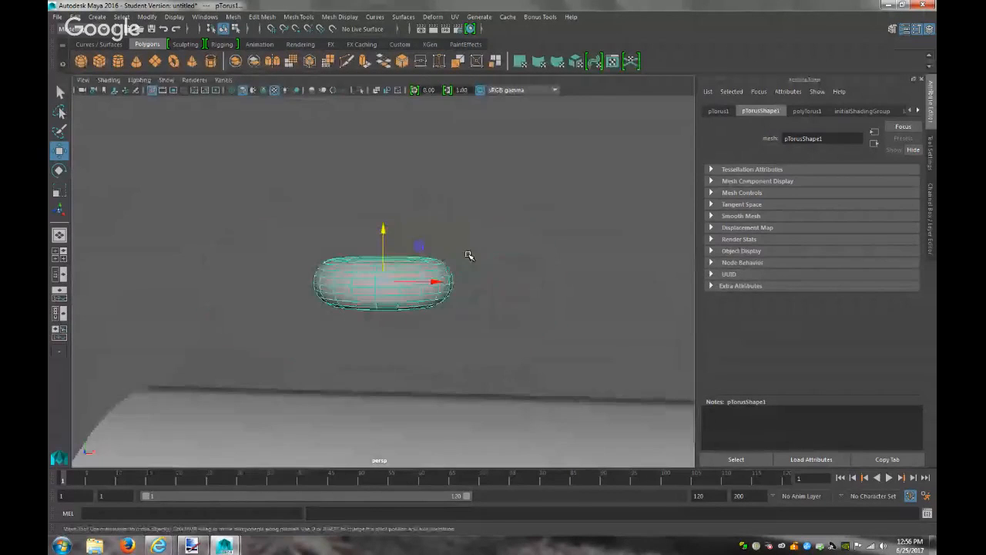
pyautogui.keyDown('alt'); pyautogui.moveTo(468, 258); pyautogui.dragTo(487, 304); pyautogui.keyUp('alt')
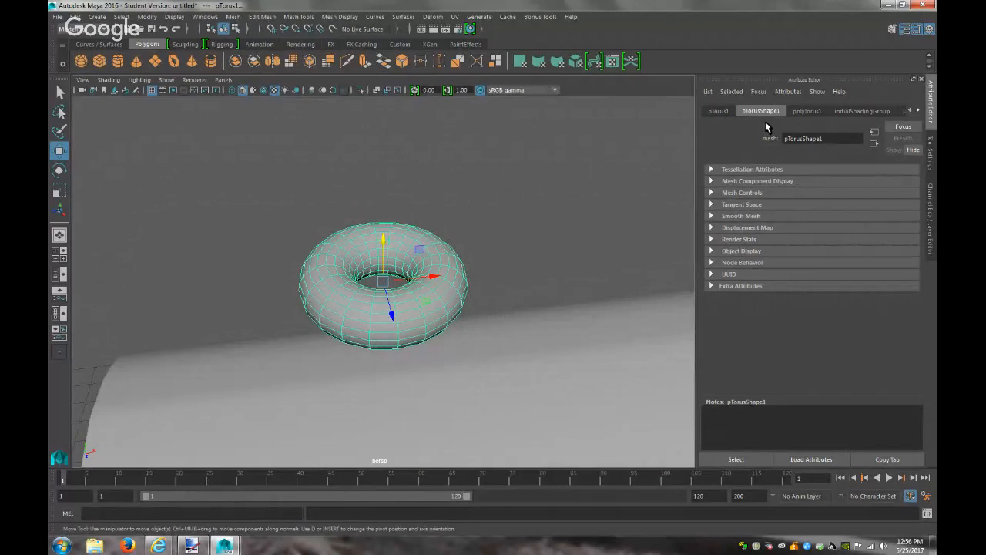
# Try pulling a torus edge loop upward and a Wedge edit, undoing the loop move
pyautogui.moveTo(360, 259); pyautogui.dragTo(322, 333, button='right')
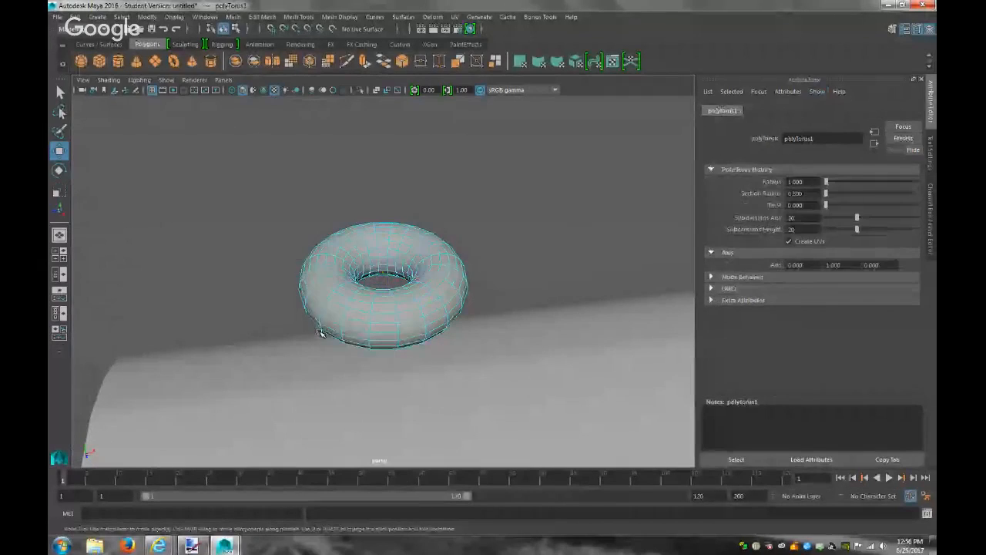
pyautogui.doubleClick(369, 298)
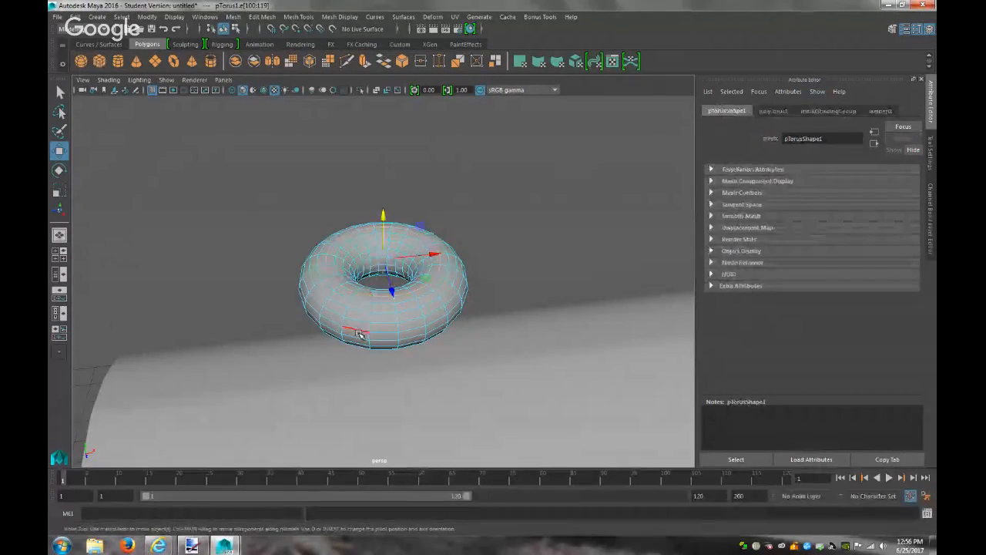
pyautogui.moveTo(386, 215); pyautogui.dragTo(400, 160)
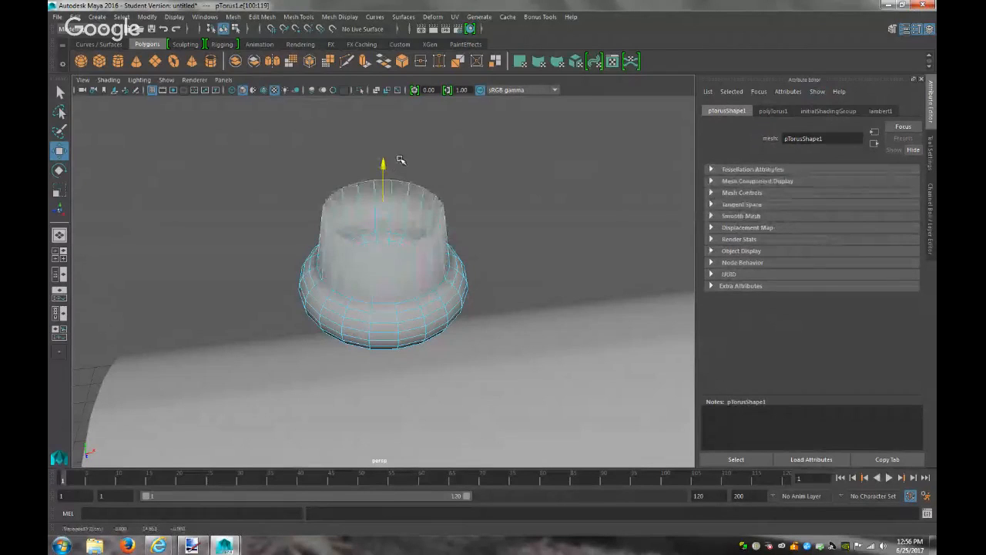
pyautogui.hotkey('ctrl', 'z')
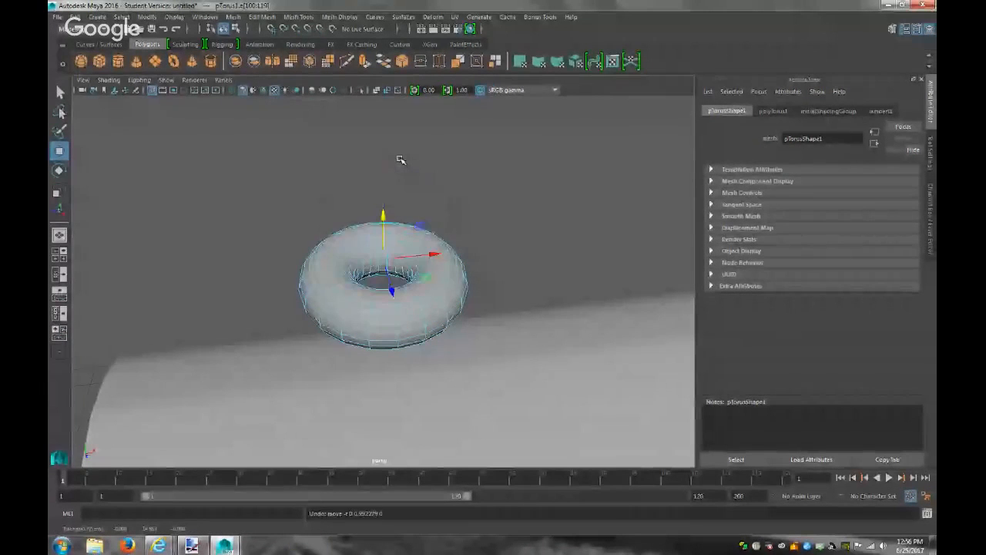
pyautogui.click(262, 16)
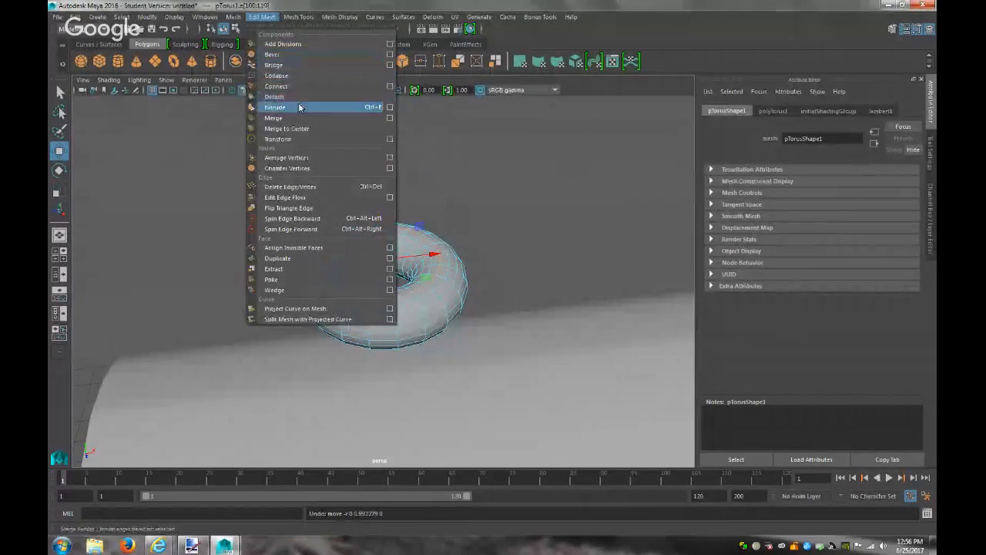
pyautogui.click(294, 290)
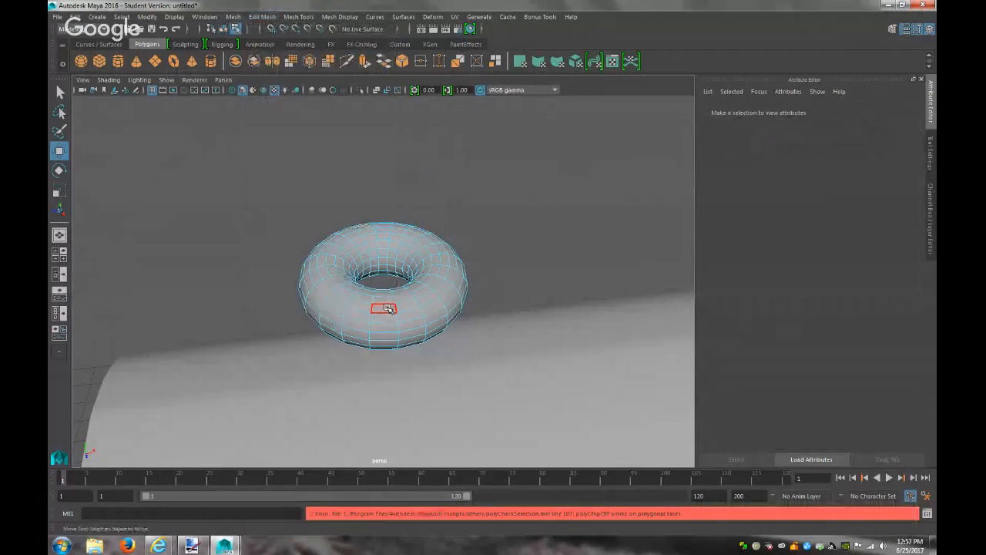
# Return to object mode and reselect the whole torus
pyautogui.click(384, 309)
pyautogui.click(360, 308)
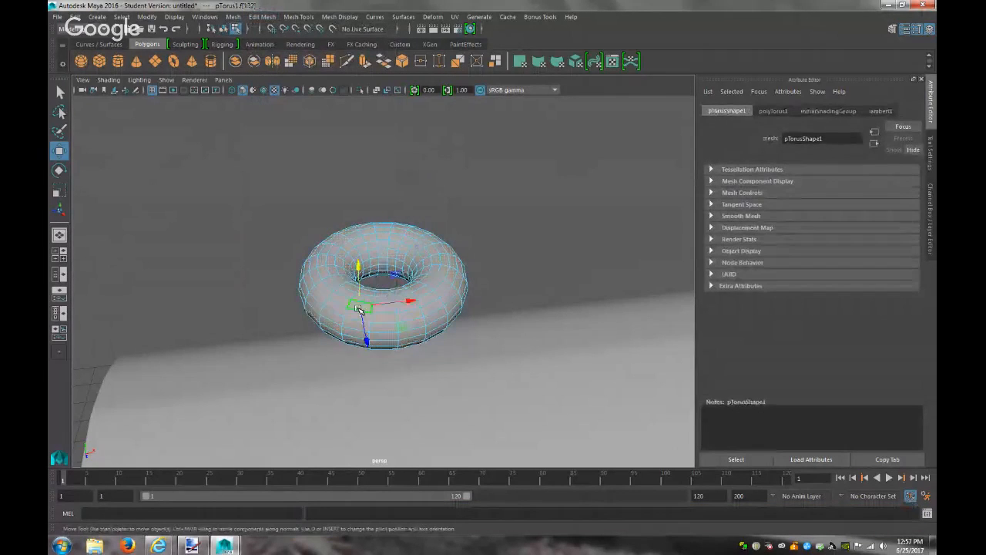
pyautogui.moveTo(343, 300); pyautogui.dragTo(346, 220, button='right')
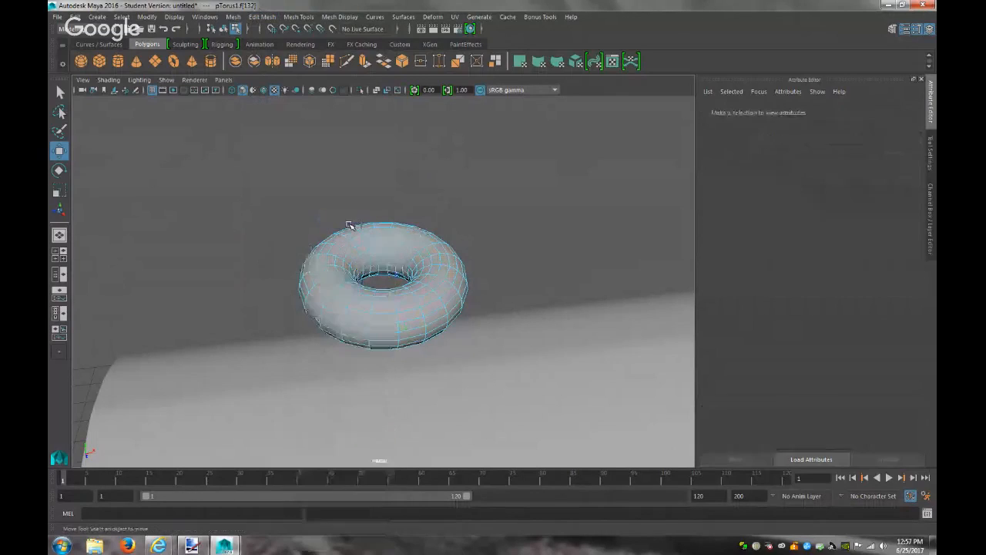
pyautogui.click(342, 288)
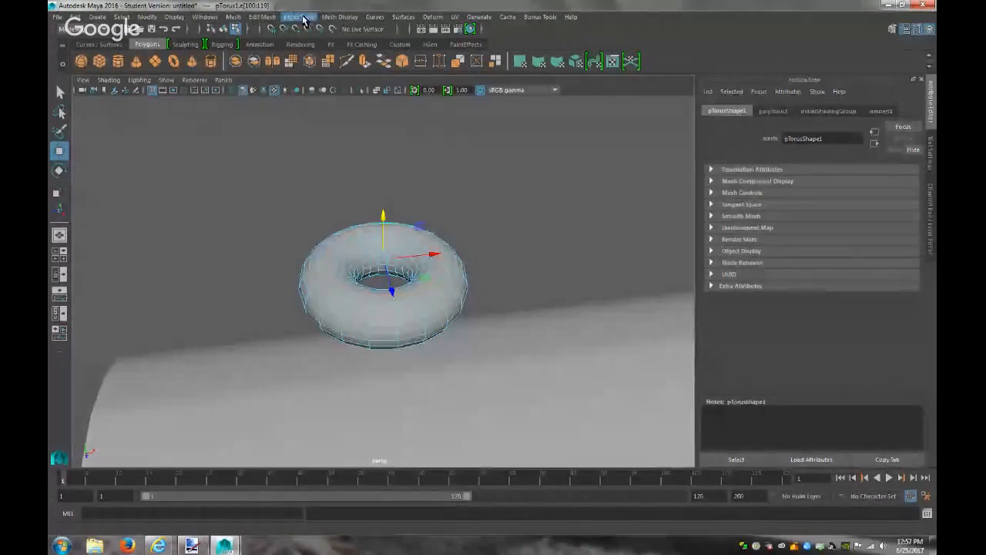
# Copy and paste the torus through the Edit menu, continuing past the student warning
pyautogui.click(74, 16)
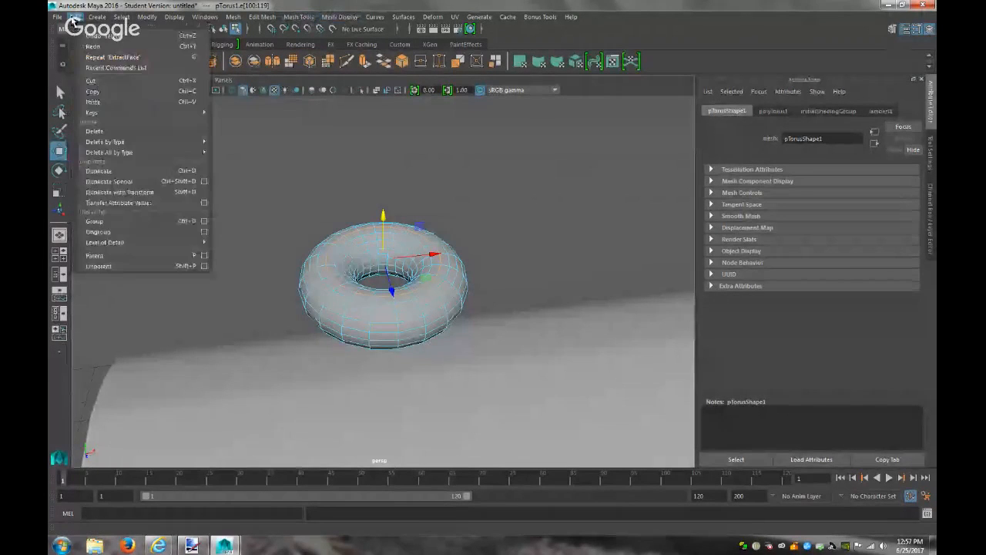
pyautogui.click(116, 93)
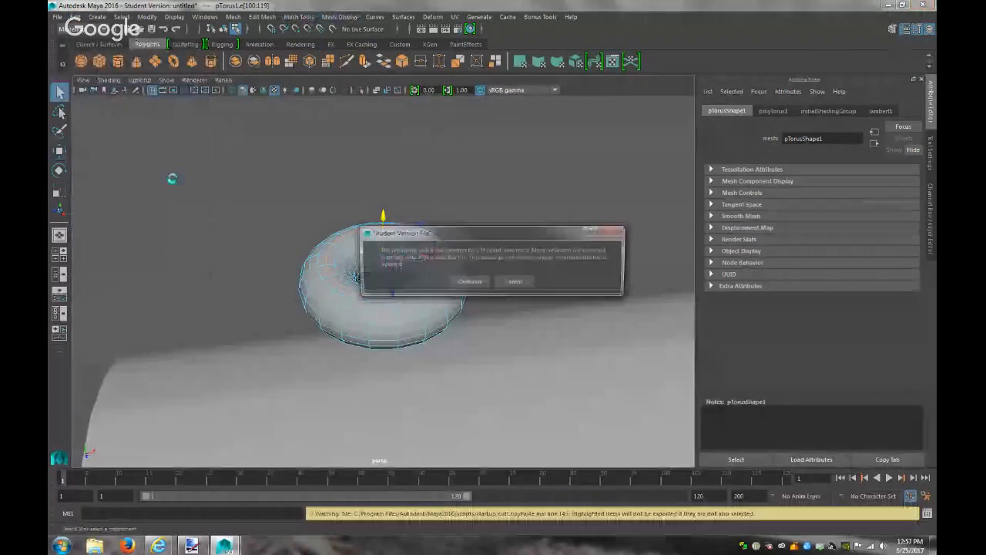
pyautogui.click(470, 282)
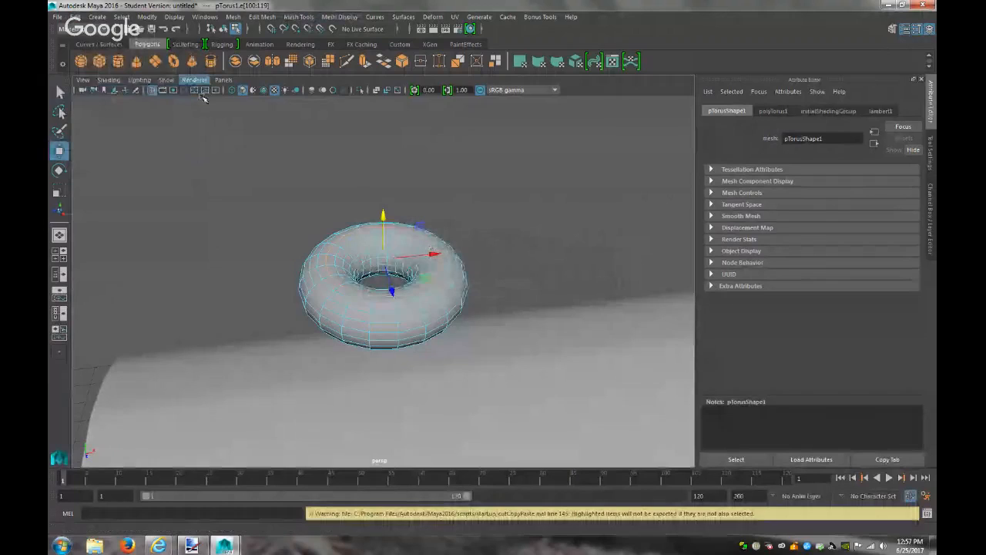
pyautogui.click(75, 16)
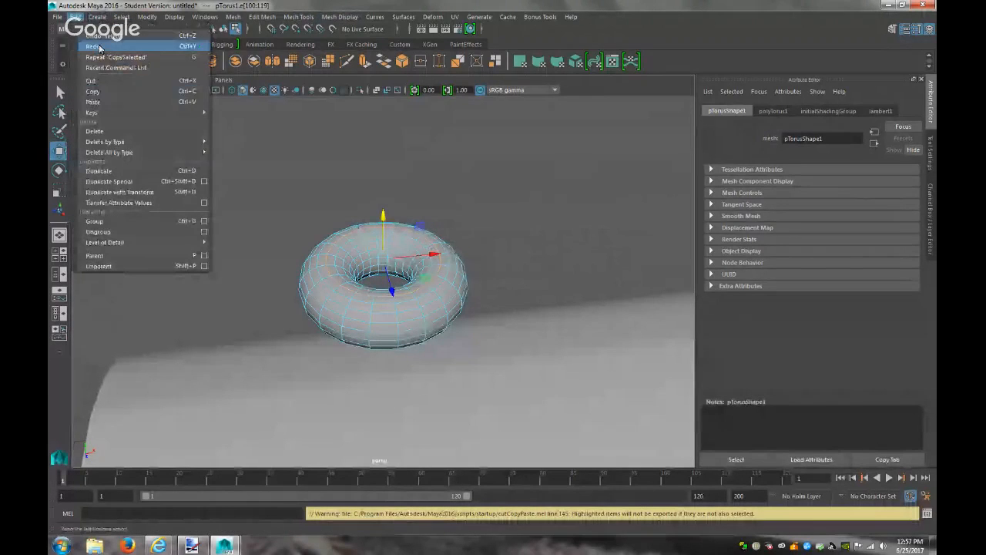
pyautogui.click(116, 101)
# Select the pasted torus, frame it with F, and pick its edge loop
pyautogui.scroll(-6, 474, 312)
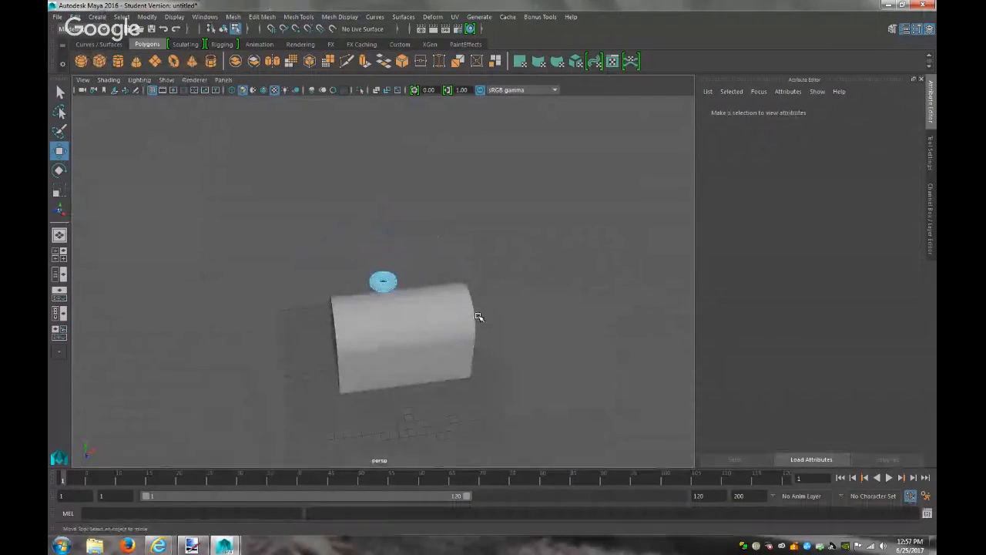
pyautogui.keyDown('alt'); pyautogui.moveTo(554, 347); pyautogui.dragTo(473, 313); pyautogui.keyUp('alt')
pyautogui.click(383, 282)
pyautogui.press('f')
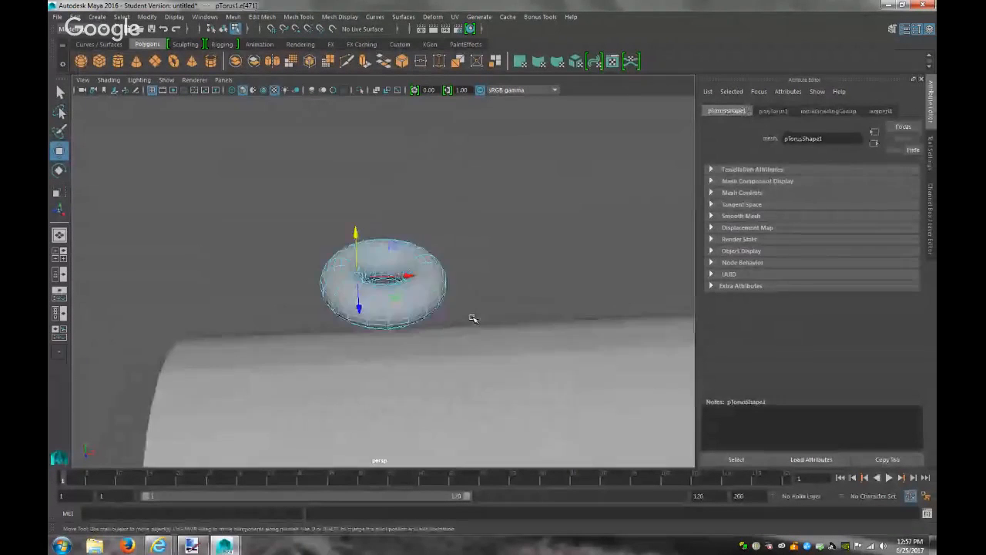
pyautogui.doubleClick(347, 293)
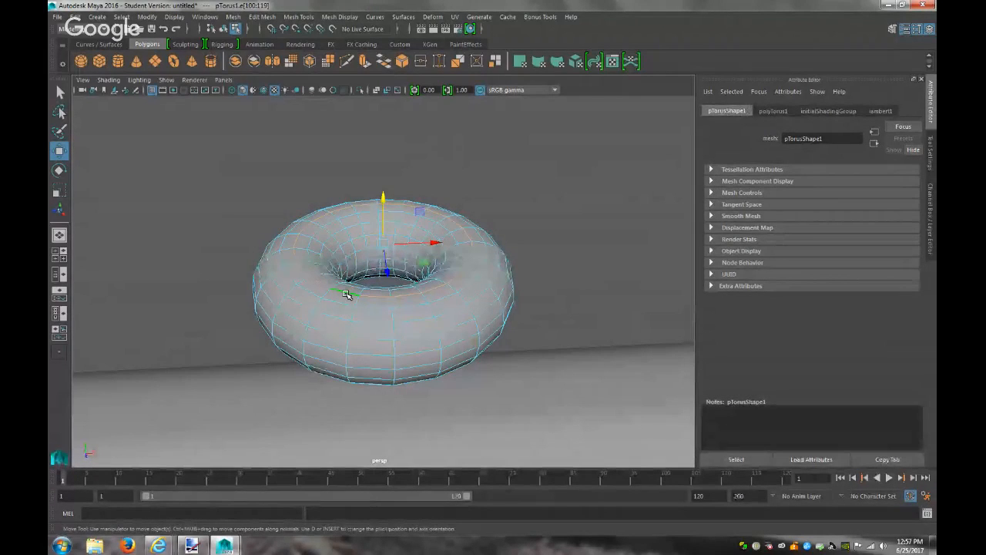
# Start selecting faces along the torus's middle ring
pyautogui.moveTo(343, 252); pyautogui.dragTo(343, 276, button='right')
pyautogui.doubleClick(349, 314)
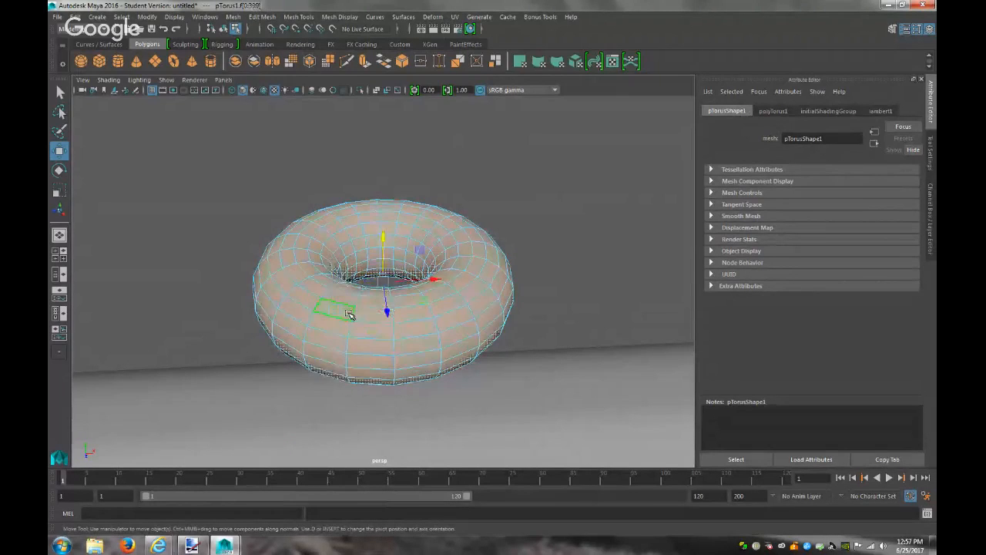
pyautogui.click(351, 314)
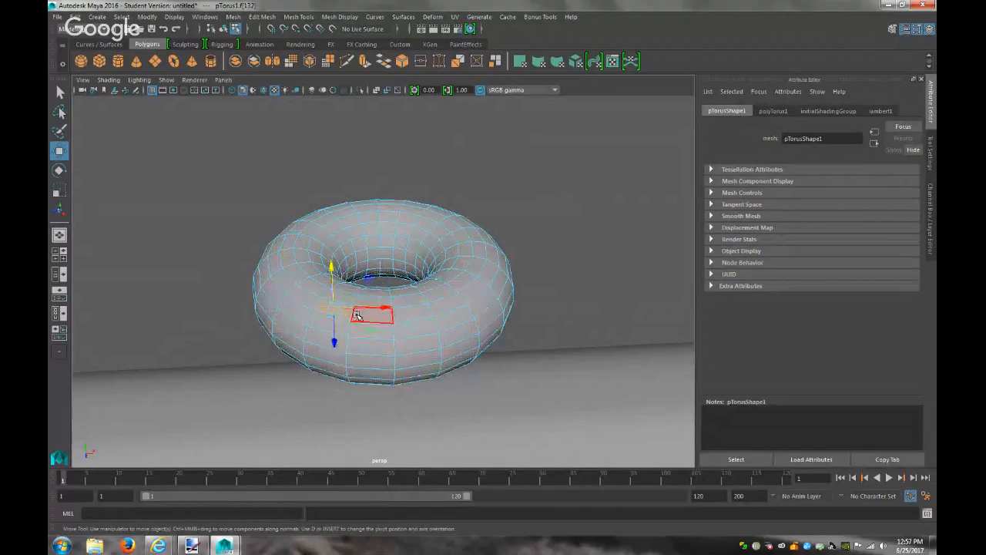
pyautogui.press('q')
pyautogui.moveTo(362, 316)
pyautogui.mouseDown()
pyautogui.moveTo(473, 301)
pyautogui.moveTo(496, 257)
pyautogui.mouseUp()
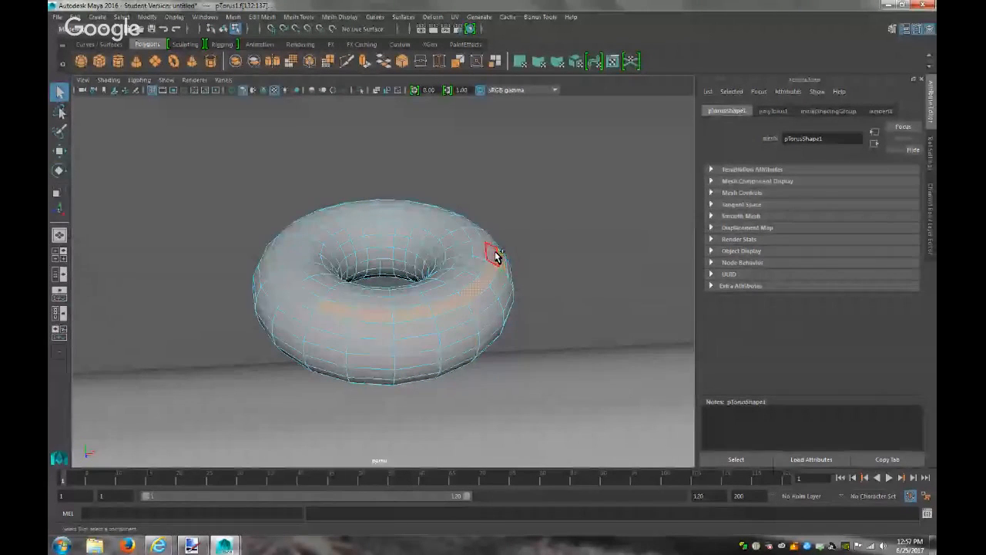
pyautogui.keyDown('shift'); pyautogui.click(495, 254); pyautogui.keyUp('shift')
pyautogui.keyDown('shift'); pyautogui.click(488, 240); pyautogui.keyUp('shift')
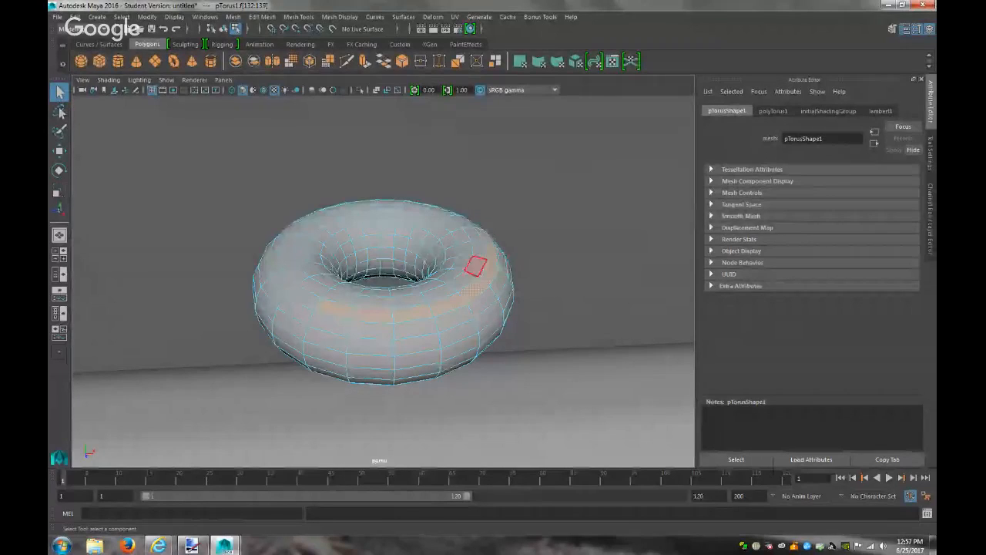
# Keep adding ring faces from above until the full middle face ring is selected
pyautogui.keyDown('alt'); pyautogui.moveTo(470, 305); pyautogui.dragTo(336, 316); pyautogui.keyUp('alt')
pyautogui.keyDown('shift'); pyautogui.click(439, 338); pyautogui.keyUp('shift')
pyautogui.keyDown('shift'); pyautogui.click(457, 329); pyautogui.keyUp('shift')
pyautogui.keyDown('shift'); pyautogui.click(476, 305); pyautogui.keyUp('shift')
pyautogui.keyDown('shift'); pyautogui.click(494, 281); pyautogui.keyUp('shift')
pyautogui.keyDown('shift'); pyautogui.click(495, 256); pyautogui.keyUp('shift')
pyautogui.keyDown('shift'); pyautogui.click(466, 214); pyautogui.keyUp('shift')
pyautogui.keyDown('shift'); pyautogui.click(450, 203); pyautogui.keyUp('shift')
pyautogui.keyDown('alt'); pyautogui.moveTo(469, 269); pyautogui.dragTo(334, 285); pyautogui.keyUp('alt')
pyautogui.keyDown('shift'); pyautogui.doubleClick(498, 292); pyautogui.keyUp('shift')
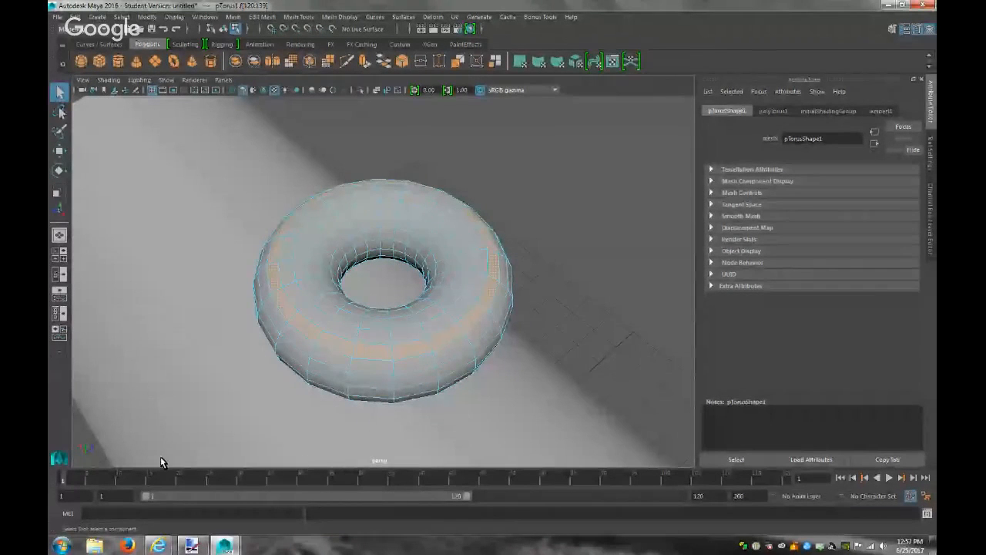
# Extract the selected face ring with Edit Mesh > Extract, after undoing a stray Extrude
pyautogui.click(262, 16)
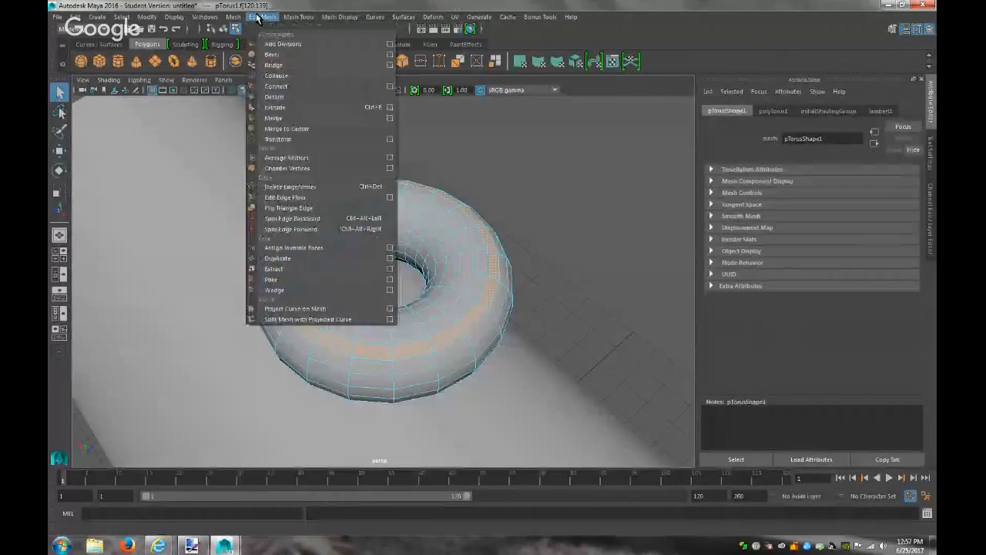
pyautogui.click(285, 107)
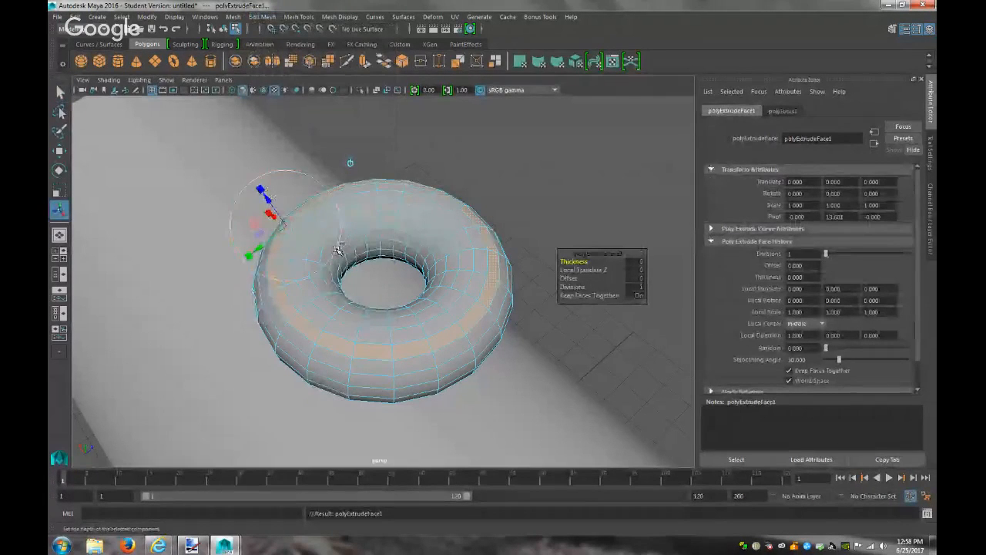
pyautogui.hotkey('ctrl', 'z')
pyautogui.click(262, 16)
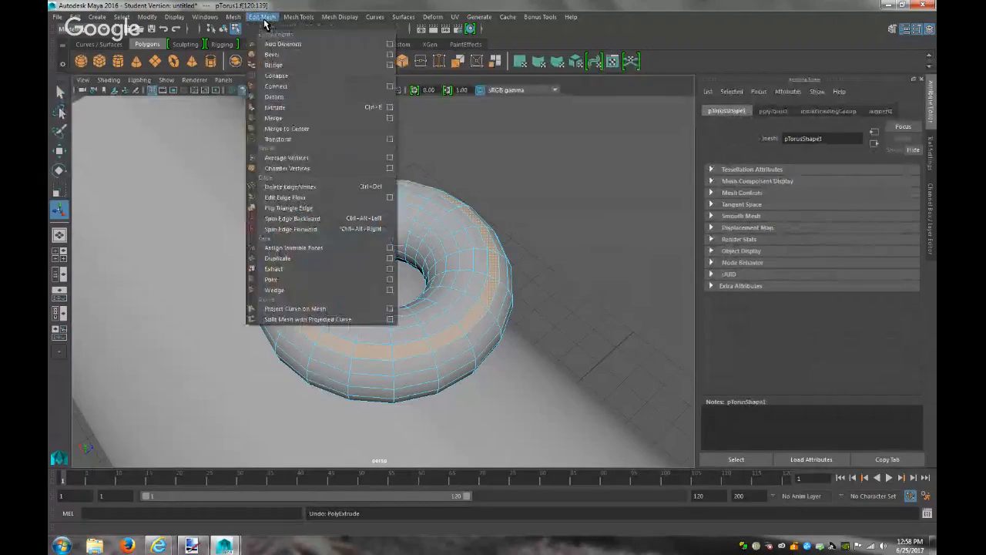
pyautogui.click(328, 269)
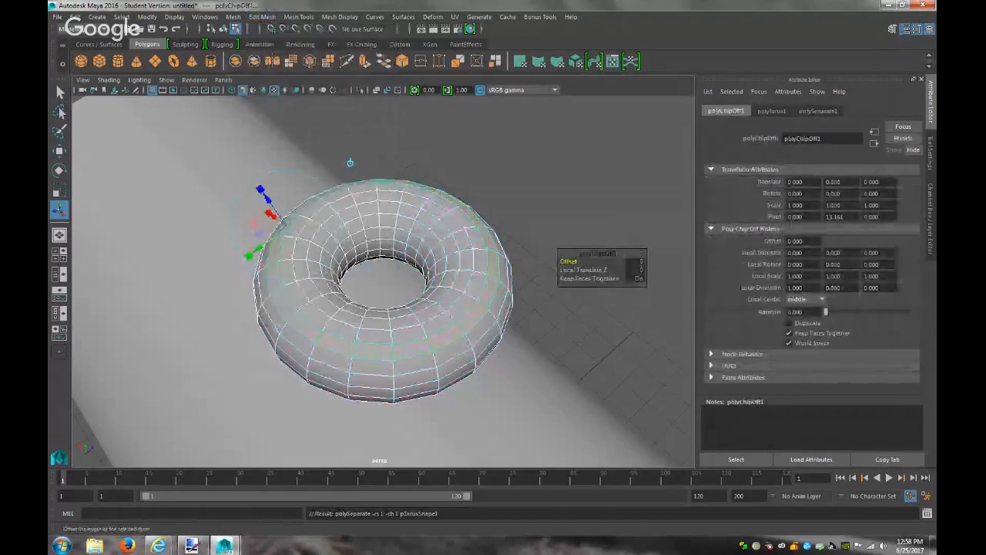
# Lift the extracted ring polySurface2 above the torus and delete the leftover torus
pyautogui.click(371, 345)
pyautogui.moveTo(373, 250); pyautogui.dragTo(415, 235, button='right')
pyautogui.click(413, 340)
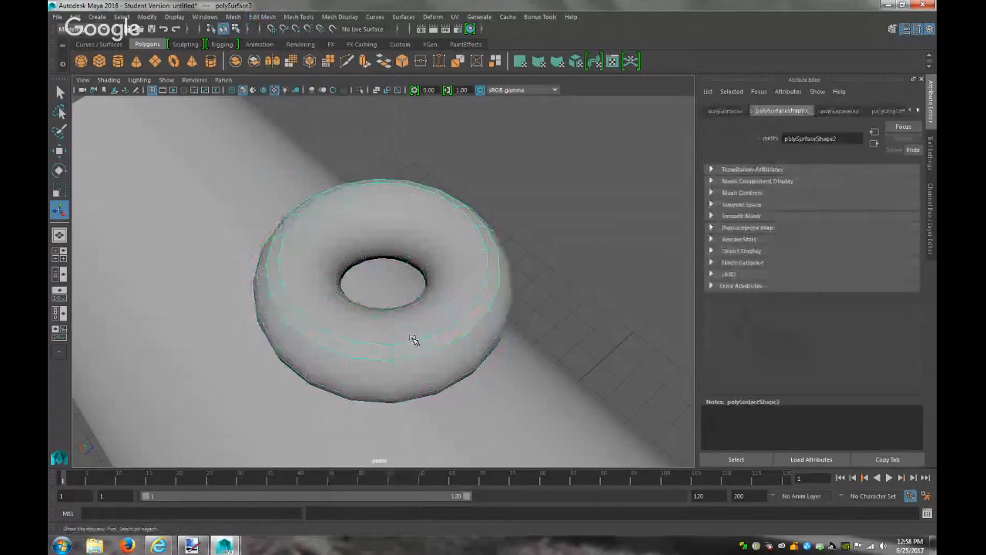
pyautogui.scroll(-4, 411, 335)
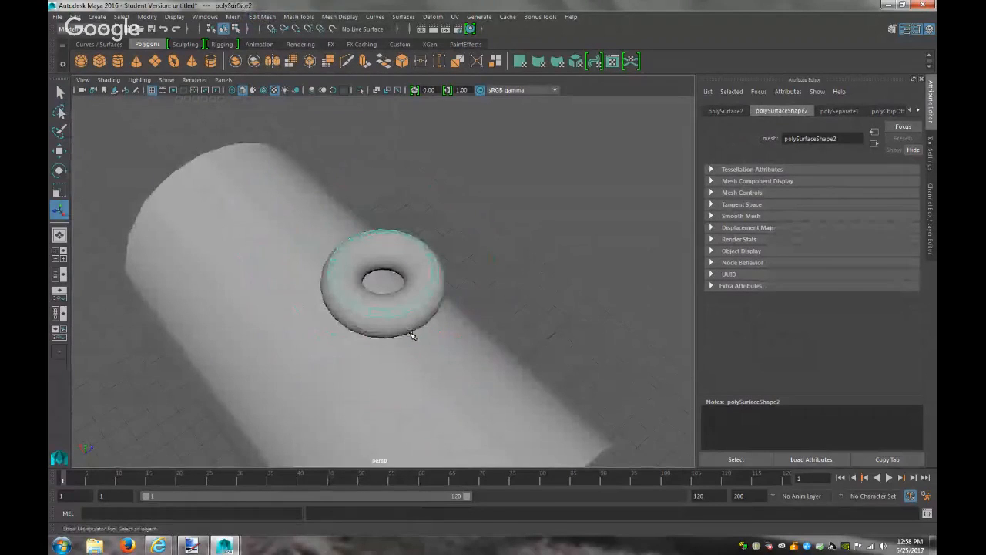
pyautogui.press('w')
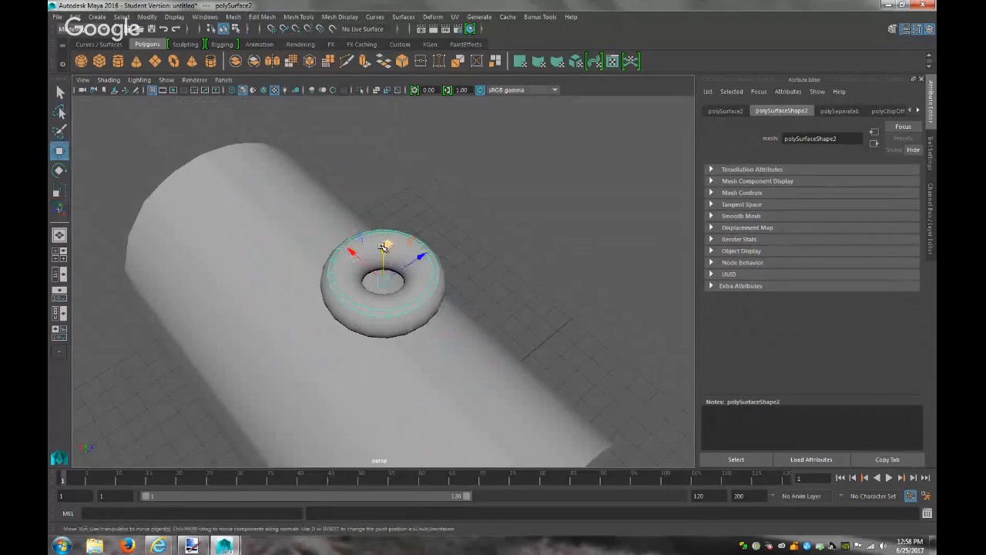
pyautogui.moveTo(383, 246); pyautogui.dragTo(383, 192)
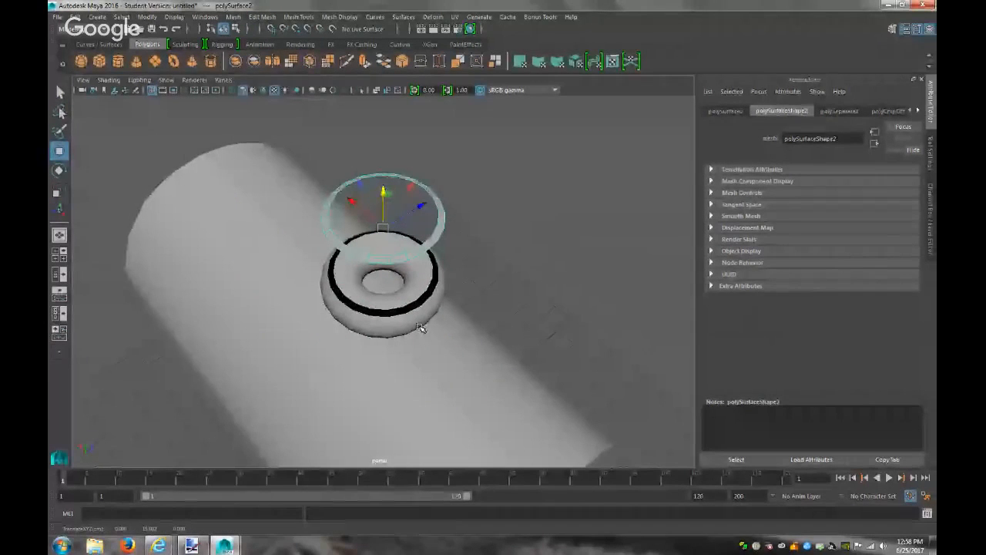
pyautogui.press('Delete')
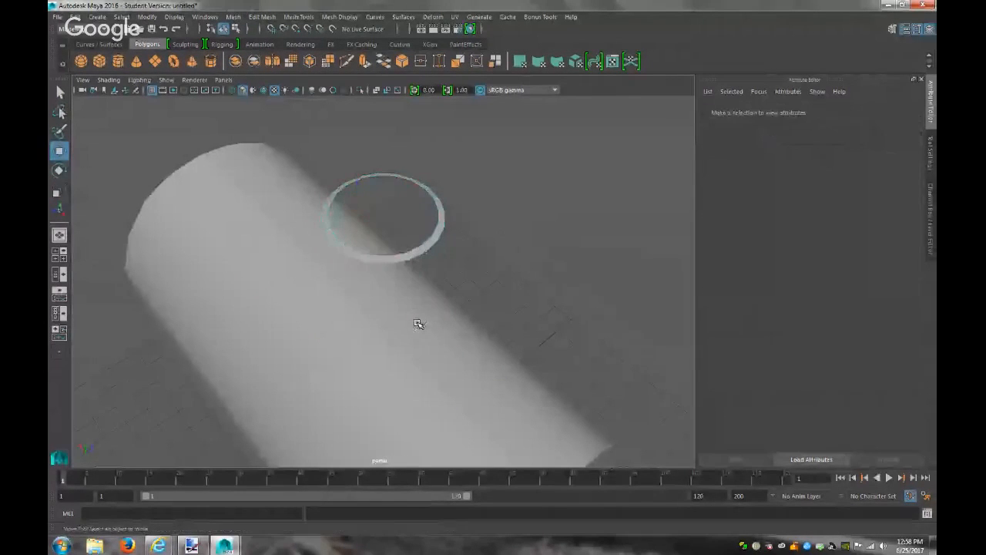
pyautogui.click(423, 256)
pyautogui.keyDown('alt'); pyautogui.moveTo(476, 290); pyautogui.dragTo(514, 377); pyautogui.keyUp('alt')
# Enable Wireframe on Shaded and switch the viewport to the orthographic top view
pyautogui.click(502, 381)
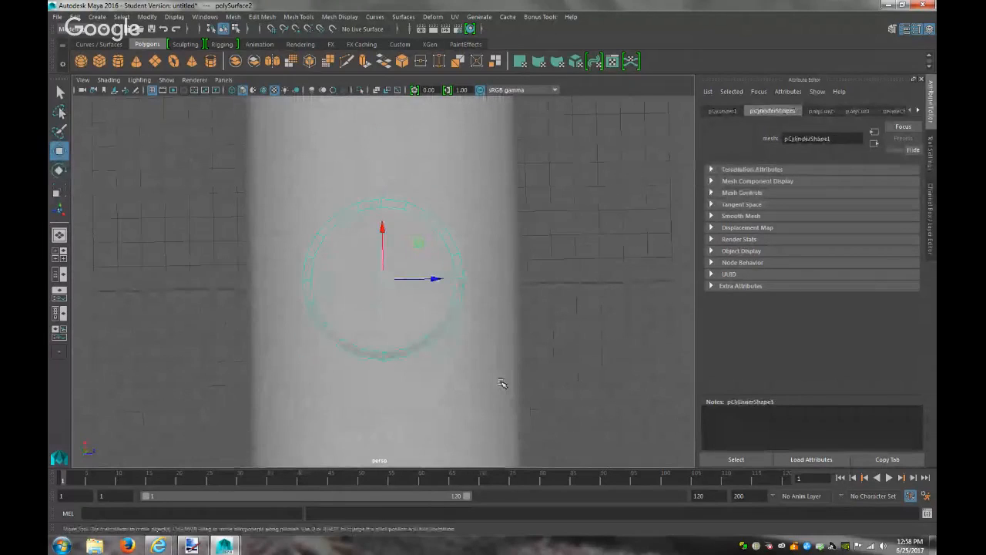
pyautogui.click(109, 79)
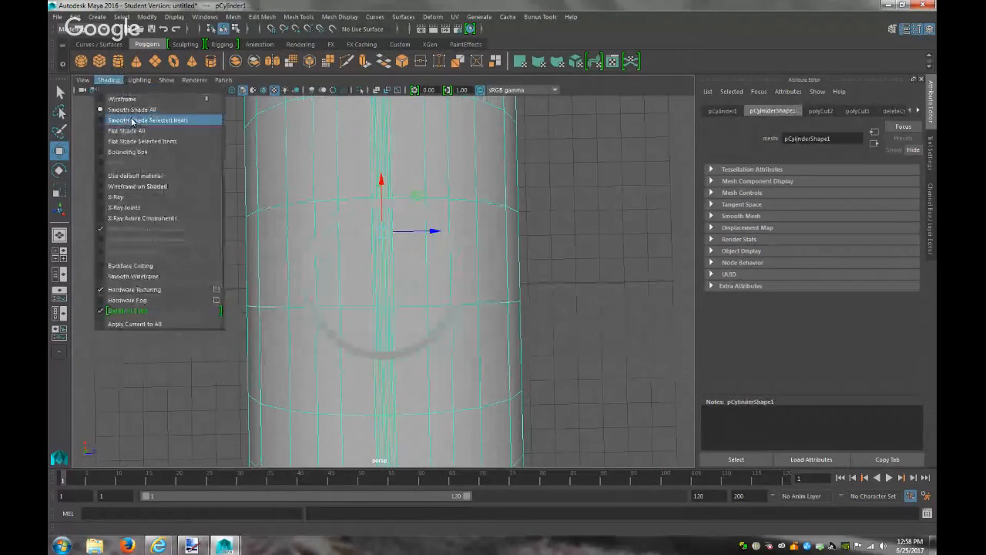
pyautogui.click(162, 188)
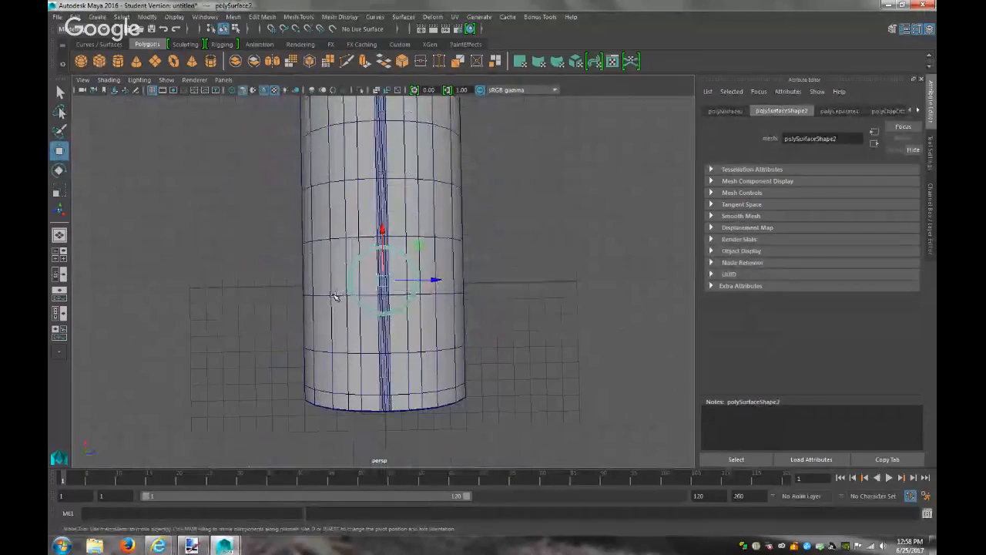
pyautogui.click(228, 80)
pyautogui.moveTo(266, 112)
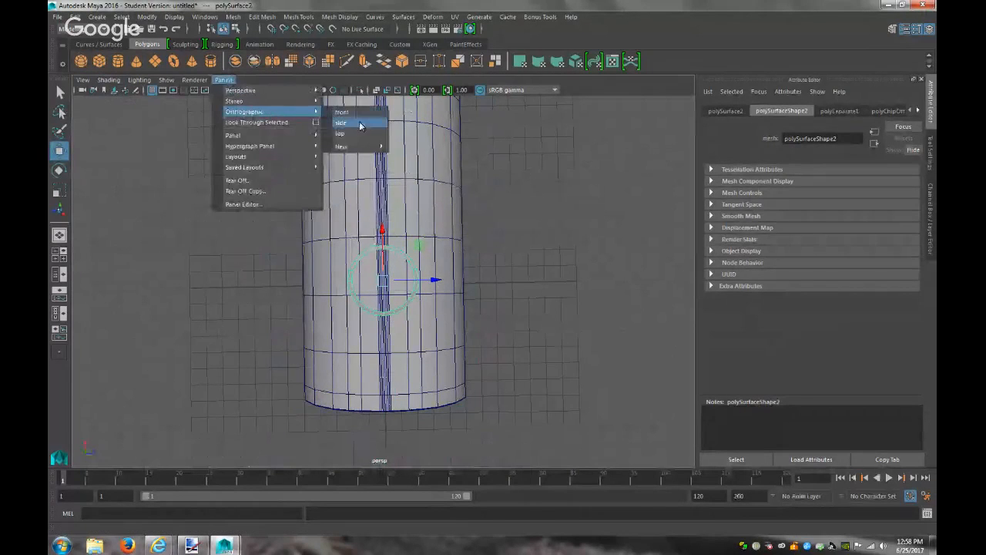
pyautogui.click(359, 124)
# Slide the ring along X, stretch it into a wide ellipse, then delete it
pyautogui.moveTo(383, 286); pyautogui.dragTo(447, 286)
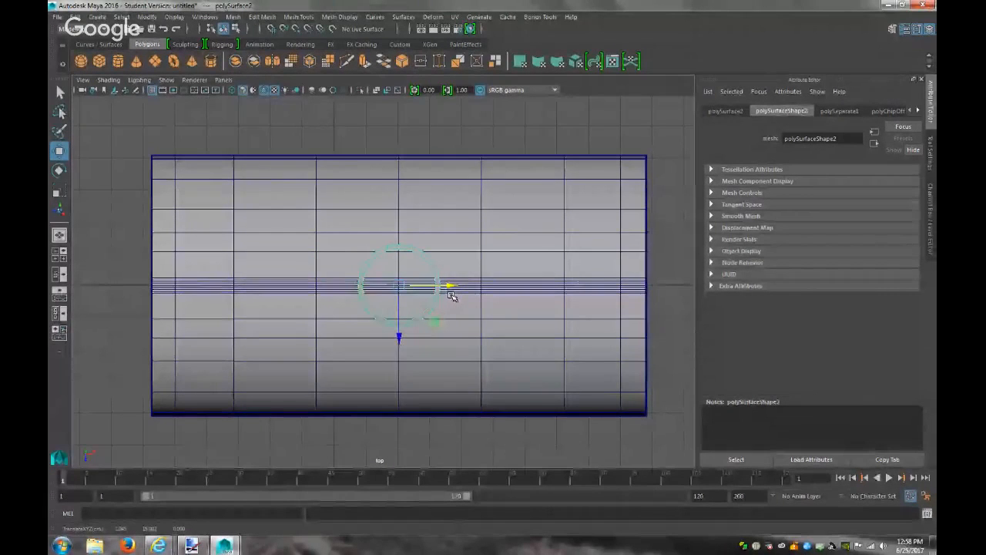
pyautogui.press('r')
pyautogui.moveTo(401, 285); pyautogui.dragTo(539, 301)
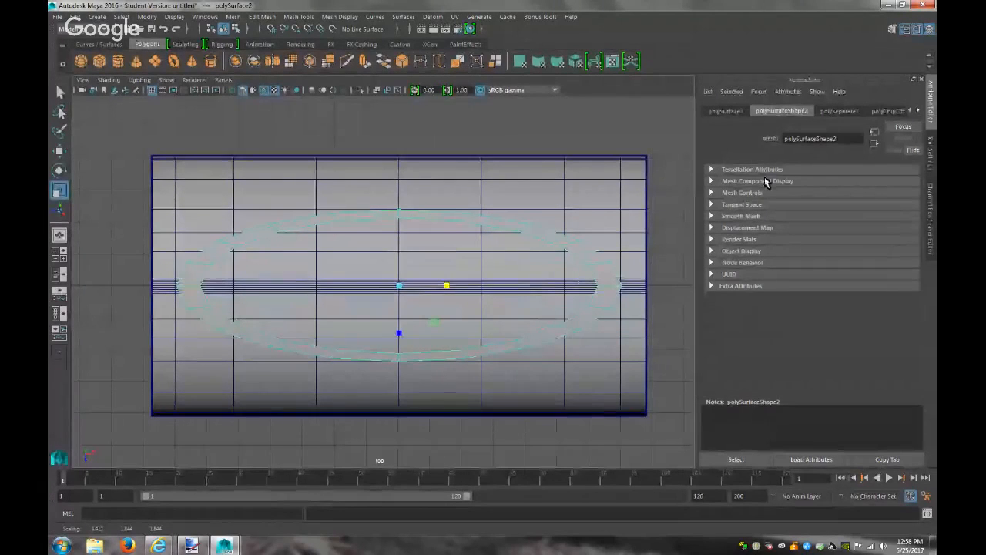
pyautogui.click(834, 112)
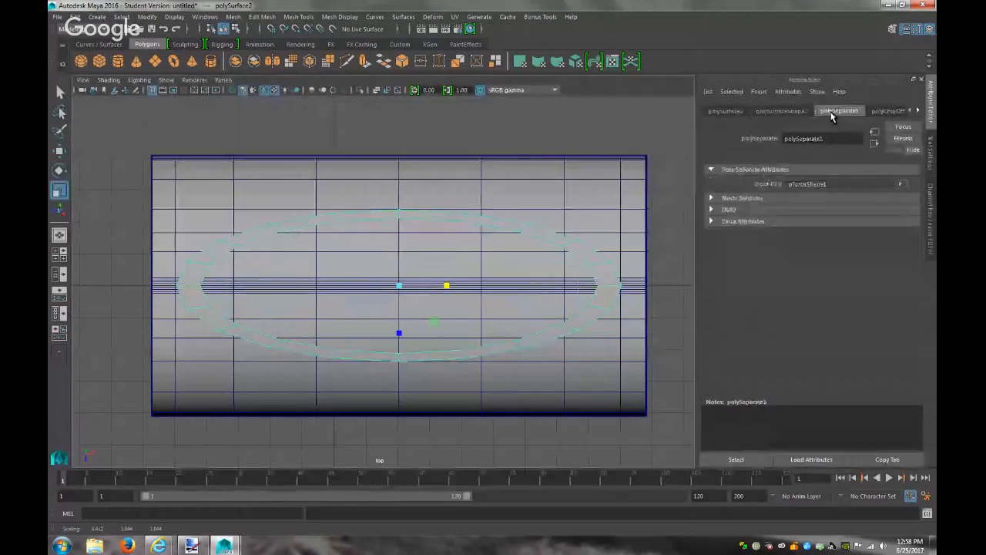
pyautogui.click(791, 112)
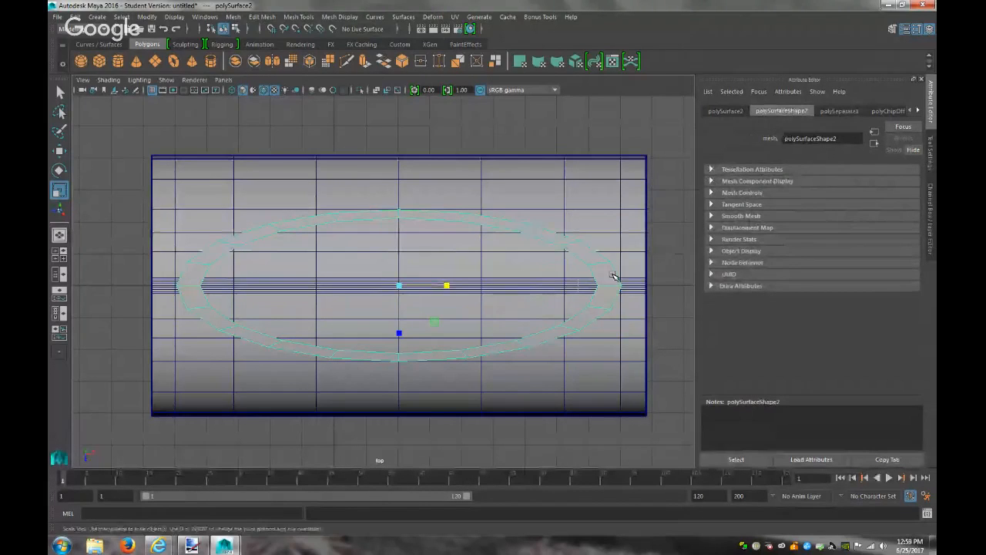
pyautogui.press('Delete')
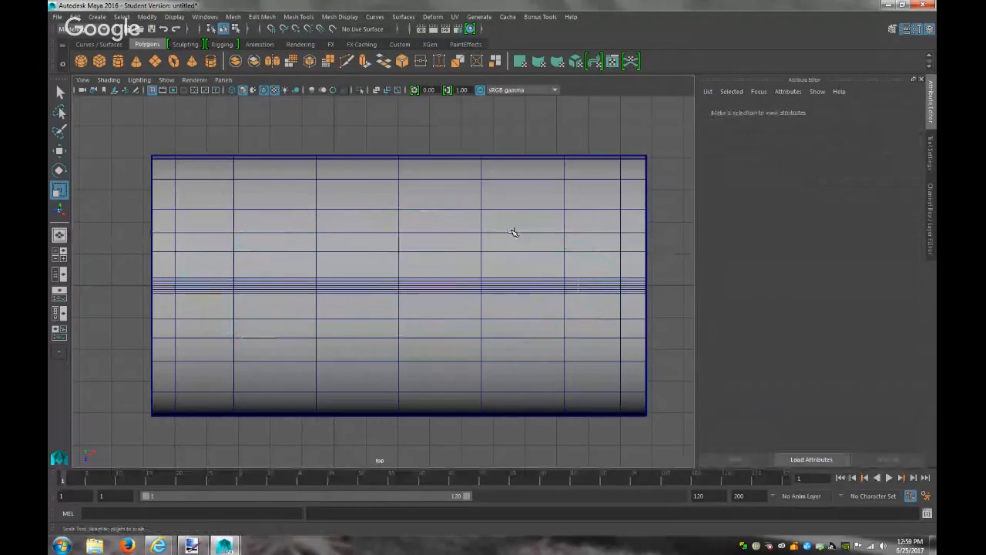
# Create a polygon torus and slide it sideways along X
pyautogui.click(97, 16)
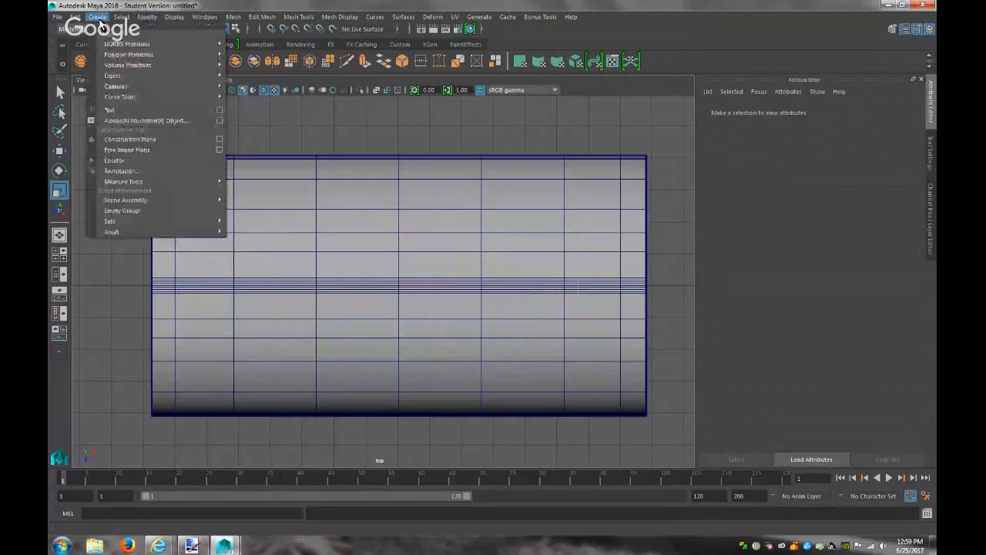
pyautogui.moveTo(215, 98)
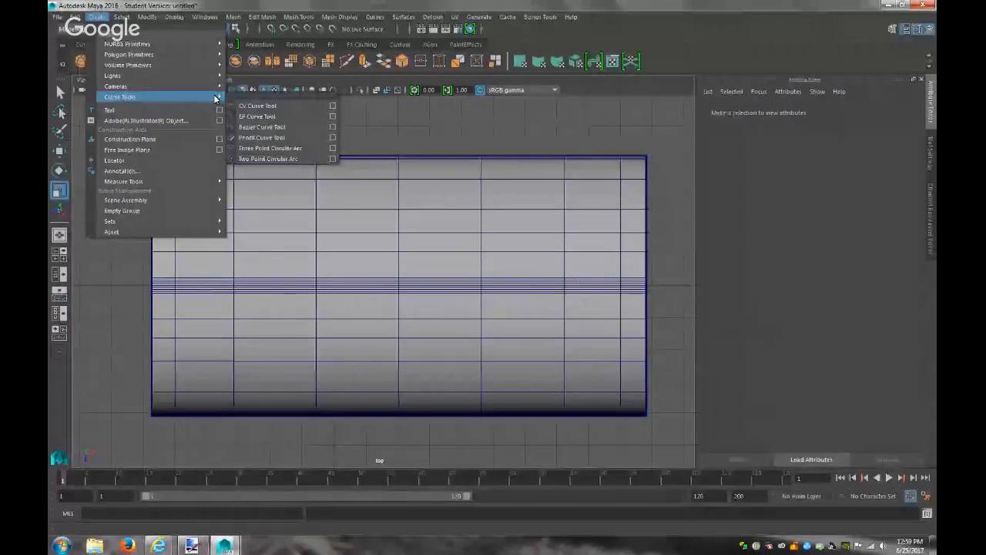
pyautogui.moveTo(204, 55)
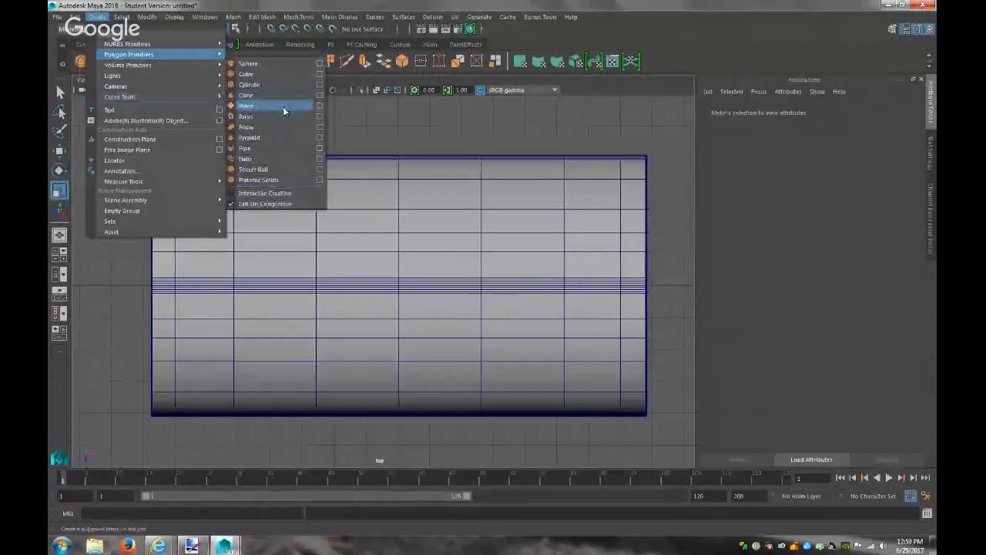
pyautogui.click(260, 116)
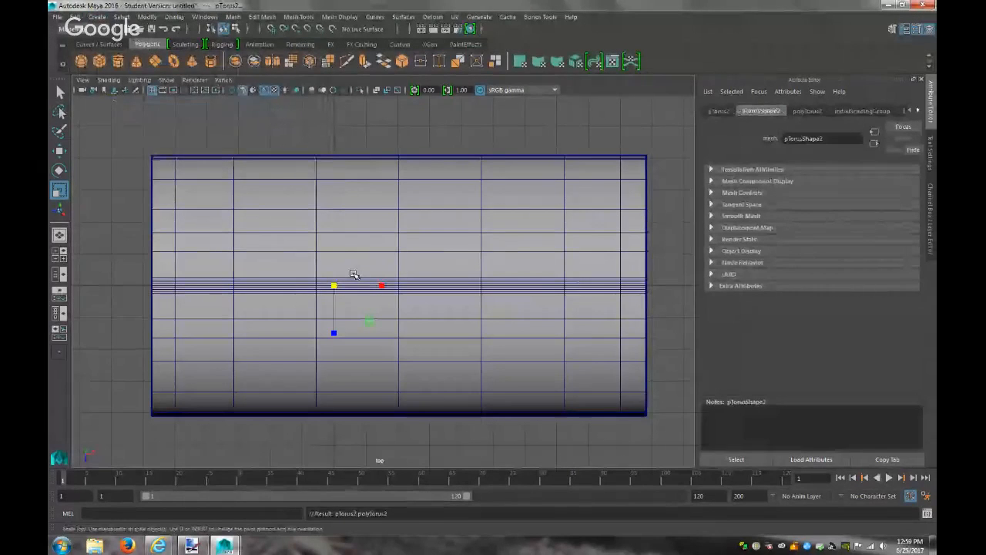
pyautogui.press('w')
pyautogui.moveTo(342, 286); pyautogui.dragTo(461, 290)
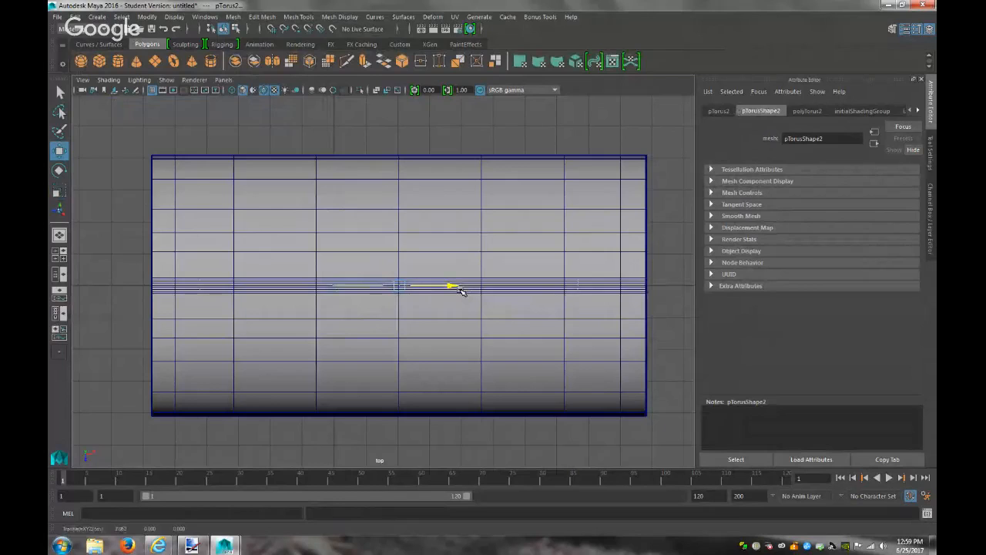
# Switch to the persp camera and raise the torus onto the cylinder's top
pyautogui.click(222, 79)
pyautogui.click(342, 91)
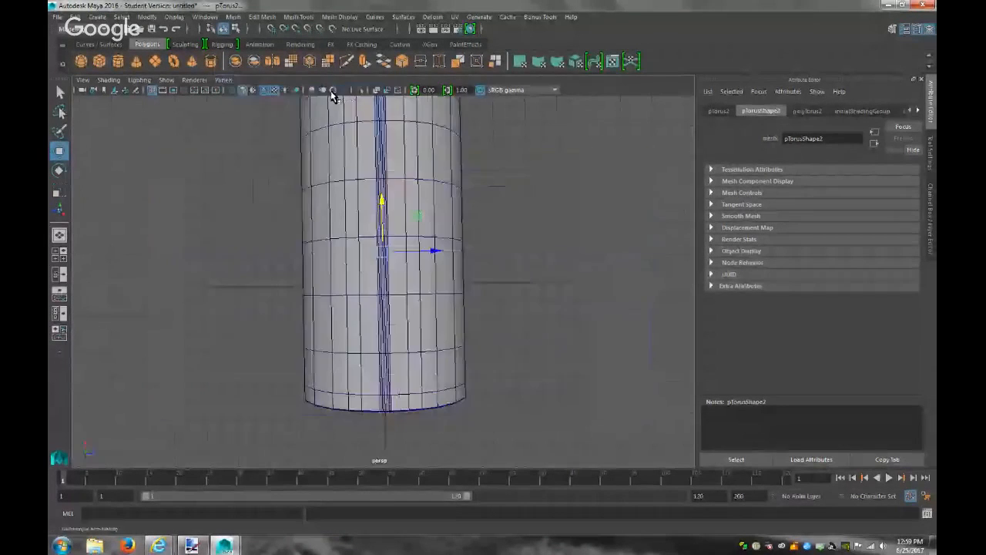
pyautogui.press('f')
pyautogui.scroll(4, 486, 275)
pyautogui.keyDown('alt'); pyautogui.moveTo(512, 283); pyautogui.dragTo(426, 214); pyautogui.keyUp('alt')
pyautogui.scroll(-1, 486, 281)
pyautogui.scroll(-2, 486, 279)
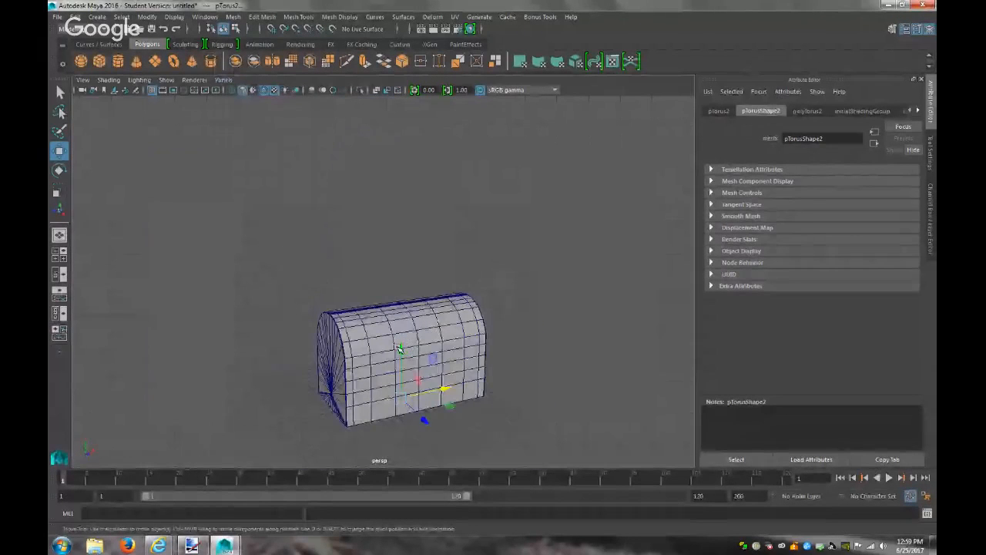
pyautogui.moveTo(400, 347); pyautogui.dragTo(402, 240)
pyautogui.click(223, 80)
# In the top view, raise polyTorus2's axis and height subdivisions to 50
pyautogui.moveTo(310, 114)
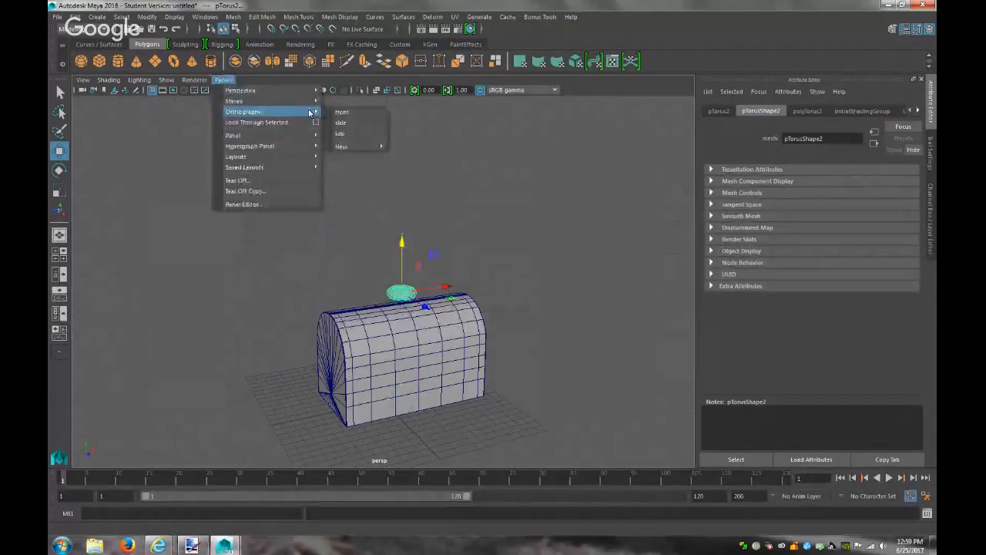
pyautogui.click(342, 134)
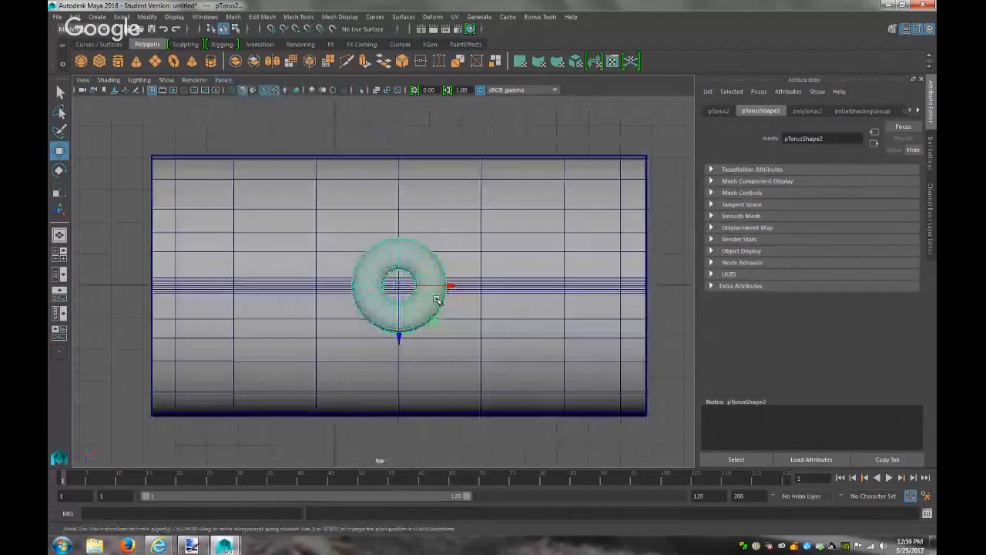
pyautogui.scroll(1, 501, 368)
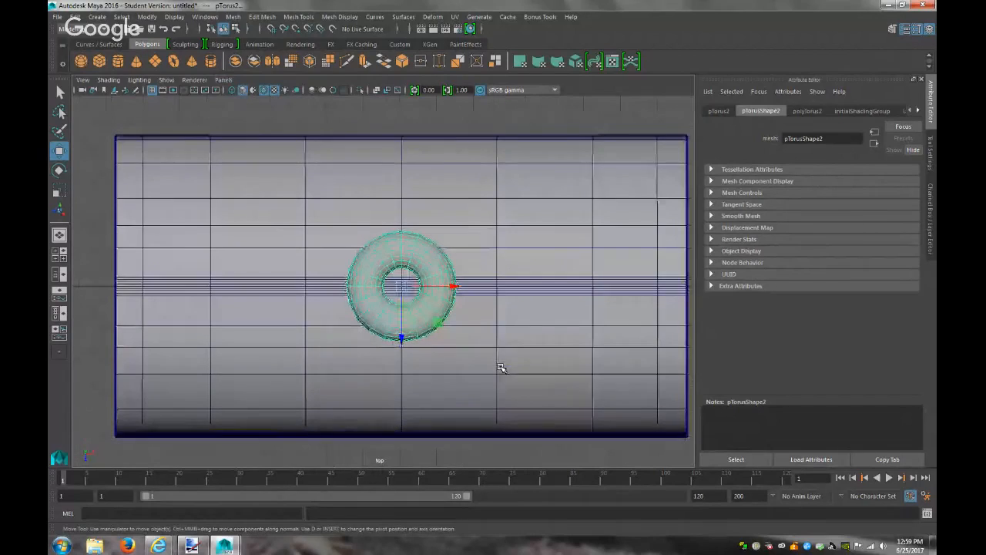
pyautogui.click(808, 110)
pyautogui.moveTo(836, 217); pyautogui.dragTo(935, 237)
pyautogui.moveTo(858, 231); pyautogui.dragTo(935, 246)
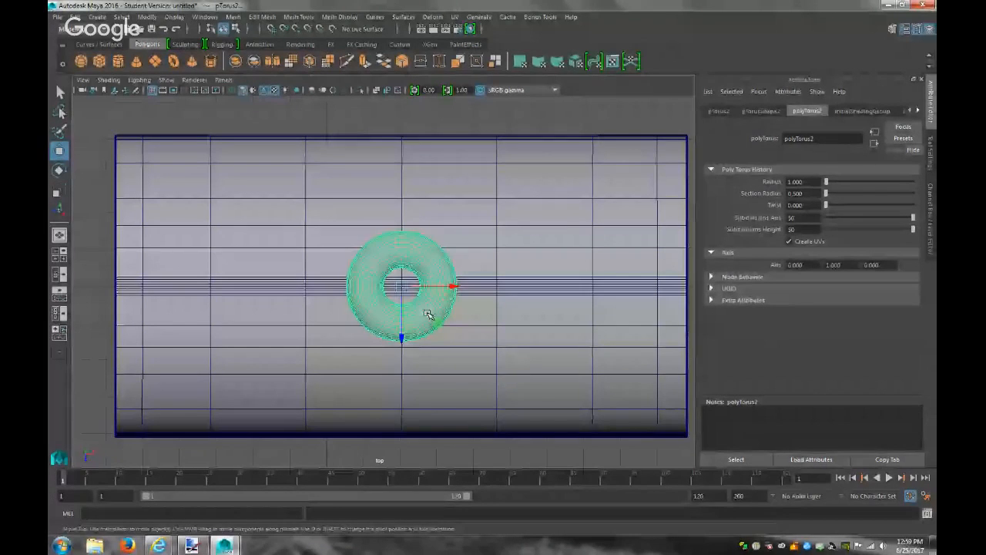
# Stretch the torus wider along X and lower its Section Radius to 0.010
pyautogui.press('r')
pyautogui.moveTo(453, 287); pyautogui.dragTo(624, 298)
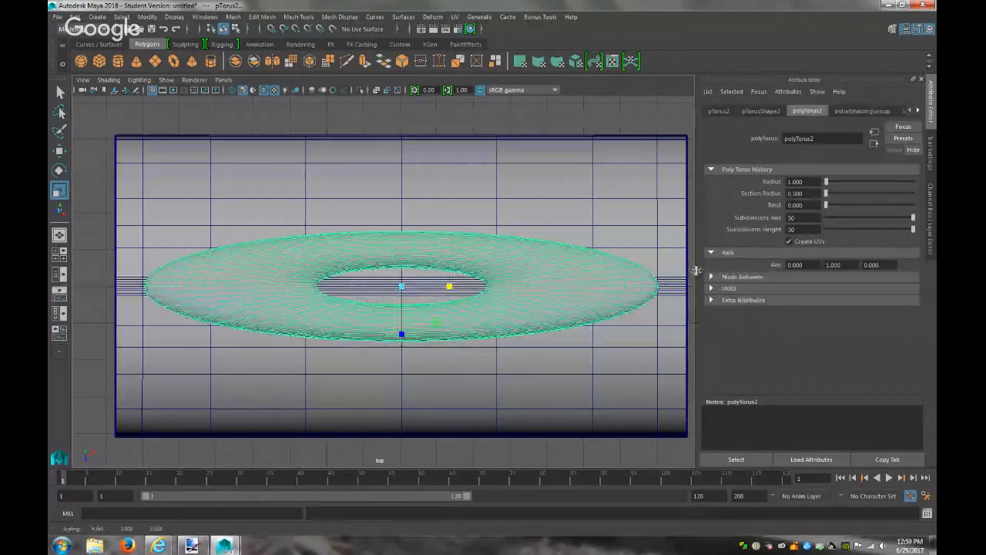
pyautogui.moveTo(827, 196); pyautogui.dragTo(826, 198)
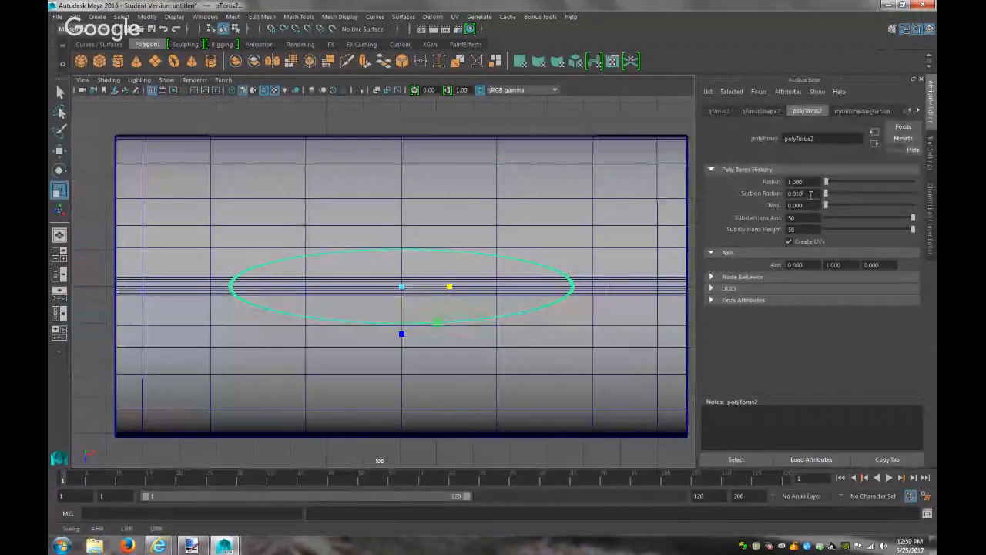
# Set polyTorus2's Section Radius to 0.050 and its Radius to 1.550
pyautogui.doubleClick(811, 195)
pyautogui.write('0.04')
pyautogui.press('Return')
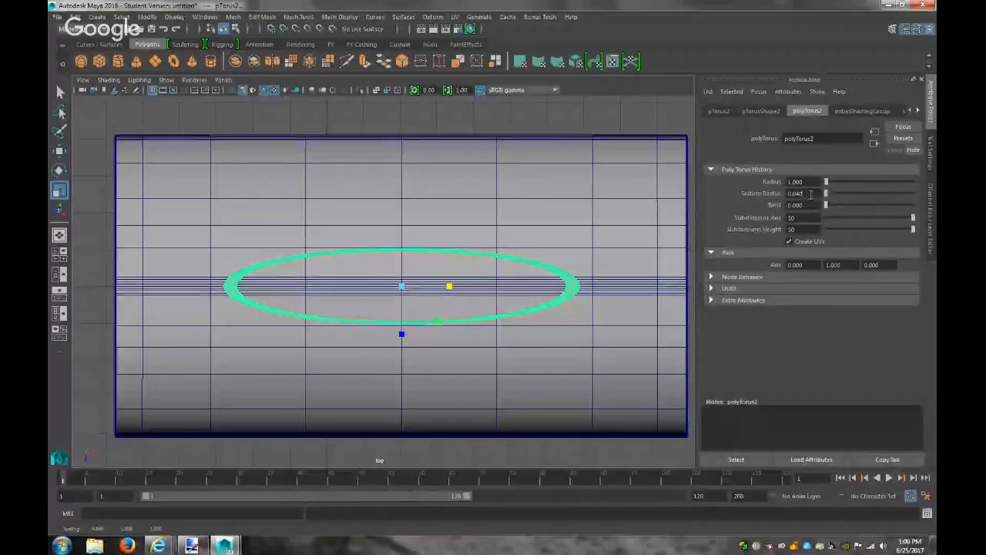
pyautogui.press('BackSpace')
pyautogui.write('5')
pyautogui.press('Return')
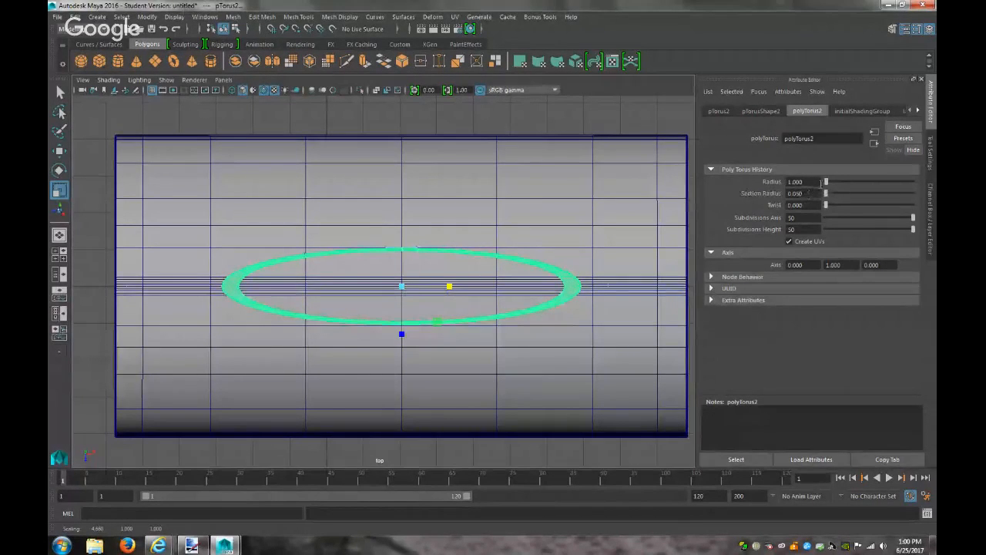
pyautogui.moveTo(827, 185); pyautogui.dragTo(829, 185)
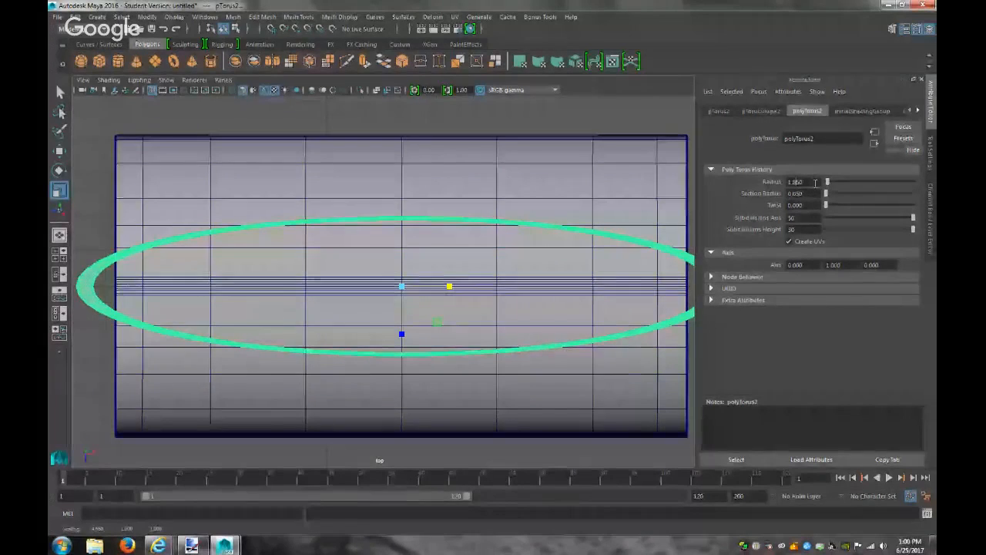
pyautogui.write('1.75')
pyautogui.press('Return')
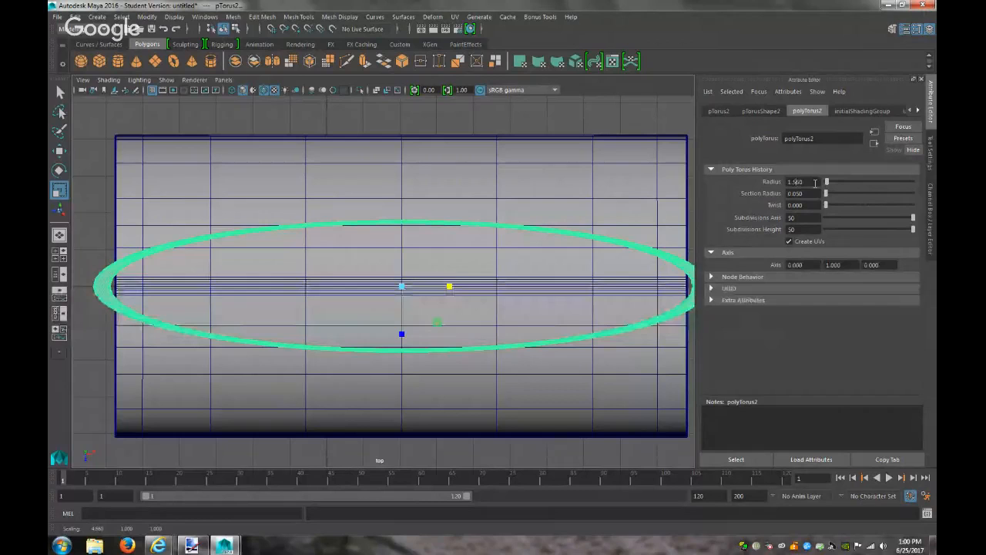
pyautogui.press('Return')
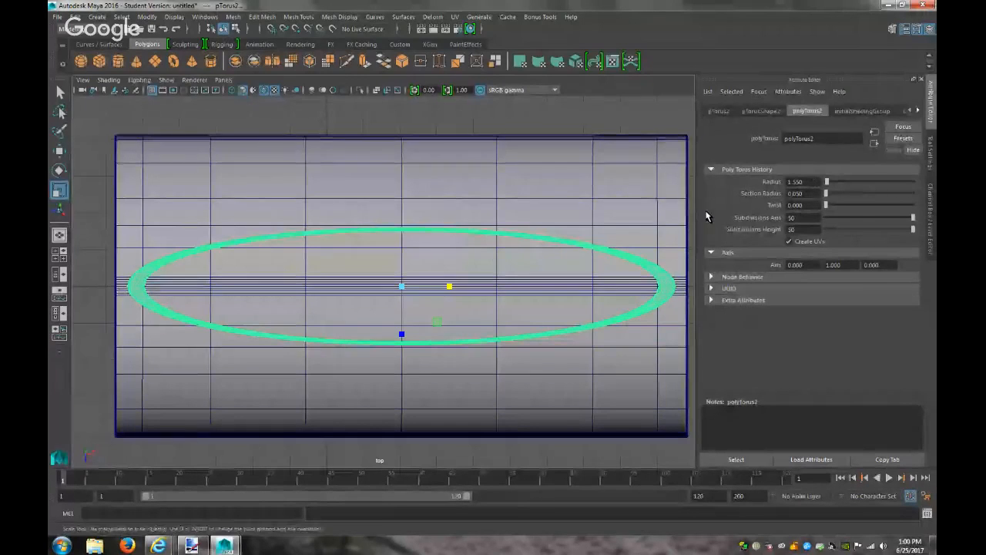
# Scale the oval ring slightly narrower on X and deeper front-to-back to fit the body
pyautogui.moveTo(446, 286); pyautogui.dragTo(447, 286)
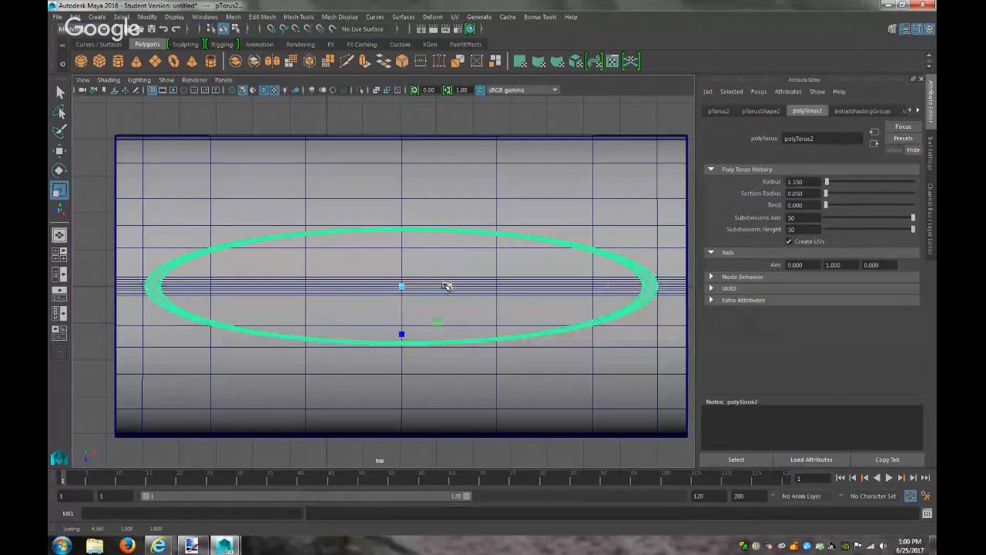
pyautogui.press('w')
pyautogui.moveTo(450, 286); pyautogui.dragTo(448, 286)
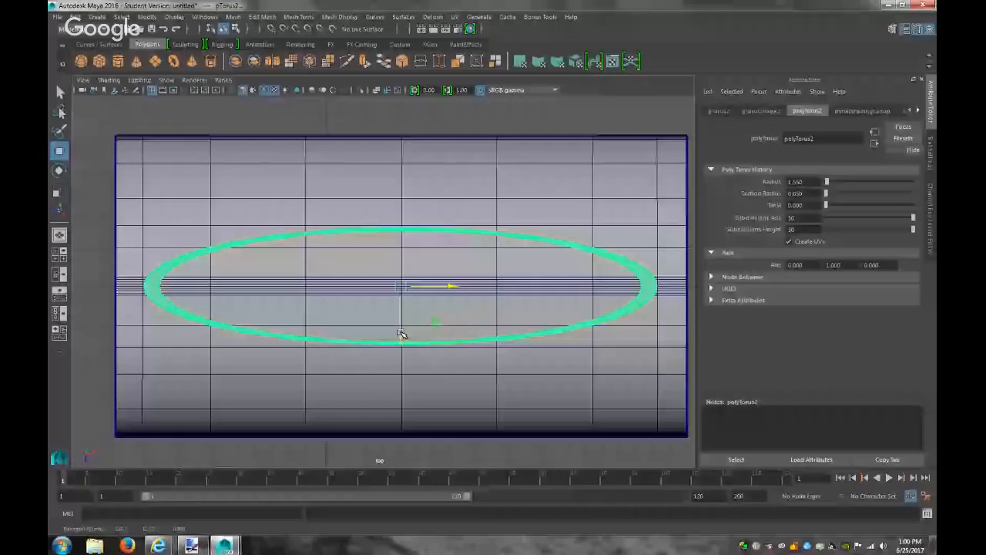
pyautogui.press('r')
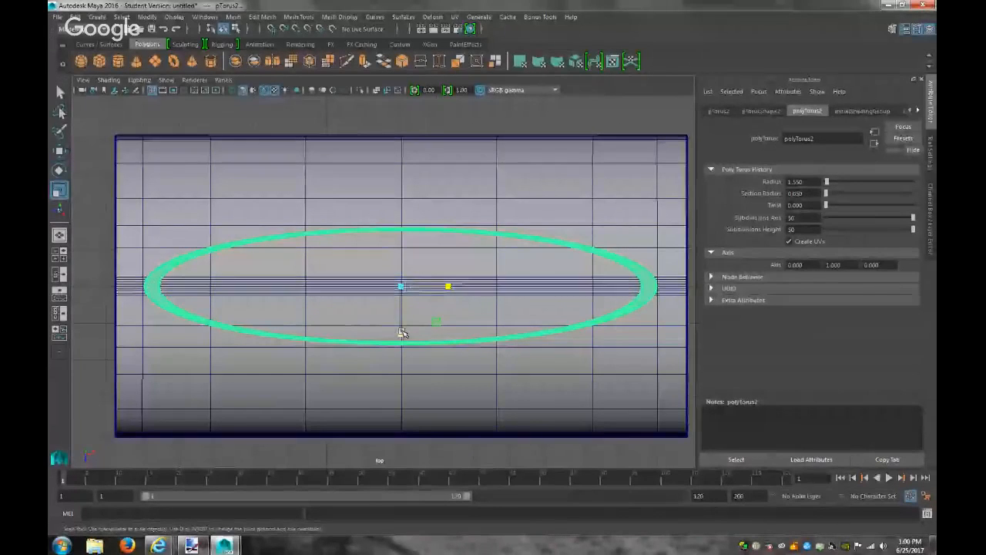
pyautogui.moveTo(402, 333); pyautogui.dragTo(402, 335)
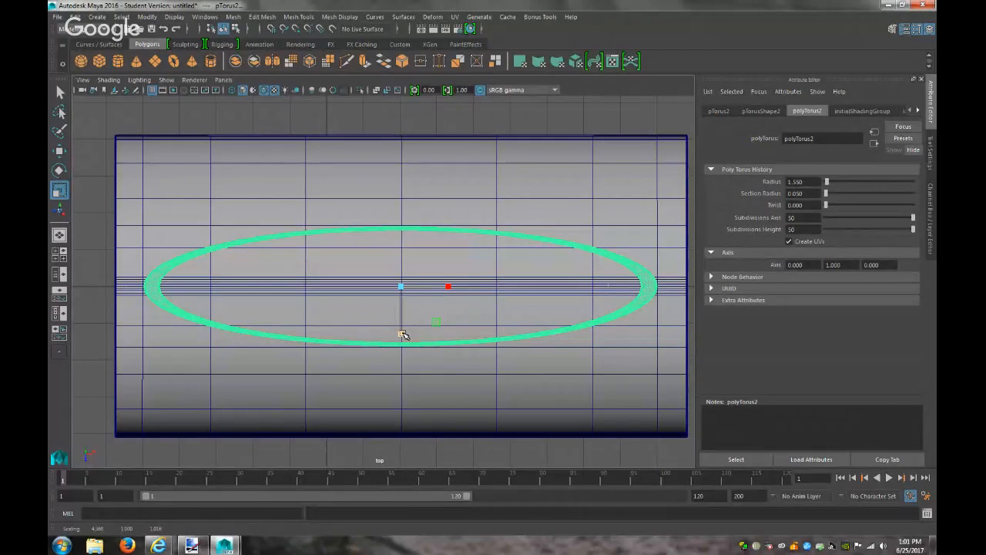
pyautogui.moveTo(402, 335)
pyautogui.mouseDown()
pyautogui.moveTo(405, 384)
pyautogui.moveTo(408, 332)
pyautogui.moveTo(416, 337)
pyautogui.mouseUp()
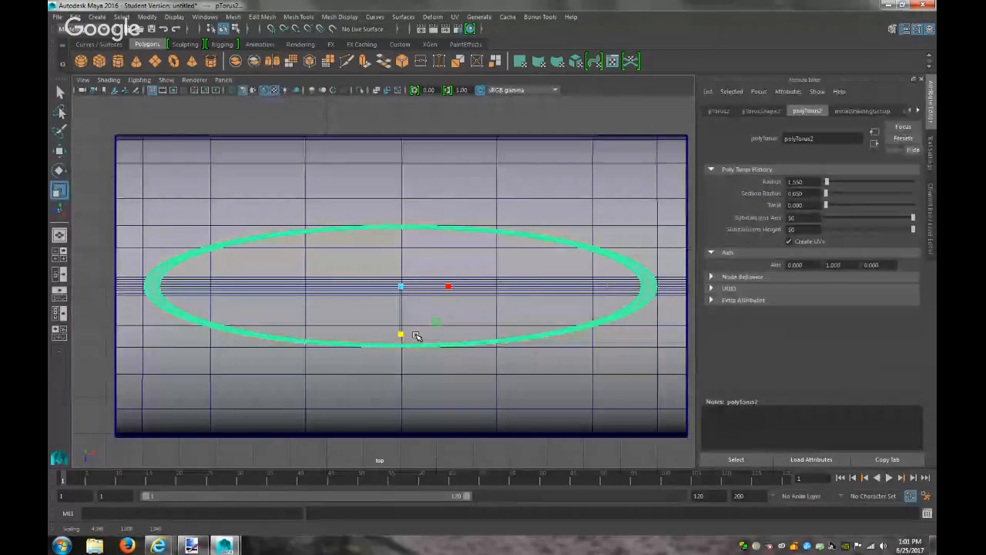
# Switch the viewport to the perspective camera and lower the torus ring onto the mailbox top
pyautogui.click(223, 80)
pyautogui.moveTo(297, 93)
pyautogui.click(355, 93)
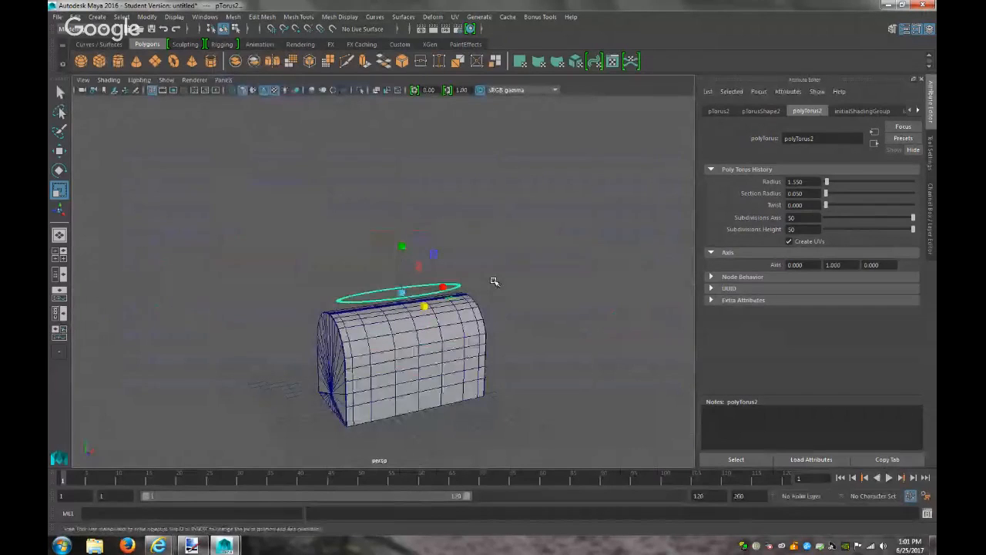
pyautogui.press('w')
pyautogui.moveTo(401, 244); pyautogui.dragTo(402, 255)
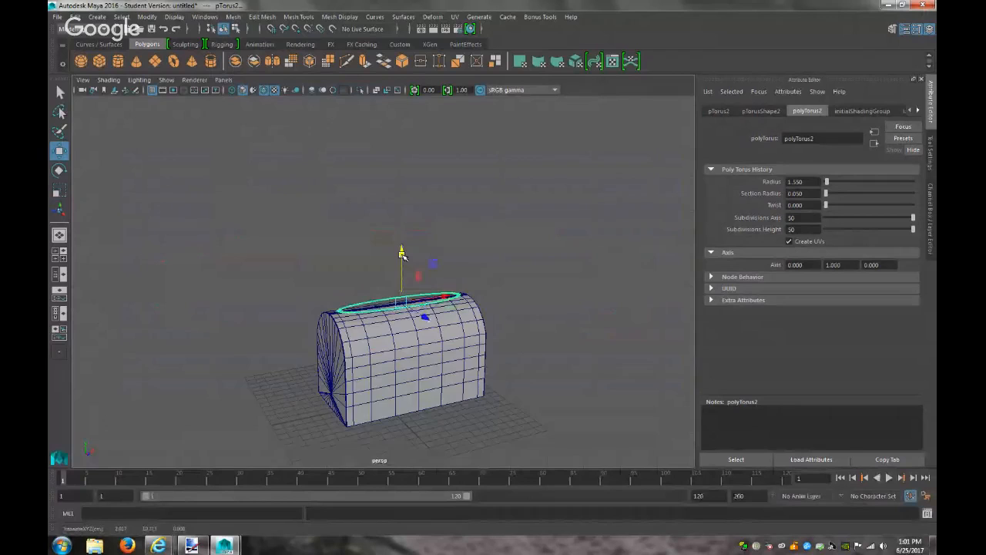
pyautogui.press('f')
pyautogui.scroll(-2, 490, 331)
pyautogui.scroll(2, 491, 332)
pyautogui.keyDown('alt'); pyautogui.moveTo(492, 331); pyautogui.dragTo(471, 314); pyautogui.keyUp('alt')
# Scale the torus ring taller, then check it from above and from the side
pyautogui.press('r')
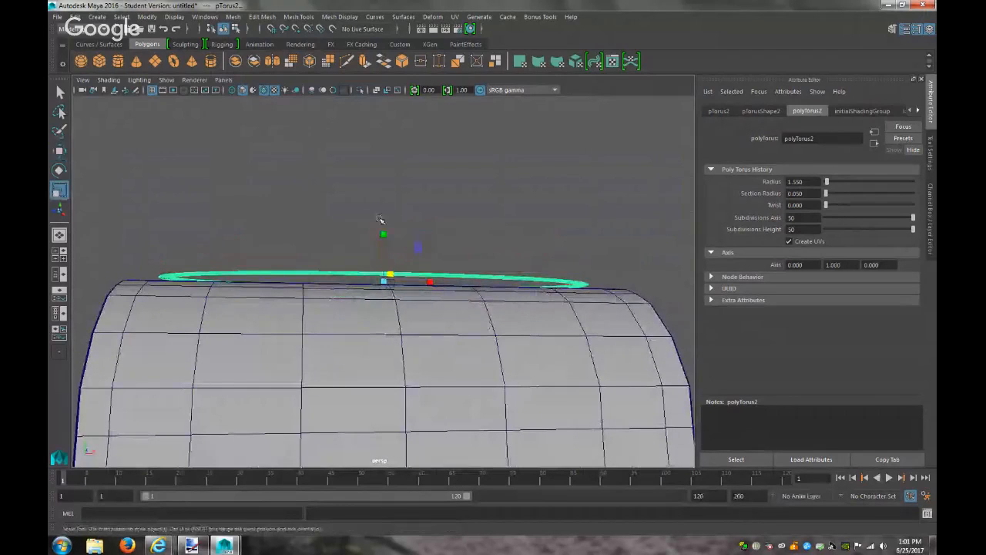
pyautogui.moveTo(381, 231); pyautogui.dragTo(385, 77, button='middle')
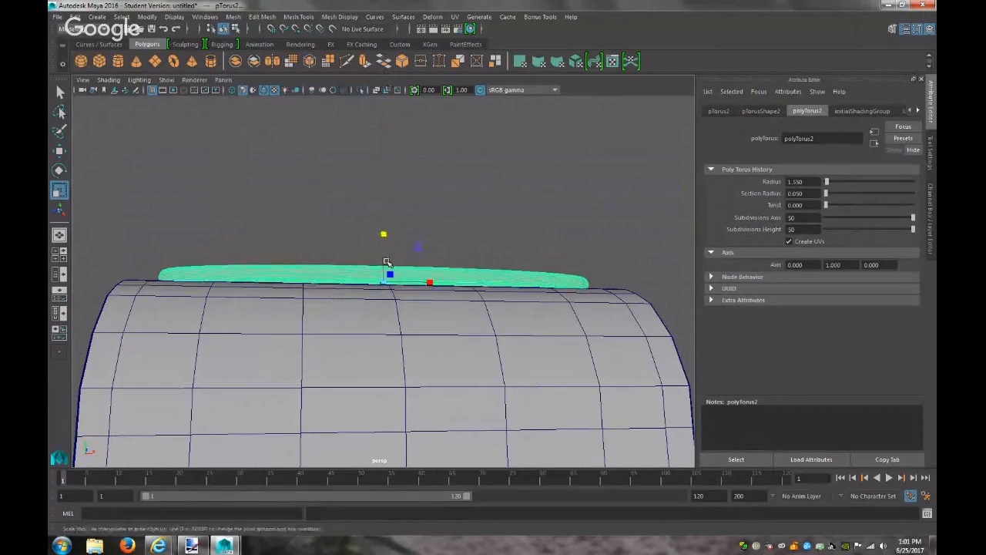
pyautogui.keyDown('alt'); pyautogui.moveTo(391, 278); pyautogui.dragTo(470, 321); pyautogui.keyUp('alt')
pyautogui.moveTo(479, 300)
pyautogui.keyDown('alt'); pyautogui.mouseDown()
pyautogui.moveTo(437, 285)
pyautogui.moveTo(468, 298)
pyautogui.mouseUp(); pyautogui.keyUp('alt')
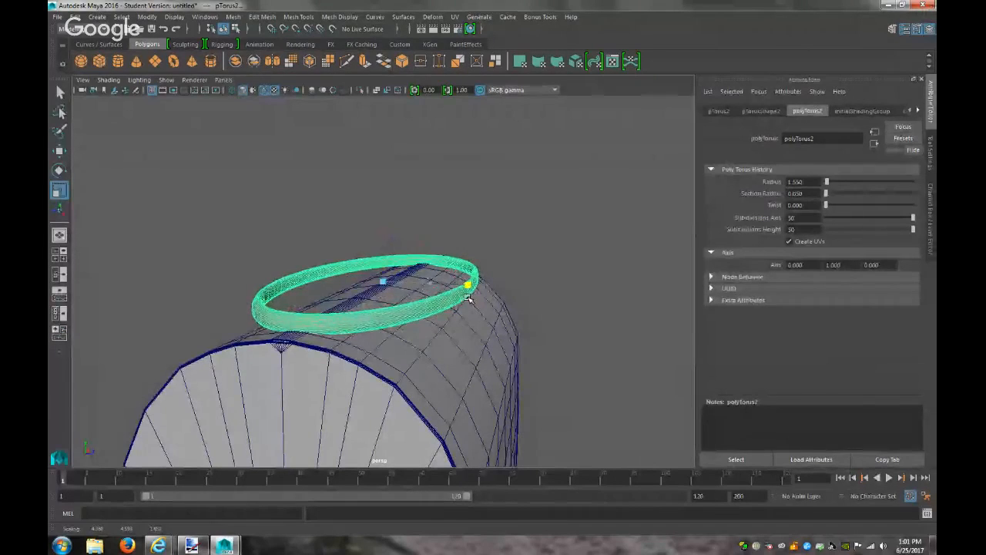
pyautogui.keyDown('alt'); pyautogui.moveTo(480, 335); pyautogui.dragTo(388, 367); pyautogui.keyUp('alt')
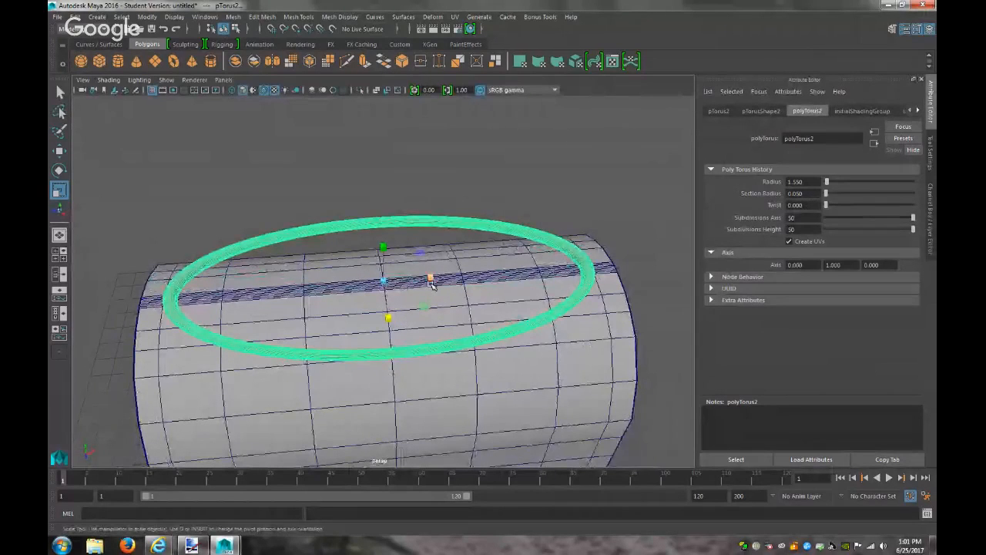
# Scale the ring narrower on X, deeper and wider so it encircles the body's top
pyautogui.moveTo(430, 280); pyautogui.dragTo(415, 282)
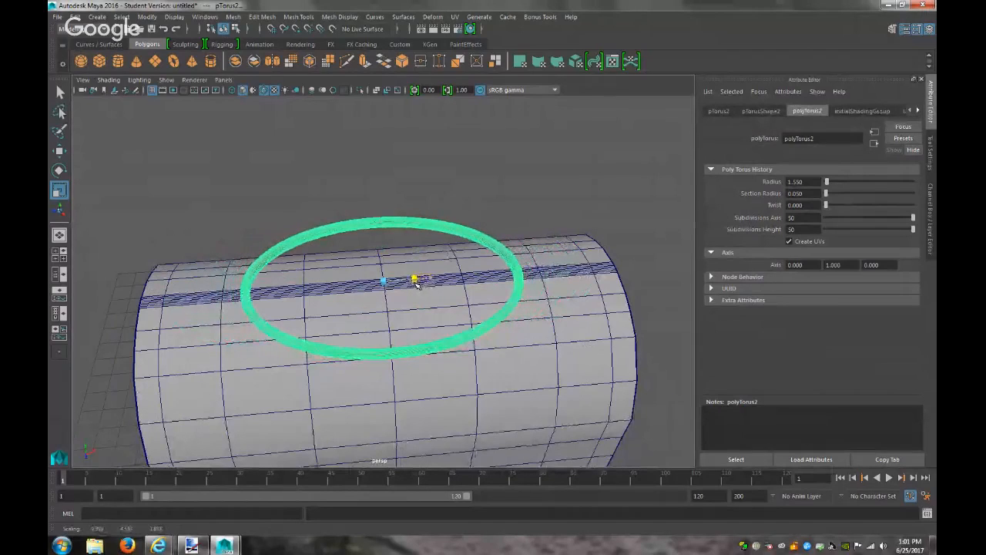
pyautogui.moveTo(389, 316); pyautogui.dragTo(389, 323)
pyautogui.moveTo(431, 279); pyautogui.dragTo(458, 247)
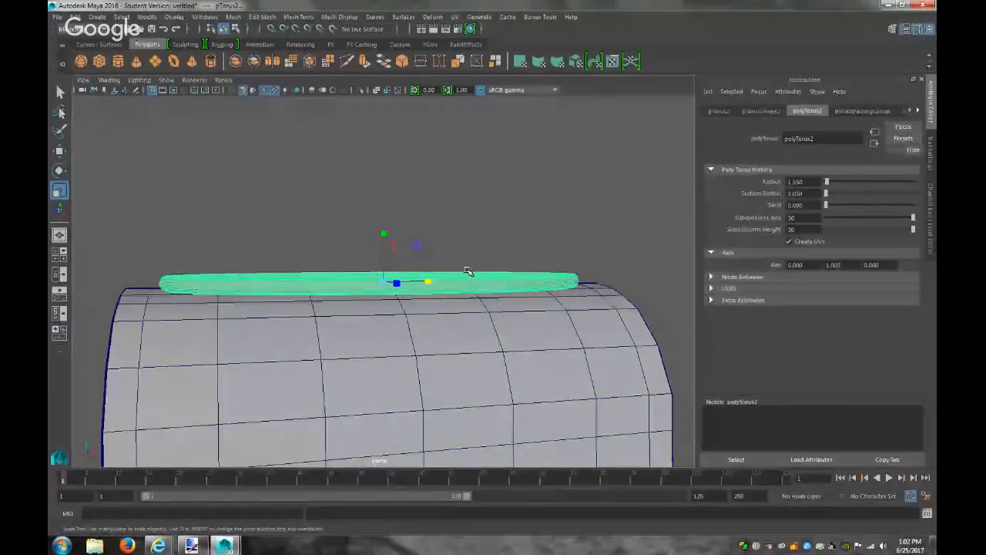
pyautogui.keyDown('alt'); pyautogui.moveTo(452, 282); pyautogui.dragTo(437, 297); pyautogui.keyUp('alt')
pyautogui.moveTo(428, 274); pyautogui.dragTo(445, 272, button='middle')
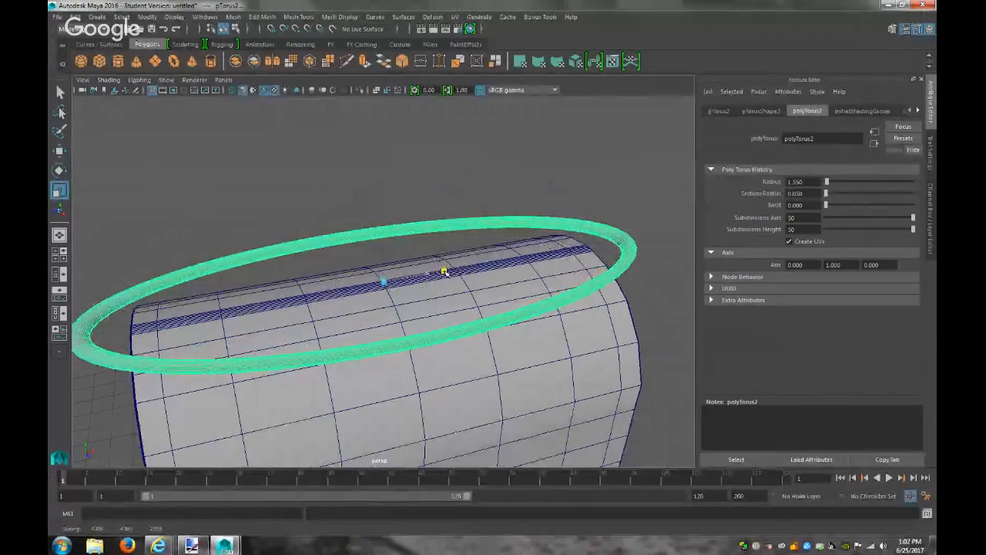
pyautogui.keyDown('alt'); pyautogui.moveTo(413, 312); pyautogui.dragTo(434, 282); pyautogui.keyUp('alt')
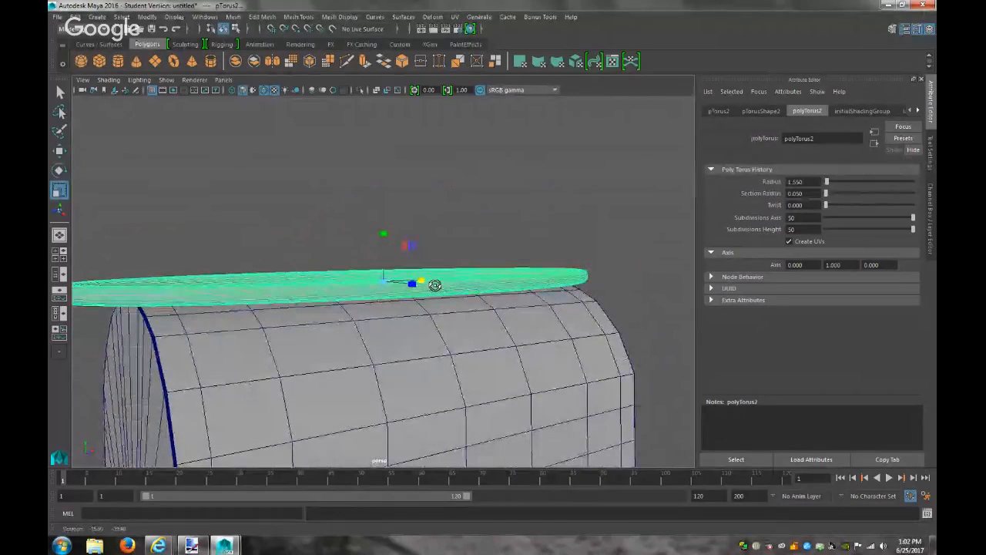
pyautogui.moveTo(159, 291)
pyautogui.mouseDown(button='right')
pyautogui.moveTo(164, 274)
pyautogui.moveTo(162, 282)
pyautogui.mouseUp(button='right')
pyautogui.click(223, 80)
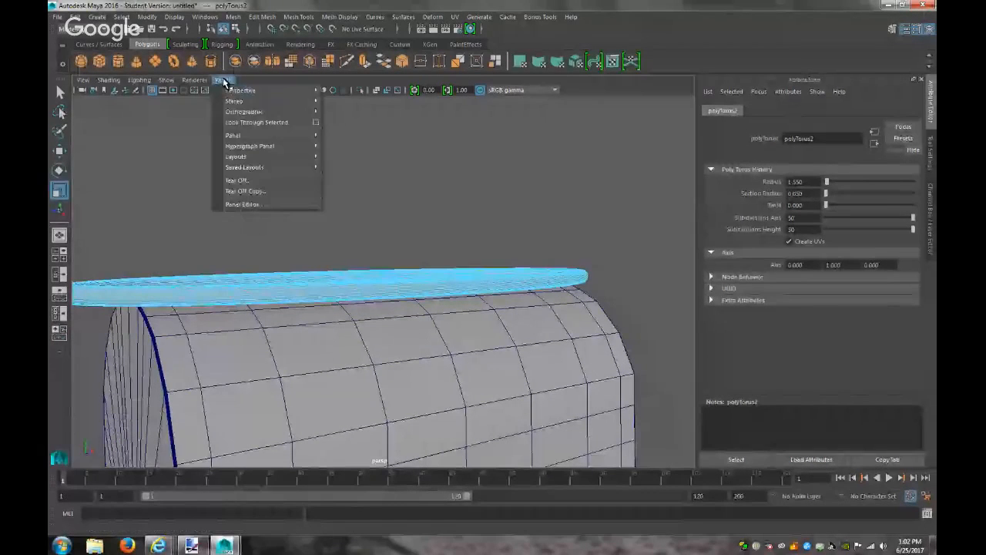
# In the front view, delete the ring's left and right end faces overhanging the body, then return to perspective
pyautogui.moveTo(254, 111)
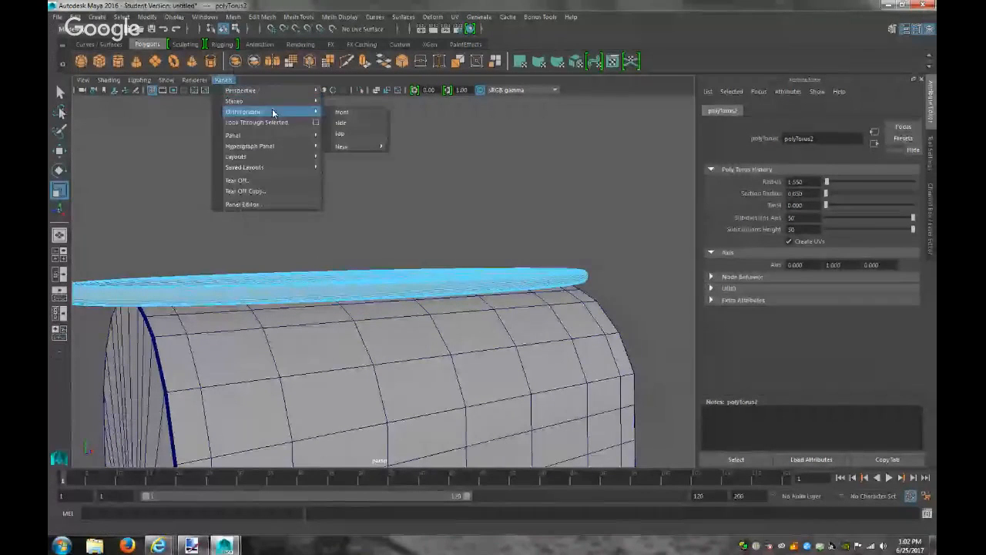
pyautogui.click(341, 118)
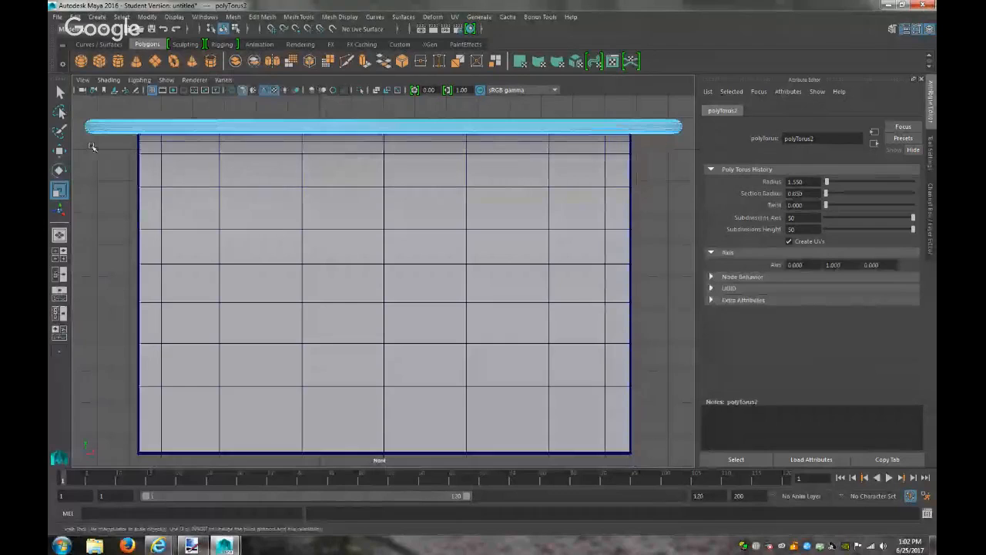
pyautogui.moveTo(79, 102); pyautogui.dragTo(131, 156)
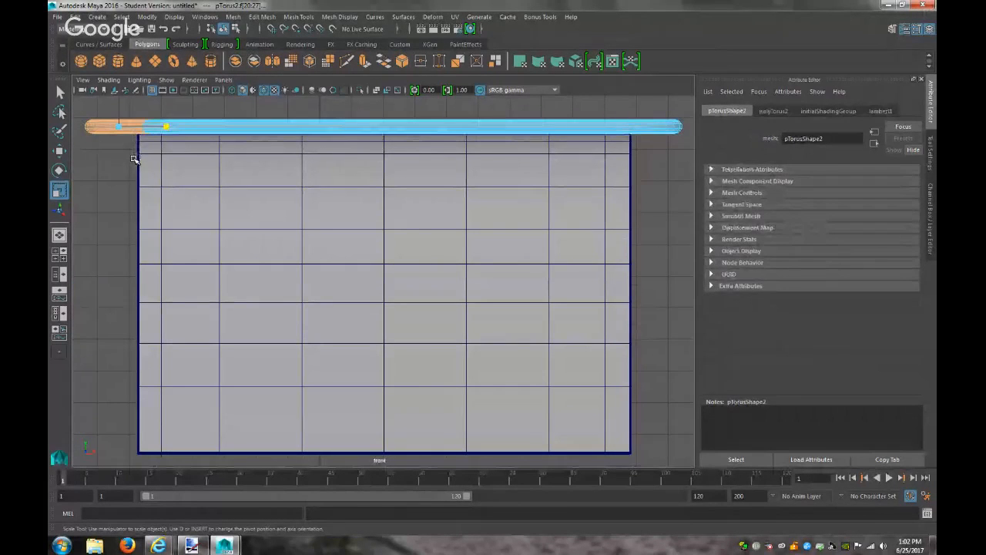
pyautogui.click(134, 160)
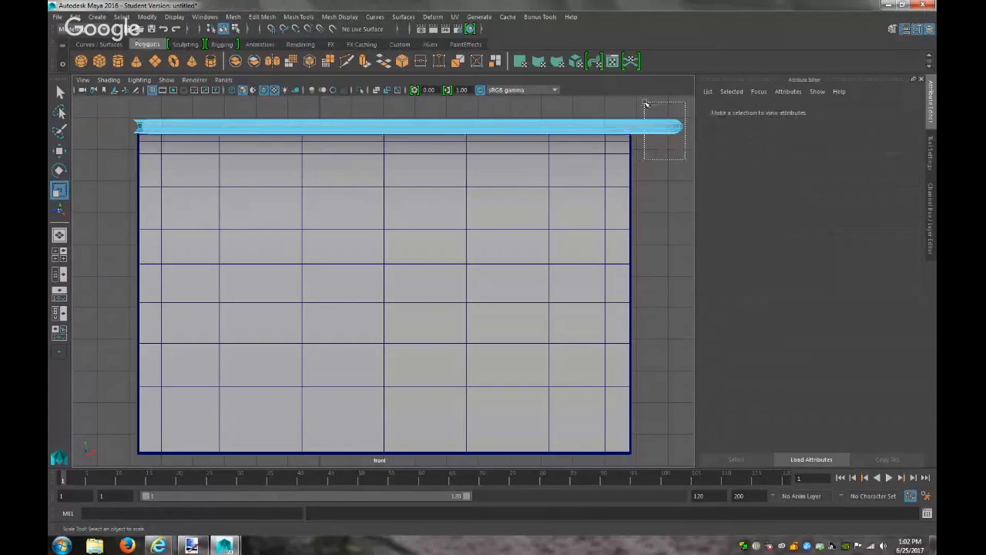
pyautogui.moveTo(638, 103); pyautogui.dragTo(637, 102)
pyautogui.press('Delete')
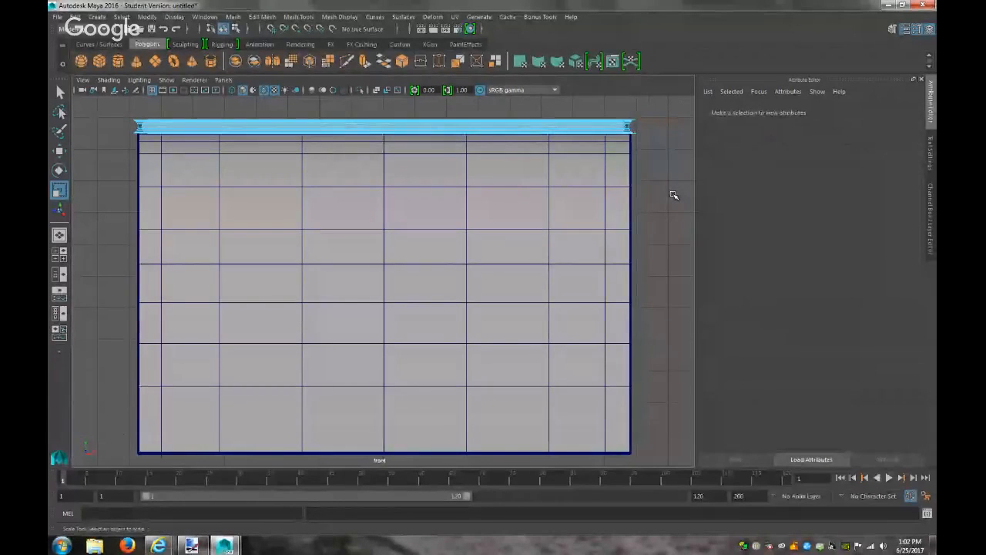
pyautogui.click(223, 80)
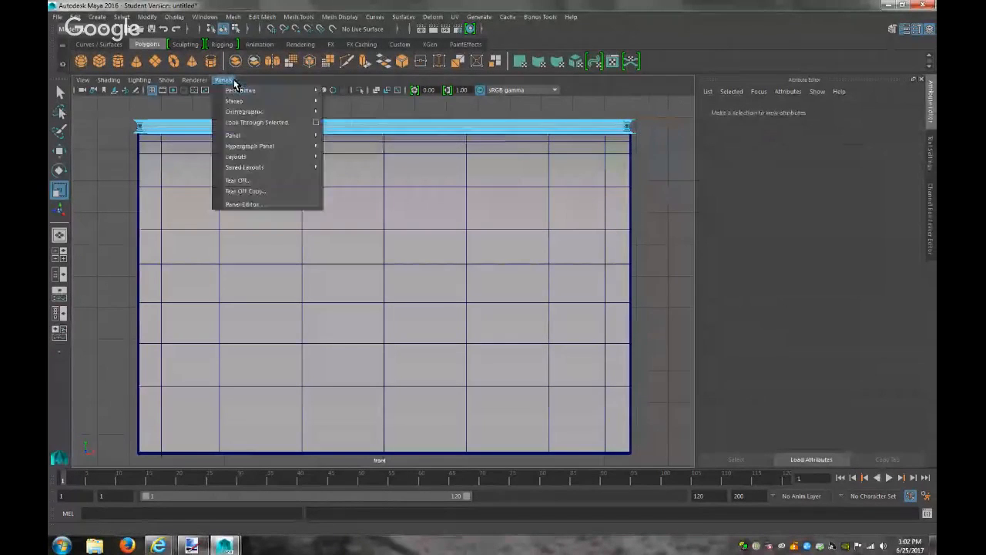
pyautogui.click(343, 91)
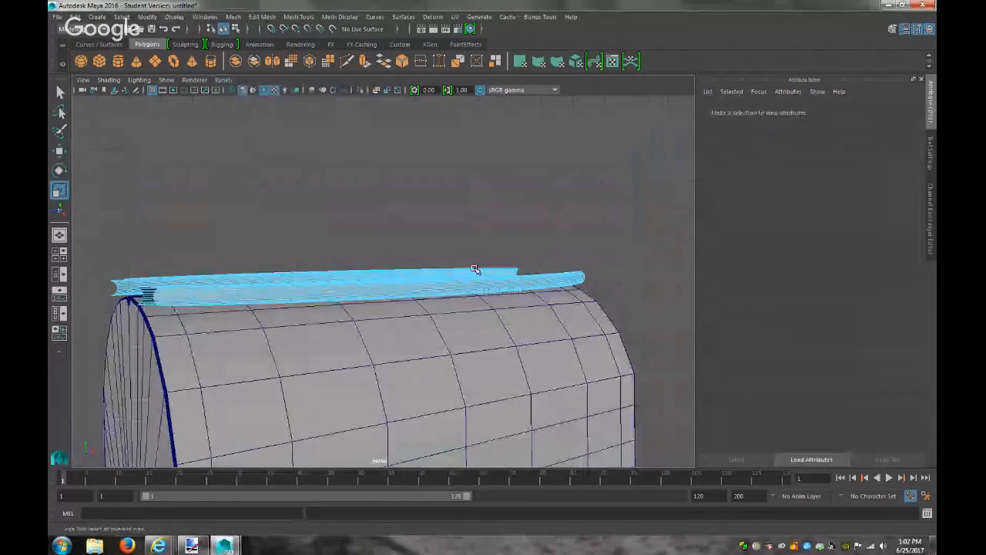
# Try picking individual faces on the torus ring, then select the whole ring
pyautogui.keyDown('alt'); pyautogui.moveTo(470, 275); pyautogui.dragTo(526, 287); pyautogui.keyUp('alt')
pyautogui.moveTo(462, 251); pyautogui.dragTo(485, 241, button='right')
pyautogui.click(476, 296)
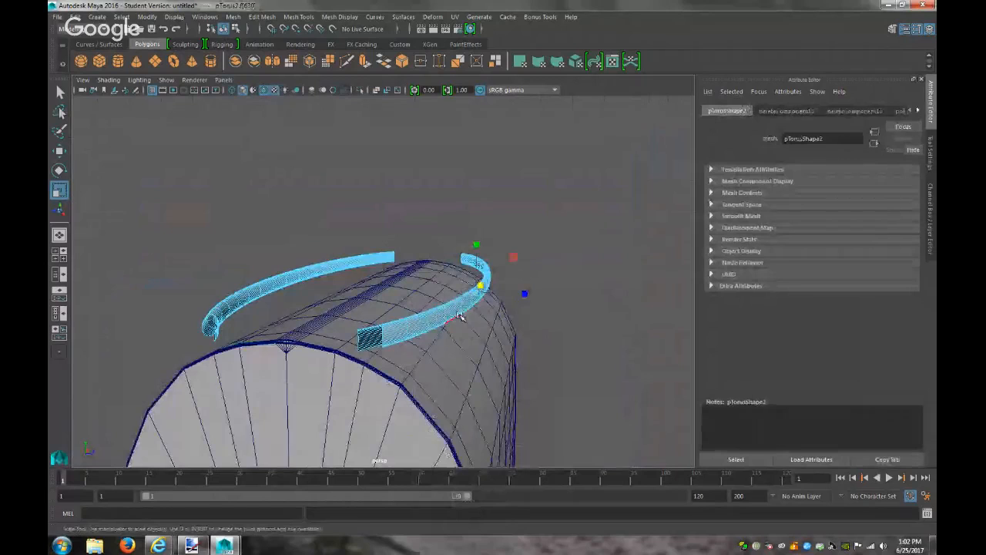
pyautogui.moveTo(447, 295); pyautogui.dragTo(493, 262, button='right')
pyautogui.click(589, 261)
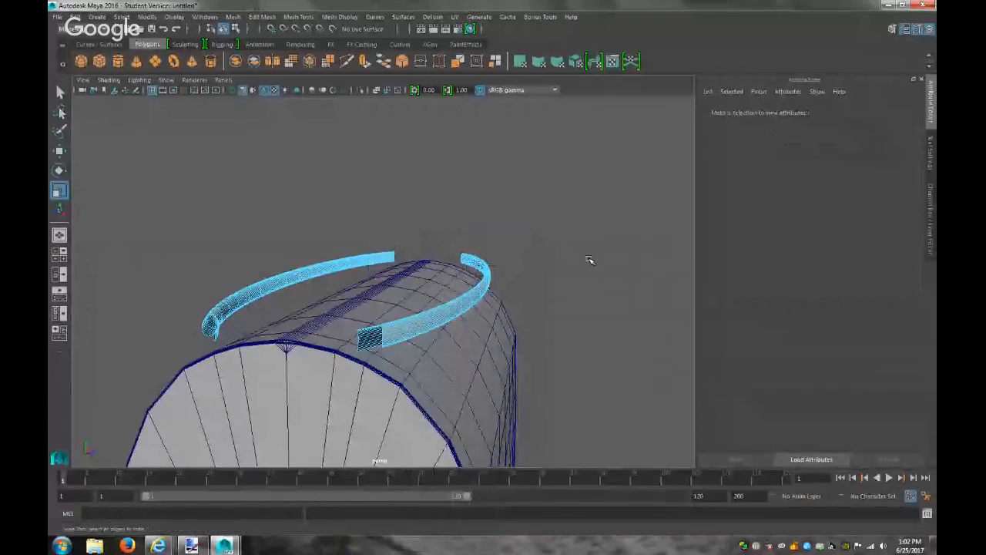
pyautogui.click(490, 267)
pyautogui.click(626, 271)
pyautogui.moveTo(616, 253); pyautogui.dragTo(649, 260, button='right')
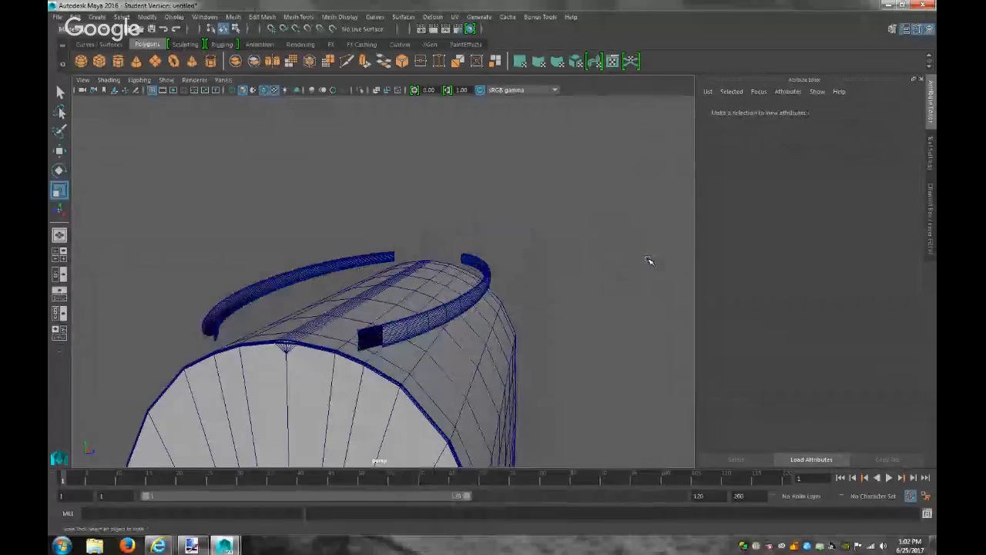
pyautogui.click(452, 302)
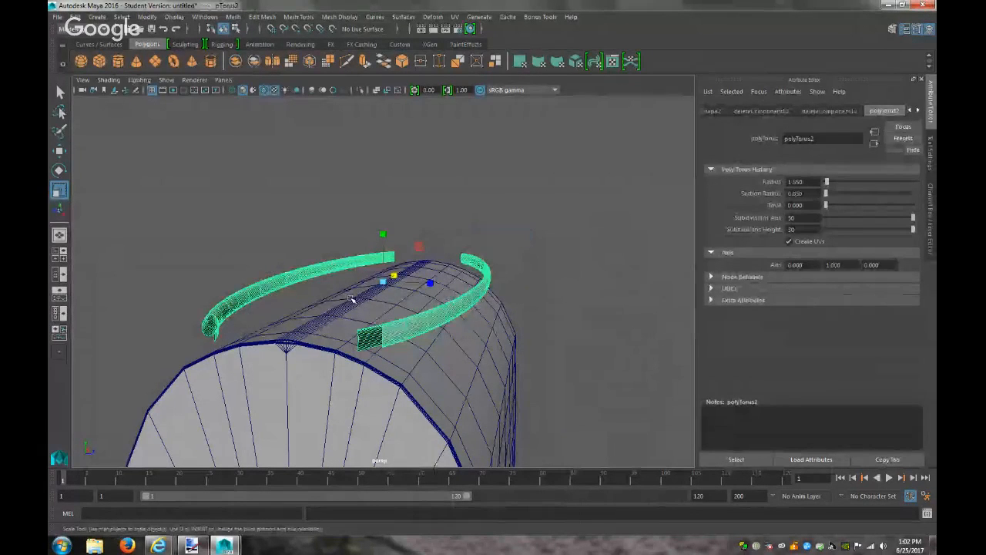
pyautogui.keyDown('alt'); pyautogui.moveTo(417, 327); pyautogui.dragTo(478, 344); pyautogui.keyUp('alt')
# Delete the leftover faces at one open end of the torus arcs
pyautogui.moveTo(383, 294); pyautogui.dragTo(378, 219, button='right')
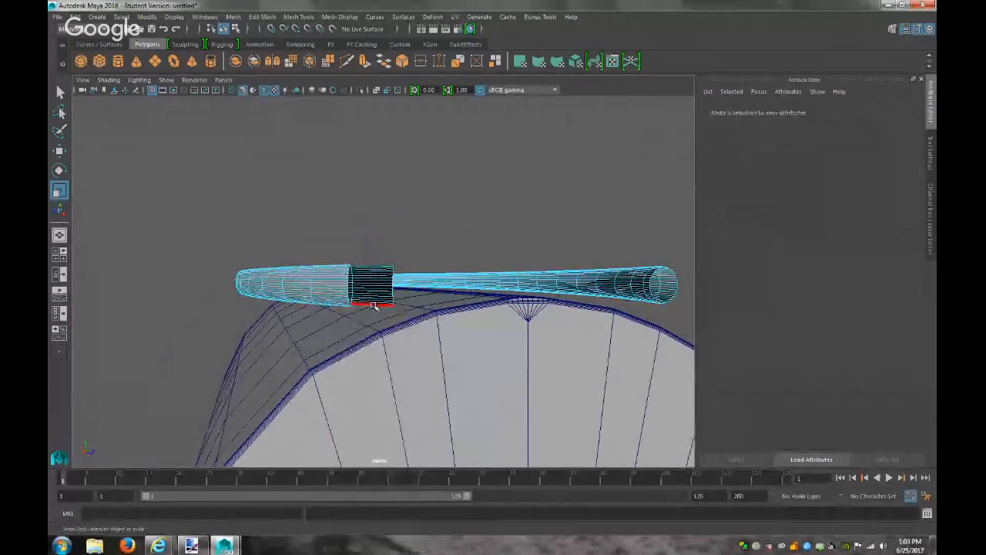
pyautogui.click(368, 263)
pyautogui.keyDown('alt'); pyautogui.moveTo(370, 266); pyautogui.dragTo(401, 352); pyautogui.keyUp('alt')
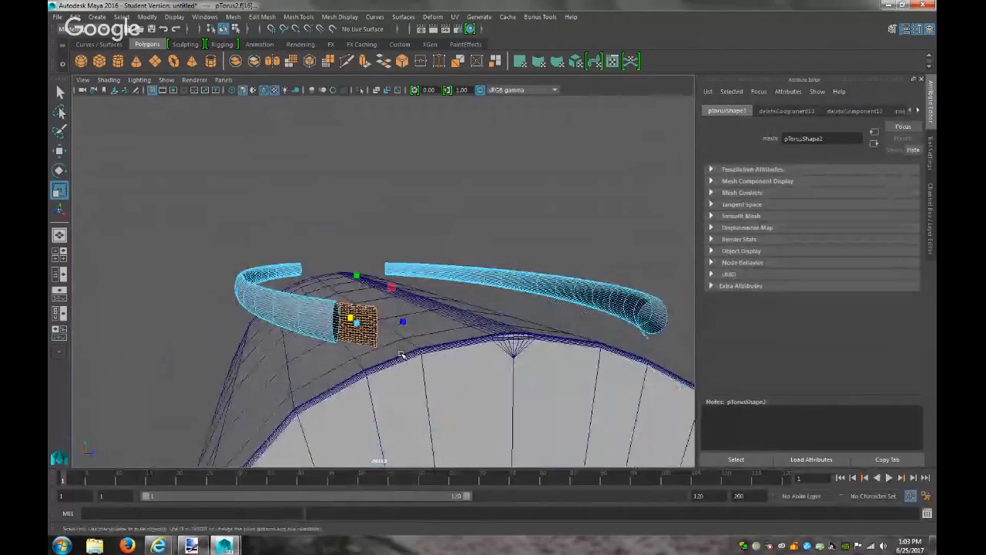
pyautogui.click(401, 355)
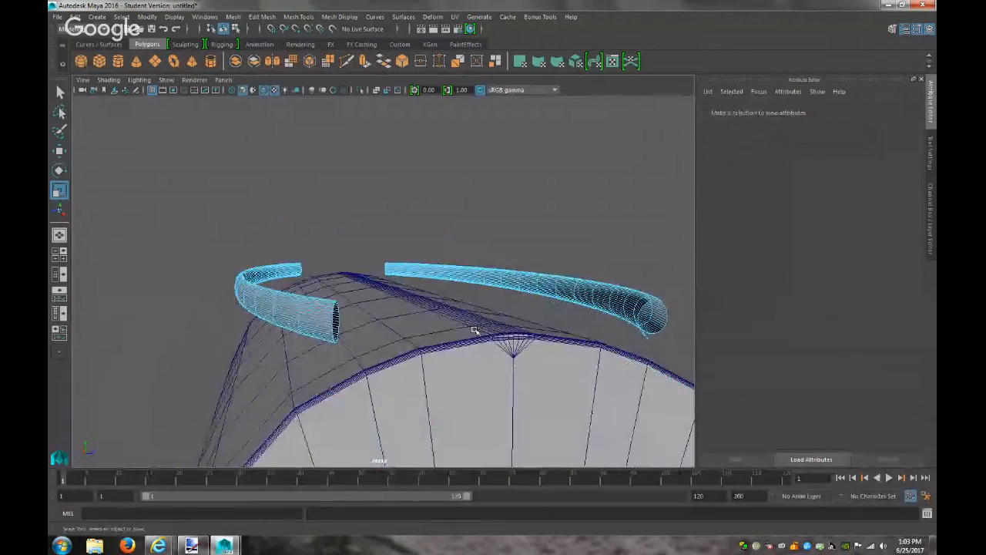
pyautogui.keyDown('alt'); pyautogui.moveTo(495, 337); pyautogui.dragTo(445, 339); pyautogui.keyUp('alt')
pyautogui.moveTo(362, 336); pyautogui.dragTo(351, 318)
pyautogui.press('Delete')
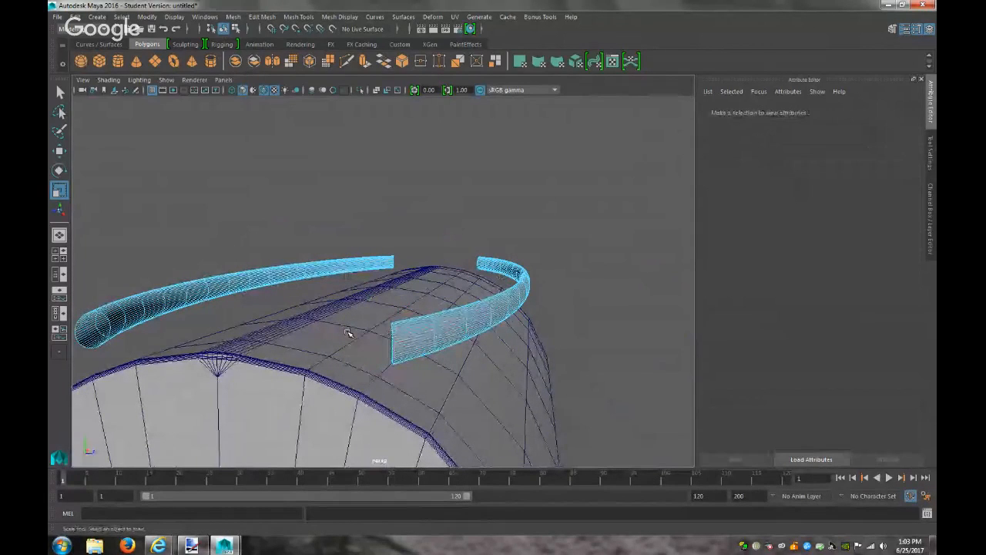
# Delete the stray faces at the other end and return the torus to Object Mode
pyautogui.keyDown('alt'); pyautogui.moveTo(369, 329); pyautogui.dragTo(645, 320); pyautogui.keyUp('alt')
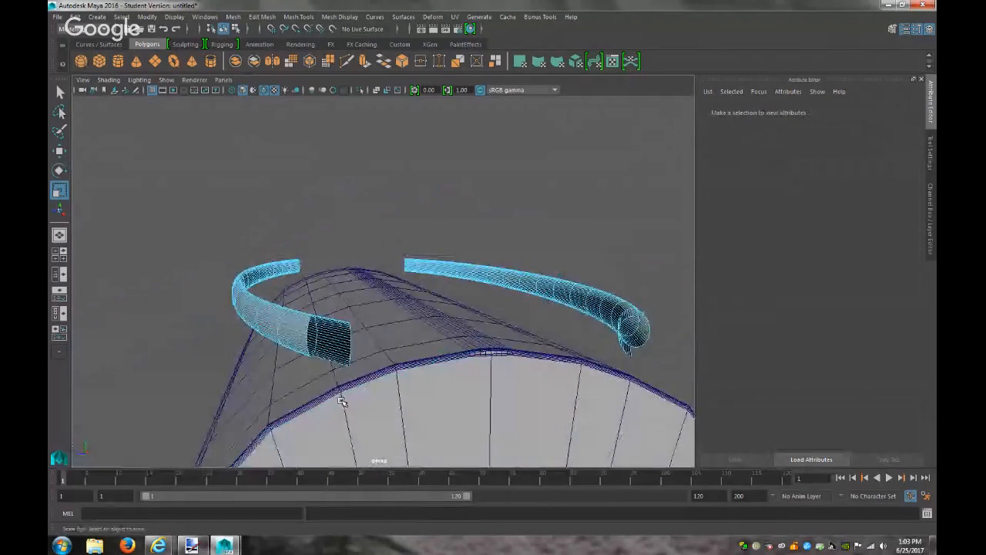
pyautogui.moveTo(337, 316); pyautogui.dragTo(334, 315)
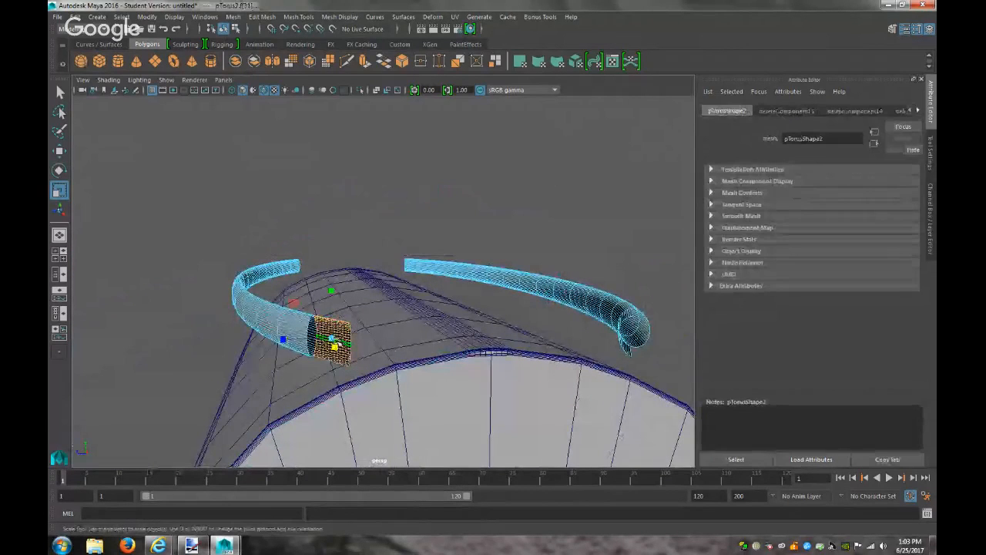
pyautogui.click(390, 376)
pyautogui.keyDown('alt'); pyautogui.moveTo(429, 379); pyautogui.dragTo(405, 383); pyautogui.keyUp('alt')
pyautogui.moveTo(407, 303); pyautogui.dragTo(408, 305)
pyautogui.press('Delete')
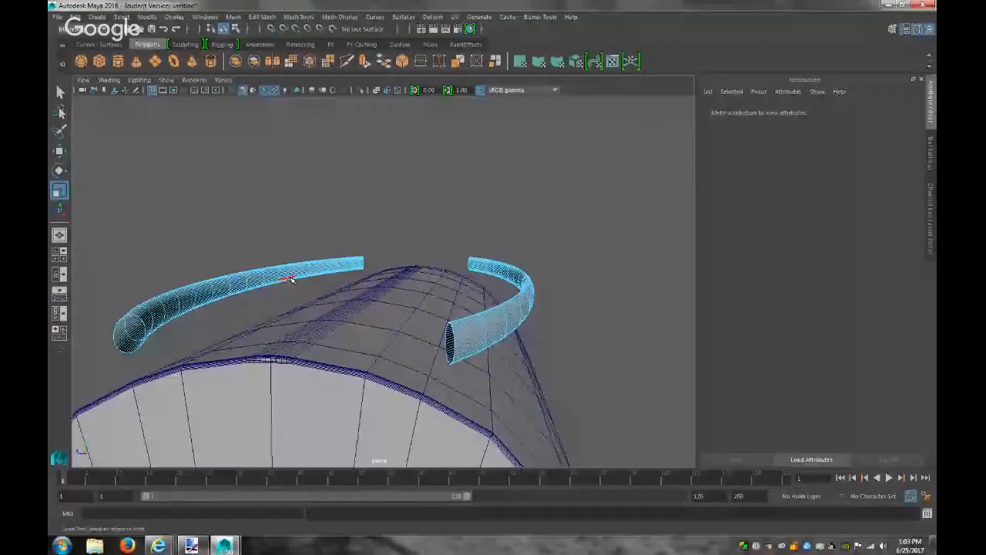
pyautogui.moveTo(290, 250); pyautogui.dragTo(325, 236, button='right')
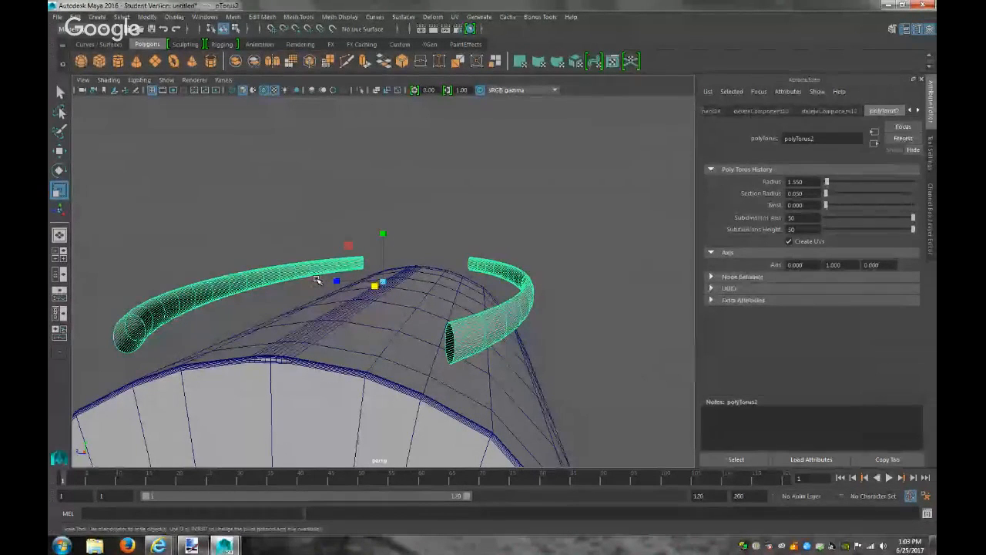
pyautogui.press('e')
pyautogui.moveTo(418, 252); pyautogui.dragTo(422, 269)
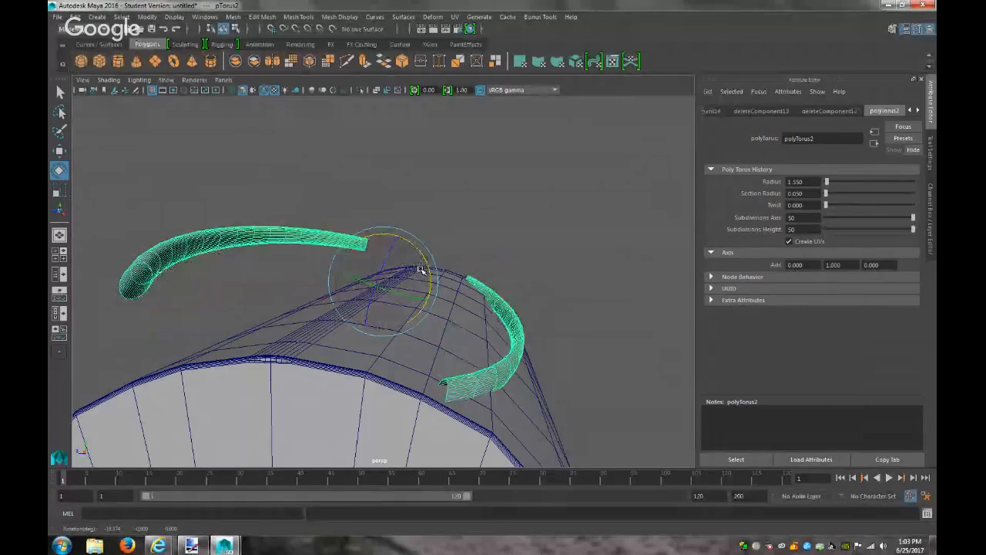
pyautogui.hotkey('ctrl', 'z')
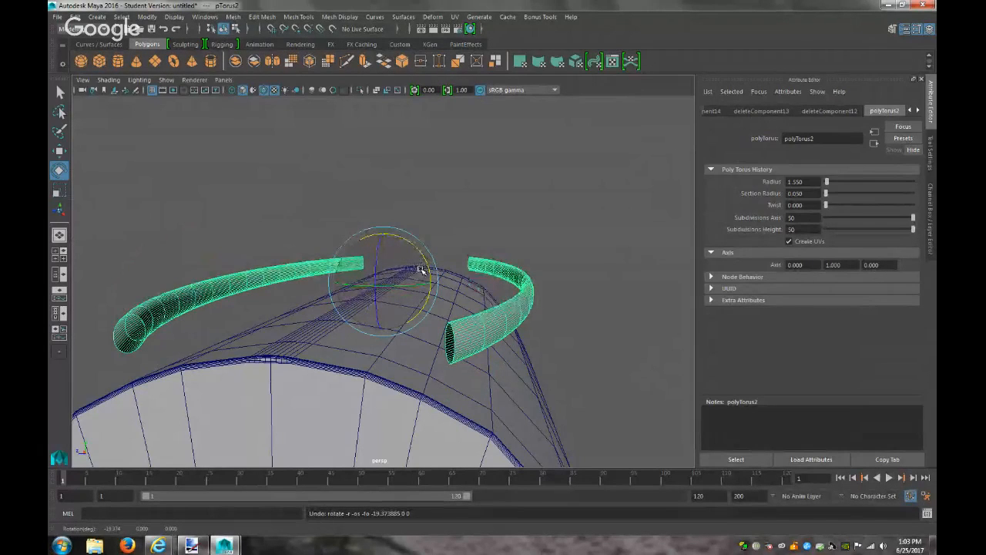
pyautogui.scroll(5, 421, 270)
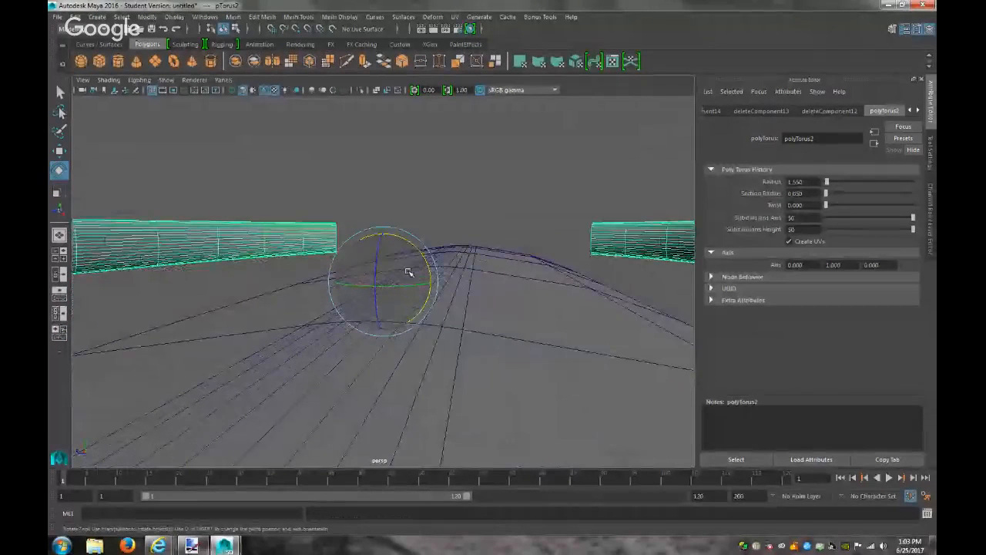
pyautogui.keyDown('alt'); pyautogui.moveTo(403, 275); pyautogui.dragTo(480, 383); pyautogui.keyUp('alt')
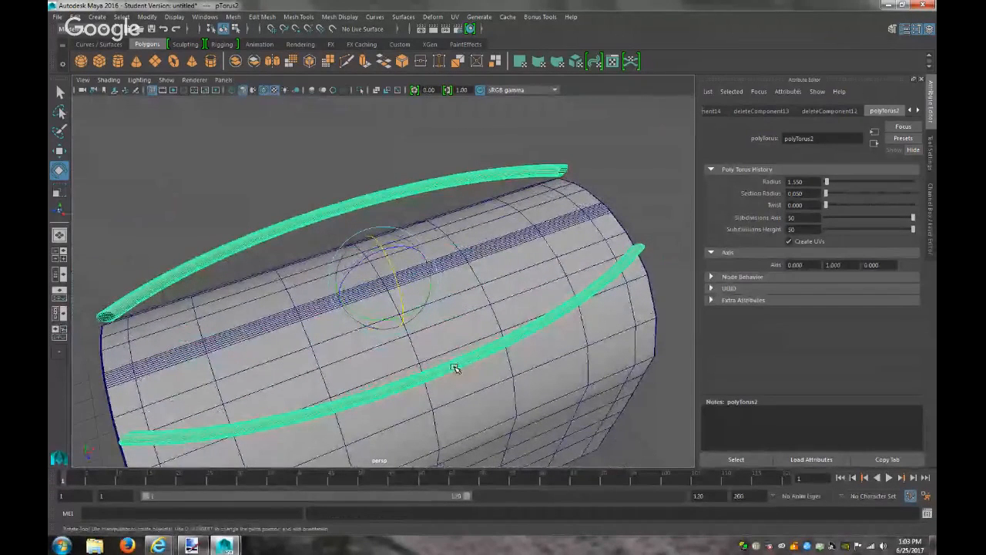
pyautogui.rightClick(456, 370)
pyautogui.moveTo(445, 276); pyautogui.dragTo(448, 280, button='right')
pyautogui.scroll(-5, 484, 354)
pyautogui.moveTo(484, 354)
pyautogui.keyDown('alt'); pyautogui.mouseDown()
pyautogui.moveTo(504, 357)
pyautogui.moveTo(492, 371)
pyautogui.mouseUp(); pyautogui.keyUp('alt')
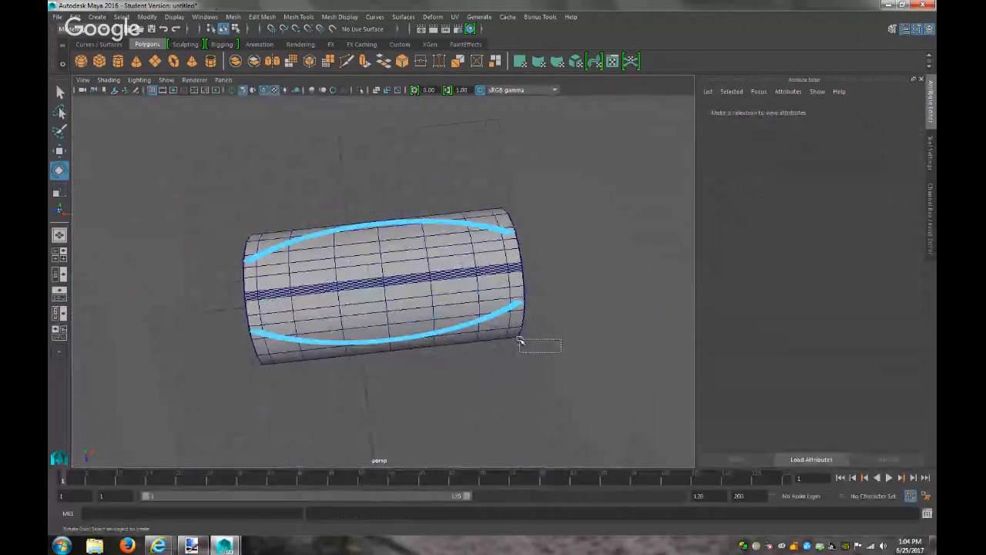
# Extract the selected arc faces with Edit Mesh > Extract and select each resulting strip
pyautogui.moveTo(185, 293); pyautogui.dragTo(184, 291)
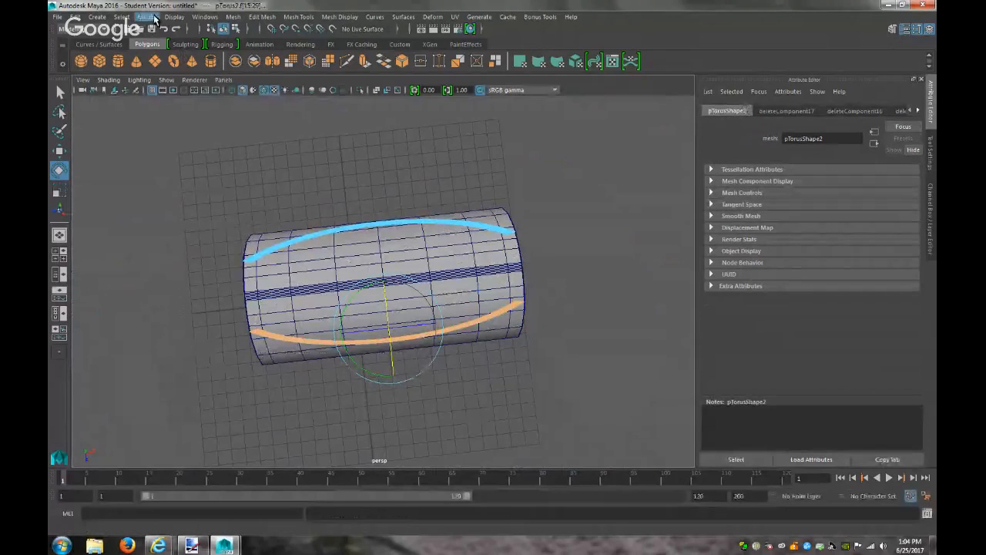
pyautogui.click(261, 16)
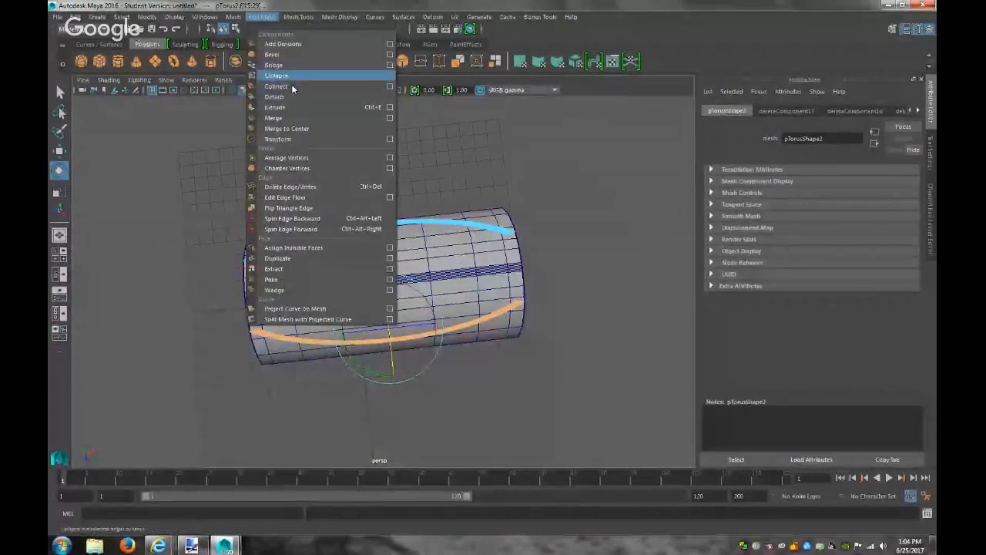
pyautogui.click(274, 269)
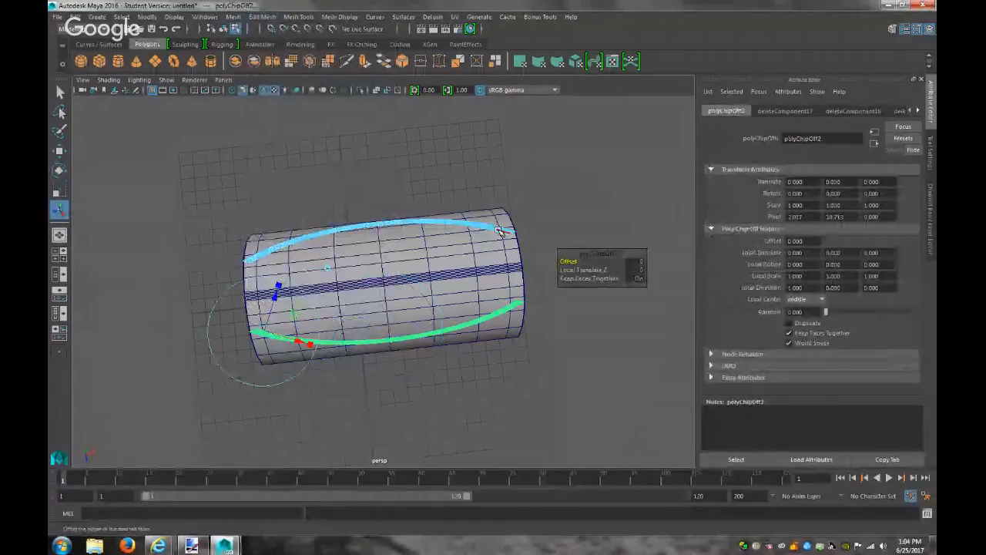
pyautogui.moveTo(496, 230); pyautogui.dragTo(518, 215, button='right')
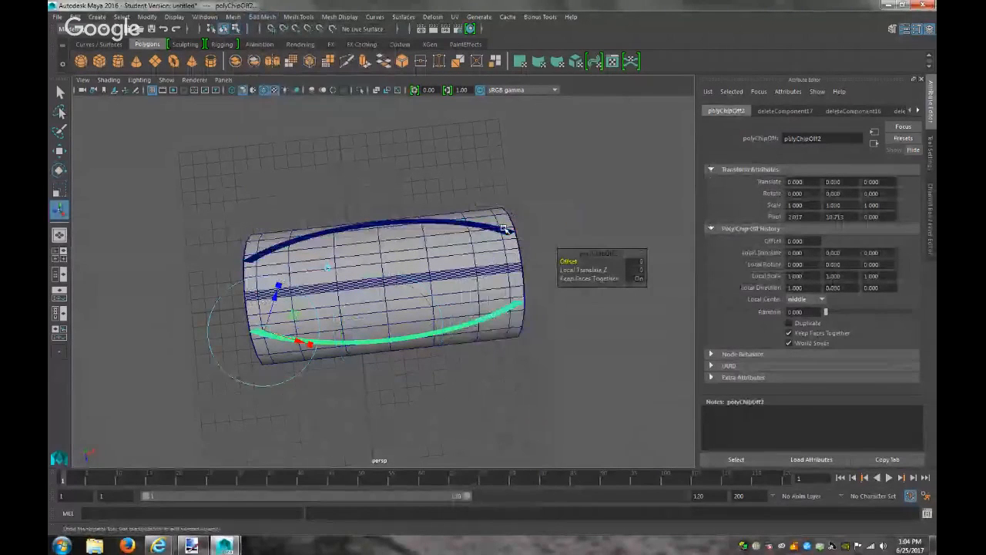
pyautogui.click(505, 236)
pyautogui.click(513, 308)
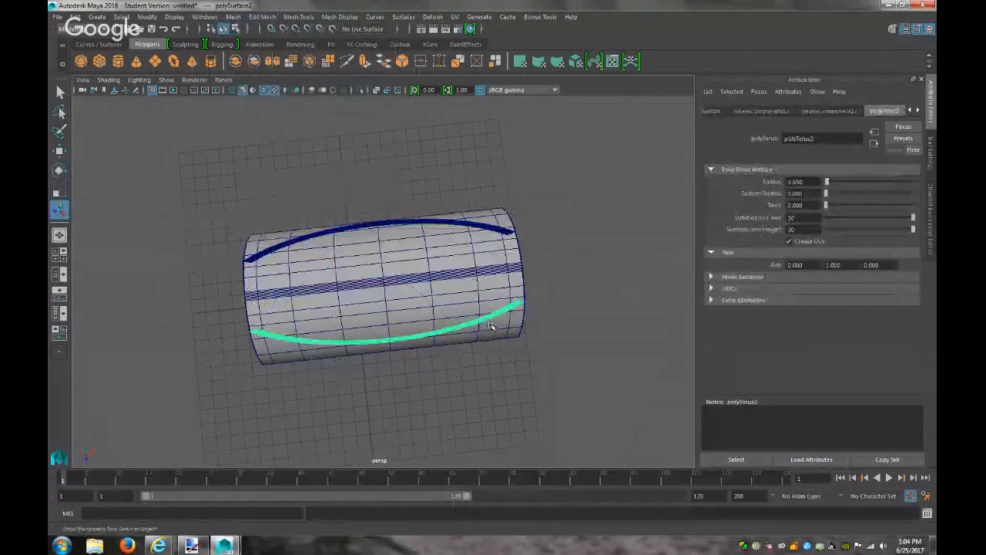
# Inspect the strip along the cylinder's top from below and the left end, then enter edge mode
pyautogui.keyDown('alt'); pyautogui.moveTo(489, 326); pyautogui.dragTo(490, 302); pyautogui.keyUp('alt')
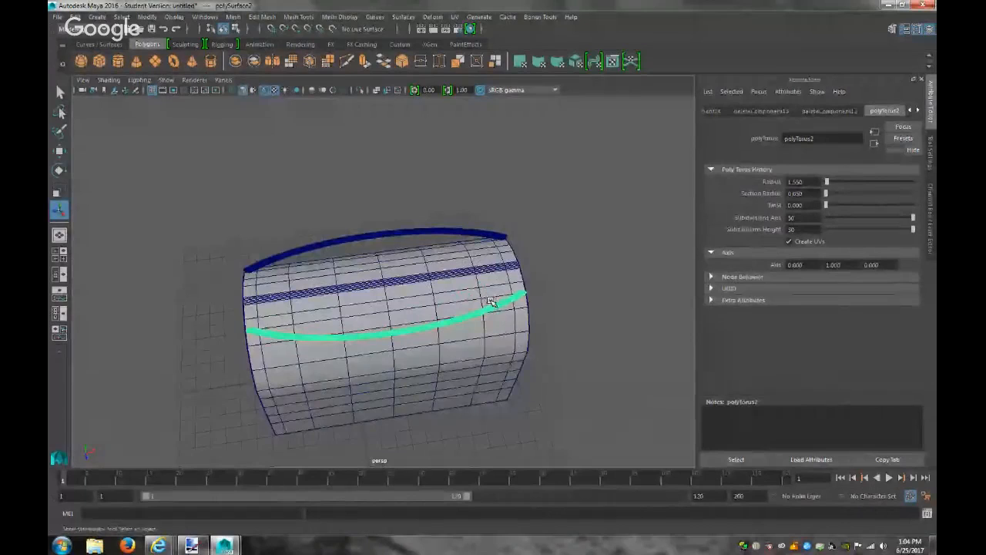
pyautogui.scroll(3, 339, 336)
pyautogui.keyDown('alt'); pyautogui.moveTo(344, 344); pyautogui.dragTo(643, 270, button='middle'); pyautogui.keyUp('alt')
pyautogui.keyDown('alt'); pyautogui.moveTo(479, 288); pyautogui.dragTo(609, 363, button='right'); pyautogui.keyUp('alt')
pyautogui.keyDown('alt'); pyautogui.moveTo(610, 363); pyautogui.dragTo(516, 305); pyautogui.keyUp('alt')
pyautogui.moveTo(477, 181); pyautogui.dragTo(476, 154, button='right')
pyautogui.keyDown('alt'); pyautogui.moveTo(480, 213); pyautogui.dragTo(397, 206); pyautogui.keyUp('alt')
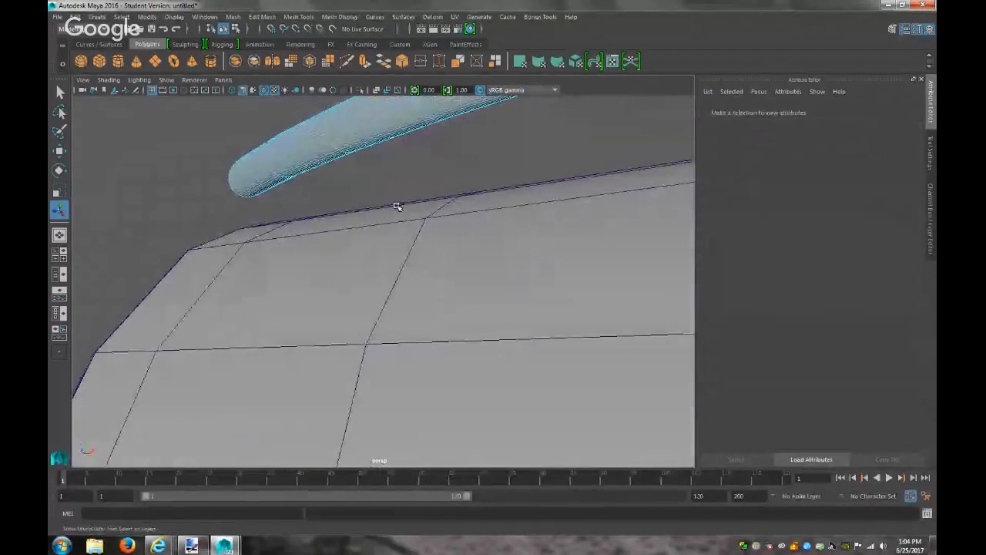
pyautogui.doubleClick(339, 158)
pyautogui.keyDown('alt'); pyautogui.moveTo(342, 159); pyautogui.dragTo(436, 202); pyautogui.keyUp('alt')
pyautogui.press('w')
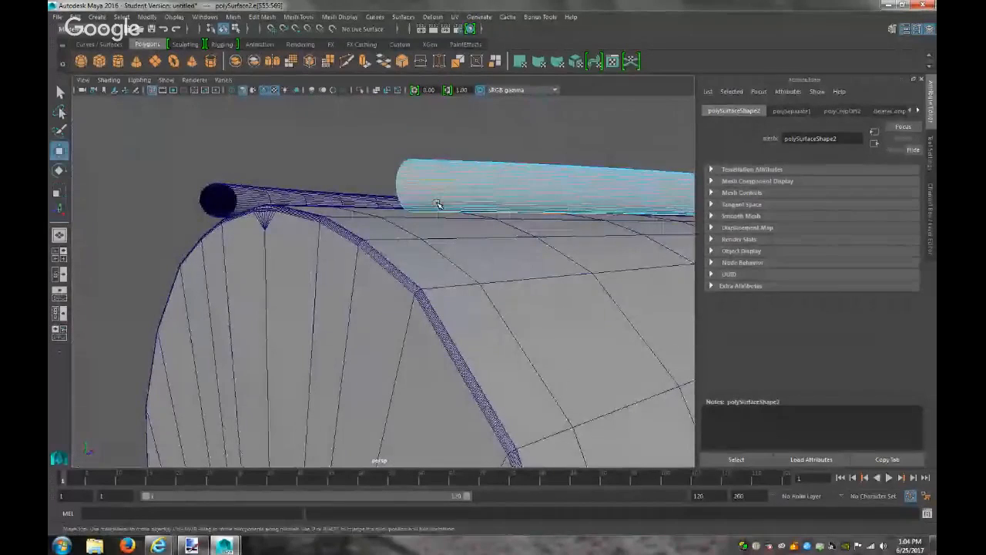
pyautogui.scroll(-5, 531, 247)
pyautogui.moveTo(577, 198); pyautogui.dragTo(588, 277)
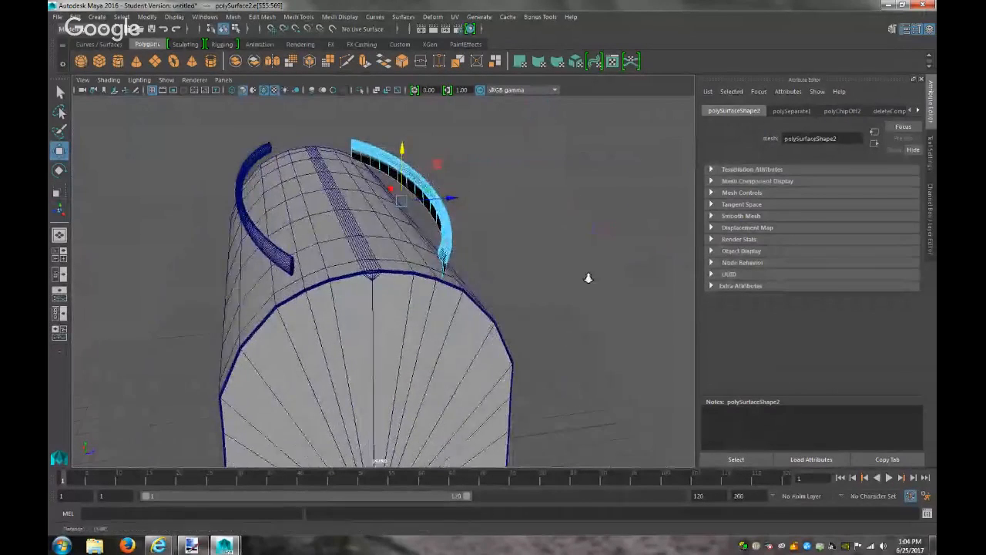
pyautogui.scroll(3, 602, 245)
pyautogui.keyDown('alt'); pyautogui.moveTo(601, 245); pyautogui.dragTo(622, 256); pyautogui.keyUp('alt')
pyautogui.moveTo(362, 108); pyautogui.dragTo(345, 114)
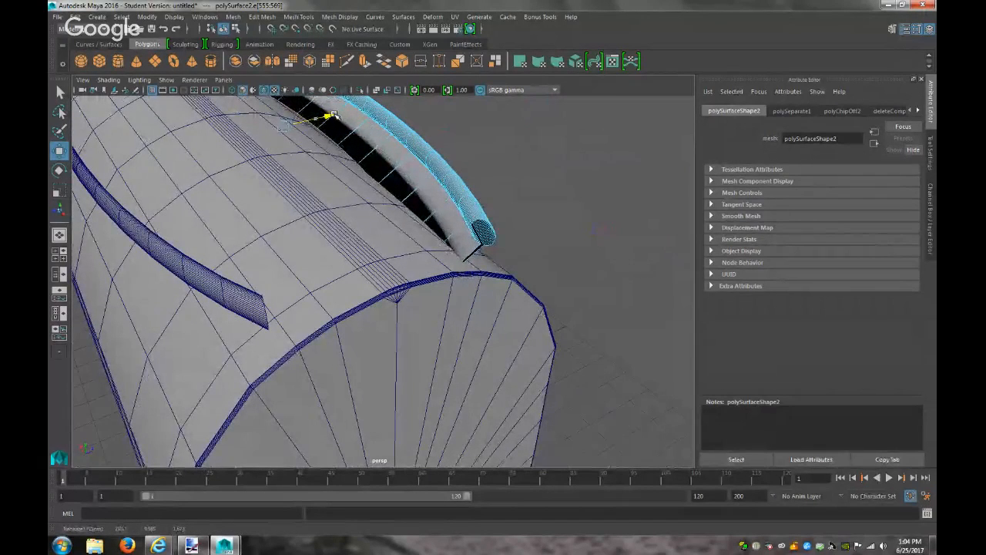
pyautogui.keyDown('alt'); pyautogui.moveTo(411, 170); pyautogui.dragTo(253, 141); pyautogui.keyUp('alt')
pyautogui.keyDown('alt'); pyautogui.moveTo(462, 232); pyautogui.dragTo(573, 255); pyautogui.keyUp('alt')
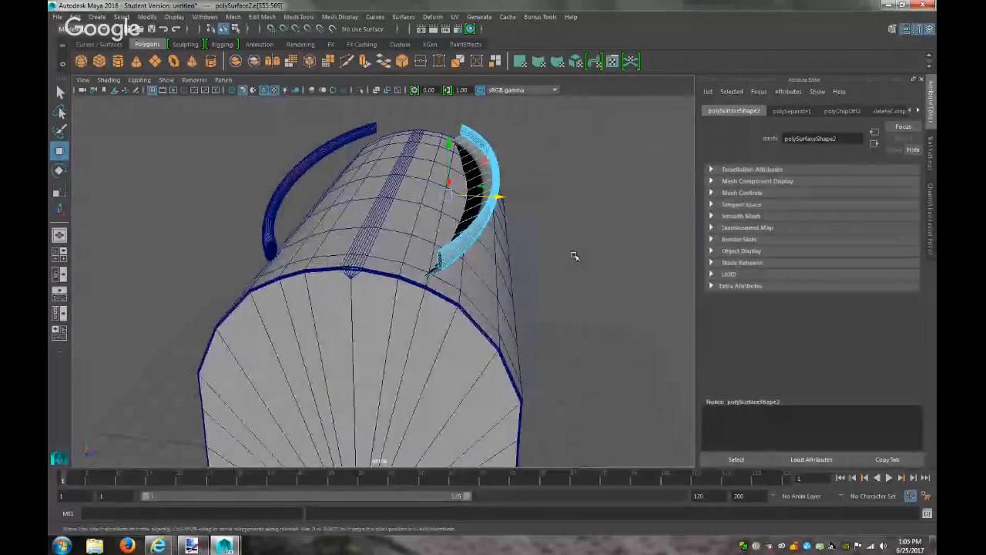
pyautogui.hotkey('ctrl', 'z')
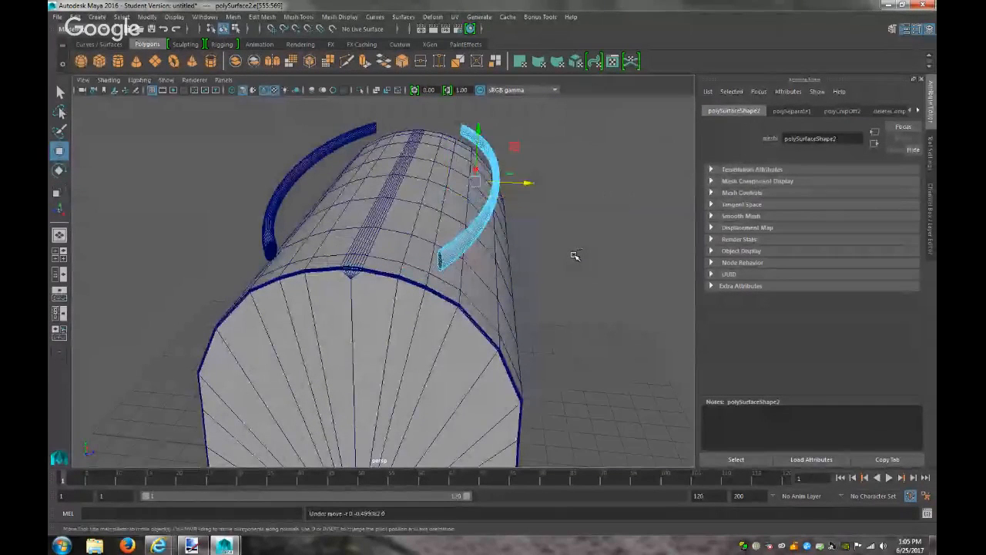
pyautogui.click(272, 224)
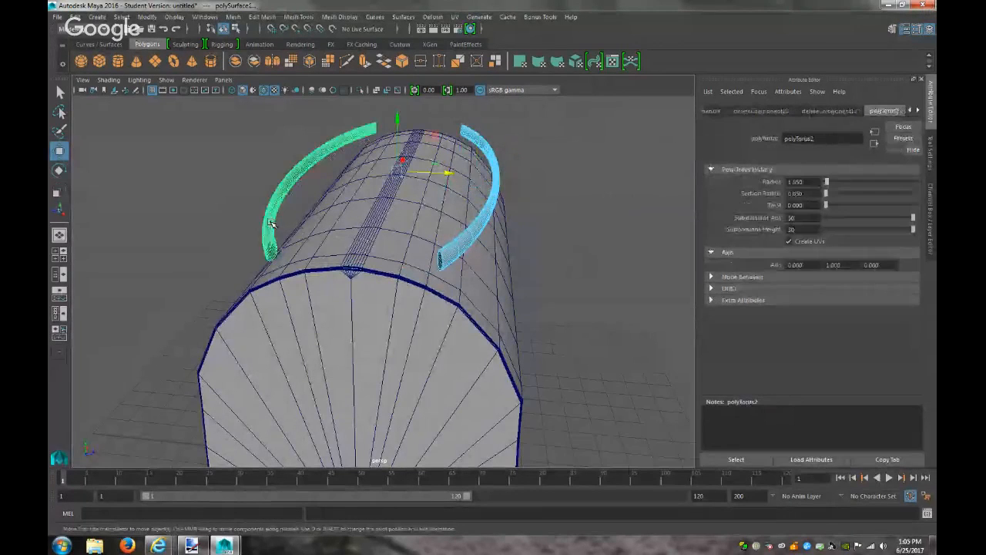
# Select an edge loop on the left arc strip in edge mode
pyautogui.keyDown('alt'); pyautogui.moveTo(279, 235); pyautogui.dragTo(273, 209); pyautogui.keyUp('alt')
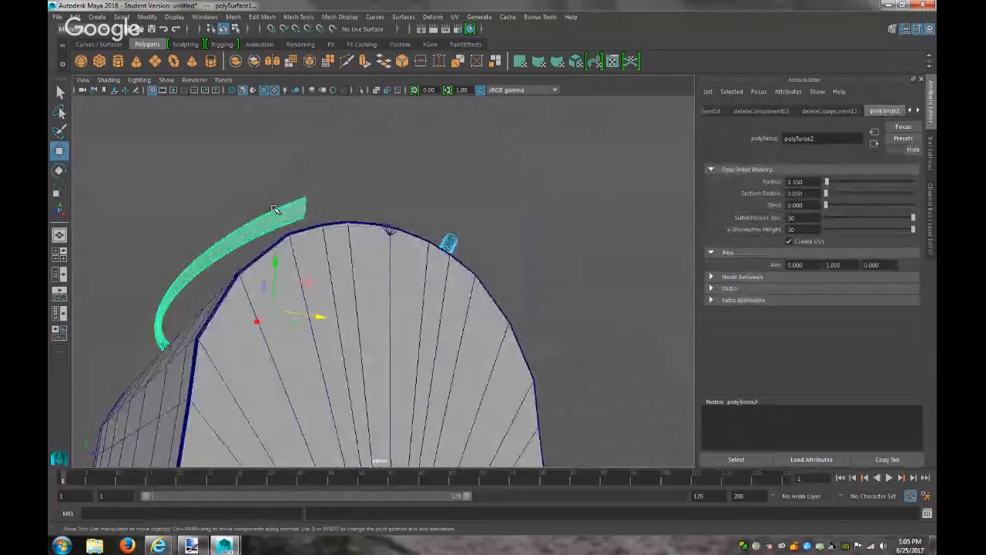
pyautogui.rightClick(255, 230)
pyautogui.click(247, 201)
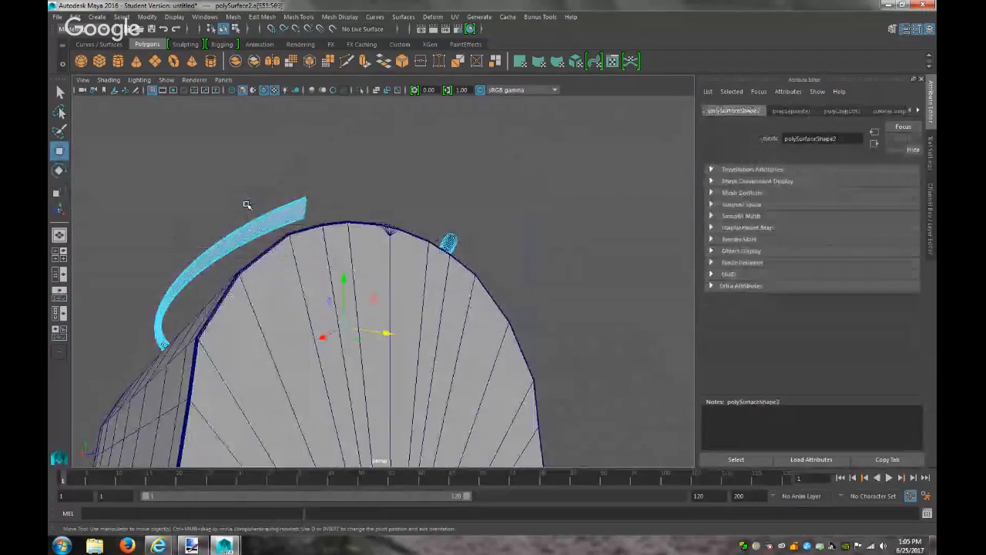
pyautogui.doubleClick(248, 245)
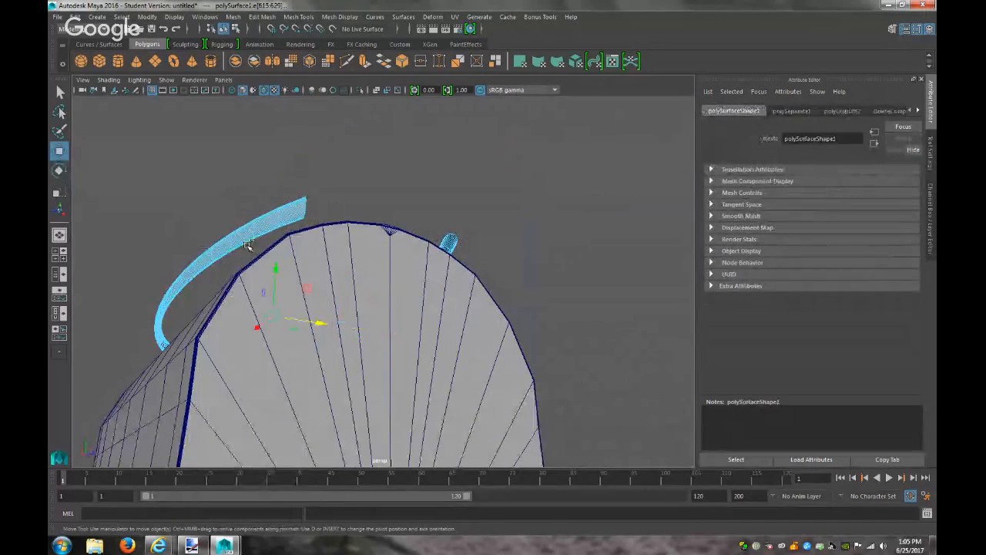
pyautogui.keyDown('alt'); pyautogui.moveTo(353, 225); pyautogui.dragTo(264, 282); pyautogui.keyUp('alt')
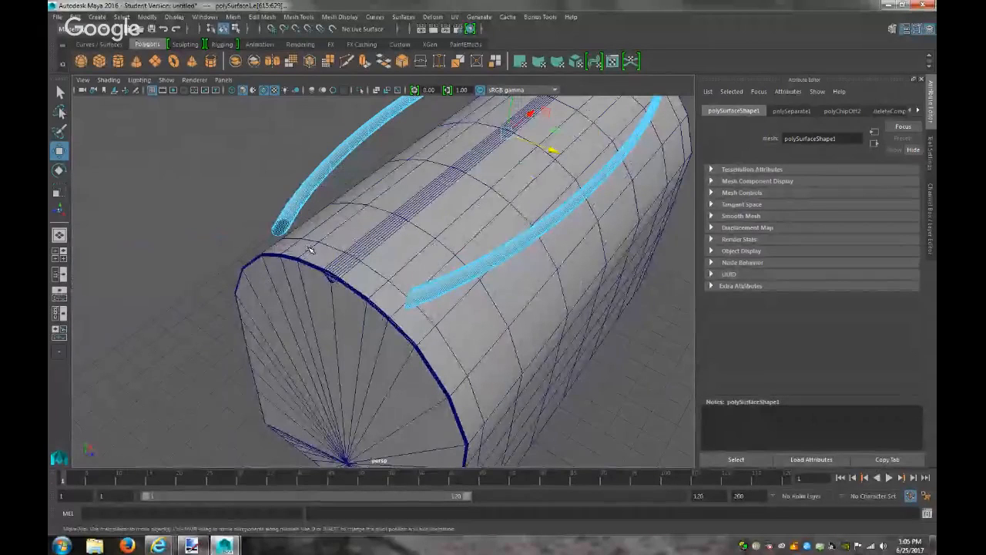
# Rotate the right arc strip and adjust its height so it sits over the cylinder's top
pyautogui.moveTo(520, 240); pyautogui.dragTo(542, 229, button='right')
pyautogui.click(542, 228)
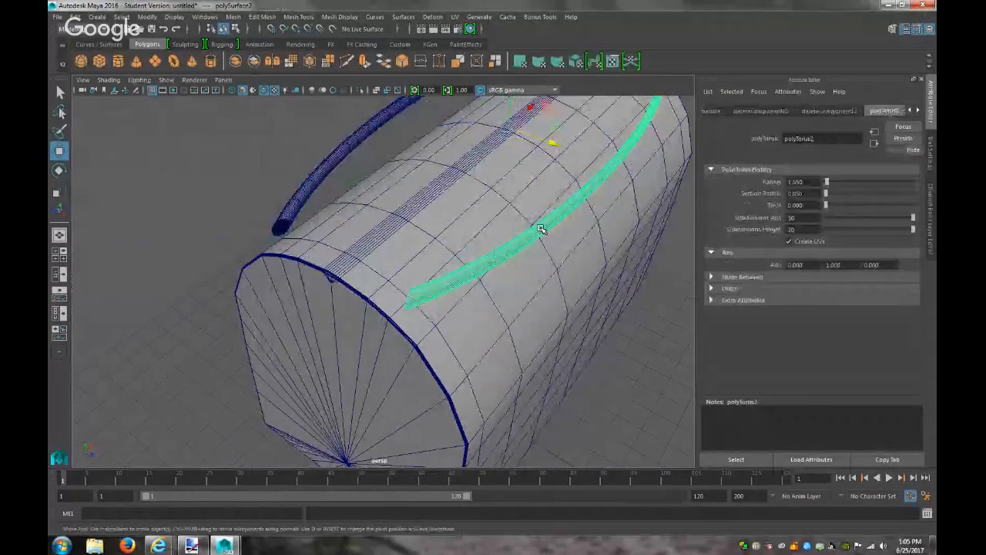
pyautogui.press('e')
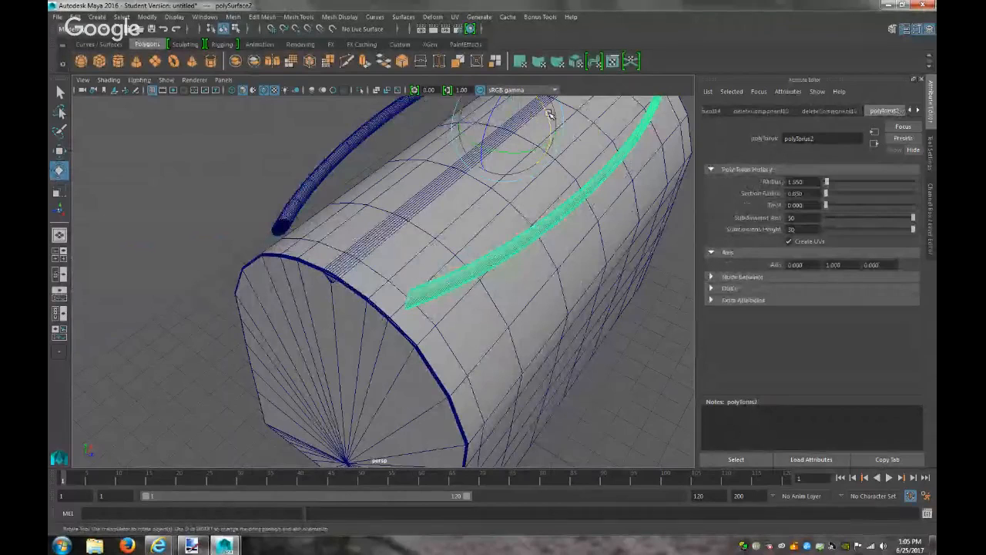
pyautogui.moveTo(548, 114)
pyautogui.mouseDown()
pyautogui.moveTo(555, 126)
pyautogui.moveTo(557, 110)
pyautogui.mouseUp()
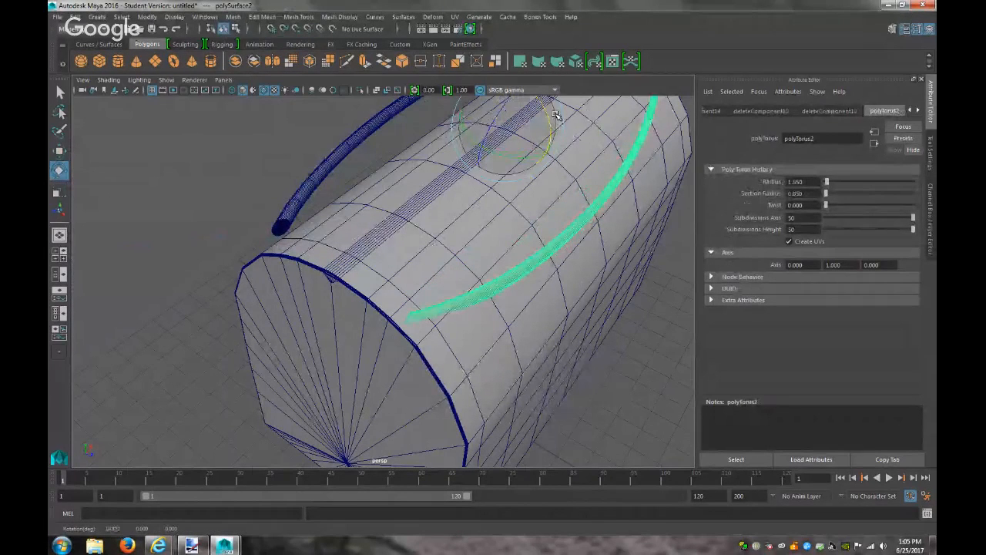
pyautogui.press('w')
pyautogui.moveTo(560, 137); pyautogui.dragTo(545, 143)
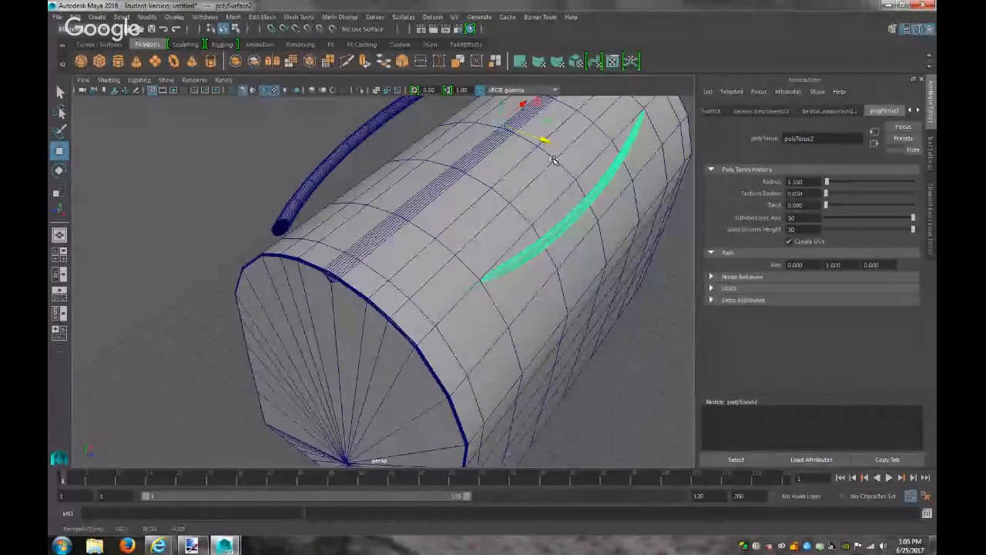
pyautogui.moveTo(503, 104); pyautogui.dragTo(504, 88, button='middle')
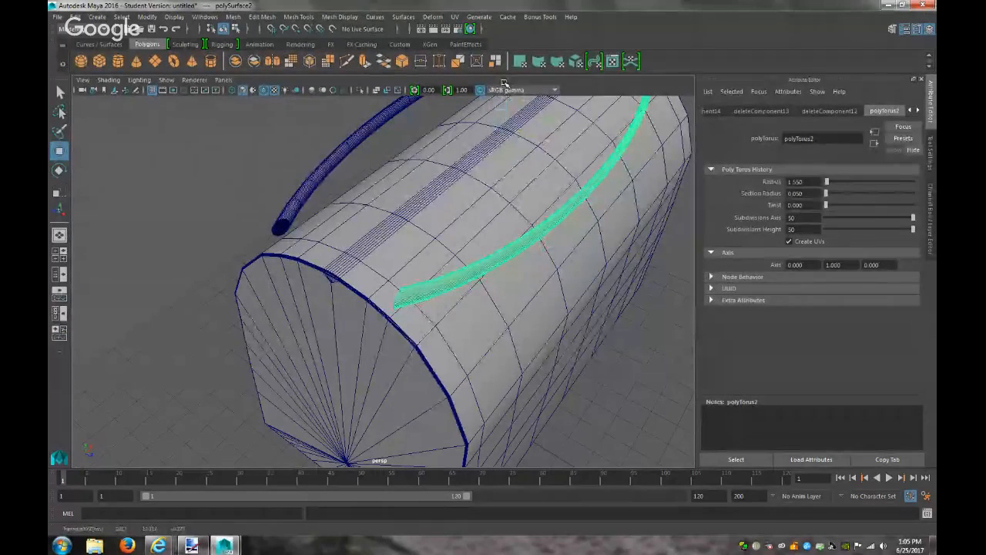
pyautogui.keyDown('alt'); pyautogui.moveTo(505, 93); pyautogui.dragTo(353, 172); pyautogui.keyUp('alt')
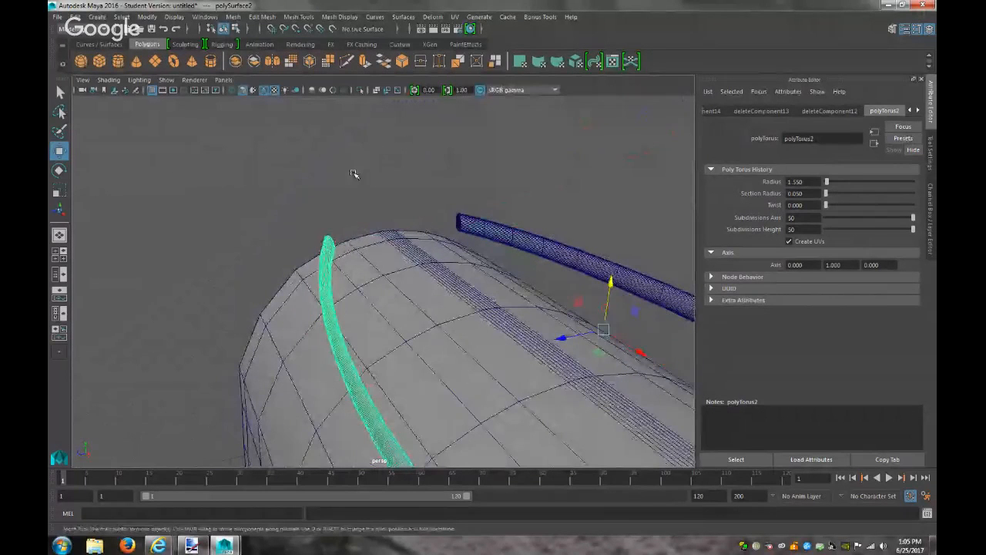
pyautogui.click(560, 339)
pyautogui.keyDown('alt'); pyautogui.moveTo(558, 339); pyautogui.dragTo(674, 343); pyautogui.keyUp('alt')
# Undo a trial tilt of the left strip and view the right strip's 10.822° X rotation
pyautogui.click(259, 202)
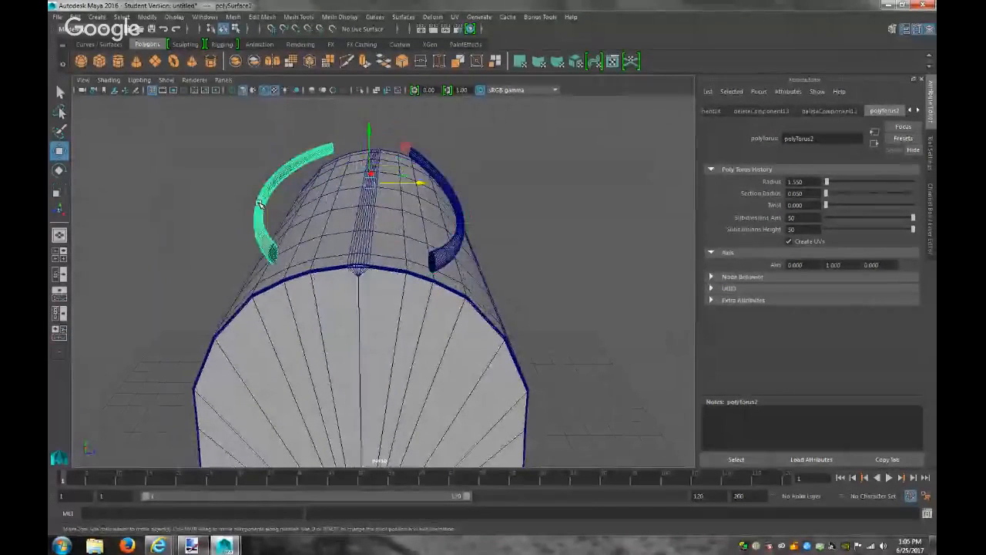
pyautogui.press('e')
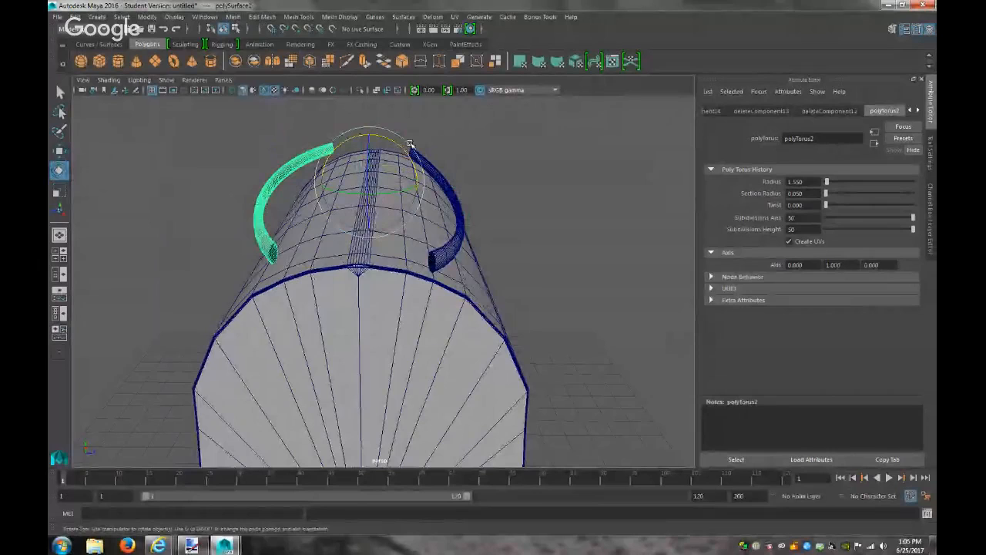
pyautogui.moveTo(403, 149); pyautogui.dragTo(394, 145)
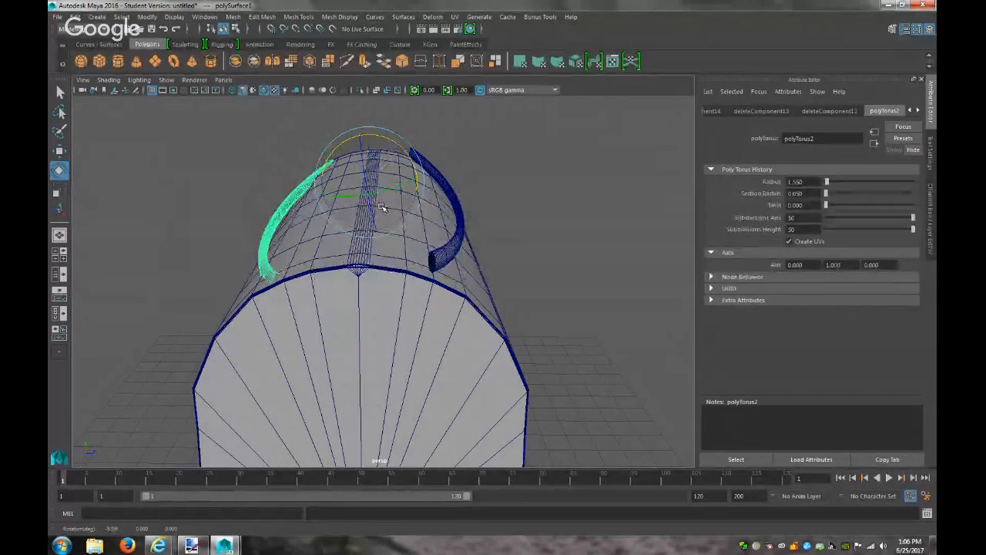
pyautogui.hotkey('ctrl', 'z')
pyautogui.click(459, 239)
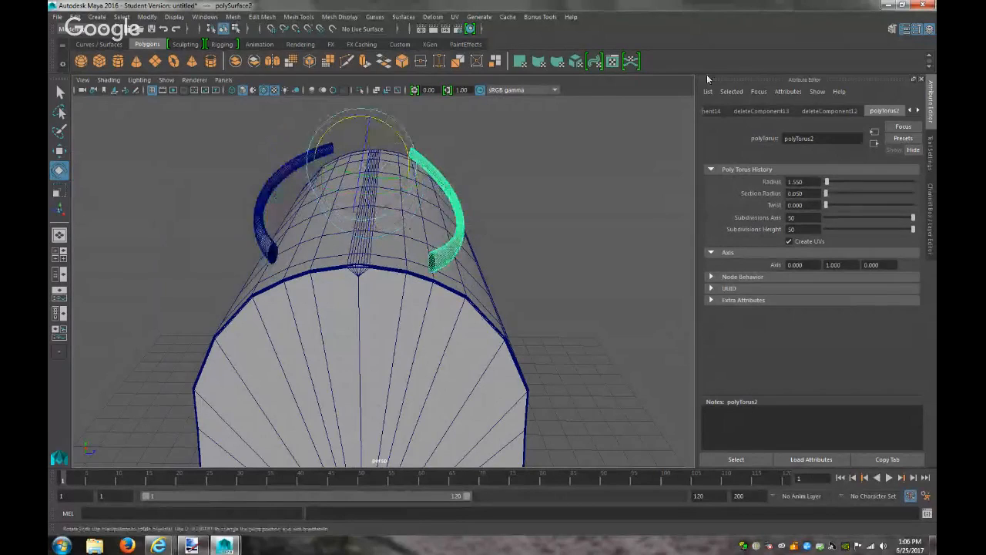
pyautogui.click(714, 108)
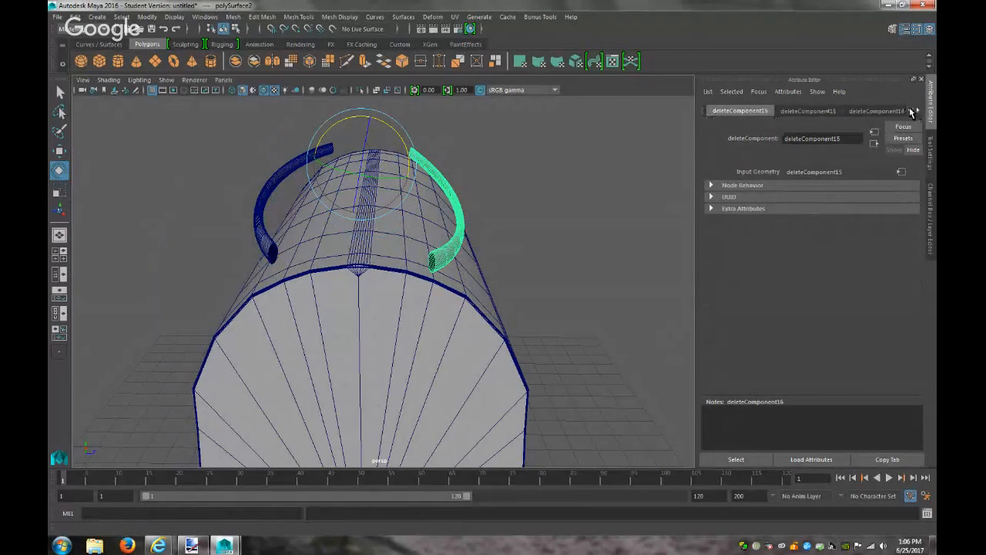
pyautogui.click(914, 111)
pyautogui.click(728, 111)
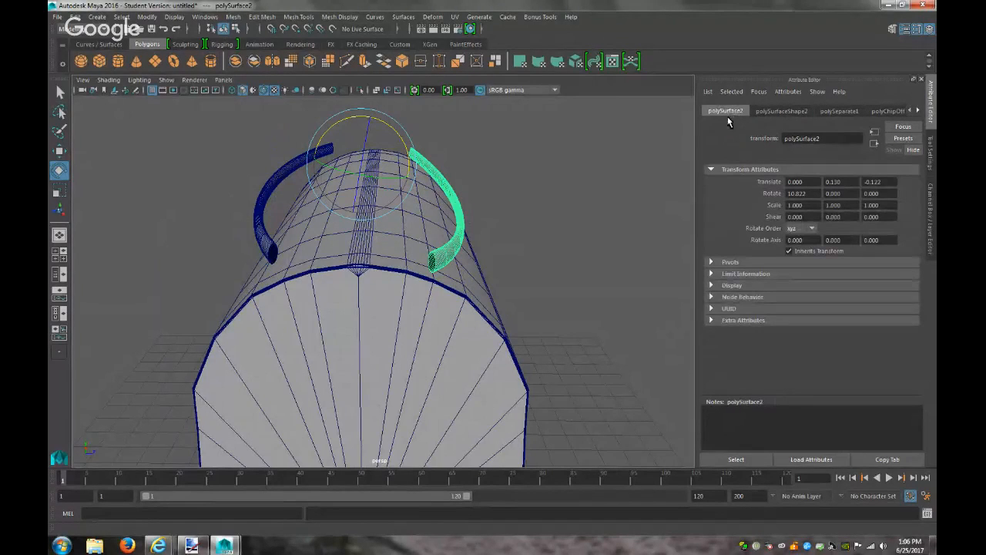
# Give polySurface1 a negative Rotate X of about 10.8° to mirror the right strip, then compare both
pyautogui.click(271, 244)
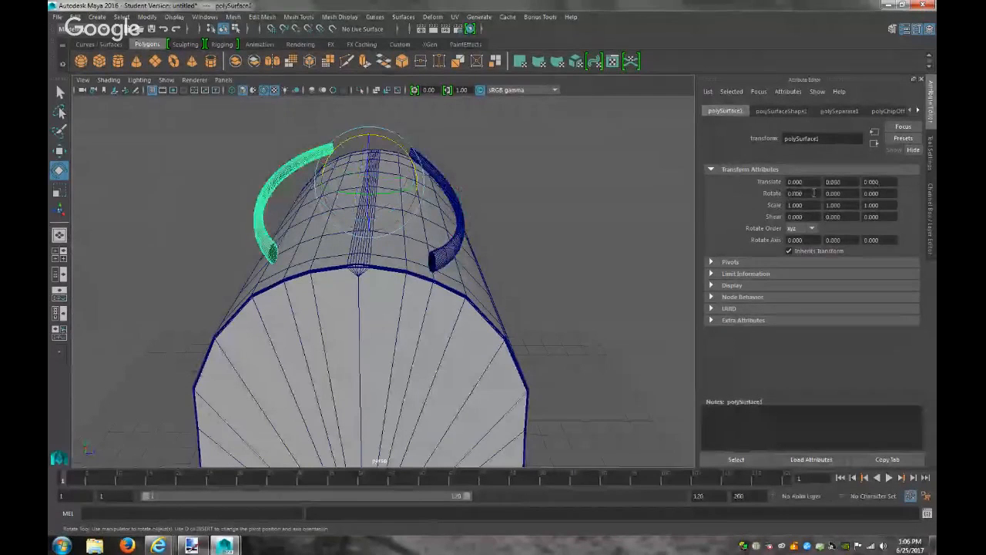
pyautogui.write('1')
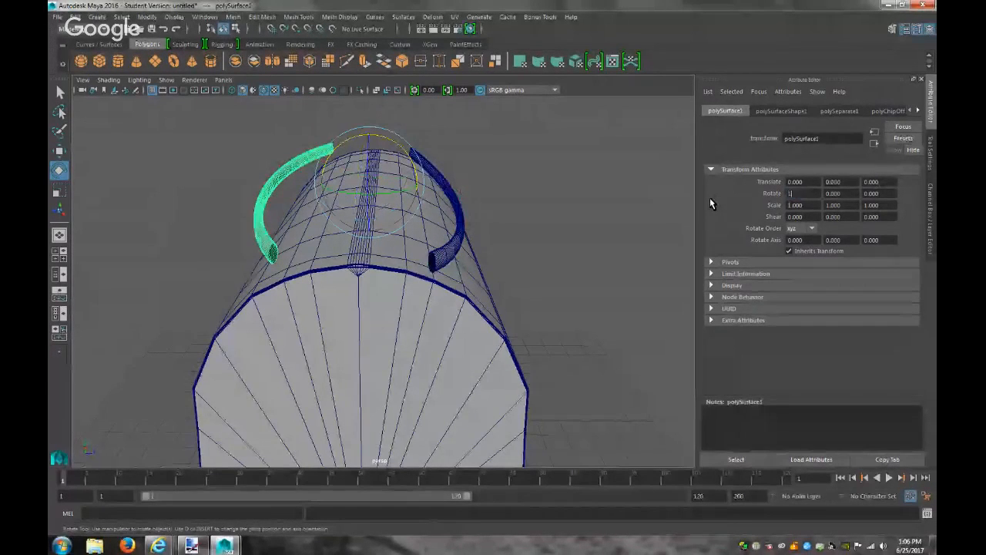
pyautogui.write('0.882')
pyautogui.press('Return')
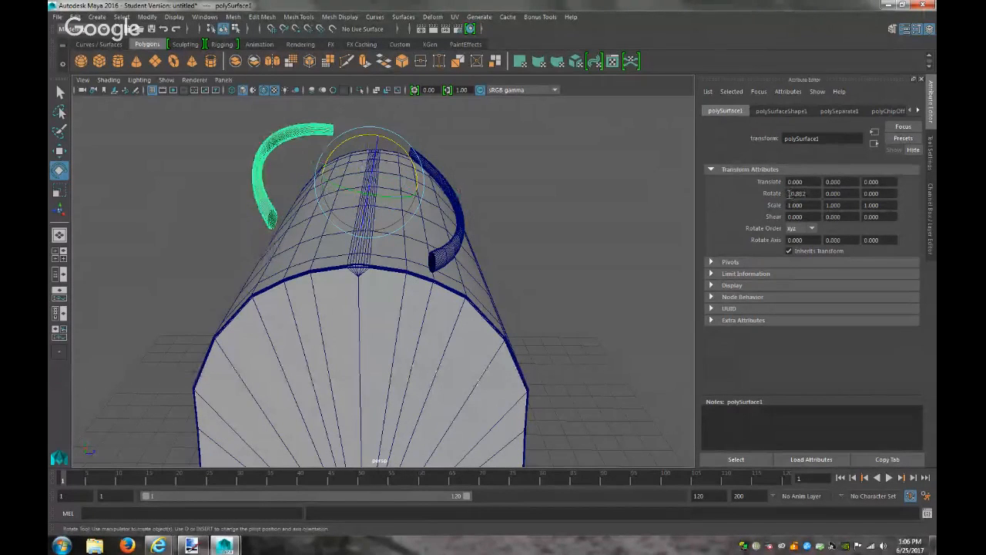
pyautogui.press('Return')
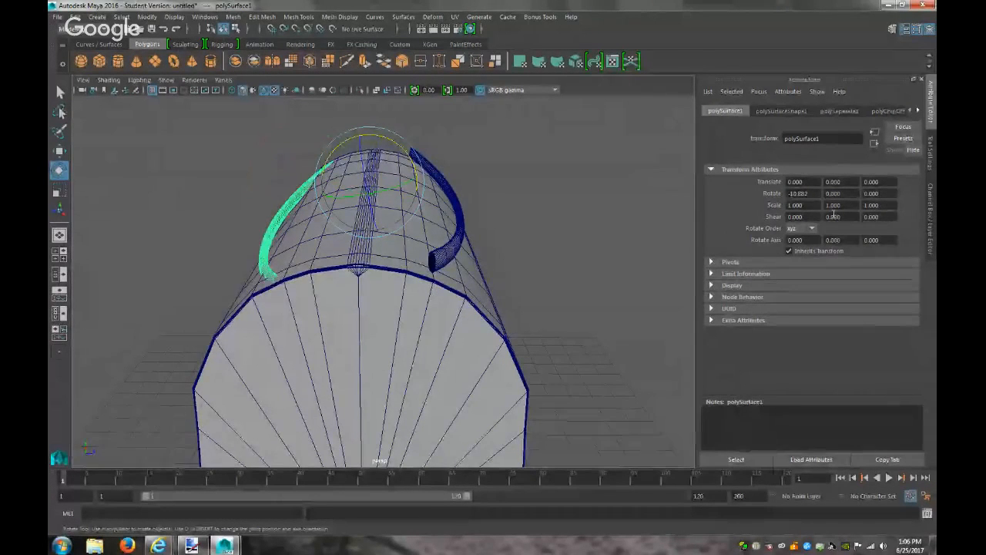
pyautogui.click(453, 242)
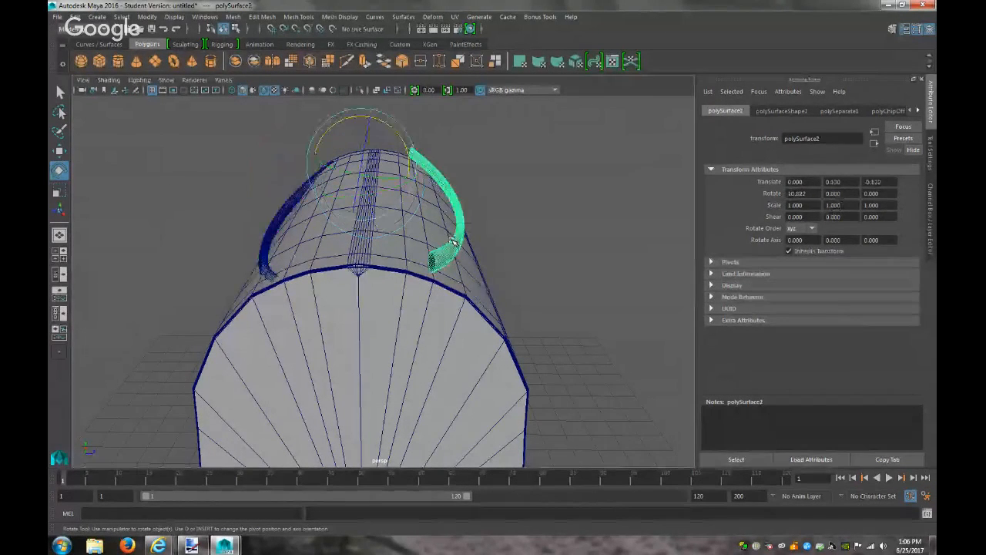
pyautogui.click(264, 235)
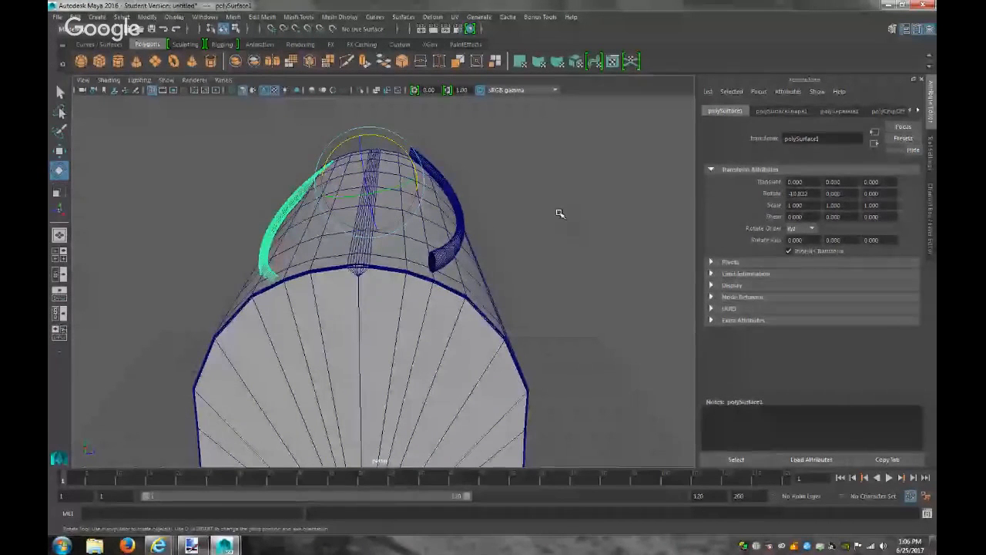
pyautogui.keyDown('alt'); pyautogui.moveTo(544, 222); pyautogui.dragTo(516, 219); pyautogui.keyUp('alt')
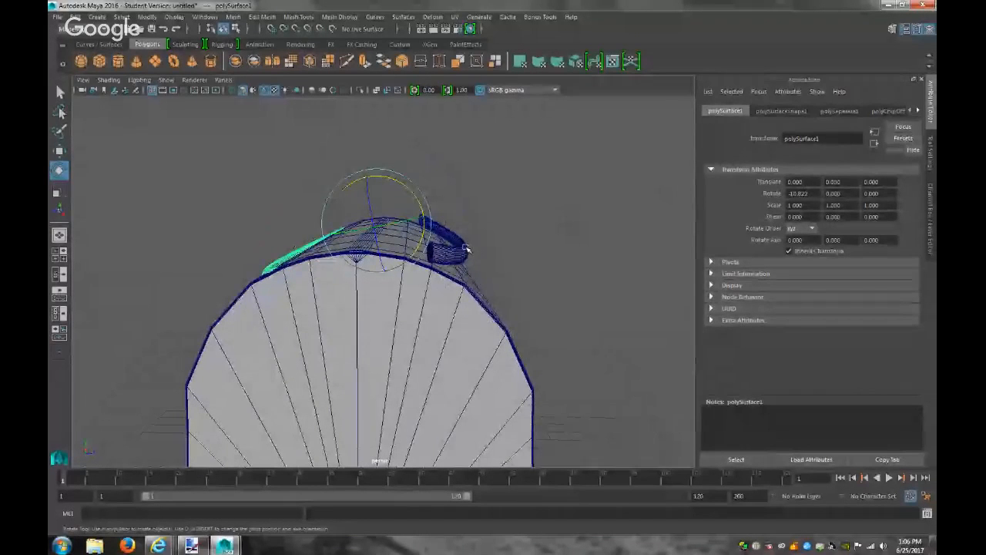
pyautogui.click(463, 249)
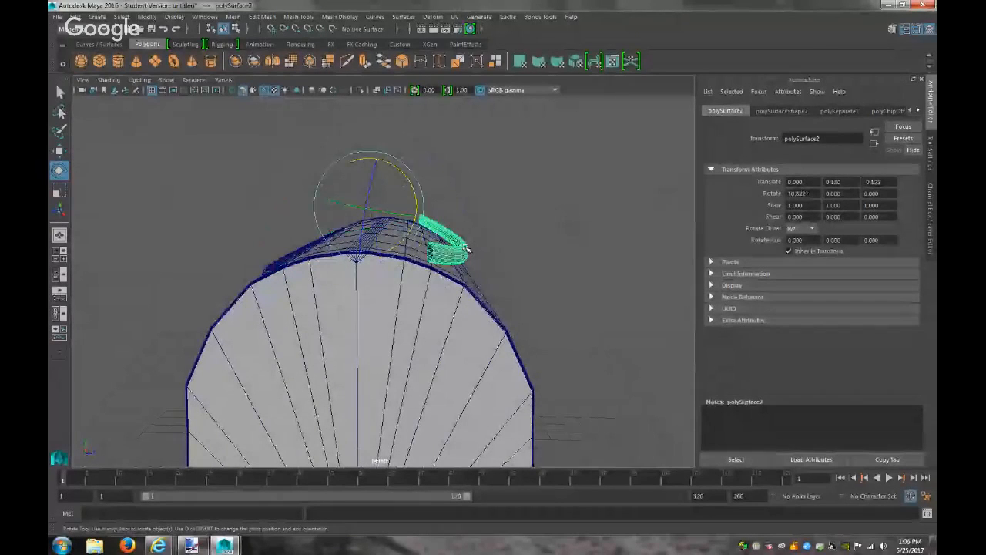
# Offset polySurface1 to Translate Y -0.130 and Z -0.122, matching the right strip's offsets
pyautogui.click(281, 260)
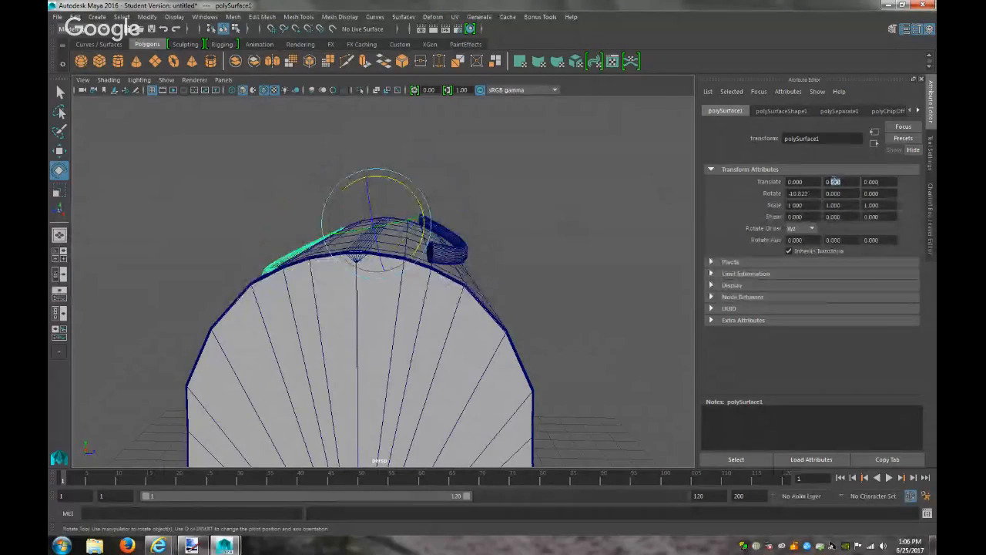
pyautogui.press('Return')
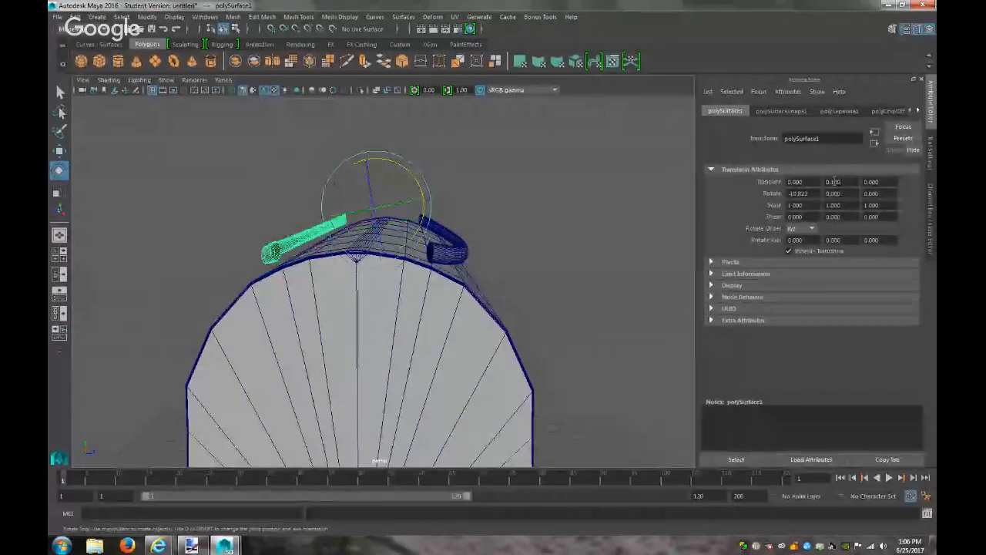
pyautogui.click(467, 251)
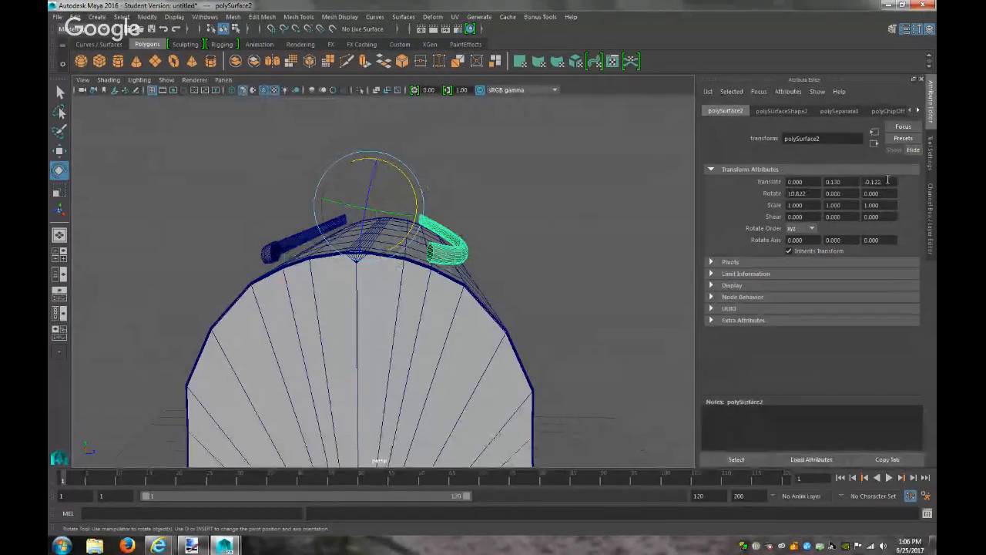
pyautogui.click(282, 246)
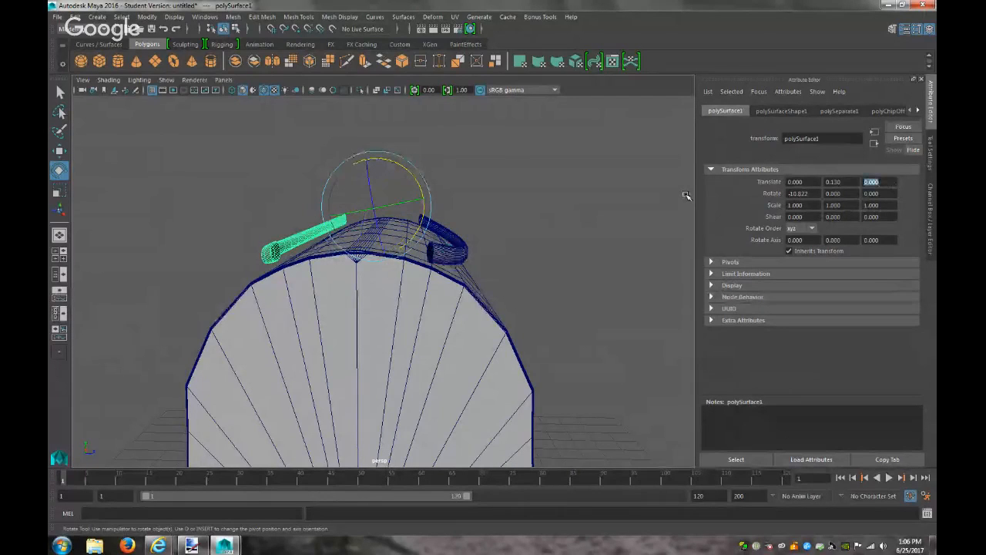
pyautogui.write('-0.122')
pyautogui.press('Return')
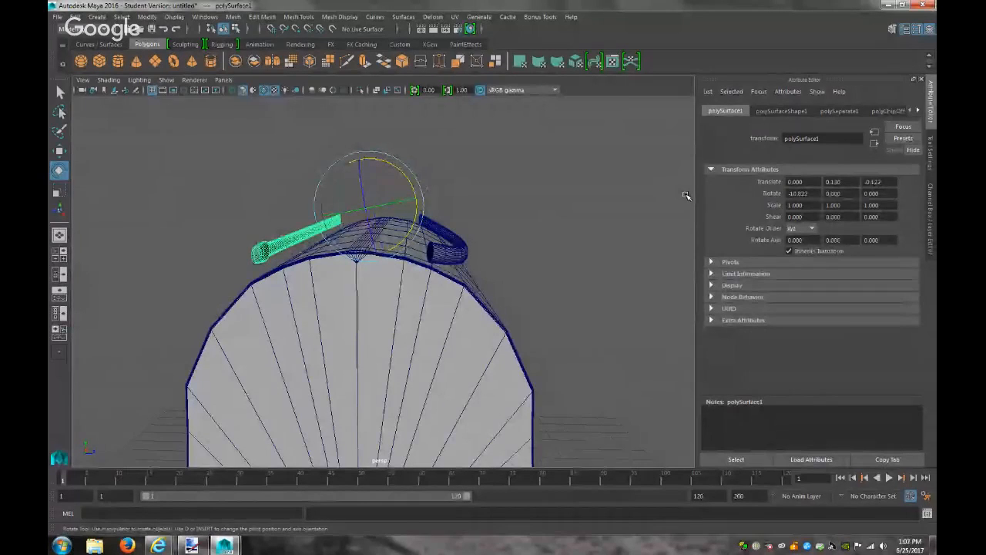
pyautogui.keyDown('alt'); pyautogui.moveTo(628, 225); pyautogui.dragTo(652, 215); pyautogui.keyUp('alt')
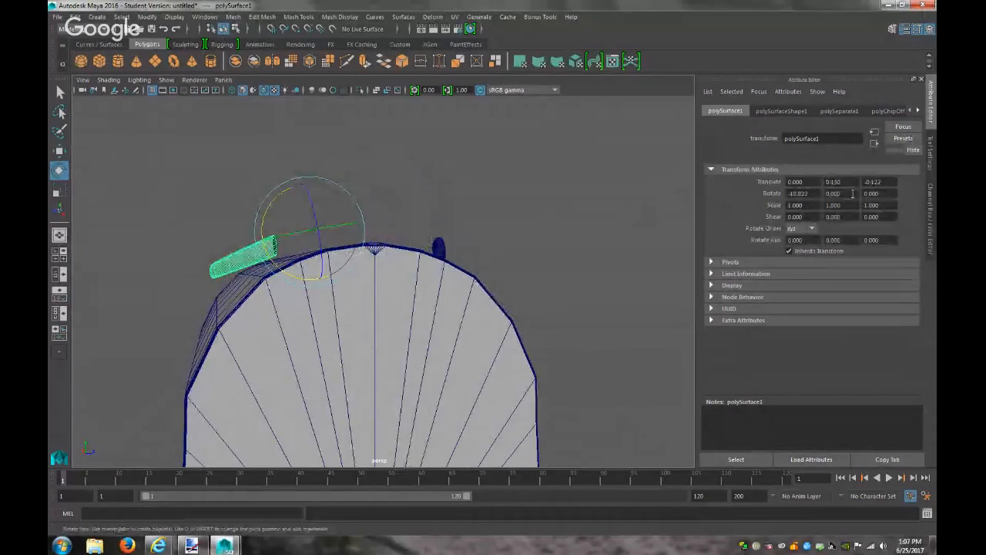
pyautogui.write('-')
pyautogui.press('Return')
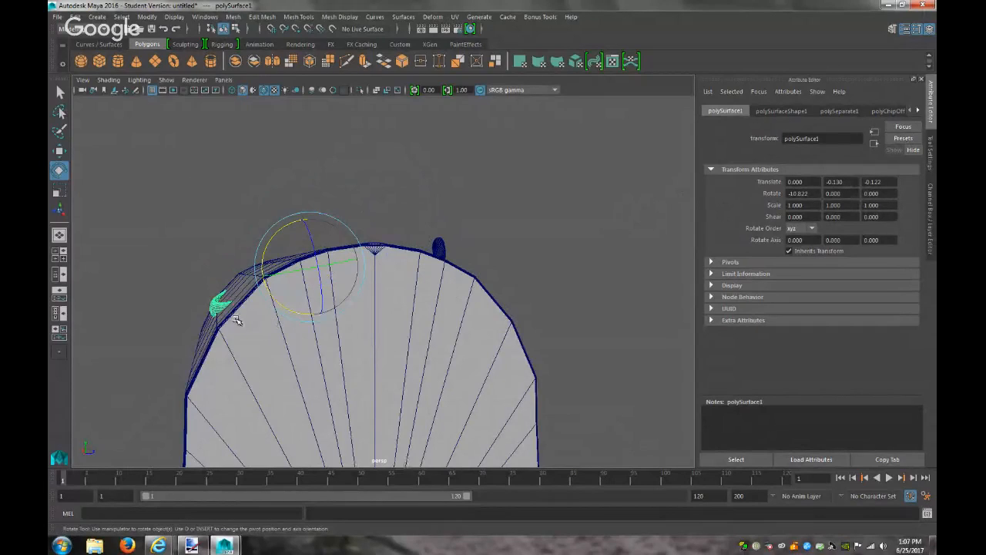
pyautogui.press('w')
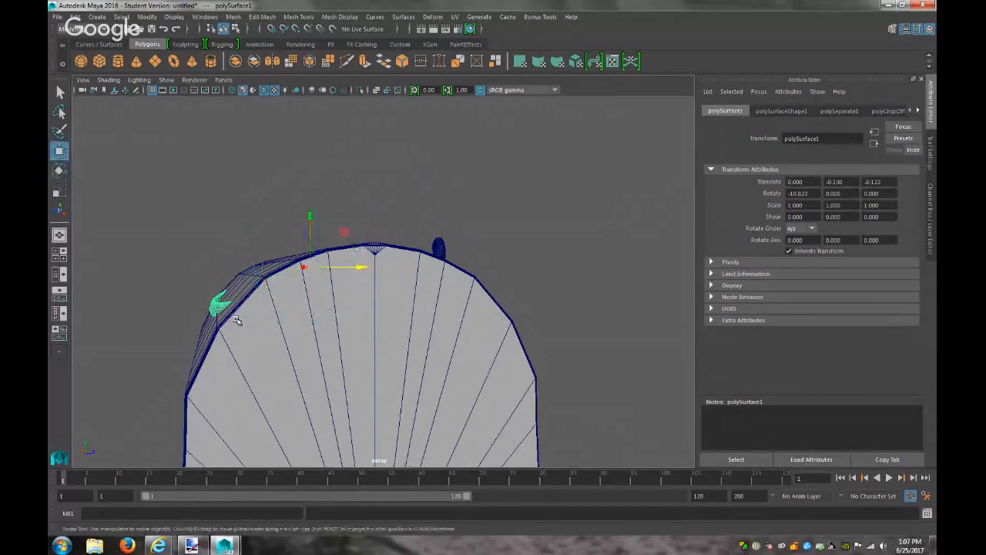
# In the side view, raise polySurface1 to Y 0.003 above the arched top, then zoom in from perspective
pyautogui.click(224, 80)
pyautogui.moveTo(313, 112)
pyautogui.click(341, 123)
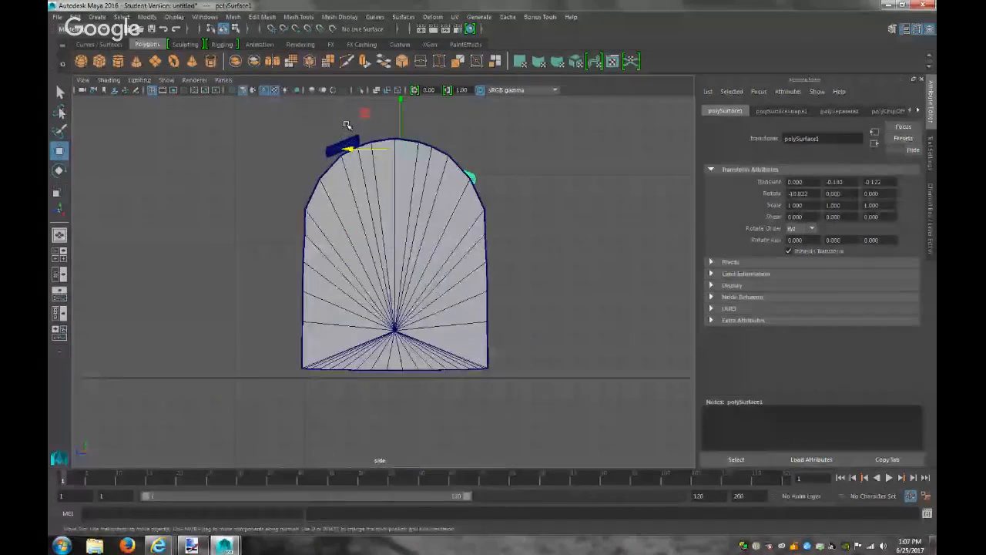
pyautogui.moveTo(401, 100); pyautogui.dragTo(406, 81)
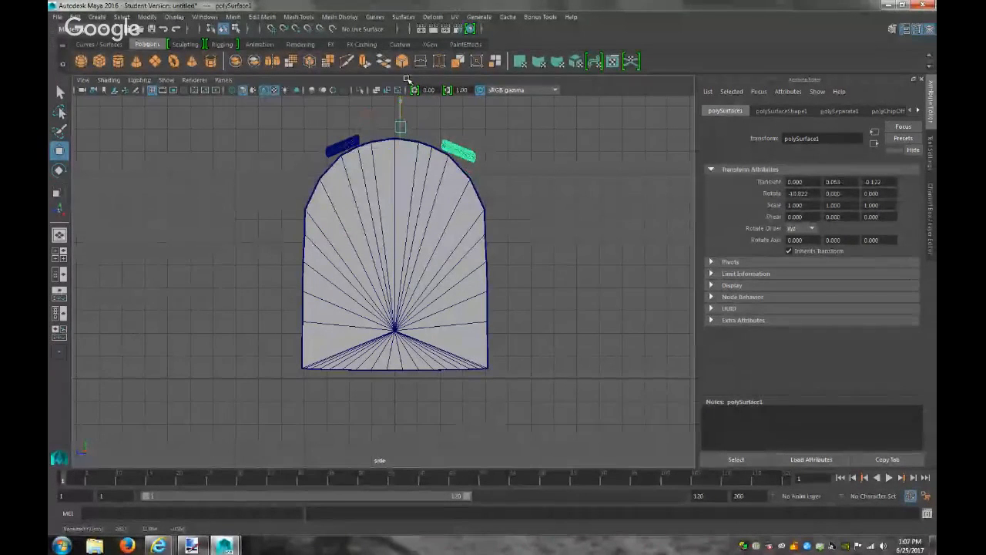
pyautogui.click(225, 80)
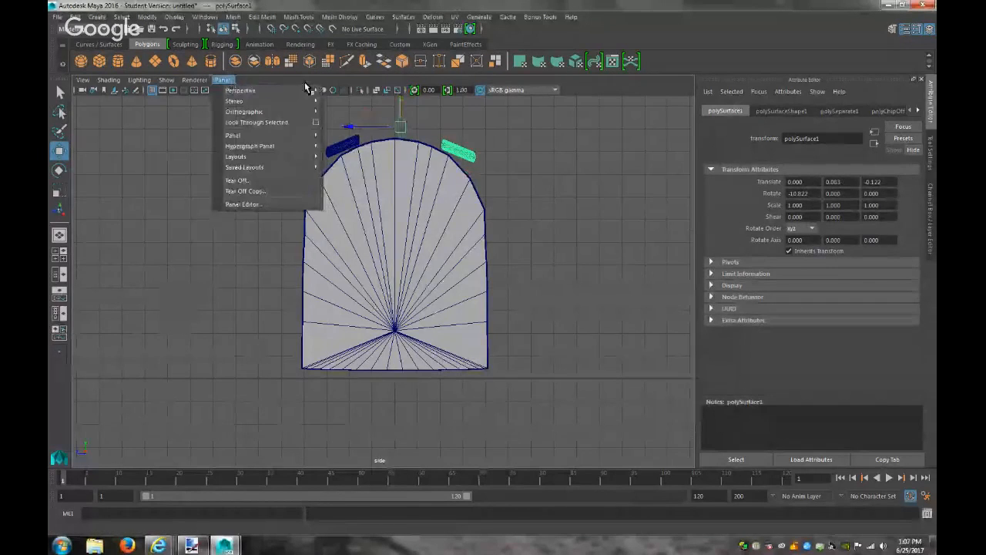
pyautogui.click(345, 93)
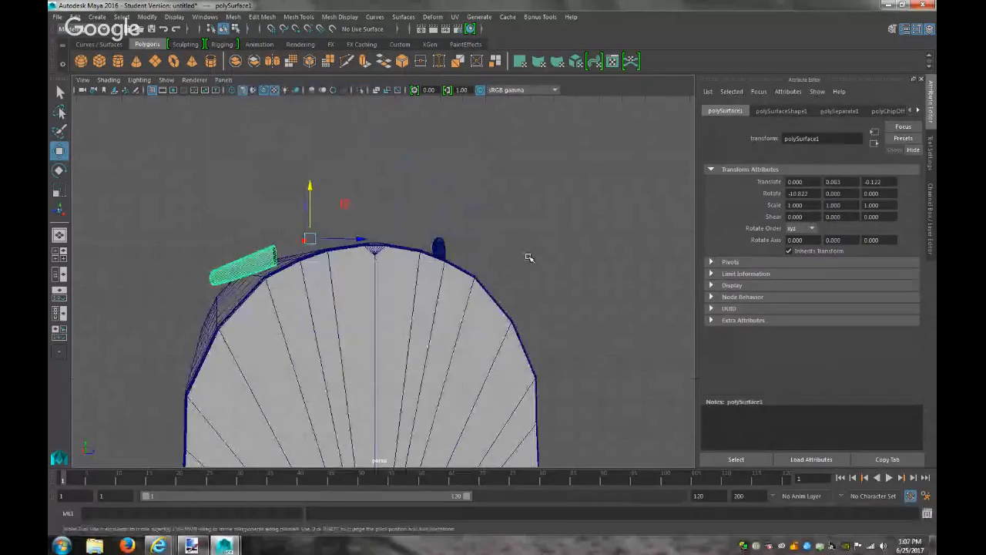
pyautogui.keyDown('alt'); pyautogui.moveTo(529, 257); pyautogui.dragTo(505, 263); pyautogui.keyUp('alt')
pyautogui.keyDown('alt'); pyautogui.moveTo(505, 263); pyautogui.dragTo(583, 303, button='right'); pyautogui.keyUp('alt')
pyautogui.keyDown('alt'); pyautogui.moveTo(584, 303); pyautogui.dragTo(574, 280); pyautogui.keyUp('alt')
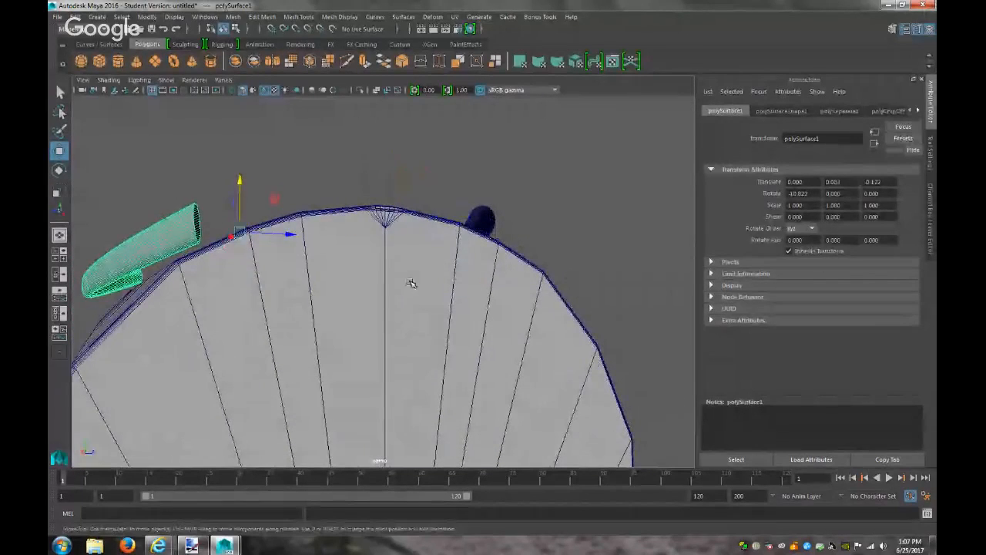
pyautogui.moveTo(196, 238); pyautogui.dragTo(198, 211, button='right')
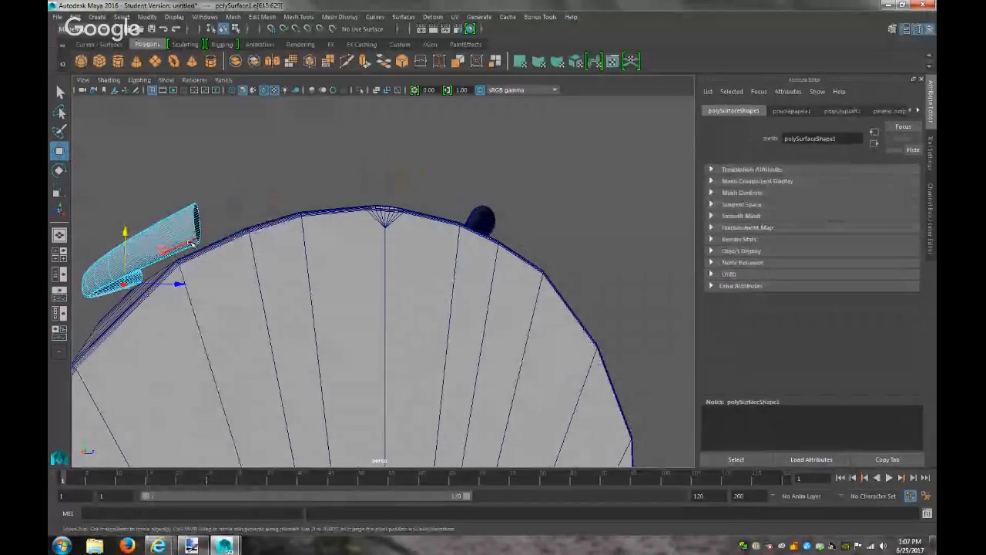
# Select the right tube's edges and nudge them vertically so both strips follow the curved top edges
pyautogui.doubleClick(192, 247)
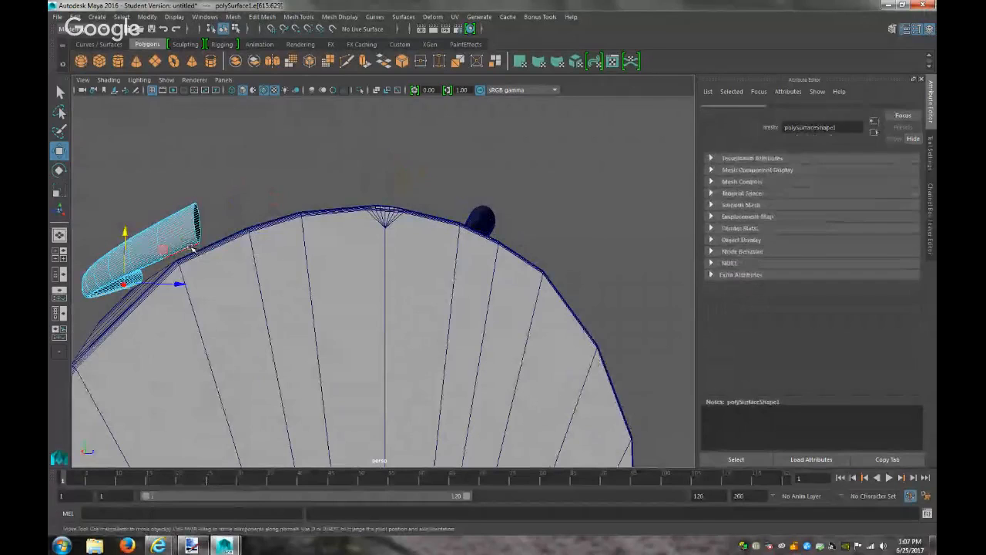
pyautogui.keyDown('alt'); pyautogui.moveTo(383, 280); pyautogui.dragTo(192, 257); pyautogui.keyUp('alt')
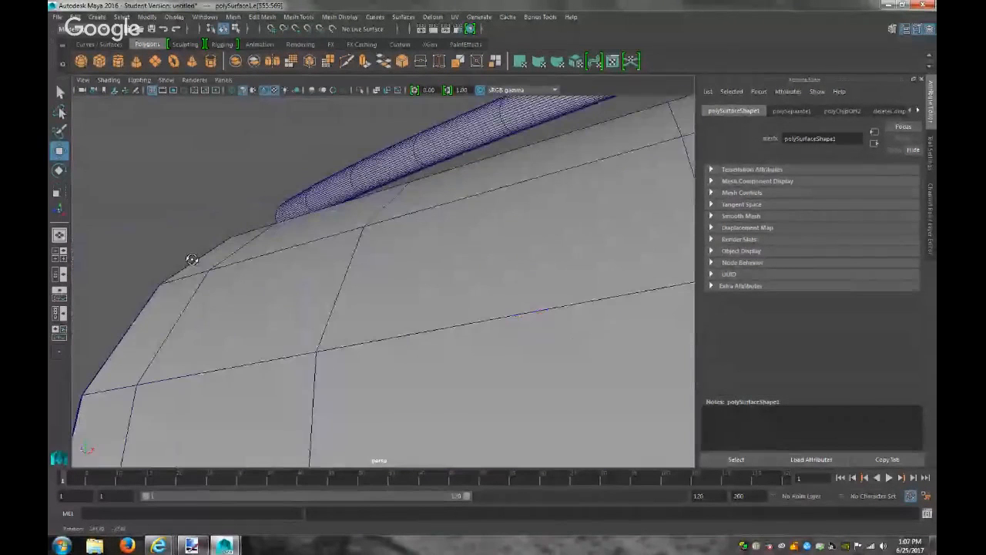
pyautogui.click(419, 167)
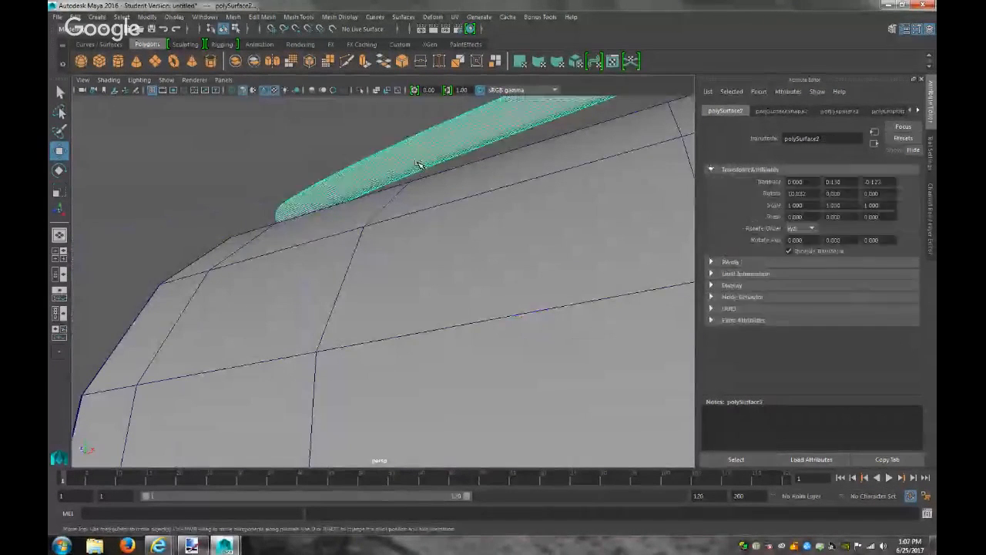
pyautogui.rightClick(419, 169)
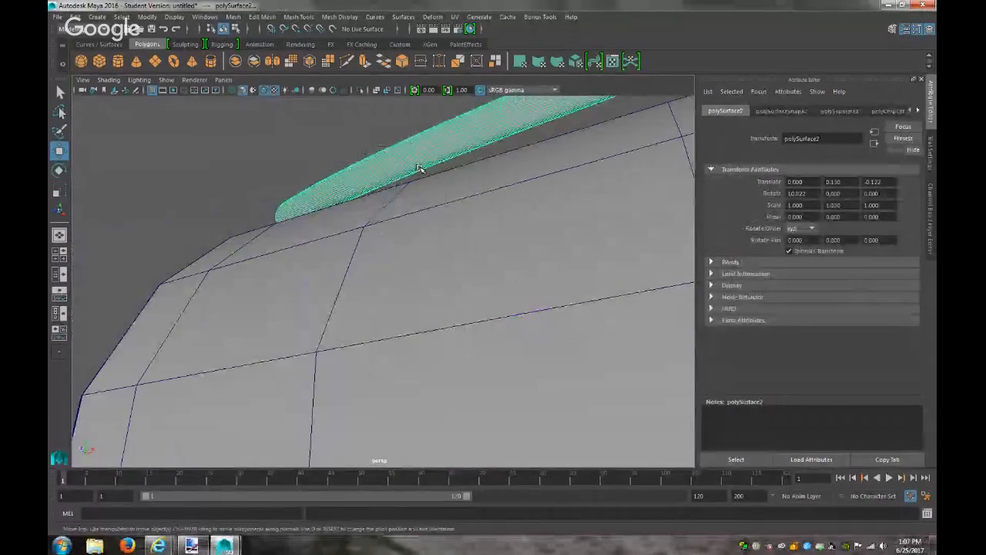
pyautogui.rightClick(420, 165)
pyautogui.click(419, 133)
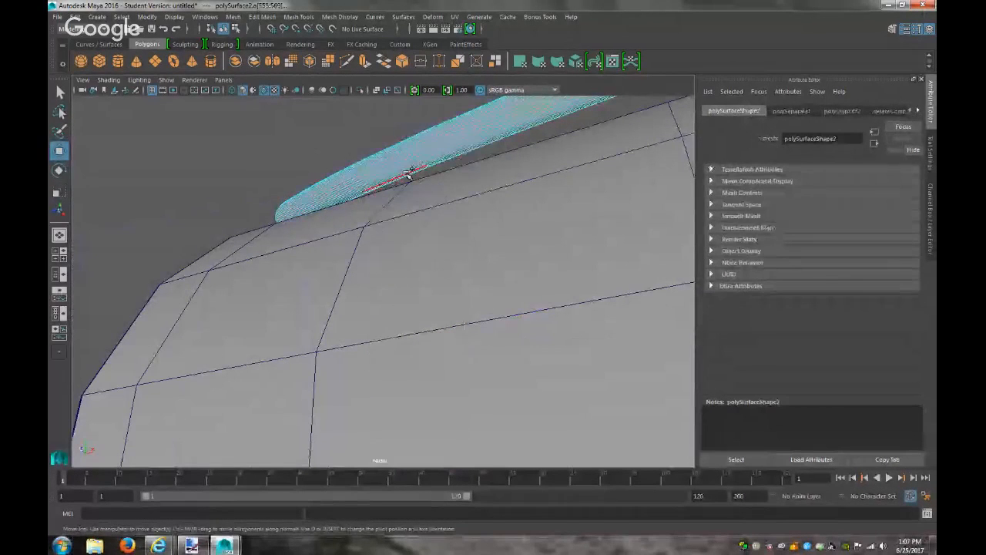
pyautogui.keyDown('alt'); pyautogui.moveTo(466, 232); pyautogui.dragTo(562, 289); pyautogui.keyUp('alt')
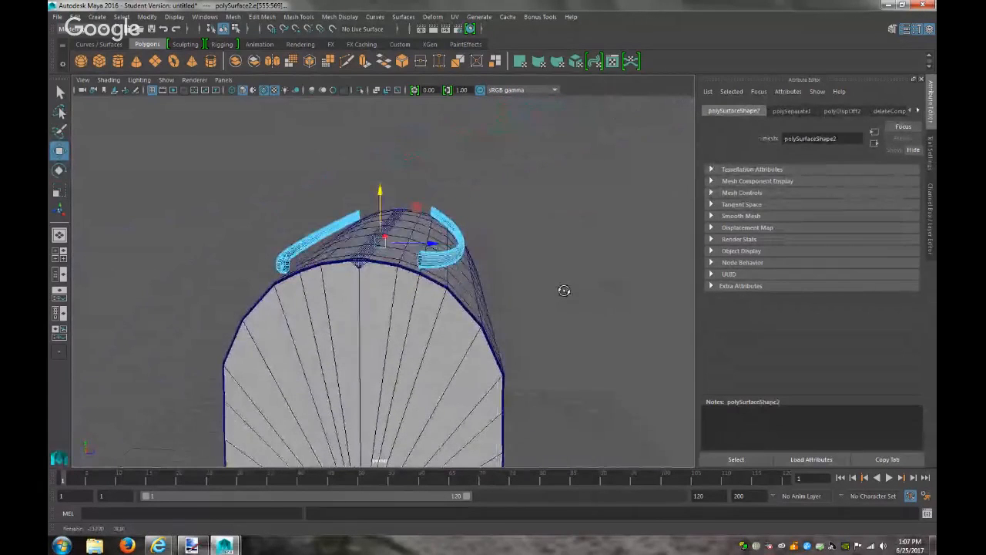
pyautogui.moveTo(381, 191); pyautogui.dragTo(380, 197)
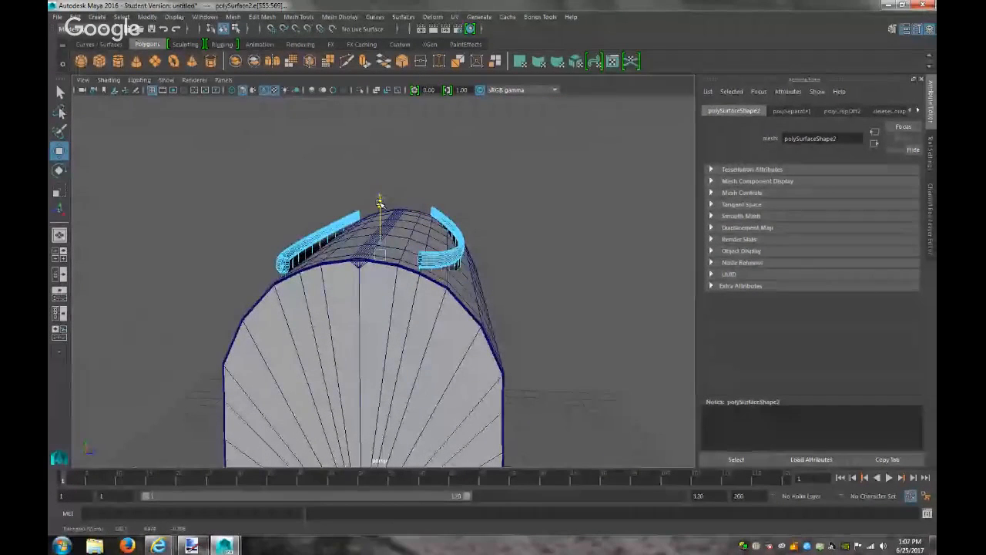
pyautogui.keyDown('alt'); pyautogui.moveTo(453, 239); pyautogui.dragTo(306, 260); pyautogui.keyUp('alt')
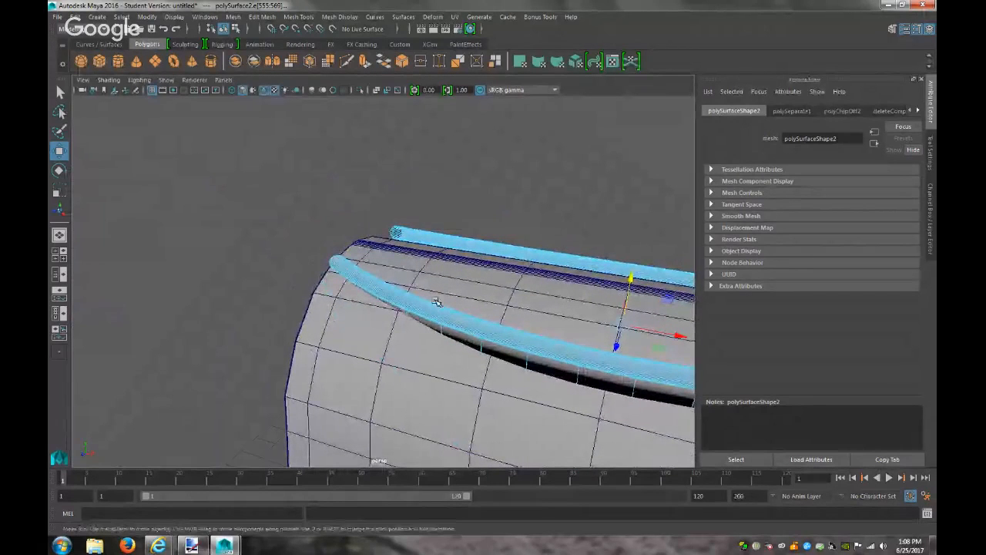
# Slide polySurface1 across the curved top to Translate Z 0.174, then select the mailbox body
pyautogui.moveTo(452, 245); pyautogui.dragTo(475, 230, button='right')
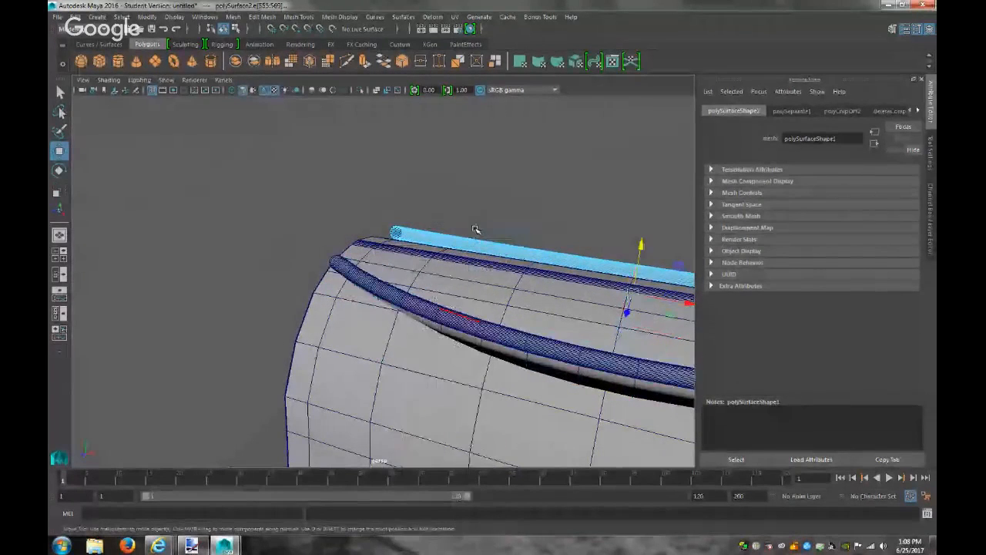
pyautogui.click(484, 330)
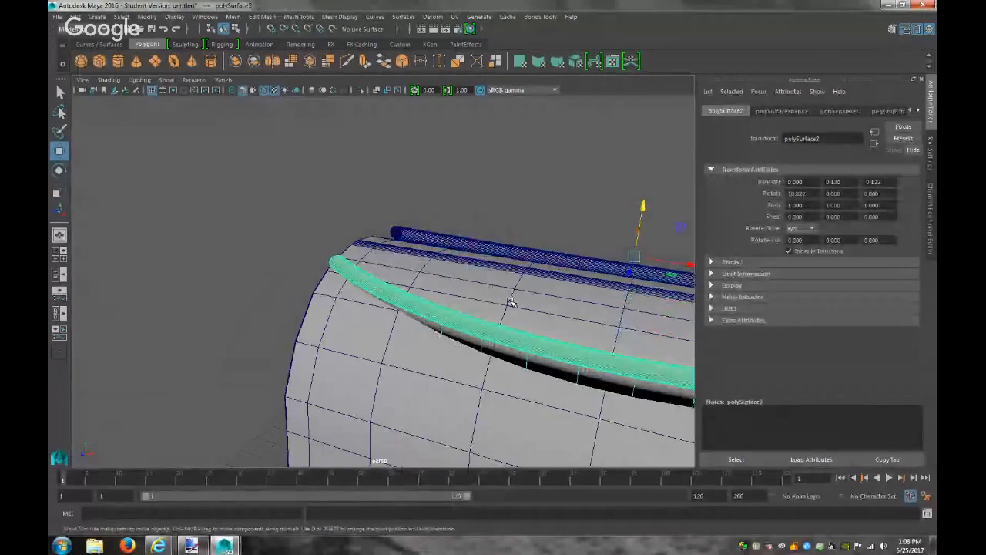
pyautogui.keyDown('shift'); pyautogui.click(476, 301); pyautogui.keyUp('shift')
pyautogui.click(476, 327)
pyautogui.keyDown('alt'); pyautogui.moveTo(527, 297); pyautogui.dragTo(367, 300); pyautogui.keyUp('alt')
pyautogui.click(425, 338)
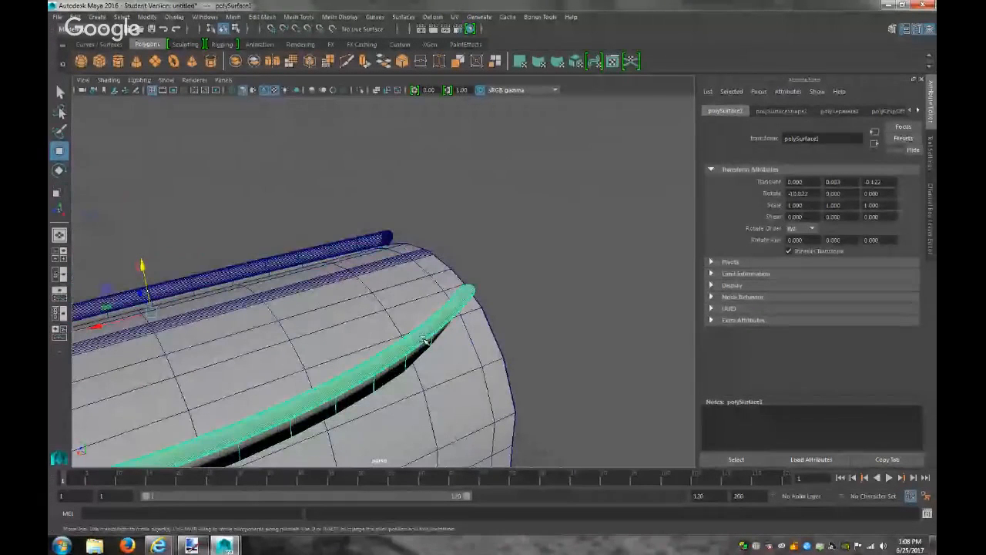
pyautogui.moveTo(142, 274); pyautogui.dragTo(143, 298)
pyautogui.keyDown('alt'); pyautogui.moveTo(276, 296); pyautogui.dragTo(351, 346); pyautogui.keyUp('alt')
pyautogui.scroll(-5, 550, 370)
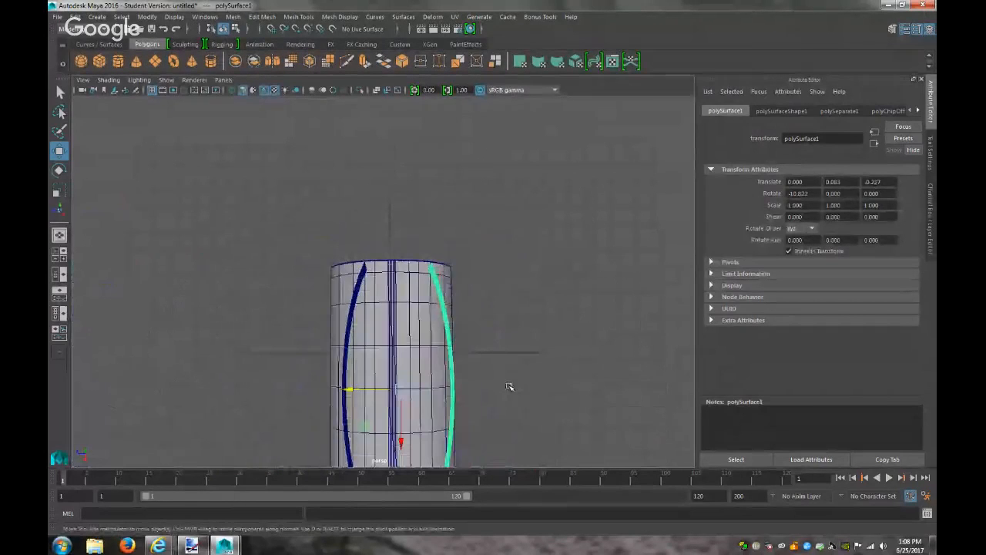
pyautogui.moveTo(353, 389); pyautogui.dragTo(339, 389)
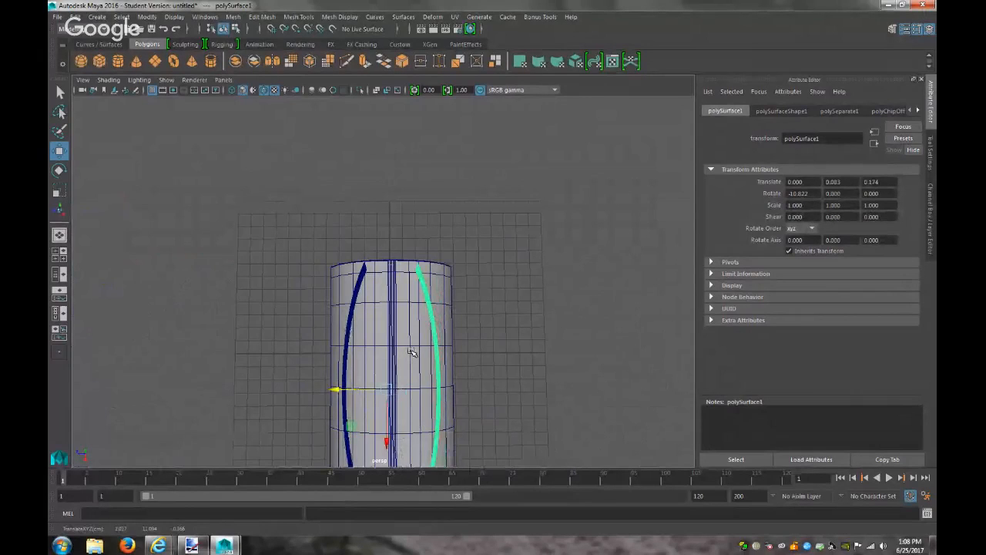
pyautogui.scroll(2, 412, 352)
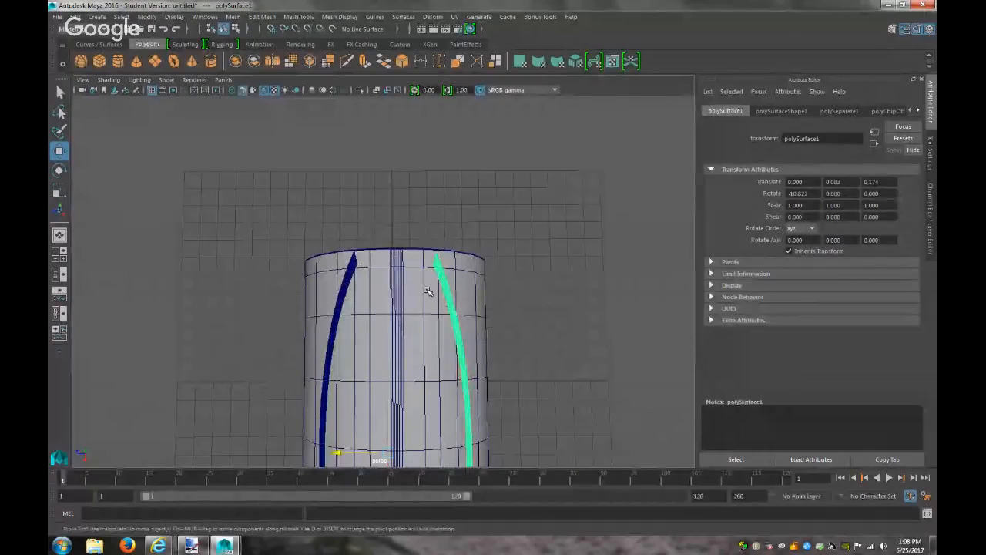
pyautogui.click(373, 301)
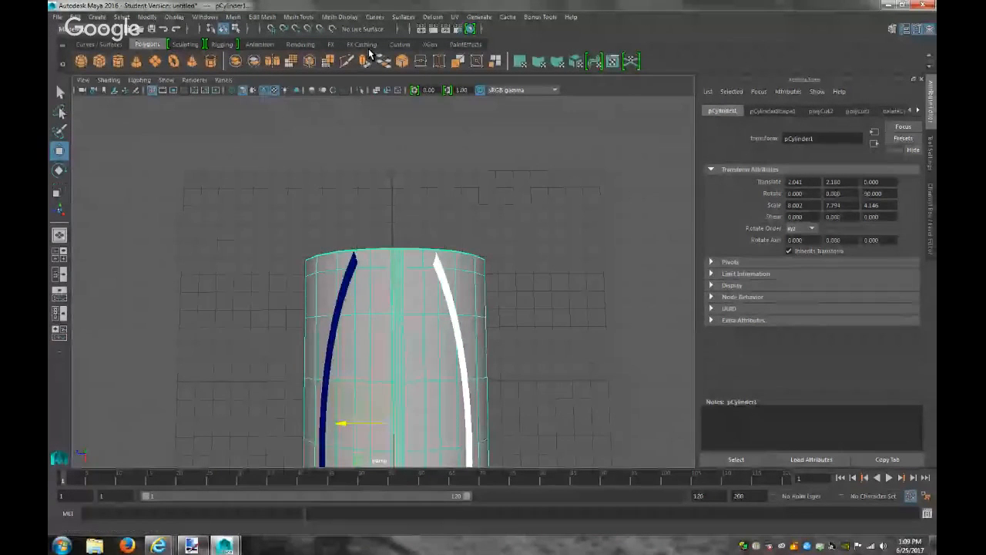
pyautogui.click(232, 16)
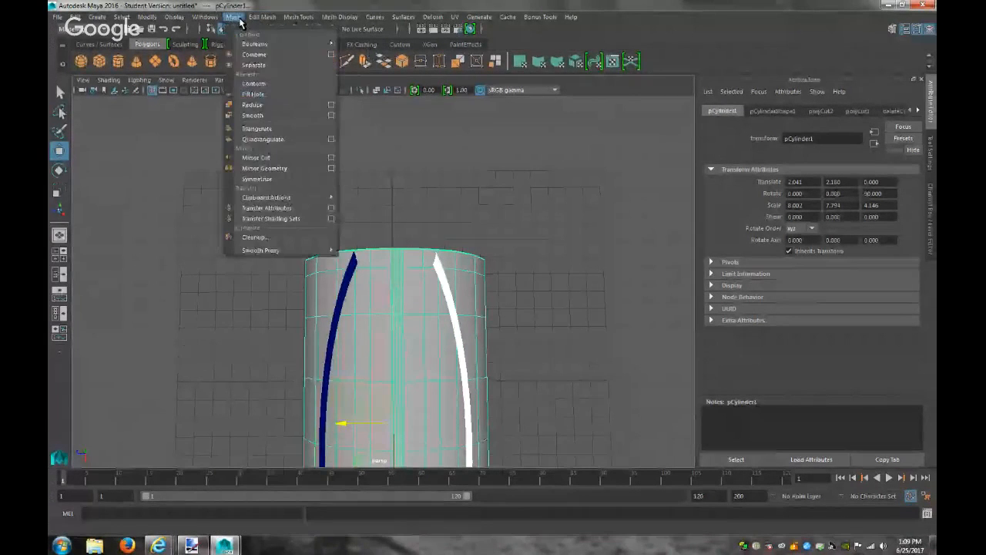
pyautogui.moveTo(298, 42)
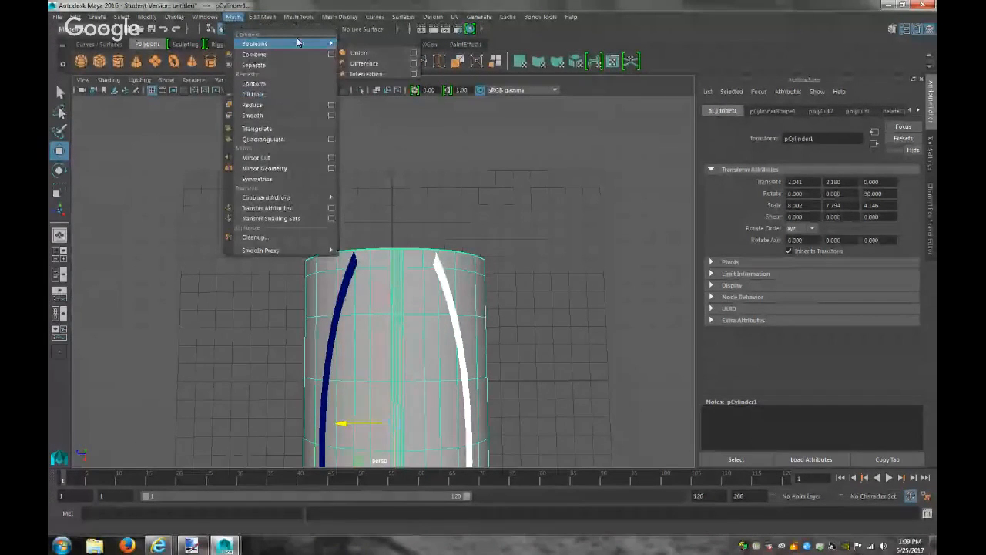
pyautogui.click(371, 53)
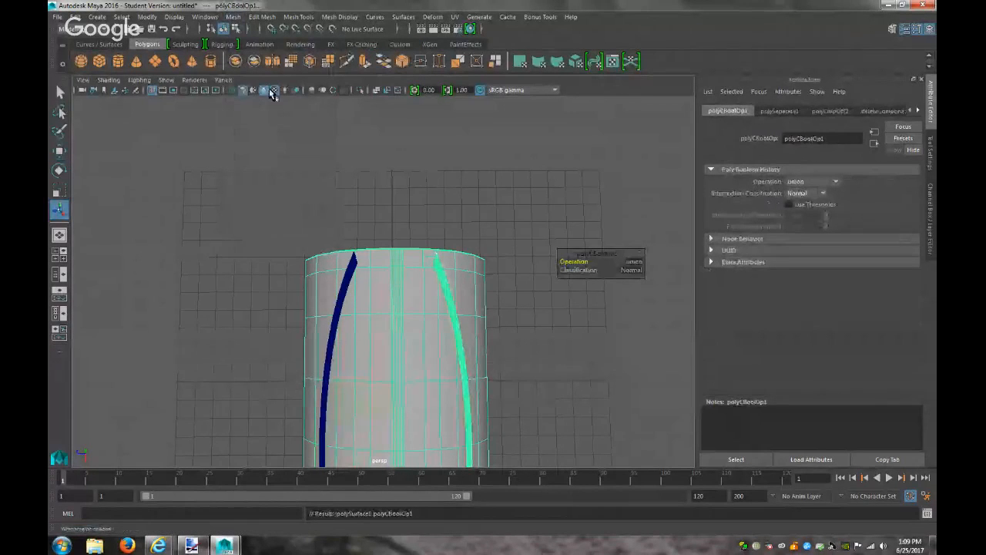
pyautogui.click(232, 83)
pyautogui.moveTo(280, 94)
pyautogui.click(336, 94)
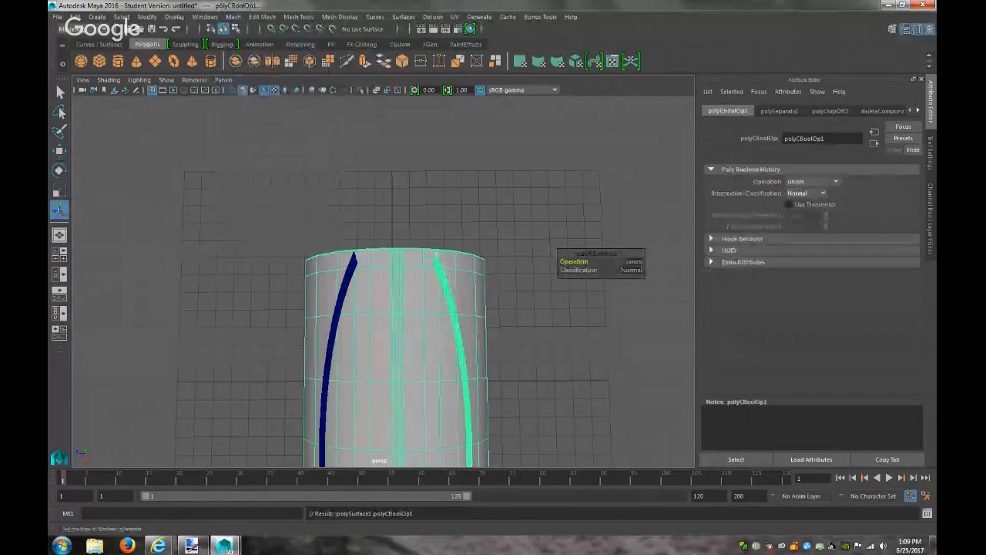
pyautogui.keyDown('alt'); pyautogui.moveTo(498, 342); pyautogui.dragTo(328, 241); pyautogui.keyUp('alt')
pyautogui.hotkey('ctrl', 'z')
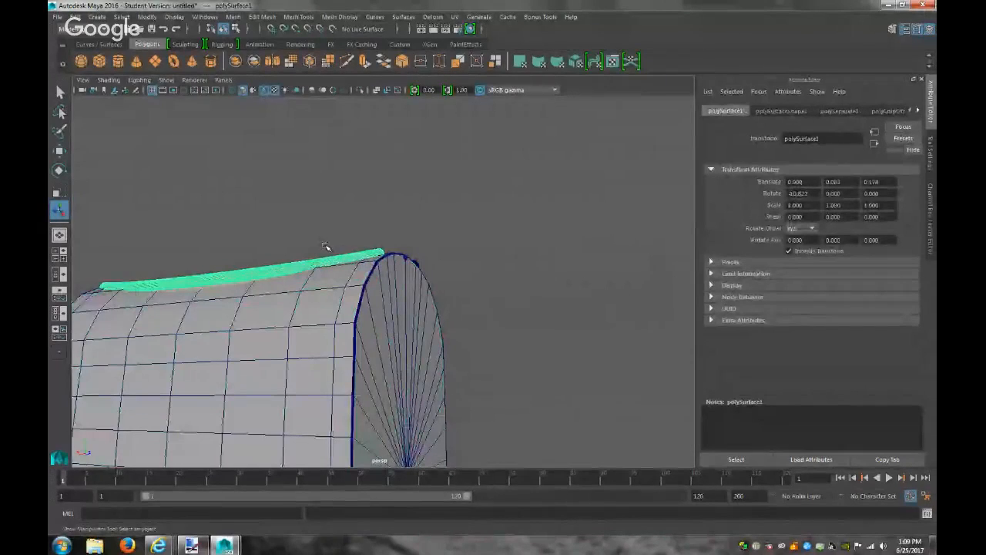
# Raise the arc strip slightly in Y with the Move tool, then select the other strip and the mailbox body
pyautogui.press('w')
pyautogui.moveTo(255, 225); pyautogui.dragTo(254, 207)
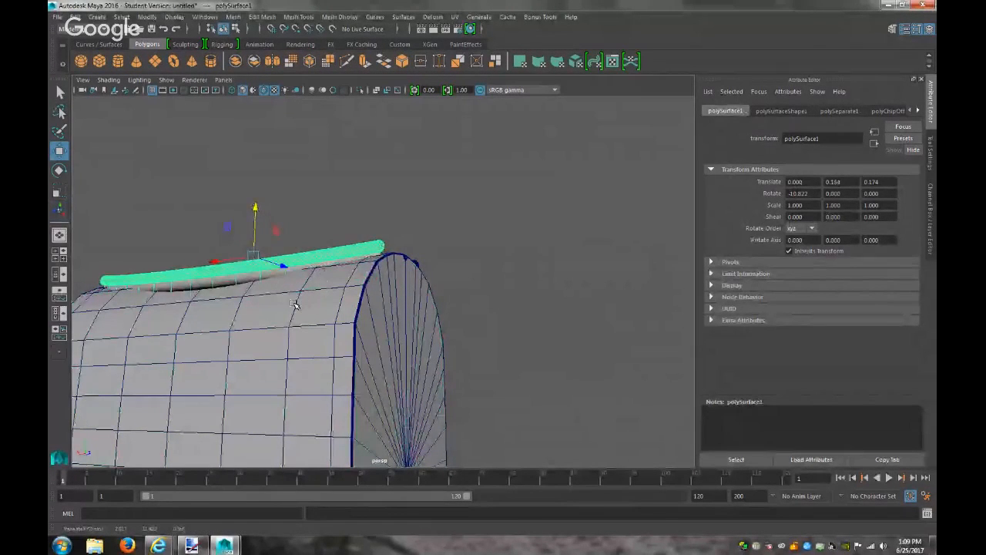
pyautogui.keyDown('alt'); pyautogui.moveTo(286, 301); pyautogui.dragTo(546, 185); pyautogui.keyUp('alt')
pyautogui.click(468, 357)
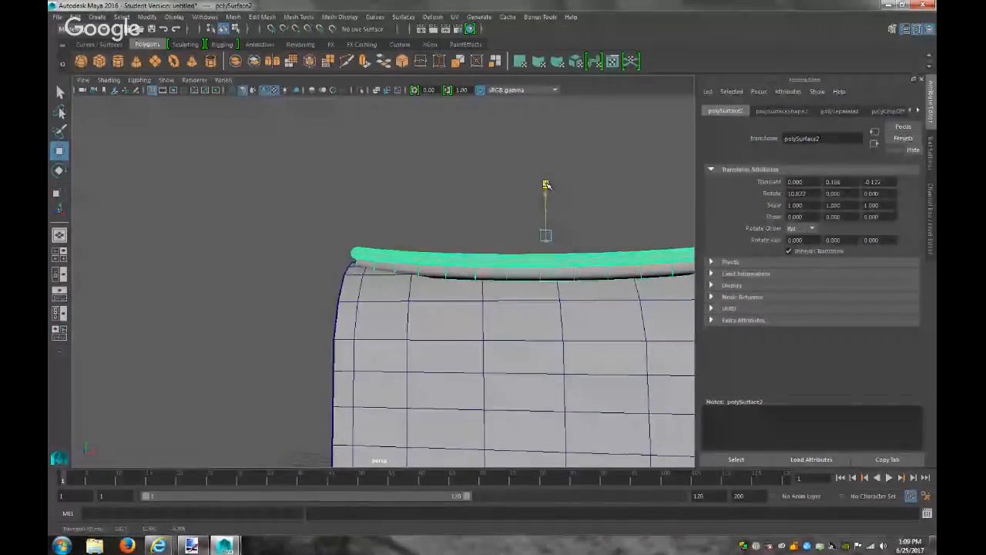
pyautogui.keyDown('alt'); pyautogui.moveTo(548, 229); pyautogui.dragTo(416, 276); pyautogui.keyUp('alt')
pyautogui.click(416, 276)
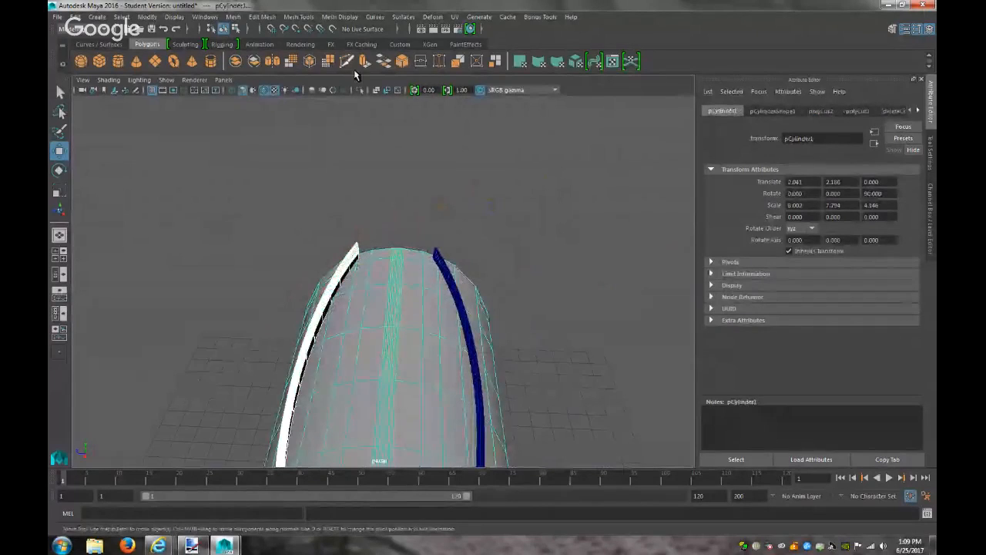
# Boolean-union the mailbox body with one arc strip into a single mesh, polySurface2
pyautogui.click(261, 17)
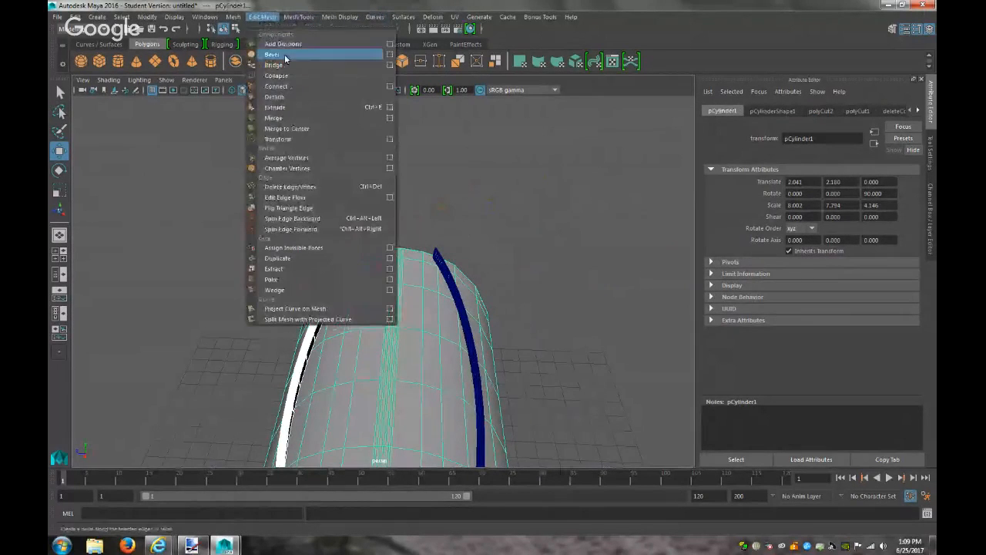
pyautogui.moveTo(233, 17)
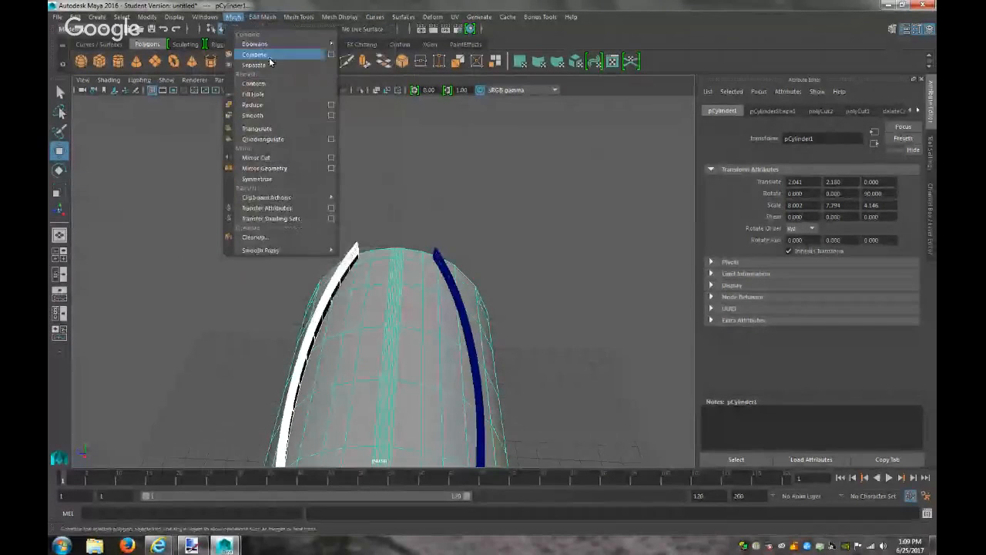
pyautogui.moveTo(300, 44)
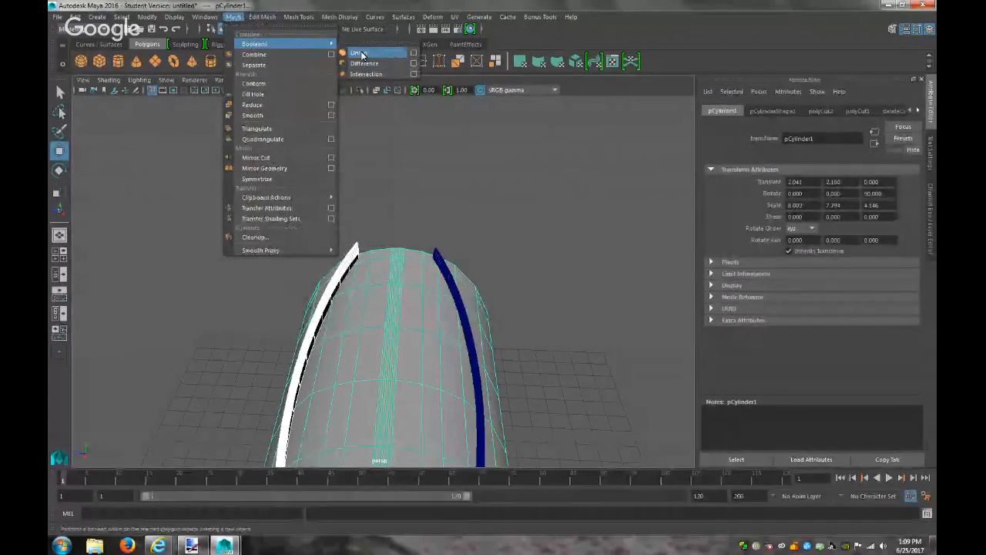
pyautogui.click(359, 53)
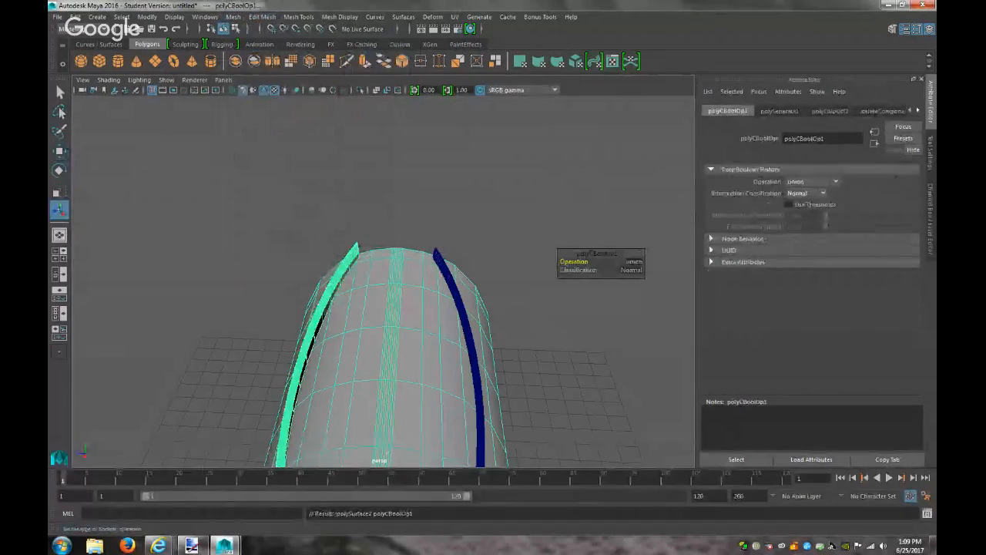
pyautogui.click(377, 314)
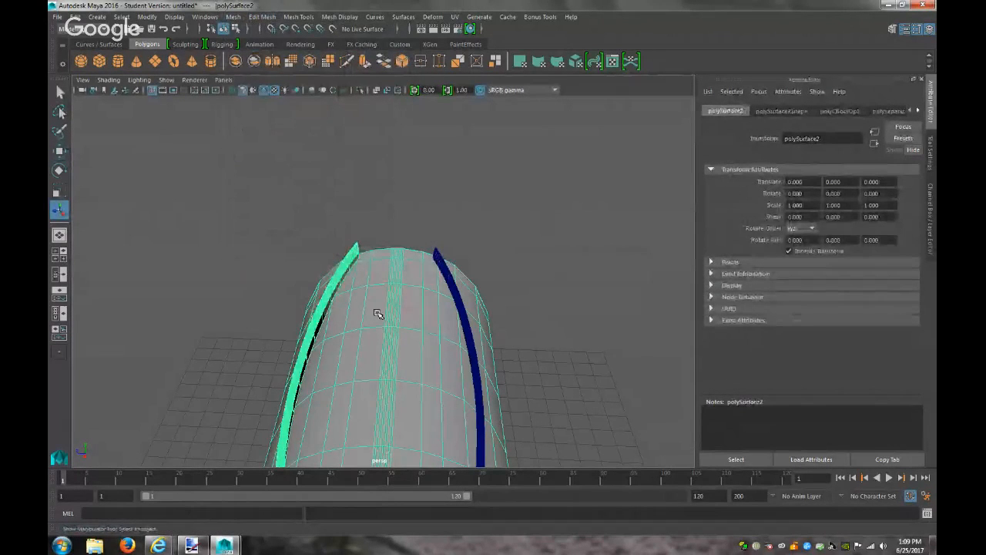
# Select the merged mailbox mesh together with the remaining right arc strip
pyautogui.scroll(5, 378, 314)
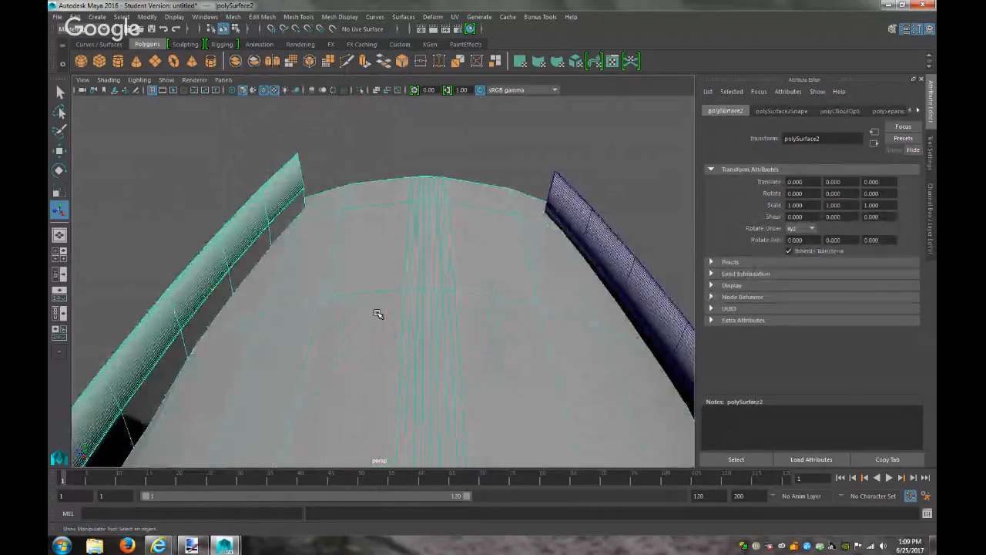
pyautogui.scroll(-2, 361, 309)
pyautogui.keyDown('alt'); pyautogui.moveTo(328, 284); pyautogui.dragTo(409, 264); pyautogui.keyUp('alt')
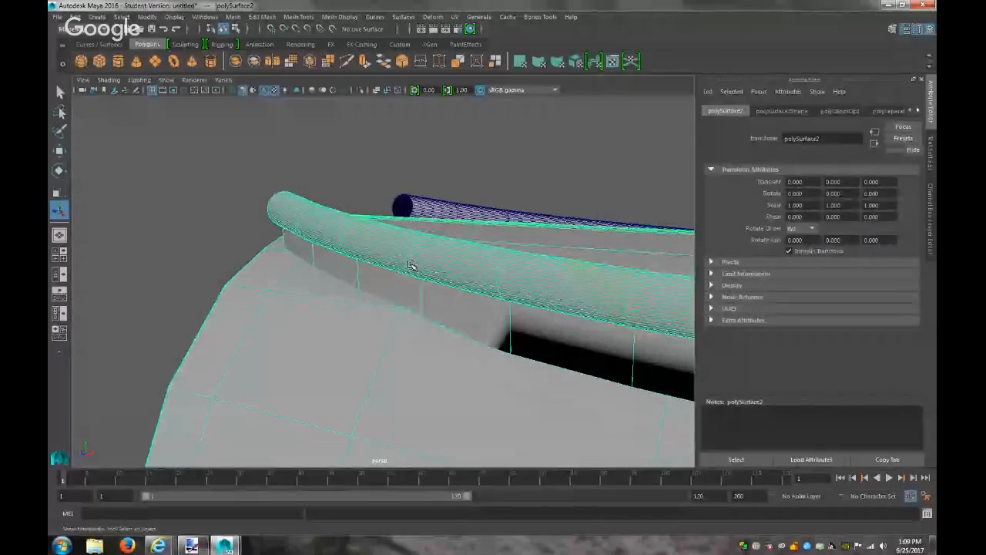
pyautogui.keyDown('alt'); pyautogui.moveTo(472, 255); pyautogui.dragTo(418, 271); pyautogui.keyUp('alt')
pyautogui.click(575, 232)
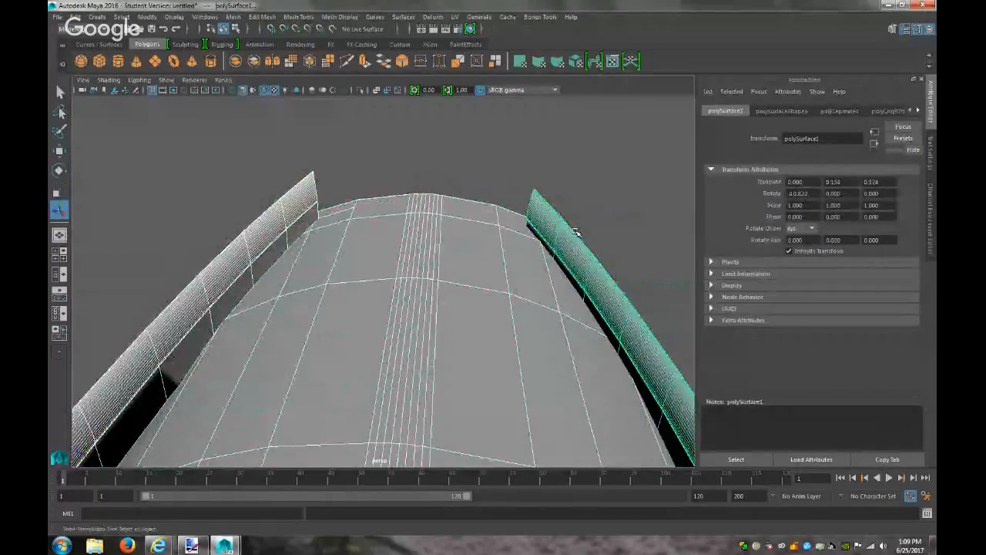
pyautogui.click(466, 276)
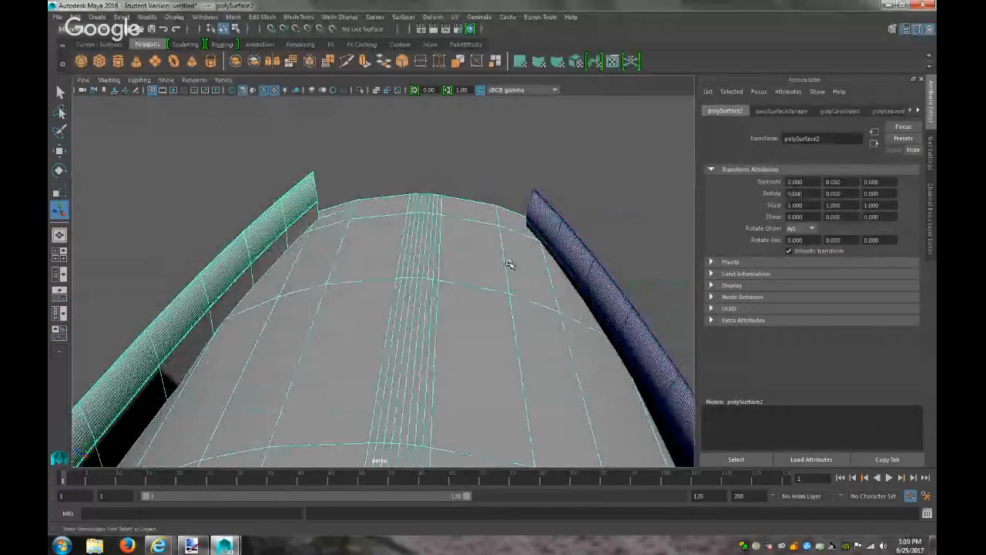
pyautogui.click(571, 245)
pyautogui.click(522, 285)
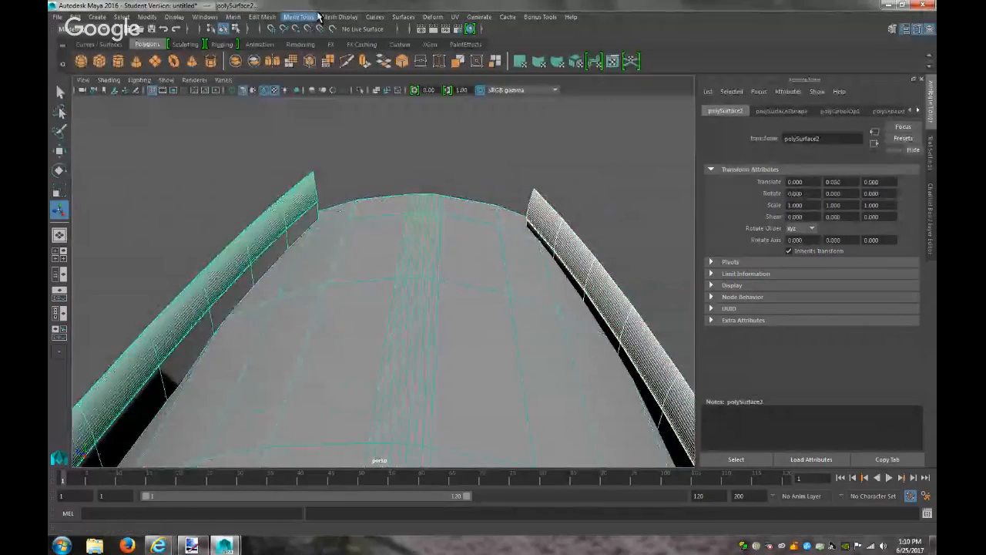
# Boolean-union the right strip into the mailbox mesh, producing polySurface1
pyautogui.click(232, 16)
pyautogui.moveTo(323, 44)
pyautogui.click(362, 54)
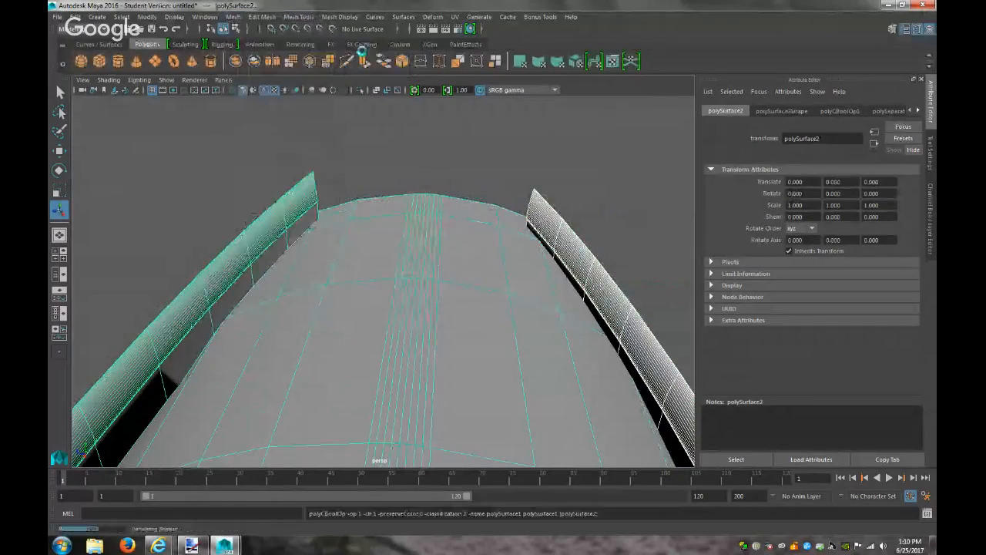
pyautogui.keyDown('alt'); pyautogui.moveTo(460, 249); pyautogui.dragTo(451, 264); pyautogui.keyUp('alt')
pyautogui.scroll(-6, 451, 264)
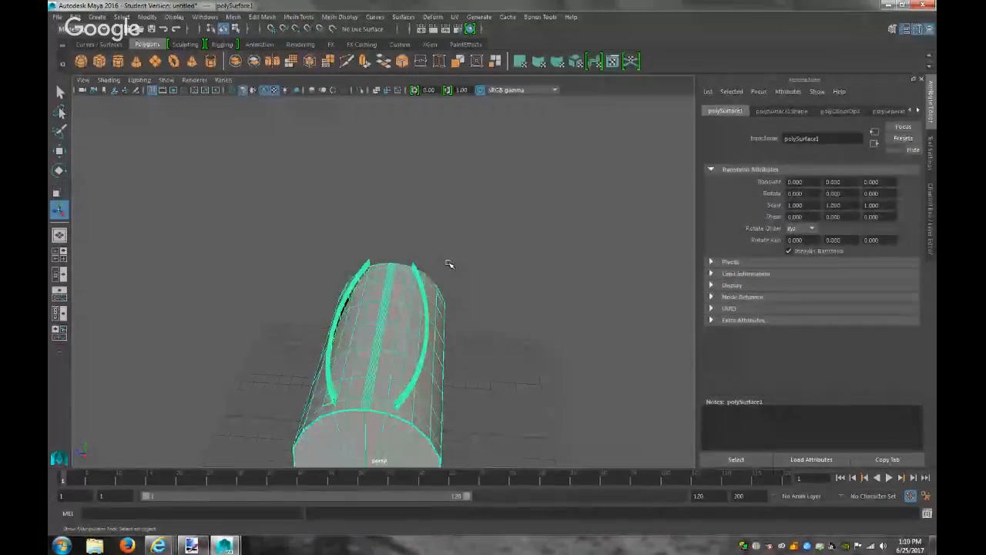
pyautogui.scroll(8, 442, 341)
pyautogui.moveTo(514, 245); pyautogui.dragTo(515, 275, button='right')
pyautogui.doubleClick(524, 255)
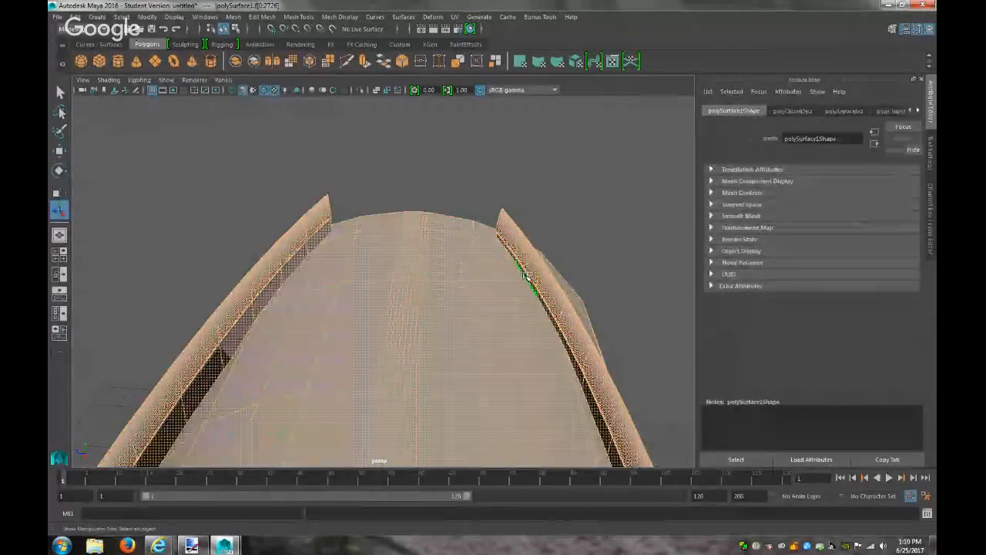
pyautogui.click(530, 273)
pyautogui.keyDown('alt'); pyautogui.moveTo(530, 316); pyautogui.dragTo(370, 286); pyautogui.keyUp('alt')
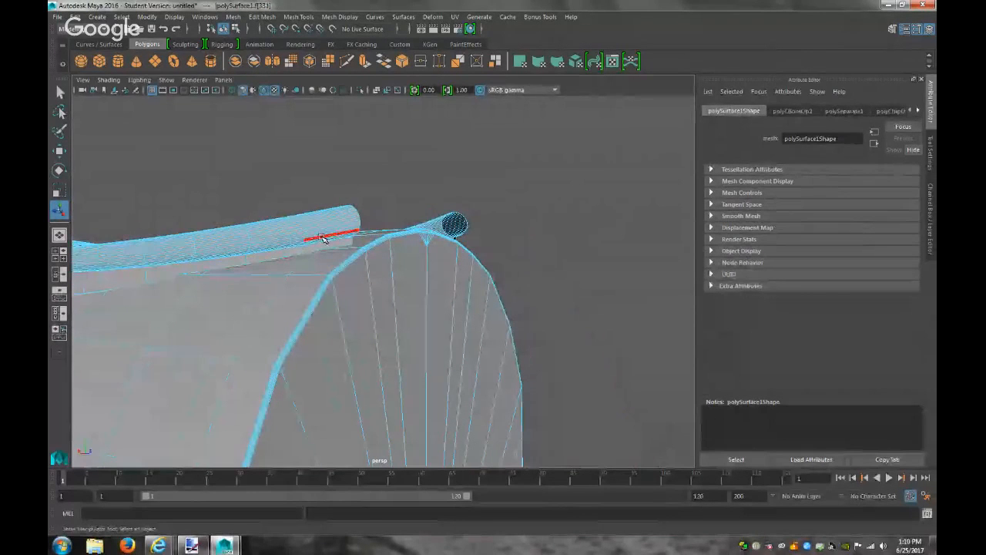
pyautogui.click(59, 131)
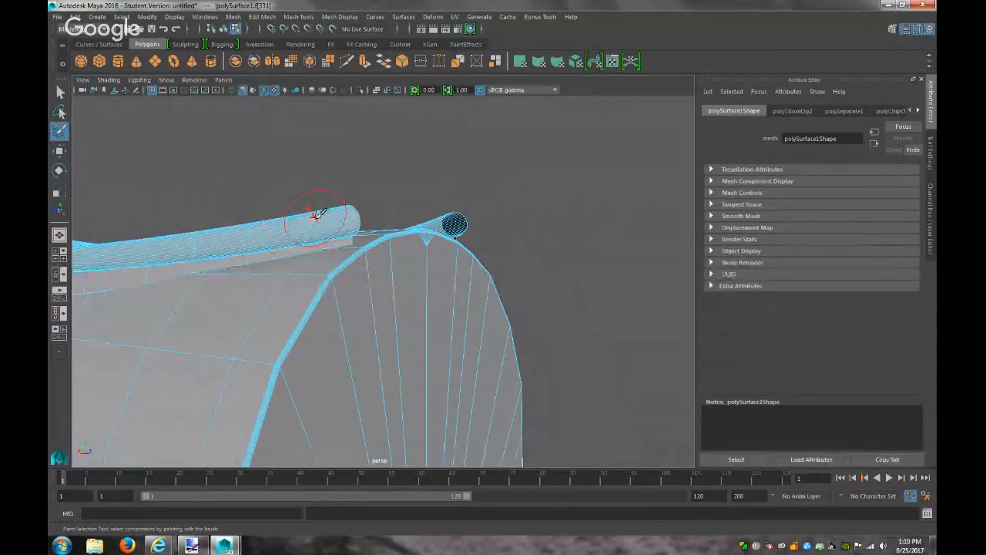
pyautogui.moveTo(370, 164); pyautogui.dragTo(371, 192, button='right')
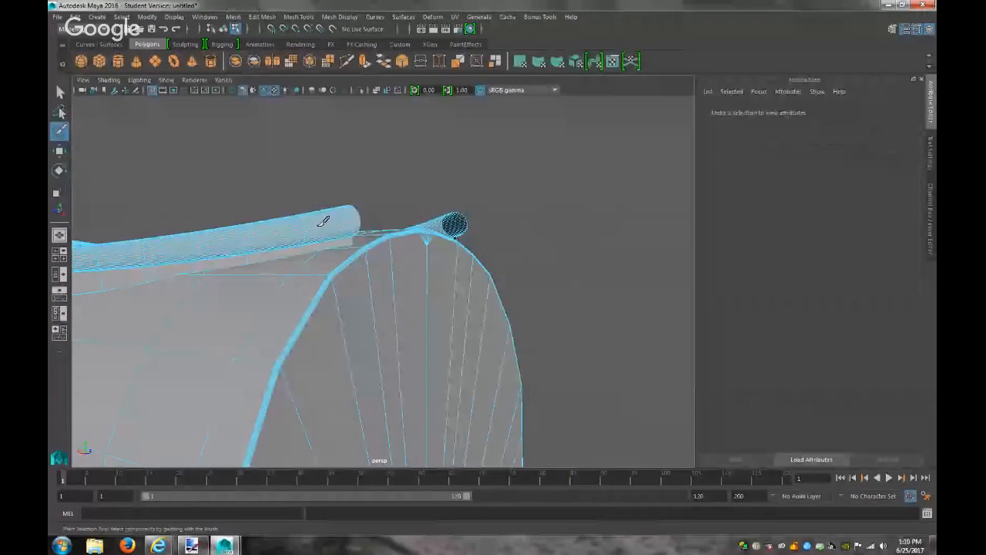
pyautogui.press('q')
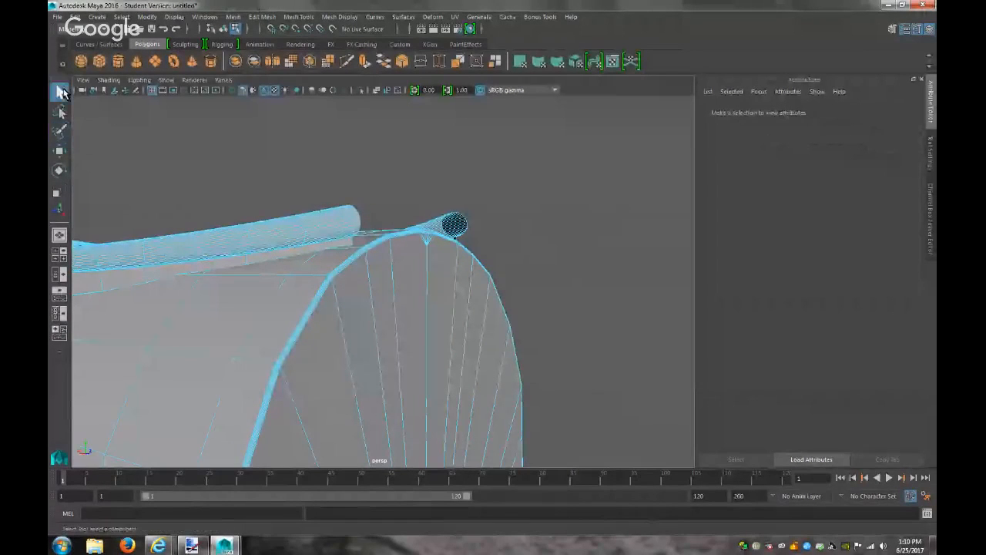
# Switch the viewport to the orthographic side view
pyautogui.click(223, 79)
pyautogui.moveTo(299, 94)
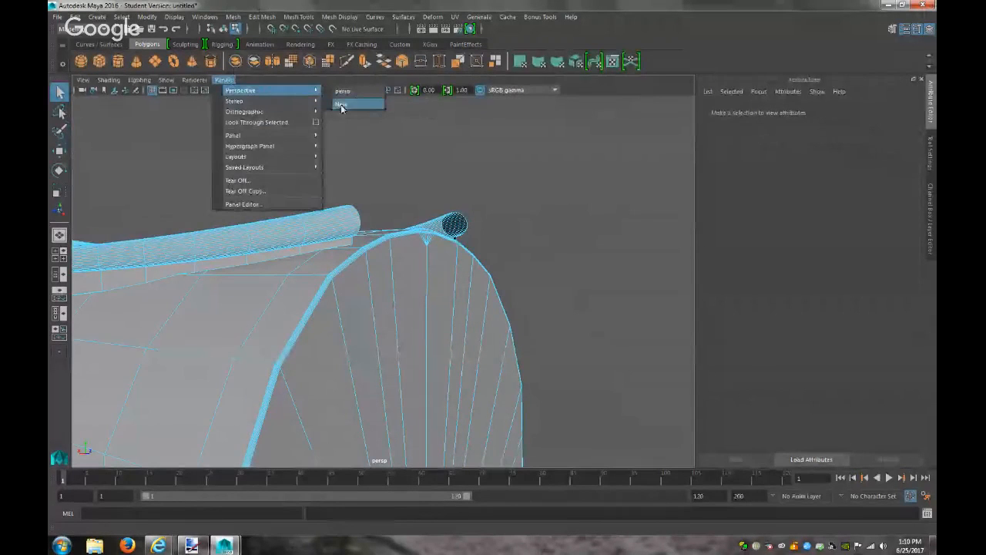
pyautogui.moveTo(243, 112)
pyautogui.click(356, 124)
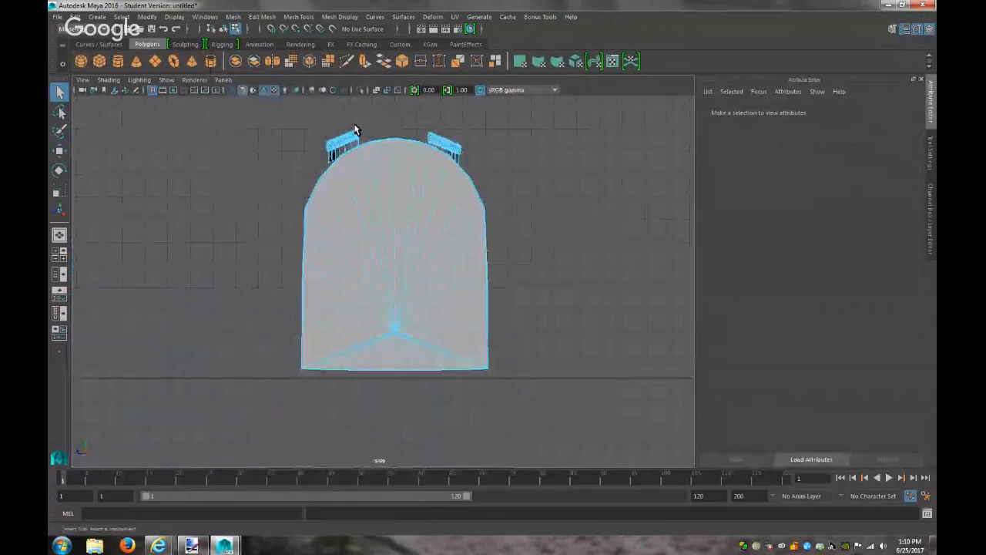
# Lasso-select the leftover tube faces on the left arc strip
pyautogui.moveTo(480, 145); pyautogui.dragTo(496, 150)
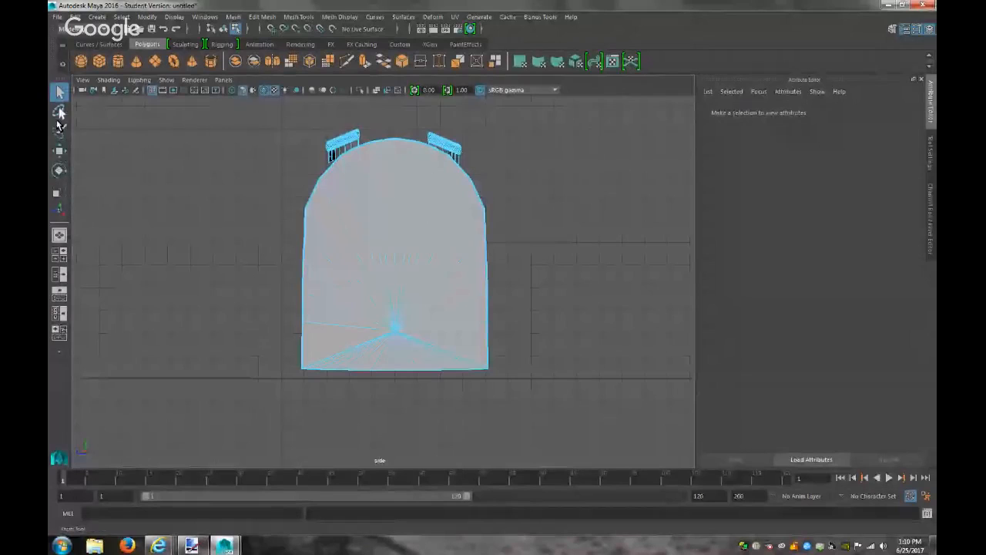
pyautogui.click(60, 113)
pyautogui.moveTo(367, 125)
pyautogui.mouseDown()
pyautogui.moveTo(354, 139)
pyautogui.moveTo(317, 144)
pyautogui.mouseUp()
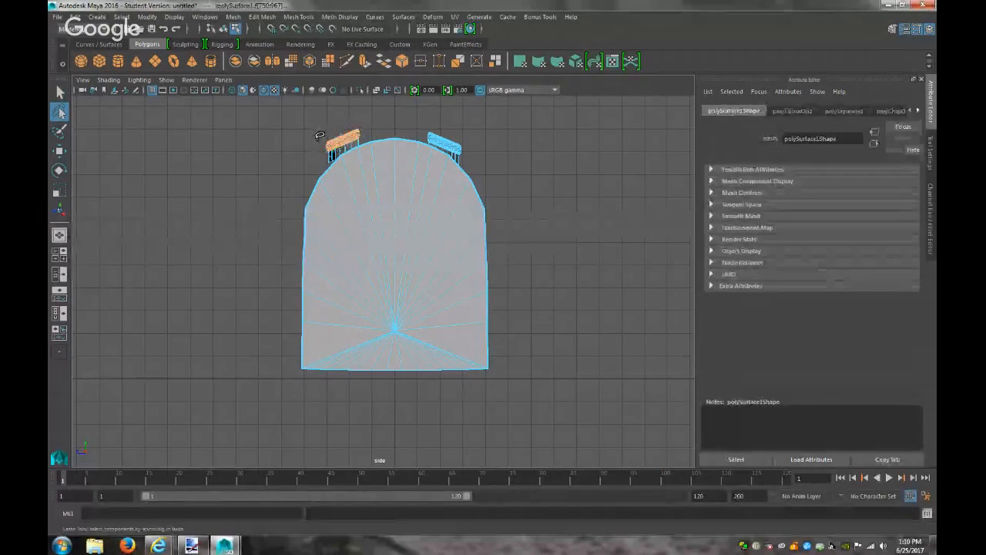
pyautogui.click(320, 136)
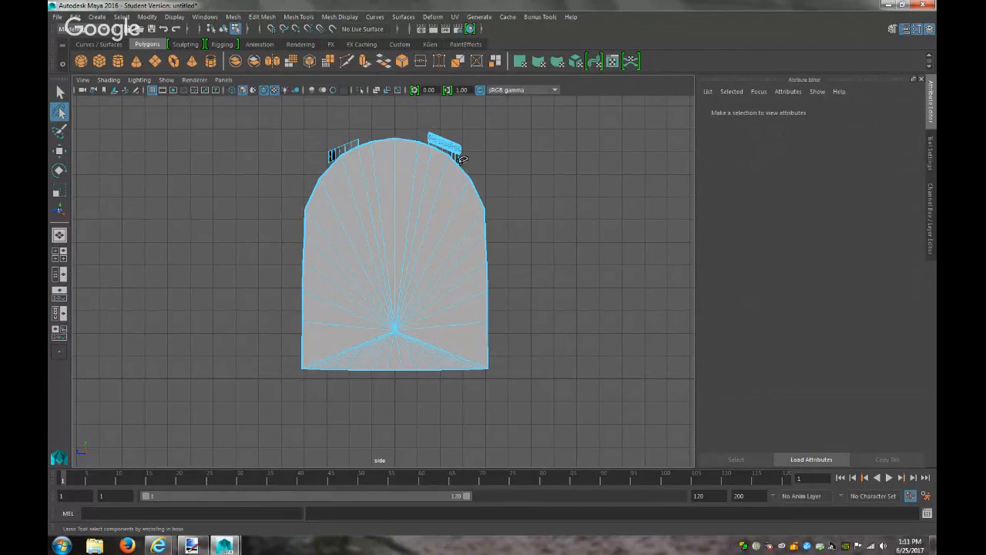
# Zoom in on the right strip and delete its leftover tube faces using a lasso selection
pyautogui.keyDown('alt'); pyautogui.moveTo(470, 164); pyautogui.dragTo(363, 299, button='middle'); pyautogui.keyUp('alt')
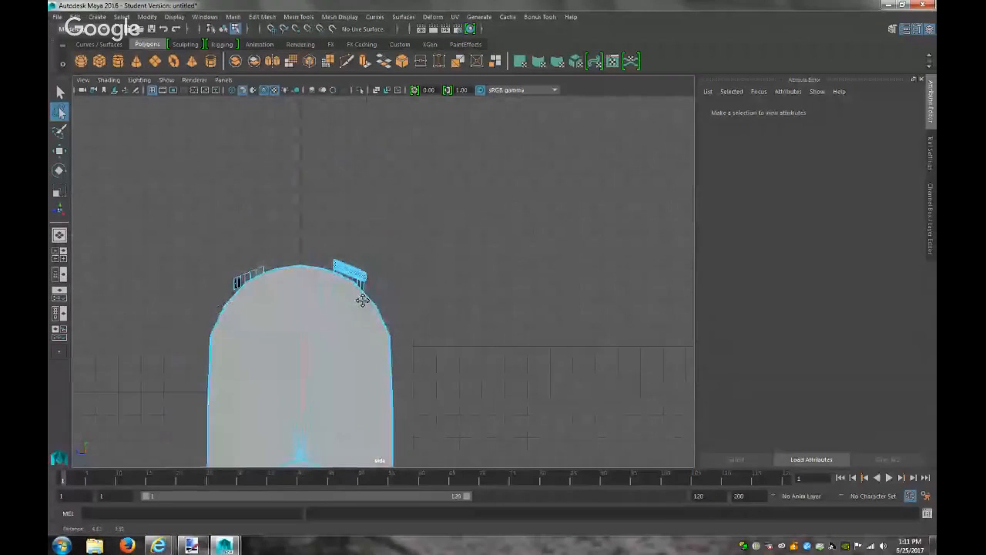
pyautogui.keyDown('alt'); pyautogui.moveTo(363, 299); pyautogui.dragTo(764, 347, button='right'); pyautogui.keyUp('alt')
pyautogui.keyDown('alt'); pyautogui.moveTo(462, 286); pyautogui.dragTo(482, 274, button='middle'); pyautogui.keyUp('alt')
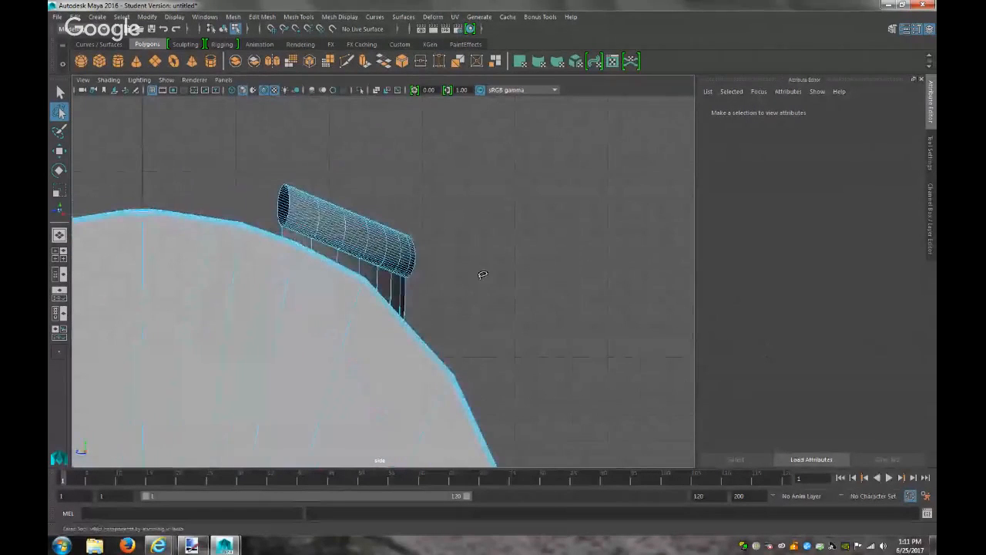
pyautogui.moveTo(271, 165); pyautogui.dragTo(274, 218)
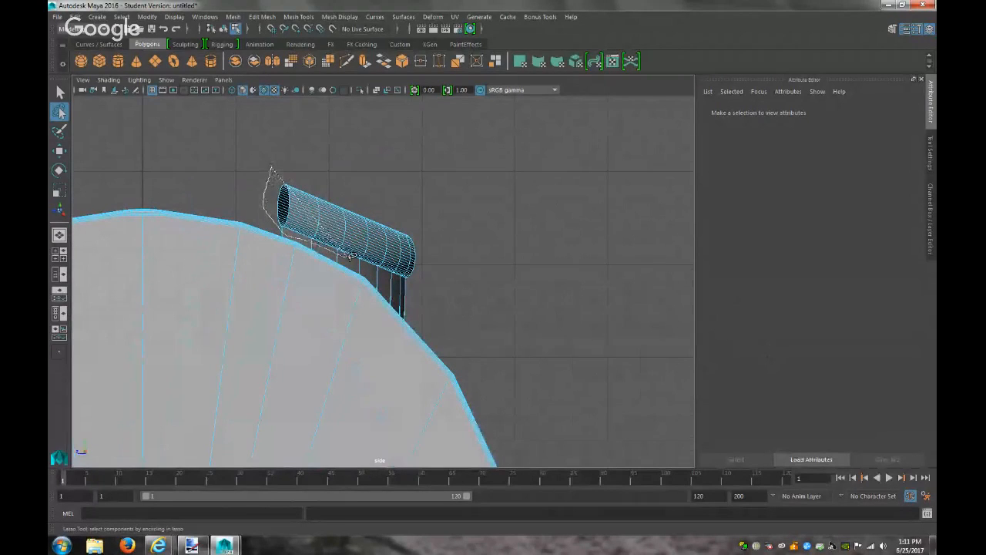
pyautogui.moveTo(382, 265); pyautogui.dragTo(433, 276)
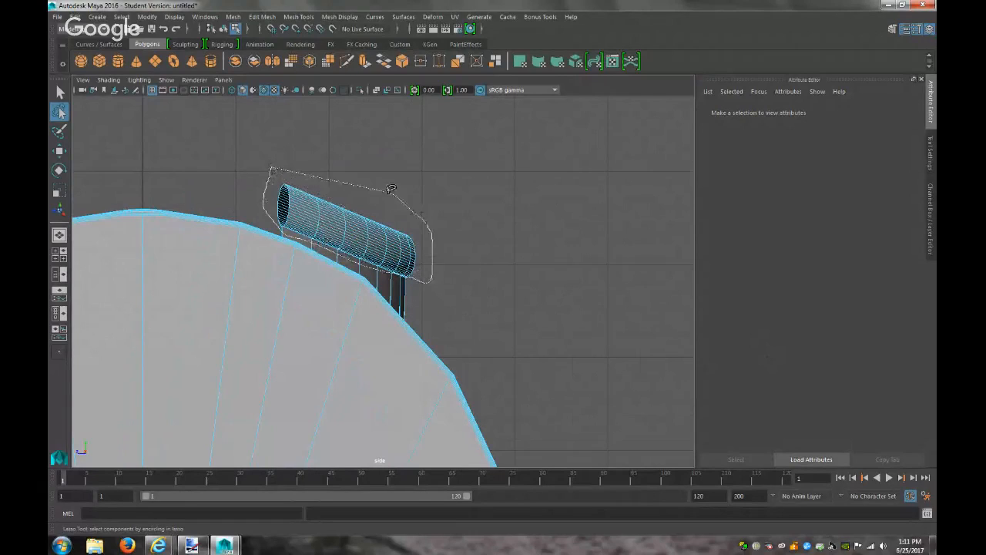
pyautogui.moveTo(391, 188); pyautogui.dragTo(391, 189)
pyautogui.press('Delete')
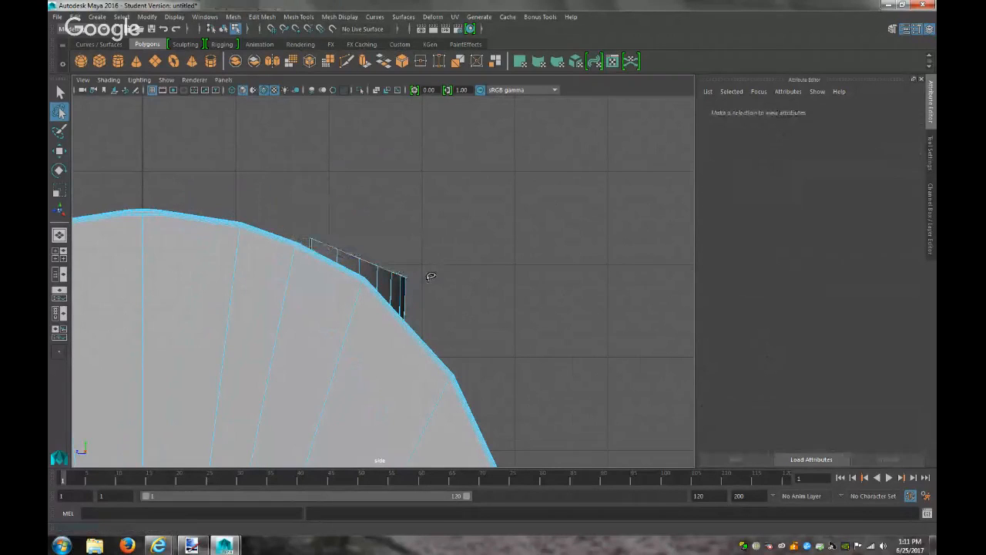
# Lasso and delete any remaining tube geometry on the right strip
pyautogui.moveTo(424, 275)
pyautogui.mouseDown()
pyautogui.moveTo(394, 263)
pyautogui.moveTo(389, 274)
pyautogui.moveTo(413, 283)
pyautogui.mouseUp()
pyautogui.press('Delete')
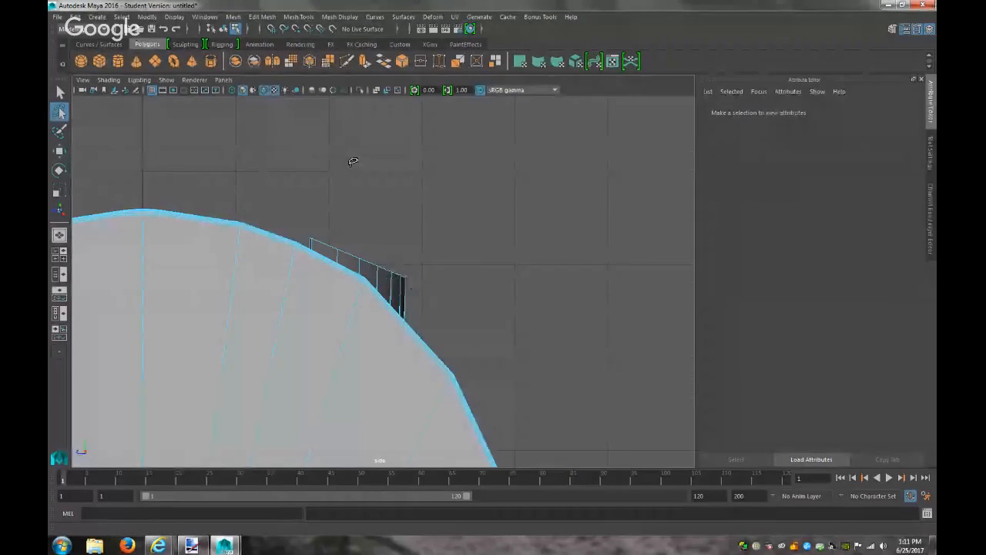
pyautogui.click(223, 80)
# Return the viewport to the perspective camera and orbit along the mailbox's curved top
pyautogui.moveTo(231, 90)
pyautogui.click(354, 96)
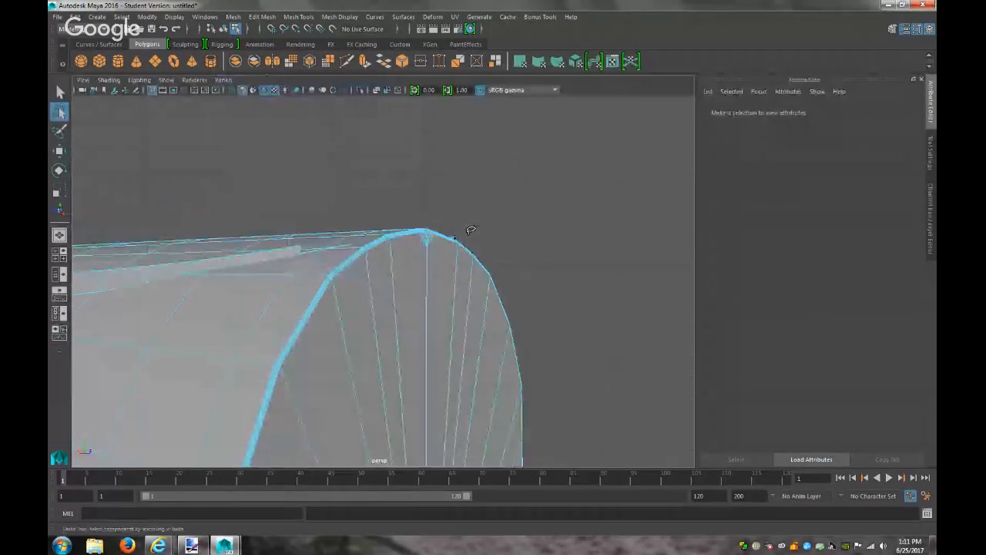
pyautogui.keyDown('alt'); pyautogui.moveTo(471, 230); pyautogui.dragTo(418, 230, button='right'); pyautogui.keyUp('alt')
pyautogui.keyDown('alt'); pyautogui.moveTo(412, 223); pyautogui.dragTo(467, 238); pyautogui.keyUp('alt')
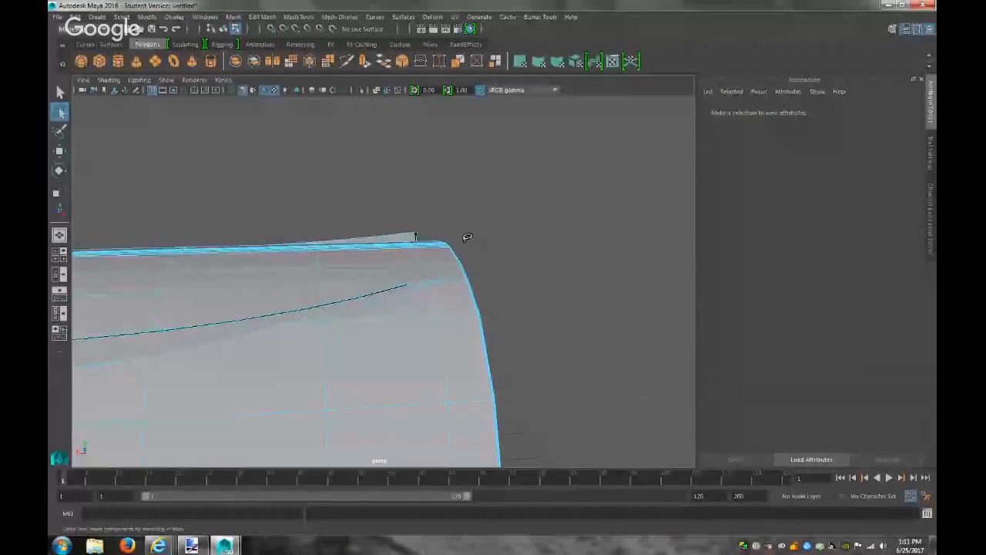
# Delete the stray face fragments along the curved top's seam, working from right to left
pyautogui.press('q')
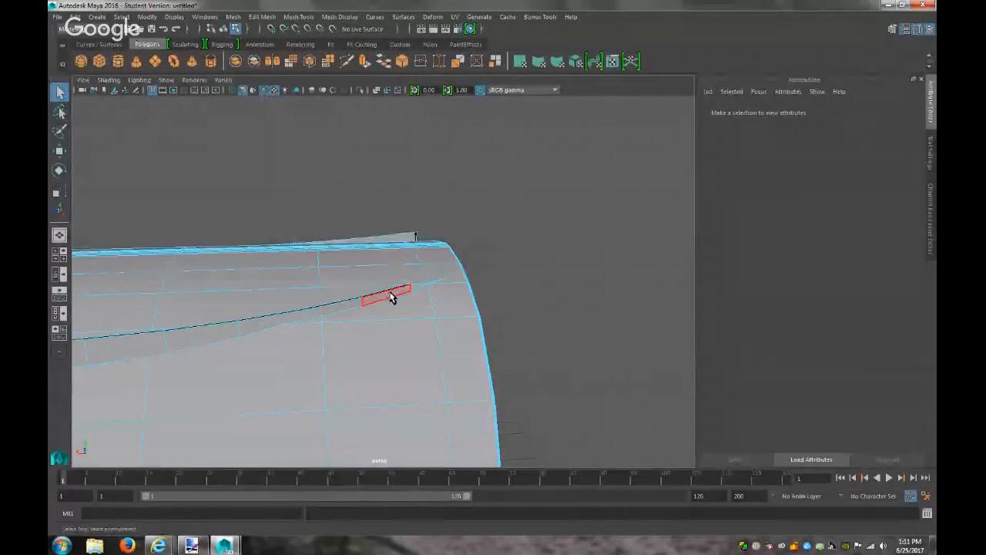
pyautogui.click(391, 299)
pyautogui.click(374, 297)
pyautogui.press('Delete')
pyautogui.click(349, 306)
pyautogui.press('Delete')
pyautogui.click(334, 309)
pyautogui.press('Delete')
pyautogui.click(293, 322)
pyautogui.press('Delete')
pyautogui.click(287, 320)
pyautogui.press('Delete')
pyautogui.click(221, 336)
pyautogui.press('Delete')
pyautogui.click(218, 333)
pyautogui.press('Delete')
pyautogui.click(163, 346)
pyautogui.press('Delete')
pyautogui.click(150, 346)
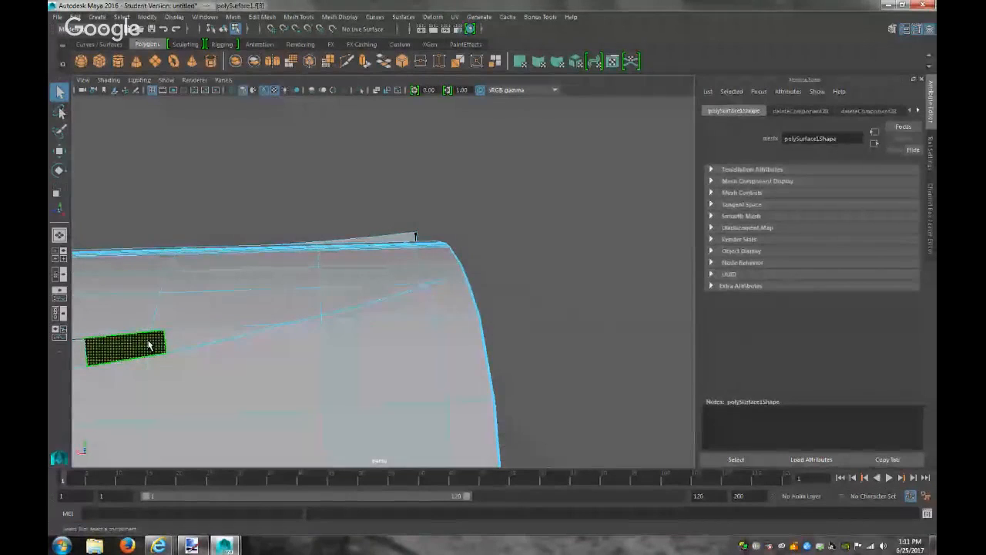
pyautogui.press('Delete')
# Orbit around and delete the remaining stray and dark faces inside the hole
pyautogui.keyDown('alt'); pyautogui.moveTo(158, 347); pyautogui.dragTo(374, 315); pyautogui.keyUp('alt')
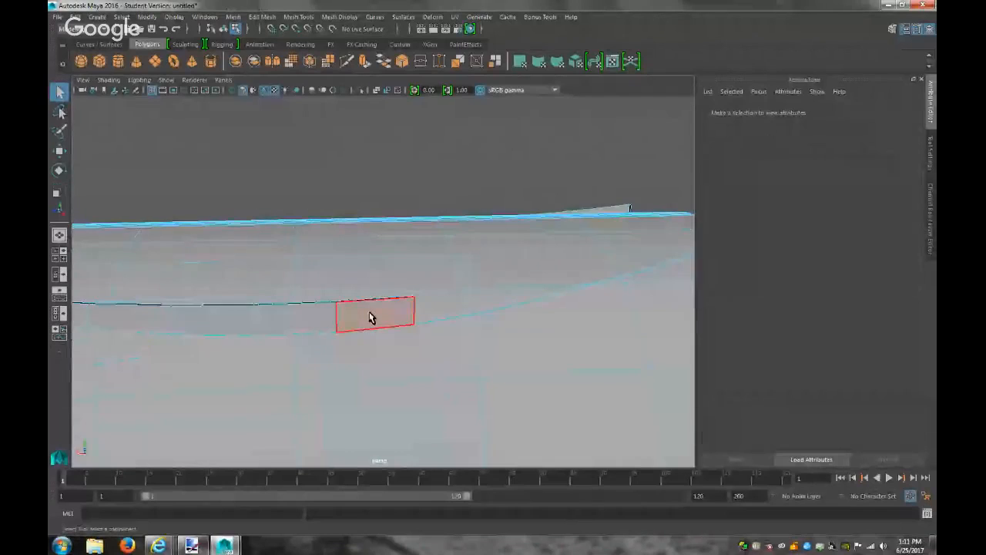
pyautogui.click(370, 317)
pyautogui.press('Delete')
pyautogui.click(368, 317)
pyautogui.press('Delete')
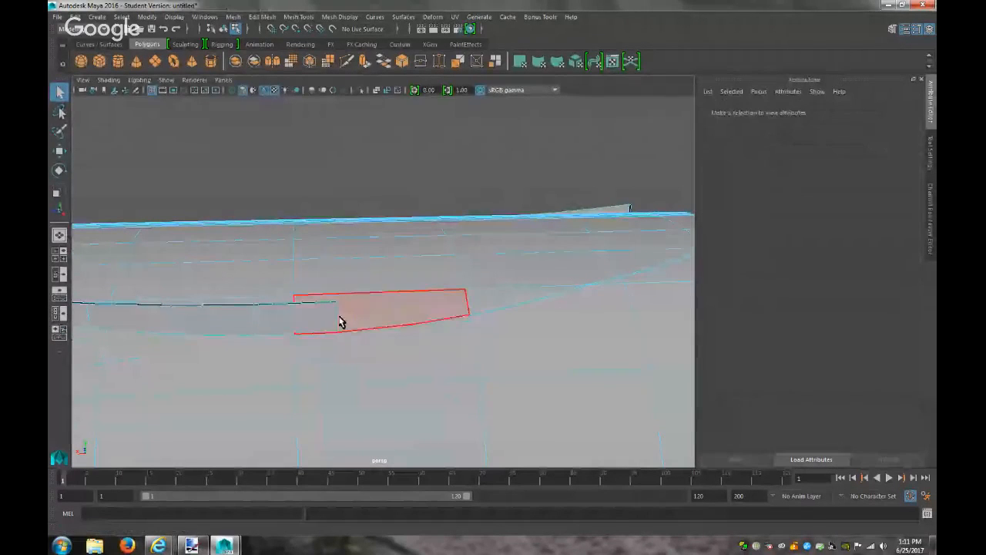
pyautogui.click(332, 324)
pyautogui.press('Delete')
pyautogui.click(323, 321)
pyautogui.press('Delete')
pyautogui.click(240, 332)
pyautogui.press('Delete')
pyautogui.click(221, 326)
pyautogui.press('Delete')
pyautogui.keyDown('alt'); pyautogui.moveTo(221, 326); pyautogui.dragTo(151, 327); pyautogui.keyUp('alt')
pyautogui.click(150, 322)
pyautogui.press('Delete')
pyautogui.click(152, 323)
pyautogui.press('Delete')
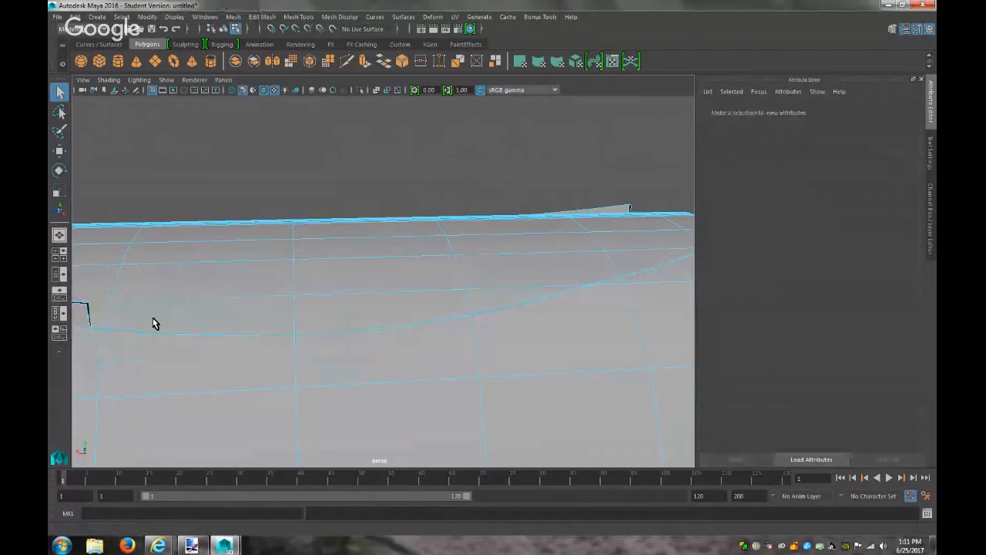
# From the opposite side, delete the last stray and thin faces near the open edge
pyautogui.keyDown('alt'); pyautogui.moveTo(176, 322); pyautogui.dragTo(526, 329); pyautogui.keyUp('alt')
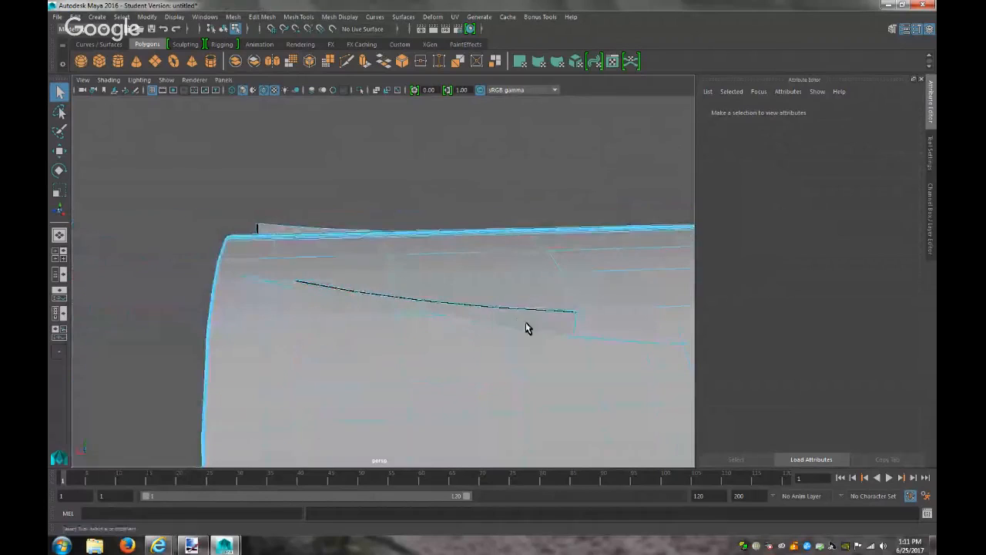
pyautogui.click(549, 324)
pyautogui.press('Delete')
pyautogui.click(549, 323)
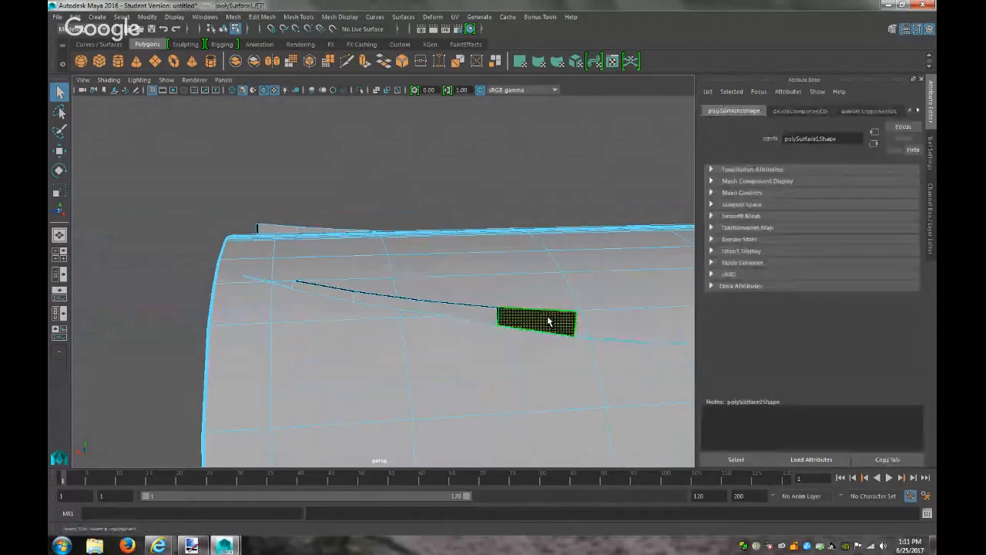
pyautogui.press('Delete')
pyautogui.click(481, 316)
pyautogui.press('Delete')
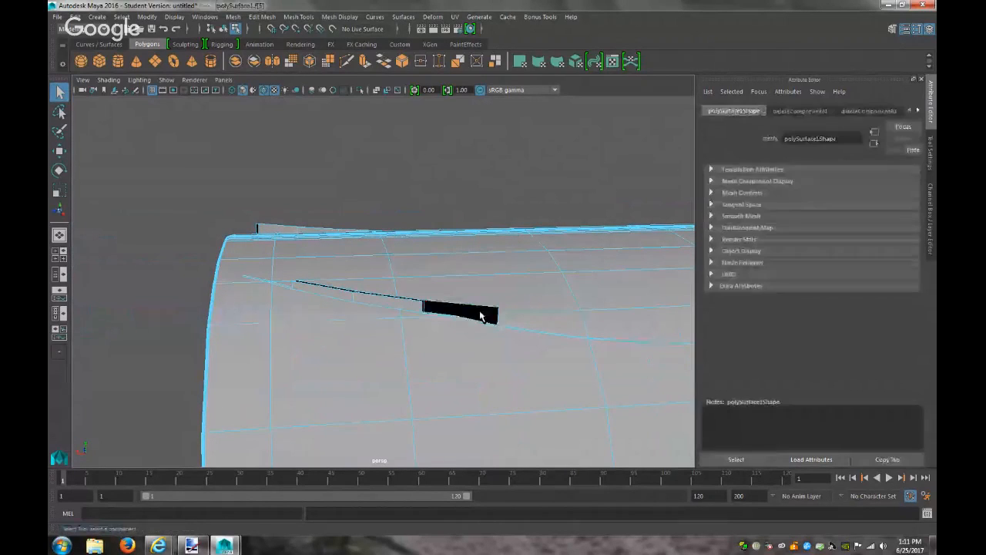
pyautogui.click(488, 315)
pyautogui.press('Delete')
pyautogui.click(377, 299)
pyautogui.press('Delete')
pyautogui.click(407, 302)
pyautogui.press('Delete')
pyautogui.click(353, 300)
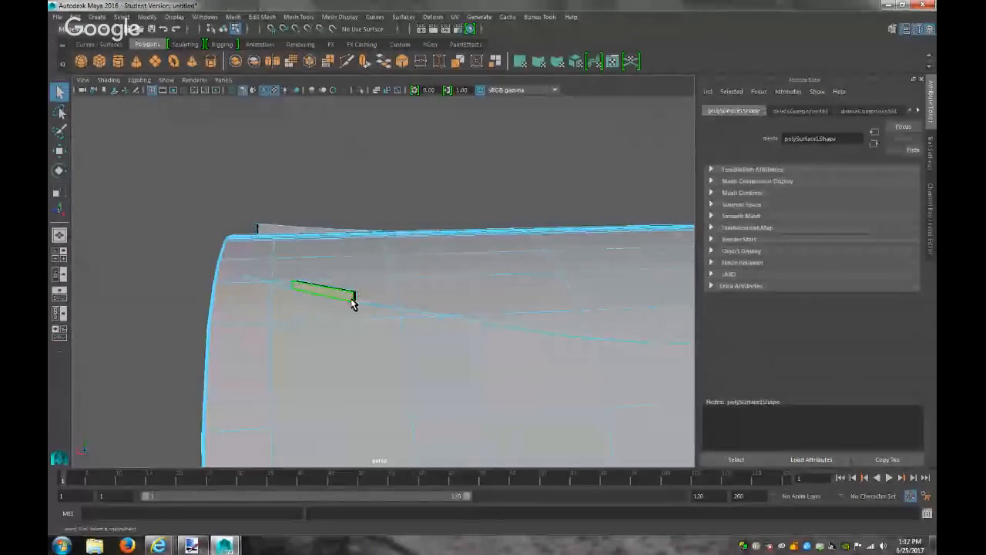
pyautogui.press('Delete')
pyautogui.click(356, 298)
pyautogui.press('Delete')
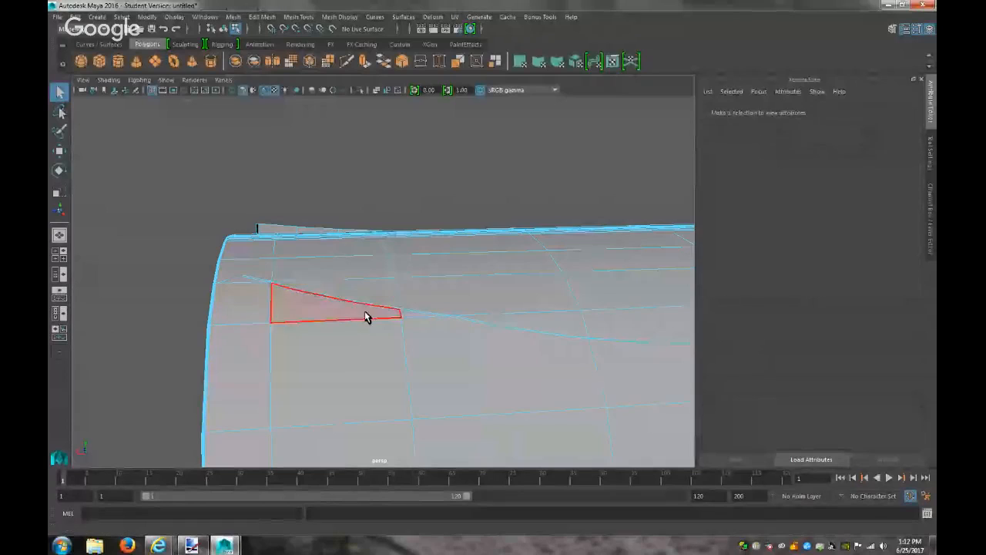
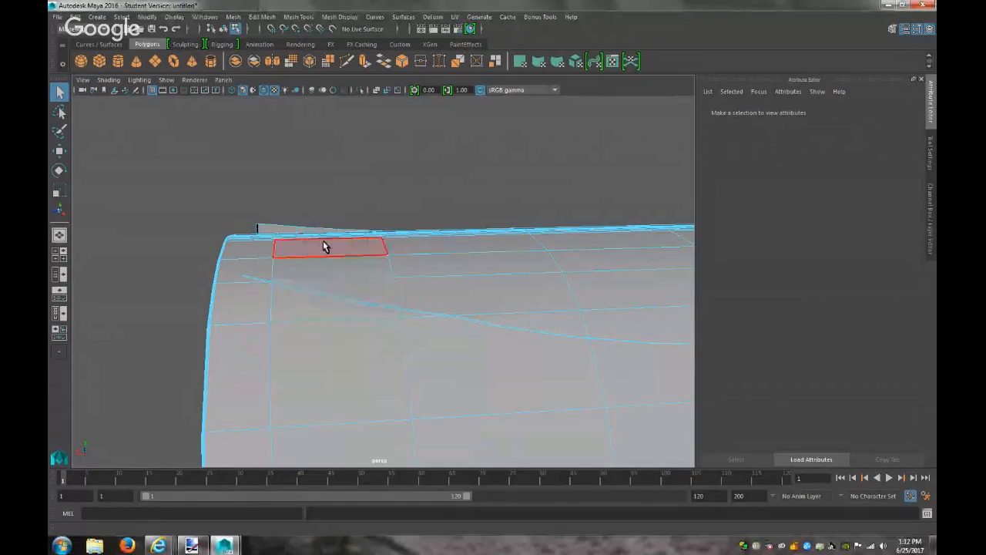
# Delete the faces along the lid's bottom strip, starting from its right end
pyautogui.keyDown('alt'); pyautogui.moveTo(311, 265); pyautogui.dragTo(505, 262); pyautogui.keyUp('alt')
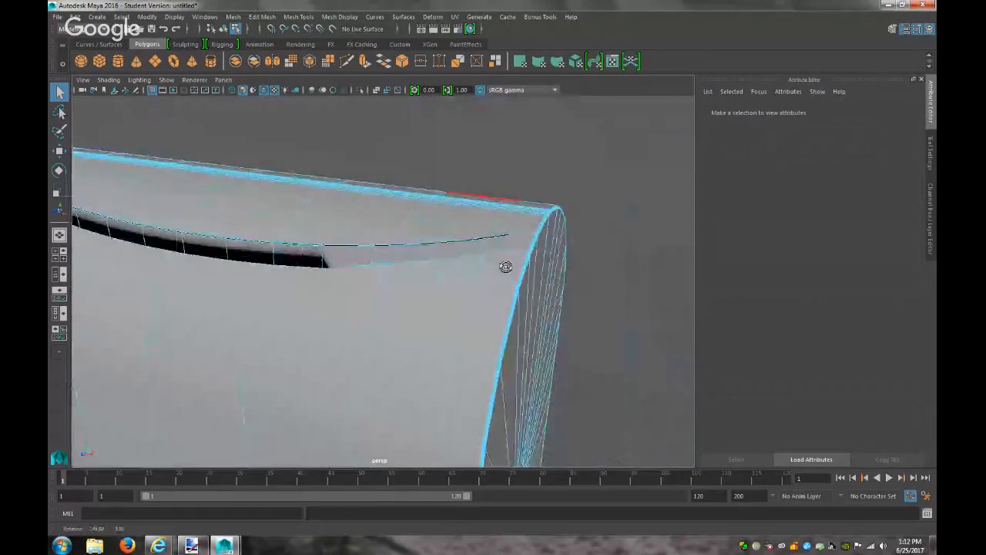
pyautogui.click(495, 247)
pyautogui.press('Delete')
pyautogui.click(496, 246)
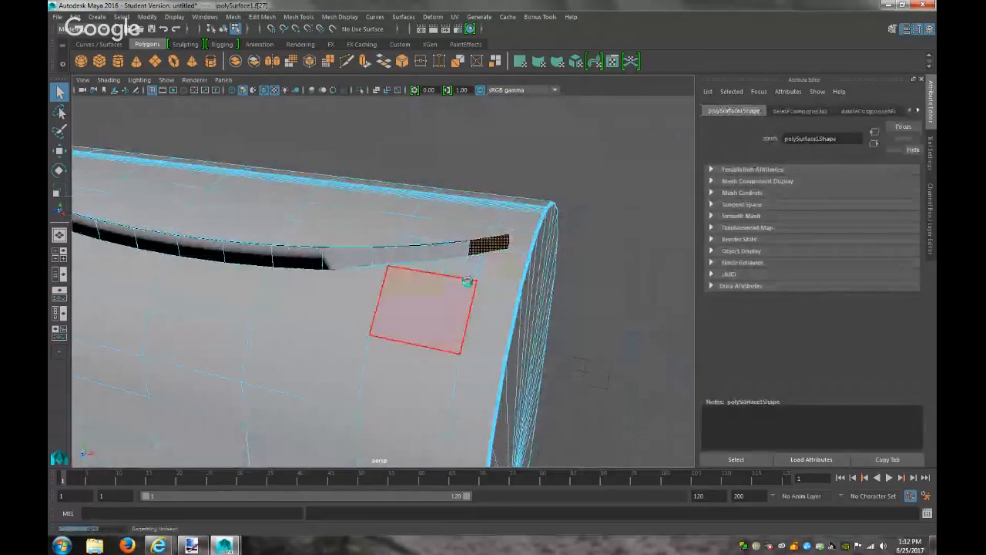
pyautogui.press('Delete')
pyautogui.click(458, 257)
pyautogui.press('Delete')
pyautogui.click(458, 256)
pyautogui.press('Delete')
pyautogui.click(406, 262)
pyautogui.press('Delete')
pyautogui.click(401, 258)
pyautogui.press('Delete')
pyautogui.click(349, 260)
pyautogui.press('Delete')
pyautogui.click(346, 259)
pyautogui.press('Delete')
pyautogui.click(304, 262)
pyautogui.press('Delete')
pyautogui.click(301, 259)
pyautogui.press('Delete')
# Continue deleting strip faces leftward, widening the black opening toward the lid's far end
pyautogui.click(271, 261)
pyautogui.press('Delete')
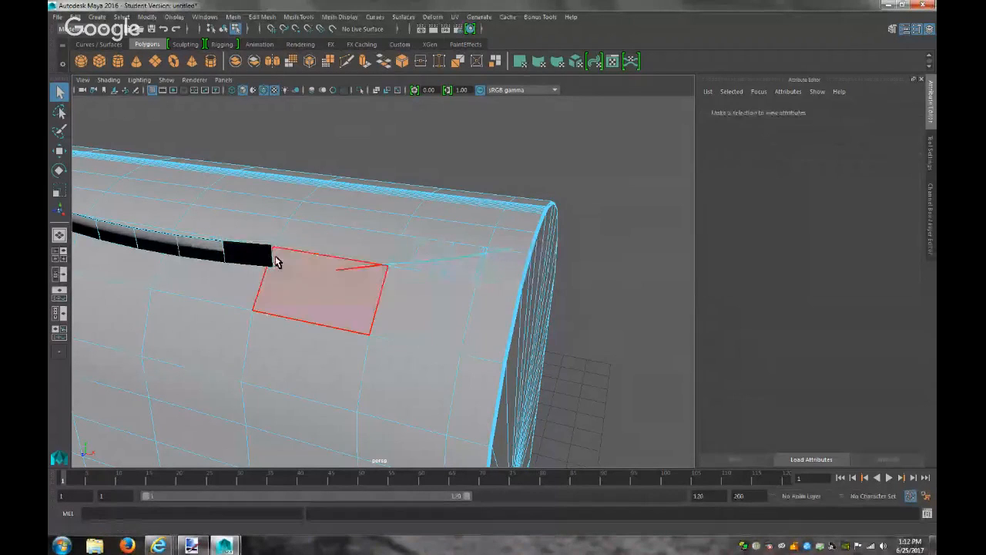
pyautogui.click(246, 257)
pyautogui.press('Delete')
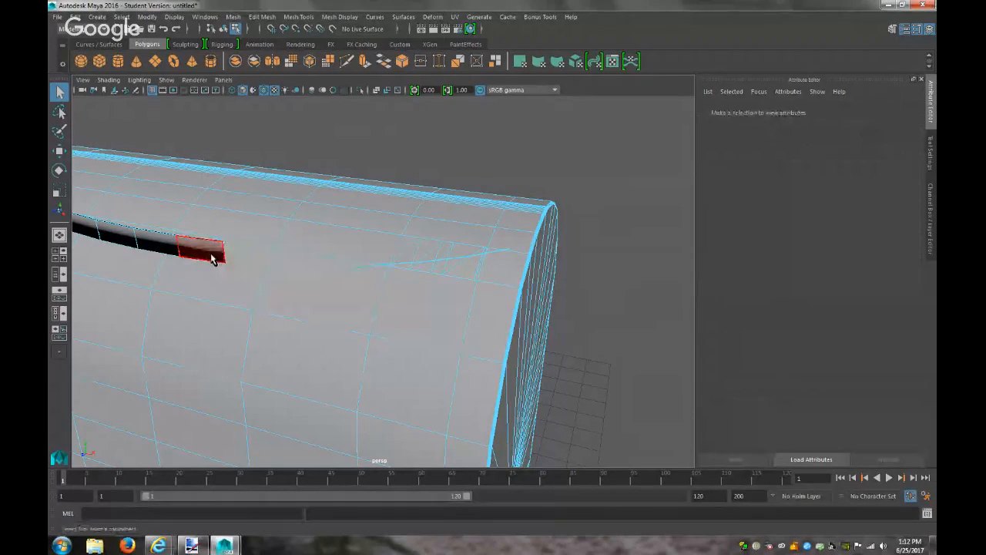
pyautogui.click(204, 254)
pyautogui.press('Delete')
pyautogui.click(169, 251)
pyautogui.press('Delete')
pyautogui.click(168, 250)
pyautogui.press('Delete')
pyautogui.click(129, 243)
pyautogui.press('Delete')
pyautogui.click(129, 242)
pyautogui.press('Delete')
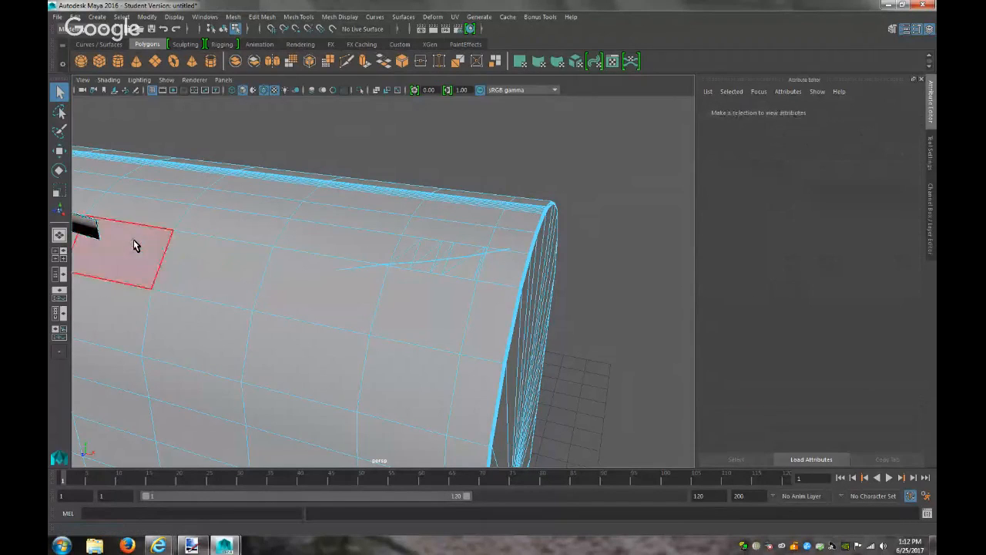
# From the other side, delete the remaining strip faces up to the lid's curved end
pyautogui.keyDown('alt'); pyautogui.moveTo(154, 270); pyautogui.dragTo(465, 345); pyautogui.keyUp('alt')
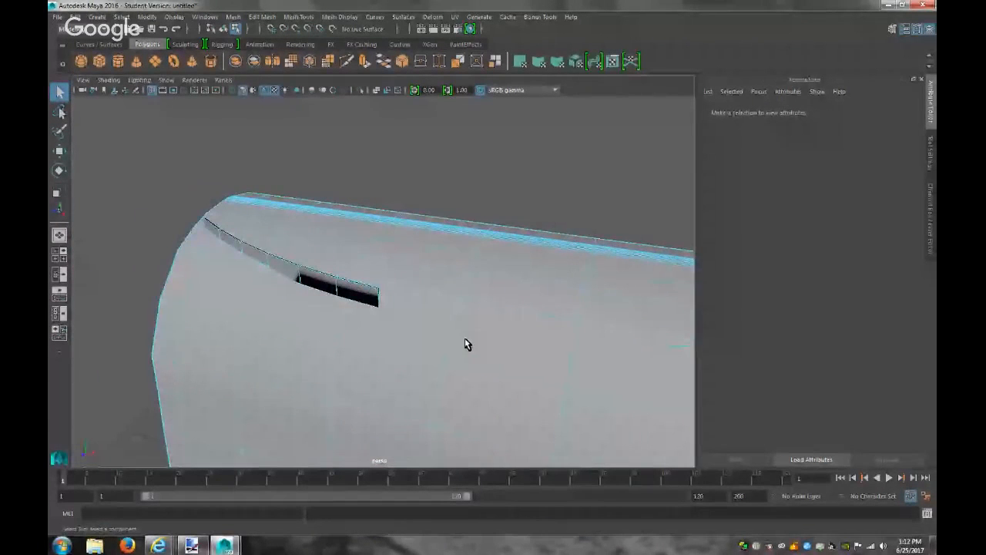
pyautogui.click(356, 296)
pyautogui.press('Delete')
pyautogui.click(355, 295)
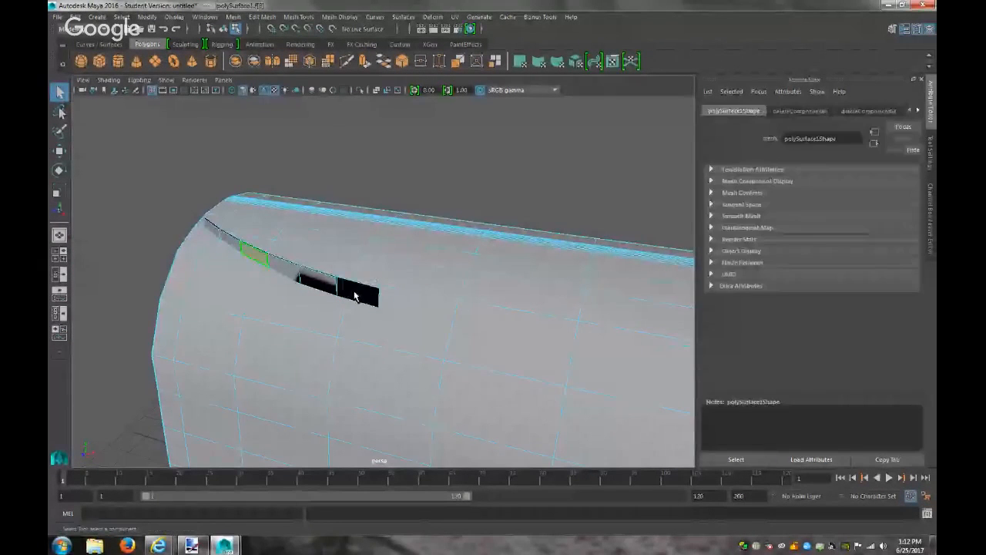
pyautogui.click(357, 294)
pyautogui.press('Delete')
pyautogui.click(328, 288)
pyautogui.press('Delete')
pyautogui.click(322, 283)
pyautogui.press('Delete')
pyautogui.click(297, 274)
pyautogui.press('Delete')
pyautogui.click(292, 272)
pyautogui.press('Delete')
pyautogui.click(249, 255)
pyautogui.press('Delete')
pyautogui.click(248, 253)
pyautogui.press('Delete')
pyautogui.click(239, 247)
pyautogui.press('Delete')
pyautogui.click(239, 248)
pyautogui.press('Delete')
pyautogui.click(217, 229)
pyautogui.press('Delete')
pyautogui.click(218, 231)
pyautogui.press('Delete')
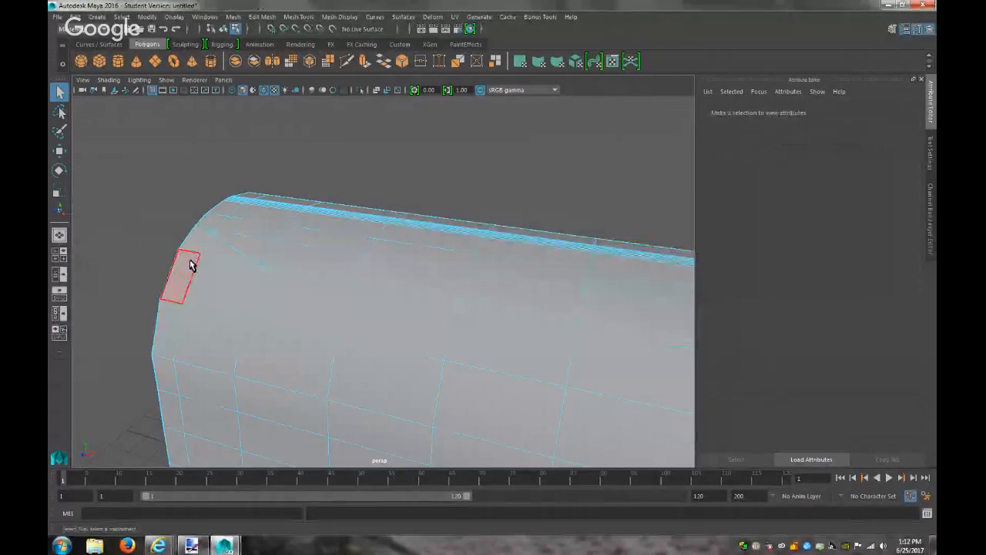
# In edge mode, delete the stray leftover edges at the lid's right end
pyautogui.keyDown('alt'); pyautogui.moveTo(423, 303); pyautogui.dragTo(86, 270, button='middle'); pyautogui.keyUp('alt')
pyautogui.keyDown('alt'); pyautogui.moveTo(397, 317); pyautogui.dragTo(513, 352, button='right'); pyautogui.keyUp('alt')
pyautogui.keyDown('alt'); pyautogui.moveTo(513, 352); pyautogui.dragTo(599, 363, button='middle'); pyautogui.keyUp('alt')
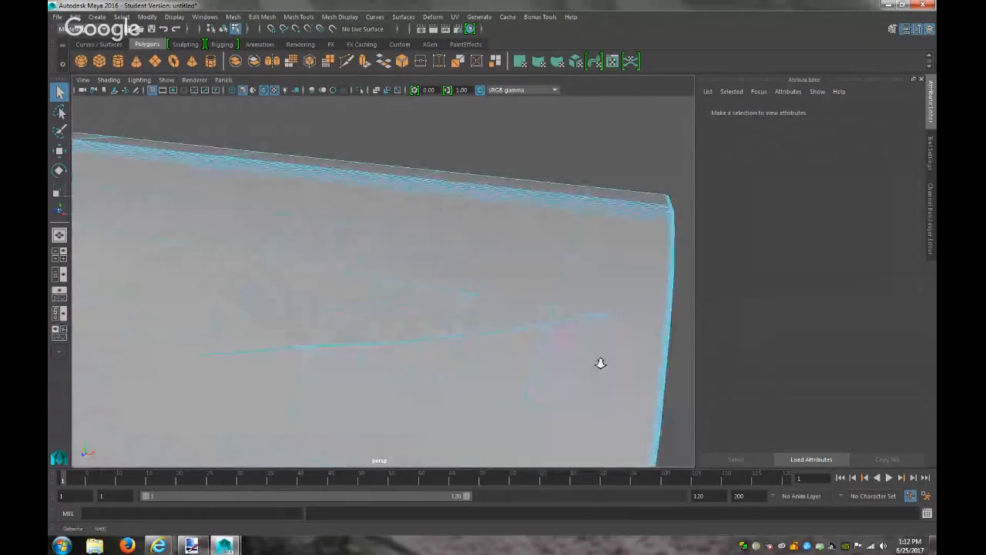
pyautogui.moveTo(522, 249); pyautogui.dragTo(521, 224, button='right')
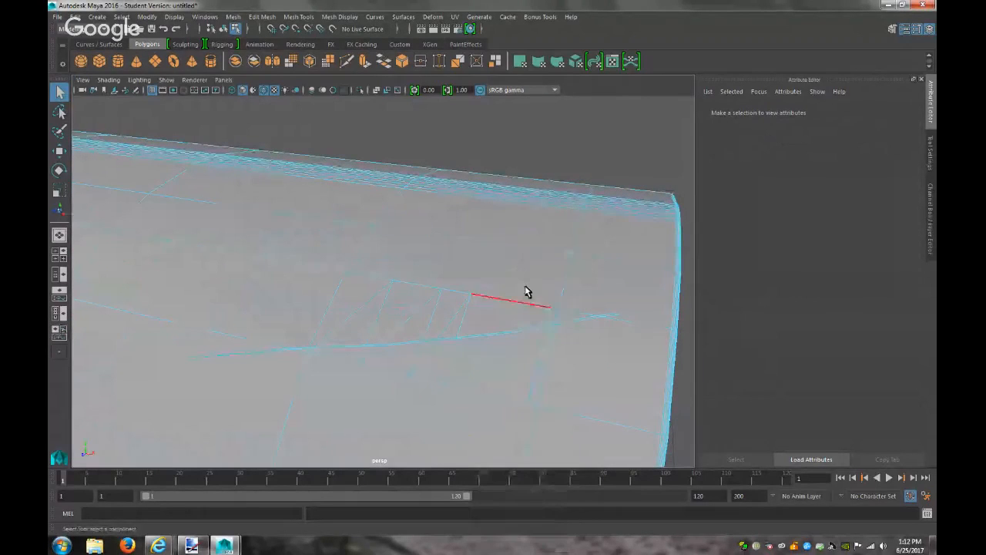
pyautogui.click(496, 349)
pyautogui.press('Delete')
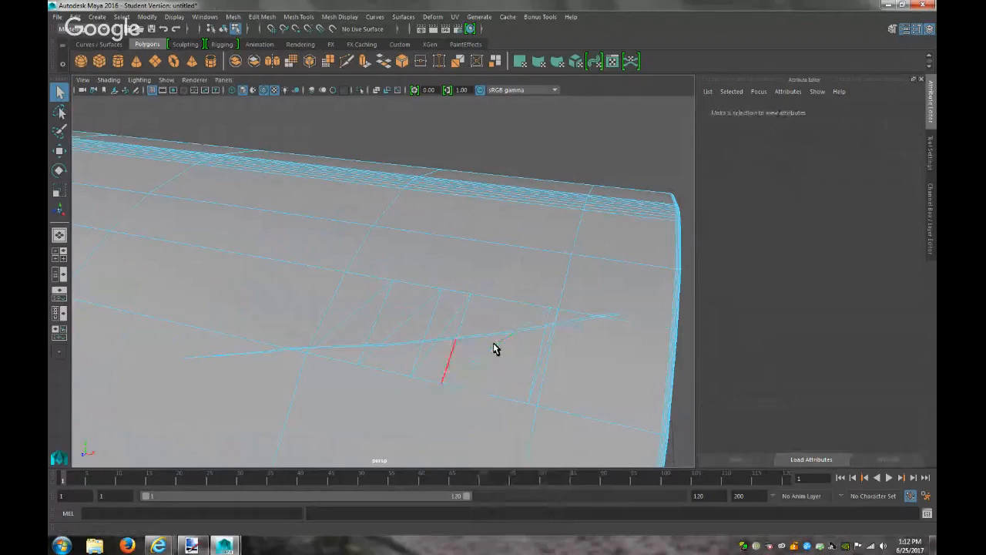
pyautogui.click(531, 330)
pyautogui.press('Delete')
pyautogui.click(502, 348)
pyautogui.press('Delete')
pyautogui.click(531, 326)
pyautogui.press('Delete')
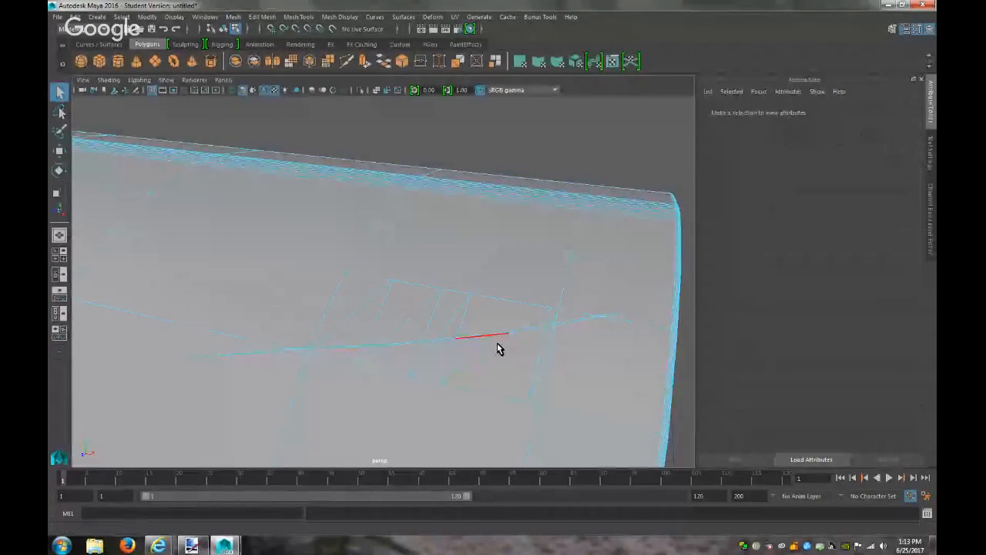
pyautogui.click(527, 328)
pyautogui.press('Delete')
pyautogui.click(541, 342)
pyautogui.press('Delete')
pyautogui.click(542, 353)
pyautogui.press('Delete')
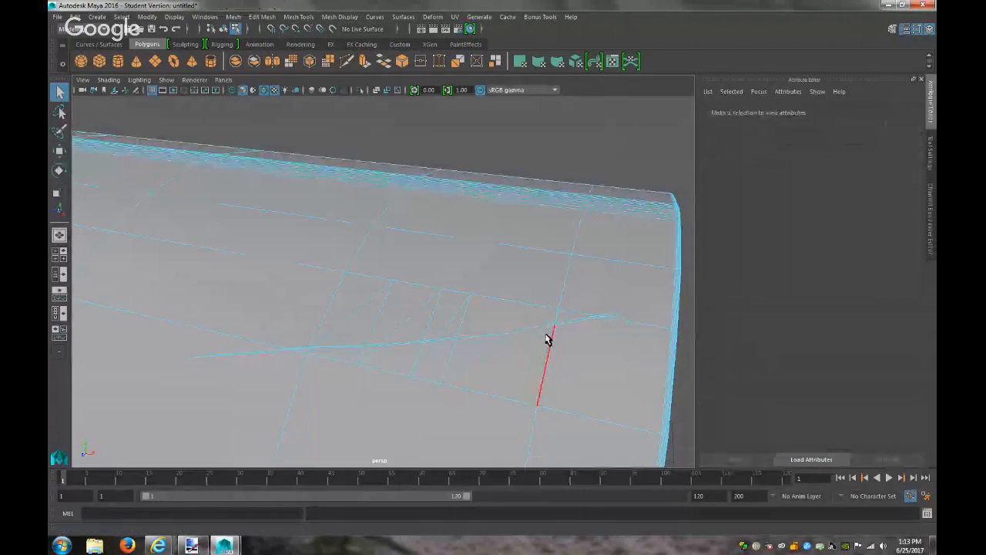
pyautogui.click(551, 331)
pyautogui.press('Delete')
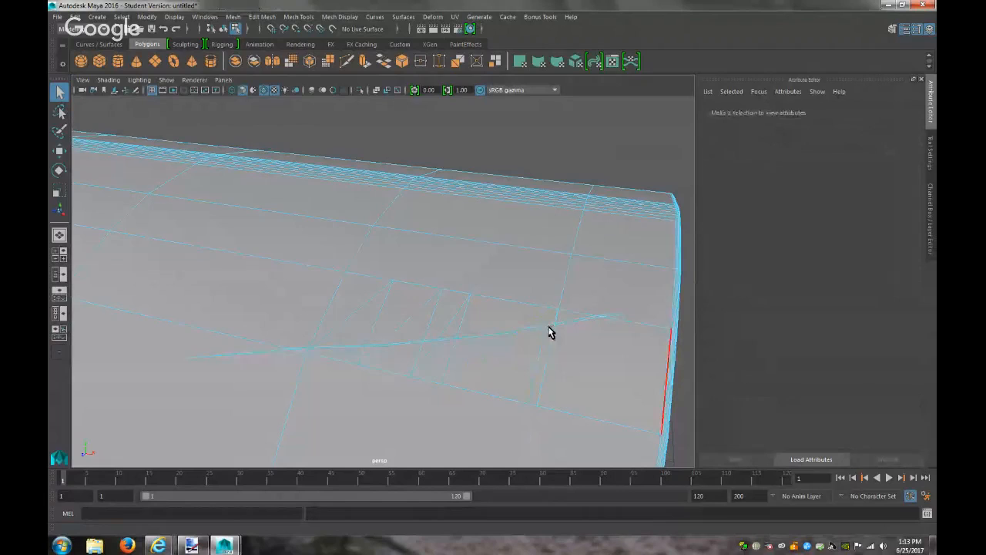
pyautogui.click(523, 359)
pyautogui.press('Delete')
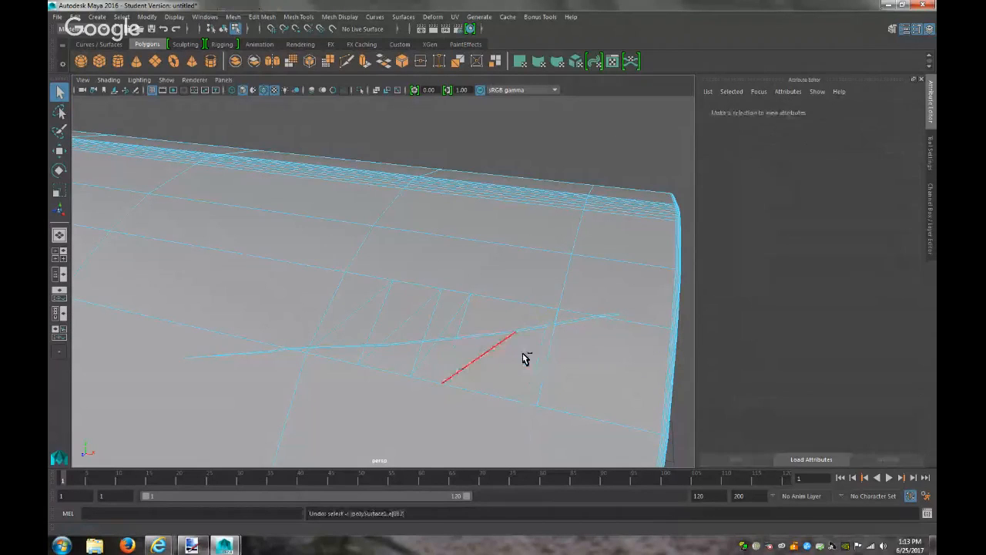
pyautogui.click(545, 350)
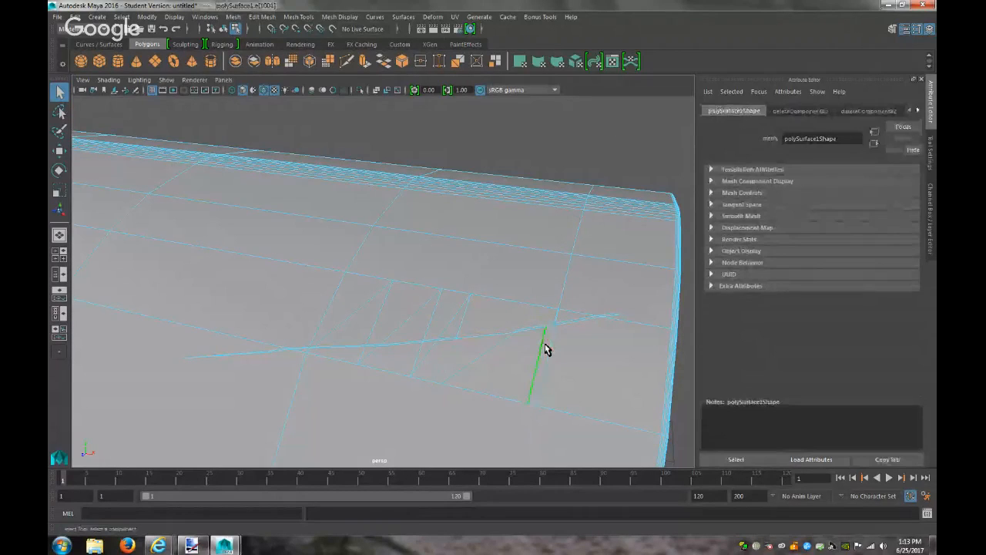
pyautogui.press('Delete')
# Delete more stray diagonal edges across the middle of the lid's flat face
pyautogui.click(485, 362)
pyautogui.press('Delete')
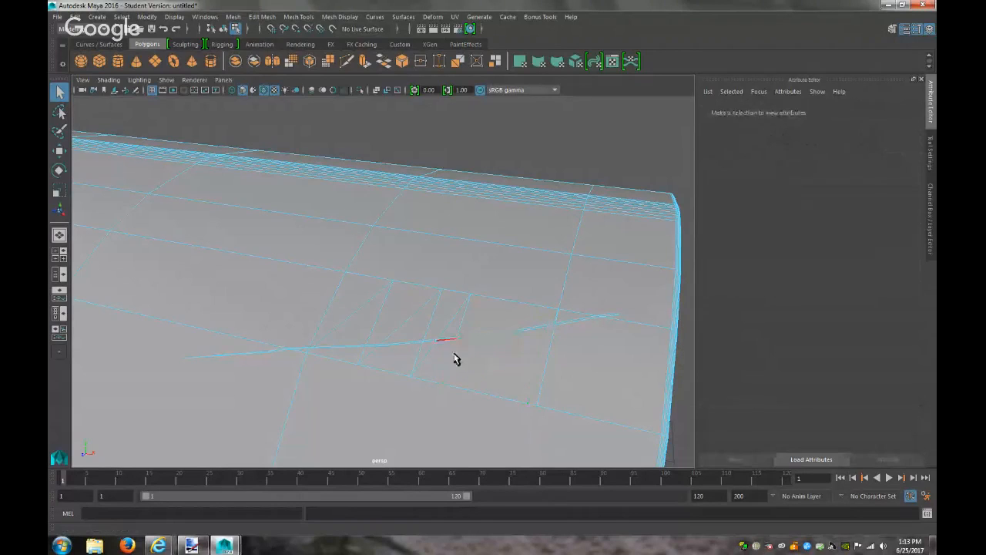
pyautogui.click(465, 331)
pyautogui.press('Delete')
pyautogui.click(456, 326)
pyautogui.press('Delete')
pyautogui.click(425, 358)
pyautogui.press('Delete')
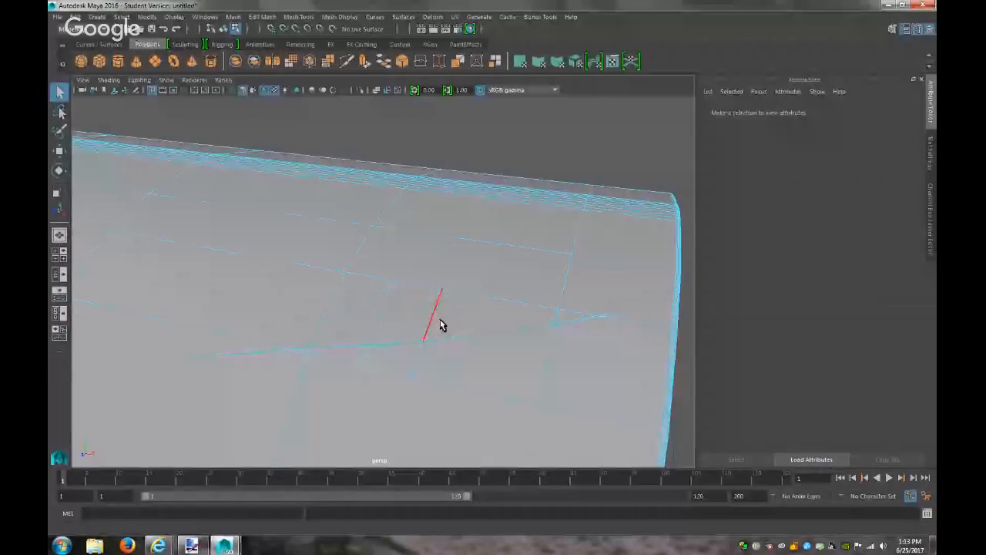
pyautogui.click(432, 322)
pyautogui.press('Delete')
pyautogui.click(427, 357)
pyautogui.press('Delete')
pyautogui.click(463, 316)
pyautogui.press('Delete')
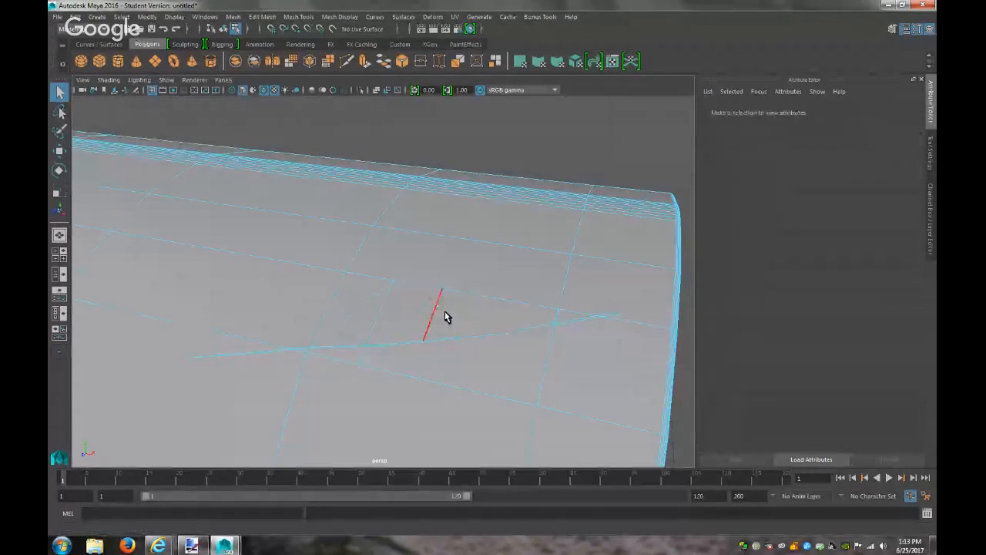
pyautogui.click(435, 316)
pyautogui.press('Delete')
pyautogui.click(379, 310)
pyautogui.press('Delete')
pyautogui.click(367, 309)
pyautogui.press('Delete')
pyautogui.click(379, 310)
pyautogui.press('Delete')
pyautogui.click(353, 315)
pyautogui.press('Delete')
# Delete the remaining leftover and short edges toward the face's left side
pyautogui.click(364, 362)
pyautogui.press('Delete')
pyautogui.click(363, 359)
pyautogui.press('Delete')
pyautogui.click(367, 359)
pyautogui.press('Delete')
pyautogui.click(366, 359)
pyautogui.press('Delete')
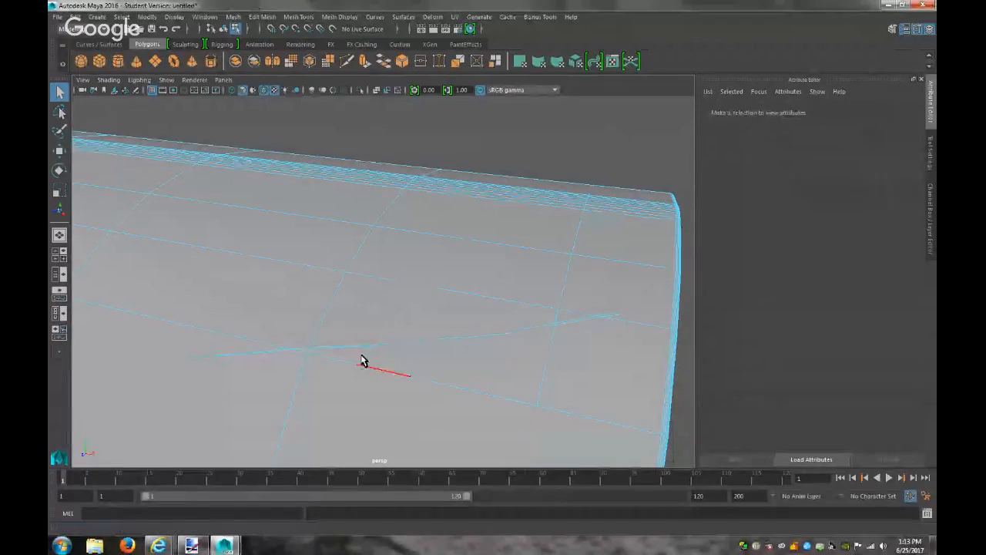
pyautogui.click(418, 358)
pyautogui.press('Delete')
pyautogui.click(416, 316)
pyautogui.press('Delete')
pyautogui.click(493, 327)
pyautogui.press('Delete')
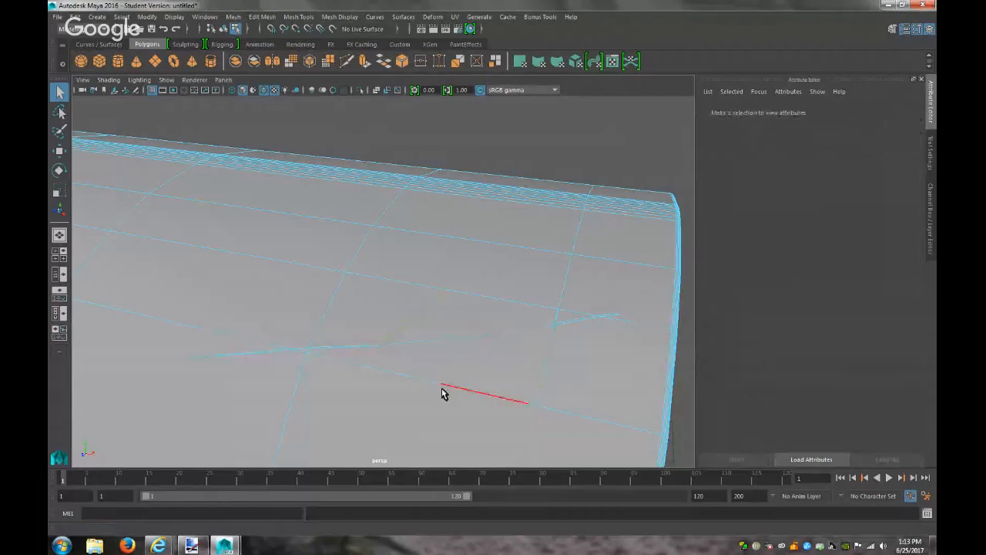
pyautogui.click(312, 359)
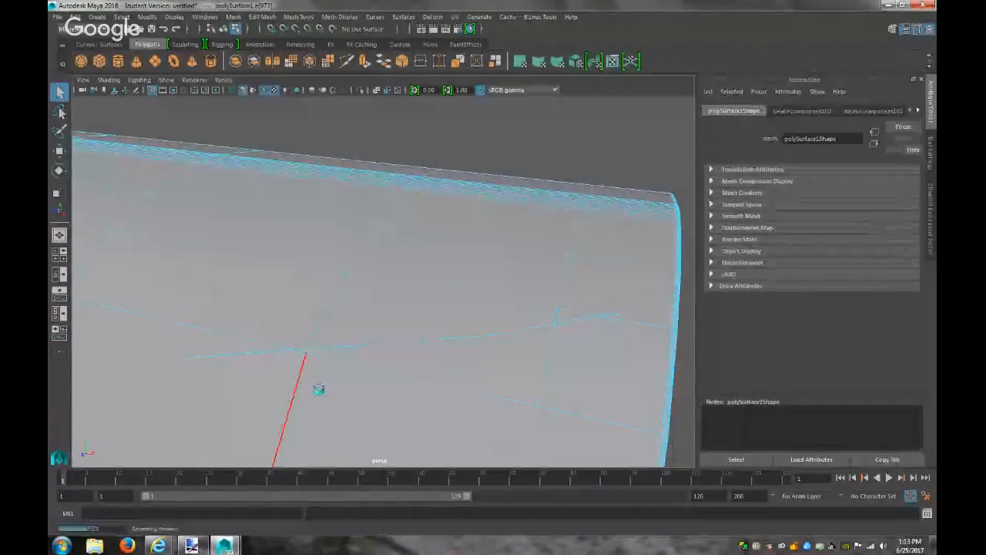
pyautogui.press('Delete')
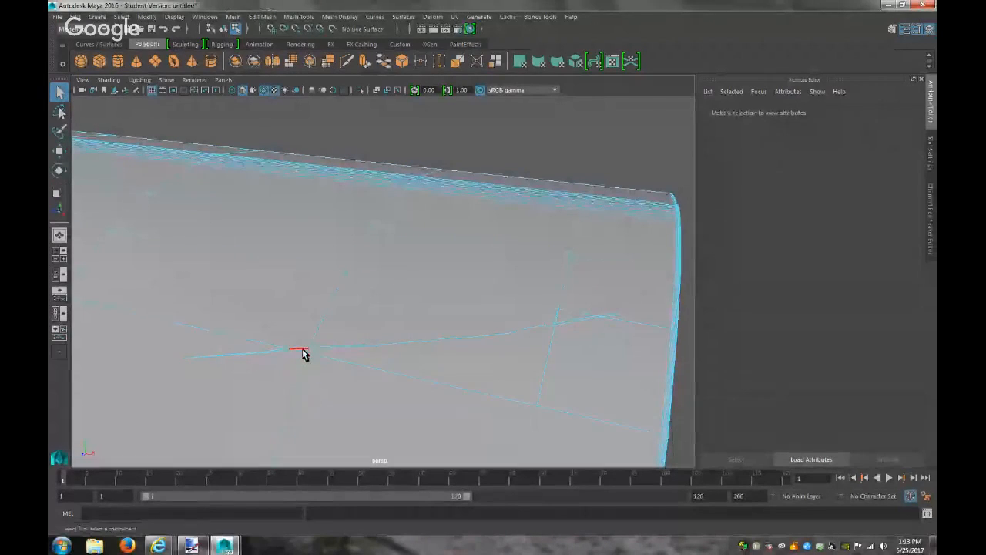
pyautogui.click(301, 350)
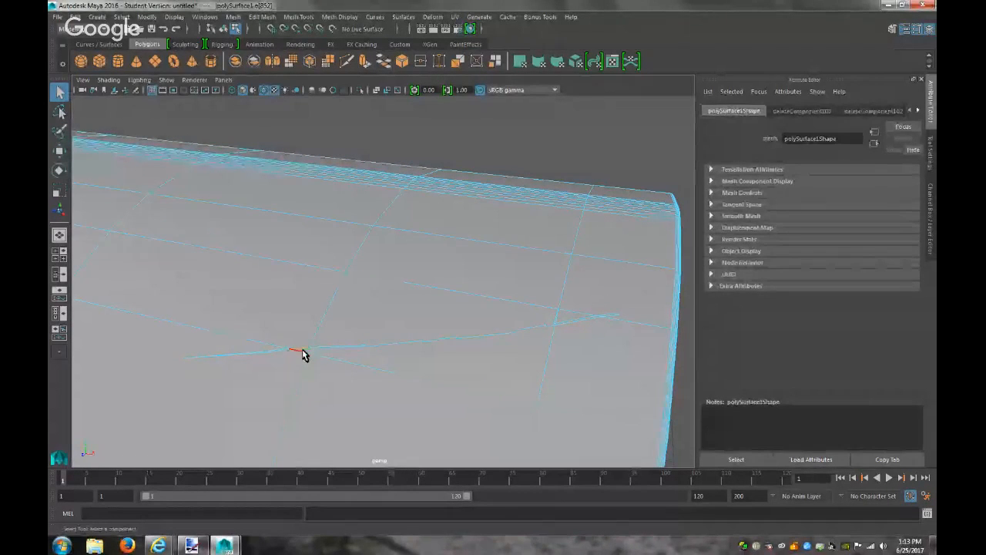
pyautogui.press('Delete')
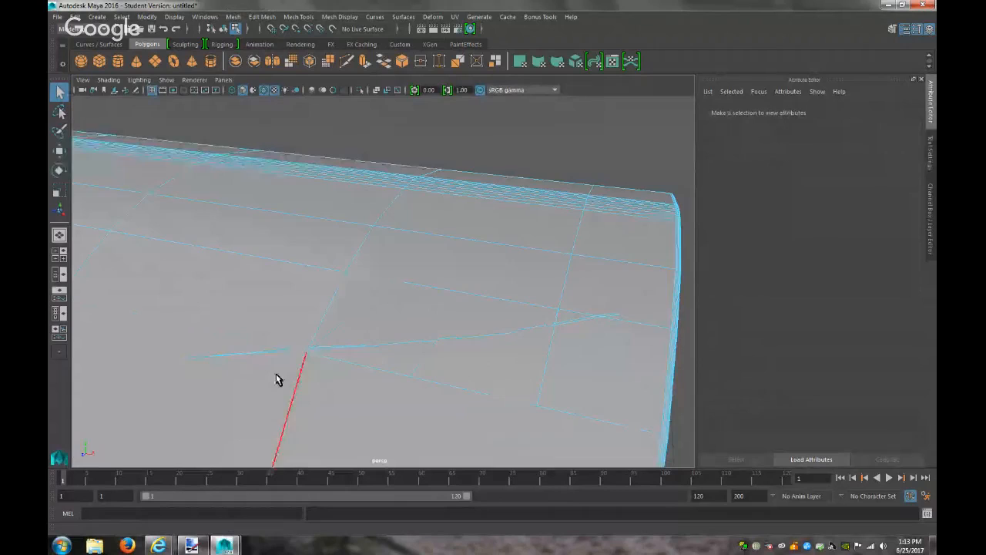
# Try deleting the long downward edge, then undo it and clear the selection
pyautogui.scroll(-2, 278, 379)
pyautogui.click(281, 377)
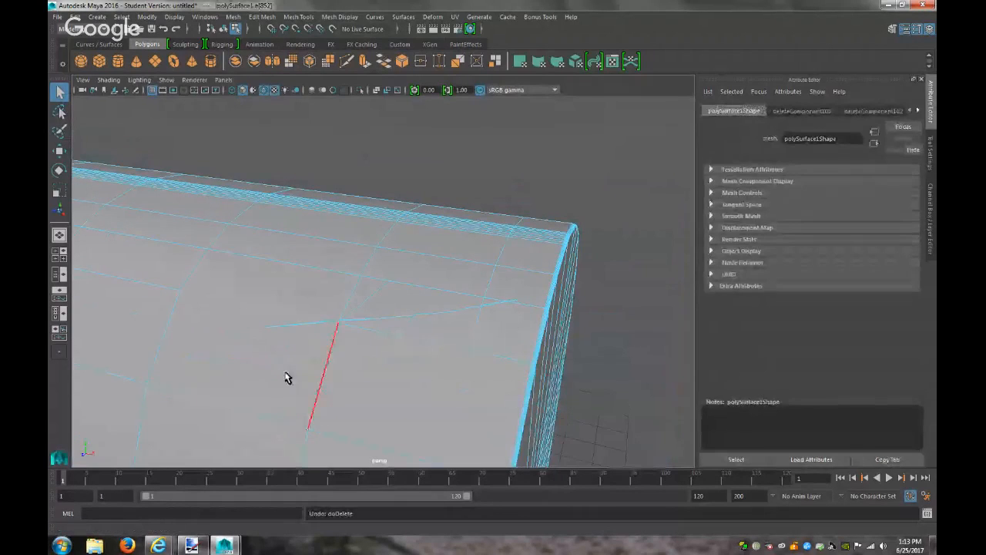
pyautogui.scroll(2, 322, 376)
pyautogui.scroll(-2, 278, 377)
pyautogui.press('Delete')
pyautogui.hotkey('ctrl', 'z')
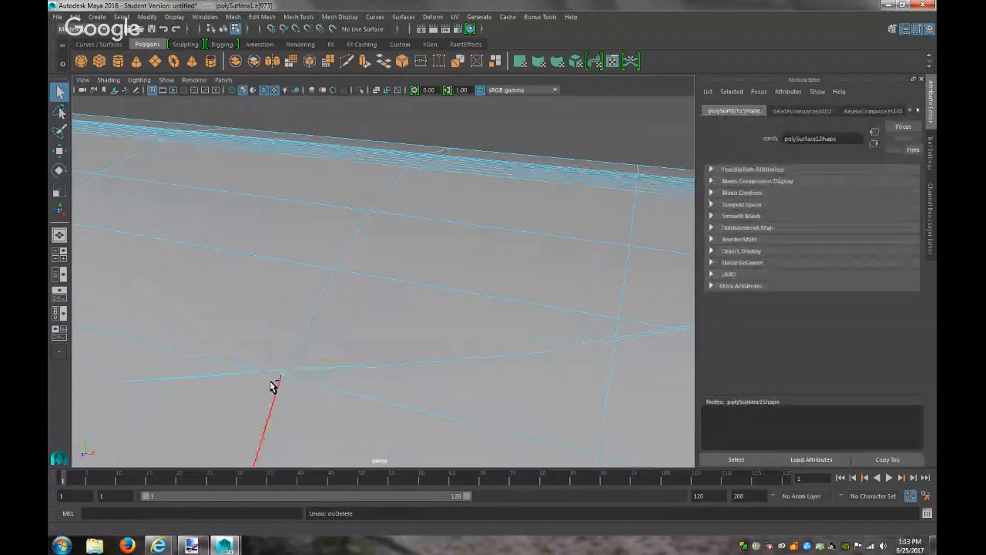
pyautogui.scroll(-3, 270, 398)
pyautogui.scroll(-2, 311, 393)
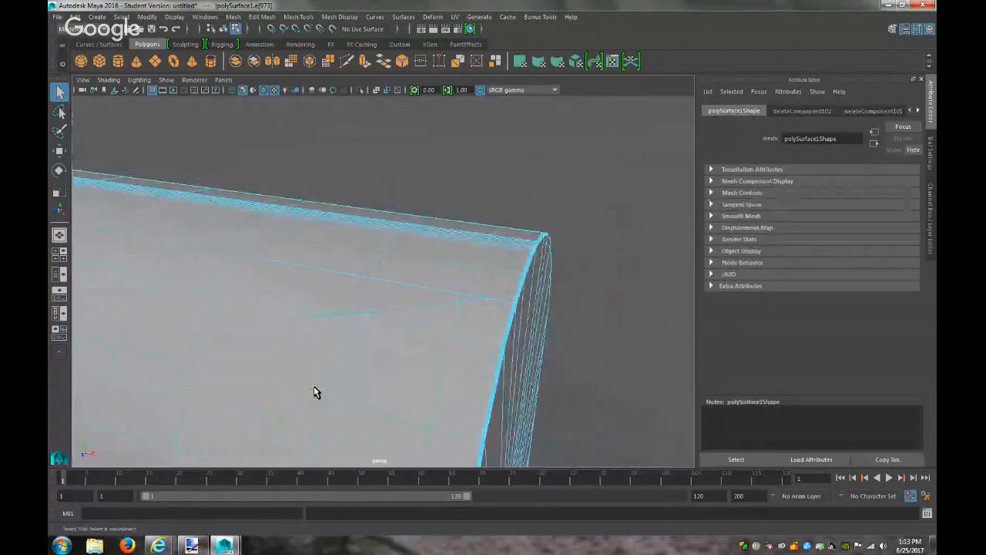
pyautogui.click(591, 339)
pyautogui.scroll(3, 501, 337)
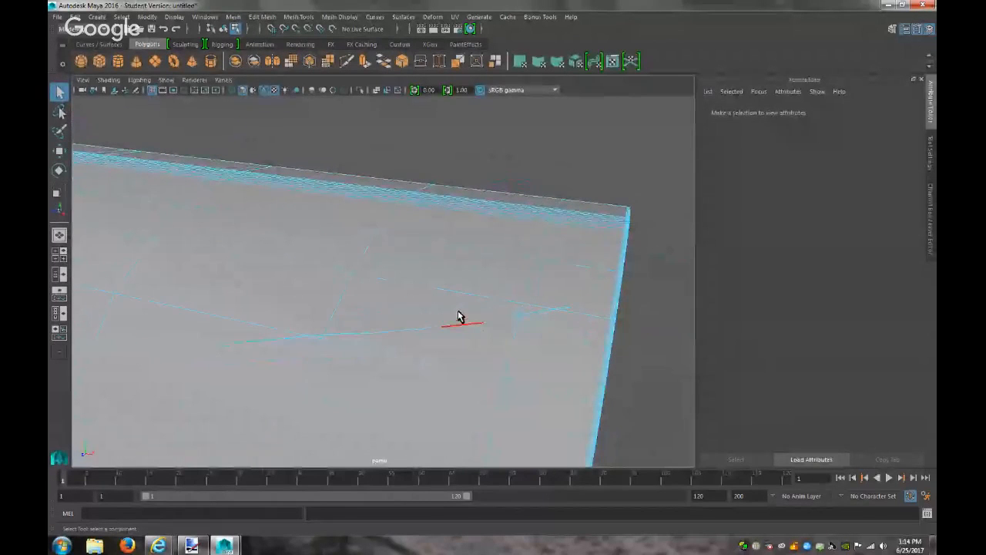
# In face mode, select a face on the lid's bottom and frame the view on it
pyautogui.moveTo(456, 258); pyautogui.dragTo(452, 281, button='right')
pyautogui.click(430, 320)
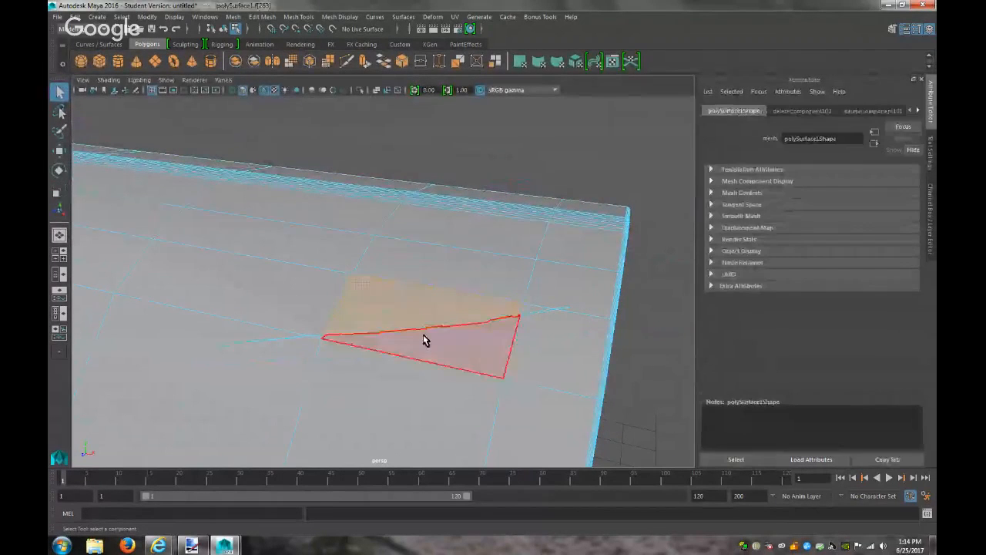
pyautogui.press('f')
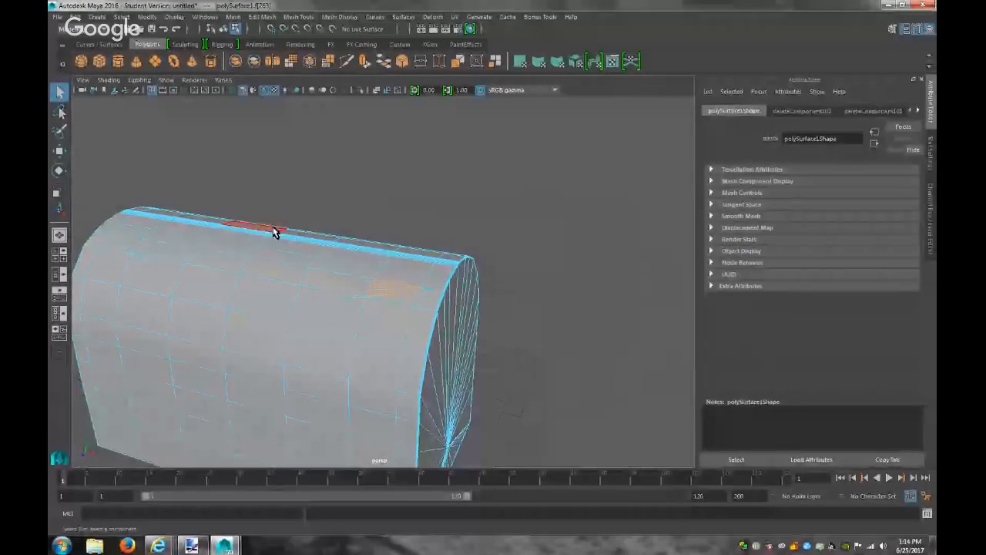
# Try a Multi-Cut line across the lid face, then cancel the pending cut
pyautogui.click(287, 17)
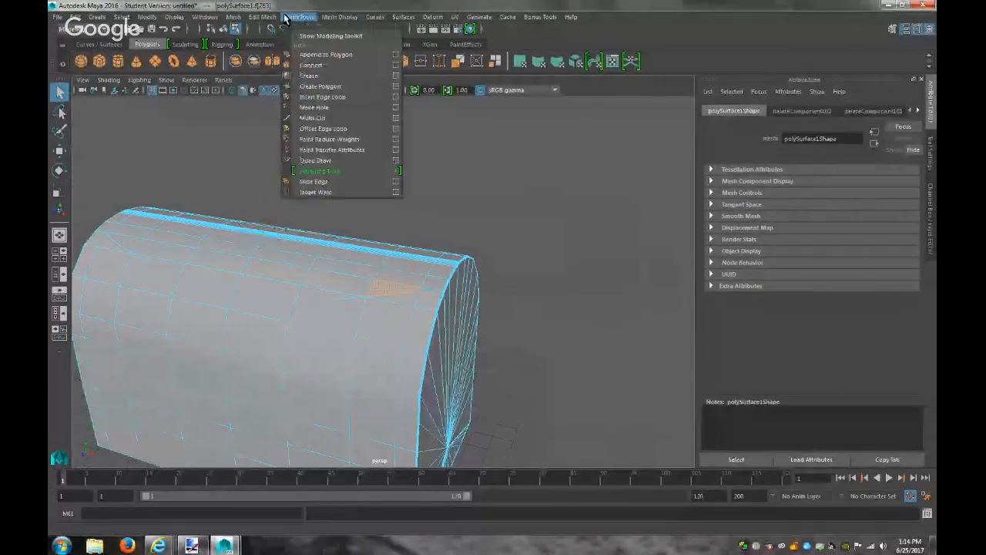
pyautogui.click(339, 118)
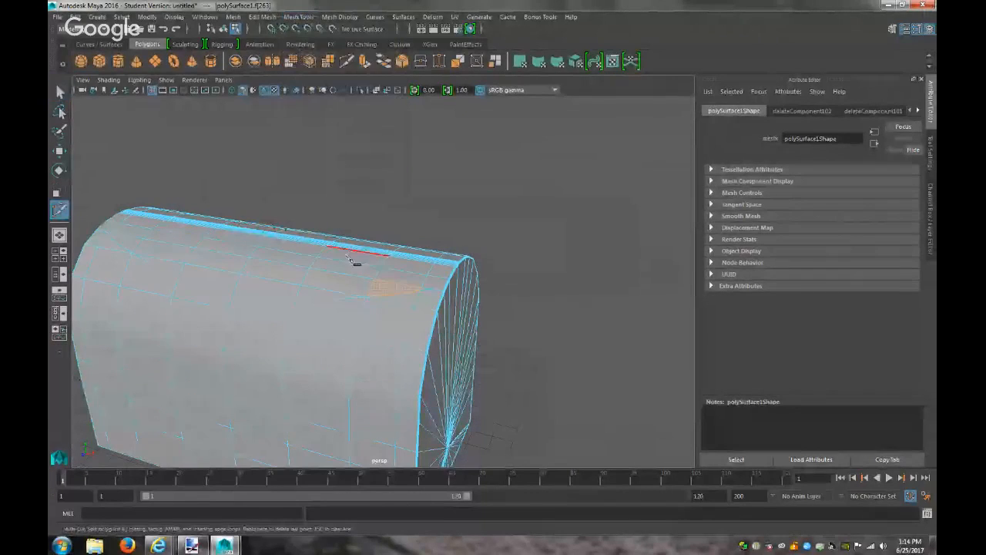
pyautogui.click(355, 337)
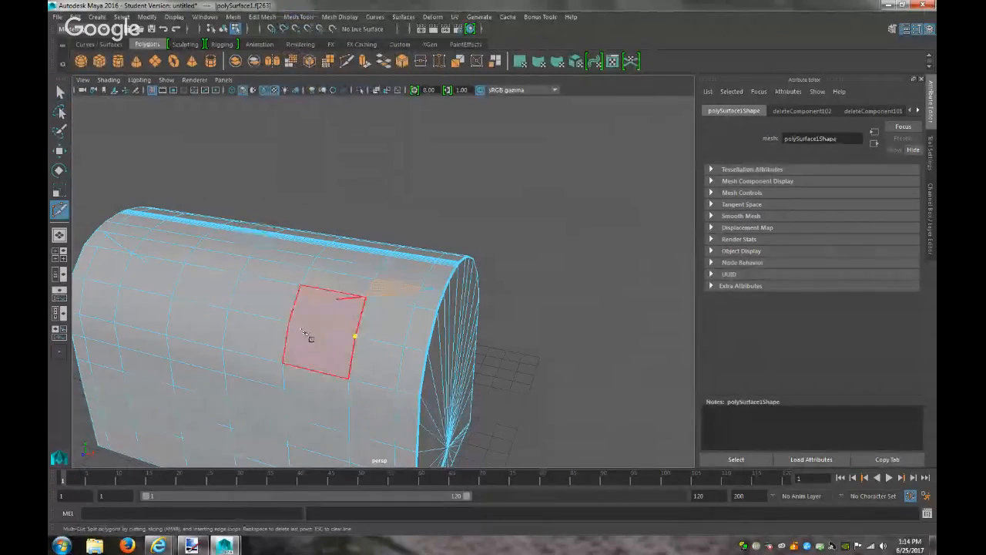
pyautogui.click(290, 324)
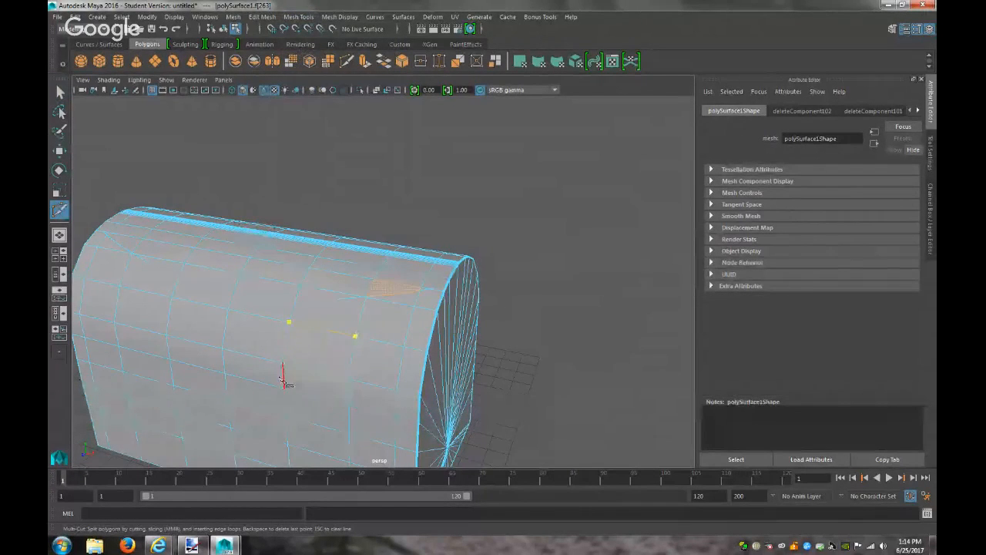
pyautogui.press('Return')
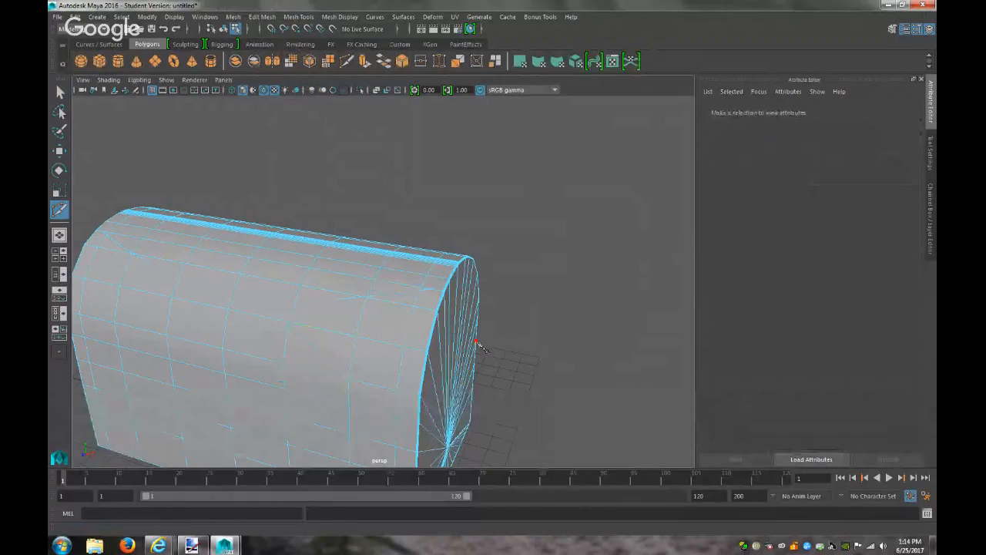
# Delete the stray diagonal edge and the extra edge on the lid's rounded end
pyautogui.press('q')
pyautogui.rightClick(264, 301)
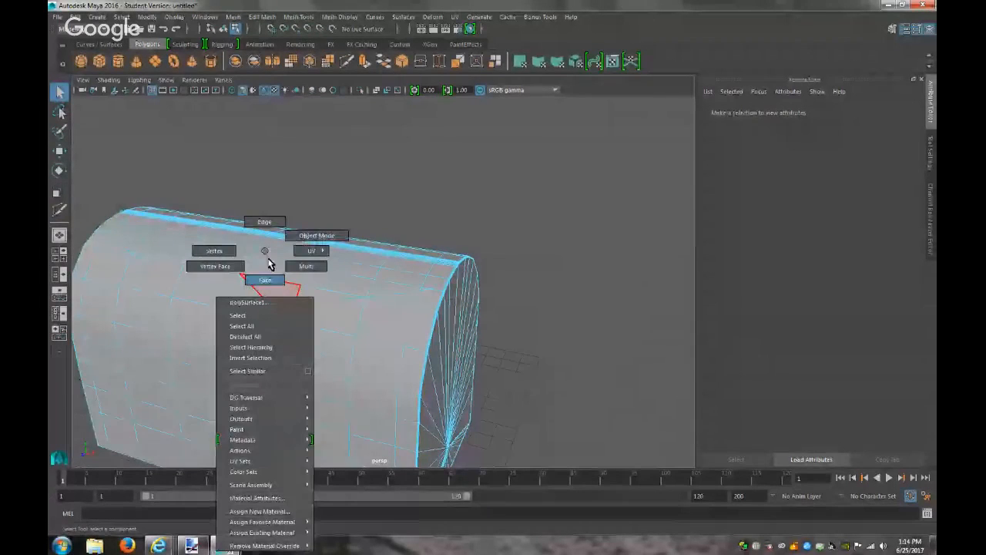
pyautogui.moveTo(268, 259); pyautogui.dragTo(269, 275, button='right')
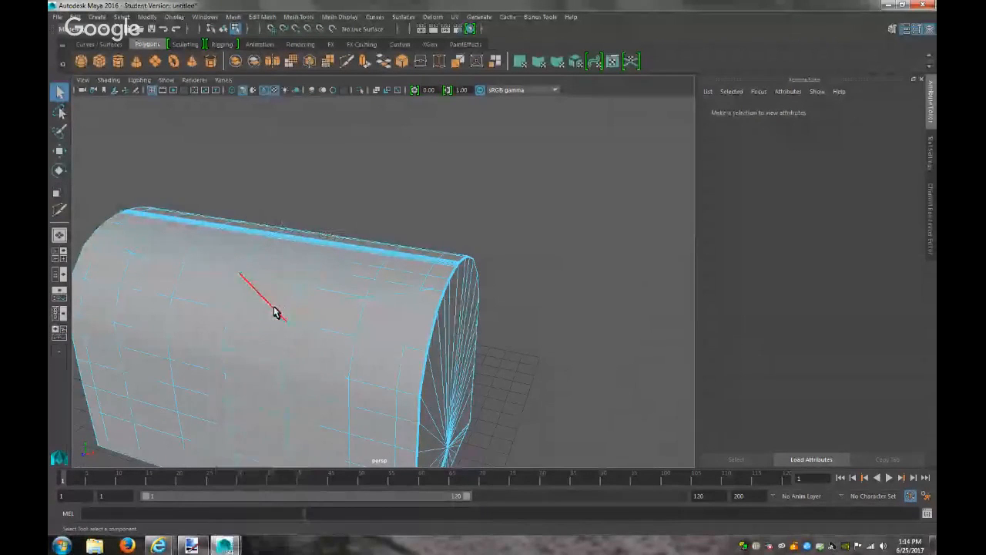
pyautogui.click(276, 313)
pyautogui.press('Delete')
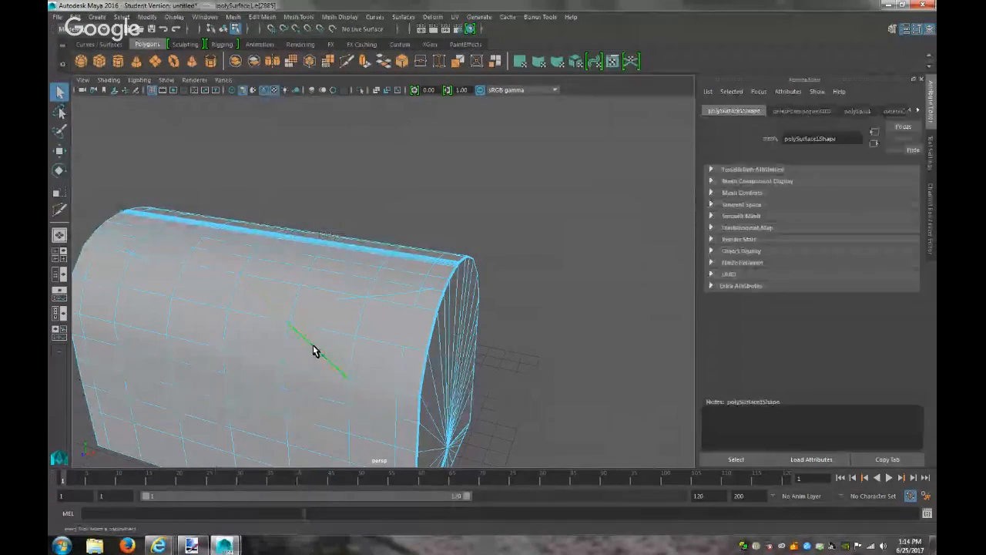
pyautogui.click(462, 363)
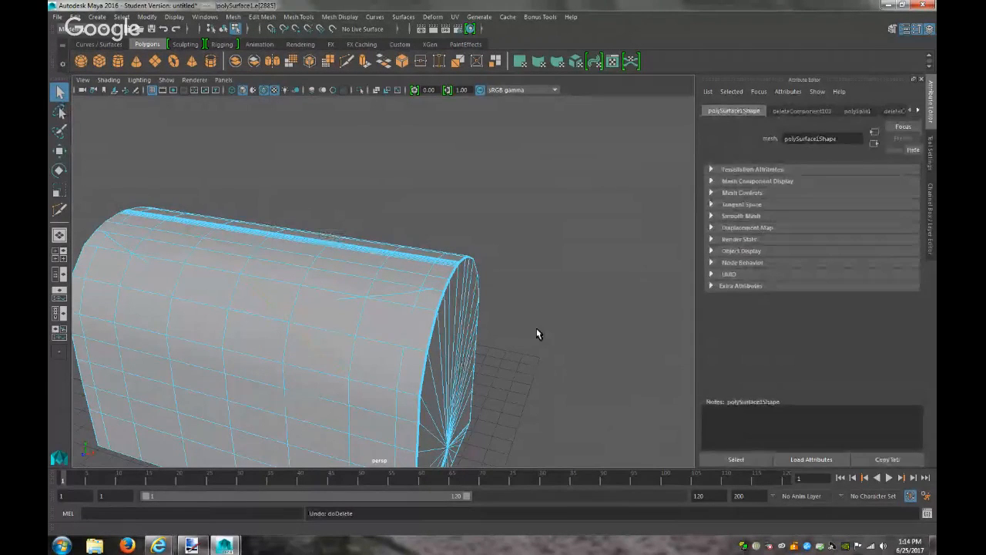
pyautogui.press('Delete')
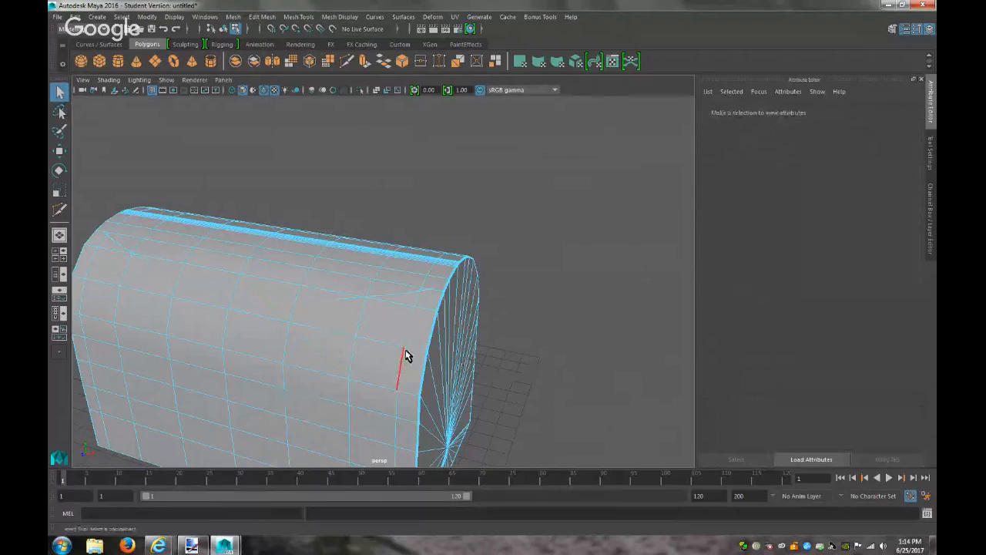
# Make a new Multi-Cut on the lid face, then undo the broken cut
pyautogui.press('y')
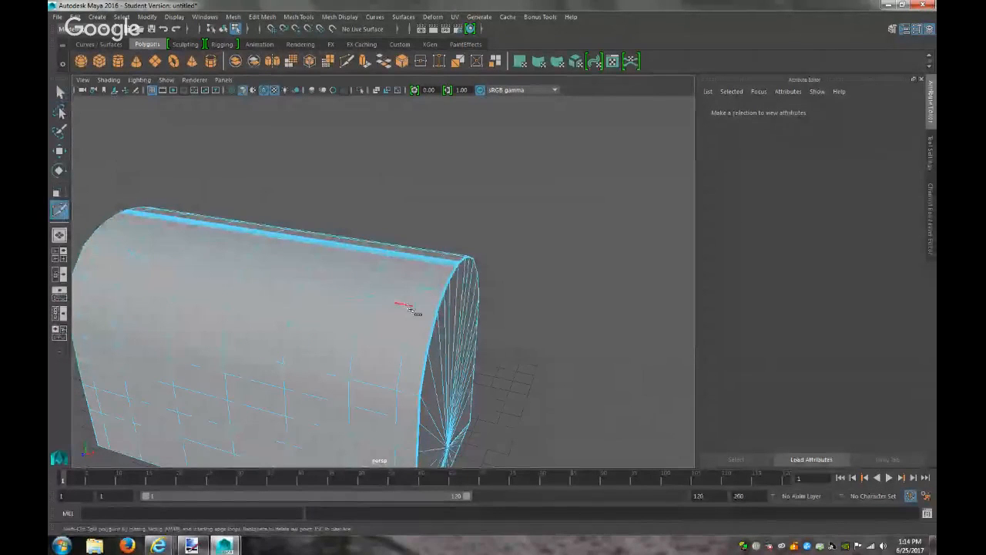
pyautogui.click(414, 307)
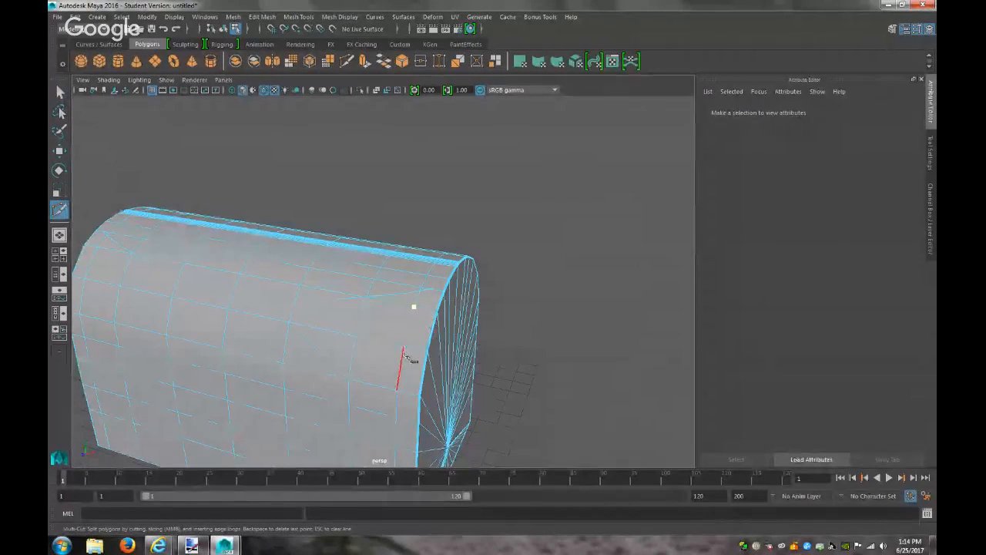
pyautogui.click(403, 347)
pyautogui.press('Return')
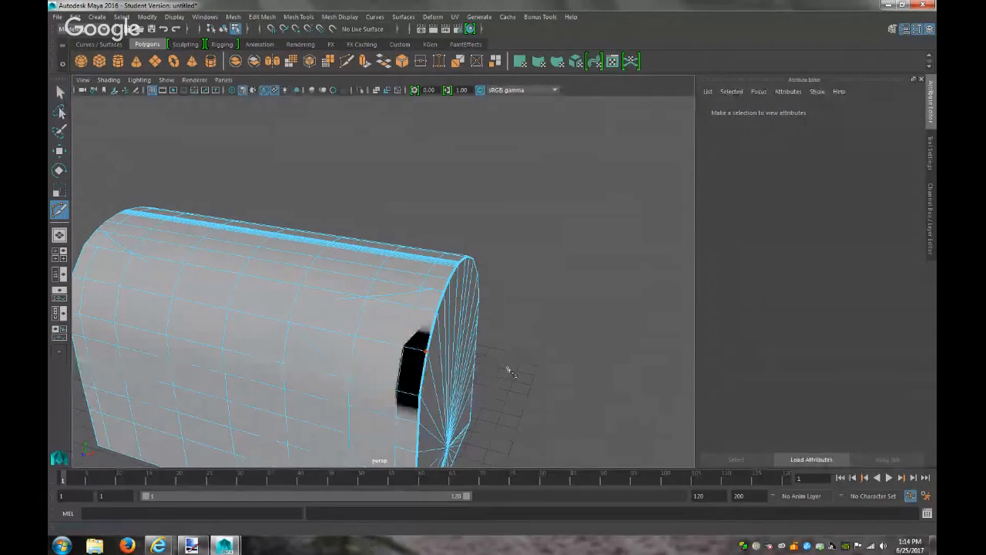
pyautogui.hotkey('ctrl', 'z')
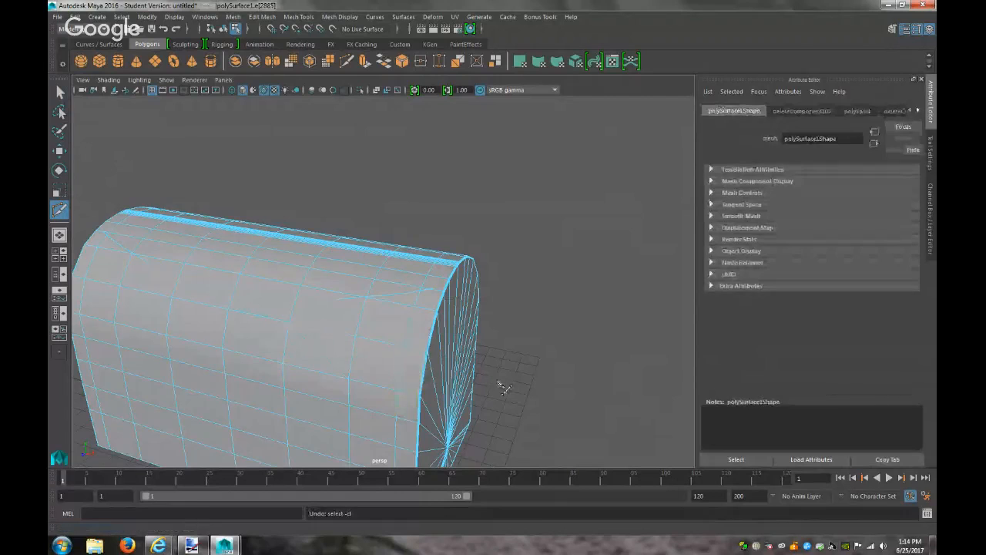
pyautogui.scroll(4, 503, 387)
pyautogui.scroll(-2, 502, 387)
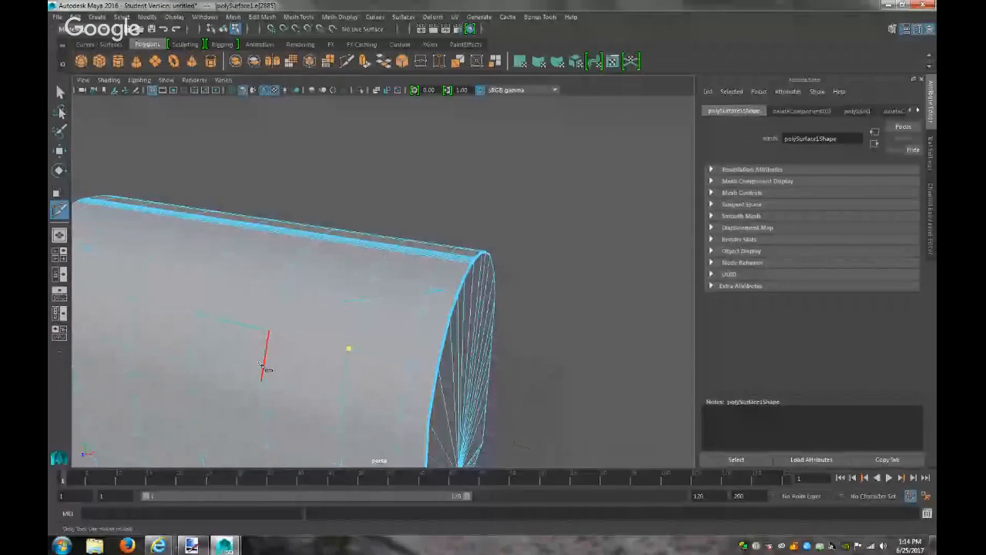
# Cut new edges across the side faces near the rounded end, then return to Select
pyautogui.click(268, 338)
pyautogui.rightClick(270, 343)
pyautogui.click(264, 381)
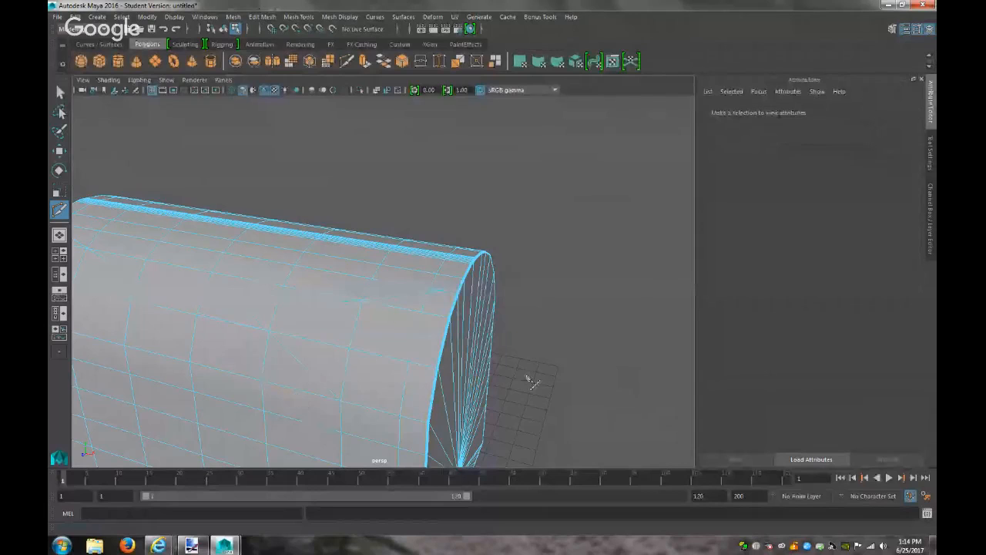
pyautogui.click(422, 311)
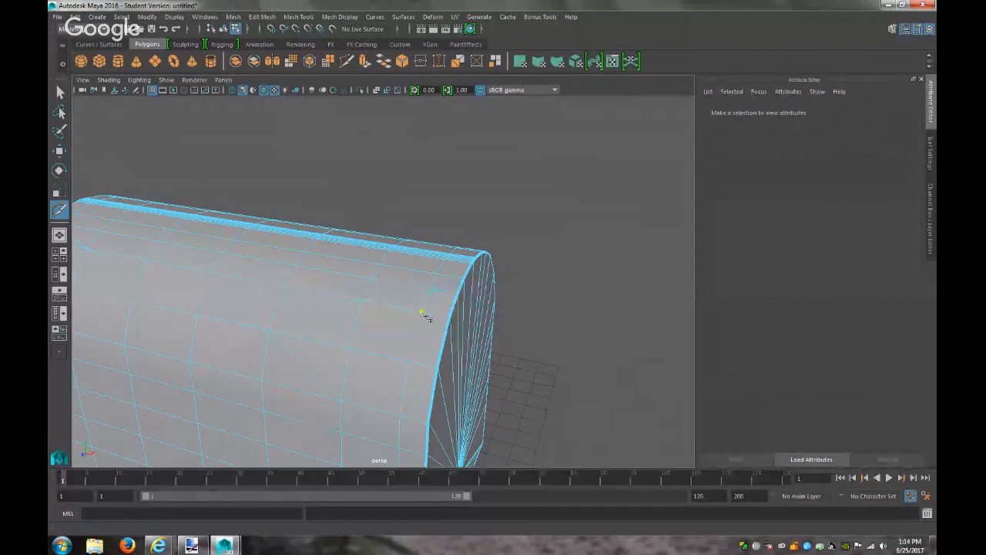
pyautogui.click(408, 361)
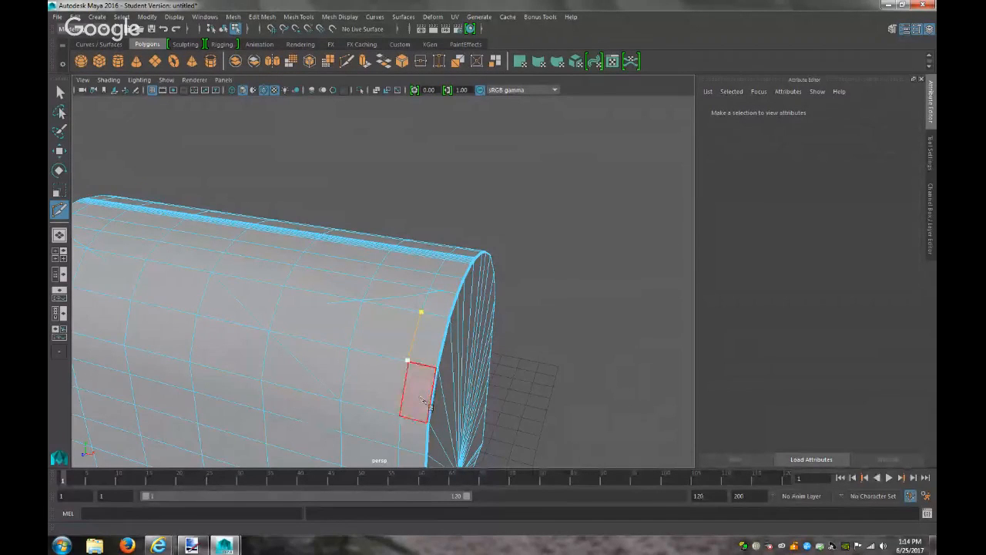
pyautogui.click(531, 370)
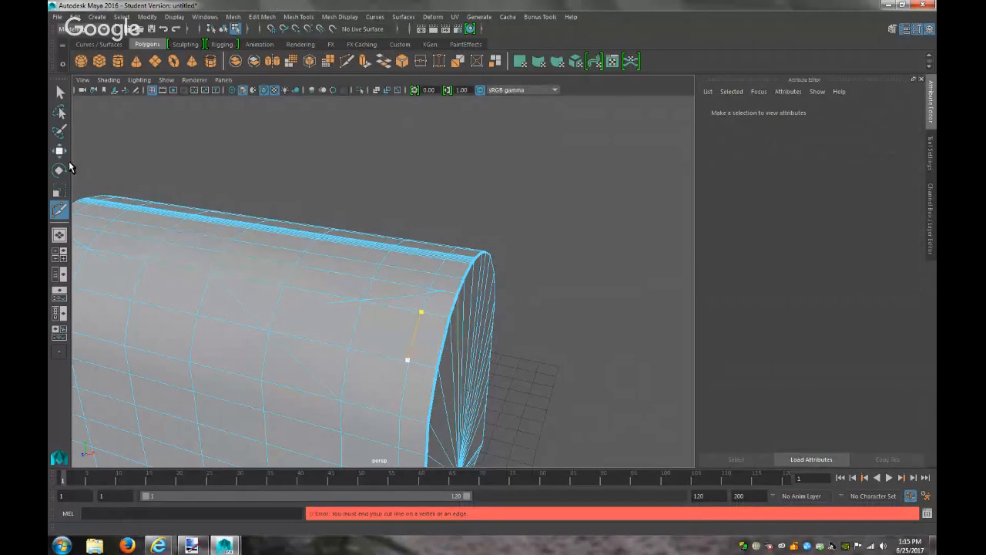
pyautogui.click(60, 91)
# Inspect the lid's rounded end, then switch to the side orthographic view and frame it
pyautogui.scroll(-3, 604, 331)
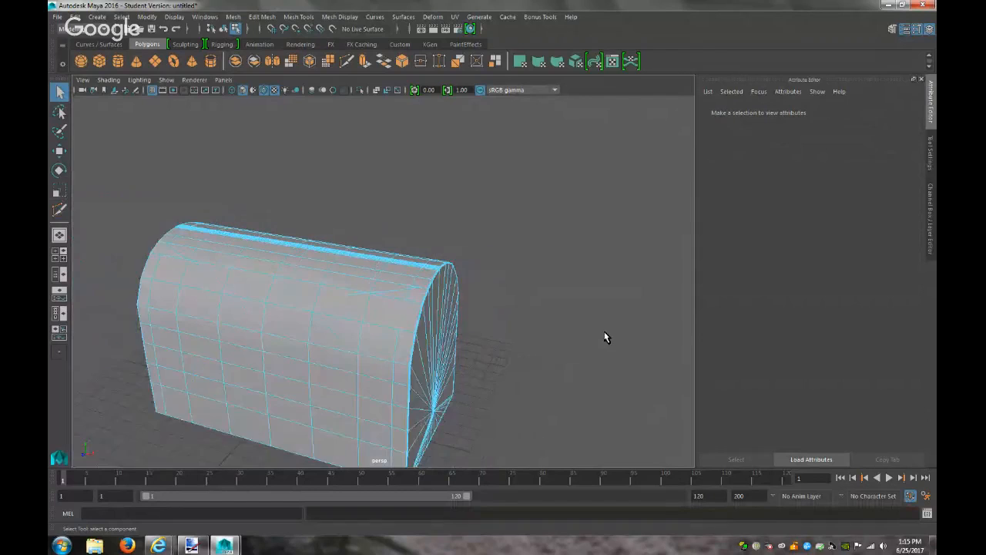
pyautogui.keyDown('alt'); pyautogui.moveTo(598, 334); pyautogui.dragTo(454, 298); pyautogui.keyUp('alt')
pyautogui.scroll(-3, 467, 340)
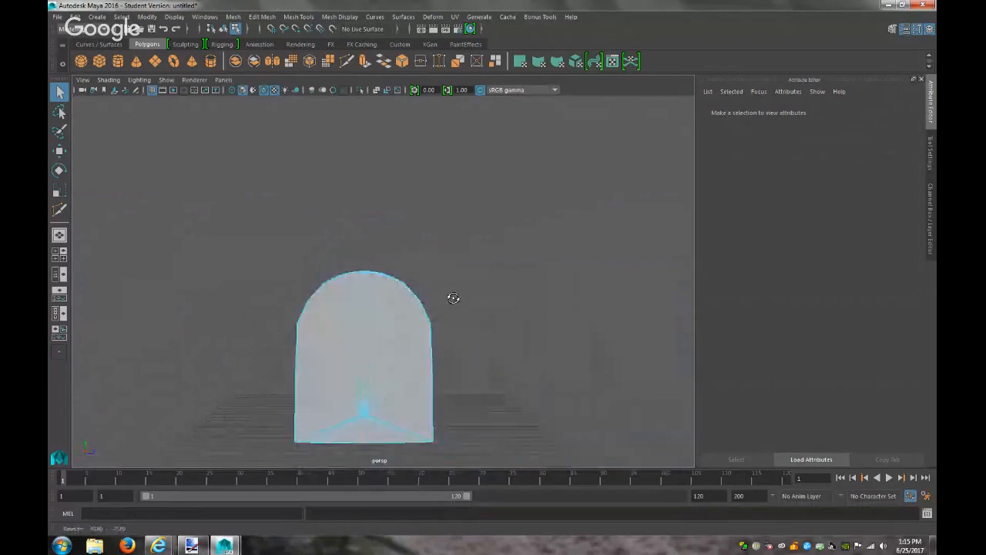
pyautogui.click(222, 80)
pyautogui.moveTo(256, 112)
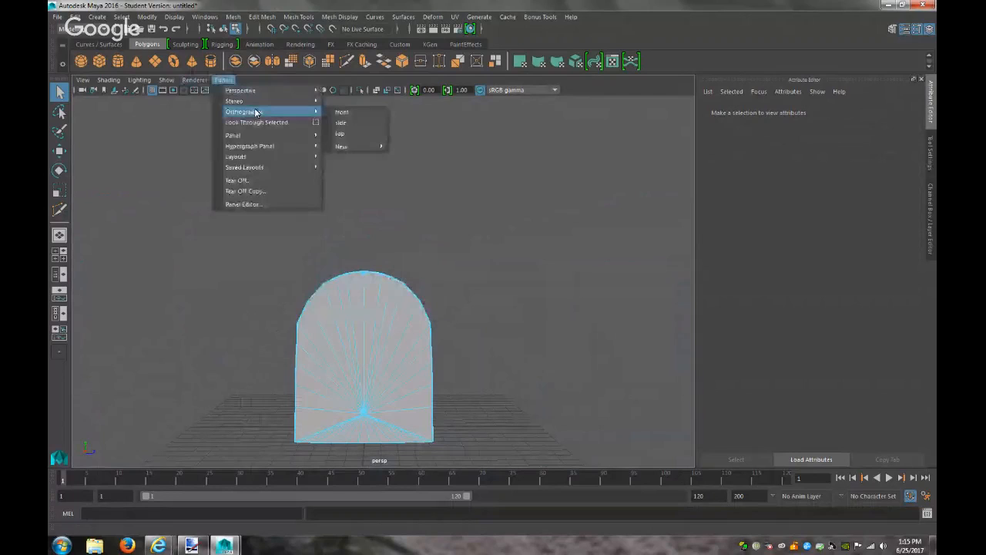
pyautogui.click(344, 112)
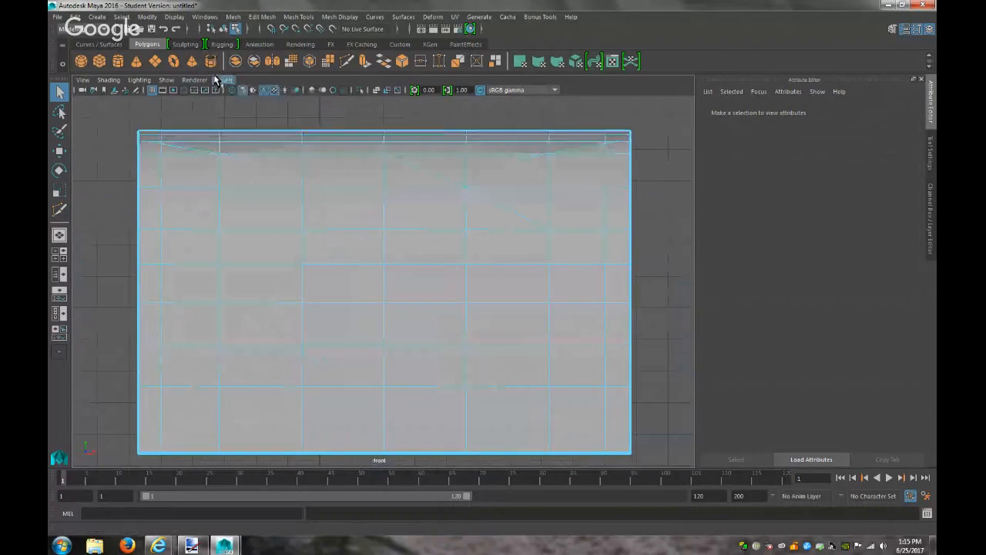
pyautogui.click(223, 79)
pyautogui.moveTo(256, 111)
pyautogui.click(346, 111)
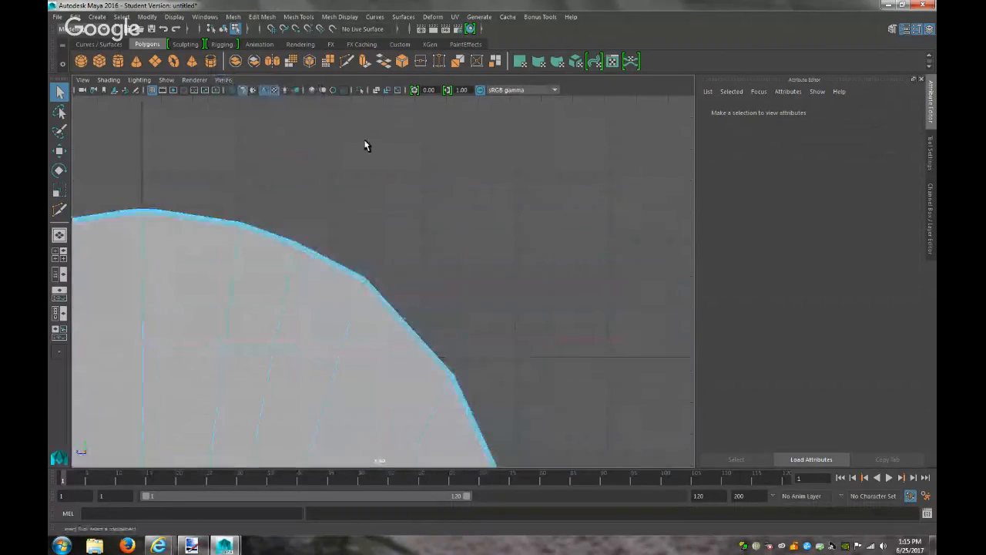
pyautogui.press('f')
# Select the lid's right half of faces, check it in perspective, then clear the selection
pyautogui.moveTo(443, 457); pyautogui.dragTo(341, 267)
pyautogui.moveTo(384, 251); pyautogui.dragTo(384, 279, button='right')
pyautogui.moveTo(430, 455); pyautogui.dragTo(339, 261)
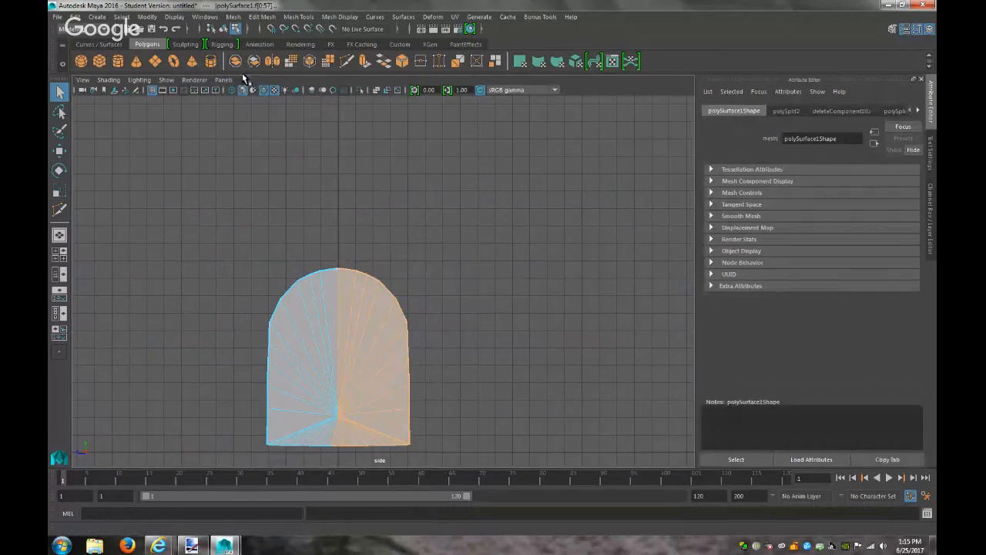
pyautogui.click(223, 80)
pyautogui.moveTo(292, 90)
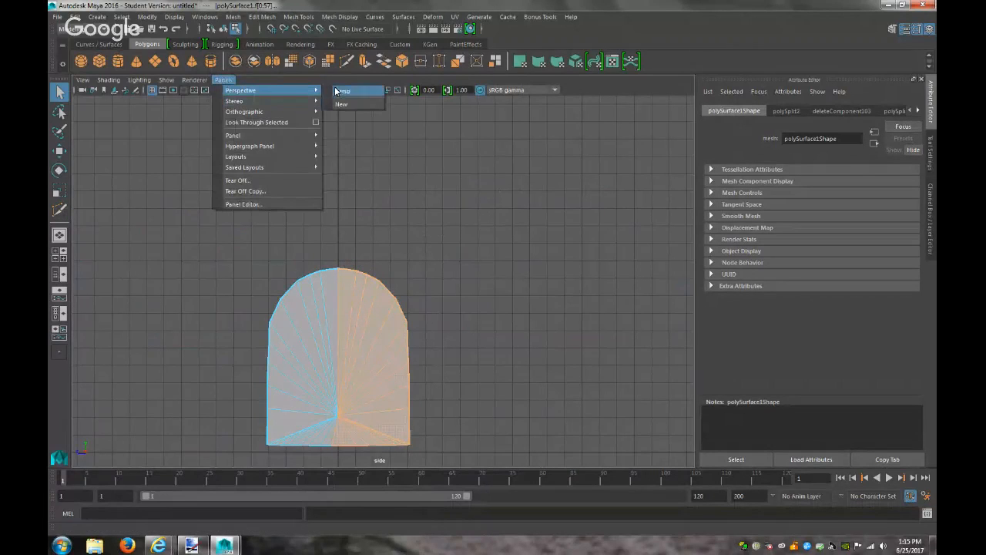
pyautogui.click(341, 92)
pyautogui.moveTo(478, 274)
pyautogui.keyDown('alt'); pyautogui.mouseDown()
pyautogui.moveTo(526, 326)
pyautogui.moveTo(488, 267)
pyautogui.mouseUp(); pyautogui.keyUp('alt')
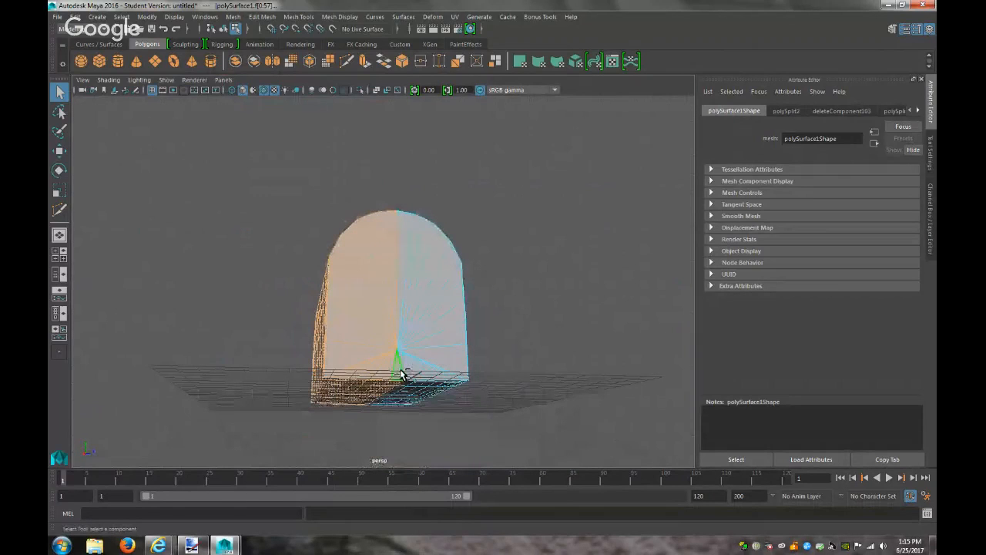
pyautogui.click(532, 412)
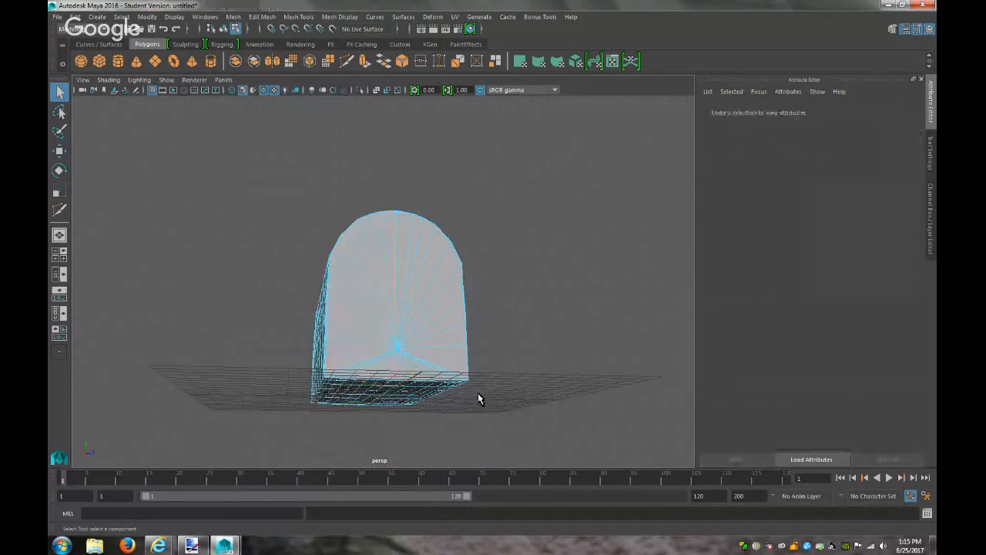
# In the side view, select the small bottom face of the end cap
pyautogui.click(222, 81)
pyautogui.moveTo(285, 114)
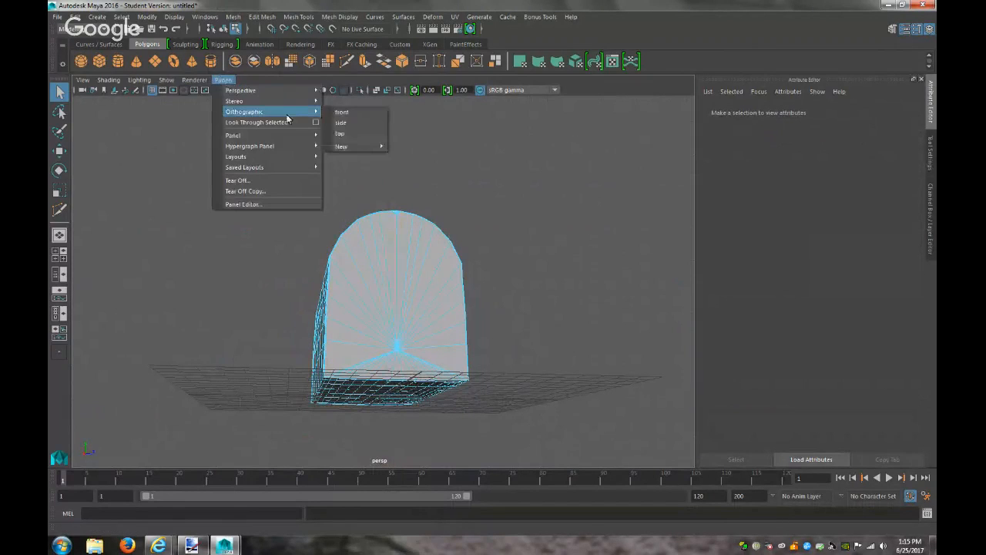
pyautogui.click(353, 123)
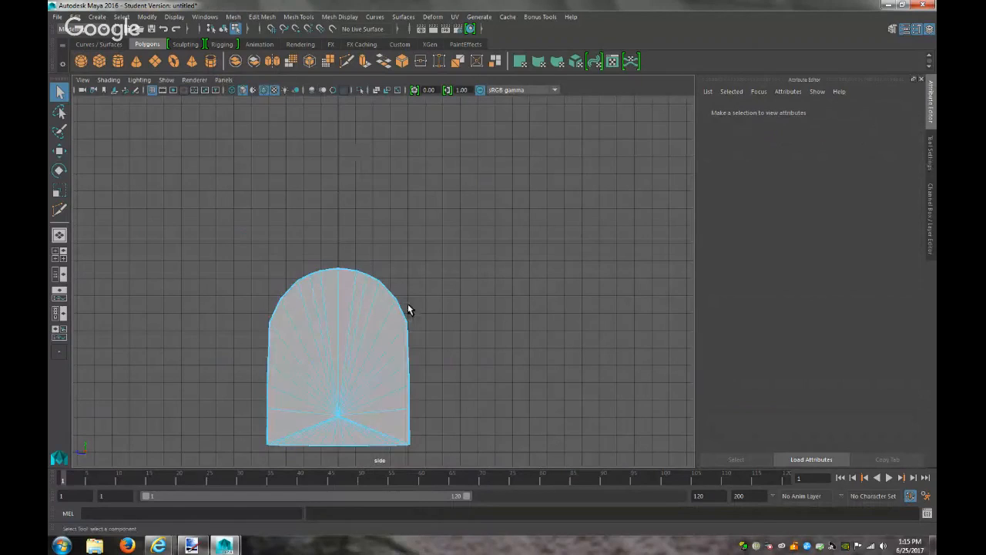
pyautogui.click(340, 435)
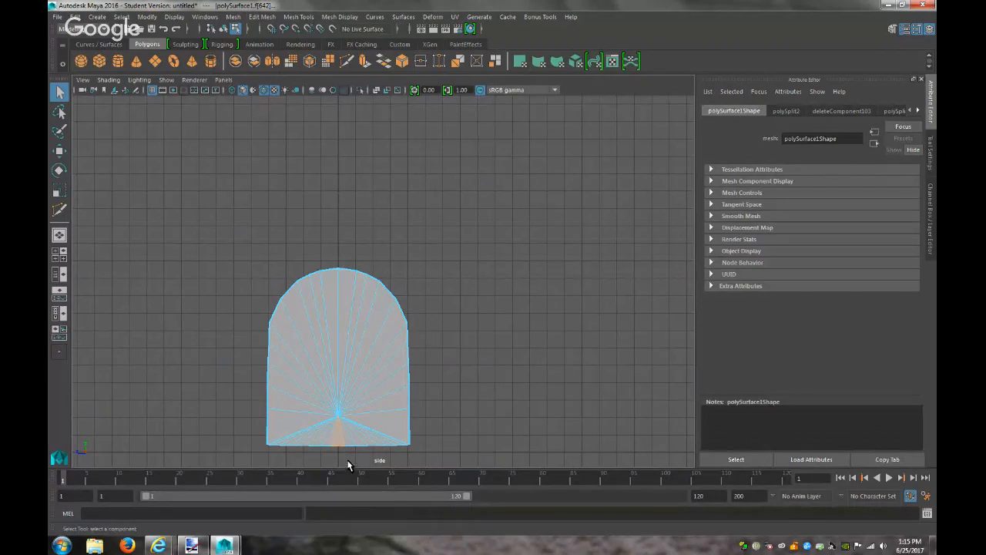
pyautogui.press('r')
pyautogui.moveTo(291, 432); pyautogui.dragTo(293, 433)
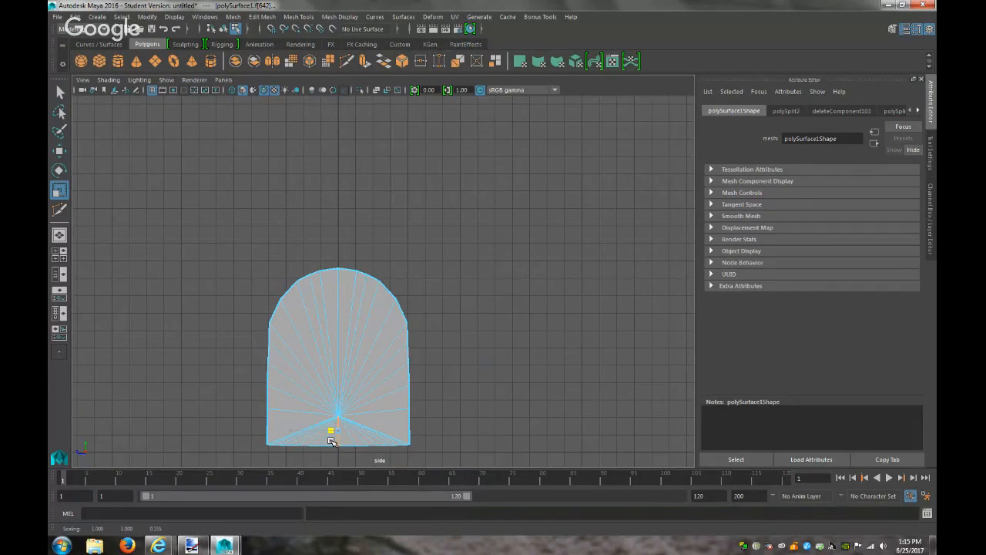
pyautogui.click(356, 456)
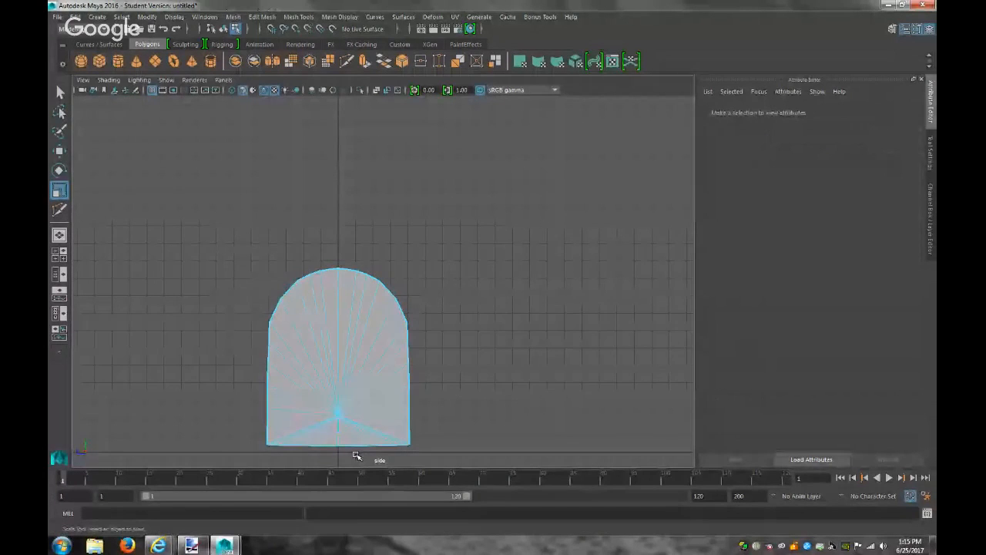
pyautogui.moveTo(433, 452); pyautogui.dragTo(339, 242)
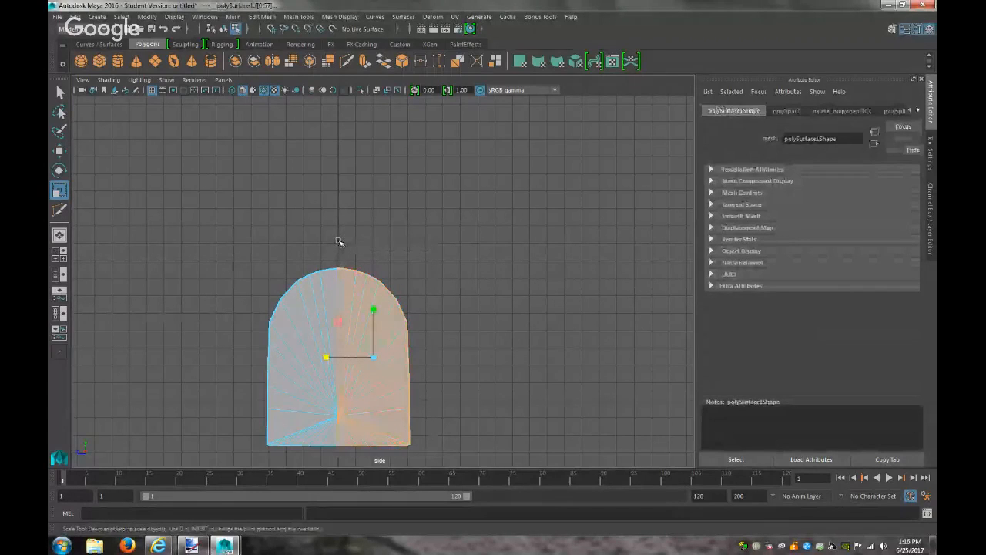
pyautogui.click(226, 80)
pyautogui.click(346, 91)
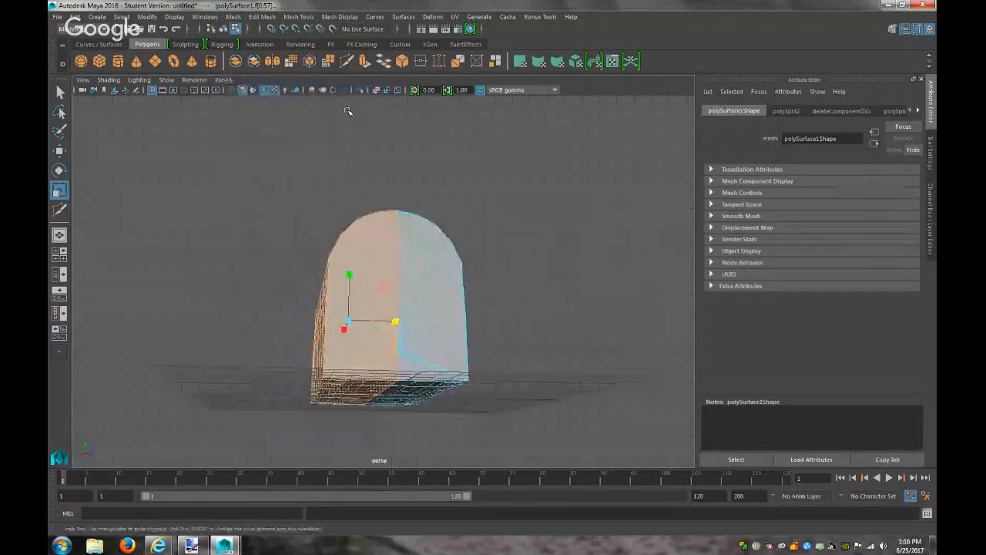
pyautogui.keyDown('alt'); pyautogui.moveTo(532, 284); pyautogui.dragTo(513, 304); pyautogui.keyUp('alt')
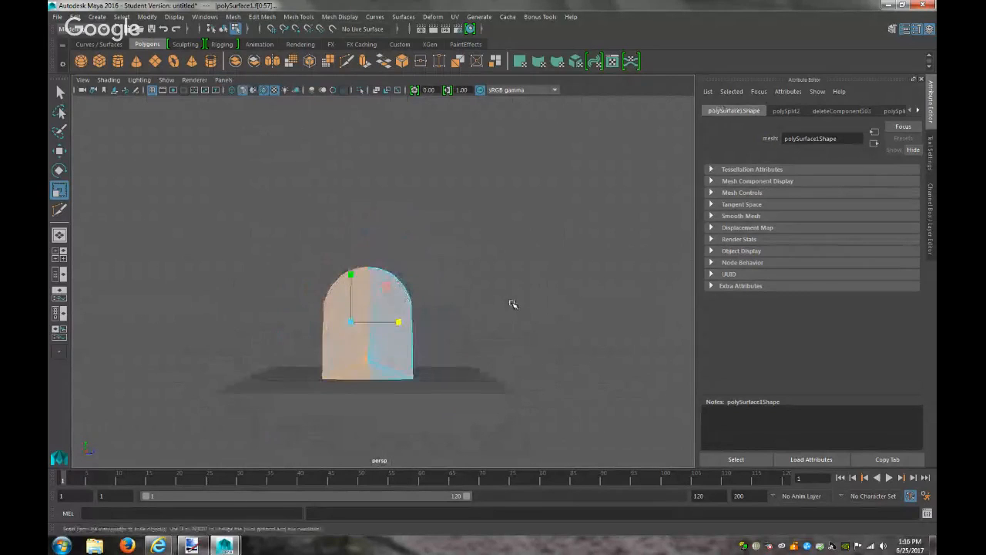
pyautogui.click(224, 79)
pyautogui.moveTo(285, 112)
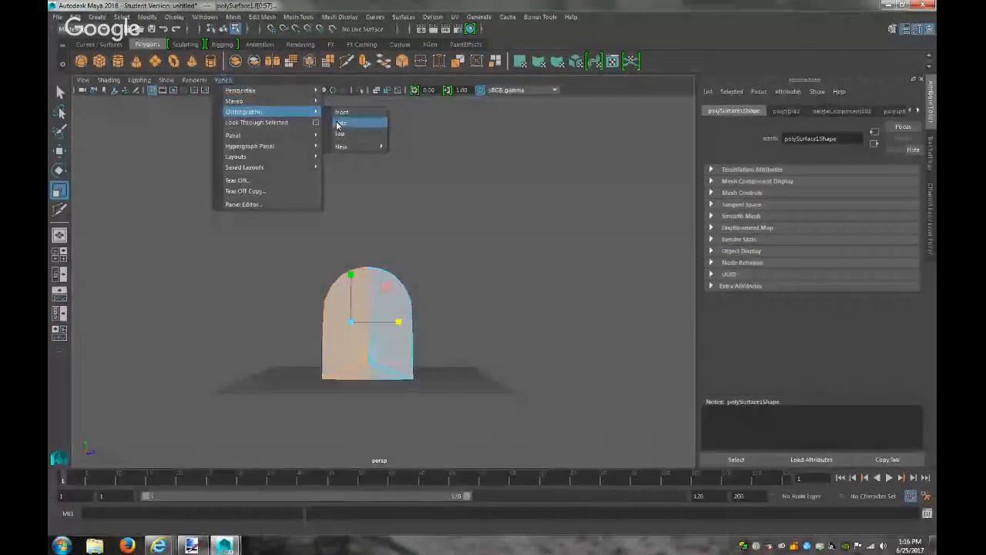
pyautogui.click(339, 124)
pyautogui.moveTo(257, 246); pyautogui.dragTo(337, 461)
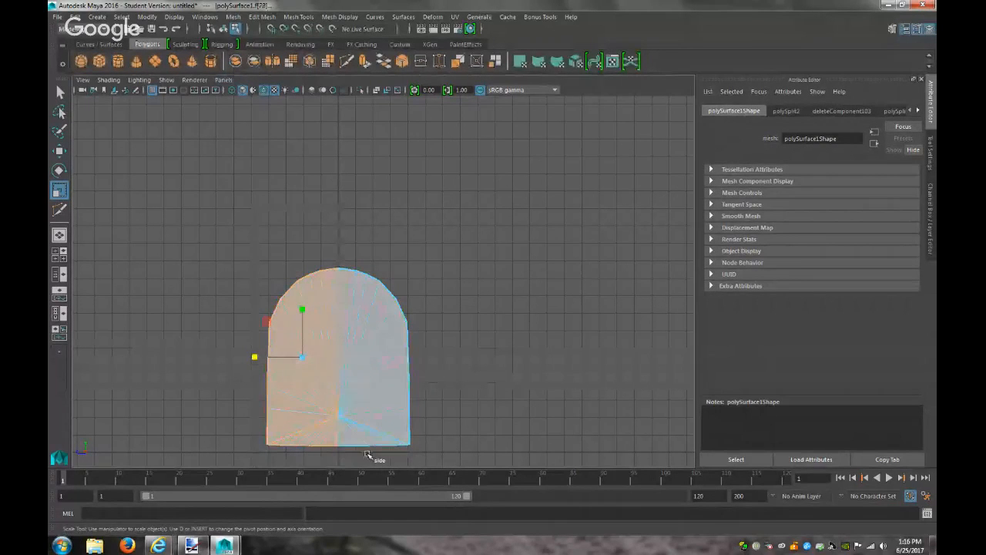
pyautogui.click(223, 80)
pyautogui.moveTo(263, 89)
pyautogui.click(342, 97)
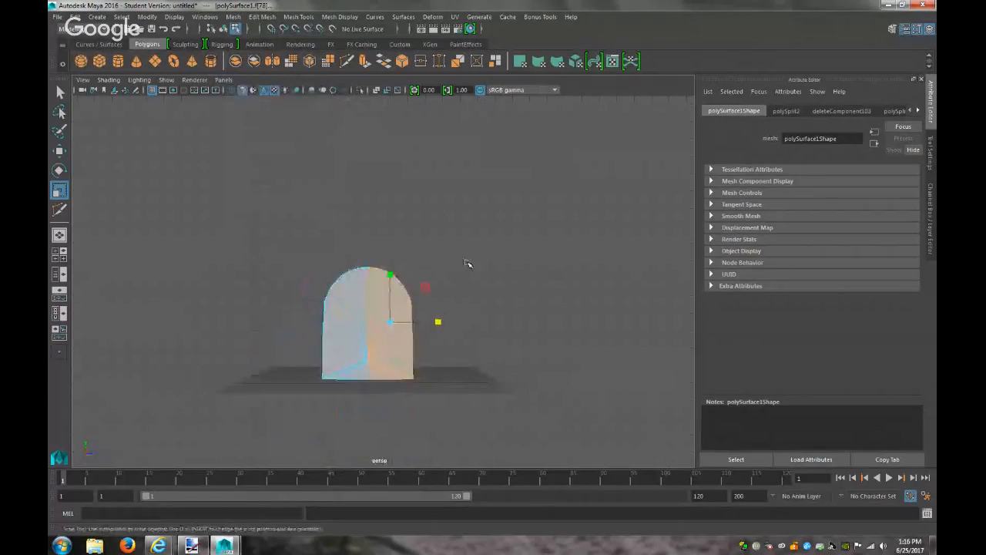
pyautogui.keyDown('alt'); pyautogui.moveTo(490, 271); pyautogui.dragTo(484, 329); pyautogui.keyUp('alt')
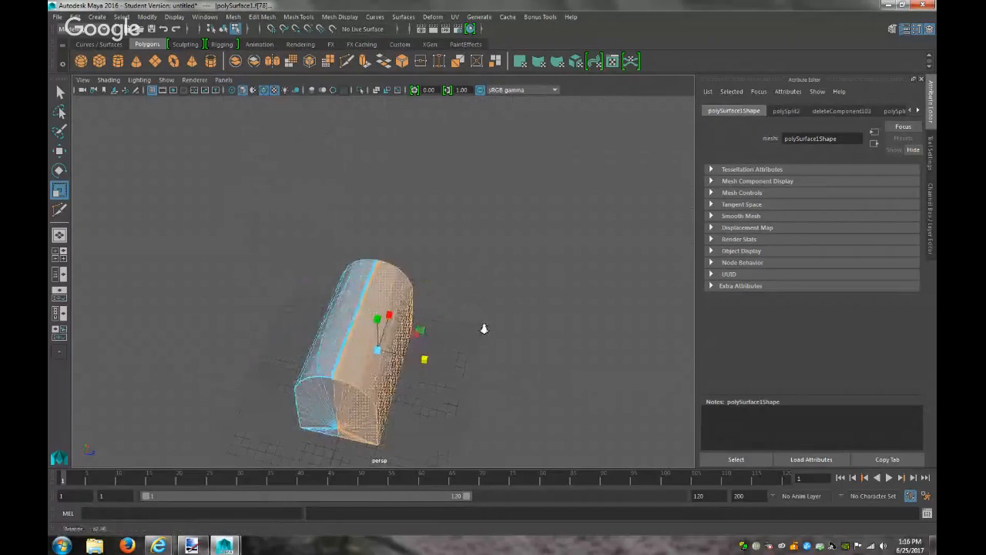
pyautogui.keyDown('alt'); pyautogui.moveTo(485, 329); pyautogui.dragTo(650, 370, button='right'); pyautogui.keyUp('alt')
pyautogui.keyDown('alt'); pyautogui.moveTo(513, 332); pyautogui.dragTo(529, 296); pyautogui.keyUp('alt')
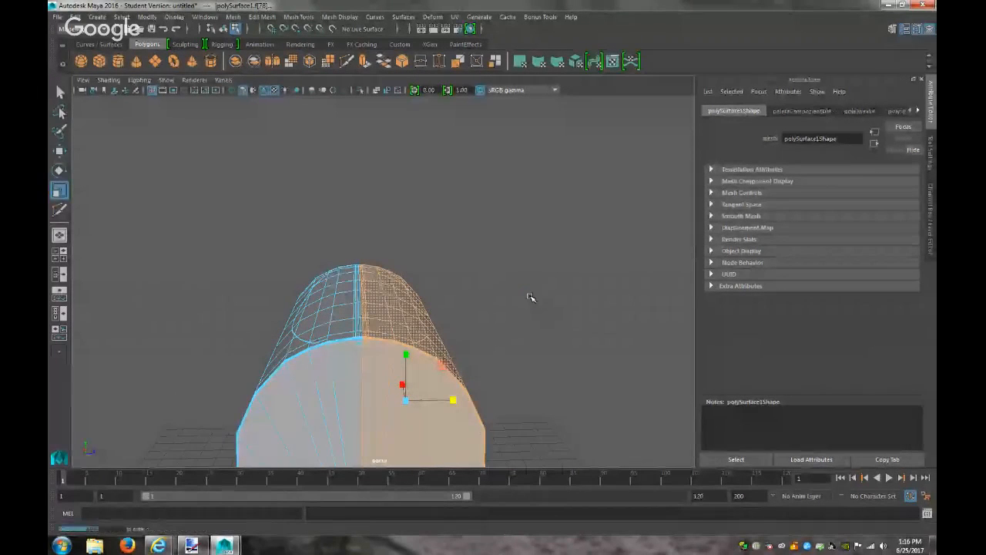
pyautogui.press('Delete')
pyautogui.hotkey('ctrl', 'z')
pyautogui.hotkey('ctrl', 'z')
pyautogui.hotkey('ctrl', 'z')
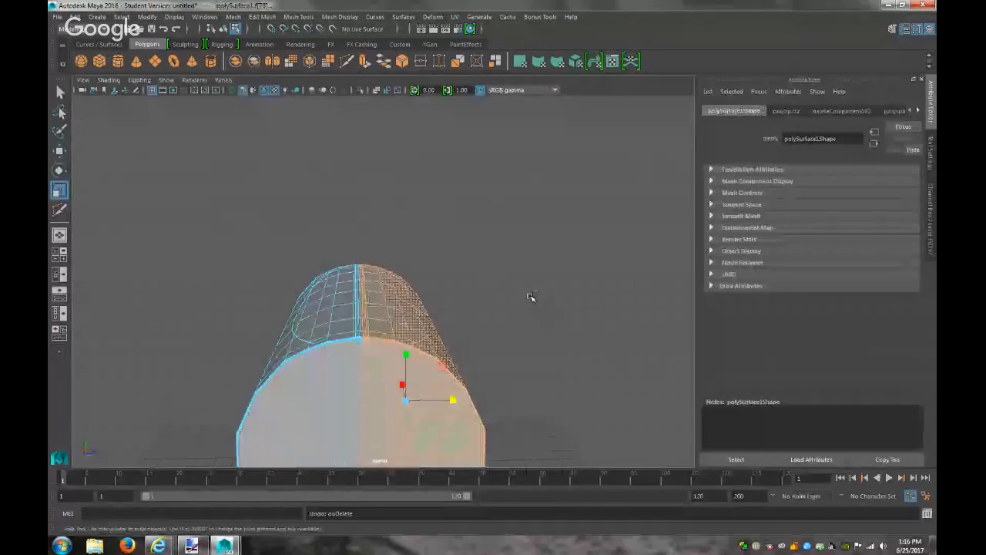
pyautogui.moveTo(528, 302)
pyautogui.keyDown('alt'); pyautogui.mouseDown()
pyautogui.moveTo(524, 251)
pyautogui.moveTo(518, 303)
pyautogui.mouseUp(); pyautogui.keyUp('alt')
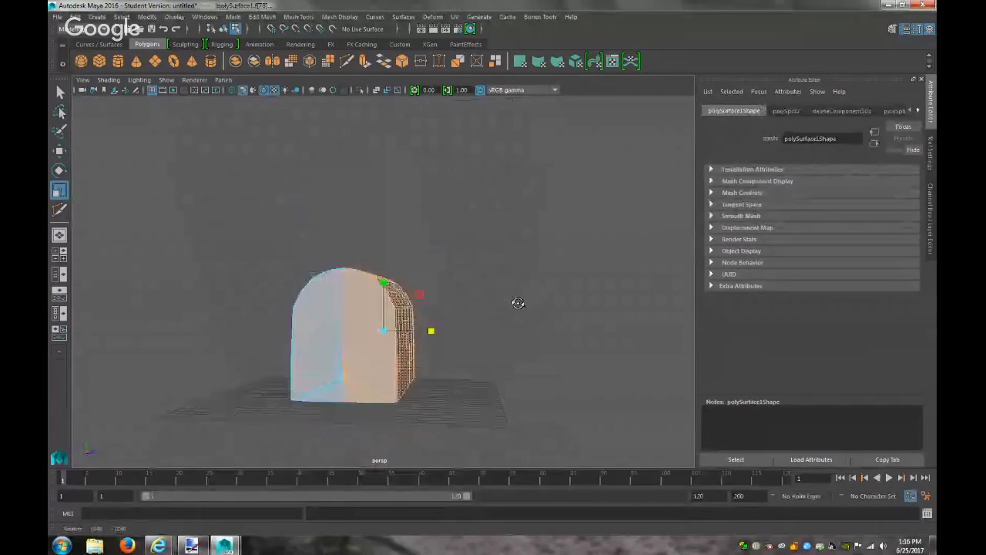
pyautogui.click(488, 337)
pyautogui.rightClick(397, 303)
pyautogui.click(380, 228)
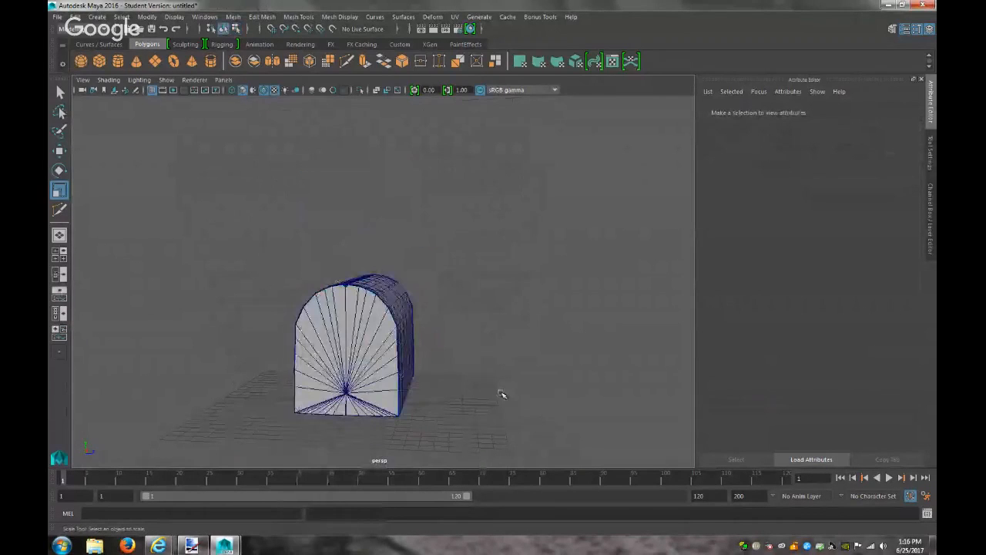
pyautogui.keyDown('alt'); pyautogui.moveTo(504, 391); pyautogui.dragTo(375, 435); pyautogui.keyUp('alt')
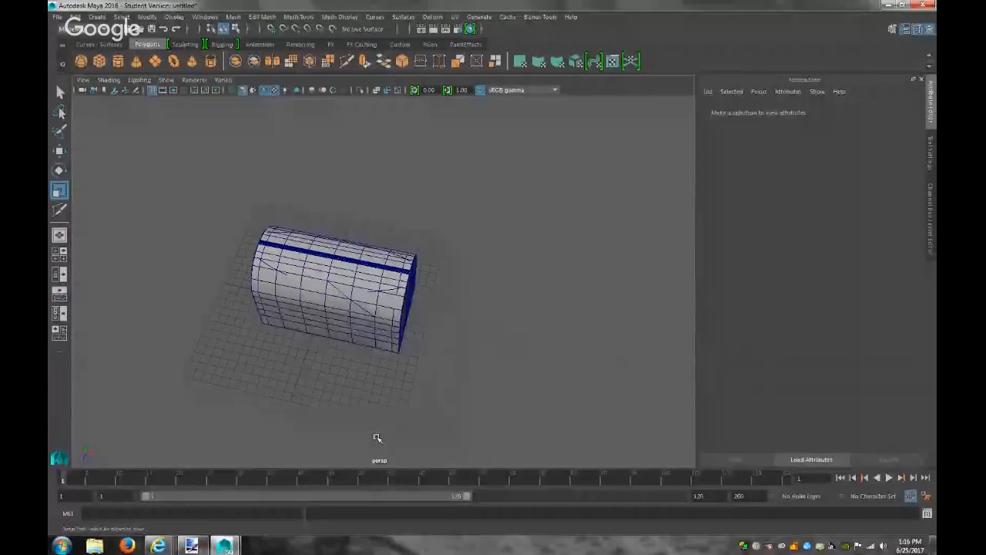
pyautogui.scroll(6, 393, 397)
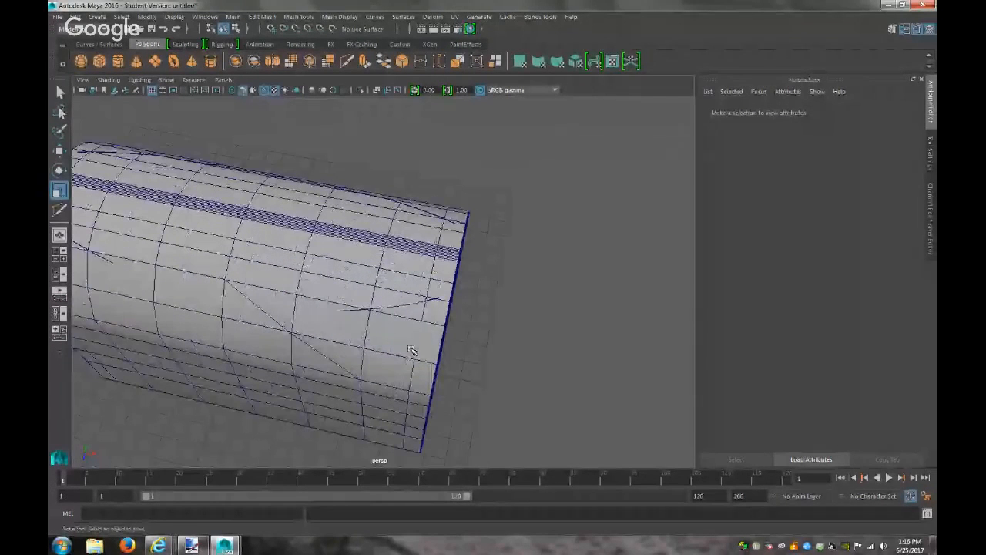
pyautogui.scroll(-5, 397, 281)
pyautogui.keyDown('alt'); pyautogui.moveTo(398, 280); pyautogui.dragTo(532, 238); pyautogui.keyUp('alt')
pyautogui.scroll(-3, 534, 240)
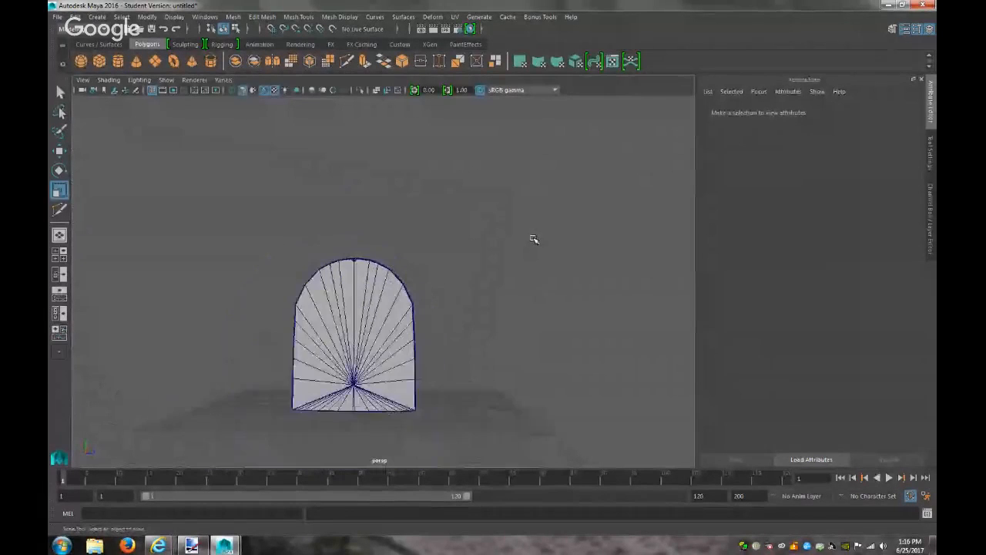
pyautogui.scroll(-2, 533, 240)
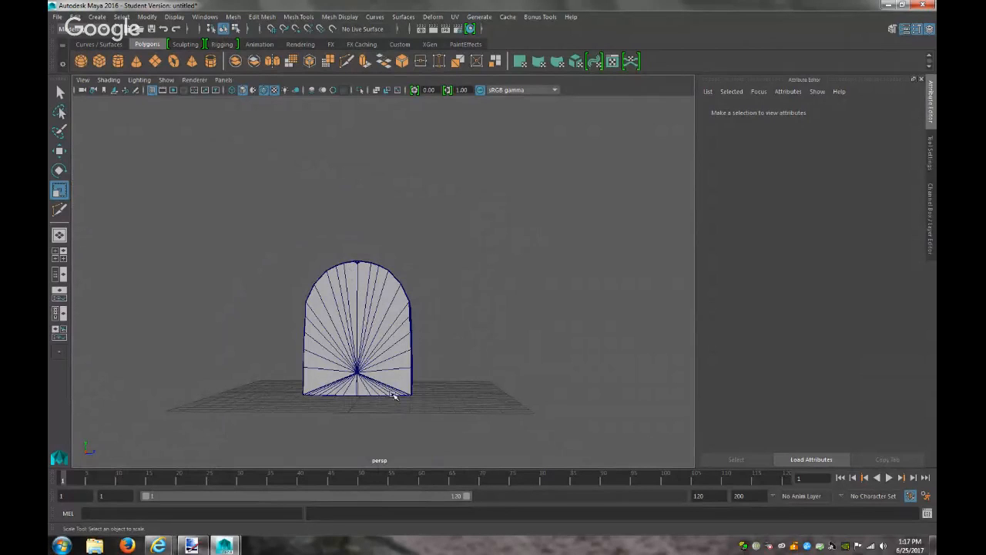
pyautogui.moveTo(434, 412); pyautogui.dragTo(358, 251)
pyautogui.moveTo(401, 266); pyautogui.dragTo(414, 306, button='right')
pyautogui.moveTo(449, 374)
pyautogui.keyDown('alt'); pyautogui.mouseDown()
pyautogui.moveTo(461, 379)
pyautogui.moveTo(452, 372)
pyautogui.mouseUp(); pyautogui.keyUp('alt')
pyautogui.moveTo(449, 425); pyautogui.dragTo(370, 243)
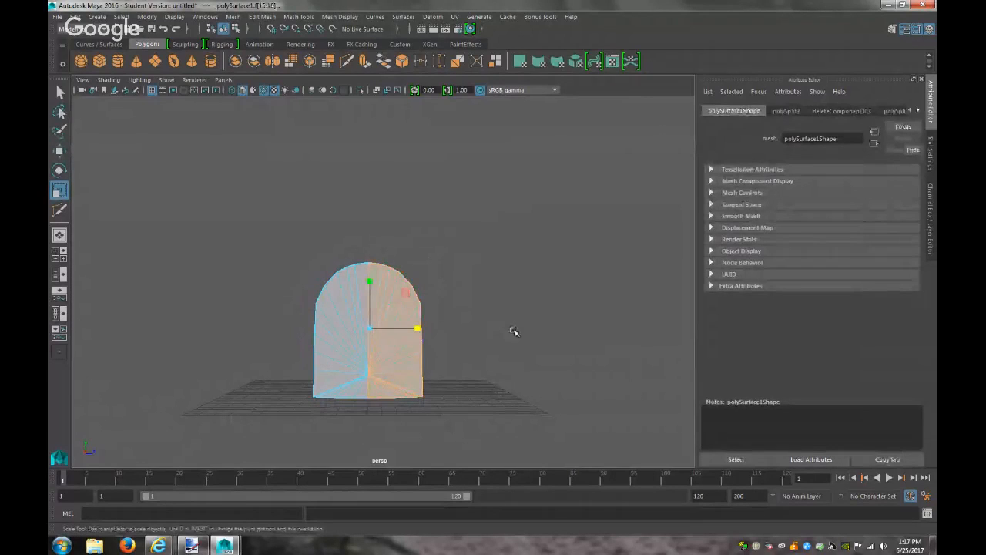
pyautogui.press('Delete')
pyautogui.keyDown('alt'); pyautogui.moveTo(477, 347); pyautogui.dragTo(419, 357); pyautogui.keyUp('alt')
pyautogui.hotkey('ctrl', 'z')
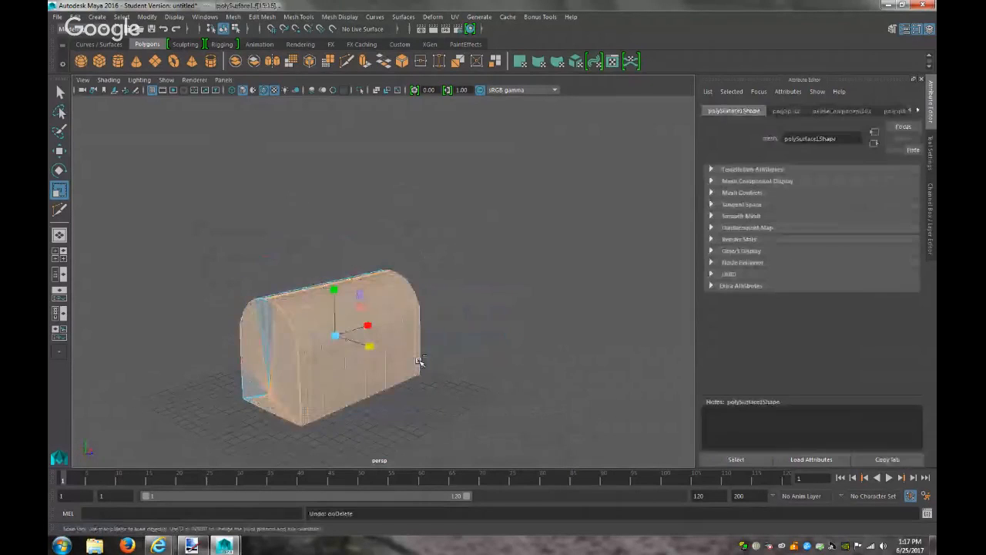
pyautogui.click(489, 396)
pyautogui.keyDown('alt'); pyautogui.moveTo(363, 415); pyautogui.dragTo(400, 426); pyautogui.keyUp('alt')
pyautogui.keyDown('alt'); pyautogui.moveTo(400, 427); pyautogui.dragTo(551, 441, button='right'); pyautogui.keyUp('alt')
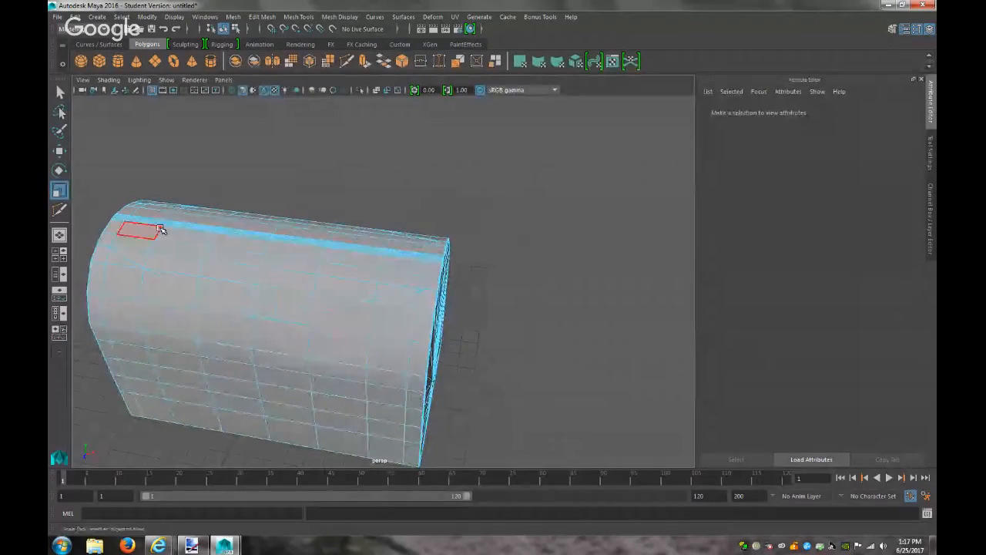
pyautogui.click(143, 255)
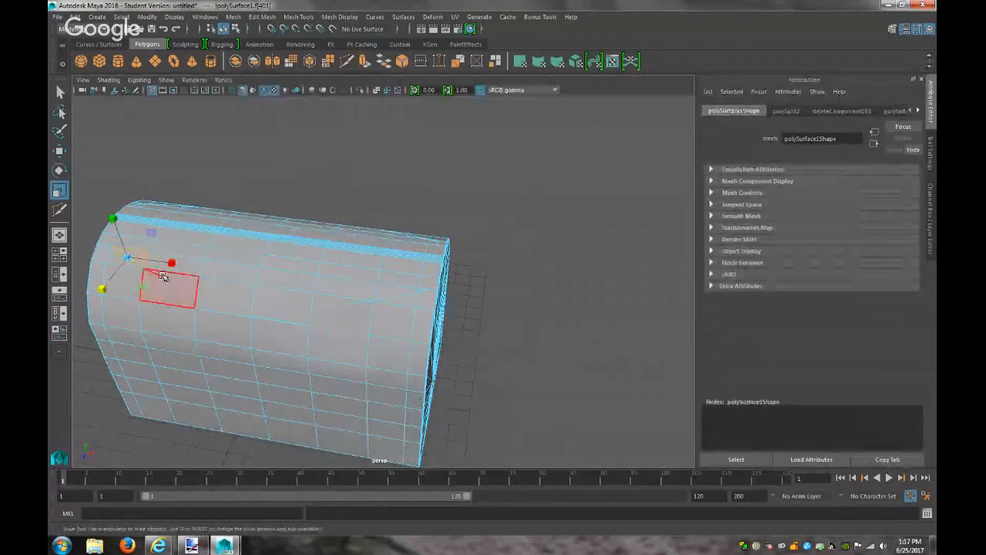
# Paint the lid-top faces into the selection with Add to current selection enabled
pyautogui.click(59, 130)
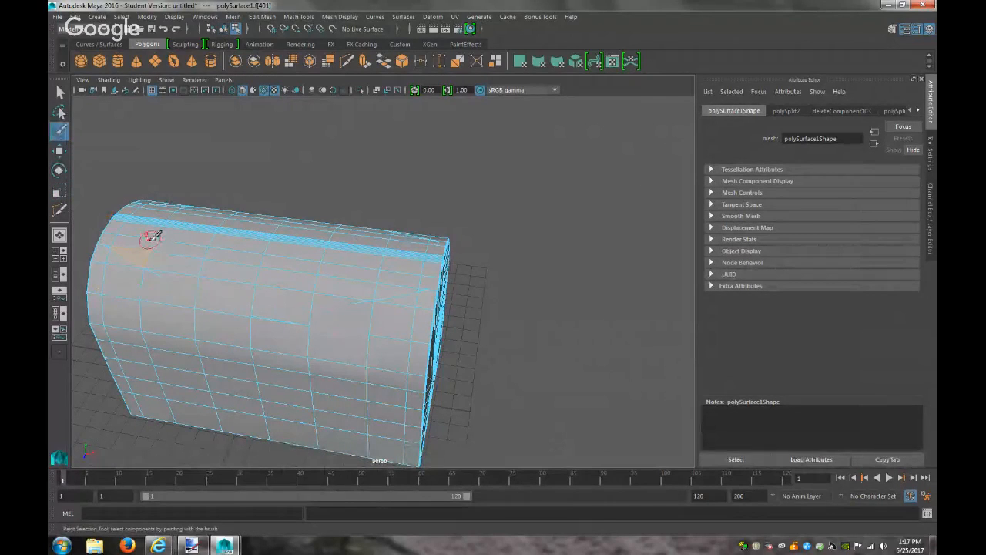
pyautogui.click(930, 153)
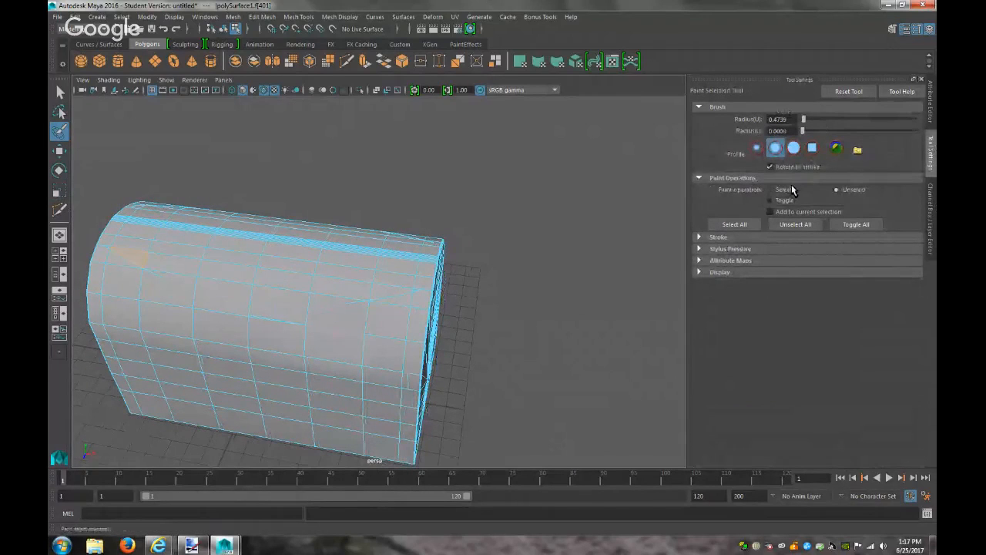
pyautogui.moveTo(155, 224)
pyautogui.mouseDown()
pyautogui.moveTo(145, 252)
pyautogui.moveTo(167, 260)
pyautogui.moveTo(166, 232)
pyautogui.mouseUp()
pyautogui.click(789, 212)
pyautogui.moveTo(144, 250); pyautogui.dragTo(141, 230)
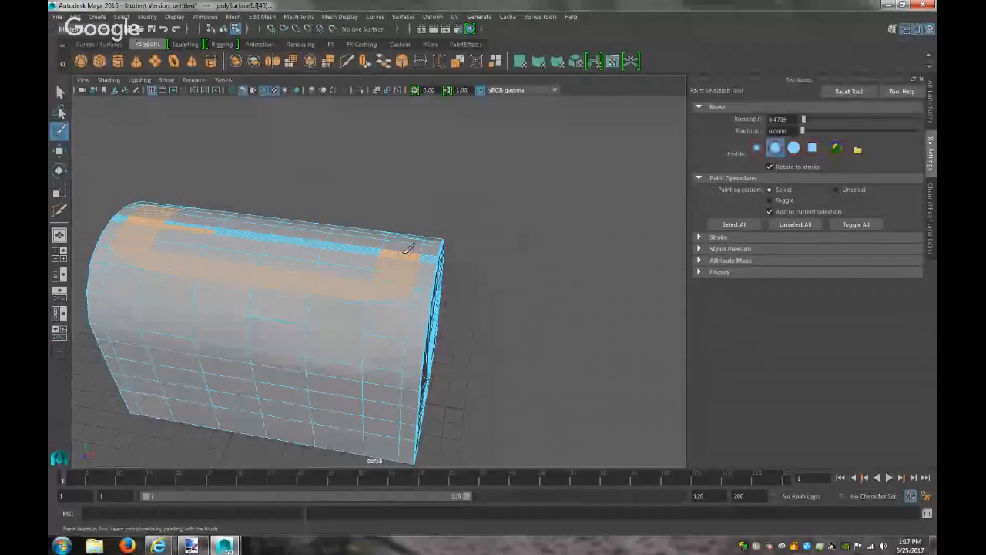
pyautogui.click(364, 243)
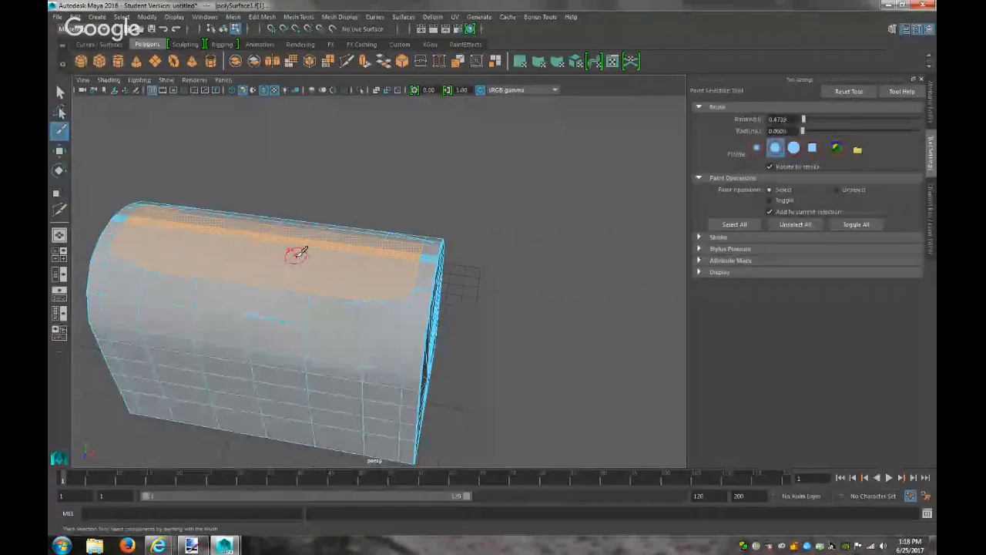
# Add one more face to the top band, then bring up the Paint.NET mailbox reference
pyautogui.keyDown('alt'); pyautogui.moveTo(301, 253); pyautogui.dragTo(156, 269); pyautogui.keyUp('alt')
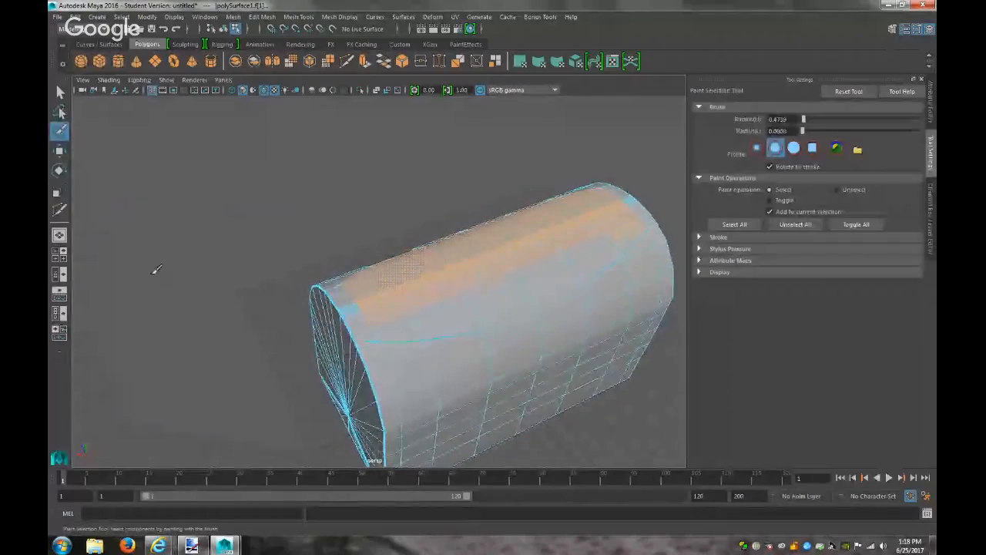
pyautogui.click(419, 330)
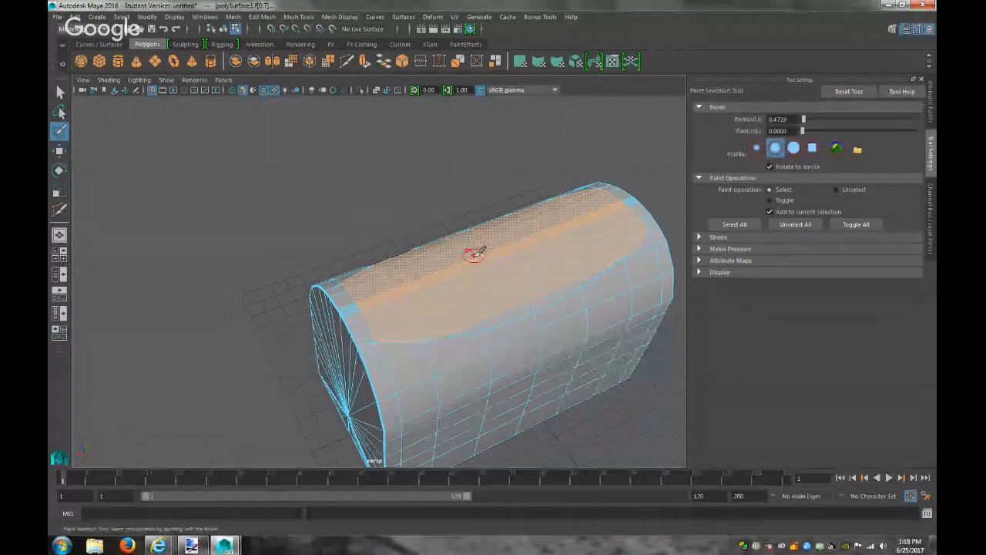
pyautogui.keyDown('alt'); pyautogui.moveTo(527, 307); pyautogui.dragTo(417, 274); pyautogui.keyUp('alt')
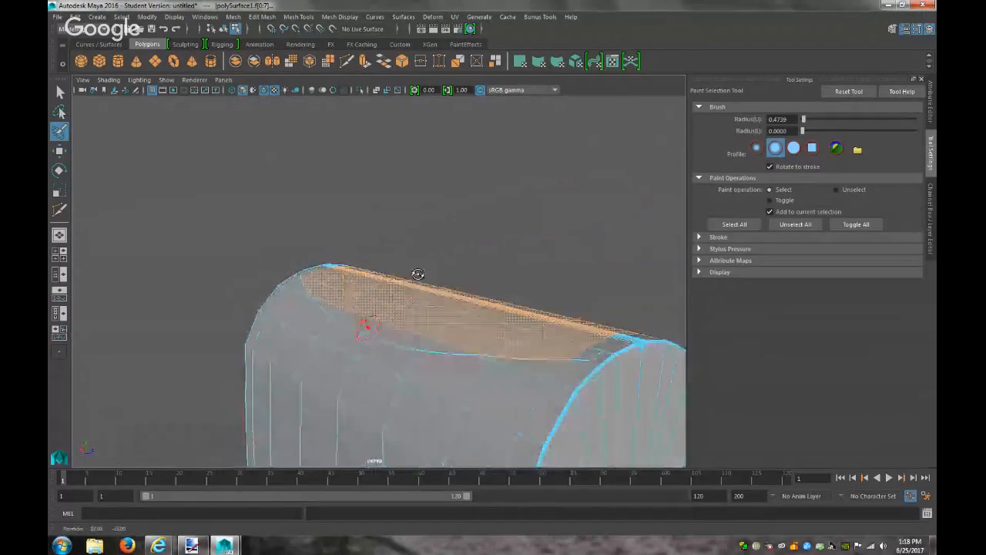
pyautogui.click(191, 546)
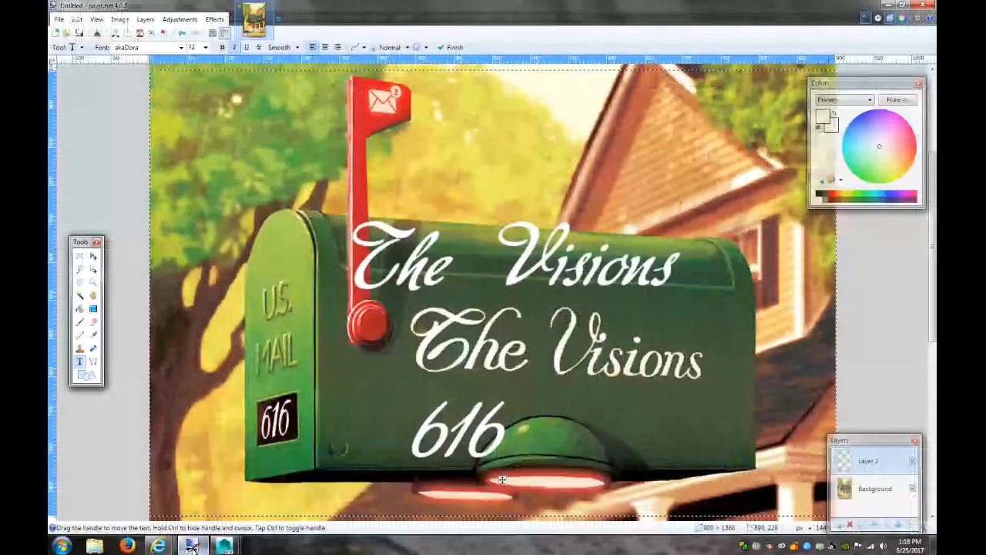
# Switch from the Paint.NET reference back to the Maya window
pyautogui.click(192, 546)
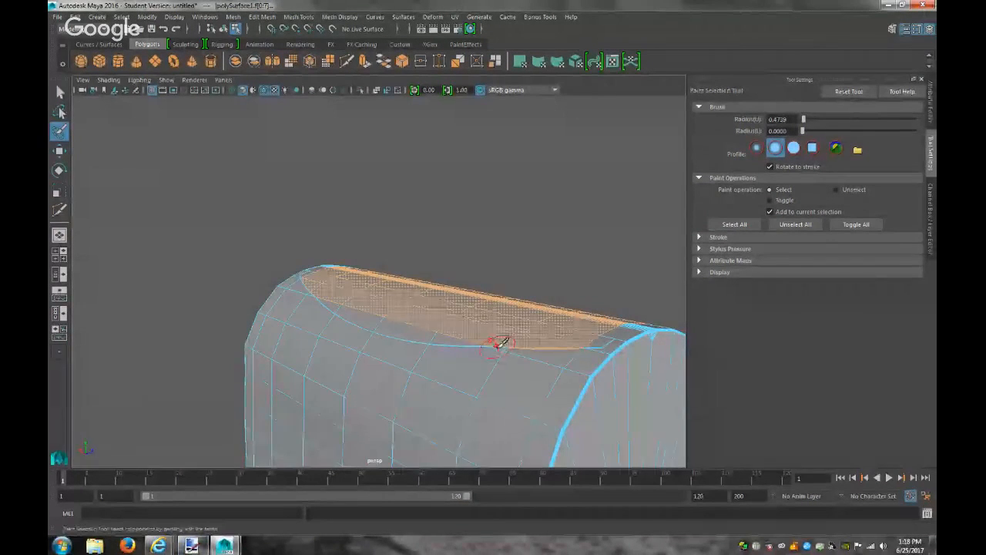
# Orbit the mailbox, choose the Select tool and return polySurface1 to Object Mode
pyautogui.moveTo(507, 311)
pyautogui.keyDown('alt'); pyautogui.mouseDown()
pyautogui.moveTo(342, 321)
pyautogui.moveTo(341, 359)
pyautogui.moveTo(470, 319)
pyautogui.moveTo(424, 336)
pyautogui.moveTo(282, 330)
pyautogui.mouseUp(); pyautogui.keyUp('alt')
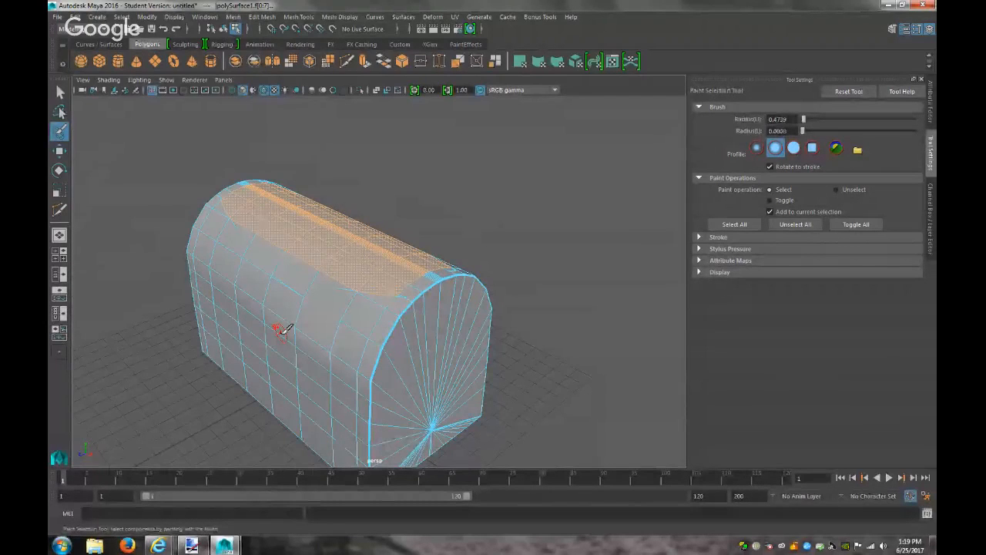
pyautogui.scroll(1, 277, 301)
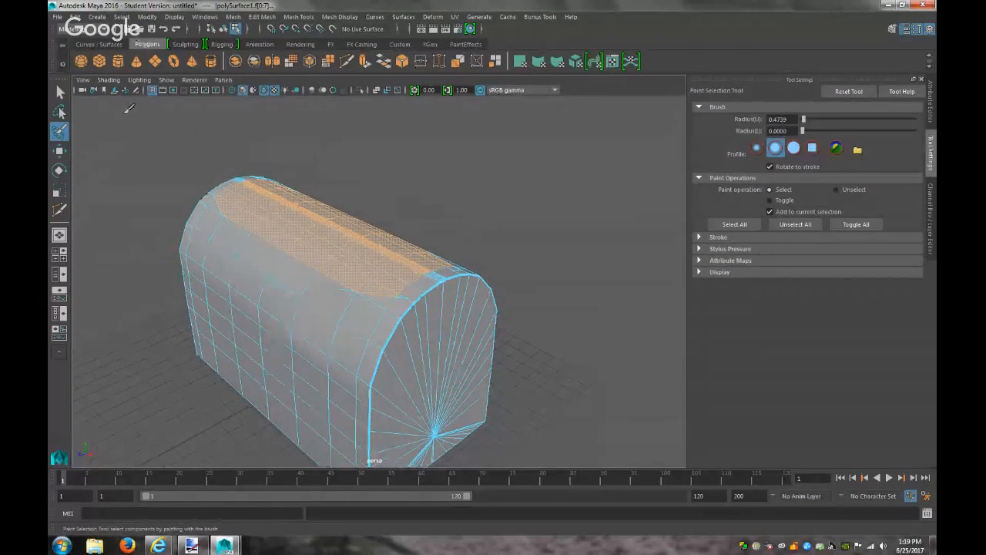
pyautogui.click(61, 92)
pyautogui.moveTo(270, 239); pyautogui.dragTo(301, 221, button='right')
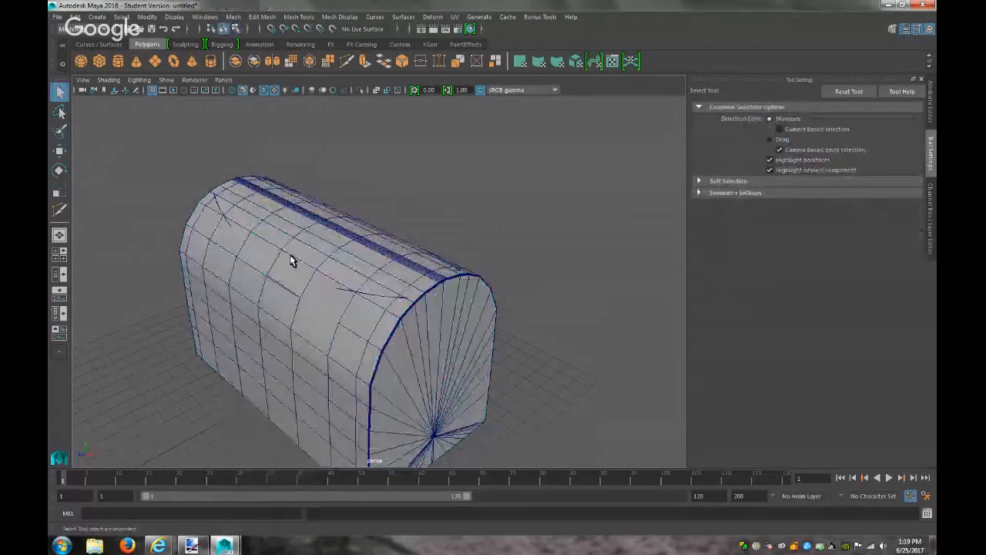
# Hide the arched mesh and create a new polygon cube
pyautogui.click(286, 263)
pyautogui.press('Delete')
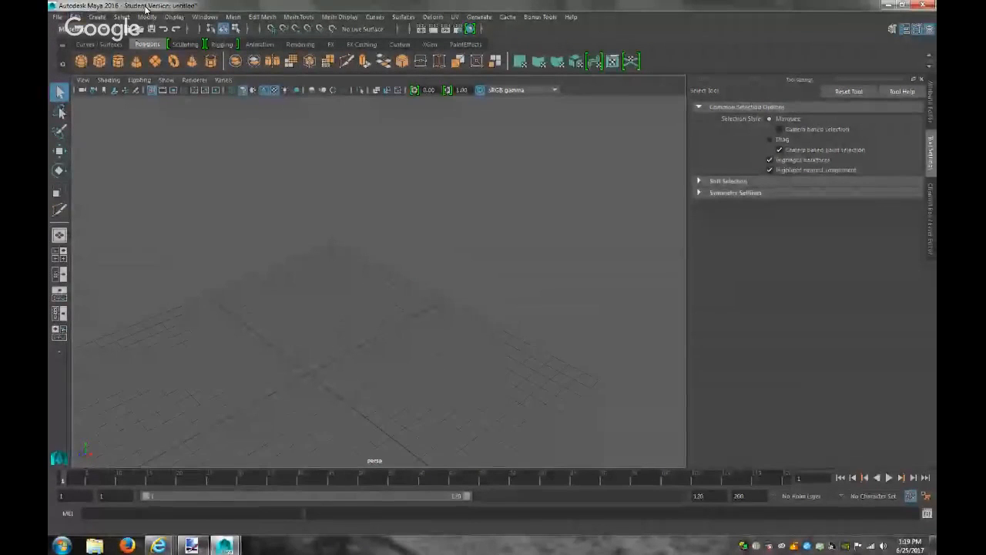
pyautogui.click(97, 16)
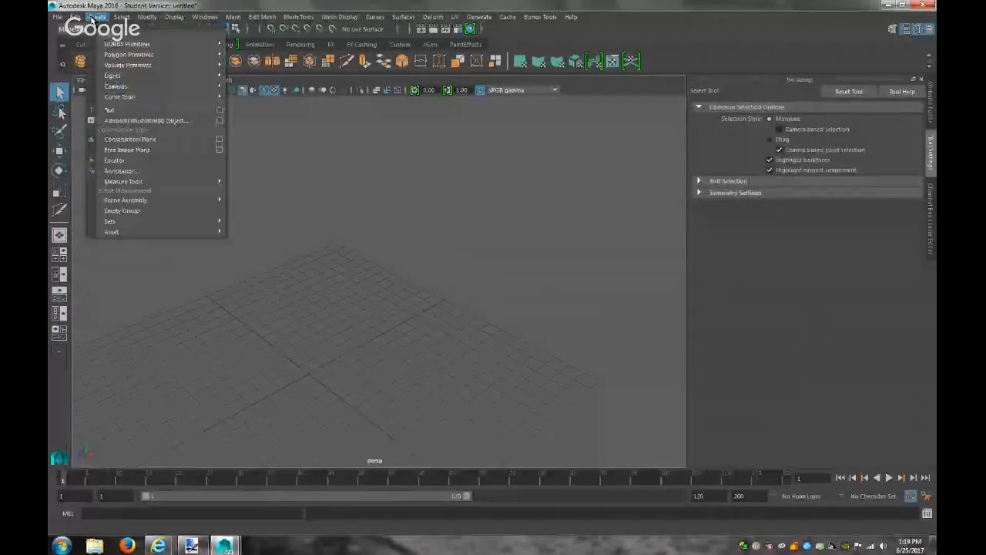
pyautogui.moveTo(197, 96)
pyautogui.moveTo(201, 65)
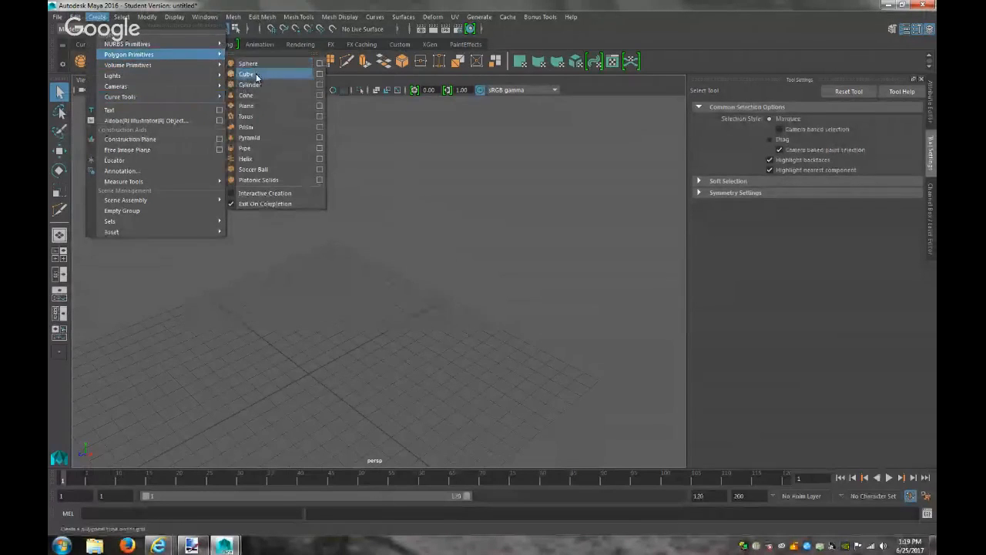
pyautogui.click(255, 74)
# Raise the cube and stretch it along X into a long rectangular box
pyautogui.press('r')
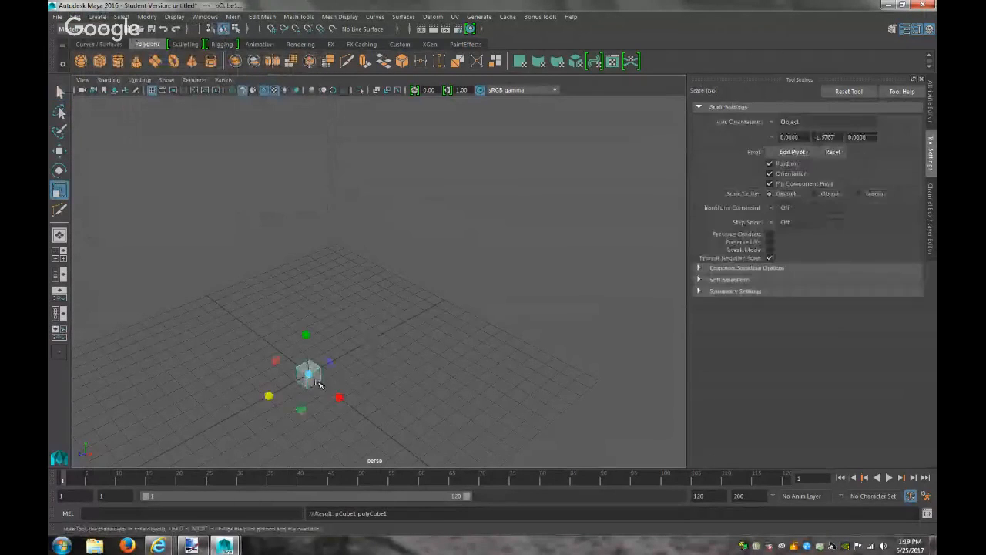
pyautogui.moveTo(306, 373); pyautogui.dragTo(422, 373)
pyautogui.hotkey('ctrl', 'z')
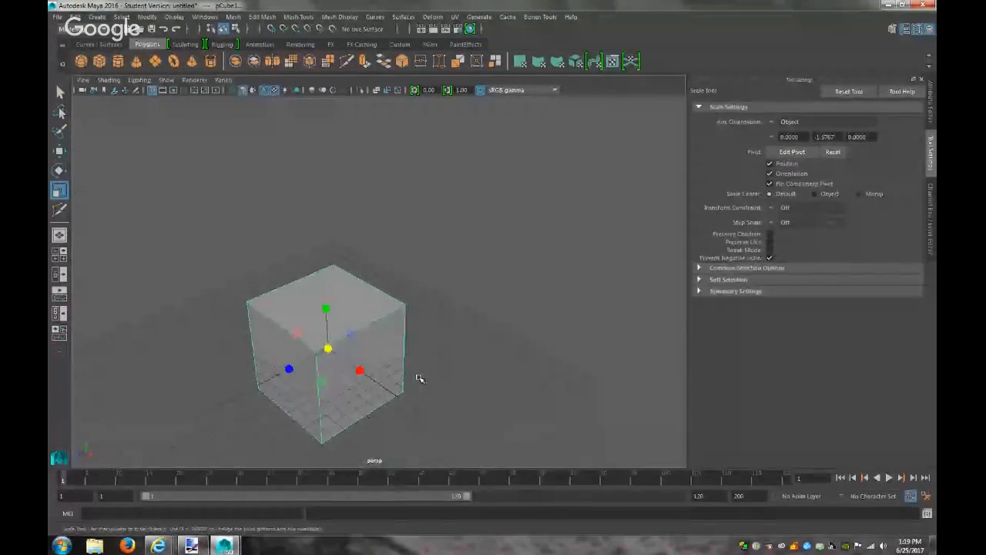
pyautogui.keyDown('alt'); pyautogui.moveTo(406, 383); pyautogui.dragTo(502, 293); pyautogui.keyUp('alt')
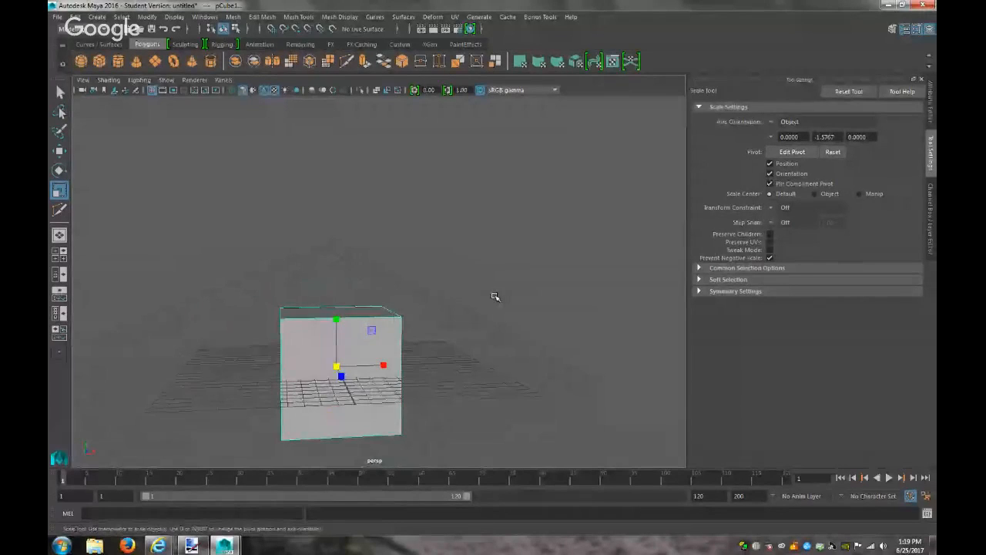
pyautogui.press('w')
pyautogui.moveTo(336, 319); pyautogui.dragTo(336, 262)
pyautogui.press('r')
pyautogui.moveTo(385, 312); pyautogui.dragTo(511, 311)
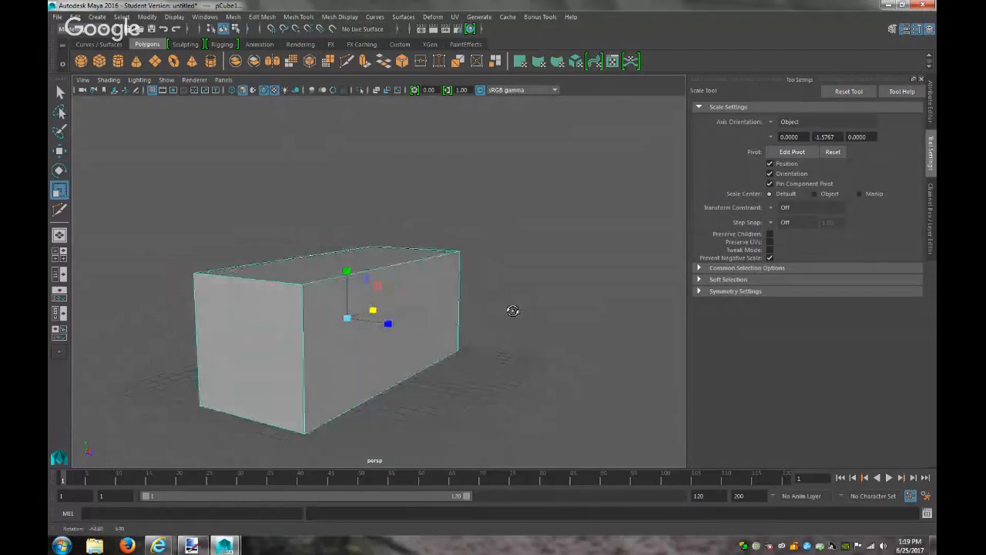
# Hide the long box with Display > Hide > Hide Selection
pyautogui.click(175, 17)
pyautogui.moveTo(254, 55)
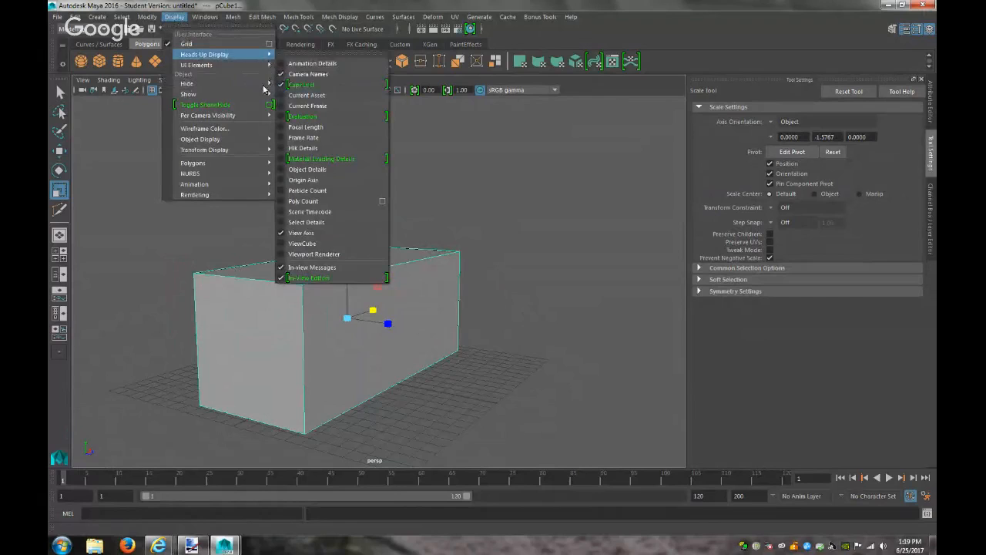
pyautogui.moveTo(263, 87)
pyautogui.click(359, 94)
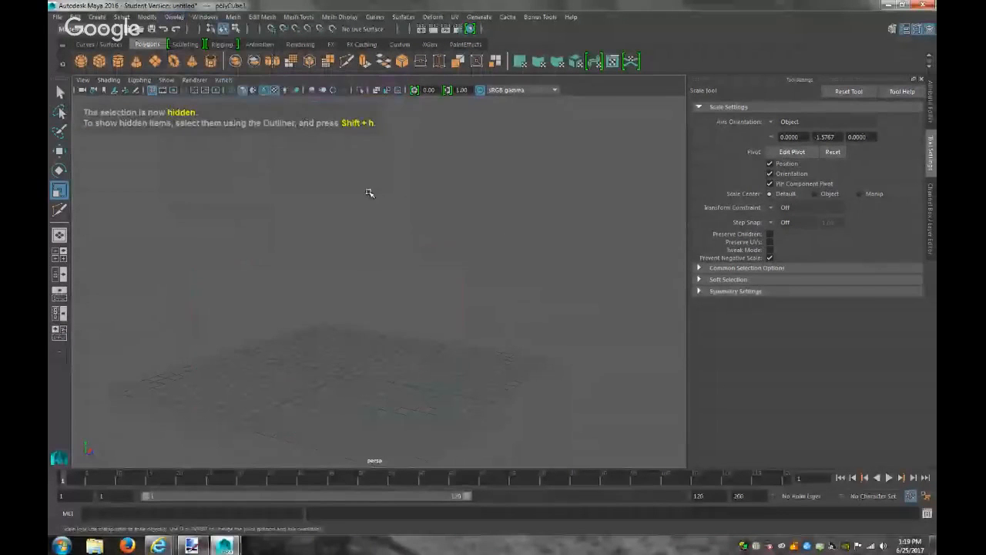
pyautogui.click(97, 17)
# Create a polygon cylinder rotated 90° on Z, raise it and scale it up
pyautogui.moveTo(203, 56)
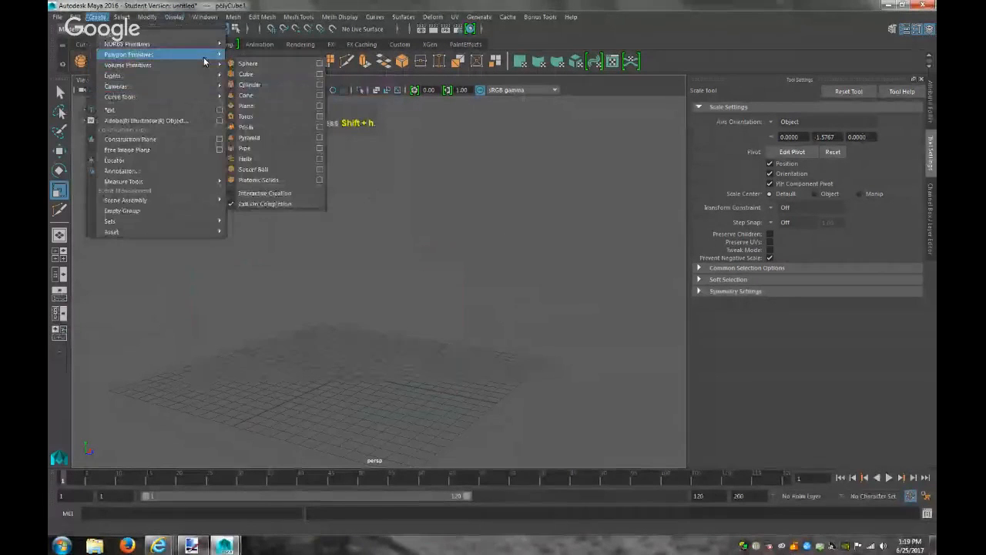
pyautogui.click(251, 85)
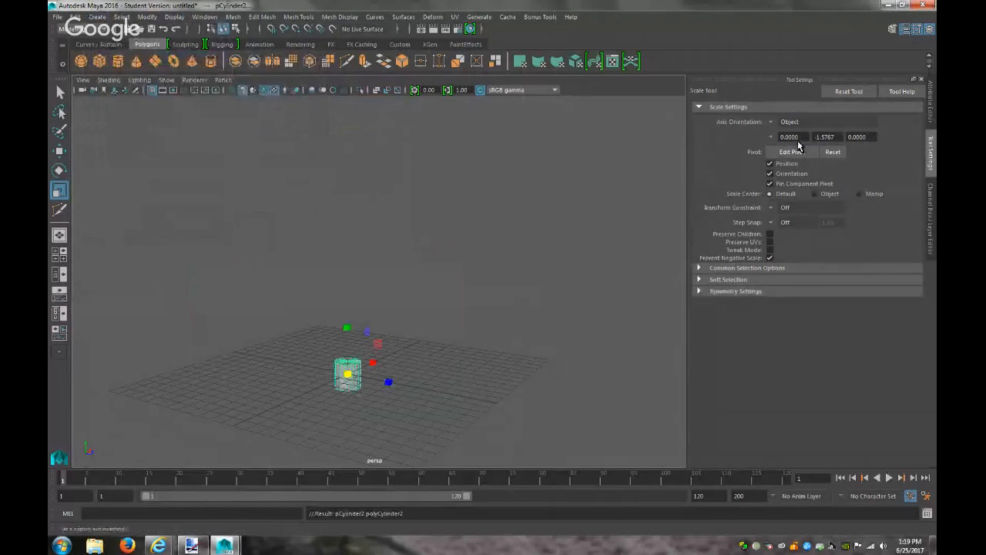
pyautogui.click(931, 100)
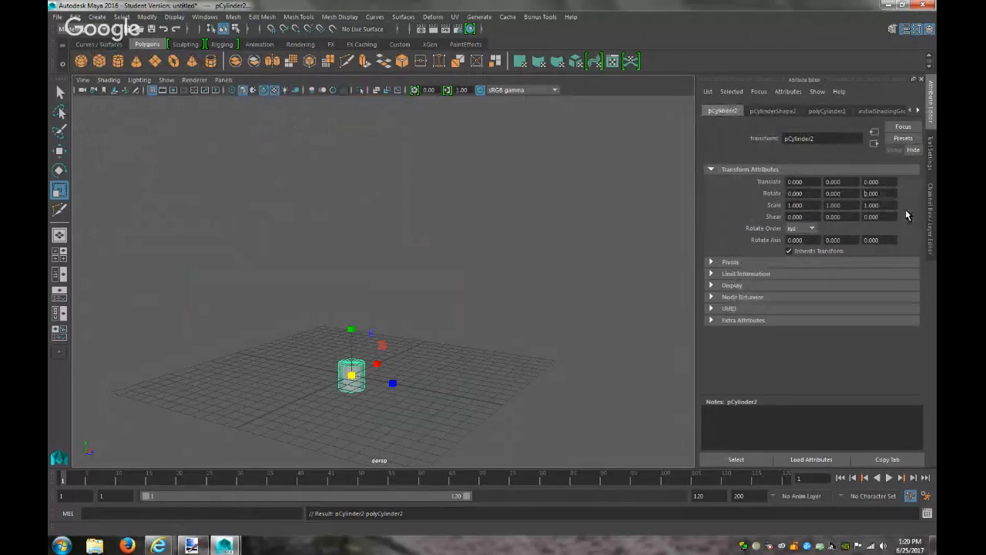
pyautogui.write('90')
pyautogui.press('Return')
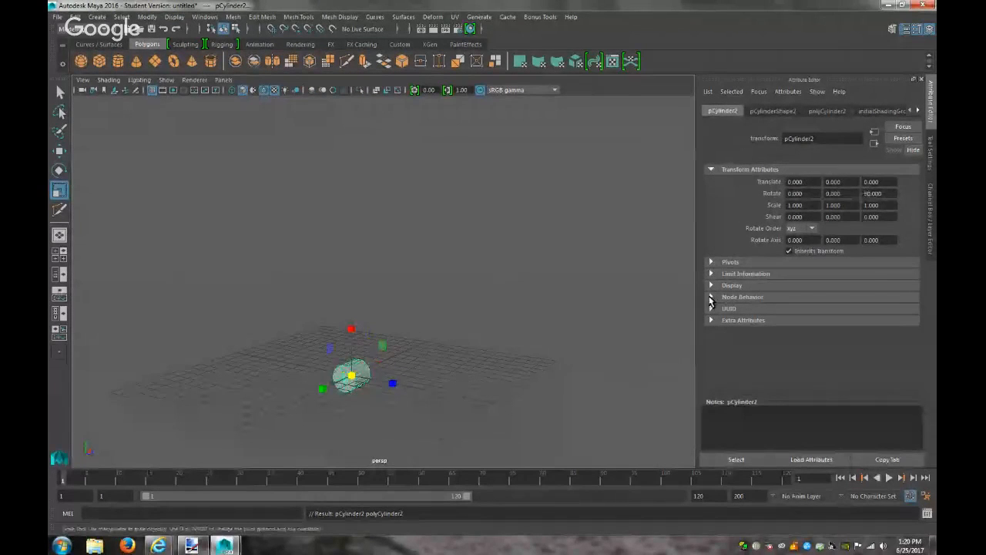
pyautogui.press('w')
pyautogui.moveTo(353, 328); pyautogui.dragTo(377, 184)
pyautogui.press('r')
pyautogui.moveTo(350, 242); pyautogui.dragTo(475, 224)
# In the front view, delete the cylinder's lower half of faces to form the lid
pyautogui.moveTo(389, 251); pyautogui.dragTo(441, 235, button='right')
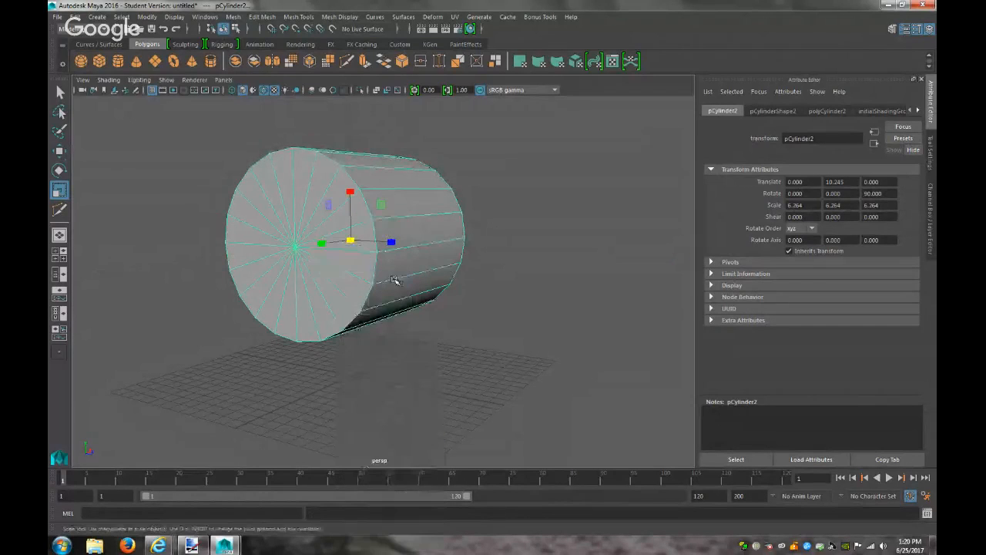
pyautogui.keyDown('alt'); pyautogui.moveTo(536, 333); pyautogui.dragTo(449, 321); pyautogui.keyUp('alt')
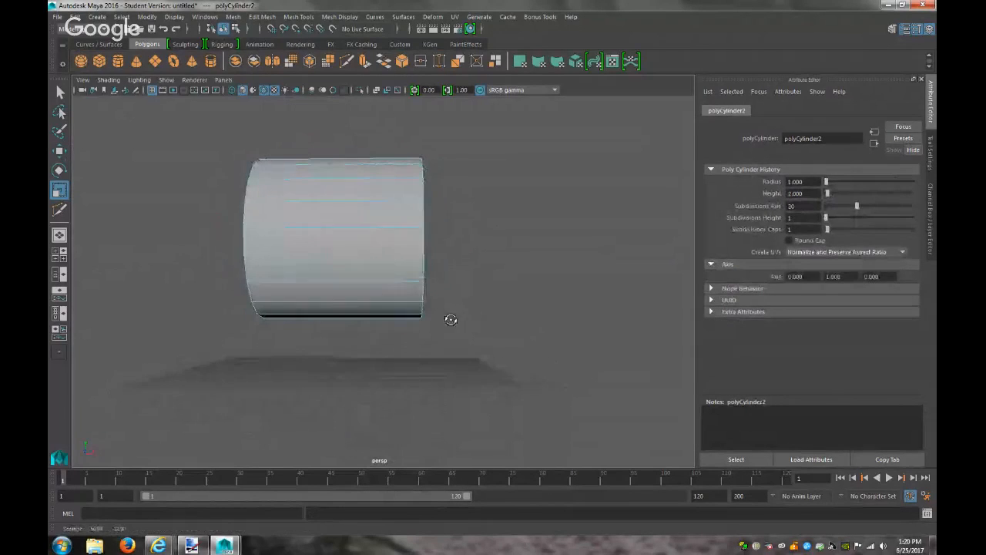
pyautogui.moveTo(494, 350); pyautogui.dragTo(193, 231)
pyautogui.moveTo(339, 308)
pyautogui.keyDown('alt'); pyautogui.mouseDown()
pyautogui.moveTo(383, 324)
pyautogui.moveTo(333, 322)
pyautogui.mouseUp(); pyautogui.keyUp('alt')
pyautogui.click(455, 370)
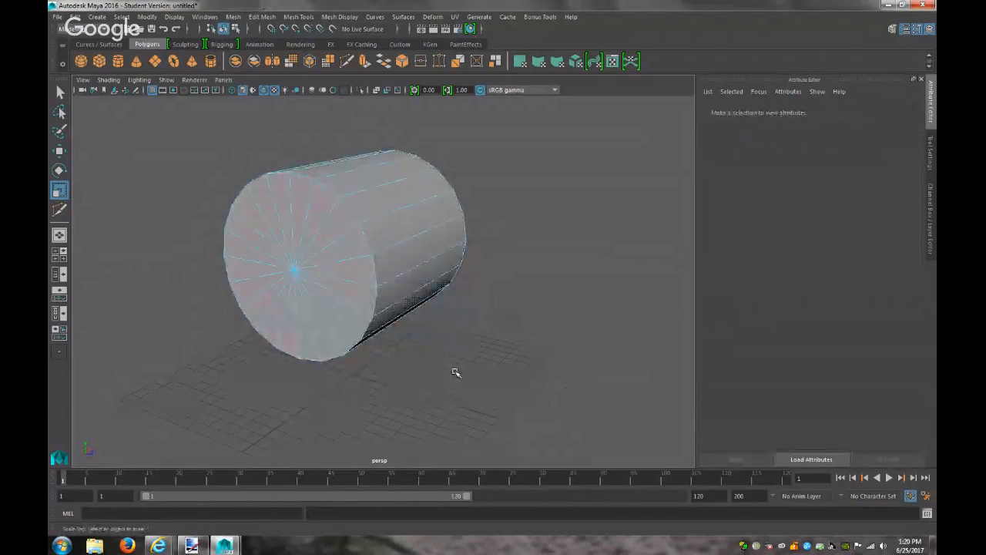
pyautogui.click(223, 80)
pyautogui.moveTo(254, 112)
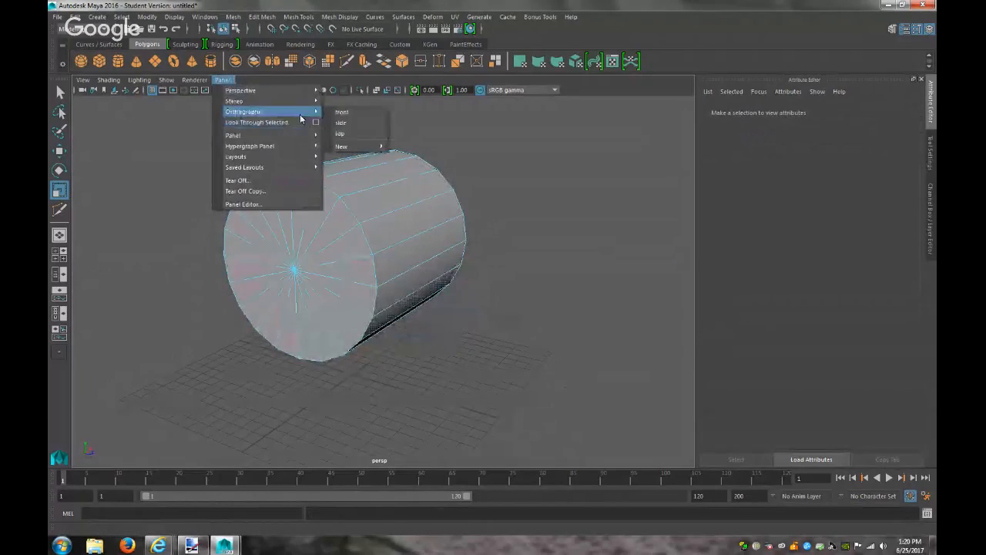
pyautogui.click(342, 115)
pyautogui.scroll(-5, 544, 362)
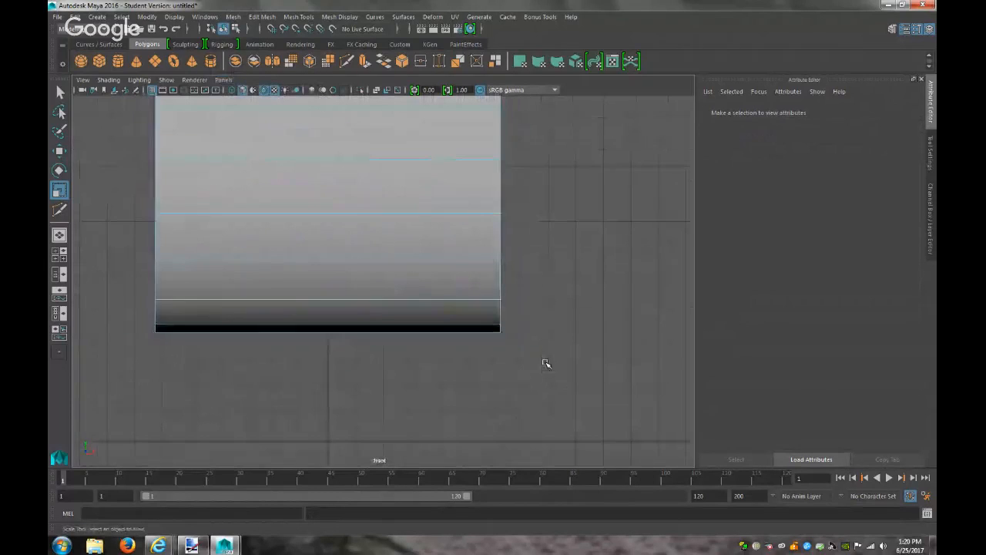
pyautogui.moveTo(506, 369); pyautogui.dragTo(215, 212)
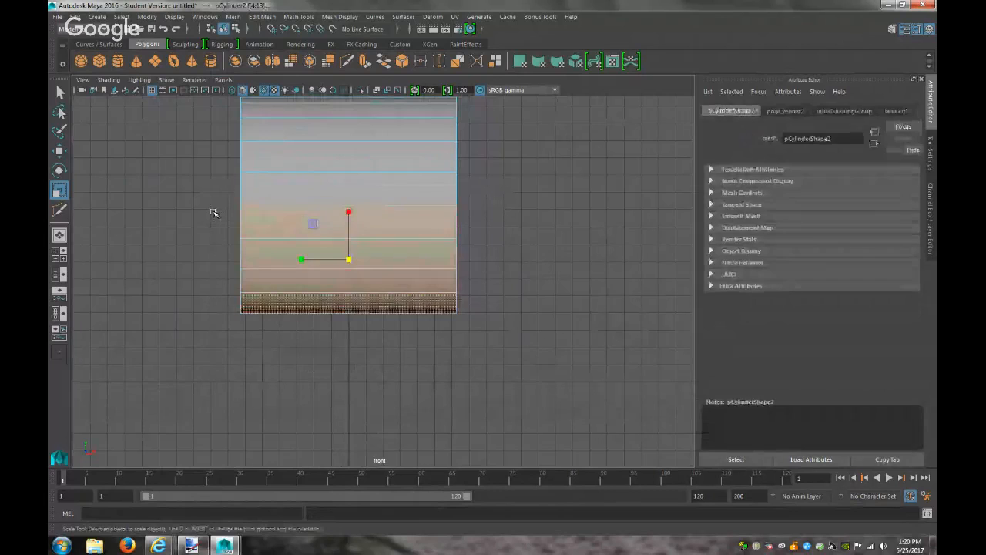
pyautogui.press('Delete')
# Unhide the box and stretch the half-cylinder lid along its length
pyautogui.click(220, 93)
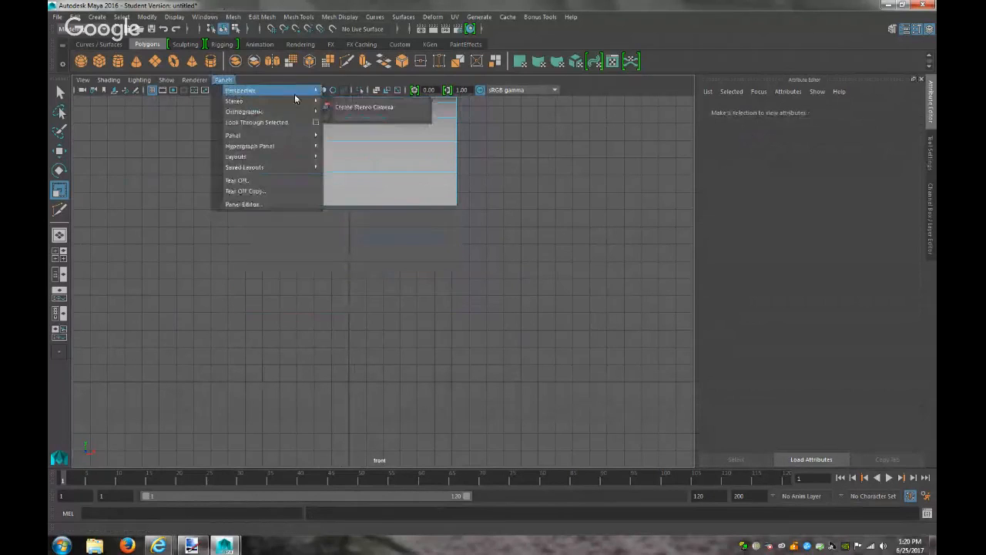
pyautogui.click(358, 104)
pyautogui.keyDown('alt'); pyautogui.moveTo(520, 293); pyautogui.dragTo(477, 273); pyautogui.keyUp('alt')
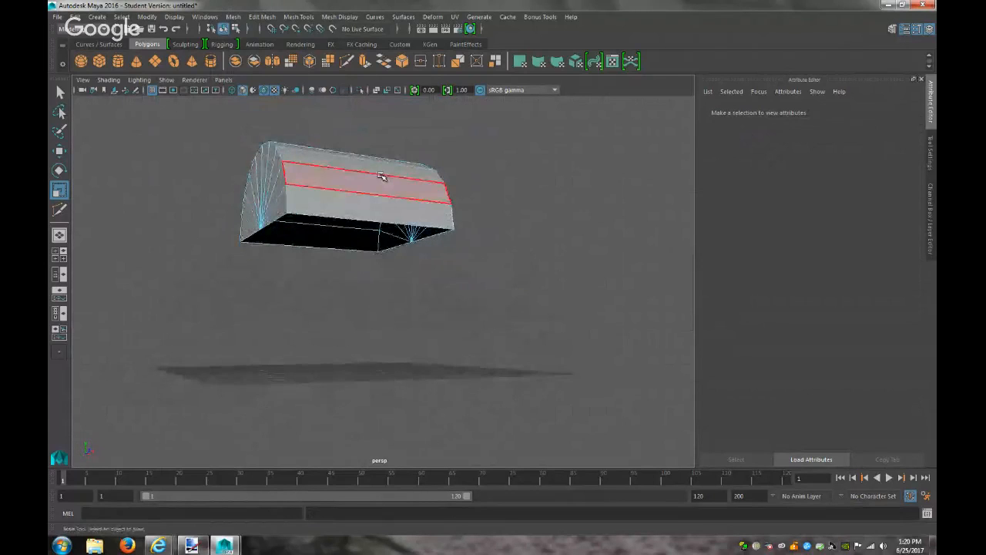
pyautogui.click(407, 199)
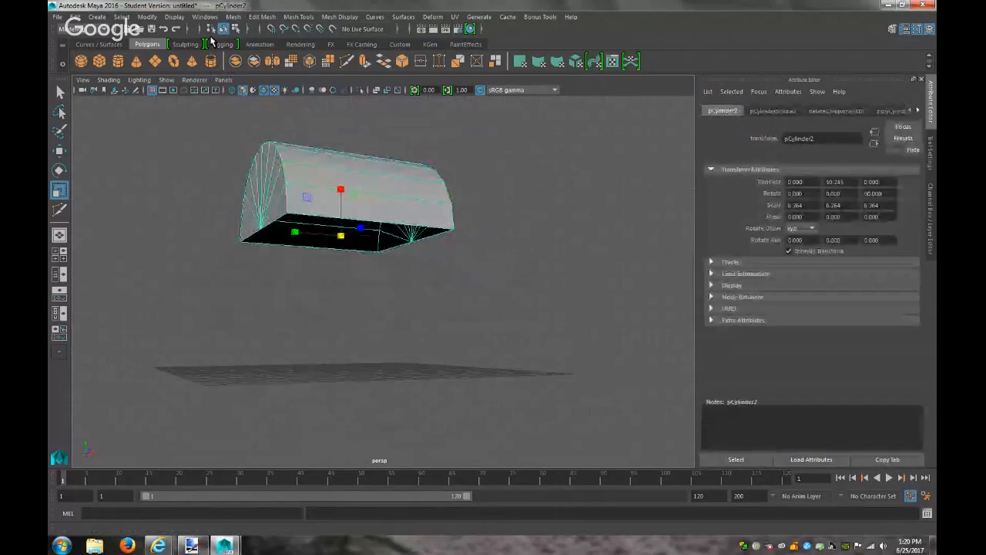
pyautogui.click(175, 17)
pyautogui.click(306, 114)
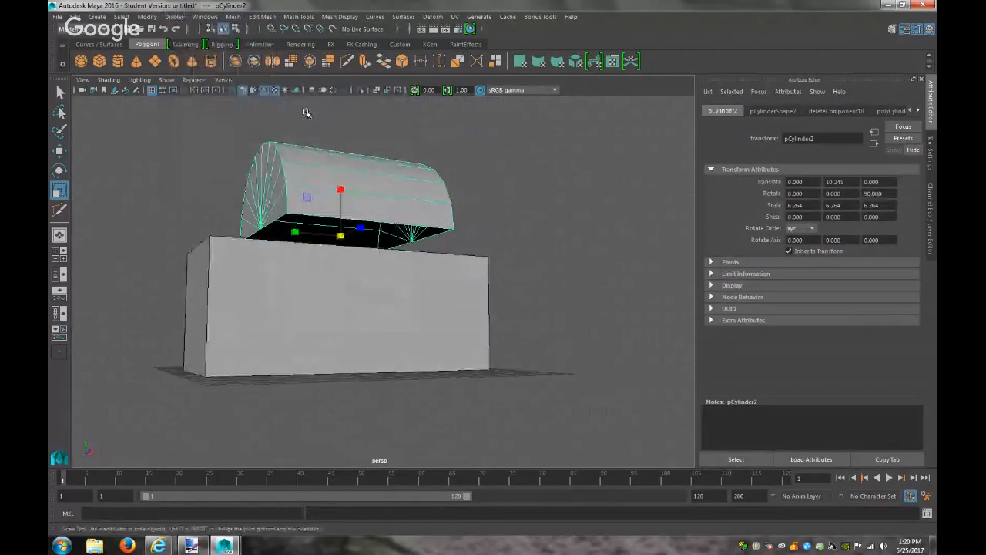
pyautogui.moveTo(298, 233); pyautogui.dragTo(255, 230)
# Scale the lid to the box's width in the side view and length in front view
pyautogui.click(223, 79)
pyautogui.click(348, 125)
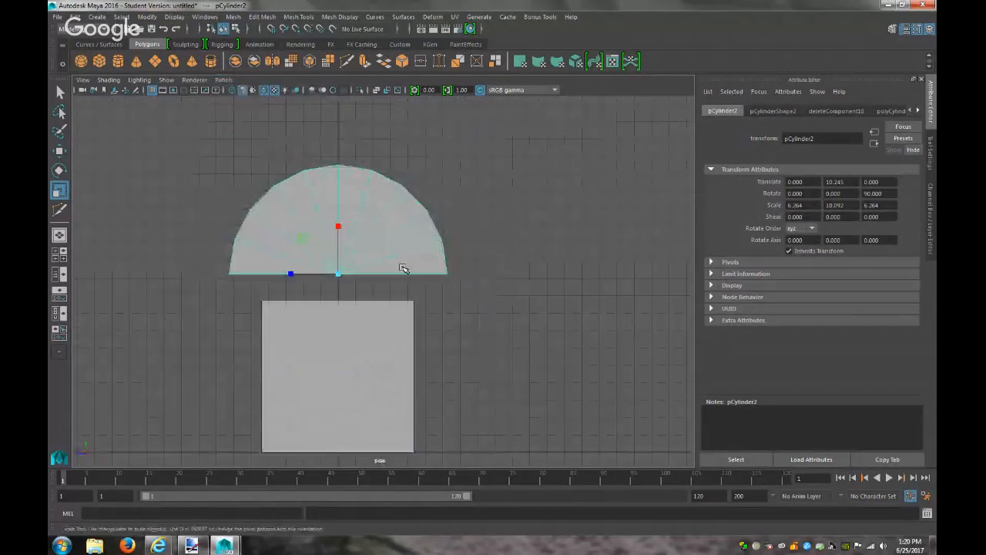
pyautogui.moveTo(290, 273); pyautogui.dragTo(304, 277, button='middle')
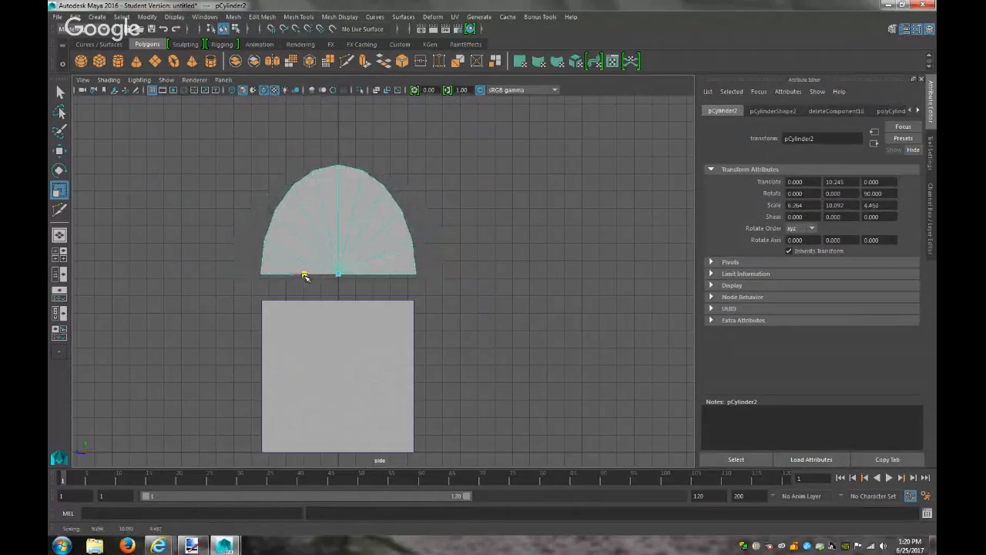
pyautogui.click(223, 80)
pyautogui.moveTo(308, 90)
pyautogui.moveTo(309, 111)
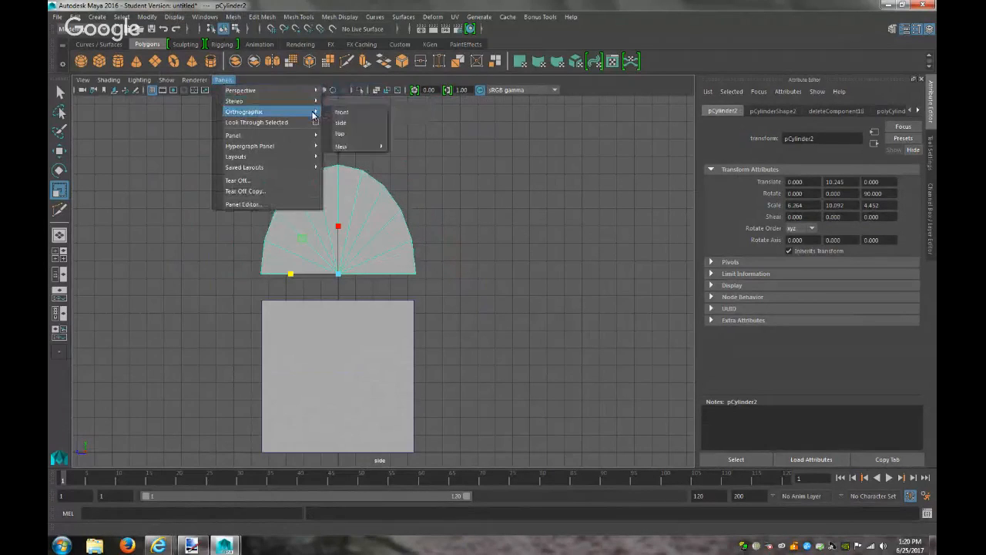
pyautogui.click(350, 122)
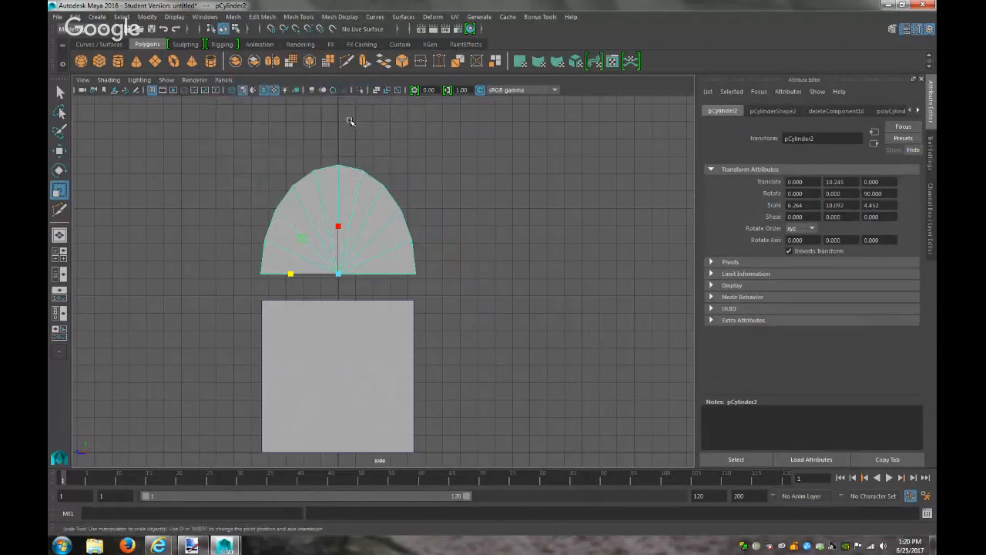
pyautogui.click(223, 80)
pyautogui.moveTo(296, 112)
pyautogui.click(341, 113)
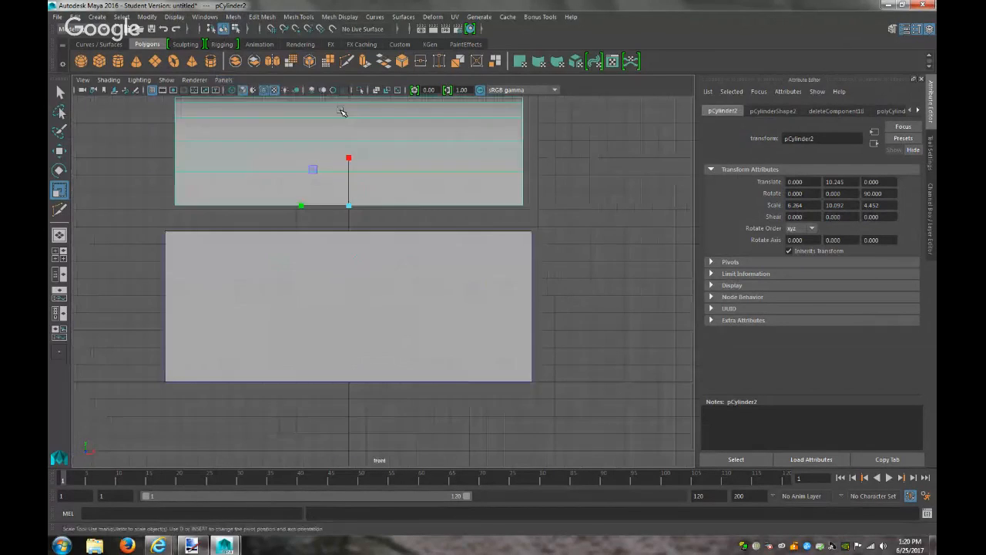
pyautogui.scroll(-3, 424, 213)
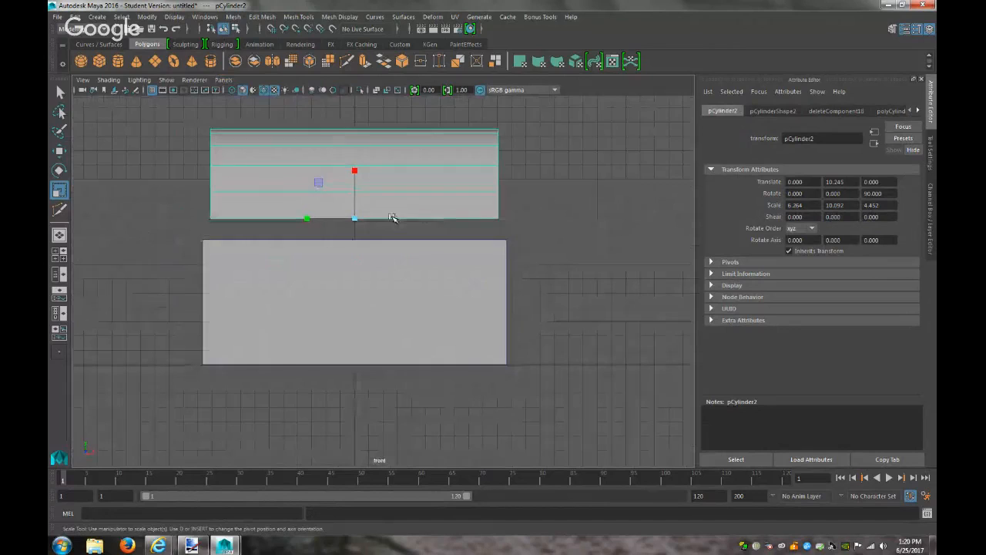
pyautogui.moveTo(306, 218); pyautogui.dragTo(303, 218, button='middle')
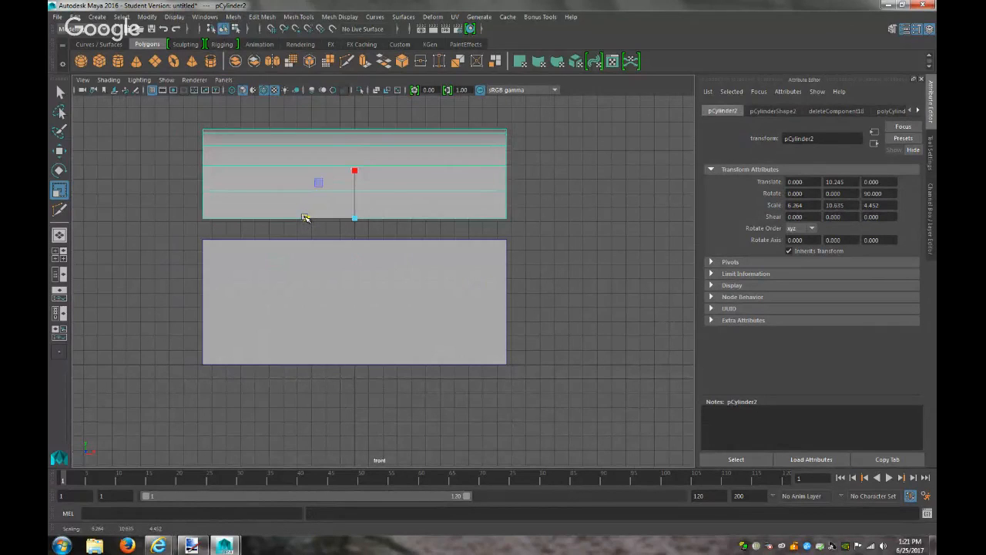
# Move the lid down onto the top of the box base and deselect it
pyautogui.press('w')
pyautogui.moveTo(356, 167); pyautogui.dragTo(357, 188)
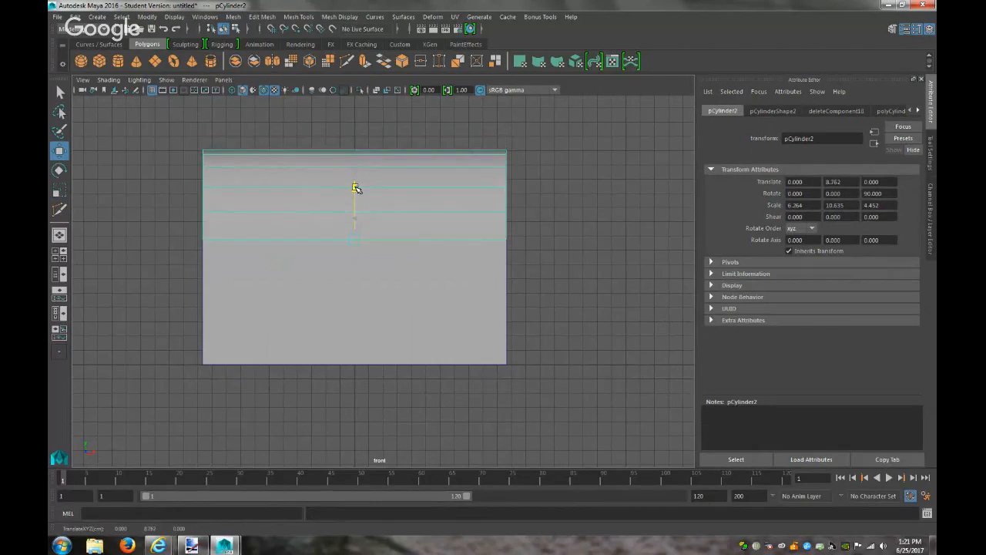
pyautogui.click(112, 357)
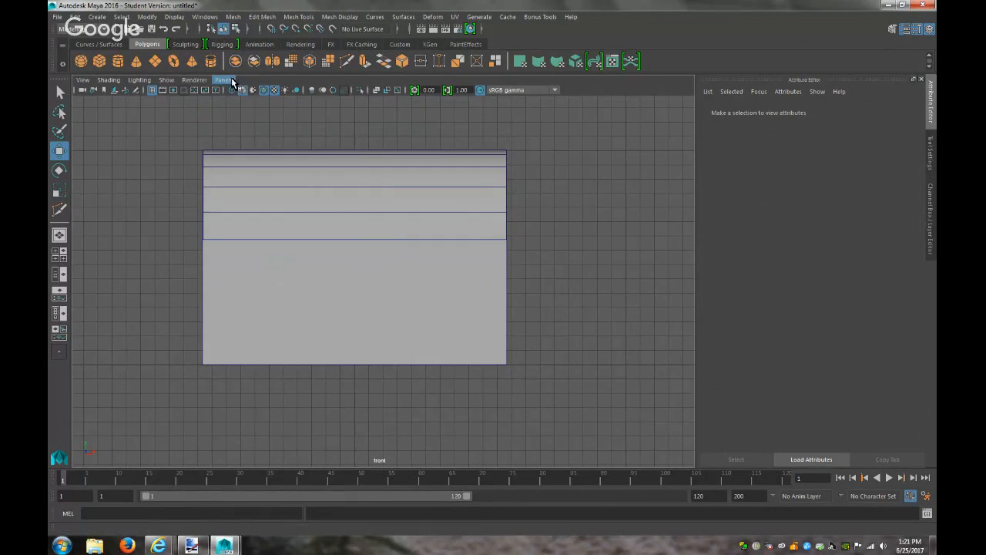
pyautogui.click(231, 80)
# In the perspective view, scale the arched lid down to the box base's width
pyautogui.moveTo(266, 91)
pyautogui.click(339, 91)
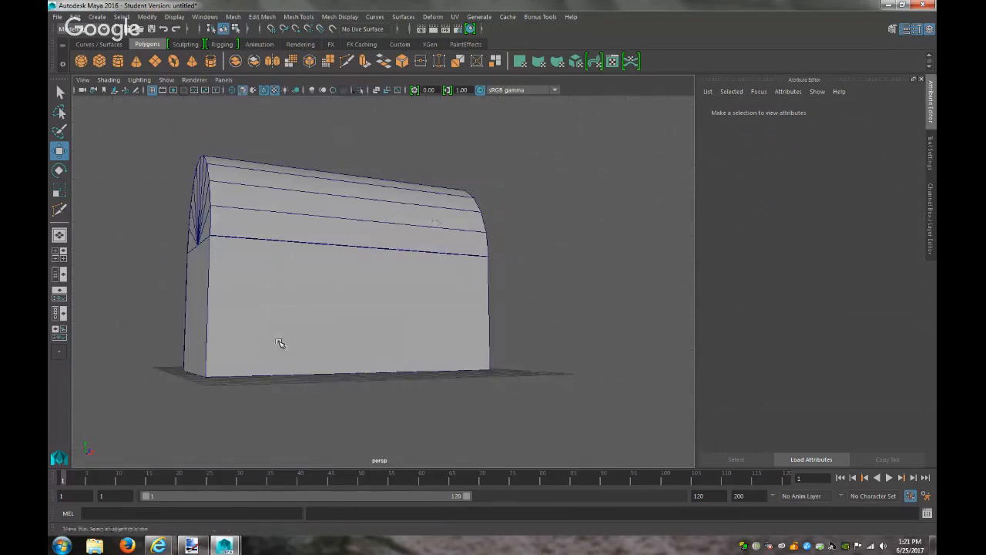
pyautogui.click(158, 546)
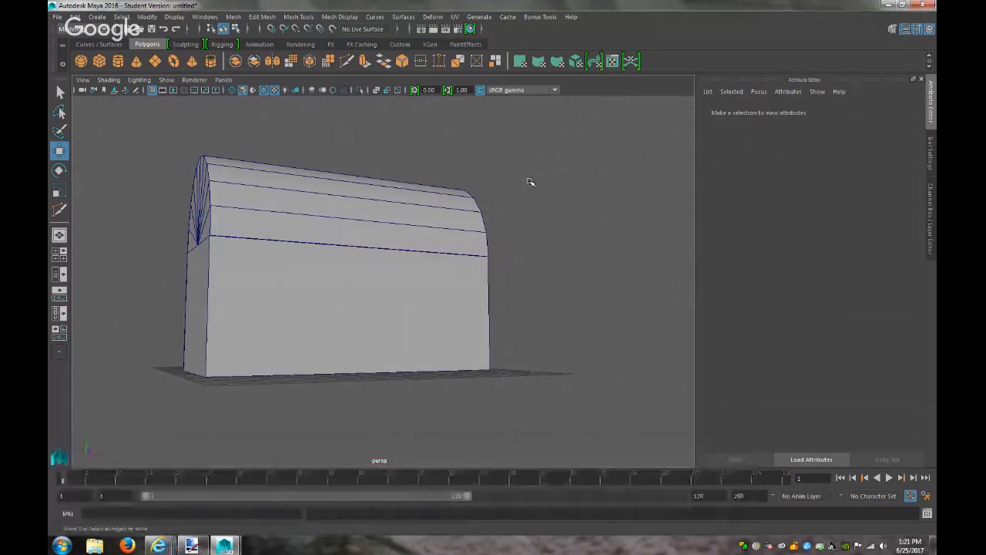
pyautogui.keyDown('alt'); pyautogui.moveTo(522, 356); pyautogui.dragTo(599, 367); pyautogui.keyUp('alt')
pyautogui.click(423, 206)
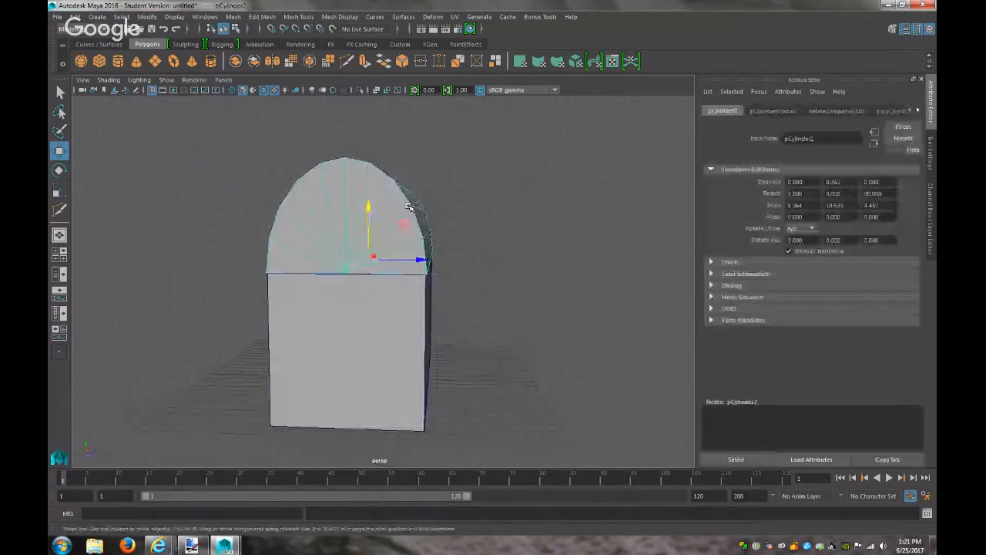
pyautogui.press('r')
pyautogui.moveTo(368, 211); pyautogui.dragTo(368, 223)
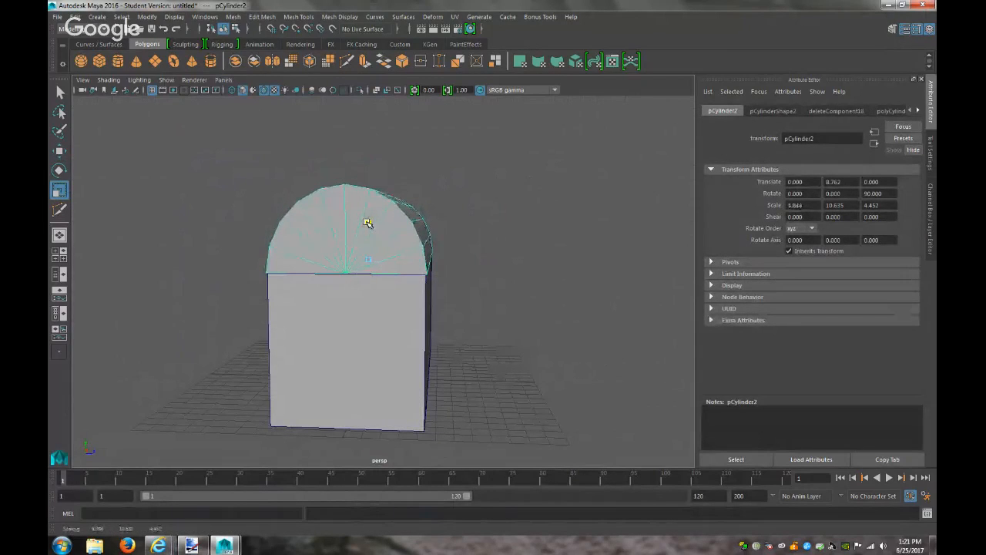
# Nudge the lid slightly down so it sits flush on top of the base
pyautogui.click(557, 295)
pyautogui.keyDown('alt'); pyautogui.moveTo(487, 305); pyautogui.dragTo(286, 288); pyautogui.keyUp('alt')
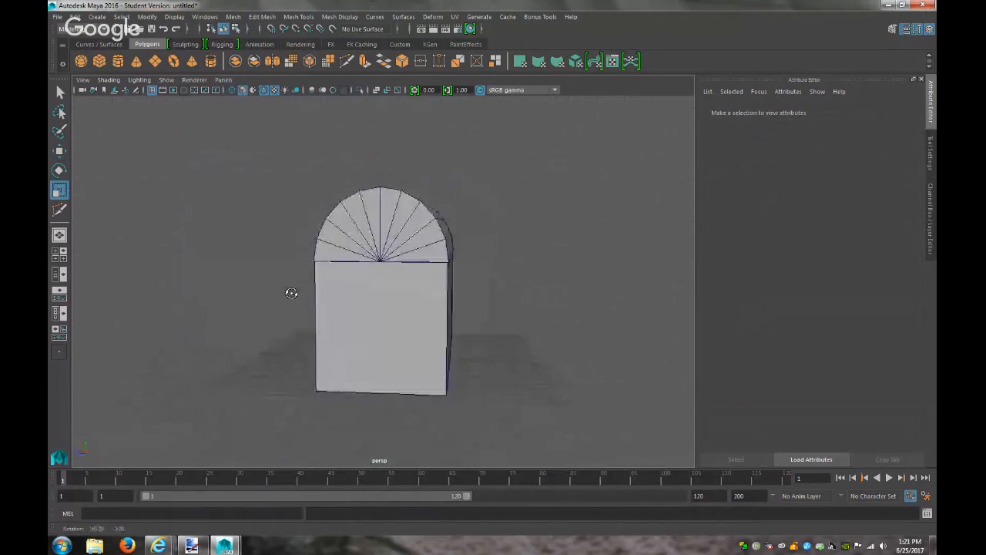
pyautogui.keyDown('alt'); pyautogui.moveTo(341, 295); pyautogui.dragTo(599, 363, button='right'); pyautogui.keyUp('alt')
pyautogui.keyDown('alt'); pyautogui.moveTo(599, 363); pyautogui.dragTo(469, 284); pyautogui.keyUp('alt')
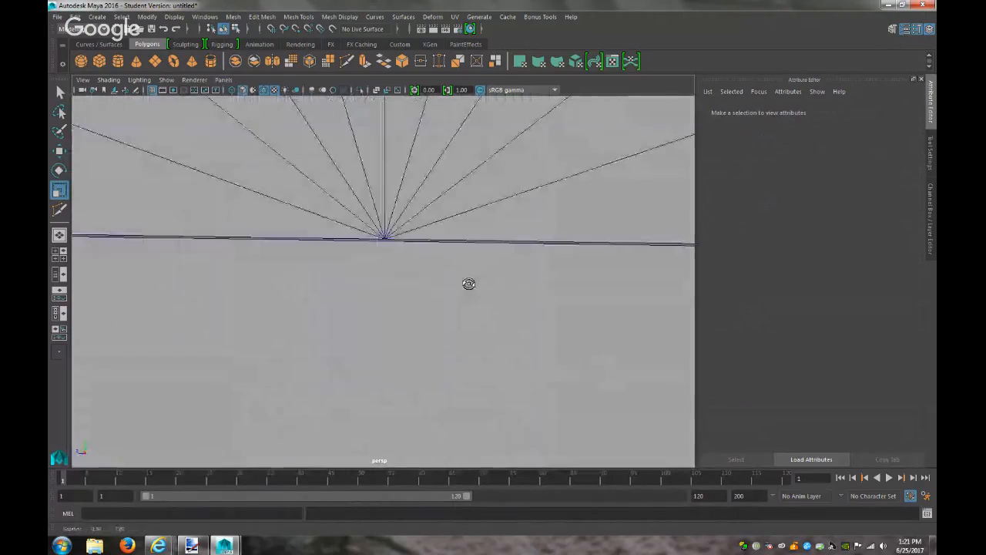
pyautogui.click(437, 215)
pyautogui.scroll(-5, 449, 215)
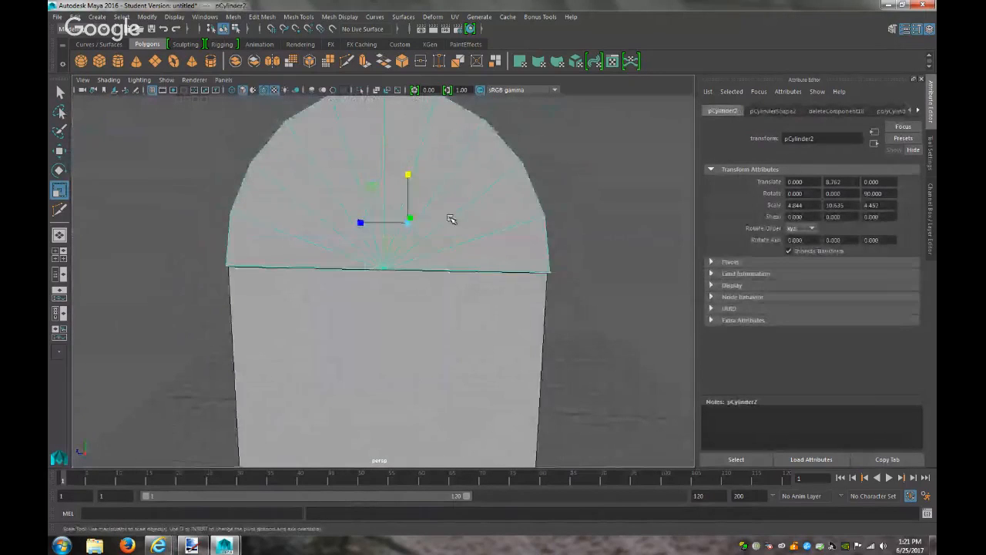
pyautogui.press('w')
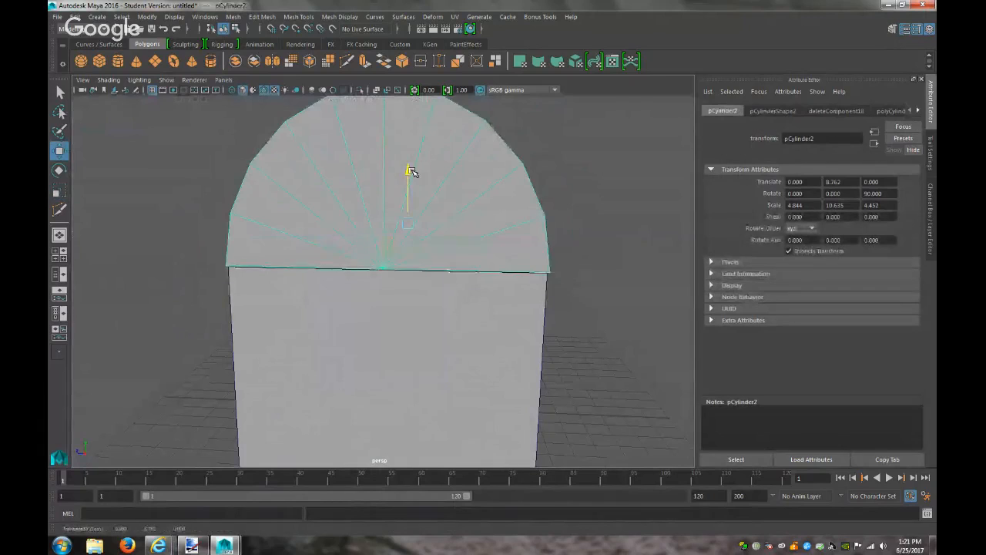
pyautogui.moveTo(410, 171); pyautogui.dragTo(411, 171)
# Check the lid's polyCylinder2 settings: radius 1, height 2, 20 axis subdivisions
pyautogui.press('r')
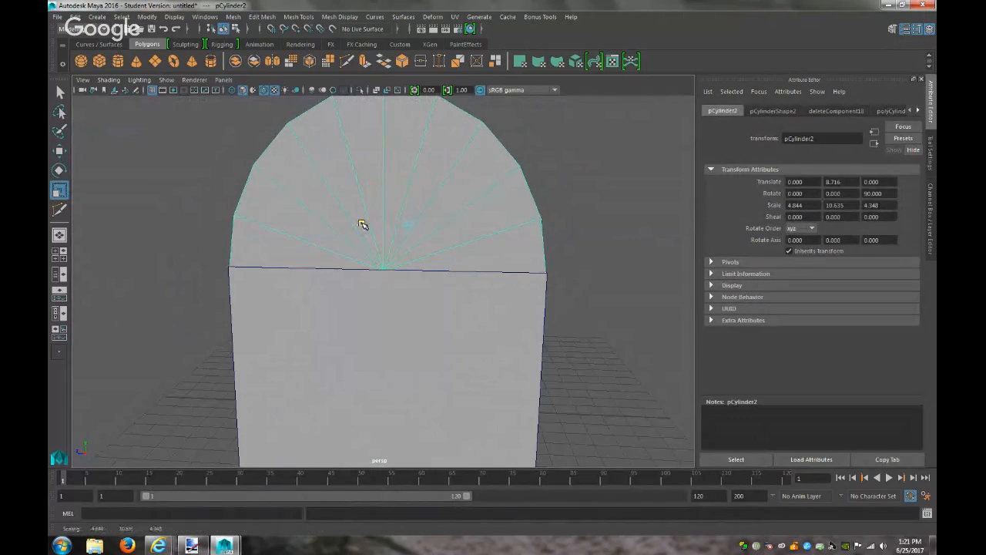
pyautogui.click(603, 319)
pyautogui.keyDown('alt'); pyautogui.moveTo(603, 318); pyautogui.dragTo(391, 313); pyautogui.keyUp('alt')
pyautogui.keyDown('alt'); pyautogui.moveTo(391, 313); pyautogui.dragTo(487, 362, button='right'); pyautogui.keyUp('alt')
pyautogui.keyDown('alt'); pyautogui.moveTo(487, 362); pyautogui.dragTo(493, 363); pyautogui.keyUp('alt')
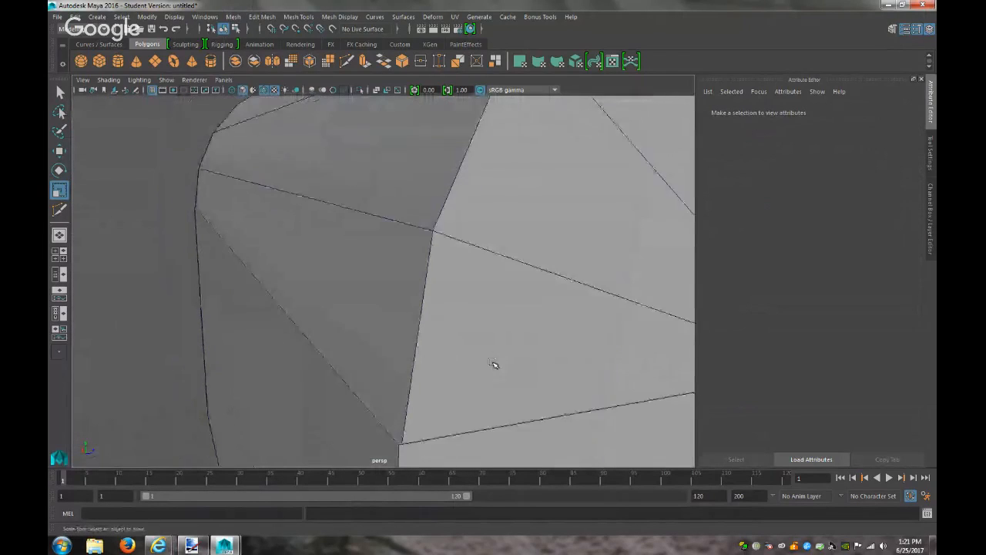
pyautogui.click(498, 306)
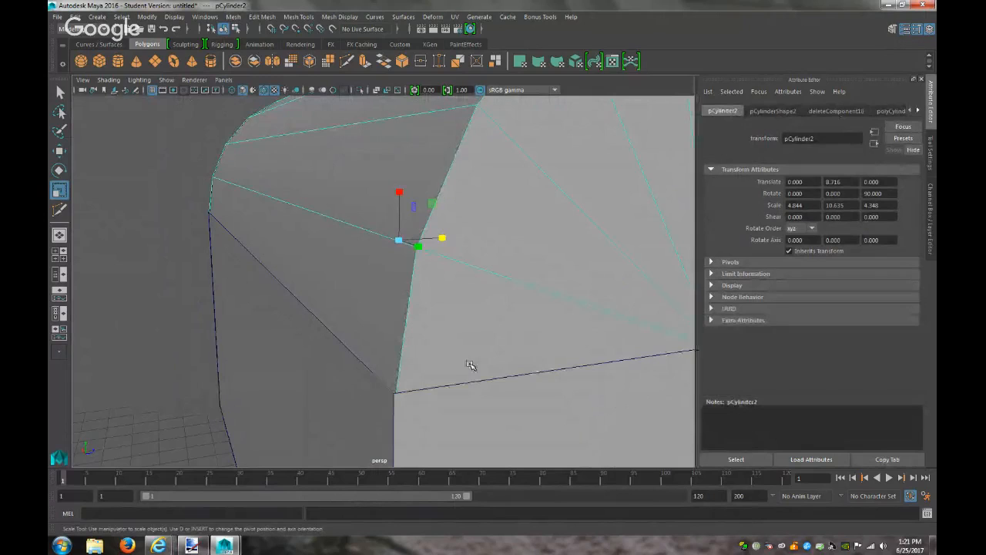
pyautogui.scroll(-5, 537, 358)
pyautogui.scroll(-1, 539, 356)
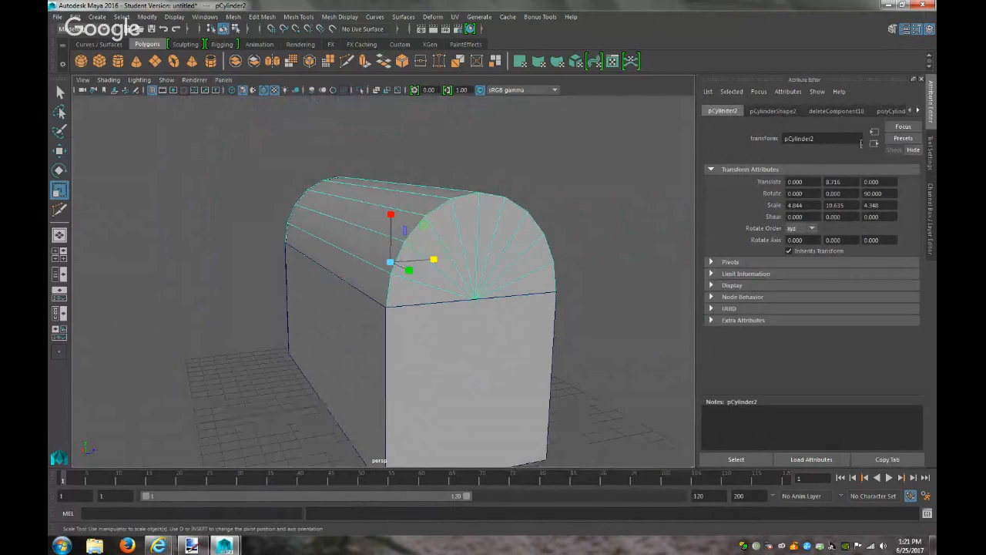
pyautogui.click(774, 111)
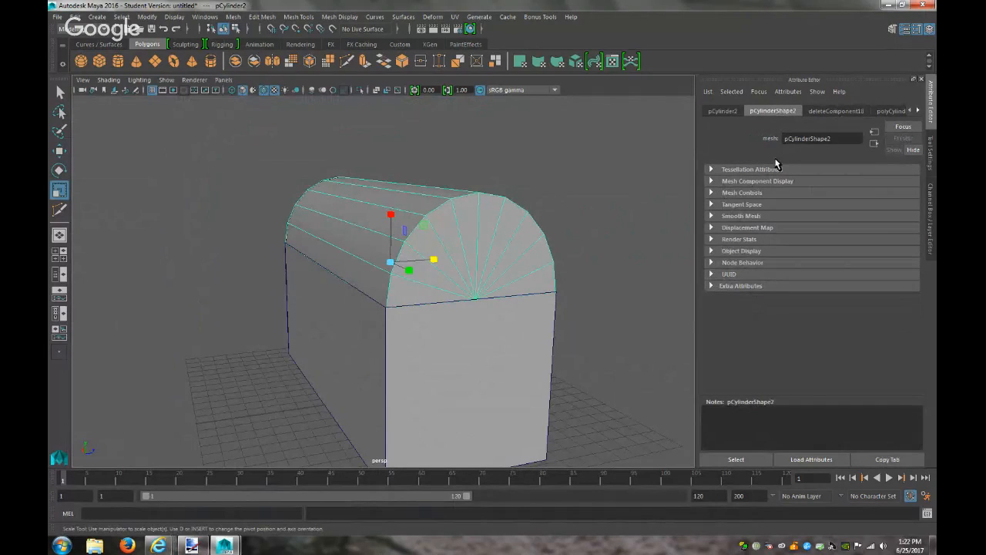
pyautogui.click(894, 111)
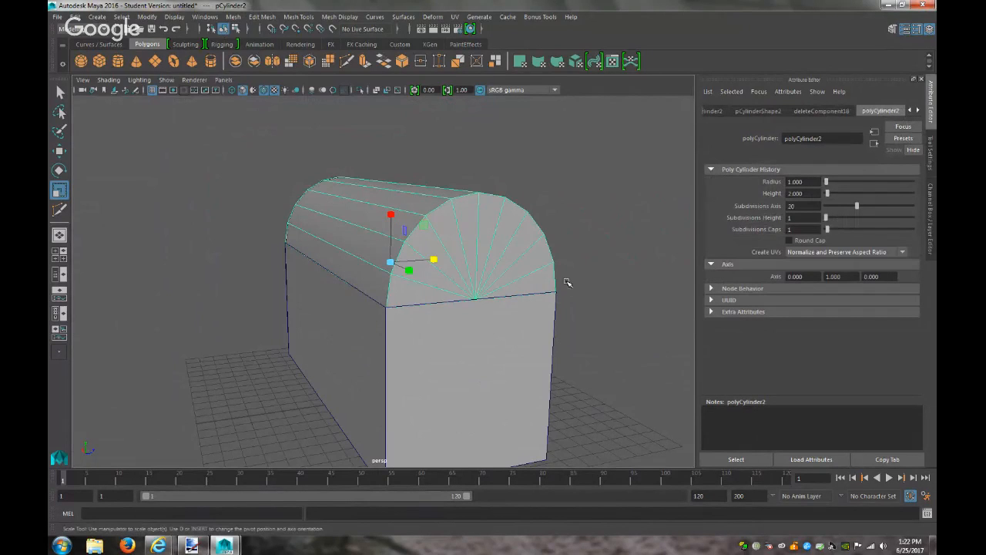
pyautogui.click(511, 324)
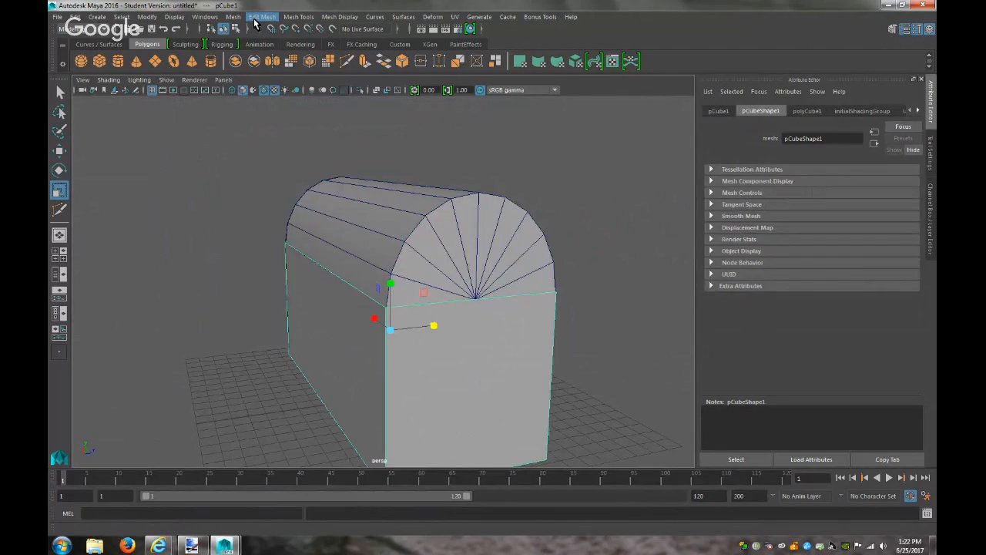
# Hide the box base with Hide Selection
pyautogui.click(174, 17)
pyautogui.moveTo(189, 83)
pyautogui.click(308, 94)
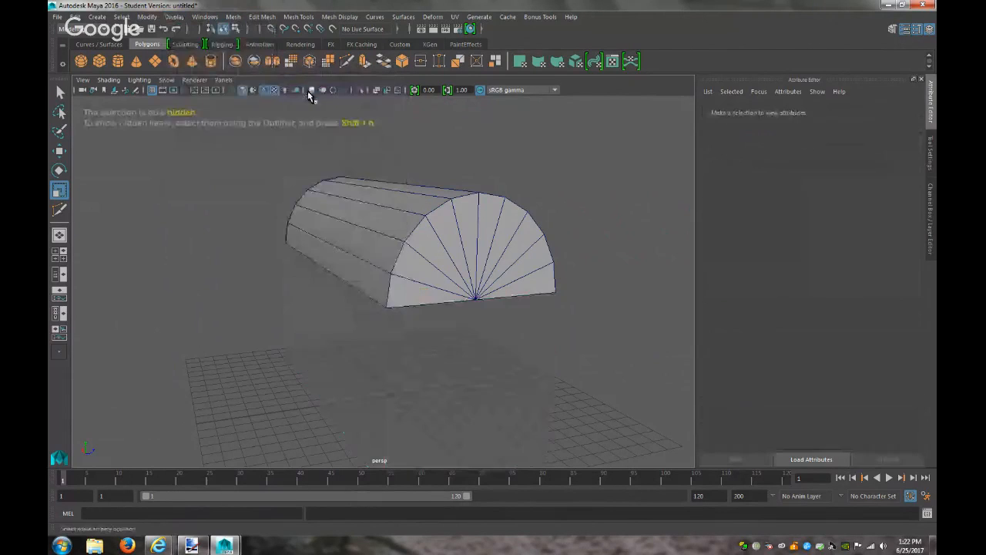
# Try different height and axis subdivisions on the lid, then undo back to 20 axis subdivisions
pyautogui.click(424, 219)
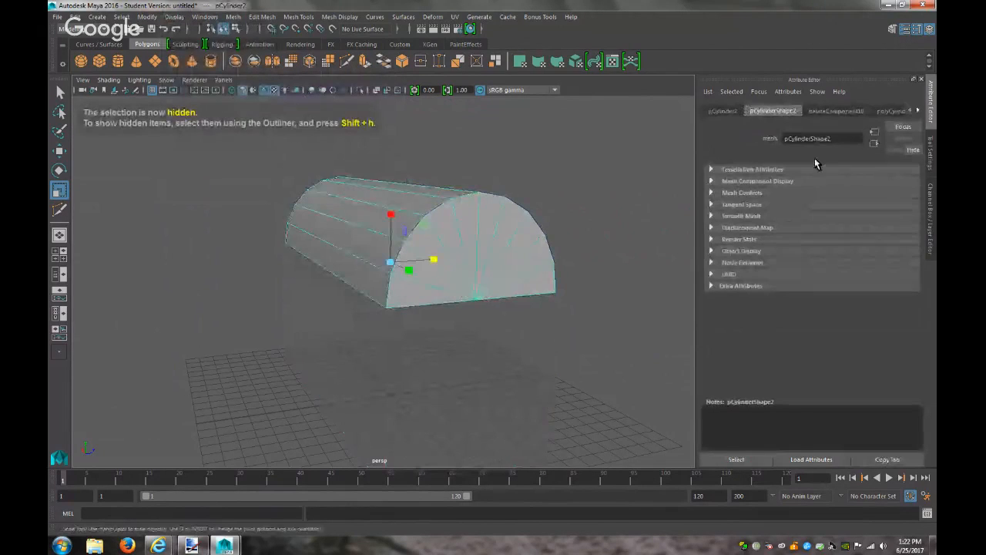
pyautogui.click(896, 113)
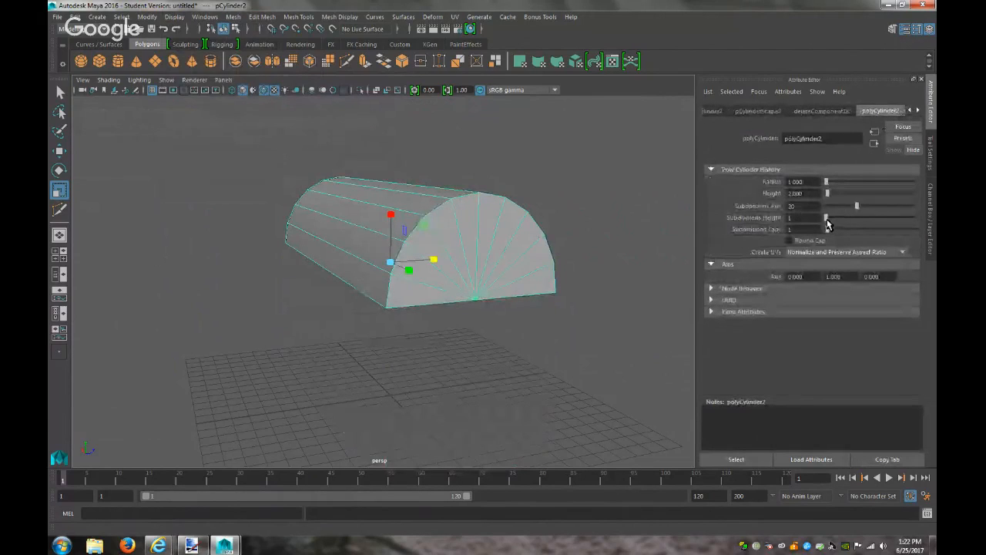
pyautogui.moveTo(827, 221); pyautogui.dragTo(720, 229)
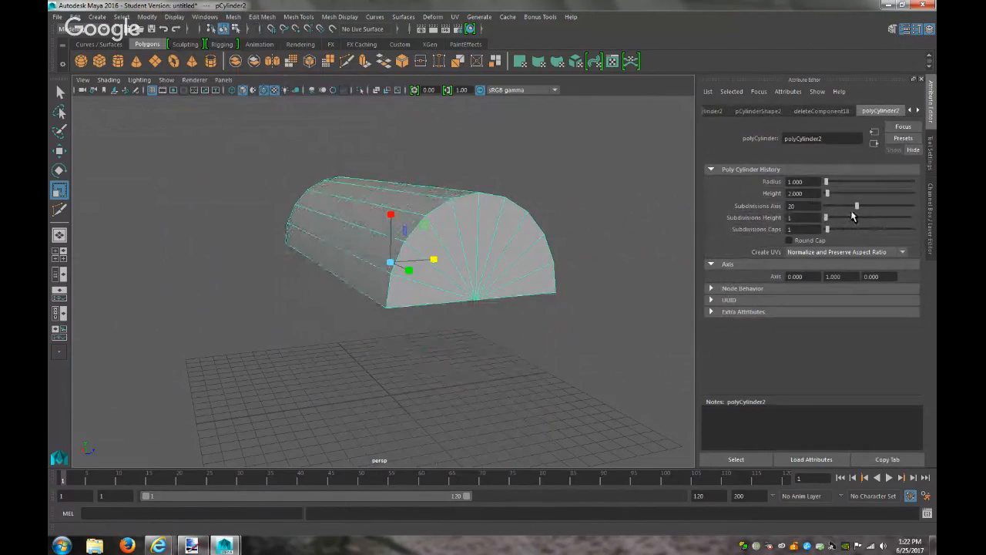
pyautogui.moveTo(857, 206); pyautogui.dragTo(658, 218)
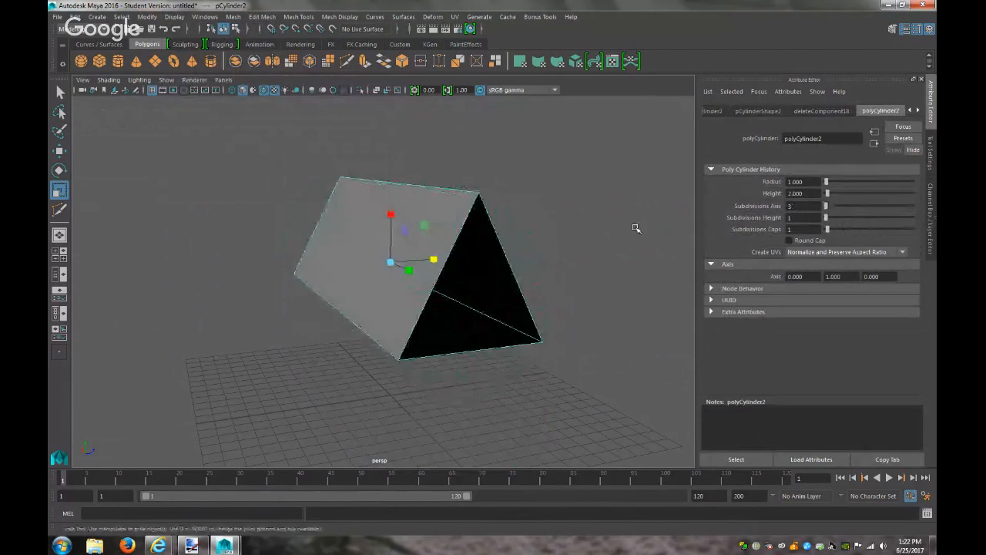
pyautogui.hotkey('ctrl', 'z')
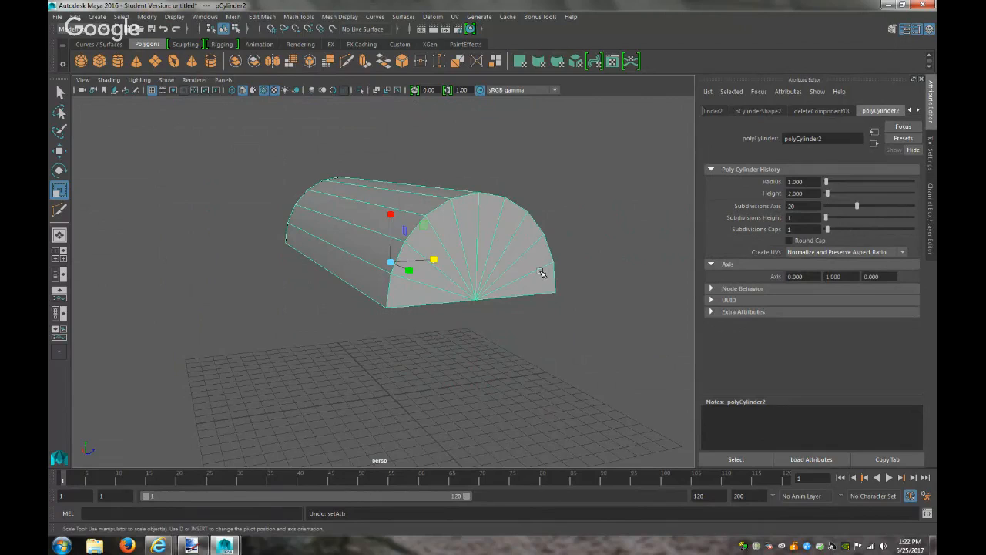
# In the top view, duplicate the lid and shrink the copy
pyautogui.click(224, 79)
pyautogui.moveTo(272, 113)
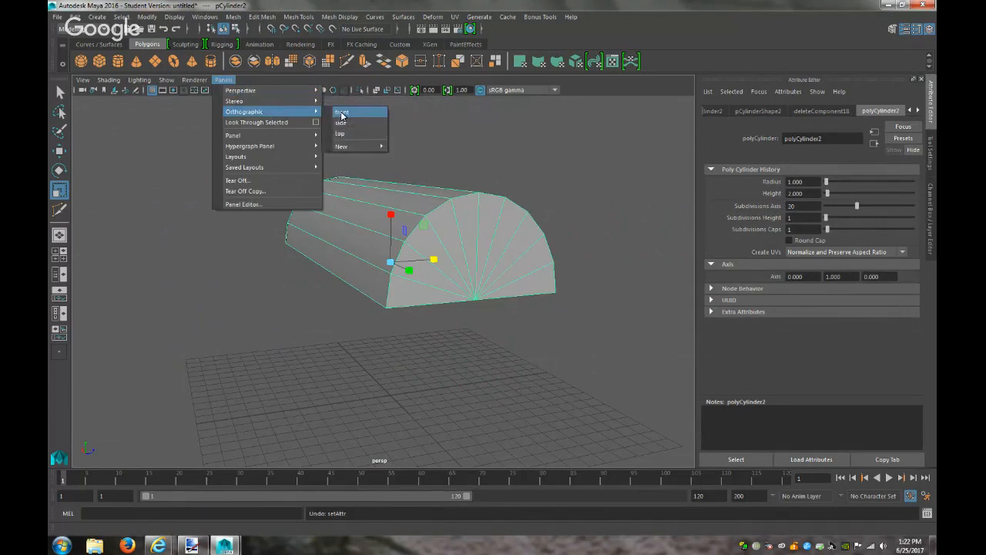
pyautogui.click(341, 133)
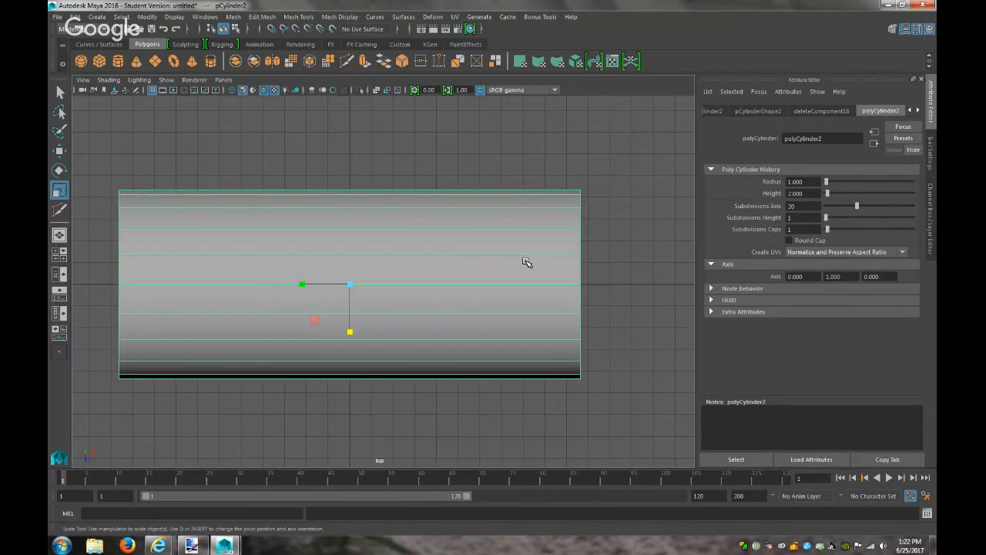
pyautogui.hotkey('ctrl', 'd')
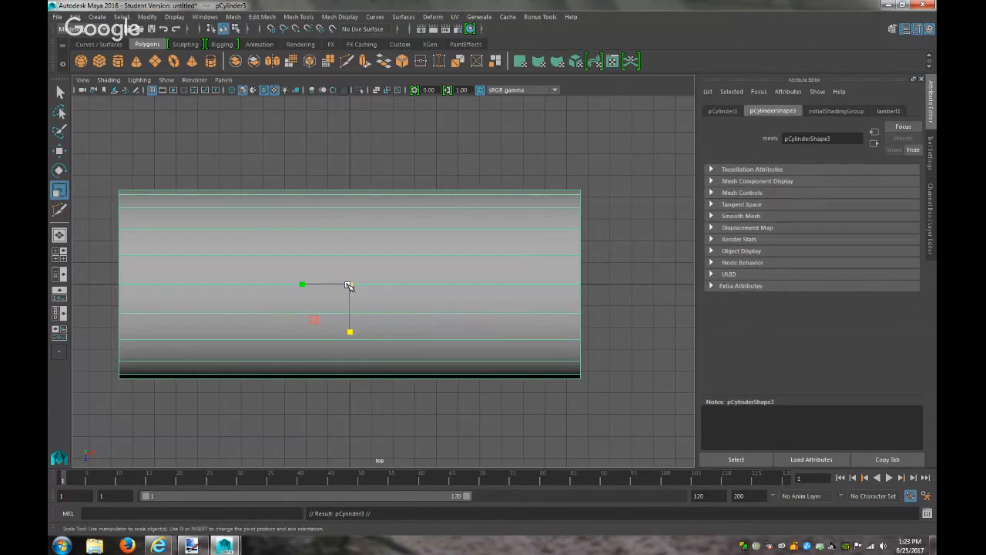
pyautogui.moveTo(349, 286); pyautogui.dragTo(322, 285)
# Back in perspective, raise and narrow the selected top of the copy
pyautogui.press('w')
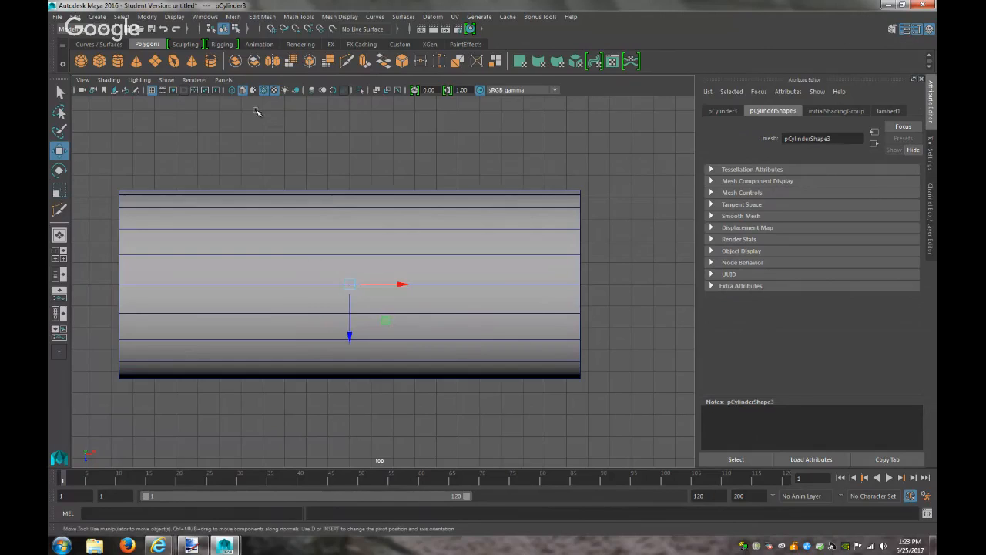
pyautogui.click(223, 79)
pyautogui.moveTo(254, 90)
pyautogui.click(344, 92)
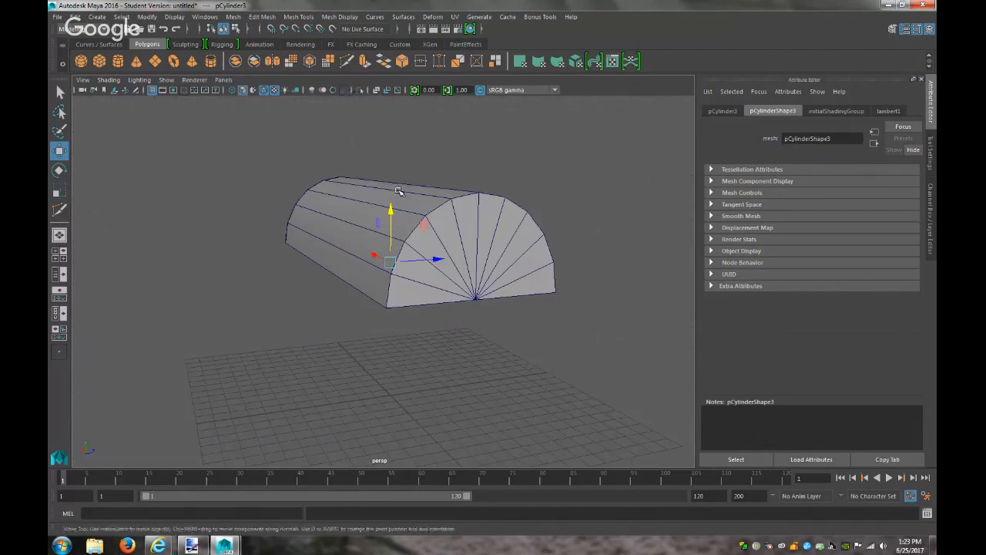
pyautogui.moveTo(393, 188); pyautogui.dragTo(396, 177)
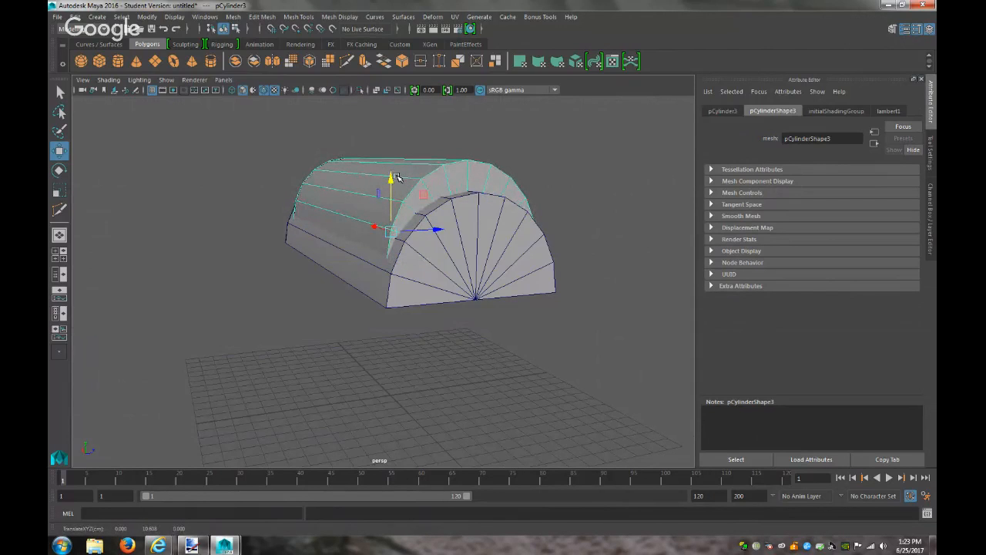
pyautogui.press('r')
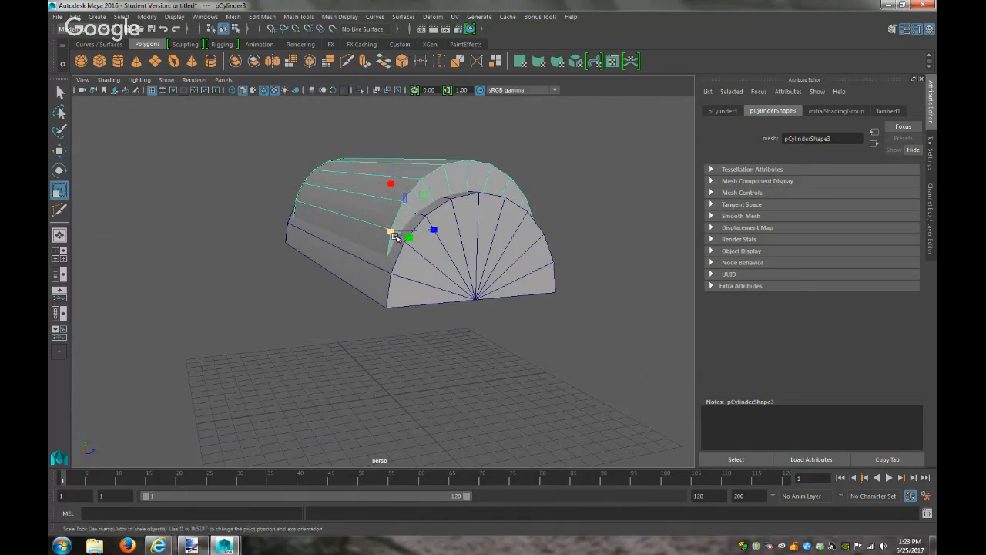
pyautogui.moveTo(390, 233); pyautogui.dragTo(444, 238)
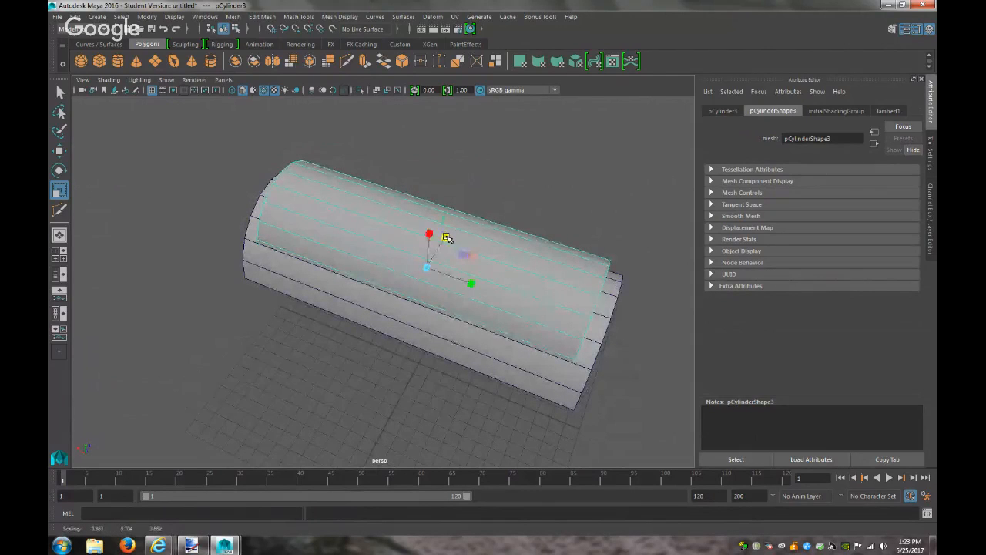
# Resize the duplicate pCylinder3 to overlap the arched lid's length and curve
pyautogui.keyDown('alt'); pyautogui.moveTo(579, 280); pyautogui.dragTo(388, 286); pyautogui.keyUp('alt')
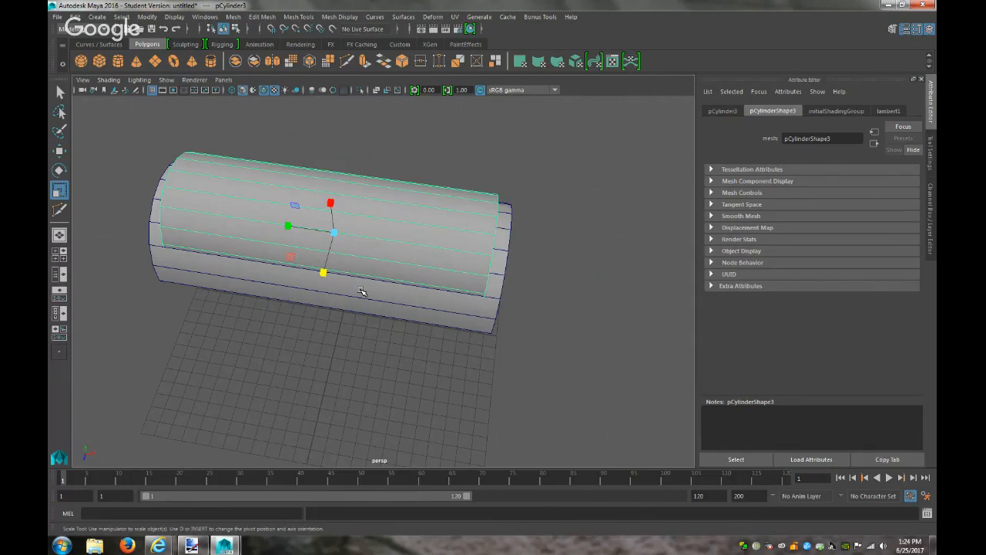
pyautogui.scroll(1, 361, 292)
pyautogui.click(378, 311)
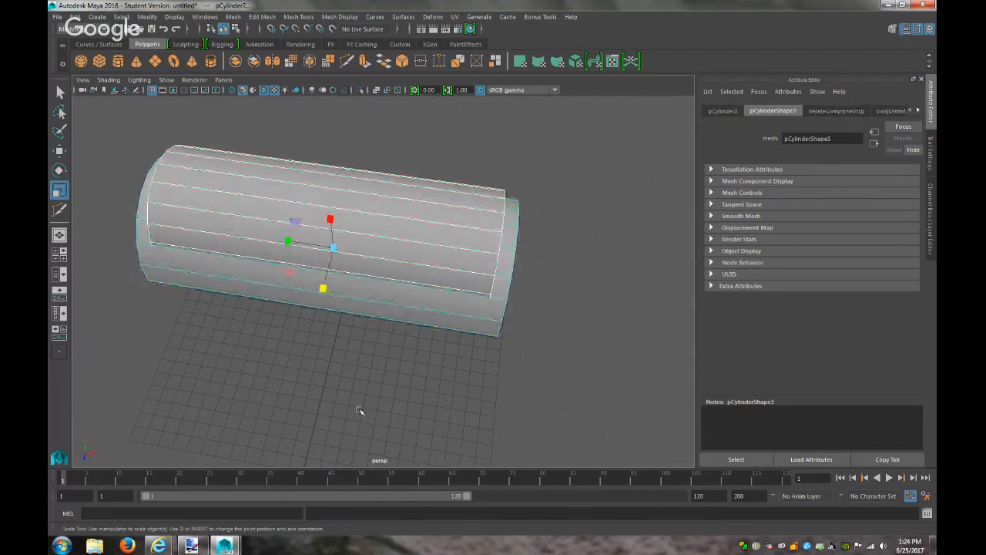
pyautogui.keyDown('alt'); pyautogui.moveTo(370, 374); pyautogui.dragTo(407, 336); pyautogui.keyUp('alt')
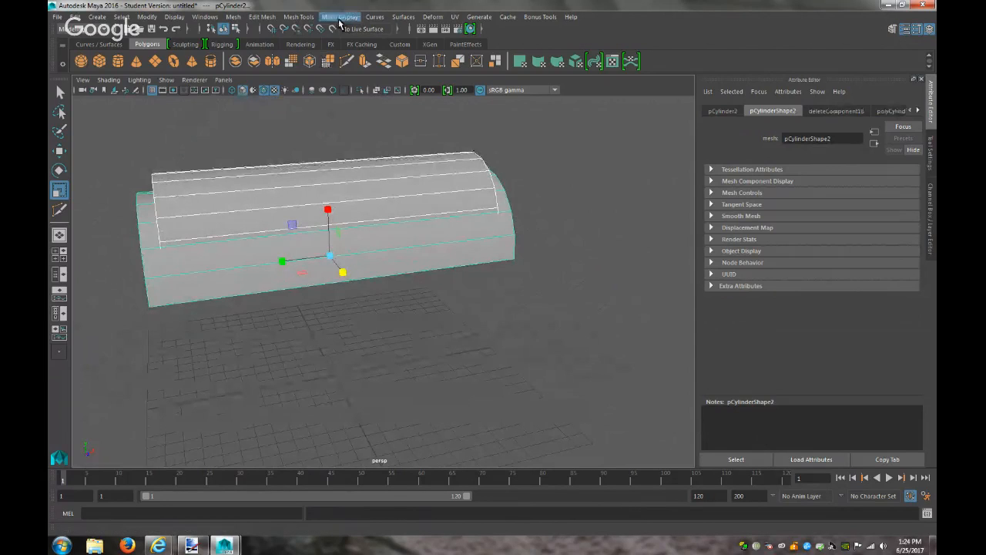
# Apply a Boolean Intersection to the two cylinders, undo it, and reapply it to get pCylinder4
pyautogui.click(230, 18)
pyautogui.moveTo(308, 46)
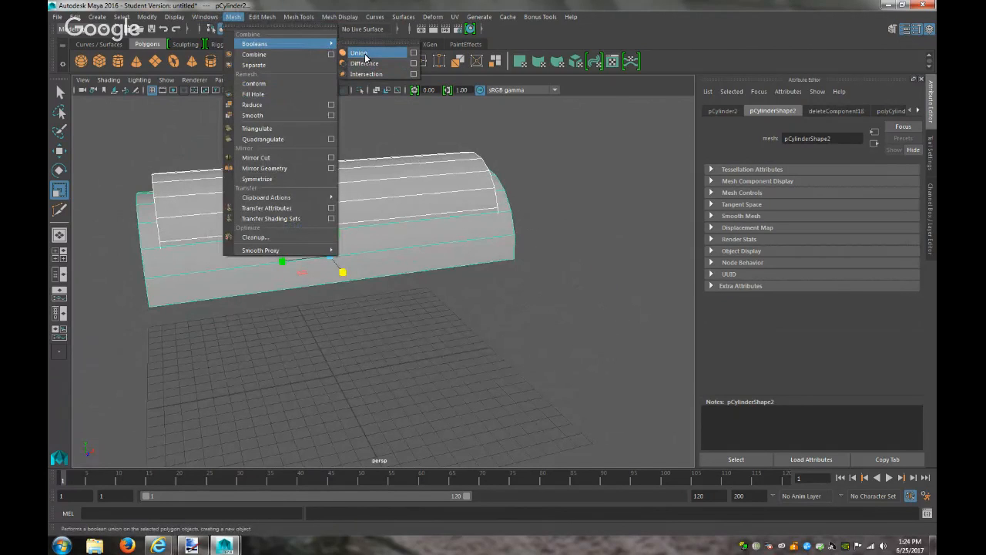
pyautogui.click(366, 74)
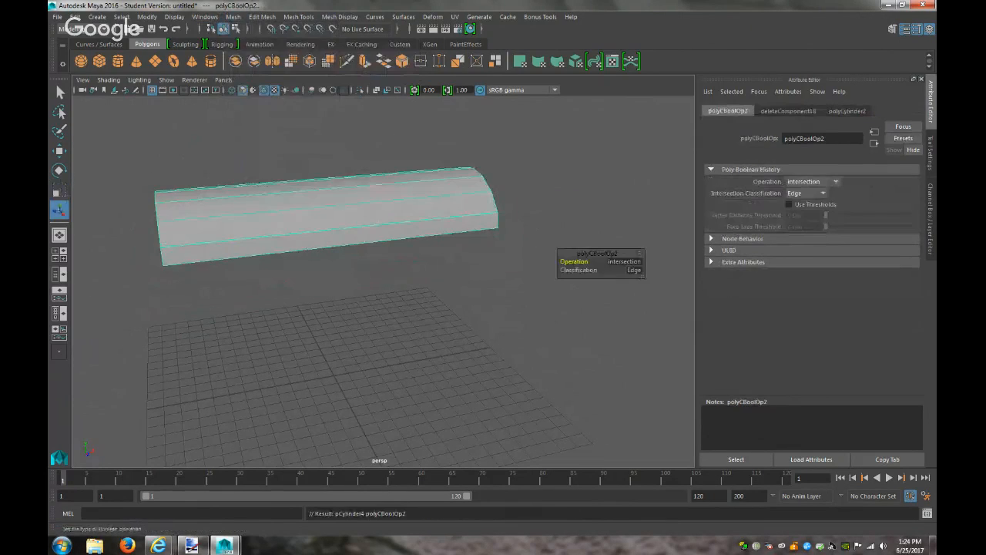
pyautogui.keyDown('alt'); pyautogui.moveTo(362, 255); pyautogui.dragTo(419, 236); pyautogui.keyUp('alt')
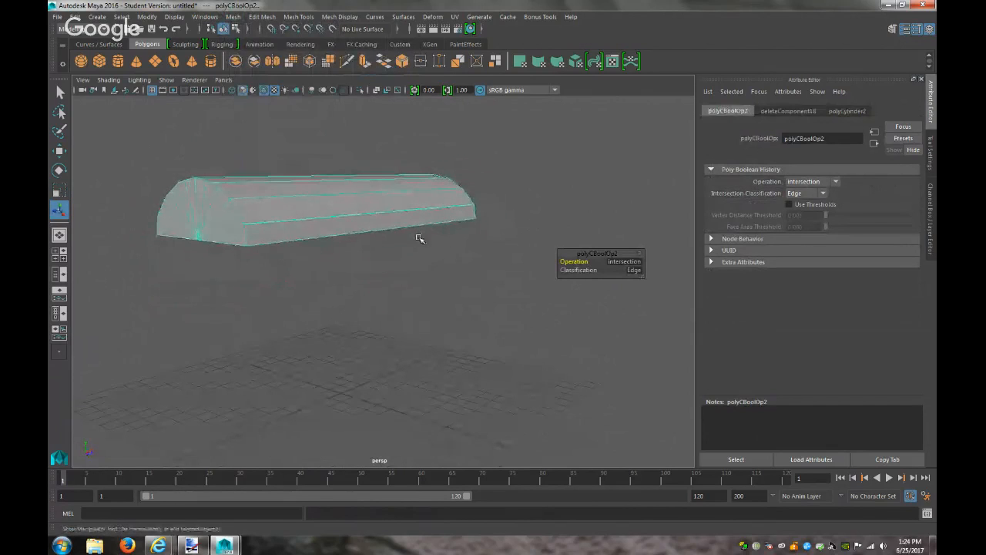
pyautogui.hotkey('ctrl', 'z')
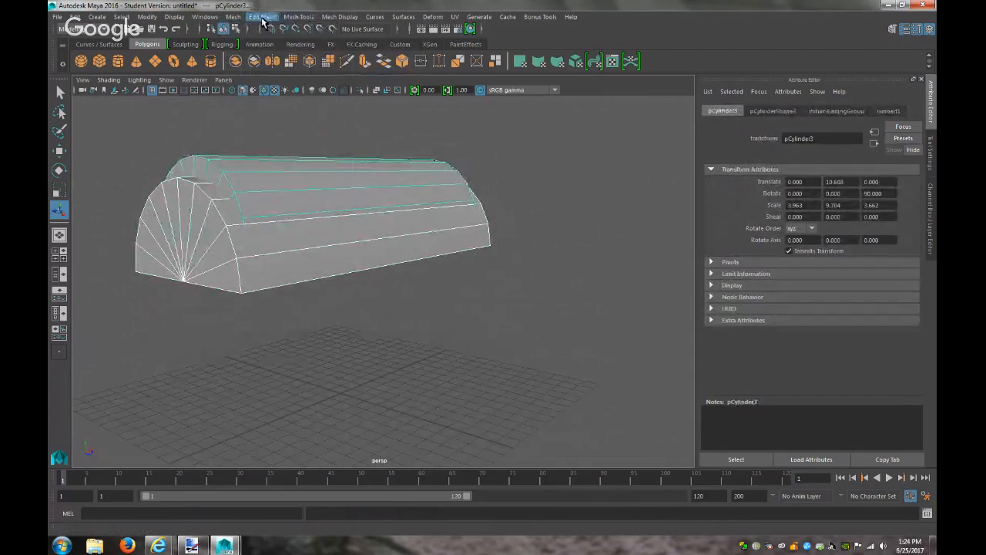
pyautogui.click(233, 16)
pyautogui.moveTo(324, 43)
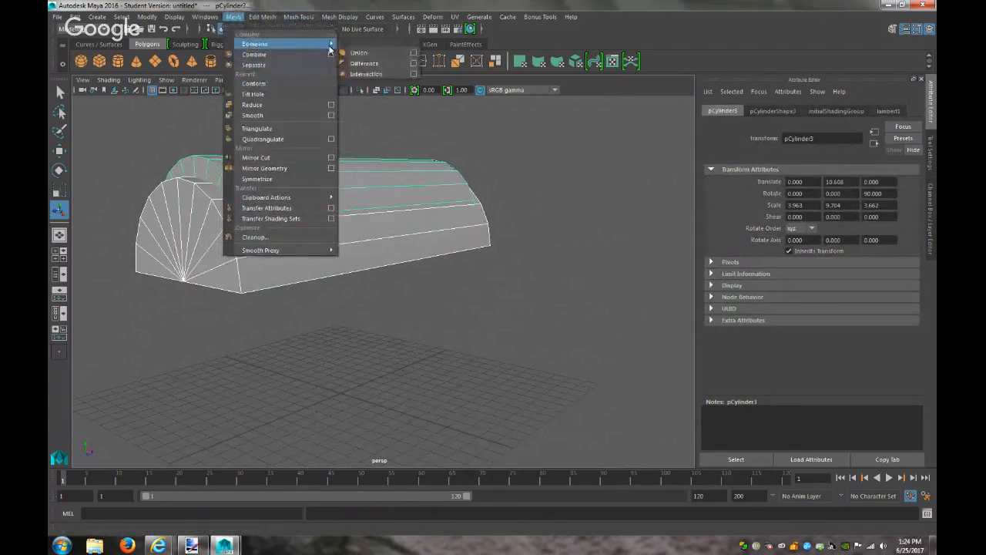
pyautogui.click(375, 74)
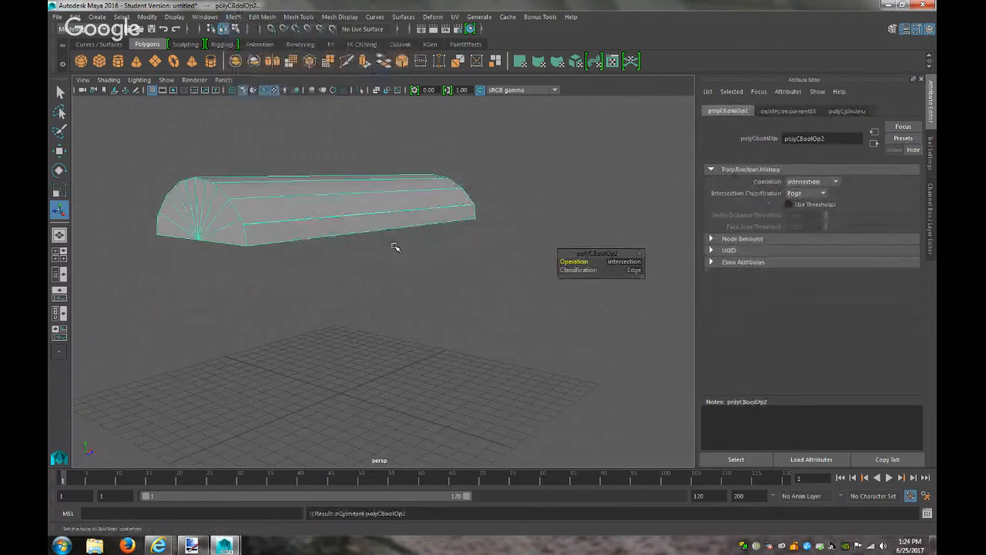
# Undo the intersection, try a Boolean Difference through the arched body, then undo it
pyautogui.hotkey('ctrl', 'z')
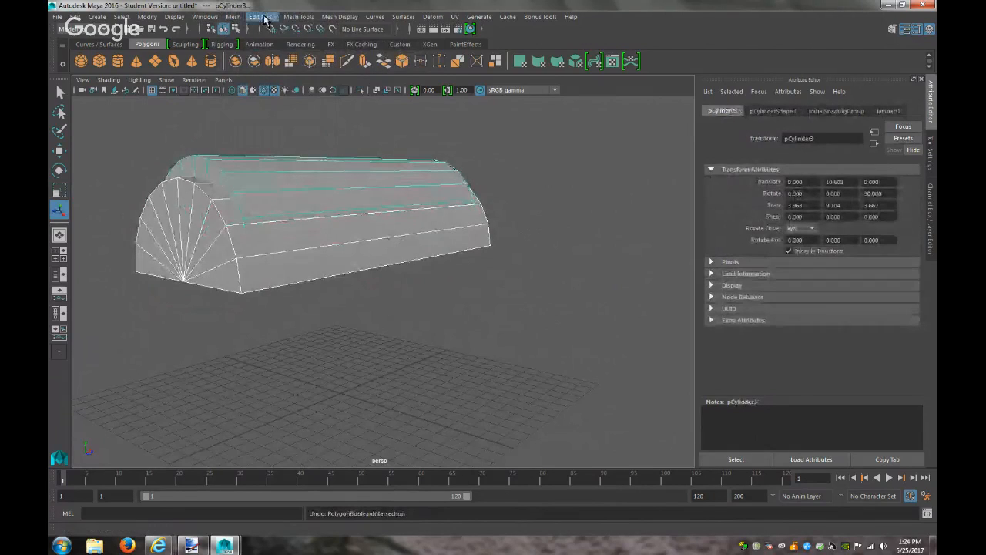
pyautogui.click(233, 17)
pyautogui.moveTo(331, 44)
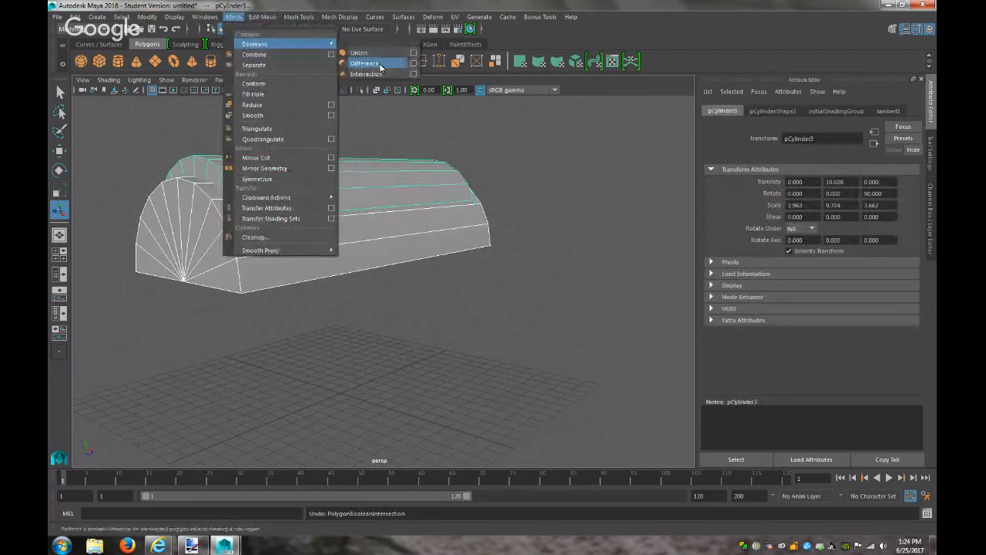
pyautogui.click(366, 63)
pyautogui.keyDown('alt'); pyautogui.moveTo(391, 310); pyautogui.dragTo(318, 326); pyautogui.keyUp('alt')
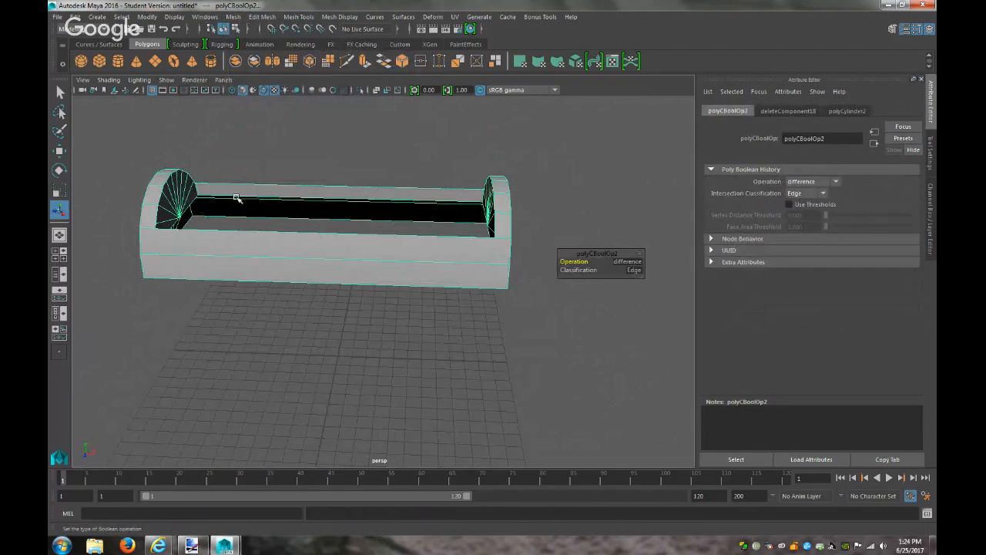
pyautogui.hotkey('ctrl', 'z')
# Raise the lid's Translate Y from 10.608 to 11.102
pyautogui.click(262, 170)
pyautogui.press('w')
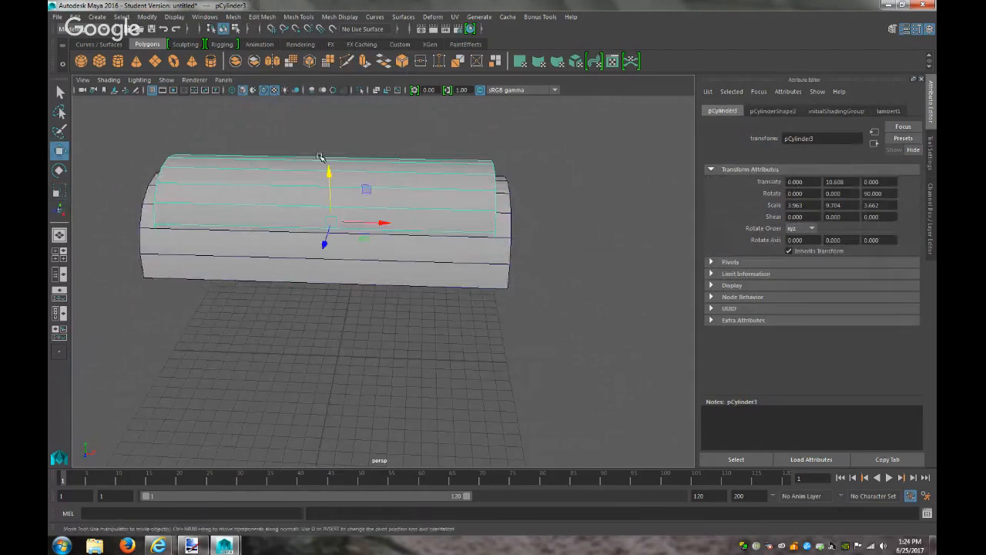
pyautogui.moveTo(330, 172); pyautogui.dragTo(399, 164)
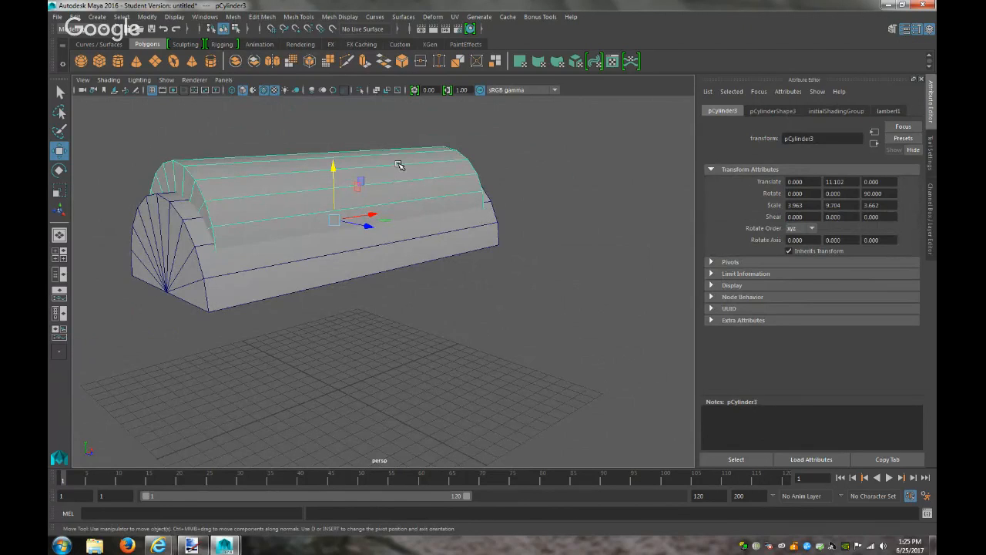
# Orbit underneath the model to inspect the lid and base from below
pyautogui.click(315, 261)
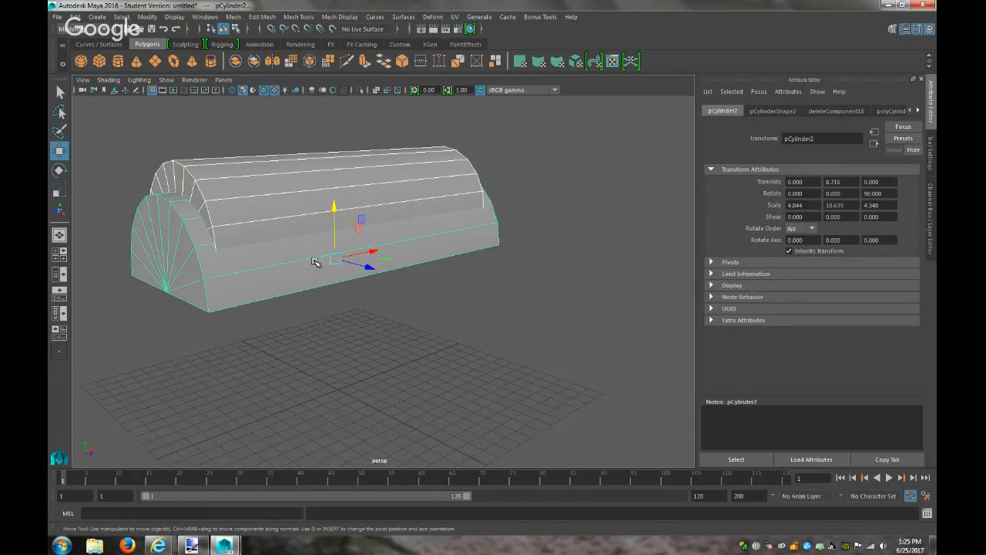
pyautogui.keyDown('alt'); pyautogui.moveTo(376, 349); pyautogui.dragTo(432, 310); pyautogui.keyUp('alt')
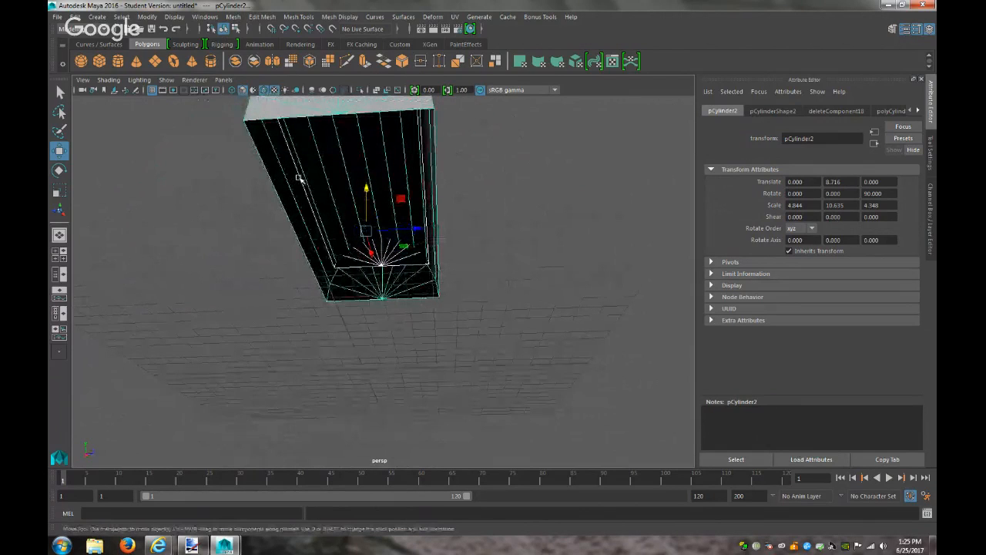
pyautogui.keyDown('alt'); pyautogui.moveTo(426, 200); pyautogui.dragTo(441, 263); pyautogui.keyUp('alt')
pyautogui.click(390, 180)
pyautogui.keyDown('alt'); pyautogui.moveTo(414, 295); pyautogui.dragTo(429, 267); pyautogui.keyUp('alt')
pyautogui.keyDown('shift'); pyautogui.moveTo(326, 202); pyautogui.dragTo(326, 170, button='right'); pyautogui.keyUp('shift')
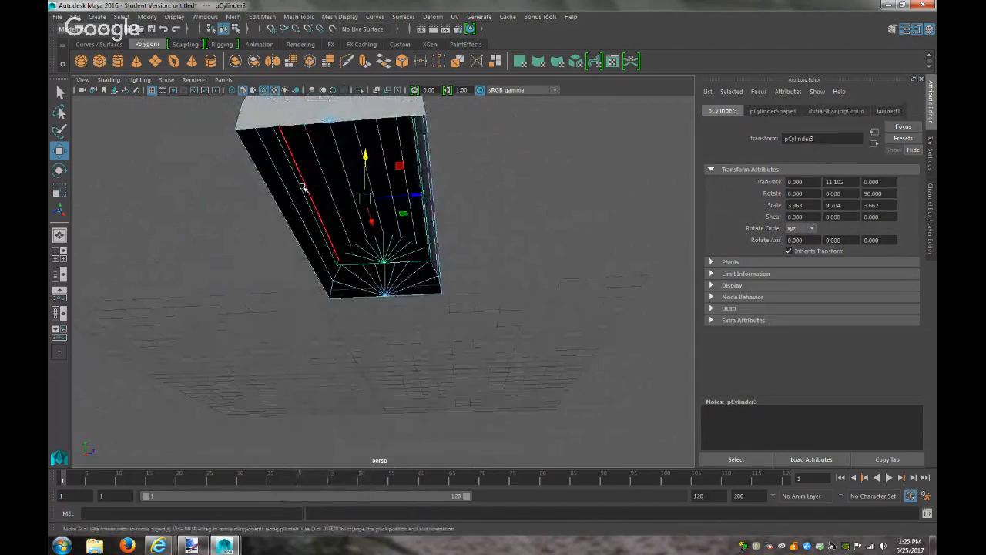
pyautogui.click(437, 327)
pyautogui.moveTo(437, 239); pyautogui.dragTo(476, 237, button='right')
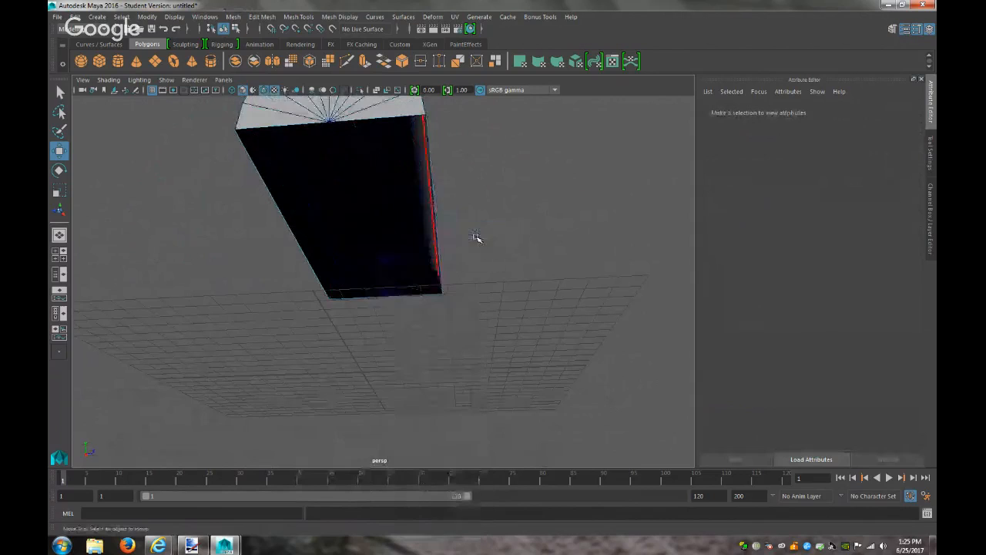
# Hide the selected box base with Hide Selection
pyautogui.click(435, 232)
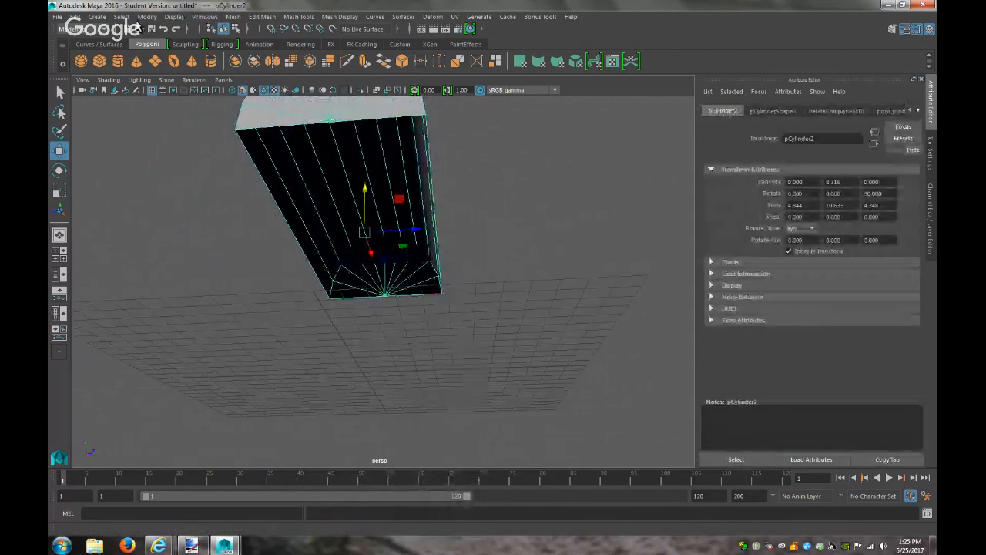
pyautogui.click(174, 16)
pyautogui.moveTo(232, 84)
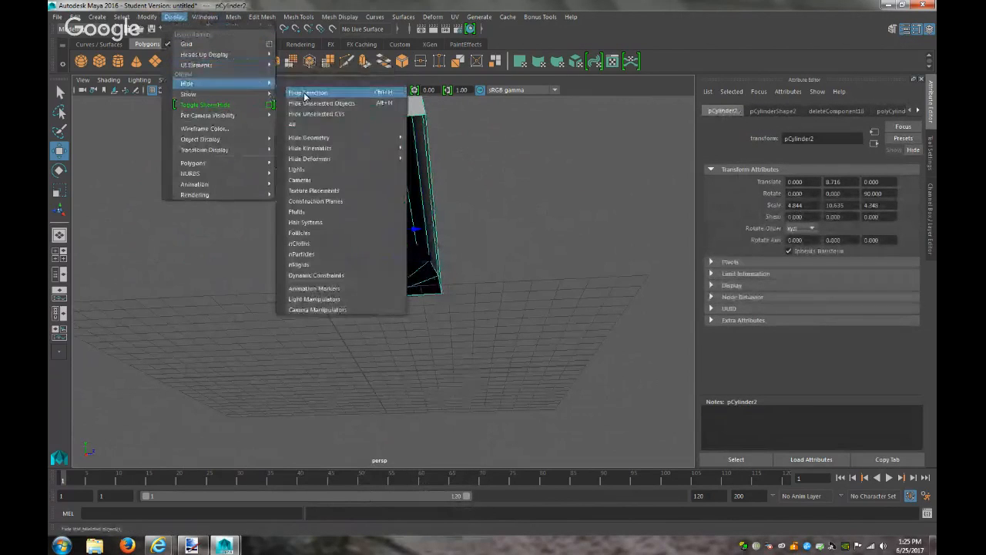
pyautogui.click(306, 96)
# Frame the remaining lid cylinder and select its two bottom edges
pyautogui.click(384, 192)
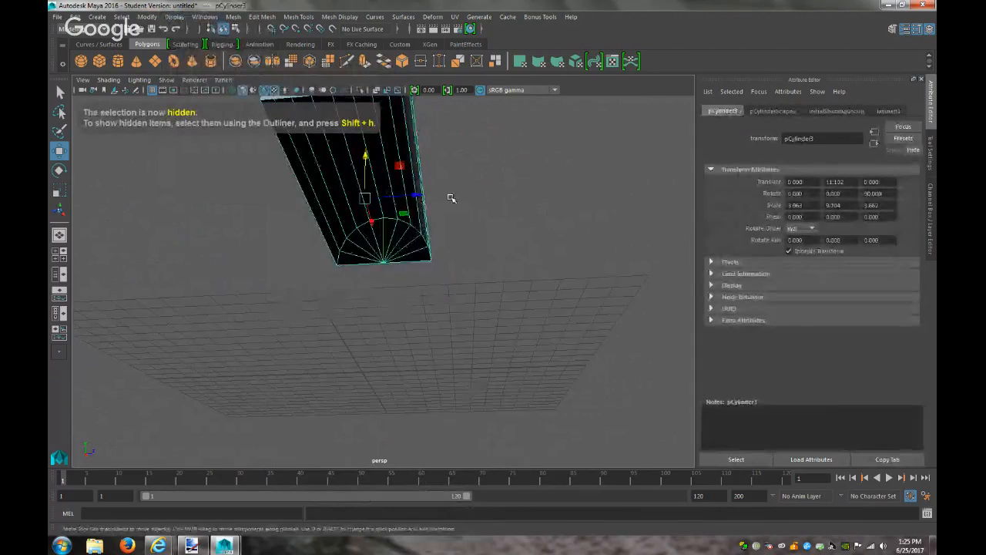
pyautogui.press('f')
pyautogui.rightClick(321, 244)
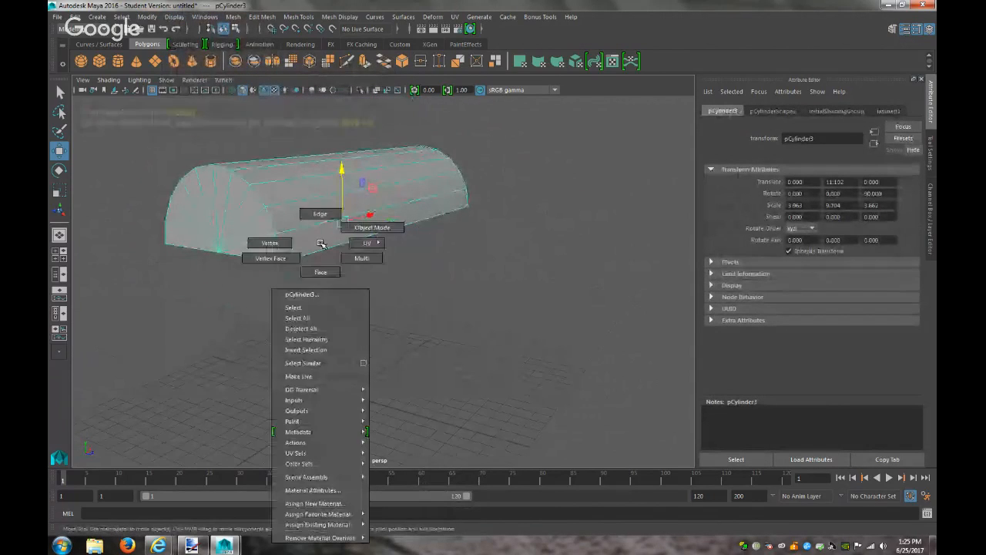
pyautogui.click(320, 214)
pyautogui.click(308, 254)
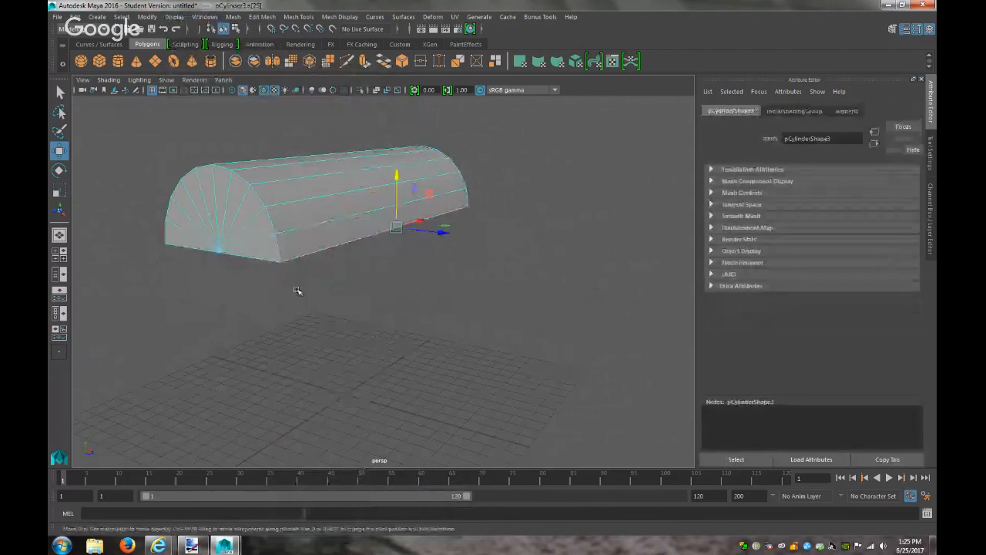
pyautogui.keyDown('alt'); pyautogui.moveTo(300, 289); pyautogui.dragTo(393, 276); pyautogui.keyUp('alt')
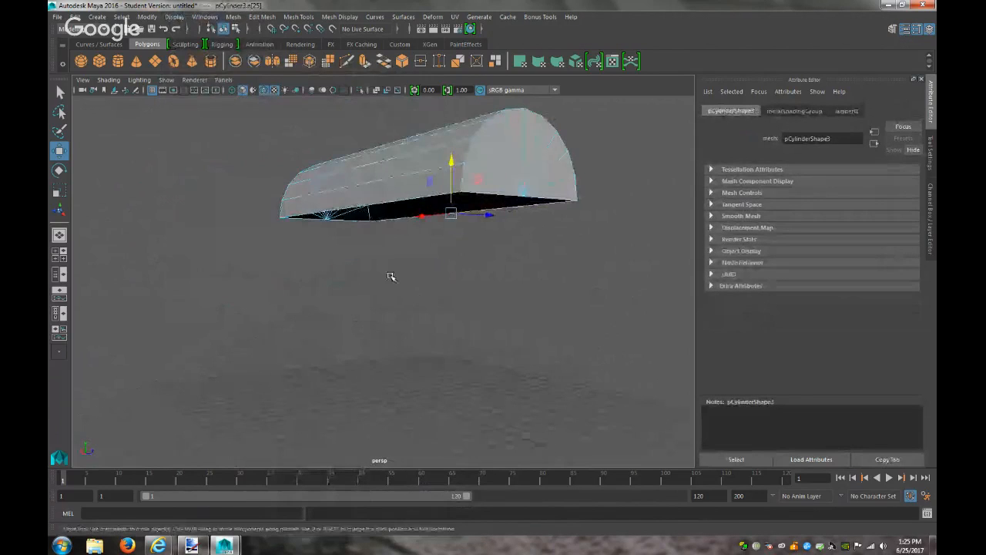
pyautogui.keyDown('shift'); pyautogui.click(369, 205); pyautogui.keyUp('shift')
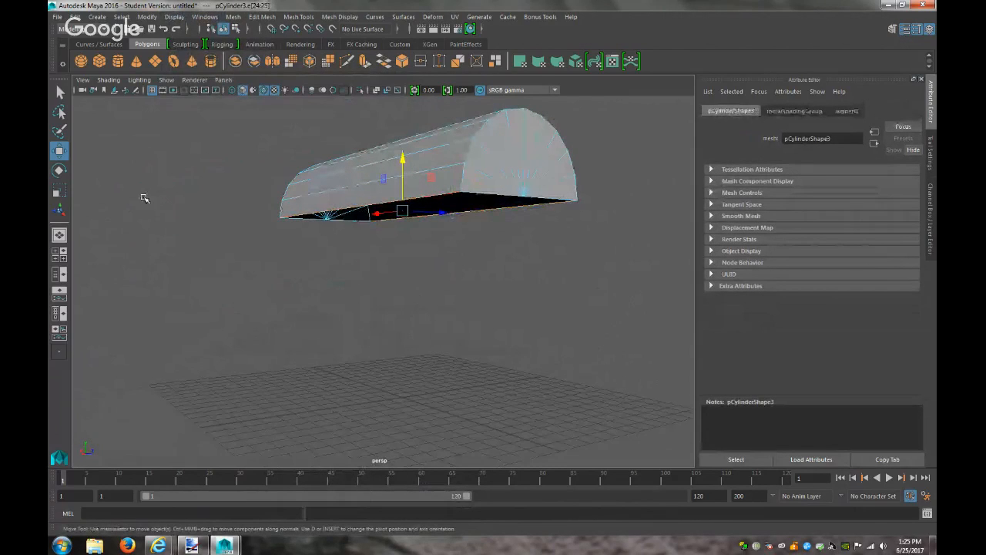
pyautogui.click(255, 17)
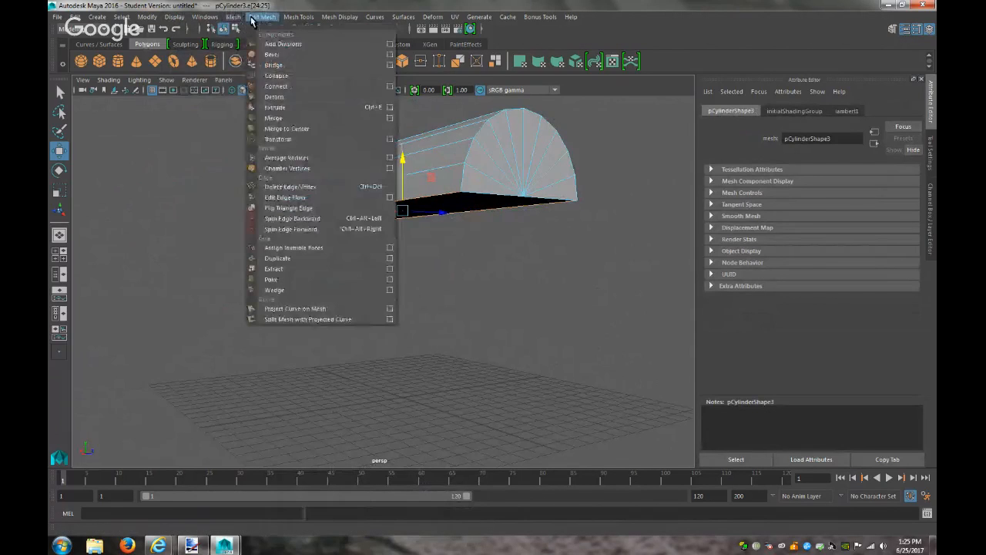
# Bridge the two bottom edges into a face (polyBridgeEdge1, 0 divisions) and inspect the underside
pyautogui.click(274, 65)
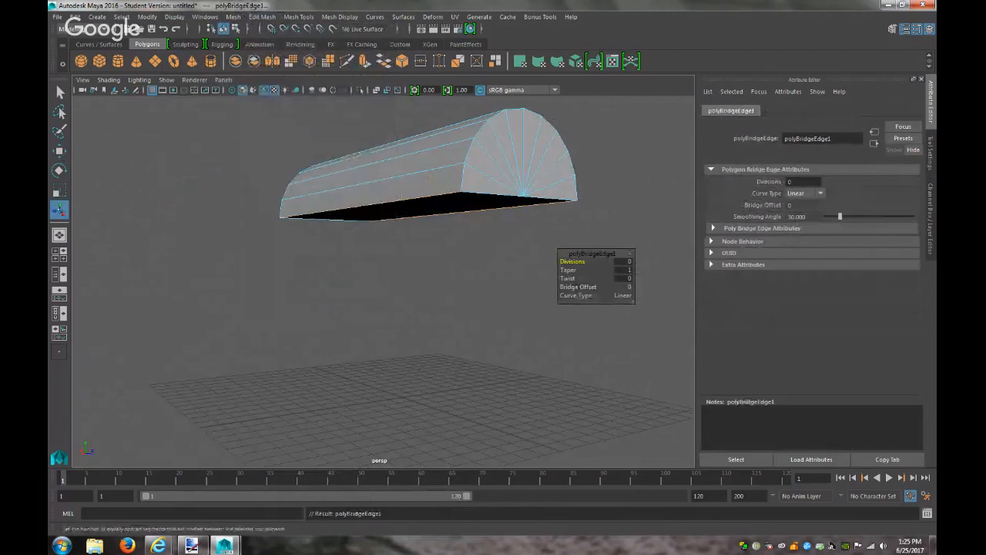
pyautogui.click(505, 194)
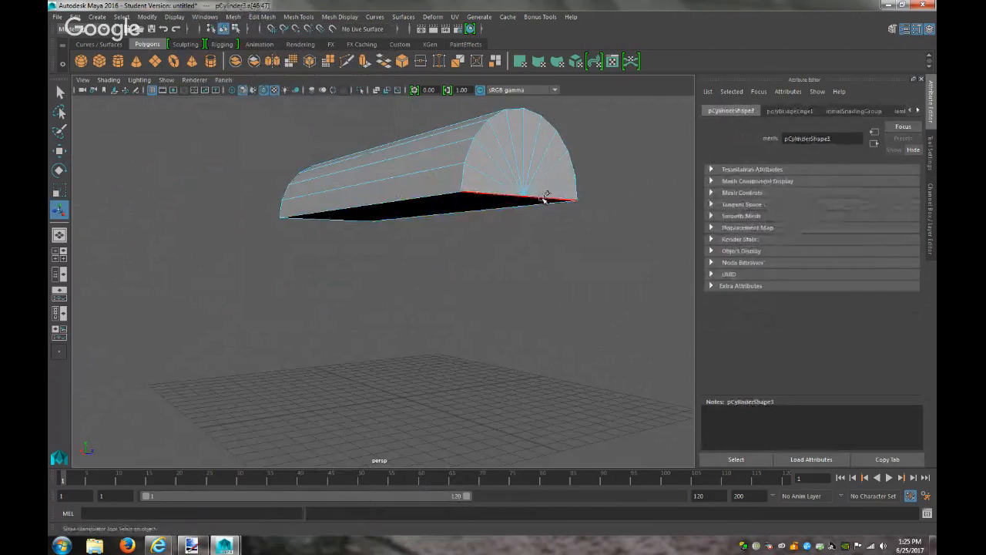
pyautogui.keyDown('shift'); pyautogui.click(331, 219); pyautogui.keyUp('shift')
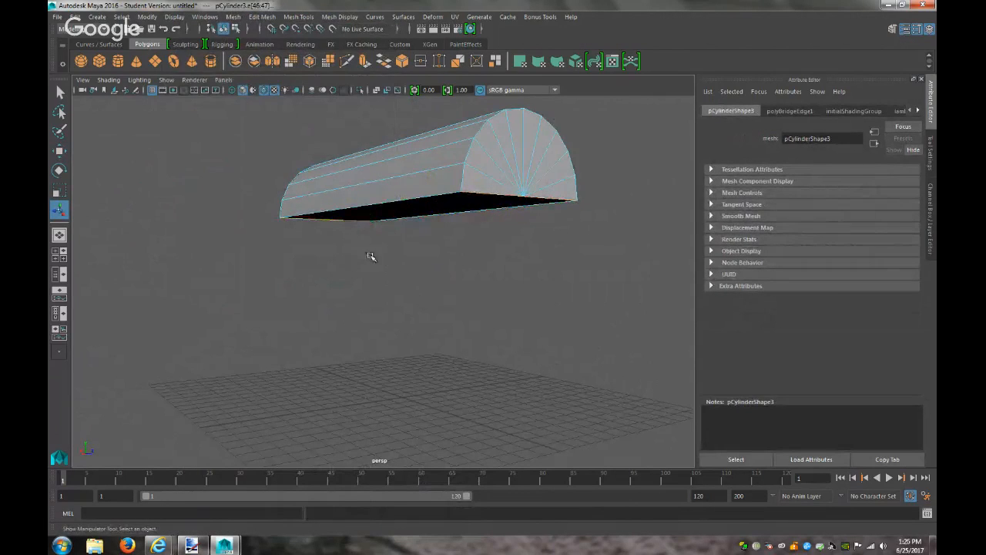
pyautogui.keyDown('alt'); pyautogui.moveTo(393, 258); pyautogui.dragTo(337, 203); pyautogui.keyUp('alt')
pyautogui.moveTo(337, 193); pyautogui.dragTo(400, 218, button='right')
pyautogui.click(395, 224)
pyautogui.keyDown('alt'); pyautogui.moveTo(399, 282); pyautogui.dragTo(363, 268); pyautogui.keyUp('alt')
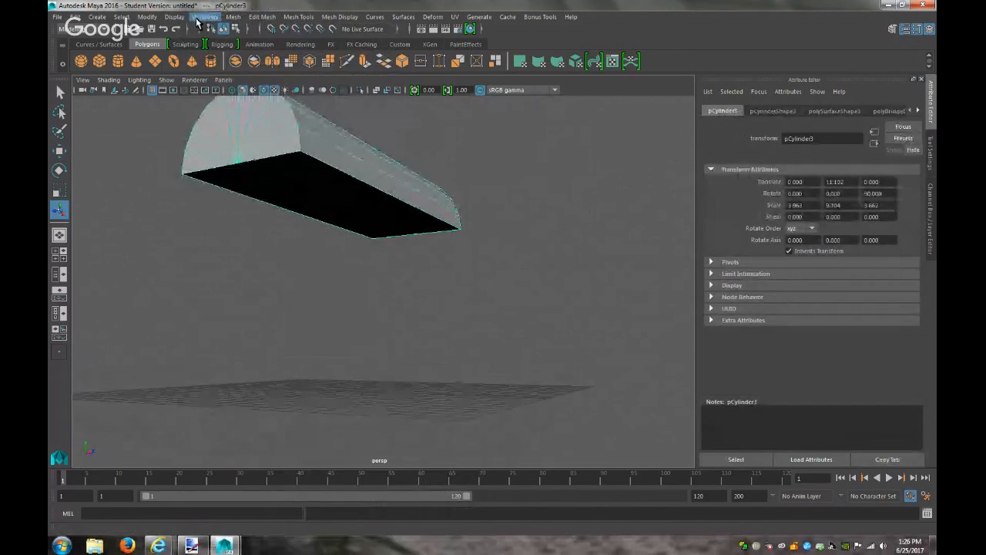
# Unhide the base so both cylinders are visible again
pyautogui.click(171, 17)
pyautogui.moveTo(223, 94)
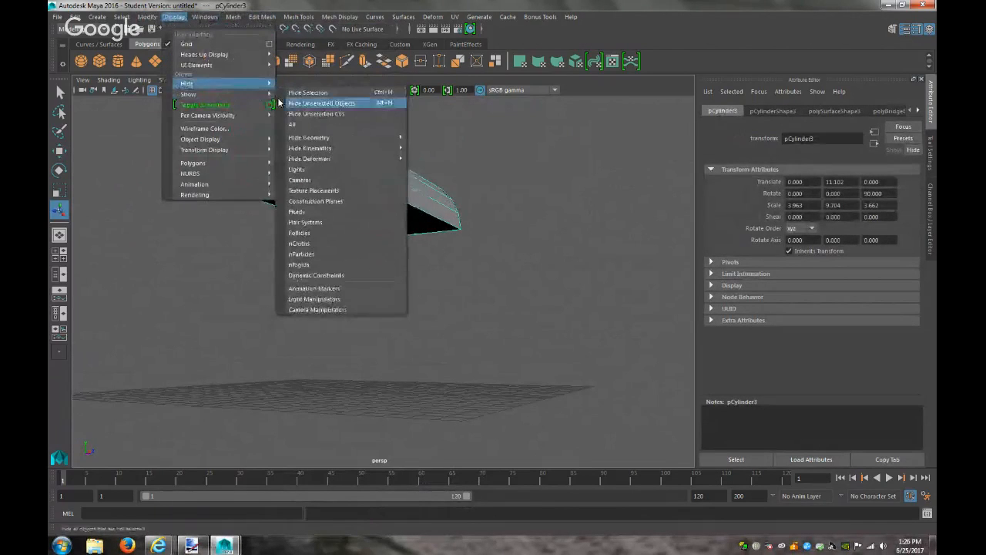
pyautogui.click(307, 104)
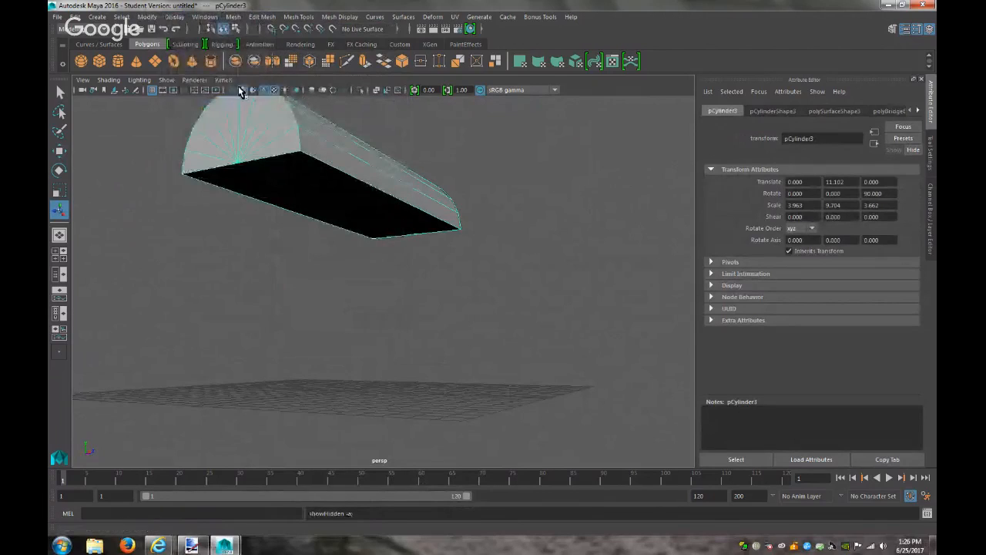
pyautogui.click(175, 17)
pyautogui.moveTo(227, 83)
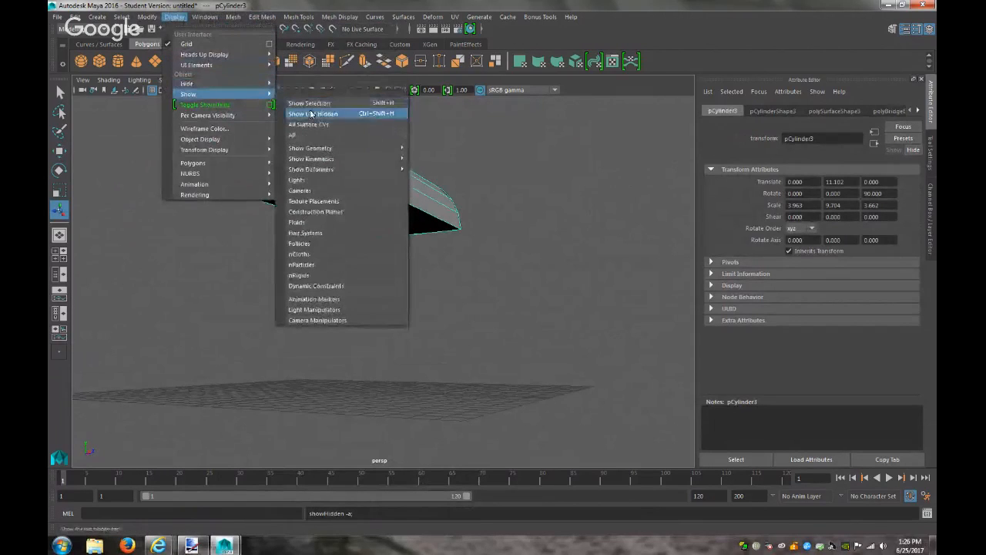
pyautogui.click(314, 114)
pyautogui.keyDown('alt'); pyautogui.moveTo(422, 267); pyautogui.dragTo(423, 301); pyautogui.keyUp('alt')
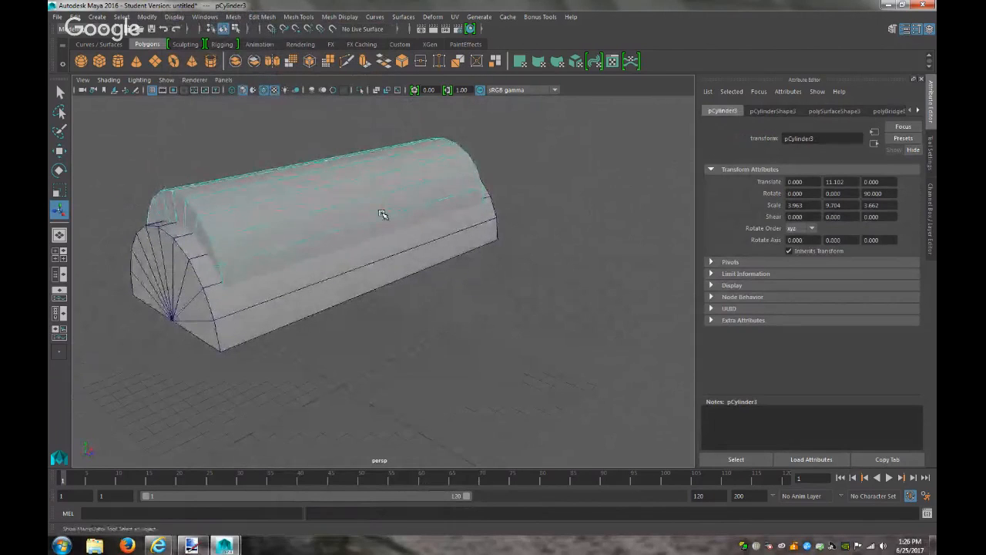
# Raise the lid to Translate Y 12.671 and switch it to vertex editing
pyautogui.click(304, 300)
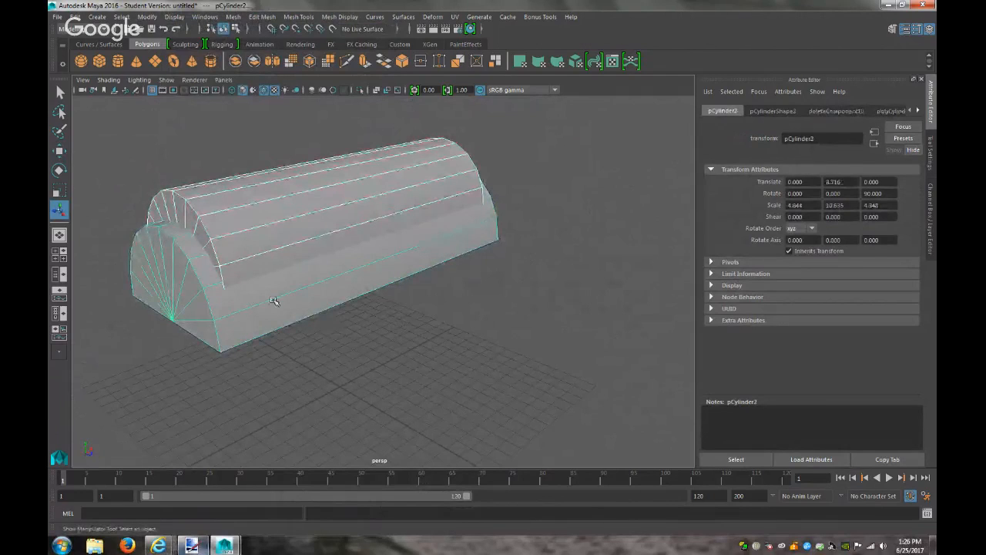
pyautogui.click(287, 230)
pyautogui.press('w')
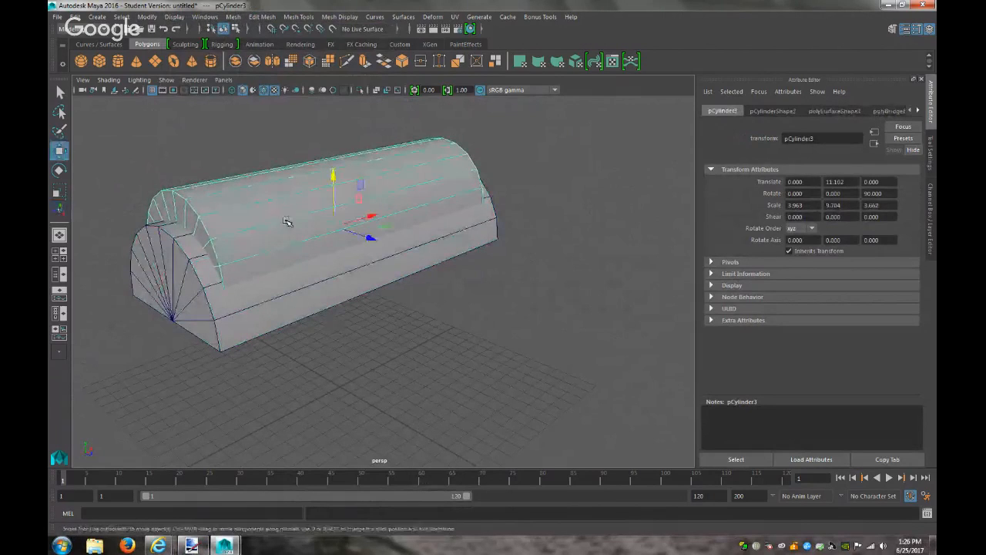
pyautogui.moveTo(330, 169); pyautogui.dragTo(342, 143)
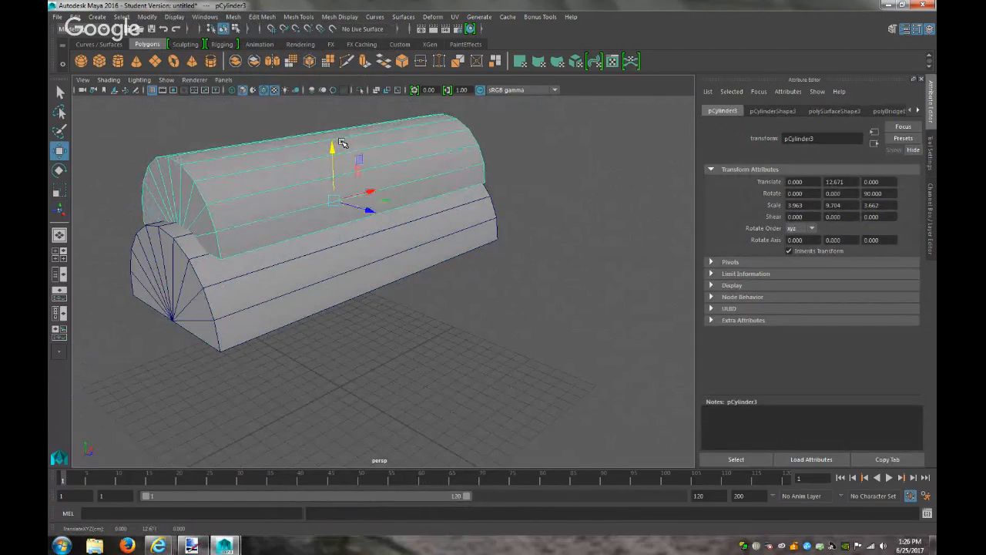
pyautogui.rightClick(251, 235)
pyautogui.click(212, 235)
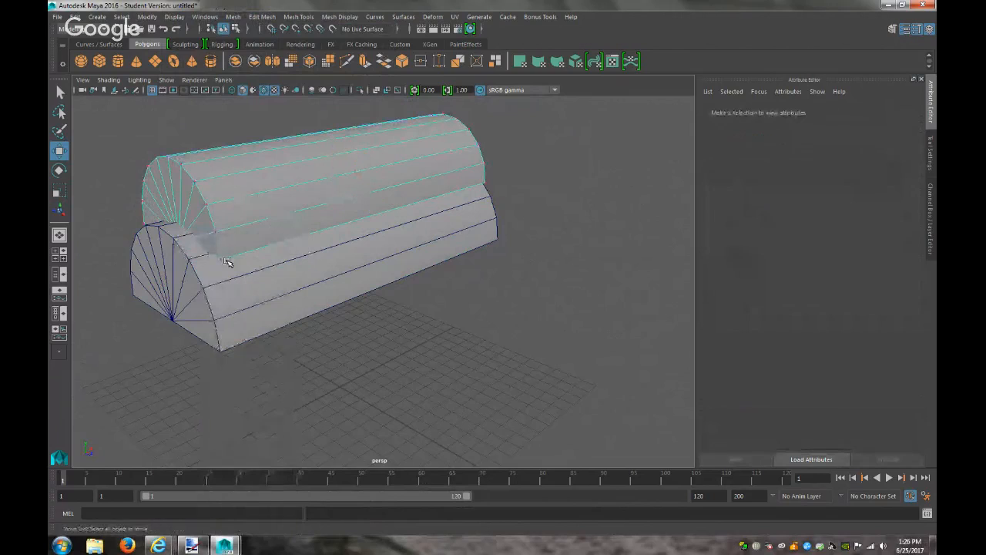
# In the side view, drag the lid's two bottom corner vertices down over the base
pyautogui.click(223, 79)
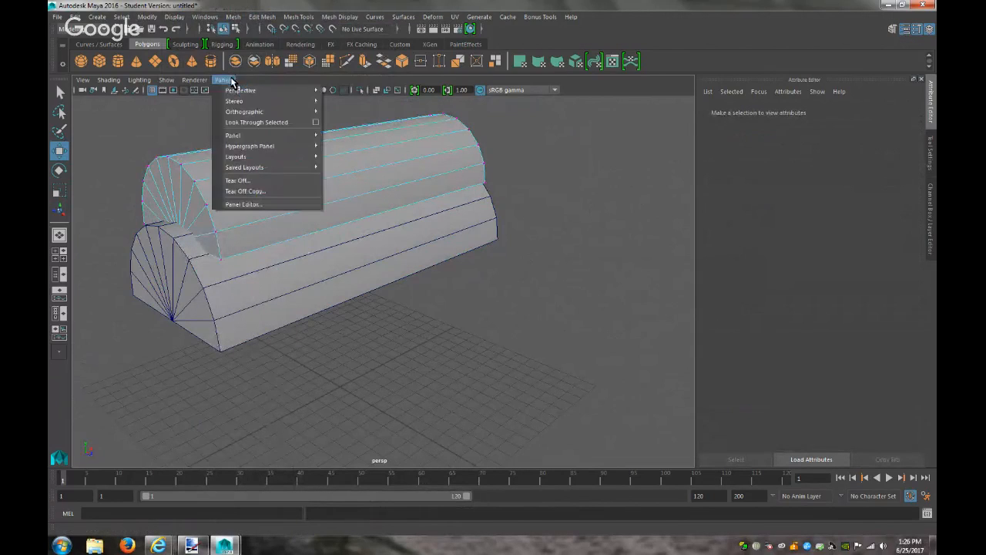
pyautogui.moveTo(292, 111)
pyautogui.click(342, 123)
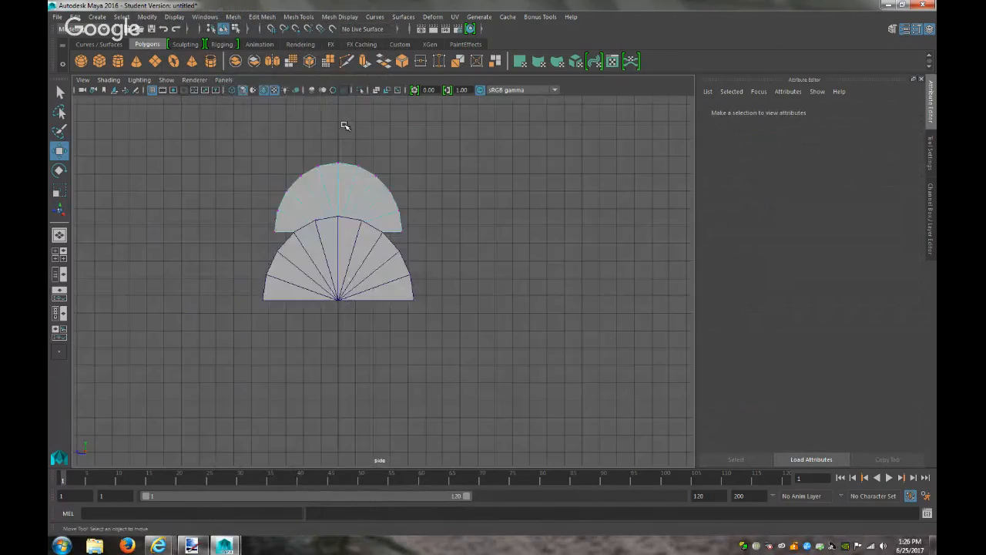
pyautogui.moveTo(394, 226); pyautogui.dragTo(394, 225)
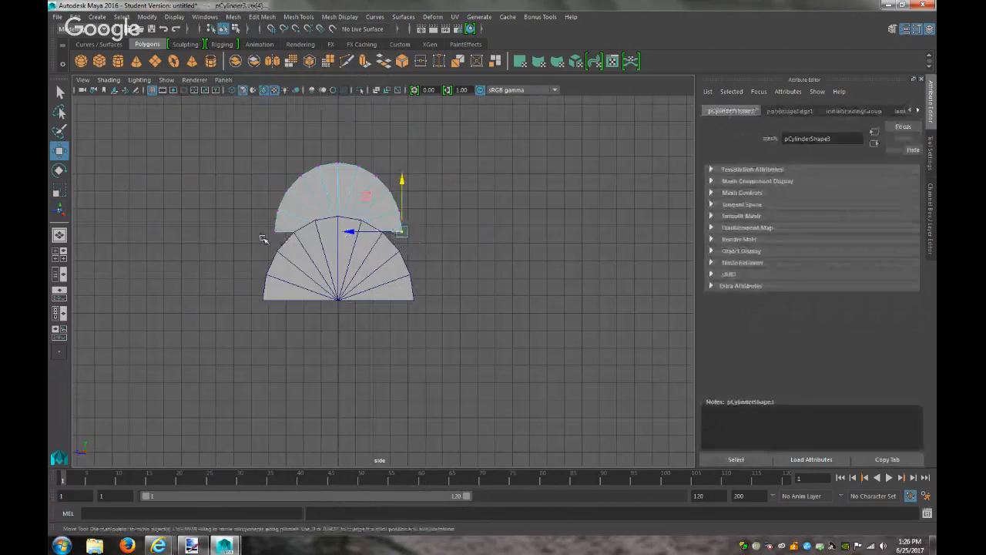
pyautogui.keyDown('shift'); pyautogui.moveTo(281, 244); pyautogui.dragTo(257, 225); pyautogui.keyUp('shift')
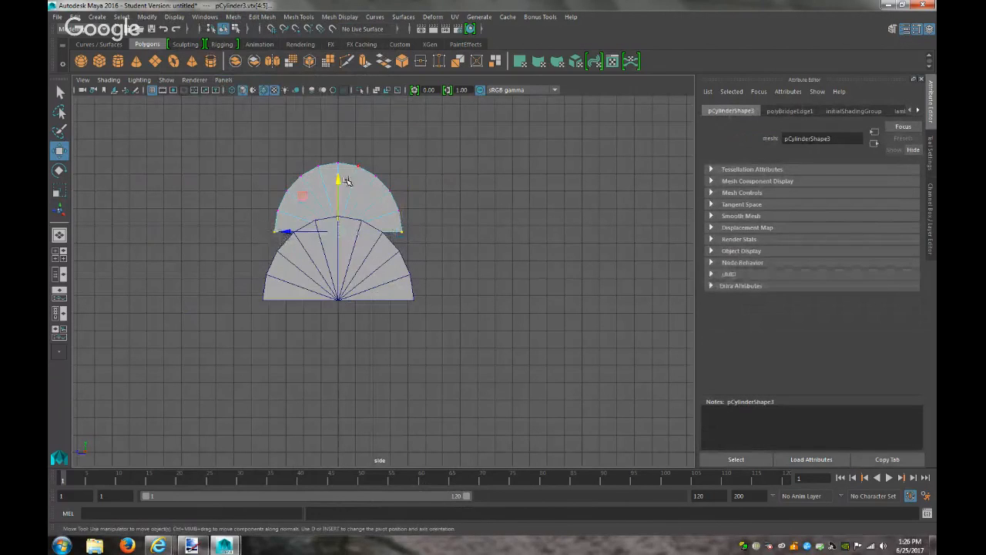
pyautogui.moveTo(339, 180); pyautogui.dragTo(342, 199)
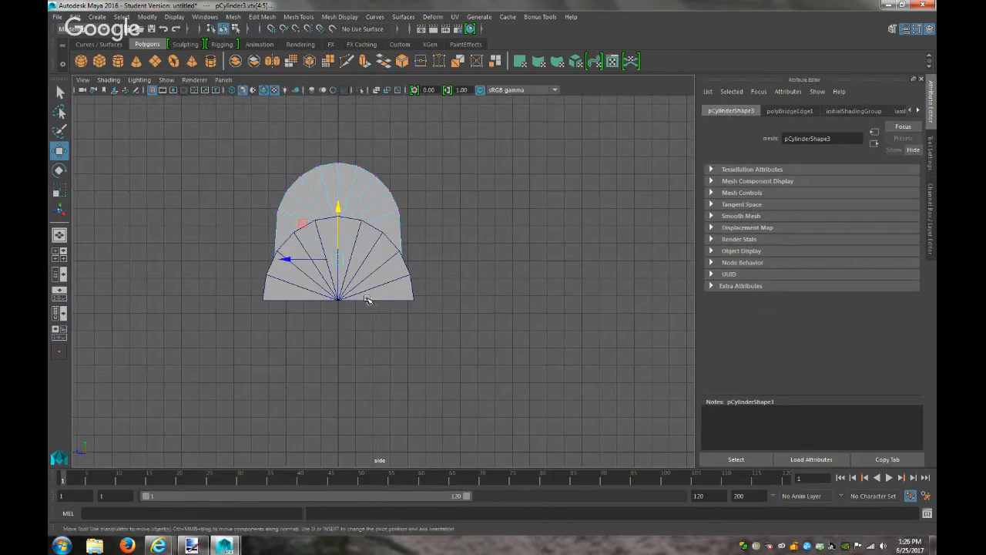
# Reselect the lid's two corner vertices, then select the lower base cylinder
pyautogui.click(316, 245)
pyautogui.click(358, 190)
pyautogui.moveTo(356, 184); pyautogui.dragTo(314, 185, button='right')
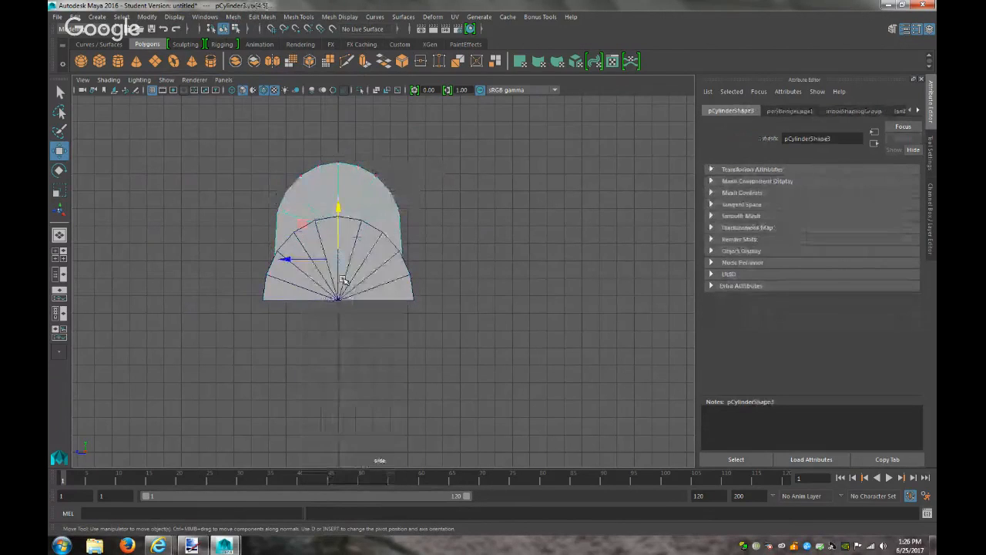
pyautogui.click(324, 243)
pyautogui.click(378, 261)
# Hide the base cylinder and put the half-disc lid into vertex editing mode
pyautogui.click(174, 16)
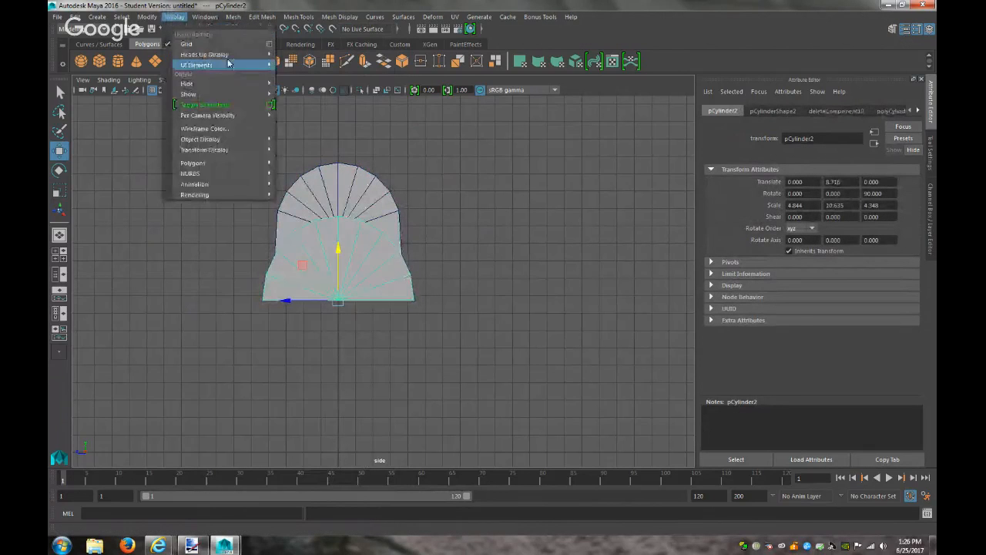
pyautogui.moveTo(193, 83)
pyautogui.click(316, 93)
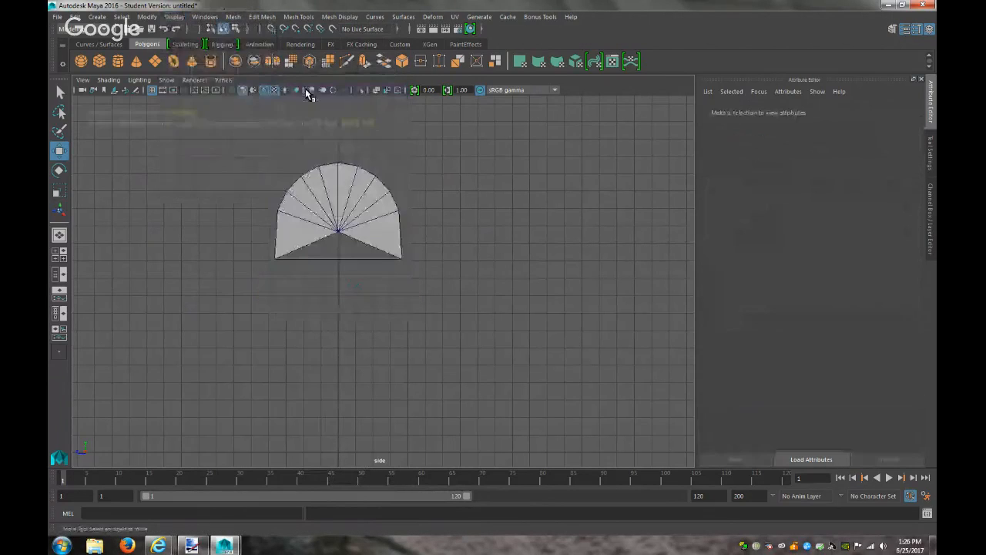
pyautogui.click(349, 180)
pyautogui.rightClick(349, 252)
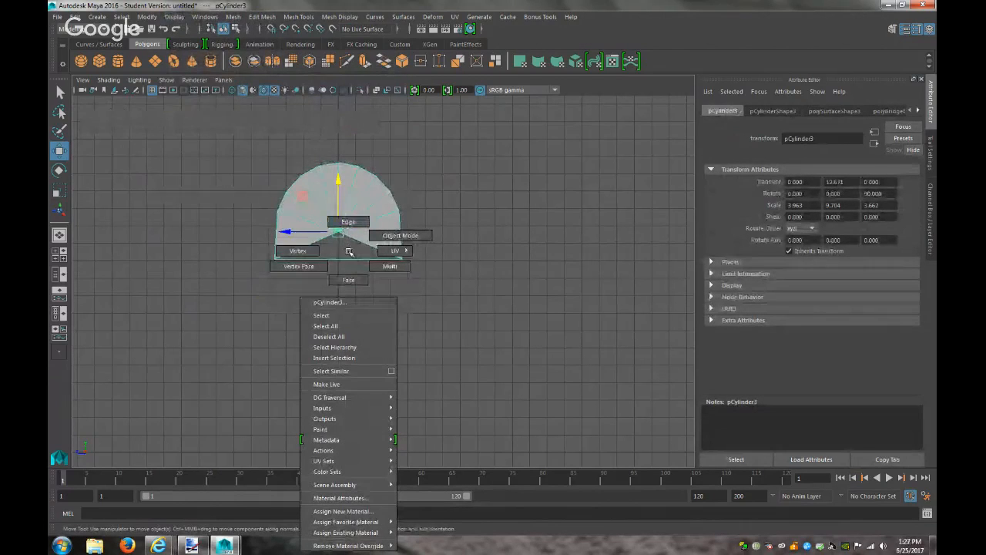
pyautogui.click(337, 251)
# Return to the perspective view, activate Multi-Cut, and orbit to look down on the lid
pyautogui.click(222, 79)
pyautogui.moveTo(308, 90)
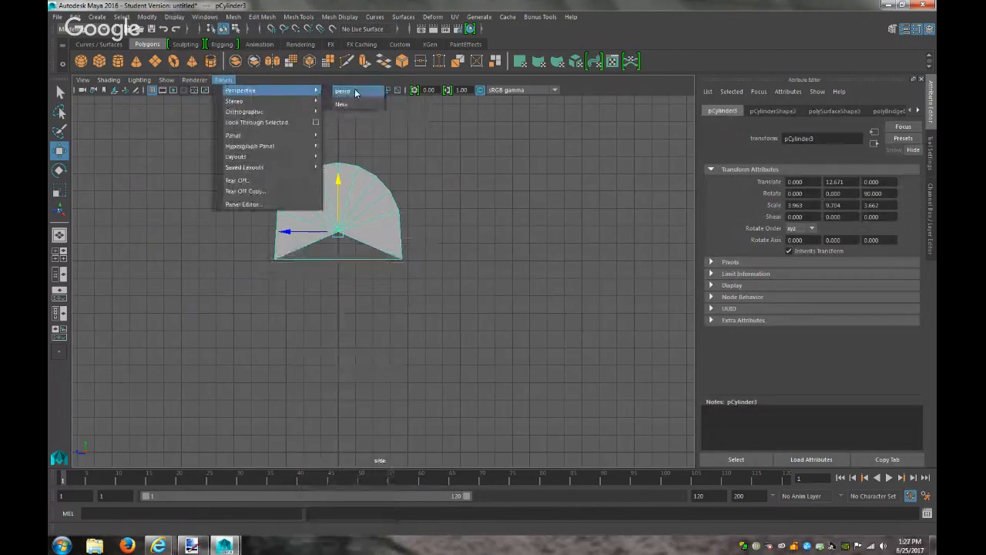
pyautogui.click(343, 92)
pyautogui.keyDown('alt'); pyautogui.moveTo(445, 309); pyautogui.dragTo(495, 292); pyautogui.keyUp('alt')
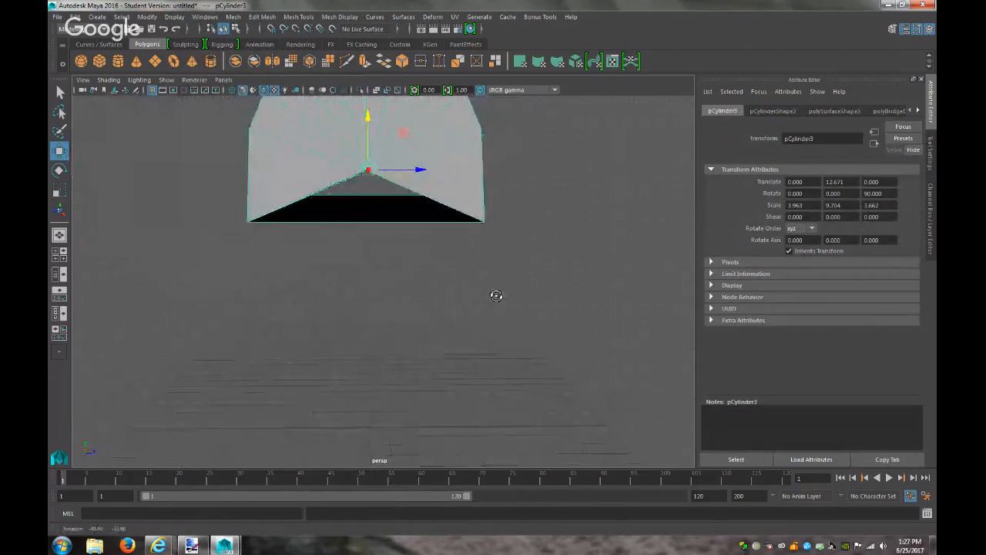
pyautogui.click(262, 16)
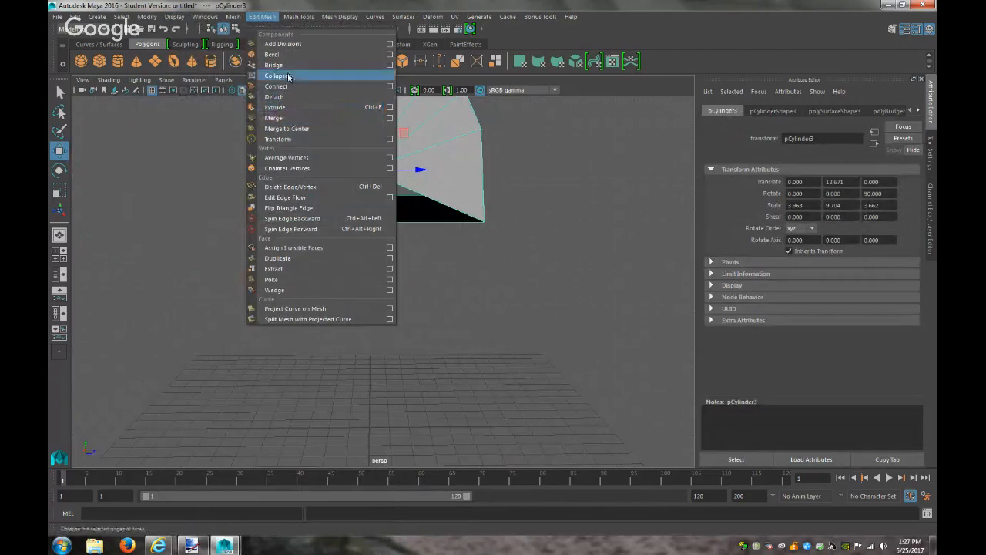
pyautogui.moveTo(298, 16)
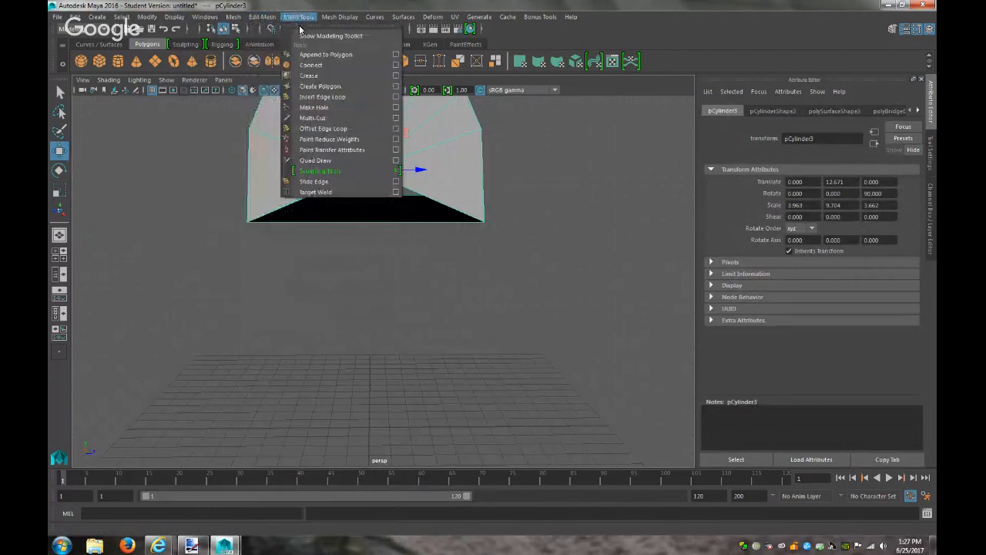
pyautogui.click(312, 118)
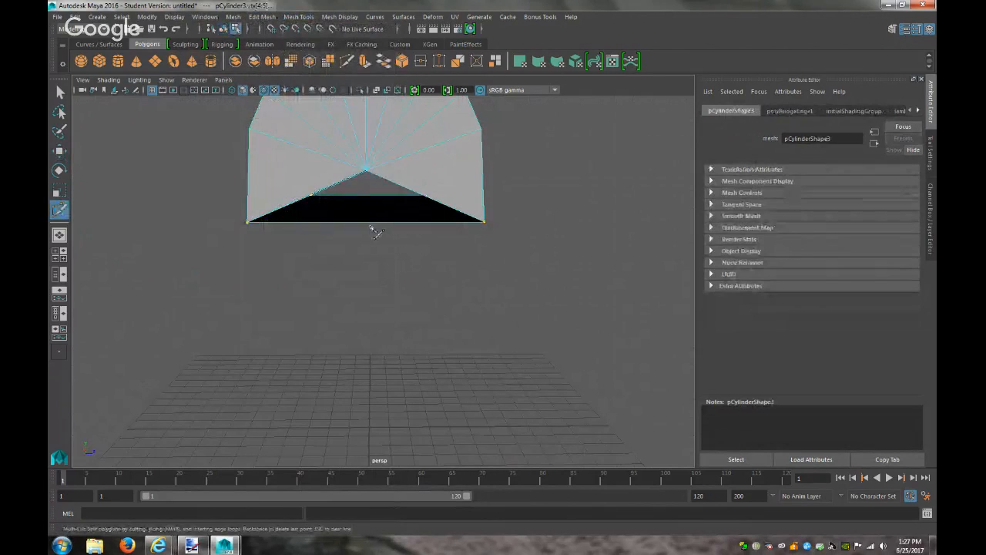
pyautogui.keyDown('alt'); pyautogui.moveTo(373, 238); pyautogui.dragTo(376, 137); pyautogui.keyUp('alt')
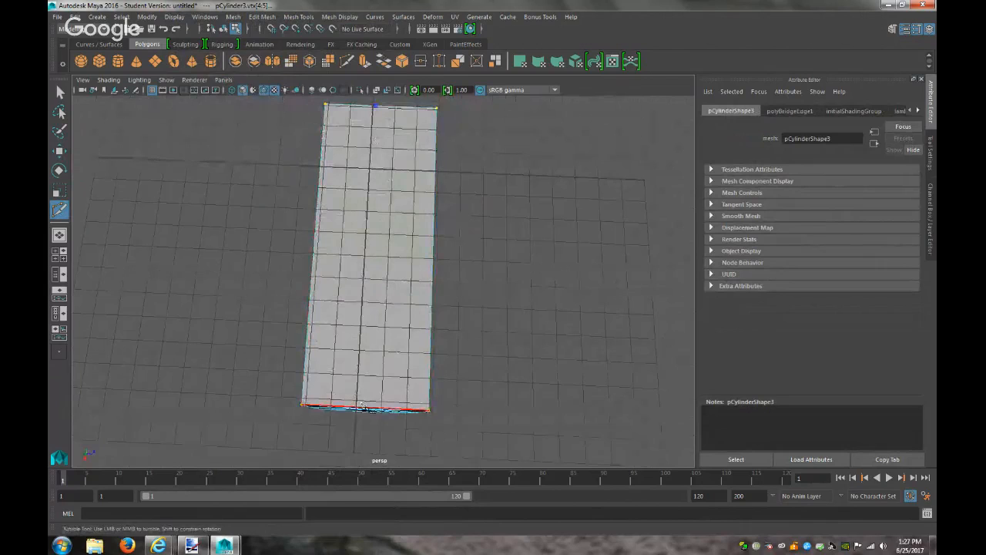
# In top view, Multi-Cut a lengthwise edge from the lid's left to right edge, then return to perspective
pyautogui.click(225, 79)
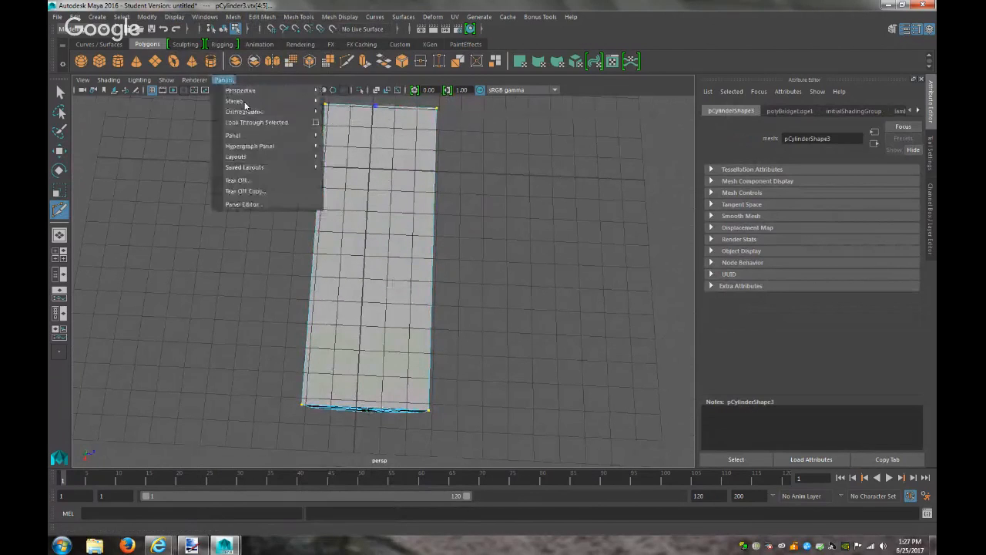
pyautogui.moveTo(305, 114)
pyautogui.click(356, 137)
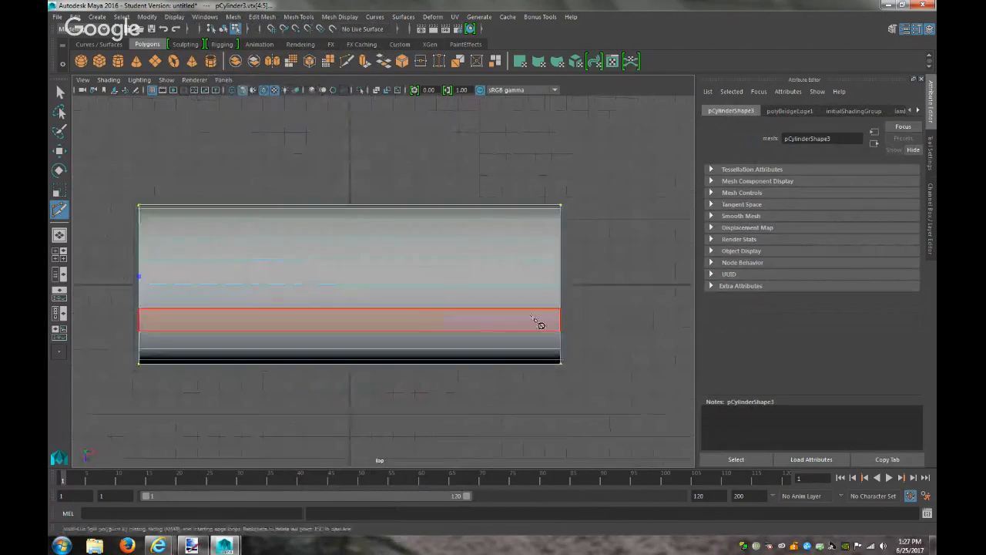
pyautogui.click(154, 309)
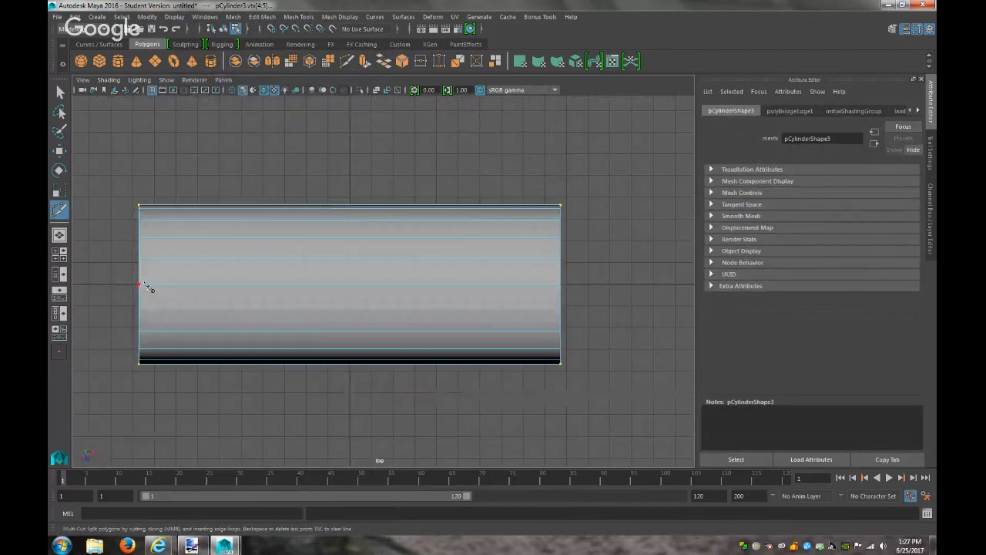
pyautogui.click(141, 286)
pyautogui.click(562, 286)
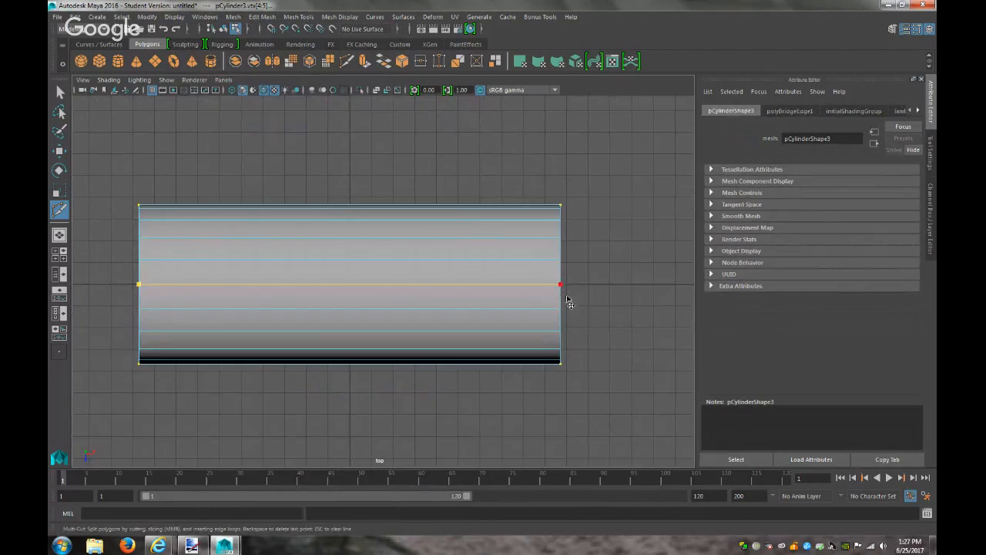
pyautogui.press('Return')
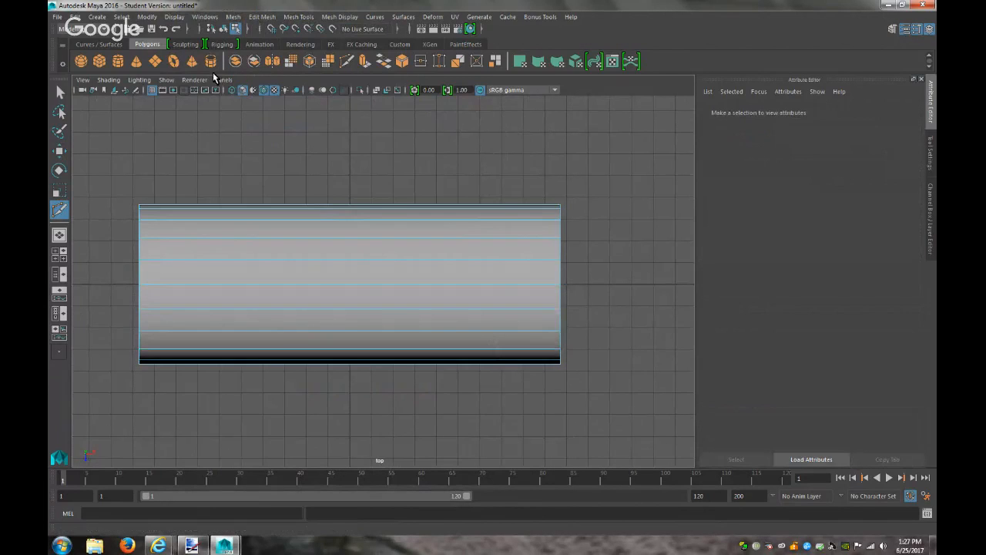
pyautogui.click(223, 79)
pyautogui.moveTo(276, 90)
pyautogui.click(350, 94)
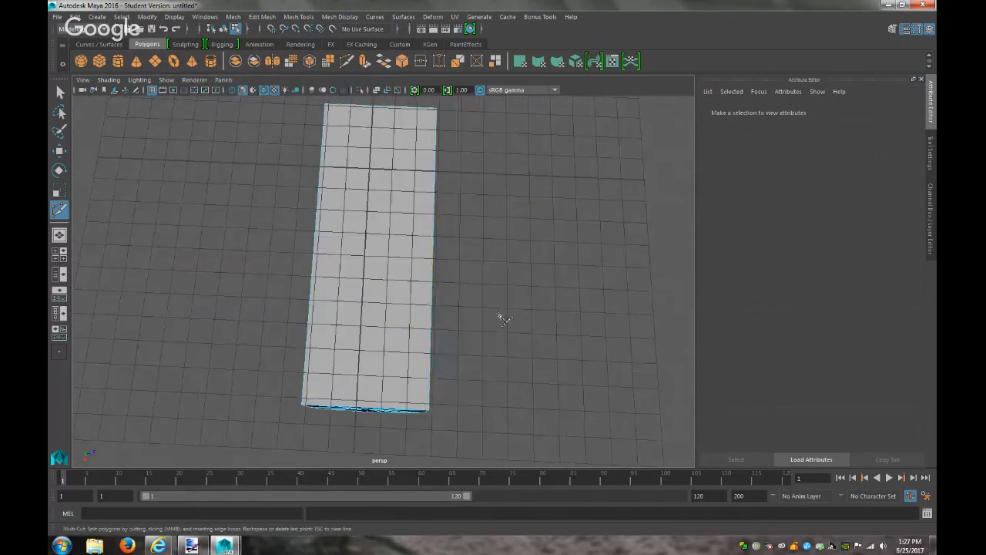
# From a new bottom camera, Multi-Cut across the lid's flat underside edge to edge, then return to perspective
pyautogui.click(224, 79)
pyautogui.moveTo(277, 111)
pyautogui.moveTo(380, 148)
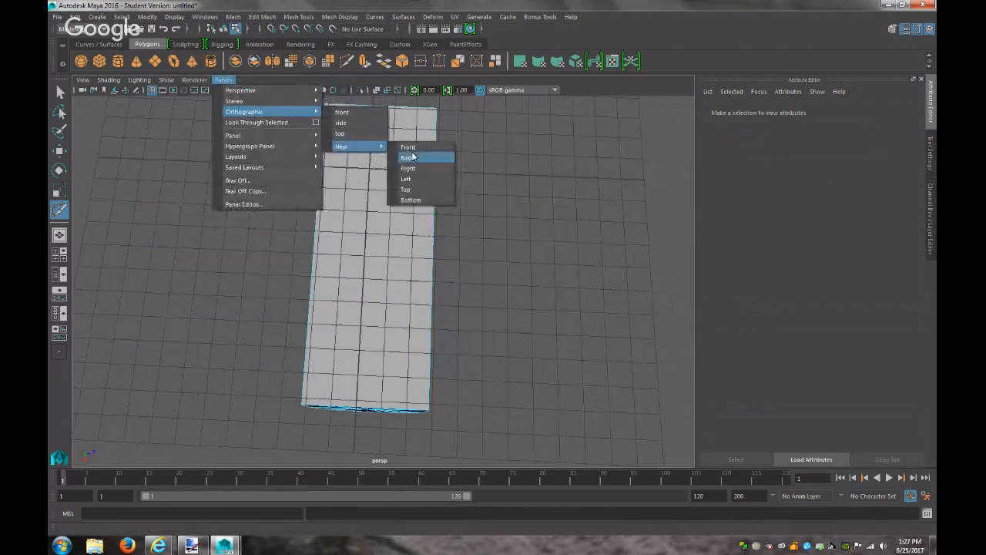
pyautogui.click(413, 199)
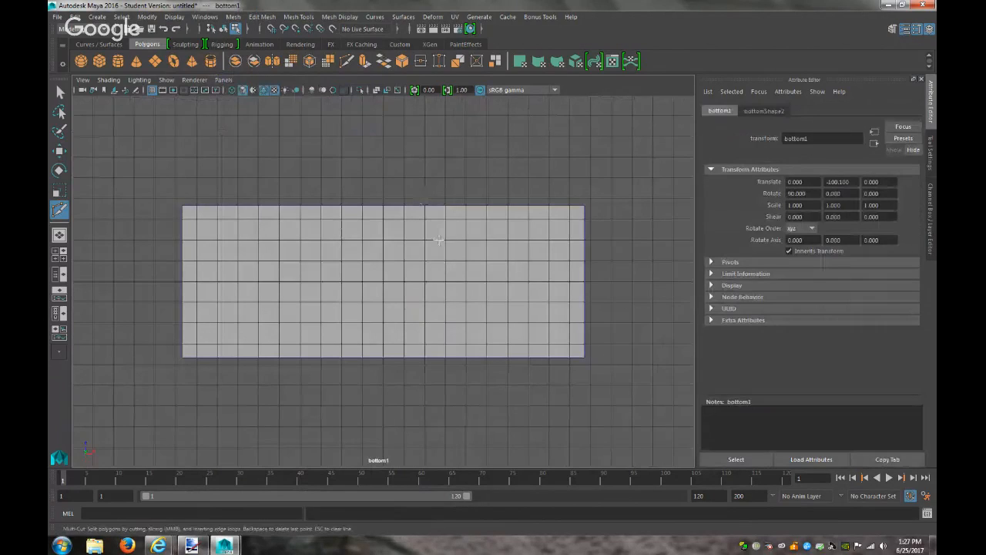
pyautogui.click(185, 286)
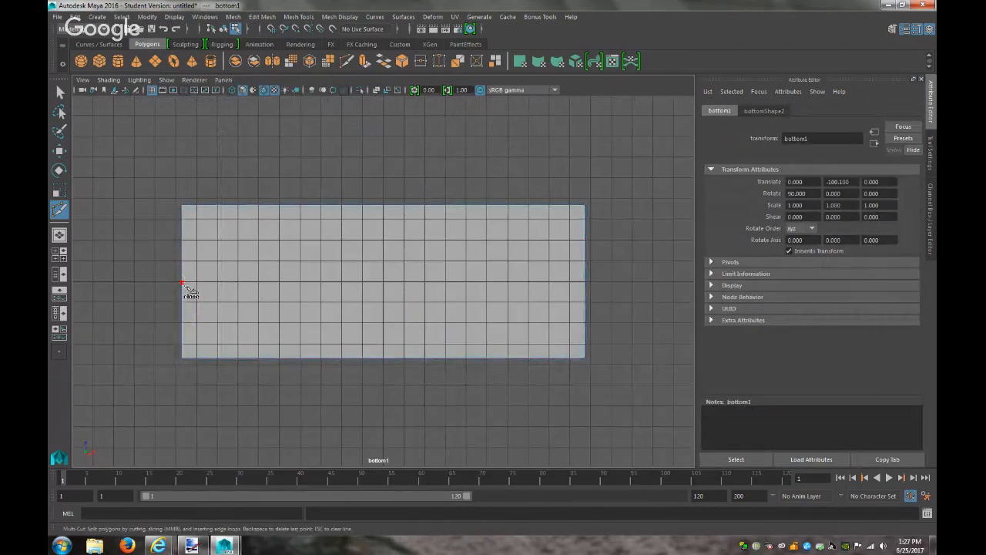
pyautogui.click(585, 283)
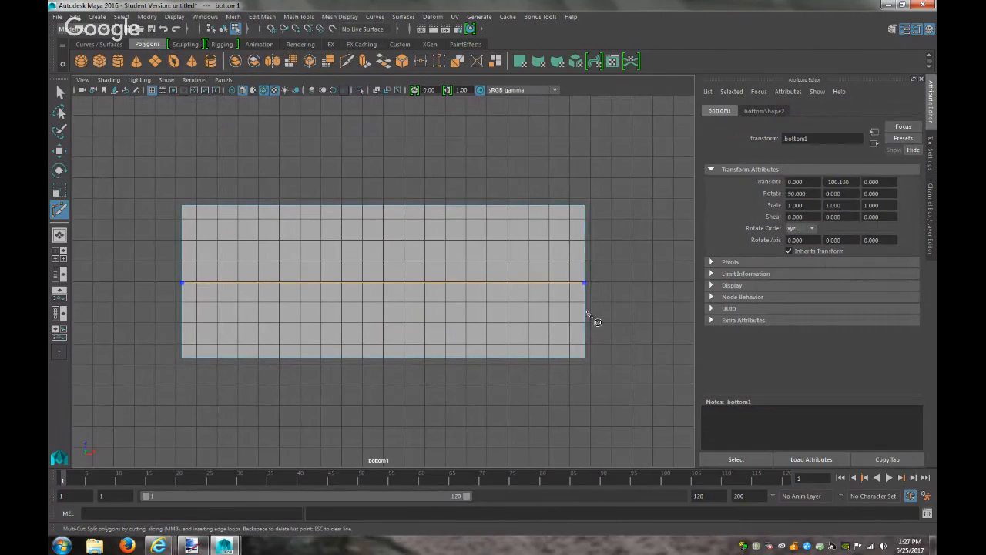
pyautogui.press('Return')
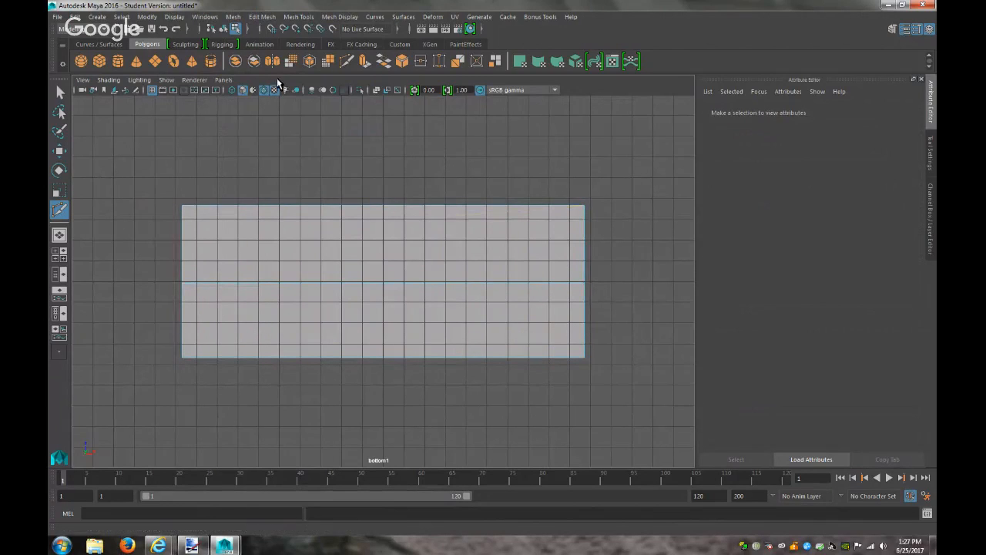
pyautogui.click(234, 79)
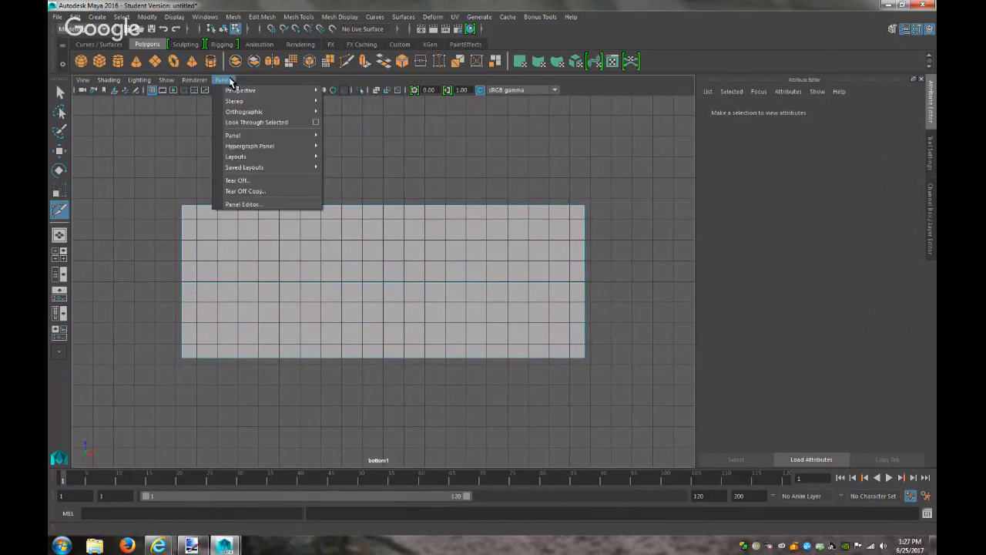
pyautogui.moveTo(254, 91)
pyautogui.click(341, 92)
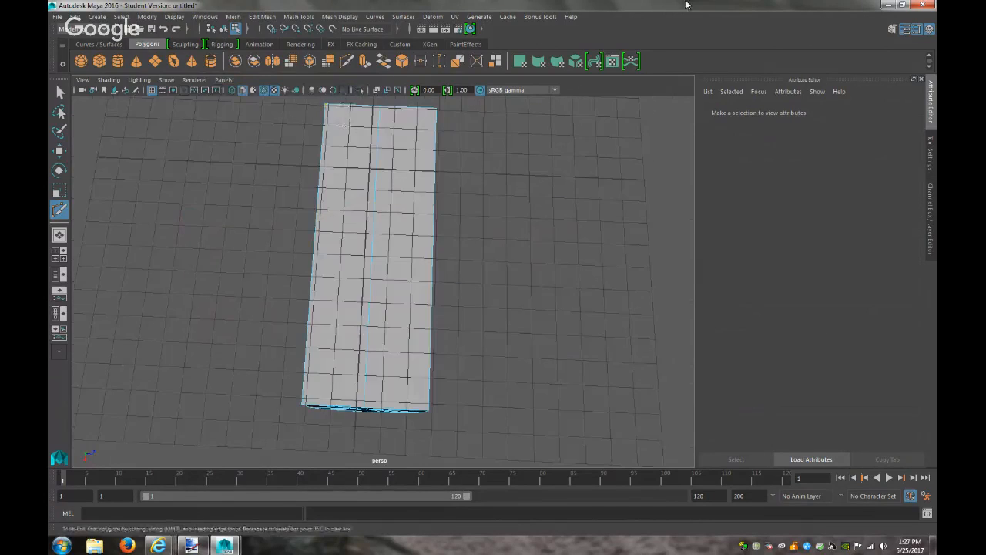
# Select the two bottom centre vertices and raise them along Y to the end cap centre
pyautogui.keyDown('alt'); pyautogui.moveTo(282, 326); pyautogui.dragTo(529, 433); pyautogui.keyUp('alt')
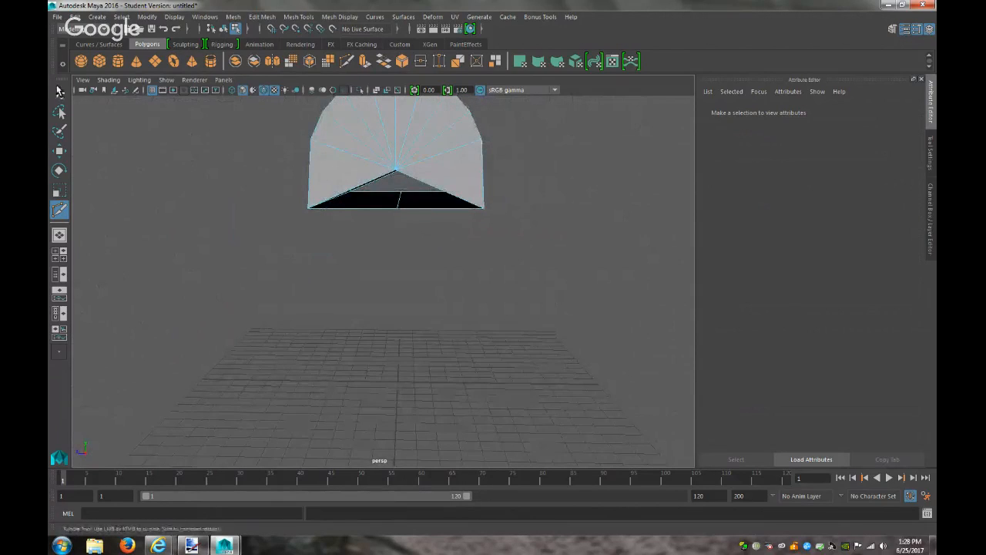
pyautogui.click(60, 91)
pyautogui.moveTo(398, 211)
pyautogui.mouseDown(button='right')
pyautogui.moveTo(391, 183)
pyautogui.moveTo(397, 223)
pyautogui.mouseUp(button='right')
pyautogui.click(397, 212)
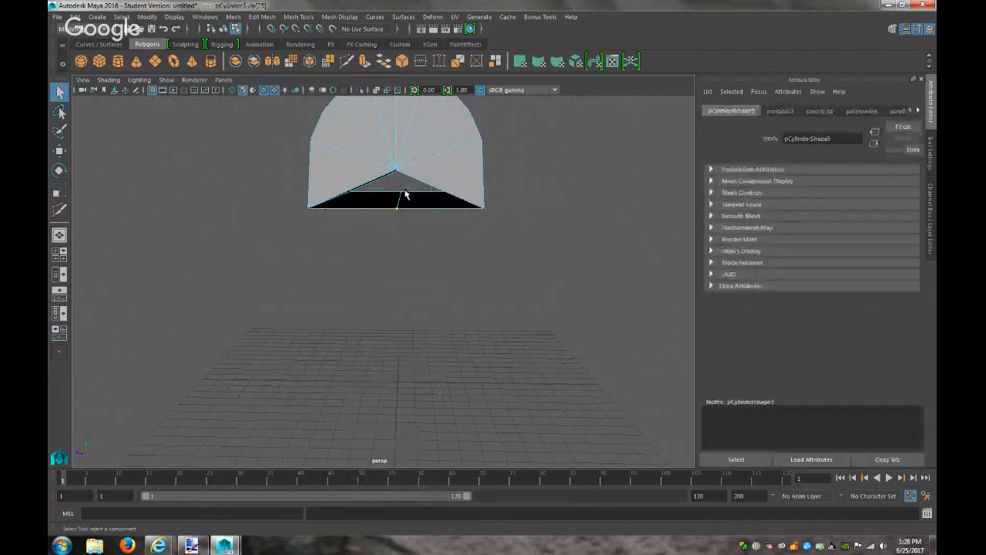
pyautogui.keyDown('shift'); pyautogui.click(404, 196); pyautogui.keyUp('shift')
pyautogui.press('w')
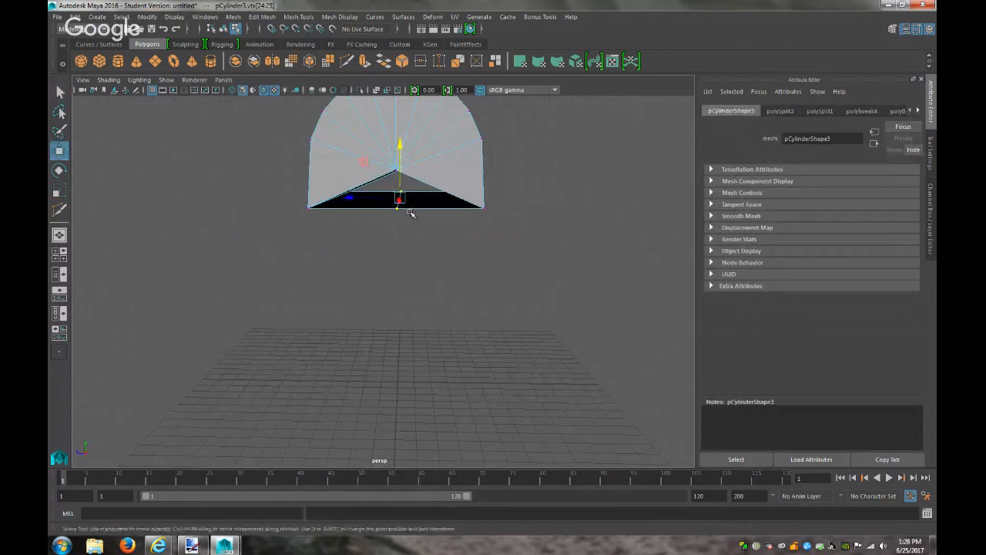
pyautogui.moveTo(402, 146); pyautogui.dragTo(400, 117)
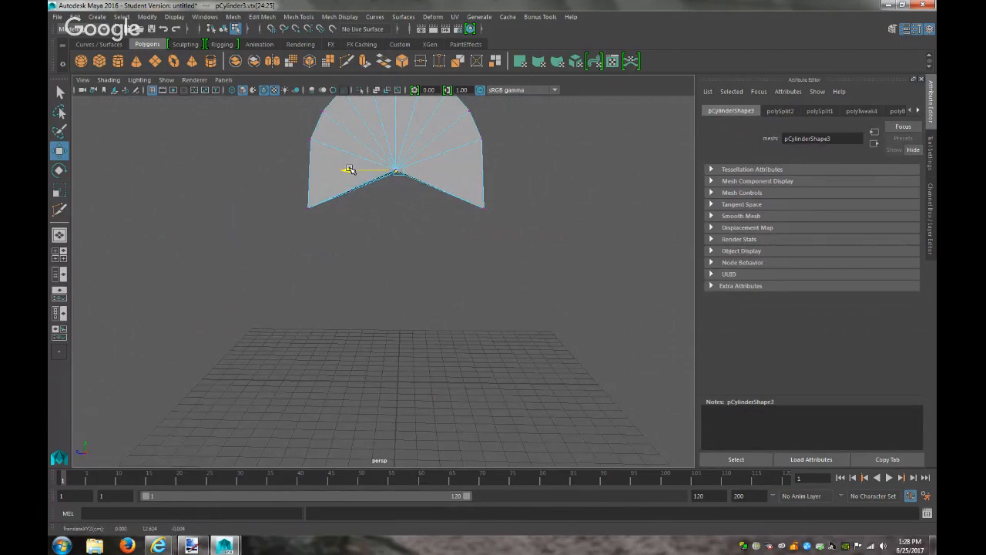
# Frame and orbit to view side-on, then select the overlapping vertices at the cone tip
pyautogui.press('f')
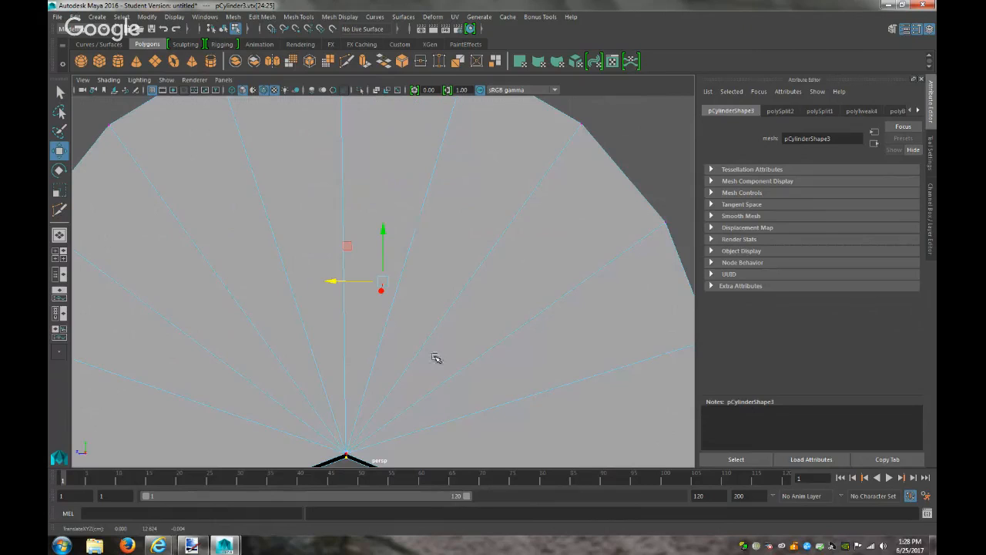
pyautogui.keyDown('alt'); pyautogui.moveTo(437, 348); pyautogui.dragTo(467, 309); pyautogui.keyUp('alt')
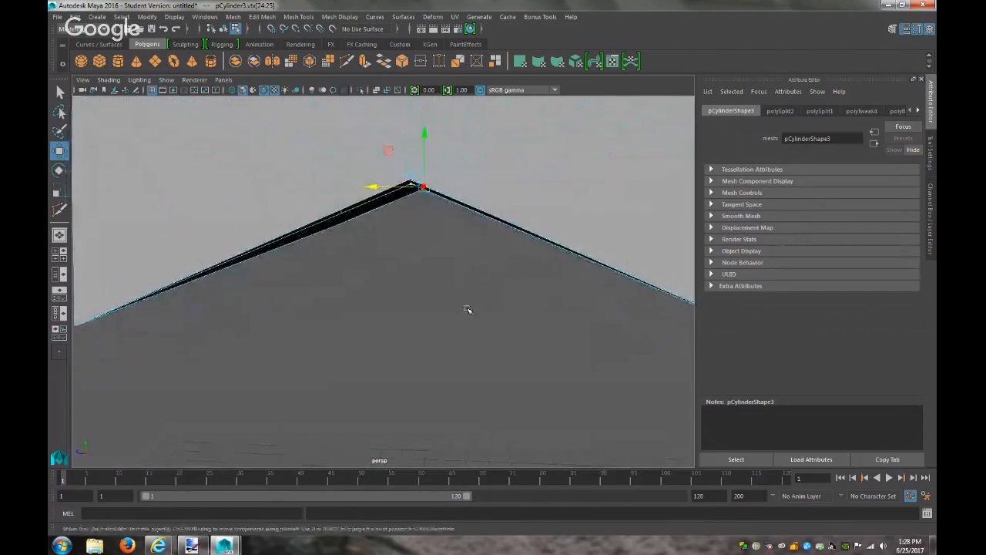
pyautogui.click(430, 252)
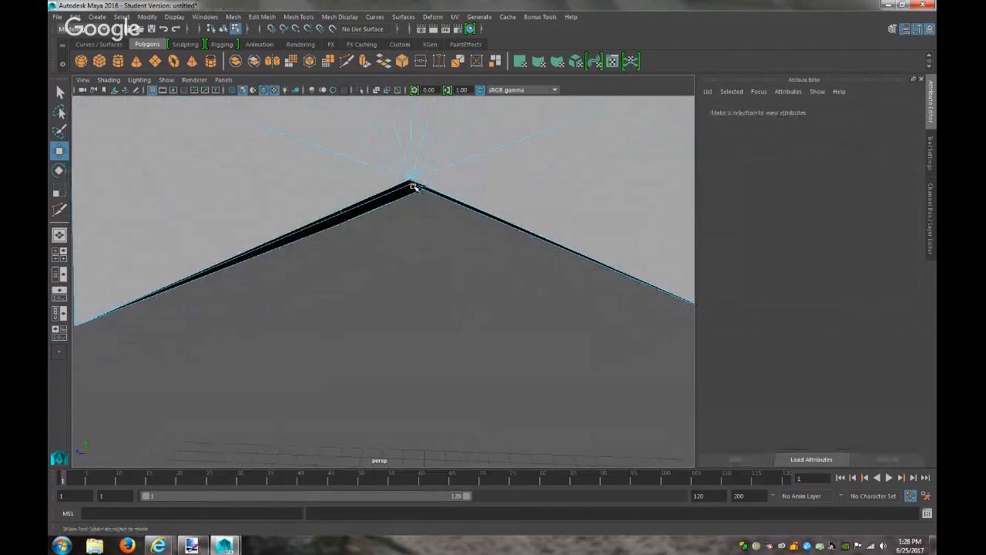
pyautogui.click(413, 185)
pyautogui.press('q')
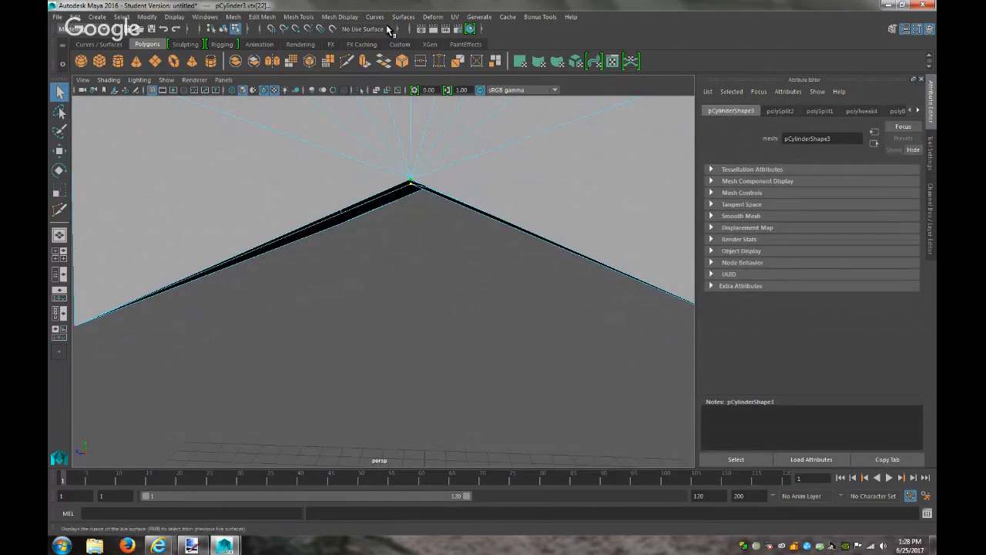
pyautogui.click(259, 17)
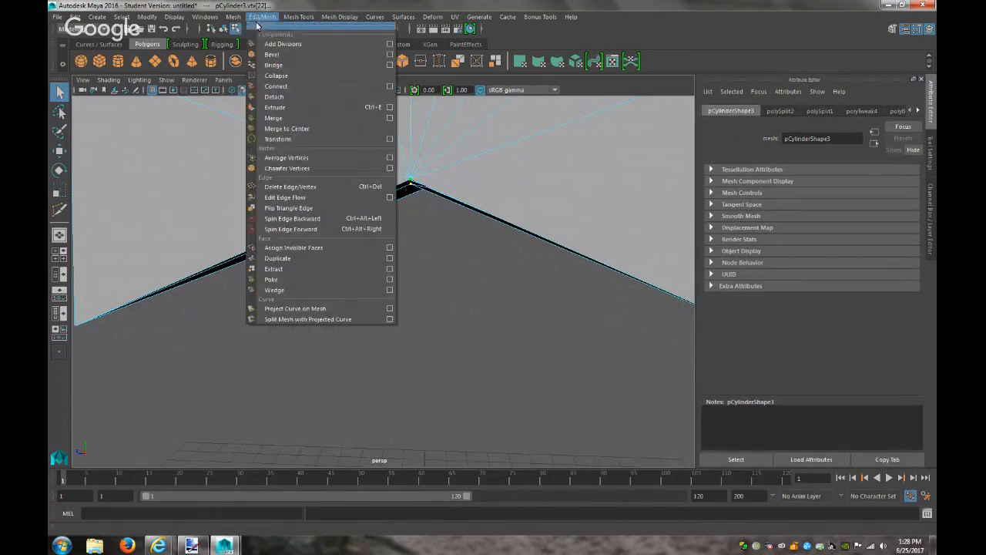
# Merge the overlapping peak vertices at both lid ends, then deselect and frame the lid
pyautogui.click(278, 118)
pyautogui.scroll(-6, 476, 308)
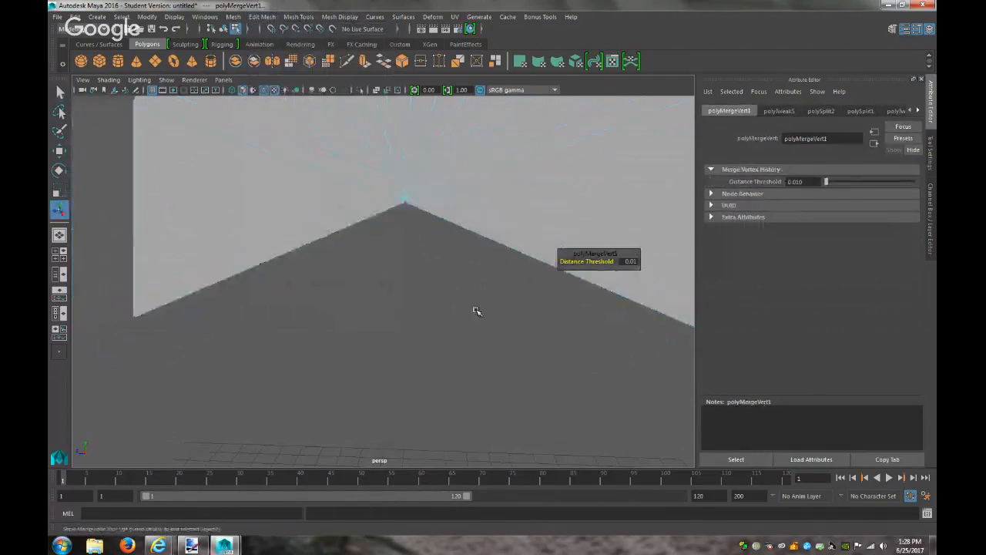
pyautogui.keyDown('alt'); pyautogui.moveTo(484, 302); pyautogui.dragTo(301, 303); pyautogui.keyUp('alt')
pyautogui.scroll(5, 504, 377)
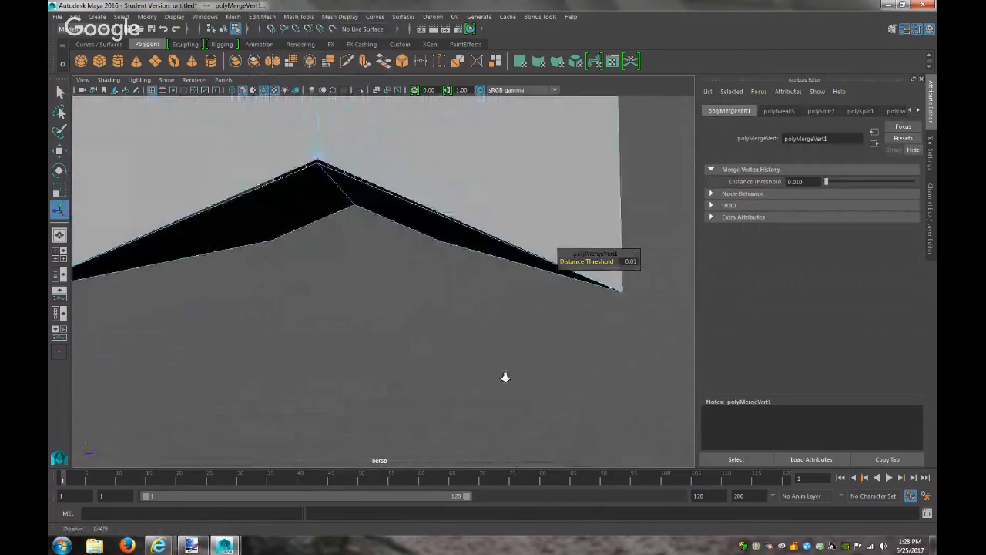
pyautogui.click(317, 162)
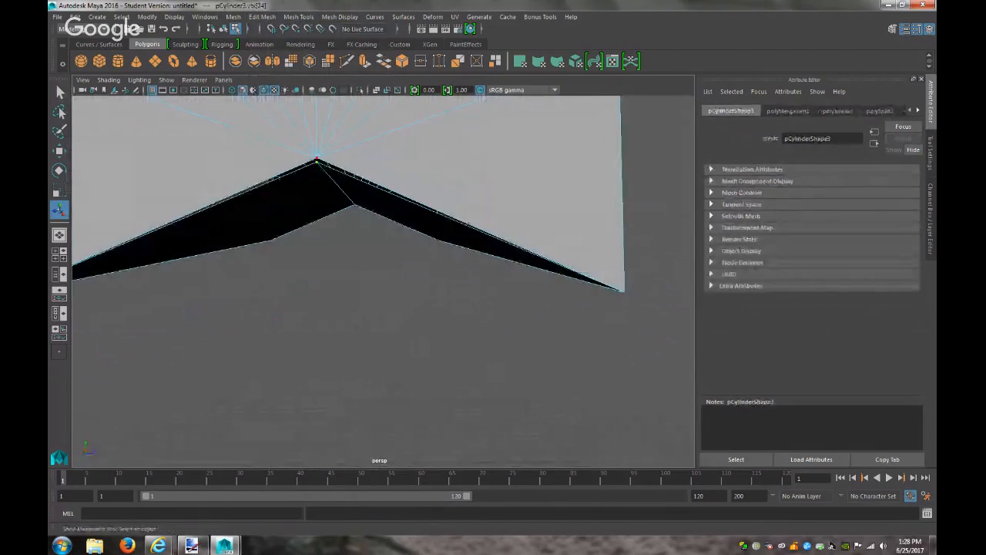
pyautogui.click(233, 16)
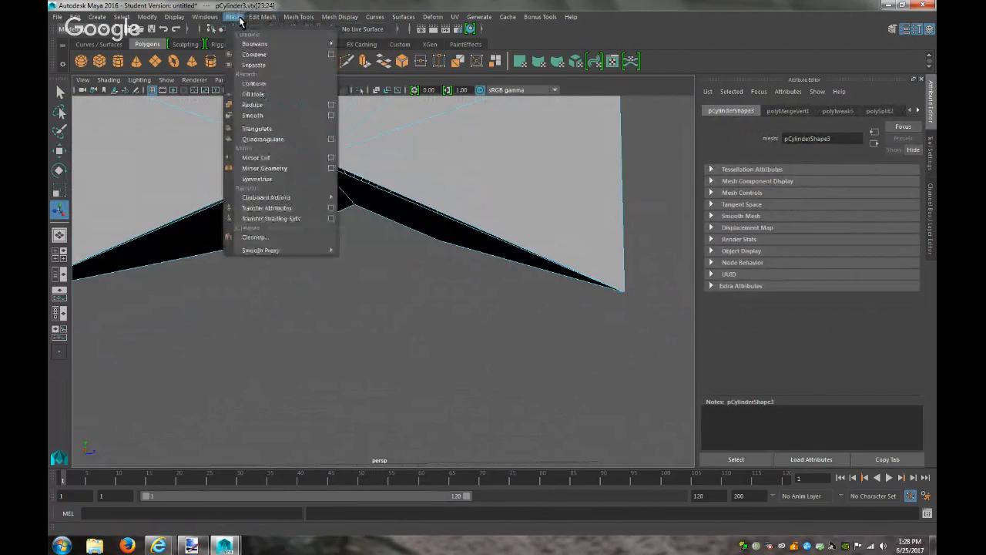
pyautogui.moveTo(262, 16)
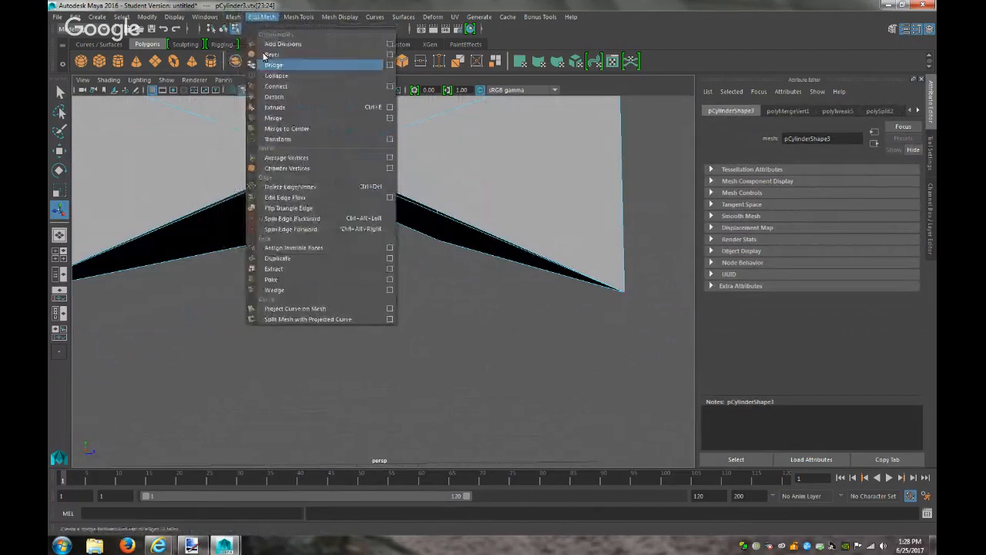
pyautogui.click(287, 117)
pyautogui.click(367, 305)
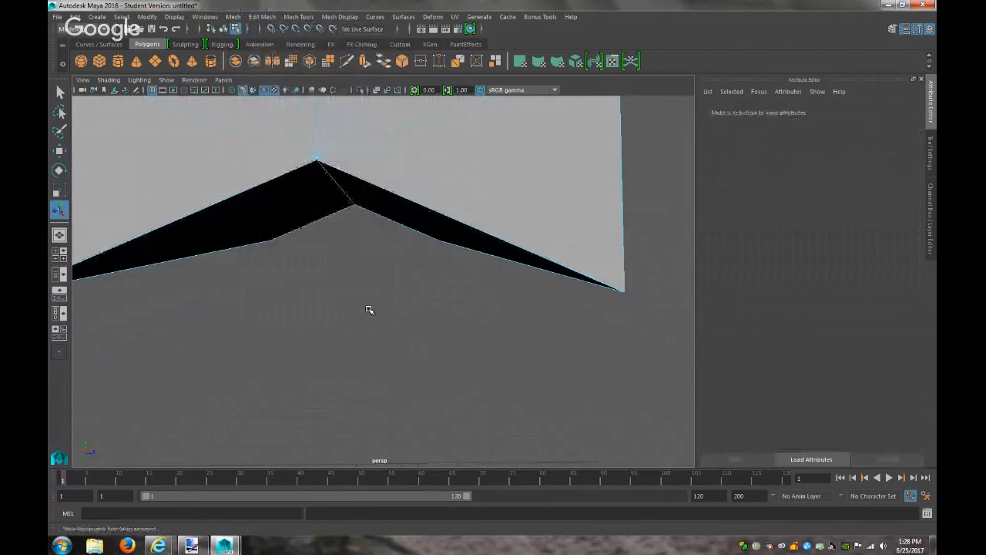
pyautogui.press('f')
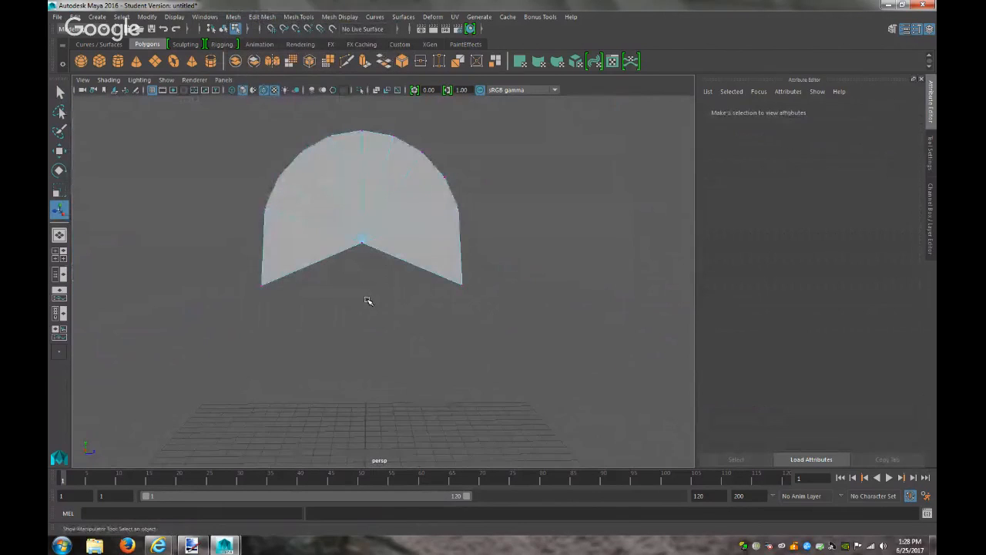
# Show the last hidden base again, orbit to a three-quarter view, and select the arched lid
pyautogui.click(174, 16)
pyautogui.moveTo(261, 94)
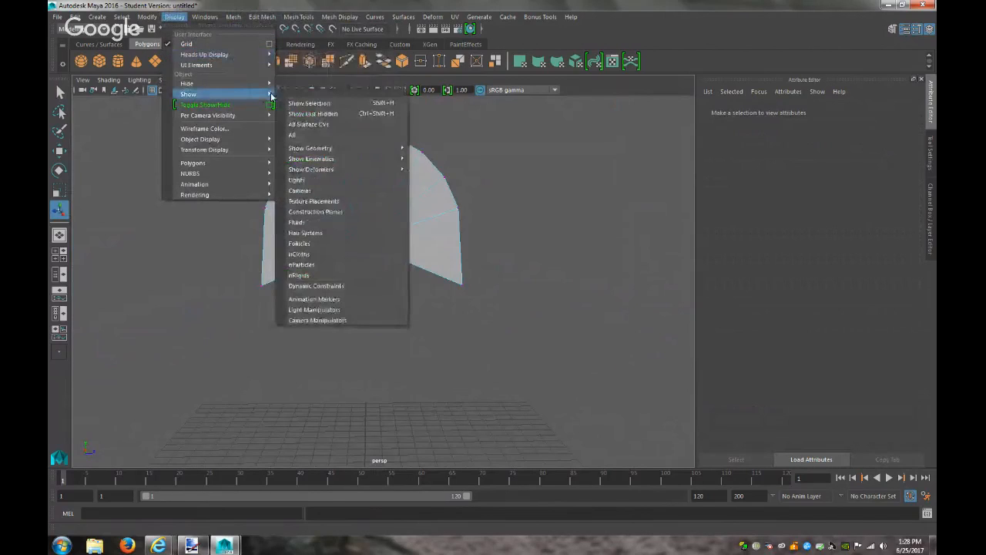
pyautogui.click(324, 113)
pyautogui.keyDown('alt'); pyautogui.moveTo(524, 289); pyautogui.dragTo(586, 311); pyautogui.keyUp('alt')
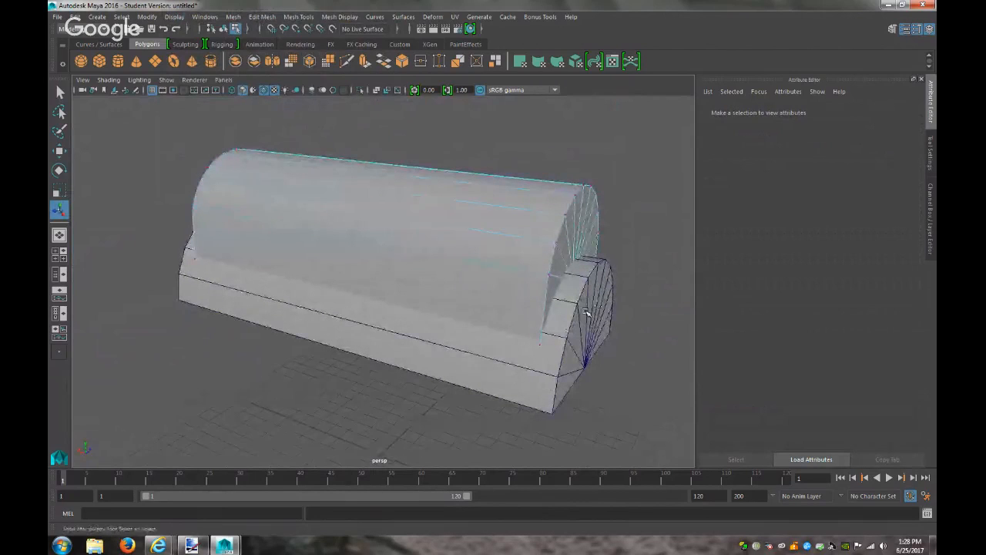
pyautogui.moveTo(490, 279); pyautogui.dragTo(502, 277, button='right')
pyautogui.click(506, 279)
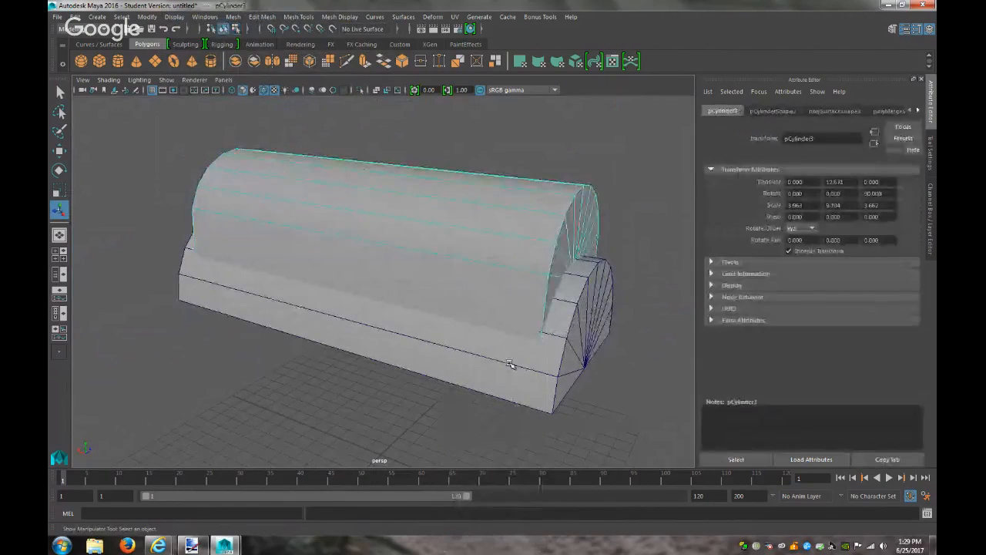
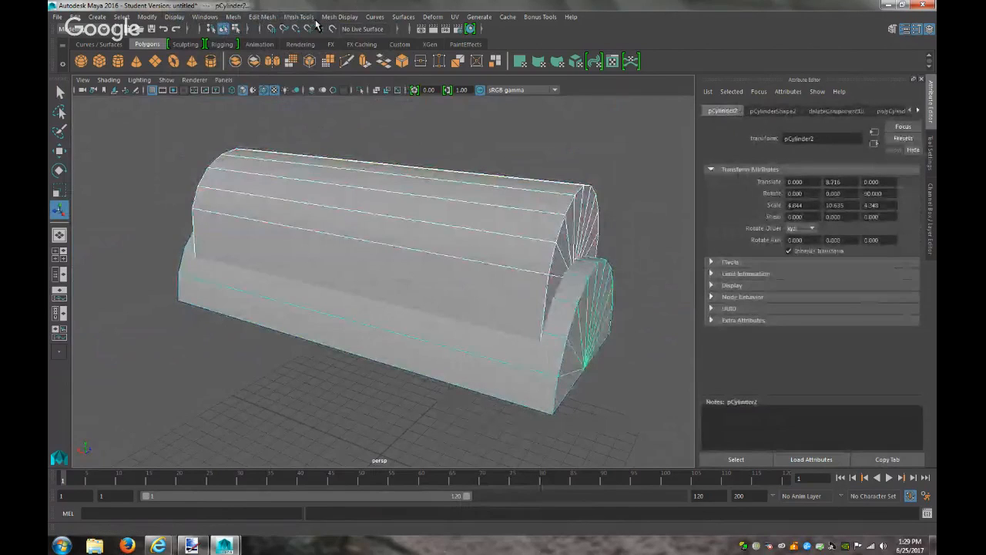
# Try a Boolean Difference on the two cylinder meshes, then undo it
pyautogui.click(235, 18)
pyautogui.moveTo(289, 44)
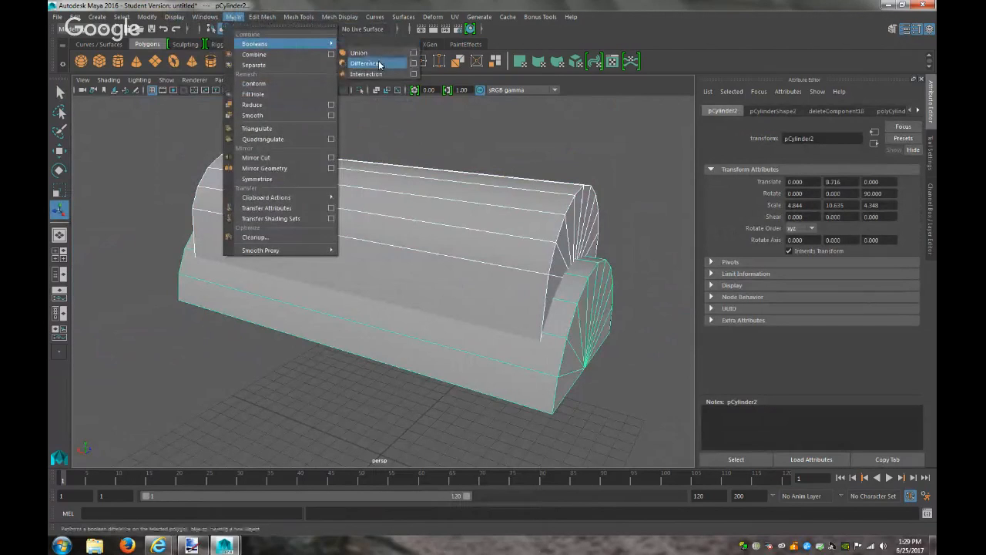
pyautogui.click(364, 63)
pyautogui.hotkey('ctrl', 'z')
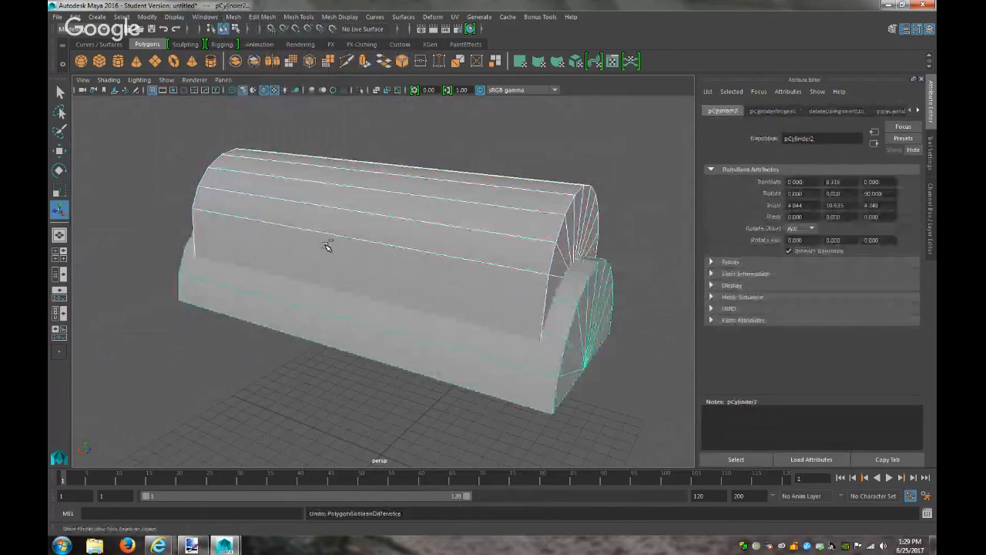
# Reselect the upper cylinder, then the lower base, retry the Difference, and undo again
pyautogui.click(308, 227)
pyautogui.keyDown('shift'); pyautogui.click(335, 326); pyautogui.keyUp('shift')
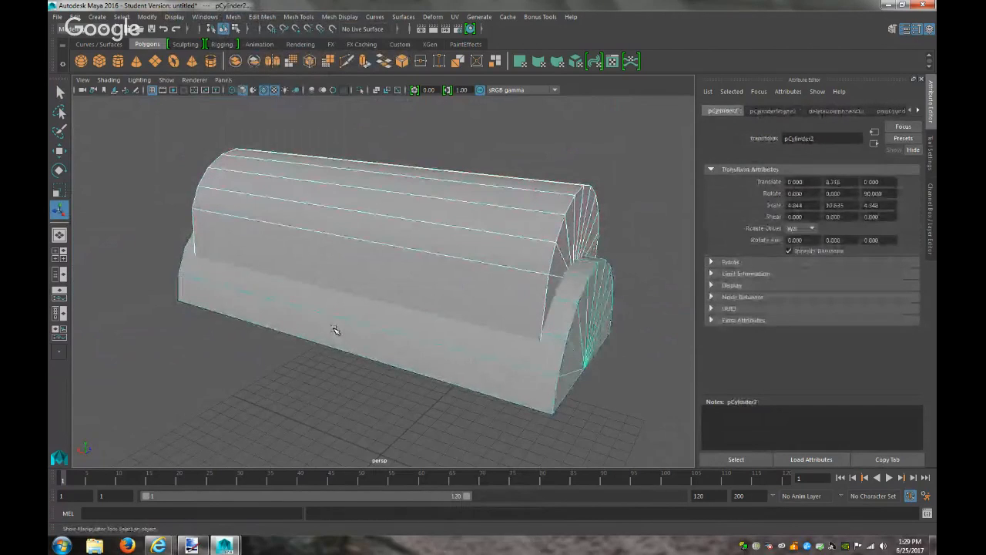
pyautogui.click(234, 17)
pyautogui.moveTo(254, 44)
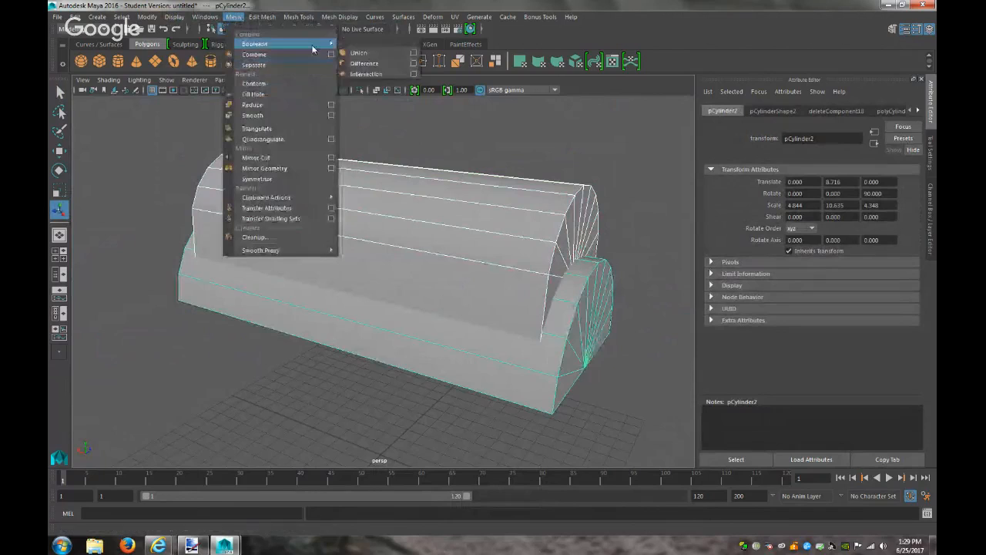
pyautogui.click(364, 63)
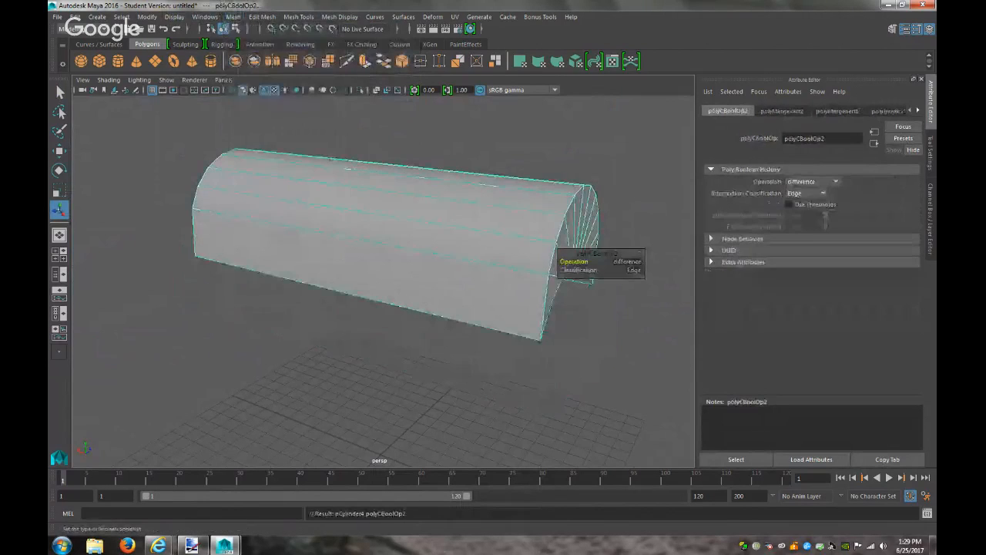
pyautogui.hotkey('ctrl', 'z')
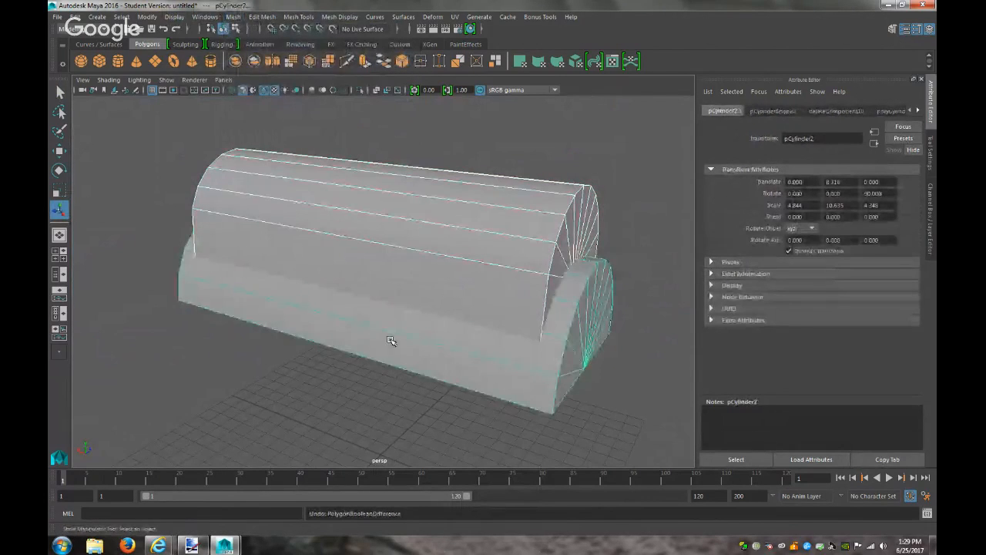
# Apply the final Boolean Difference, leaving one base with a recessed channel, and deselect
pyautogui.click(234, 16)
pyautogui.moveTo(255, 44)
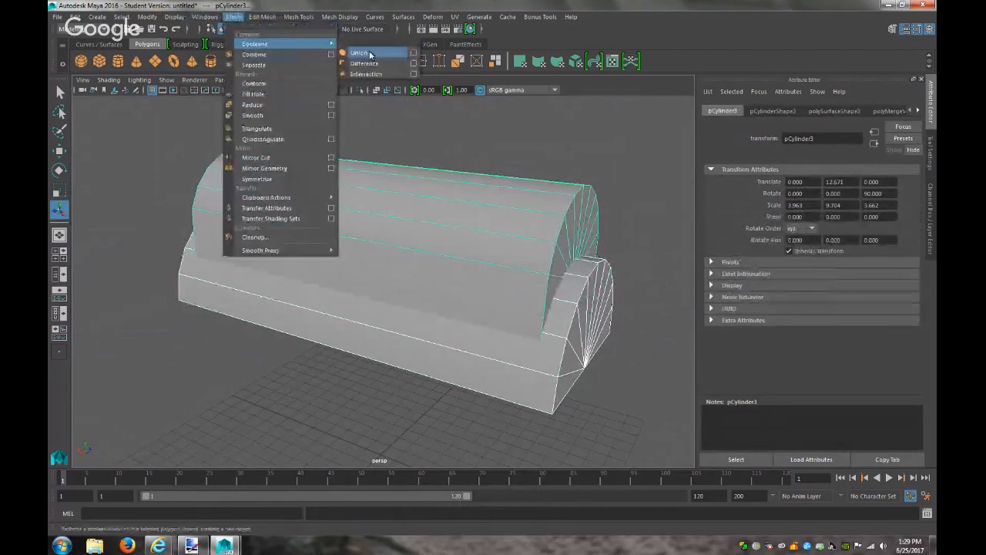
pyautogui.click(366, 63)
pyautogui.click(92, 276)
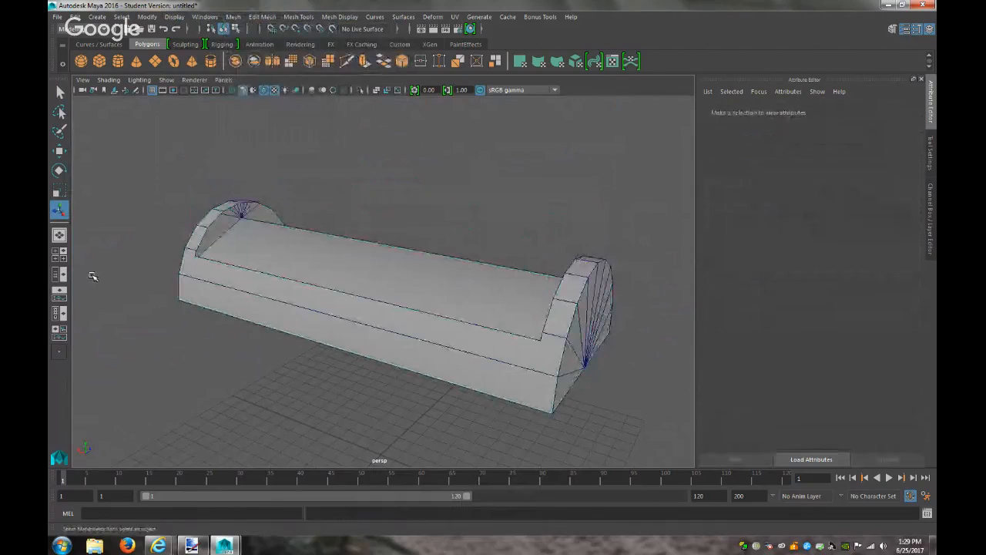
pyautogui.keyDown('alt'); pyautogui.moveTo(223, 261); pyautogui.dragTo(379, 262); pyautogui.keyUp('alt')
pyautogui.rightClick(381, 249)
pyautogui.click(379, 223)
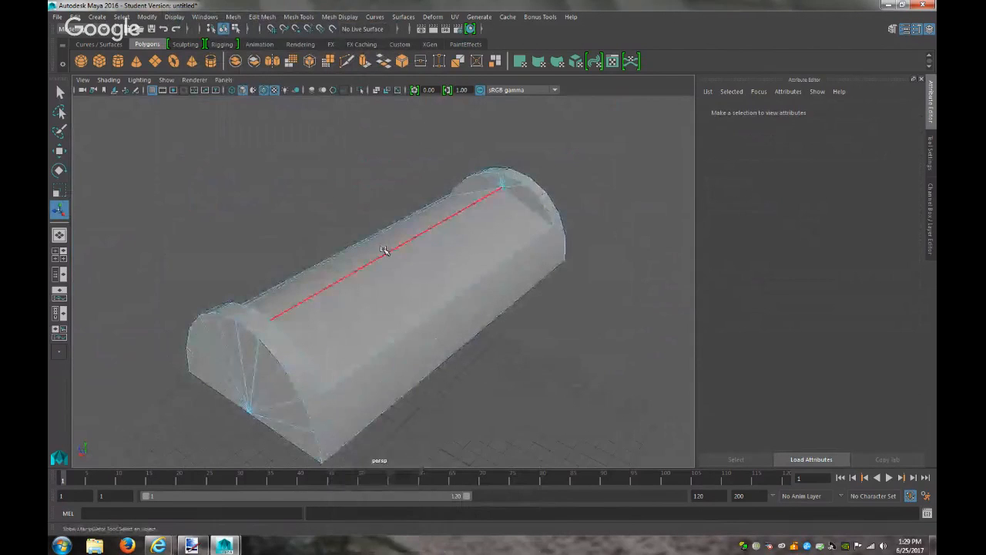
pyautogui.click(383, 259)
pyautogui.press('w')
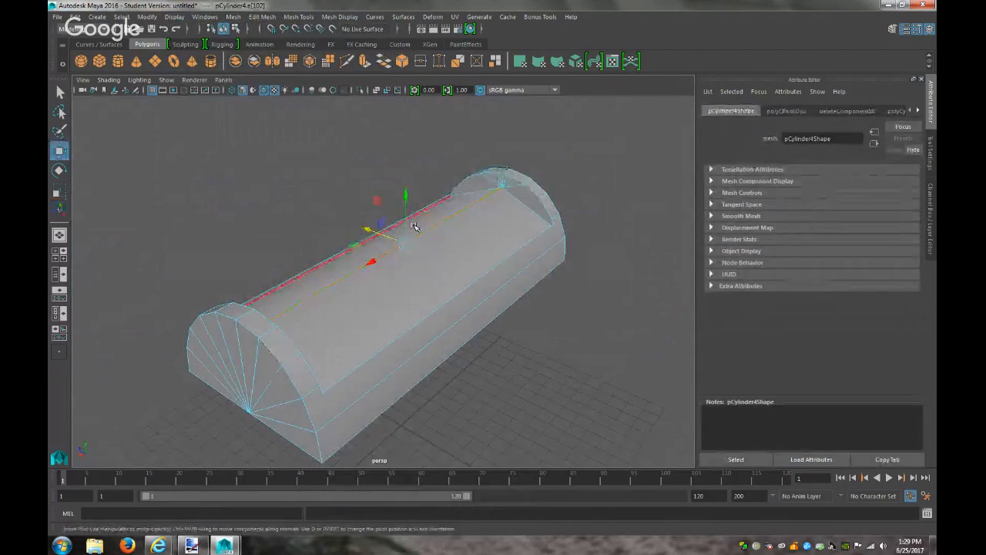
pyautogui.moveTo(408, 199); pyautogui.dragTo(393, 214)
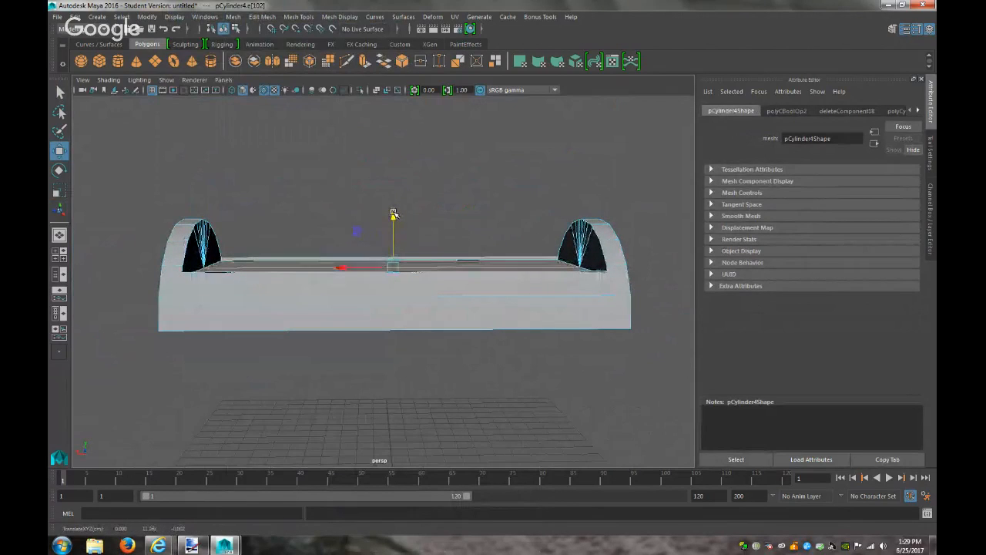
pyautogui.hotkey('ctrl', 'z')
pyautogui.hotkey('ctrl', 'z')
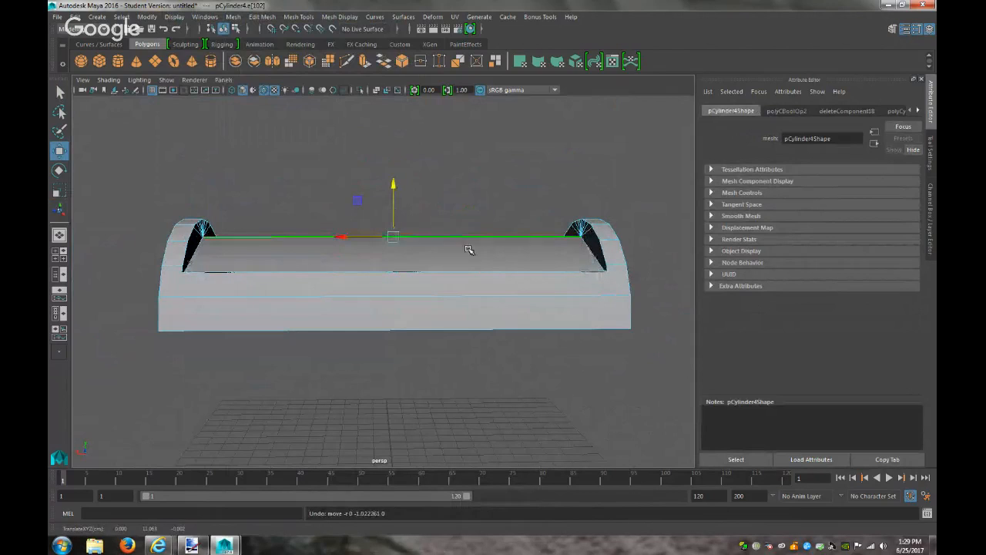
pyautogui.click(333, 272)
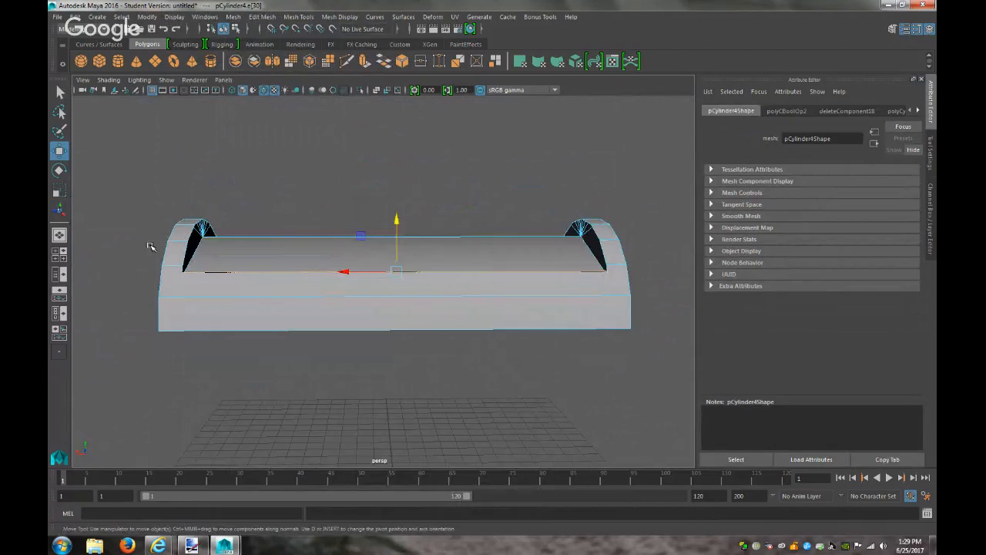
pyautogui.click(189, 246)
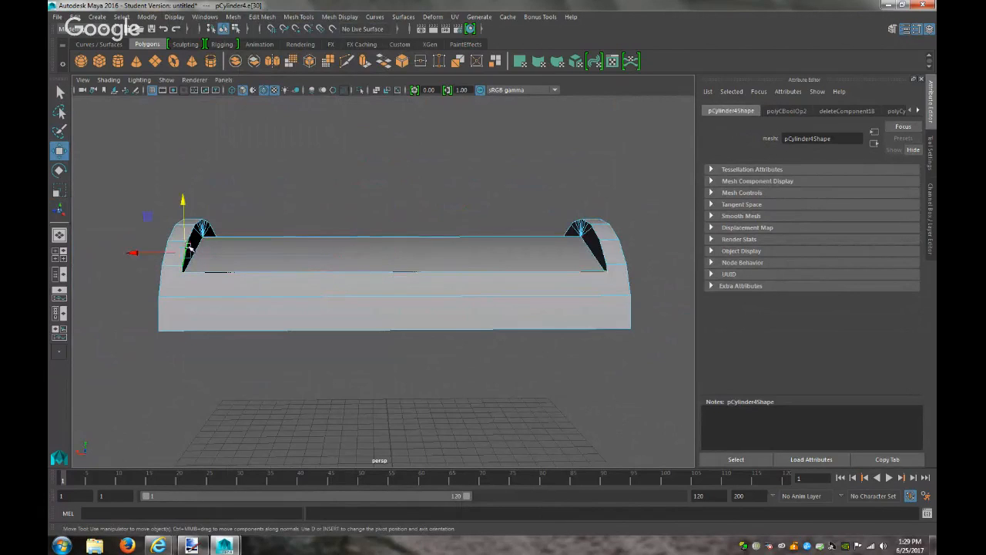
pyautogui.keyDown('shift'); pyautogui.click(605, 250); pyautogui.keyUp('shift')
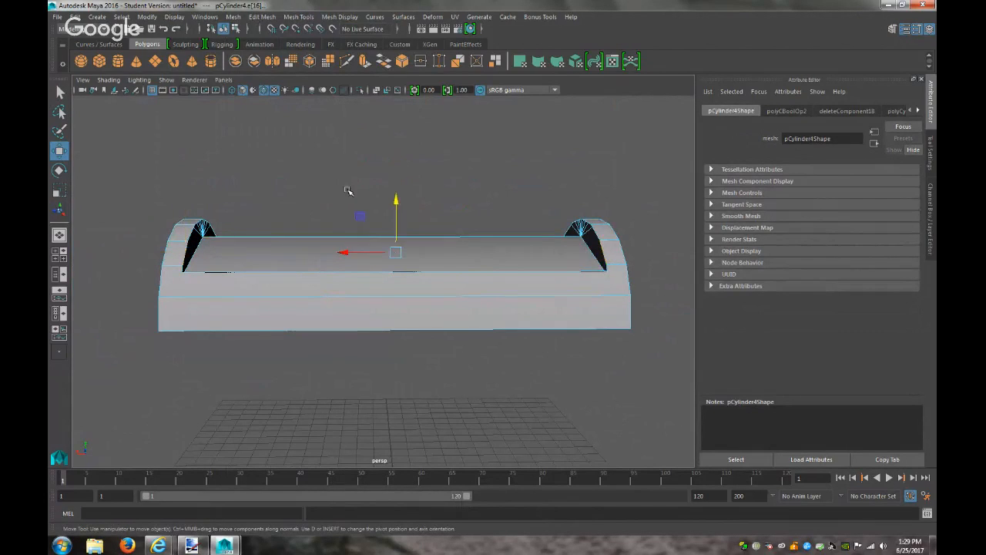
pyautogui.click(254, 16)
pyautogui.click(288, 70)
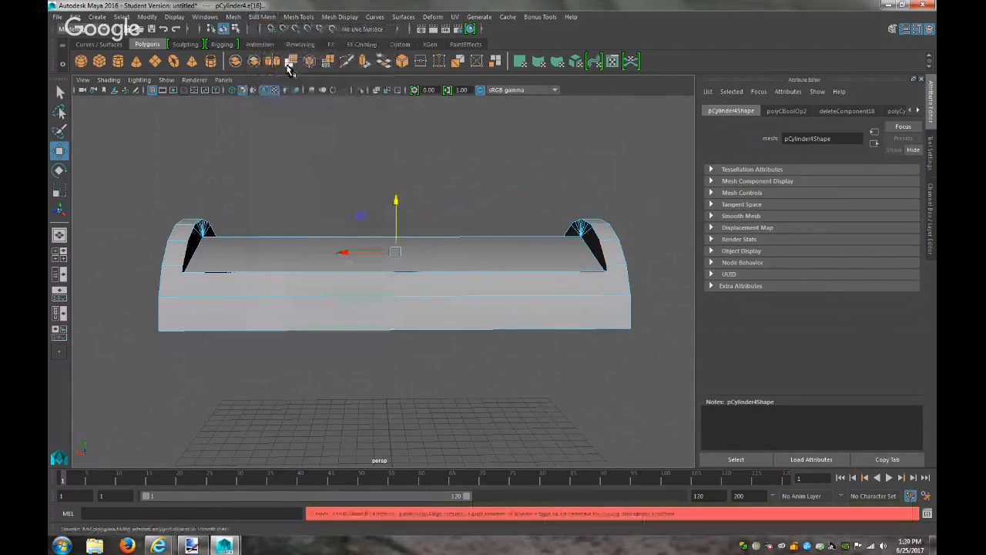
pyautogui.click(151, 228)
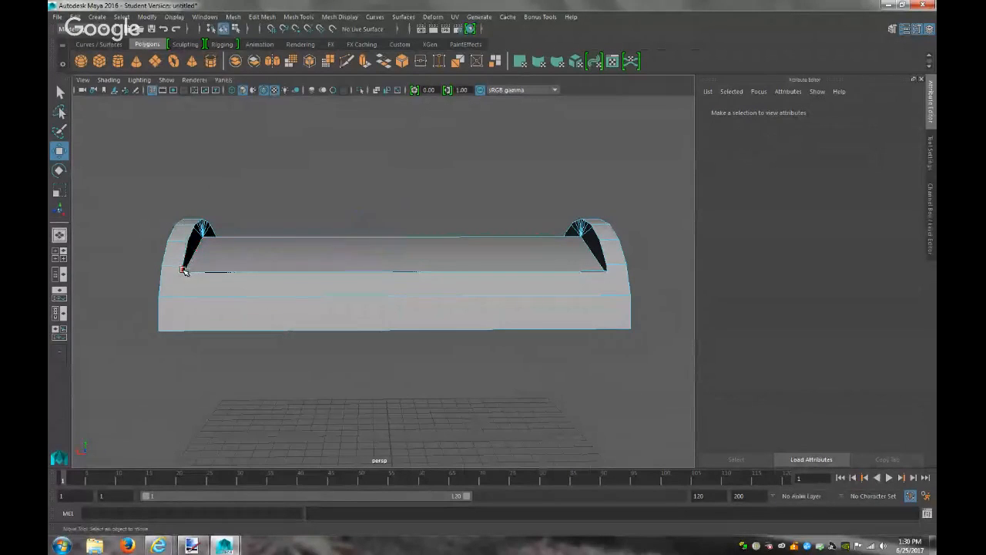
pyautogui.click(184, 270)
pyautogui.click(609, 271)
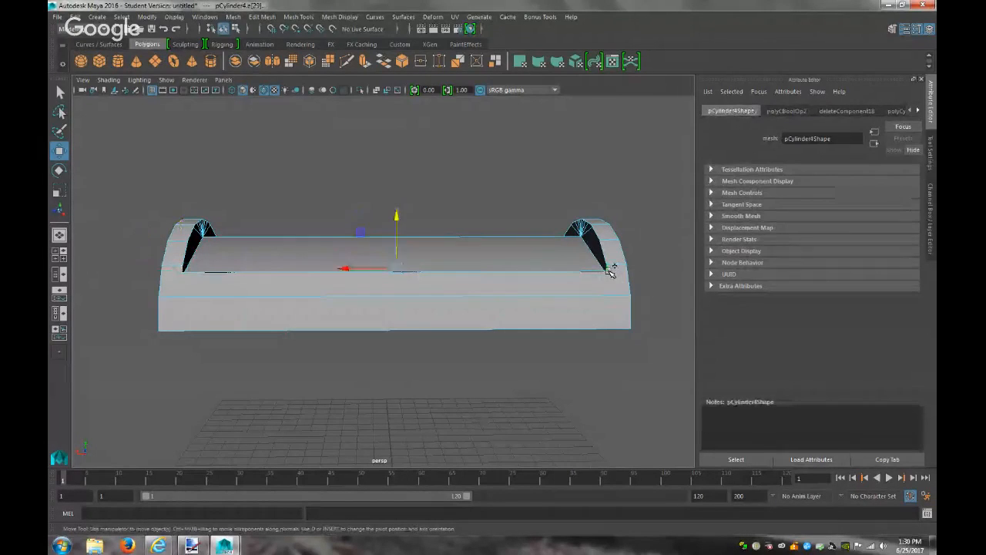
pyautogui.click(262, 16)
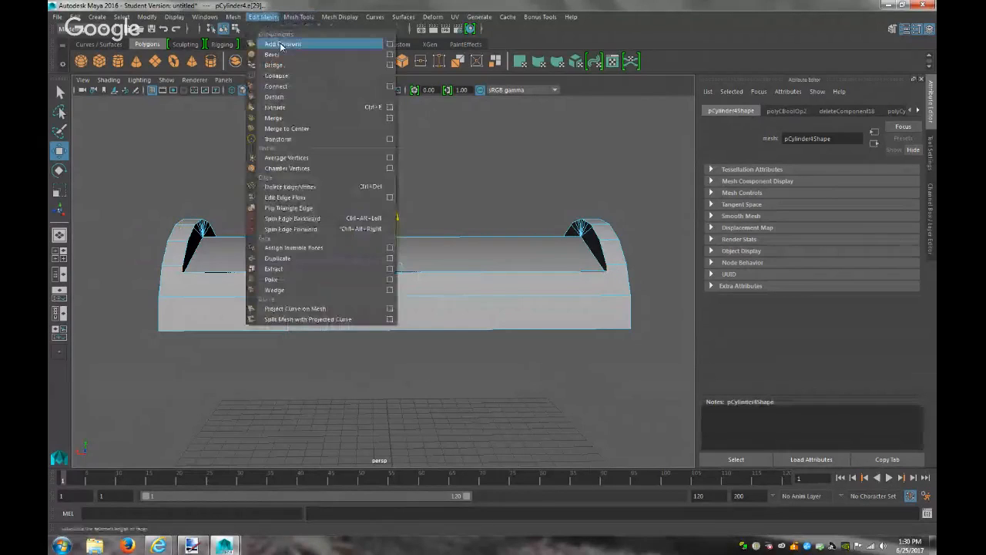
pyautogui.click(297, 68)
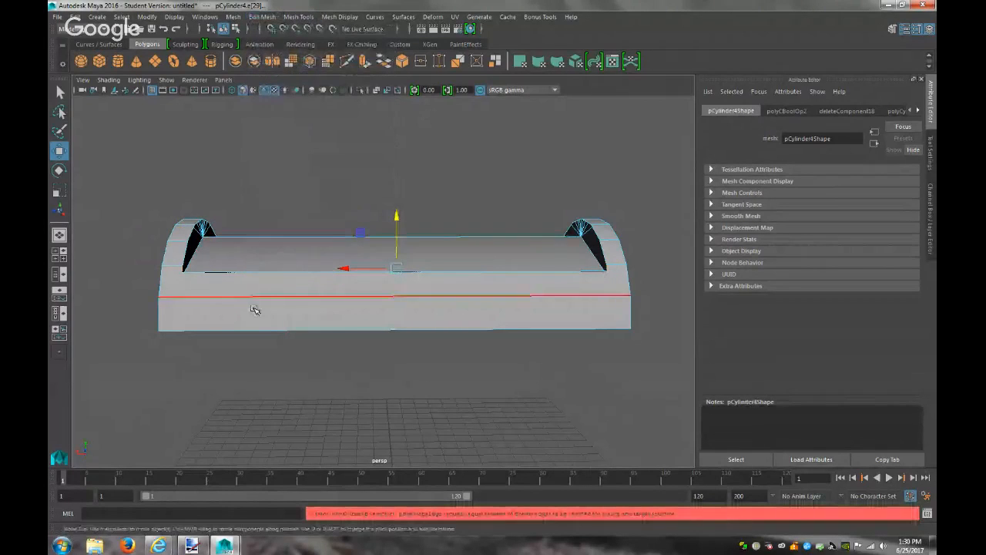
pyautogui.click(326, 373)
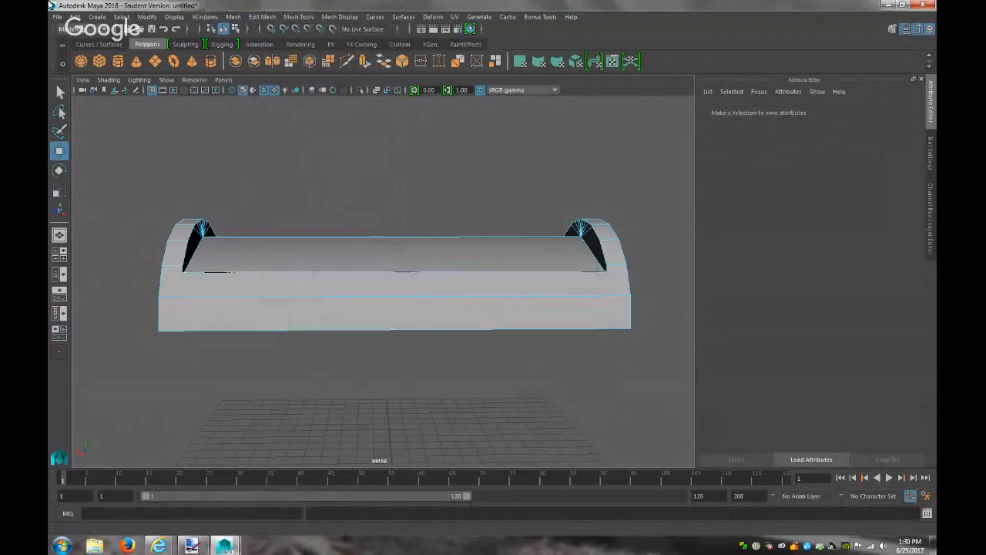
pyautogui.moveTo(639, 269)
pyautogui.keyDown('alt'); pyautogui.mouseDown()
pyautogui.moveTo(469, 269)
pyautogui.moveTo(544, 284)
pyautogui.moveTo(621, 263)
pyautogui.mouseUp(); pyautogui.keyUp('alt')
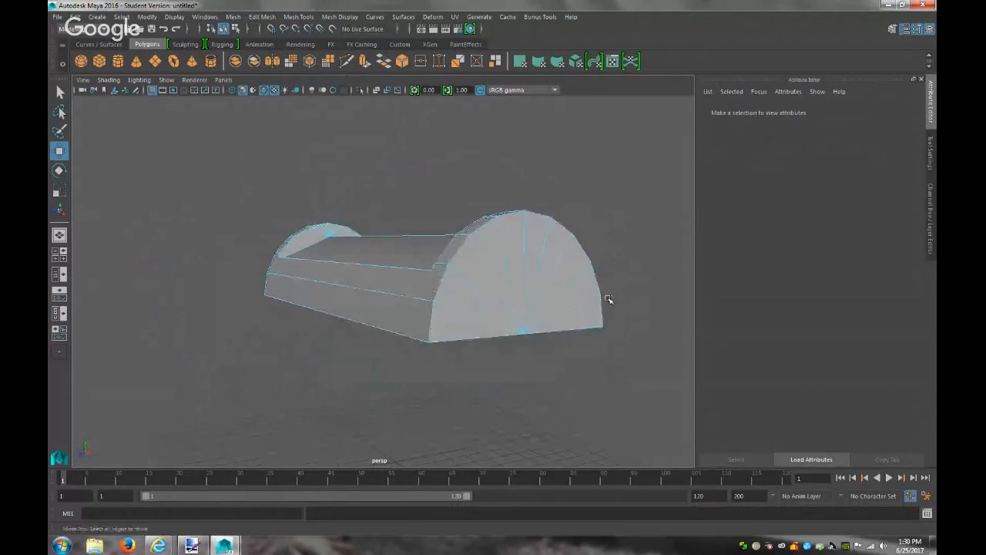
pyautogui.keyDown('alt'); pyautogui.moveTo(369, 255); pyautogui.dragTo(346, 275); pyautogui.keyUp('alt')
pyautogui.click(403, 238)
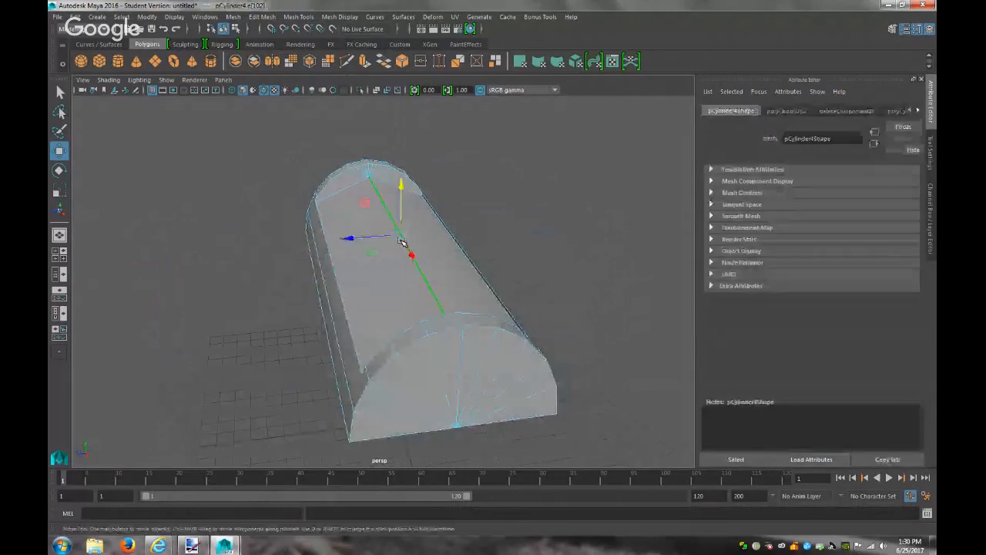
pyautogui.moveTo(402, 183); pyautogui.dragTo(402, 190)
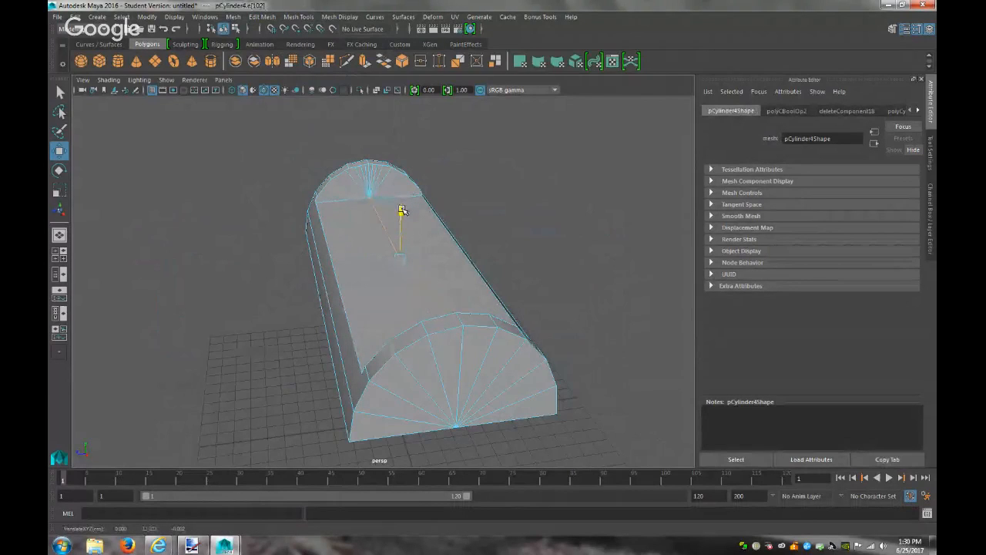
pyautogui.click(548, 248)
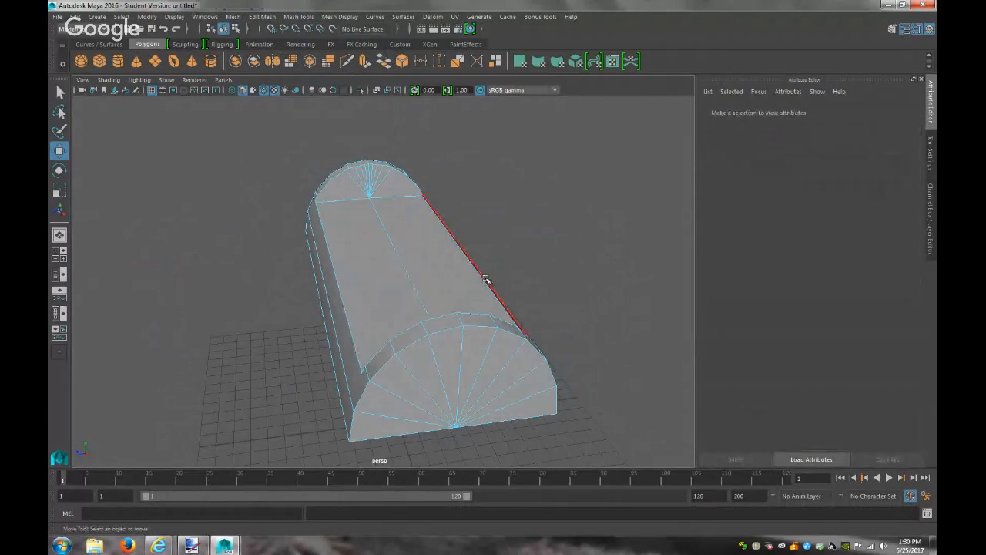
pyautogui.click(484, 275)
pyautogui.keyDown('shift'); pyautogui.click(337, 291); pyautogui.keyUp('shift')
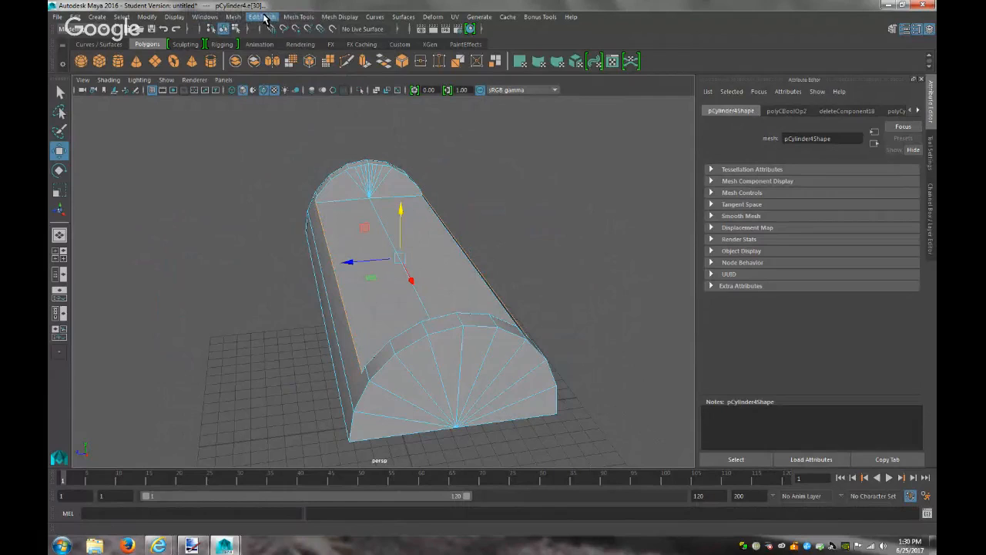
pyautogui.click(262, 17)
pyautogui.click(283, 77)
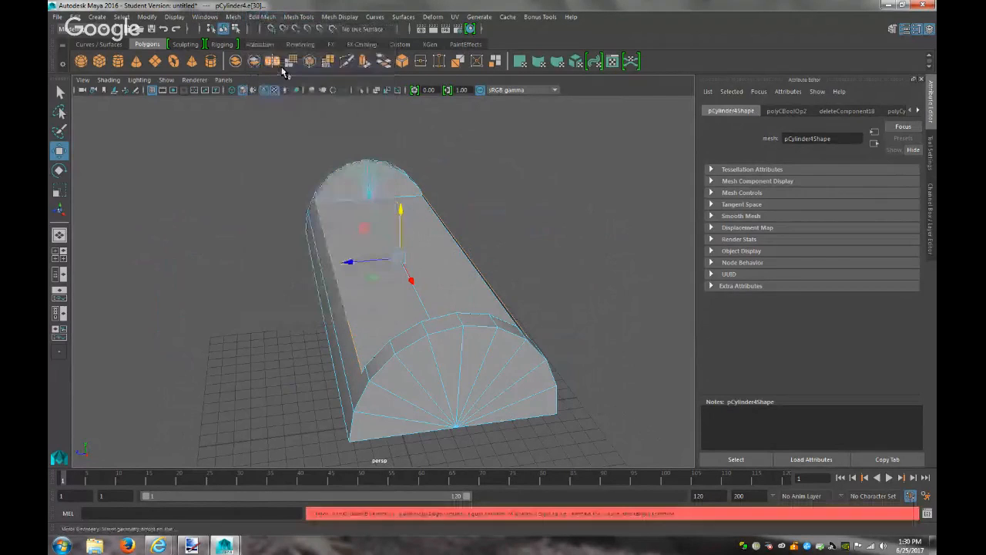
pyautogui.keyDown('alt'); pyautogui.moveTo(572, 280); pyautogui.dragTo(502, 280); pyautogui.keyUp('alt')
pyautogui.scroll(5, 583, 302)
pyautogui.keyDown('alt'); pyautogui.moveTo(584, 303); pyautogui.dragTo(511, 293); pyautogui.keyUp('alt')
pyautogui.scroll(-5, 478, 324)
pyautogui.keyDown('alt'); pyautogui.moveTo(478, 324); pyautogui.dragTo(455, 363); pyautogui.keyUp('alt')
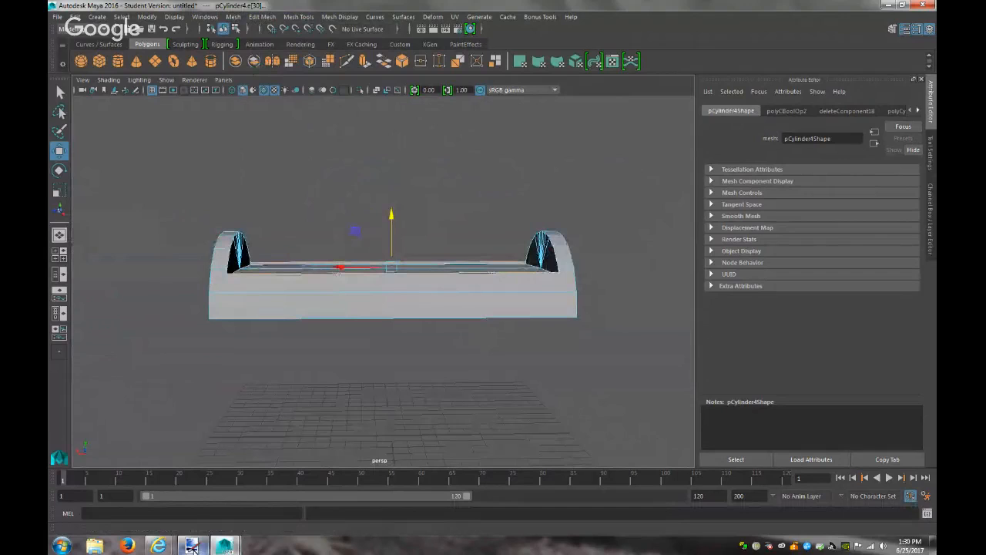
pyautogui.click(192, 546)
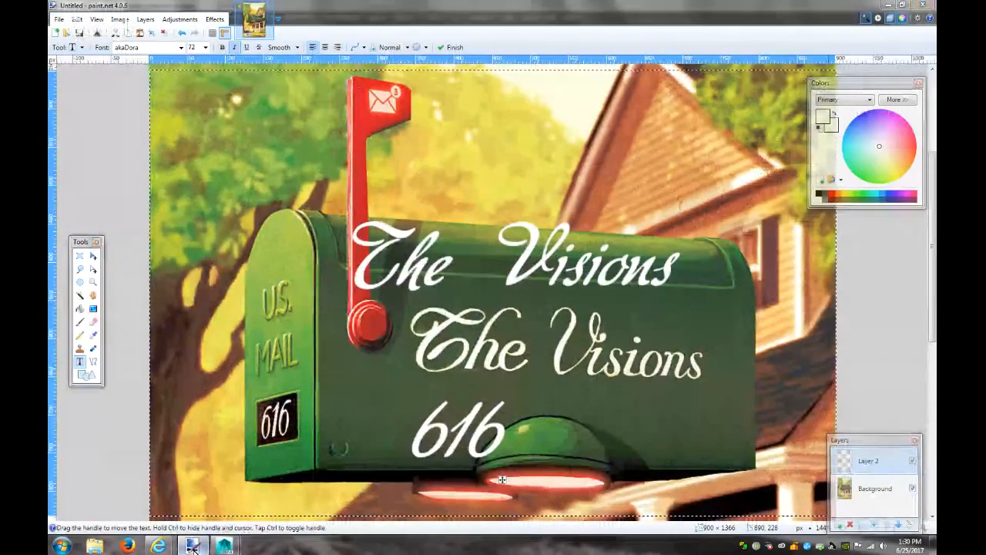
pyautogui.click(194, 549)
pyautogui.keyDown('alt'); pyautogui.moveTo(308, 308); pyautogui.dragTo(255, 323); pyautogui.keyUp('alt')
pyautogui.moveTo(258, 239); pyautogui.dragTo(255, 264, button='right')
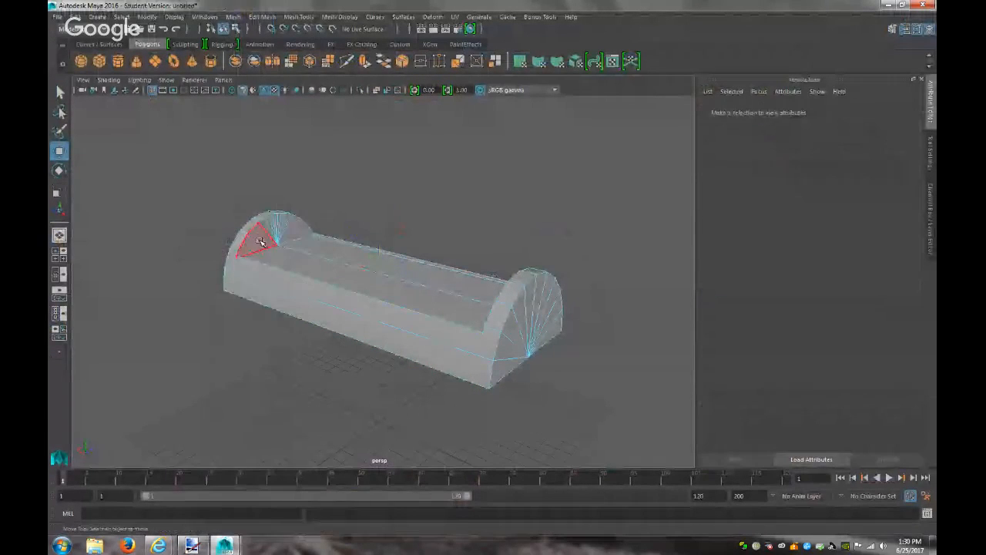
# Select all the faces on the lid's arched end cap
pyautogui.click(261, 241)
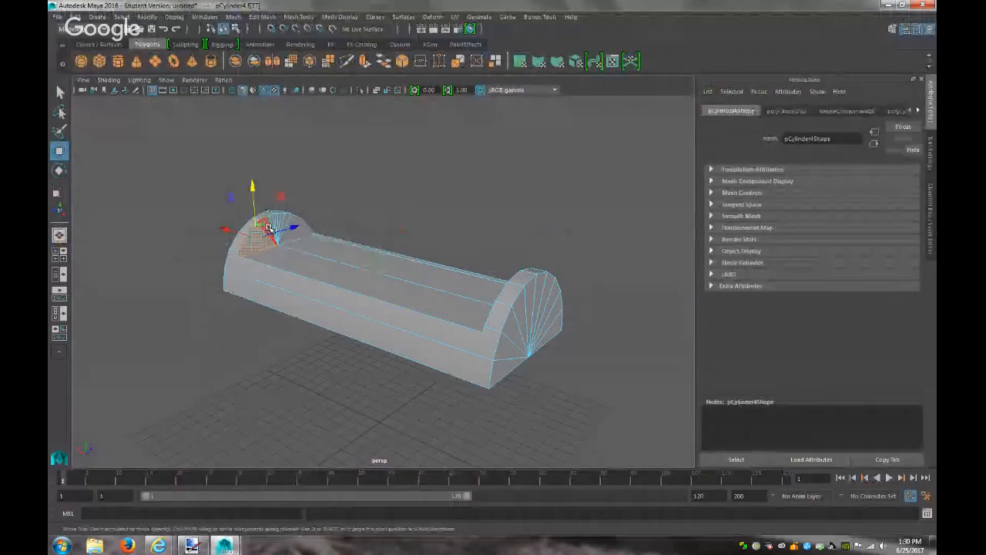
pyautogui.press('f')
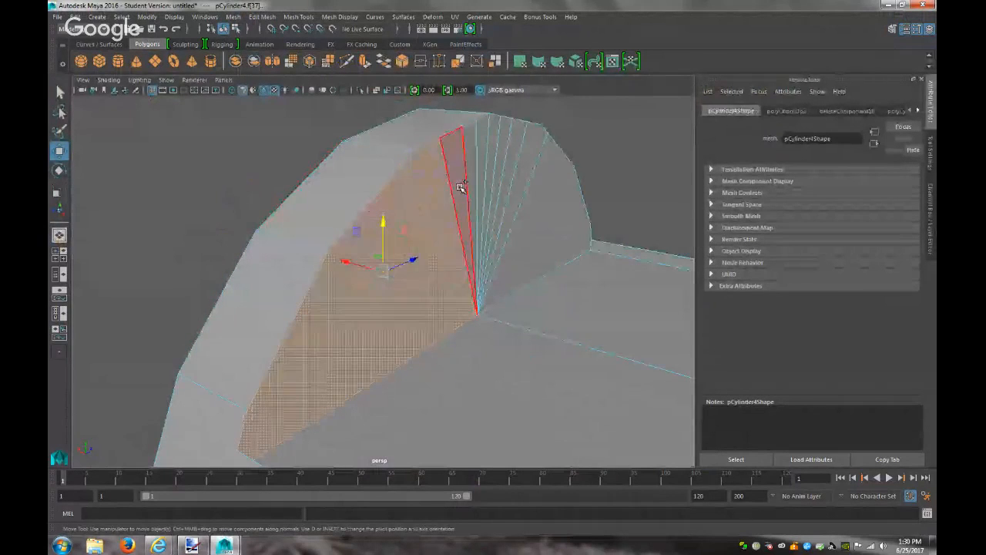
pyautogui.keyDown('shift'); pyautogui.click(461, 187); pyautogui.keyUp('shift')
pyautogui.keyDown('shift'); pyautogui.click(472, 177); pyautogui.keyUp('shift')
pyautogui.keyDown('shift'); pyautogui.click(485, 163); pyautogui.keyUp('shift')
pyautogui.keyDown('shift'); pyautogui.click(496, 158); pyautogui.keyUp('shift')
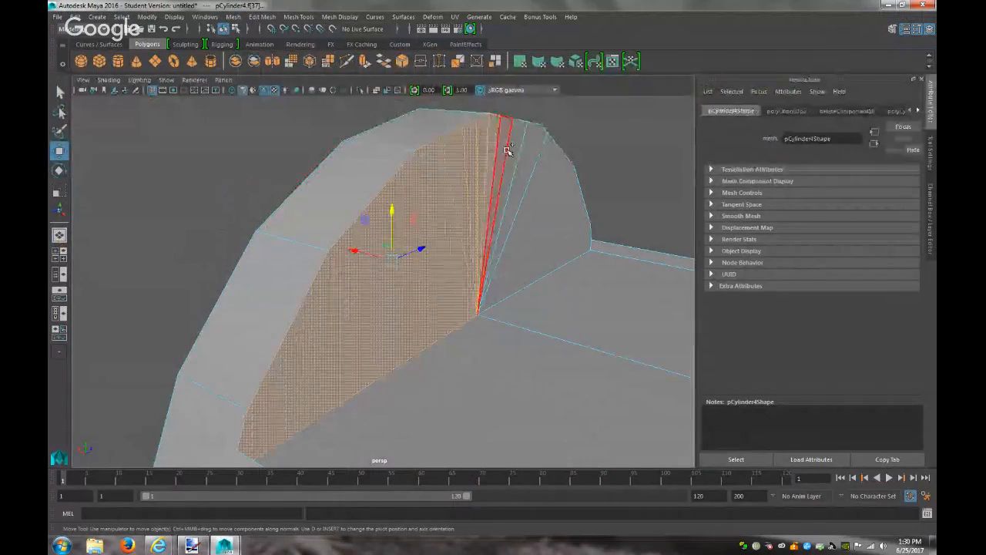
pyautogui.keyDown('shift'); pyautogui.click(508, 150); pyautogui.keyUp('shift')
pyautogui.keyDown('shift'); pyautogui.click(518, 150); pyautogui.keyUp('shift')
pyautogui.keyDown('shift'); pyautogui.click(525, 151); pyautogui.keyUp('shift')
pyautogui.keyDown('shift'); pyautogui.click(577, 208); pyautogui.keyUp('shift')
pyautogui.scroll(-6, 575, 250)
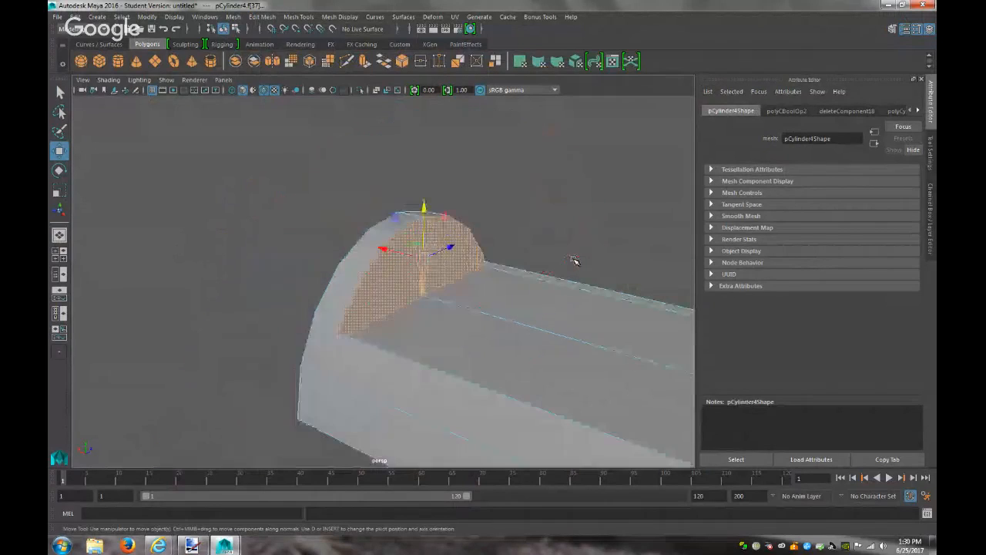
pyautogui.scroll(-5, 574, 260)
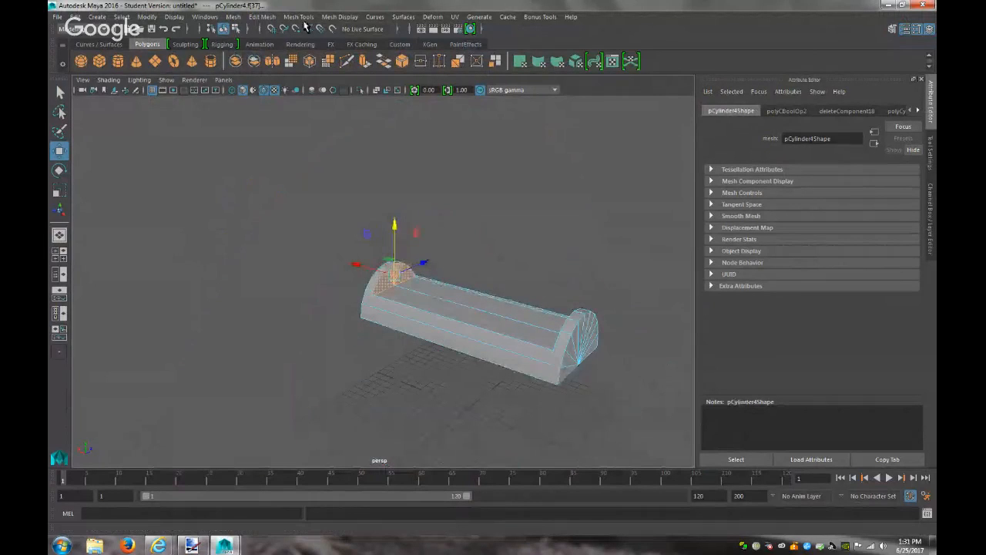
# Extrude the end-cap faces and push them along the lid to its far end
pyautogui.click(262, 16)
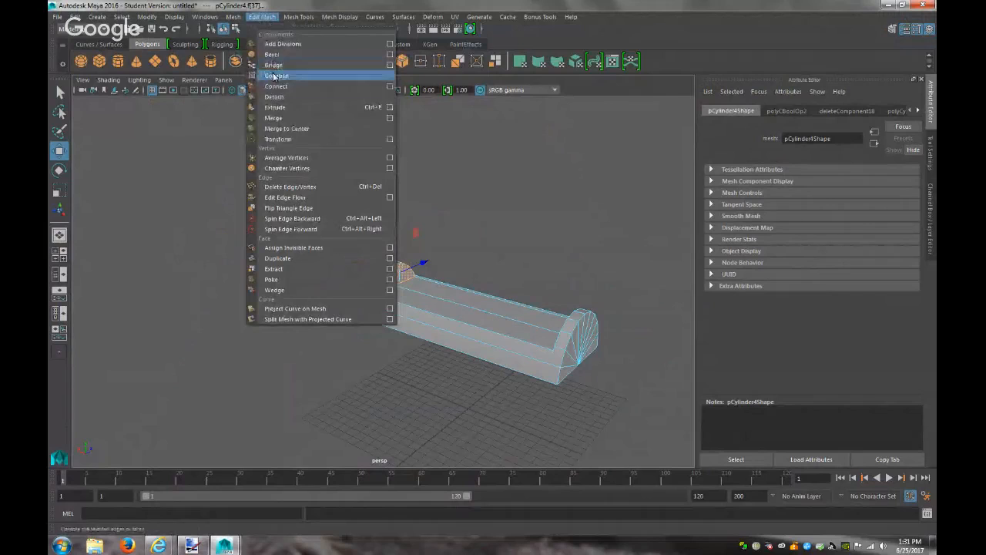
pyautogui.click(275, 107)
pyautogui.moveTo(414, 294); pyautogui.dragTo(608, 360)
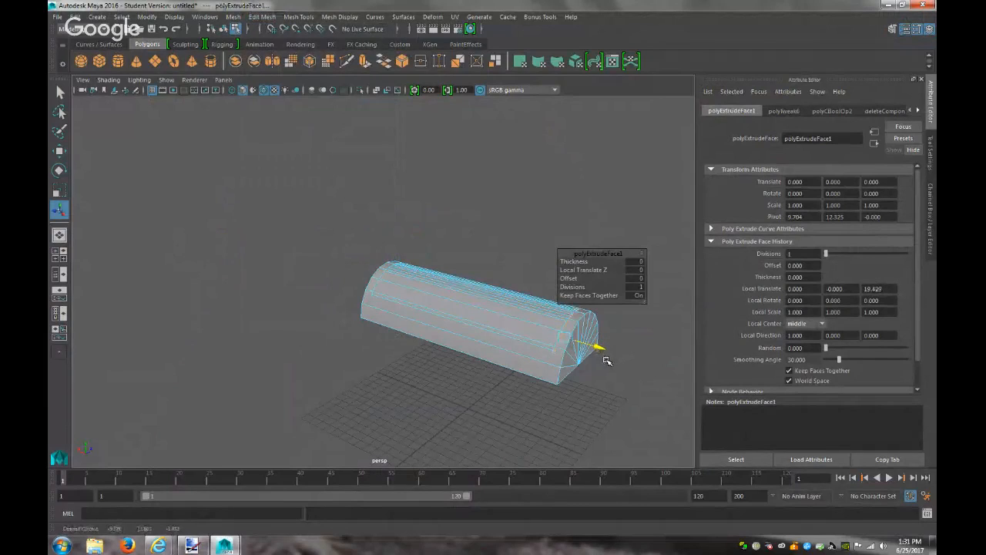
pyautogui.keyDown('alt'); pyautogui.moveTo(390, 427); pyautogui.dragTo(360, 403); pyautogui.keyUp('alt')
pyautogui.keyDown('alt'); pyautogui.moveTo(359, 403); pyautogui.dragTo(718, 460, button='right'); pyautogui.keyUp('alt')
pyautogui.moveTo(567, 346); pyautogui.dragTo(567, 345)
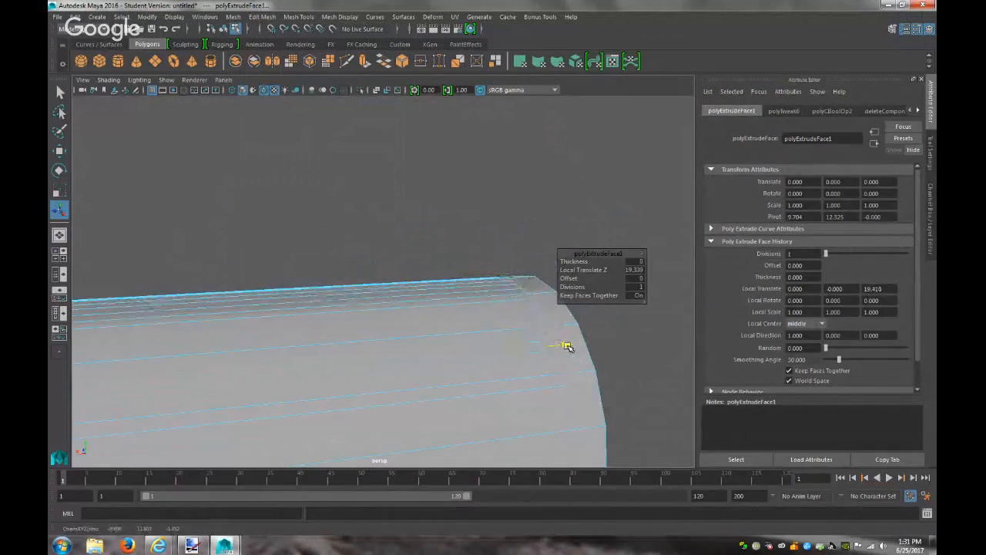
pyautogui.click(664, 356)
pyautogui.keyDown('alt'); pyautogui.moveTo(652, 374); pyautogui.dragTo(381, 330); pyautogui.keyUp('alt')
pyautogui.moveTo(381, 250); pyautogui.dragTo(424, 240, button='right')
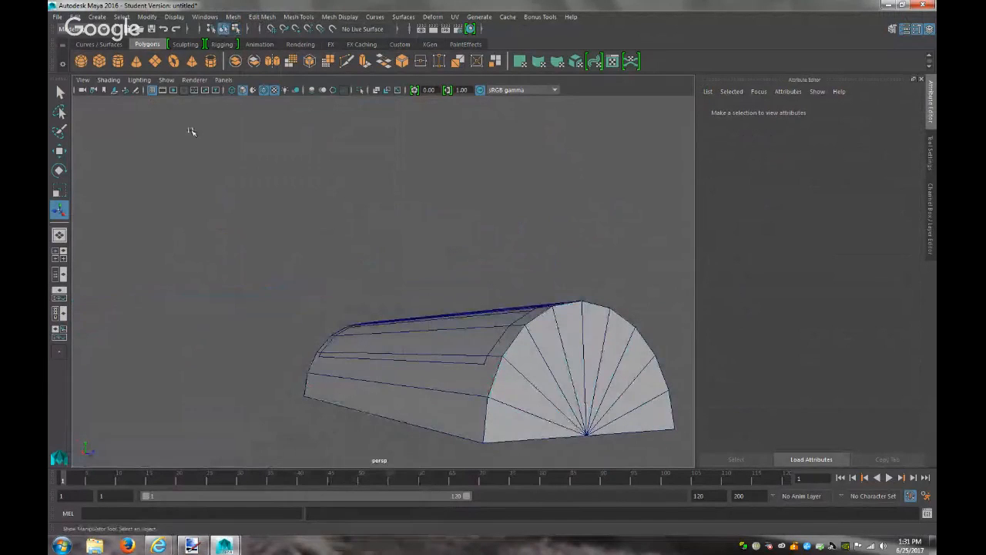
# Turn off wireframe on the shaded mesh, orbit to the lid's end, then undo it
pyautogui.click(109, 80)
pyautogui.click(185, 184)
pyautogui.keyDown('alt'); pyautogui.moveTo(294, 299); pyautogui.dragTo(561, 311); pyautogui.keyUp('alt')
pyautogui.keyDown('alt'); pyautogui.moveTo(548, 301); pyautogui.dragTo(374, 326); pyautogui.keyUp('alt')
pyautogui.hotkey('ctrl', 'z')
# Extrude the lid's end face, scale it slightly smaller, and push it to the far end
pyautogui.click(374, 324)
pyautogui.hotkey('ctrl', 'e')
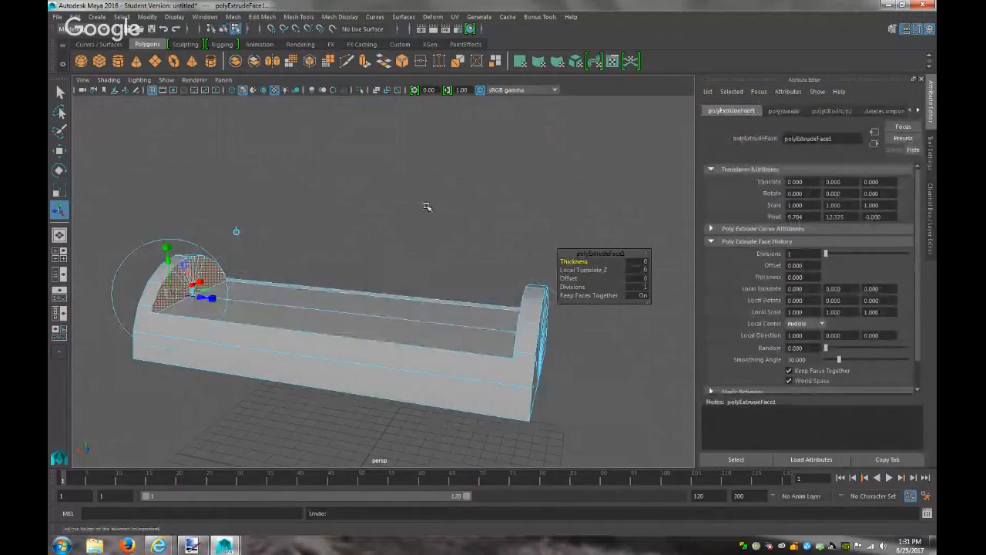
pyautogui.moveTo(202, 284); pyautogui.dragTo(198, 282)
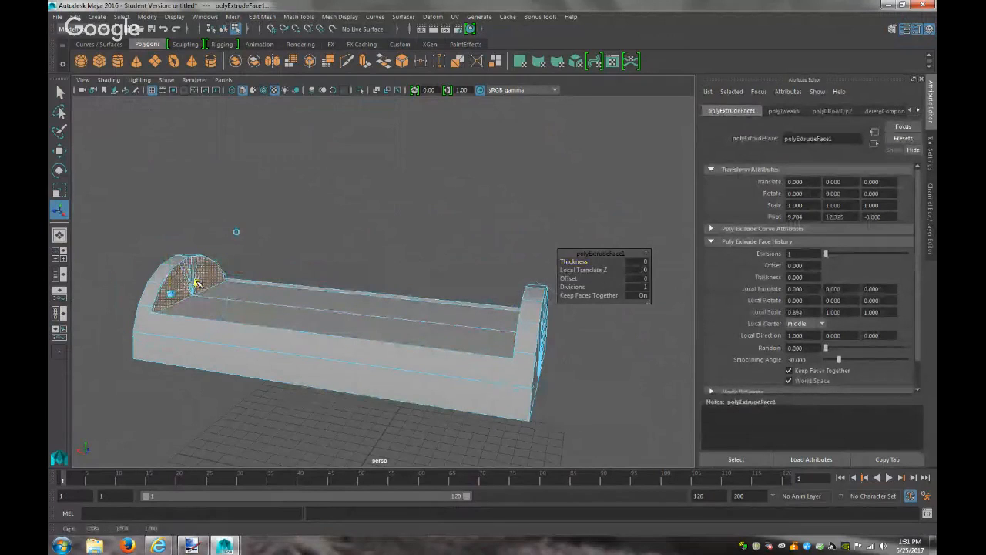
pyautogui.click(171, 248)
pyautogui.click(168, 252)
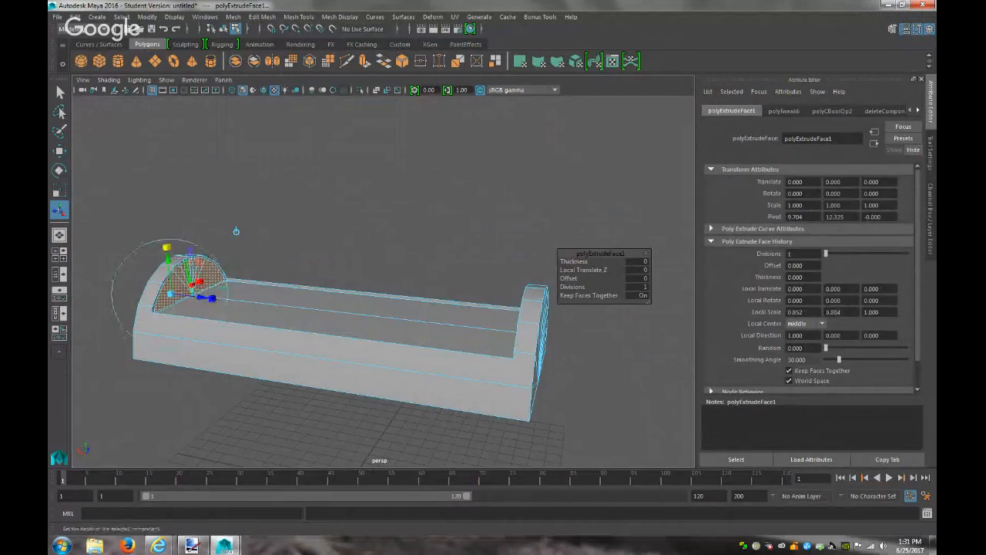
pyautogui.moveTo(202, 298); pyautogui.dragTo(554, 368)
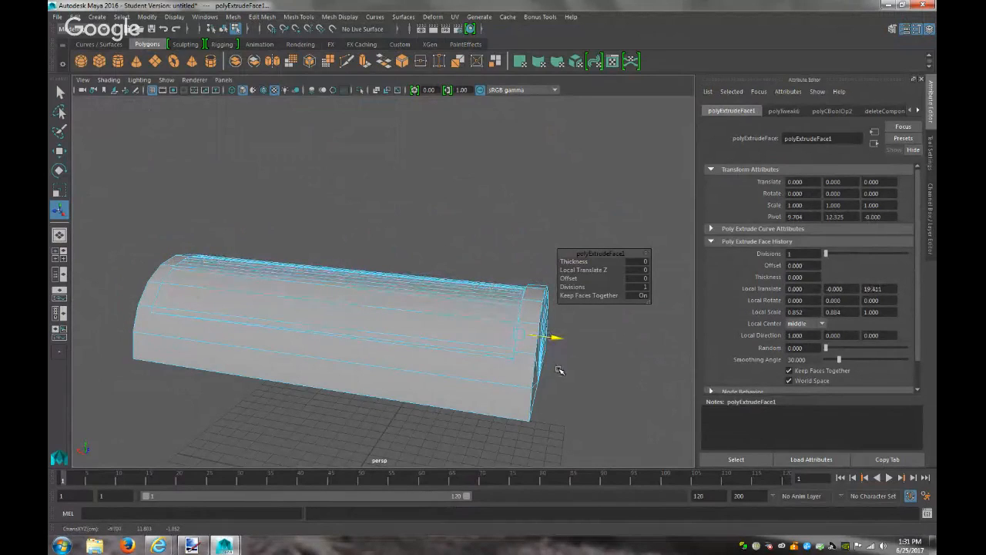
pyautogui.click(593, 384)
pyautogui.moveTo(467, 266); pyautogui.dragTo(516, 248, button='right')
pyautogui.moveTo(557, 350)
pyautogui.keyDown('alt'); pyautogui.mouseDown()
pyautogui.moveTo(689, 334)
pyautogui.moveTo(502, 392)
pyautogui.moveTo(425, 370)
pyautogui.moveTo(375, 337)
pyautogui.moveTo(278, 331)
pyautogui.moveTo(216, 342)
pyautogui.moveTo(209, 365)
pyautogui.moveTo(306, 390)
pyautogui.moveTo(545, 339)
pyautogui.moveTo(539, 356)
pyautogui.mouseUp(); pyautogui.keyUp('alt')
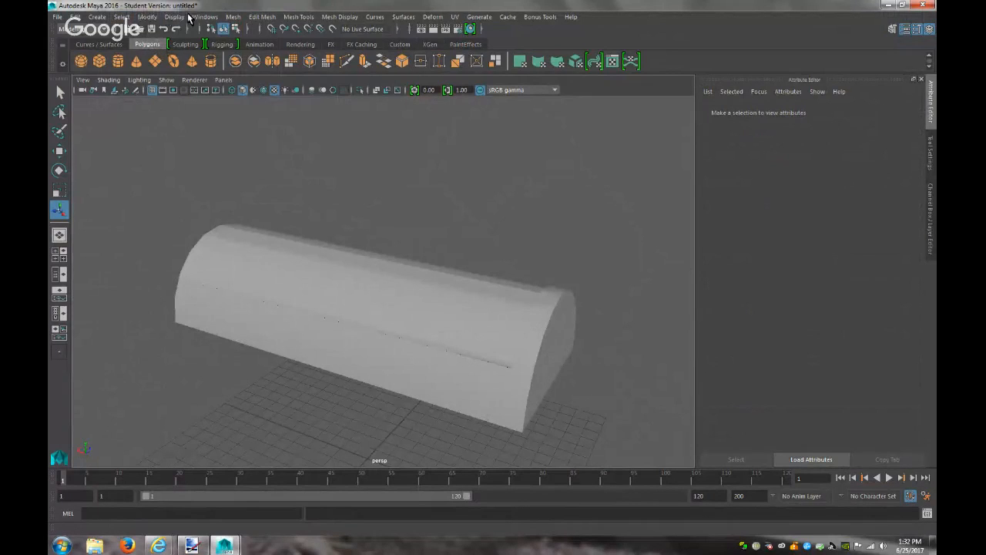
# Unhide box body pCube1 from the Outliner with Show Selection, then minimize the Outliner
pyautogui.click(204, 16)
pyautogui.click(221, 110)
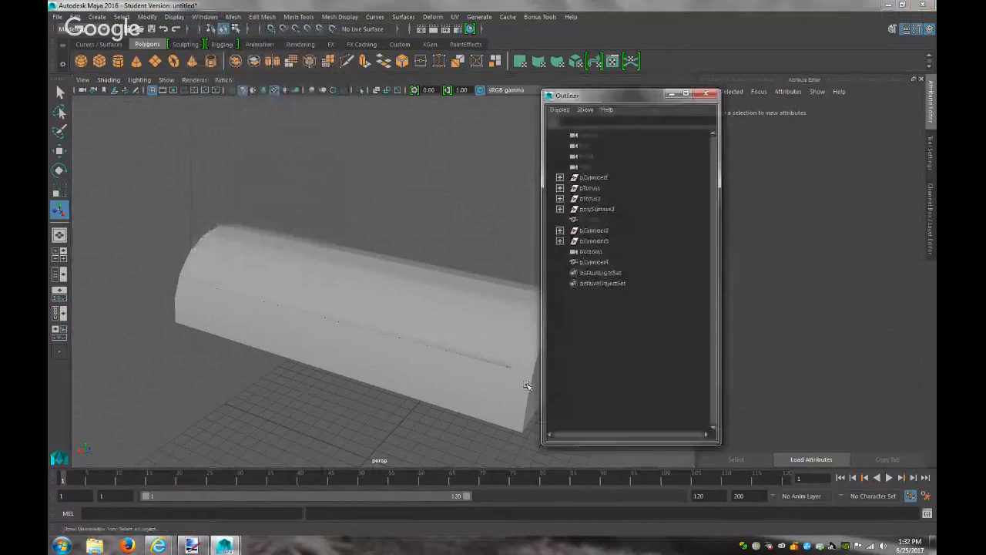
pyautogui.click(582, 220)
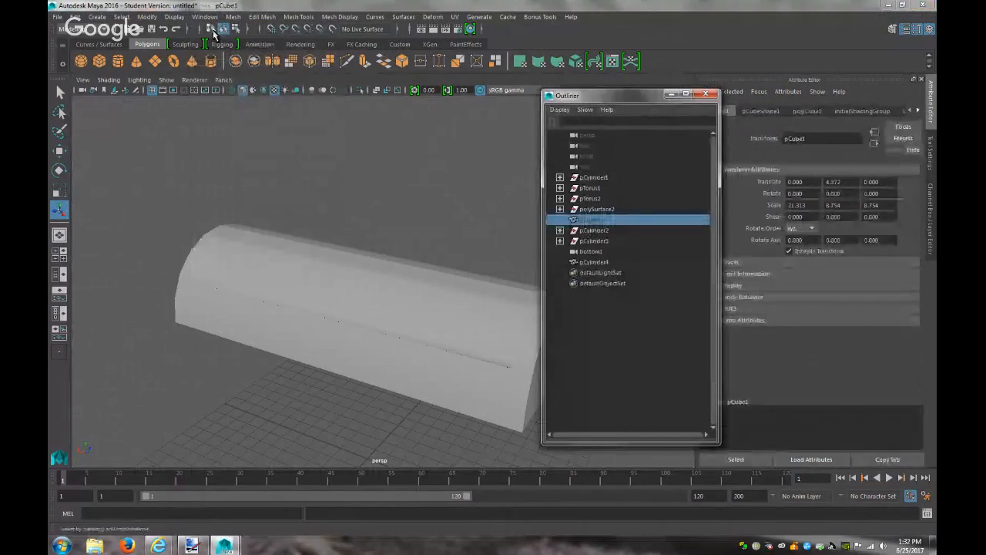
pyautogui.click(174, 16)
pyautogui.moveTo(231, 93)
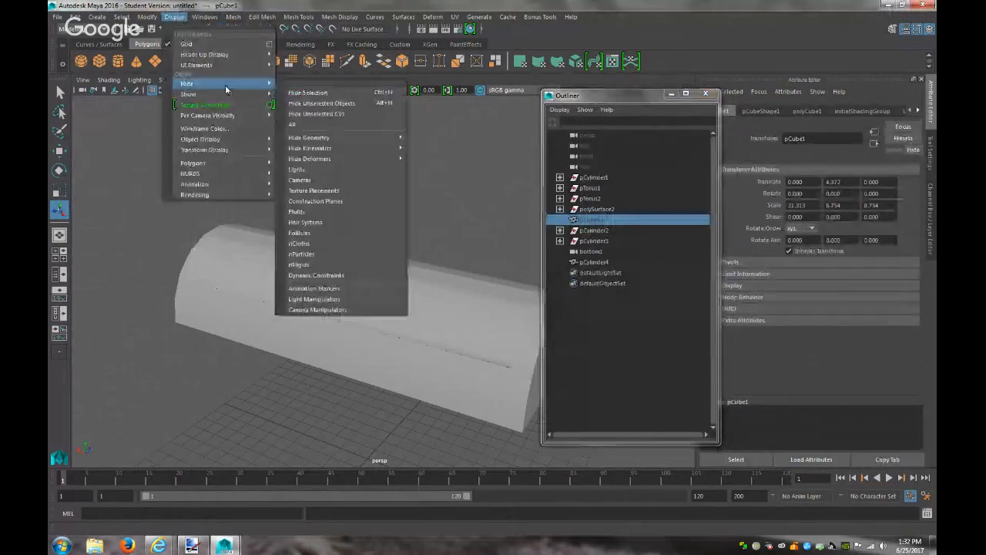
pyautogui.click(309, 102)
pyautogui.press('f')
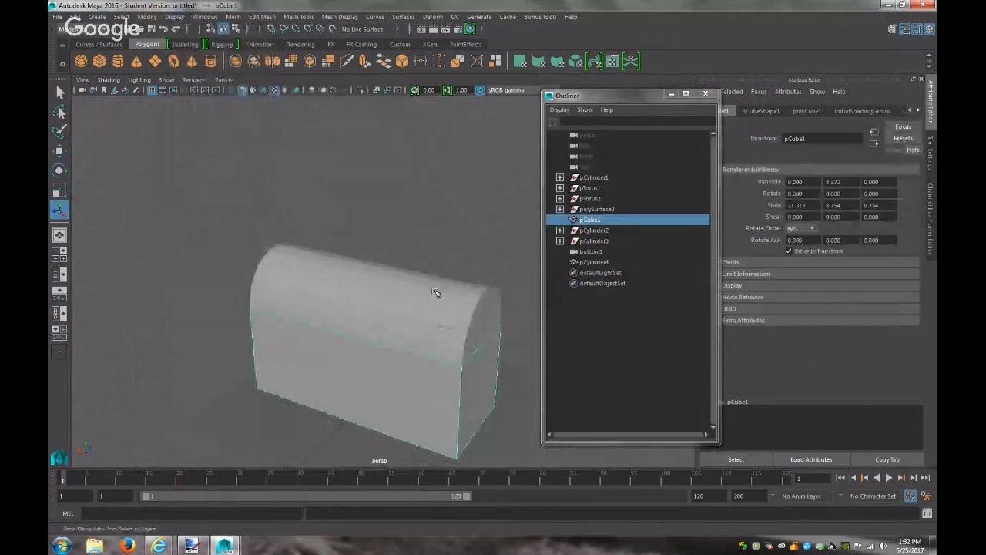
pyautogui.click(500, 267)
pyautogui.click(469, 300)
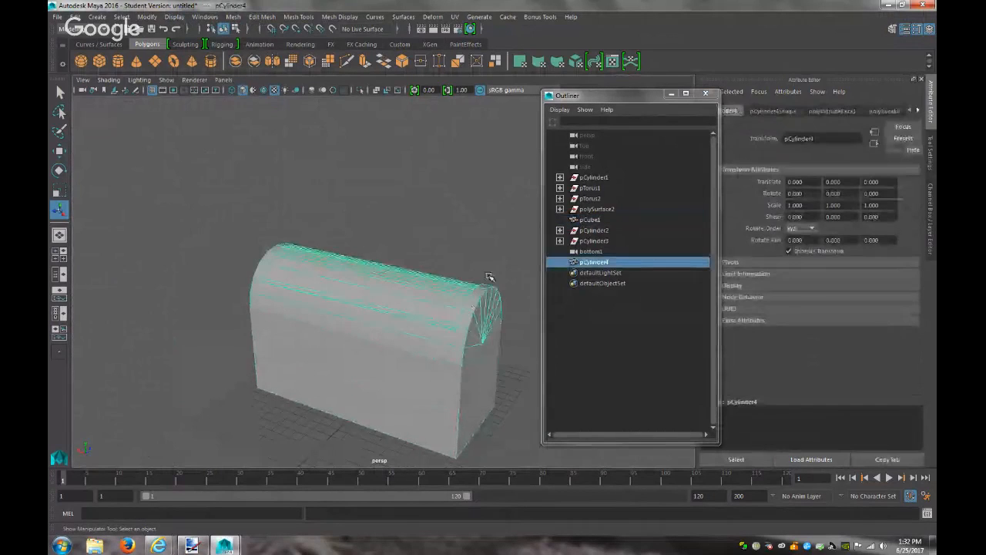
pyautogui.click(672, 94)
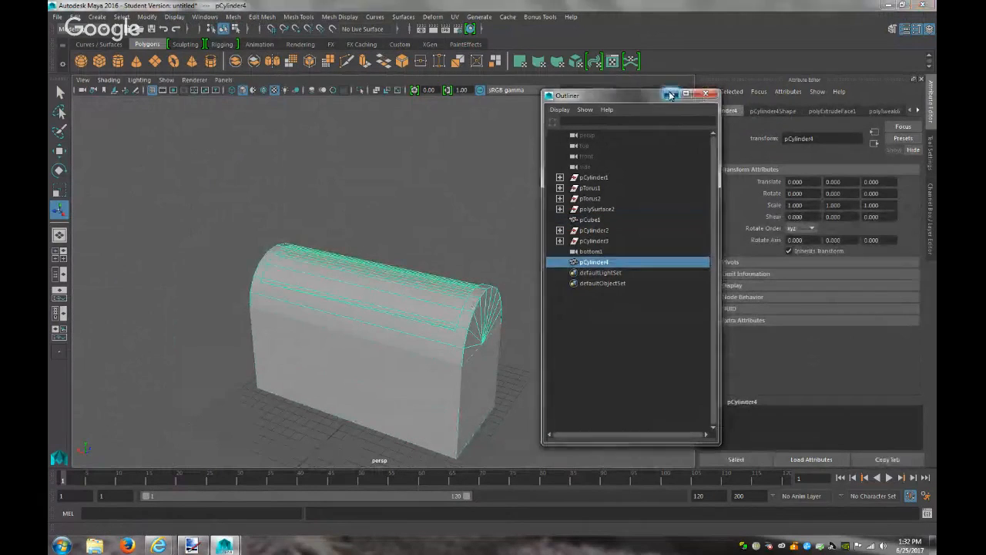
# Orbit to a three-quarter view and select both lid pCylinder4 and box pCube1
pyautogui.keyDown('alt'); pyautogui.moveTo(565, 298); pyautogui.dragTo(598, 278); pyautogui.keyUp('alt')
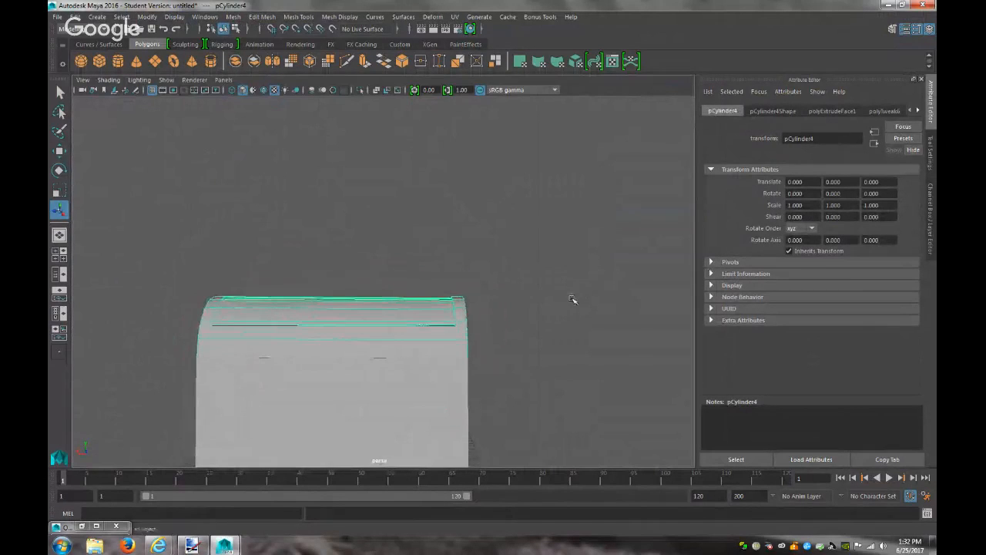
pyautogui.click(572, 300)
pyautogui.keyDown('alt'); pyautogui.moveTo(471, 350); pyautogui.dragTo(635, 272); pyautogui.keyUp('alt')
pyautogui.click(433, 274)
pyautogui.keyDown('shift'); pyautogui.click(434, 308); pyautogui.keyUp('shift')
pyautogui.click(262, 16)
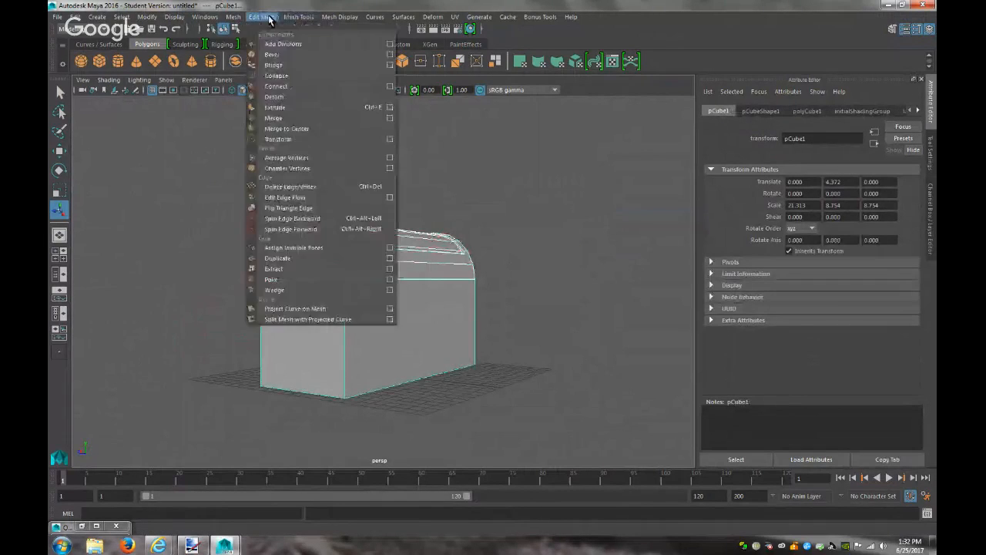
pyautogui.moveTo(290, 43)
pyautogui.click(364, 53)
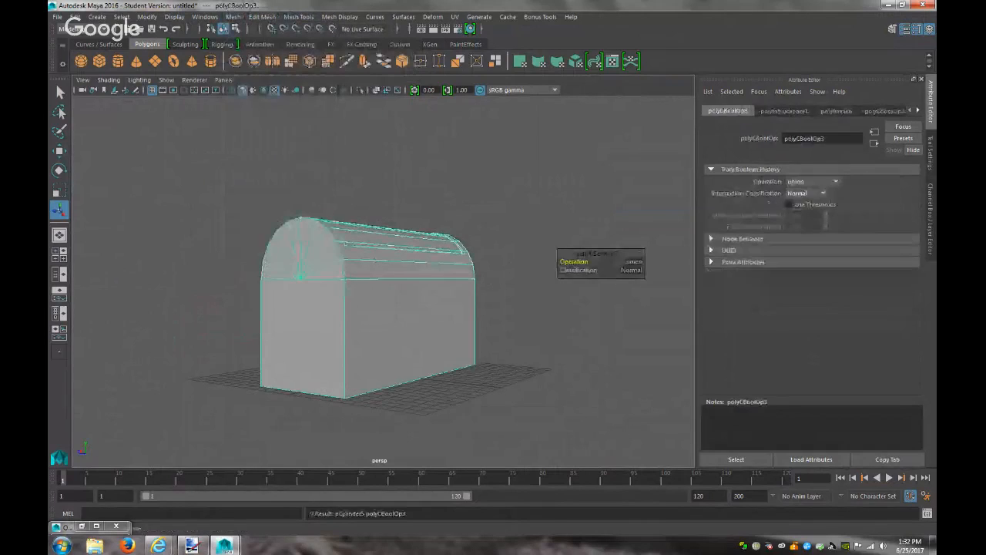
pyautogui.click(521, 258)
pyautogui.click(436, 337)
pyautogui.scroll(10, 437, 338)
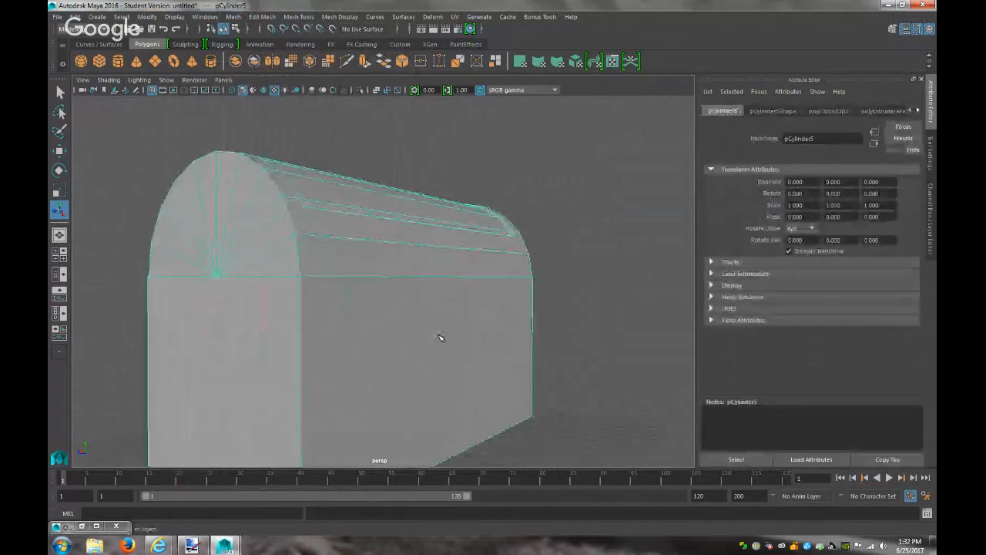
pyautogui.keyDown('alt'); pyautogui.moveTo(446, 320); pyautogui.dragTo(354, 354); pyautogui.keyUp('alt')
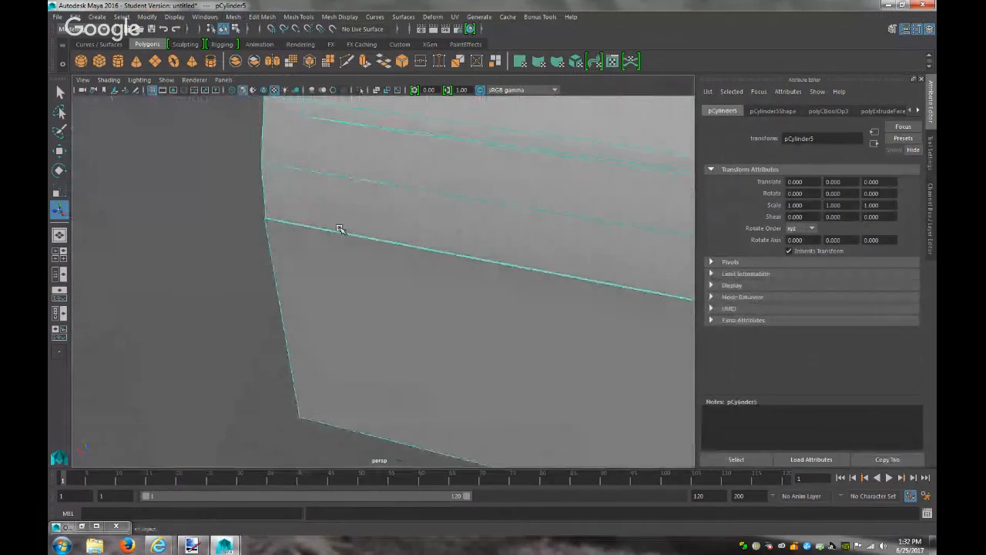
pyautogui.keyDown('alt'); pyautogui.moveTo(341, 207); pyautogui.dragTo(309, 425); pyautogui.keyUp('alt')
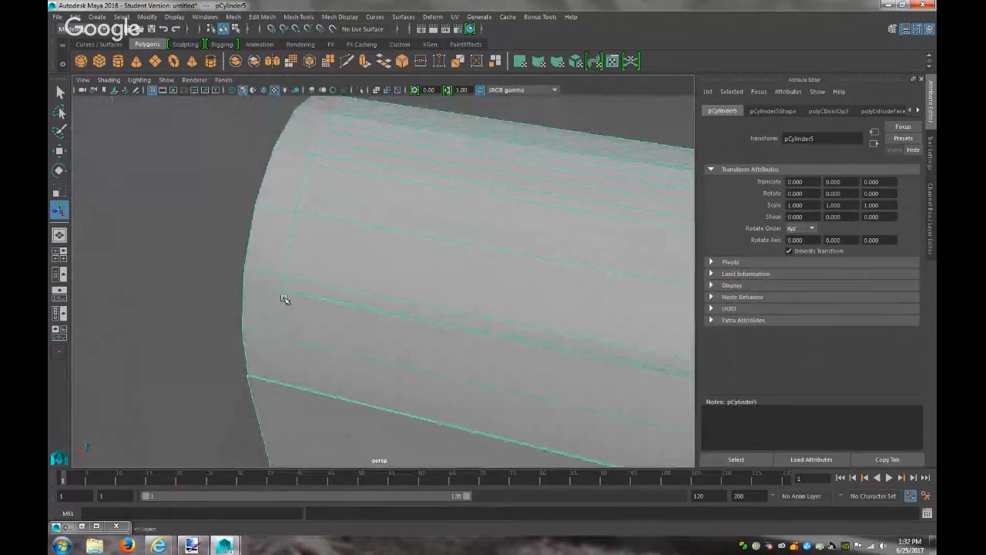
pyautogui.moveTo(284, 299); pyautogui.dragTo(234, 289, button='right')
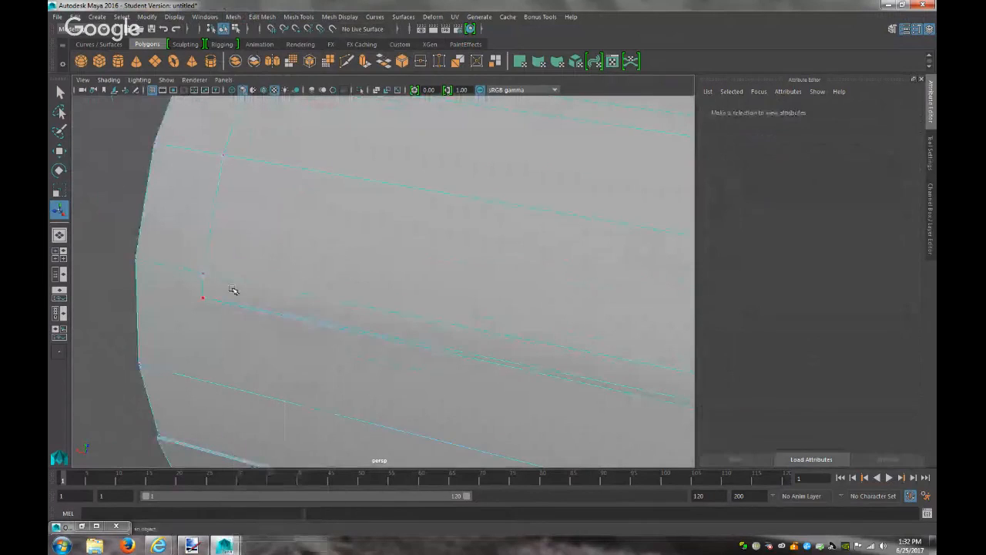
pyautogui.click(203, 299)
pyautogui.press('w')
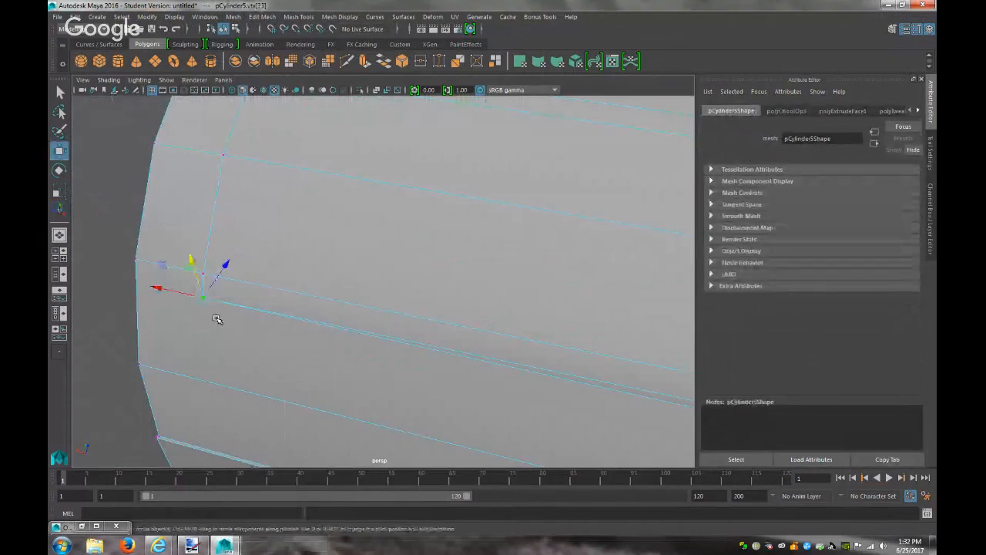
pyautogui.moveTo(217, 300); pyautogui.dragTo(220, 295)
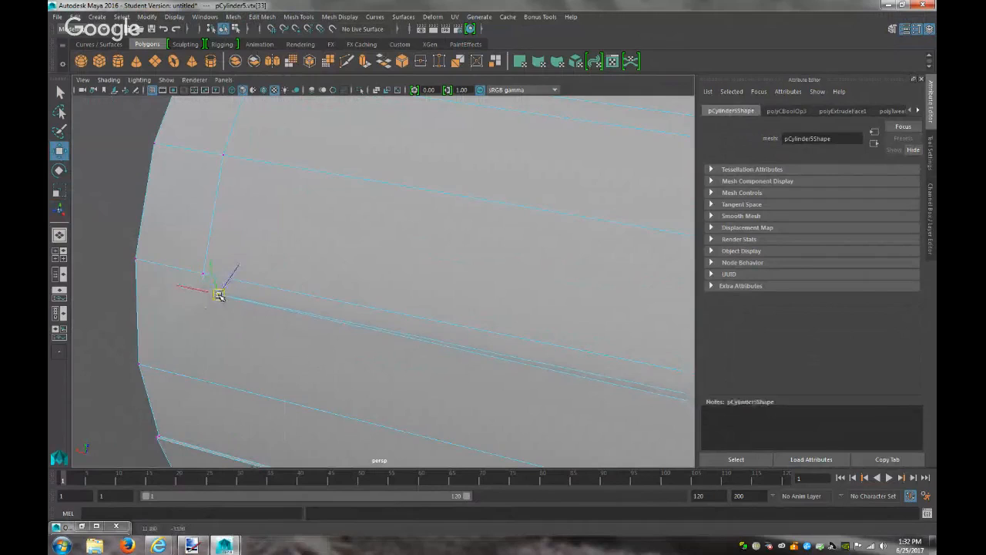
pyautogui.hotkey('ctrl', 'z')
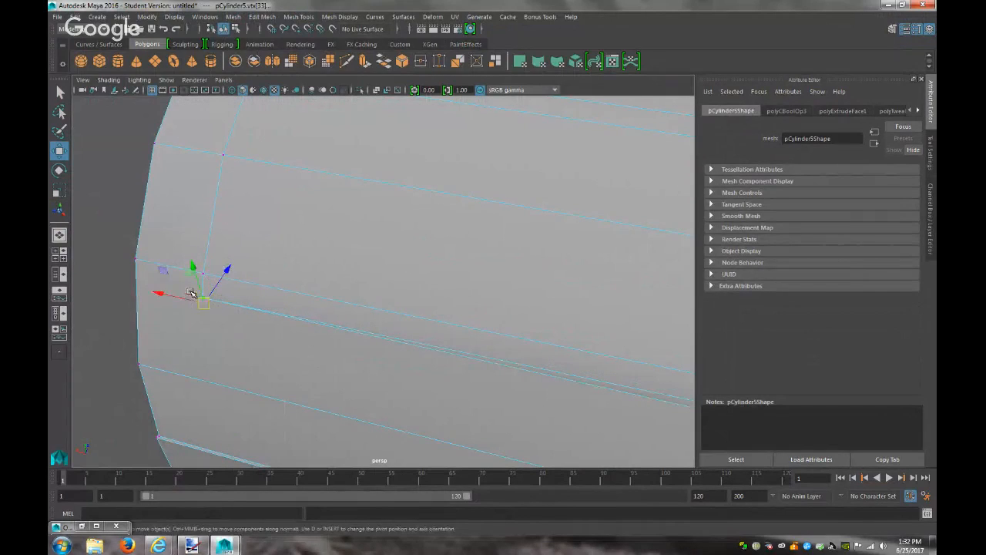
pyautogui.moveTo(205, 303); pyautogui.dragTo(209, 303)
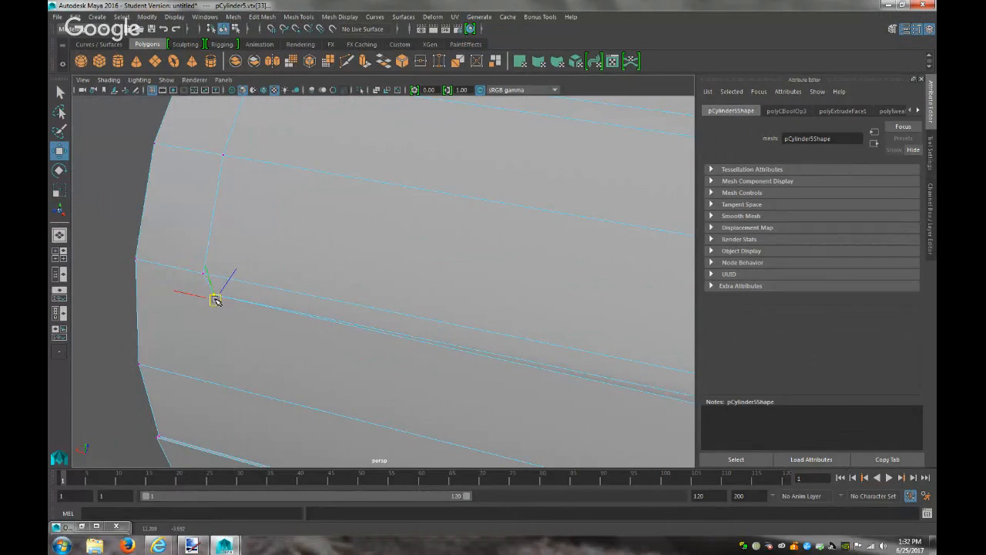
pyautogui.hotkey('ctrl', 'z')
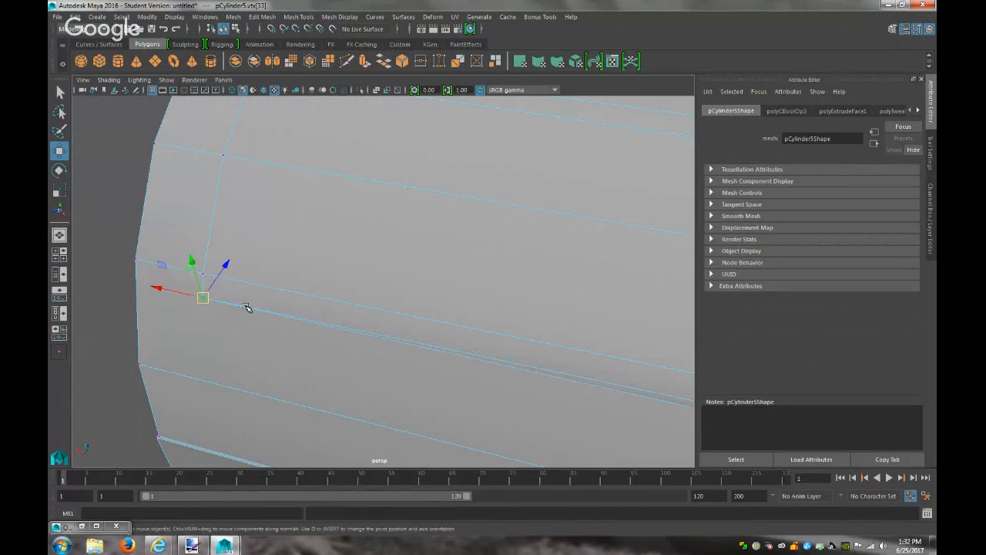
pyautogui.moveTo(246, 309); pyautogui.dragTo(280, 225, button='right')
pyautogui.click(301, 301)
pyautogui.scroll(-4, 303, 304)
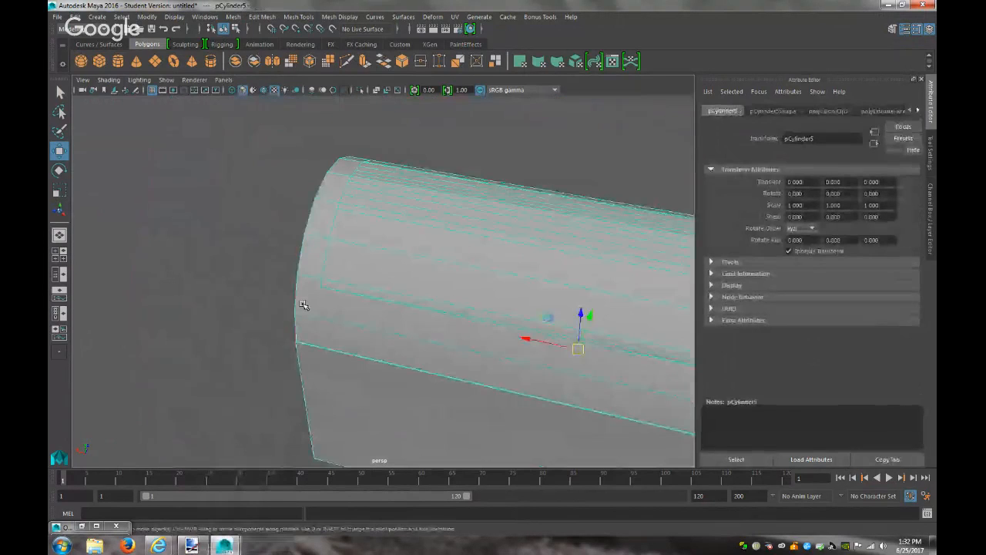
pyautogui.click(282, 316)
pyautogui.moveTo(433, 317)
pyautogui.keyDown('alt'); pyautogui.mouseDown()
pyautogui.moveTo(376, 297)
pyautogui.moveTo(398, 277)
pyautogui.moveTo(537, 286)
pyautogui.moveTo(570, 319)
pyautogui.moveTo(578, 363)
pyautogui.moveTo(508, 372)
pyautogui.moveTo(363, 309)
pyautogui.moveTo(348, 277)
pyautogui.moveTo(522, 297)
pyautogui.moveTo(609, 321)
pyautogui.moveTo(533, 341)
pyautogui.moveTo(424, 323)
pyautogui.moveTo(511, 302)
pyautogui.moveTo(430, 302)
pyautogui.mouseUp(); pyautogui.keyUp('alt')
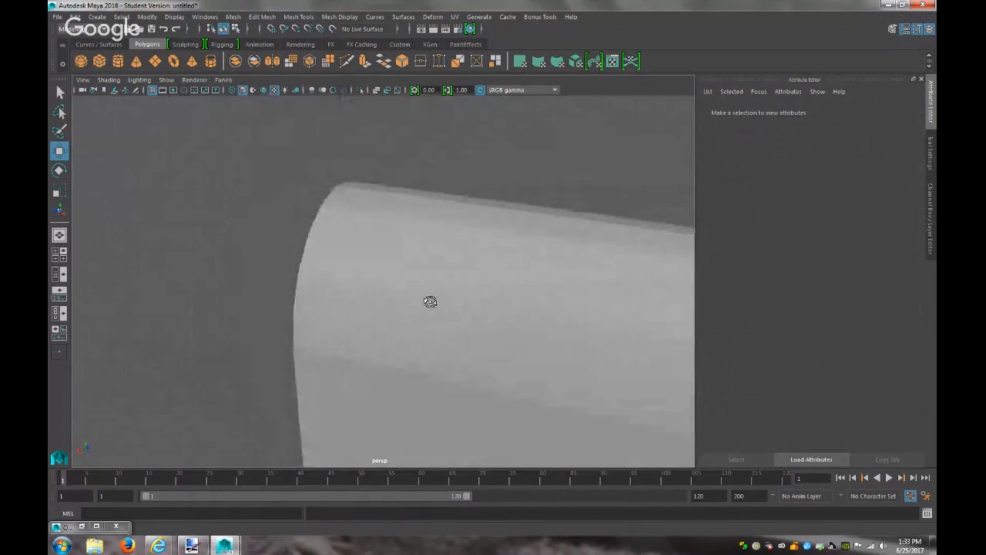
# Put the arched box in face mode and select the first faces along its top edge
pyautogui.click(373, 255)
pyautogui.scroll(-4, 395, 248)
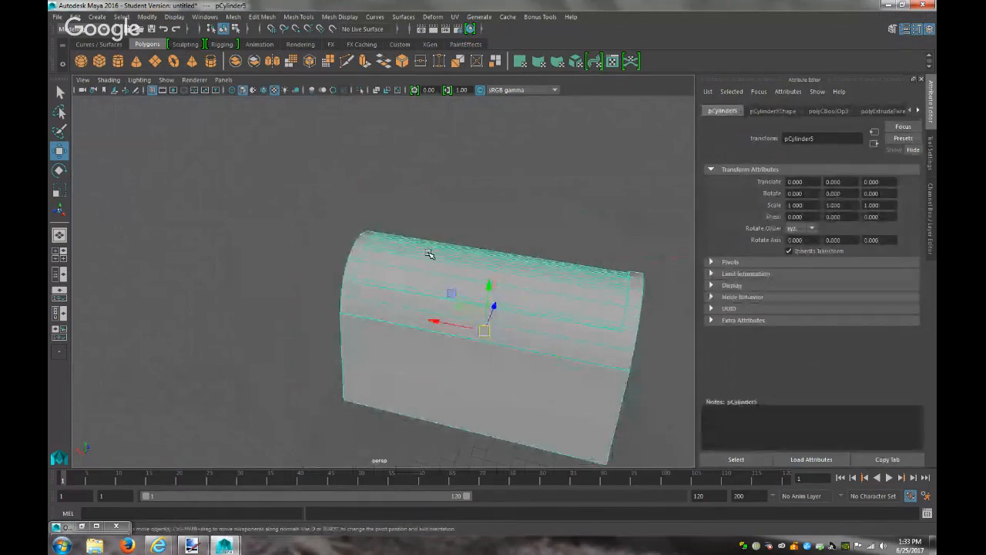
pyautogui.scroll(2, 429, 254)
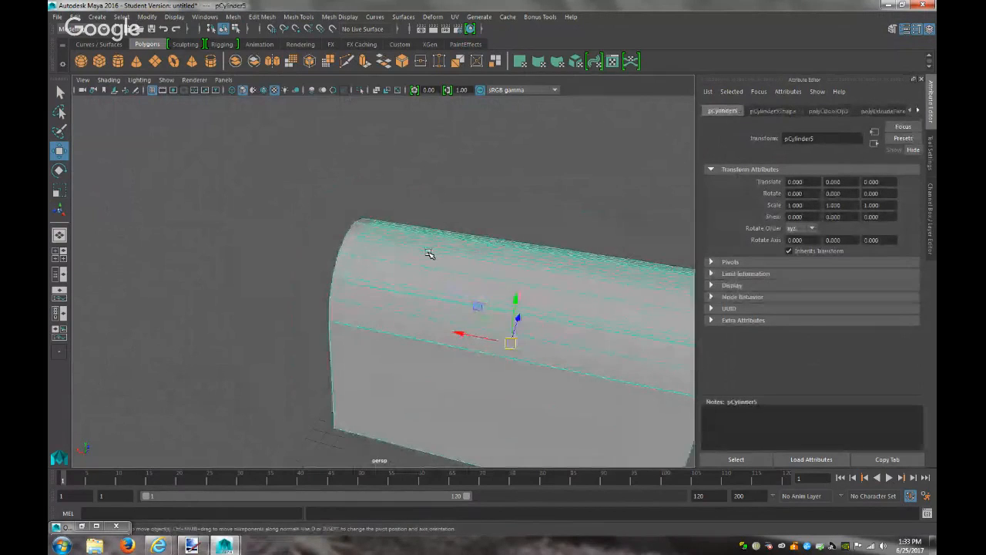
pyautogui.scroll(3, 380, 246)
pyautogui.rightClick(357, 245)
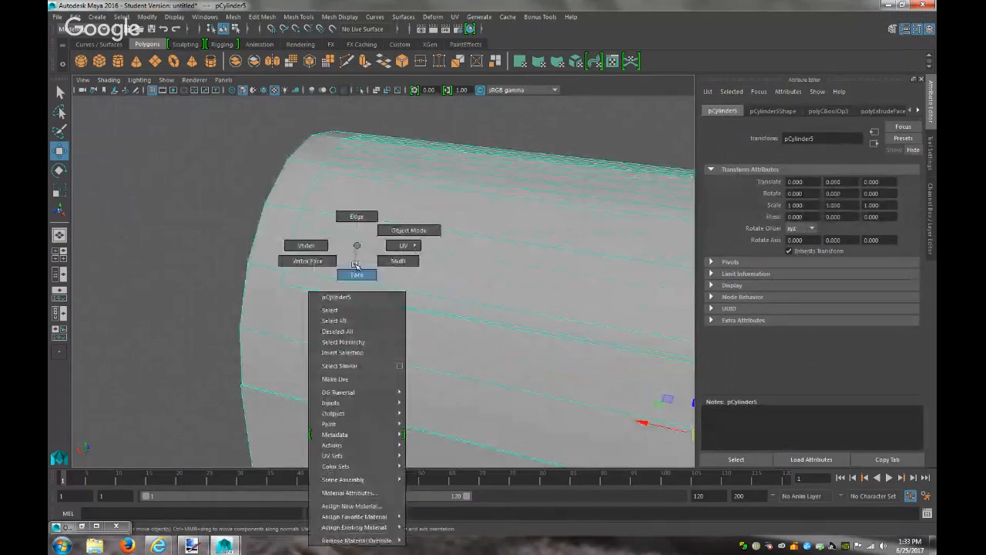
pyautogui.click(357, 271)
pyautogui.click(364, 266)
pyautogui.keyDown('shift'); pyautogui.click(399, 203); pyautogui.keyUp('shift')
pyautogui.keyDown('shift'); pyautogui.click(415, 166); pyautogui.keyUp('shift')
# Add the remaining strip faces along the top edge to the selection
pyautogui.keyDown('alt'); pyautogui.moveTo(437, 214); pyautogui.dragTo(377, 216); pyautogui.keyUp('alt')
pyautogui.keyDown('shift'); pyautogui.click(498, 216); pyautogui.keyUp('shift')
pyautogui.keyDown('shift'); pyautogui.click(546, 225); pyautogui.keyUp('shift')
pyautogui.keyDown('shift'); pyautogui.click(566, 235); pyautogui.keyUp('shift')
pyautogui.keyDown('shift'); pyautogui.click(607, 267); pyautogui.keyUp('shift')
pyautogui.keyDown('shift'); pyautogui.click(673, 331); pyautogui.keyUp('shift')
pyautogui.keyDown('alt'); pyautogui.moveTo(675, 331); pyautogui.dragTo(577, 341); pyautogui.keyUp('alt')
pyautogui.keyDown('shift'); pyautogui.click(568, 337); pyautogui.keyUp('shift')
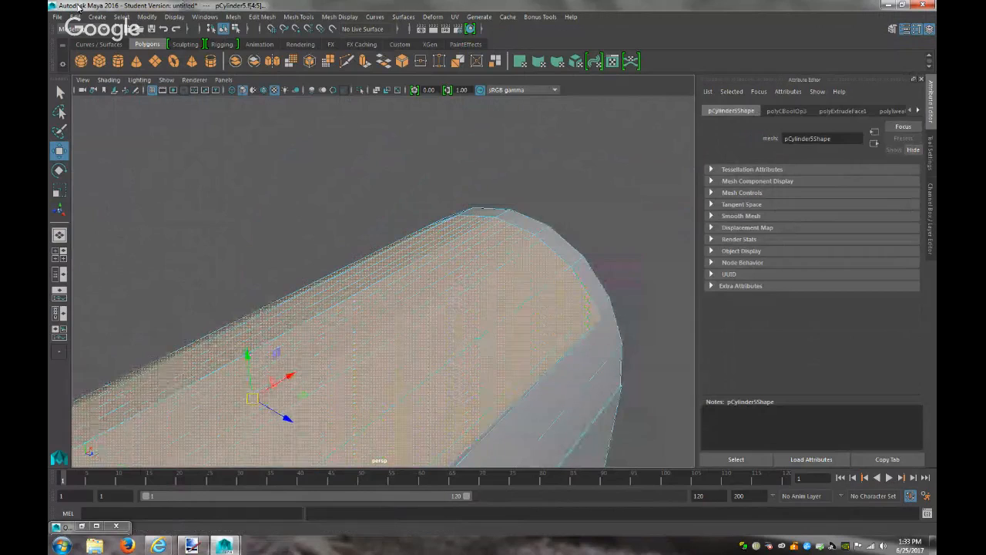
# Extrude the strip and sink it inward to Local Translate Z -0.085
pyautogui.click(253, 17)
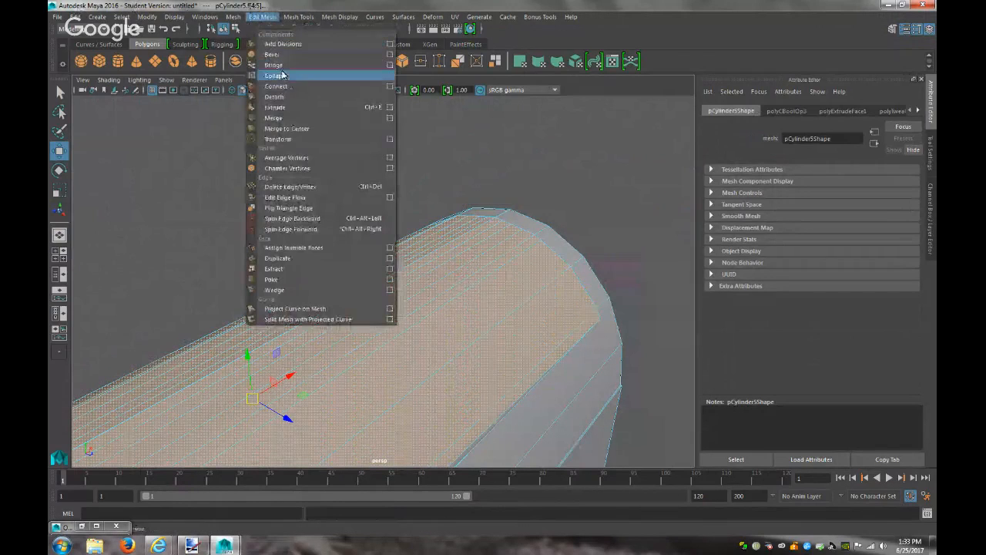
pyautogui.click(276, 107)
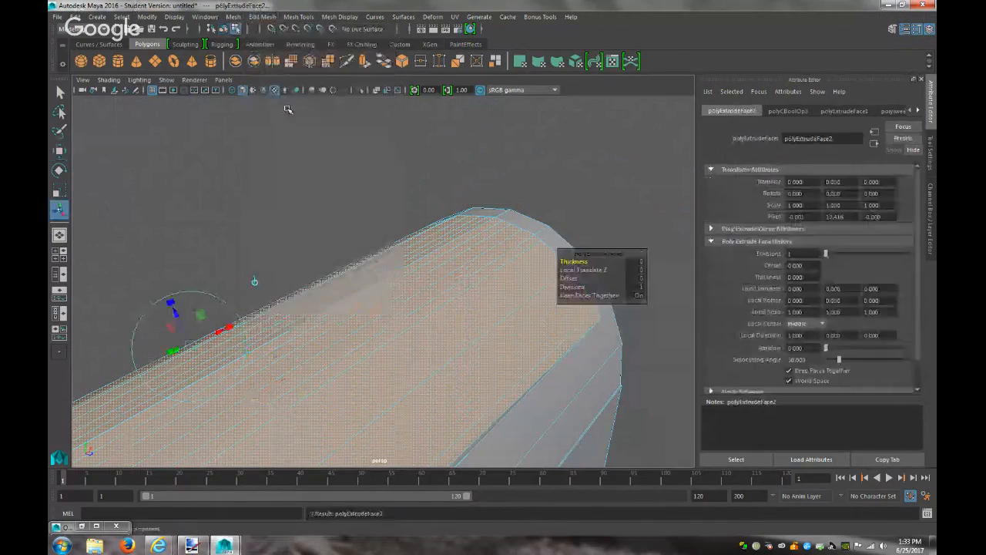
pyautogui.moveTo(229, 327); pyautogui.dragTo(228, 330)
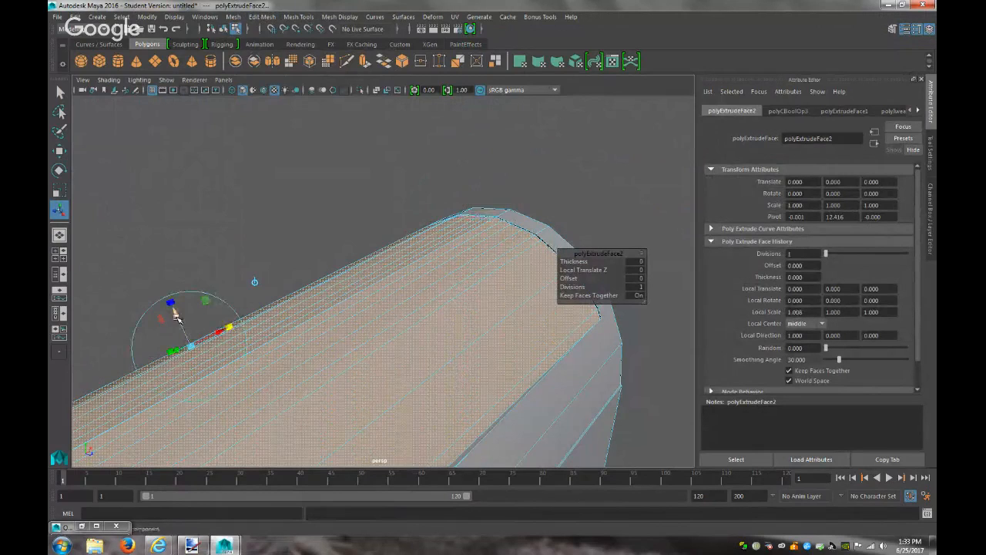
pyautogui.moveTo(176, 315); pyautogui.dragTo(178, 319)
pyautogui.scroll(-4, 362, 310)
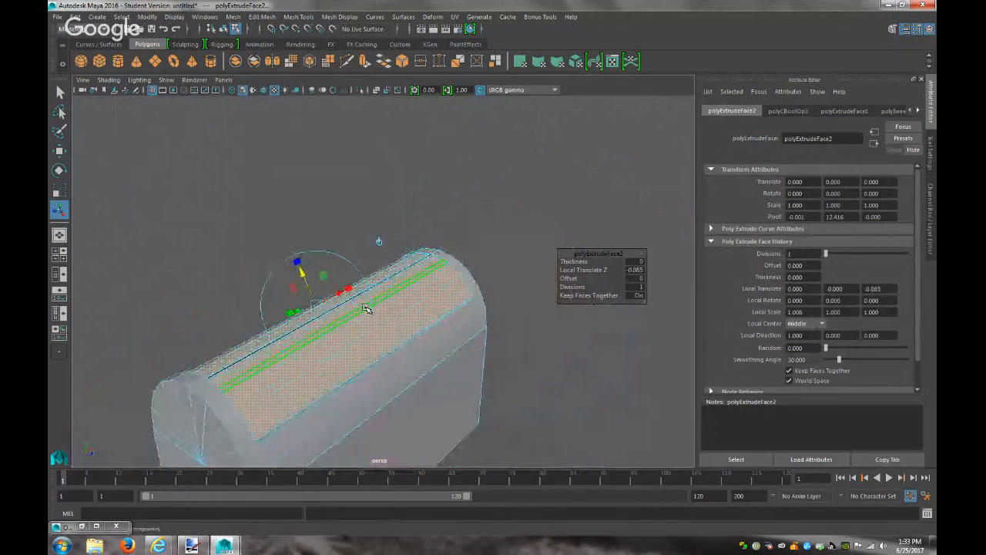
pyautogui.scroll(4, 366, 308)
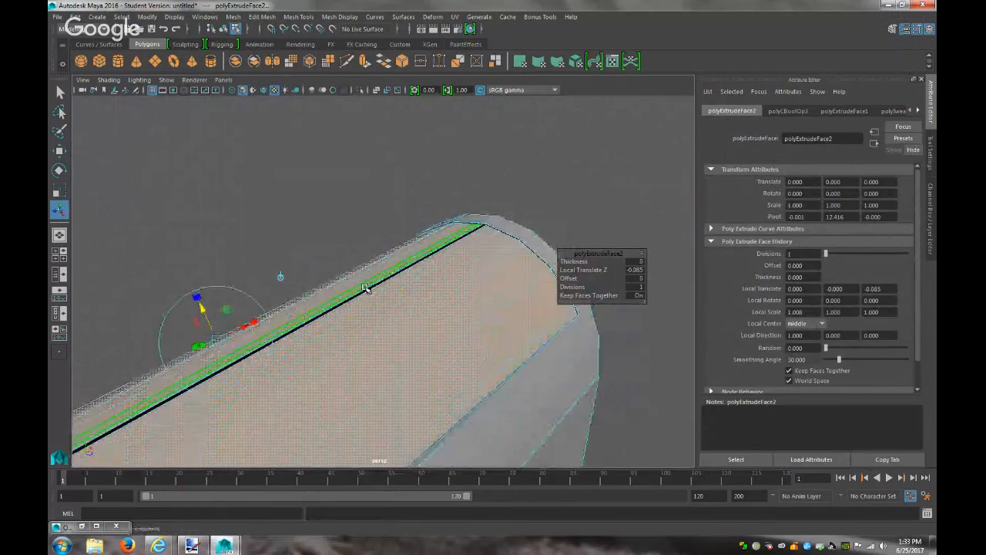
pyautogui.click(366, 292)
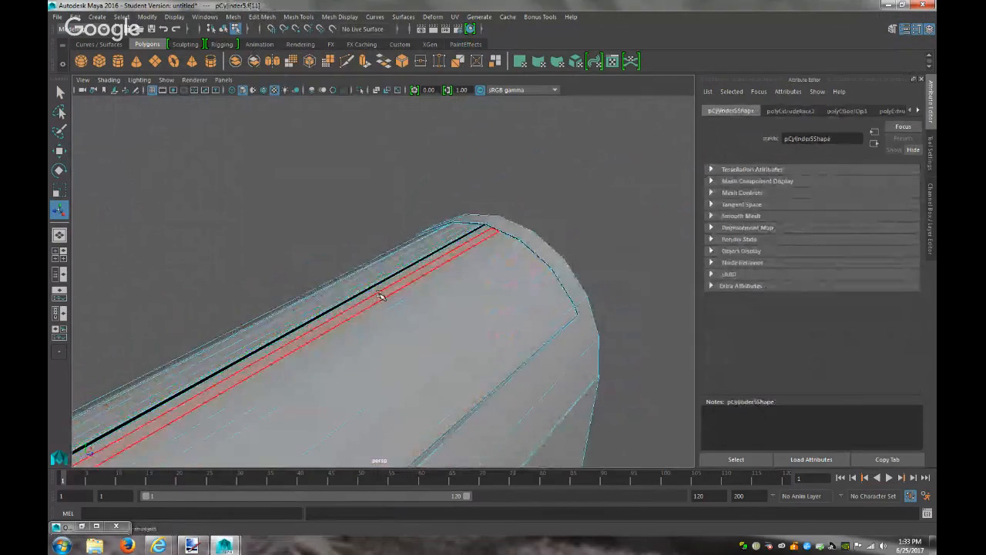
# Select a dark extruded strip face and try raising it, then undo the move
pyautogui.scroll(3, 462, 294)
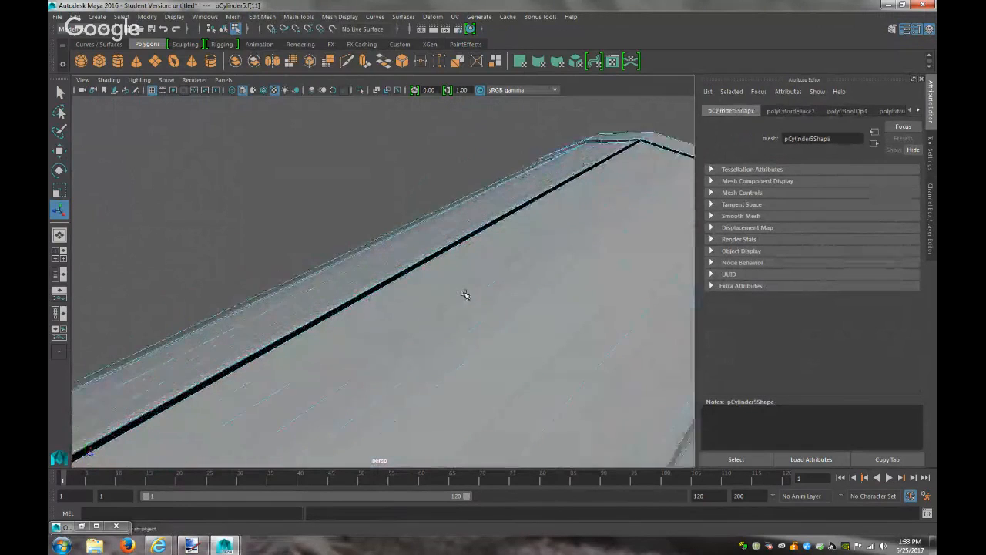
pyautogui.scroll(1, 399, 300)
pyautogui.keyDown('alt'); pyautogui.moveTo(398, 301); pyautogui.dragTo(467, 286); pyautogui.keyUp('alt')
pyautogui.click(463, 324)
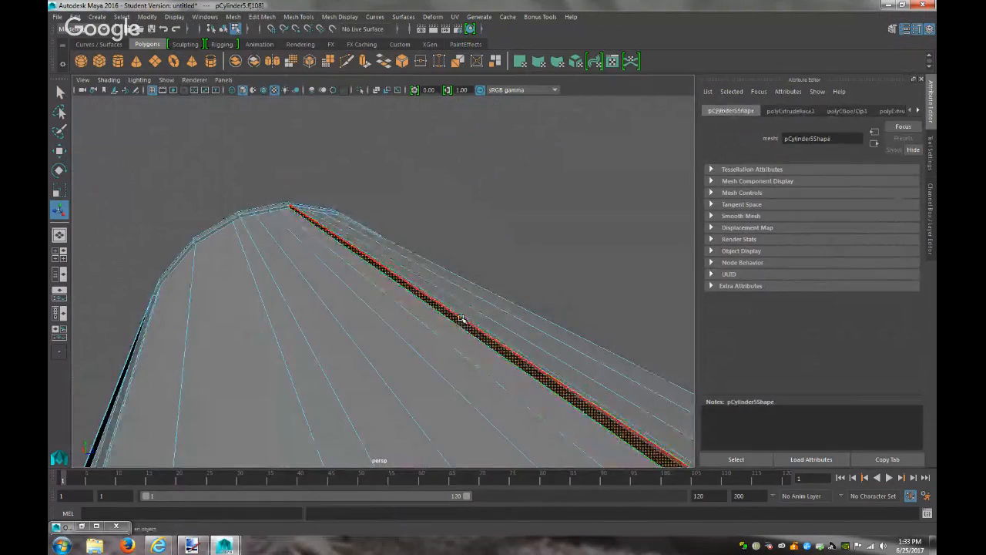
pyautogui.keyDown('alt'); pyautogui.moveTo(465, 318); pyautogui.dragTo(430, 310); pyautogui.keyUp('alt')
pyautogui.click(352, 309)
pyautogui.press('w')
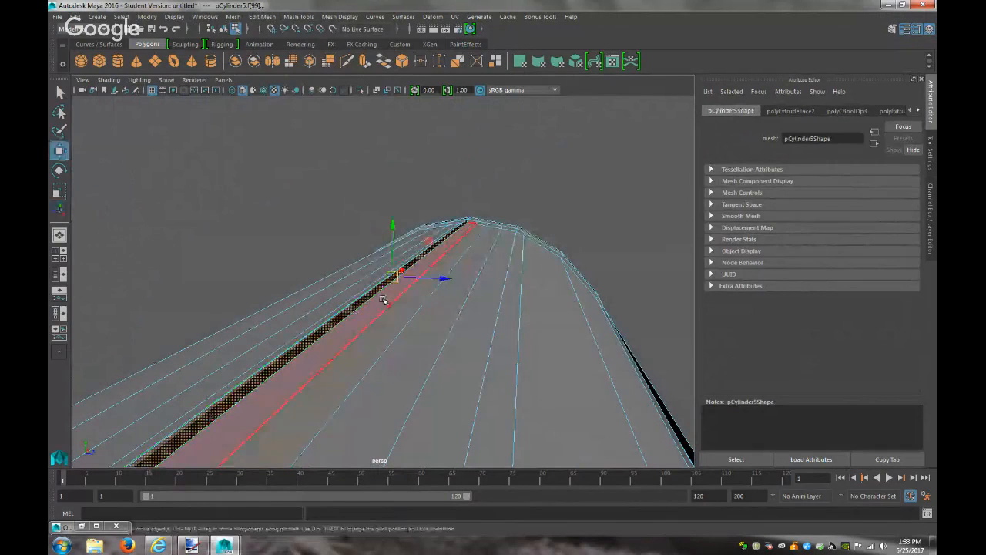
pyautogui.moveTo(402, 230); pyautogui.dragTo(393, 210)
pyautogui.hotkey('ctrl', 'z')
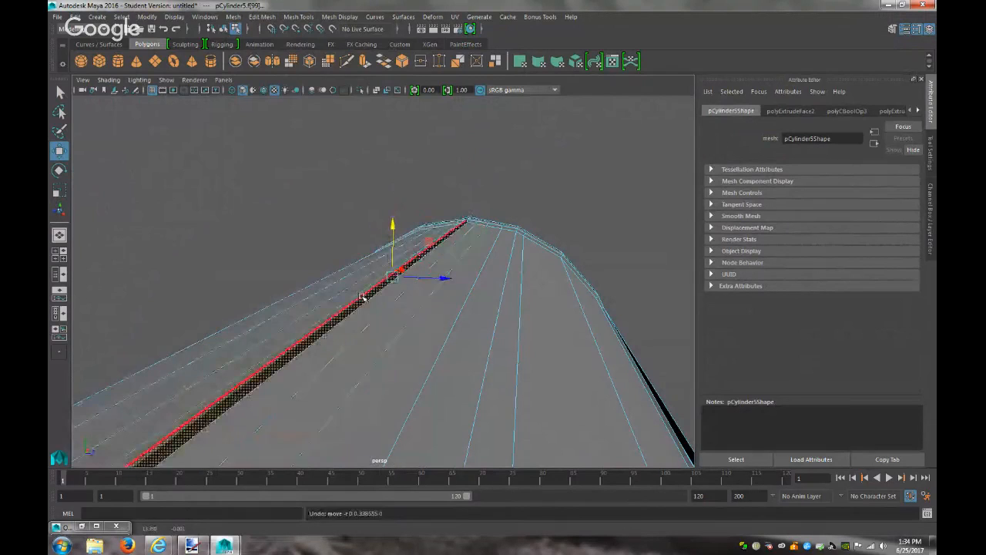
# Select the top ridge edge in edge mode, try lowering it, then undo
pyautogui.moveTo(359, 303); pyautogui.dragTo(354, 290, button='right')
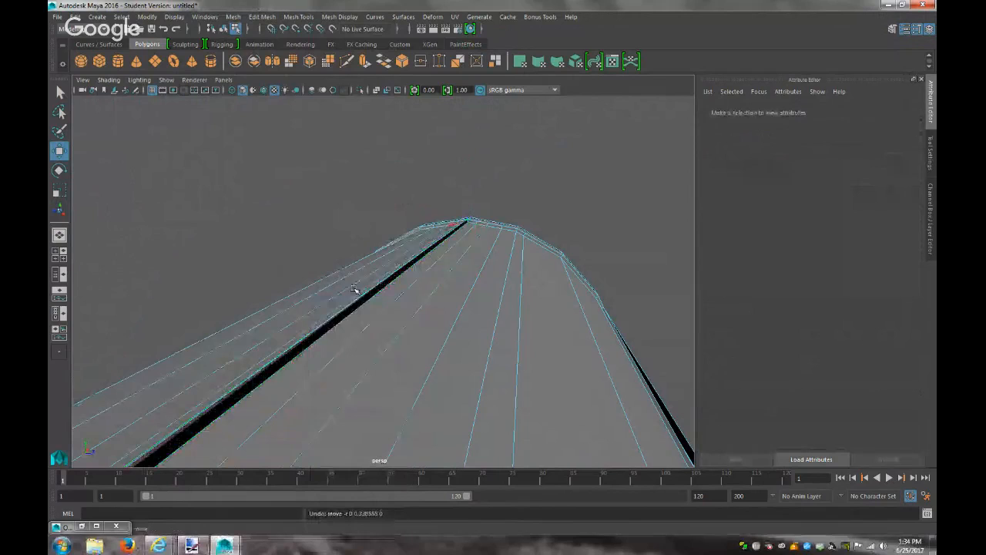
pyautogui.click(359, 304)
pyautogui.keyDown('alt'); pyautogui.moveTo(363, 303); pyautogui.dragTo(714, 352); pyautogui.keyUp('alt')
pyautogui.keyDown('alt'); pyautogui.moveTo(430, 270); pyautogui.dragTo(414, 258); pyautogui.keyUp('alt')
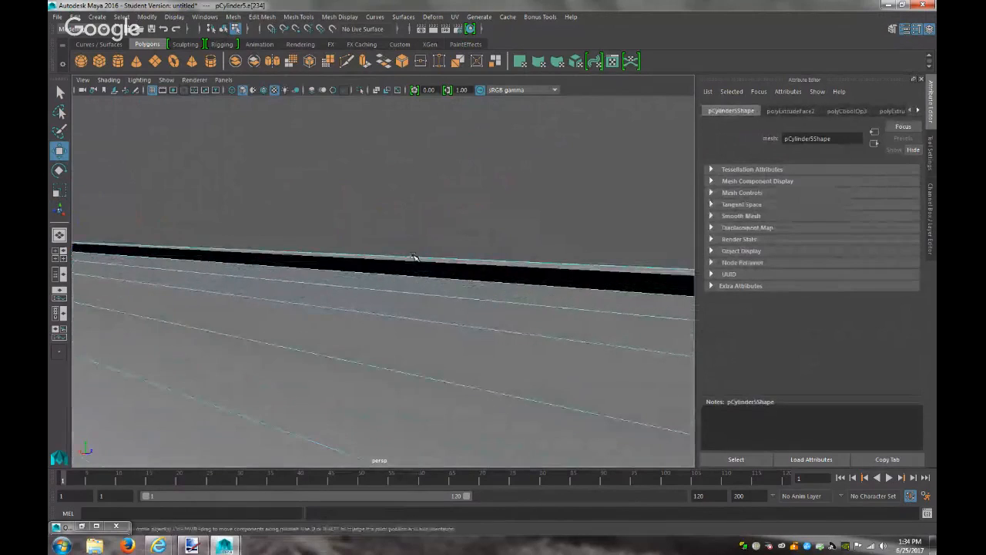
pyautogui.click(379, 259)
pyautogui.click(396, 263)
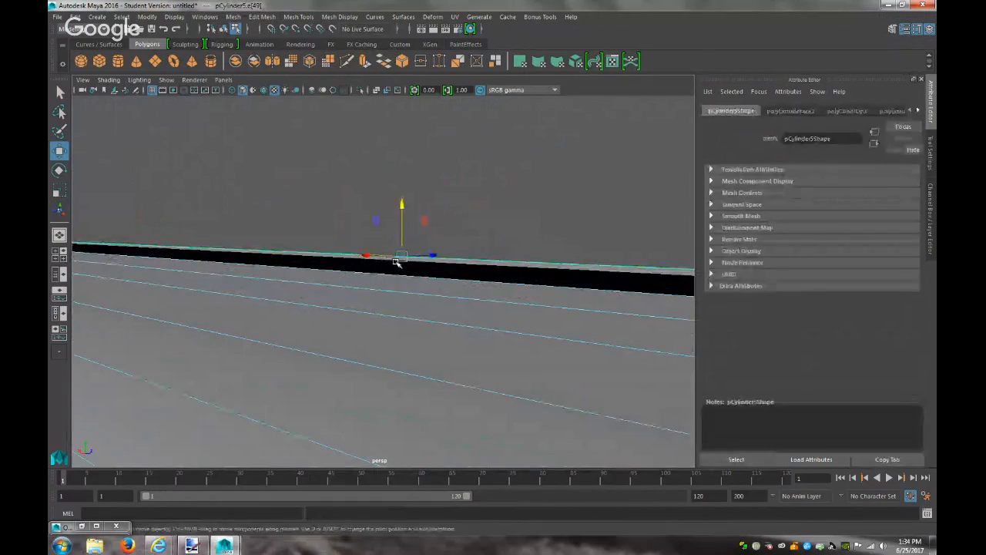
pyautogui.moveTo(401, 206)
pyautogui.mouseDown()
pyautogui.moveTo(401, 228)
pyautogui.moveTo(297, 324)
pyautogui.moveTo(458, 329)
pyautogui.moveTo(447, 279)
pyautogui.moveTo(408, 218)
pyautogui.mouseUp()
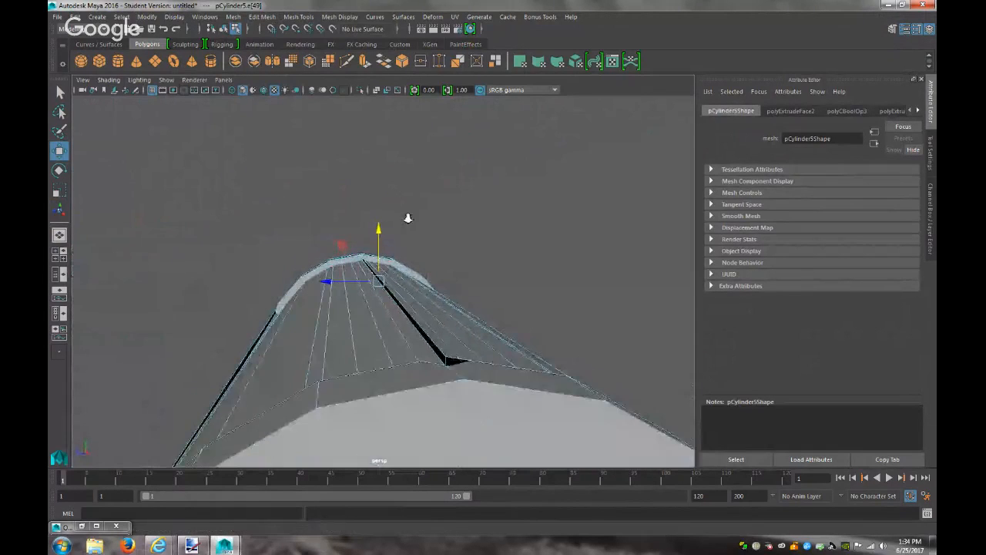
pyautogui.hotkey('ctrl', 'z')
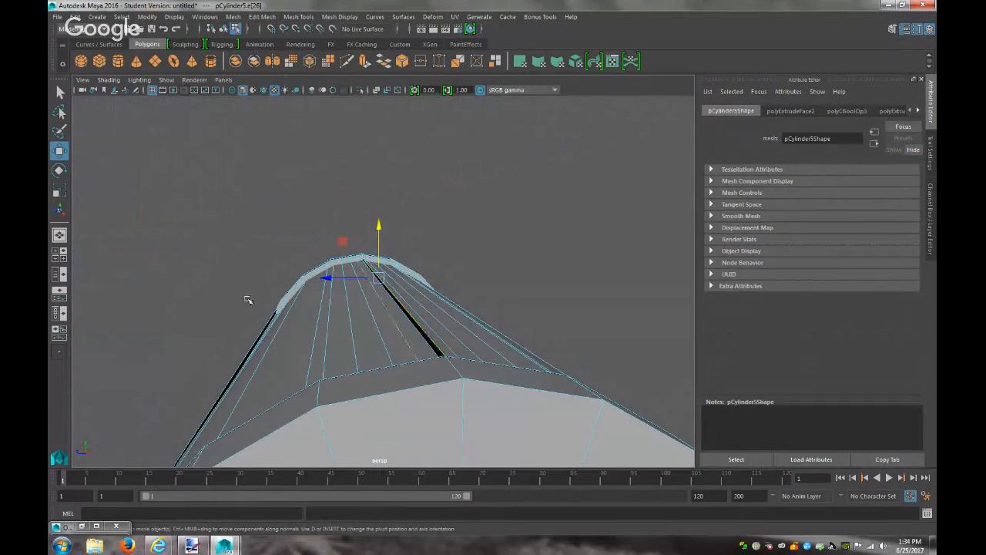
# Delete the thin face beside the extruded strip
pyautogui.click(383, 352)
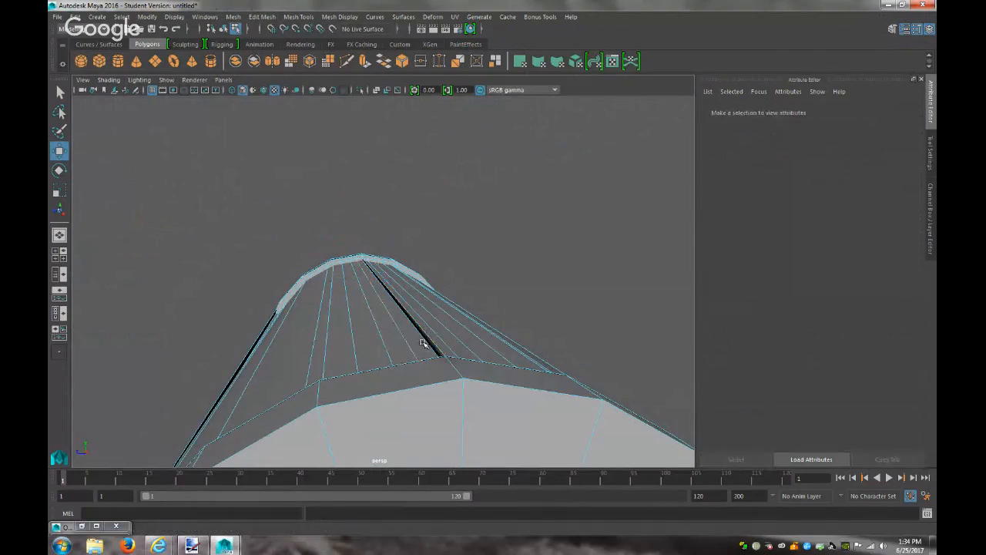
pyautogui.click(429, 340)
pyautogui.click(437, 351)
pyautogui.keyDown('alt'); pyautogui.moveTo(452, 350); pyautogui.dragTo(429, 347); pyautogui.keyUp('alt')
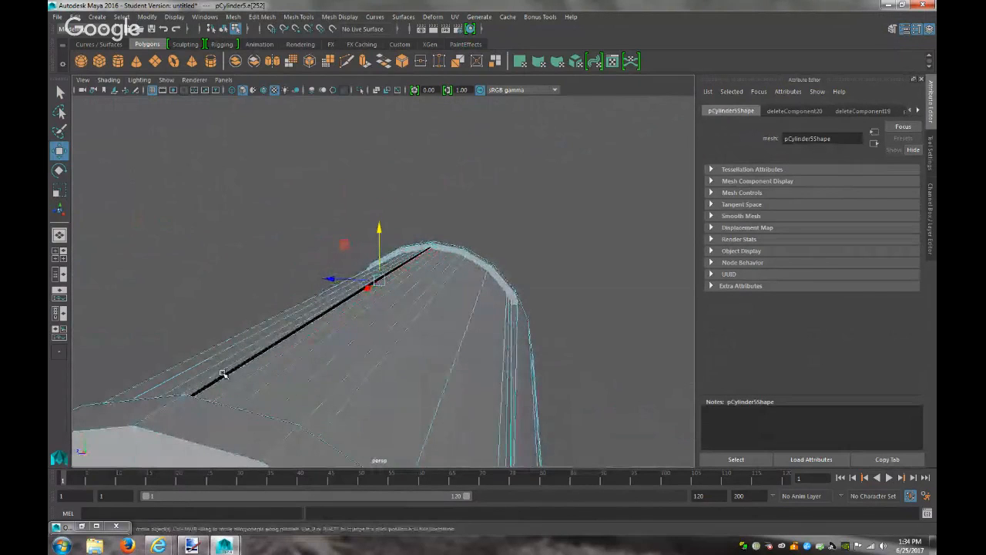
pyautogui.moveTo(223, 374); pyautogui.dragTo(216, 285, button='right')
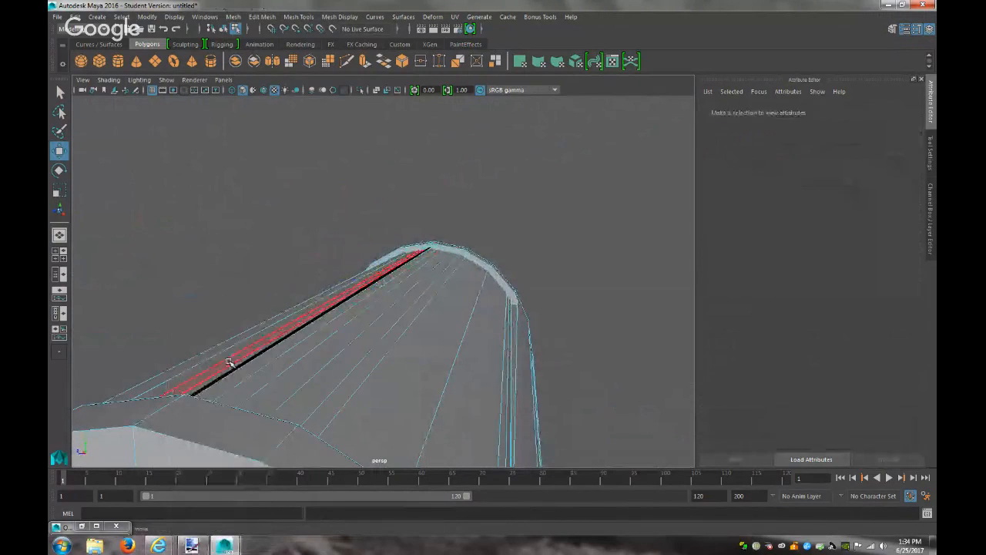
pyautogui.click(228, 374)
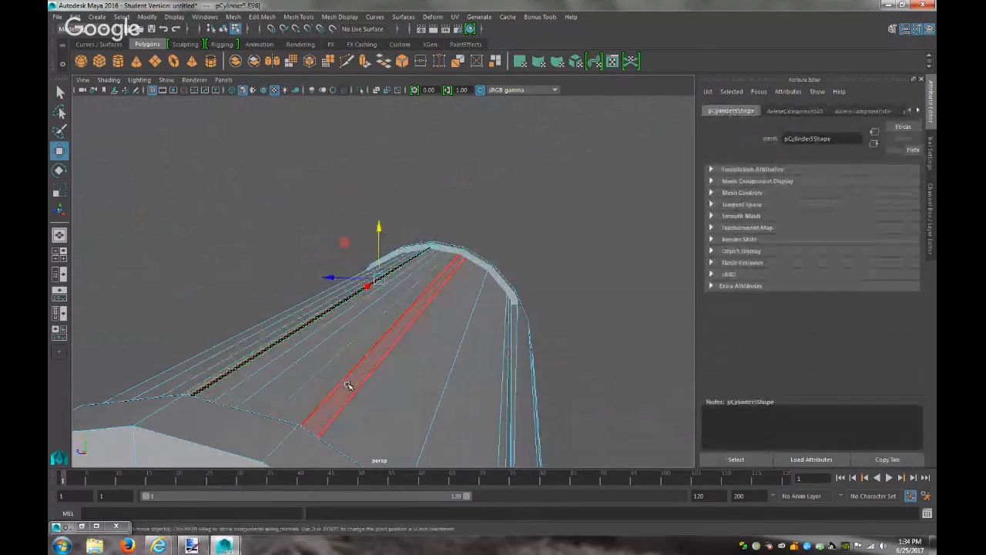
pyautogui.press('Delete')
# Return to object mode in a front view, then check and minimize the paint.net mailbox reference
pyautogui.keyDown('alt'); pyautogui.moveTo(301, 380); pyautogui.dragTo(131, 379); pyautogui.keyUp('alt')
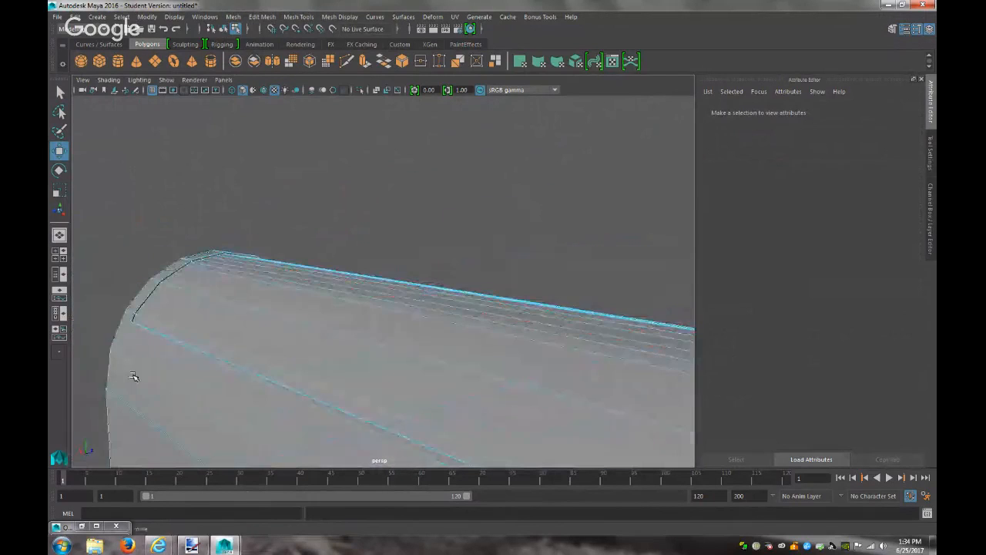
pyautogui.moveTo(327, 250); pyautogui.dragTo(358, 236, button='right')
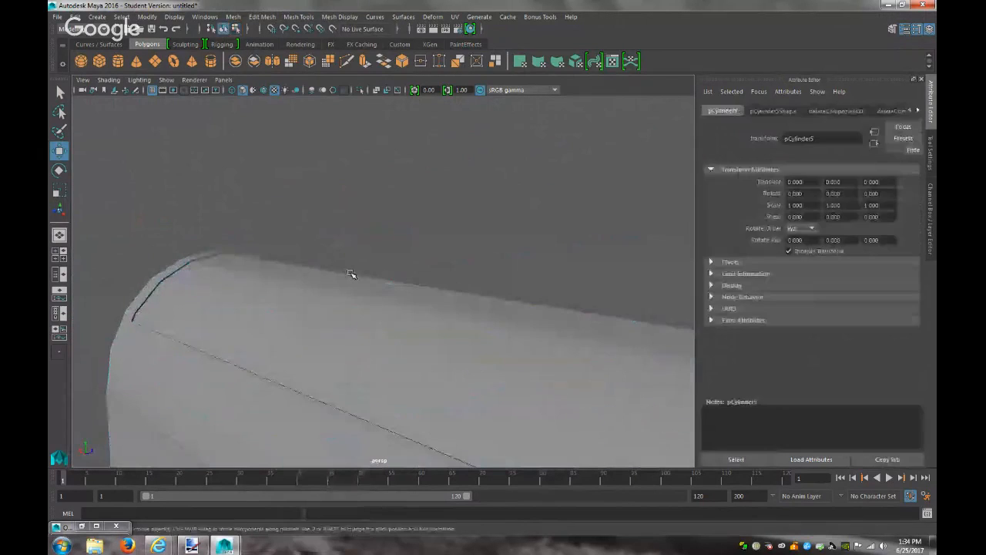
pyautogui.scroll(-5, 351, 273)
pyautogui.keyDown('alt'); pyautogui.moveTo(350, 282); pyautogui.dragTo(456, 271); pyautogui.keyUp('alt')
pyautogui.keyDown('alt'); pyautogui.moveTo(361, 264); pyautogui.dragTo(414, 273); pyautogui.keyUp('alt')
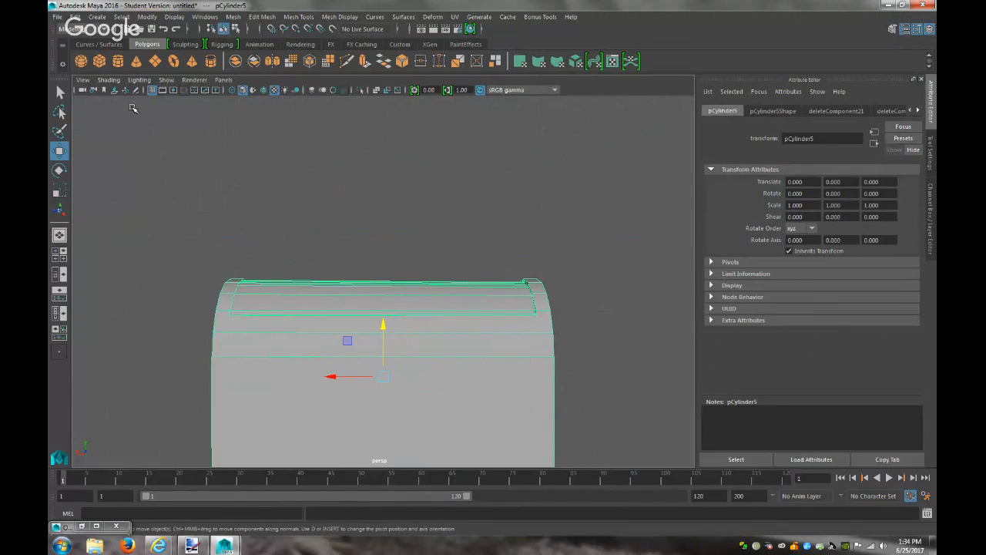
pyautogui.click(194, 547)
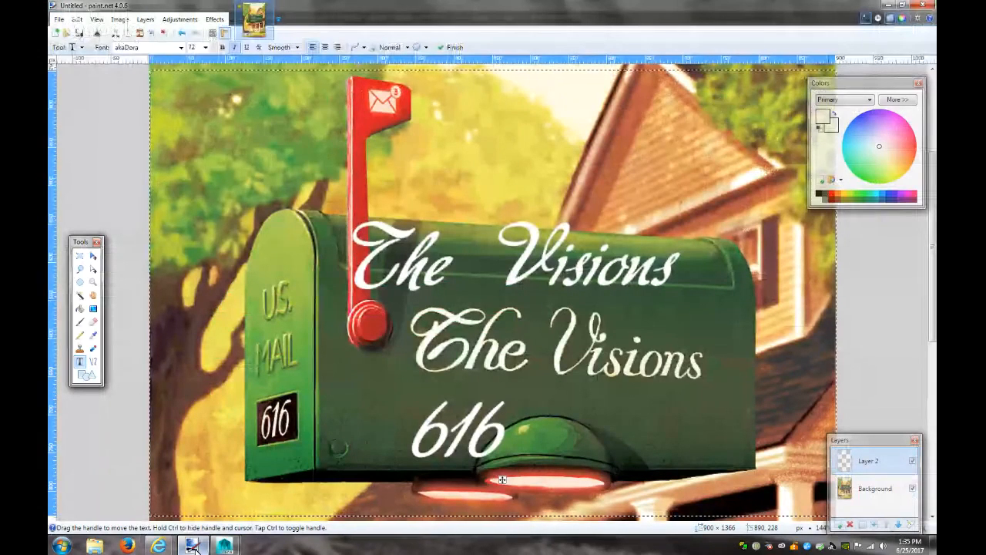
pyautogui.click(193, 548)
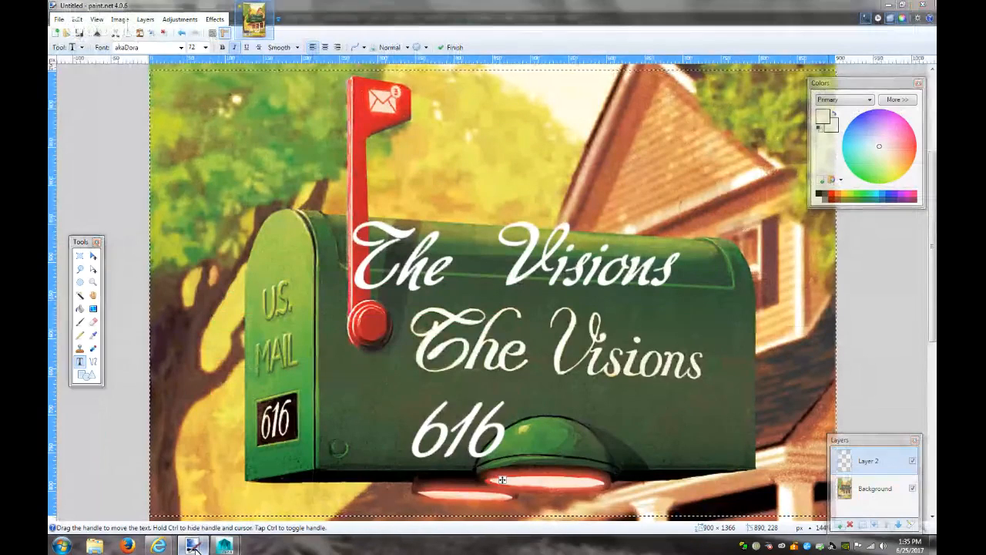
pyautogui.scroll(-4, 273, 301)
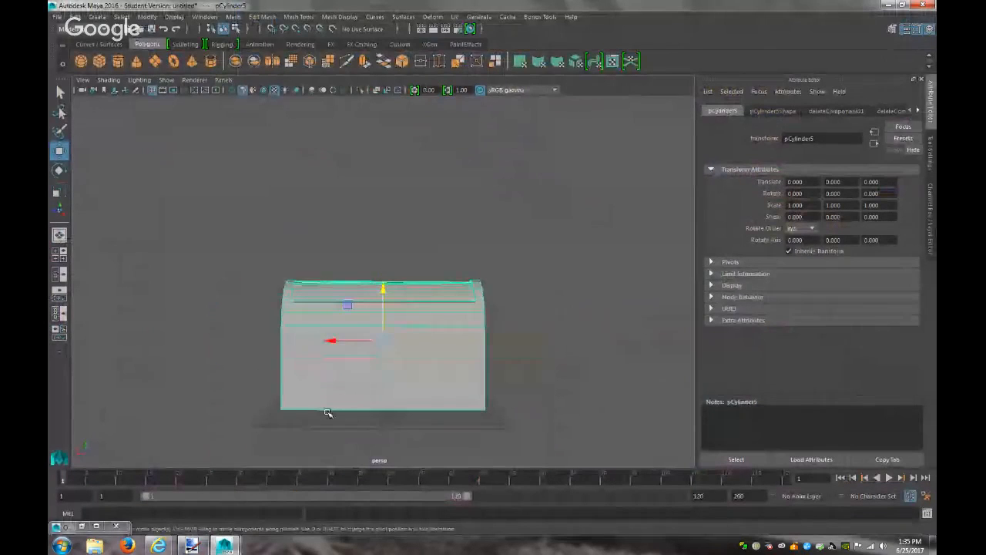
# Create a new polygon cylinder and move it beside the box to X 9.121
pyautogui.click(259, 186)
pyautogui.click(98, 16)
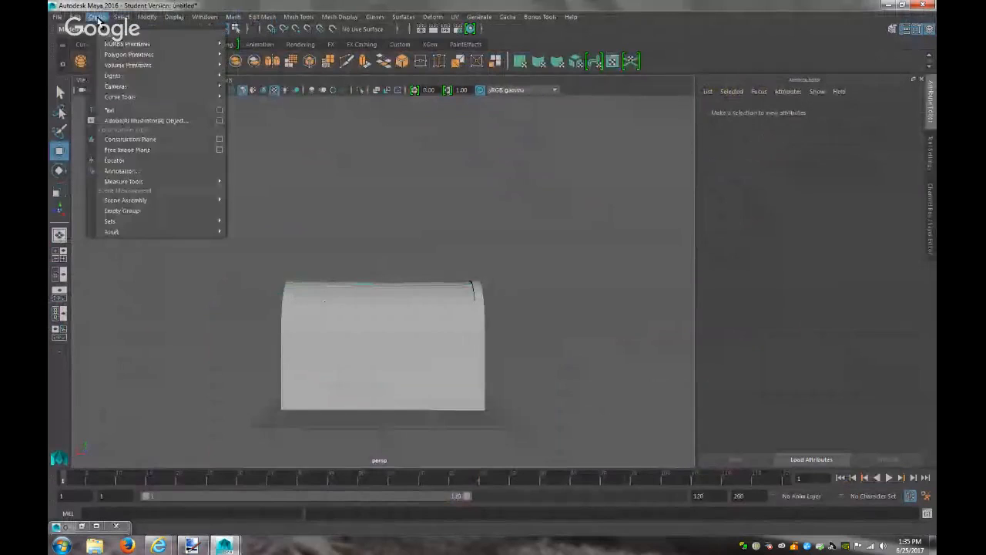
pyautogui.moveTo(182, 55)
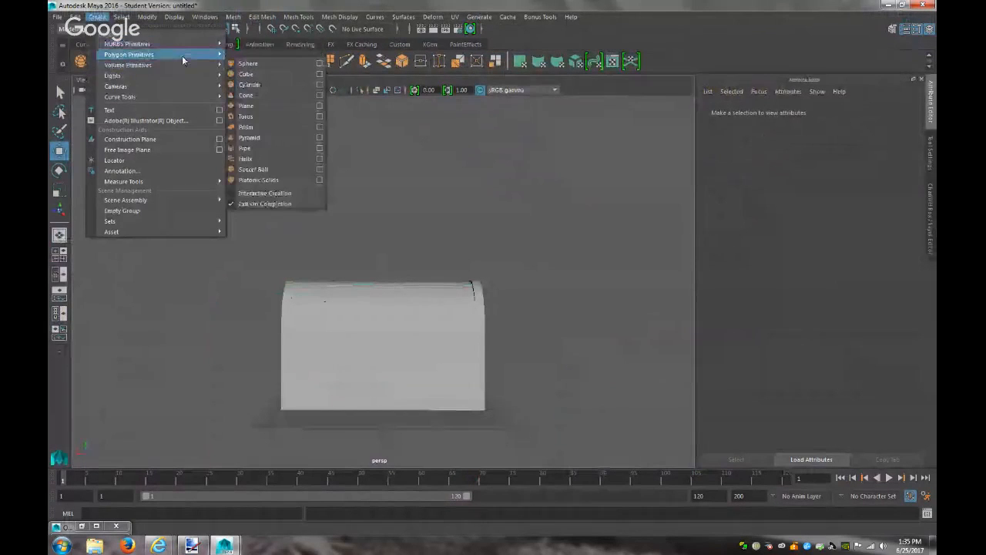
pyautogui.click(250, 84)
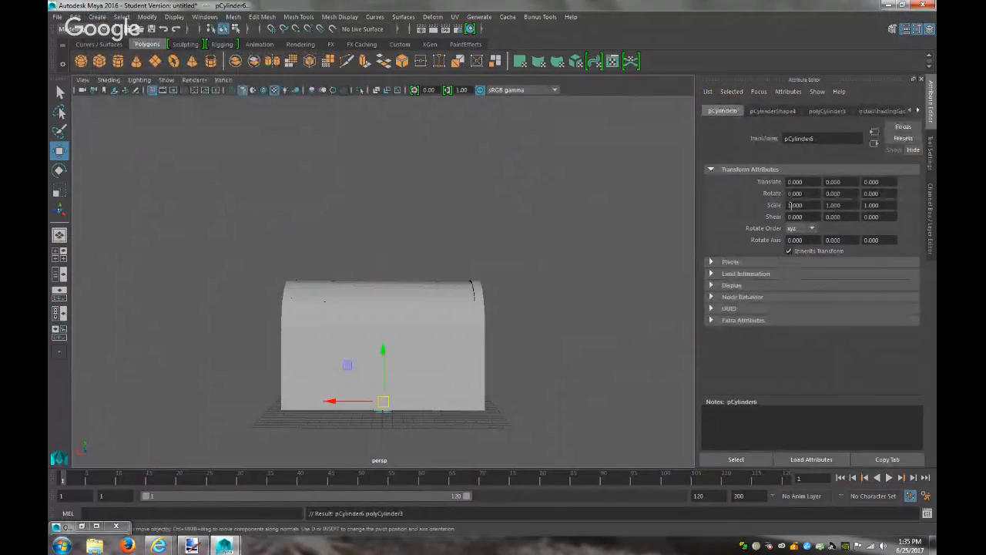
pyautogui.moveTo(395, 352); pyautogui.dragTo(418, 213)
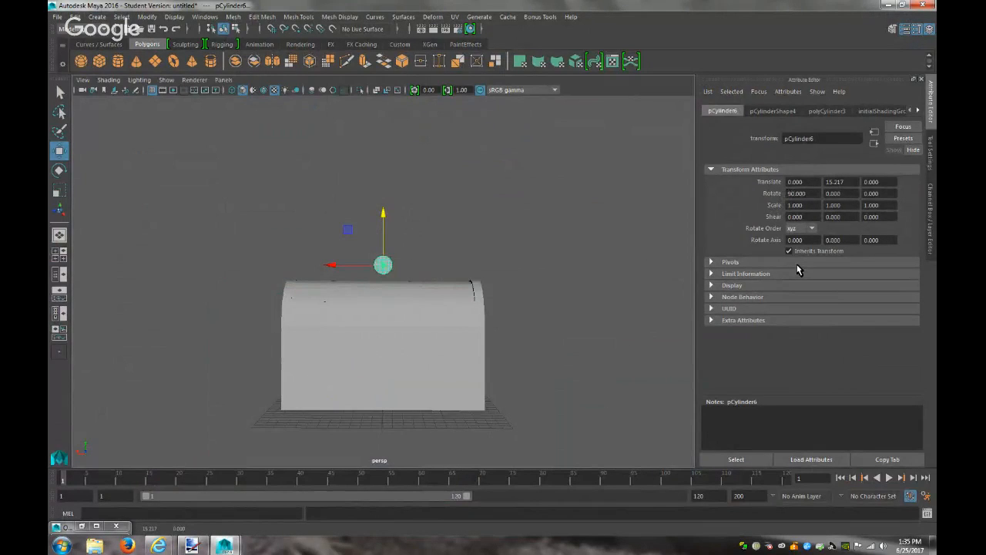
pyautogui.moveTo(330, 266); pyautogui.dragTo(393, 305)
# Scale the cylinder into a thin rod (0.197×4.424×0.197) and lower it onto the grid
pyautogui.press('r')
pyautogui.moveTo(319, 287); pyautogui.dragTo(187, 285)
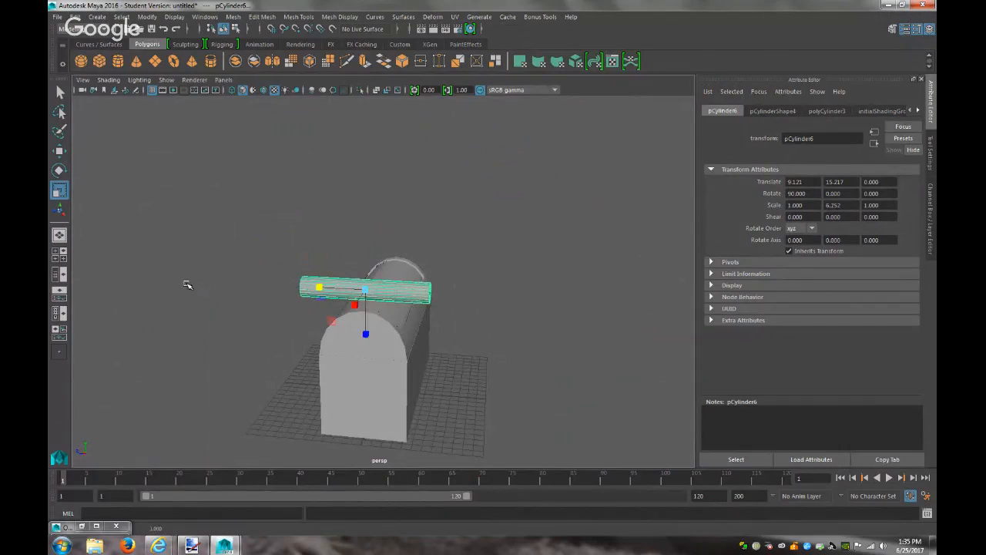
pyautogui.moveTo(357, 297); pyautogui.dragTo(116, 273)
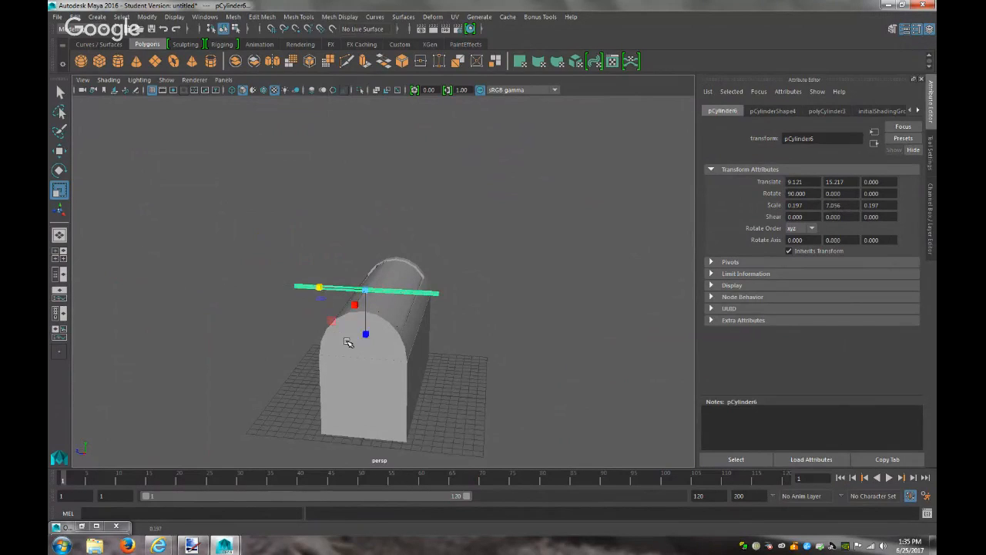
pyautogui.press('w')
pyautogui.moveTo(366, 241); pyautogui.dragTo(390, 389)
pyautogui.press('f')
pyautogui.scroll(-3, 433, 402)
pyautogui.keyDown('alt'); pyautogui.moveTo(436, 401); pyautogui.dragTo(331, 359); pyautogui.keyUp('alt')
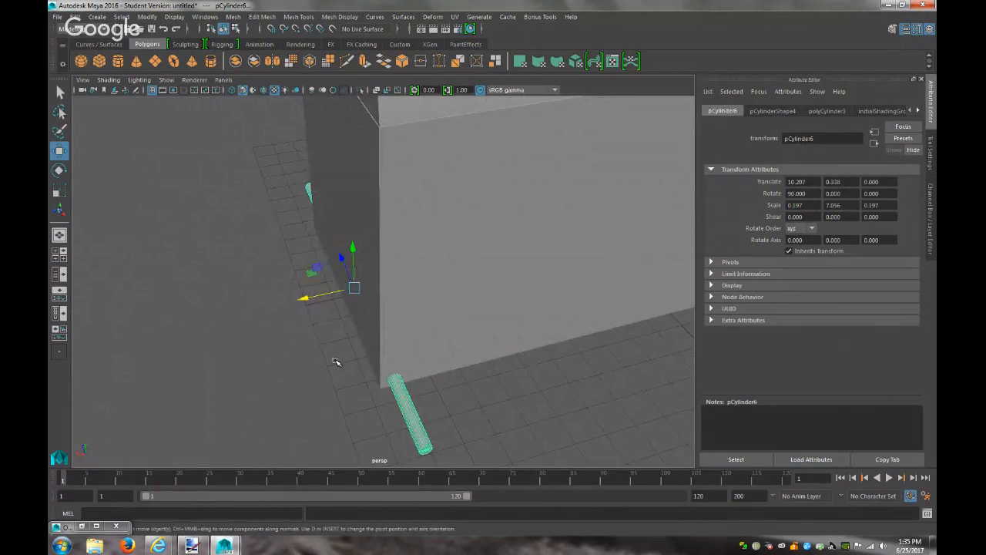
pyautogui.press('r')
pyautogui.moveTo(332, 272)
pyautogui.mouseDown()
pyautogui.moveTo(346, 260)
pyautogui.moveTo(346, 269)
pyautogui.mouseUp()
pyautogui.keyDown('alt'); pyautogui.moveTo(291, 302); pyautogui.dragTo(292, 280); pyautogui.keyUp('alt')
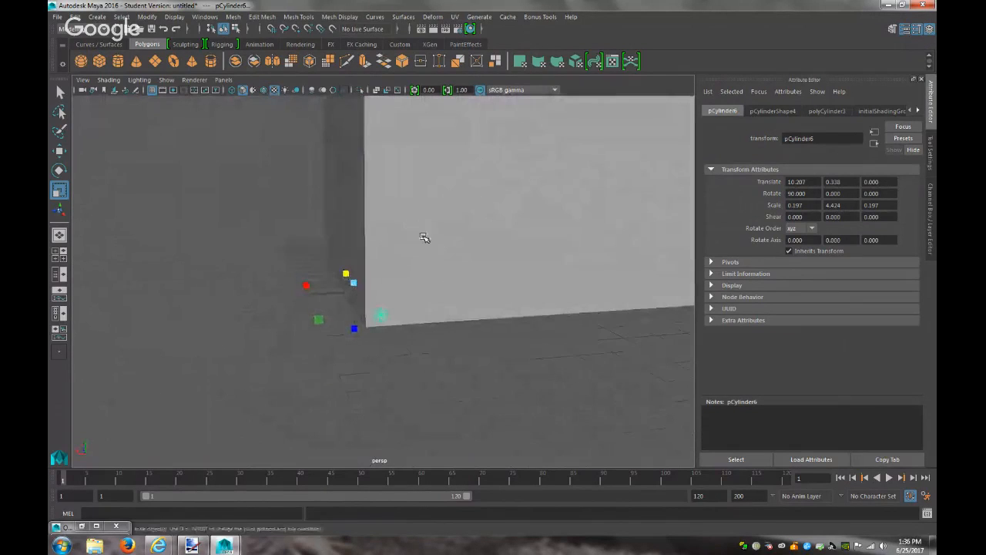
# Select the mailbox body and test a Boolean Difference twice, undoing each result
pyautogui.click(424, 237)
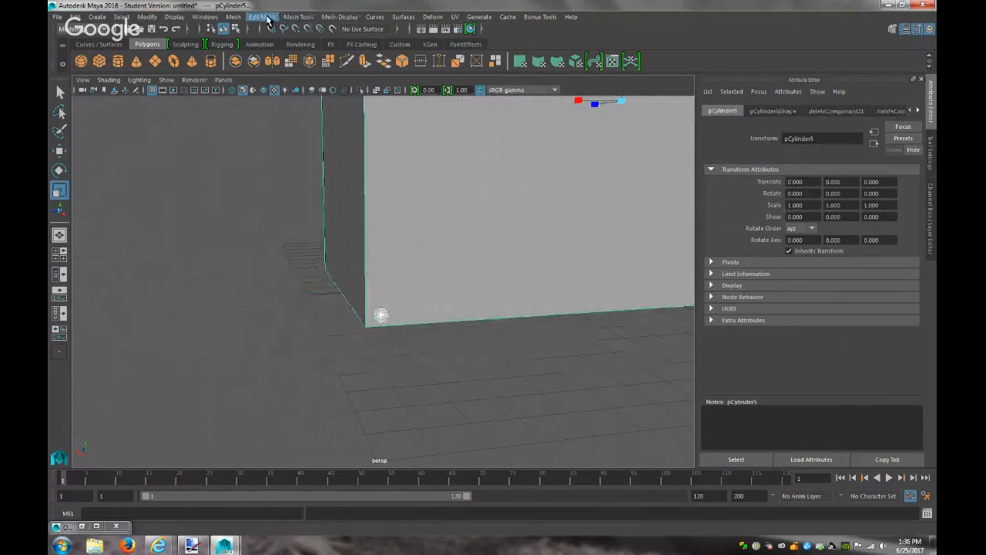
pyautogui.click(232, 17)
pyautogui.moveTo(277, 46)
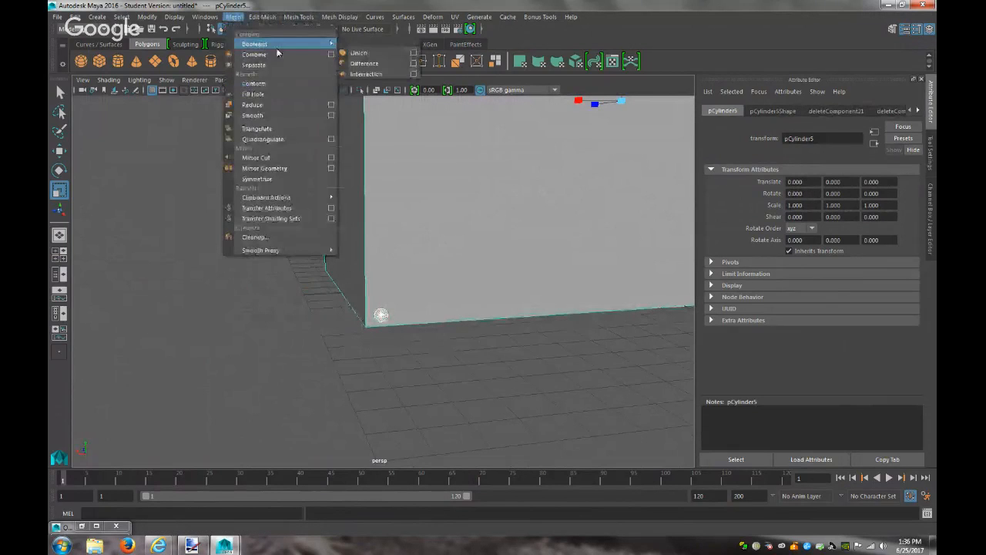
pyautogui.click(364, 63)
pyautogui.hotkey('ctrl', 'z')
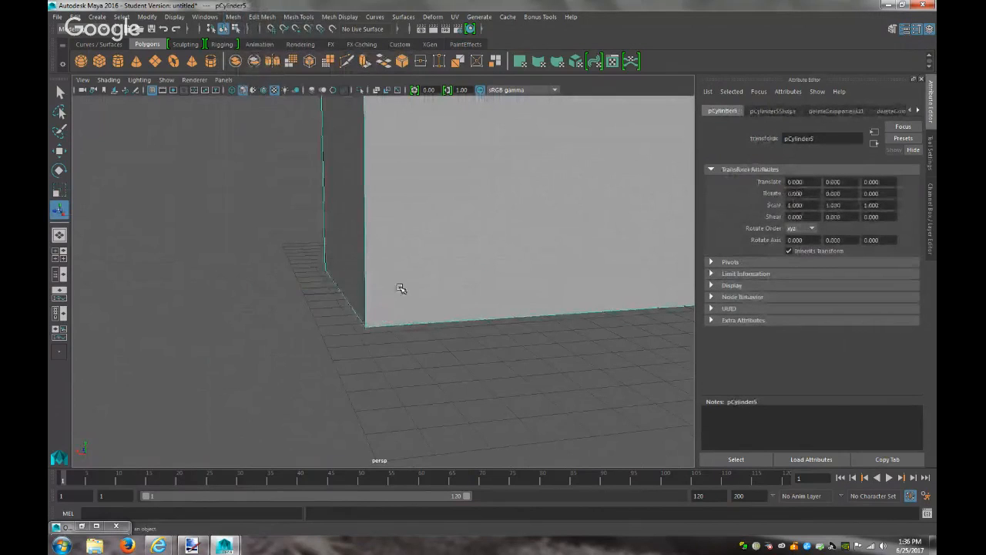
pyautogui.click(233, 17)
pyautogui.moveTo(320, 49)
pyautogui.click(364, 63)
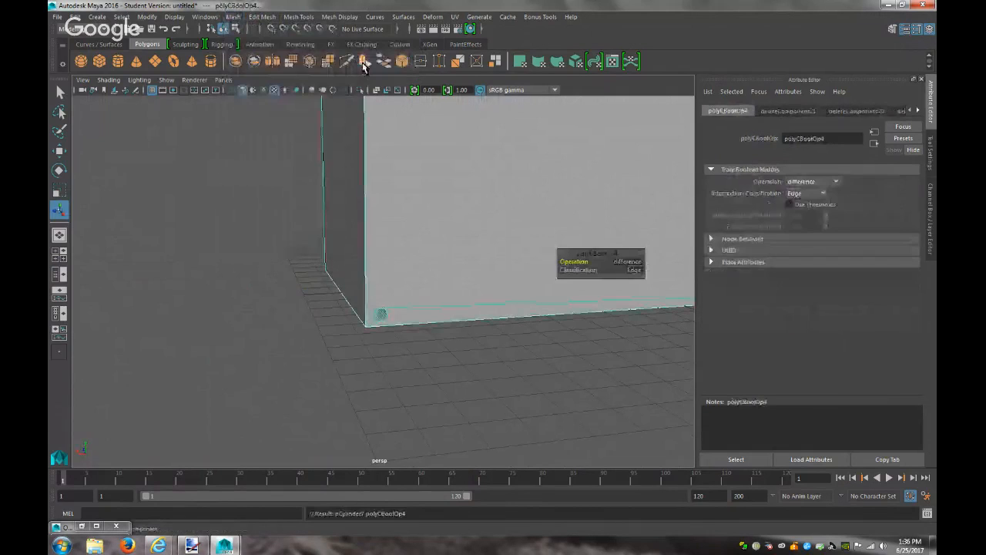
pyautogui.moveTo(471, 337)
pyautogui.keyDown('alt'); pyautogui.mouseDown()
pyautogui.moveTo(447, 326)
pyautogui.moveTo(456, 324)
pyautogui.mouseUp(); pyautogui.keyUp('alt')
pyautogui.hotkey('ctrl', 'z')
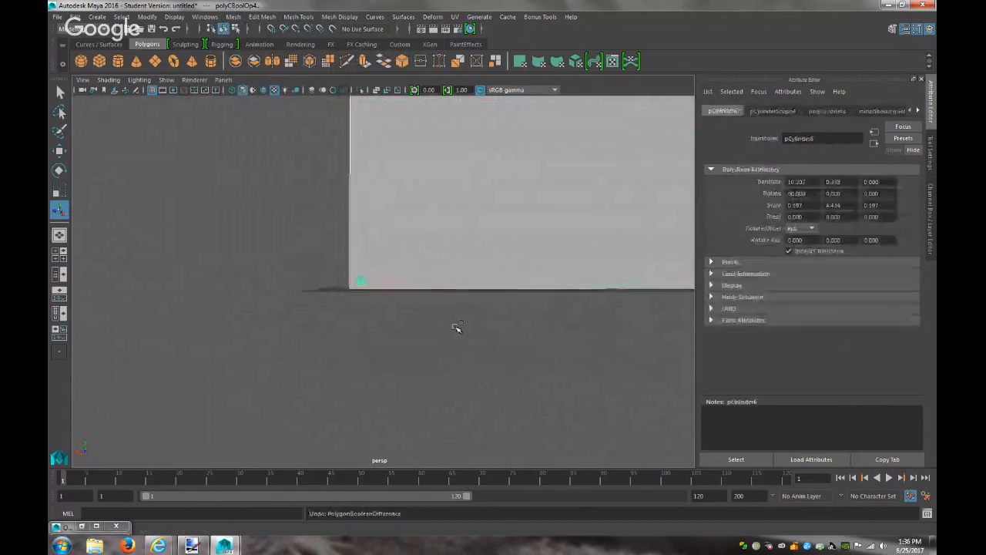
# Try a Boolean Intersection on the objects instead, undoing it each time
pyautogui.click(233, 16)
pyautogui.moveTo(308, 44)
pyautogui.click(366, 74)
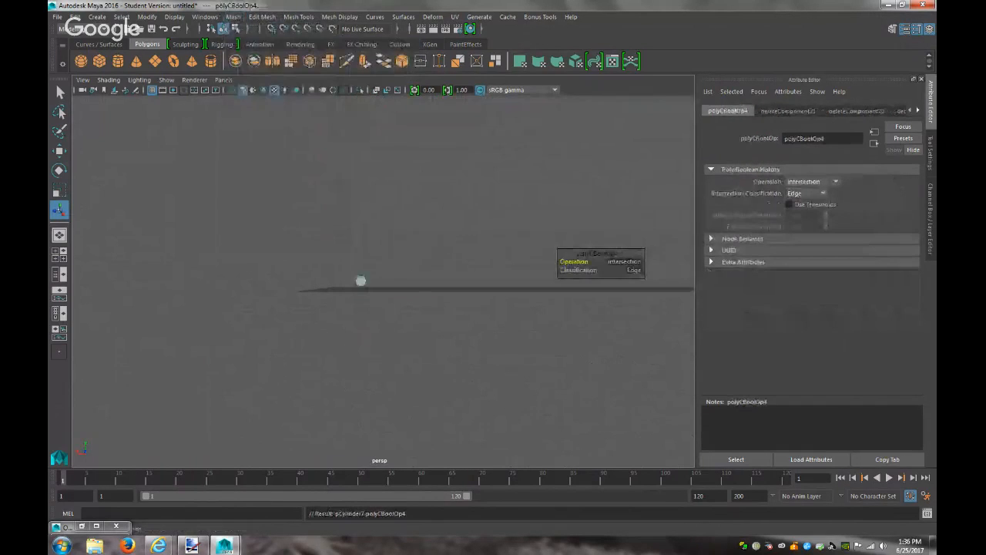
pyautogui.keyDown('alt'); pyautogui.moveTo(418, 307); pyautogui.dragTo(476, 326); pyautogui.keyUp('alt')
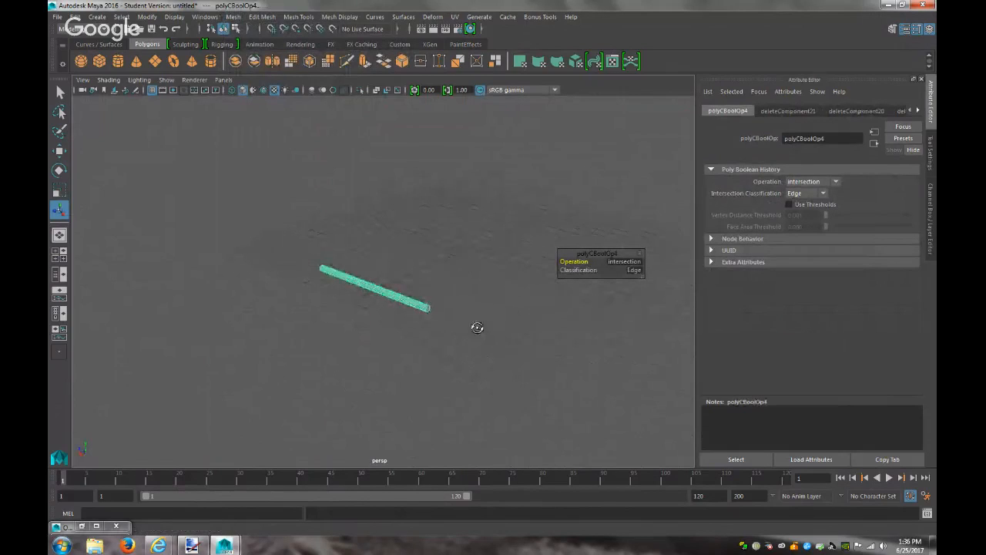
pyautogui.hotkey('ctrl', 'z')
pyautogui.click(425, 274)
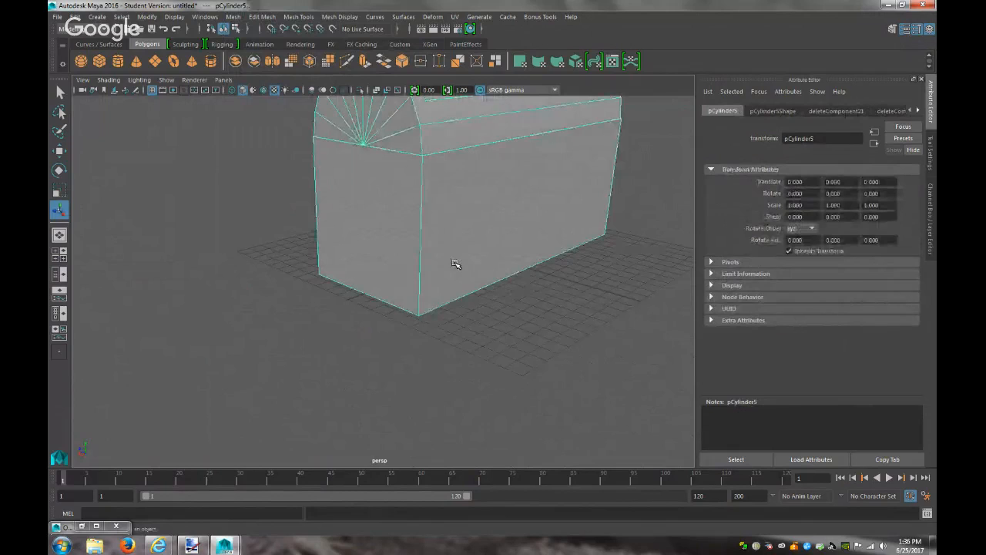
pyautogui.hotkey('ctrl', 'z')
pyautogui.hotkey('shift', 'z')
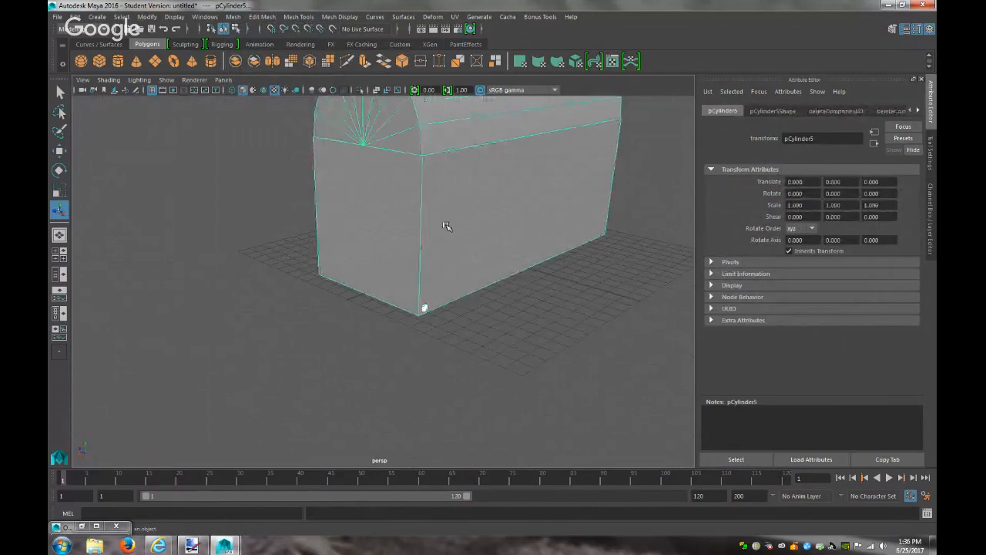
pyautogui.click(233, 16)
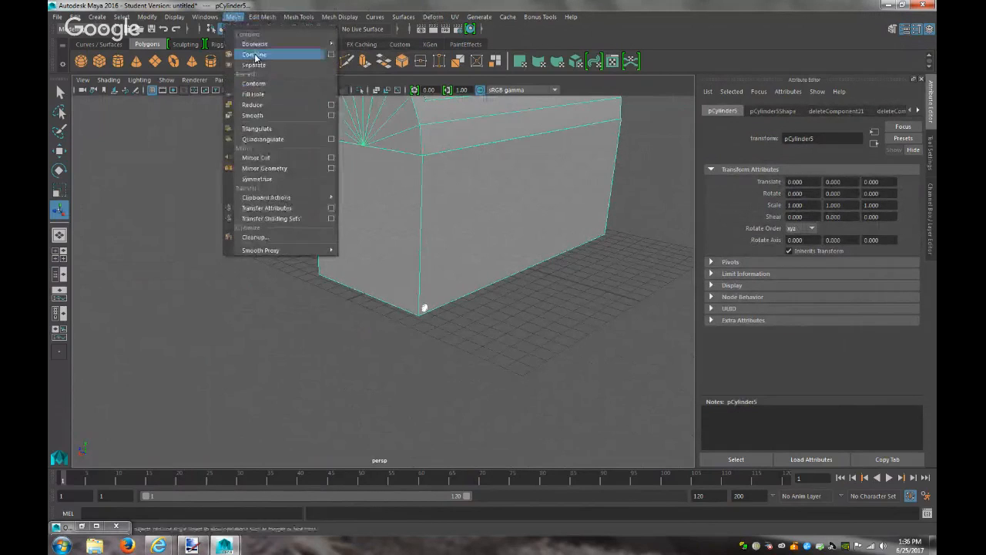
pyautogui.moveTo(256, 44)
pyautogui.click(368, 67)
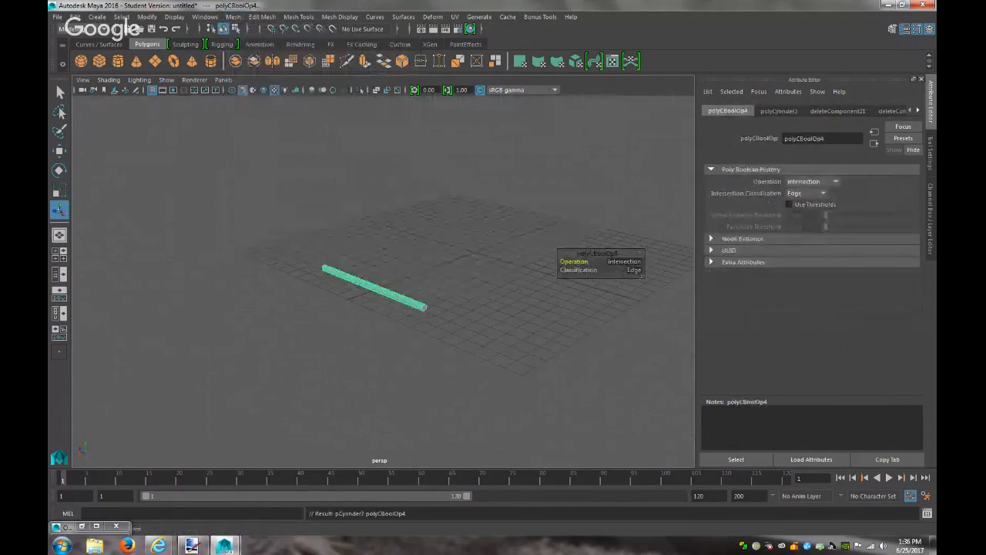
pyautogui.press('z')
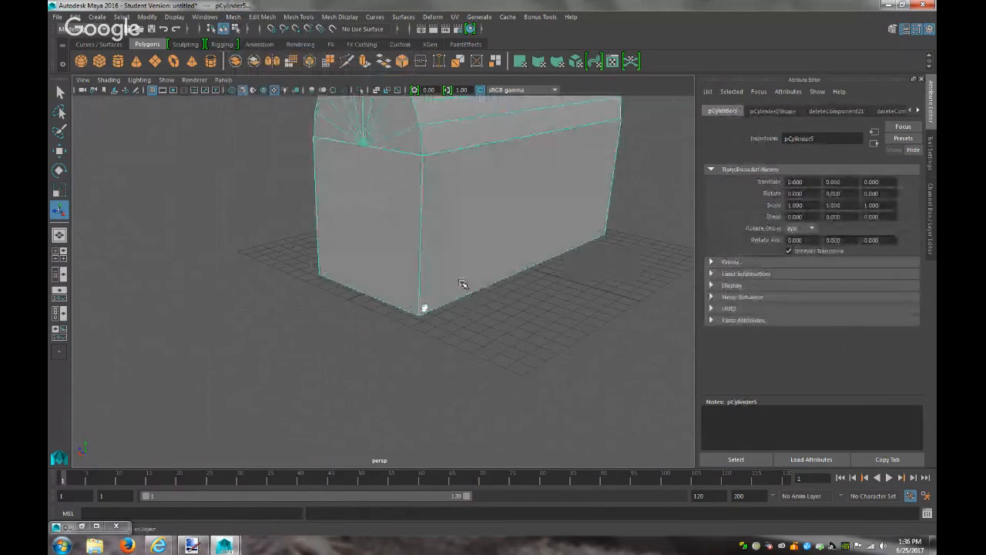
pyautogui.click(436, 311)
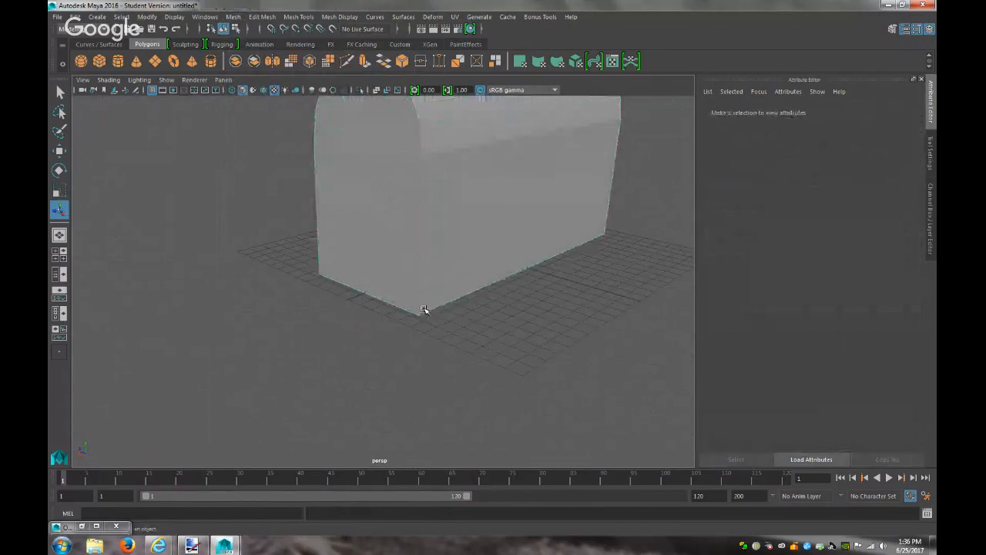
# Select the thin rod and mailbox body and apply a Boolean Difference, then select the result mesh
pyautogui.click(424, 309)
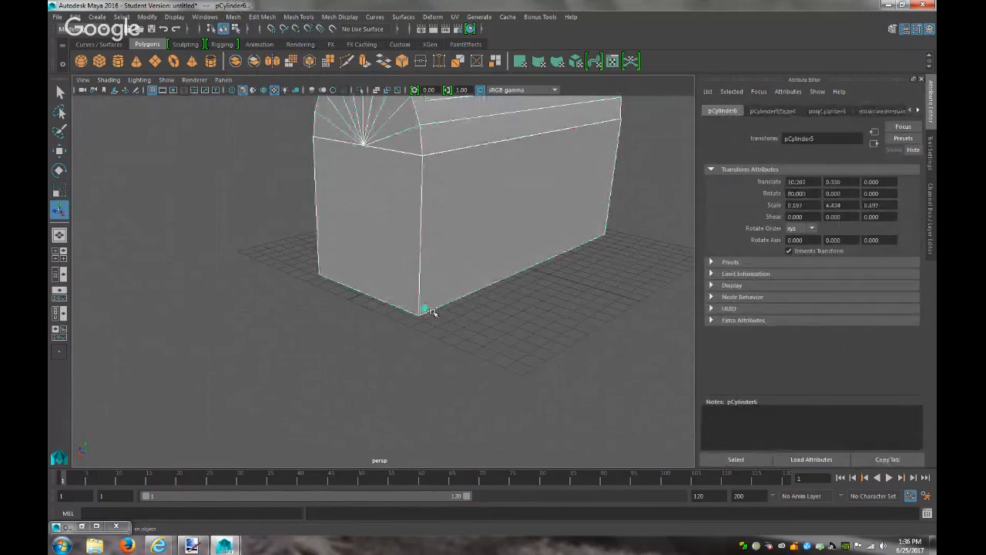
pyautogui.click(275, 17)
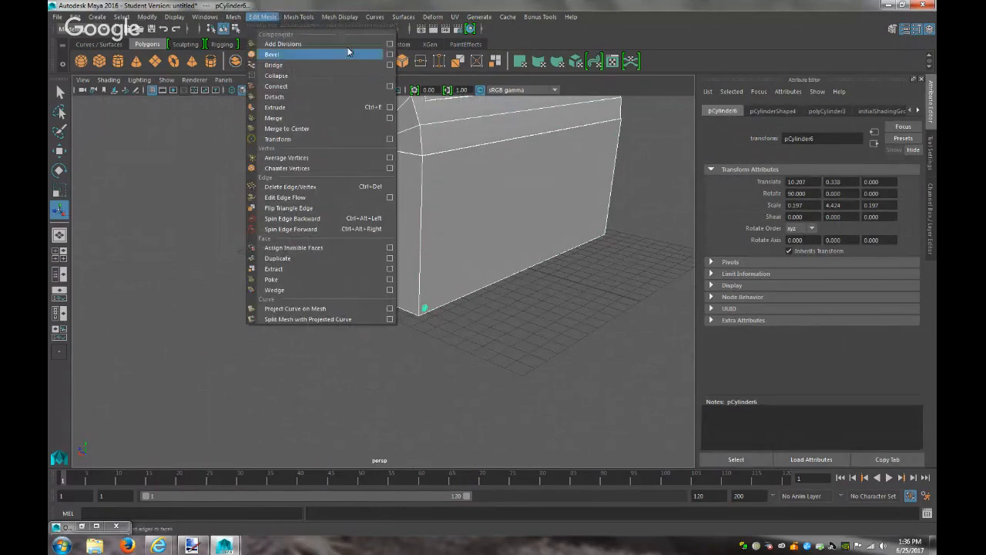
pyautogui.moveTo(233, 17)
pyautogui.moveTo(323, 48)
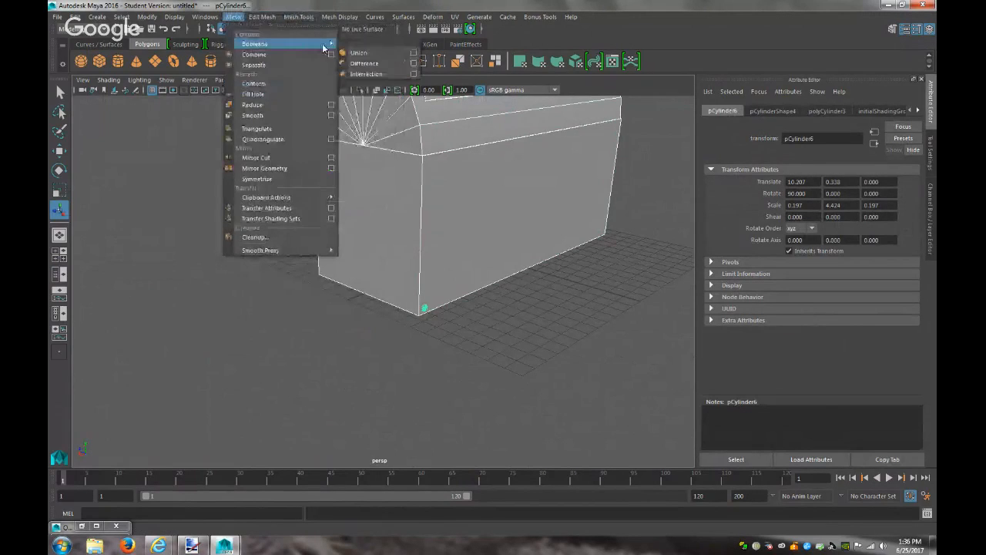
pyautogui.click(365, 64)
pyautogui.keyDown('alt'); pyautogui.moveTo(424, 308); pyautogui.dragTo(449, 291); pyautogui.keyUp('alt')
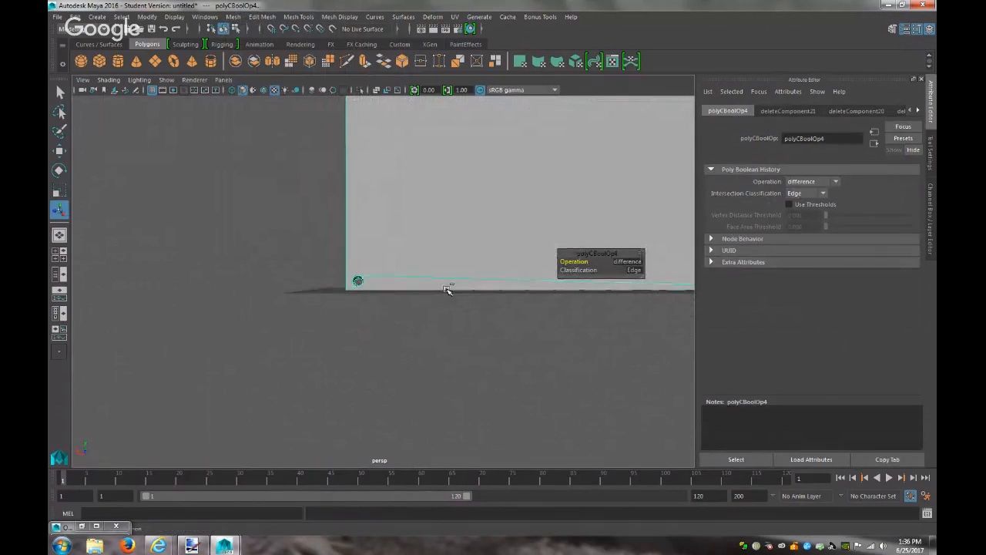
pyautogui.hotkey('ctrl', 'z')
pyautogui.click(358, 283)
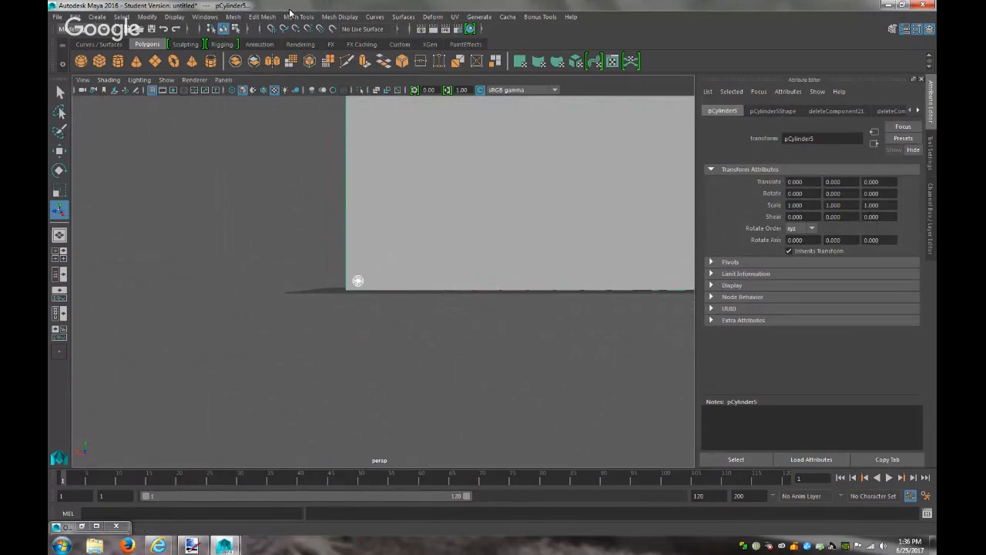
pyautogui.click(233, 16)
pyautogui.moveTo(262, 44)
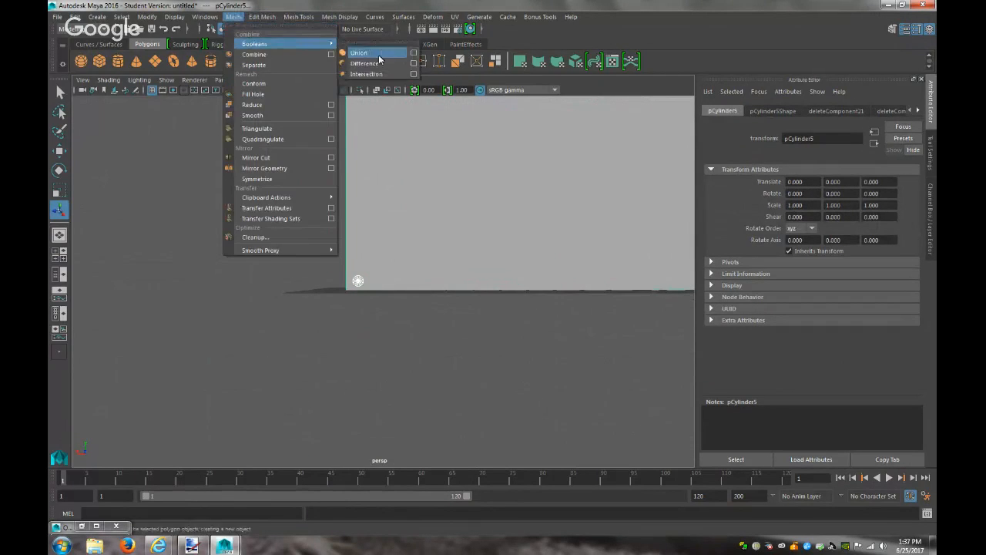
pyautogui.click(377, 65)
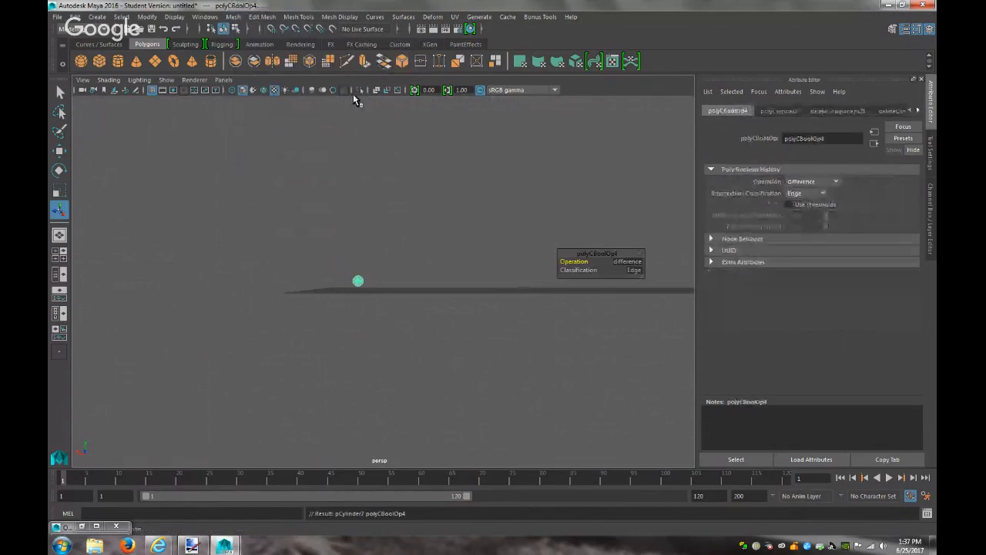
pyautogui.keyDown('alt'); pyautogui.moveTo(386, 271); pyautogui.dragTo(440, 305); pyautogui.keyUp('alt')
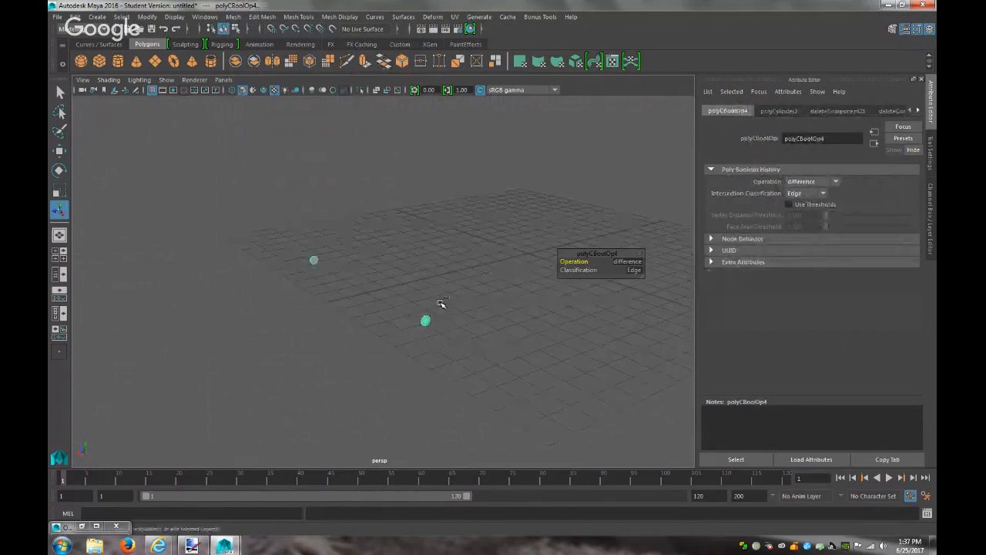
pyautogui.click(440, 304)
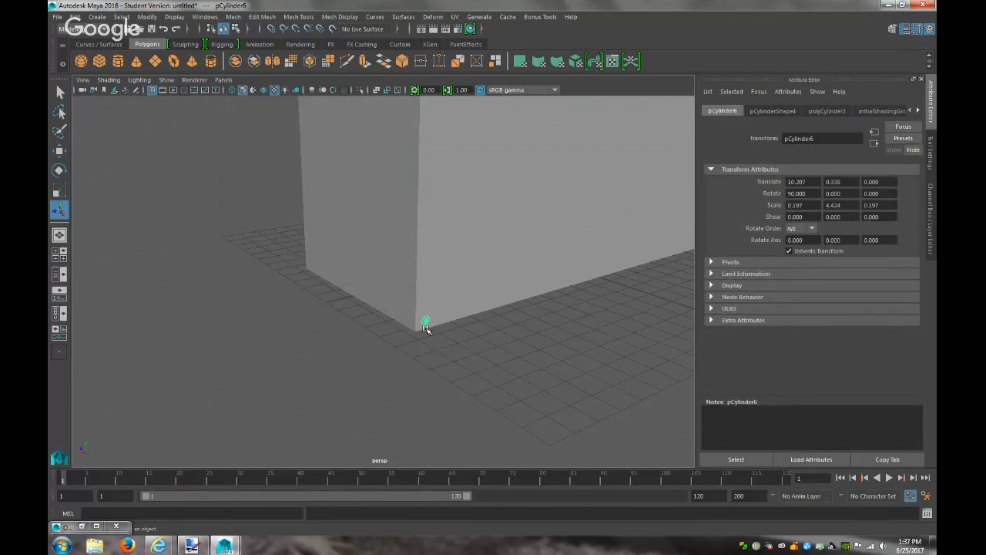
# Move the thin cylinder down to Y -1.011 and along X to 11.072
pyautogui.press('w')
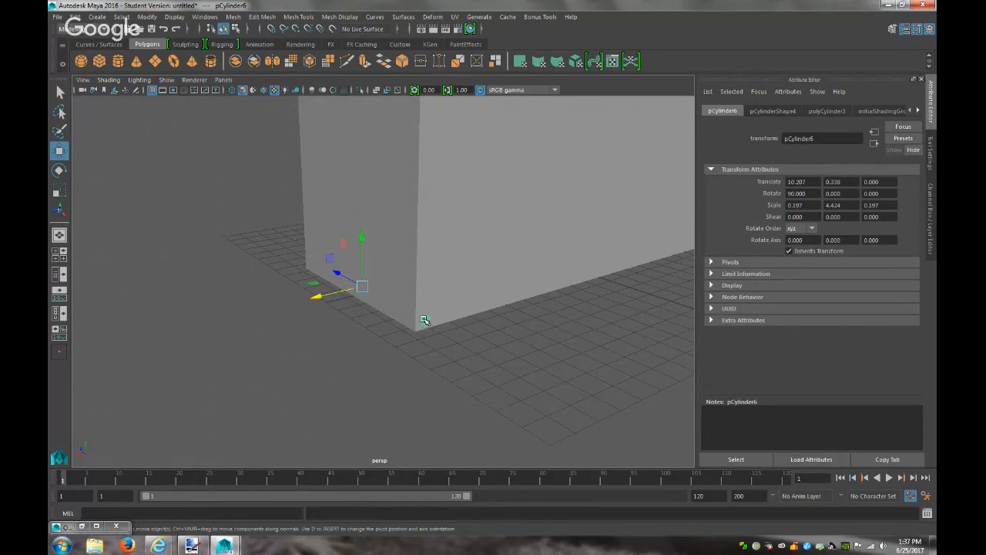
pyautogui.moveTo(364, 235); pyautogui.dragTo(363, 274)
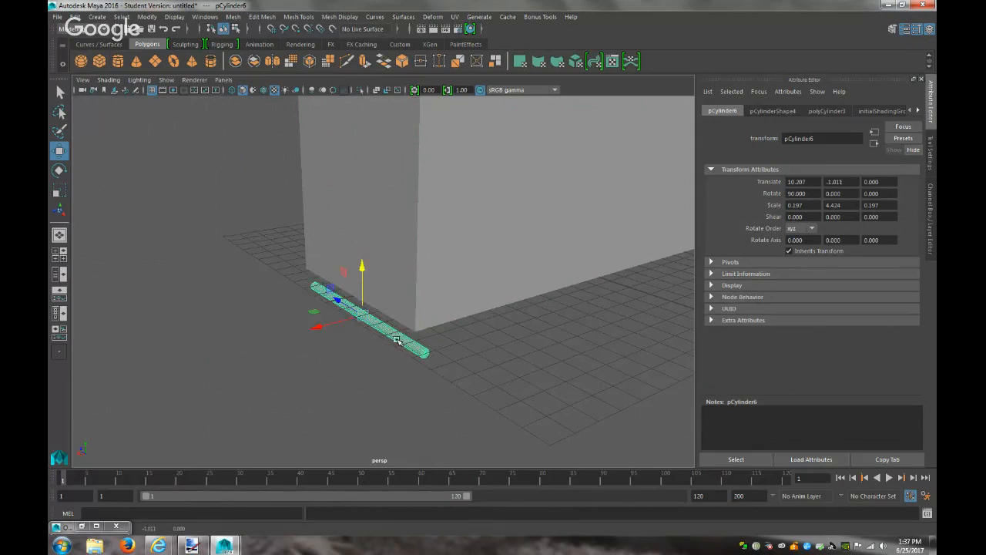
pyautogui.keyDown('alt'); pyautogui.moveTo(420, 371); pyautogui.dragTo(489, 399); pyautogui.keyUp('alt')
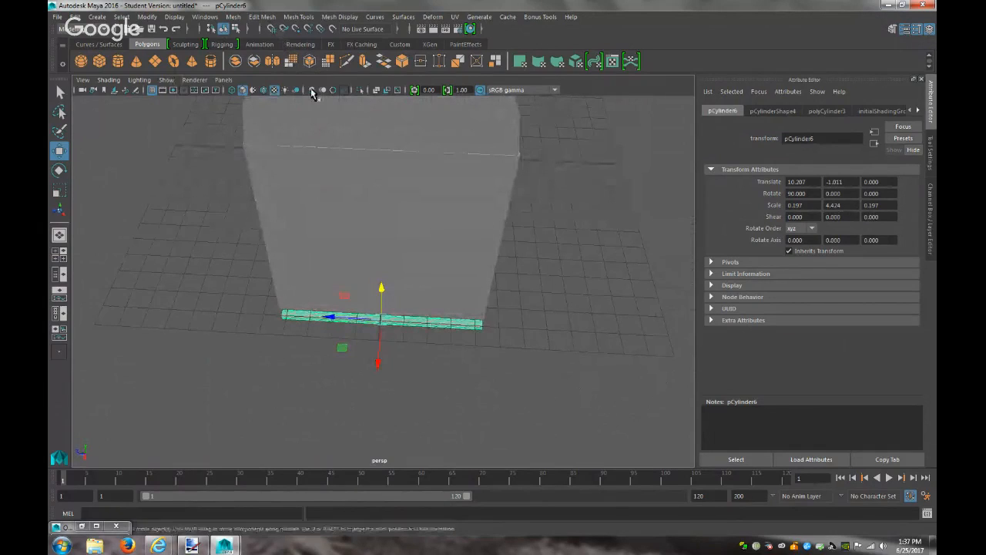
pyautogui.moveTo(378, 363); pyautogui.dragTo(376, 382)
# Switch the viewport to the top orthographic view and try an Extrude, then undo it
pyautogui.click(223, 79)
pyautogui.moveTo(266, 110)
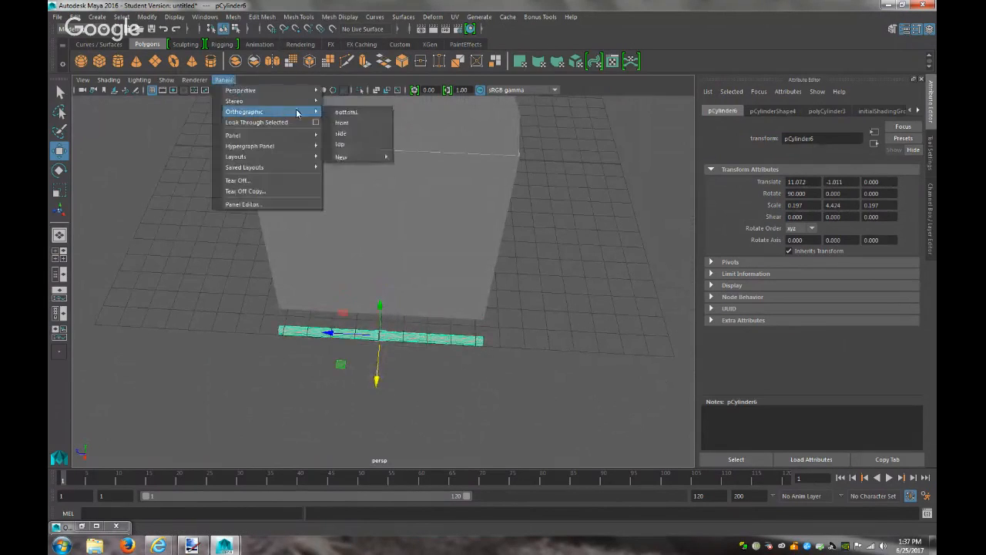
pyautogui.click(357, 140)
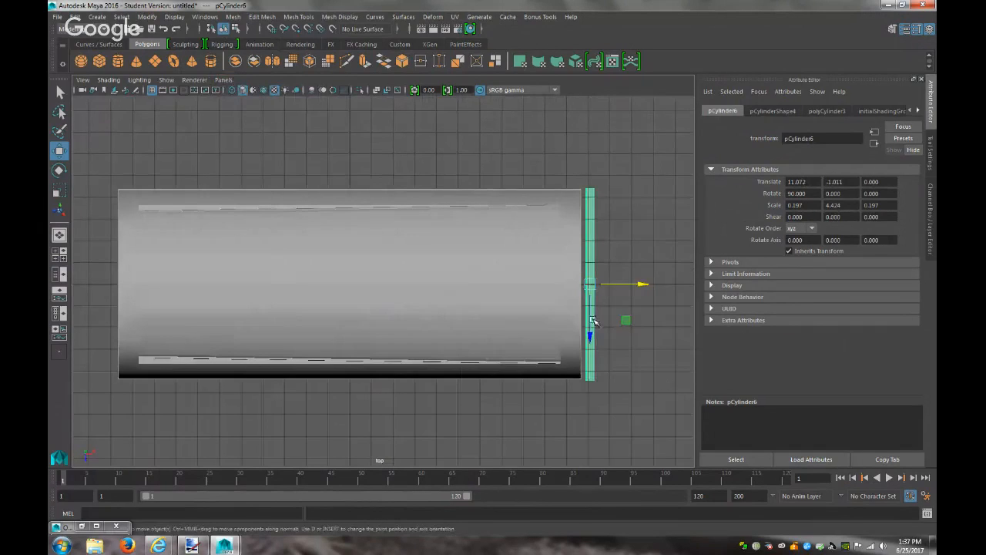
pyautogui.scroll(5, 591, 320)
pyautogui.scroll(-3, 586, 316)
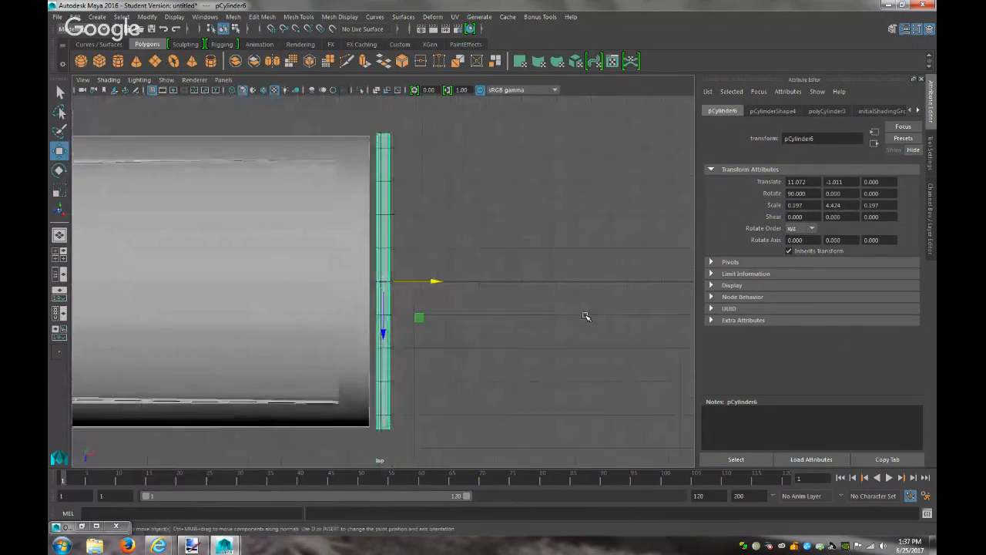
pyautogui.click(264, 17)
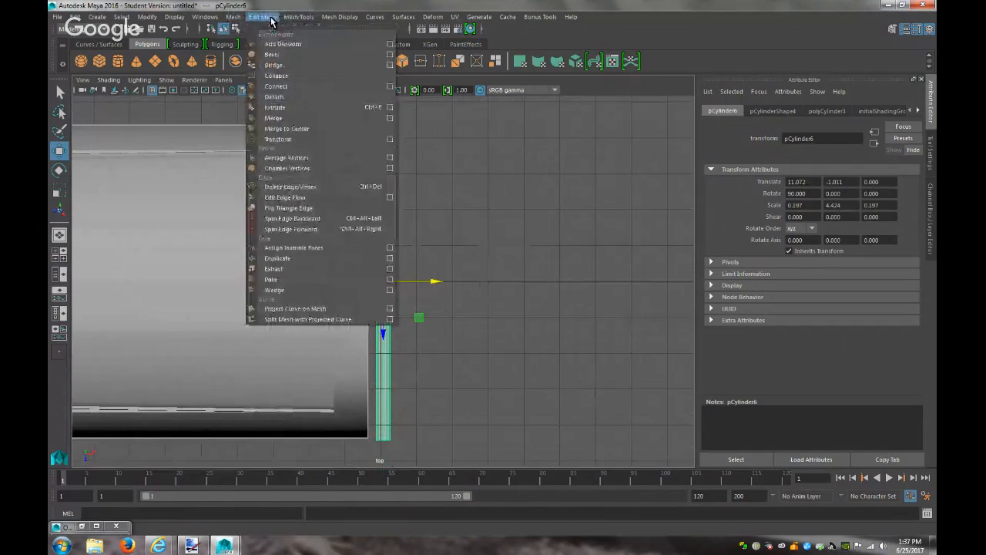
pyautogui.click(293, 108)
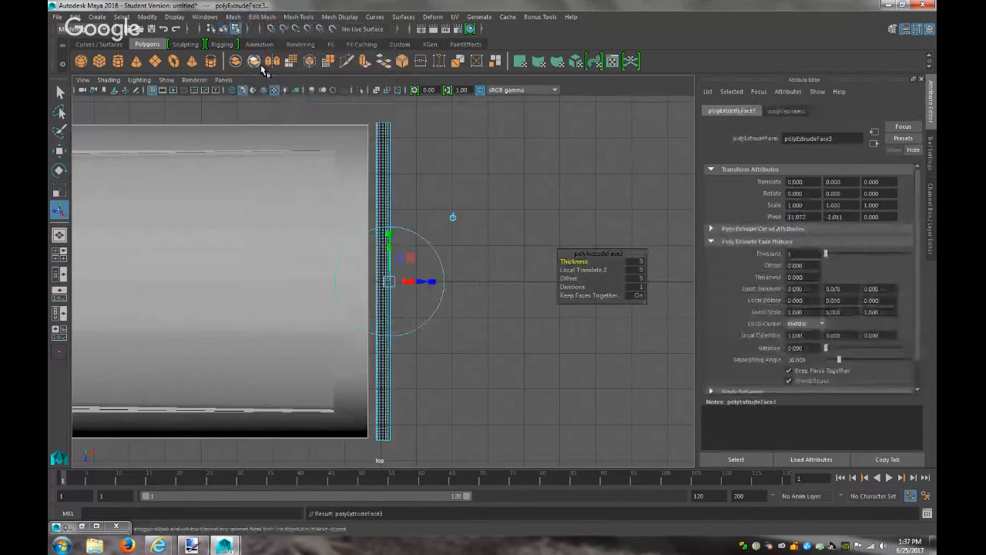
pyautogui.hotkey('ctrl', 'z')
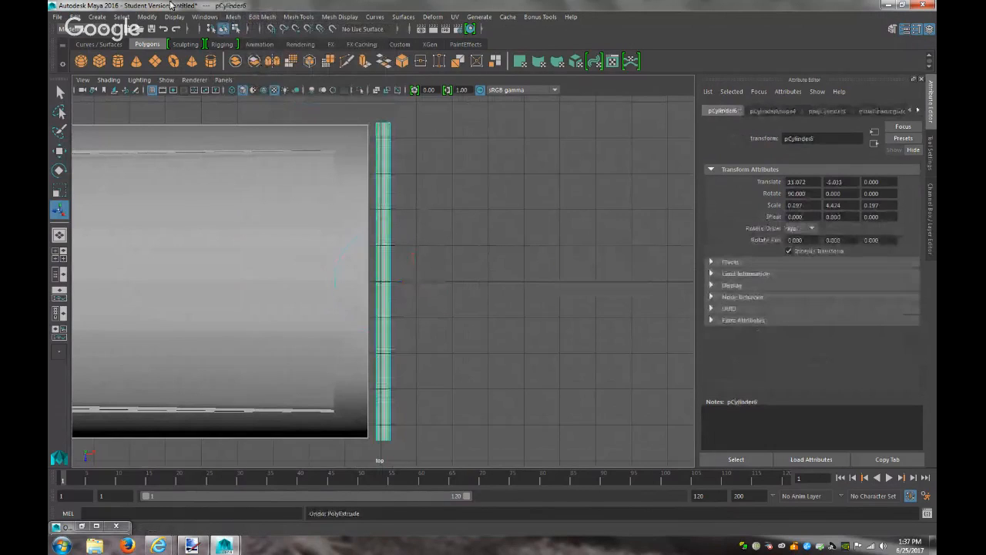
# Slice the thin cylinder near both ends with the Multi-Cut tool
pyautogui.click(262, 17)
pyautogui.moveTo(299, 17)
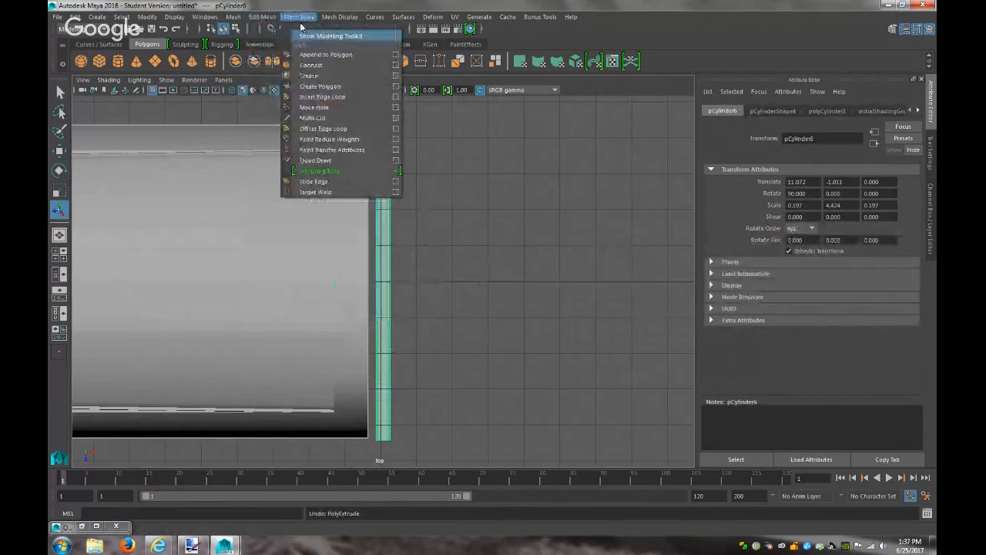
pyautogui.click(323, 118)
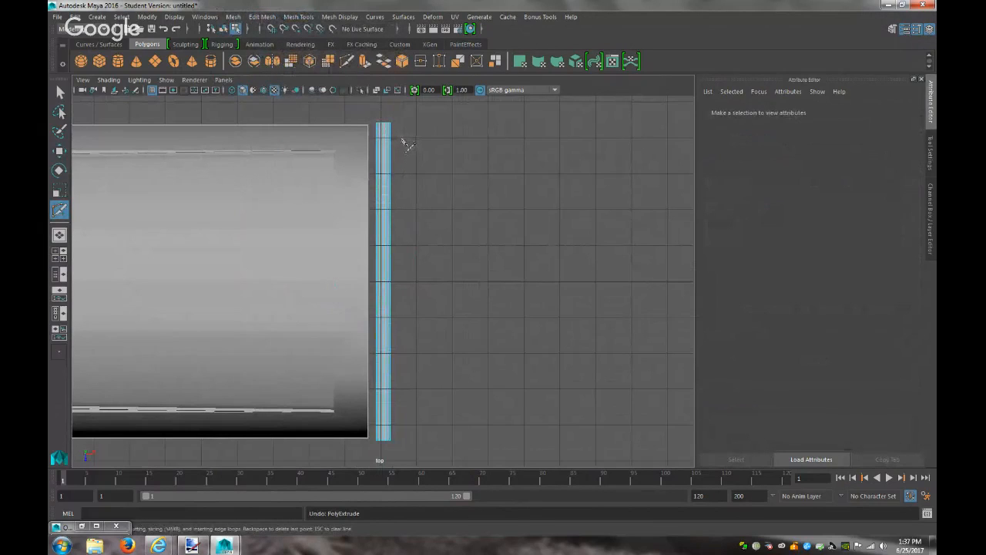
pyautogui.moveTo(402, 141); pyautogui.dragTo(371, 144)
pyautogui.moveTo(398, 425); pyautogui.dragTo(374, 427)
# Back in perspective view, delete the cylinder's middle side faces, leaving two end stubs
pyautogui.click(224, 80)
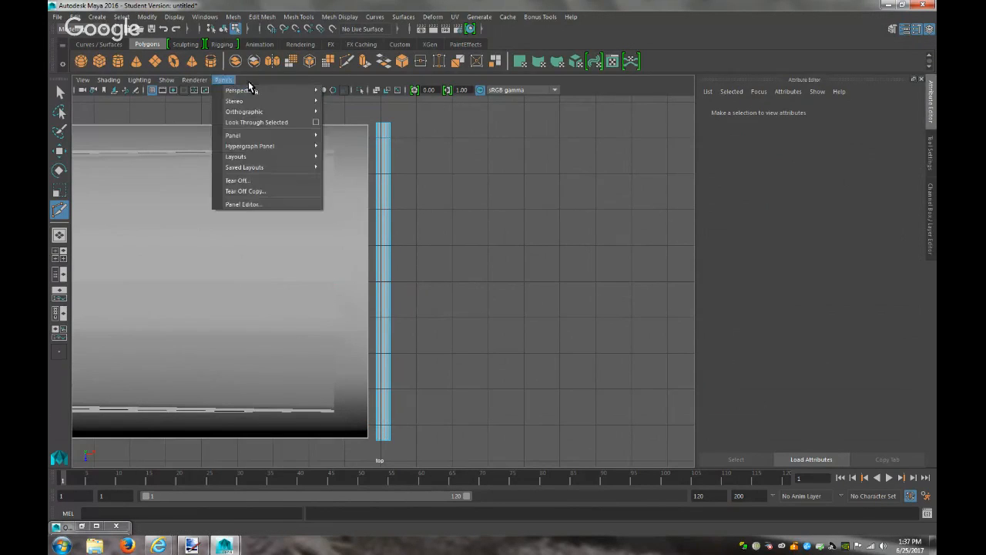
pyautogui.moveTo(248, 90)
pyautogui.click(342, 93)
pyautogui.scroll(3, 423, 269)
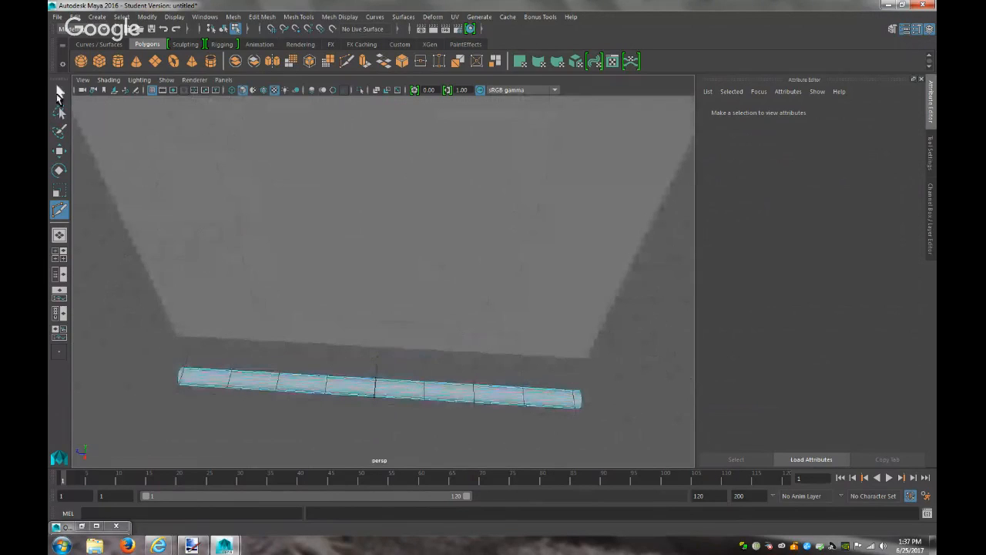
pyautogui.click(60, 92)
pyautogui.moveTo(220, 386); pyautogui.dragTo(220, 281, button='right')
pyautogui.moveTo(367, 436); pyautogui.dragTo(342, 368)
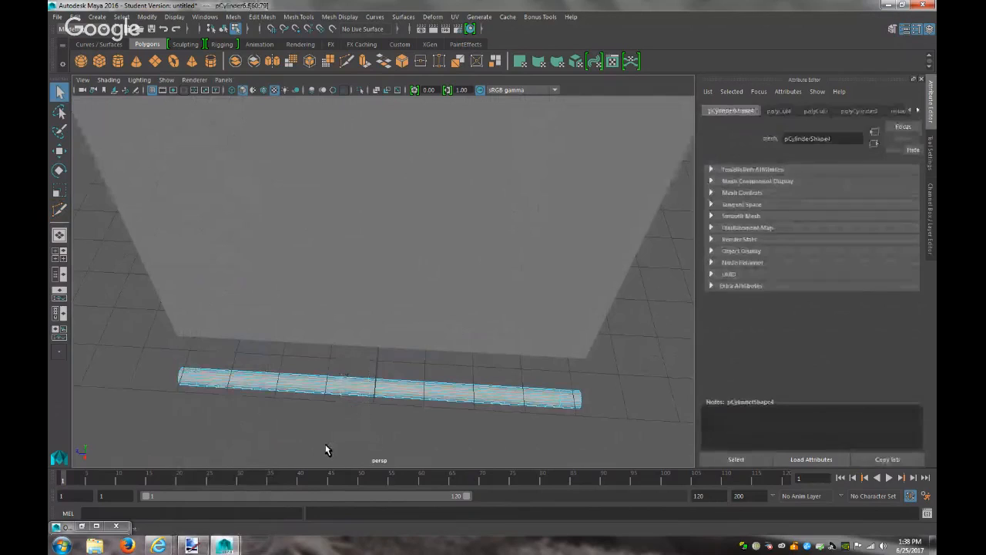
pyautogui.press('Delete')
pyautogui.moveTo(558, 400); pyautogui.dragTo(623, 239, button='right')
# Select the inner vertex rings of both cylinder pieces and scale them flat into discs
pyautogui.click(560, 402)
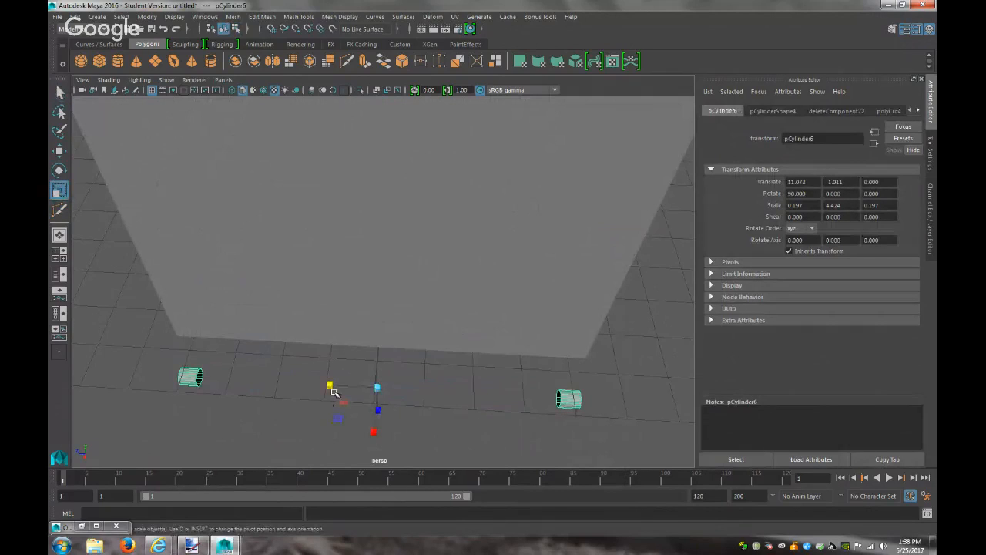
pyautogui.moveTo(330, 387); pyautogui.dragTo(324, 389)
pyautogui.hotkey('ctrl', 'z')
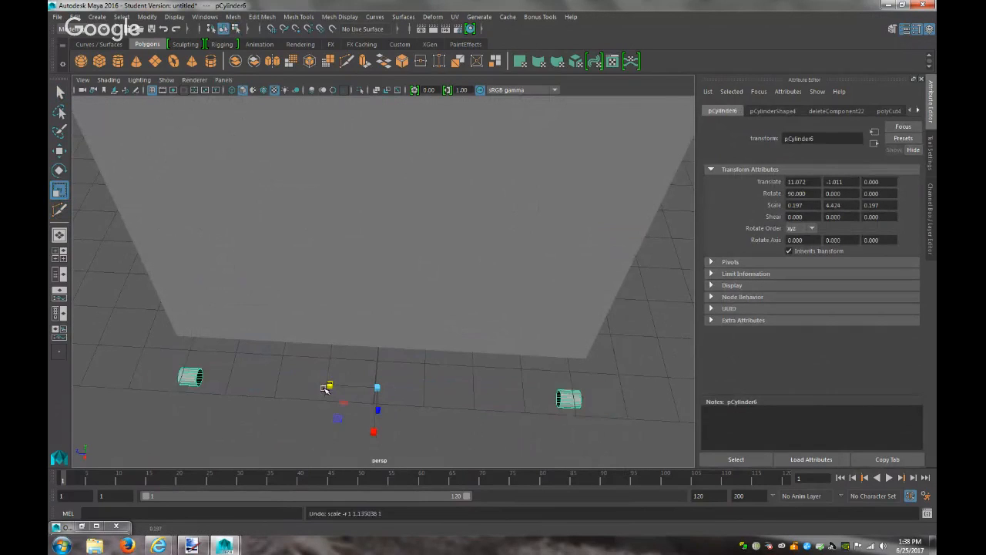
pyautogui.rightClick(538, 392)
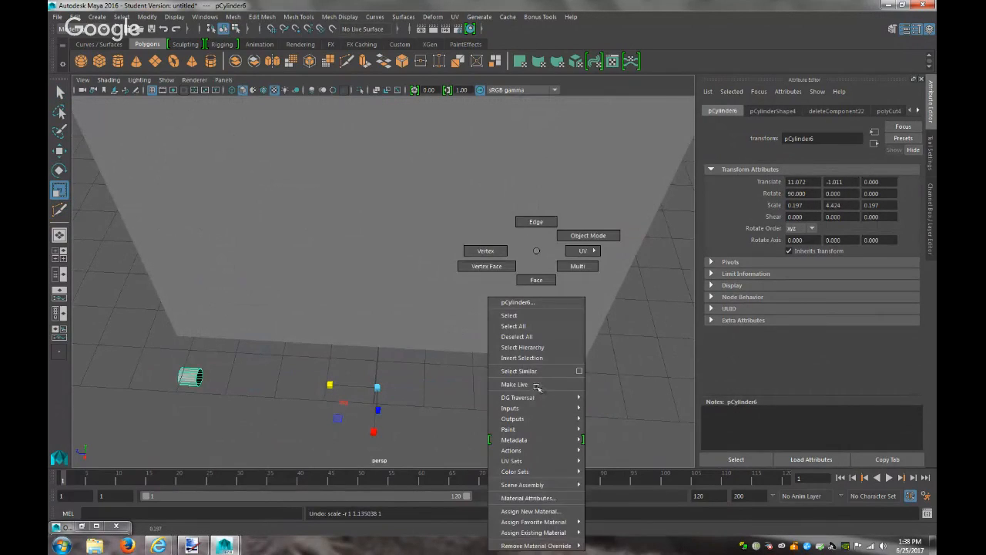
pyautogui.click(486, 251)
pyautogui.moveTo(542, 373); pyautogui.dragTo(563, 411)
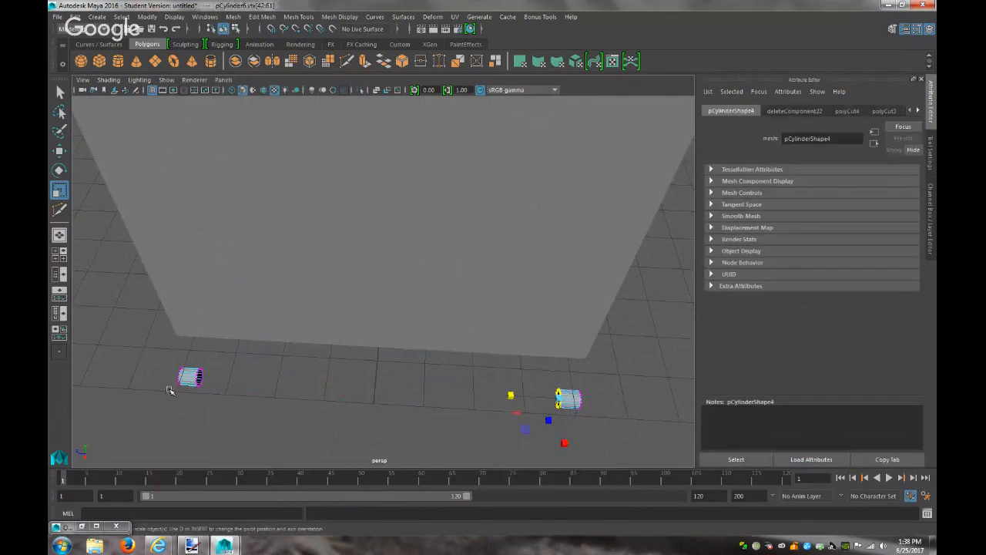
pyautogui.keyDown('shift'); pyautogui.moveTo(192, 361); pyautogui.dragTo(193, 362); pyautogui.keyUp('shift')
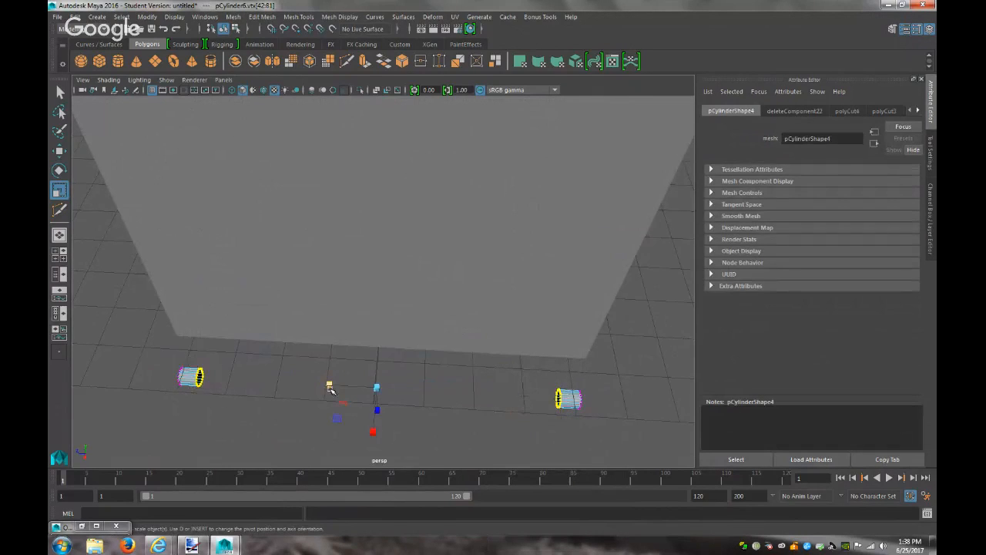
pyautogui.moveTo(329, 384); pyautogui.dragTo(325, 385)
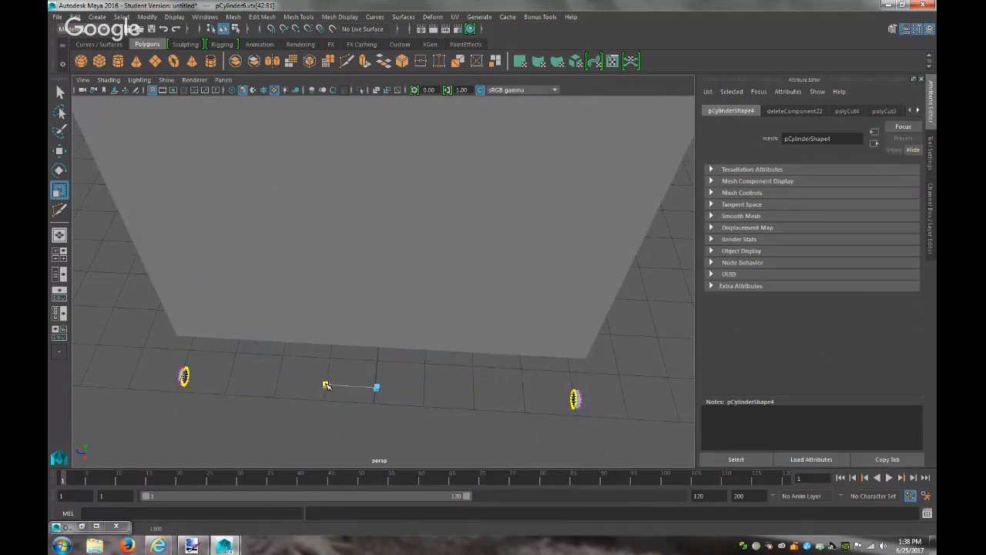
pyautogui.moveTo(582, 397); pyautogui.dragTo(632, 234, button='right')
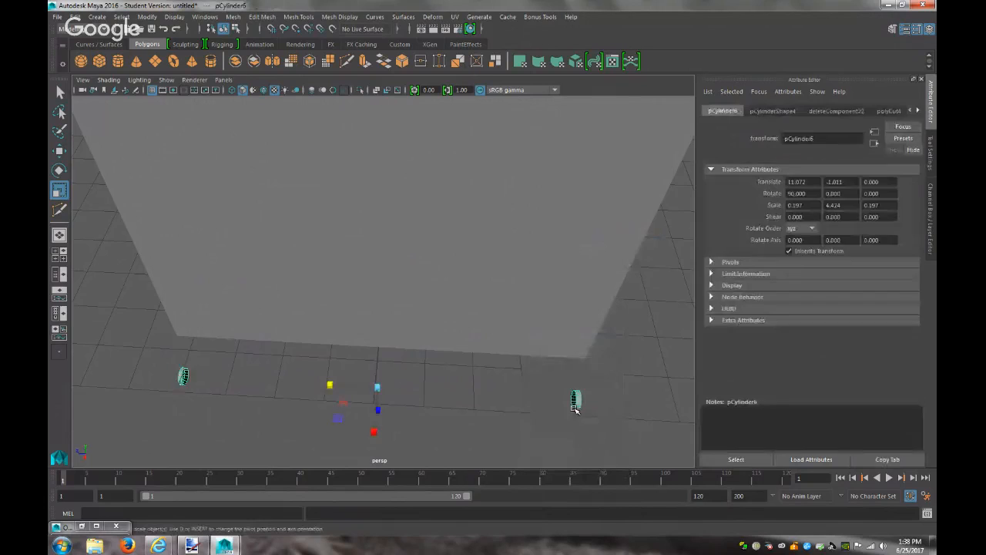
# Move the discs up the side of the box and along X, then inspect the model
pyautogui.keyDown('alt'); pyautogui.moveTo(552, 434); pyautogui.dragTo(483, 375); pyautogui.keyUp('alt')
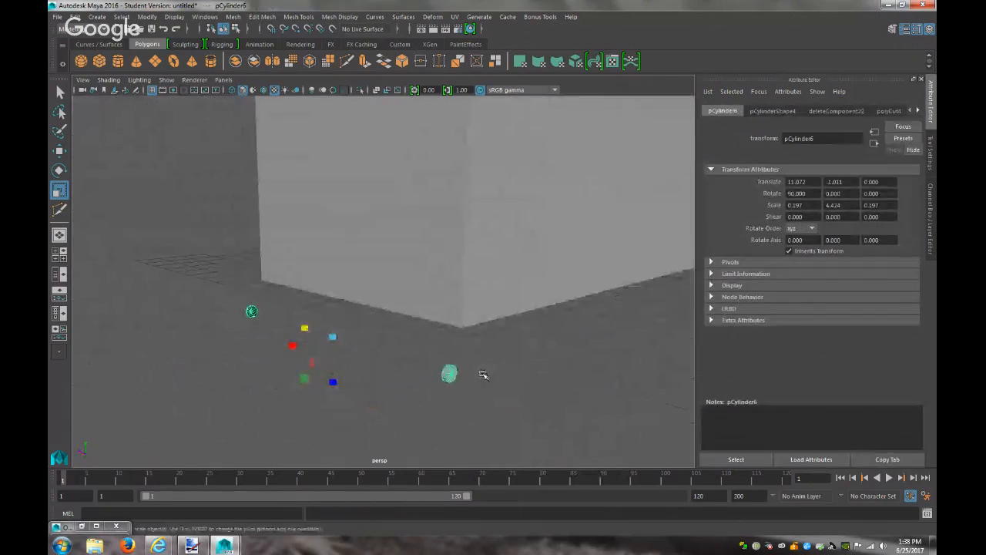
pyautogui.press('w')
pyautogui.moveTo(341, 286); pyautogui.dragTo(326, 245)
pyautogui.moveTo(297, 290); pyautogui.dragTo(324, 298)
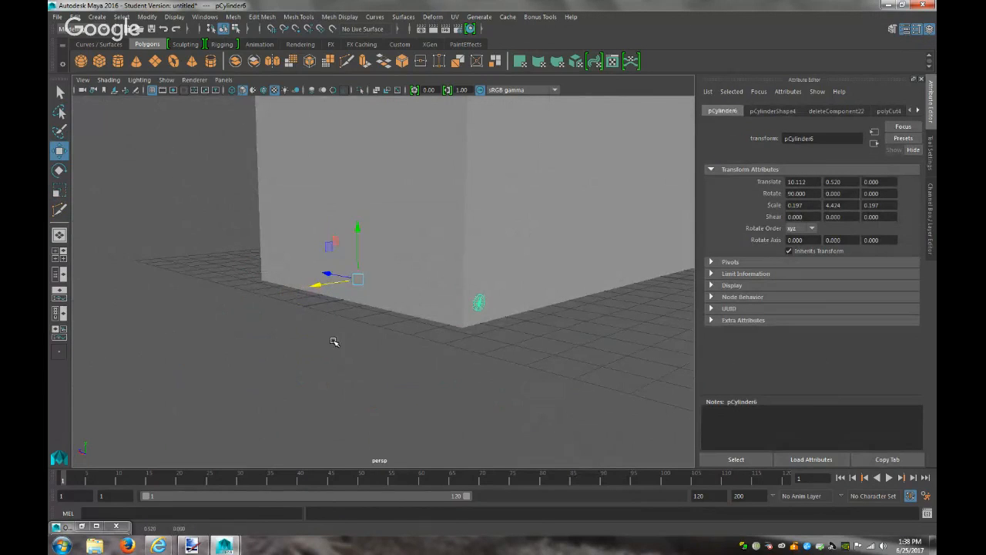
pyautogui.keyDown('alt'); pyautogui.moveTo(341, 342); pyautogui.dragTo(482, 347); pyautogui.keyUp('alt')
pyautogui.moveTo(412, 240); pyautogui.dragTo(411, 233)
pyautogui.scroll(-6, 425, 336)
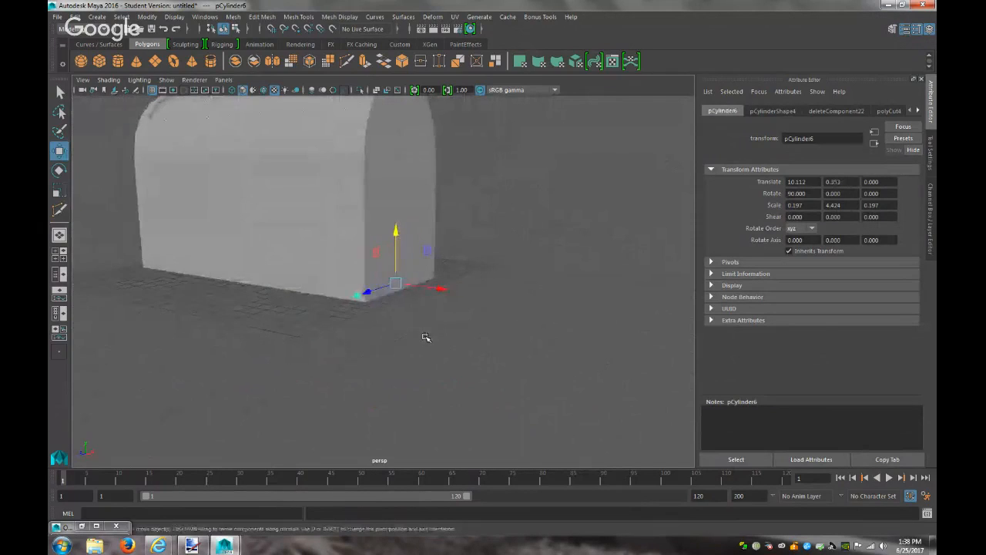
pyautogui.keyDown('alt'); pyautogui.moveTo(422, 340); pyautogui.dragTo(236, 346); pyautogui.keyUp('alt')
pyautogui.click(352, 348)
pyautogui.scroll(5, 407, 369)
pyautogui.moveTo(407, 370)
pyautogui.keyDown('alt'); pyautogui.mouseDown()
pyautogui.moveTo(429, 378)
pyautogui.moveTo(481, 368)
pyautogui.moveTo(498, 350)
pyautogui.moveTo(496, 319)
pyautogui.moveTo(451, 306)
pyautogui.moveTo(422, 312)
pyautogui.moveTo(397, 344)
pyautogui.moveTo(400, 364)
pyautogui.mouseUp(); pyautogui.keyUp('alt')
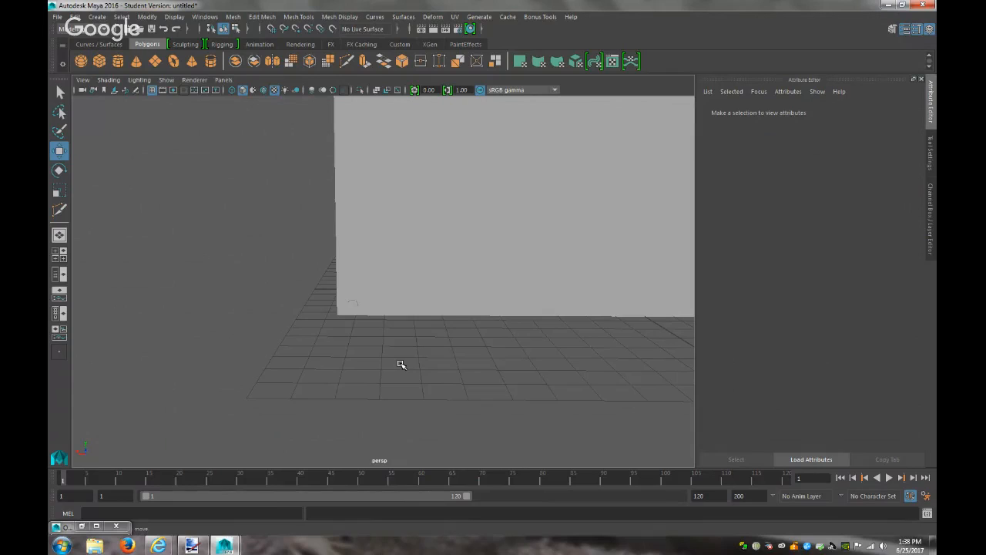
pyautogui.scroll(-3, 401, 364)
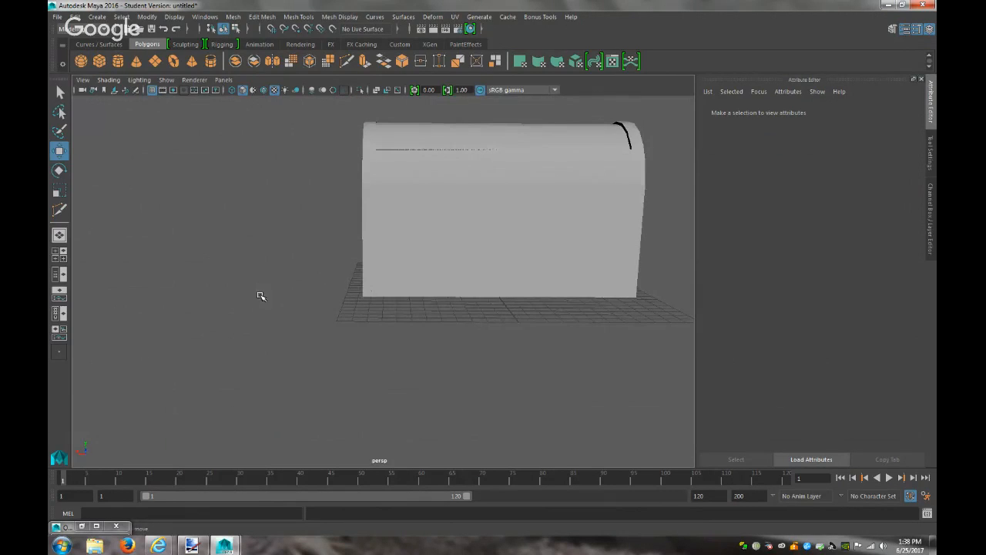
# Create a polygon cube, move it to Z -8.659 and flatten it to 0.151 in Z
pyautogui.click(98, 16)
pyautogui.moveTo(129, 54)
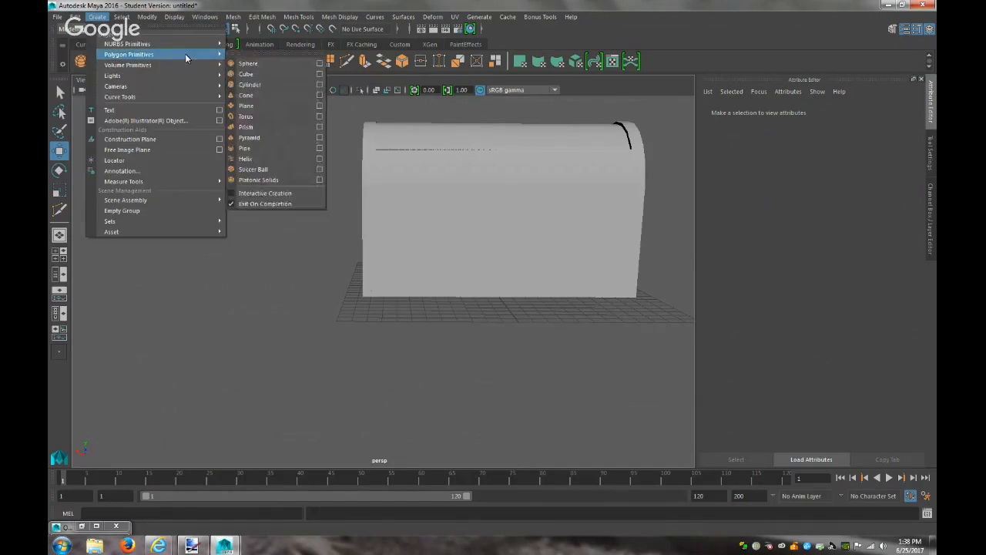
pyautogui.click(264, 73)
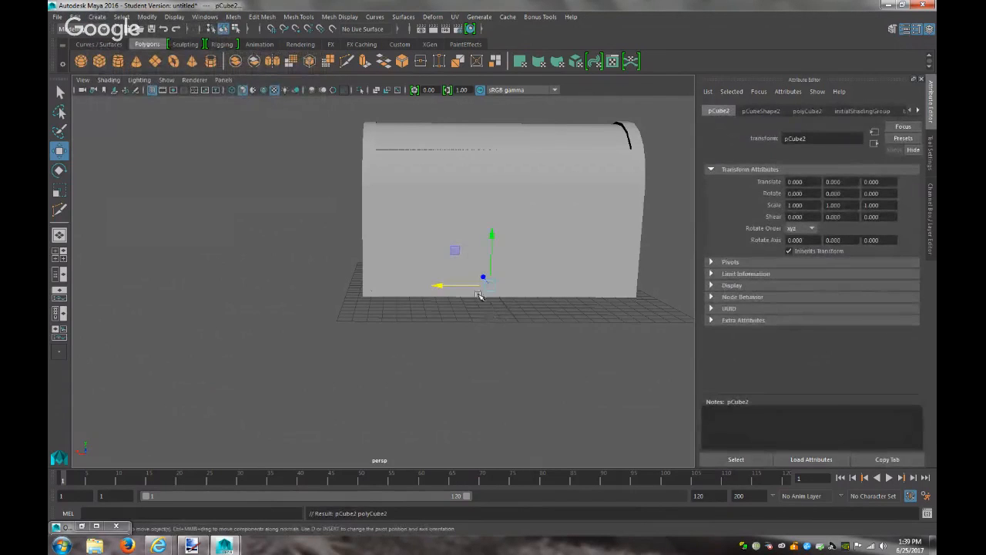
pyautogui.moveTo(481, 274); pyautogui.dragTo(490, 297)
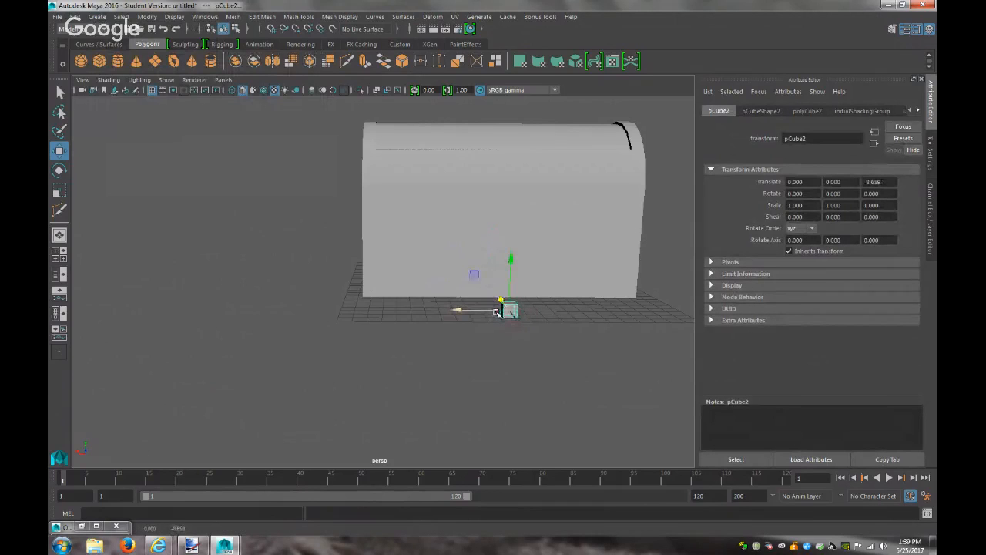
pyautogui.press('r')
pyautogui.moveTo(502, 302); pyautogui.dragTo(505, 305)
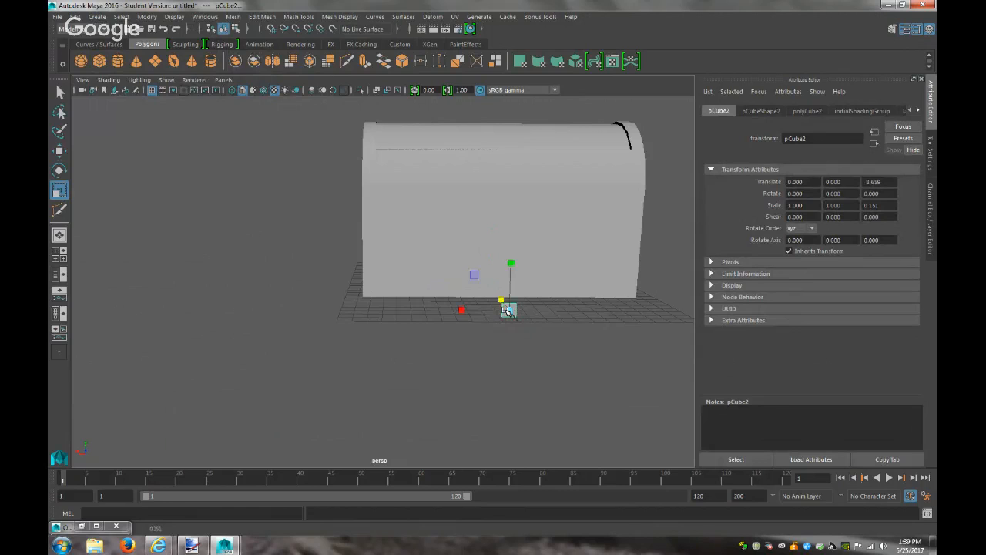
pyautogui.press('f')
pyautogui.scroll(-5, 508, 328)
pyautogui.keyDown('alt'); pyautogui.moveTo(509, 332); pyautogui.dragTo(562, 348); pyautogui.keyUp('alt')
# Check the reference image, then select the slab's top face and turn on smooth preview
pyautogui.click(192, 546)
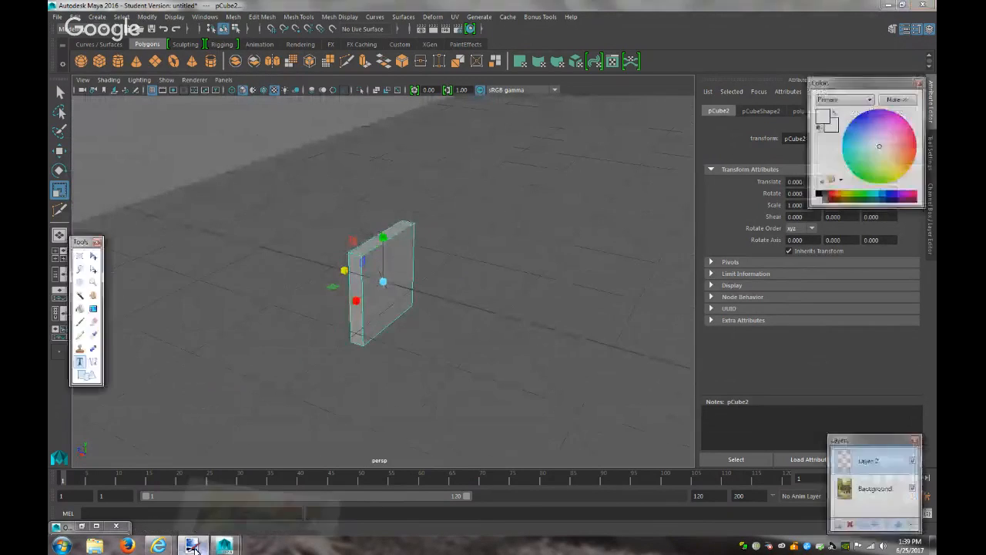
pyautogui.click(192, 545)
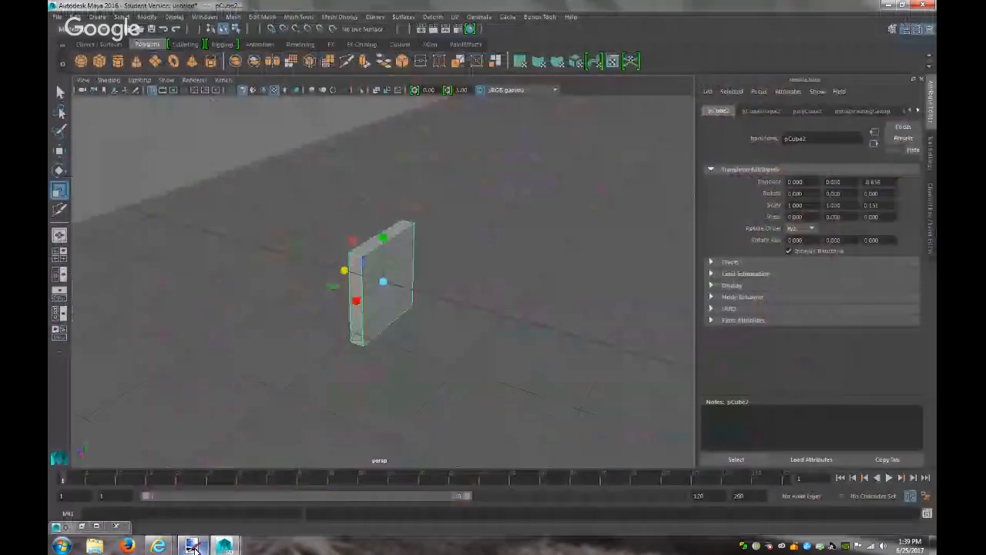
pyautogui.moveTo(367, 245); pyautogui.dragTo(365, 258, button='right')
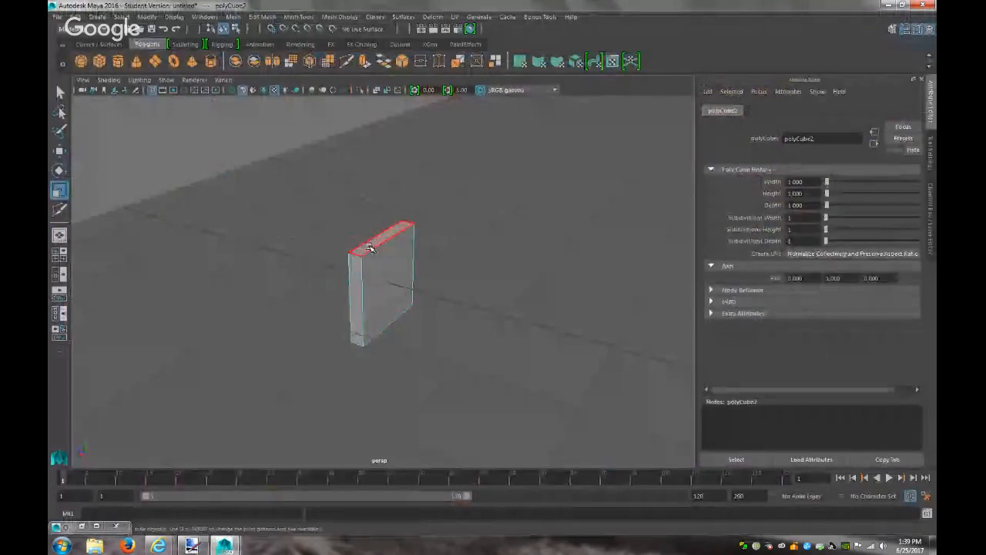
pyautogui.click(379, 239)
pyautogui.scroll(-5, 454, 270)
pyautogui.scroll(-3, 455, 270)
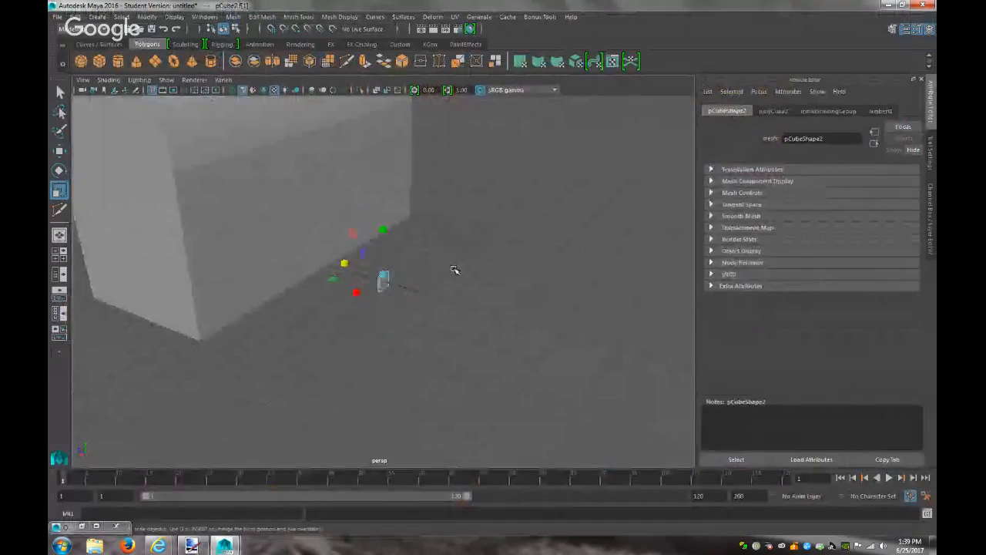
pyautogui.press('3')
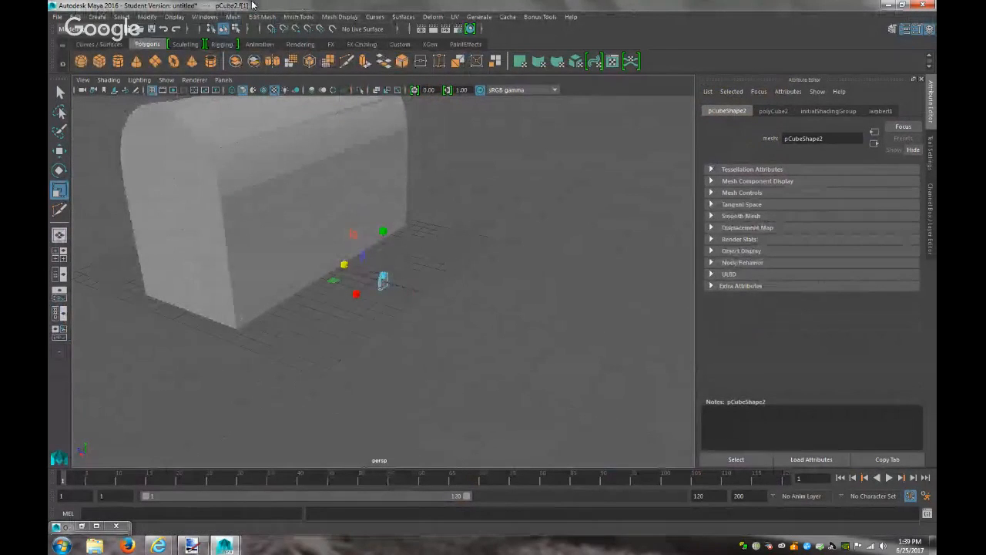
# Extrude the slab's top face 10.163 units upward and narrow it to 0.583 in X
pyautogui.click(262, 16)
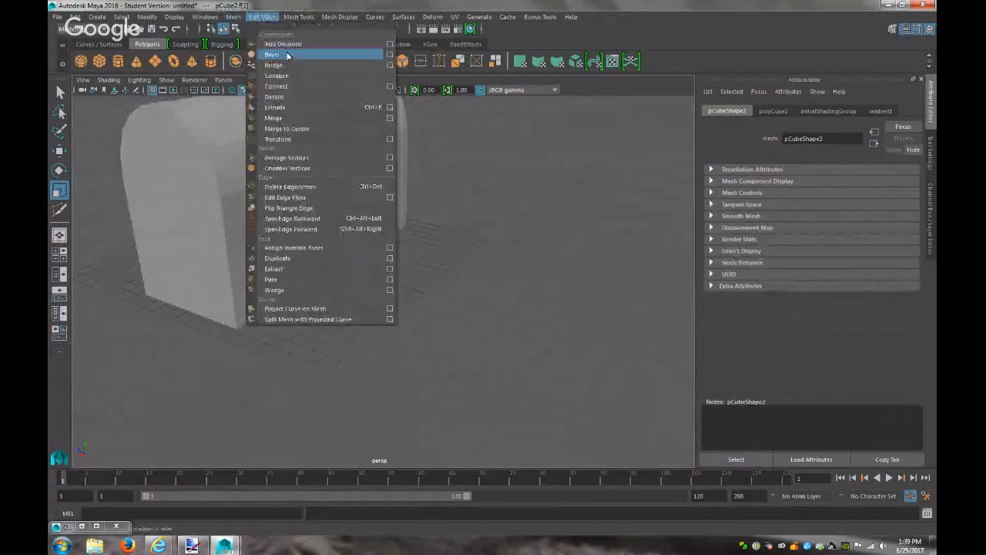
pyautogui.click(295, 108)
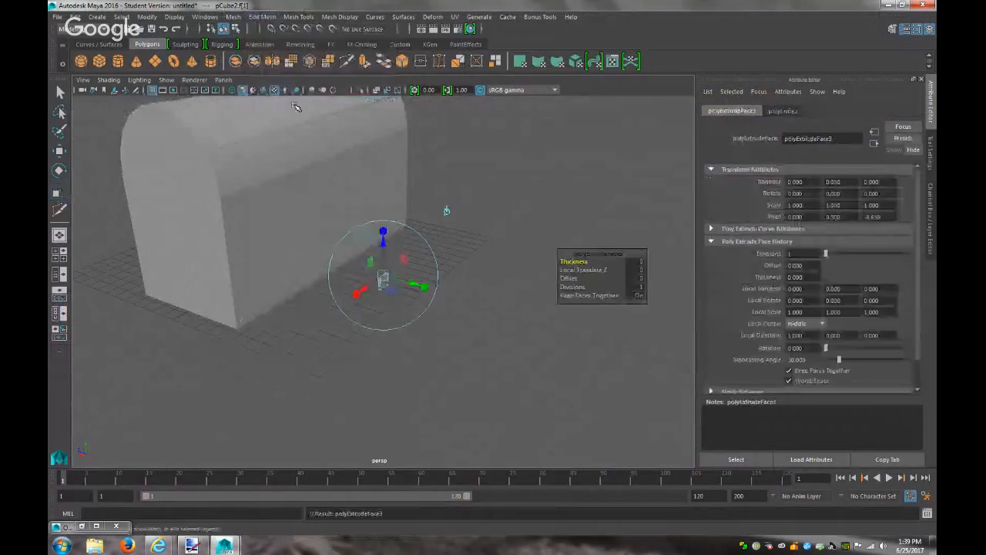
pyautogui.moveTo(381, 233); pyautogui.dragTo(388, 98)
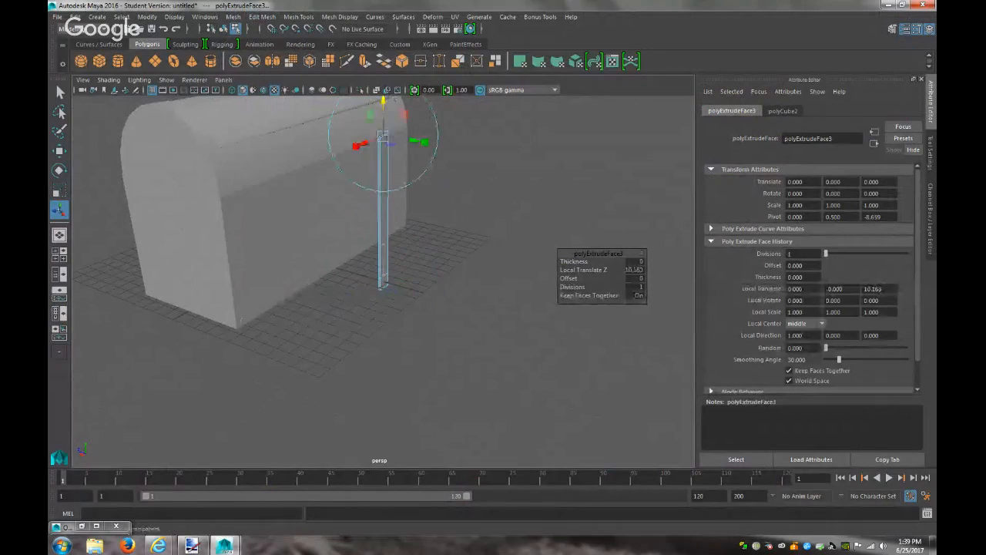
pyautogui.moveTo(357, 150)
pyautogui.mouseDown()
pyautogui.moveTo(371, 149)
pyautogui.moveTo(356, 146)
pyautogui.mouseUp()
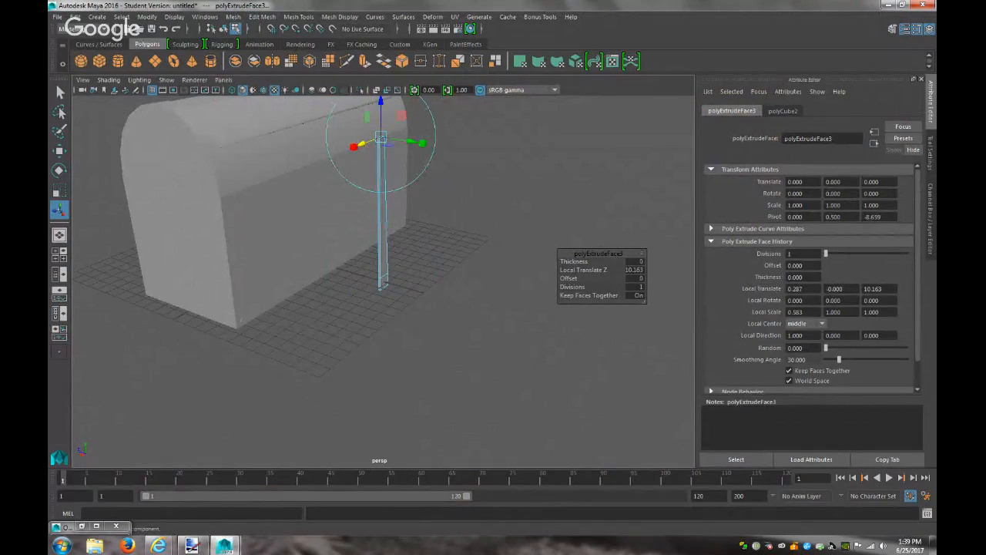
pyautogui.press('f')
pyautogui.scroll(-5, 477, 209)
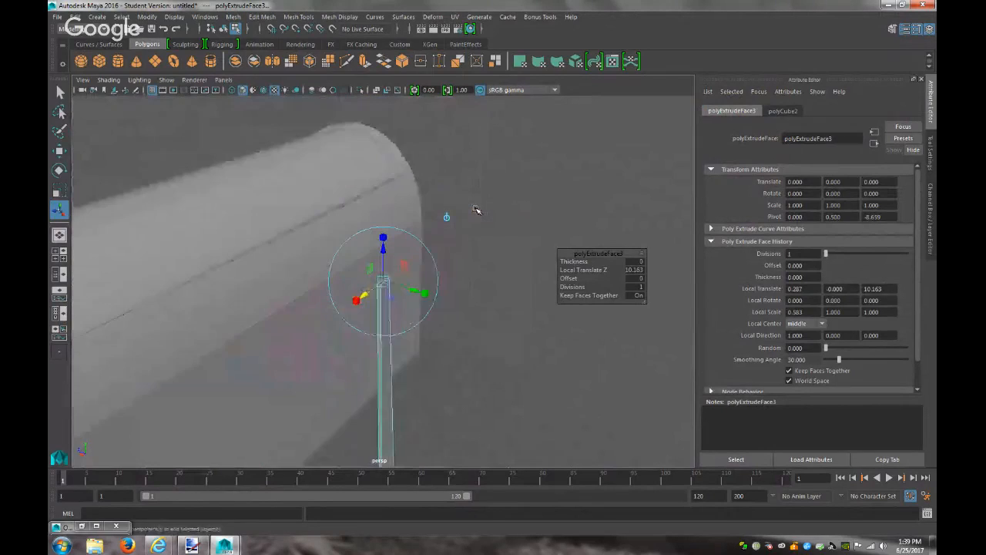
pyautogui.keyDown('alt'); pyautogui.moveTo(487, 236); pyautogui.dragTo(462, 275); pyautogui.keyUp('alt')
pyautogui.scroll(-5, 464, 274)
pyautogui.scroll(3, 462, 273)
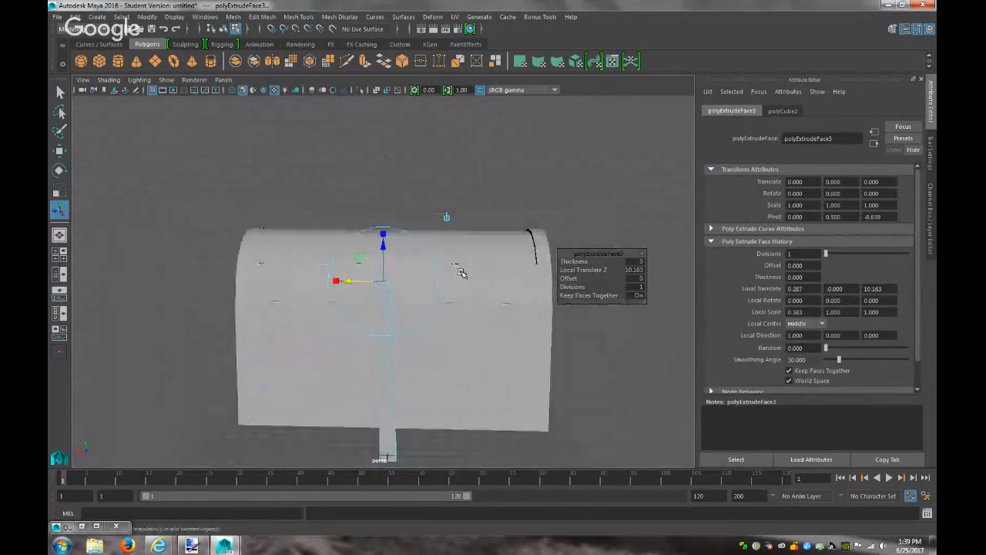
pyautogui.scroll(2, 460, 272)
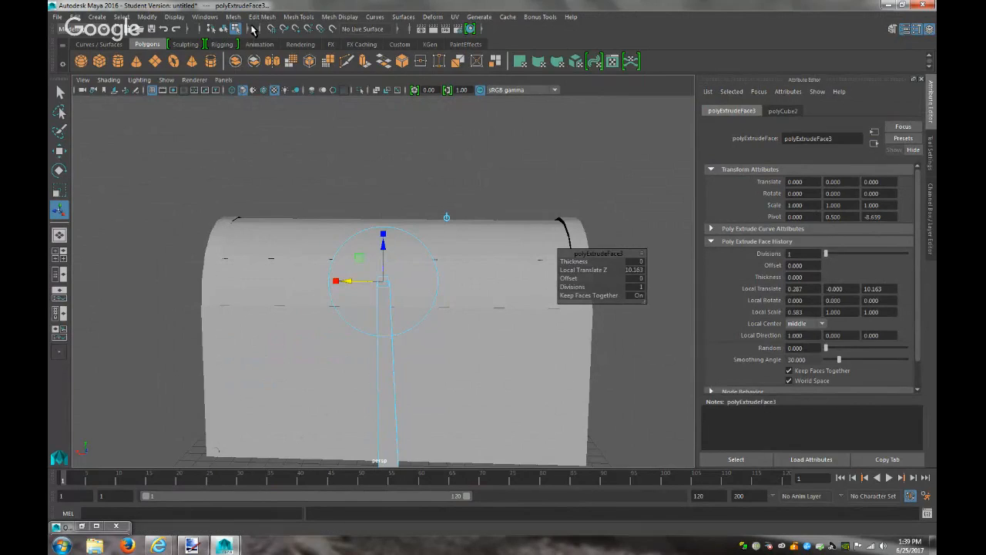
pyautogui.click(259, 16)
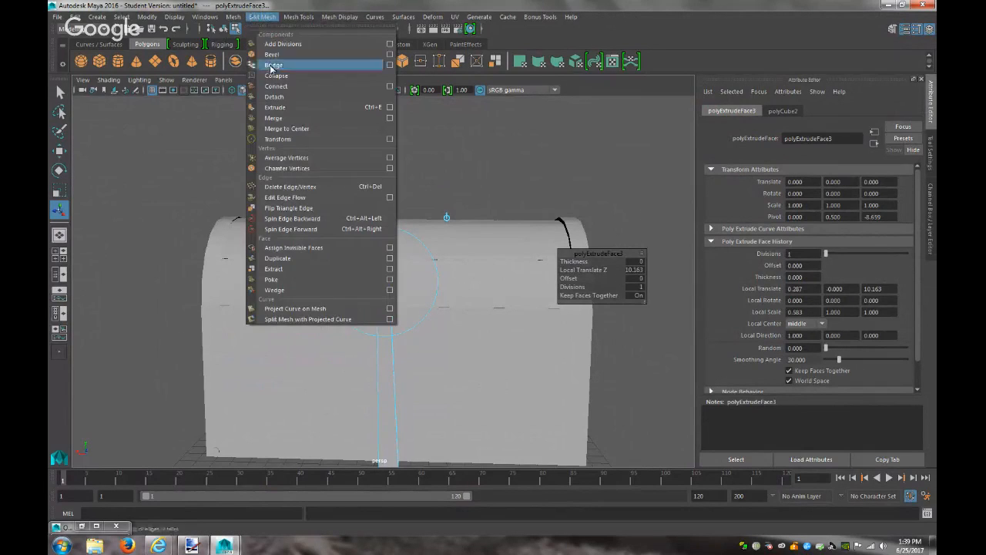
# Extrude the post's top again, raise it 1.277, widen it to 2.955, and compare with the reference
pyautogui.click(289, 107)
pyautogui.click(381, 245)
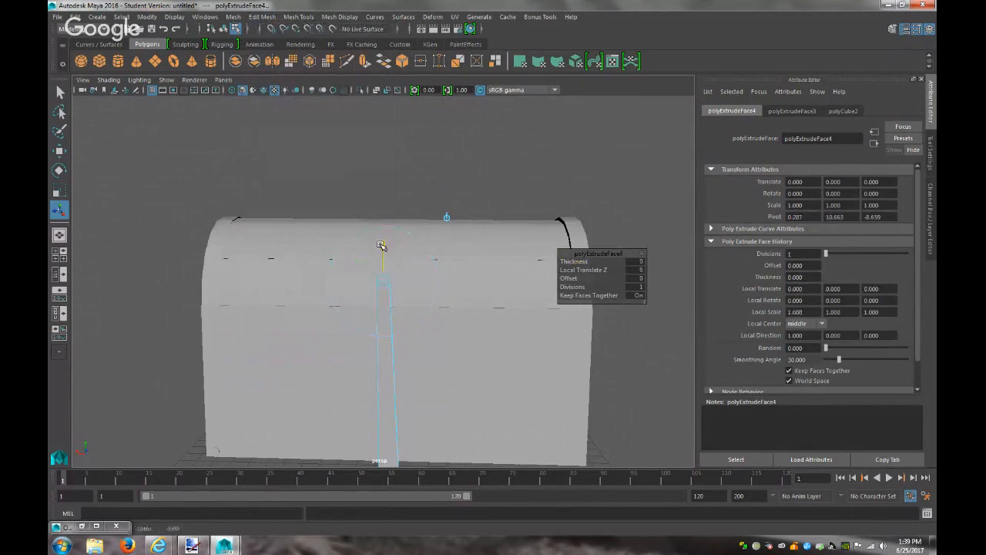
pyautogui.moveTo(384, 218); pyautogui.dragTo(385, 219)
pyautogui.moveTo(336, 254); pyautogui.dragTo(314, 254)
pyautogui.moveTo(244, 251); pyautogui.dragTo(245, 251)
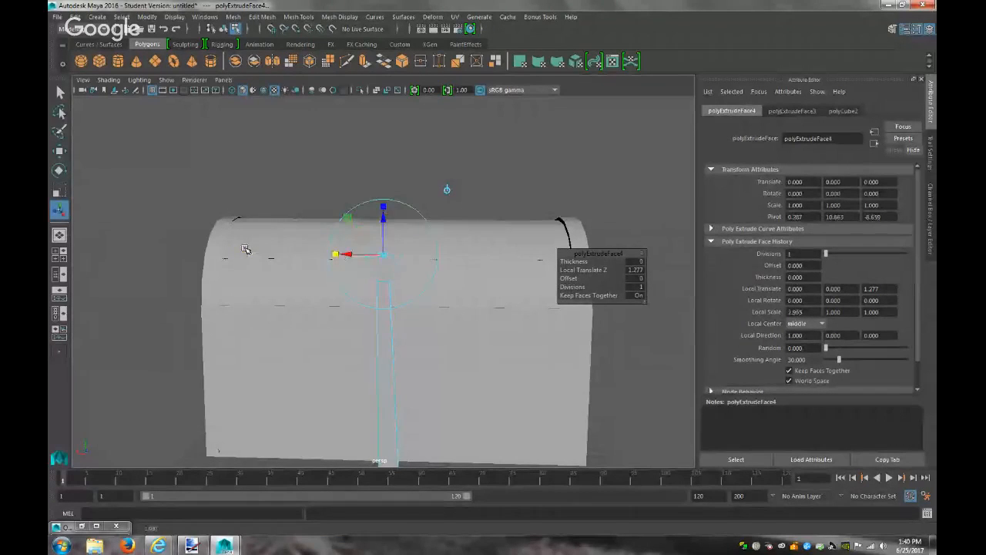
pyautogui.moveTo(348, 255); pyautogui.dragTo(359, 255)
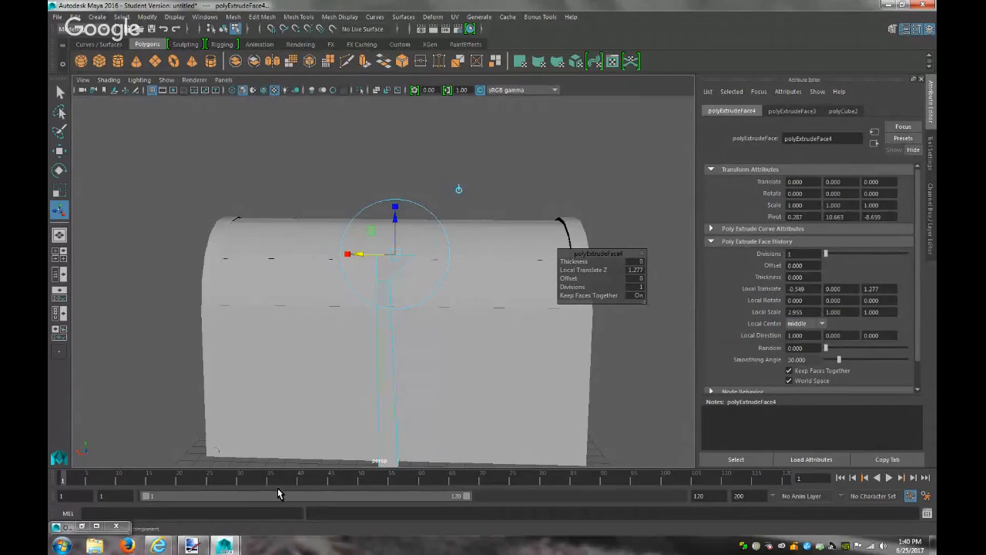
pyautogui.click(192, 545)
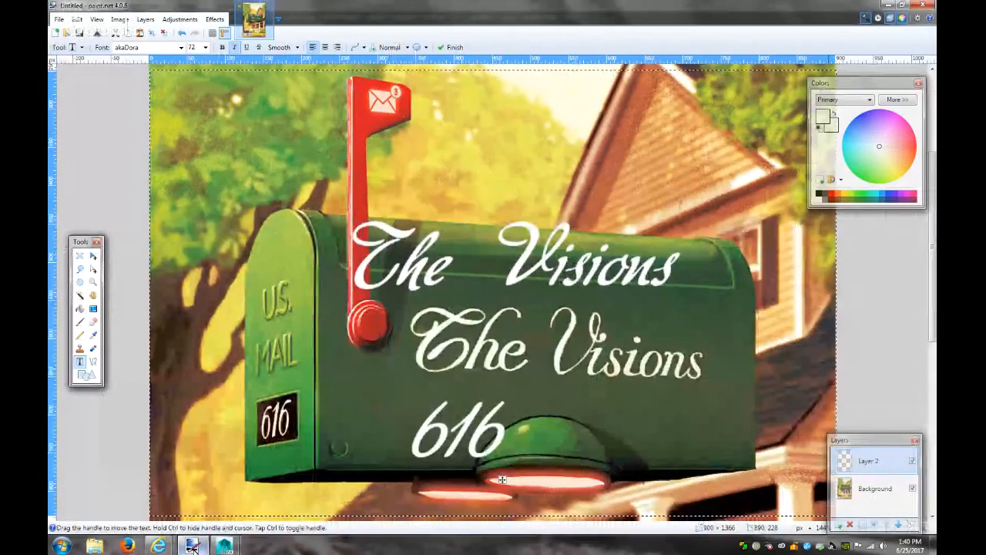
pyautogui.click(194, 549)
# Extrude the flag top's slanted side face, shift it -0.533 in X and tilt it -23.341° around Z
pyautogui.scroll(5, 474, 384)
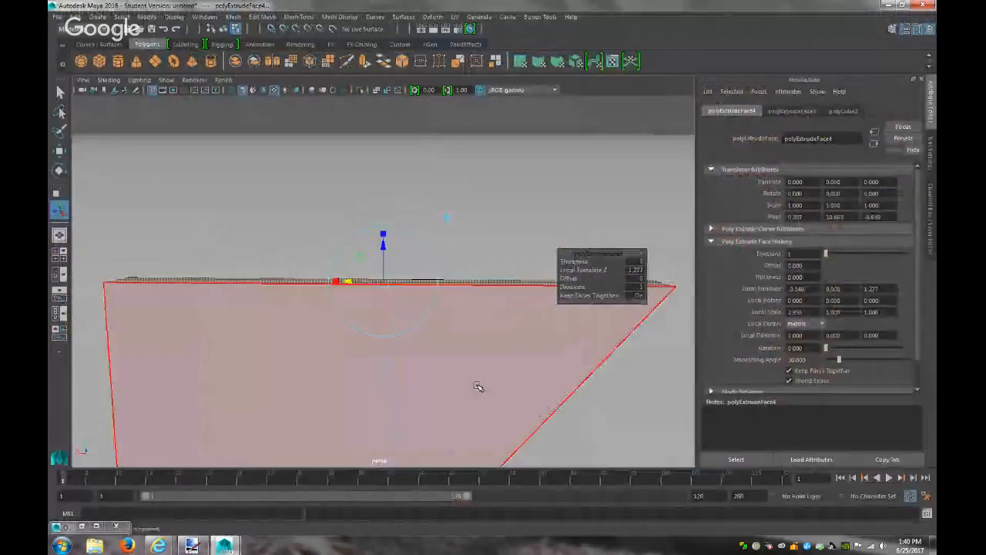
pyautogui.keyDown('alt'); pyautogui.moveTo(482, 344); pyautogui.dragTo(421, 337); pyautogui.keyUp('alt')
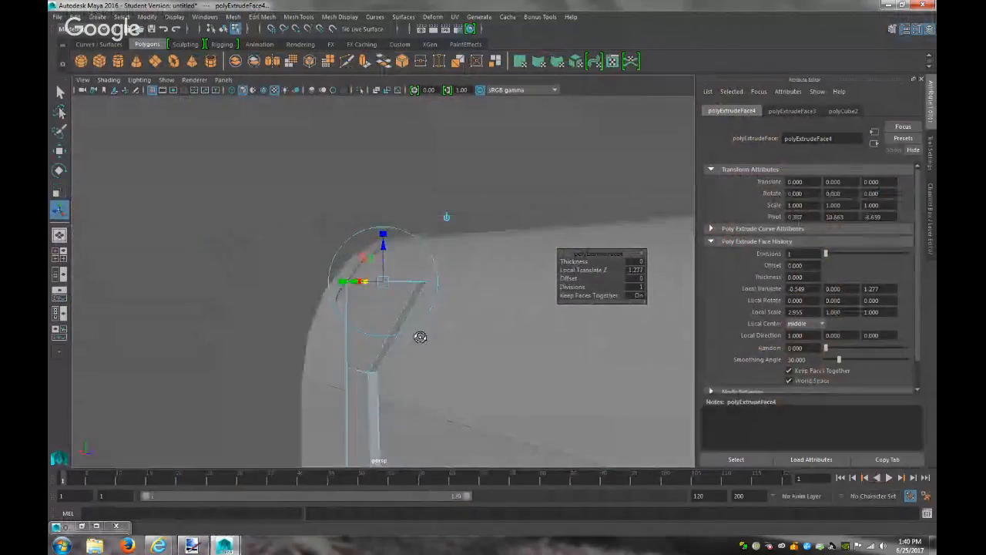
pyautogui.click(385, 354)
pyautogui.click(270, 16)
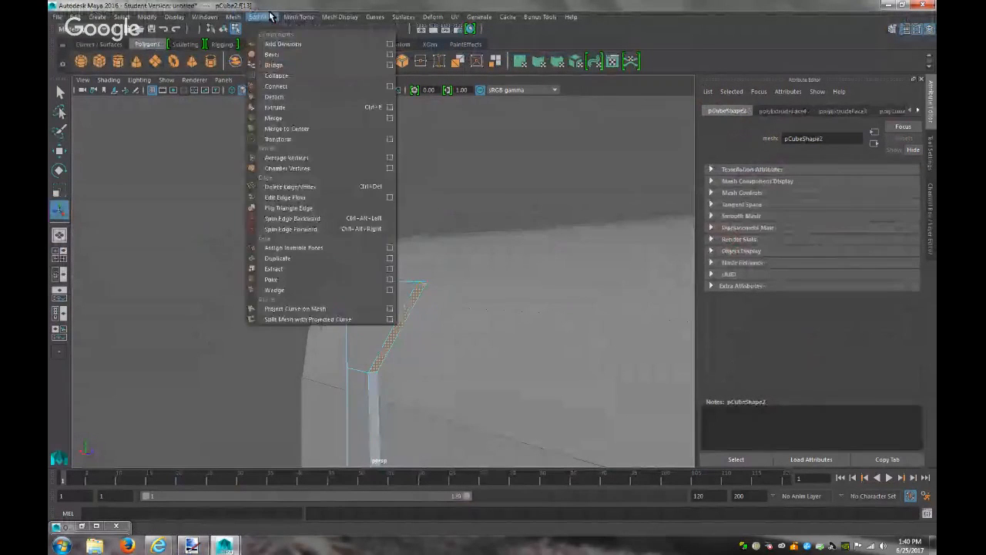
pyautogui.click(278, 107)
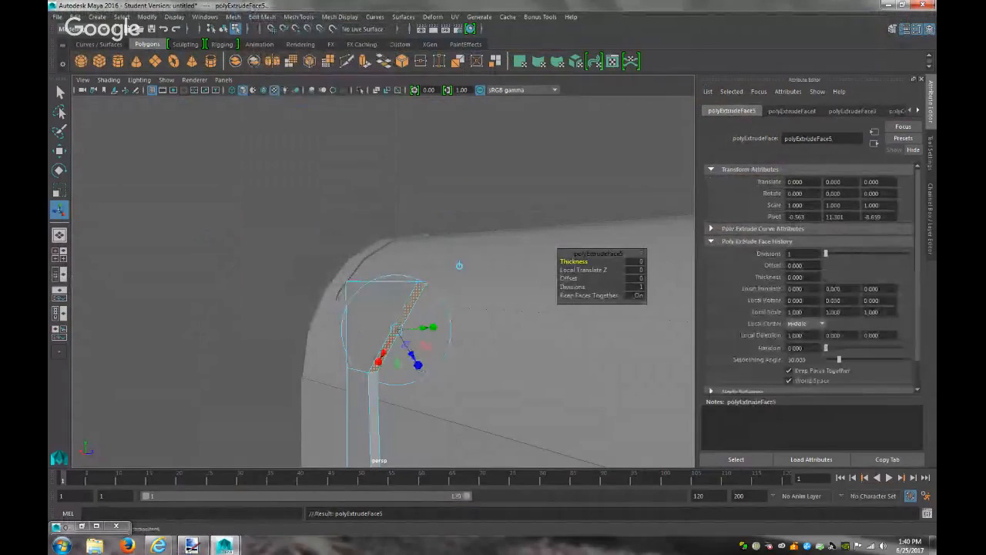
pyautogui.click(459, 266)
pyautogui.moveTo(377, 328); pyautogui.dragTo(402, 344)
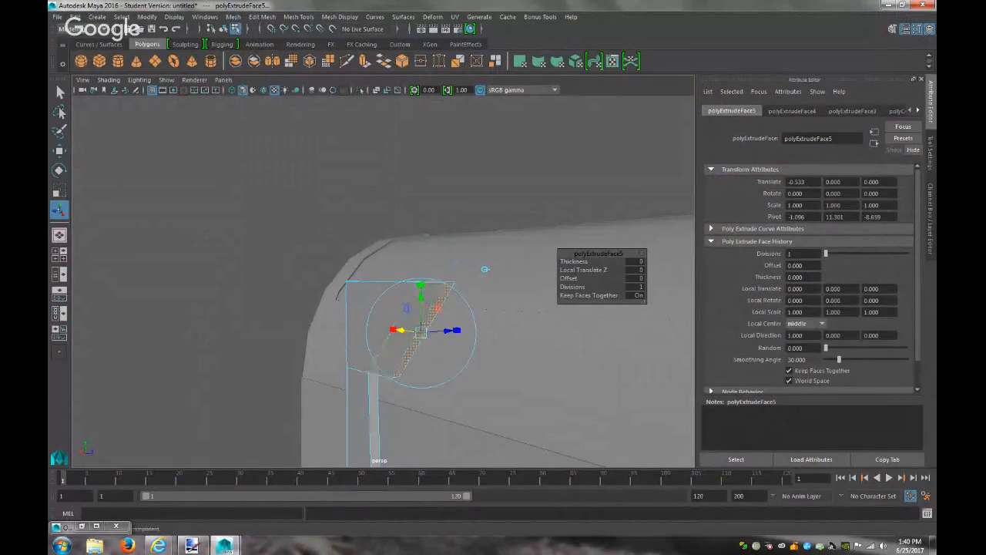
pyautogui.hotkey('ctrl', 'z')
pyautogui.moveTo(456, 326); pyautogui.dragTo(501, 322)
# Push the extruded face out and up, then lower and shift the flag's top corner vertices left
pyautogui.moveTo(410, 344); pyautogui.dragTo(443, 330)
pyautogui.moveTo(495, 248); pyautogui.dragTo(461, 247, button='right')
pyautogui.moveTo(510, 263); pyautogui.dragTo(482, 242)
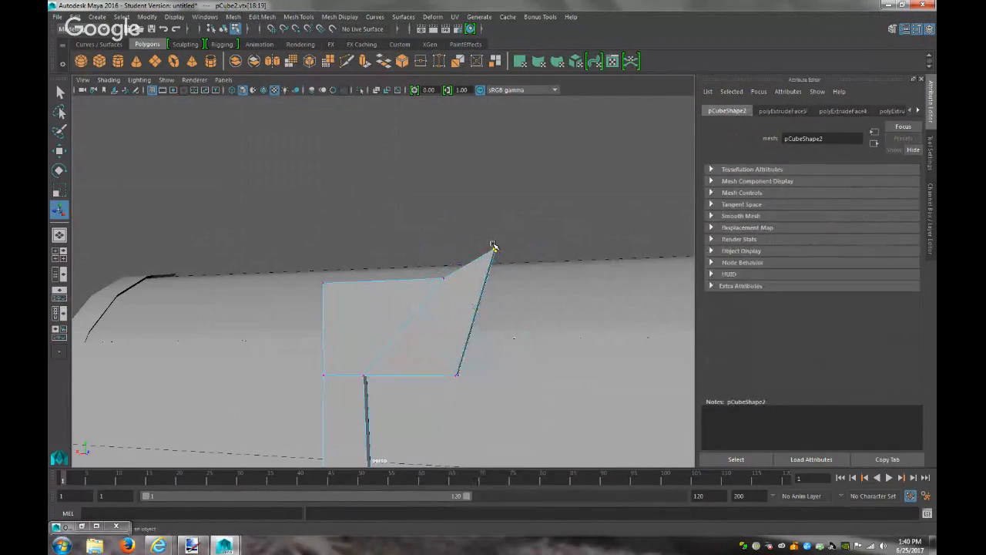
pyautogui.press('w')
pyautogui.moveTo(497, 202); pyautogui.dragTo(494, 224)
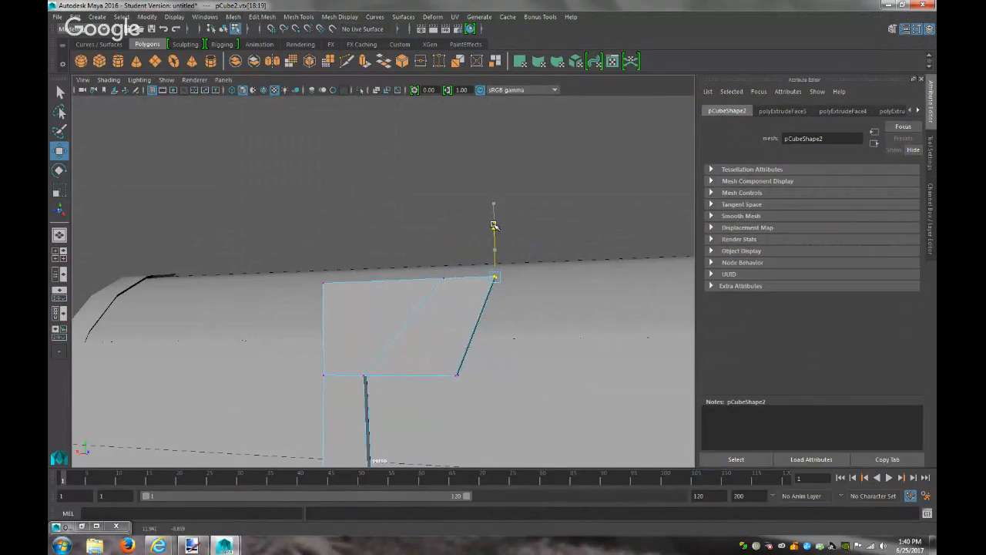
pyautogui.moveTo(450, 277); pyautogui.dragTo(446, 277)
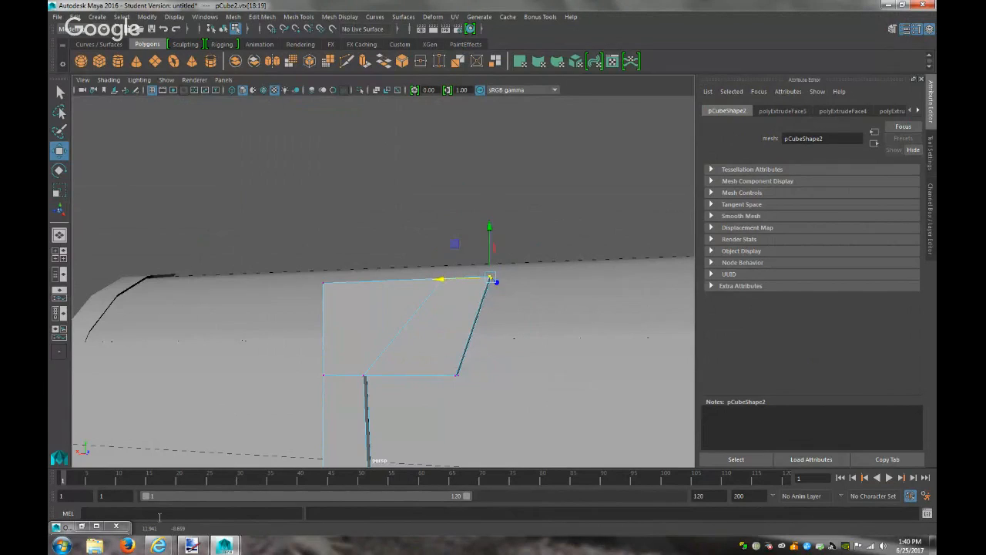
# Compare with the mailbox reference image and reselect the post-and-flag mesh in Object Mode
pyautogui.click(192, 545)
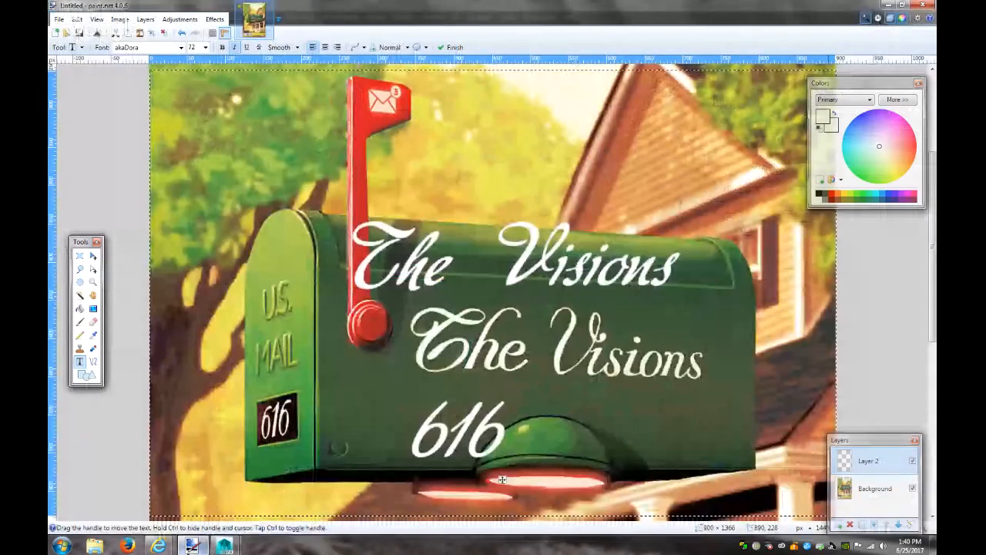
pyautogui.click(224, 546)
pyautogui.moveTo(399, 354); pyautogui.dragTo(453, 239, button='right')
pyautogui.click(433, 353)
pyautogui.scroll(-5, 435, 352)
pyautogui.scroll(6, 440, 353)
pyautogui.scroll(-4, 439, 352)
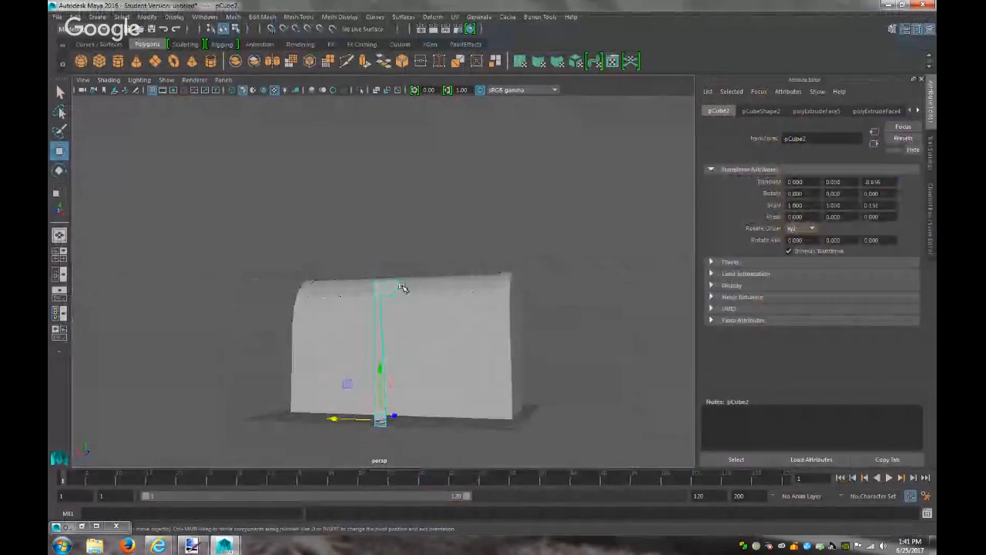
# Pull the post's top vertices out along X to widen them into the flag
pyautogui.moveTo(394, 252); pyautogui.dragTo(343, 252, button='right')
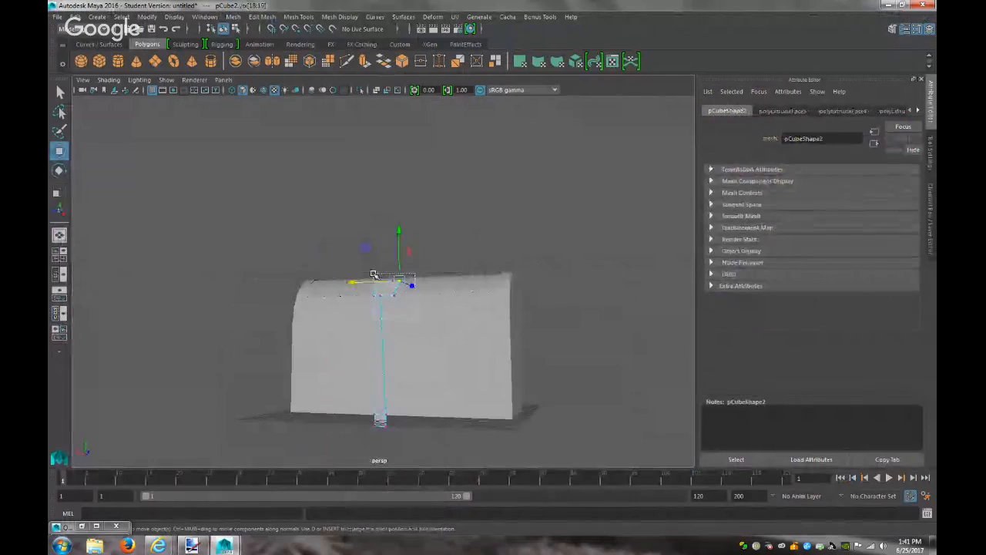
pyautogui.moveTo(340, 292); pyautogui.dragTo(348, 296)
pyautogui.click(202, 545)
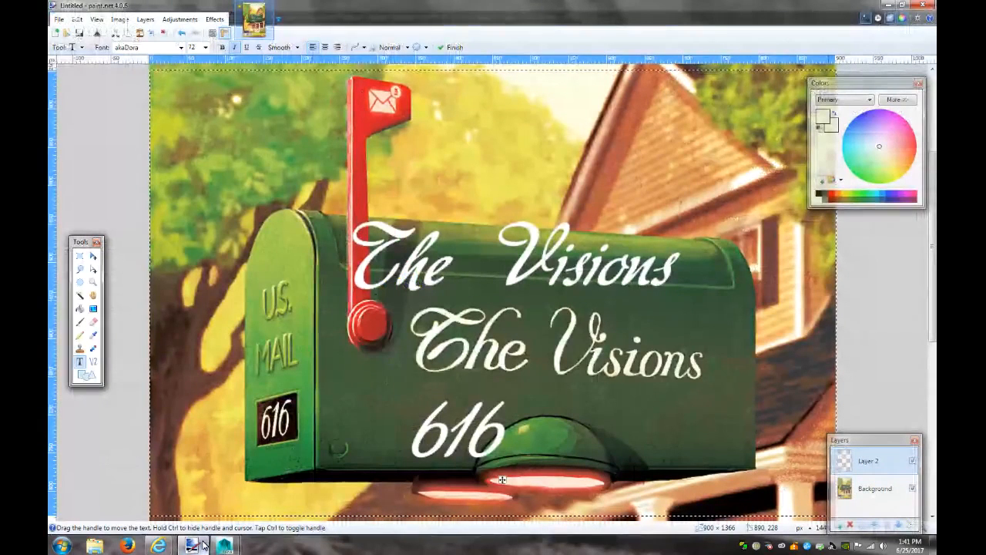
pyautogui.click(204, 546)
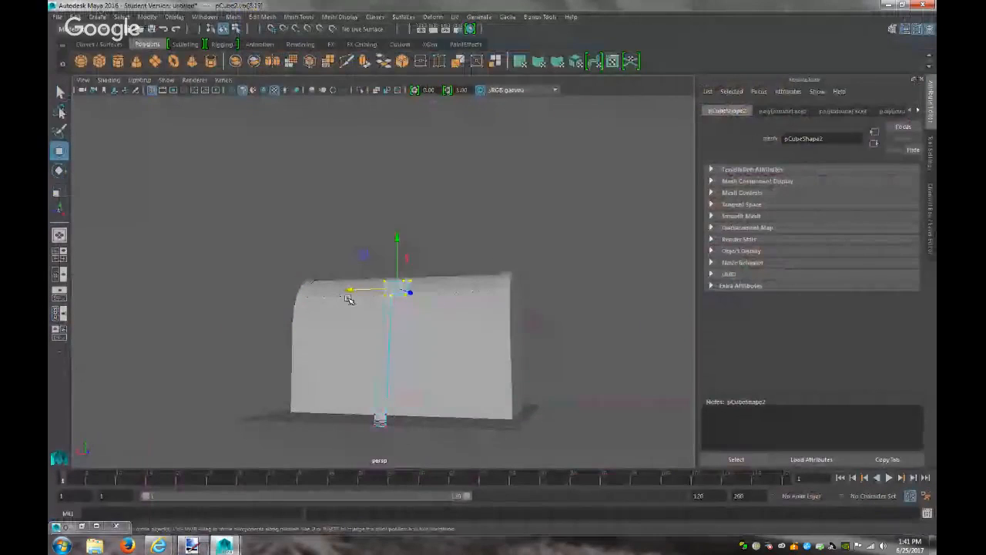
pyautogui.moveTo(346, 287); pyautogui.dragTo(348, 288)
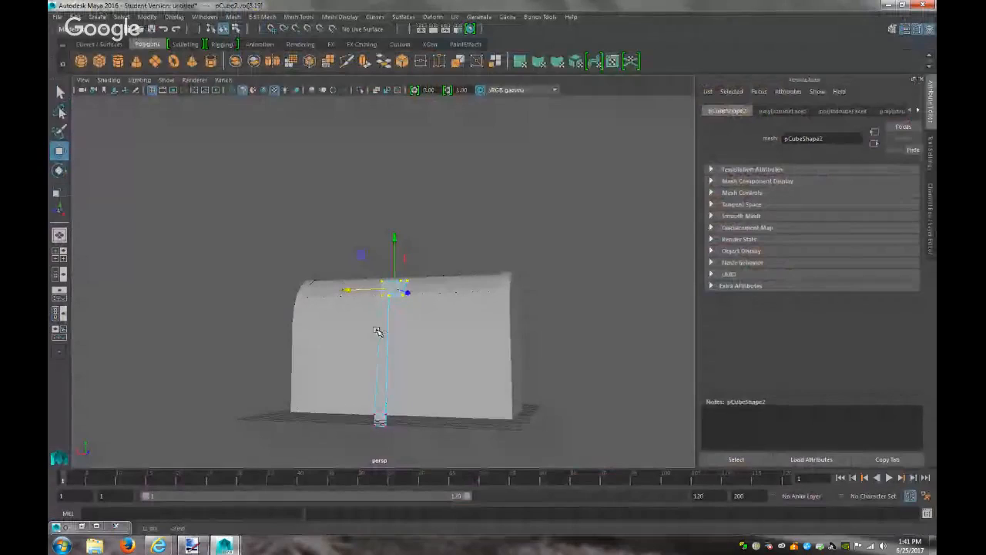
# Return to Object Mode, select the flag piece and orbit around it
pyautogui.scroll(4, 424, 359)
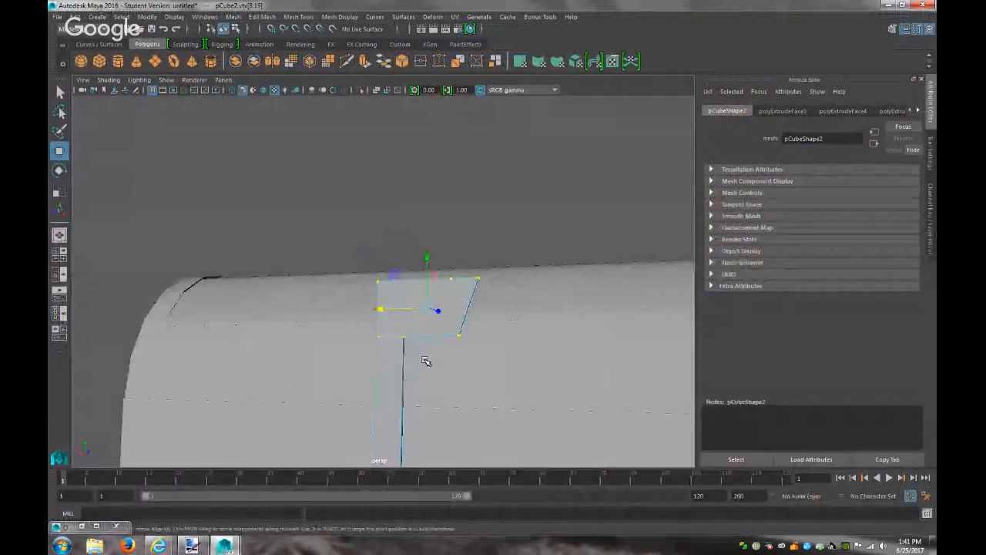
pyautogui.click(405, 336)
pyautogui.moveTo(453, 253); pyautogui.dragTo(460, 244, button='right')
pyautogui.click(467, 319)
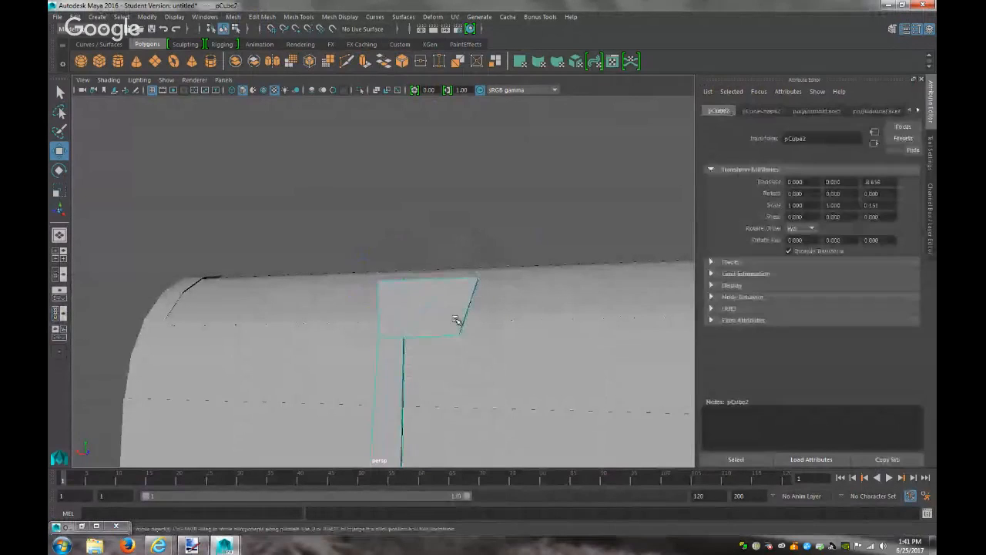
pyautogui.scroll(3, 458, 321)
pyautogui.keyDown('alt'); pyautogui.moveTo(458, 324); pyautogui.dragTo(417, 339); pyautogui.keyUp('alt')
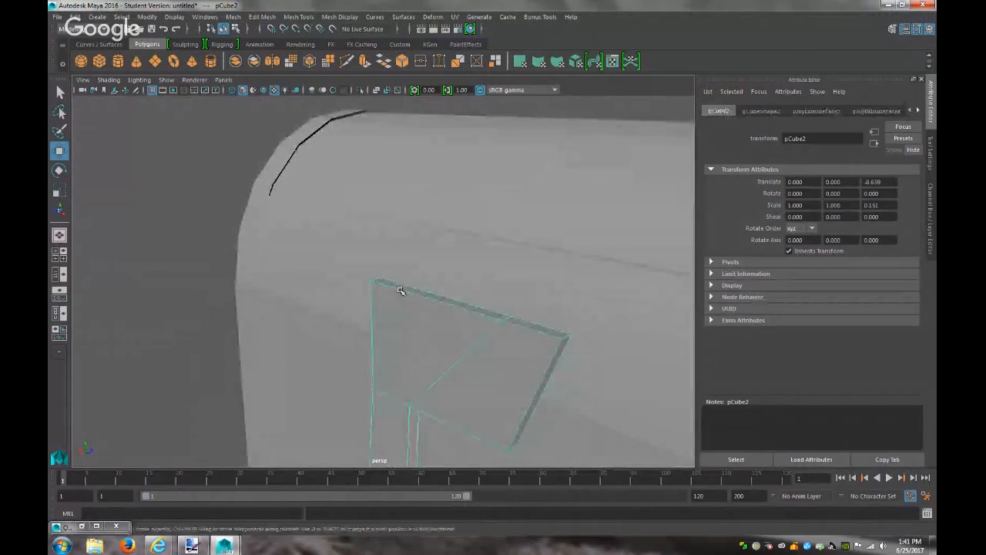
# Try Edit Mesh > Add Divisions on the flag face, undo it, and reopen the Mesh Tools menu
pyautogui.click(258, 16)
pyautogui.click(271, 40)
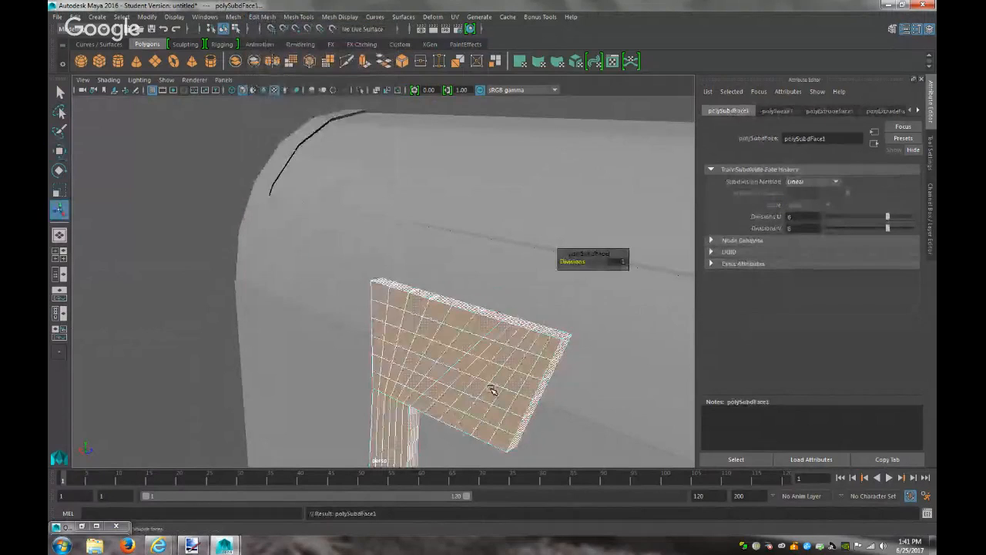
pyautogui.hotkey('ctrl', 'z')
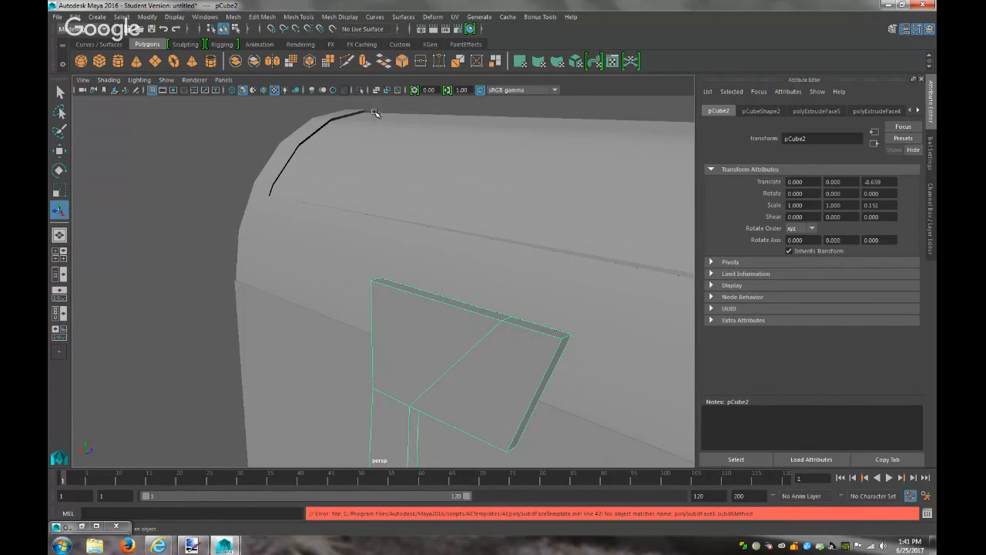
pyautogui.click(260, 19)
pyautogui.click(261, 18)
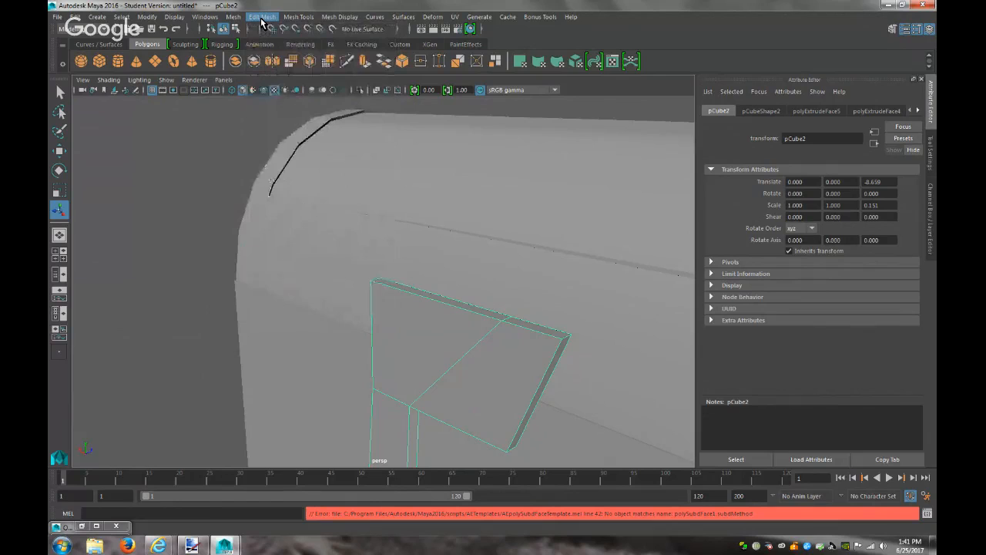
pyautogui.click(261, 18)
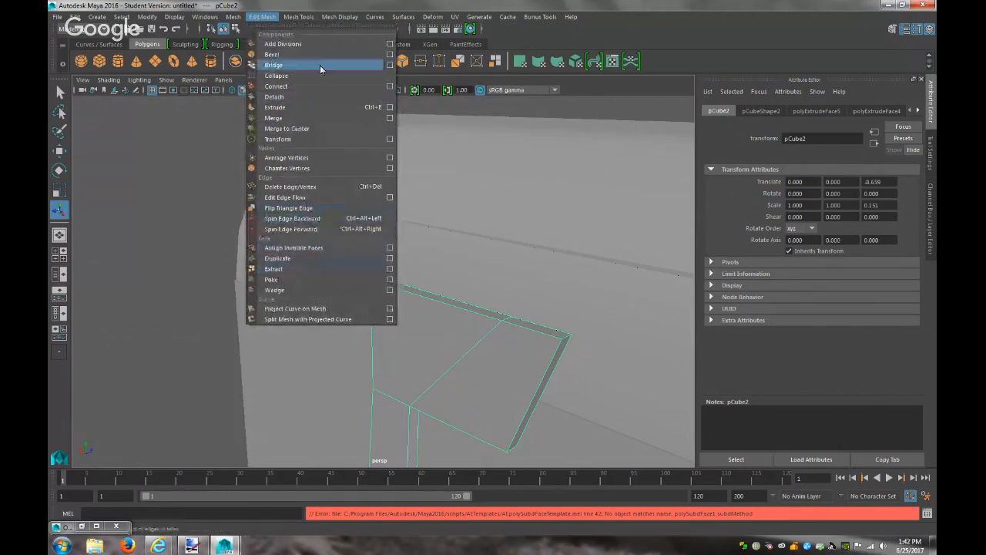
# Insert two edge loops near the flag's lower edge with Insert Edge Loop
pyautogui.moveTo(299, 17)
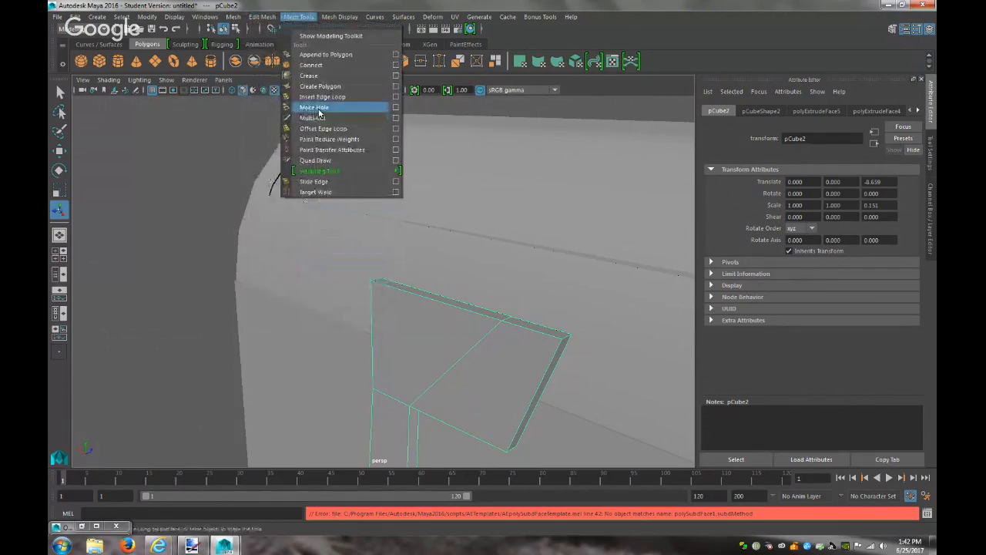
pyautogui.click(325, 102)
pyautogui.click(517, 433)
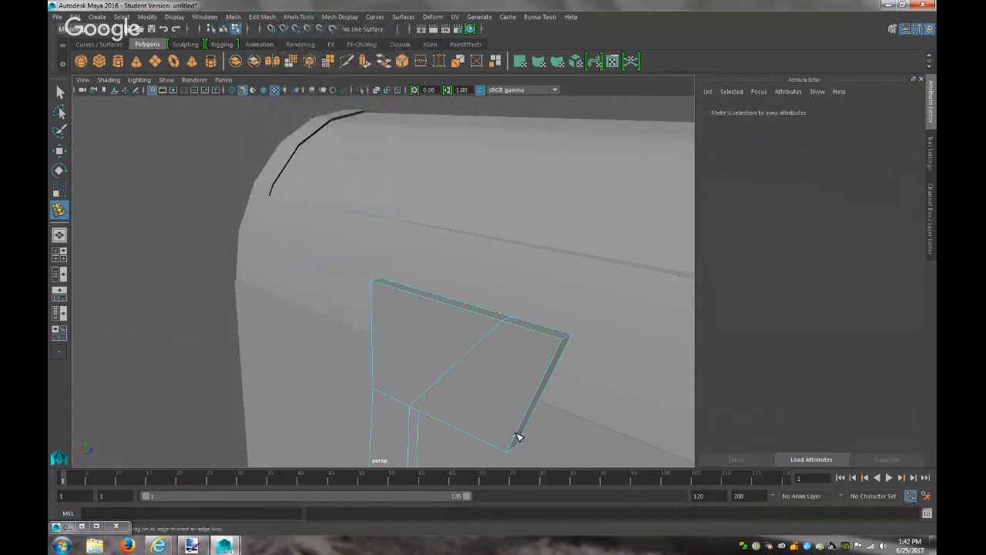
pyautogui.click(514, 449)
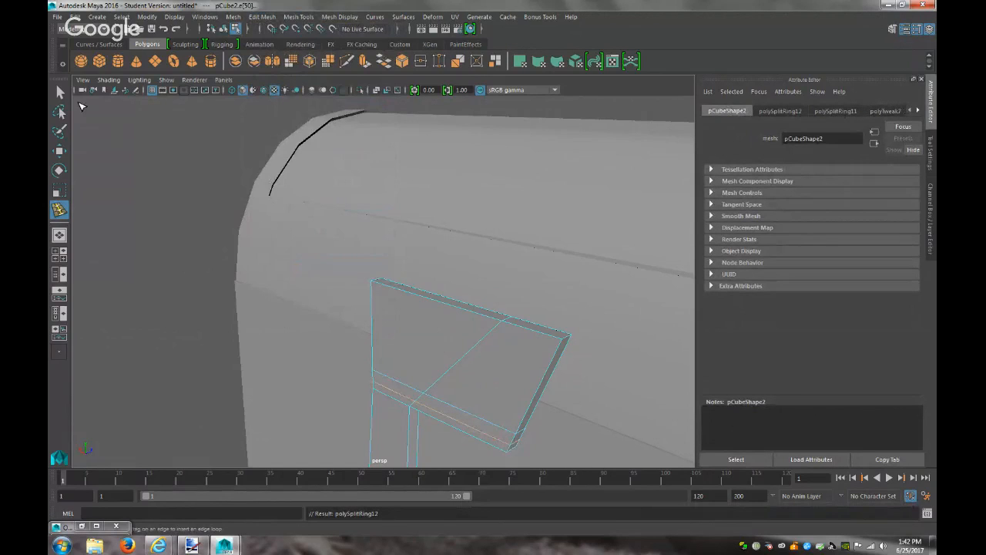
# Select the flag's two lower-right corner vertices and nudge them left and along Y
pyautogui.press('q')
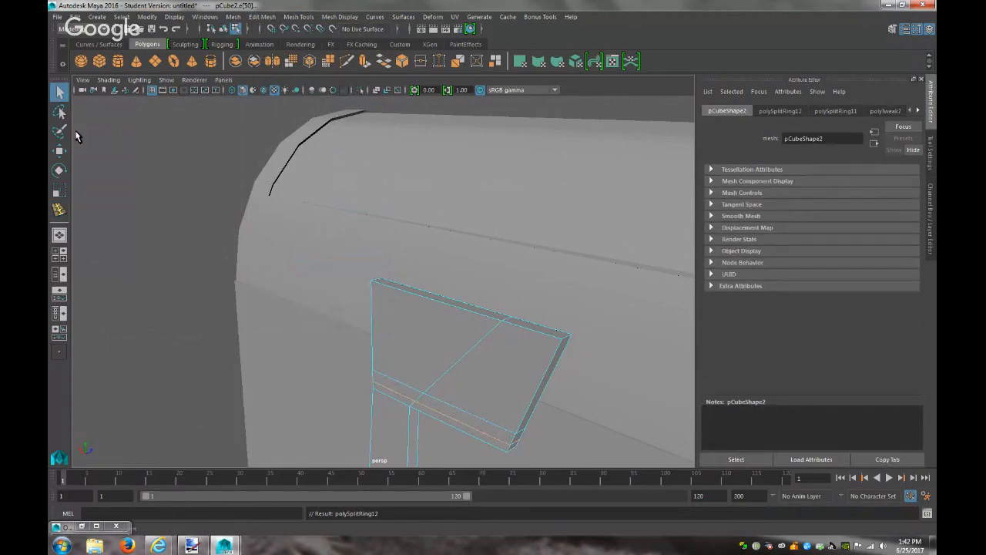
pyautogui.moveTo(514, 448); pyautogui.dragTo(463, 251, button='right')
pyautogui.click(505, 452)
pyautogui.keyDown('shift'); pyautogui.click(518, 450); pyautogui.keyUp('shift')
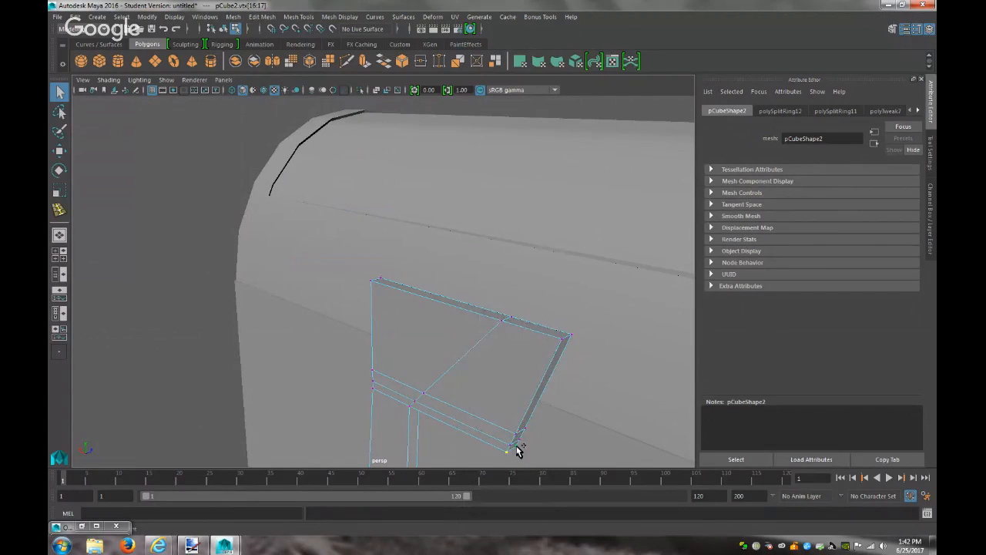
pyautogui.press('w')
pyautogui.moveTo(472, 431); pyautogui.dragTo(467, 429)
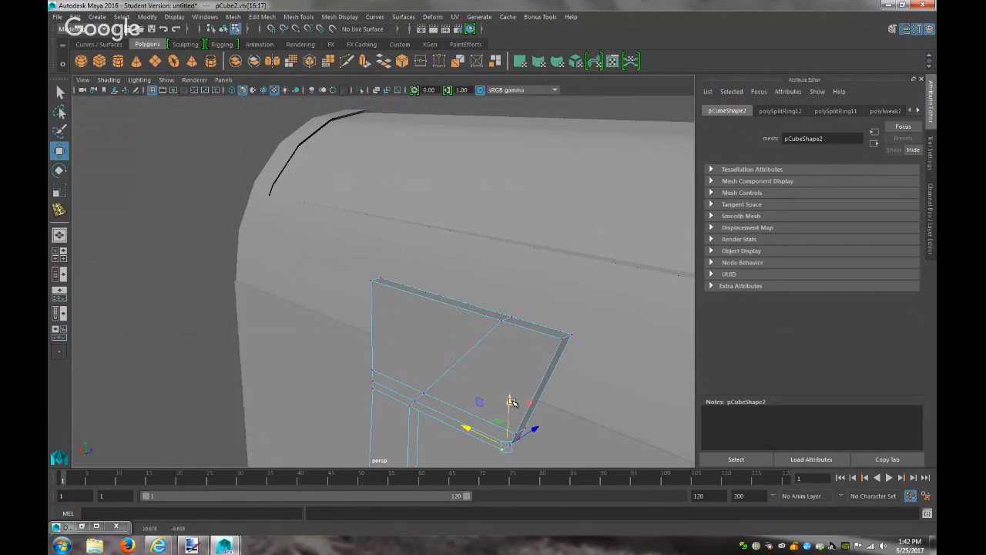
pyautogui.moveTo(511, 401); pyautogui.dragTo(511, 401)
# Shift another pair of flag vertices left, then nudge the bottom corner vertices left and along Y
pyautogui.click(521, 443)
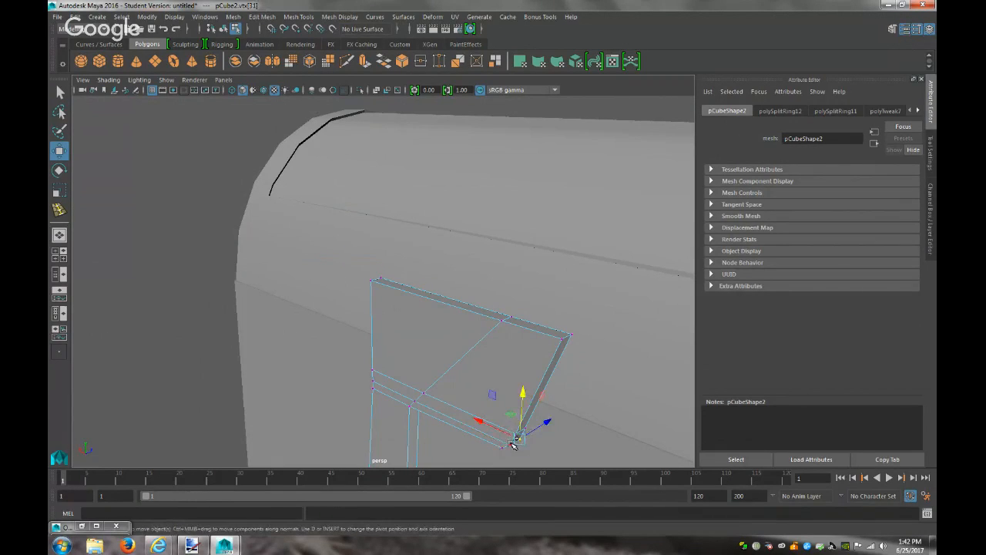
pyautogui.keyDown('shift'); pyautogui.click(510, 445); pyautogui.keyUp('shift')
pyautogui.moveTo(478, 424); pyautogui.dragTo(475, 424)
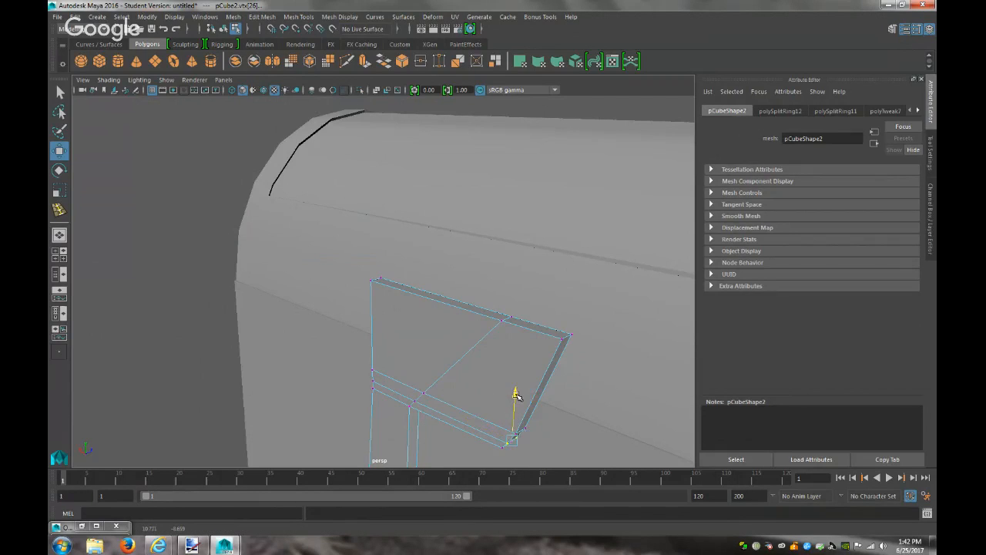
pyautogui.press('f')
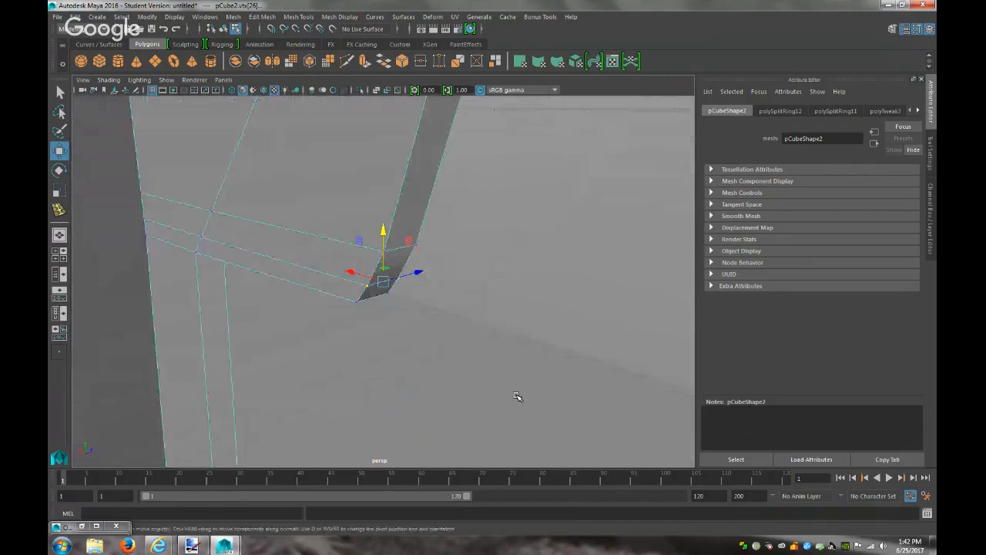
pyautogui.keyDown('alt'); pyautogui.moveTo(517, 397); pyautogui.dragTo(497, 350); pyautogui.keyUp('alt')
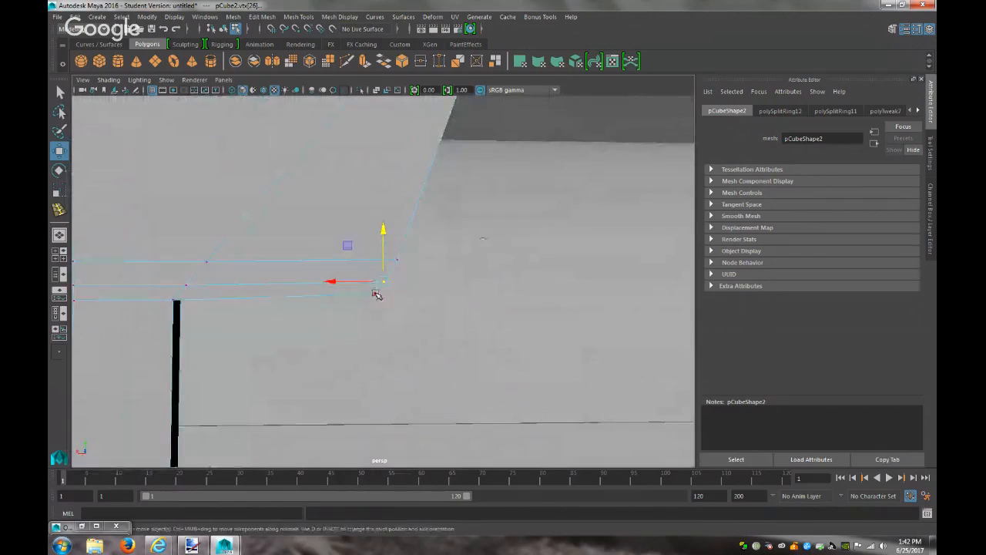
pyautogui.moveTo(379, 301); pyautogui.dragTo(318, 293)
pyautogui.moveTo(365, 239); pyautogui.dragTo(367, 239)
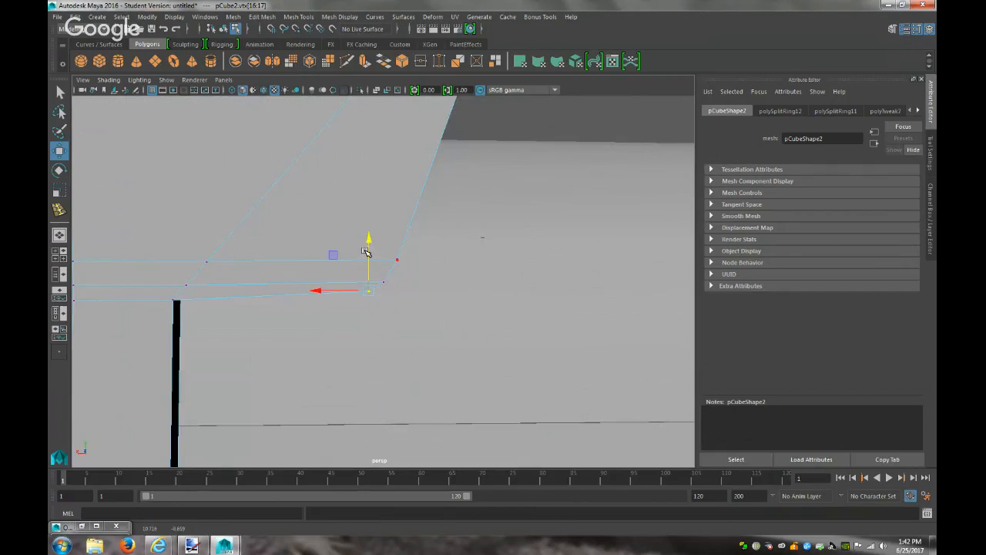
pyautogui.scroll(-2, 430, 269)
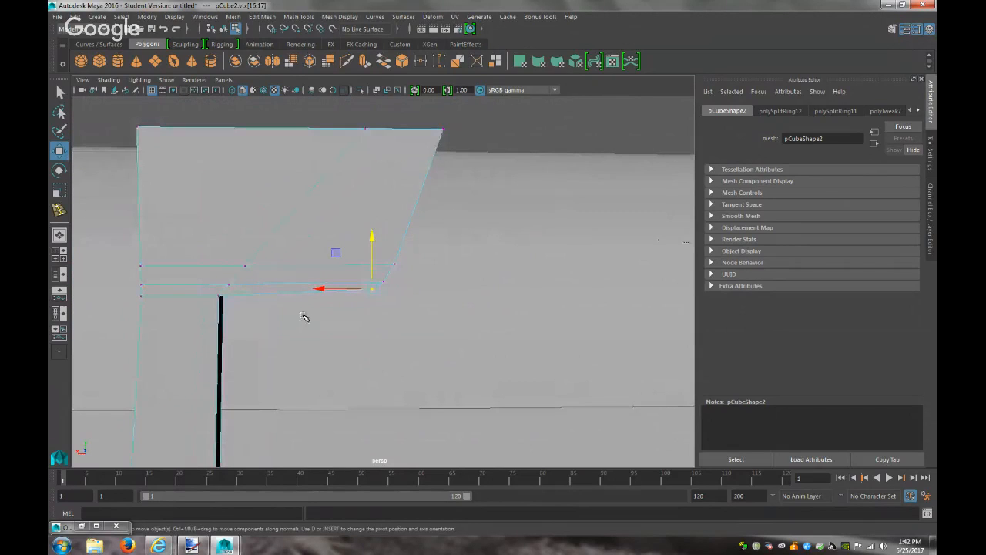
# Add edge loops along the flag's top edge, side and top-right corner, undoing one misplaced loop
pyautogui.click(59, 209)
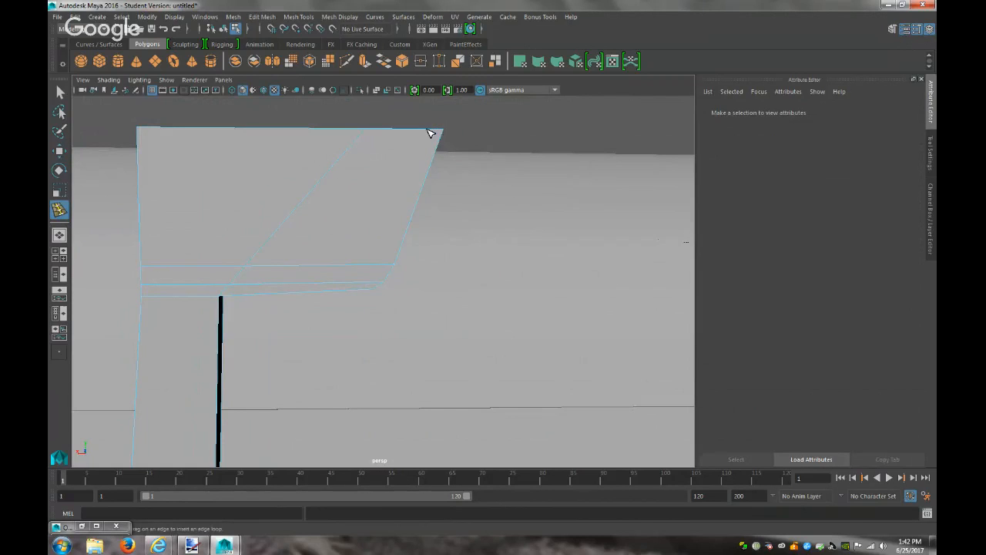
pyautogui.keyDown('ctrl'); pyautogui.click(430, 134); pyautogui.keyUp('ctrl')
pyautogui.hotkey('ctrl', 'z')
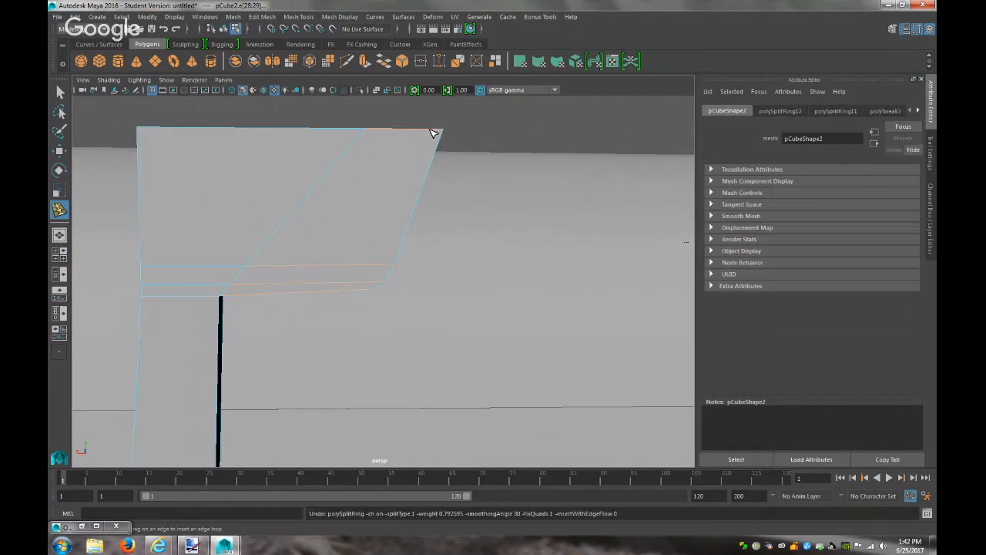
pyautogui.moveTo(434, 136)
pyautogui.keyDown('alt'); pyautogui.mouseDown()
pyautogui.moveTo(429, 163)
pyautogui.moveTo(445, 150)
pyautogui.mouseUp(); pyautogui.keyUp('alt')
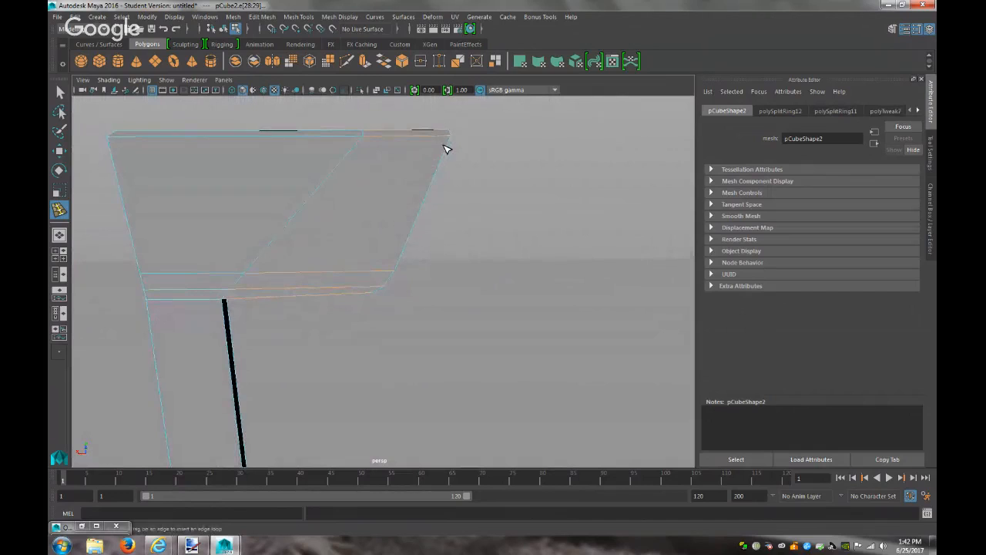
pyautogui.click(449, 151)
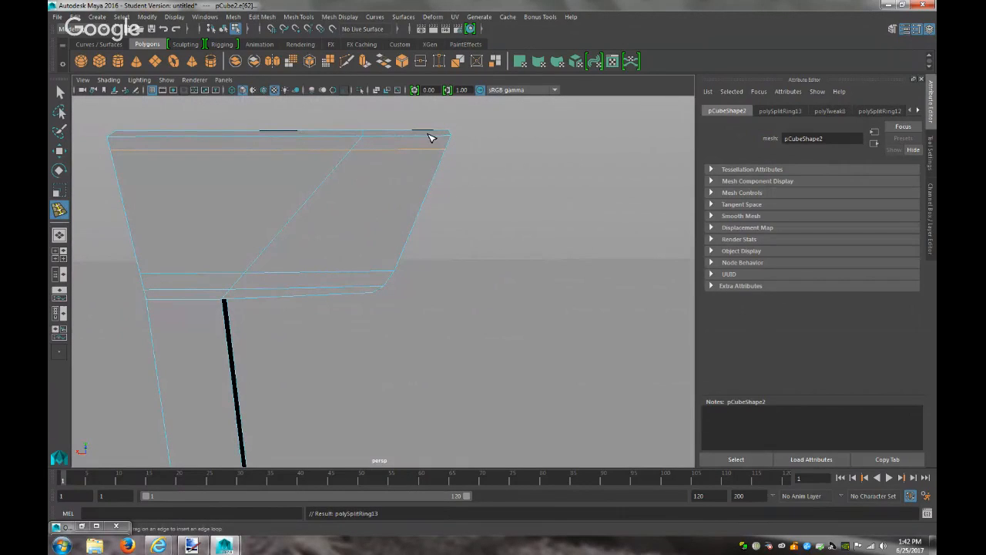
pyautogui.click(434, 139)
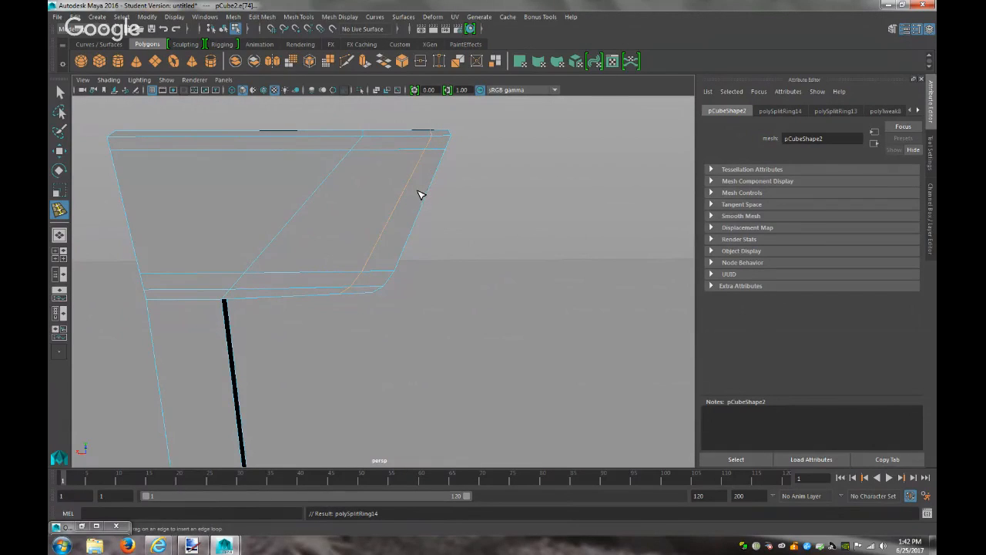
pyautogui.click(443, 139)
pyautogui.click(450, 146)
# Go back to vertex selection and pick a corner vertex of the box
pyautogui.click(60, 94)
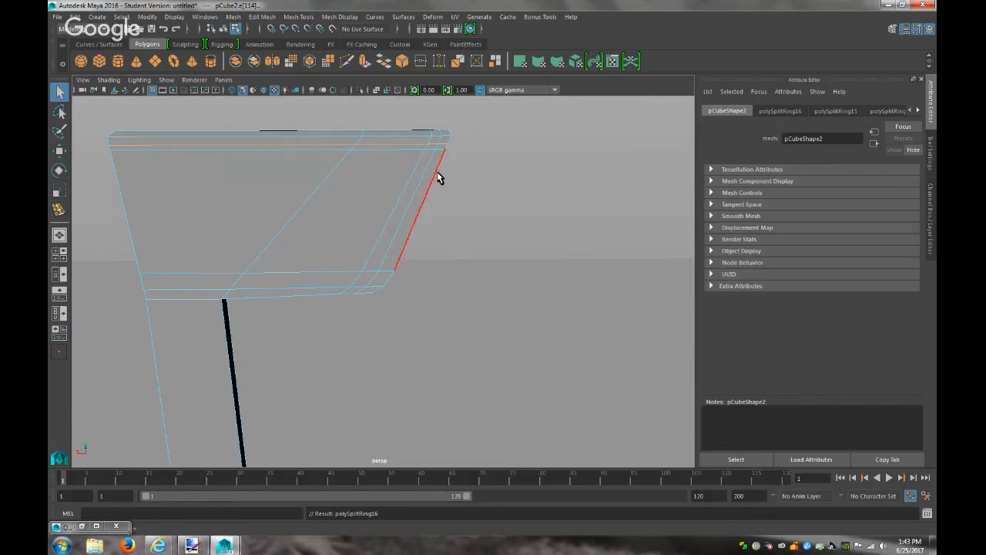
pyautogui.moveTo(445, 148); pyautogui.dragTo(402, 144, button='right')
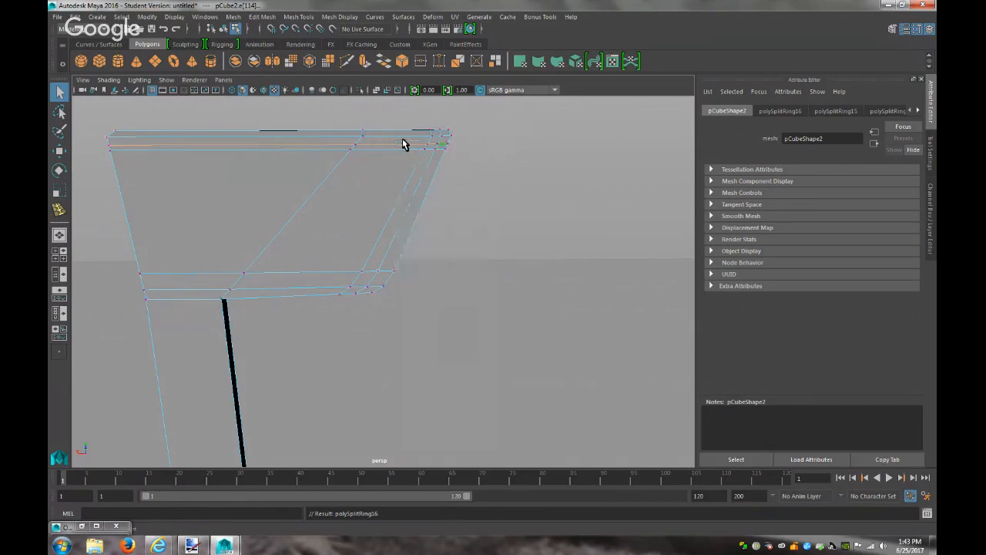
pyautogui.click(447, 151)
# Select the box's corner vertex and check the side and front orthographic views
pyautogui.click(444, 149)
pyautogui.click(224, 80)
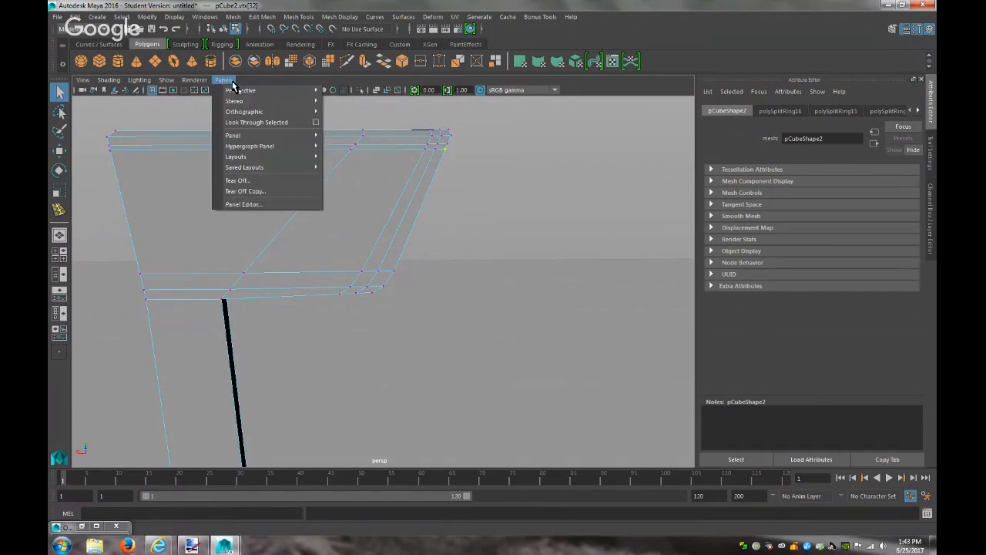
pyautogui.moveTo(304, 112)
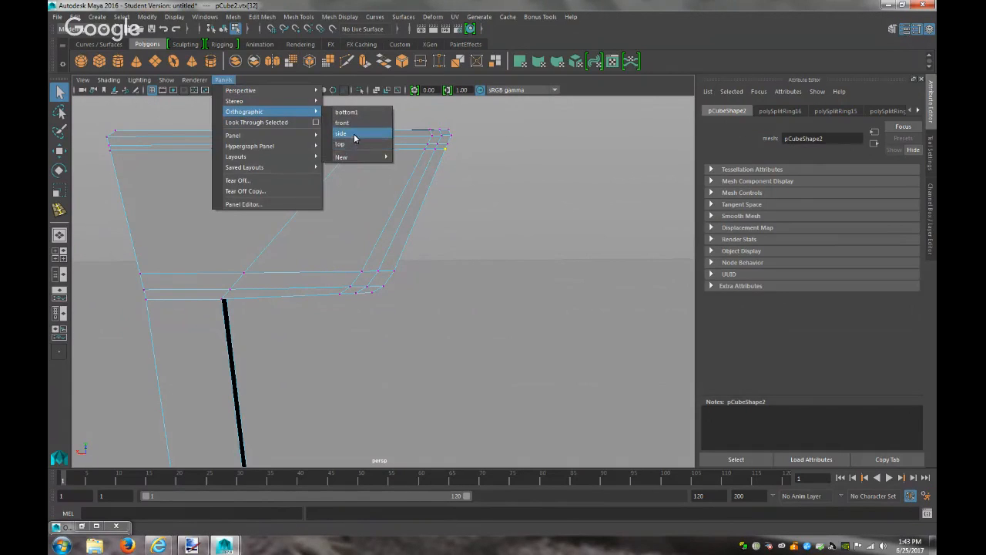
pyautogui.click(355, 137)
pyautogui.click(233, 80)
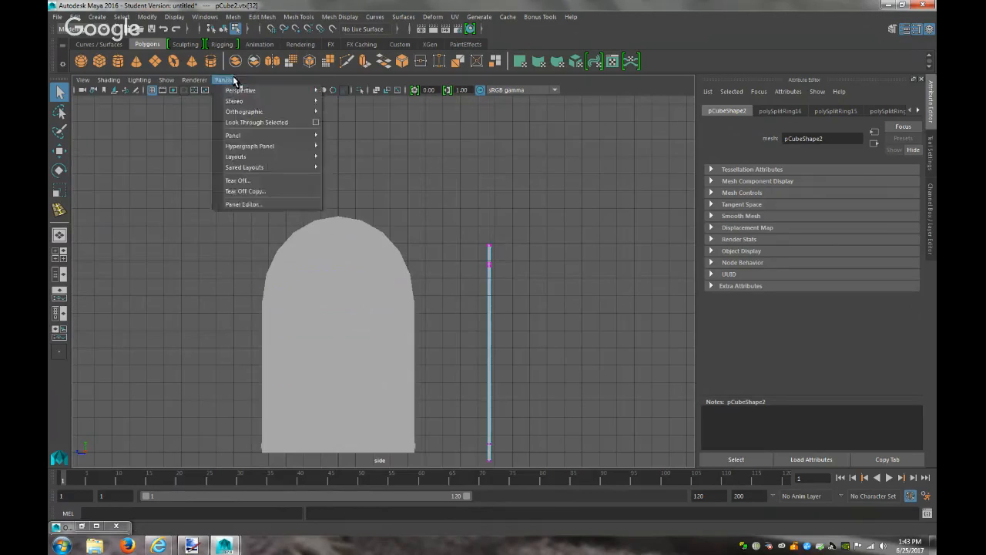
pyautogui.moveTo(296, 112)
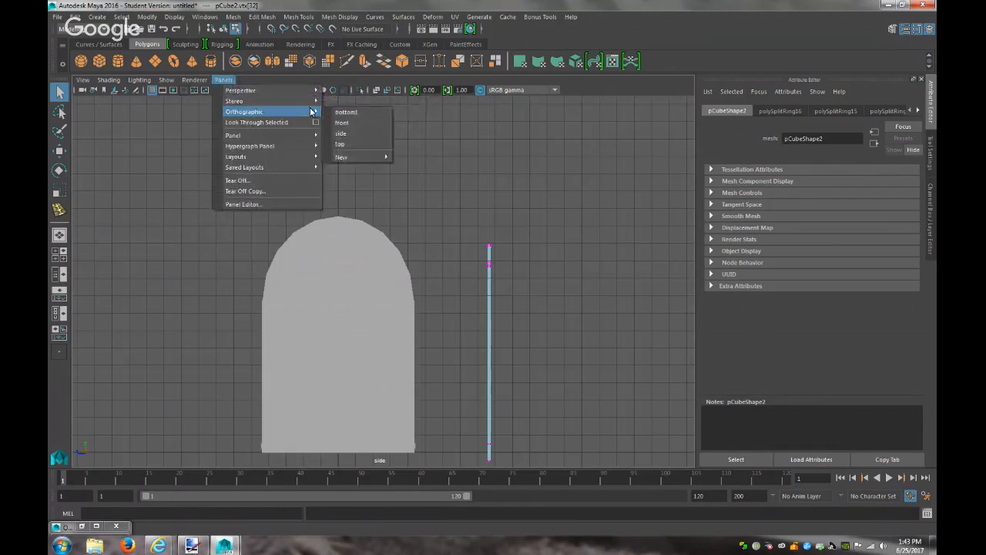
pyautogui.click(350, 122)
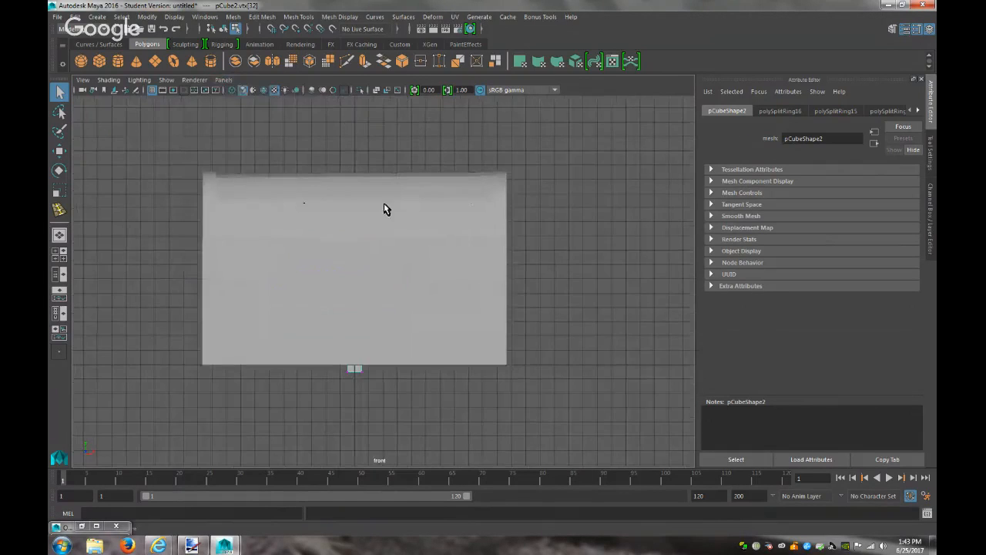
pyautogui.click(224, 80)
pyautogui.click(224, 80)
# In perspective view, select the flag post and move it up to translate Z 12.964
pyautogui.moveTo(353, 366); pyautogui.dragTo(370, 329, button='right')
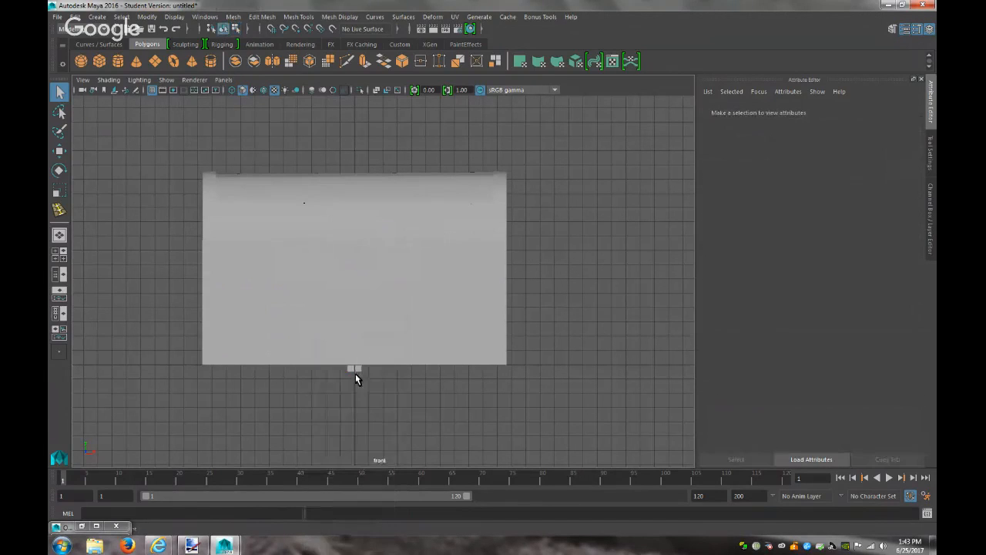
pyautogui.click(355, 370)
pyautogui.click(224, 80)
pyautogui.moveTo(254, 90)
pyautogui.click(361, 93)
pyautogui.scroll(-5, 446, 346)
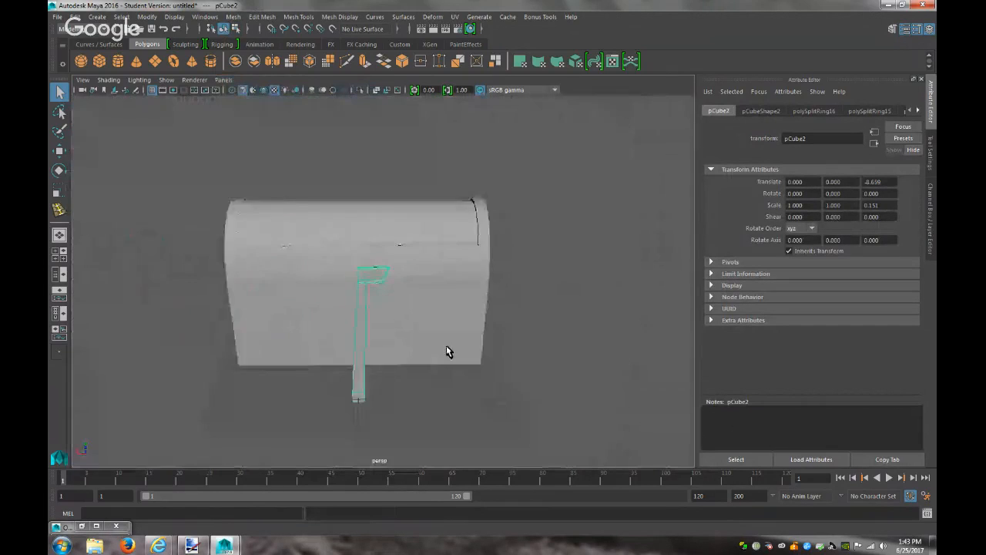
pyautogui.press('w')
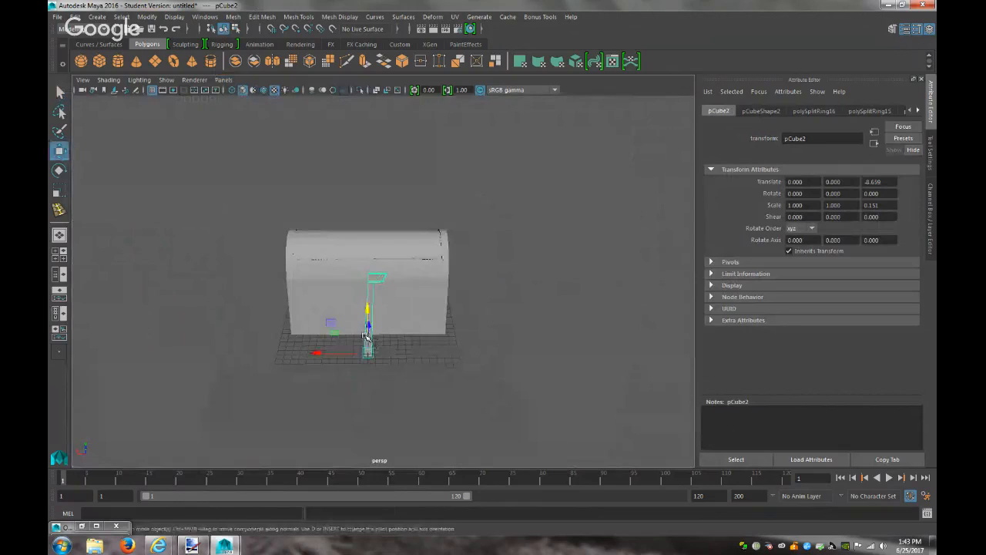
pyautogui.moveTo(370, 326); pyautogui.dragTo(385, 255)
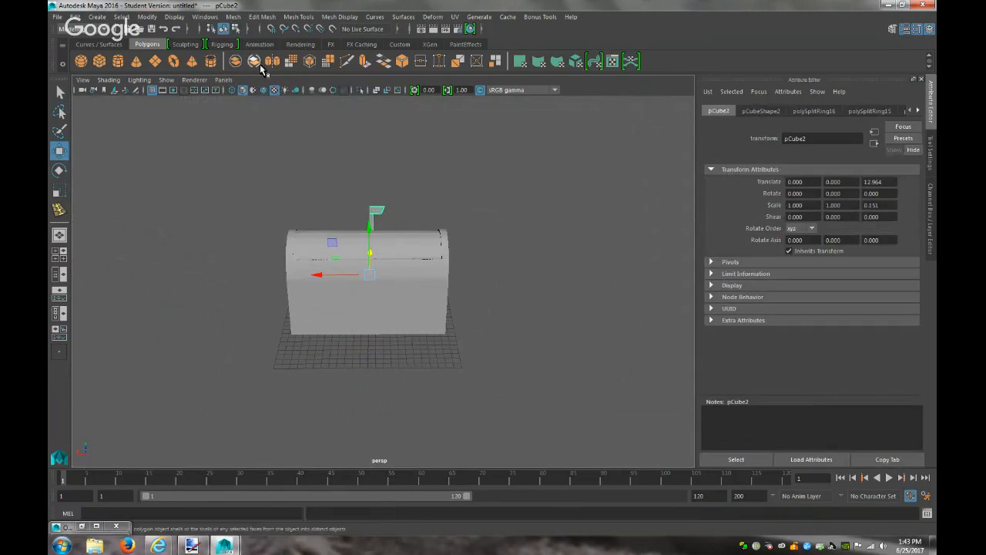
# Switch through the side view to the front orthographic view and enter vertex mode
pyautogui.click(223, 80)
pyautogui.moveTo(292, 112)
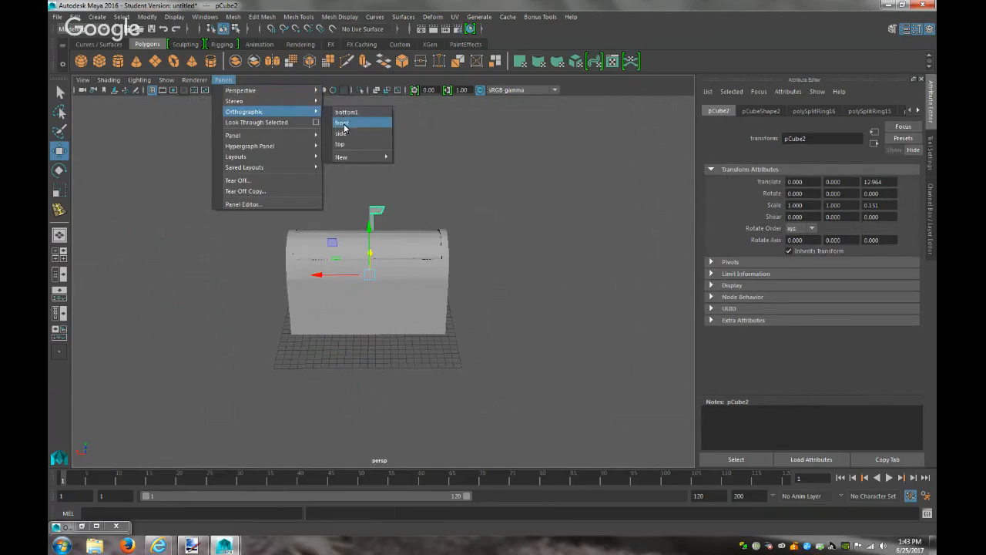
pyautogui.click(344, 132)
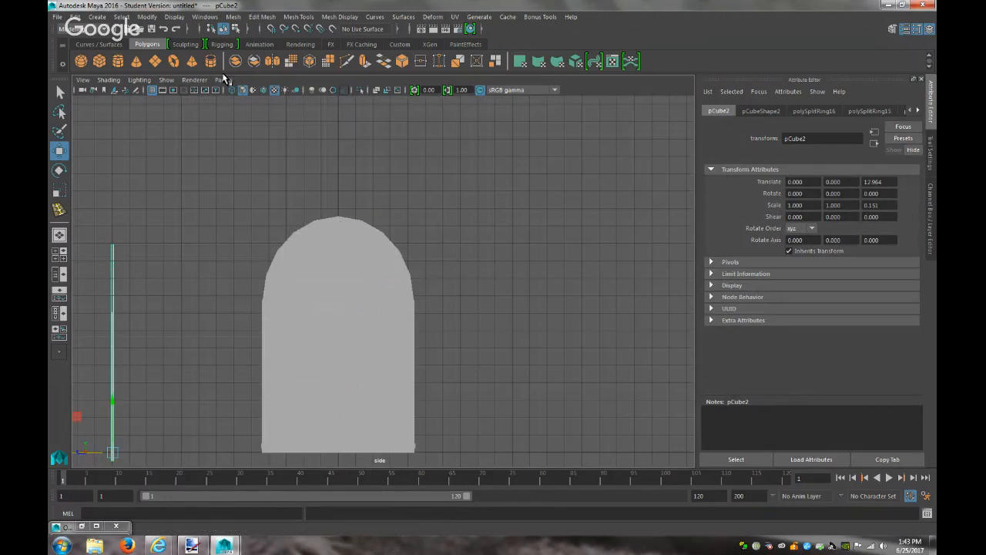
pyautogui.click(224, 79)
pyautogui.moveTo(276, 112)
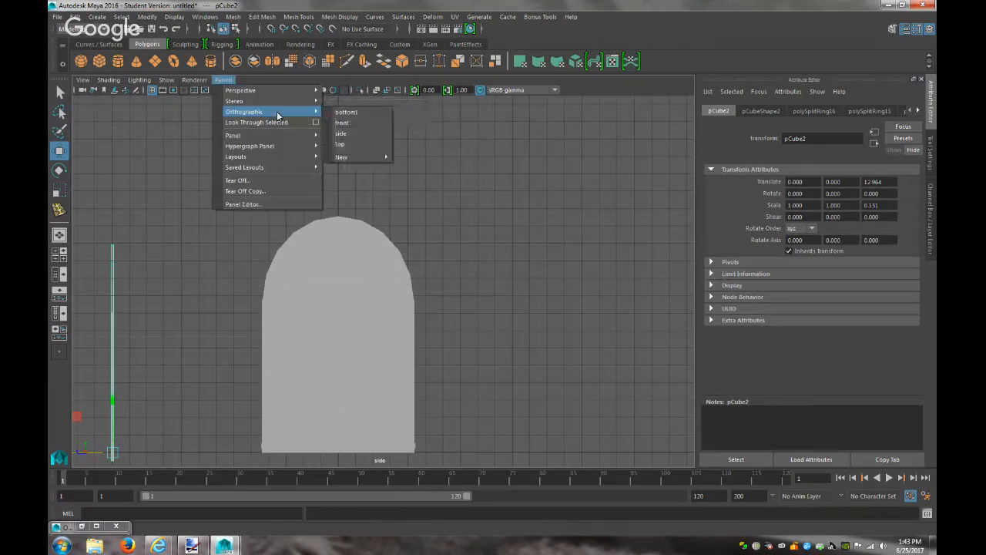
pyautogui.click(342, 123)
pyautogui.moveTo(329, 199); pyautogui.dragTo(287, 200, button='right')
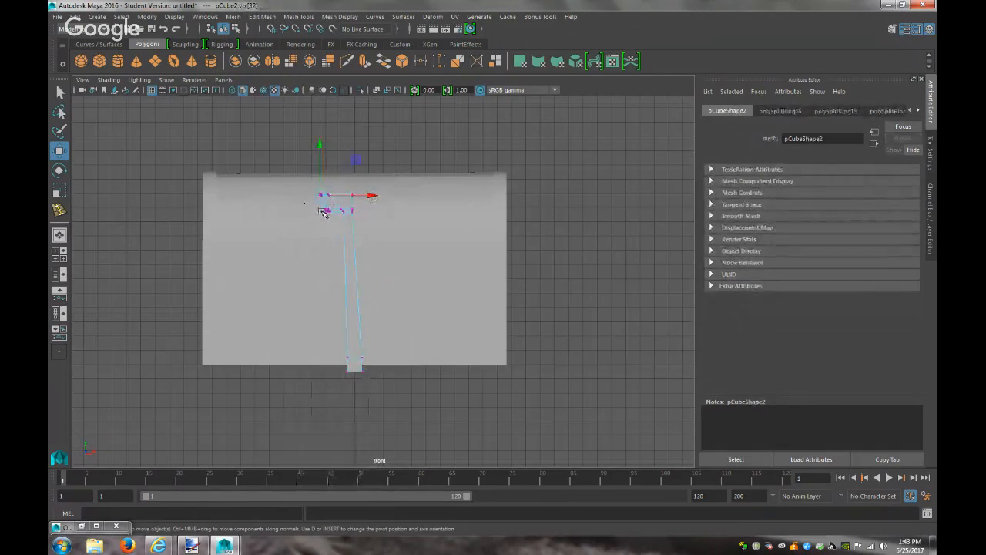
# Frame the selected vertex and nudge the top-left corner vertex pairs into place
pyautogui.press('f')
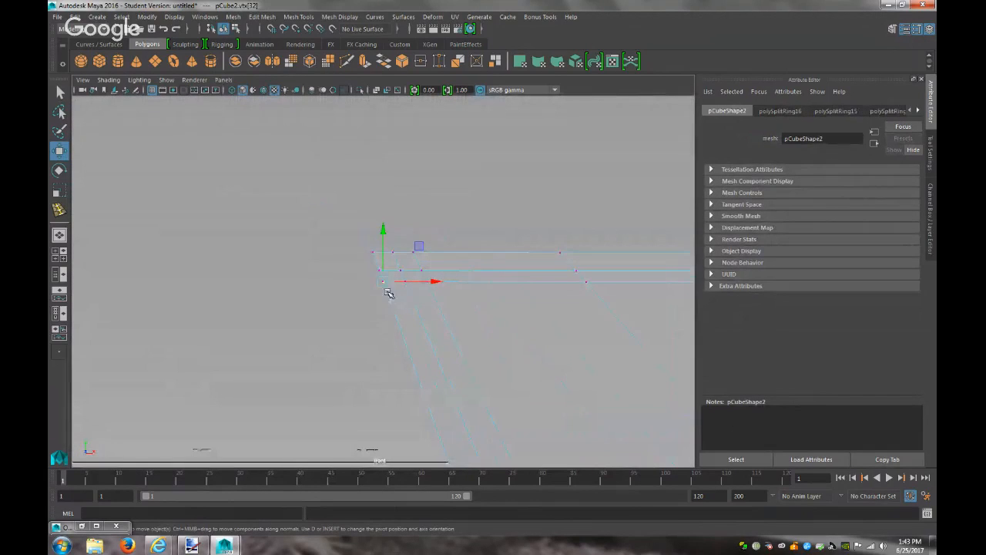
pyautogui.moveTo(433, 283); pyautogui.dragTo(426, 282)
pyautogui.moveTo(363, 244); pyautogui.dragTo(437, 260)
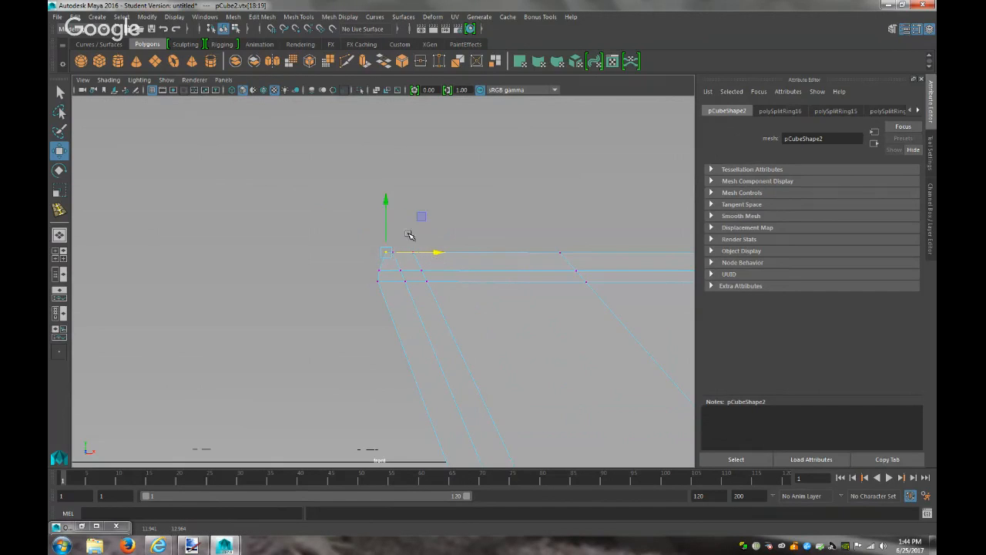
pyautogui.moveTo(388, 199); pyautogui.dragTo(388, 206)
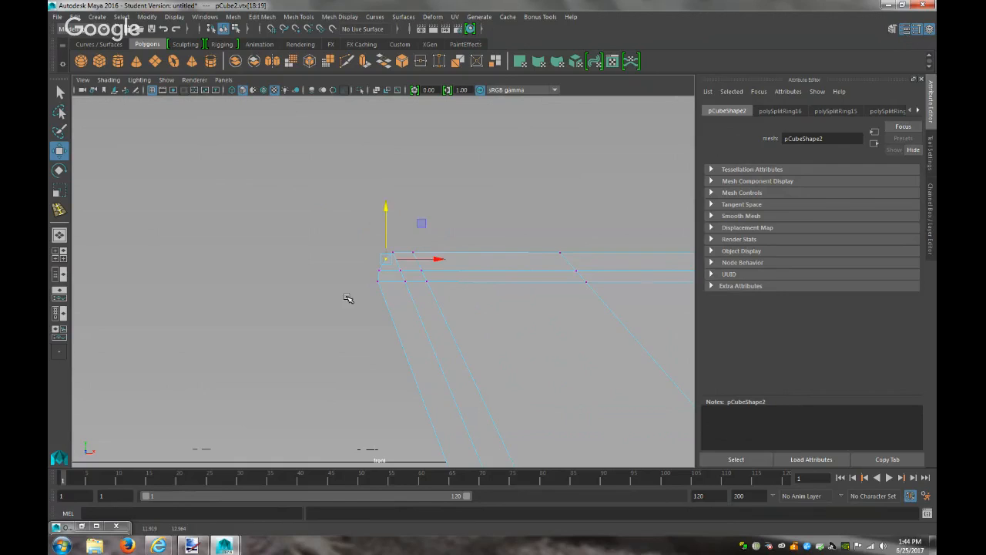
pyautogui.click(378, 271)
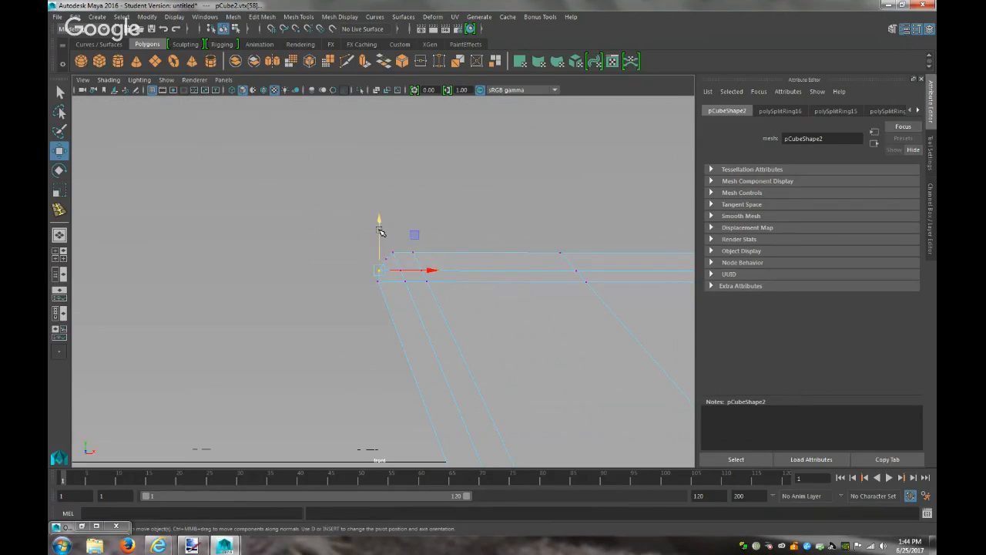
pyautogui.moveTo(379, 223); pyautogui.dragTo(381, 220)
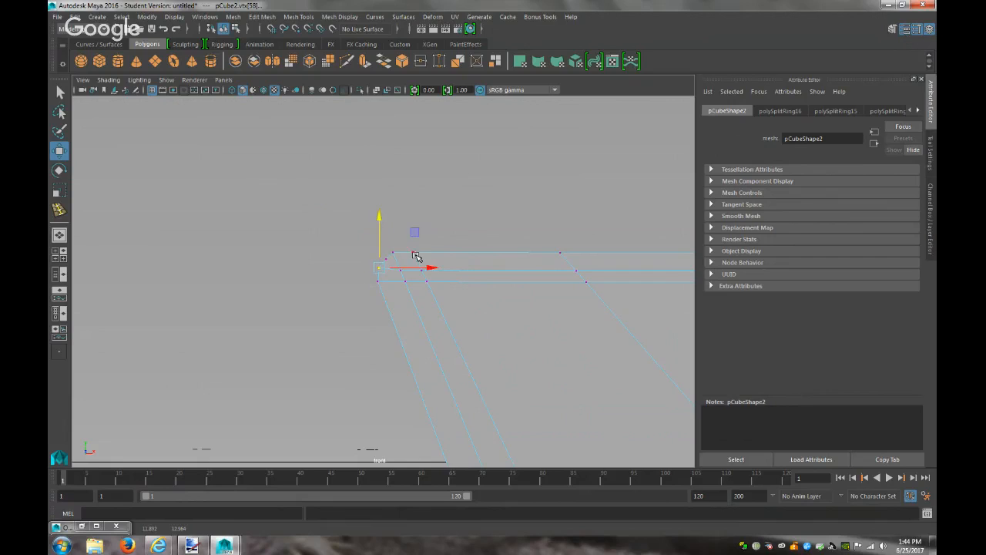
pyautogui.moveTo(396, 258); pyautogui.dragTo(447, 253)
pyautogui.moveTo(397, 200); pyautogui.dragTo(398, 201)
# Shift the top-right corner vertex slightly left, then undo that move
pyautogui.click(453, 310)
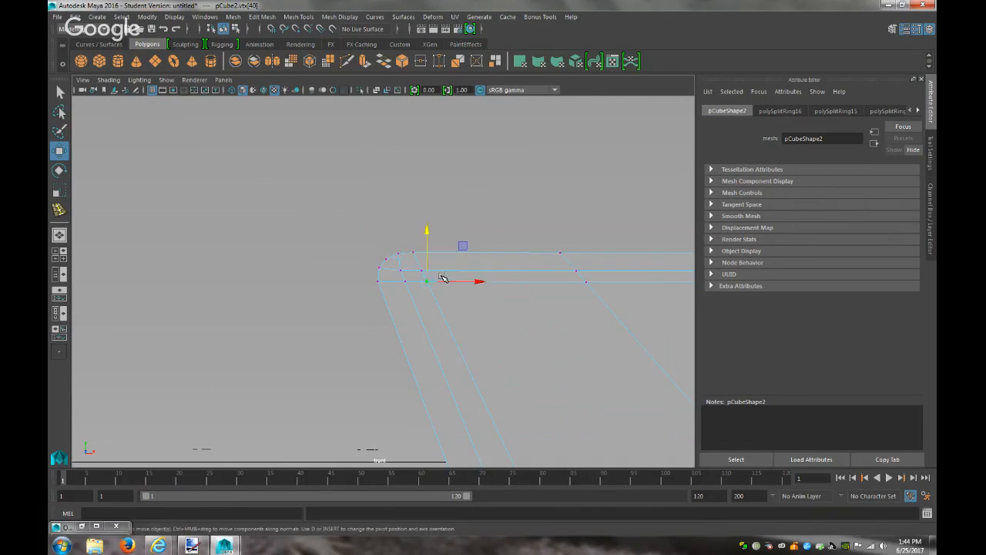
pyautogui.scroll(-8, 423, 277)
pyautogui.scroll(5, 426, 293)
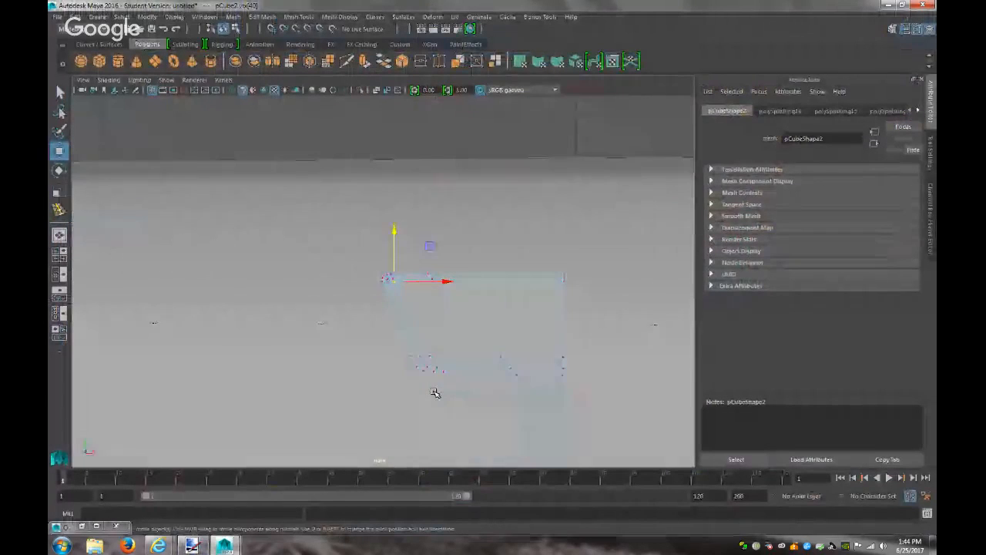
pyautogui.click(574, 276)
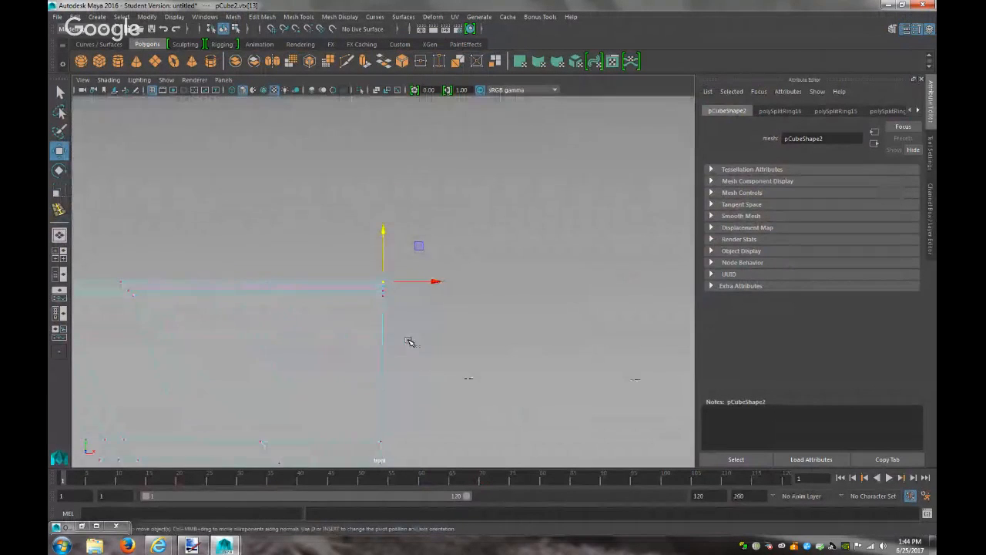
pyautogui.moveTo(437, 283); pyautogui.dragTo(434, 285)
pyautogui.hotkey('ctrl', 'z')
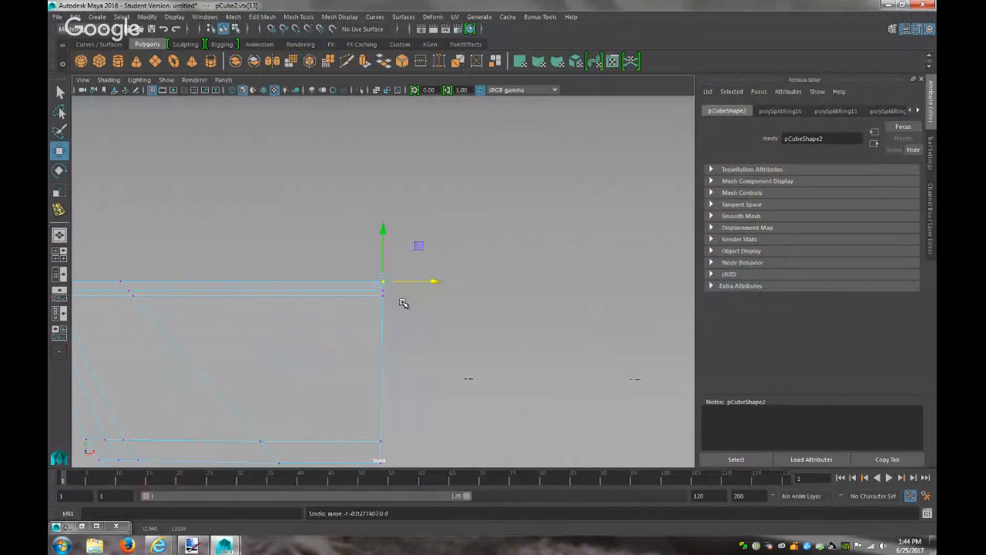
# Move both top-right corner vertices sideways and down, undoing a stray move of the lower pair
pyautogui.scroll(3, 403, 302)
pyautogui.moveTo(395, 292); pyautogui.dragTo(370, 273)
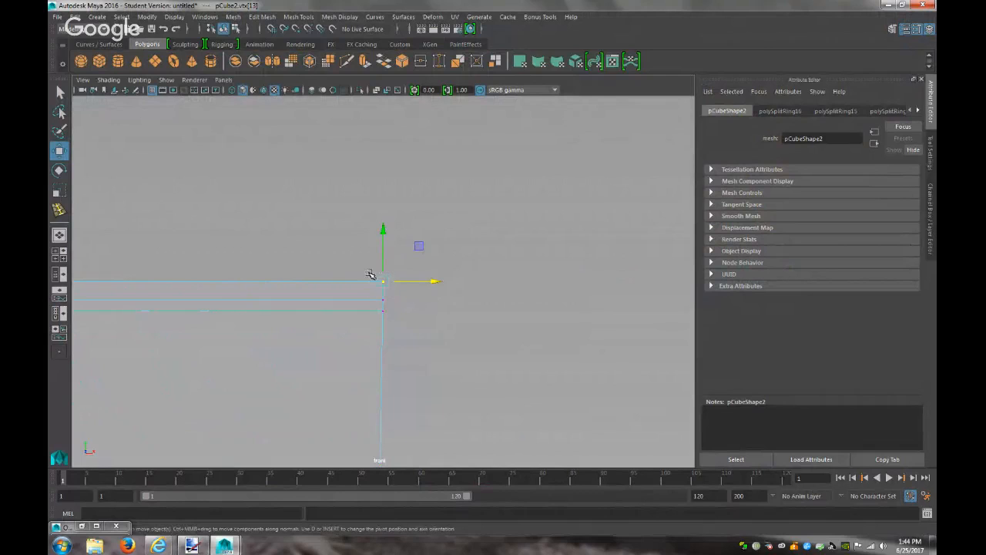
pyautogui.moveTo(437, 285); pyautogui.dragTo(428, 282)
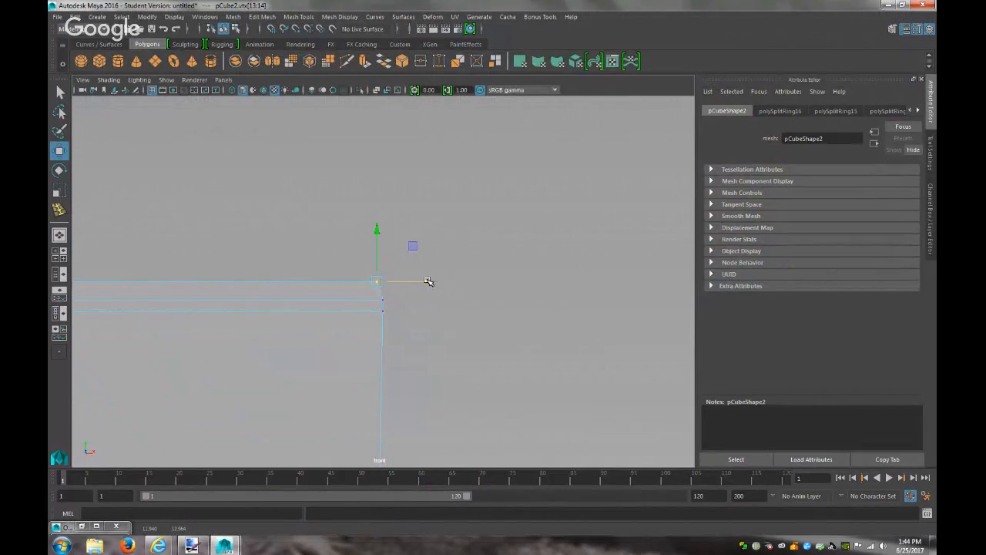
pyautogui.moveTo(377, 233); pyautogui.dragTo(377, 237)
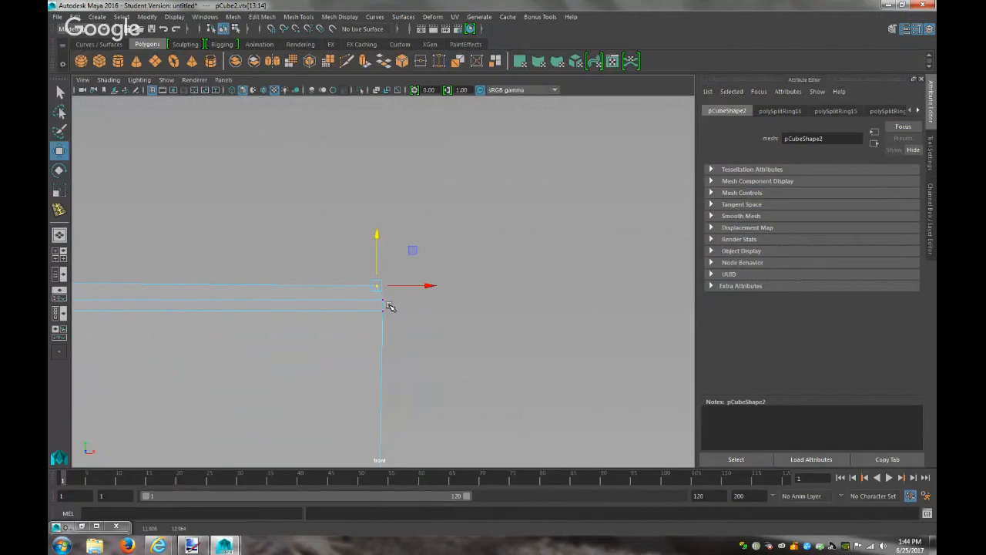
pyautogui.click(379, 299)
pyautogui.moveTo(438, 303); pyautogui.dragTo(435, 300)
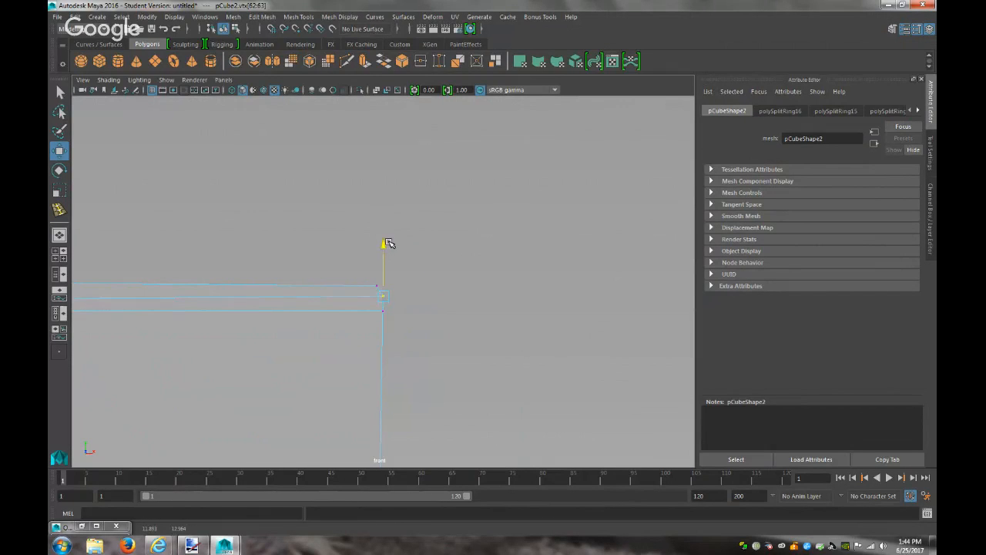
pyautogui.hotkey('ctrl', 'z')
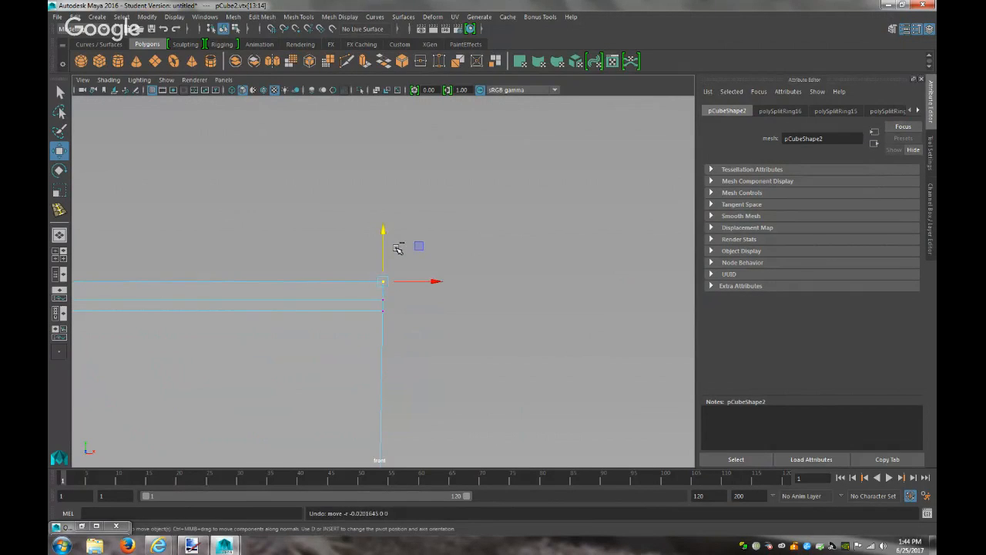
pyautogui.click(59, 209)
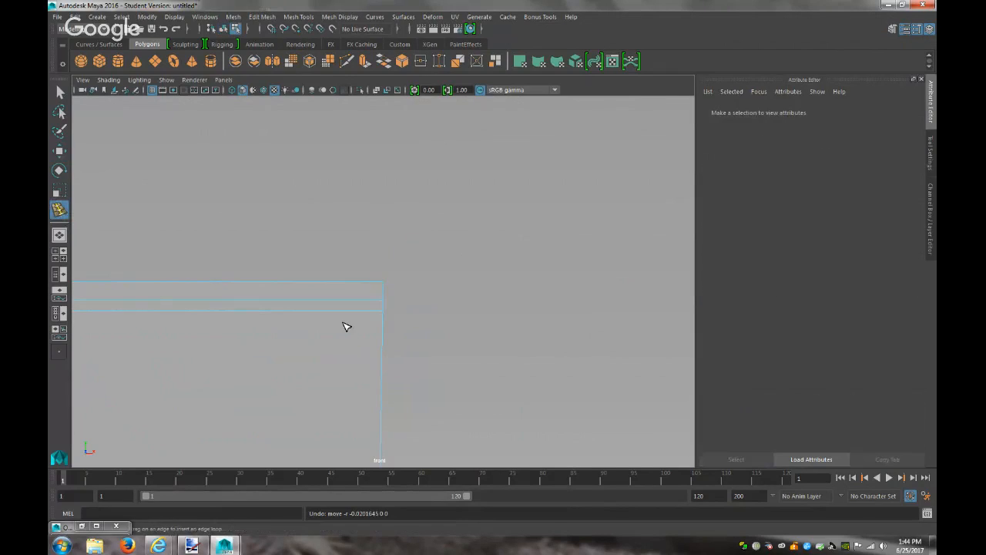
# Add a vertical edge loop near the box's right end and move its nearby vertex sideways
pyautogui.click(368, 287)
pyautogui.press('q')
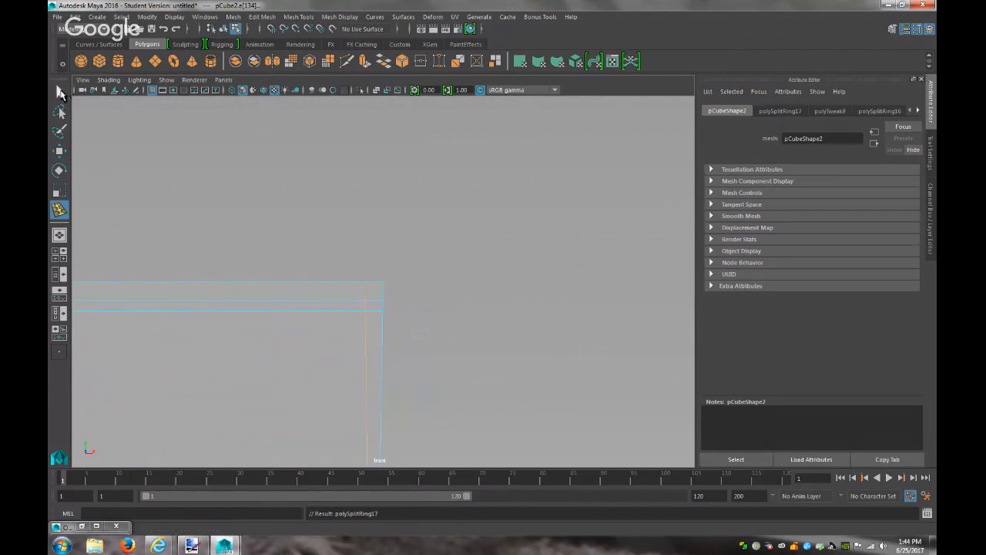
pyautogui.moveTo(387, 289); pyautogui.dragTo(341, 253, button='right')
pyautogui.moveTo(391, 290); pyautogui.dragTo(377, 280)
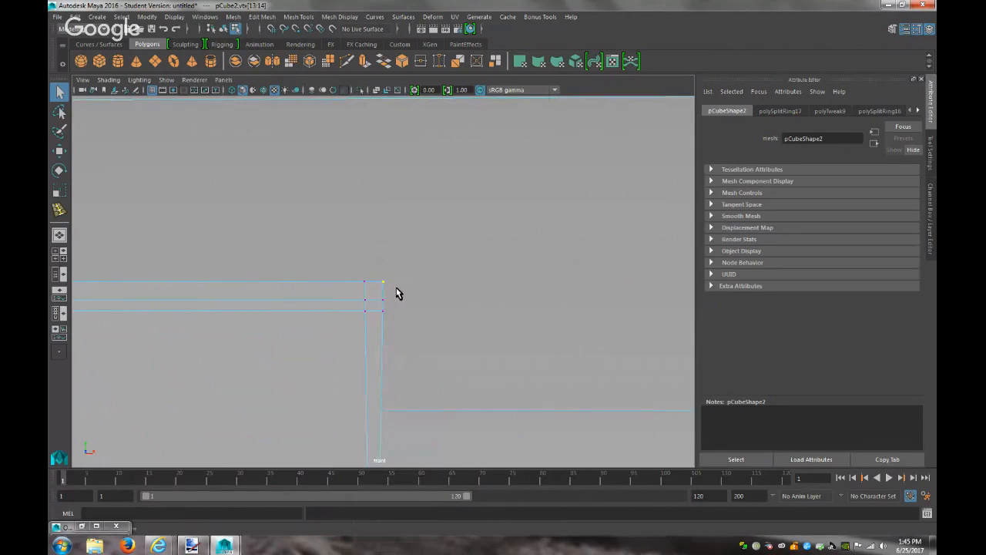
pyautogui.press('w')
pyautogui.click(432, 282)
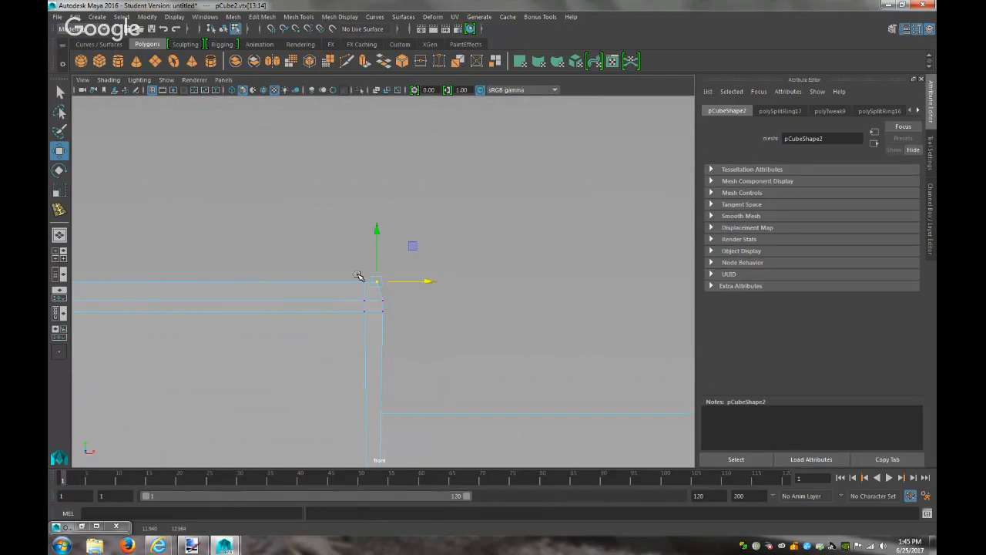
# Shift the flag's lower corner vertex right and lower the two top-right corner vertices
pyautogui.moveTo(387, 306); pyautogui.dragTo(436, 299)
pyautogui.click(380, 310)
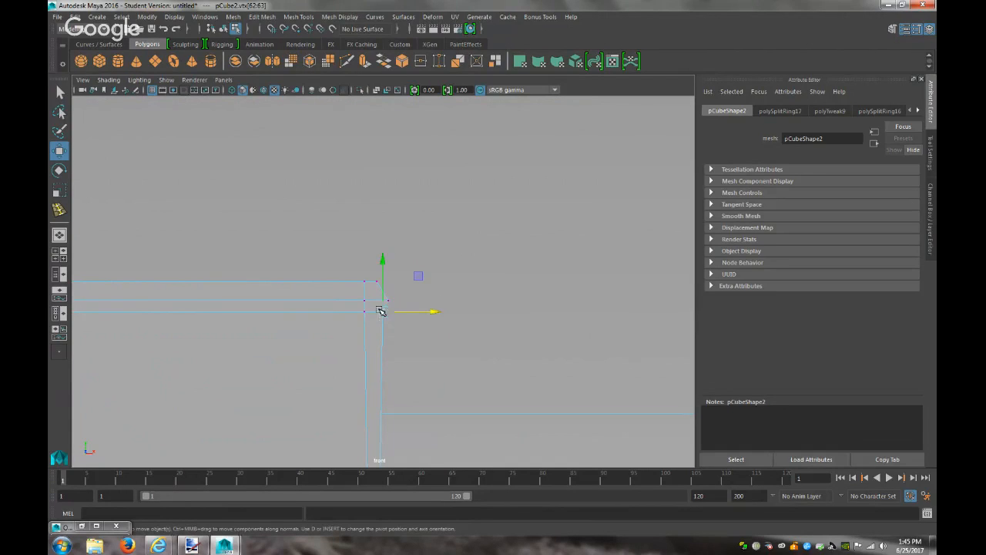
pyautogui.moveTo(422, 316); pyautogui.dragTo(439, 312)
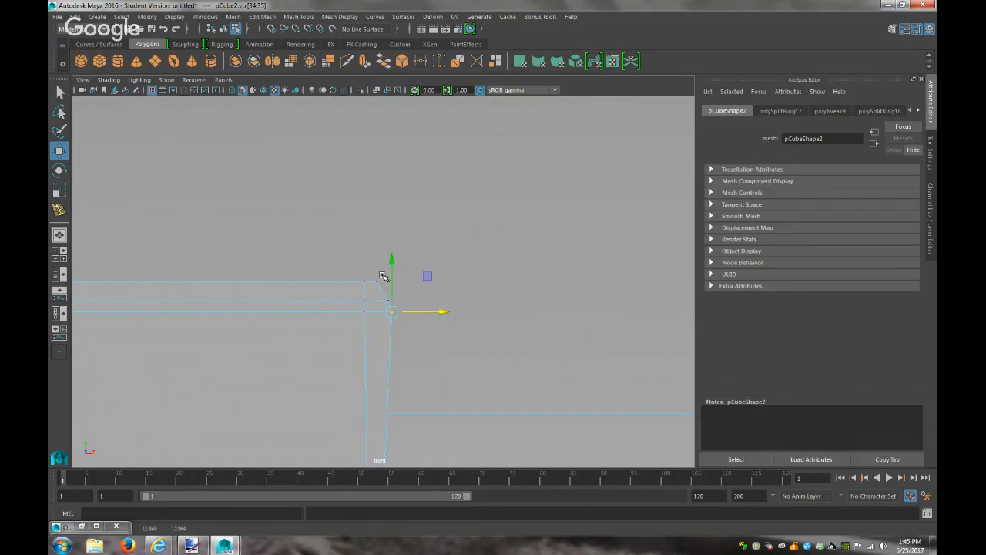
pyautogui.moveTo(385, 286); pyautogui.dragTo(353, 270)
pyautogui.moveTo(369, 232); pyautogui.dragTo(369, 238)
# Return to Object Mode and select the flag object
pyautogui.click(340, 331)
pyautogui.scroll(-12, 339, 334)
pyautogui.scroll(5, 339, 334)
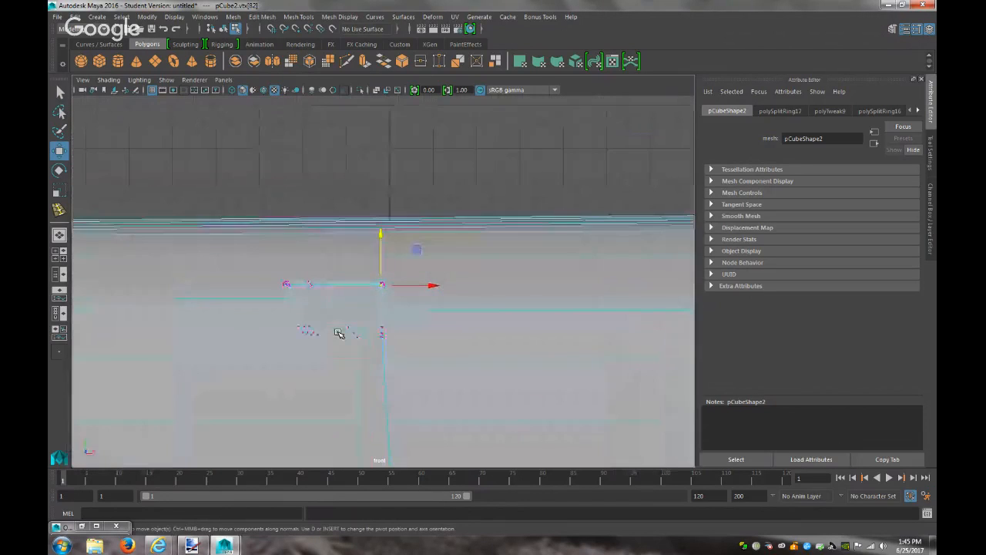
pyautogui.moveTo(342, 250); pyautogui.dragTo(392, 231, button='right')
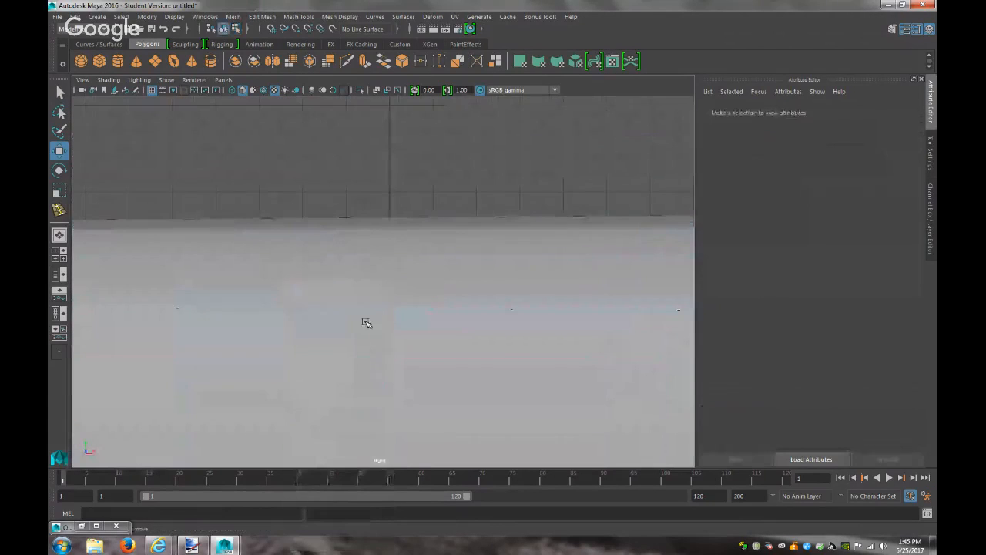
pyautogui.click(366, 323)
# Switch the viewport to the persp camera and orbit to see the mailbox side
pyautogui.click(230, 80)
pyautogui.moveTo(308, 91)
pyautogui.click(347, 91)
pyautogui.scroll(4, 474, 290)
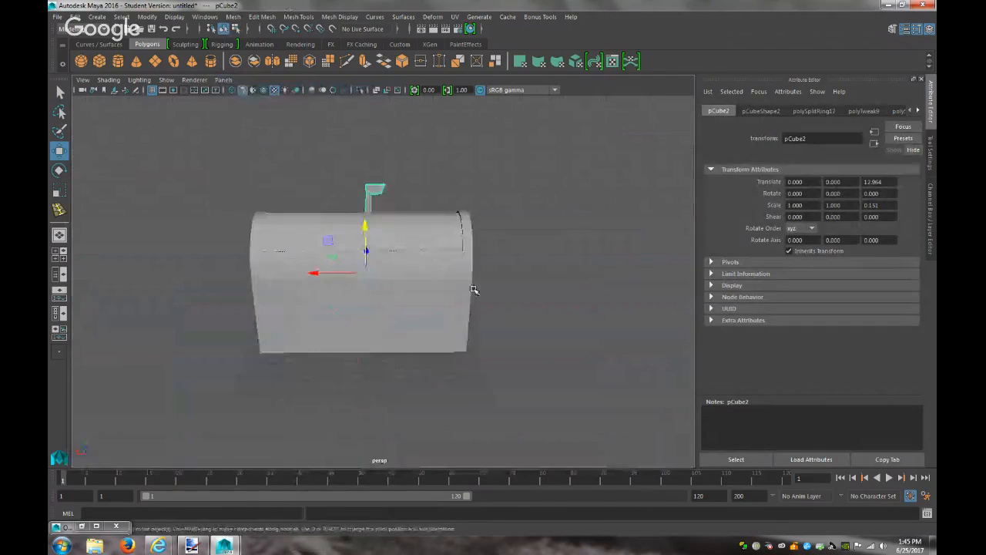
pyautogui.scroll(5, 447, 295)
pyautogui.scroll(-5, 444, 293)
pyautogui.scroll(3, 439, 293)
pyautogui.keyDown('alt'); pyautogui.moveTo(436, 293); pyautogui.dragTo(658, 267); pyautogui.keyUp('alt')
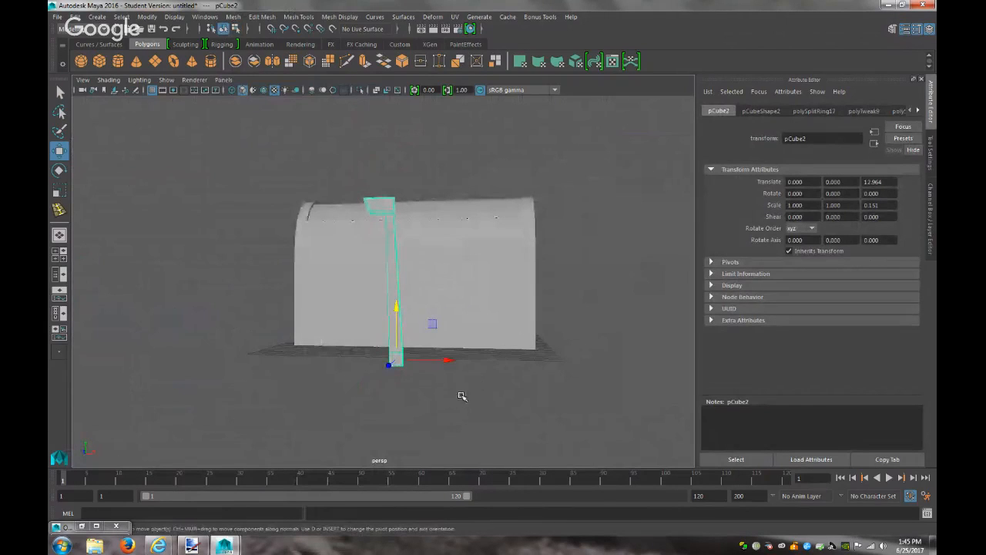
# Move pCube2 up and beside the mailbox to about Translate 7.746, 6.027, -4.462
pyautogui.moveTo(396, 309); pyautogui.dragTo(416, 221)
pyautogui.scroll(-2, 437, 284)
pyautogui.scroll(2, 439, 283)
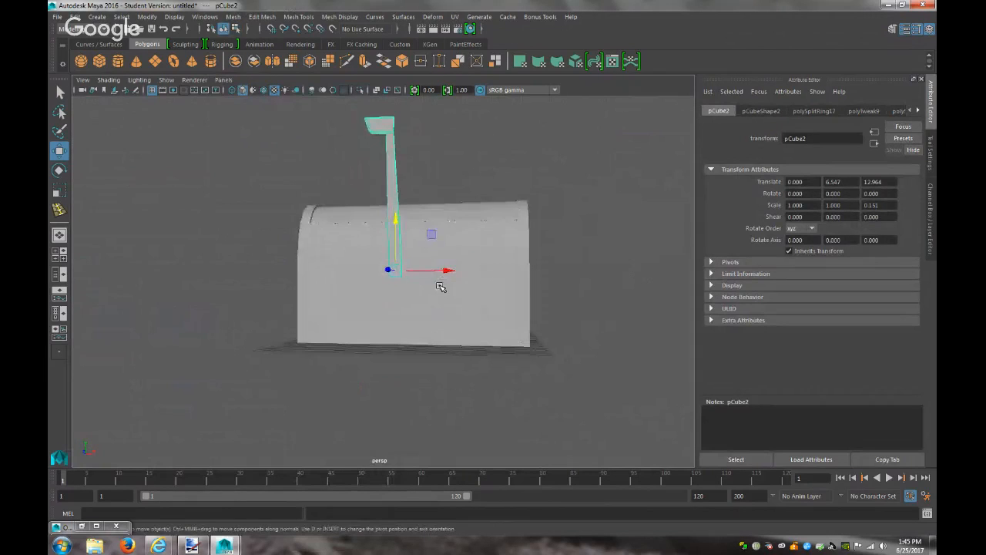
pyautogui.scroll(-4, 431, 284)
pyautogui.keyDown('alt'); pyautogui.moveTo(467, 315); pyautogui.dragTo(316, 406); pyautogui.keyUp('alt')
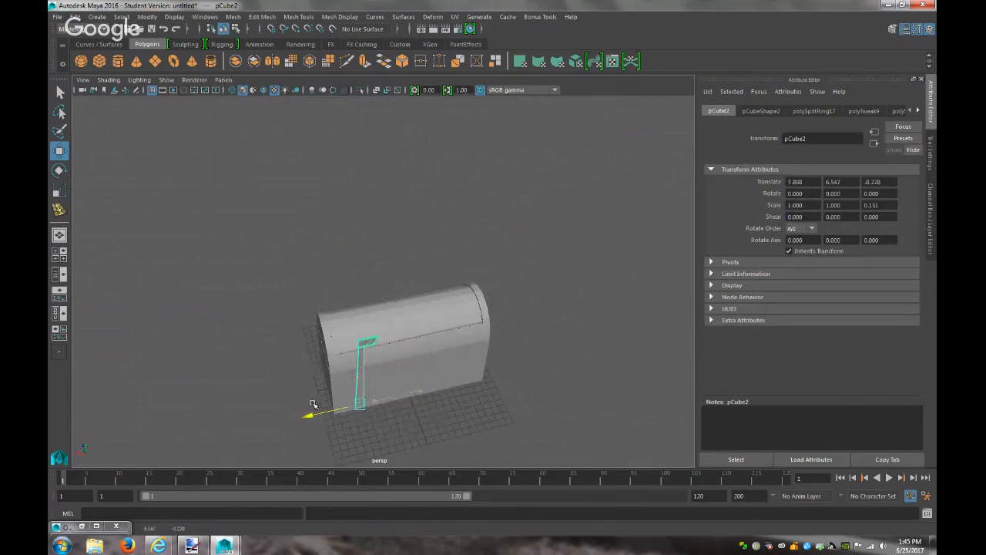
pyautogui.keyDown('alt'); pyautogui.moveTo(391, 414); pyautogui.dragTo(458, 283); pyautogui.keyUp('alt')
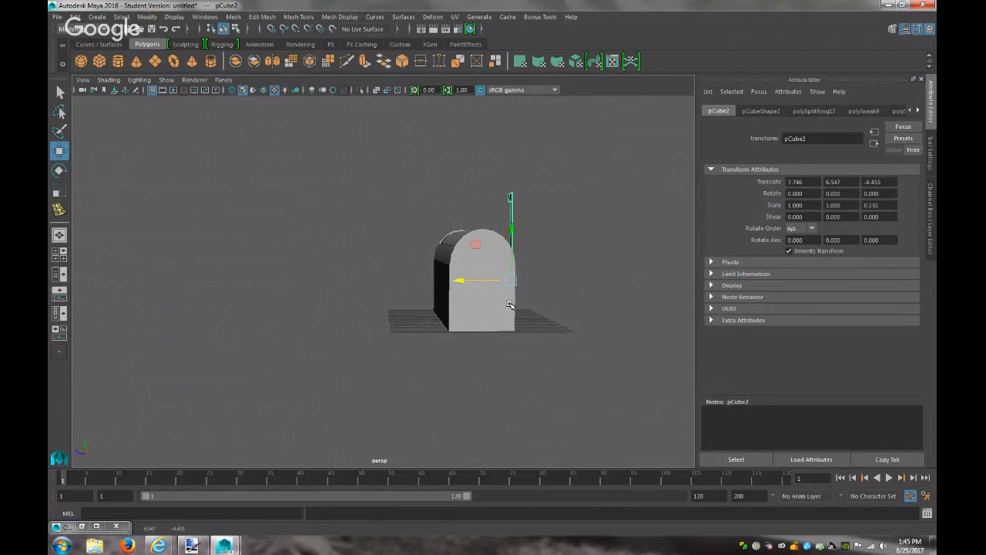
pyautogui.press('f')
# Try tilting the flag post around Z, then undo the rotation and deselect it
pyautogui.scroll(-3, 509, 304)
pyautogui.scroll(2, 508, 303)
pyautogui.keyDown('alt'); pyautogui.moveTo(483, 323); pyautogui.dragTo(335, 381); pyautogui.keyUp('alt')
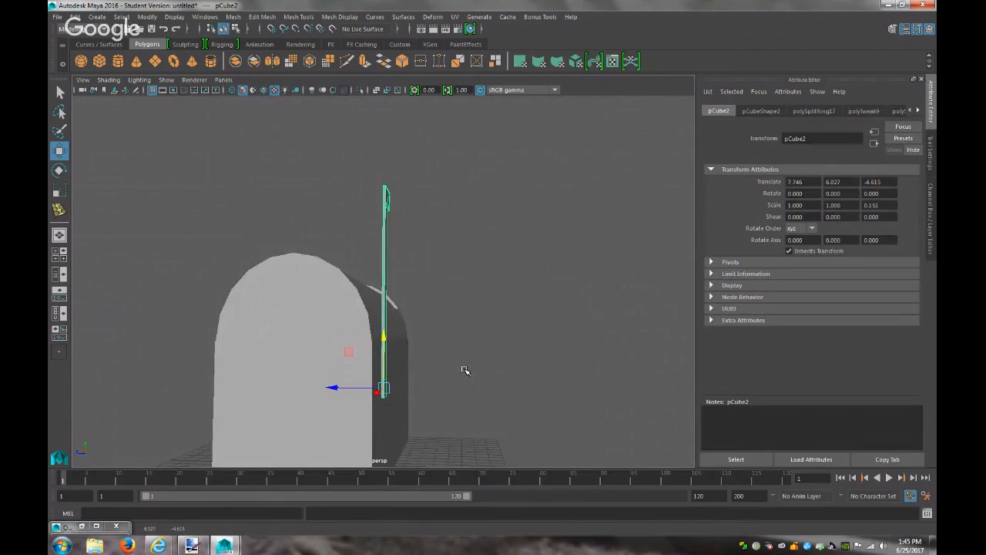
pyautogui.press('e')
pyautogui.moveTo(395, 354); pyautogui.dragTo(374, 363)
pyautogui.hotkey('ctrl', 'z')
pyautogui.click(472, 431)
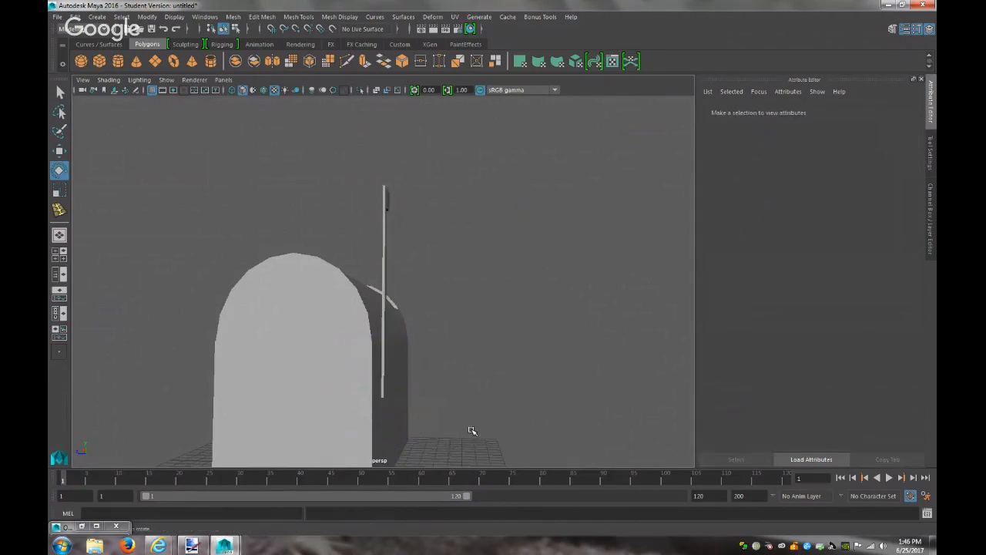
# Reselect the flag pole with the Move tool, deselect it, and view the mailbox at an angle
pyautogui.keyDown('alt'); pyautogui.moveTo(485, 403); pyautogui.dragTo(488, 404); pyautogui.keyUp('alt')
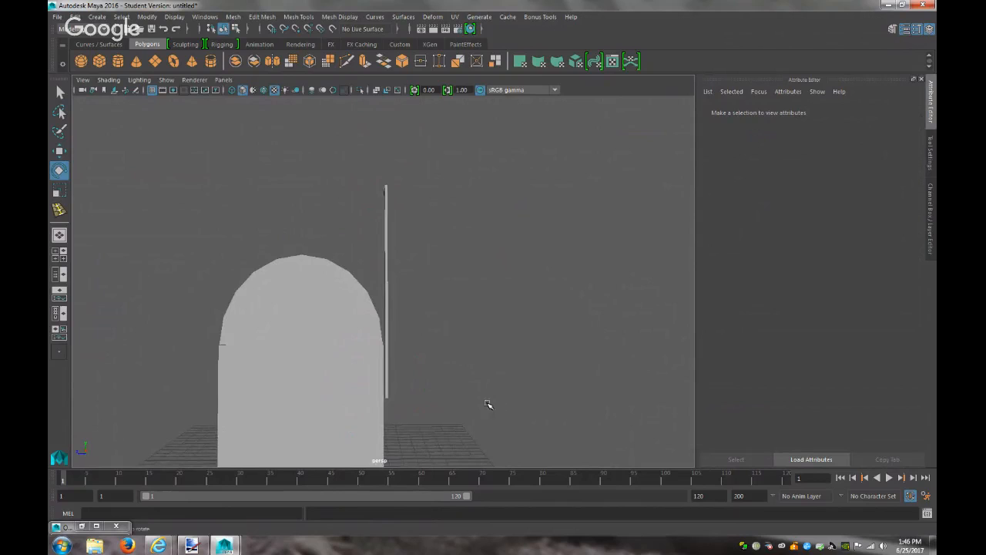
pyautogui.click(387, 390)
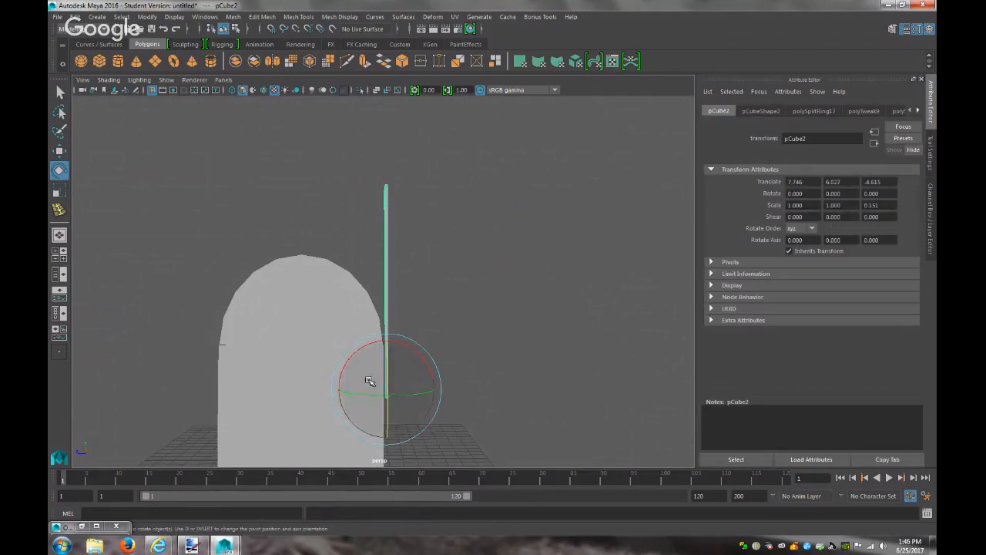
pyautogui.press('w')
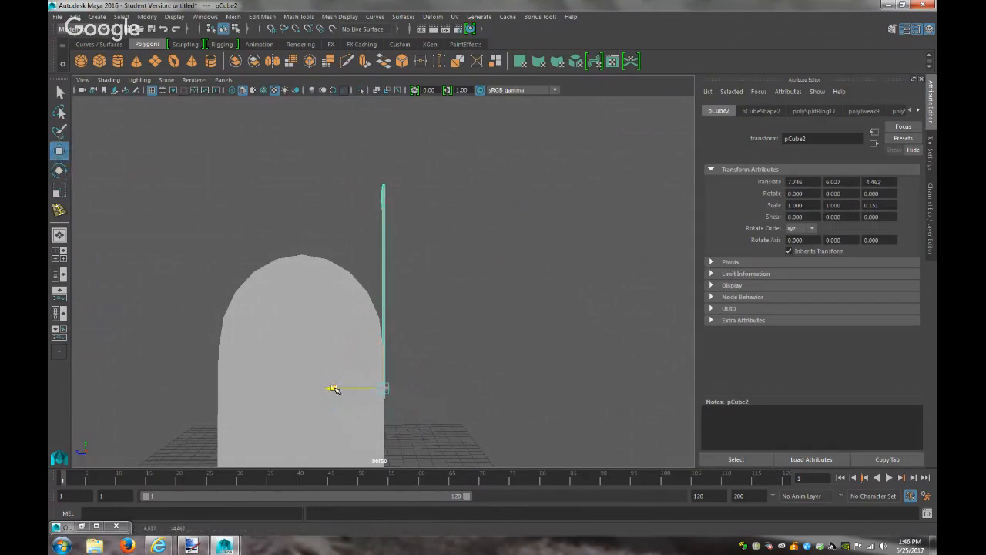
pyautogui.click(513, 393)
pyautogui.scroll(-3, 512, 392)
pyautogui.keyDown('alt'); pyautogui.moveTo(511, 392); pyautogui.dragTo(463, 420); pyautogui.keyUp('alt')
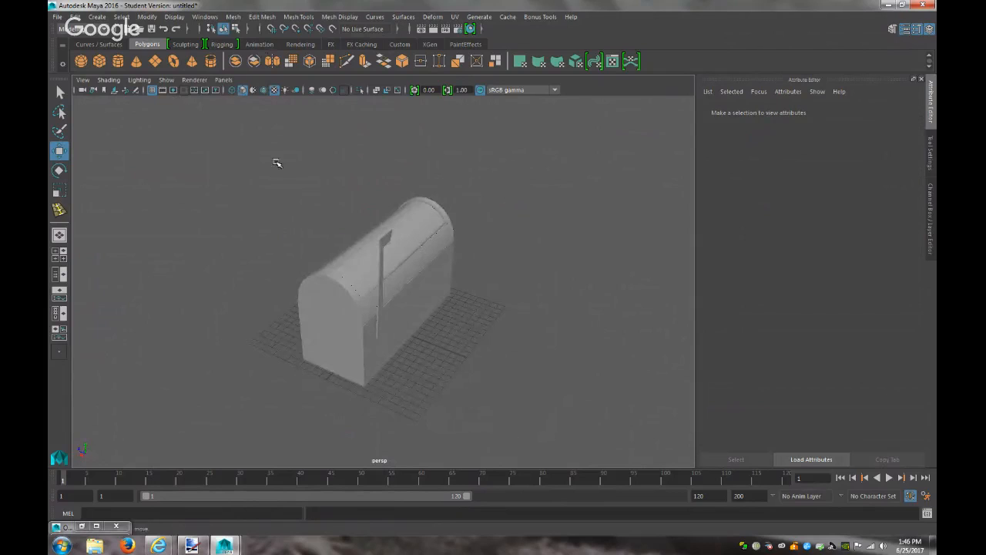
# Add a new polygon cylinder from Create > Polygon Primitives
pyautogui.click(325, 315)
pyautogui.scroll(5, 331, 317)
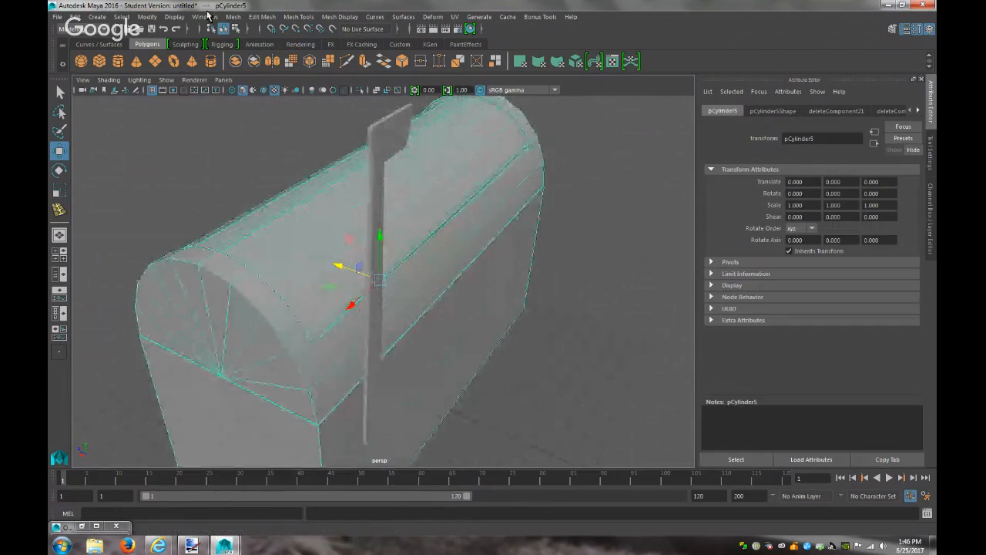
pyautogui.click(99, 16)
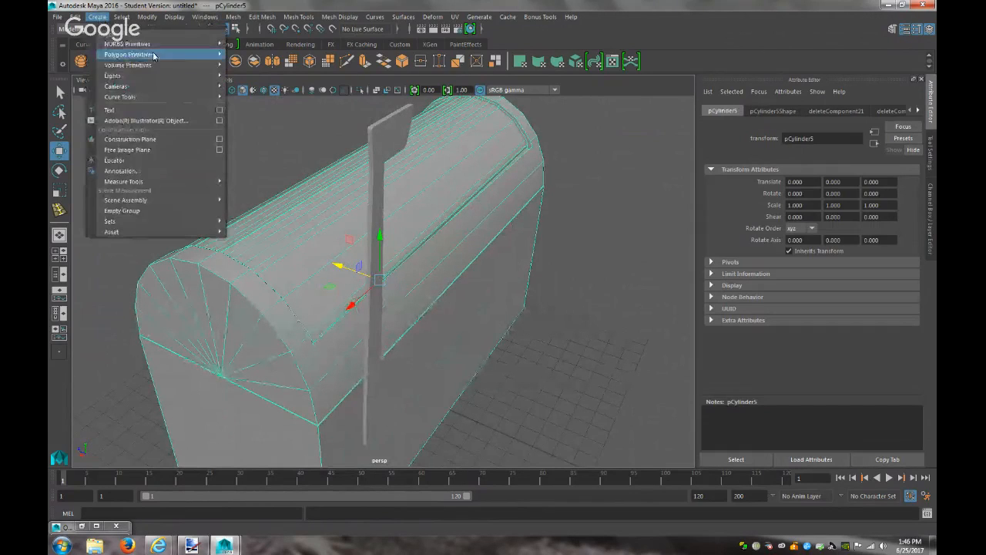
pyautogui.moveTo(182, 47)
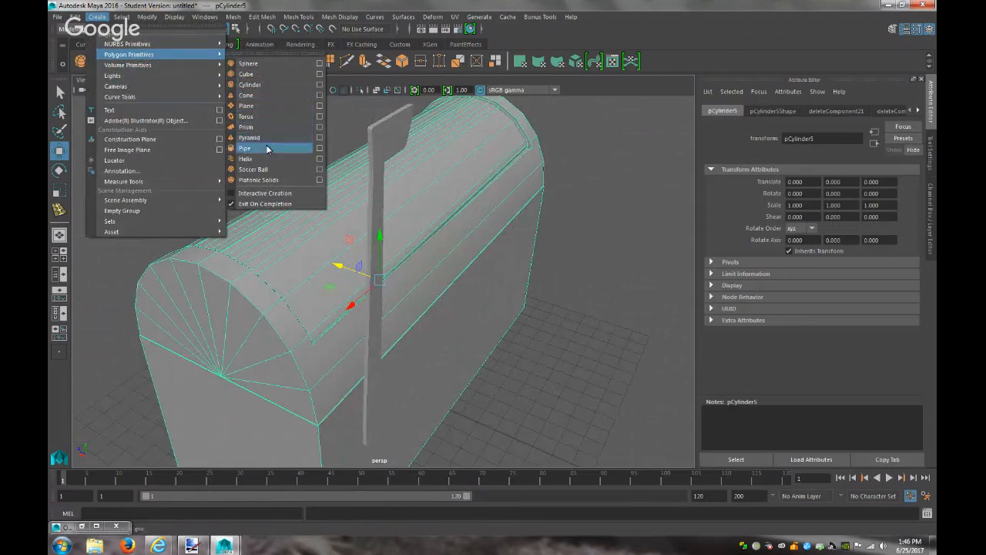
pyautogui.click(270, 85)
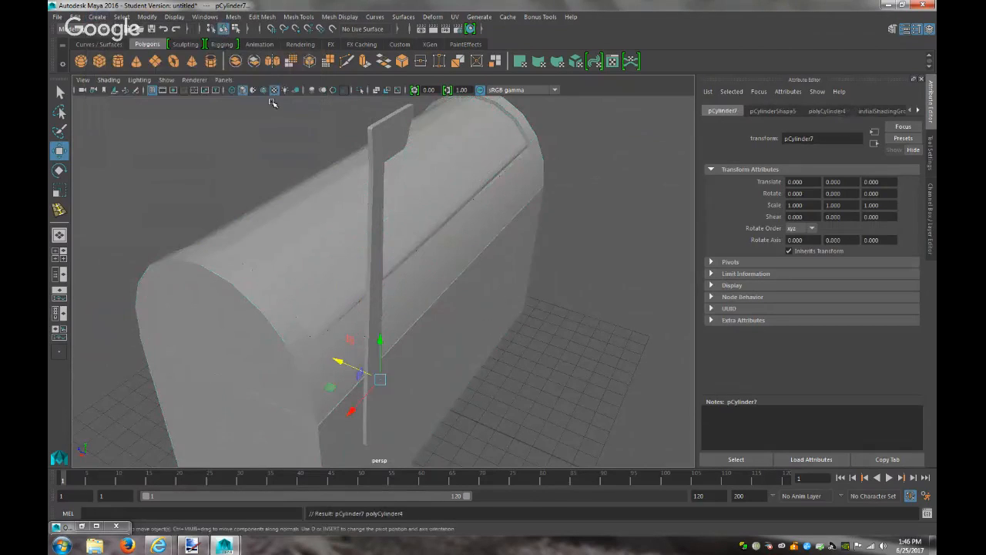
# Pull the cylinder along Z to -9.048, then bring the YouTube live-stream window forward
pyautogui.scroll(-4, 396, 368)
pyautogui.moveTo(338, 337); pyautogui.dragTo(429, 373)
pyautogui.moveTo(158, 546)
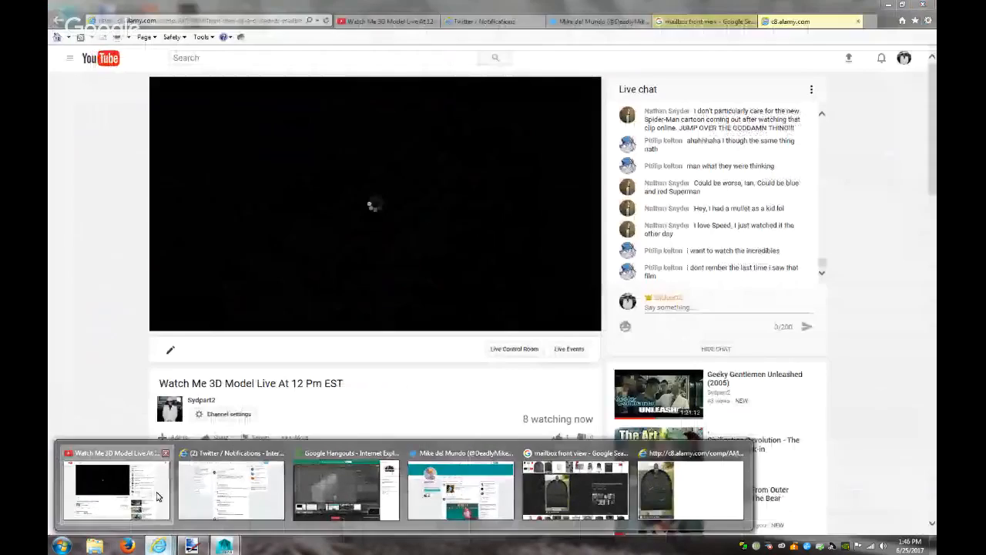
pyautogui.click(157, 497)
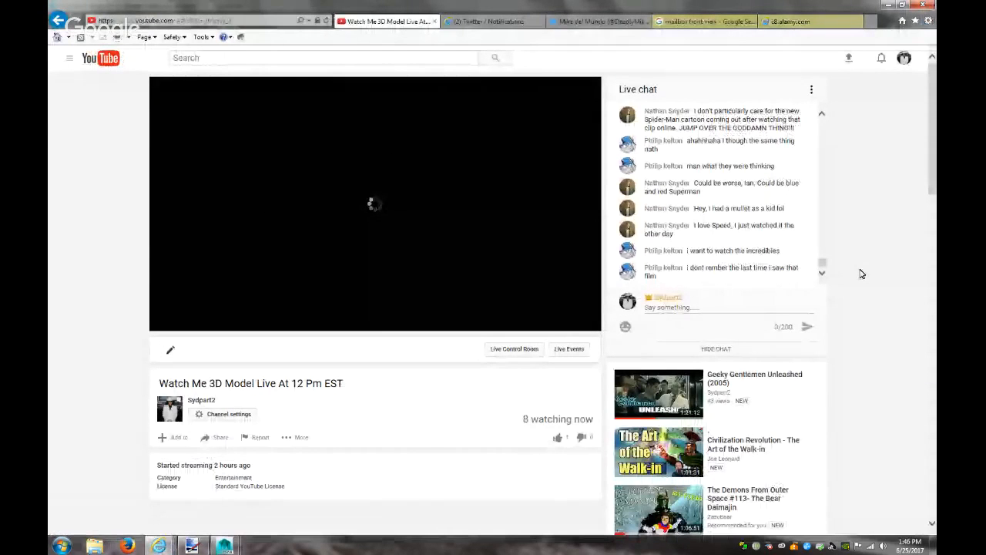
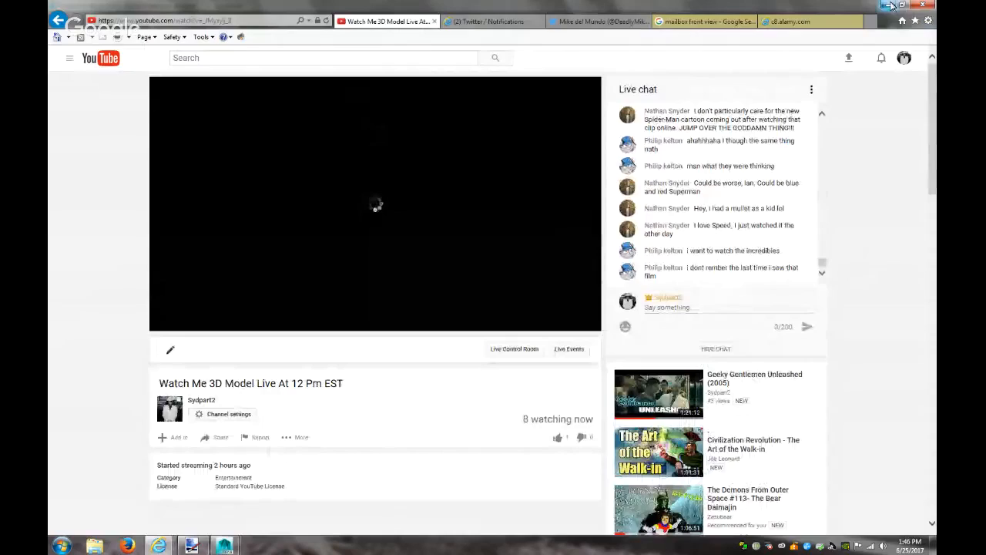
# Rotate the new cylinder 90 degrees on X
pyautogui.hotkey('alt', 'Tab')
pyautogui.press('e')
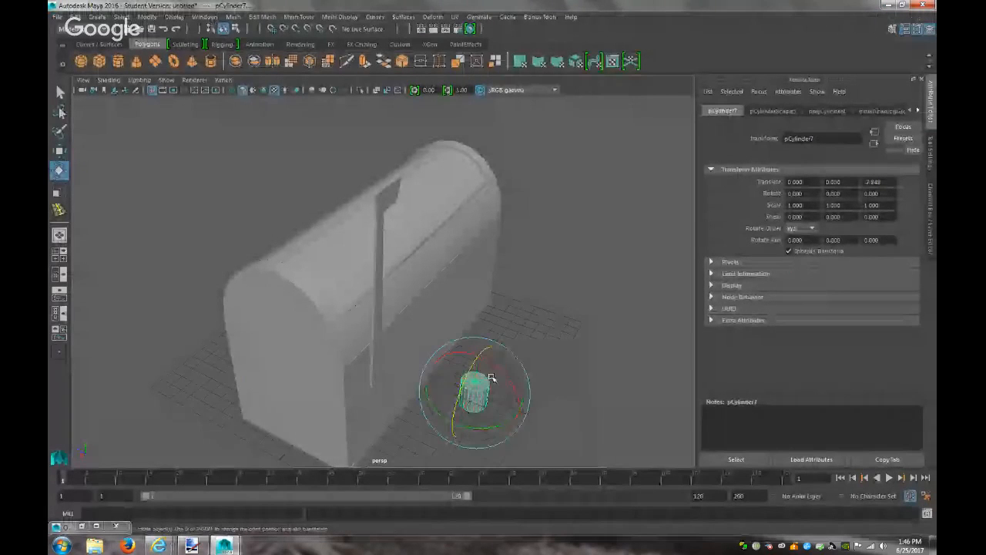
pyautogui.moveTo(505, 366); pyautogui.dragTo(561, 440)
pyautogui.write('90')
pyautogui.press('Return')
# Move the cylinder up against the mailbox side at the flag's level
pyautogui.press('w')
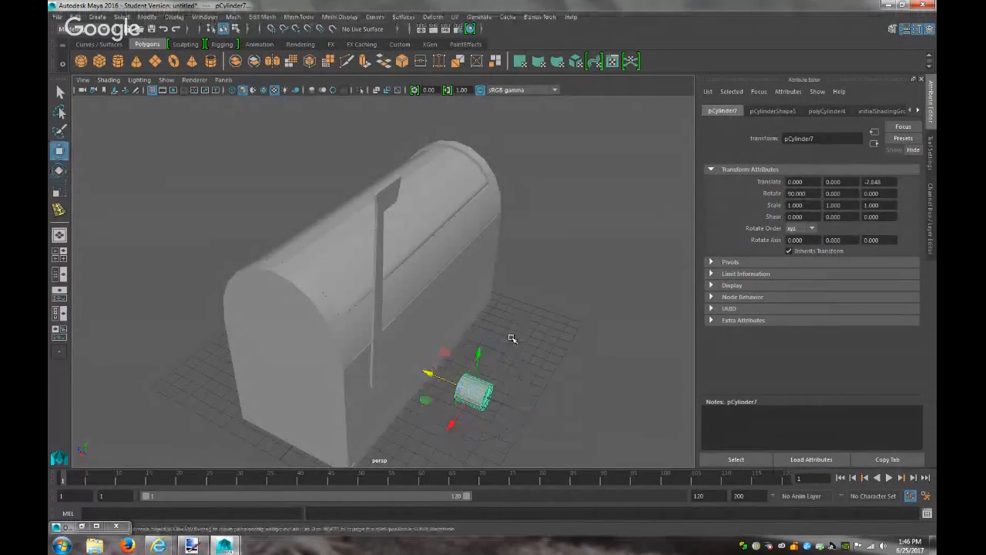
pyautogui.moveTo(451, 422); pyautogui.dragTo(420, 442)
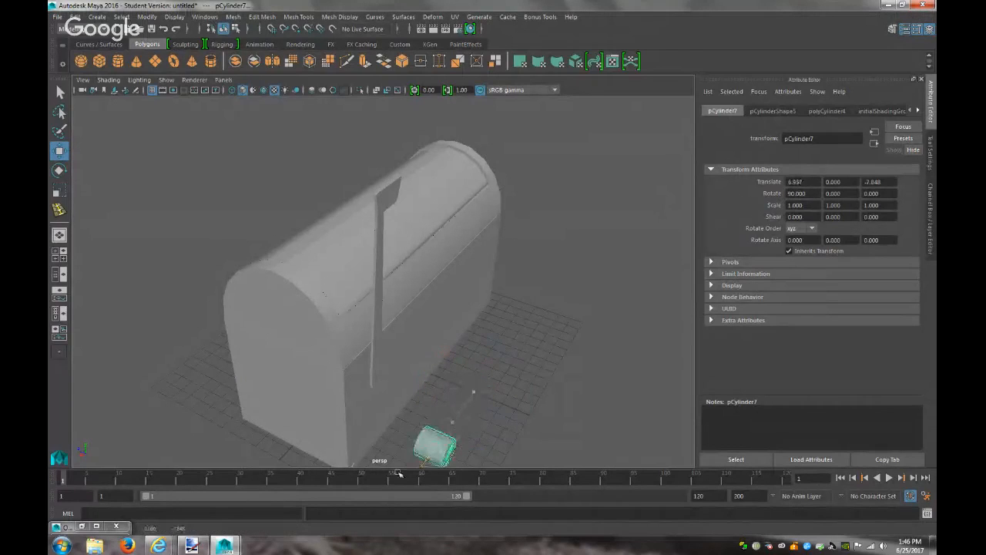
pyautogui.scroll(-3, 489, 410)
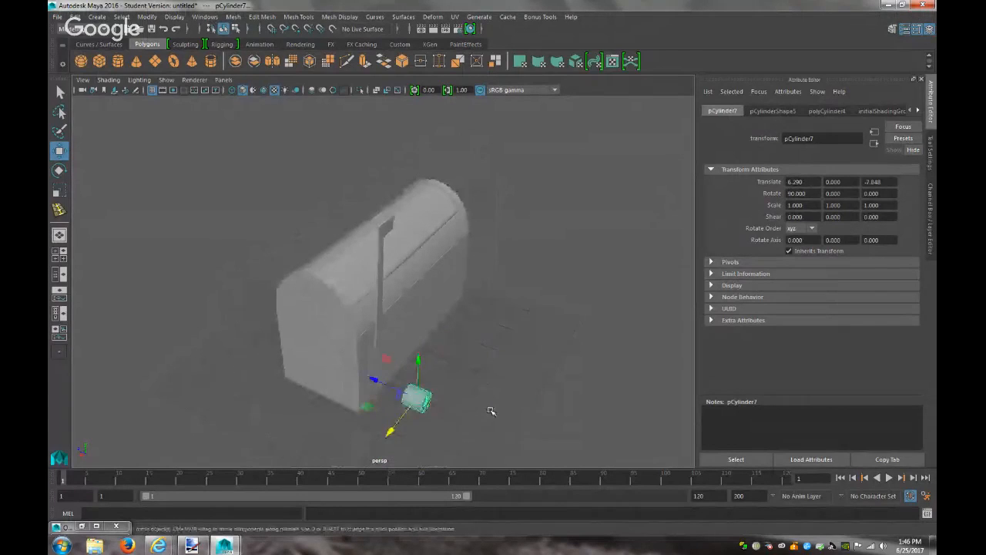
pyautogui.keyDown('alt'); pyautogui.moveTo(489, 409); pyautogui.dragTo(529, 376); pyautogui.keyUp('alt')
pyautogui.moveTo(382, 462); pyautogui.dragTo(329, 457)
pyautogui.moveTo(379, 409); pyautogui.dragTo(380, 322)
pyautogui.keyDown('alt'); pyautogui.moveTo(490, 391); pyautogui.dragTo(319, 374); pyautogui.keyUp('alt')
pyautogui.press('f')
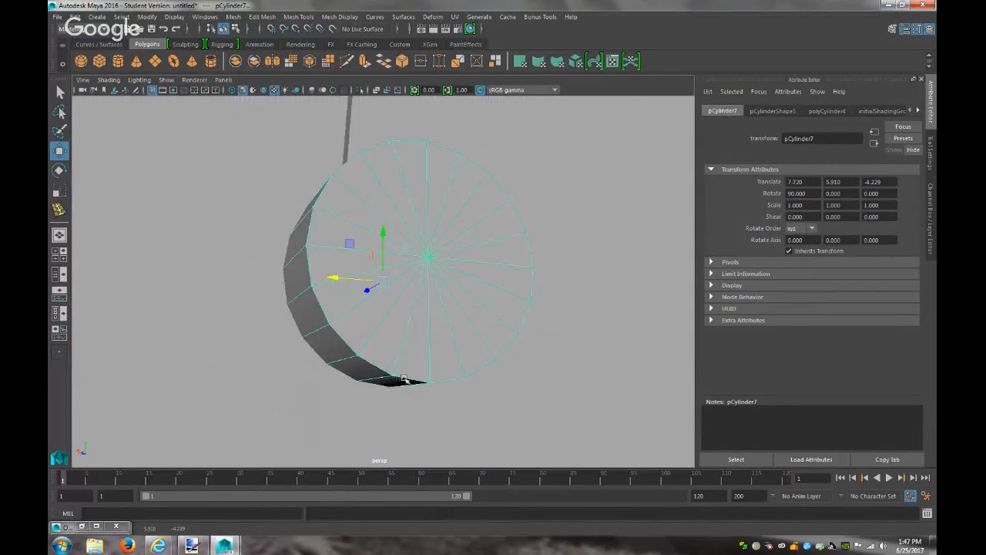
pyautogui.scroll(-3, 404, 379)
# Shrink the cylinder and flatten it into a thin disc
pyautogui.press('r')
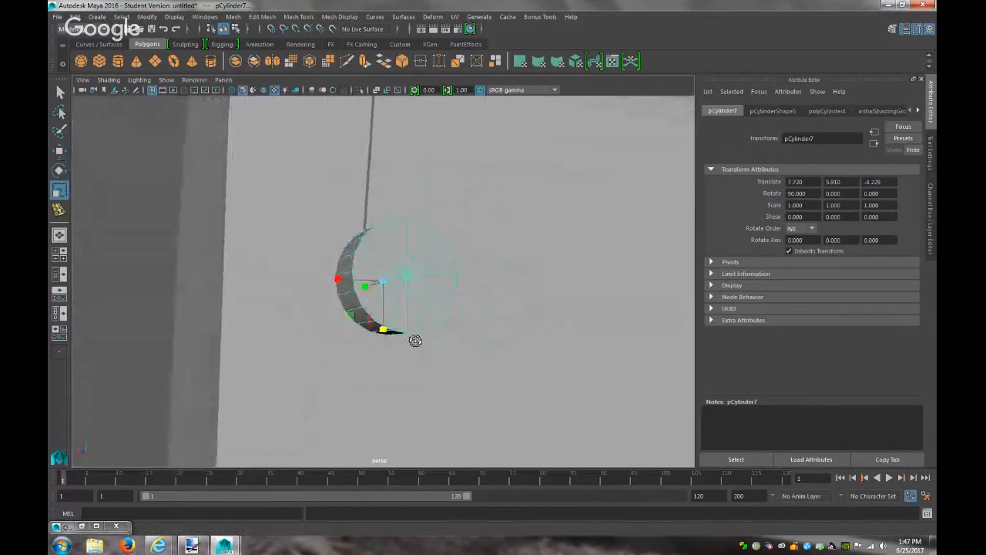
pyautogui.keyDown('alt'); pyautogui.moveTo(411, 335); pyautogui.dragTo(458, 362); pyautogui.keyUp('alt')
pyautogui.moveTo(383, 283); pyautogui.dragTo(325, 307)
pyautogui.moveTo(367, 278); pyautogui.dragTo(466, 300)
pyautogui.press('w')
pyautogui.press('r')
# Duplicate the disc as pCylinder8 and shift the copy along Z to -5.382
pyautogui.hotkey('ctrl', 'd')
pyautogui.press('w')
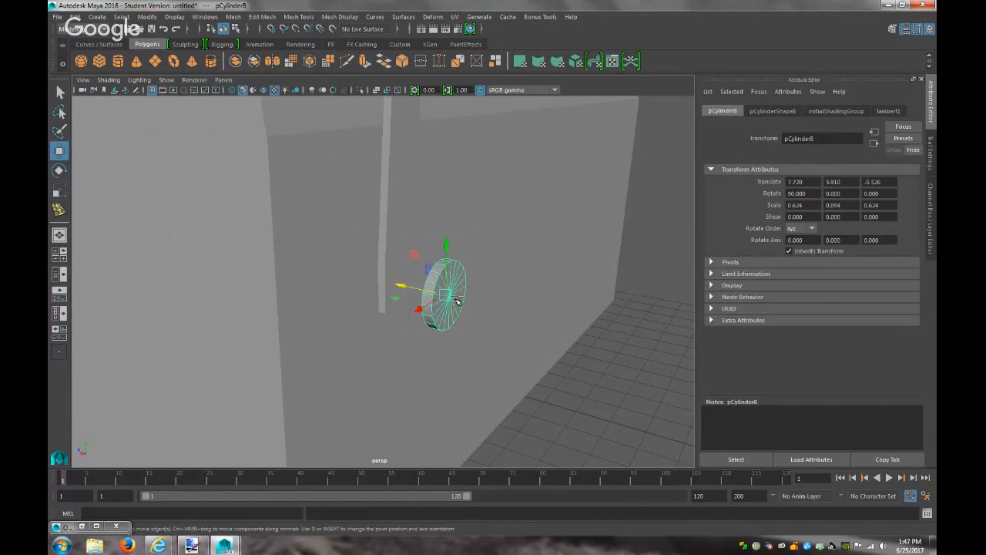
pyautogui.moveTo(401, 287); pyautogui.dragTo(393, 286)
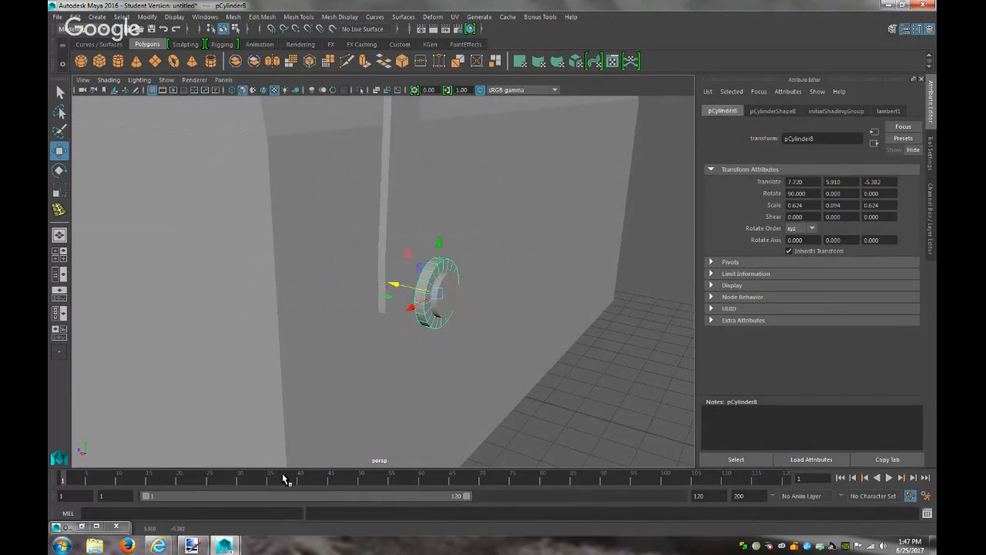
# Check the reference image and nudge the larger disc further along Z
pyautogui.click(191, 546)
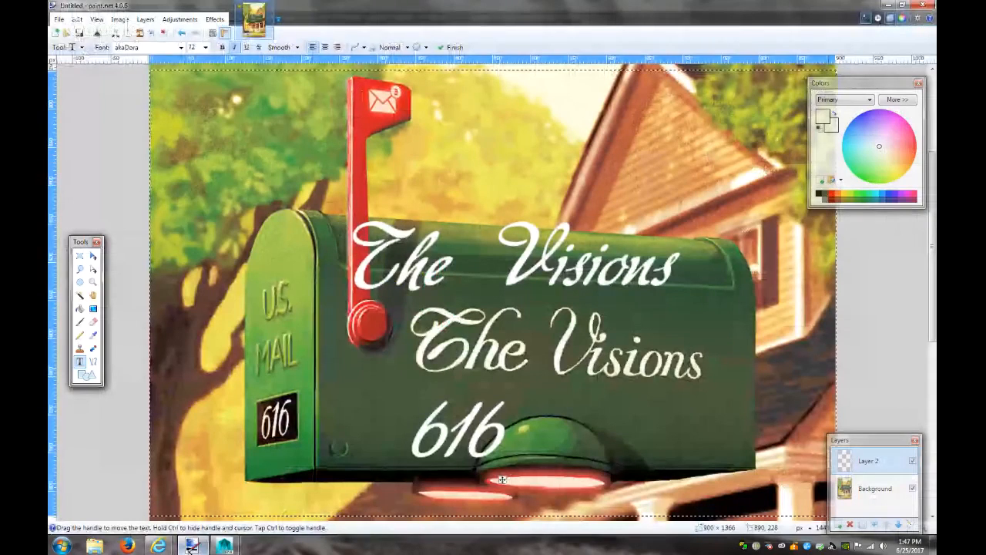
pyautogui.click(191, 548)
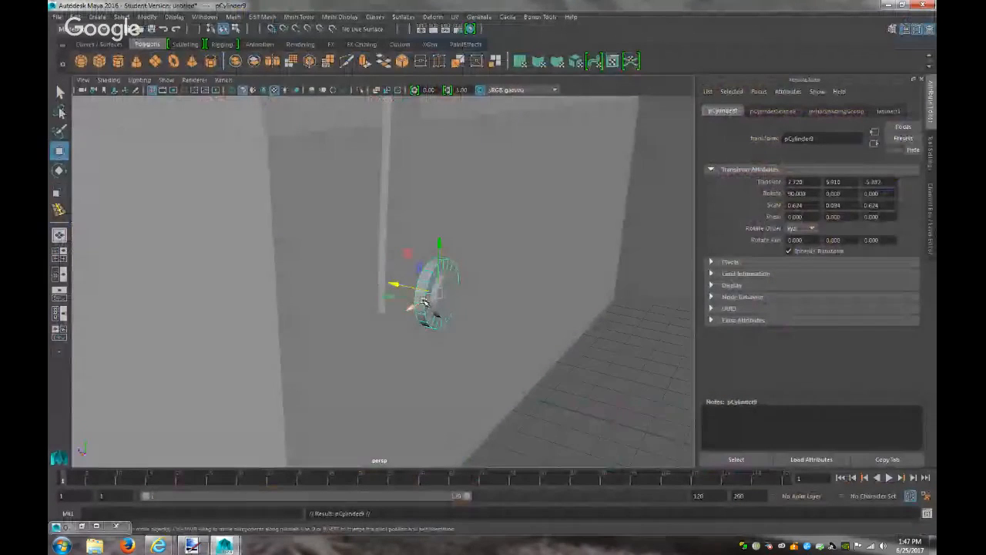
pyautogui.moveTo(396, 284)
pyautogui.mouseDown()
pyautogui.moveTo(385, 280)
pyautogui.moveTo(447, 286)
pyautogui.moveTo(393, 286)
pyautogui.mouseUp()
pyautogui.press('r')
pyautogui.press('w')
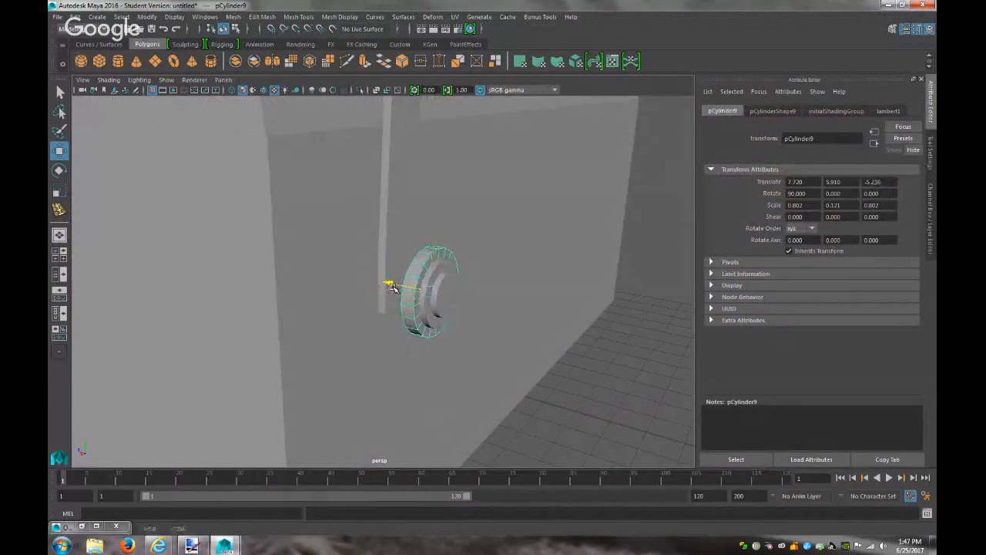
# Combine all three discs into pCylinder10 with Mesh > Combine and center its pivot
pyautogui.keyDown('shift'); pyautogui.click(432, 315); pyautogui.keyUp('shift')
pyautogui.keyDown('shift'); pyautogui.click(442, 302); pyautogui.keyUp('shift')
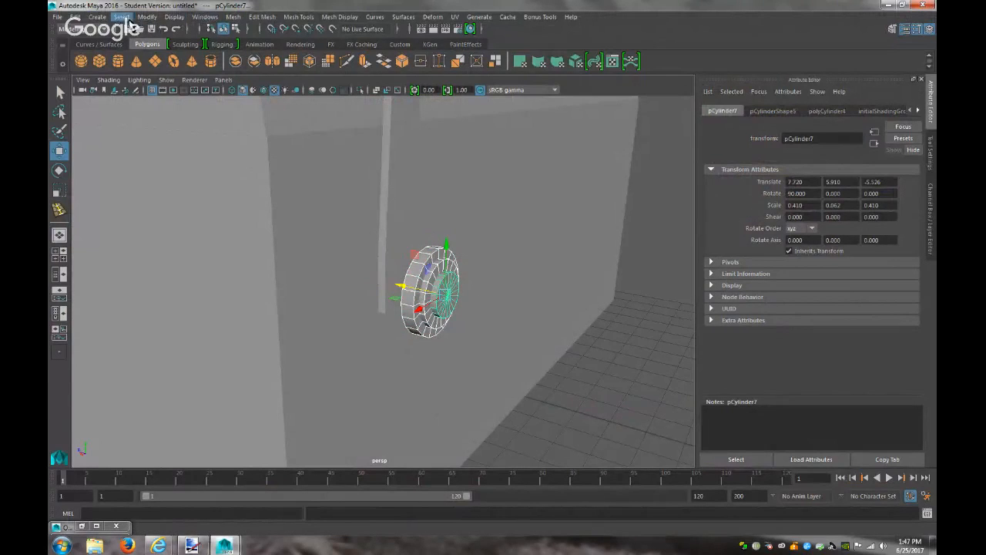
pyautogui.click(235, 17)
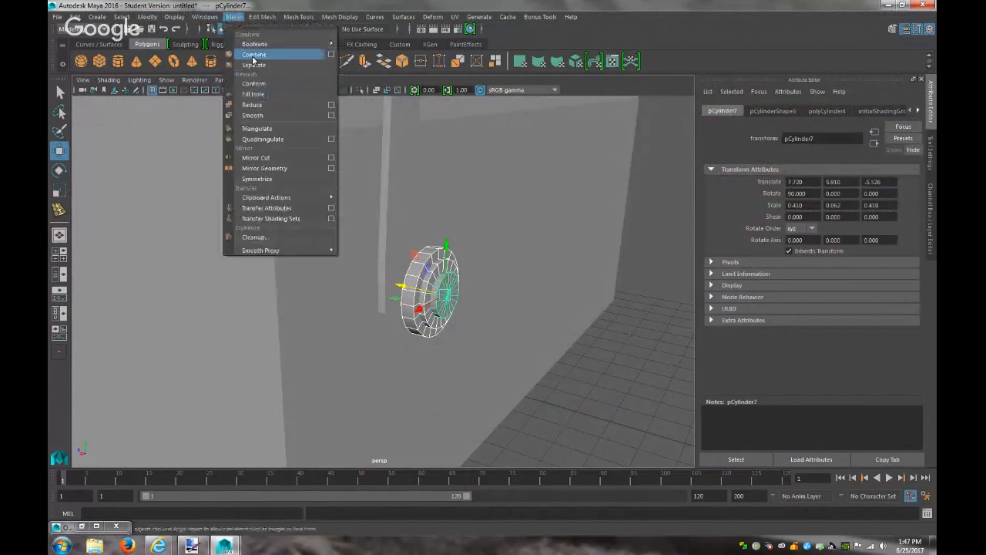
pyautogui.click(254, 54)
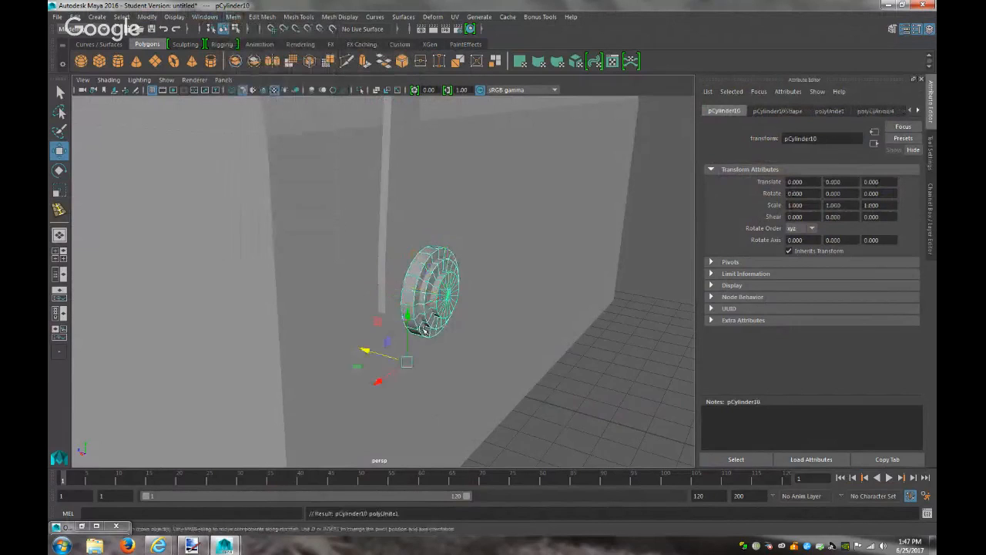
pyautogui.click(153, 17)
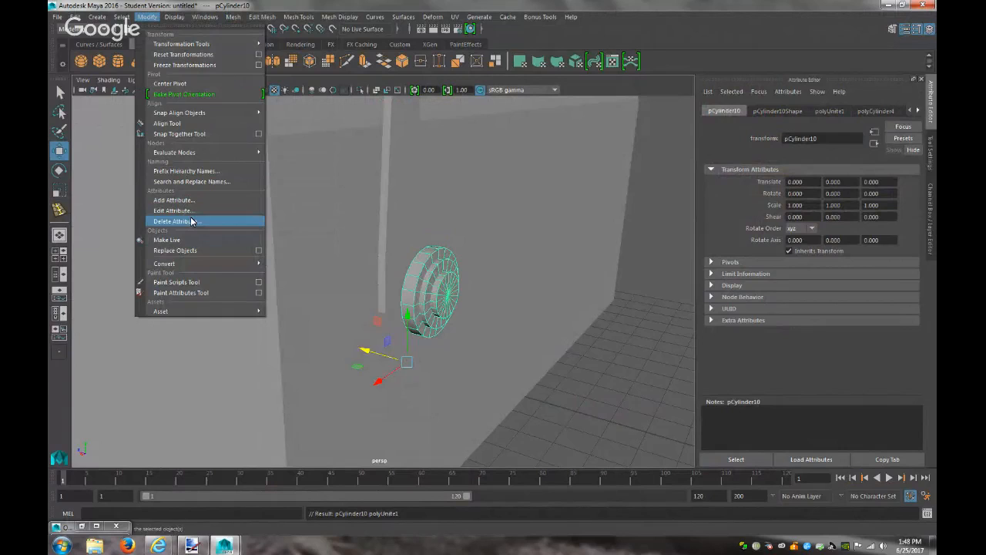
pyautogui.click(174, 84)
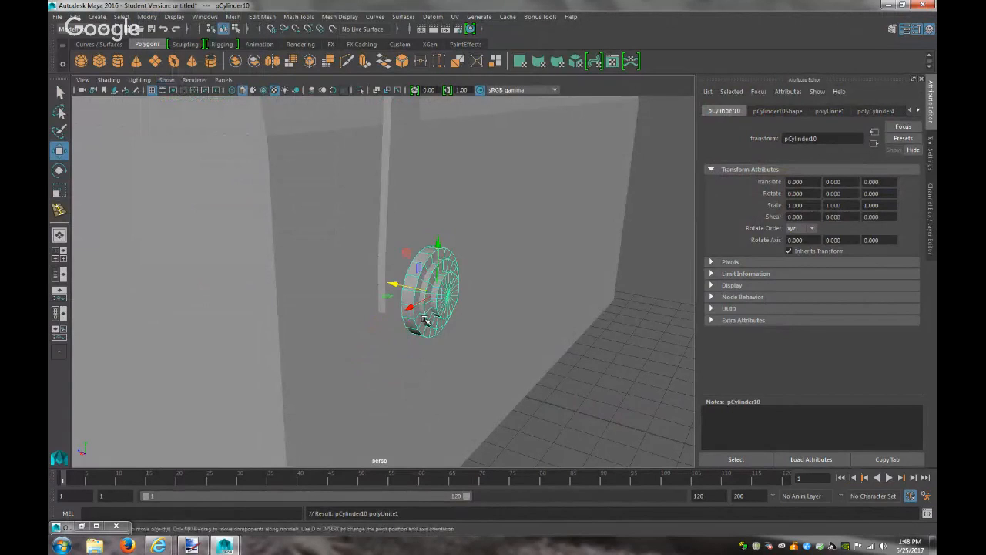
# Shrink the merged disc stack to 0.638 and push it toward the mailbox wall
pyautogui.press('r')
pyautogui.moveTo(437, 301); pyautogui.dragTo(544, 307)
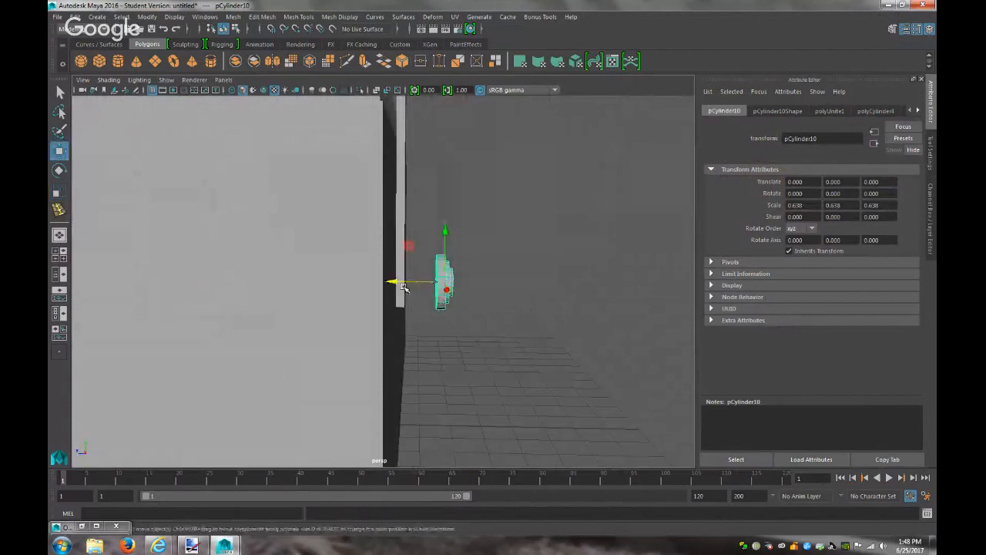
pyautogui.moveTo(390, 280); pyautogui.dragTo(359, 281)
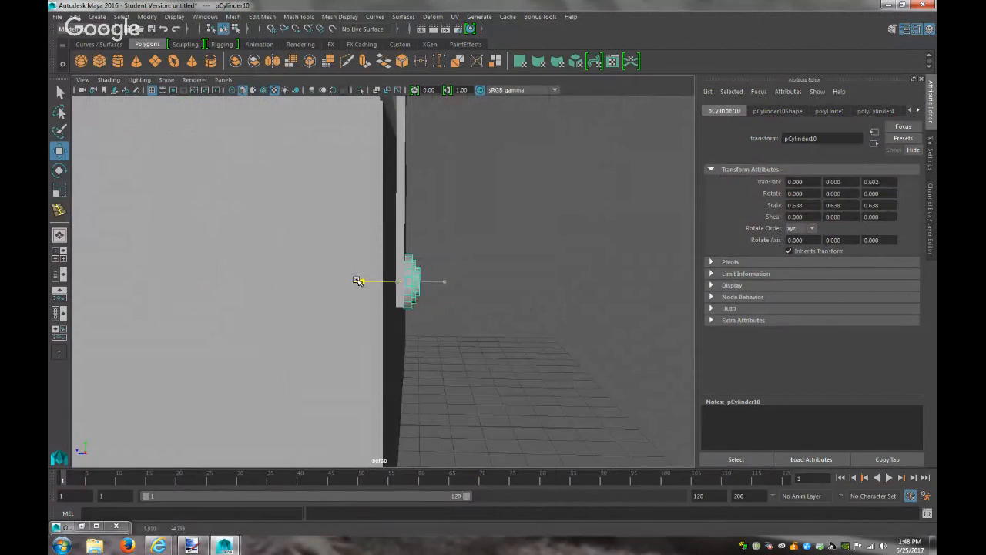
pyautogui.press('f')
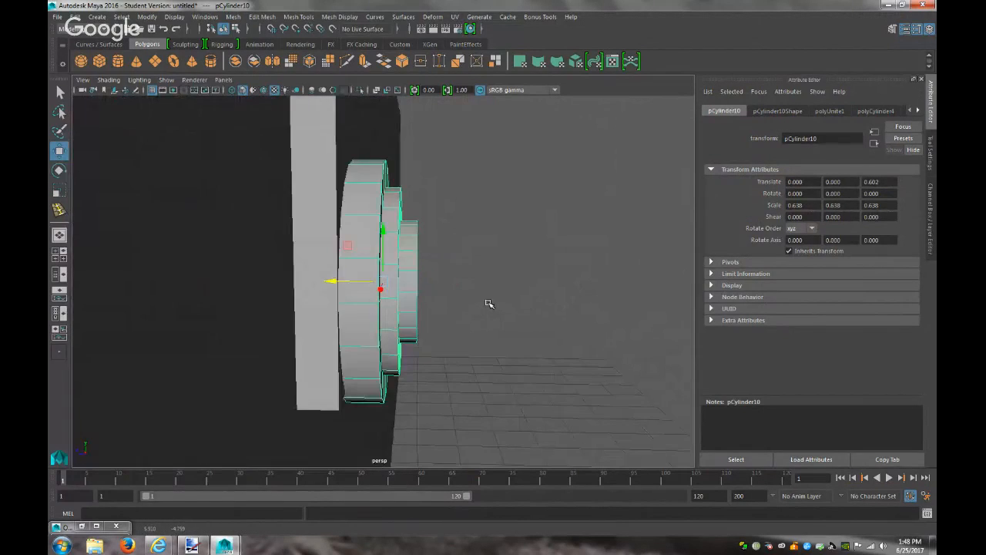
pyautogui.keyDown('alt'); pyautogui.moveTo(493, 302); pyautogui.dragTo(325, 280); pyautogui.keyUp('alt')
# Turn on Wireframe on Shaded in the viewport
pyautogui.click(109, 80)
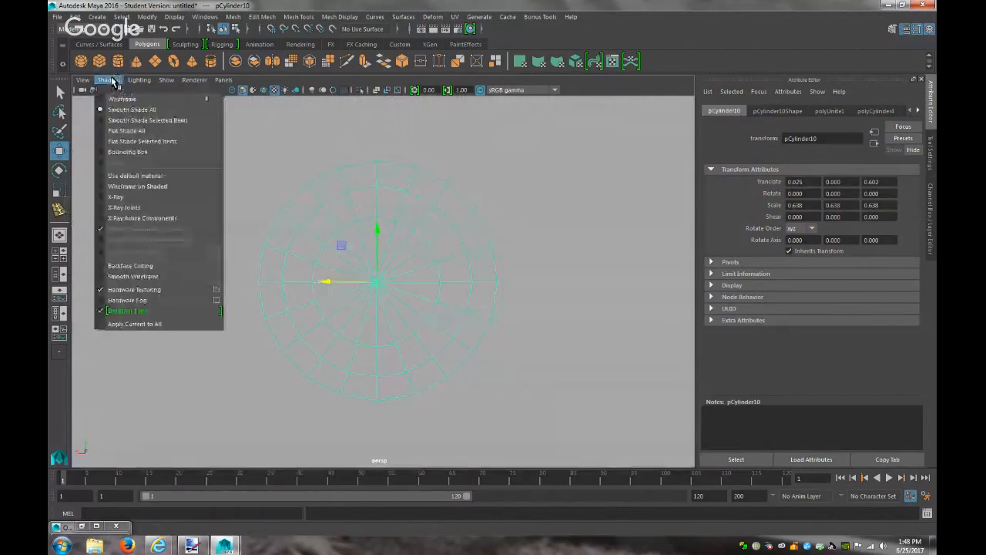
pyautogui.click(132, 188)
pyautogui.keyDown('alt'); pyautogui.moveTo(387, 286); pyautogui.dragTo(427, 294); pyautogui.keyUp('alt')
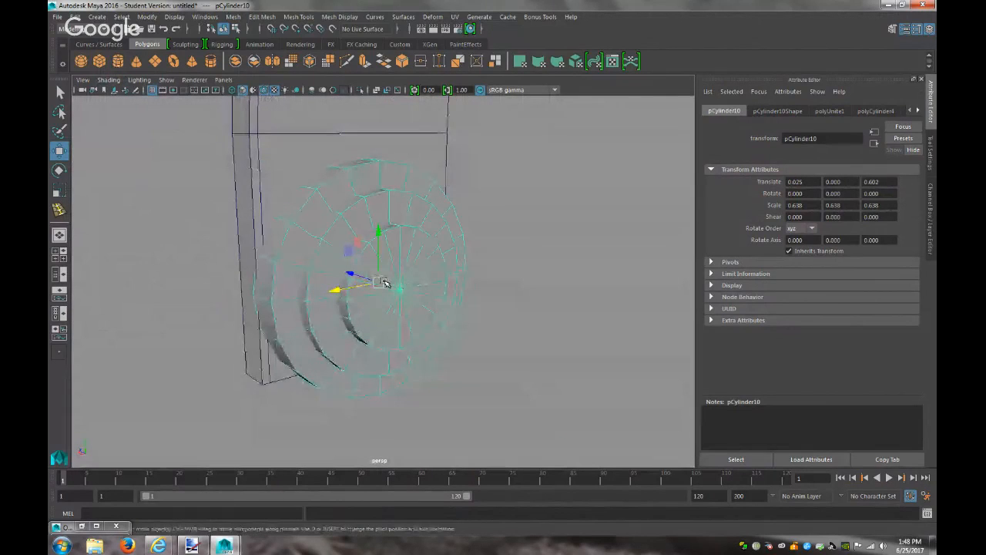
# Rescale the disc stack to 0.726 and slide it to Z 0.736, flush with the mailbox
pyautogui.press('r')
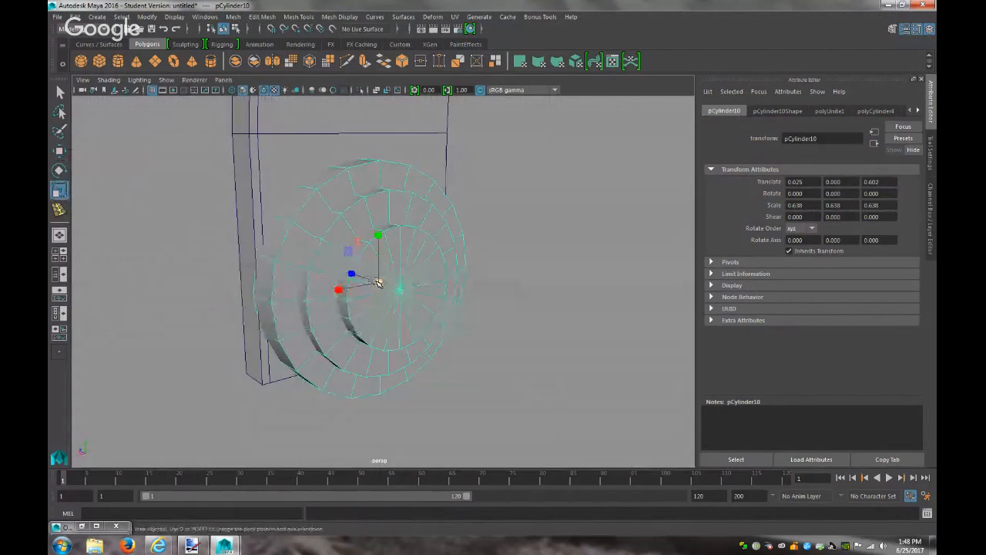
pyautogui.moveTo(377, 283)
pyautogui.mouseDown()
pyautogui.moveTo(390, 285)
pyautogui.moveTo(359, 288)
pyautogui.mouseUp()
pyautogui.click(190, 545)
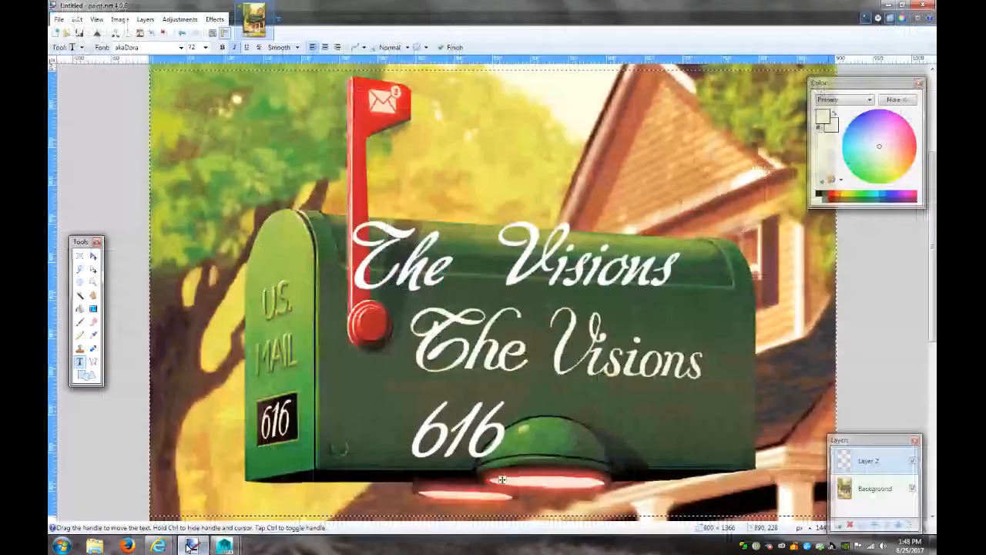
pyautogui.click(188, 547)
pyautogui.moveTo(378, 282); pyautogui.dragTo(422, 279)
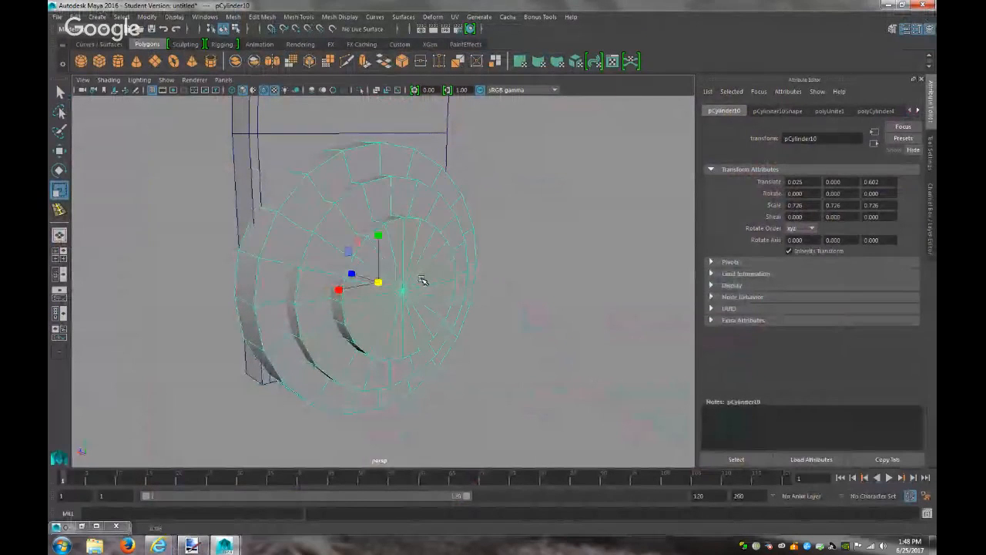
pyautogui.press('w')
pyautogui.moveTo(351, 277); pyautogui.dragTo(415, 278)
# Combine the flag post and hinge disc into pCylinder11 and center its pivot
pyautogui.click(341, 176)
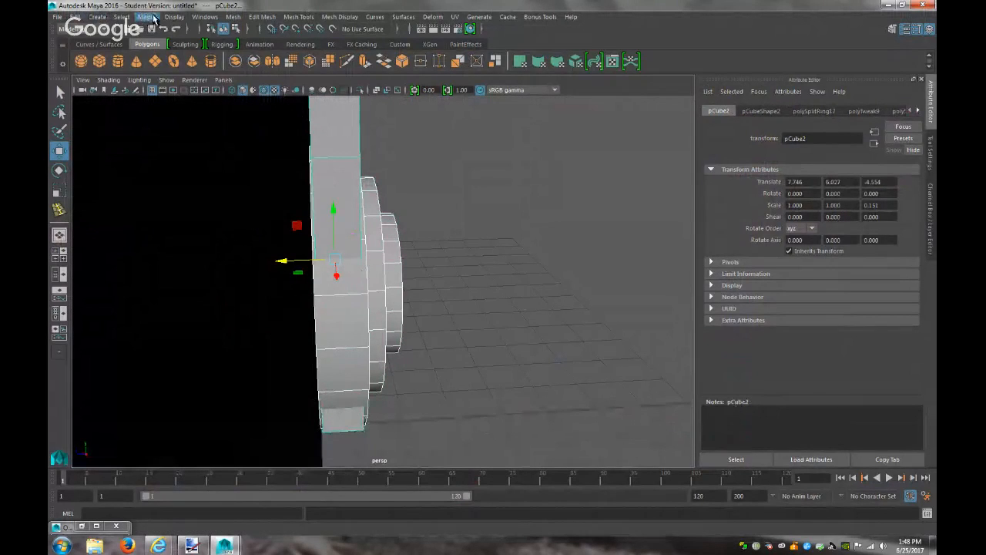
pyautogui.click(233, 16)
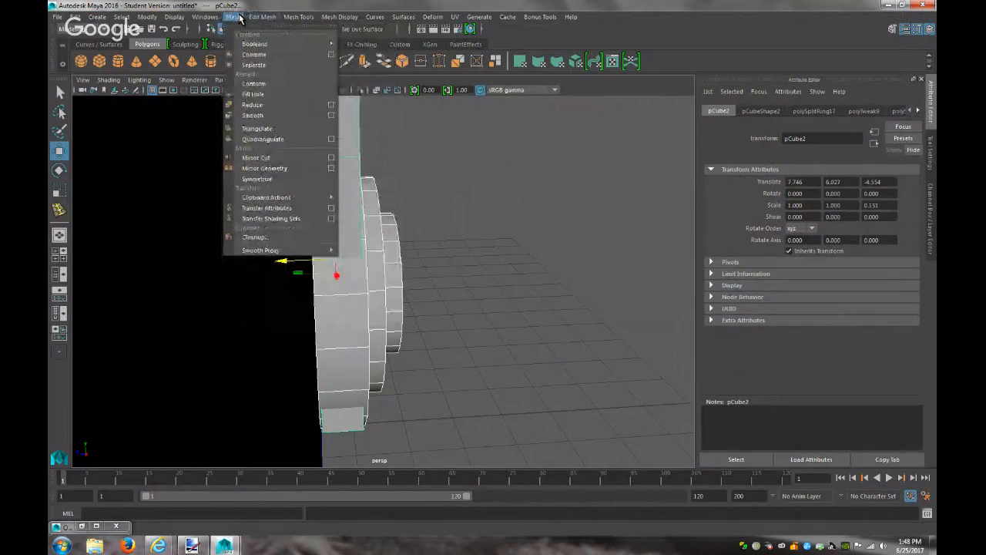
pyautogui.click(254, 54)
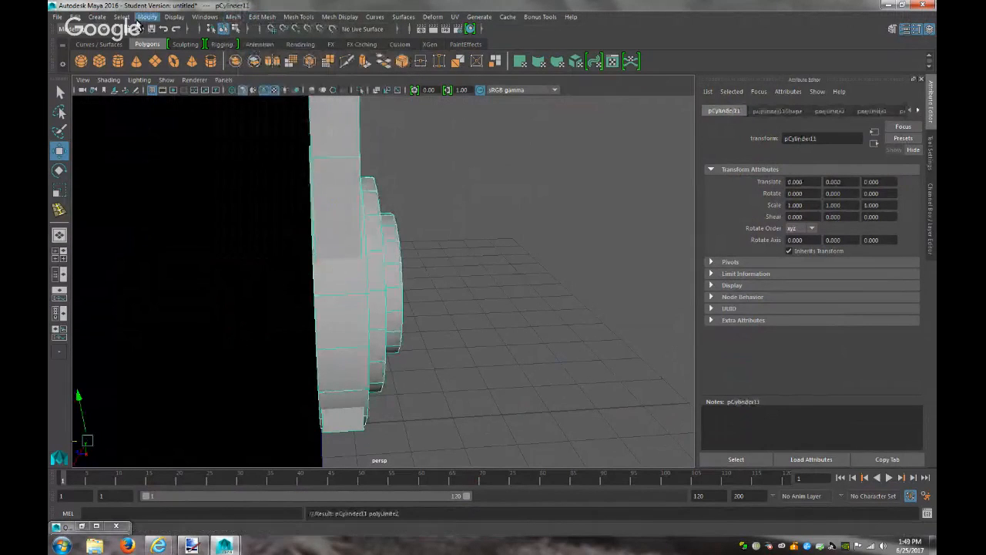
pyautogui.click(147, 16)
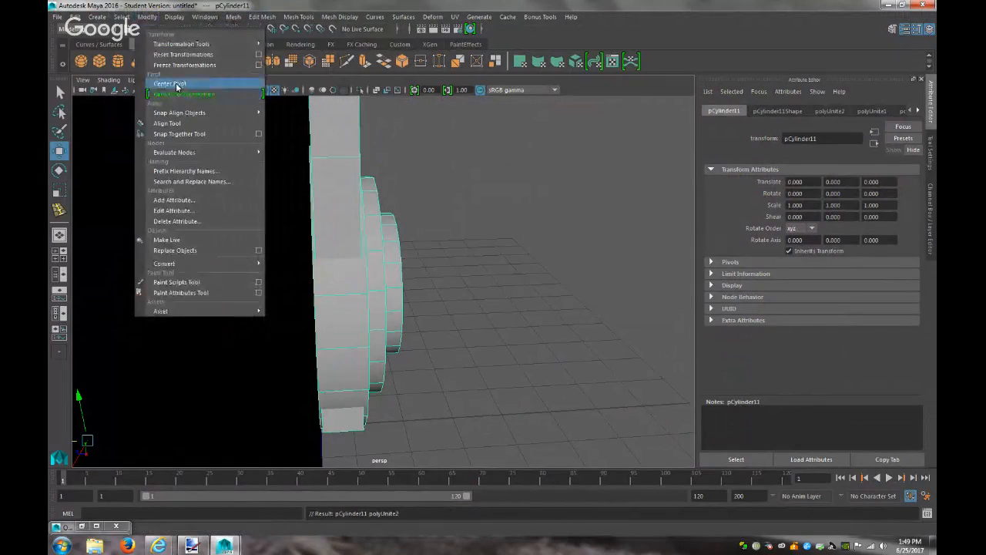
pyautogui.click(176, 84)
# Move the flag's pivot down to the centre of the hinge disc
pyautogui.scroll(-6, 340, 274)
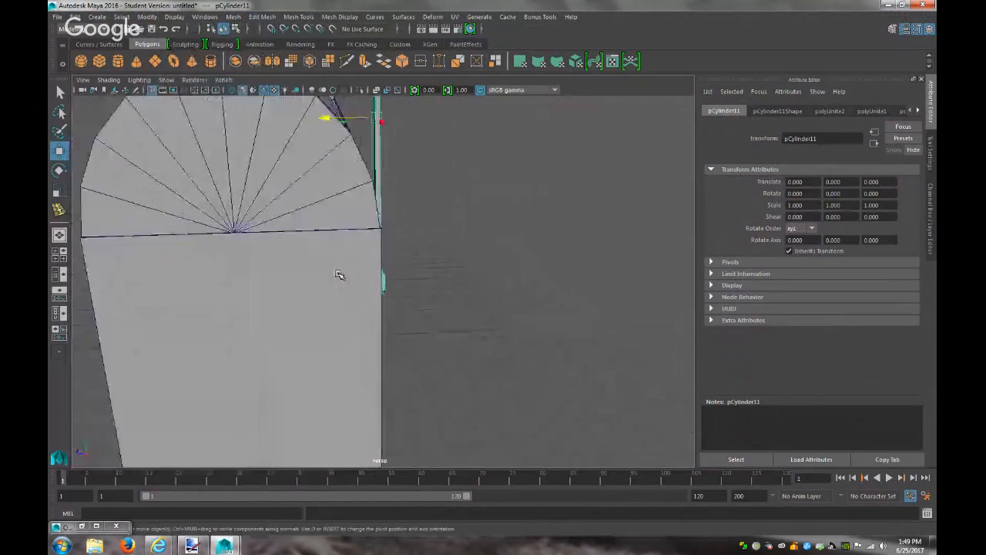
pyautogui.scroll(-2, 340, 275)
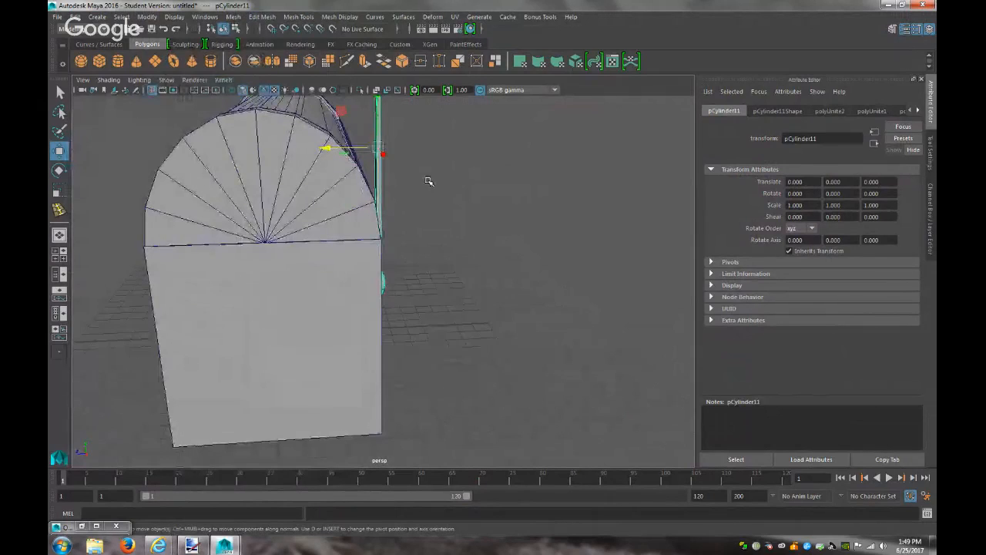
pyautogui.moveTo(379, 116); pyautogui.dragTo(393, 258)
pyautogui.keyDown('alt'); pyautogui.moveTo(484, 313); pyautogui.dragTo(405, 367); pyautogui.keyUp('alt')
pyautogui.press('d')
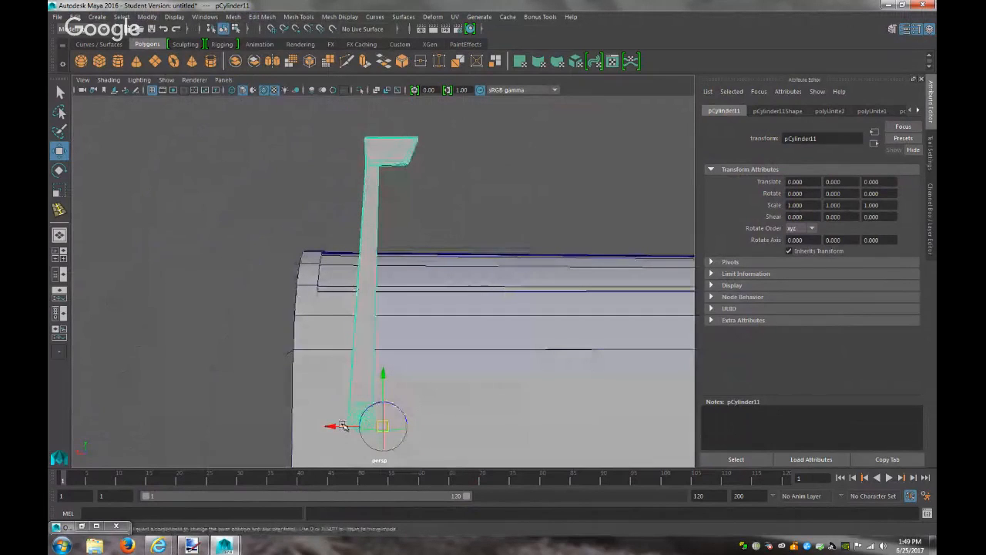
pyautogui.moveTo(335, 424); pyautogui.dragTo(312, 426)
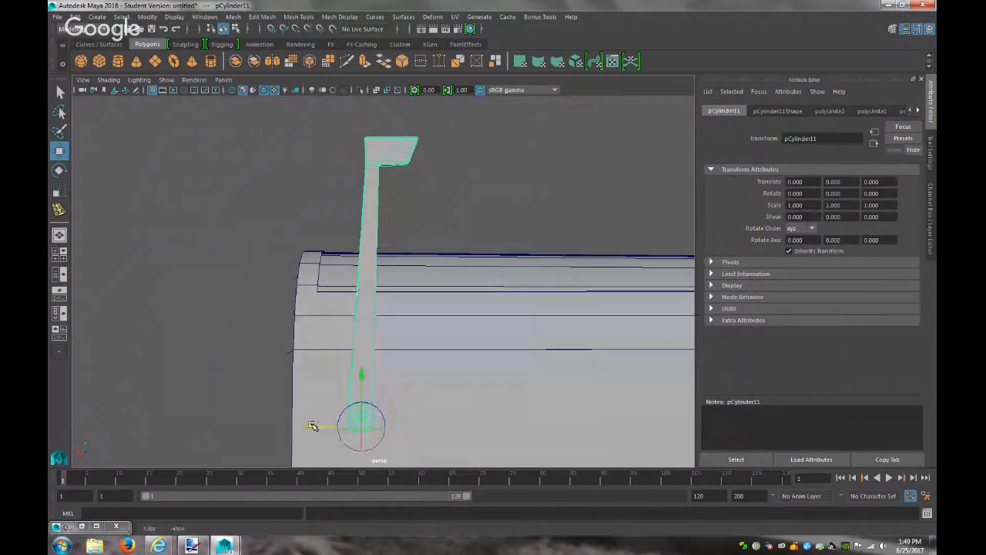
pyautogui.moveTo(359, 379); pyautogui.dragTo(366, 363)
pyautogui.press('Insert')
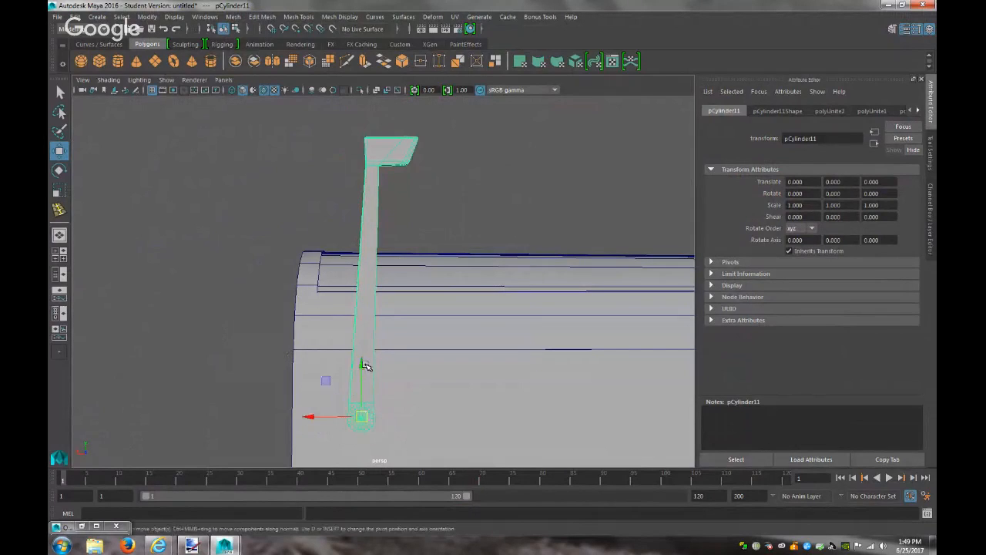
# Shift the flag post slightly along Z and deselect it
pyautogui.keyDown('alt'); pyautogui.moveTo(463, 383); pyautogui.dragTo(574, 387); pyautogui.keyUp('alt')
pyautogui.moveTo(332, 419); pyautogui.dragTo(328, 419)
pyautogui.click(508, 393)
pyautogui.keyDown('alt'); pyautogui.moveTo(515, 393); pyautogui.dragTo(417, 394); pyautogui.keyUp('alt')
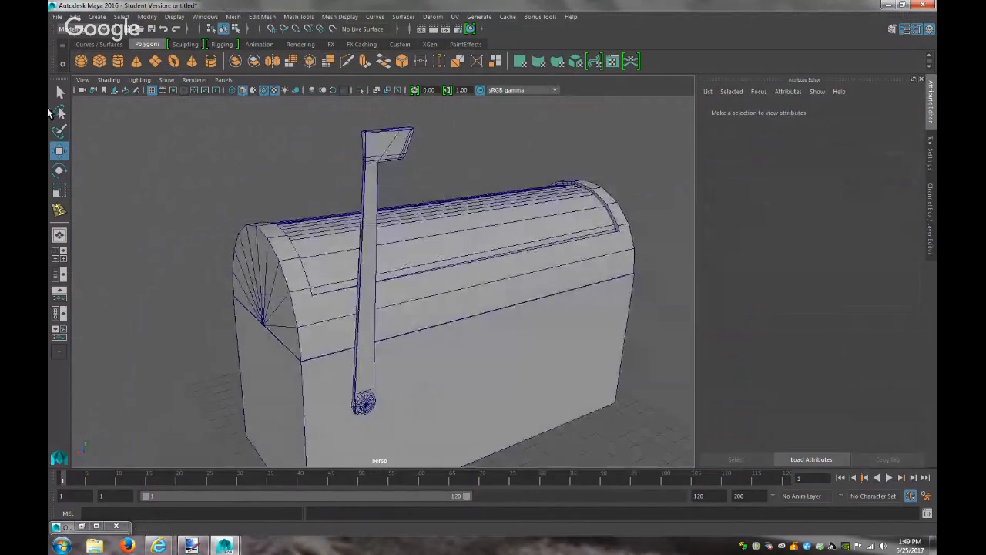
pyautogui.click(192, 546)
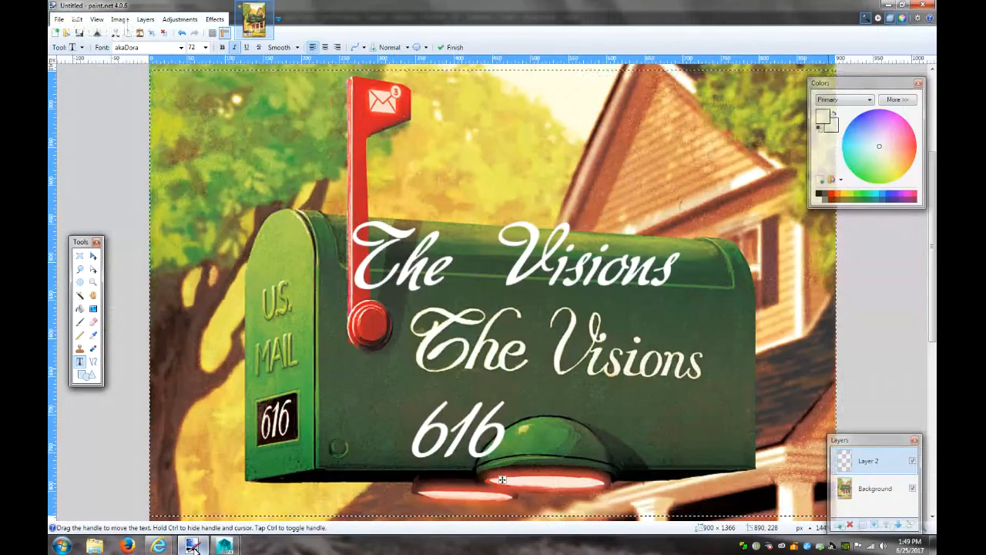
pyautogui.click(225, 546)
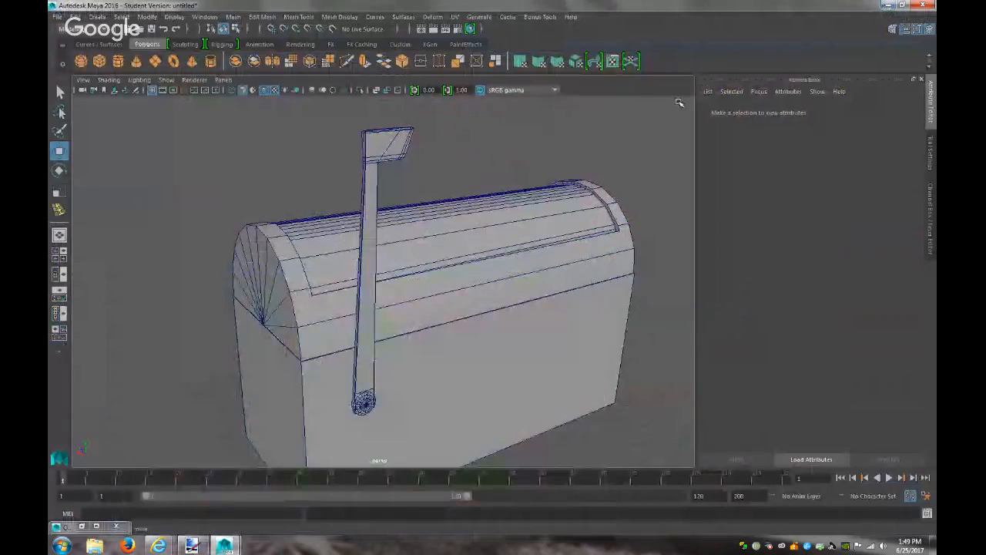
pyautogui.moveTo(290, 258); pyautogui.dragTo(289, 283, button='right')
# Select the long diagonal edge on the domed end and merge it
pyautogui.click(291, 344)
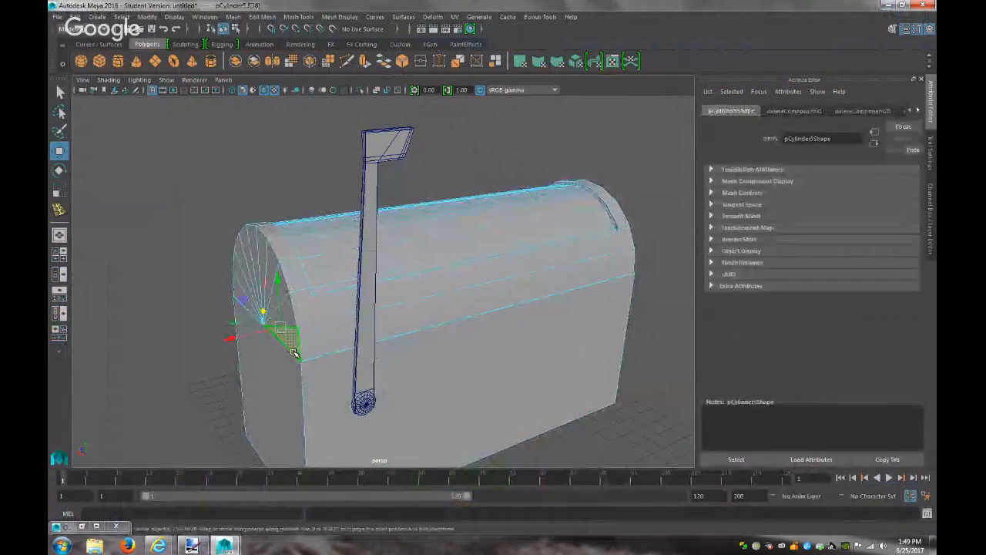
pyautogui.press('f')
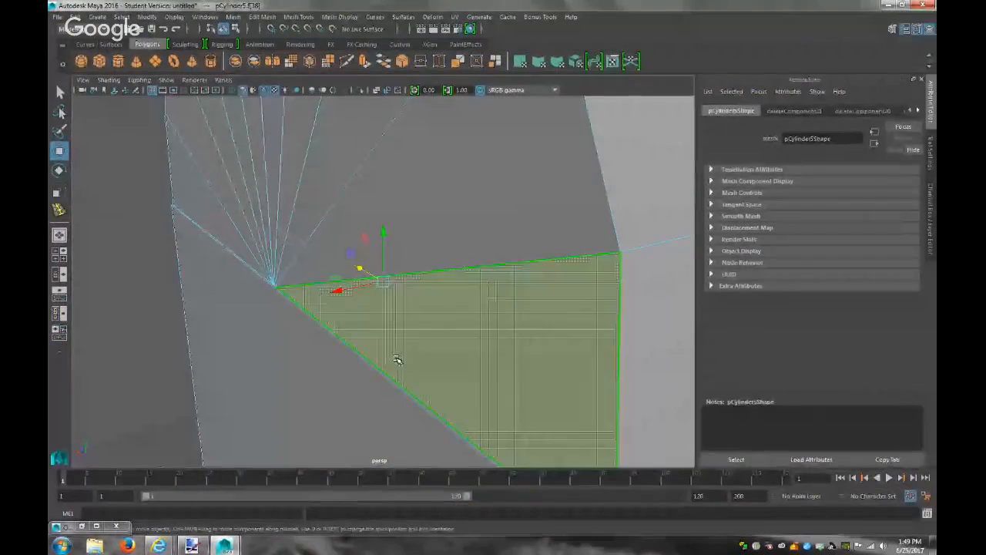
pyautogui.moveTo(347, 266); pyautogui.dragTo(376, 229, button='right')
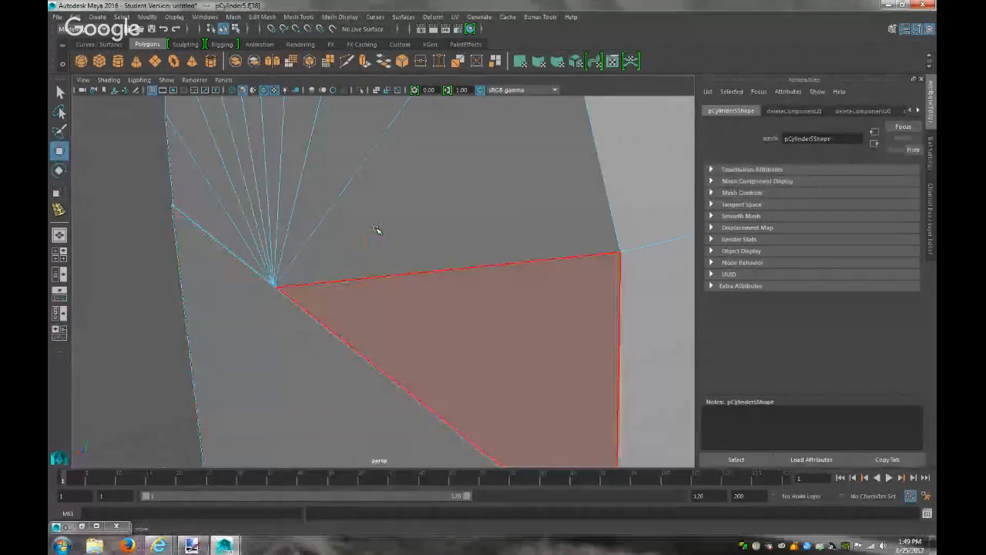
pyautogui.click(361, 373)
pyautogui.moveTo(221, 294); pyautogui.dragTo(220, 290)
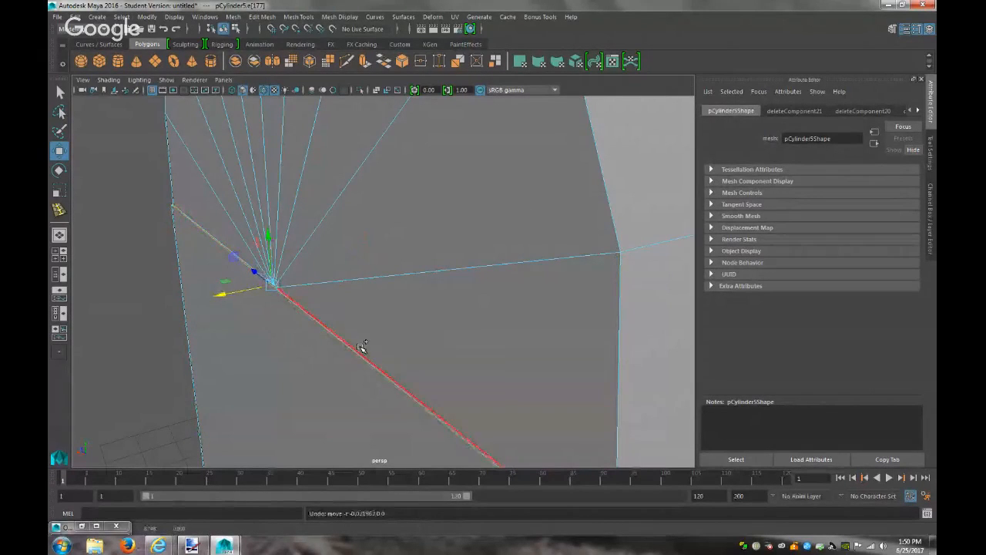
pyautogui.click(262, 17)
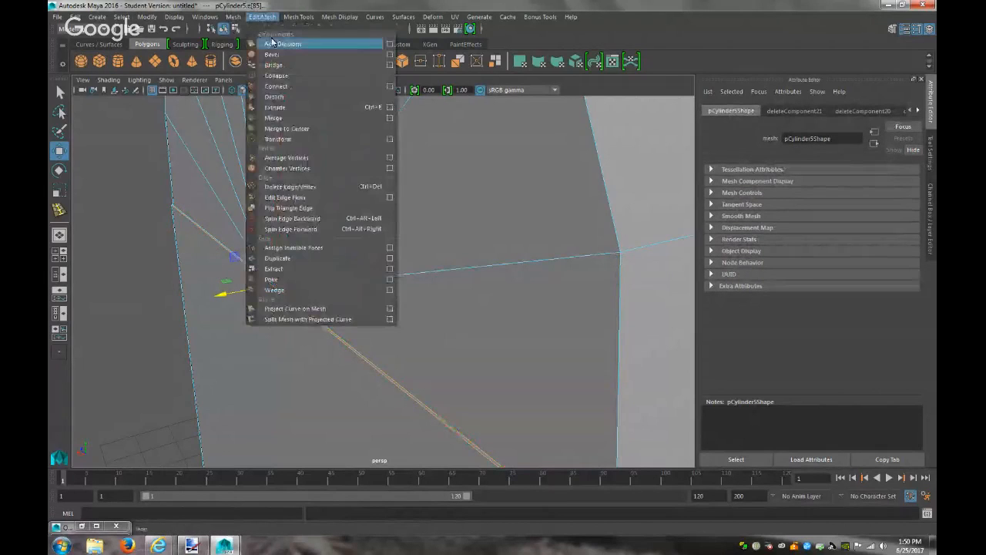
pyautogui.click(274, 118)
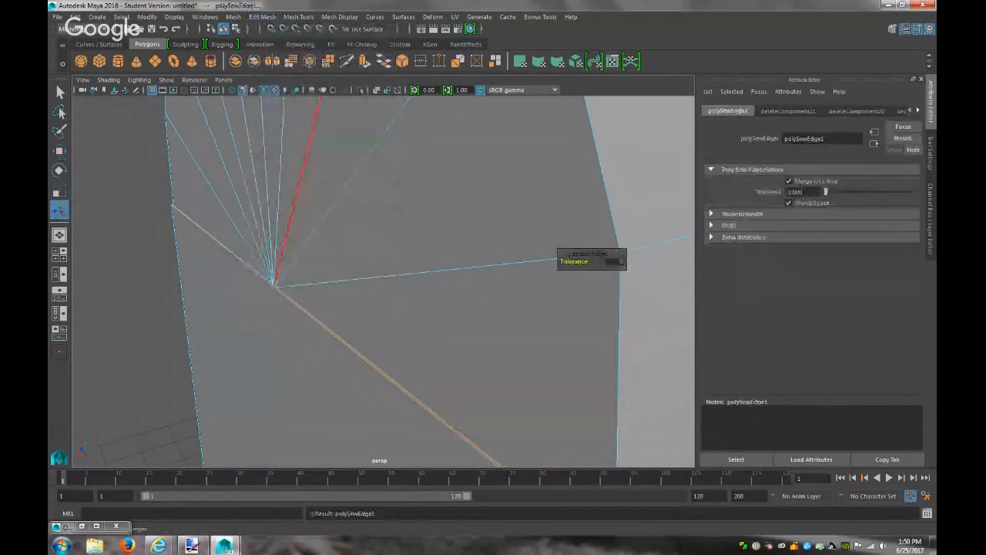
# Merge the end's vertex pairs into one central point at threshold 0.01
pyautogui.scroll(-5, 454, 368)
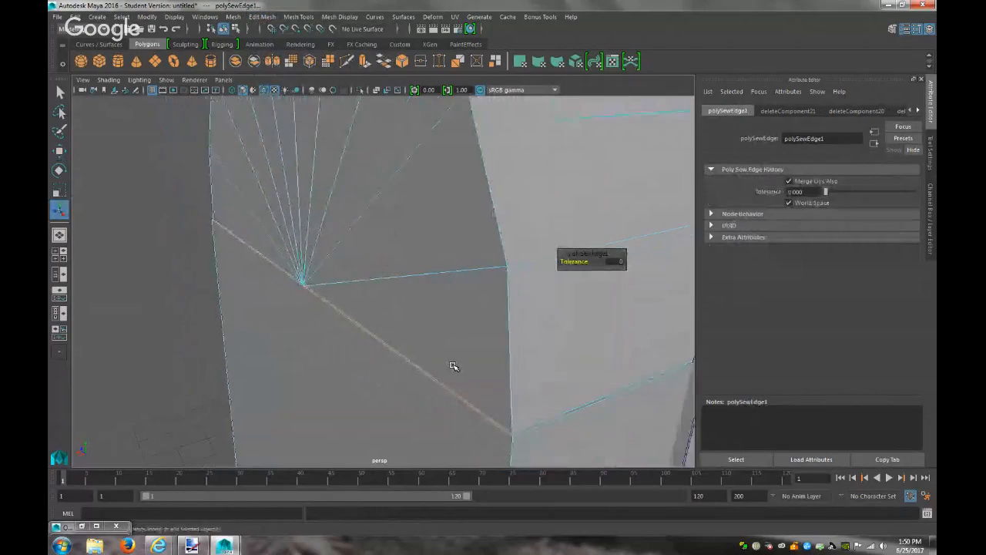
pyautogui.scroll(1, 453, 368)
pyautogui.moveTo(484, 259); pyautogui.dragTo(443, 265, button='right')
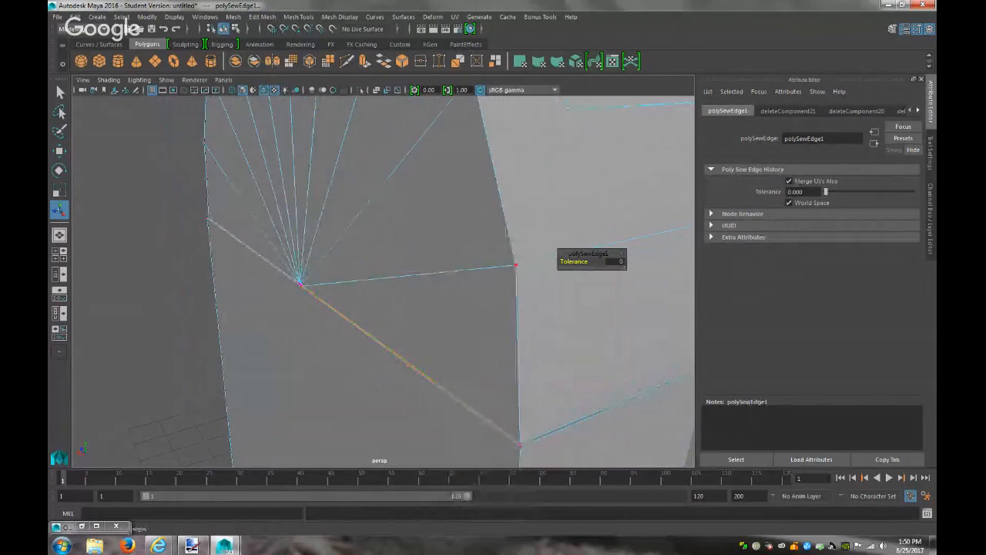
pyautogui.click(523, 443)
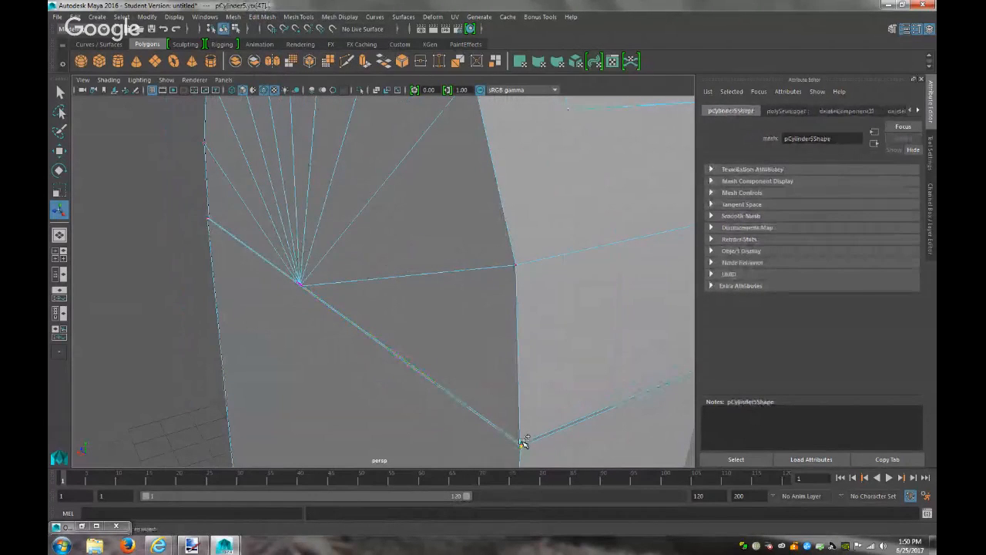
pyautogui.click(262, 16)
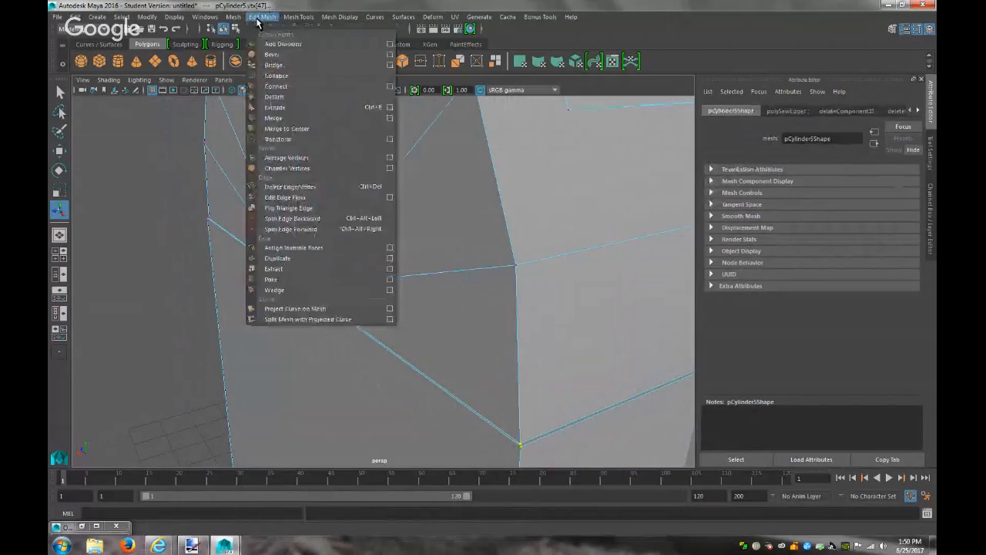
pyautogui.click(293, 120)
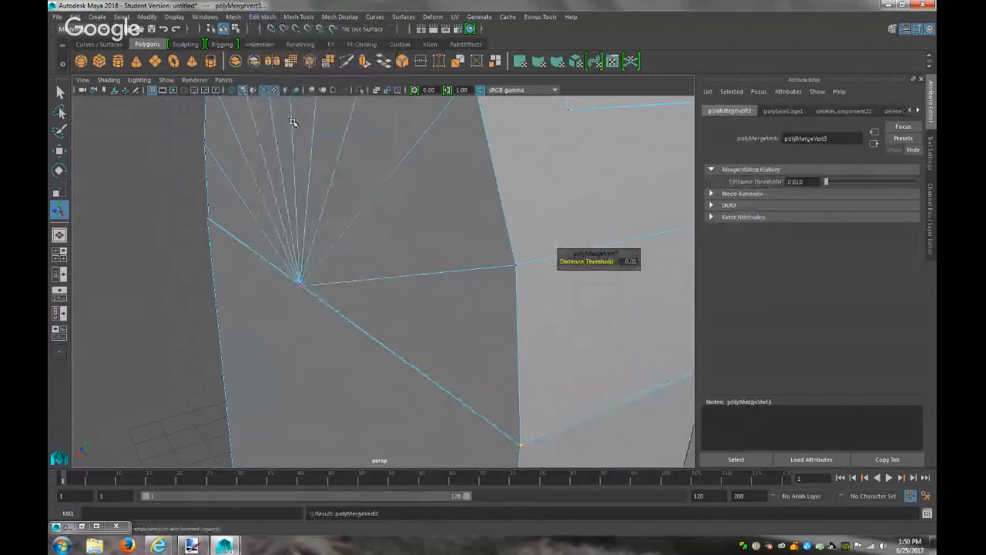
pyautogui.click(205, 218)
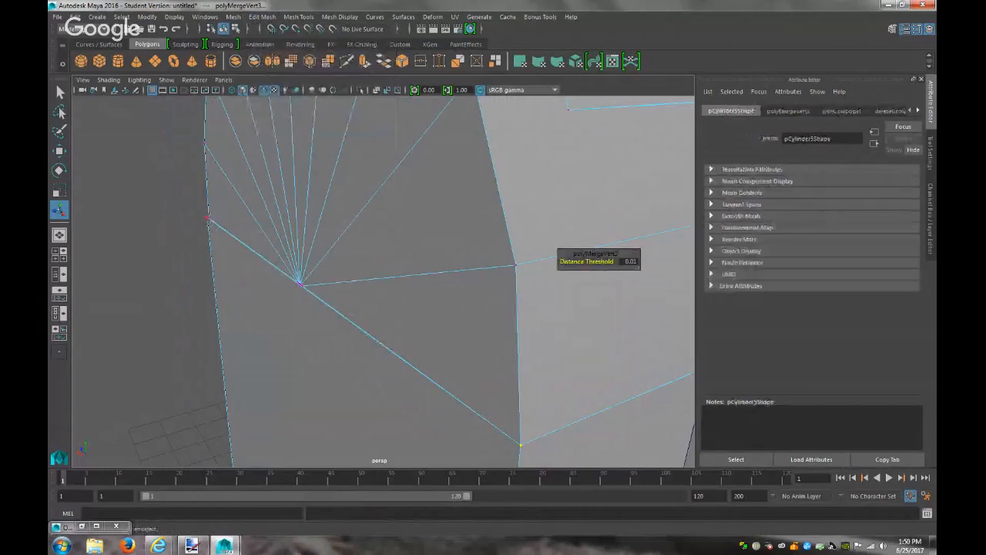
pyautogui.click(261, 16)
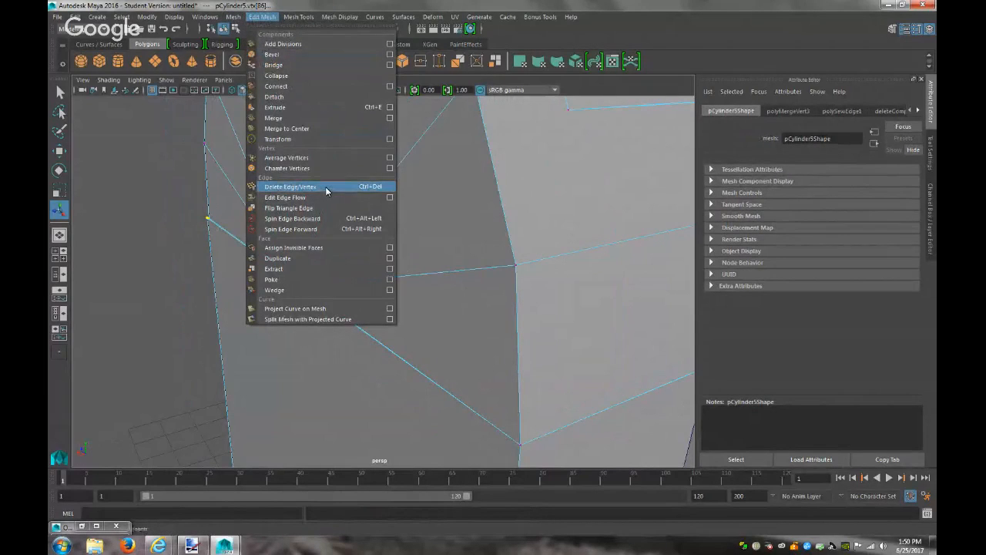
pyautogui.click(316, 118)
# Inspect the merged centre vertex from around the end and switch to edge selection
pyautogui.moveTo(354, 344)
pyautogui.keyDown('alt'); pyautogui.mouseDown()
pyautogui.moveTo(411, 346)
pyautogui.moveTo(357, 347)
pyautogui.mouseUp(); pyautogui.keyUp('alt')
pyautogui.keyDown('alt'); pyautogui.moveTo(357, 348); pyautogui.dragTo(771, 379, button='middle'); pyautogui.keyUp('alt')
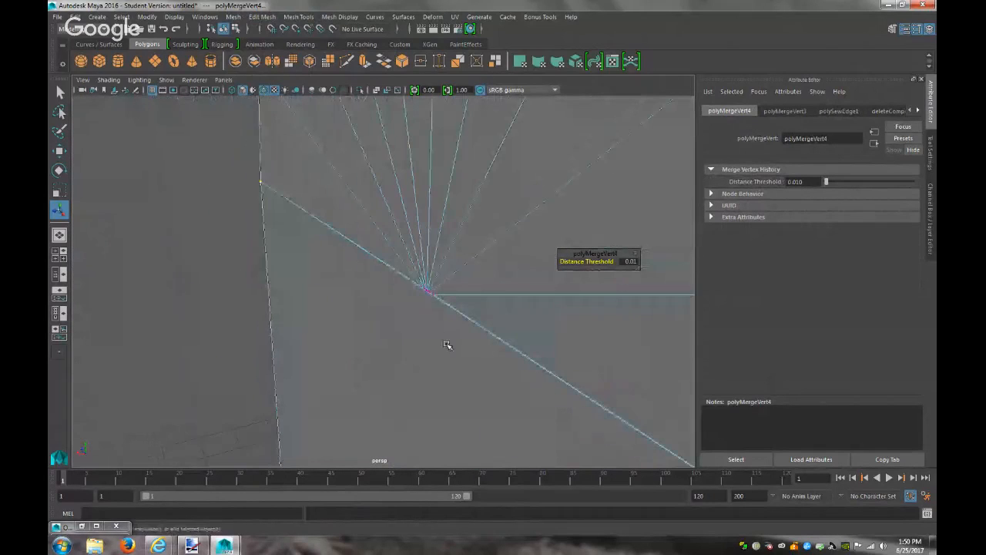
pyautogui.scroll(3, 487, 355)
pyautogui.scroll(1, 486, 355)
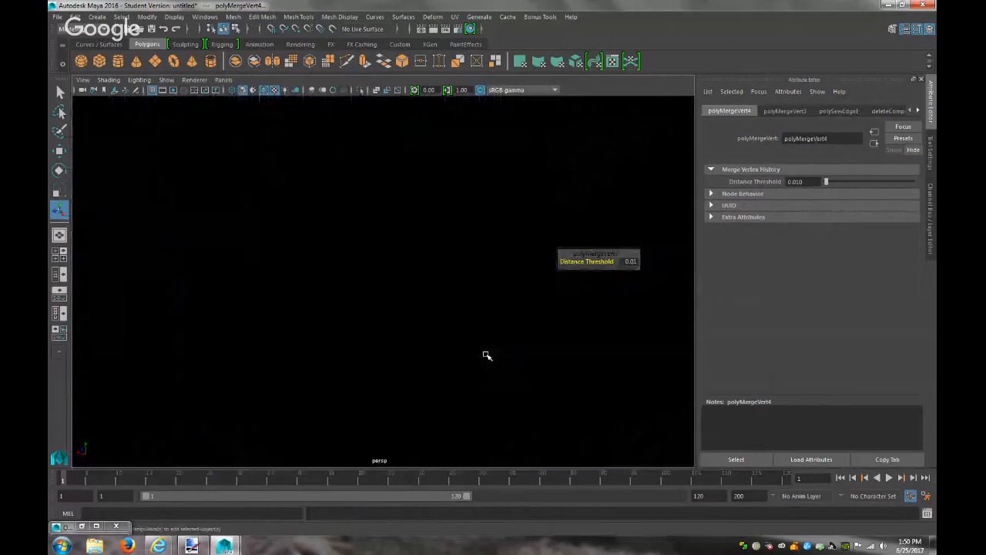
pyautogui.scroll(-4, 487, 354)
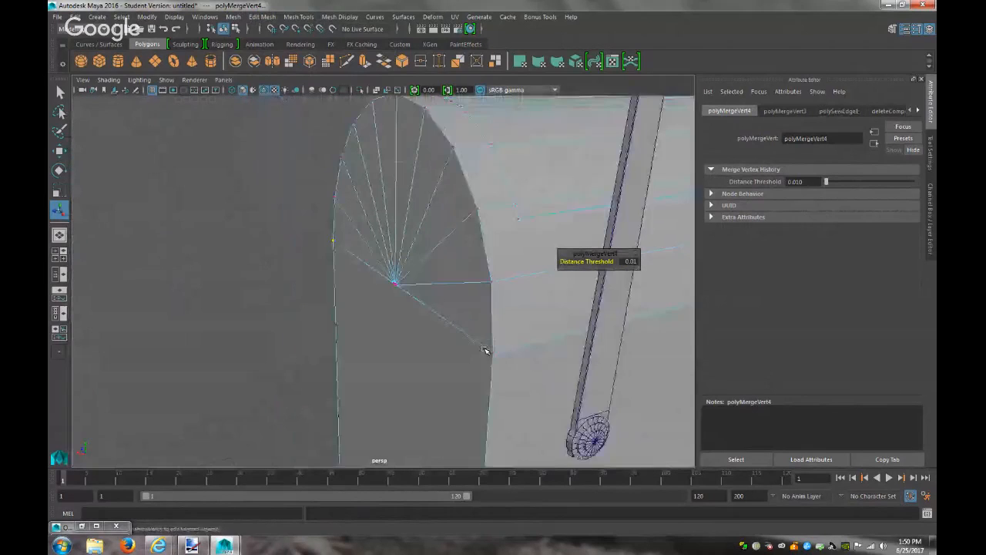
pyautogui.moveTo(431, 296); pyautogui.dragTo(429, 225, button='right')
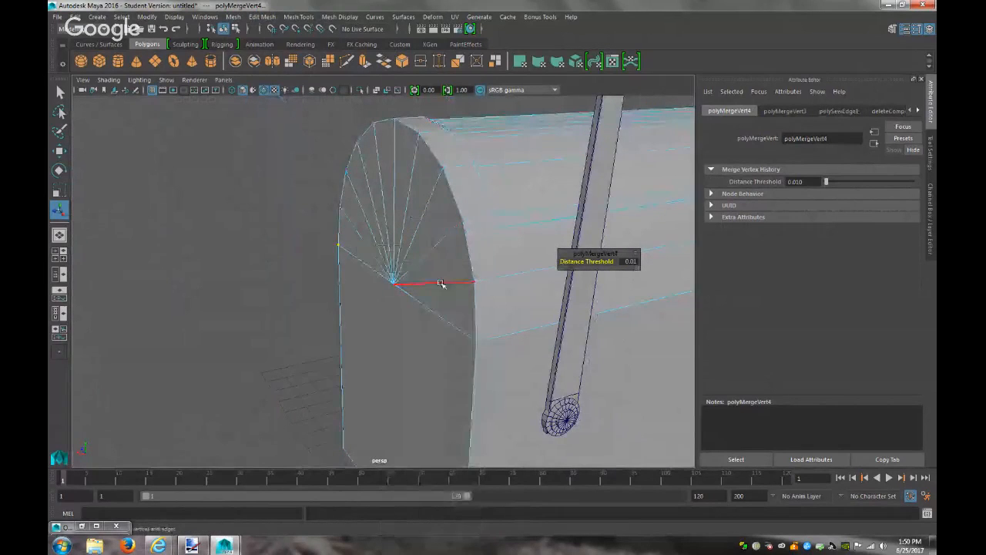
# Delete the eight fan edges radiating across the domed end
pyautogui.click(444, 281)
pyautogui.press('Delete')
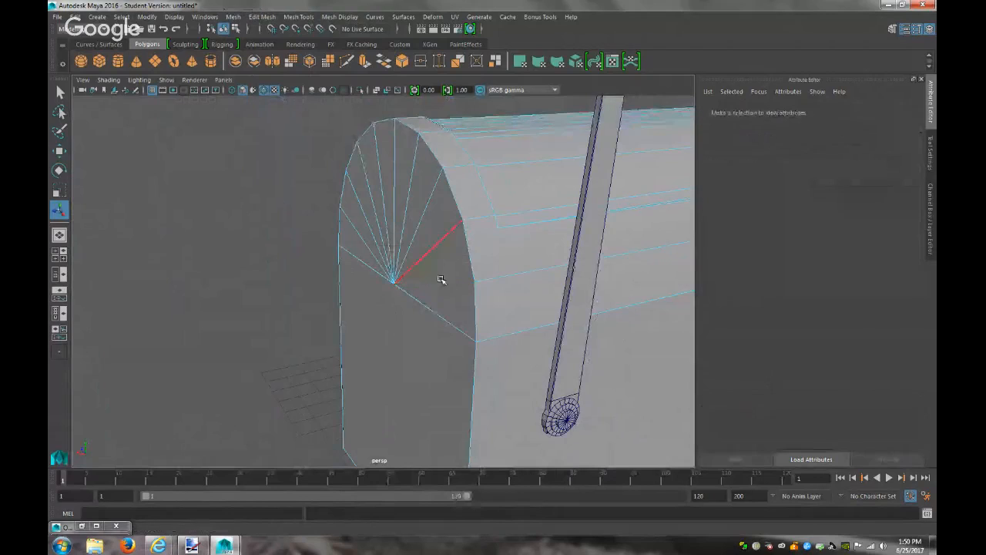
pyautogui.click(420, 218)
pyautogui.press('Delete')
pyautogui.click(408, 195)
pyautogui.press('Delete')
pyautogui.click(392, 183)
pyautogui.press('Delete')
pyautogui.click(380, 181)
pyautogui.press('Delete')
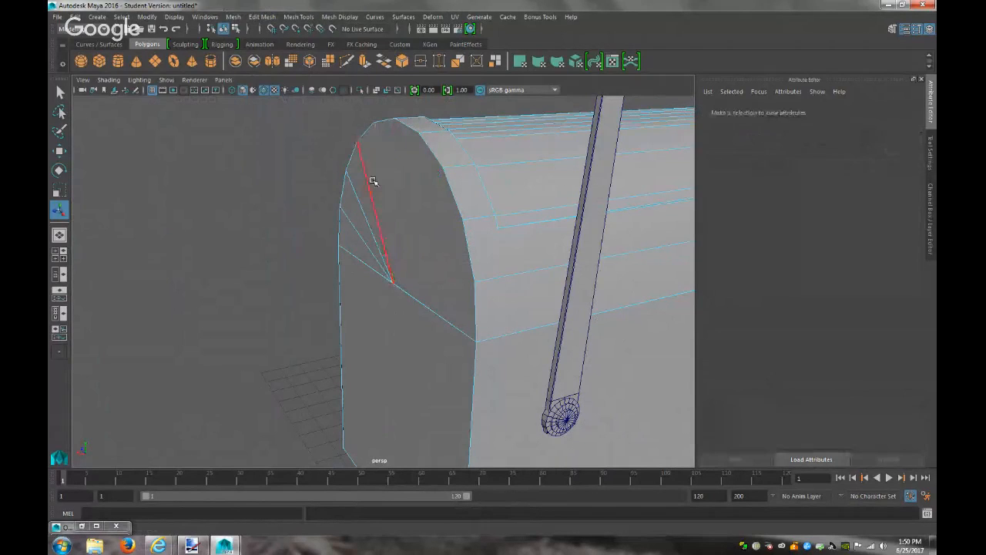
pyautogui.click(368, 182)
pyautogui.press('Delete')
pyautogui.click(353, 189)
pyautogui.press('Delete')
pyautogui.click(349, 225)
pyautogui.press('Delete')
pyautogui.scroll(5, 411, 346)
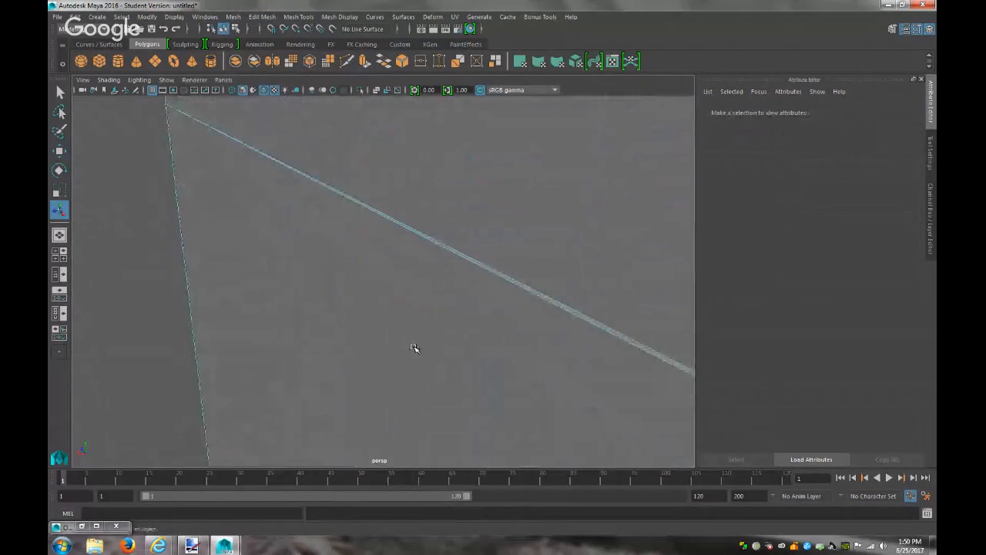
# Delete the leftover vertices along the long diagonal edge
pyautogui.moveTo(485, 266); pyautogui.dragTo(483, 236, button='right')
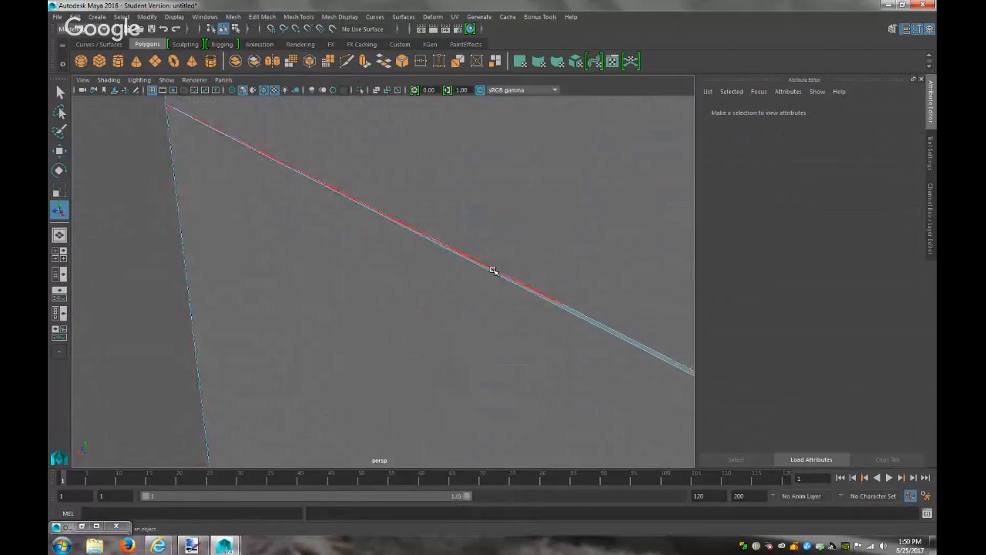
pyautogui.click(493, 270)
pyautogui.moveTo(554, 264); pyautogui.dragTo(507, 251, button='right')
pyautogui.moveTo(682, 371); pyautogui.dragTo(521, 286)
pyautogui.press('Delete')
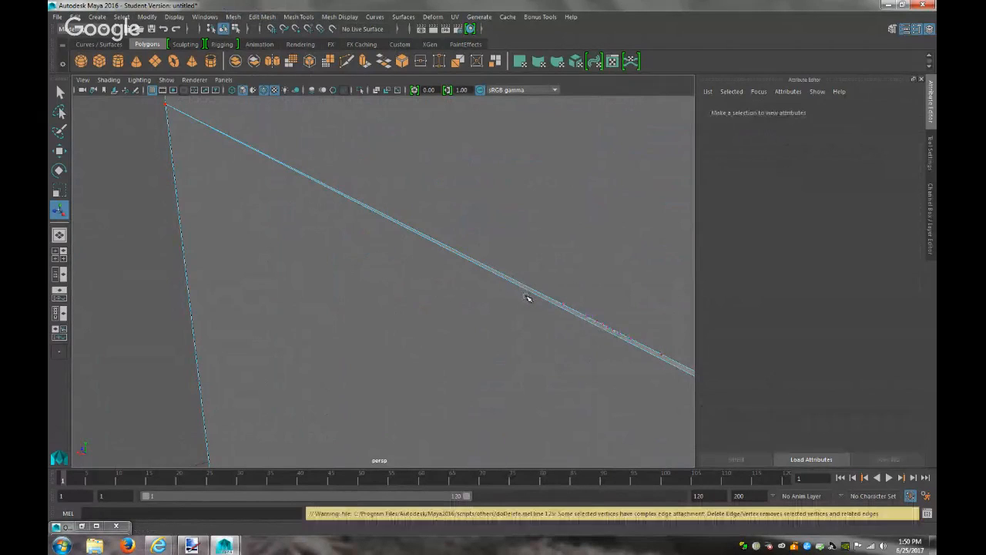
# Select the seam edges around the end and nudge them slightly right
pyautogui.moveTo(590, 319); pyautogui.dragTo(582, 238, button='right')
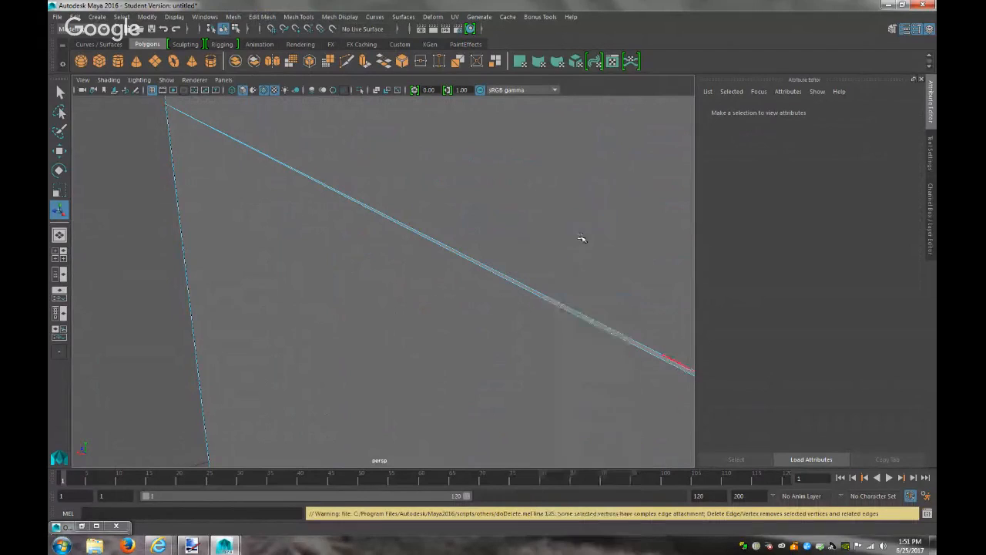
pyautogui.click(589, 324)
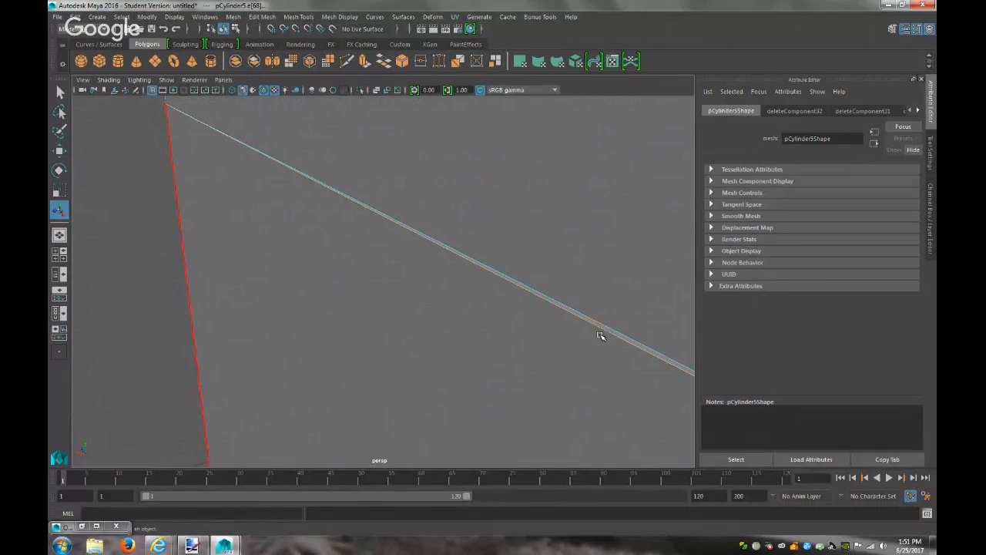
pyautogui.press('w')
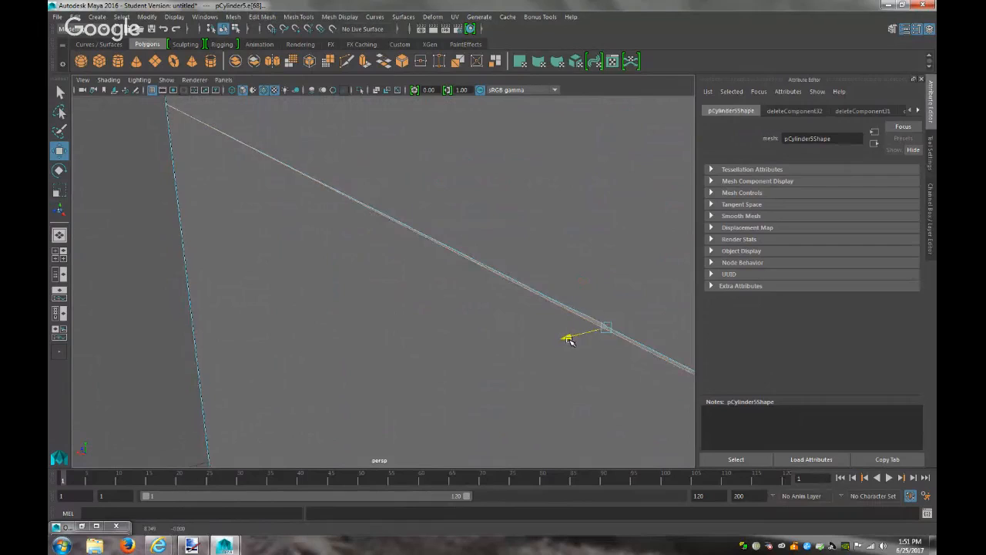
pyautogui.click(639, 348)
pyautogui.click(572, 310)
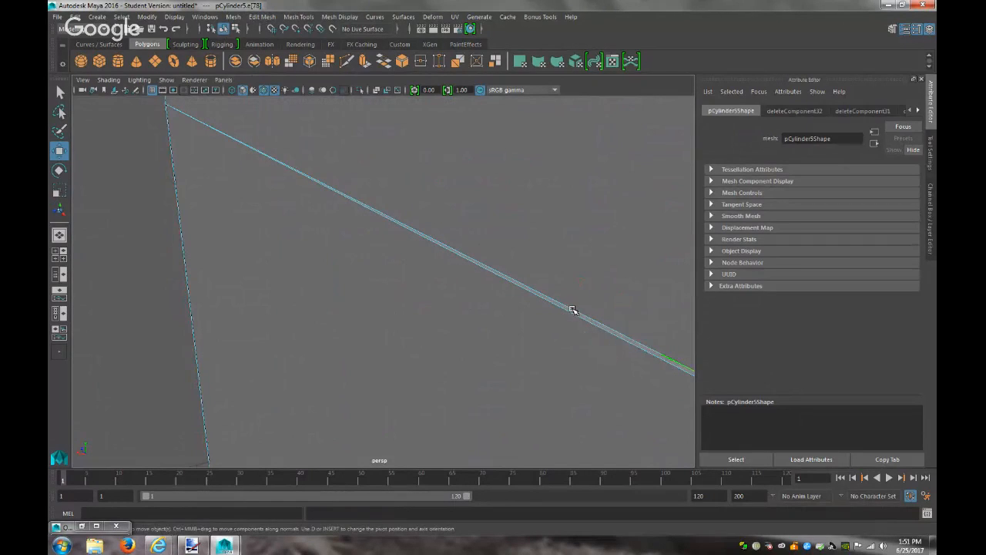
pyautogui.click(607, 333)
pyautogui.click(623, 338)
pyautogui.moveTo(570, 339); pyautogui.dragTo(572, 339)
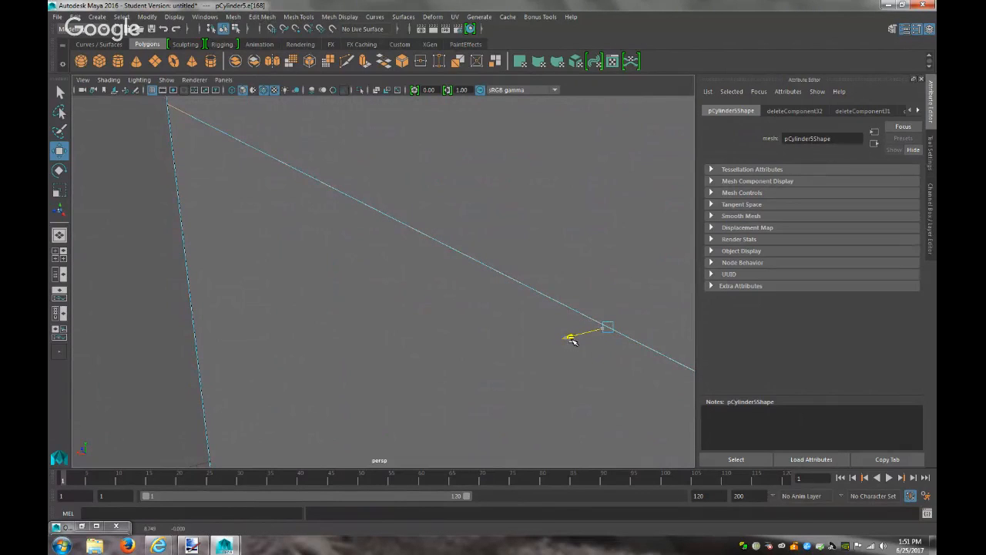
pyautogui.scroll(-6, 571, 341)
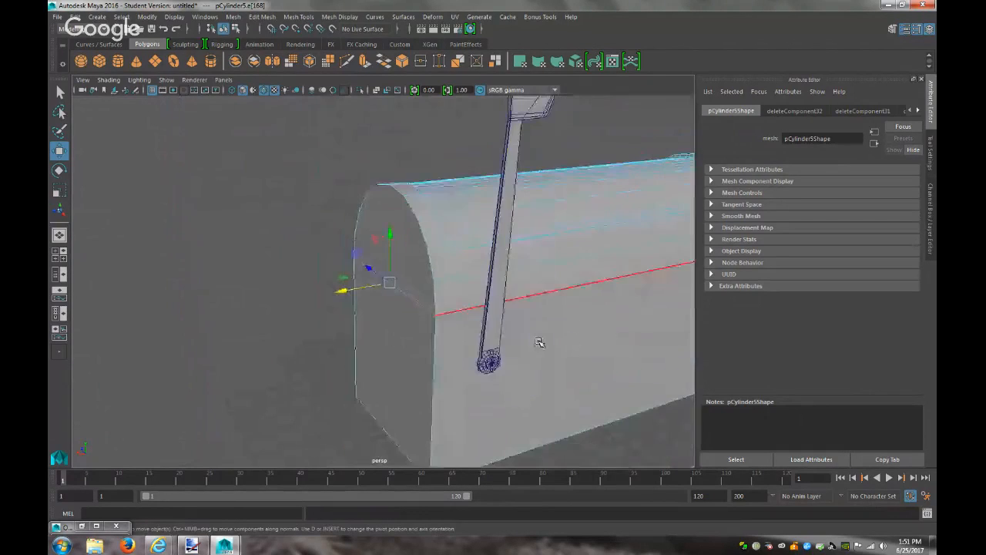
# Deselect, turn the view to the rounded front end, and enter face selection
pyautogui.click(259, 331)
pyautogui.moveTo(416, 251); pyautogui.dragTo(417, 287, button='right')
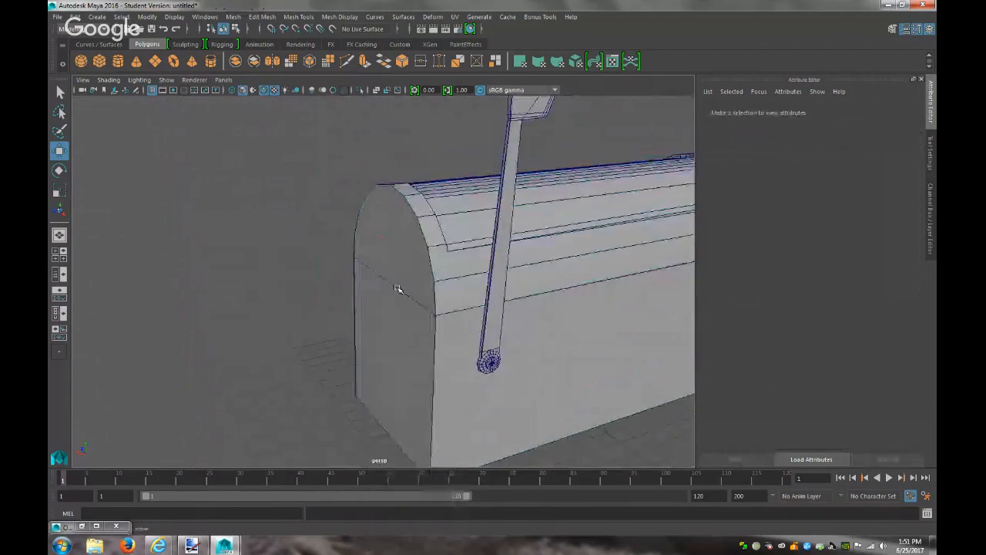
pyautogui.keyDown('alt'); pyautogui.moveTo(359, 328); pyautogui.dragTo(326, 307); pyautogui.keyUp('alt')
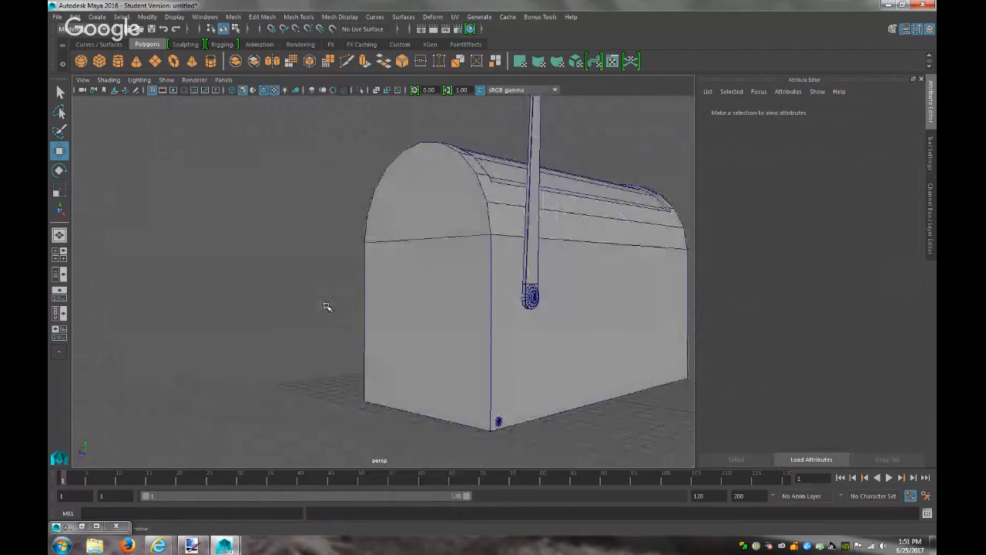
pyautogui.moveTo(440, 249); pyautogui.dragTo(440, 279, button='right')
# Extrude the flat front and arched top faces outward to local translate Z 0.174
pyautogui.click(445, 269)
pyautogui.keyDown('shift'); pyautogui.click(436, 213); pyautogui.keyUp('shift')
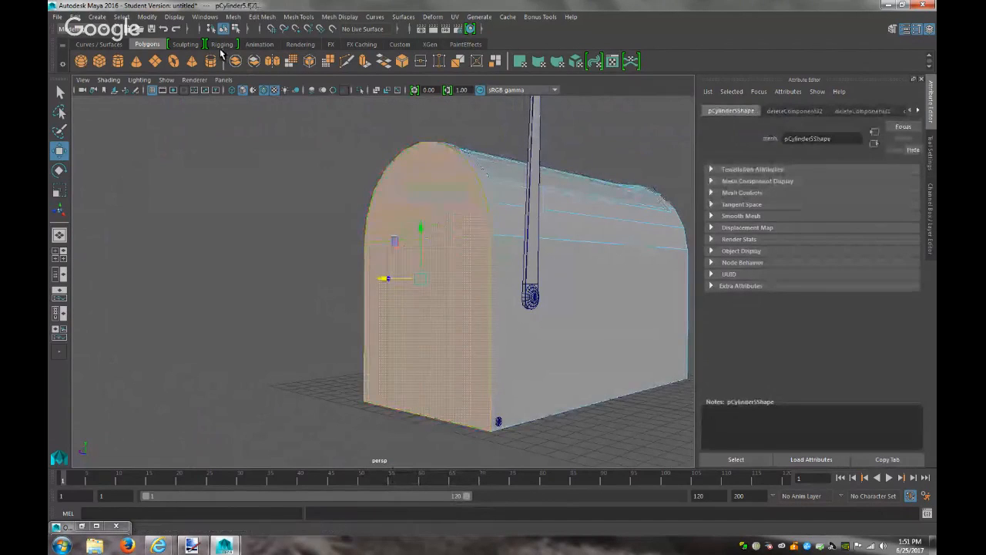
pyautogui.click(262, 16)
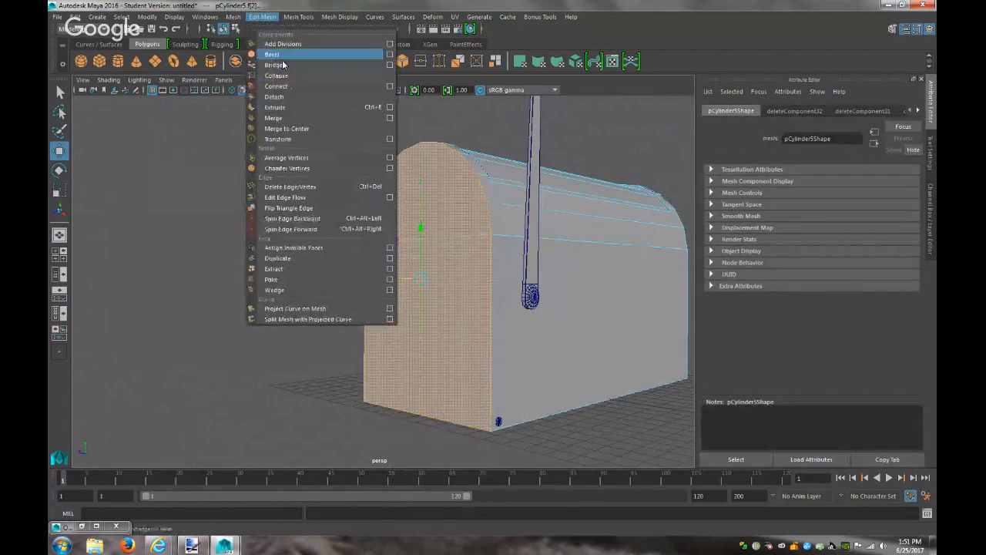
pyautogui.click(276, 108)
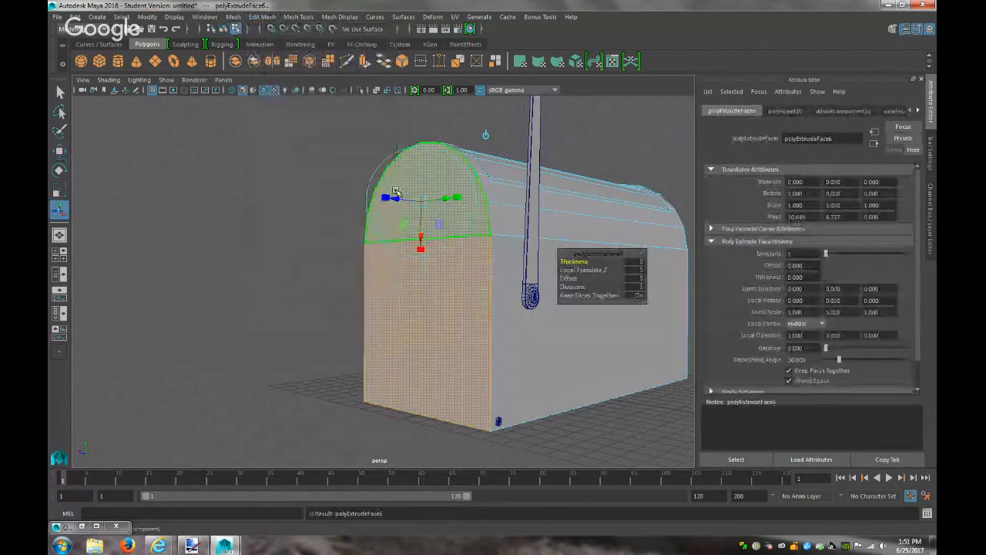
pyautogui.moveTo(396, 194); pyautogui.dragTo(395, 199)
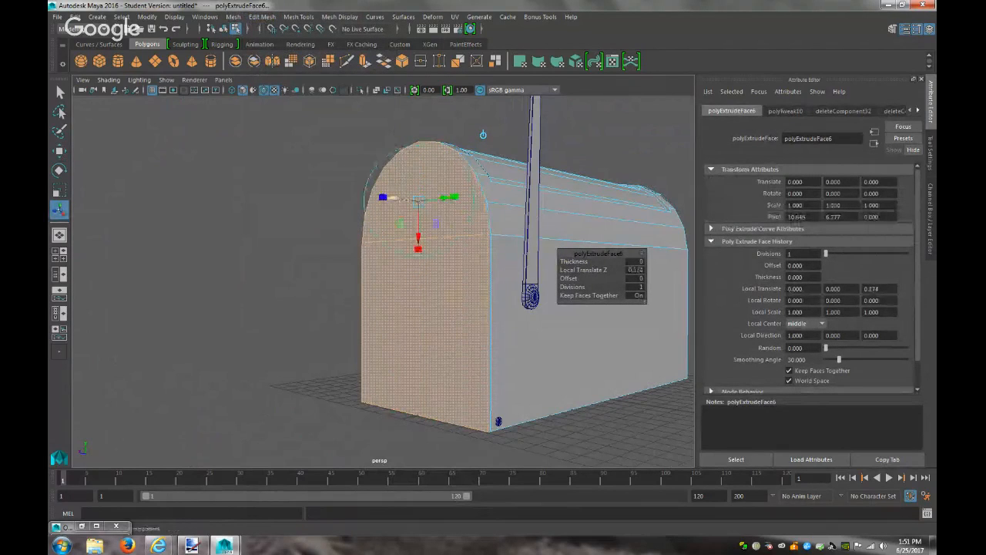
pyautogui.doubleClick(490, 230)
pyautogui.click(489, 230)
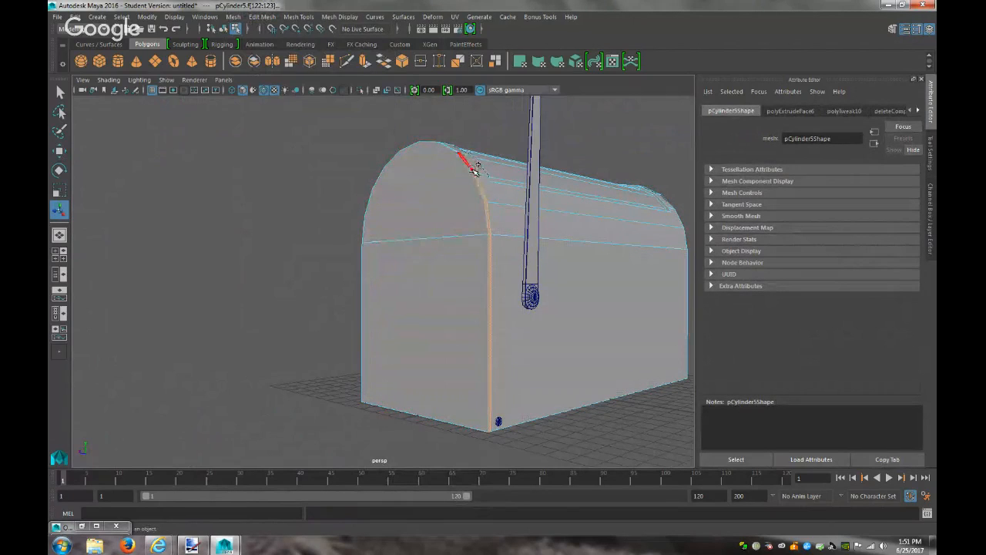
# Select the thin front rim faces of the mailbox and bevel them
pyautogui.keyDown('shift'); pyautogui.click(476, 169); pyautogui.keyUp('shift')
pyautogui.keyDown('alt'); pyautogui.moveTo(337, 244); pyautogui.dragTo(351, 272); pyautogui.keyUp('alt')
pyautogui.keyDown('shift'); pyautogui.click(498, 276); pyautogui.keyUp('shift')
pyautogui.keyDown('shift'); pyautogui.click(468, 264); pyautogui.keyUp('shift')
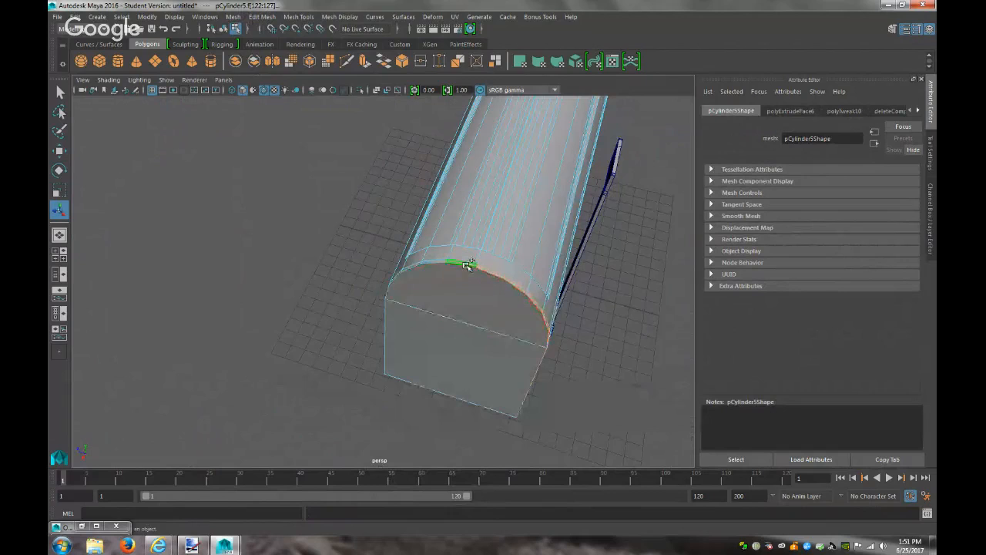
pyautogui.keyDown('shift'); pyautogui.click(419, 264); pyautogui.keyUp('shift')
pyautogui.keyDown('alt'); pyautogui.moveTo(403, 326); pyautogui.dragTo(414, 359); pyautogui.keyUp('alt')
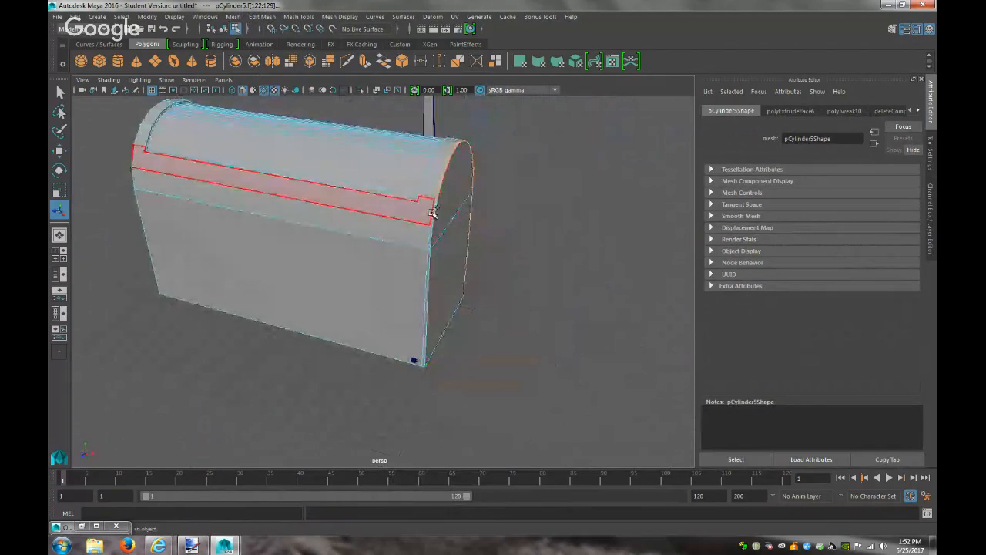
pyautogui.keyDown('shift'); pyautogui.click(429, 260); pyautogui.keyUp('shift')
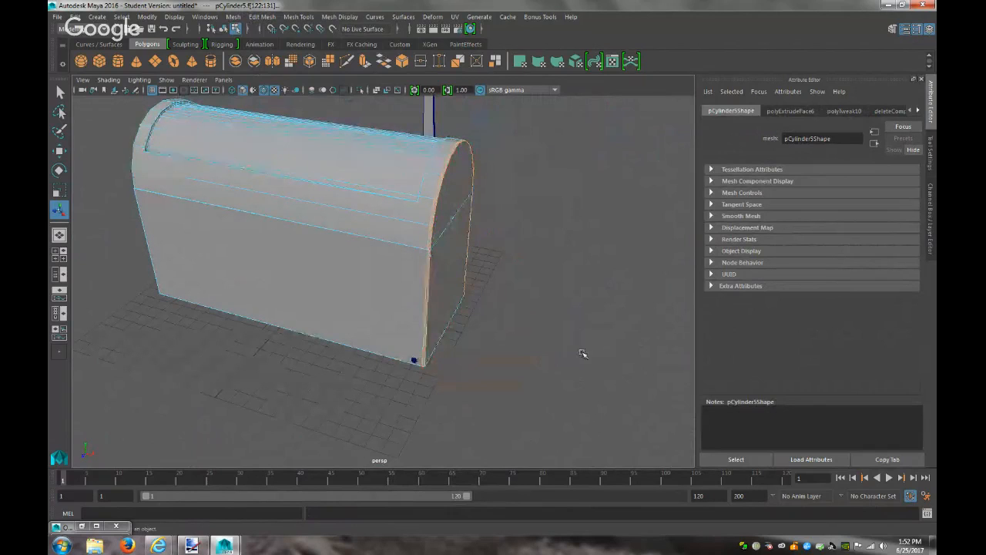
pyautogui.click(262, 17)
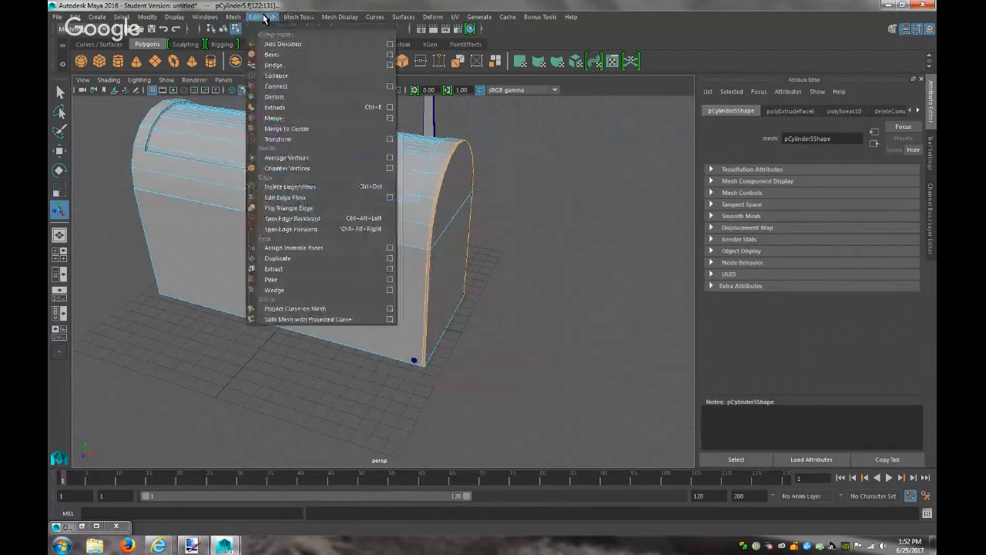
pyautogui.click(282, 55)
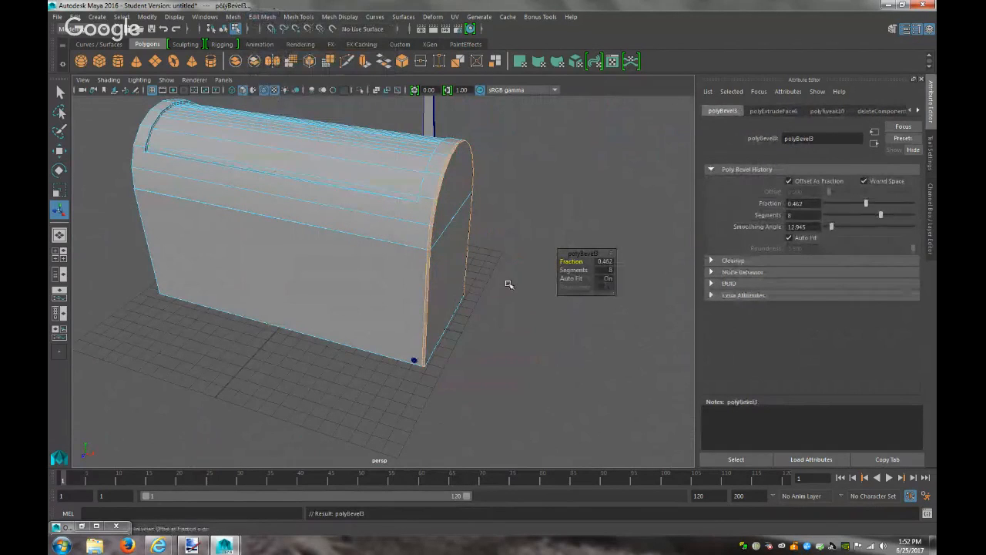
# In Edge mode, bevel the front corner edges with fraction 0.462 and 8 segments
pyautogui.scroll(4, 508, 285)
pyautogui.scroll(3, 509, 285)
pyautogui.moveTo(502, 251); pyautogui.dragTo(501, 222, button='right')
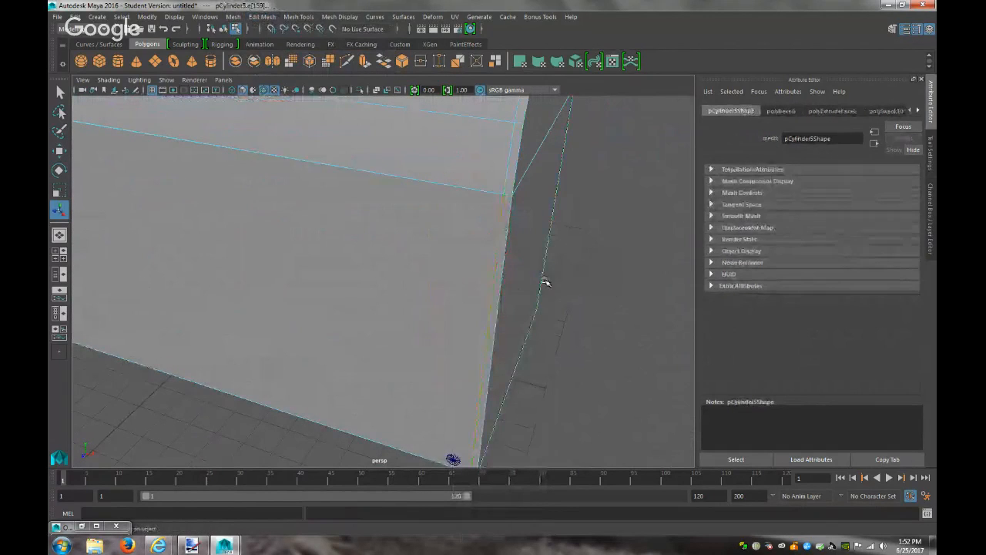
pyautogui.scroll(-3, 545, 282)
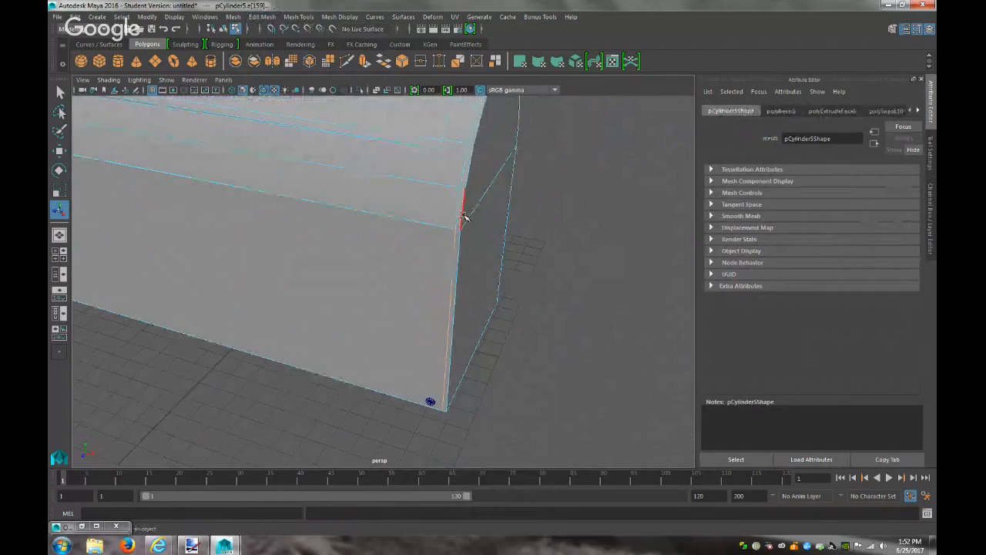
pyautogui.click(458, 245)
pyautogui.scroll(-4, 479, 139)
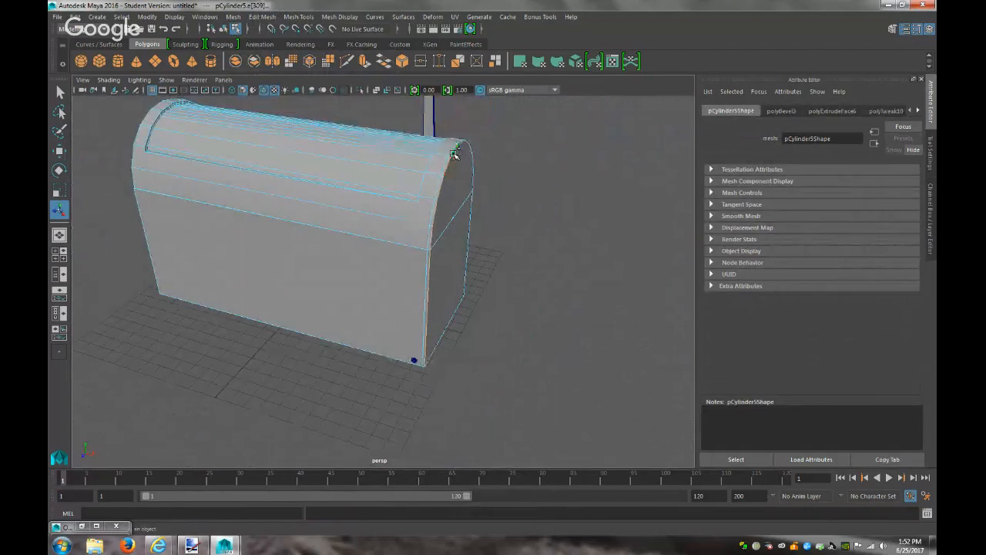
pyautogui.keyDown('alt'); pyautogui.moveTo(513, 245); pyautogui.dragTo(331, 234); pyautogui.keyUp('alt')
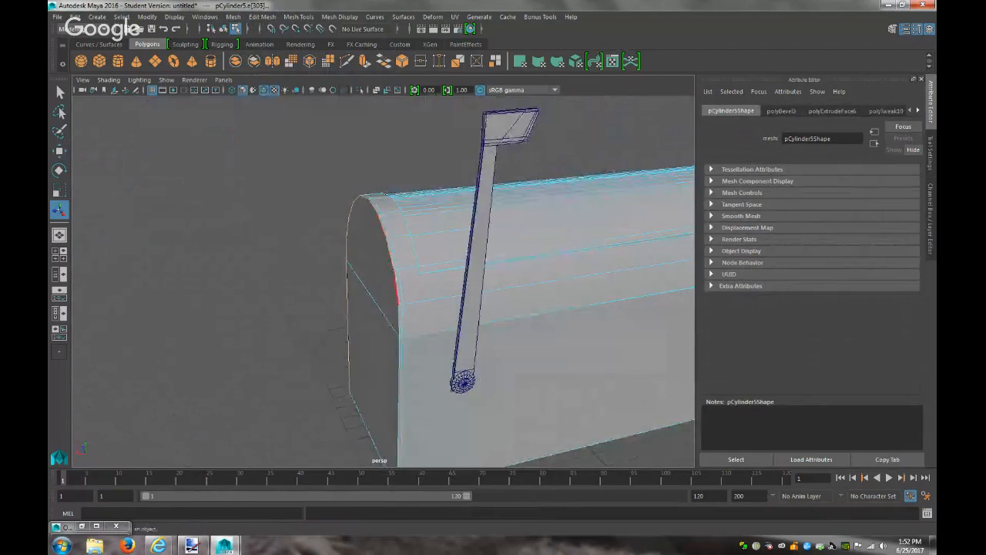
pyautogui.click(400, 359)
pyautogui.click(229, 17)
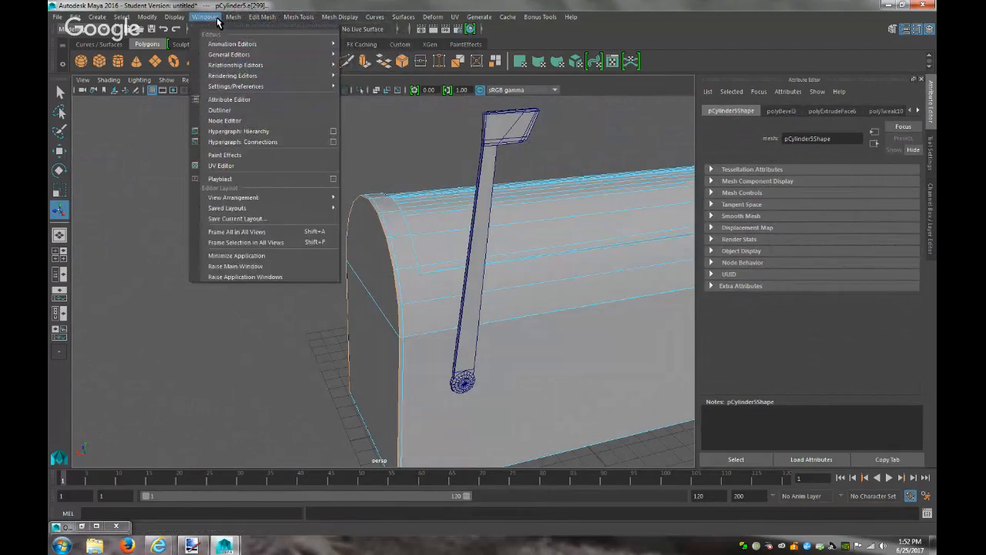
pyautogui.moveTo(271, 17)
pyautogui.click(271, 54)
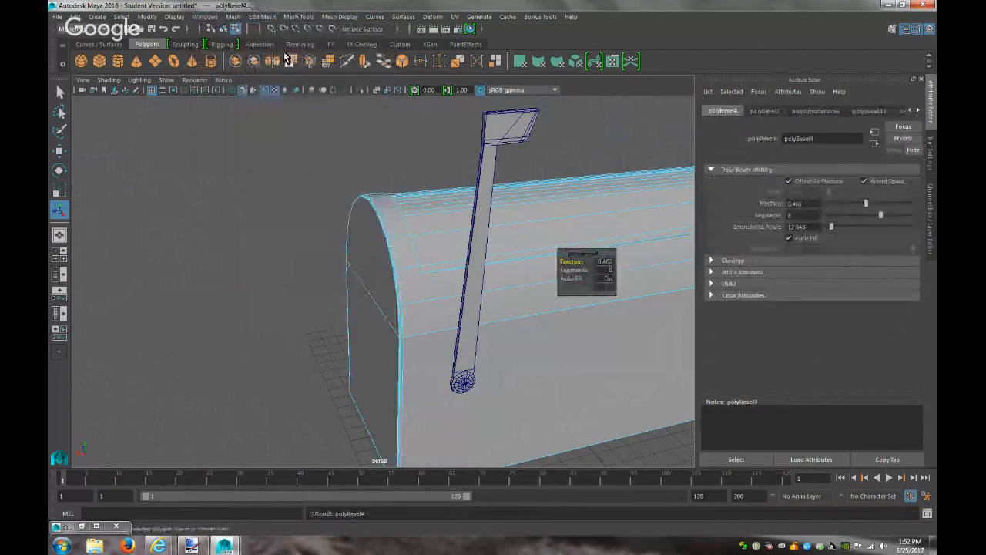
# Return to Face mode and select the thin face sliver at the front edge
pyautogui.scroll(2, 393, 301)
pyautogui.scroll(3, 393, 300)
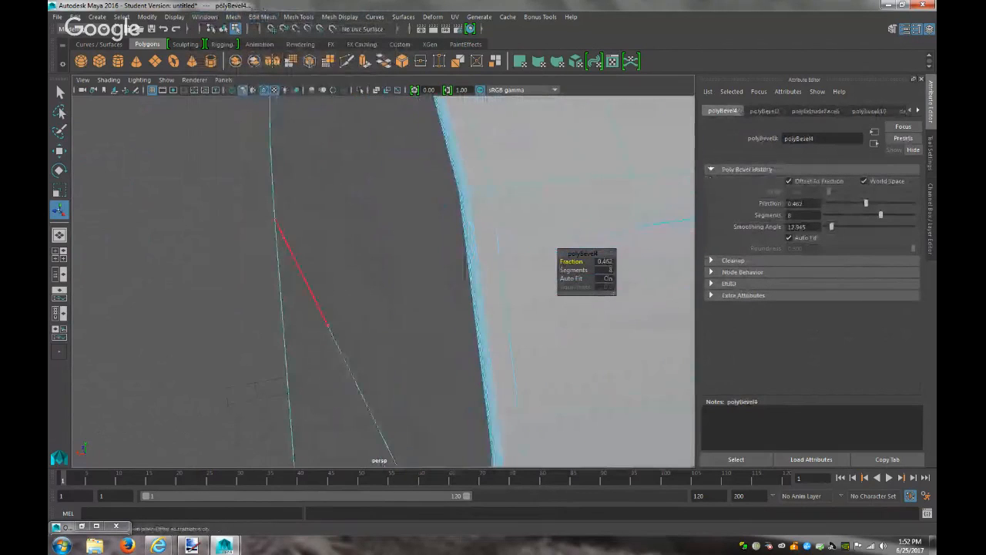
pyautogui.click(363, 253)
pyautogui.scroll(-3, 362, 255)
pyautogui.moveTo(359, 239); pyautogui.dragTo(356, 269, button='right')
pyautogui.click(394, 253)
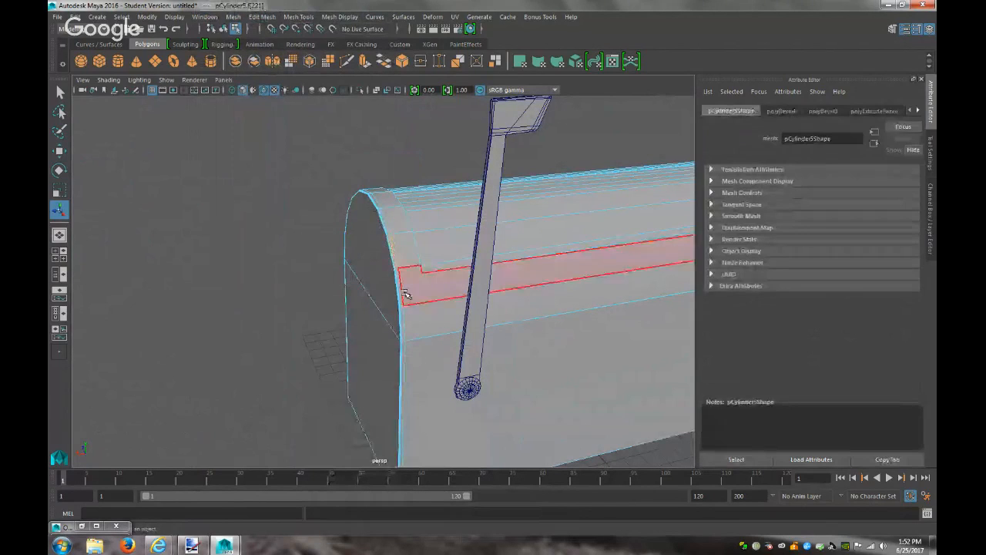
pyautogui.click(407, 315)
pyautogui.click(404, 316)
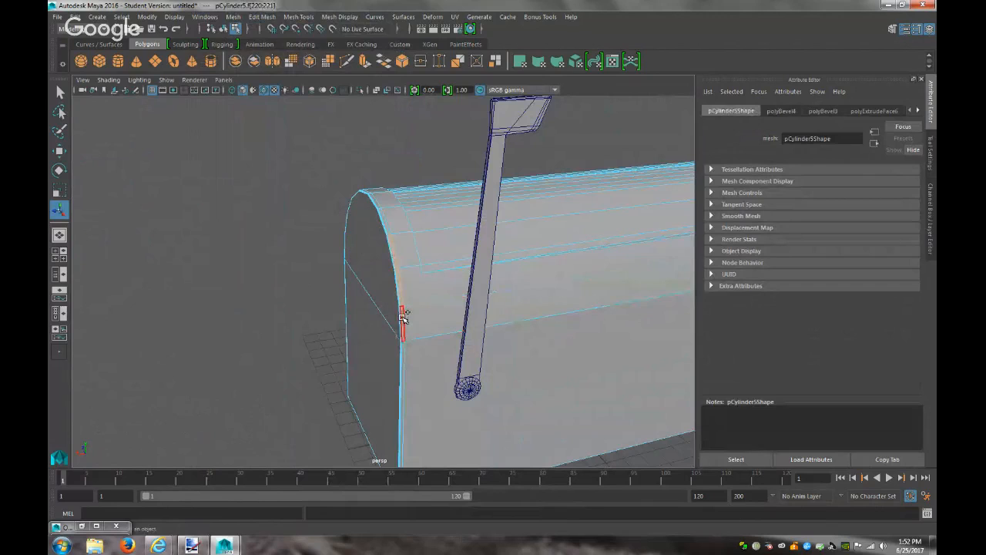
pyautogui.keyDown('shift'); pyautogui.click(403, 317); pyautogui.keyUp('shift')
# Select the upper and lower front end cap faces, then inspect the dense side strip
pyautogui.click(397, 362)
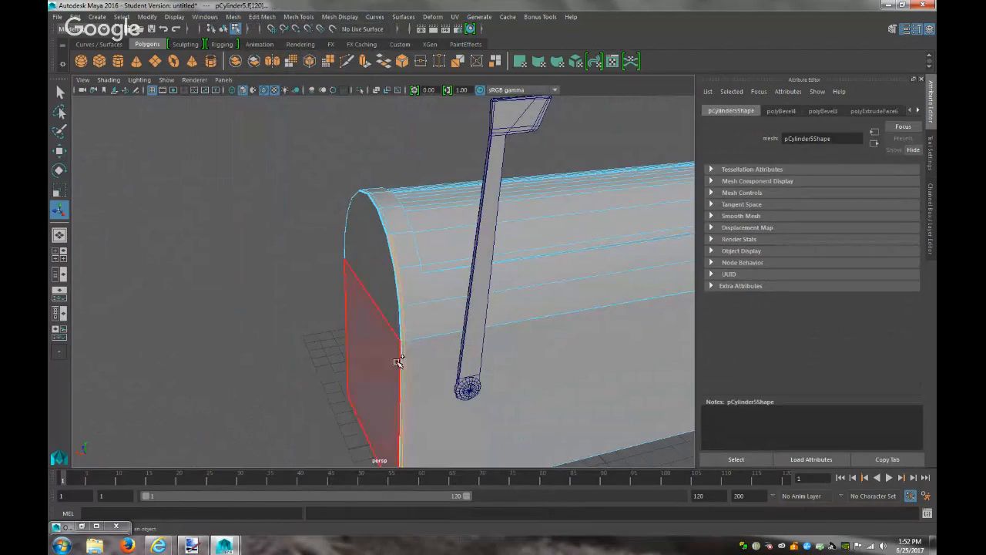
pyautogui.click(378, 286)
pyautogui.keyDown('shift'); pyautogui.click(378, 341); pyautogui.keyUp('shift')
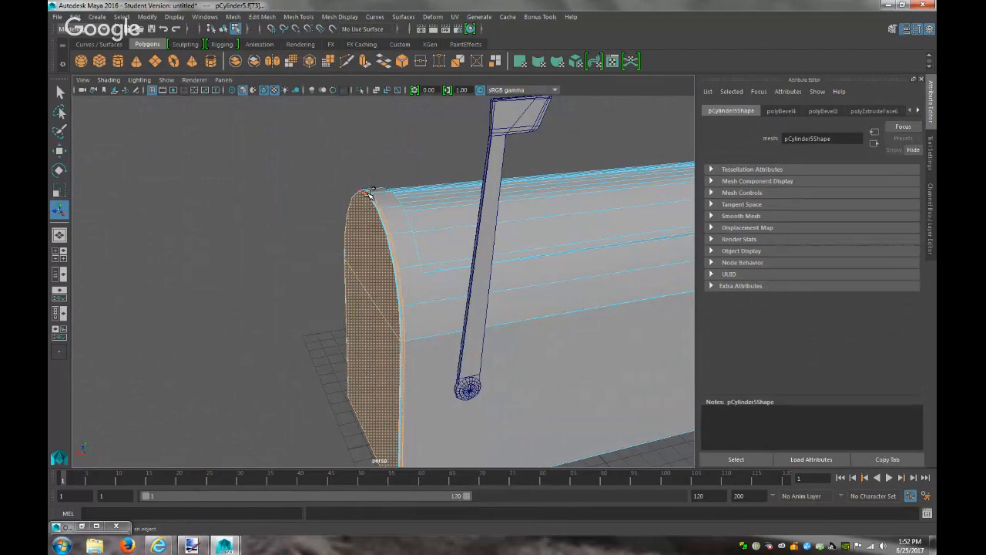
pyautogui.keyDown('alt'); pyautogui.moveTo(299, 326); pyautogui.dragTo(447, 285); pyautogui.keyUp('alt')
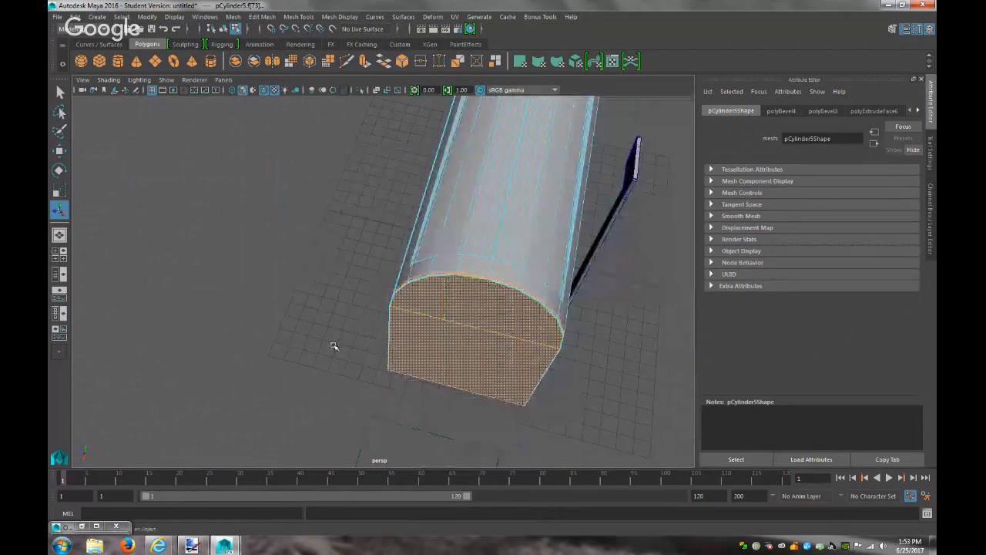
pyautogui.keyDown('alt'); pyautogui.moveTo(335, 347); pyautogui.dragTo(467, 299); pyautogui.keyUp('alt')
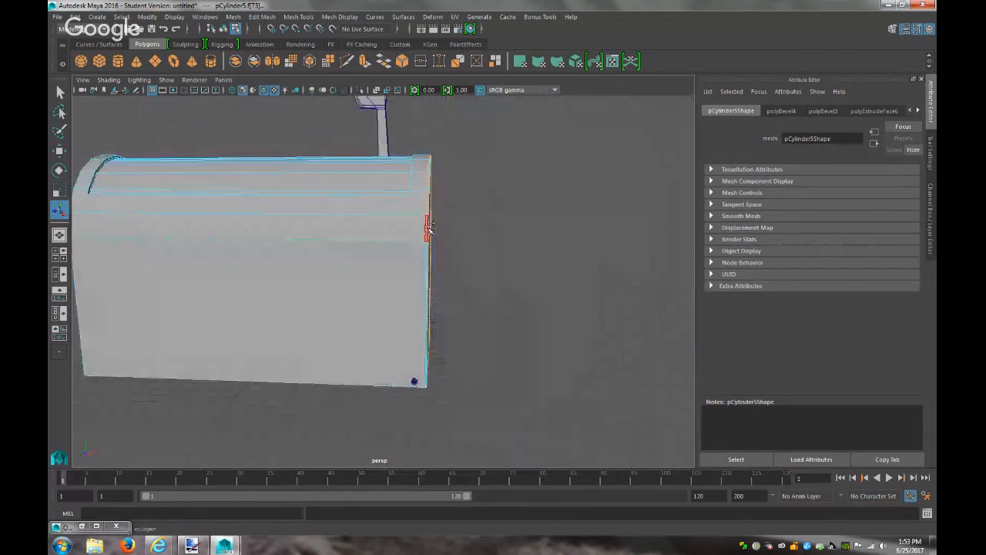
pyautogui.scroll(4, 485, 362)
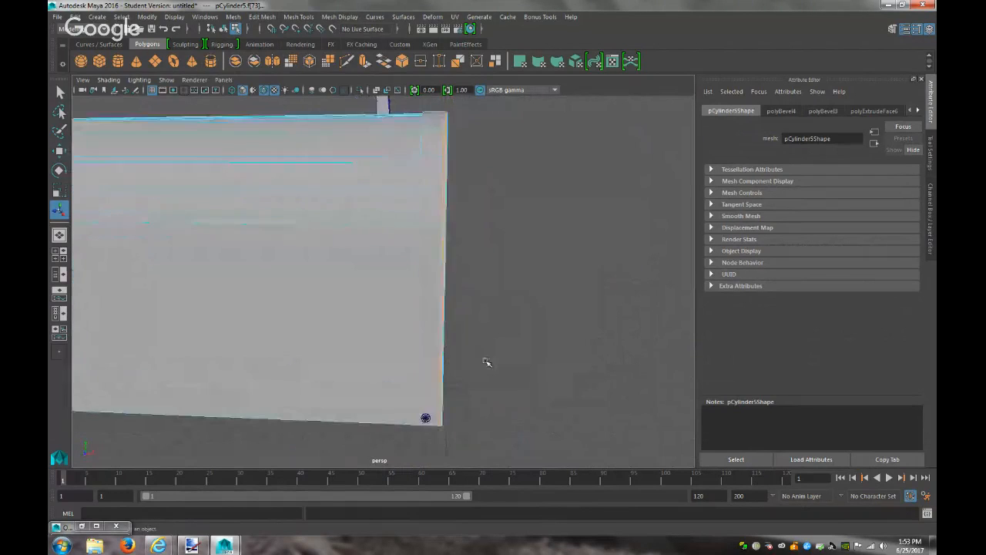
pyautogui.scroll(2, 487, 362)
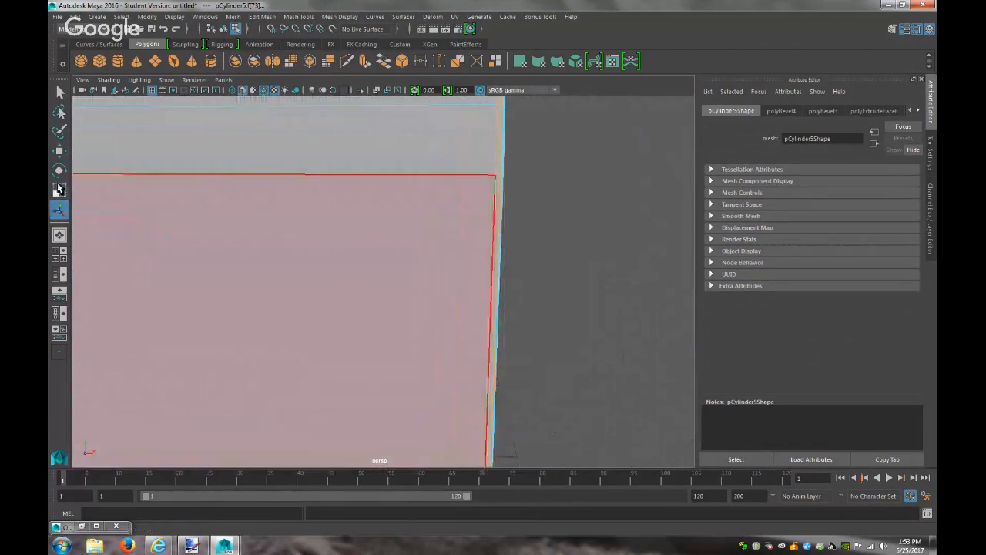
pyautogui.click(59, 130)
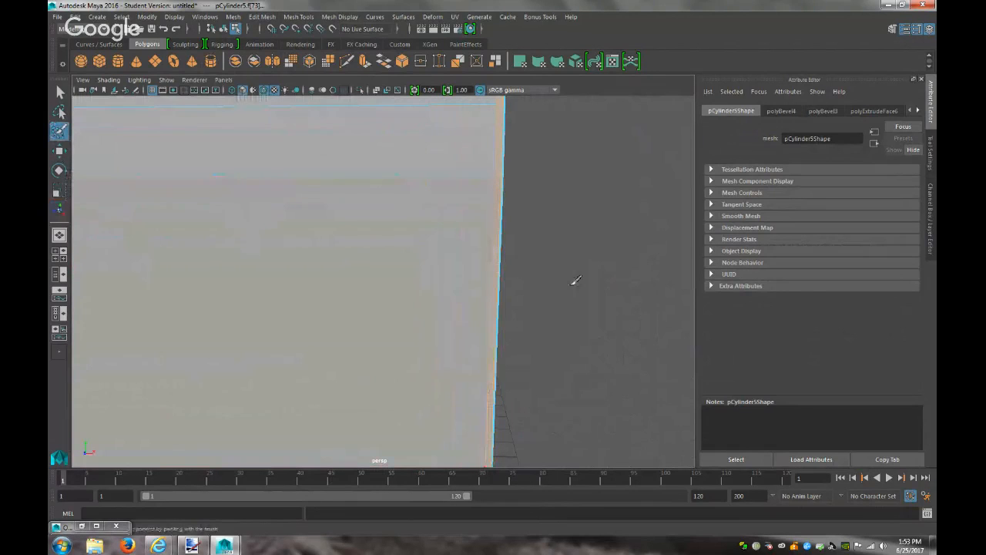
pyautogui.keyDown('alt'); pyautogui.moveTo(551, 288); pyautogui.dragTo(398, 236, button='middle'); pyautogui.keyUp('alt')
pyautogui.keyDown('alt'); pyautogui.moveTo(398, 236); pyautogui.dragTo(590, 303, button='right'); pyautogui.keyUp('alt')
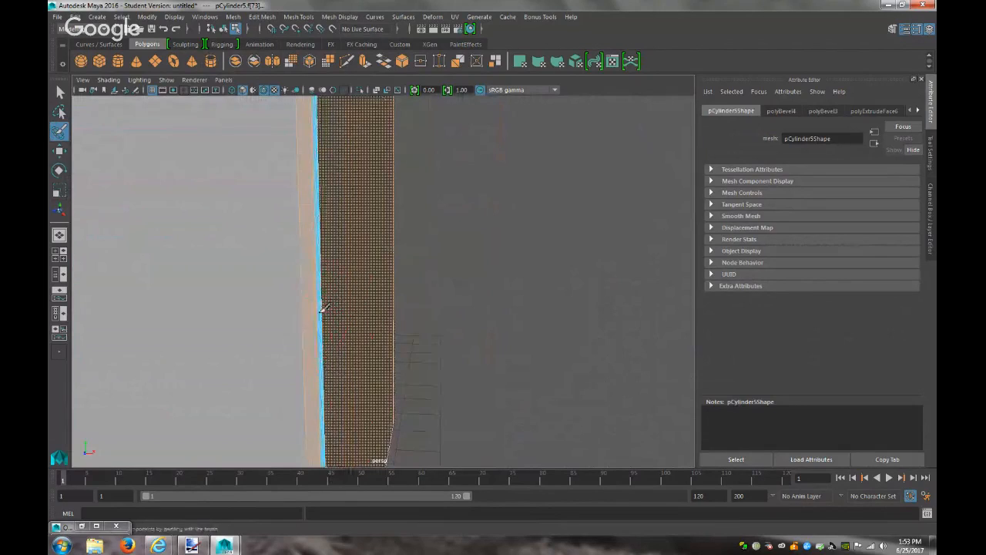
pyautogui.scroll(2, 326, 306)
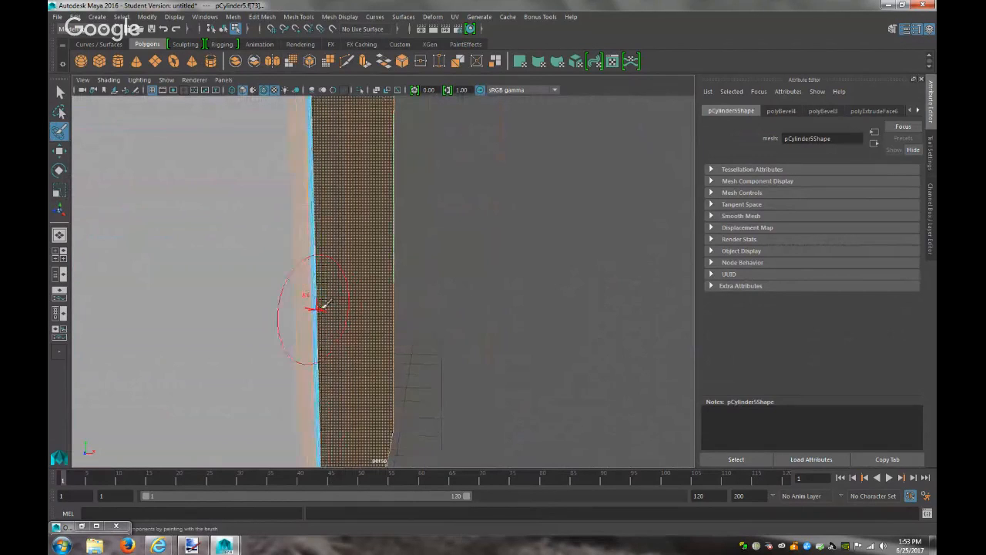
pyautogui.scroll(3, 326, 305)
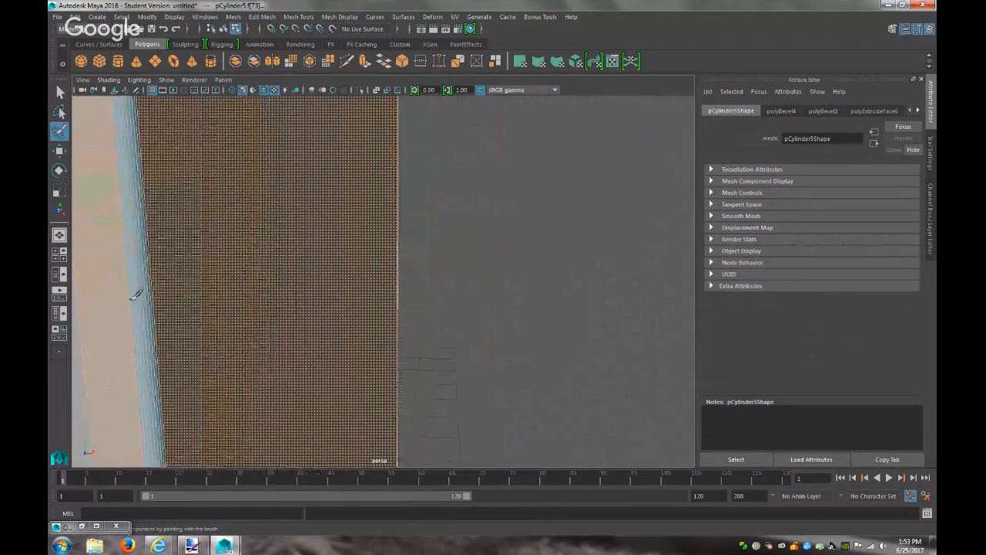
# Double-click to select the full edge loop at the cylinder's end and zoom in on it
pyautogui.press('q')
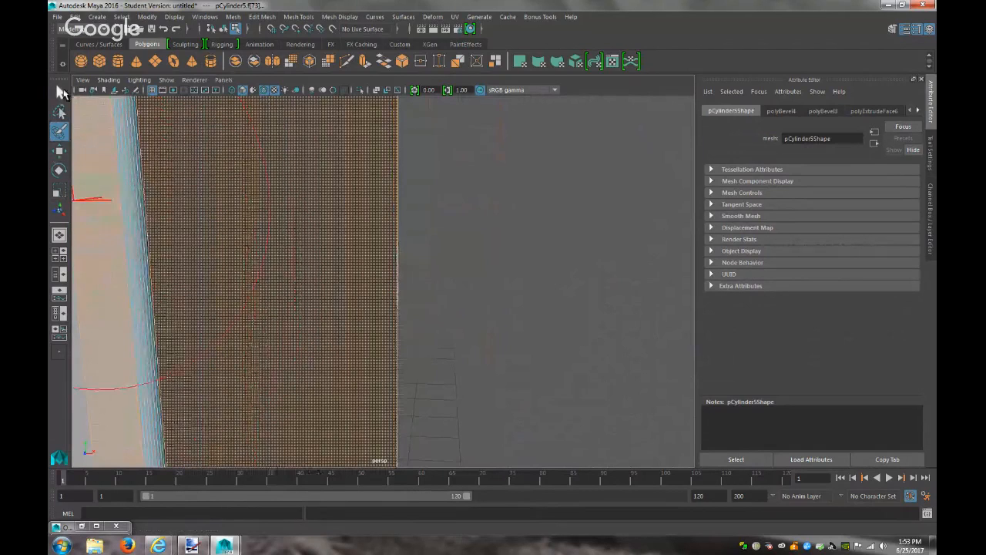
pyautogui.doubleClick(134, 228)
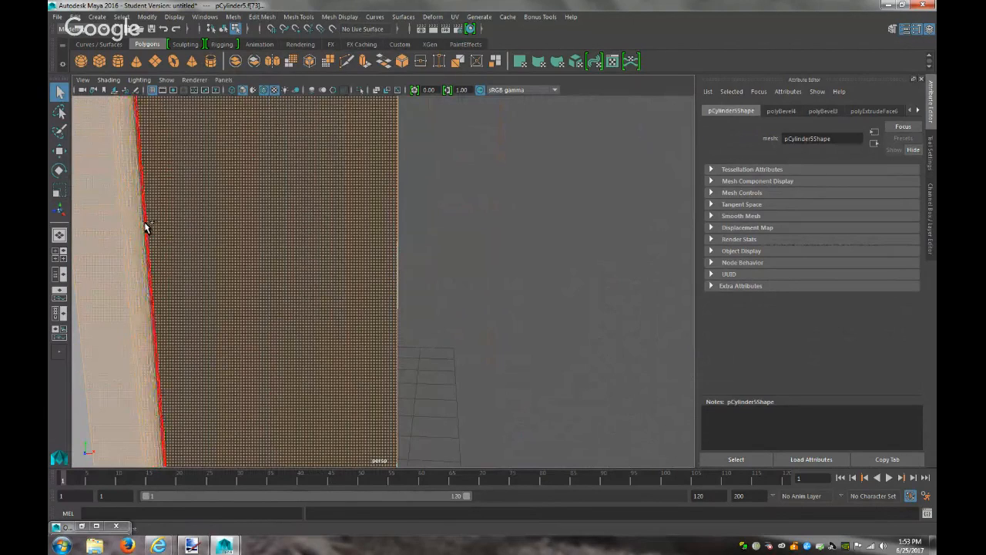
pyautogui.scroll(-5, 227, 277)
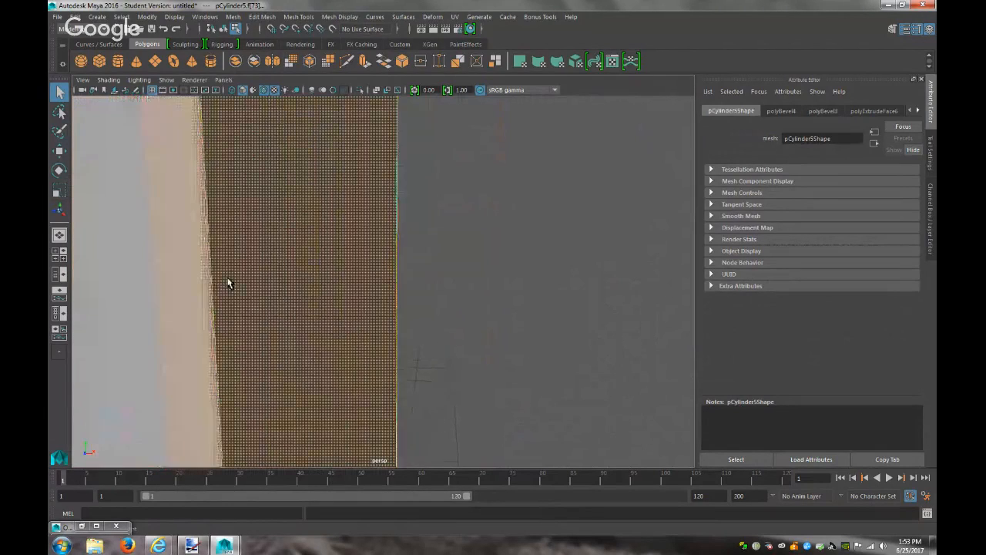
pyautogui.scroll(-2, 229, 275)
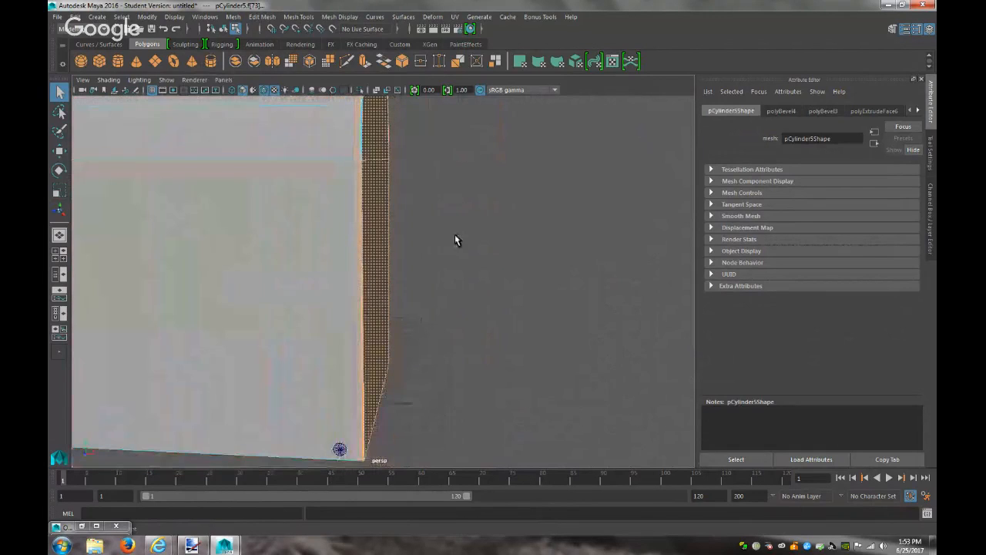
pyautogui.keyDown('alt'); pyautogui.moveTo(453, 224); pyautogui.dragTo(444, 349); pyautogui.keyUp('alt')
pyautogui.keyDown('alt'); pyautogui.moveTo(445, 347); pyautogui.dragTo(894, 366, button='right'); pyautogui.keyUp('alt')
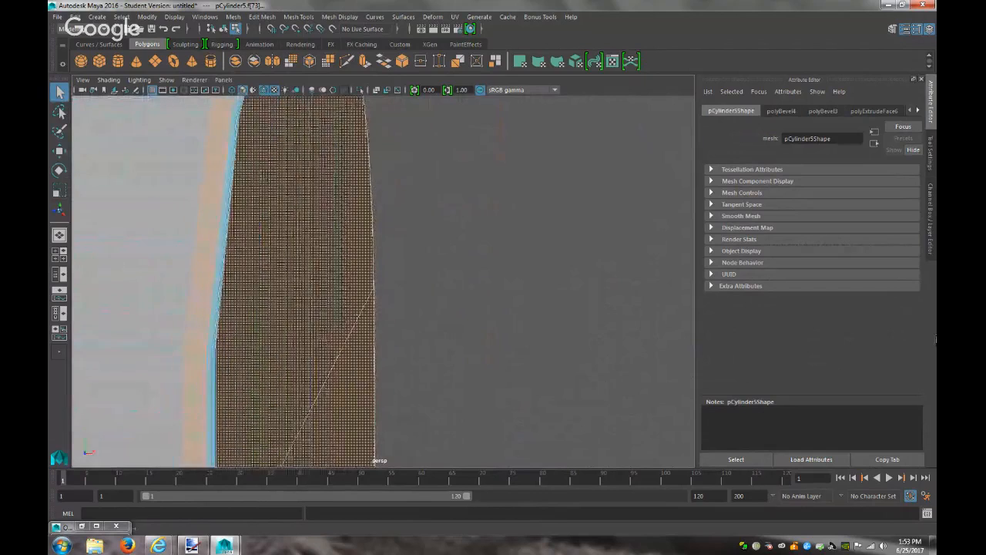
pyautogui.keyDown('alt'); pyautogui.moveTo(225, 253); pyautogui.dragTo(335, 282, button='right'); pyautogui.keyUp('alt')
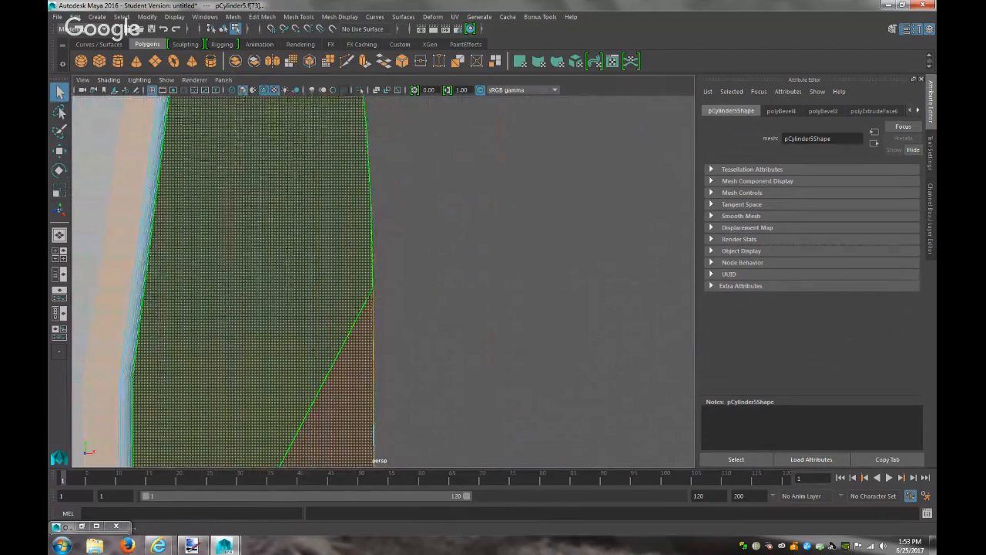
pyautogui.click(222, 80)
# Box-select the faces at the body's end from the front orthographic view
pyautogui.moveTo(266, 112)
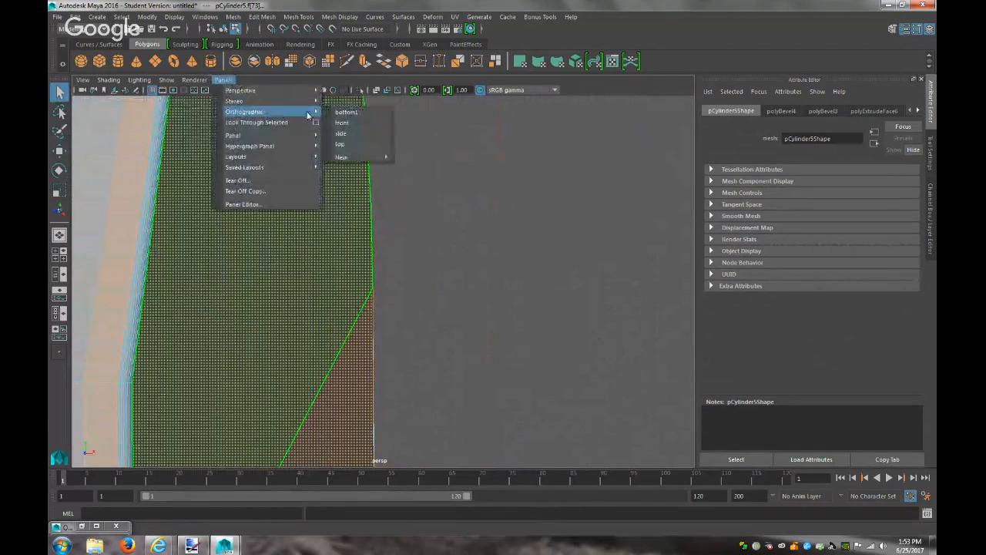
pyautogui.click(349, 129)
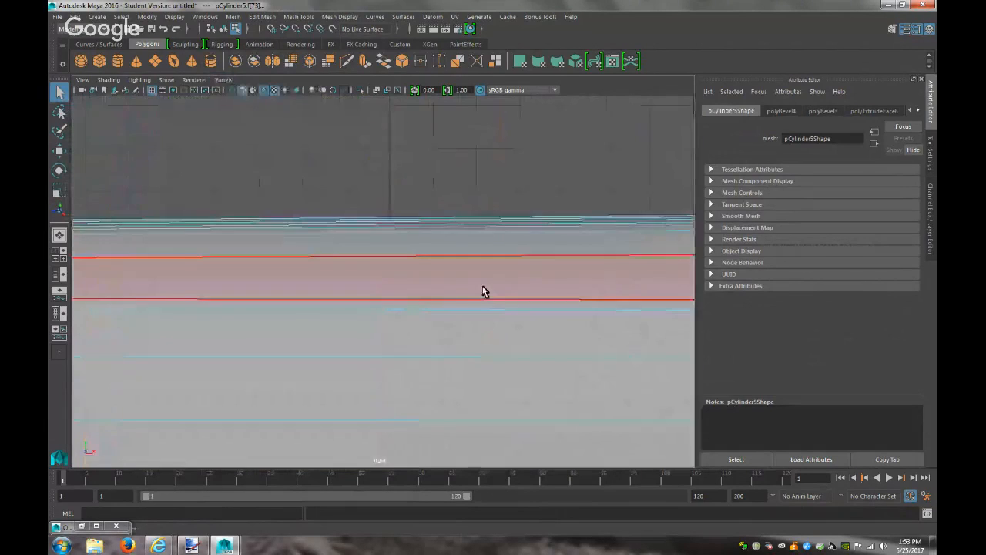
pyautogui.scroll(-5, 489, 293)
pyautogui.keyDown('alt'); pyautogui.moveTo(587, 437); pyautogui.dragTo(459, 323, button='middle'); pyautogui.keyUp('alt')
pyautogui.scroll(4, 459, 324)
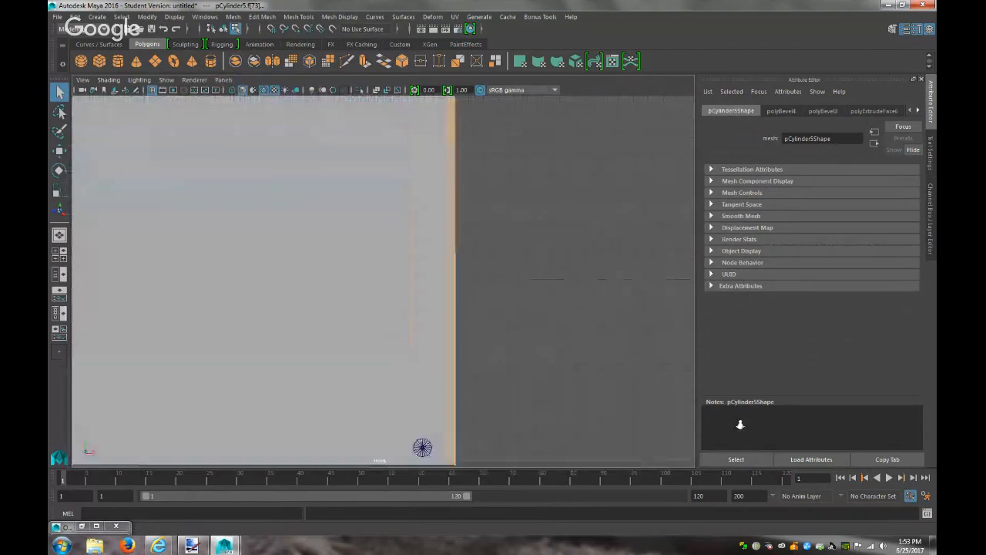
pyautogui.keyDown('alt'); pyautogui.moveTo(613, 398); pyautogui.dragTo(529, 416, button='middle'); pyautogui.keyUp('alt')
pyautogui.moveTo(490, 464); pyautogui.dragTo(407, 3)
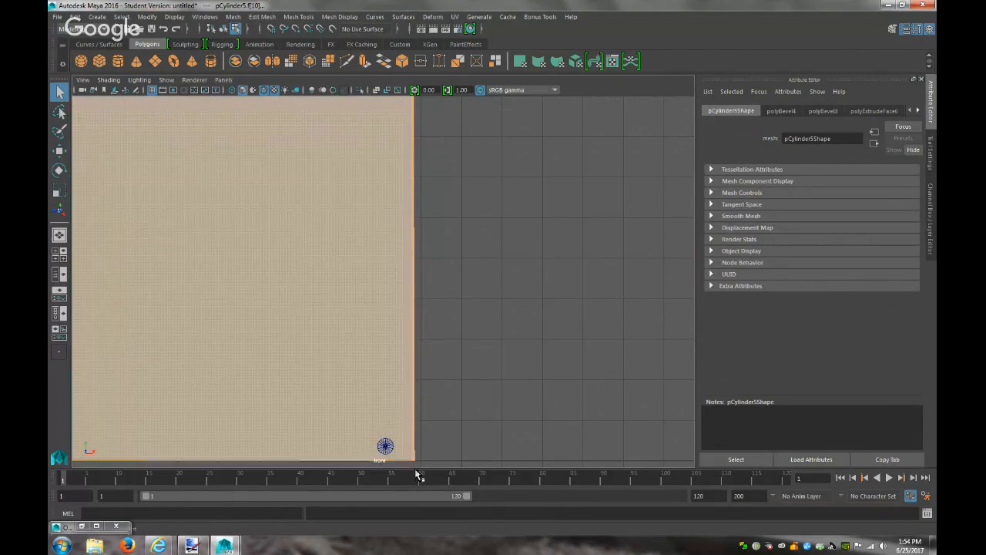
pyautogui.moveTo(467, 466); pyautogui.dragTo(409, 4)
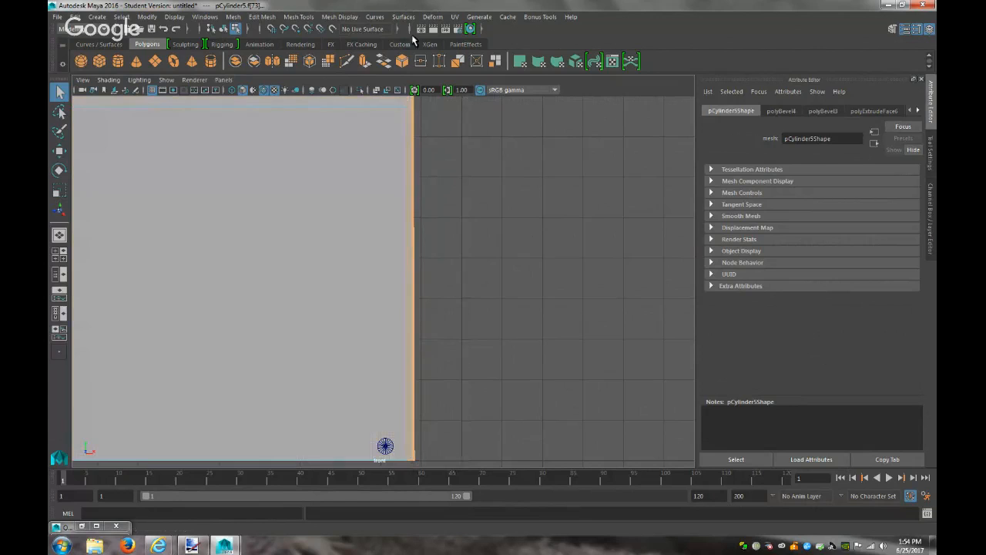
# Check the selection in perspective, then box-select the end faces again from the top view
pyautogui.click(229, 80)
pyautogui.moveTo(312, 90)
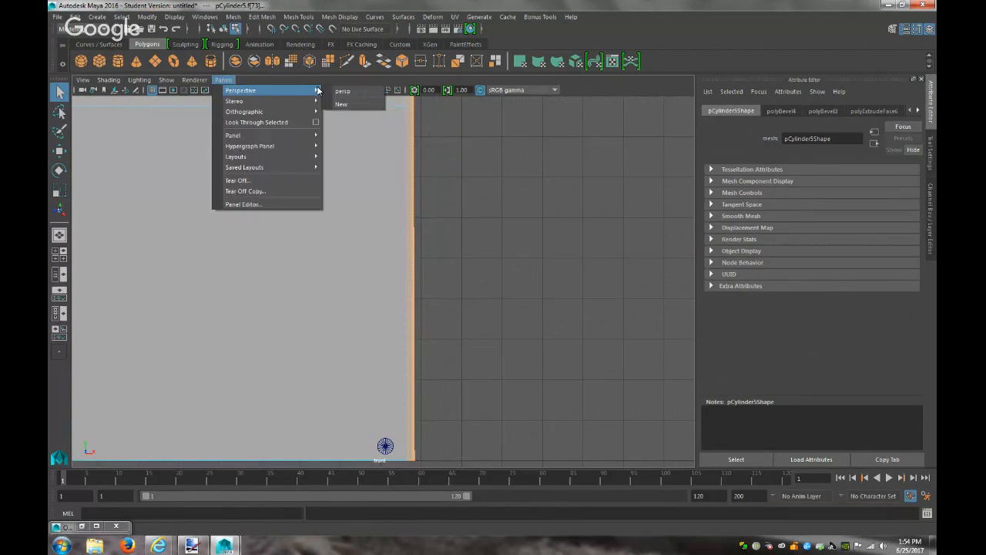
pyautogui.click(341, 93)
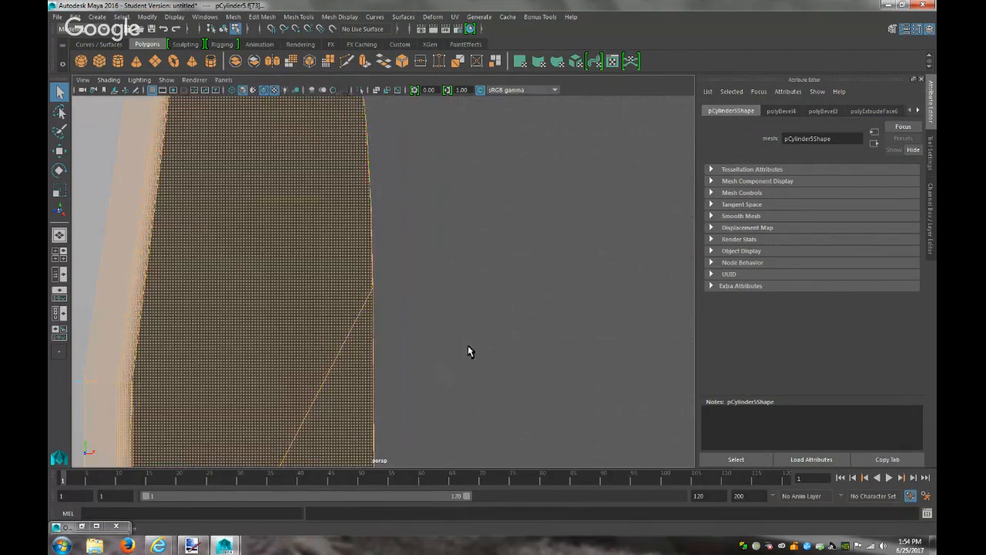
pyautogui.keyDown('alt'); pyautogui.moveTo(468, 351); pyautogui.dragTo(449, 302); pyautogui.keyUp('alt')
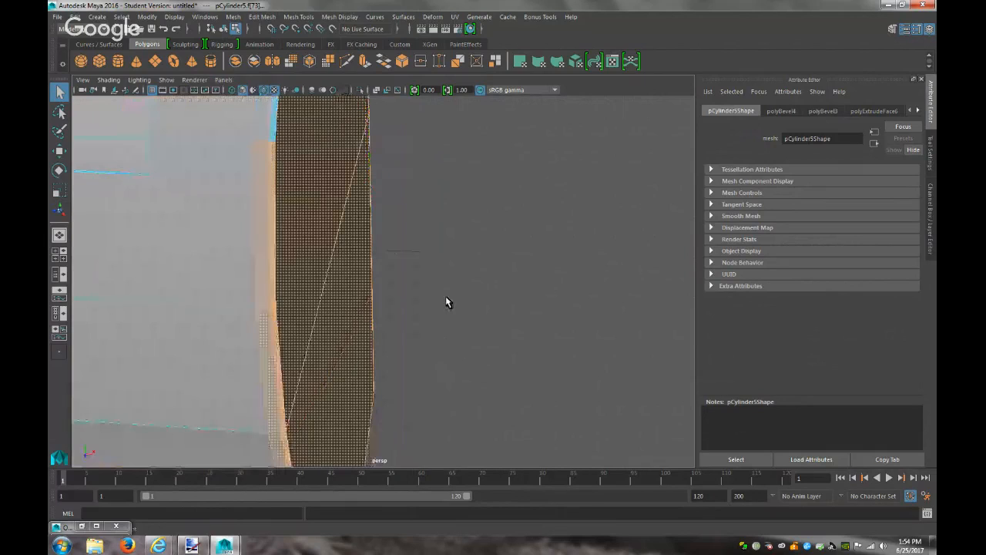
pyautogui.click(222, 80)
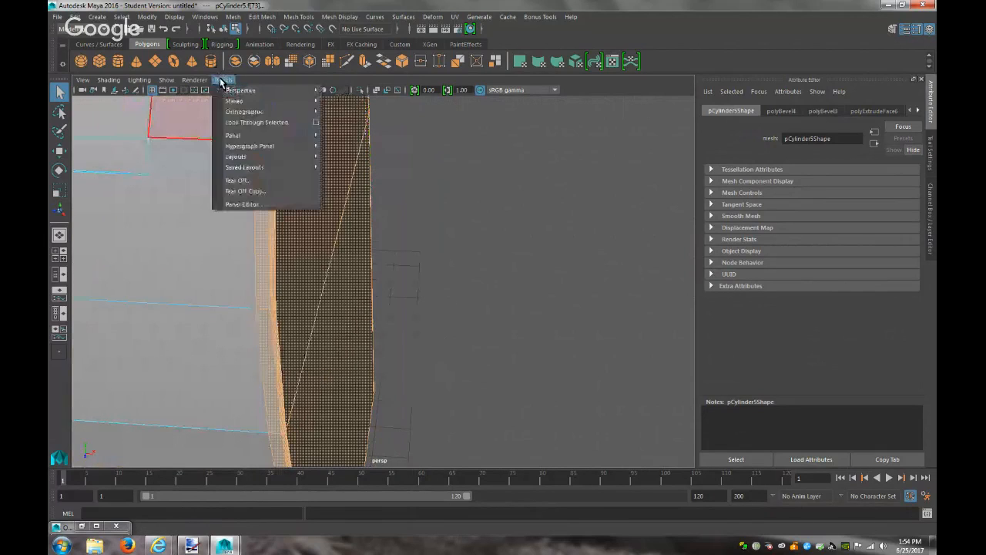
pyautogui.moveTo(277, 111)
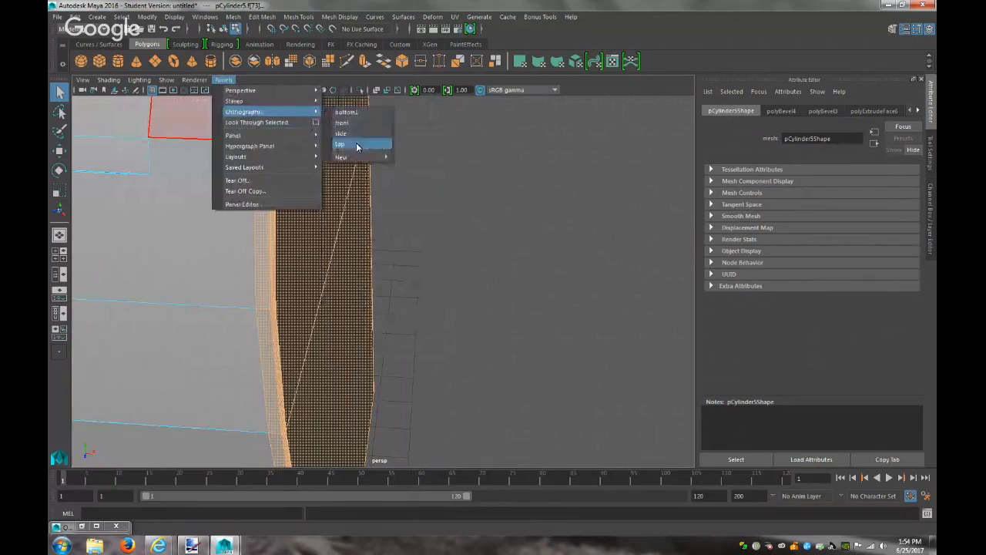
pyautogui.click(340, 144)
pyautogui.keyDown('alt'); pyautogui.moveTo(465, 404); pyautogui.dragTo(504, 401, button='middle'); pyautogui.keyUp('alt')
pyautogui.moveTo(551, 465); pyautogui.dragTo(412, 91)
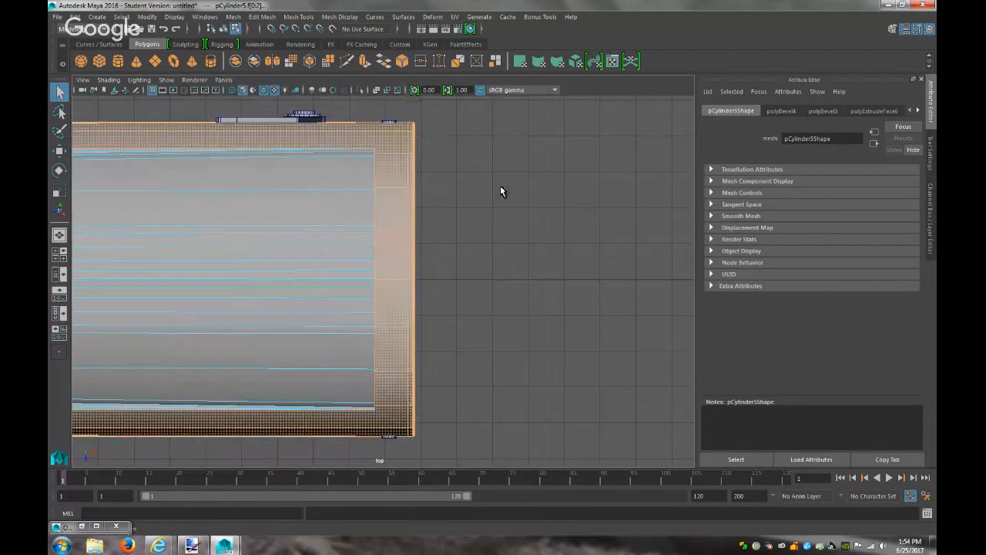
pyautogui.moveTo(538, 460); pyautogui.dragTo(409, 107)
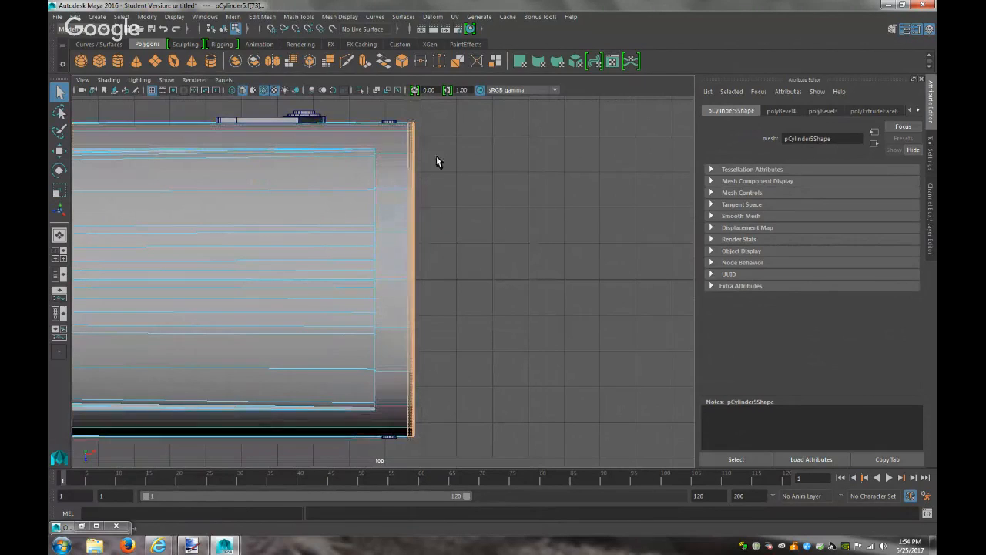
# Return to the perspective view and orbit to check the end faces beside the flag handle
pyautogui.click(223, 79)
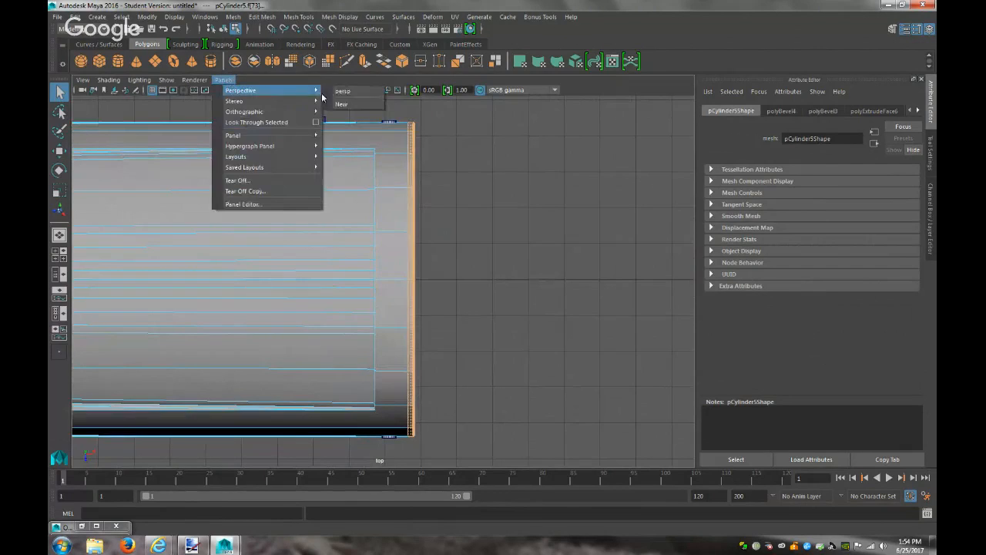
pyautogui.click(342, 91)
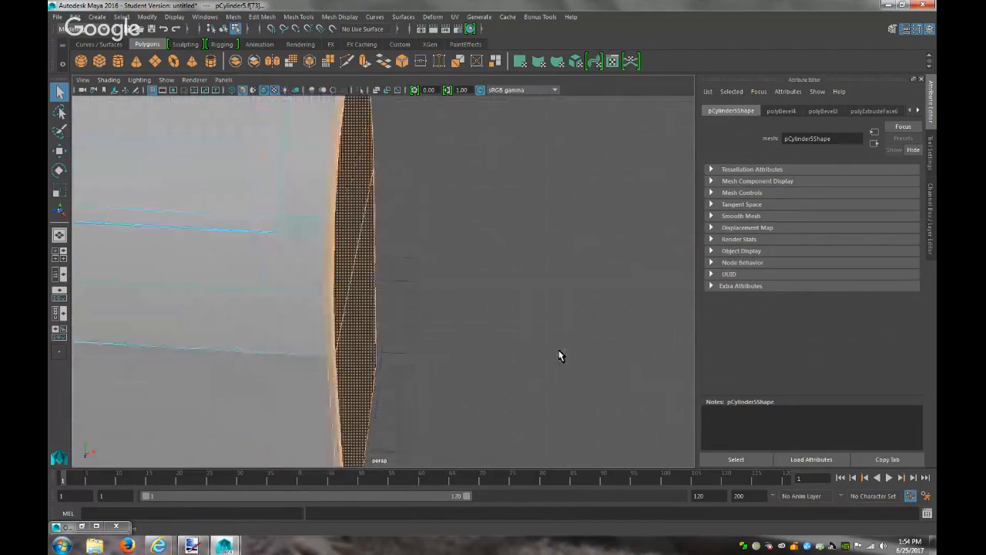
pyautogui.keyDown('alt'); pyautogui.moveTo(561, 356); pyautogui.dragTo(306, 256); pyautogui.keyUp('alt')
pyautogui.keyDown('alt'); pyautogui.moveTo(400, 325); pyautogui.dragTo(138, 171, button='right'); pyautogui.keyUp('alt')
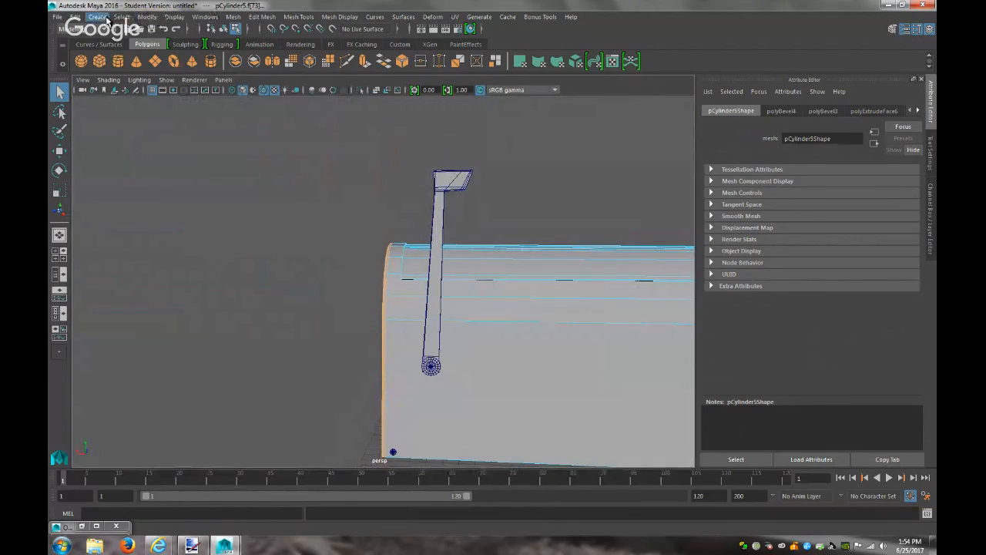
# Extract the selected end faces as a separate door piece and select it
pyautogui.click(232, 19)
pyautogui.moveTo(262, 17)
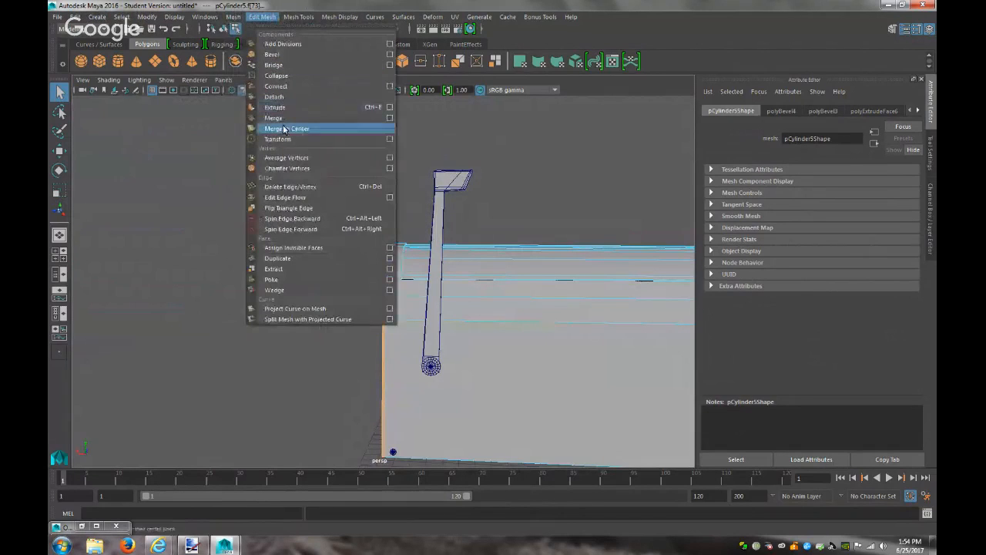
pyautogui.click(275, 269)
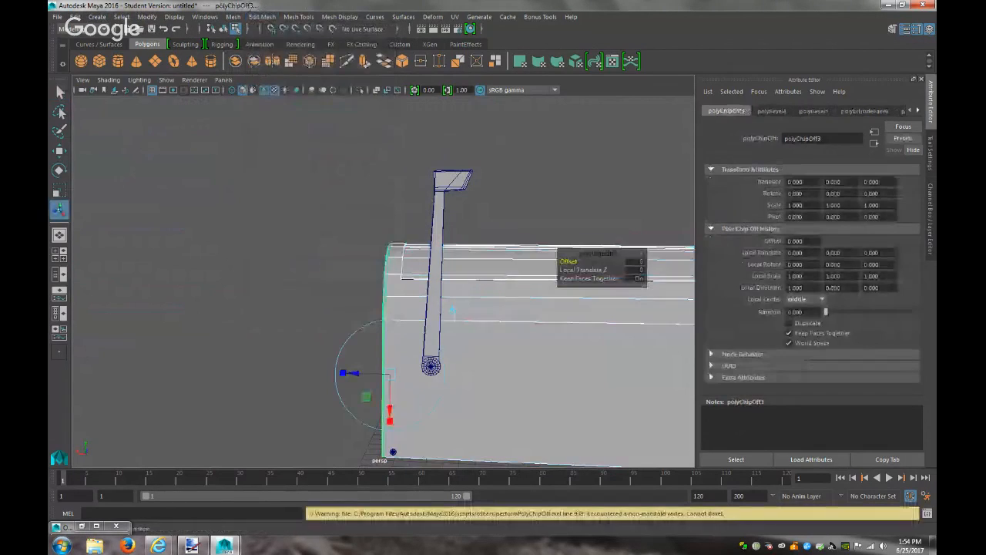
pyautogui.click(380, 292)
pyautogui.moveTo(380, 292); pyautogui.dragTo(383, 285, button='right')
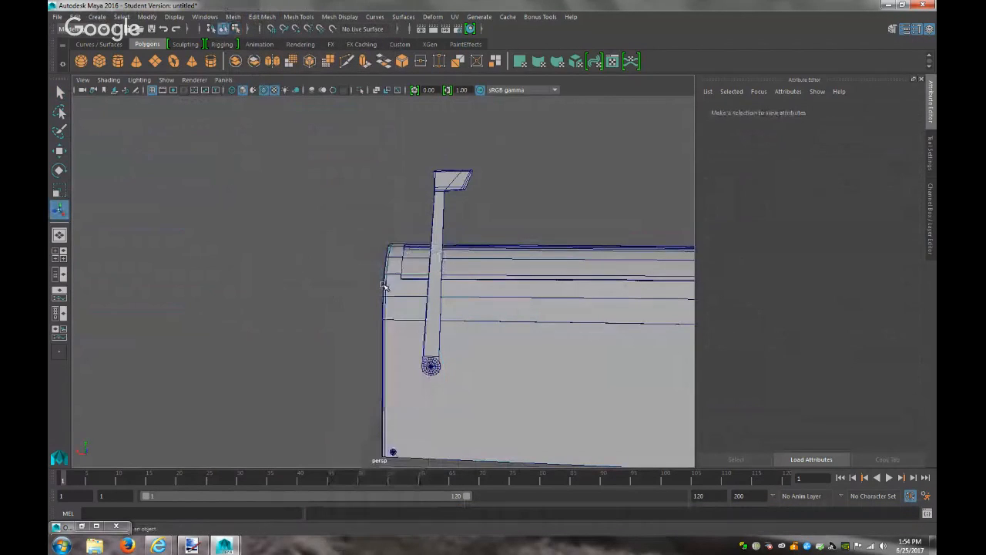
pyautogui.click(383, 285)
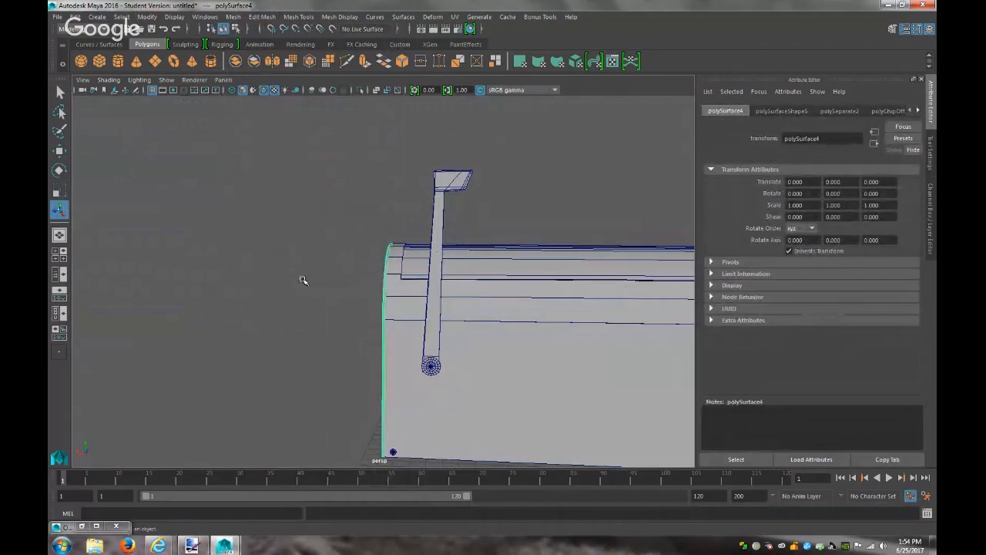
# Move the door piece's pivot to its bottom hinge corner, refining it in the front view
pyautogui.press('w')
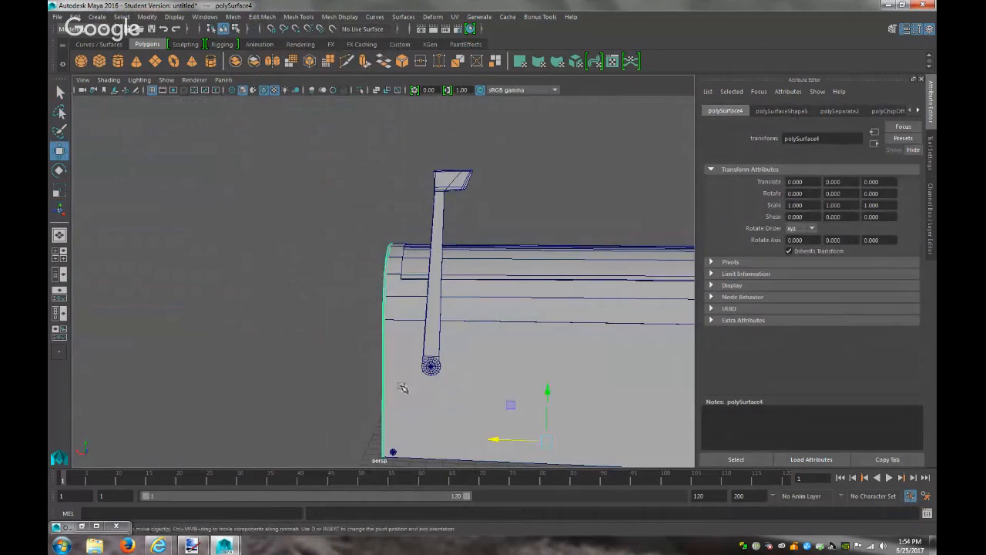
pyautogui.press('d')
pyautogui.moveTo(502, 440); pyautogui.dragTo(345, 447, button='middle')
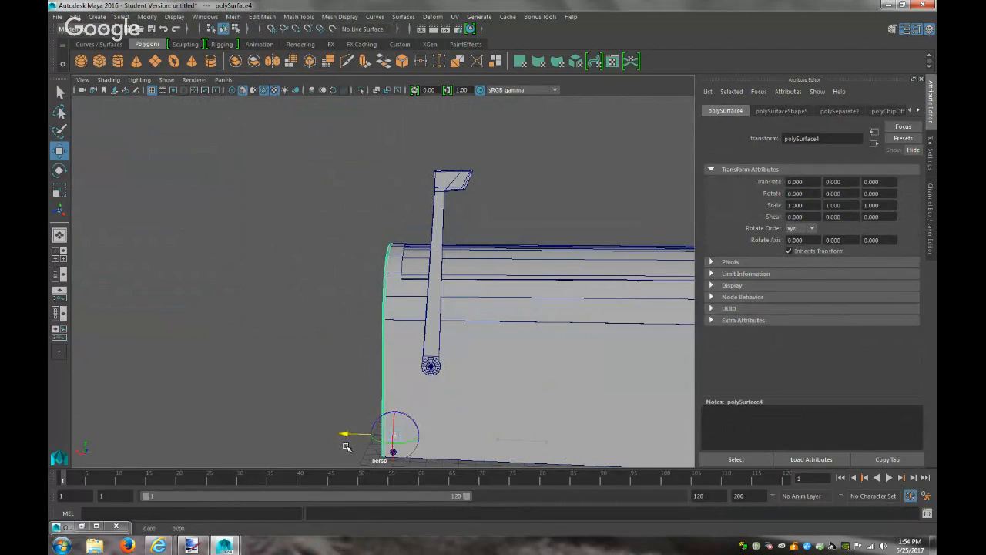
pyautogui.press('d')
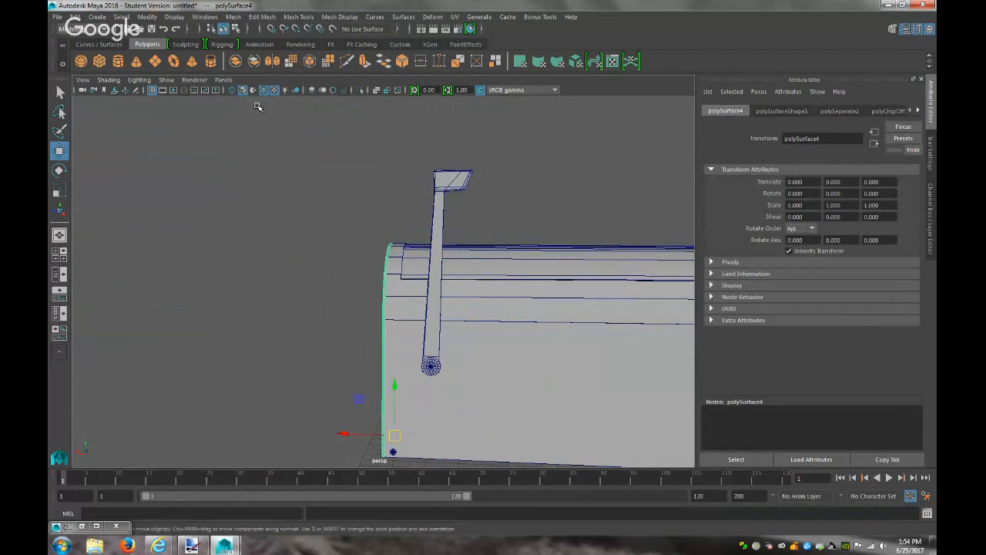
pyautogui.click(216, 81)
pyautogui.moveTo(300, 112)
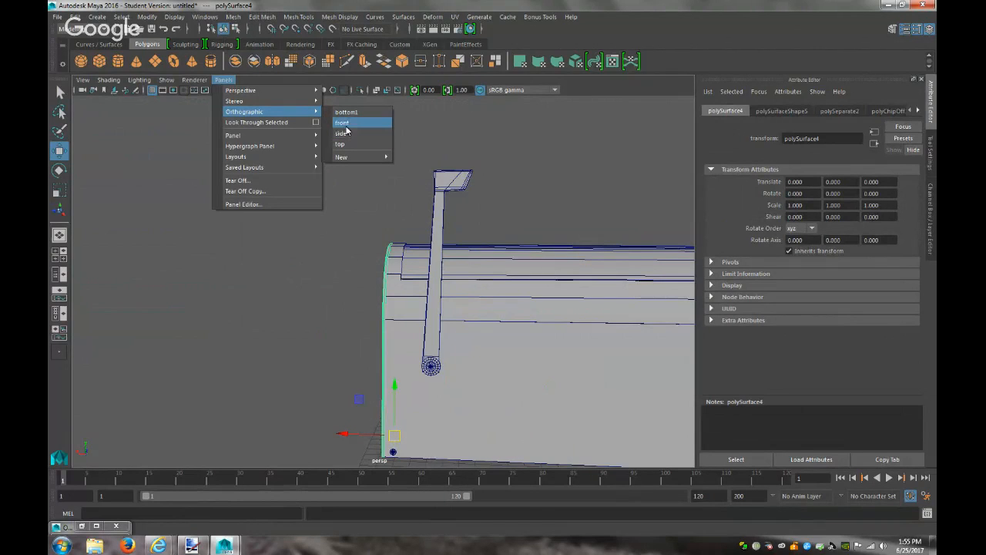
pyautogui.click(342, 122)
pyautogui.scroll(-2, 454, 339)
pyautogui.scroll(1, 460, 346)
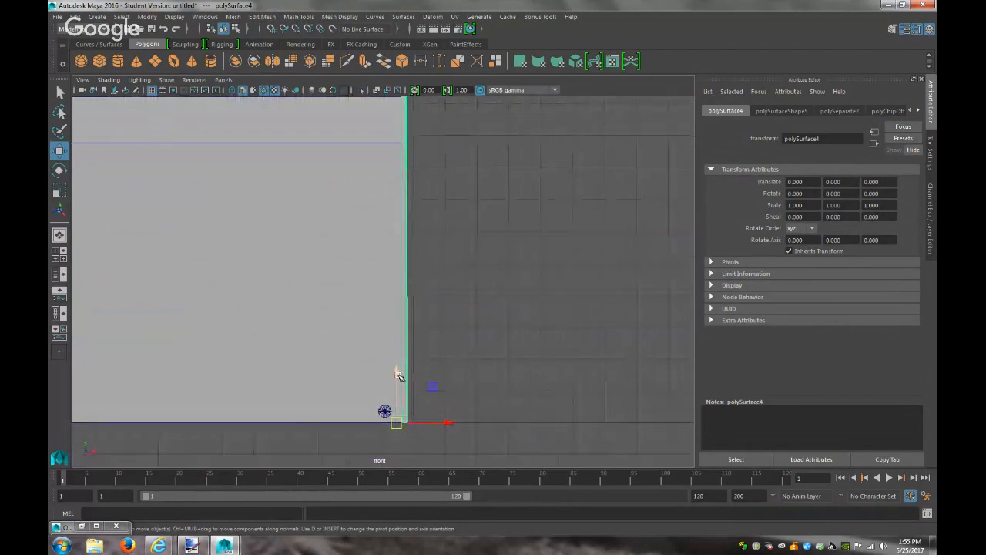
pyautogui.press('d')
pyautogui.moveTo(399, 371); pyautogui.dragTo(398, 366)
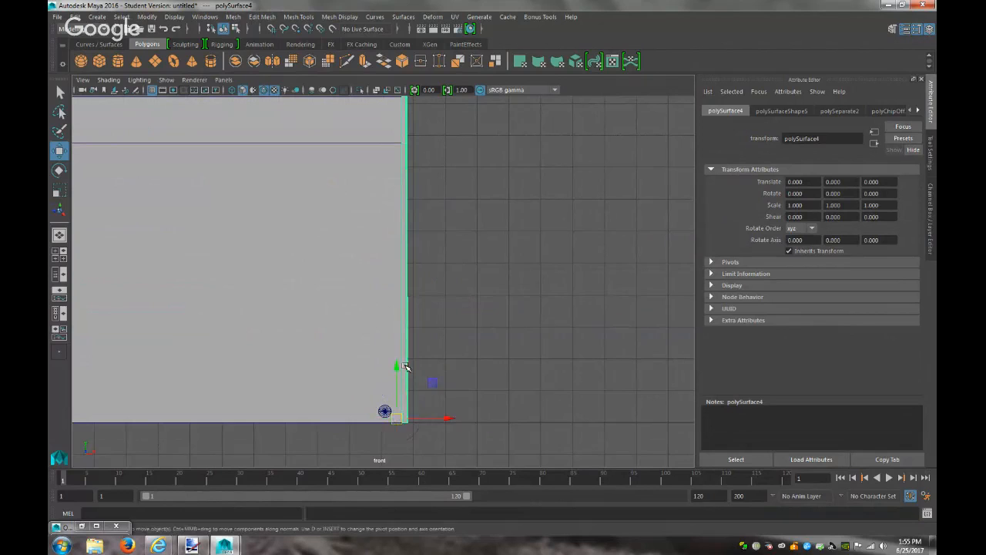
pyautogui.scroll(-3, 432, 369)
# Try a -29° Z rotation on the door, then undo it and deselect
pyautogui.press('e')
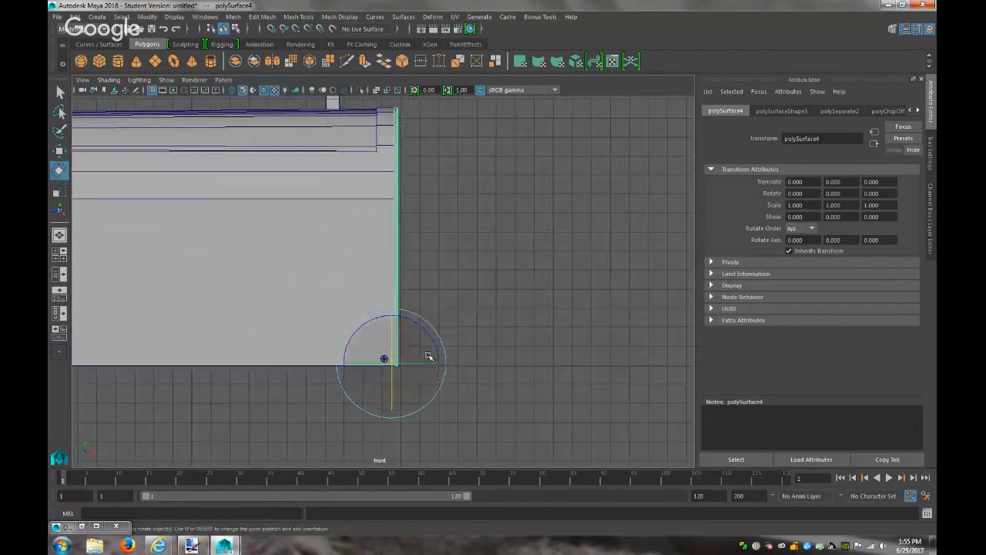
pyautogui.moveTo(429, 334); pyautogui.dragTo(463, 337)
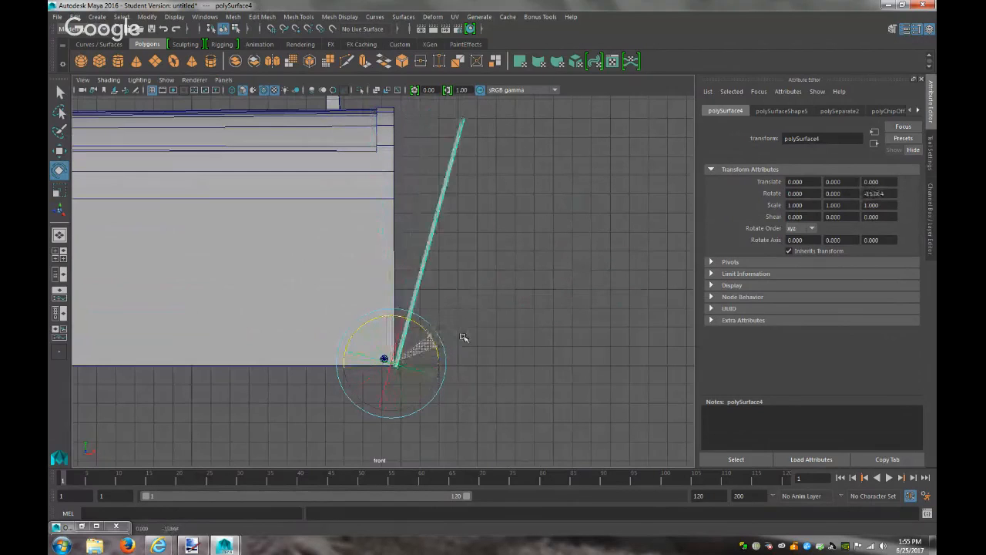
pyautogui.hotkey('ctrl', 'z')
pyautogui.click(503, 379)
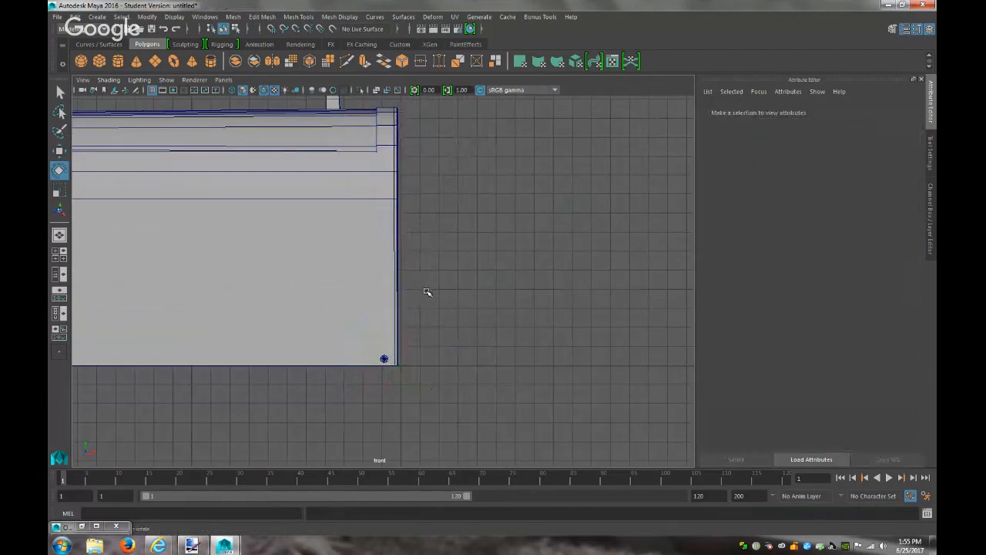
# In the perspective view, swing the door open about its hinge to roughly -65.6°
pyautogui.click(224, 79)
pyautogui.moveTo(231, 90)
pyautogui.click(343, 91)
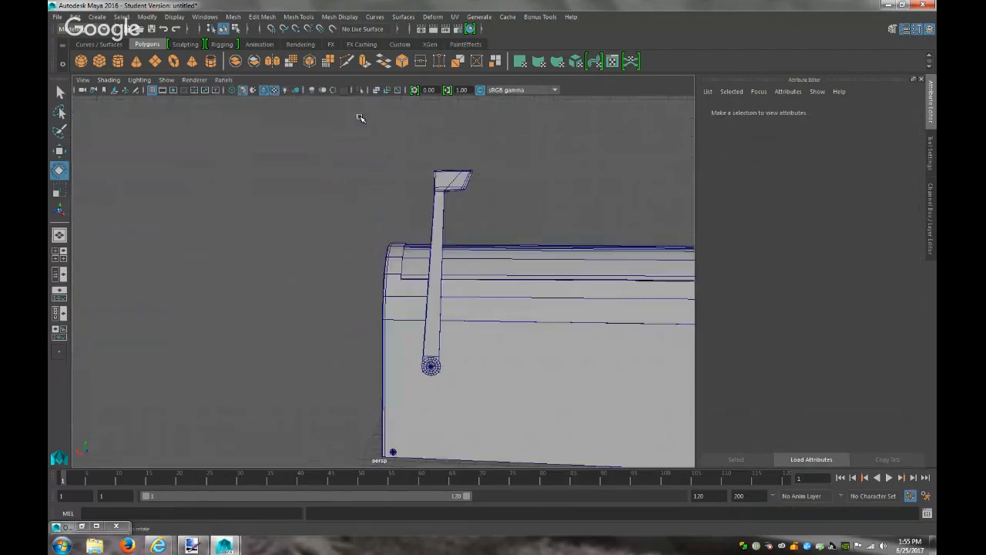
pyautogui.scroll(6, 528, 289)
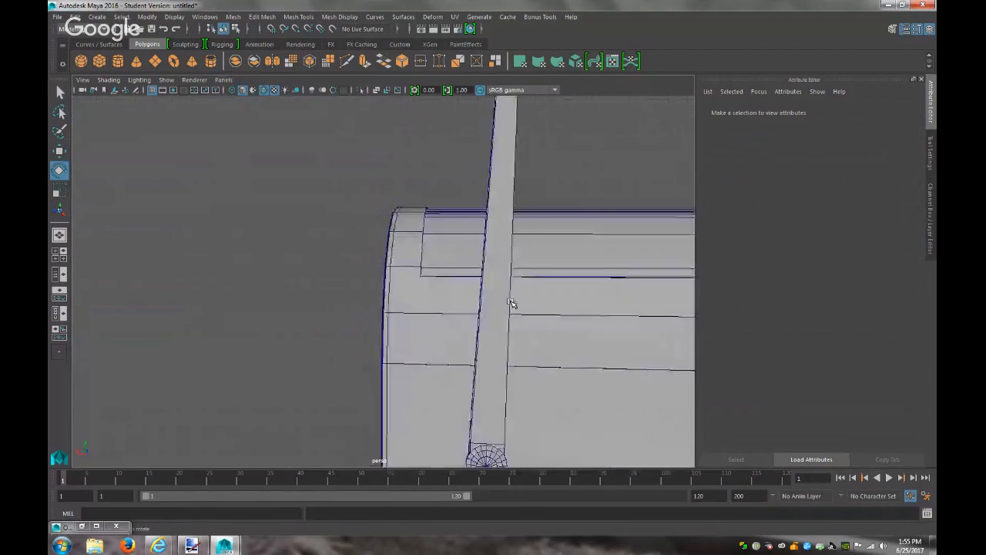
pyautogui.scroll(-8, 467, 310)
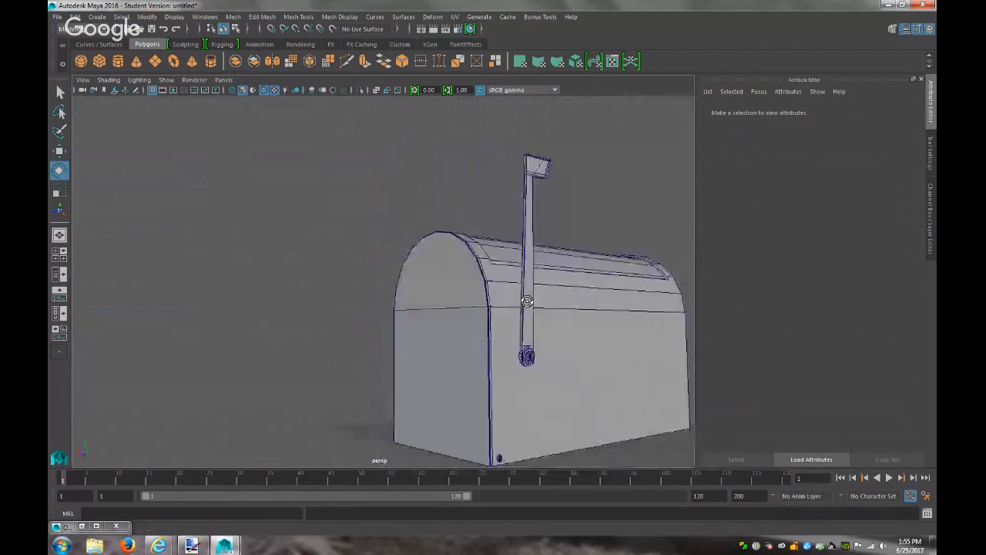
pyautogui.click(469, 341)
pyautogui.moveTo(433, 425); pyautogui.dragTo(393, 470)
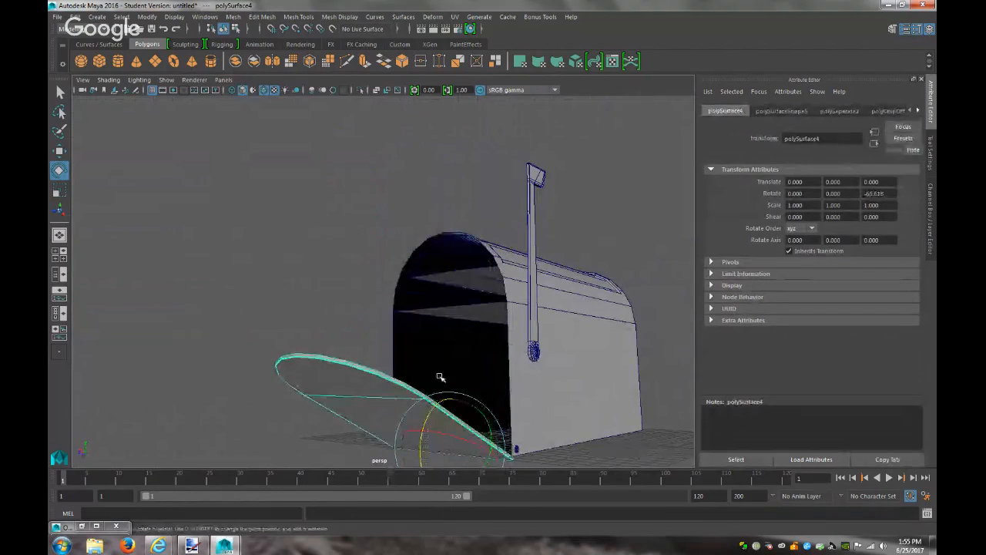
pyautogui.moveTo(482, 318); pyautogui.dragTo(480, 269, button='right')
# Delete two stray faces near the top of the mailbox's front opening
pyautogui.click(486, 311)
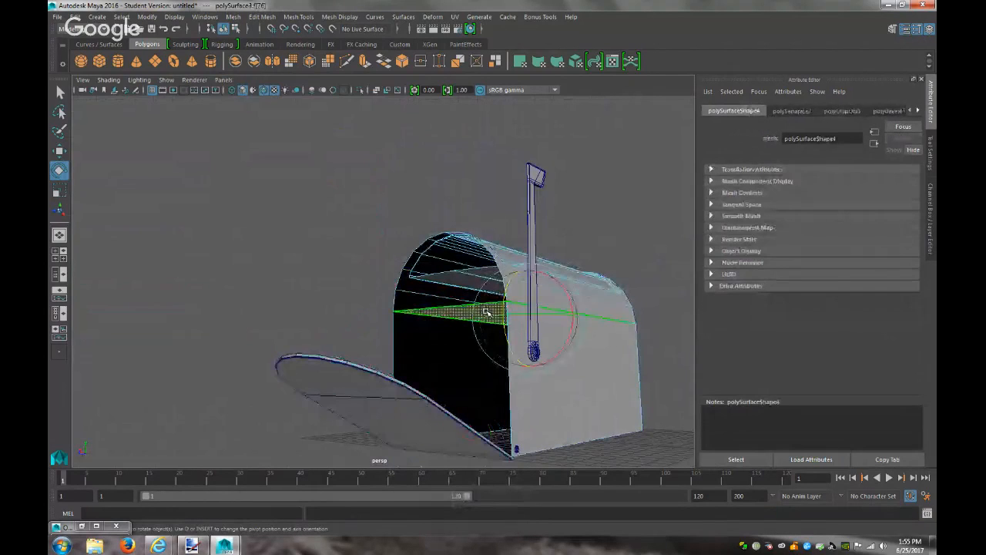
pyautogui.click(497, 271)
pyautogui.press('Delete')
pyautogui.click(482, 284)
pyautogui.press('Delete')
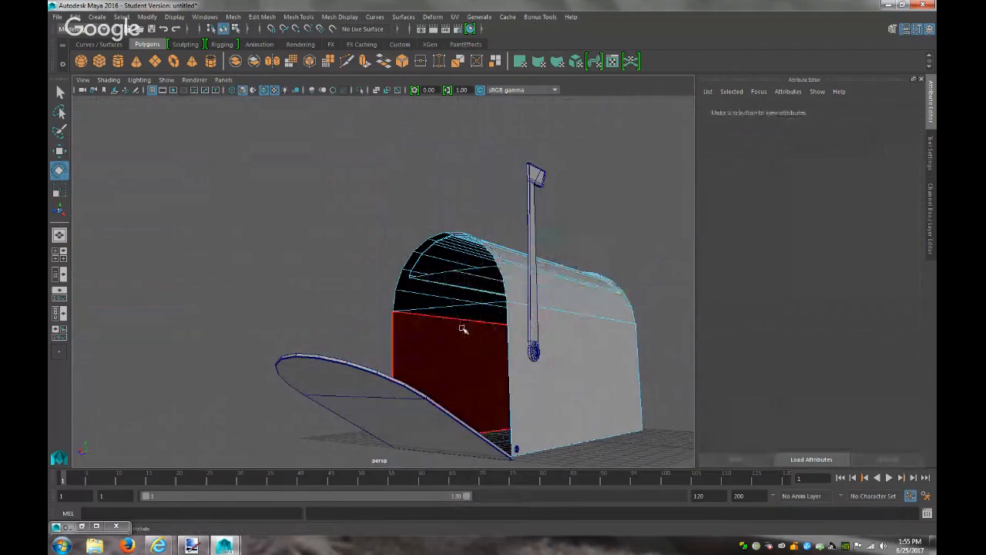
pyautogui.moveTo(479, 306); pyautogui.dragTo(482, 241, button='right')
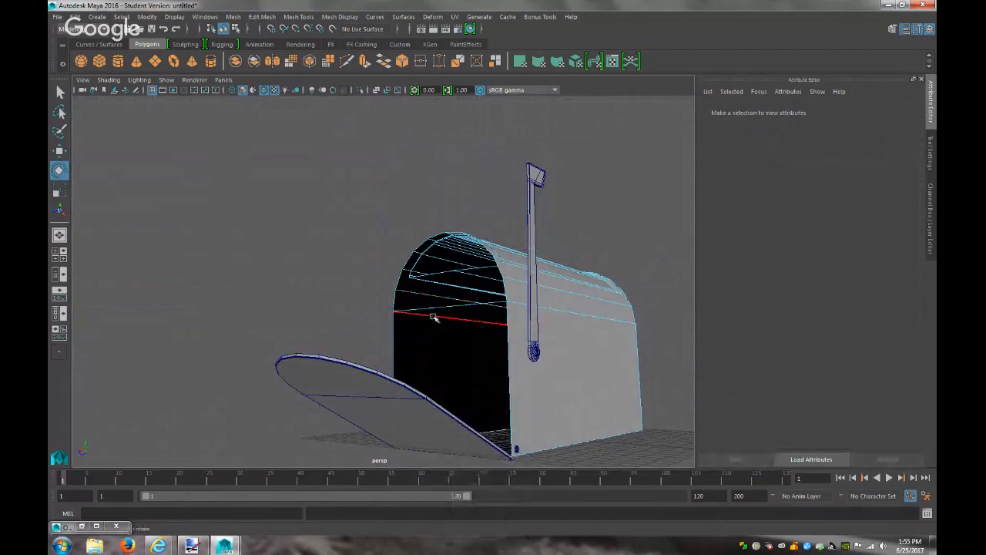
# From the back, select the horizontal border edge across the opening and try deleting it
pyautogui.keyDown('alt'); pyautogui.moveTo(458, 320); pyautogui.dragTo(274, 310); pyautogui.keyUp('alt')
pyautogui.keyDown('alt'); pyautogui.moveTo(390, 332); pyautogui.dragTo(342, 353, button='right'); pyautogui.keyUp('alt')
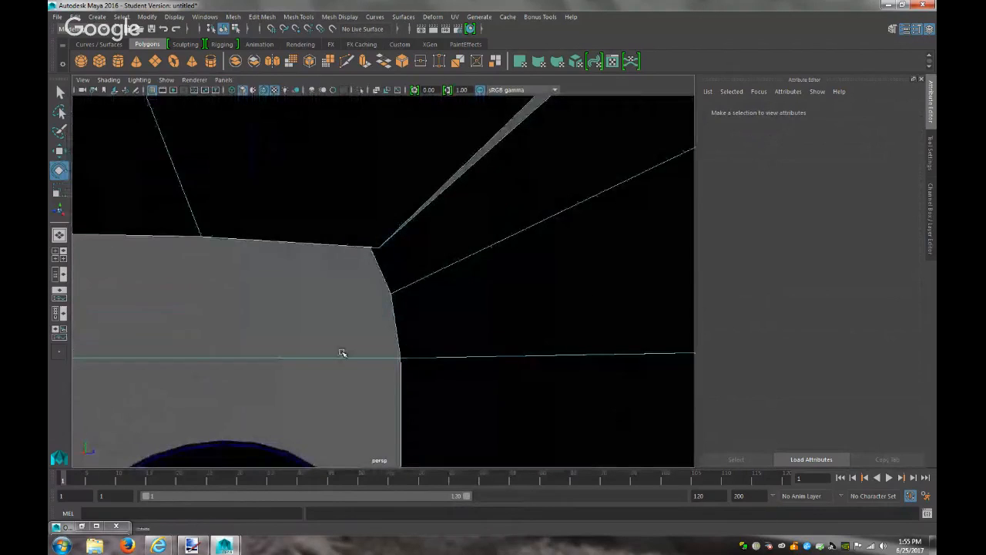
pyautogui.click(355, 365)
pyautogui.press('Delete')
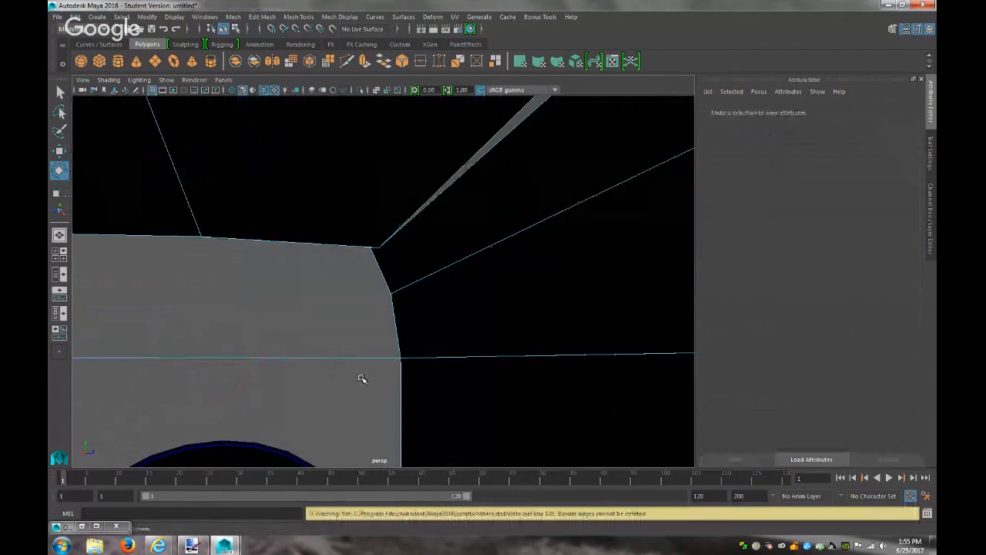
pyautogui.press('f')
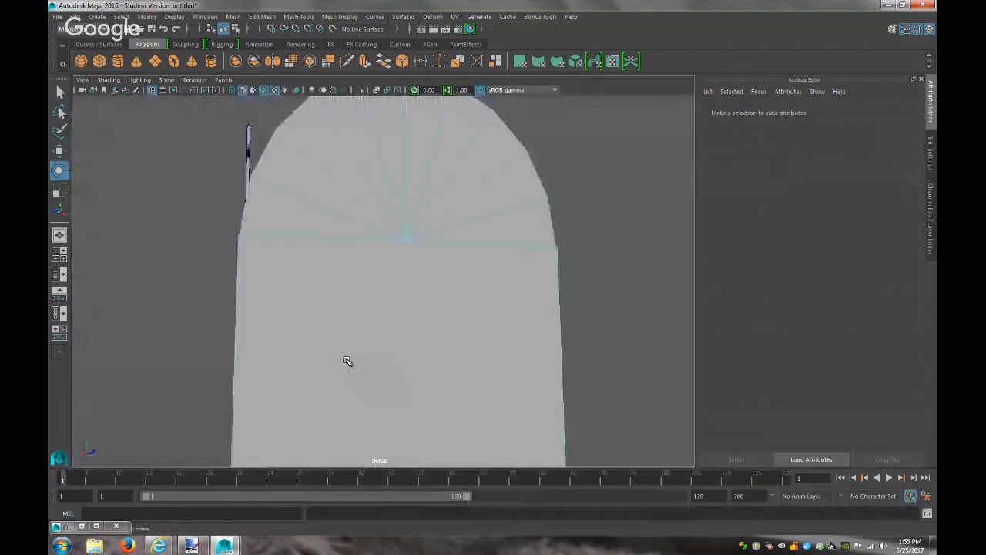
# In Face mode, delete another unwanted face inside the mailbox opening
pyautogui.keyDown('alt'); pyautogui.moveTo(335, 354); pyautogui.dragTo(472, 299); pyautogui.keyUp('alt')
pyautogui.moveTo(443, 251); pyautogui.dragTo(444, 280, button='right')
pyautogui.click(446, 295)
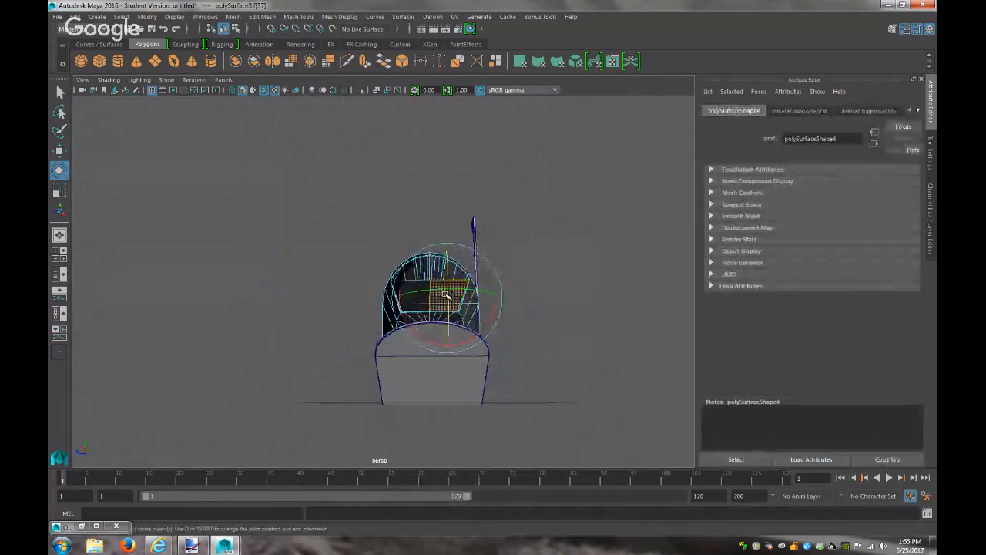
pyautogui.click(422, 291)
pyautogui.press('Delete')
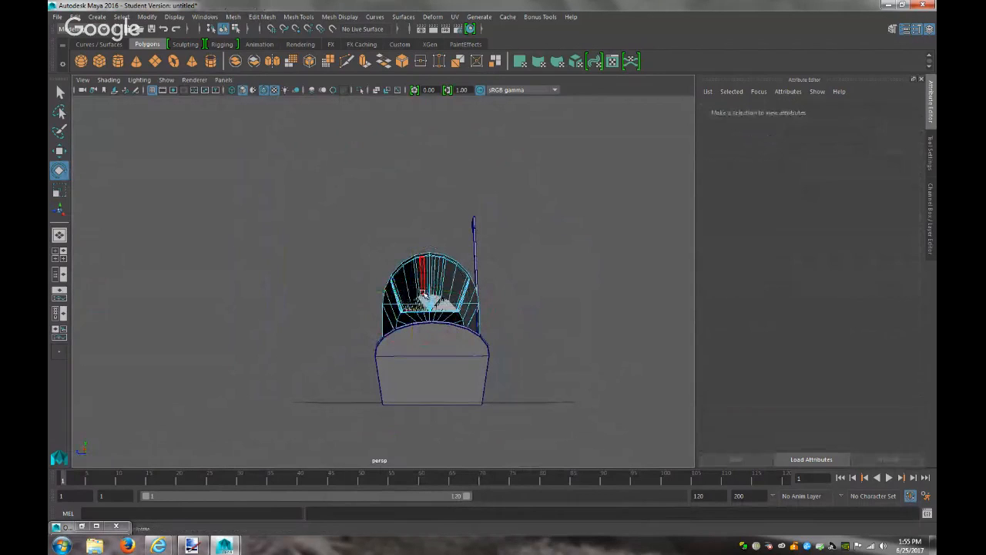
pyautogui.keyDown('alt'); pyautogui.moveTo(572, 342); pyautogui.dragTo(381, 356); pyautogui.keyUp('alt')
# Set the door's Rotate Z to 0 so it closes flush, then reselect it
pyautogui.click(333, 388)
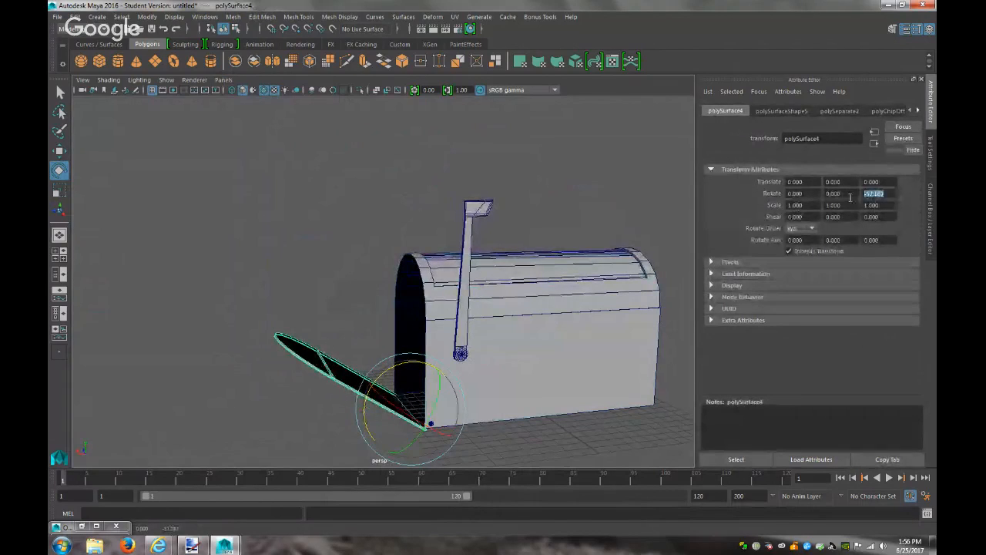
pyautogui.write('0')
pyautogui.press('Return')
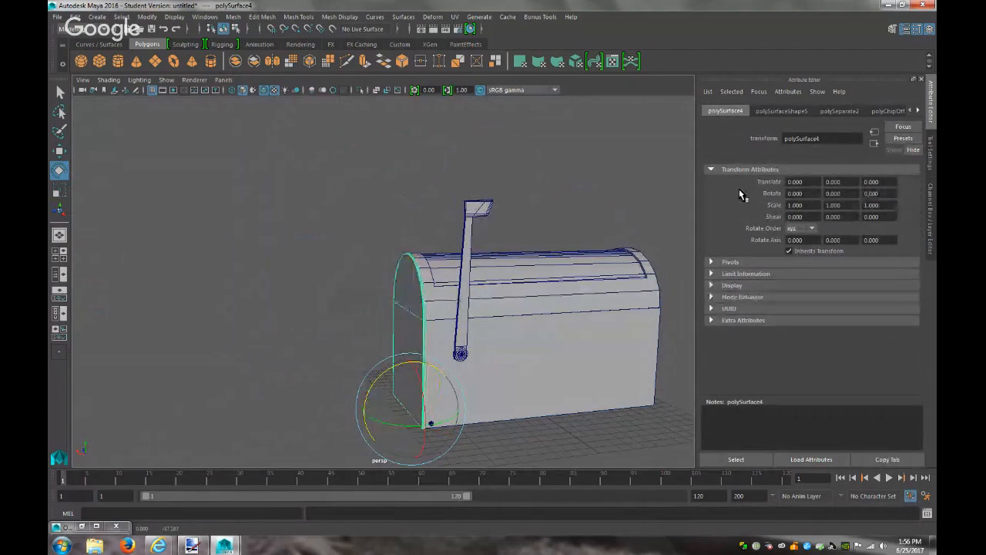
pyautogui.click(330, 320)
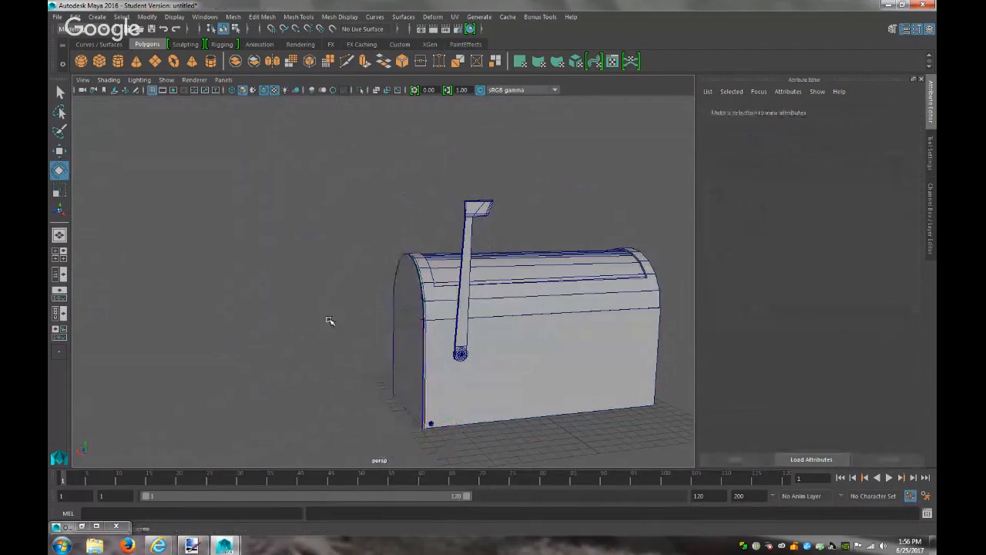
pyautogui.click(392, 363)
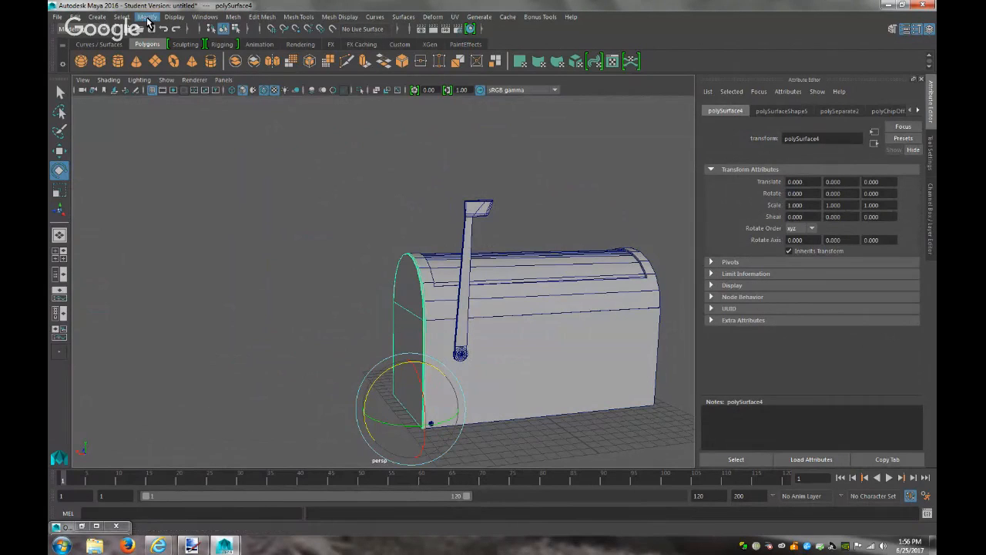
# Create a polygon sphere and scale it uniformly to about 3.385
pyautogui.click(101, 16)
pyautogui.moveTo(160, 67)
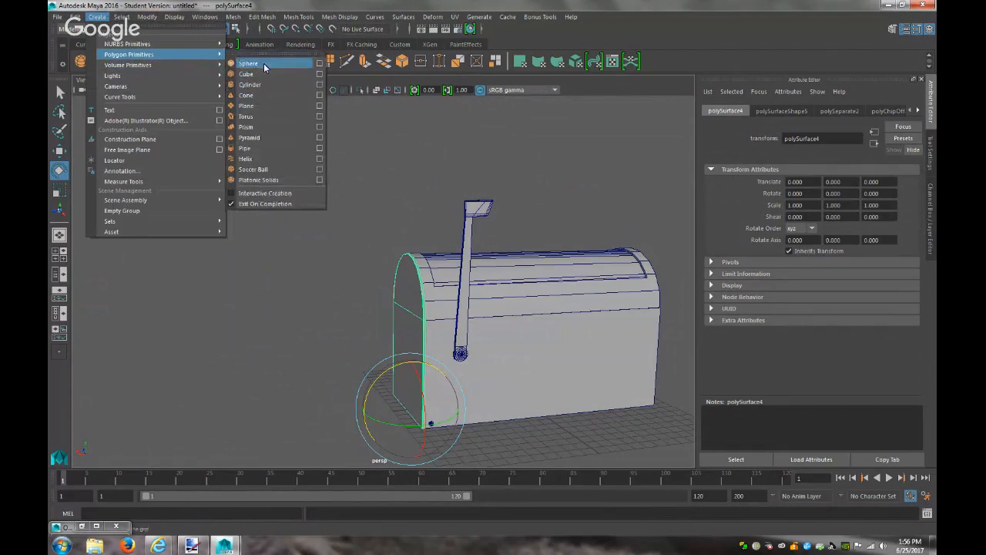
pyautogui.click(263, 63)
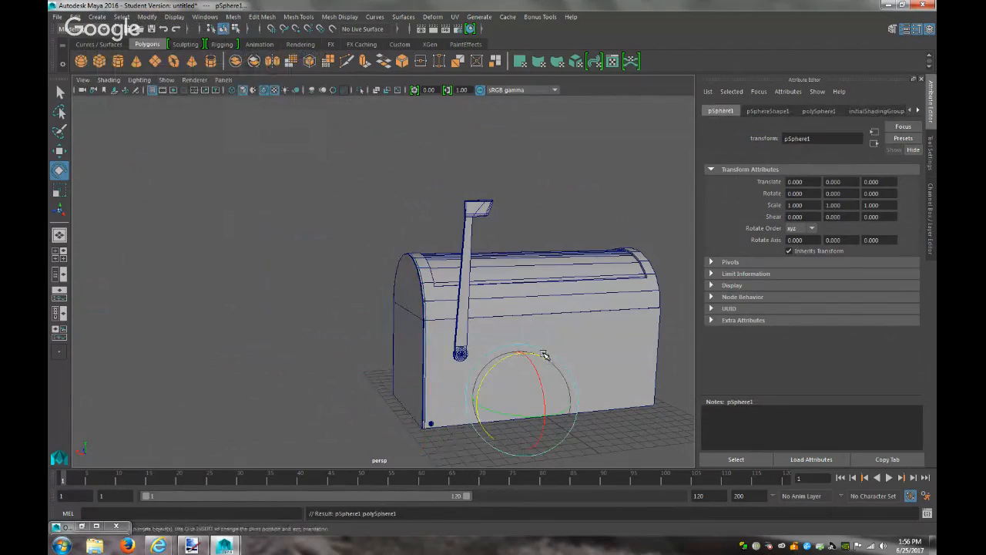
pyautogui.press('r')
pyautogui.moveTo(520, 398); pyautogui.dragTo(544, 418)
# Frame the sphere beside the mailbox and raise it slightly upward
pyautogui.press('w')
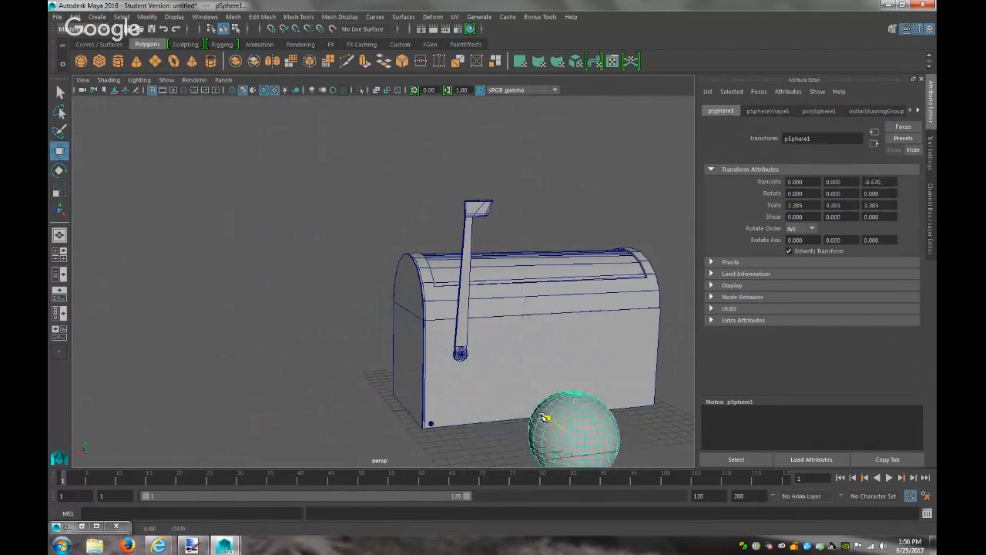
pyautogui.press('f')
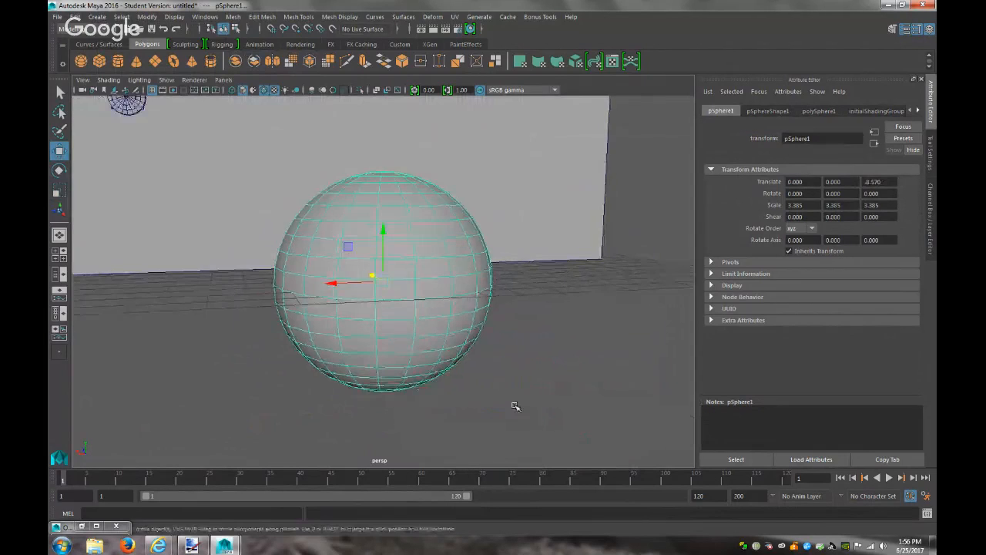
pyautogui.scroll(-3, 508, 400)
pyautogui.scroll(2, 499, 392)
pyautogui.keyDown('alt'); pyautogui.moveTo(473, 349); pyautogui.dragTo(571, 346); pyautogui.keyUp('alt')
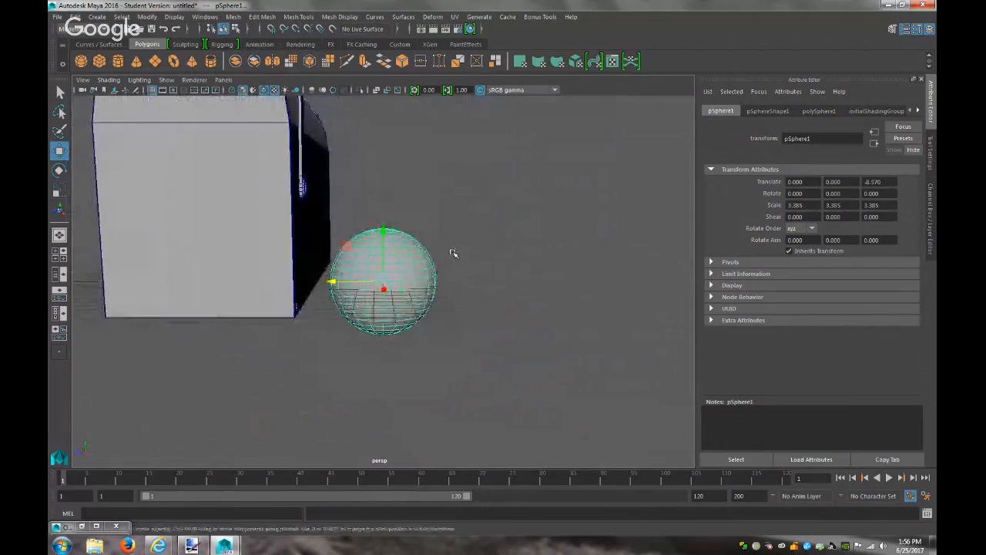
pyautogui.moveTo(384, 230); pyautogui.dragTo(401, 214)
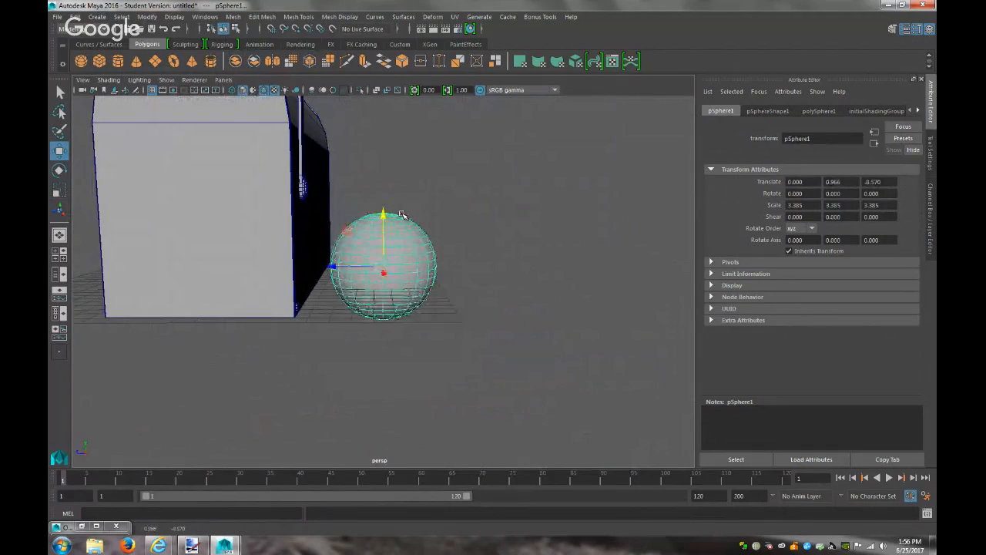
pyautogui.press('r')
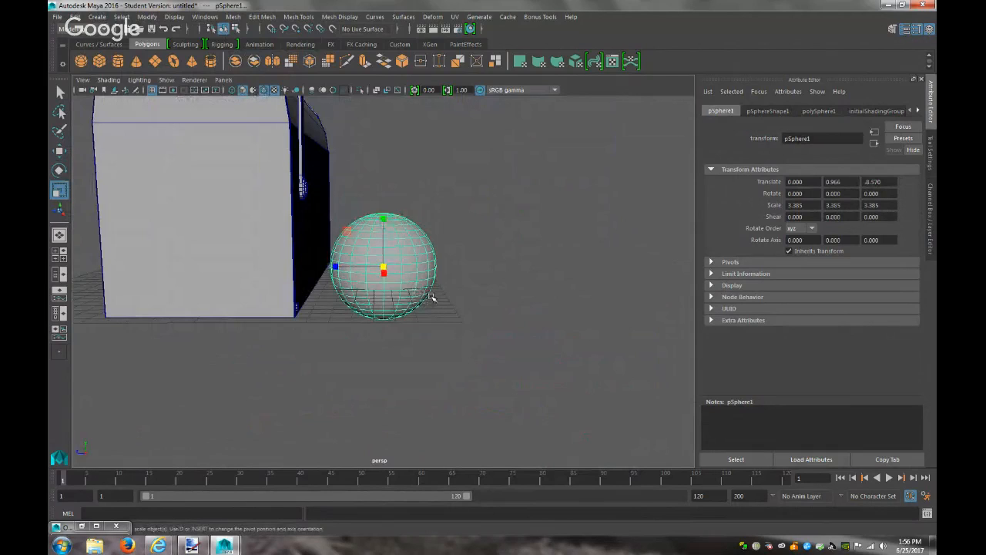
# Switch to the side orthographic view and put the sphere into vertex editing
pyautogui.click(223, 79)
pyautogui.moveTo(304, 112)
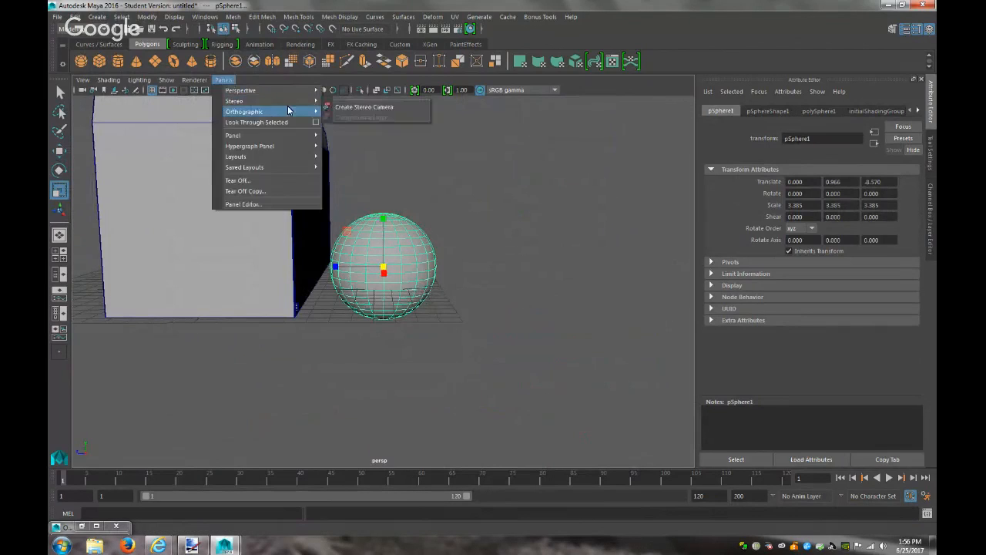
pyautogui.click(350, 135)
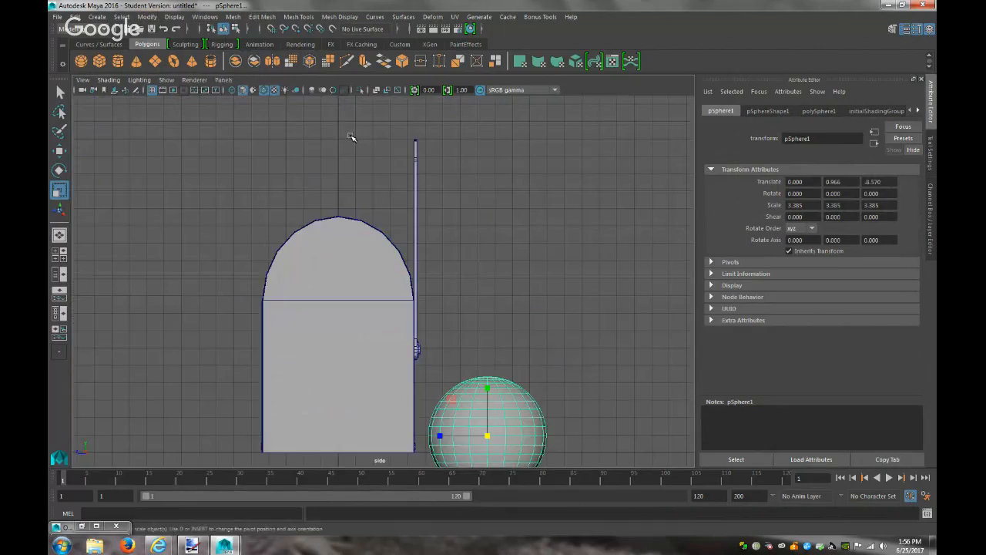
pyautogui.scroll(-2, 576, 393)
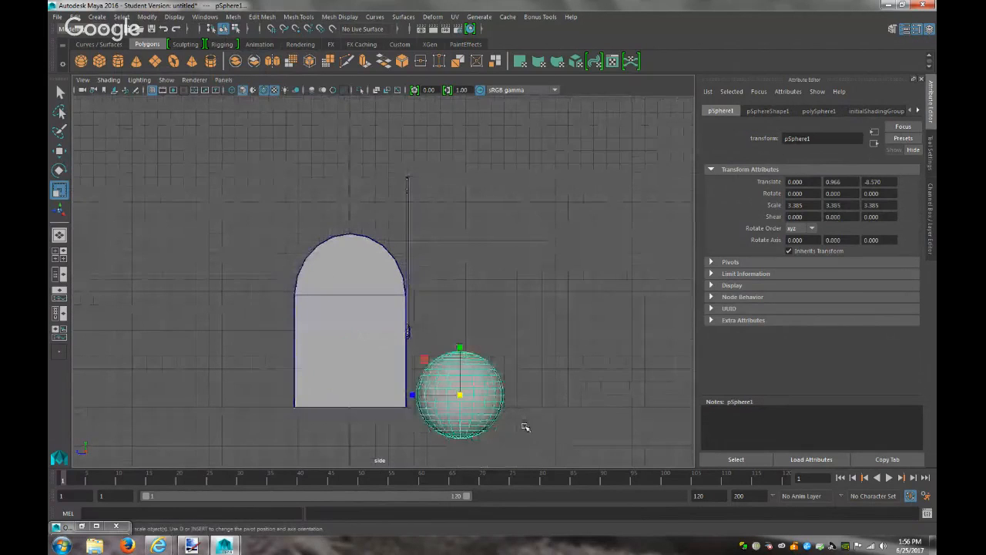
pyautogui.rightClick(524, 423)
pyautogui.click(474, 251)
# Select the sphere's lower vertices, squash them flat and raise them to the equator, then return to Object Mode
pyautogui.moveTo(540, 454); pyautogui.dragTo(422, 406)
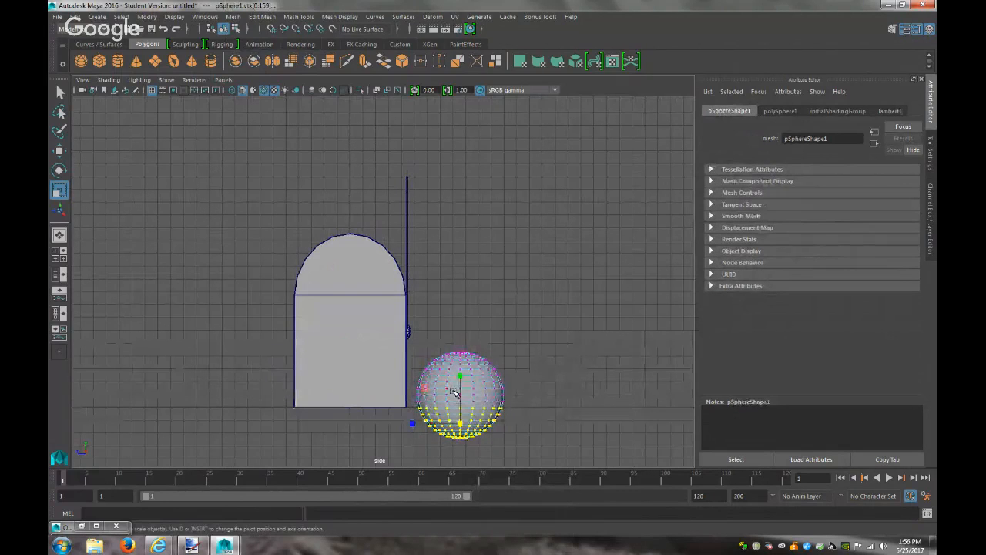
pyautogui.moveTo(462, 374); pyautogui.dragTo(461, 420)
pyautogui.press('w')
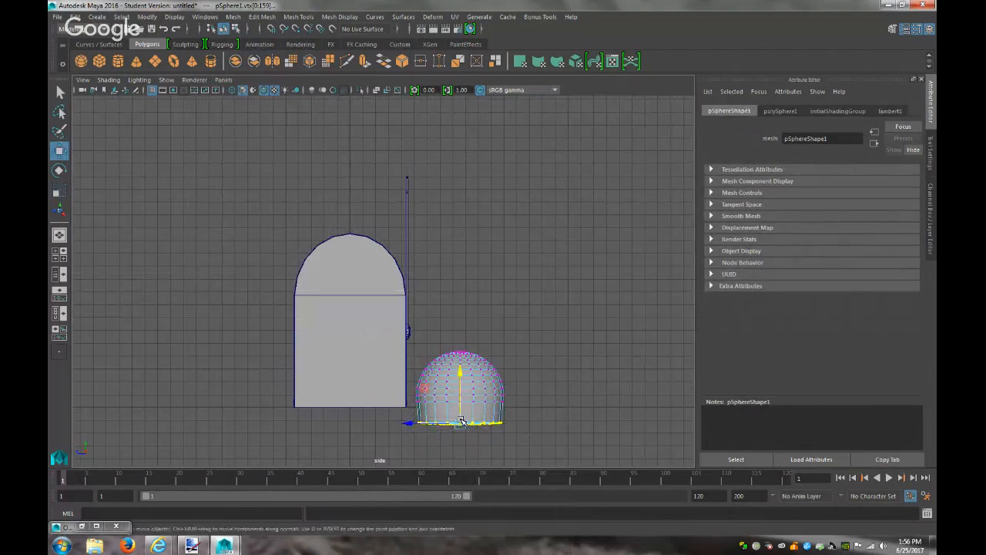
pyautogui.moveTo(458, 383); pyautogui.dragTo(463, 356)
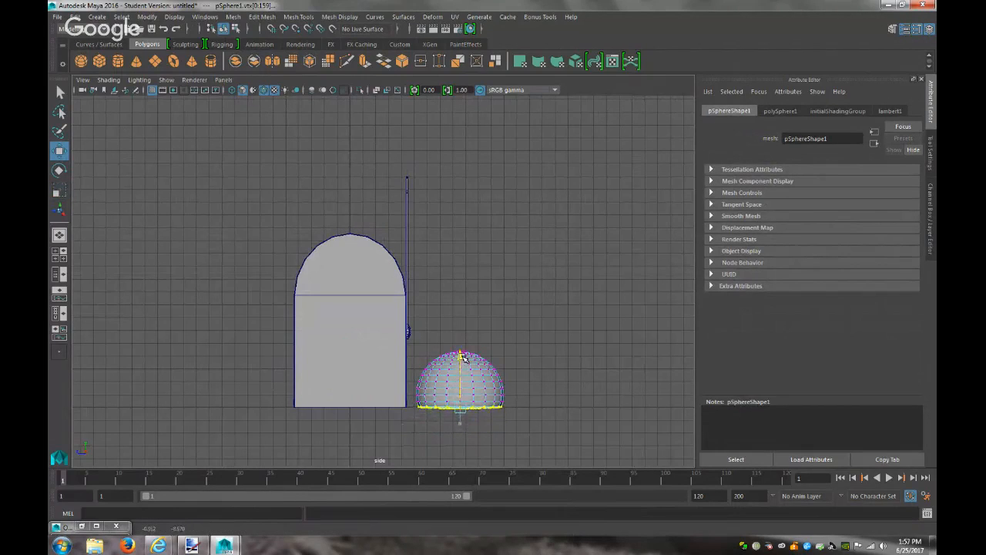
pyautogui.moveTo(469, 255); pyautogui.dragTo(522, 235, button='right')
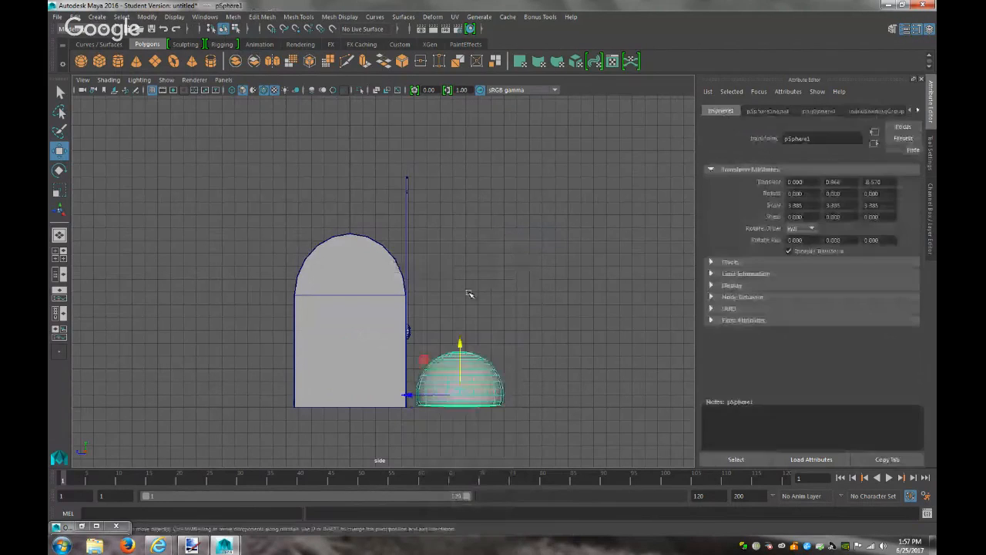
pyautogui.click(224, 79)
# Return to the perspective view, compare with the reference image, and select a face on the half-sphere
pyautogui.moveTo(235, 90)
pyautogui.click(343, 93)
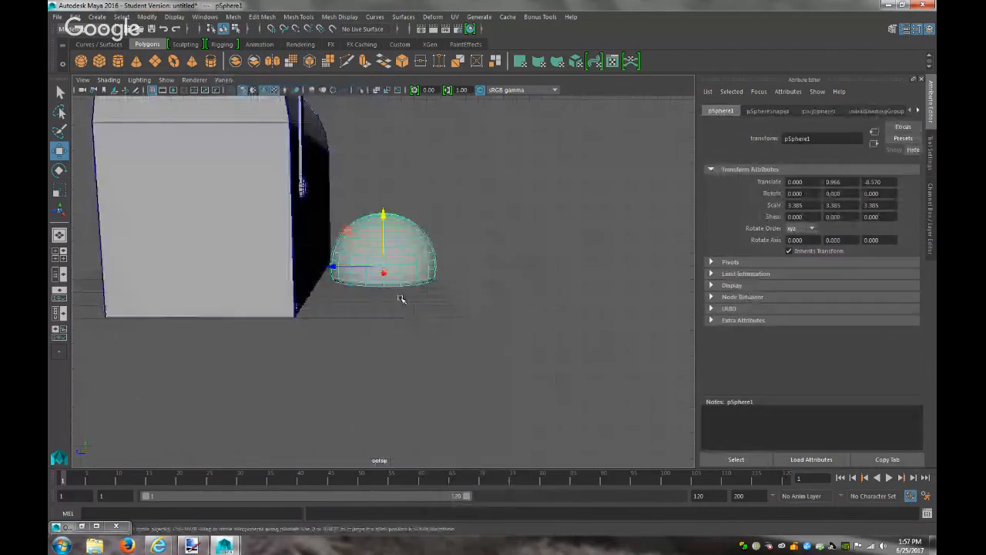
pyautogui.click(192, 546)
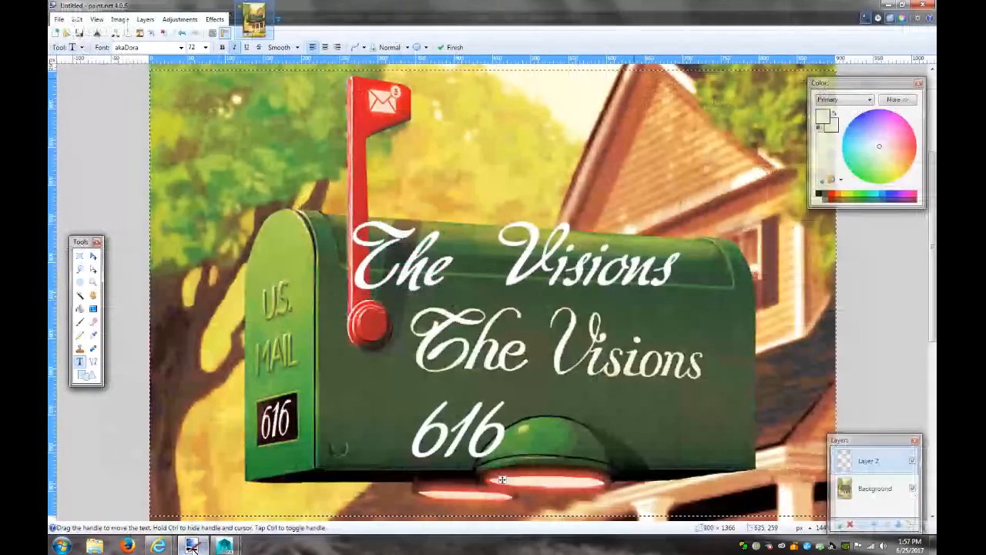
pyautogui.click(224, 545)
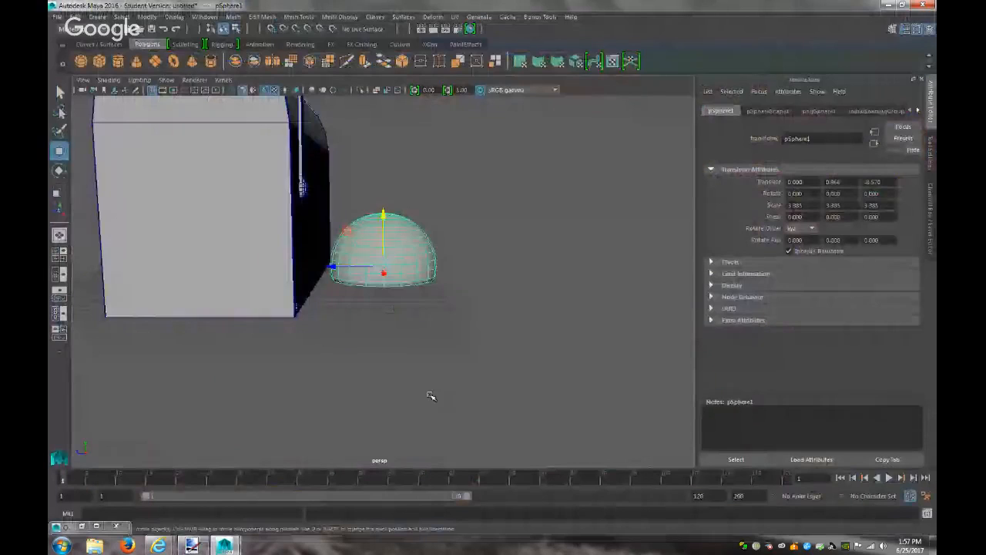
pyautogui.scroll(6, 431, 396)
pyautogui.moveTo(425, 273); pyautogui.dragTo(426, 282, button='right')
pyautogui.click(427, 266)
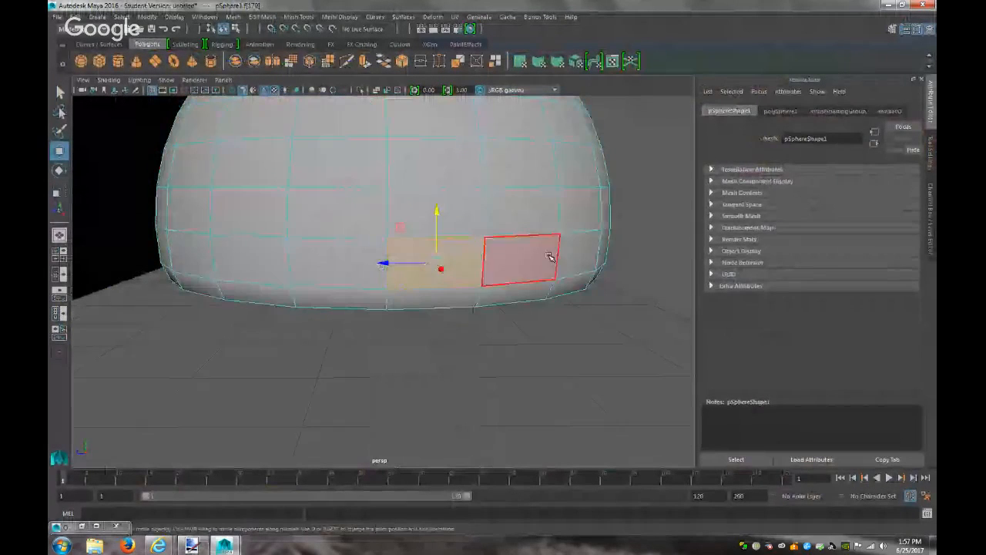
pyautogui.scroll(-6, 333, 135)
# In the side orthographic view, marquee-select the dome's lower band of faces
pyautogui.click(223, 79)
pyautogui.moveTo(254, 111)
pyautogui.click(342, 123)
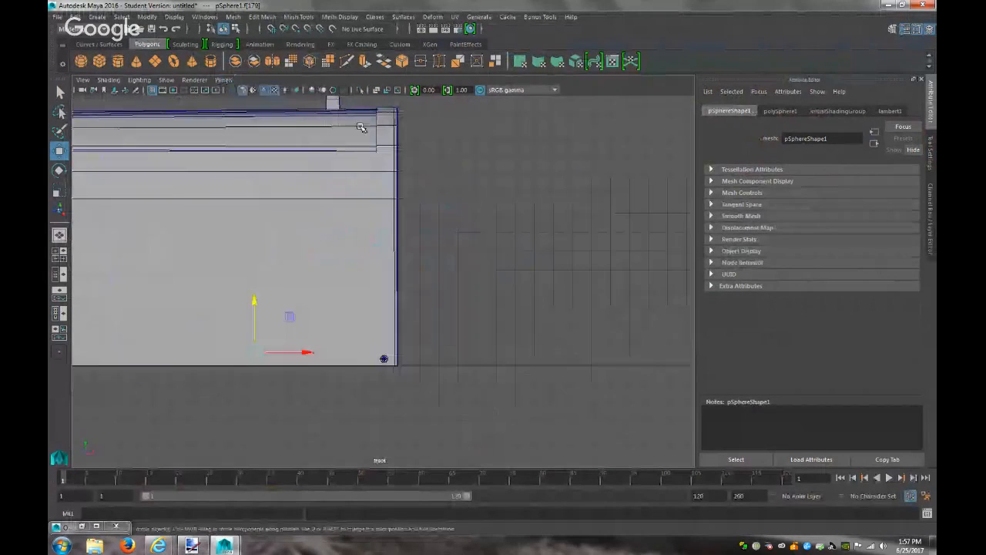
pyautogui.click(223, 80)
pyautogui.moveTo(254, 90)
pyautogui.moveTo(262, 112)
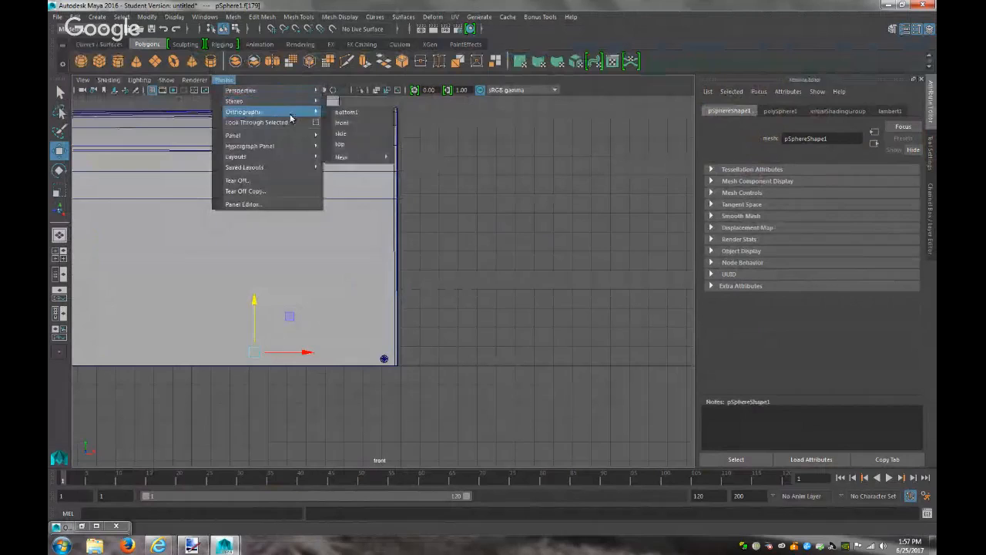
pyautogui.click(356, 134)
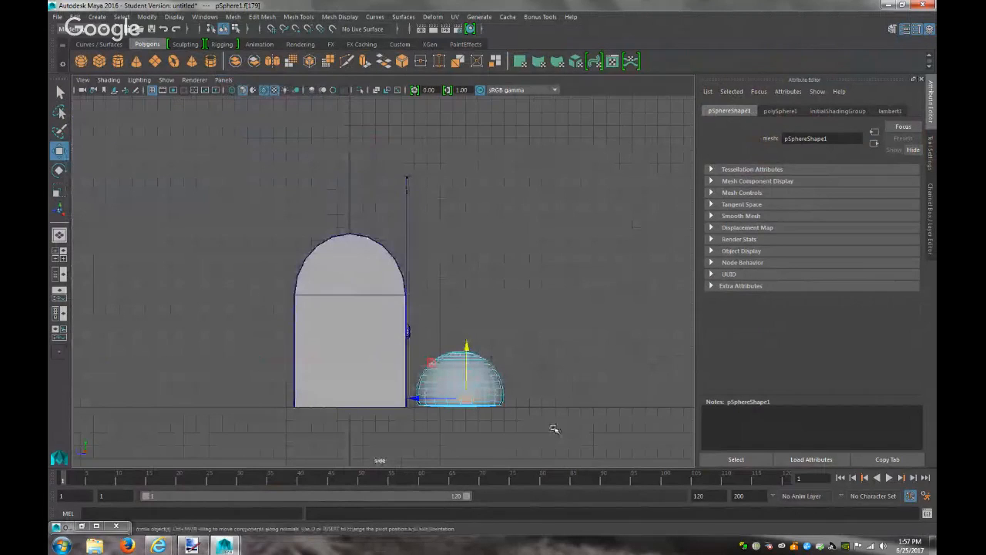
pyautogui.press('f')
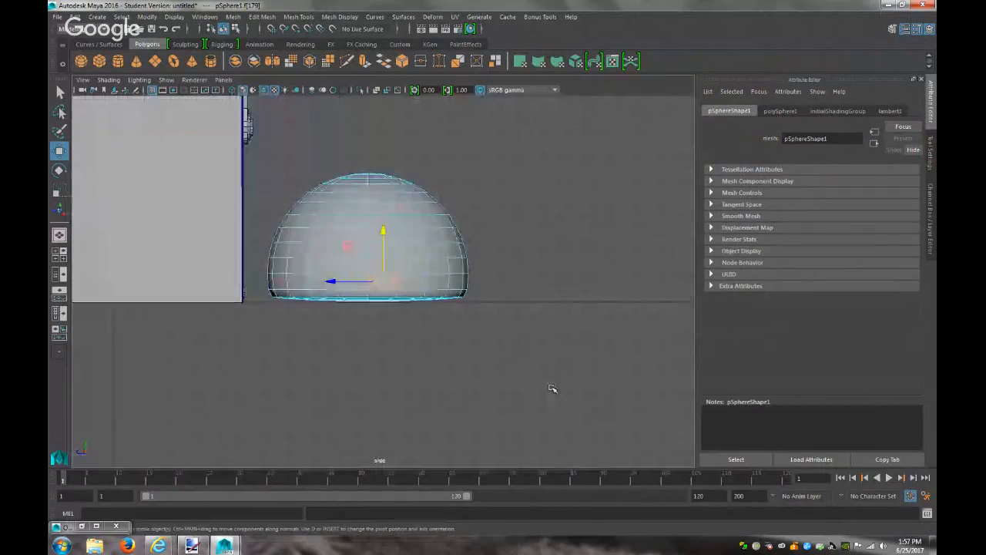
pyautogui.moveTo(422, 279); pyautogui.dragTo(185, 286)
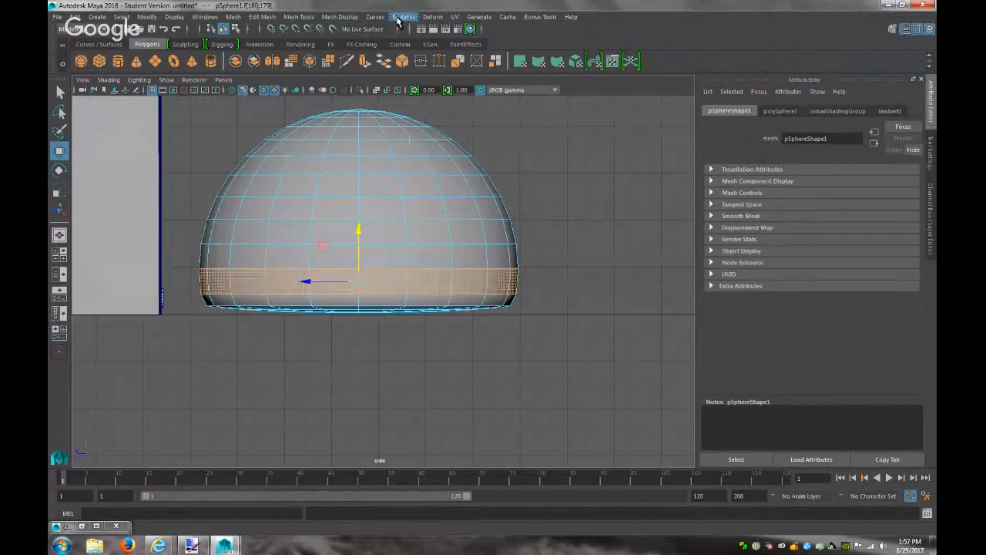
# Extrude the face band, scaling it vertically to 0.728 and insetting it slightly in depth
pyautogui.click(261, 16)
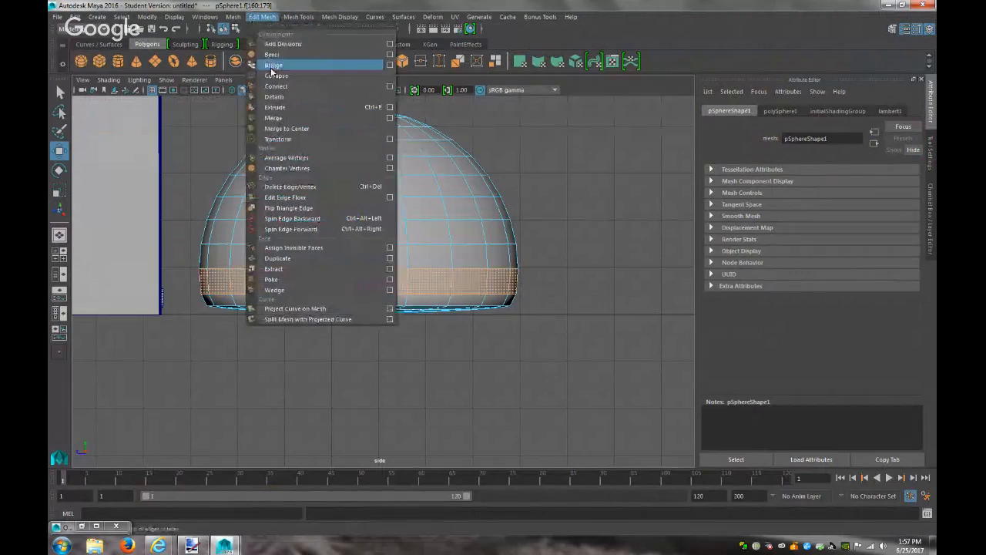
pyautogui.click(271, 108)
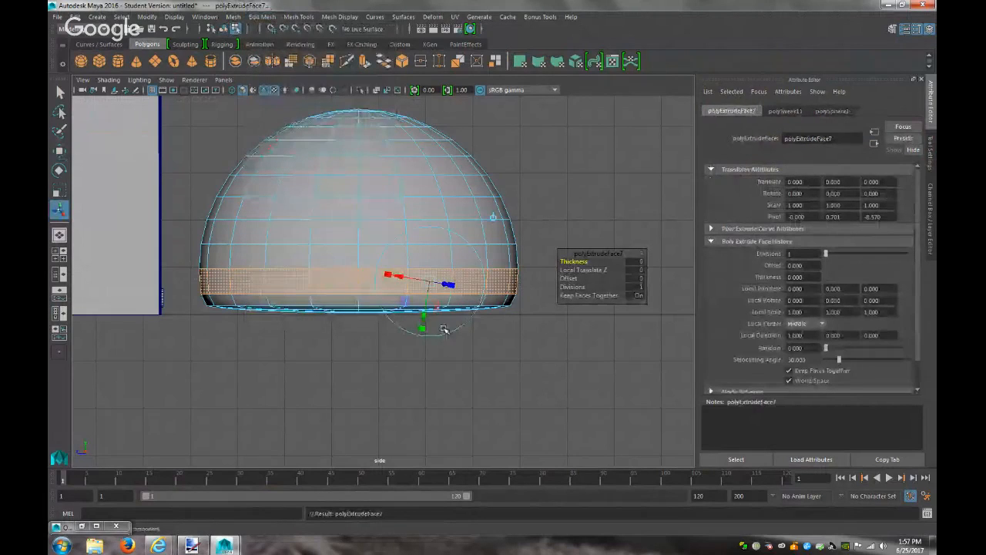
pyautogui.click(495, 217)
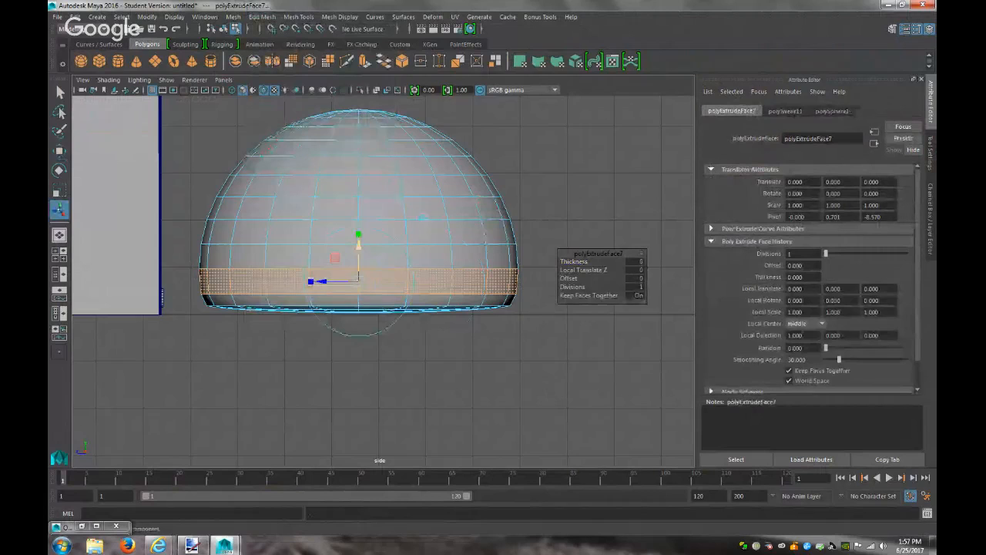
pyautogui.moveTo(359, 236); pyautogui.dragTo(361, 242)
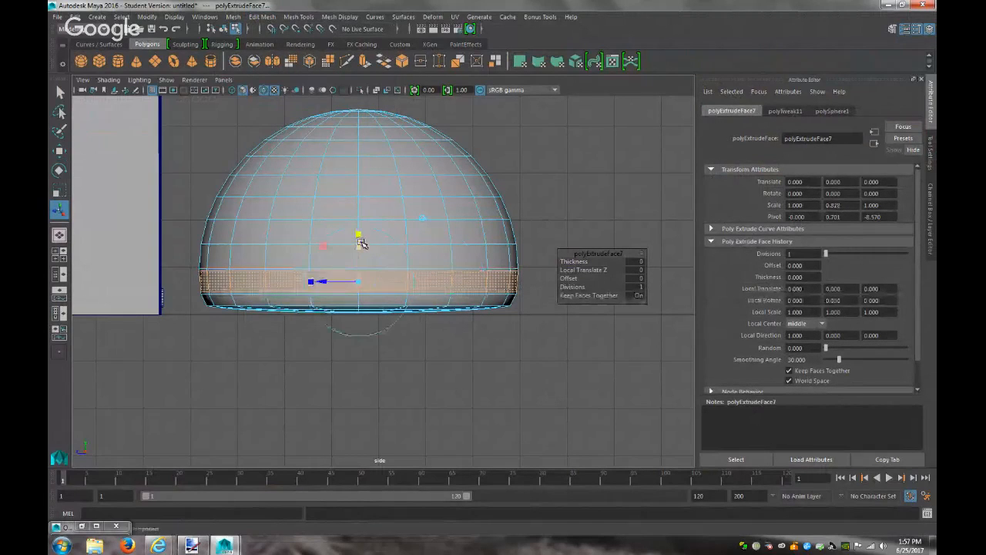
pyautogui.click(193, 545)
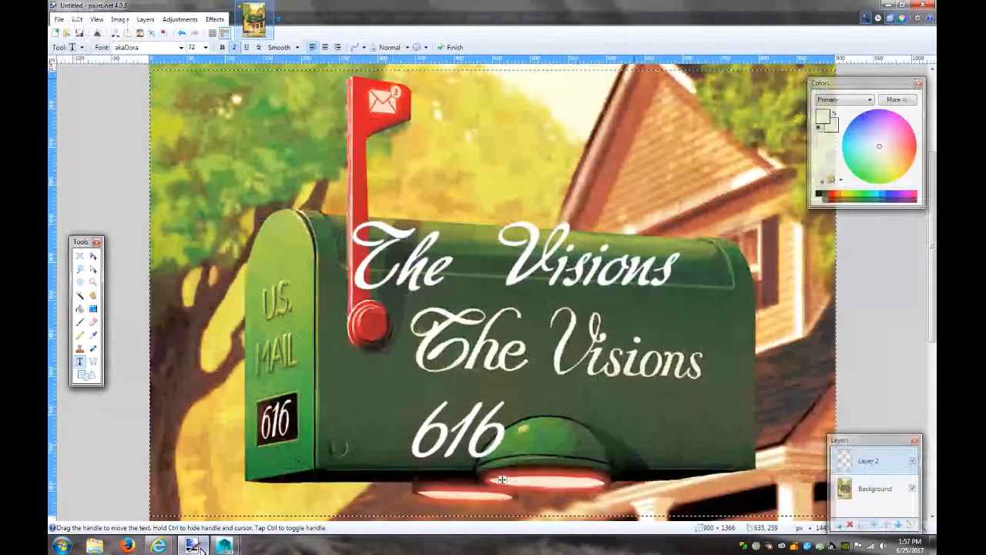
pyautogui.click(224, 545)
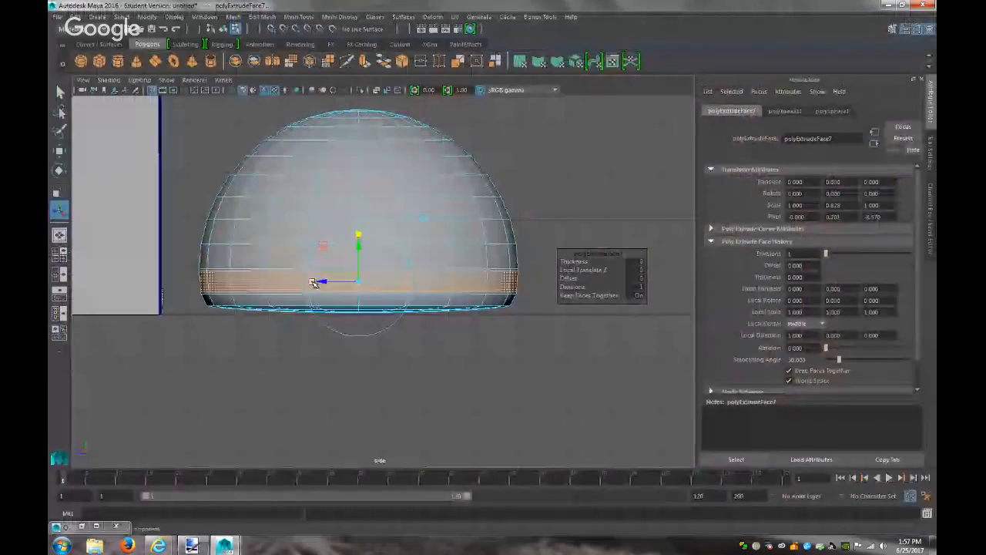
pyautogui.moveTo(311, 279); pyautogui.dragTo(312, 282)
# Clear the face selection and return the sphere to object mode
pyautogui.click(537, 365)
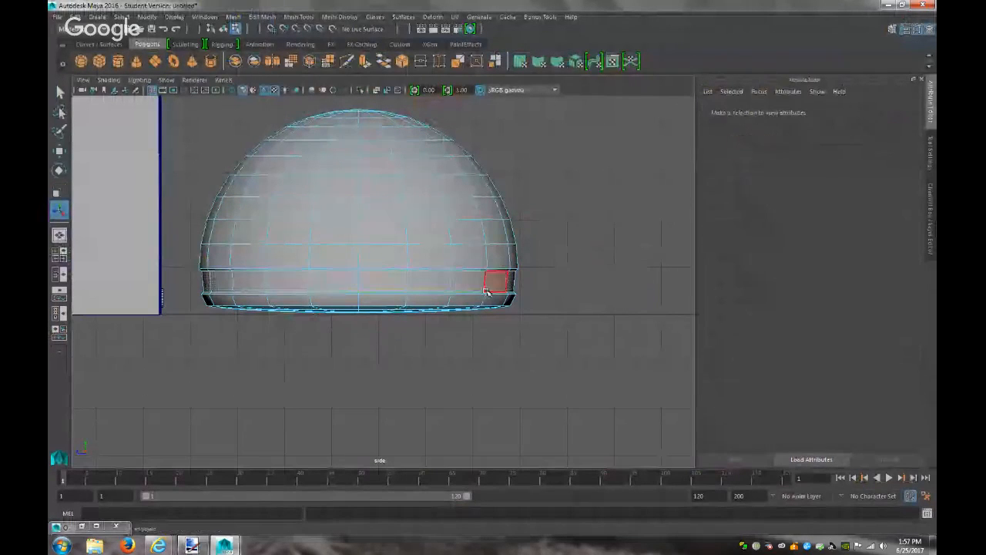
pyautogui.click(468, 279)
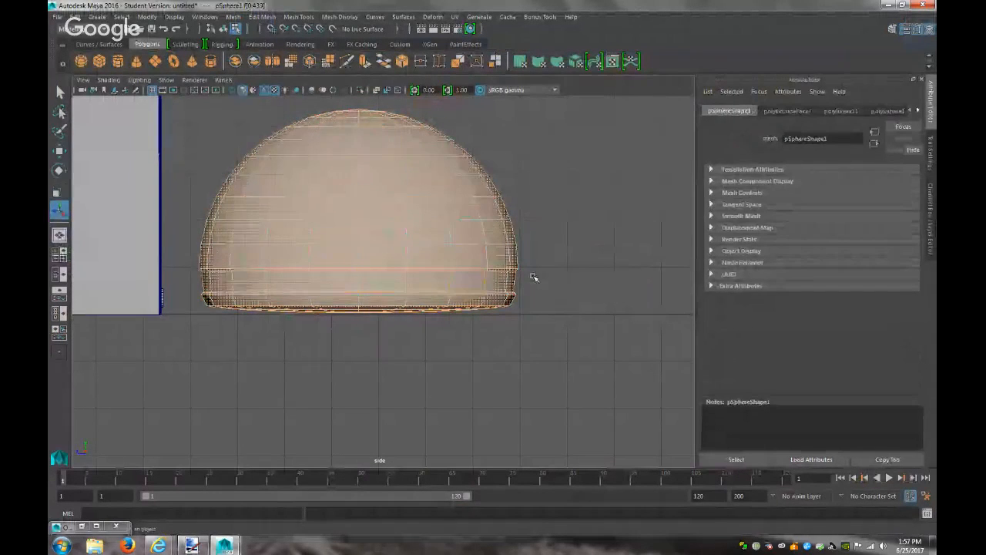
pyautogui.press('F11')
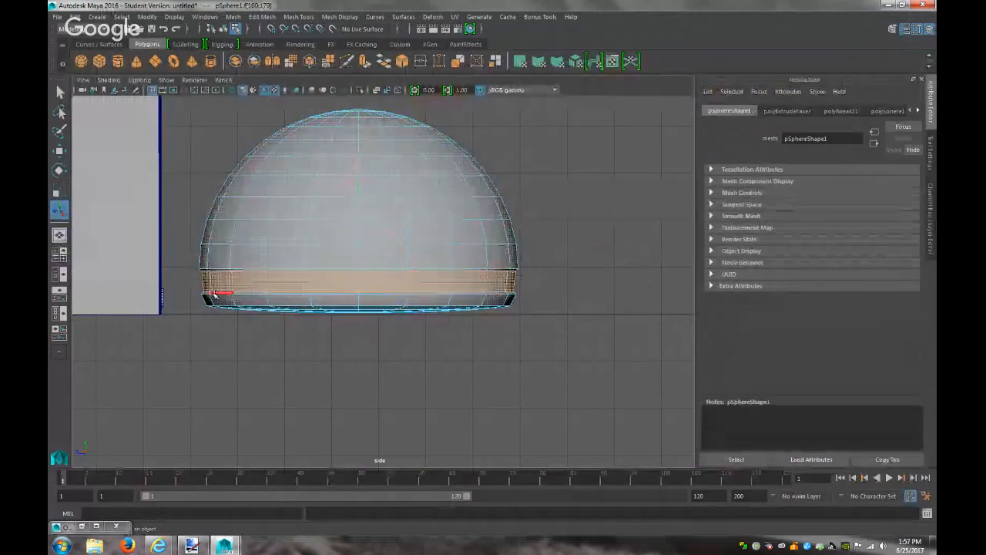
pyautogui.click(351, 375)
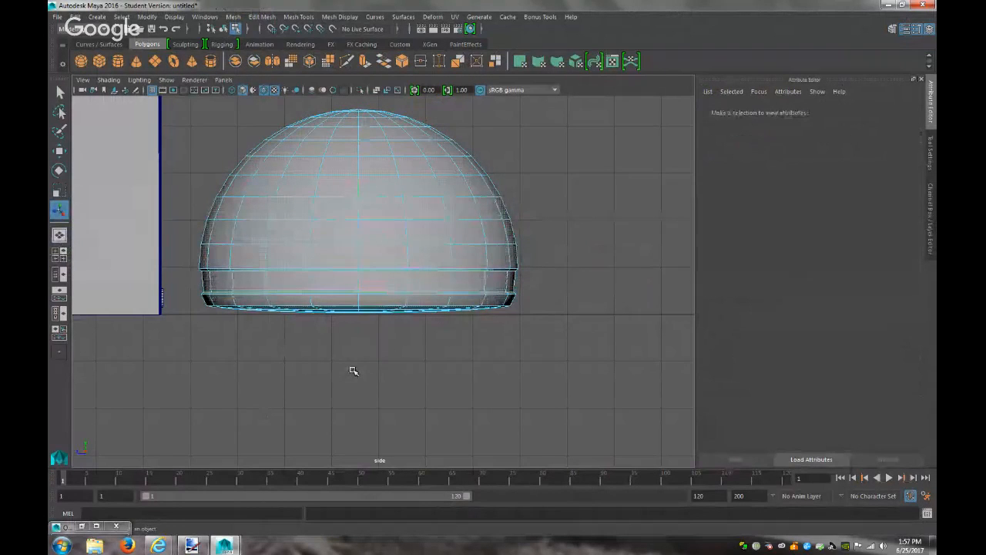
pyautogui.moveTo(350, 218); pyautogui.dragTo(406, 199, button='right')
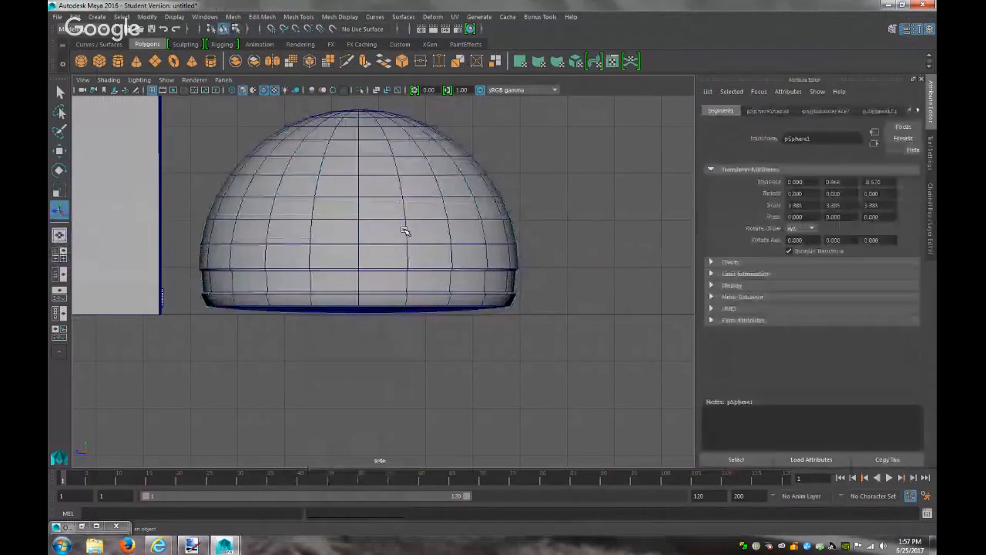
pyautogui.scroll(-5, 460, 305)
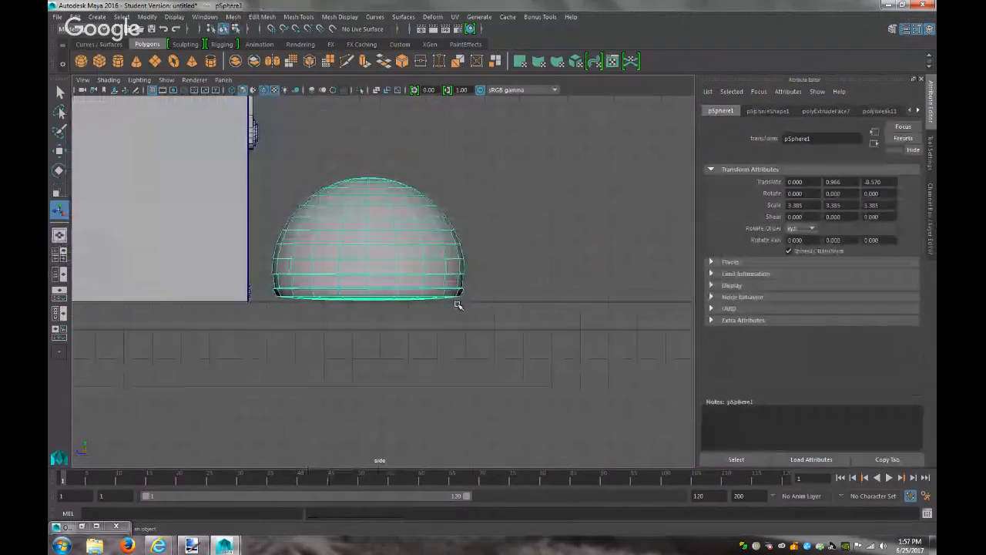
pyautogui.hotkey('ctrl', 'd')
pyautogui.hotkey('ctrl', 'z')
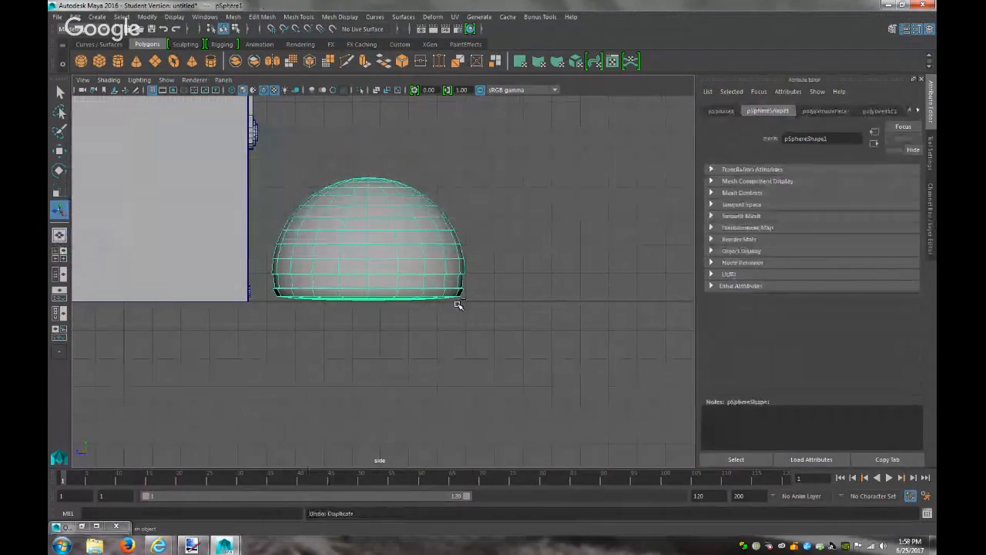
pyautogui.scroll(6, 455, 293)
# Reselect the dome's lower face band and flatten it further in Y
pyautogui.moveTo(445, 251); pyautogui.dragTo(444, 280, button='right')
pyautogui.moveTo(550, 280); pyautogui.dragTo(158, 282)
pyautogui.press('r')
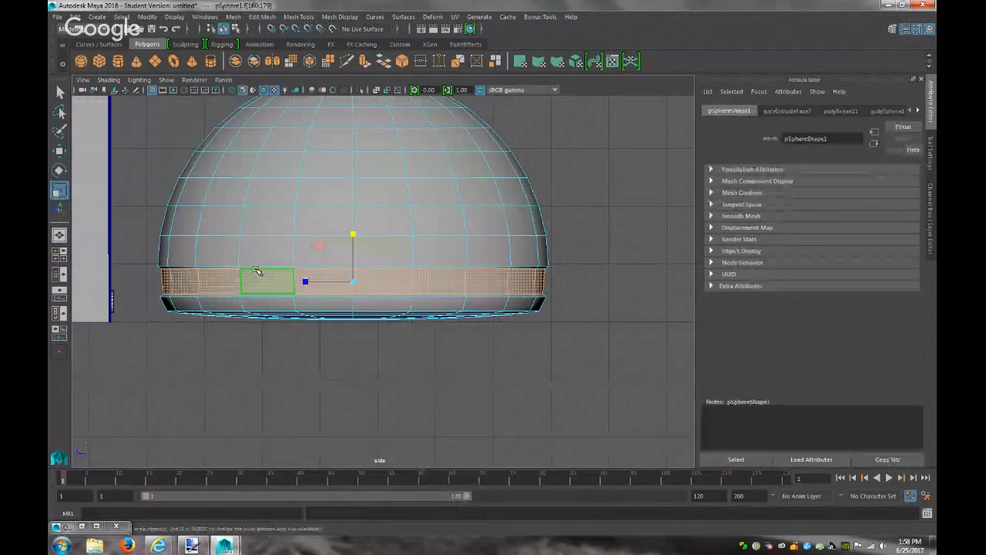
pyautogui.moveTo(353, 235); pyautogui.dragTo(353, 269)
pyautogui.moveTo(353, 269); pyautogui.dragTo(353, 271)
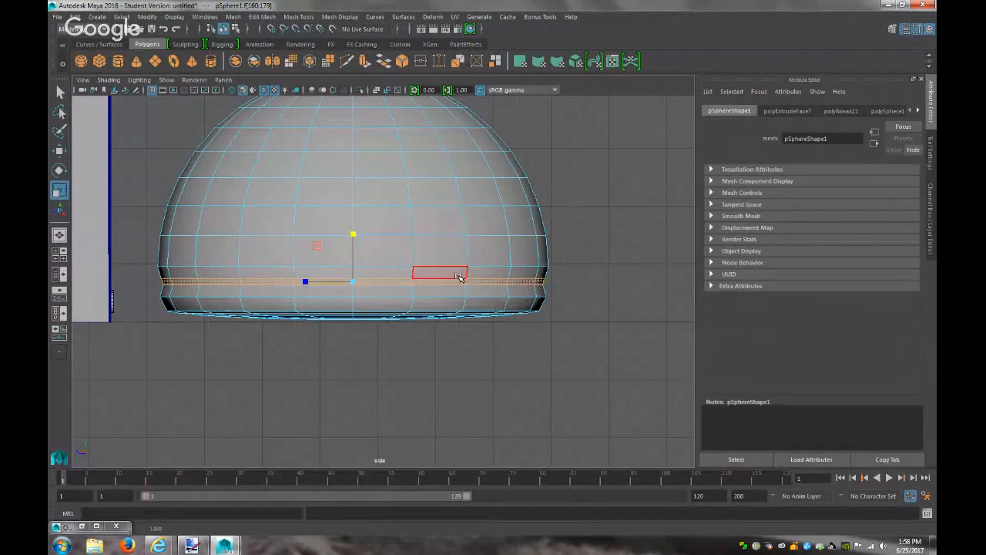
# Assign a new Lambert material (lambert4) to the band and return to the perspective camera
pyautogui.moveTo(455, 250); pyautogui.dragTo(465, 512, button='right')
pyautogui.click(417, 161)
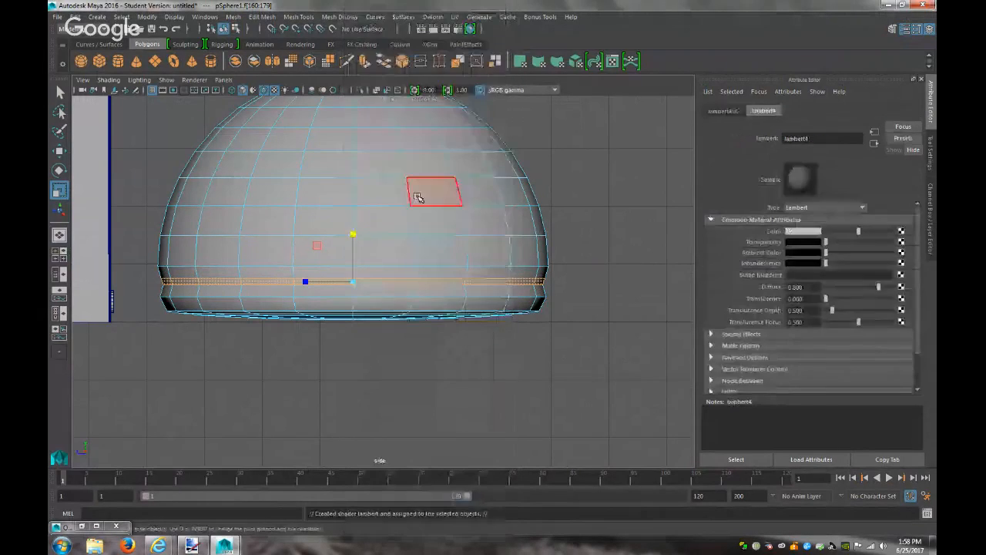
pyautogui.click(223, 79)
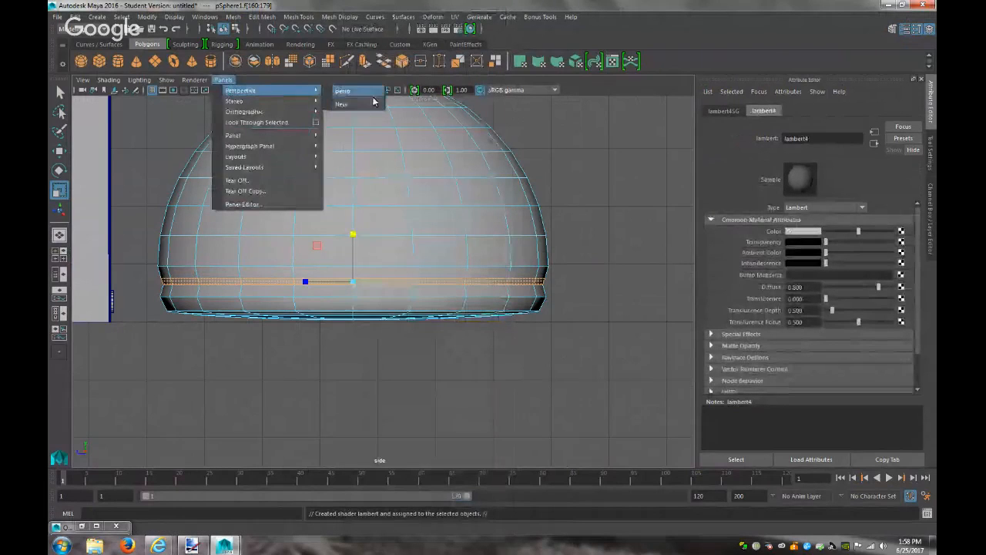
pyautogui.click(342, 91)
pyautogui.click(441, 328)
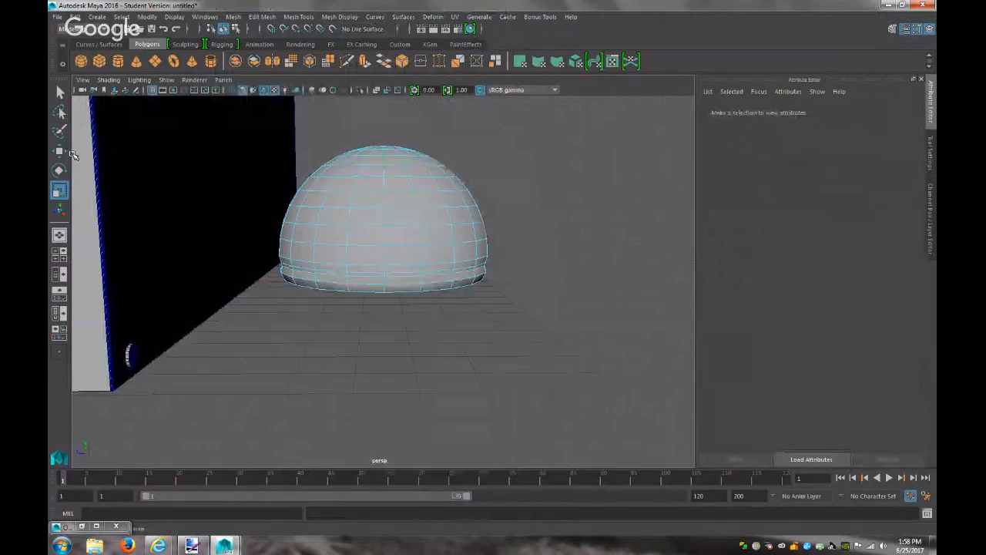
# Paint-select faces across the top of the dome
pyautogui.click(60, 132)
pyautogui.keyDown('alt'); pyautogui.moveTo(436, 346); pyautogui.dragTo(413, 234); pyautogui.keyUp('alt')
pyautogui.moveTo(380, 285)
pyautogui.mouseDown()
pyautogui.moveTo(393, 254)
pyautogui.moveTo(390, 198)
pyautogui.moveTo(395, 346)
pyautogui.mouseUp()
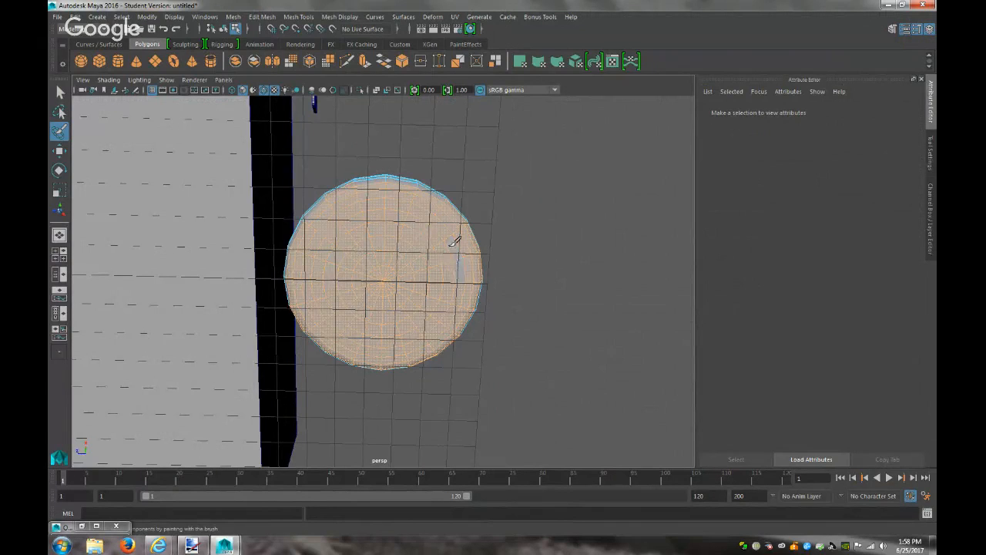
pyautogui.moveTo(466, 276); pyautogui.dragTo(429, 334)
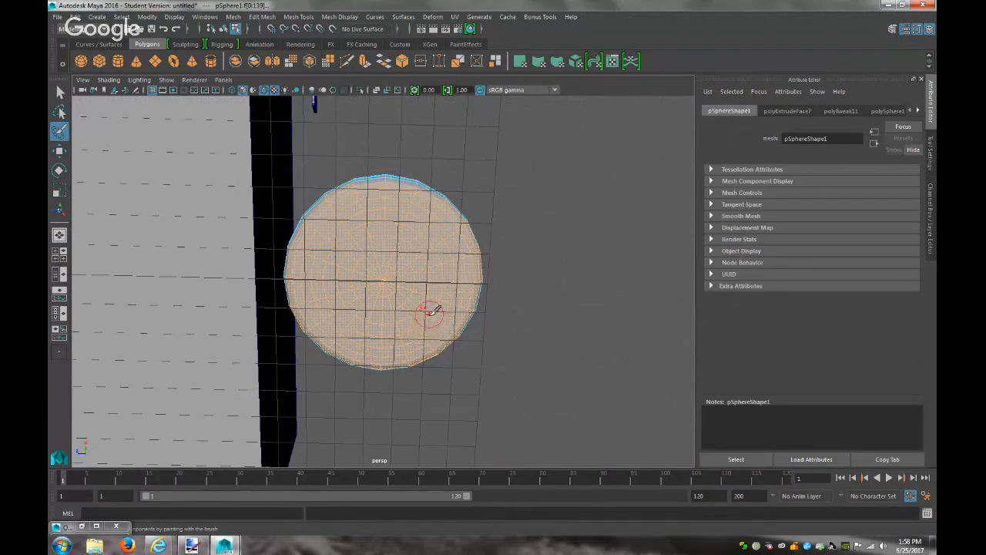
pyautogui.press('q')
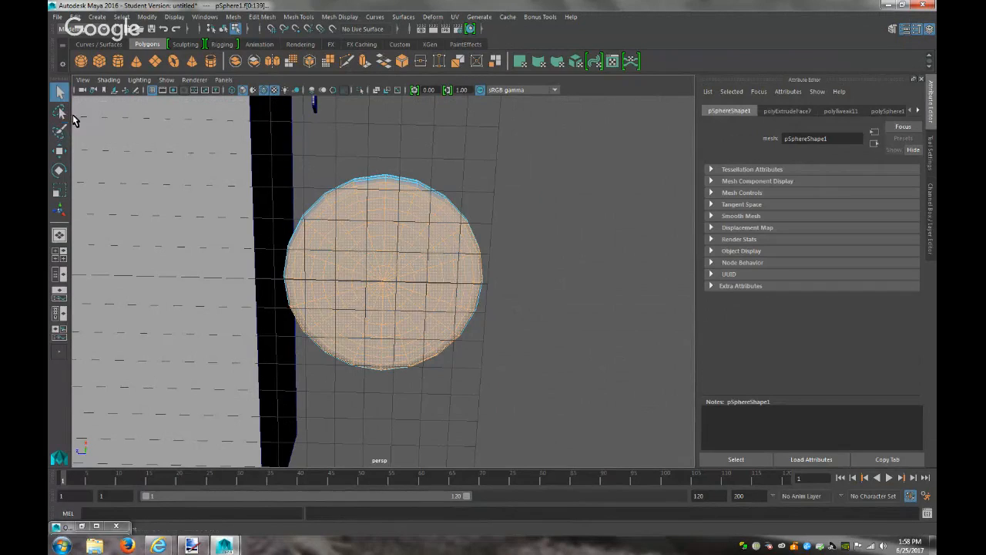
# Orbit around the dome and bring up the Assign New Material shader list for the selected faces
pyautogui.keyDown('alt'); pyautogui.moveTo(407, 278); pyautogui.dragTo(412, 228); pyautogui.keyUp('alt')
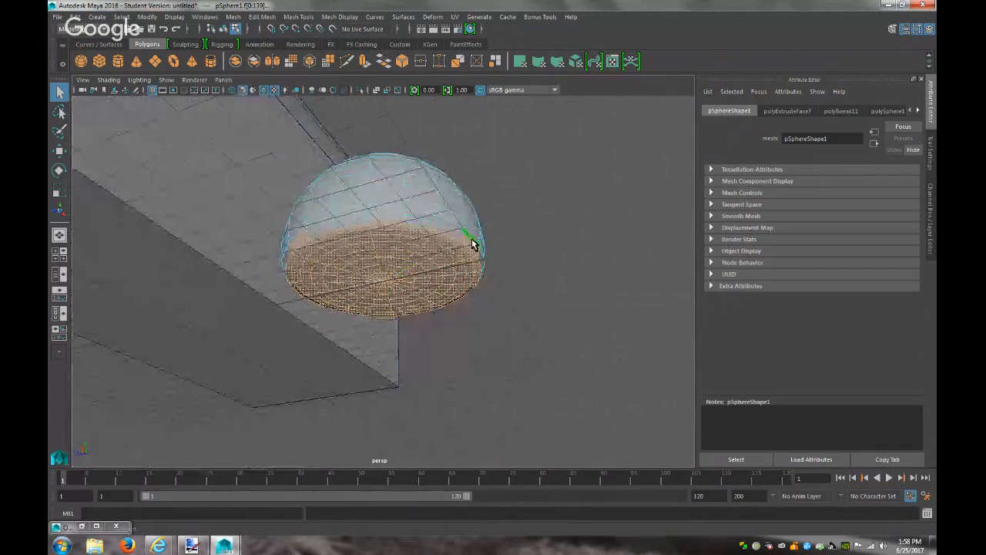
pyautogui.keyDown('alt'); pyautogui.moveTo(375, 273); pyautogui.dragTo(363, 232); pyautogui.keyUp('alt')
pyautogui.keyDown('alt'); pyautogui.moveTo(356, 297); pyautogui.dragTo(396, 222); pyautogui.keyUp('alt')
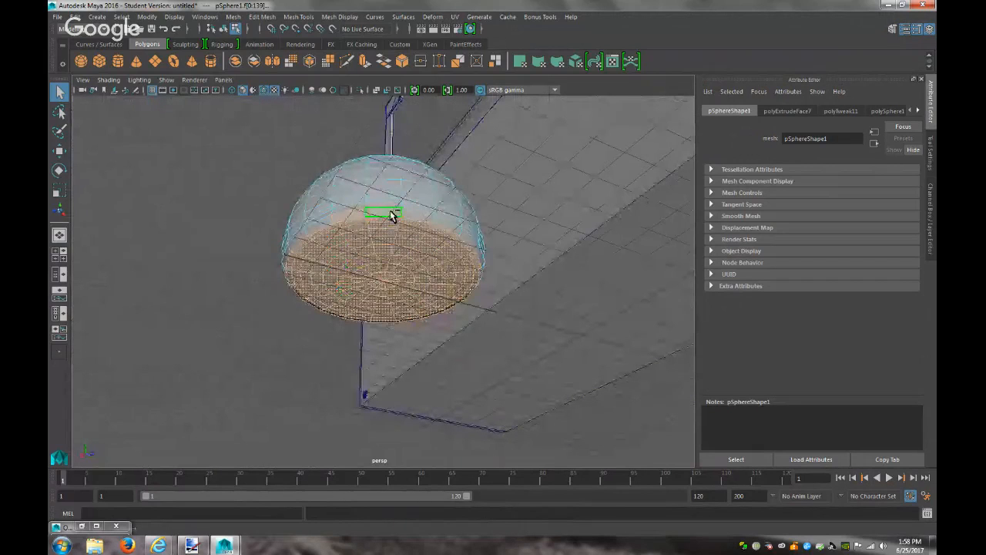
pyautogui.keyDown('alt'); pyautogui.moveTo(347, 301); pyautogui.dragTo(532, 321); pyautogui.keyUp('alt')
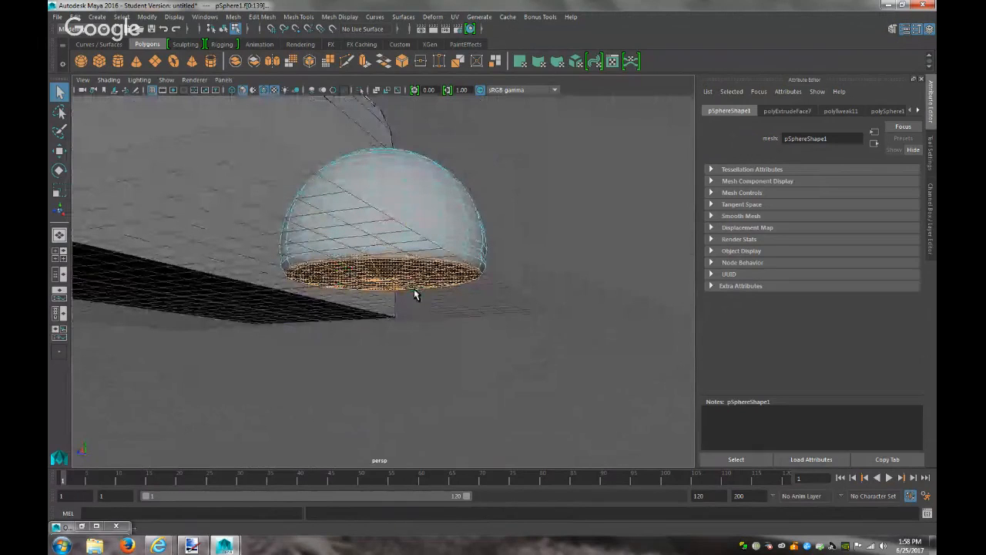
pyautogui.moveTo(415, 250); pyautogui.dragTo(434, 513, button='right')
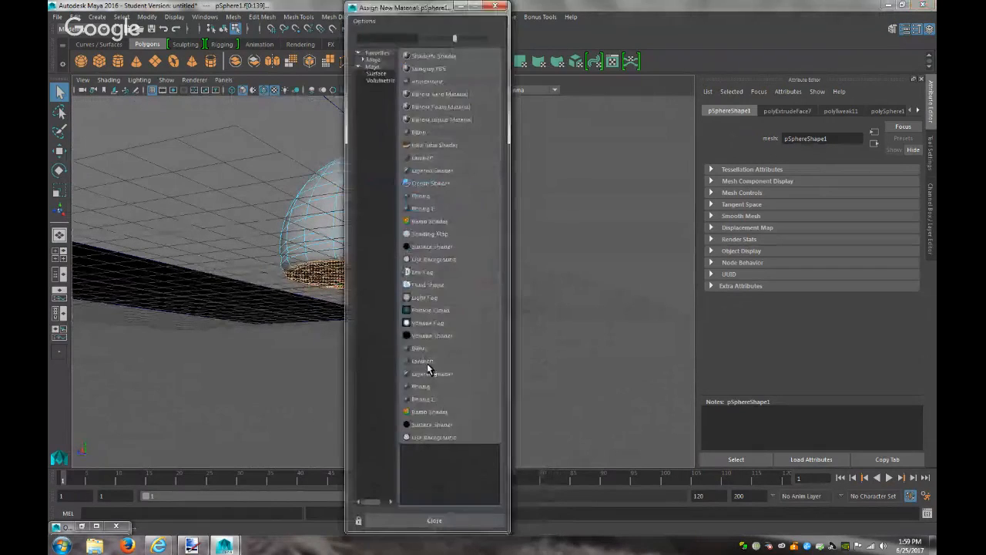
# Select all the dome's faces and assign them a new Blinn material
pyautogui.click(418, 133)
pyautogui.click(538, 282)
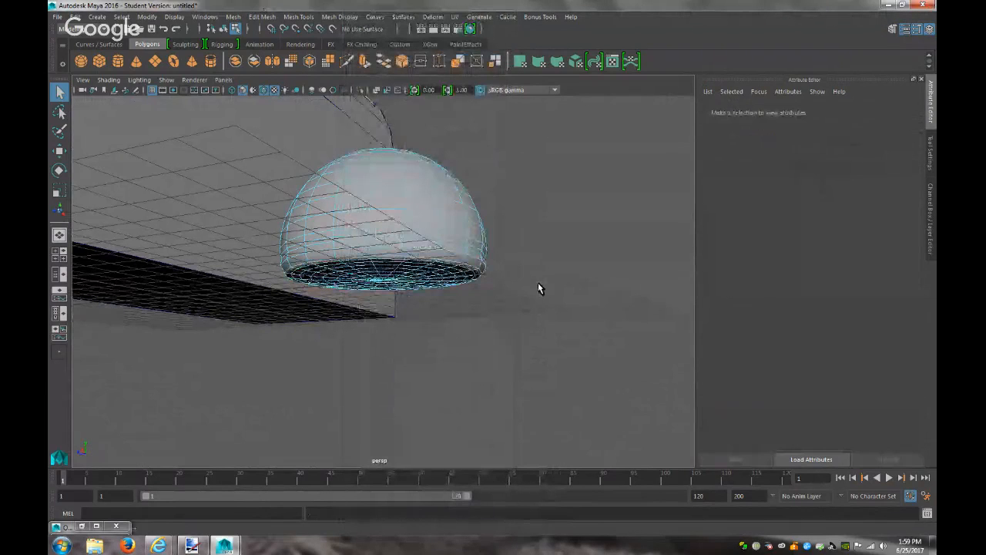
pyautogui.click(439, 190)
pyautogui.doubleClick(433, 193)
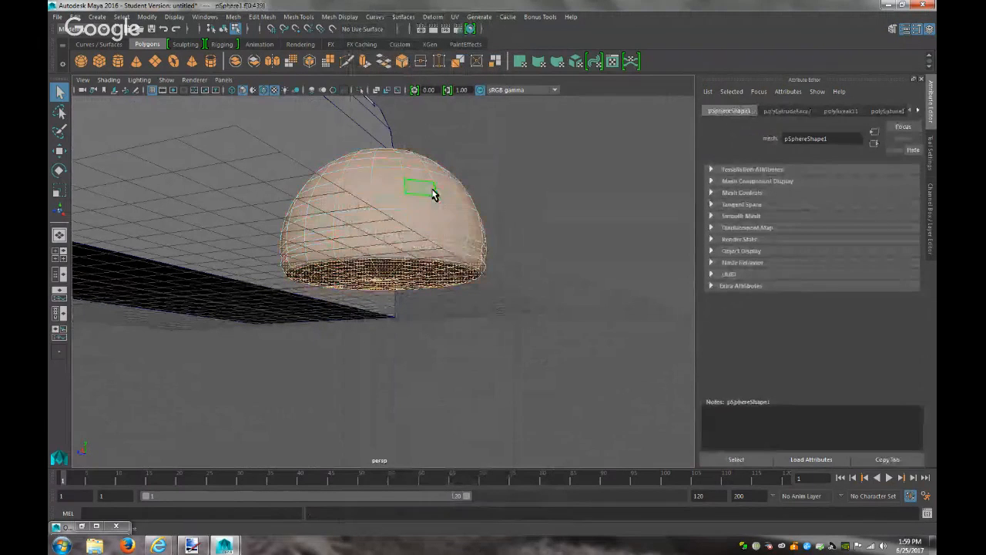
pyautogui.click(426, 178)
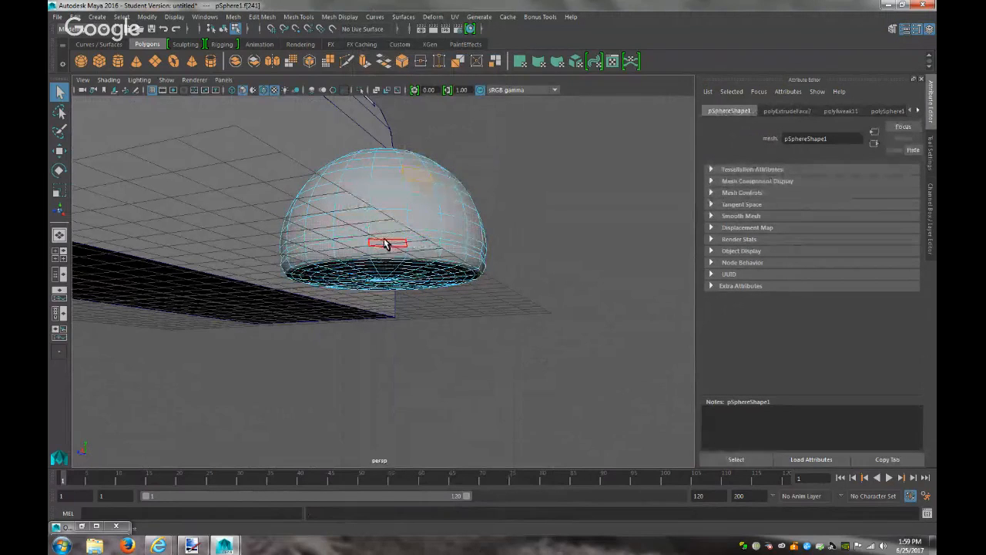
pyautogui.hotkey('ctrl', 'z')
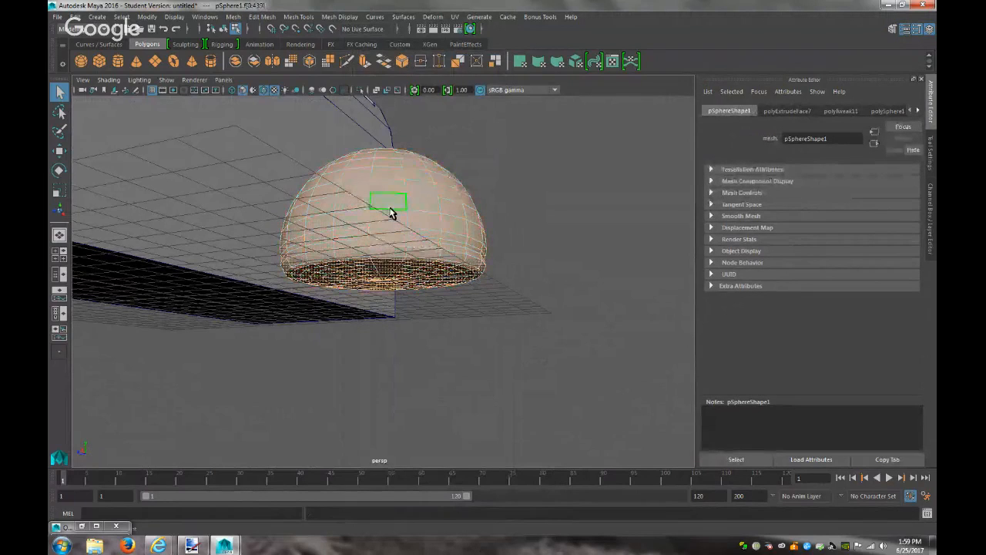
pyautogui.rightClick(444, 225)
pyautogui.click(437, 487)
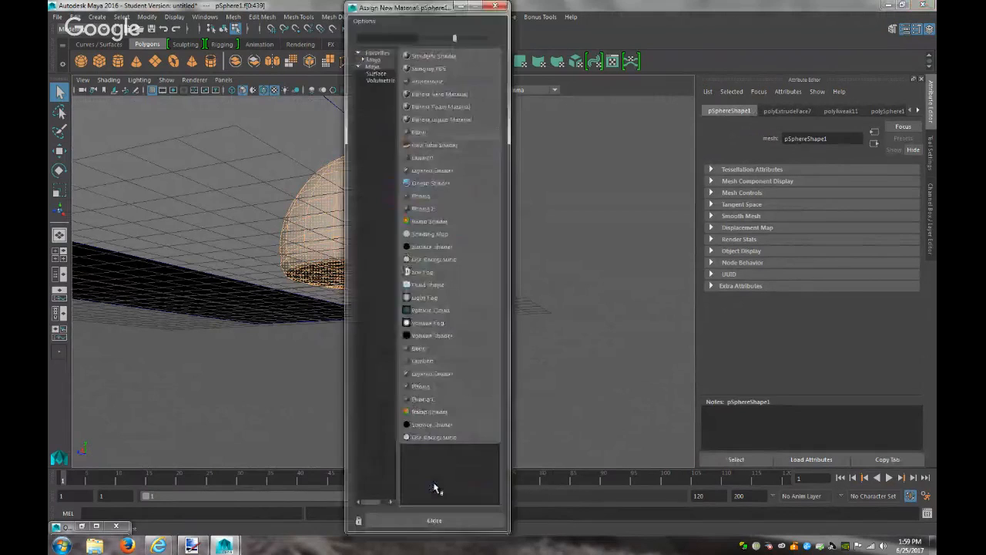
pyautogui.click(425, 132)
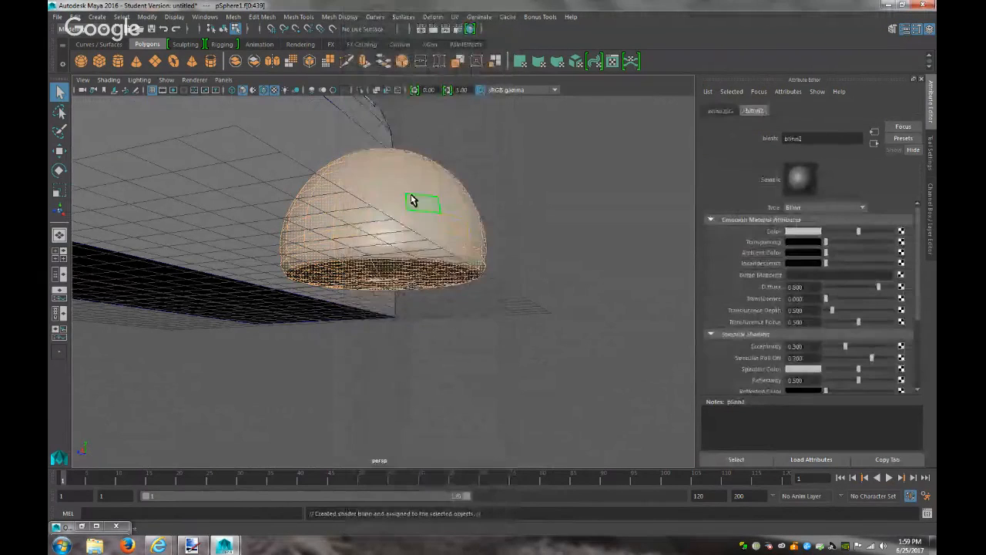
# From the side view, assign the existing lambert4 material to the dome's thin face band
pyautogui.click(416, 244)
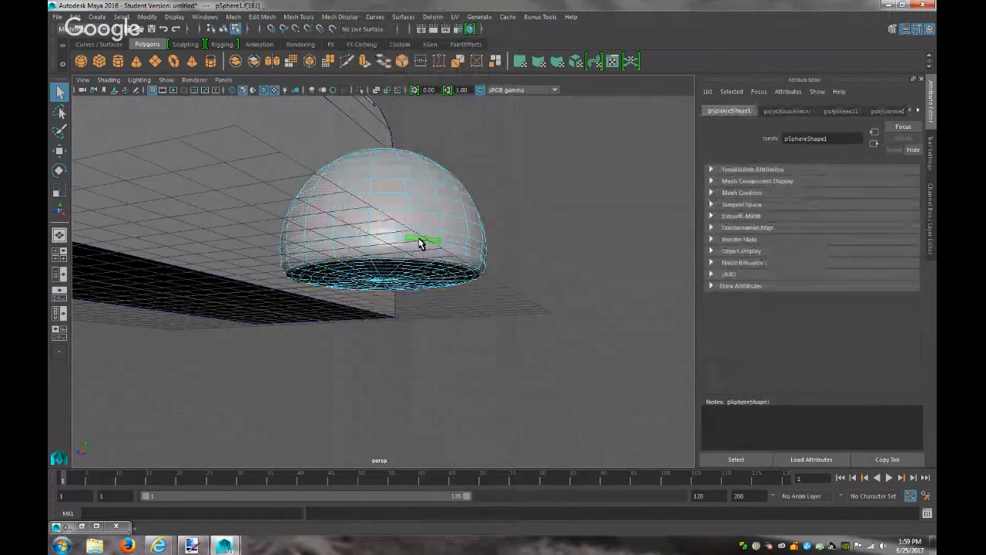
pyautogui.click(224, 79)
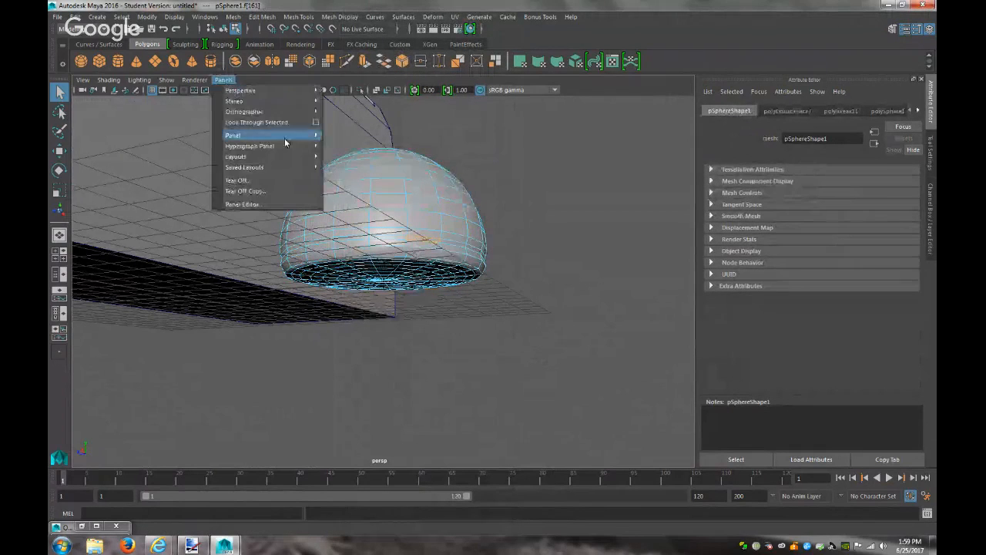
pyautogui.moveTo(303, 119)
pyautogui.click(367, 139)
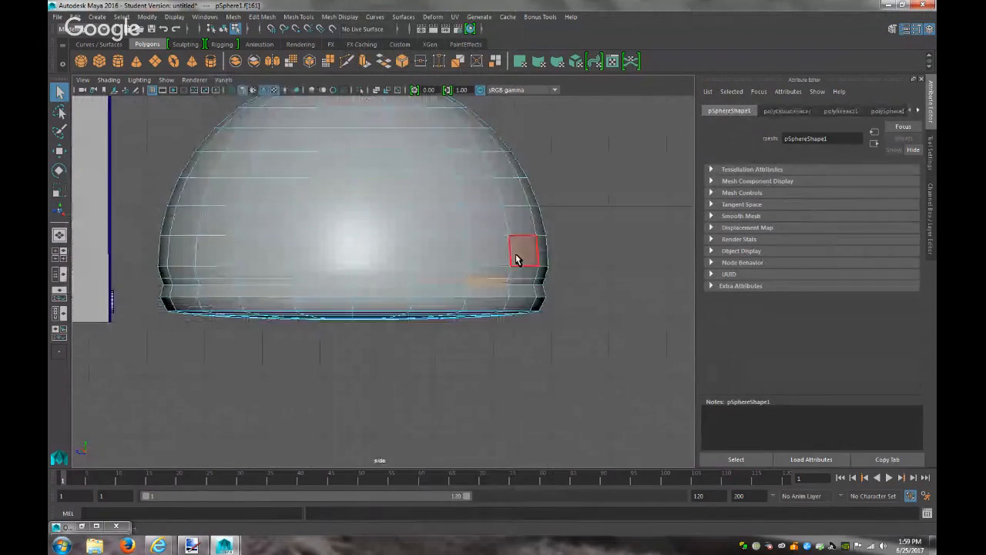
pyautogui.moveTo(367, 277); pyautogui.dragTo(152, 281)
pyautogui.moveTo(219, 285); pyautogui.dragTo(308, 523, button='right')
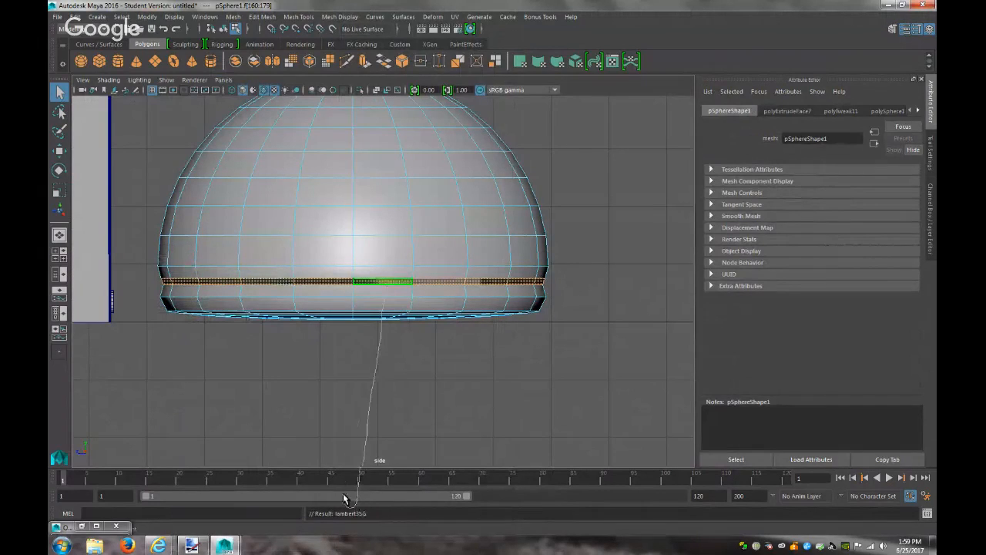
pyautogui.moveTo(382, 302); pyautogui.dragTo(461, 534, button='right')
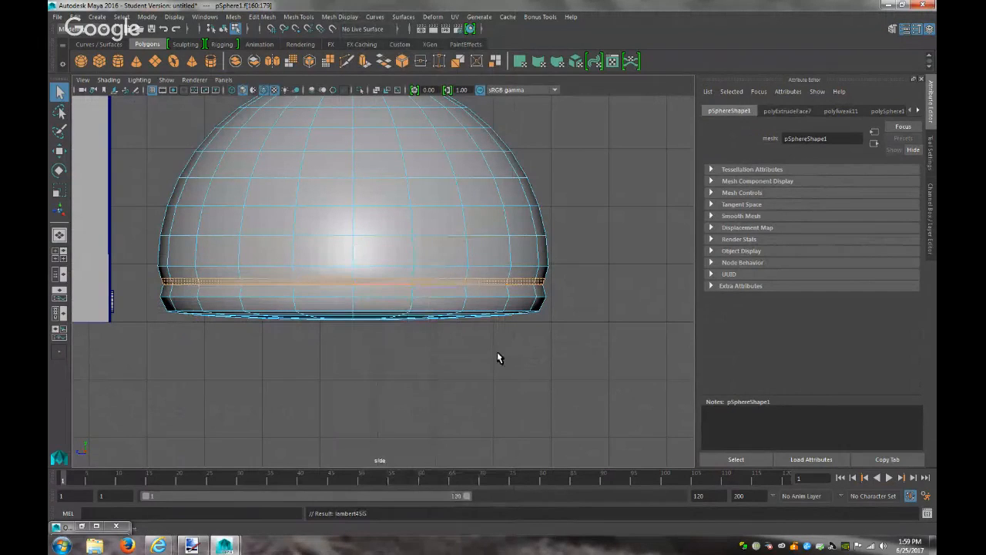
pyautogui.click(223, 80)
# Return to the perspective camera and paint-select faces on the dome's underside
pyautogui.moveTo(278, 90)
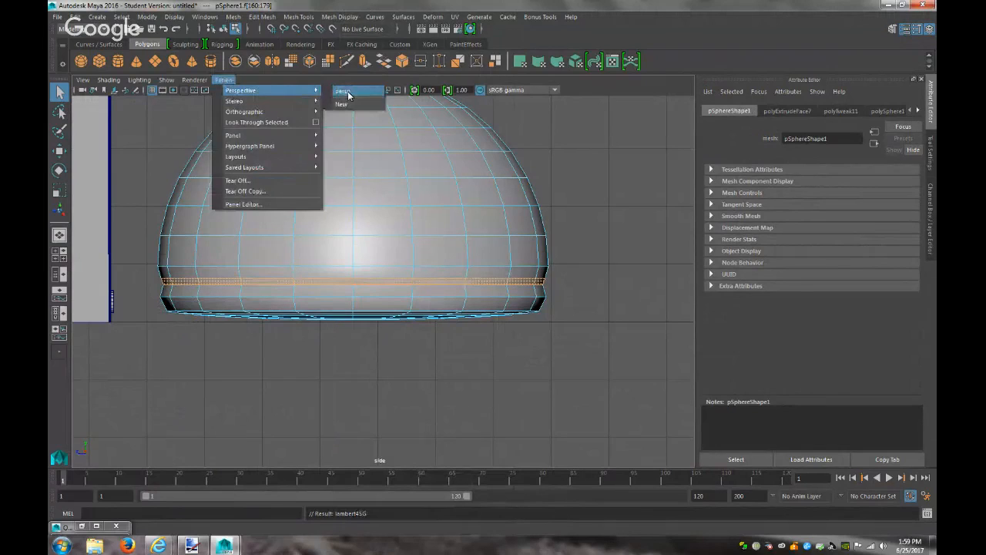
pyautogui.click(345, 92)
pyautogui.keyDown('alt'); pyautogui.moveTo(431, 308); pyautogui.dragTo(442, 231); pyautogui.keyUp('alt')
pyautogui.click(59, 130)
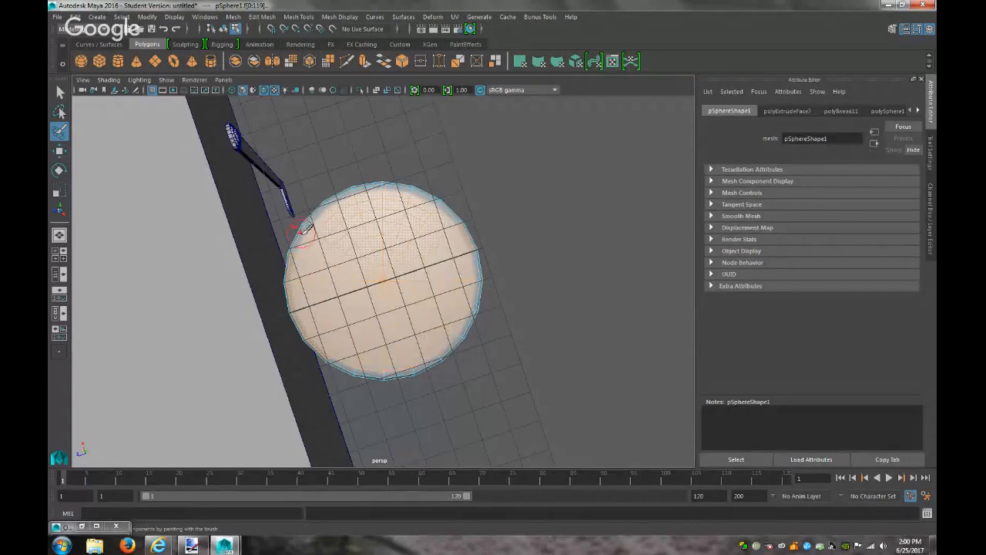
pyautogui.click(60, 94)
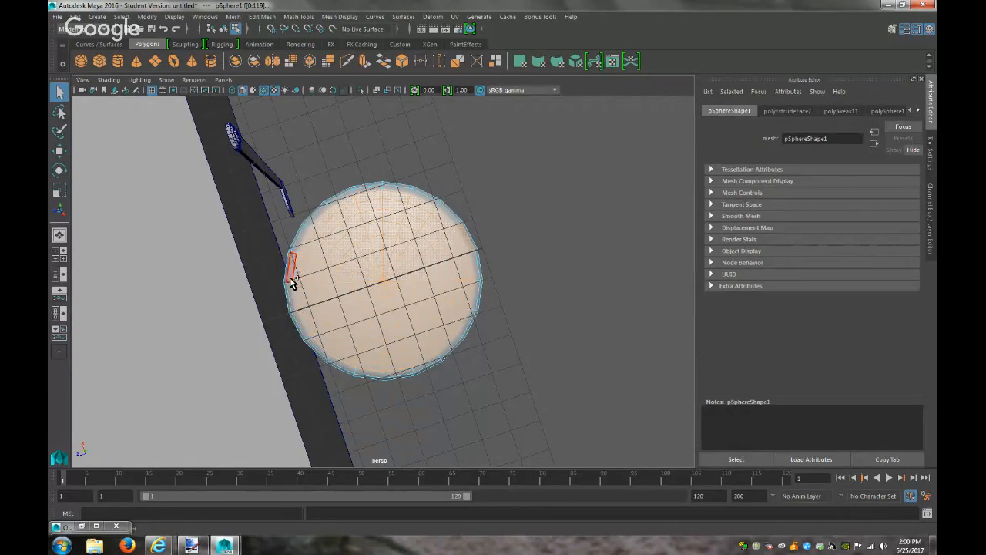
pyautogui.keyDown('alt'); pyautogui.moveTo(538, 324); pyautogui.dragTo(546, 389); pyautogui.keyUp('alt')
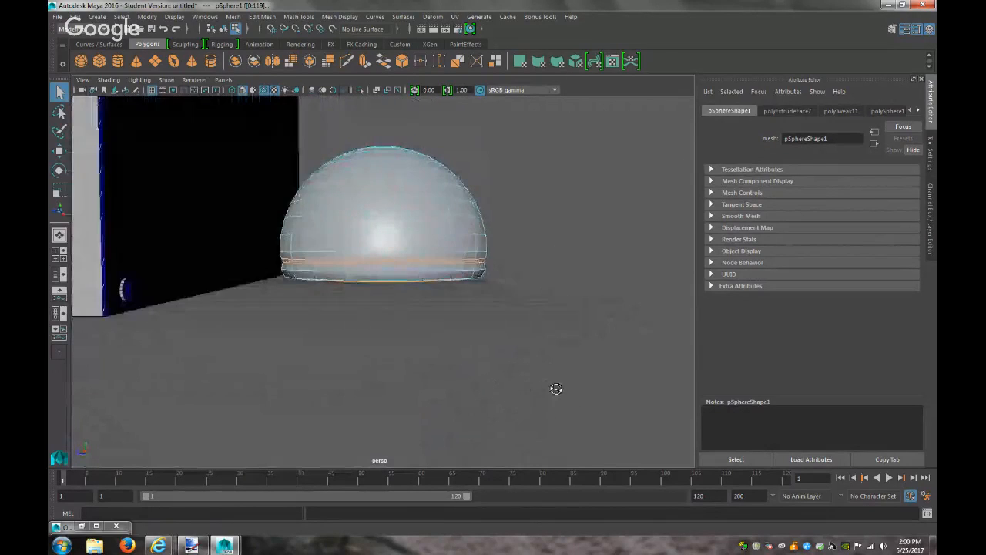
# In side view, assign the existing lambert1 material to the dome's bottom rim faces
pyautogui.click(224, 81)
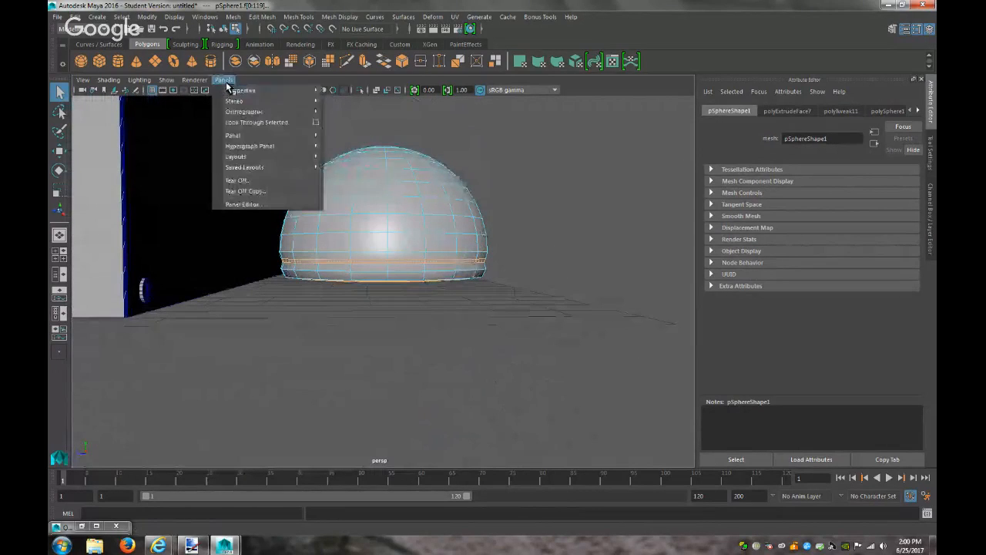
pyautogui.moveTo(304, 112)
pyautogui.click(357, 138)
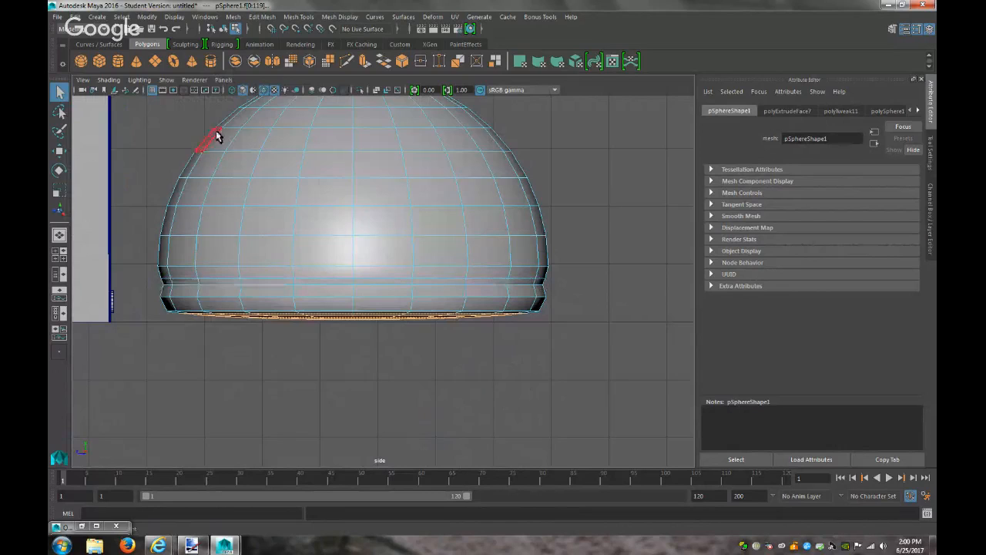
pyautogui.moveTo(323, 314); pyautogui.dragTo(407, 489, button='right')
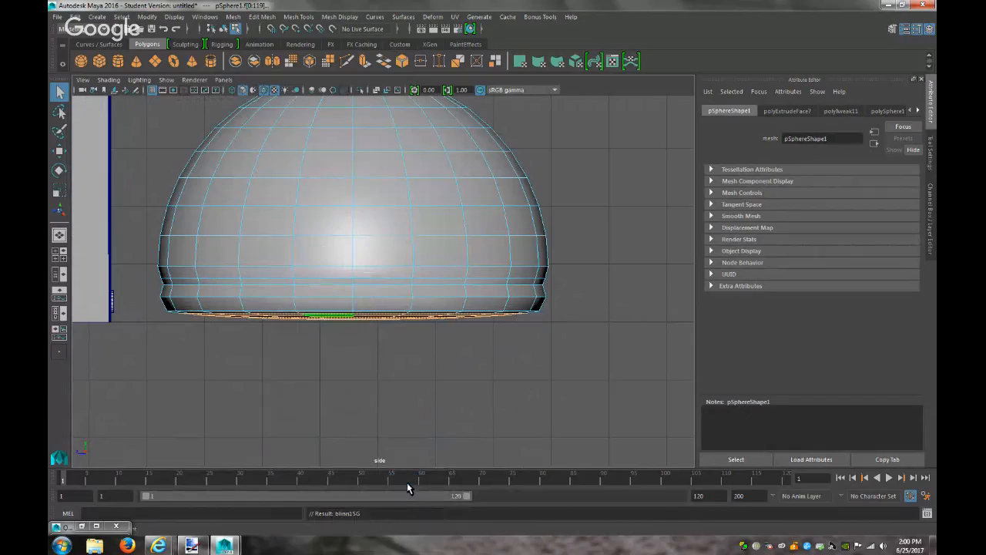
# Switch back to perspective and return the dome to object mode
pyautogui.click(222, 80)
pyautogui.moveTo(255, 91)
pyautogui.click(360, 93)
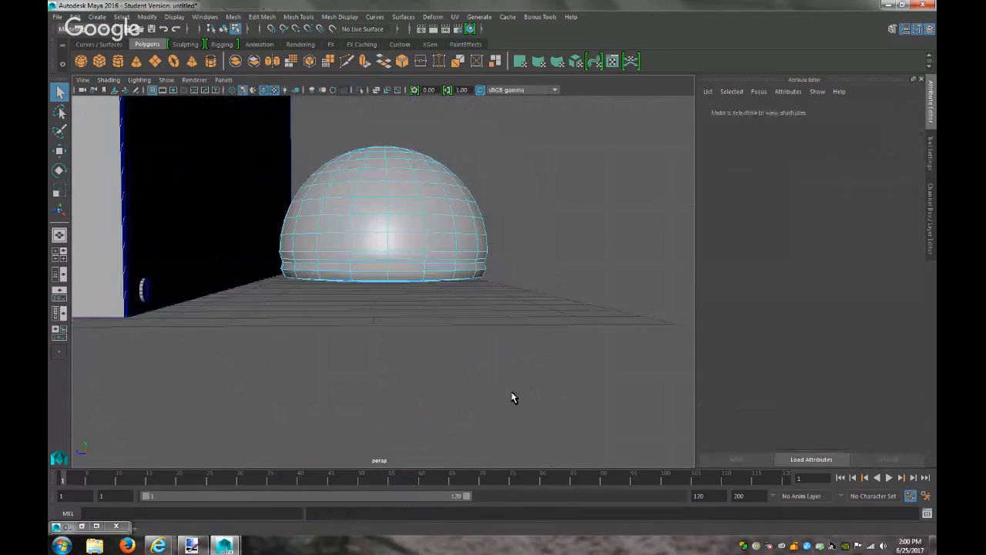
pyautogui.keyDown('alt'); pyautogui.moveTo(494, 381); pyautogui.dragTo(421, 372); pyautogui.keyUp('alt')
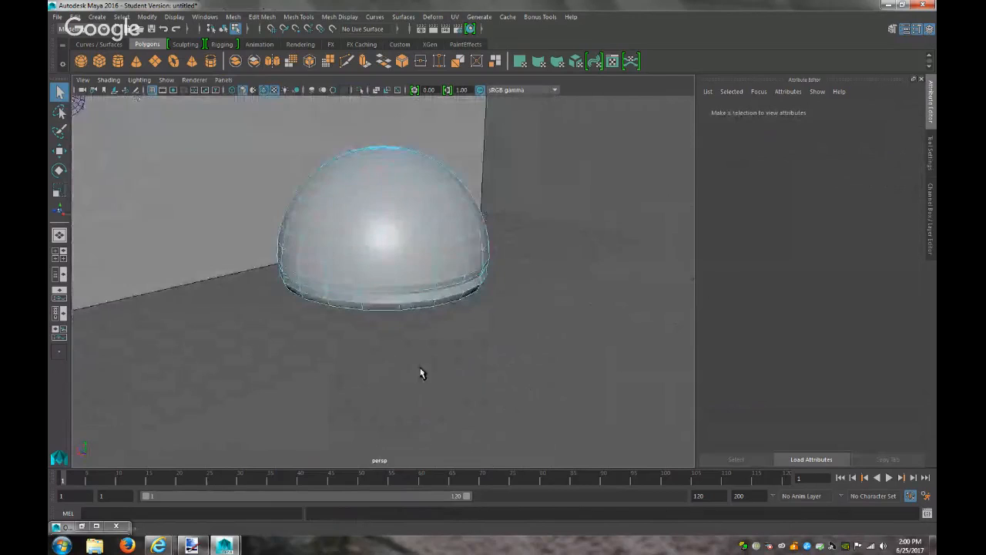
pyautogui.click(411, 276)
pyautogui.moveTo(429, 245); pyautogui.dragTo(470, 226, button='right')
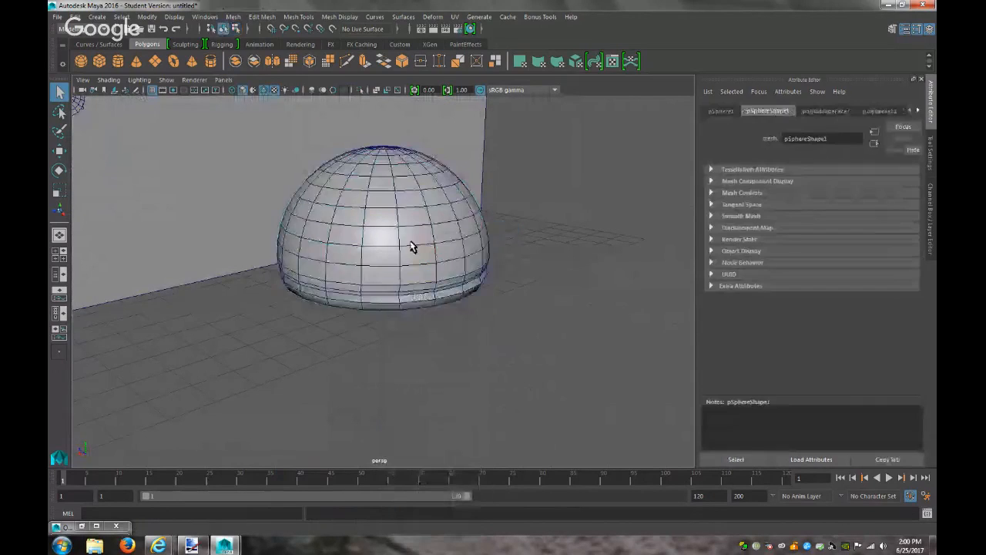
pyautogui.scroll(-3, 436, 293)
# Select the dome, squash it flatter and shrink it slightly overall
pyautogui.hotkey('ctrl', 'd')
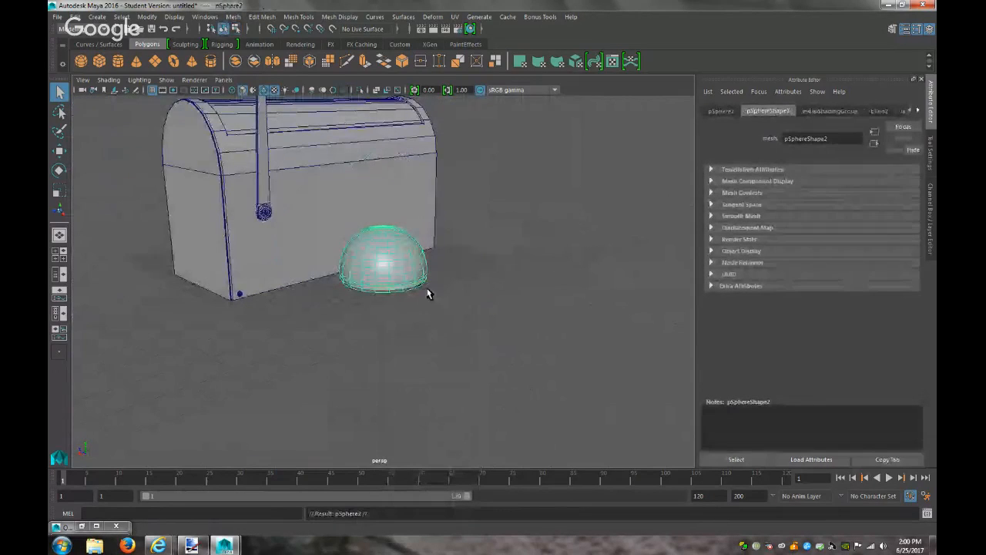
pyautogui.press('w')
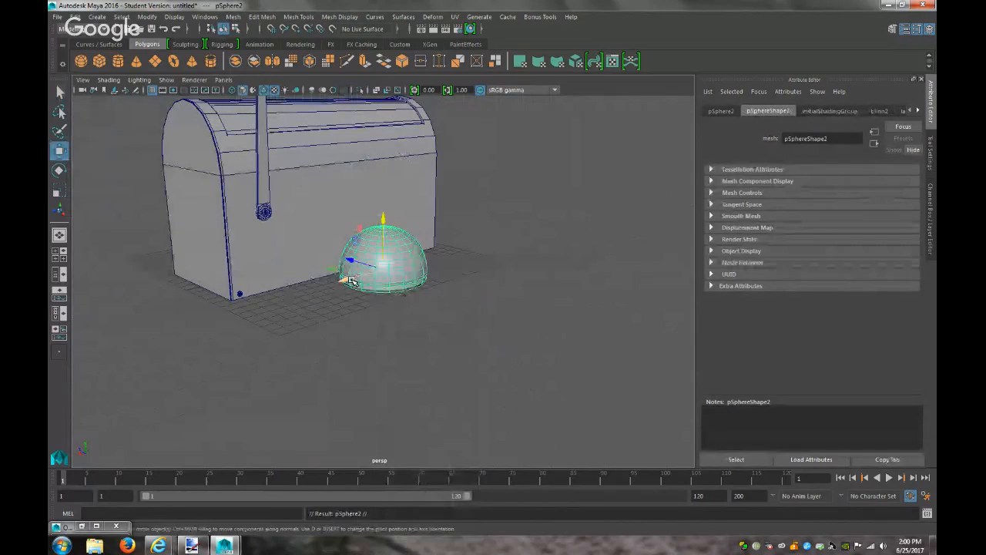
pyautogui.hotkey('ctrl', 'z')
pyautogui.hotkey('ctrl', 'z')
pyautogui.click(376, 284)
pyautogui.keyDown('alt'); pyautogui.moveTo(379, 323); pyautogui.dragTo(416, 279); pyautogui.keyUp('alt')
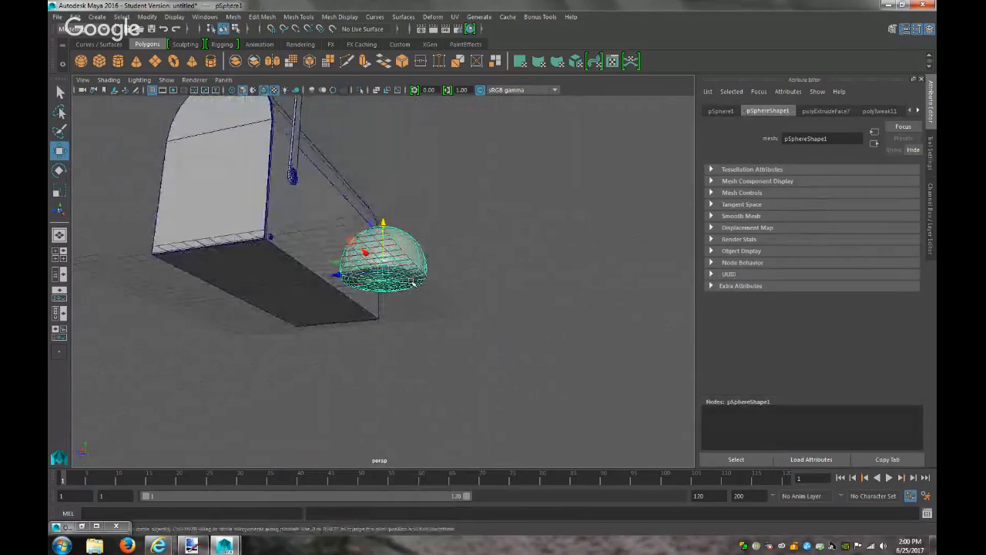
pyautogui.press('r')
pyautogui.moveTo(385, 224)
pyautogui.mouseDown()
pyautogui.moveTo(385, 245)
pyautogui.moveTo(385, 228)
pyautogui.mouseUp()
pyautogui.moveTo(383, 268); pyautogui.dragTo(393, 318)
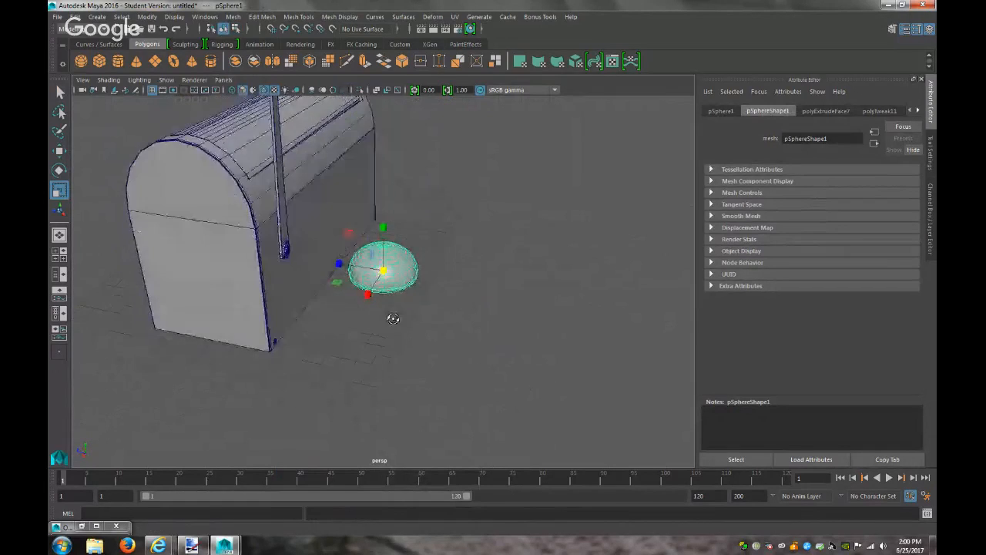
# Move the dome down and along X to tuck it under the mailbox body, matching the reference
pyautogui.press('w')
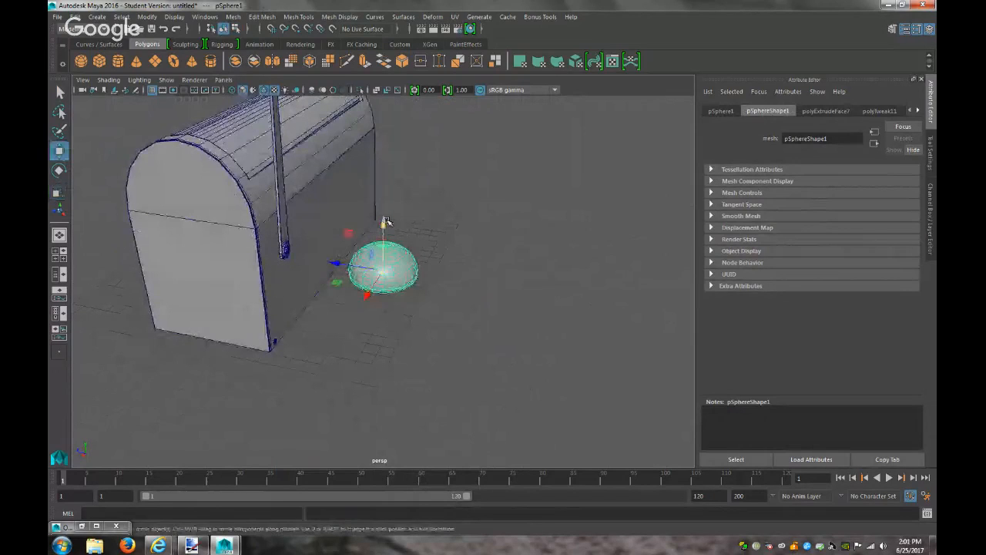
pyautogui.moveTo(386, 221); pyautogui.dragTo(386, 236)
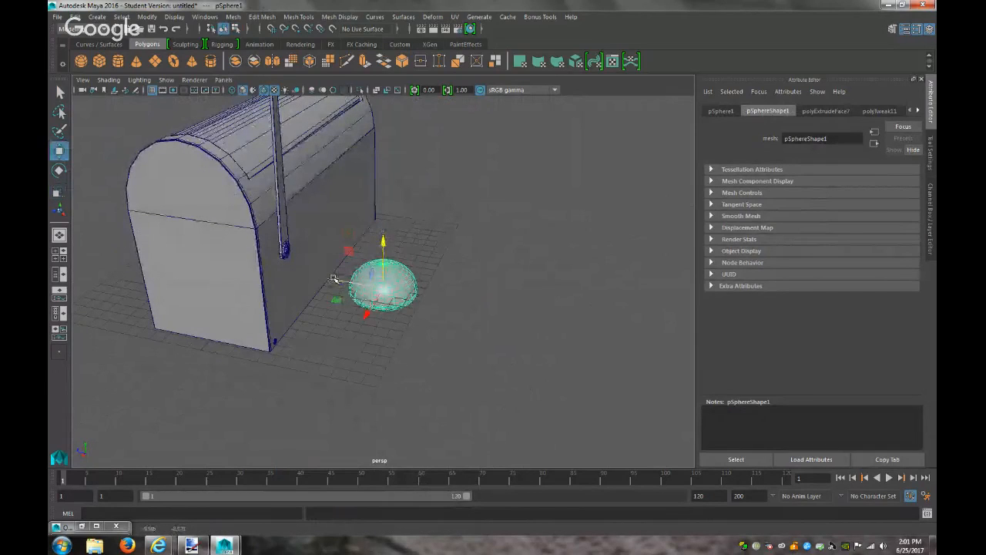
pyautogui.click(192, 545)
pyautogui.click(224, 545)
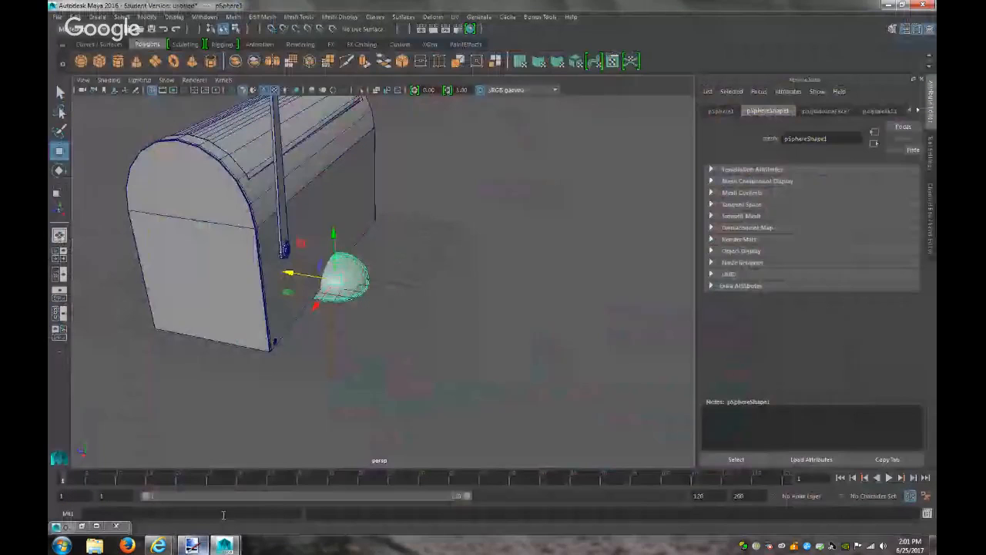
pyautogui.moveTo(292, 275); pyautogui.dragTo(286, 275)
pyautogui.click(423, 328)
pyautogui.keyDown('alt'); pyautogui.moveTo(422, 328); pyautogui.dragTo(341, 232); pyautogui.keyUp('alt')
pyautogui.click(349, 262)
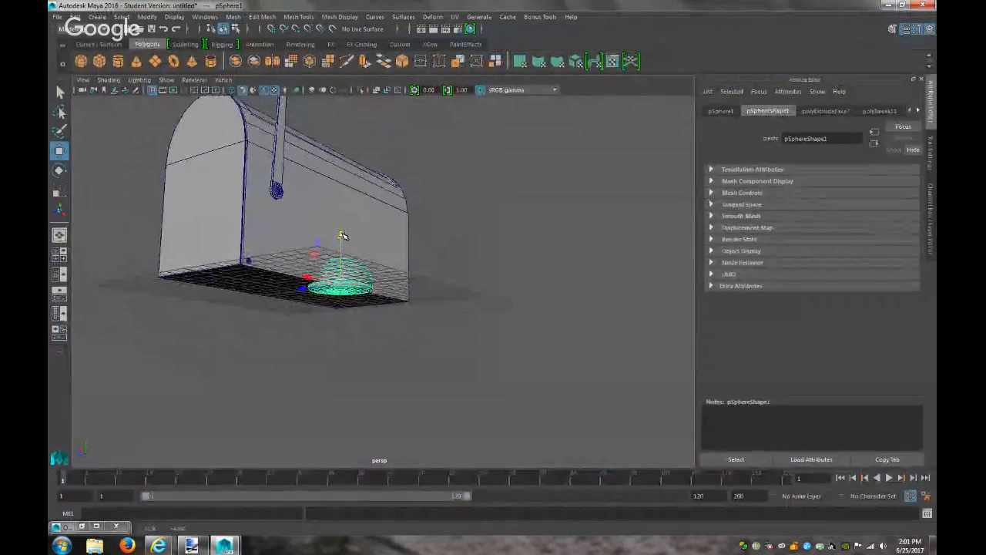
pyautogui.click(191, 546)
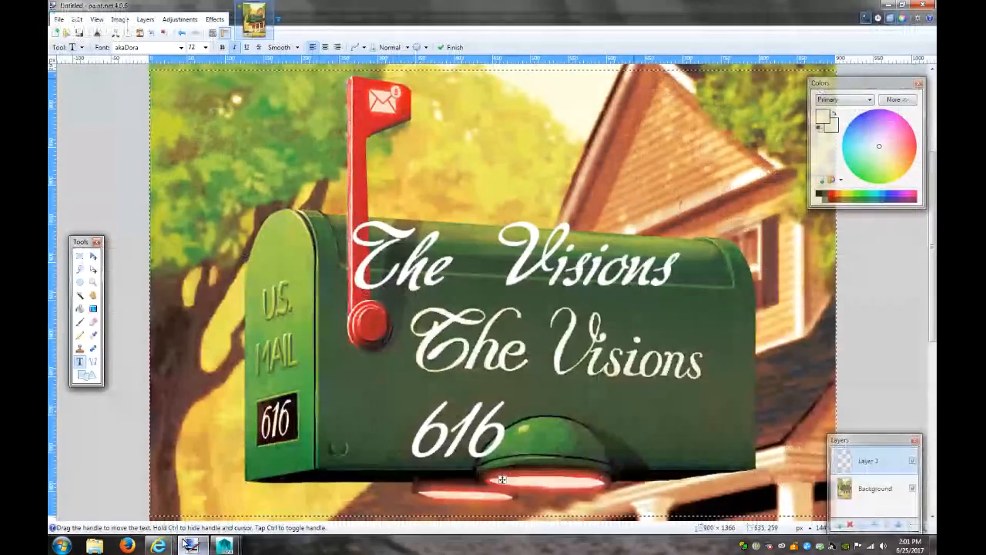
pyautogui.click(224, 546)
pyautogui.click(367, 389)
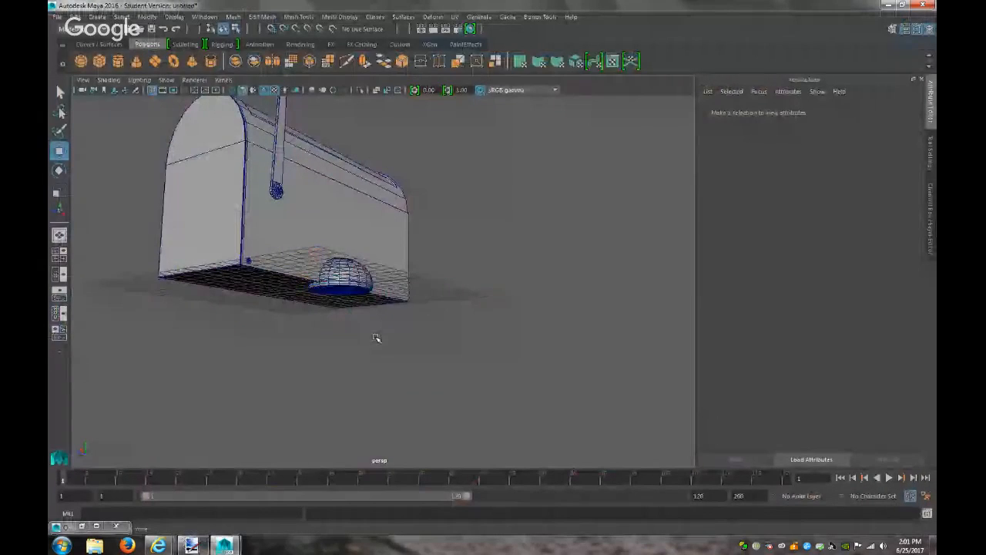
# Duplicate the half-sphere dome with Ctrl+D and nudge the copy aside
pyautogui.keyDown('alt'); pyautogui.moveTo(376, 337); pyautogui.dragTo(379, 383); pyautogui.keyUp('alt')
pyautogui.click(361, 276)
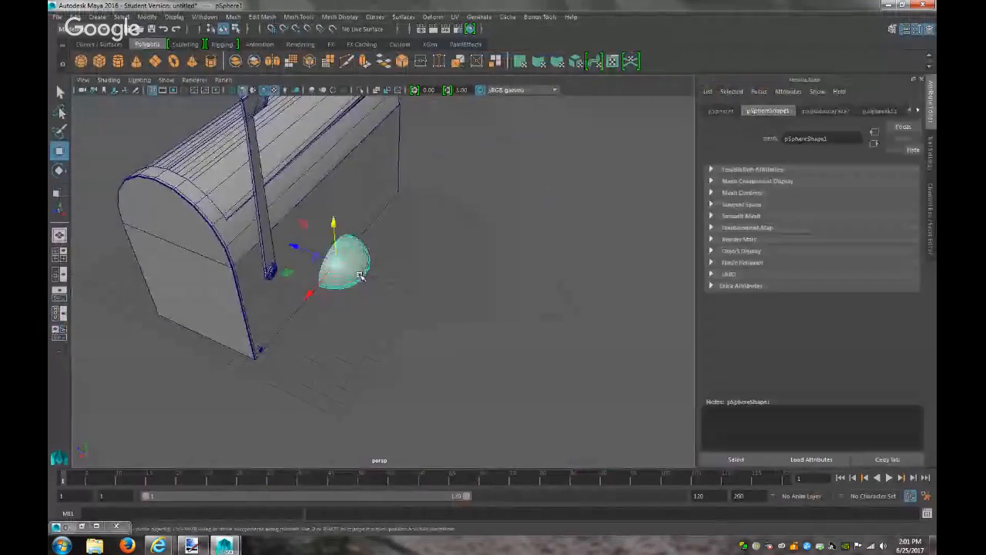
pyautogui.hotkey('ctrl', 'd')
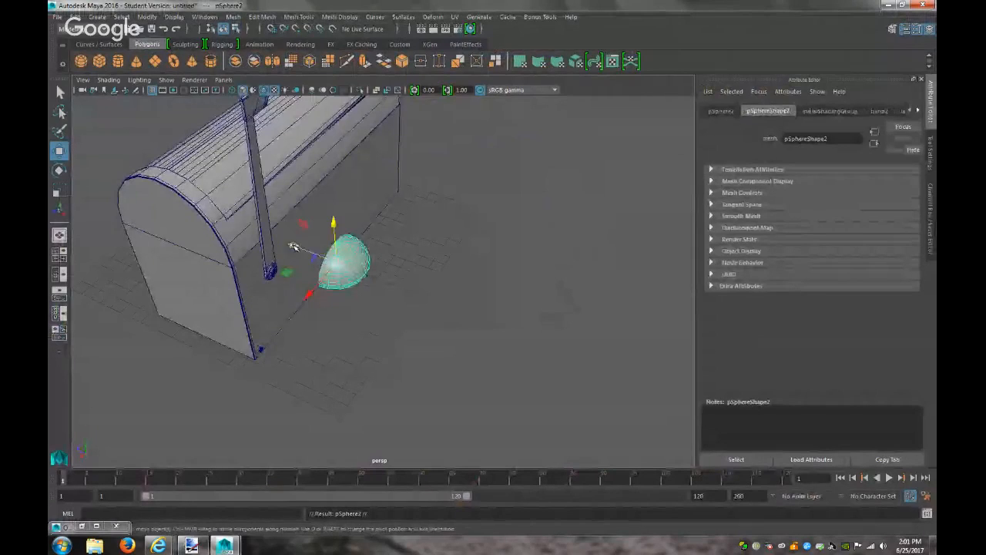
pyautogui.moveTo(293, 247); pyautogui.dragTo(235, 229)
# In the top view, move the duplicate dome to the opposite side of the mailbox body
pyautogui.keyDown('alt'); pyautogui.moveTo(368, 293); pyautogui.dragTo(236, 363); pyautogui.keyUp('alt')
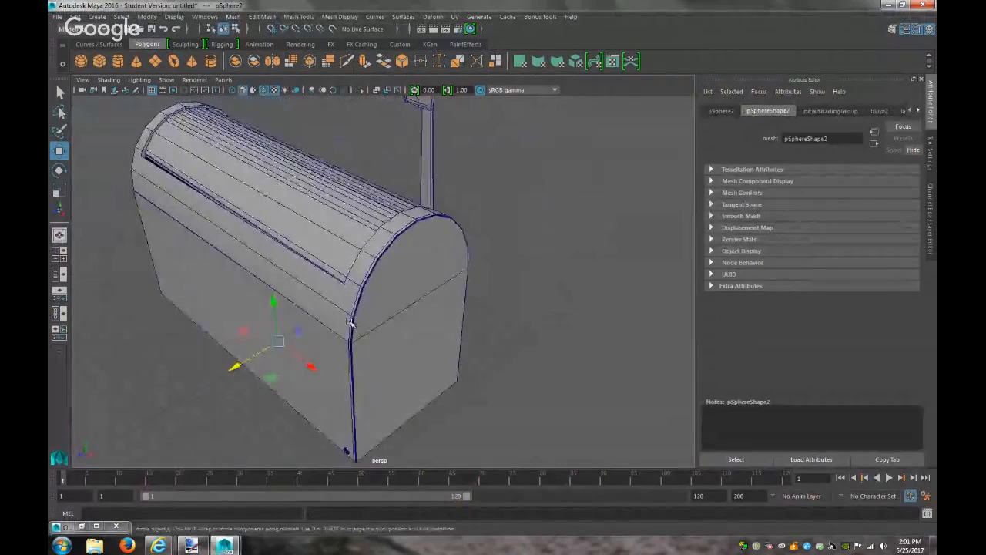
pyautogui.click(224, 80)
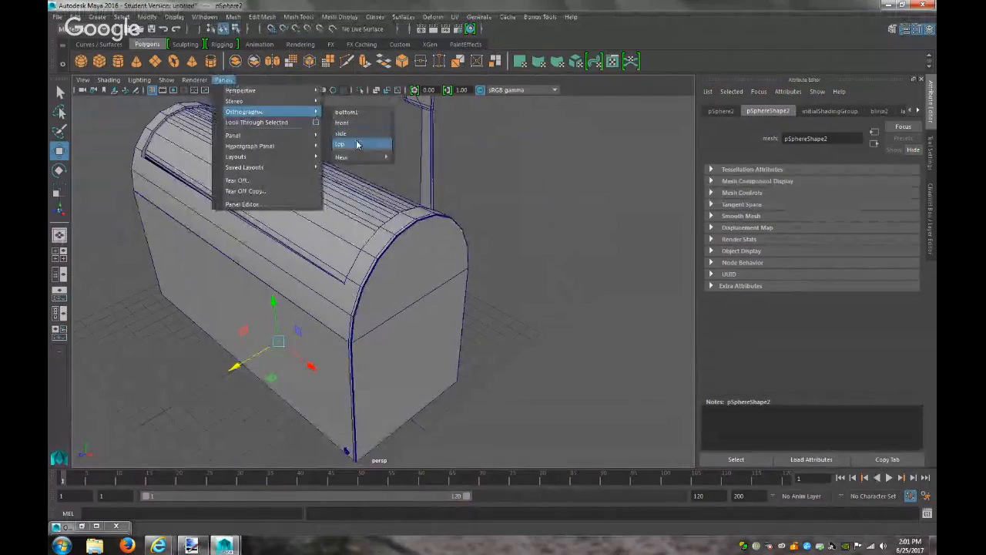
pyautogui.click(340, 144)
pyautogui.scroll(-1, 451, 320)
pyautogui.scroll(-3, 451, 320)
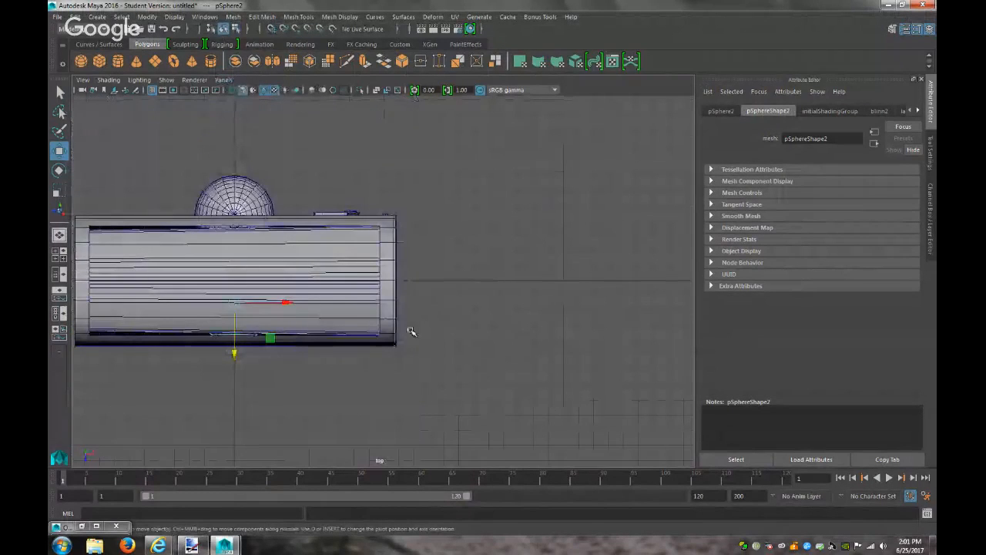
pyautogui.moveTo(234, 352); pyautogui.dragTo(232, 398)
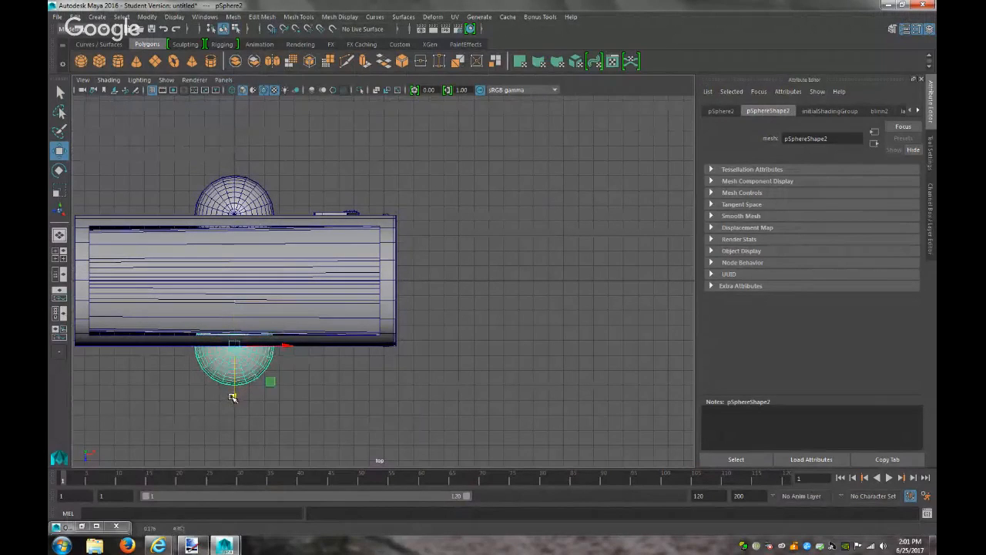
pyautogui.click(320, 391)
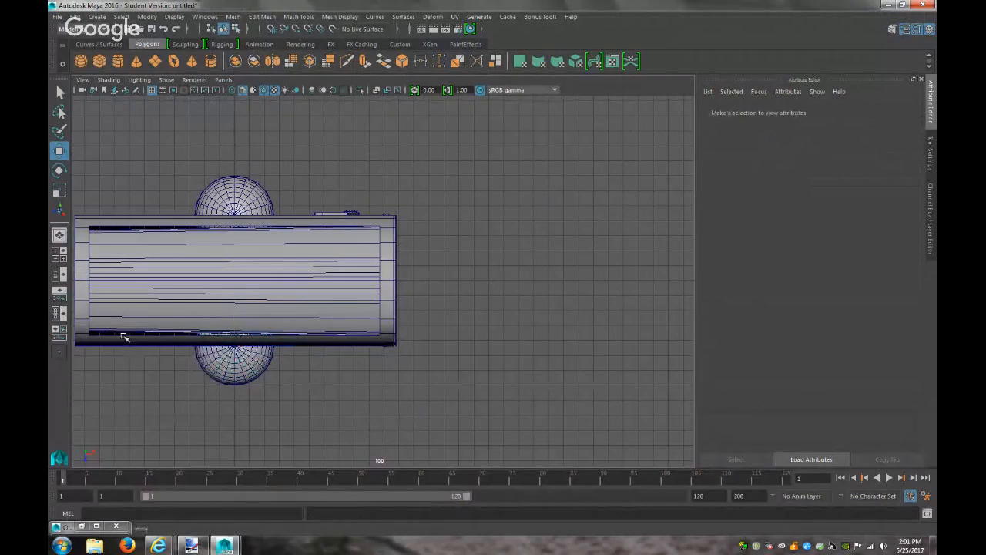
# Return to the perspective view and orbit to check both domes
pyautogui.click(223, 80)
pyautogui.moveTo(242, 91)
pyautogui.click(340, 94)
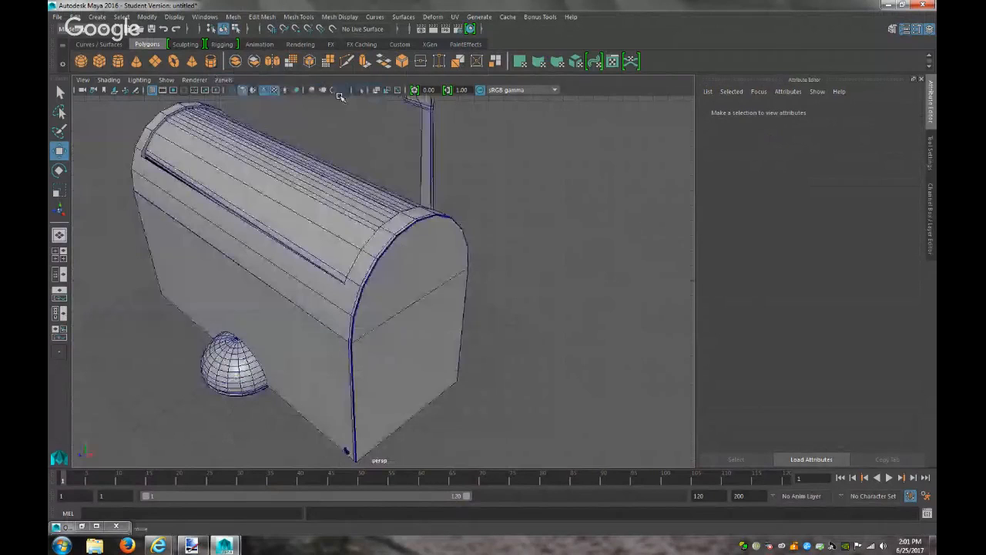
pyautogui.keyDown('alt'); pyautogui.moveTo(319, 251); pyautogui.dragTo(359, 213); pyautogui.keyUp('alt')
# Select two edges along the body's black slot and try bridging them
pyautogui.click(519, 327)
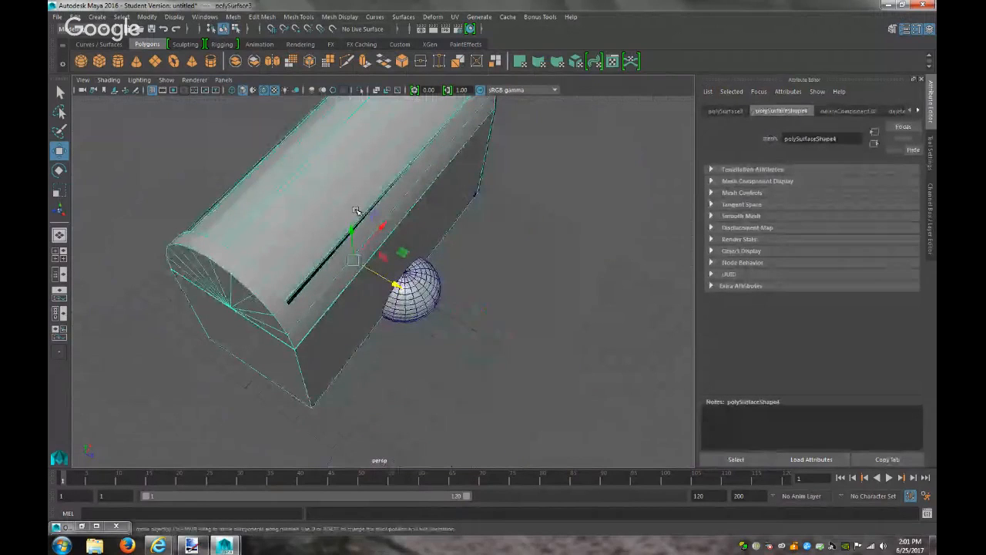
pyautogui.keyDown('alt'); pyautogui.moveTo(359, 213); pyautogui.dragTo(555, 324, button='right'); pyautogui.keyUp('alt')
pyautogui.keyDown('alt'); pyautogui.moveTo(415, 280); pyautogui.dragTo(488, 281); pyautogui.keyUp('alt')
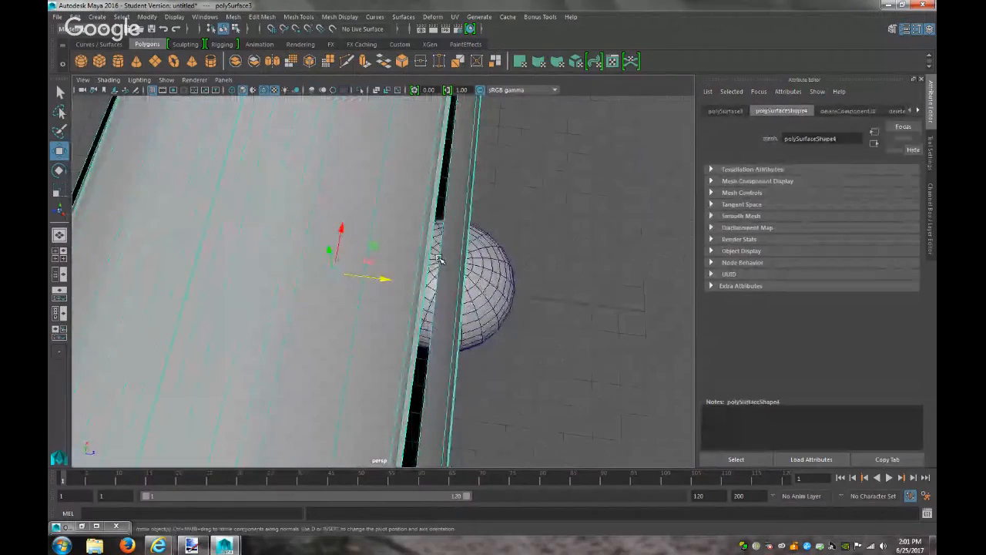
pyautogui.moveTo(425, 250); pyautogui.dragTo(424, 224, button='right')
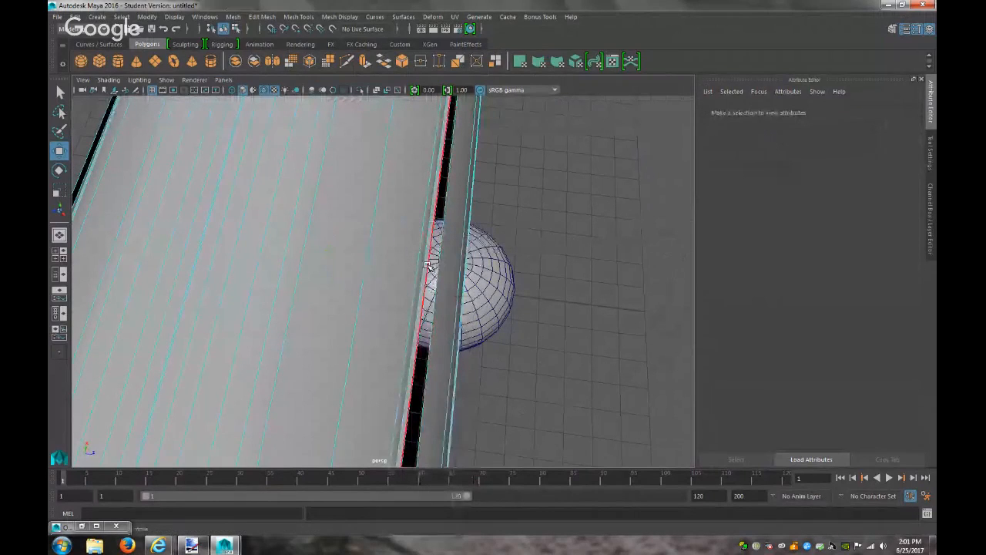
pyautogui.click(433, 266)
pyautogui.keyDown('shift'); pyautogui.click(439, 262); pyautogui.keyUp('shift')
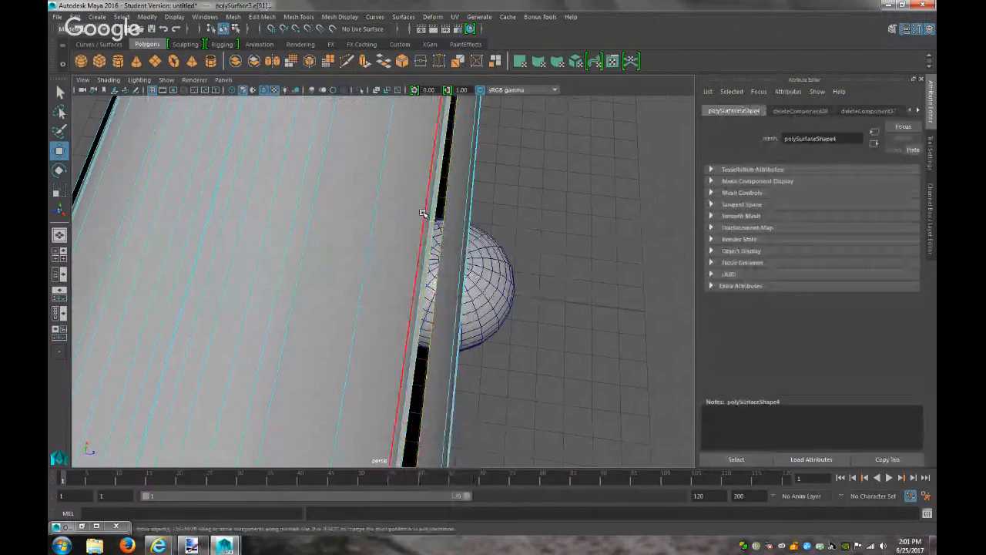
pyautogui.click(273, 17)
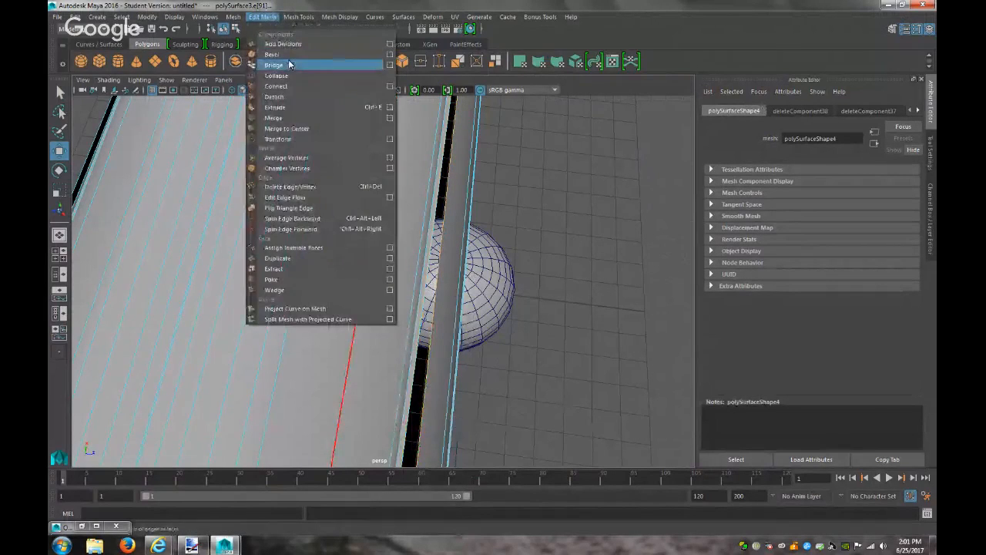
pyautogui.click(285, 65)
# Extrude the single slot edge and pull it outward to Translate Z 0.279
pyautogui.click(435, 245)
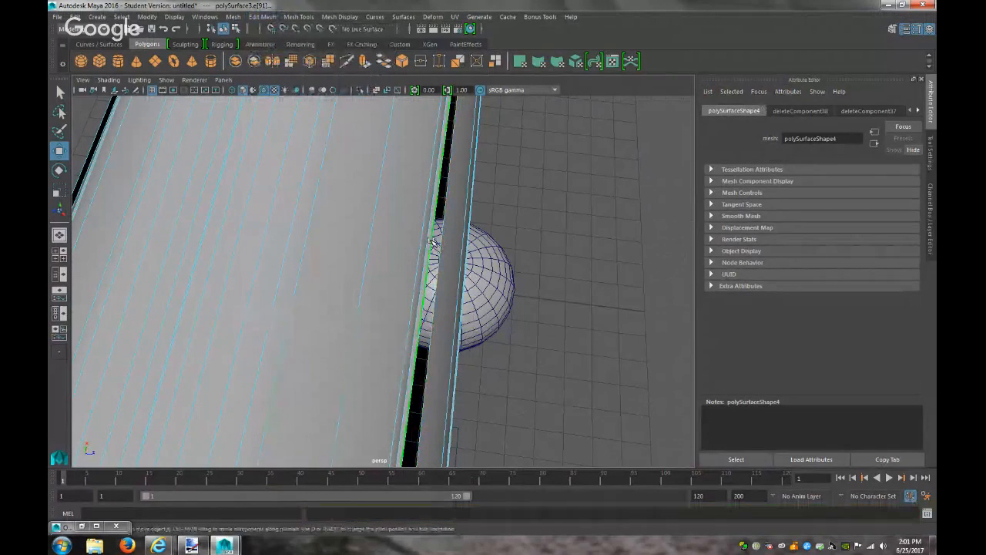
pyautogui.click(262, 17)
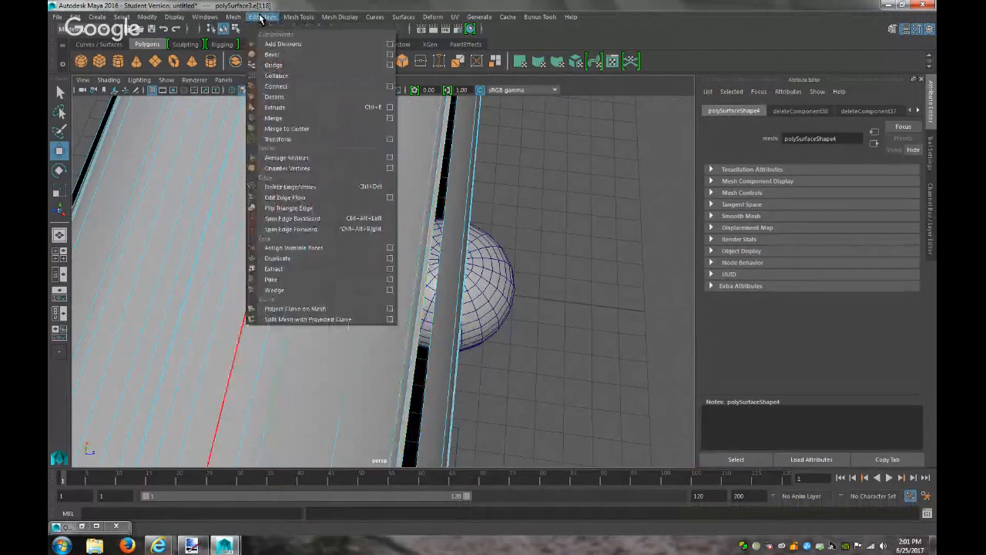
pyautogui.click(293, 107)
pyautogui.scroll(-3, 482, 116)
pyautogui.scroll(2, 481, 115)
pyautogui.scroll(-2, 481, 116)
pyautogui.click(477, 121)
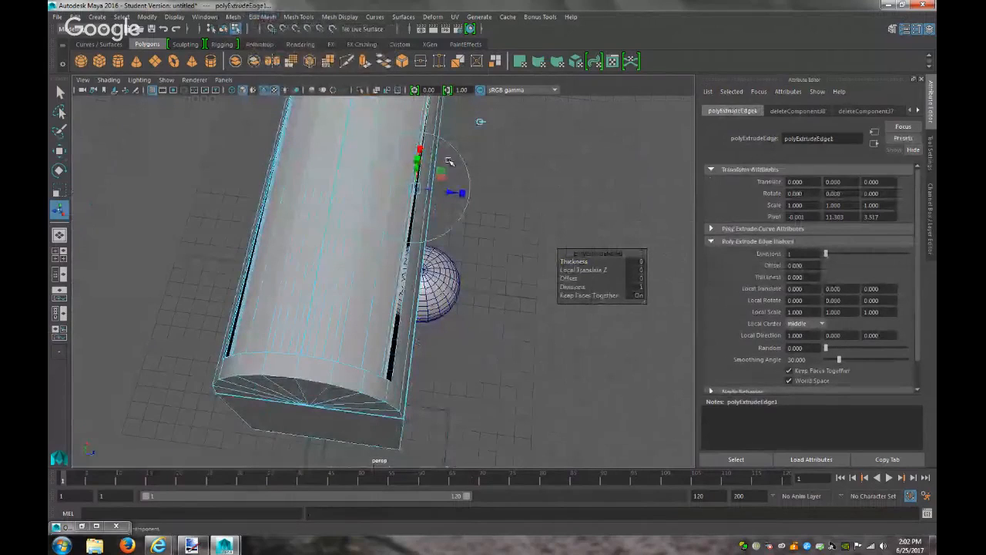
pyautogui.moveTo(462, 194); pyautogui.dragTo(455, 191)
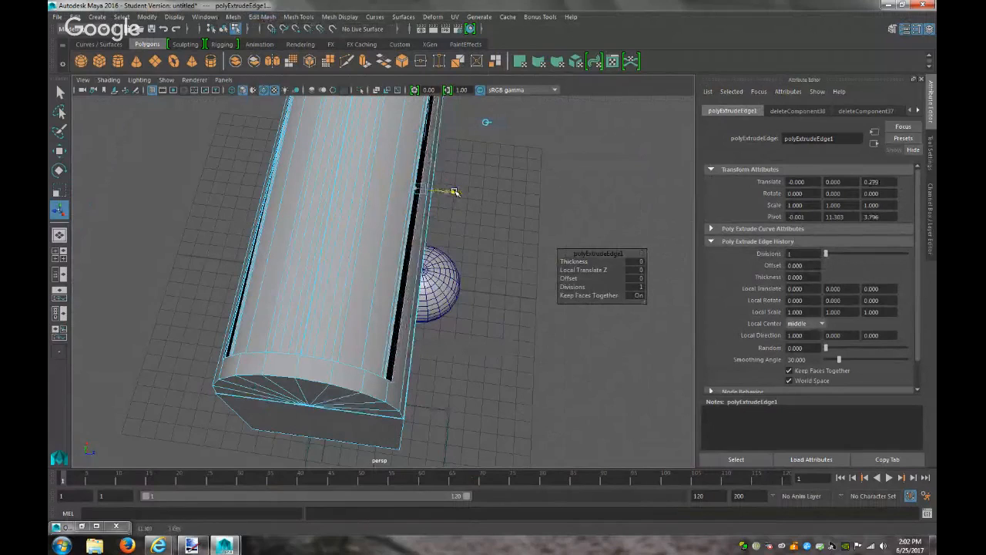
# In the top view, frame the extrusion and slightly adjust the extruded edge's depth
pyautogui.click(223, 80)
pyautogui.moveTo(302, 113)
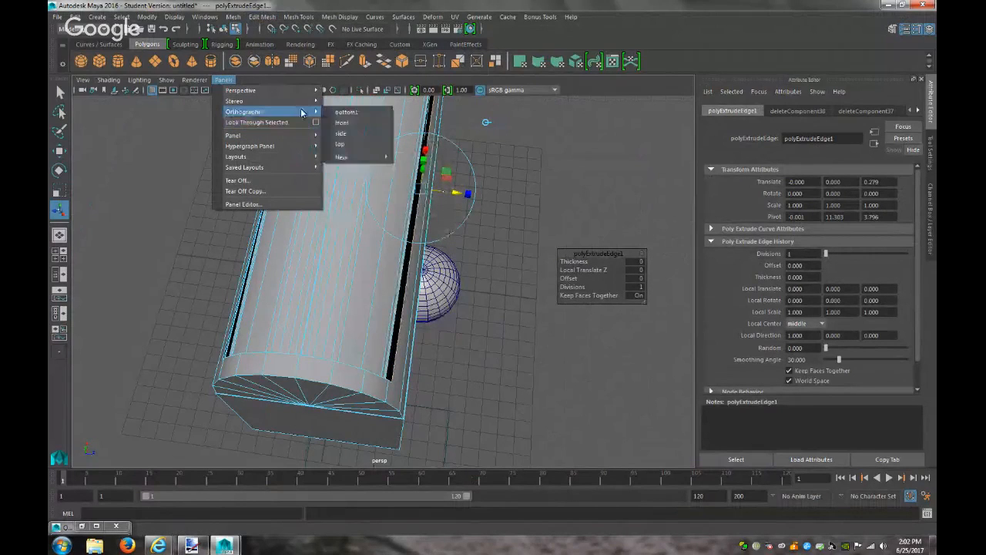
pyautogui.click(341, 144)
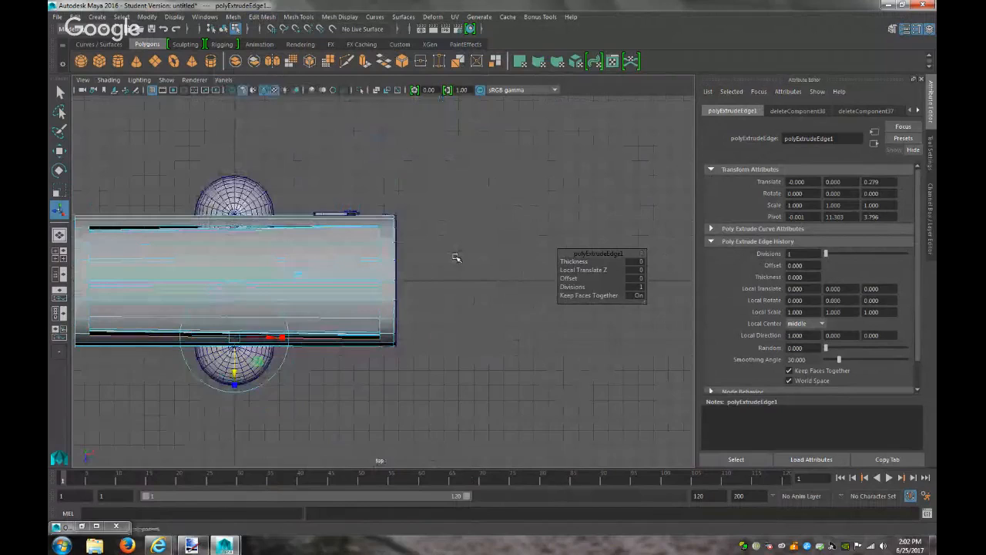
pyautogui.press('f')
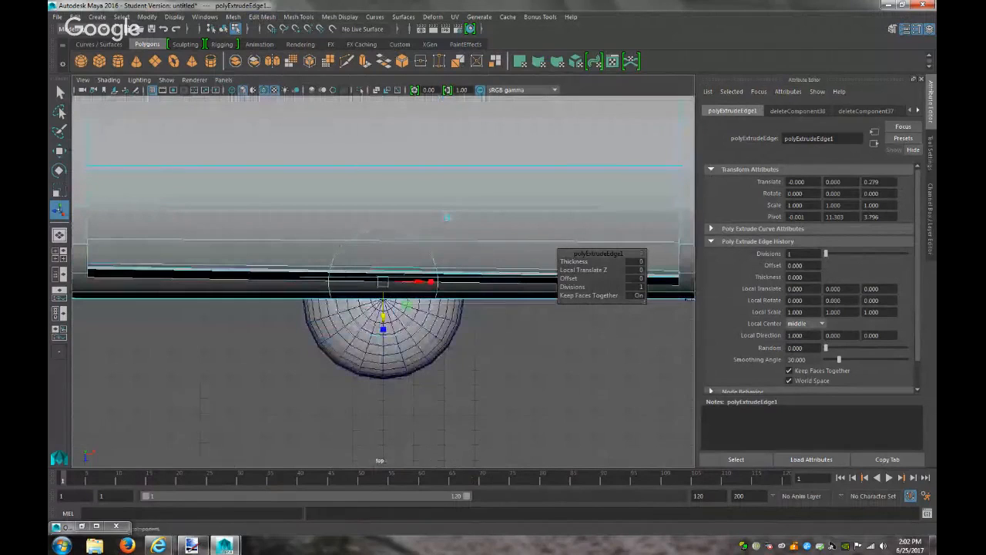
pyautogui.moveTo(380, 328); pyautogui.dragTo(383, 318)
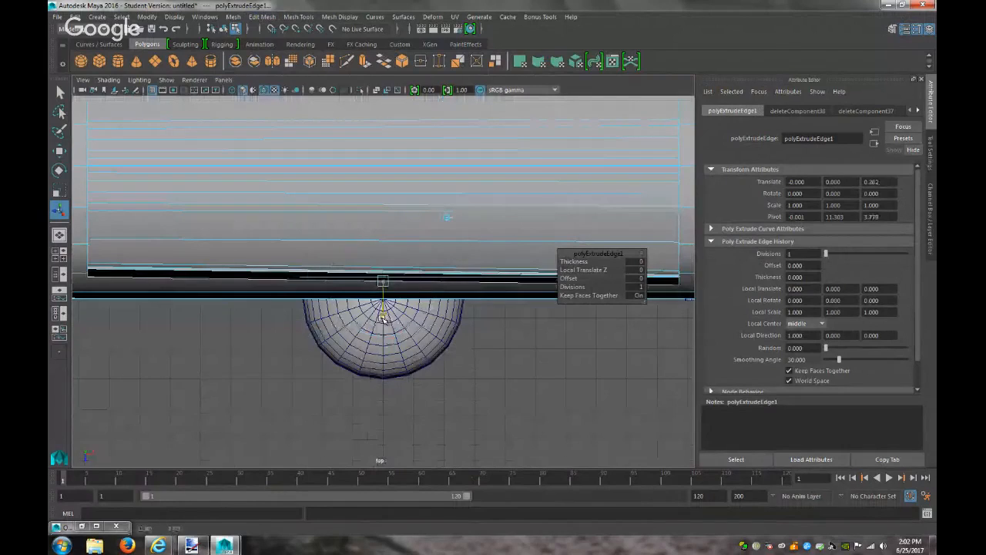
# Raise the vertex at the extruded edge's right end with the Move tool
pyautogui.moveTo(681, 251); pyautogui.dragTo(630, 242, button='right')
pyautogui.click(679, 284)
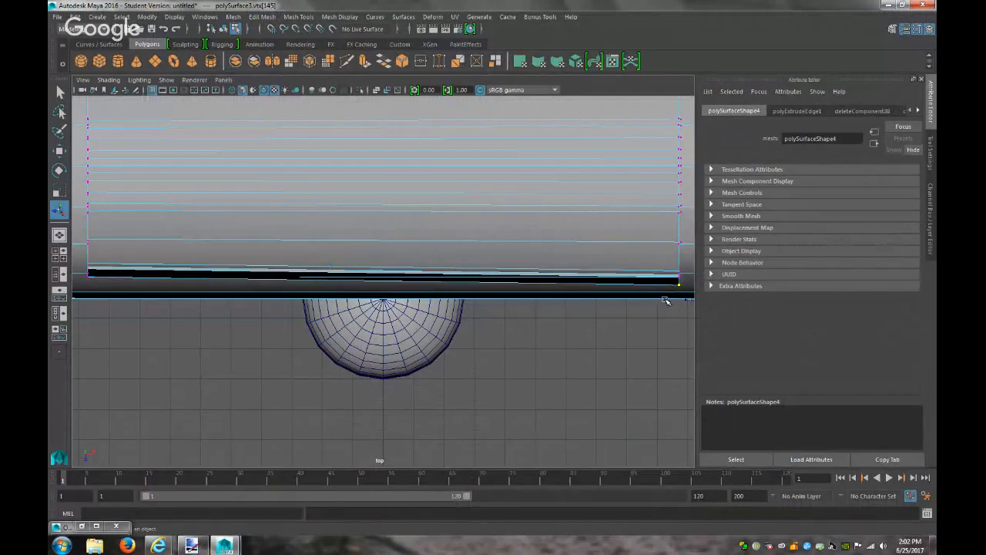
pyautogui.press('w')
pyautogui.moveTo(681, 337); pyautogui.dragTo(681, 332)
pyautogui.click(577, 348)
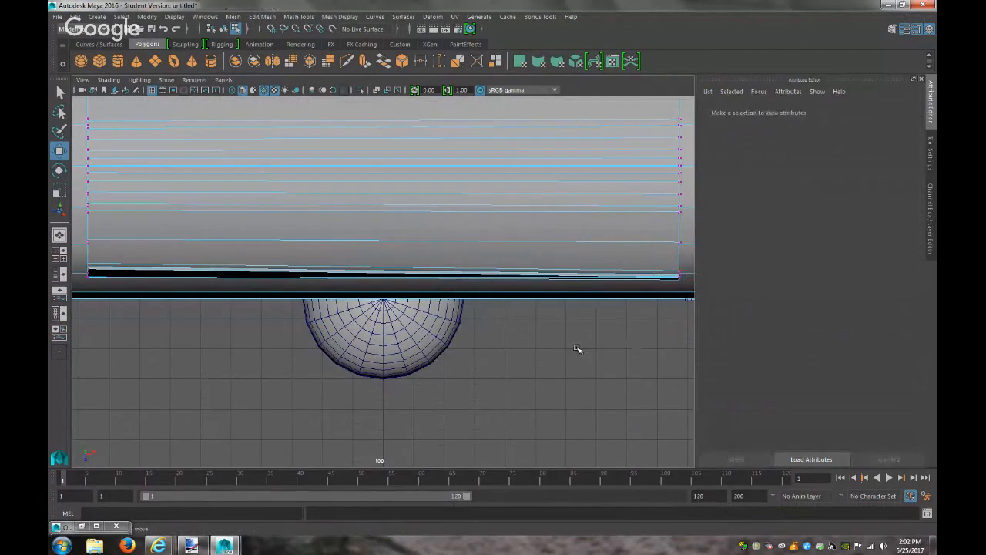
# Raise the vertex at the body's left end to close the black gap
pyautogui.keyDown('alt'); pyautogui.moveTo(392, 249); pyautogui.dragTo(405, 293, button='right'); pyautogui.keyUp('alt')
pyautogui.keyDown('alt'); pyautogui.moveTo(405, 293); pyautogui.dragTo(355, 440, button='middle'); pyautogui.keyUp('alt')
pyautogui.keyDown('alt'); pyautogui.moveTo(297, 275); pyautogui.dragTo(562, 324, button='middle'); pyautogui.keyUp('alt')
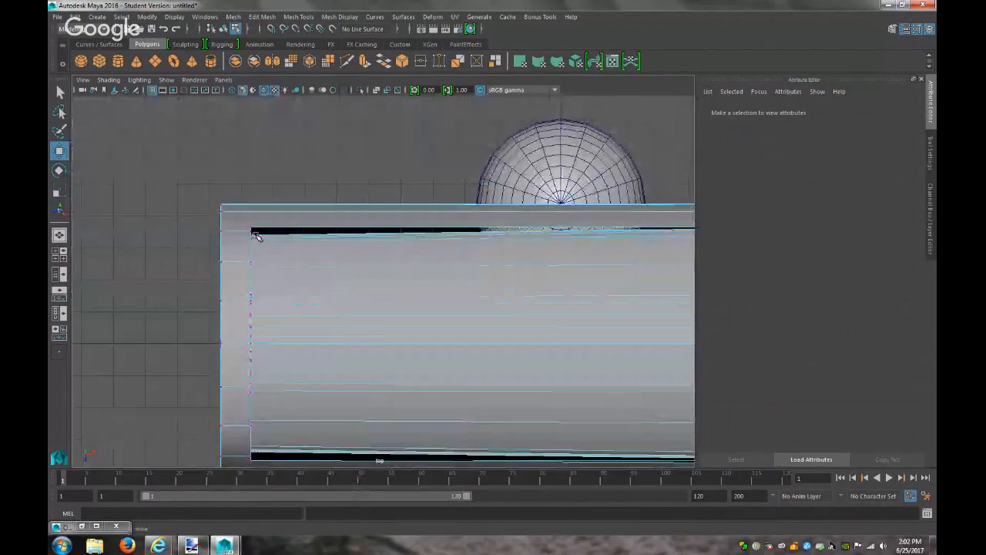
pyautogui.click(252, 284)
pyautogui.moveTo(252, 286); pyautogui.dragTo(253, 281)
pyautogui.scroll(-5, 433, 297)
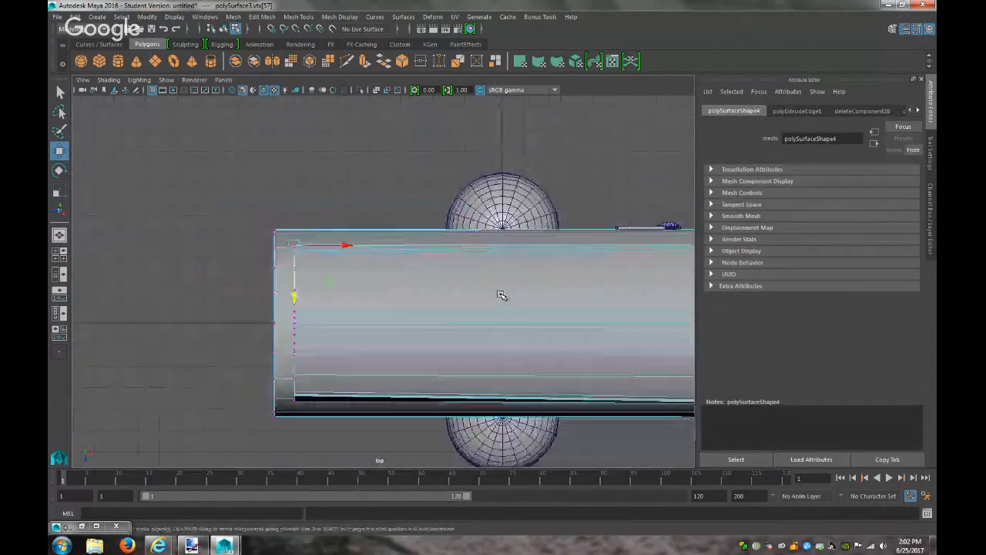
pyautogui.moveTo(440, 253); pyautogui.dragTo(418, 269, button='right')
# Go back to the perspective view, deselect the body and orbit the mailbox
pyautogui.click(223, 79)
pyautogui.moveTo(305, 92)
pyautogui.click(357, 96)
pyautogui.click(553, 285)
pyautogui.keyDown('alt'); pyautogui.moveTo(552, 285); pyautogui.dragTo(226, 282); pyautogui.keyUp('alt')
# Zoom out, then switch to the YouTube live-stream page in Internet Explorer
pyautogui.scroll(-3, 235, 282)
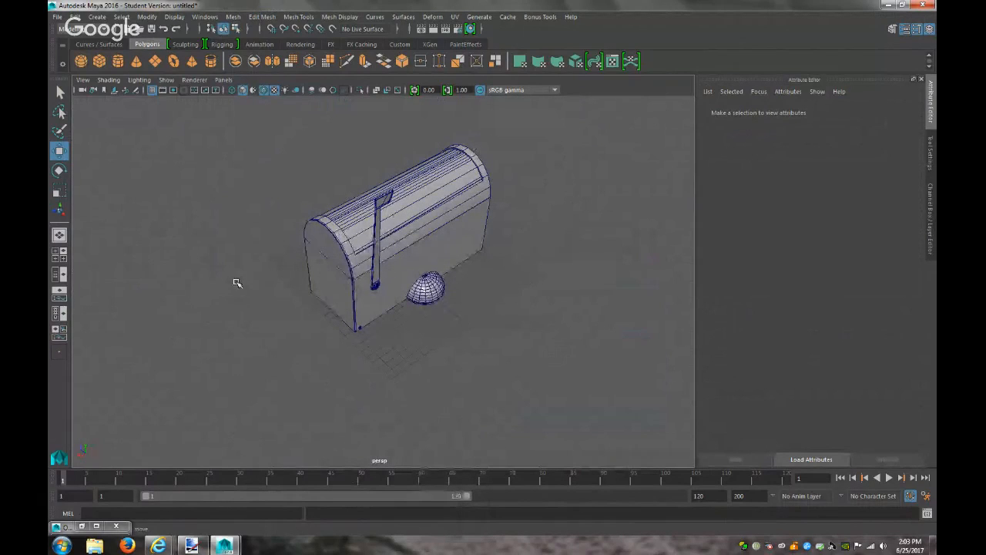
pyautogui.moveTo(162, 546)
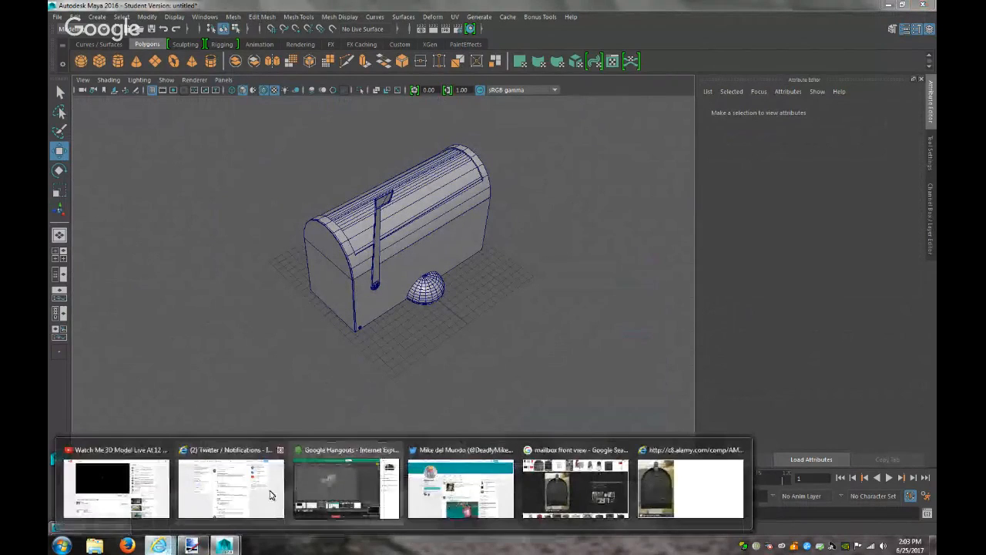
pyautogui.click(154, 484)
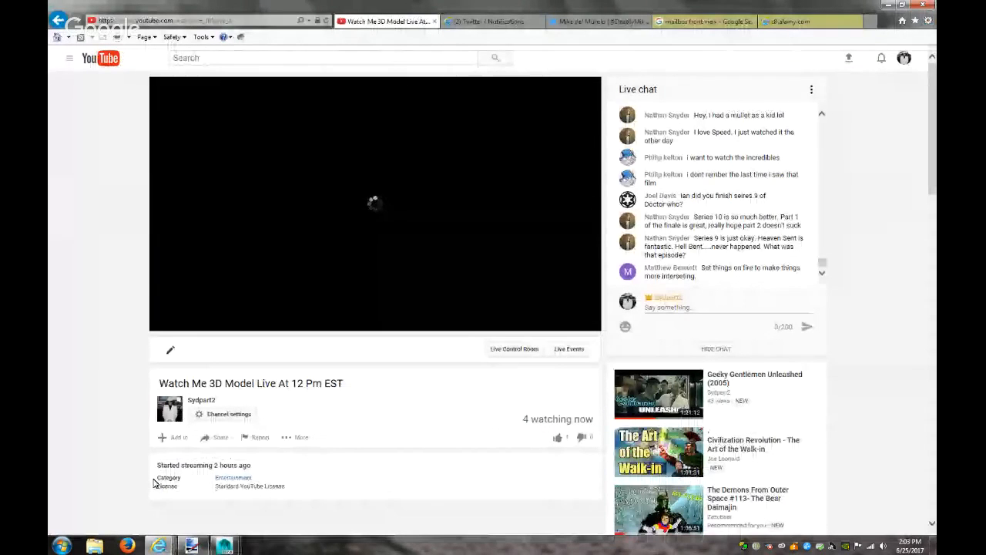
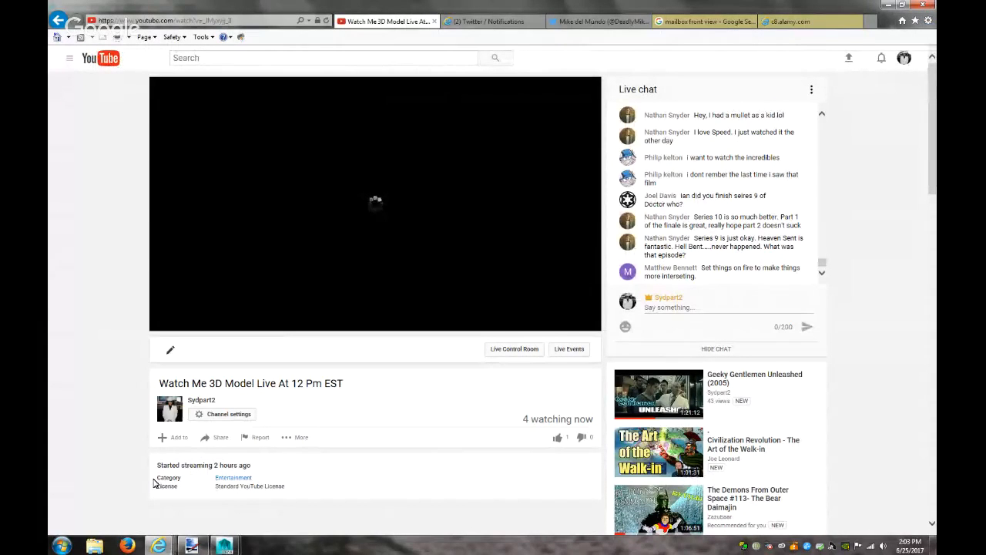
# View the alamy mailbox reference photo, close its tab and minimize Internet Explorer to return to Maya
pyautogui.click(855, 24)
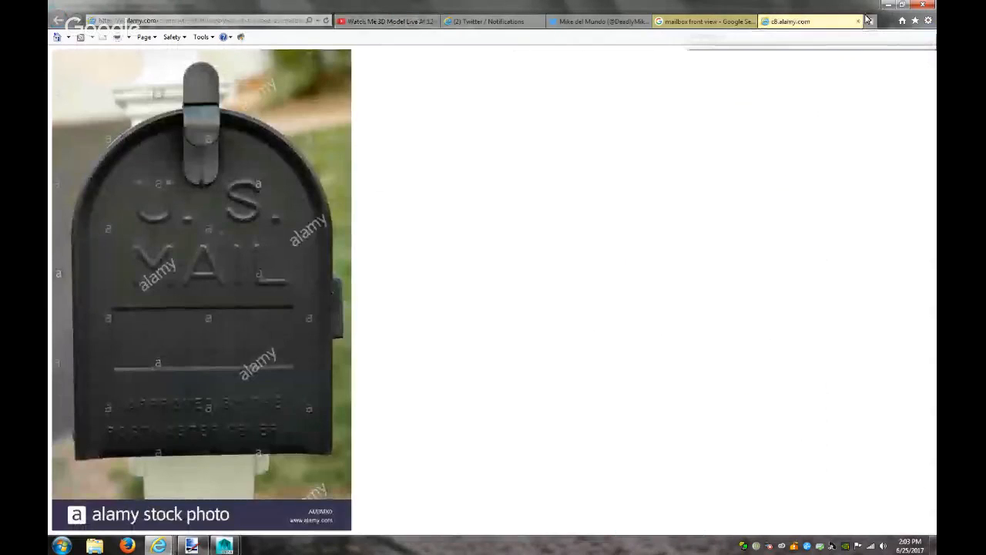
pyautogui.click(858, 23)
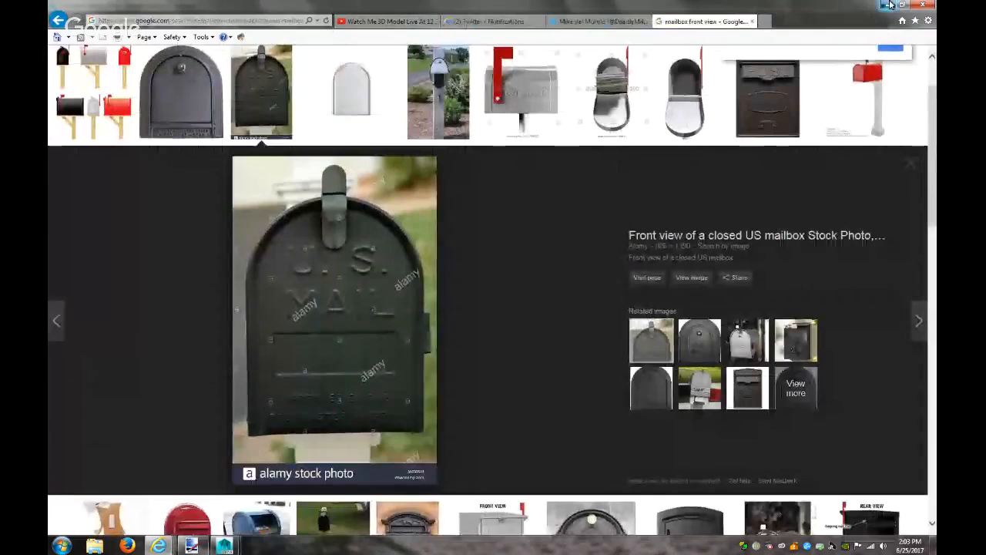
pyautogui.click(889, 5)
pyautogui.scroll(8, 484, 340)
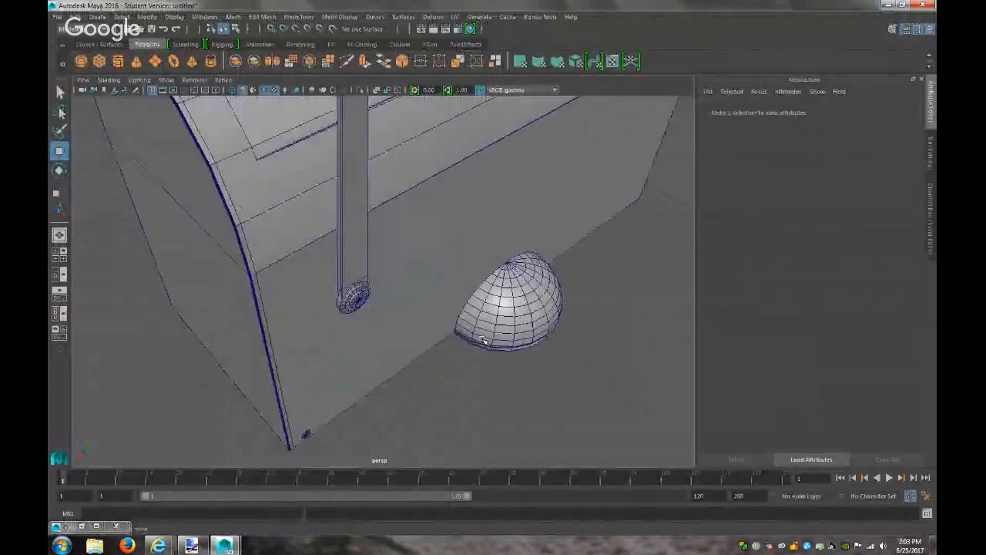
# Glance at the painted mailbox reference image, then return to the Maya model
pyautogui.scroll(-8, 483, 340)
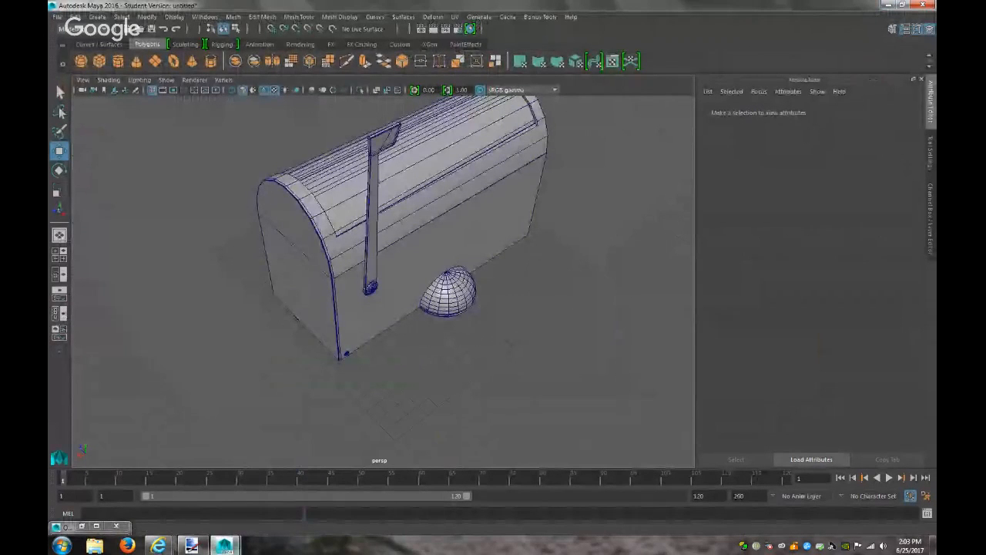
pyautogui.click(187, 546)
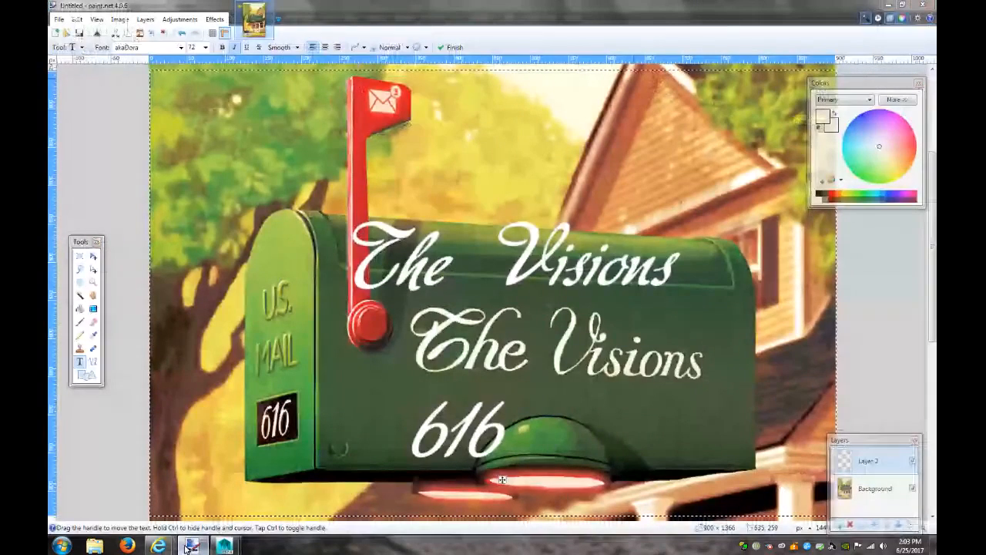
pyautogui.click(190, 546)
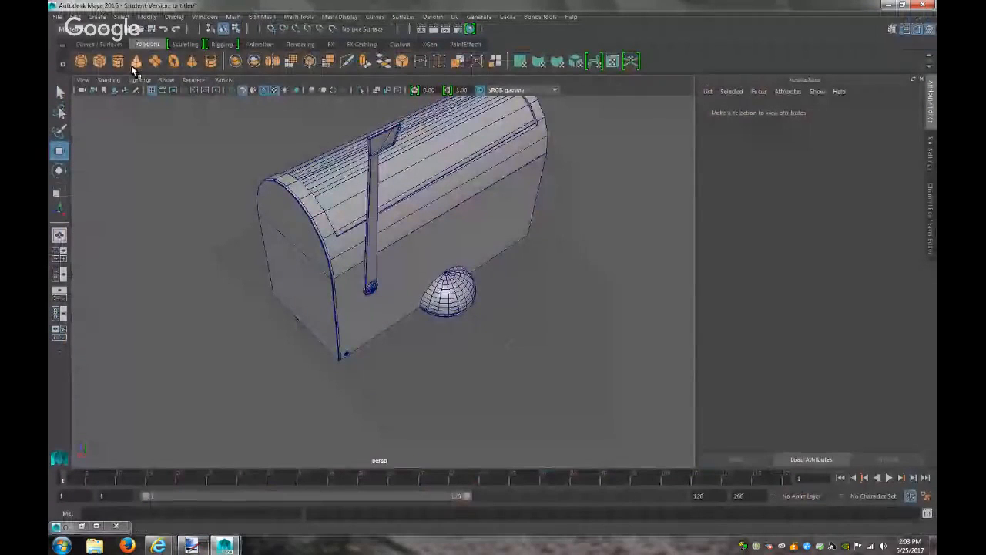
# Create polygon text 'U.S.' in the Arial font
pyautogui.click(98, 16)
pyautogui.moveTo(134, 67)
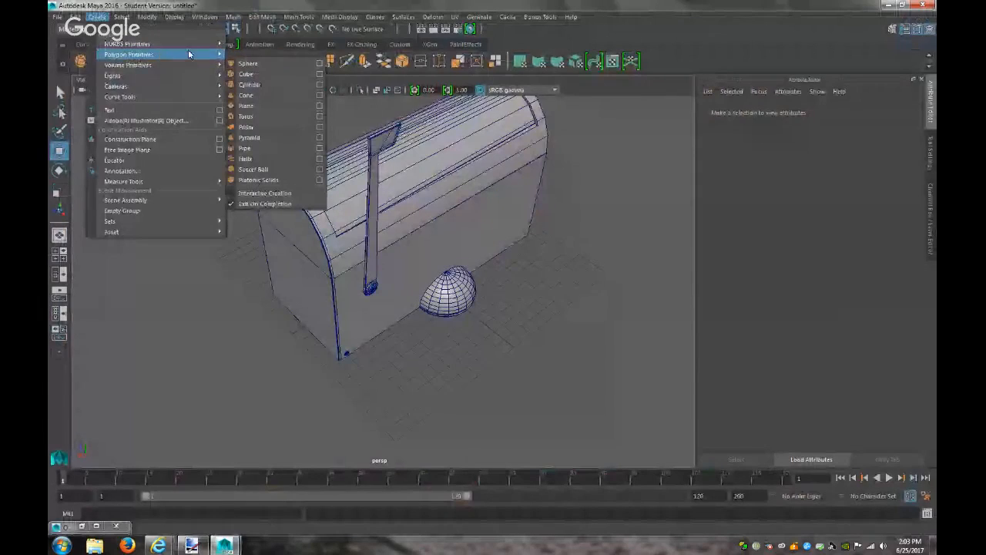
pyautogui.click(220, 110)
pyautogui.click(838, 132)
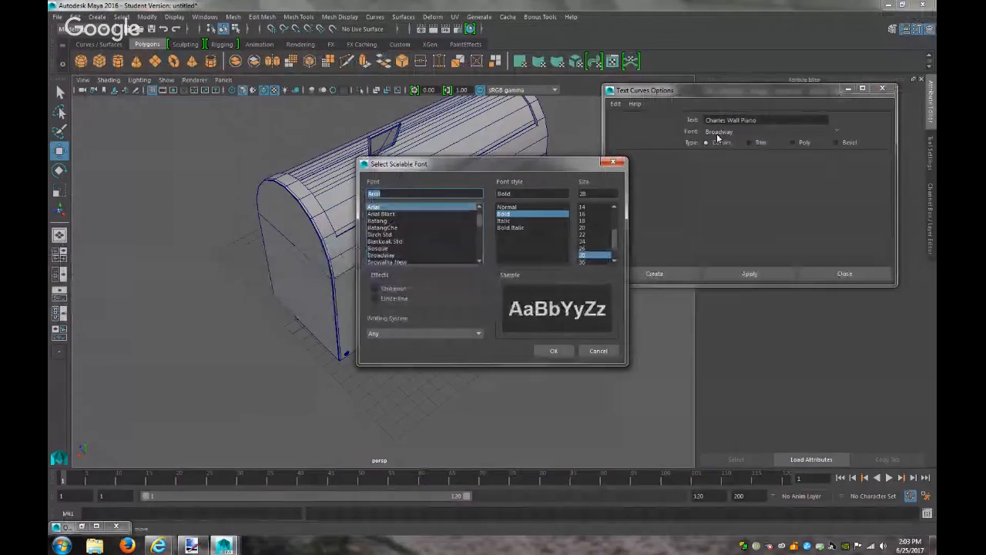
pyautogui.click(550, 350)
pyautogui.click(759, 120)
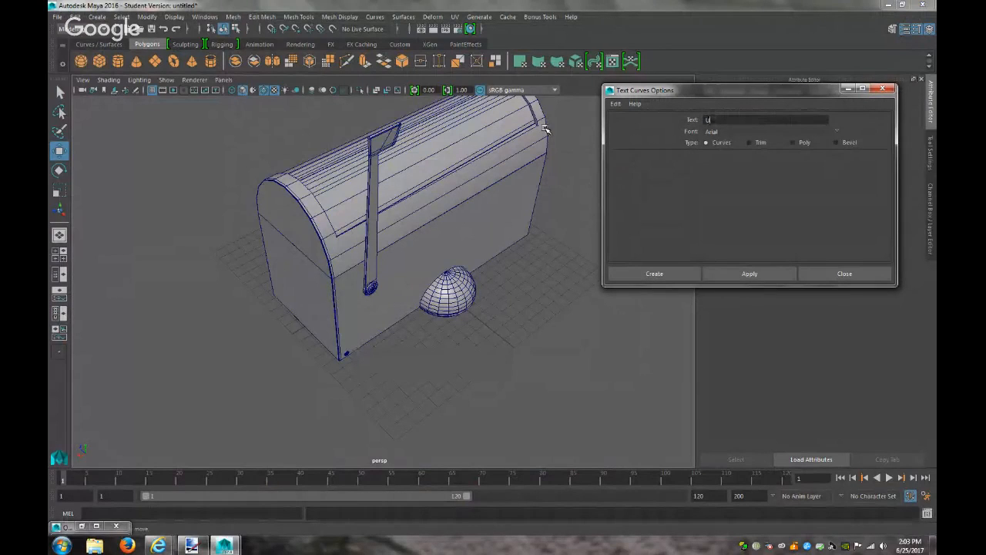
pyautogui.click(192, 545)
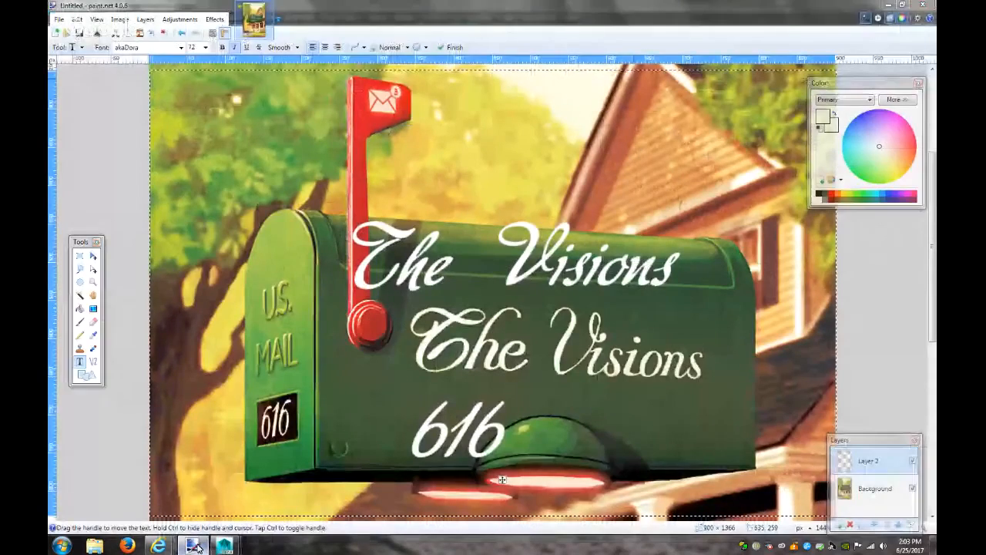
pyautogui.hotkey('alt', 'Tab')
pyautogui.write('U.')
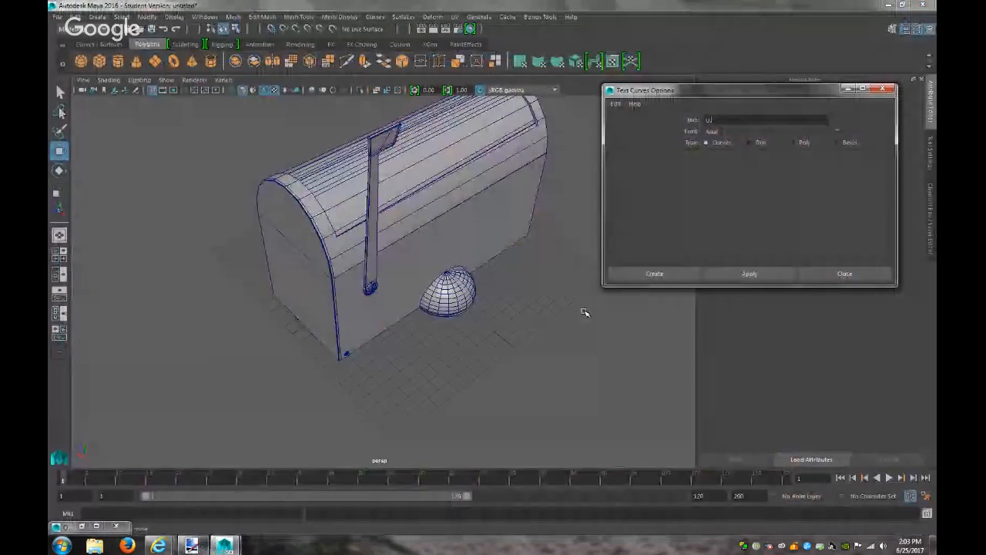
pyautogui.write('S')
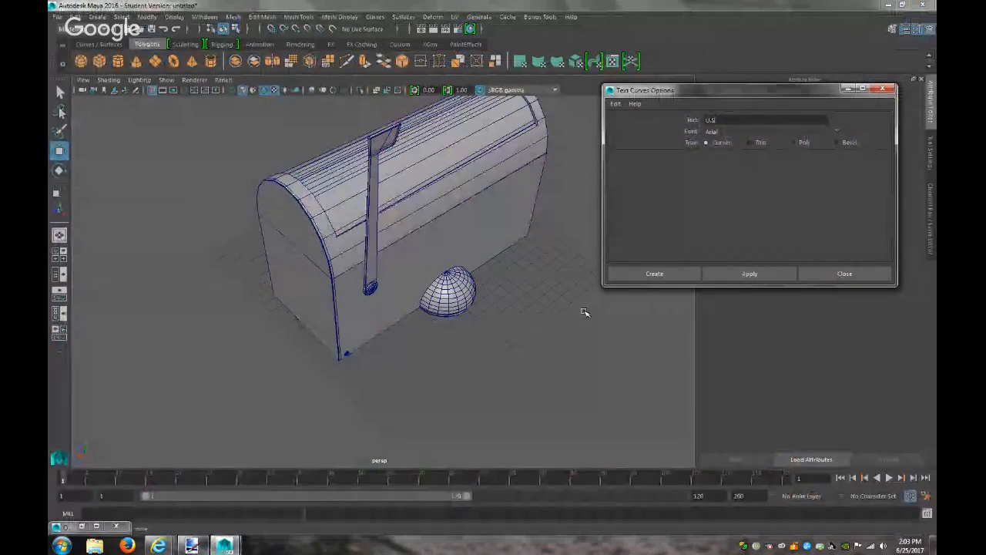
pyautogui.write('.')
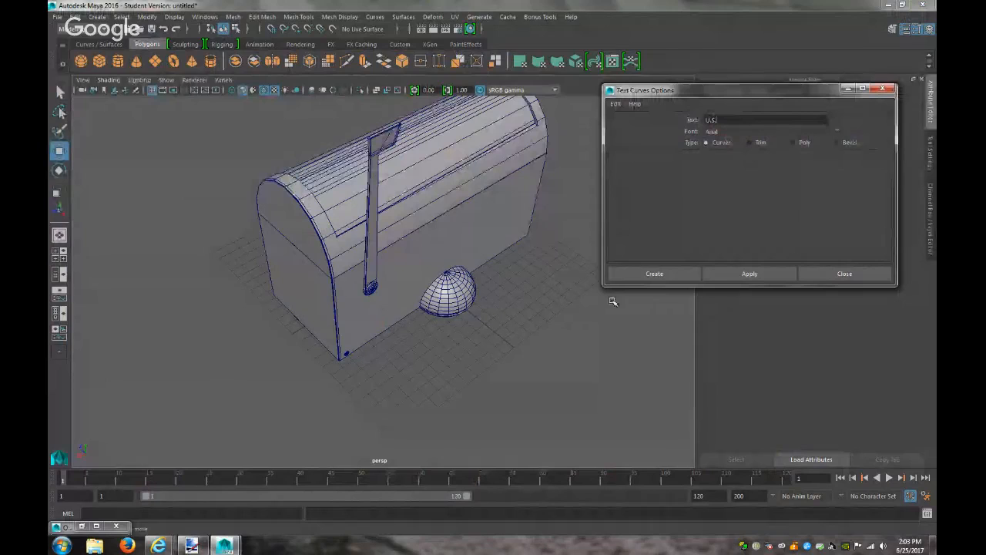
pyautogui.click(802, 142)
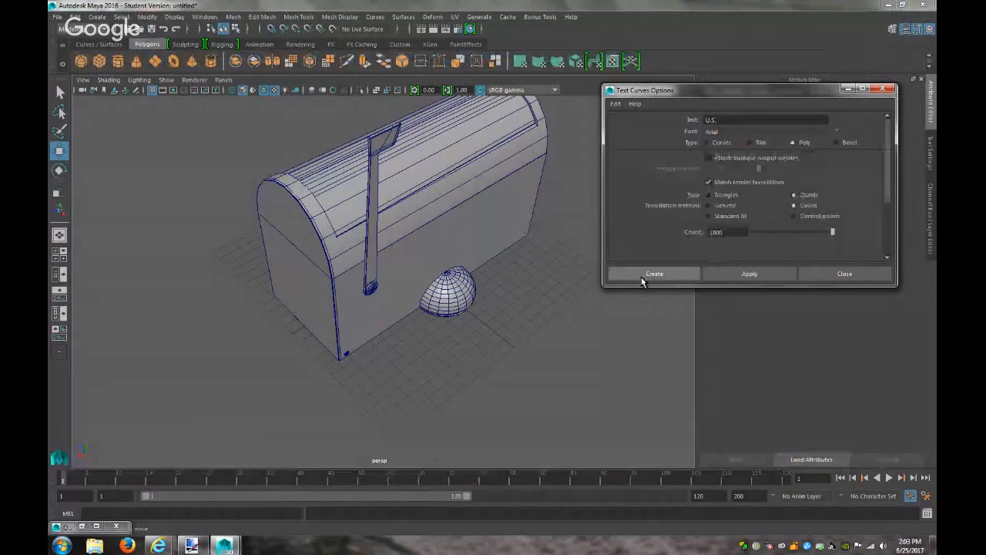
pyautogui.click(645, 275)
# Move and rotate the U.S. text beside the mailbox, frame it, then delete it
pyautogui.moveTo(367, 291); pyautogui.dragTo(195, 346)
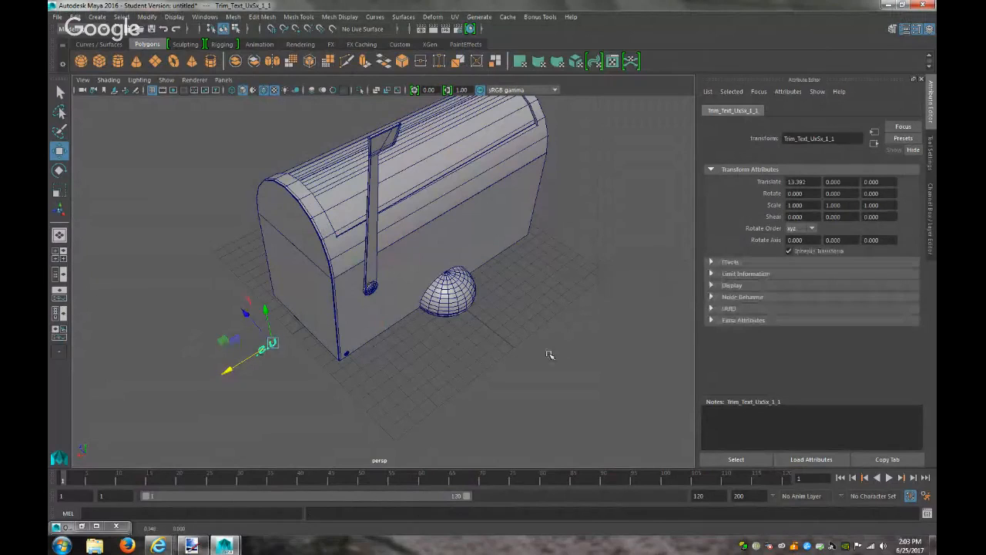
pyautogui.press('e')
pyautogui.moveTo(266, 381); pyautogui.dragTo(448, 333)
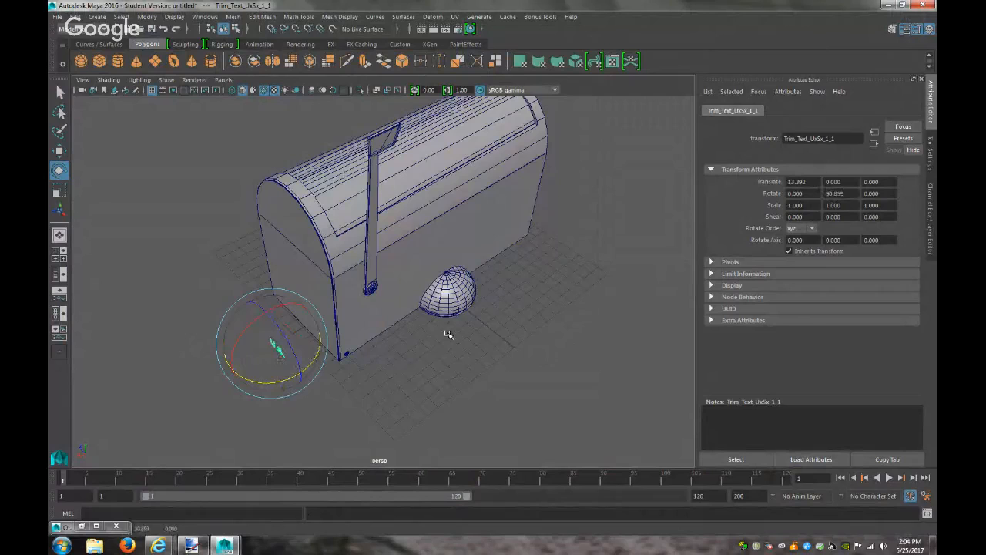
pyautogui.press('f')
pyautogui.press('Delete')
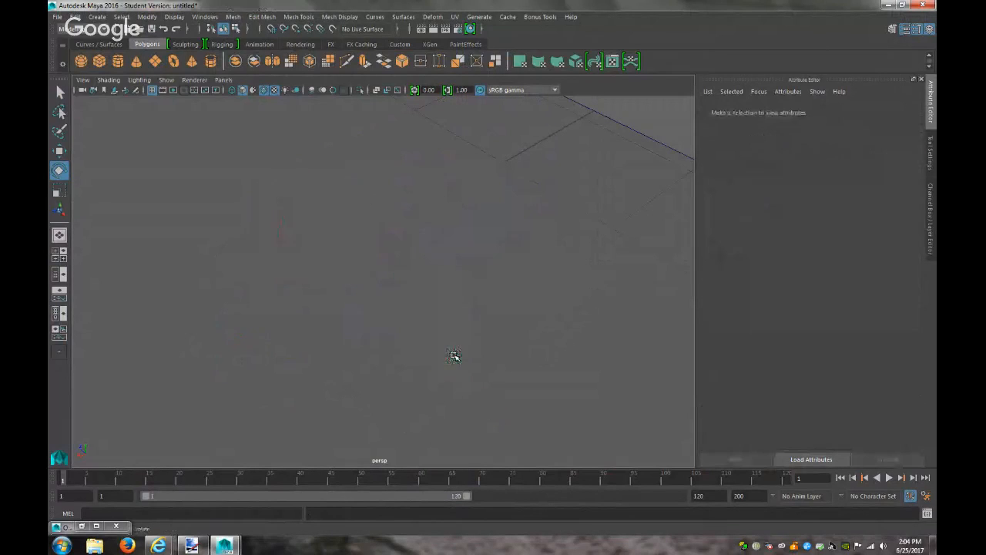
pyautogui.click(191, 546)
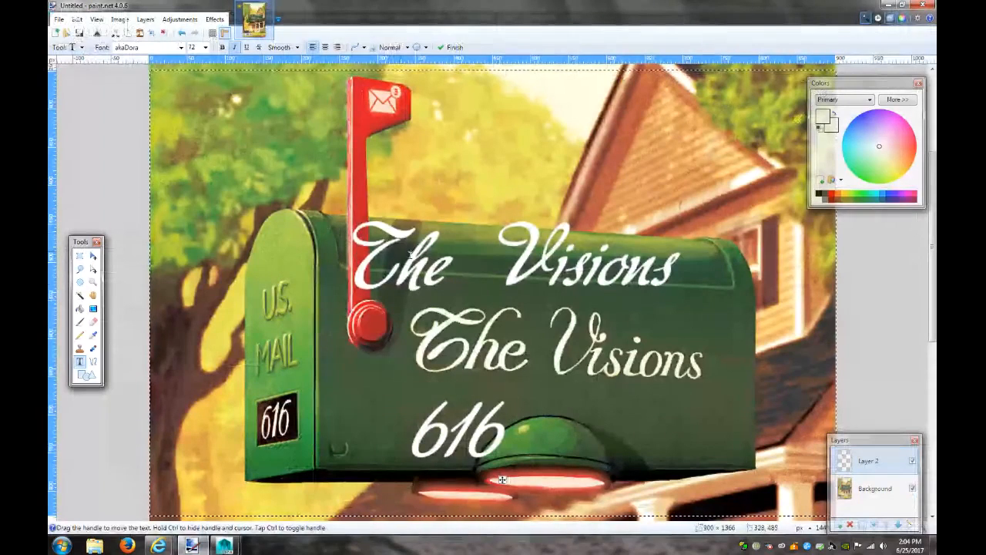
# On a new layer, type 'U.S.' and 'MAIL' on two lines and place it at the upper left
pyautogui.click(840, 525)
pyautogui.click(417, 144)
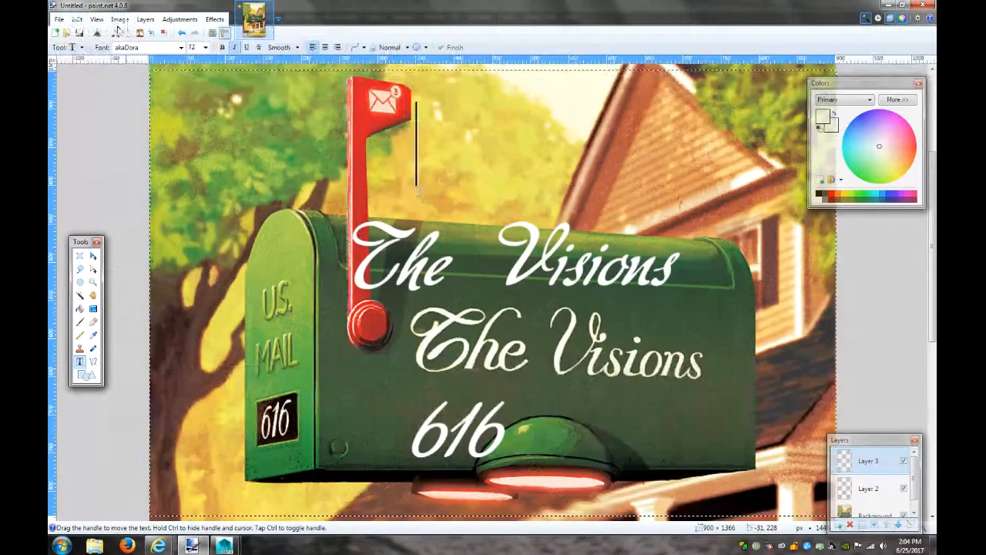
pyautogui.write('u.S')
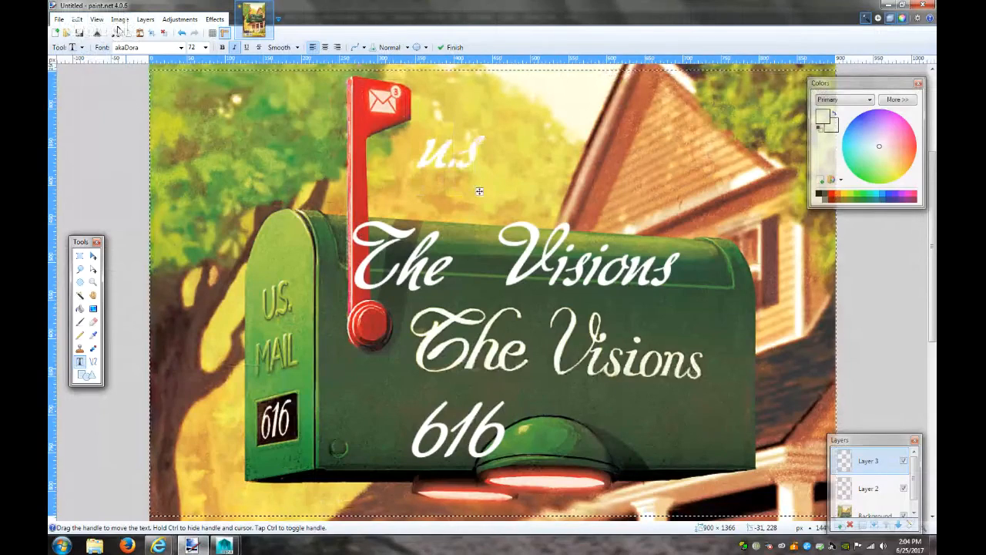
pyautogui.press('BackSpace')
pyautogui.press('BackSpace')
pyautogui.press('BackSpace')
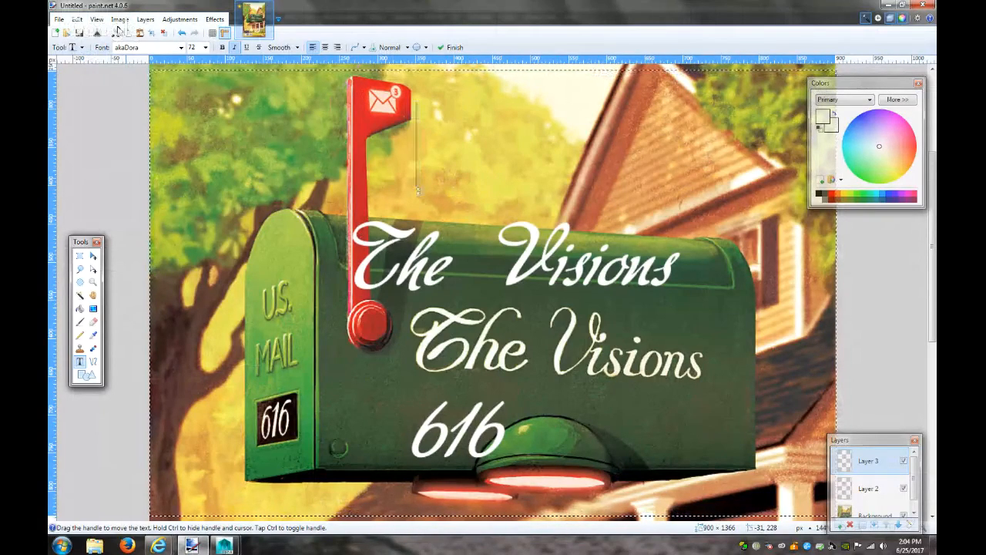
pyautogui.write('U.S')
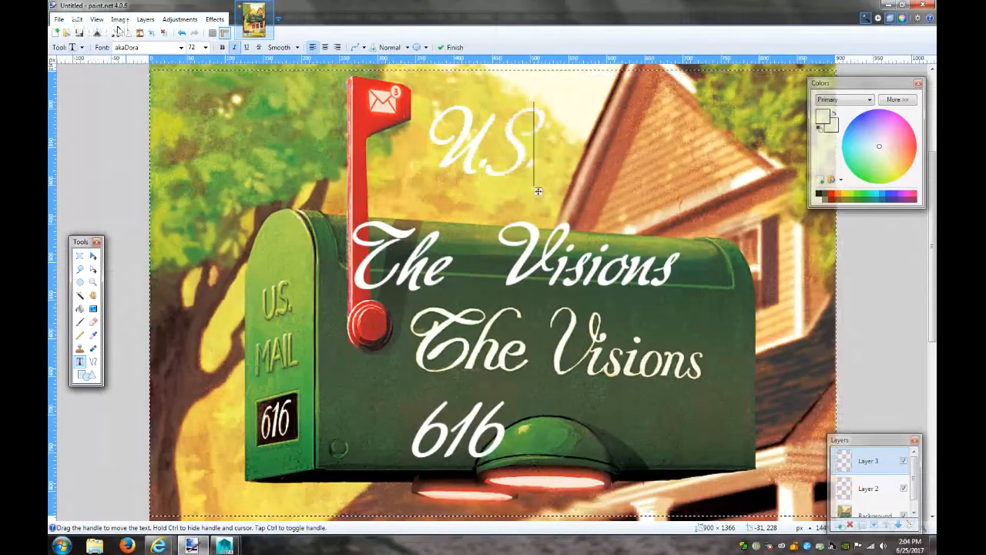
pyautogui.write('.')
pyautogui.press('Return')
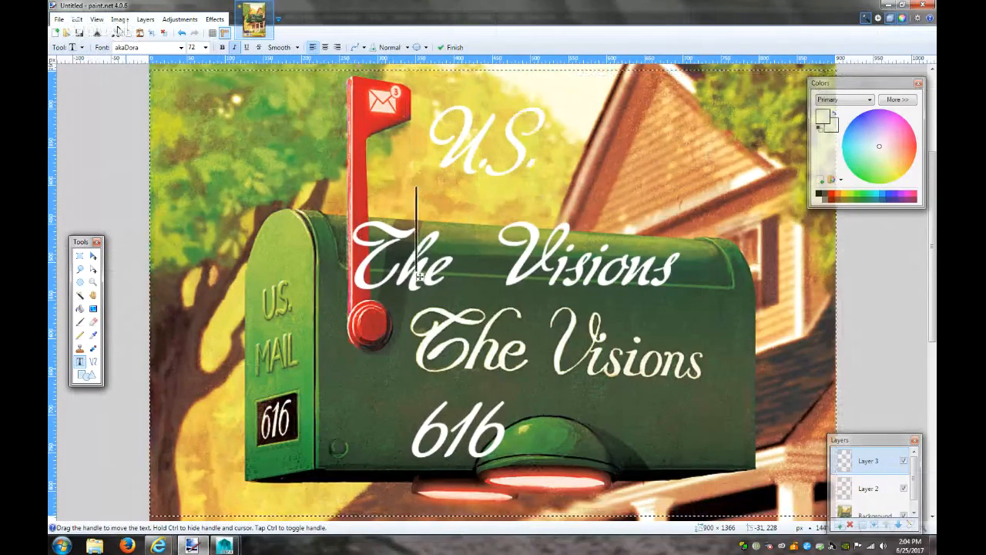
pyautogui.write('Mai')
pyautogui.write('IL')
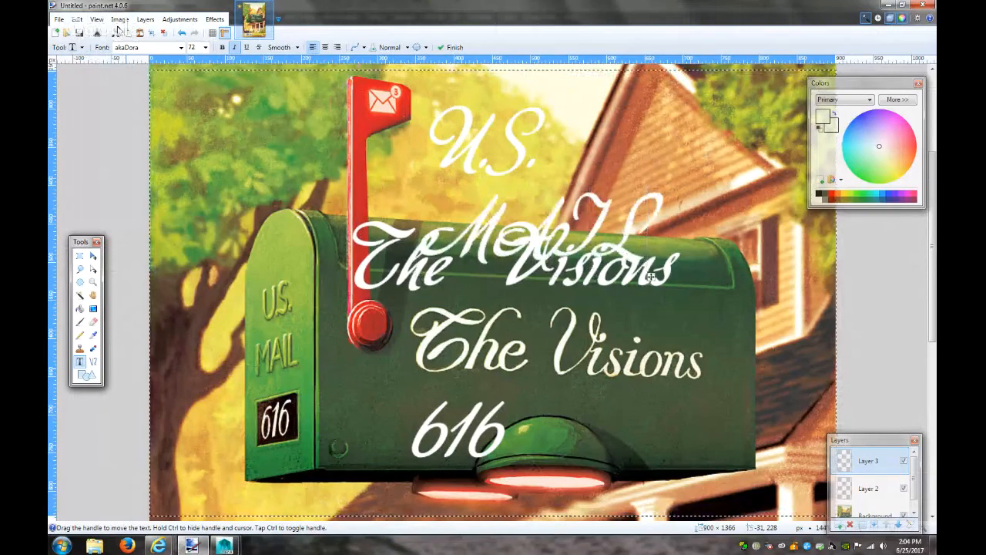
pyautogui.moveTo(651, 279); pyautogui.dragTo(445, 240)
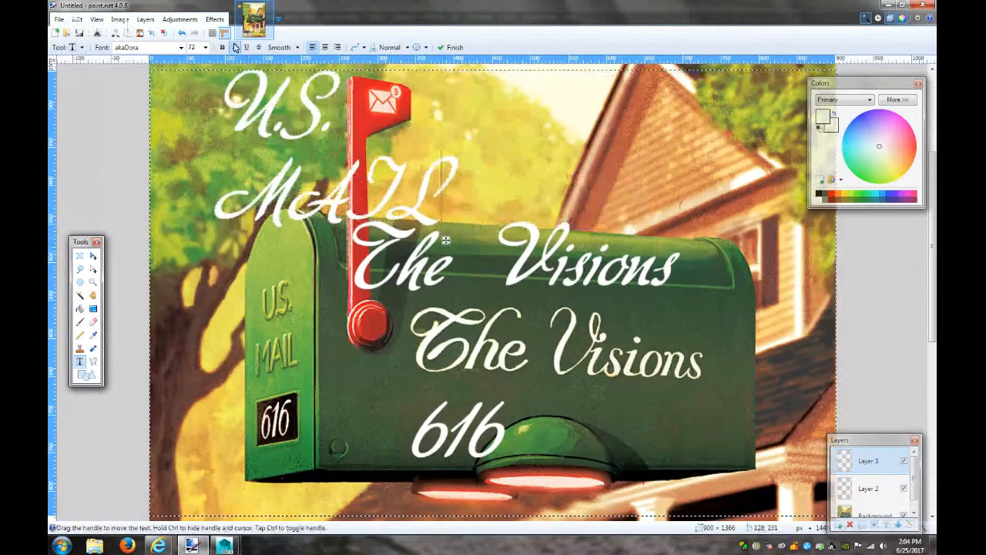
pyautogui.click(179, 48)
pyautogui.scroll(5, 181, 65)
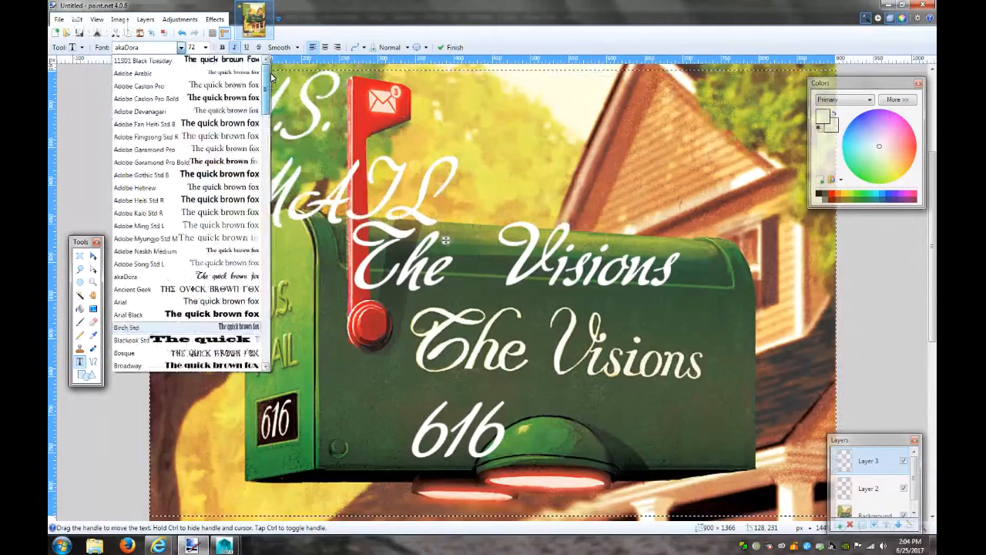
# Try the 11S01 Black Tuesday font upright, and move the lettering to the top right
pyautogui.click(176, 62)
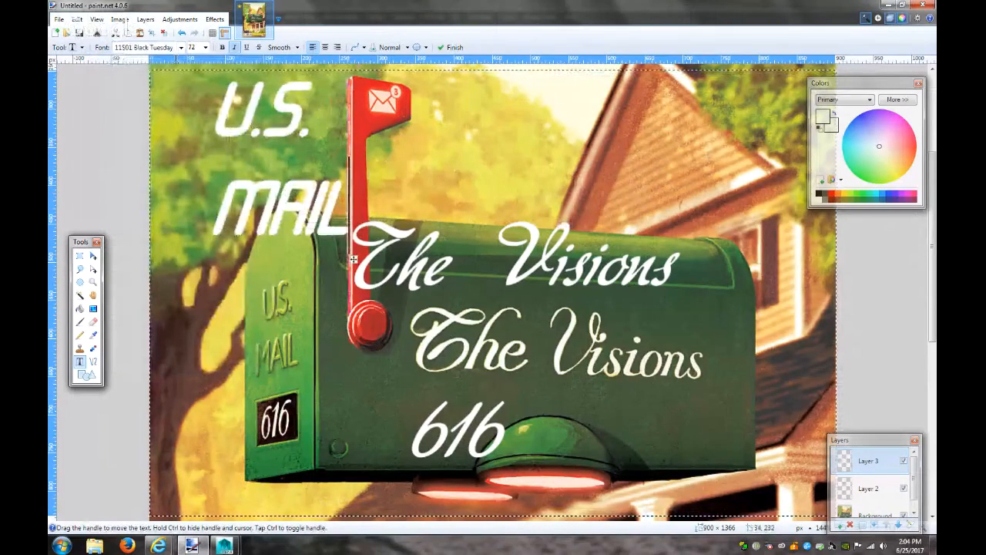
pyautogui.click(233, 47)
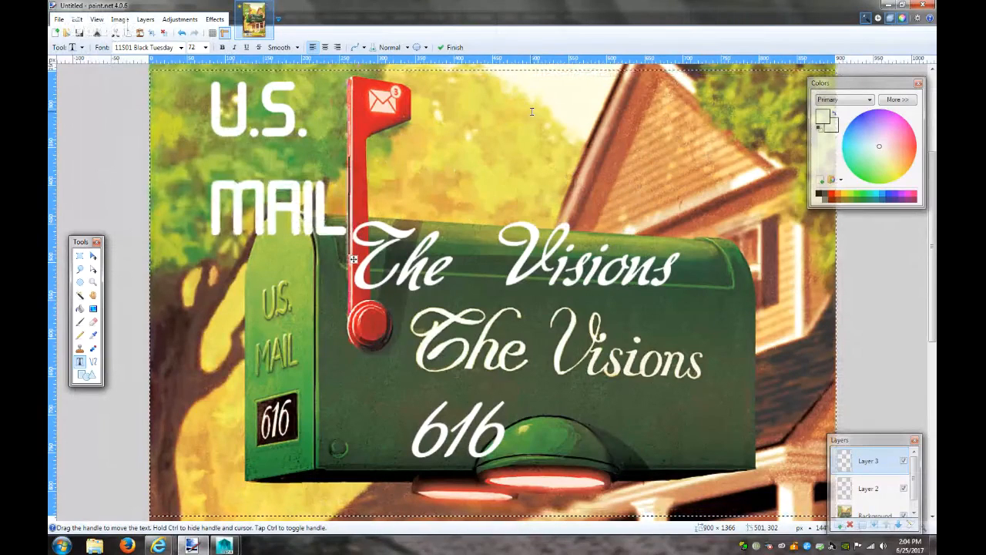
pyautogui.click(181, 47)
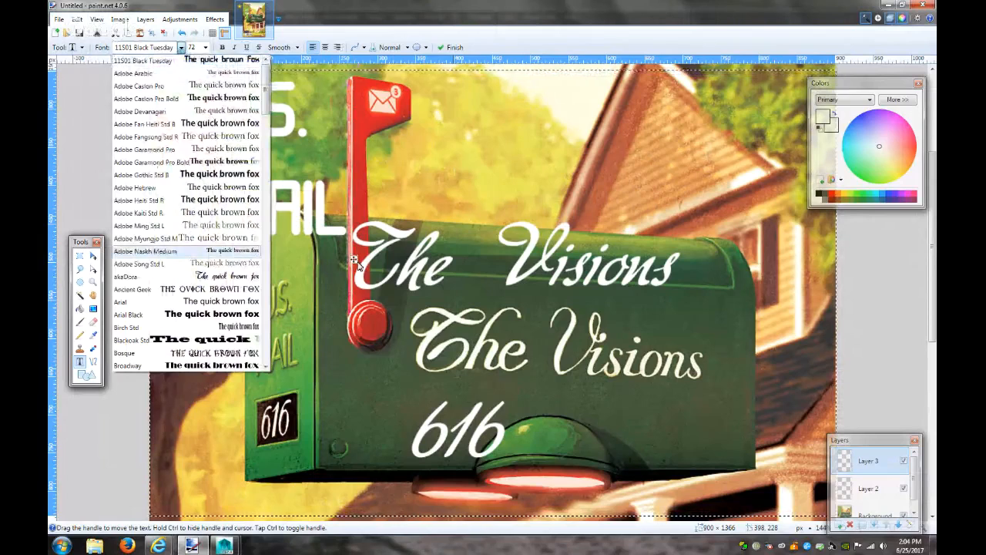
pyautogui.click(356, 259)
pyautogui.moveTo(353, 259); pyautogui.dragTo(807, 534)
pyautogui.moveTo(839, 529); pyautogui.dragTo(799, 266)
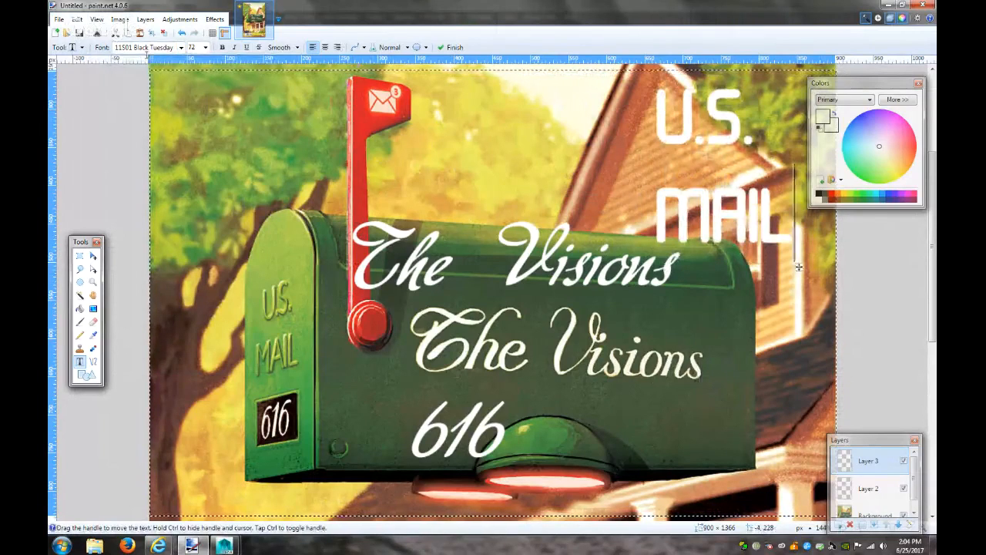
# Step through fonts to Adobe Heiti Std R for the lettering, then minimize Paint.NET
pyautogui.click(181, 47)
pyautogui.click(168, 65)
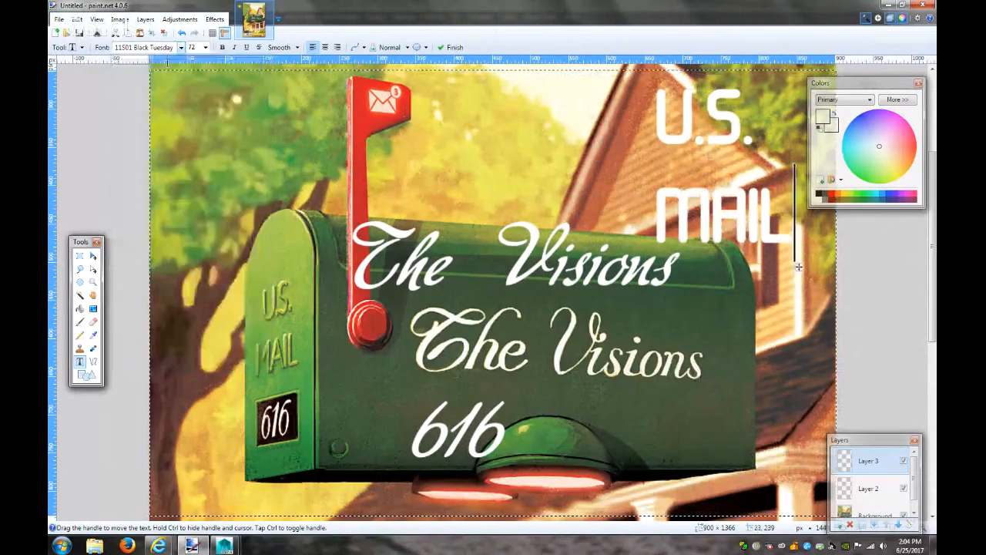
pyautogui.click(163, 49)
pyautogui.press('Down')
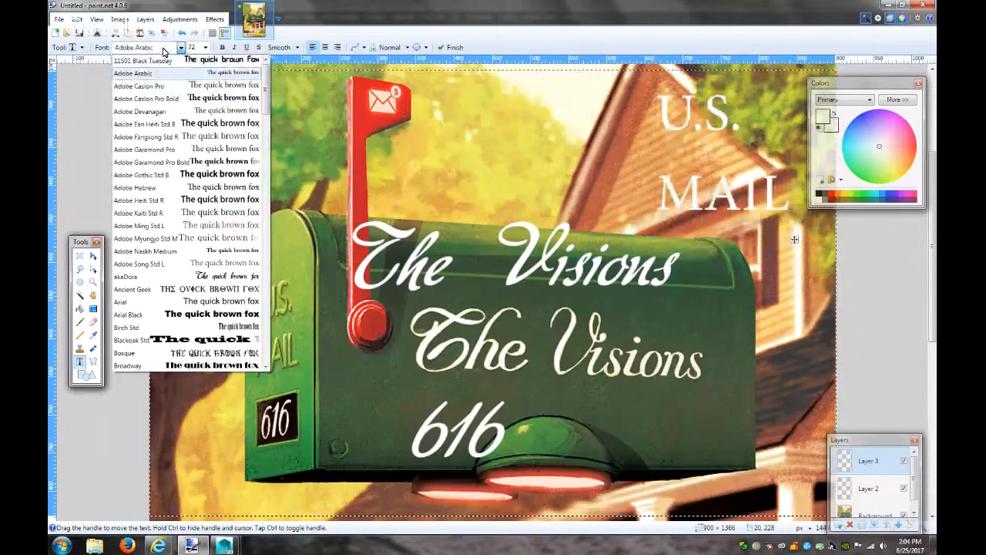
pyautogui.press('Down')
pyautogui.press('Down')
pyautogui.press('Down')
pyautogui.press('Down')
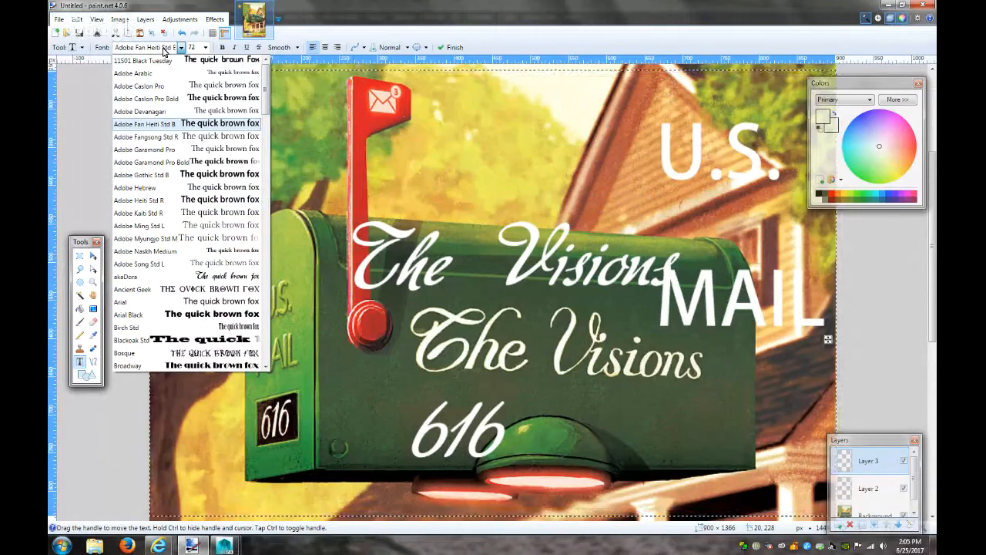
pyautogui.press('Down')
pyautogui.press('Down')
pyautogui.press('Down')
pyautogui.press('Down')
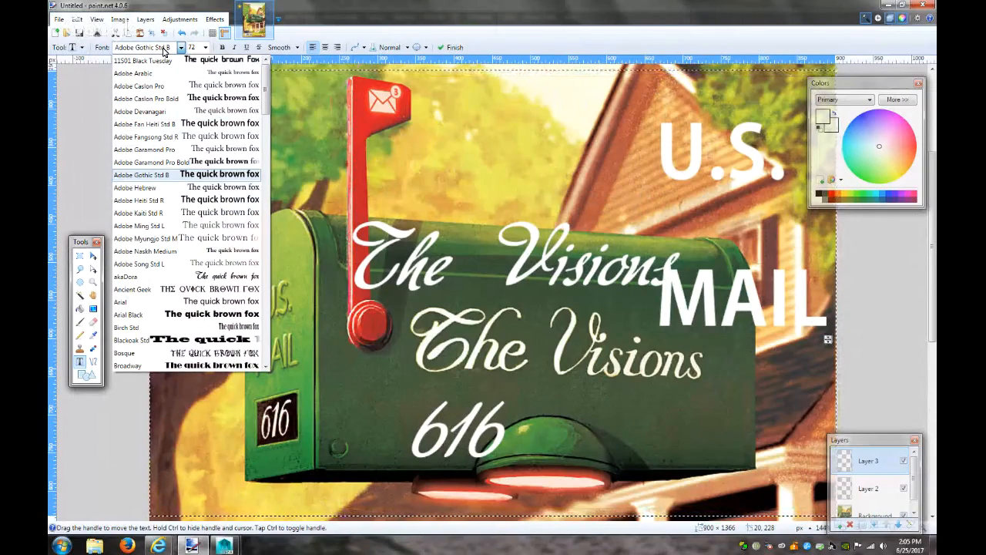
pyautogui.press('Down')
pyautogui.press('Down')
pyautogui.press('Down')
pyautogui.press('Up')
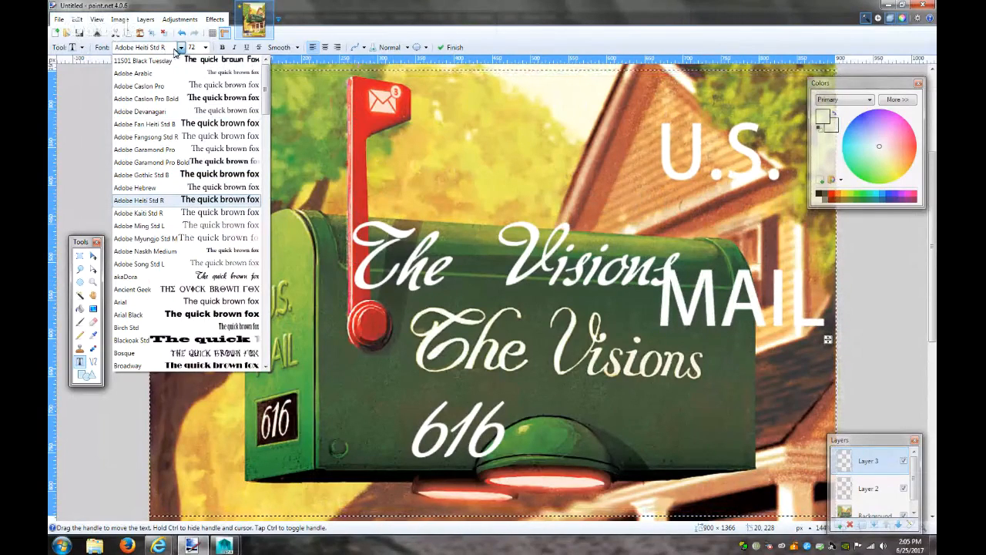
pyautogui.press('Return')
pyautogui.click(889, 5)
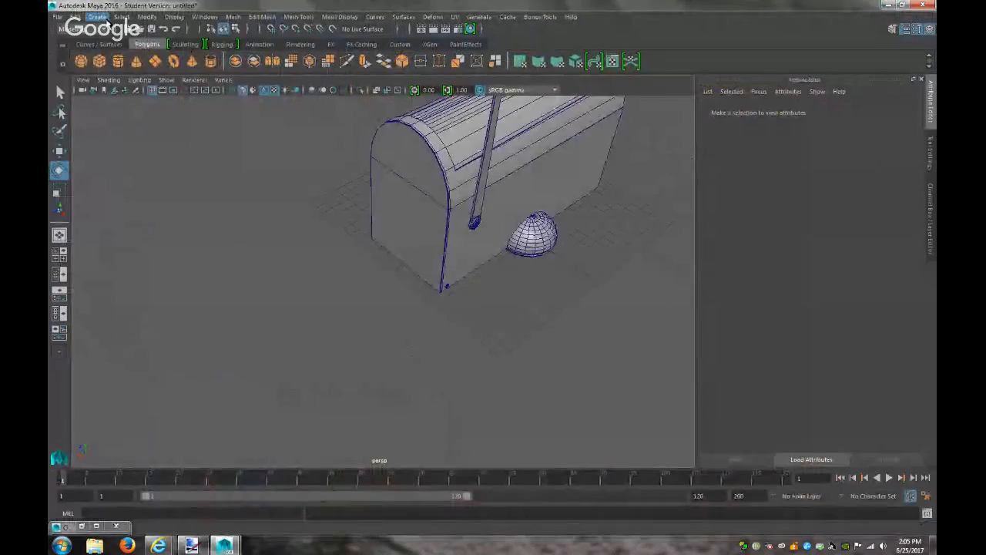
# Create polygon 'U.S.' text in the Adobe Heiti Std R font
pyautogui.click(107, 17)
pyautogui.click(222, 117)
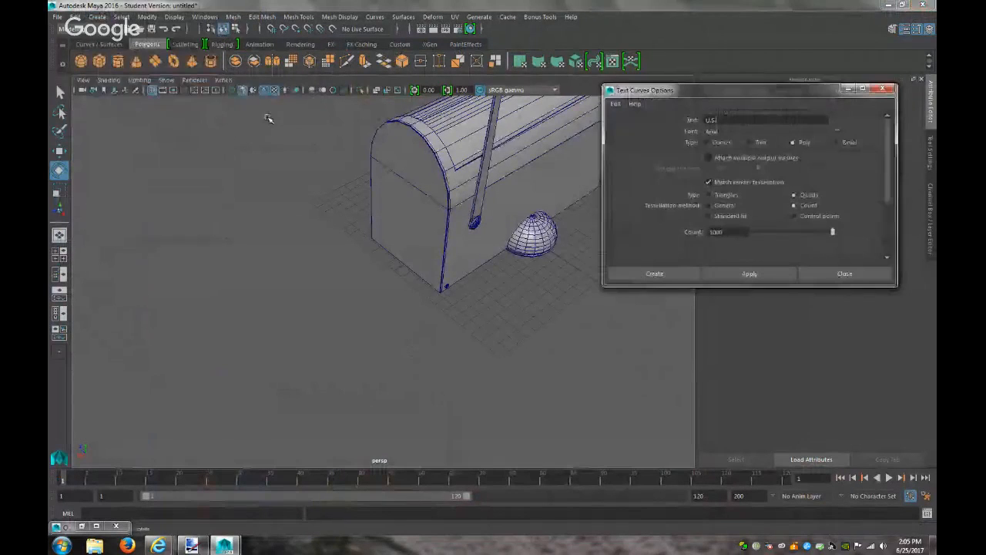
pyautogui.click(837, 129)
pyautogui.scroll(-2, 437, 254)
pyautogui.scroll(2, 436, 253)
pyautogui.scroll(6, 437, 254)
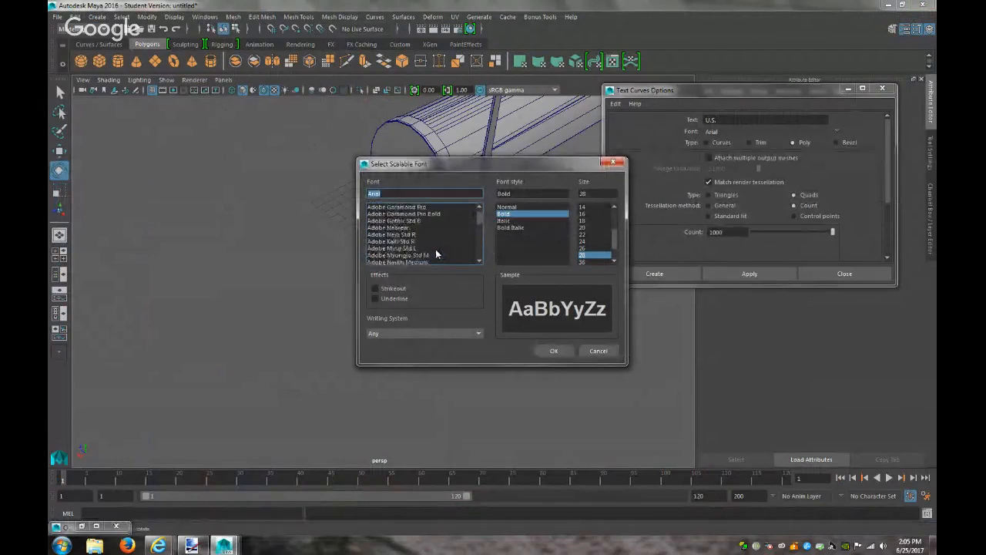
pyautogui.click(401, 235)
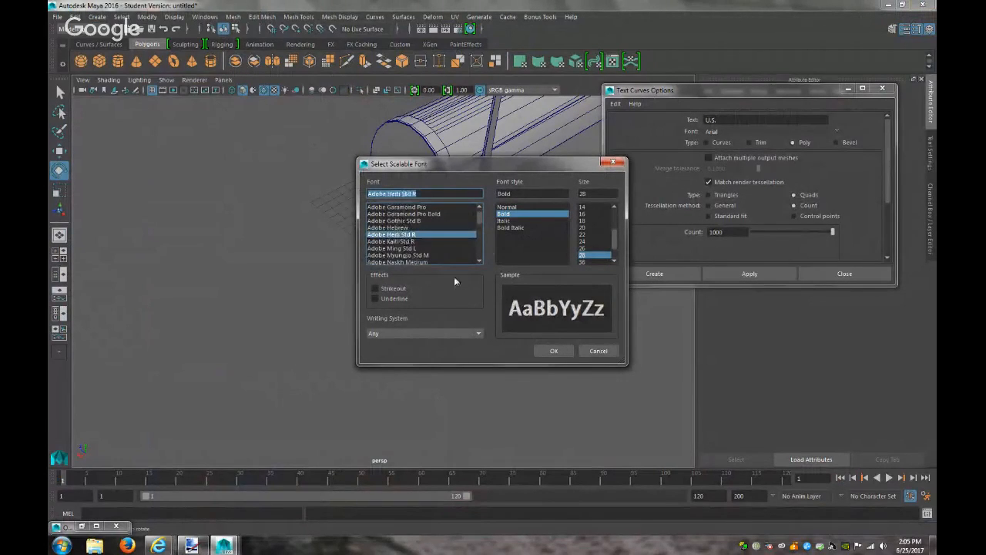
pyautogui.click(561, 349)
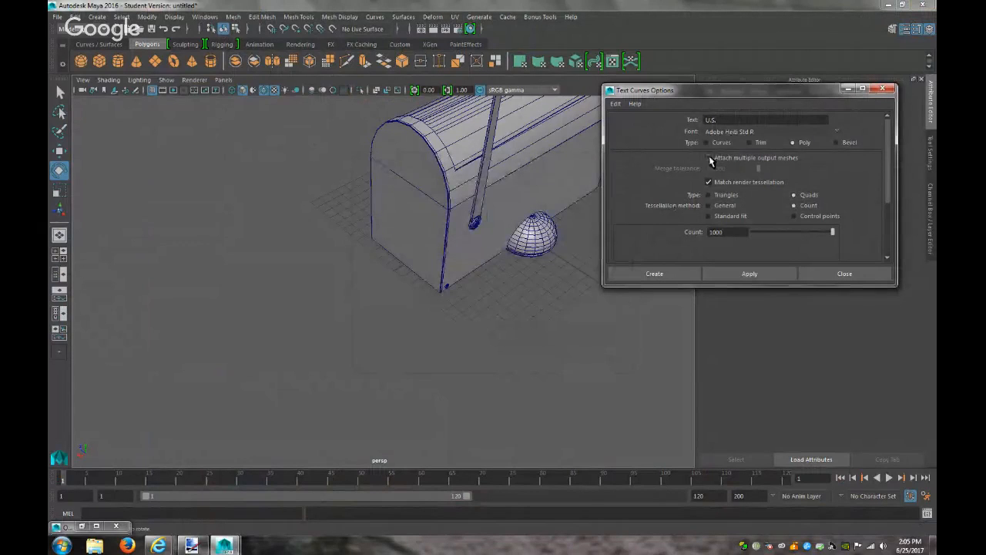
pyautogui.click(689, 279)
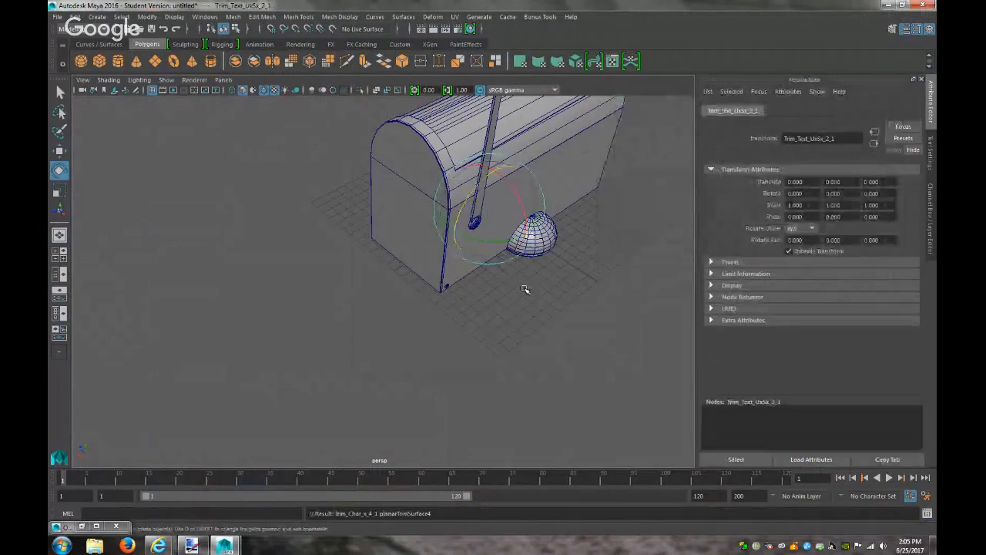
# Move the U.S. text along X beside the mailbox and set its Rotate Y to 90
pyautogui.press('w')
pyautogui.moveTo(452, 230); pyautogui.dragTo(332, 307)
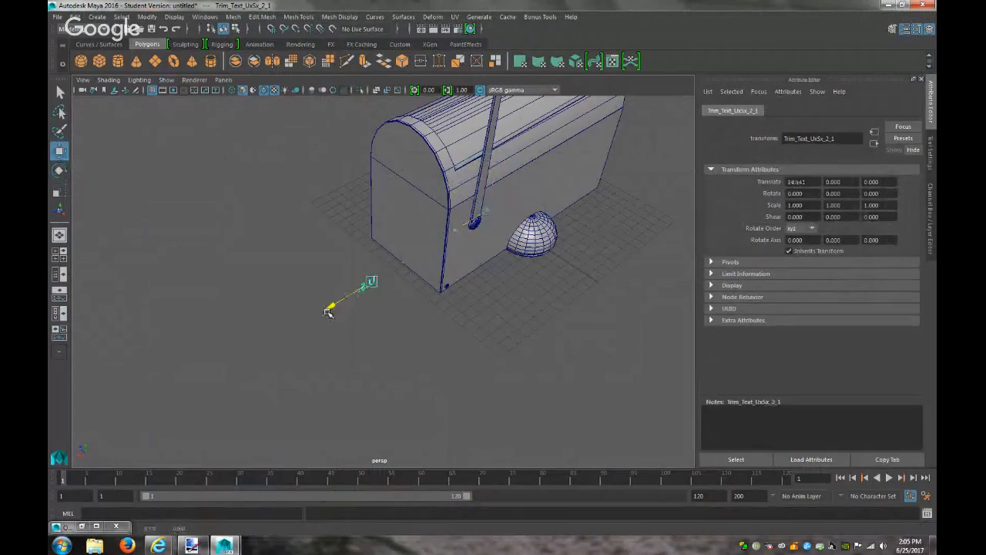
pyautogui.press('e')
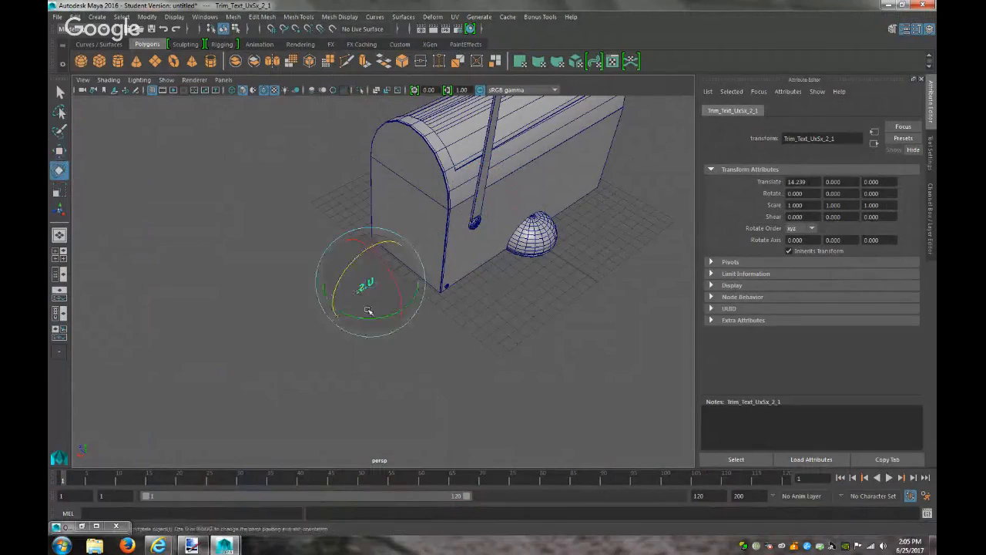
pyautogui.moveTo(355, 314); pyautogui.dragTo(444, 324)
pyautogui.click(848, 193)
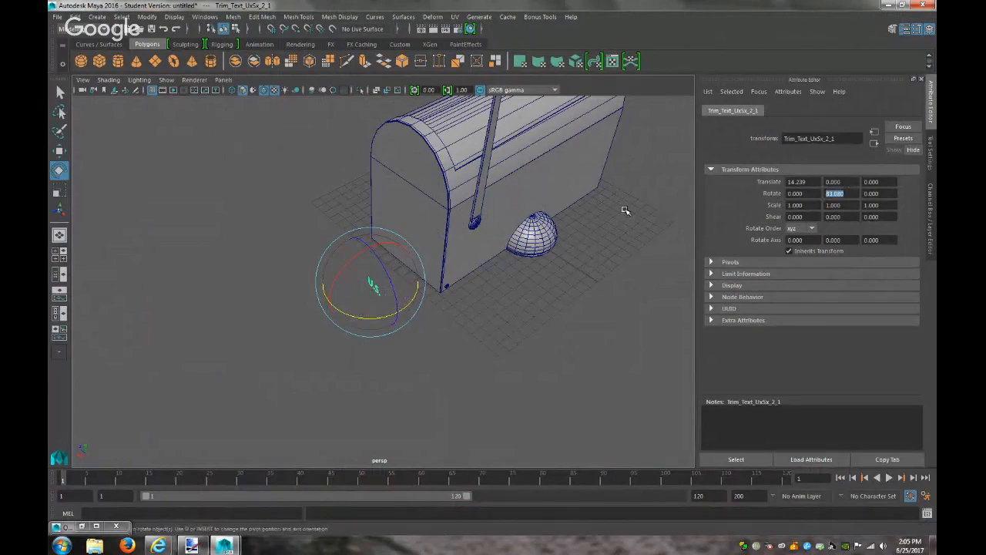
pyautogui.press('Return')
pyautogui.click(560, 307)
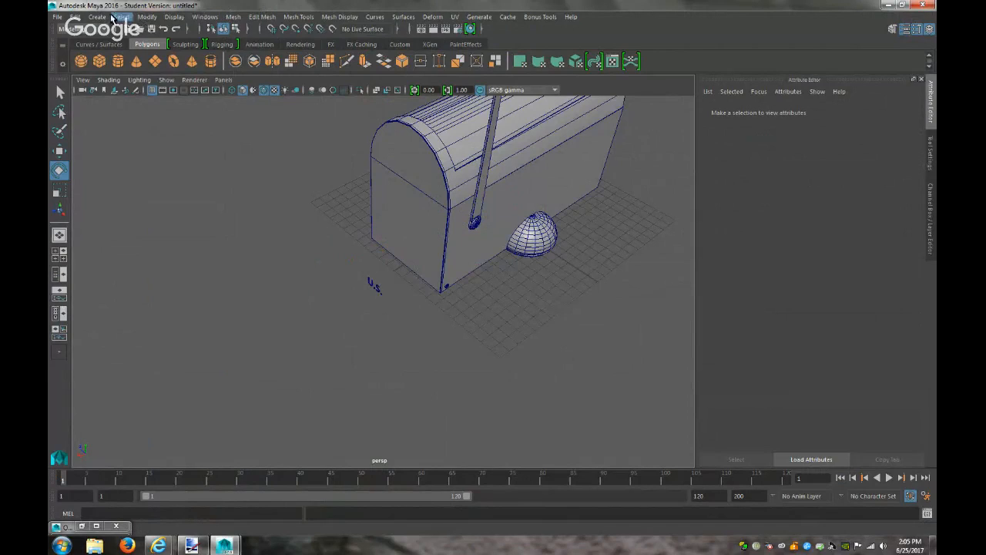
# Create a polygon 'MAIL' text object
pyautogui.click(97, 16)
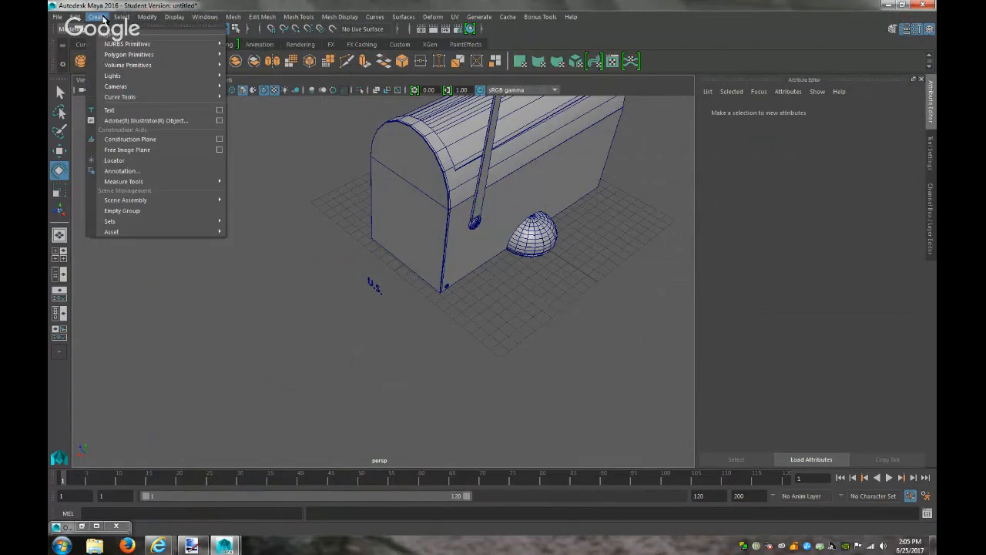
pyautogui.click(220, 111)
pyautogui.write('mail')
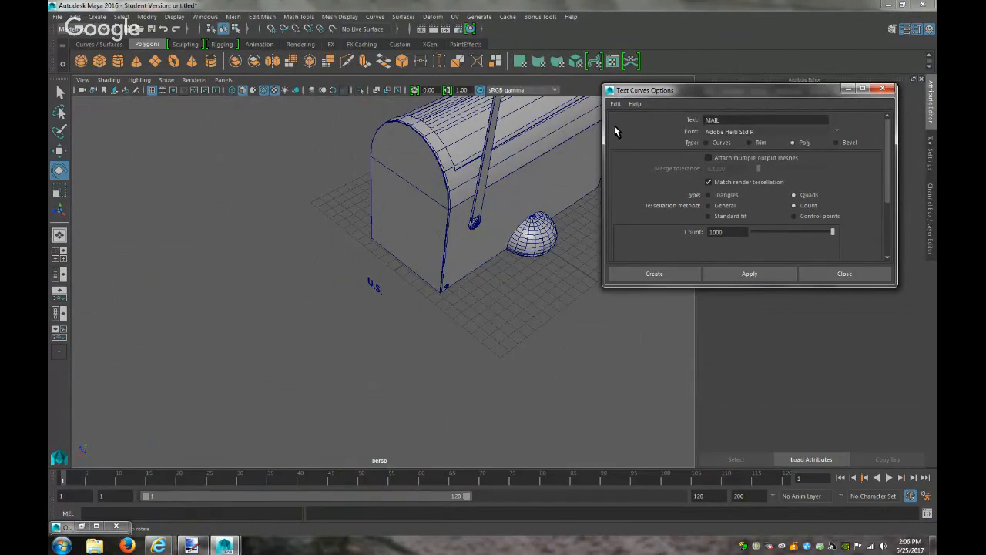
pyautogui.click(654, 273)
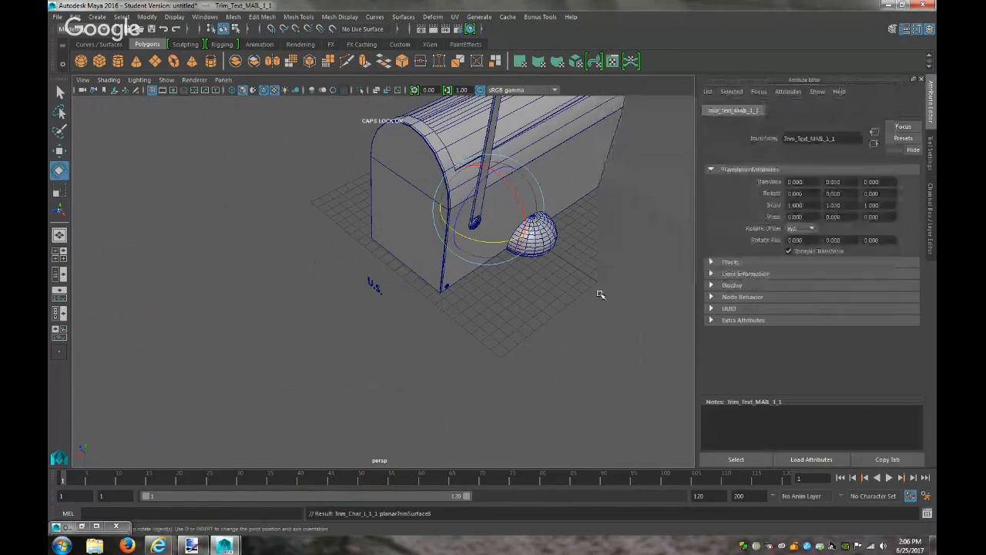
# Move the MAIL text along X next to U.S. and set its Rotate Y to 90
pyautogui.press('w')
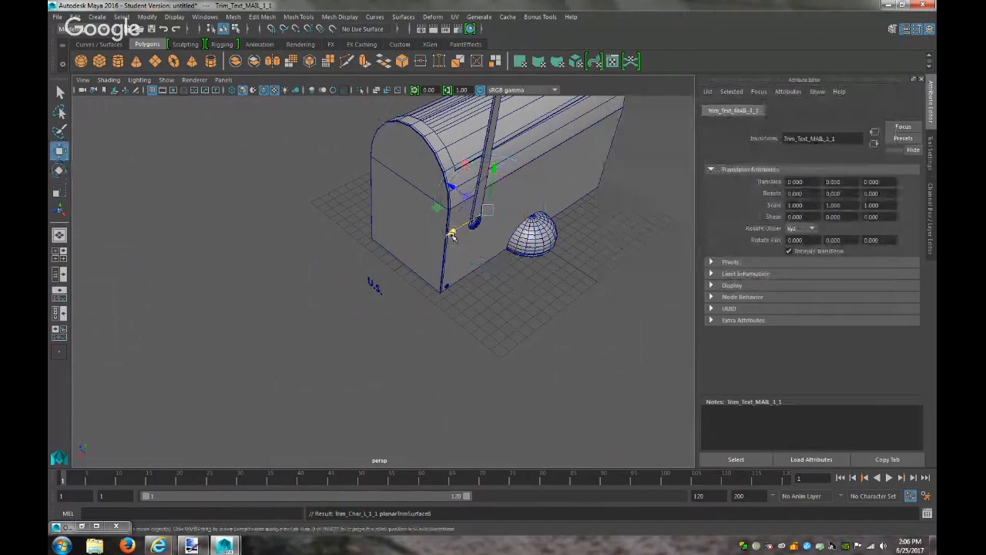
pyautogui.moveTo(442, 234); pyautogui.dragTo(316, 312)
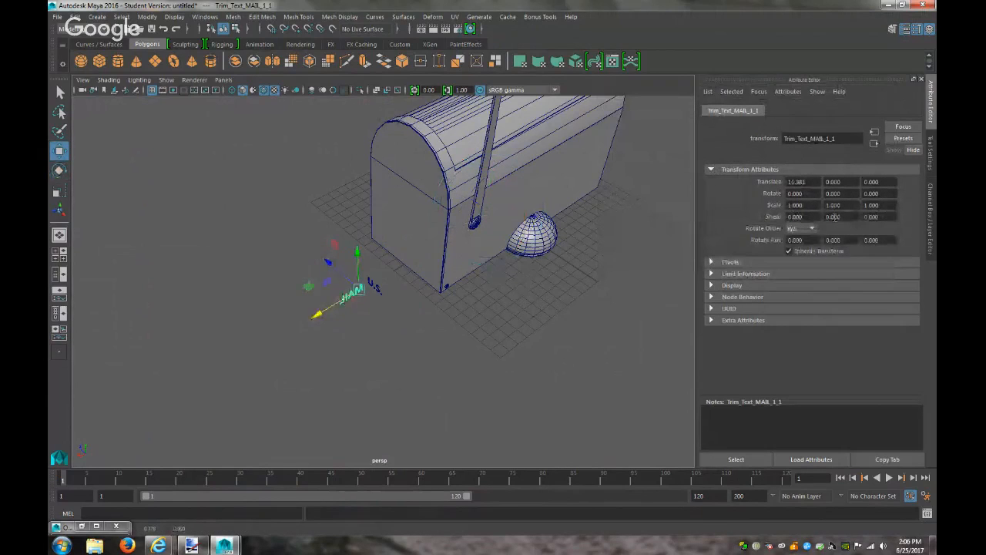
pyautogui.click(847, 193)
pyautogui.write('90')
pyautogui.press('Return')
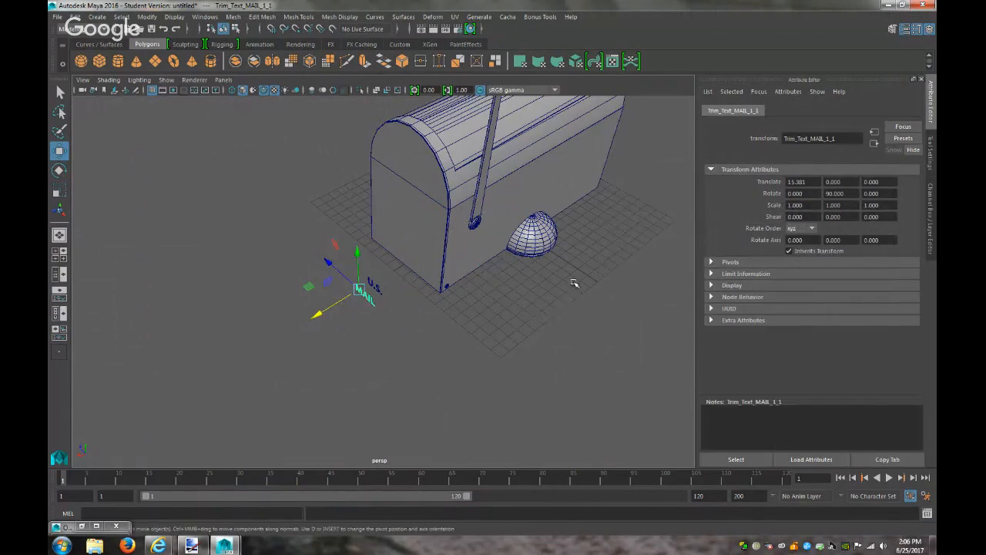
pyautogui.click(373, 285)
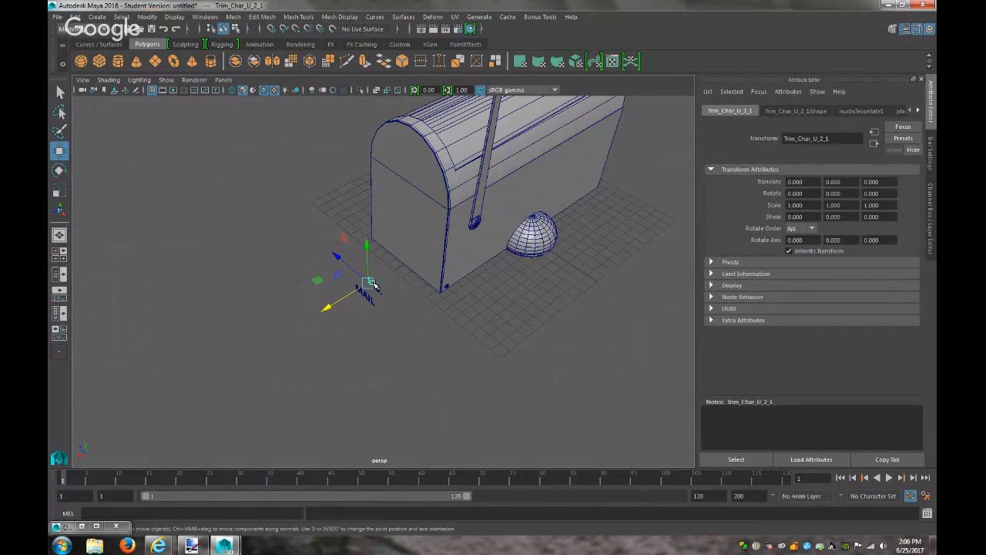
pyautogui.moveTo(388, 300); pyautogui.dragTo(361, 269)
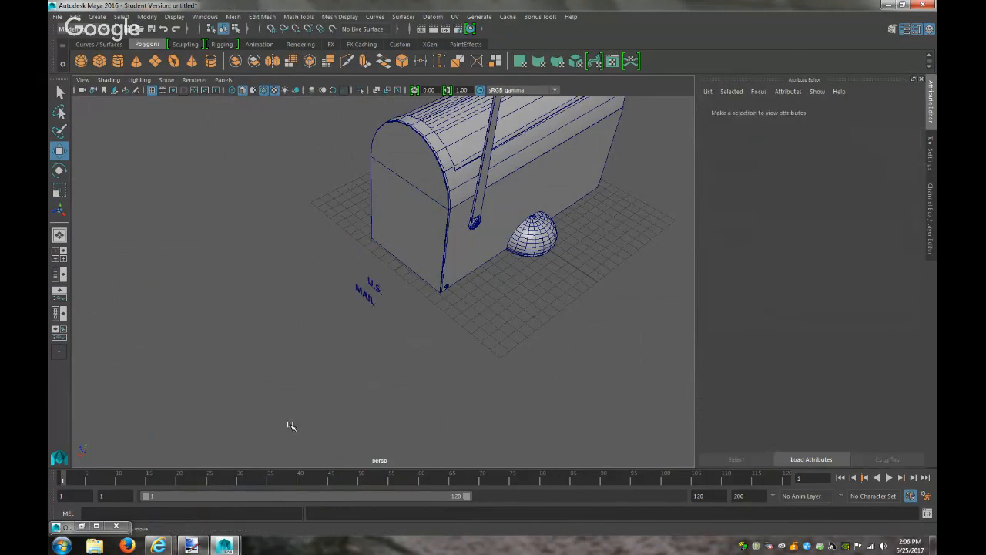
# Compare the U.S. and MAIL text objects in the Outliner, ending with MAIL selected
pyautogui.click(81, 526)
pyautogui.scroll(-2, 599, 398)
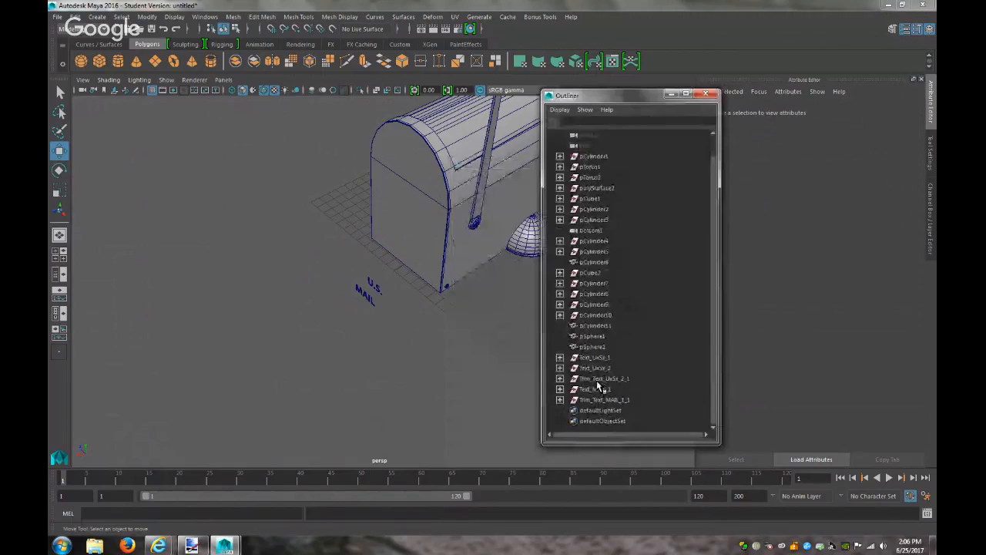
pyautogui.click(598, 379)
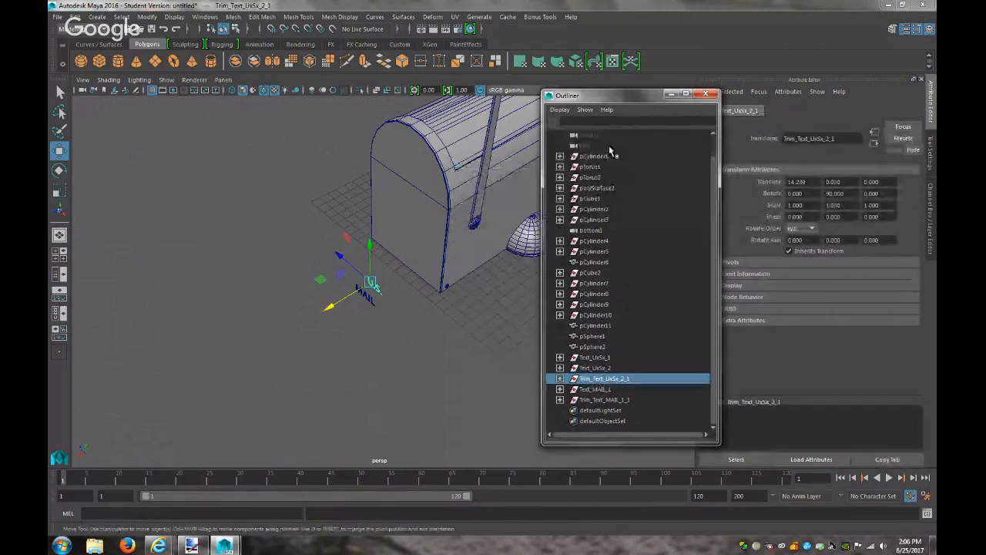
pyautogui.click(600, 390)
pyautogui.click(603, 400)
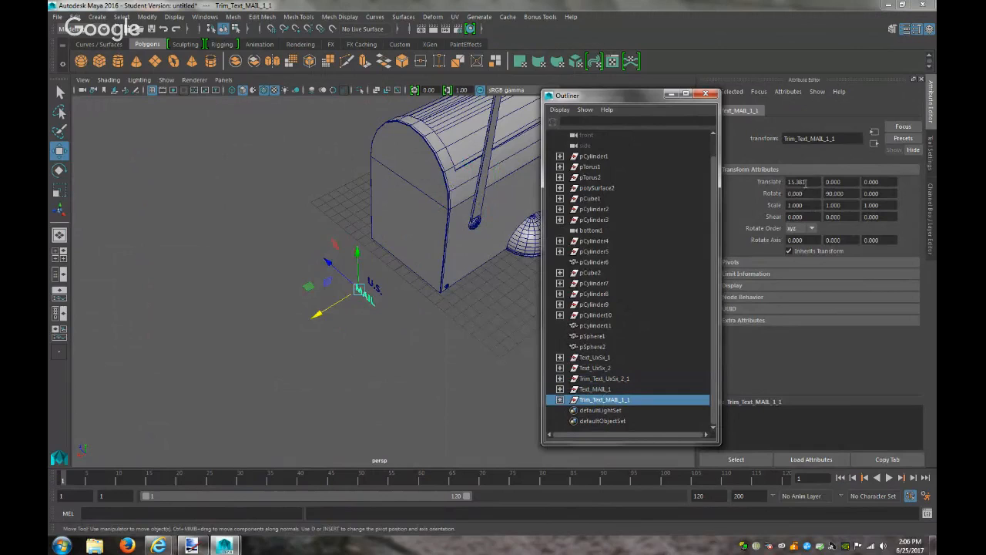
pyautogui.click(596, 379)
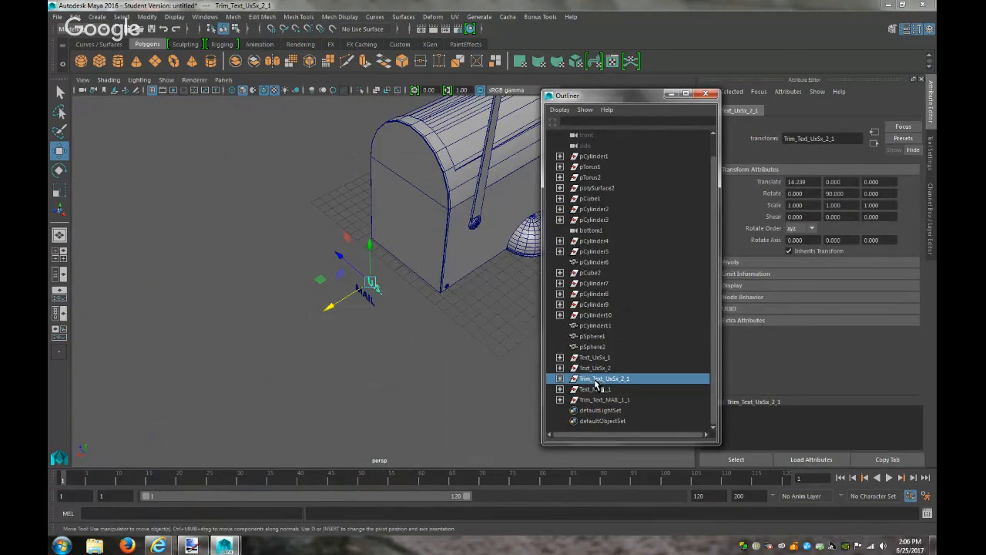
pyautogui.click(595, 411)
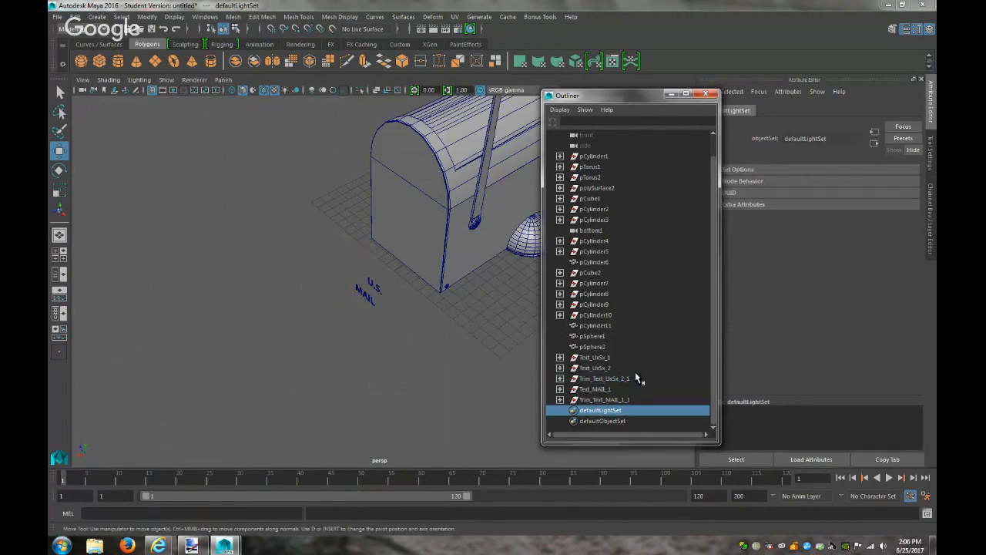
pyautogui.click(601, 400)
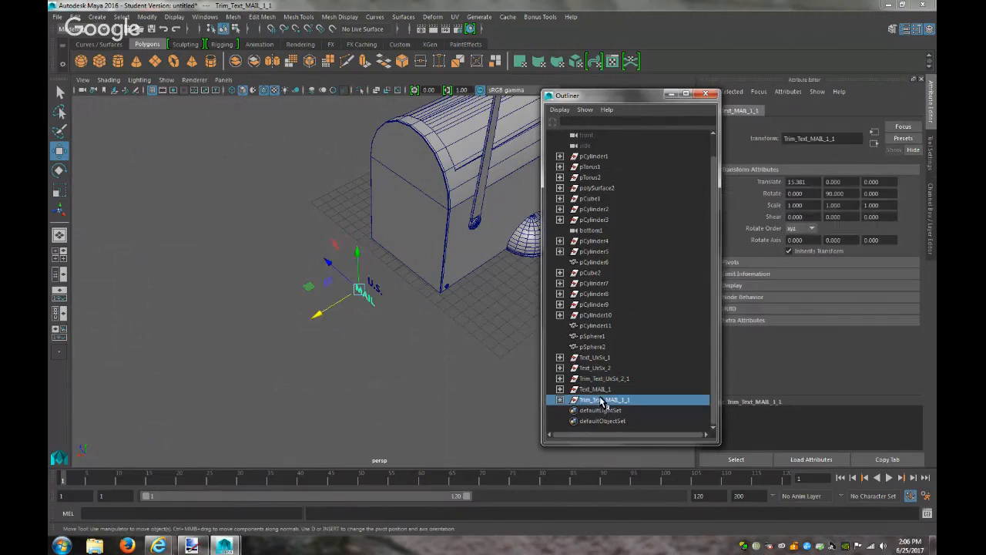
# Set the MAIL text's Translate X to 14.239 and minimize the Outliner
pyautogui.doubleClick(798, 182)
pyautogui.write('14')
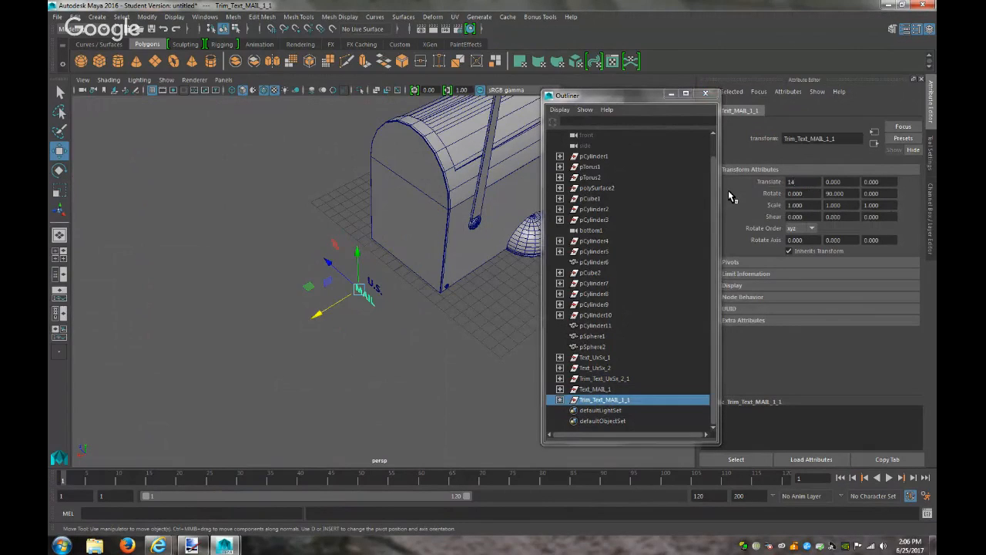
pyautogui.write('.239')
pyautogui.press('Return')
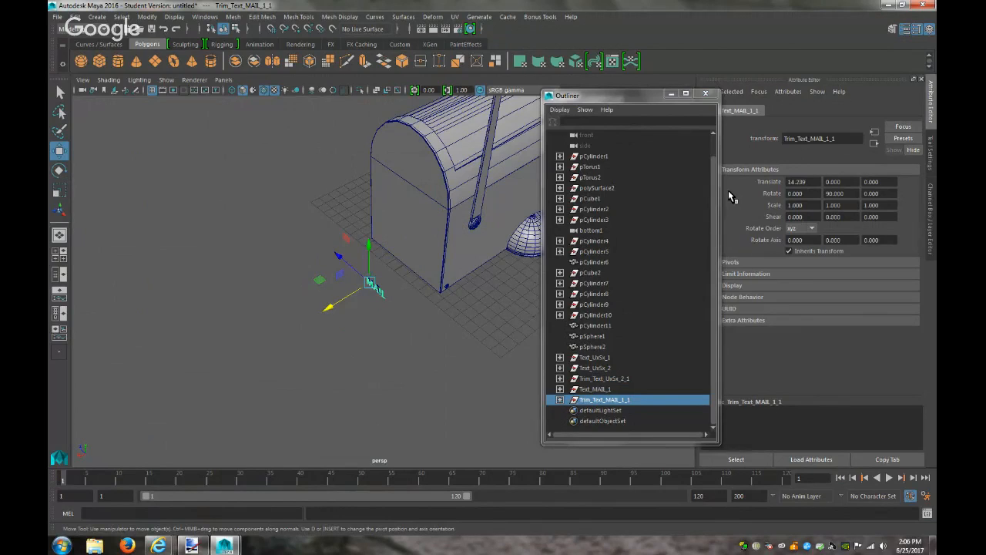
pyautogui.click(669, 95)
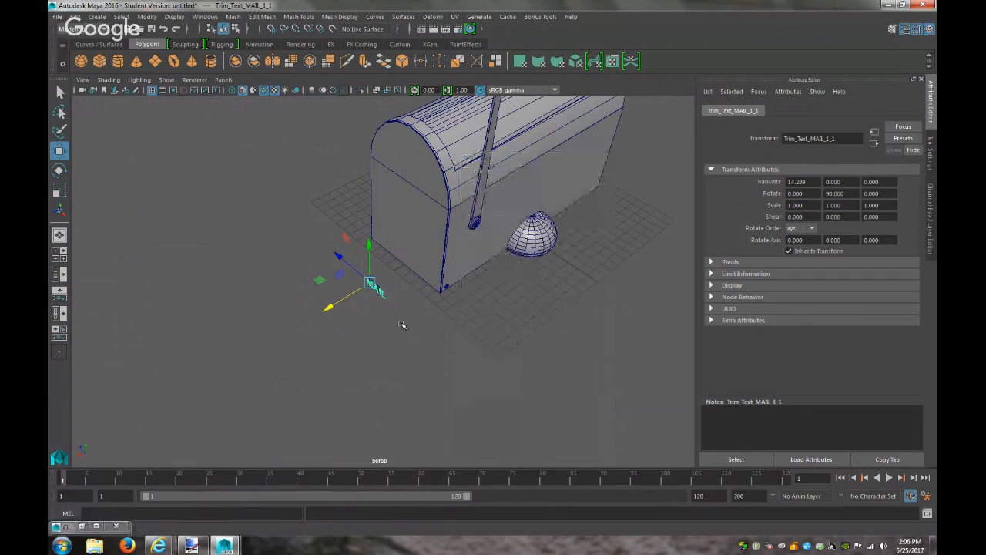
# Frame the MAIL text and drag it down and left to sit beneath U.S
pyautogui.press('f')
pyautogui.keyDown('alt'); pyautogui.moveTo(428, 347); pyautogui.dragTo(511, 312); pyautogui.keyUp('alt')
pyautogui.moveTo(317, 230); pyautogui.dragTo(308, 295)
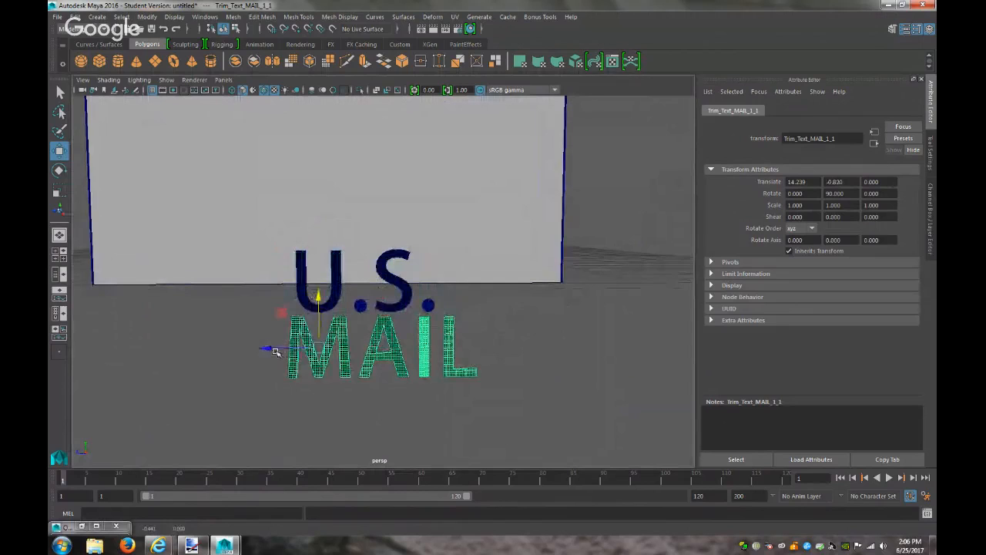
pyautogui.moveTo(269, 346)
pyautogui.mouseDown()
pyautogui.moveTo(257, 347)
pyautogui.moveTo(257, 336)
pyautogui.mouseUp()
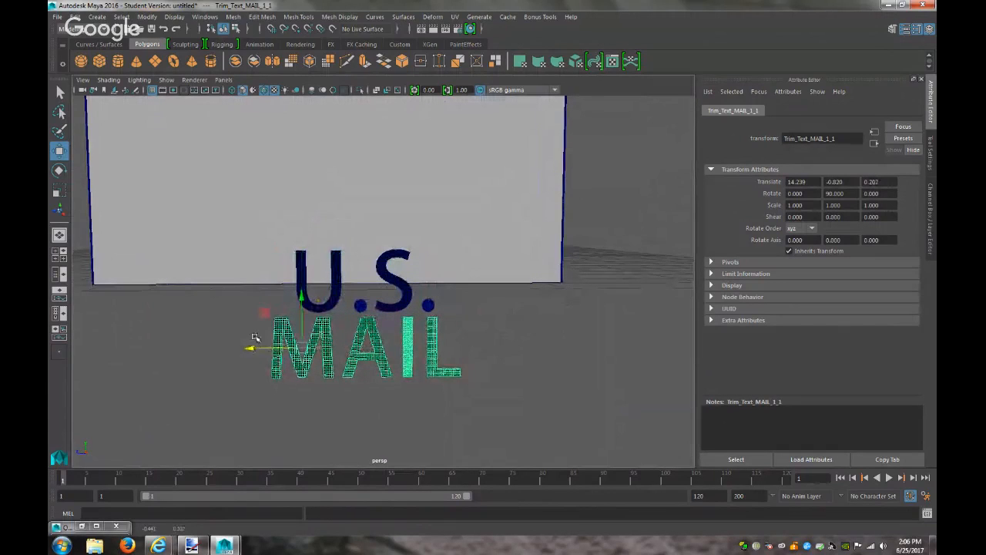
pyautogui.moveTo(302, 293); pyautogui.dragTo(303, 302)
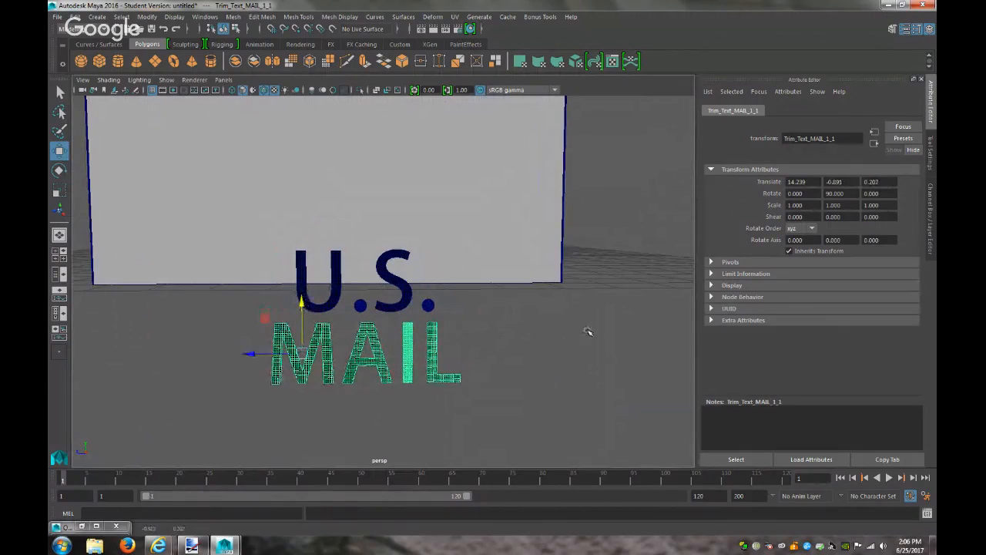
pyautogui.keyDown('alt'); pyautogui.moveTo(489, 346); pyautogui.dragTo(371, 343); pyautogui.keyUp('alt')
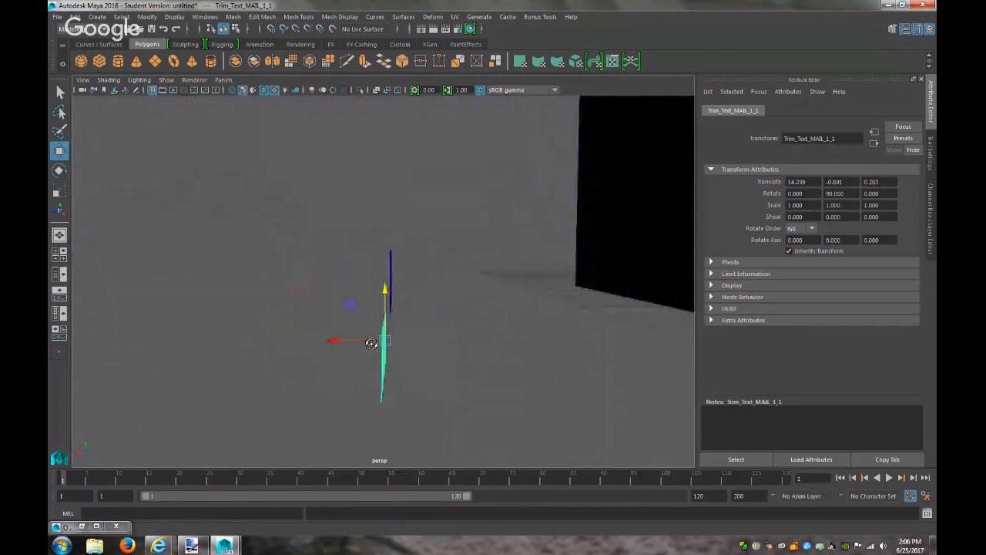
pyautogui.click(341, 348)
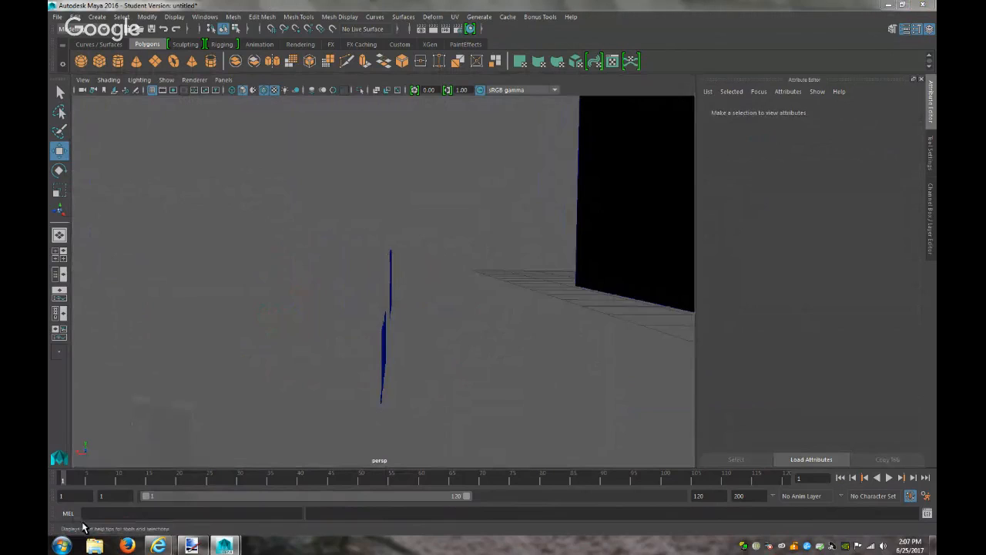
# Select Trim_Text_MAIL_1_1 and nudge it sideways in the orthographic side view
pyautogui.click(83, 527)
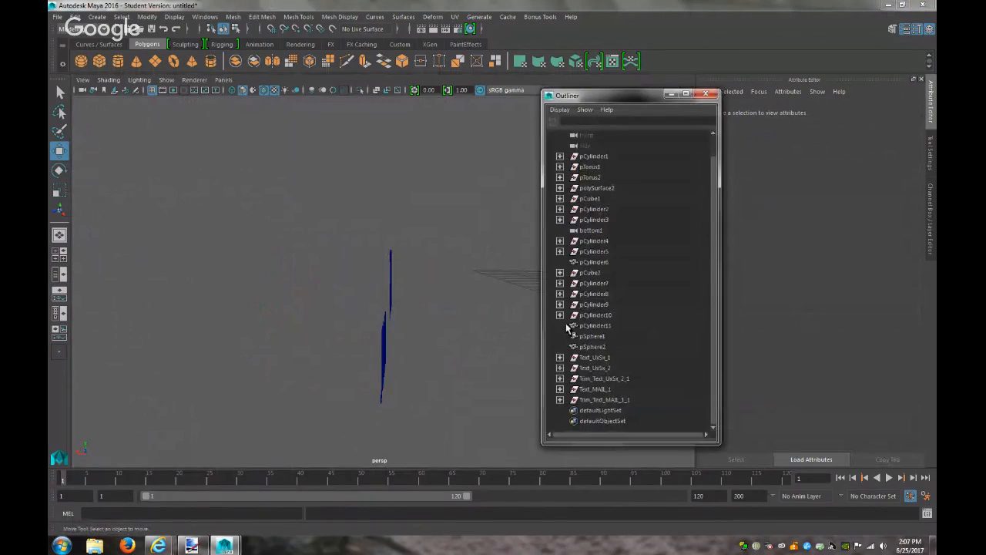
pyautogui.click(596, 400)
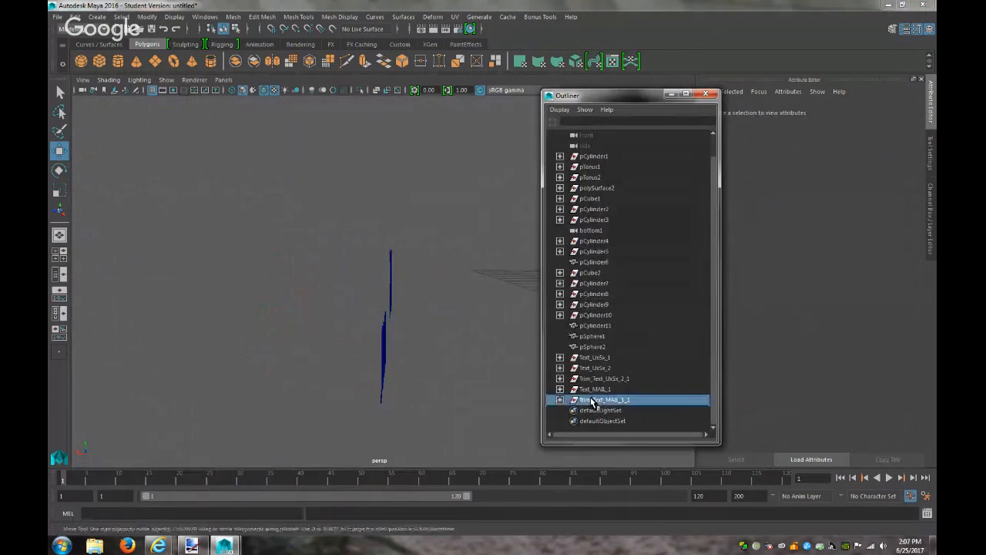
pyautogui.click(223, 80)
pyautogui.moveTo(244, 112)
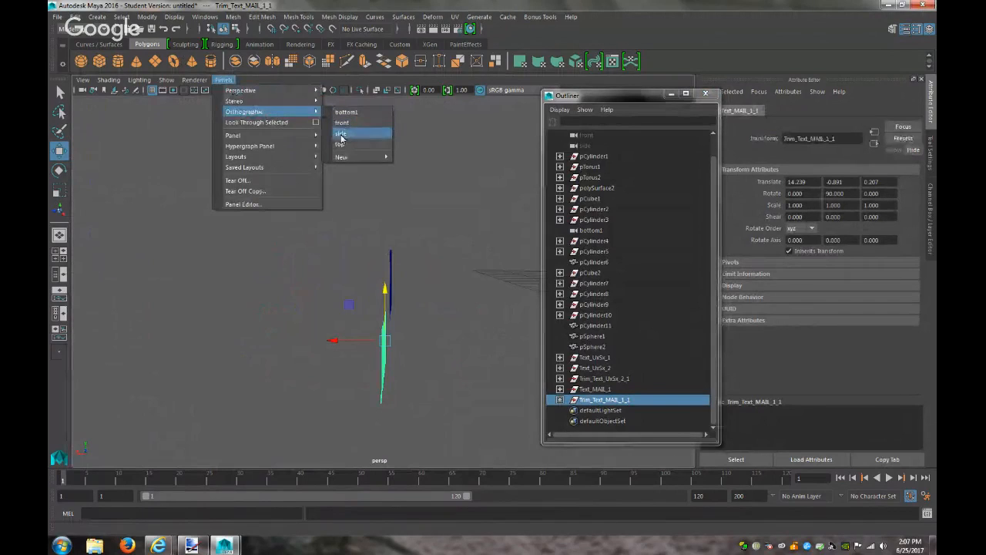
pyautogui.click(341, 134)
pyautogui.press('f')
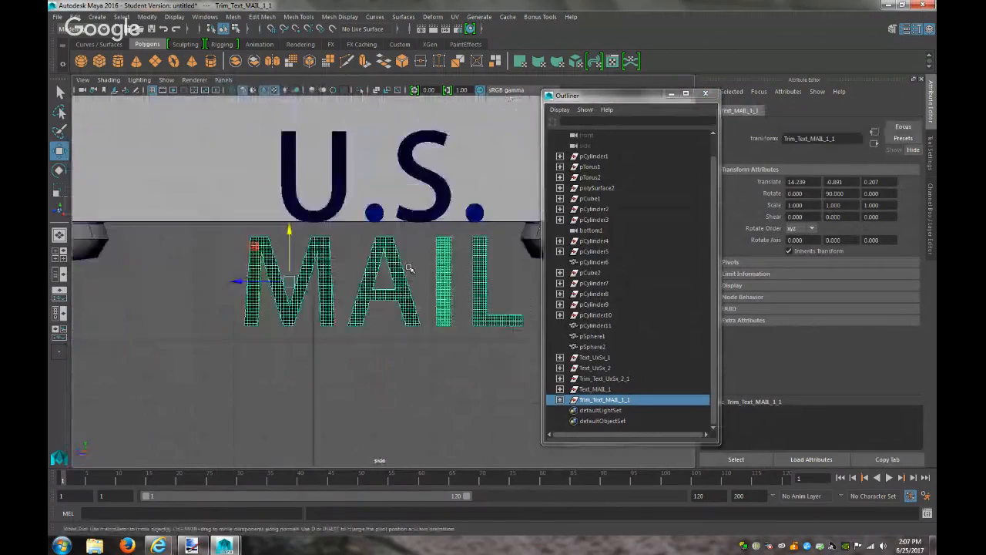
pyautogui.scroll(-5, 409, 268)
pyautogui.scroll(2, 292, 285)
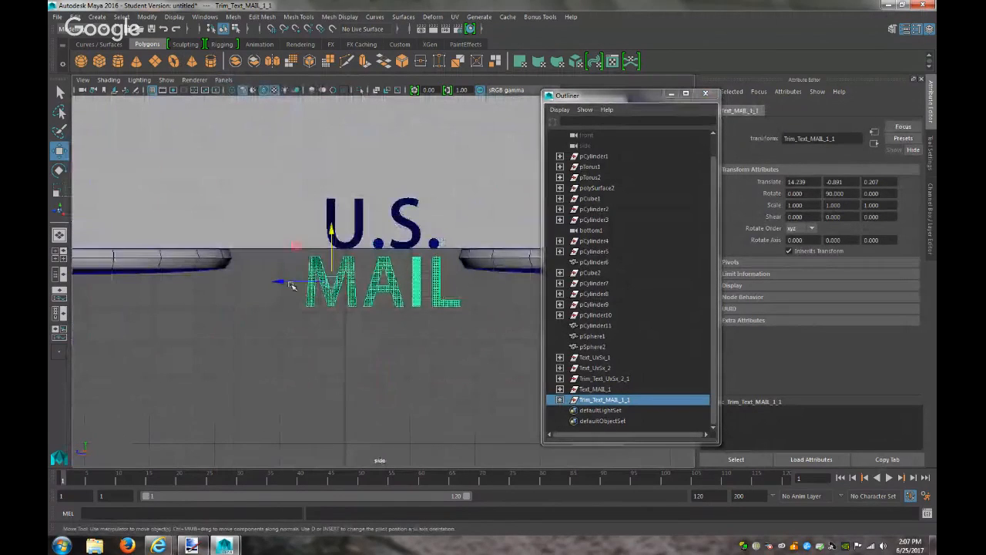
pyautogui.moveTo(282, 282); pyautogui.dragTo(283, 283)
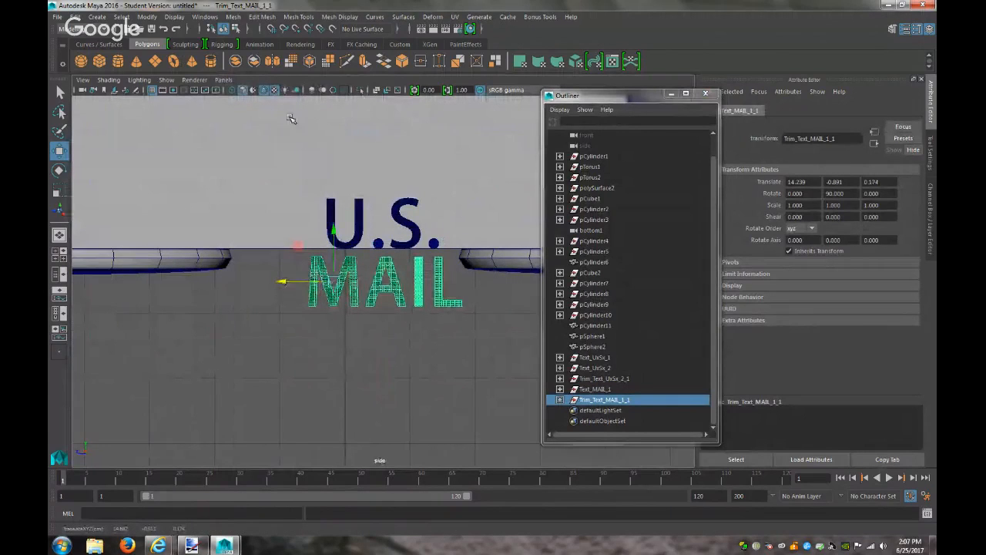
# Nudge MAIL slightly along X in the front view, then marquee-select all the lettering
pyautogui.click(223, 80)
pyautogui.moveTo(258, 112)
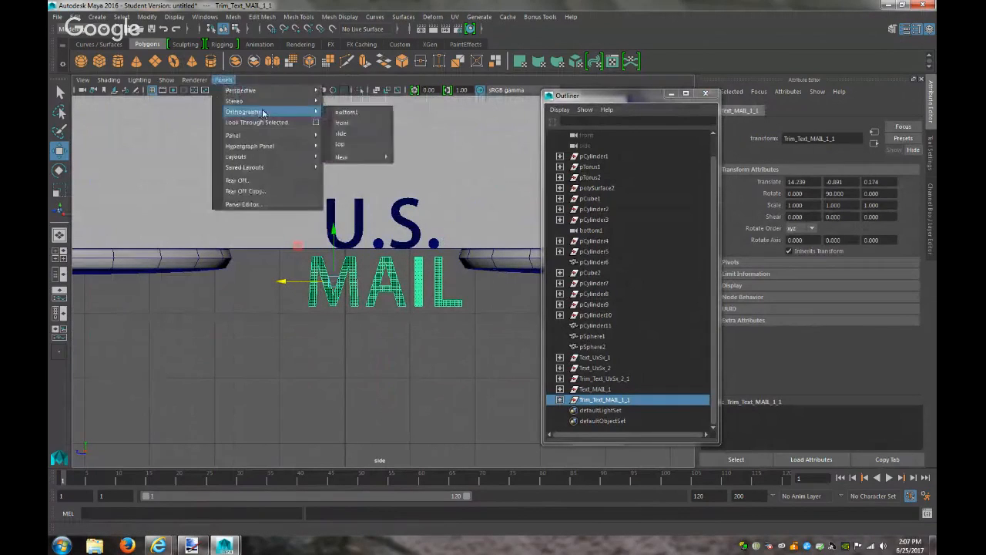
pyautogui.click(348, 125)
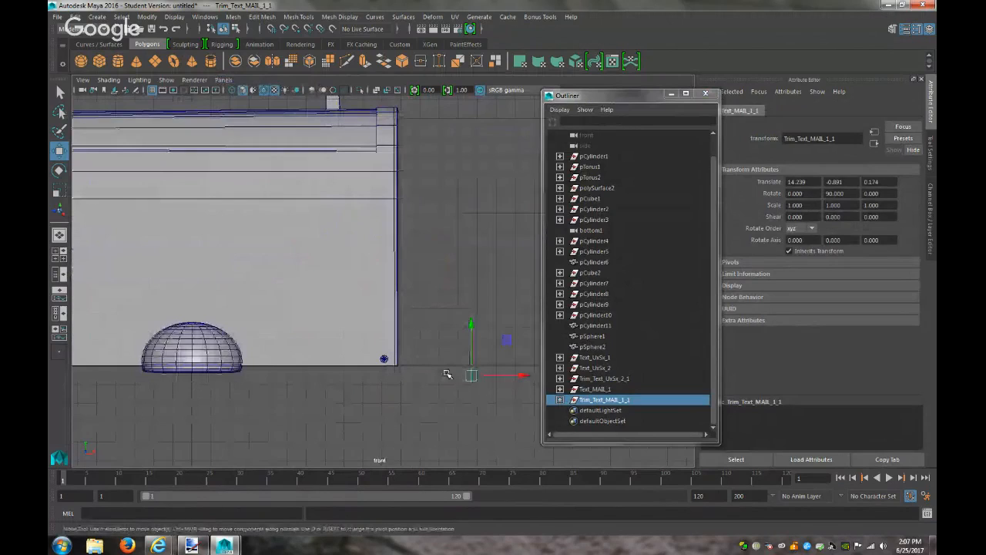
pyautogui.press('f')
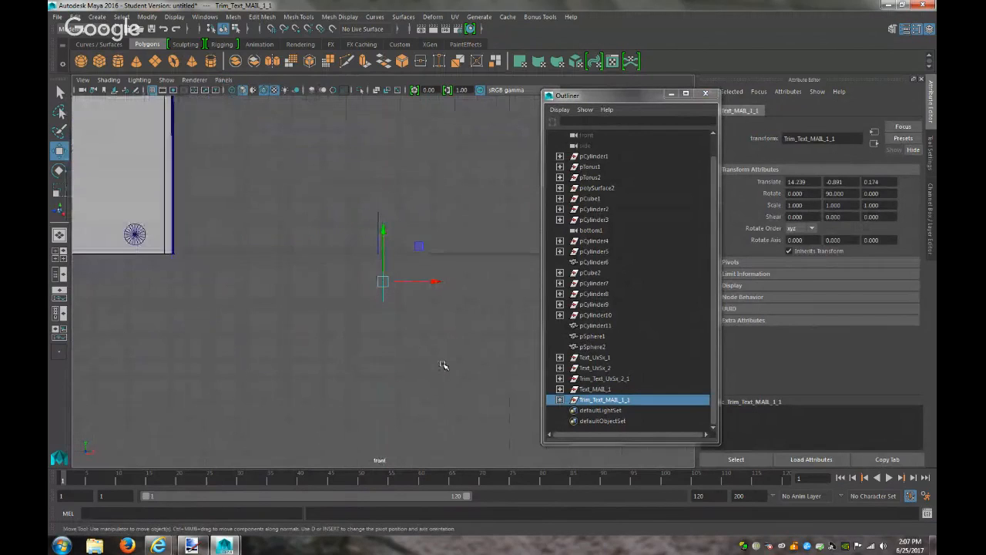
pyautogui.moveTo(436, 281); pyautogui.dragTo(429, 282)
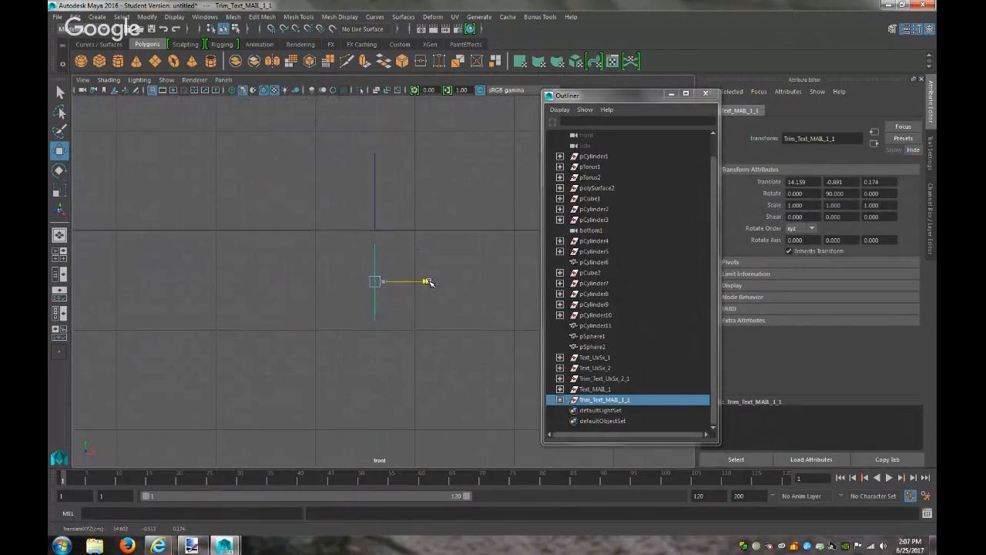
pyautogui.moveTo(425, 341); pyautogui.dragTo(358, 147)
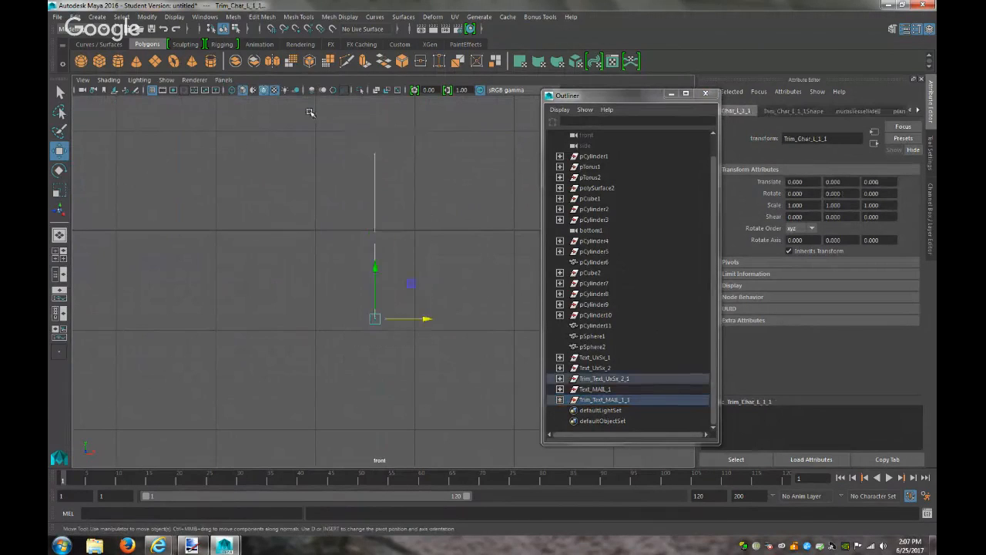
# Group the lettering as group1 and centre its pivot
pyautogui.click(74, 16)
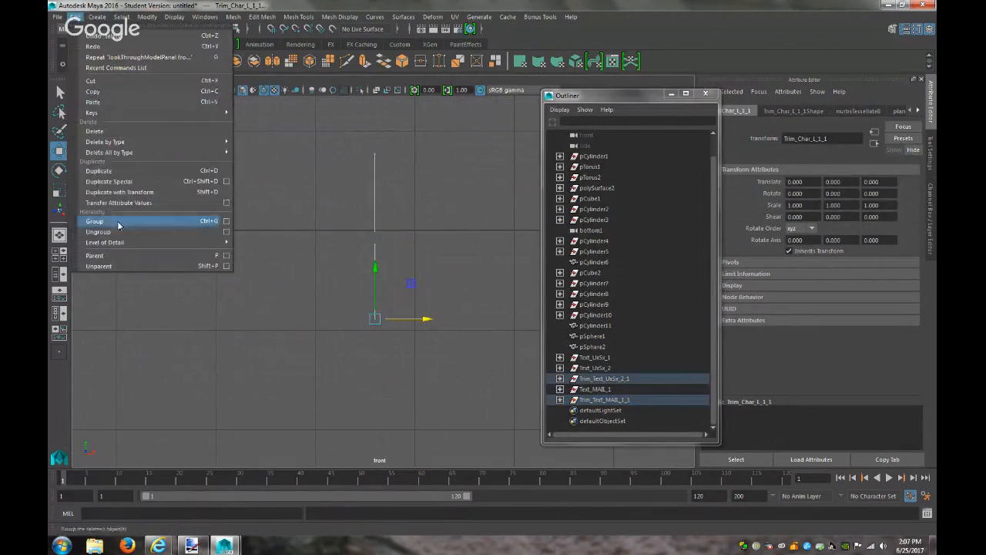
pyautogui.click(97, 221)
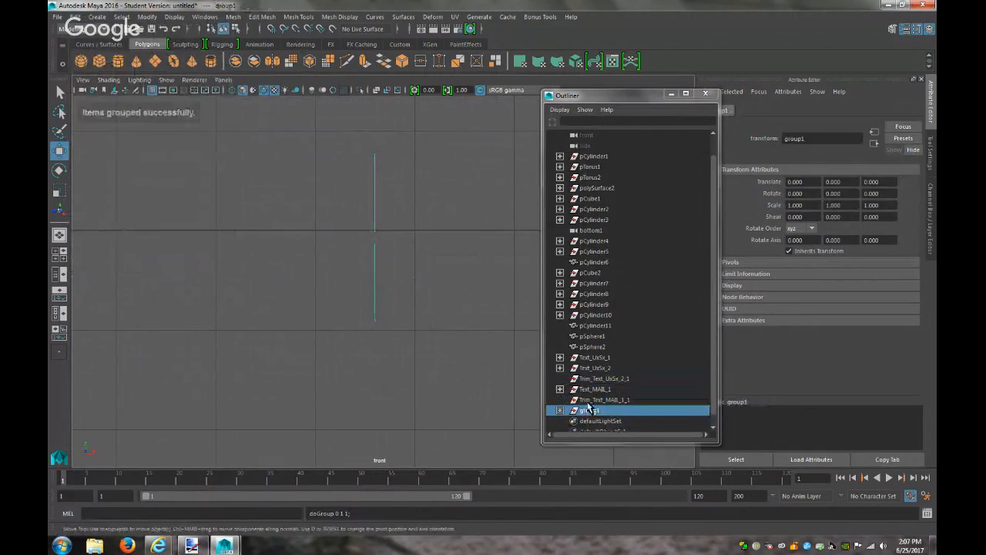
pyautogui.click(146, 16)
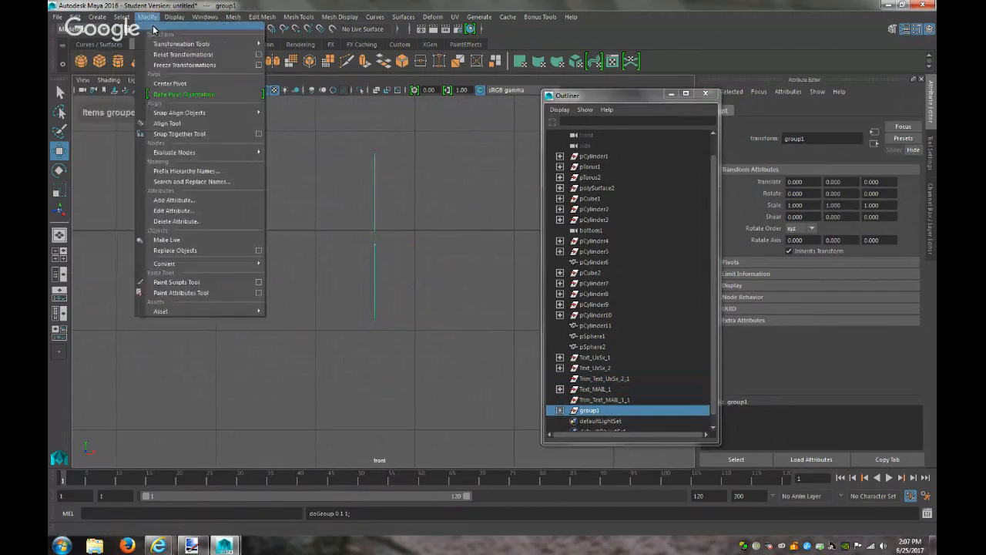
pyautogui.click(177, 85)
# Extrude the lettering faces to a local Z translate of -0.096 for depth
pyautogui.click(250, 18)
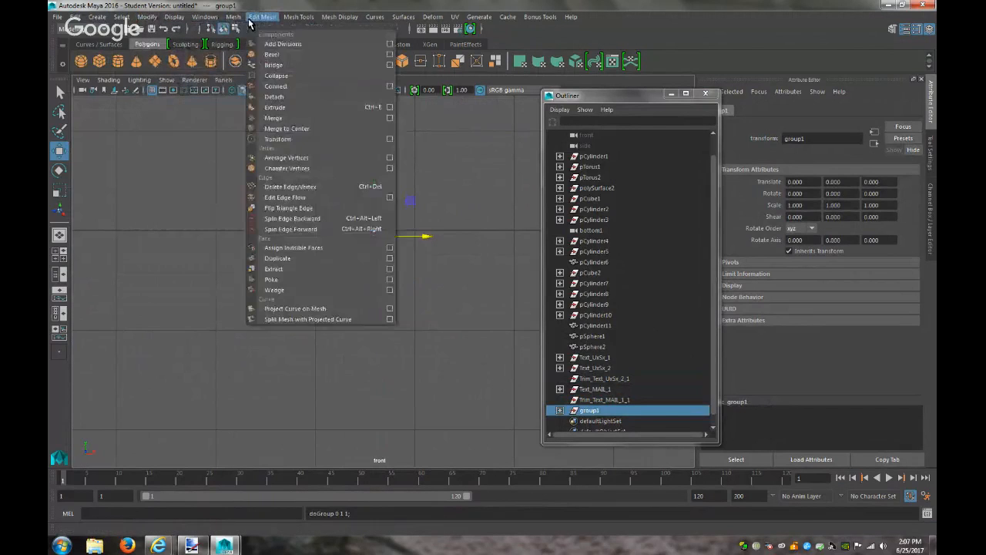
pyautogui.click(275, 107)
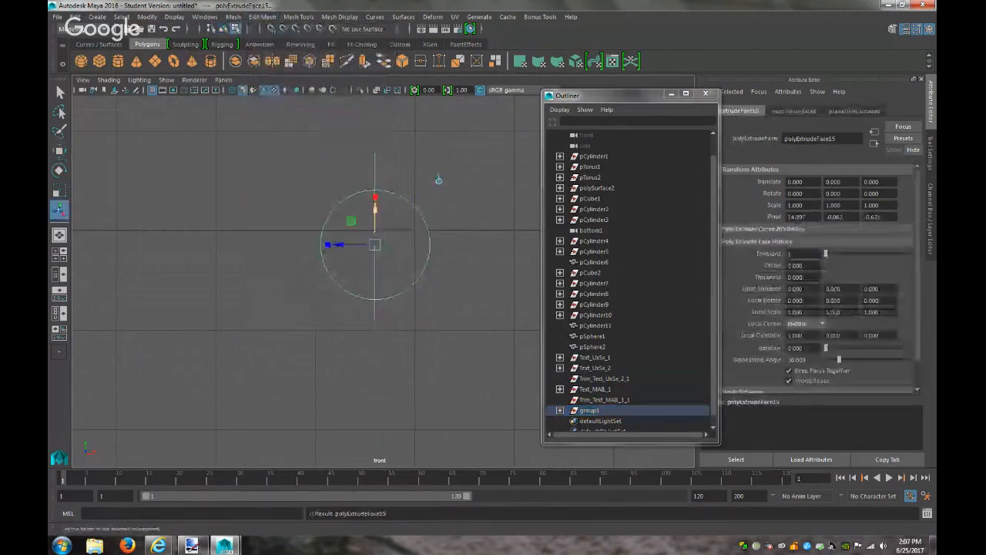
pyautogui.moveTo(330, 244); pyautogui.dragTo(348, 247)
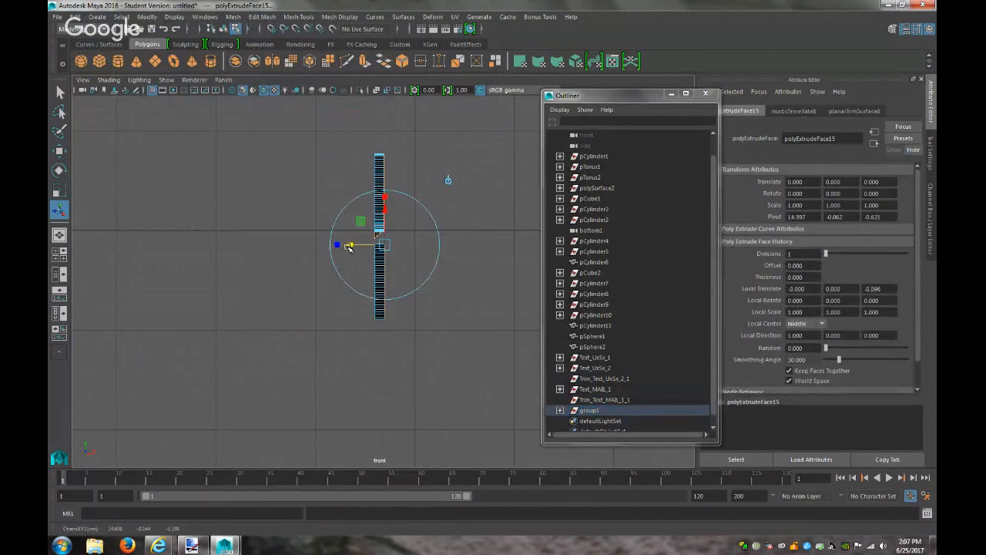
pyautogui.click(224, 79)
# Raise the bottom vertex under the left dot to remove the spikes in the lettering
pyautogui.moveTo(277, 90)
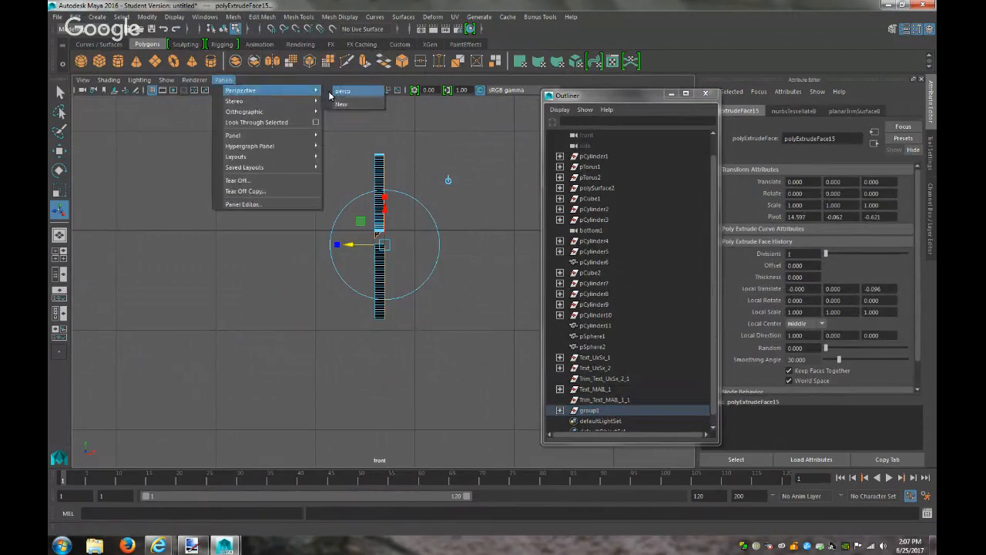
pyautogui.click(342, 91)
pyautogui.click(436, 305)
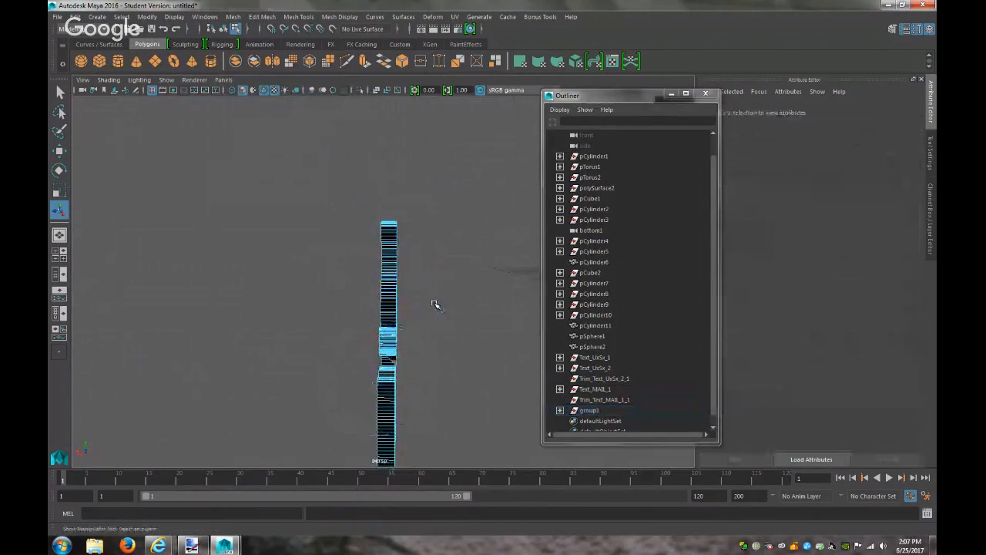
pyautogui.scroll(-4, 436, 304)
pyautogui.keyDown('alt'); pyautogui.moveTo(437, 301); pyautogui.dragTo(506, 288); pyautogui.keyUp('alt')
pyautogui.moveTo(416, 316); pyautogui.dragTo(372, 252, button='right')
pyautogui.click(419, 316)
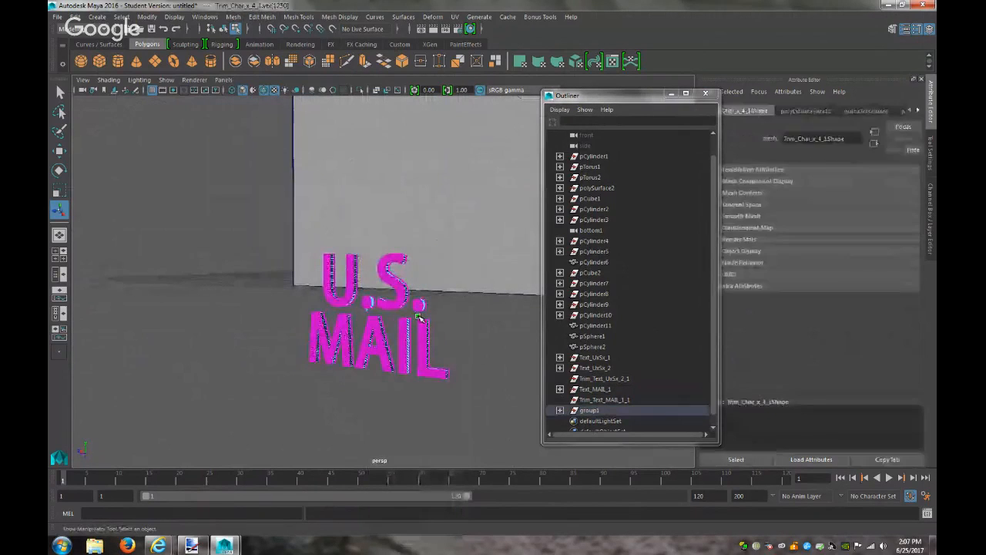
pyautogui.press('f')
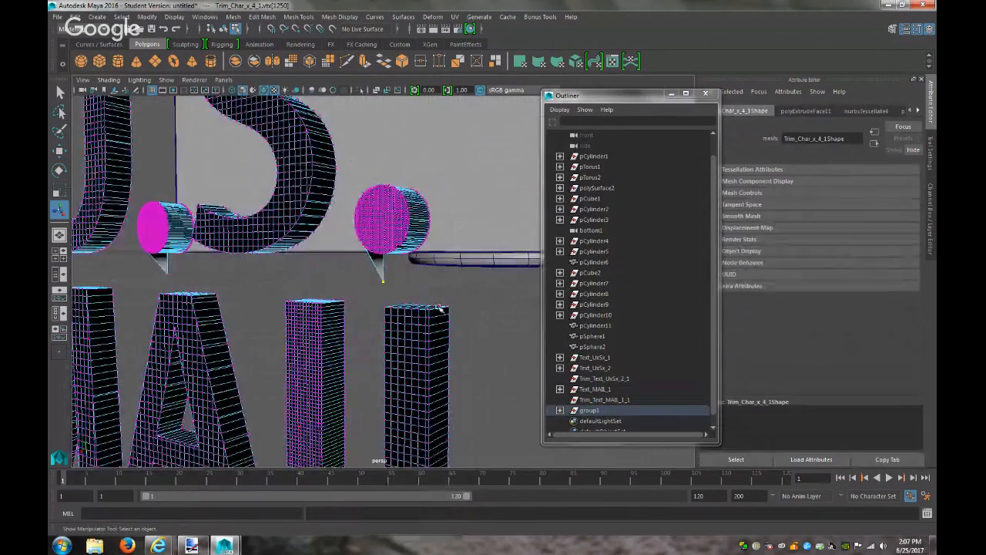
pyautogui.click(166, 273)
pyautogui.press('w')
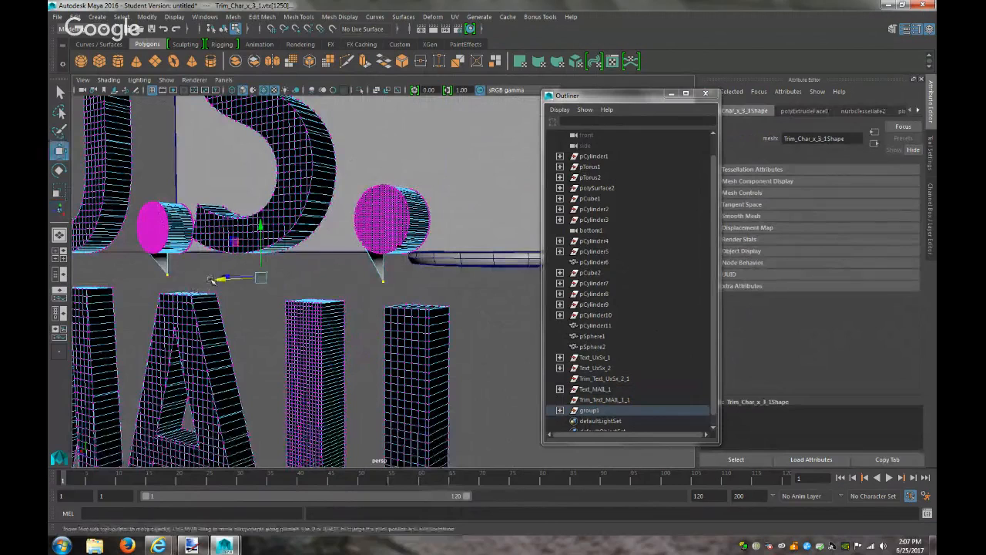
pyautogui.moveTo(258, 225); pyautogui.dragTo(261, 193)
pyautogui.keyDown('alt'); pyautogui.moveTo(330, 246); pyautogui.dragTo(432, 242); pyautogui.keyUp('alt')
pyautogui.moveTo(225, 184); pyautogui.dragTo(225, 180)
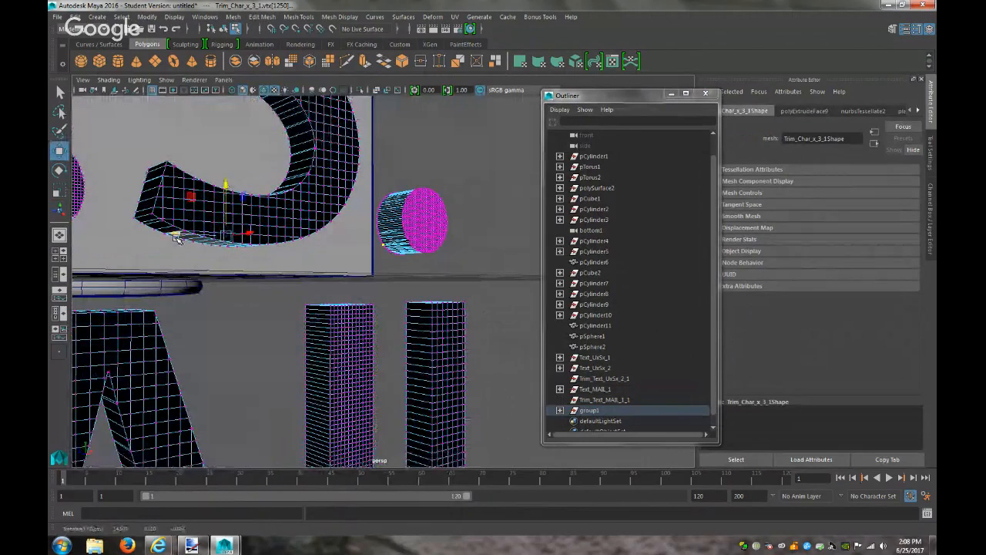
# Reshape the lower curve of the S by moving its vertices, checking depth in side view
pyautogui.click(253, 231)
pyautogui.click(270, 228)
pyautogui.moveTo(270, 227); pyautogui.dragTo(271, 225)
pyautogui.moveTo(245, 183); pyautogui.dragTo(245, 182)
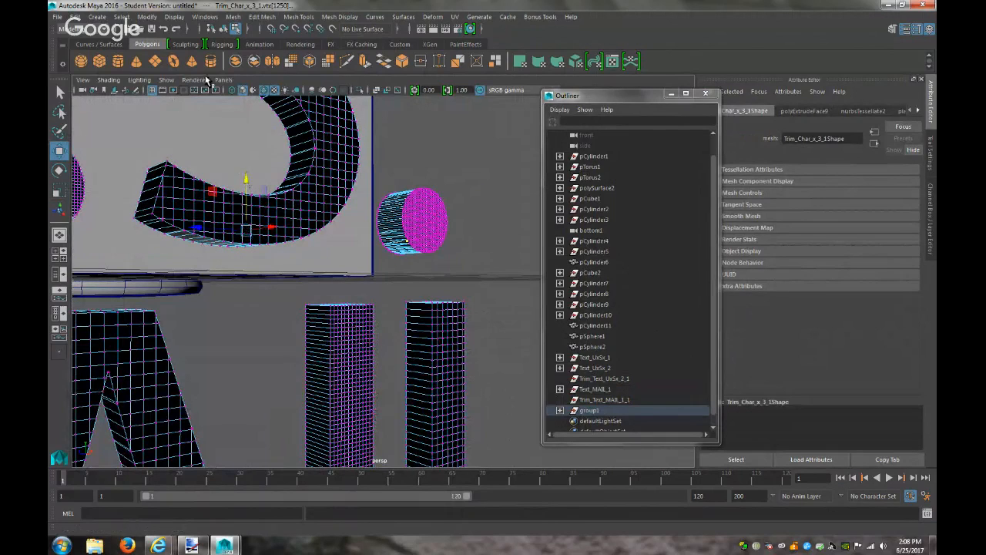
pyautogui.click(223, 80)
pyautogui.moveTo(254, 111)
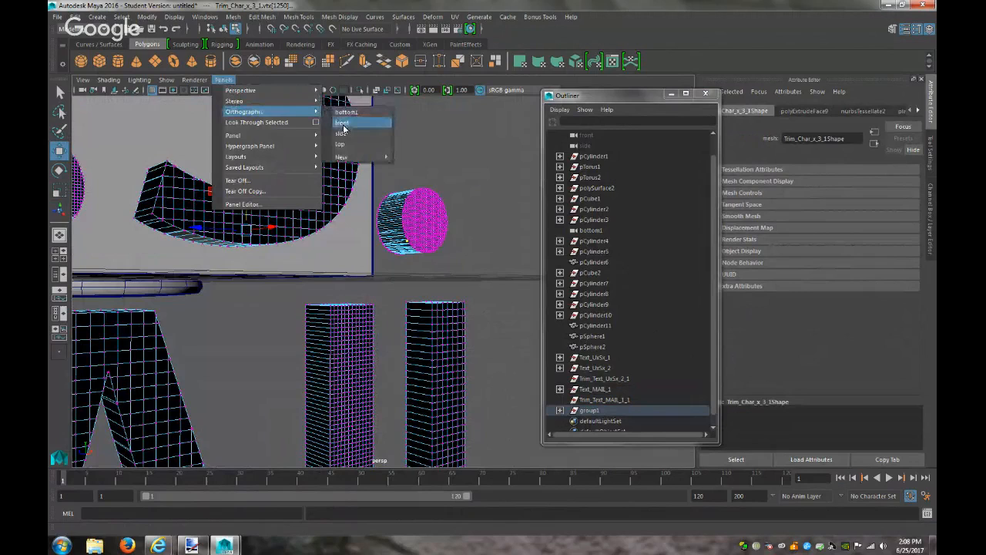
pyautogui.click(343, 133)
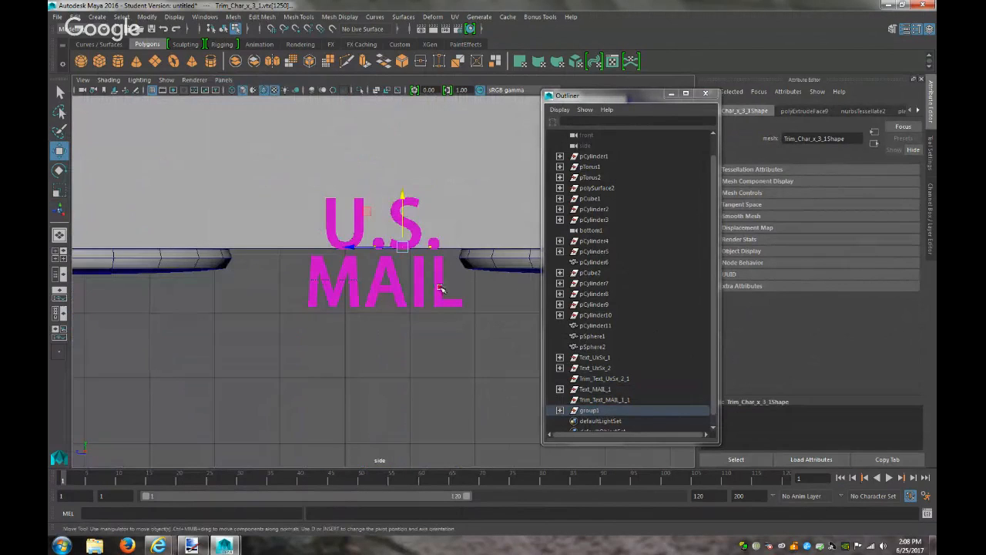
pyautogui.press('f')
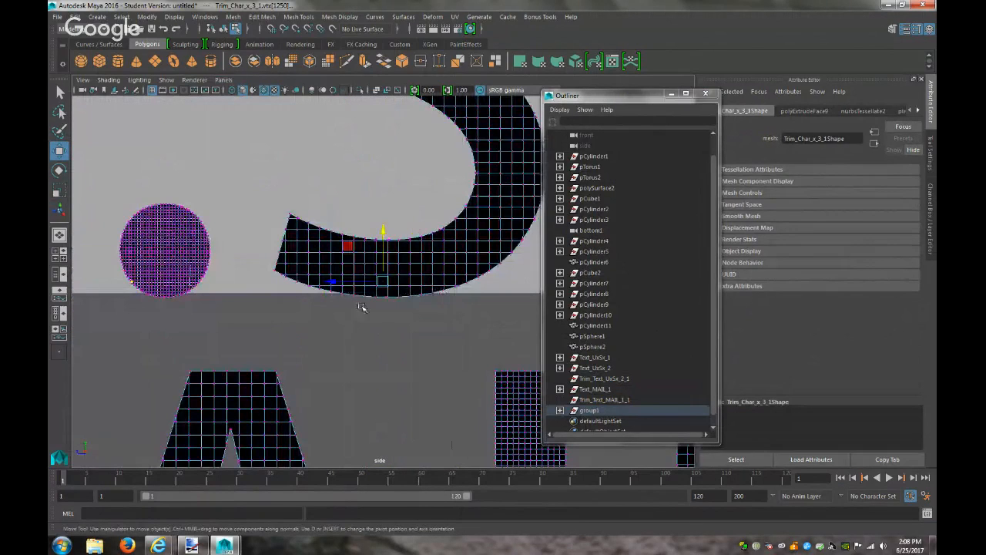
pyautogui.moveTo(331, 281); pyautogui.dragTo(331, 281)
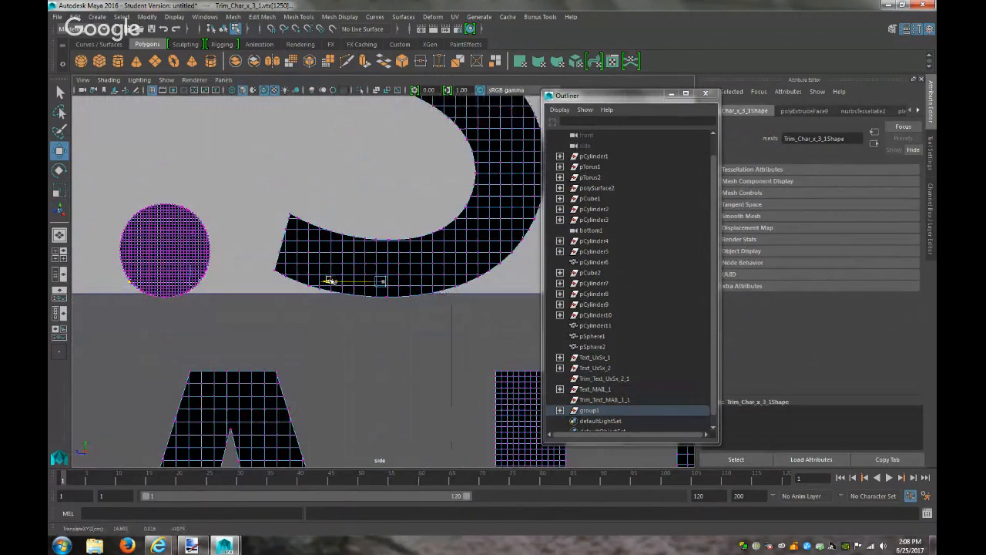
# Deselect and return the lettering from vertex editing to object mode
pyautogui.click(332, 339)
pyautogui.press('f')
pyautogui.scroll(10, 333, 337)
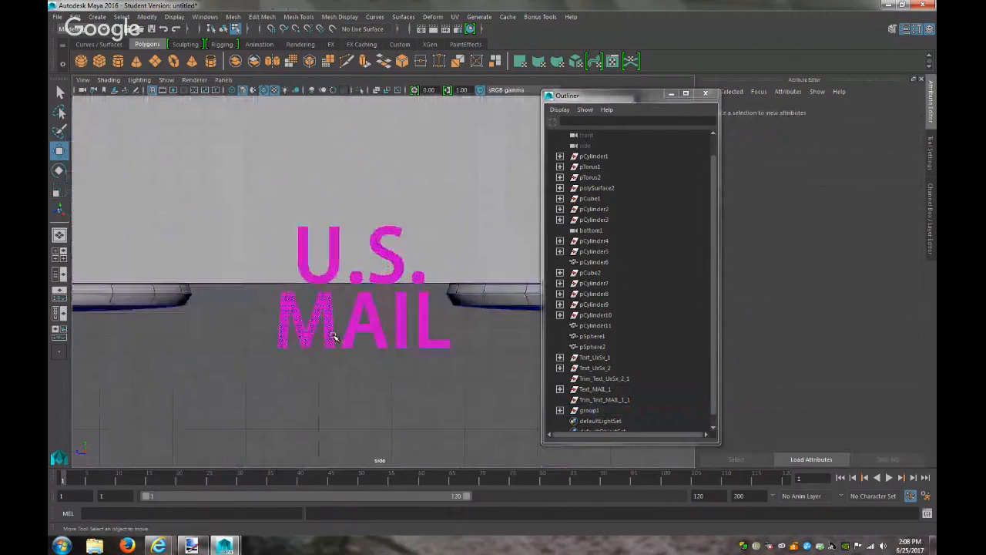
pyautogui.moveTo(334, 337); pyautogui.dragTo(389, 235, button='right')
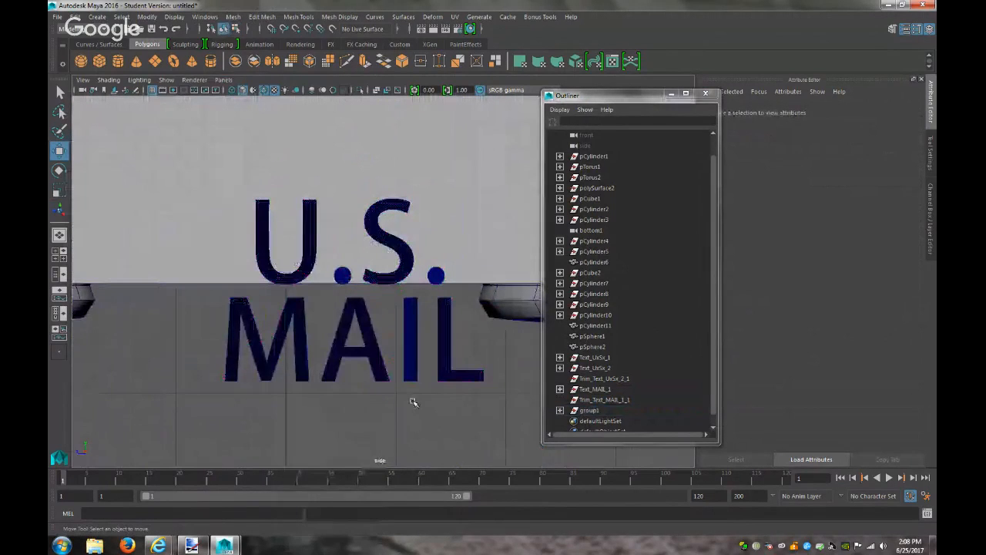
# Delete the round sphere dot after the S in perspective view
pyautogui.click(222, 80)
pyautogui.moveTo(270, 90)
pyautogui.click(344, 94)
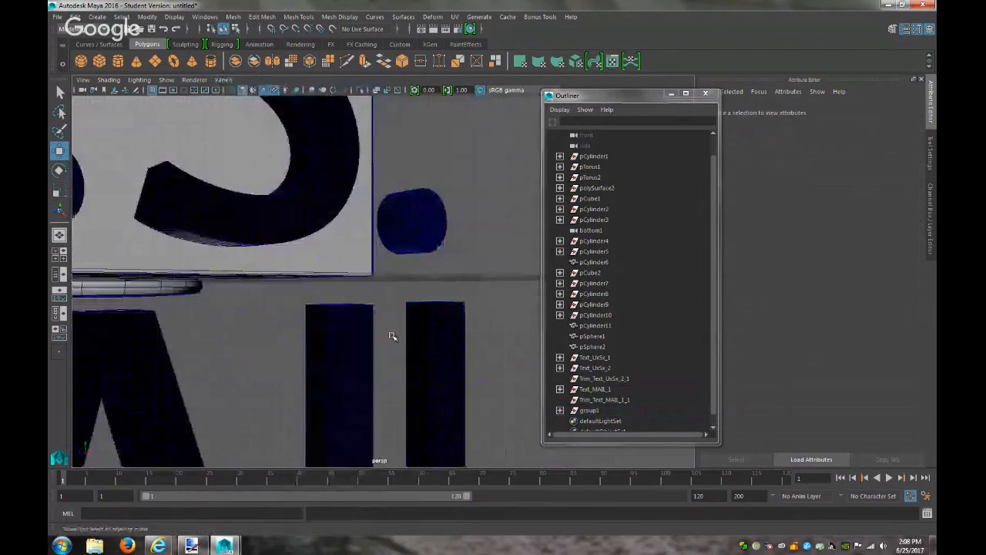
pyautogui.scroll(-3, 395, 338)
pyautogui.scroll(3, 397, 341)
pyautogui.scroll(3, 396, 342)
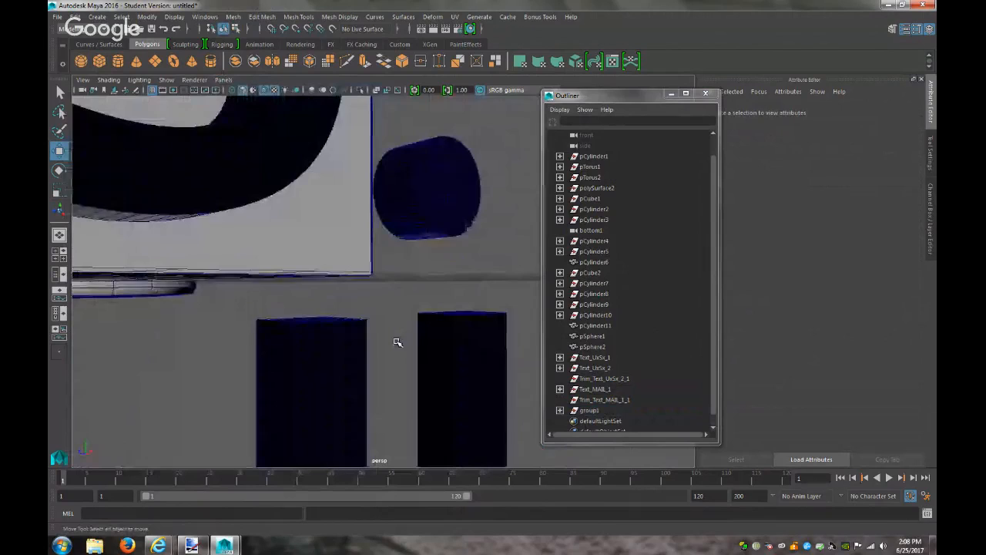
pyautogui.scroll(4, 396, 341)
pyautogui.keyDown('alt'); pyautogui.moveTo(385, 318); pyautogui.dragTo(322, 346); pyautogui.keyUp('alt')
pyautogui.scroll(-3, 322, 350)
pyautogui.scroll(-2, 322, 350)
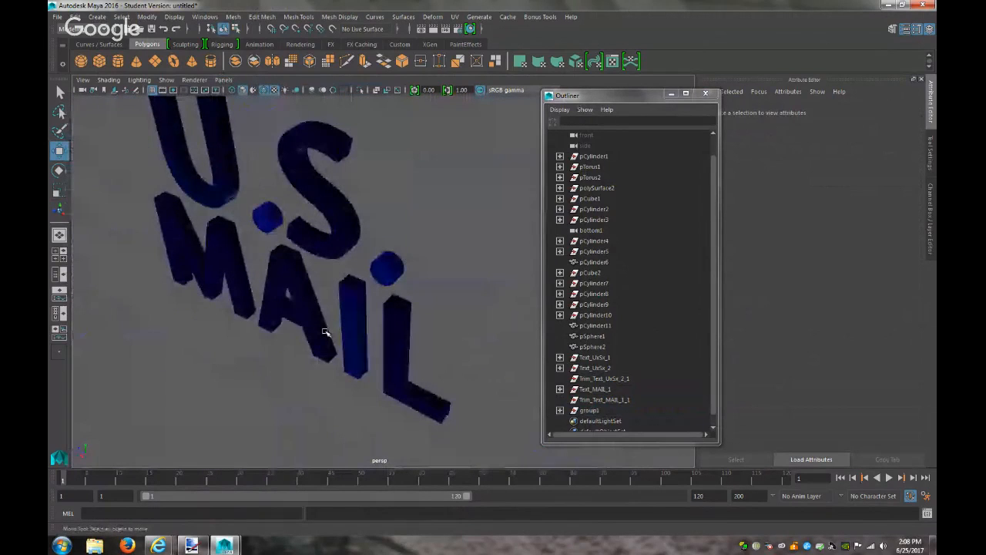
pyautogui.click(377, 267)
pyautogui.press('Delete')
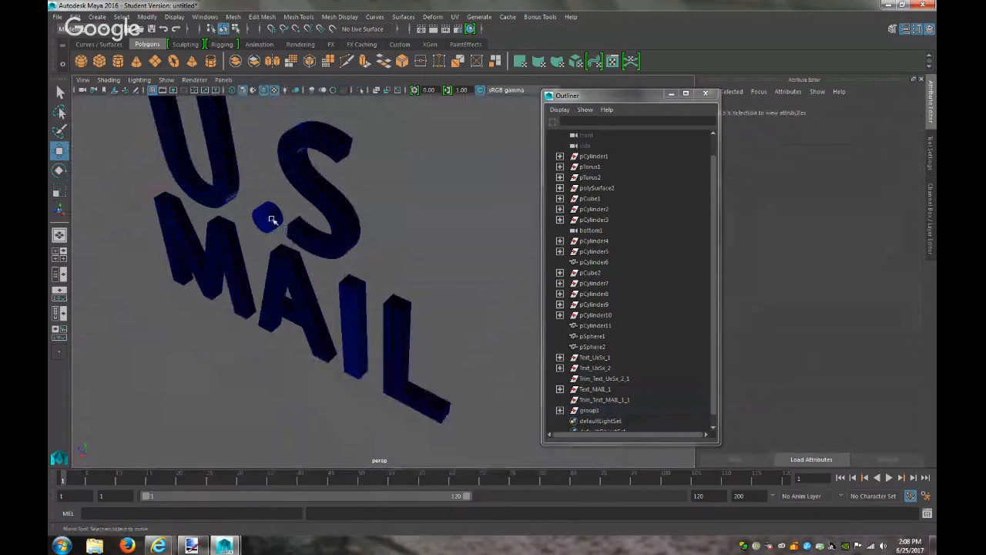
pyautogui.scroll(-5, 334, 289)
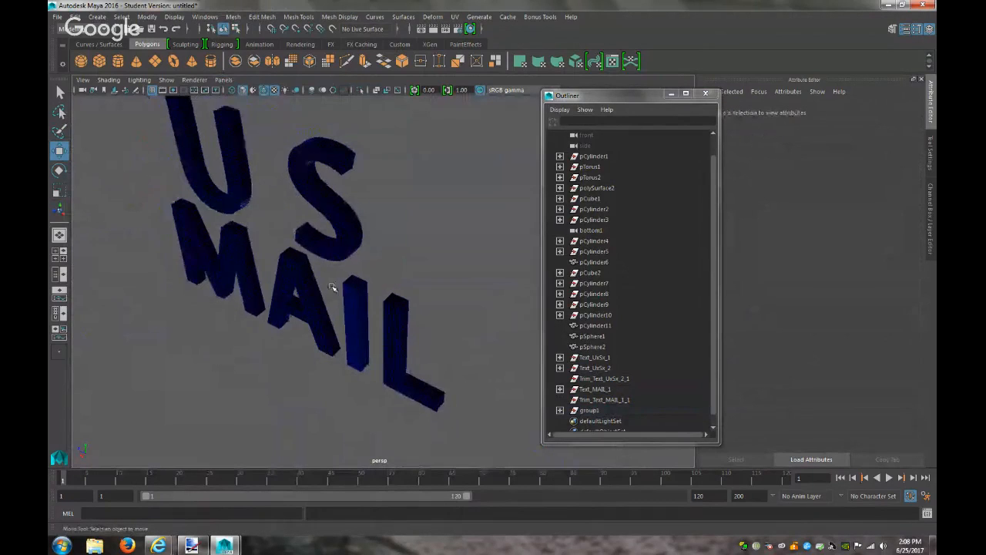
# Create a polygon cylinder, rotate it 90° on Z and shrink it down
pyautogui.click(96, 16)
pyautogui.moveTo(127, 45)
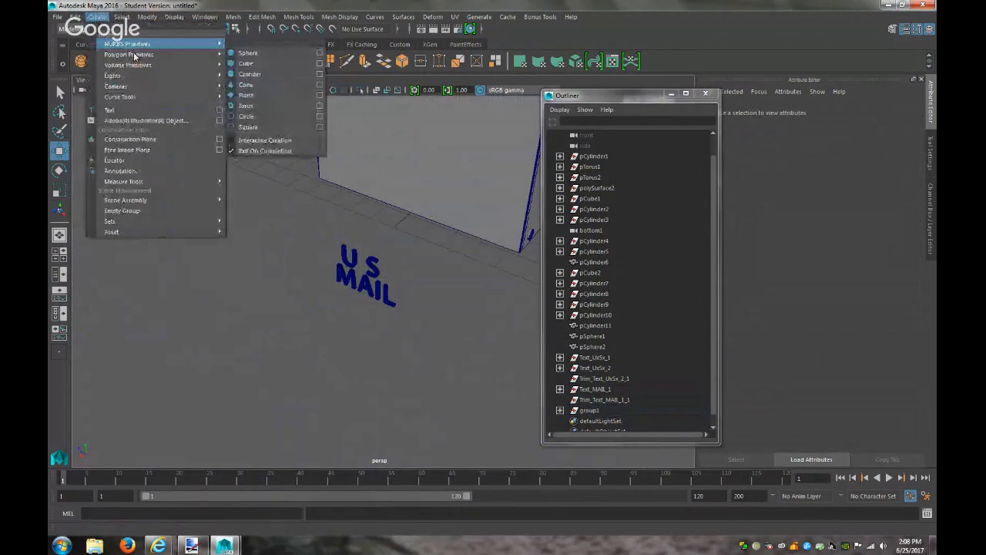
pyautogui.click(255, 84)
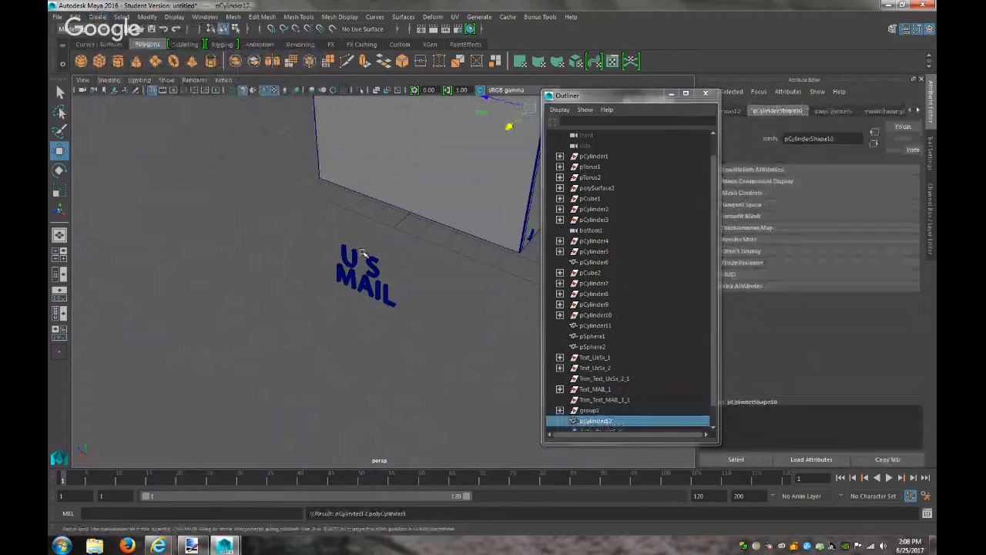
pyautogui.moveTo(509, 126); pyautogui.dragTo(337, 279)
pyautogui.click(737, 112)
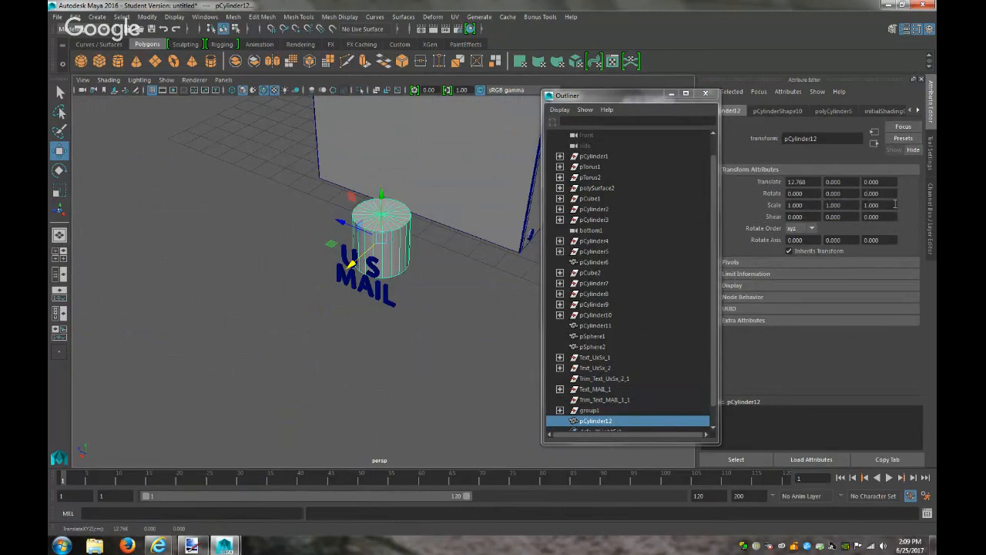
pyautogui.press('Return')
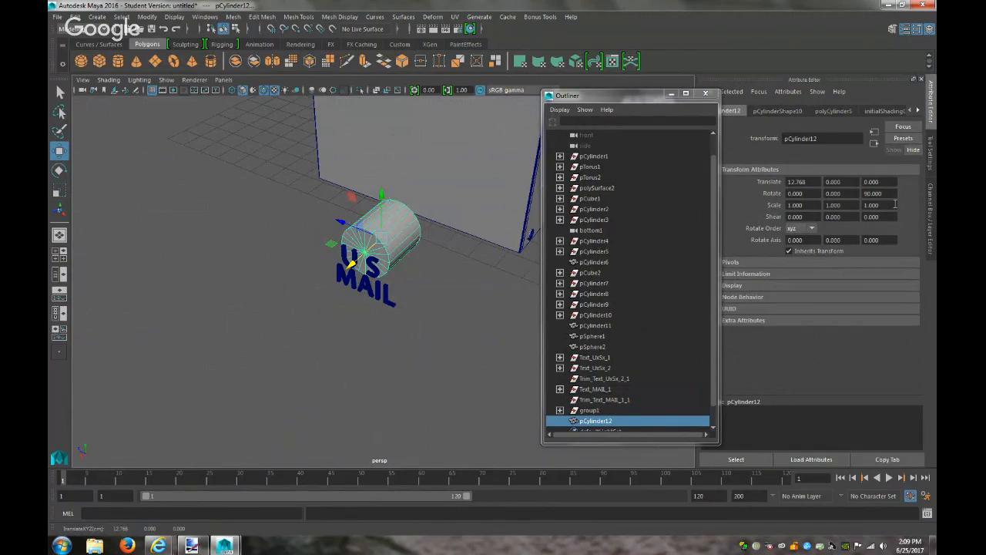
pyautogui.press('r')
pyautogui.moveTo(390, 237); pyautogui.dragTo(325, 251)
pyautogui.press('w')
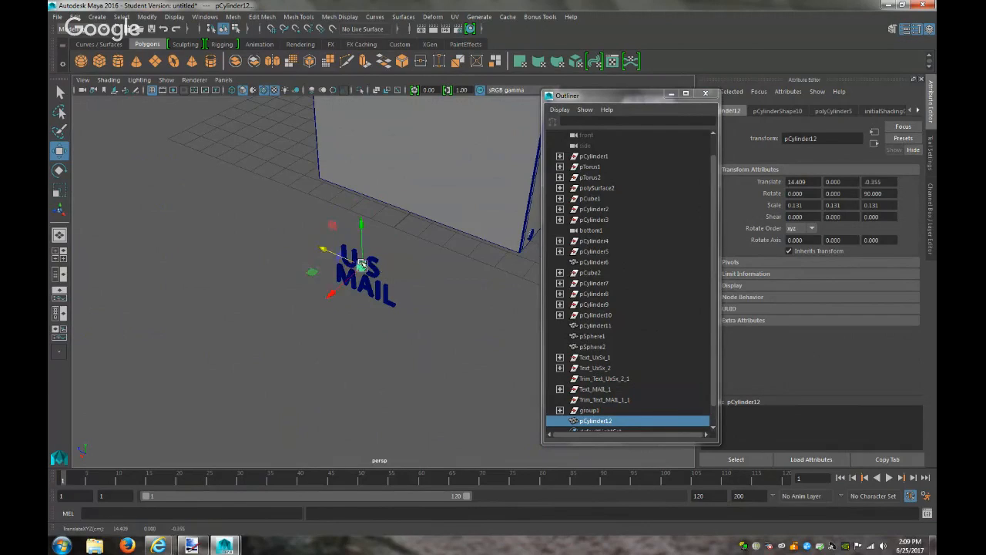
# Position the cylinder between the U and S and scale it to 0.096
pyautogui.press('f')
pyautogui.scroll(-5, 378, 267)
pyautogui.scroll(2, 378, 267)
pyautogui.keyDown('alt'); pyautogui.moveTo(409, 295); pyautogui.dragTo(289, 297); pyautogui.keyUp('alt')
pyautogui.moveTo(330, 237); pyautogui.dragTo(407, 254)
pyautogui.moveTo(328, 249); pyautogui.dragTo(397, 258)
pyautogui.press('r')
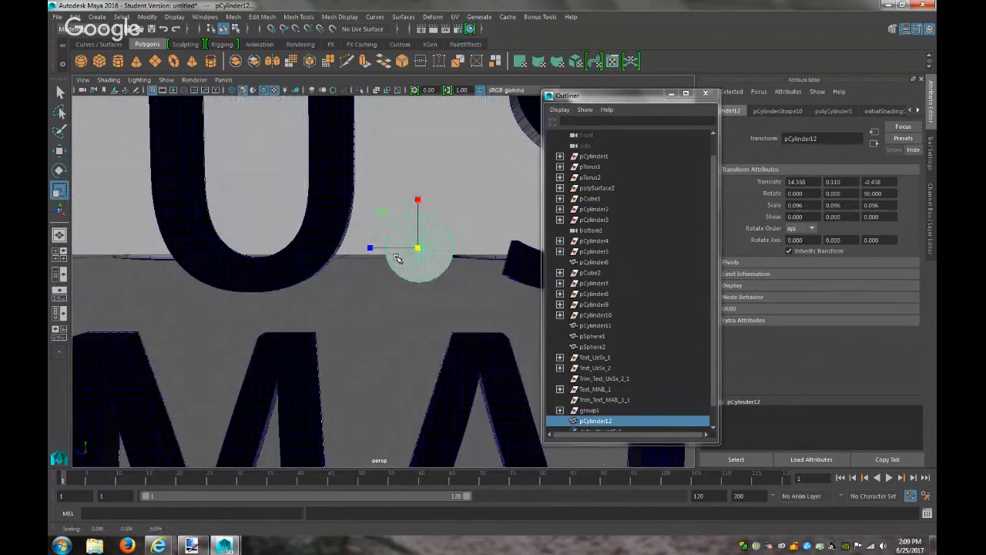
pyautogui.keyDown('alt'); pyautogui.moveTo(397, 259); pyautogui.dragTo(274, 256); pyautogui.keyUp('alt')
pyautogui.press('w')
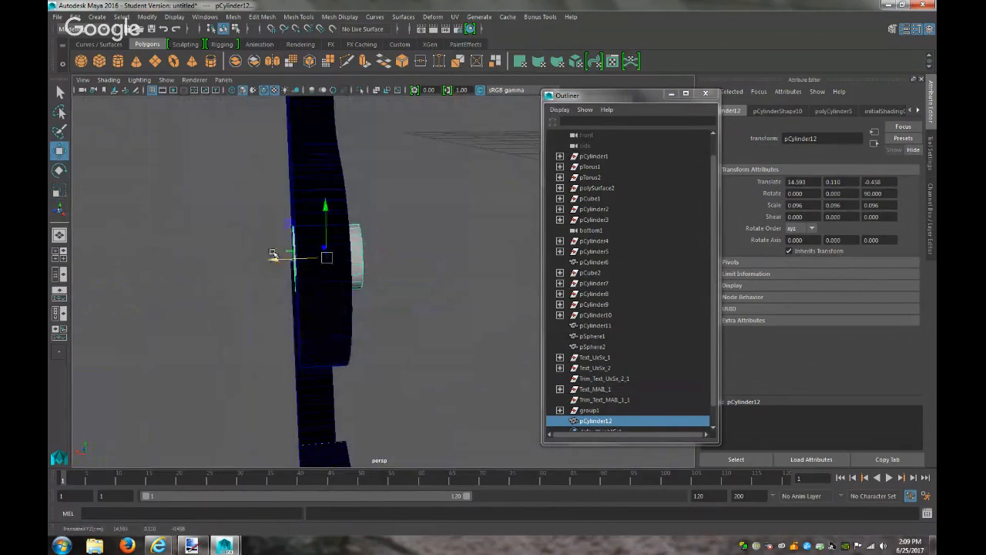
# Flatten the period cylinder into a thin disc set against the letter surface
pyautogui.click(224, 80)
pyautogui.moveTo(293, 112)
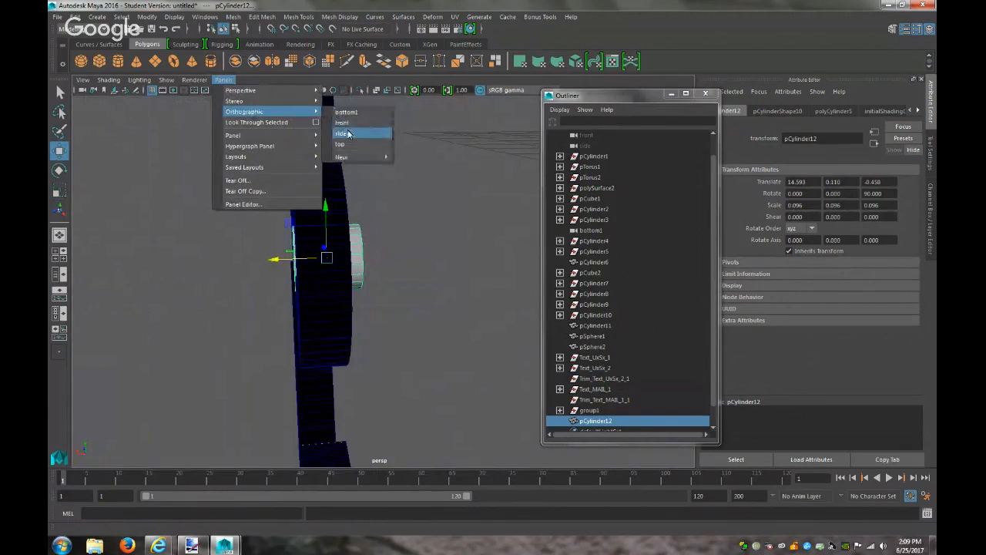
pyautogui.click(349, 134)
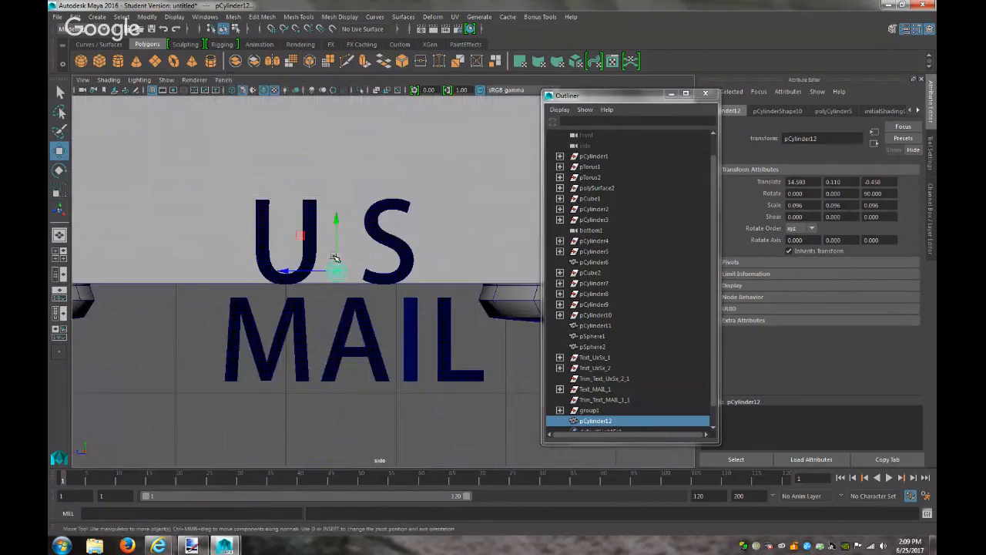
pyautogui.moveTo(291, 270); pyautogui.dragTo(286, 271)
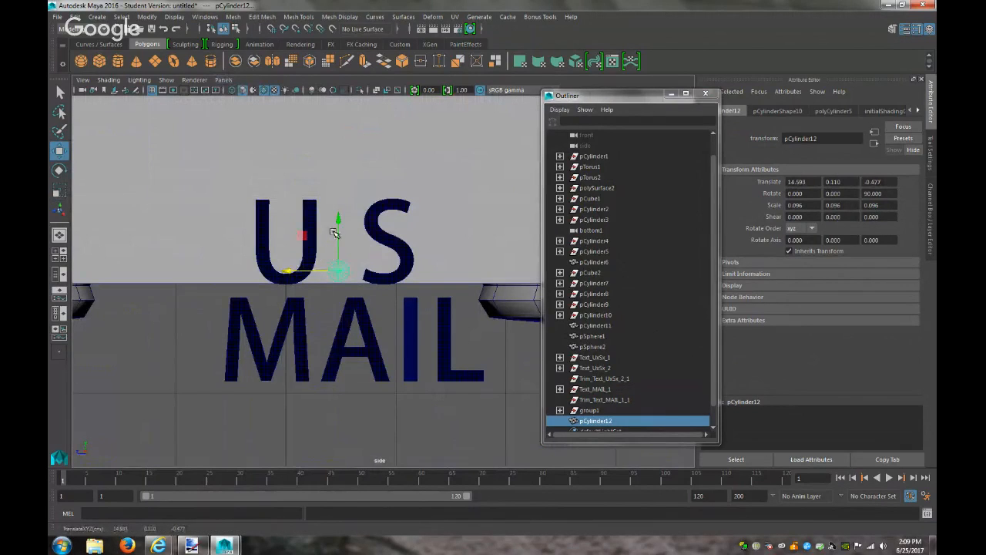
pyautogui.click(223, 80)
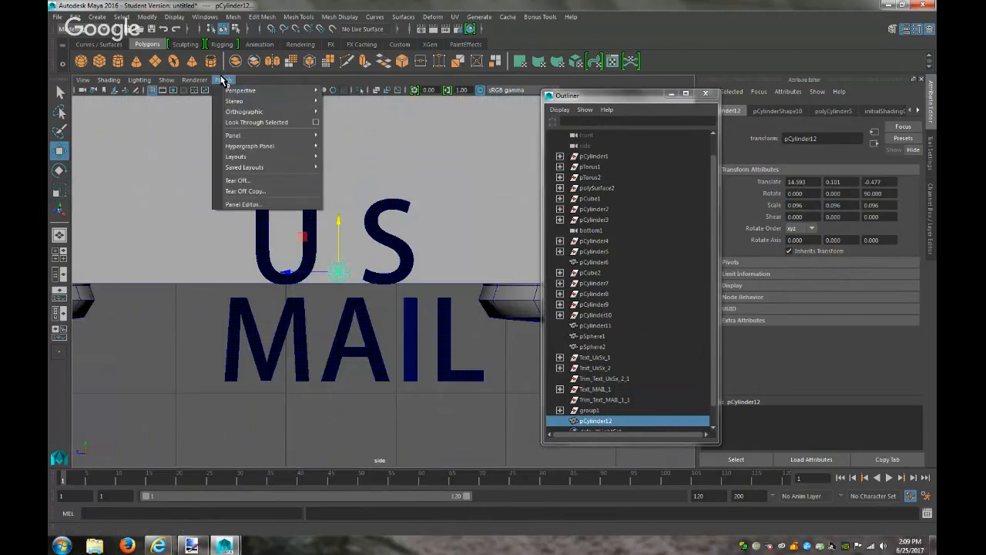
pyautogui.moveTo(285, 113)
pyautogui.click(344, 124)
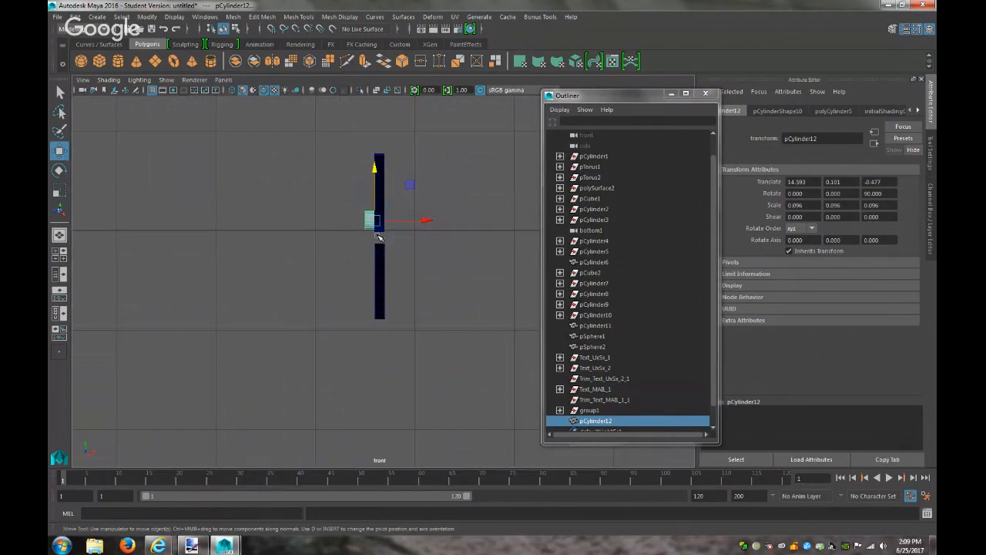
pyautogui.press('r')
pyautogui.moveTo(328, 221); pyautogui.dragTo(329, 222)
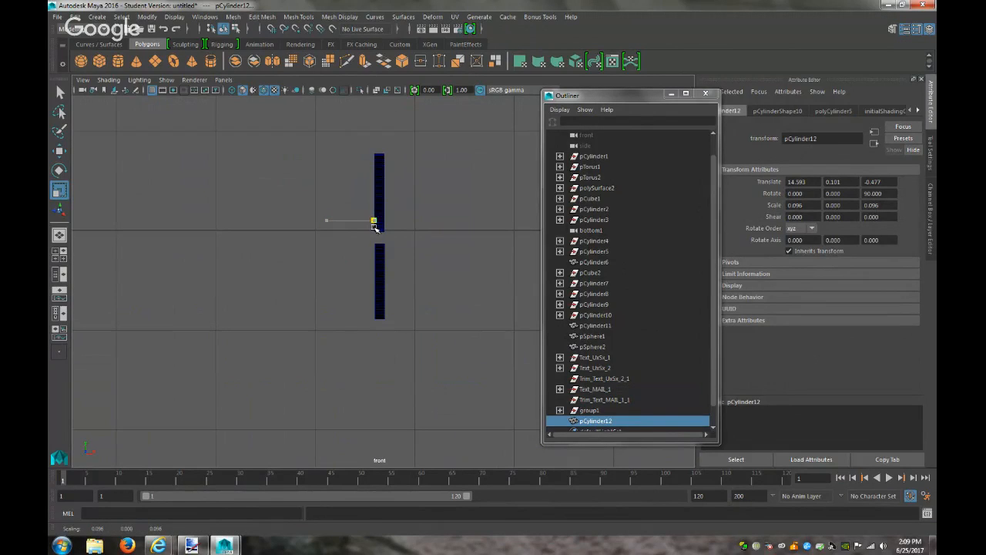
pyautogui.moveTo(371, 224); pyautogui.dragTo(370, 220)
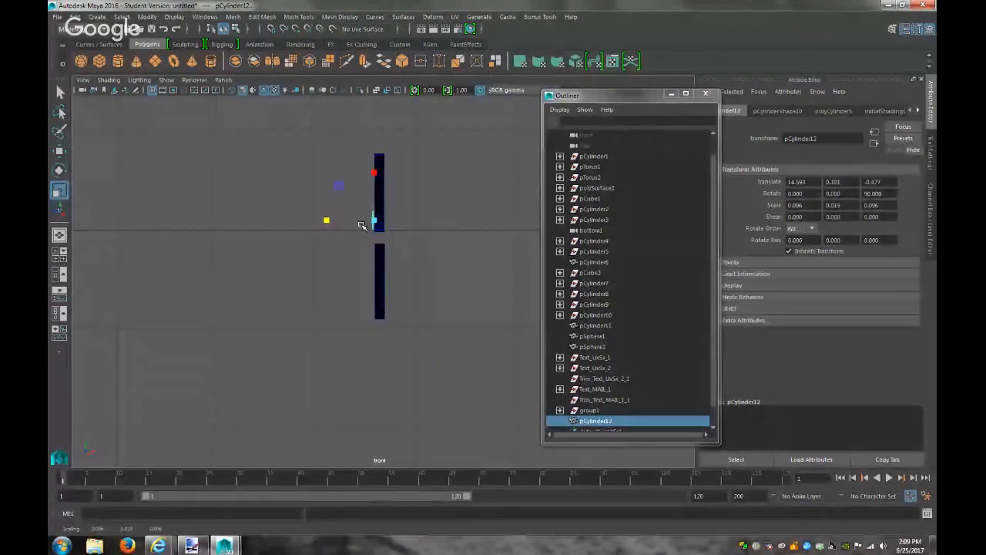
pyautogui.press('w')
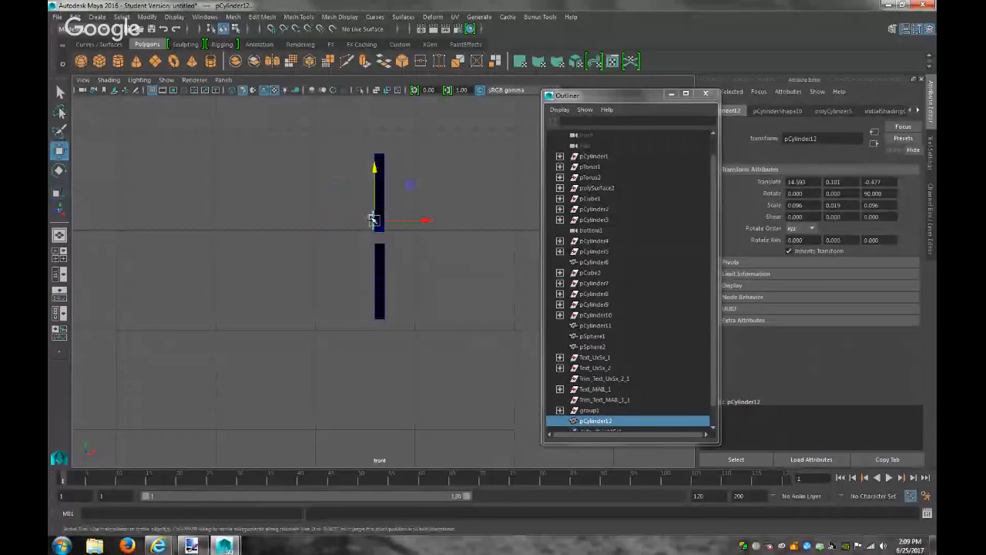
pyautogui.moveTo(428, 221); pyautogui.dragTo(432, 222)
pyautogui.press('f')
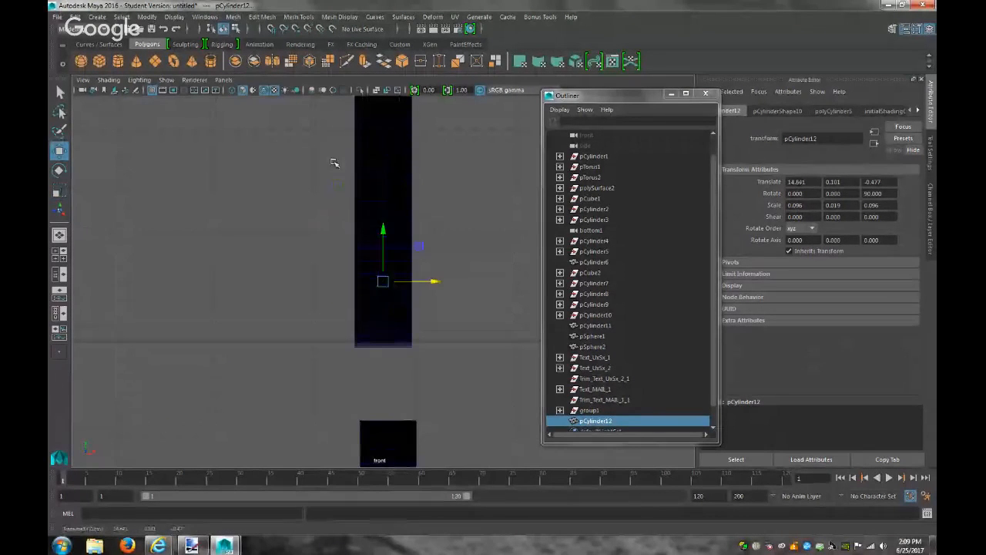
# Duplicate the period and slide the copy to sit after the S at Z -1.363
pyautogui.click(223, 80)
pyautogui.moveTo(246, 112)
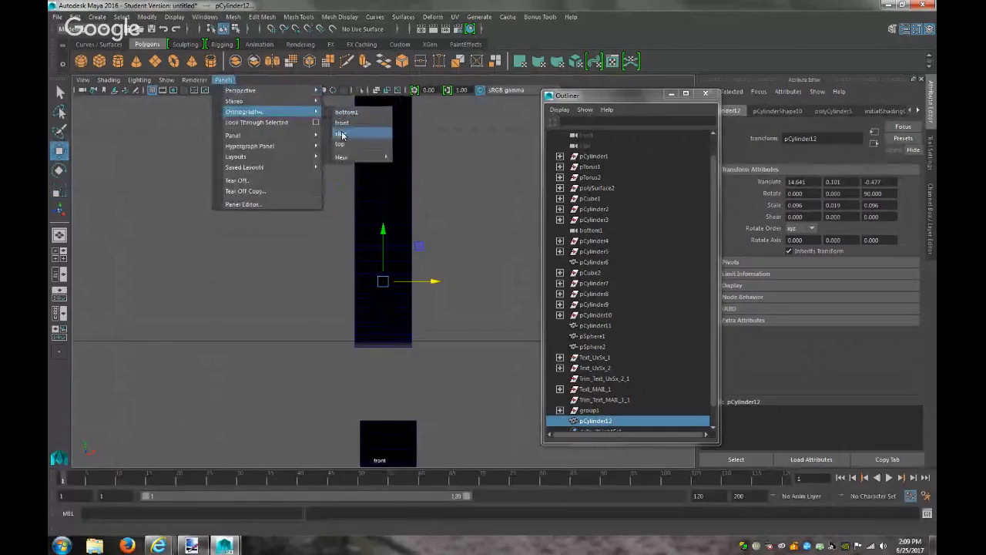
pyautogui.click(342, 134)
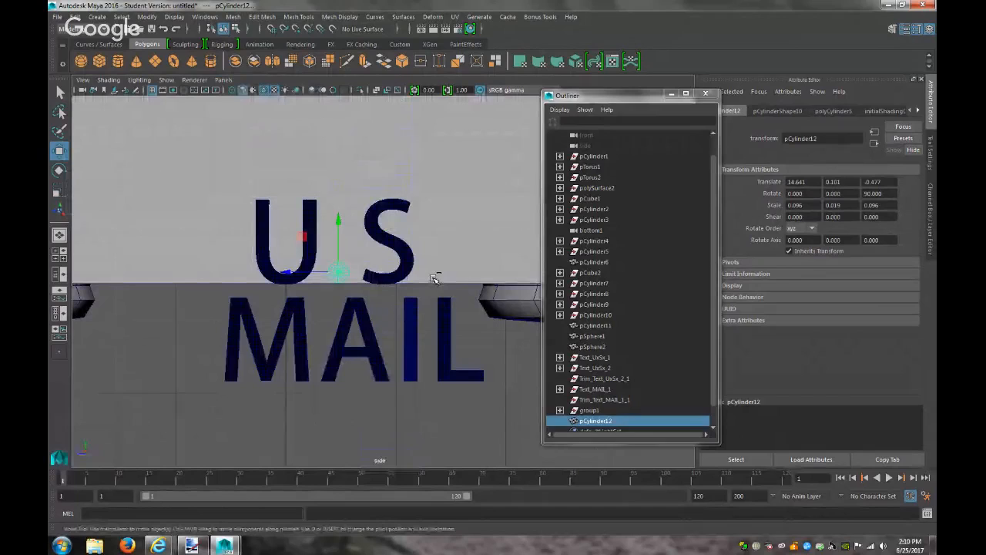
pyautogui.hotkey('ctrl', 'd')
pyautogui.moveTo(298, 269); pyautogui.dragTo(401, 282)
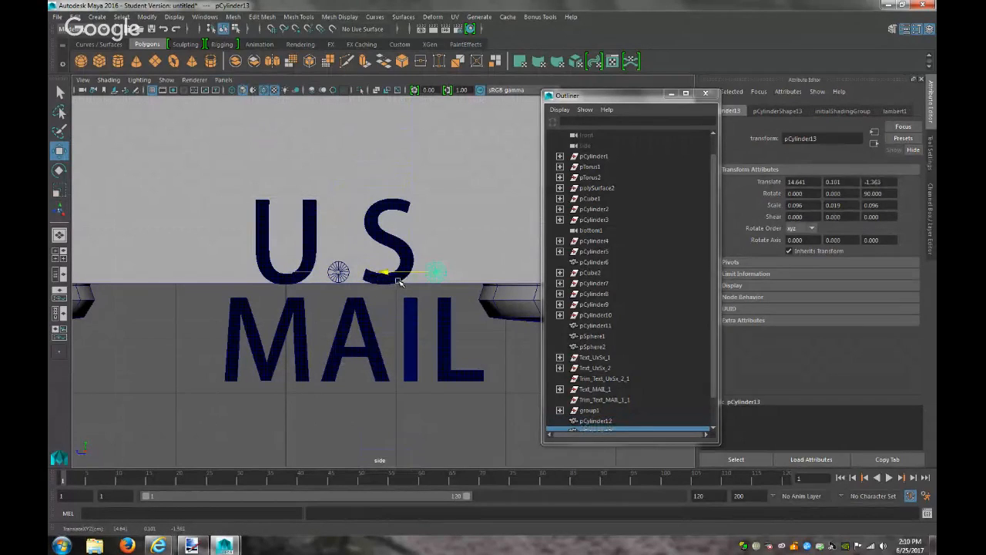
# Inspect both periods in perspective and select the first period, pCylinder12
pyautogui.click(512, 429)
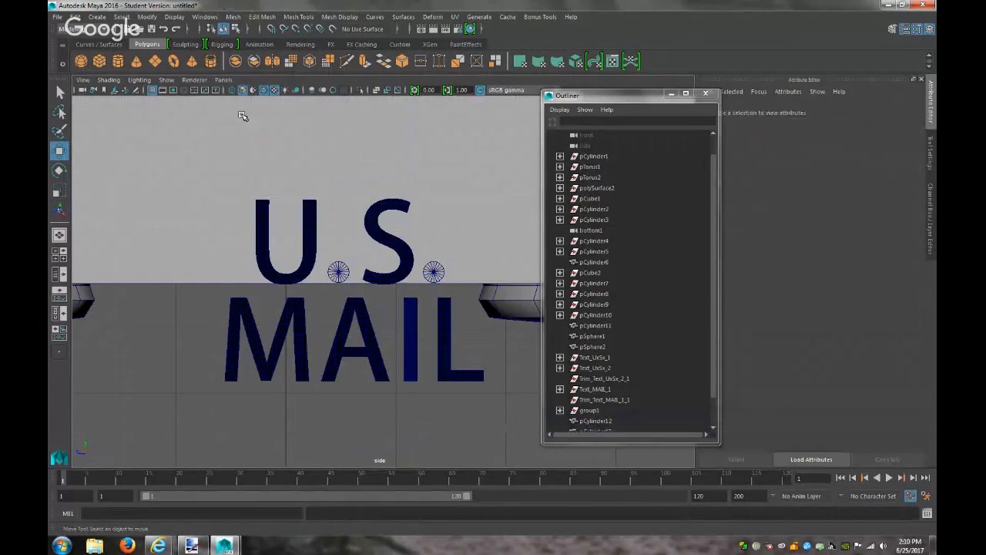
pyautogui.click(223, 80)
pyautogui.moveTo(242, 94)
pyautogui.click(351, 94)
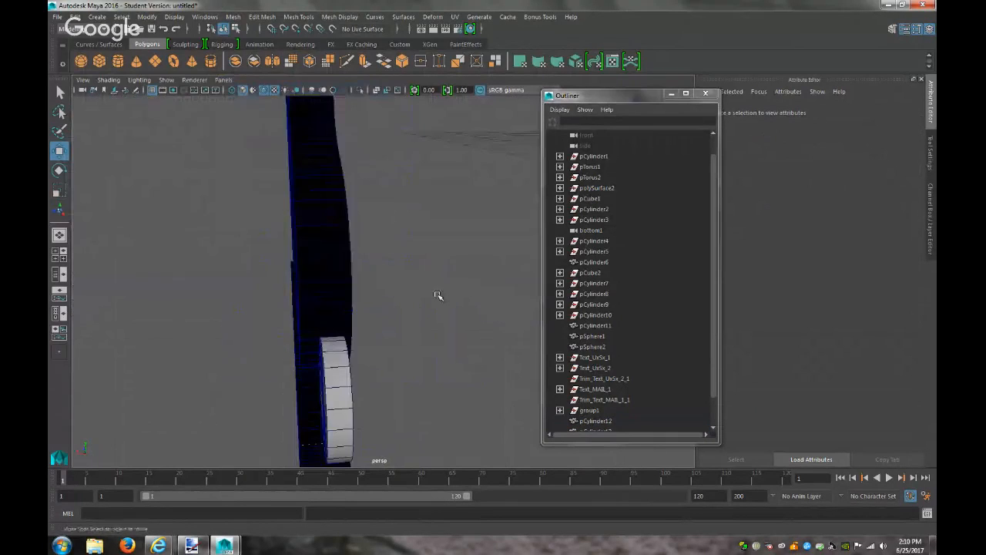
pyautogui.scroll(-5, 439, 296)
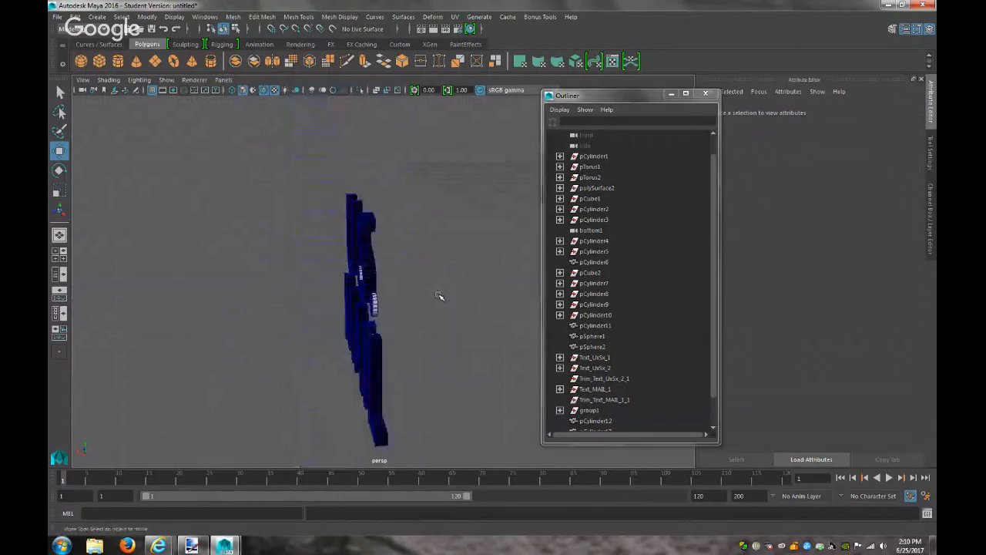
pyautogui.click(376, 305)
pyautogui.keyDown('alt'); pyautogui.moveTo(351, 309); pyautogui.dragTo(389, 323); pyautogui.keyUp('alt')
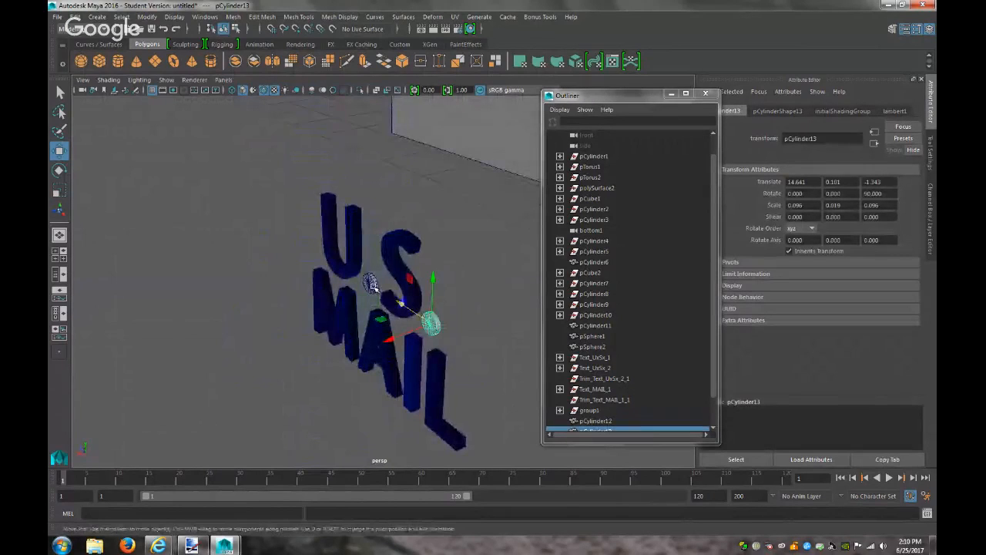
pyautogui.click(373, 287)
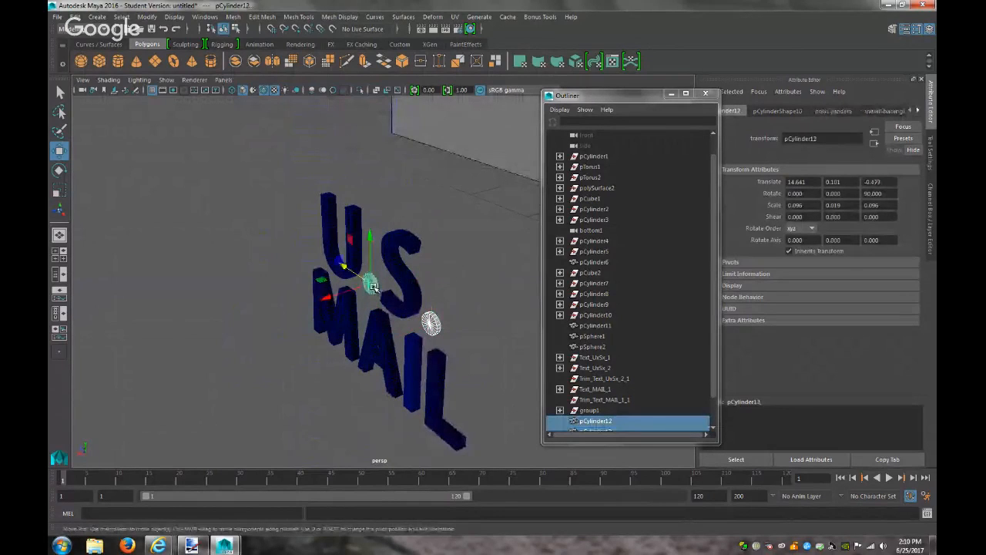
# In front view, scale pCylinder12 thicker, raising its middle scale from 0.019 to 0.049
pyautogui.click(224, 80)
pyautogui.moveTo(263, 112)
pyautogui.click(353, 134)
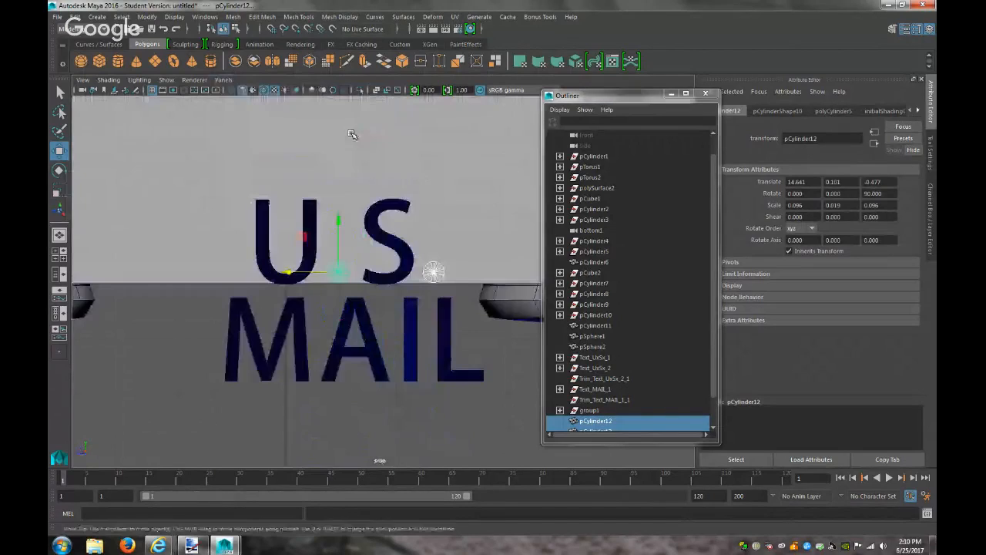
pyautogui.click(223, 80)
pyautogui.moveTo(255, 112)
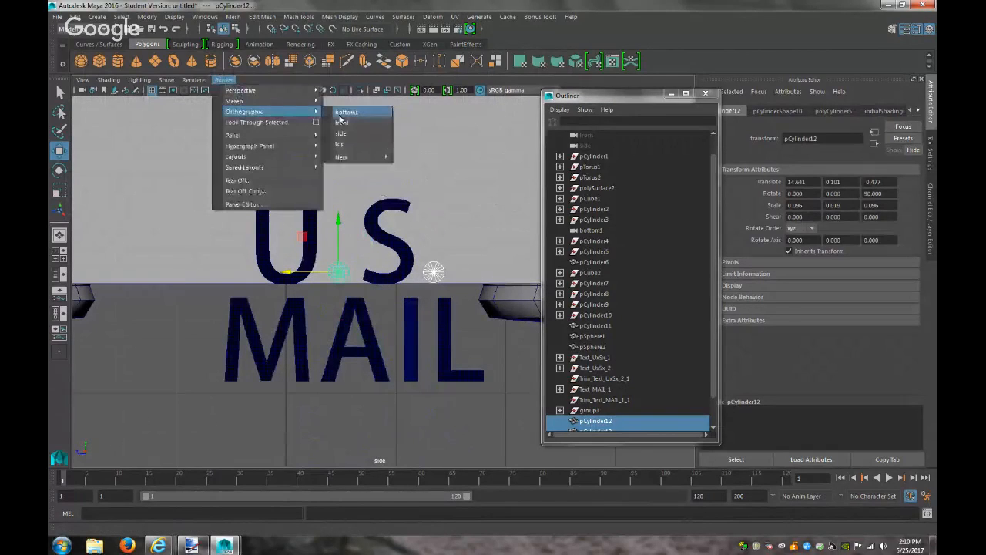
pyautogui.click(345, 123)
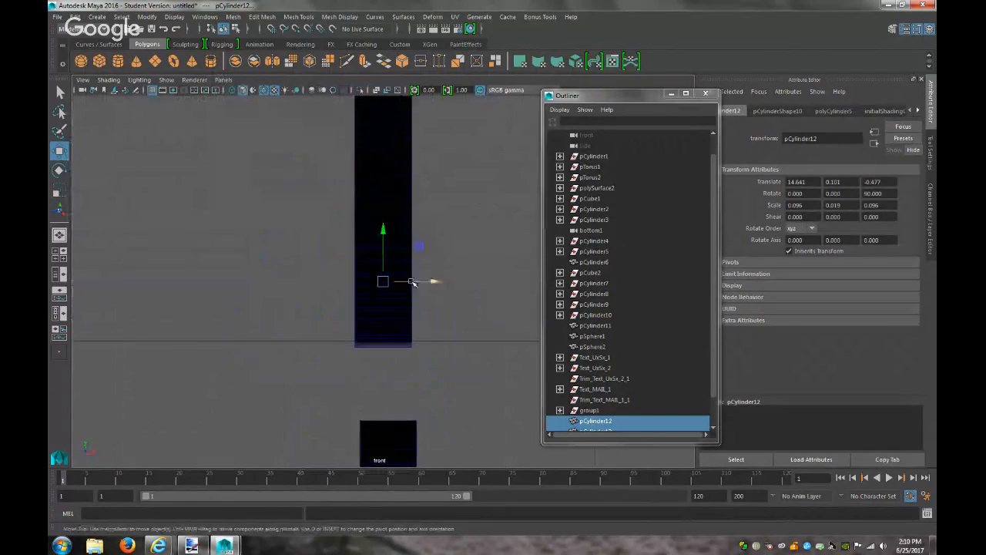
pyautogui.press('r')
pyautogui.moveTo(336, 286); pyautogui.dragTo(258, 290)
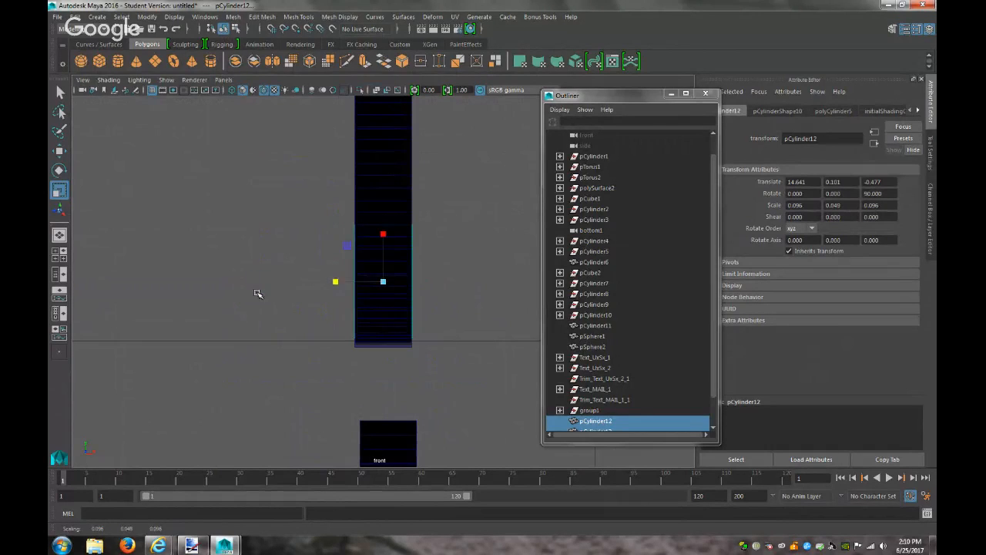
pyautogui.click(272, 355)
# Select pCylinder13 and pCylinder12 in the Outliner and drag them next to group1
pyautogui.click(223, 79)
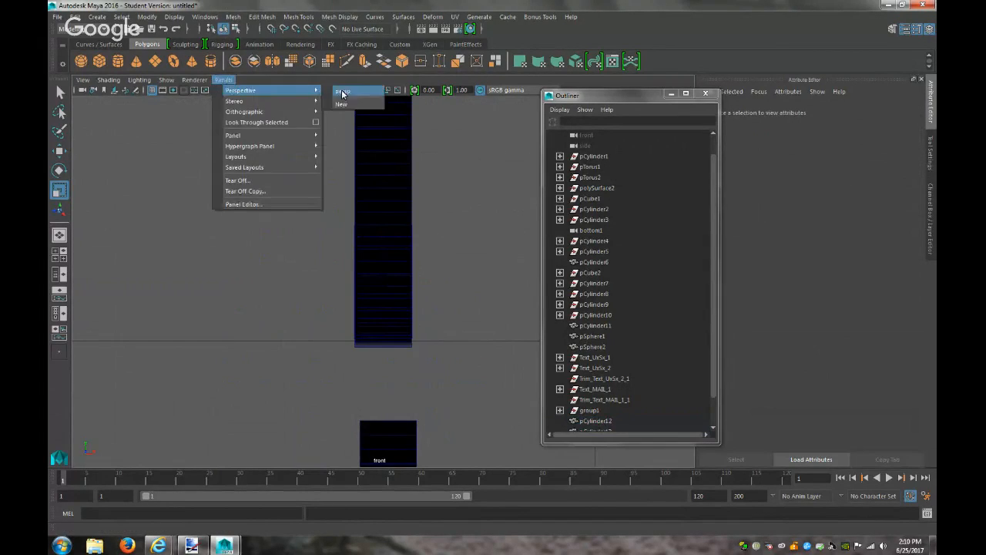
pyautogui.click(345, 94)
pyautogui.scroll(-4, 434, 387)
pyautogui.scroll(4, 434, 388)
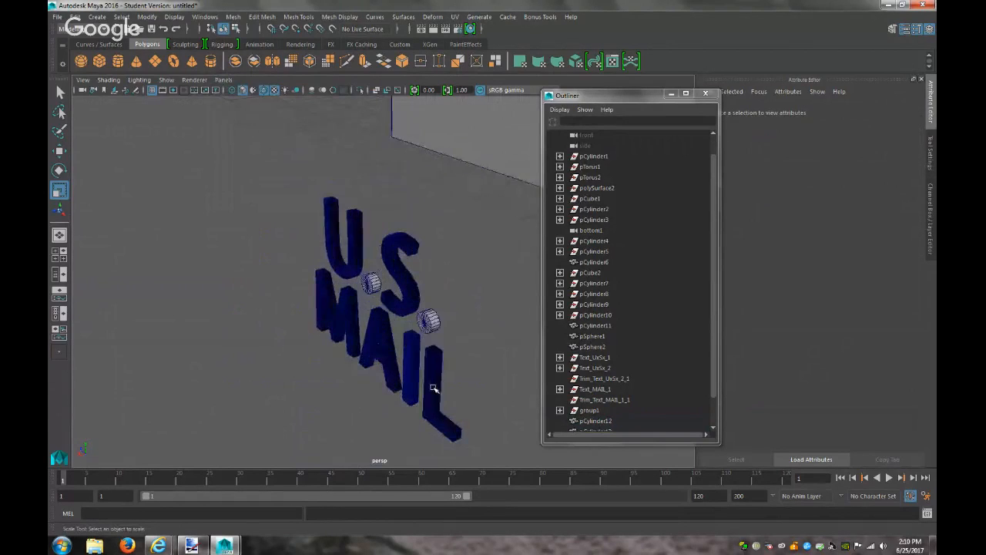
pyautogui.keyDown('alt'); pyautogui.moveTo(434, 387); pyautogui.dragTo(488, 368); pyautogui.keyUp('alt')
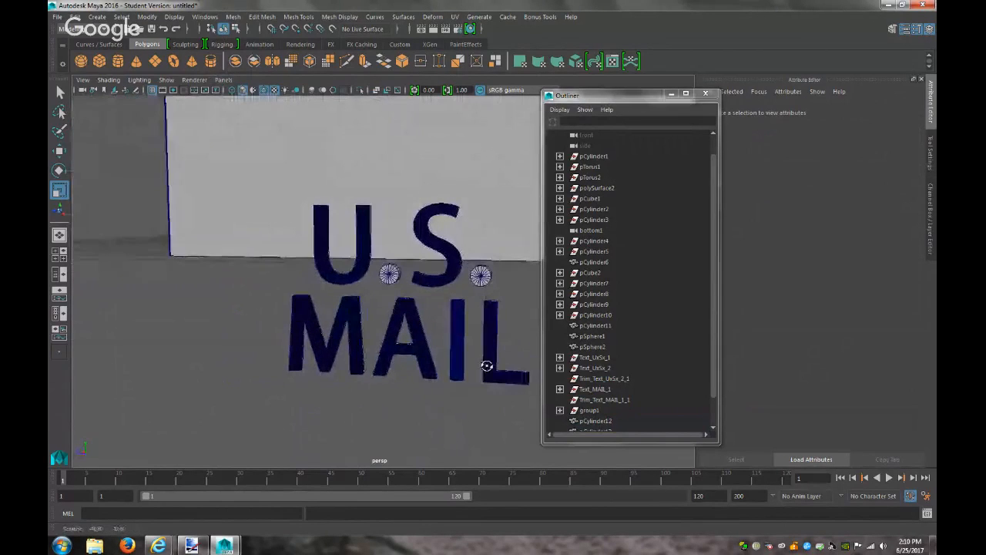
pyautogui.scroll(-1, 588, 423)
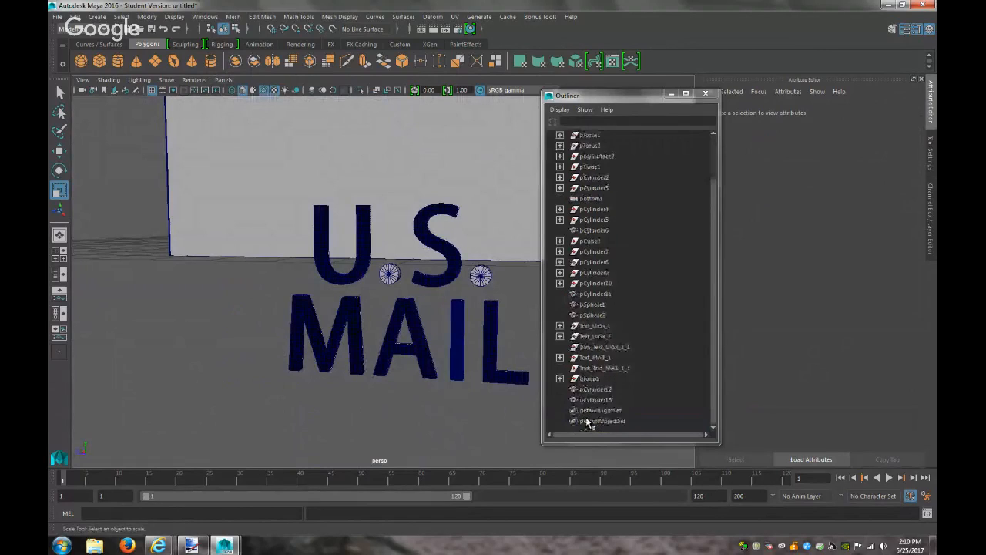
pyautogui.click(591, 399)
pyautogui.keyDown('shift'); pyautogui.click(593, 392); pyautogui.keyUp('shift')
pyautogui.moveTo(593, 397); pyautogui.dragTo(593, 374, button='middle')
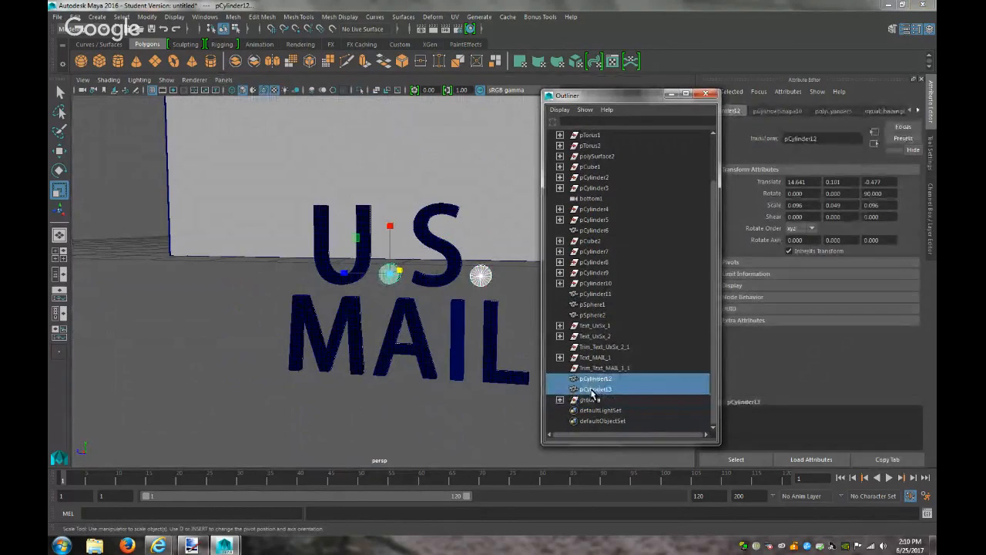
# Parent both period cylinders under group1 and delete the group's history
pyautogui.moveTo(598, 387); pyautogui.dragTo(594, 402, button='middle')
pyautogui.click(592, 400)
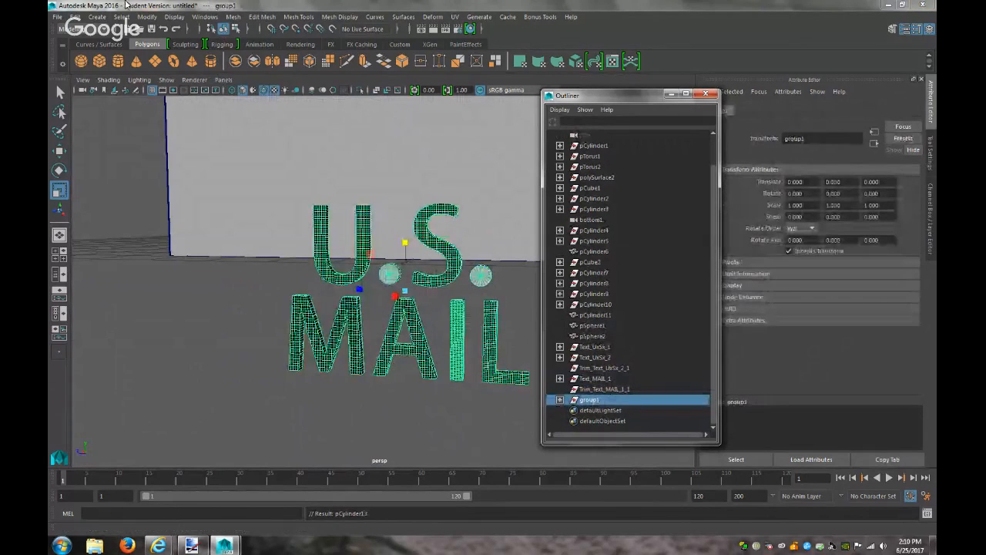
pyautogui.click(74, 16)
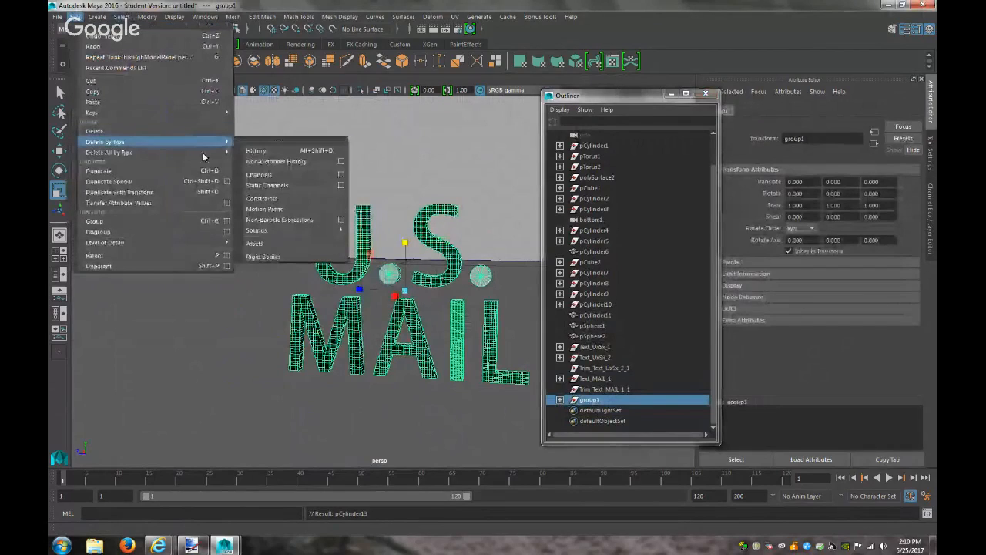
pyautogui.moveTo(202, 147)
pyautogui.click(321, 249)
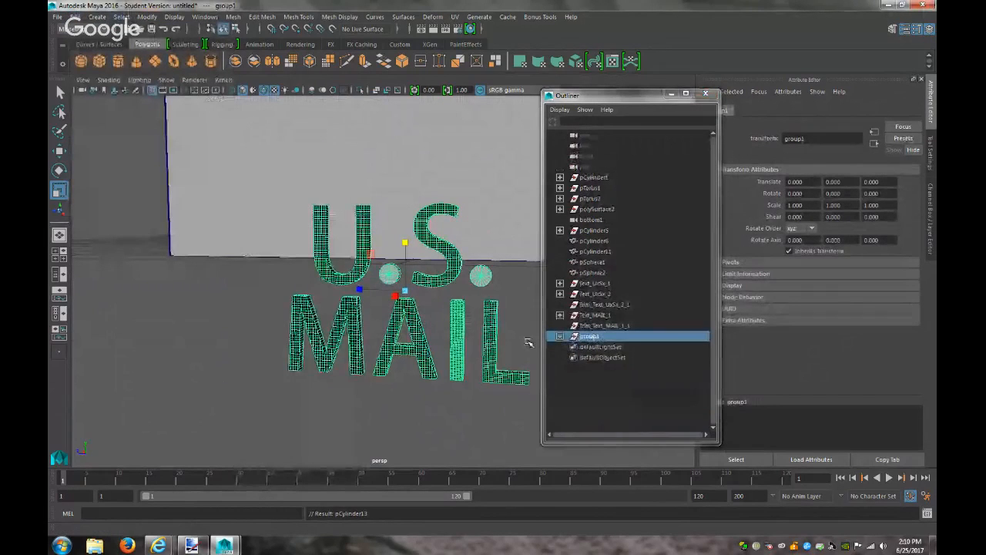
# Scale group1 up uniformly to 1.694 and compare it against the mailbox reference image
pyautogui.scroll(-6, 476, 347)
pyautogui.scroll(3, 475, 346)
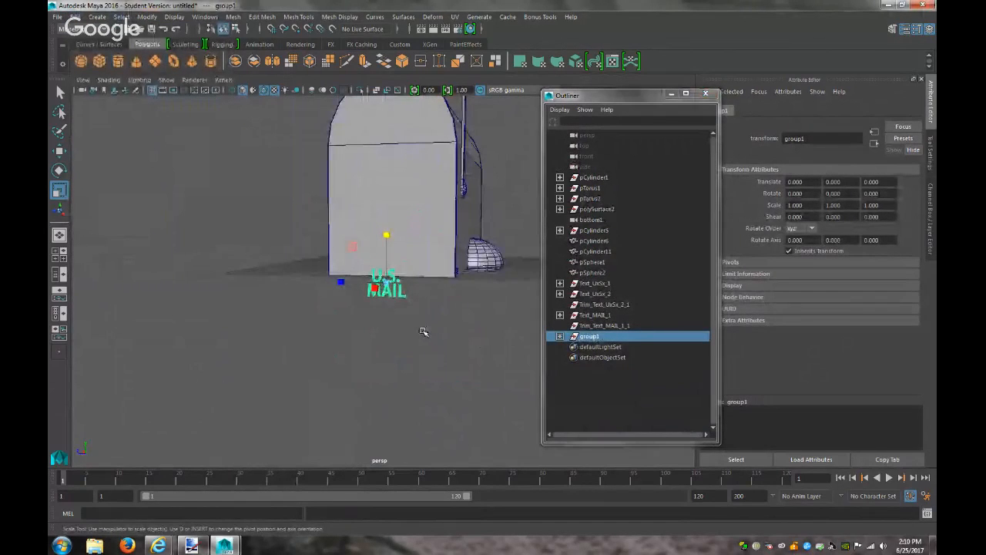
pyautogui.moveTo(384, 281)
pyautogui.mouseDown()
pyautogui.moveTo(412, 287)
pyautogui.moveTo(402, 287)
pyautogui.mouseUp()
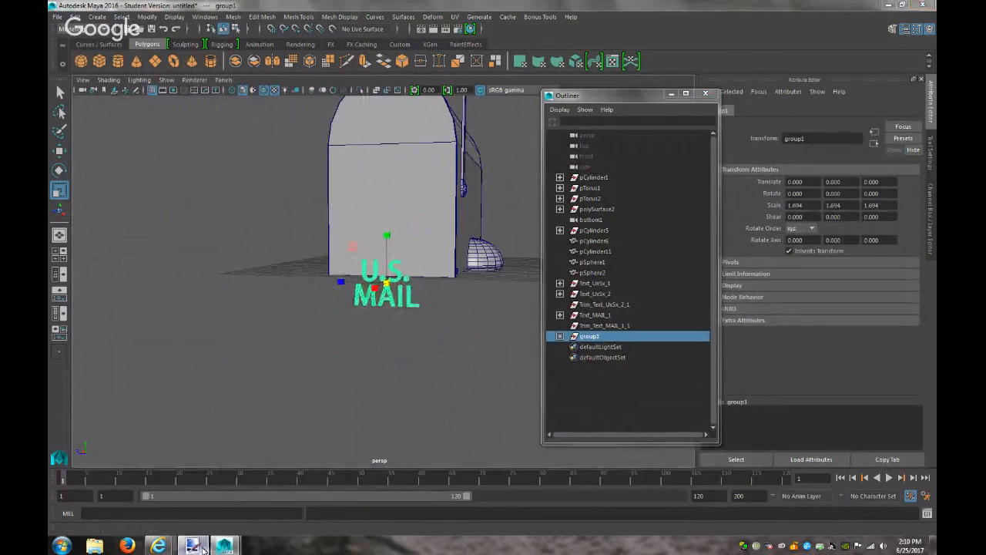
pyautogui.click(193, 546)
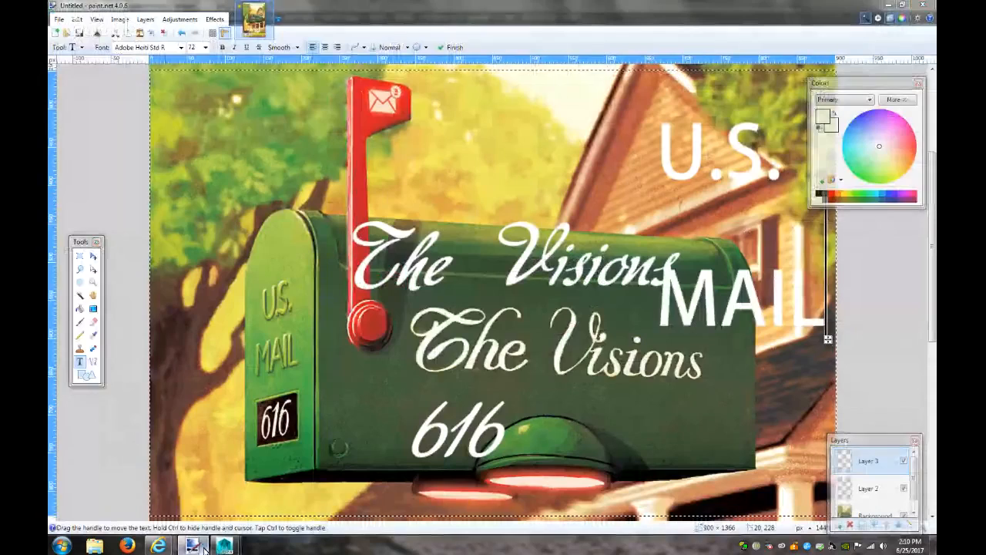
pyautogui.click(199, 547)
pyautogui.scroll(-5, 412, 328)
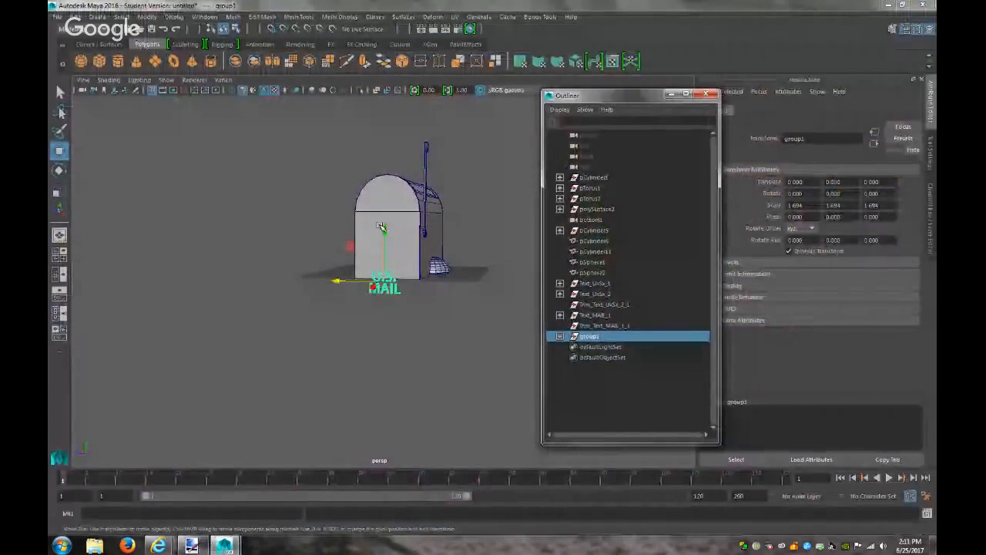
# In side view, select group1 and move the U.S. MAIL lettering up onto the mailbox
pyautogui.click(223, 79)
pyautogui.moveTo(276, 112)
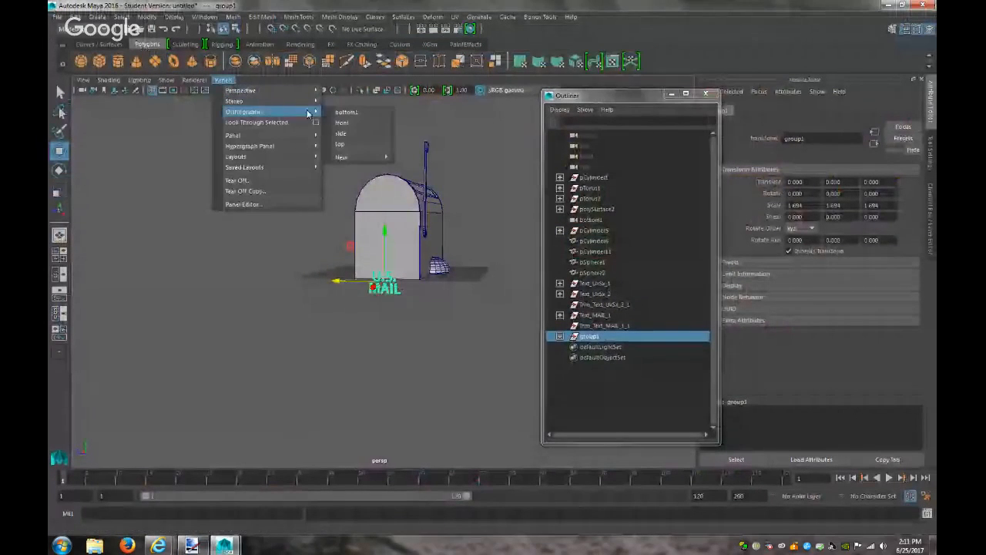
pyautogui.click(349, 134)
pyautogui.scroll(-5, 410, 229)
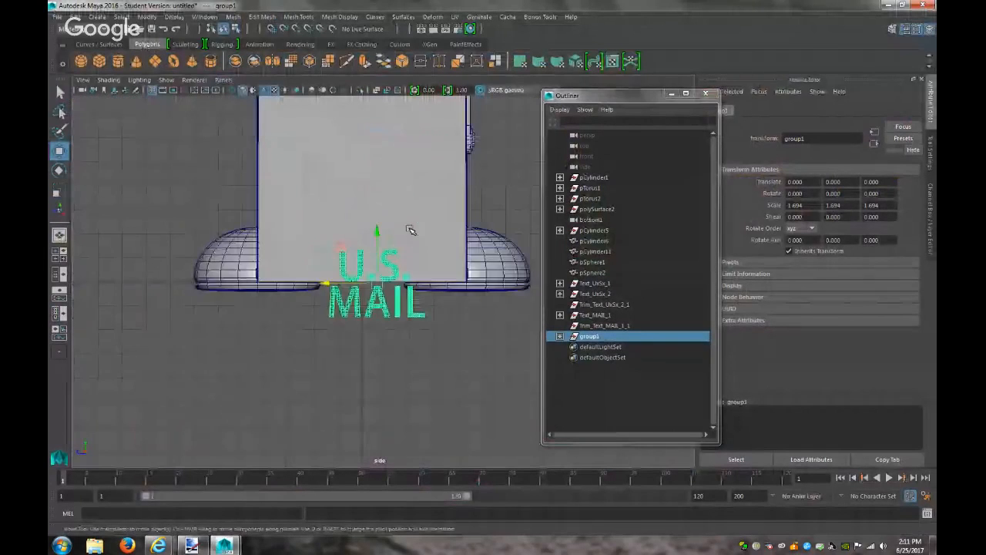
pyautogui.scroll(-3, 409, 229)
pyautogui.moveTo(379, 228); pyautogui.dragTo(382, 152)
pyautogui.click(588, 336)
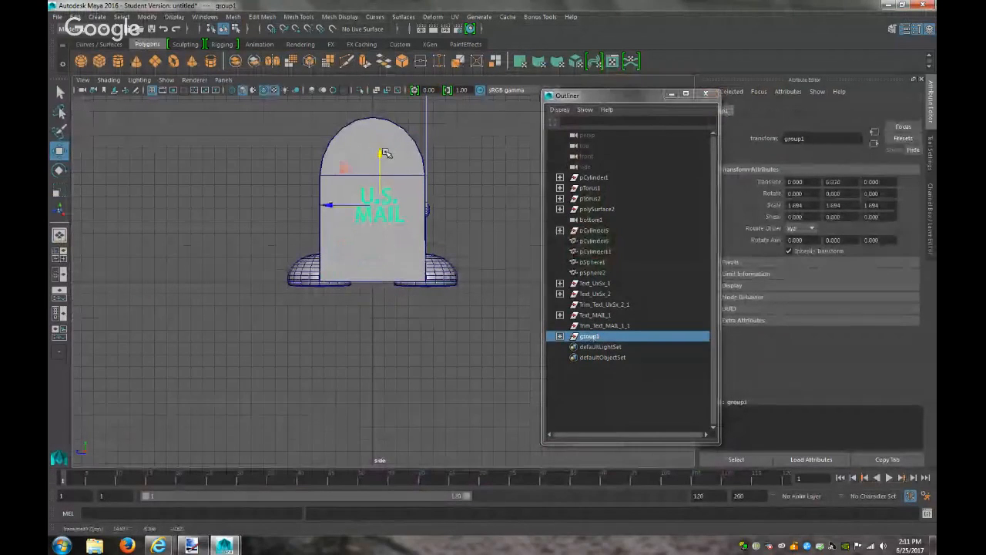
pyautogui.moveTo(327, 205); pyautogui.dragTo(323, 206)
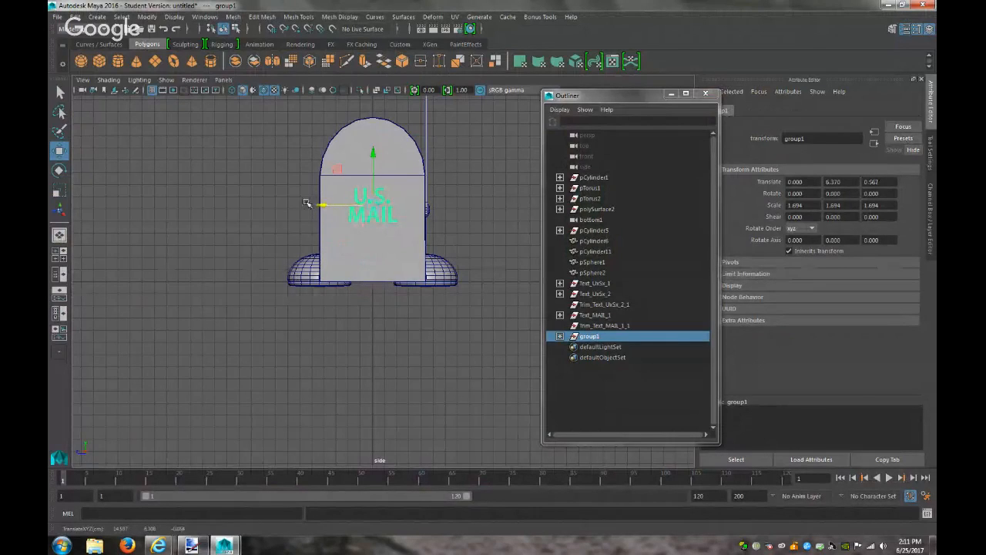
# In front view, slide the lettering group left onto the mailbox's front face
pyautogui.click(223, 79)
pyautogui.moveTo(262, 112)
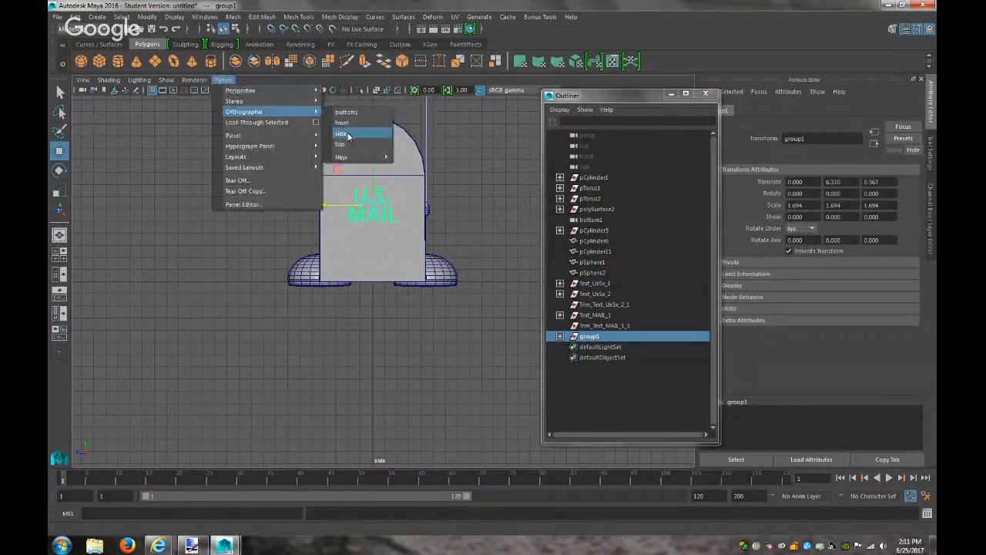
pyautogui.click(349, 140)
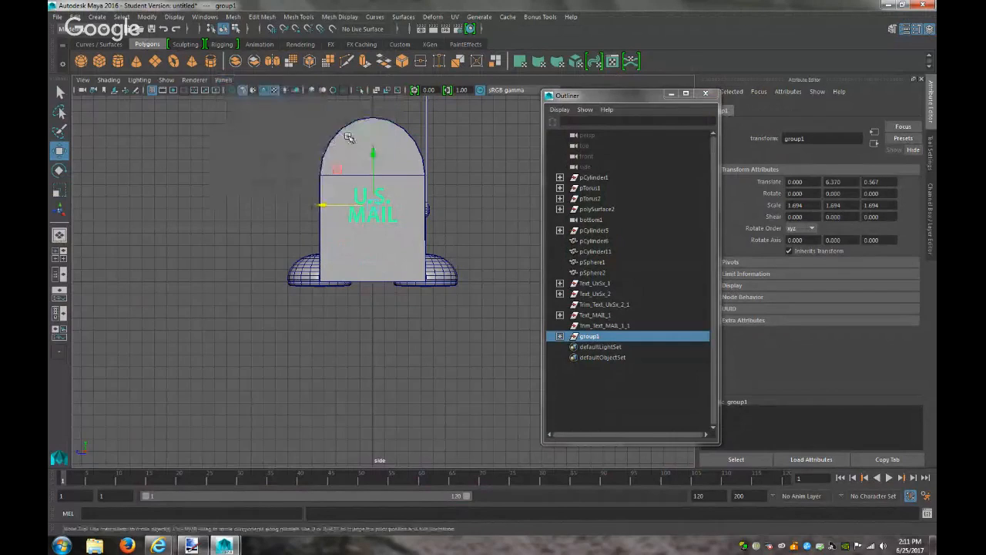
pyautogui.click(223, 79)
pyautogui.moveTo(285, 113)
pyautogui.click(342, 122)
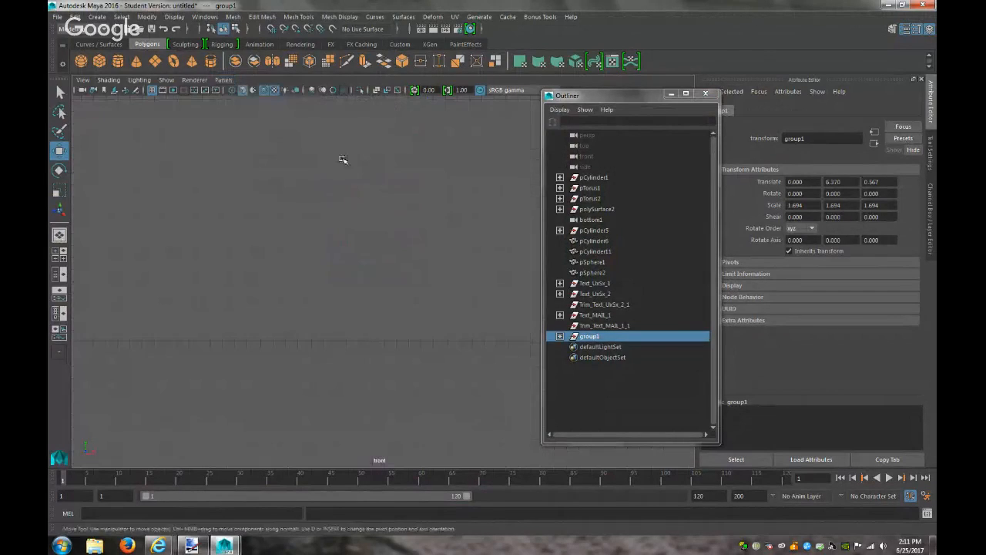
pyautogui.press('f')
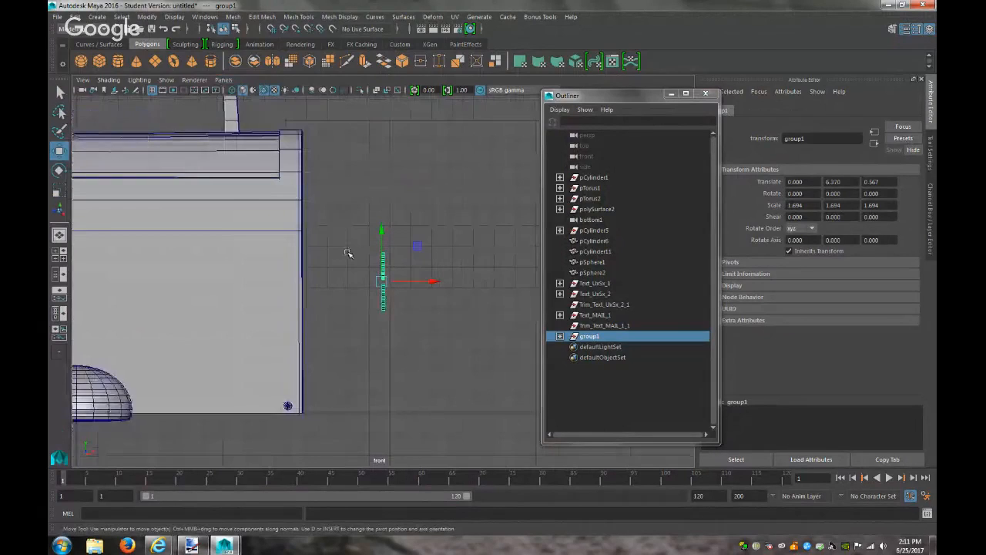
pyautogui.moveTo(434, 282); pyautogui.dragTo(353, 283)
pyautogui.scroll(3, 352, 281)
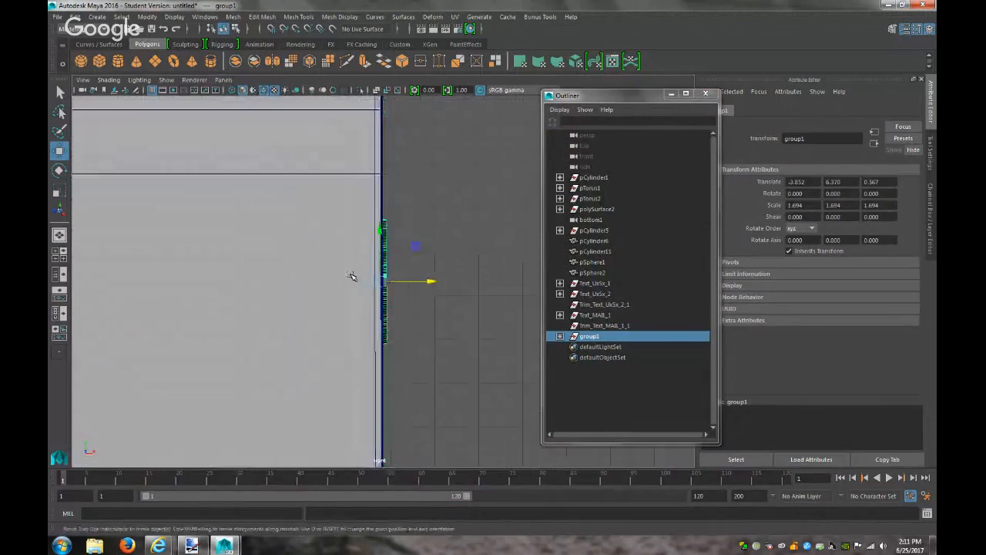
# Scale the lettering group up uniformly to 2.123 in perspective view
pyautogui.click(223, 79)
pyautogui.click(339, 94)
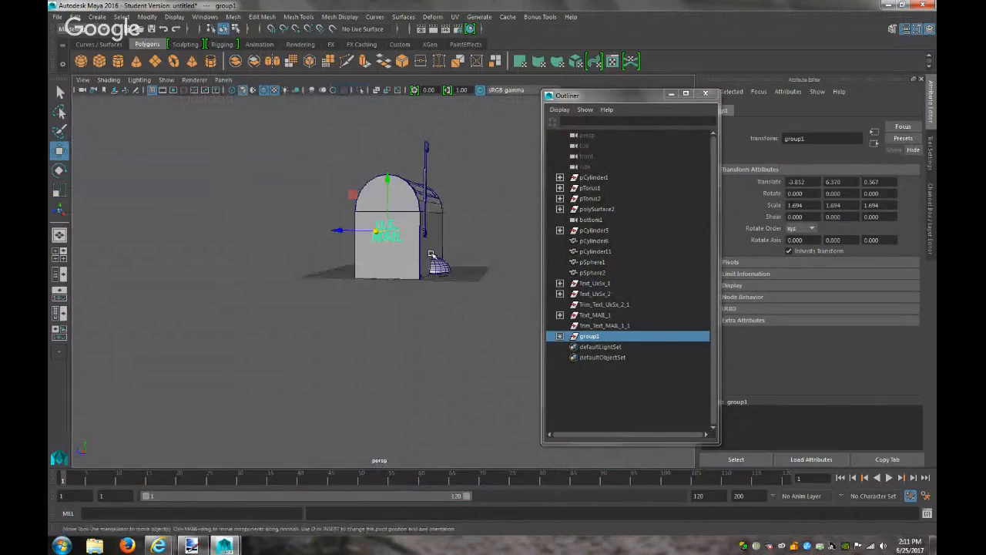
pyautogui.keyDown('alt'); pyautogui.moveTo(430, 248); pyautogui.dragTo(450, 246); pyautogui.keyUp('alt')
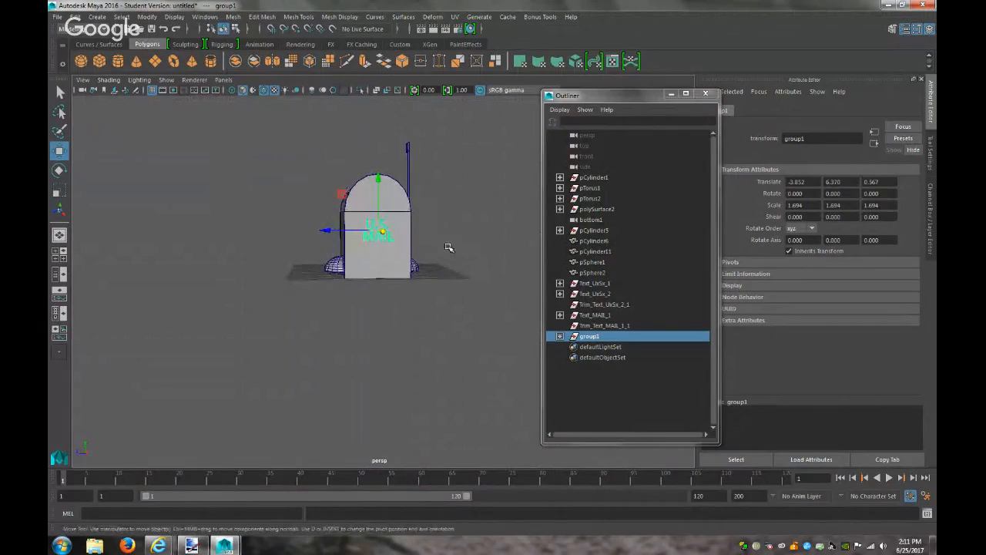
pyautogui.press('r')
pyautogui.moveTo(379, 231); pyautogui.dragTo(329, 230)
pyautogui.press('w')
# Try parenting group1 under the mailbox body pCylinder5, then undo it
pyautogui.click(483, 315)
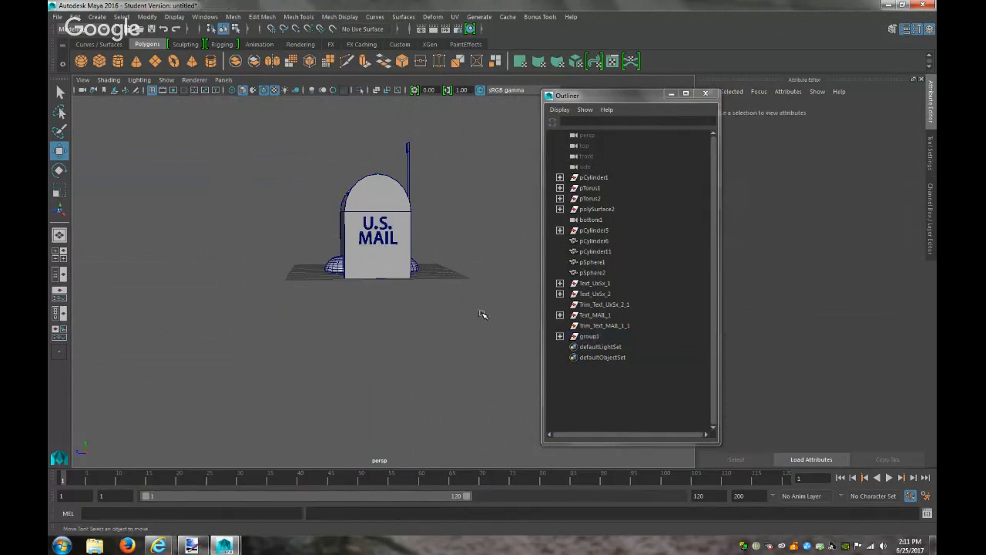
pyautogui.keyDown('alt'); pyautogui.moveTo(472, 313); pyautogui.dragTo(418, 302); pyautogui.keyUp('alt')
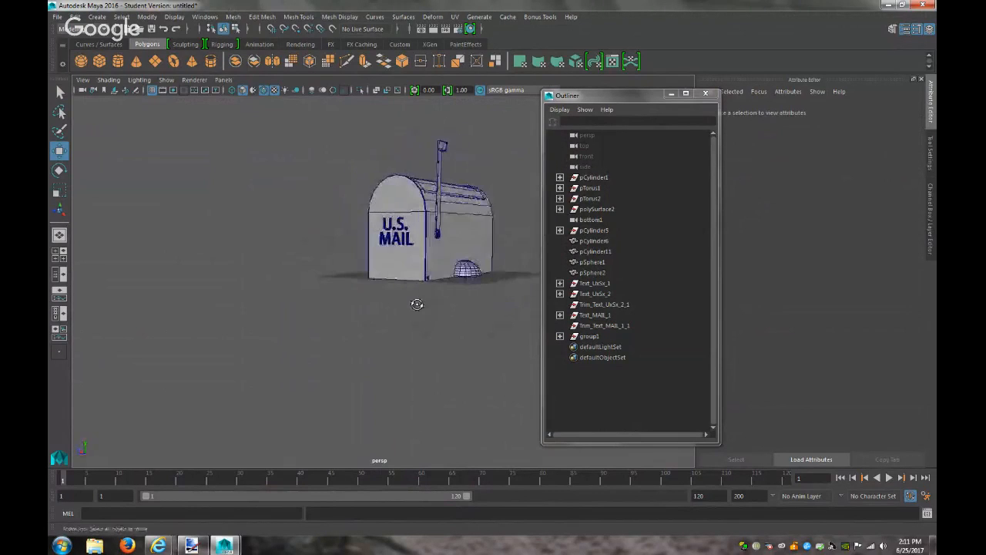
pyautogui.scroll(5, 417, 307)
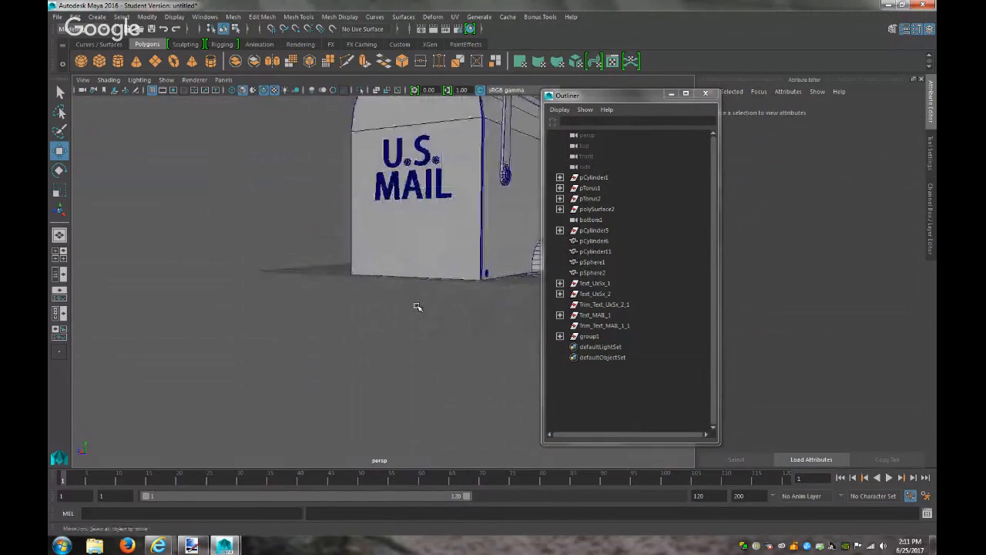
pyautogui.click(588, 337)
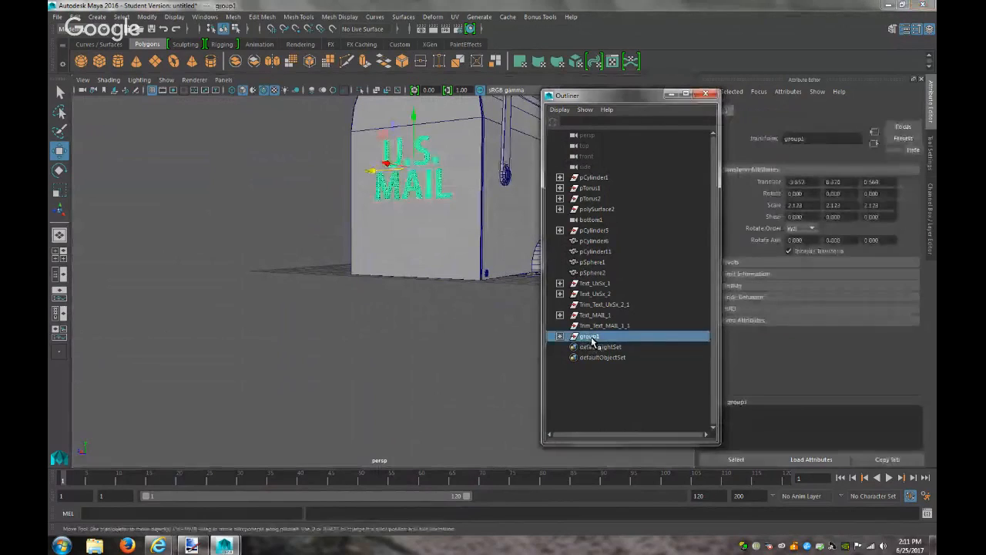
pyautogui.click(451, 232)
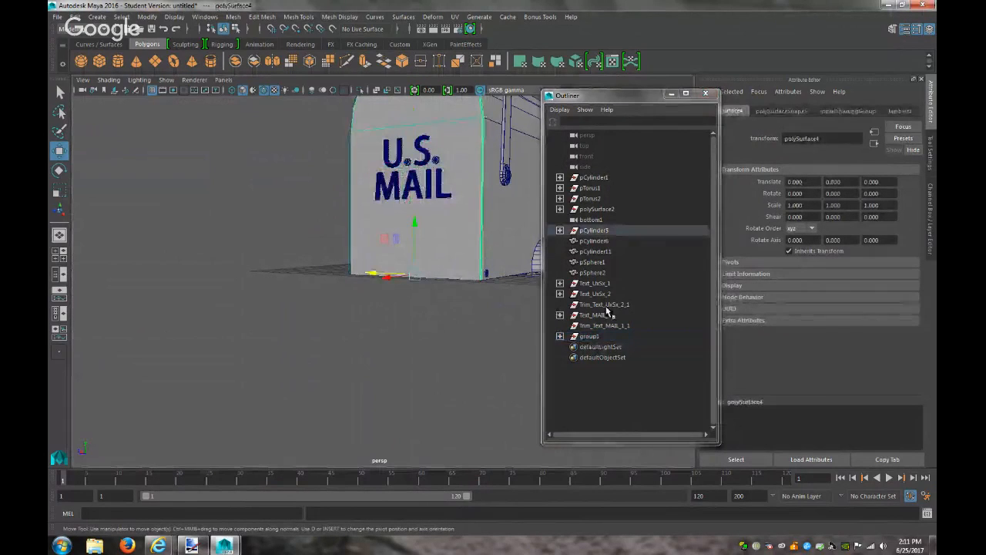
pyautogui.click(589, 336)
pyautogui.moveTo(589, 339); pyautogui.dragTo(604, 238)
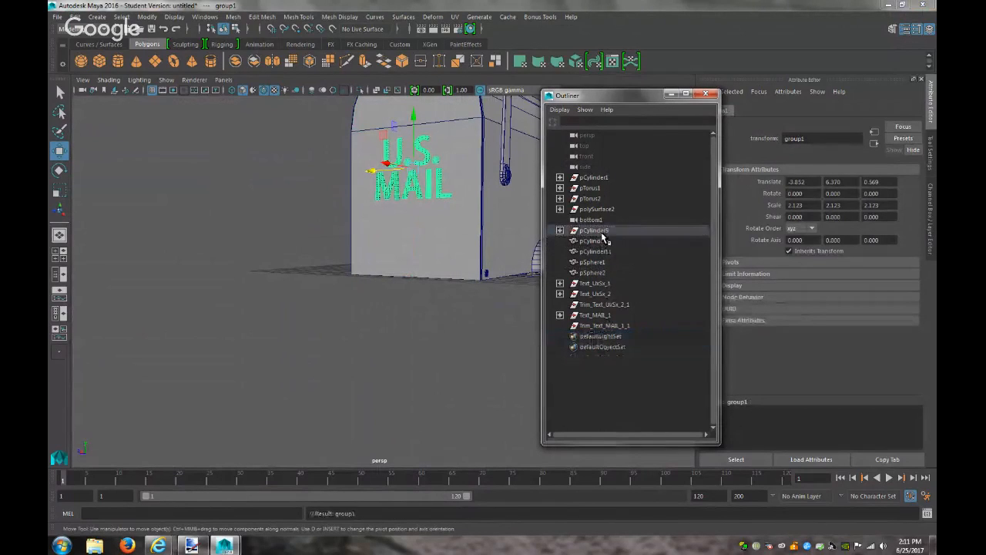
pyautogui.click(604, 237)
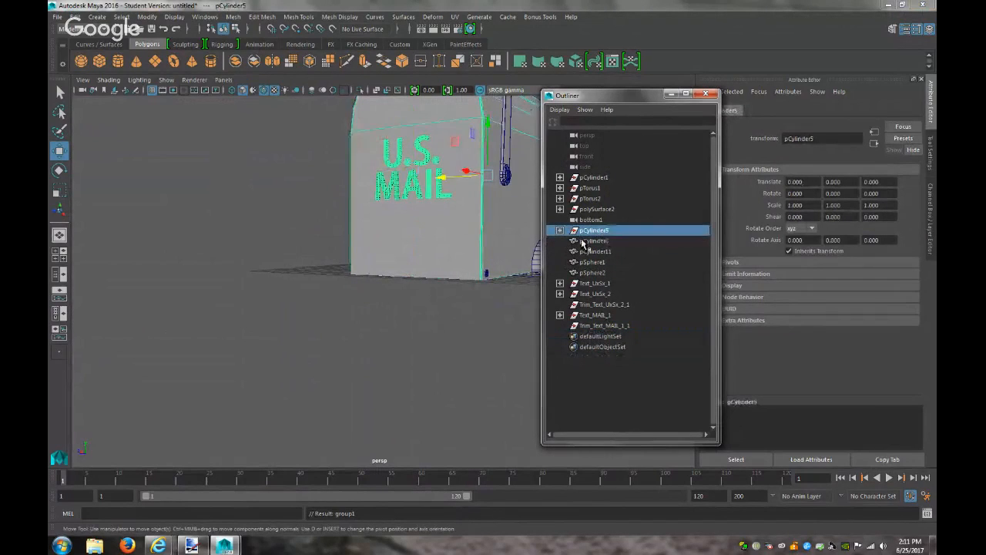
pyautogui.scroll(-4, 470, 284)
pyautogui.scroll(1, 471, 285)
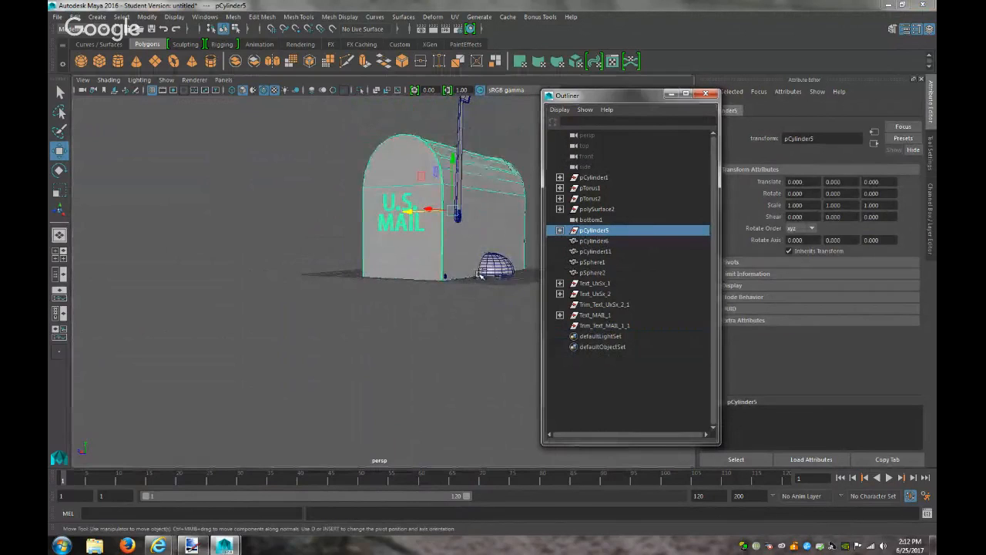
pyautogui.hotkey('ctrl', 'z')
pyautogui.hotkey('ctrl', 'z')
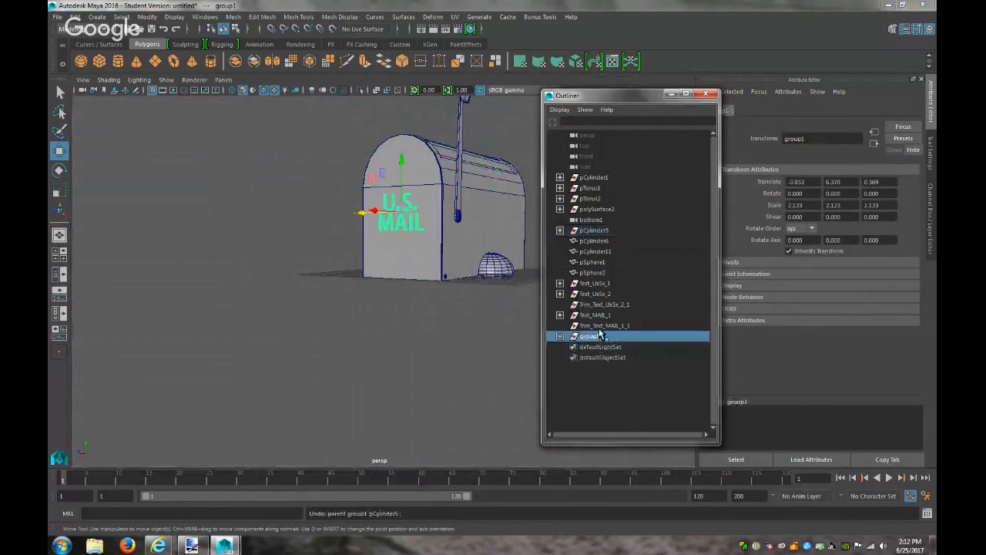
# Parent group1 under polySurface4 and test by rotating the door, then undo and deselect
pyautogui.click(603, 242)
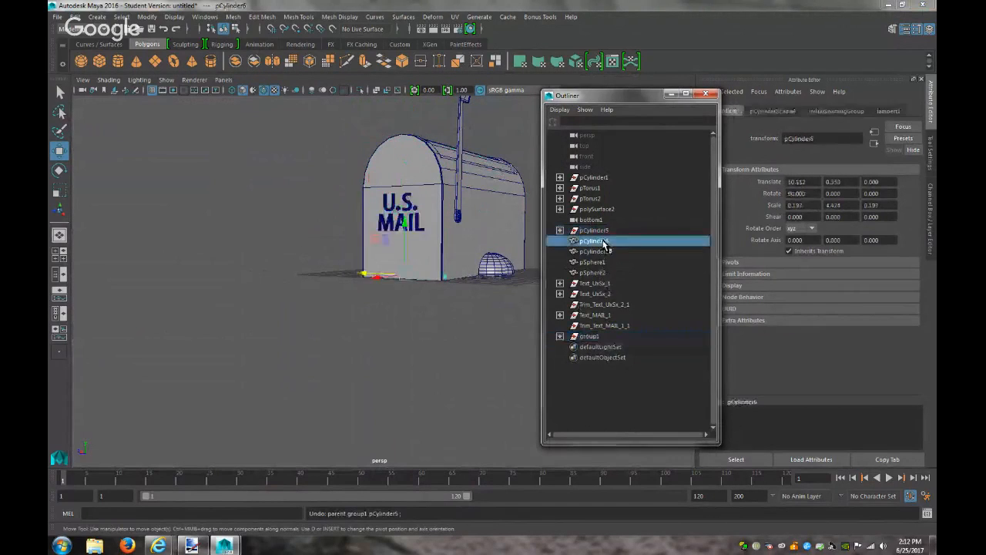
pyautogui.click(430, 237)
pyautogui.click(560, 231)
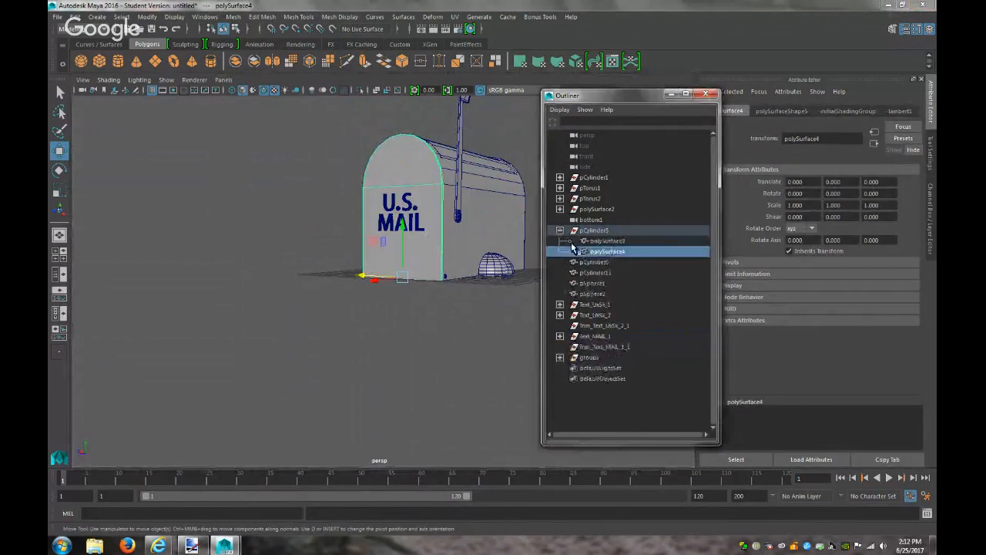
pyautogui.moveTo(584, 357); pyautogui.dragTo(616, 253, button='middle')
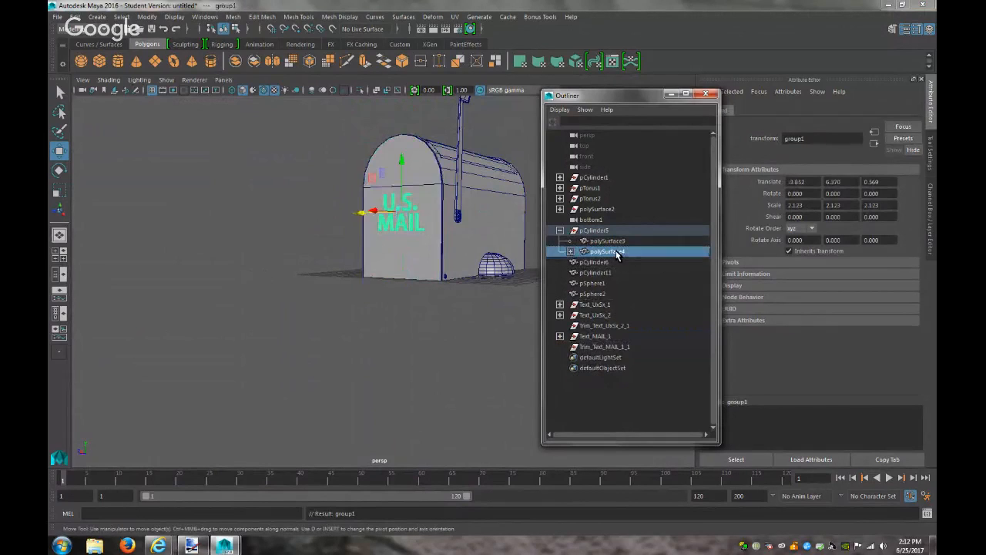
pyautogui.click(617, 253)
pyautogui.press('e')
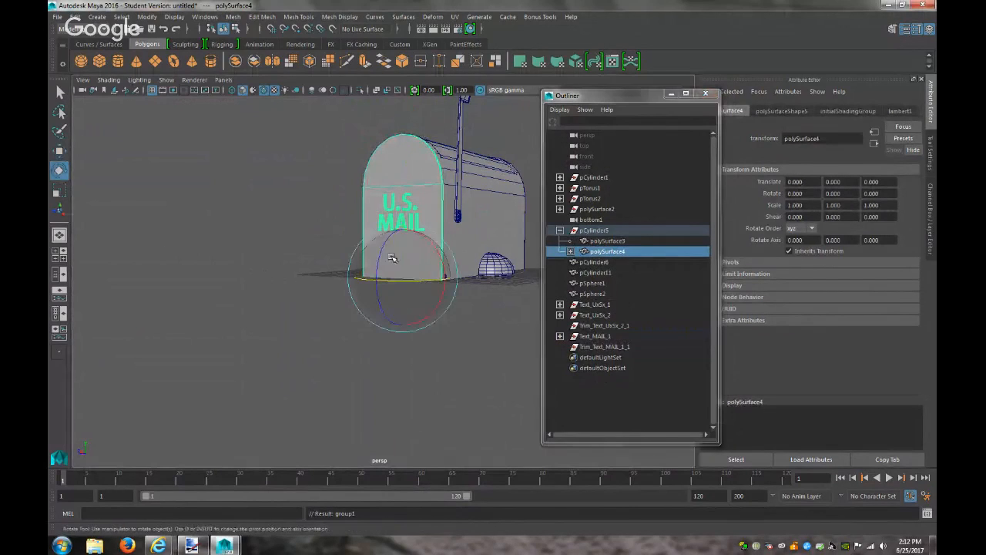
pyautogui.moveTo(390, 259); pyautogui.dragTo(362, 322)
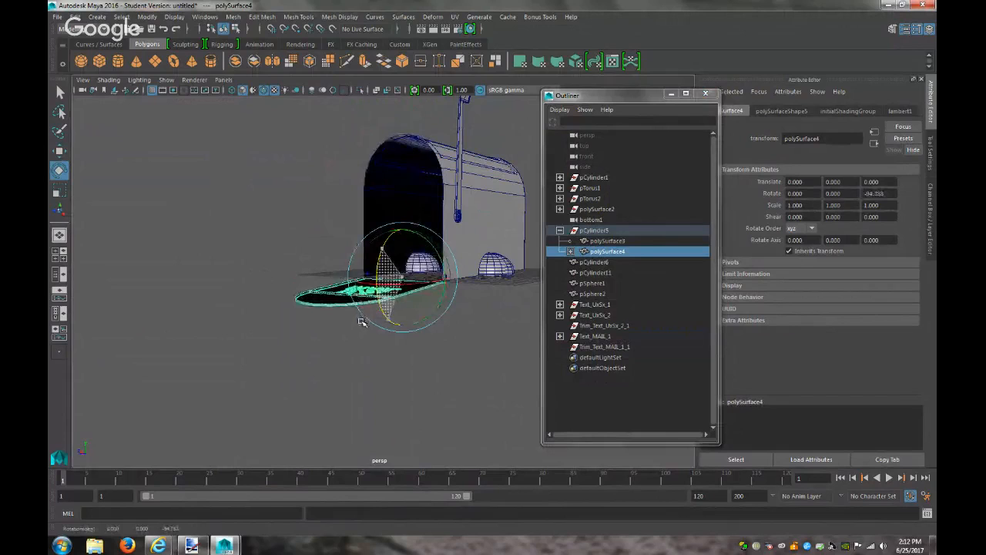
pyautogui.hotkey('ctrl', 'z')
pyautogui.click(236, 282)
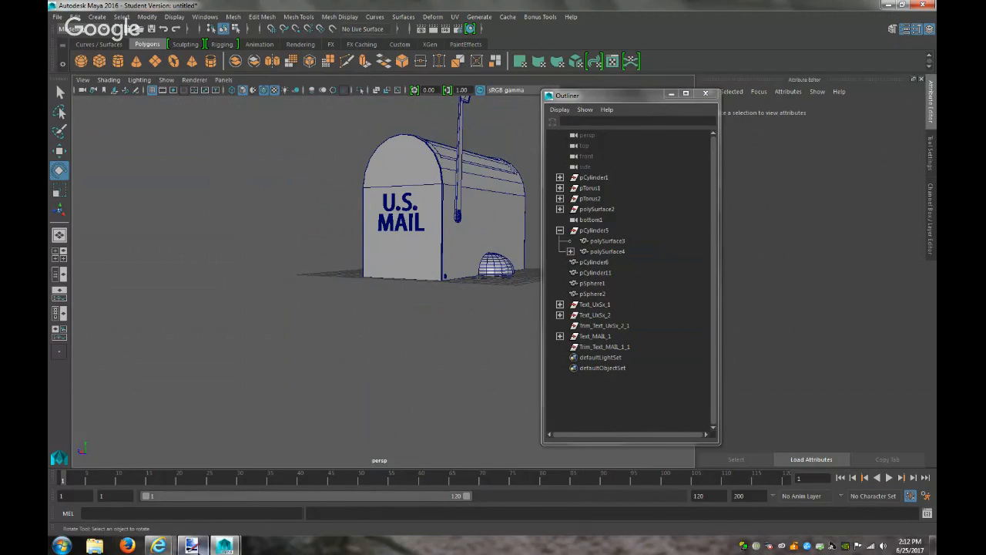
# Extrude and scale the mailbox's front face as a trial, then undo it
pyautogui.click(191, 545)
pyautogui.click(198, 550)
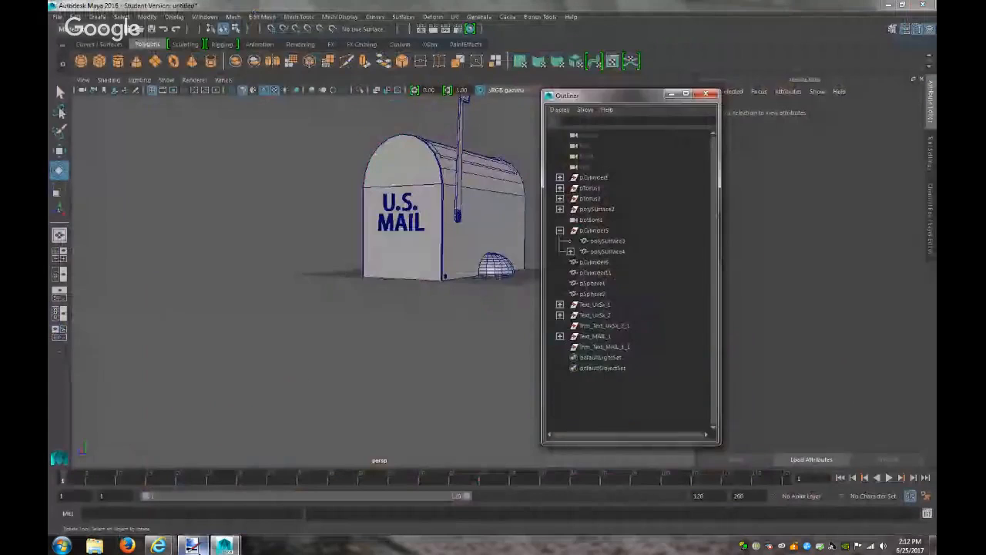
pyautogui.click(398, 264)
pyautogui.moveTo(434, 220); pyautogui.dragTo(438, 202, button='right')
pyautogui.click(437, 203)
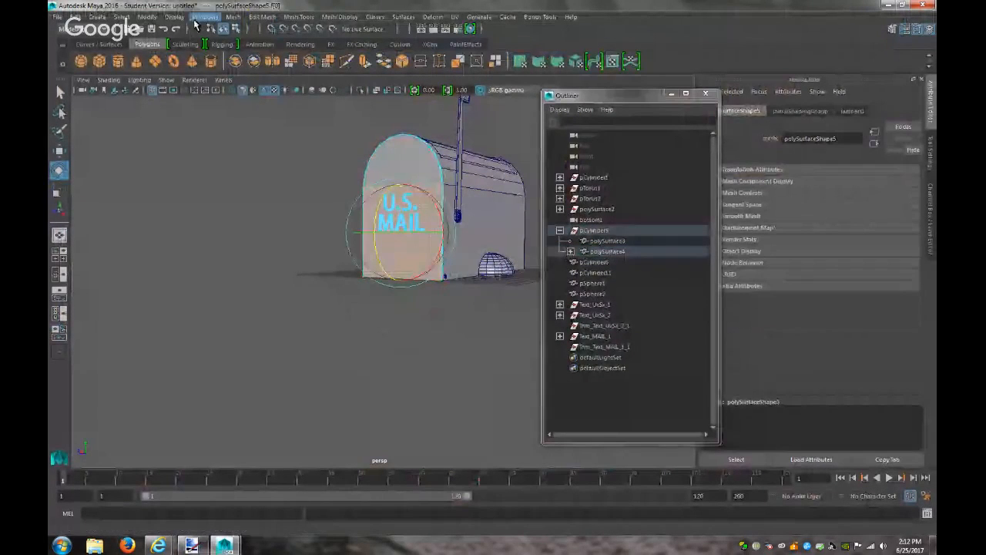
pyautogui.click(256, 18)
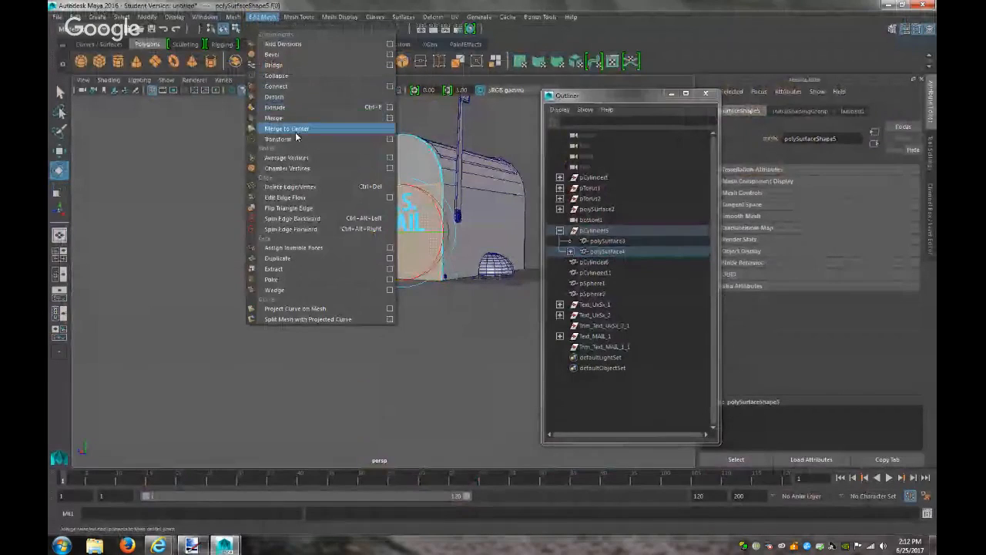
pyautogui.click(281, 107)
pyautogui.moveTo(401, 281); pyautogui.dragTo(402, 220)
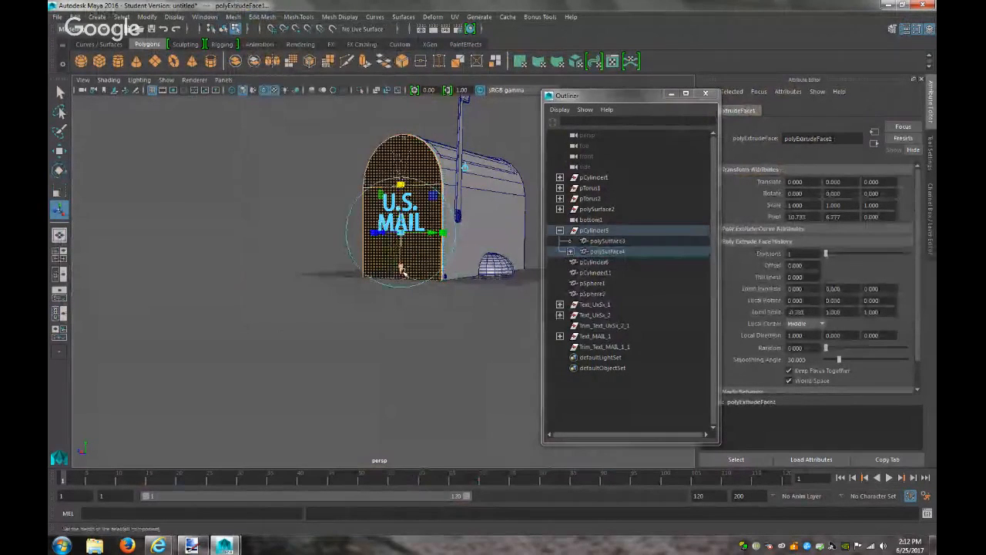
pyautogui.hotkey('ctrl', 'z')
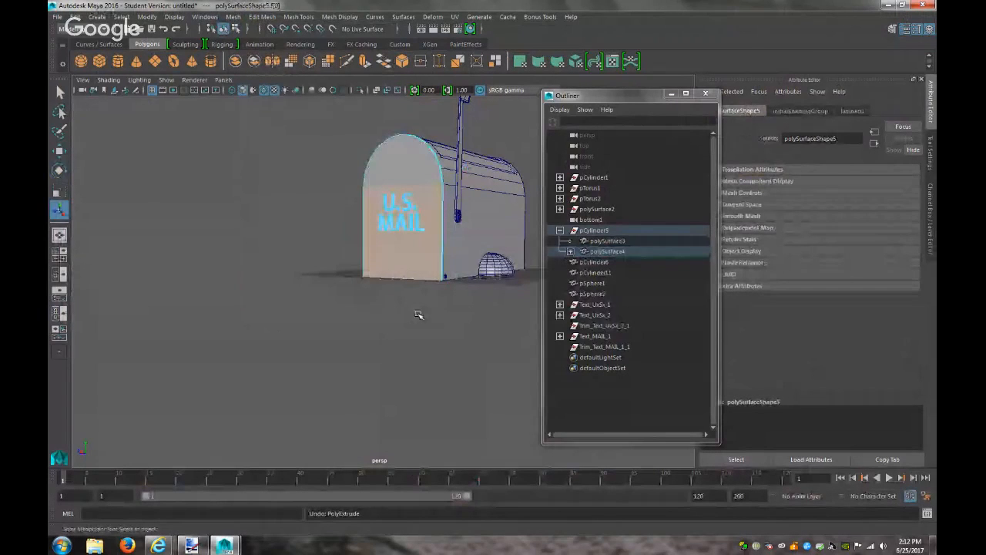
# Minimize the Outliner and bring the YouTube live stream window forward
pyautogui.scroll(4, 418, 314)
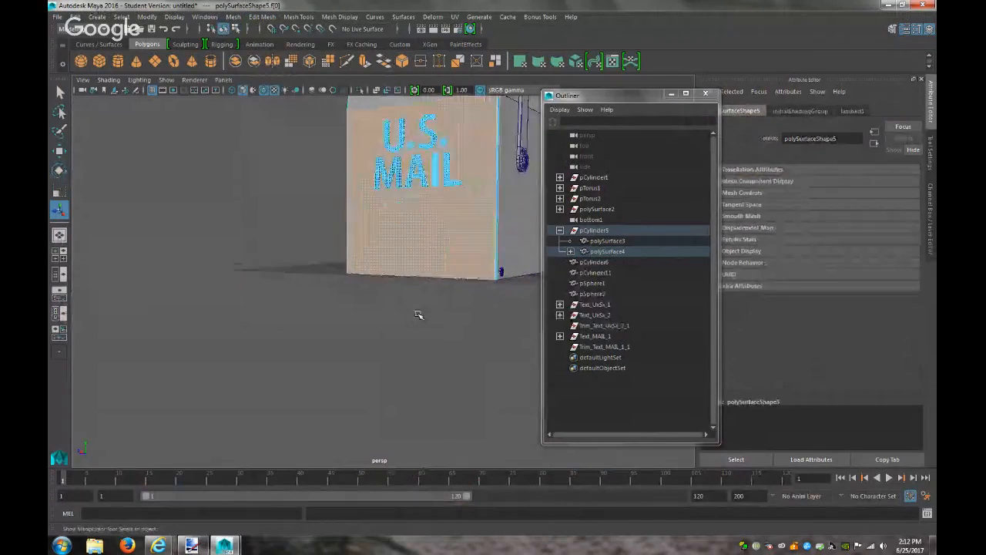
pyautogui.click(672, 93)
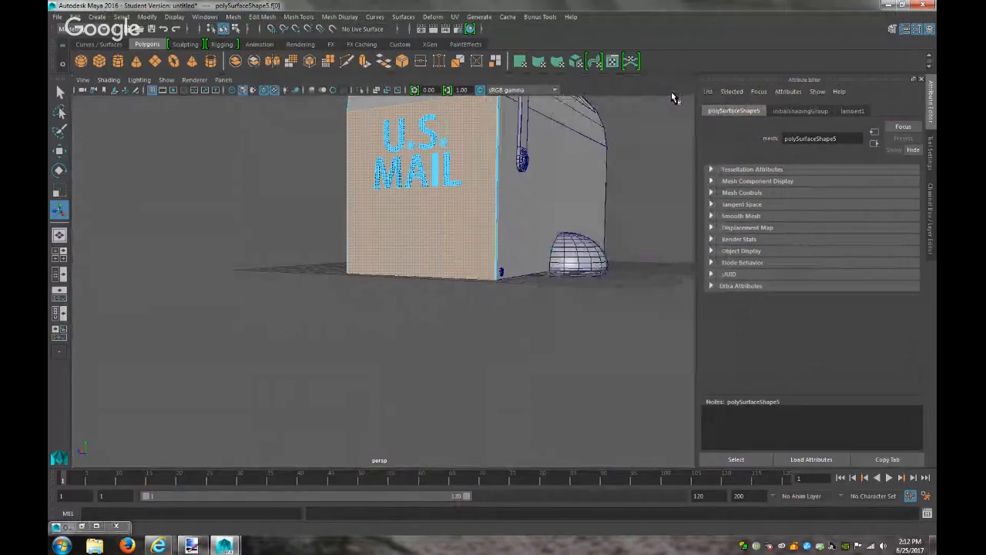
pyautogui.moveTo(158, 545)
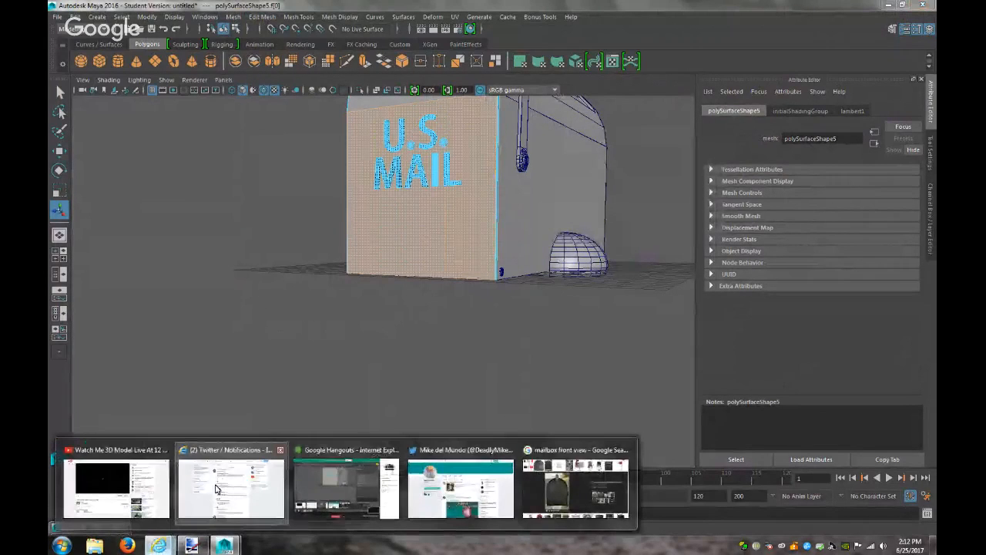
pyautogui.click(119, 482)
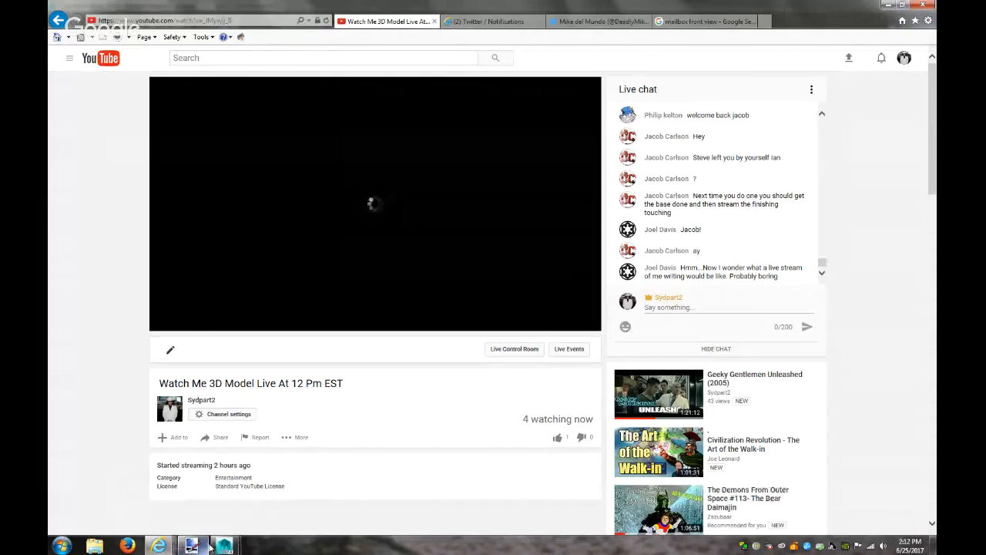
# Leave the YouTube live stream page (4 watching) and return to the Maya mailbox scene
pyautogui.moveTo(210, 547)
pyautogui.click(257, 516)
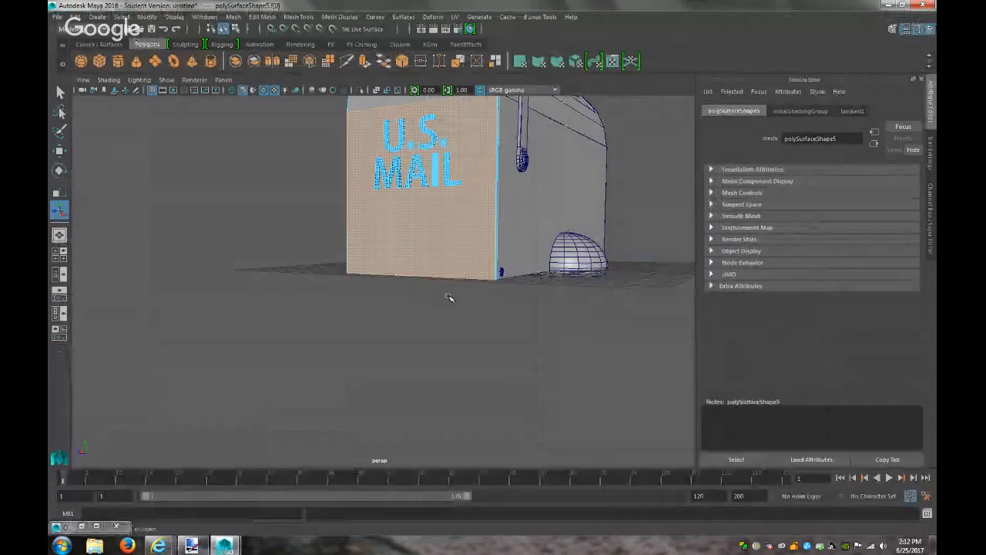
# Extrude the lower front faces and scale and move them into a rectangular door panel
pyautogui.press('f')
pyautogui.keyDown('alt'); pyautogui.moveTo(446, 362); pyautogui.dragTo(496, 316); pyautogui.keyUp('alt')
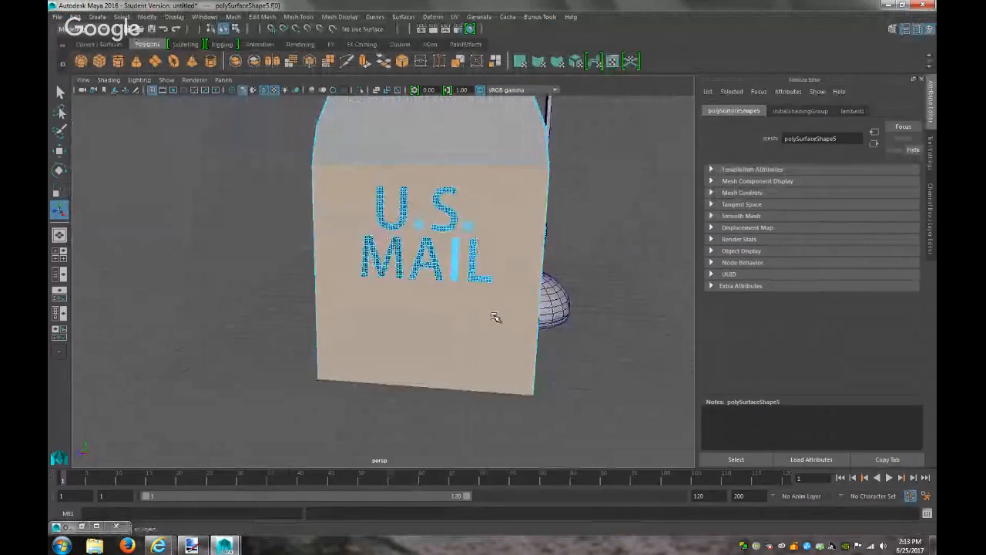
pyautogui.click(262, 16)
pyautogui.click(283, 107)
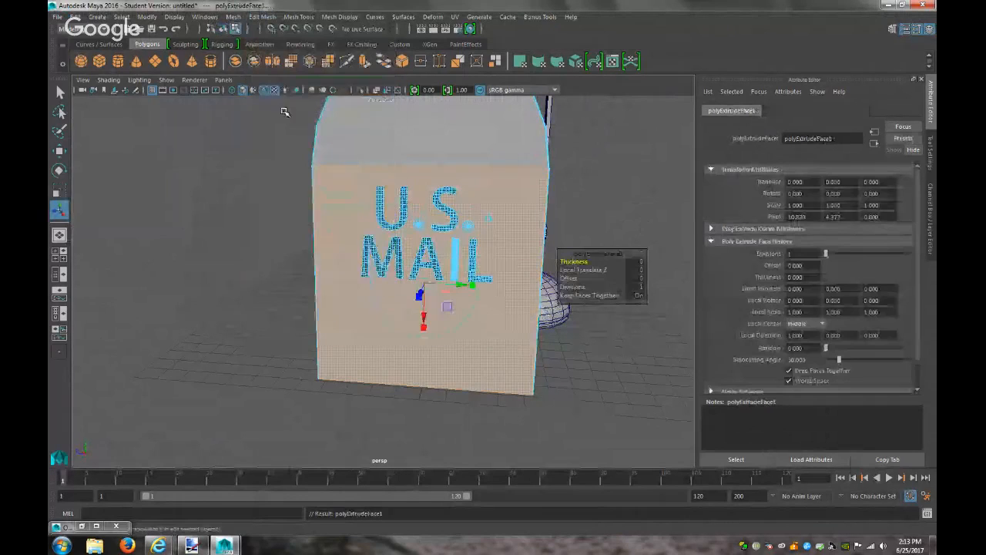
pyautogui.moveTo(423, 333); pyautogui.dragTo(454, 283)
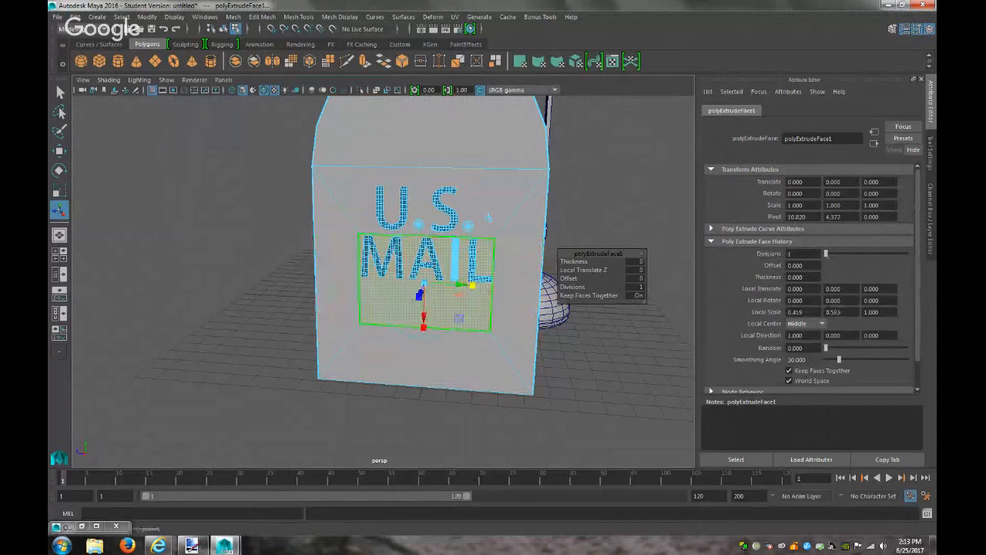
pyautogui.moveTo(426, 317); pyautogui.dragTo(421, 363)
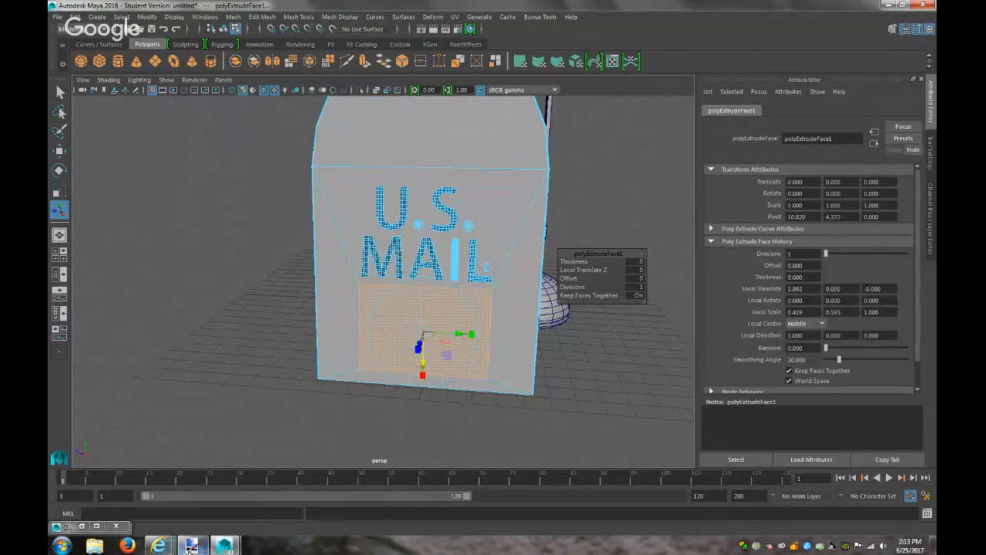
pyautogui.click(191, 546)
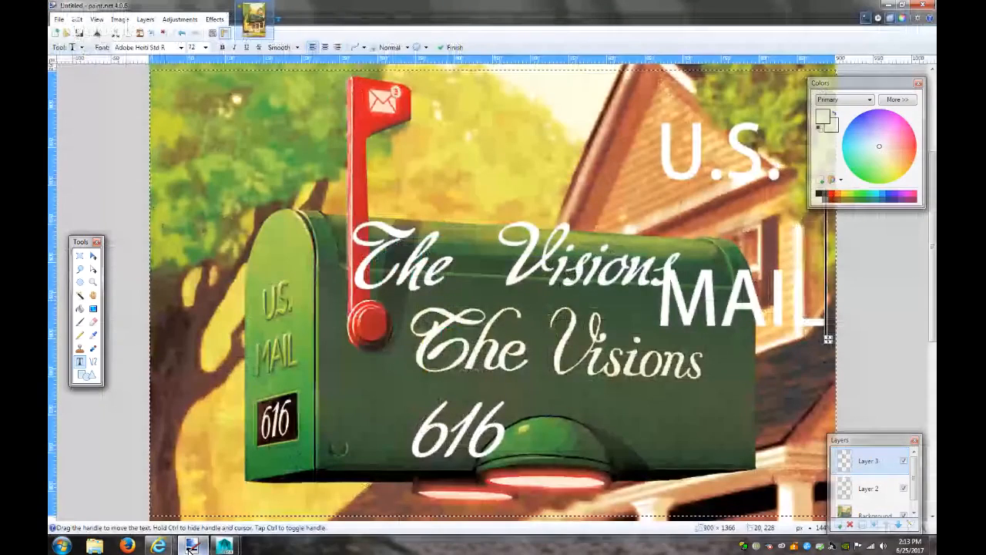
pyautogui.click(191, 545)
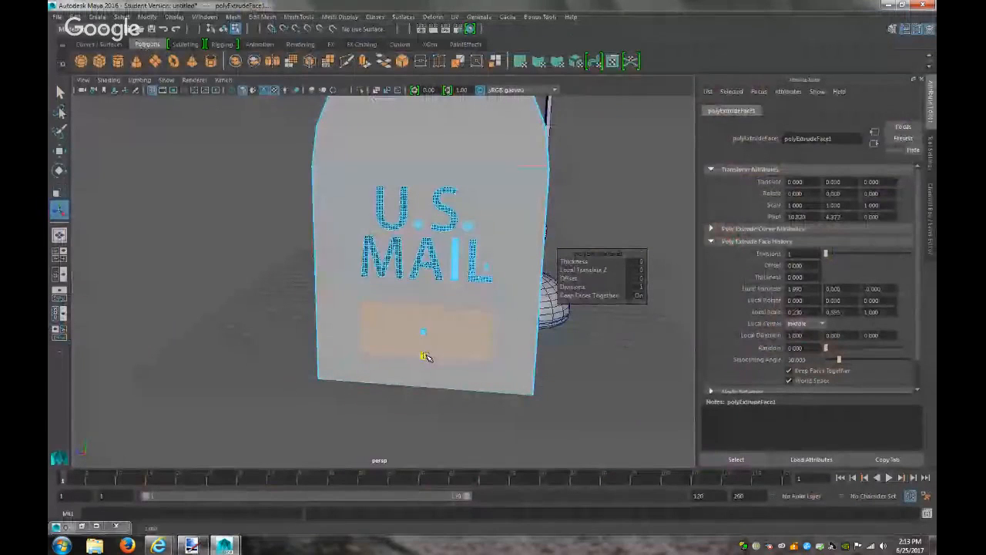
pyautogui.moveTo(425, 360); pyautogui.dragTo(426, 361)
pyautogui.moveTo(470, 335); pyautogui.dragTo(467, 333)
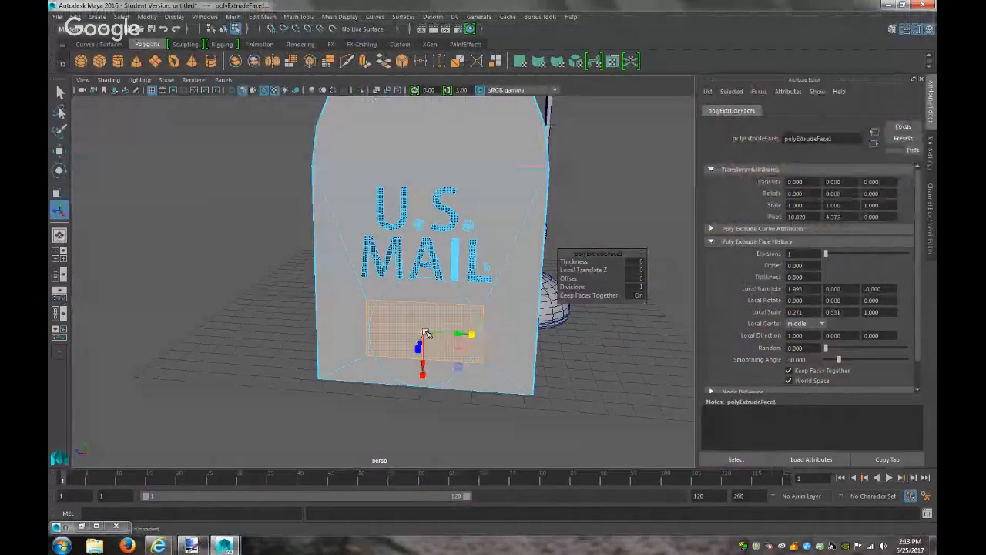
pyautogui.moveTo(428, 363); pyautogui.dragTo(434, 385)
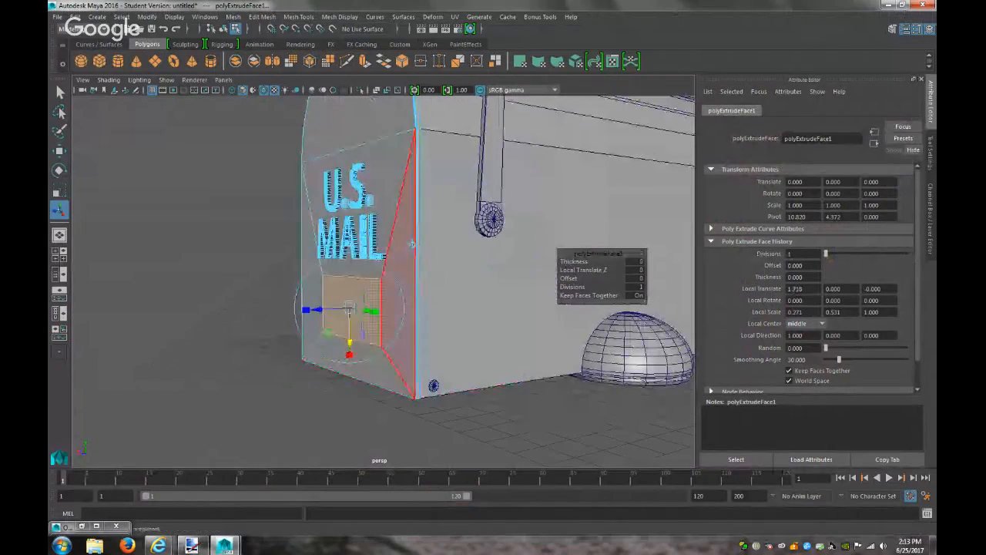
# Extrude the panel again and push it inward to local Z -0.088, then return to Object Mode
pyautogui.click(262, 16)
pyautogui.click(275, 107)
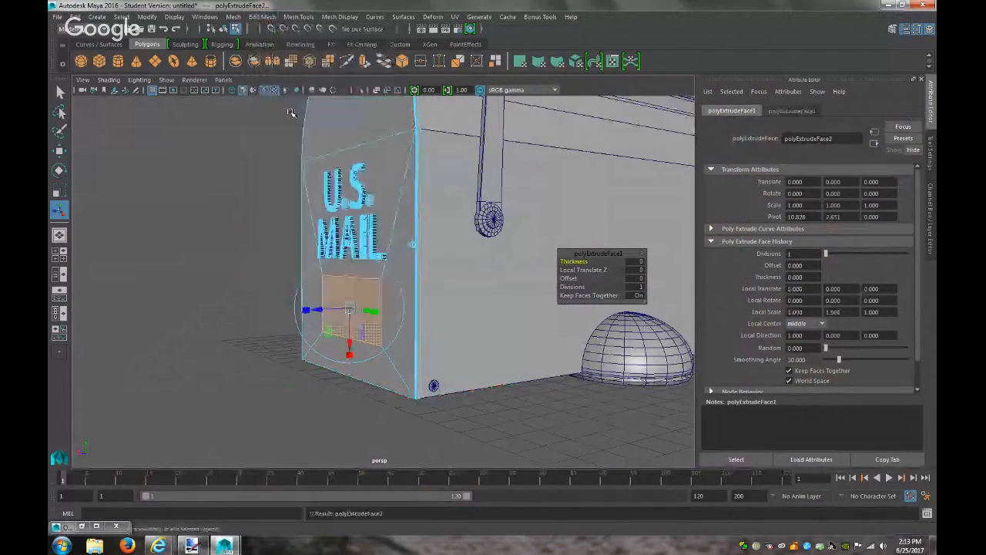
pyautogui.moveTo(317, 312); pyautogui.dragTo(447, 305)
pyautogui.moveTo(432, 341); pyautogui.dragTo(429, 343)
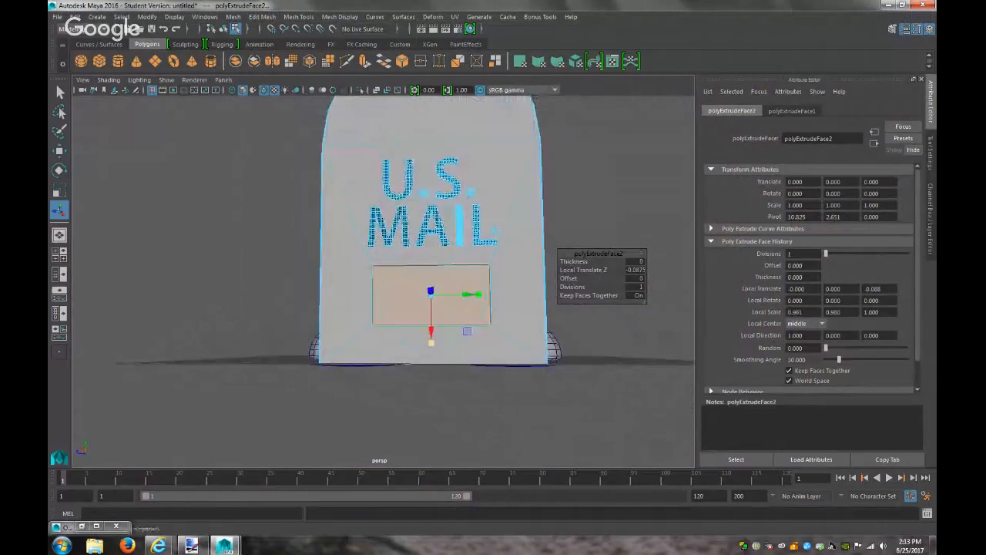
pyautogui.click(501, 392)
pyautogui.keyDown('alt'); pyautogui.moveTo(463, 307); pyautogui.dragTo(339, 366); pyautogui.keyUp('alt')
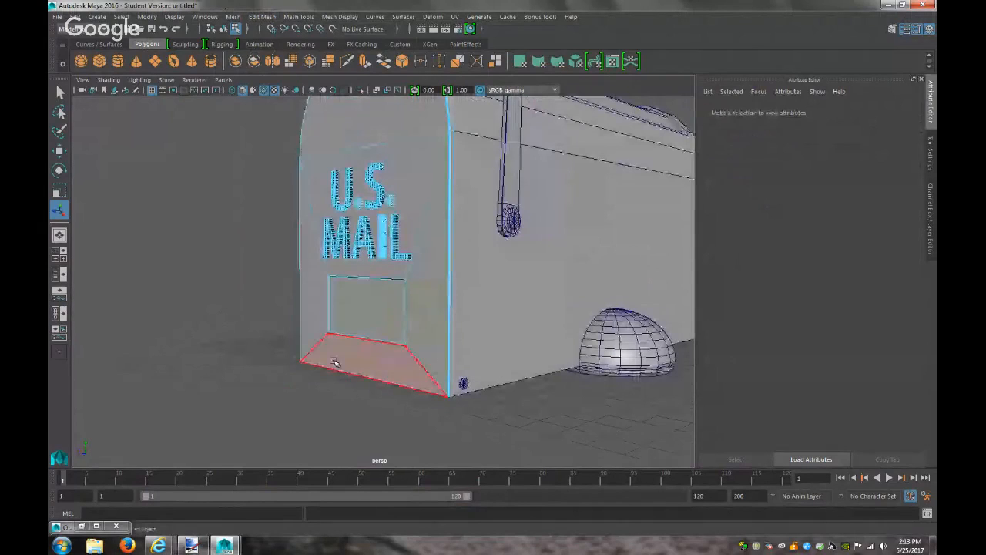
pyautogui.moveTo(354, 313); pyautogui.dragTo(403, 236, button='right')
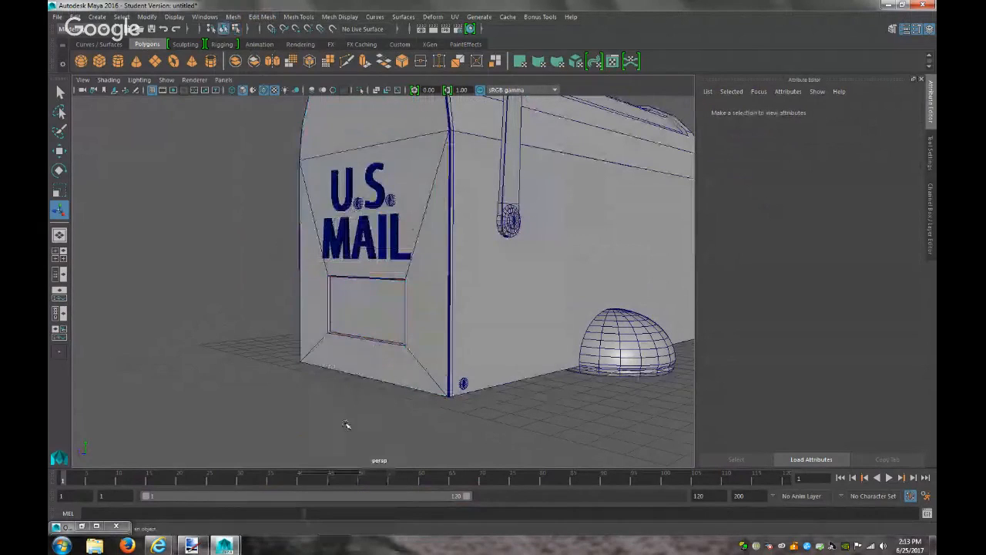
# Select the front piece polySurface4 and bring up Assign New Material from the right-click menu
pyautogui.moveTo(353, 425)
pyautogui.keyDown('alt'); pyautogui.mouseDown()
pyautogui.moveTo(401, 406)
pyautogui.moveTo(493, 398)
pyautogui.moveTo(501, 384)
pyautogui.moveTo(348, 428)
pyautogui.mouseUp(); pyautogui.keyUp('alt')
pyautogui.scroll(-8, 354, 417)
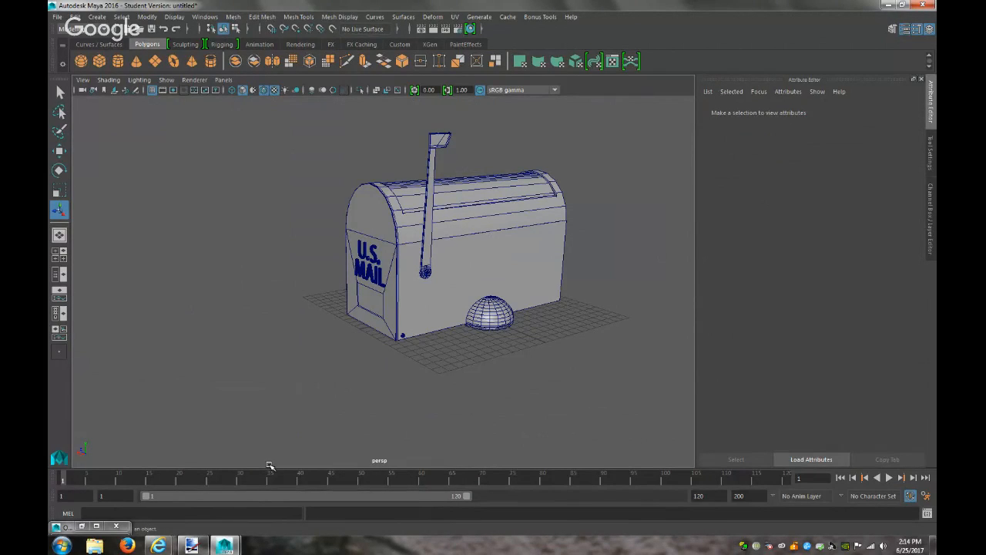
pyautogui.click(472, 291)
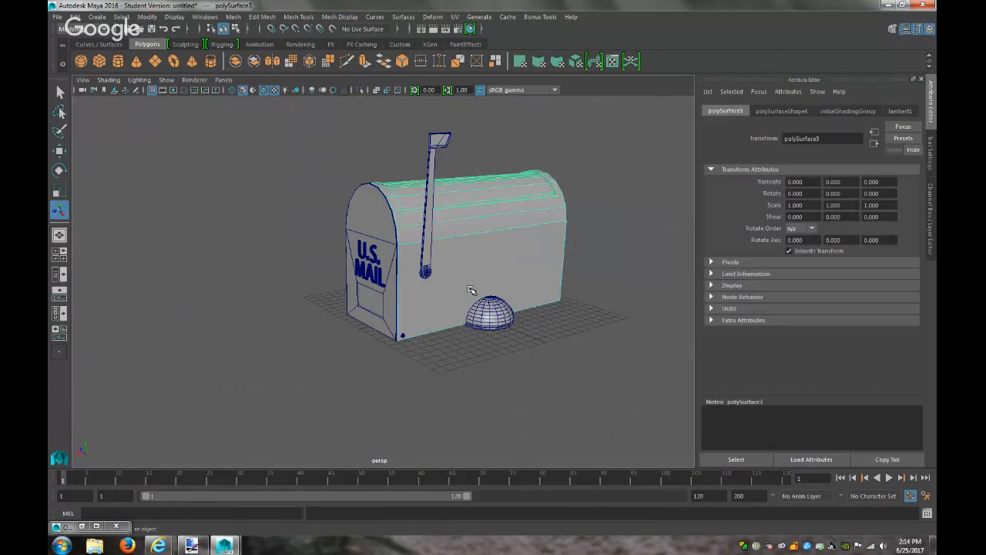
pyautogui.click(382, 219)
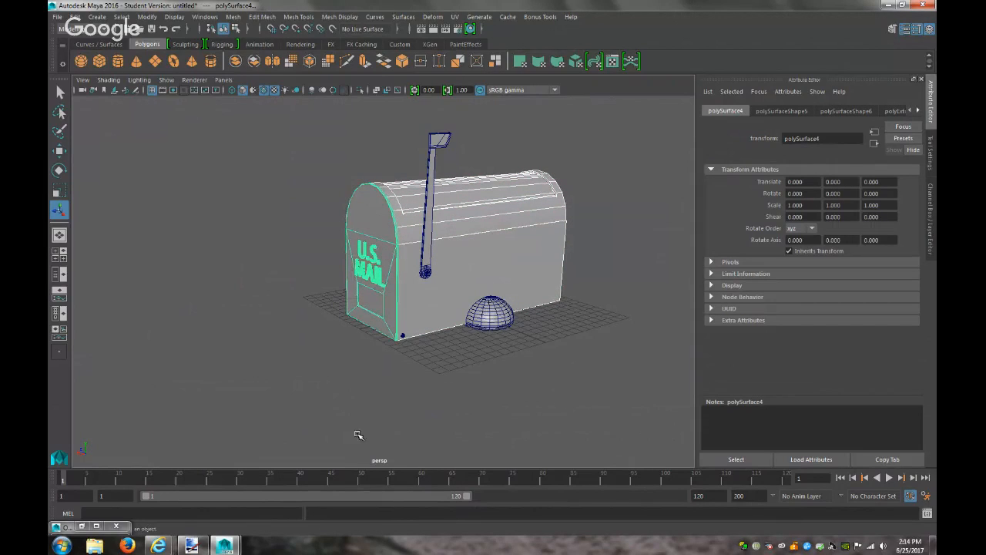
pyautogui.moveTo(512, 251); pyautogui.dragTo(537, 519, button='right')
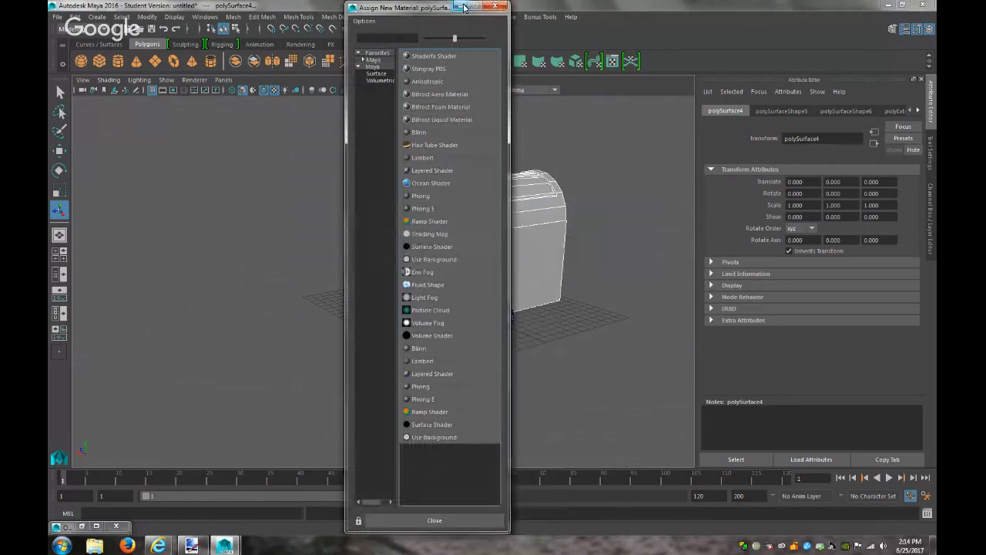
# Assign a new Blinn material, blinn2, to the door and set its Color to a dark green
pyautogui.click(496, 7)
pyautogui.moveTo(466, 250); pyautogui.dragTo(547, 490, button='right')
pyautogui.click(527, 374)
pyautogui.click(526, 255)
pyautogui.click(838, 112)
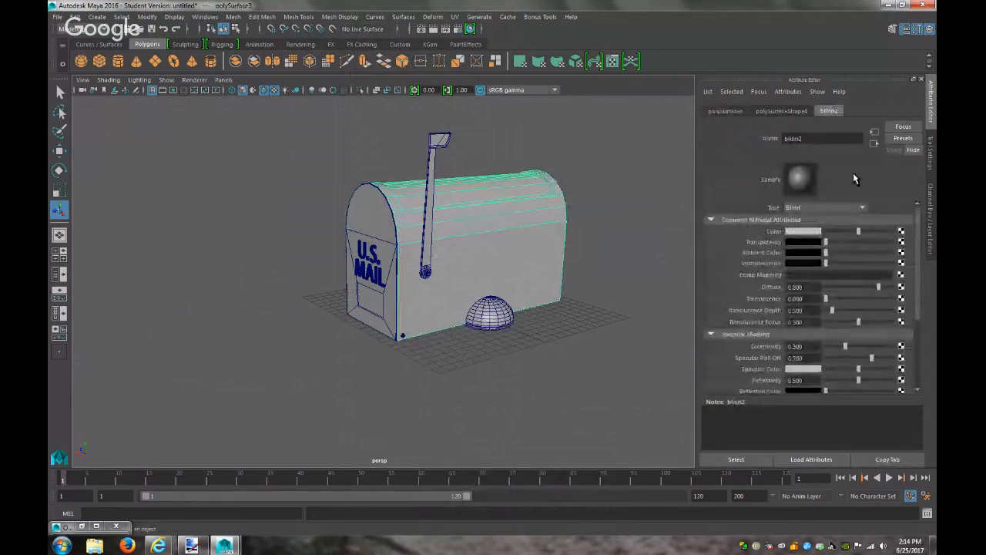
pyautogui.click(811, 238)
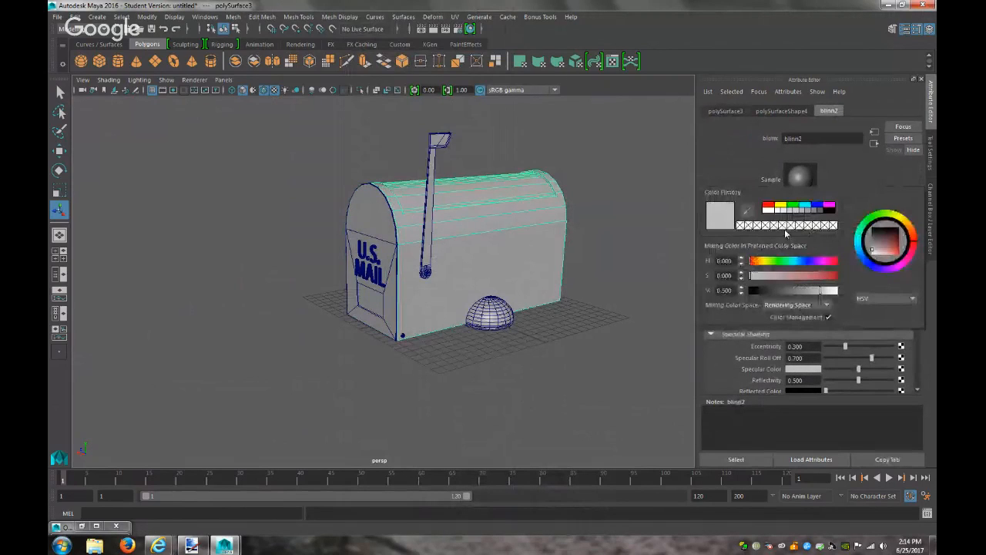
pyautogui.click(795, 206)
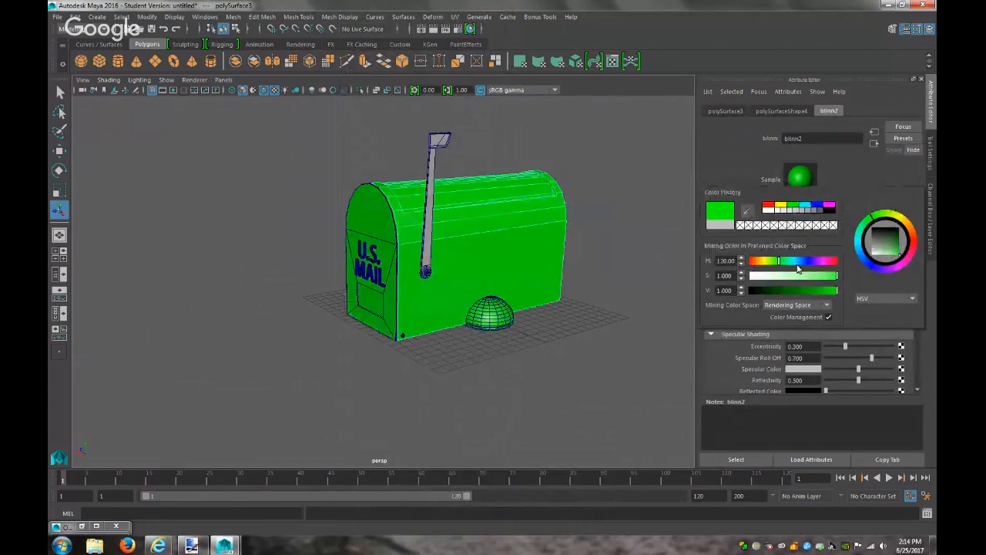
pyautogui.moveTo(826, 295); pyautogui.dragTo(775, 291)
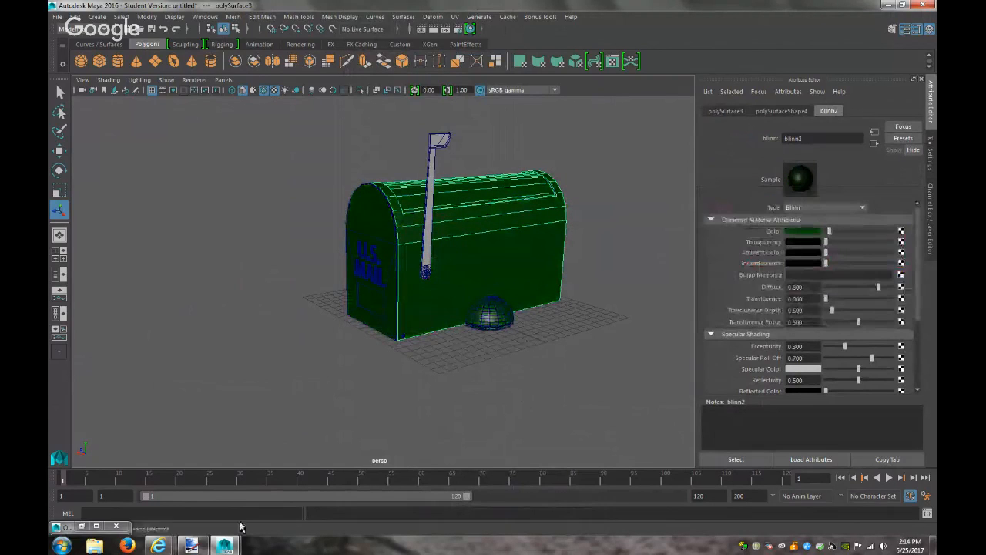
pyautogui.click(197, 547)
pyautogui.click(198, 548)
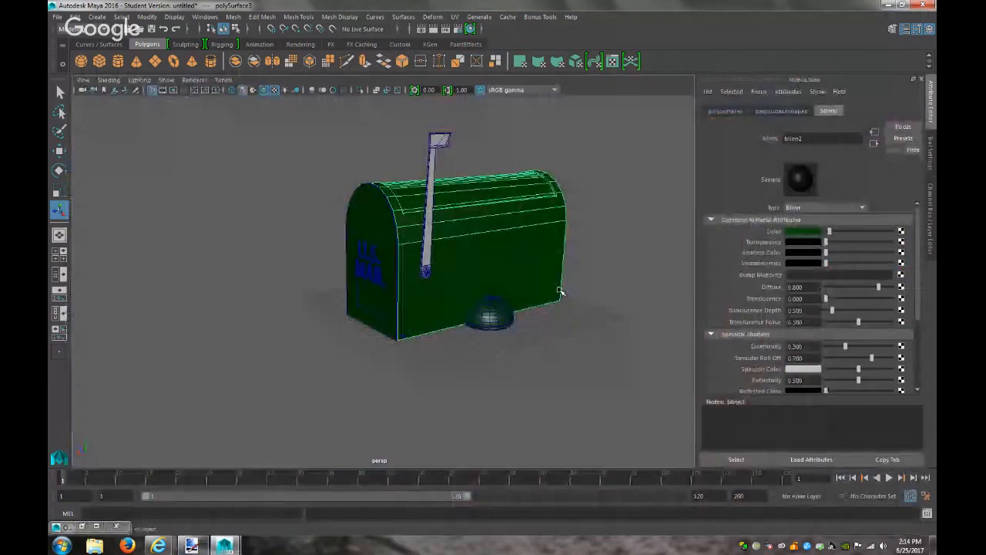
pyautogui.moveTo(830, 232); pyautogui.dragTo(837, 233)
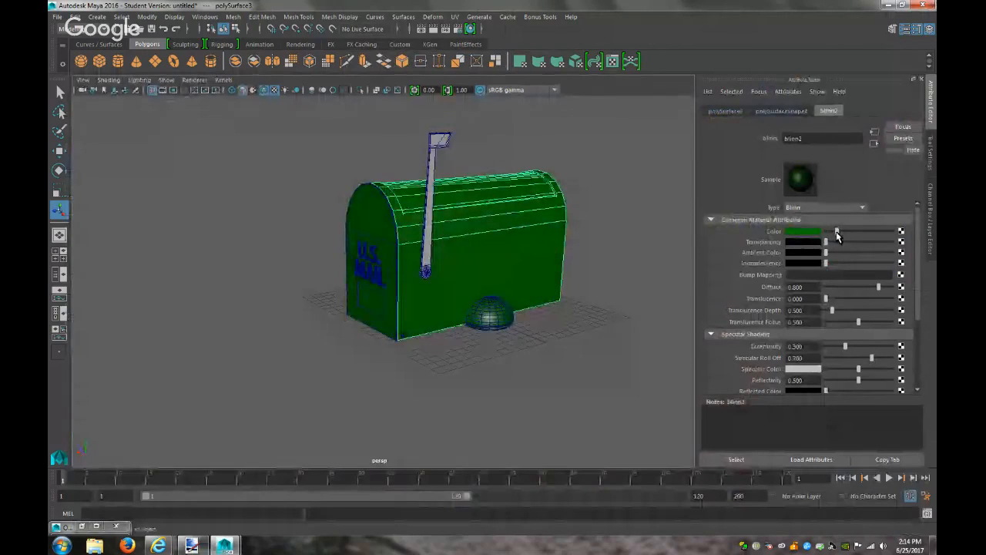
# Render the current frame to check the green mailbox, then minimize the Render View
pyautogui.click(434, 28)
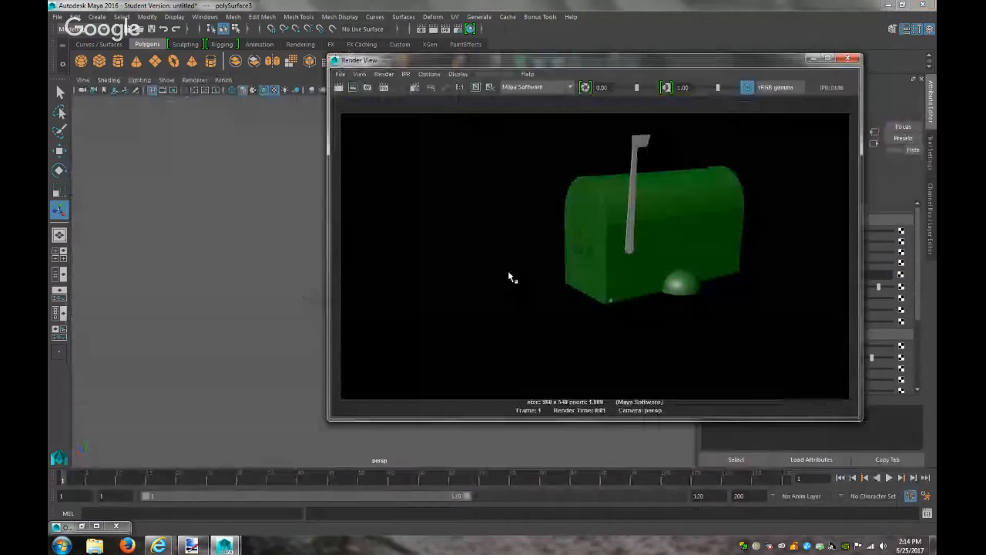
pyautogui.click(812, 59)
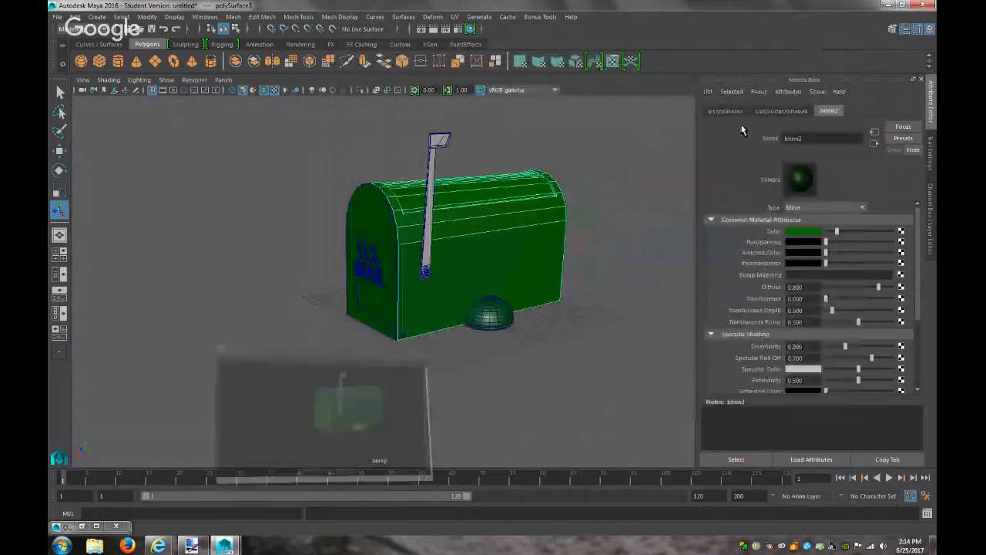
pyautogui.click(402, 337)
pyautogui.moveTo(404, 337); pyautogui.dragTo(478, 490, button='right')
# Connect a file texture node to the Blinn material's Color on the mailbox body
pyautogui.click(475, 398)
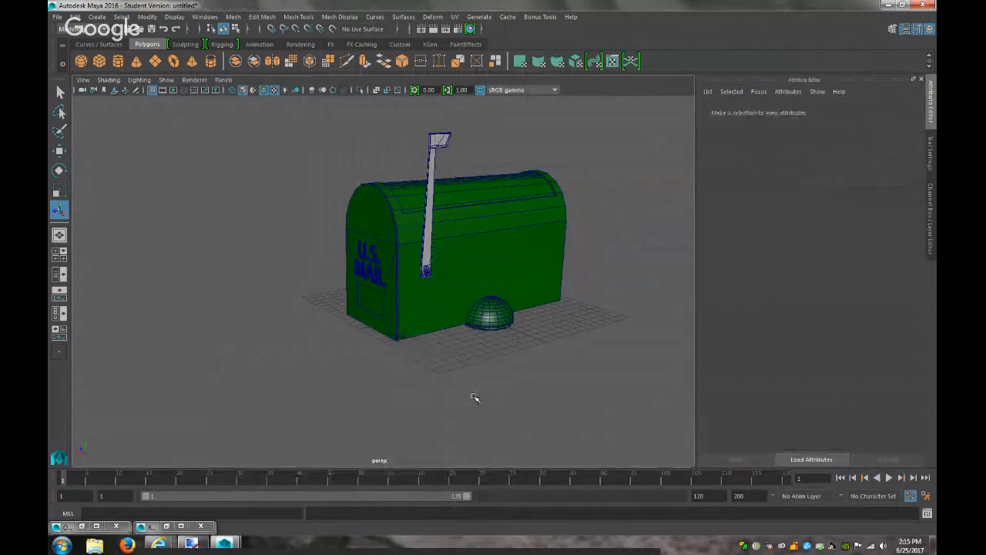
pyautogui.scroll(6, 475, 398)
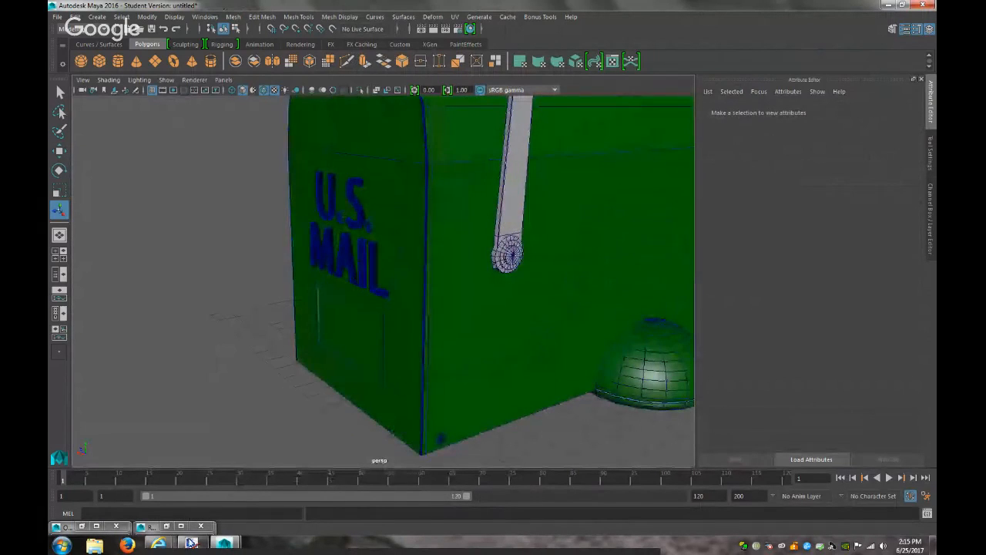
pyautogui.click(192, 543)
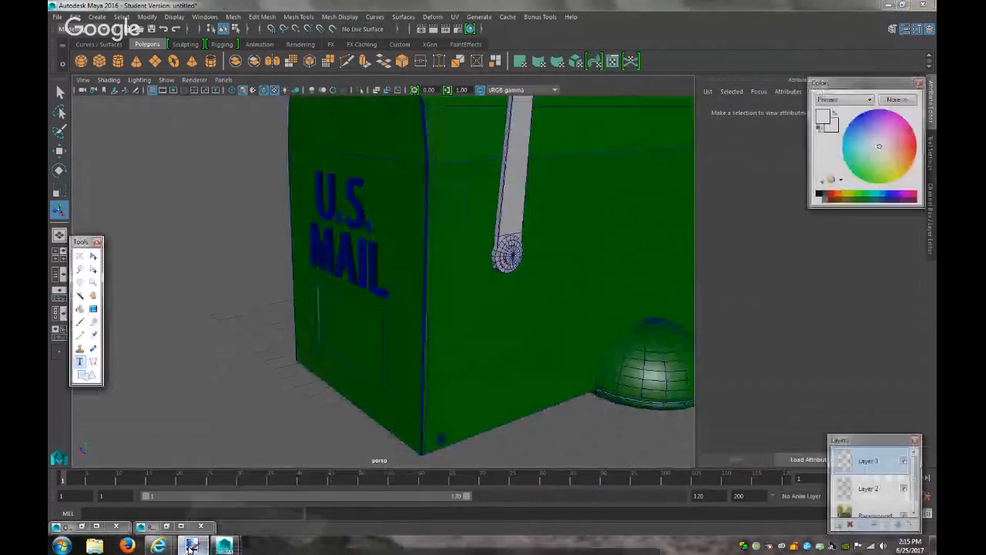
pyautogui.click(192, 543)
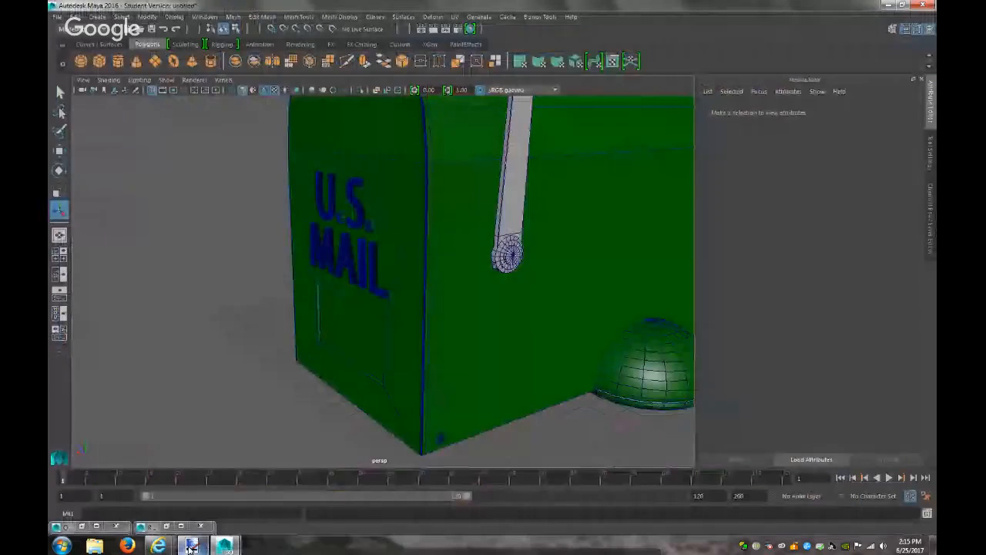
pyautogui.moveTo(174, 544)
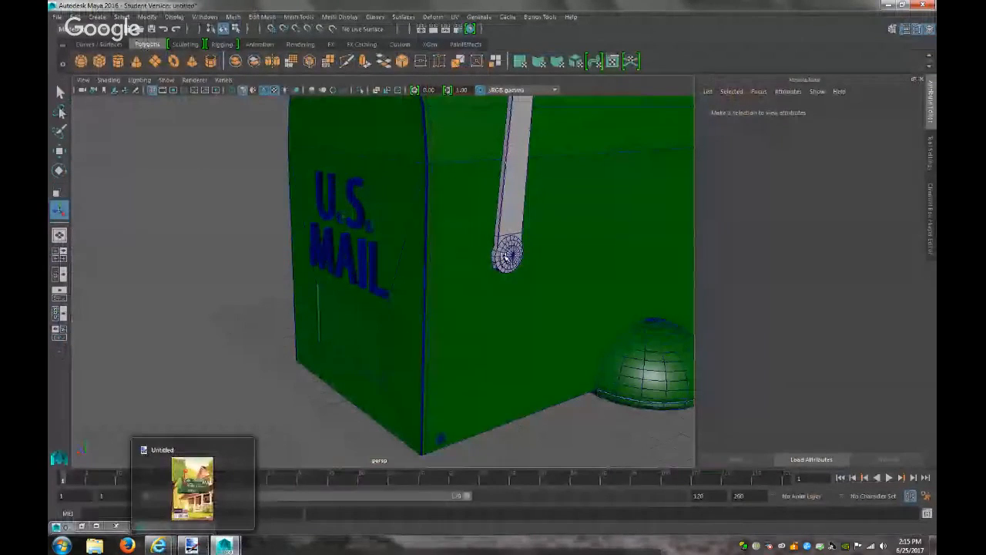
pyautogui.click(506, 279)
pyautogui.click(828, 111)
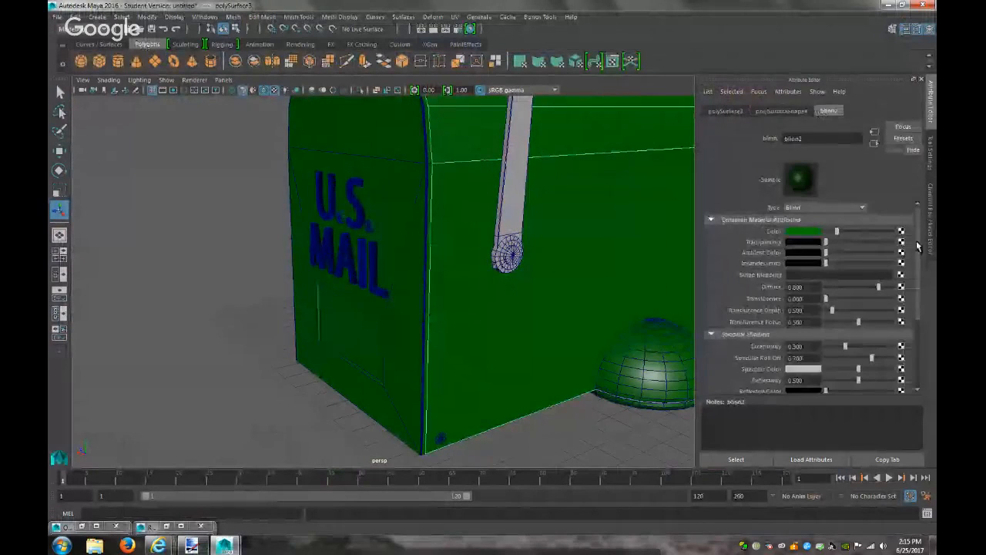
pyautogui.click(901, 232)
pyautogui.click(428, 272)
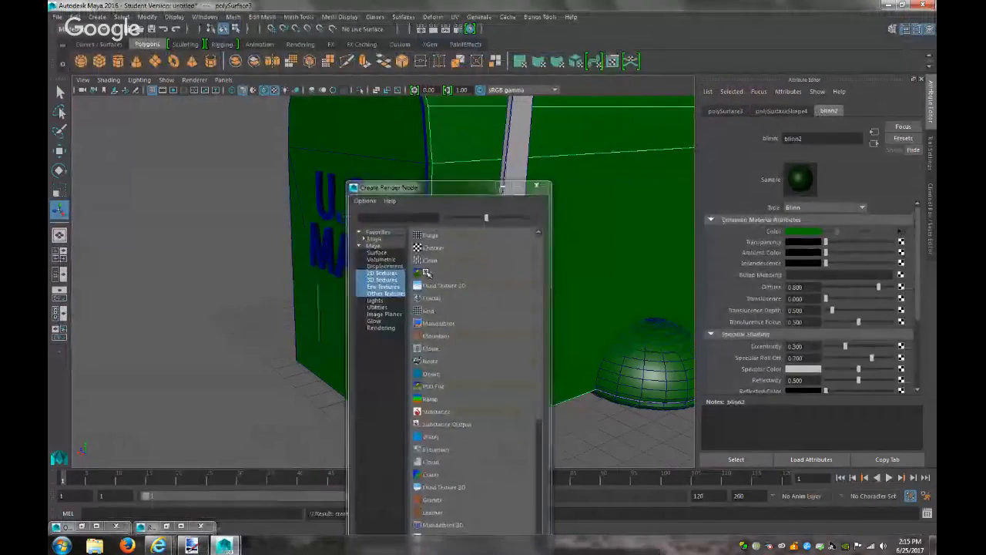
# Try the hex metal-texture.jpg and then metal_rust_by_icemorbid.jpg as the texture image
pyautogui.click(905, 256)
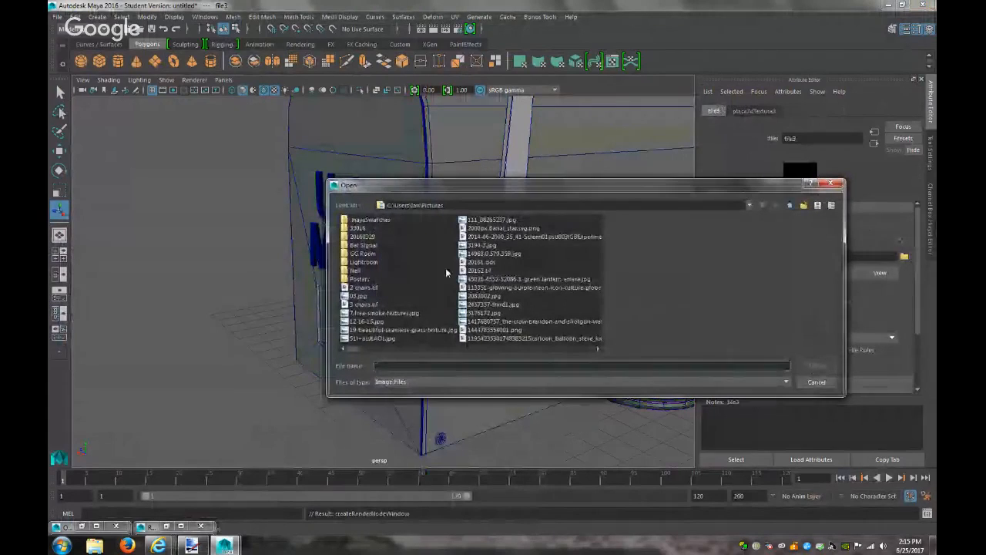
pyautogui.write('metal')
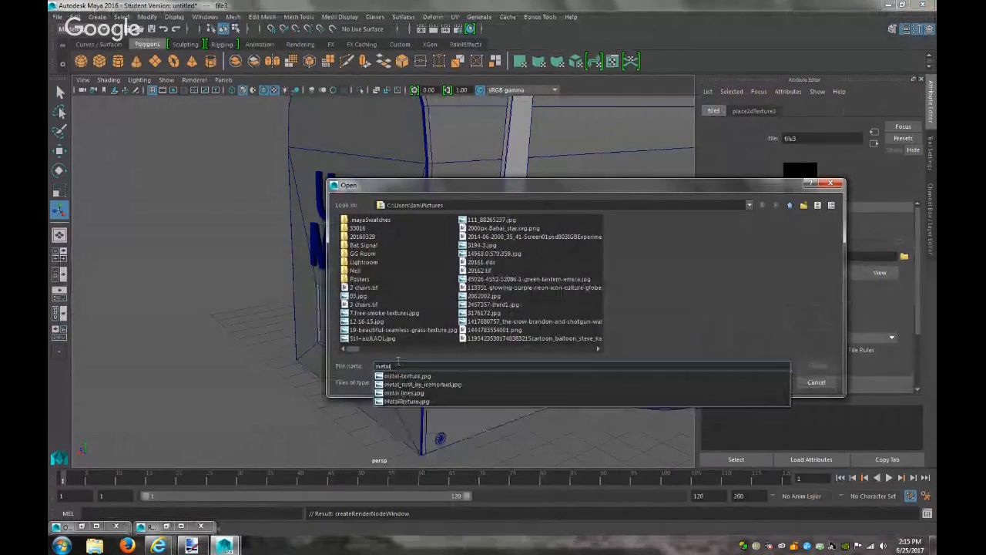
pyautogui.press('Down')
pyautogui.press('Return')
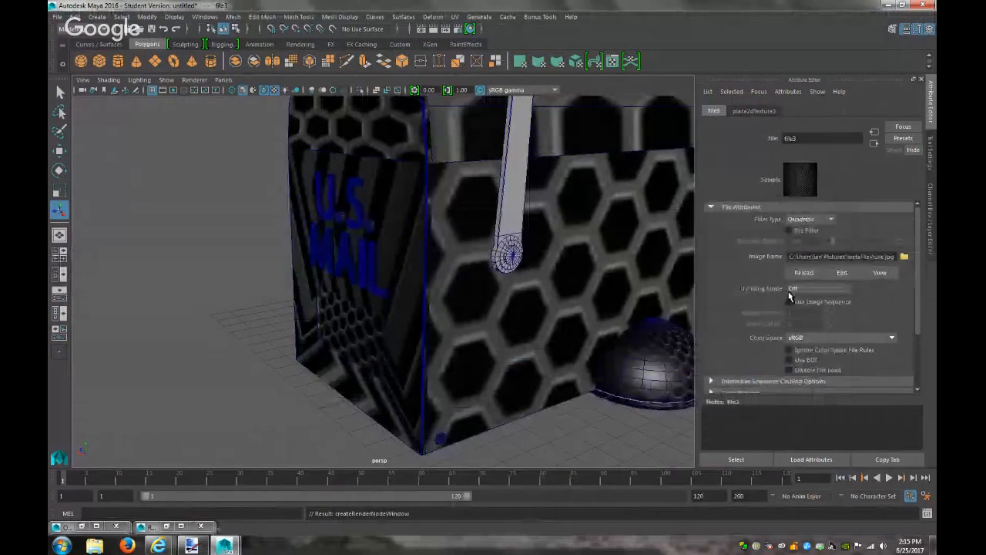
pyautogui.click(905, 257)
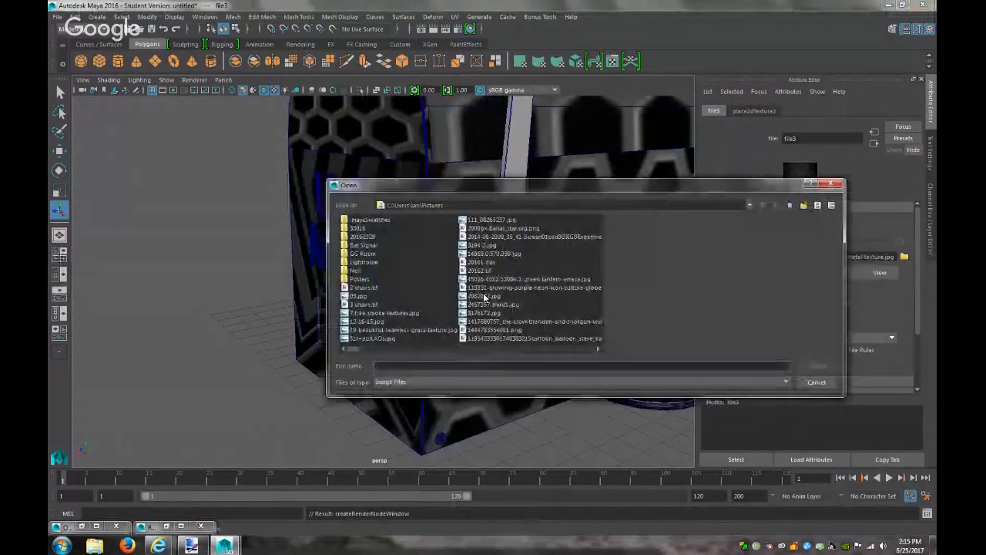
pyautogui.write('metal_rust_by_icemorbid.jpg')
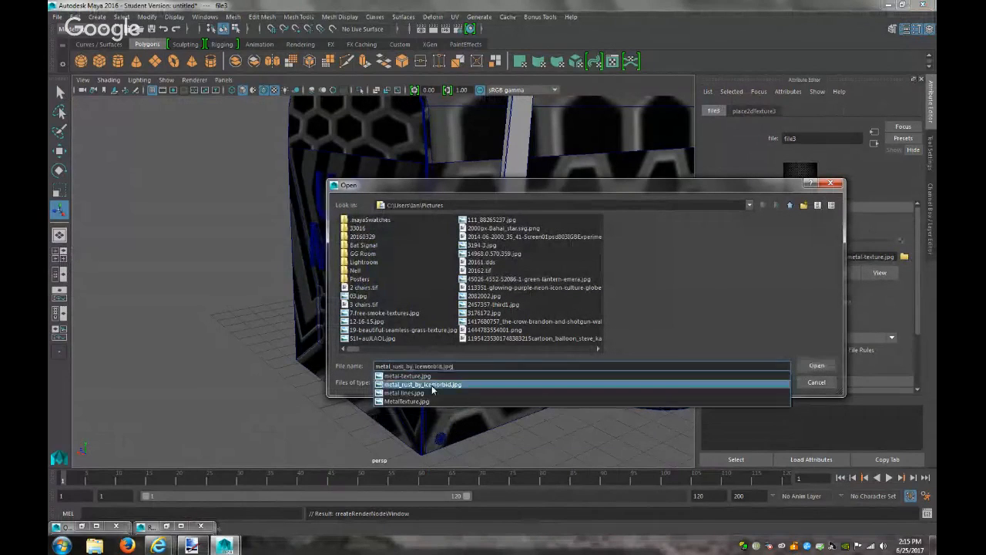
pyautogui.click(422, 384)
pyautogui.click(816, 365)
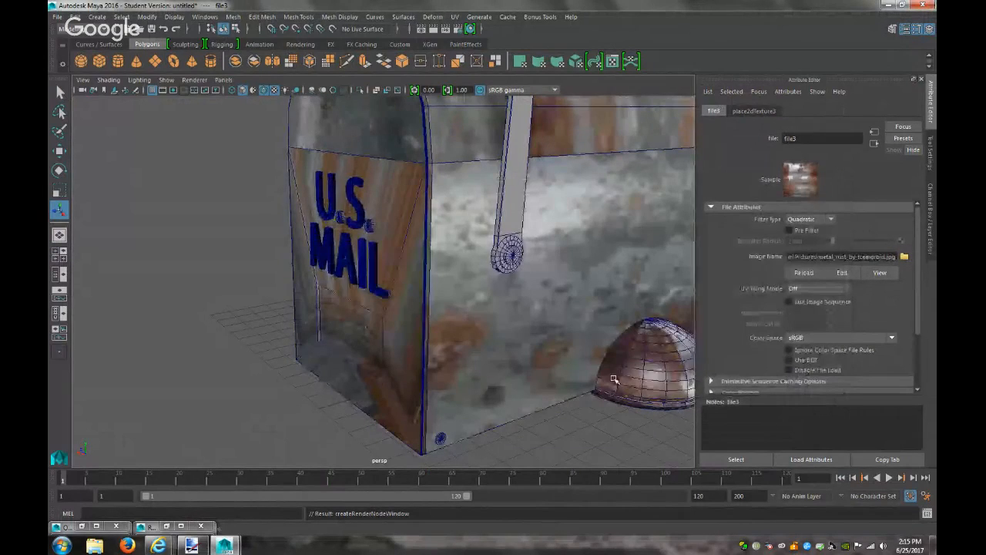
# Load MetalTexture.jpg as the file texture image instead
pyautogui.click(905, 258)
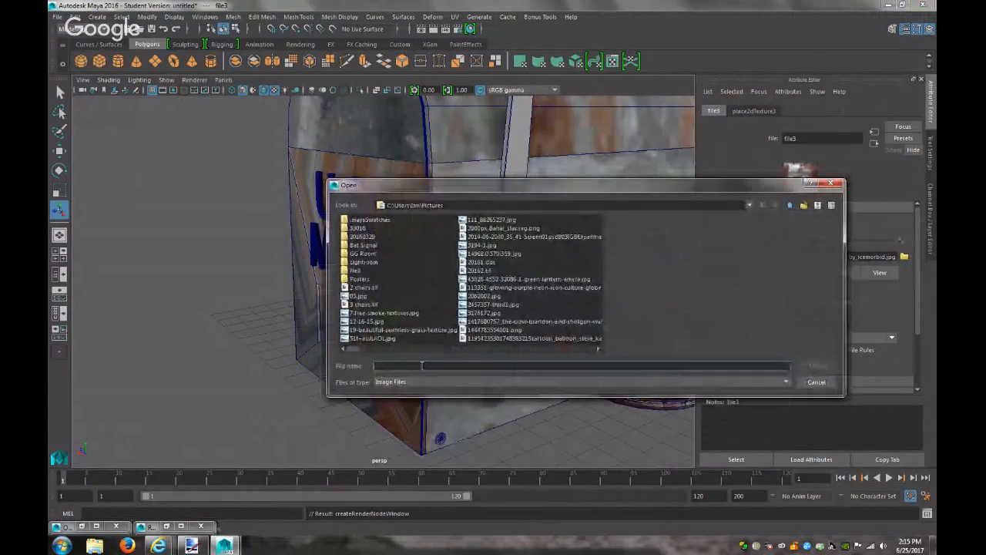
pyautogui.write('metal')
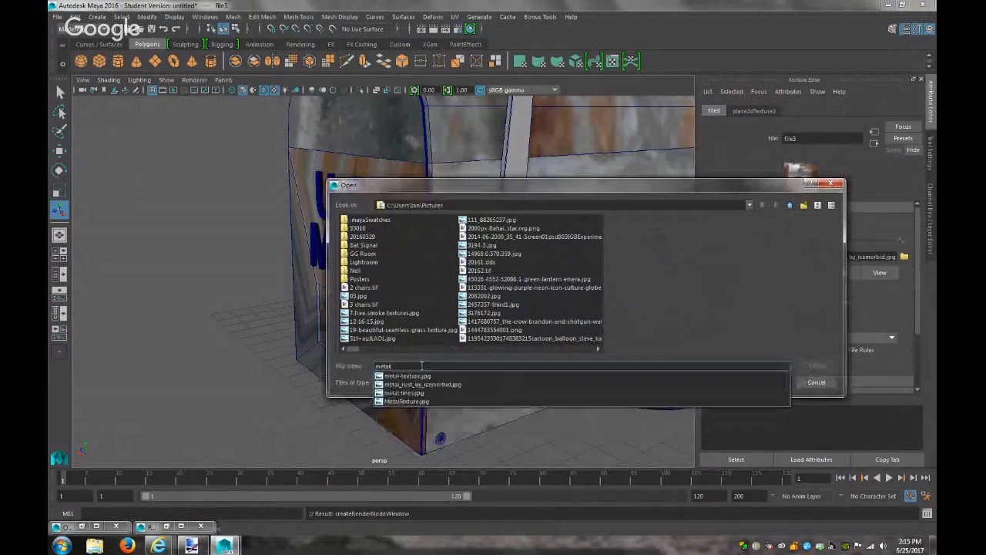
pyautogui.click(416, 401)
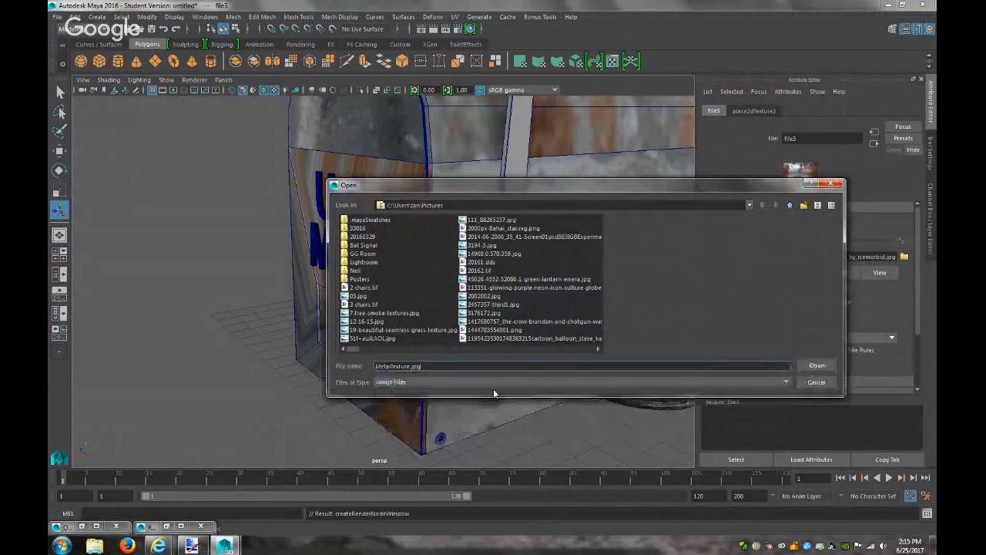
pyautogui.click(816, 364)
pyautogui.scroll(-5, 550, 359)
pyautogui.scroll(3, 553, 360)
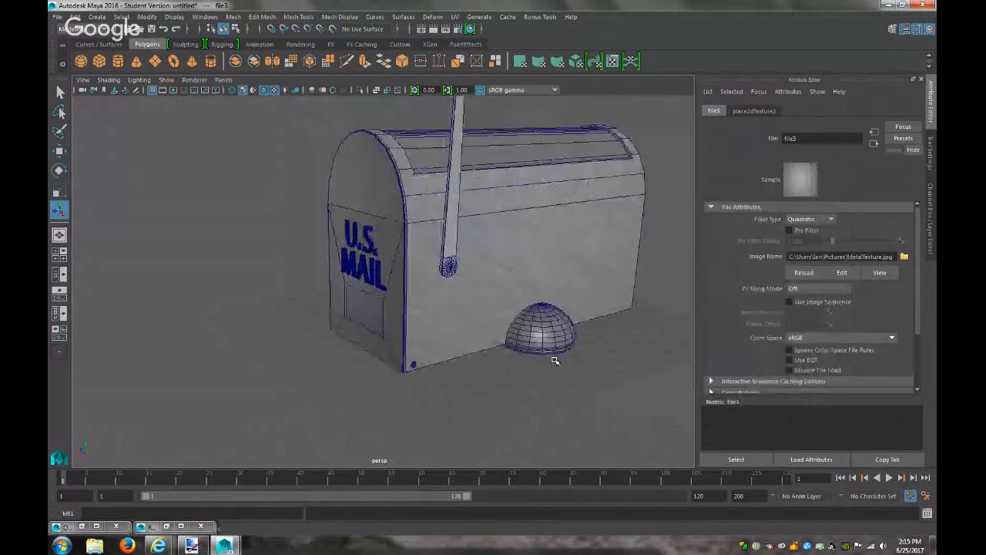
# Apply automatic UV mapping to the mailbox body and then to its front panel faces
pyautogui.click(550, 215)
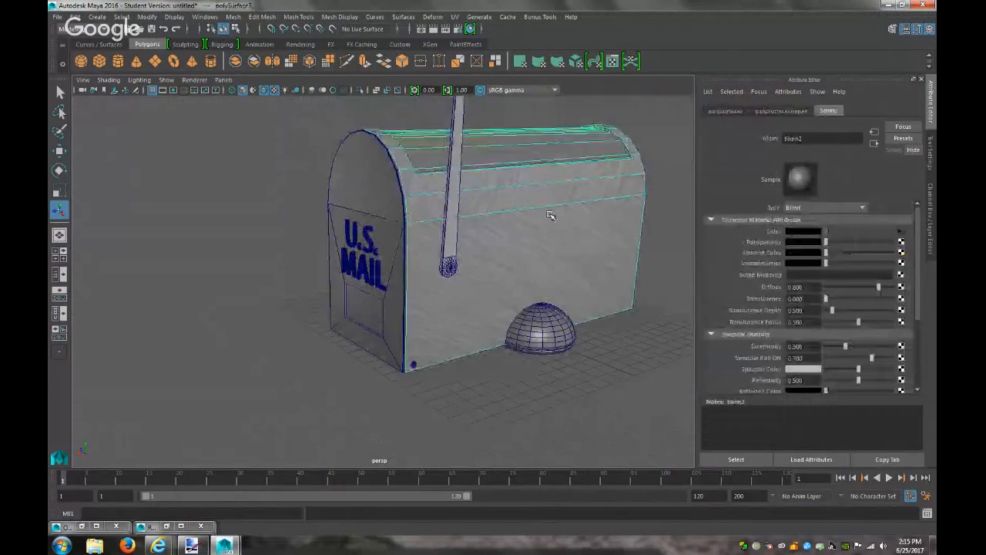
pyautogui.click(455, 17)
pyautogui.click(493, 83)
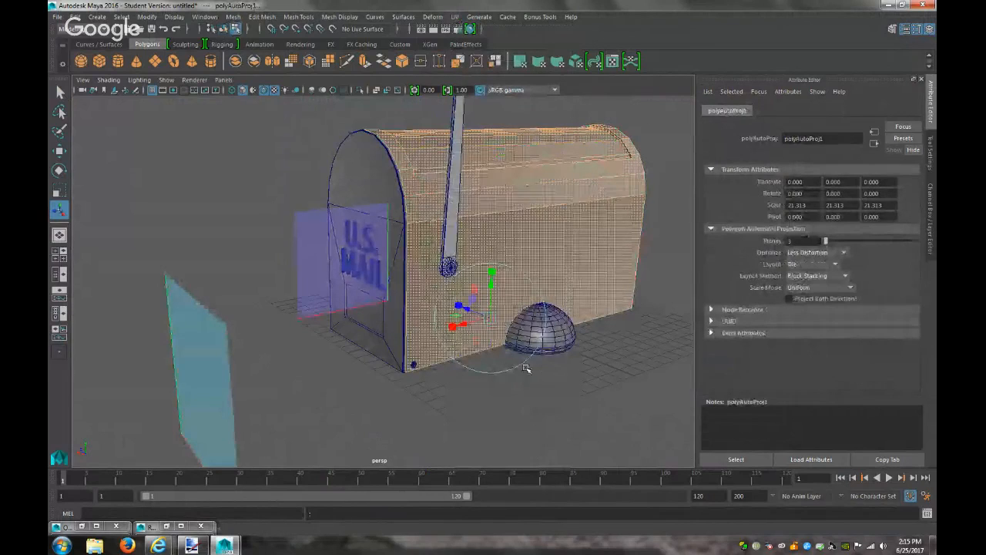
pyautogui.click(388, 187)
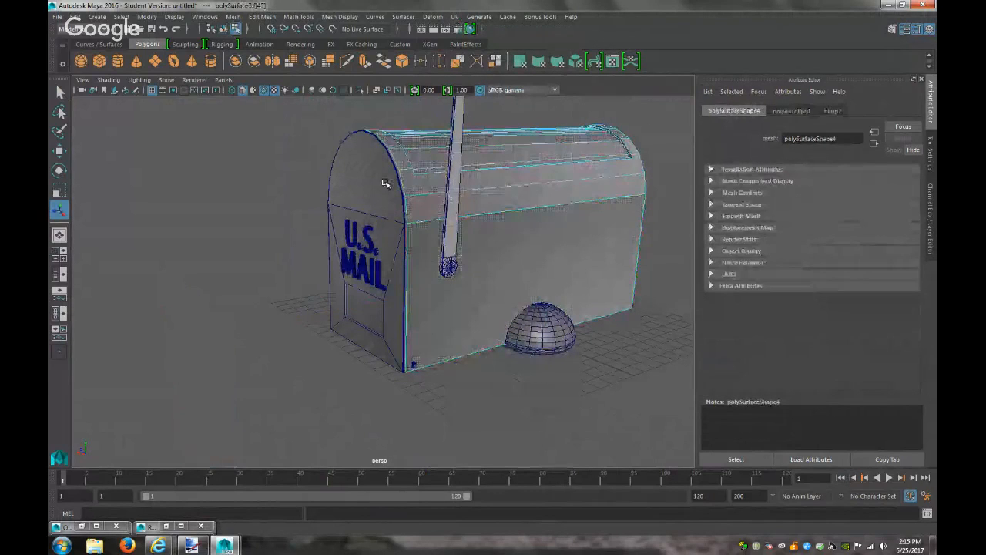
pyautogui.rightClick(374, 187)
pyautogui.click(373, 215)
pyautogui.click(378, 205)
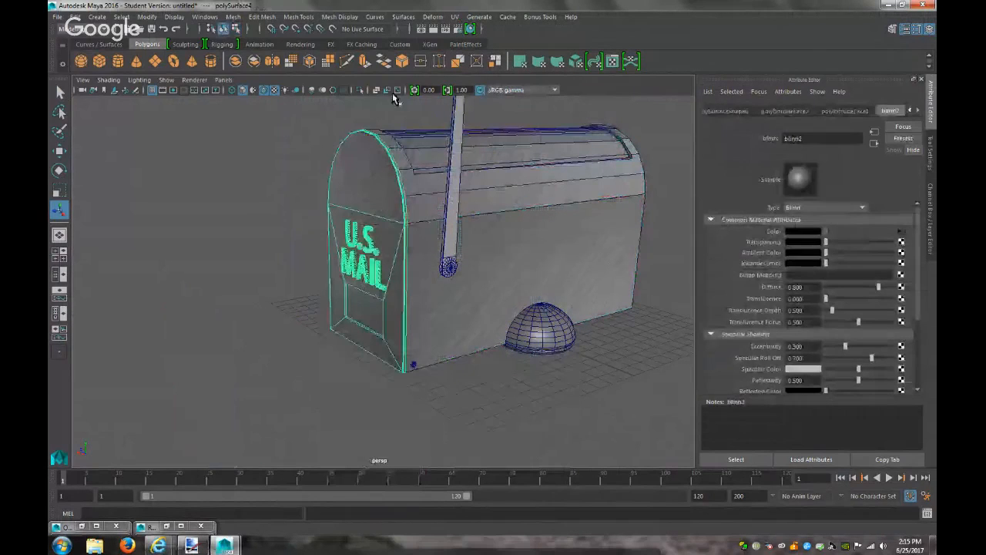
pyautogui.click(455, 16)
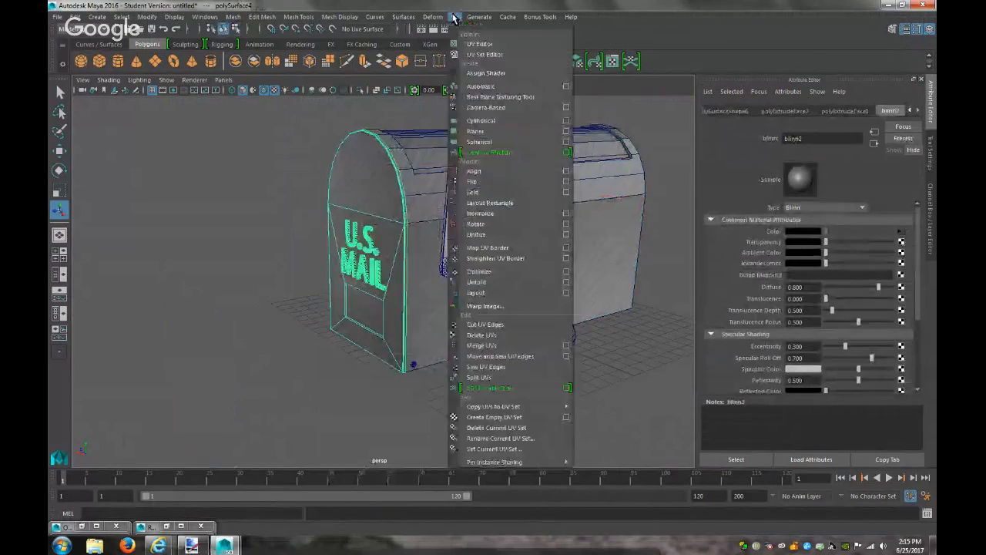
pyautogui.click(493, 94)
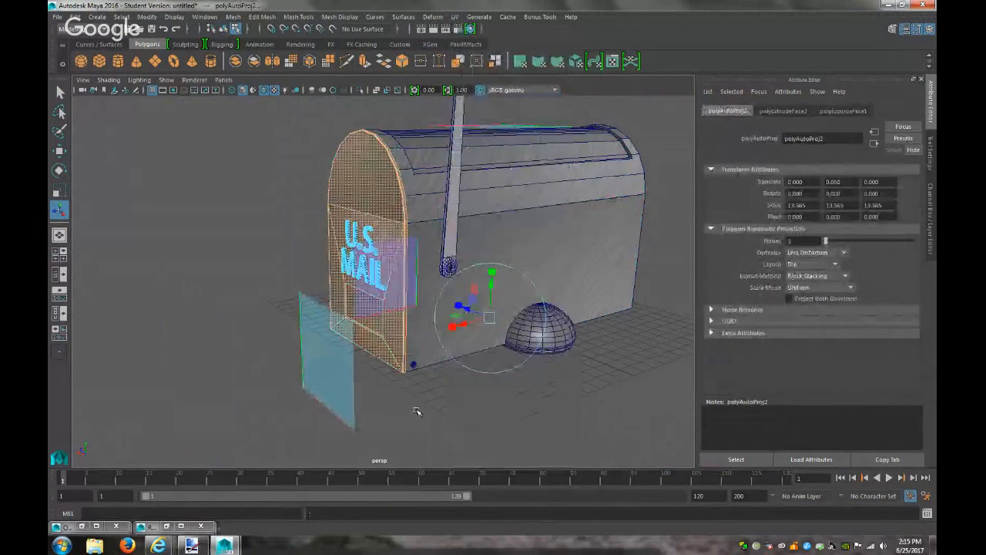
pyautogui.click(428, 407)
pyautogui.keyDown('alt'); pyautogui.moveTo(450, 339); pyautogui.dragTo(520, 332); pyautogui.keyUp('alt')
pyautogui.moveTo(467, 251); pyautogui.dragTo(499, 240, button='right')
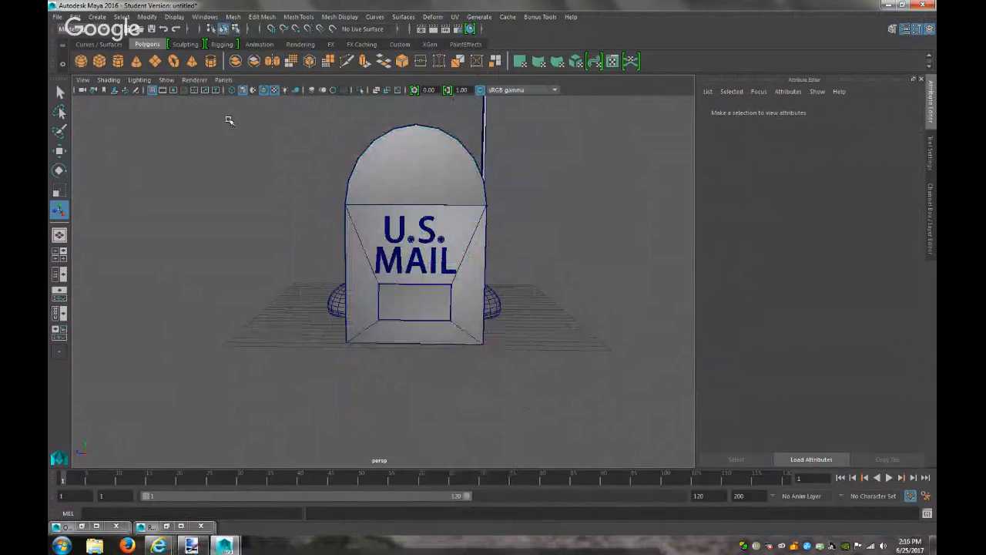
# Turn off Wireframe on Shaded and open the UV Editor for the front piece
pyautogui.click(108, 80)
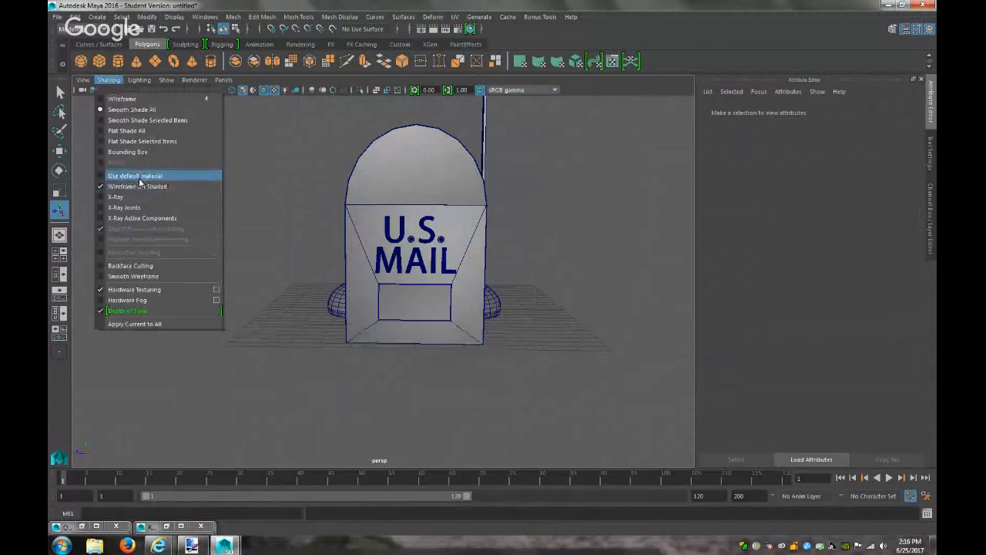
pyautogui.click(139, 185)
pyautogui.moveTo(309, 283)
pyautogui.keyDown('alt'); pyautogui.mouseDown()
pyautogui.moveTo(296, 298)
pyautogui.moveTo(239, 288)
pyautogui.moveTo(266, 289)
pyautogui.mouseUp(); pyautogui.keyUp('alt')
pyautogui.click(432, 223)
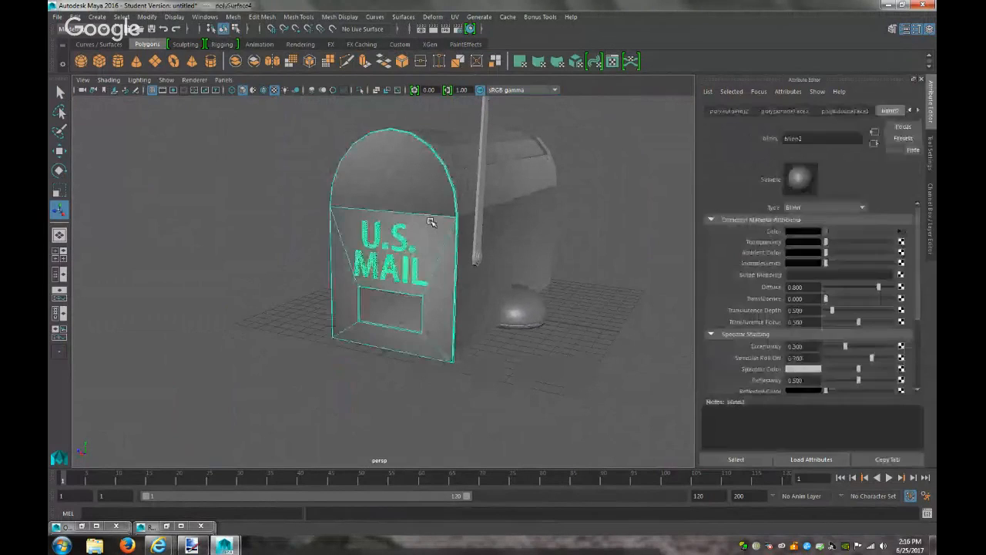
pyautogui.click(455, 16)
pyautogui.click(479, 44)
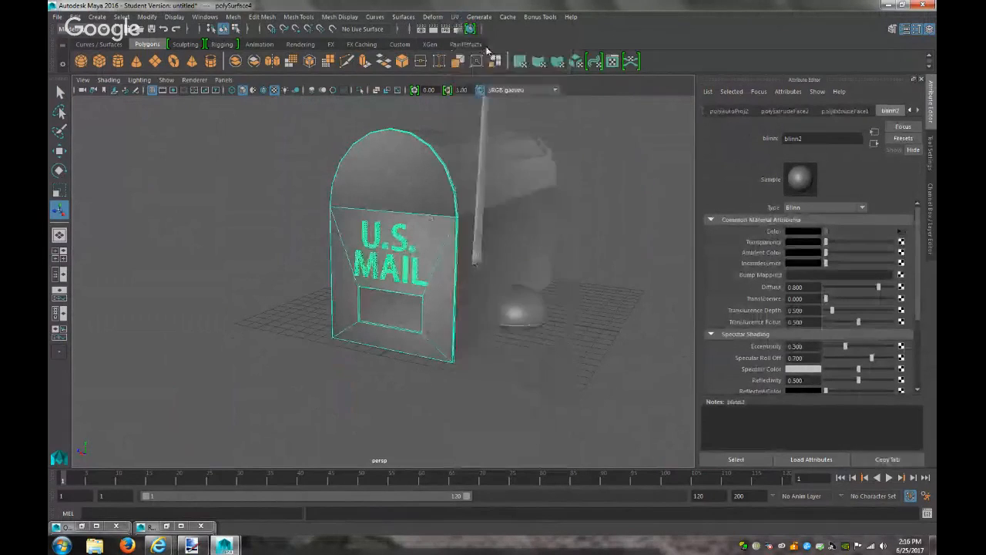
# Select the dome faces' UV shell in the UV Editor
pyautogui.scroll(-5, 608, 354)
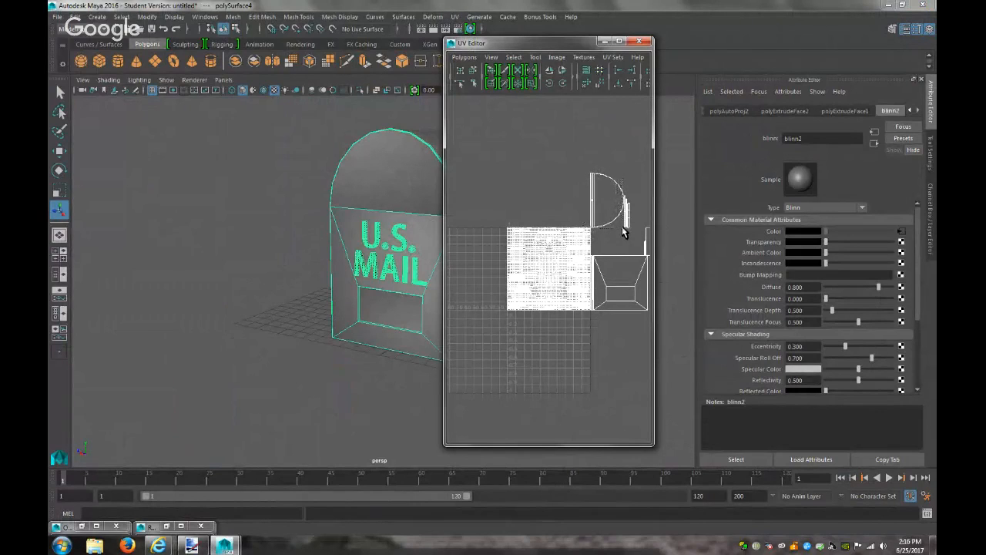
pyautogui.click(472, 71)
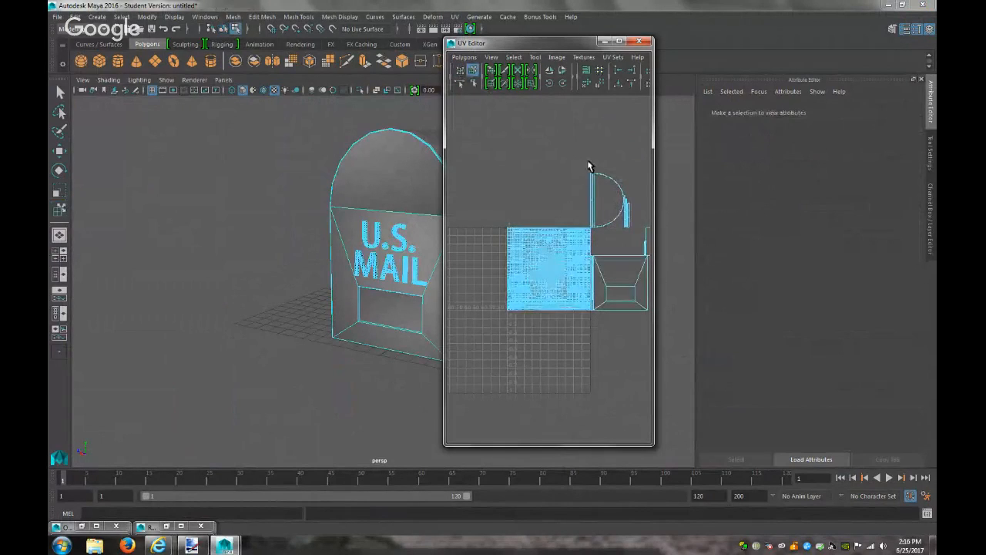
pyautogui.moveTo(595, 184); pyautogui.dragTo(625, 235)
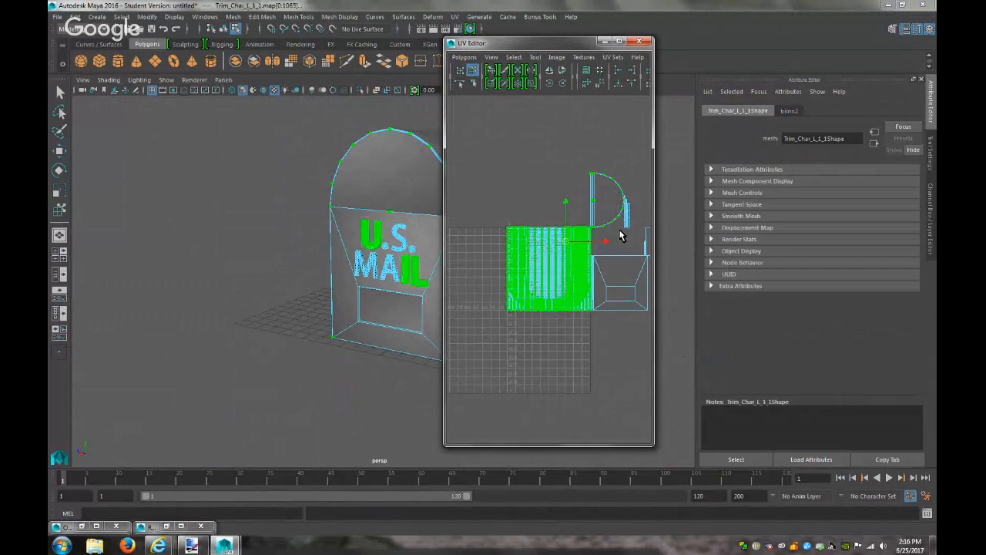
pyautogui.click(616, 237)
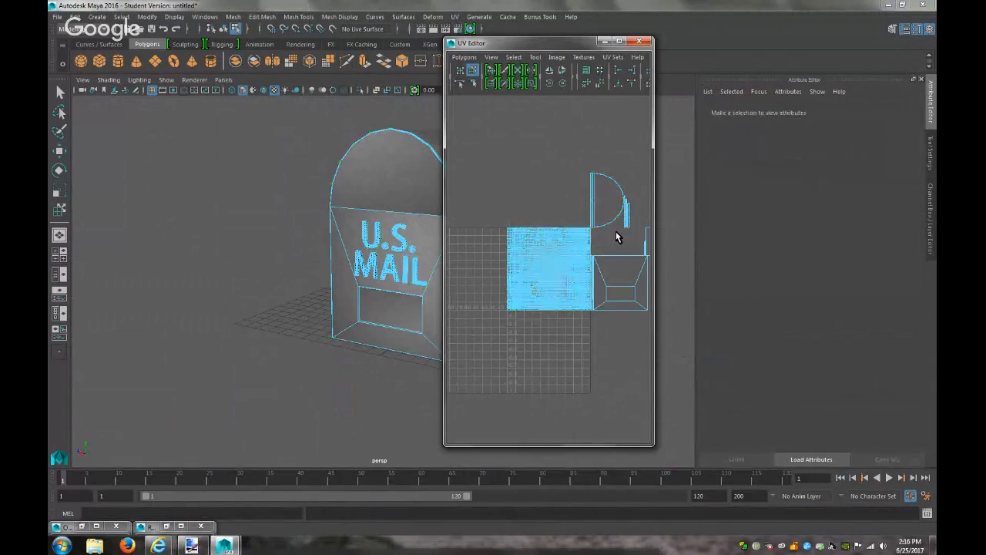
pyautogui.click(364, 171)
pyautogui.click(385, 180)
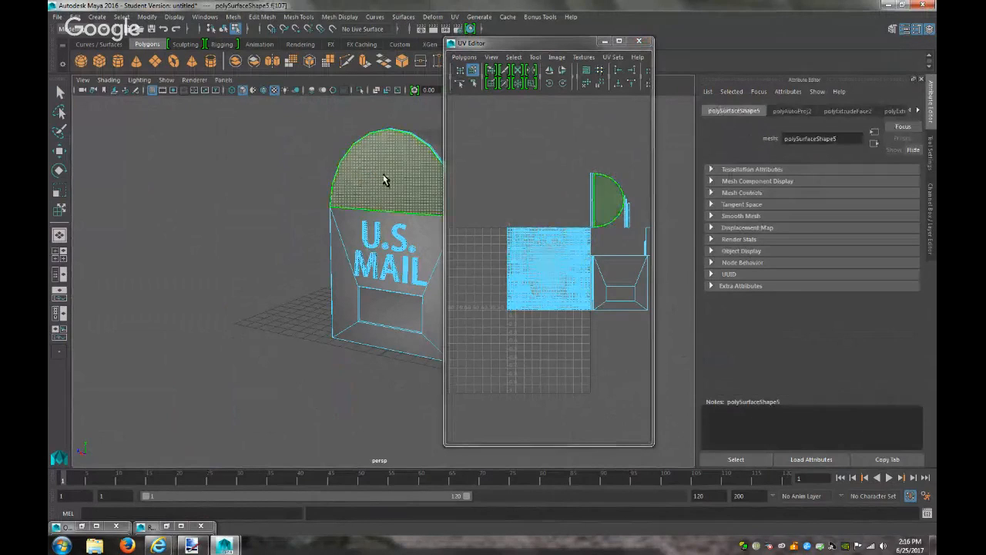
pyautogui.click(607, 208)
pyautogui.keyDown('ctrl'); pyautogui.moveTo(608, 222); pyautogui.dragTo(624, 223, button='right'); pyautogui.keyUp('ctrl')
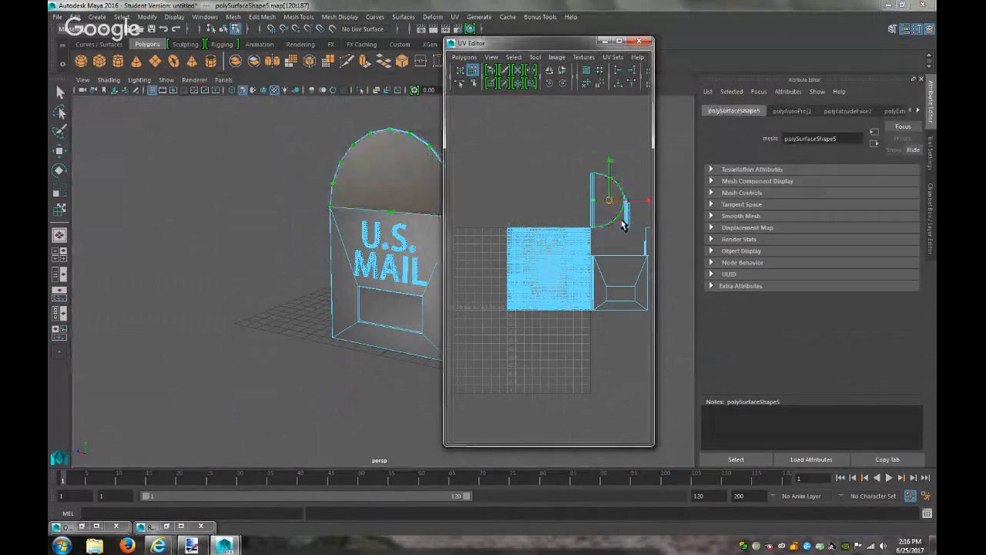
# Rotate the dome UV shell upright and move it onto the front panel's shell
pyautogui.press('e')
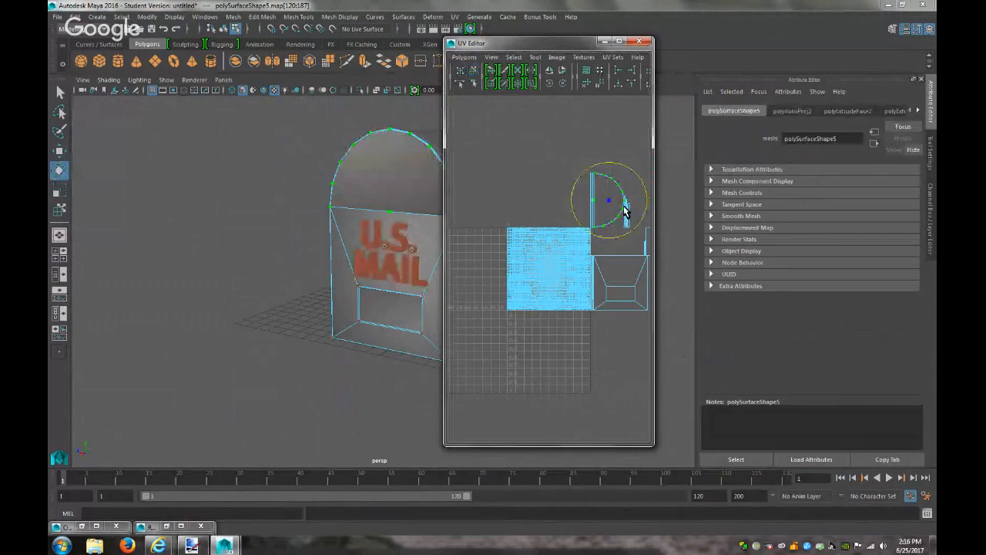
pyautogui.moveTo(631, 236); pyautogui.dragTo(631, 190)
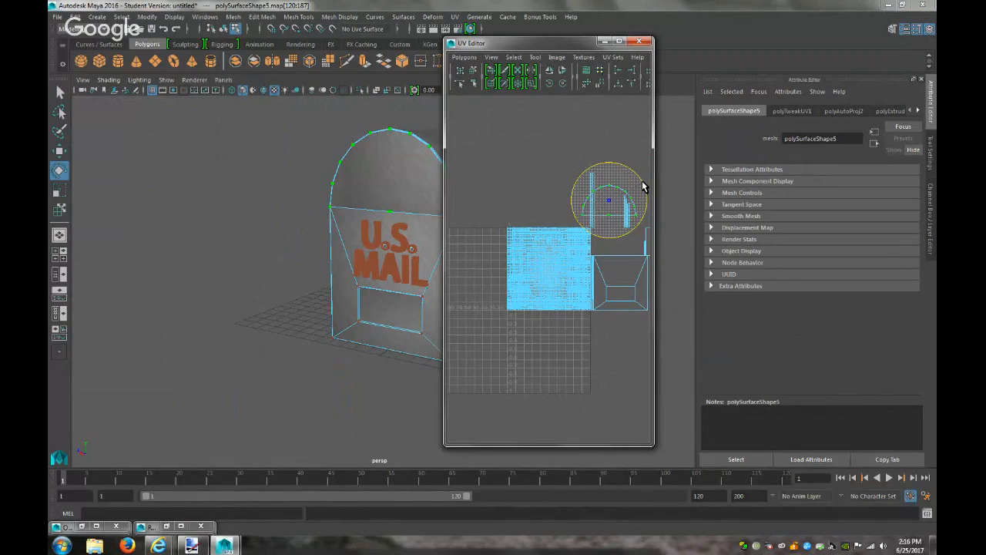
pyautogui.press('w')
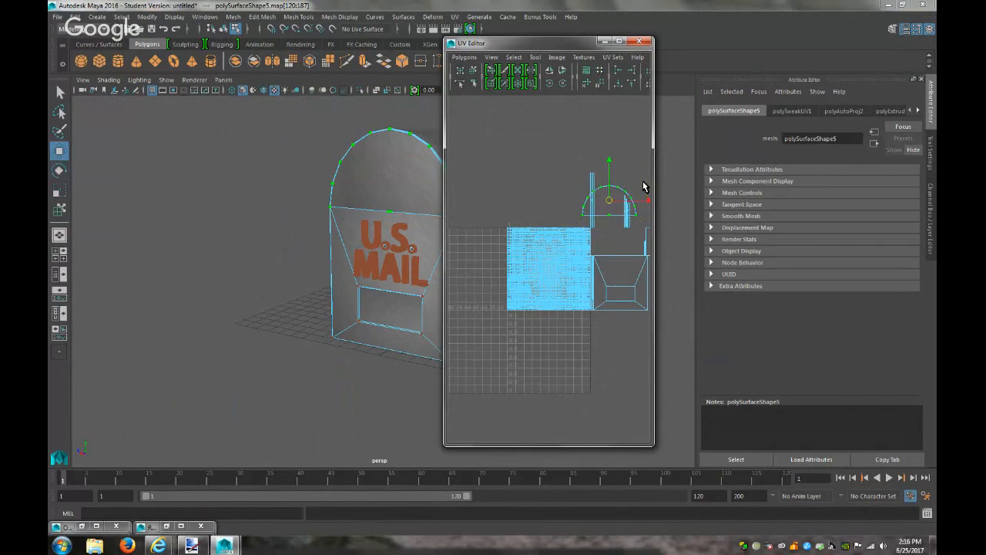
pyautogui.moveTo(645, 204); pyautogui.dragTo(655, 207)
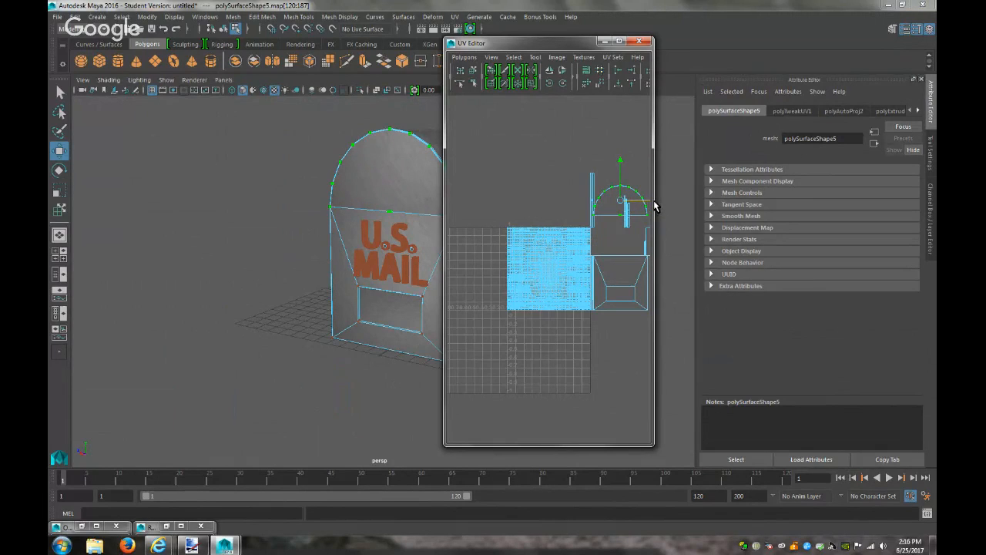
pyautogui.moveTo(622, 165); pyautogui.dragTo(623, 203)
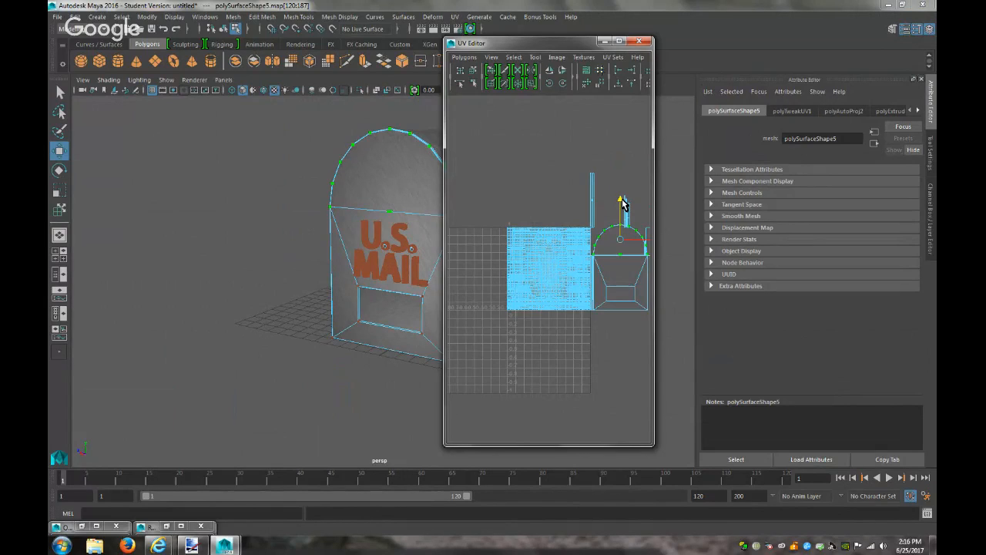
pyautogui.moveTo(623, 202); pyautogui.dragTo(623, 204)
pyautogui.click(280, 240)
pyautogui.moveTo(394, 212); pyautogui.dragTo(422, 194, button='right')
# Close the UV Editor, test-render the mailbox, and compare it with the reference image
pyautogui.click(605, 41)
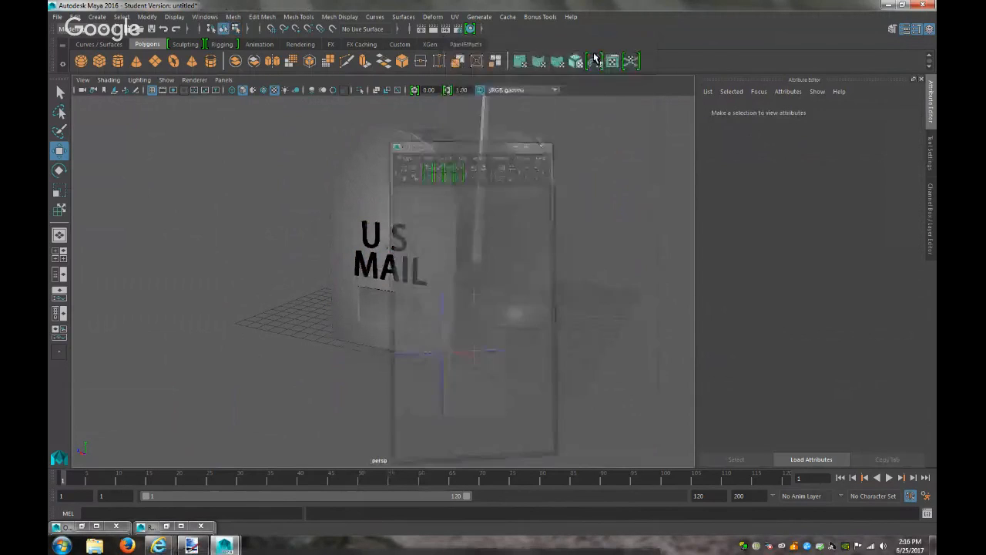
pyautogui.keyDown('alt'); pyautogui.moveTo(280, 371); pyautogui.dragTo(296, 356); pyautogui.keyUp('alt')
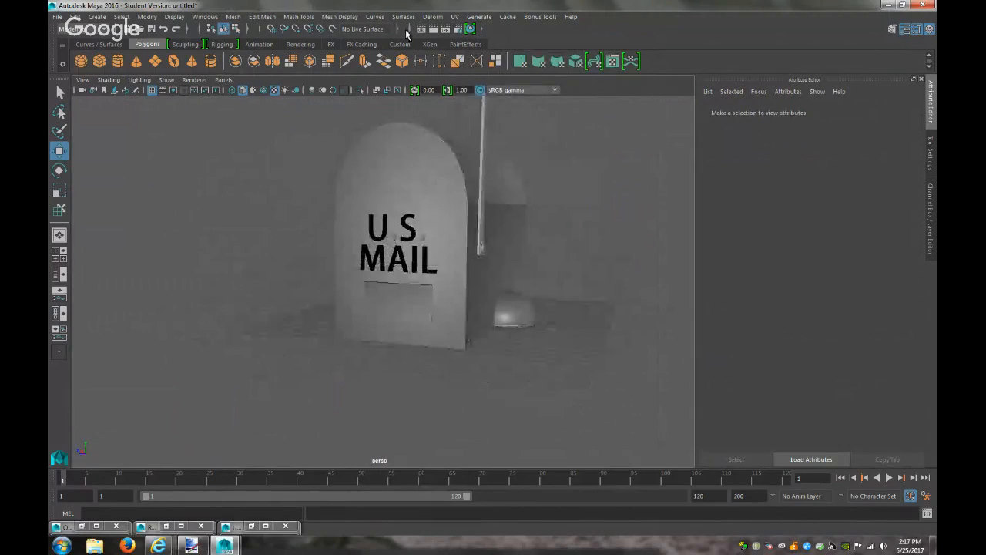
pyautogui.click(431, 29)
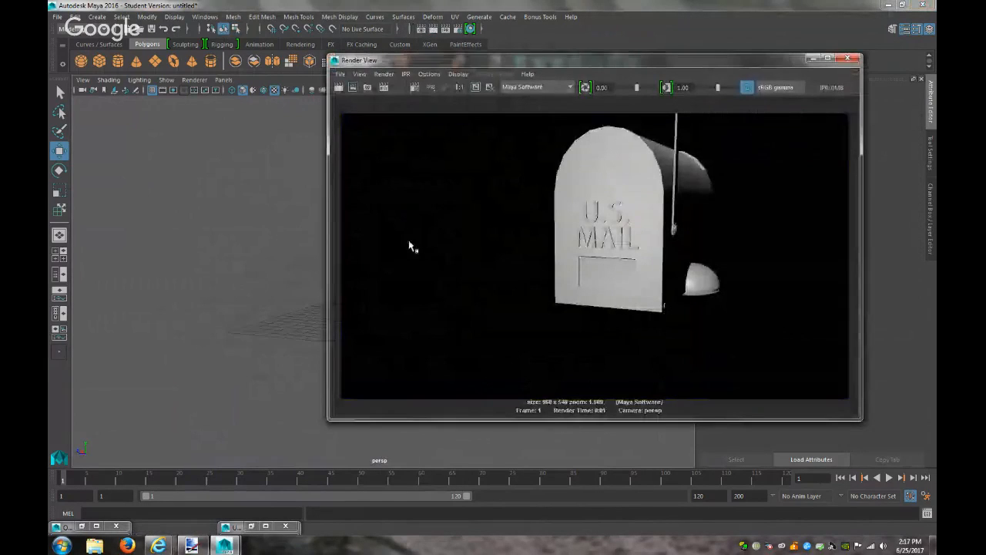
pyautogui.click(848, 58)
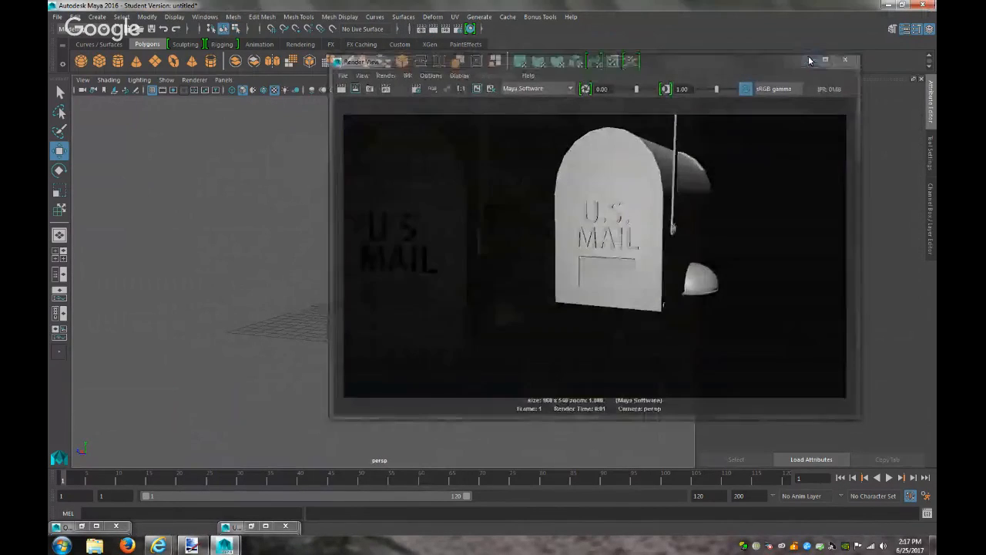
pyautogui.click(193, 546)
pyautogui.click(193, 546)
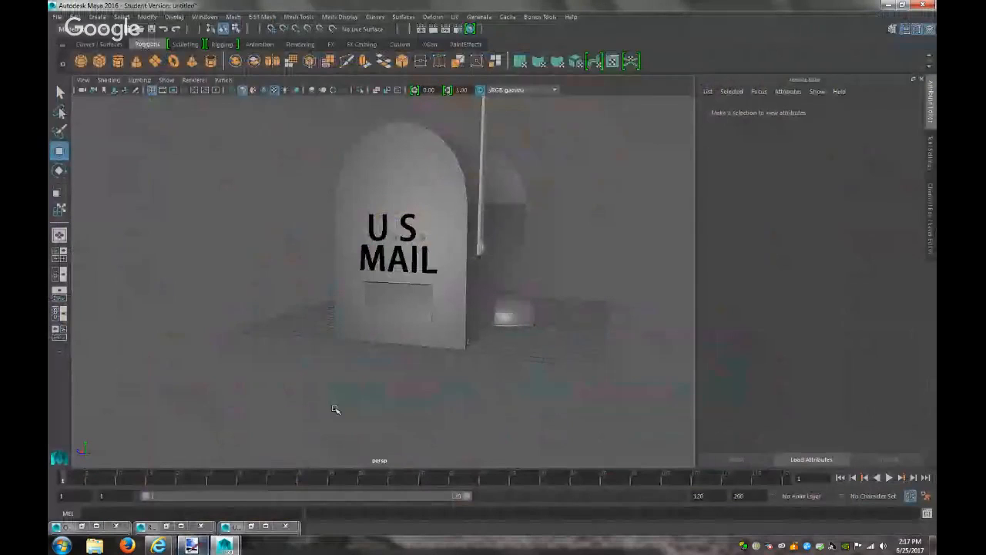
pyautogui.moveTo(224, 545)
# In the Outliner, select group1 under polySurface4 and move the U.S. MAIL lettering upward
pyautogui.click(121, 529)
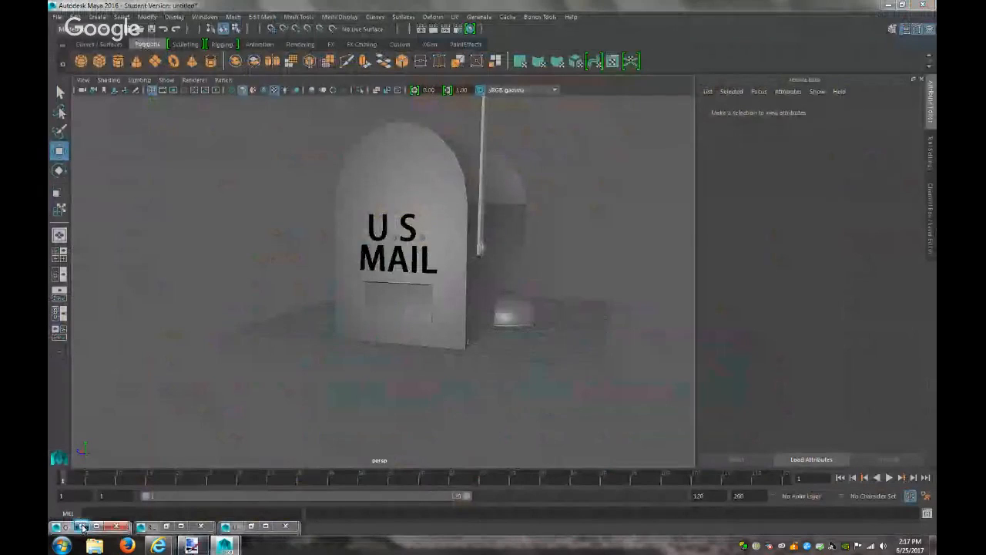
pyautogui.click(571, 252)
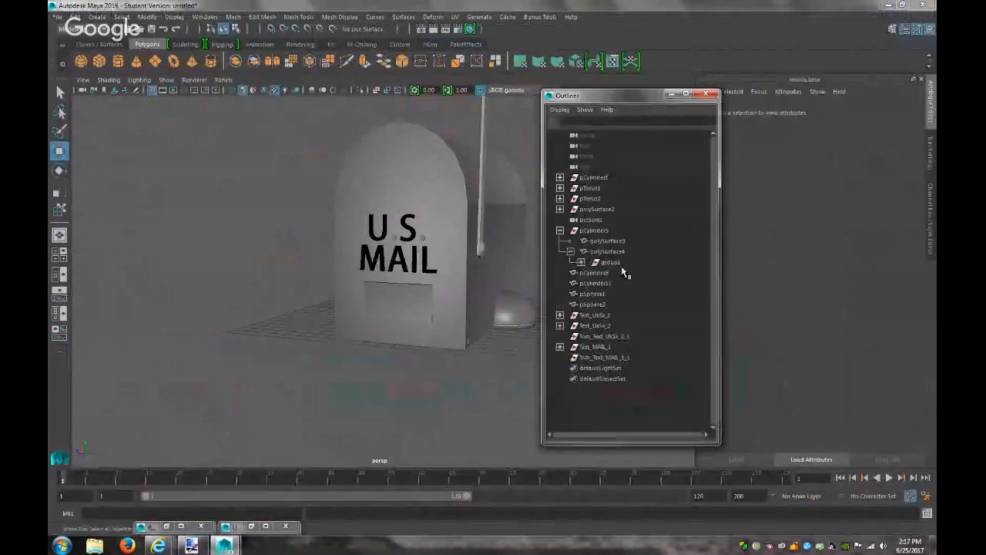
pyautogui.click(617, 263)
pyautogui.moveTo(396, 194); pyautogui.dragTo(397, 159)
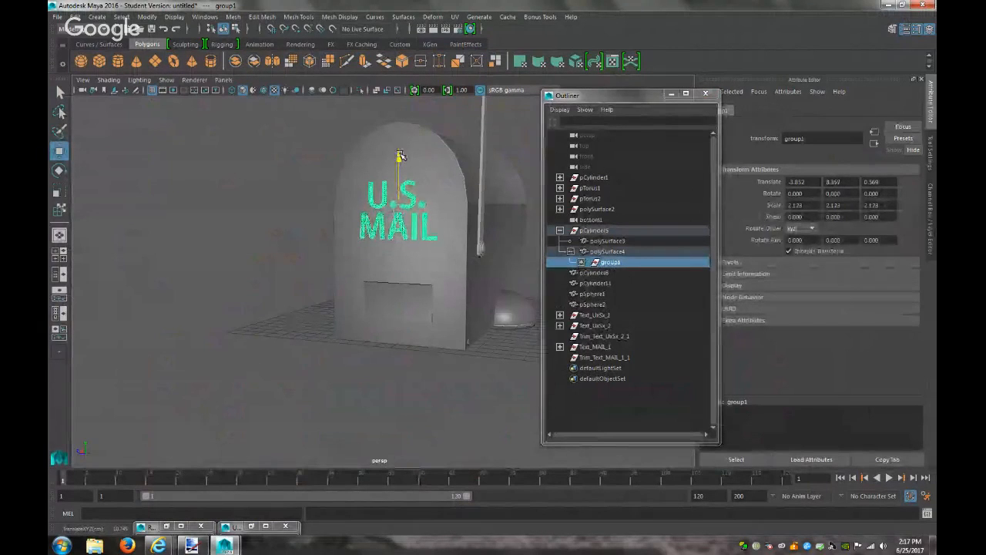
# Deselect the lettering, recheck the reference image, and orbit to view the mailbox's left side
pyautogui.click(242, 273)
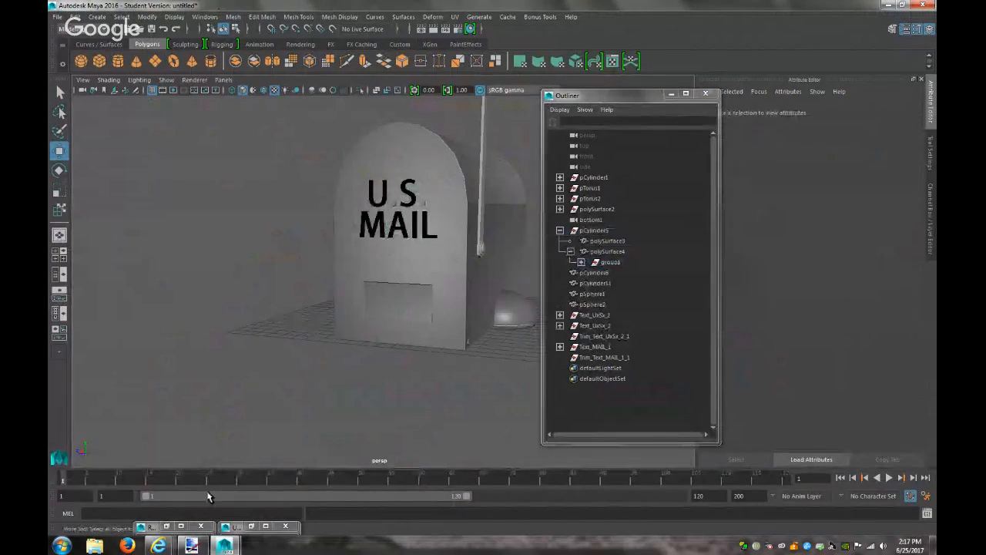
pyautogui.click(191, 545)
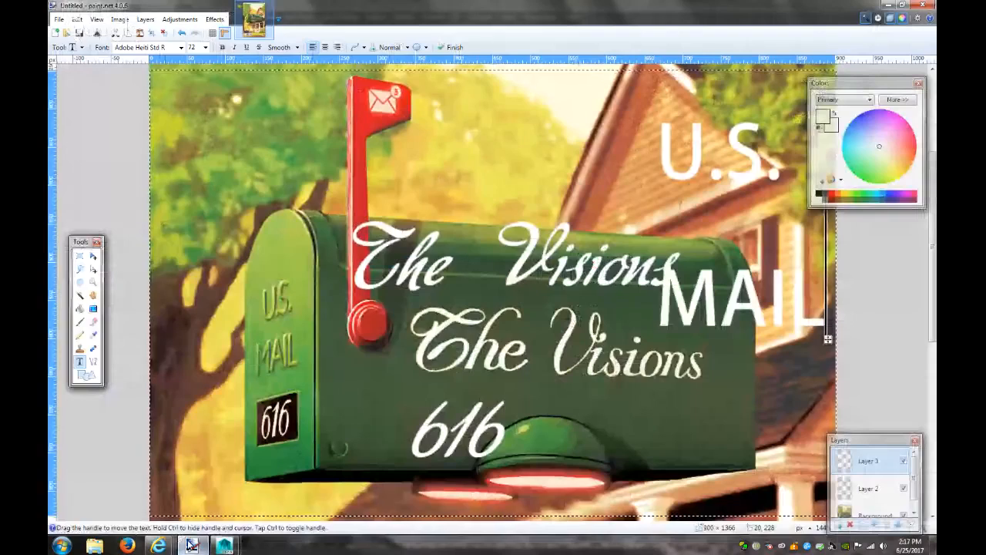
pyautogui.click(191, 545)
pyautogui.moveTo(379, 367)
pyautogui.keyDown('alt'); pyautogui.mouseDown()
pyautogui.moveTo(457, 367)
pyautogui.moveTo(434, 356)
pyautogui.moveTo(383, 378)
pyautogui.moveTo(334, 379)
pyautogui.moveTo(347, 379)
pyautogui.mouseUp(); pyautogui.keyUp('alt')
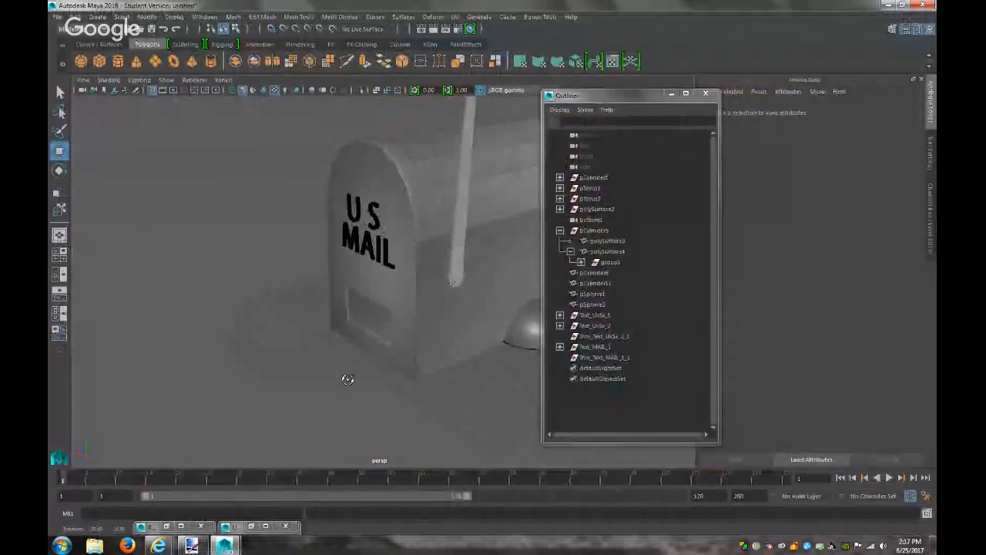
# Set the Color Balance Color Gain of the body's file3 texture (blinn2) to dark green
pyautogui.click(433, 28)
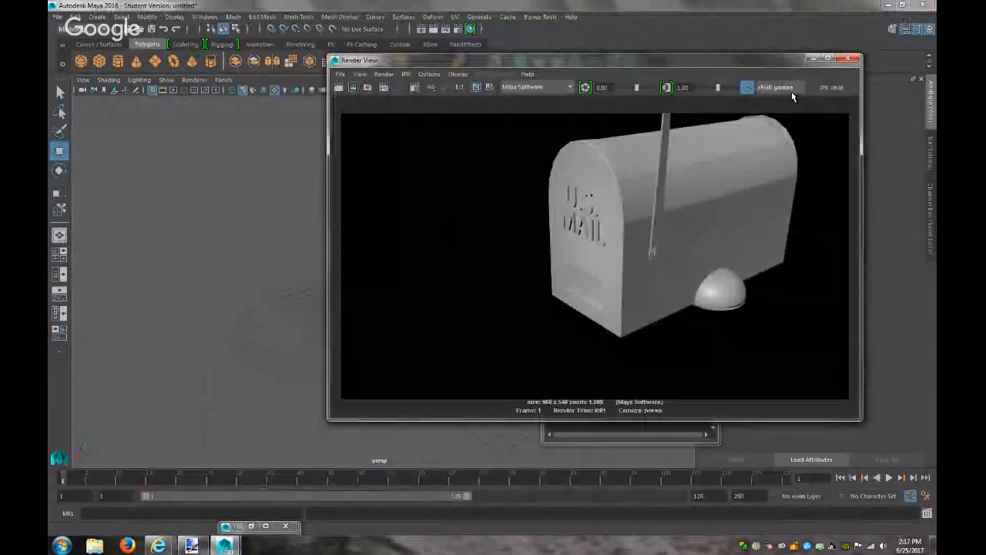
pyautogui.click(813, 63)
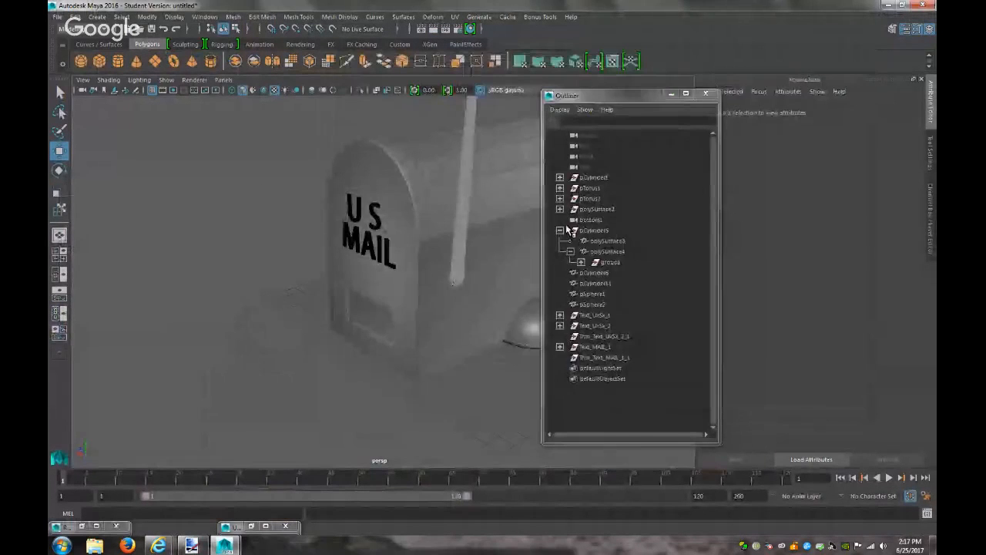
pyautogui.click(571, 193)
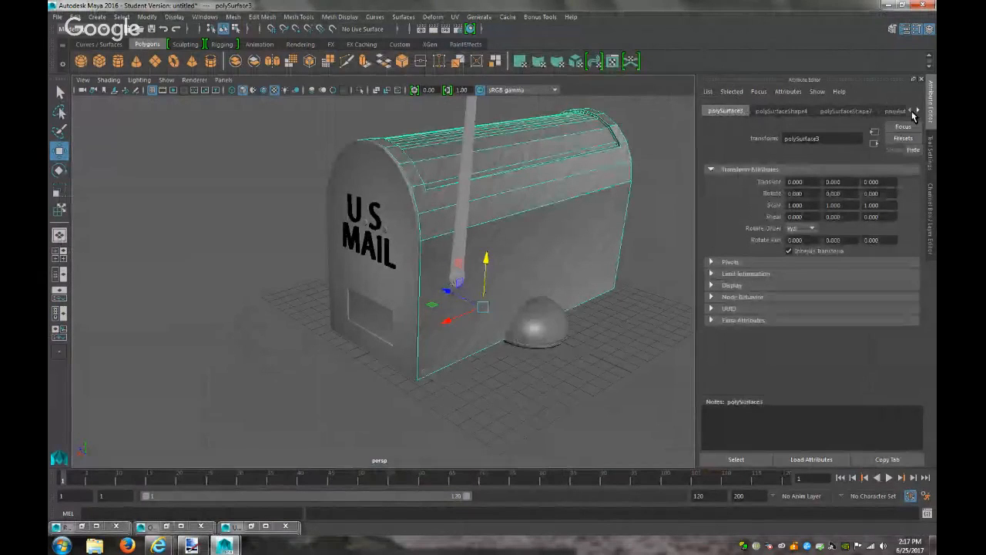
pyautogui.click(918, 111)
pyautogui.click(896, 112)
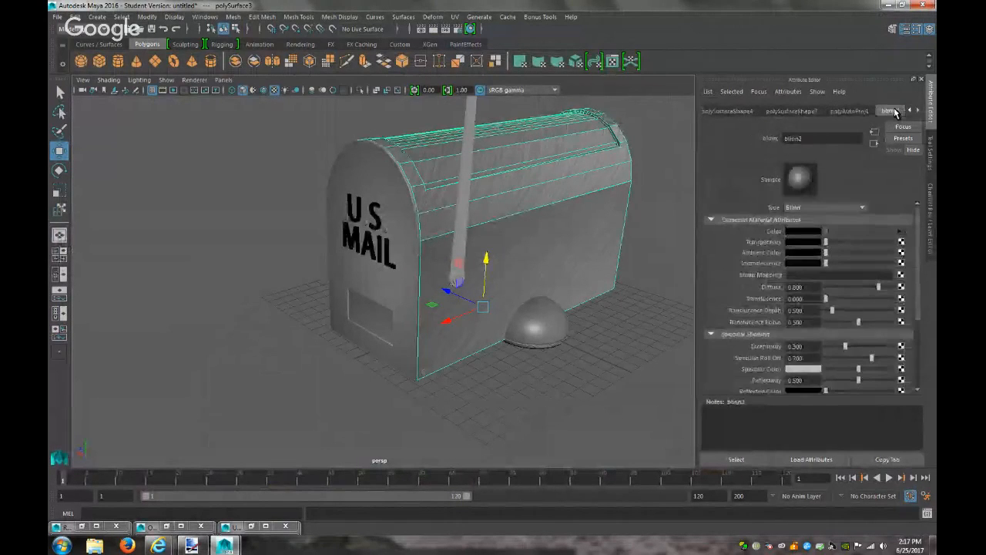
pyautogui.click(903, 230)
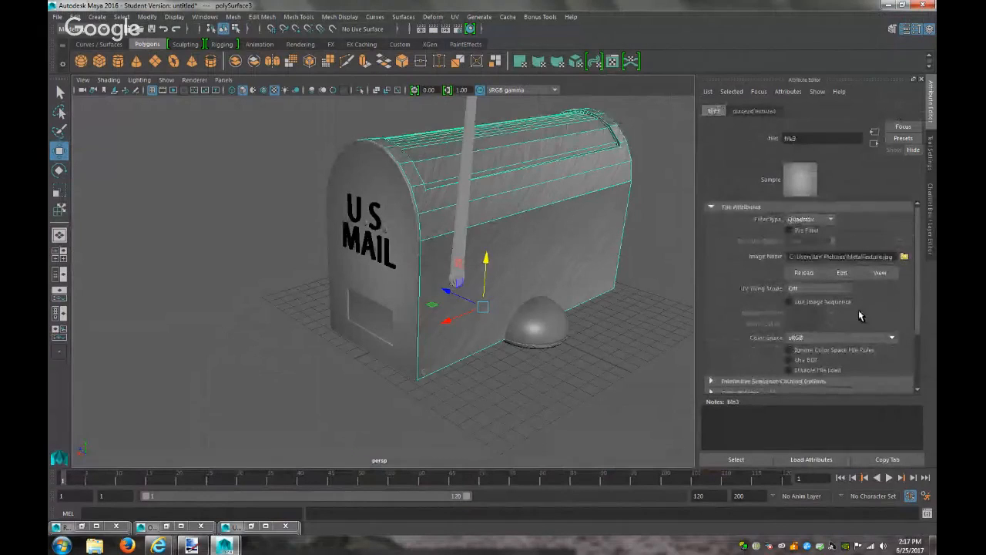
pyautogui.scroll(-3, 848, 325)
pyautogui.click(742, 316)
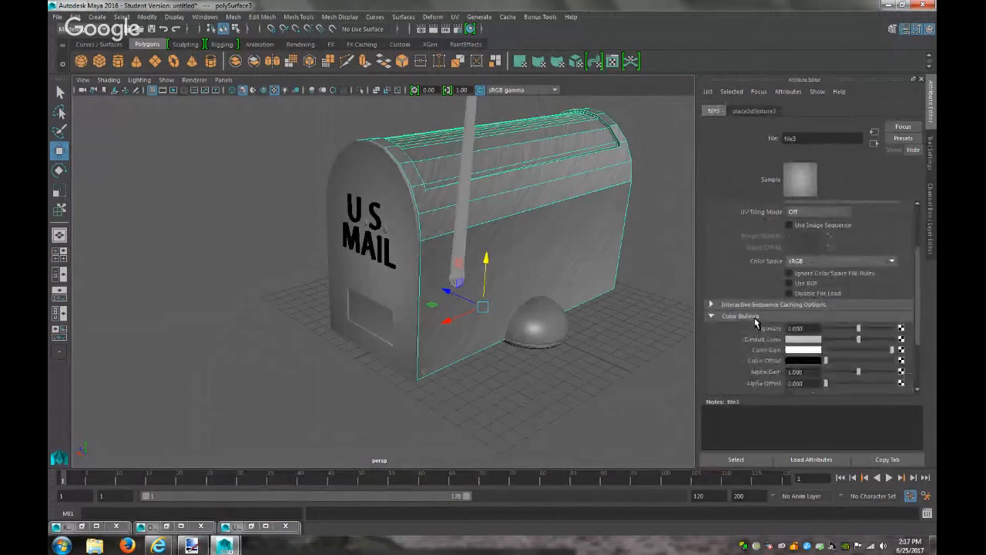
pyautogui.click(798, 350)
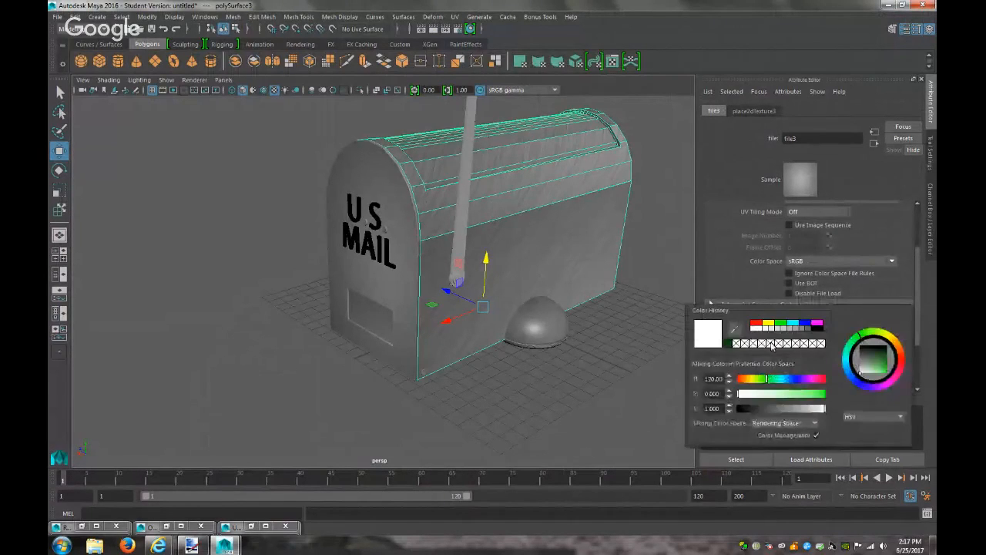
pyautogui.click(729, 345)
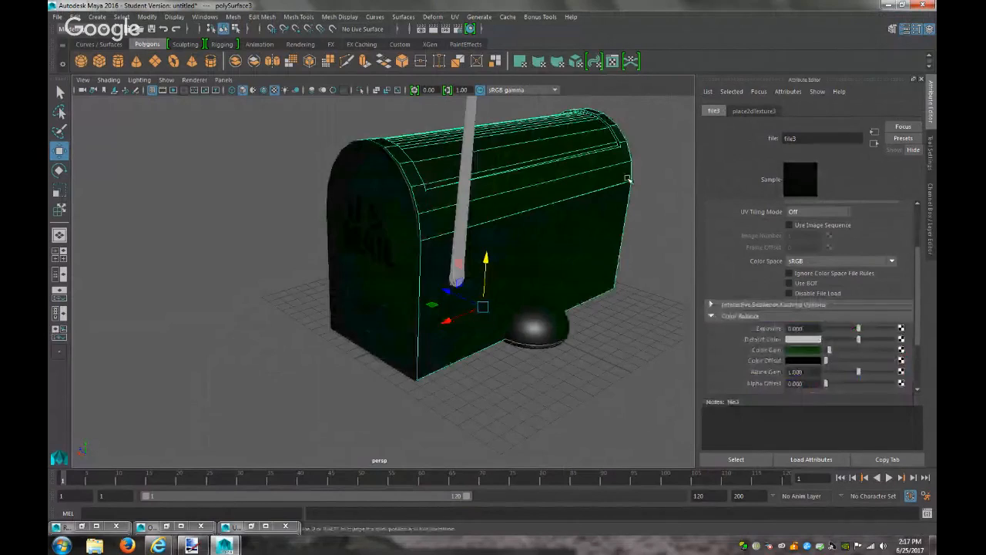
# Set the Maya Software anti-aliasing quality to Production quality in Render Settings
pyautogui.click(433, 30)
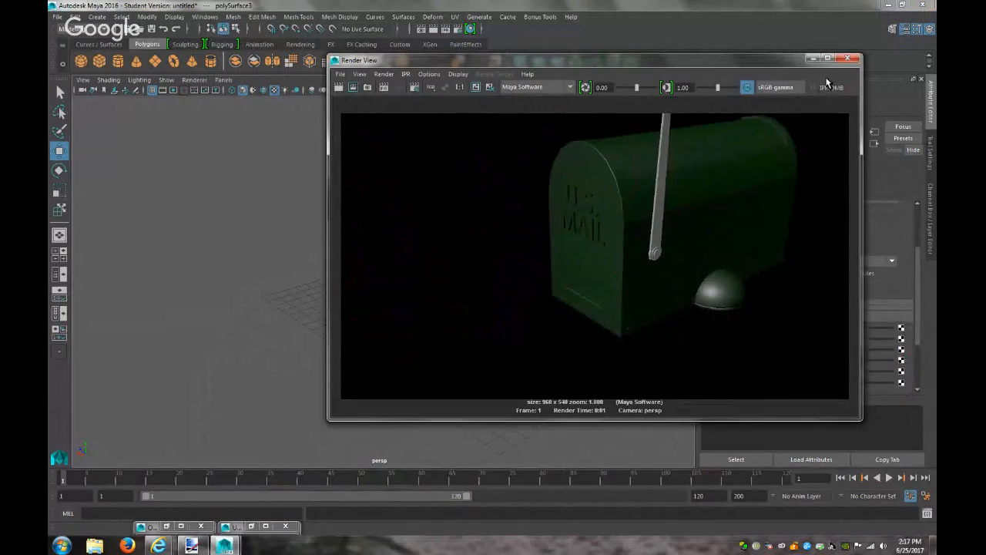
pyautogui.click(415, 89)
pyautogui.click(448, 150)
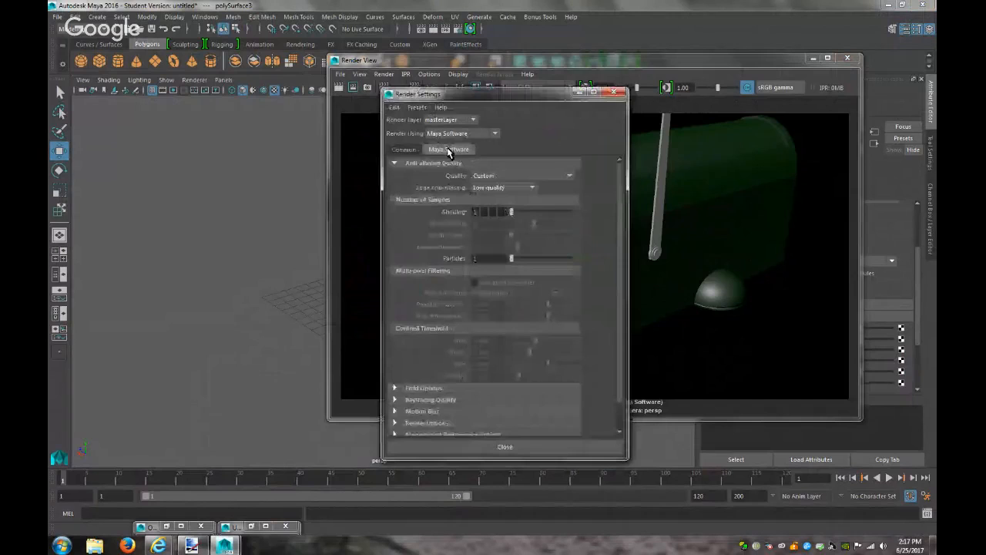
pyautogui.click(491, 177)
pyautogui.click(494, 221)
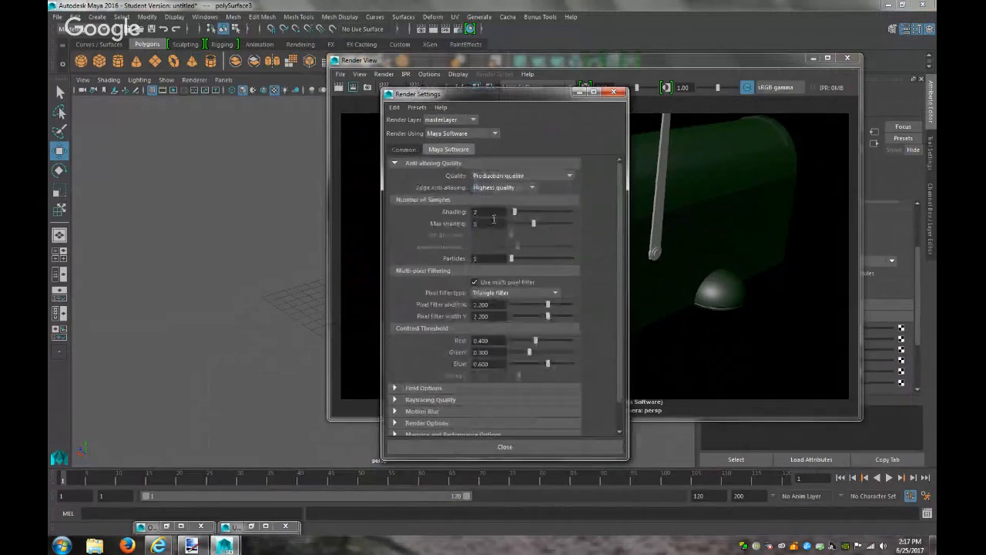
# Re-render at production quality, then set file3's Default Color to dark green
pyautogui.click(340, 88)
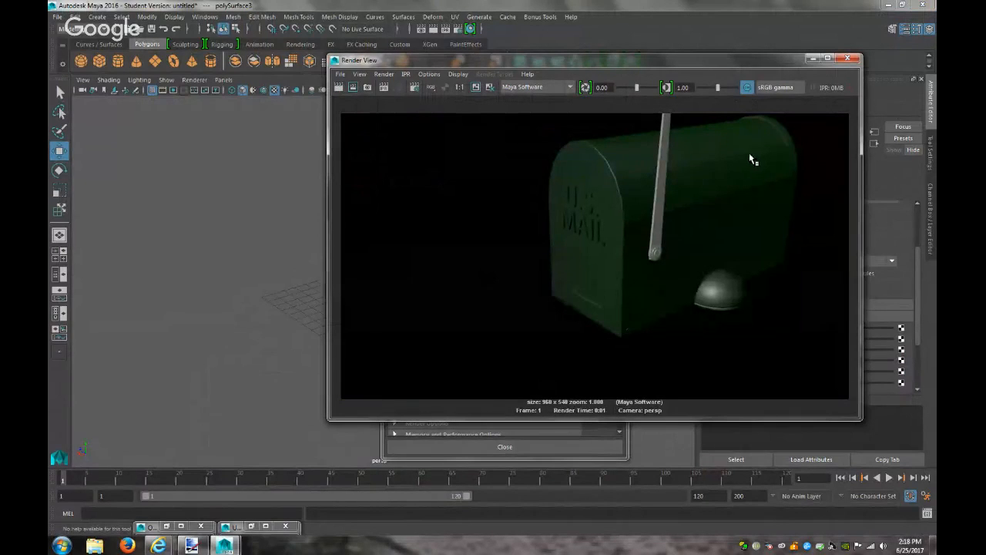
pyautogui.click(812, 59)
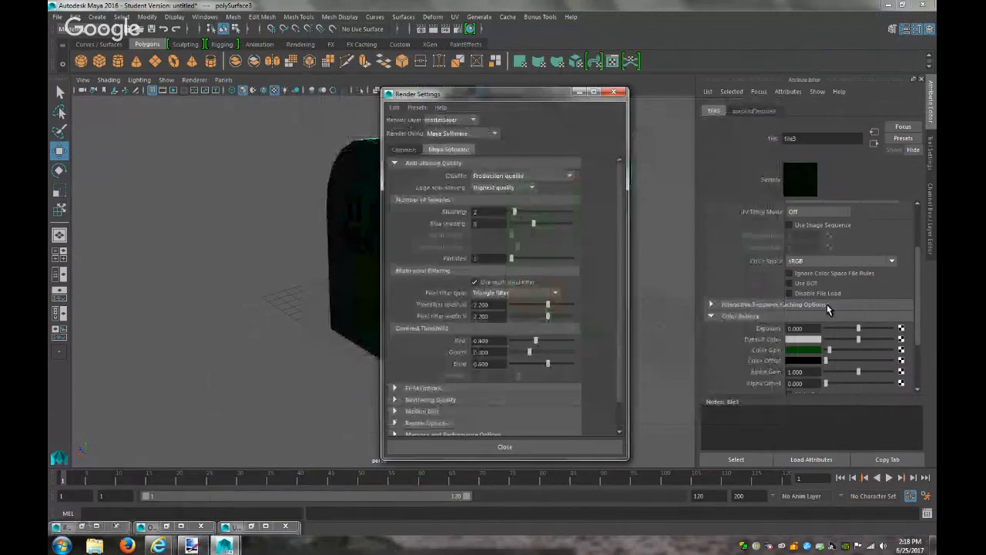
pyautogui.click(809, 339)
pyautogui.click(741, 334)
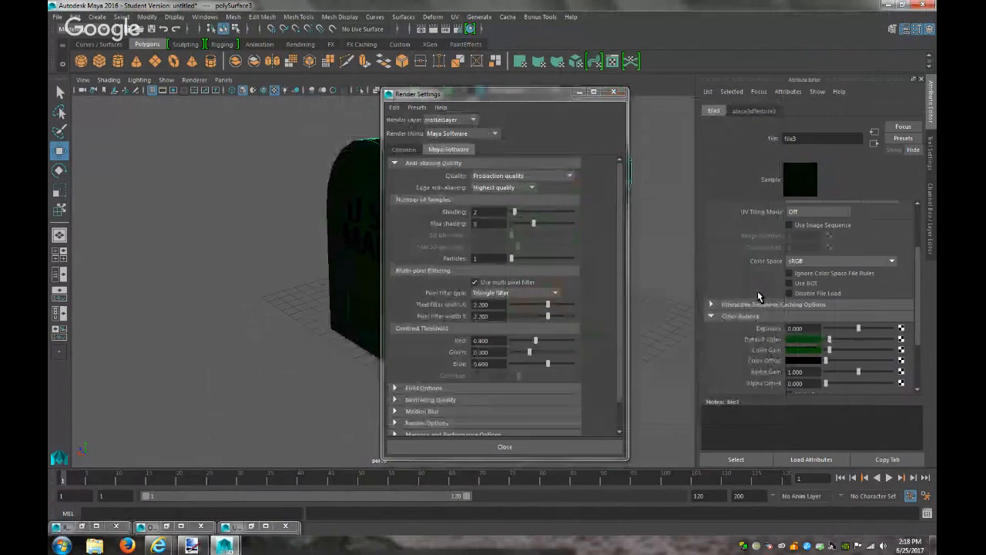
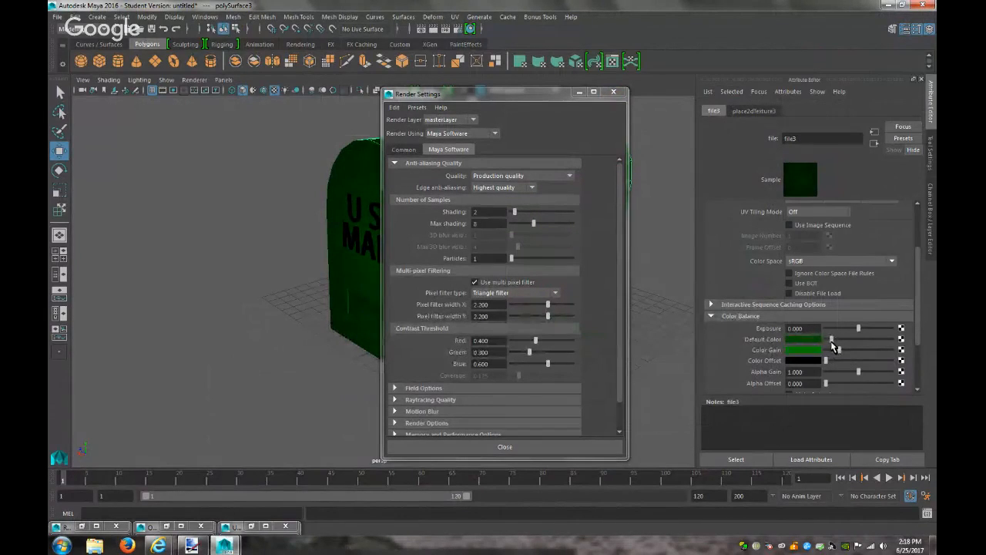
# Test-render the mailbox, then shrink Maya to reveal the browser beside it
pyautogui.click(432, 30)
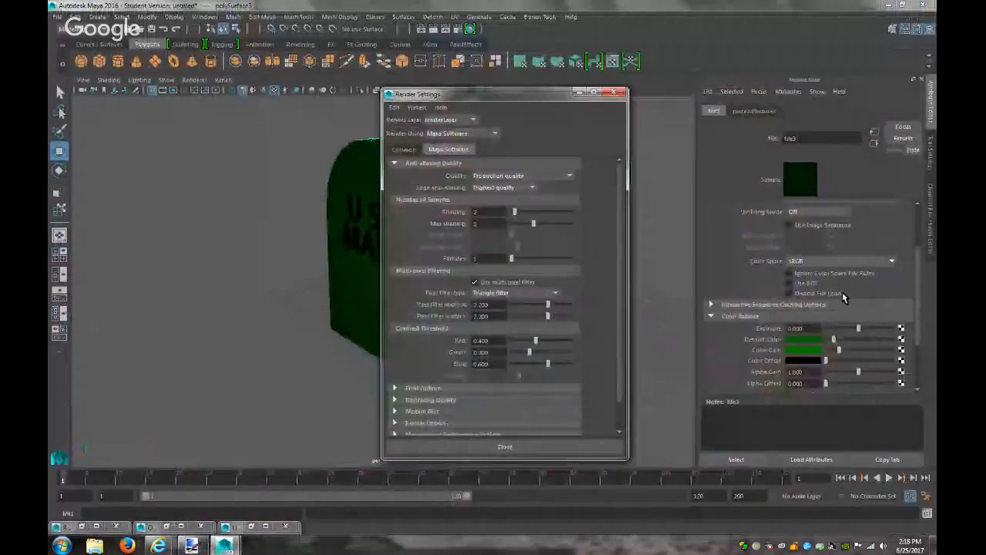
pyautogui.click(813, 58)
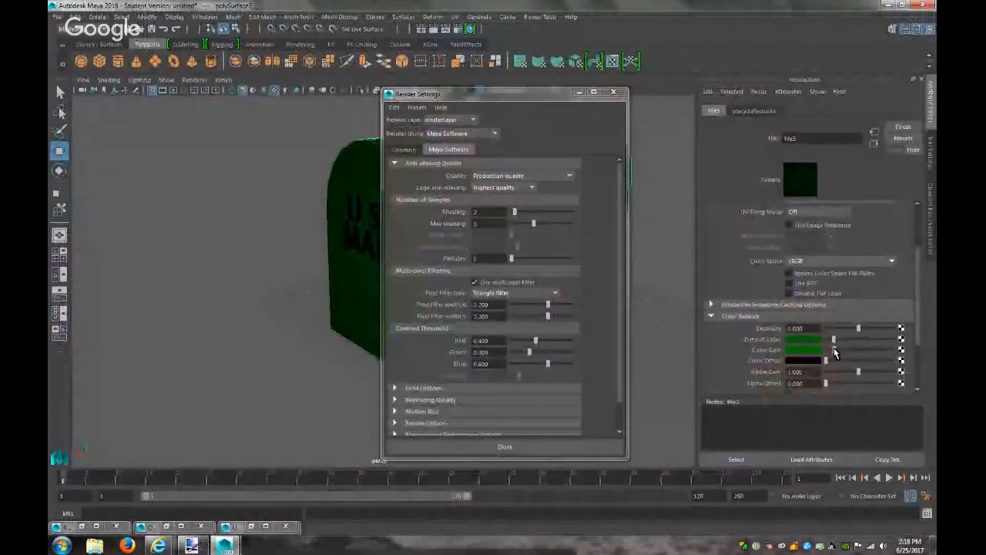
pyautogui.click(902, 5)
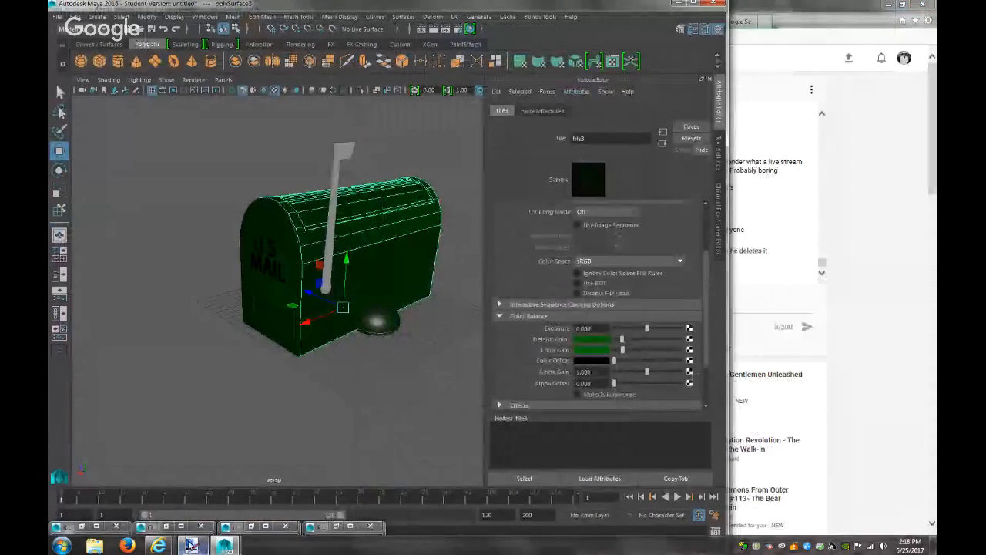
# Sample the mailbox green from the paint.net reference into file3's Default Color
pyautogui.click(191, 545)
pyautogui.moveTo(223, 546)
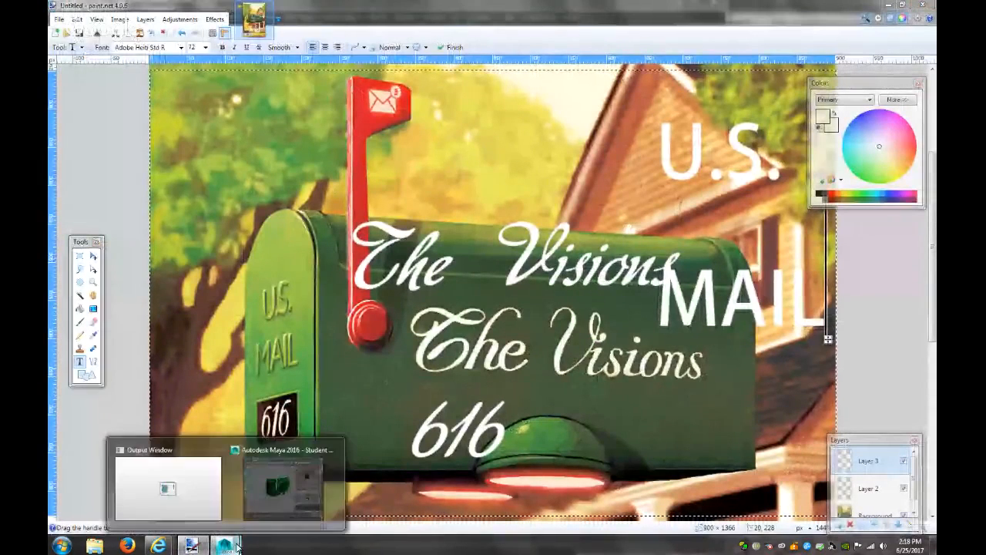
pyautogui.click(317, 448)
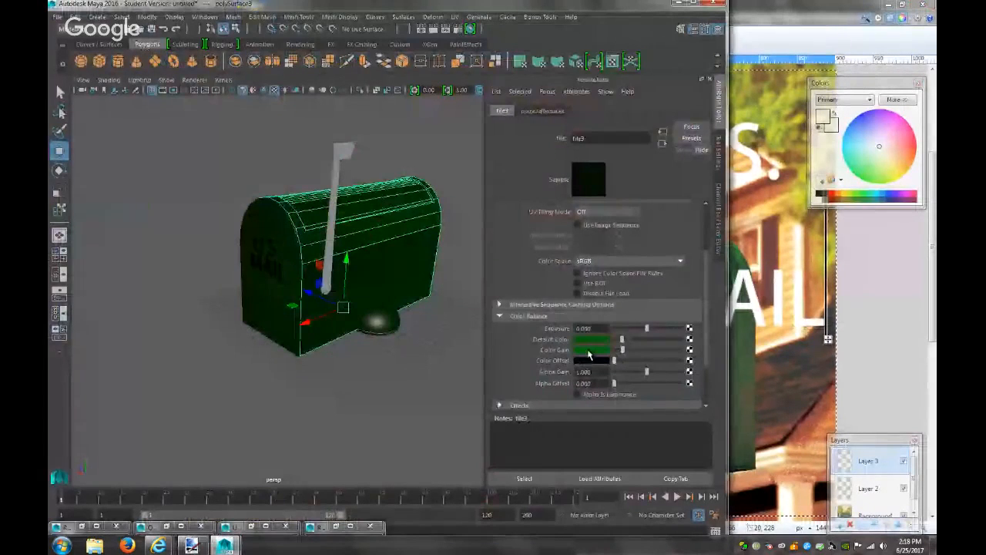
pyautogui.click(590, 339)
pyautogui.click(527, 330)
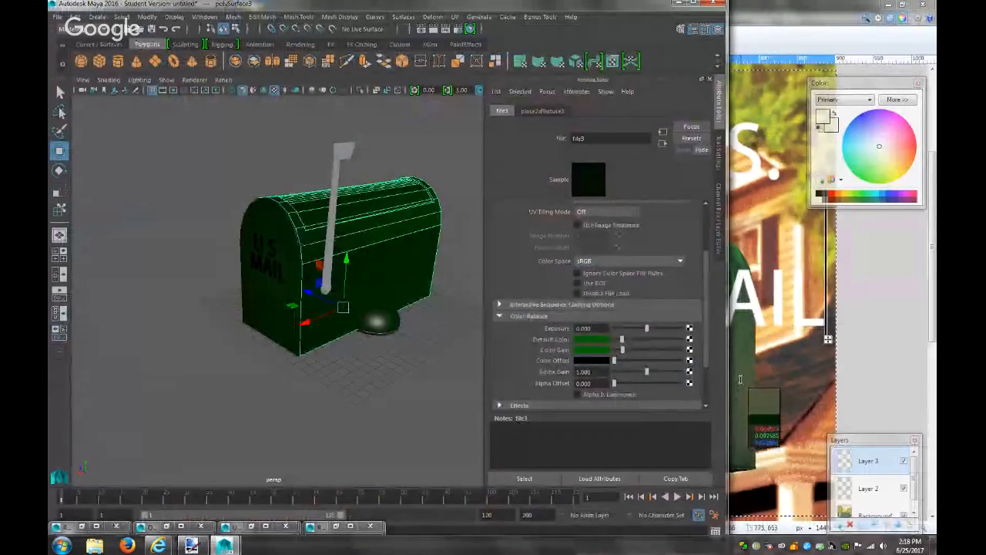
pyautogui.click(741, 383)
# Re-render the mailbox to check its new colour, then minimize Maya
pyautogui.click(888, 5)
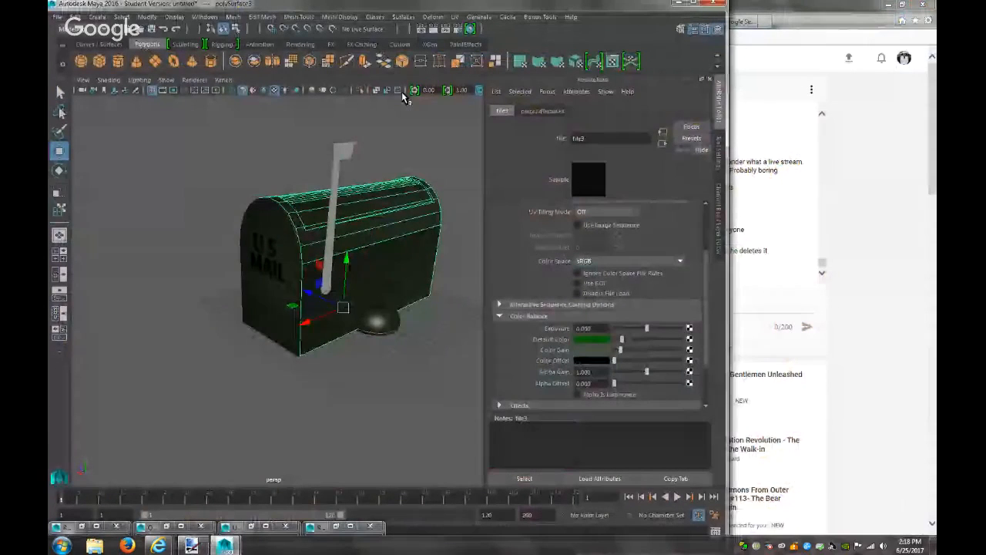
pyautogui.click(435, 27)
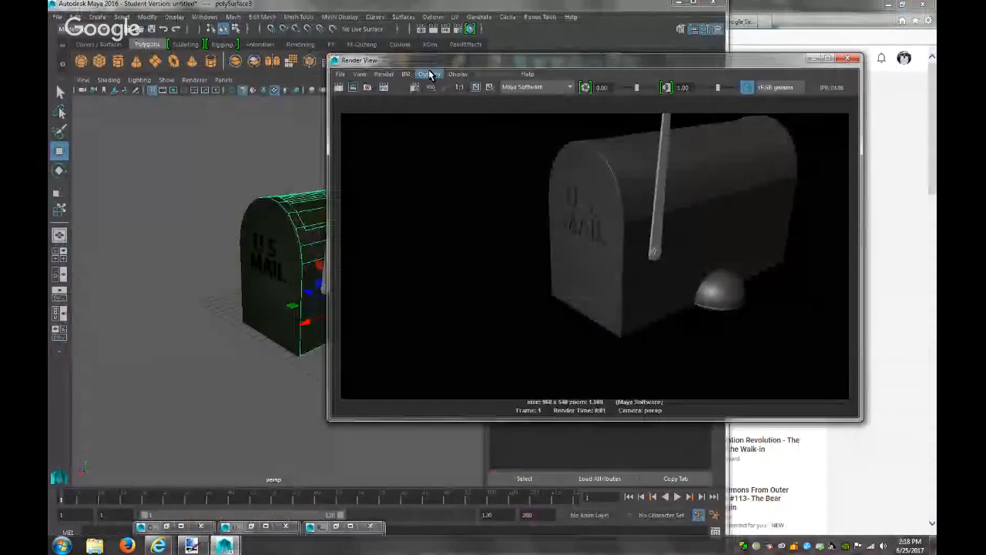
pyautogui.click(682, 5)
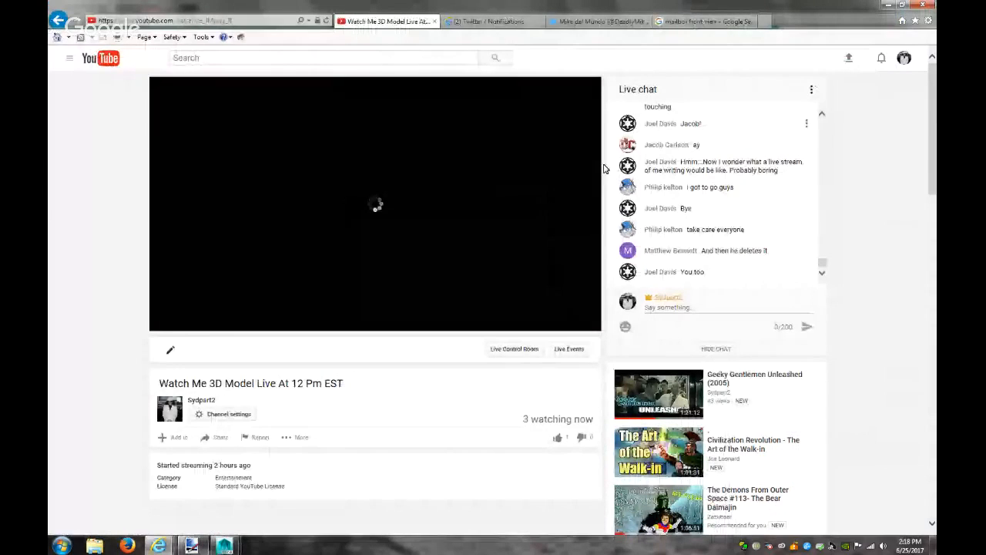
# Restore Maya over the browser from its taskbar thumbnail
pyautogui.moveTo(180, 551)
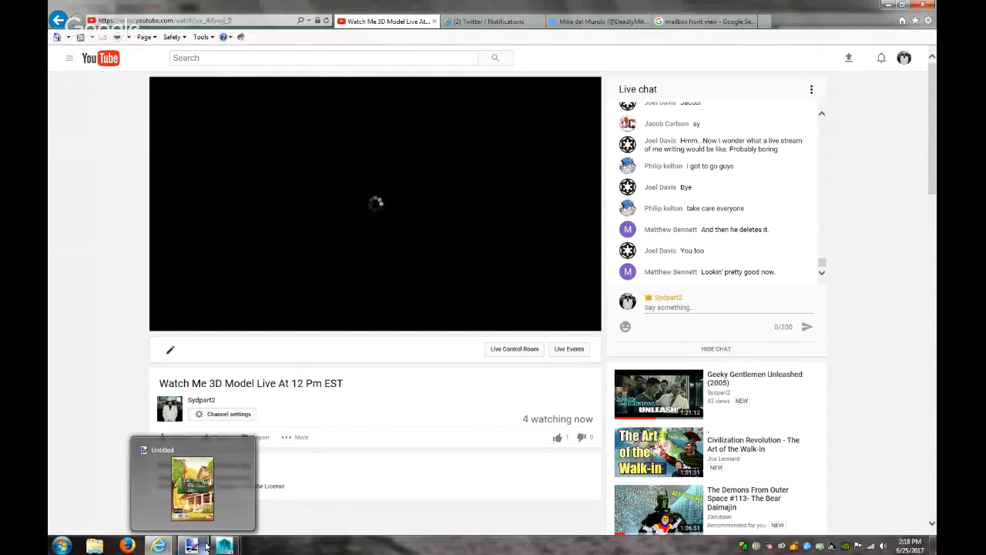
pyautogui.click(242, 502)
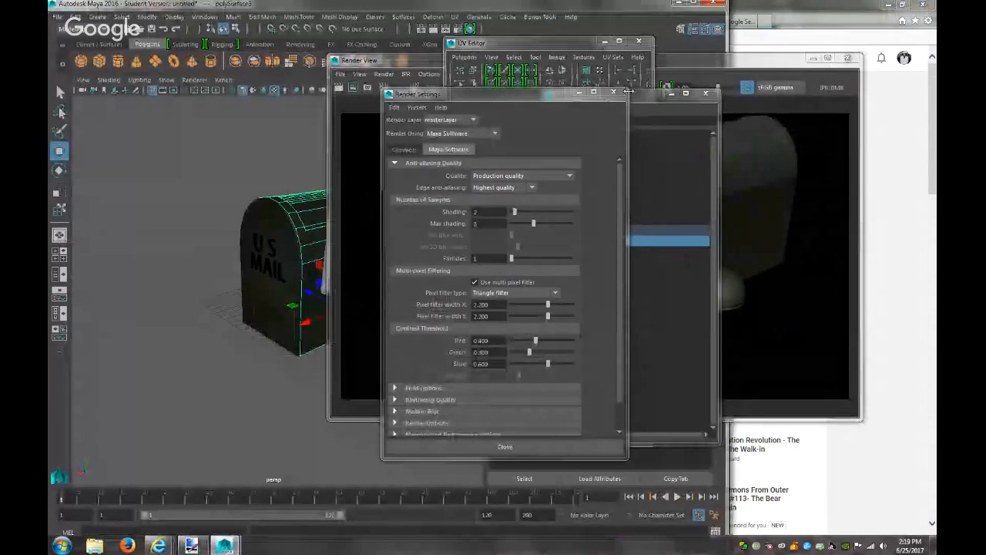
# Maximize Maya and put away the Render Settings, UV Editor, Outliner and render windows
pyautogui.click(699, 3)
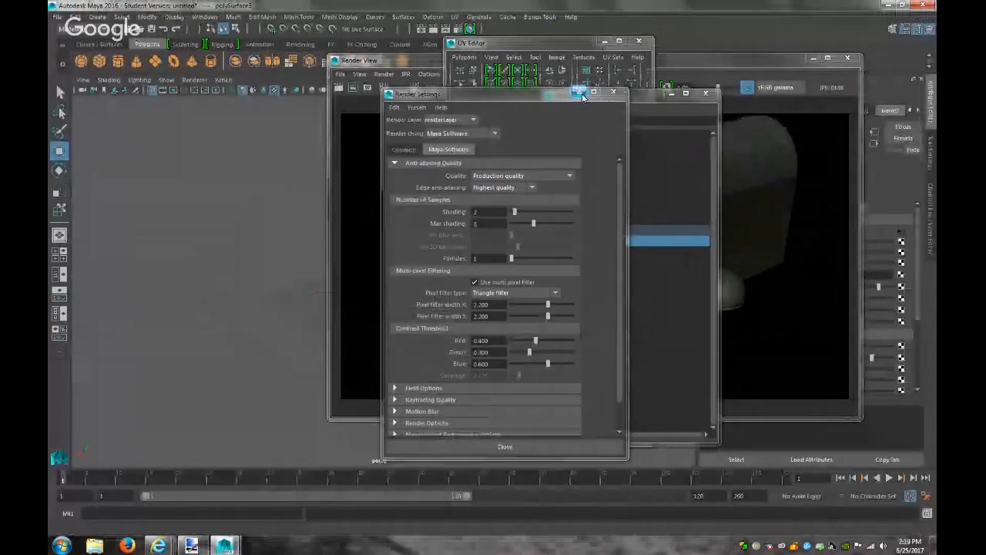
pyautogui.click(579, 93)
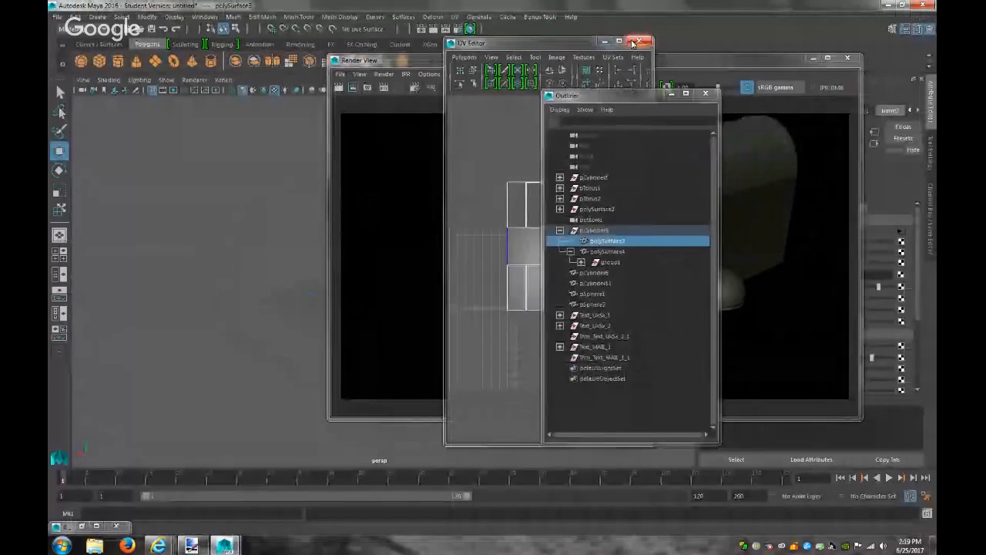
pyautogui.click(632, 42)
pyautogui.click(706, 93)
pyautogui.click(814, 59)
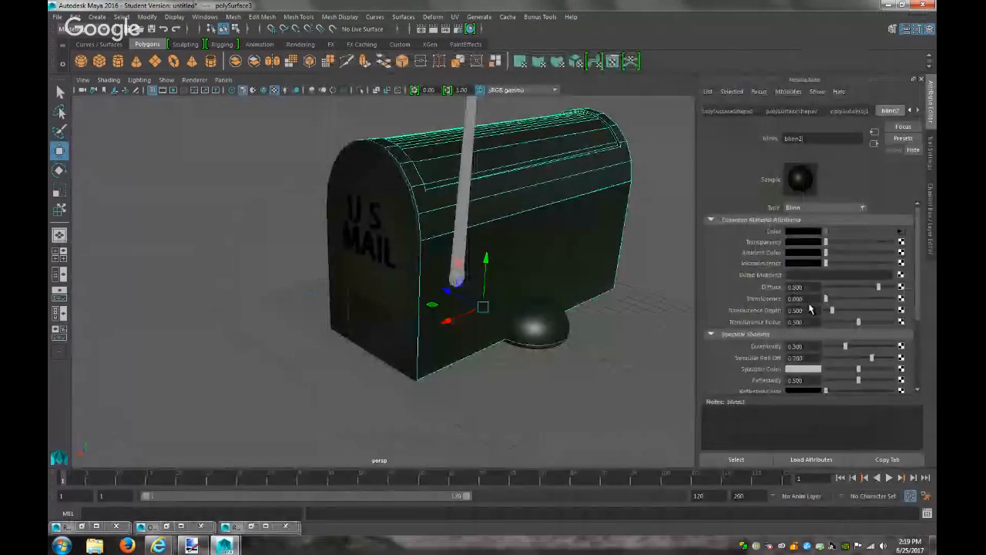
# Set file3's Default Color to black and raise its Color Gain saturation for a greener mailbox
pyautogui.click(901, 231)
pyautogui.moveTo(832, 339); pyautogui.dragTo(725, 346)
pyautogui.click(801, 352)
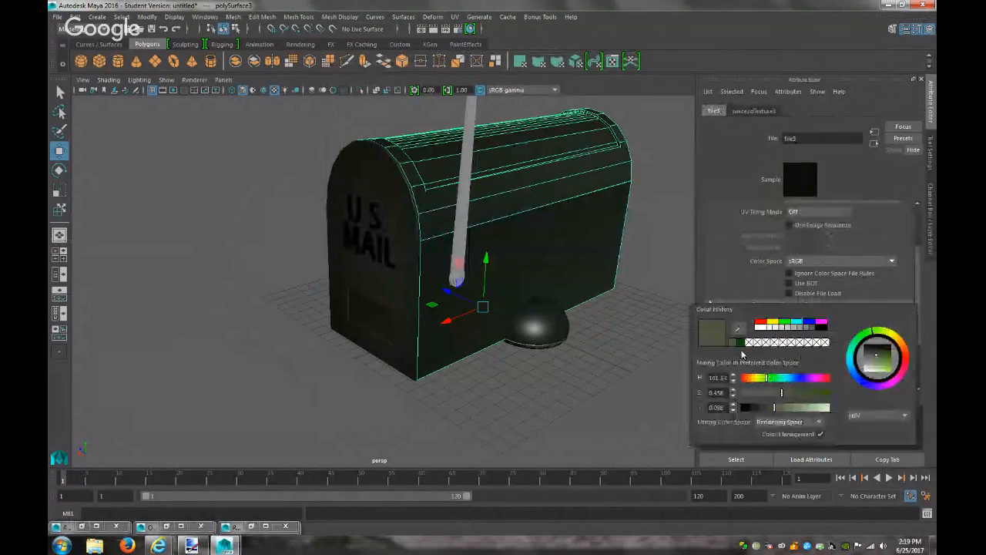
pyautogui.moveTo(782, 394); pyautogui.dragTo(825, 398)
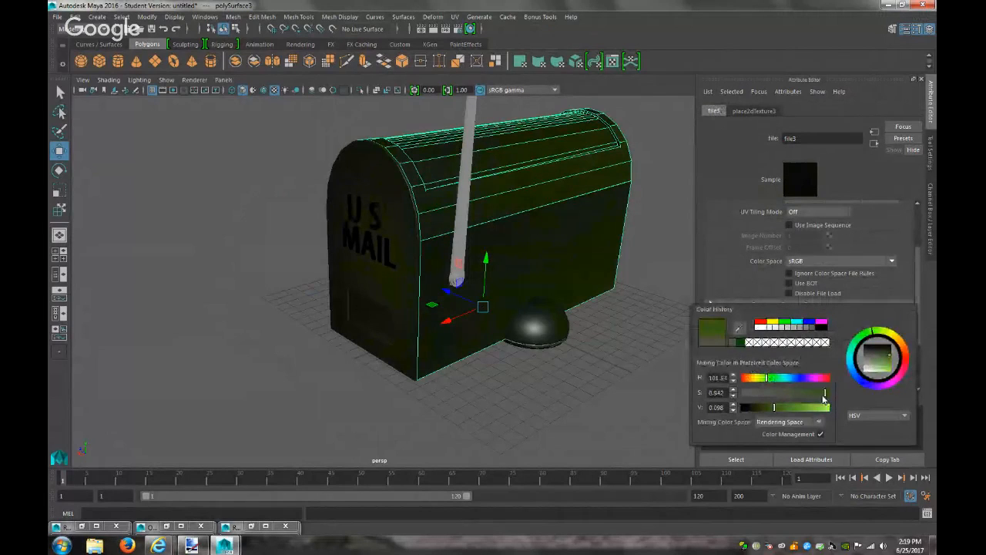
# Render the mailbox and compare its green with the paint.net reference
pyautogui.click(434, 30)
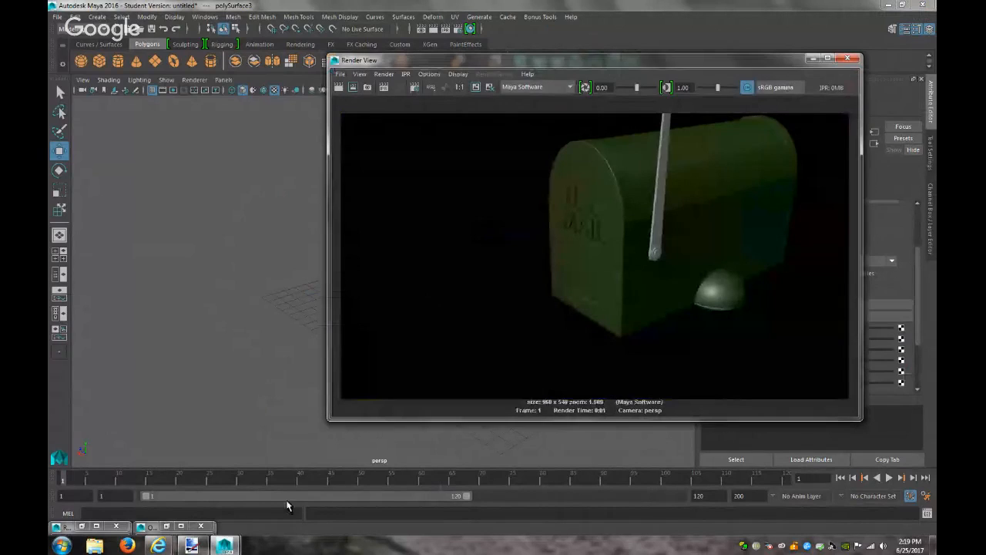
pyautogui.click(192, 546)
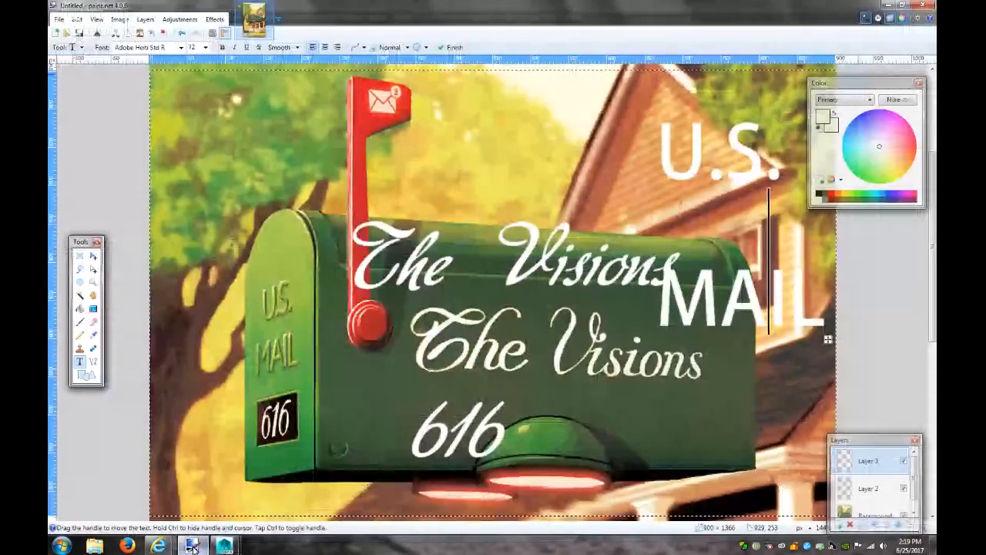
pyautogui.click(194, 548)
pyautogui.click(813, 60)
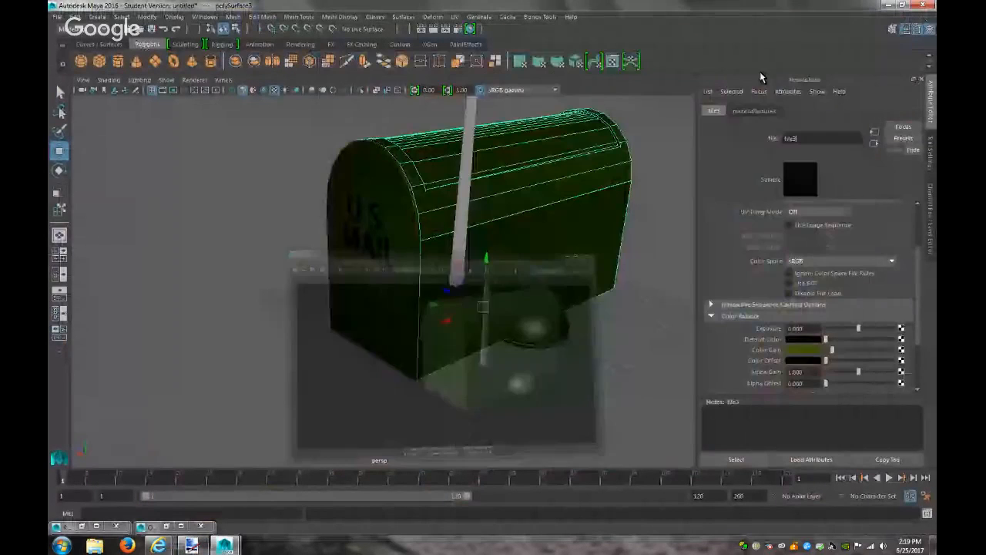
pyautogui.click(98, 16)
# Create an area light, moving and rotating it to the lower left of the mailbox
pyautogui.moveTo(142, 75)
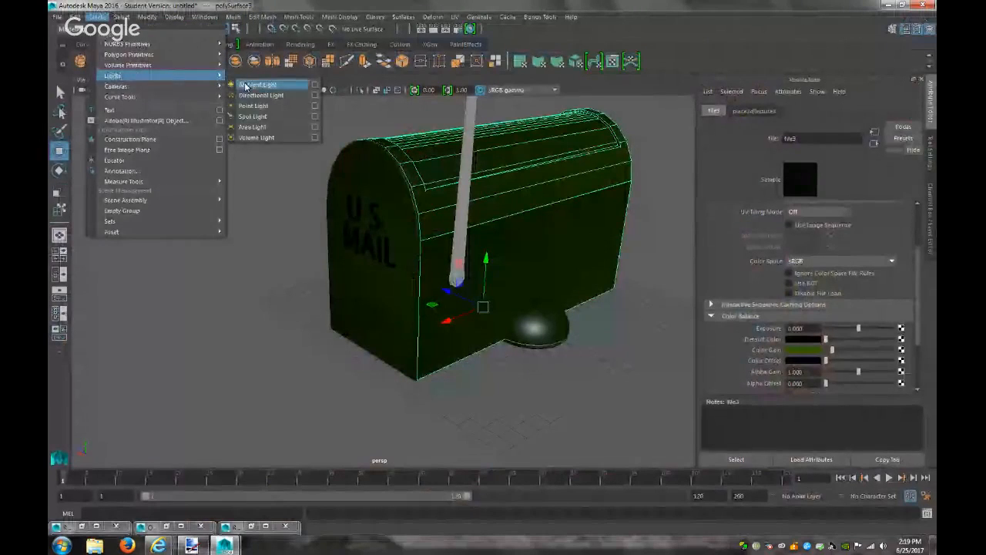
pyautogui.click(252, 126)
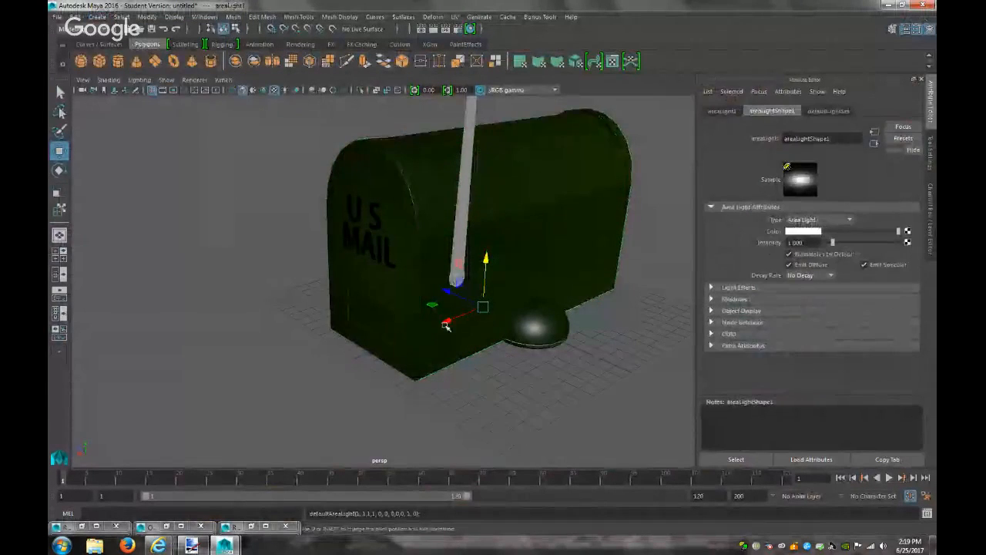
pyautogui.moveTo(446, 323); pyautogui.dragTo(223, 407)
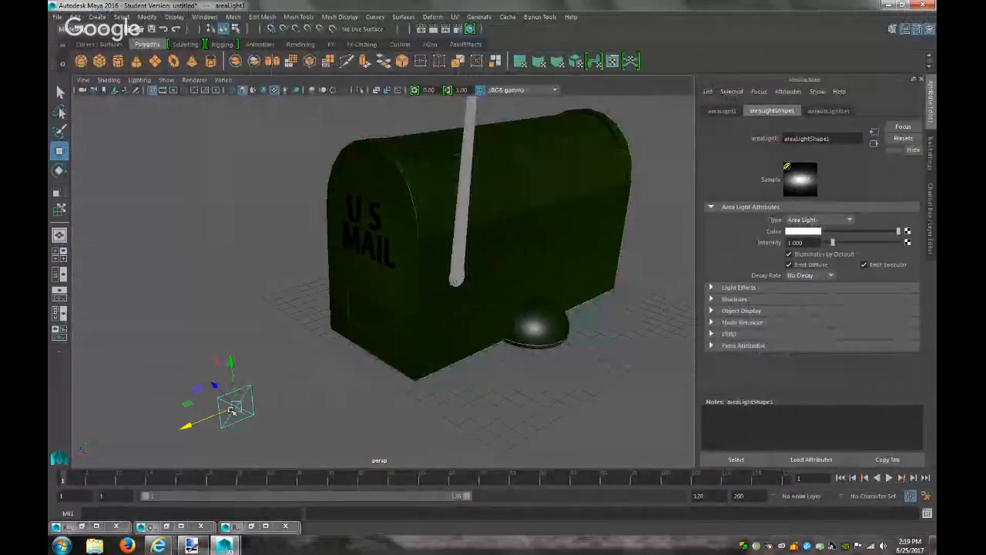
pyautogui.press('e')
pyautogui.moveTo(221, 434); pyautogui.dragTo(271, 436)
pyautogui.scroll(-5, 279, 434)
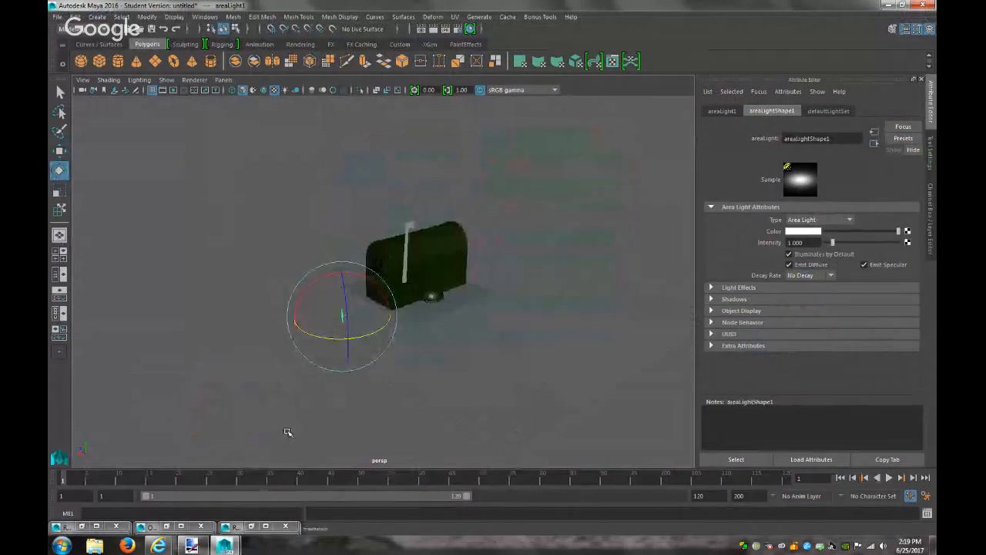
# Raise, enlarge and aim the area light at the mailbox from the upper left
pyautogui.press('r')
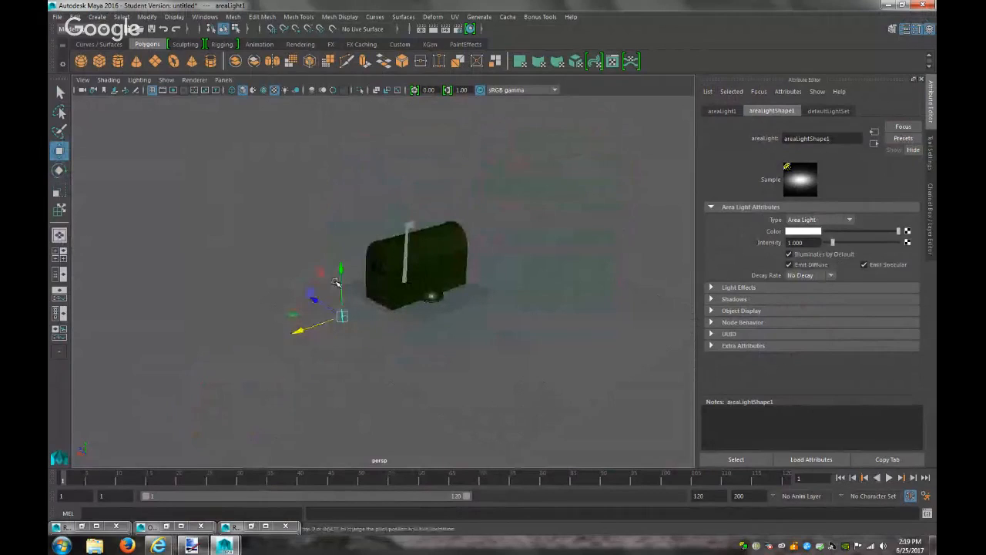
pyautogui.press('t')
pyautogui.moveTo(337, 328); pyautogui.dragTo(394, 314)
pyautogui.moveTo(340, 284); pyautogui.dragTo(358, 222)
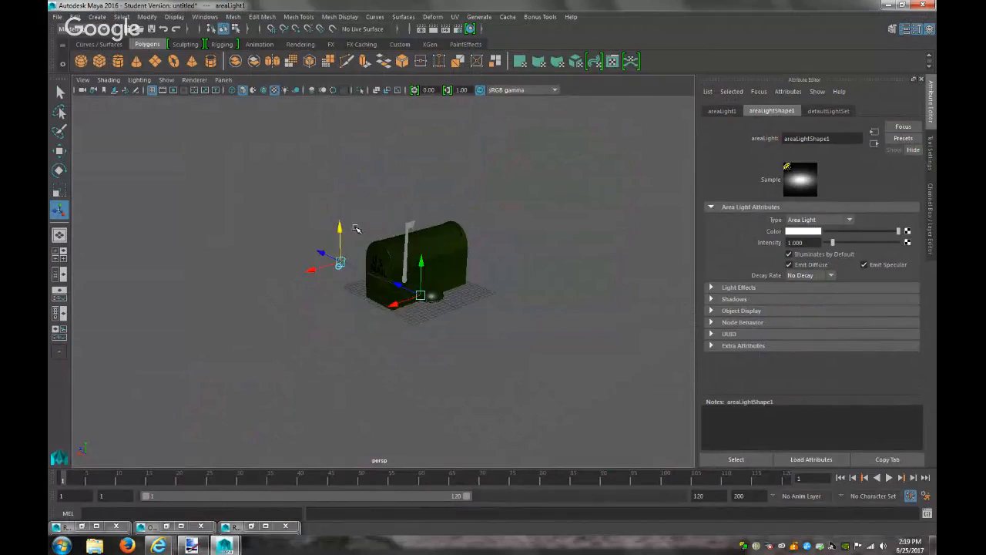
pyautogui.press('r')
pyautogui.moveTo(341, 263); pyautogui.dragTo(417, 277)
pyautogui.press('t')
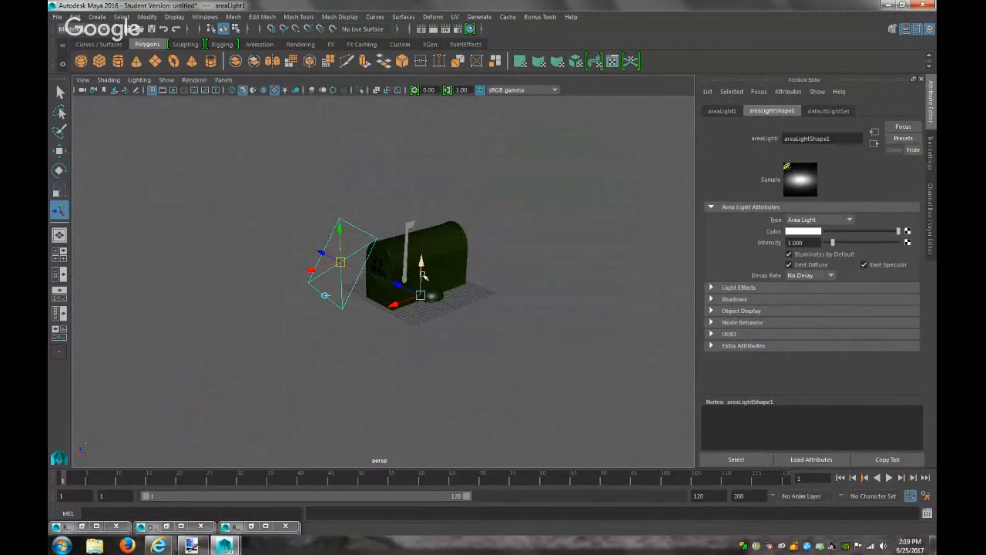
pyautogui.moveTo(316, 266); pyautogui.dragTo(190, 195)
pyautogui.moveTo(144, 223); pyautogui.dragTo(85, 183)
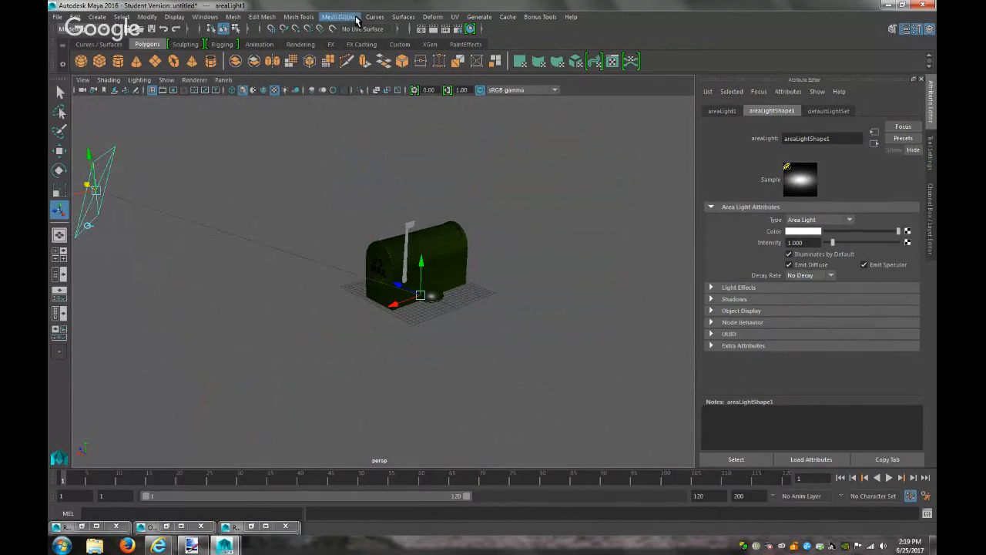
# Test-render the lighting, then scale the area light up greatly and reposition it higher
pyautogui.click(433, 28)
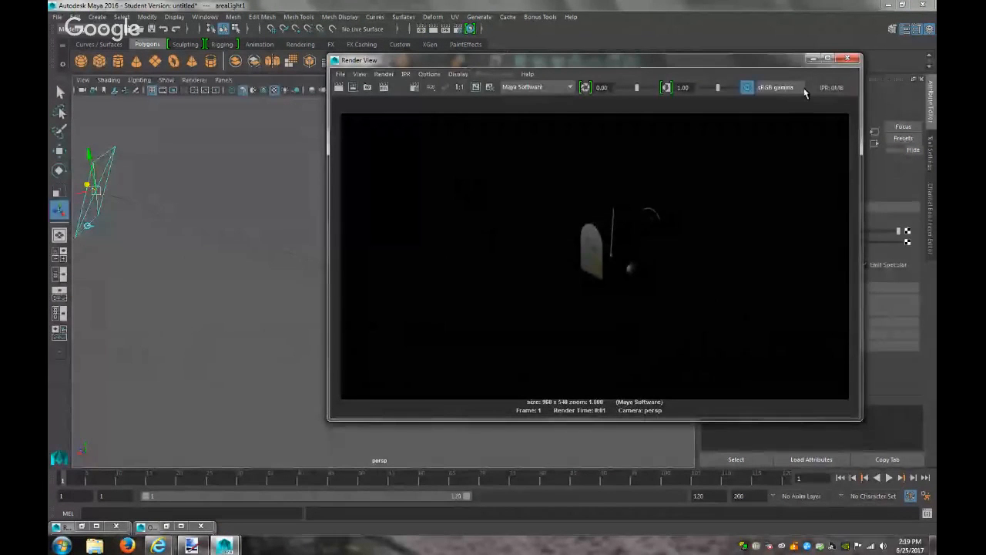
pyautogui.click(813, 59)
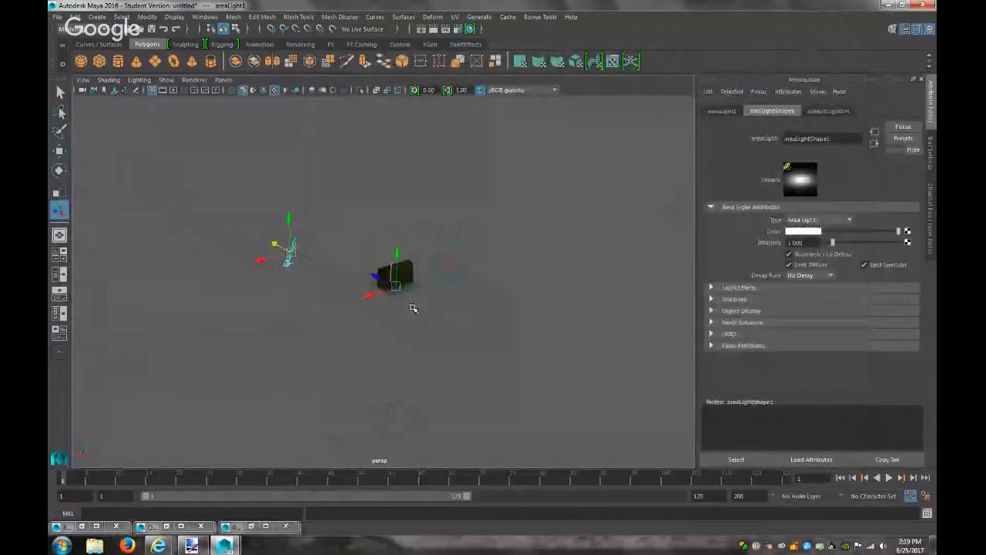
pyautogui.press('r')
pyautogui.moveTo(293, 253); pyautogui.dragTo(686, 230)
pyautogui.scroll(-5, 412, 344)
pyautogui.scroll(-2, 412, 344)
pyautogui.press('w')
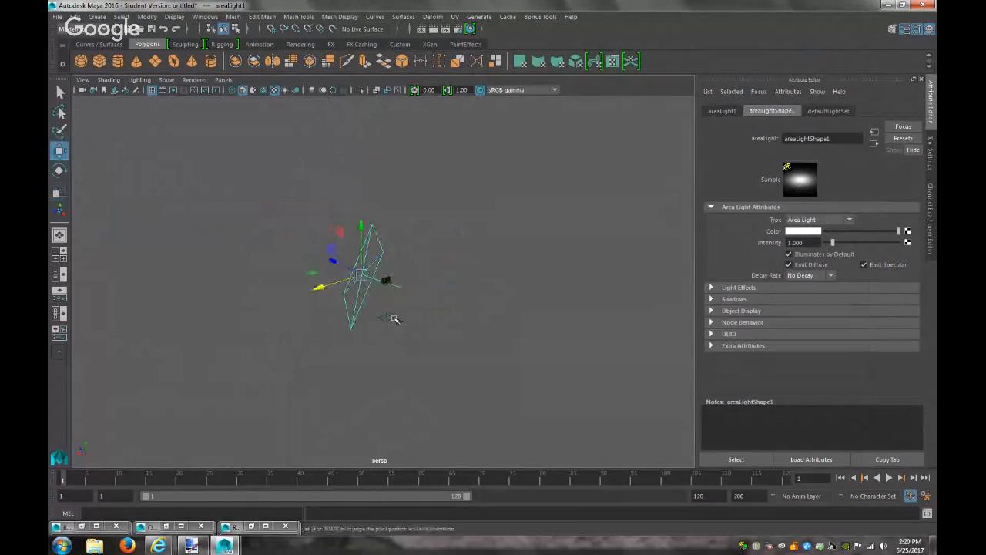
pyautogui.press('t')
pyautogui.moveTo(334, 279); pyautogui.dragTo(104, 232)
pyautogui.moveTo(151, 283); pyautogui.dragTo(166, 295)
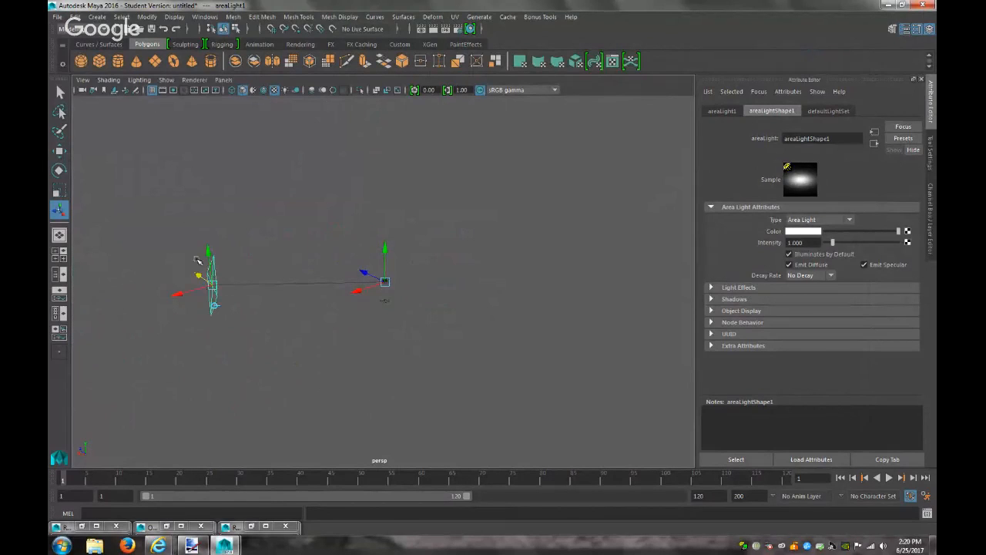
pyautogui.moveTo(211, 249); pyautogui.dragTo(217, 195)
pyautogui.scroll(8, 476, 400)
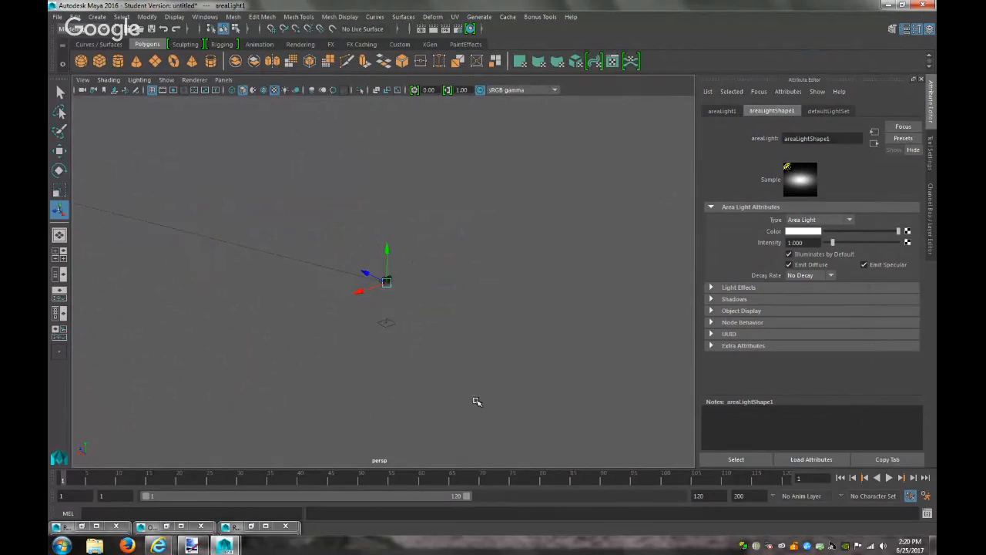
pyautogui.scroll(5, 475, 399)
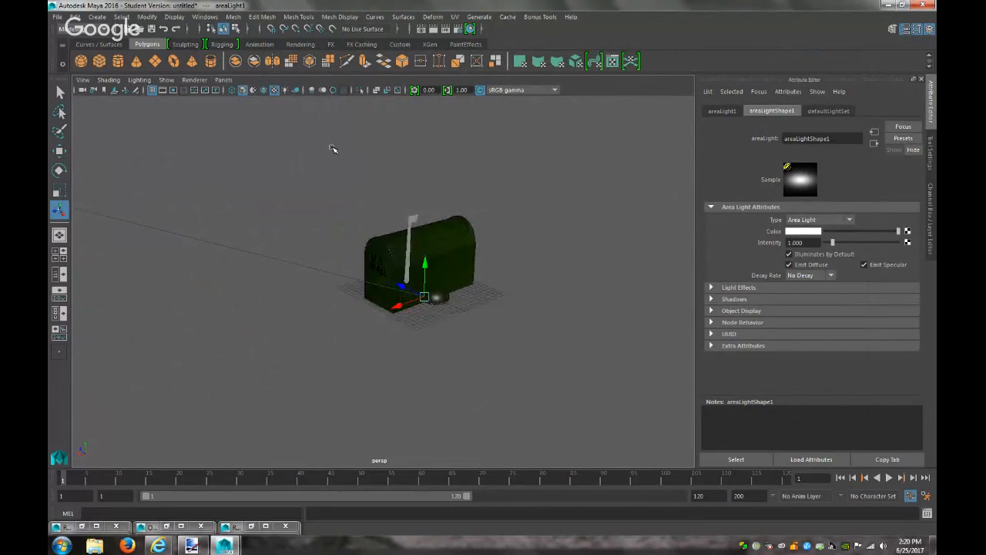
# Turn on Use All Lights, duplicate the area light and place the copy up and right
pyautogui.click(286, 90)
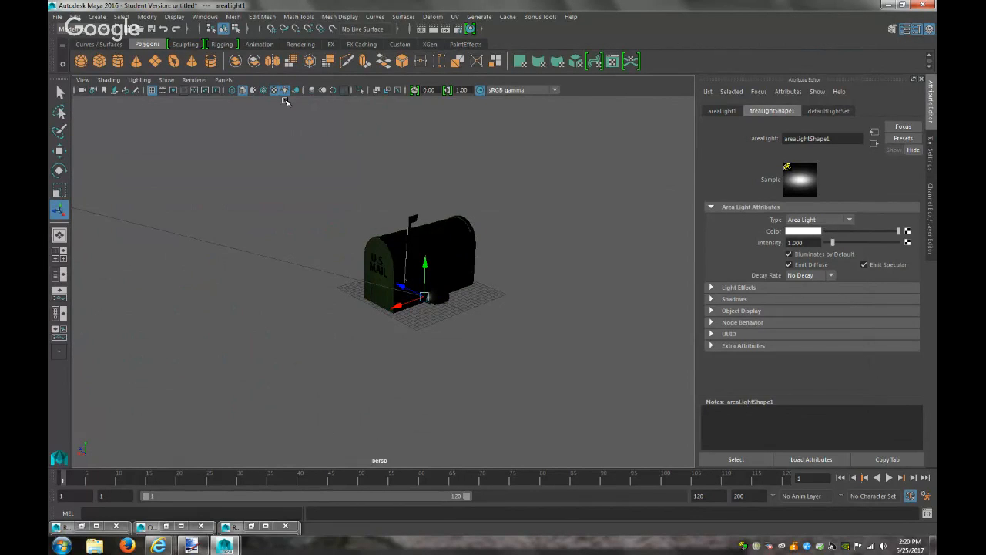
pyautogui.scroll(-10, 309, 247)
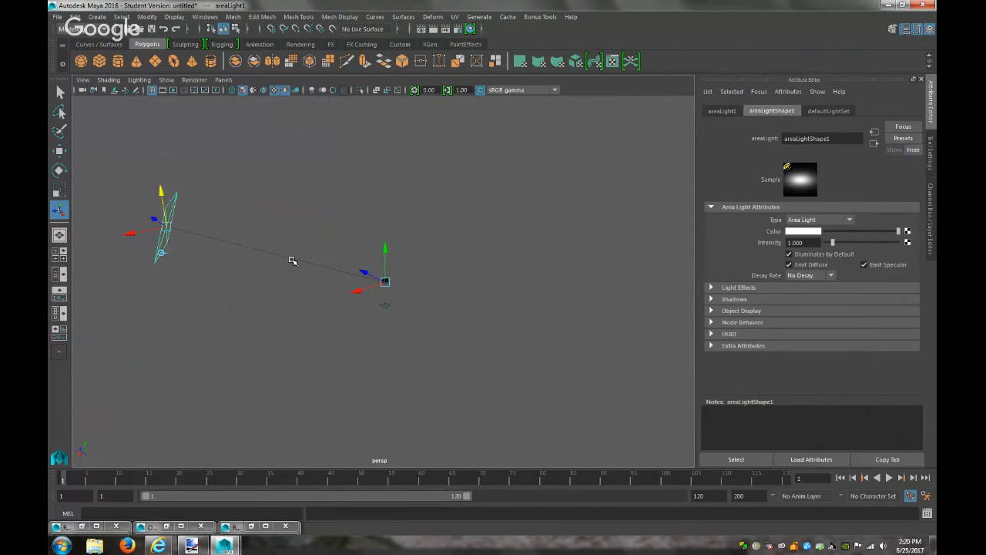
pyautogui.hotkey('ctrl', 'd')
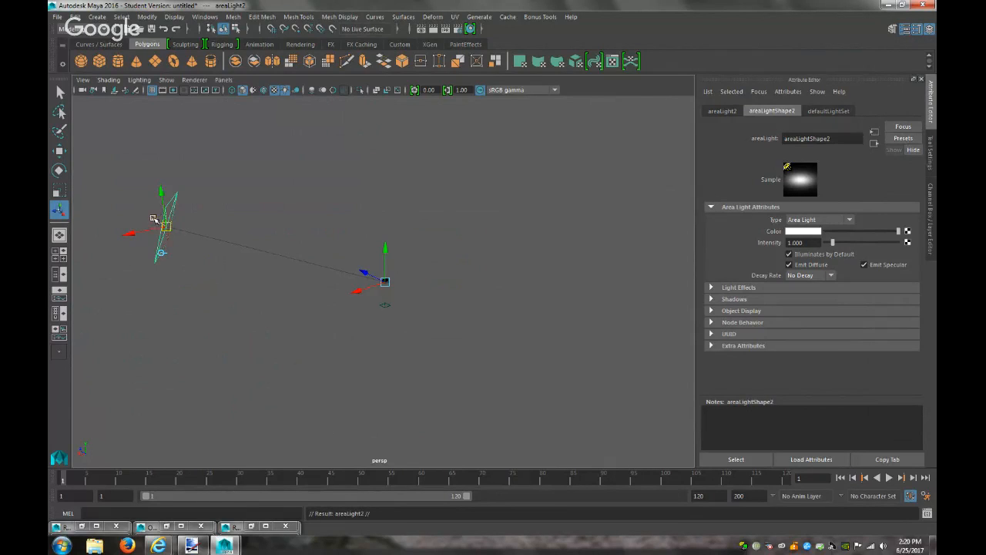
pyautogui.moveTo(154, 219); pyautogui.dragTo(443, 378)
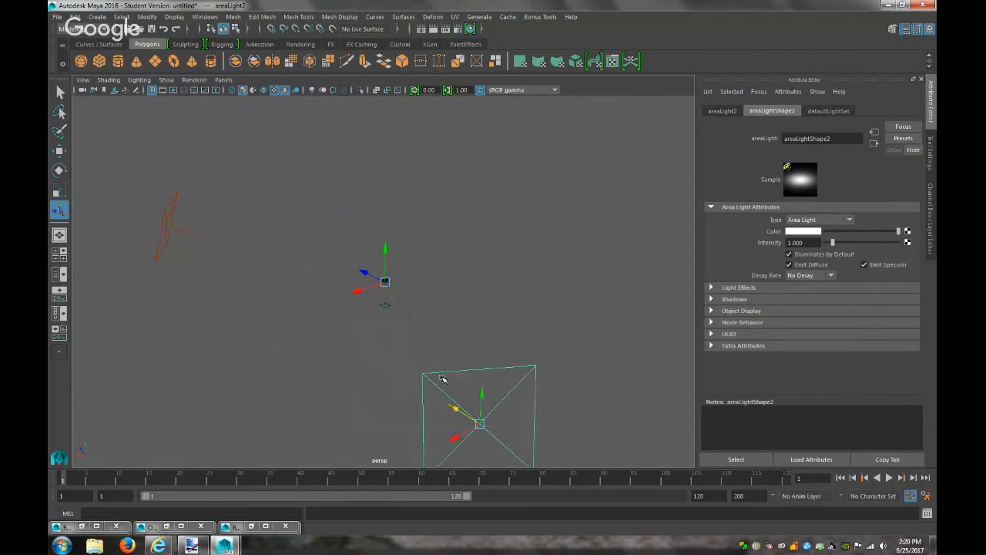
pyautogui.moveTo(450, 442); pyautogui.dragTo(478, 436)
pyautogui.click(455, 439)
pyautogui.click(466, 441)
pyautogui.moveTo(457, 439); pyautogui.dragTo(713, 255)
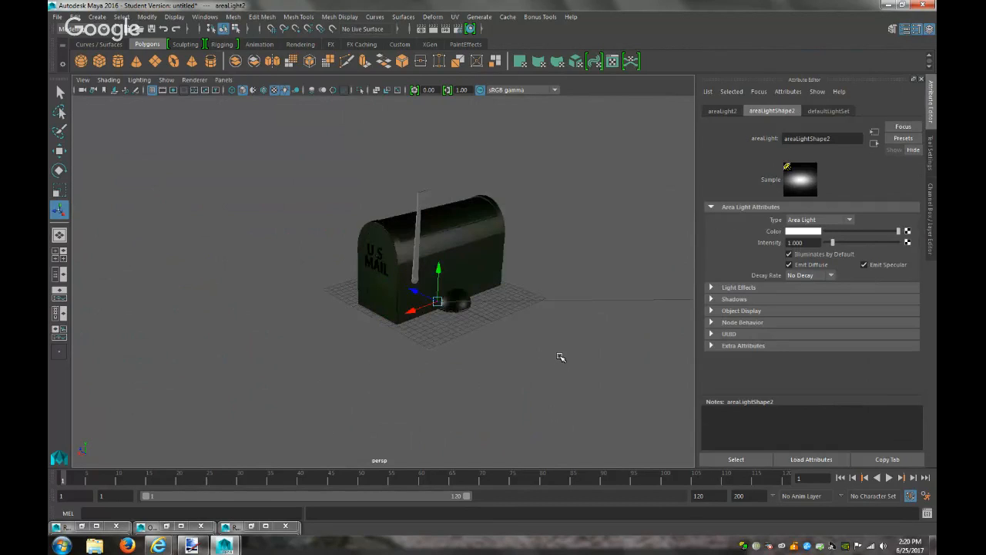
# Render the frame to check the two area lights on the mailbox
pyautogui.click(449, 29)
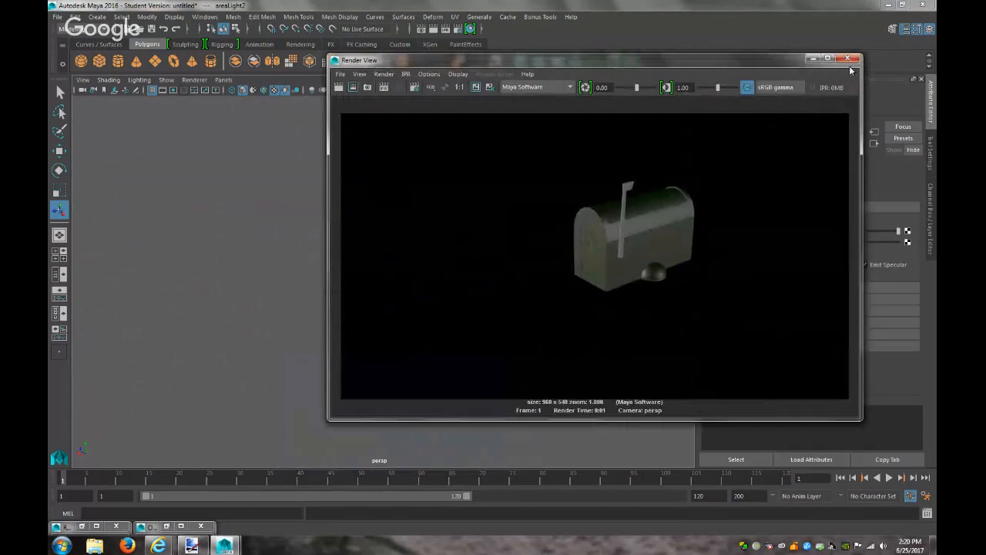
pyautogui.click(813, 58)
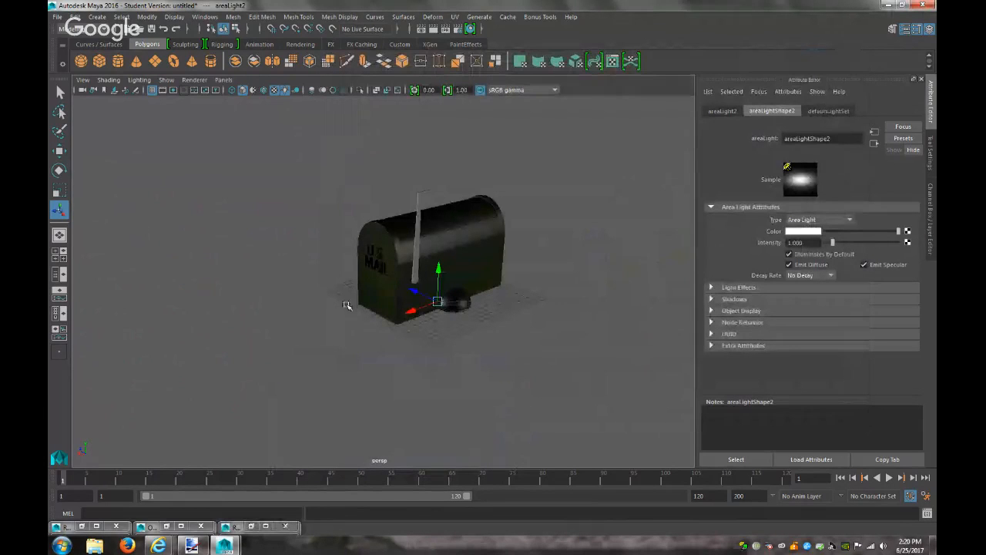
pyautogui.click(375, 281)
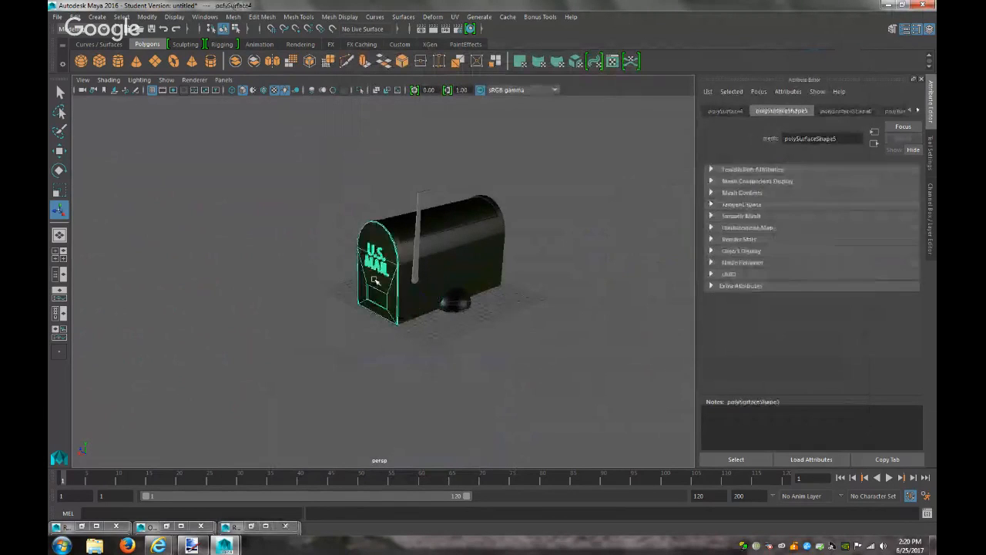
# Raise the Color Gain value of blinn2's file3 texture from 0.098 to 0.260
pyautogui.click(919, 111)
pyautogui.click(919, 111)
pyautogui.click(919, 111)
pyautogui.click(892, 111)
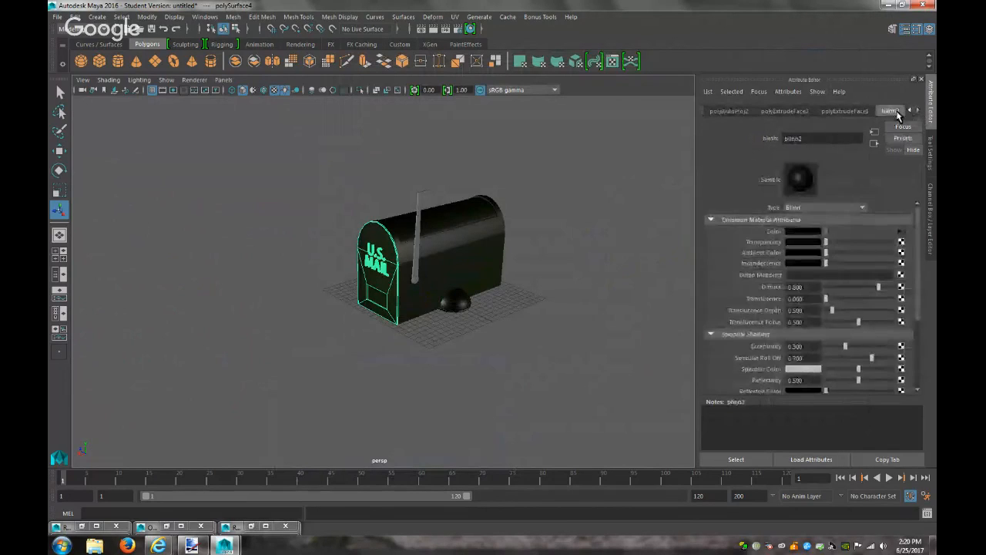
pyautogui.click(901, 231)
pyautogui.click(818, 350)
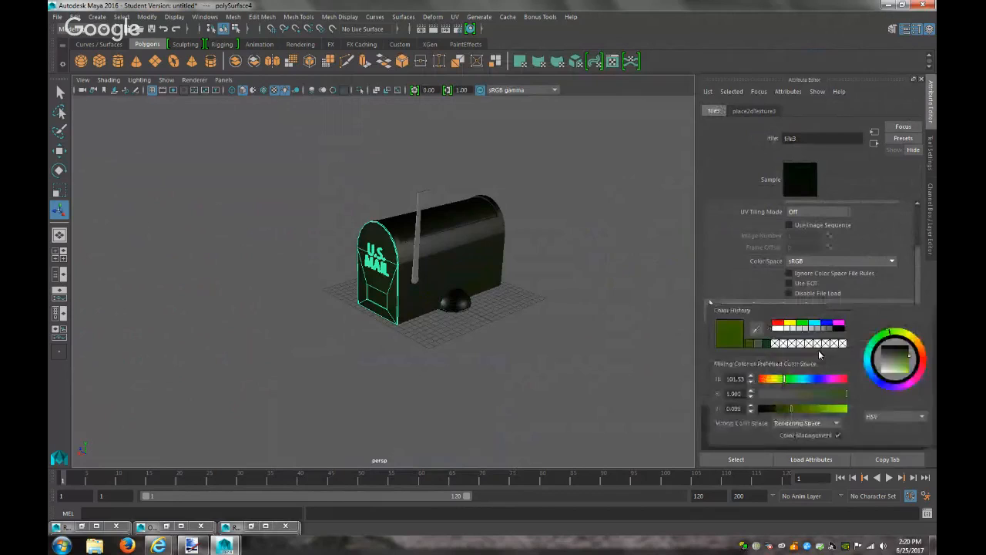
pyautogui.moveTo(792, 411); pyautogui.dragTo(813, 414)
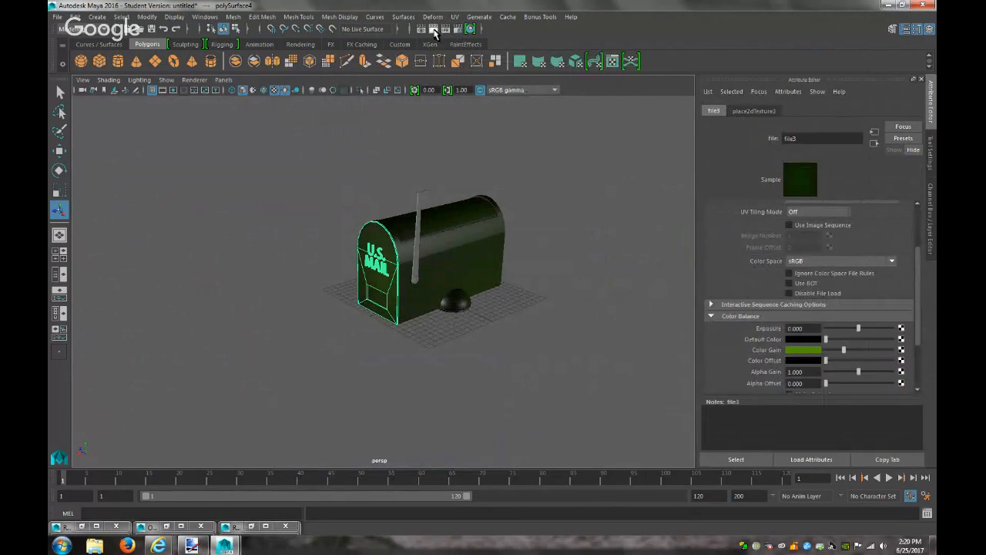
# Render the brighter green mailbox and compare it with the Paint.NET texture
pyautogui.click(434, 29)
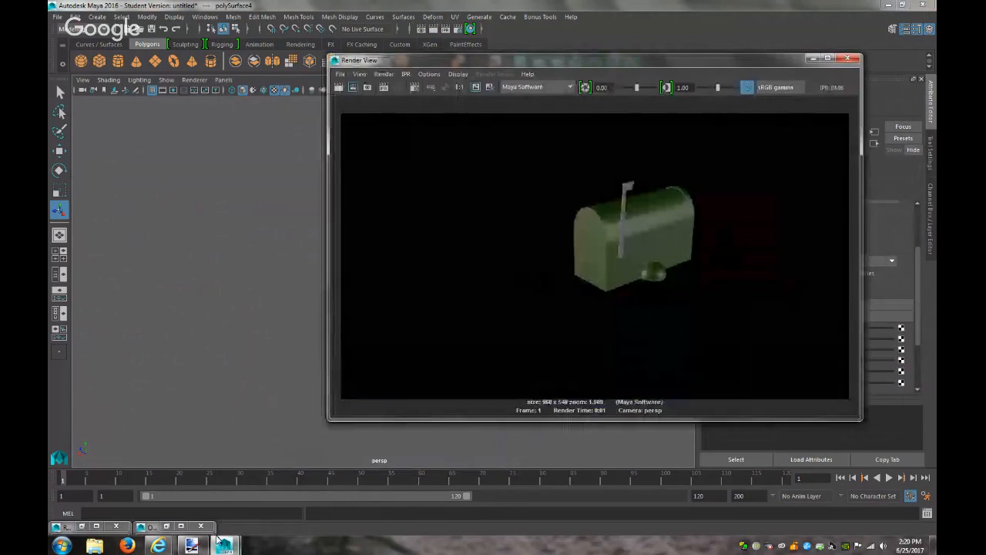
pyautogui.click(192, 546)
pyautogui.click(196, 547)
pyautogui.click(194, 545)
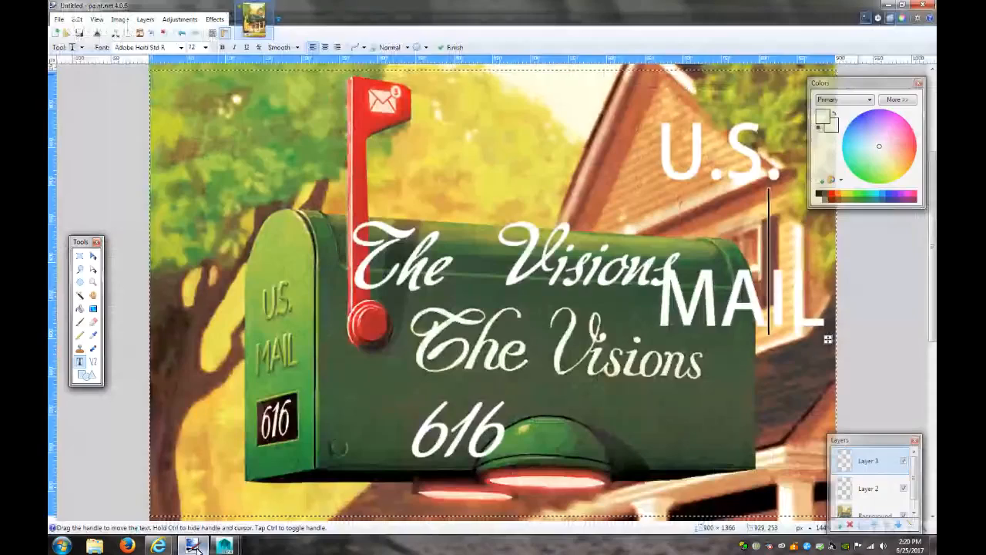
pyautogui.click(193, 546)
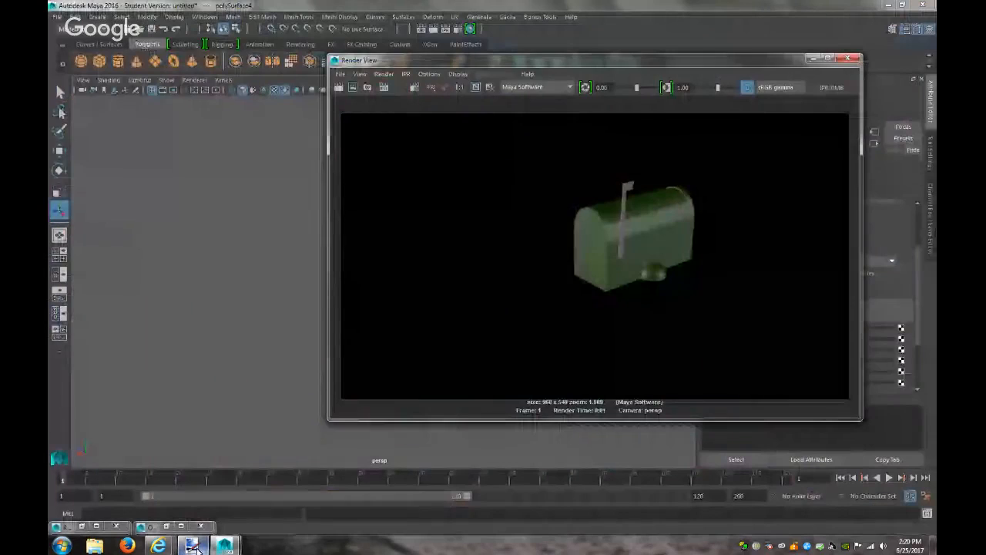
pyautogui.click(811, 59)
pyautogui.click(418, 228)
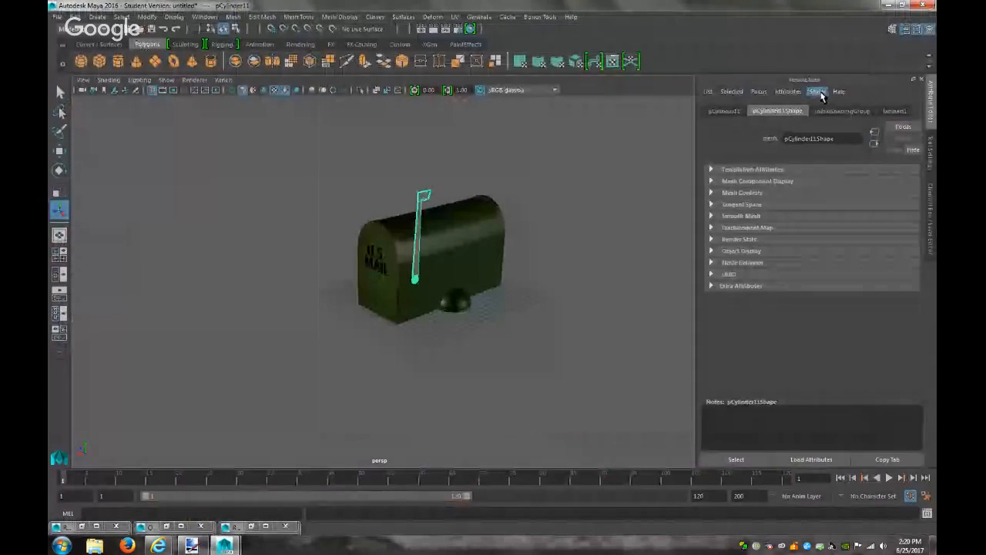
# Assign the mailbox flag a new red Lambert material
pyautogui.scroll(5, 432, 209)
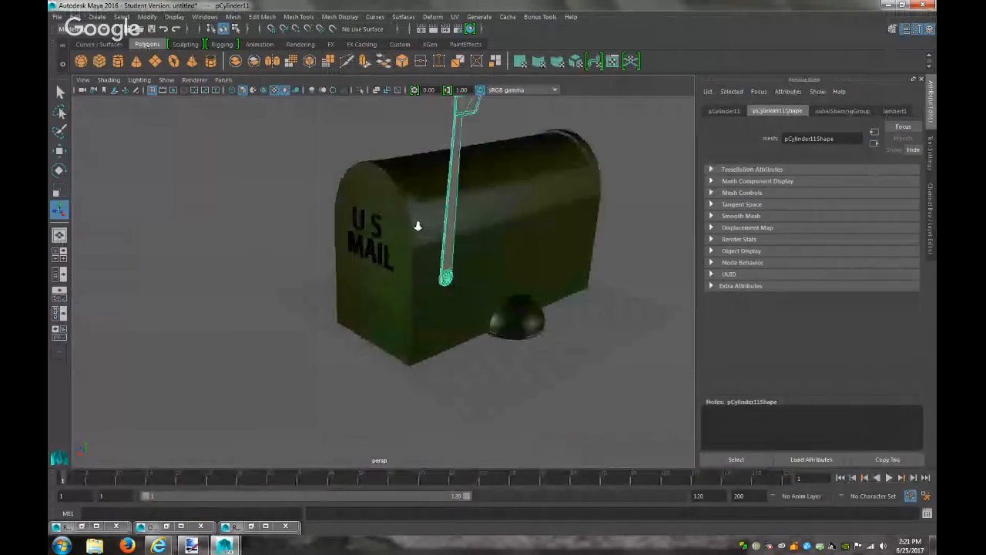
pyautogui.moveTo(450, 224); pyautogui.dragTo(445, 486, button='right')
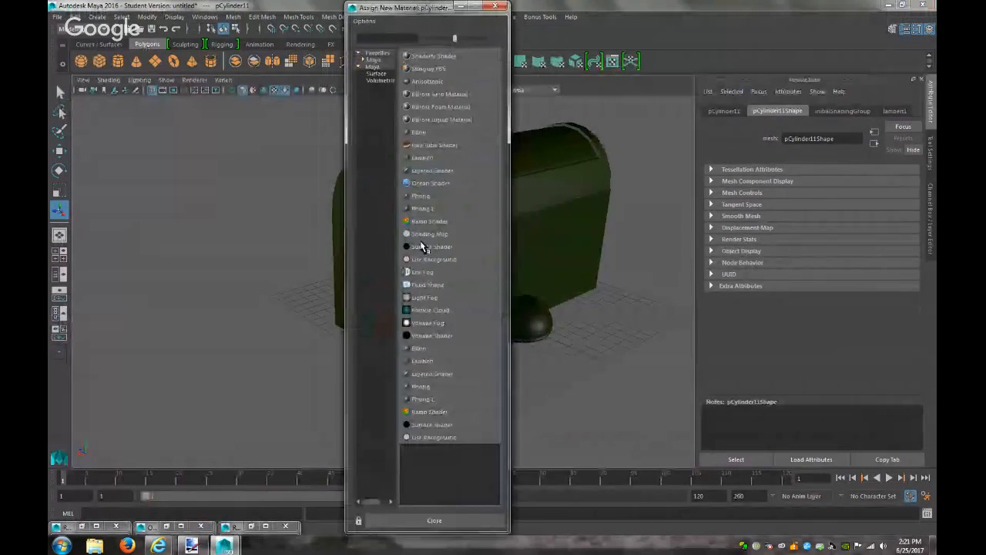
pyautogui.click(421, 160)
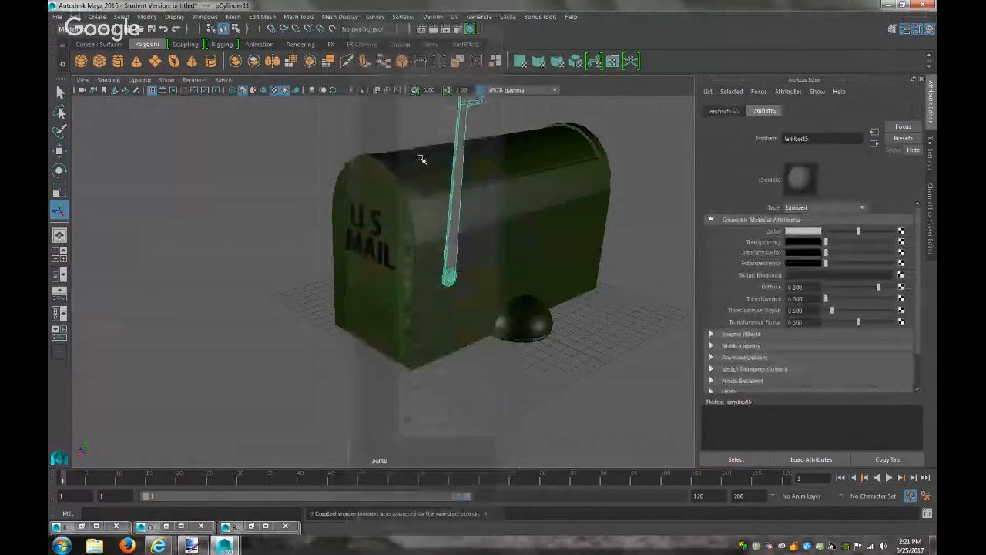
pyautogui.click(811, 235)
pyautogui.click(768, 204)
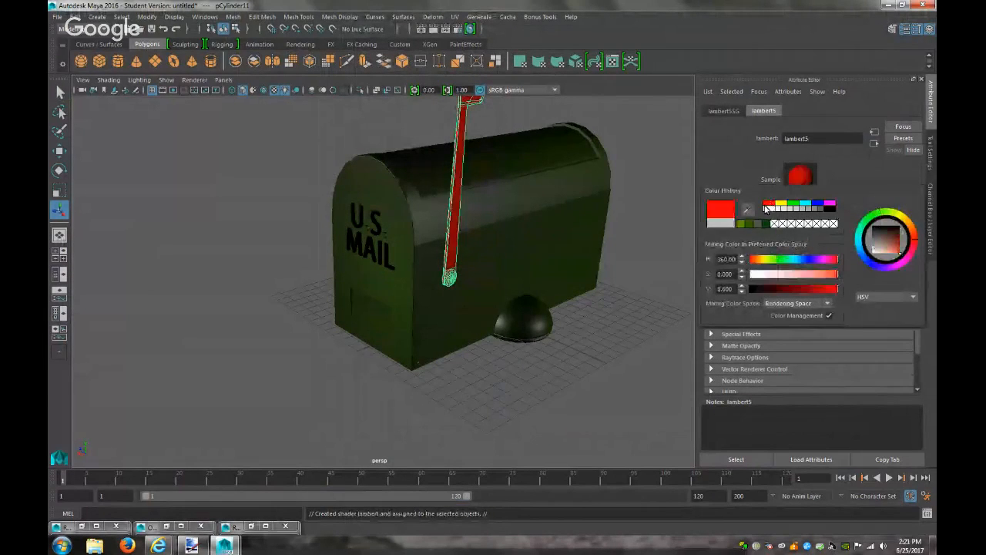
pyautogui.moveTo(458, 171)
pyautogui.mouseDown(button='right')
pyautogui.moveTo(453, 286)
pyautogui.moveTo(462, 126)
pyautogui.moveTo(458, 170)
pyautogui.mouseUp(button='right')
# Change the flag's material to Blinn with a tighter highlight and render to check it
pyautogui.click(826, 208)
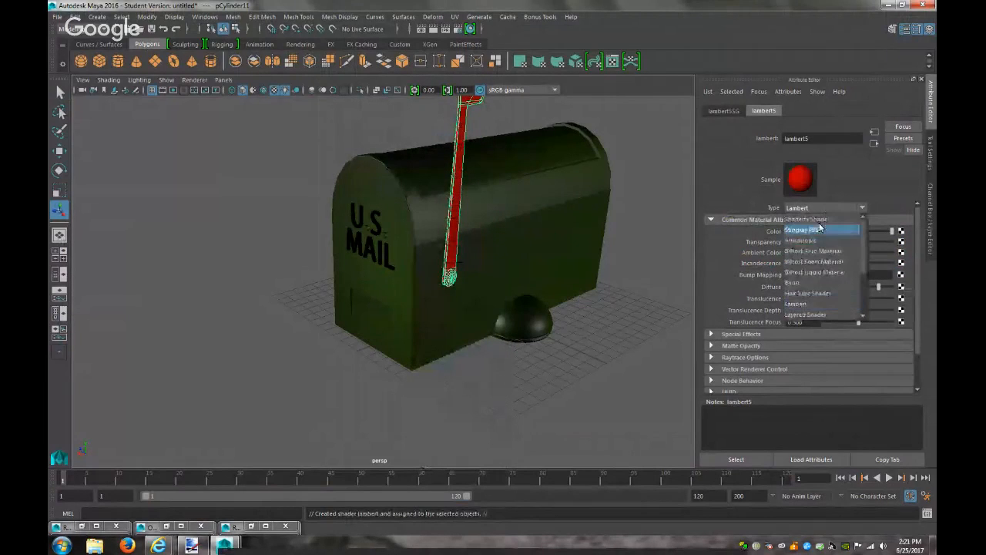
pyautogui.click(804, 277)
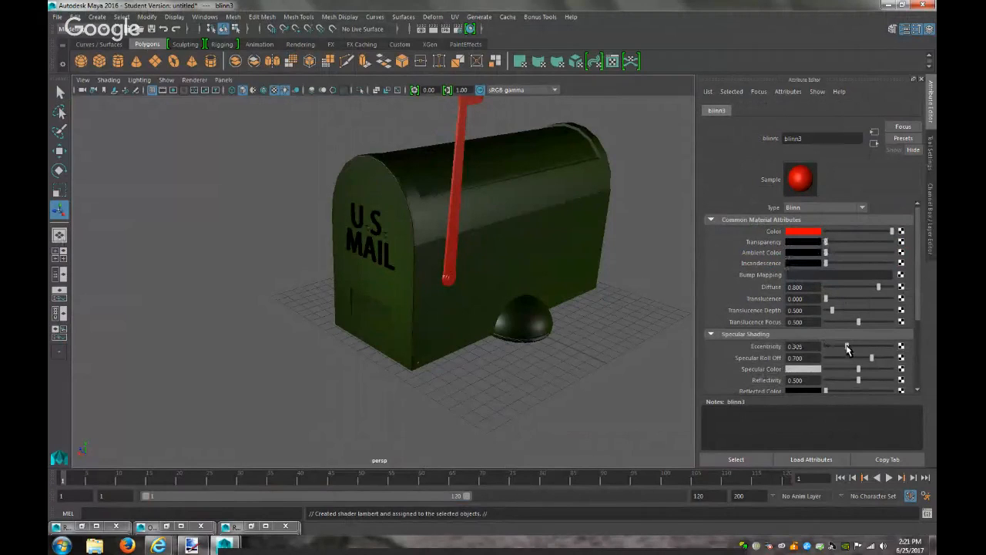
pyautogui.moveTo(848, 348); pyautogui.dragTo(835, 349)
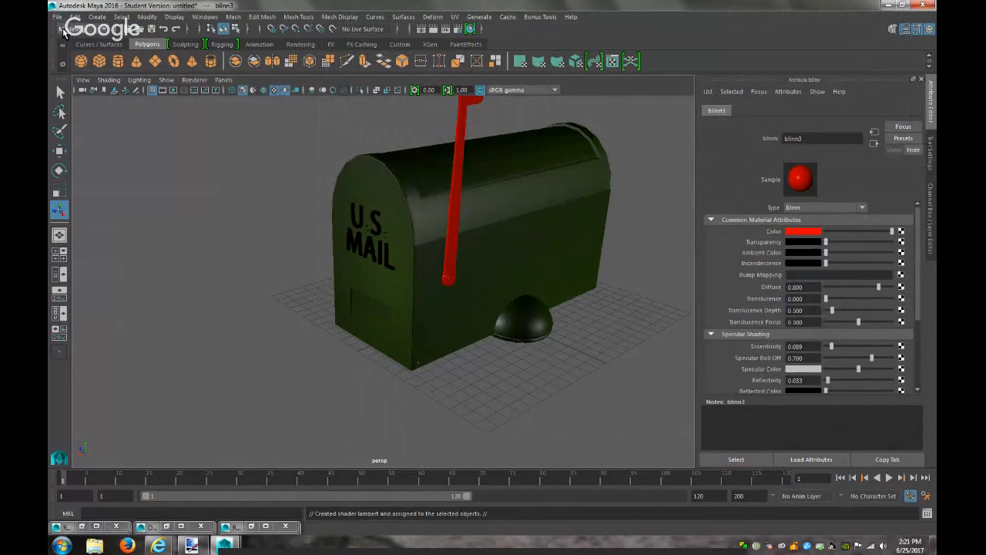
pyautogui.scroll(-2, 563, 236)
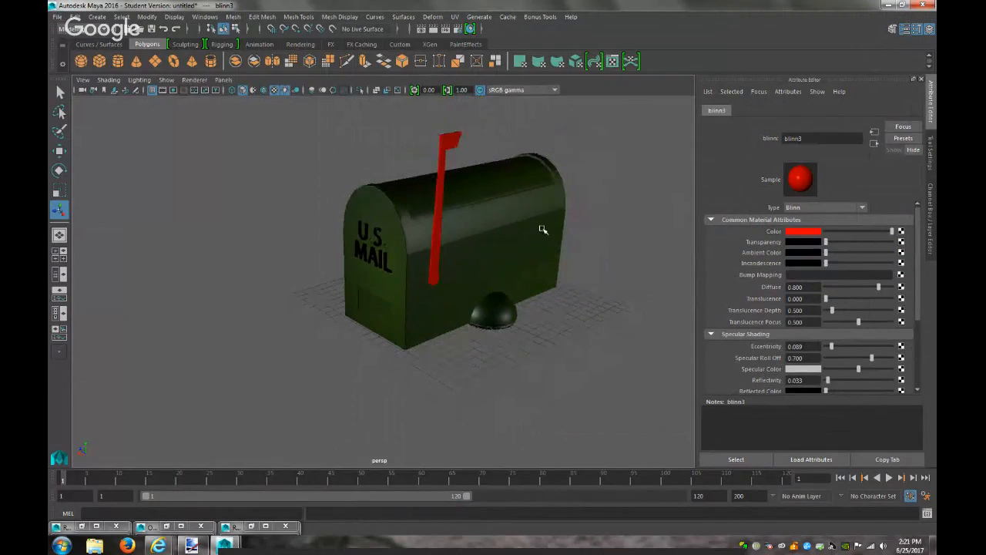
pyautogui.click(435, 29)
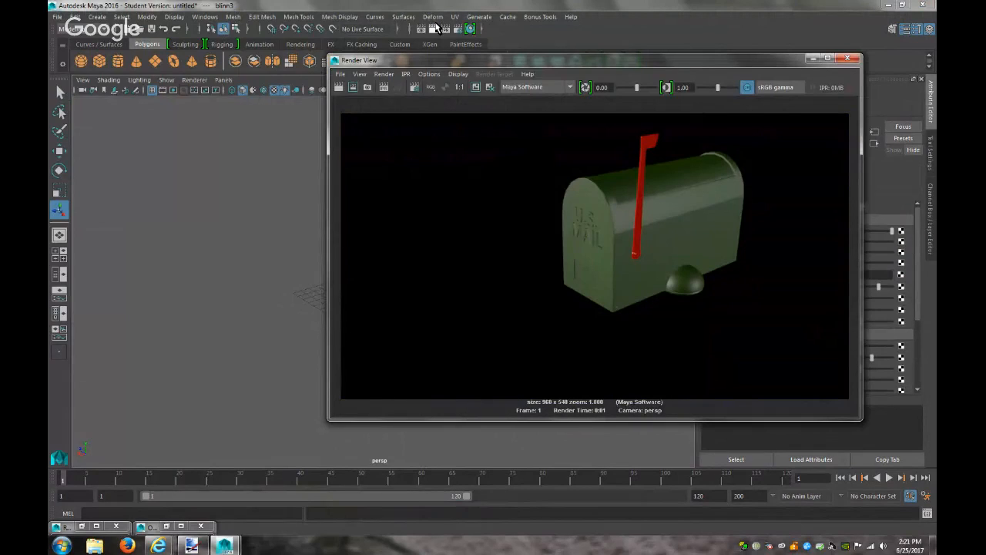
pyautogui.click(812, 59)
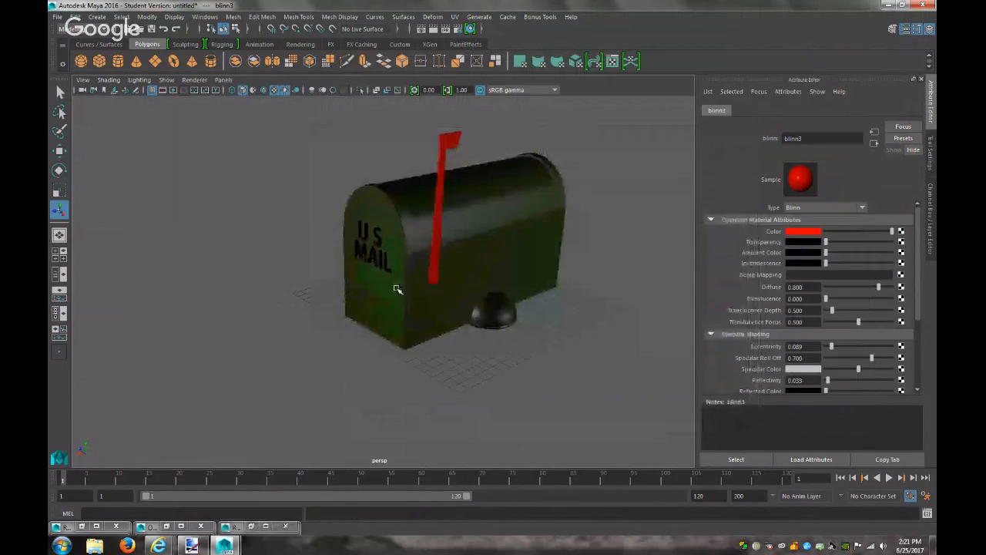
# Give the front slot face of the mailbox a new black Lambert material (lambert6)
pyautogui.click(378, 306)
pyautogui.moveTo(378, 306); pyautogui.dragTo(372, 297, button='right')
pyautogui.click(371, 298)
pyautogui.press('f')
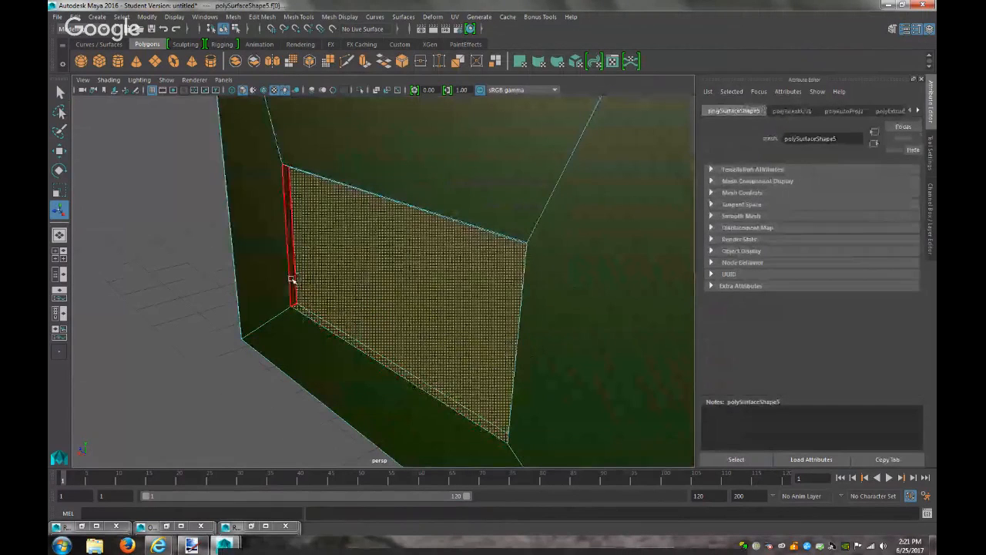
pyautogui.keyDown('alt'); pyautogui.moveTo(352, 331); pyautogui.dragTo(447, 284); pyautogui.keyUp('alt')
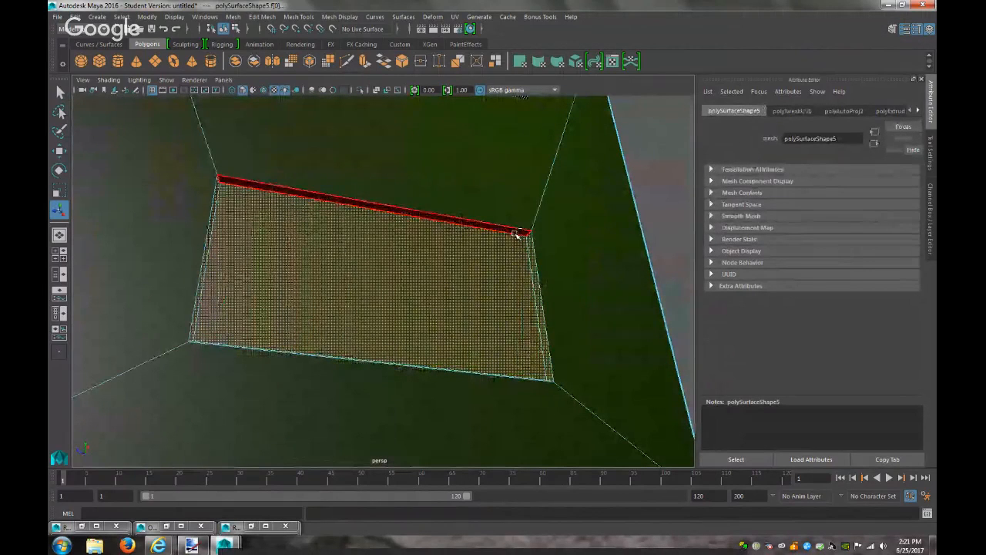
pyautogui.moveTo(484, 305); pyautogui.dragTo(498, 517, button='right')
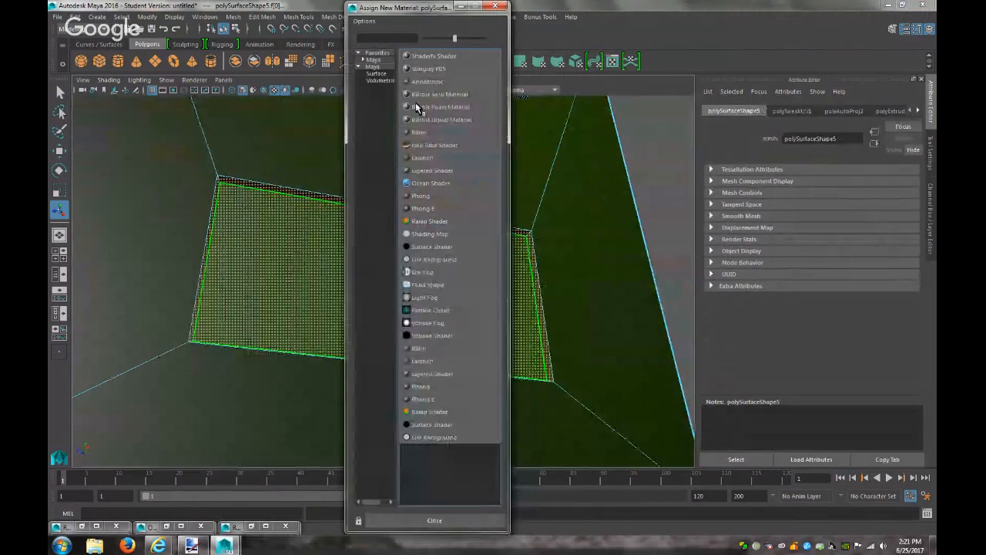
pyautogui.click(426, 160)
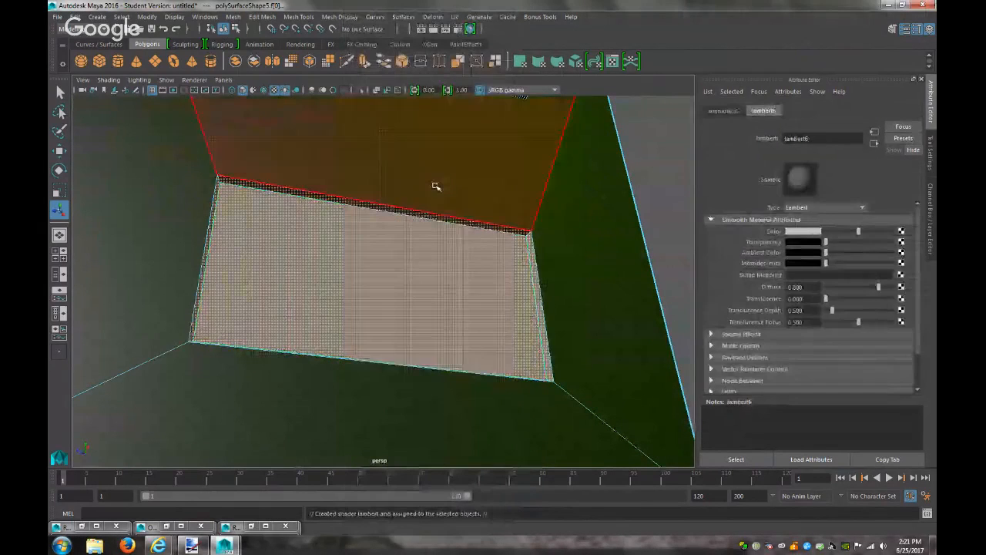
pyautogui.click(804, 232)
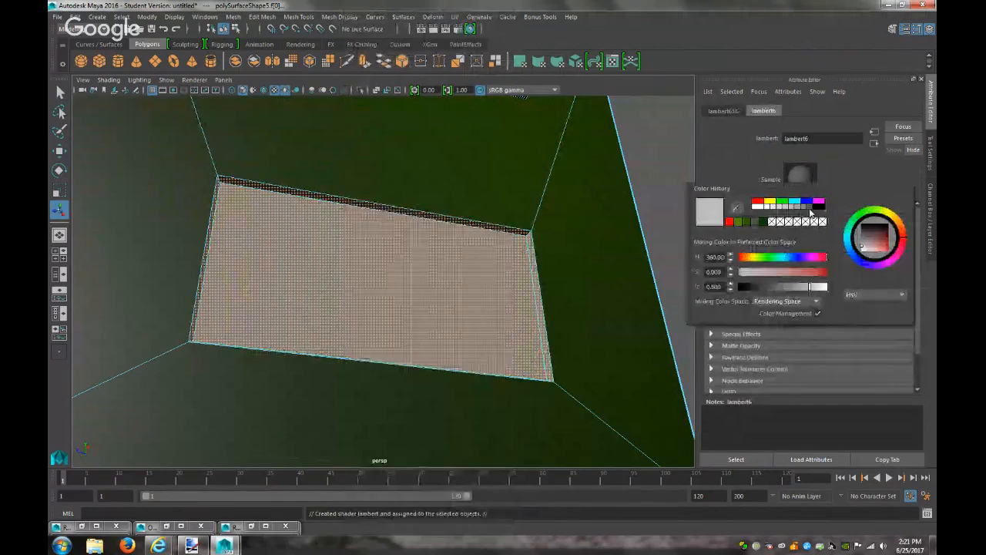
pyautogui.click(819, 207)
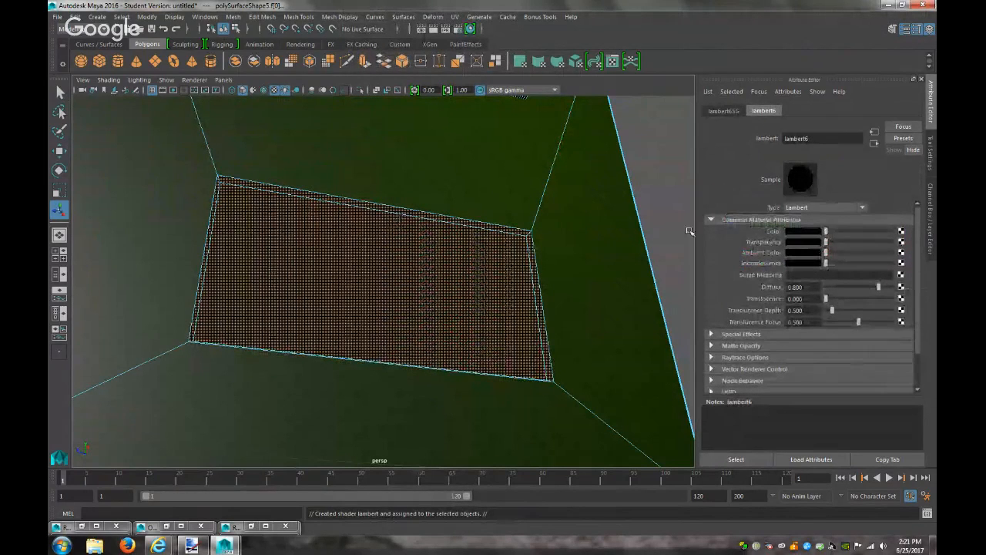
pyautogui.click(674, 227)
# Give a face of the left disc under the mailbox a new red Blinn material
pyautogui.scroll(-8, 474, 287)
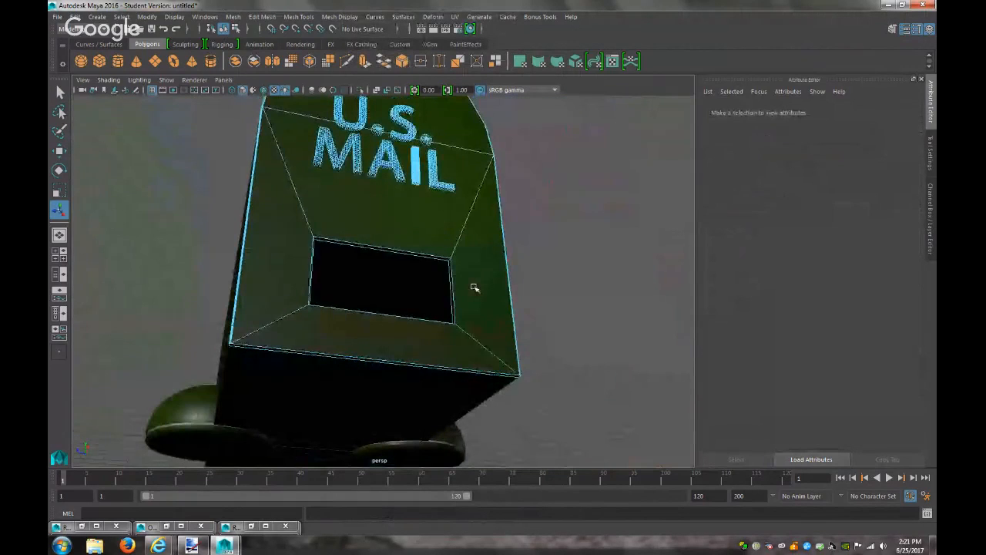
pyautogui.click(428, 391)
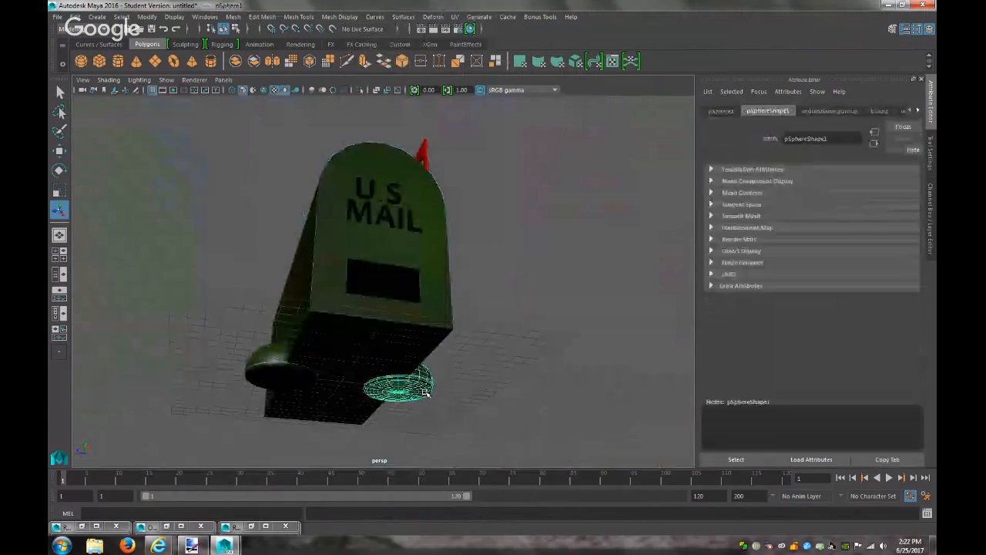
pyautogui.keyDown('alt'); pyautogui.moveTo(427, 396); pyautogui.dragTo(433, 353); pyautogui.keyUp('alt')
pyautogui.click(238, 399)
pyautogui.moveTo(238, 399); pyautogui.dragTo(235, 279, button='right')
pyautogui.click(223, 395)
pyautogui.moveTo(223, 394); pyautogui.dragTo(242, 512, button='right')
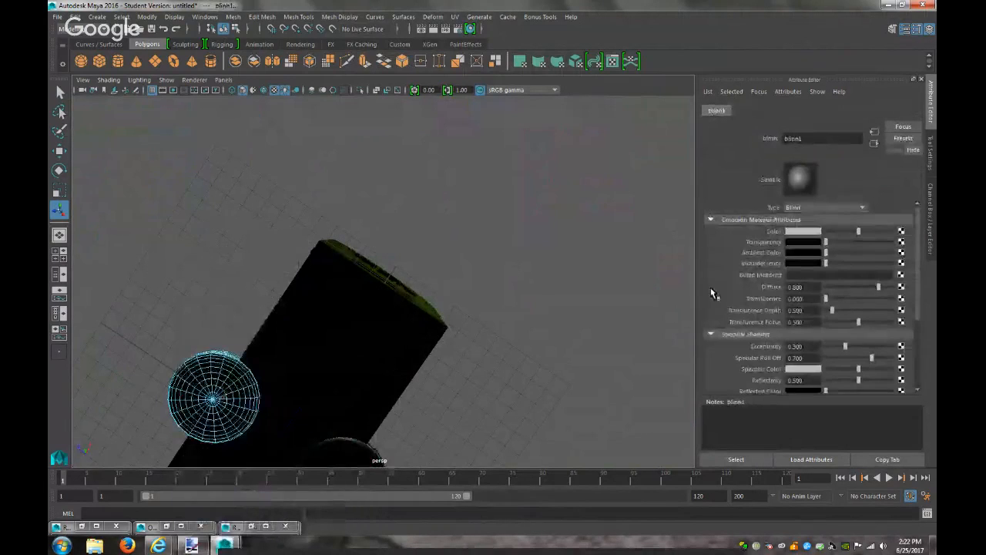
pyautogui.click(818, 232)
pyautogui.click(756, 223)
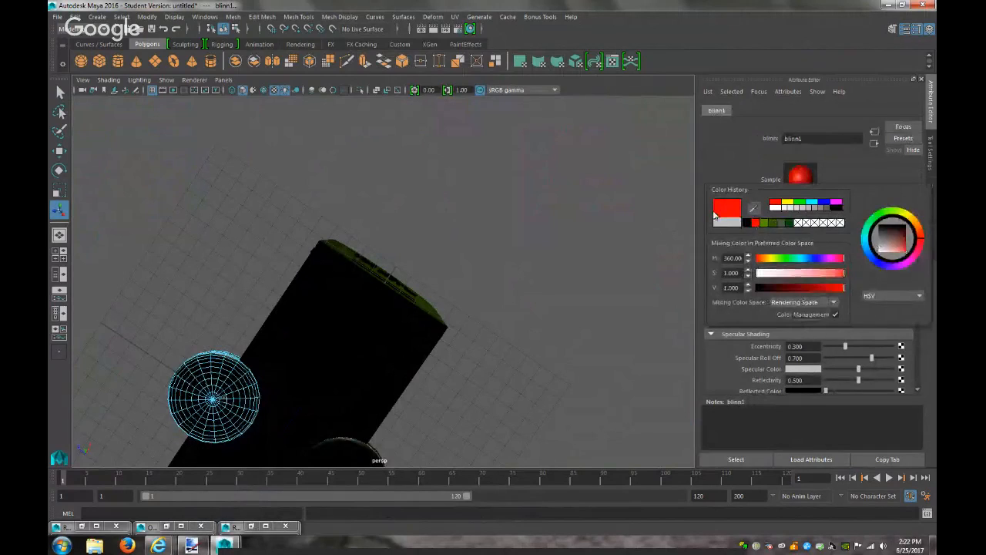
# Set the red Blinn's Special Effects Glow Intensity to maximum
pyautogui.click(193, 546)
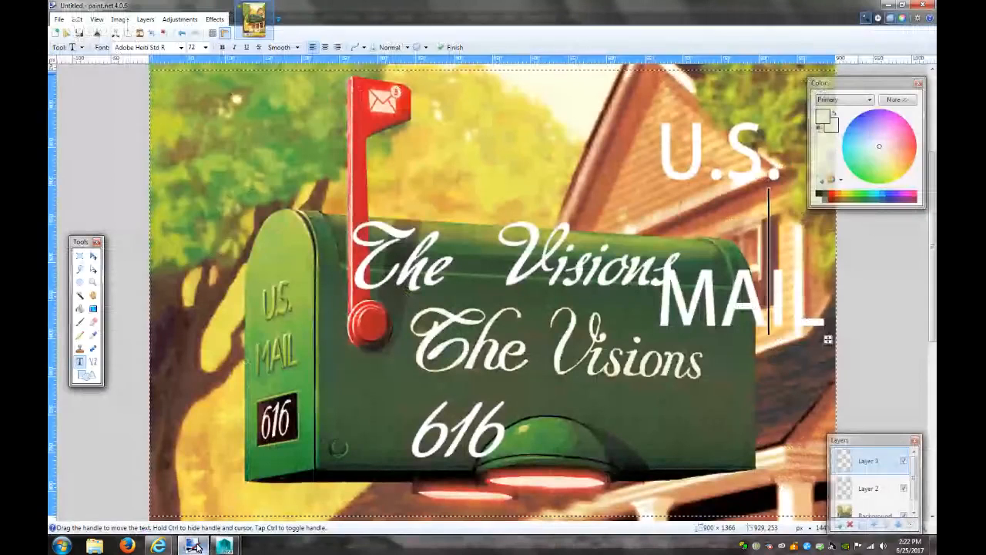
pyautogui.click(194, 546)
pyautogui.scroll(-3, 823, 367)
pyautogui.scroll(-1, 824, 367)
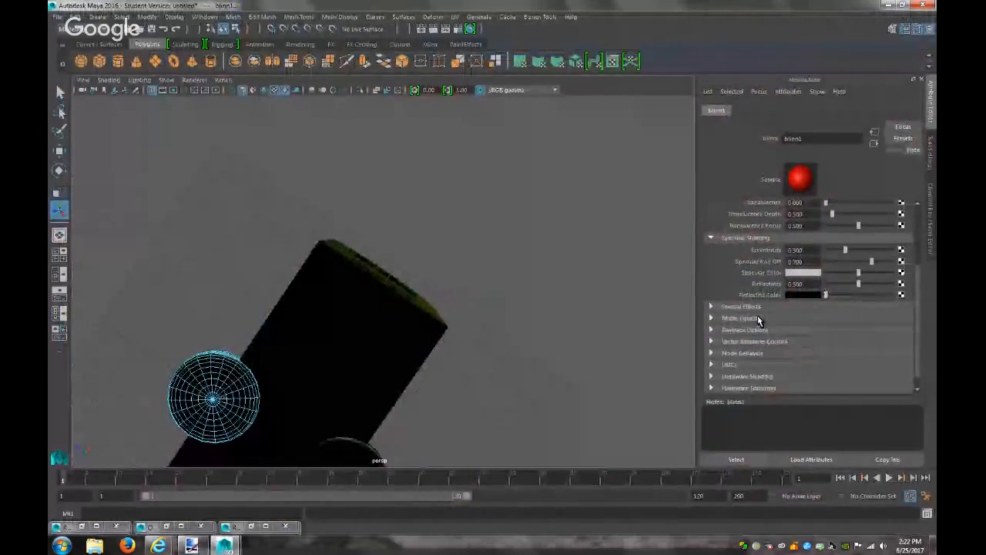
pyautogui.click(740, 306)
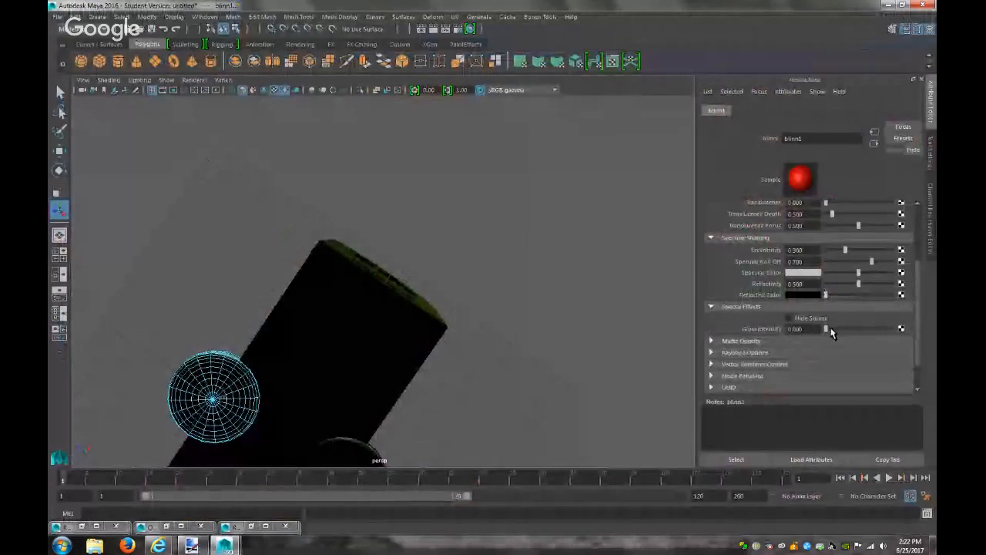
pyautogui.moveTo(827, 330); pyautogui.dragTo(917, 334)
# Frame a low, close side view of the mailbox and render it
pyautogui.click(594, 333)
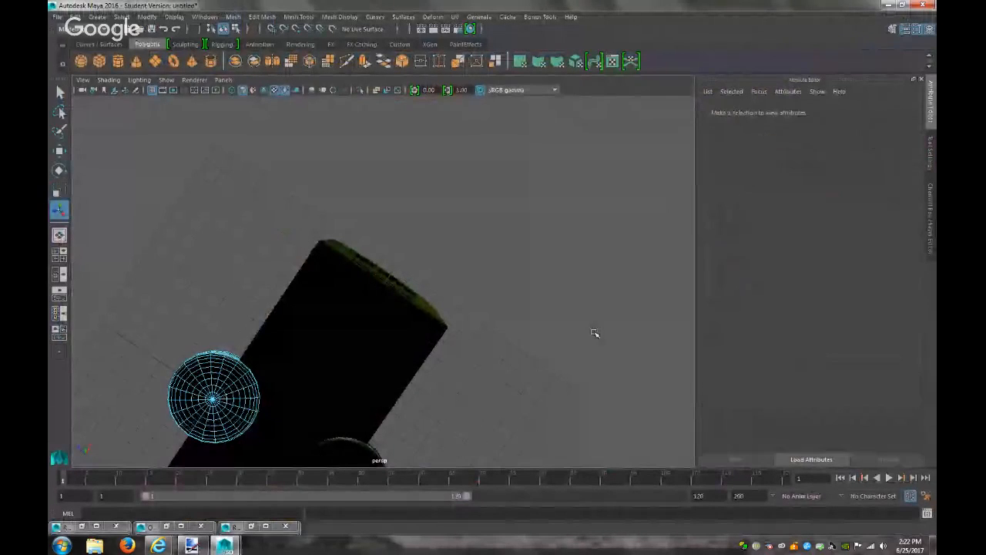
pyautogui.scroll(-5, 595, 333)
pyautogui.keyDown('alt'); pyautogui.moveTo(594, 333); pyautogui.dragTo(411, 388); pyautogui.keyUp('alt')
pyautogui.keyDown('alt'); pyautogui.moveTo(485, 324); pyautogui.dragTo(678, 380, button='right'); pyautogui.keyUp('alt')
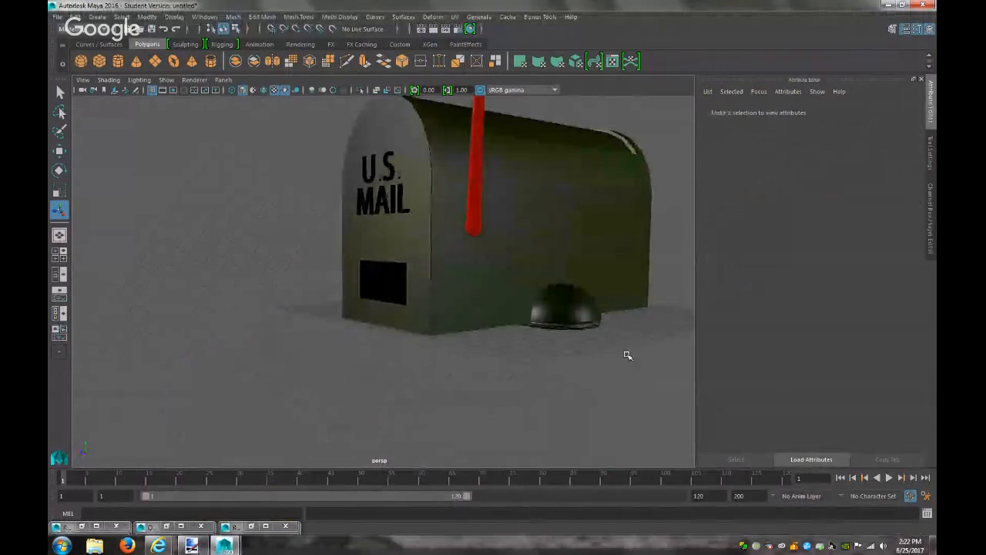
pyautogui.moveTo(609, 361)
pyautogui.keyDown('alt'); pyautogui.mouseDown()
pyautogui.moveTo(544, 440)
pyautogui.moveTo(623, 375)
pyautogui.moveTo(610, 359)
pyautogui.moveTo(626, 362)
pyautogui.mouseUp(); pyautogui.keyUp('alt')
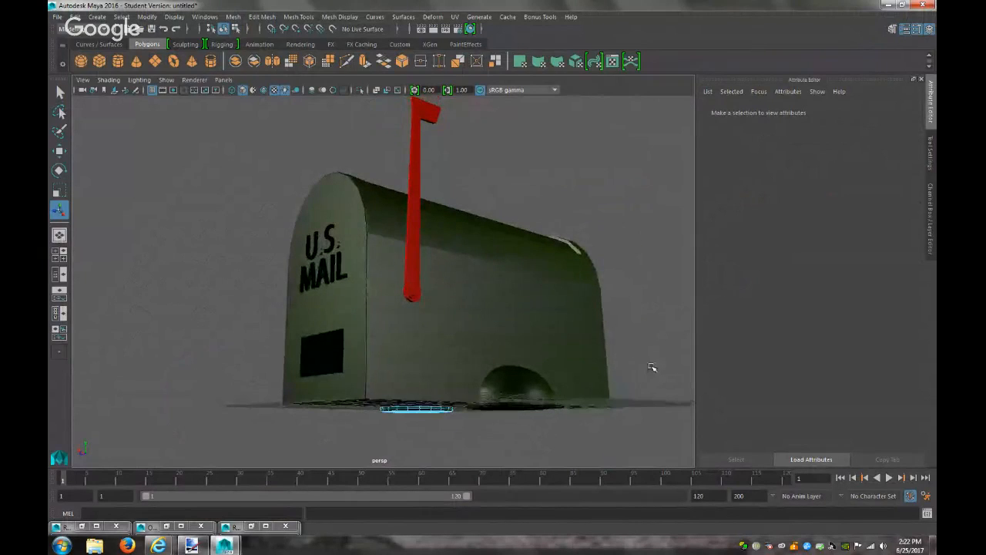
pyautogui.keyDown('alt'); pyautogui.moveTo(651, 378); pyautogui.dragTo(649, 397, button='middle'); pyautogui.keyUp('alt')
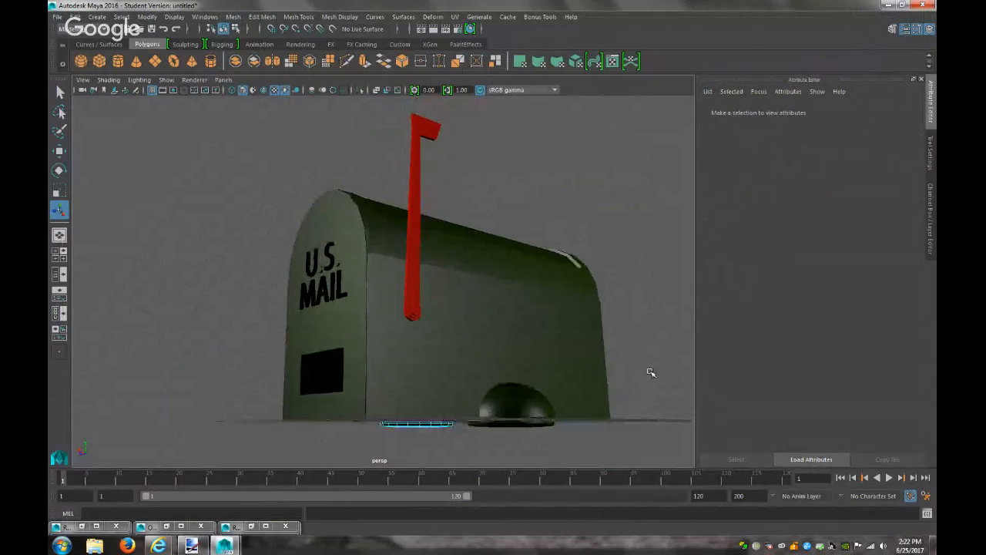
pyautogui.click(445, 29)
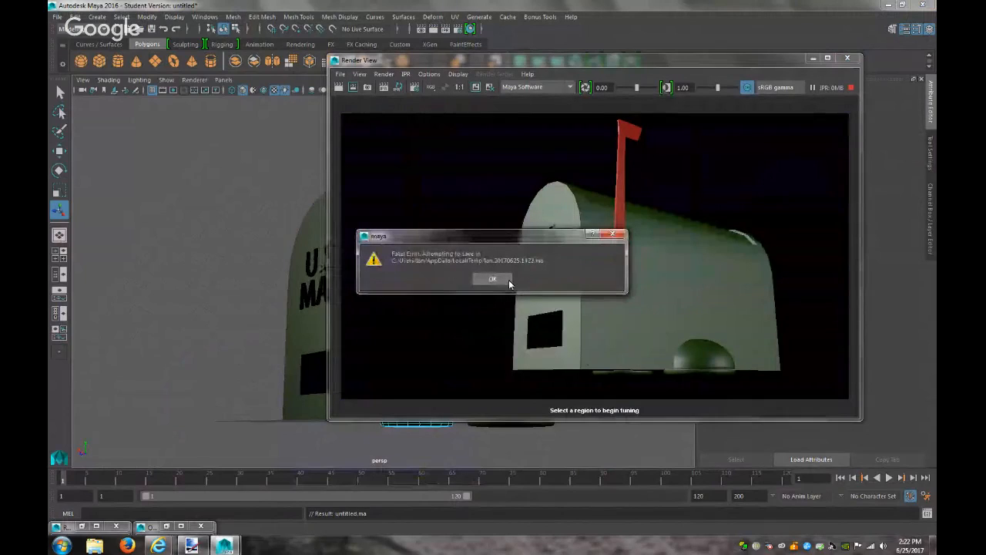
# Dismiss the fatal error, Student Version and crash report dialogs, then close the crashed Maya
pyautogui.click(493, 279)
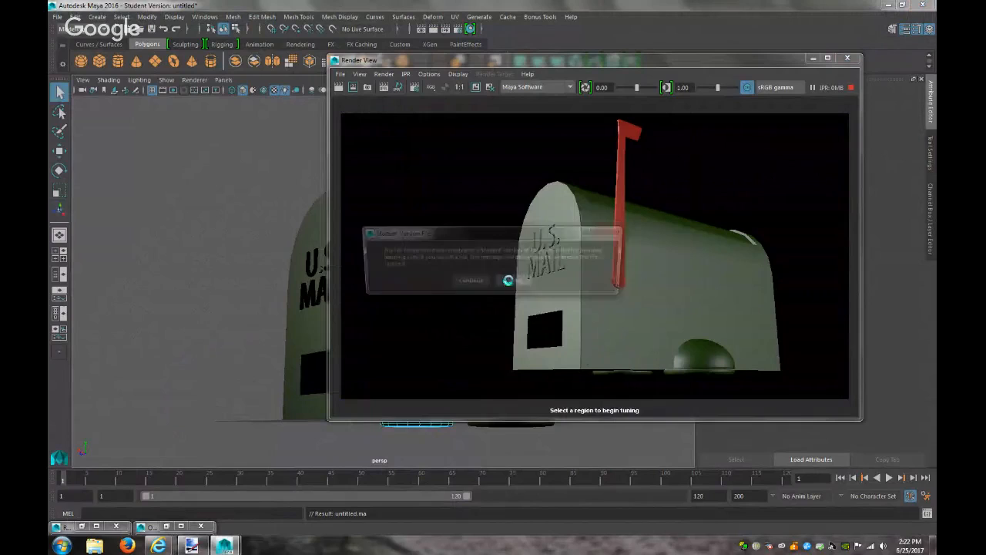
pyautogui.click(470, 281)
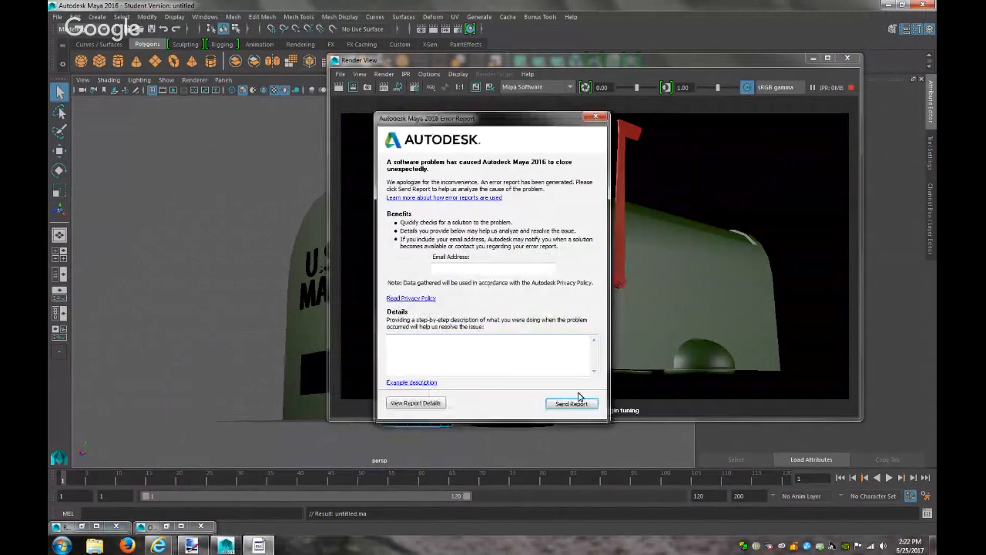
pyautogui.click(579, 402)
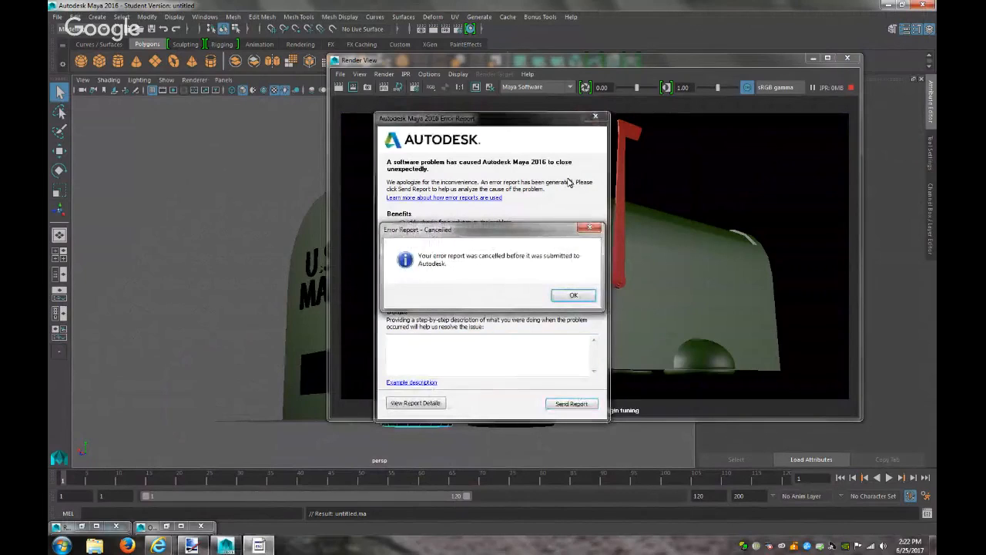
pyautogui.click(575, 295)
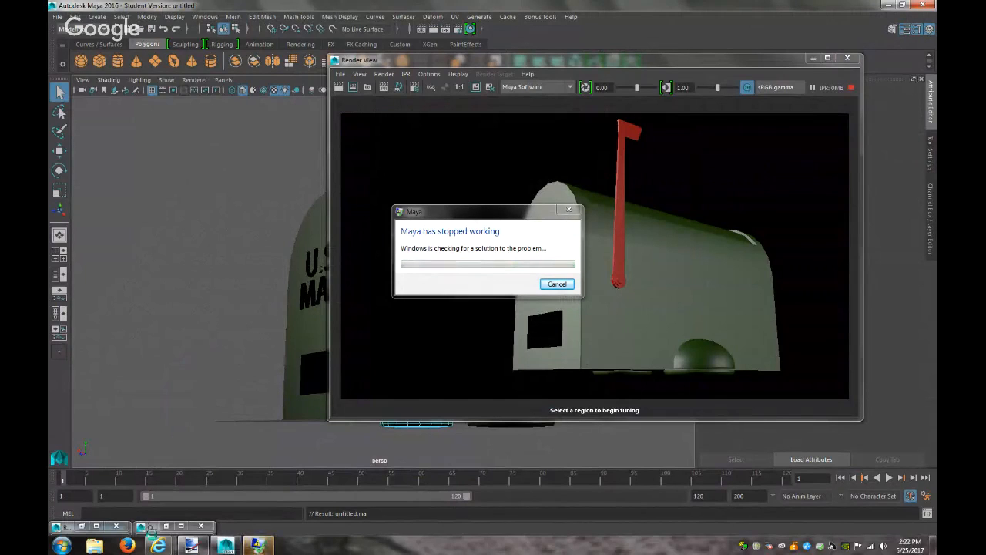
pyautogui.moveTo(158, 545)
pyautogui.click(555, 286)
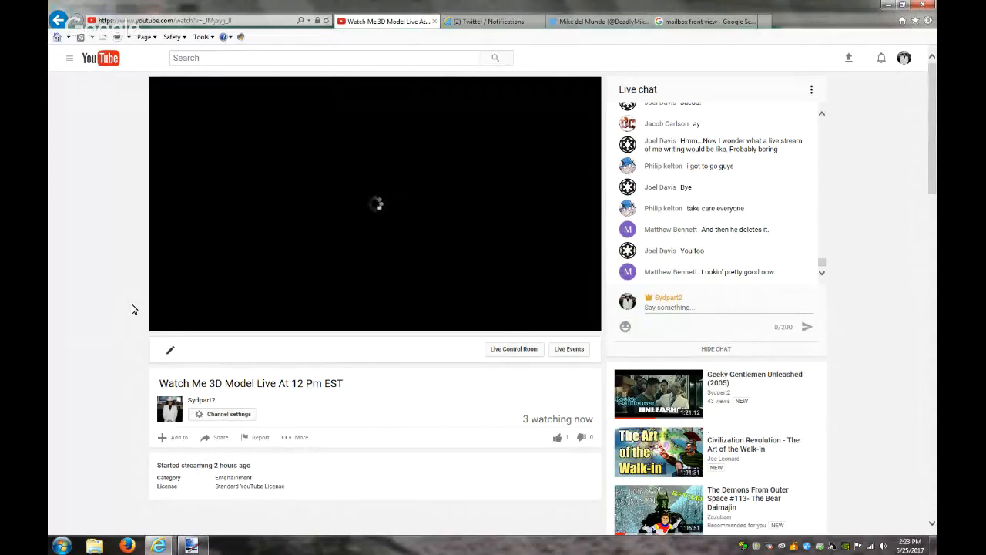
# Minimize Internet Explorer, restore the YouTube live-stream page, and bring up a file browser window
pyautogui.click(885, 5)
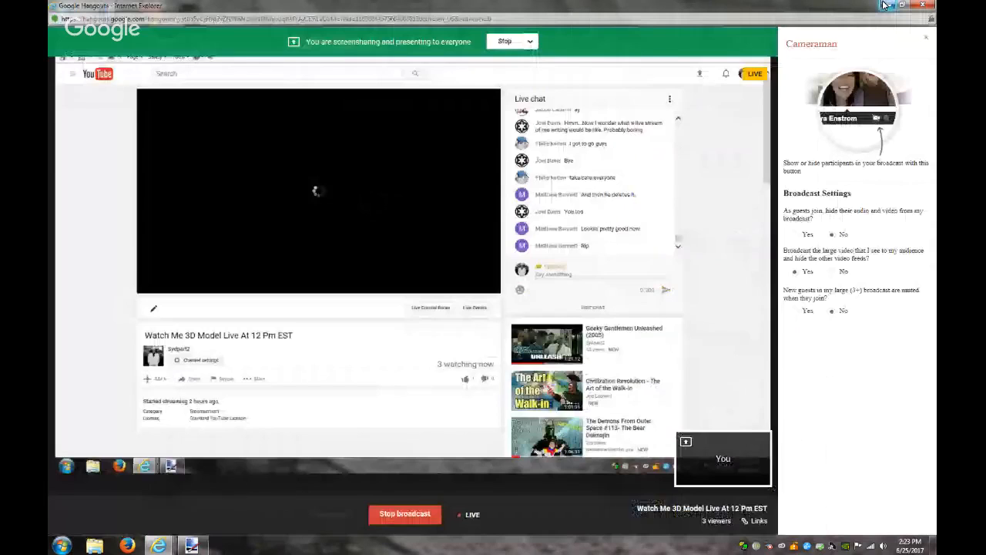
pyautogui.moveTo(158, 546)
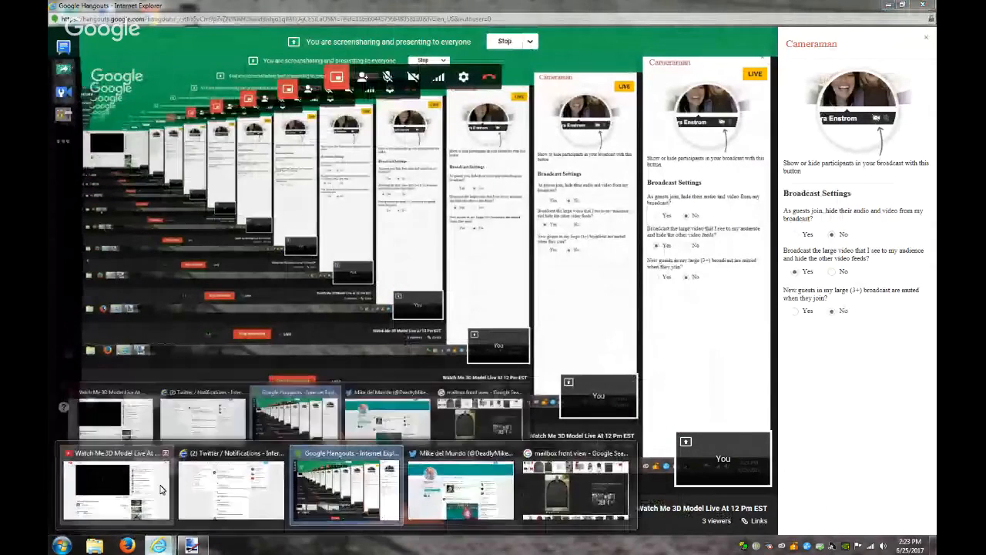
pyautogui.click(112, 485)
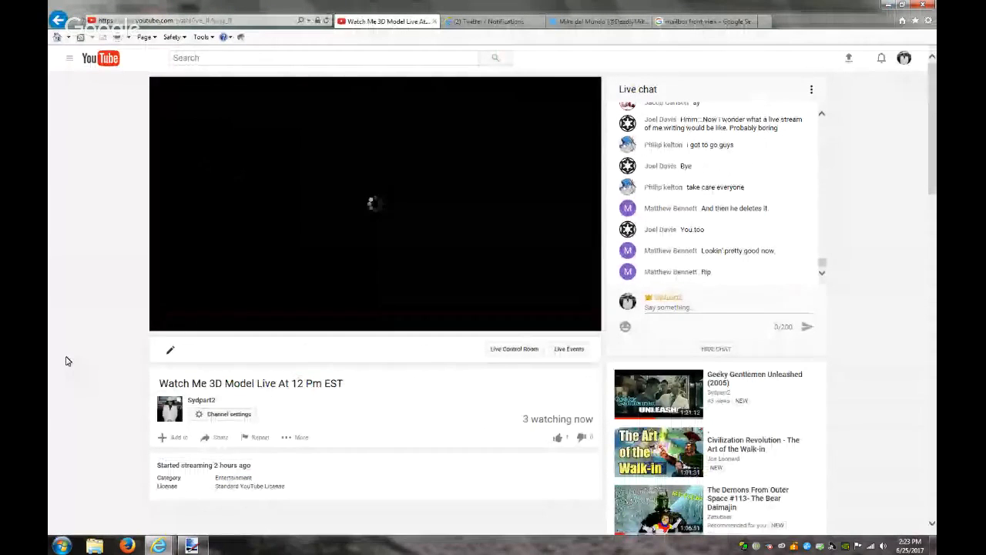
pyautogui.click(92, 546)
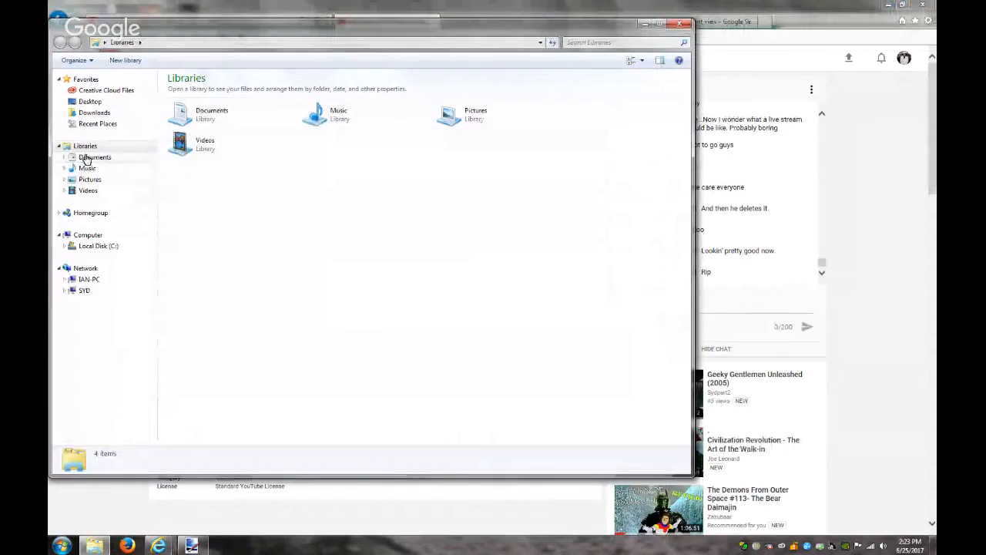
# Browse Documents > maya > crash saves and launch the newest crash-saved .ma scene in Maya
pyautogui.click(85, 157)
pyautogui.doubleClick(190, 189)
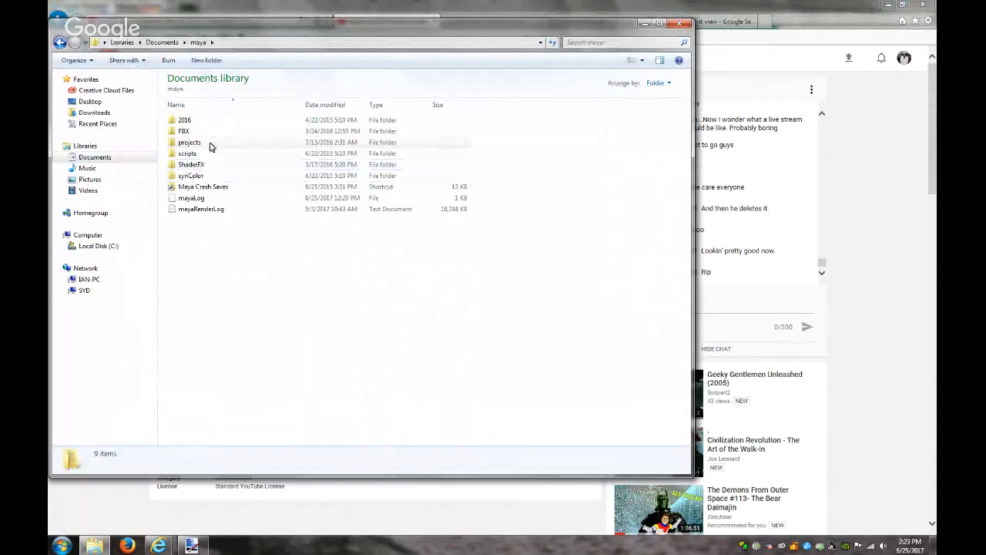
pyautogui.doubleClick(219, 188)
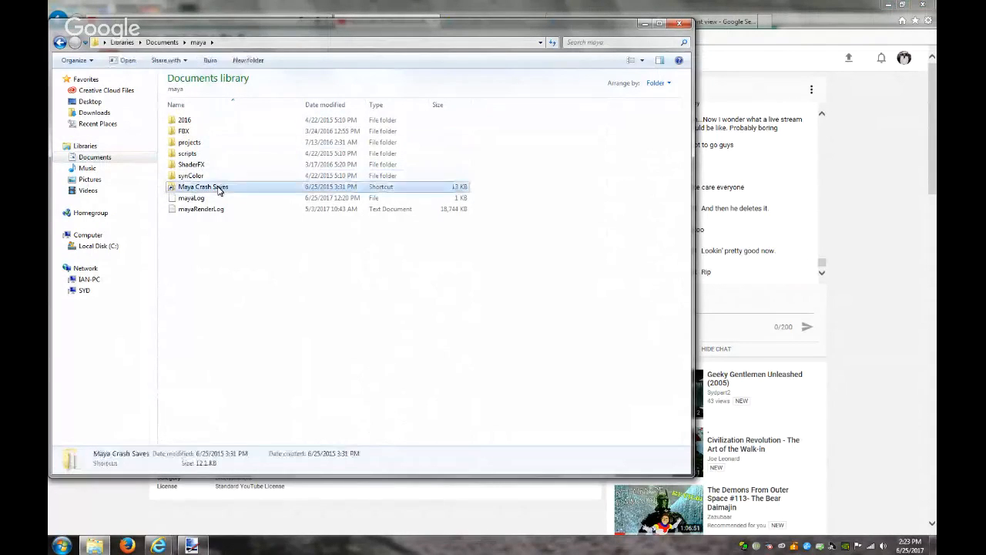
pyautogui.doubleClick(234, 104)
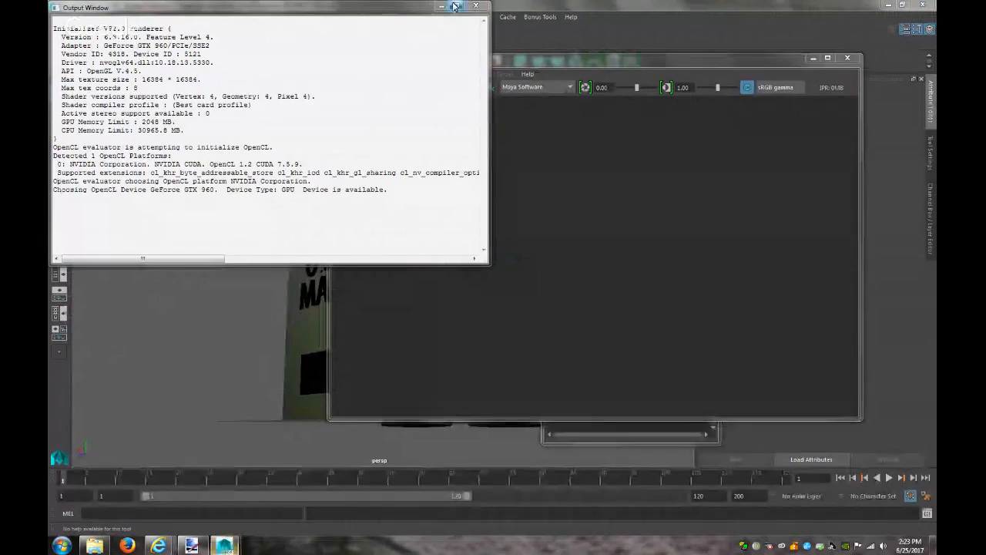
# Start Save Scene As and navigate from the Temp folder to the Videos folder
pyautogui.click(811, 59)
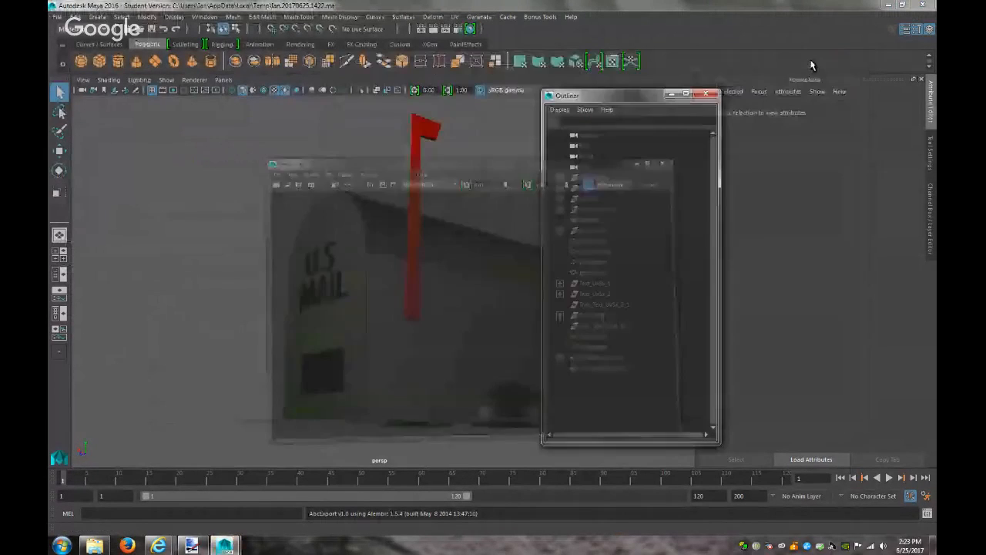
pyautogui.click(57, 17)
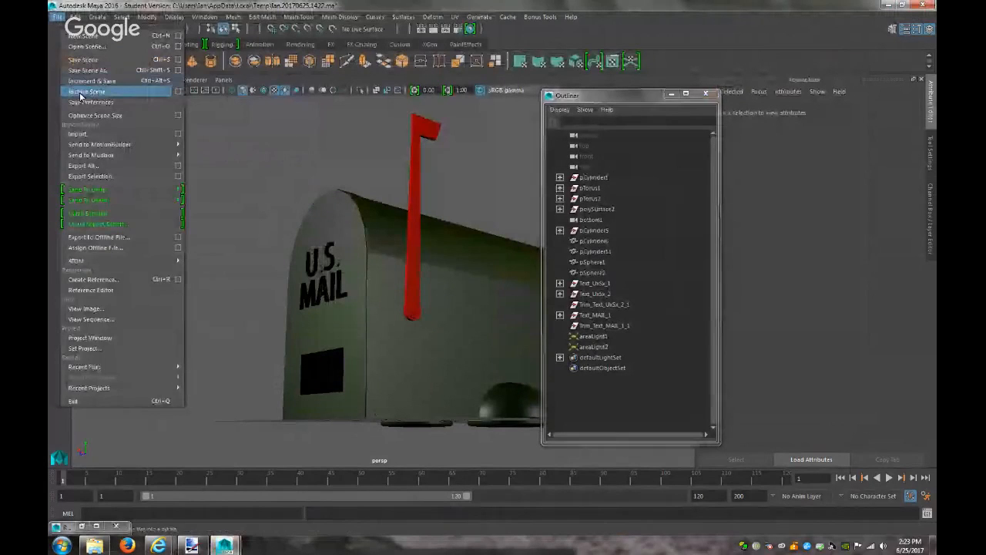
pyautogui.click(87, 70)
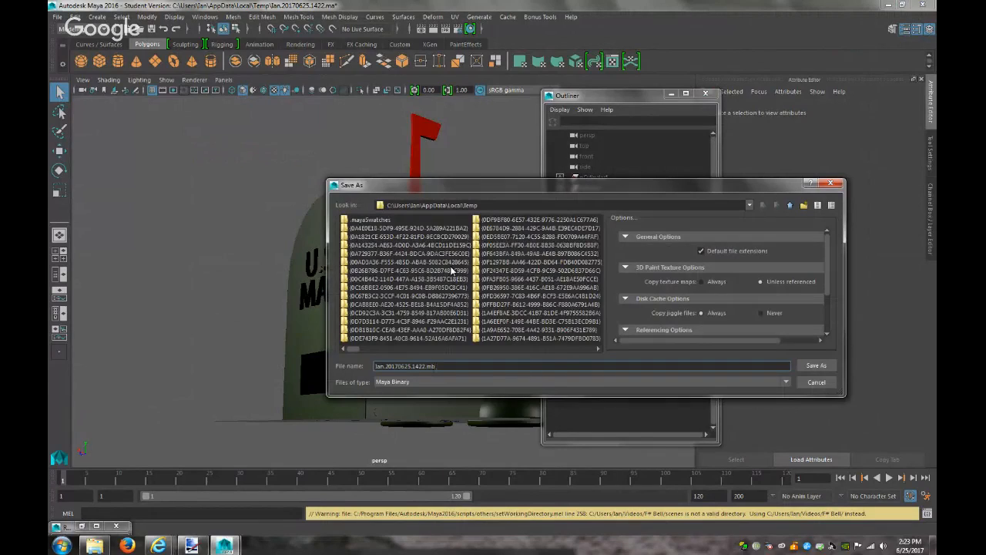
pyautogui.doubleClick(790, 206)
pyautogui.click(790, 206)
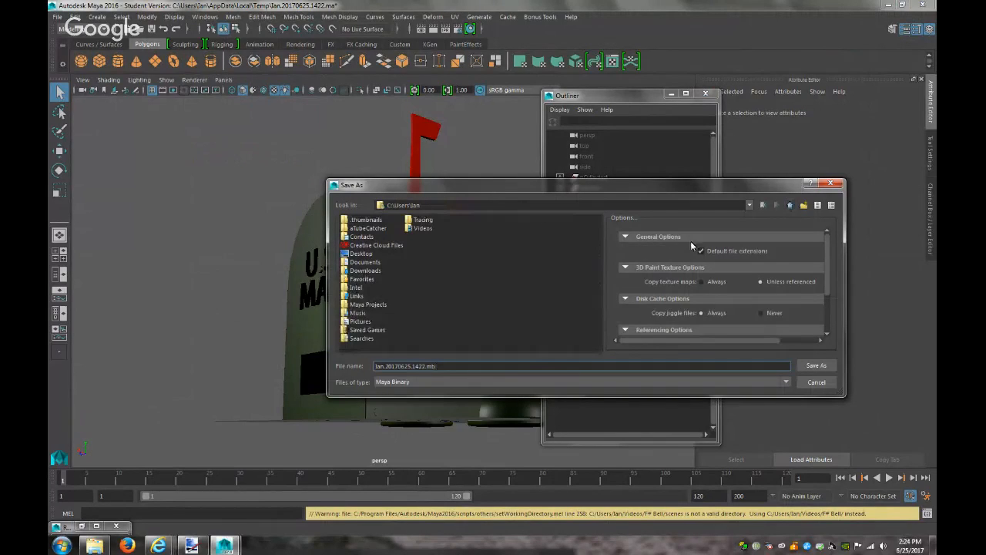
pyautogui.doubleClick(416, 228)
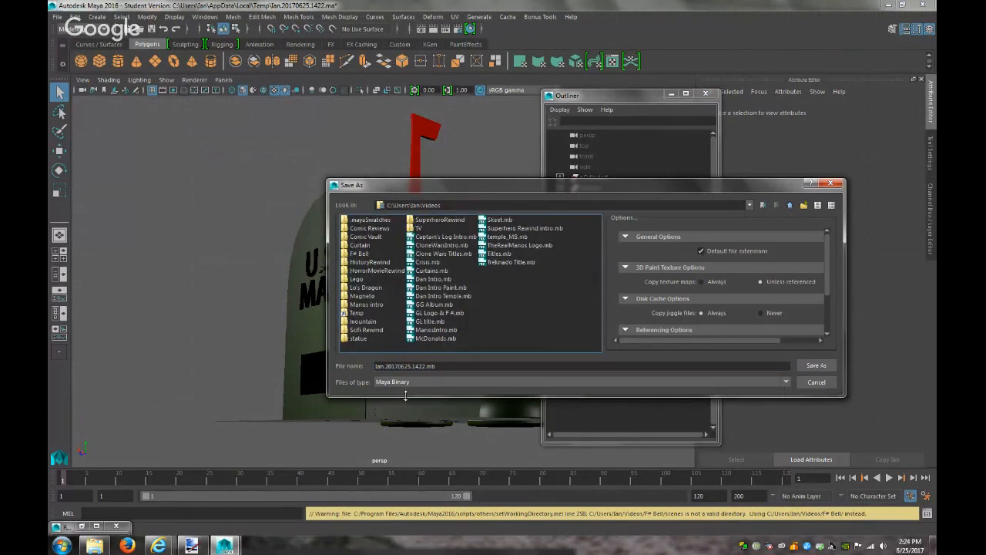
# Rename the file 'Vision Mailbox' and save it, dismissing the student version notice
pyautogui.moveTo(457, 366); pyautogui.dragTo(302, 383)
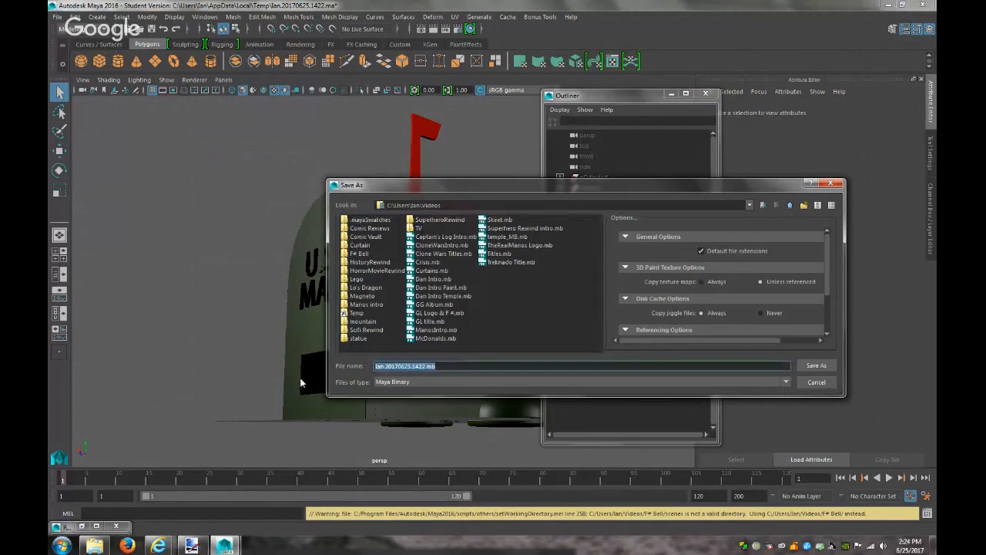
pyautogui.click(426, 367)
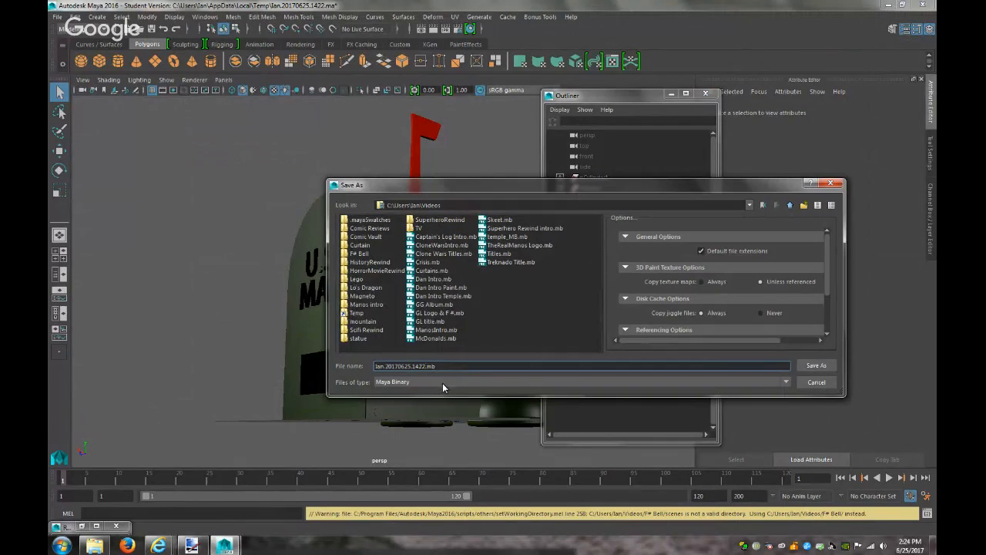
pyautogui.press('BackSpace')
pyautogui.press('BackSpace')
pyautogui.press('BackSpace')
pyautogui.press('BackSpace')
pyautogui.press('BackSpace')
pyautogui.press('BackSpace')
pyautogui.press('BackSpace')
pyautogui.press('BackSpace')
pyautogui.press('BackSpace')
pyautogui.press('BackSpace')
pyautogui.press('BackSpace')
pyautogui.press('BackSpace')
pyautogui.press('BackSpace')
pyautogui.press('BackSpace')
pyautogui.press('BackSpace')
pyautogui.press('BackSpace')
pyautogui.press('BackSpace')
pyautogui.write('Vision Ma')
pyautogui.click(803, 367)
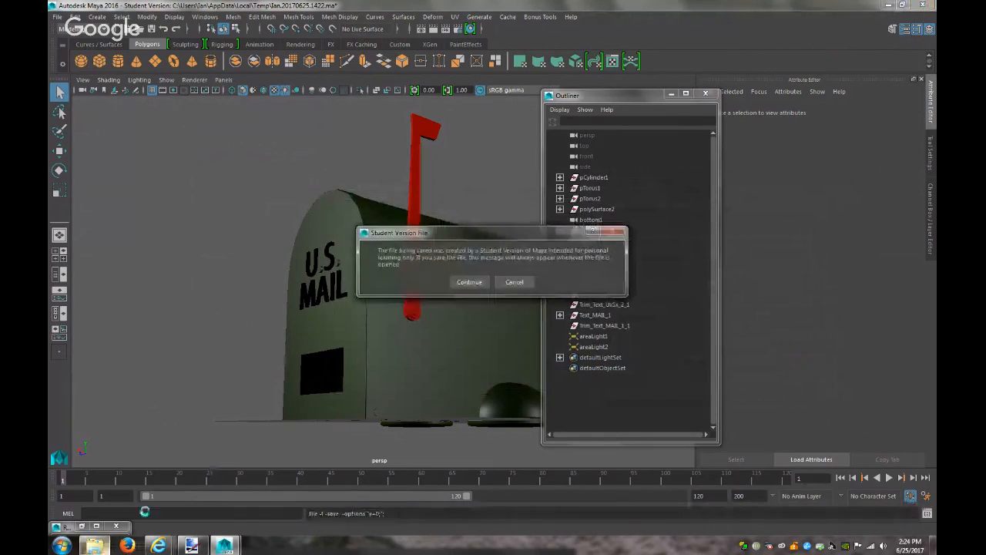
pyautogui.click(469, 282)
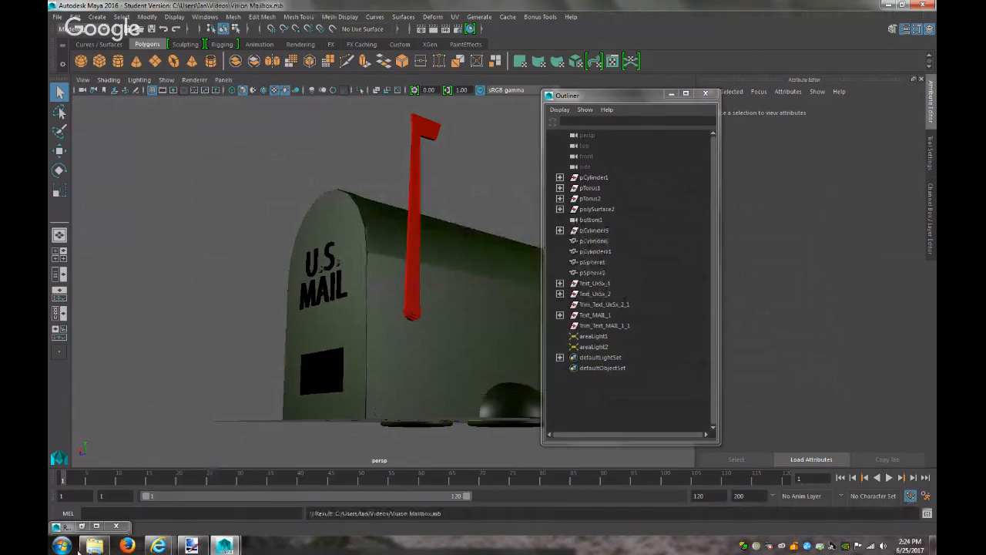
# Close the Temp folder Explorer window and minimize the Outliner
pyautogui.click(93, 545)
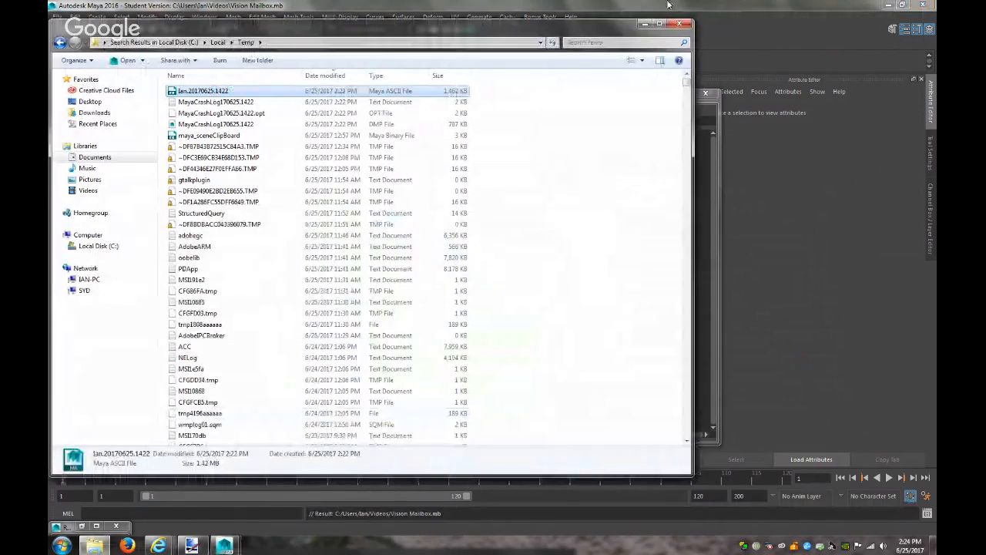
pyautogui.click(678, 24)
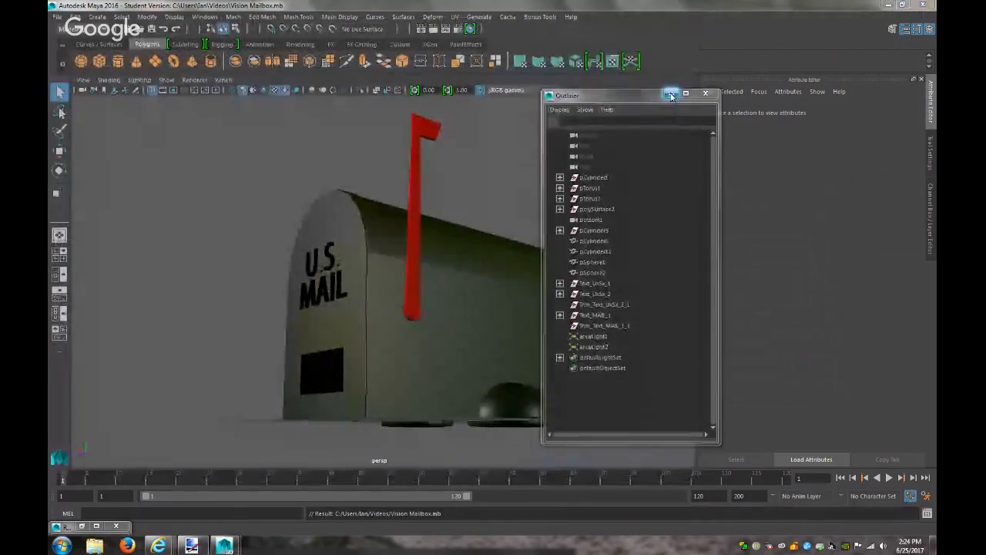
pyautogui.click(670, 93)
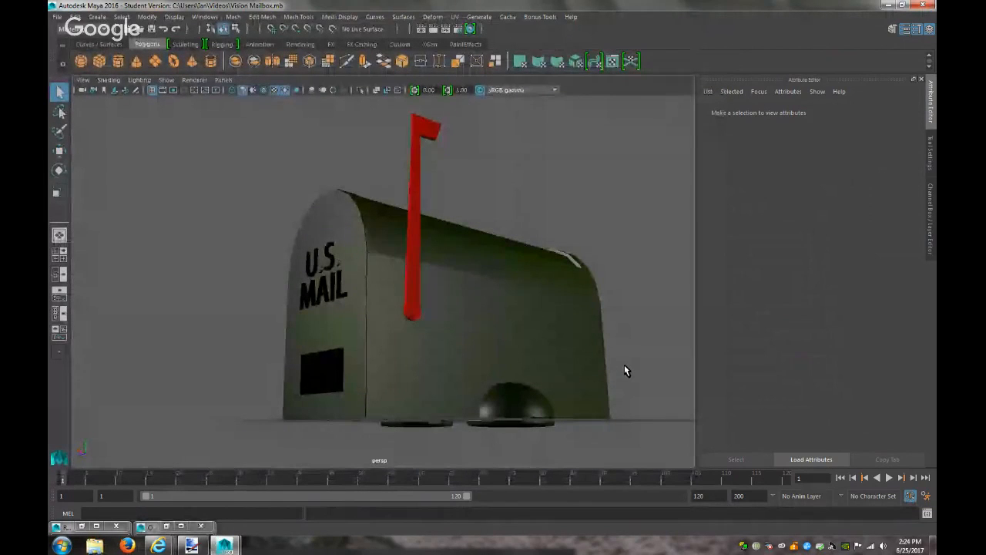
# Tumble the camera and render the current frame twice to preview the mailbox
pyautogui.moveTo(621, 348)
pyautogui.keyDown('alt'); pyautogui.mouseDown()
pyautogui.moveTo(610, 359)
pyautogui.moveTo(609, 397)
pyautogui.moveTo(547, 429)
pyautogui.moveTo(585, 352)
pyautogui.moveTo(647, 350)
pyautogui.moveTo(621, 366)
pyautogui.mouseUp(); pyautogui.keyUp('alt')
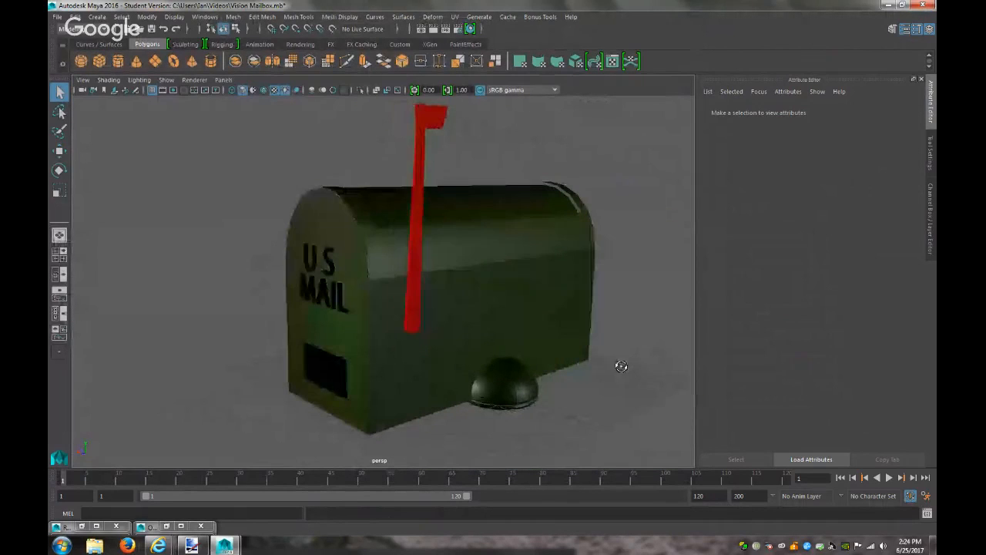
pyautogui.click(433, 29)
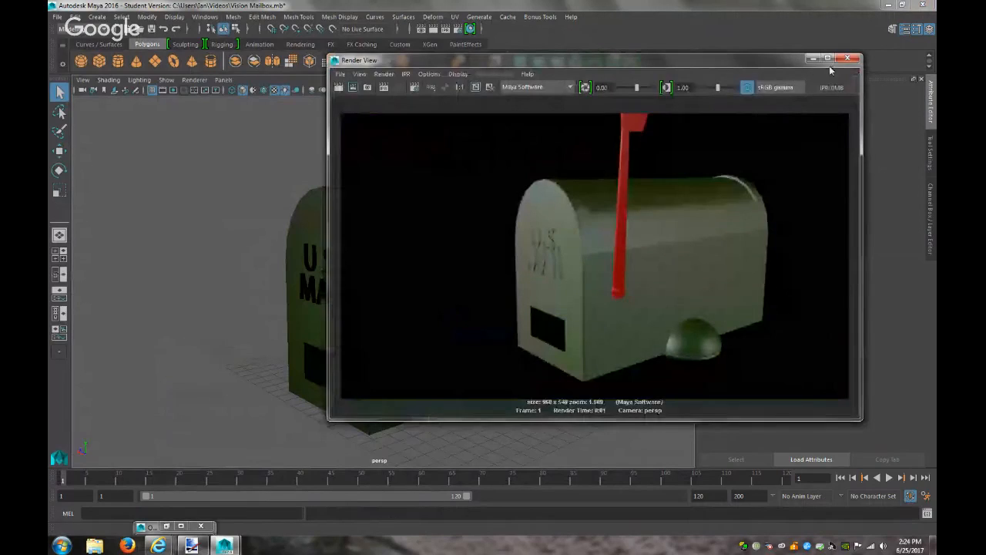
pyautogui.click(847, 59)
pyautogui.keyDown('alt'); pyautogui.moveTo(601, 367); pyautogui.dragTo(602, 343); pyautogui.keyUp('alt')
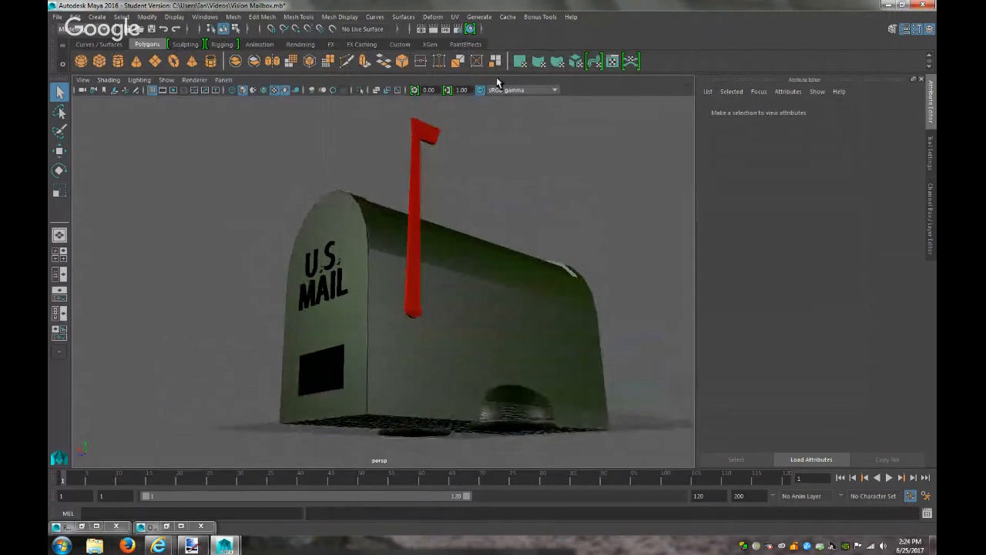
pyautogui.click(431, 30)
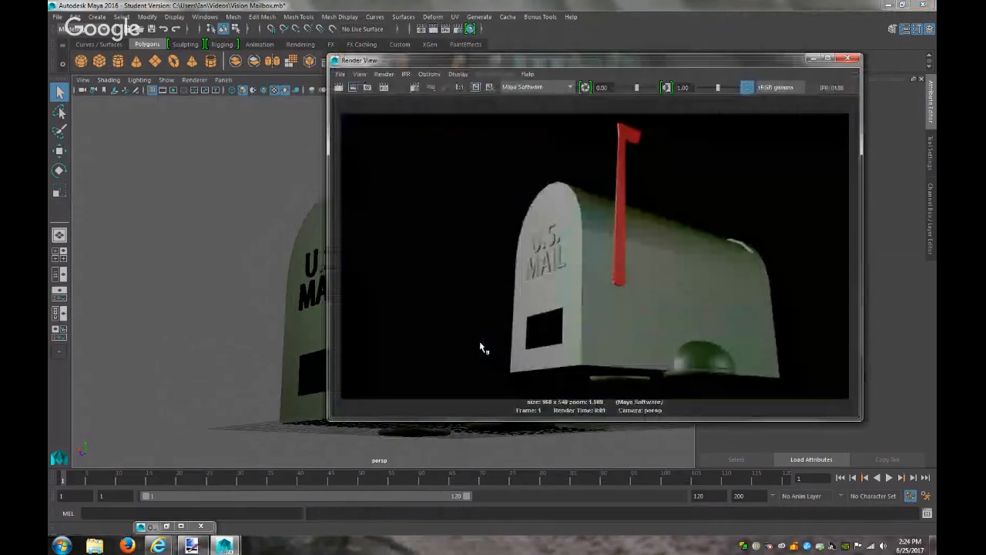
pyautogui.click(811, 59)
# Select the half-sphere and set the blinn1 material's Ambient Color to red, rendering to check
pyautogui.click(539, 428)
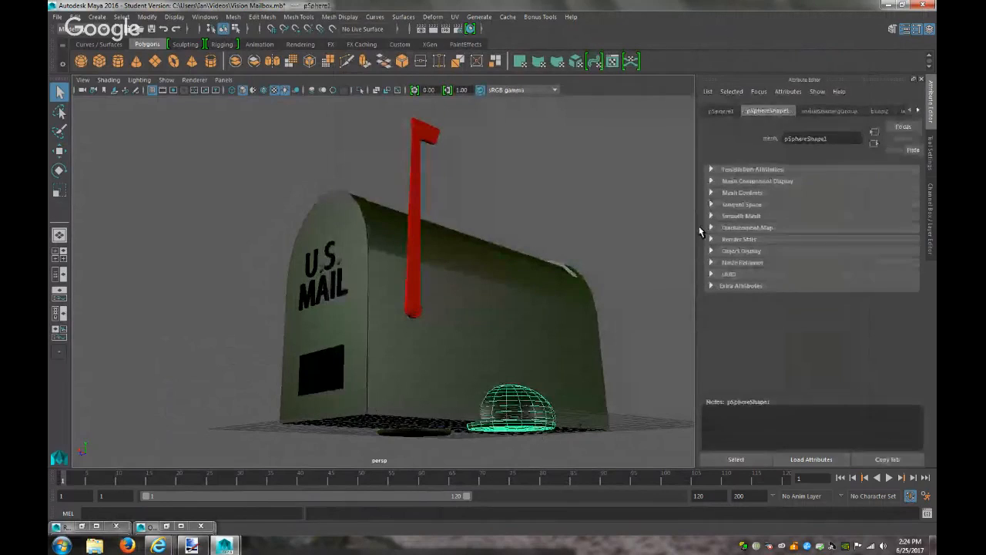
pyautogui.click(881, 111)
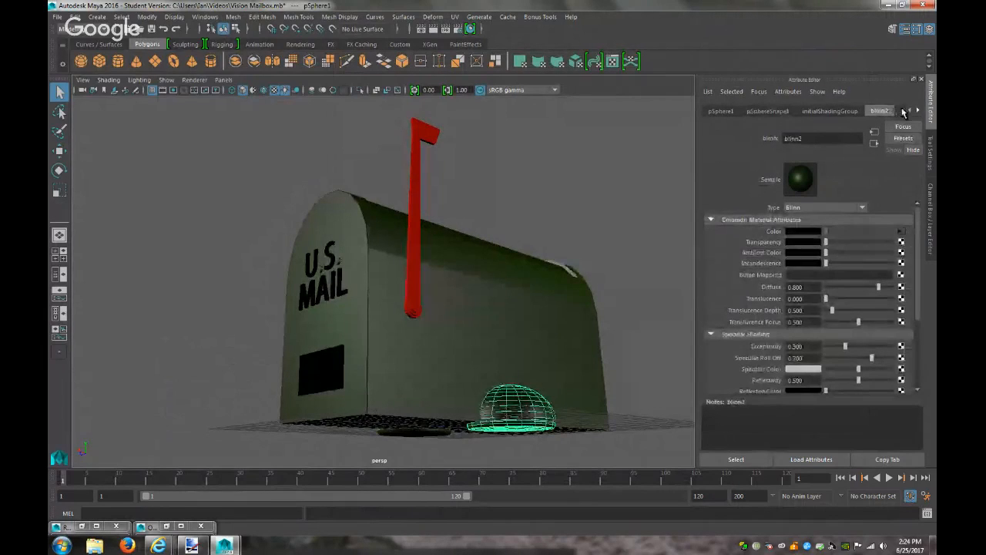
pyautogui.click(917, 111)
pyautogui.click(917, 112)
pyautogui.click(857, 112)
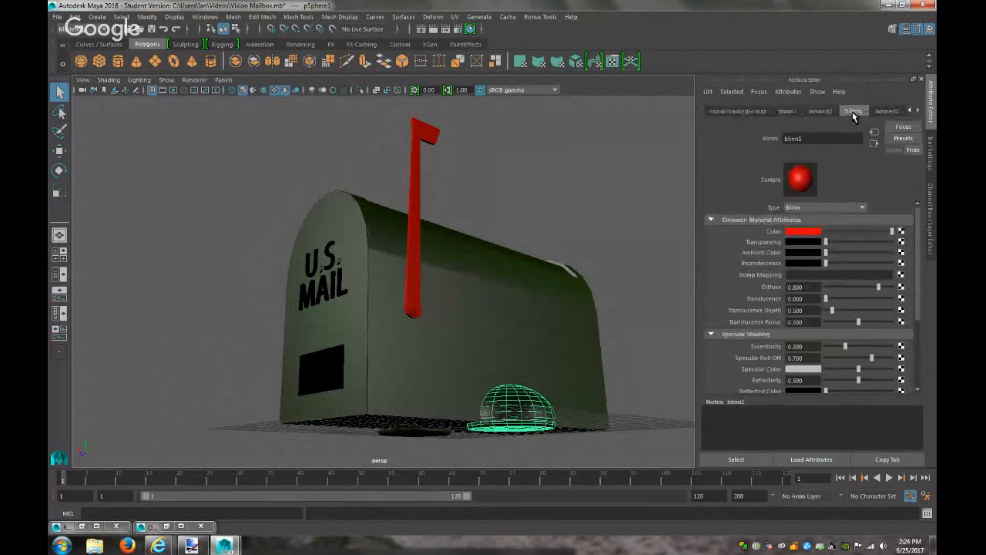
pyautogui.click(807, 253)
pyautogui.click(768, 225)
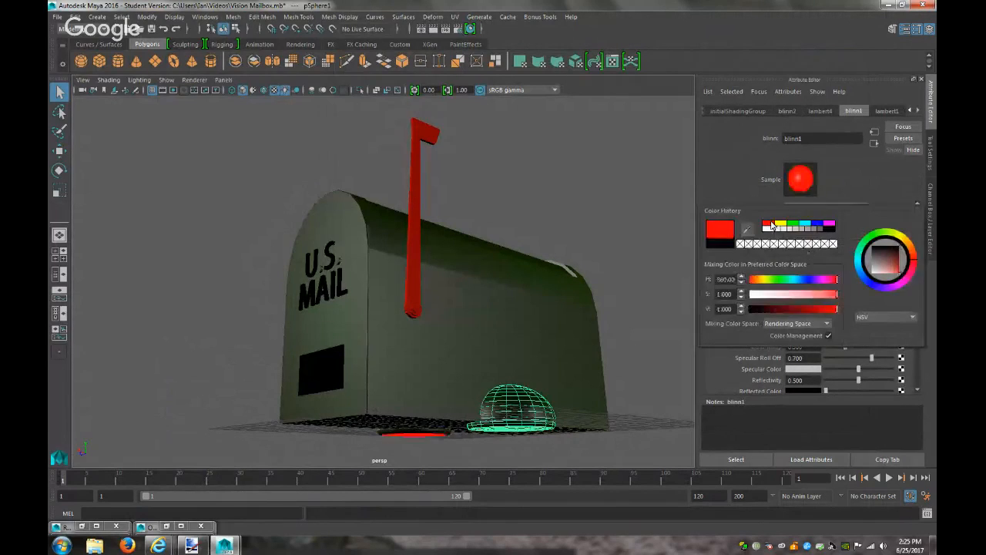
pyautogui.click(445, 28)
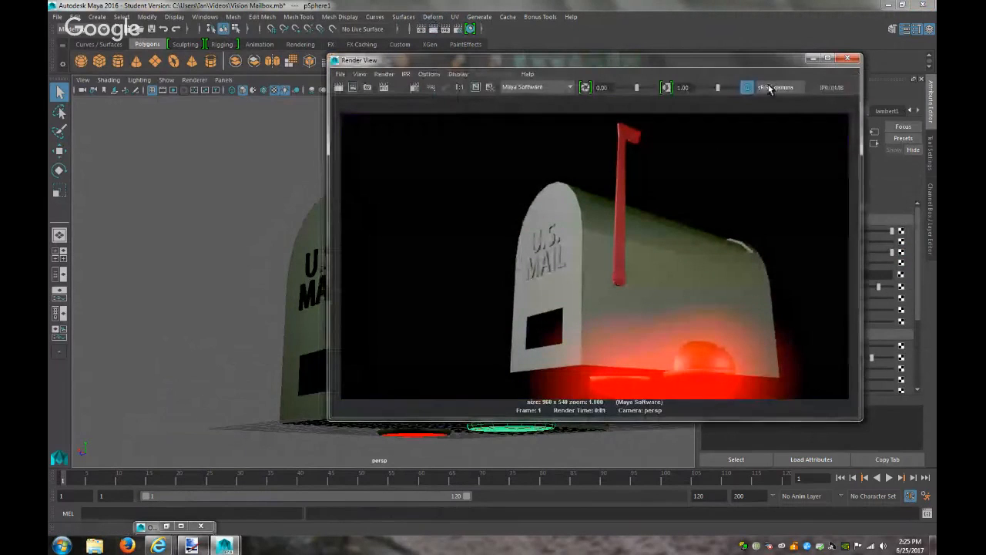
pyautogui.click(813, 58)
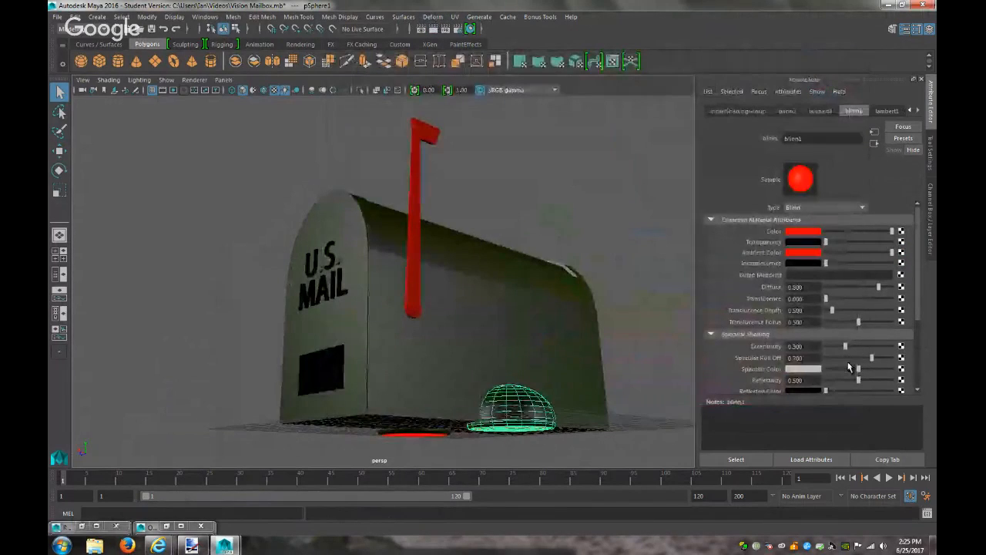
# Lower blinn1's Glow Intensity to 0.260, then about 0.081, re-rendering each time
pyautogui.scroll(-3, 850, 368)
pyautogui.click(755, 309)
pyautogui.click(843, 329)
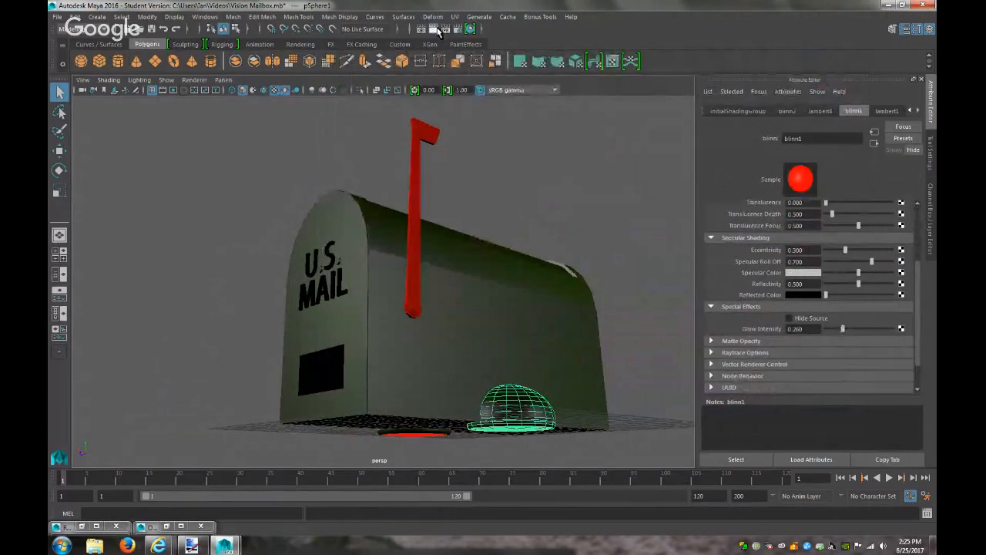
pyautogui.click(434, 30)
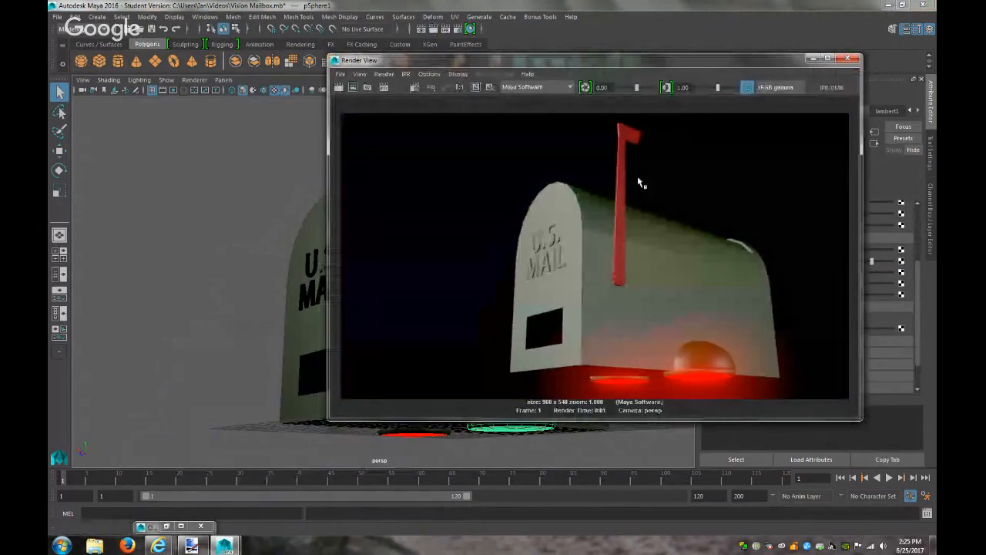
pyautogui.click(812, 59)
pyautogui.click(831, 331)
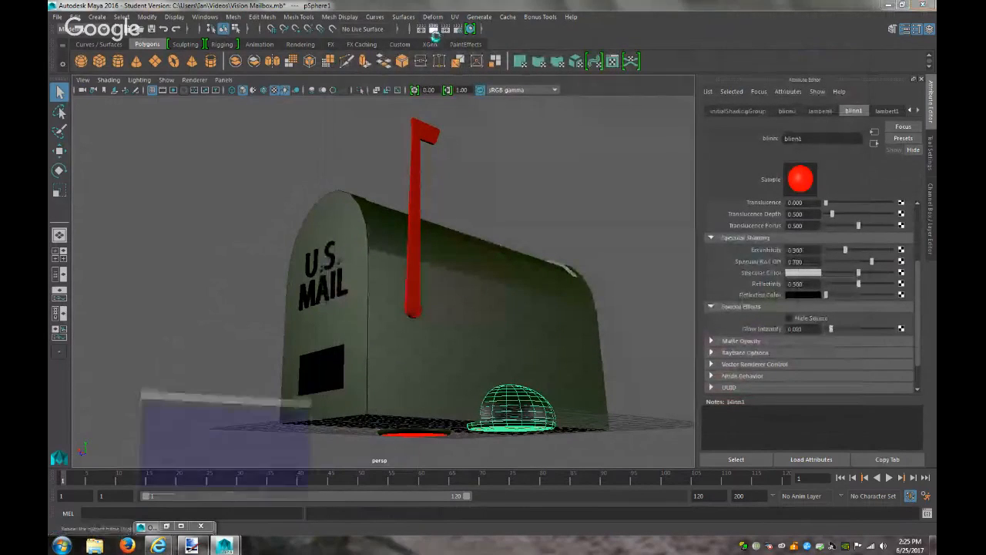
pyautogui.click(434, 29)
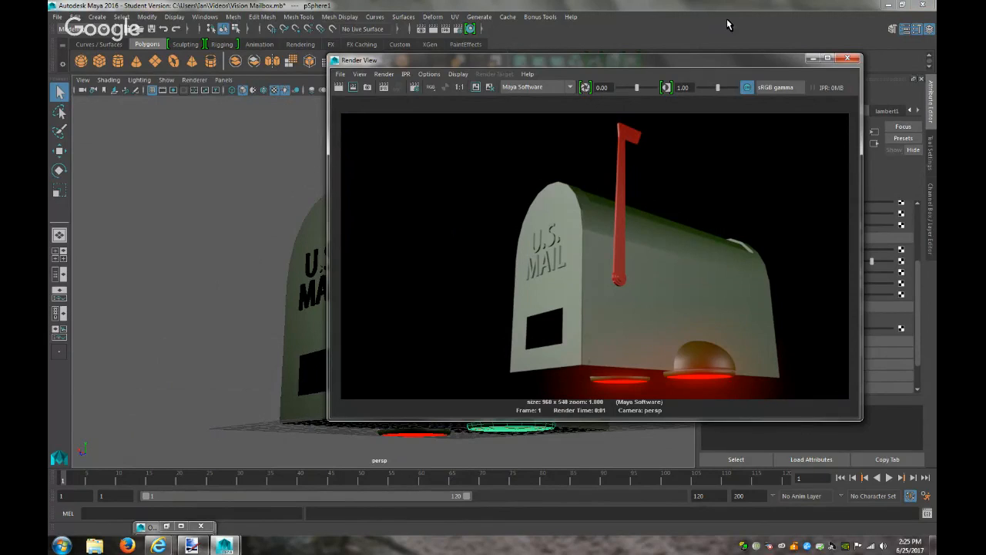
pyautogui.click(812, 58)
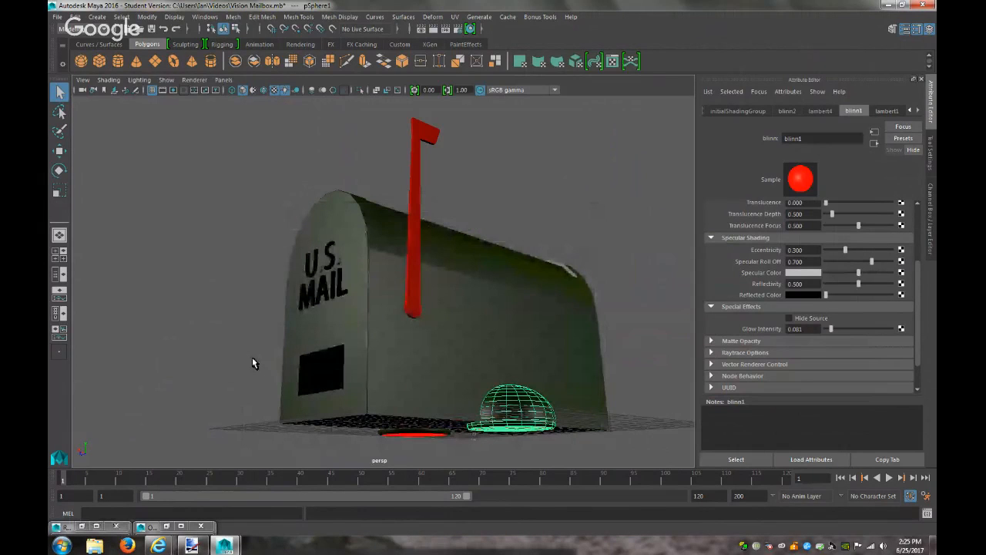
pyautogui.click(252, 357)
pyautogui.scroll(-2, 251, 356)
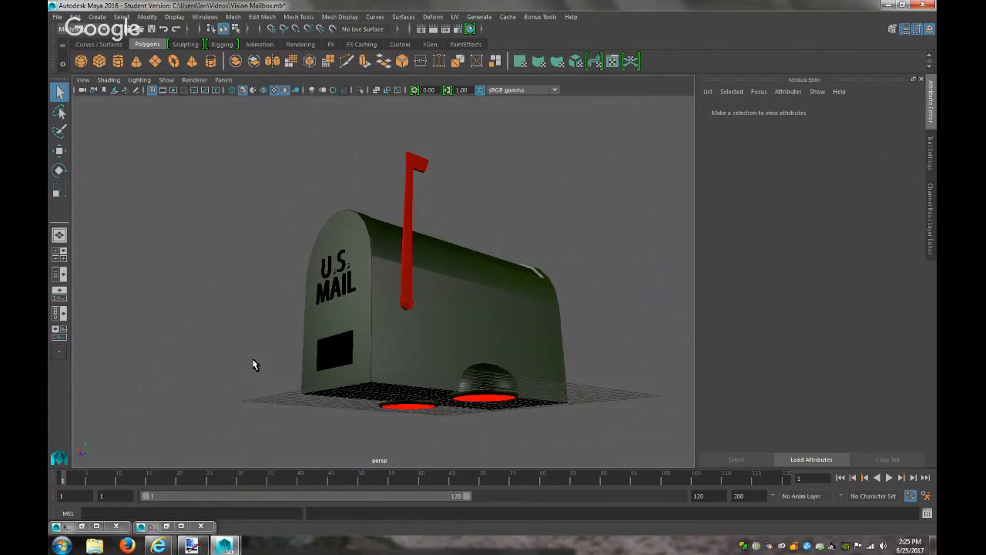
# Extract the mailbox's front door face into its own piece
pyautogui.click(339, 354)
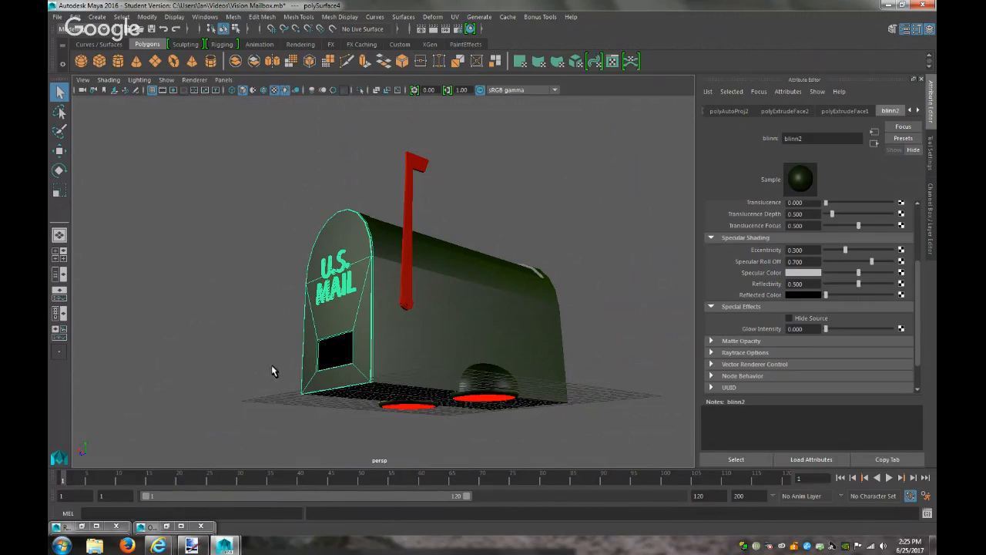
pyautogui.rightClick(325, 353)
pyautogui.click(325, 279)
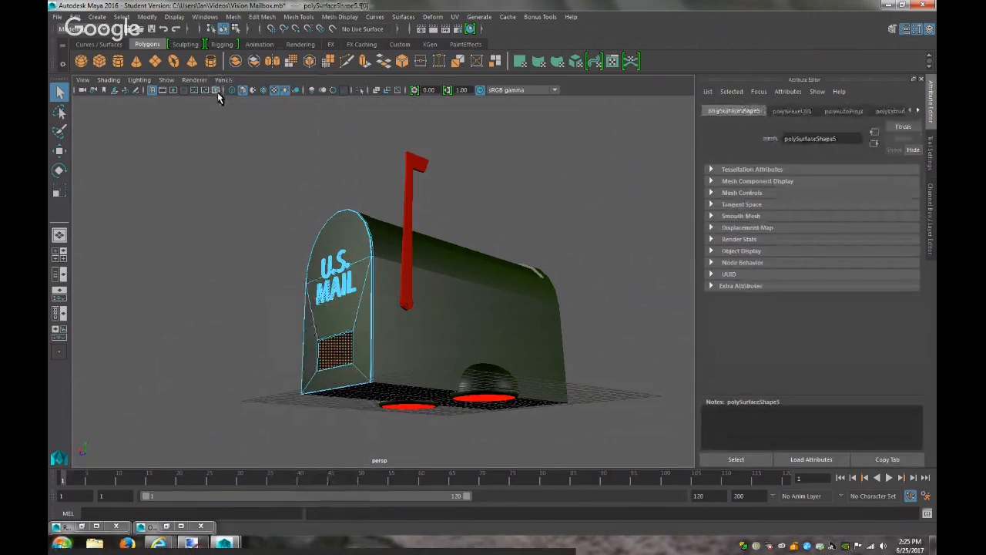
pyautogui.click(262, 17)
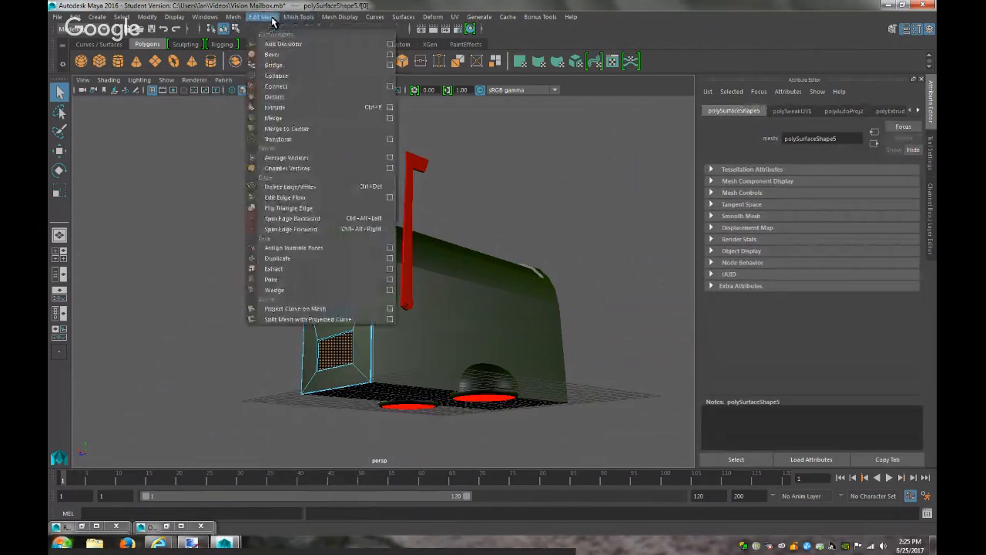
pyautogui.click(274, 268)
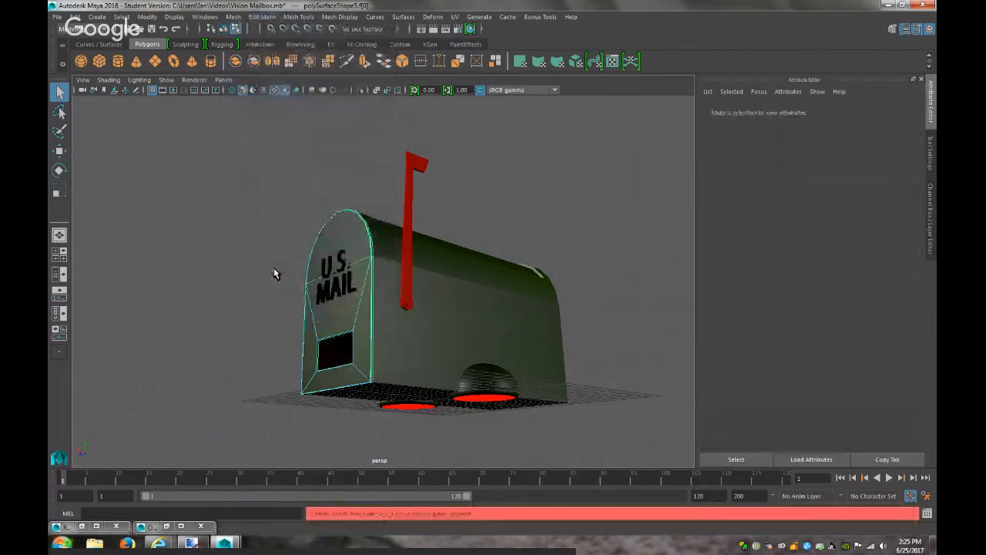
# Duplicate the extracted door, center its pivot, and assign the copy a new Lambert material
pyautogui.click(341, 359)
pyautogui.moveTo(343, 356); pyautogui.dragTo(379, 234, button='right')
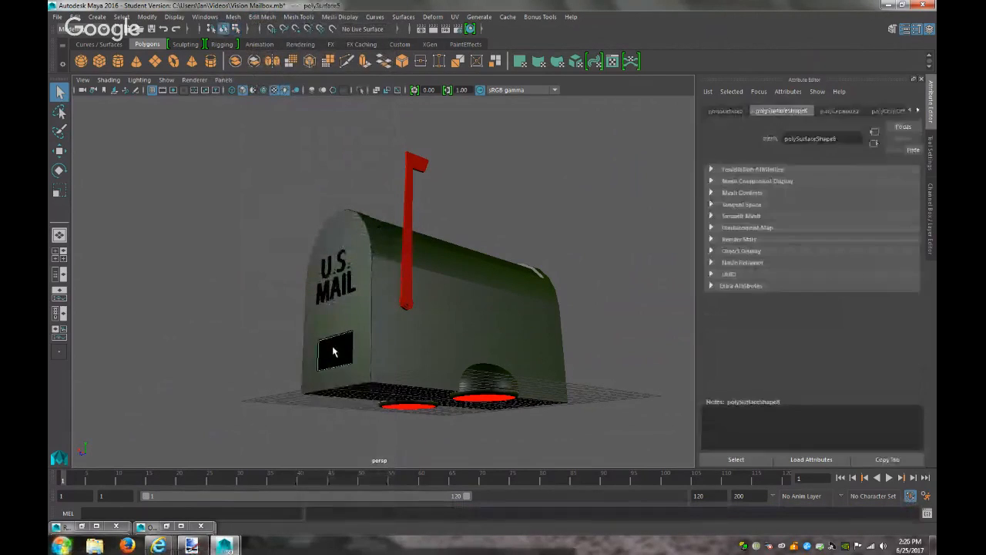
pyautogui.hotkey('ctrl', 'd')
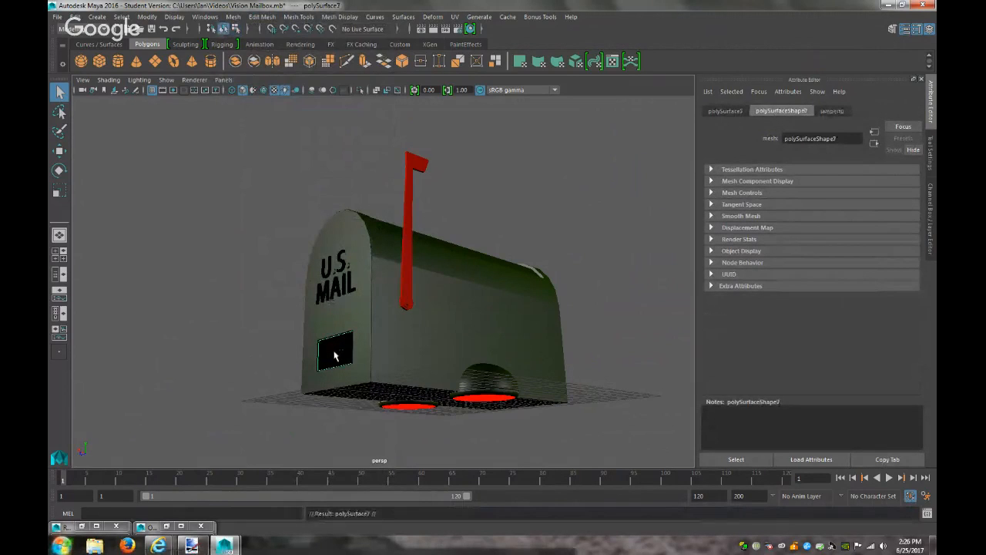
pyautogui.press('w')
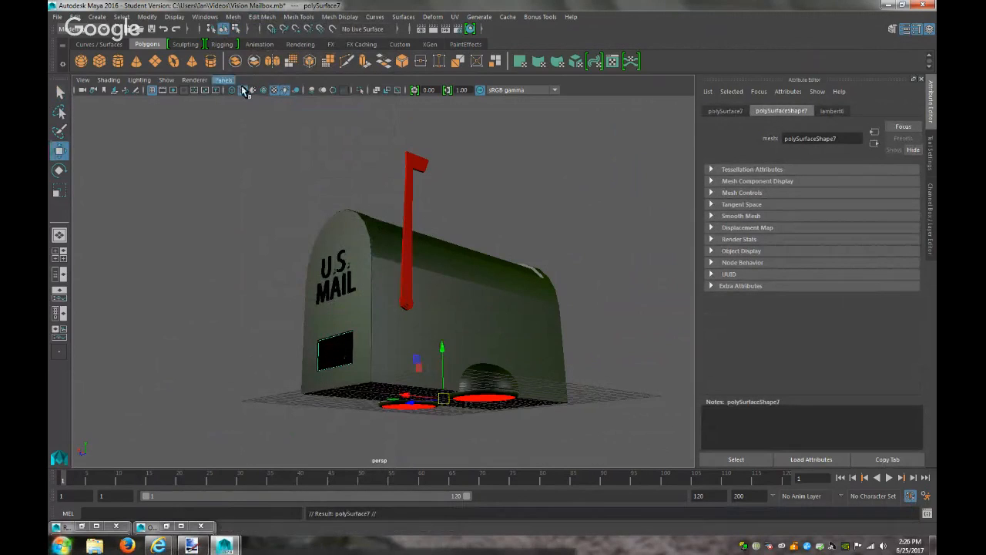
pyautogui.click(148, 17)
pyautogui.click(187, 92)
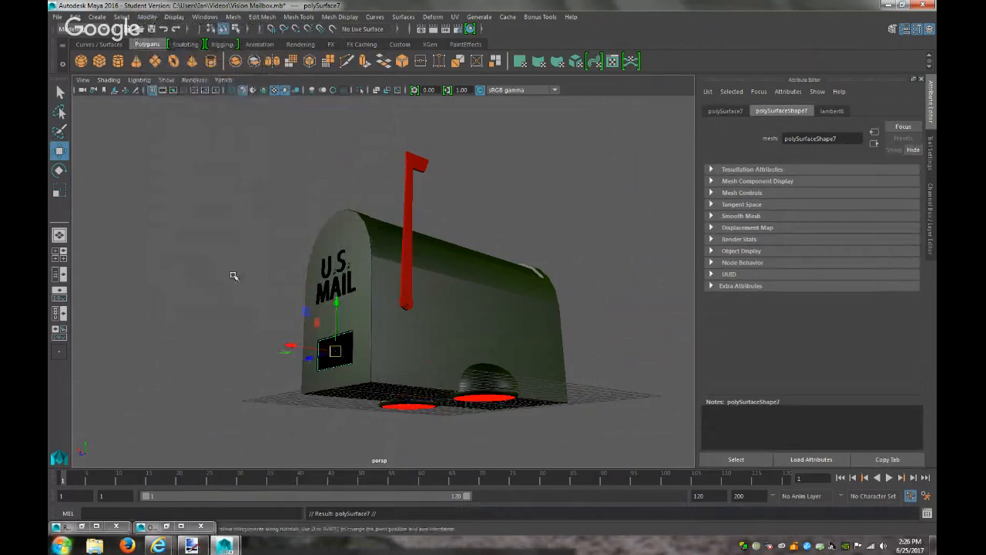
pyautogui.press('d')
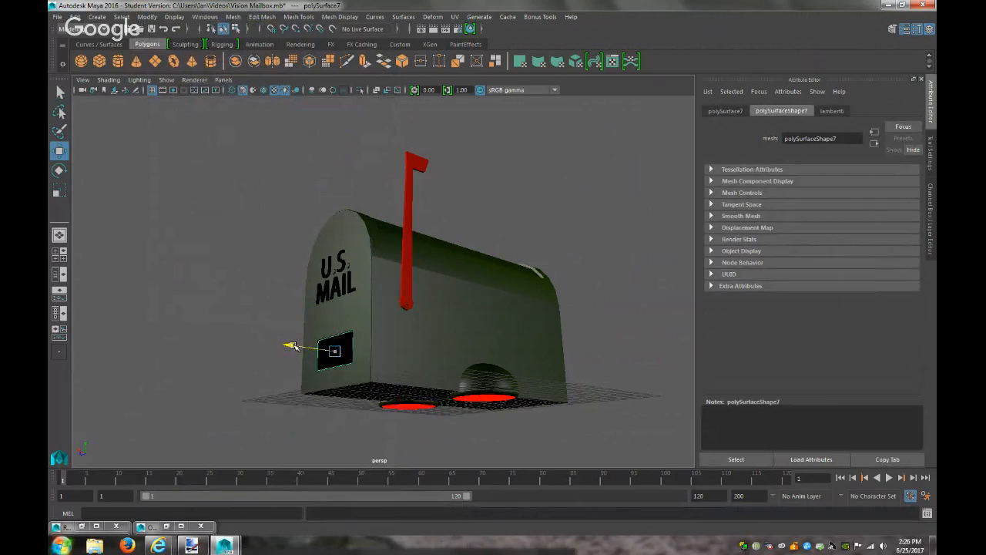
pyautogui.moveTo(346, 357); pyautogui.dragTo(343, 511, button='right')
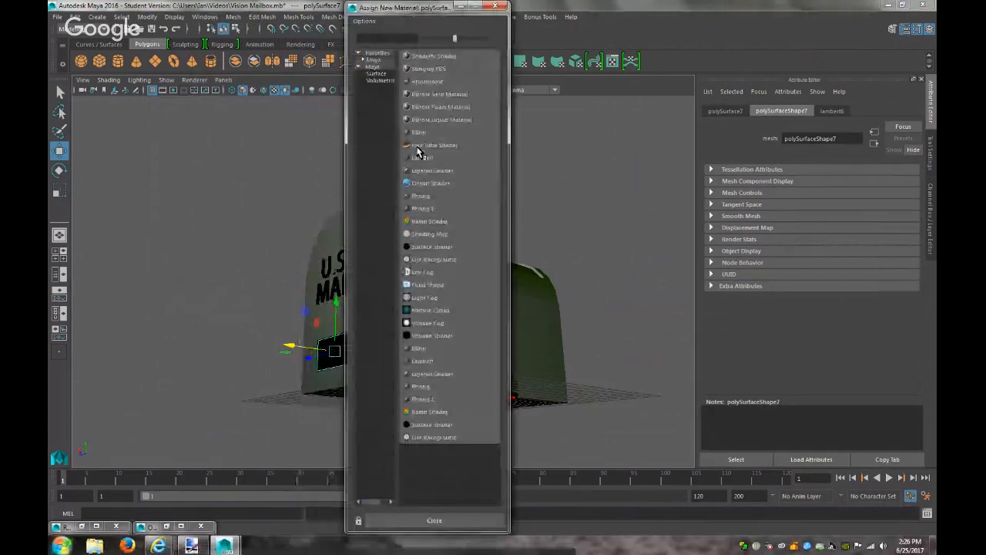
pyautogui.click(422, 159)
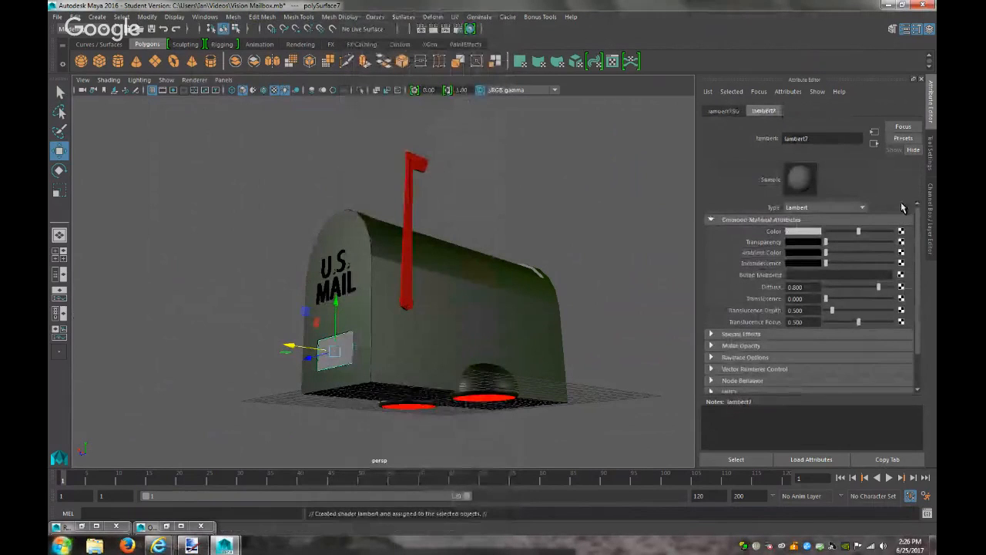
# Select the mailbox body's long side faces and extract them as polySurface9
pyautogui.click(500, 345)
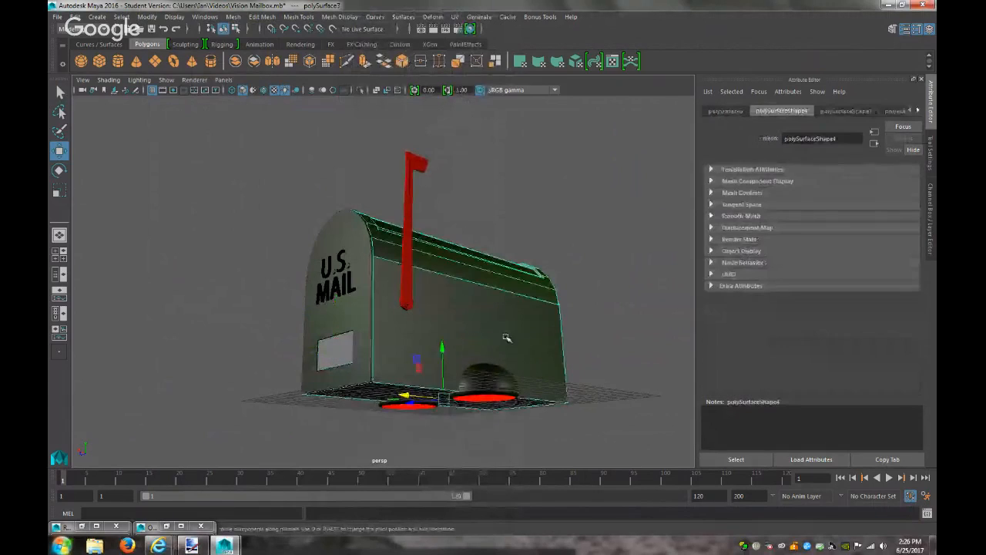
pyautogui.moveTo(512, 251); pyautogui.dragTo(508, 287, button='right')
pyautogui.click(475, 307)
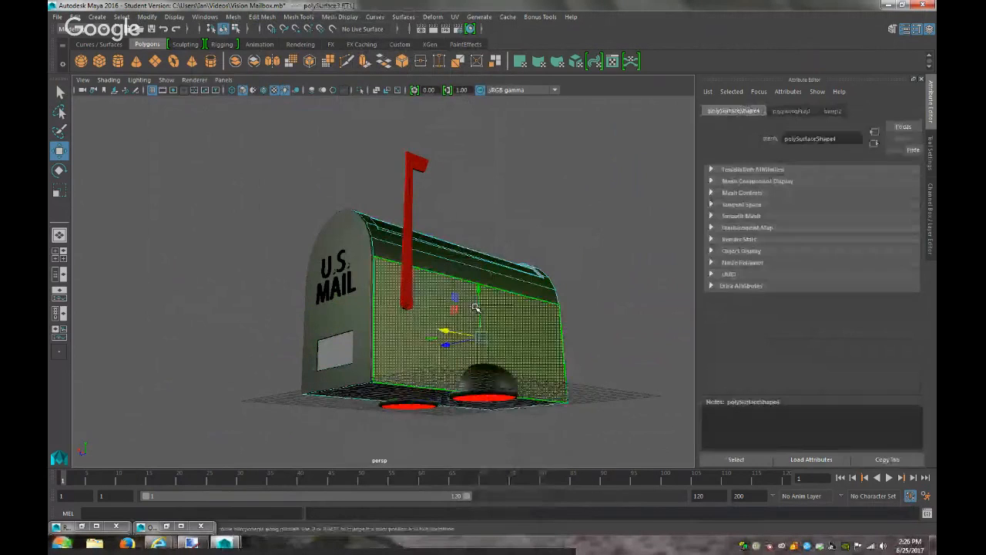
pyautogui.click(262, 16)
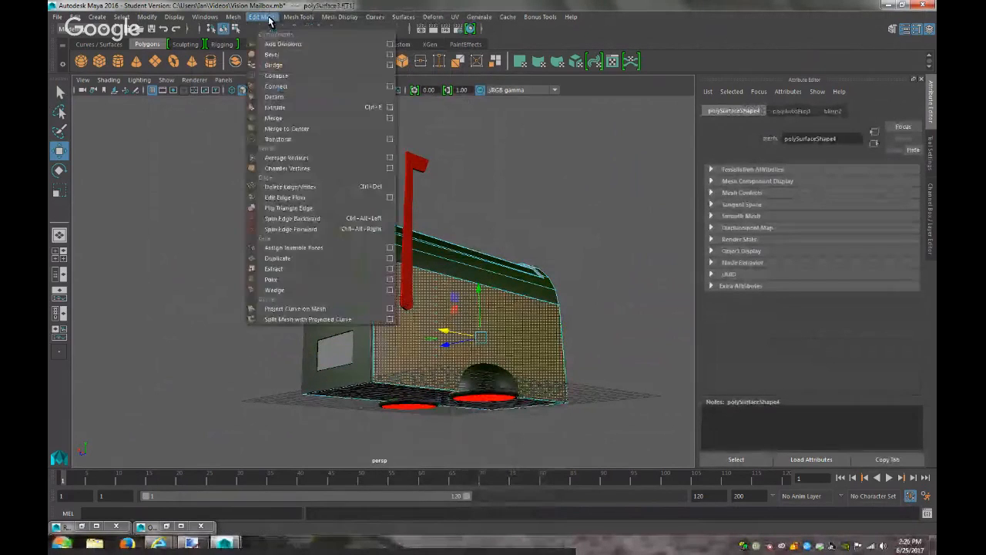
pyautogui.click(274, 268)
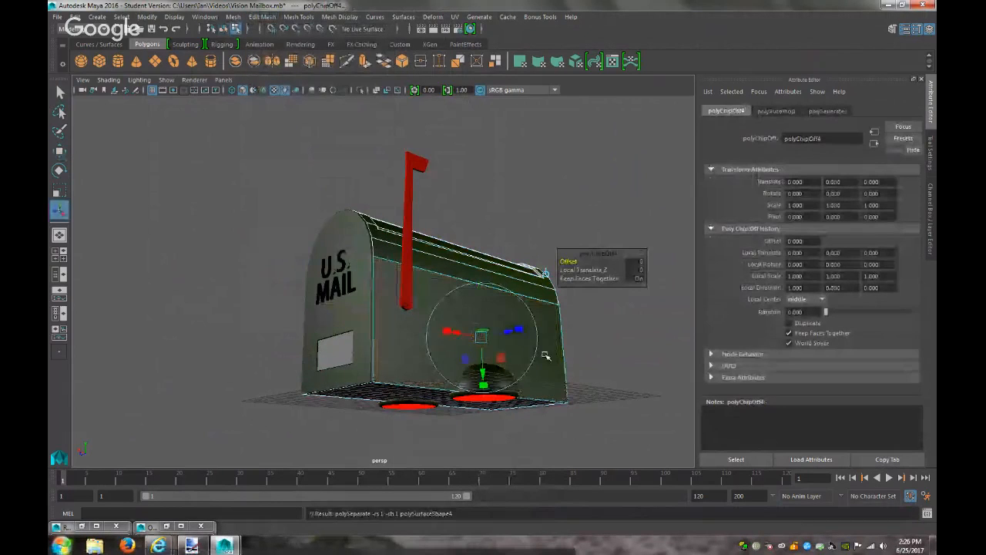
pyautogui.moveTo(545, 272); pyautogui.dragTo(599, 234, button='right')
pyautogui.click(405, 334)
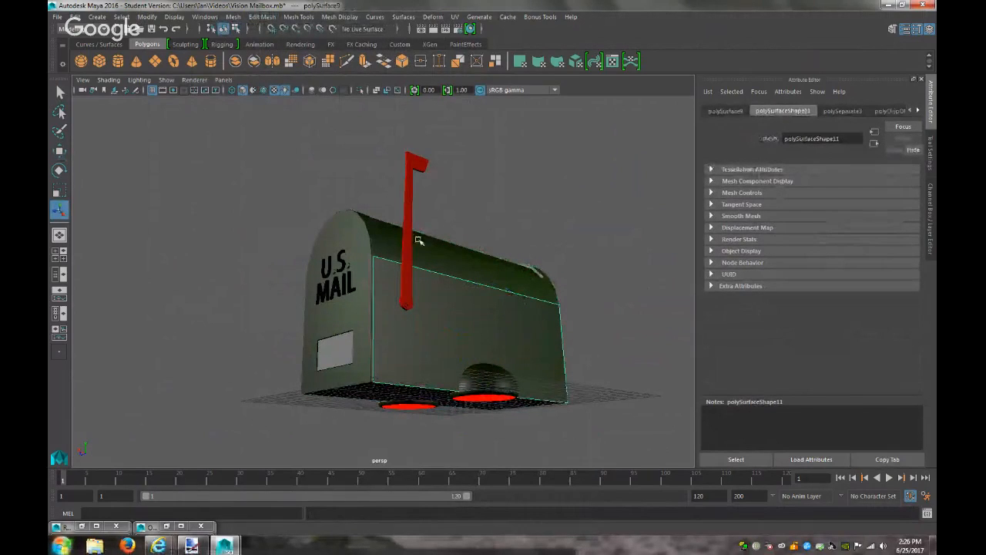
# Center the side piece's pivot, duplicate it, and nudge the copy slightly outward
pyautogui.press('w')
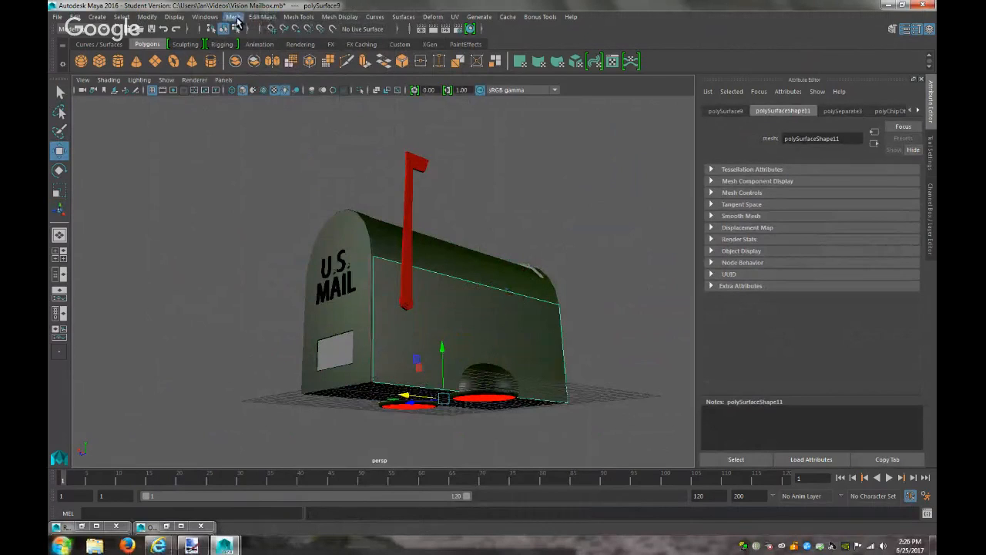
pyautogui.click(146, 17)
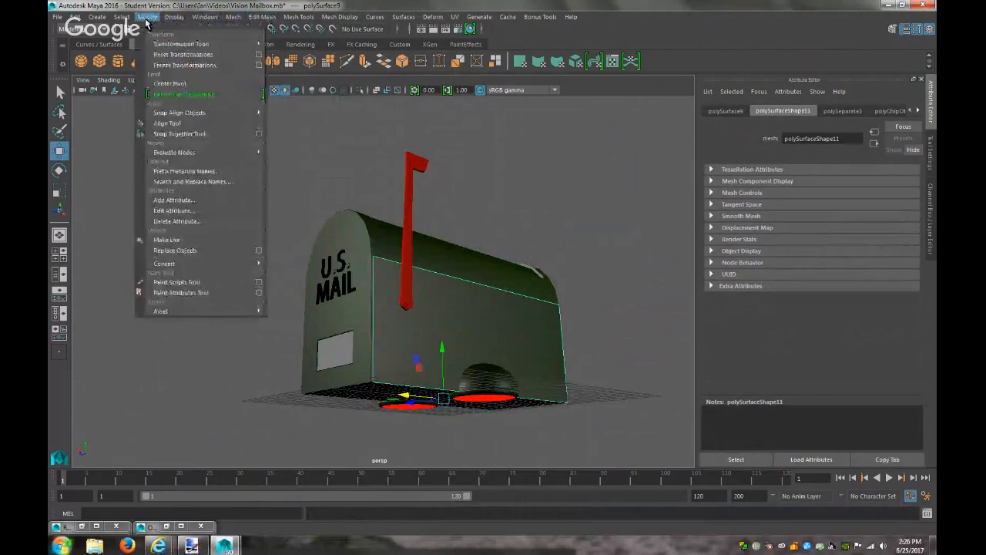
pyautogui.click(190, 84)
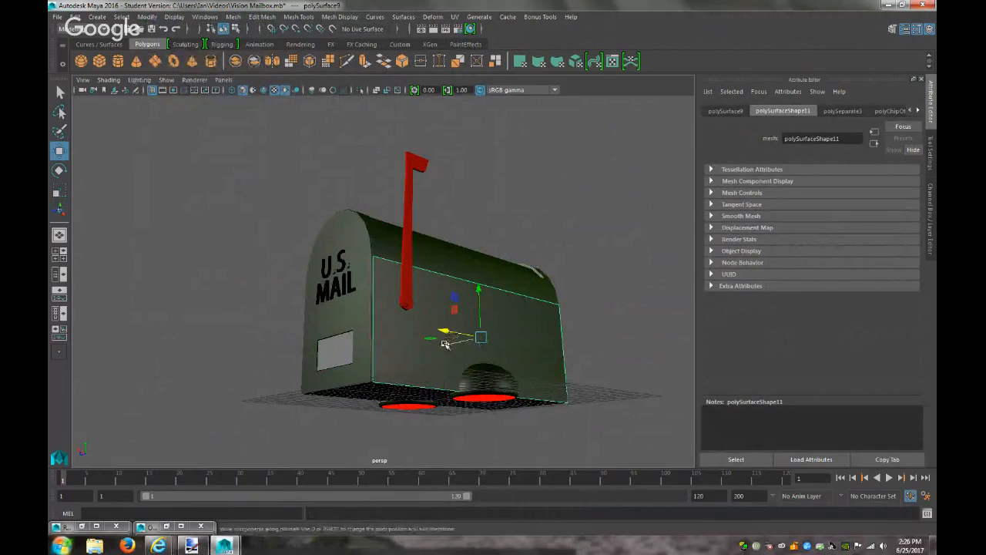
pyautogui.hotkey('ctrl', 'd')
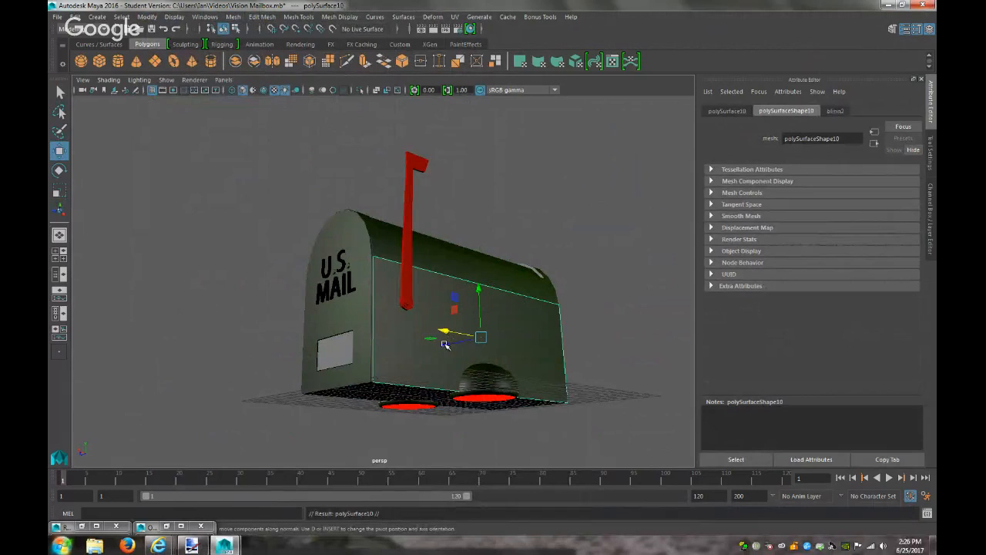
pyautogui.moveTo(446, 348); pyautogui.dragTo(594, 332)
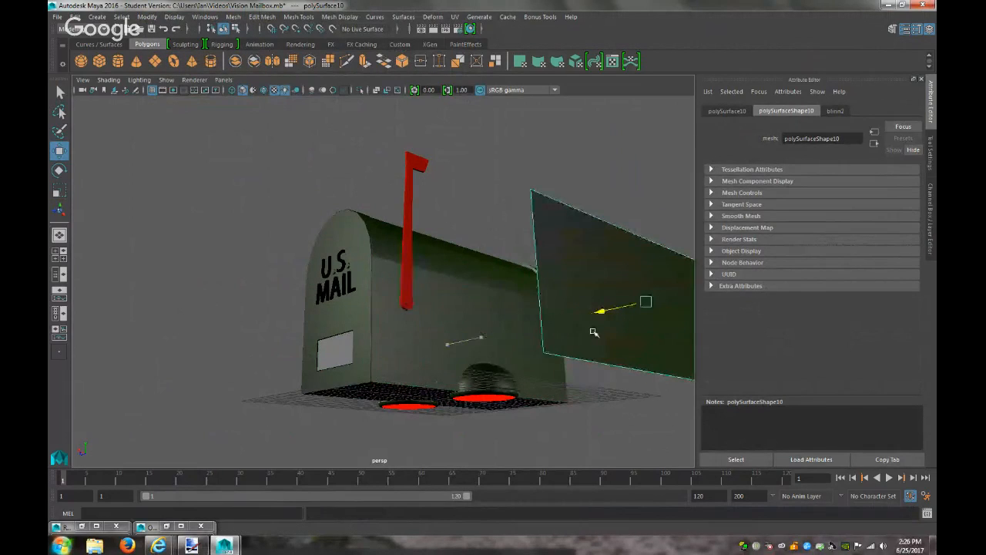
pyautogui.hotkey('ctrl', 'z')
pyautogui.moveTo(446, 346); pyautogui.dragTo(448, 346)
# Give the duplicate side polySurface10 a new Lambert material, lambert8, then bring up Paint.NET
pyautogui.keyDown('alt'); pyautogui.moveTo(648, 379); pyautogui.dragTo(578, 325); pyautogui.keyUp('alt')
pyautogui.moveTo(578, 324); pyautogui.dragTo(584, 515, button='right')
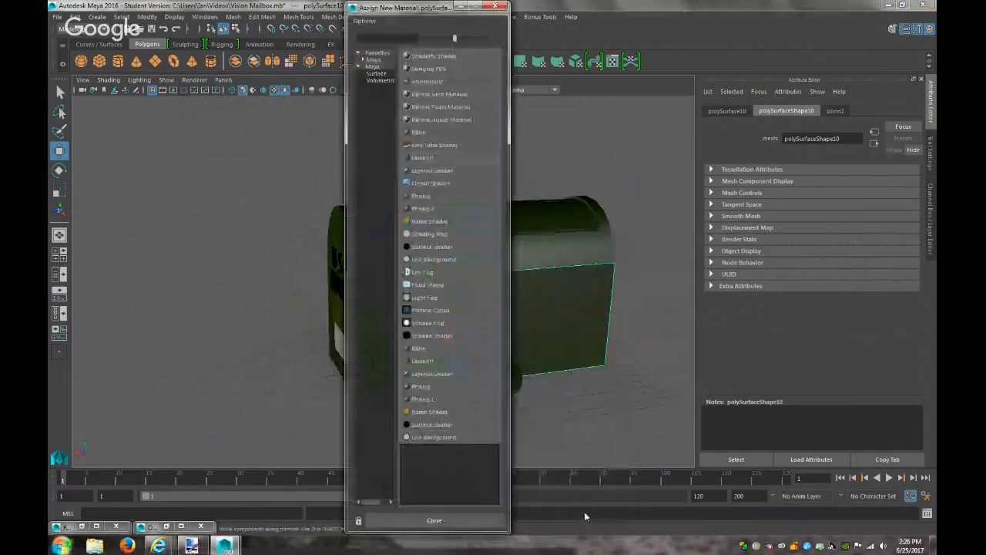
pyautogui.click(422, 157)
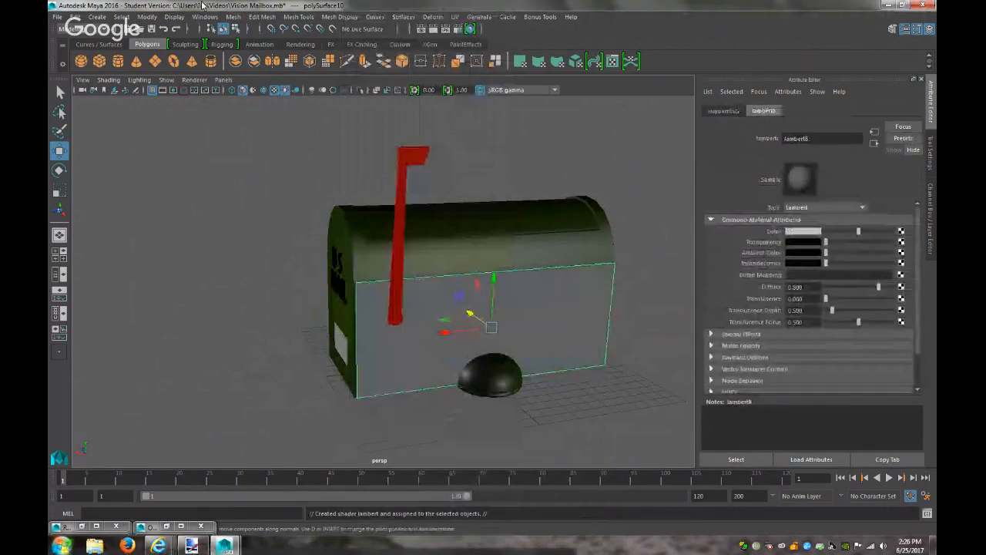
pyautogui.click(191, 545)
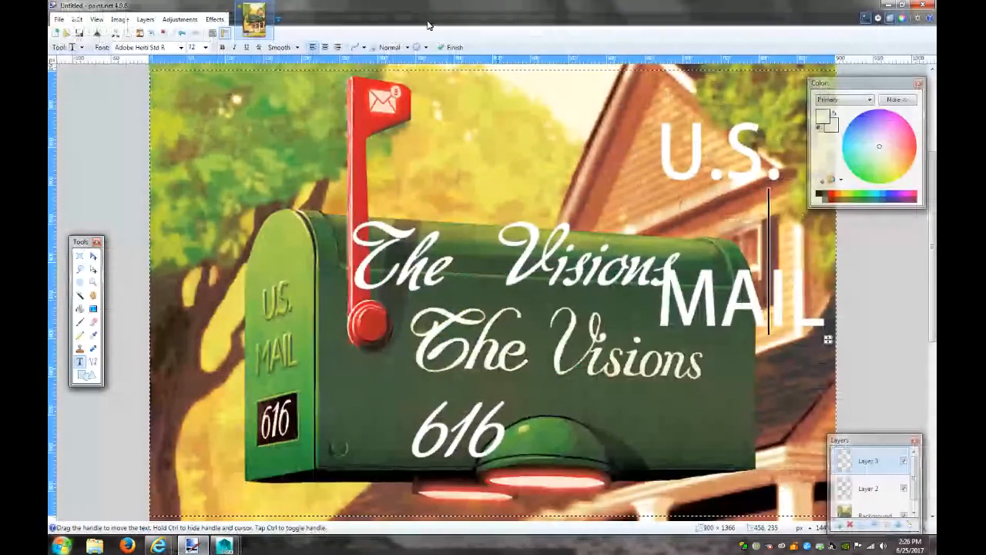
# Create a new 800 × 600 image and clear it to transparency
pyautogui.hotkey('ctrl', 'n')
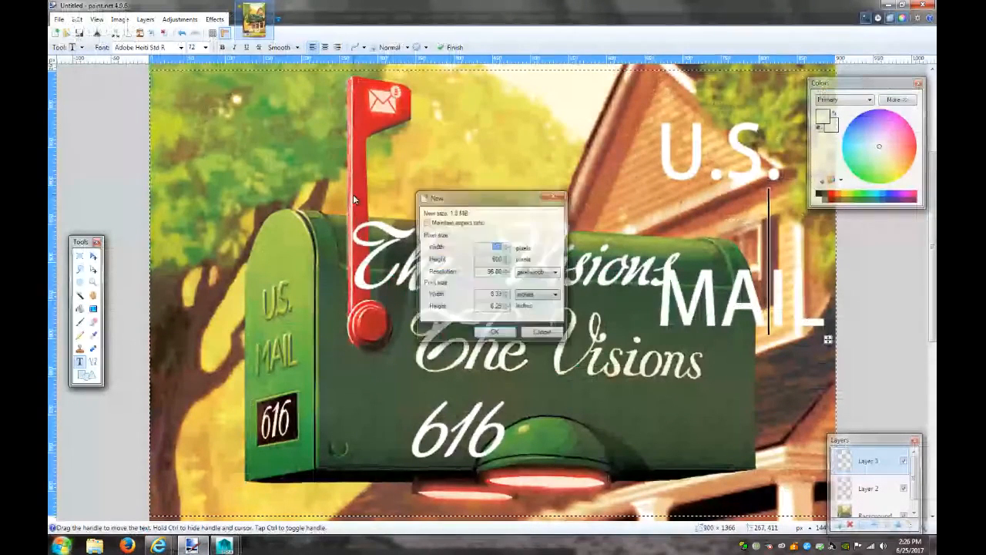
pyautogui.click(495, 335)
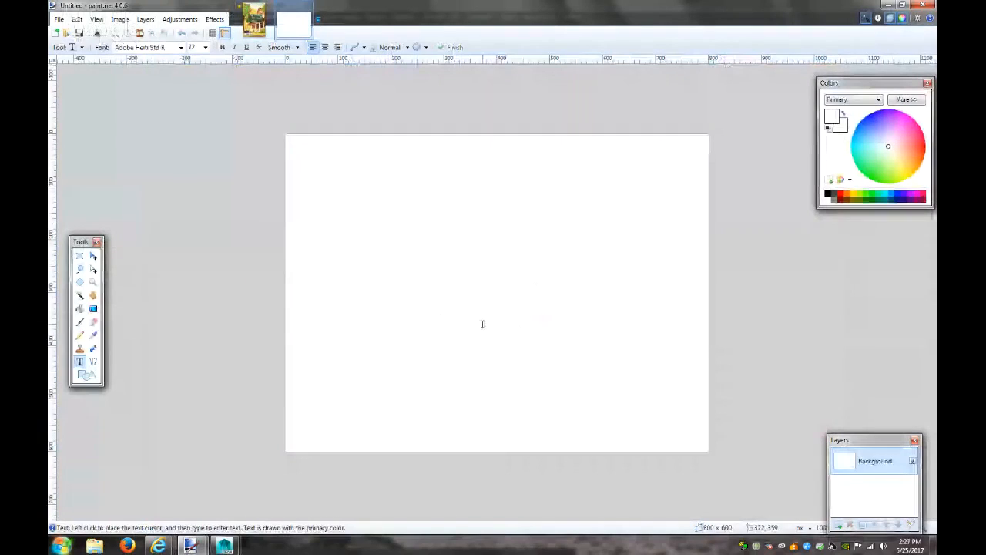
pyautogui.hotkey('ctrl', 'a')
pyautogui.press('Delete')
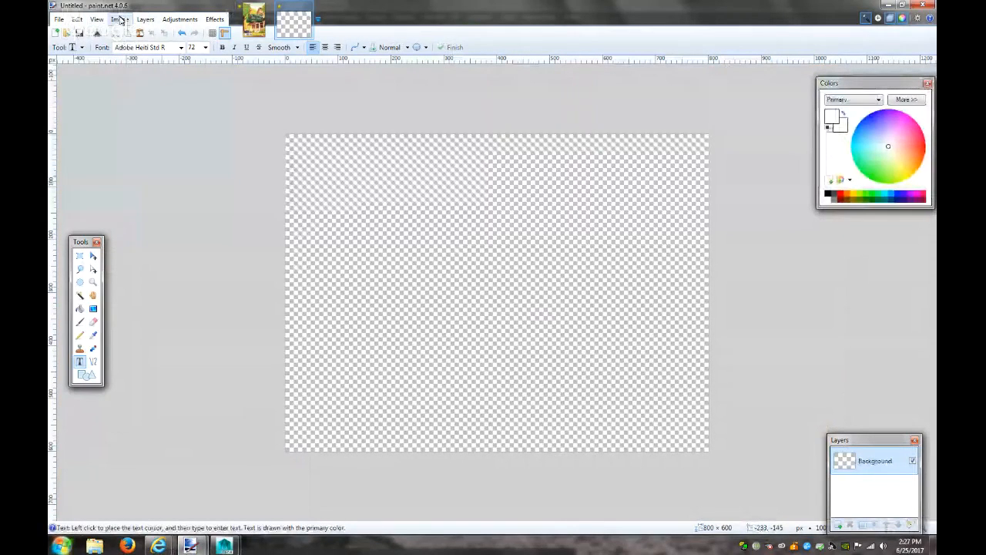
# Widen the canvas to 1200 pixels using Canvas Size, keeping the middle anchor
pyautogui.click(74, 21)
pyautogui.click(121, 21)
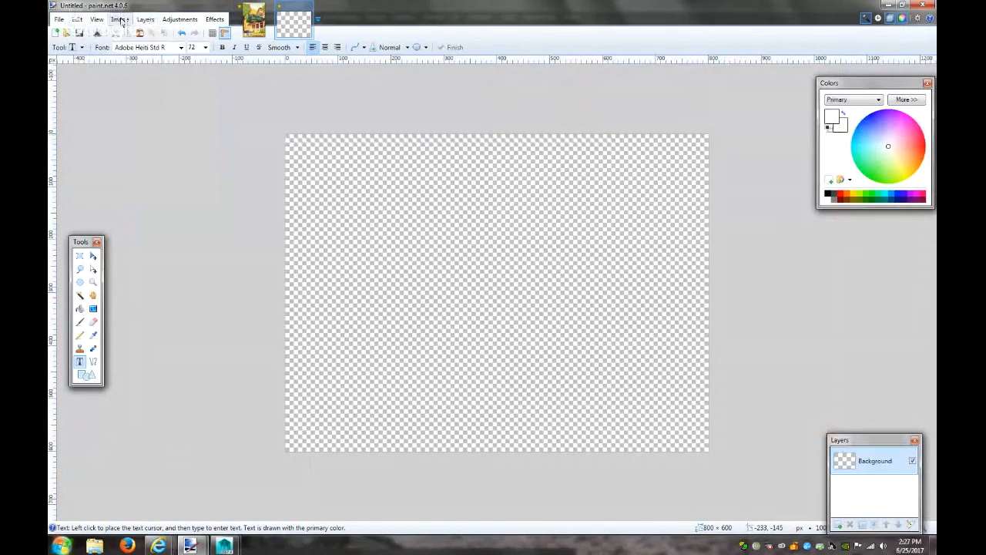
pyautogui.click(121, 21)
pyautogui.click(157, 60)
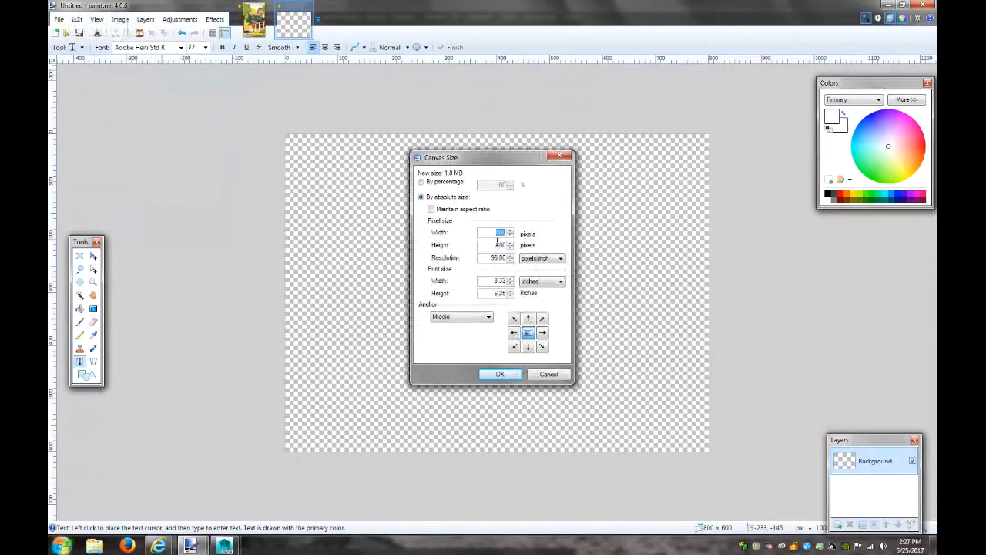
pyautogui.write('1200')
pyautogui.press('Return')
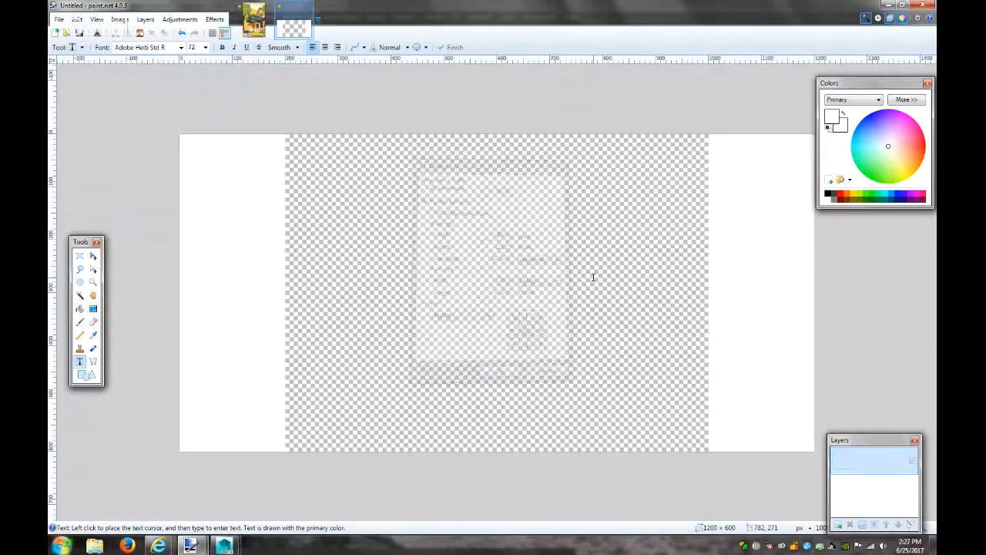
pyautogui.click(81, 295)
# Erase the white margins to transparency and type 'The Visions' in the akaDora font
pyautogui.click(274, 302)
pyautogui.press('Delete')
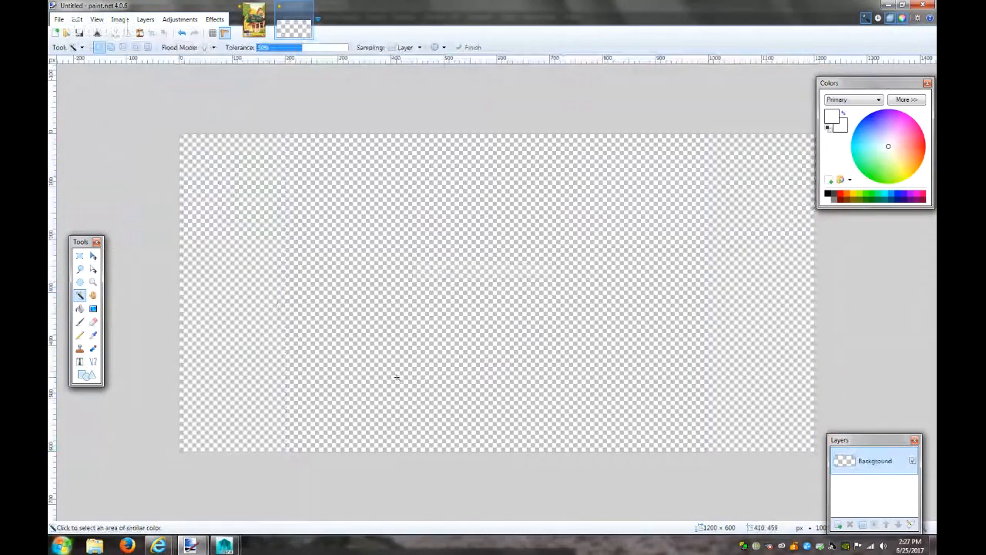
pyautogui.click(79, 361)
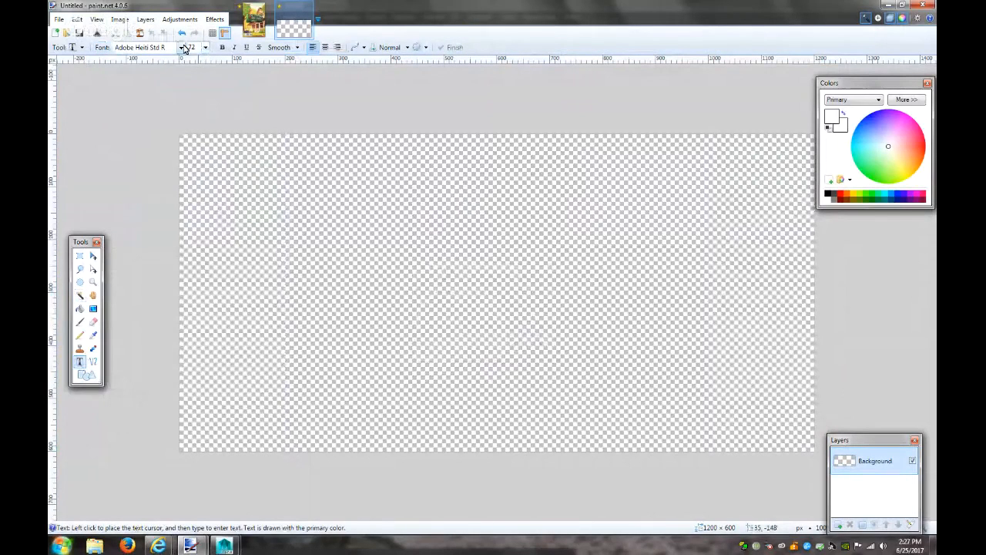
pyautogui.click(181, 48)
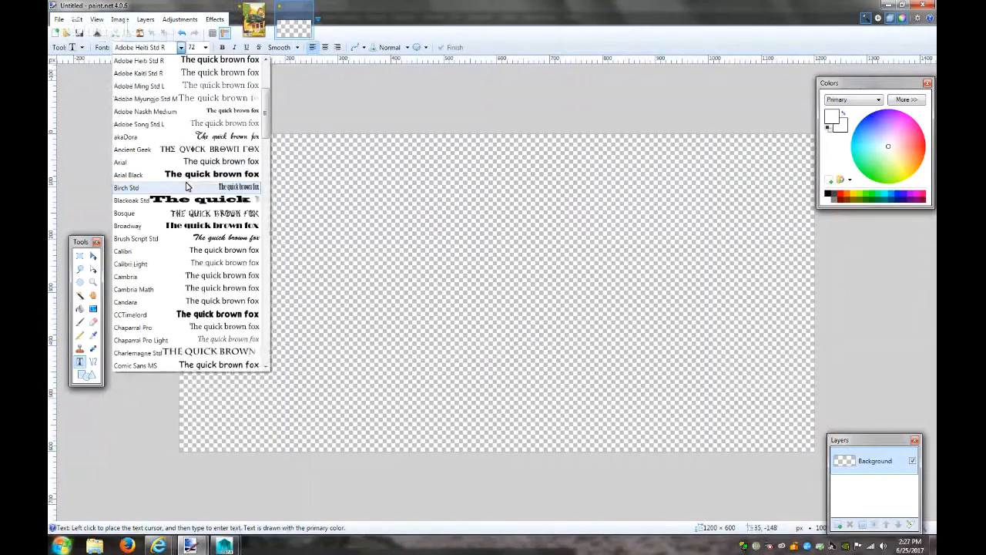
pyautogui.click(127, 136)
pyautogui.click(325, 262)
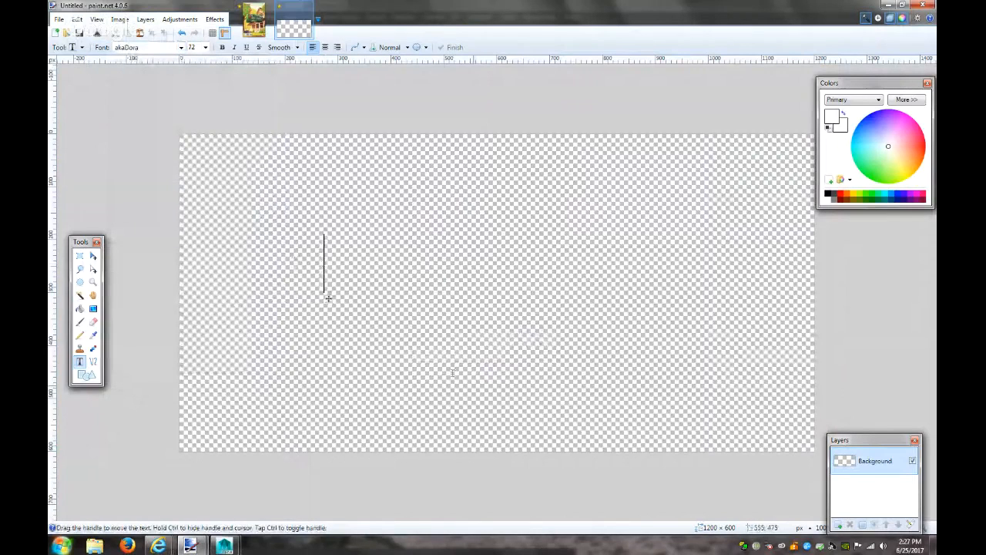
pyautogui.write('Cute')
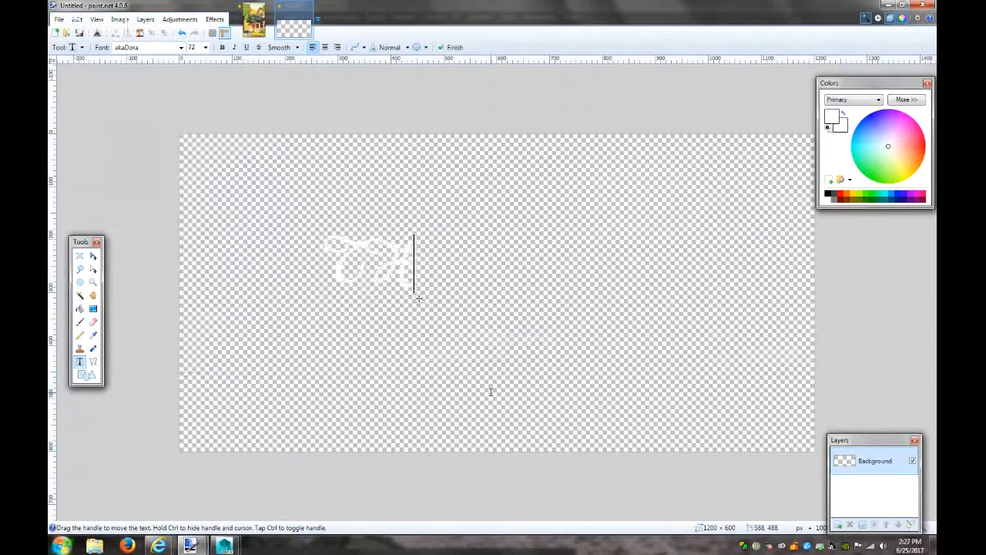
pyautogui.press('BackSpace')
pyautogui.press('BackSpace')
pyautogui.press('BackSpace')
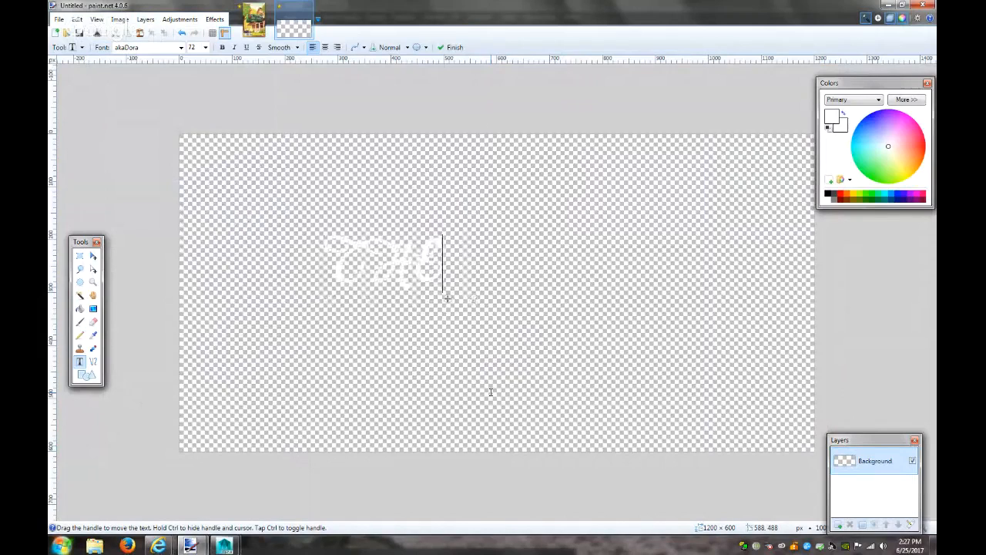
pyautogui.write('he ')
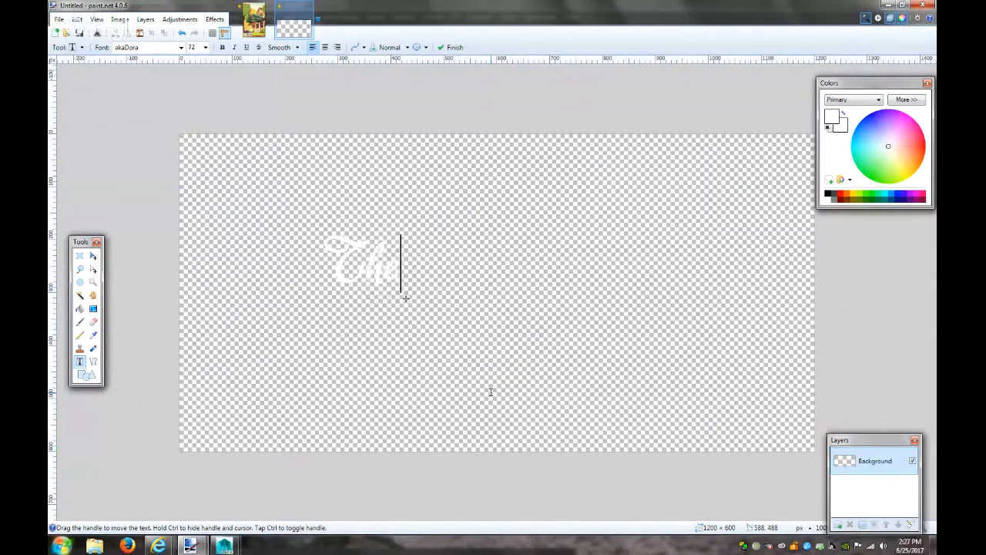
pyautogui.write('Visions')
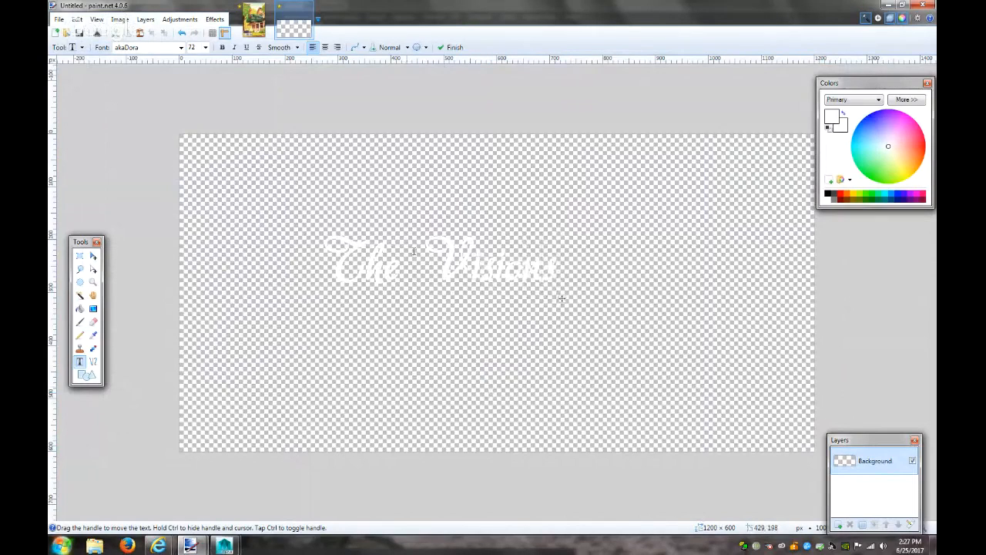
# Make the text italic at size 144, center it lower on the canvas, and start a new image
pyautogui.click(234, 47)
pyautogui.click(206, 47)
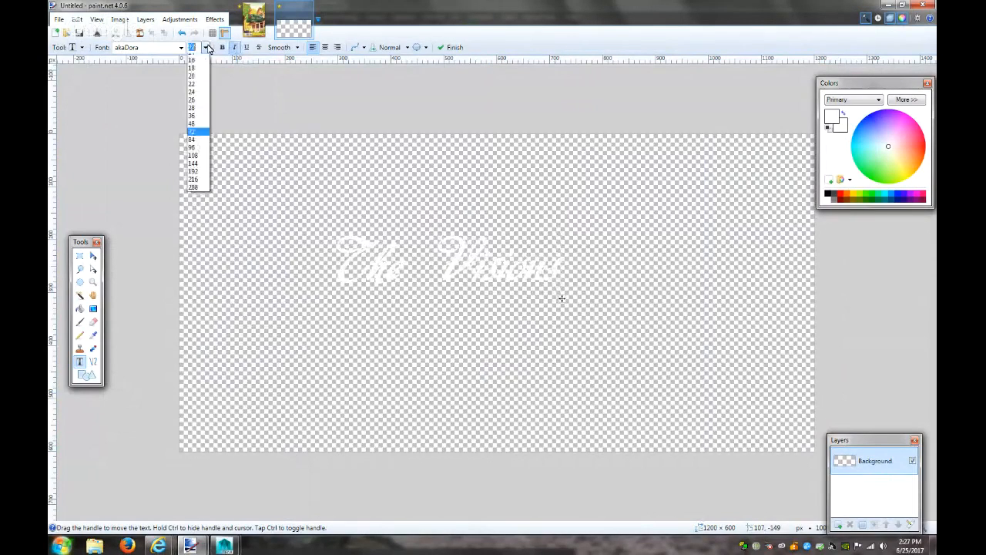
pyautogui.click(202, 202)
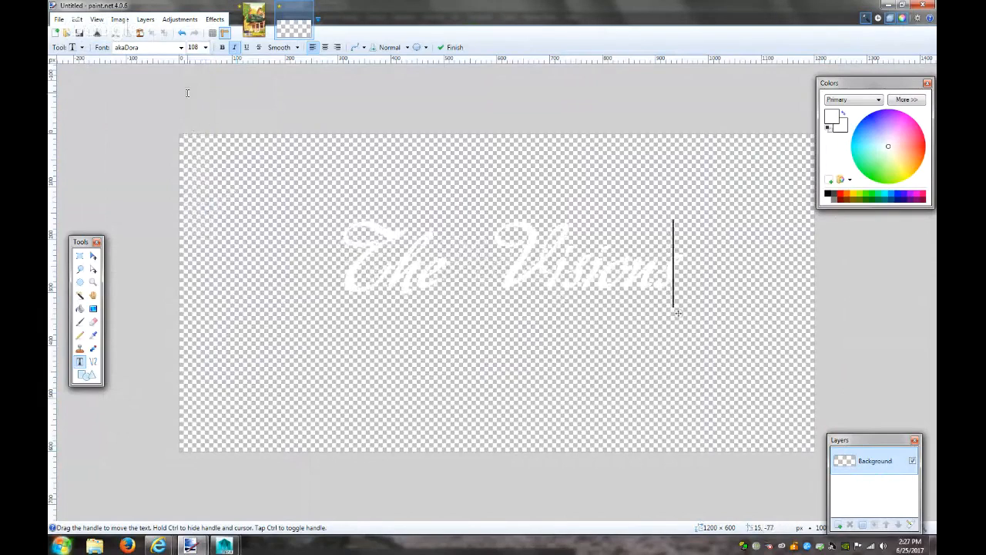
pyautogui.click(205, 47)
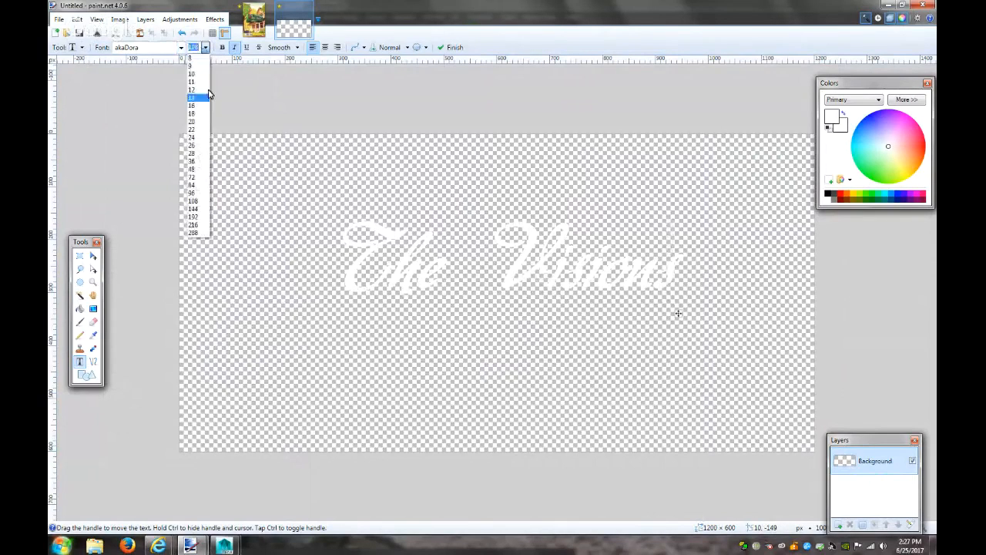
pyautogui.click(202, 209)
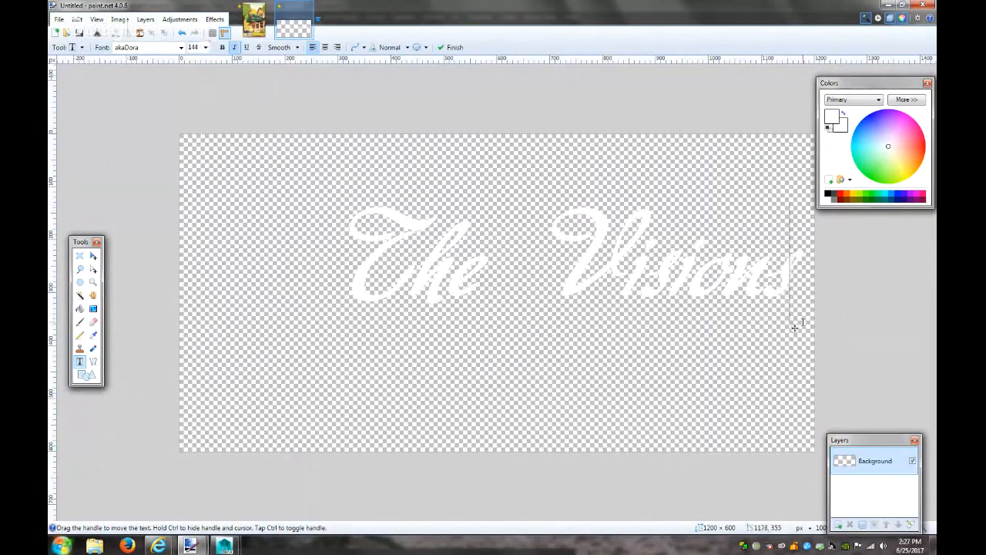
pyautogui.moveTo(796, 331); pyautogui.dragTo(724, 359)
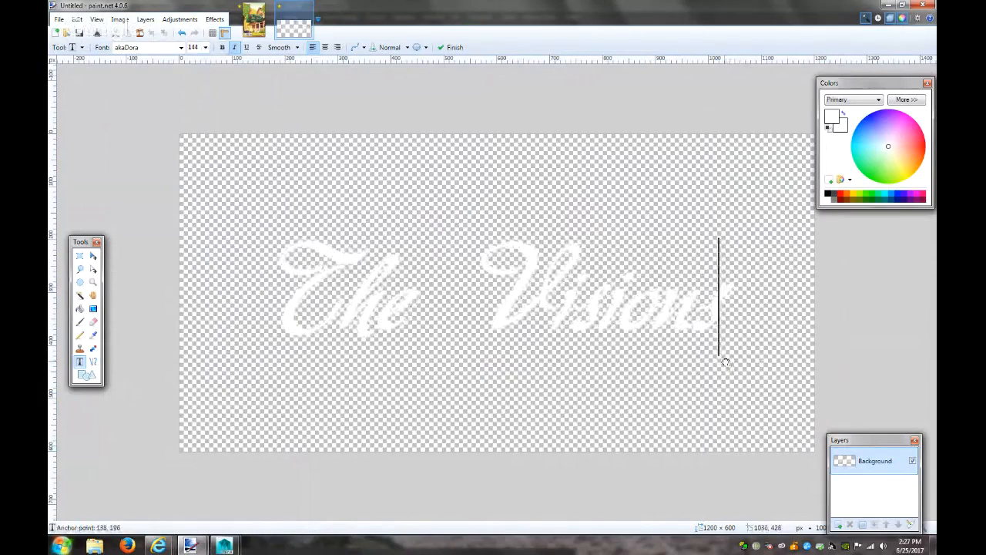
pyautogui.hotkey('ctrl', 'n')
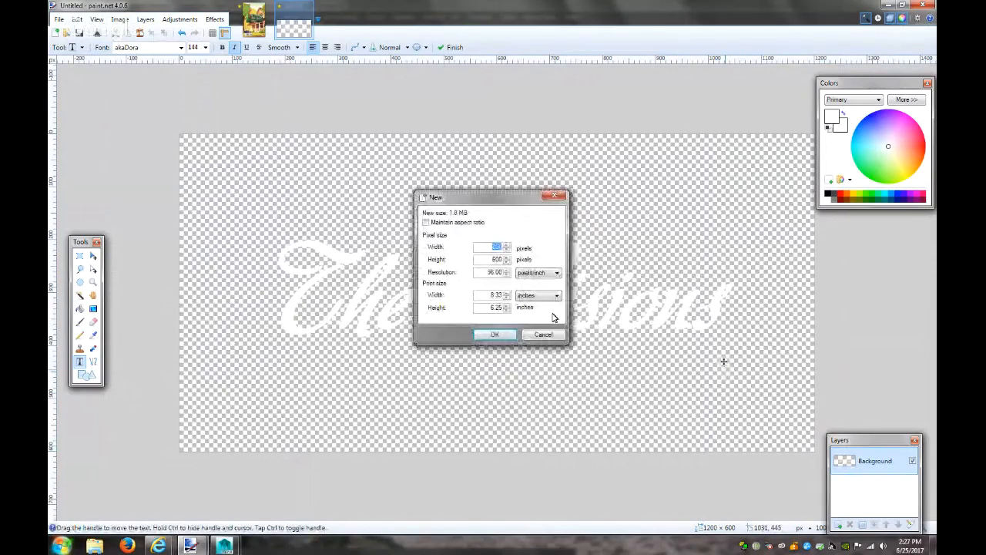
# Create the new 800 × 600 image and erase its white background to transparency
pyautogui.click(514, 332)
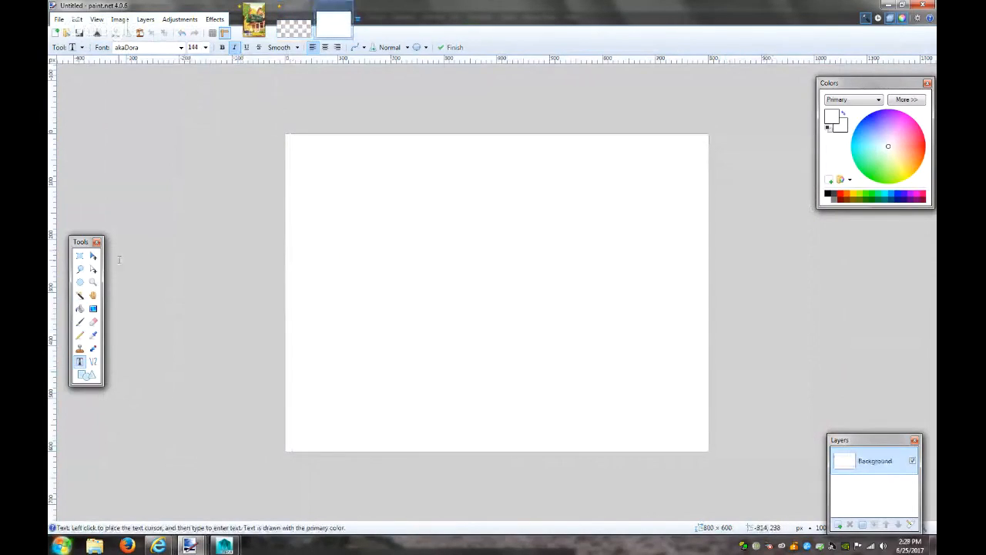
pyautogui.click(80, 294)
pyautogui.click(364, 309)
pyautogui.press('Delete')
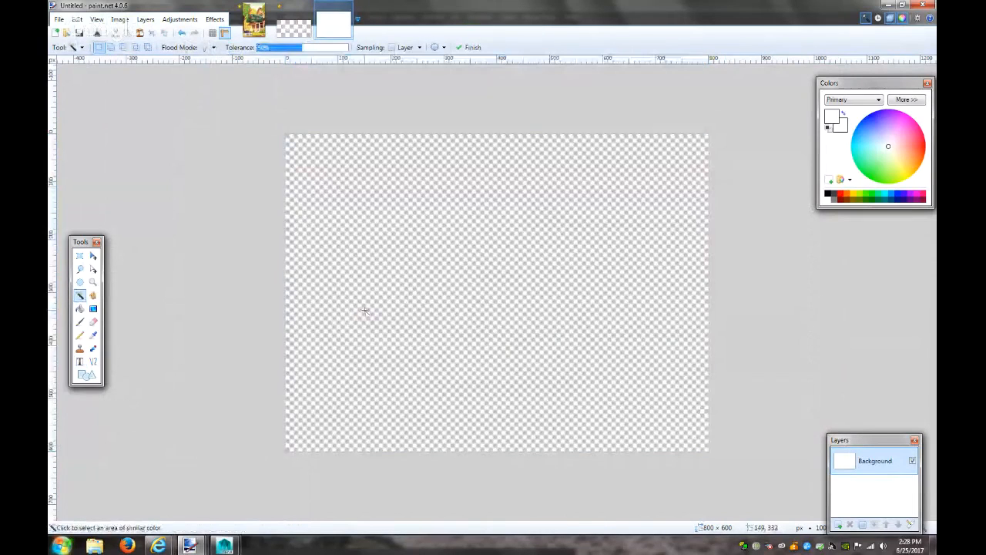
# Write the number 616 on the canvas, nudge it down, and return to The Visions image
pyautogui.click(80, 361)
pyautogui.click(409, 267)
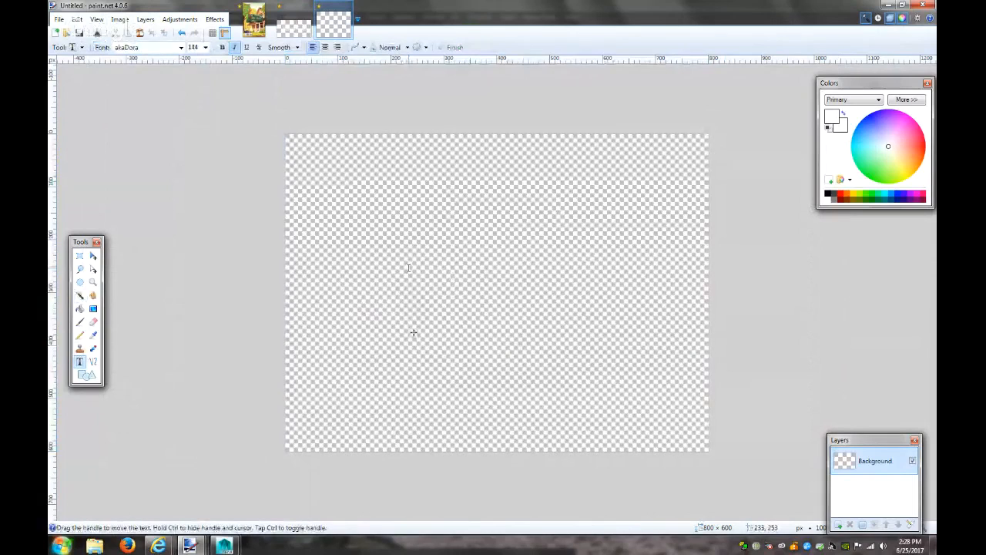
pyautogui.write('616')
pyautogui.moveTo(538, 331); pyautogui.dragTo(545, 366)
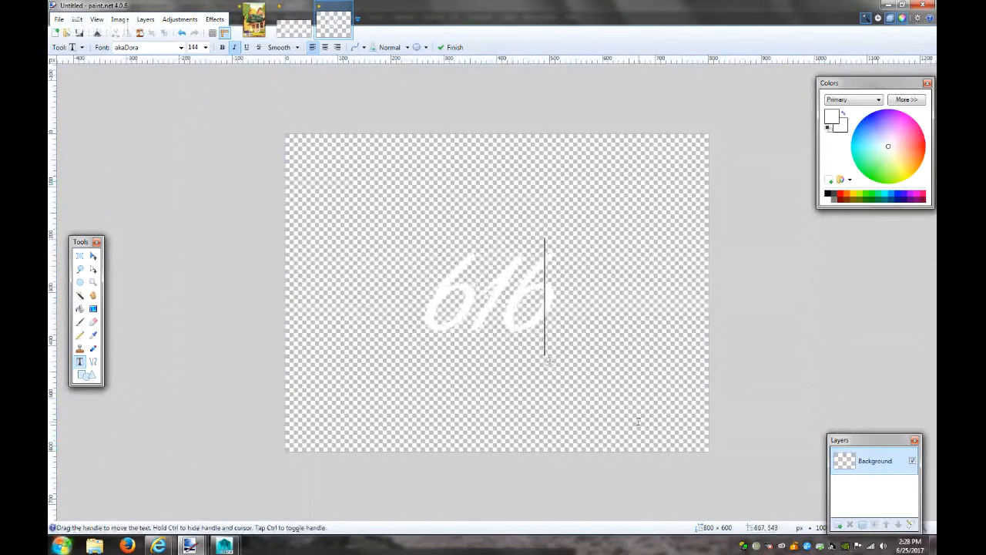
pyautogui.click(294, 21)
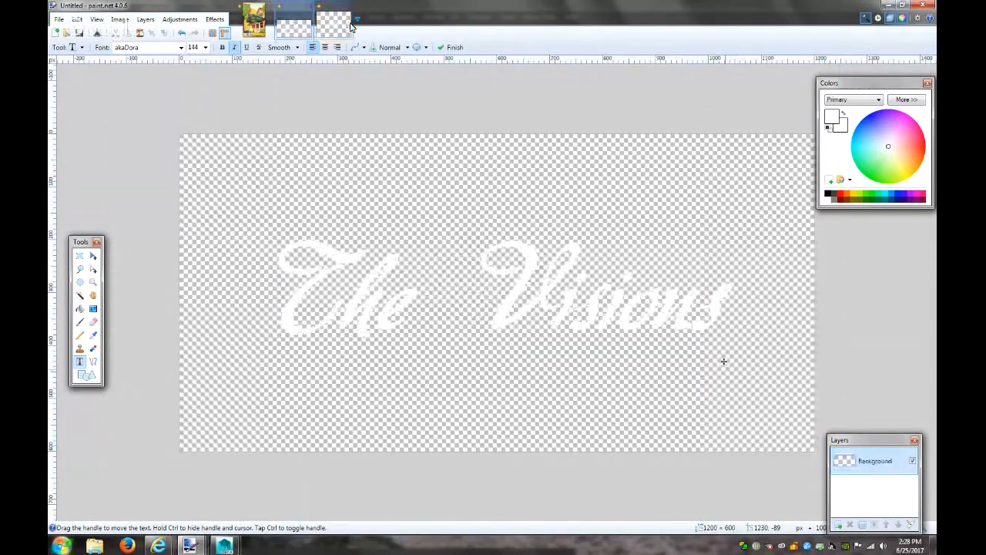
pyautogui.click(345, 25)
pyautogui.click(294, 23)
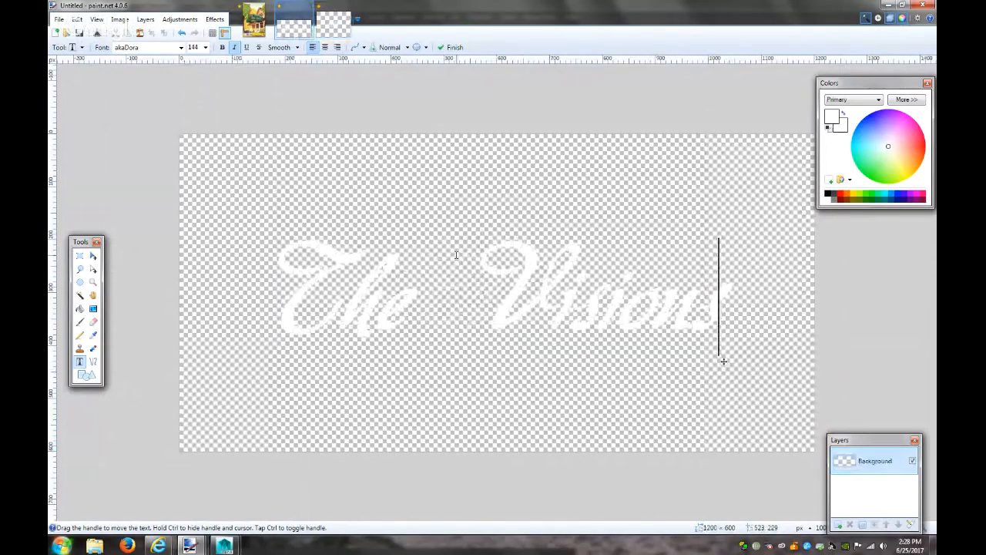
# Save The Visions image as Visions.png with the default PNG settings
pyautogui.click(93, 255)
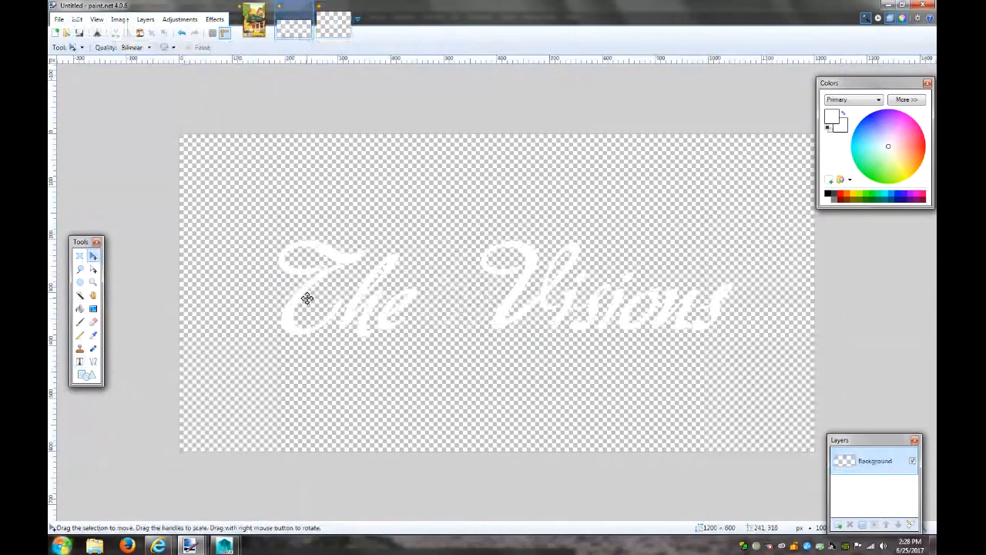
pyautogui.click(307, 299)
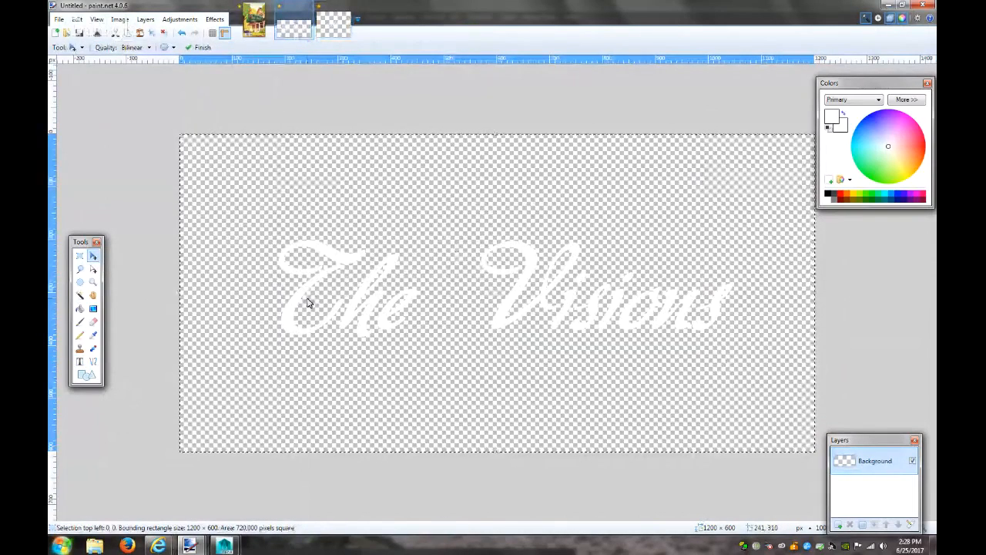
pyautogui.hotkey('ctrl', 's')
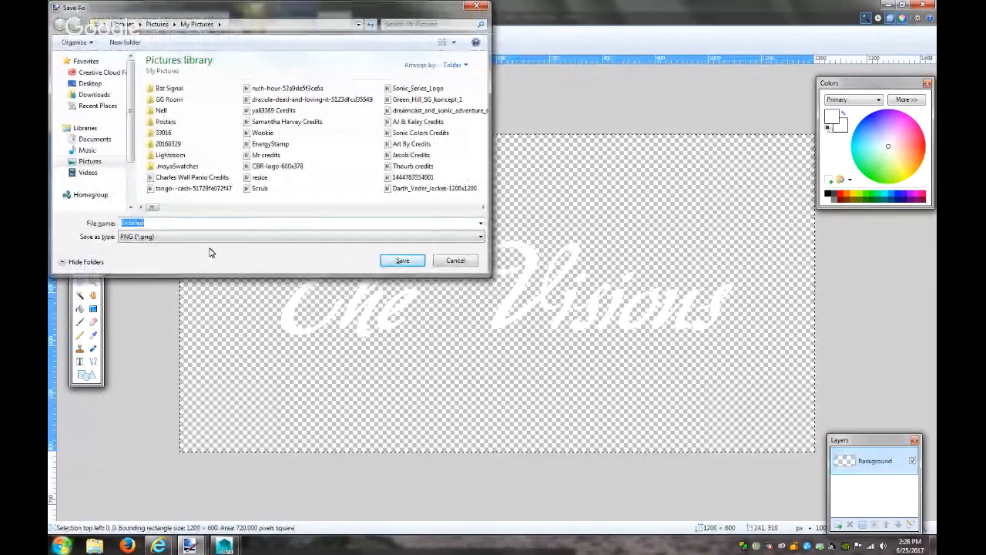
pyautogui.write('Visions')
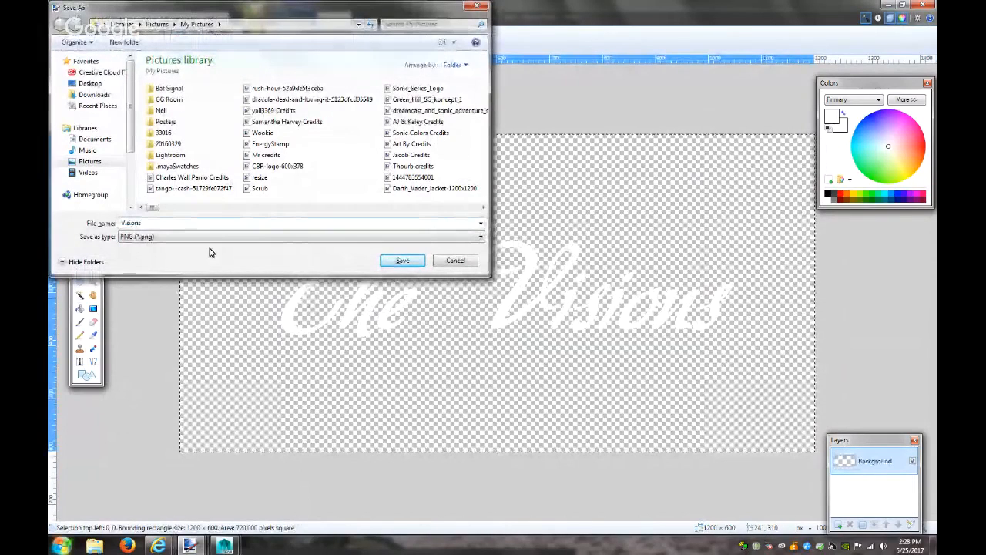
pyautogui.click(385, 262)
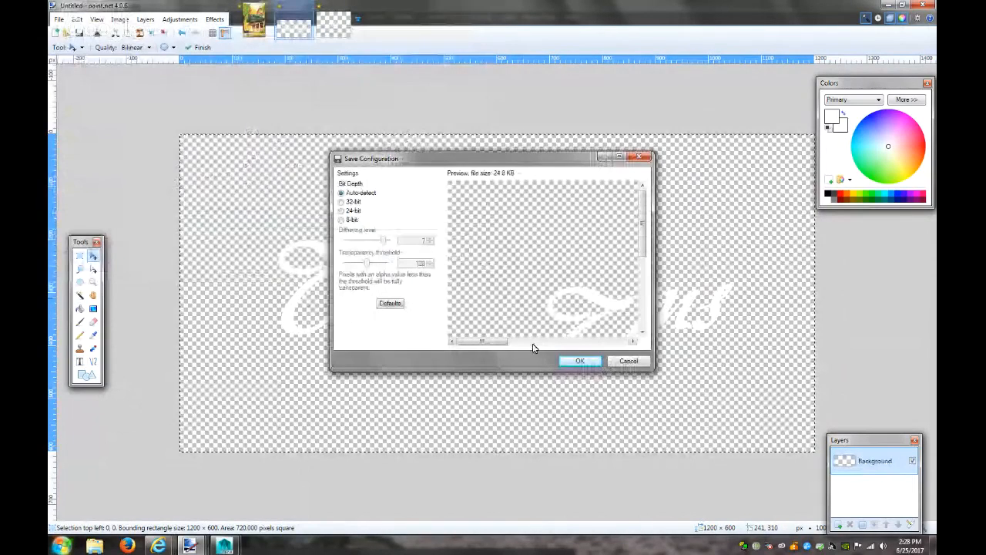
pyautogui.click(579, 361)
# Save the number image as 616.png
pyautogui.hotkey('ctrl', 'Tab')
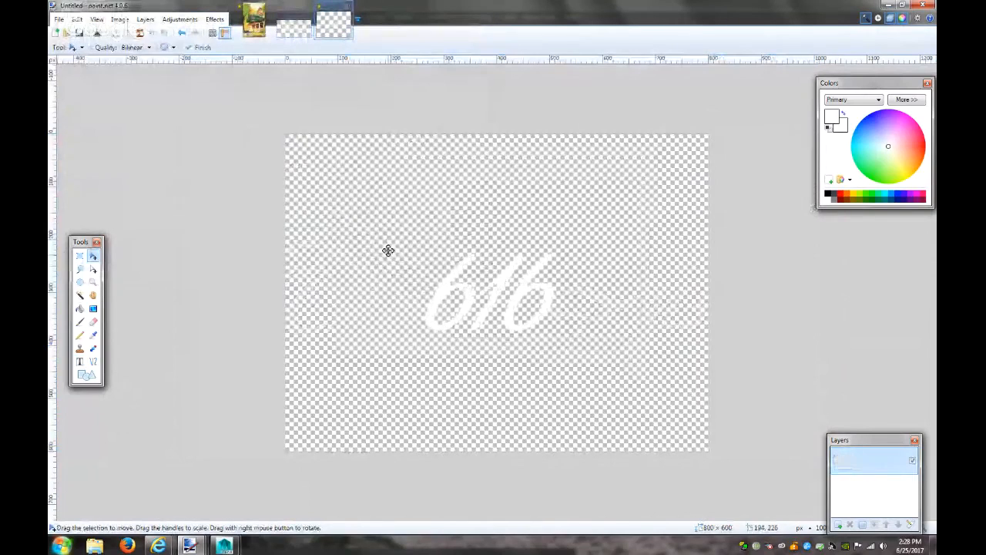
pyautogui.hotkey('ctrl', 's')
pyautogui.write('616')
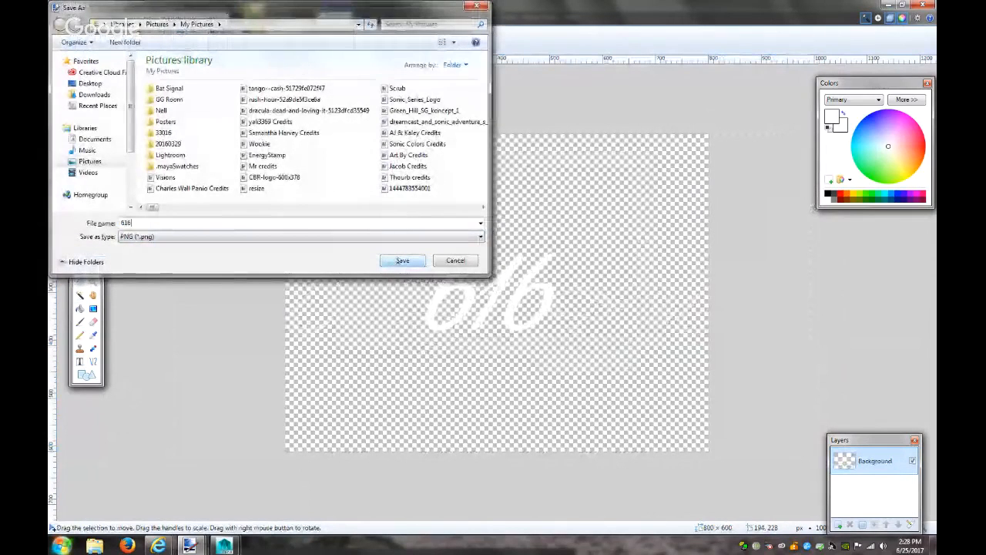
pyautogui.click(414, 261)
pyautogui.click(579, 361)
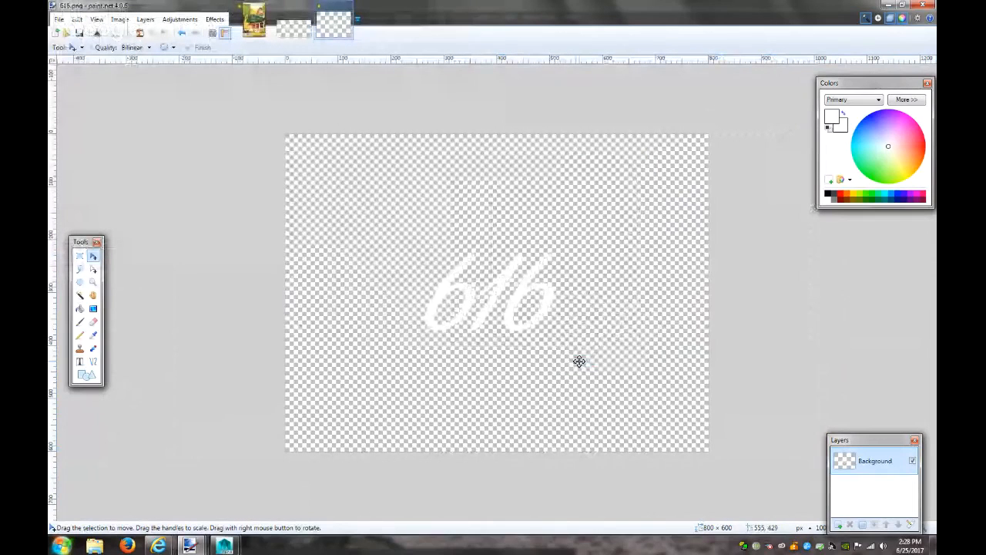
# Bring the Maya window back to the front from the taskbar
pyautogui.moveTo(191, 550)
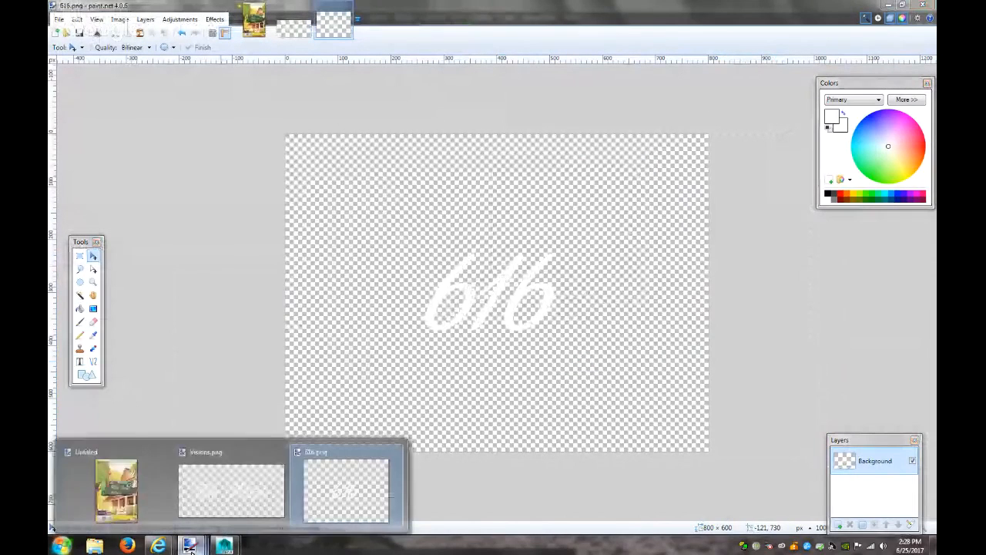
pyautogui.moveTo(158, 547)
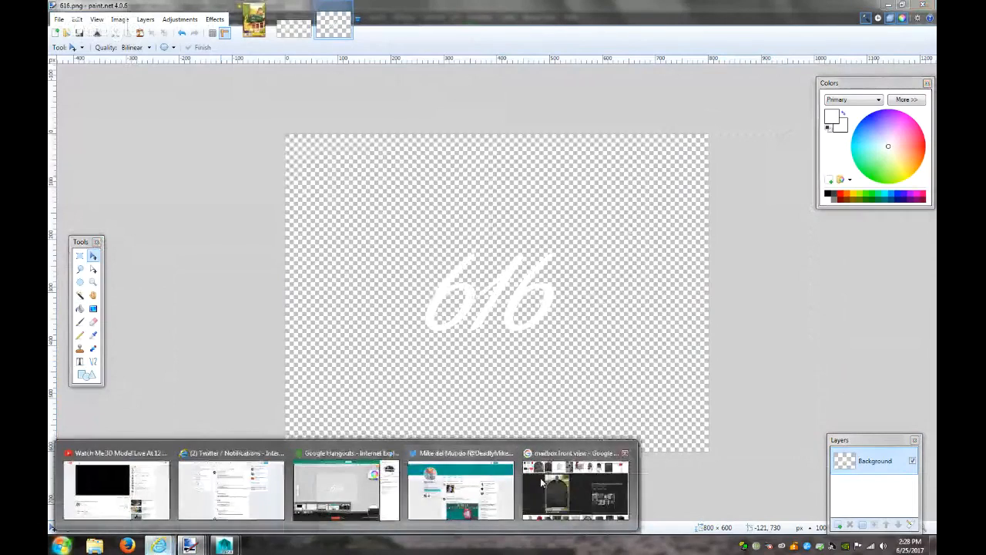
pyautogui.moveTo(224, 546)
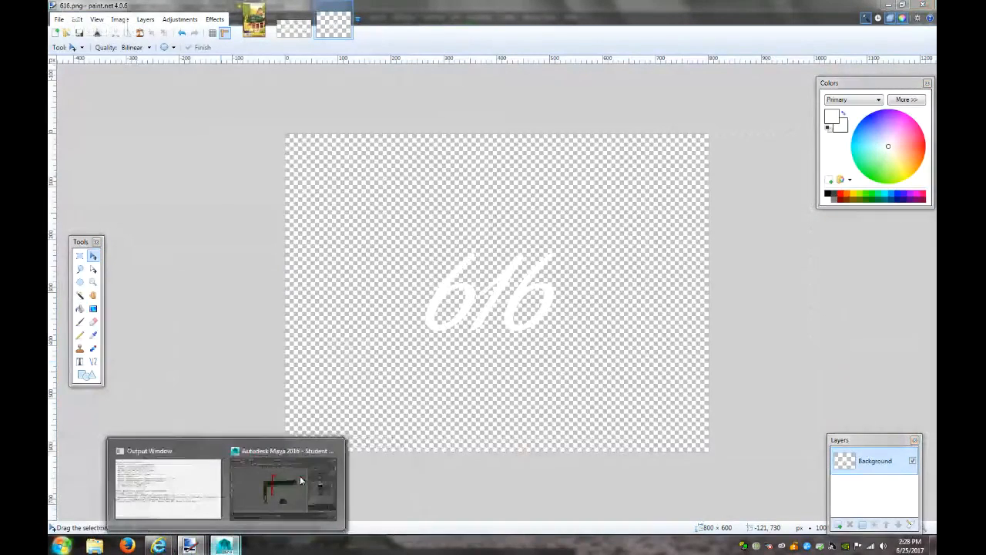
pyautogui.click(301, 479)
# Map a File texture loading Pictures/Visions.png into the mailbox material's Color
pyautogui.click(901, 232)
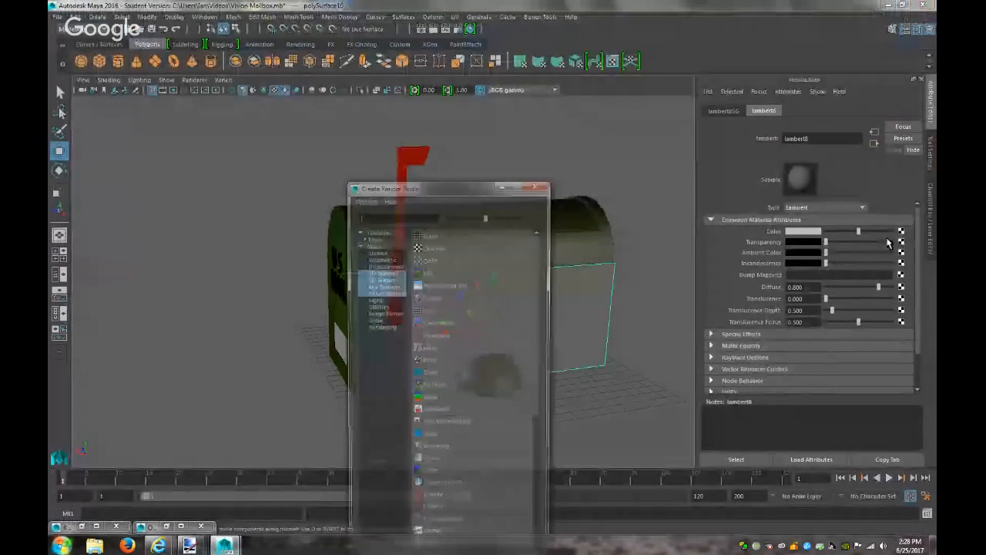
pyautogui.click(425, 273)
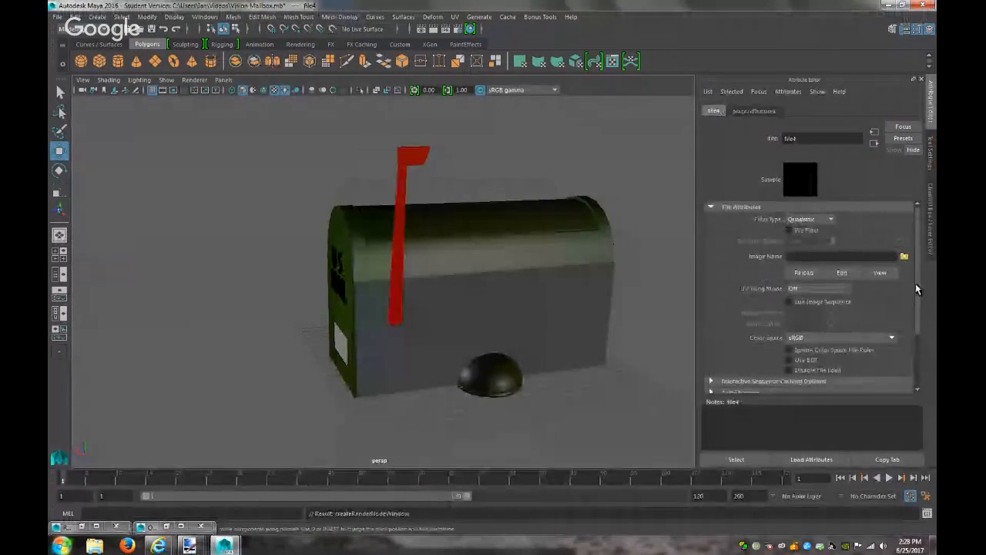
pyautogui.click(904, 256)
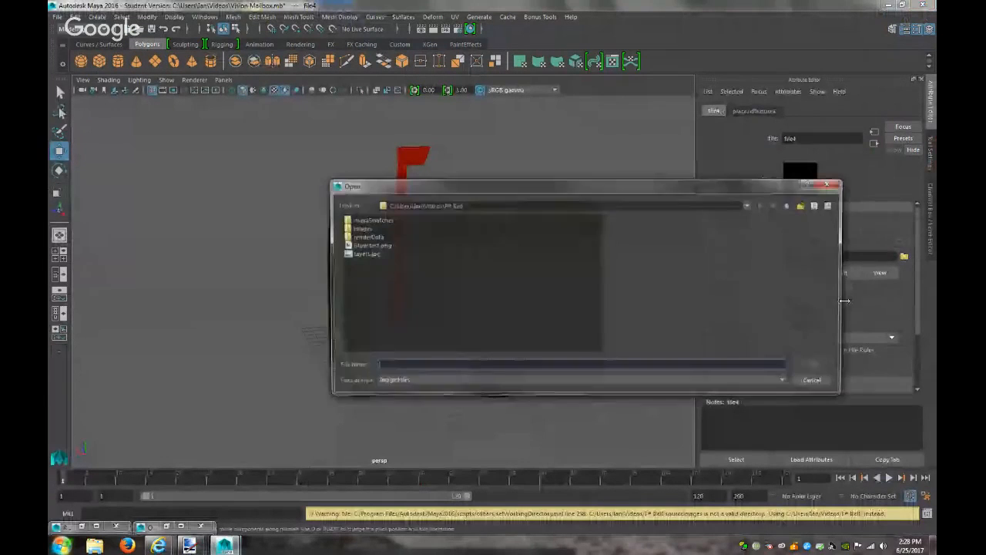
pyautogui.click(791, 206)
pyautogui.click(791, 205)
pyautogui.doubleClick(366, 321)
pyautogui.click(386, 314)
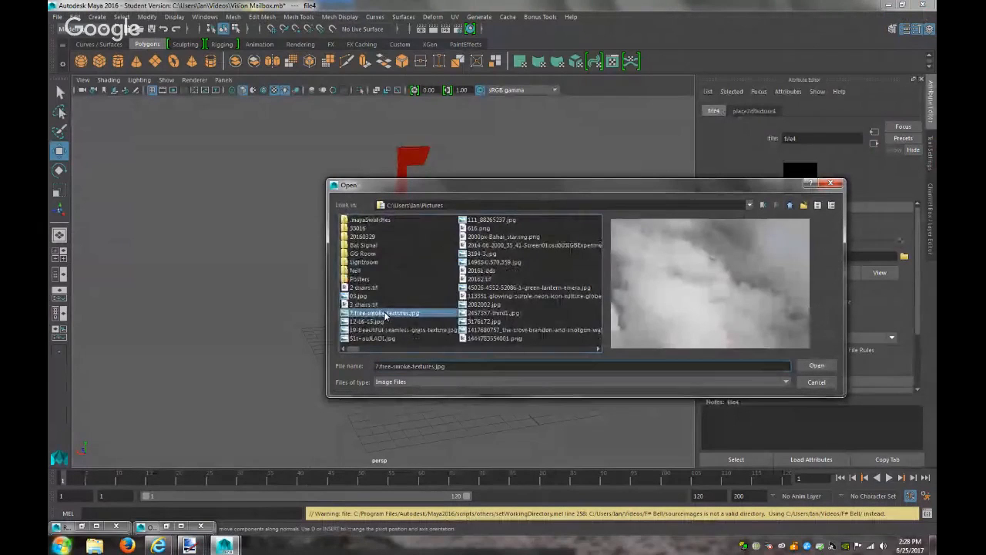
pyautogui.press('v')
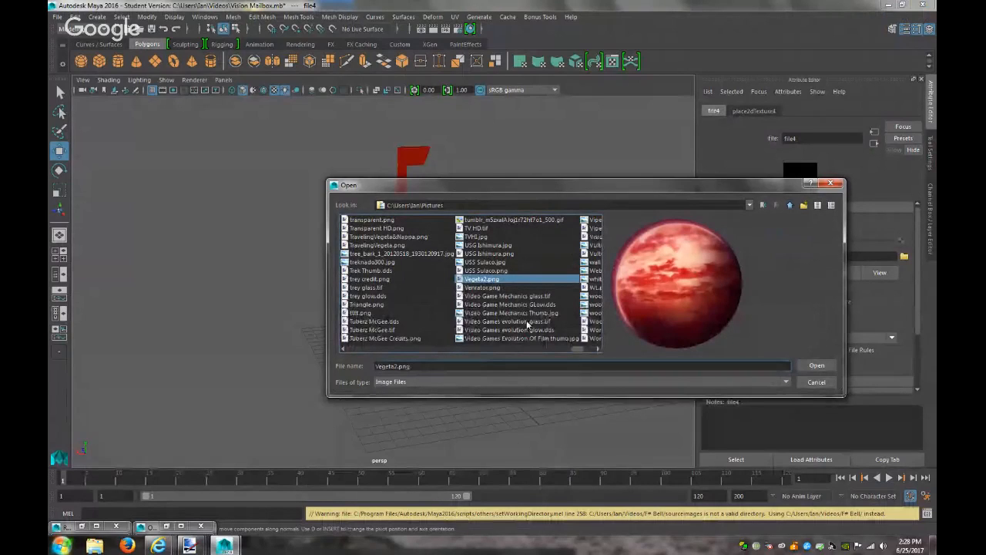
pyautogui.press('Down')
pyautogui.press('Down')
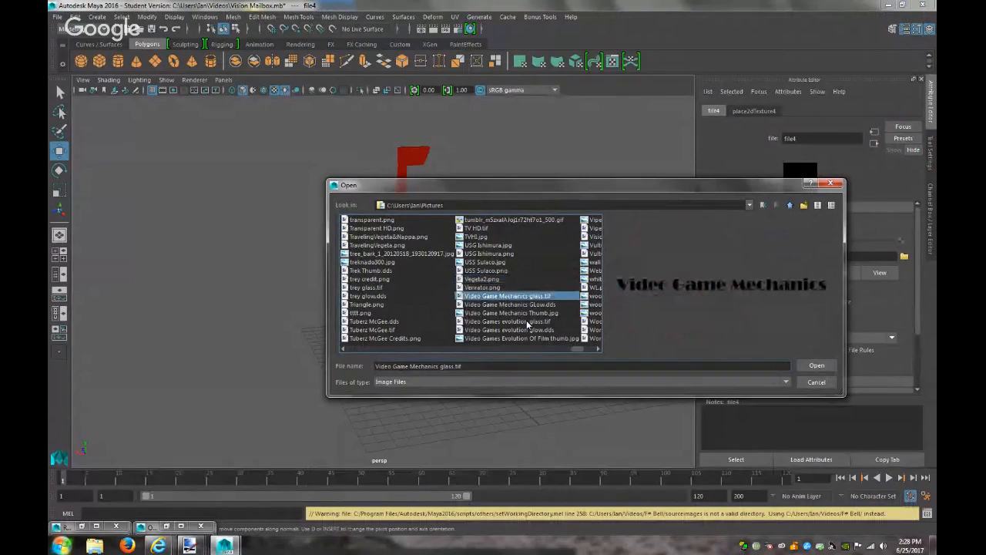
pyautogui.click(596, 236)
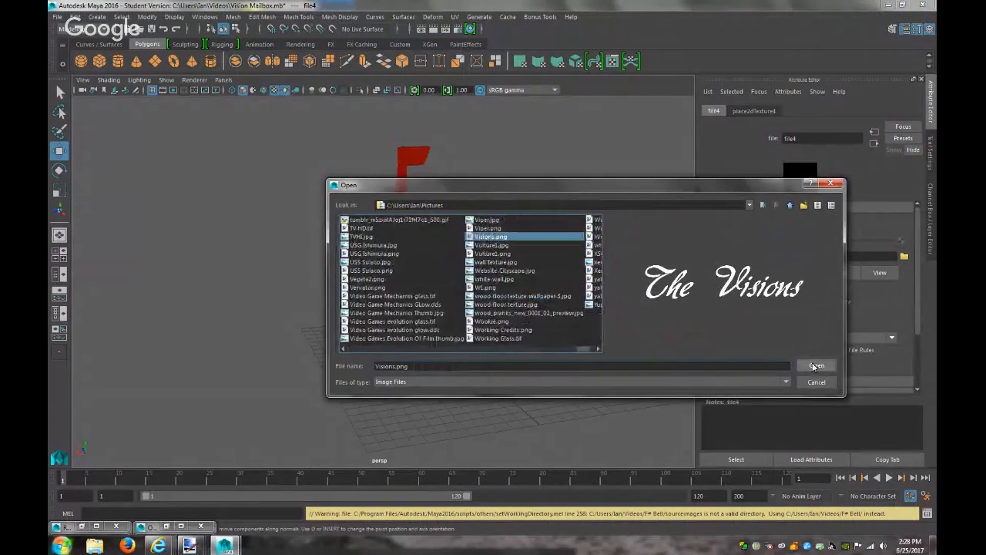
pyautogui.click(815, 366)
# Glance at the Paint.NET reference image, then return to Maya
pyautogui.moveTo(189, 545)
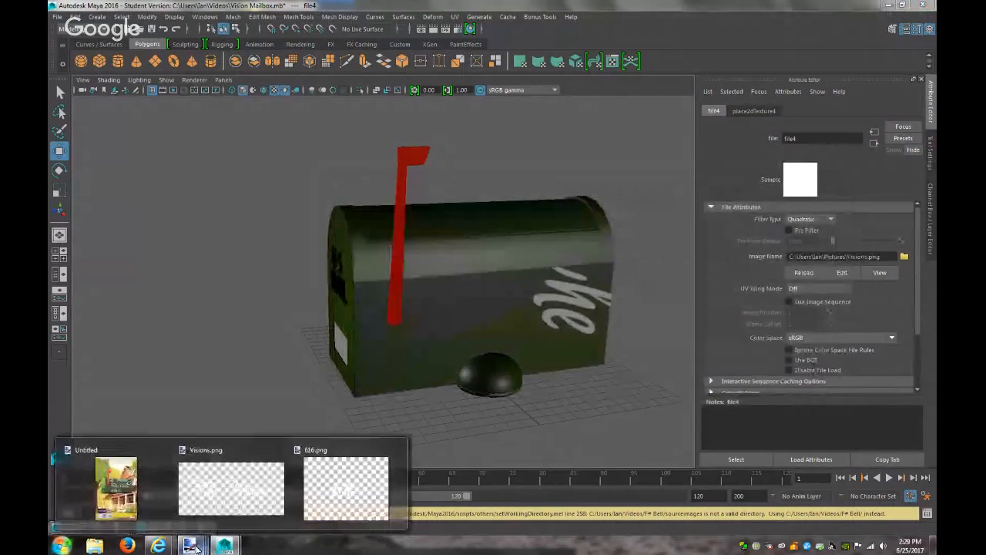
pyautogui.click(128, 497)
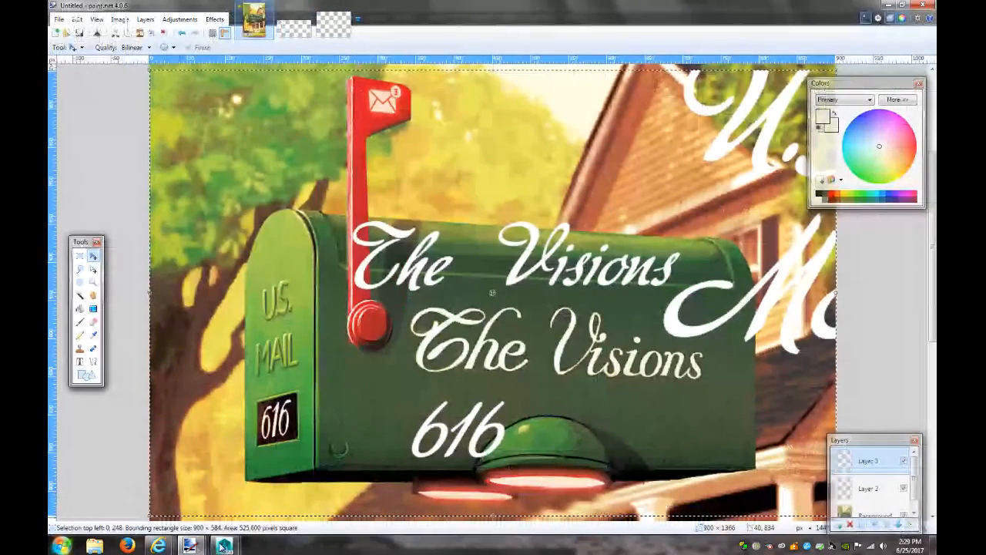
pyautogui.moveTo(224, 546)
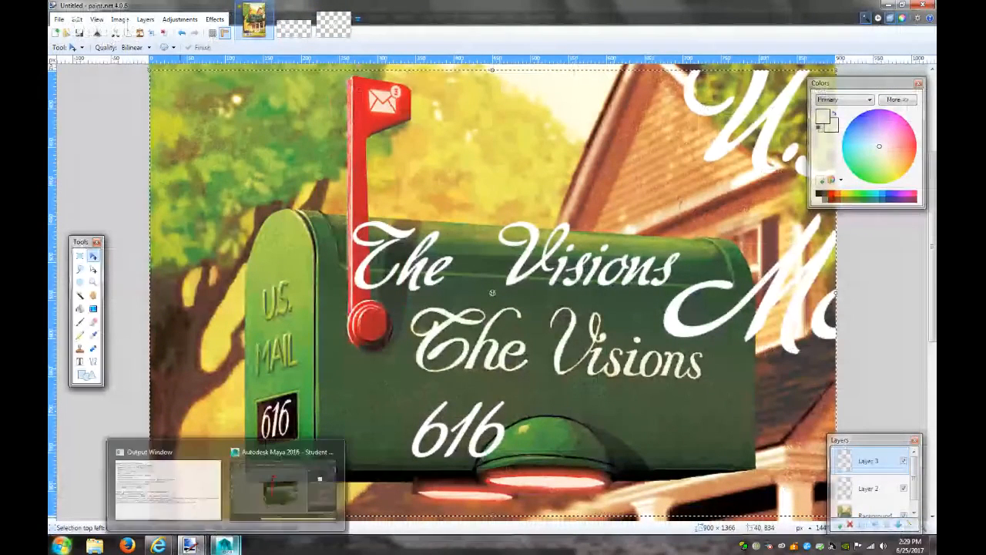
pyautogui.click(276, 487)
# Apply a planar UV projection to the mailbox side panel along the Z axis
pyautogui.click(540, 312)
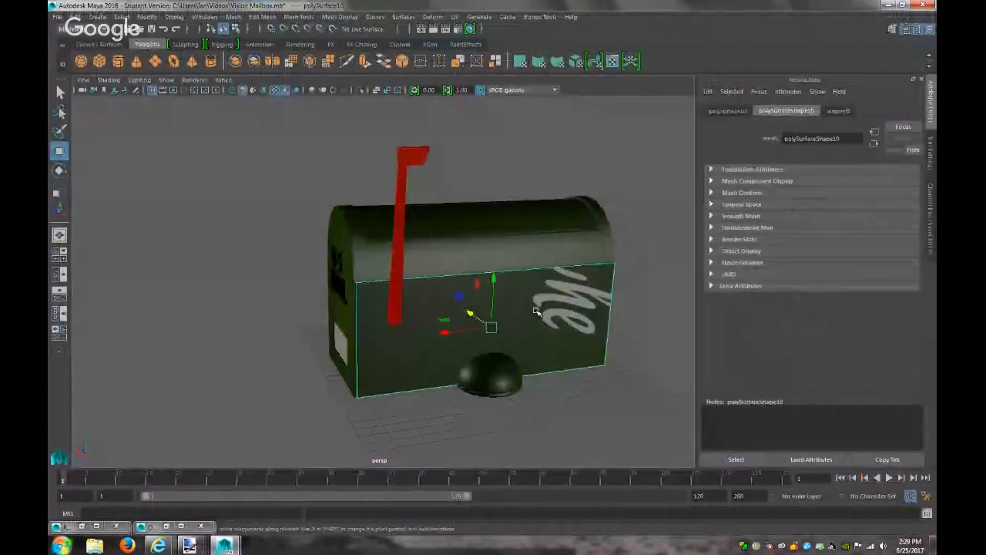
pyautogui.click(456, 16)
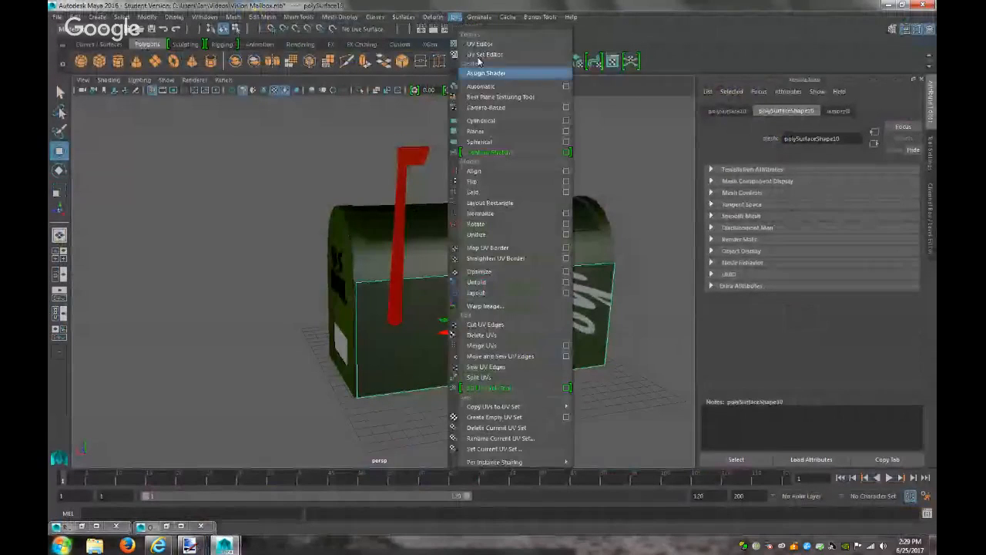
pyautogui.click(566, 131)
pyautogui.click(705, 154)
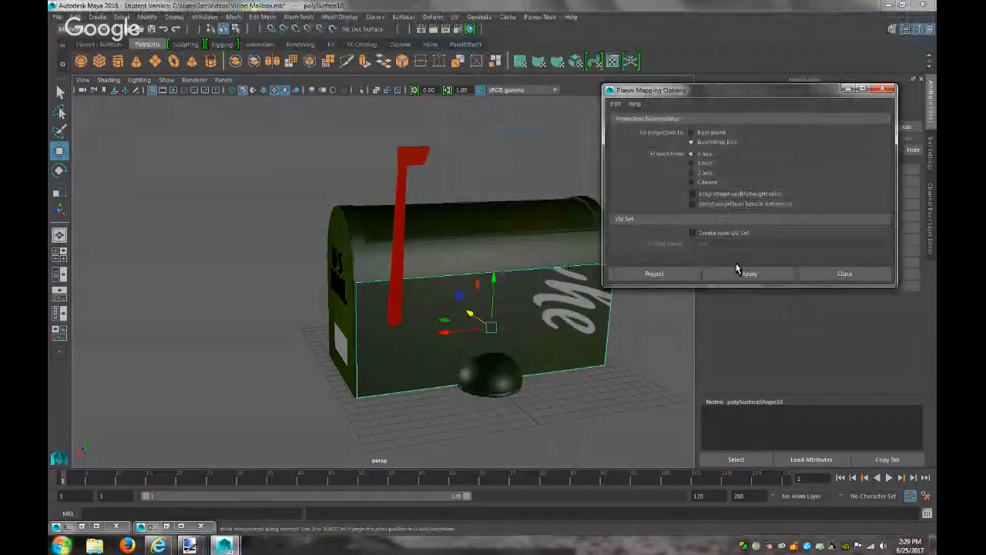
pyautogui.click(741, 275)
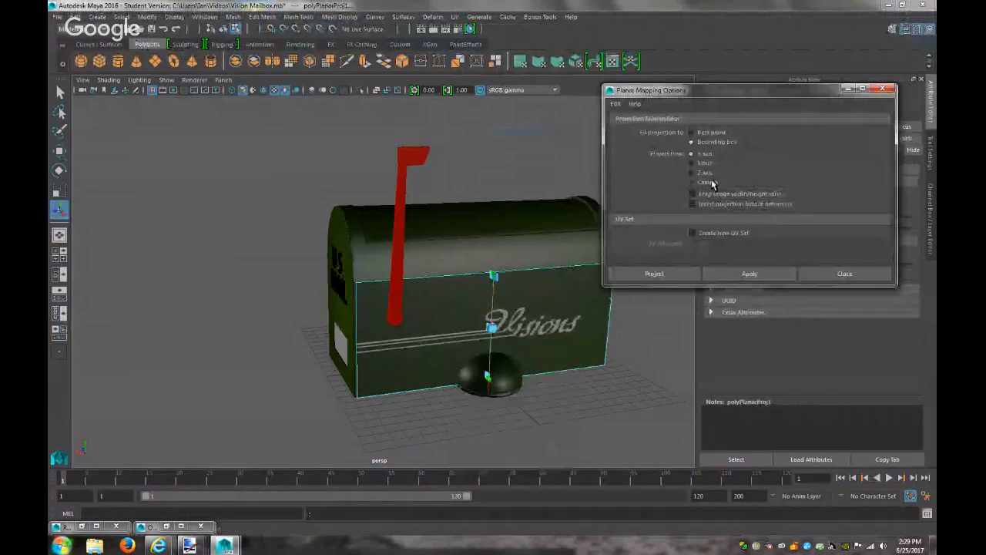
pyautogui.click(705, 173)
pyautogui.click(738, 275)
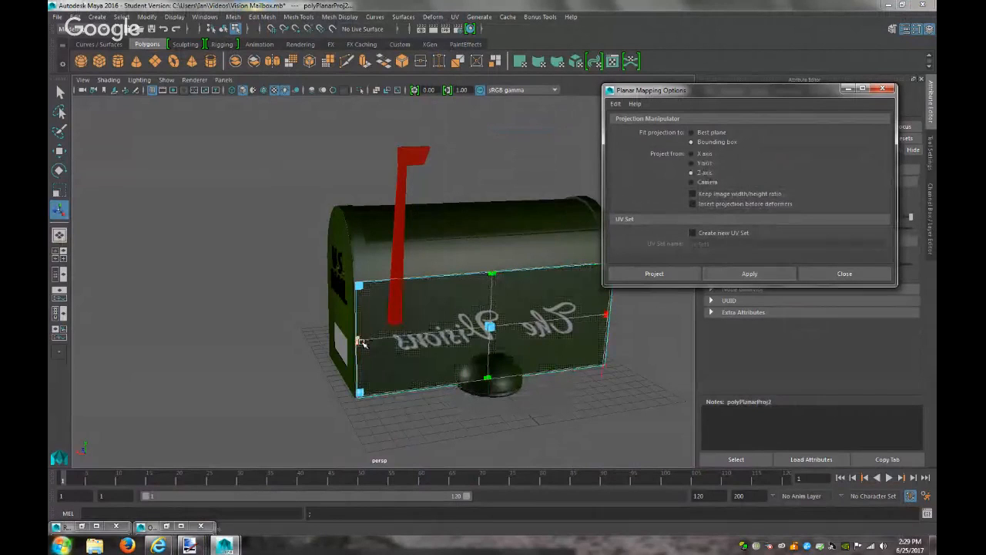
# Resize the projection over the panel with Keep image ratio on, then reselect the lettered panel
pyautogui.moveTo(358, 341)
pyautogui.mouseDown()
pyautogui.moveTo(595, 327)
pyautogui.moveTo(356, 343)
pyautogui.mouseUp()
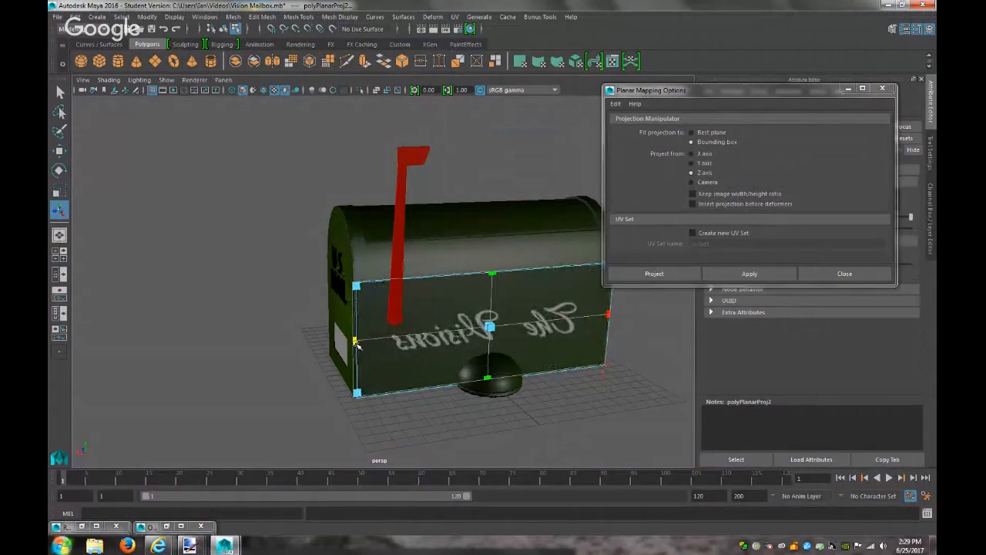
pyautogui.moveTo(488, 379)
pyautogui.mouseDown()
pyautogui.moveTo(489, 394)
pyautogui.moveTo(487, 378)
pyautogui.mouseUp()
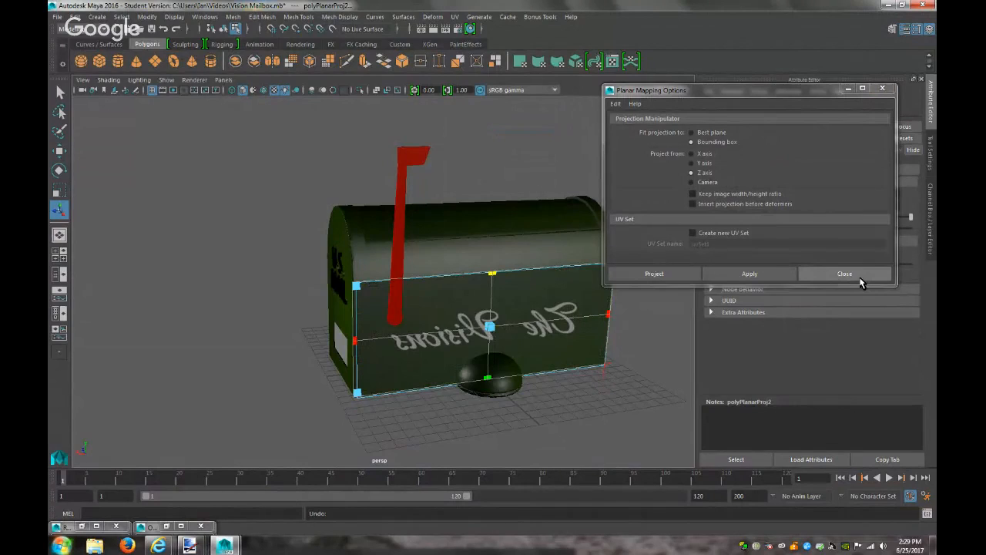
pyautogui.click(762, 196)
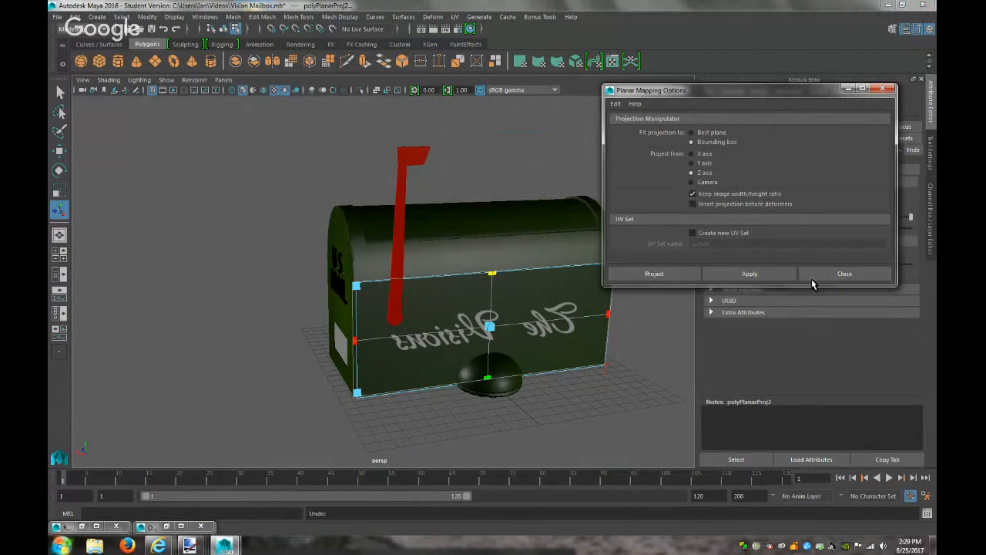
pyautogui.click(821, 274)
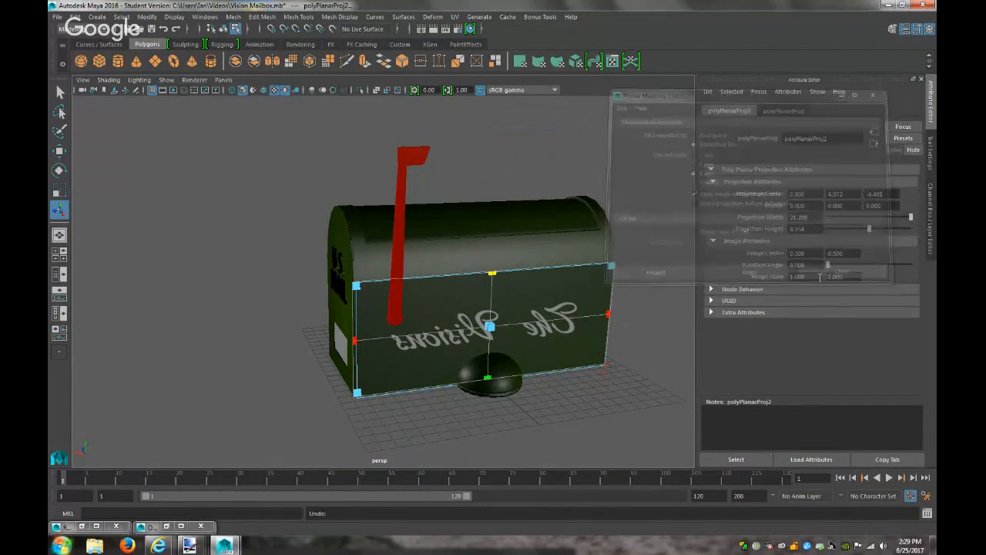
pyautogui.click(644, 366)
pyautogui.click(589, 339)
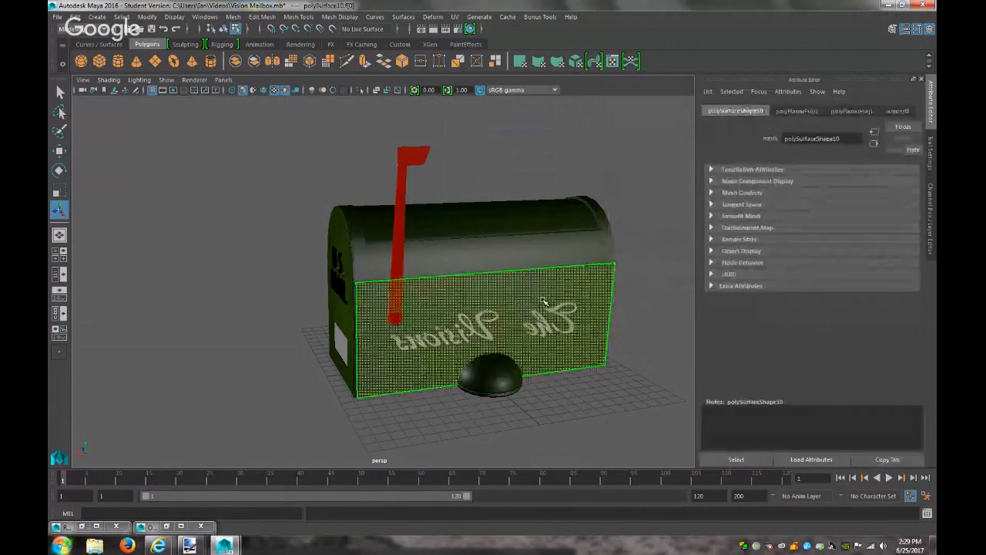
# Undo an accidental scale, rotate the planar projection, and select the Visions decal plane
pyautogui.moveTo(449, 333); pyautogui.dragTo(495, 330)
pyautogui.hotkey('ctrl', 'z')
pyautogui.hotkey('ctrl', 'z')
pyautogui.hotkey('ctrl', 'z')
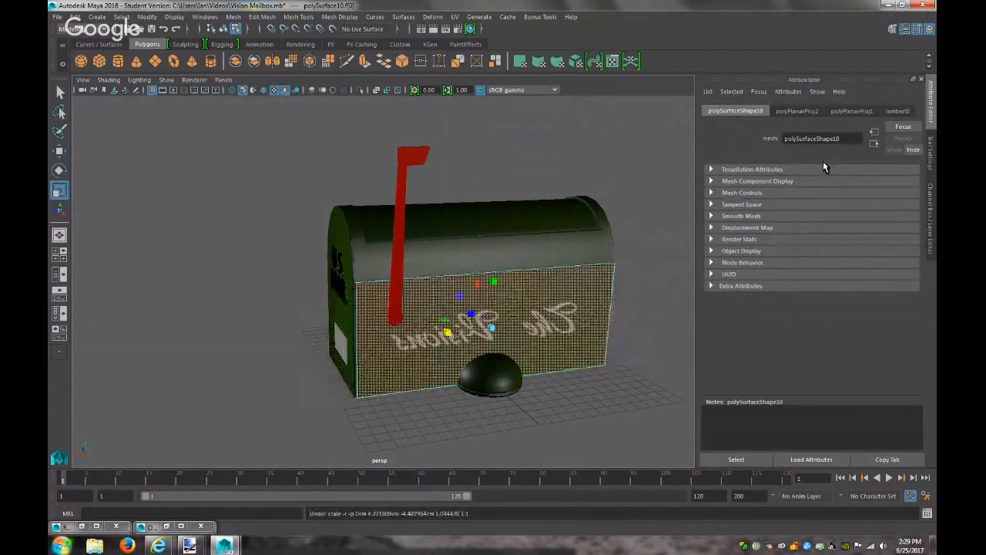
pyautogui.press('e')
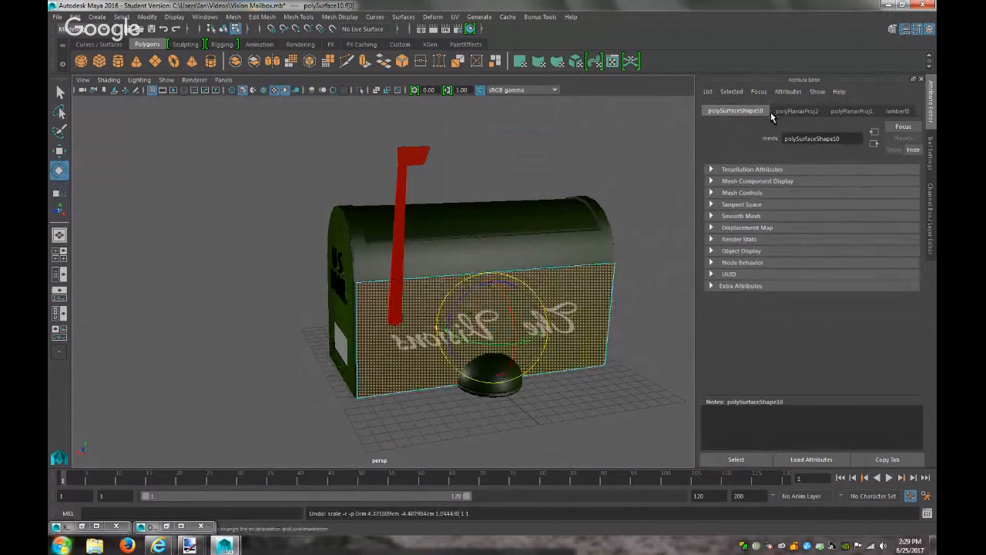
pyautogui.click(795, 111)
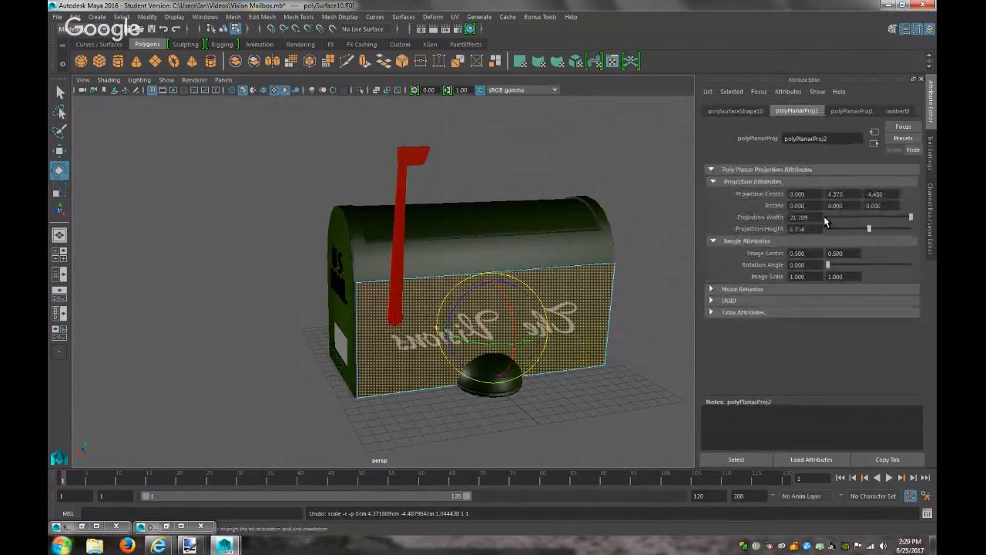
pyautogui.moveTo(475, 345); pyautogui.dragTo(555, 337)
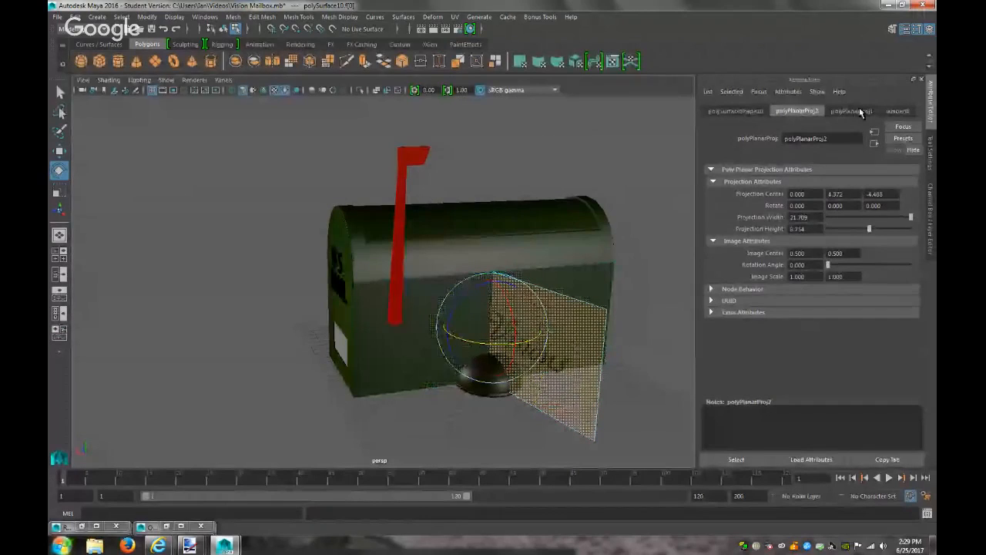
pyautogui.click(743, 110)
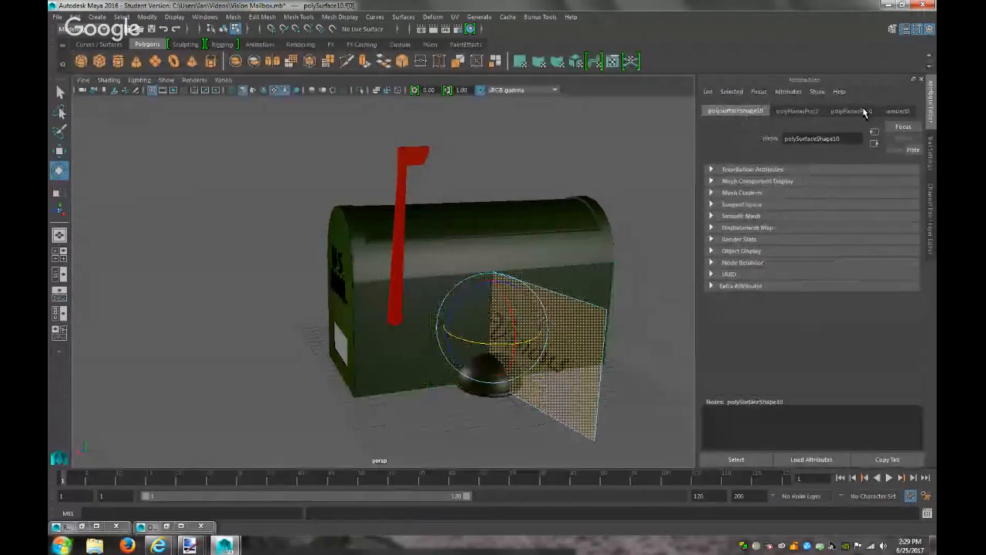
pyautogui.click(898, 110)
pyautogui.click(845, 111)
pyautogui.click(799, 112)
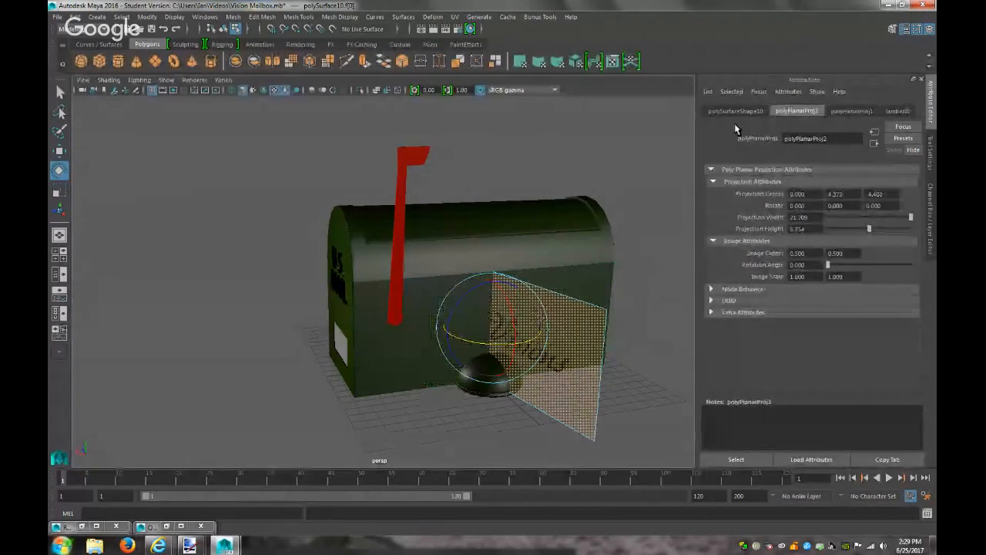
pyautogui.moveTo(585, 251); pyautogui.dragTo(621, 257, button='right')
pyautogui.click(625, 242)
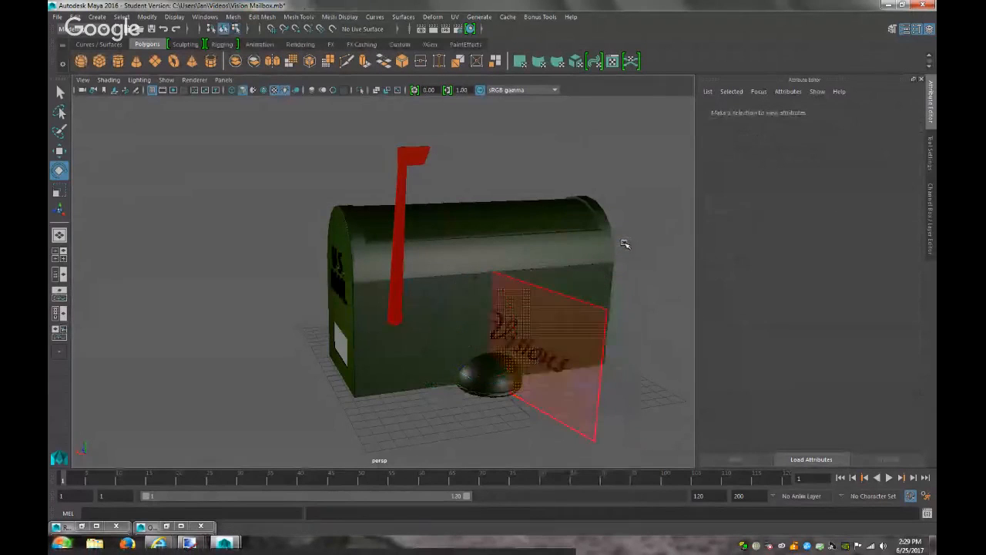
pyautogui.click(584, 370)
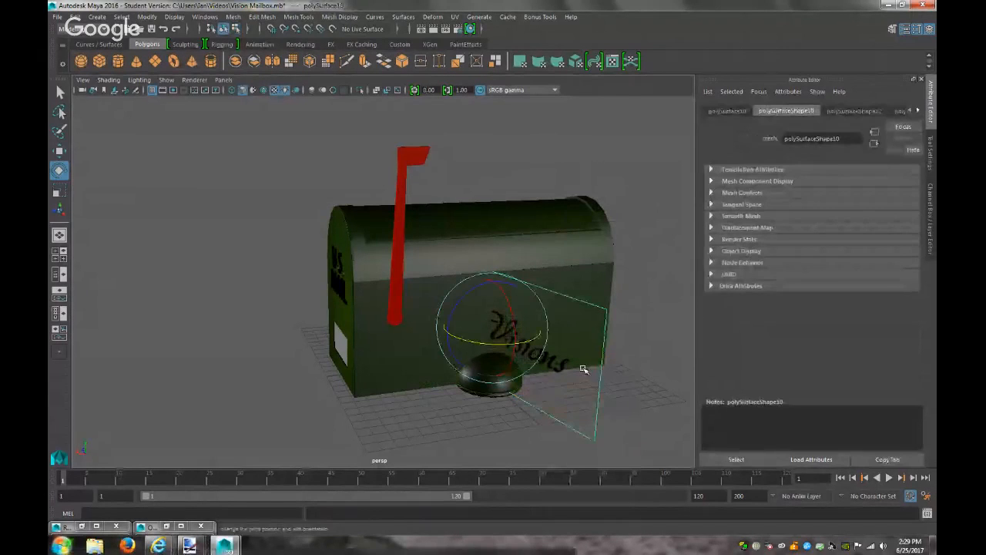
# Set the decal plane's Rotate Y to 78, after trying 90 and 77
pyautogui.click(727, 112)
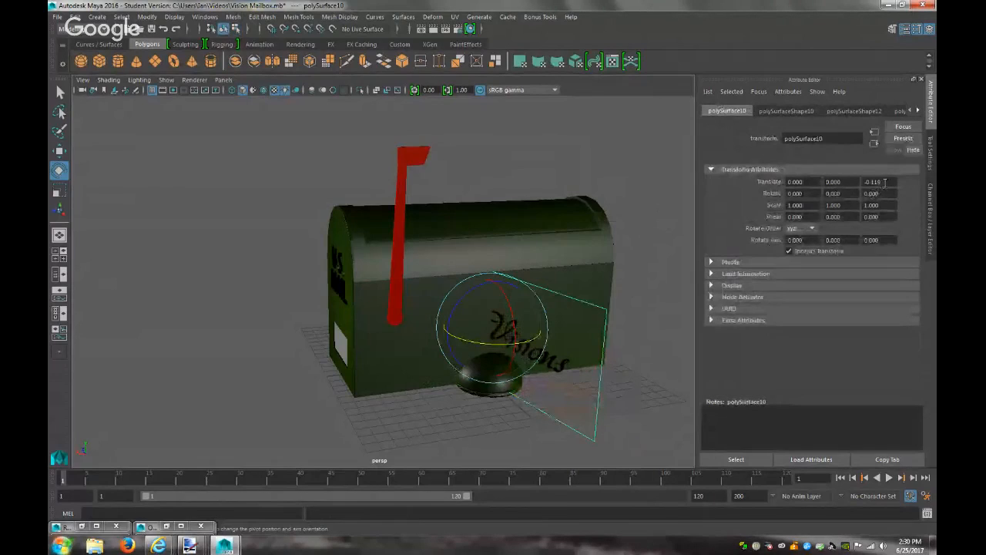
pyautogui.moveTo(493, 340); pyautogui.dragTo(541, 329)
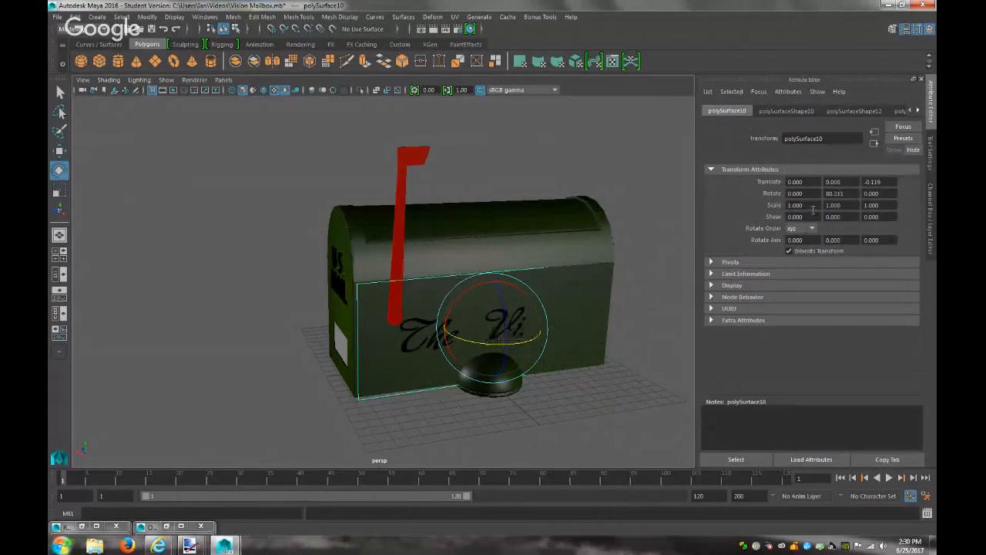
pyautogui.write('90')
pyautogui.press('Return')
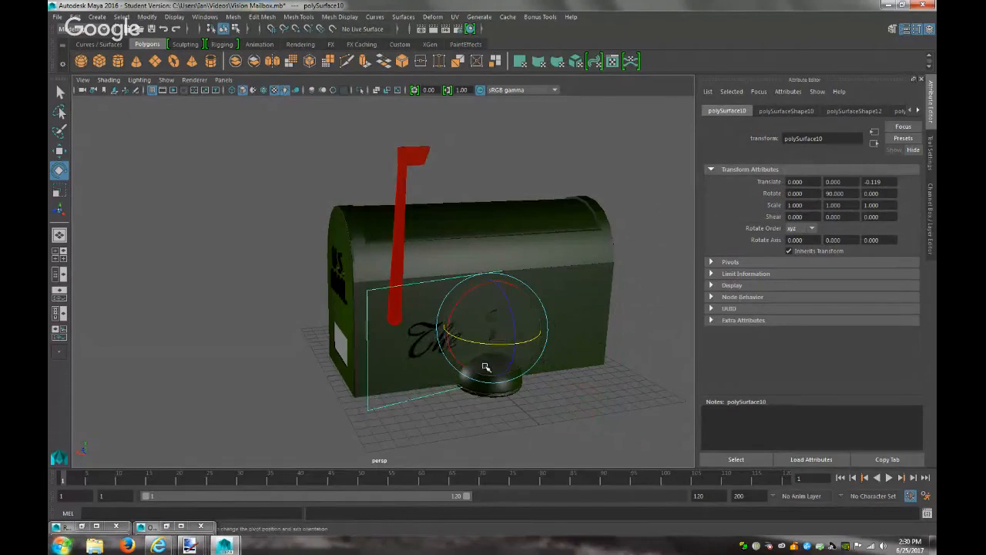
pyautogui.moveTo(494, 342); pyautogui.dragTo(485, 346)
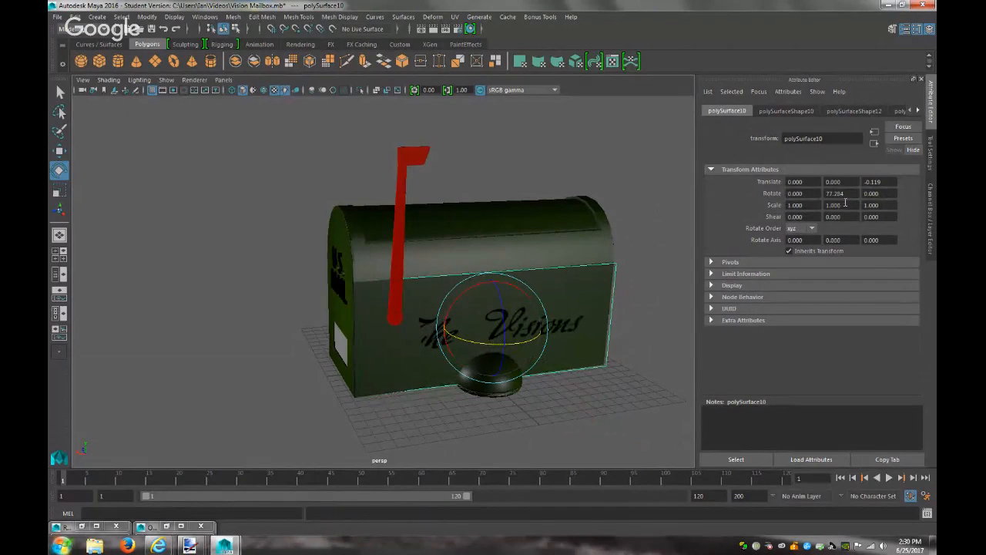
pyautogui.write('77')
pyautogui.press('Return')
pyautogui.moveTo(846, 195); pyautogui.dragTo(712, 201)
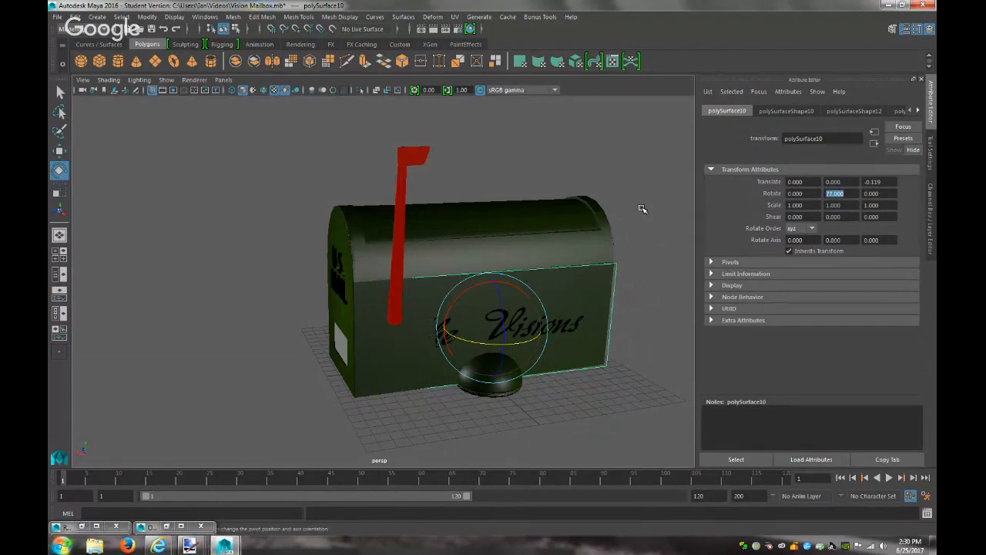
pyautogui.press('Return')
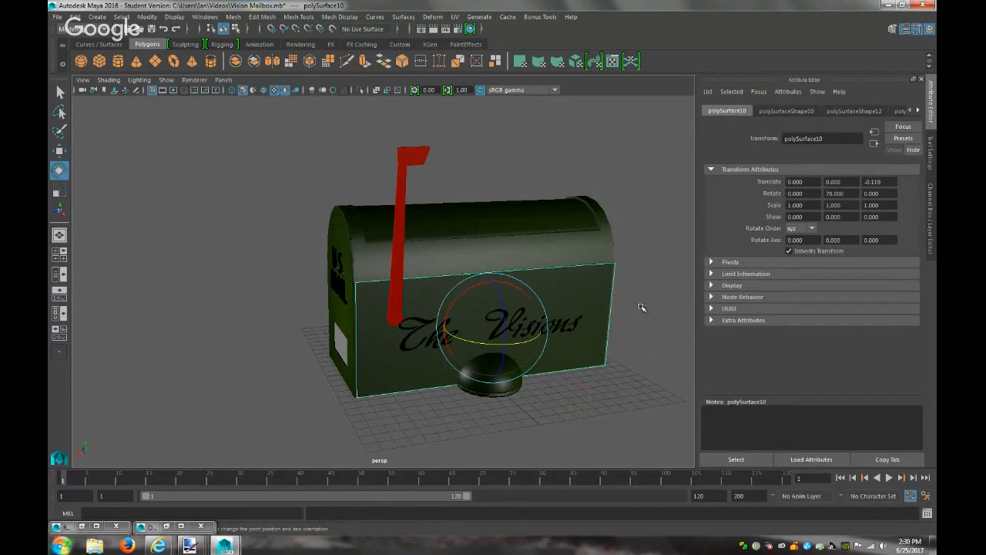
pyautogui.click(642, 309)
pyautogui.keyDown('alt'); pyautogui.moveTo(632, 314); pyautogui.dragTo(695, 296); pyautogui.keyUp('alt')
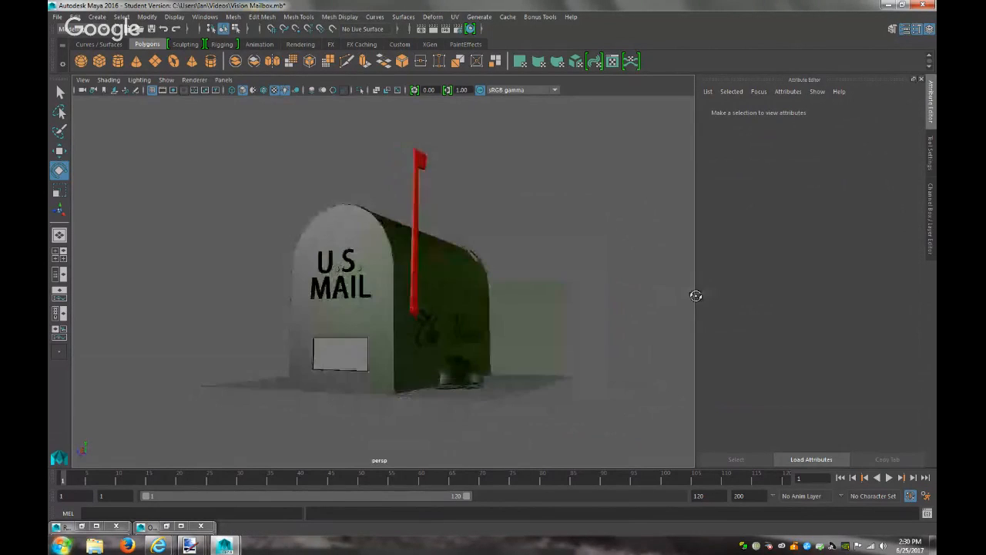
# Set the decal's lambert8 Ambient Color to white and render to check the lettering
pyautogui.click(434, 28)
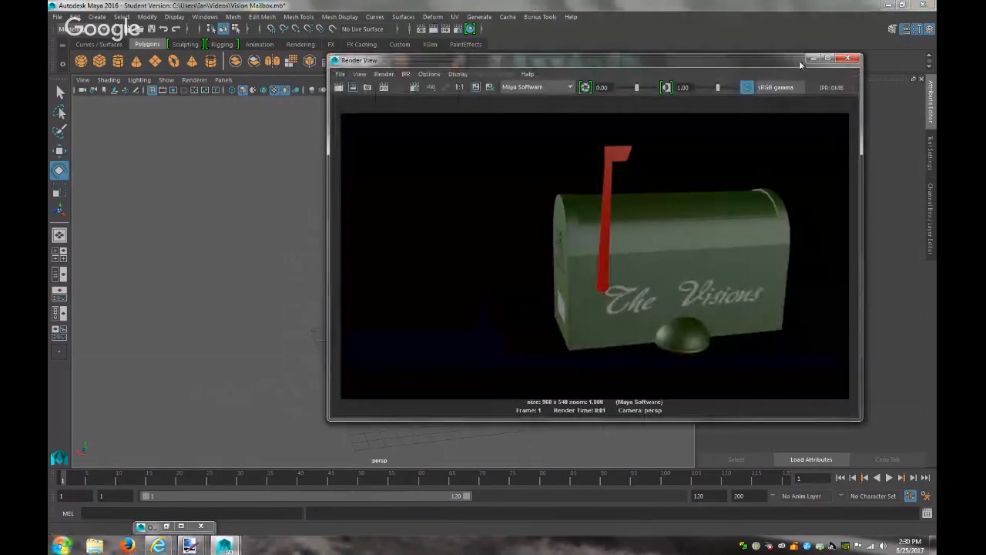
pyautogui.click(811, 58)
pyautogui.click(599, 322)
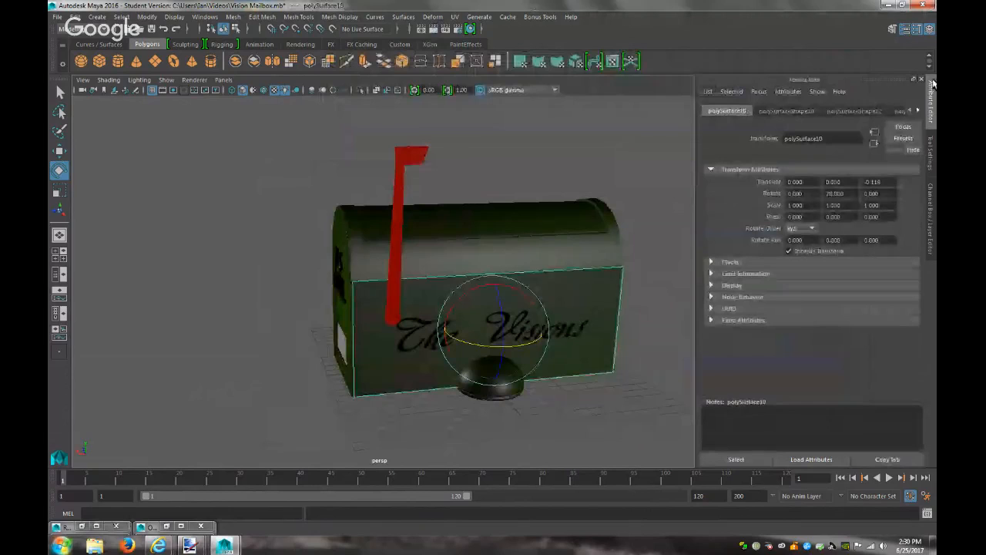
pyautogui.click(898, 112)
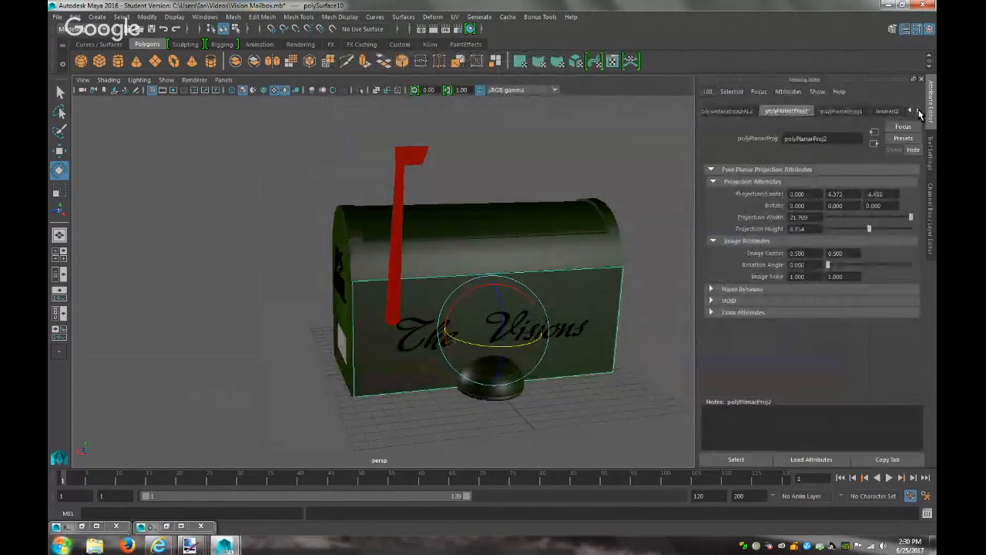
pyautogui.click(918, 112)
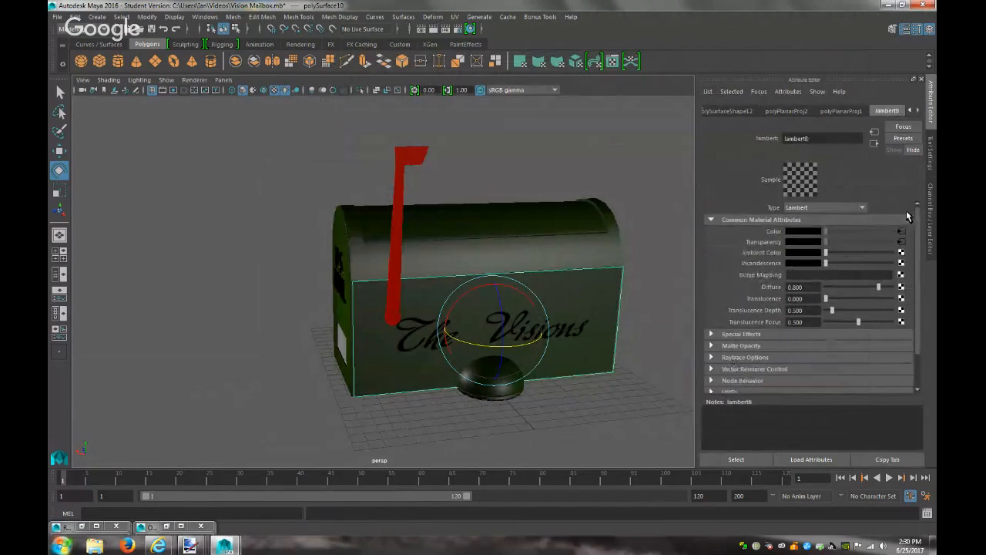
pyautogui.click(901, 232)
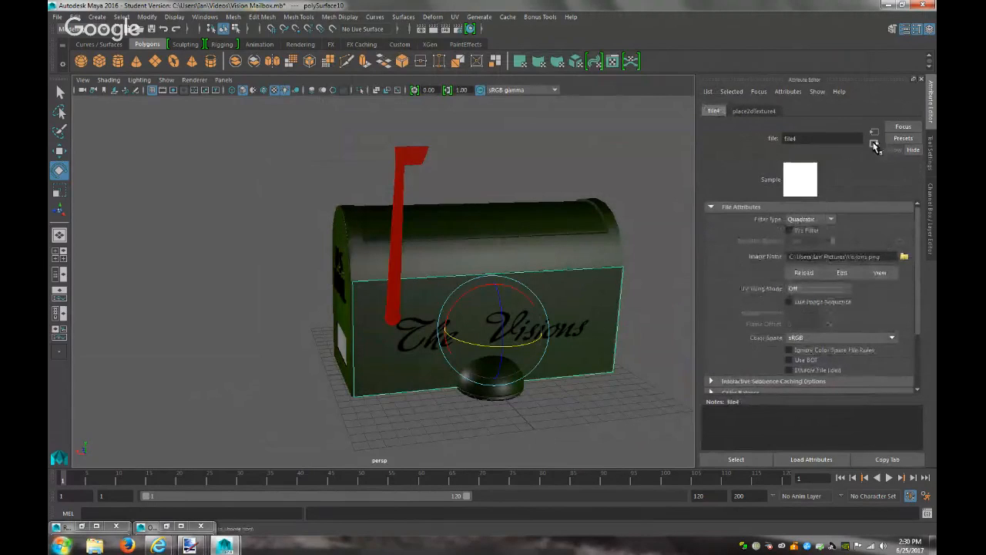
pyautogui.click(875, 143)
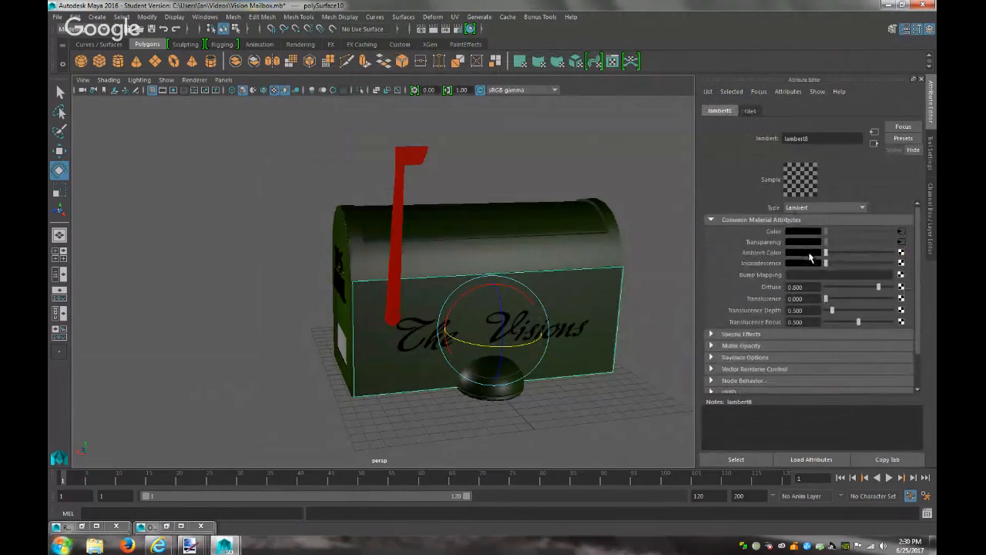
pyautogui.click(806, 254)
pyautogui.click(776, 230)
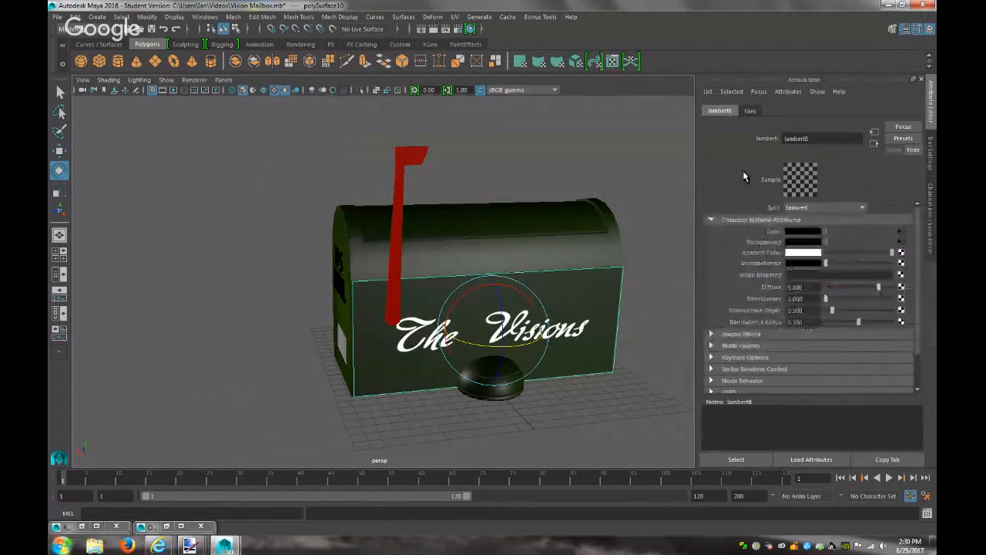
pyautogui.click(423, 28)
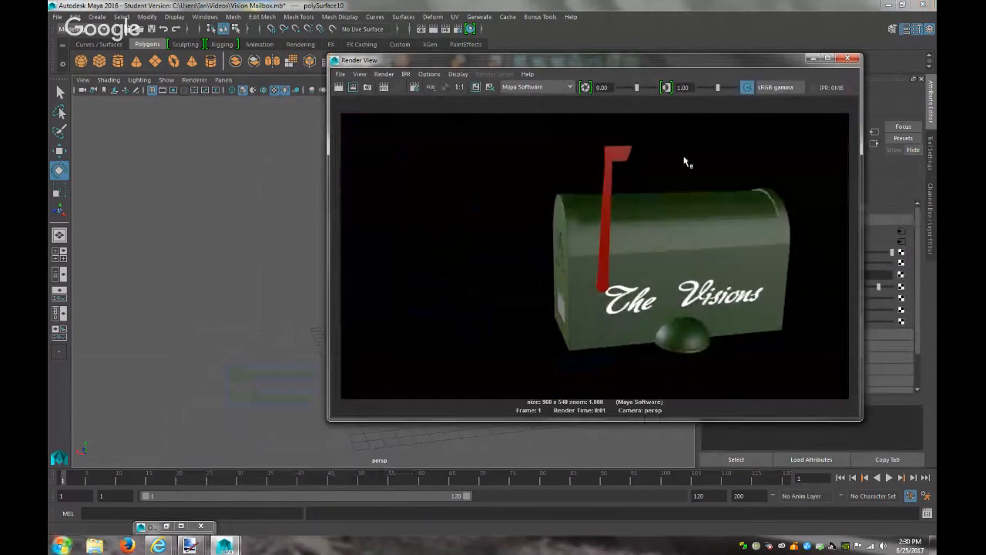
# Scale the decal plane slightly narrower along one axis
pyautogui.click(809, 60)
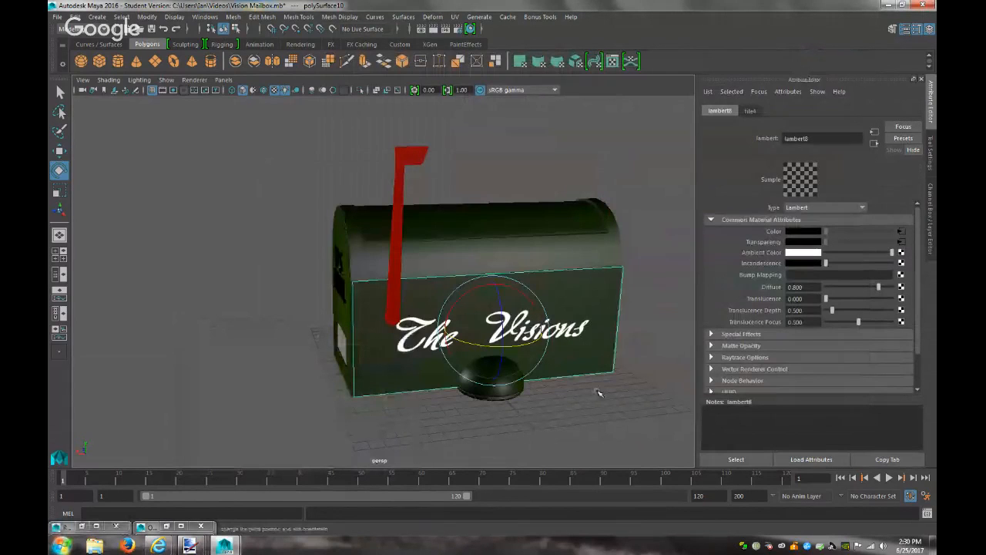
pyautogui.keyDown('alt'); pyautogui.moveTo(340, 438); pyautogui.dragTo(363, 385); pyautogui.keyUp('alt')
pyautogui.click(456, 16)
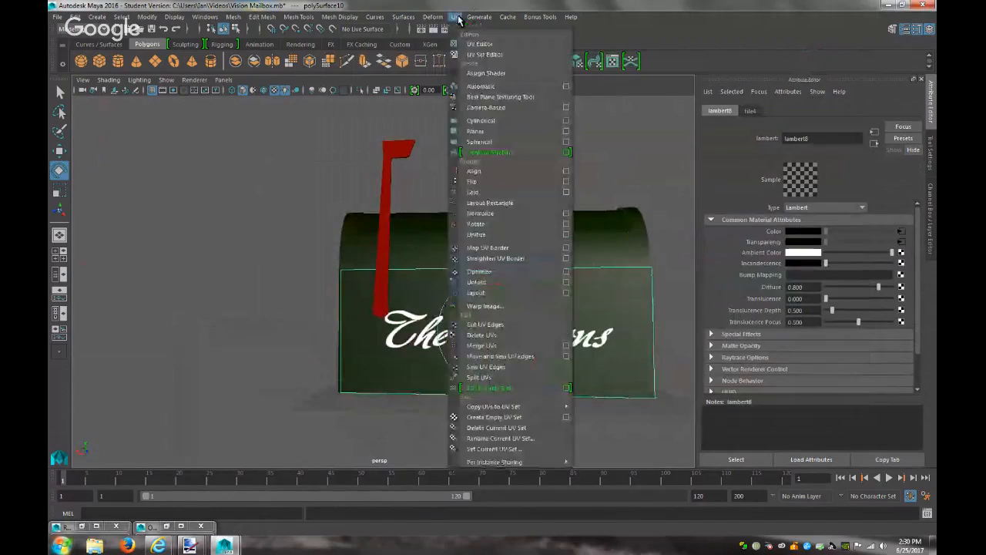
pyautogui.click(456, 16)
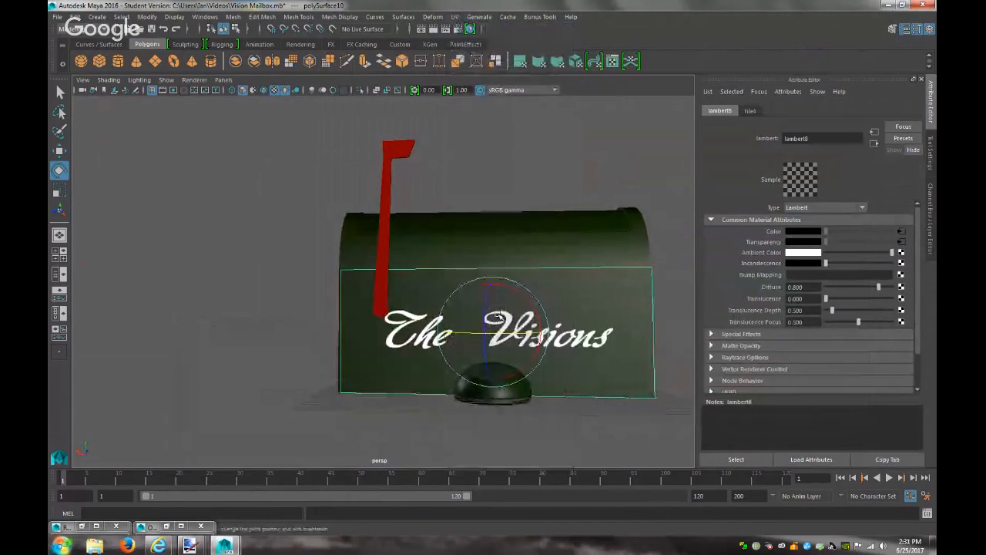
pyautogui.press('r')
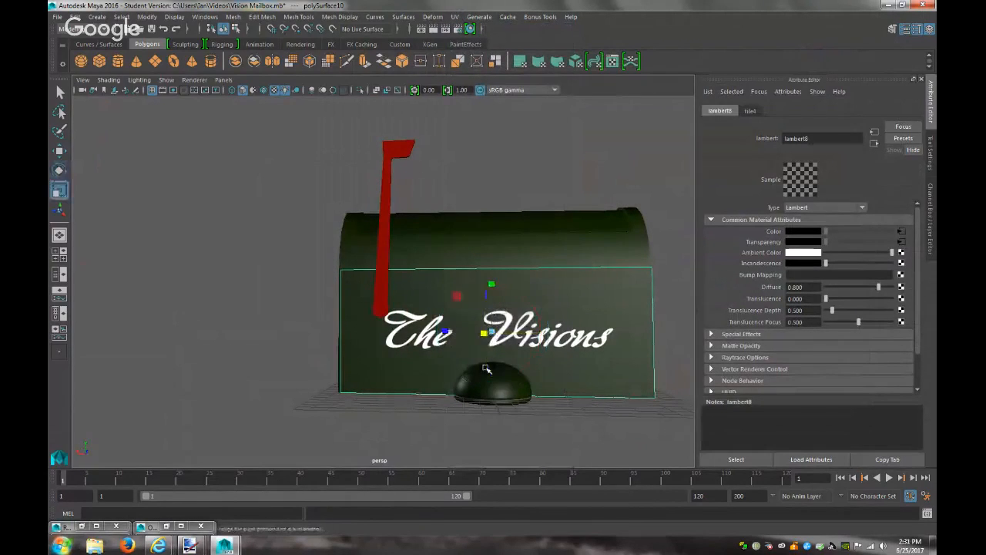
pyautogui.moveTo(445, 331); pyautogui.dragTo(449, 333)
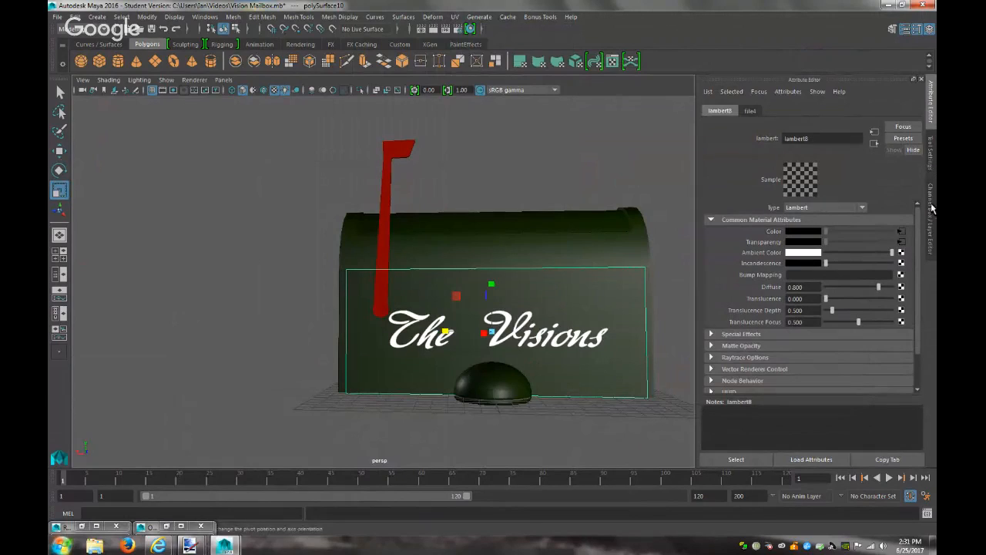
# Turn off shadow casting and receiving in polySurfaceShape10's Render Stats, then render the front view
pyautogui.click(557, 304)
pyautogui.click(705, 112)
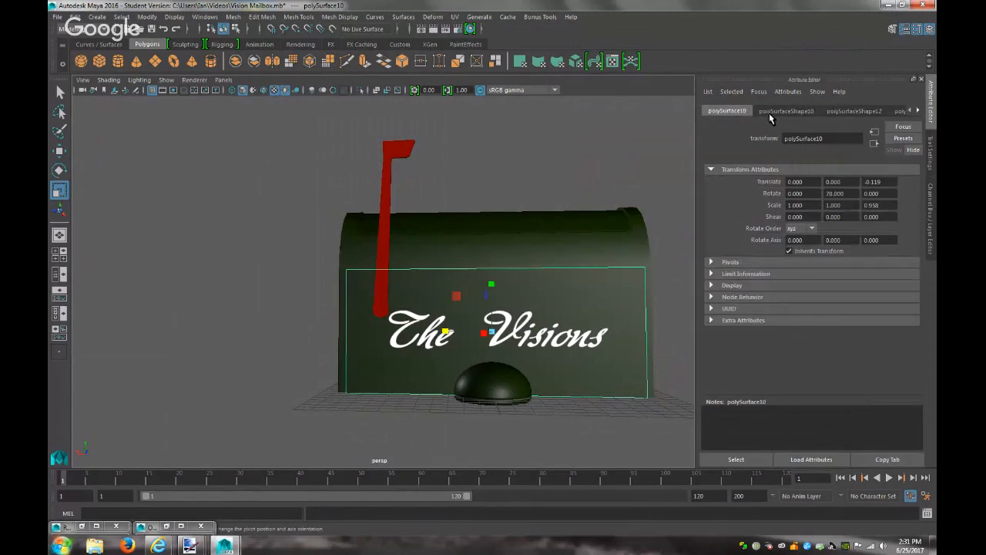
pyautogui.click(778, 111)
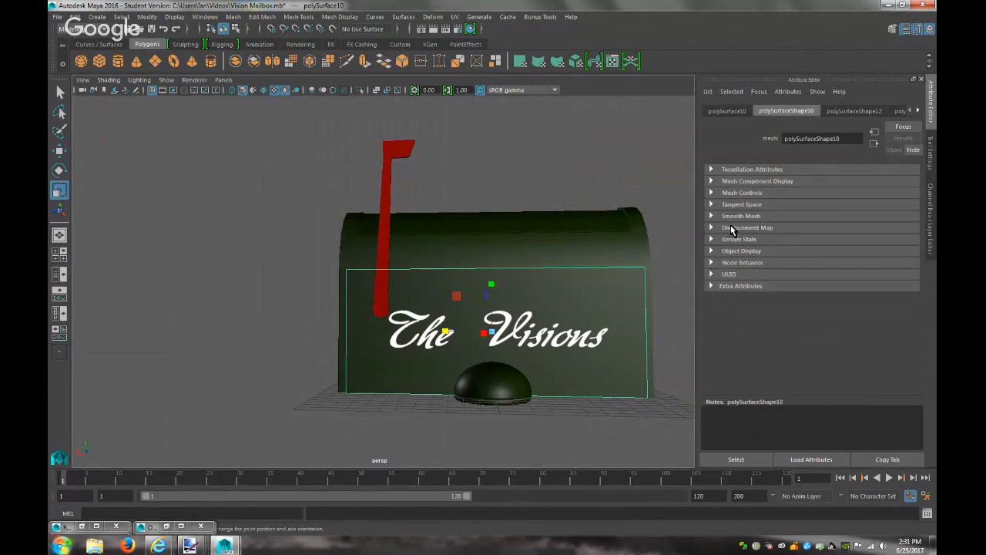
pyautogui.click(736, 239)
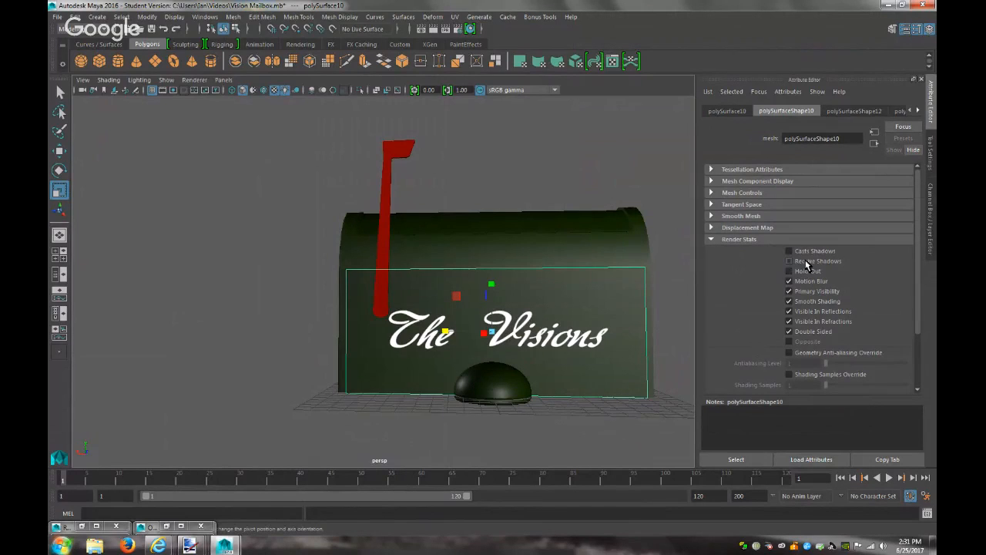
pyautogui.click(676, 366)
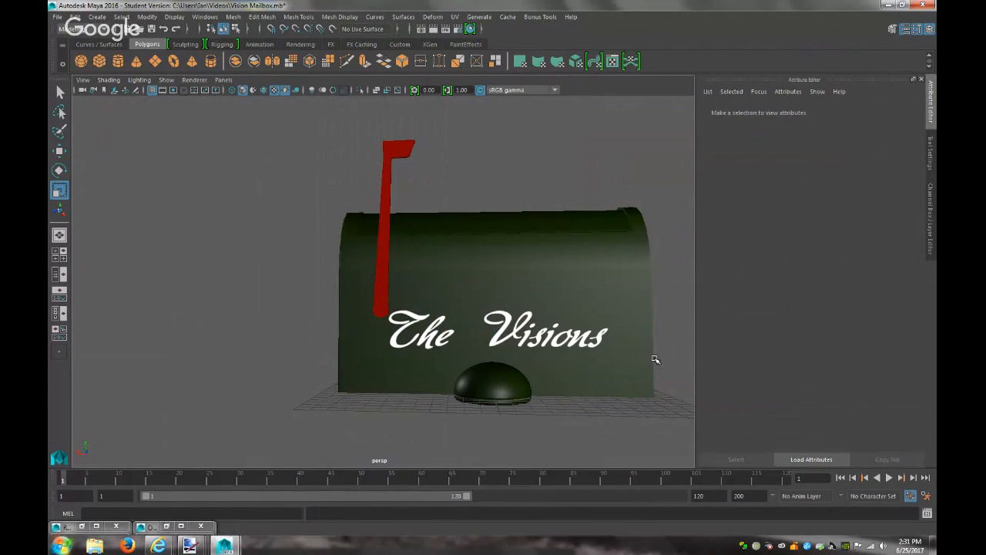
pyautogui.keyDown('alt'); pyautogui.moveTo(537, 351); pyautogui.dragTo(596, 343); pyautogui.keyUp('alt')
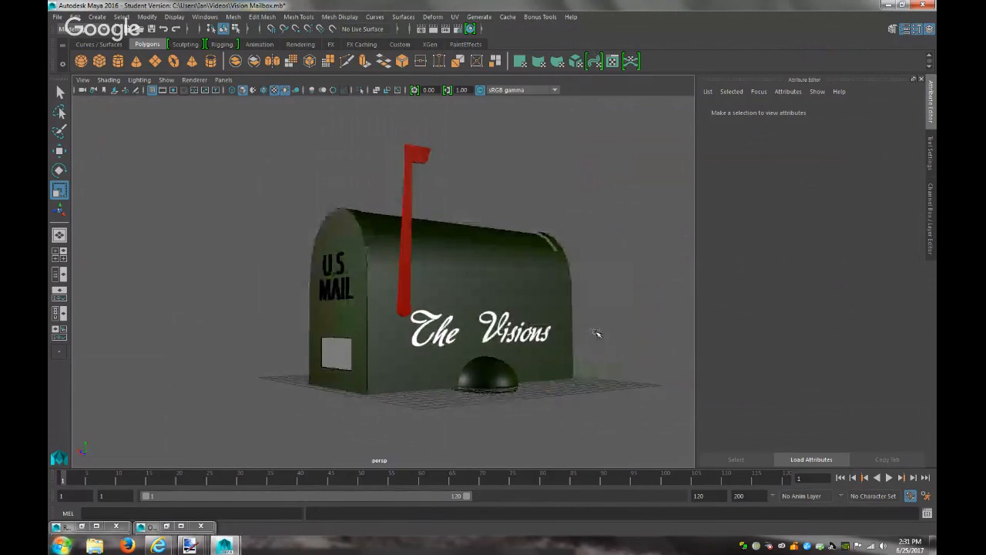
pyautogui.click(434, 30)
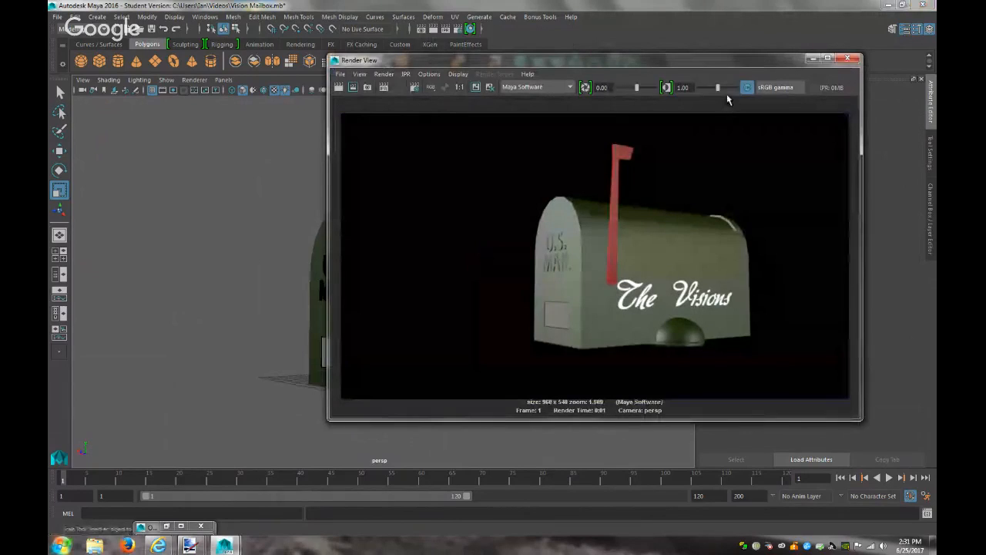
# Give the front plate's lambert7 material a File colour texture loading 616.png
pyautogui.click(813, 59)
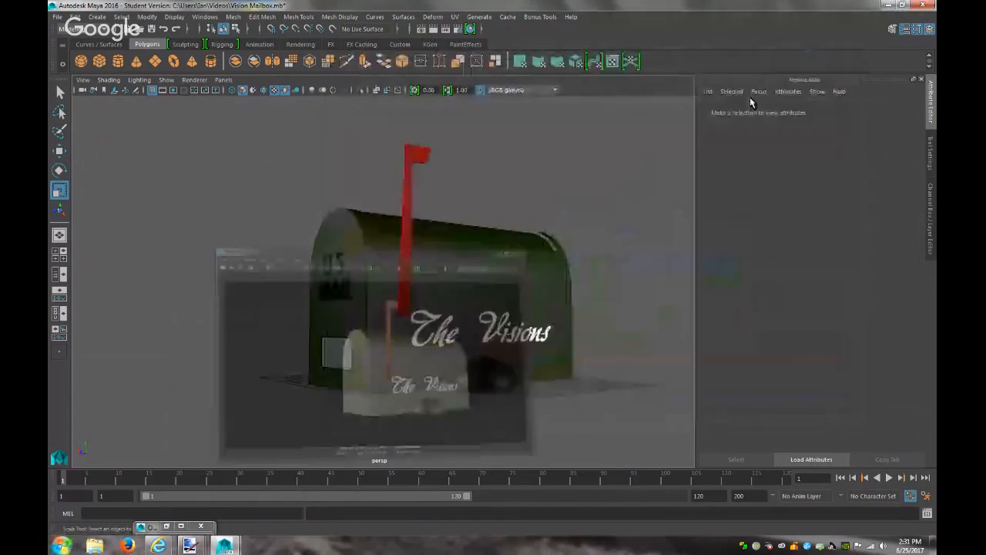
pyautogui.click(348, 357)
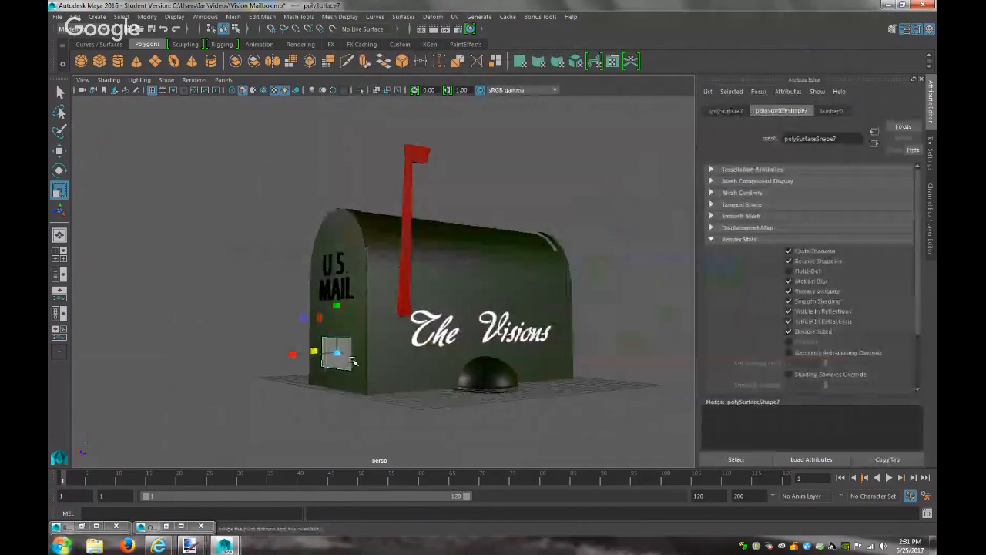
pyautogui.click(831, 110)
pyautogui.click(902, 231)
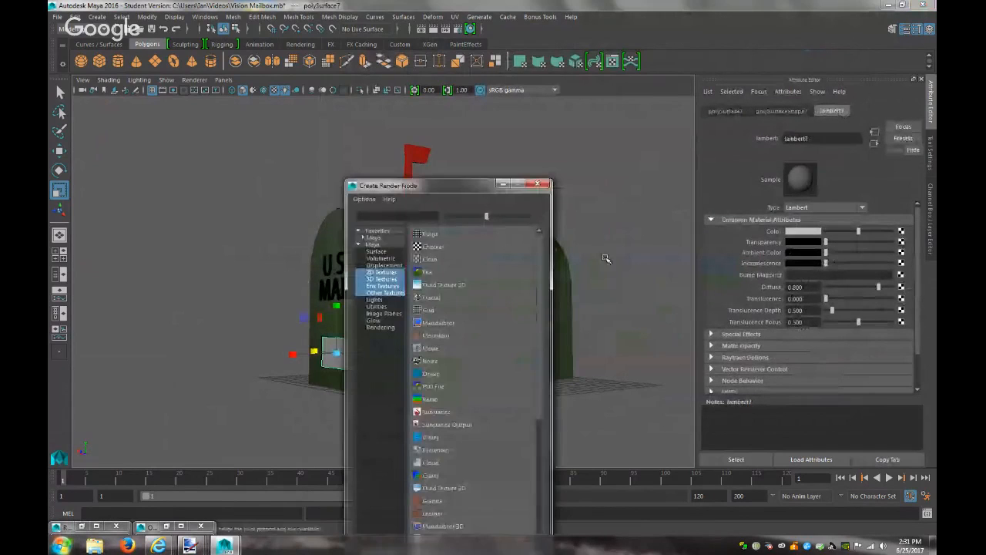
pyautogui.click(426, 273)
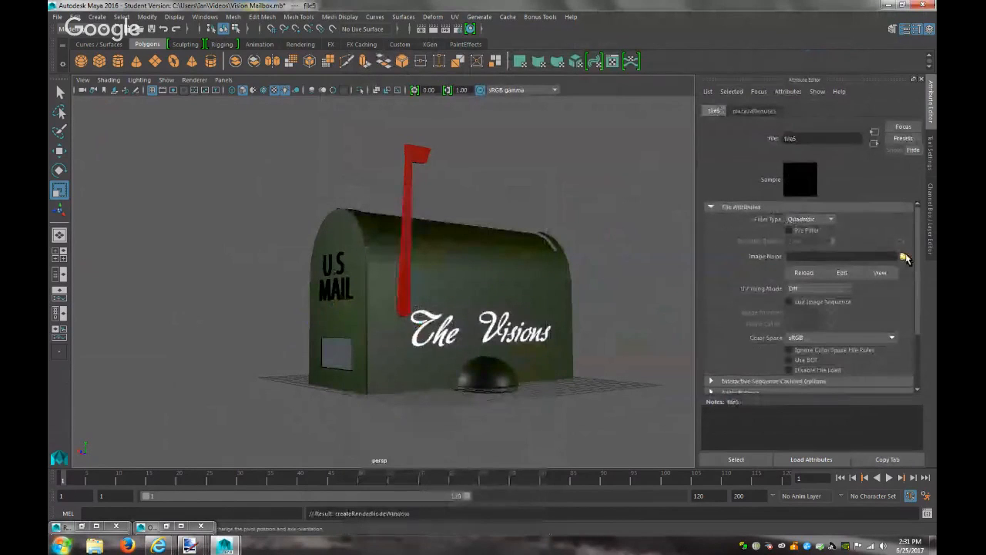
pyautogui.click(904, 256)
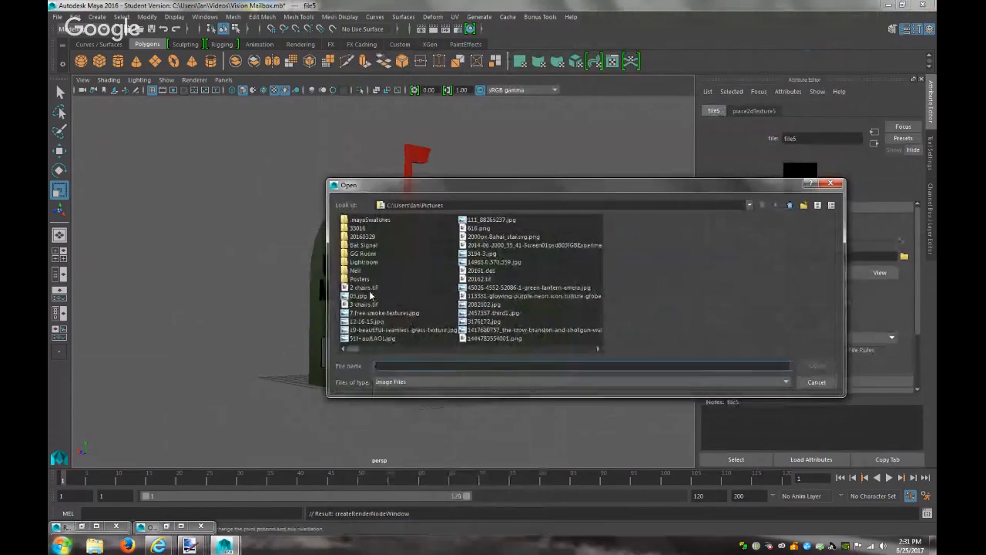
pyautogui.click(490, 230)
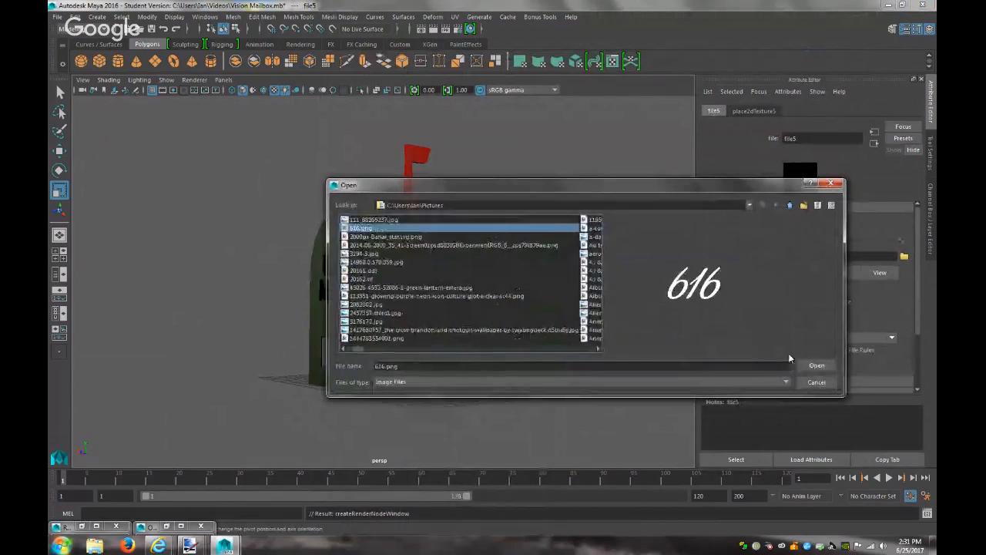
pyautogui.click(817, 365)
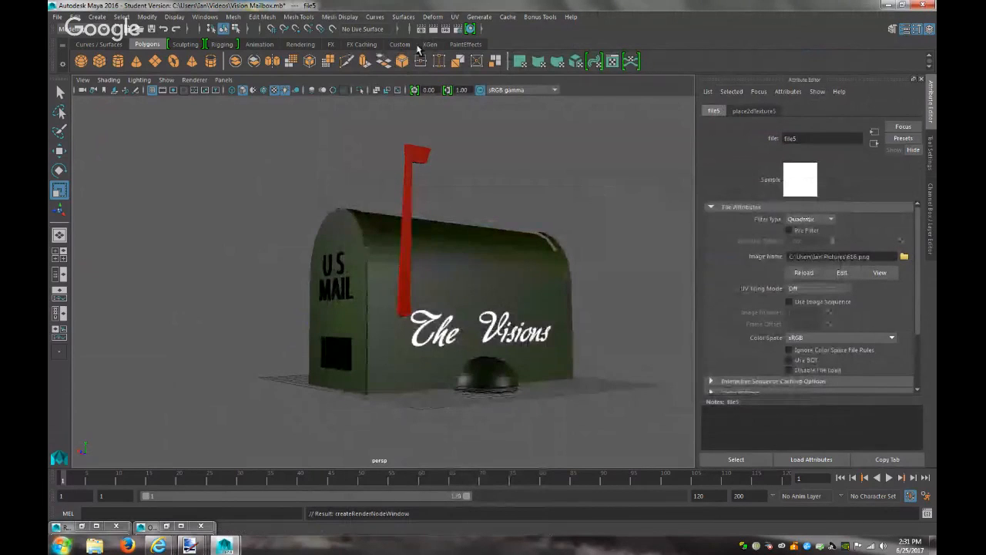
# Apply a planar UV projection to the plate and enlarge it to fill the plate
pyautogui.click(455, 16)
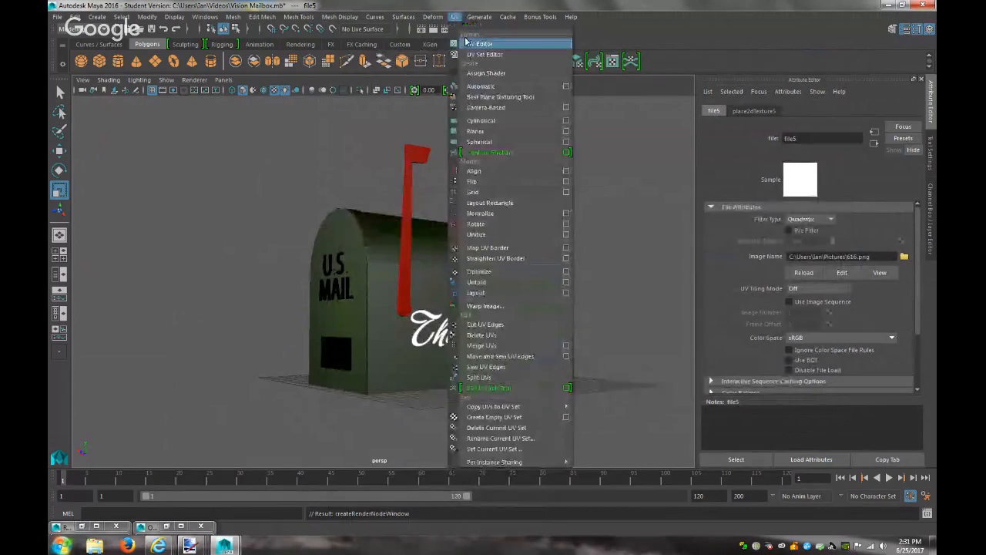
pyautogui.click(360, 254)
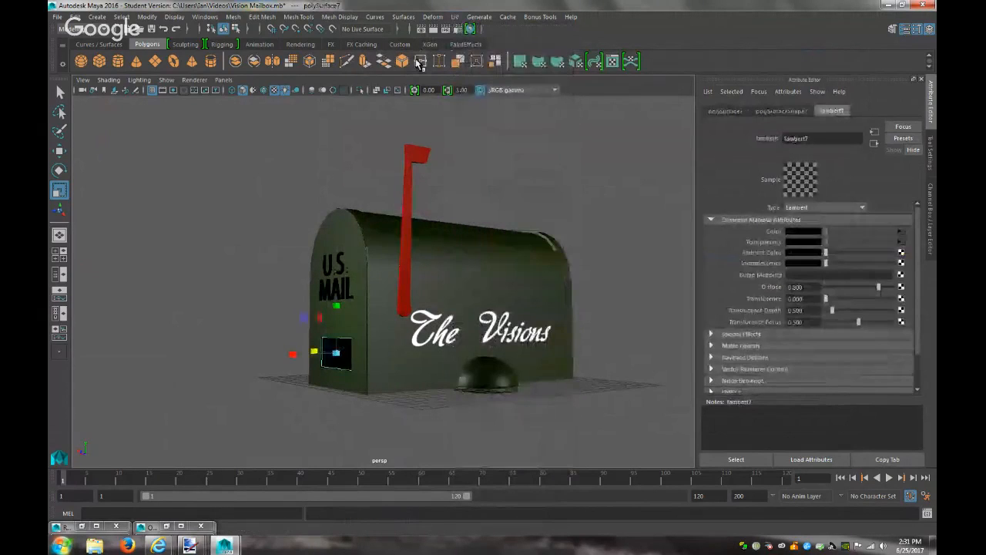
pyautogui.click(456, 17)
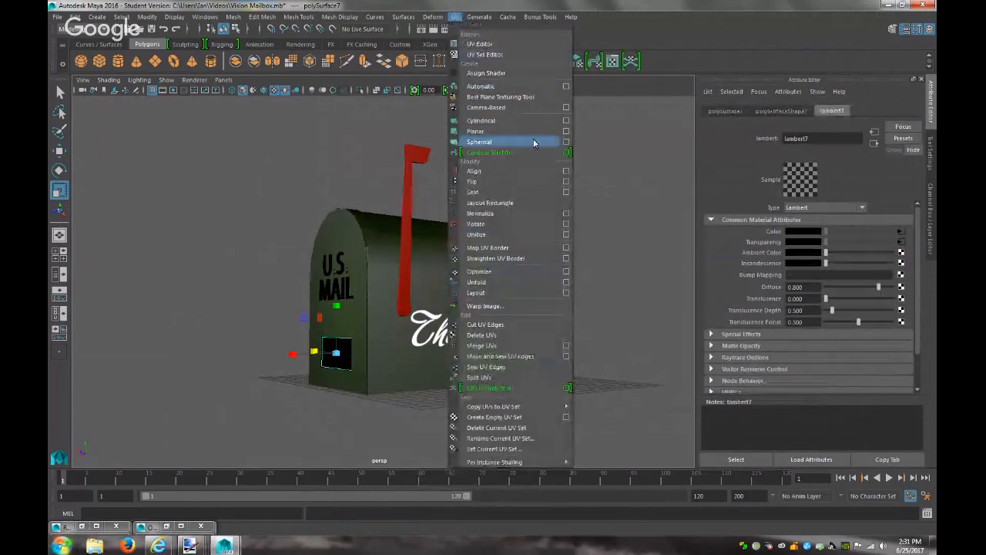
pyautogui.click(566, 131)
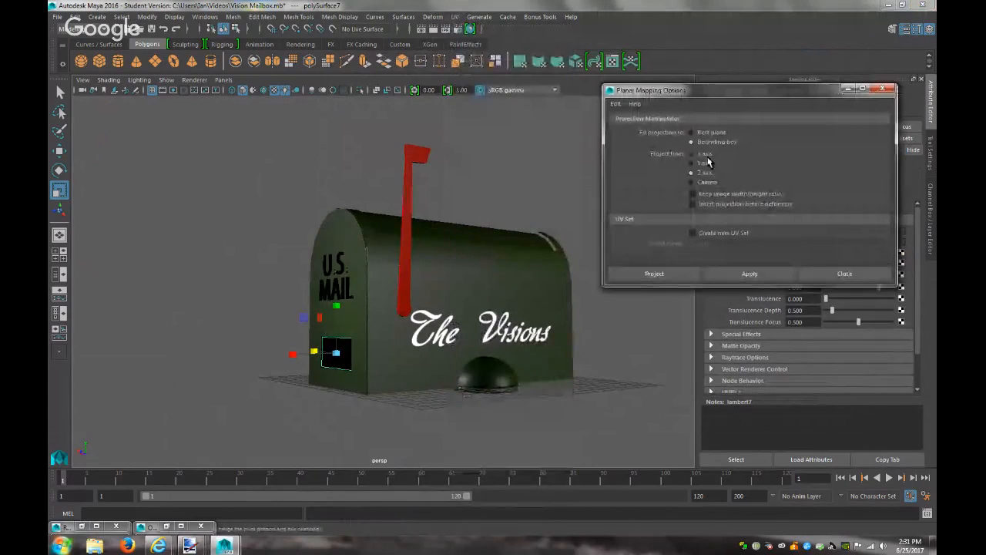
pyautogui.click(729, 273)
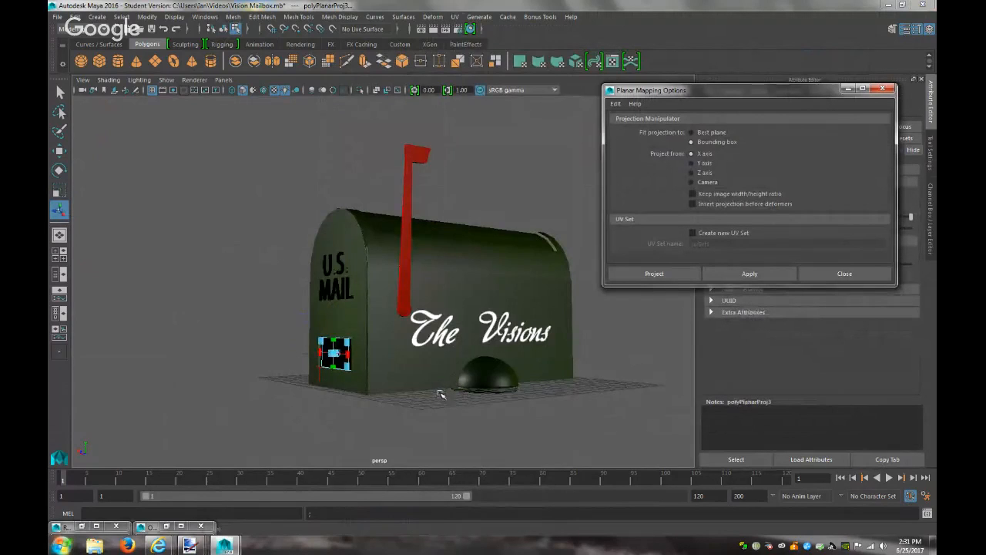
pyautogui.press('f')
pyautogui.scroll(-4, 442, 391)
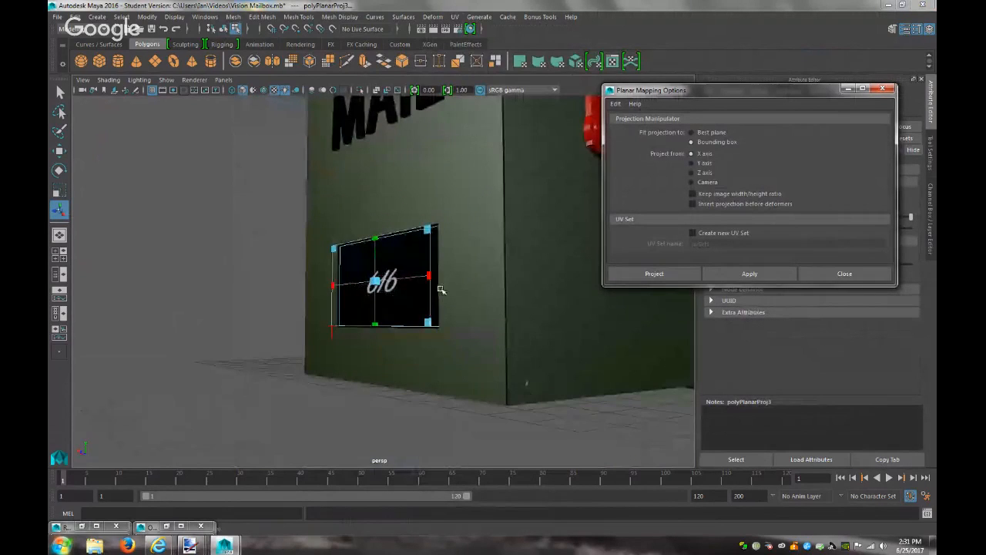
pyautogui.moveTo(430, 325); pyautogui.dragTo(582, 403)
# Inspect the 616 face head-on, then orbit to show the front and The Visions side
pyautogui.press('w')
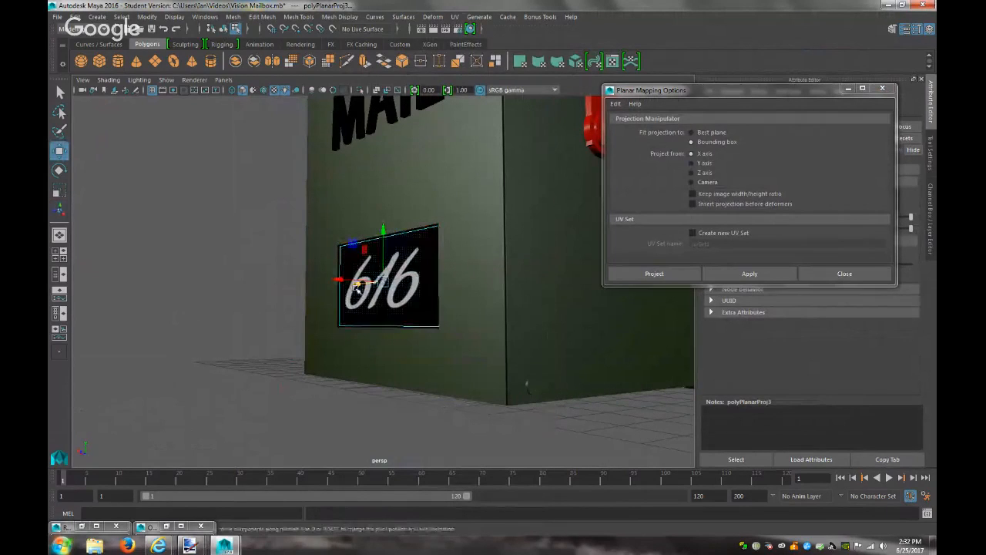
pyautogui.press('F11')
pyautogui.click(365, 285)
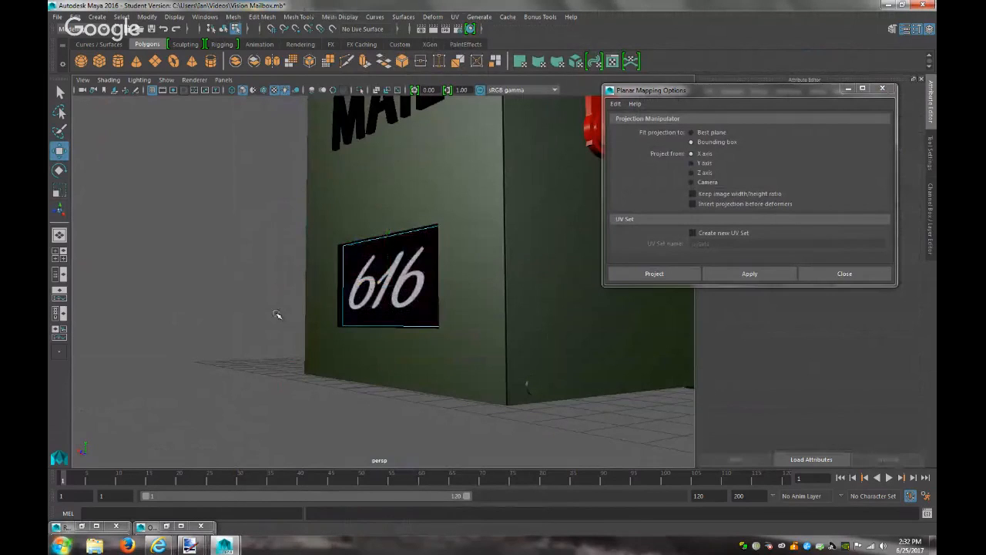
pyautogui.press('f')
pyautogui.keyDown('alt'); pyautogui.moveTo(341, 314); pyautogui.dragTo(368, 302); pyautogui.keyUp('alt')
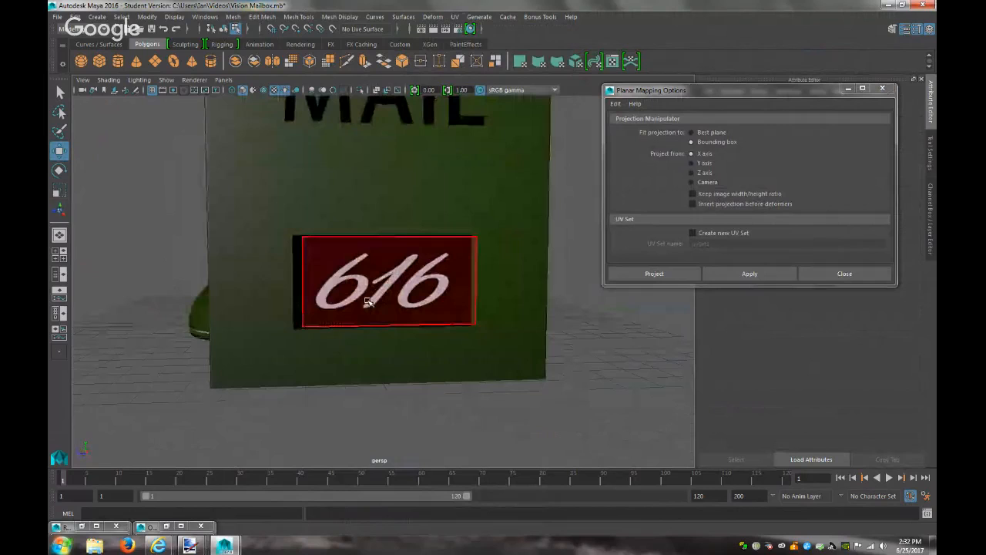
pyautogui.click(863, 278)
pyautogui.moveTo(405, 253); pyautogui.dragTo(461, 237, button='right')
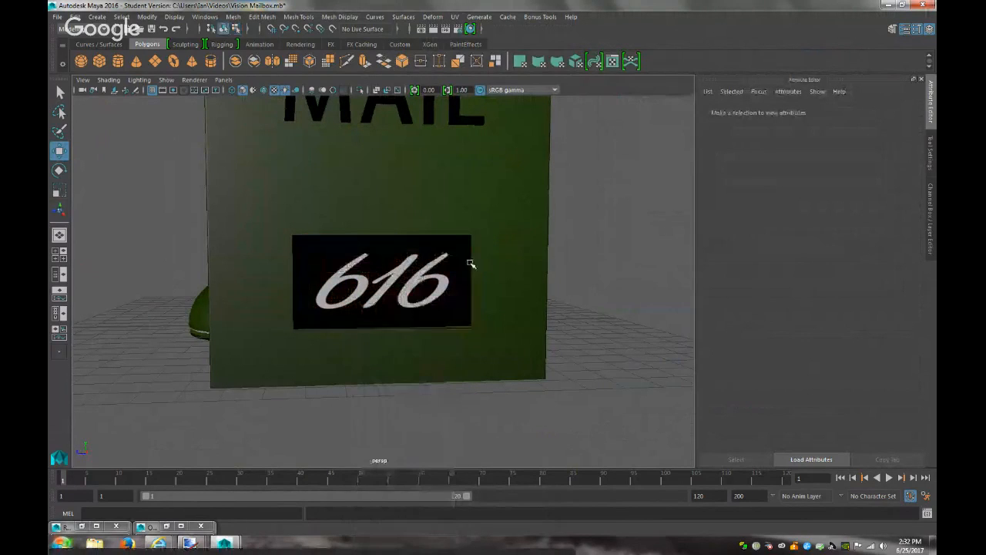
pyautogui.scroll(-5, 570, 349)
pyautogui.scroll(-3, 572, 339)
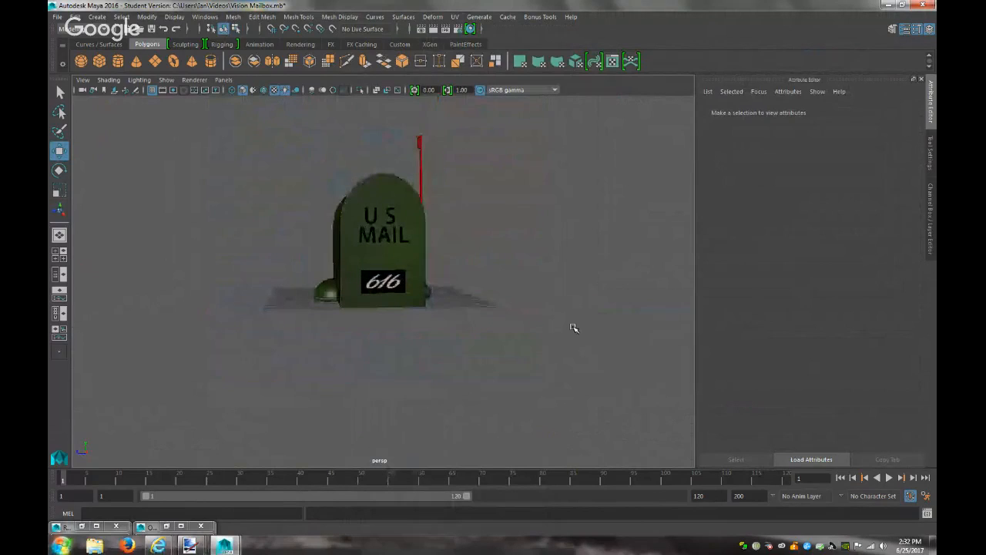
pyautogui.keyDown('alt'); pyautogui.moveTo(588, 295); pyautogui.dragTo(509, 297); pyautogui.keyUp('alt')
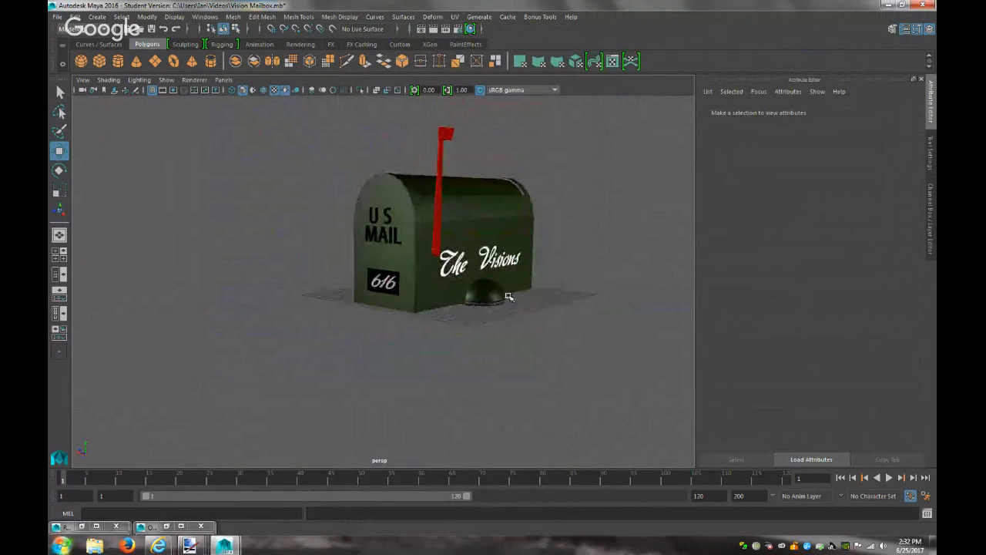
# Render the mailbox and check the 616 plate material's ambient colour
pyautogui.click(434, 29)
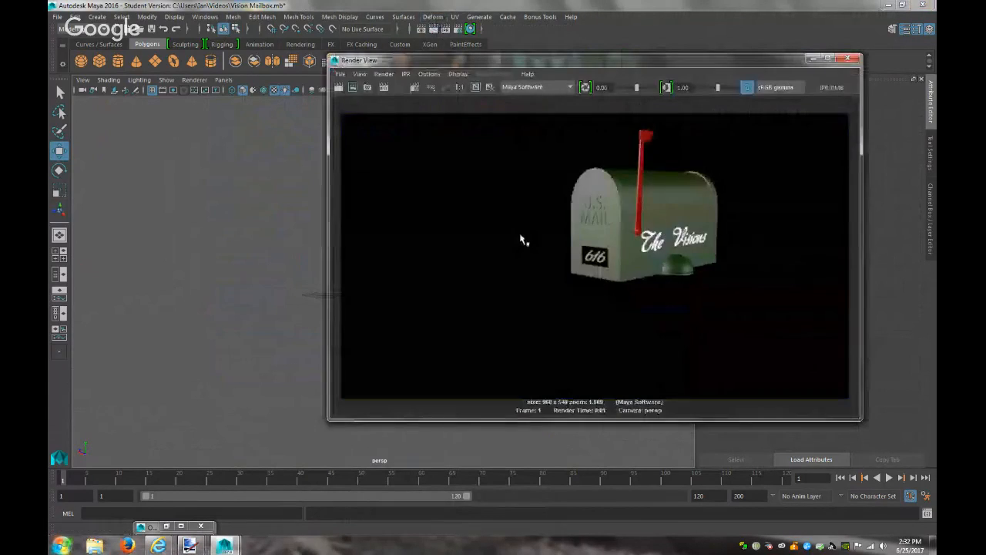
pyautogui.click(848, 59)
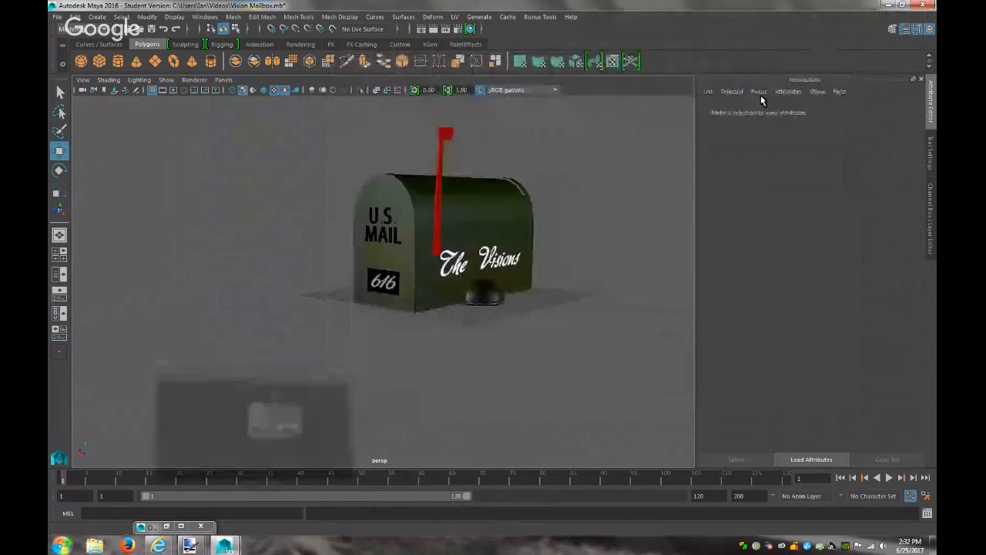
pyautogui.click(389, 283)
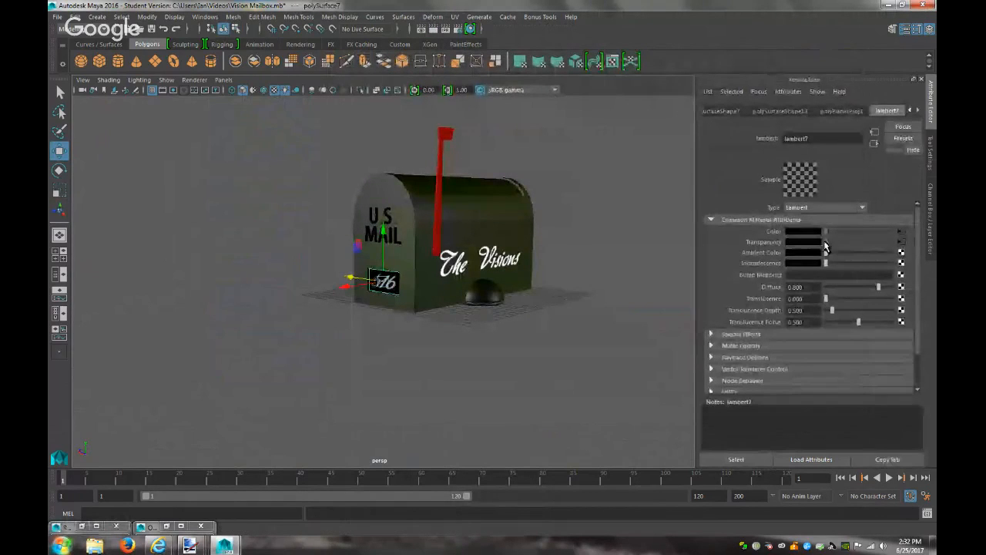
pyautogui.click(803, 253)
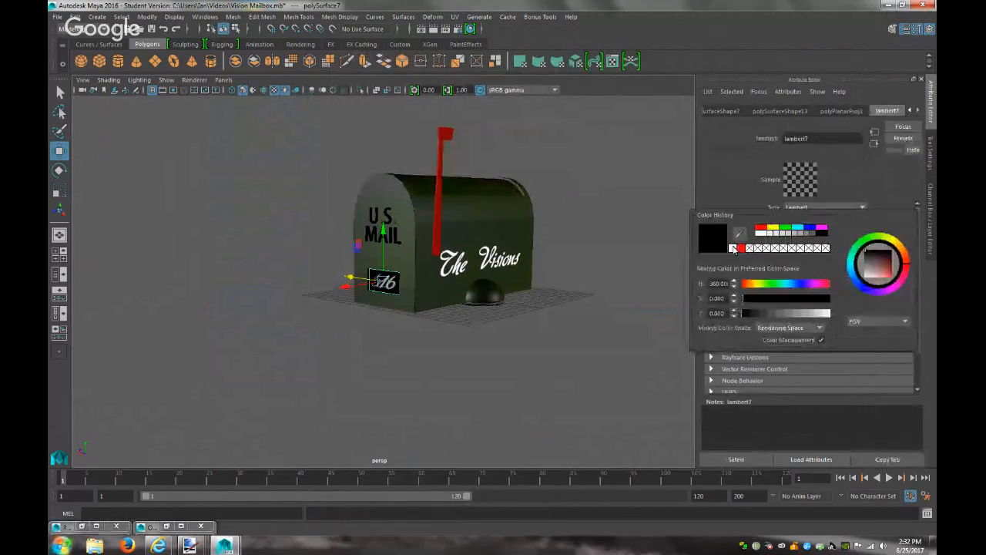
pyautogui.click(608, 220)
# Re-render the mailbox, then bring the YouTube live-stream page to the front
pyautogui.scroll(3, 613, 231)
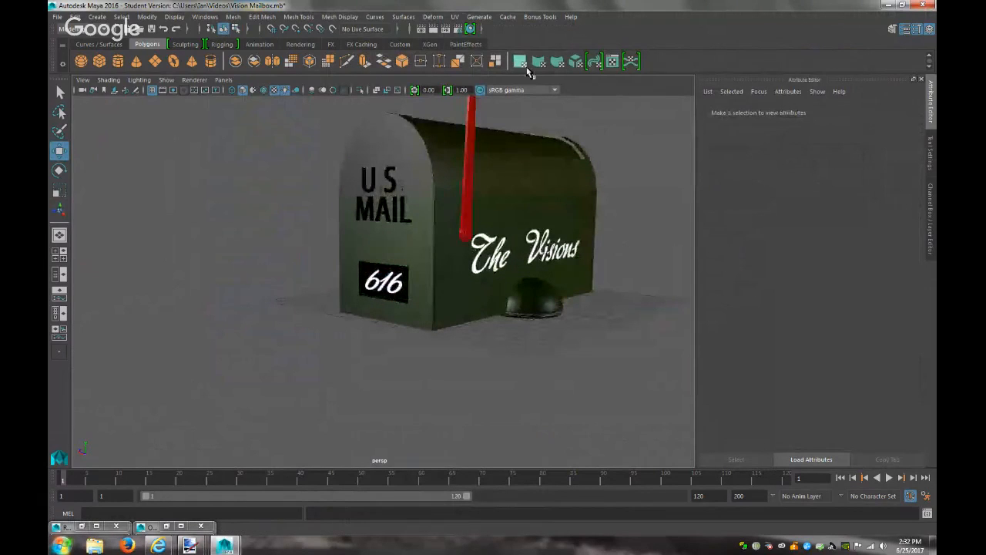
pyautogui.click(434, 29)
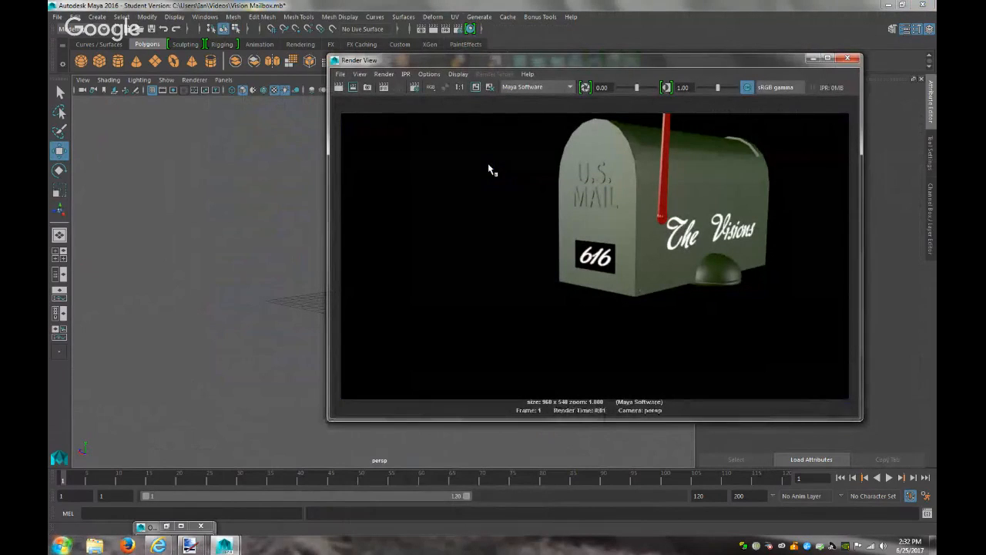
pyautogui.moveTo(158, 545)
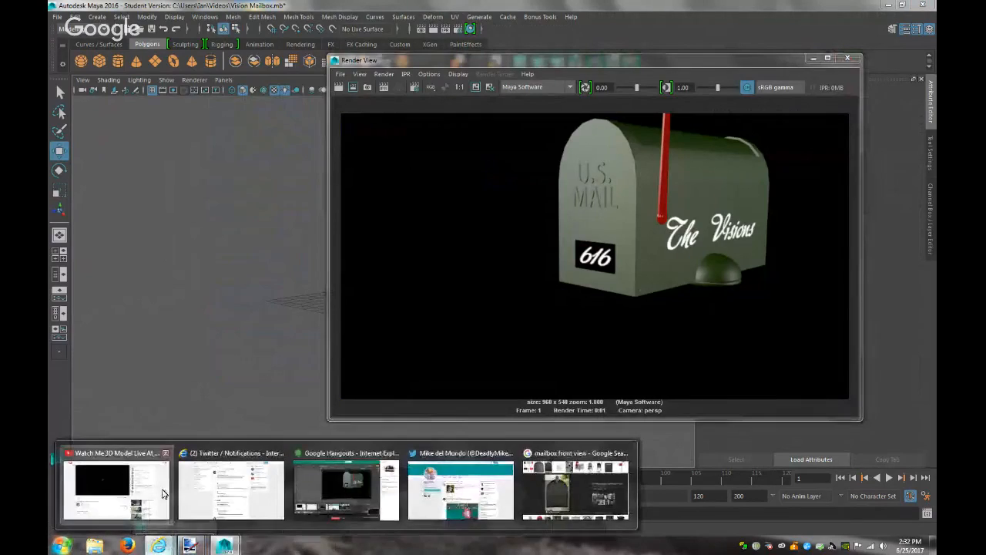
pyautogui.click(161, 494)
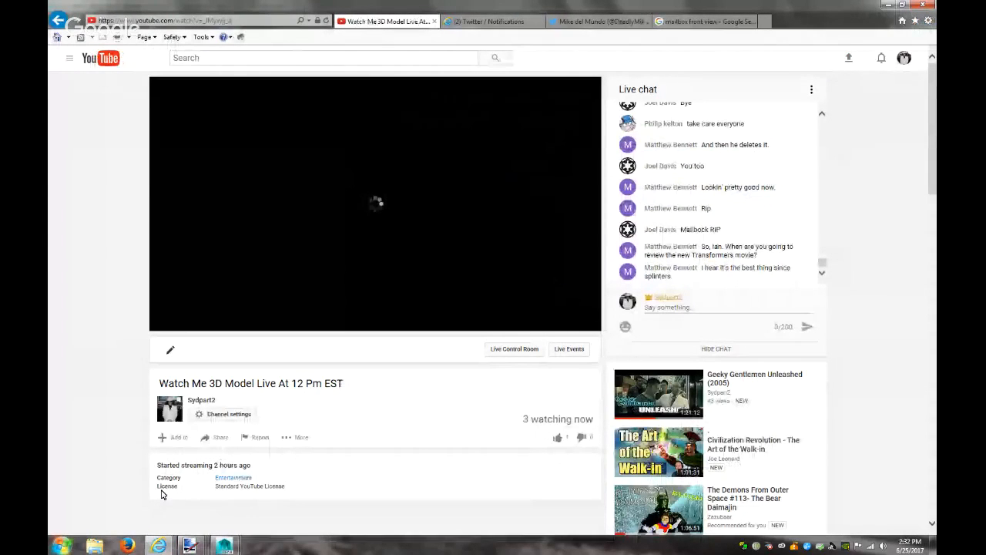
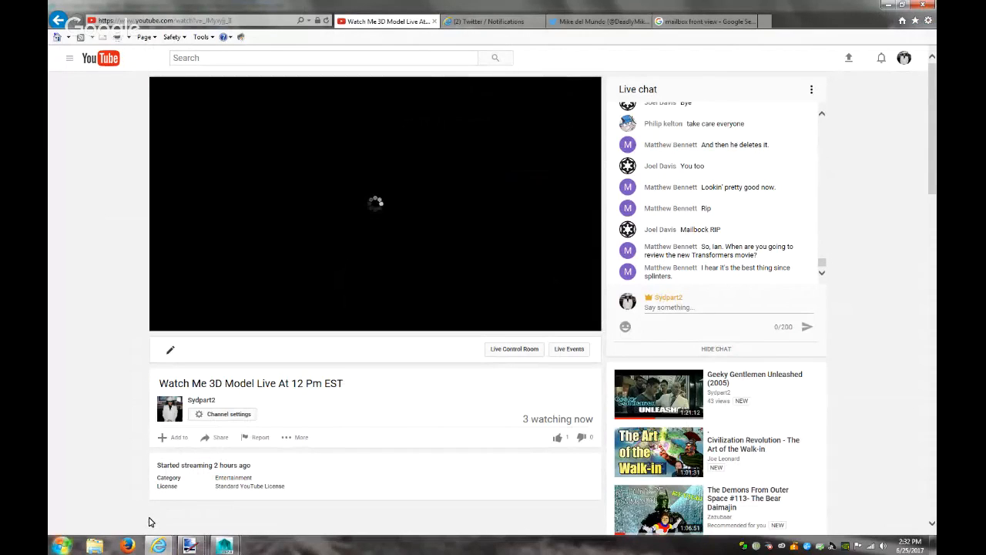
# Return to the Maya viewport, close the render view, and select the flag blade's top face
pyautogui.click(888, 5)
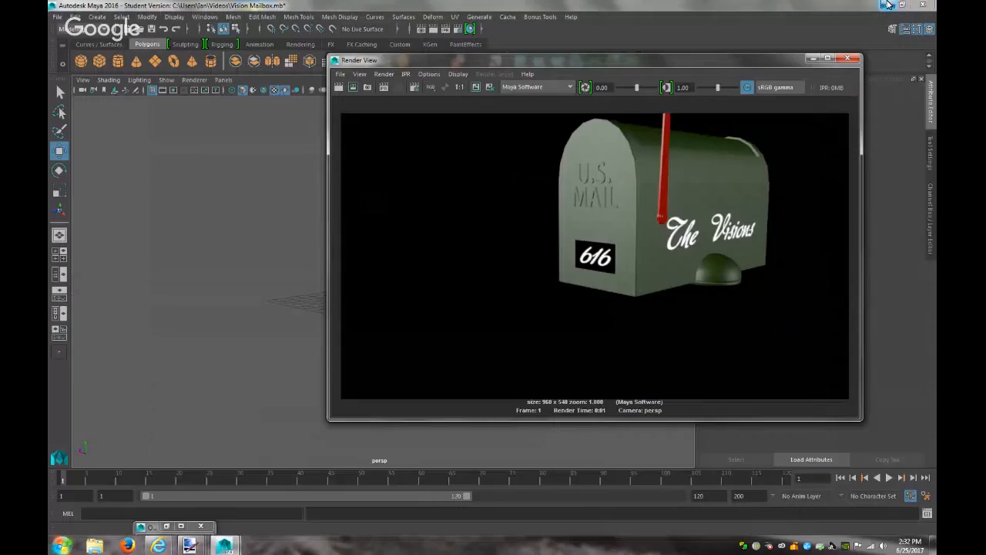
pyautogui.click(811, 59)
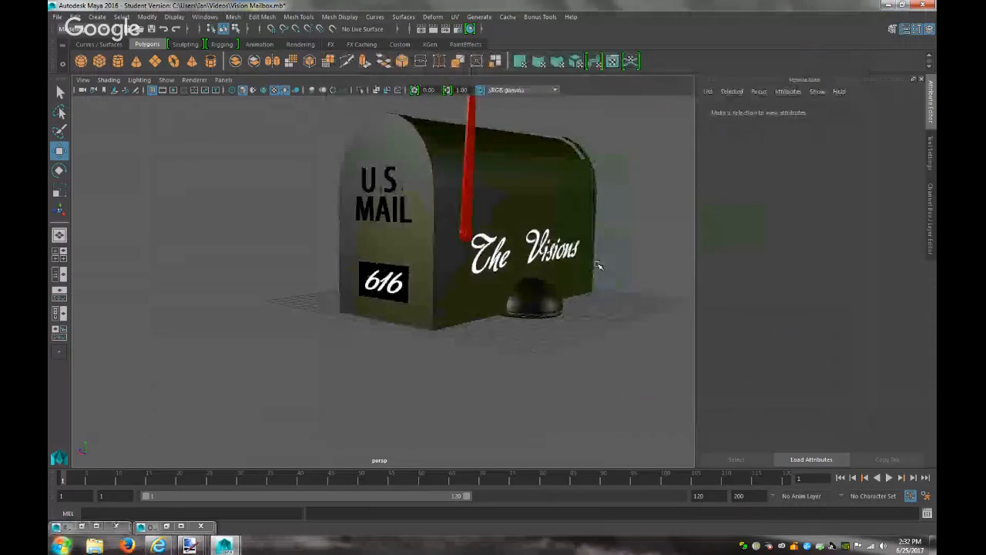
pyautogui.keyDown('alt'); pyautogui.moveTo(657, 264); pyautogui.dragTo(573, 437, button='middle'); pyautogui.keyUp('alt')
pyautogui.keyDown('alt'); pyautogui.moveTo(567, 368); pyautogui.dragTo(686, 375, button='right'); pyautogui.keyUp('alt')
pyautogui.keyDown('alt'); pyautogui.moveTo(687, 374); pyautogui.dragTo(492, 250); pyautogui.keyUp('alt')
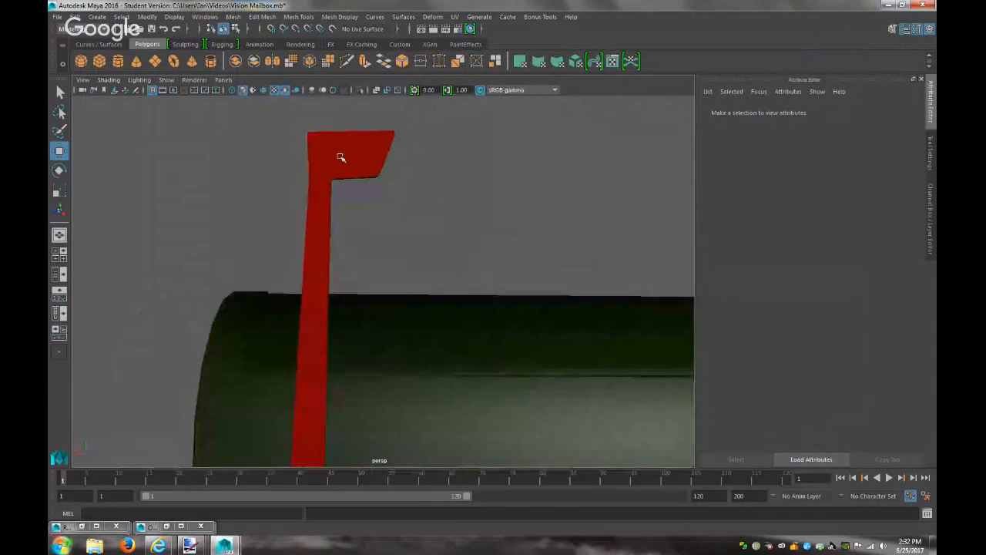
pyautogui.click(342, 157)
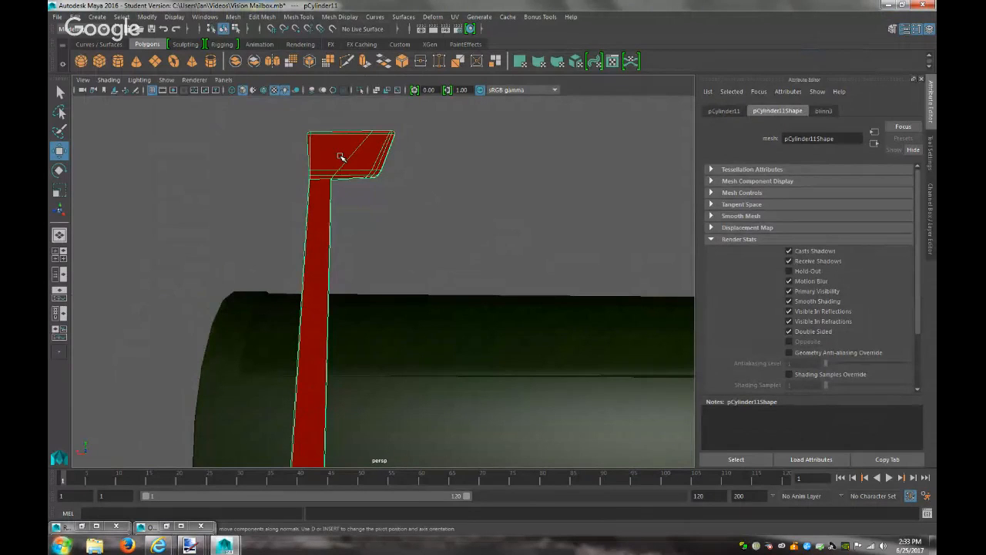
pyautogui.moveTo(351, 153); pyautogui.dragTo(341, 124, button='right')
pyautogui.click(352, 148)
pyautogui.click(299, 217)
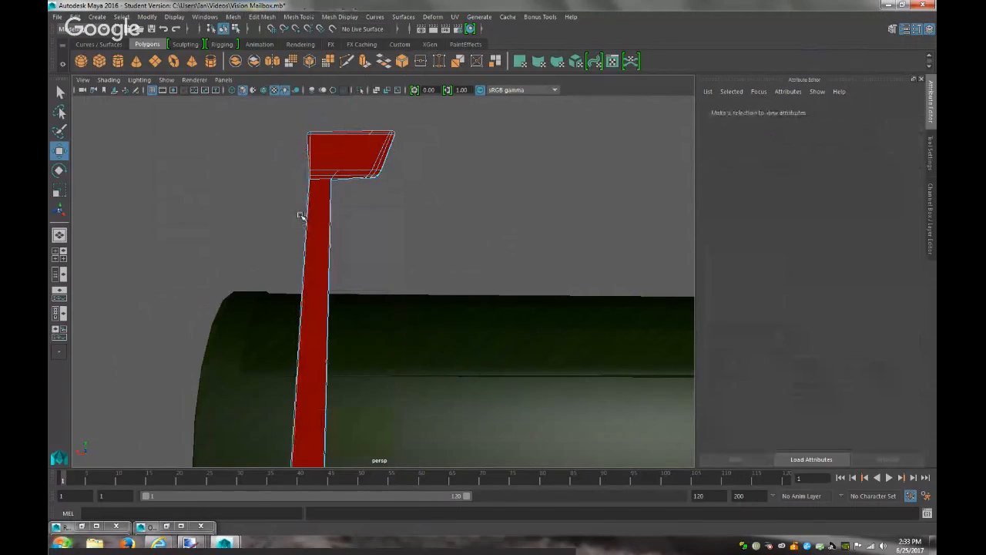
pyautogui.moveTo(358, 149); pyautogui.dragTo(362, 174, button='right')
pyautogui.click(351, 157)
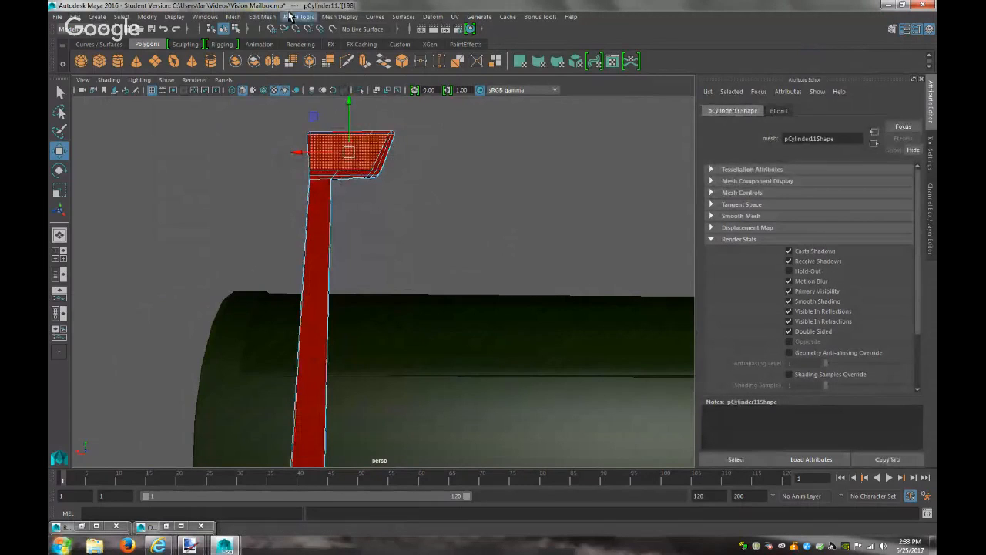
# Extract the flag blade's top face as a separate piece with Edit Mesh > Extract
pyautogui.click(270, 18)
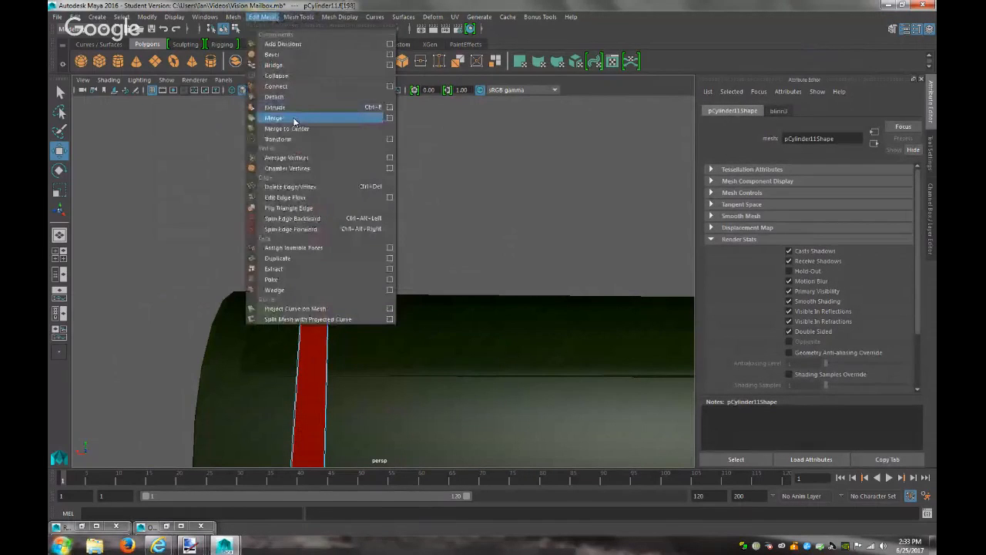
pyautogui.click(276, 107)
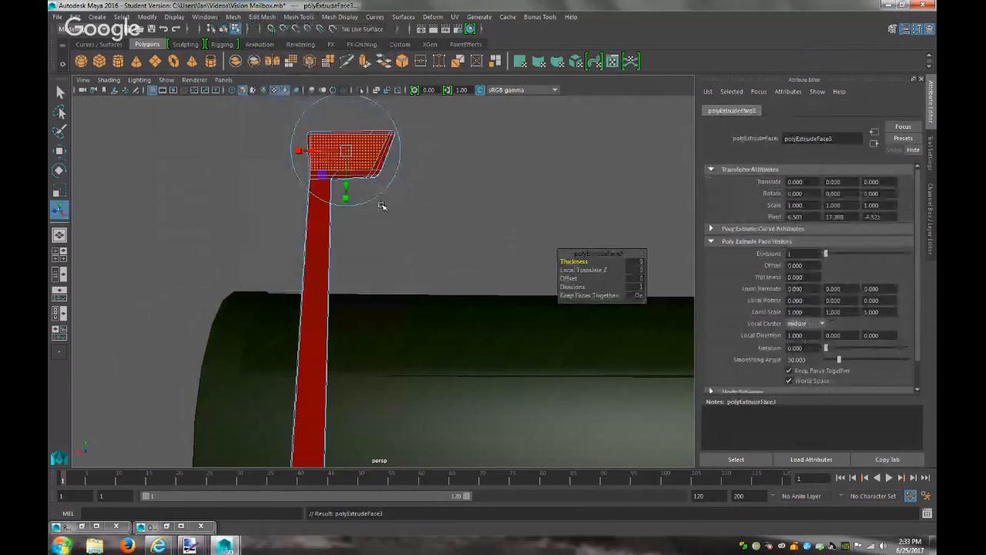
pyautogui.click(360, 200)
pyautogui.click(339, 157)
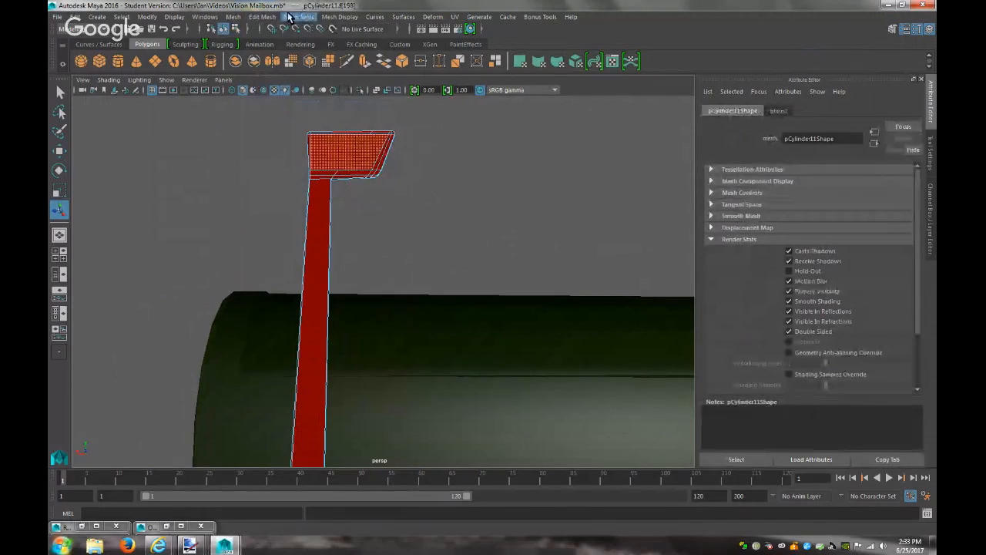
pyautogui.click(262, 17)
pyautogui.click(288, 266)
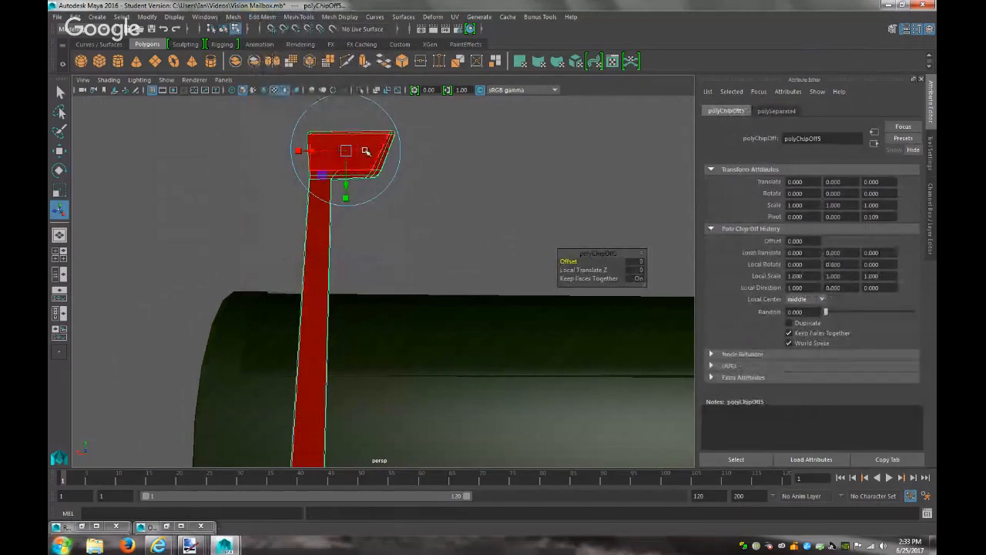
# Select the extracted face as an object, centre its pivot and frame it
pyautogui.click(367, 150)
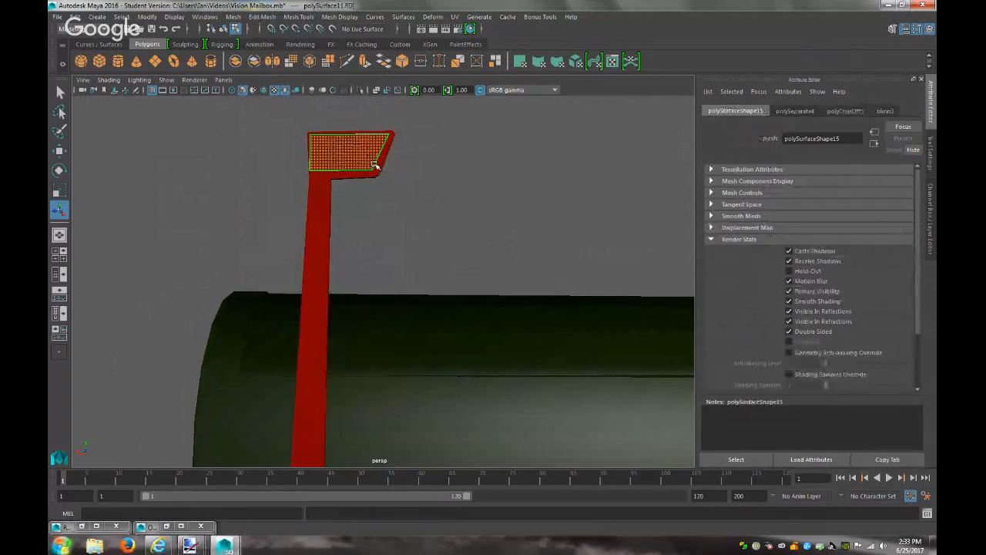
pyautogui.rightClick(366, 157)
pyautogui.moveTo(365, 157); pyautogui.dragTo(387, 142, button='right')
pyautogui.click(366, 153)
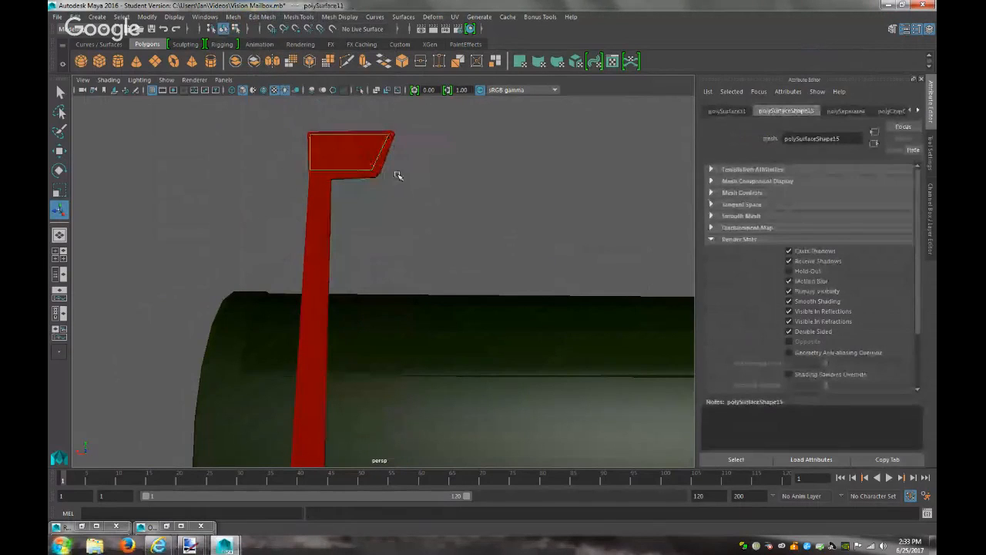
pyautogui.scroll(-5, 399, 176)
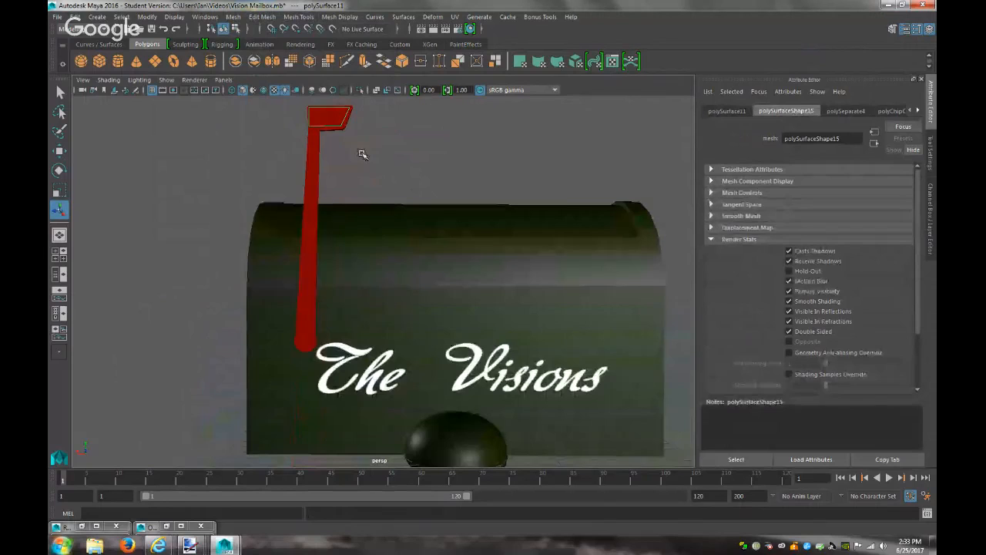
pyautogui.click(148, 17)
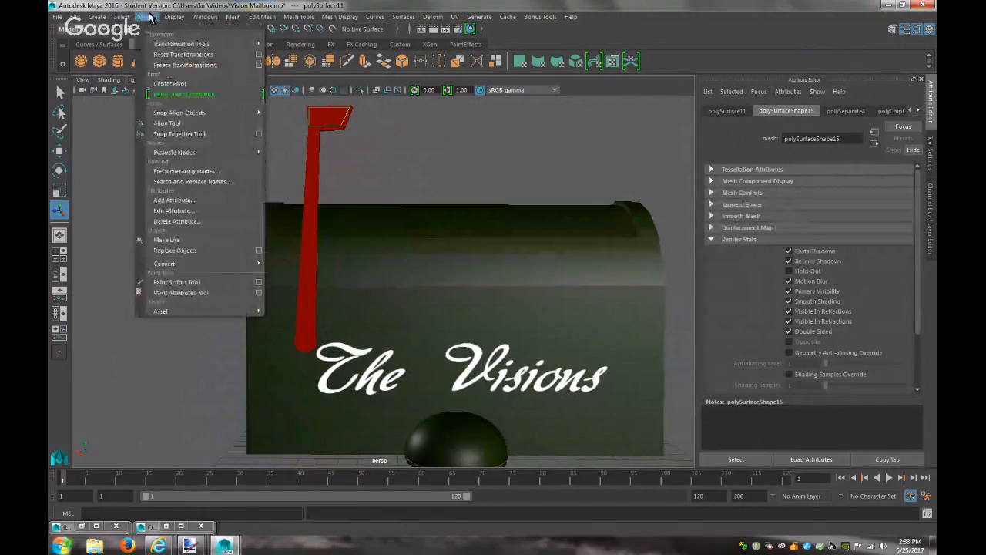
pyautogui.click(170, 83)
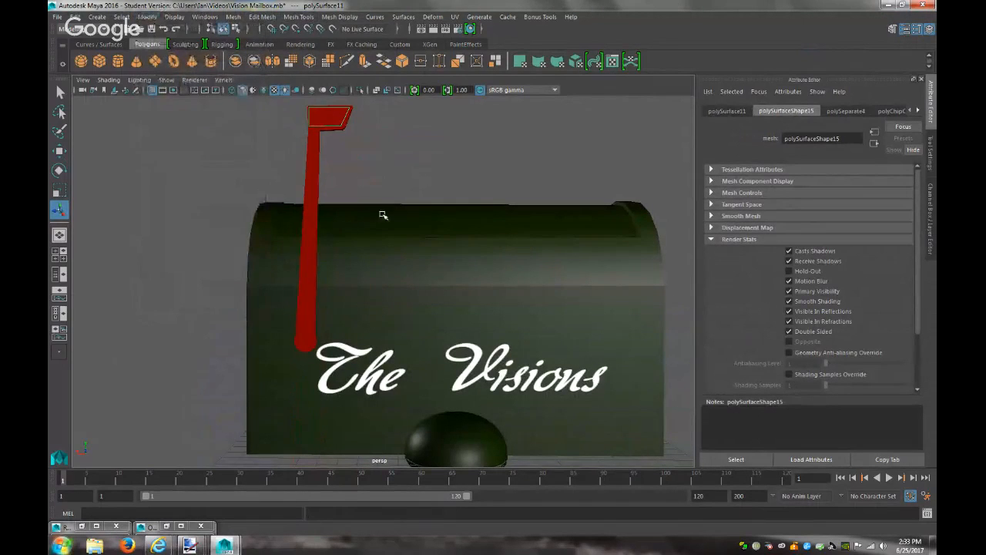
pyautogui.press('f')
pyautogui.scroll(-5, 388, 216)
pyautogui.keyDown('alt'); pyautogui.moveTo(410, 232); pyautogui.dragTo(341, 255); pyautogui.keyUp('alt')
# Duplicate the extracted flag face with Ctrl+D and offset the copy slightly
pyautogui.press('w')
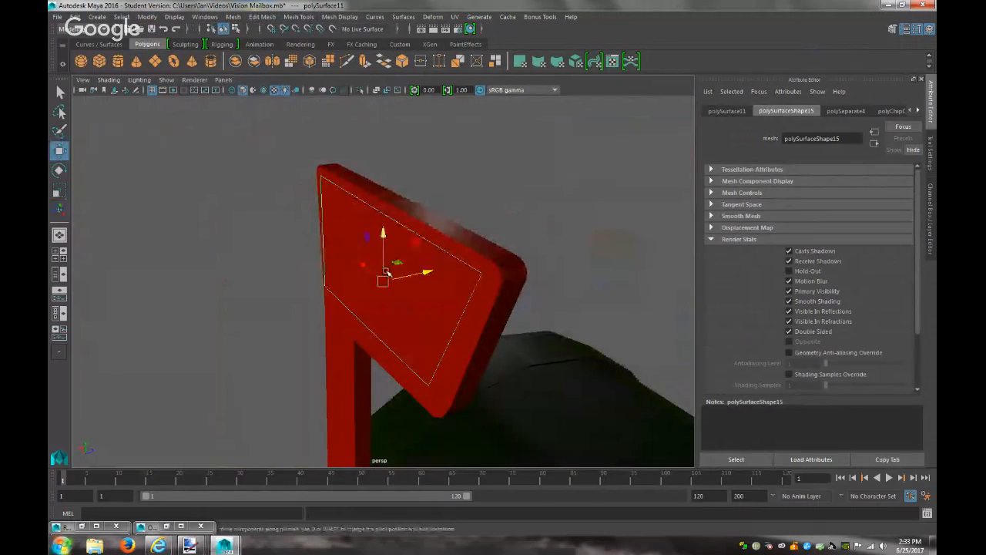
pyautogui.moveTo(427, 275); pyautogui.dragTo(265, 282)
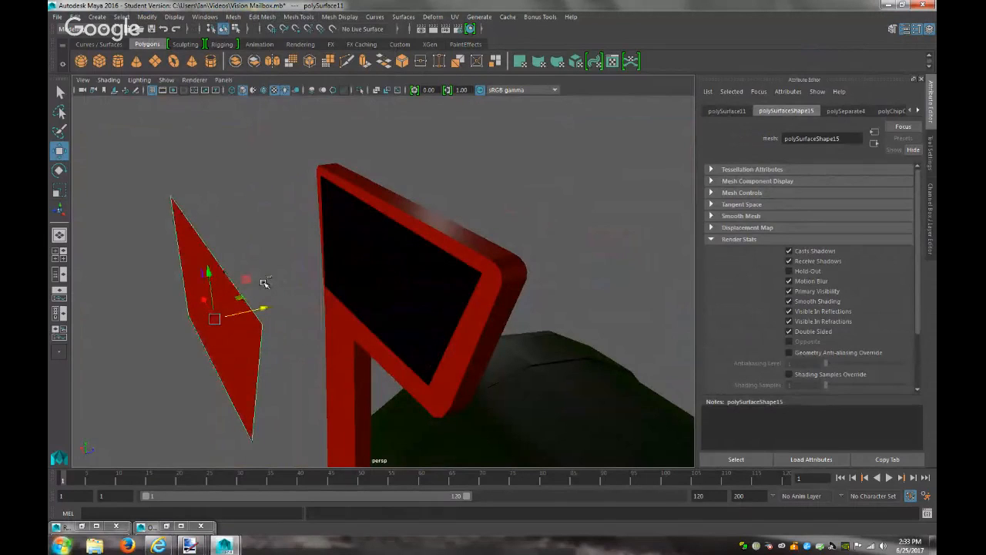
pyautogui.hotkey('ctrl', 'z')
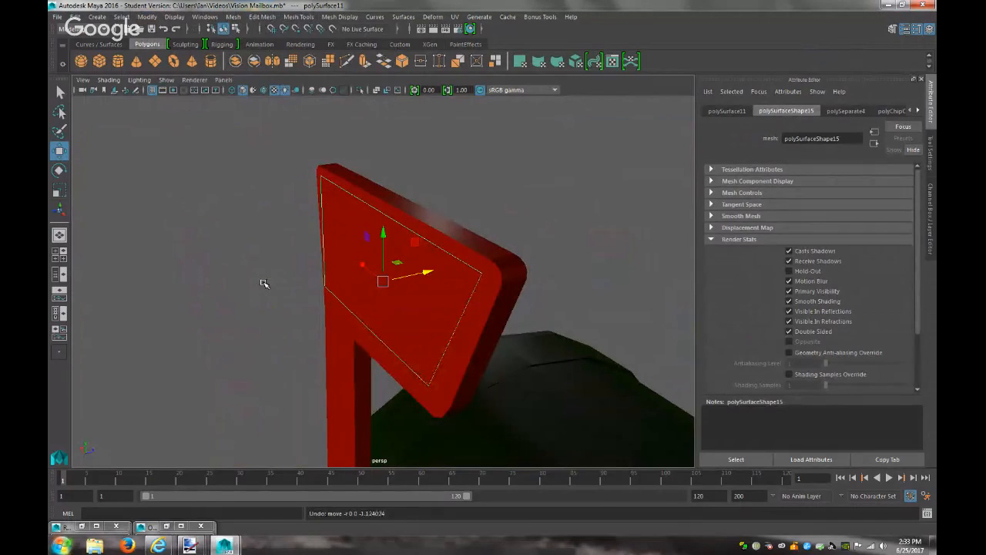
pyautogui.hotkey('ctrl', 'd')
pyautogui.moveTo(429, 274)
pyautogui.mouseDown()
pyautogui.moveTo(304, 282)
pyautogui.moveTo(430, 284)
pyautogui.mouseUp()
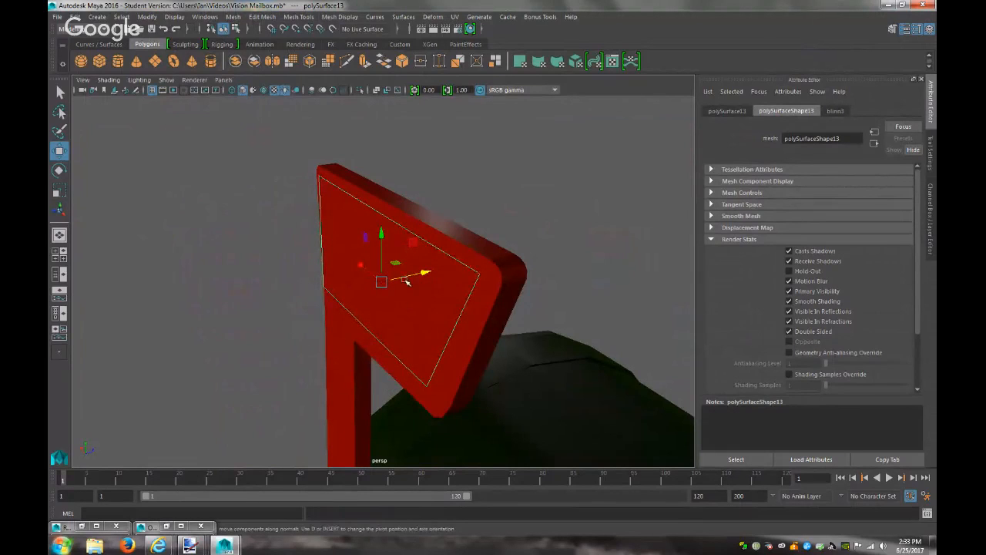
# Give the duplicated face a new Lambert material and bring up paint.net
pyautogui.moveTo(409, 364); pyautogui.dragTo(421, 512, button='right')
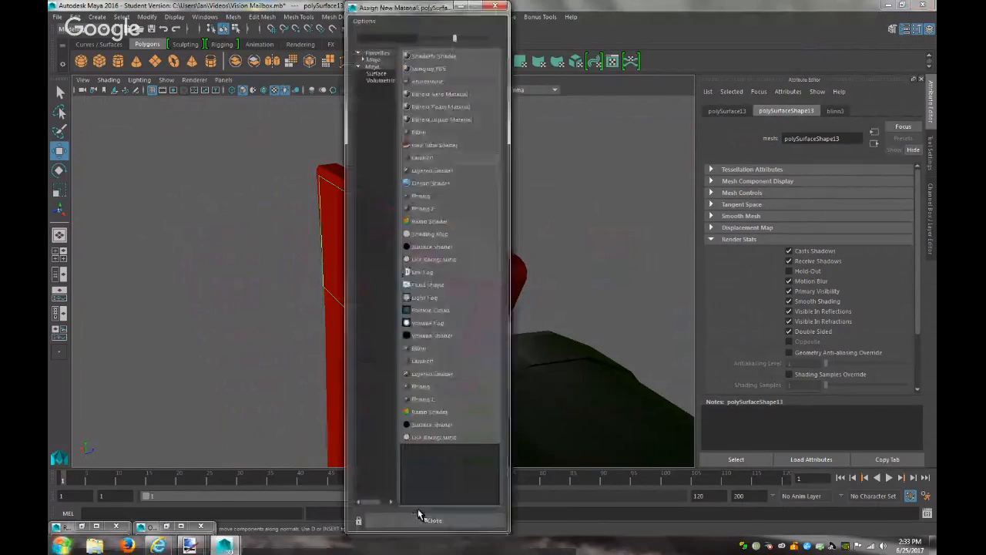
pyautogui.click(418, 158)
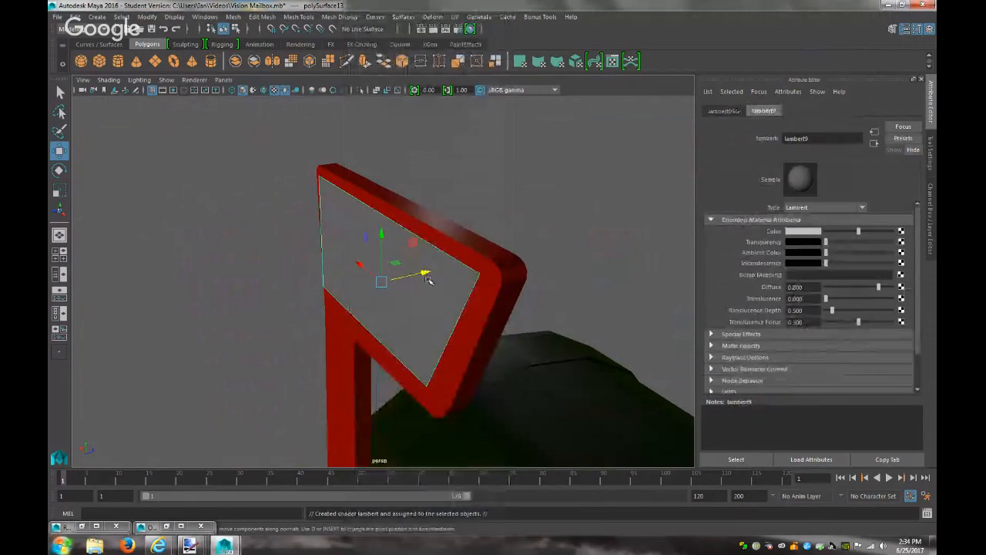
pyautogui.moveTo(189, 545)
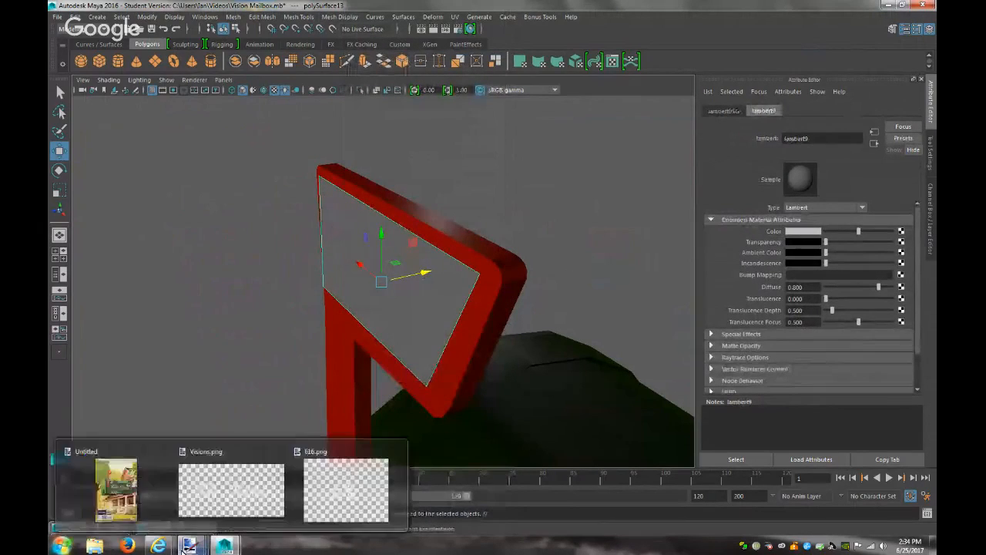
pyautogui.click(122, 477)
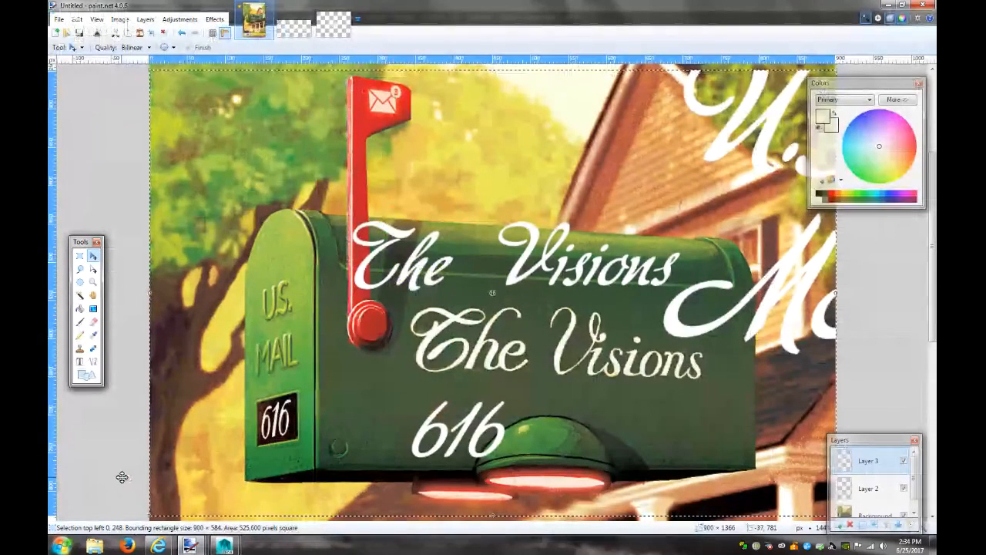
# Create a new 800 × 600 Paint.NET image, clear it to transparent, and return to the browser
pyautogui.click(408, 90)
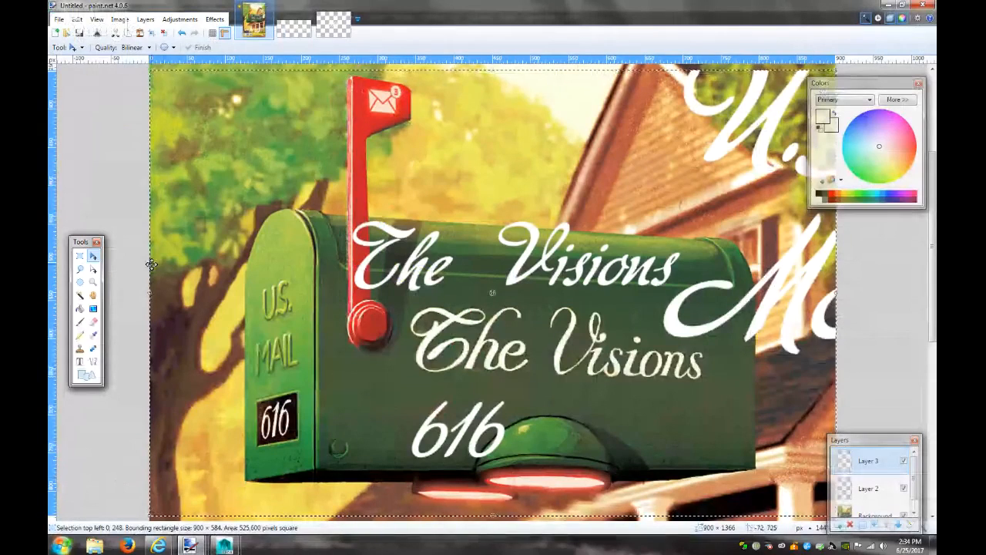
pyautogui.click(57, 33)
pyautogui.click(501, 334)
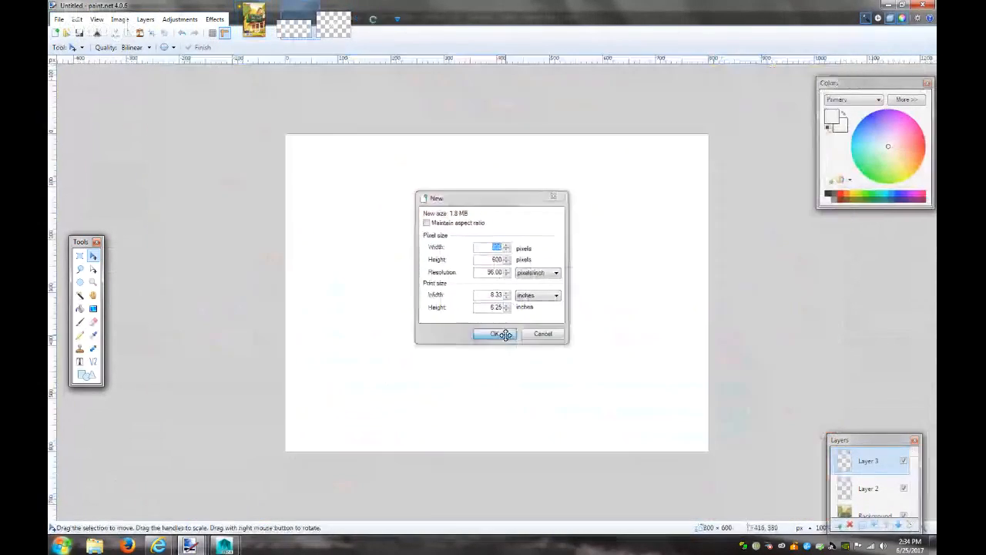
pyautogui.hotkey('ctrl', 'a')
pyautogui.press('Delete')
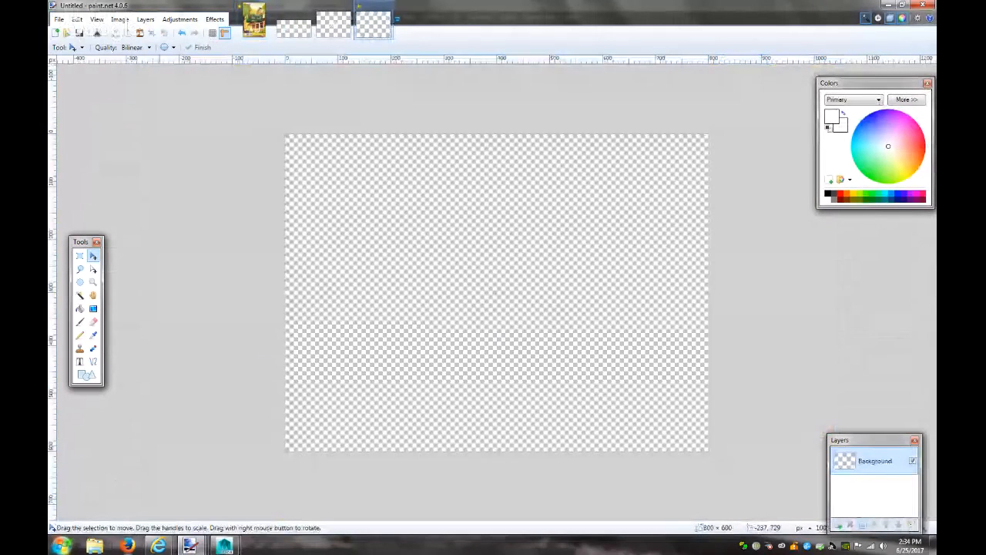
pyautogui.moveTo(158, 545)
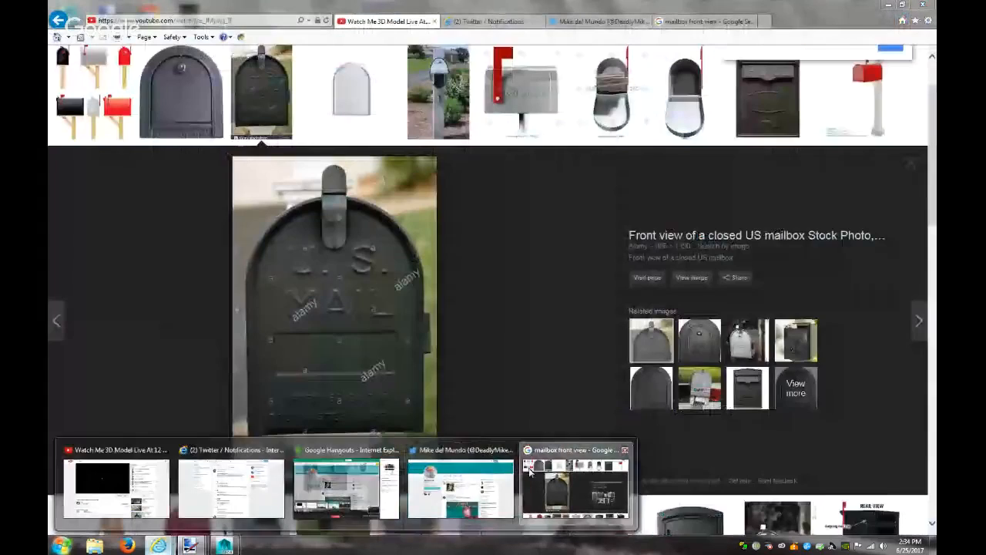
pyautogui.click(574, 487)
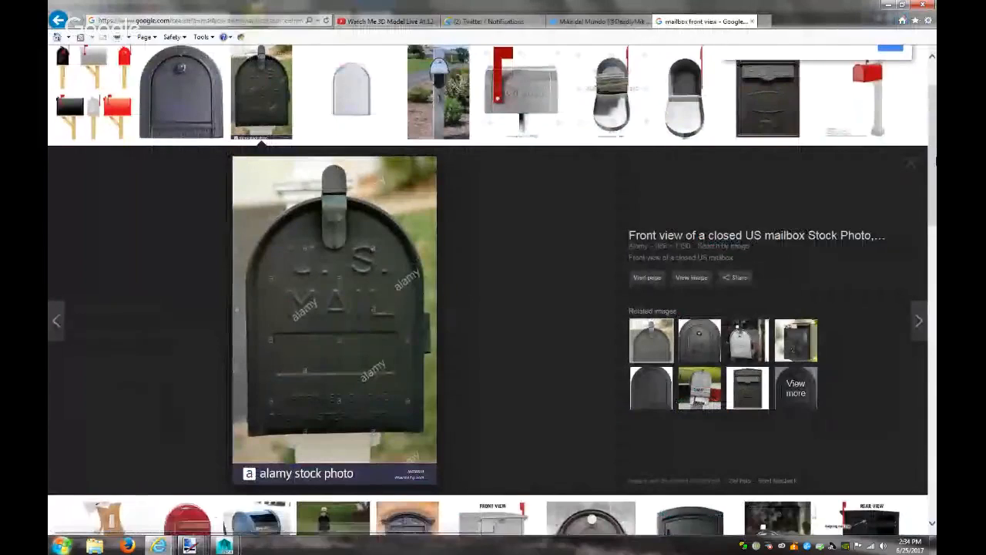
# Search Google Images for 'envelope clipart'
pyautogui.scroll(2, 719, 35)
pyautogui.moveTo(246, 66); pyautogui.dragTo(47, 87)
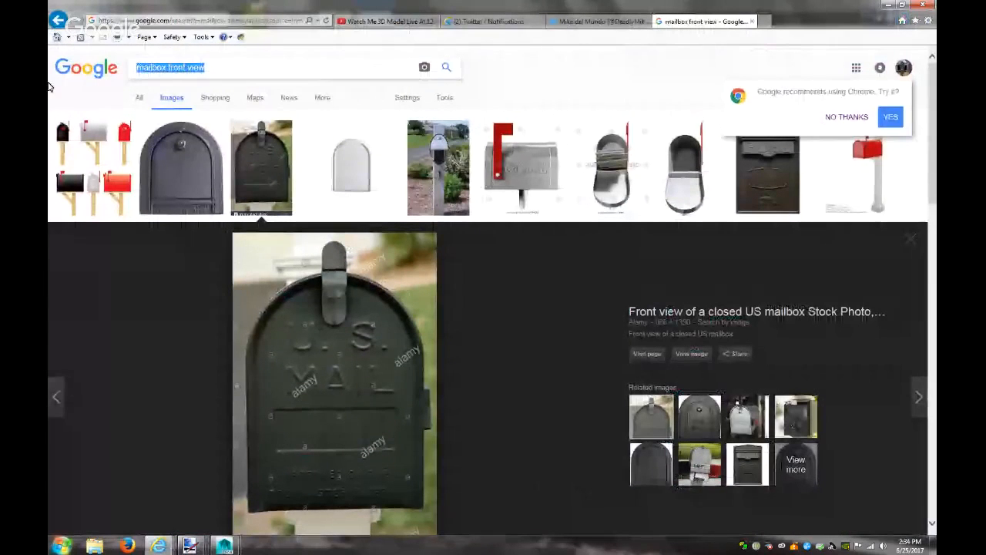
pyautogui.write('envelope cl')
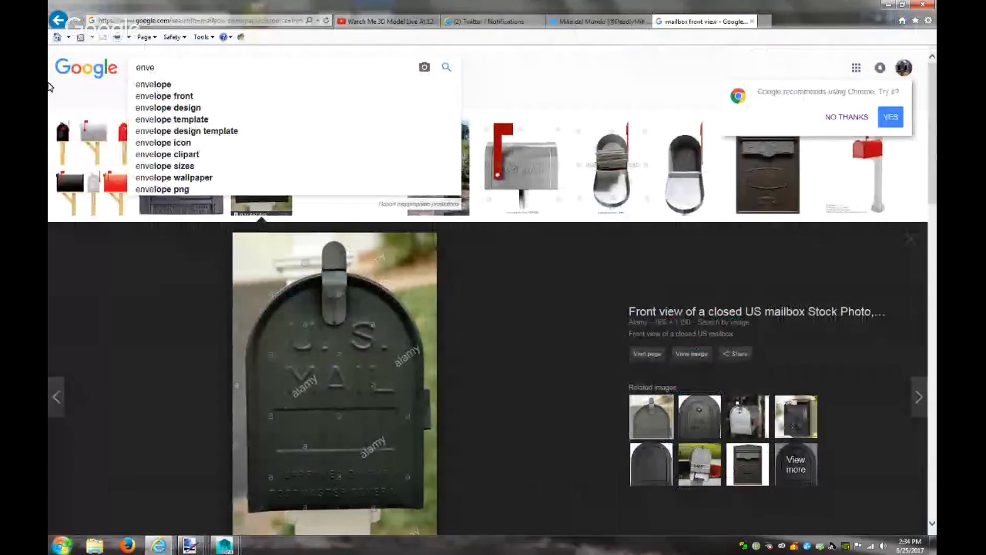
pyautogui.press('Down')
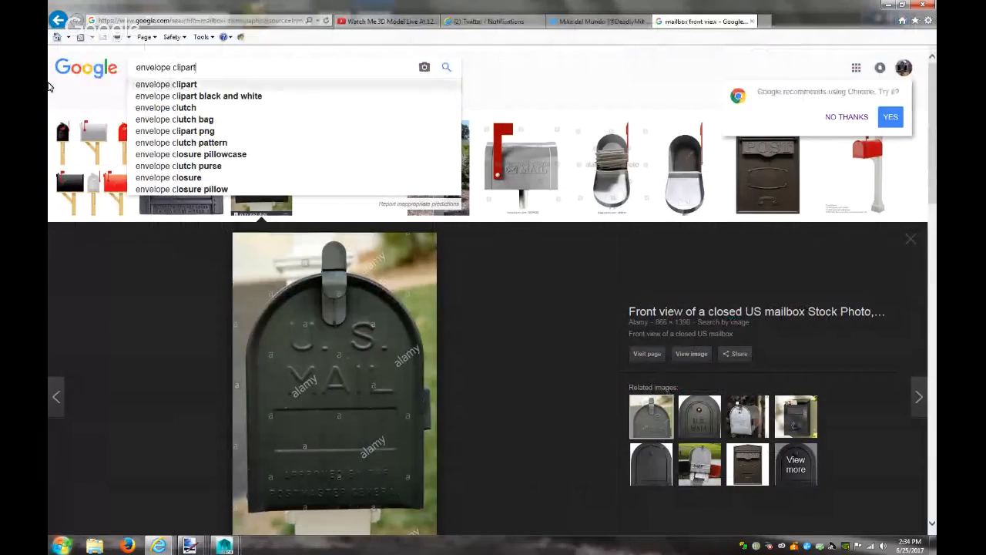
pyautogui.press('Return')
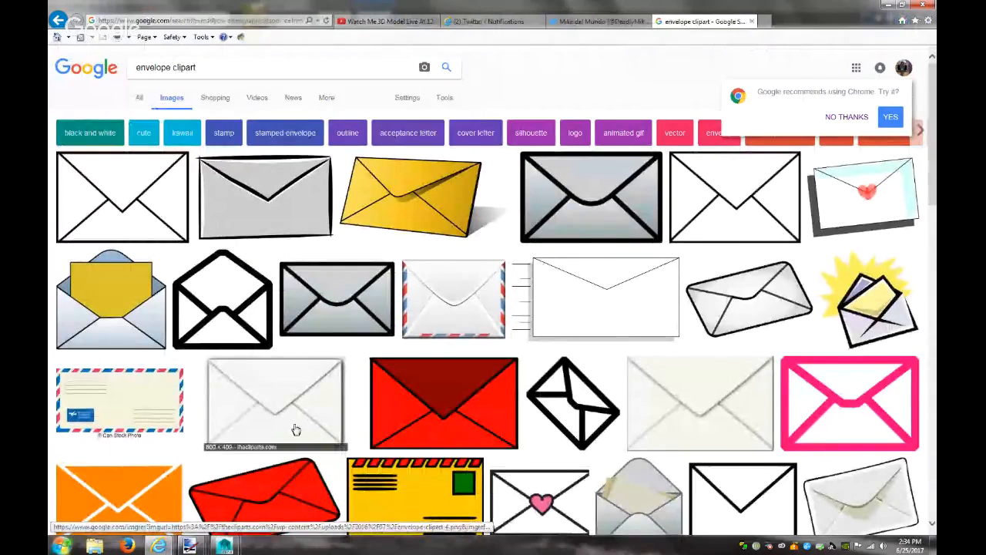
# Open the plain black-outlined envelope clip art at full size
pyautogui.moveTo(223, 546)
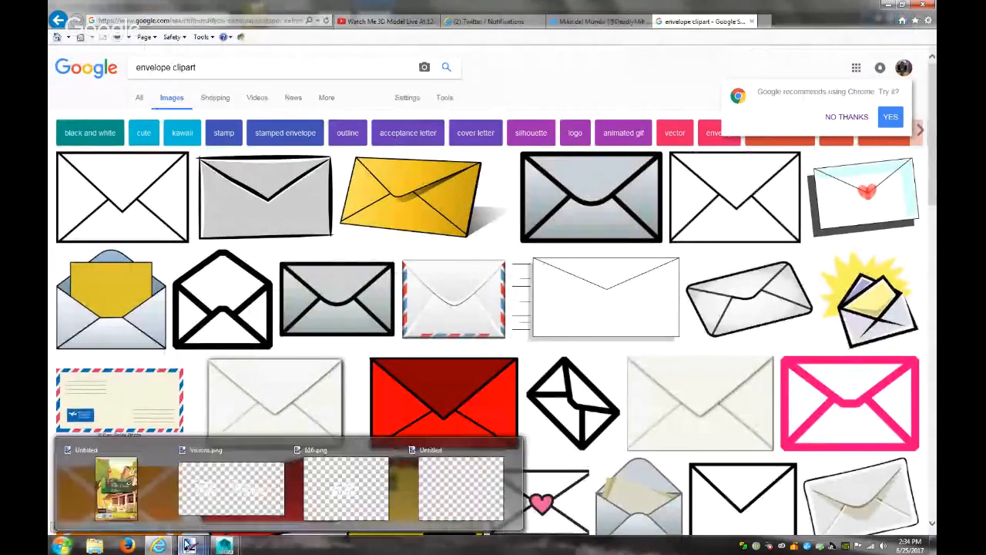
pyautogui.click(123, 485)
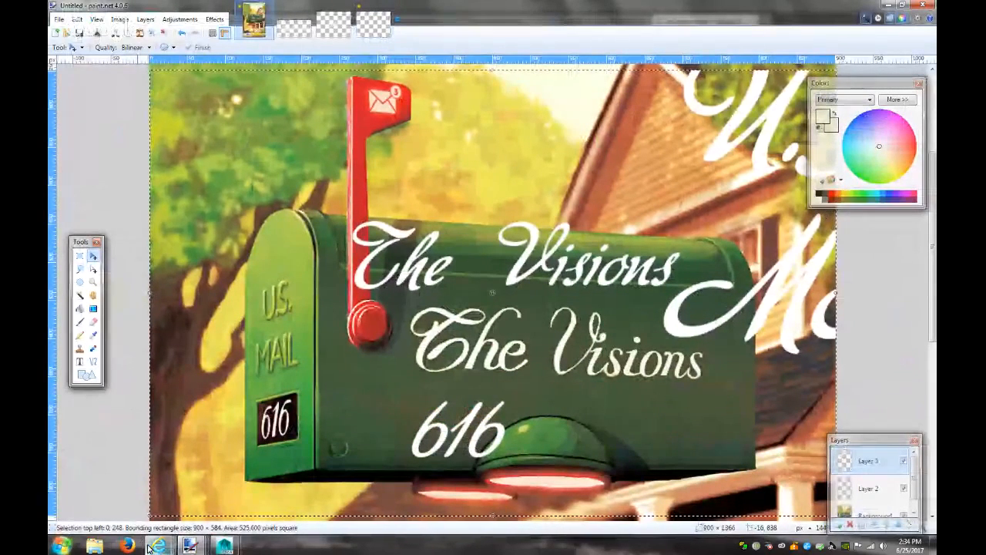
pyautogui.moveTo(158, 546)
pyautogui.click(574, 494)
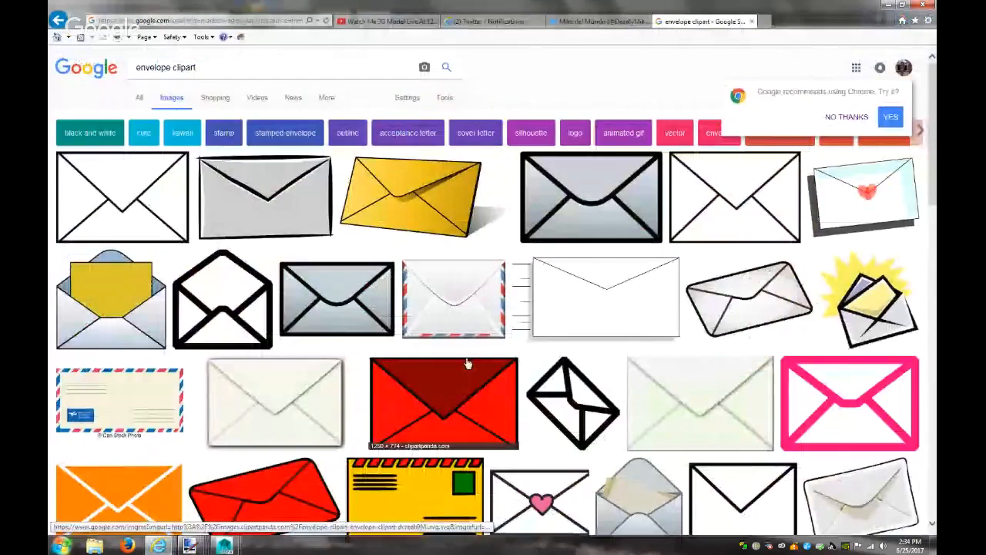
pyautogui.click(182, 225)
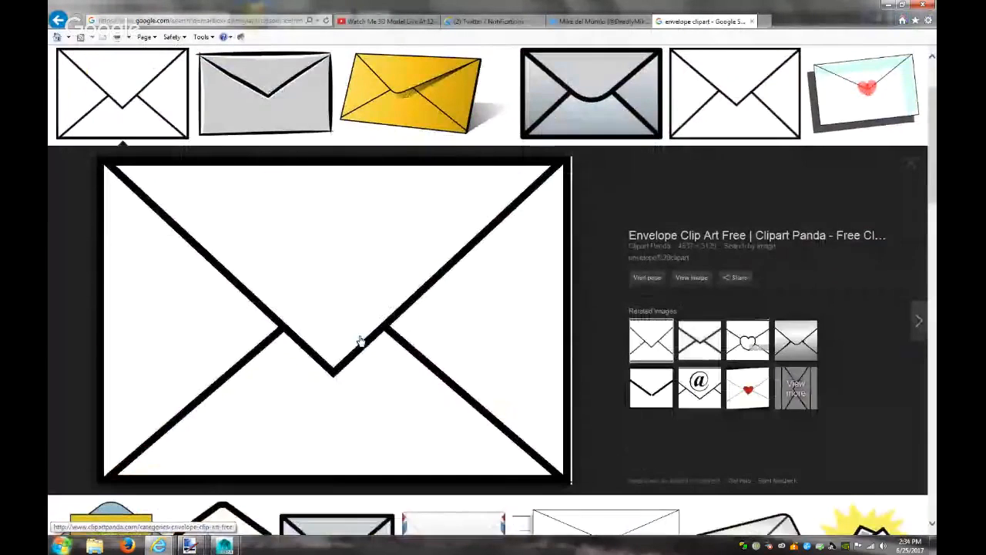
pyautogui.click(689, 278)
# Copy the envelope image and switch to the Untitled Paint.NET canvas
pyautogui.rightClick(496, 275)
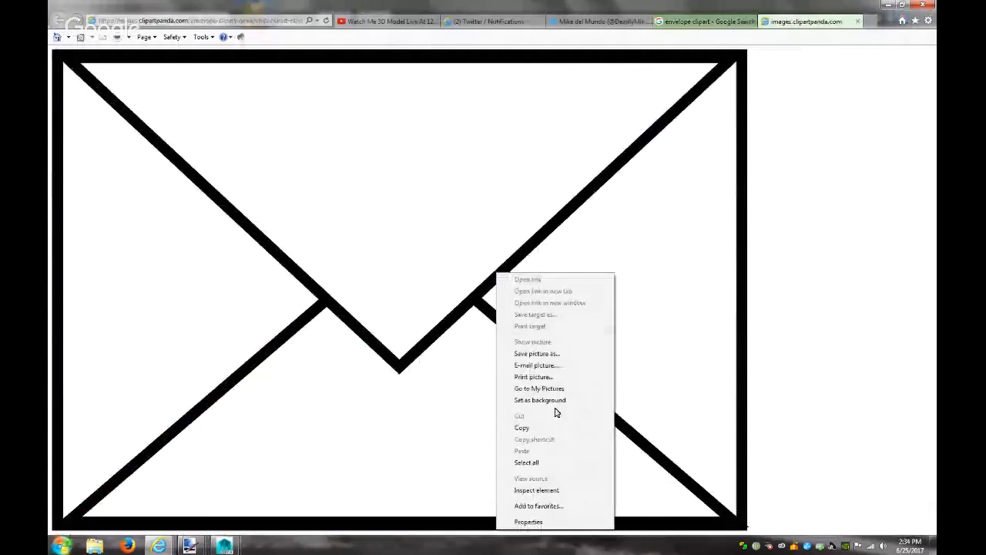
pyautogui.click(537, 353)
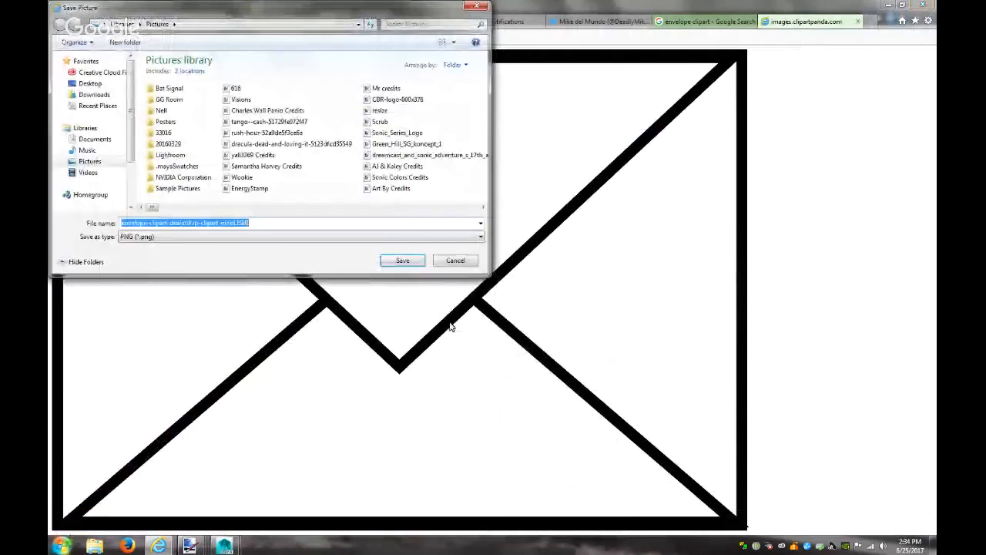
pyautogui.click(417, 262)
pyautogui.moveTo(278, 470); pyautogui.dragTo(209, 509)
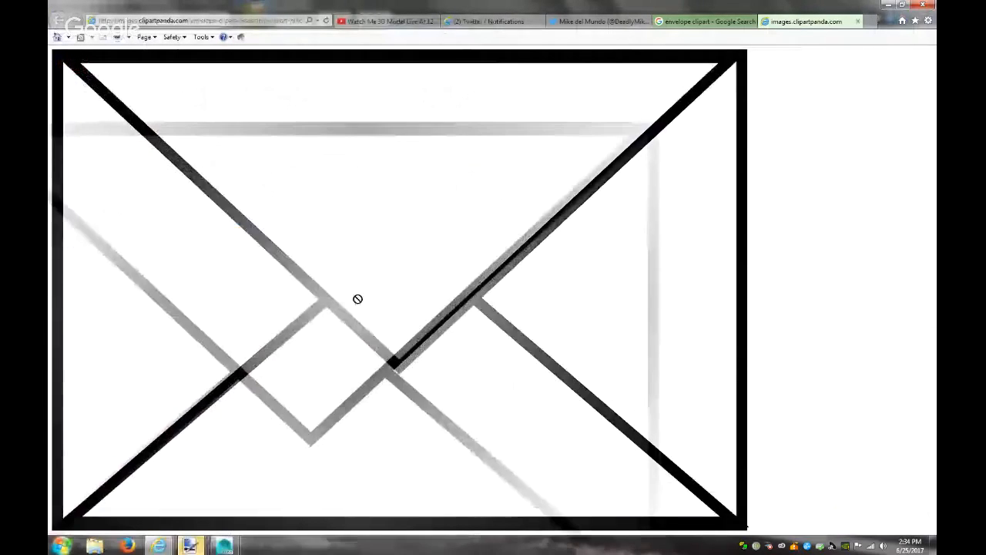
pyautogui.rightClick(273, 99)
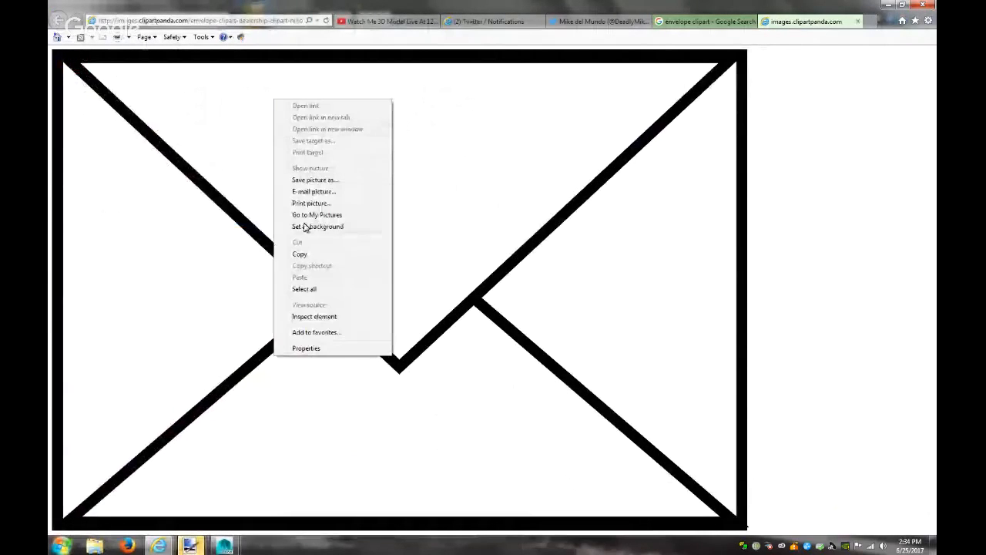
pyautogui.click(300, 257)
pyautogui.moveTo(189, 546)
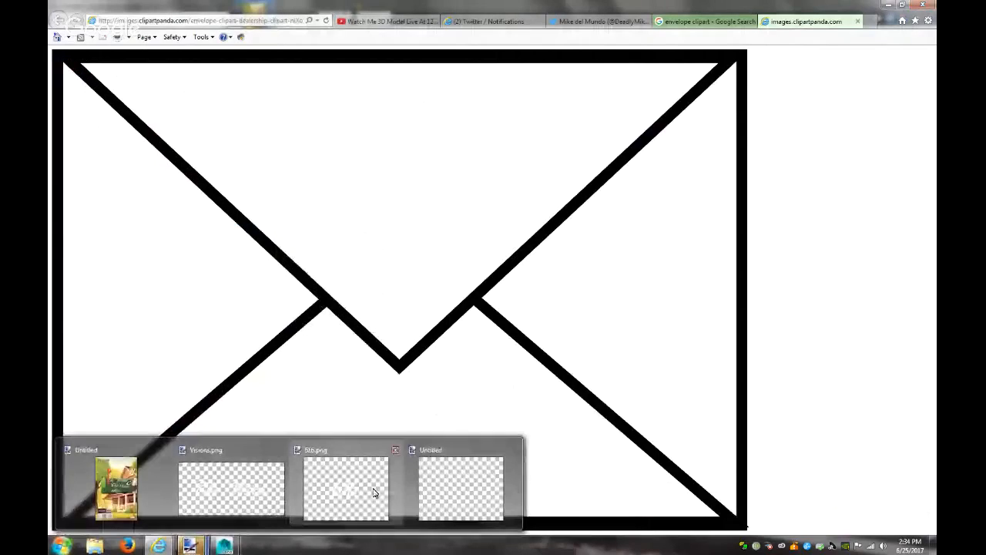
pyautogui.click(436, 487)
# Paste the envelope into the canvas, expanding it to 4537 × 3129
pyautogui.hotkey('ctrl', 'v')
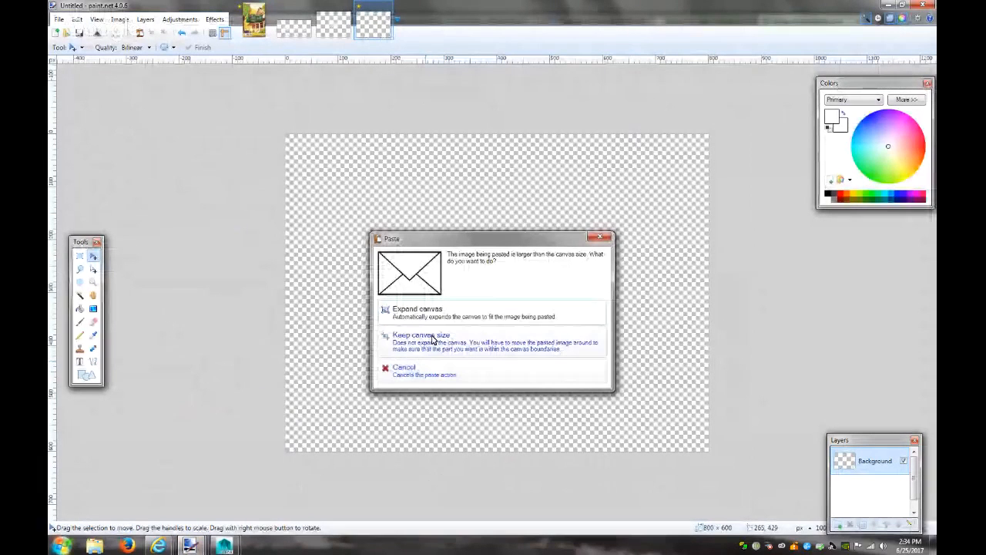
pyautogui.click(422, 312)
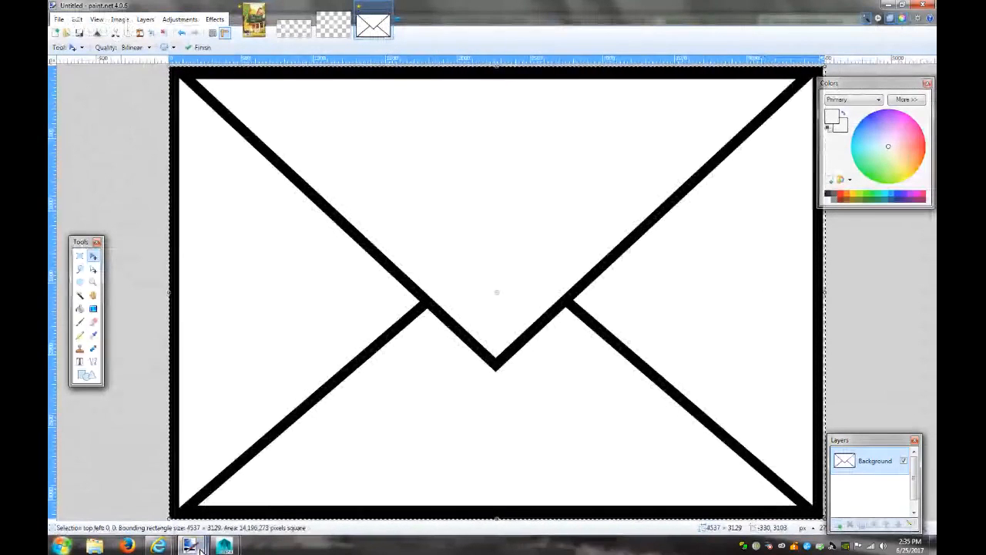
pyautogui.moveTo(224, 546)
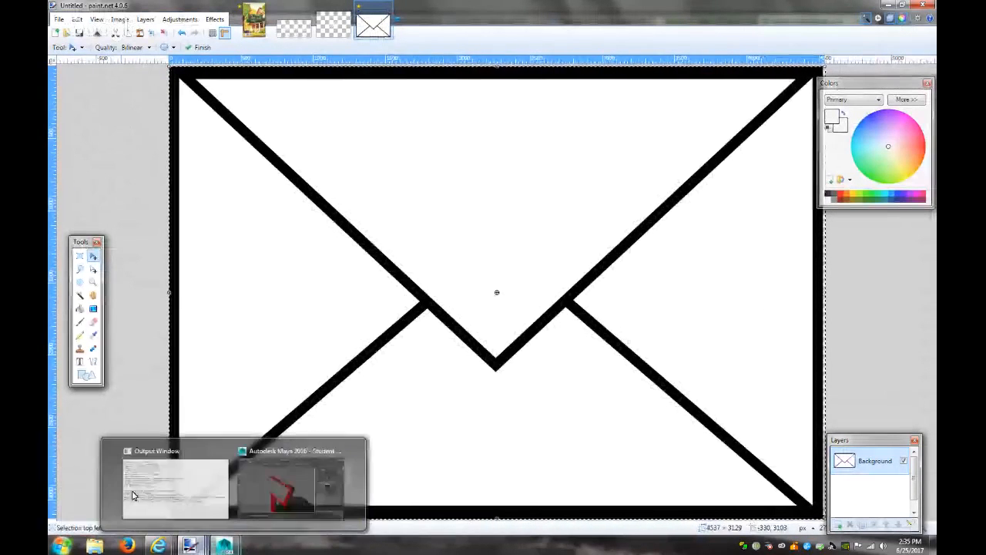
pyautogui.click(259, 27)
pyautogui.click(373, 26)
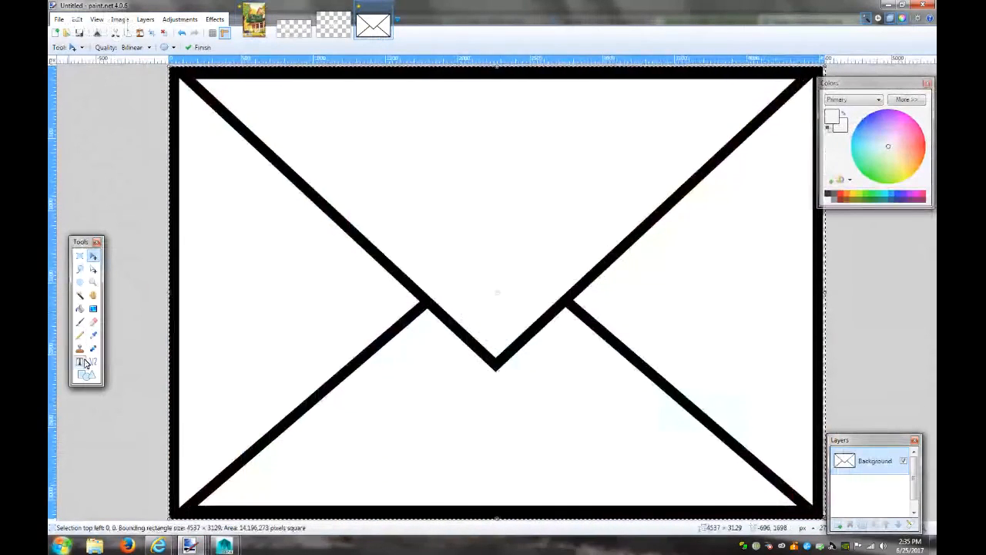
# Erase the envelope's black outlines to transparency with the Magic Wand
pyautogui.click(80, 295)
pyautogui.click(276, 195)
pyautogui.click(303, 188)
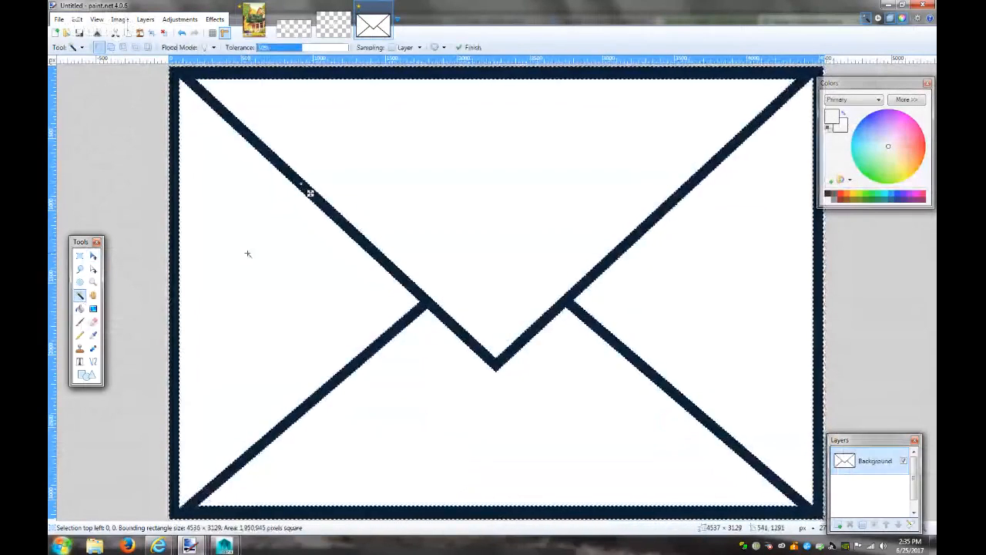
pyautogui.press('Delete')
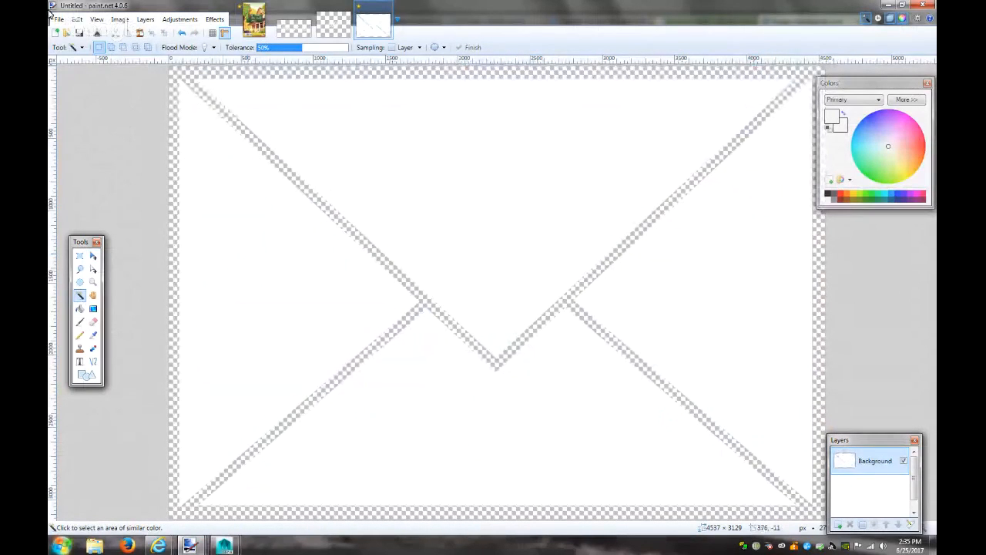
pyautogui.click(119, 19)
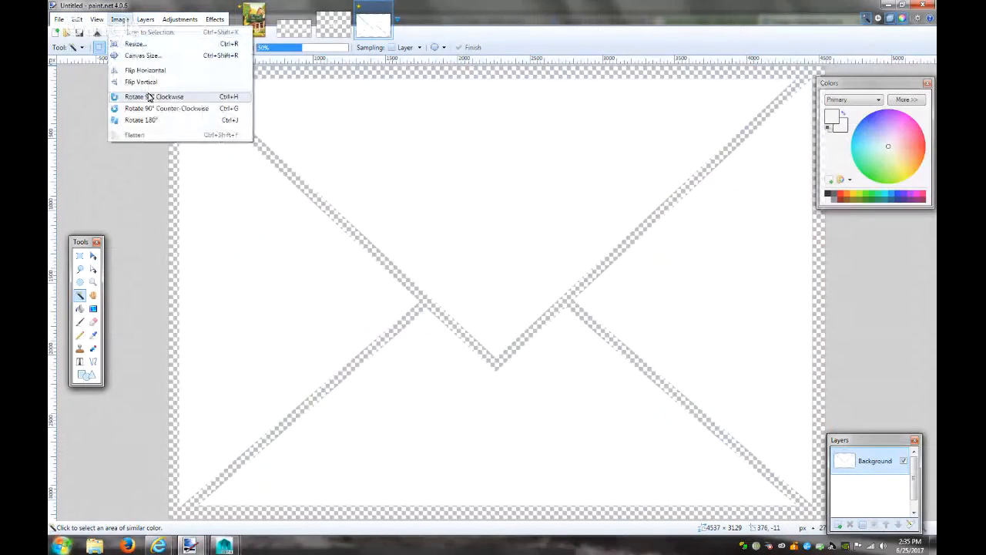
pyautogui.click(142, 55)
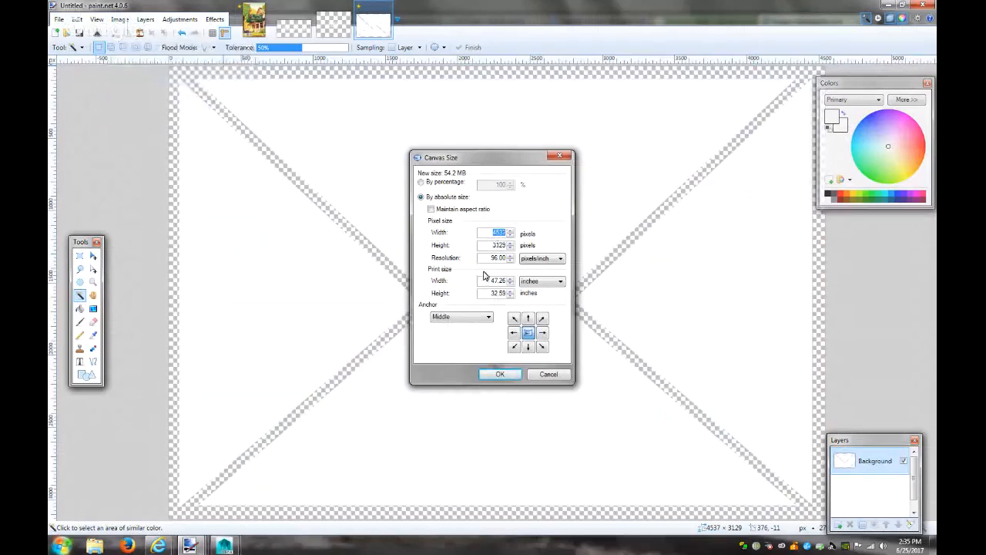
pyautogui.click(549, 375)
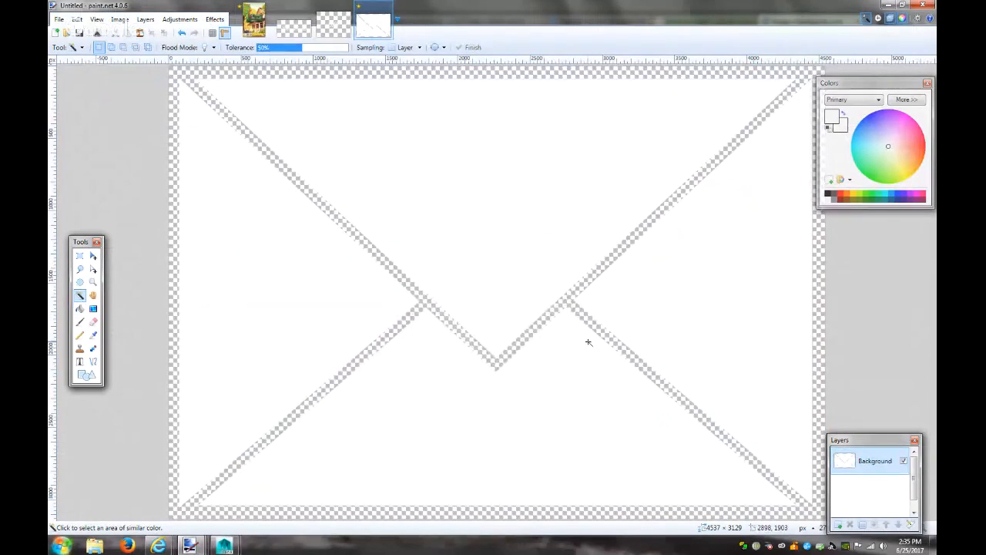
pyautogui.press('m')
pyautogui.hotkey('ctrl', 'a')
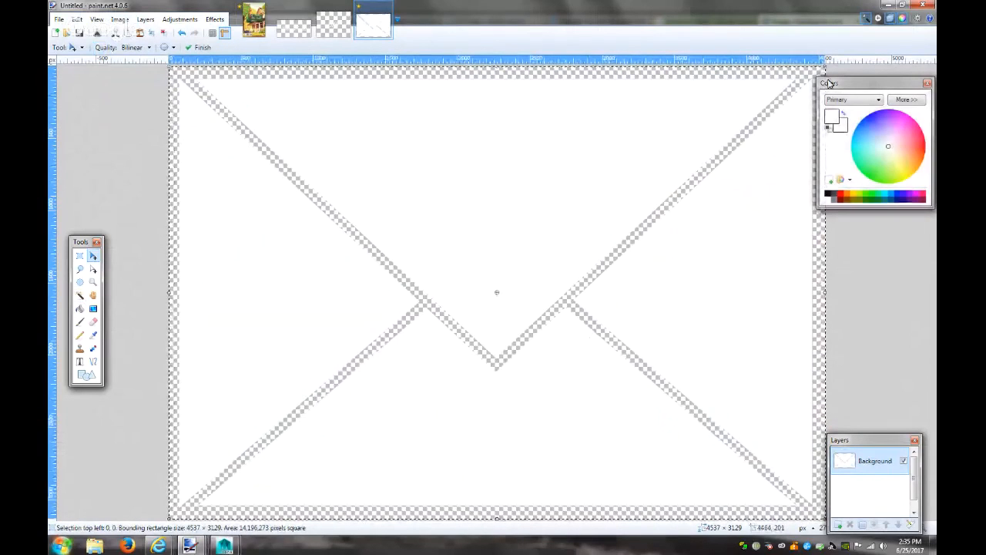
# Shrink the envelope to about 1660 × 1145 in the canvas's lower-left corner
pyautogui.keyDown('shift'); pyautogui.moveTo(829, 83); pyautogui.dragTo(480, 354); pyautogui.keyUp('shift')
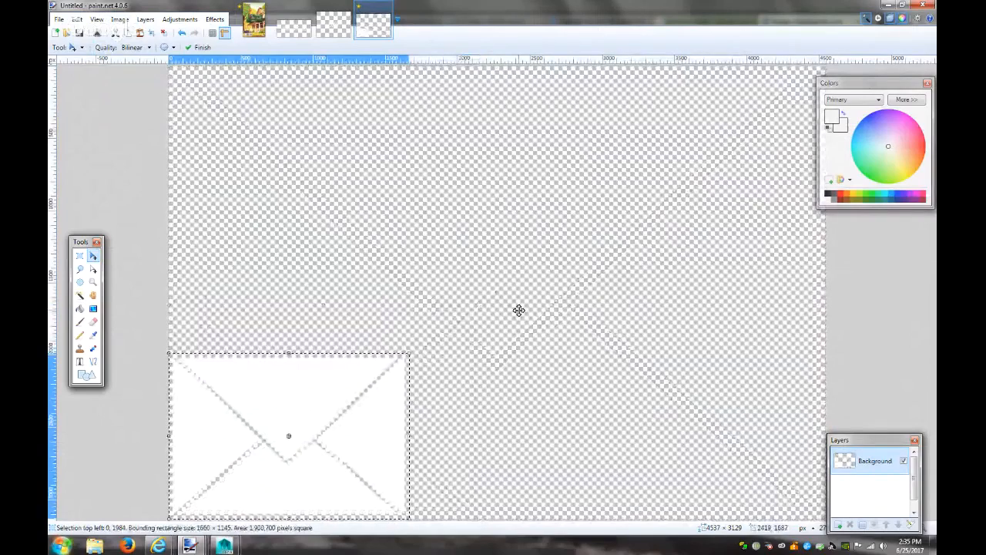
pyautogui.hotkey('ctrl', 'a')
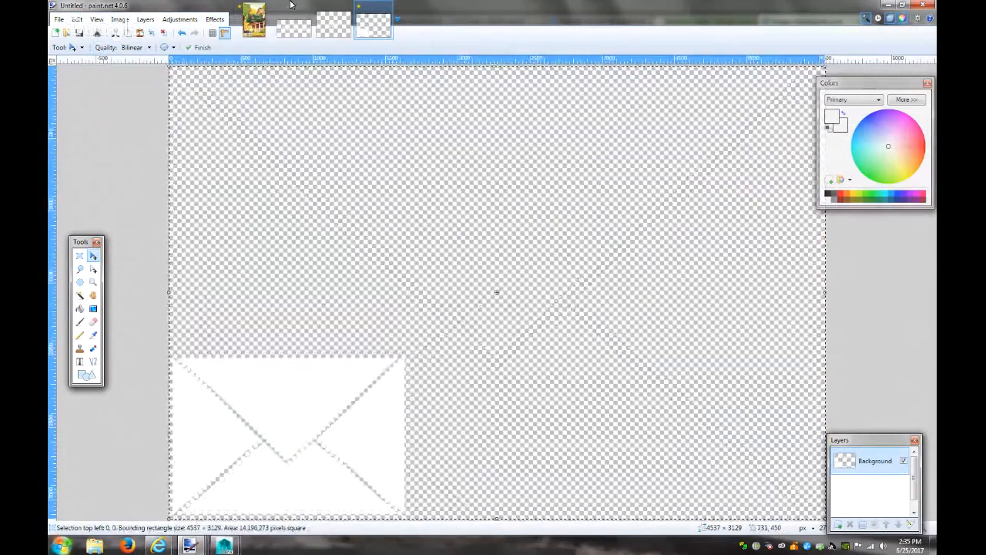
pyautogui.click(257, 14)
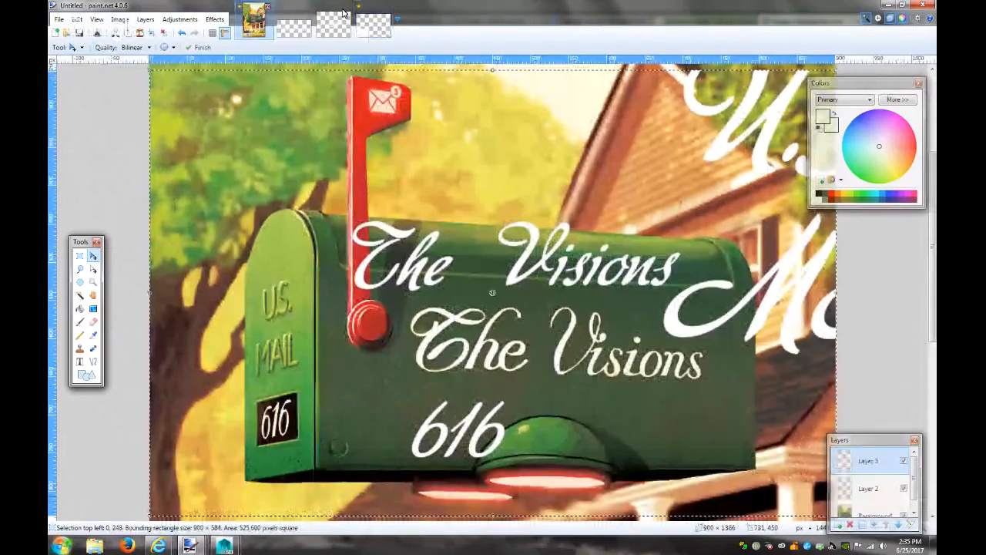
pyautogui.click(369, 14)
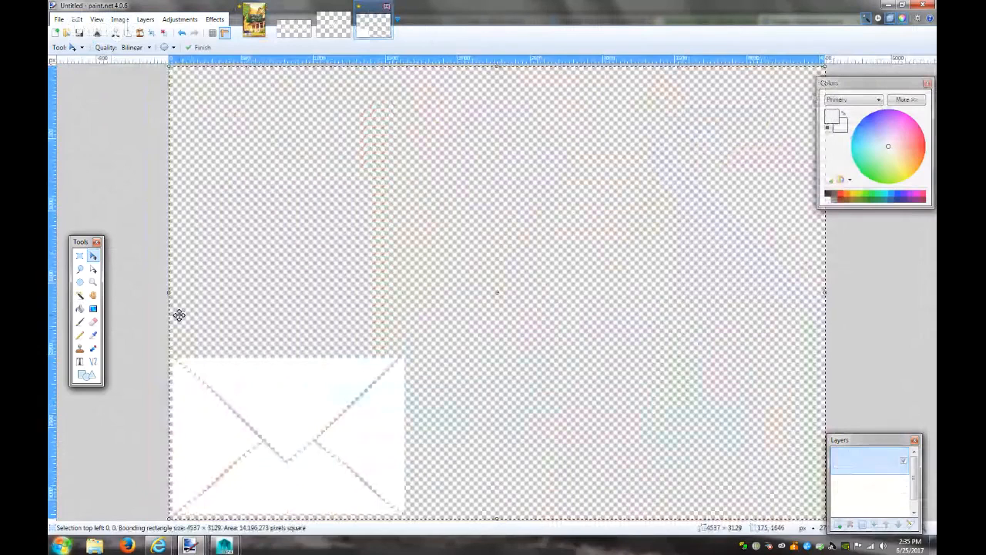
# Set the Shapes tool to draw filled ellipses without outline
pyautogui.click(87, 376)
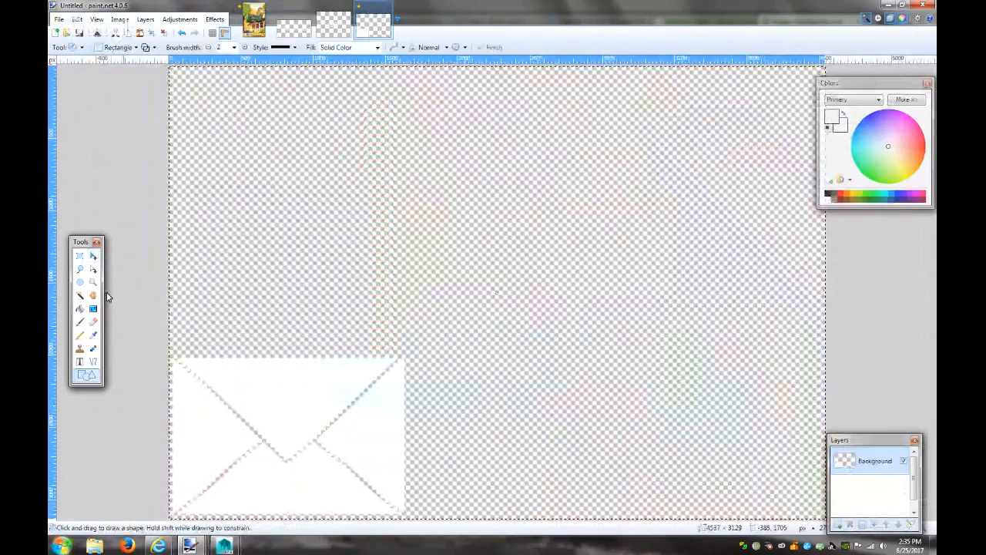
pyautogui.click(153, 49)
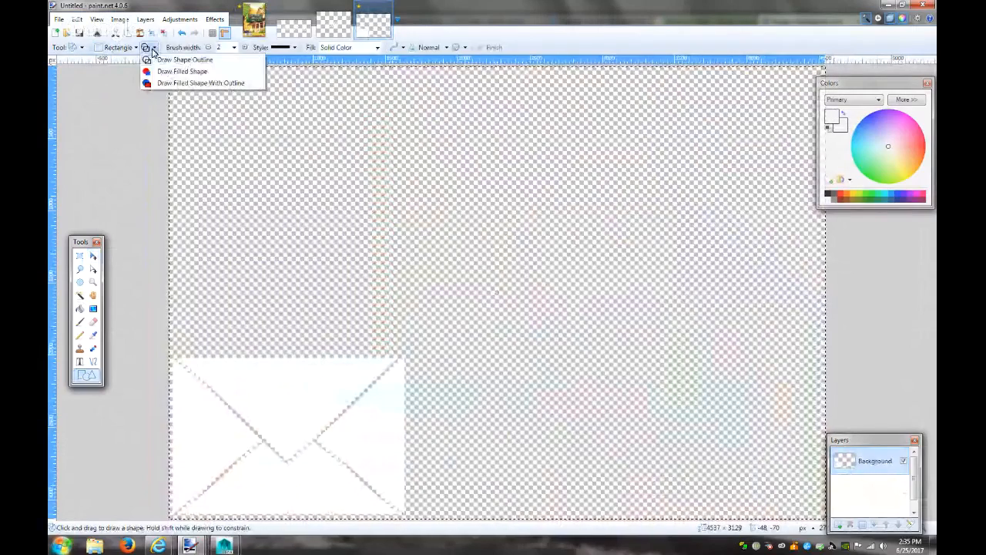
pyautogui.click(162, 73)
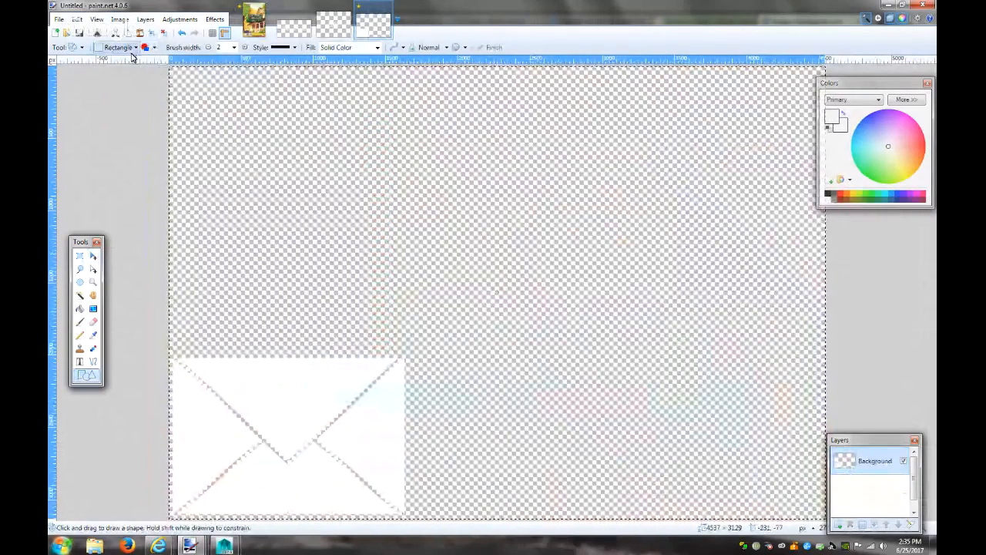
pyautogui.click(135, 48)
pyautogui.click(137, 74)
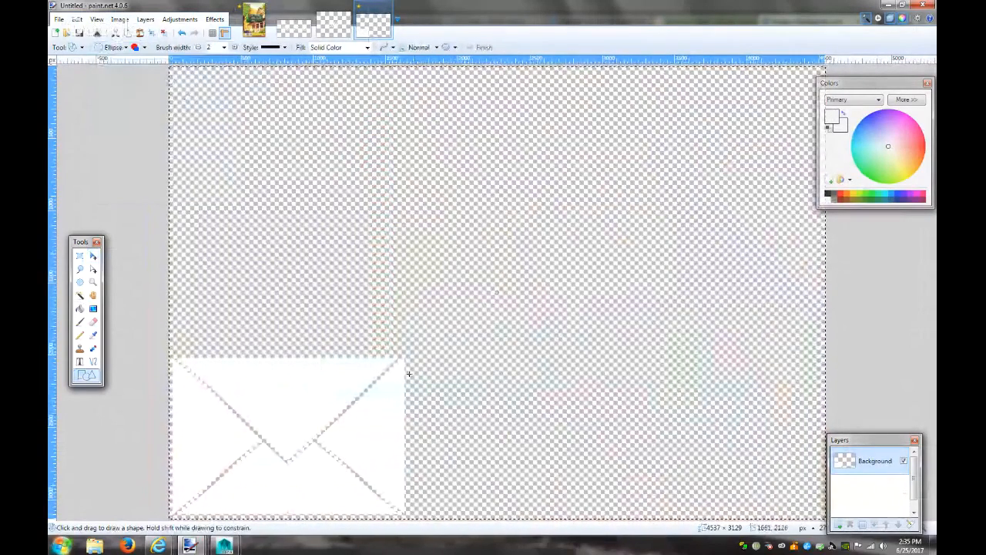
# Draw a white filled circle on the envelope's top-right corner and add Layer 2
pyautogui.moveTo(418, 380); pyautogui.dragTo(372, 333)
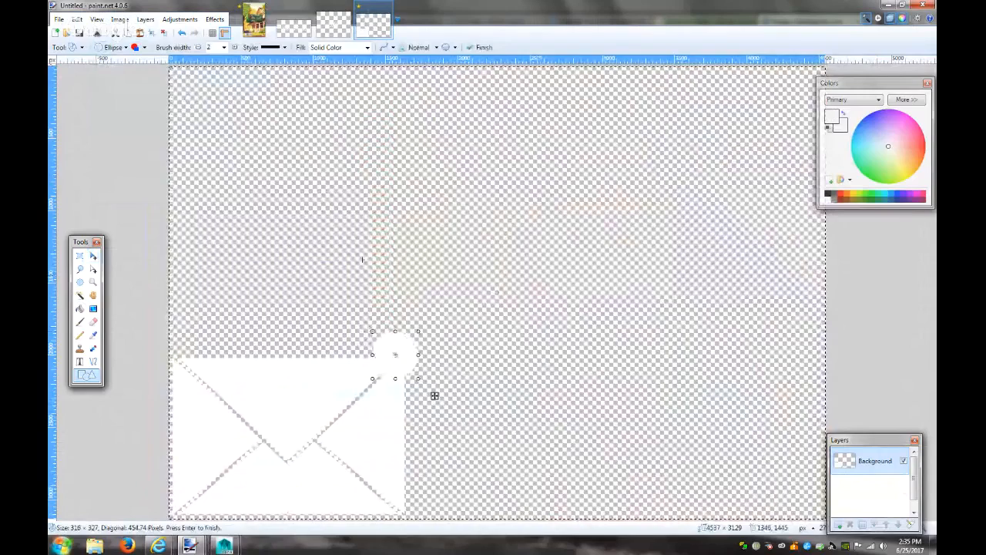
pyautogui.click(255, 21)
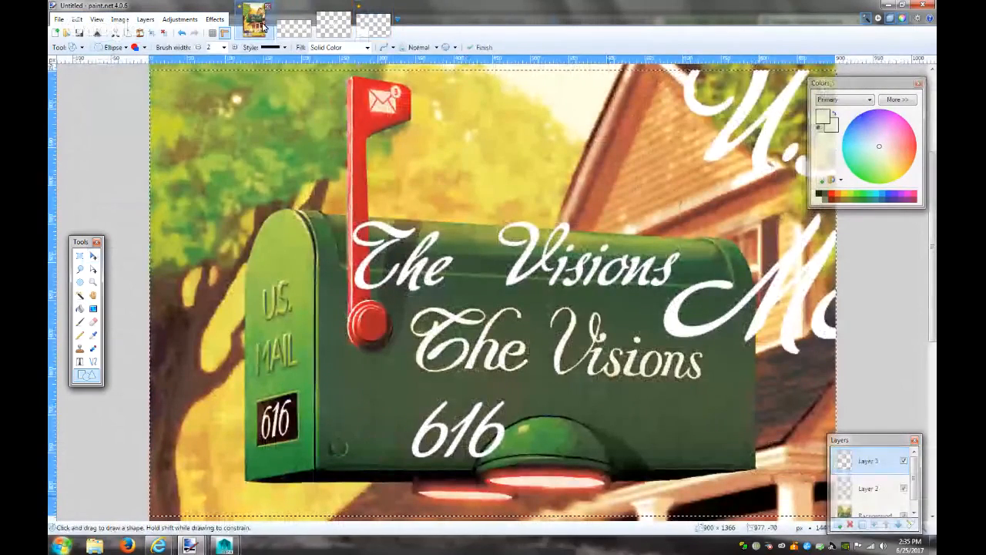
pyautogui.click(365, 19)
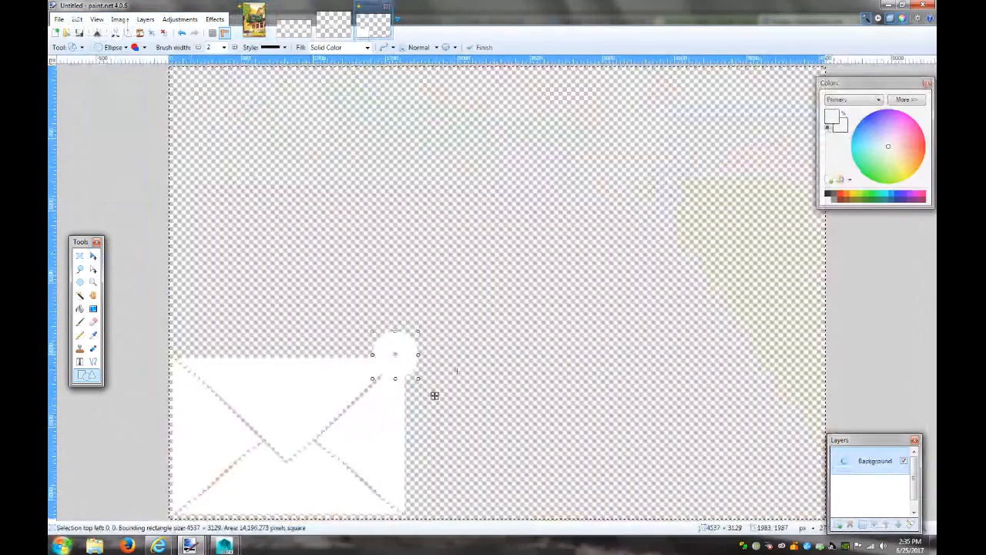
pyautogui.moveTo(400, 349)
pyautogui.mouseDown()
pyautogui.moveTo(416, 358)
pyautogui.moveTo(452, 342)
pyautogui.moveTo(412, 364)
pyautogui.moveTo(405, 356)
pyautogui.mouseUp()
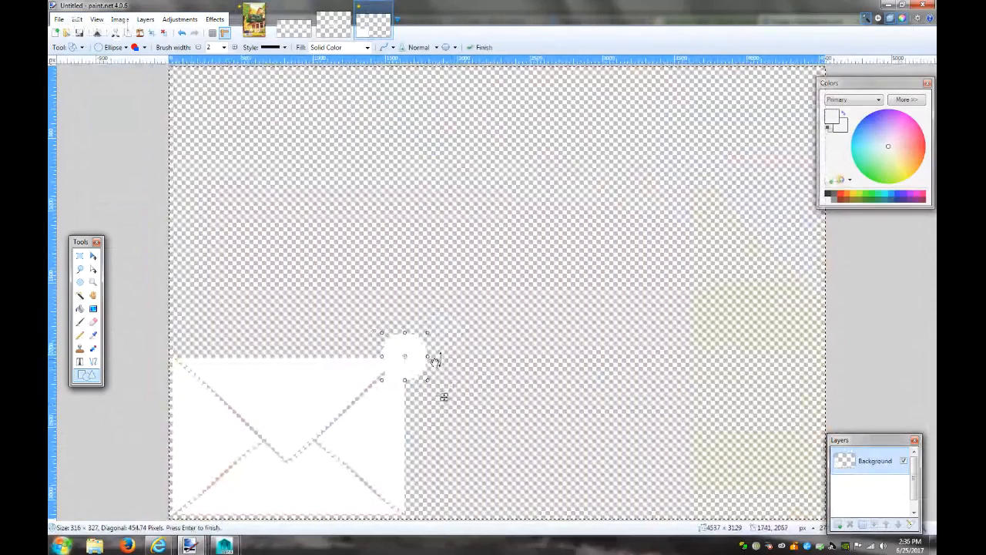
pyautogui.click(840, 523)
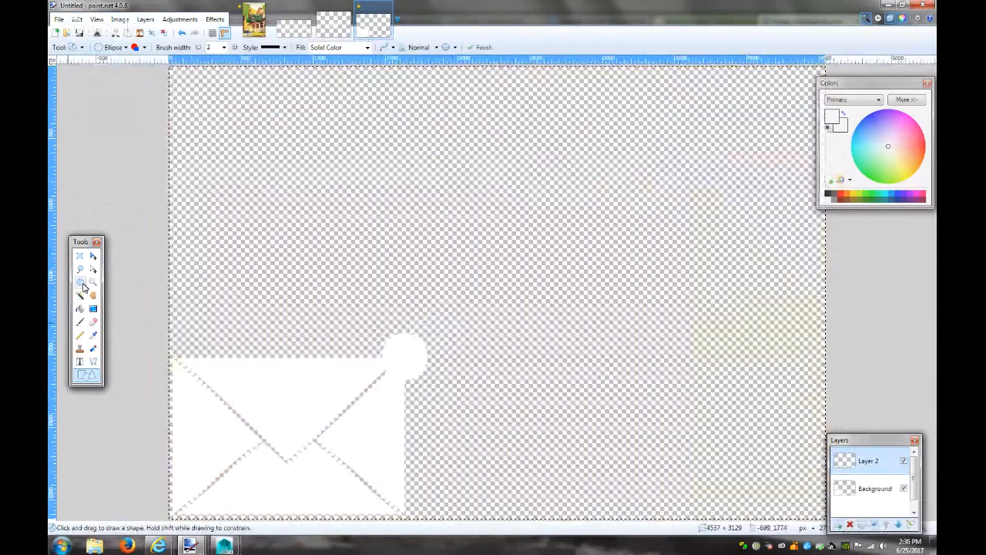
pyautogui.click(80, 361)
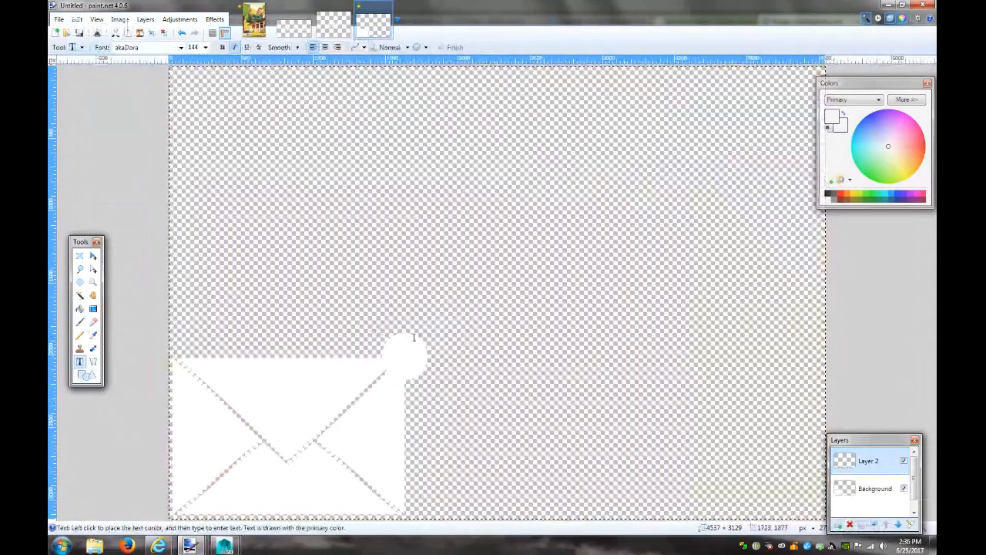
# Type a black 3 on the new layer with italic turned off
pyautogui.click(829, 196)
pyautogui.click(421, 240)
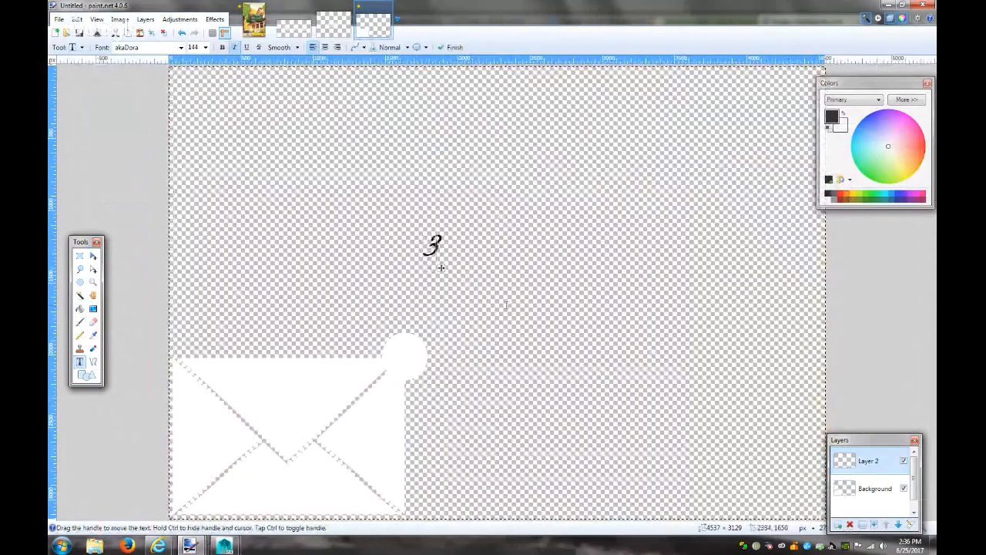
pyautogui.click(236, 48)
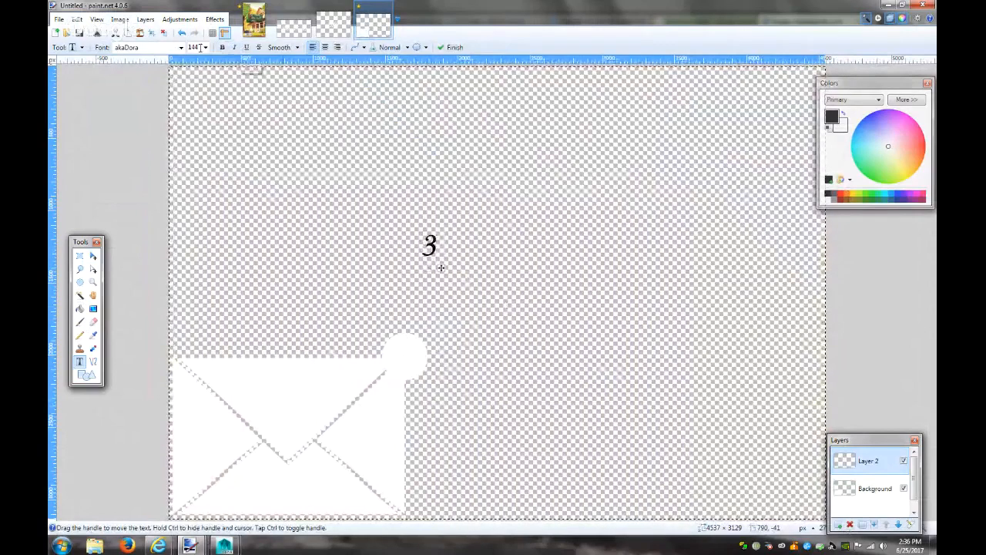
pyautogui.click(183, 48)
pyautogui.scroll(5, 183, 161)
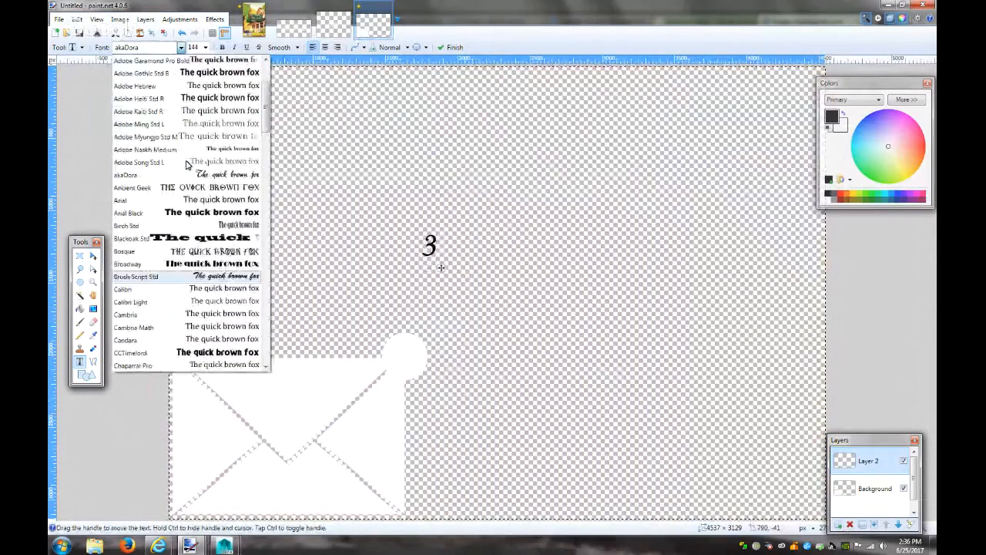
pyautogui.click(150, 76)
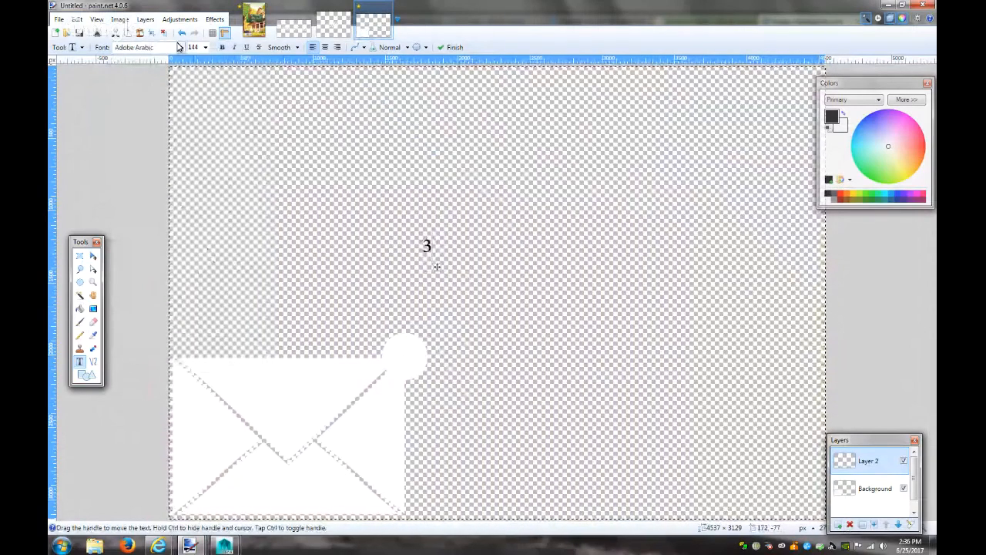
# Set the 3 to Arial size 192, centre it in the circle, and merge layer down
pyautogui.click(248, 29)
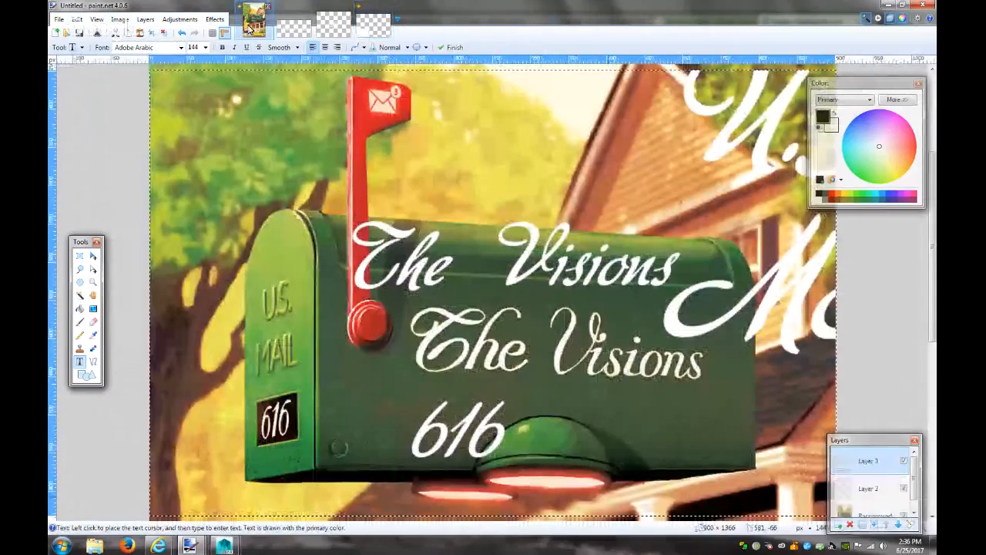
pyautogui.click(370, 25)
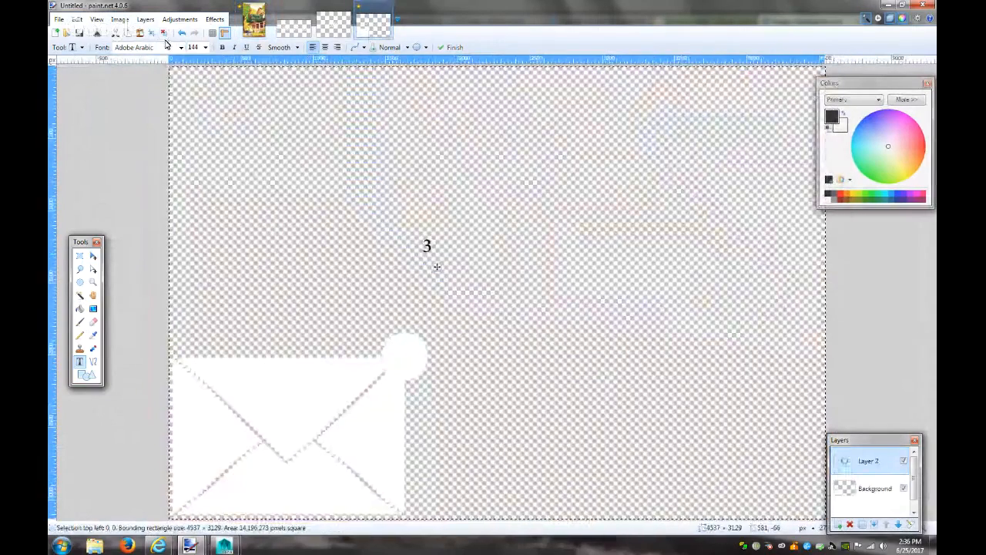
pyautogui.click(182, 48)
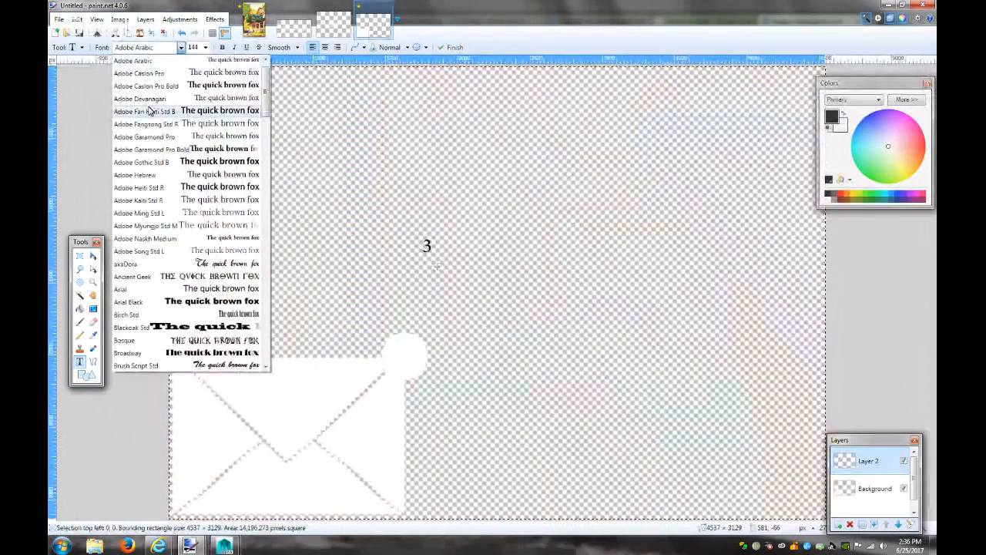
pyautogui.click(149, 287)
pyautogui.moveTo(443, 267); pyautogui.dragTo(417, 378)
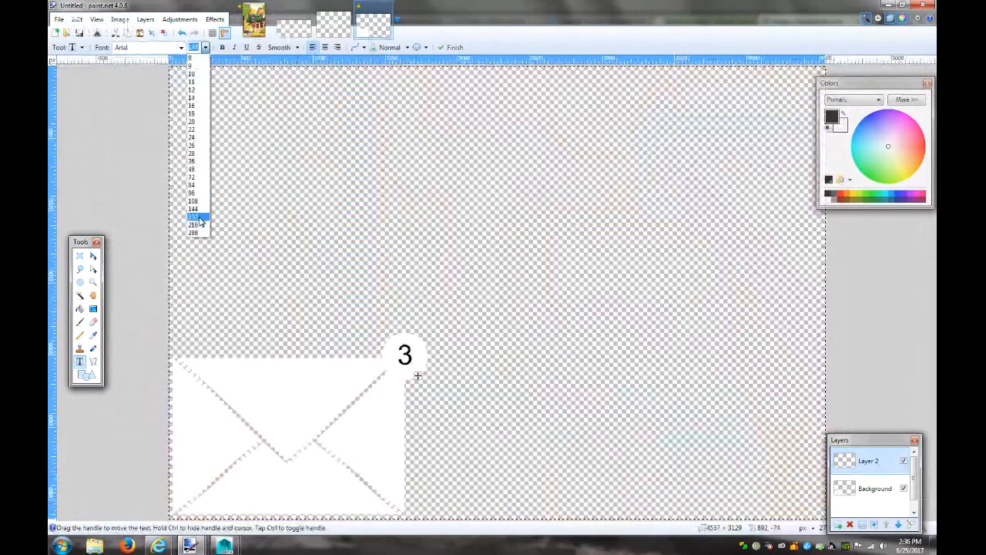
pyautogui.click(199, 218)
pyautogui.moveTo(423, 379); pyautogui.dragTo(423, 383)
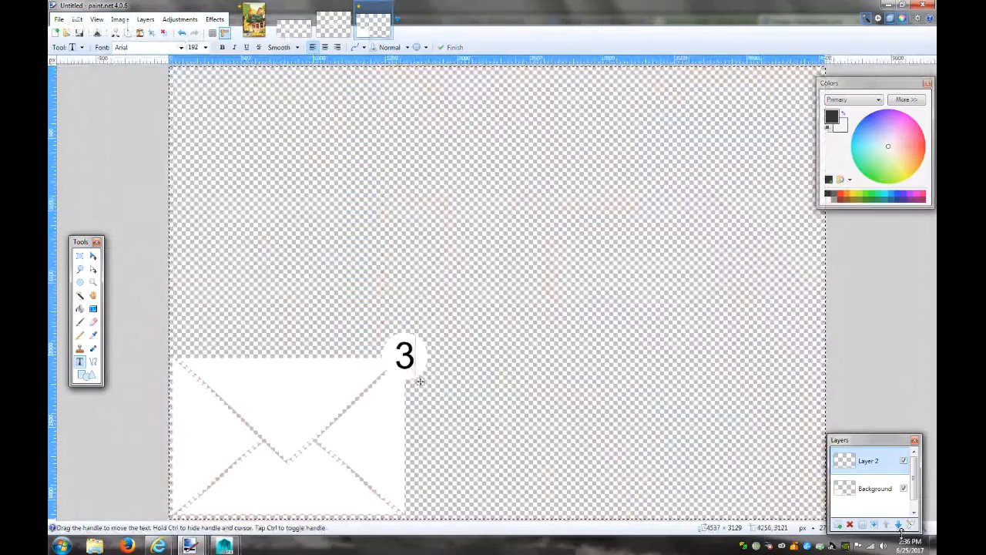
pyautogui.click(875, 526)
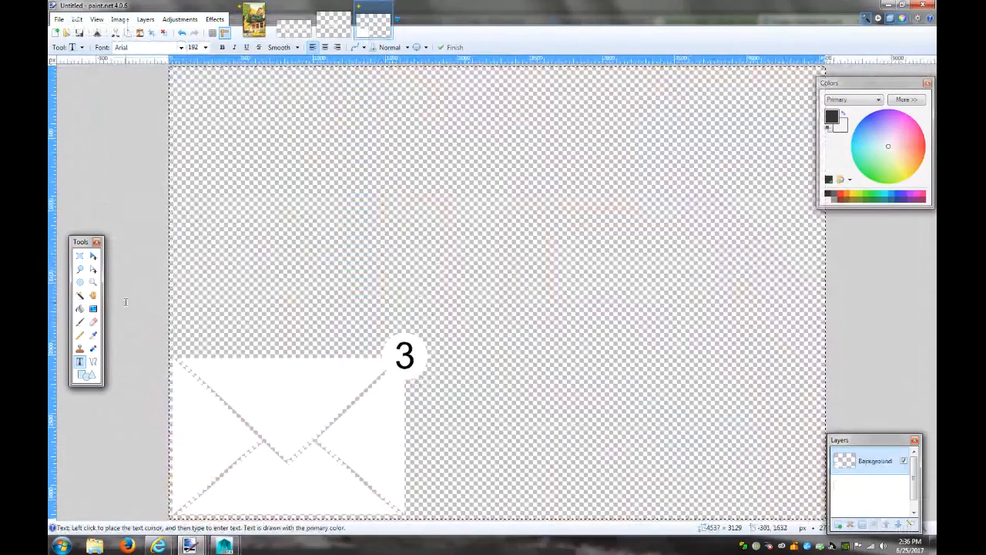
# Cut the black 3 out of the white circle as a transparent hole
pyautogui.click(79, 295)
pyautogui.click(189, 330)
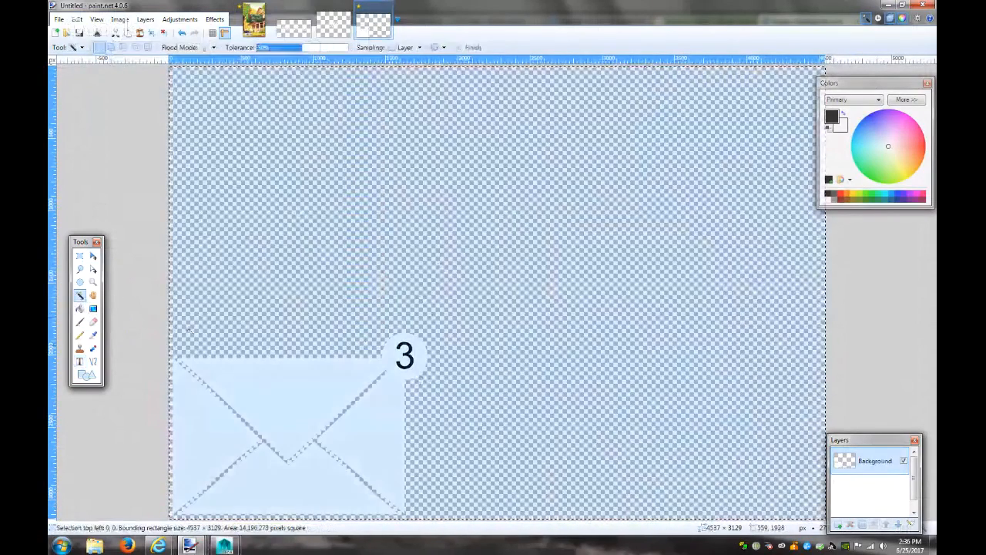
pyautogui.hotkey('ctrl', 'd')
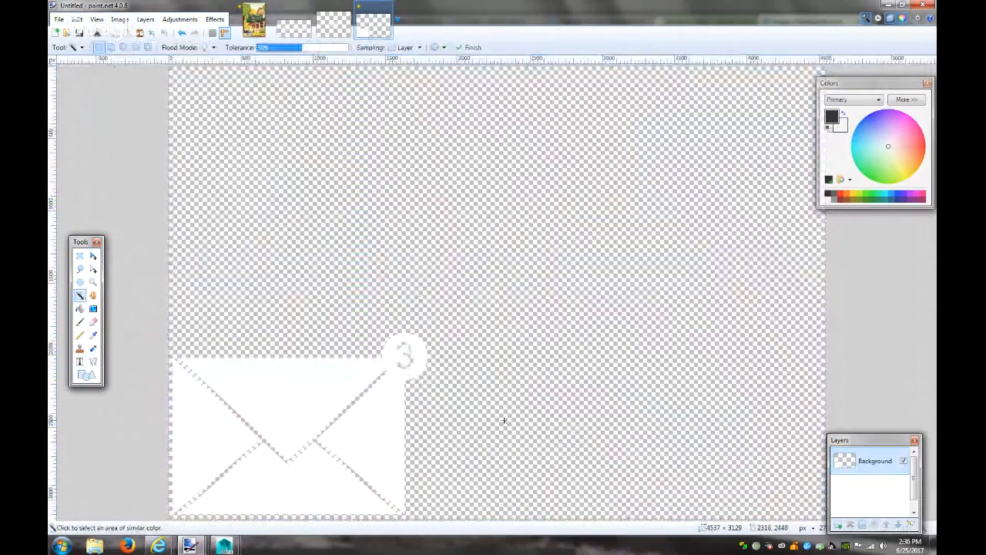
# Crop the image tightly around the envelope to 1847 × 1328
pyautogui.press('m')
pyautogui.hotkey('ctrl', 'a')
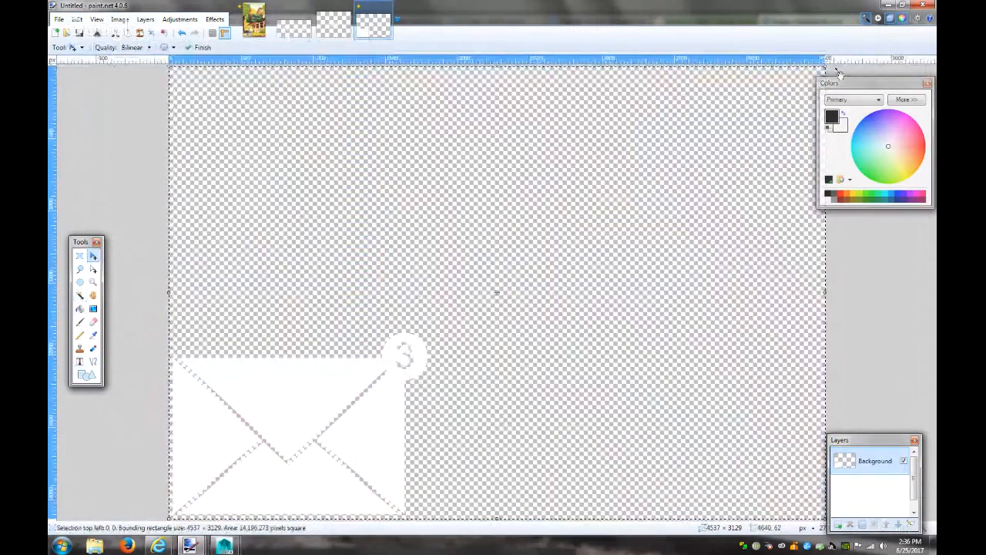
pyautogui.moveTo(827, 70); pyautogui.dragTo(437, 297)
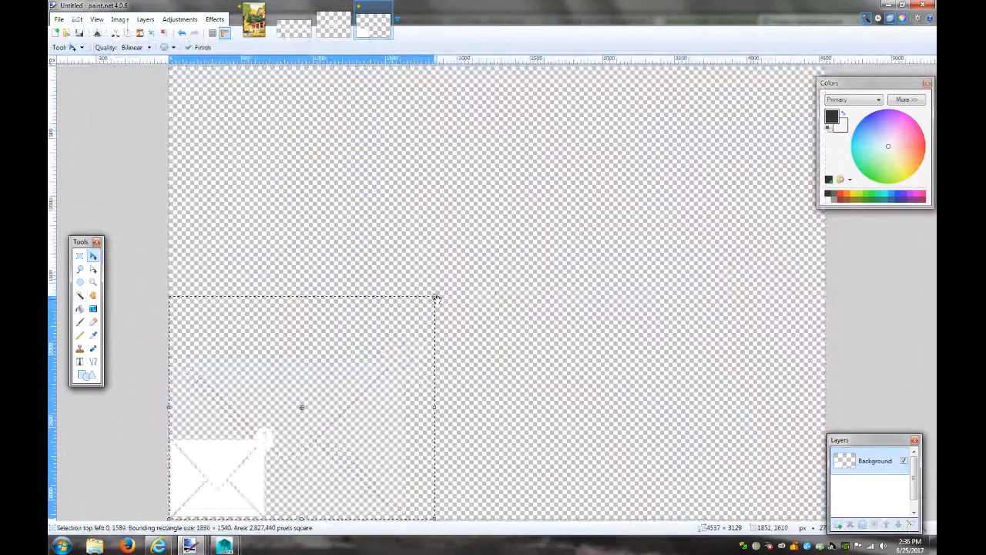
pyautogui.hotkey('ctrl', 'z')
pyautogui.press('m')
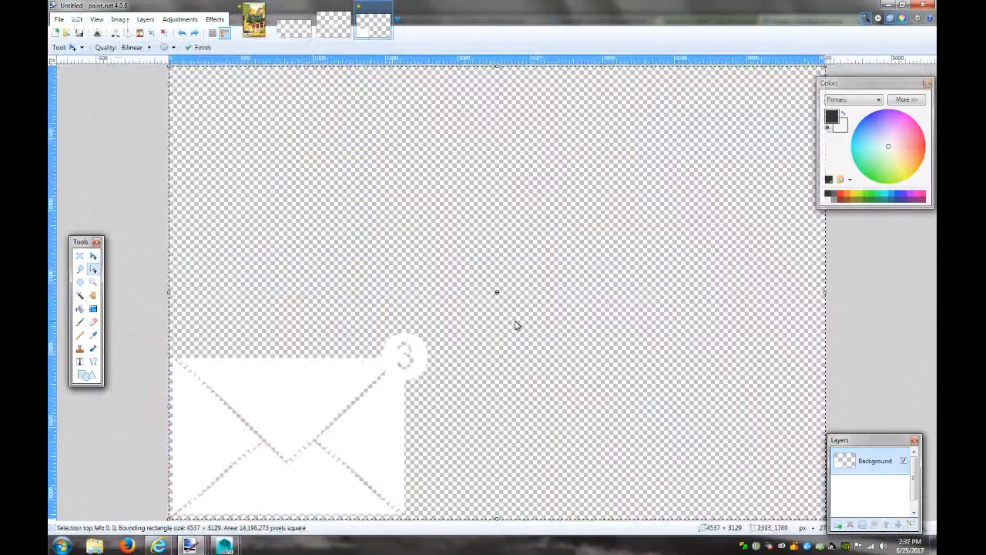
pyautogui.moveTo(826, 65); pyautogui.dragTo(437, 325)
pyautogui.hotkey('ctrl', 'shift', 'x')
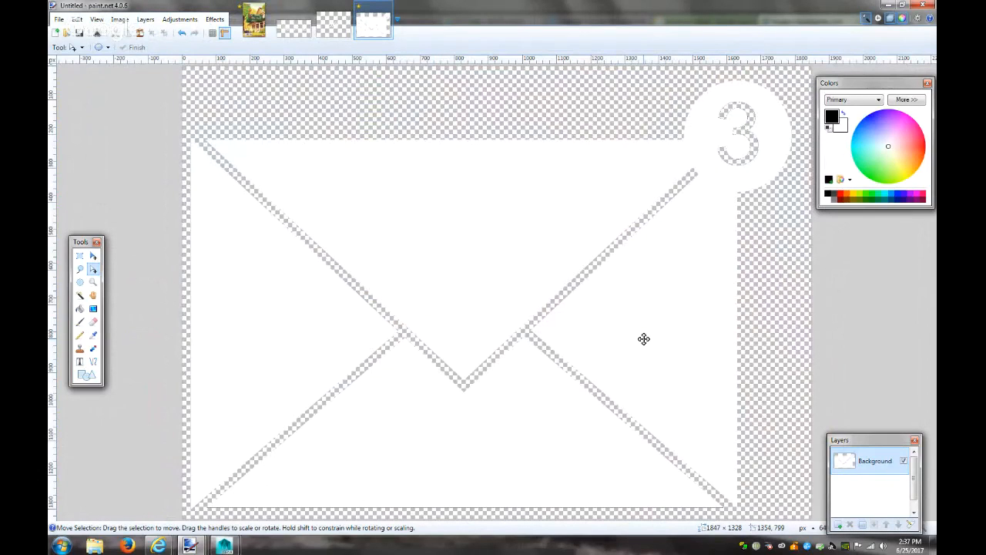
# Apply Brightness / Contrast with both sliders at 100 to the envelope icon
pyautogui.click(255, 35)
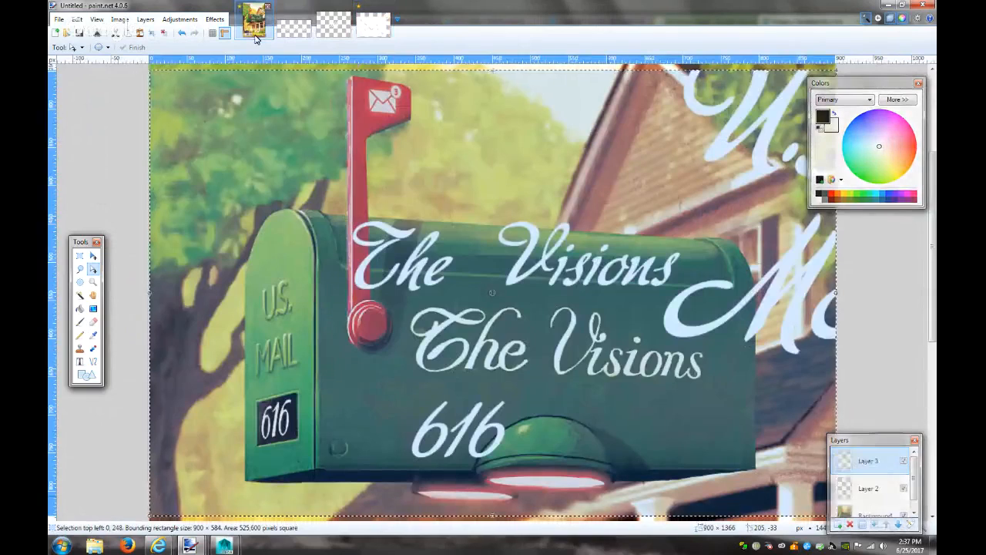
pyautogui.click(374, 27)
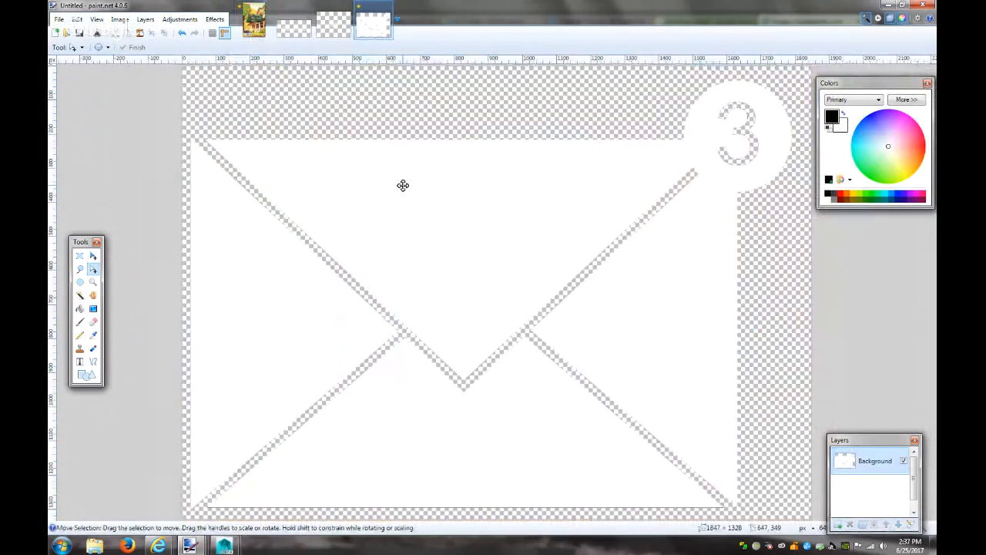
pyautogui.click(180, 20)
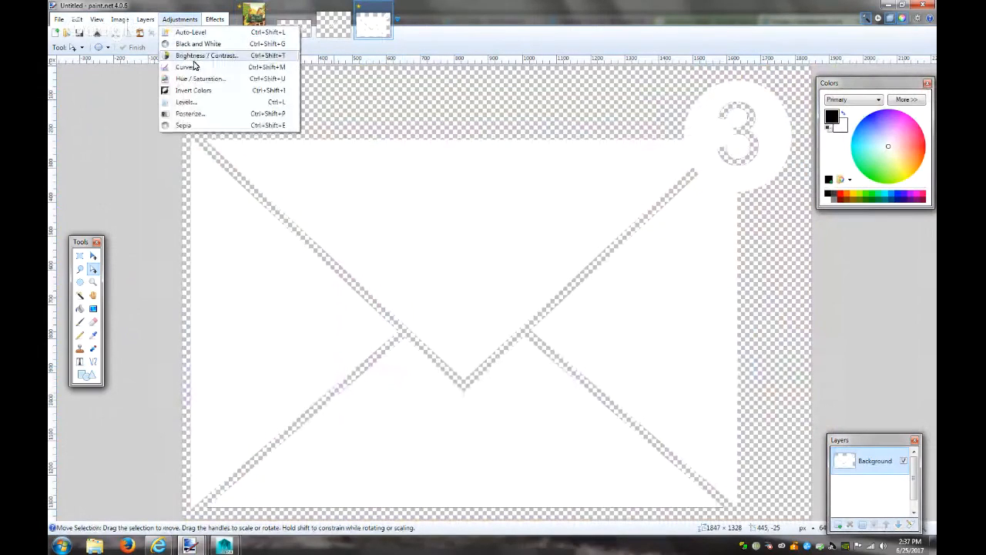
pyautogui.click(193, 59)
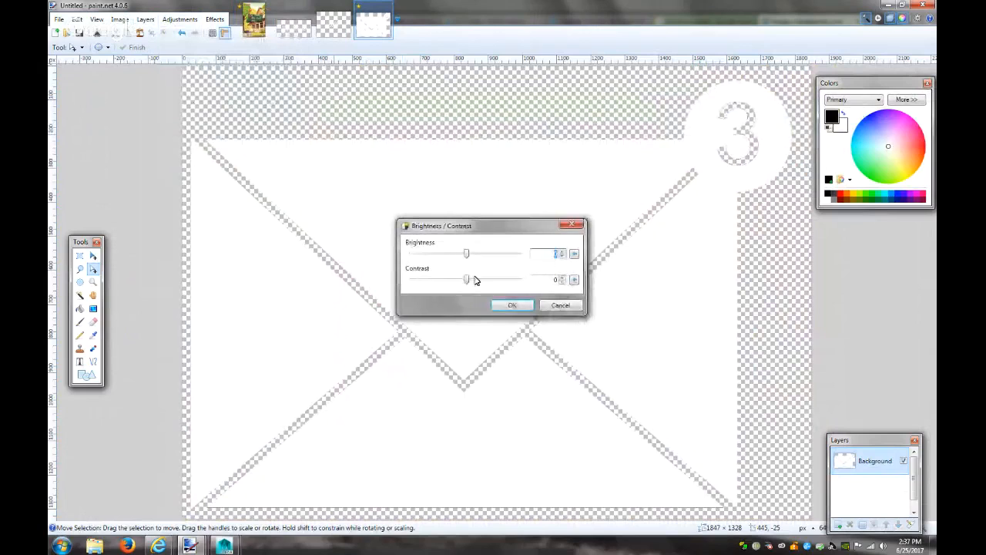
pyautogui.moveTo(466, 255); pyautogui.dragTo(593, 263)
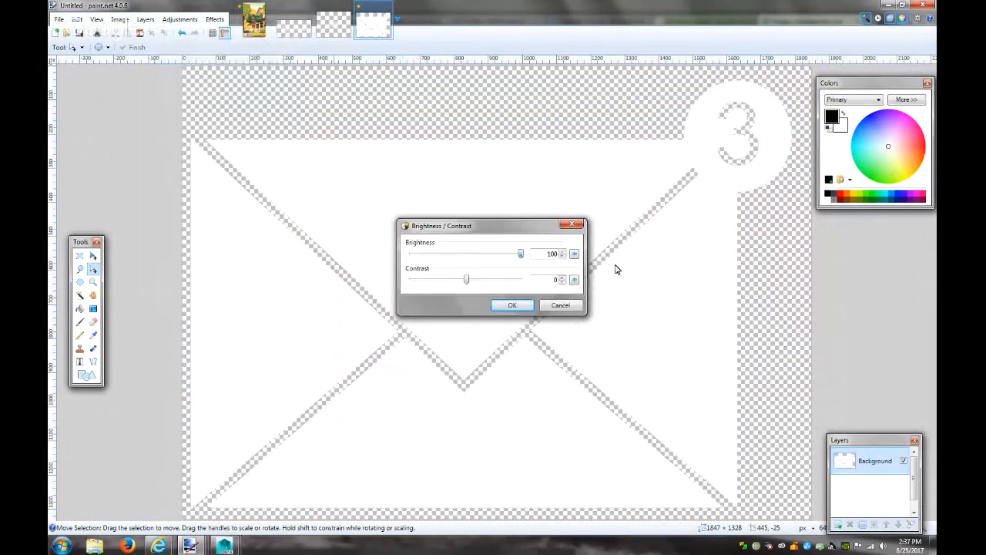
pyautogui.moveTo(475, 283); pyautogui.dragTo(587, 283)
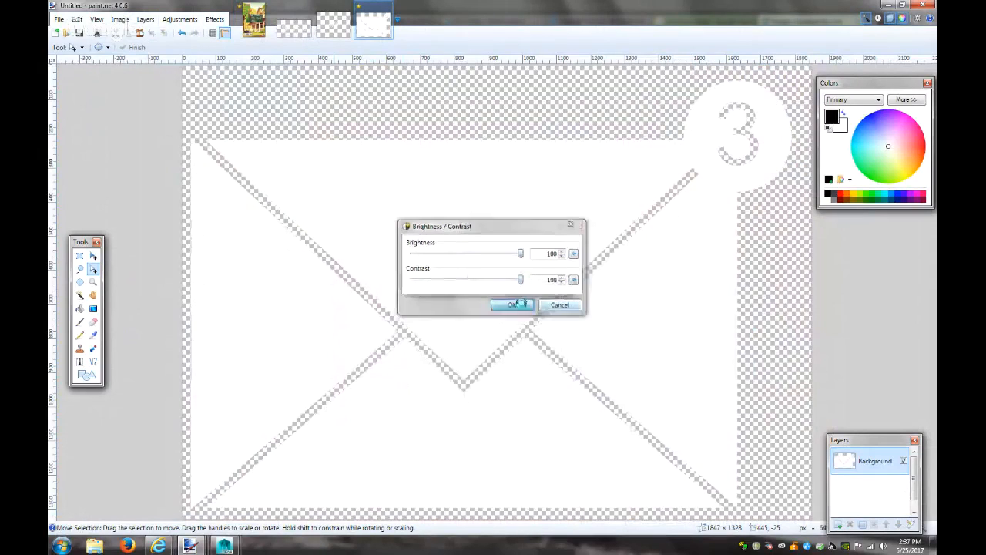
pyautogui.click(522, 305)
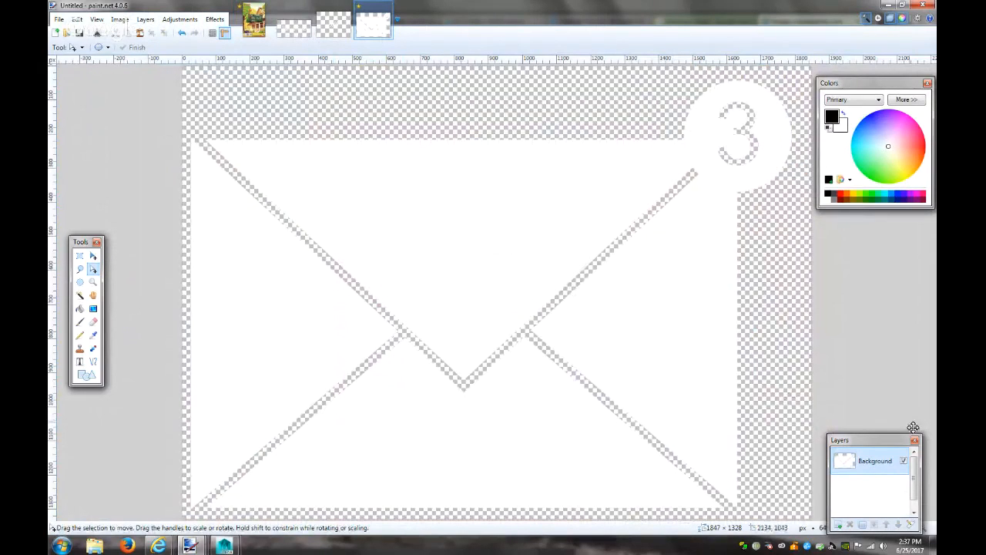
# Save the icon as 'You've Got Mail.png', accepting the default PNG settings
pyautogui.hotkey('ctrl', 's')
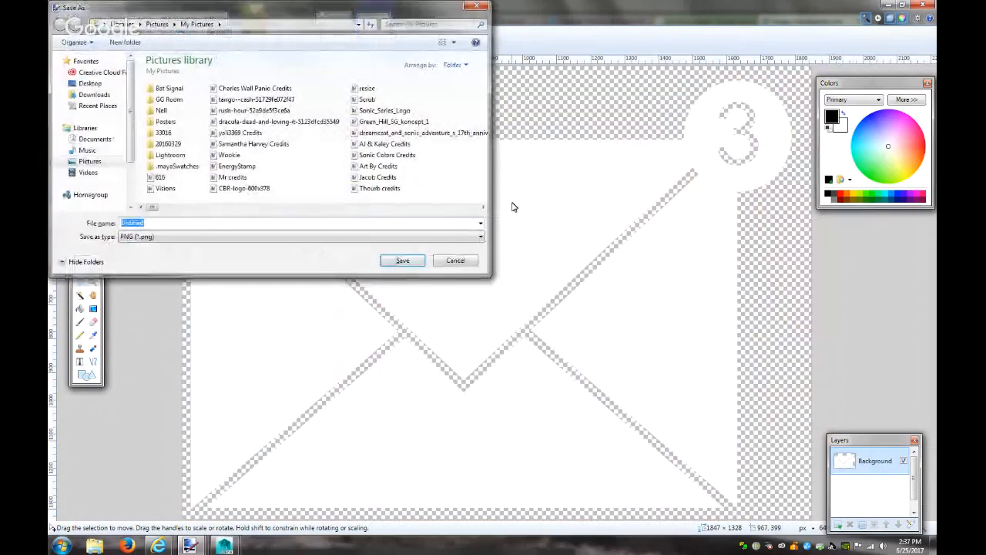
pyautogui.write("You've")
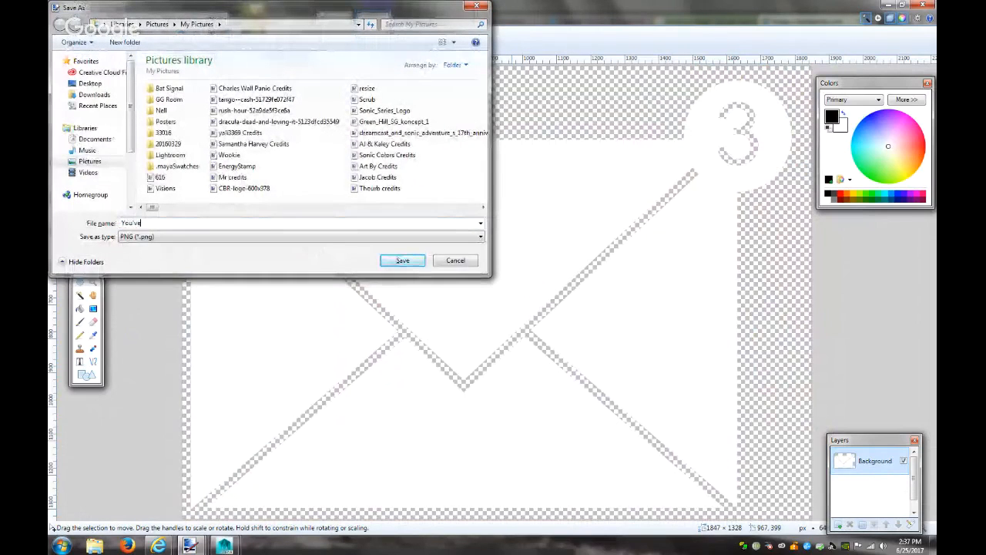
pyautogui.write(' Got Mail')
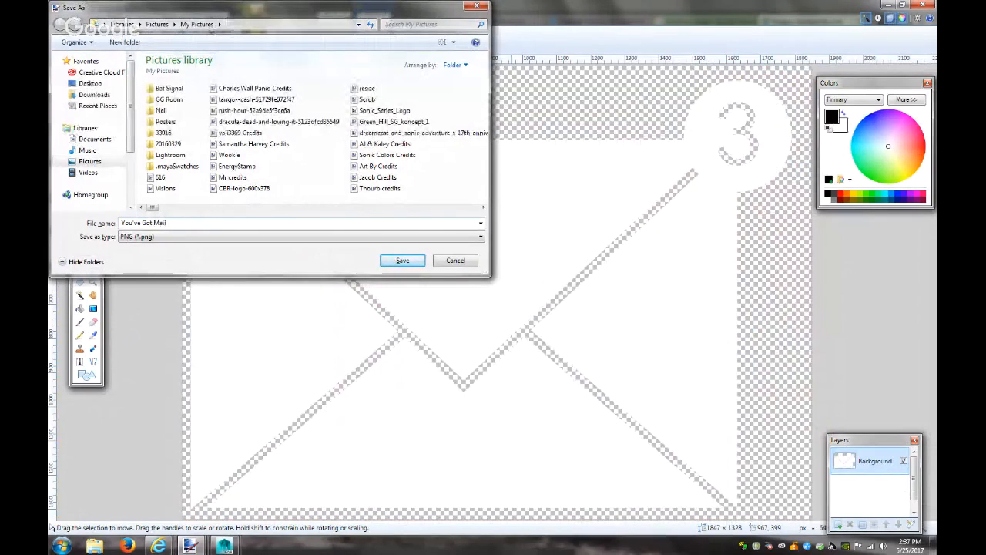
pyautogui.click(403, 260)
pyautogui.click(575, 360)
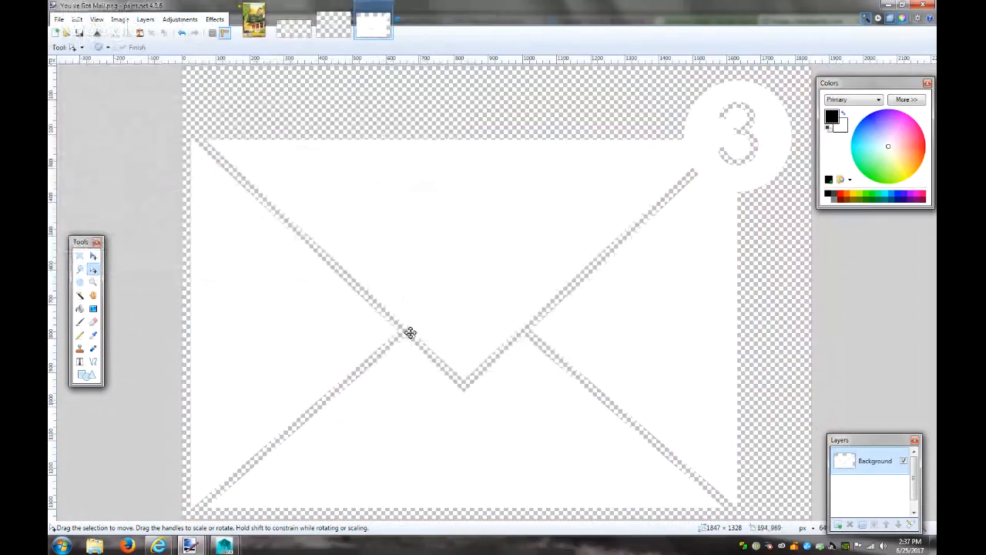
# Map a File texture loading You've Got Mail.png to the sign material's Color
pyautogui.moveTo(235, 548)
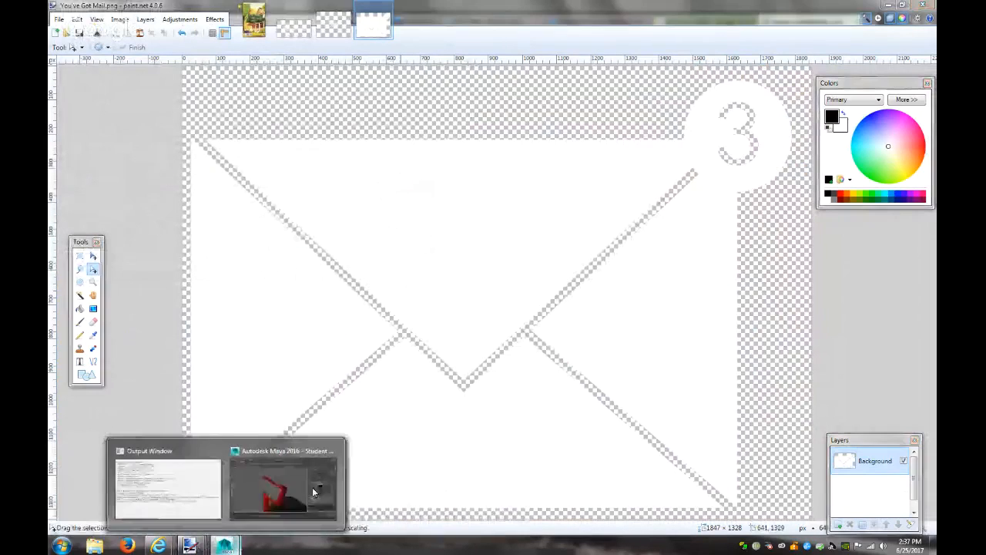
pyautogui.click(287, 482)
pyautogui.click(902, 232)
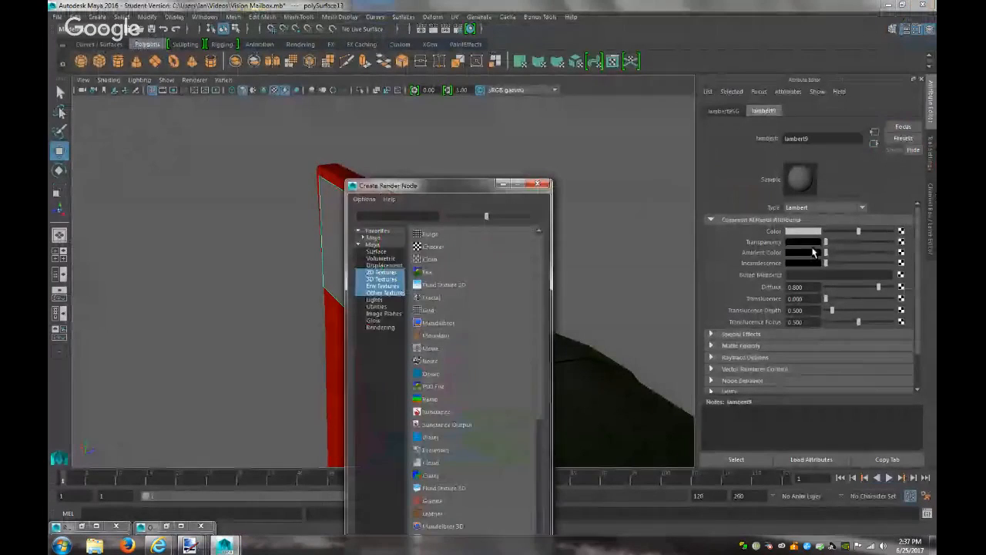
pyautogui.click(438, 279)
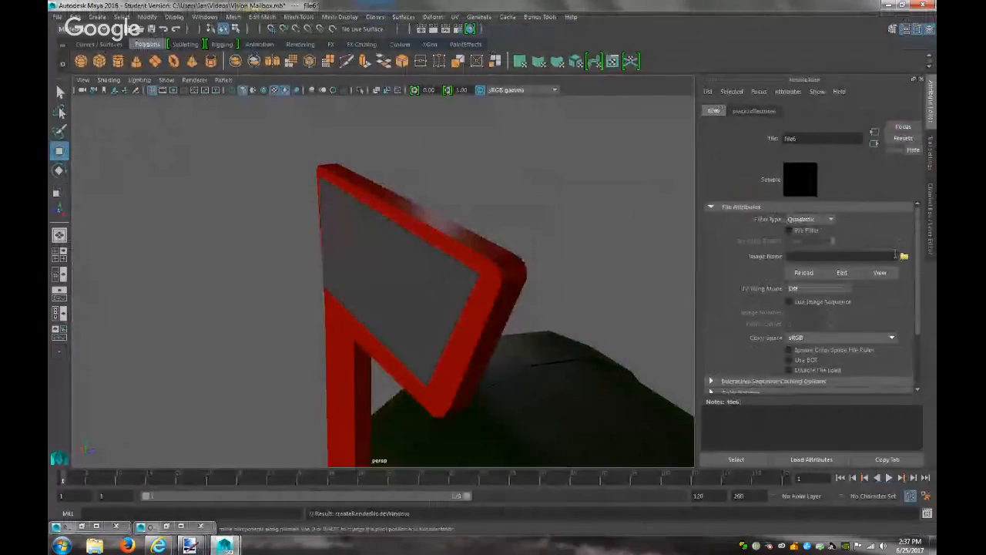
pyautogui.click(904, 256)
pyautogui.click(363, 323)
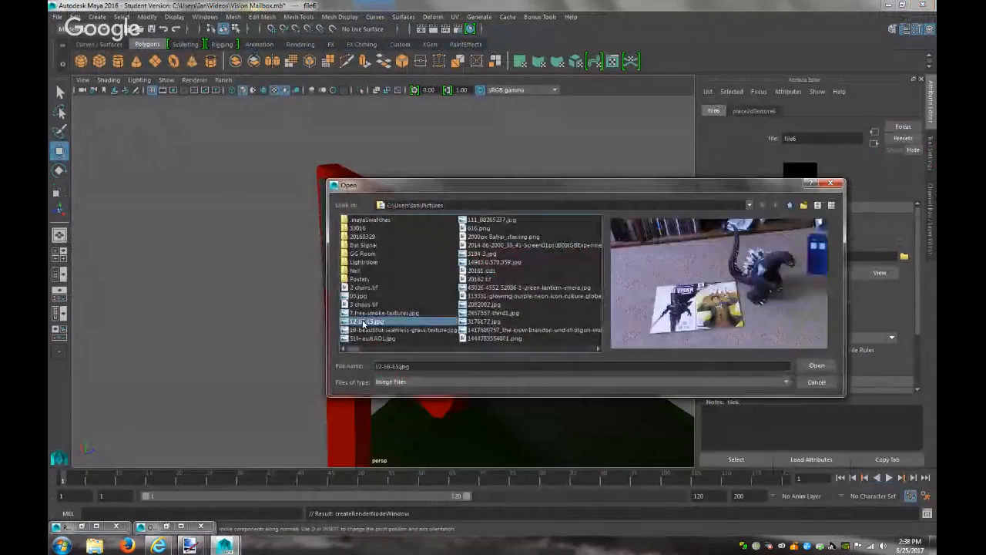
pyautogui.write('yo')
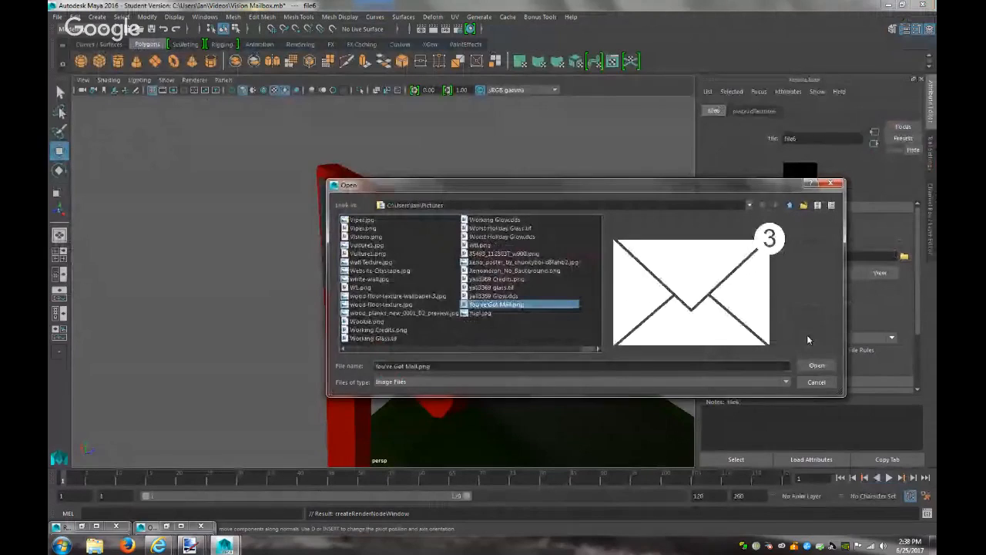
pyautogui.click(815, 366)
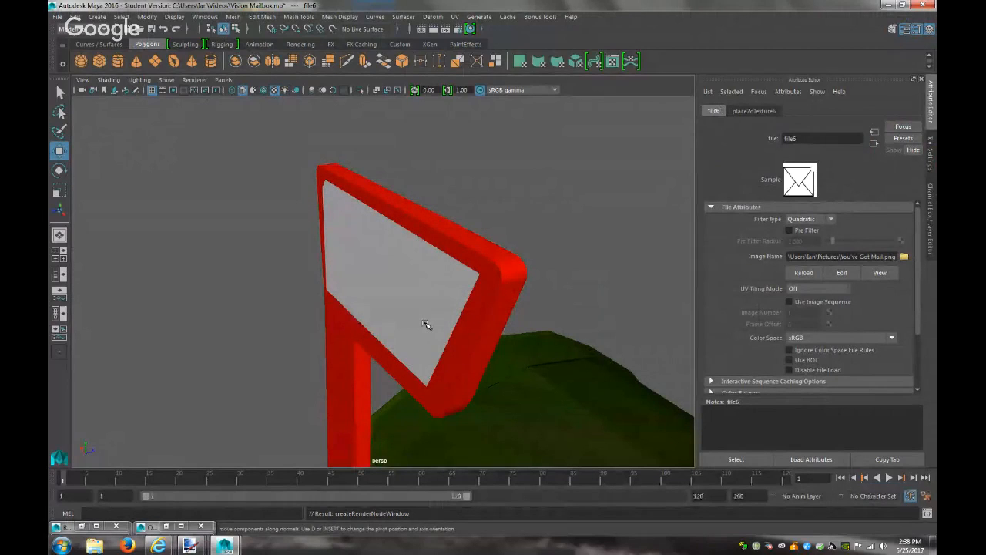
# Turn on textured display, select the flag's sign face and orbit to view it head-on
pyautogui.press('6')
pyautogui.click(426, 324)
pyautogui.keyDown('alt'); pyautogui.moveTo(425, 317); pyautogui.dragTo(514, 295); pyautogui.keyUp('alt')
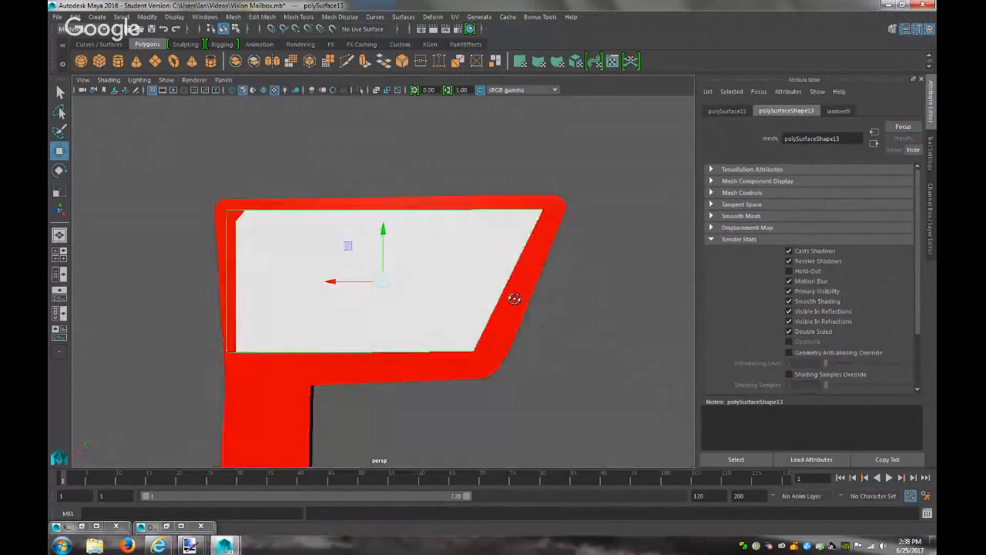
# Apply a Z-axis planar UV projection to the flag's sign face
pyautogui.click(454, 17)
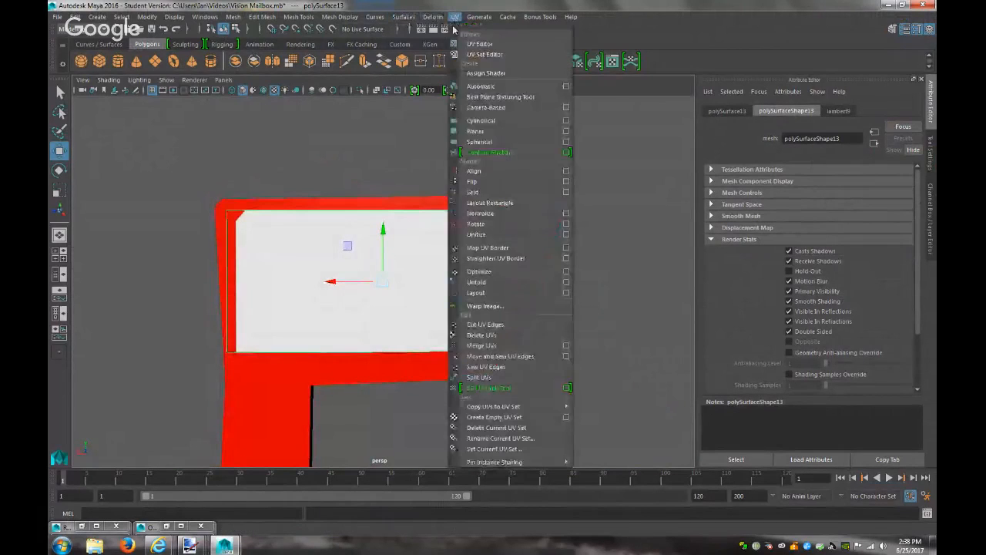
pyautogui.click(566, 133)
pyautogui.click(707, 174)
pyautogui.click(735, 278)
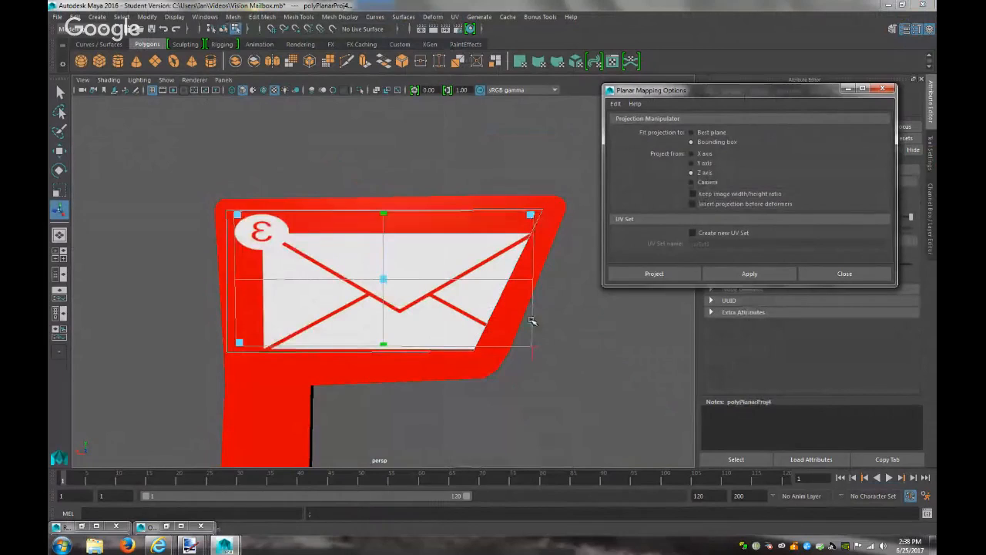
# Test-resize the projection manipulator, undo both changes, and close the planar mapping options
pyautogui.moveTo(531, 213); pyautogui.dragTo(423, 218)
pyautogui.hotkey('ctrl', 'z')
pyautogui.hotkey('ctrl', 'z')
pyautogui.hotkey('ctrl', 'z')
pyautogui.moveTo(531, 284); pyautogui.dragTo(461, 291)
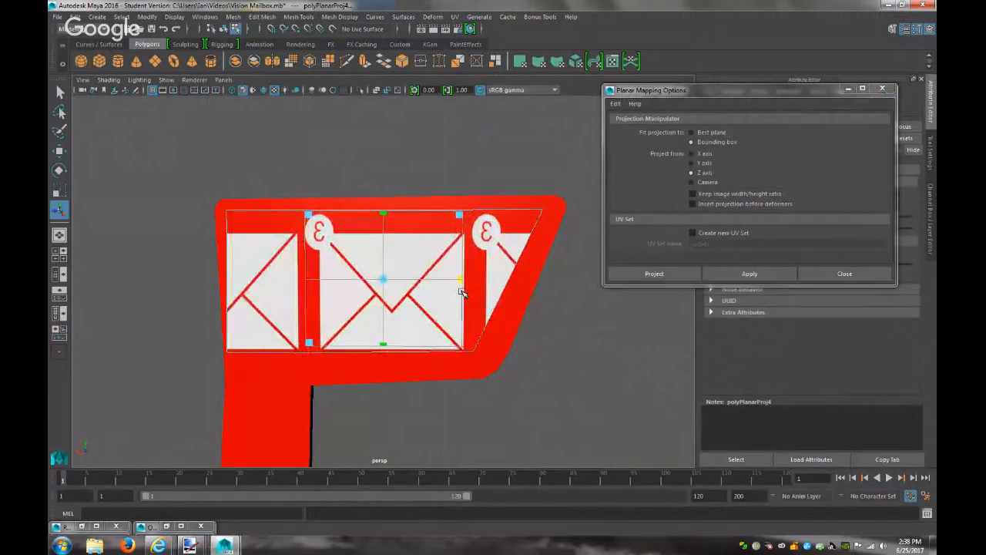
pyautogui.hotkey('ctrl', 'z')
pyautogui.hotkey('ctrl', 'z')
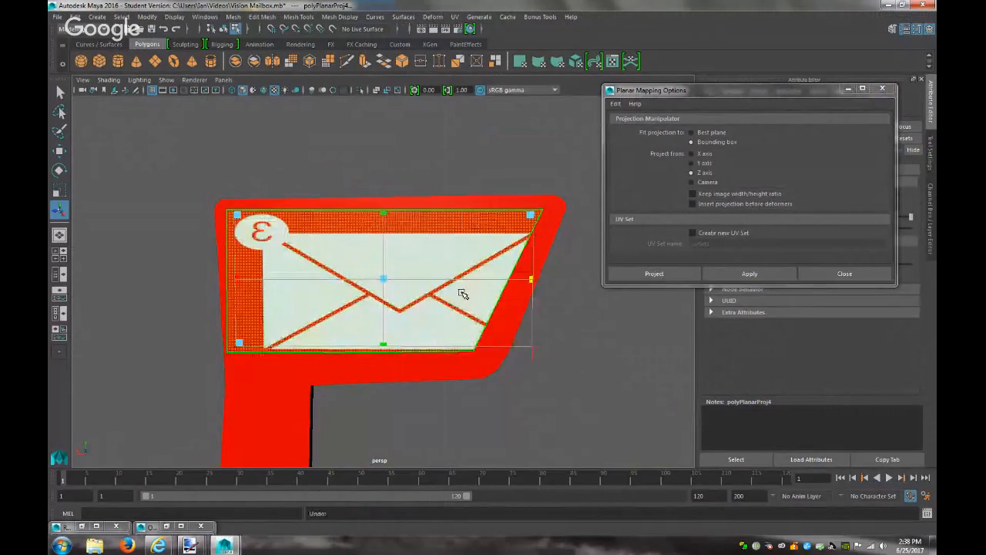
pyautogui.click(832, 273)
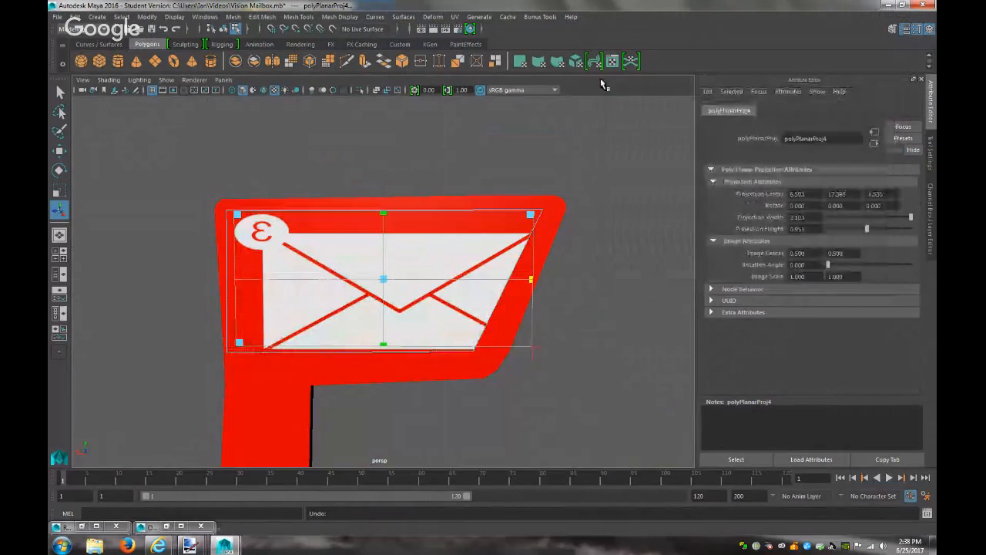
pyautogui.click(454, 17)
pyautogui.click(479, 44)
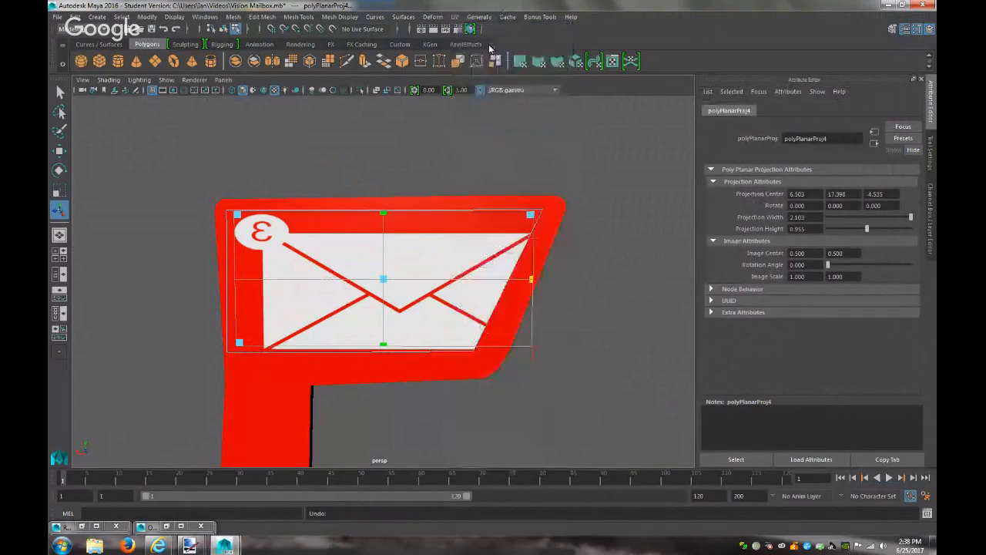
pyautogui.scroll(-5, 603, 320)
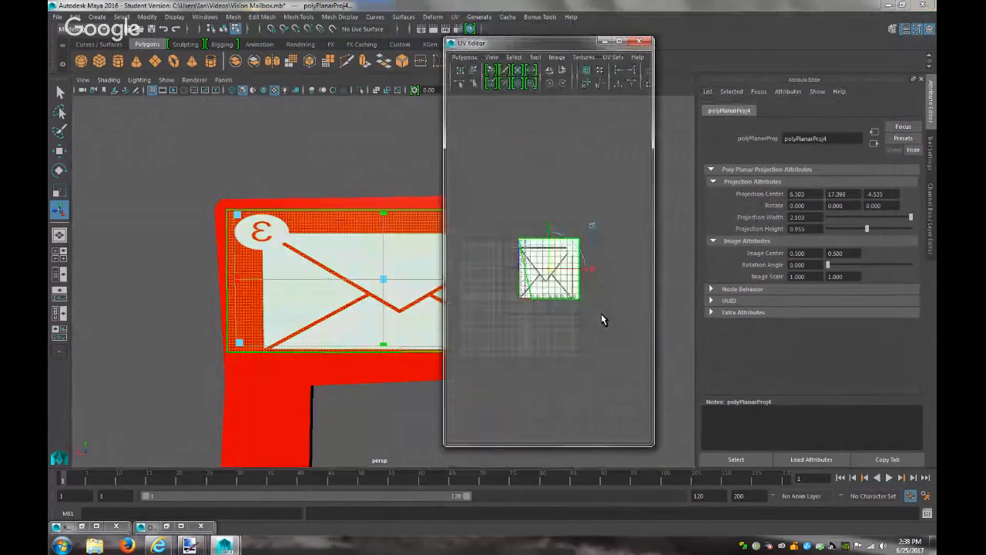
pyautogui.scroll(3, 539, 308)
pyautogui.click(547, 190)
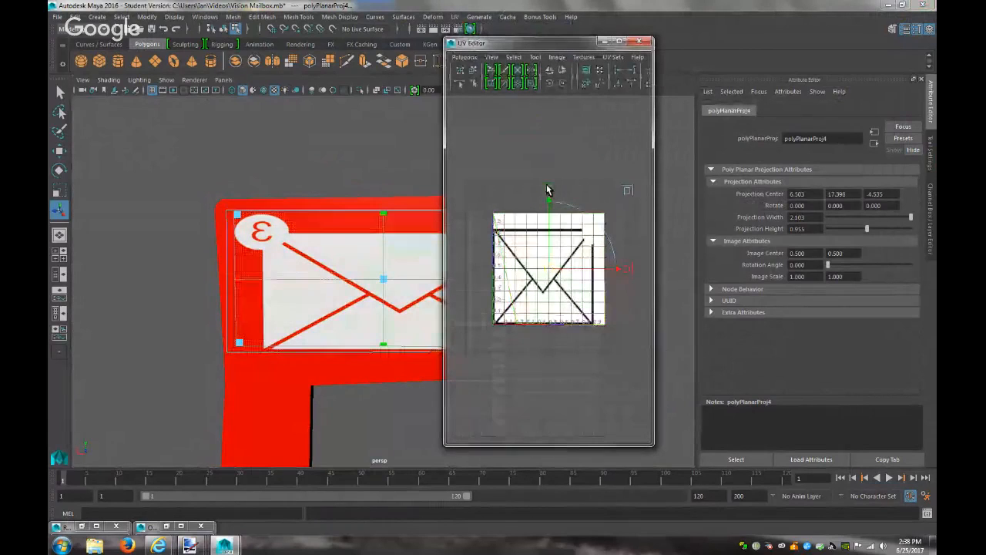
pyautogui.click(473, 70)
pyautogui.click(515, 321)
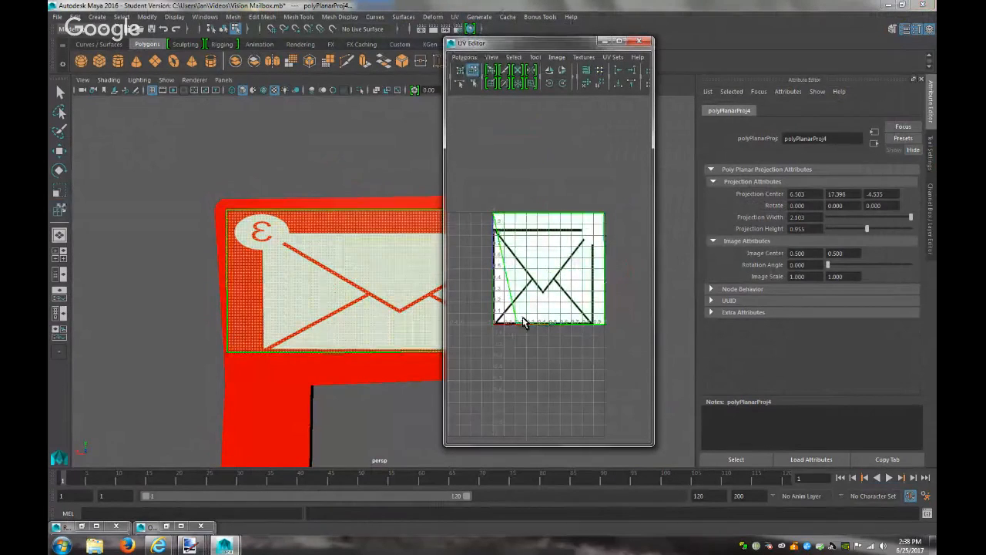
pyautogui.moveTo(523, 324); pyautogui.dragTo(541, 341, button='right')
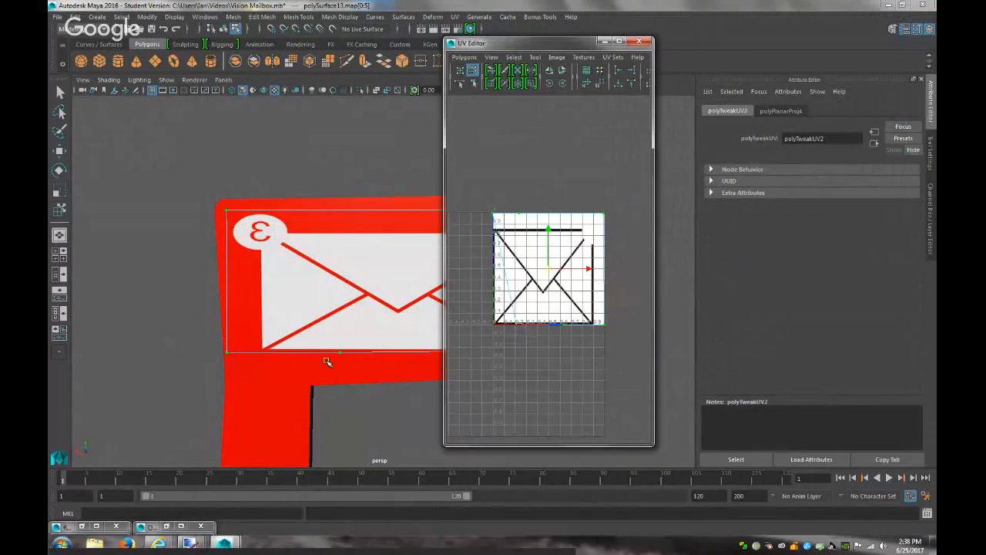
pyautogui.scroll(-3, 339, 363)
pyautogui.click(434, 321)
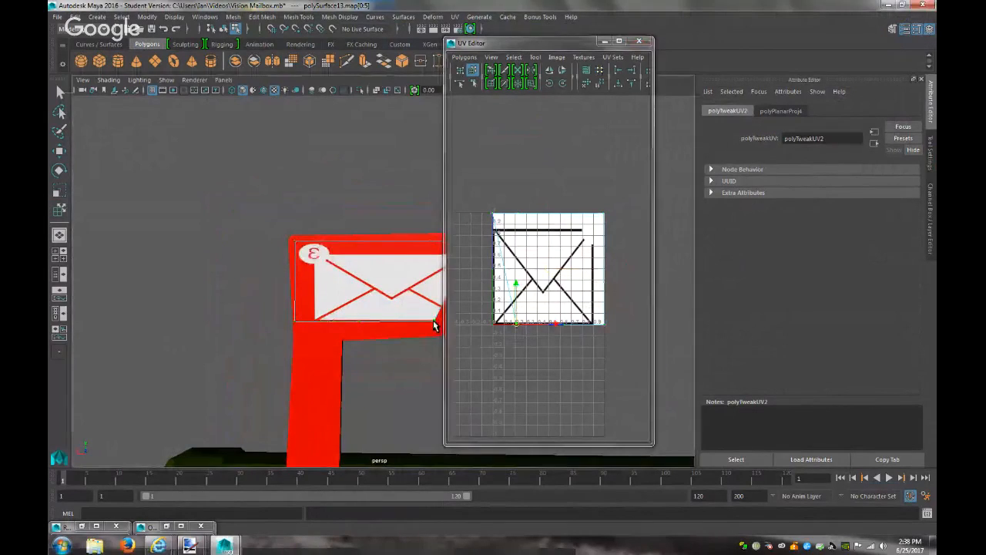
pyautogui.moveTo(555, 326)
pyautogui.mouseDown()
pyautogui.moveTo(531, 323)
pyautogui.moveTo(555, 331)
pyautogui.mouseUp()
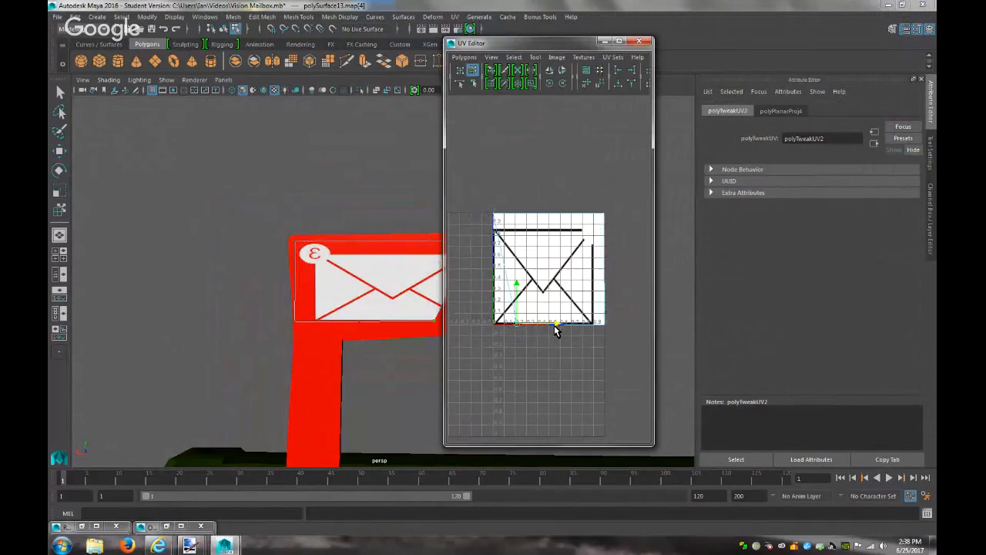
pyautogui.press('r')
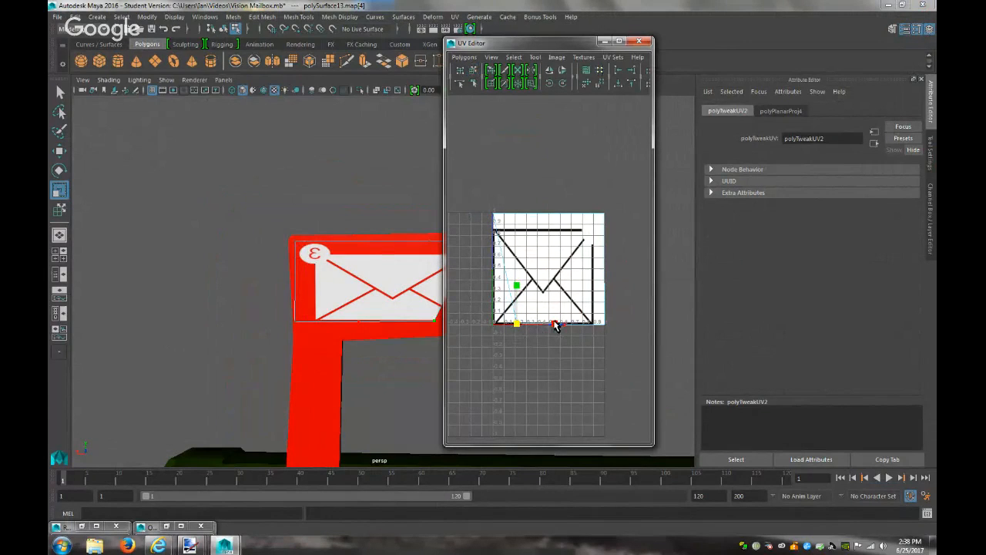
pyautogui.moveTo(577, 331); pyautogui.dragTo(501, 322)
pyautogui.moveTo(619, 336); pyautogui.dragTo(474, 197)
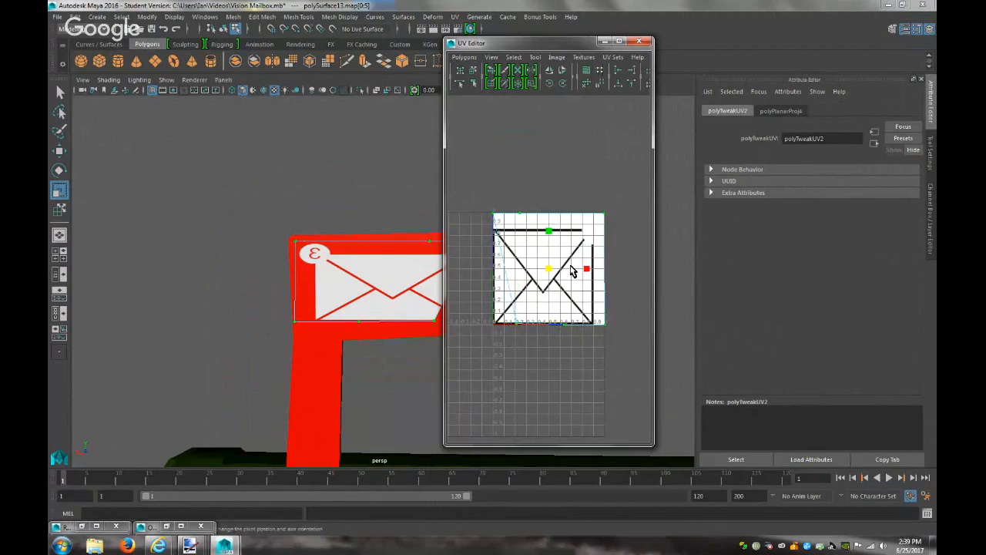
pyautogui.moveTo(587, 275); pyautogui.dragTo(617, 282)
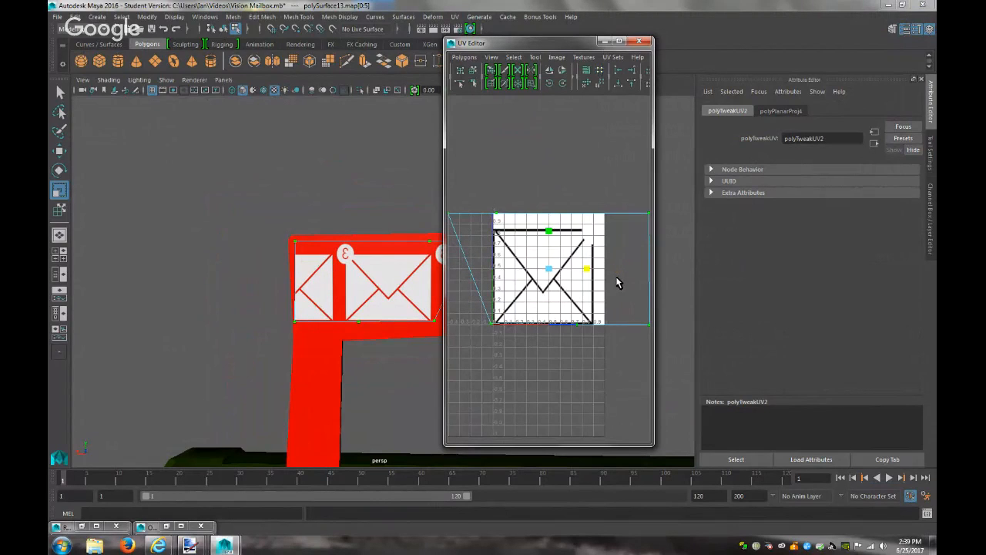
pyautogui.scroll(-2, 508, 248)
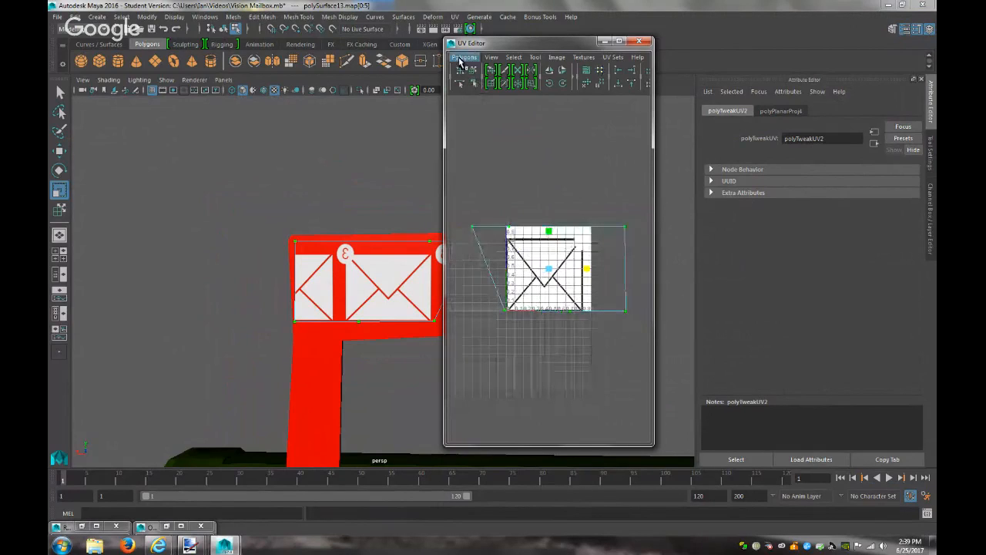
pyautogui.click(462, 58)
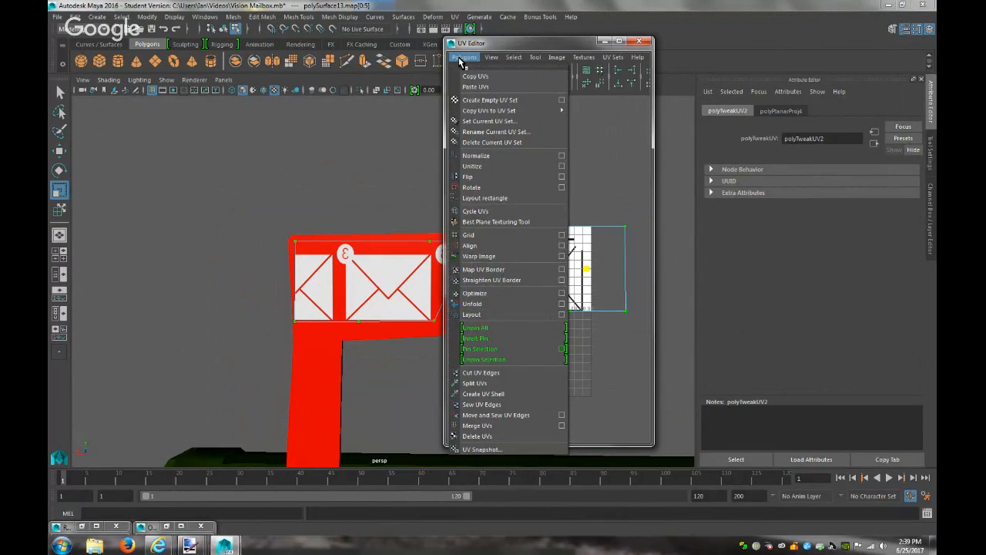
pyautogui.click(502, 156)
pyautogui.scroll(-3, 375, 311)
pyautogui.scroll(4, 374, 311)
pyautogui.scroll(2, 373, 311)
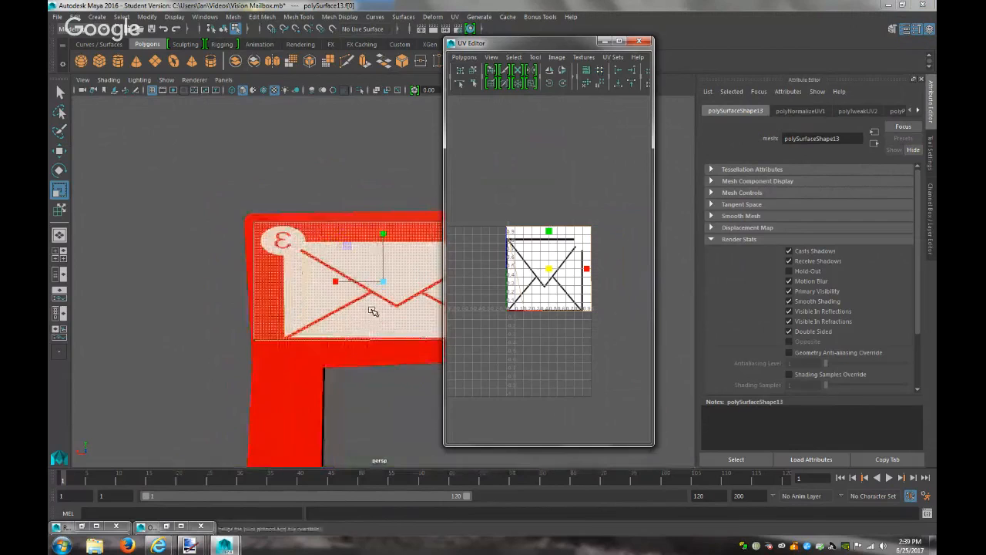
pyautogui.moveTo(587, 271)
pyautogui.mouseDown()
pyautogui.moveTo(616, 273)
pyautogui.moveTo(587, 274)
pyautogui.mouseUp()
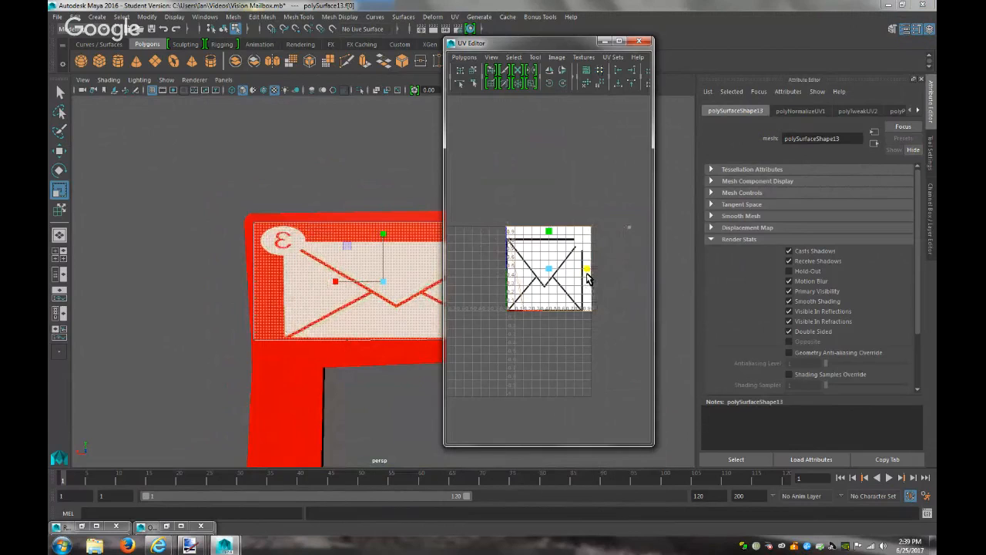
pyautogui.click(525, 313)
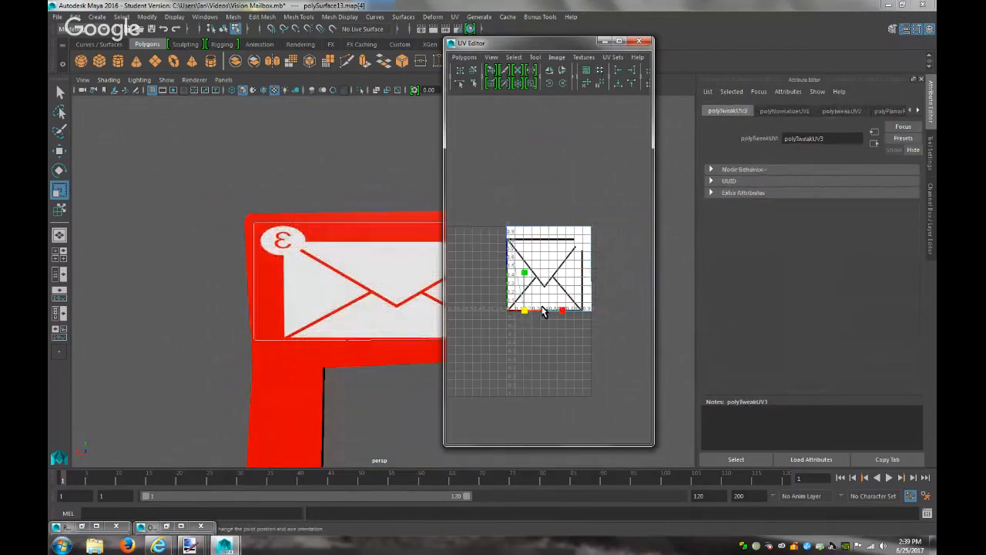
pyautogui.moveTo(598, 316); pyautogui.dragTo(549, 314)
pyautogui.press('w')
pyautogui.scroll(-4, 376, 331)
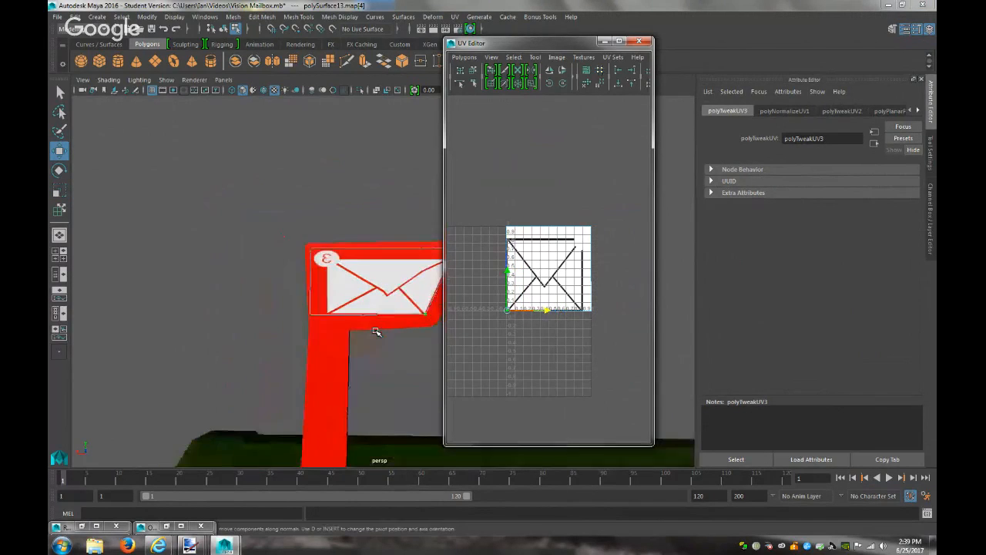
pyautogui.scroll(2, 376, 332)
pyautogui.click(515, 228)
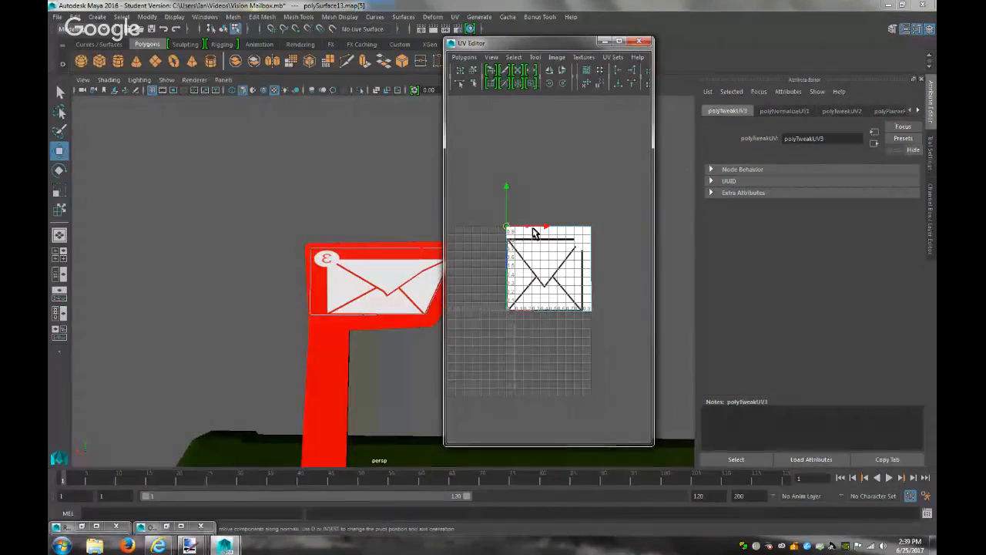
pyautogui.moveTo(555, 231); pyautogui.dragTo(519, 256)
pyautogui.hotkey('ctrl', 'z')
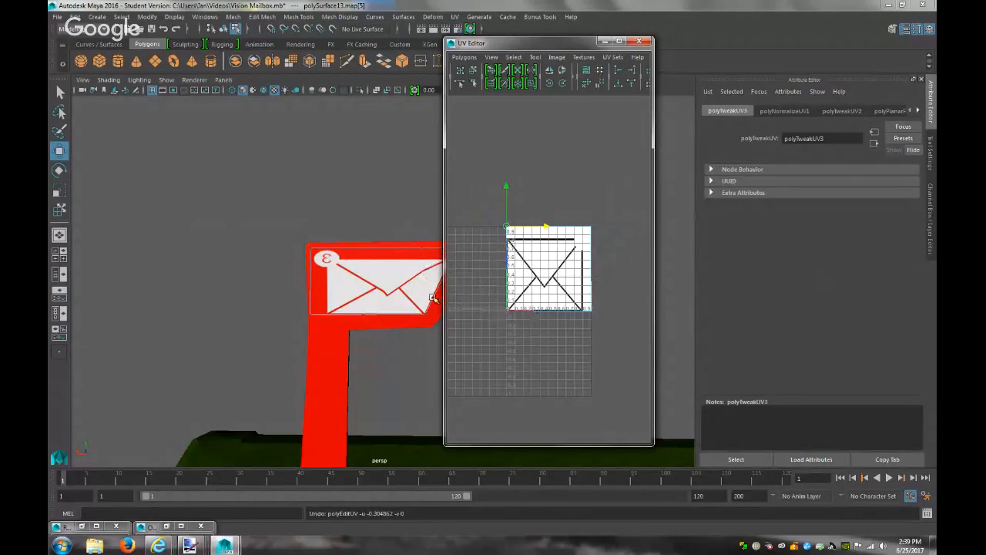
pyautogui.click(363, 288)
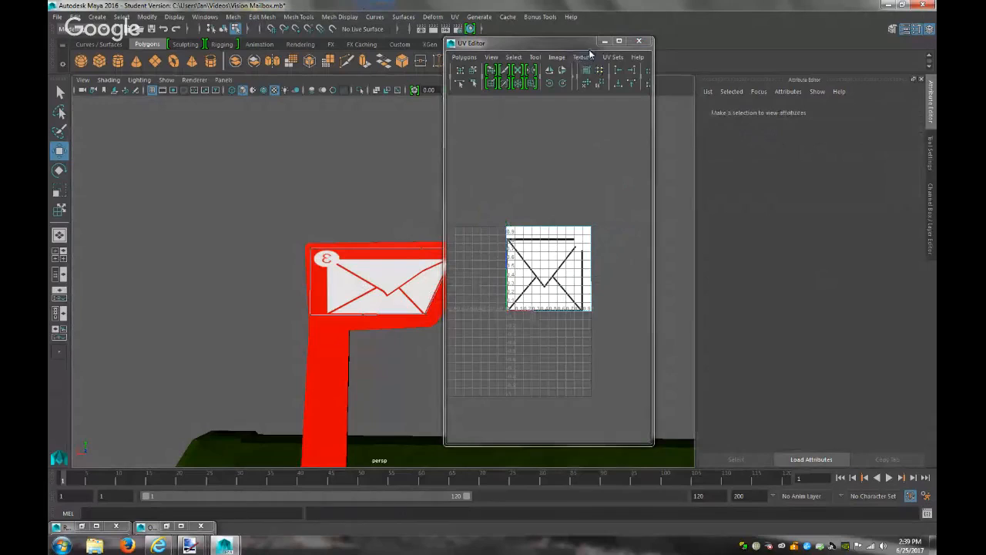
# Toggle the UV Editor's texture display options, select the flag, and minimize the UV Editor
pyautogui.click(557, 57)
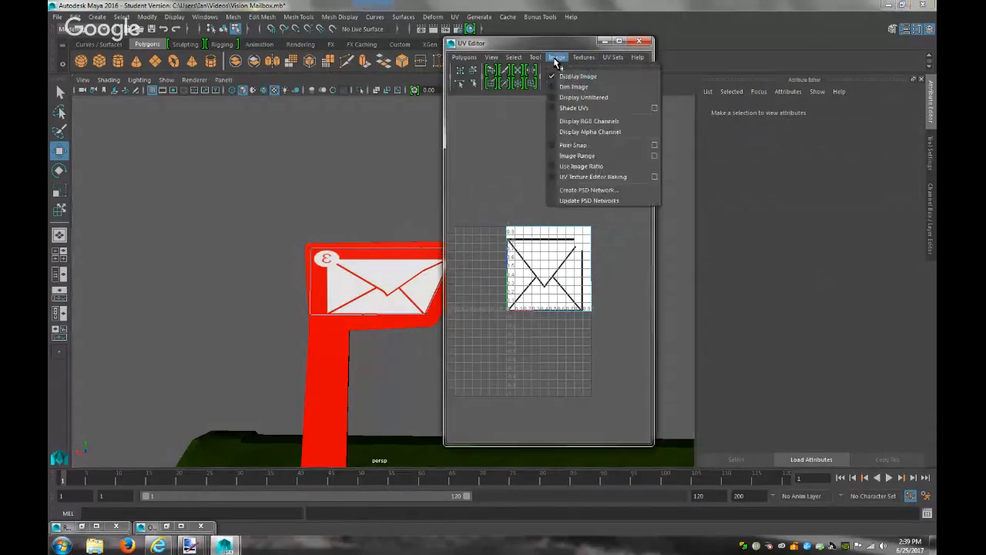
pyautogui.click(557, 57)
pyautogui.click(535, 57)
pyautogui.click(535, 57)
pyautogui.click(514, 58)
pyautogui.click(514, 57)
pyautogui.click(374, 279)
pyautogui.moveTo(373, 278); pyautogui.dragTo(412, 232, button='right')
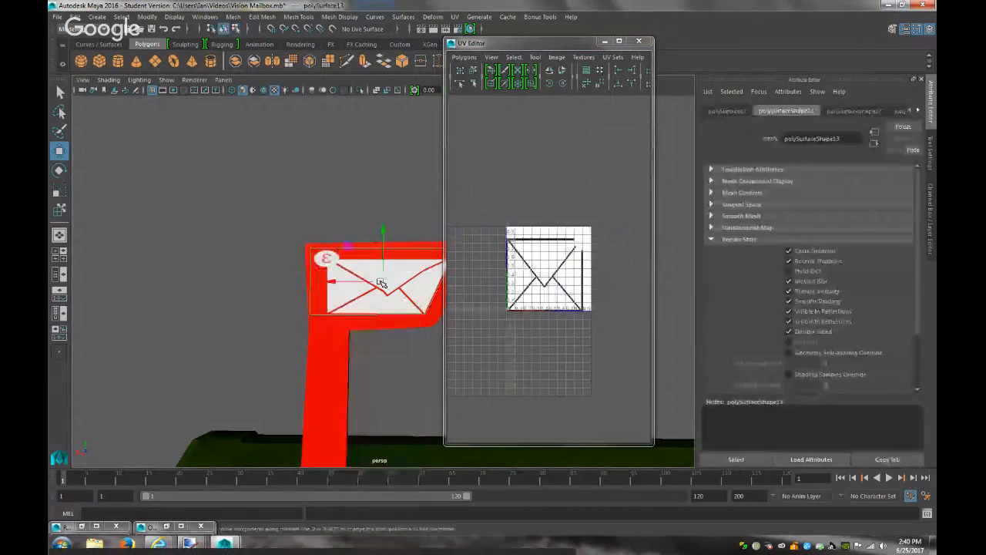
pyautogui.click(605, 40)
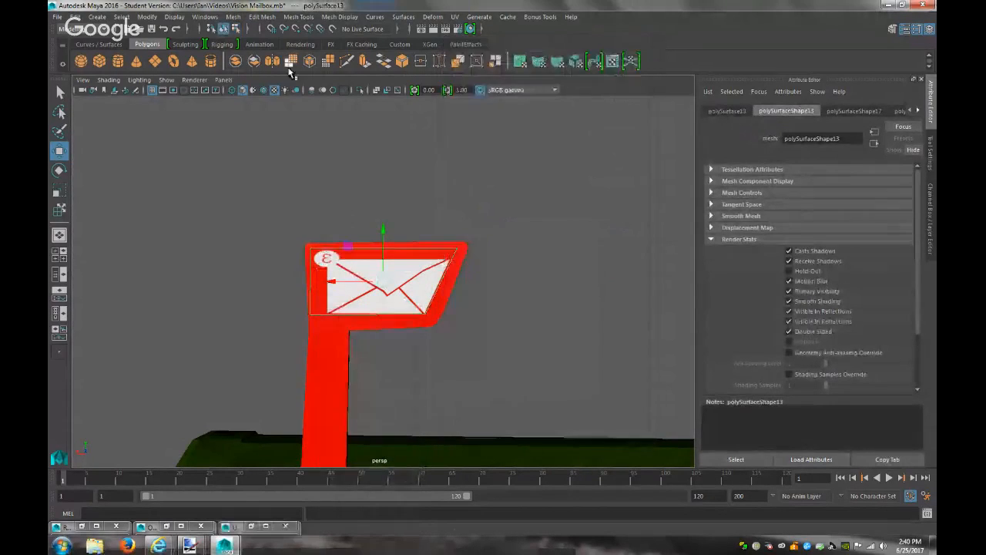
# Try the side and front camera views of the mailbox
pyautogui.click(224, 80)
pyautogui.moveTo(305, 112)
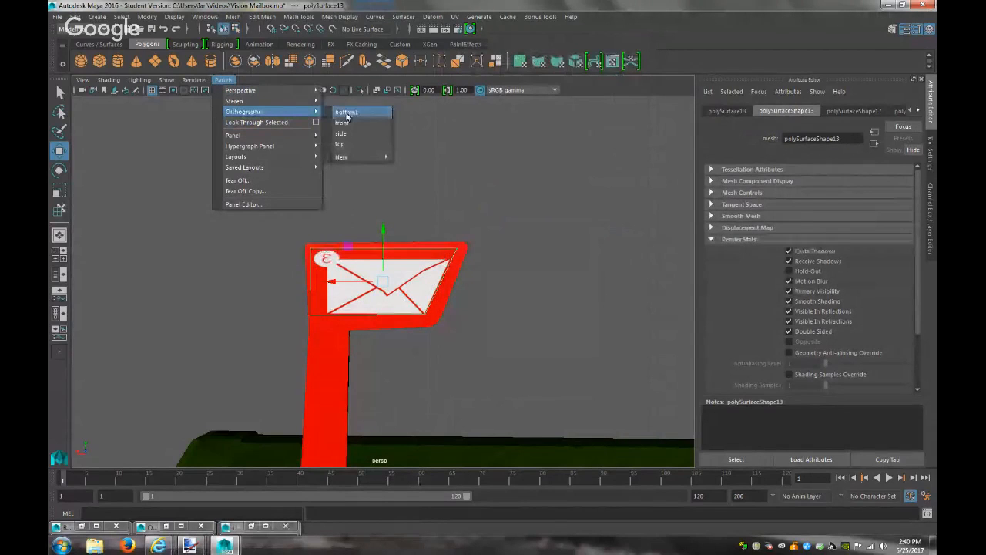
pyautogui.click(342, 133)
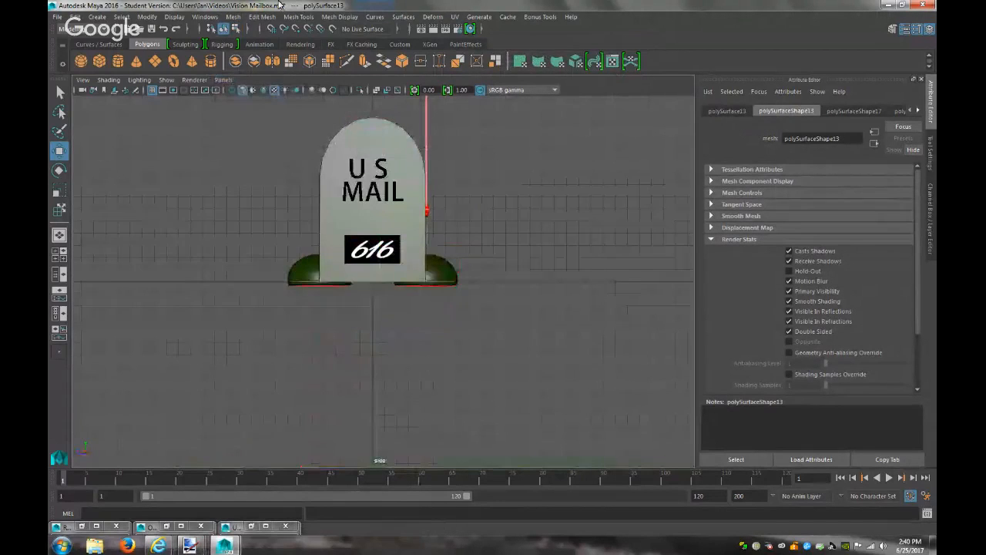
pyautogui.click(223, 80)
pyautogui.moveTo(254, 112)
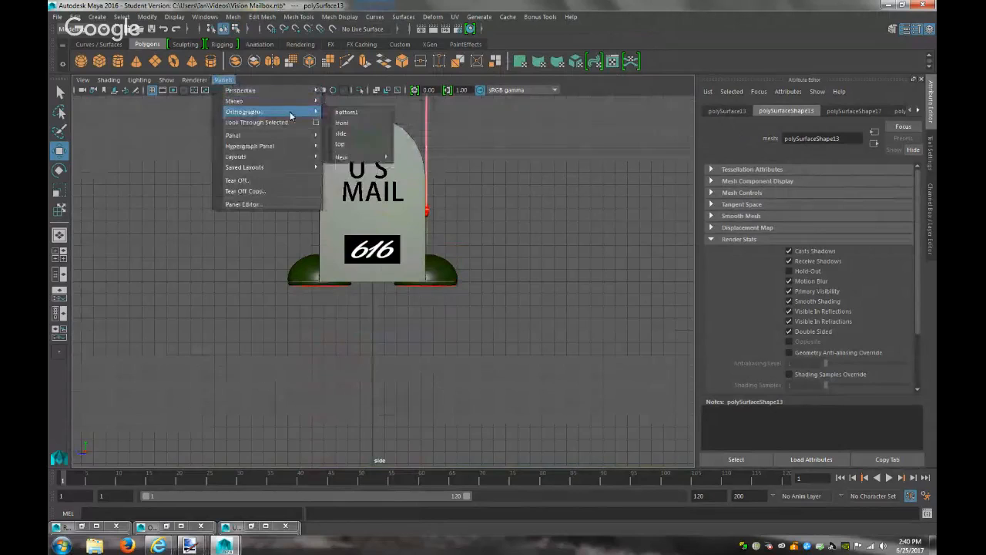
pyautogui.click(344, 123)
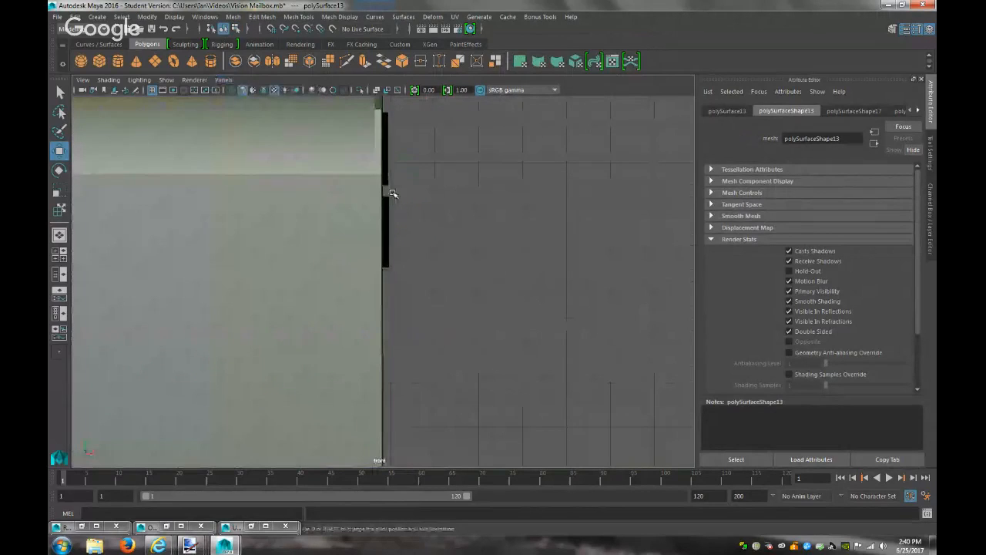
pyautogui.scroll(-6, 431, 226)
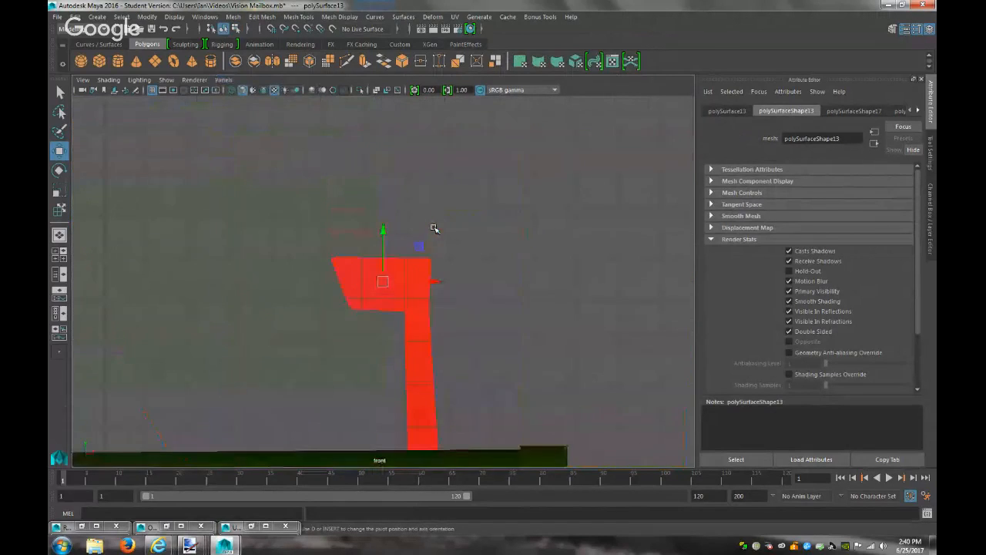
pyautogui.scroll(2, 434, 228)
pyautogui.scroll(1, 435, 228)
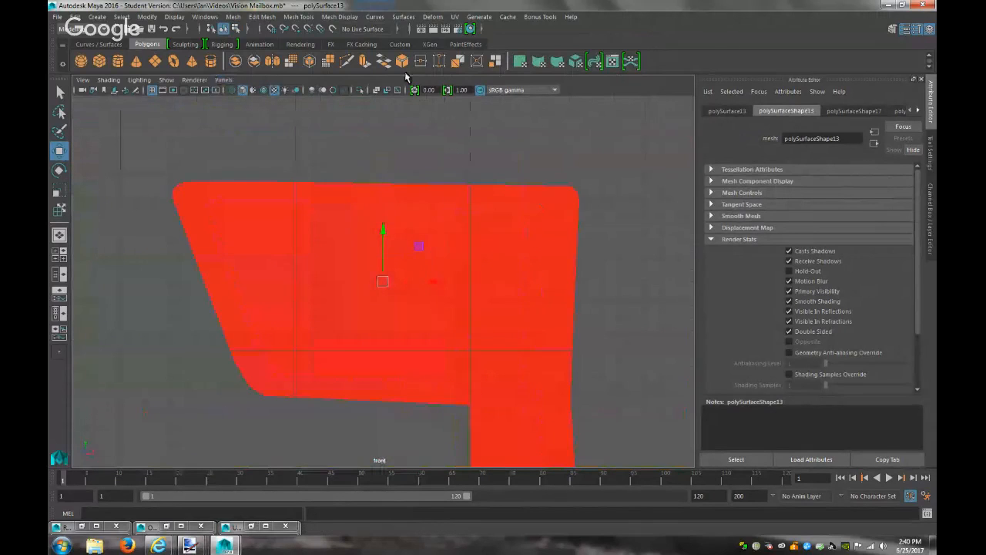
# Create a new Back orthographic camera and frame the red envelope flag in it
pyautogui.click(223, 80)
pyautogui.moveTo(268, 108)
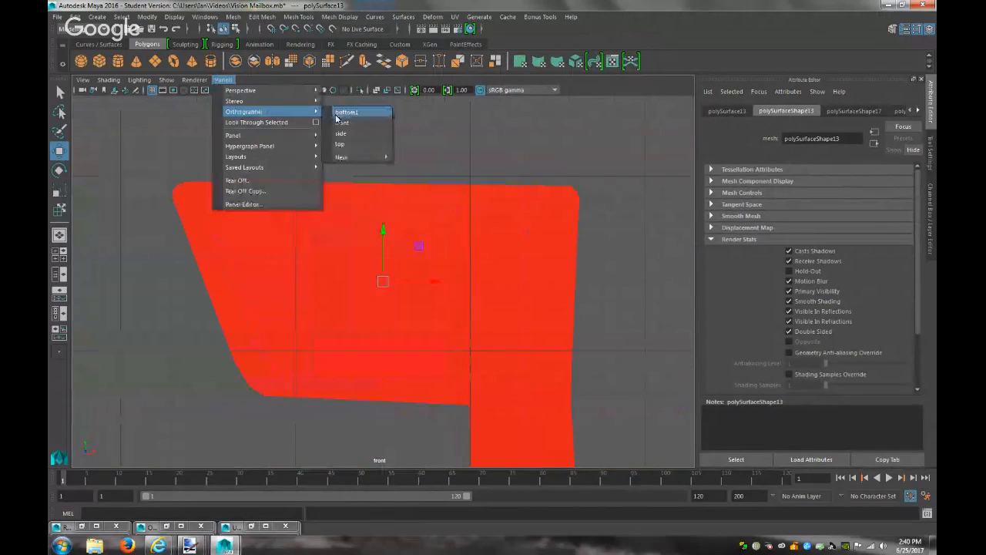
pyautogui.moveTo(362, 157)
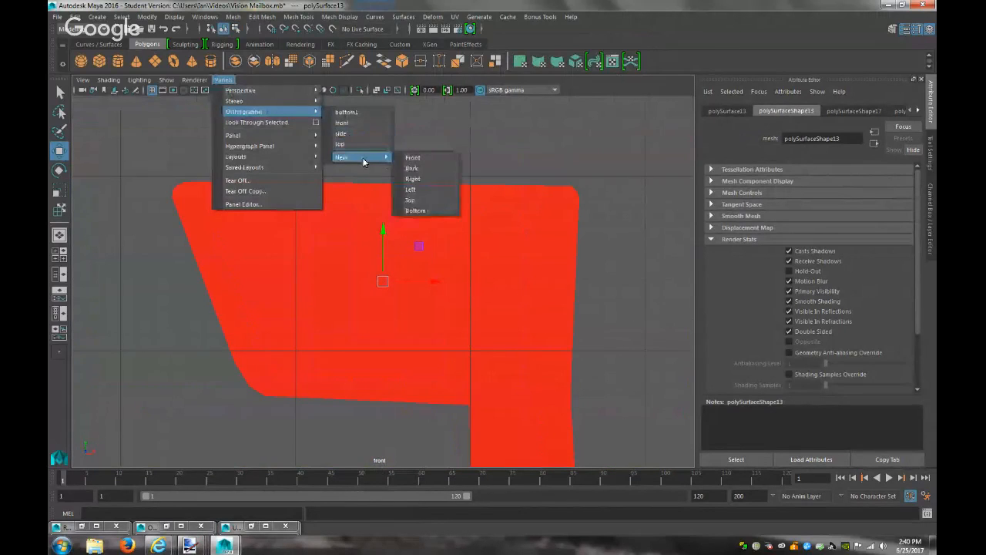
pyautogui.click(415, 169)
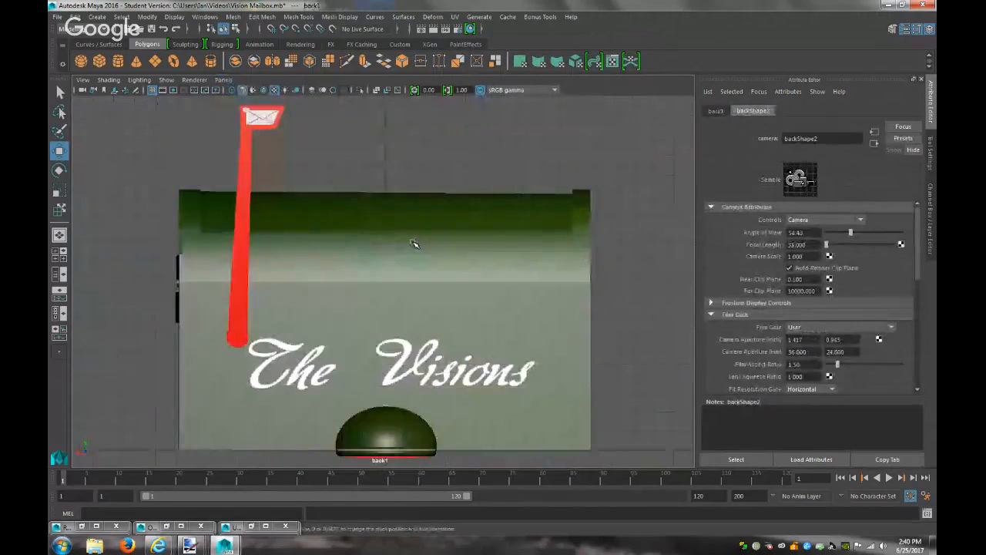
pyautogui.click(273, 121)
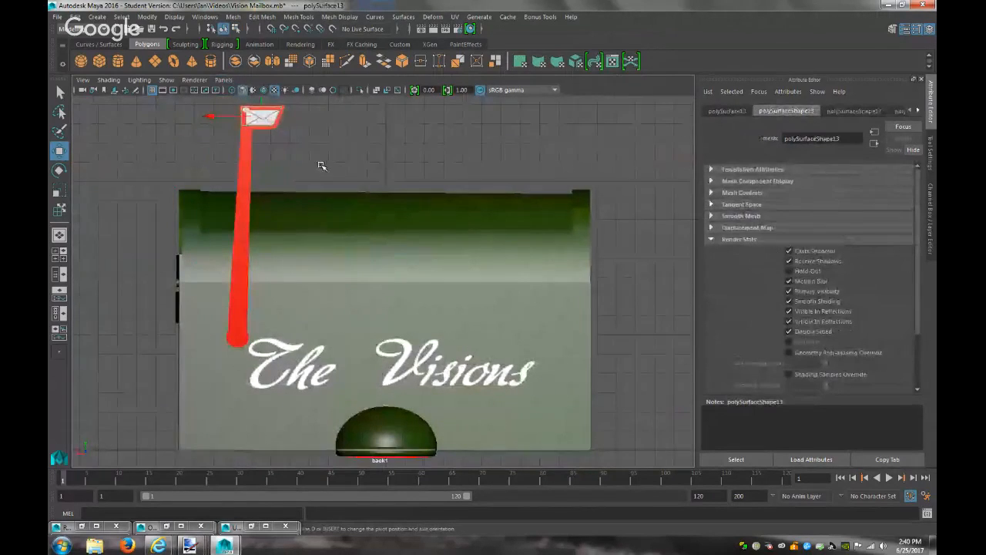
pyautogui.press('f')
pyautogui.scroll(-5, 377, 176)
pyautogui.scroll(3, 379, 180)
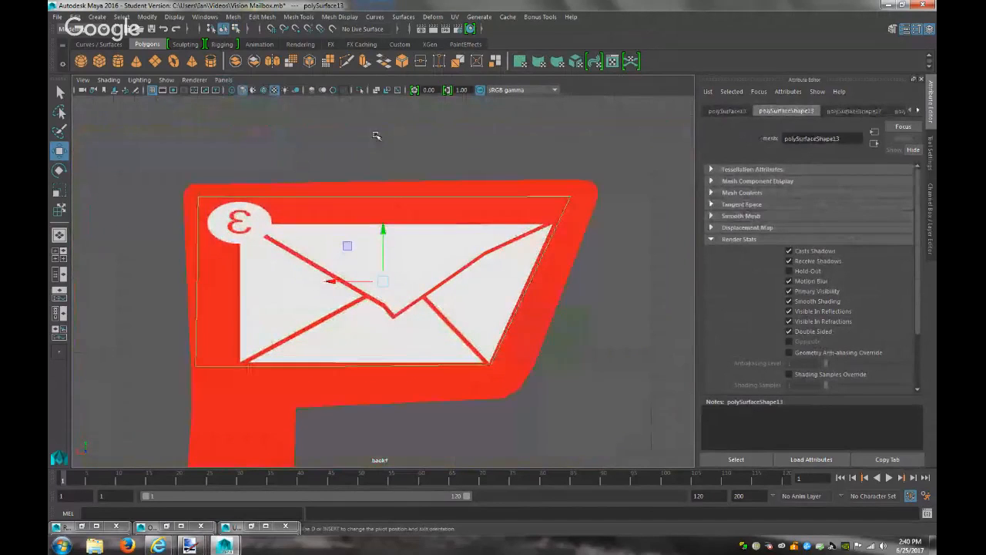
pyautogui.click(454, 16)
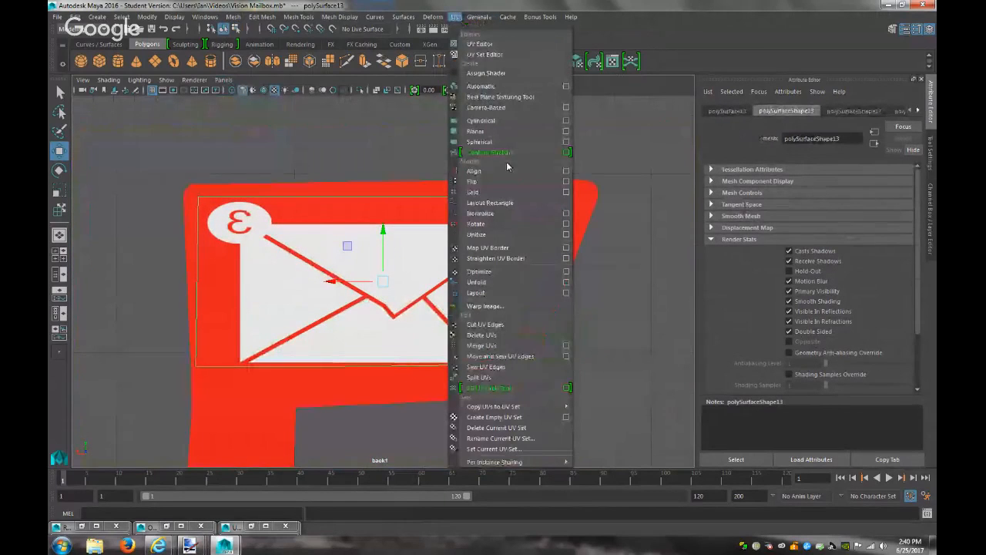
# Apply a planar projection with Keep image width/height ratio on, and squash it to fit the envelope
pyautogui.click(566, 131)
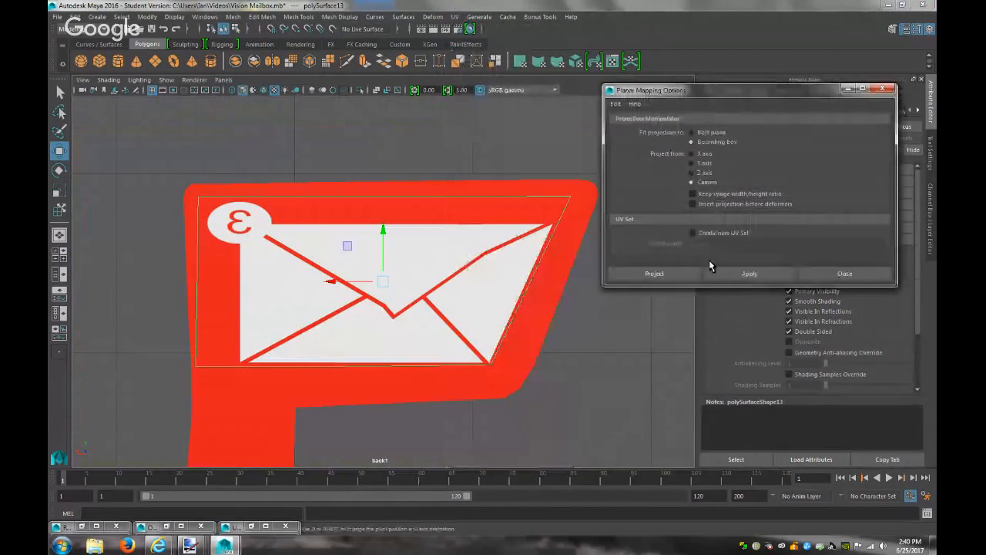
pyautogui.click(706, 194)
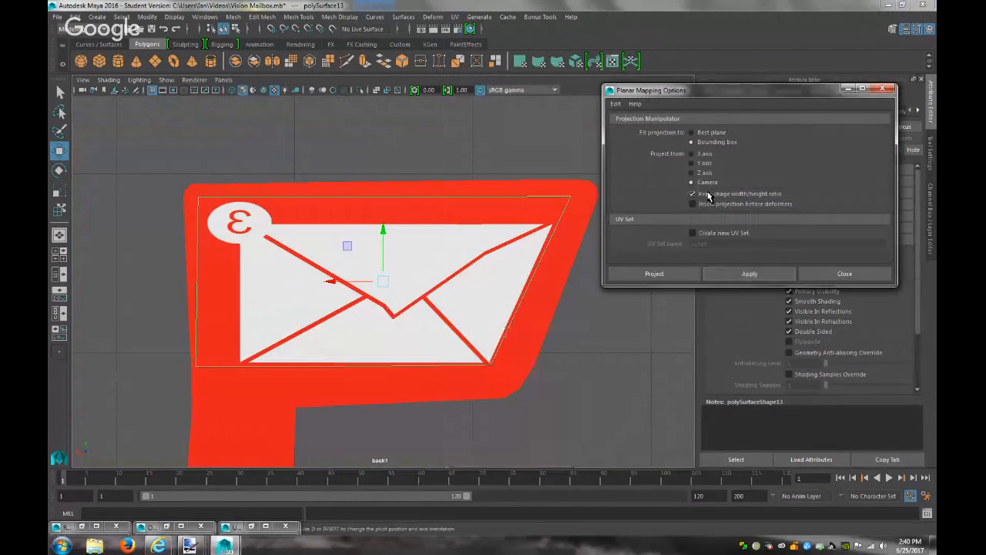
pyautogui.click(715, 274)
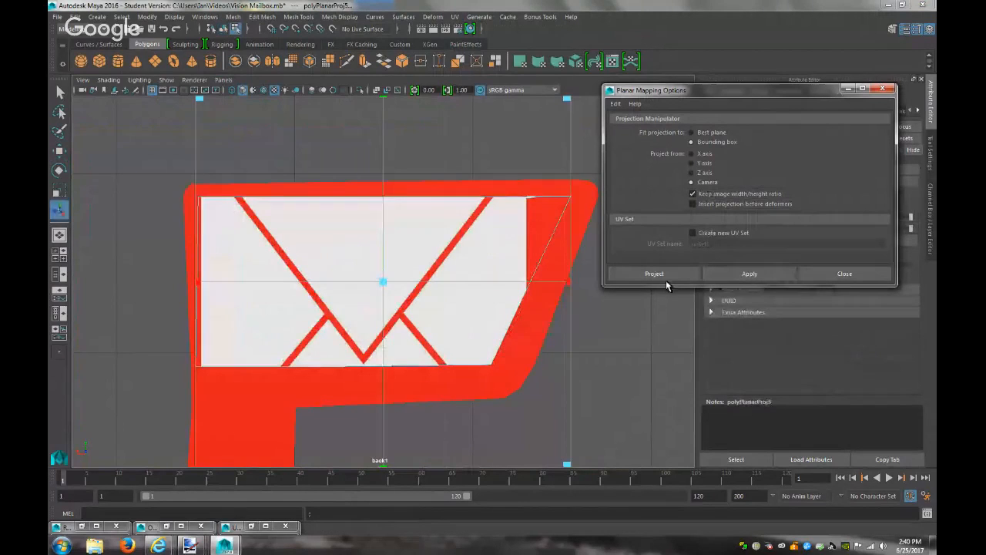
pyautogui.scroll(-3, 561, 359)
pyautogui.scroll(4, 535, 363)
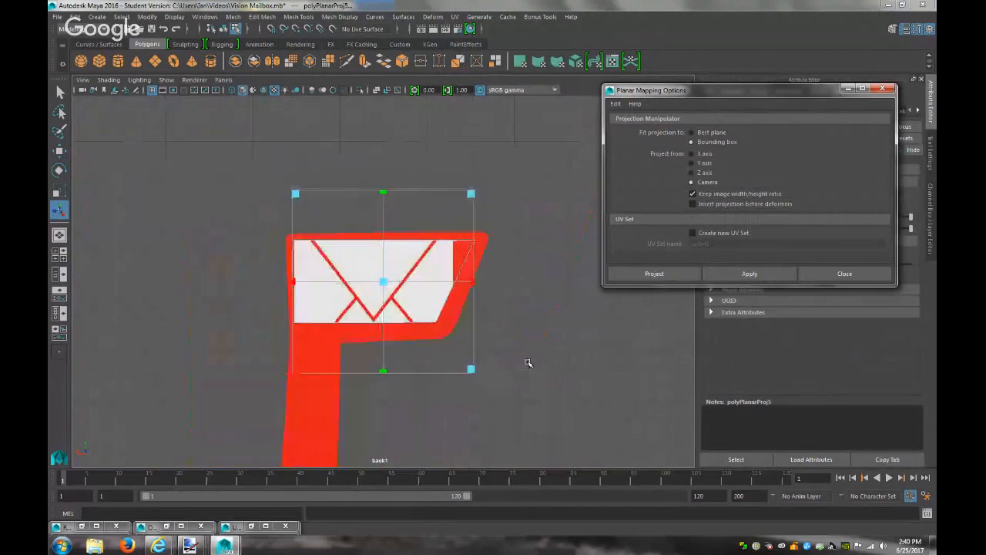
pyautogui.moveTo(383, 372); pyautogui.dragTo(388, 327)
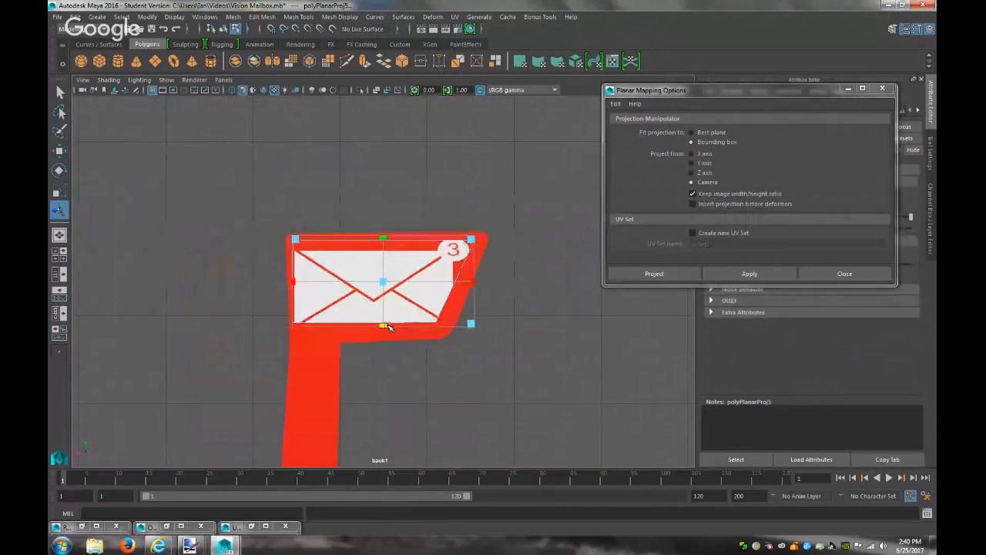
pyautogui.moveTo(472, 280); pyautogui.dragTo(441, 282)
pyautogui.moveTo(388, 327); pyautogui.dragTo(390, 321)
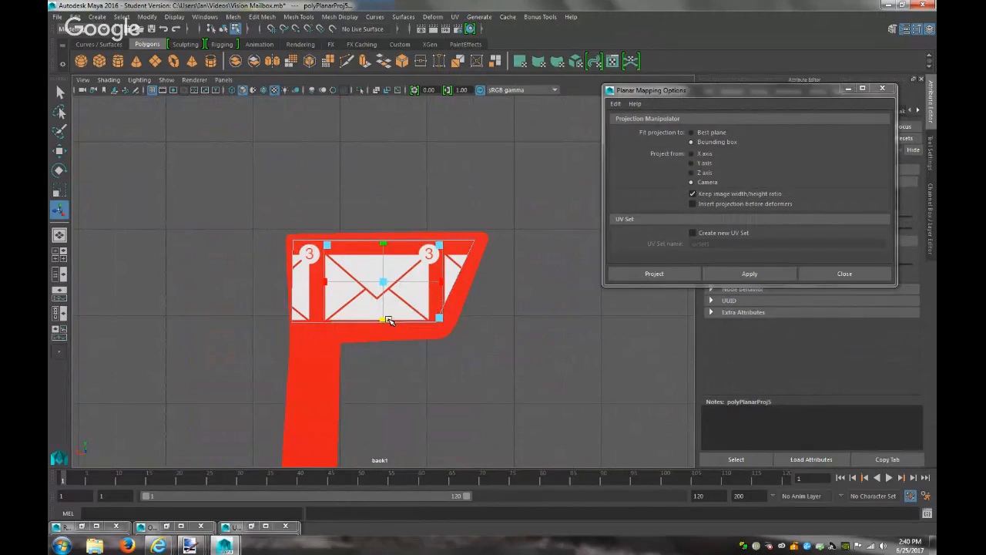
# Try moving the projection, undo it, and show the envelope UVs in the UV Editor
pyautogui.press('w')
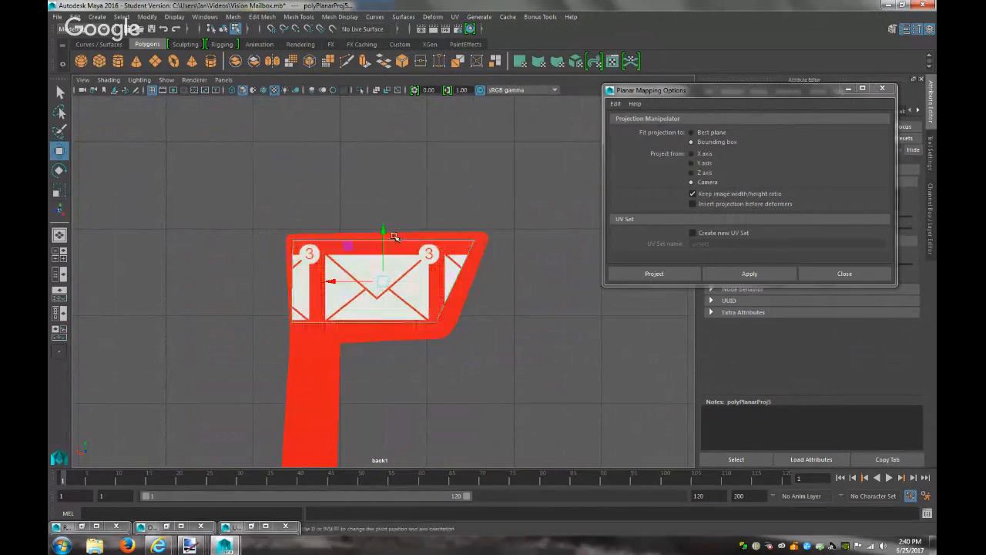
pyautogui.moveTo(384, 230); pyautogui.dragTo(386, 230)
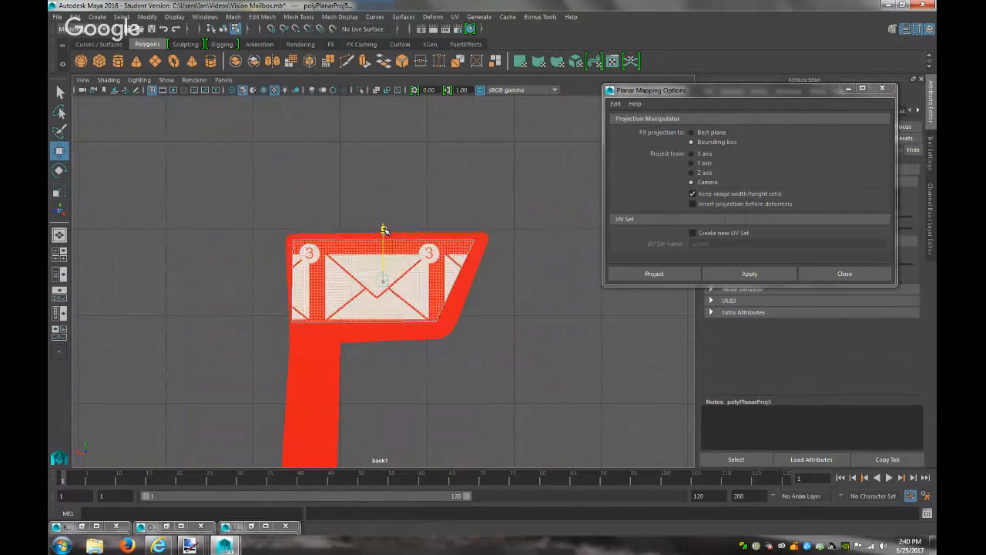
pyautogui.hotkey('ctrl', 'z')
pyautogui.click(383, 230)
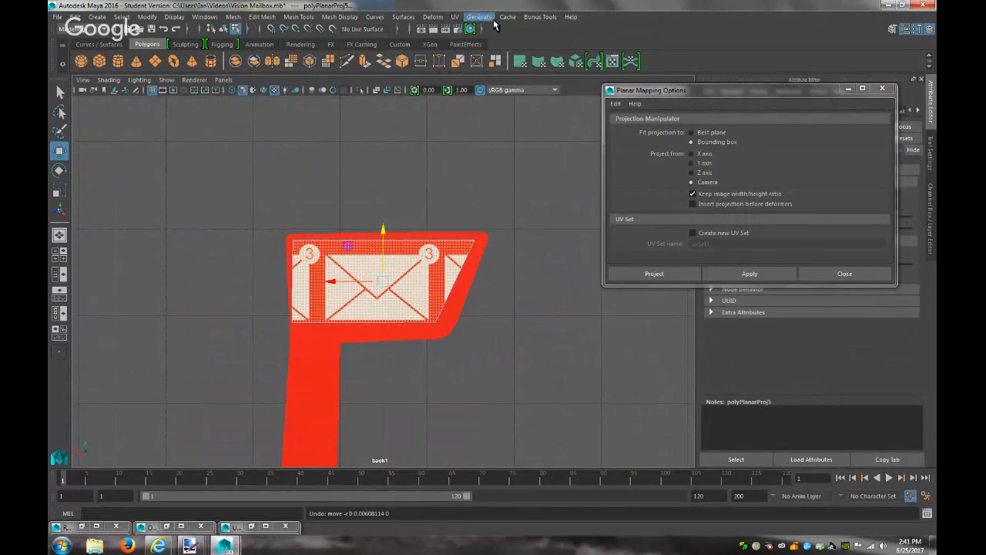
pyautogui.click(455, 16)
pyautogui.click(481, 44)
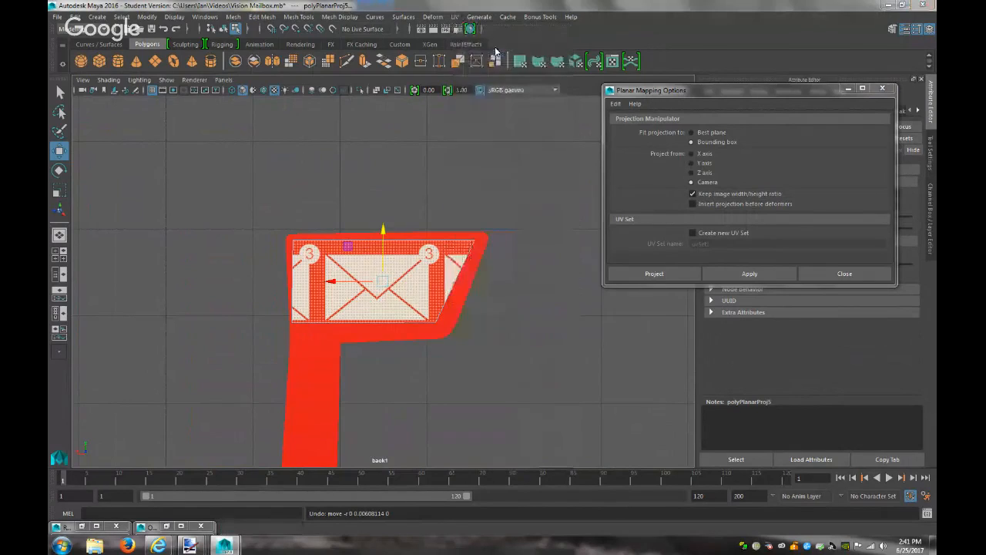
pyautogui.moveTo(549, 227); pyautogui.dragTo(548, 229)
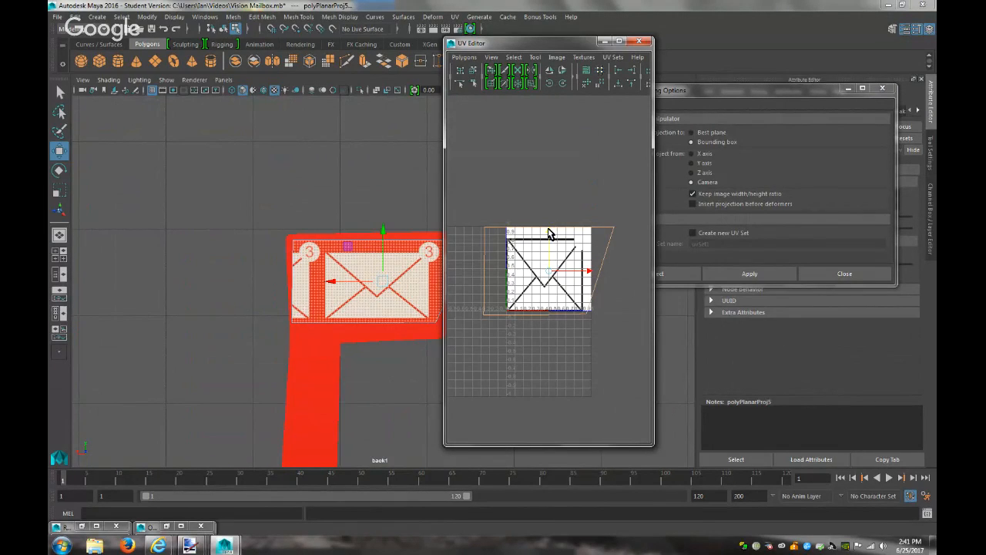
# Select the envelope's left column of UVs and slide it to the right
pyautogui.click(498, 241)
pyautogui.moveTo(498, 236); pyautogui.dragTo(537, 242, button='right')
pyautogui.moveTo(478, 215); pyautogui.dragTo(523, 234)
pyautogui.moveTo(489, 336); pyautogui.dragTo(479, 213)
pyautogui.moveTo(524, 275); pyautogui.dragTo(546, 279)
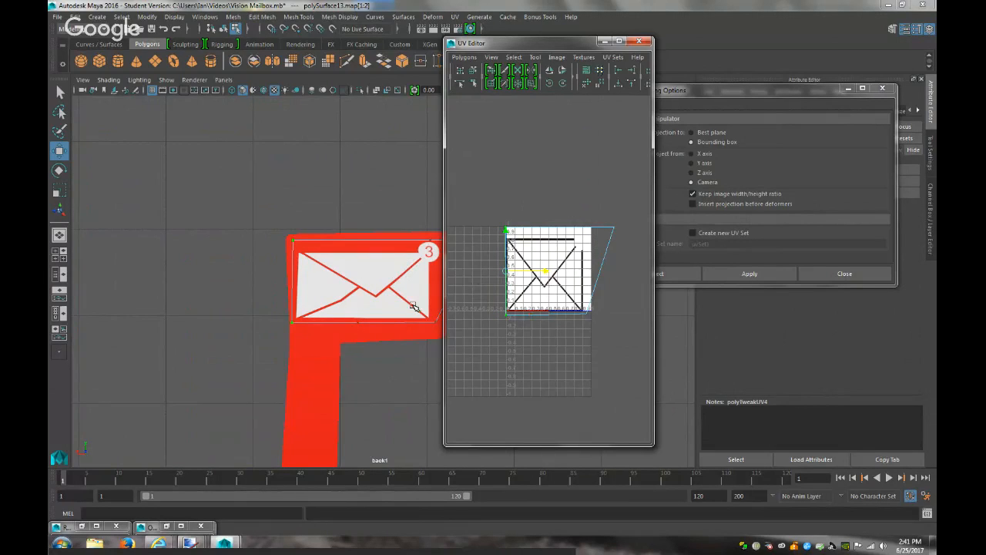
# Move the stray envelope UV point left, then minimize the UV Editor
pyautogui.scroll(-3, 414, 307)
pyautogui.moveTo(606, 213); pyautogui.dragTo(641, 246)
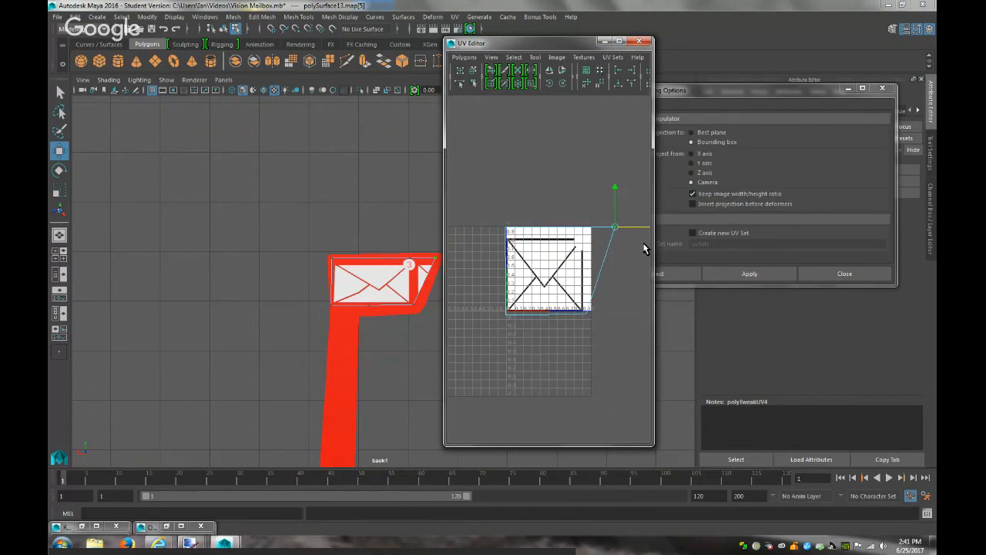
pyautogui.click(433, 280)
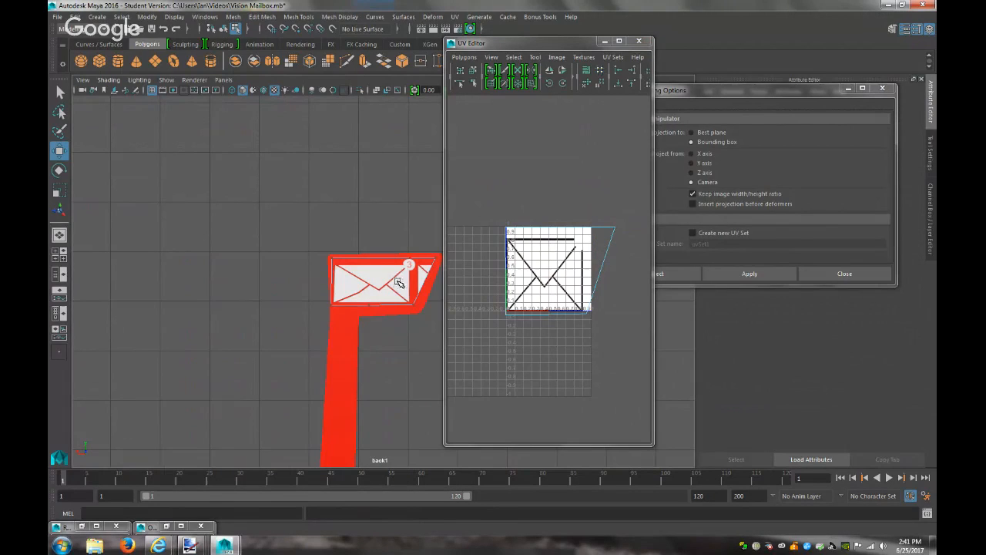
pyautogui.scroll(2, 396, 285)
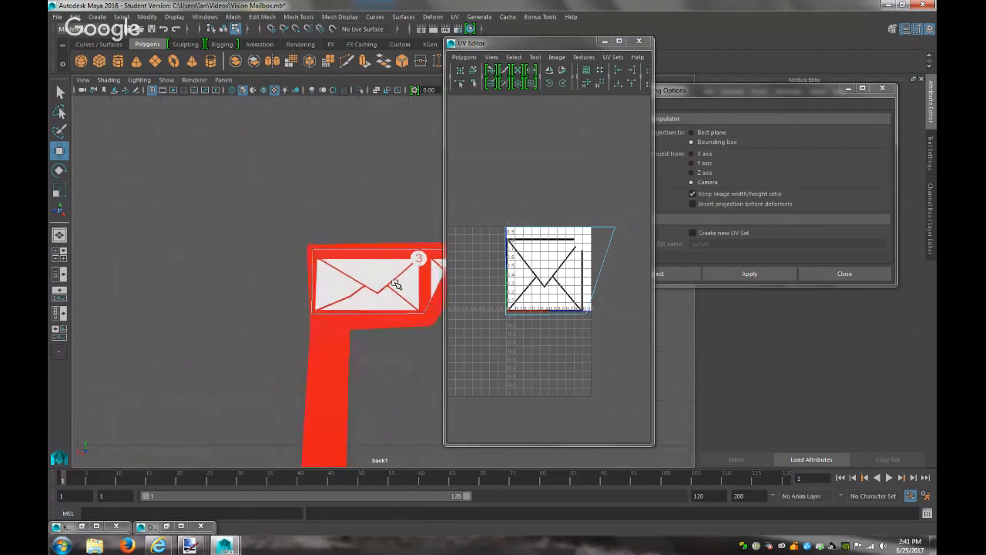
pyautogui.click(605, 41)
pyautogui.scroll(2, 473, 265)
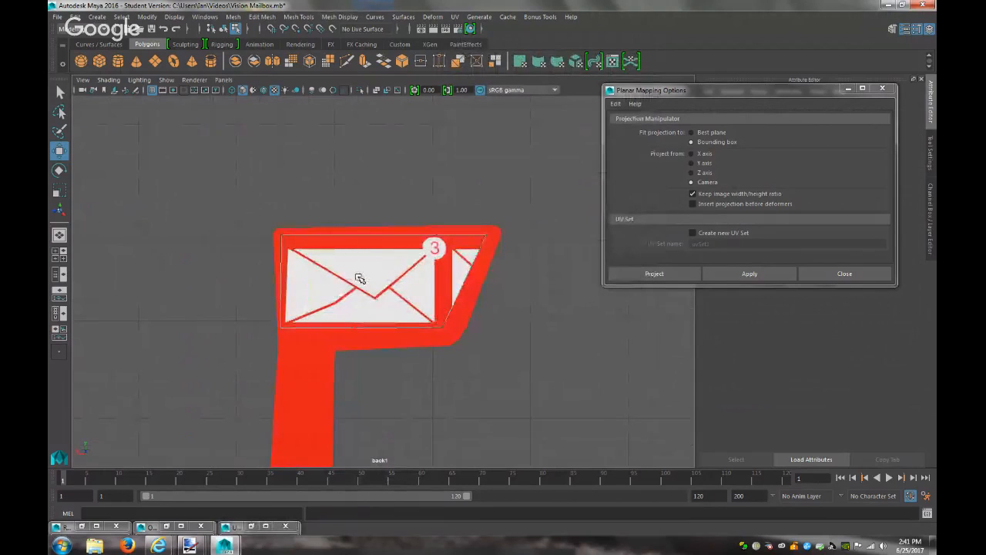
# Multi-Cut the envelope face vertically from top to bottom edge, then select its corner point
pyautogui.click(262, 16)
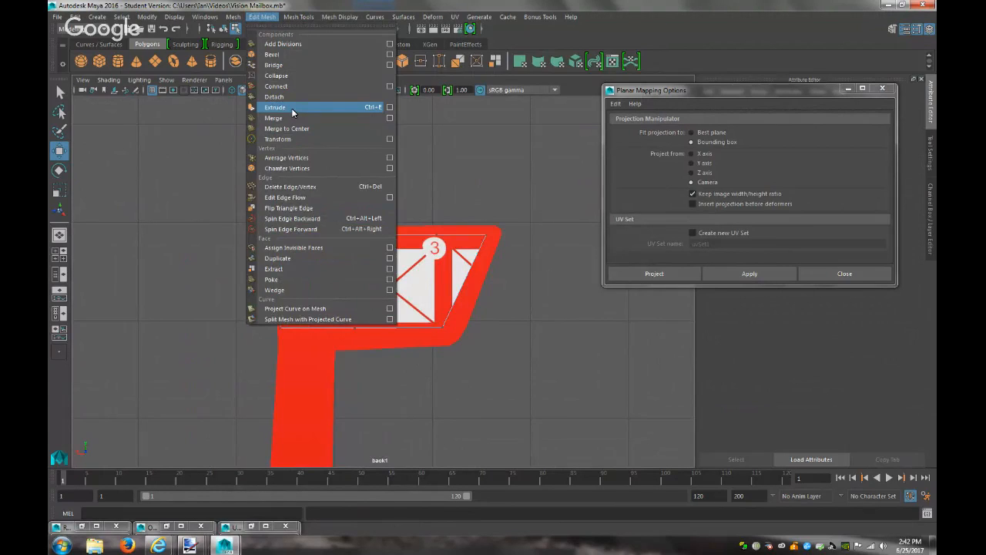
pyautogui.moveTo(306, 21)
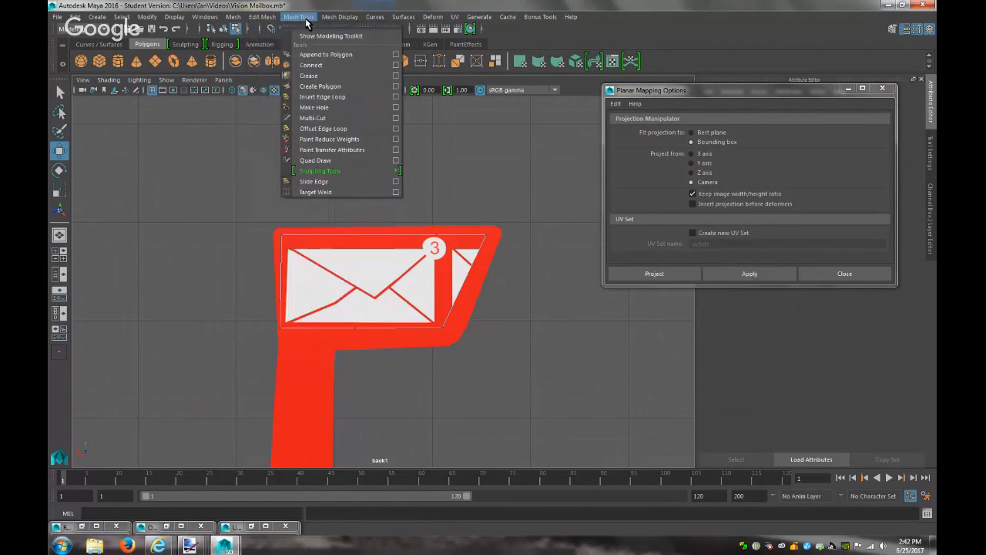
pyautogui.click(313, 107)
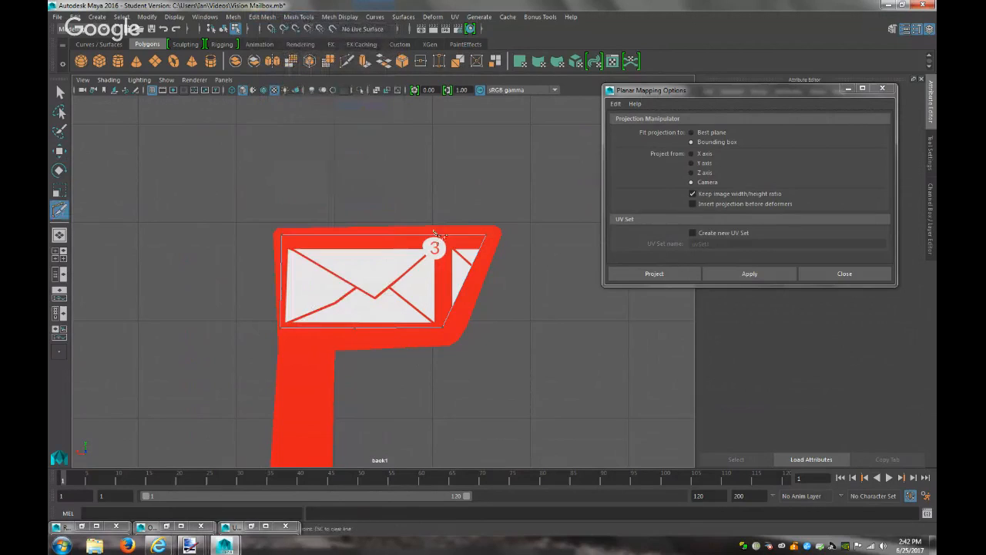
pyautogui.click(438, 236)
pyautogui.click(432, 334)
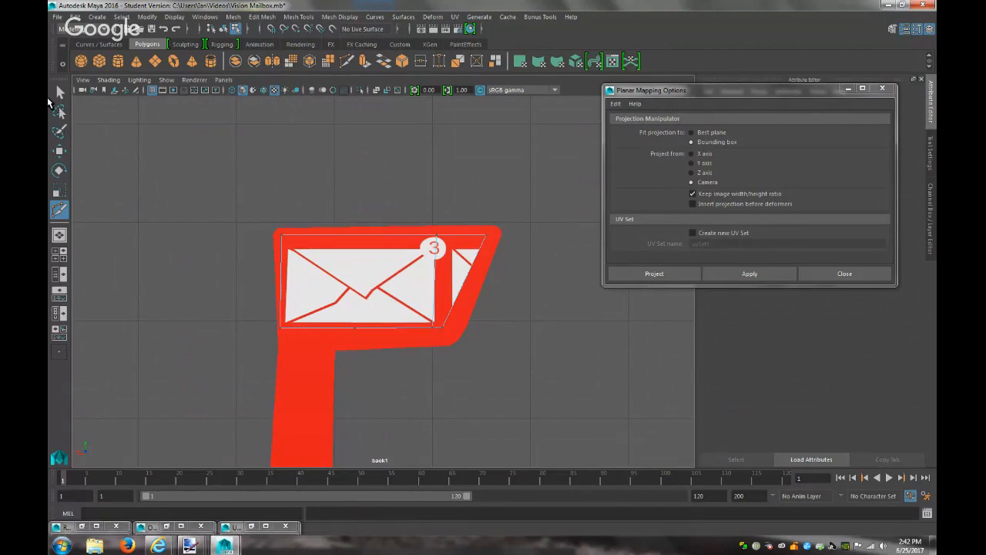
pyautogui.press('q')
pyautogui.click(434, 332)
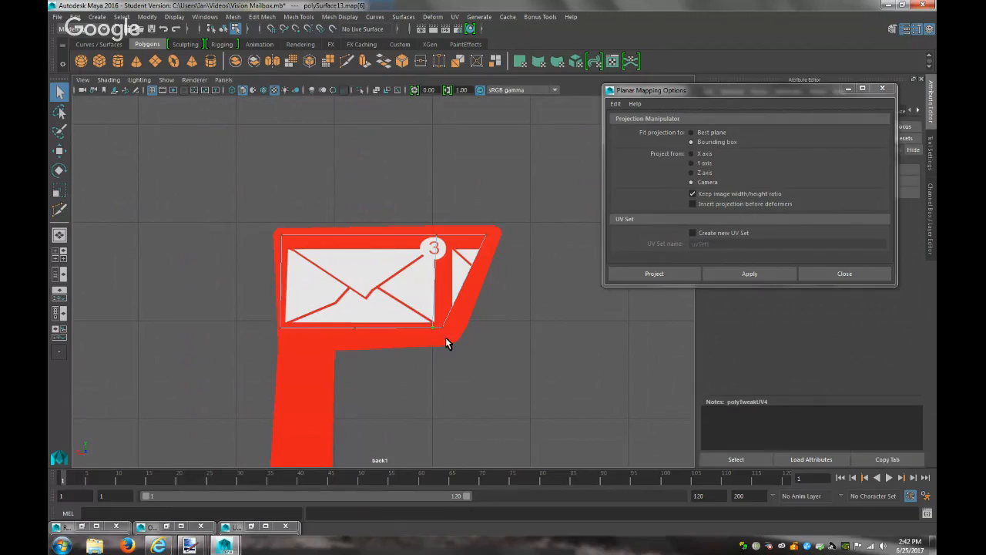
pyautogui.press('w')
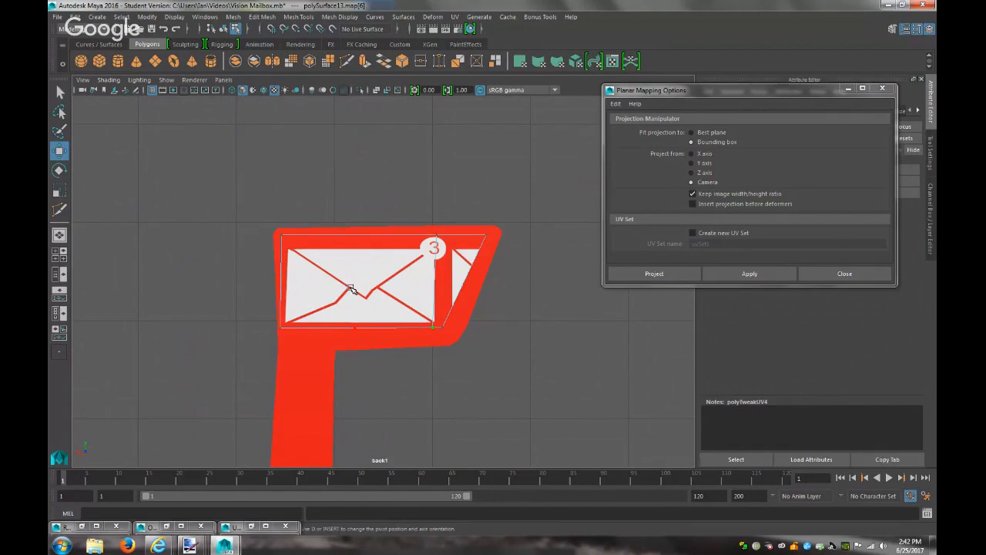
pyautogui.click(147, 16)
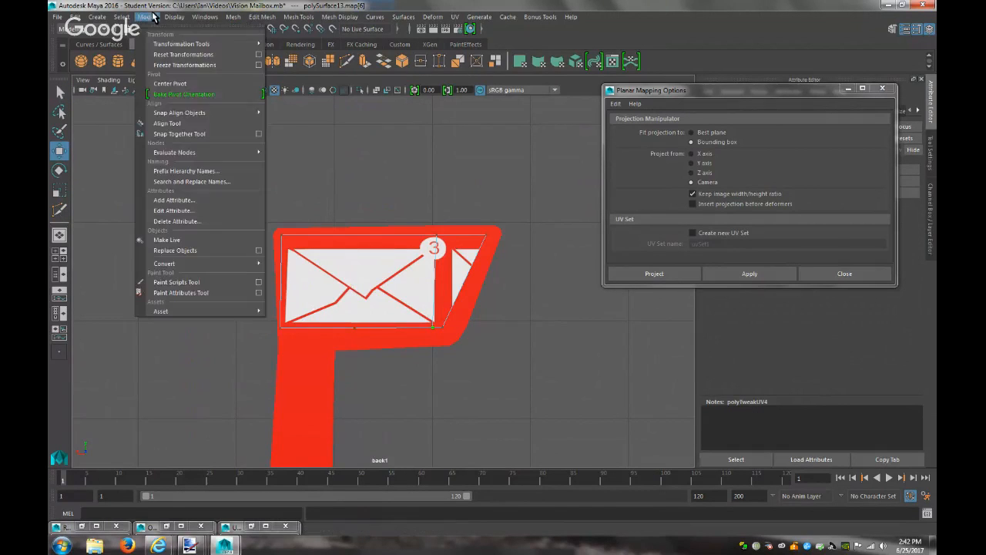
# Centre the pivot and pull an envelope corner vertex right to straighten the face
pyautogui.click(170, 84)
pyautogui.scroll(-10, 434, 316)
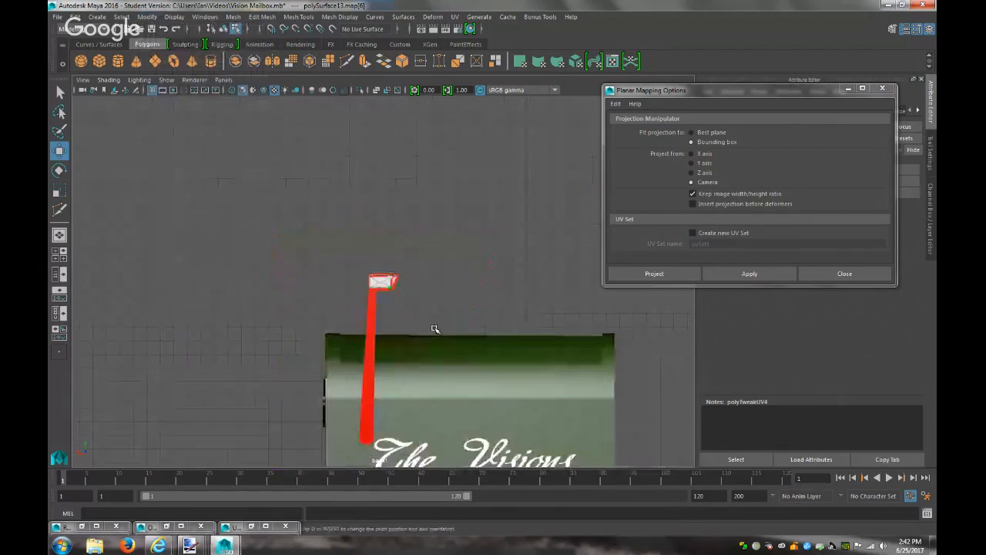
pyautogui.scroll(5, 434, 329)
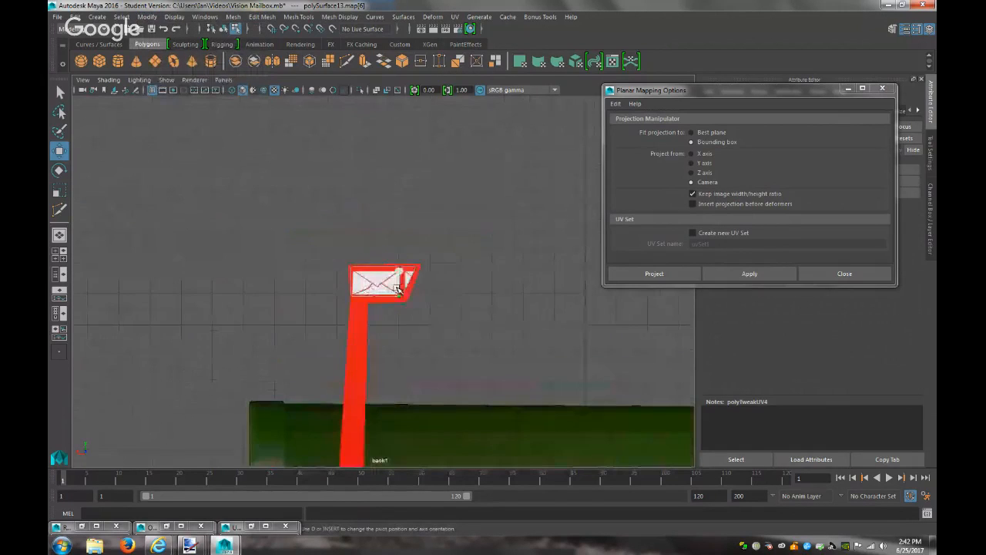
pyautogui.rightClick(397, 253)
pyautogui.moveTo(398, 258); pyautogui.dragTo(360, 254, button='right')
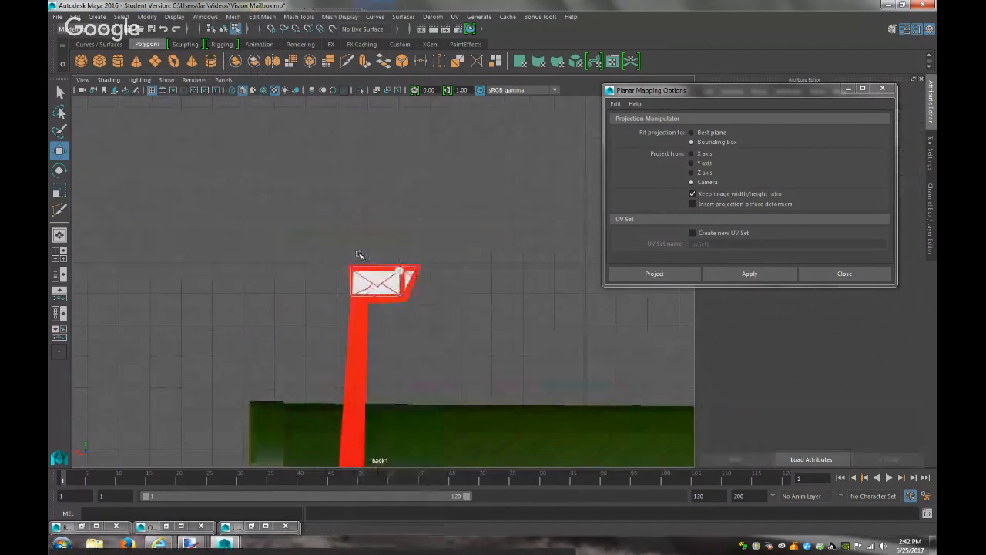
pyautogui.click(401, 296)
pyautogui.scroll(6, 427, 330)
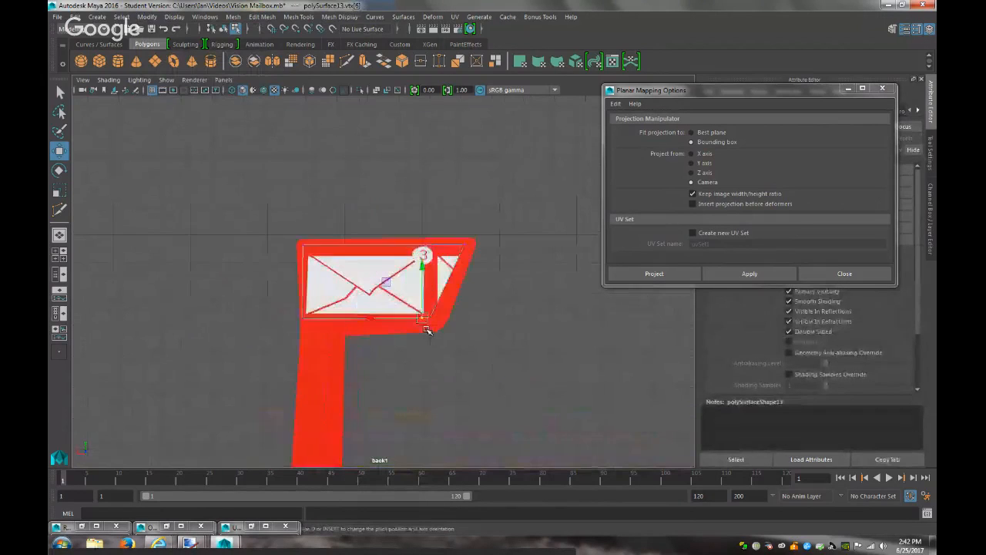
pyautogui.moveTo(412, 353); pyautogui.dragTo(416, 357)
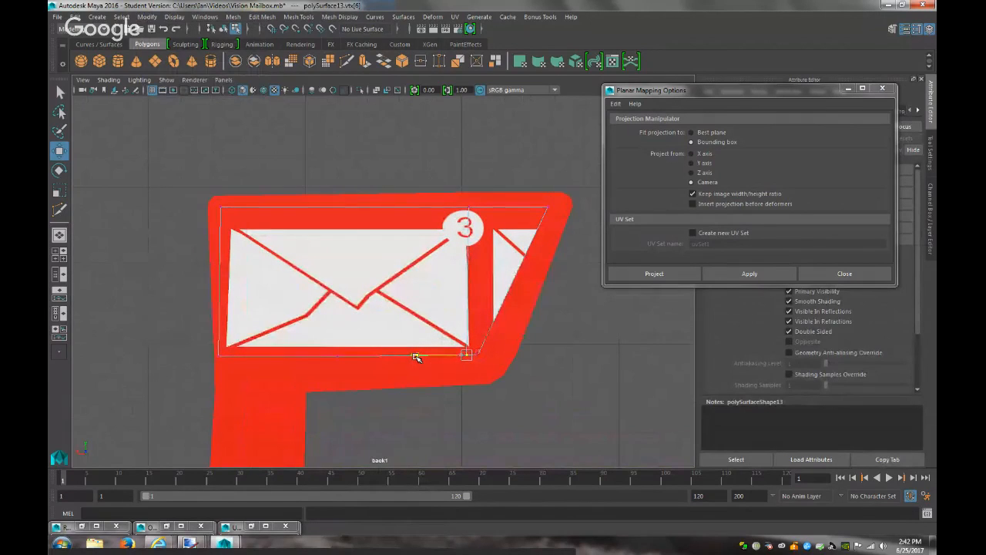
# Try nudging the bottom-left vertex, undo it, and select the envelope face
pyautogui.click(220, 356)
pyautogui.moveTo(177, 357); pyautogui.dragTo(170, 358)
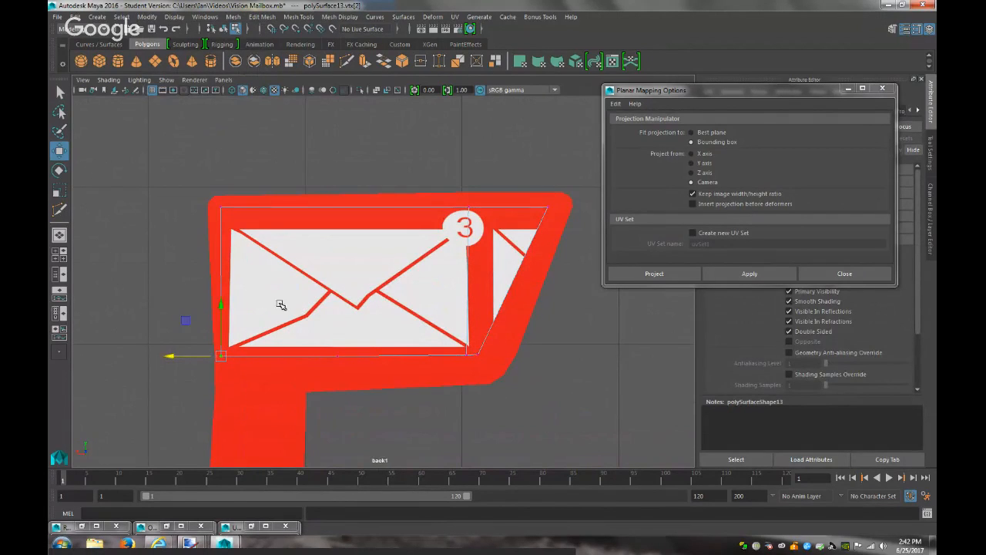
pyautogui.hotkey('ctrl', 'z')
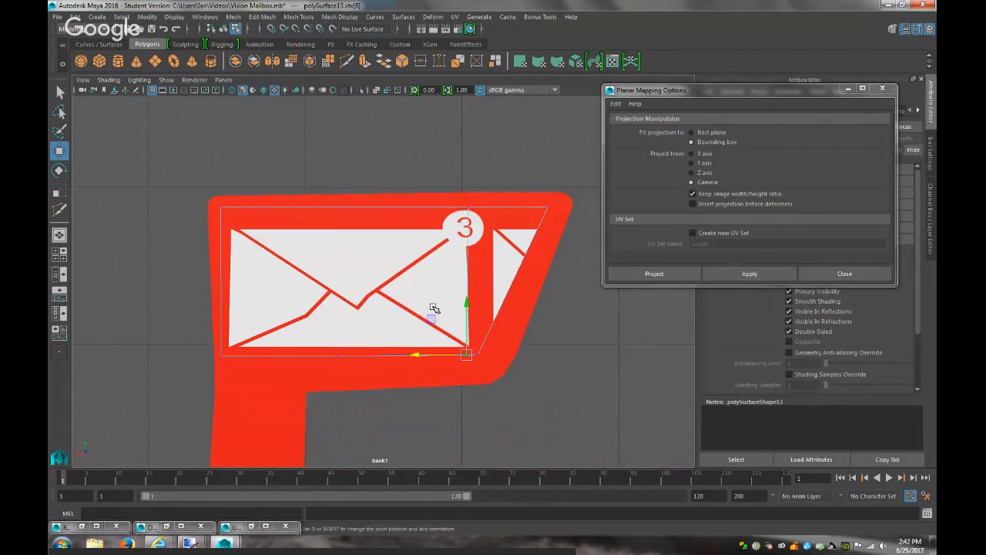
pyautogui.moveTo(431, 251); pyautogui.dragTo(432, 279, button='right')
pyautogui.click(436, 302)
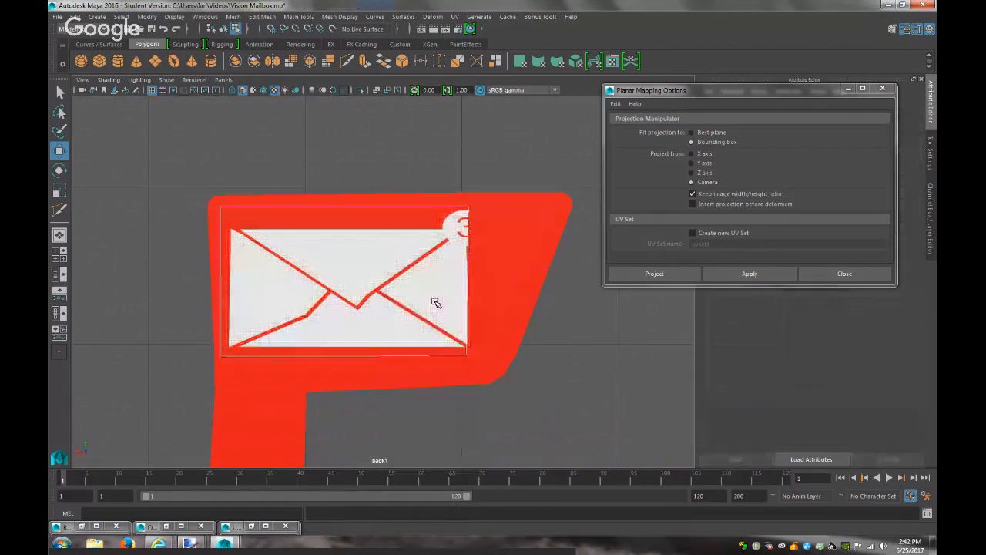
pyautogui.click(403, 298)
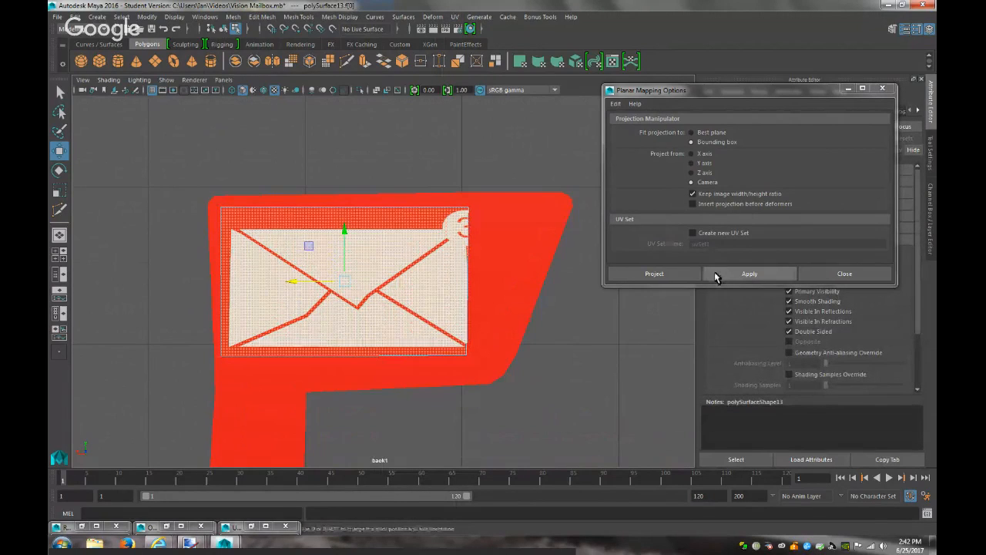
# Re-project the envelope face along Z, scale the projection to fit, and reselect the flag piece
pyautogui.click(701, 174)
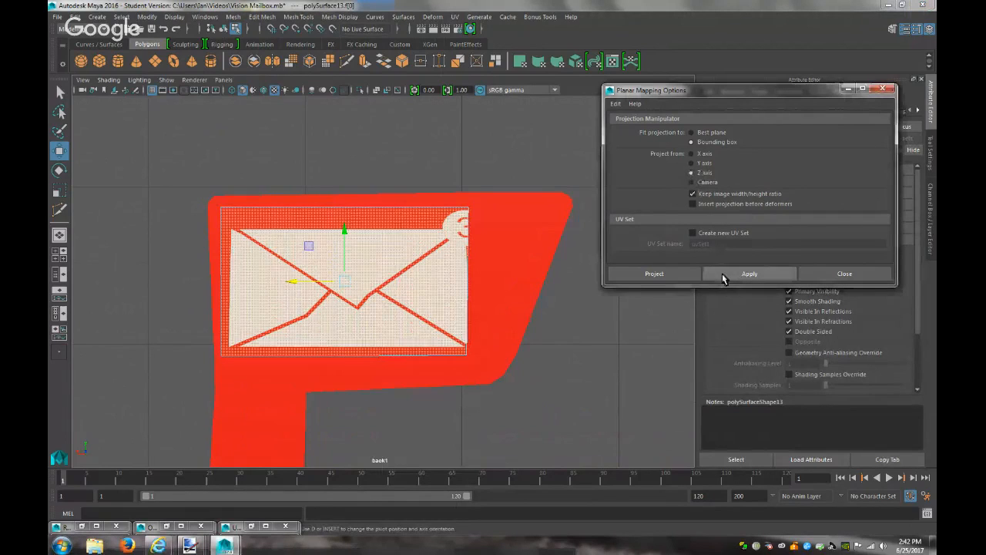
pyautogui.click(722, 274)
pyautogui.moveTo(346, 403); pyautogui.dragTo(364, 355)
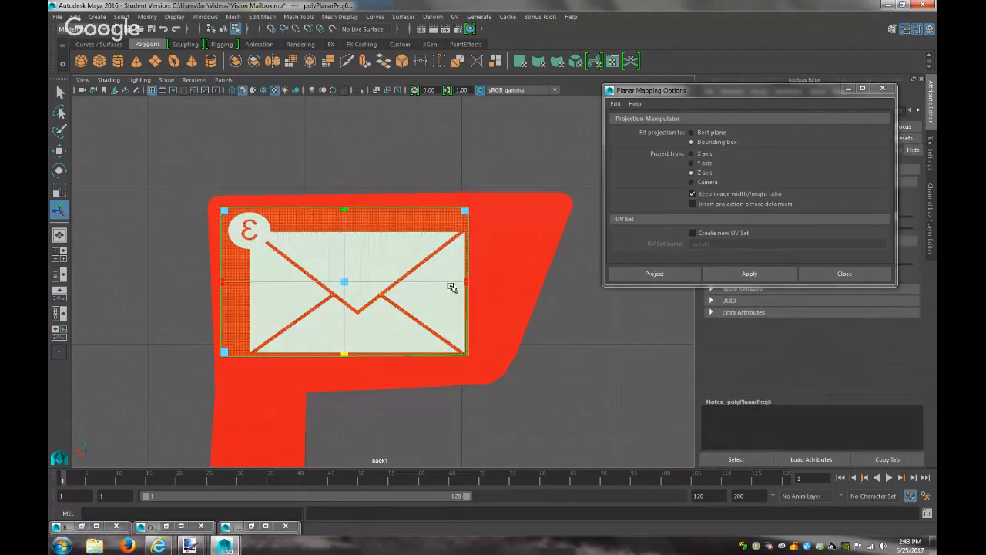
pyautogui.moveTo(466, 282); pyautogui.dragTo(218, 286)
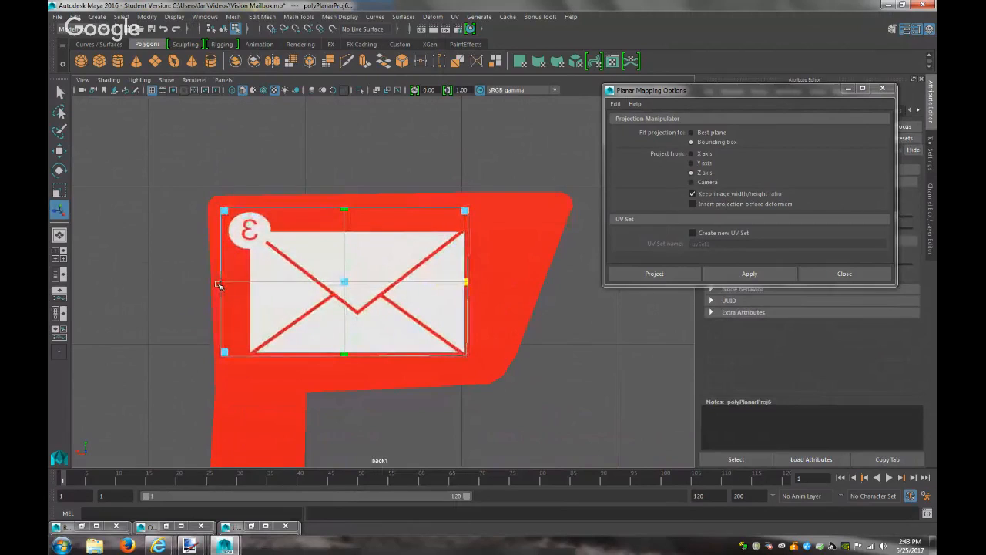
pyautogui.moveTo(383, 259); pyautogui.dragTo(423, 236, button='right')
pyautogui.click(414, 266)
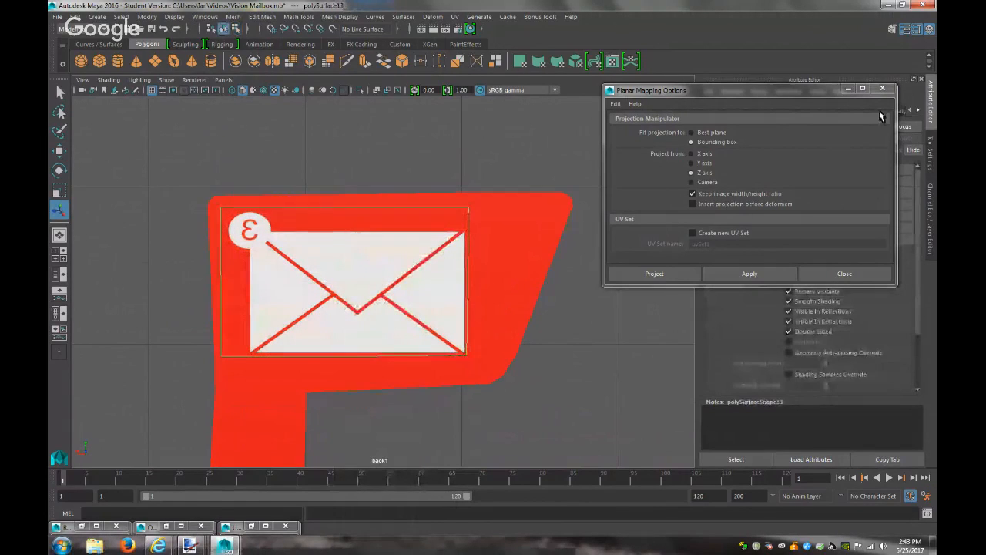
pyautogui.click(883, 88)
pyautogui.click(710, 113)
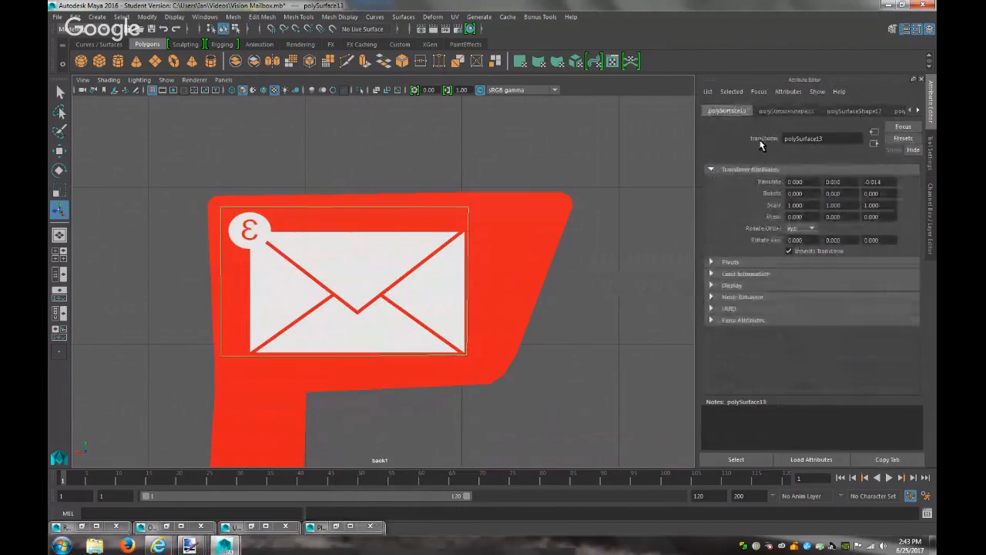
# Centre the envelope piece's pivot and set its Rotate Y to 180
pyautogui.press('e')
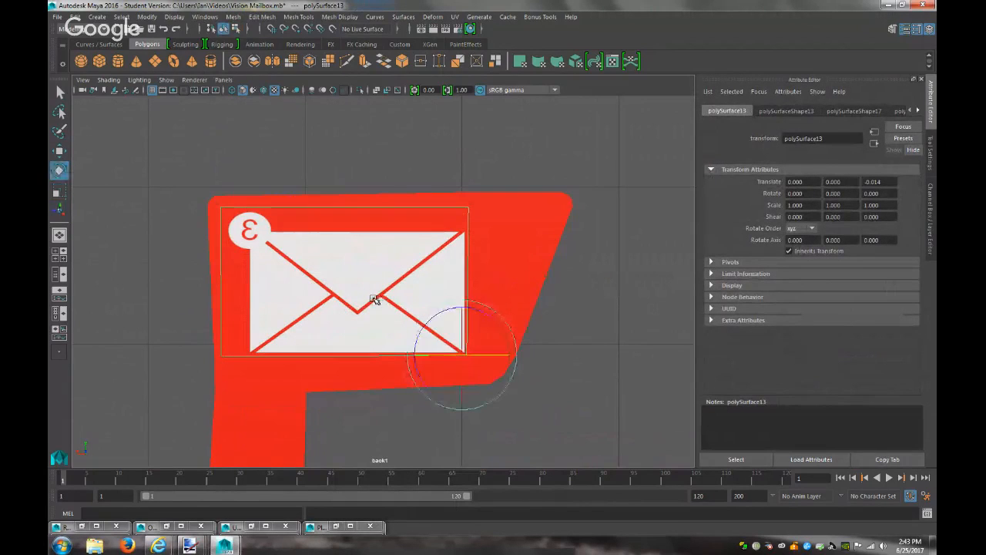
pyautogui.click(148, 17)
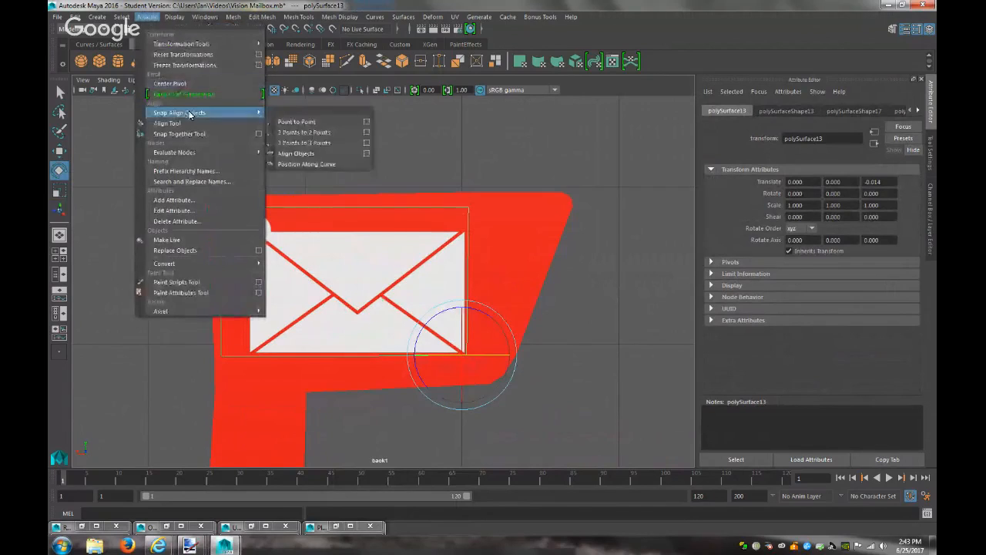
pyautogui.click(185, 87)
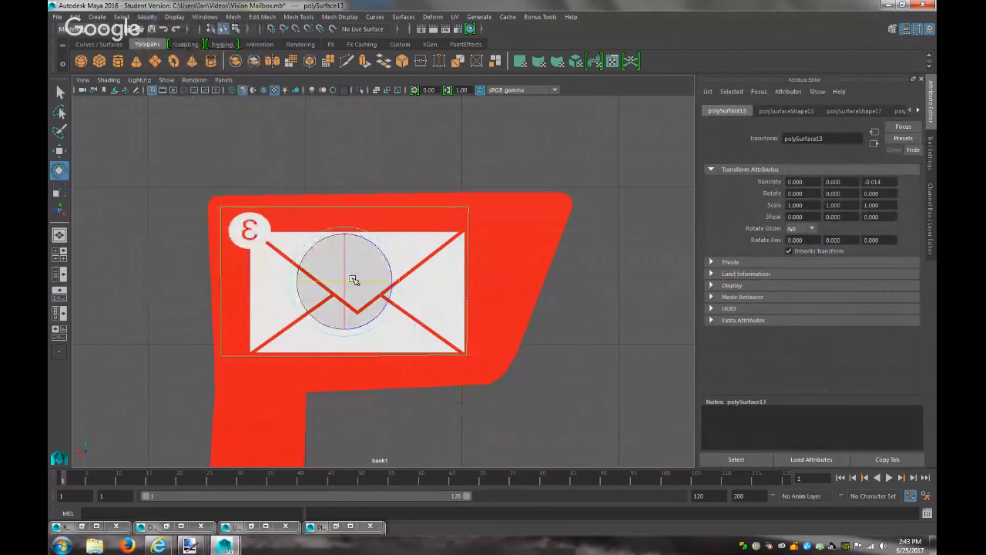
pyautogui.moveTo(365, 282); pyautogui.dragTo(462, 274)
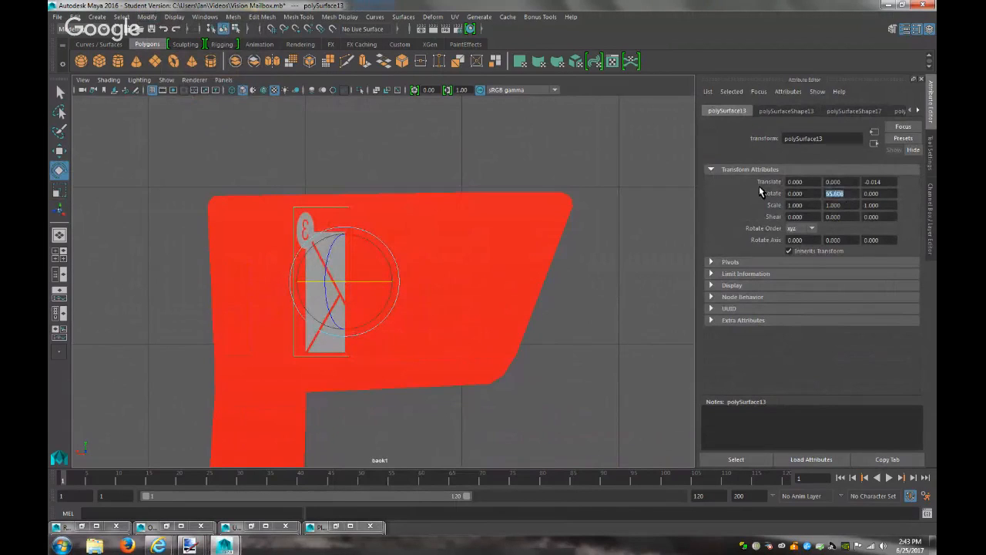
pyautogui.write('180')
pyautogui.press('Return')
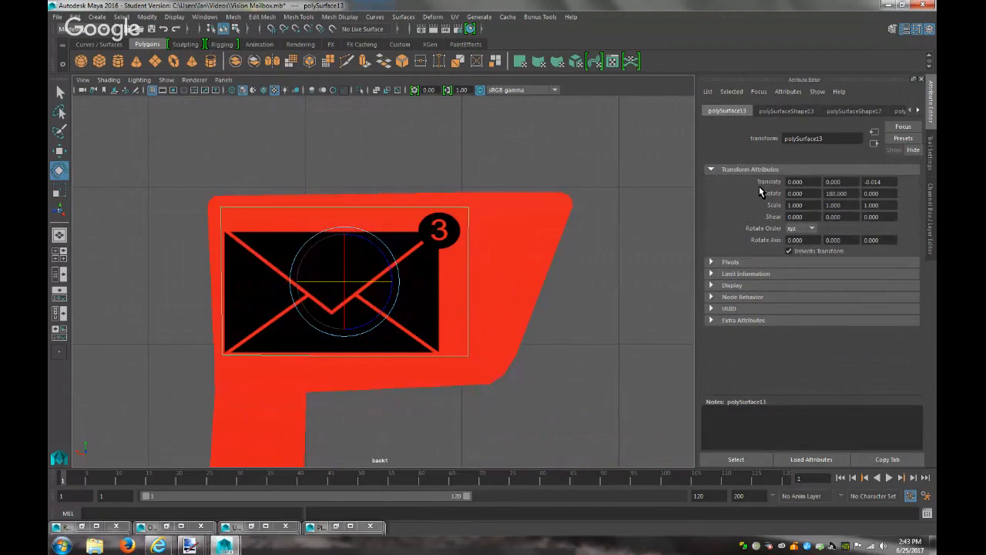
# Render a test frame, then slide the envelope right to Translate X -0.260
pyautogui.click(421, 28)
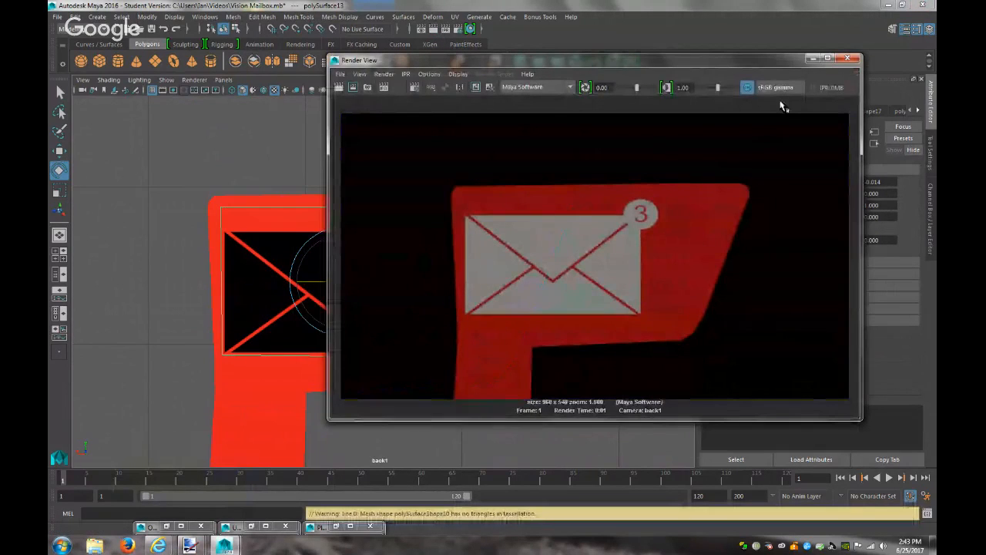
pyautogui.click(813, 59)
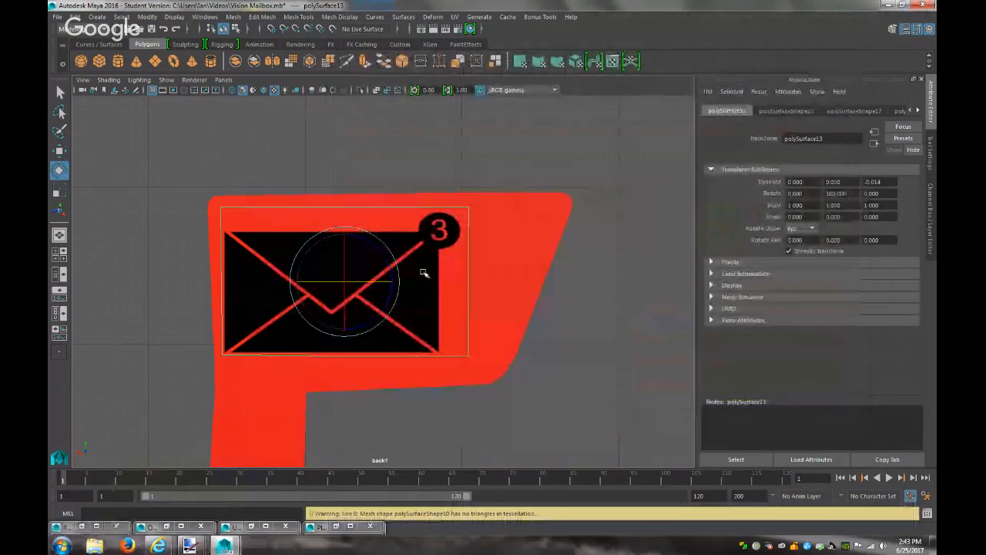
pyautogui.press('w')
pyautogui.moveTo(296, 283); pyautogui.dragTo(336, 282)
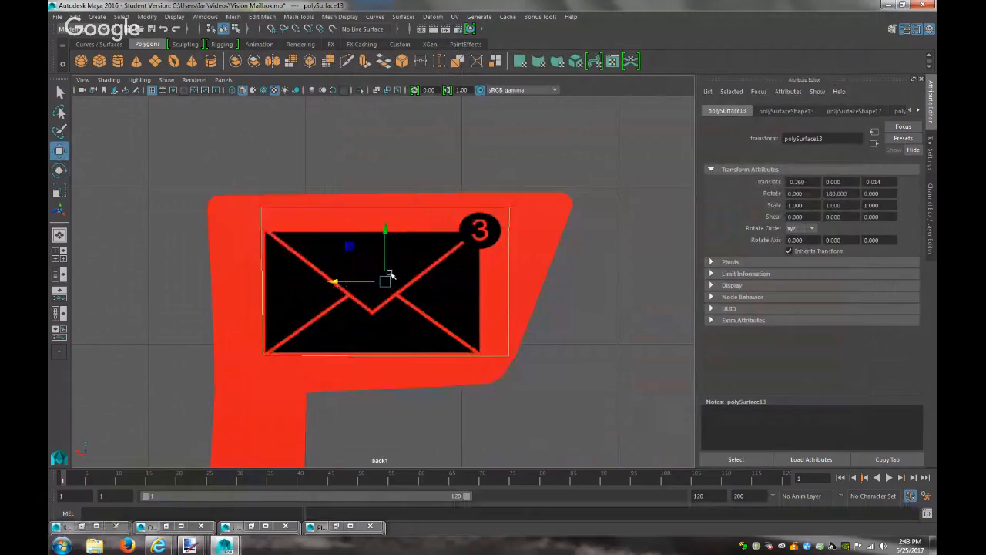
pyautogui.click(913, 113)
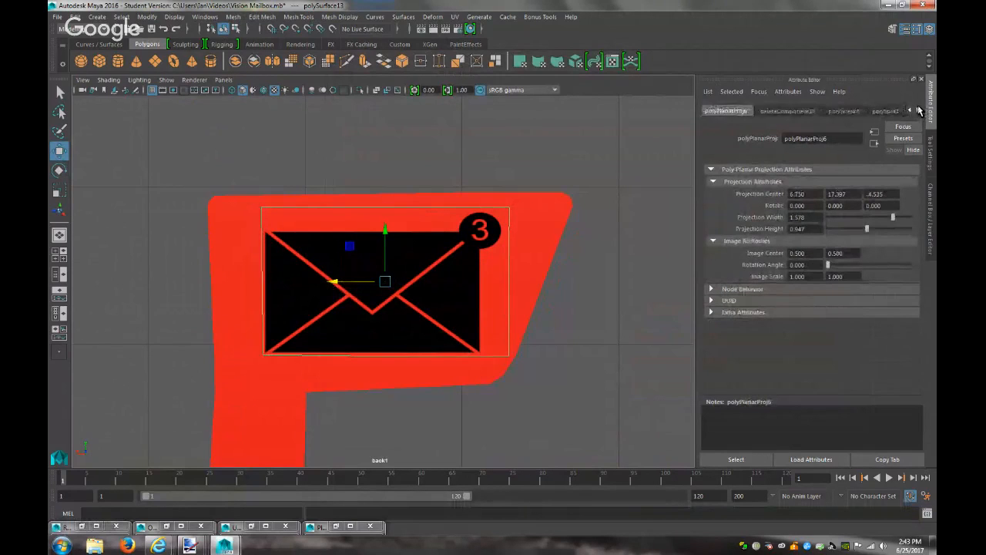
# Set lambert9's Ambient Color to white and expand its Special Effects glow settings
pyautogui.click(911, 111)
pyautogui.click(886, 112)
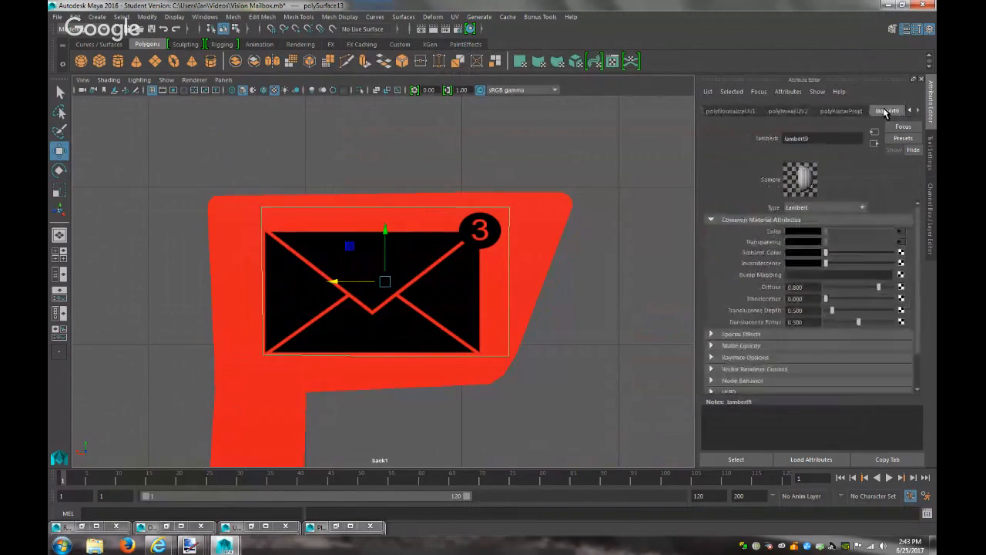
pyautogui.click(799, 254)
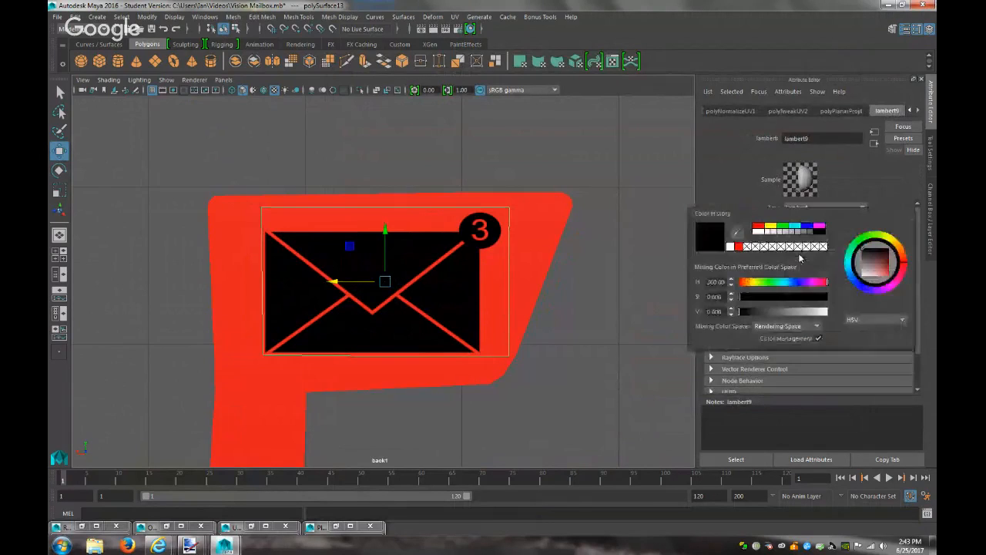
pyautogui.click(734, 246)
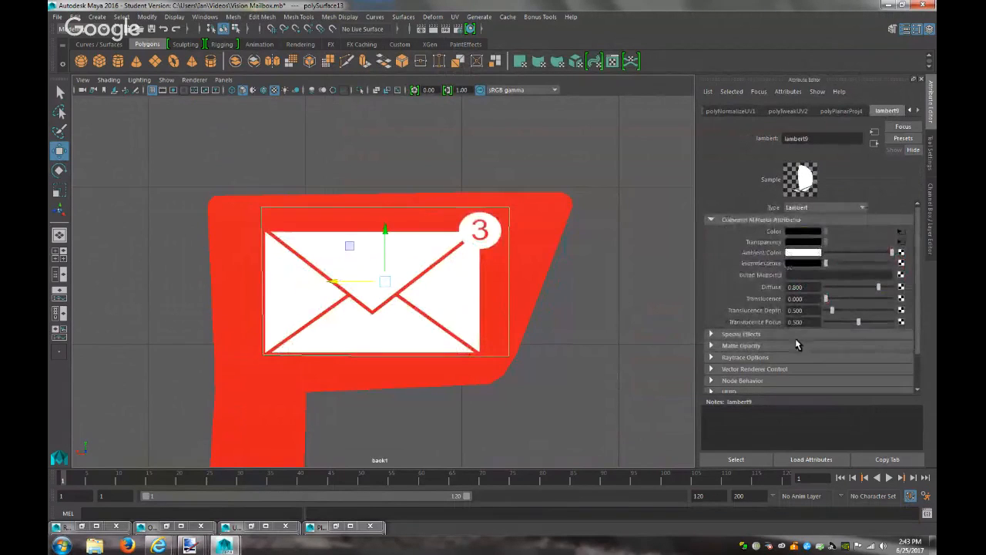
pyautogui.scroll(-2, 797, 341)
pyautogui.click(733, 294)
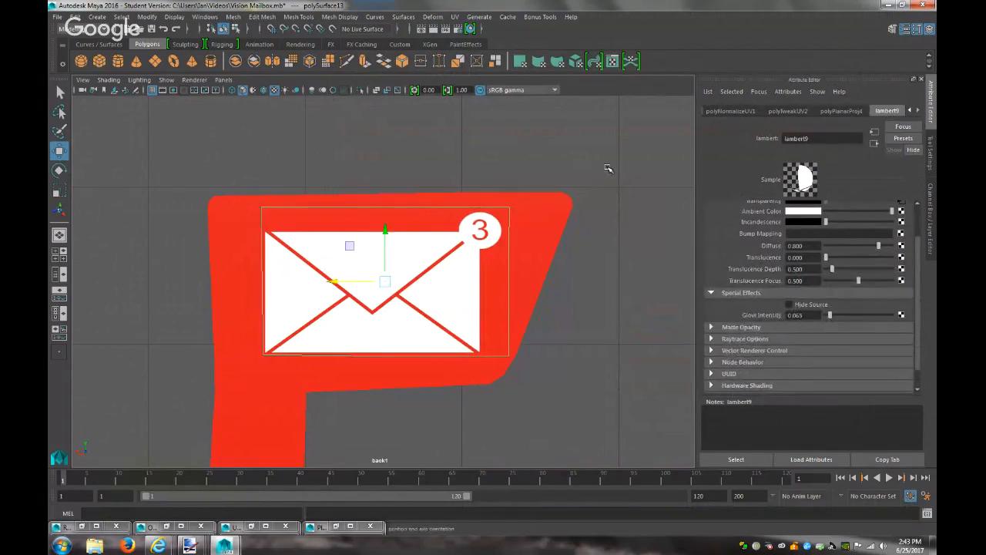
# Render the frame, compare it with the mailbox reference image, and select the red flag
pyautogui.click(433, 29)
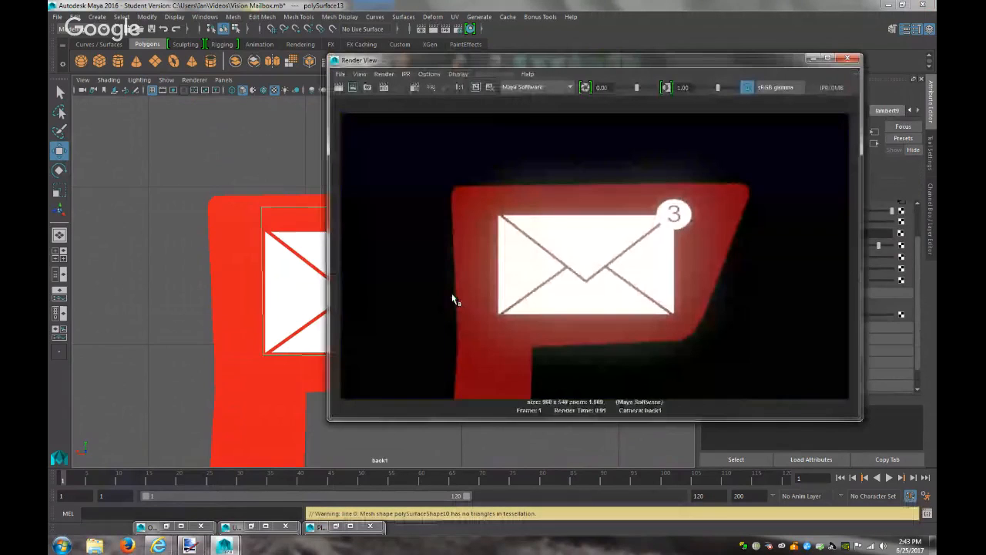
pyautogui.moveTo(189, 544)
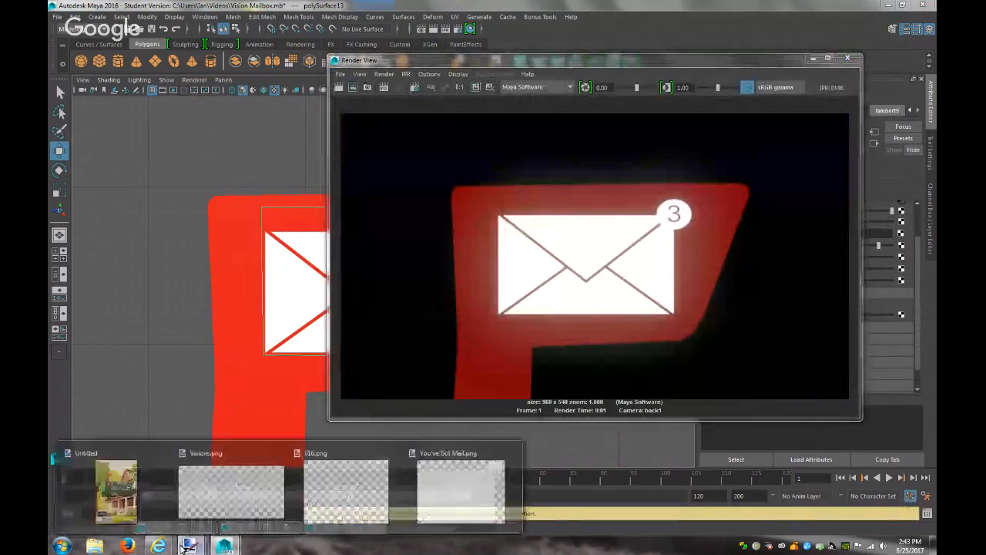
pyautogui.click(129, 476)
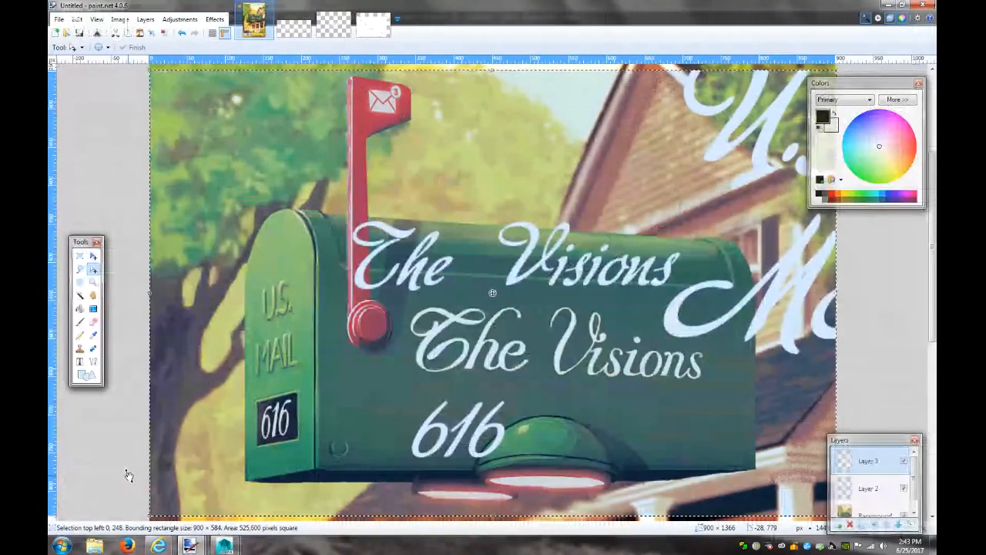
pyautogui.click(885, 6)
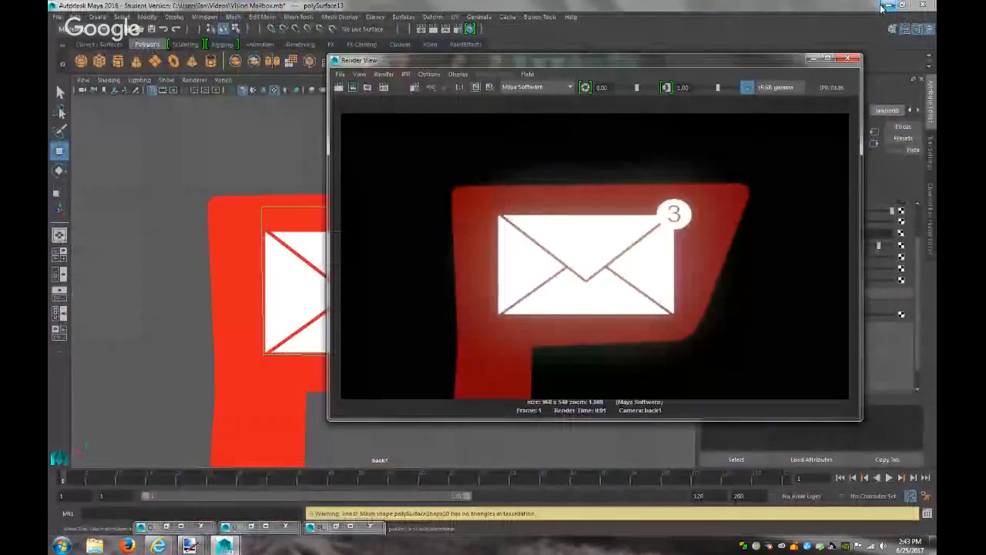
pyautogui.click(812, 60)
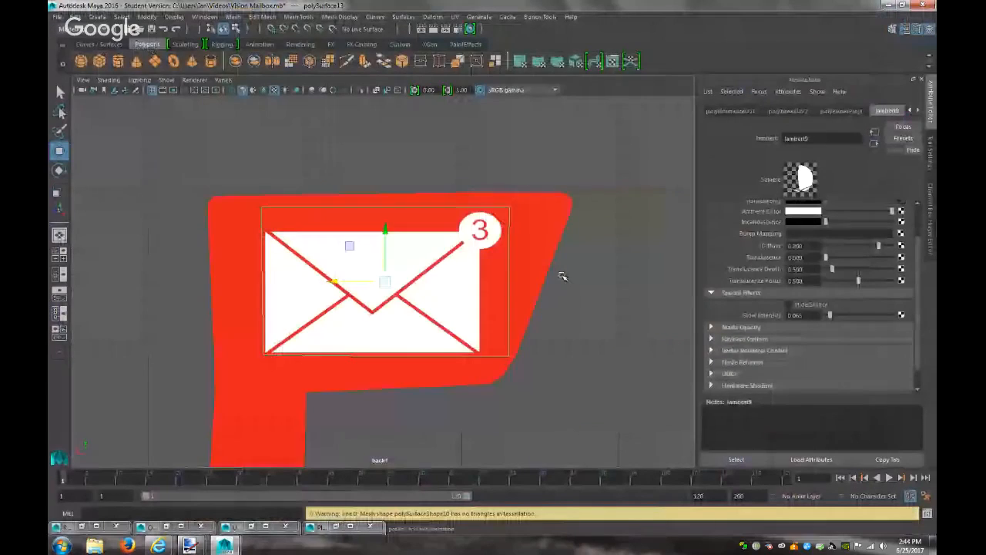
pyautogui.click(521, 291)
# Select the flag's faces and assign them a new Blinn material
pyautogui.moveTo(521, 291); pyautogui.dragTo(504, 273, button='right')
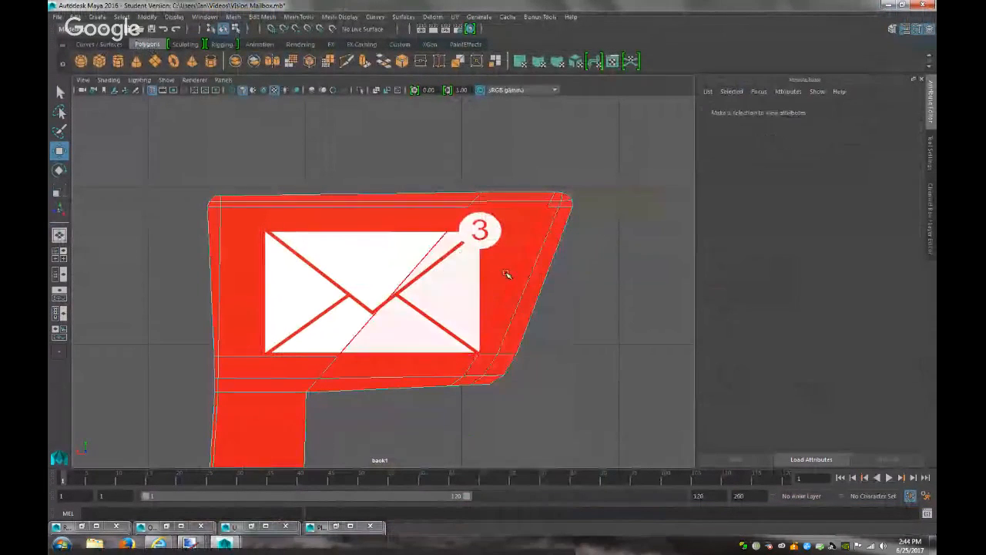
pyautogui.click(255, 265)
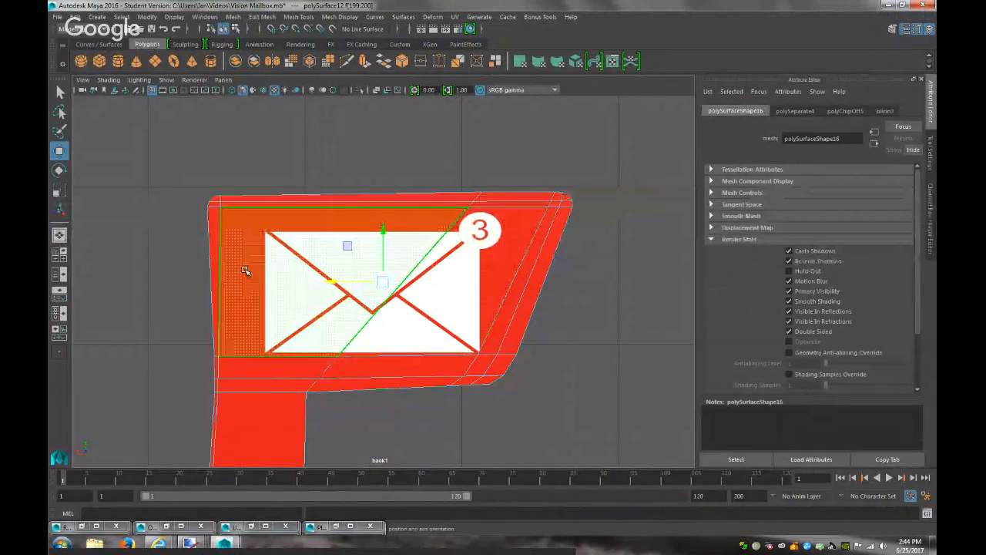
pyautogui.moveTo(245, 251); pyautogui.dragTo(299, 427, button='right')
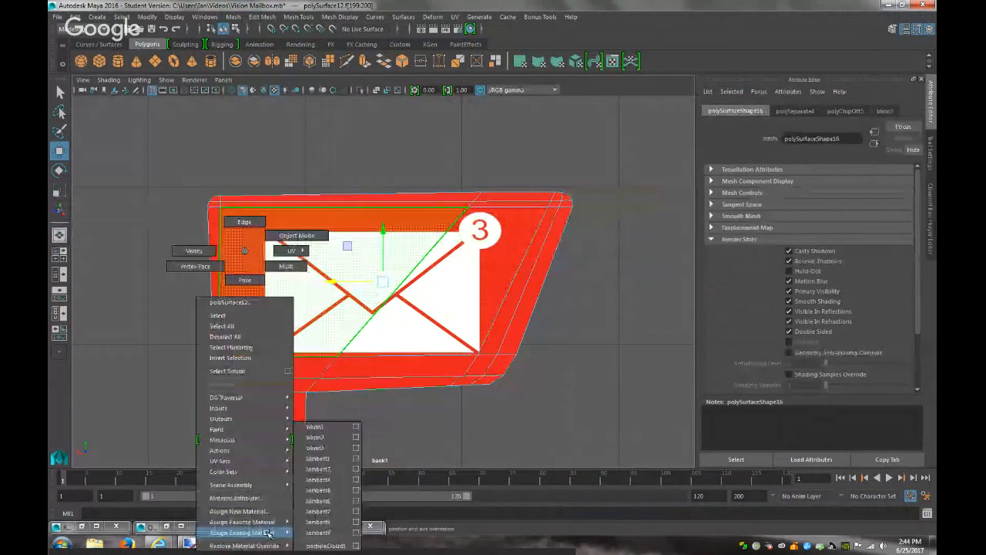
pyautogui.moveTo(260, 501); pyautogui.dragTo(260, 510, button='right')
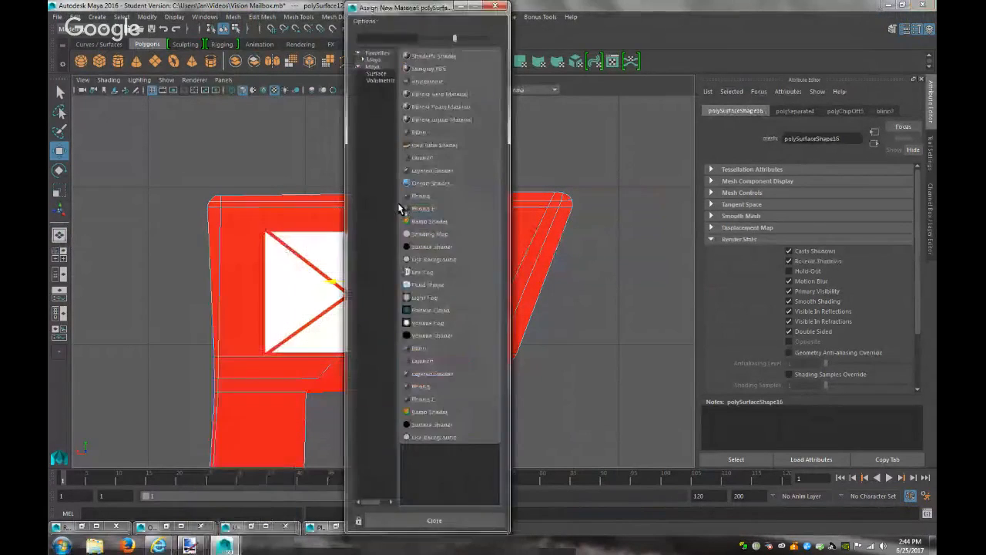
pyautogui.click(418, 132)
# Make the flag's Blinn red with a slight glow and test-render it
pyautogui.scroll(4, 837, 275)
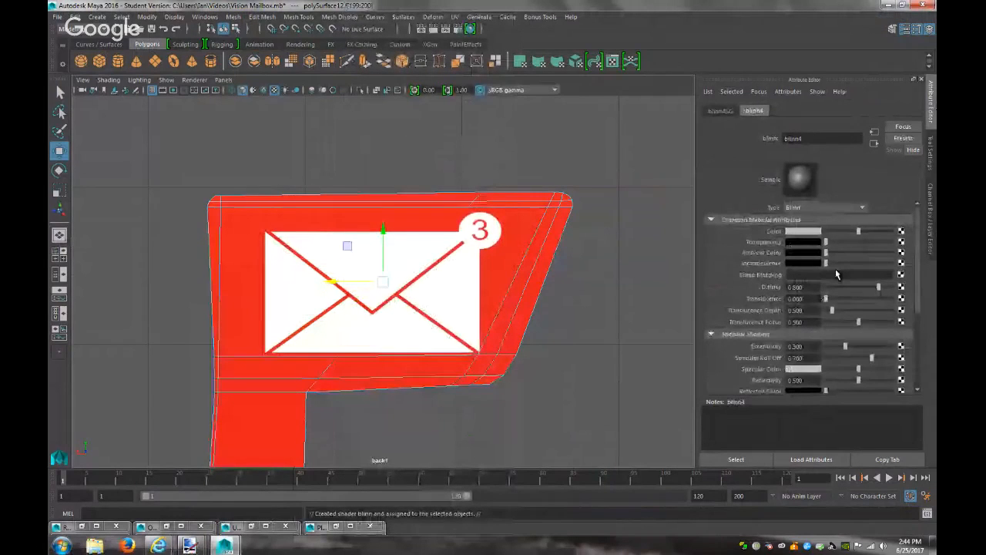
pyautogui.click(810, 232)
pyautogui.click(751, 224)
pyautogui.scroll(-5, 824, 348)
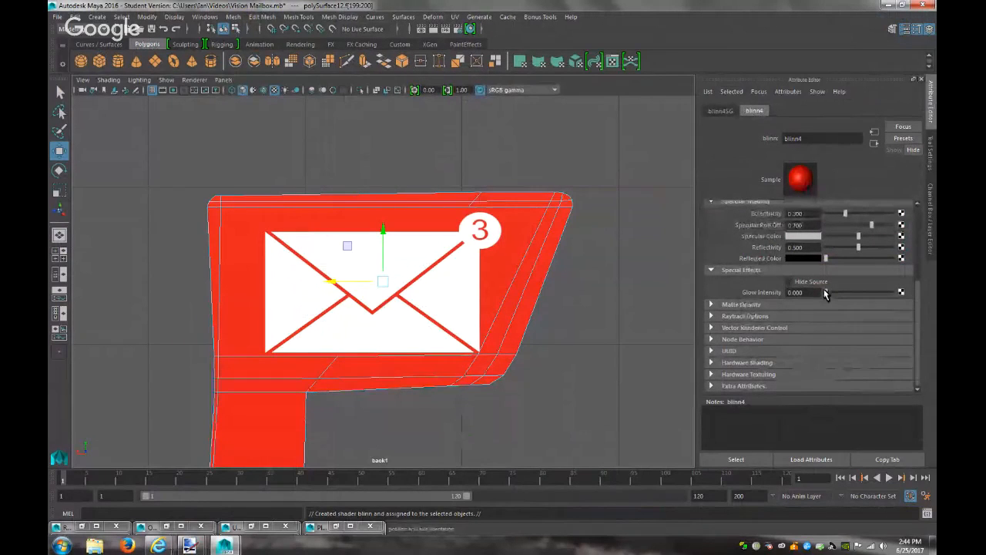
pyautogui.moveTo(826, 292); pyautogui.dragTo(828, 292)
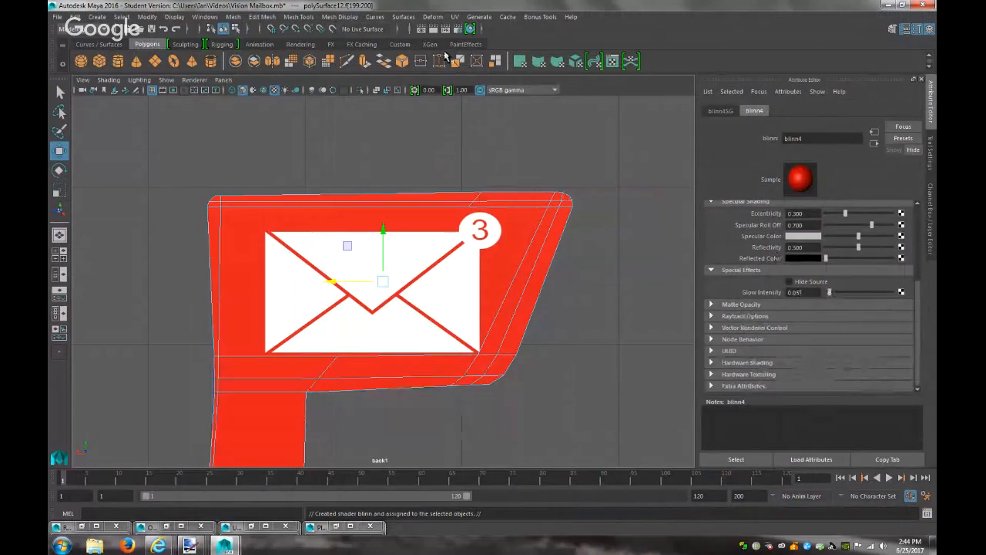
pyautogui.click(433, 29)
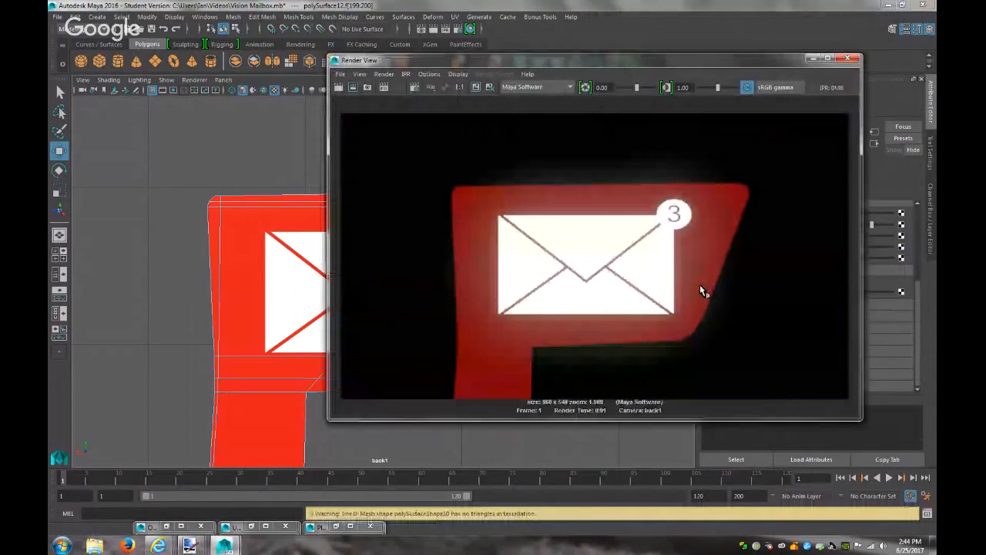
pyautogui.click(813, 59)
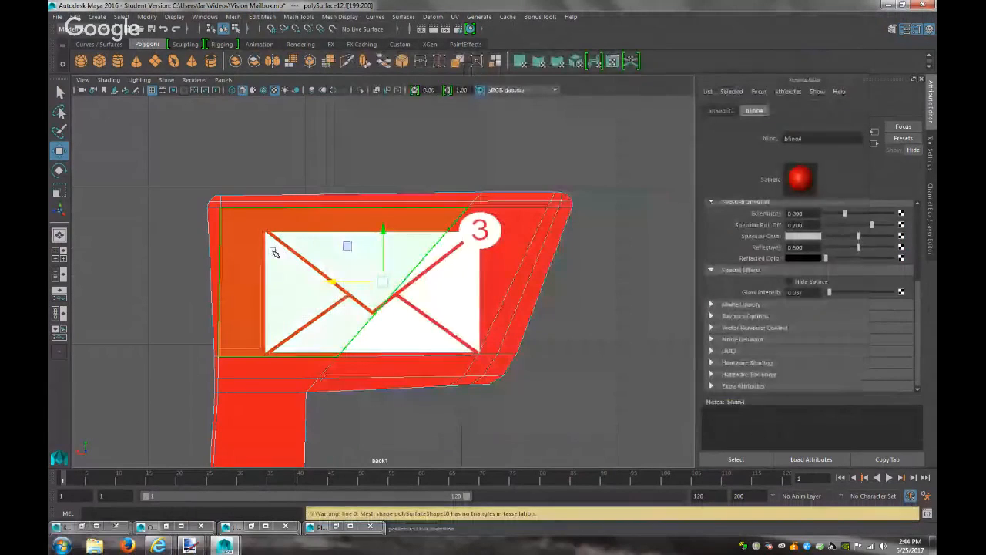
# Raise the flag material's Glow Intensity to 0.236 and re-render to check the stronger glow
pyautogui.click(272, 252)
pyautogui.moveTo(243, 226); pyautogui.dragTo(226, 474, button='right')
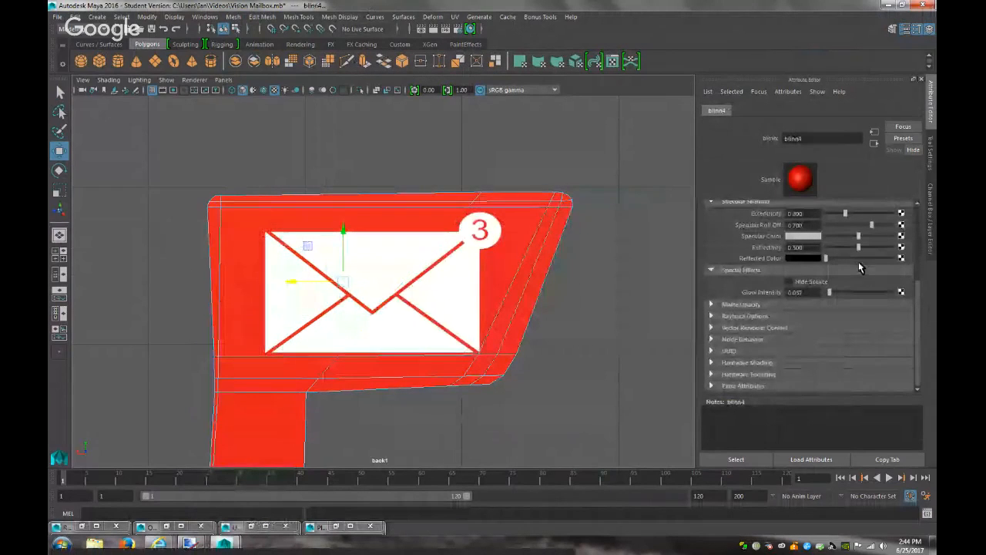
pyautogui.moveTo(835, 289); pyautogui.dragTo(846, 293)
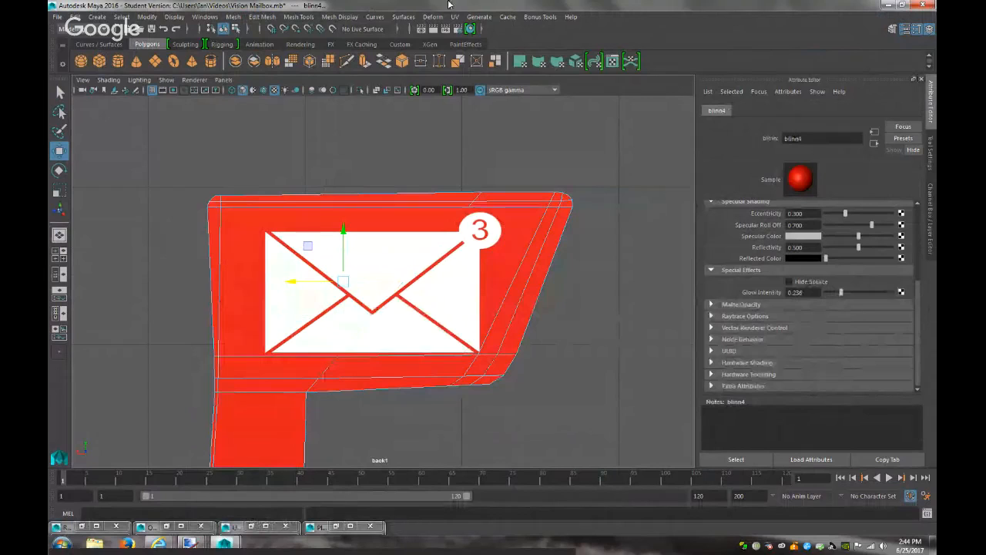
pyautogui.click(432, 29)
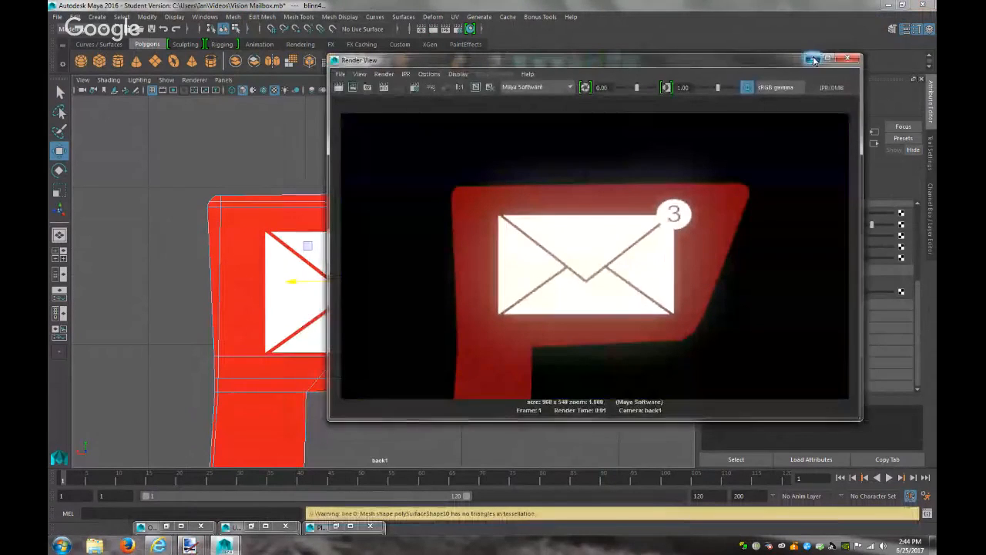
pyautogui.click(848, 59)
pyautogui.click(223, 80)
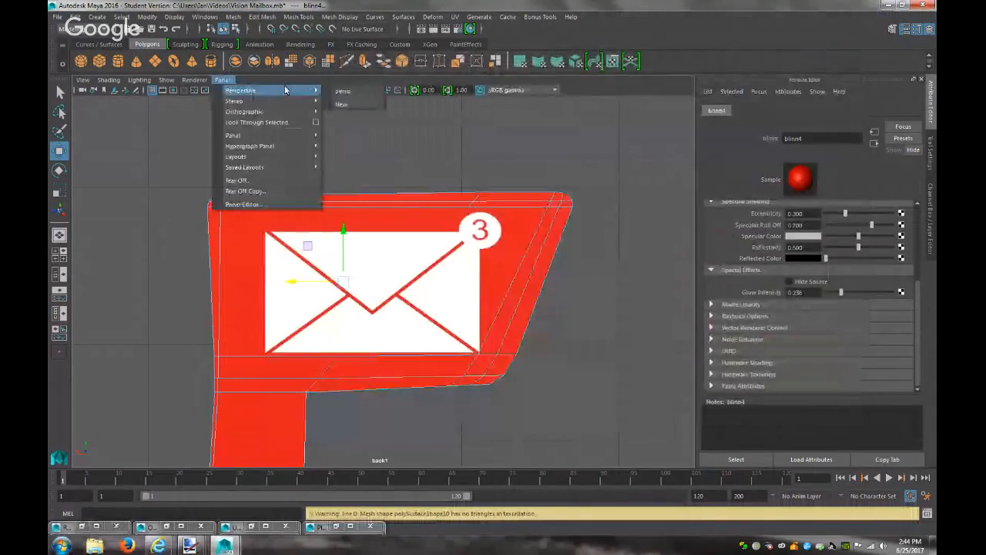
# Switch the viewport to the perspective camera and render the mailbox
pyautogui.click(356, 95)
pyautogui.scroll(-2, 462, 330)
pyautogui.click(466, 327)
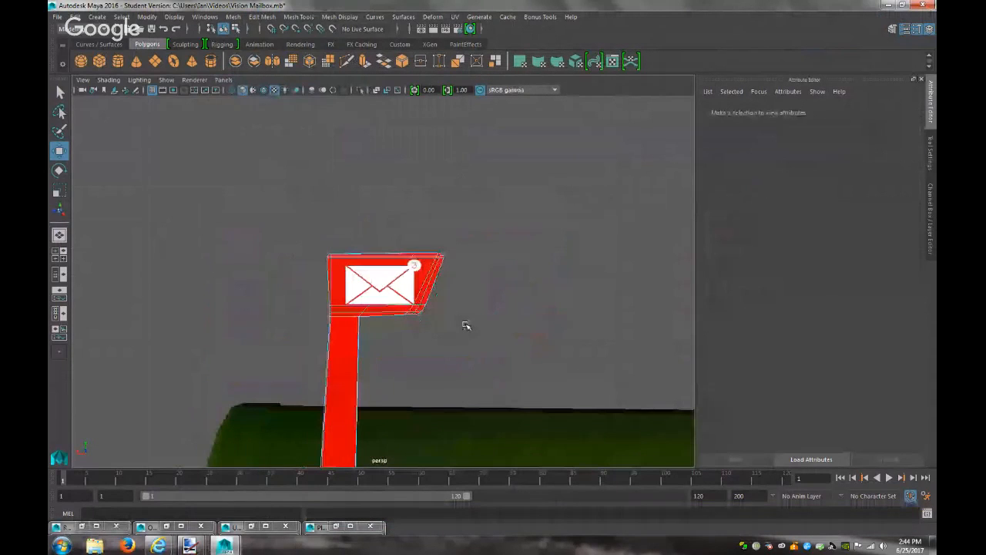
pyautogui.click(433, 28)
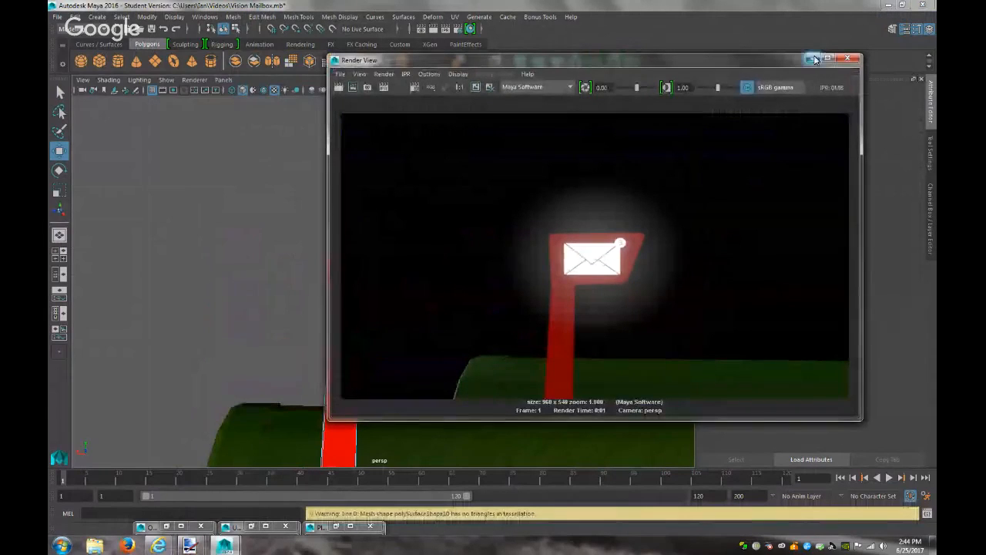
pyautogui.click(848, 58)
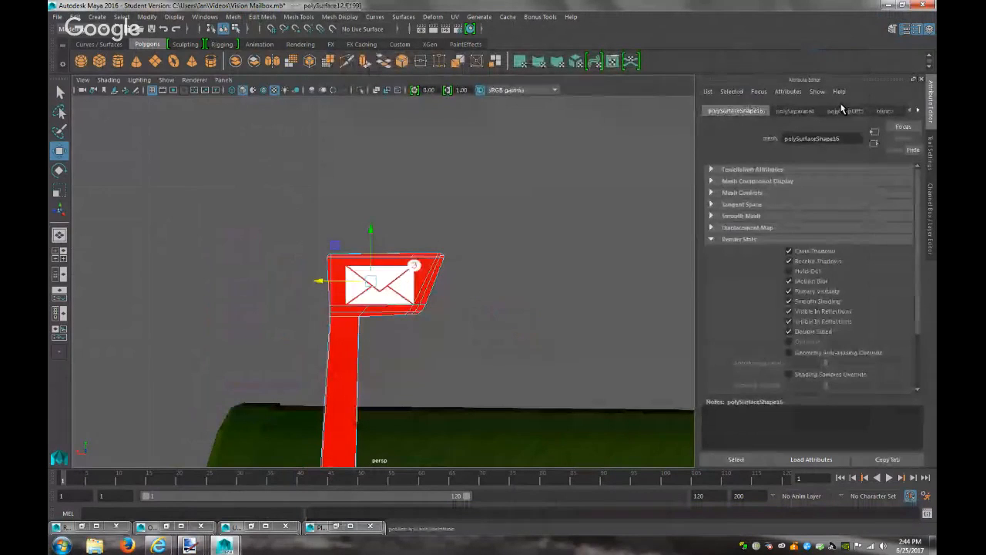
# Set the envelope's lambert9 Glow Intensity to 0 and test-render the result
pyautogui.click(894, 112)
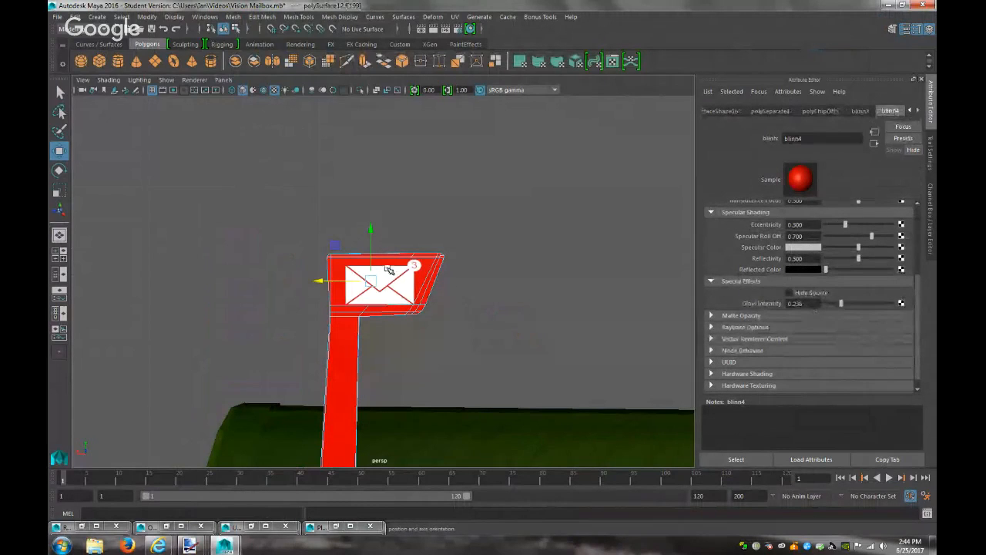
pyautogui.moveTo(376, 251); pyautogui.dragTo(405, 232, button='right')
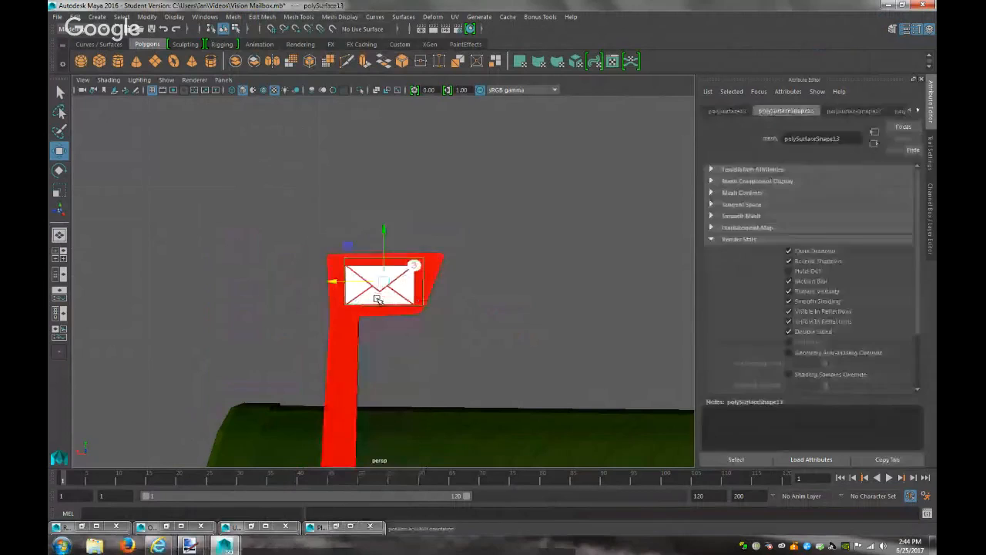
pyautogui.click(917, 112)
pyautogui.click(918, 112)
pyautogui.click(918, 113)
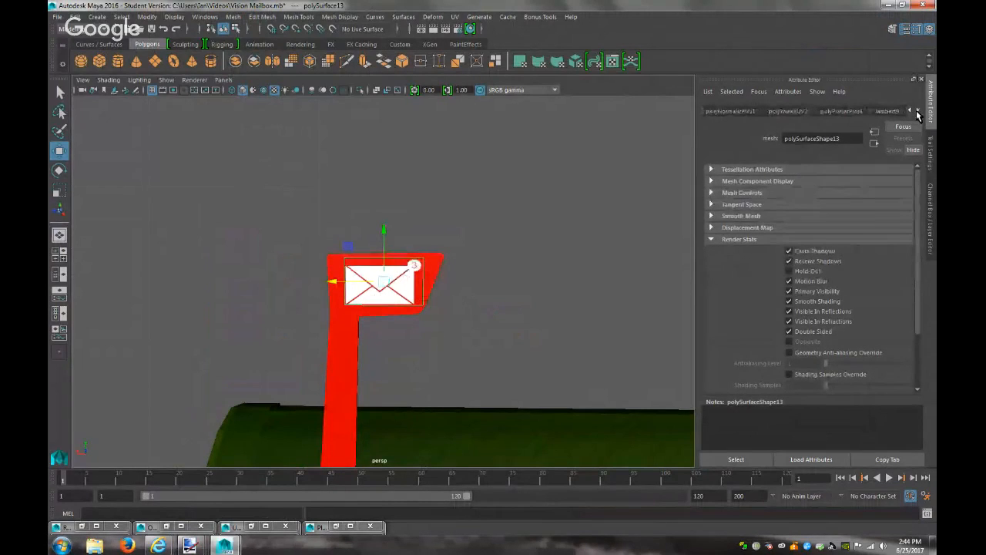
pyautogui.click(887, 110)
pyautogui.moveTo(831, 318); pyautogui.dragTo(819, 318)
pyautogui.click(434, 28)
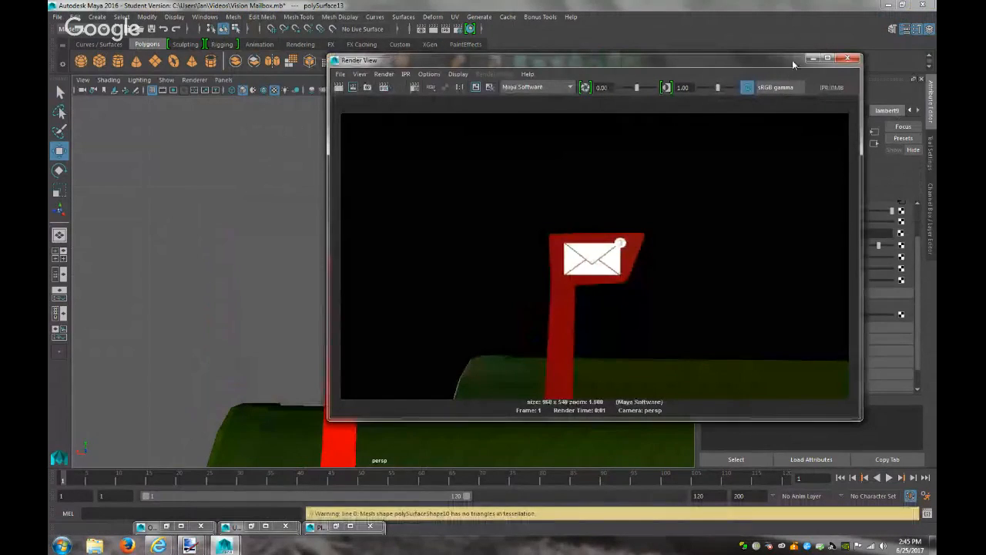
pyautogui.click(812, 59)
# Render the scene again, then undo the last three actions
pyautogui.scroll(3, 196, 346)
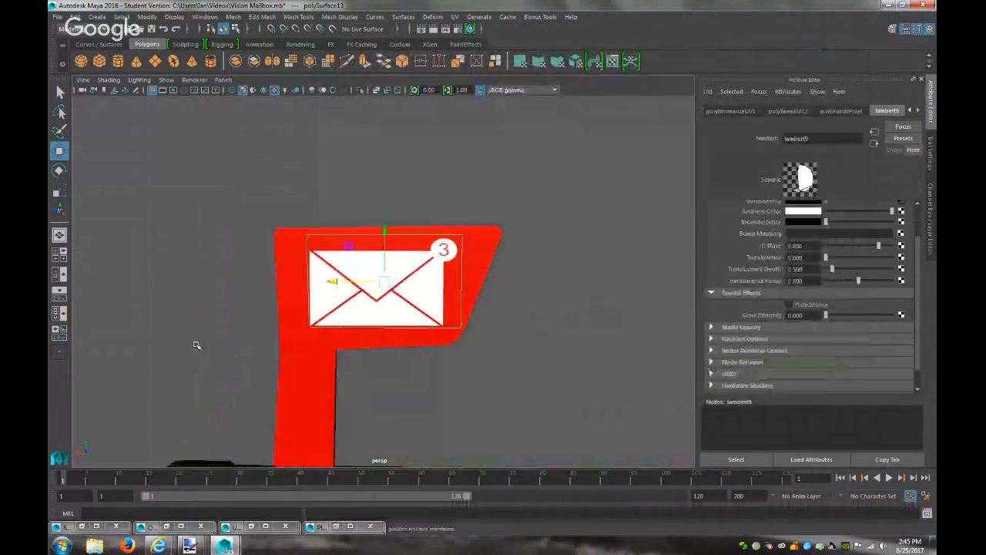
pyautogui.click(284, 296)
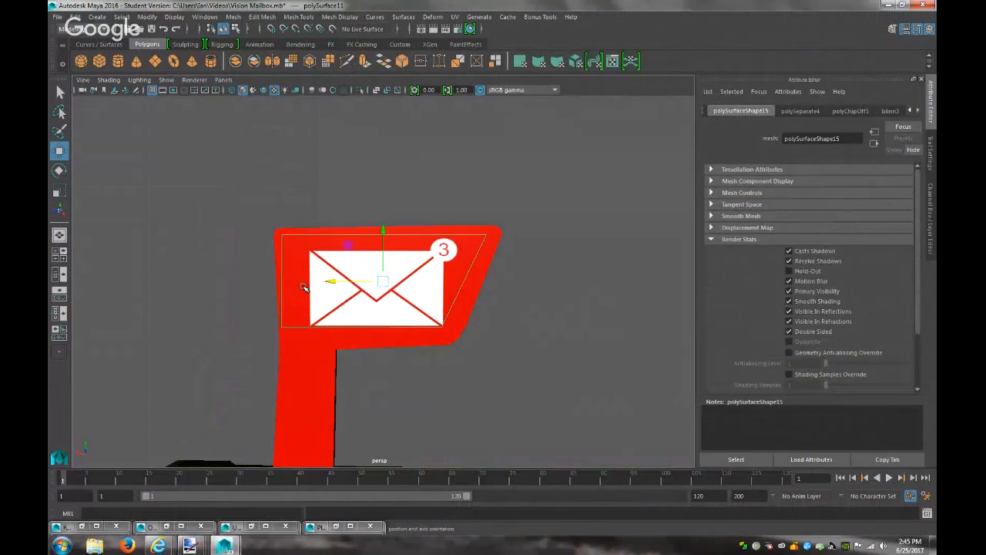
pyautogui.click(304, 287)
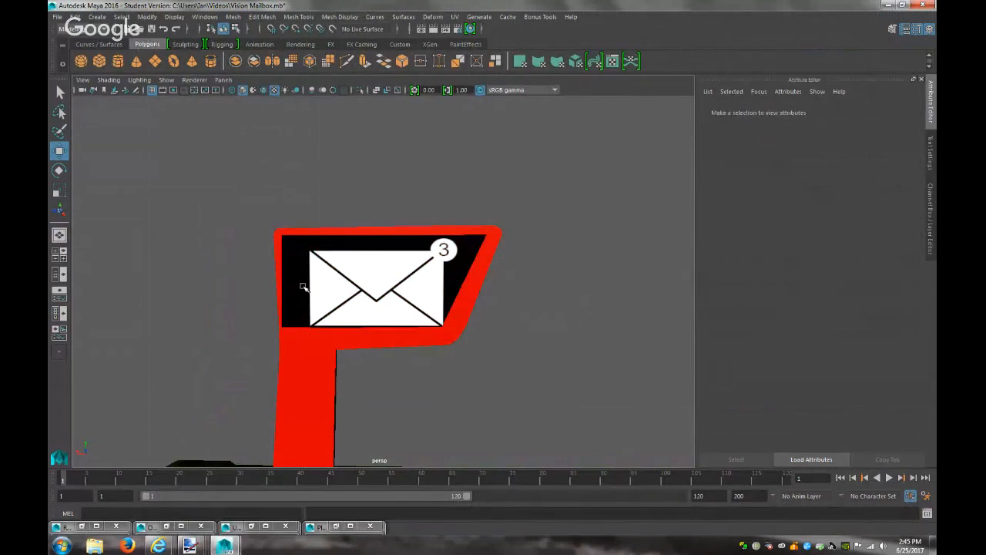
pyautogui.click(434, 28)
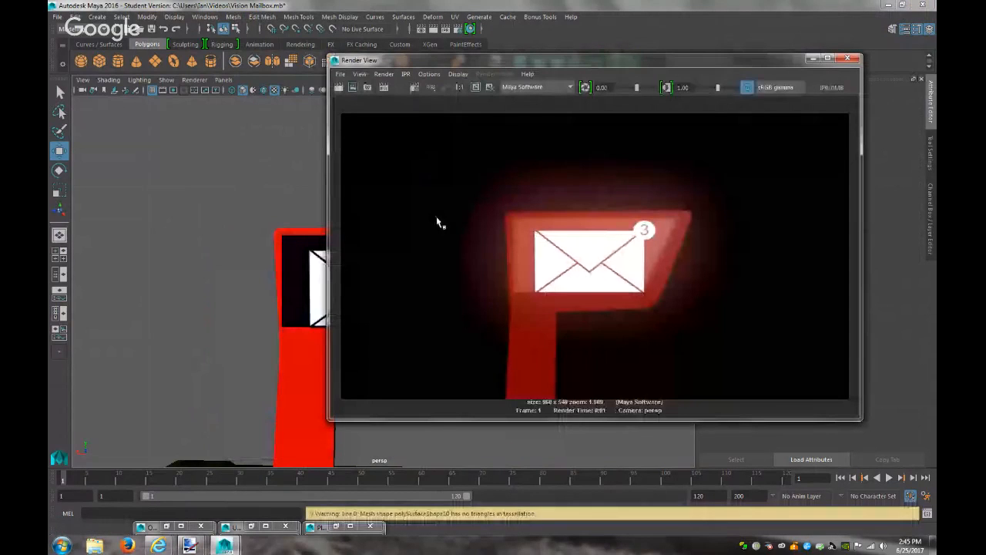
pyautogui.click(812, 58)
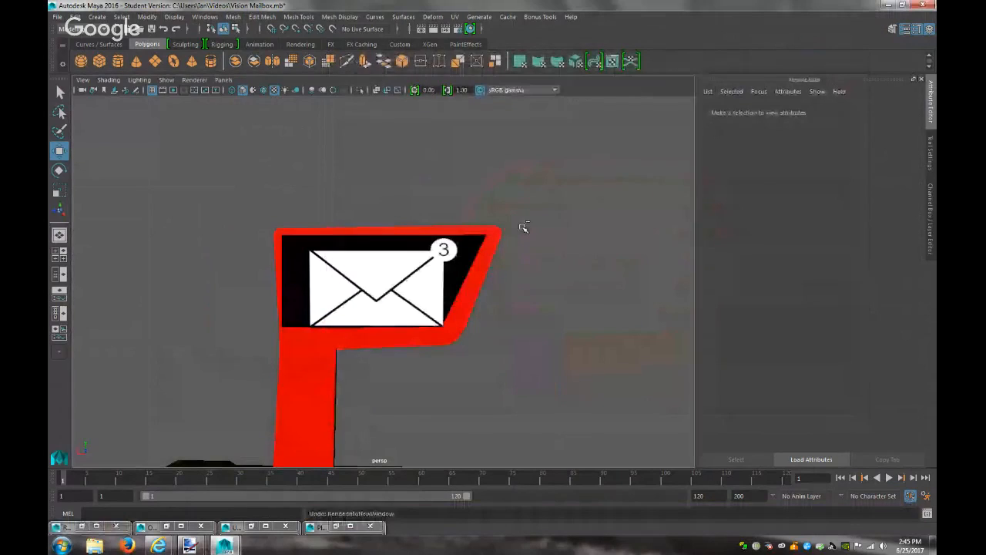
pyautogui.hotkey('ctrl', 'z')
pyautogui.hotkey('ctrl', 'z')
pyautogui.hotkey('ctrl', 'z')
pyautogui.hotkey('ctrl', 'z')
pyautogui.hotkey('ctrl', 'z')
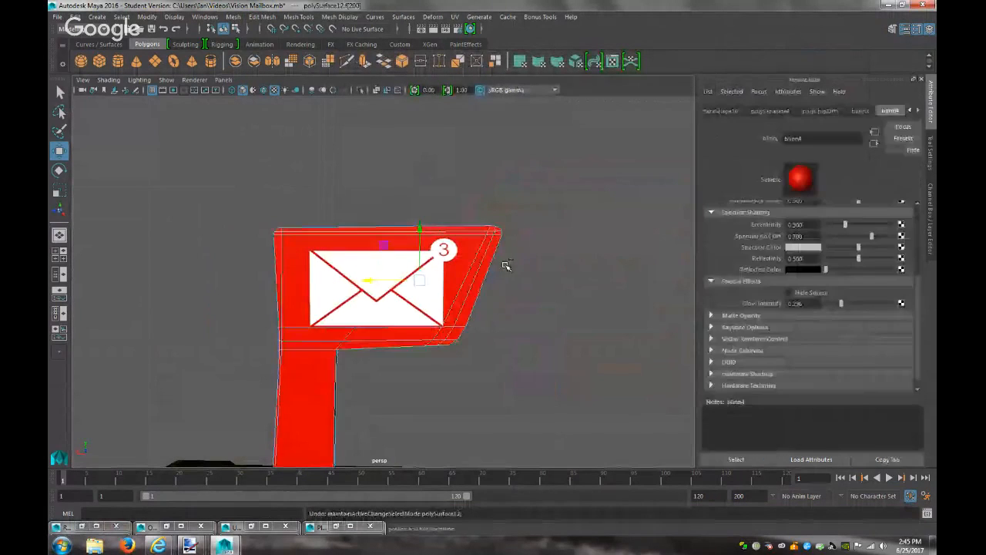
pyautogui.hotkey('ctrl', 'z')
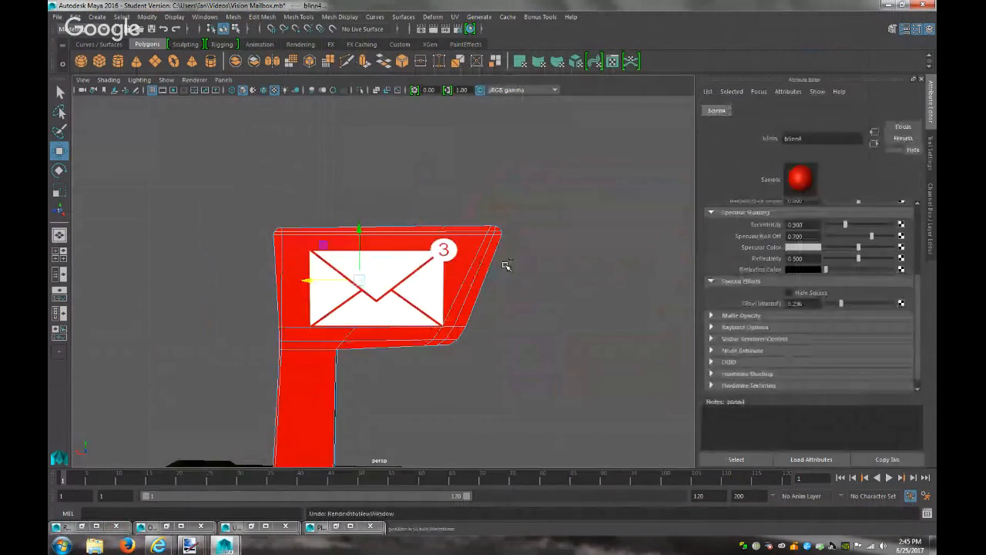
# Select the board behind the envelope (polySurface11) and choose Assign New Material for it
pyautogui.hotkey('ctrl', 'z')
pyautogui.hotkey('ctrl', 'z')
pyautogui.hotkey('ctrl', 'z')
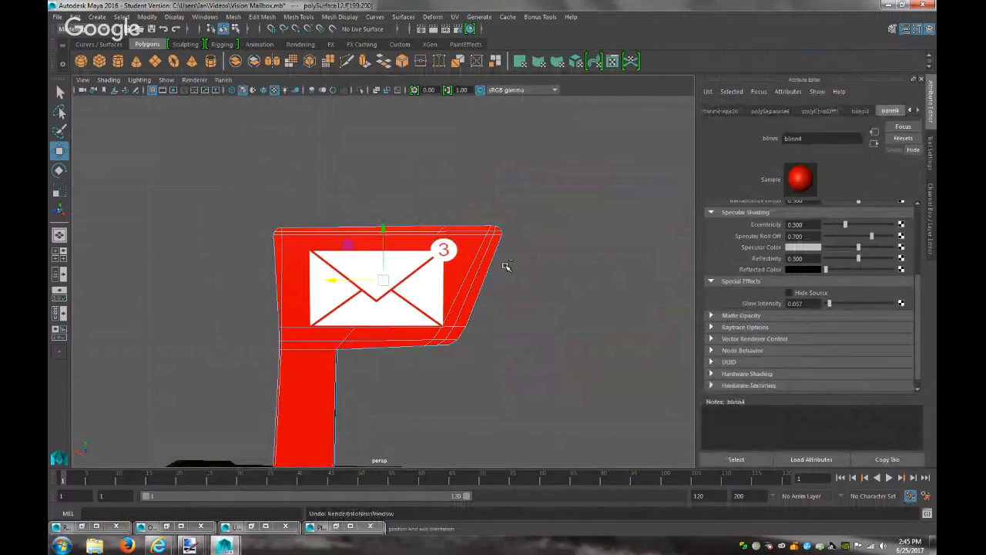
pyautogui.hotkey('ctrl', 'z')
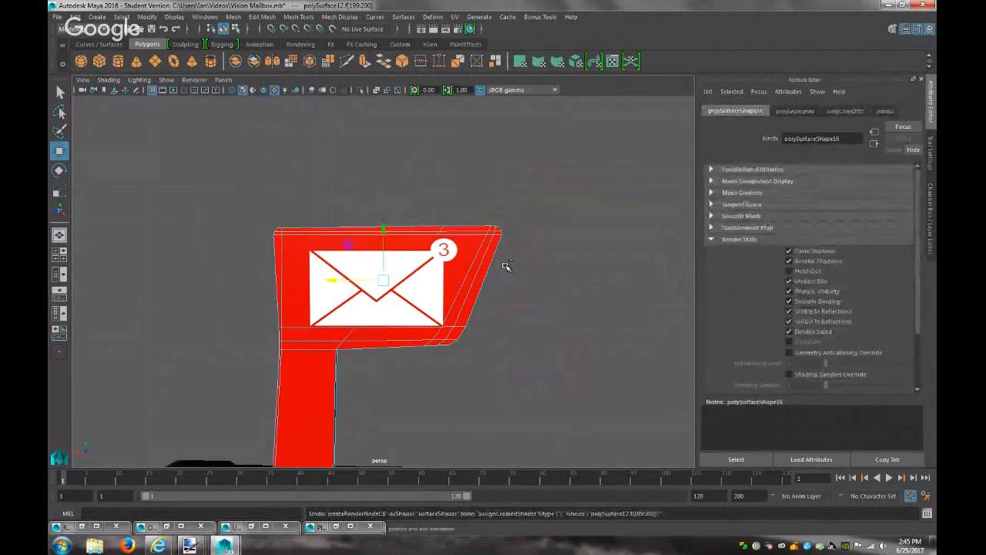
pyautogui.keyDown('alt'); pyautogui.moveTo(495, 301); pyautogui.dragTo(397, 316); pyautogui.keyUp('alt')
pyautogui.click(670, 298)
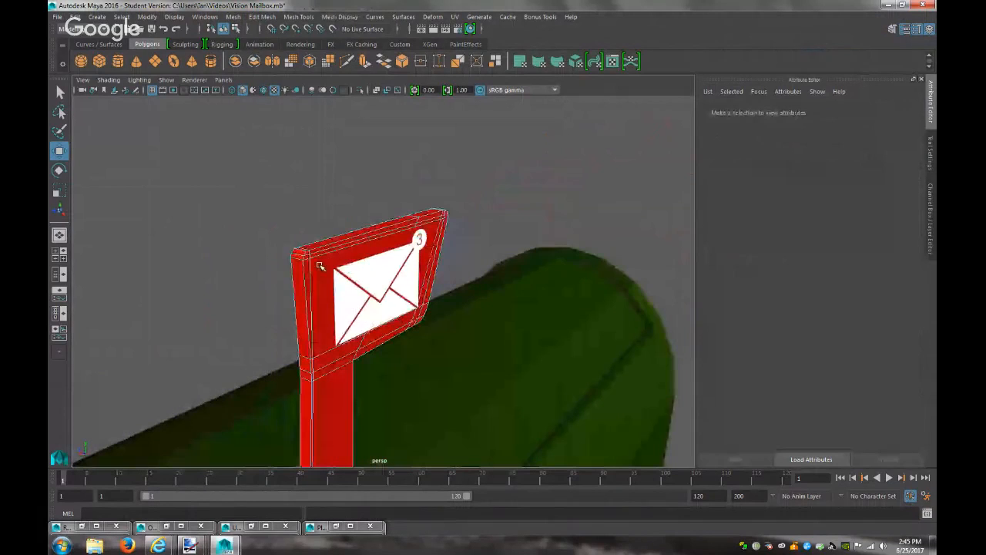
pyautogui.click(319, 265)
pyautogui.keyDown('alt'); pyautogui.moveTo(350, 296); pyautogui.dragTo(317, 282); pyautogui.keyUp('alt')
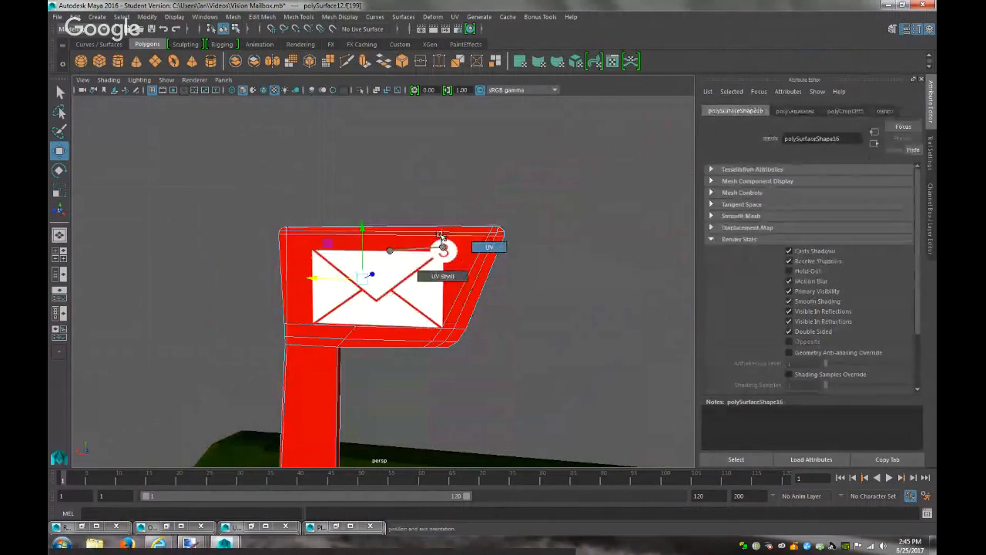
pyautogui.moveTo(446, 266); pyautogui.dragTo(475, 249, button='right')
pyautogui.click(467, 269)
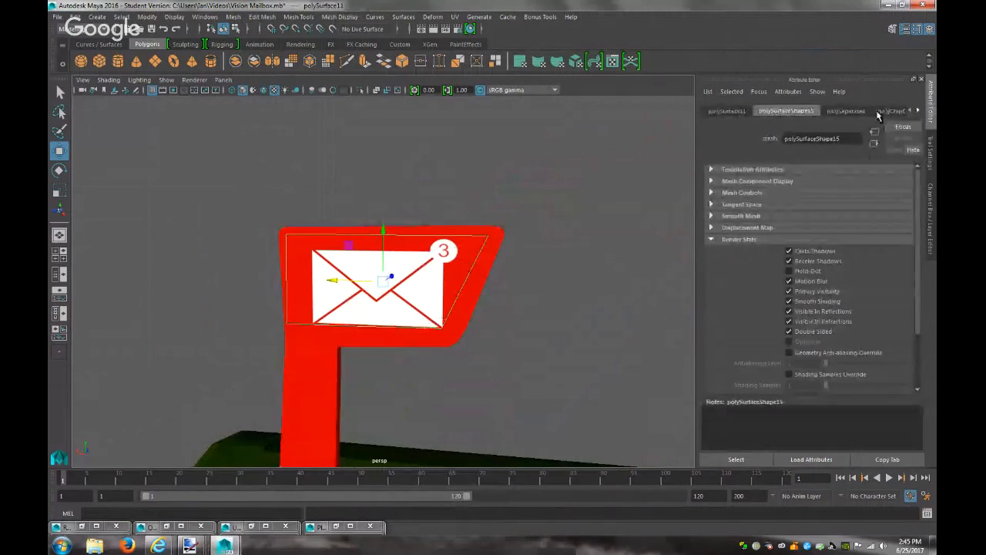
pyautogui.click(917, 110)
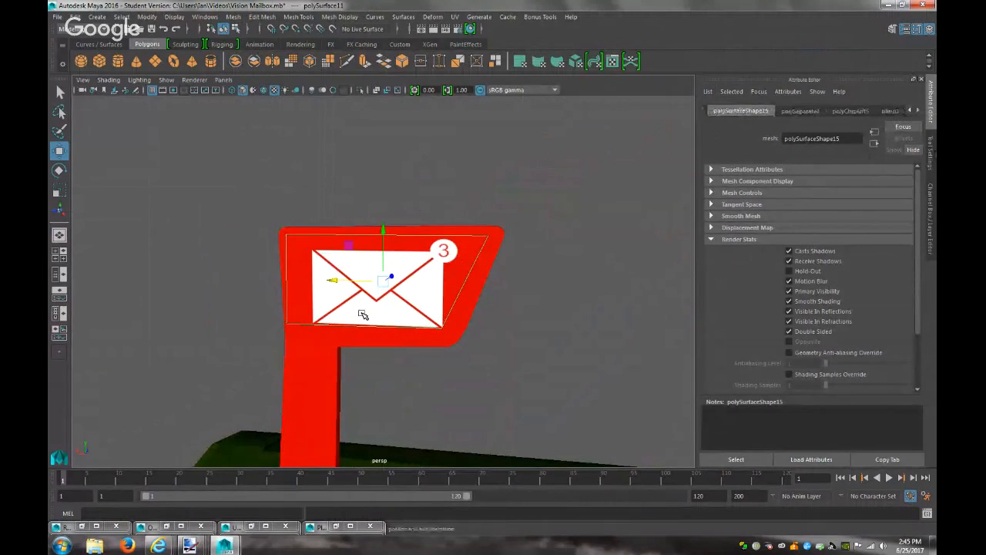
pyautogui.moveTo(296, 251); pyautogui.dragTo(324, 511, button='right')
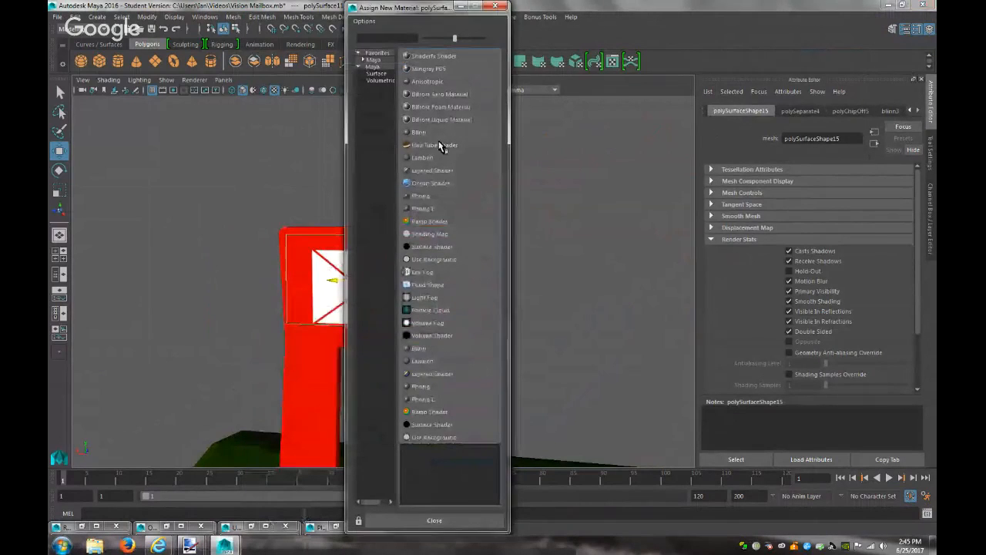
# Give the board a red Blinn material, comparing it against blinn3's settings
pyautogui.click(420, 132)
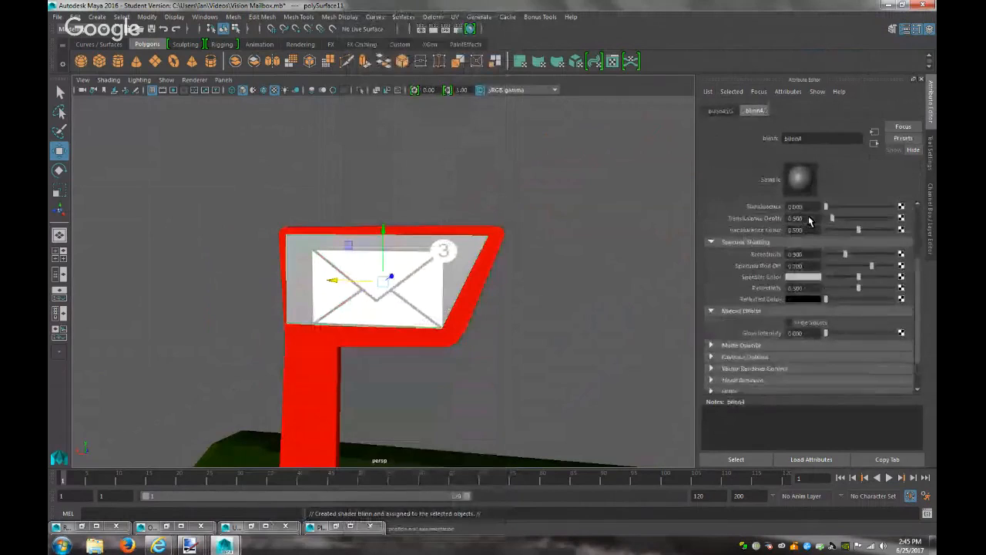
pyautogui.click(804, 230)
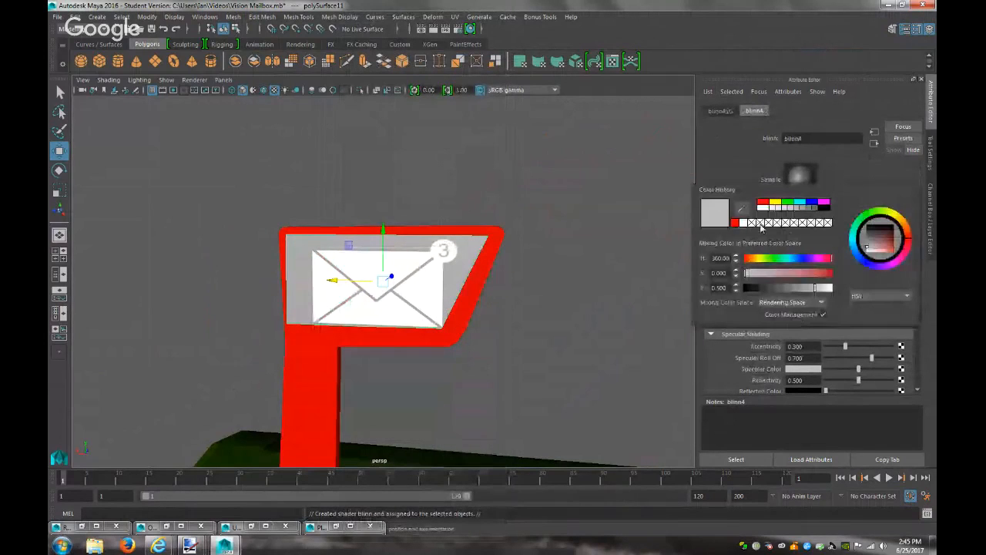
pyautogui.click(735, 223)
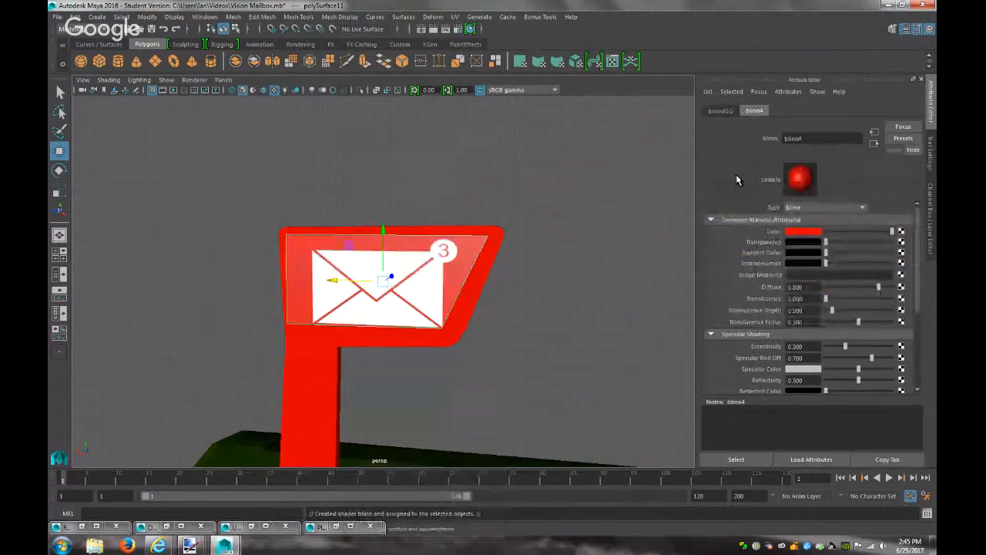
pyautogui.click(391, 342)
pyautogui.click(917, 112)
pyautogui.click(917, 111)
pyautogui.click(892, 111)
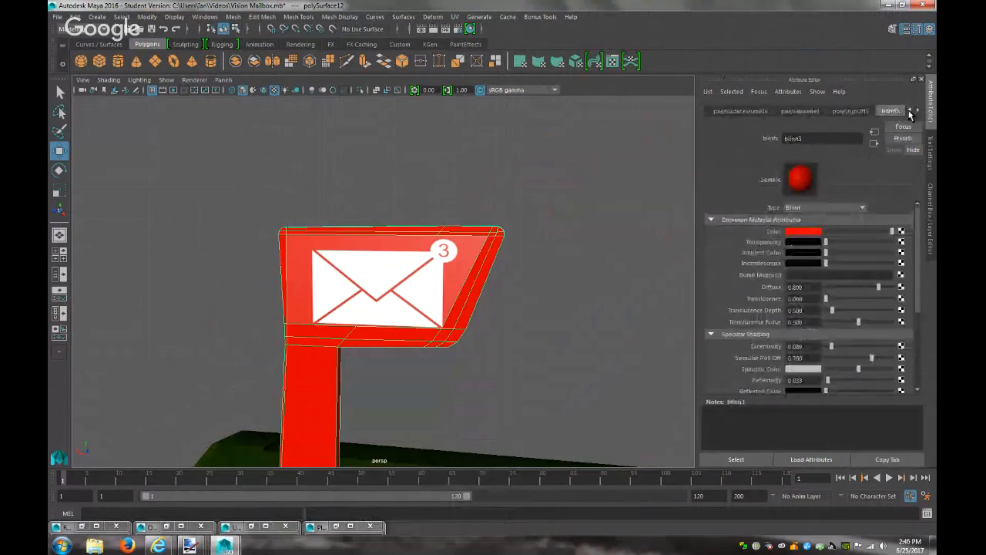
pyautogui.scroll(-2, 765, 330)
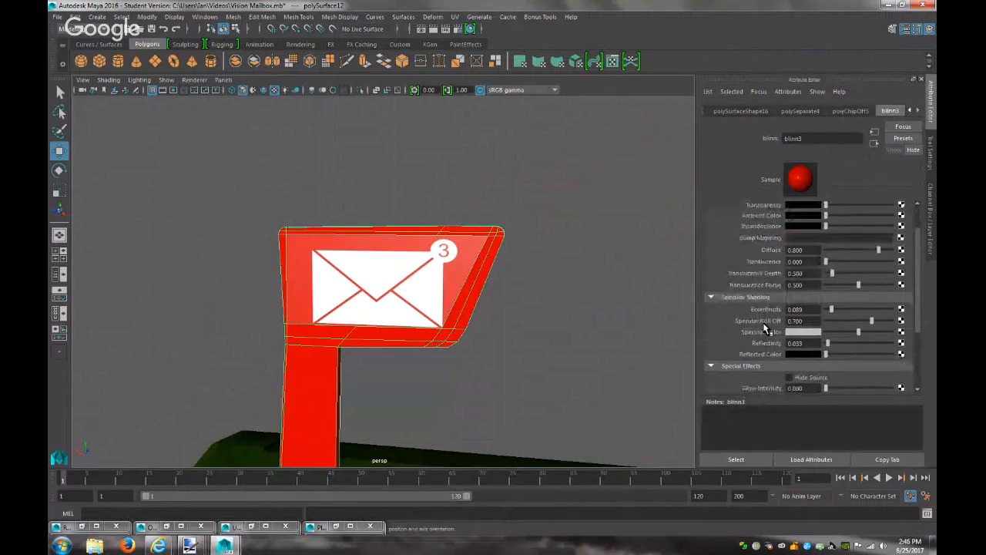
# Set the board material's Eccentricity to 0.089 and render the view
pyautogui.click(298, 295)
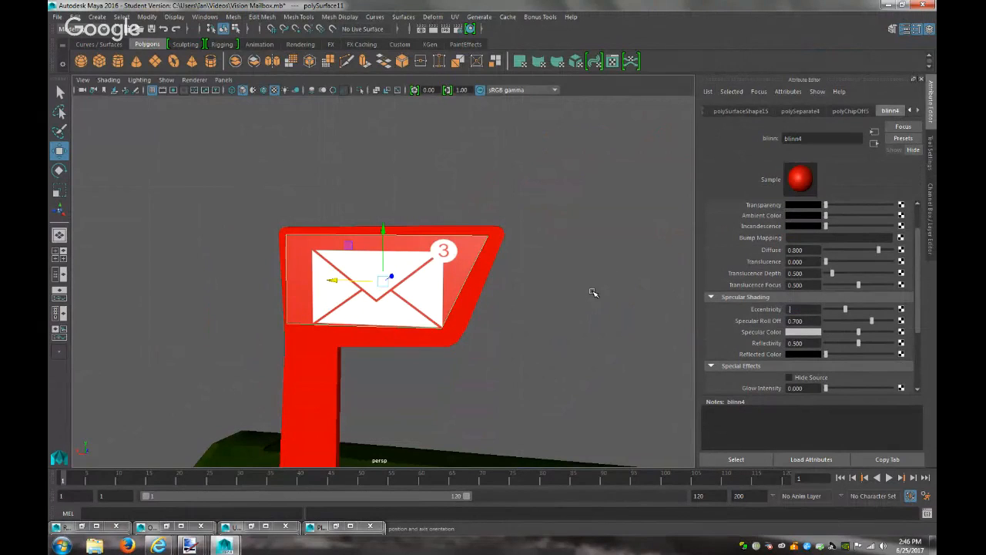
pyautogui.write('.89')
pyautogui.press('Return')
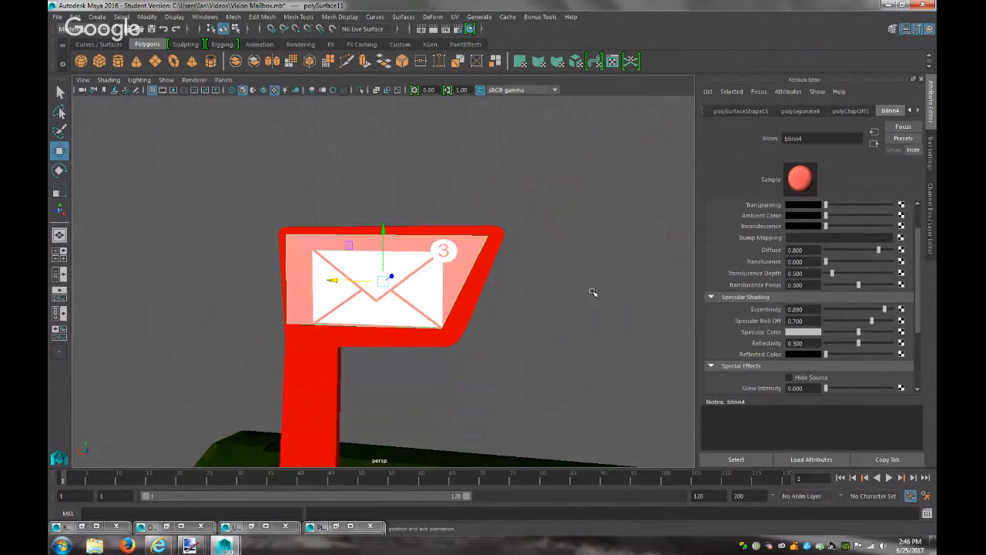
pyautogui.moveTo(804, 309); pyautogui.dragTo(753, 311)
pyautogui.press('Return')
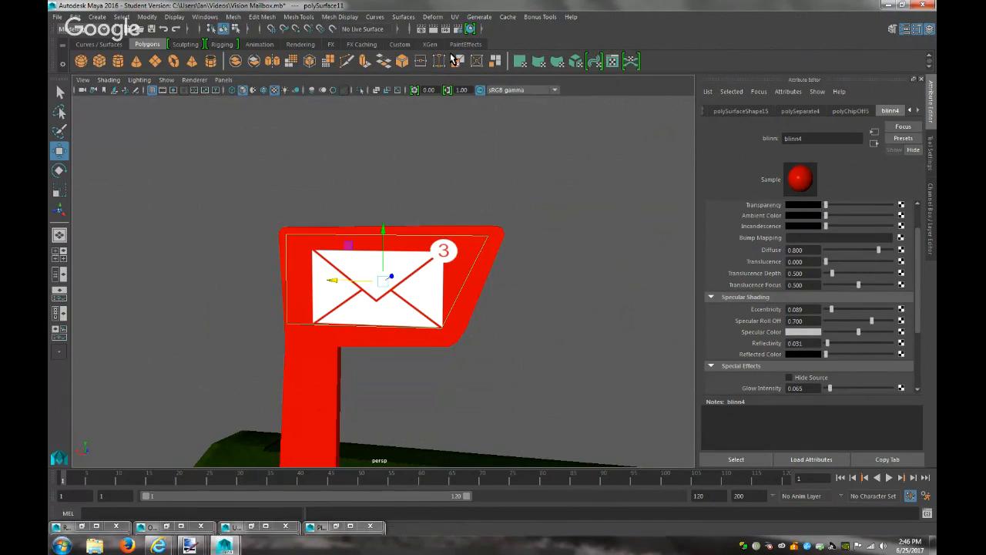
pyautogui.click(434, 29)
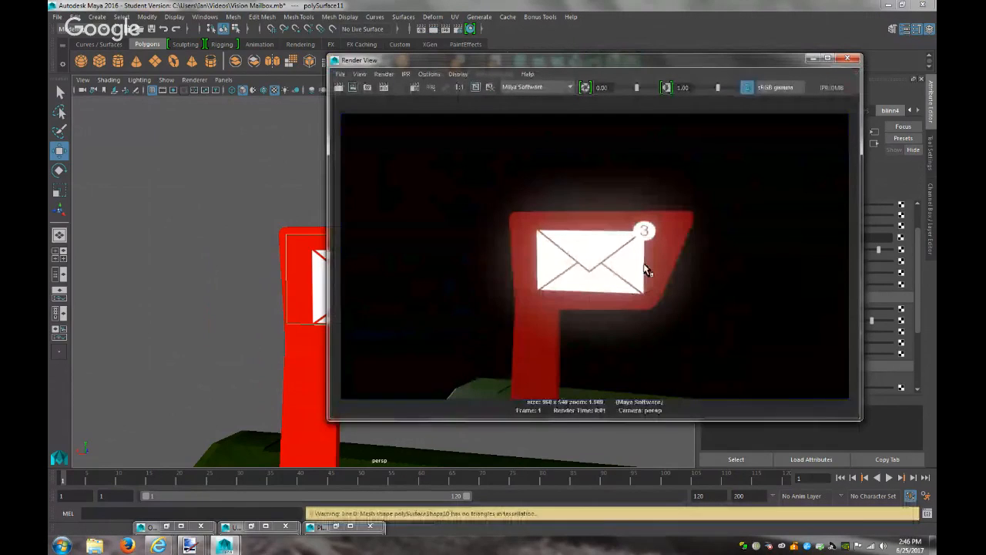
# Re-render the flag, bring up the lambert9 envelope material, and render again to check the glow
pyautogui.click(813, 60)
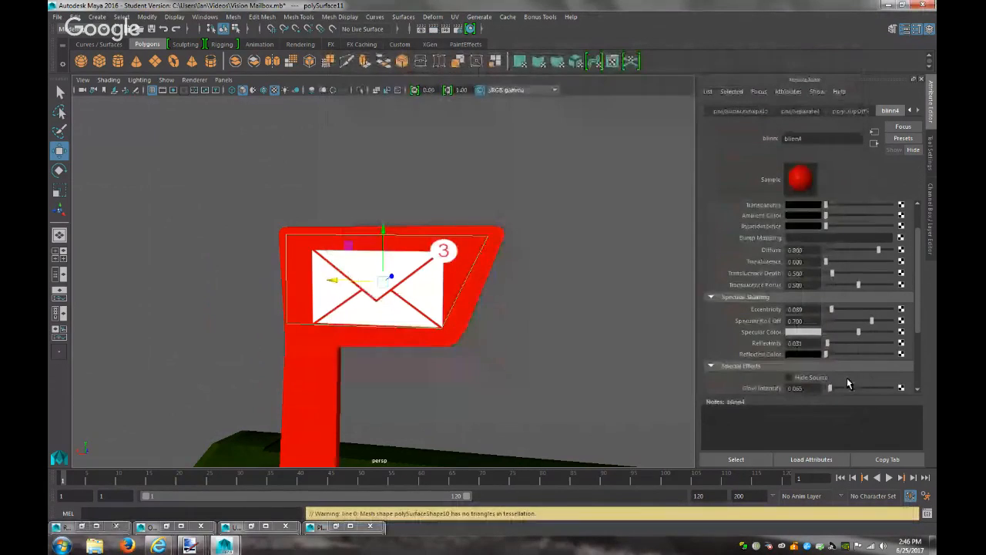
pyautogui.click(434, 29)
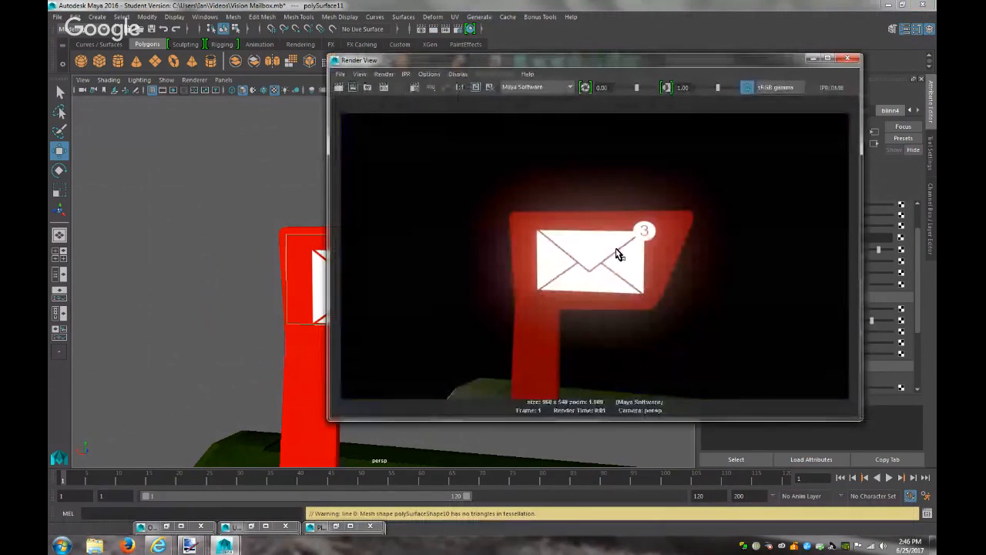
pyautogui.click(813, 59)
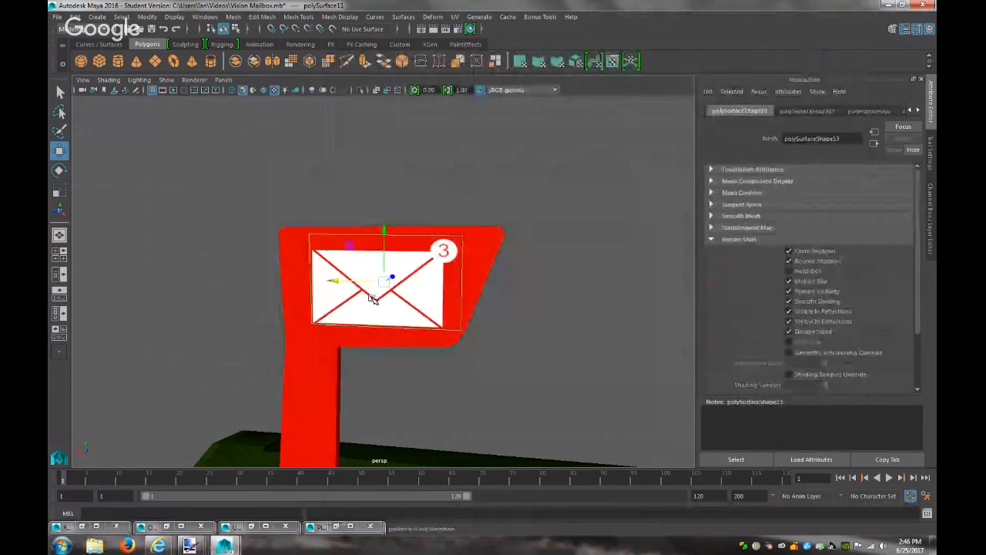
pyautogui.click(918, 112)
pyautogui.click(918, 112)
pyautogui.click(917, 112)
pyautogui.click(918, 113)
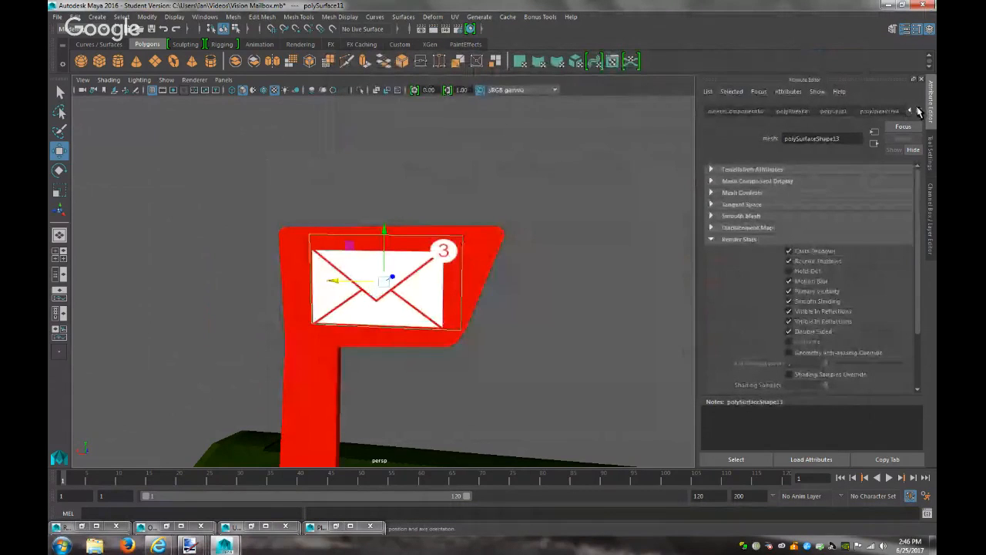
pyautogui.click(918, 112)
pyautogui.click(918, 113)
pyautogui.click(918, 113)
pyautogui.click(918, 112)
pyautogui.click(918, 112)
pyautogui.click(887, 110)
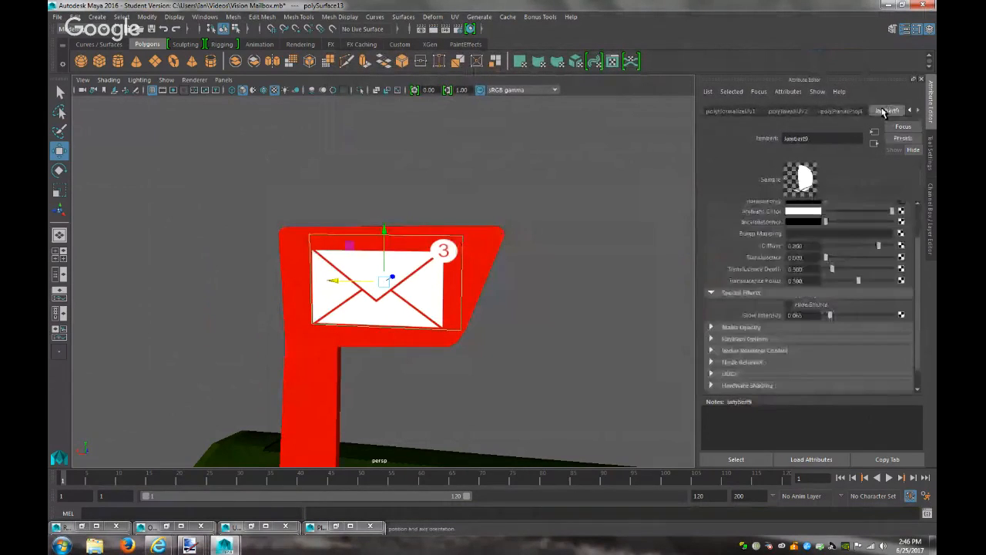
pyautogui.click(433, 29)
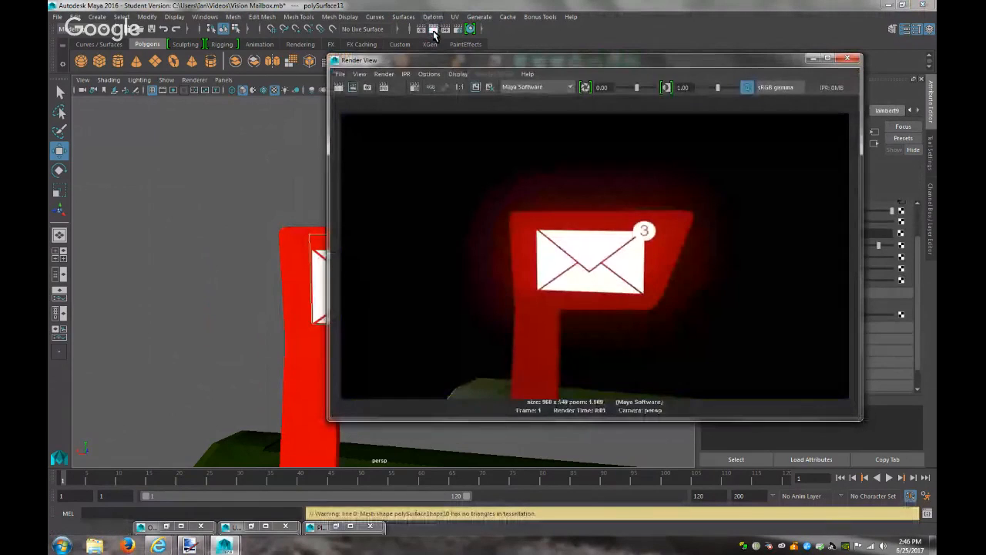
pyautogui.click(813, 60)
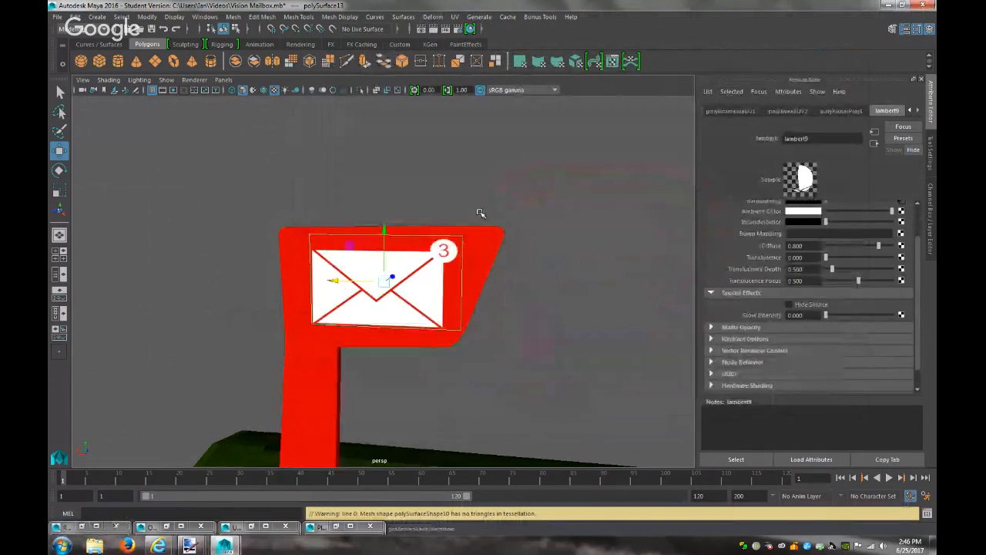
pyautogui.scroll(-8, 511, 370)
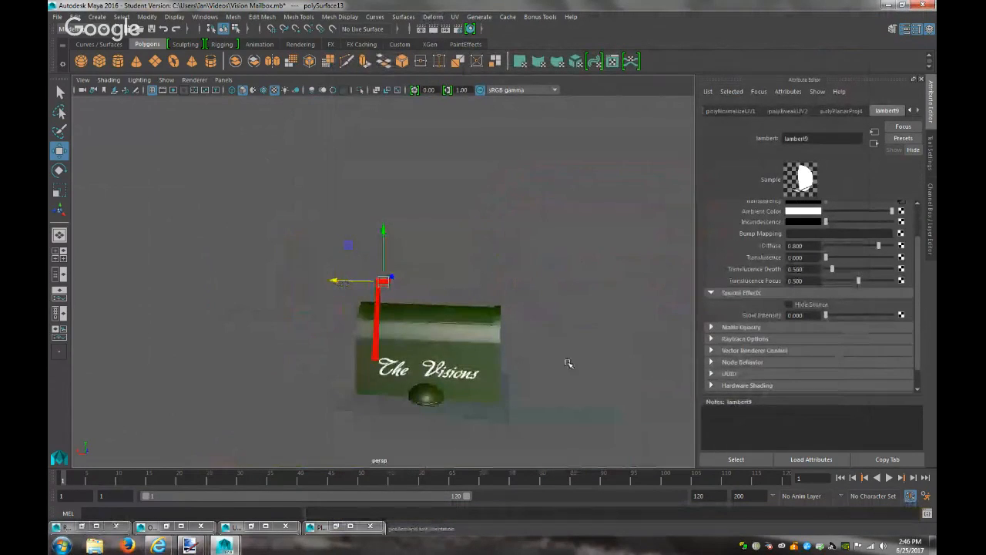
# Frame the whole mailbox in the perspective camera and render it
pyautogui.click(549, 374)
pyautogui.keyDown('alt'); pyautogui.moveTo(528, 363); pyautogui.dragTo(593, 349); pyautogui.keyUp('alt')
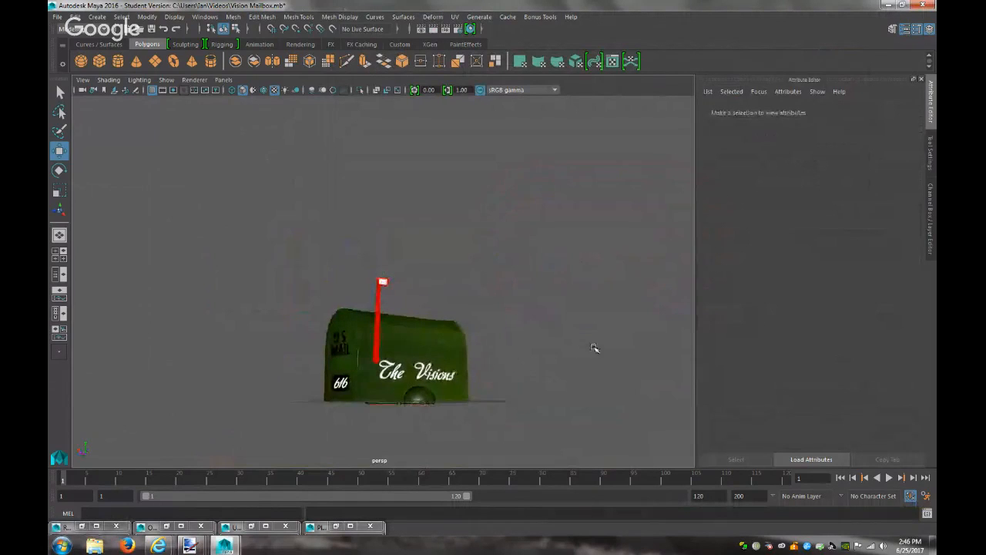
pyautogui.keyDown('alt'); pyautogui.moveTo(570, 362); pyautogui.dragTo(656, 330, button='middle'); pyautogui.keyUp('alt')
pyautogui.keyDown('alt'); pyautogui.moveTo(597, 325); pyautogui.dragTo(751, 383, button='right'); pyautogui.keyUp('alt')
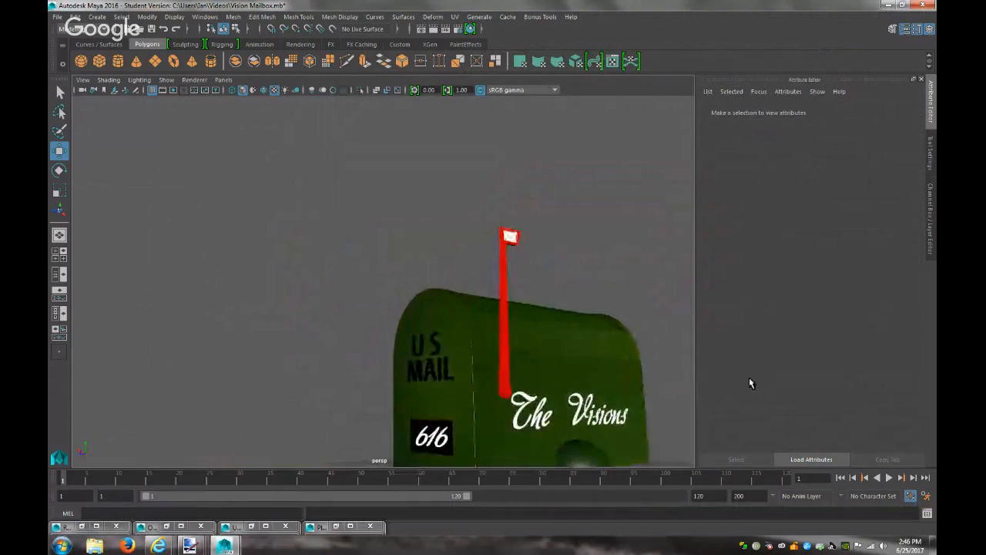
pyautogui.keyDown('alt'); pyautogui.moveTo(659, 356); pyautogui.dragTo(584, 280, button='middle'); pyautogui.keyUp('alt')
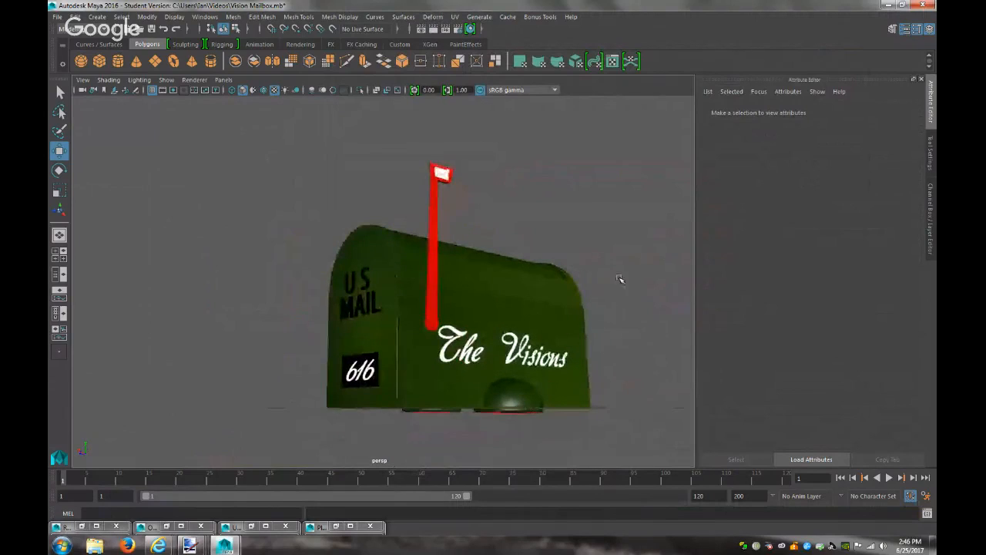
pyautogui.keyDown('alt'); pyautogui.moveTo(621, 279); pyautogui.dragTo(639, 300, button='right'); pyautogui.keyUp('alt')
pyautogui.keyDown('alt'); pyautogui.moveTo(639, 295); pyautogui.dragTo(639, 293); pyautogui.keyUp('alt')
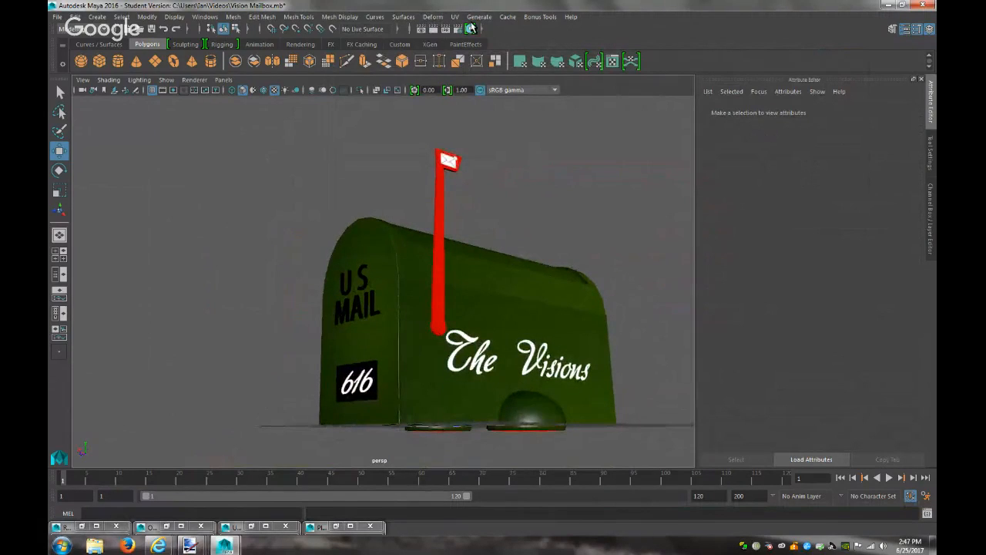
pyautogui.click(434, 28)
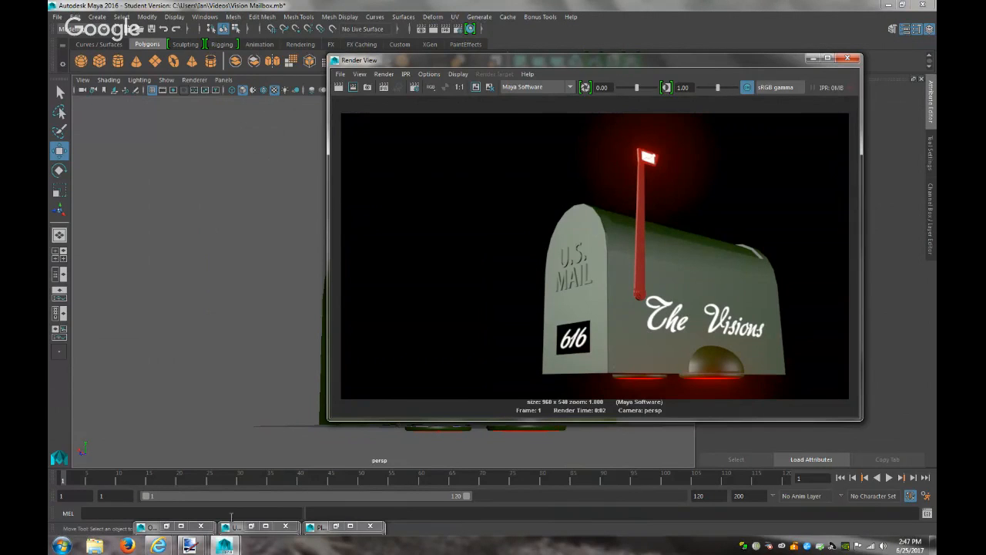
pyautogui.moveTo(158, 546)
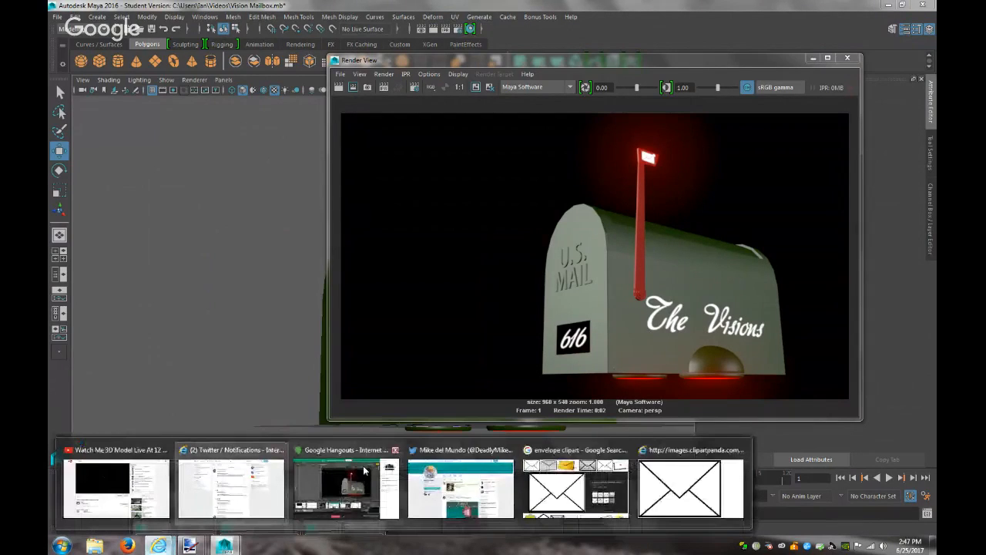
pyautogui.click(115, 487)
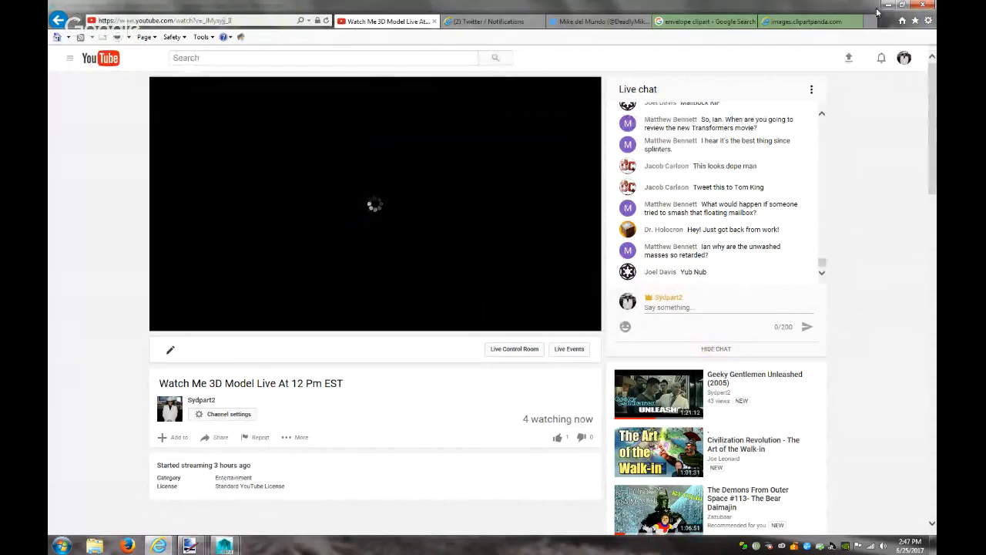
pyautogui.hotkey('alt', 'Tab')
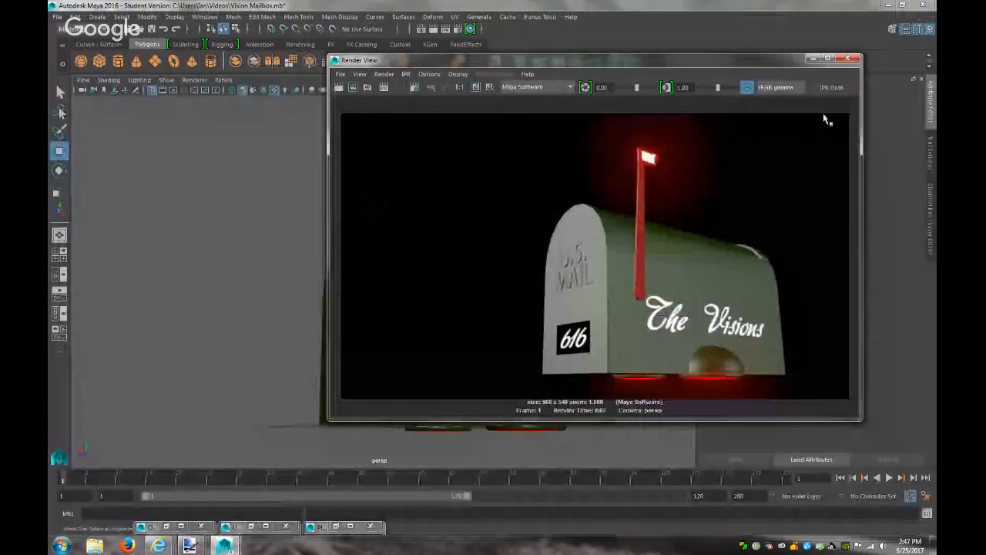
# Inspect the half-sphere base under the mailbox and orbit to a higher viewing angle
pyautogui.click(813, 59)
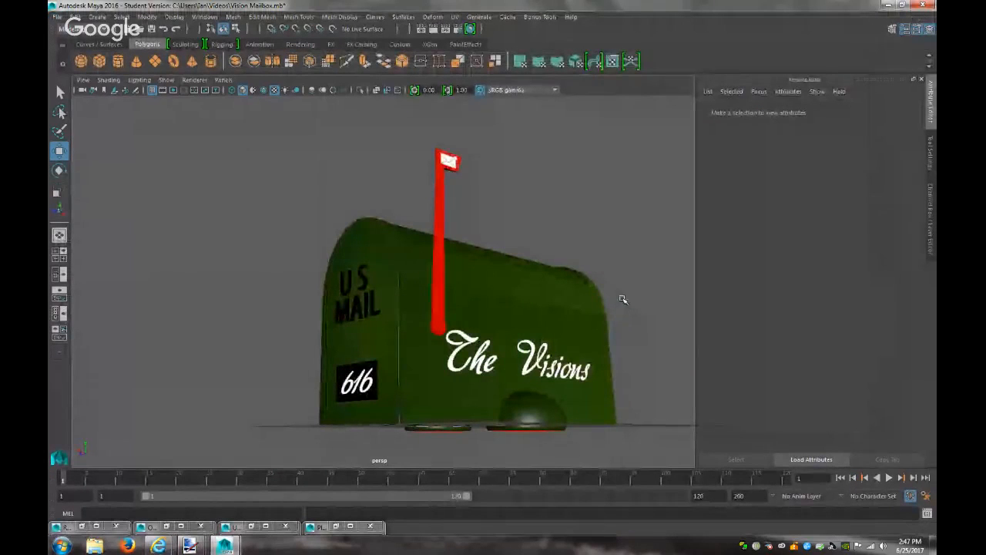
pyautogui.scroll(1, 615, 273)
pyautogui.keyDown('alt'); pyautogui.moveTo(615, 272); pyautogui.dragTo(591, 218); pyautogui.keyUp('alt')
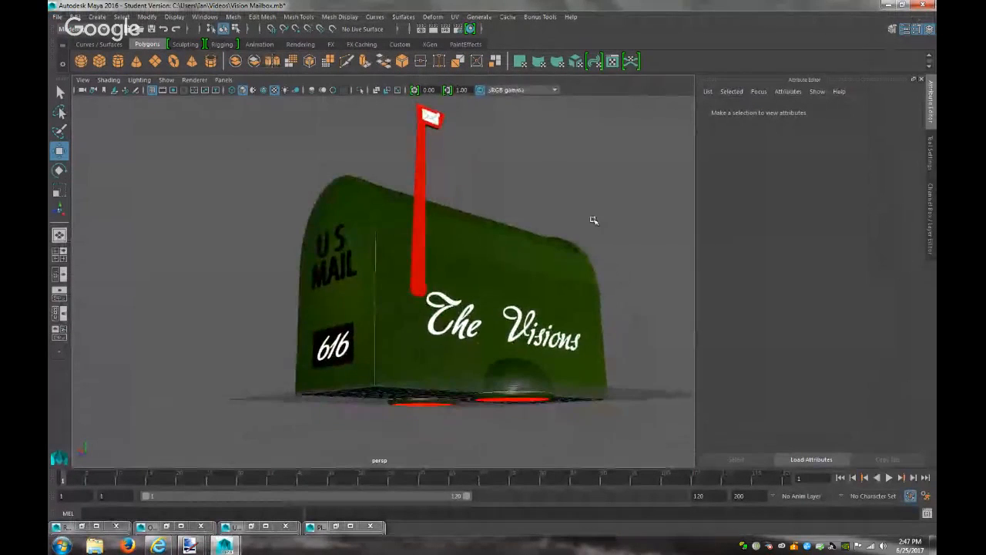
pyautogui.keyDown('alt'); pyautogui.moveTo(590, 306); pyautogui.dragTo(570, 322); pyautogui.keyUp('alt')
pyautogui.click(514, 409)
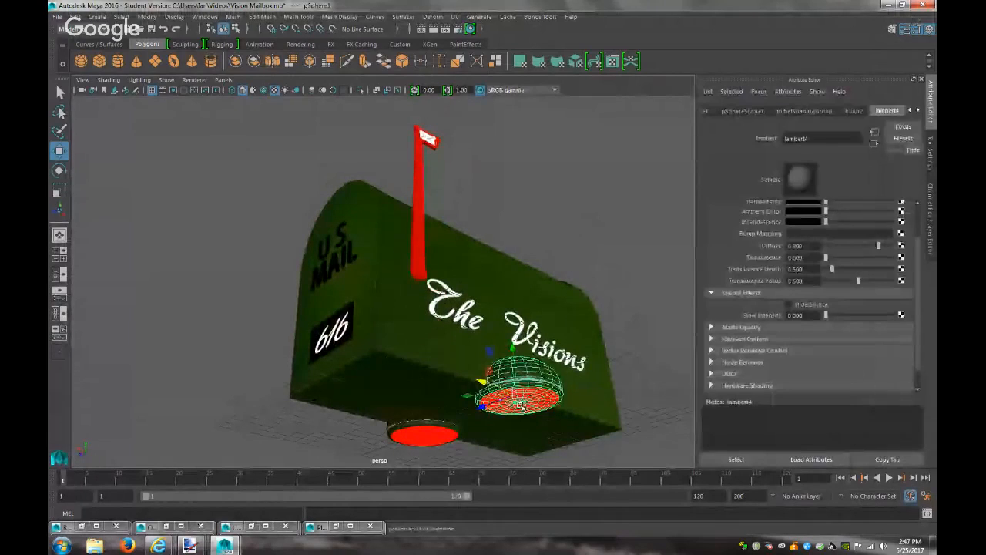
pyautogui.moveTo(520, 251); pyautogui.dragTo(523, 300, button='right')
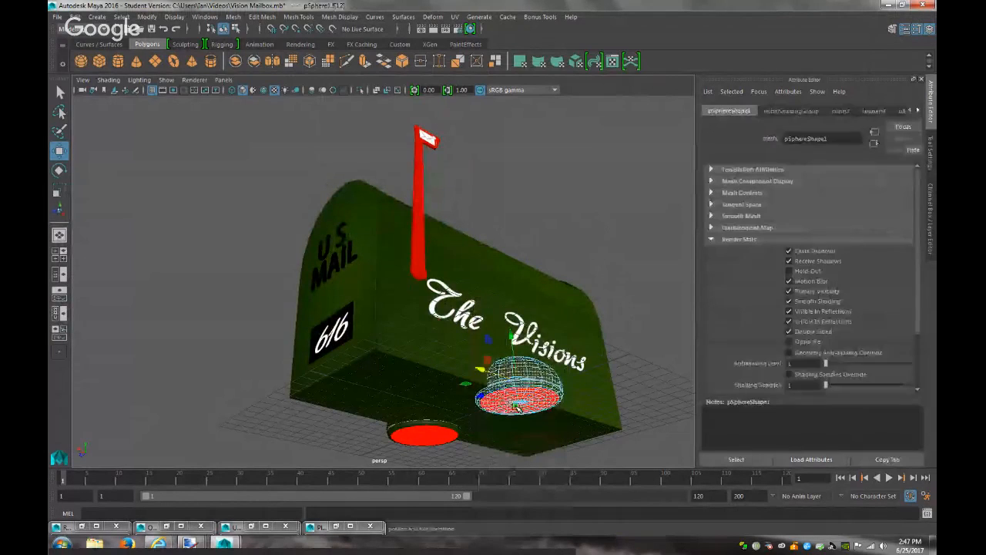
pyautogui.click(518, 404)
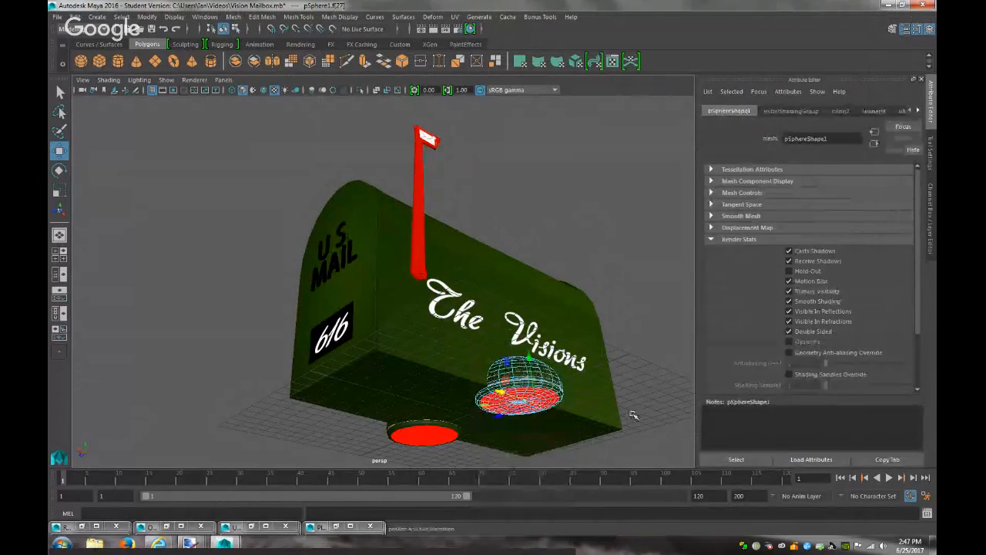
pyautogui.click(660, 388)
pyautogui.moveTo(661, 388)
pyautogui.keyDown('alt'); pyautogui.mouseDown()
pyautogui.moveTo(652, 403)
pyautogui.moveTo(661, 407)
pyautogui.mouseUp(); pyautogui.keyUp('alt')
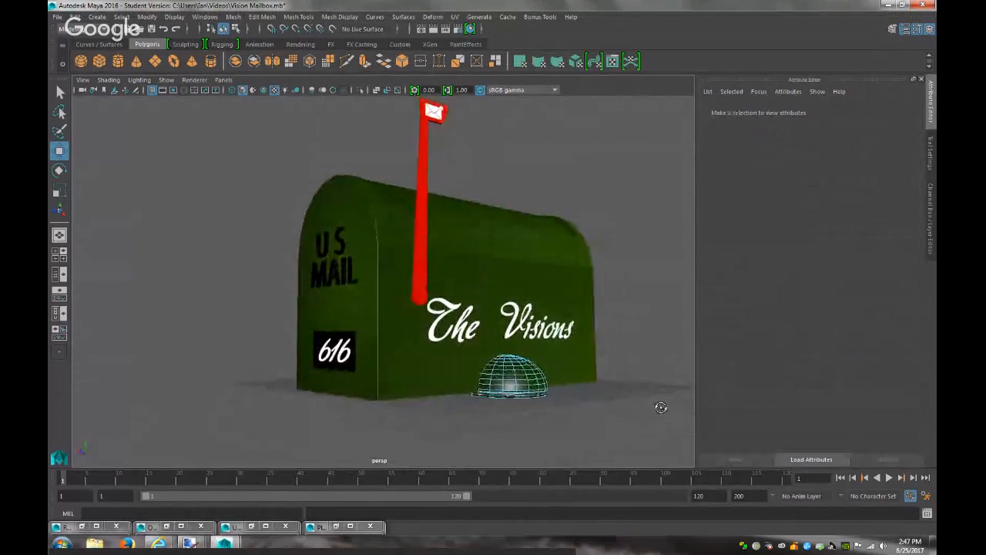
pyautogui.keyDown('alt'); pyautogui.moveTo(663, 409); pyautogui.dragTo(615, 375, button='right'); pyautogui.keyUp('alt')
pyautogui.keyDown('alt'); pyautogui.moveTo(609, 371); pyautogui.dragTo(612, 346); pyautogui.keyUp('alt')
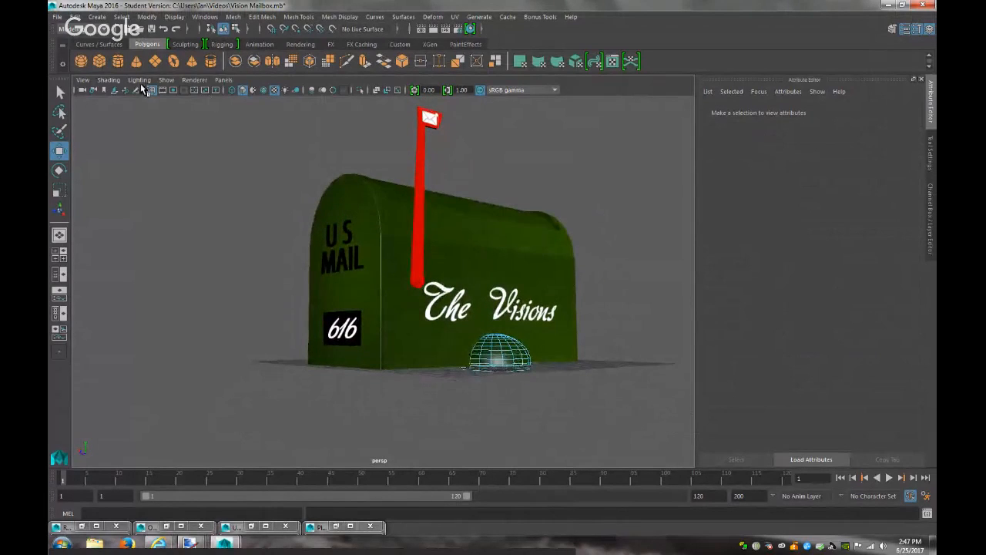
# Turn on the Resolution Gate, reframe the mailbox from a lower front angle, and render
pyautogui.click(174, 89)
pyautogui.keyDown('alt'); pyautogui.moveTo(457, 332); pyautogui.dragTo(428, 375, button='middle'); pyautogui.keyUp('alt')
pyautogui.keyDown('alt'); pyautogui.moveTo(472, 357); pyautogui.dragTo(507, 335); pyautogui.keyUp('alt')
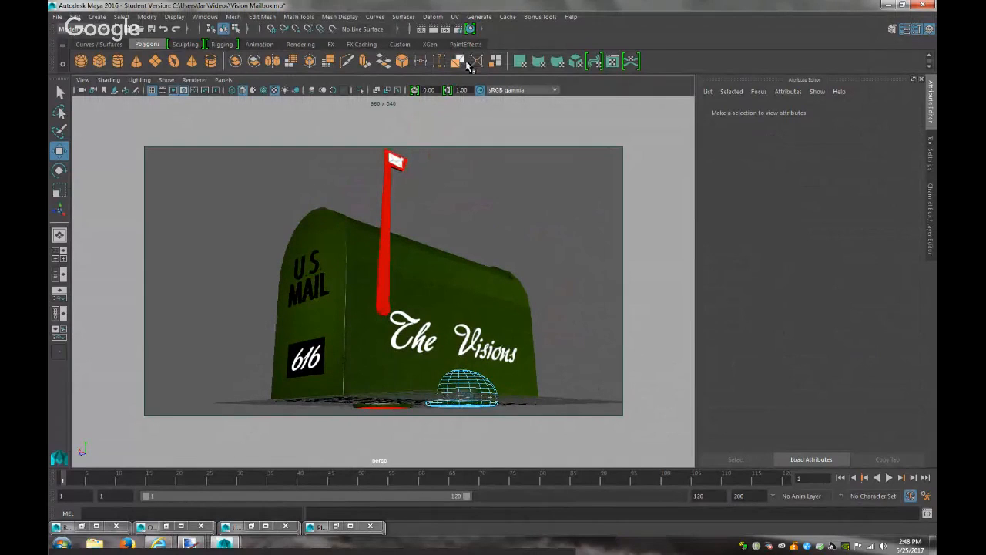
pyautogui.click(434, 30)
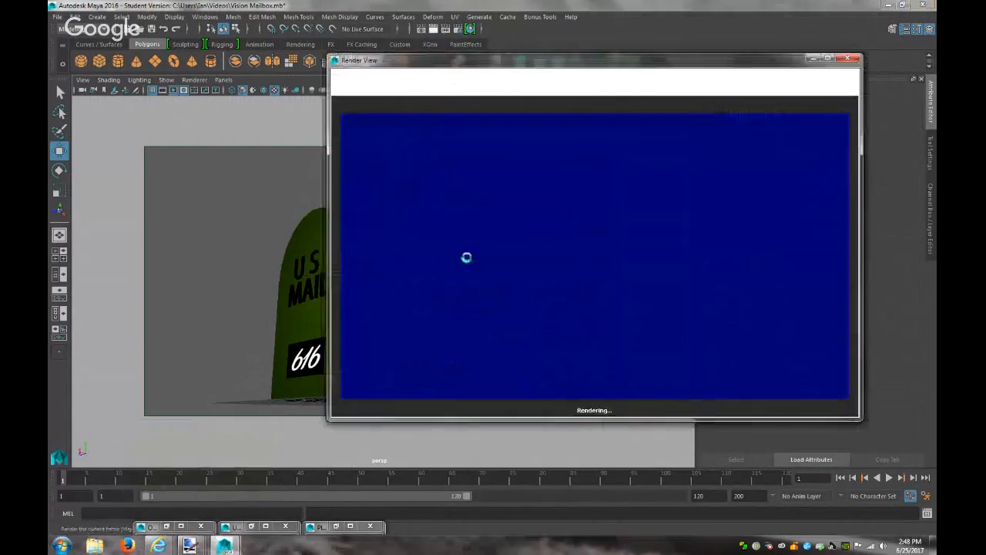
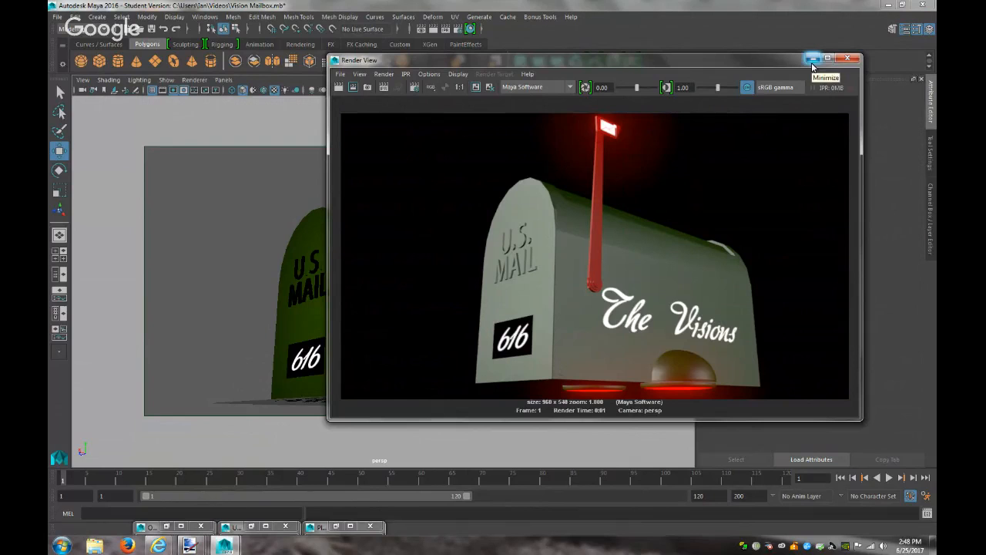
# Glance at the YouTube live-stream page in the browser, then hide it to return to Maya
pyautogui.moveTo(158, 546)
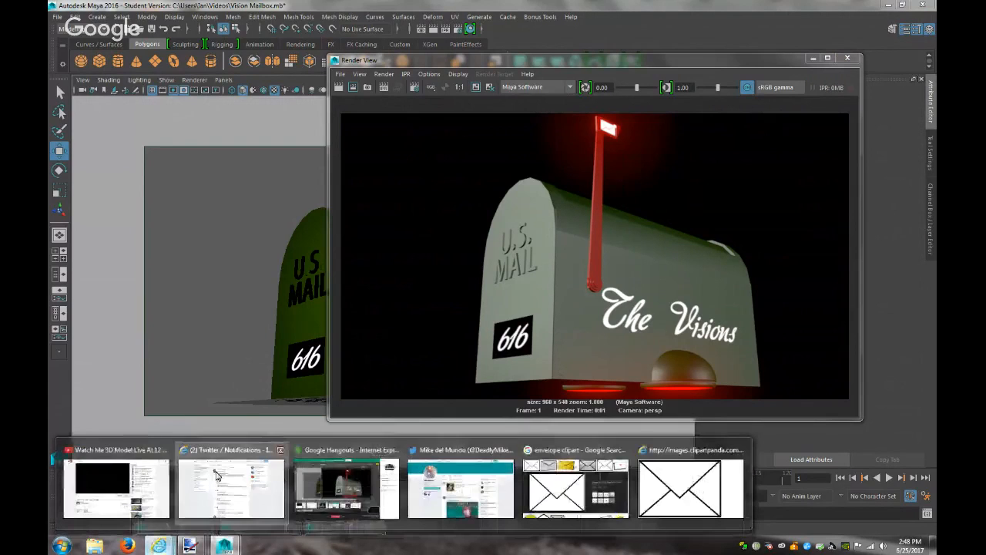
pyautogui.click(123, 485)
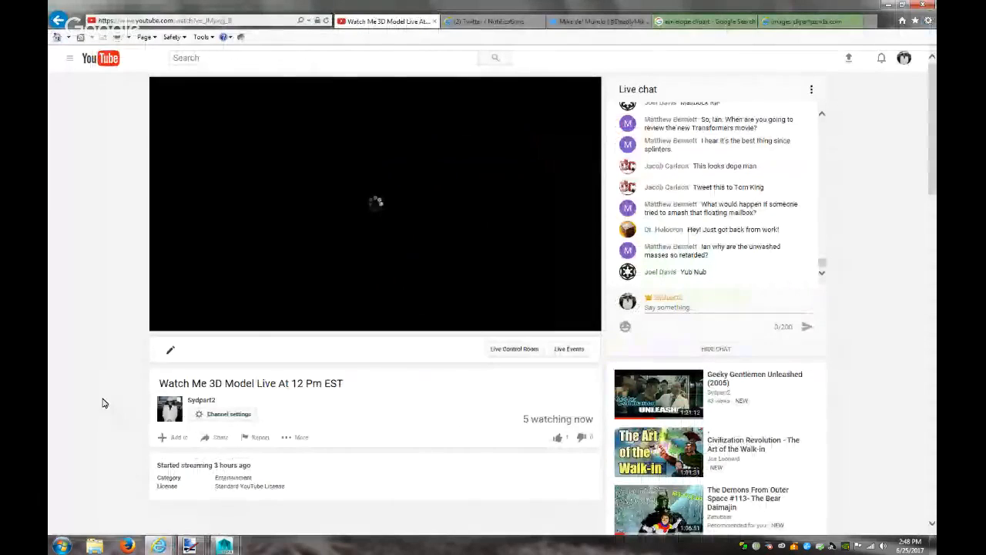
pyautogui.scroll(-3, 103, 398)
pyautogui.scroll(3, 103, 399)
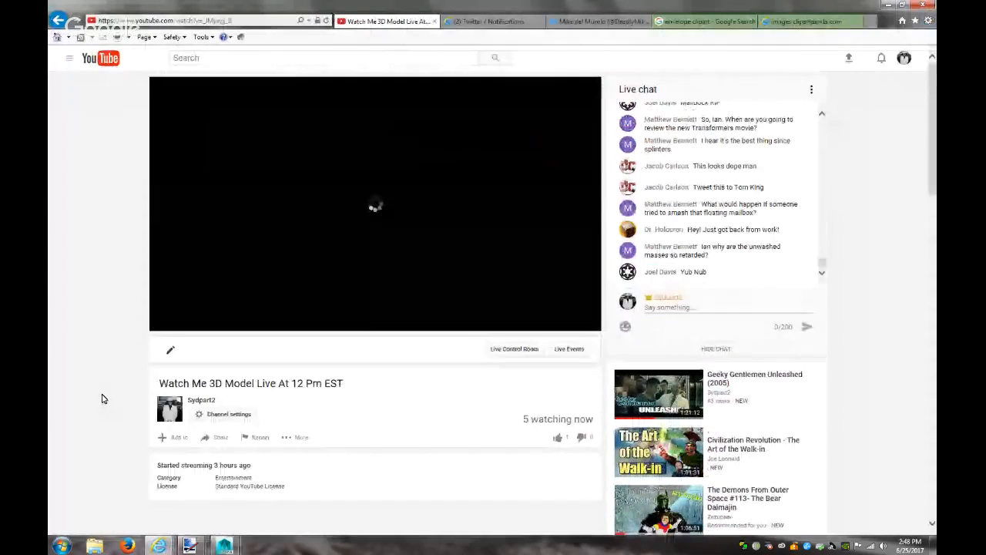
pyautogui.click(888, 4)
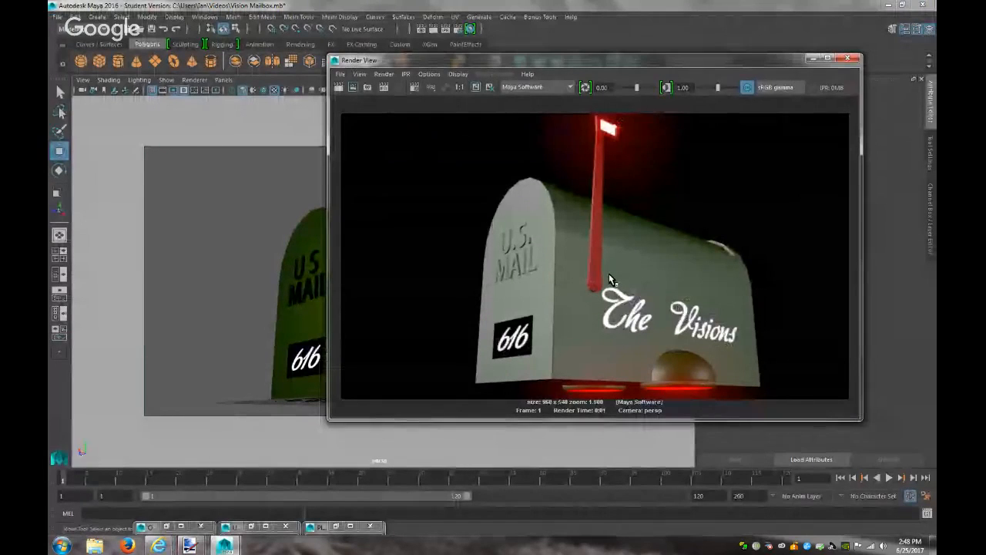
# Close the render preview and turn on Raytracing in the Maya Software render settings
pyautogui.click(811, 59)
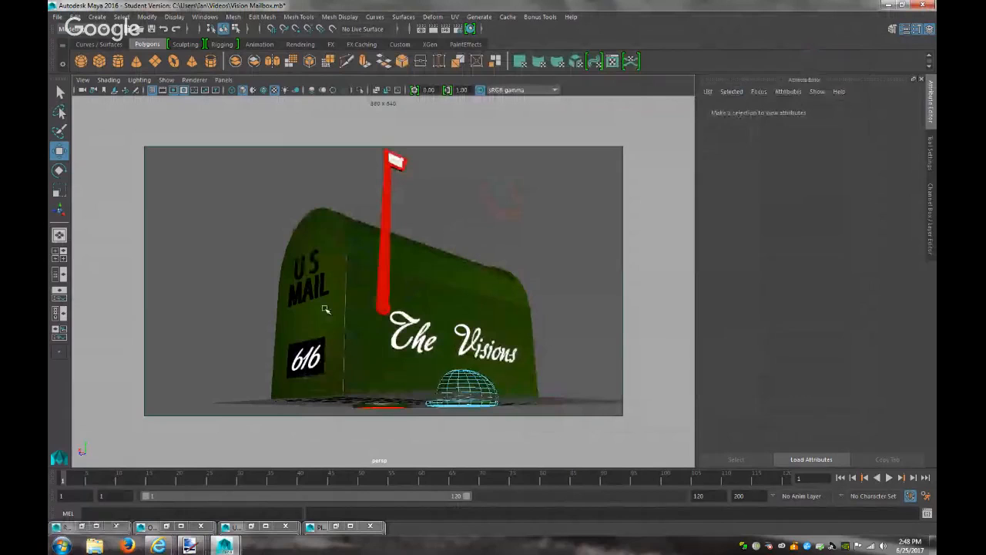
pyautogui.click(326, 308)
pyautogui.click(606, 287)
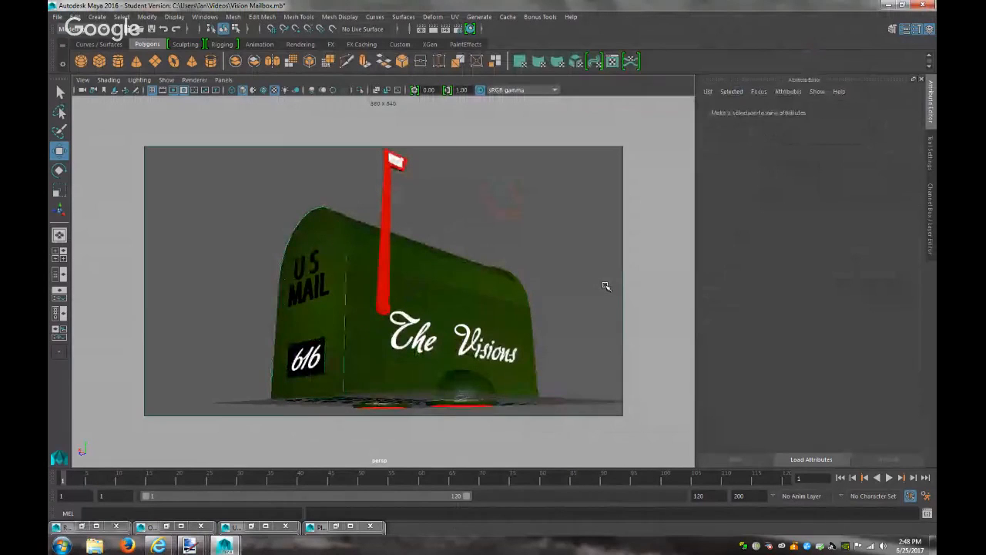
pyautogui.click(509, 303)
pyautogui.click(572, 172)
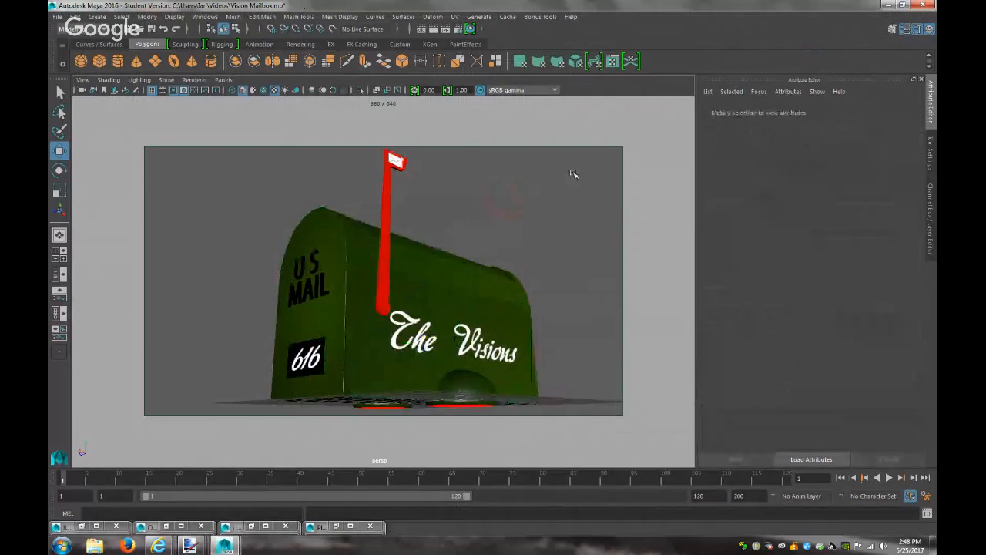
pyautogui.click(461, 29)
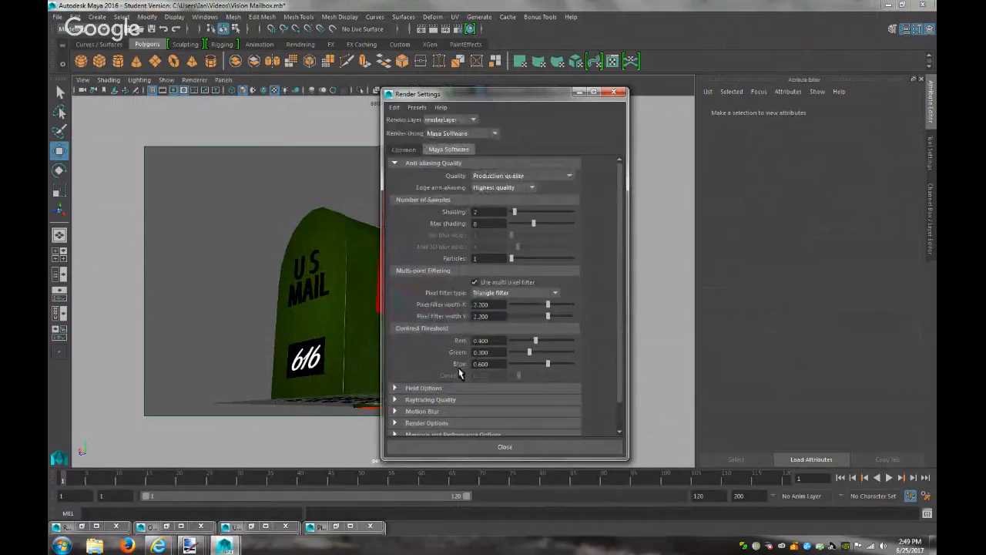
pyautogui.click(428, 399)
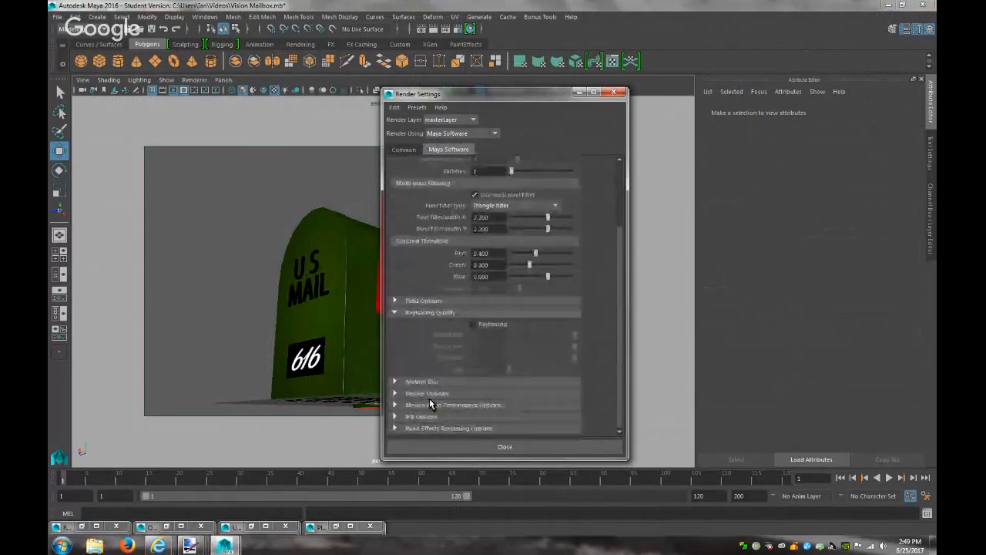
pyautogui.click(486, 324)
pyautogui.click(580, 93)
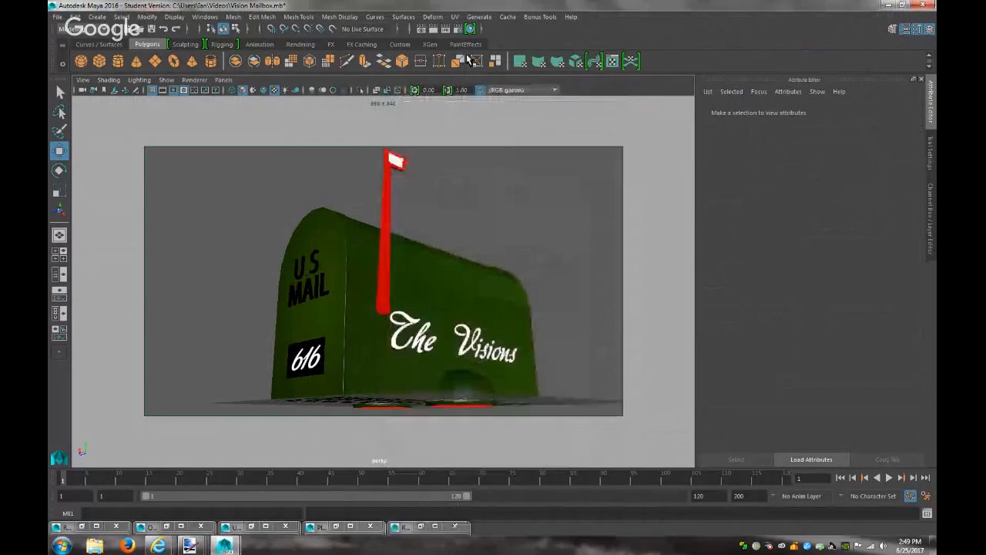
# Save the scene as Vision Mailbox.mb past the student warning and re-render the frame
pyautogui.click(151, 29)
pyautogui.click(469, 283)
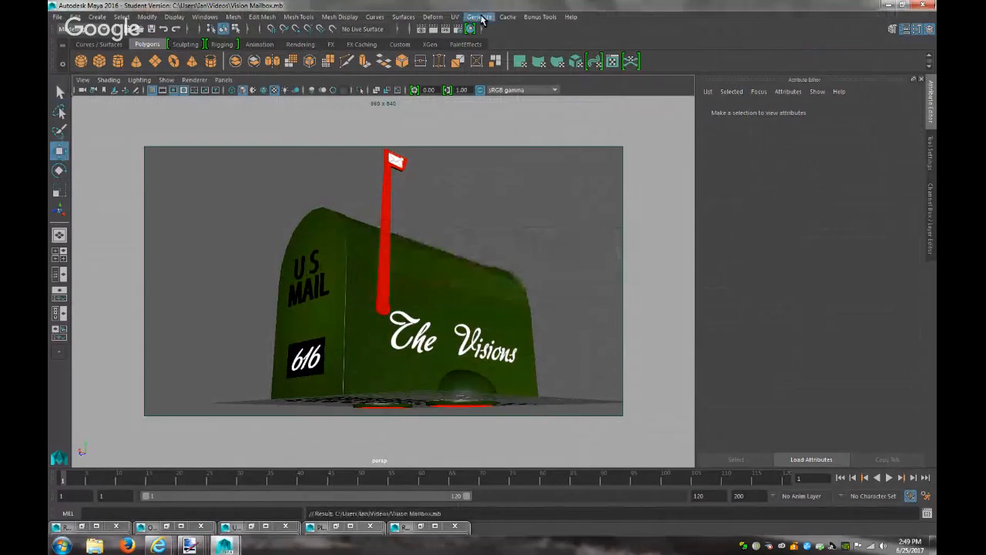
pyautogui.click(426, 31)
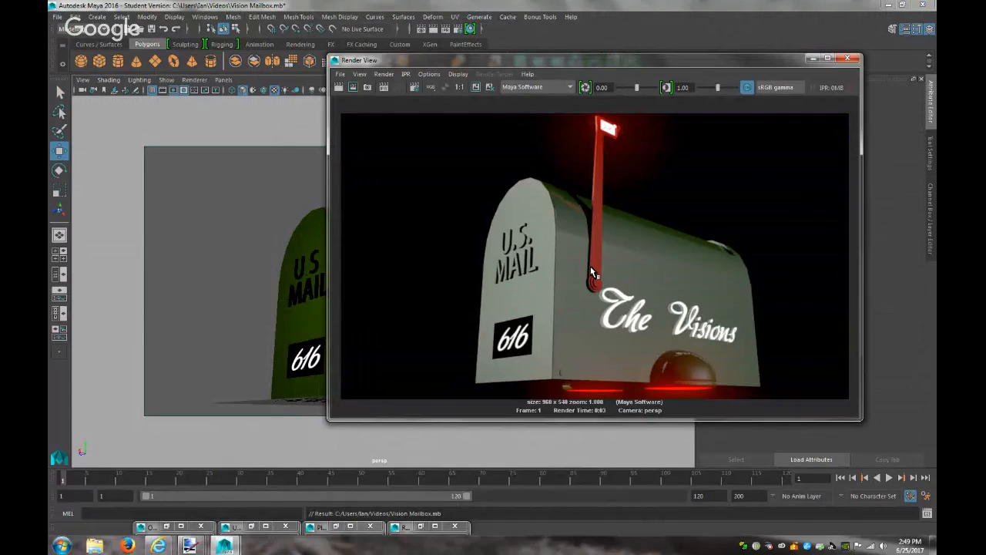
# Make 'The Visions' plane invisible in reflections and refractions, then render
pyautogui.click(848, 58)
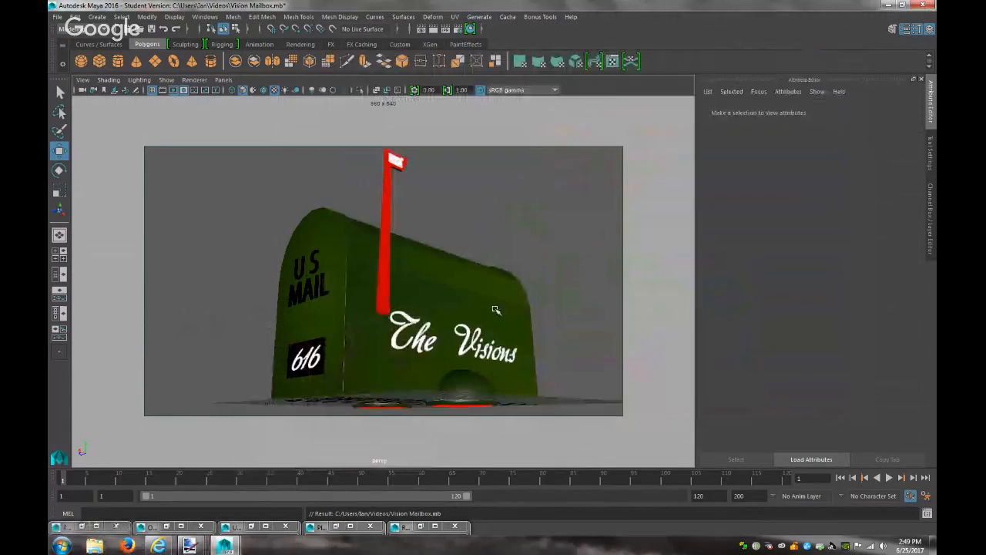
pyautogui.click(480, 330)
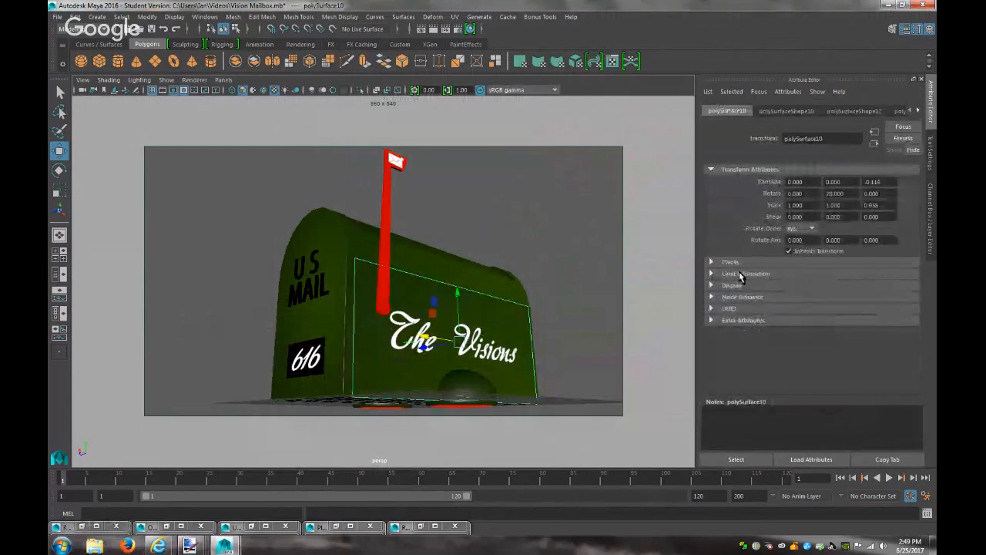
pyautogui.click(787, 111)
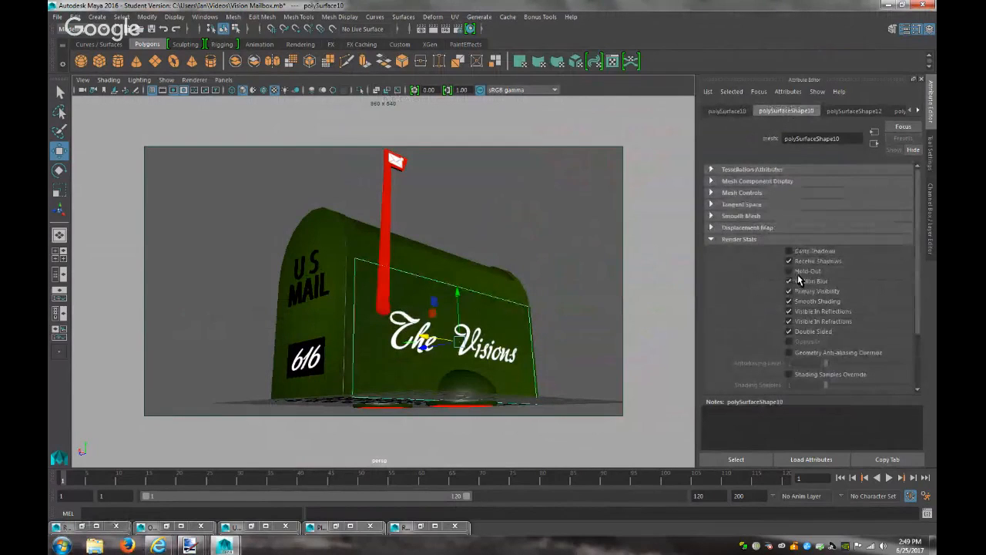
pyautogui.click(800, 313)
pyautogui.click(802, 322)
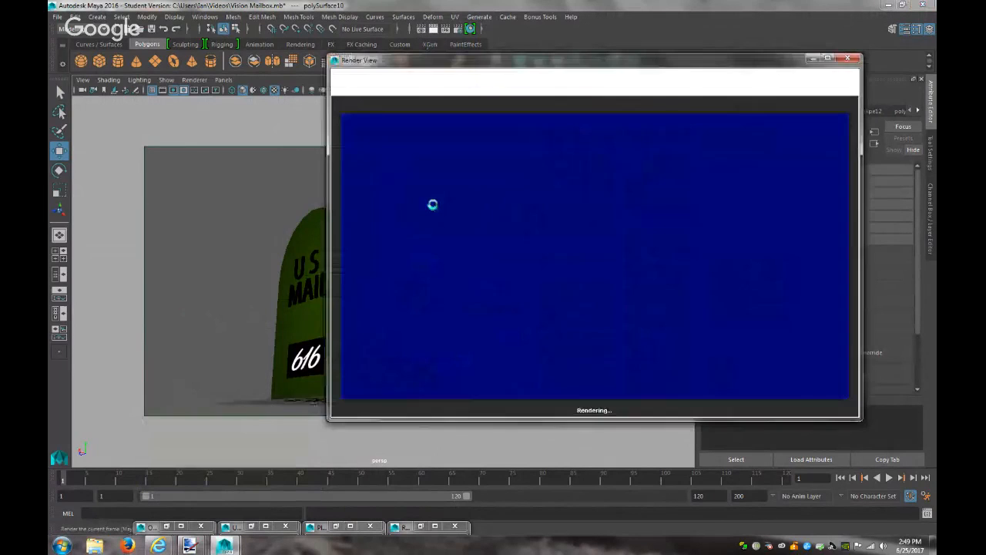
pyautogui.click(434, 28)
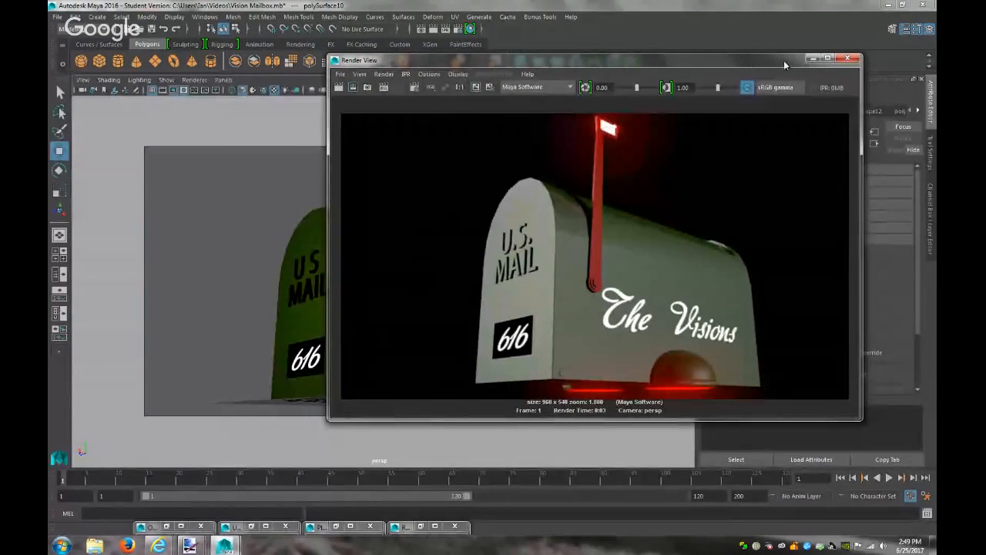
# Select the 616 decal plate and display its lambert7 material settings
pyautogui.click(813, 59)
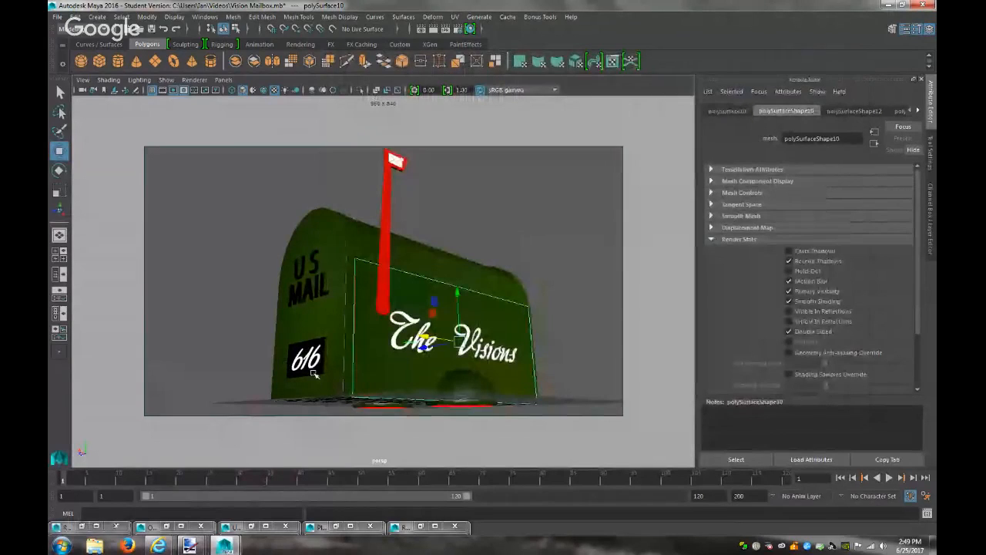
pyautogui.click(315, 374)
pyautogui.click(314, 373)
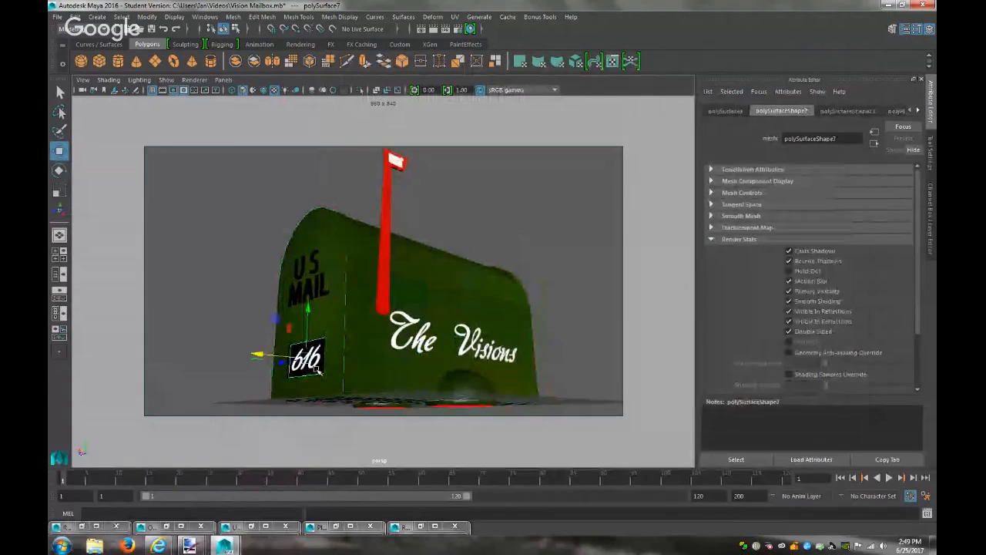
pyautogui.click(918, 111)
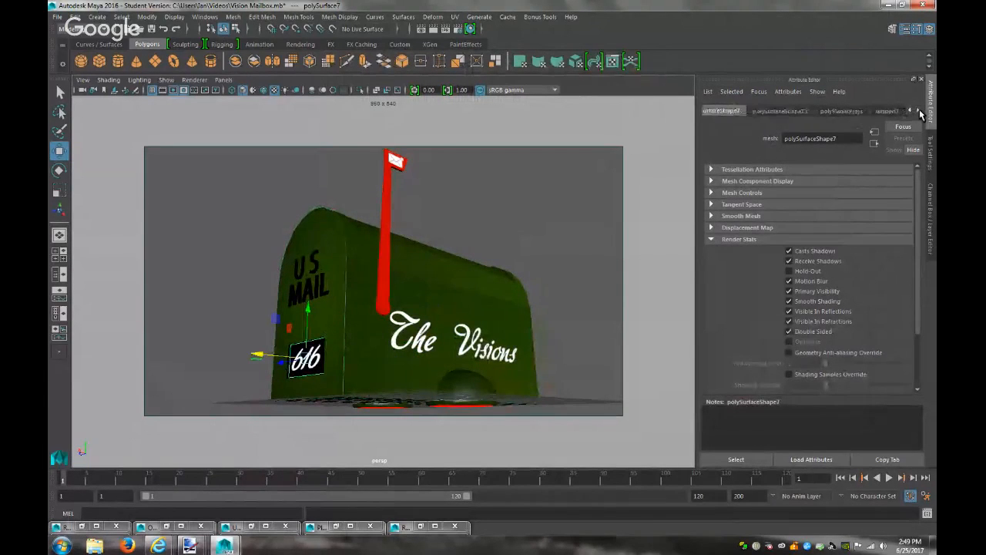
pyautogui.click(887, 111)
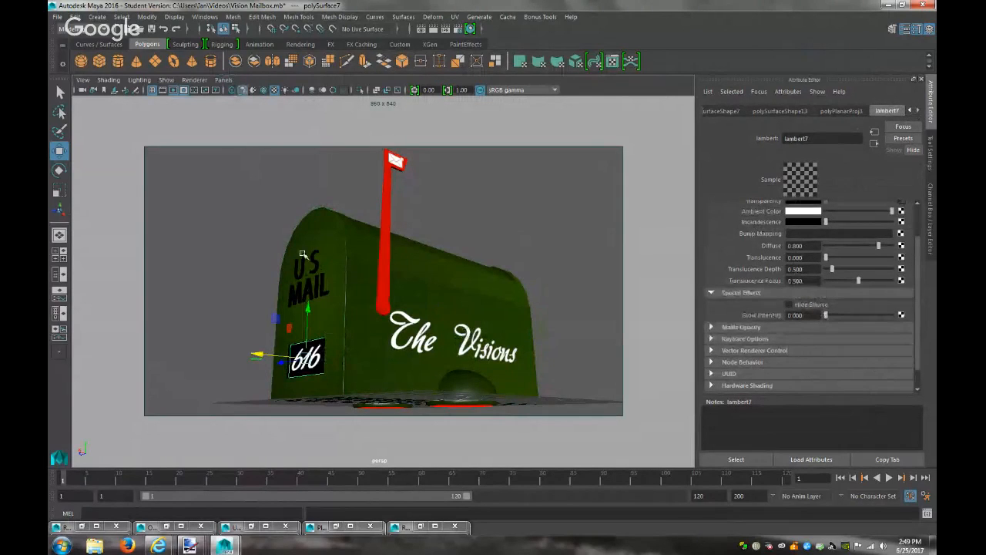
# Create a new perspective camera view, persp1, for the mailbox's 616 end
pyautogui.click(223, 79)
pyautogui.moveTo(309, 90)
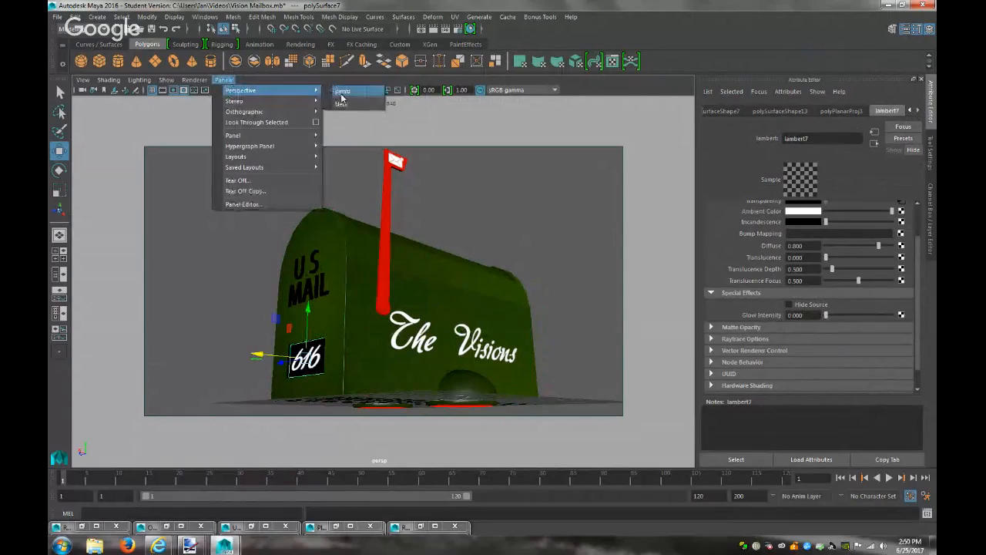
pyautogui.click(341, 102)
# Frame the 616 tag close up and open the backing plate's lambert6 material
pyautogui.click(497, 325)
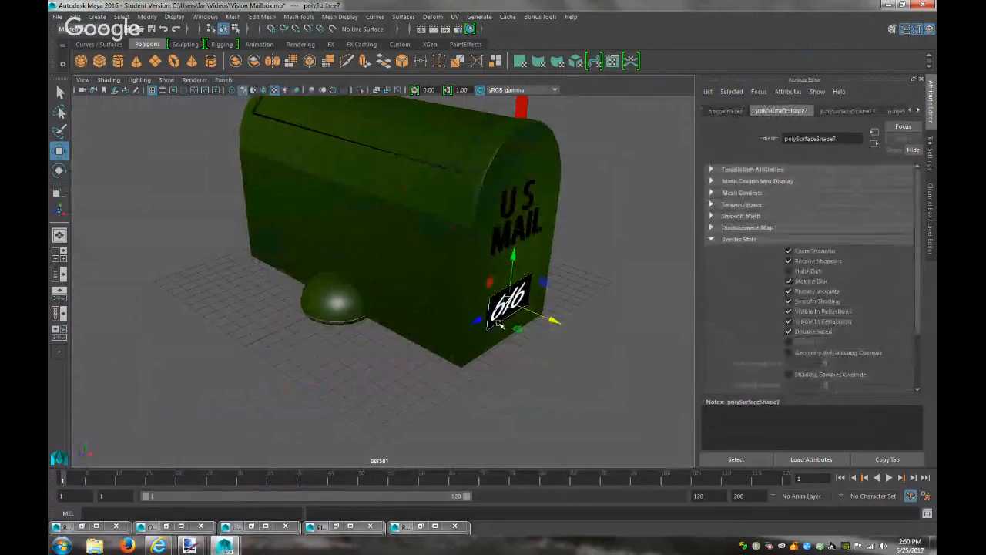
pyautogui.press('f')
pyautogui.click(229, 337)
pyautogui.click(917, 112)
pyautogui.click(916, 111)
pyautogui.click(917, 112)
pyautogui.click(890, 111)
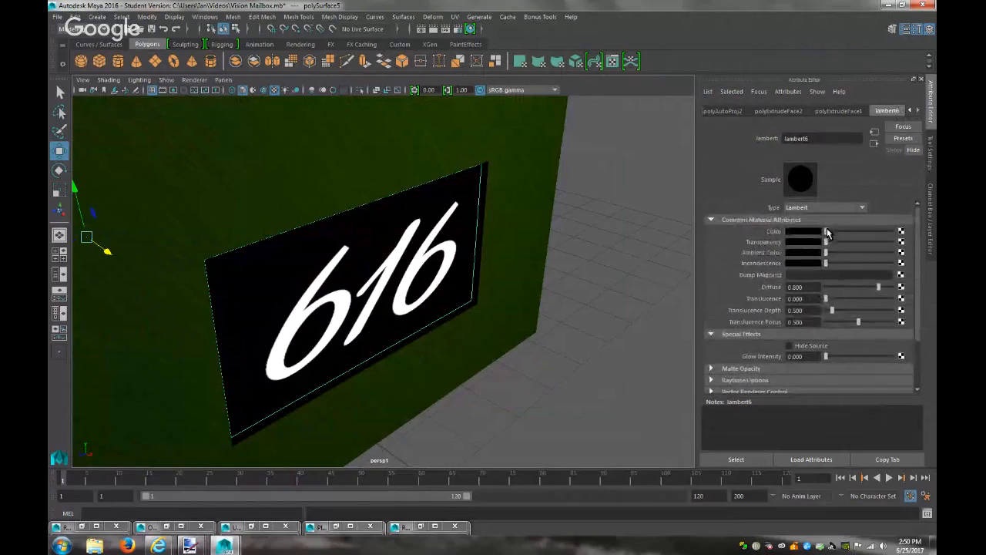
# Lighten lambert6 to dark grey, add a Fractal bump with depth 0.05, and render
pyautogui.moveTo(827, 233); pyautogui.dragTo(827, 237)
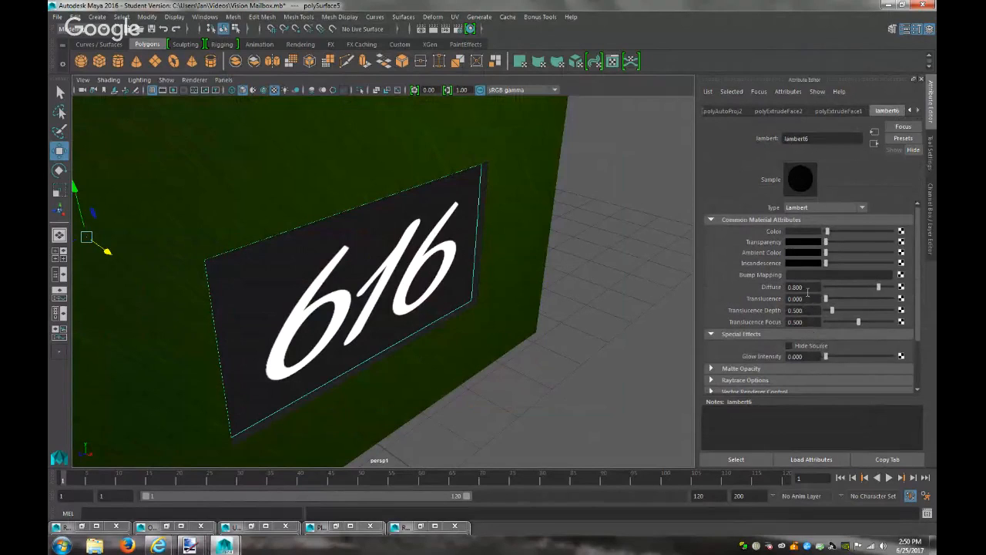
pyautogui.click(902, 275)
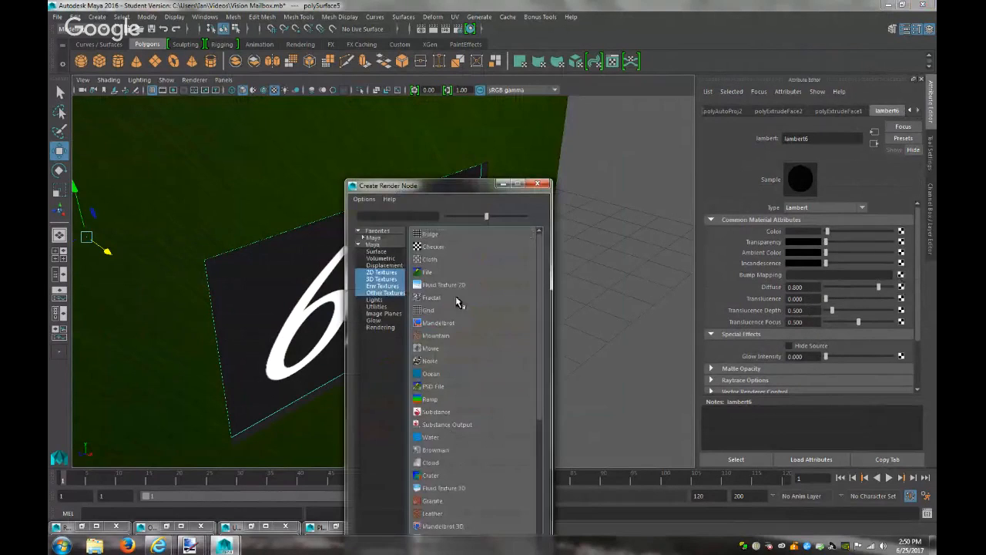
pyautogui.click(433, 298)
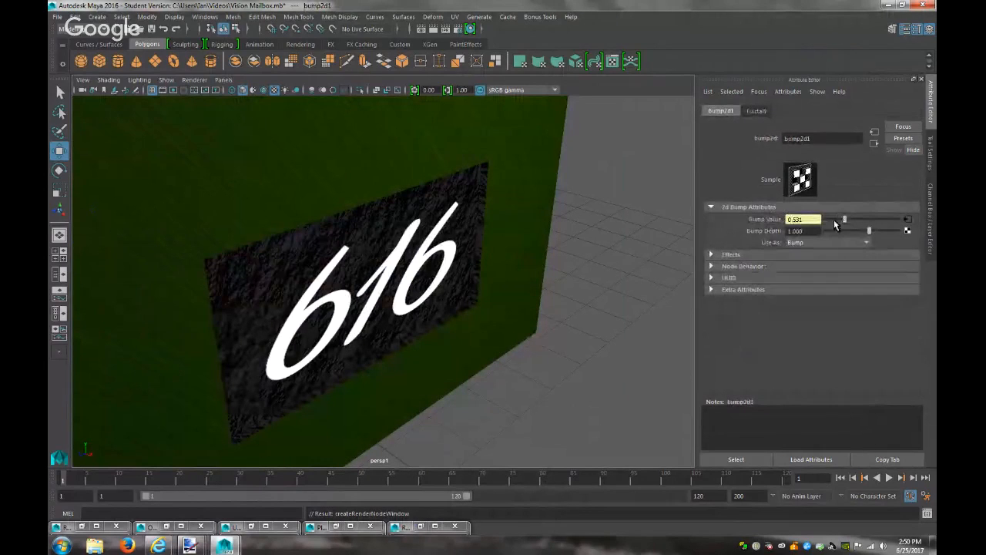
pyautogui.moveTo(813, 232); pyautogui.dragTo(696, 236)
pyautogui.write('0.05')
pyautogui.press('Return')
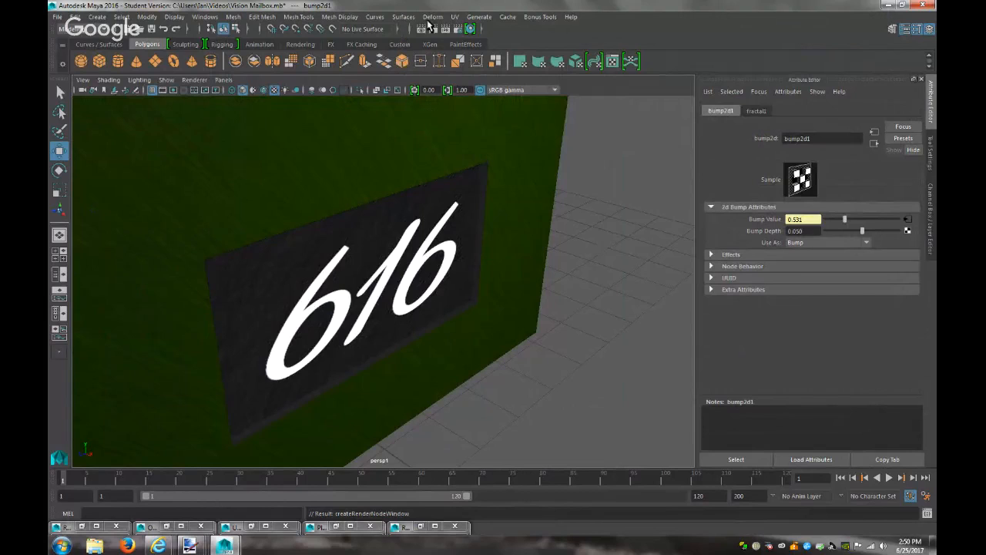
pyautogui.click(433, 28)
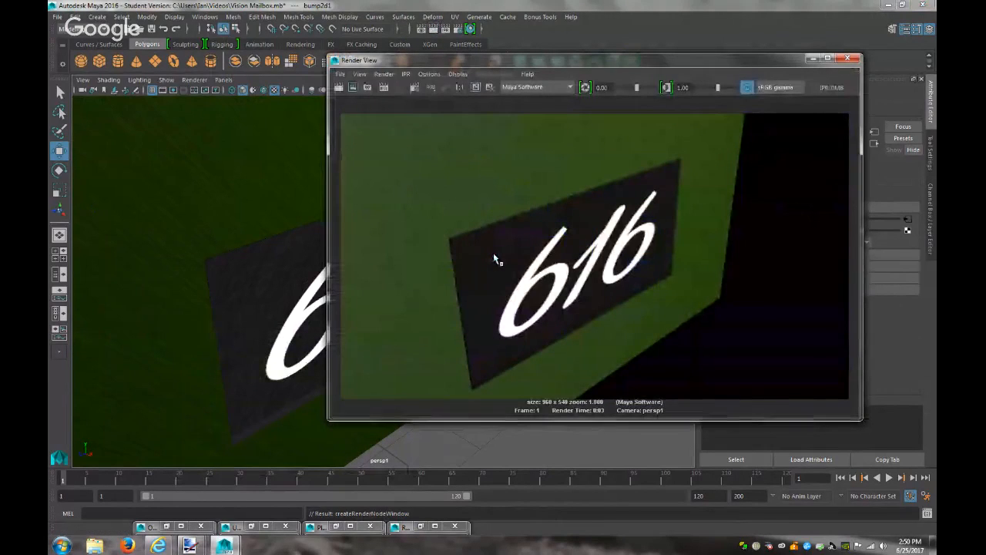
pyautogui.click(814, 58)
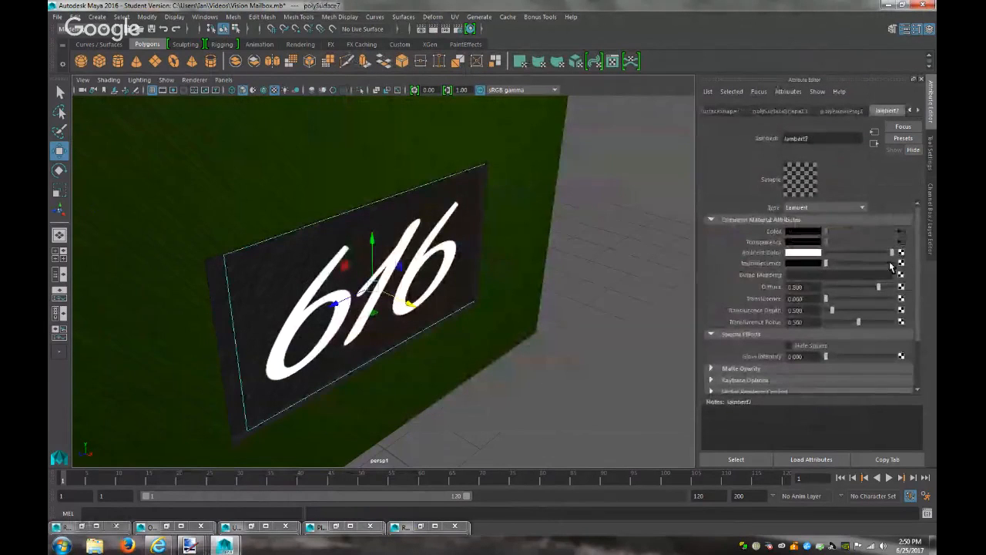
# Give the 616 decal a Fractal bump at depth 0.01 and render it twice to check
pyautogui.click(901, 276)
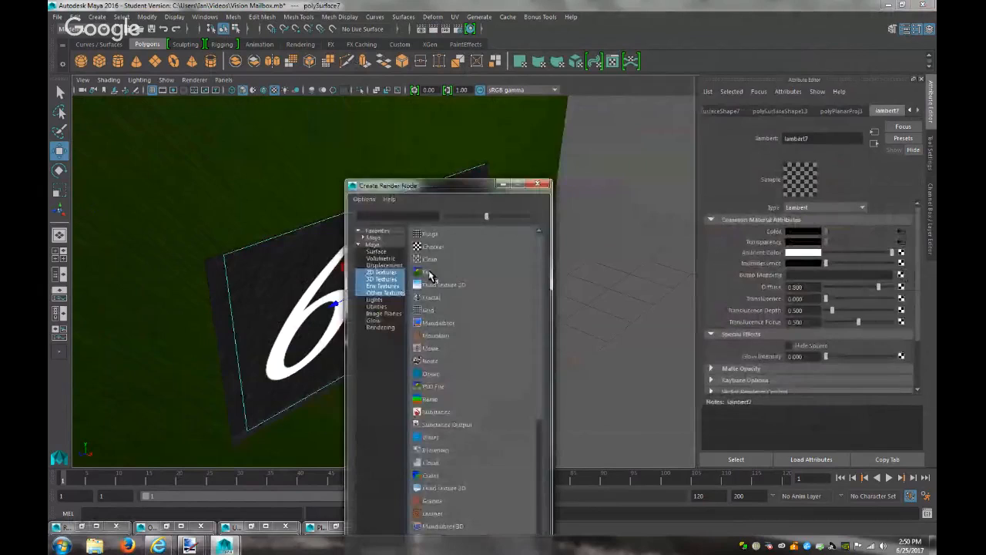
pyautogui.click(430, 299)
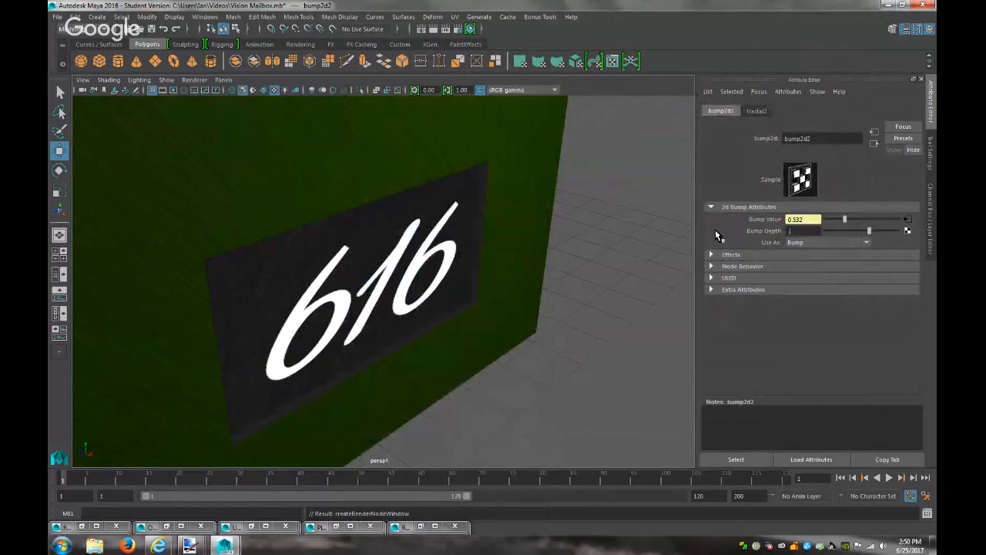
pyautogui.write('.01')
pyautogui.press('Return')
pyautogui.click(433, 29)
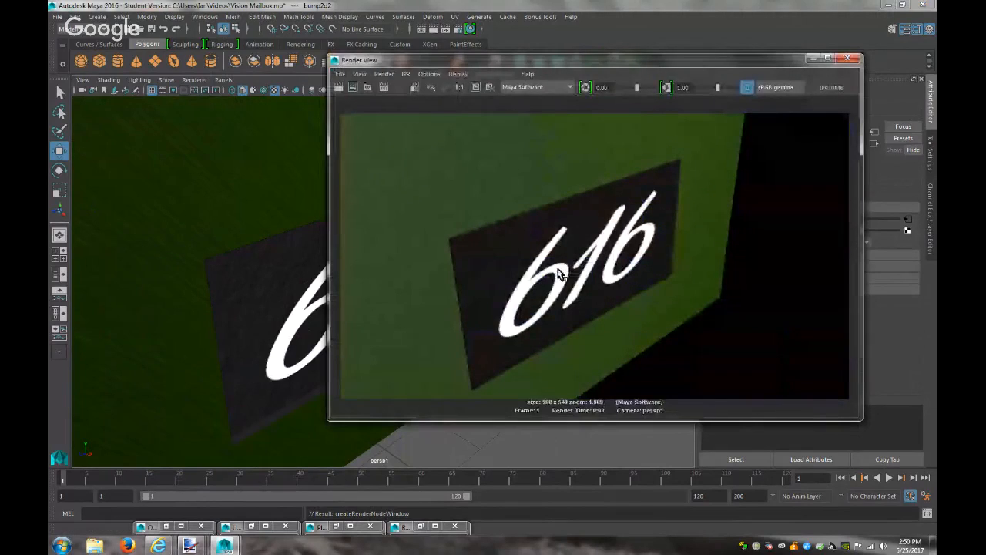
pyautogui.click(822, 60)
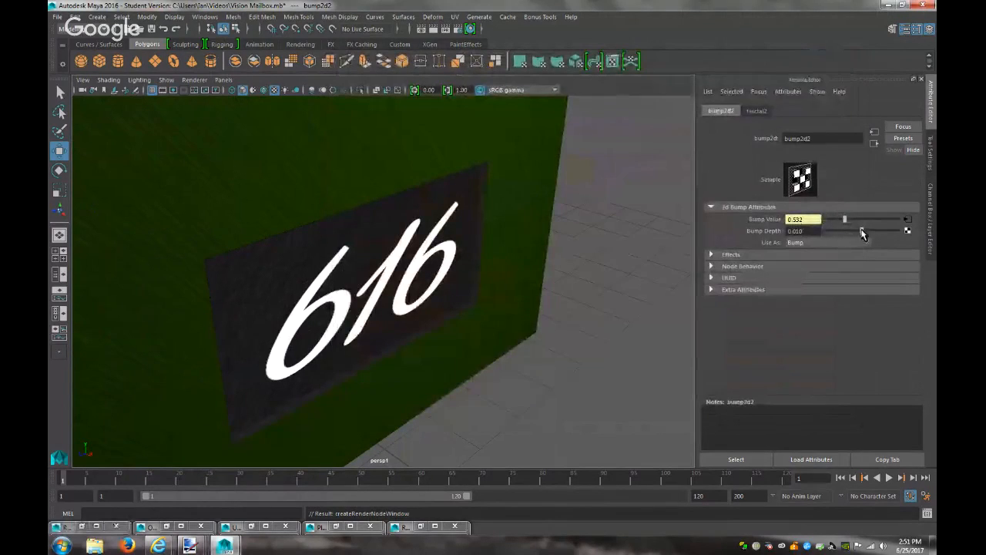
pyautogui.click(436, 29)
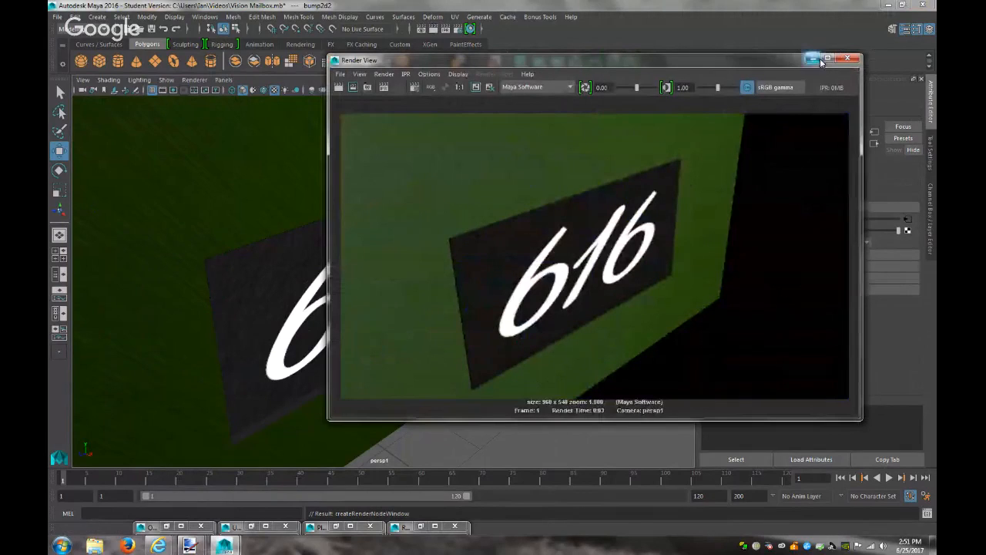
pyautogui.click(847, 58)
# Break the Bump Mapping connection on lambert7 and clear the selection
pyautogui.click(874, 143)
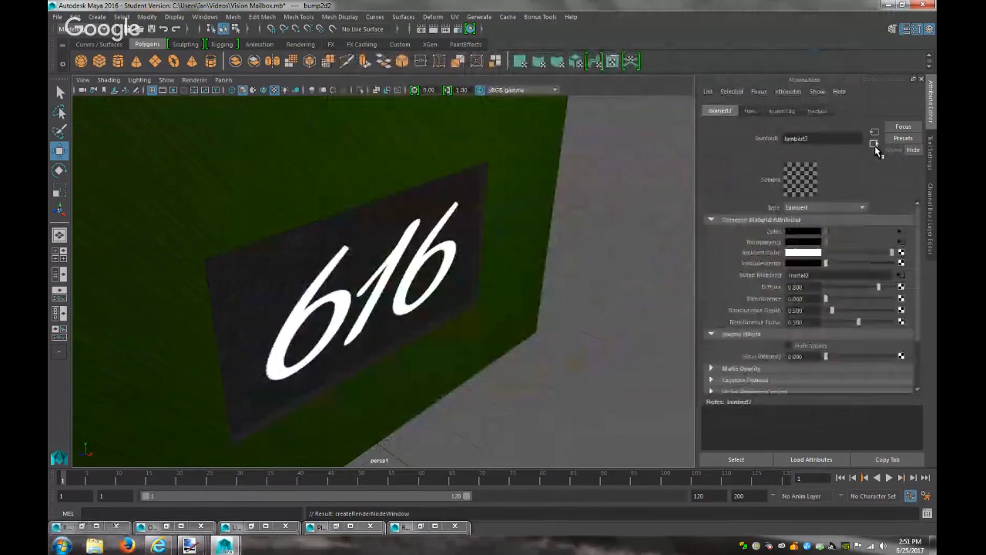
pyautogui.rightClick(756, 276)
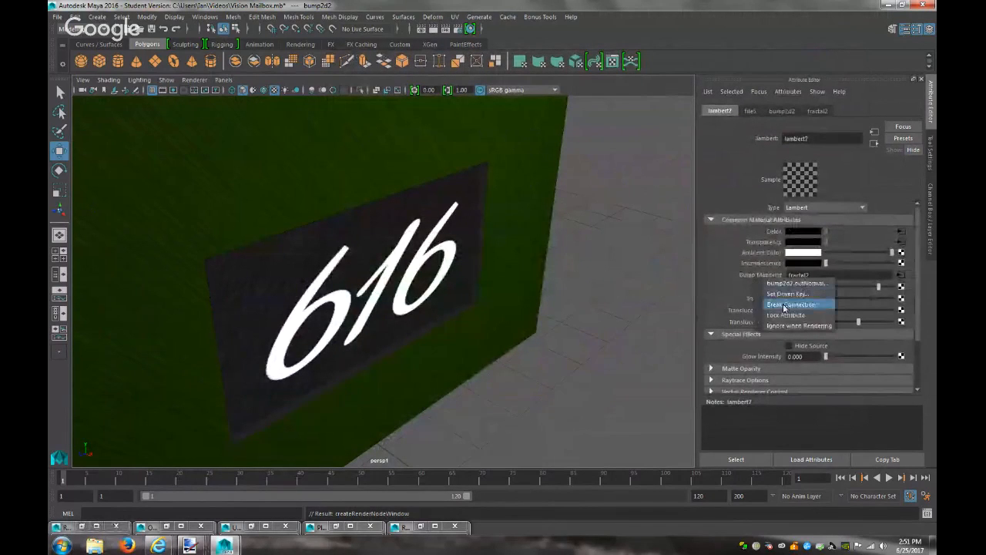
pyautogui.click(778, 301)
pyautogui.click(609, 297)
pyautogui.scroll(-5, 611, 297)
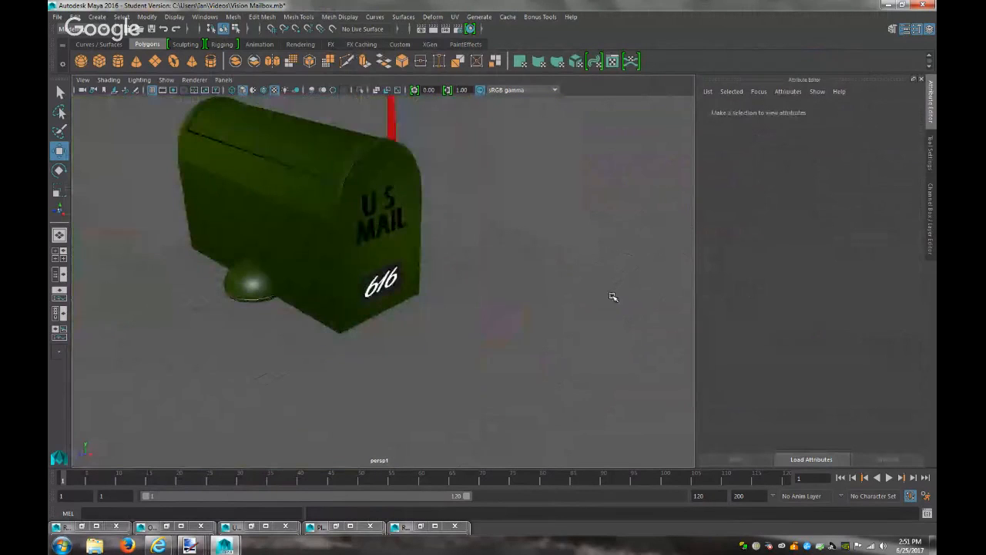
pyautogui.keyDown('alt'); pyautogui.moveTo(612, 297); pyautogui.dragTo(467, 275); pyautogui.keyUp('alt')
pyautogui.keyDown('alt'); pyautogui.moveTo(466, 297); pyautogui.dragTo(498, 434, button='middle'); pyautogui.keyUp('alt')
pyautogui.keyDown('alt'); pyautogui.moveTo(490, 304); pyautogui.dragTo(760, 399, button='right'); pyautogui.keyUp('alt')
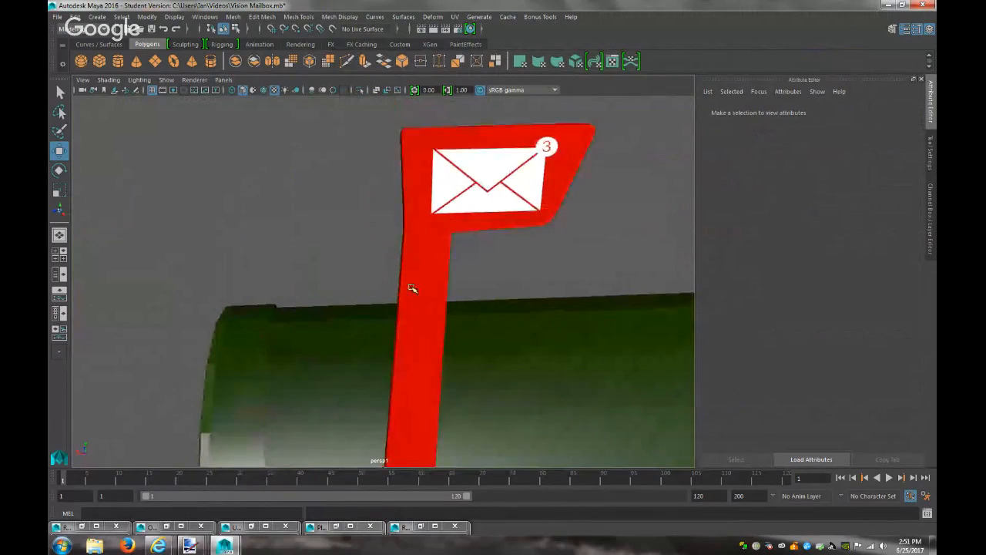
pyautogui.scroll(-3, 474, 323)
pyautogui.scroll(-5, 474, 323)
pyautogui.keyDown('alt'); pyautogui.moveTo(471, 320); pyautogui.dragTo(549, 332); pyautogui.keyUp('alt')
pyautogui.keyDown('alt'); pyautogui.moveTo(549, 332); pyautogui.dragTo(548, 354, button='right'); pyautogui.keyUp('alt')
pyautogui.keyDown('alt'); pyautogui.moveTo(548, 353); pyautogui.dragTo(319, 344); pyautogui.keyUp('alt')
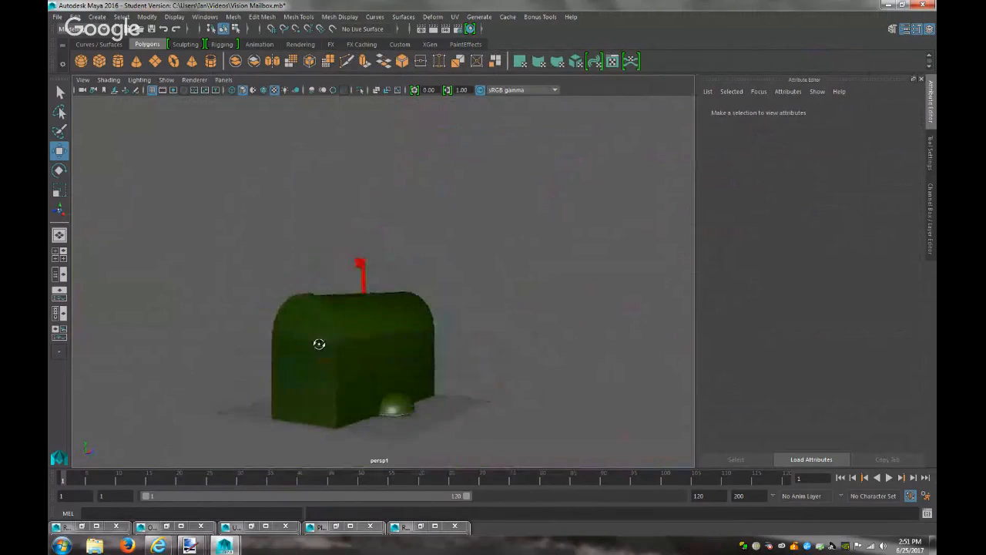
pyautogui.keyDown('alt'); pyautogui.moveTo(377, 347); pyautogui.dragTo(513, 331); pyautogui.keyUp('alt')
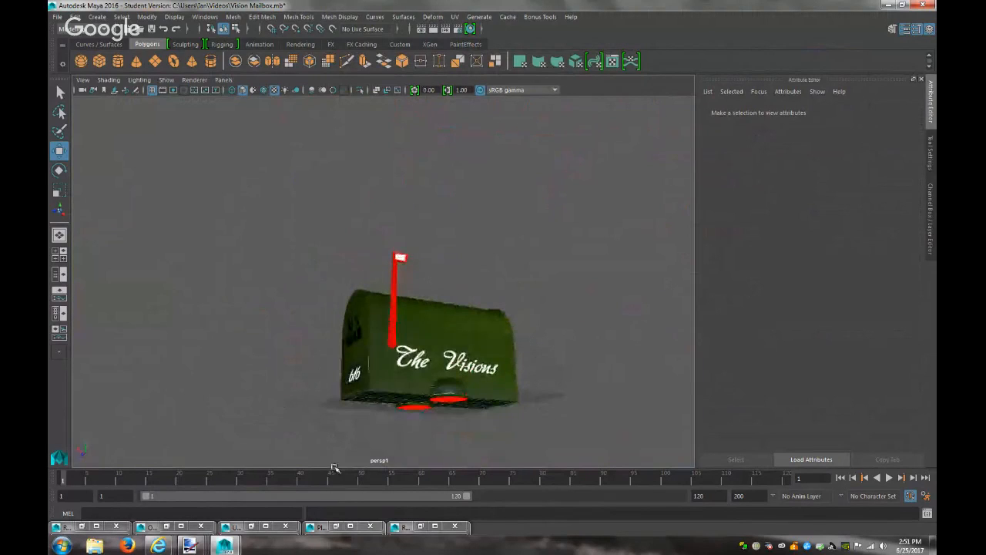
pyautogui.click(167, 526)
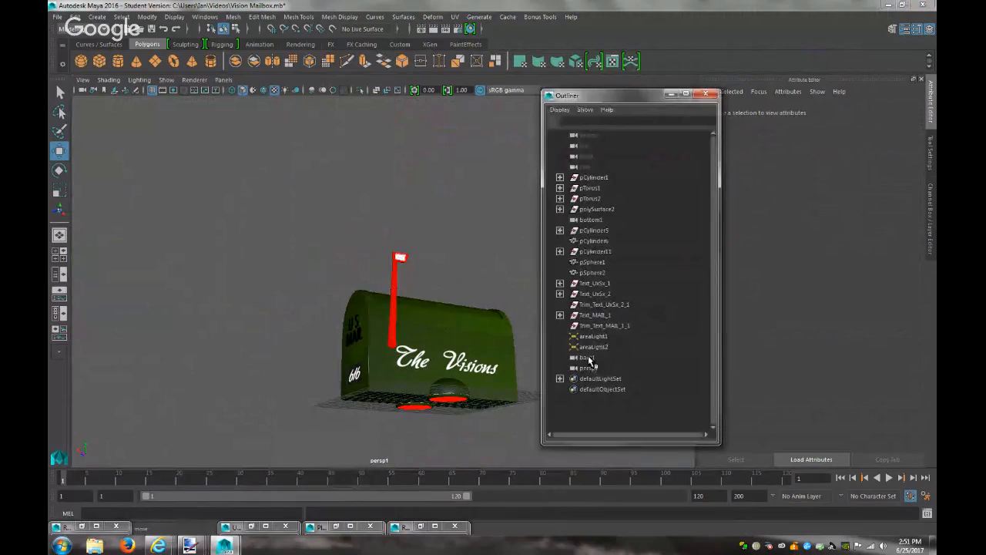
# Group pCylinder1 through Trim_Text_MAB_1_1 into group2 and close the Outliner
pyautogui.click(595, 326)
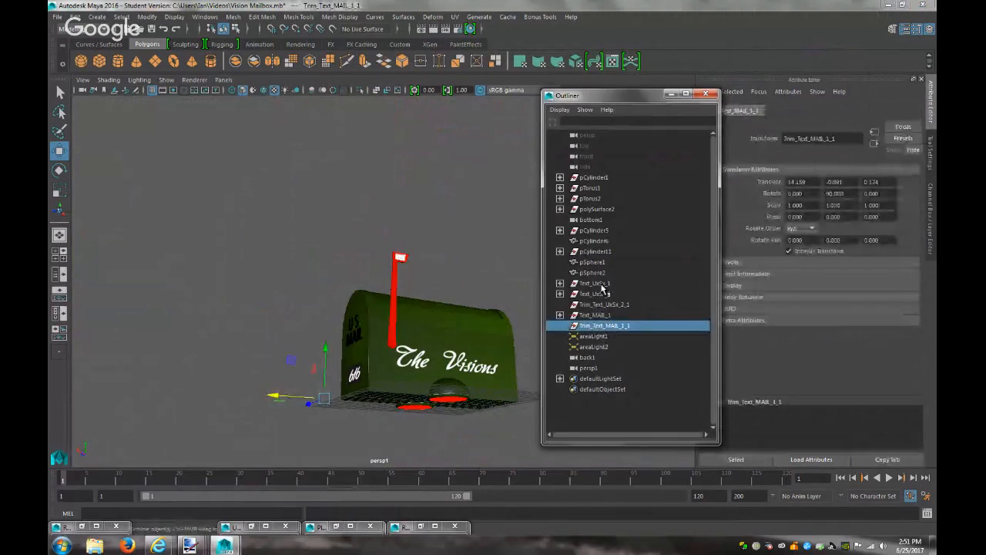
pyautogui.keyDown('shift'); pyautogui.click(590, 178); pyautogui.keyUp('shift')
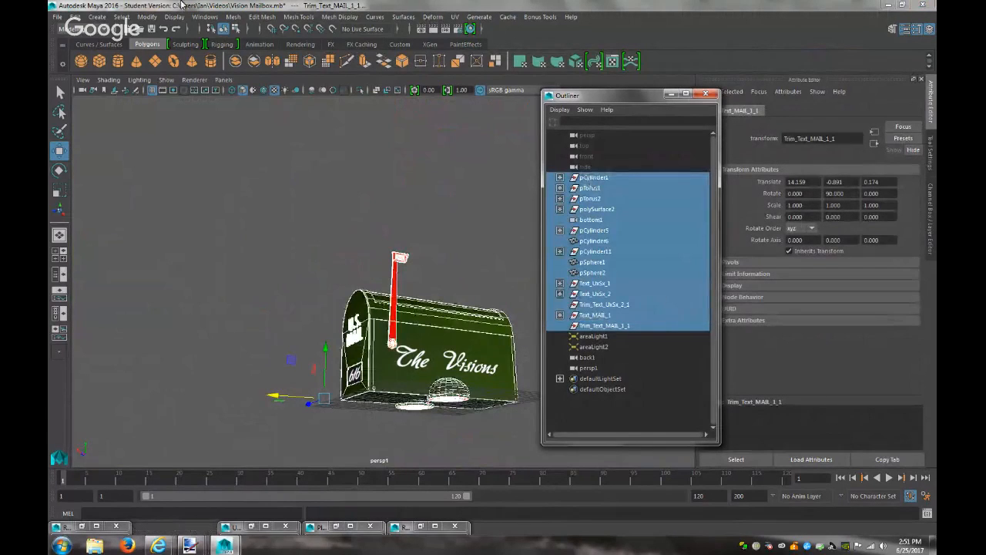
pyautogui.click(75, 17)
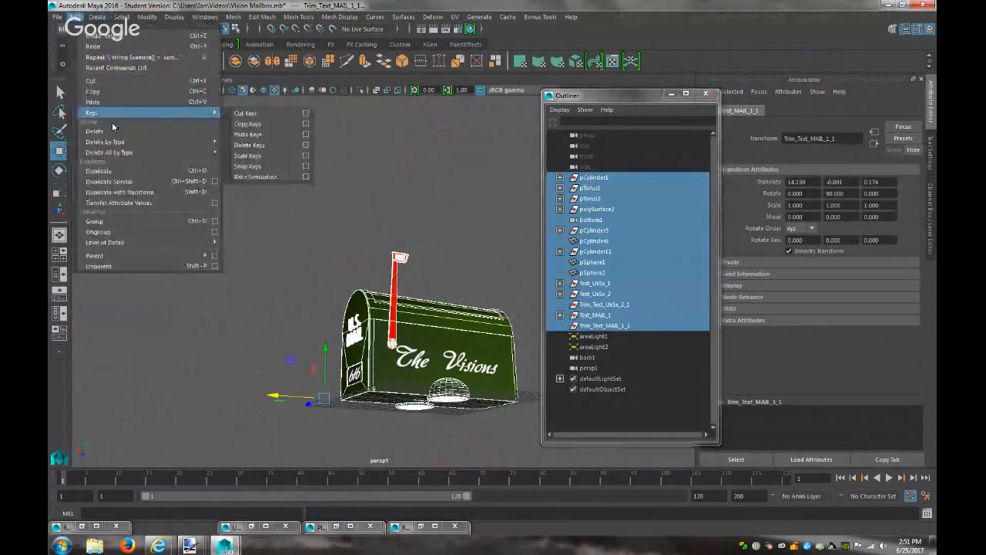
pyautogui.click(109, 222)
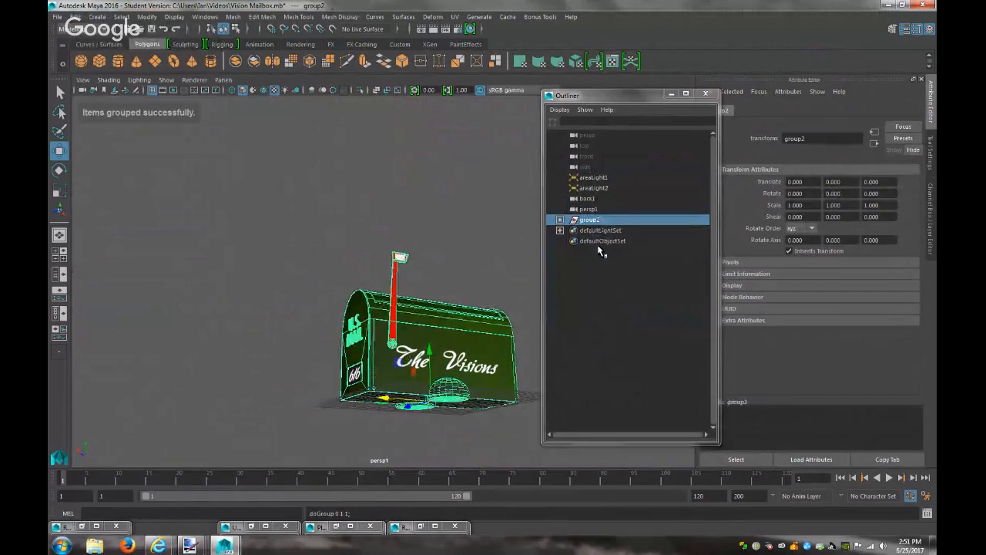
pyautogui.click(705, 94)
pyautogui.moveTo(717, 497); pyautogui.dragTo(619, 487)
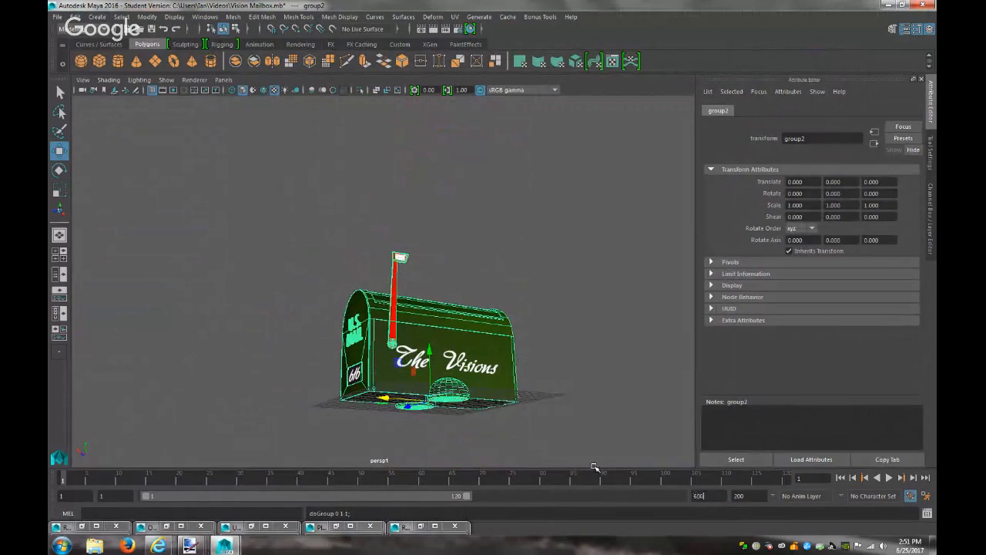
# Extend playback to frame 600, key frame 1, then lower group2 at 100 and raise it at 200
pyautogui.write('600')
pyautogui.press('Return')
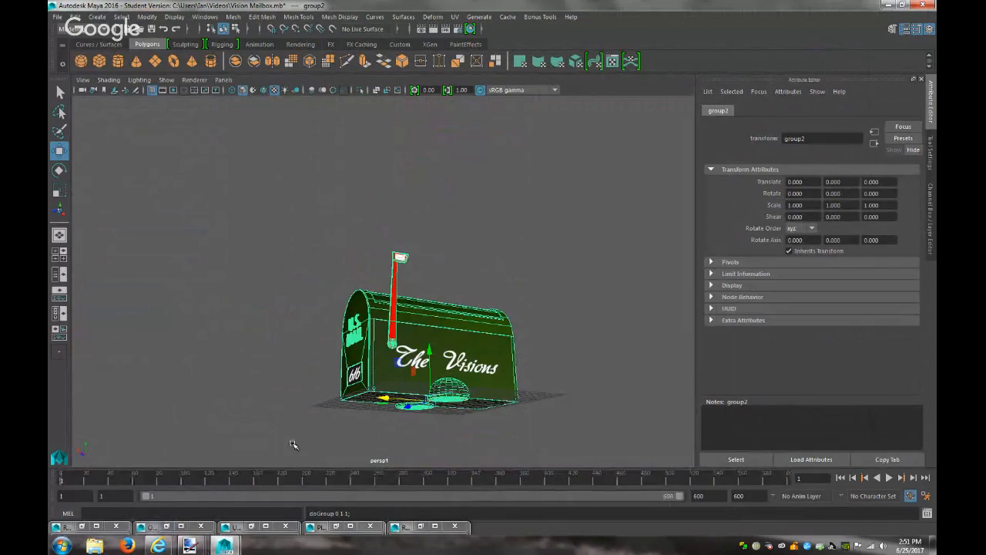
pyautogui.press('s')
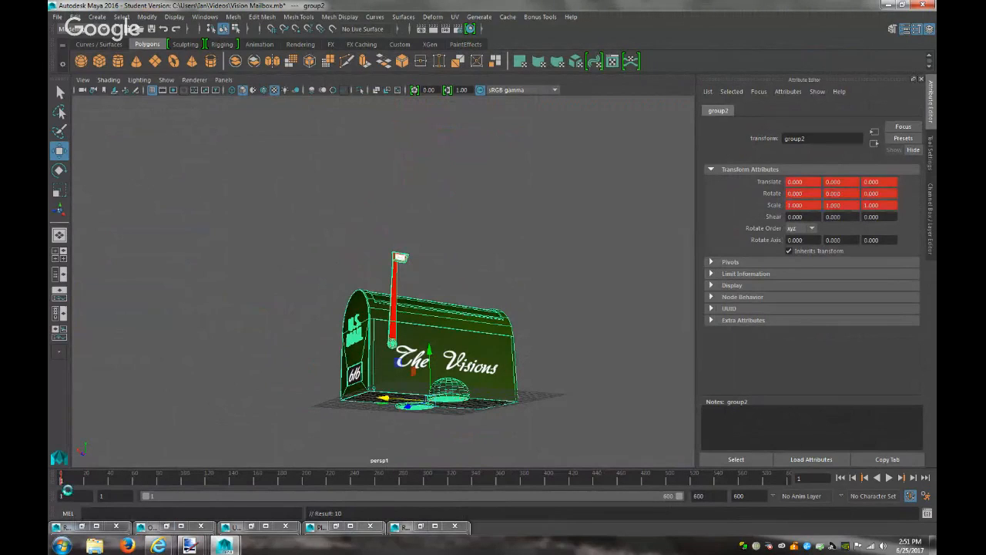
pyautogui.click(183, 483)
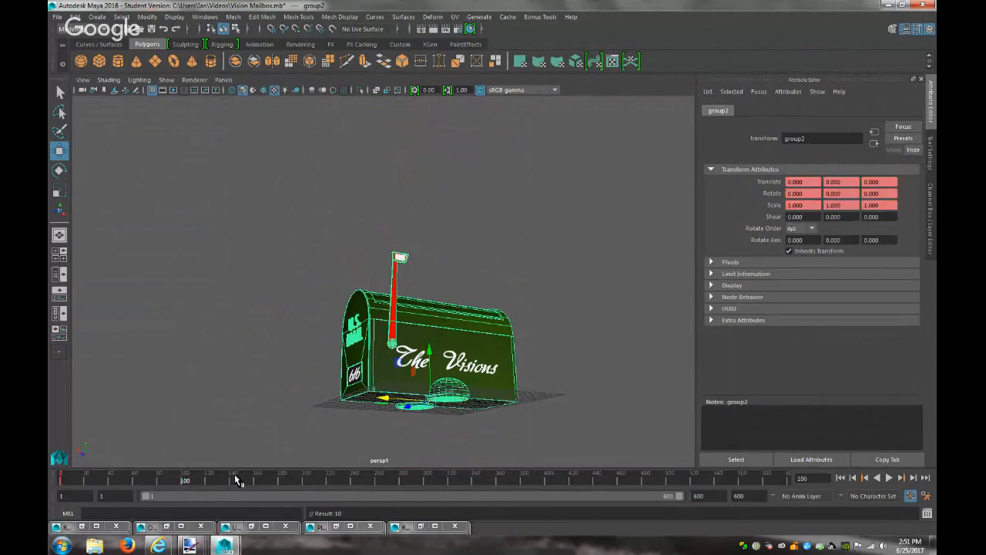
pyautogui.moveTo(428, 351); pyautogui.dragTo(429, 366)
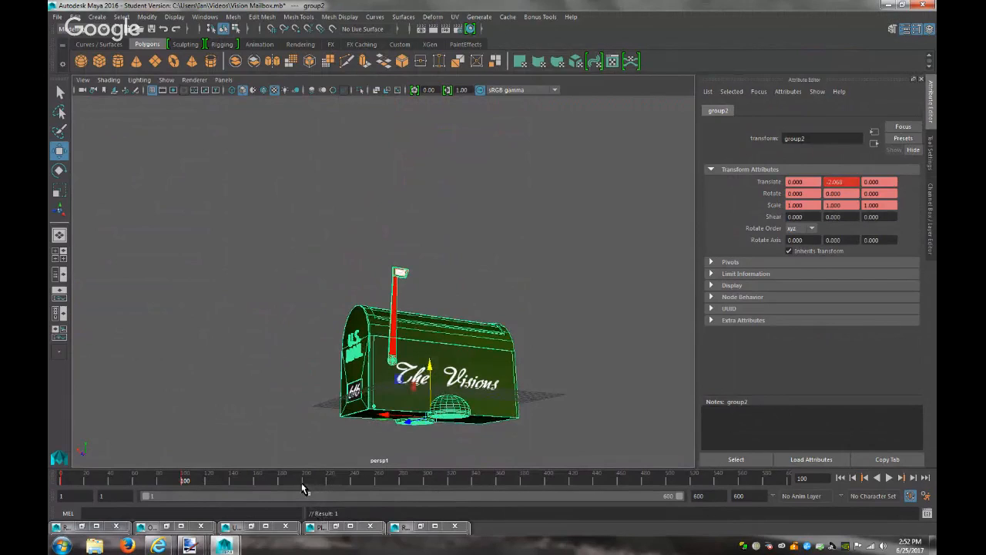
pyautogui.click(305, 484)
pyautogui.click(865, 478)
pyautogui.moveTo(429, 365); pyautogui.dragTo(434, 336)
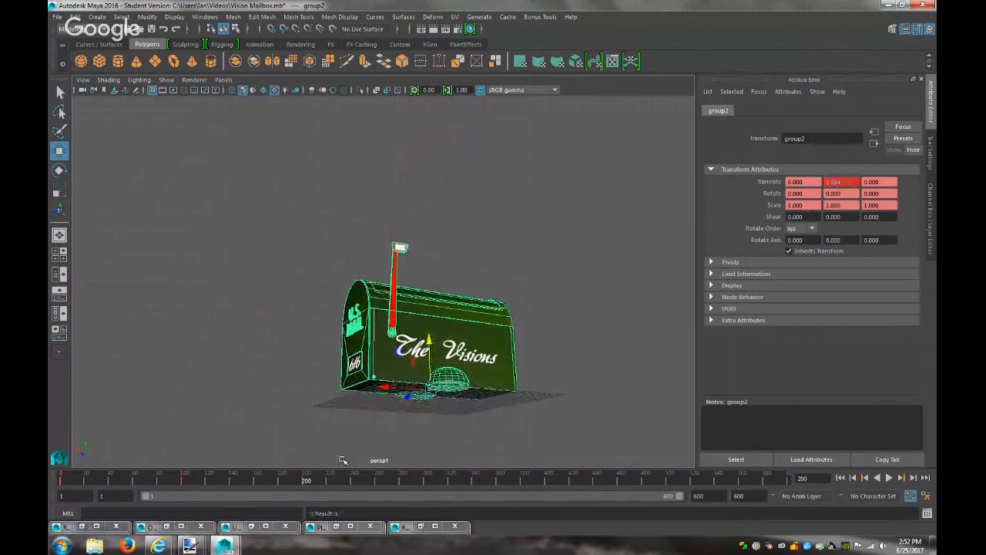
# Continue the up-and-down Y moves of group2 at frames 300 through 600
pyautogui.click(427, 483)
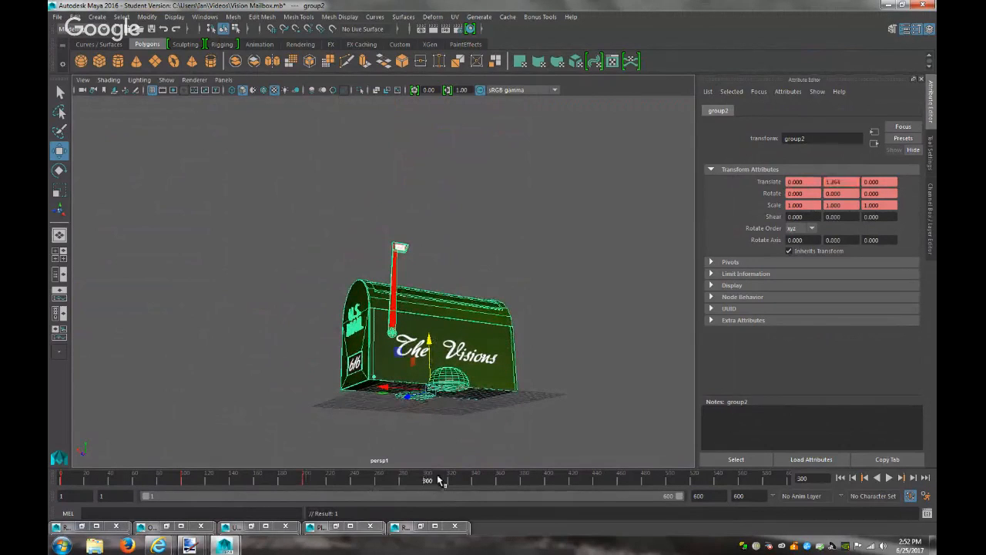
pyautogui.moveTo(429, 338)
pyautogui.mouseDown()
pyautogui.moveTo(429, 368)
pyautogui.moveTo(430, 343)
pyautogui.mouseUp()
pyautogui.click(546, 484)
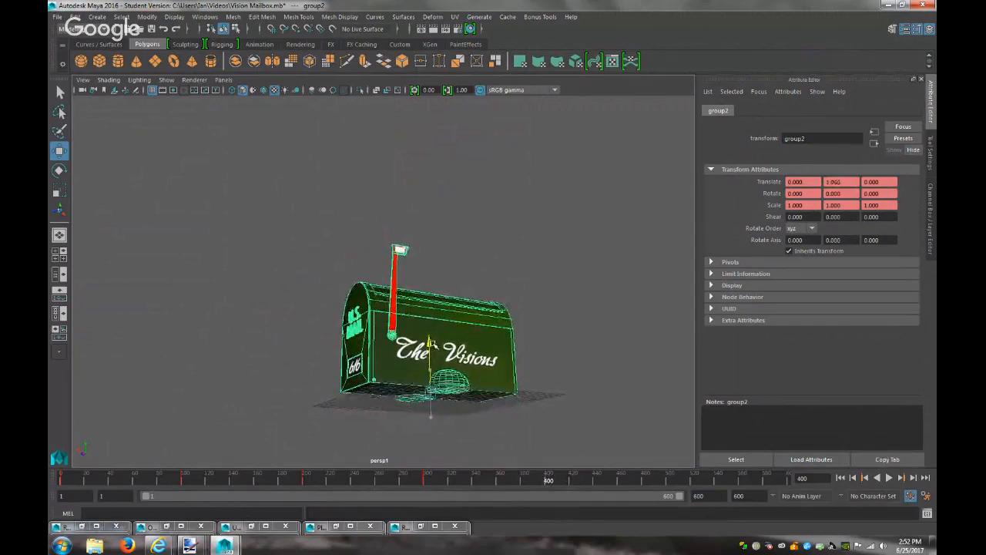
pyautogui.click(668, 481)
pyautogui.moveTo(430, 345); pyautogui.dragTo(430, 365)
pyautogui.click(787, 480)
pyautogui.moveTo(429, 361); pyautogui.dragTo(429, 343)
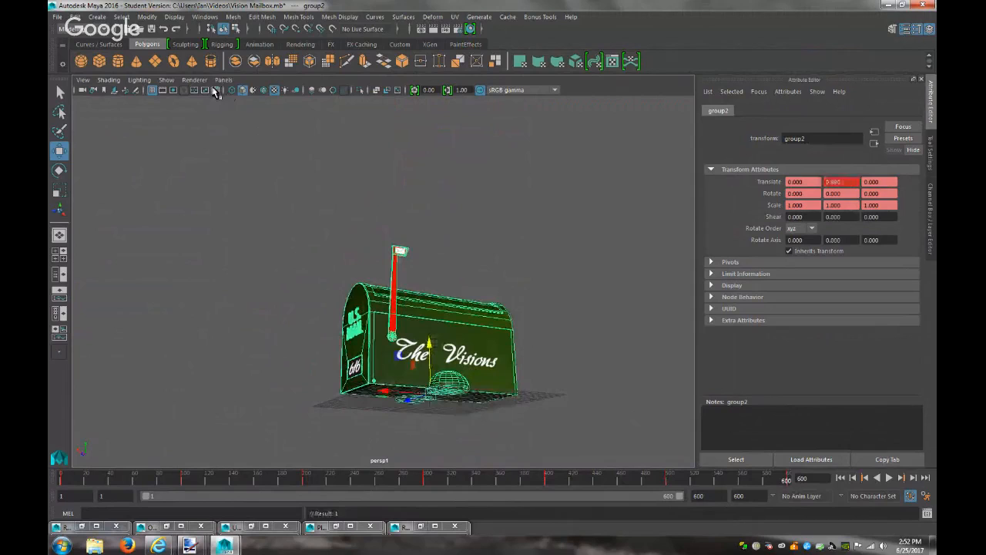
# Switch the viewport to a different camera for rendering
pyautogui.click(223, 80)
pyautogui.click(344, 100)
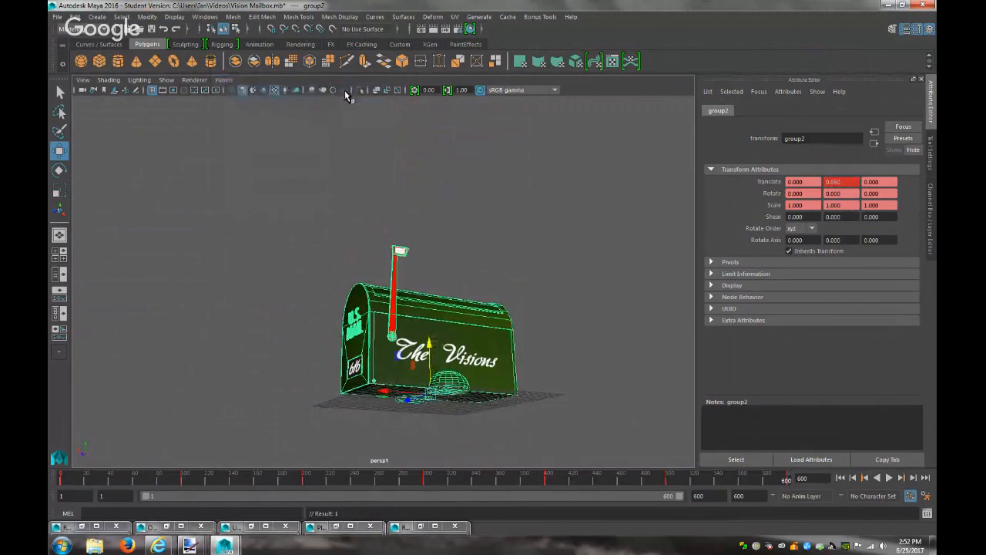
pyautogui.click(224, 80)
# Look through the render camera, play and stop the bobbing animation, and scrub to frame 50
pyautogui.moveTo(287, 91)
pyautogui.click(336, 94)
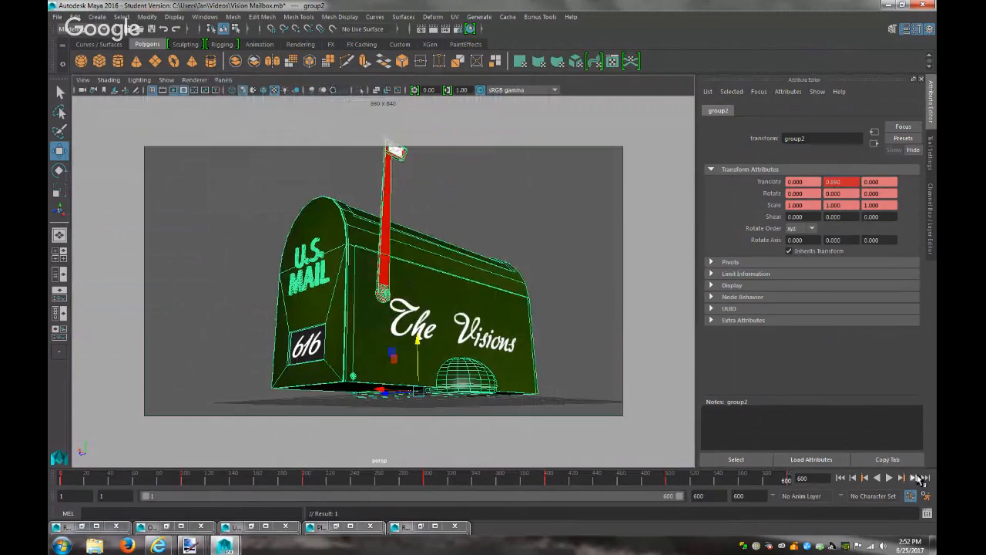
pyautogui.click(890, 478)
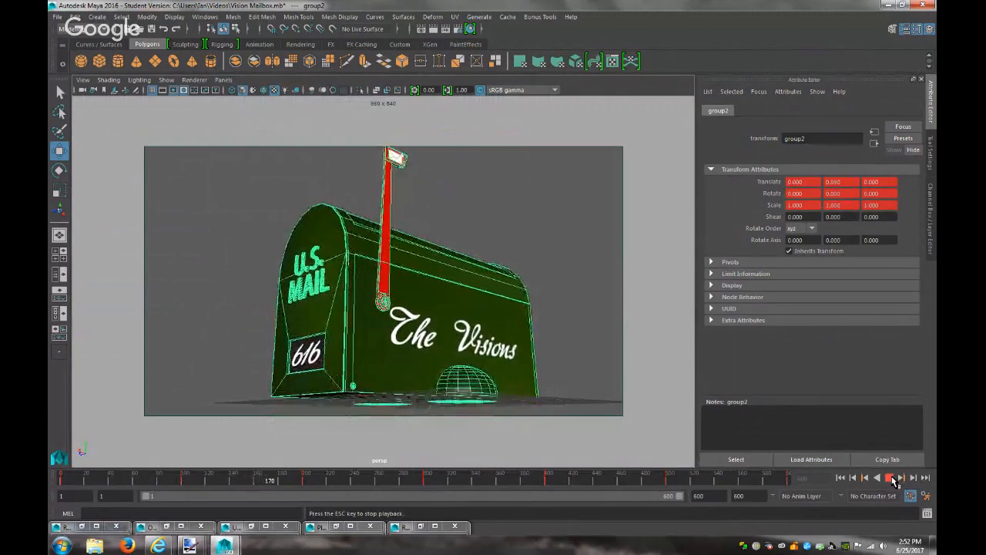
pyautogui.click(890, 478)
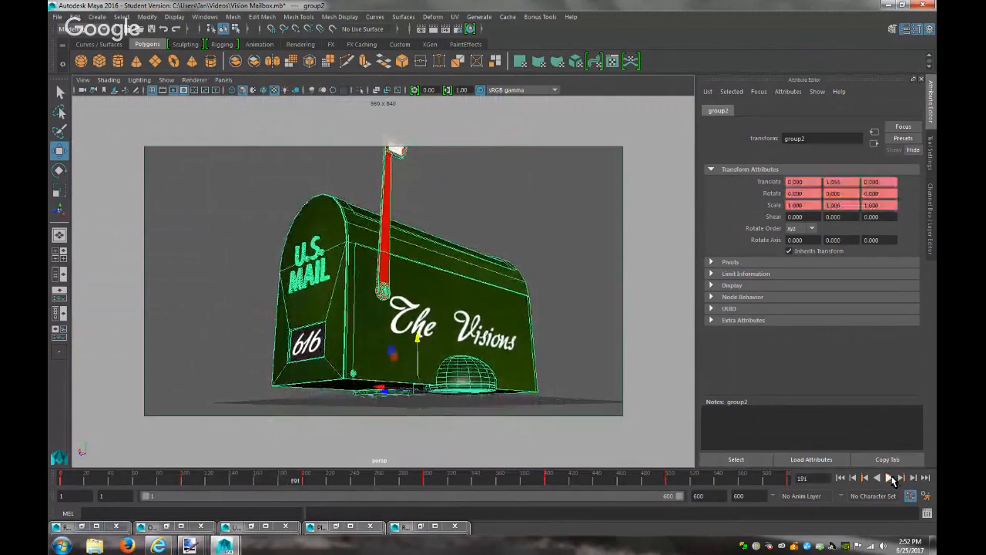
pyautogui.click(122, 481)
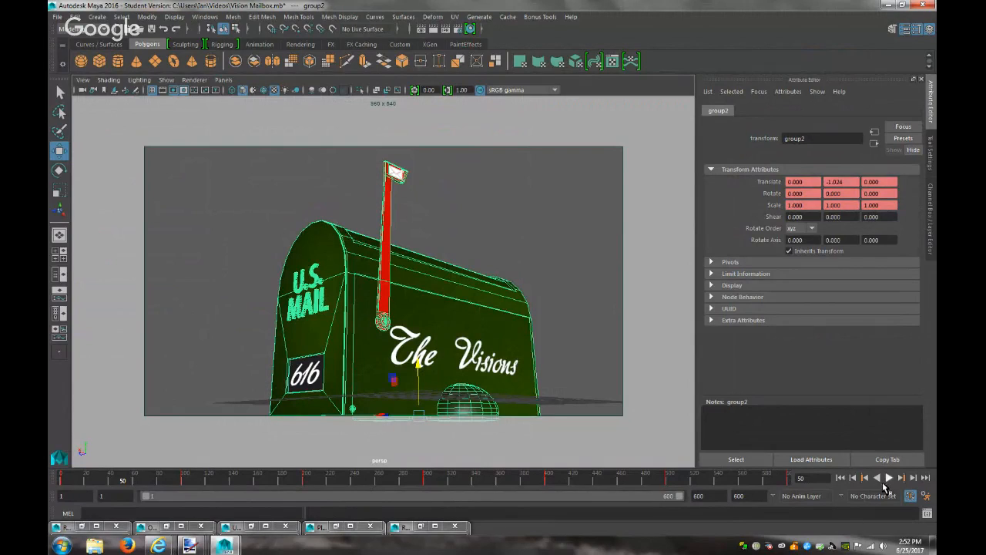
# Delete all existing keys on the timeline and key group2 at rest on frame 1
pyautogui.doubleClick(63, 480)
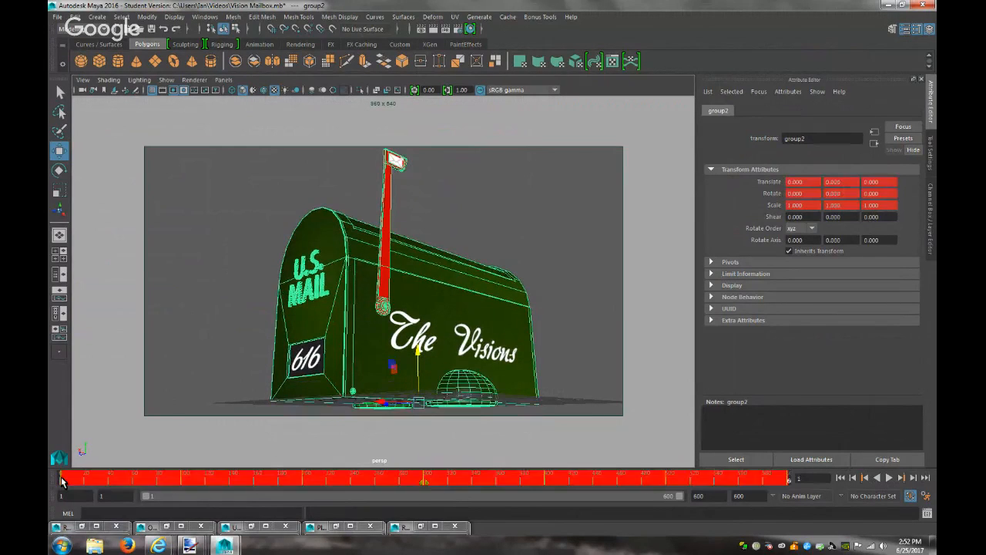
pyautogui.rightClick(62, 480)
pyautogui.moveTo(98, 420)
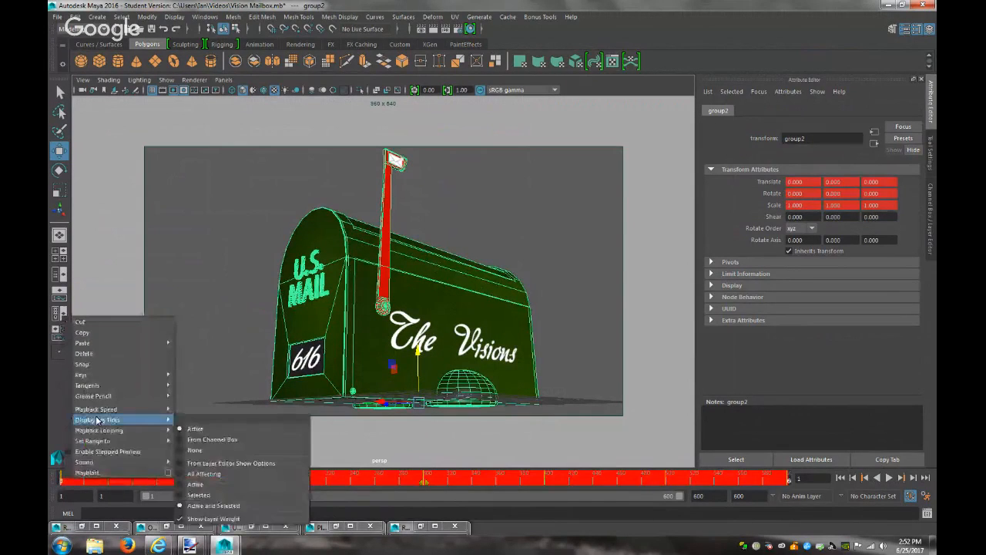
pyautogui.click(111, 356)
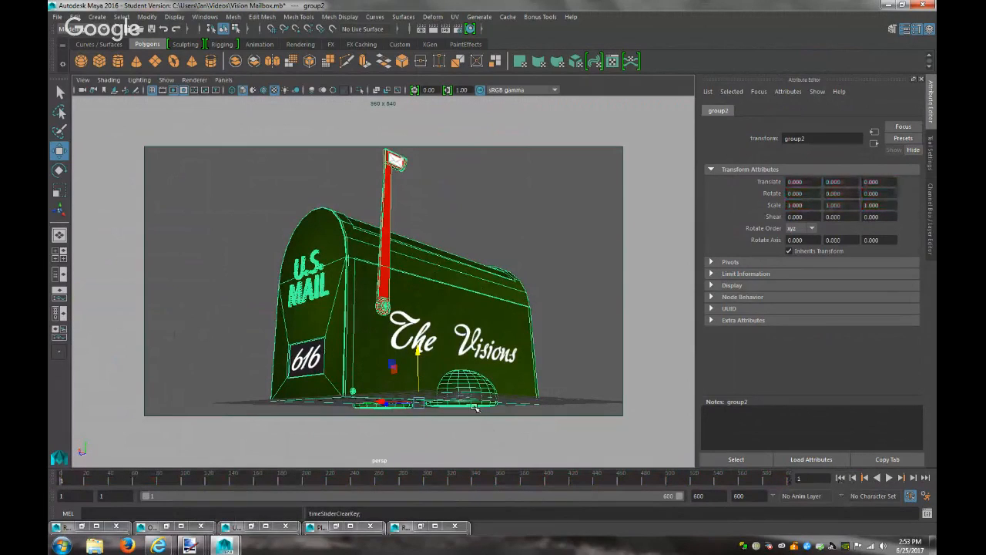
pyautogui.press('s')
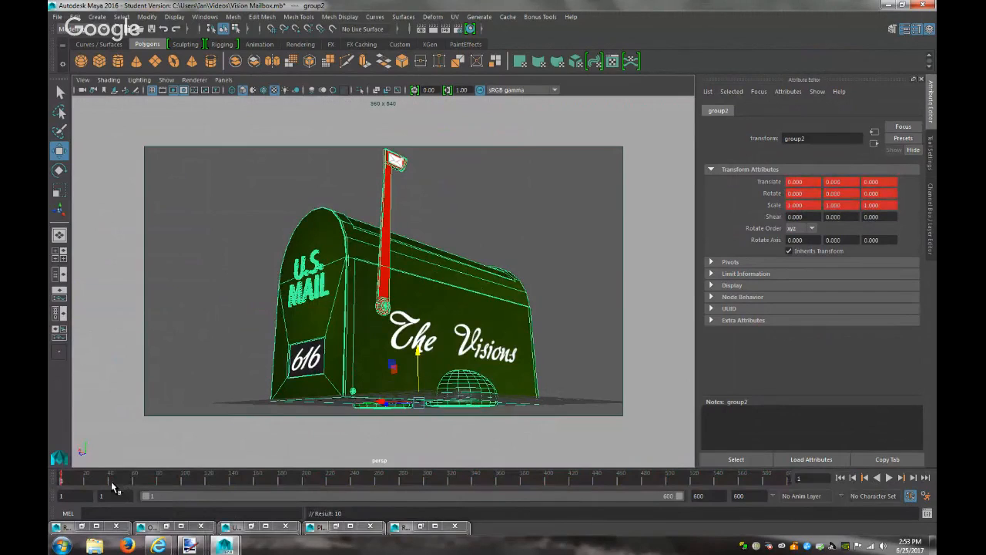
# Key group2 lowered to Y -1.687 at frame 50 and raised to 1.675 at frame 100
pyautogui.click(120, 480)
pyautogui.moveTo(422, 353); pyautogui.dragTo(419, 375)
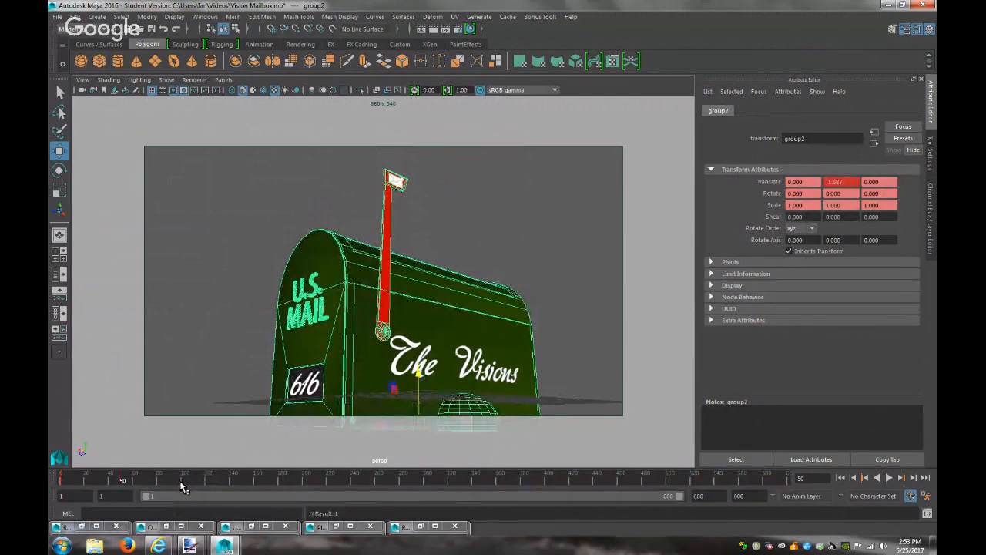
pyautogui.click(184, 481)
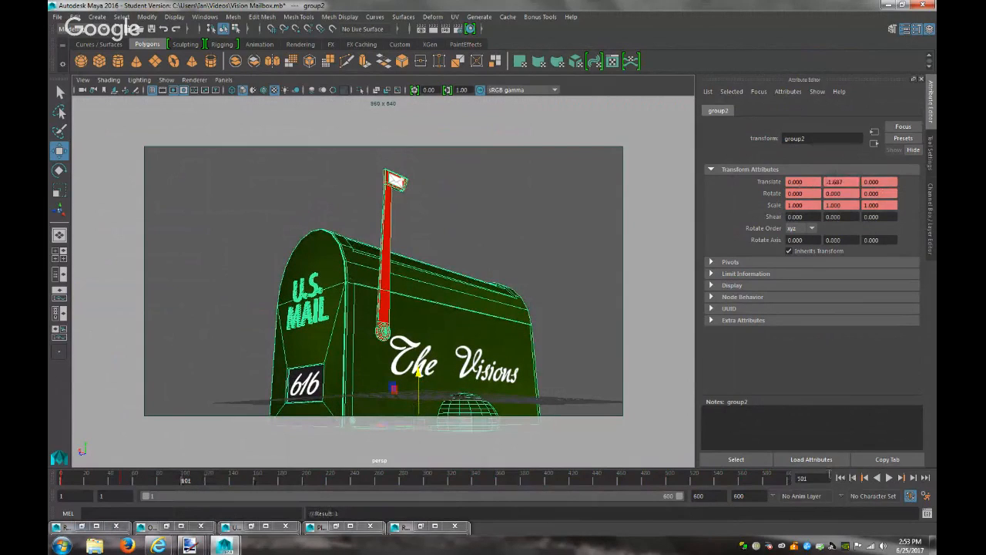
pyautogui.click(853, 479)
pyautogui.moveTo(421, 372); pyautogui.dragTo(423, 331)
pyautogui.press('s')
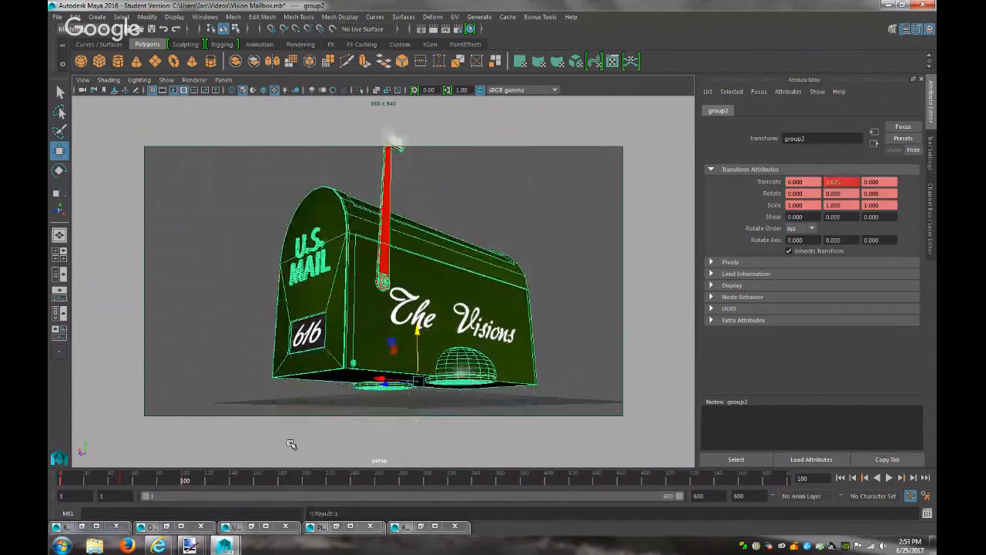
# Copy the frame-1 key from the time slider and go to frame 100
pyautogui.click(62, 482)
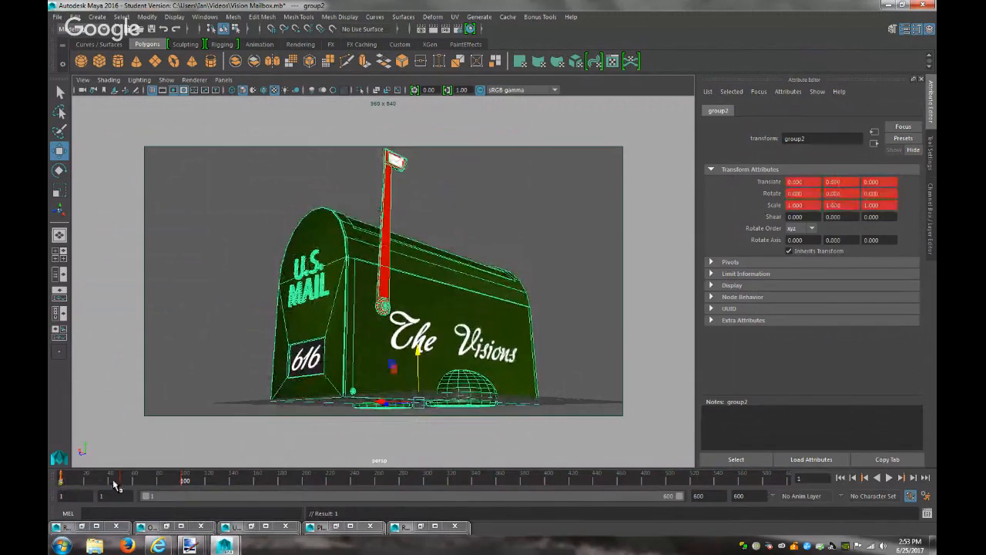
pyautogui.keyDown('shift'); pyautogui.doubleClick(64, 482); pyautogui.keyUp('shift')
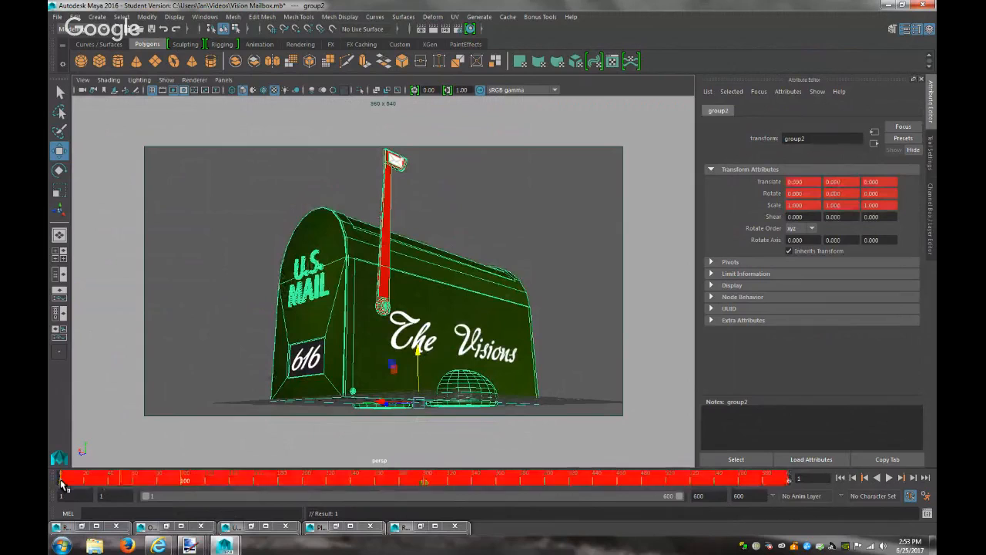
pyautogui.rightClick(65, 482)
pyautogui.moveTo(108, 345)
pyautogui.click(81, 335)
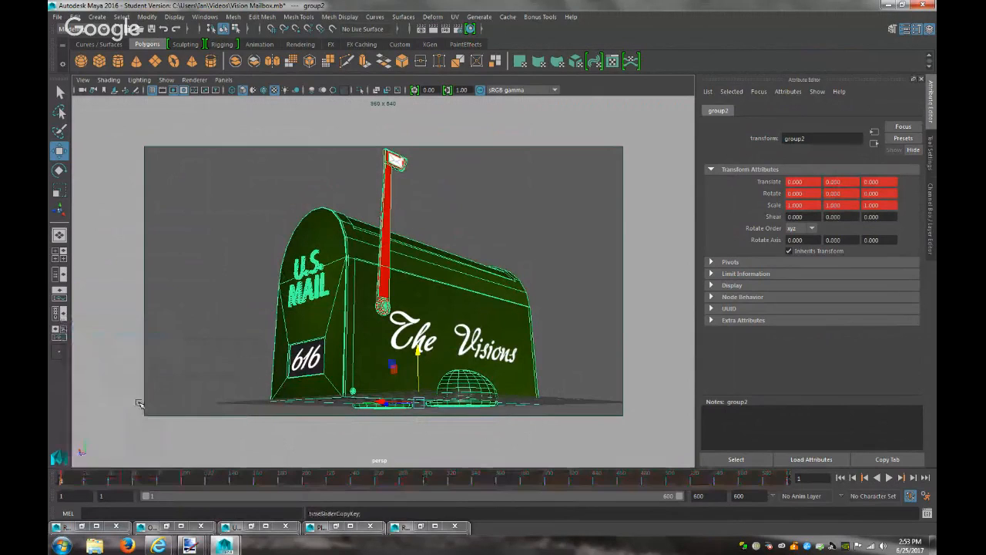
pyautogui.click(183, 482)
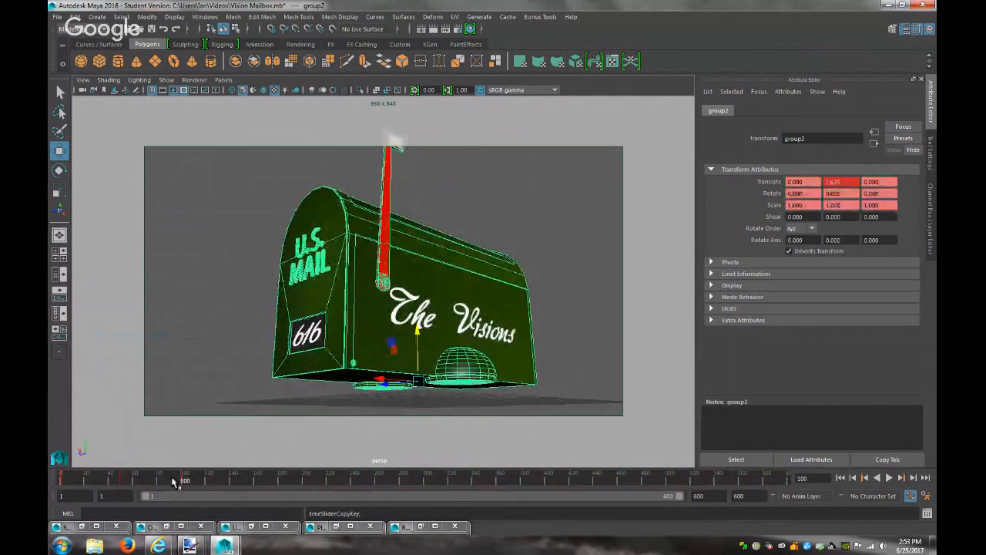
# Copy the lowered key at frame 50 and paste it at frames 150 and 250
pyautogui.rightClick(185, 483)
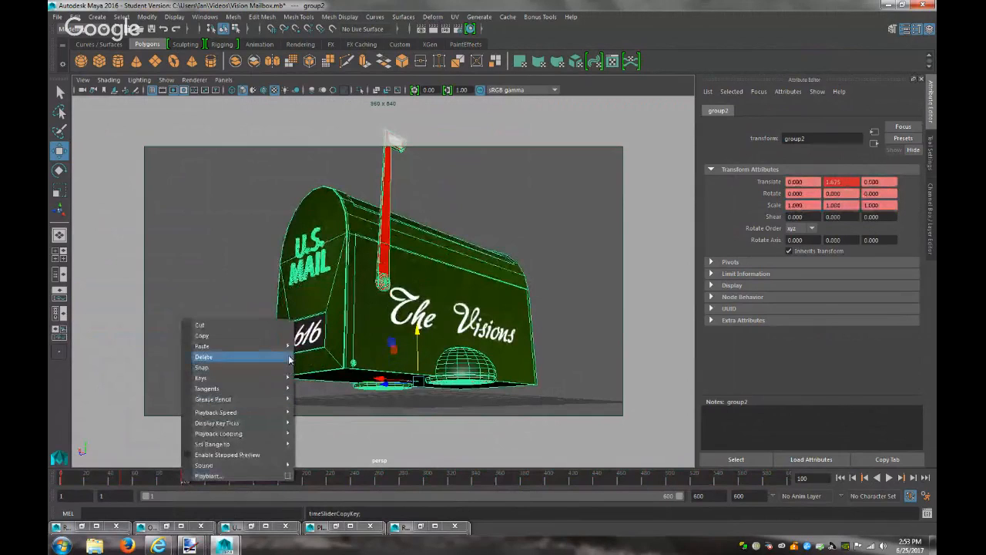
pyautogui.click(180, 482)
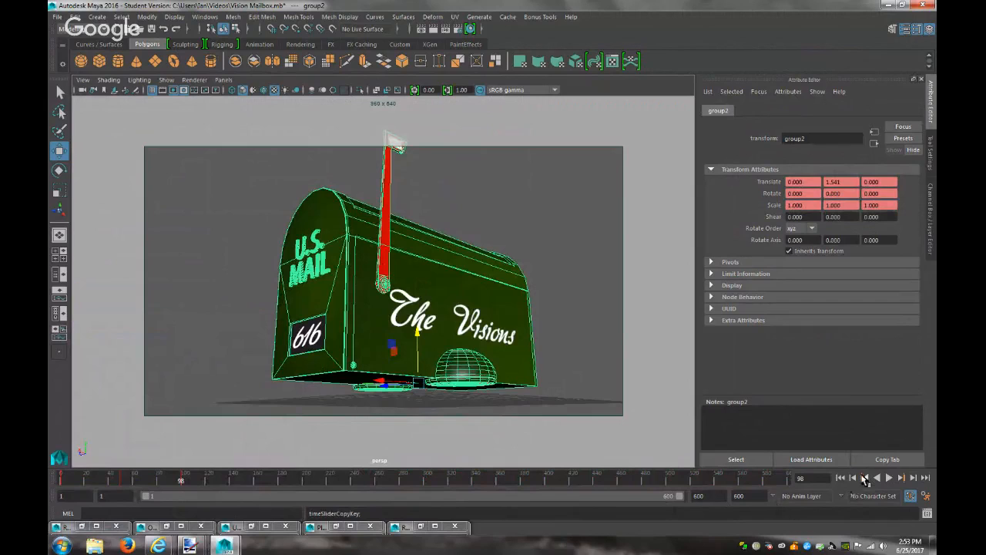
pyautogui.click(865, 477)
pyautogui.rightClick(123, 484)
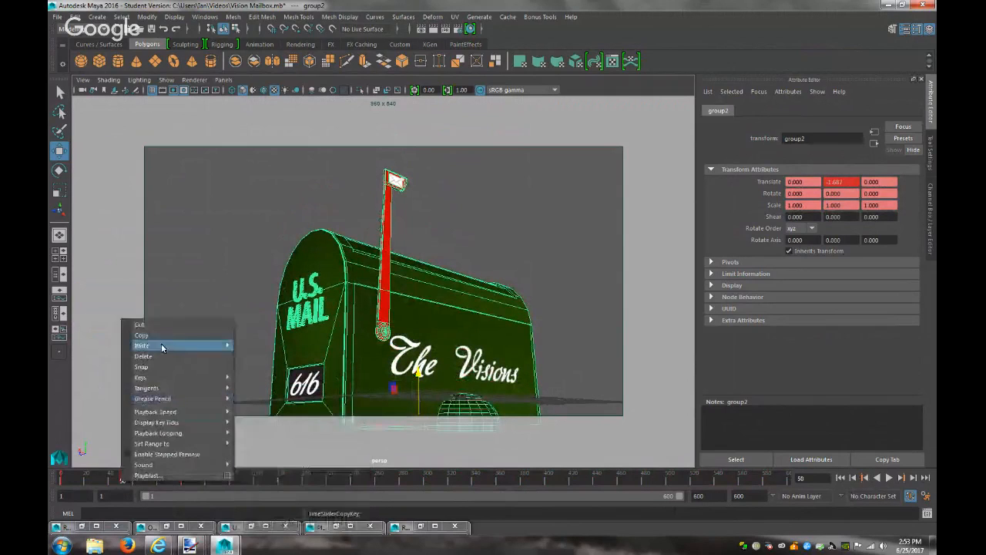
pyautogui.click(176, 332)
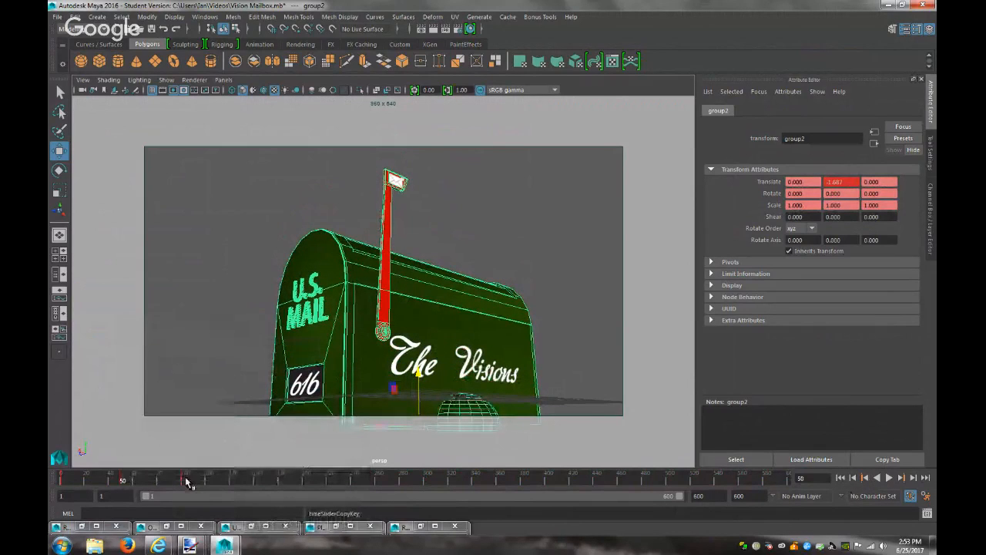
pyautogui.click(244, 484)
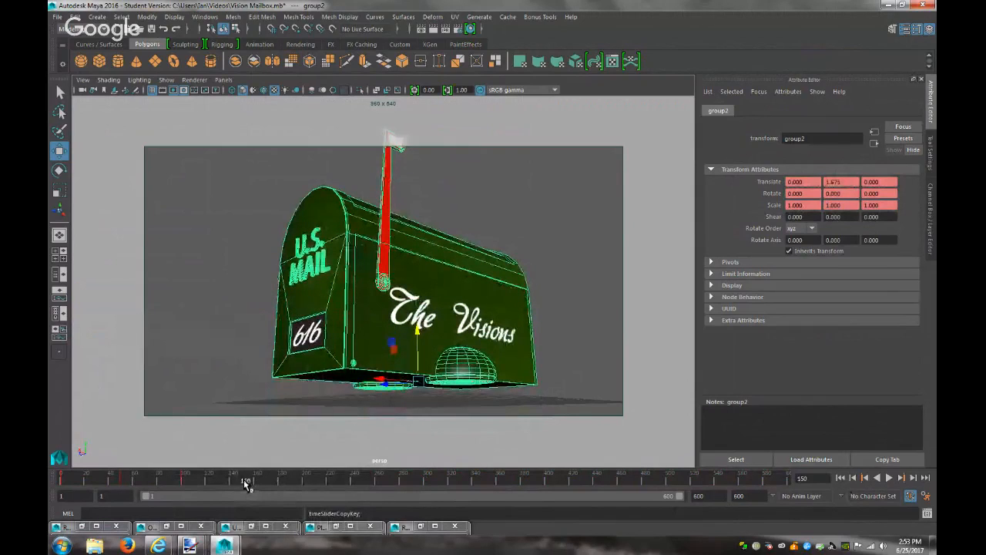
pyautogui.rightClick(244, 484)
pyautogui.moveTo(347, 345)
pyautogui.click(379, 352)
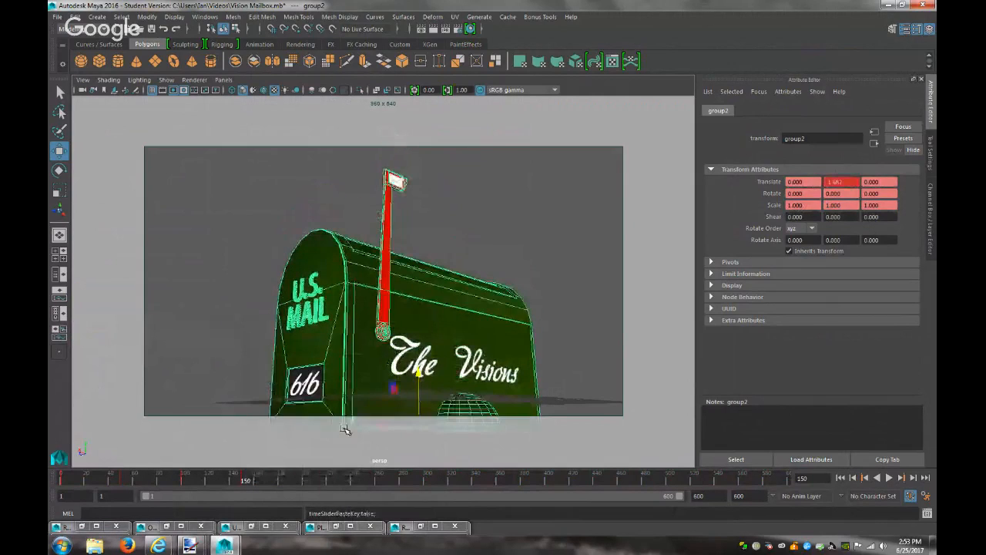
pyautogui.click(316, 484)
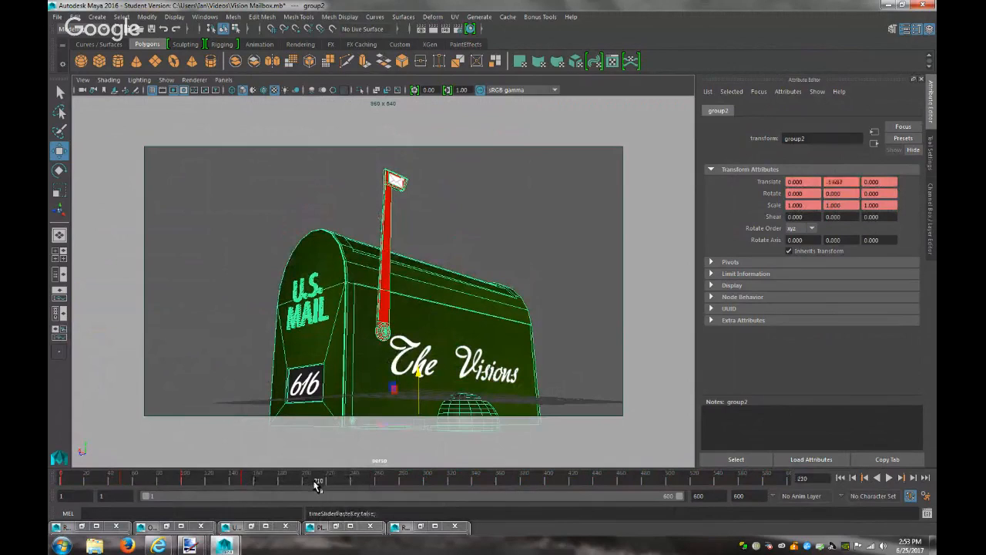
pyautogui.rightClick(368, 484)
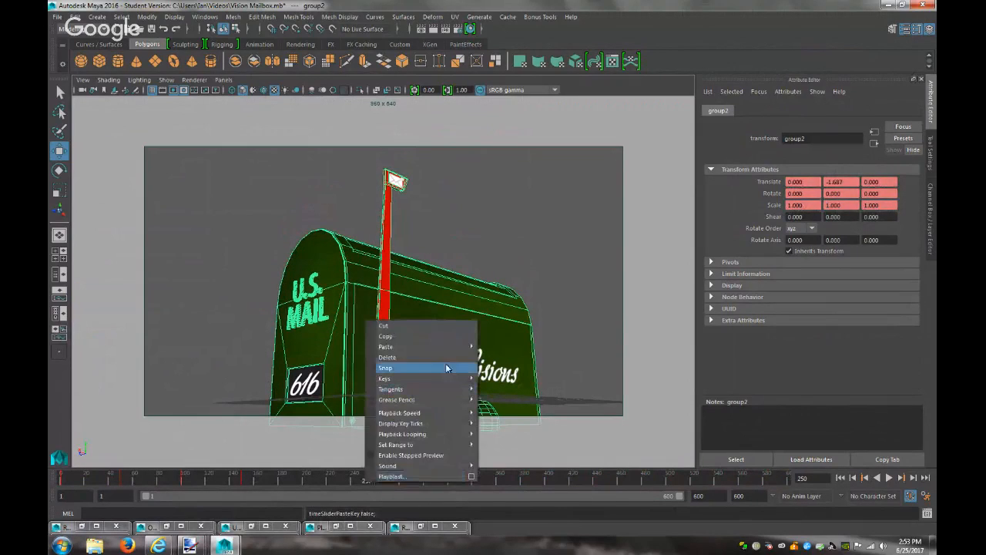
pyautogui.moveTo(459, 347)
pyautogui.click(510, 356)
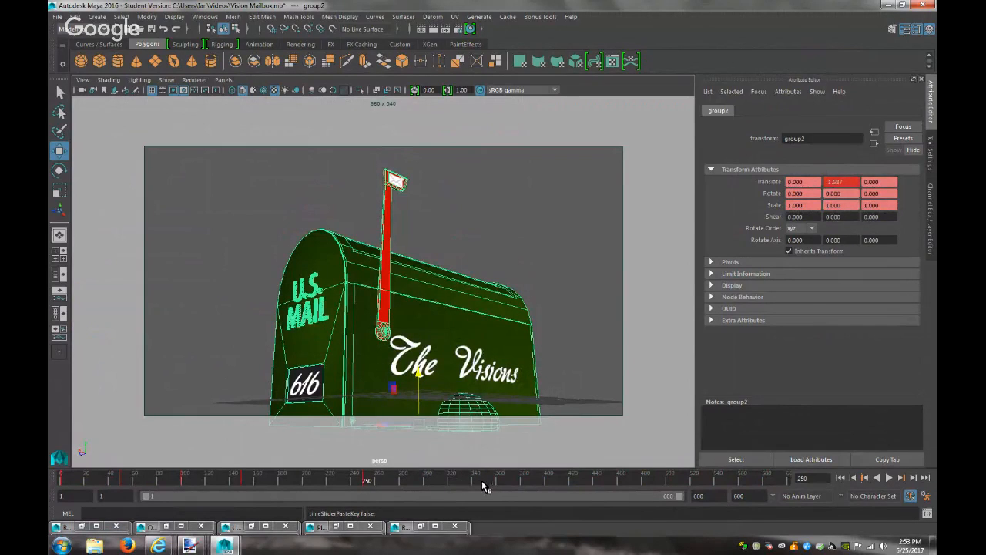
# Remove the key at frame 350 and paste the lowered key at frames 450 and 550
pyautogui.click(914, 478)
pyautogui.click(914, 478)
pyautogui.rightClick(492, 474)
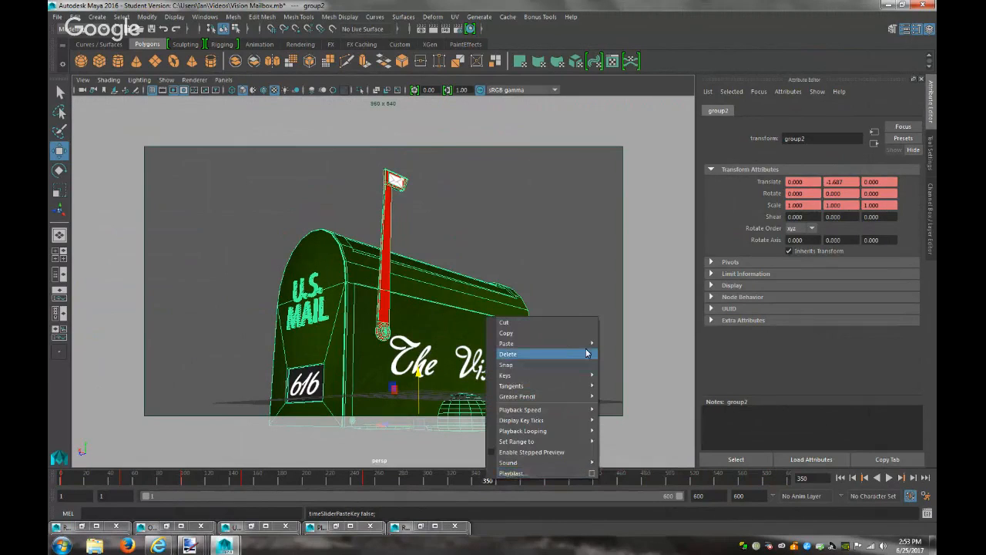
pyautogui.moveTo(593, 353)
pyautogui.click(627, 350)
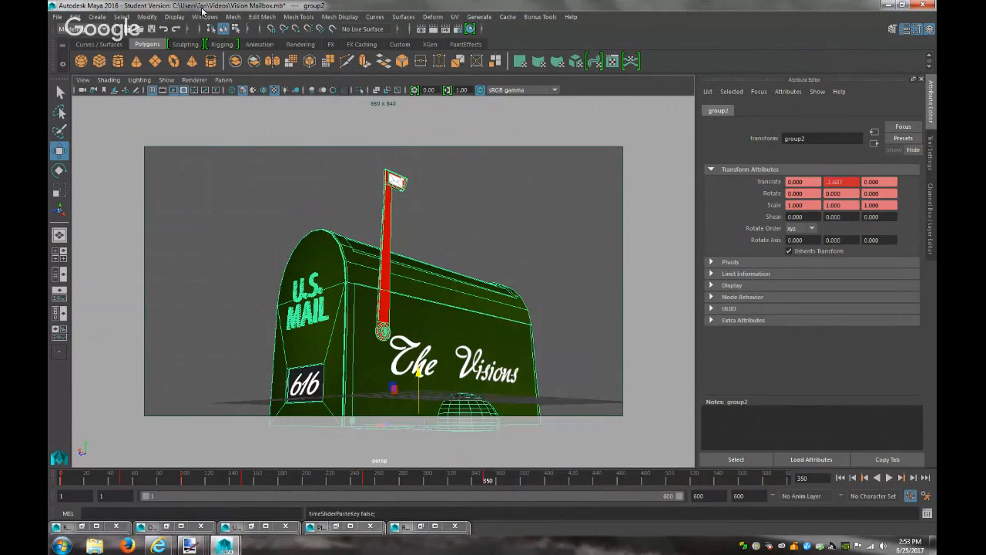
pyautogui.doubleClick(606, 479)
pyautogui.click(606, 480)
pyautogui.rightClick(607, 481)
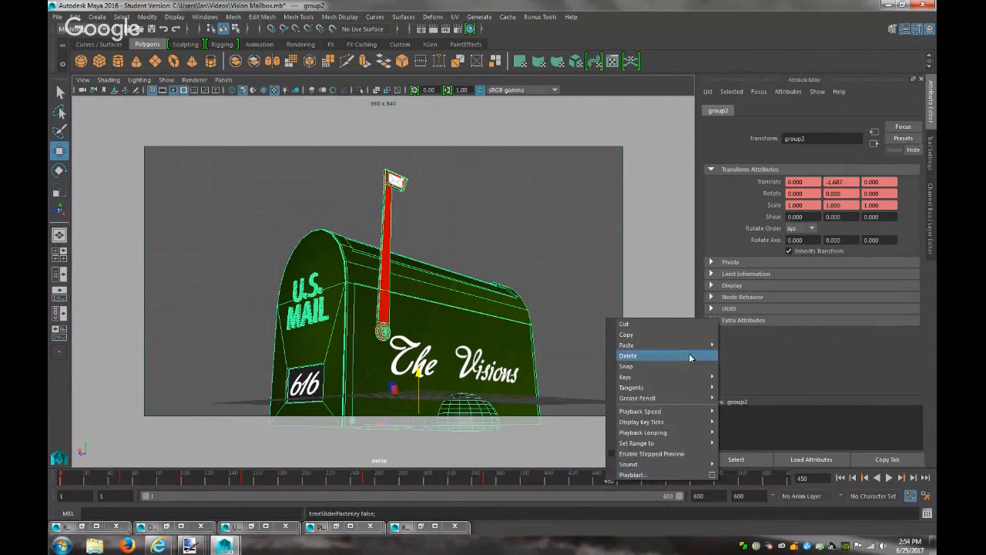
pyautogui.moveTo(662, 345)
pyautogui.click(764, 353)
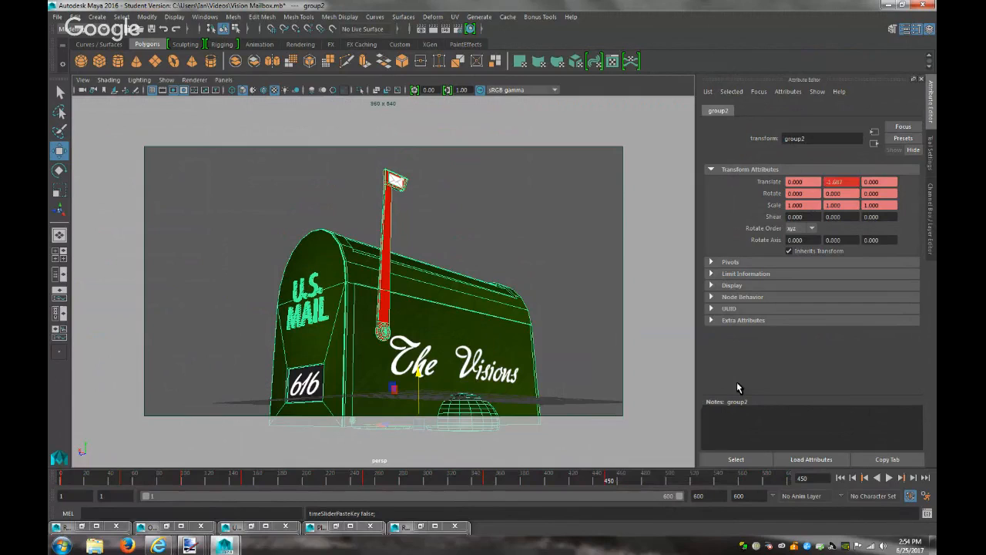
pyautogui.rightClick(729, 482)
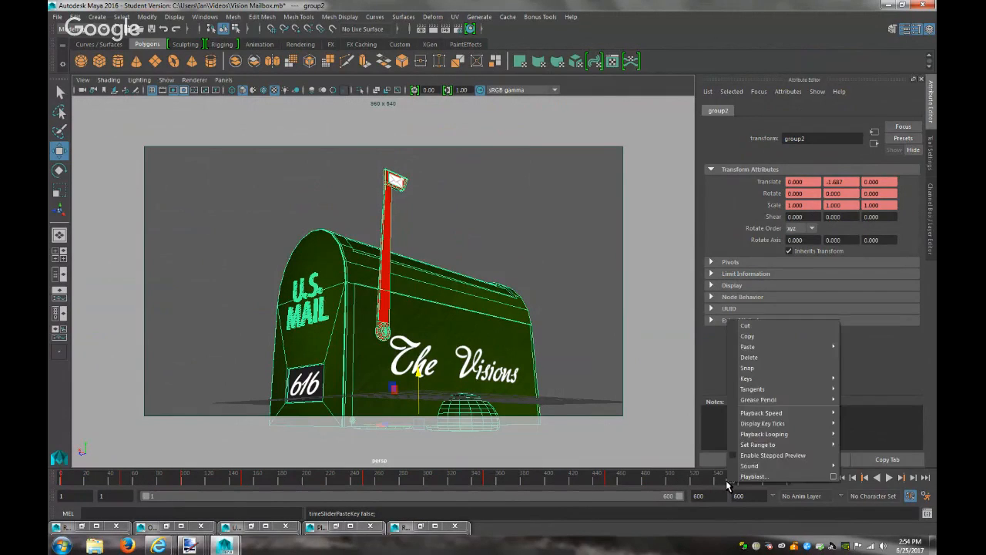
pyautogui.moveTo(819, 355)
pyautogui.click(857, 356)
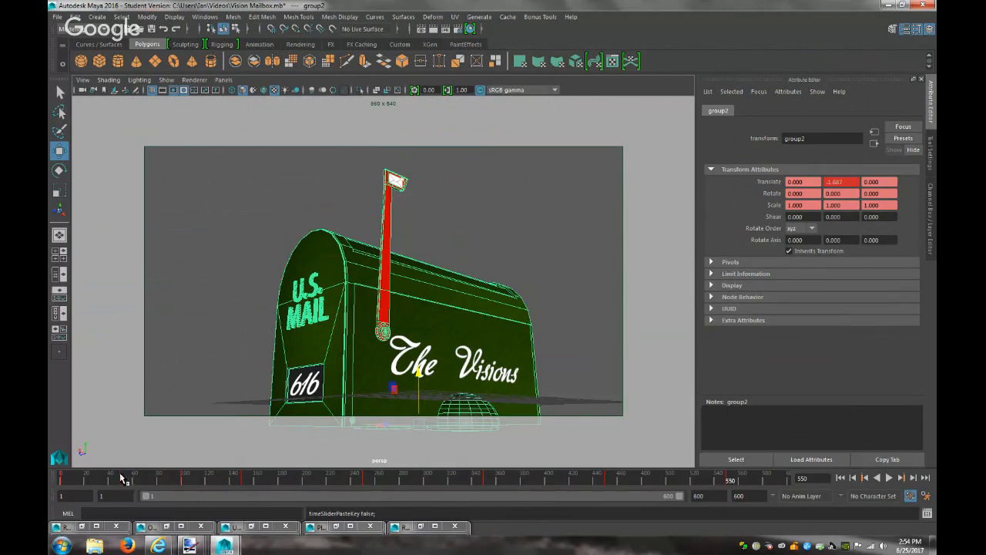
# Copy the raised key at frame 100 and paste it at frames 200 and 300
pyautogui.click(191, 484)
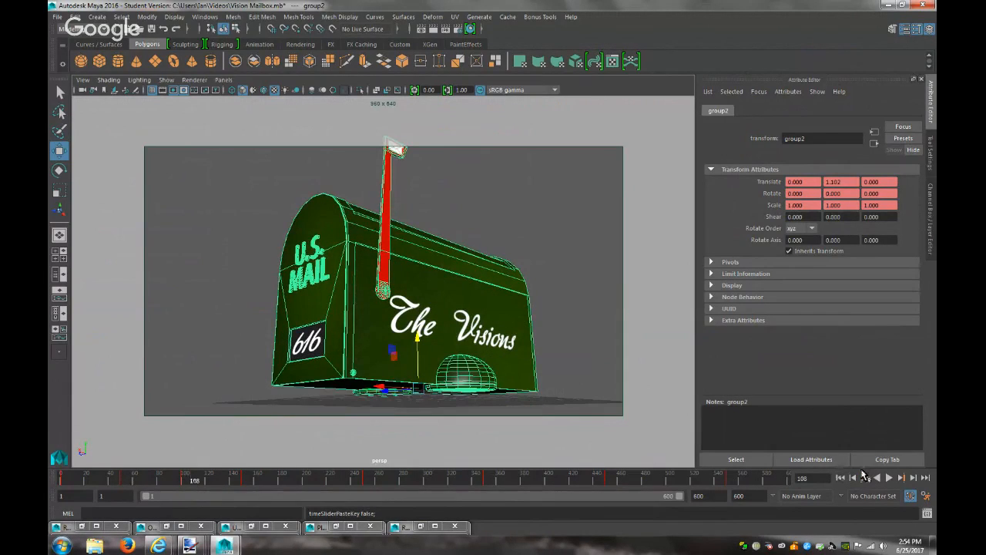
pyautogui.click(185, 482)
pyautogui.rightClick(185, 482)
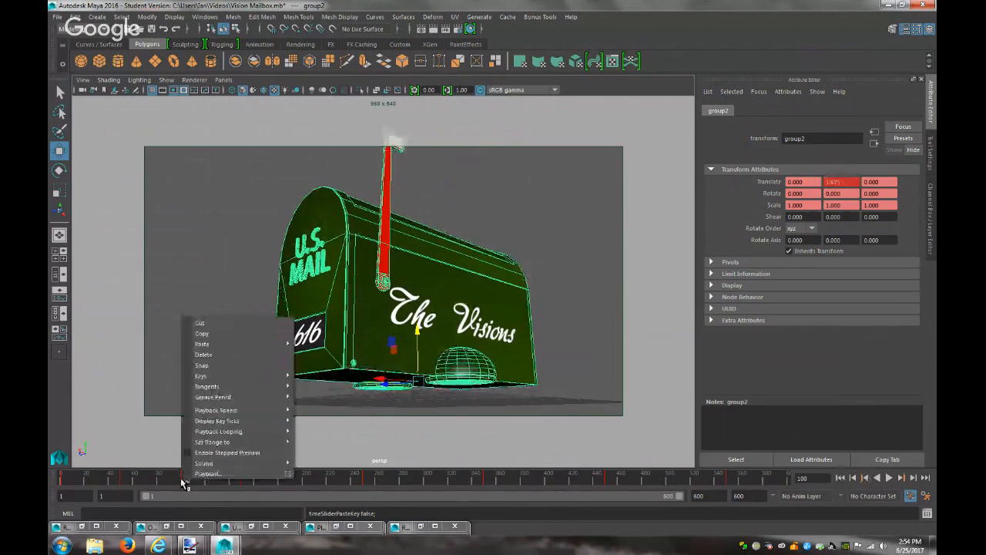
pyautogui.click(227, 336)
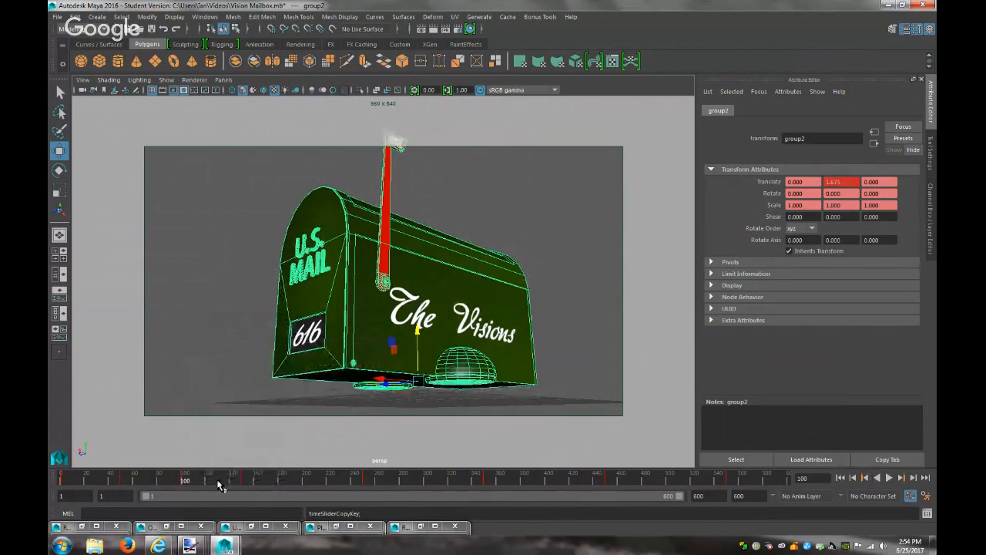
pyautogui.click(305, 481)
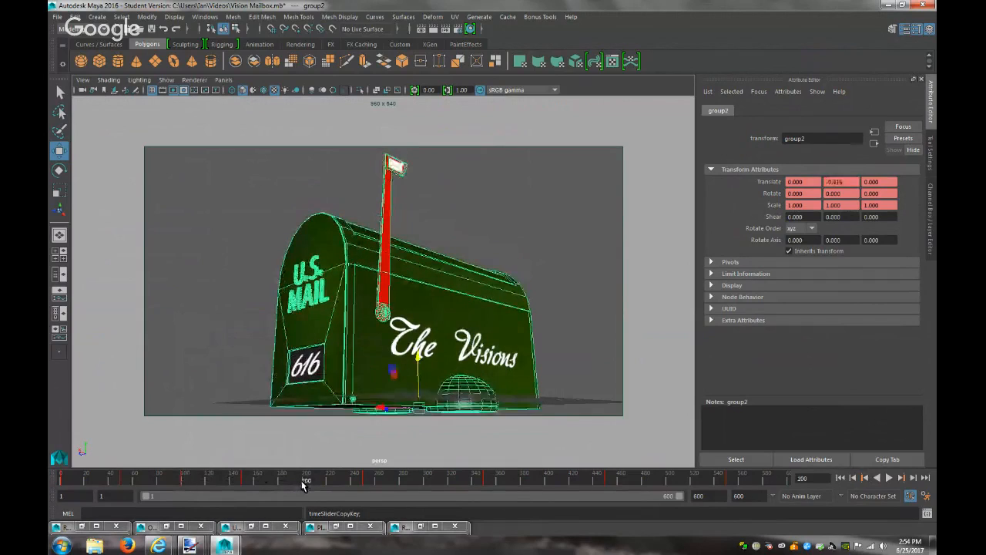
pyautogui.rightClick(304, 481)
pyautogui.moveTo(401, 347)
pyautogui.click(433, 354)
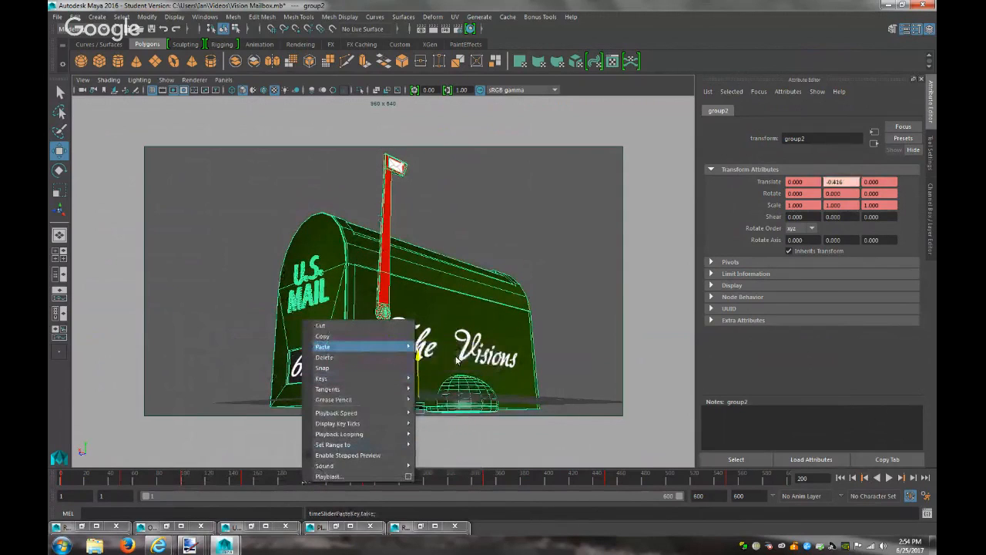
pyautogui.click(425, 483)
pyautogui.rightClick(425, 483)
pyautogui.moveTo(532, 348)
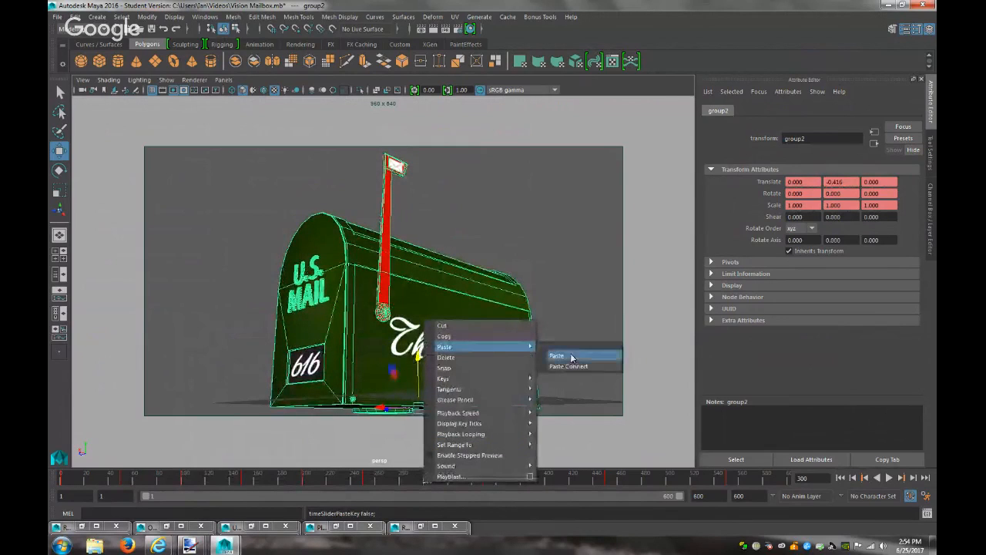
pyautogui.click(571, 357)
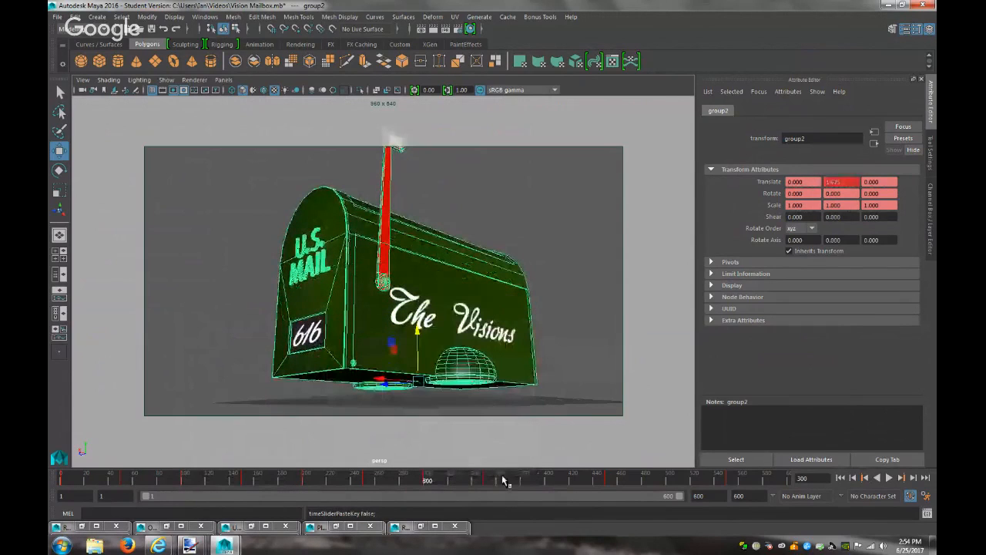
# Paste the copied key at frames 400, 500 and 600
pyautogui.click(547, 482)
pyautogui.rightClick(547, 483)
pyautogui.moveTo(644, 345)
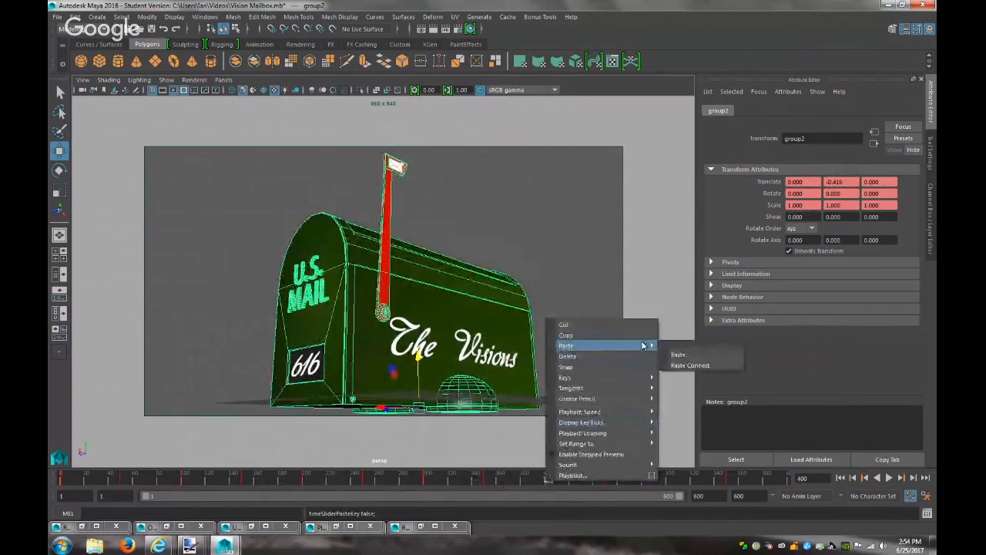
pyautogui.click(668, 354)
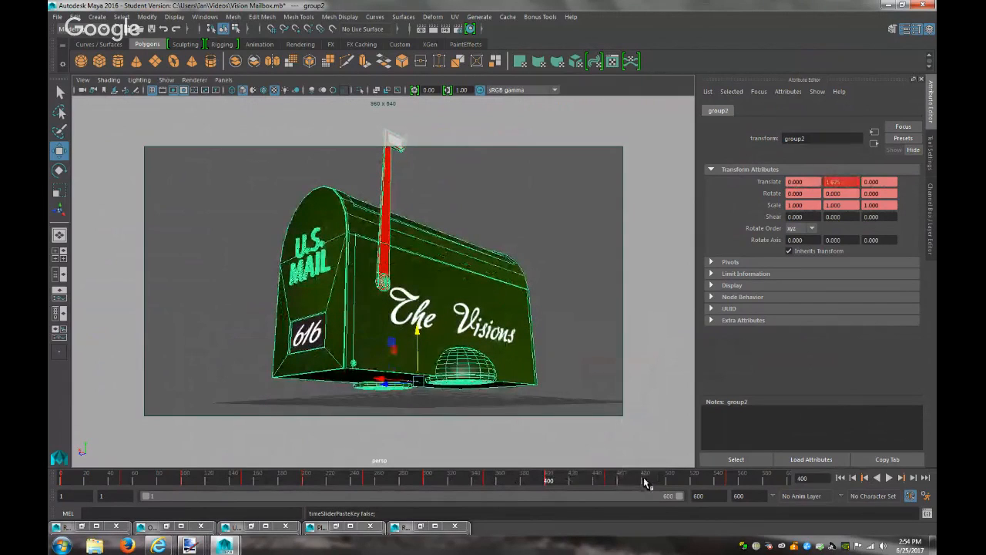
pyautogui.click(668, 483)
pyautogui.rightClick(668, 483)
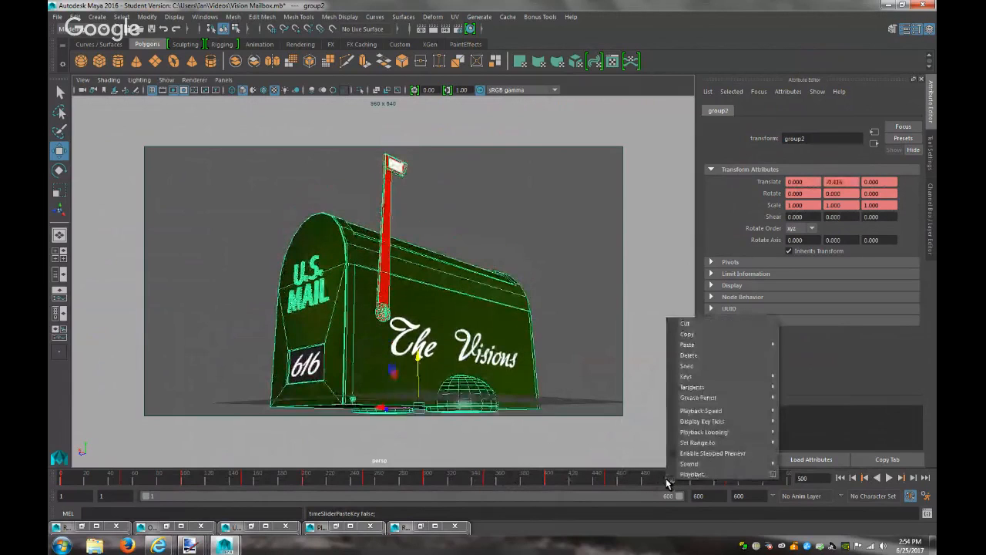
pyautogui.moveTo(774, 344)
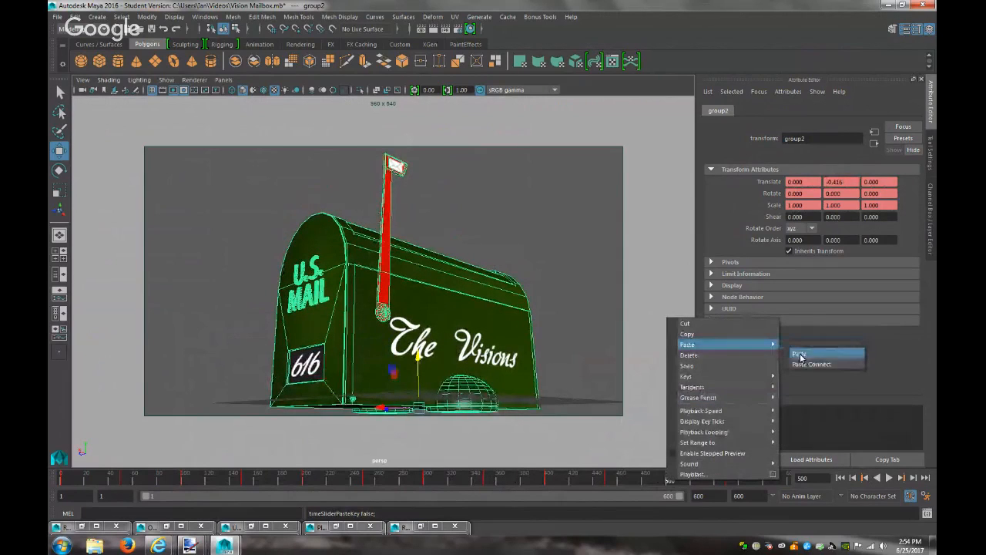
pyautogui.click(800, 354)
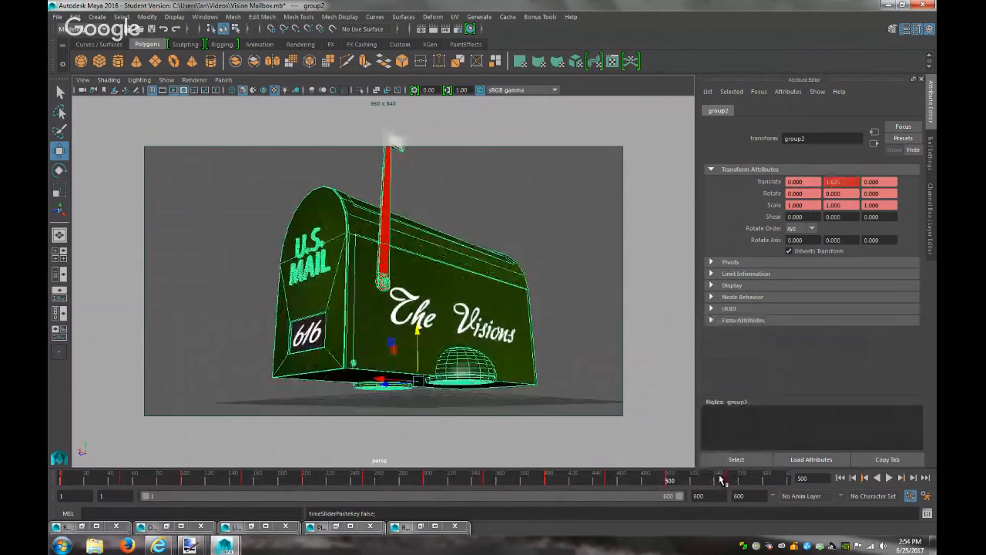
pyautogui.click(789, 486)
pyautogui.rightClick(790, 486)
pyautogui.moveTo(894, 347)
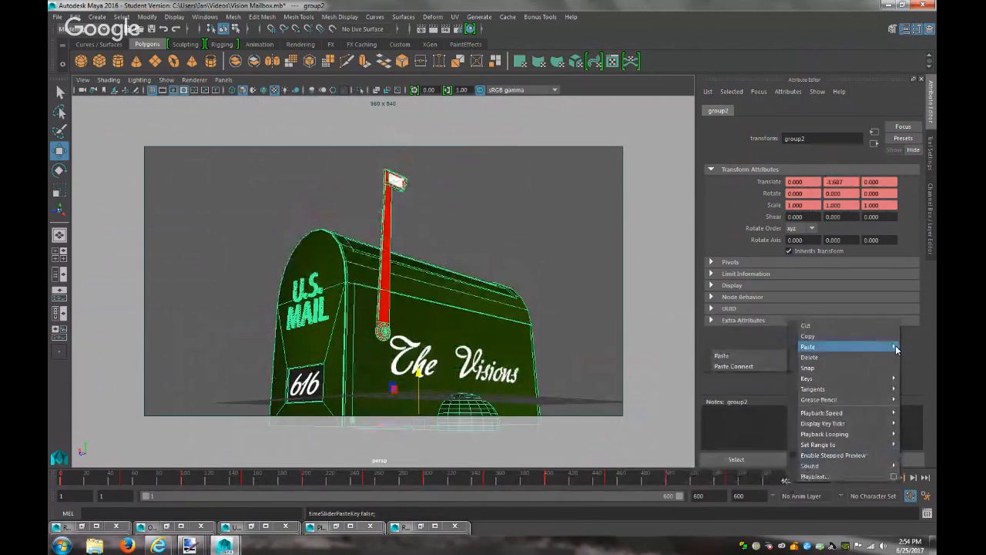
pyautogui.click(722, 355)
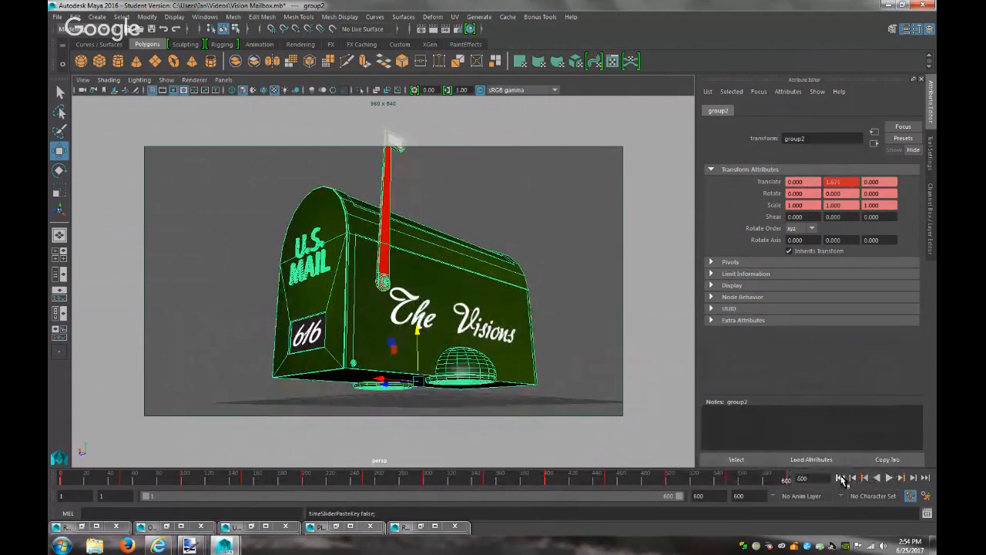
# Copy the frame 1 start-pose key to frame 600 and play the animation
pyautogui.click(841, 477)
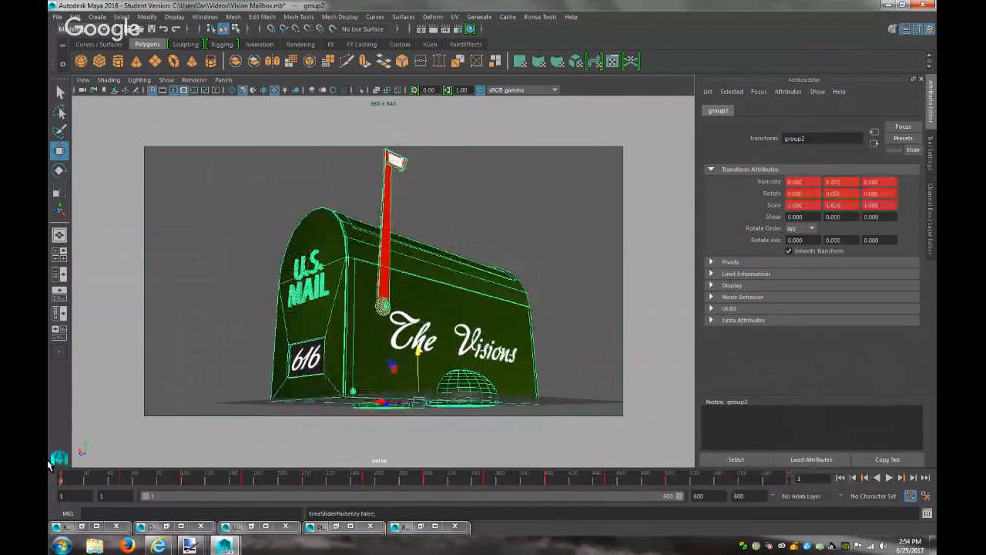
pyautogui.rightClick(70, 478)
pyautogui.click(132, 330)
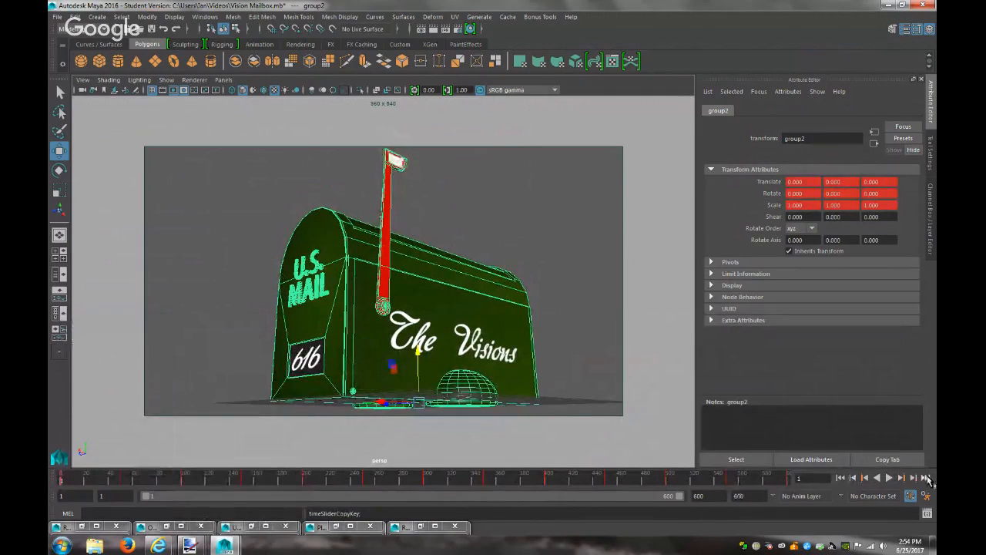
pyautogui.click(926, 478)
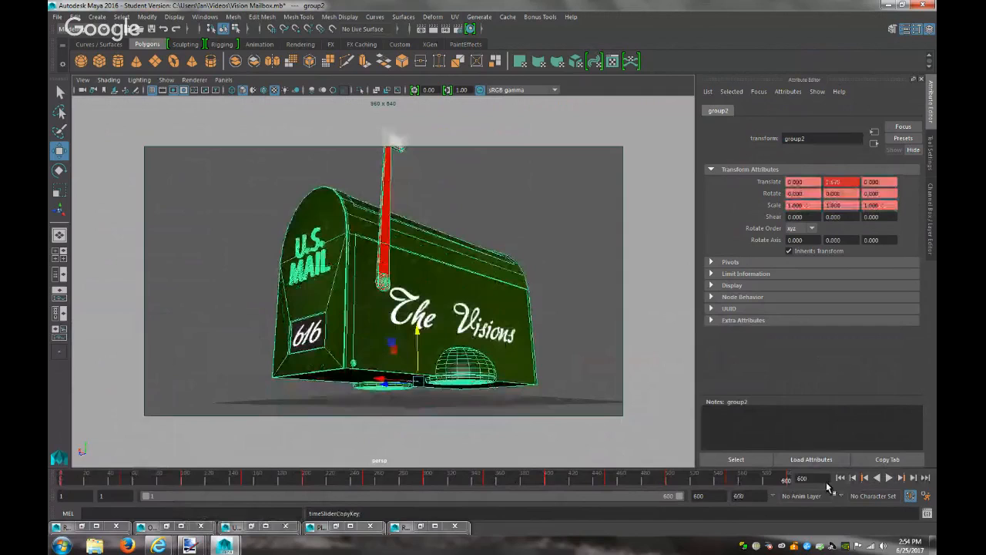
pyautogui.rightClick(786, 480)
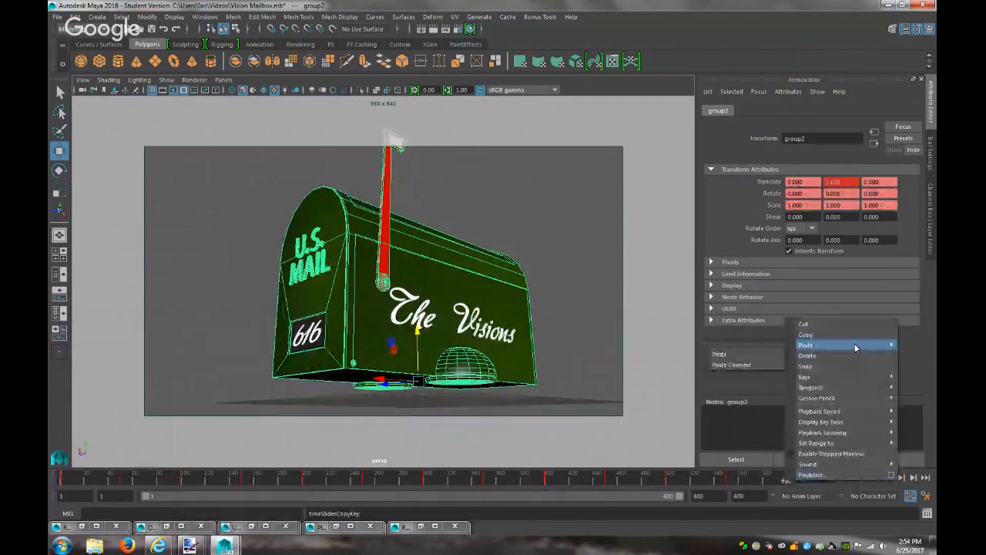
pyautogui.click(729, 354)
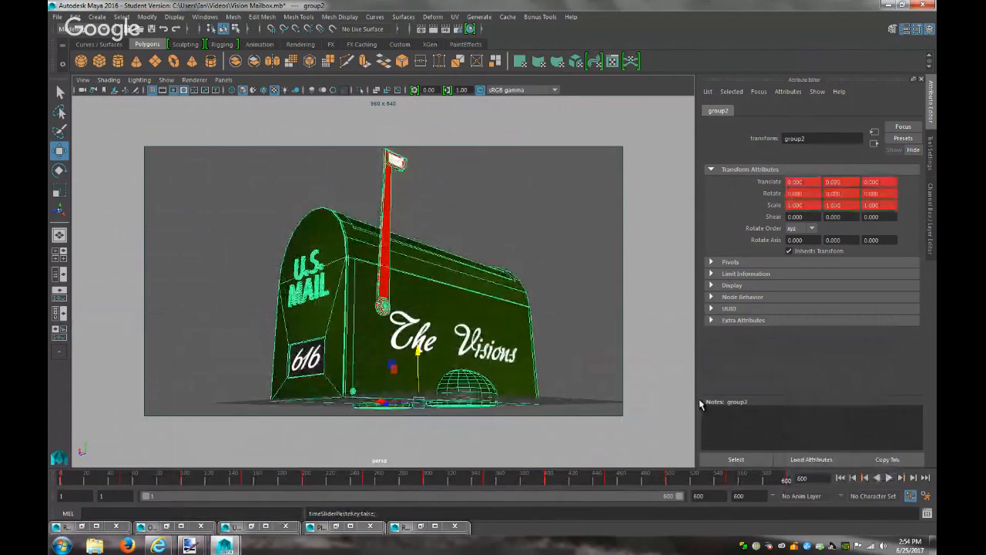
pyautogui.click(889, 478)
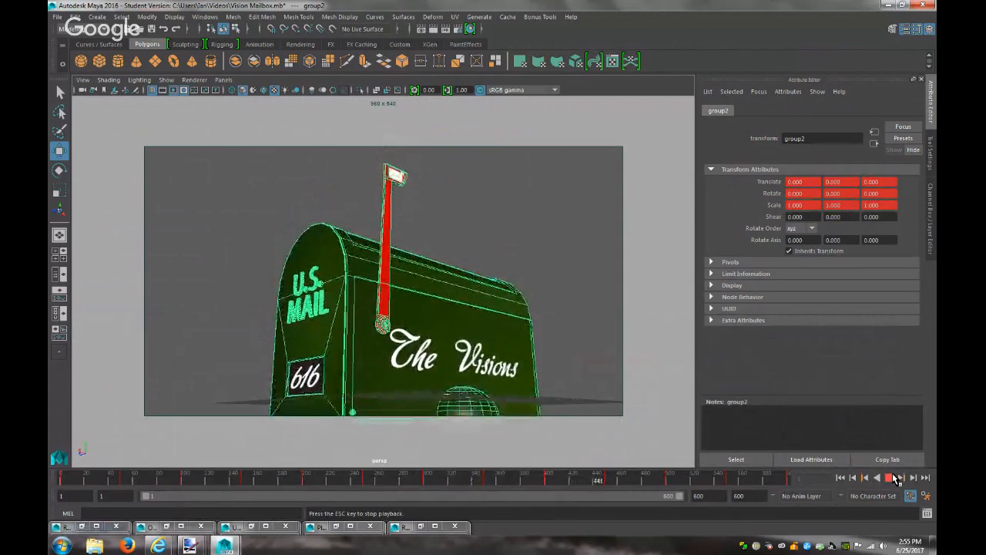
# Stop playback at frame 480, render that frame, and put the render view aside
pyautogui.click(894, 478)
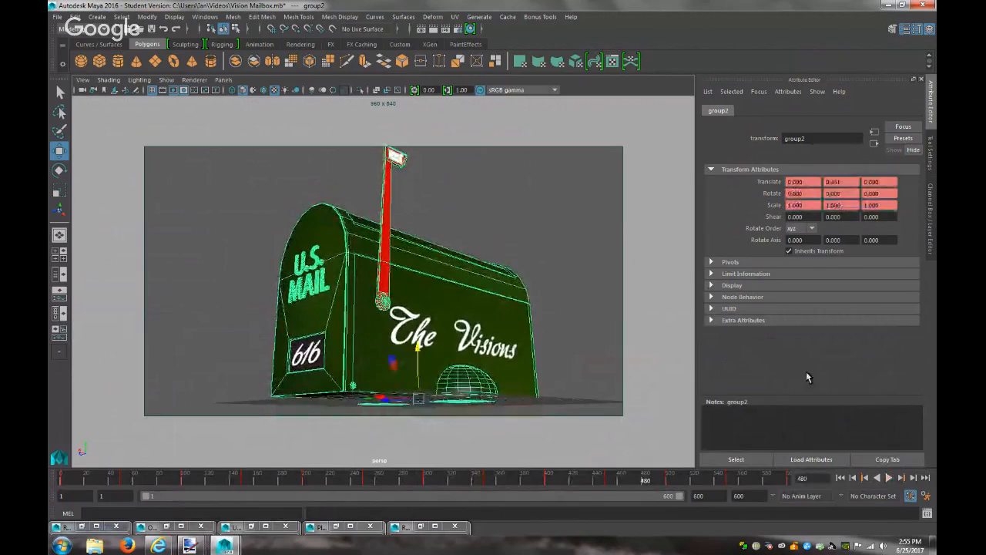
pyautogui.click(433, 29)
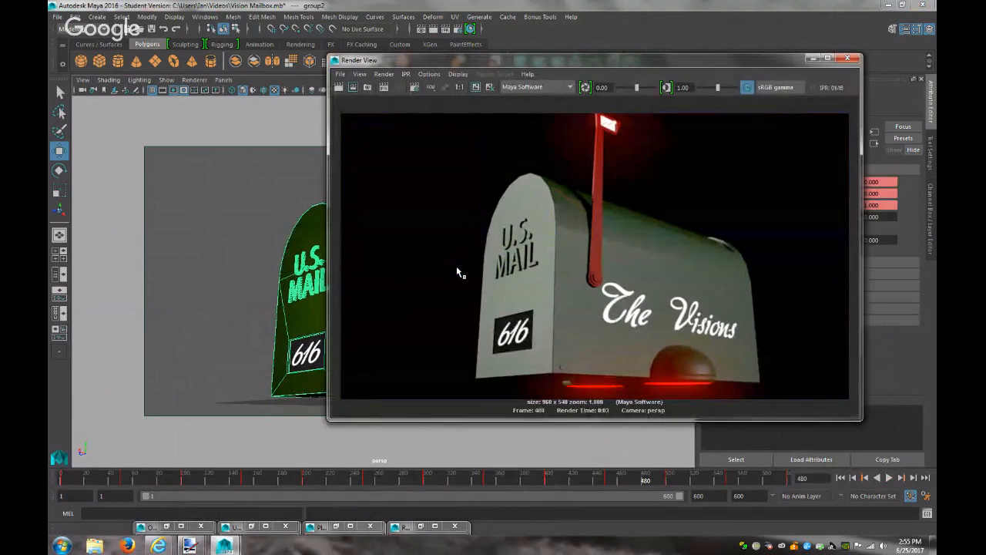
pyautogui.click(813, 58)
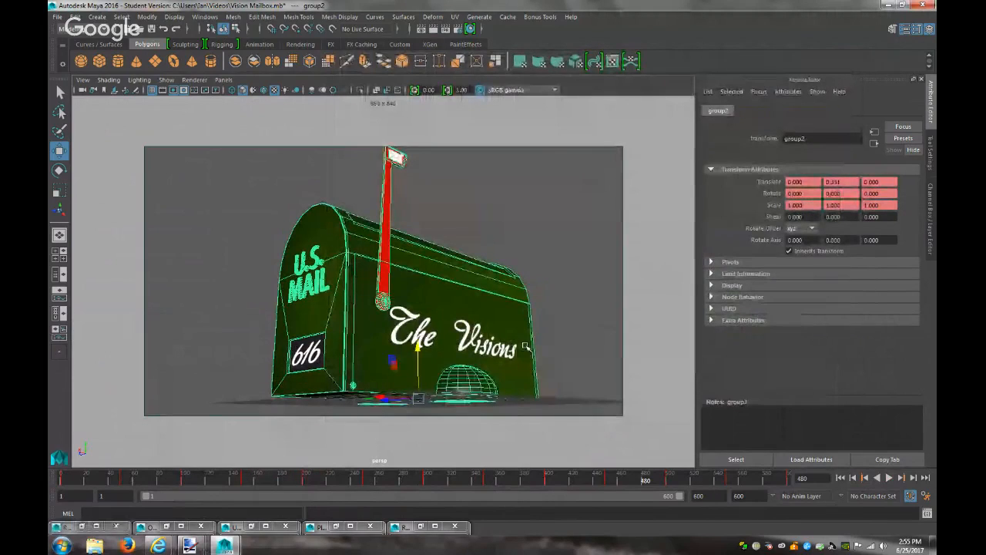
pyautogui.click(515, 301)
# Raise Default Color and Color Gain on the body's file3 texture under Color Balance
pyautogui.click(436, 260)
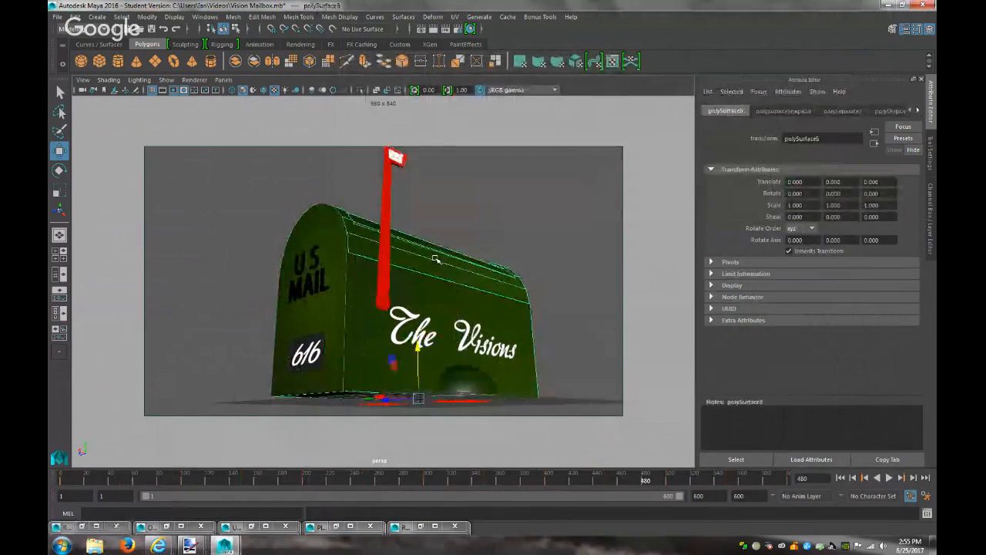
pyautogui.click(917, 111)
pyautogui.click(918, 111)
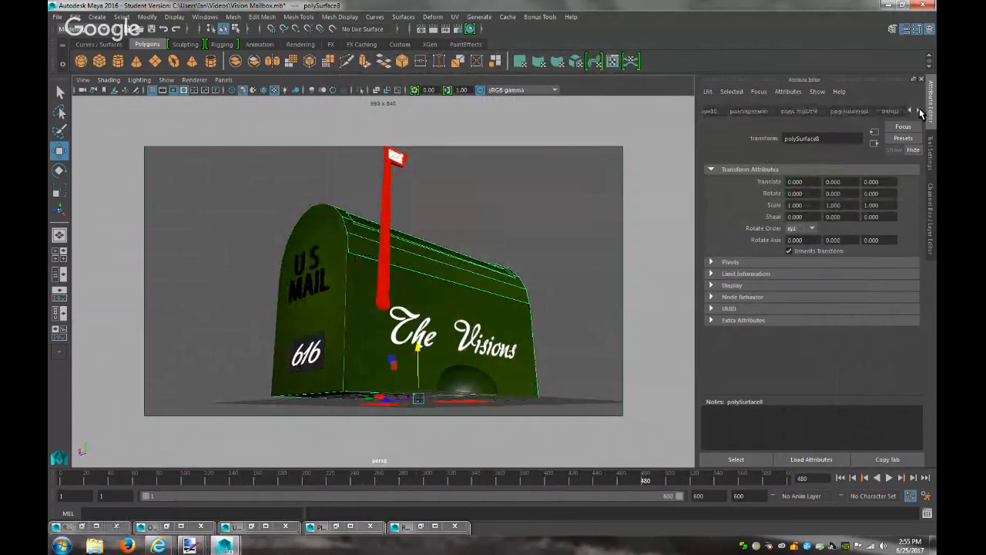
pyautogui.click(898, 111)
pyautogui.scroll(2, 897, 223)
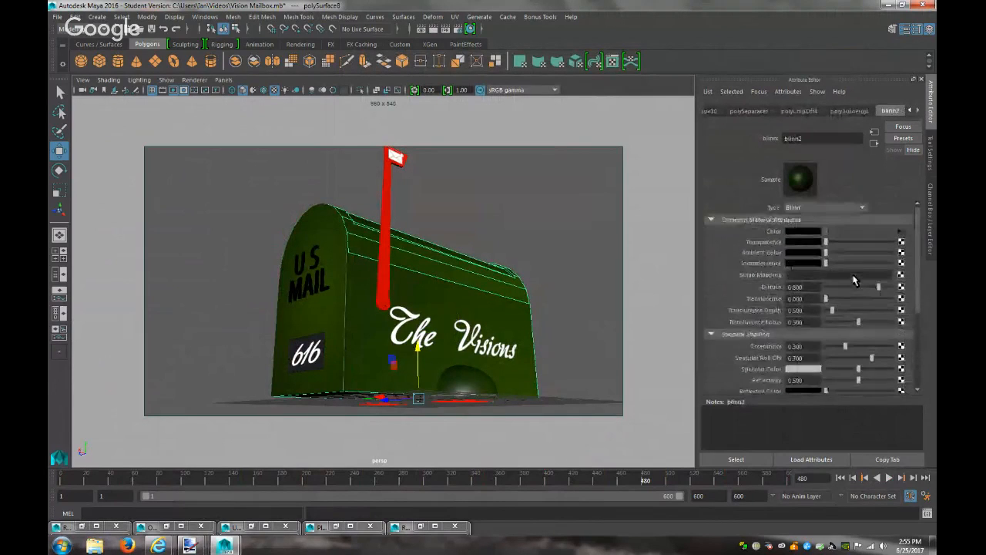
pyautogui.click(903, 236)
pyautogui.scroll(-3, 848, 316)
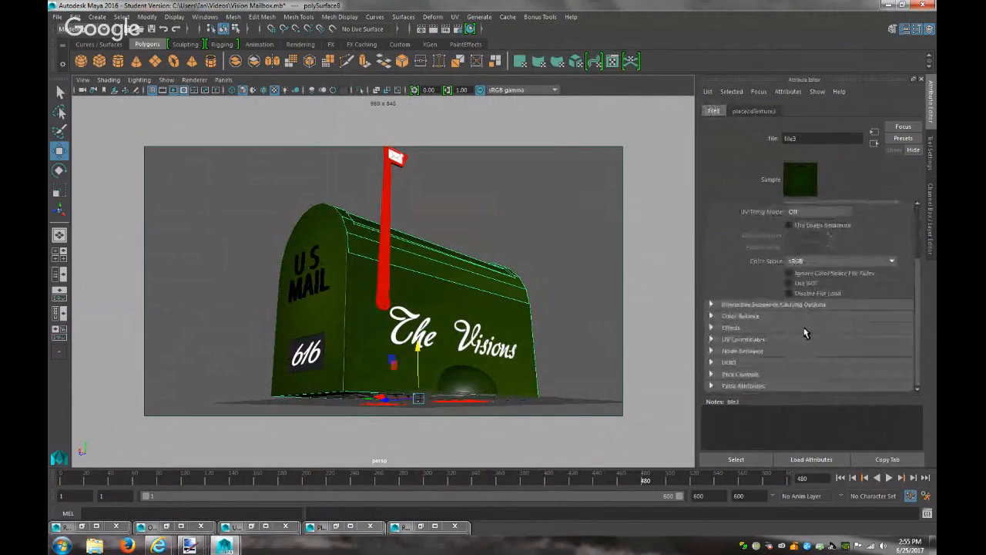
pyautogui.click(739, 317)
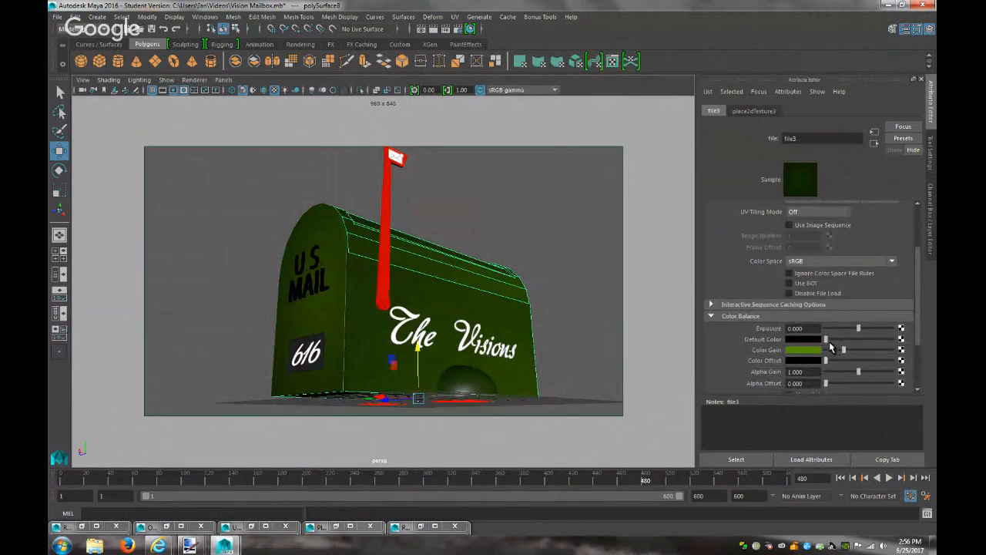
pyautogui.moveTo(829, 341); pyautogui.dragTo(780, 344)
pyautogui.moveTo(845, 353); pyautogui.dragTo(874, 356)
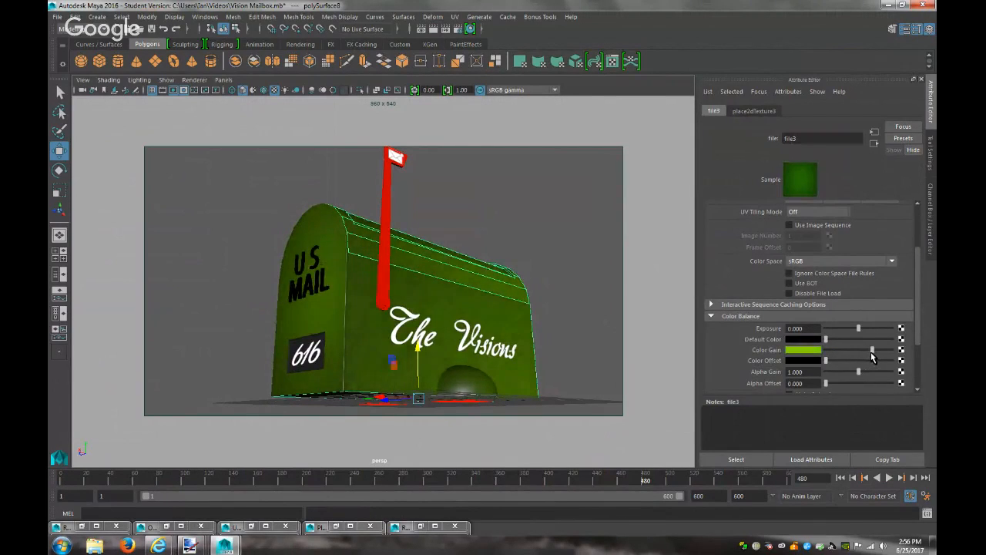
# Re-render the frame to check the brighter green mailbox
pyautogui.click(436, 29)
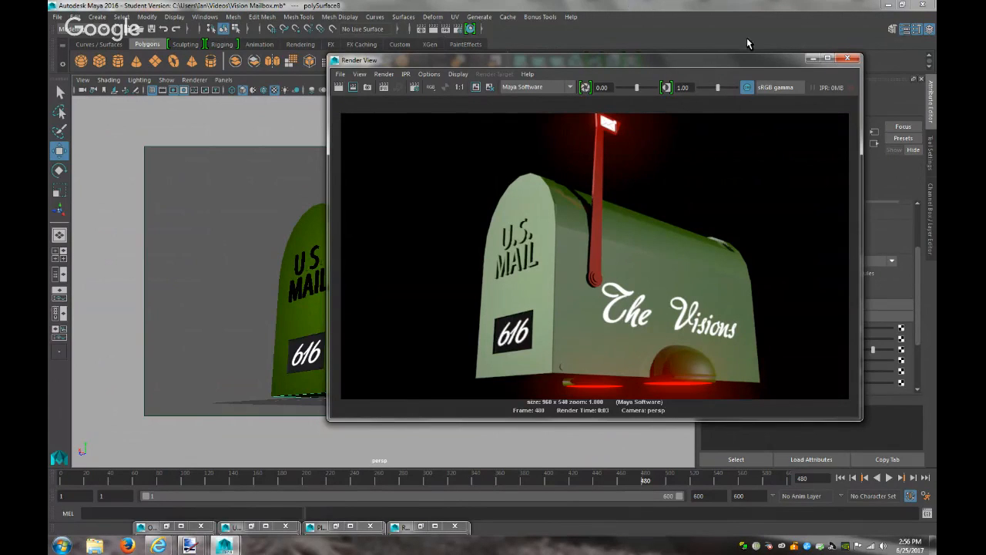
pyautogui.click(814, 60)
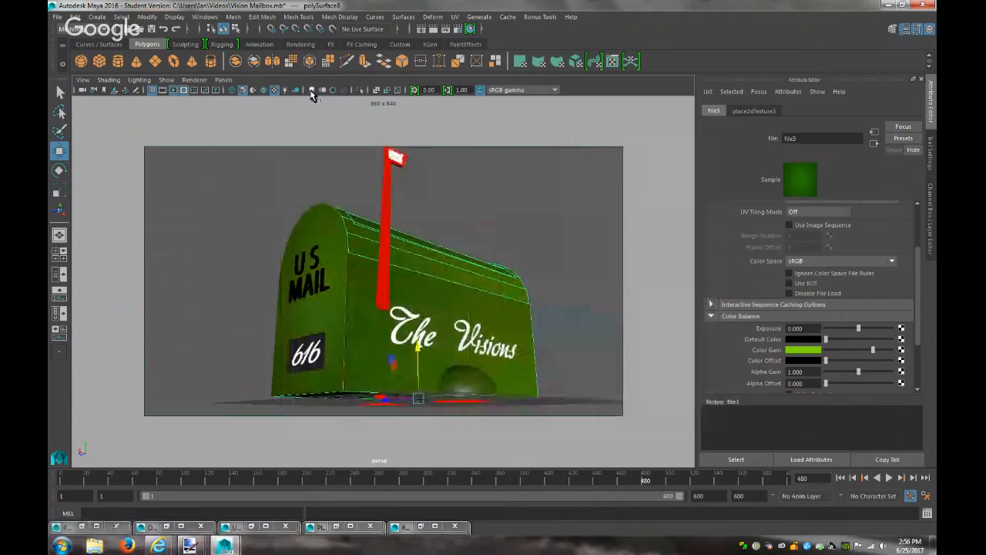
pyautogui.click(224, 79)
pyautogui.moveTo(289, 92)
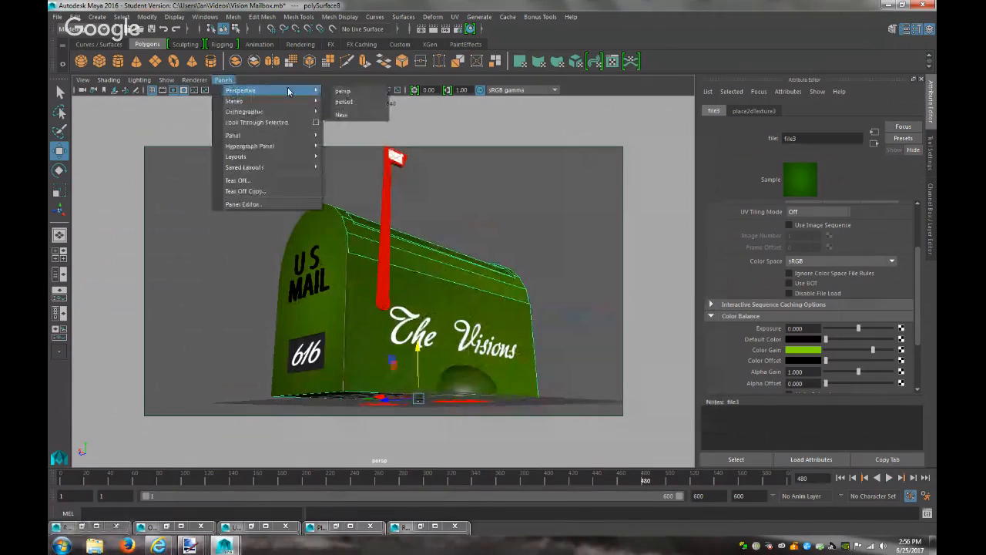
# Look through the persp1 camera and make the top area light a pale yellow
pyautogui.click(343, 101)
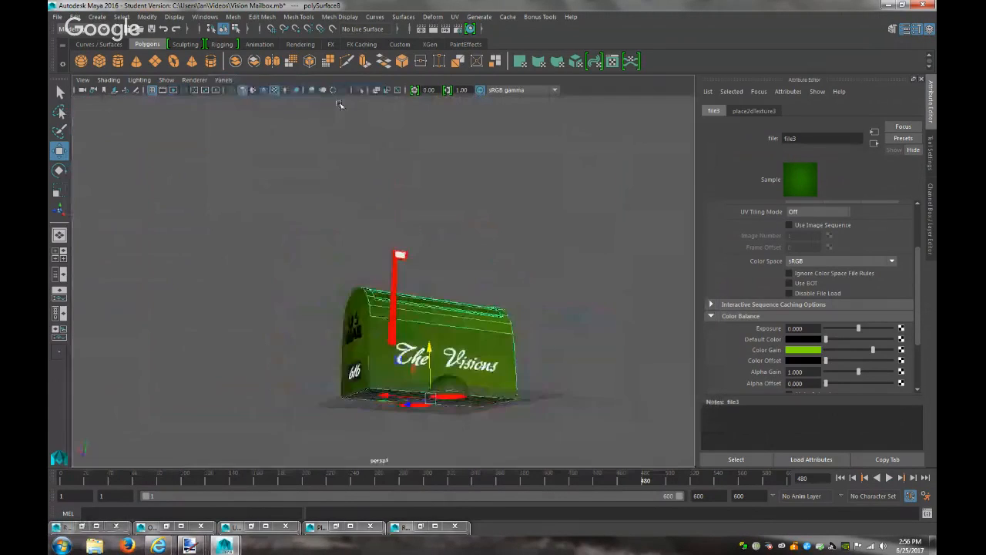
pyautogui.scroll(-6, 431, 277)
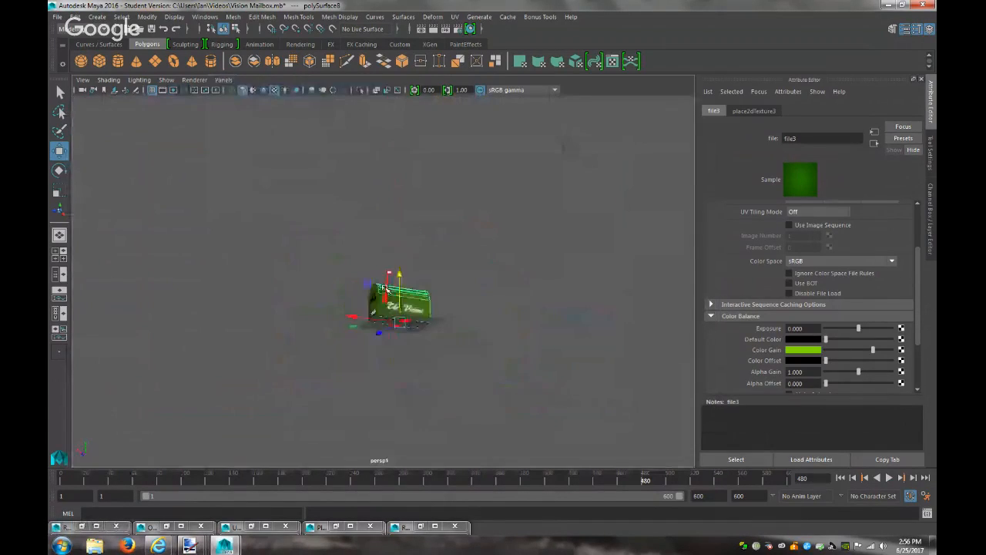
pyautogui.click(460, 225)
pyautogui.keyDown('alt'); pyautogui.moveTo(480, 268); pyautogui.dragTo(394, 282); pyautogui.keyUp('alt')
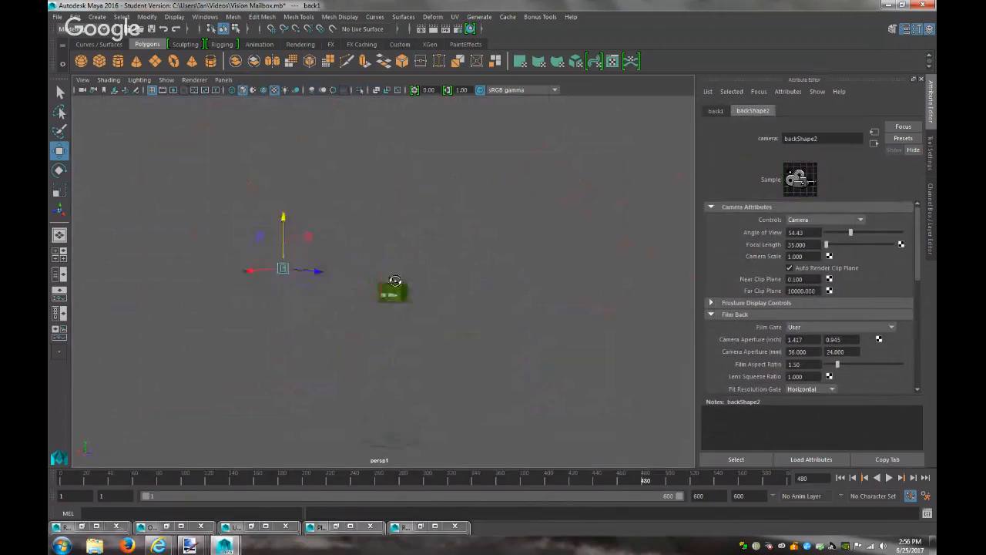
pyautogui.click(378, 238)
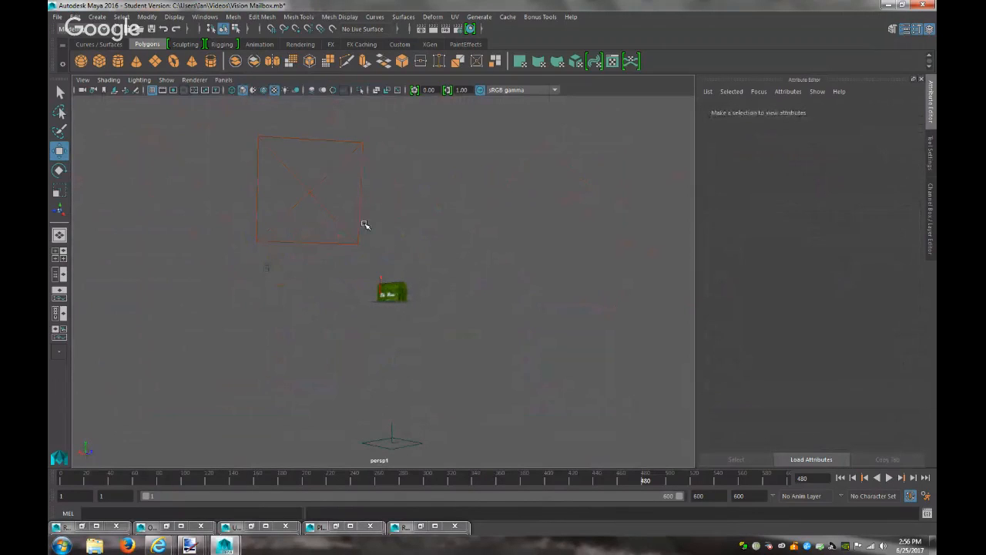
pyautogui.click(345, 218)
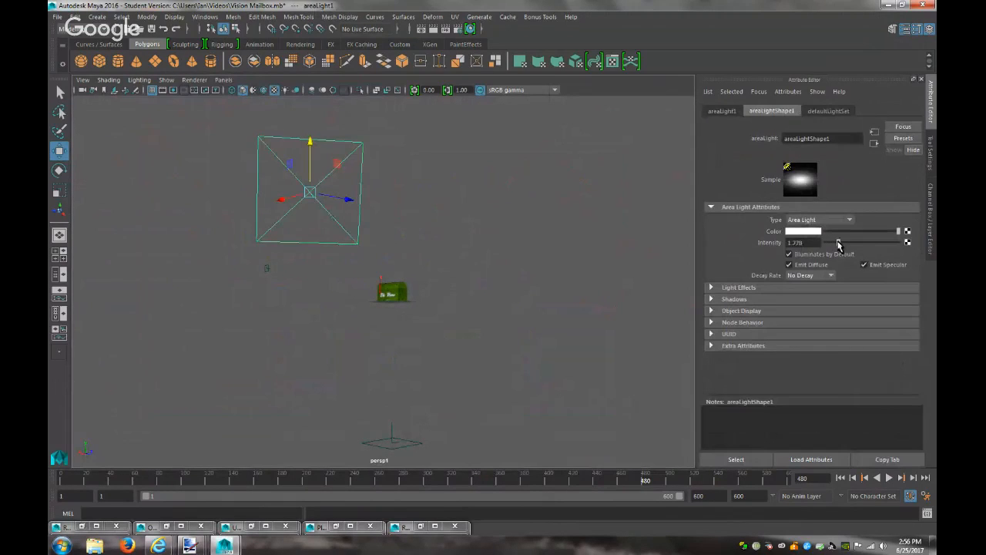
pyautogui.click(789, 232)
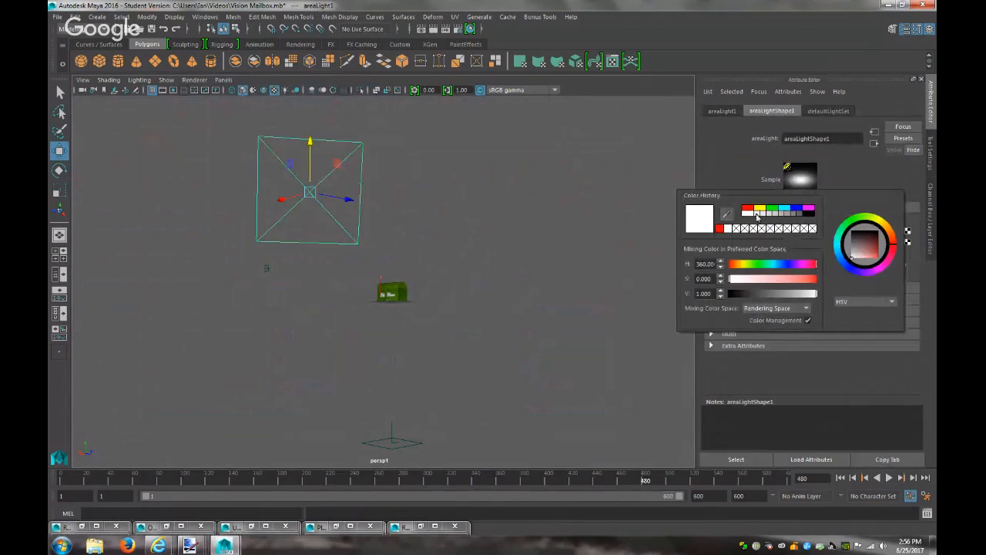
pyautogui.click(760, 209)
pyautogui.moveTo(784, 283)
pyautogui.mouseDown()
pyautogui.moveTo(748, 283)
pyautogui.moveTo(765, 283)
pyautogui.mouseUp()
# Adjust the right area light's intensity and render a lighting test
pyautogui.keyDown('alt'); pyautogui.moveTo(389, 267); pyautogui.dragTo(679, 270); pyautogui.keyUp('alt')
pyautogui.click(580, 238)
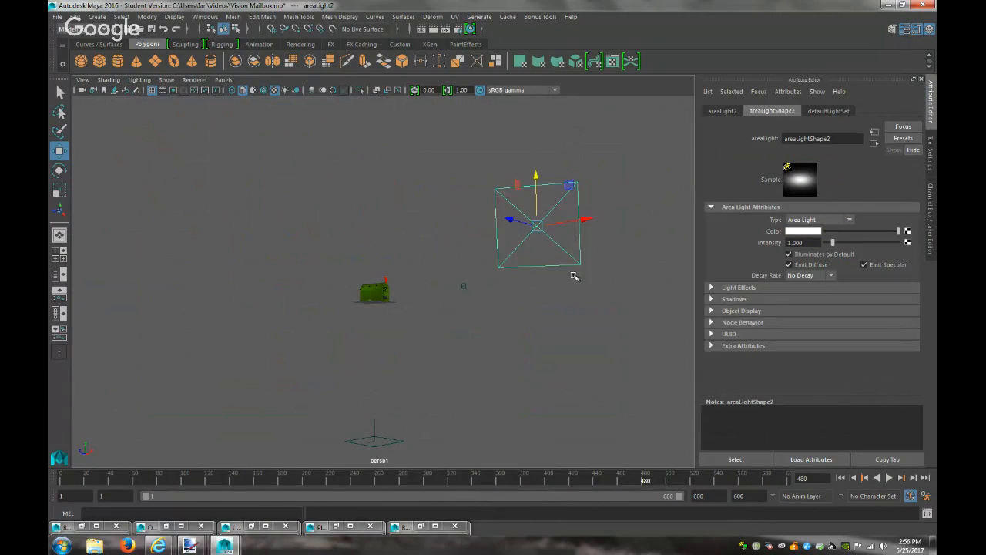
pyautogui.moveTo(834, 243); pyautogui.dragTo(852, 244)
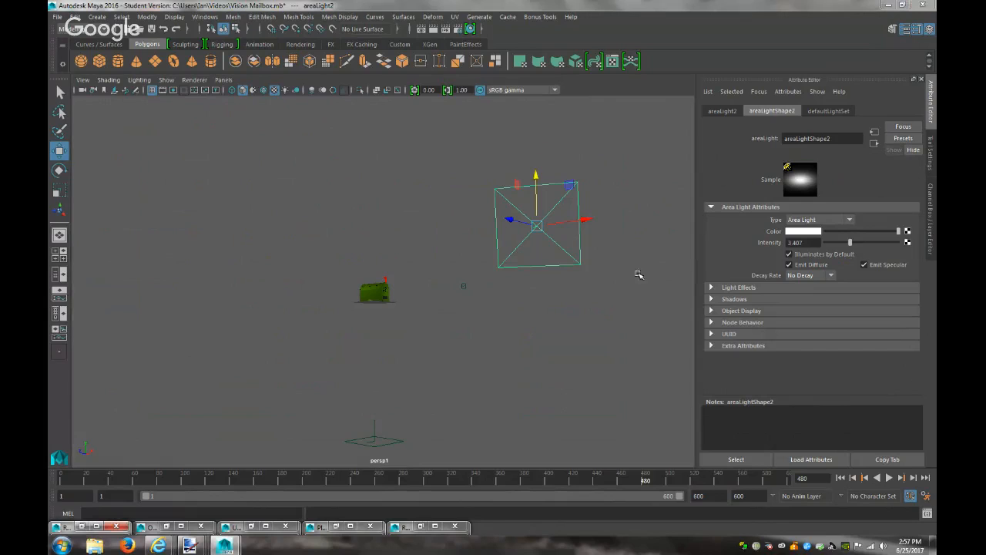
pyautogui.scroll(5, 578, 363)
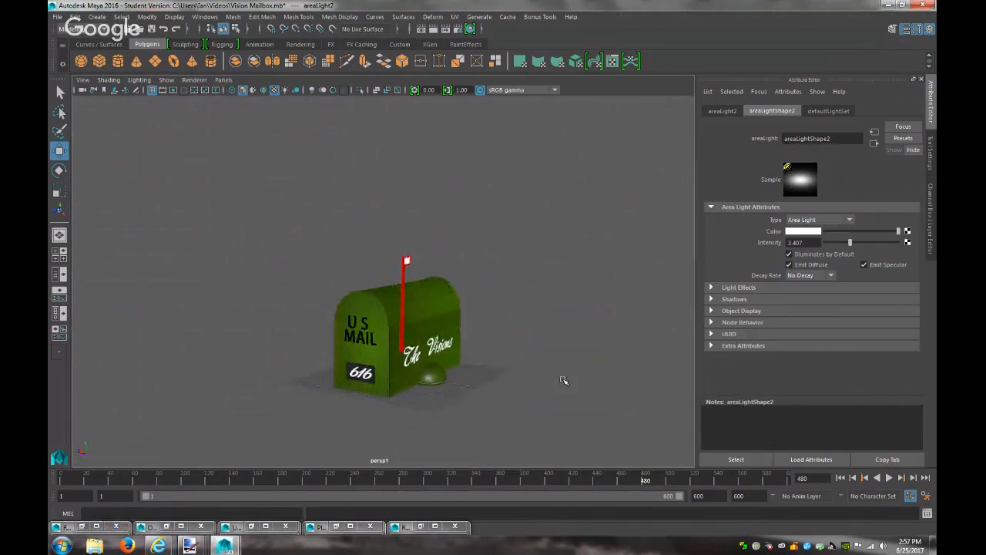
pyautogui.click(434, 28)
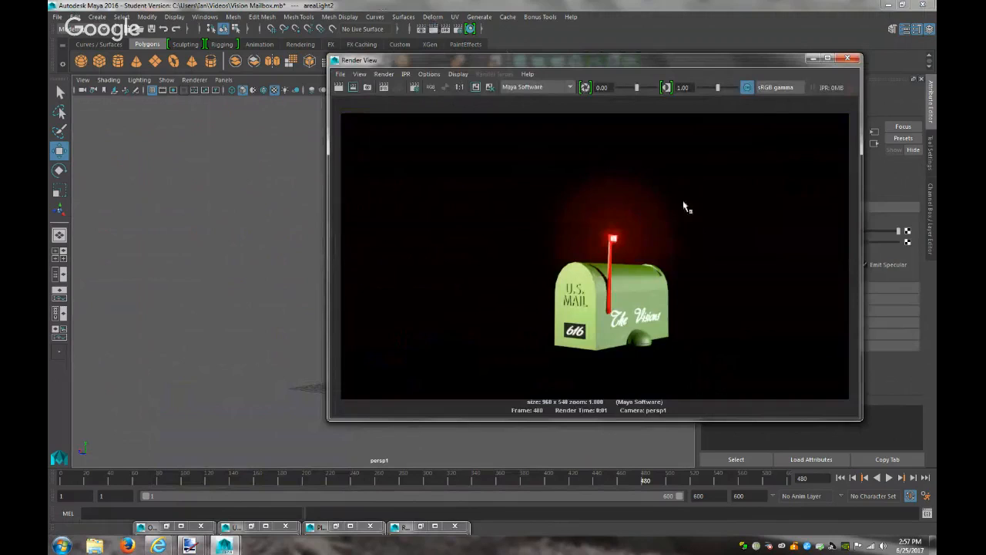
pyautogui.click(813, 58)
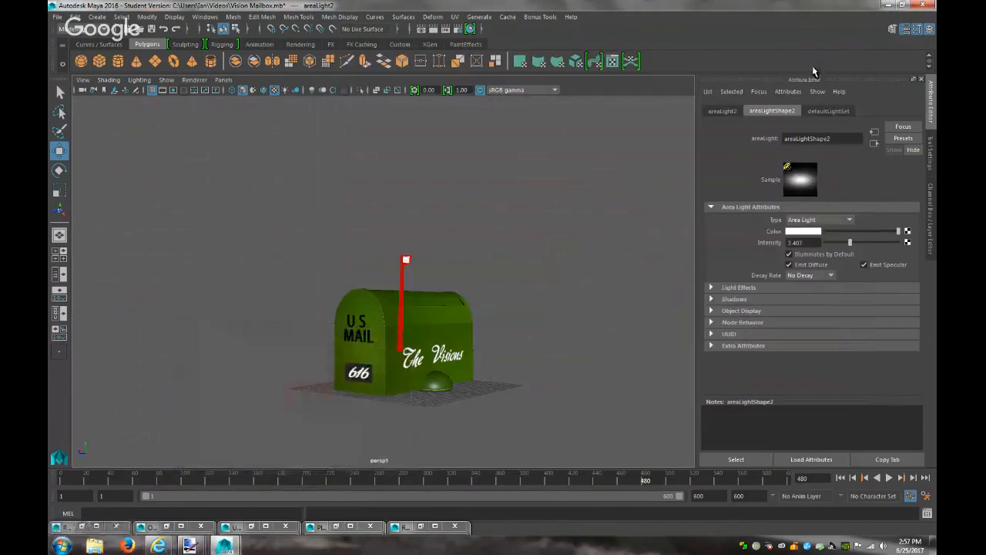
# Dim the right area light to 0.296, re-render, and compare with the reference artwork
pyautogui.moveTo(851, 242); pyautogui.dragTo(829, 247)
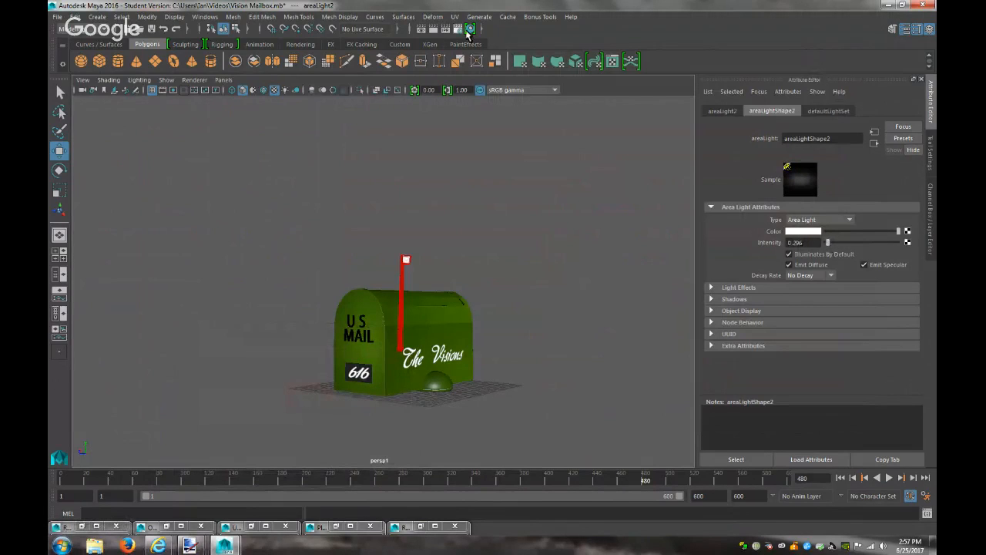
pyautogui.click(434, 29)
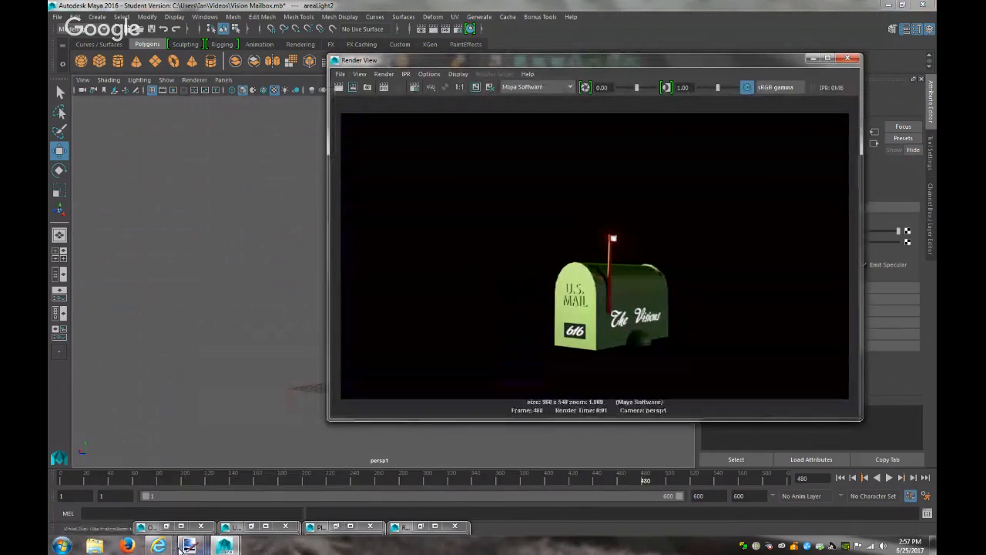
pyautogui.moveTo(190, 545)
pyautogui.click(131, 483)
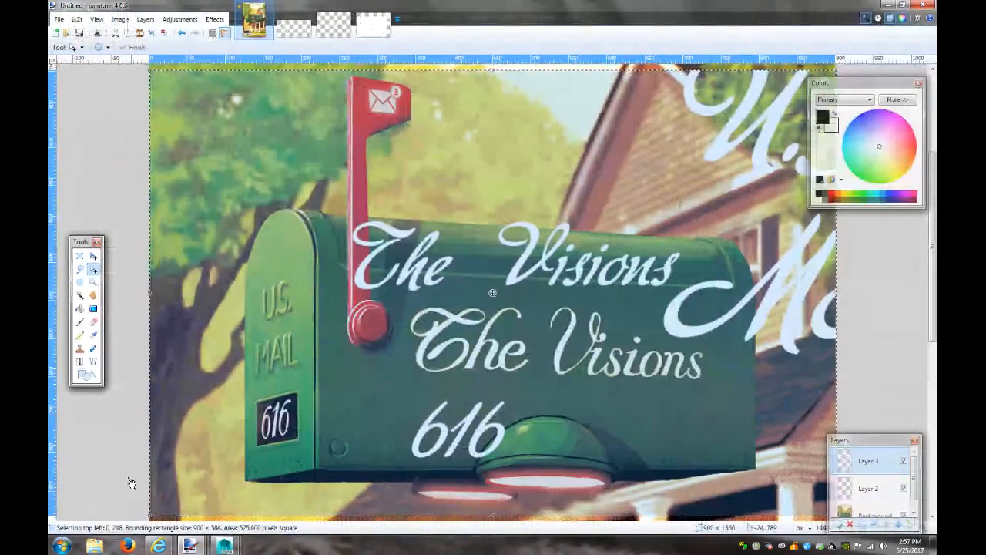
pyautogui.click(888, 5)
pyautogui.click(815, 60)
pyautogui.keyDown('alt'); pyautogui.moveTo(588, 267); pyautogui.dragTo(390, 308, button='right'); pyautogui.keyUp('alt')
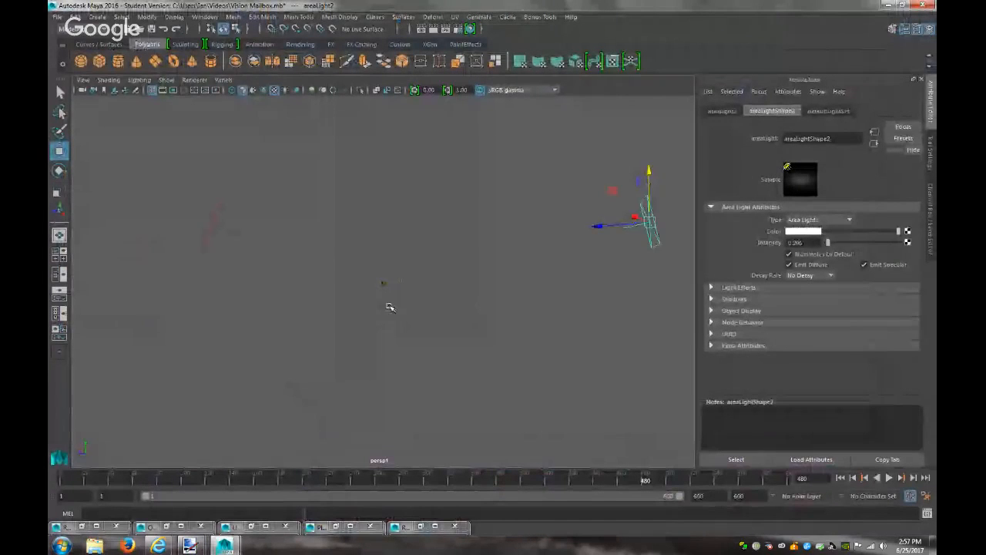
# Set new colours on both area lights, making the right one pale yellow
pyautogui.click(209, 233)
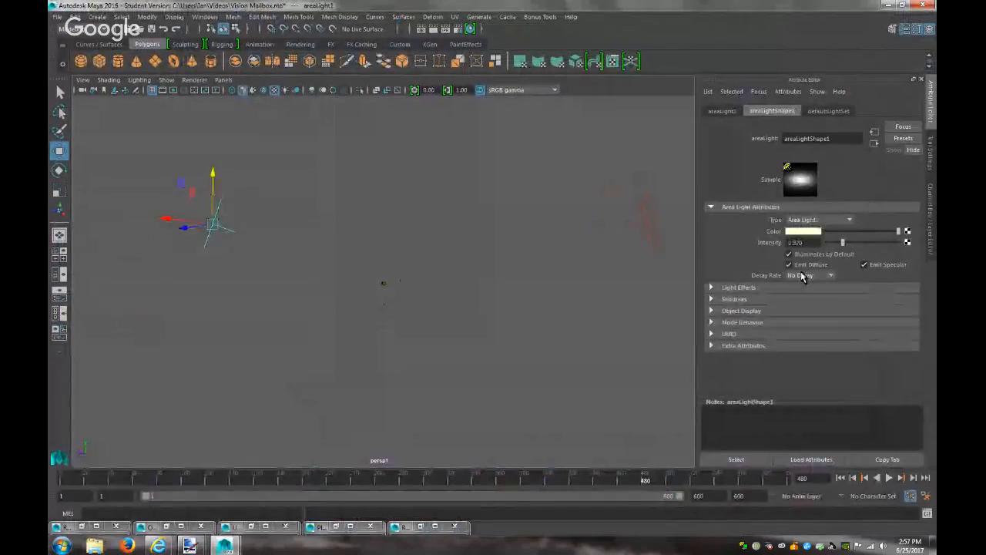
pyautogui.click(802, 231)
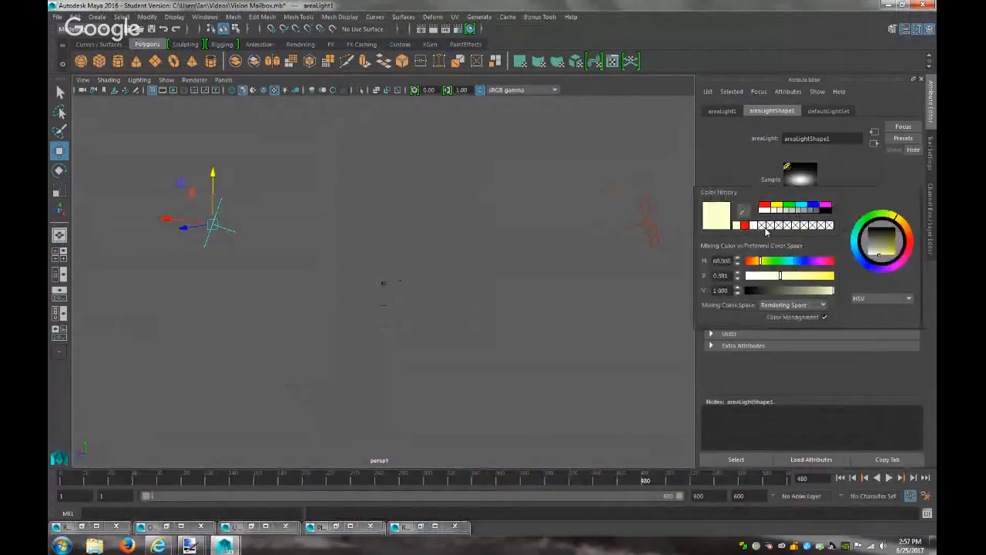
pyautogui.click(746, 226)
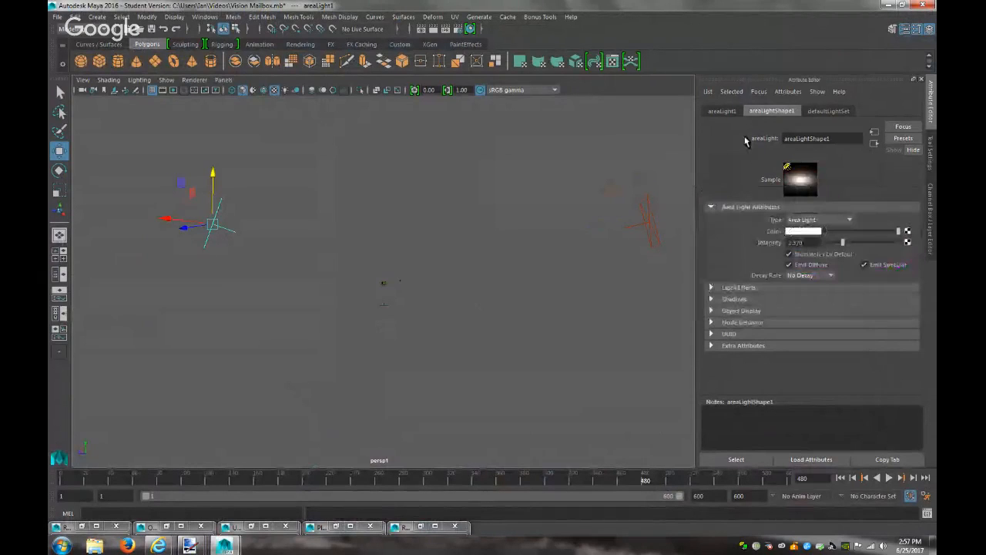
pyautogui.click(654, 237)
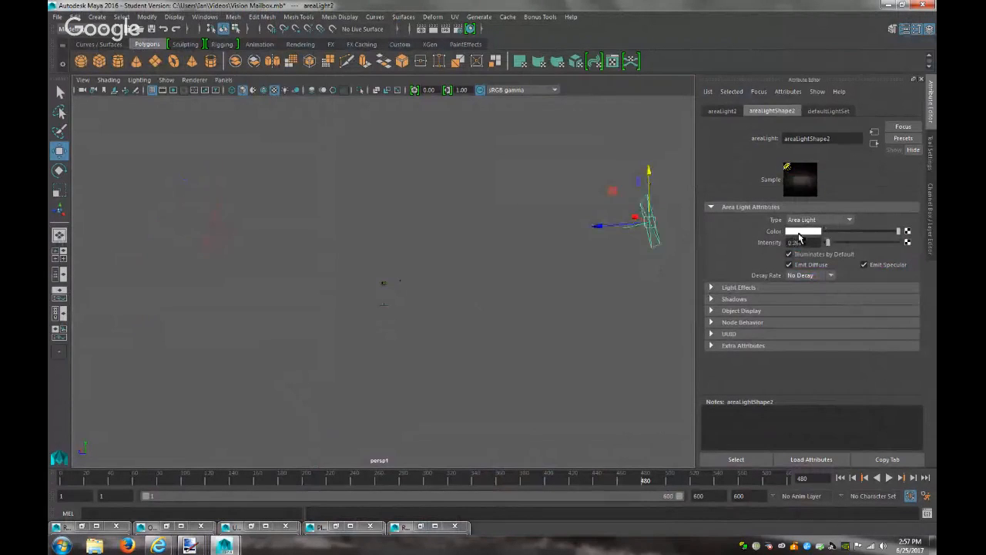
pyautogui.click(799, 232)
pyautogui.click(738, 224)
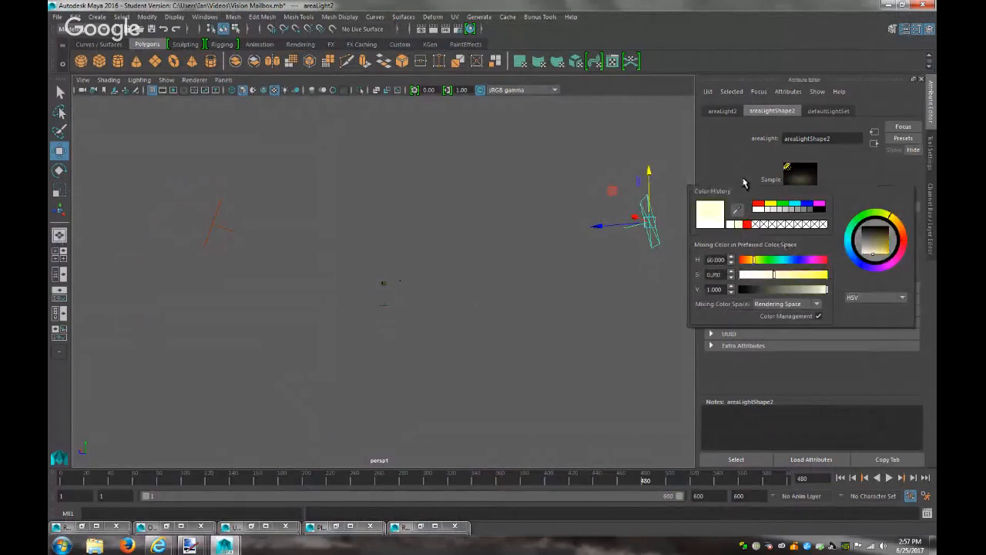
# Set the right light's intensity to 1.630 and the left to 0.741, then render
pyautogui.moveTo(830, 245); pyautogui.dragTo(838, 245)
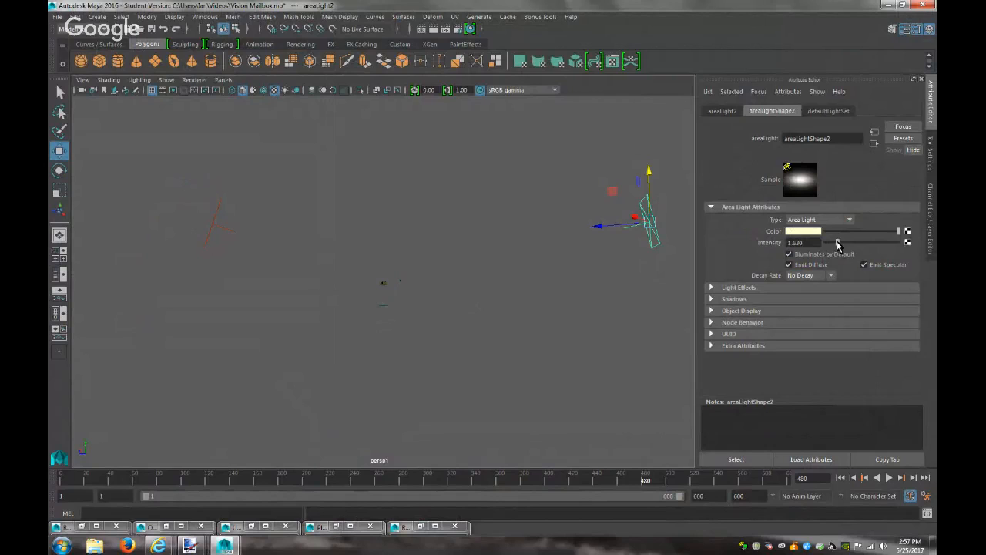
pyautogui.click(213, 230)
pyautogui.moveTo(844, 243); pyautogui.dragTo(832, 245)
pyautogui.scroll(5, 509, 337)
pyautogui.scroll(10, 507, 336)
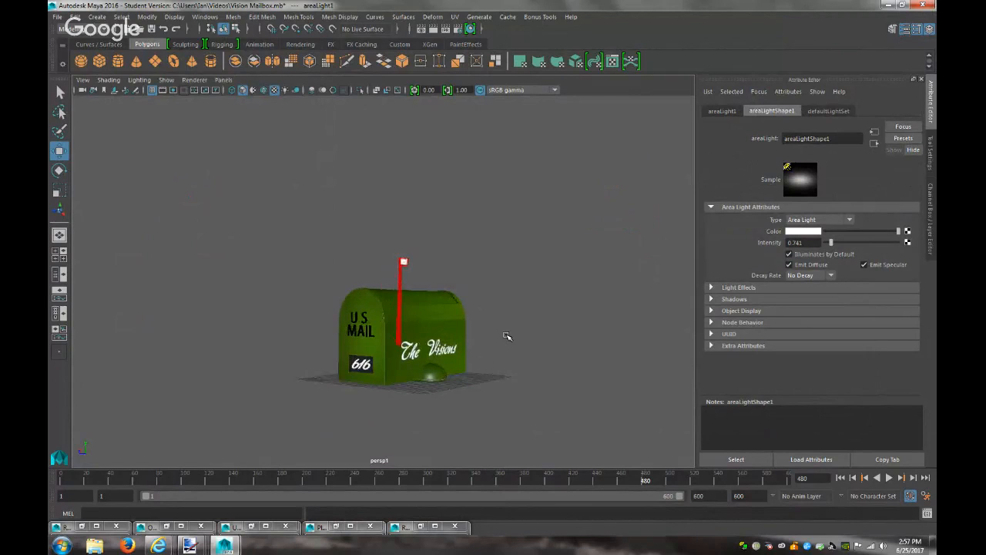
pyautogui.click(434, 29)
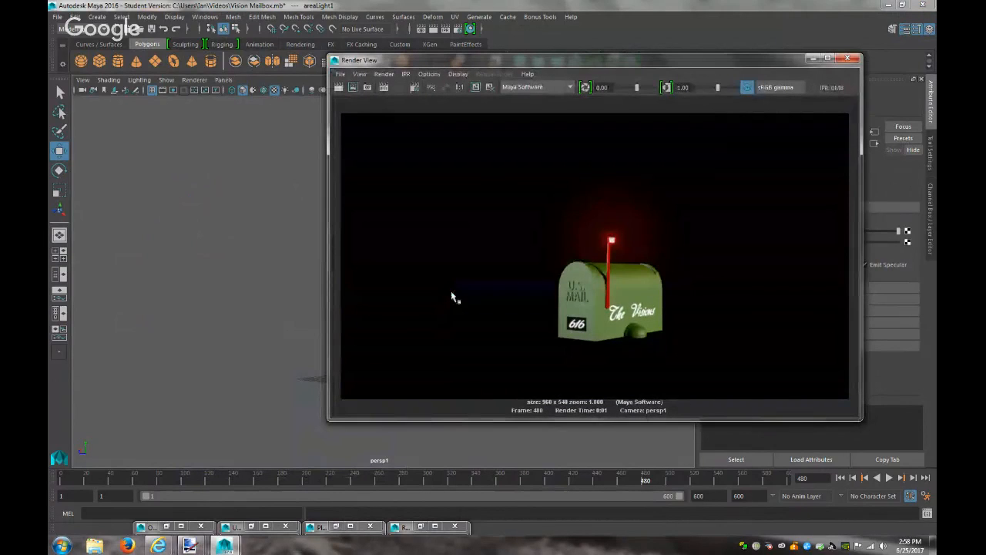
# Render a close view of the mailbox from the persp camera
pyautogui.click(223, 79)
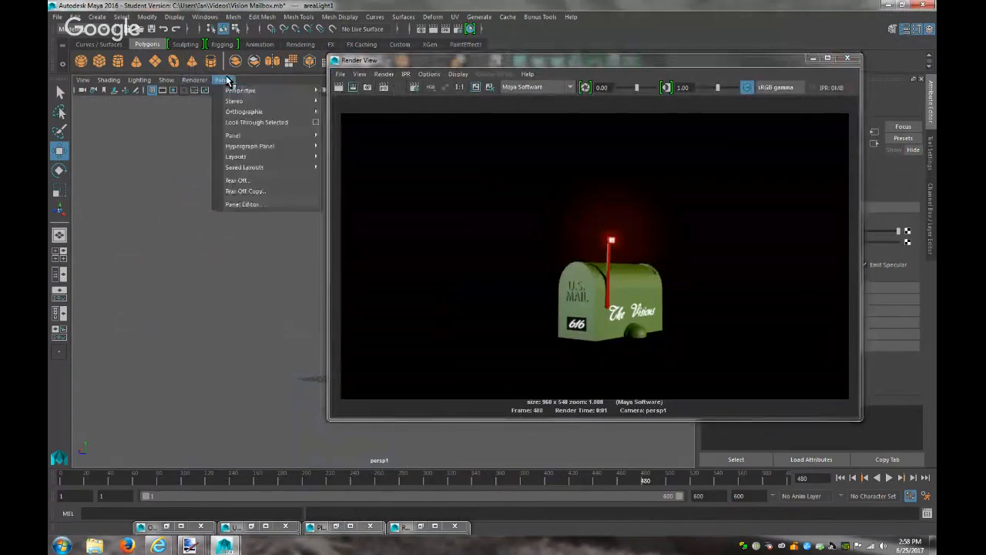
pyautogui.moveTo(277, 90)
pyautogui.click(355, 93)
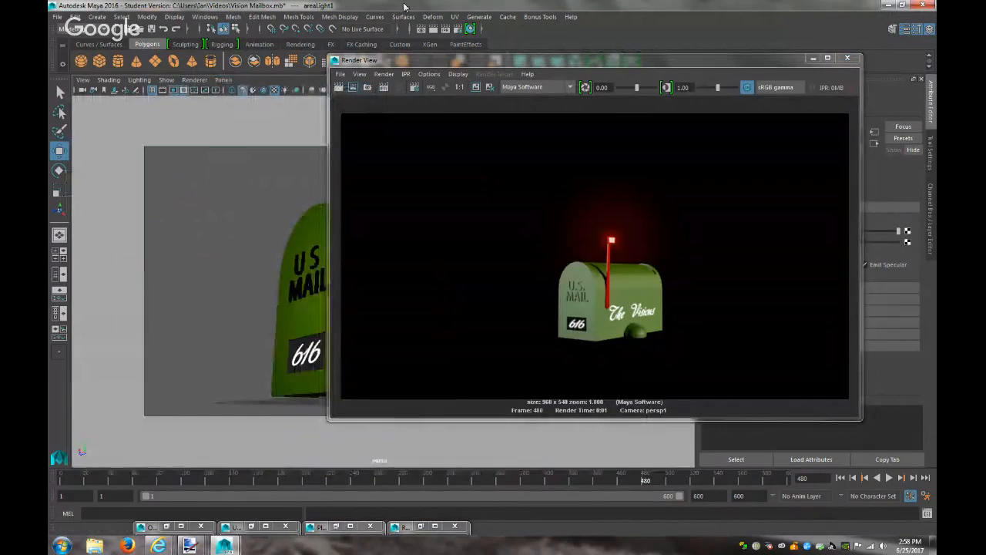
pyautogui.click(433, 29)
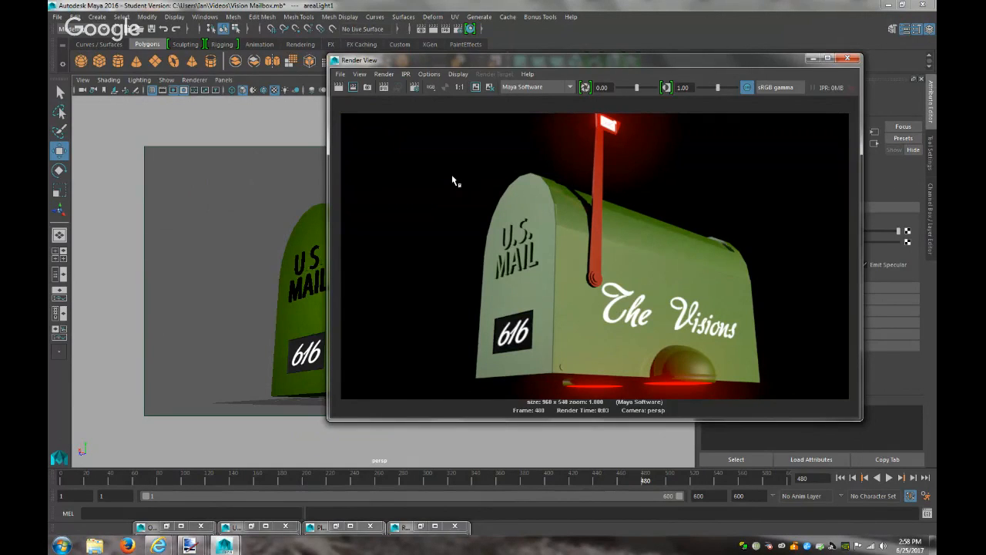
pyautogui.click(810, 58)
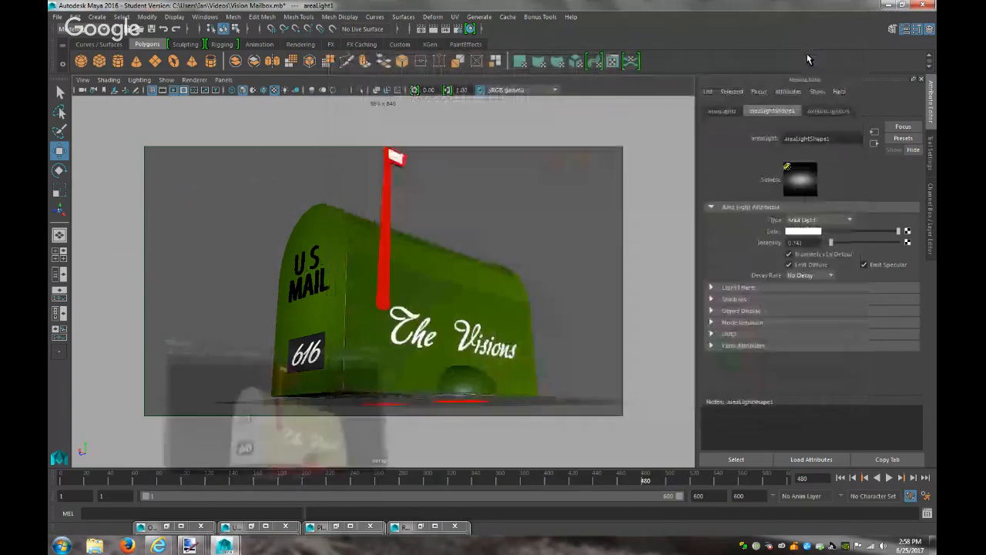
# Show the mailbox body's blinn2 material and open it in Hypershade
pyautogui.click(521, 307)
pyautogui.click(487, 274)
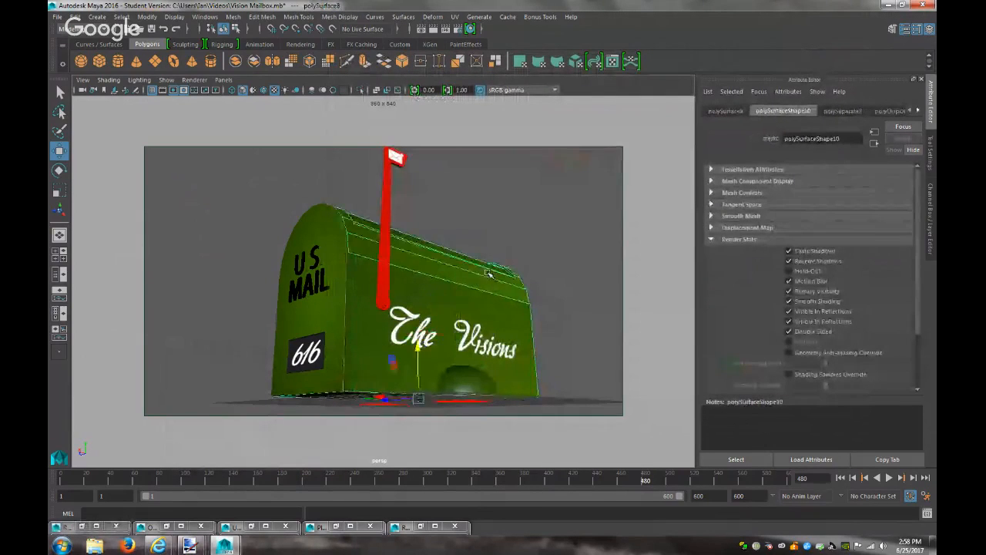
pyautogui.click(918, 112)
pyautogui.click(917, 112)
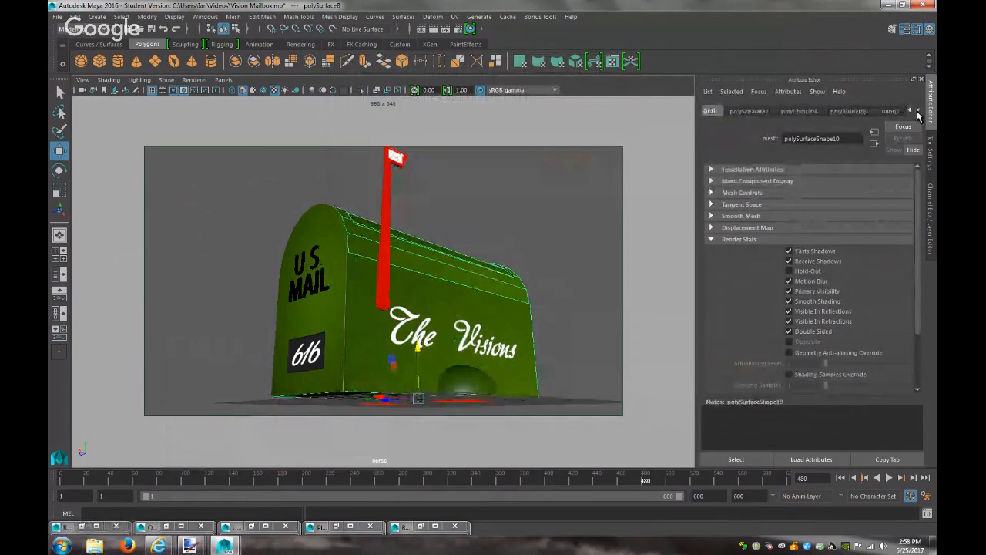
pyautogui.click(890, 111)
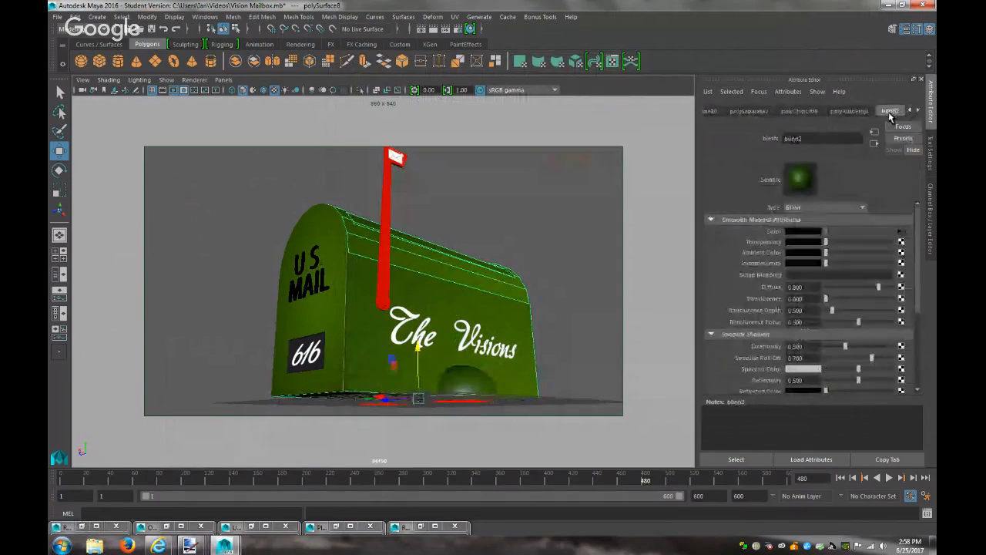
pyautogui.click(204, 17)
pyautogui.moveTo(312, 86)
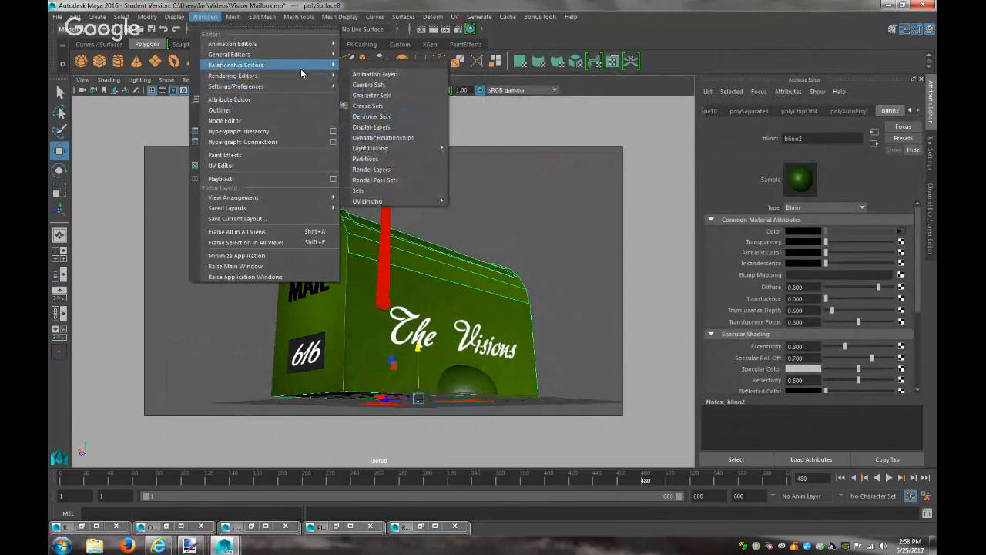
pyautogui.click(376, 106)
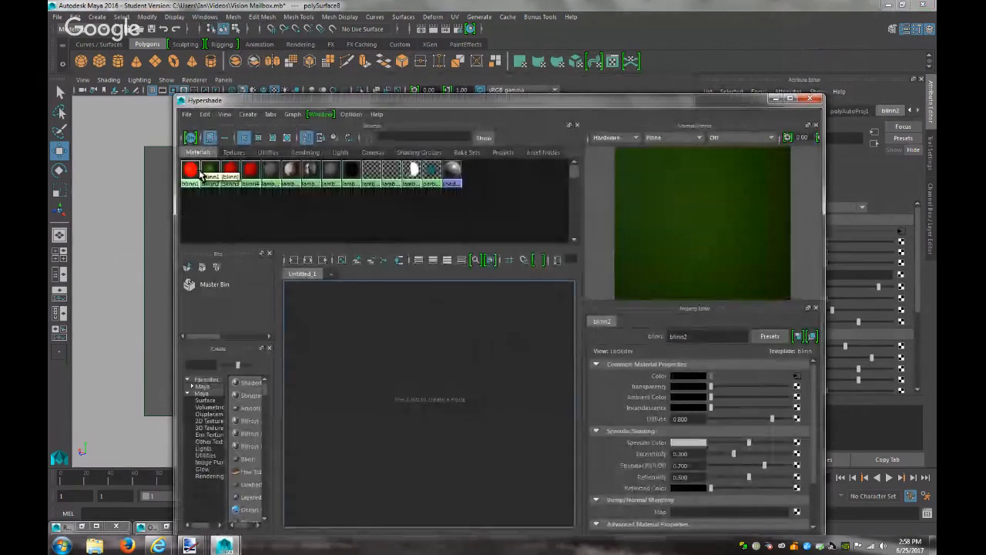
# Add the blinn2 material and the MetalTexture.jpg texture node to the Hypershade graph
pyautogui.moveTo(211, 169); pyautogui.dragTo(469, 392)
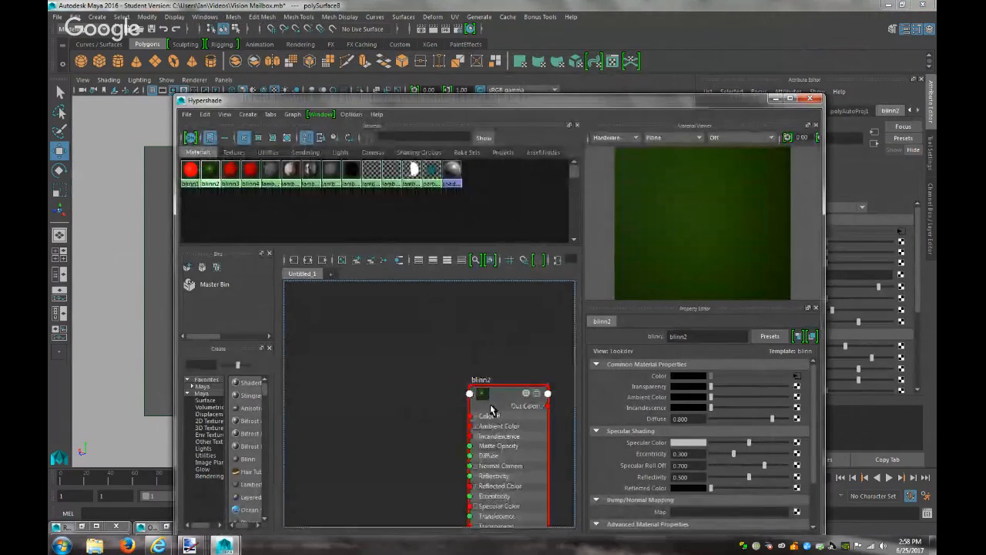
pyautogui.click(233, 152)
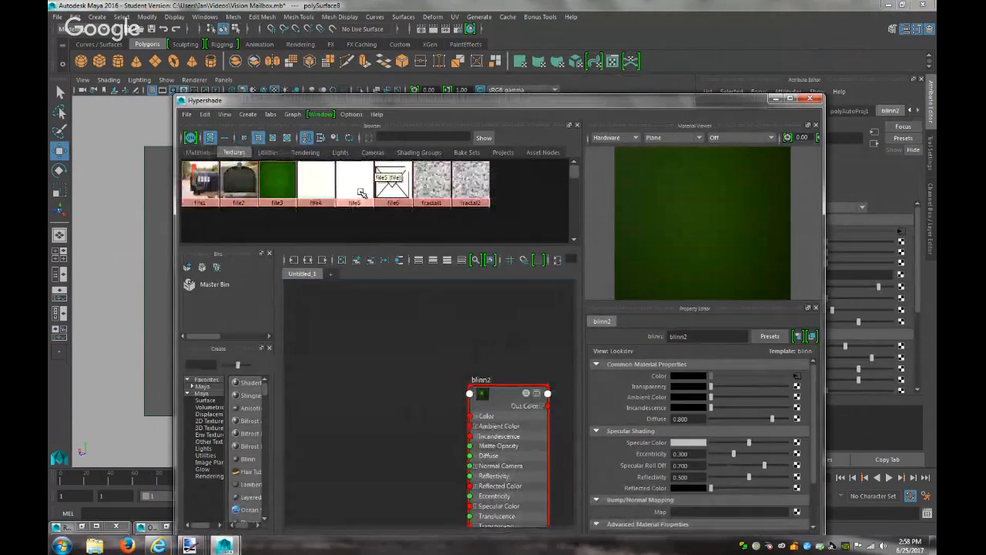
pyautogui.moveTo(285, 179); pyautogui.dragTo(359, 373)
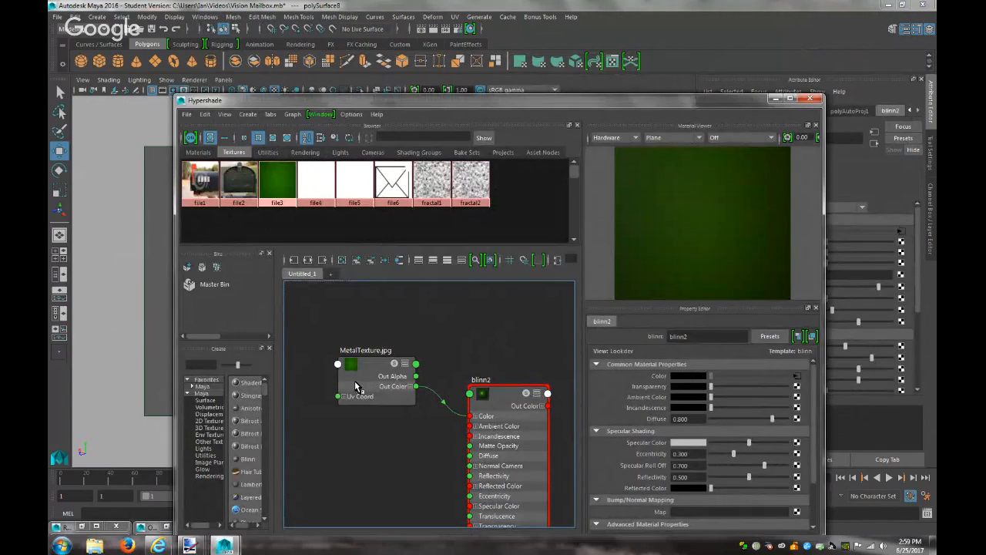
pyautogui.scroll(-2, 687, 431)
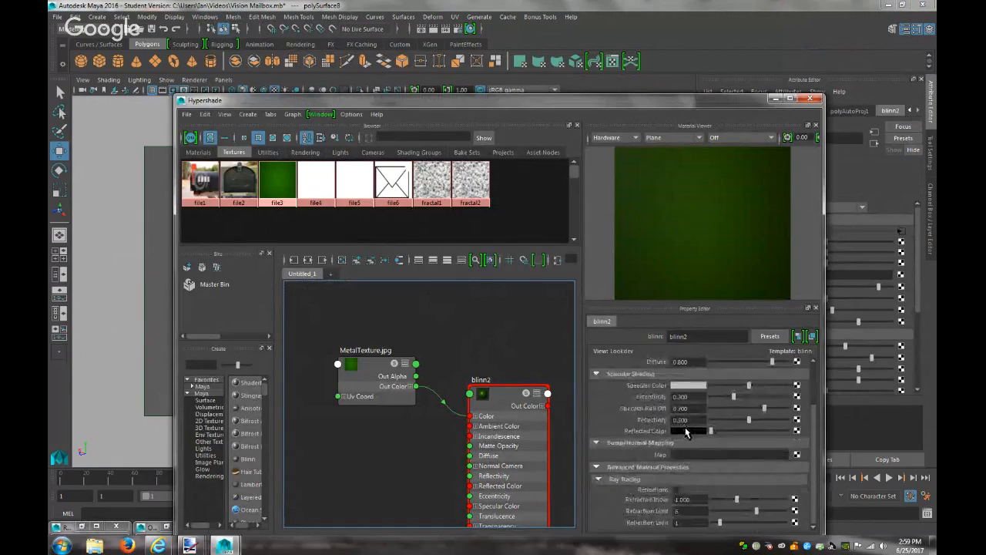
pyautogui.scroll(2, 686, 433)
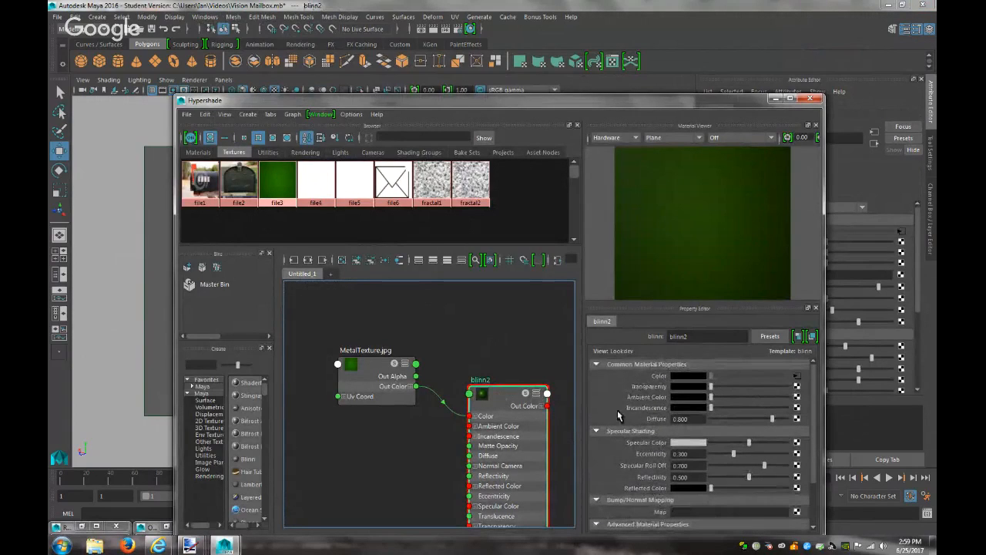
pyautogui.scroll(-2, 645, 431)
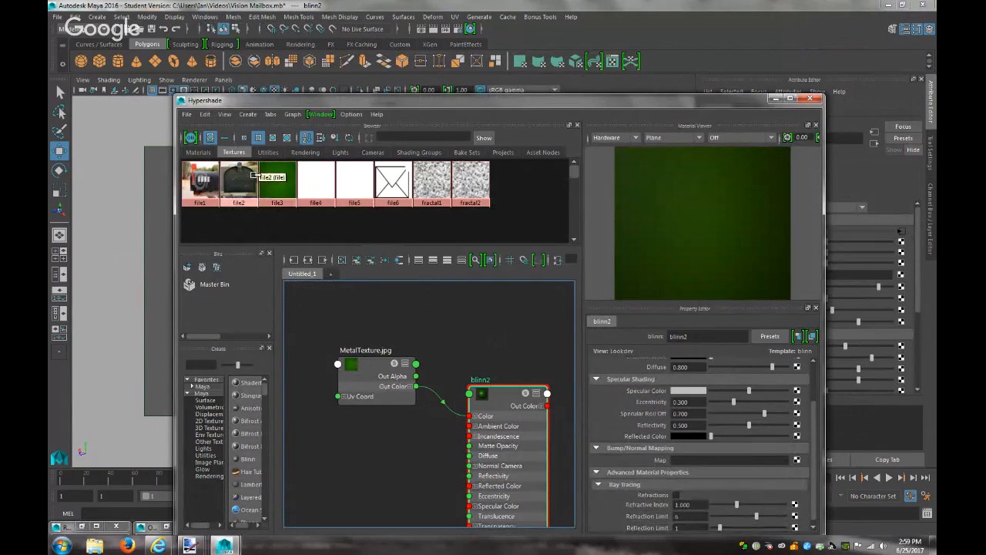
# Connect file3 as blinn2's bump map and minimize Hypershade
pyautogui.click(696, 392)
pyautogui.click(687, 460)
pyautogui.write('file3')
pyautogui.scroll(-1, 665, 463)
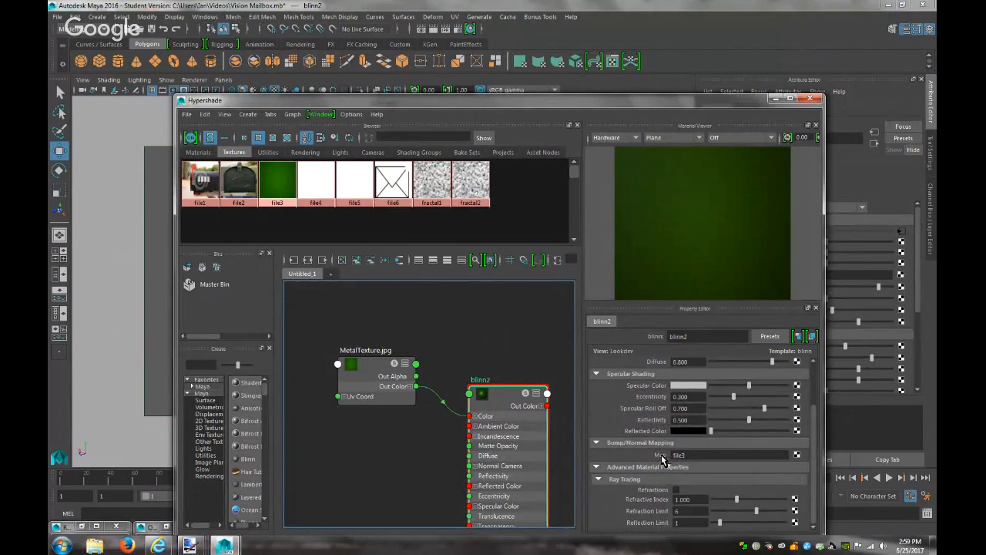
pyautogui.rightClick(663, 457)
pyautogui.click(651, 457)
pyautogui.click(705, 455)
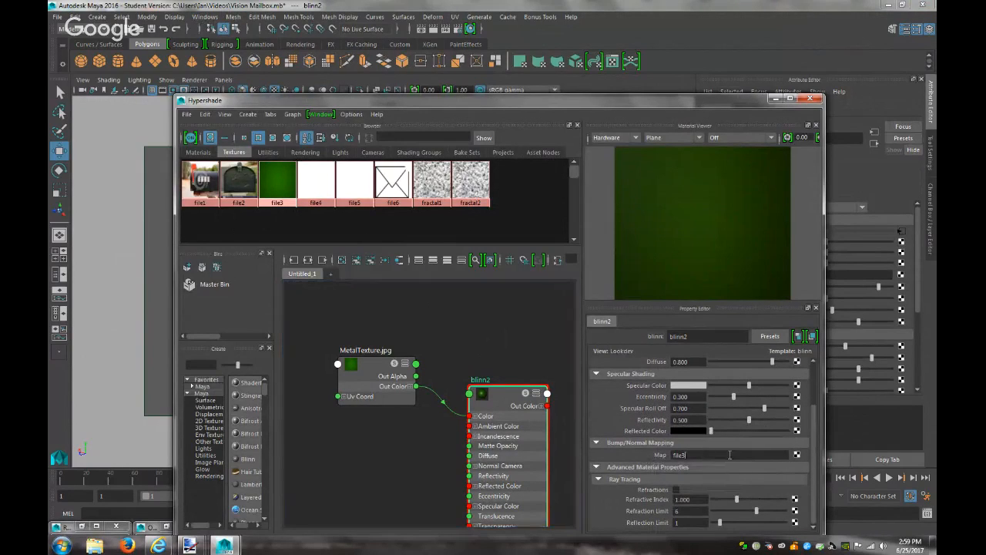
pyautogui.press('Return')
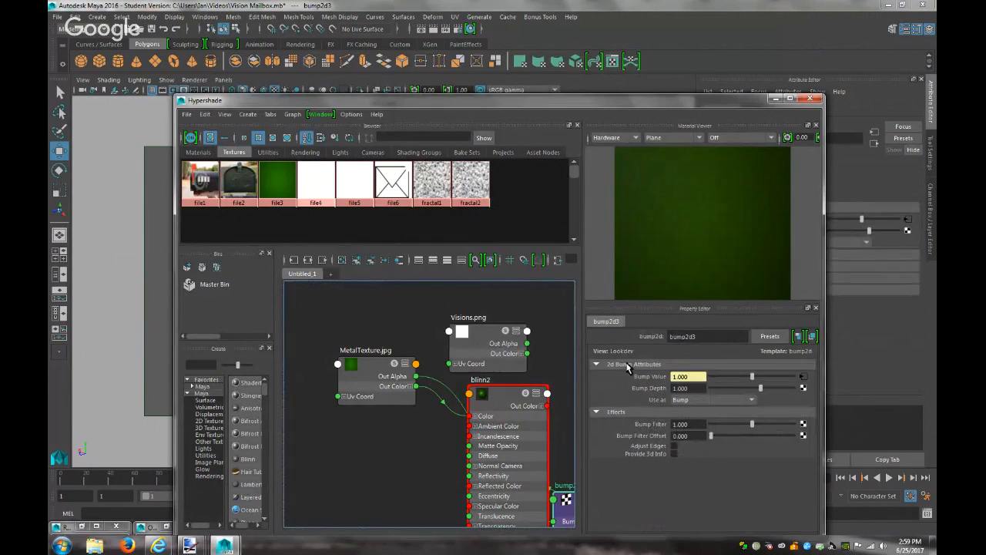
pyautogui.click(776, 99)
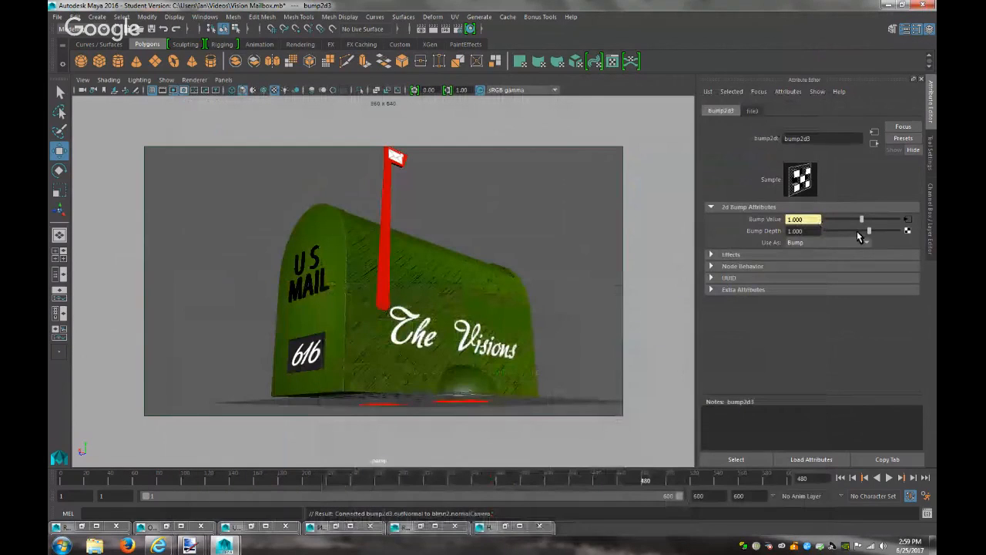
# Set the bump depth to 0.1 and test-render the mailbox
pyautogui.moveTo(806, 231); pyautogui.dragTo(680, 232)
pyautogui.write('0.1')
pyautogui.press('Return')
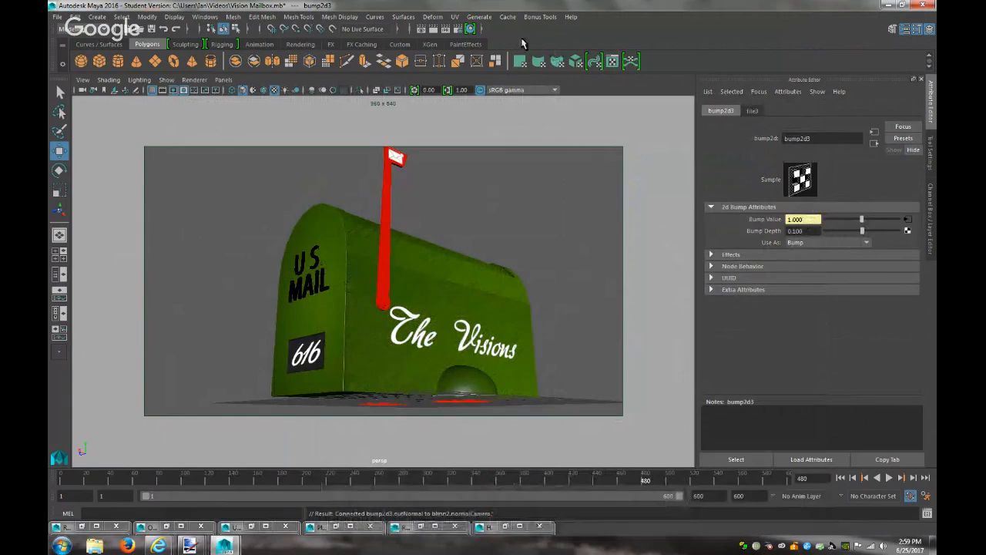
pyautogui.click(434, 29)
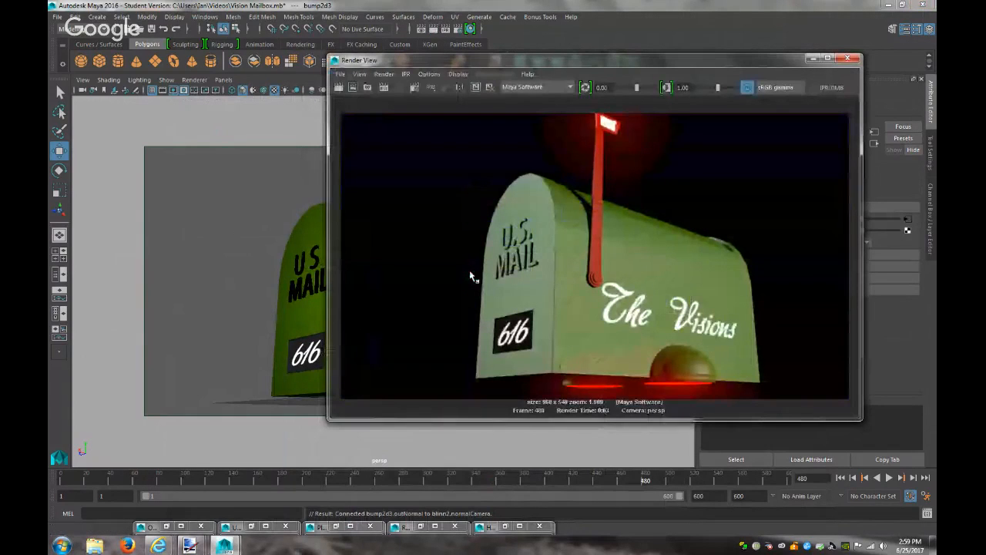
pyautogui.click(812, 58)
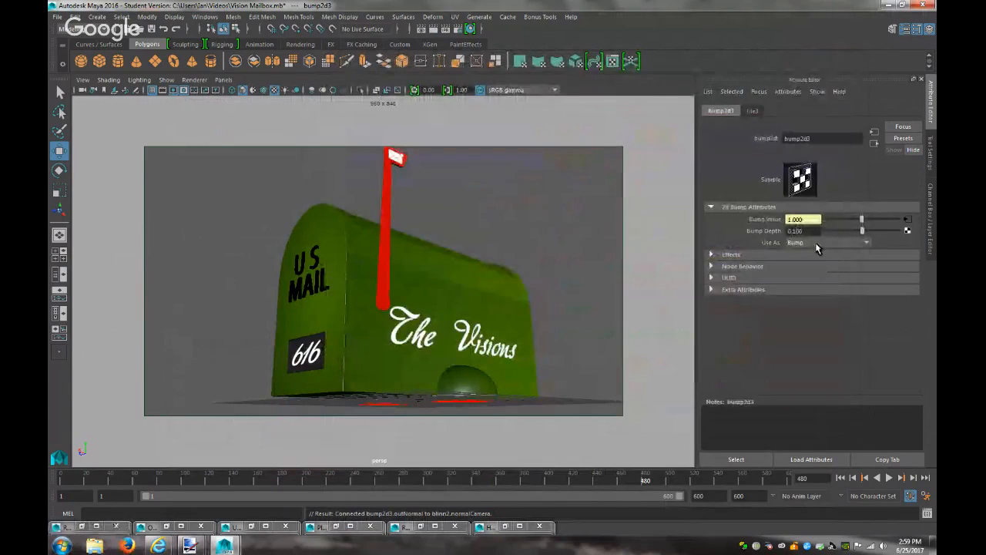
# Enter 5, re-render with the new bump depth, and select the dome under the mailbox
pyautogui.write('5')
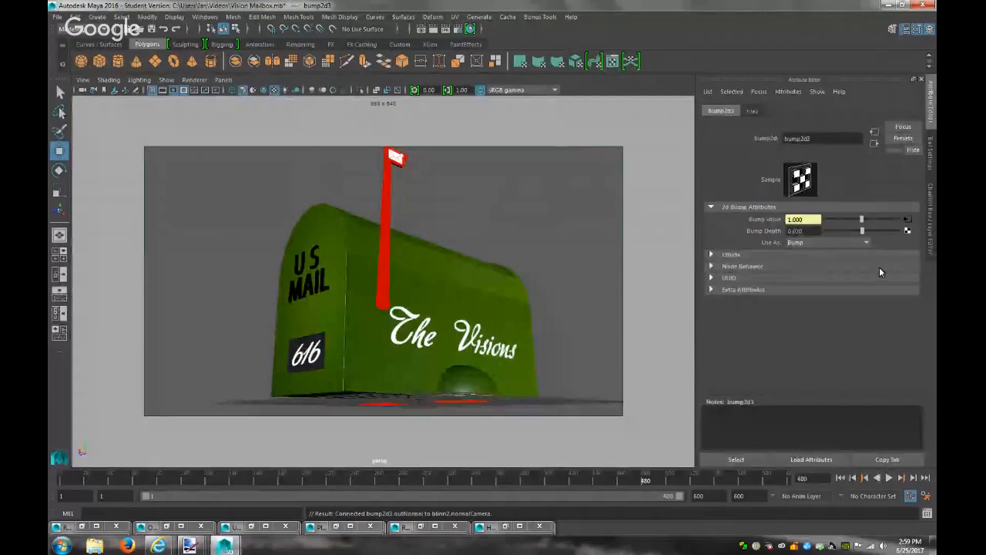
pyautogui.click(428, 31)
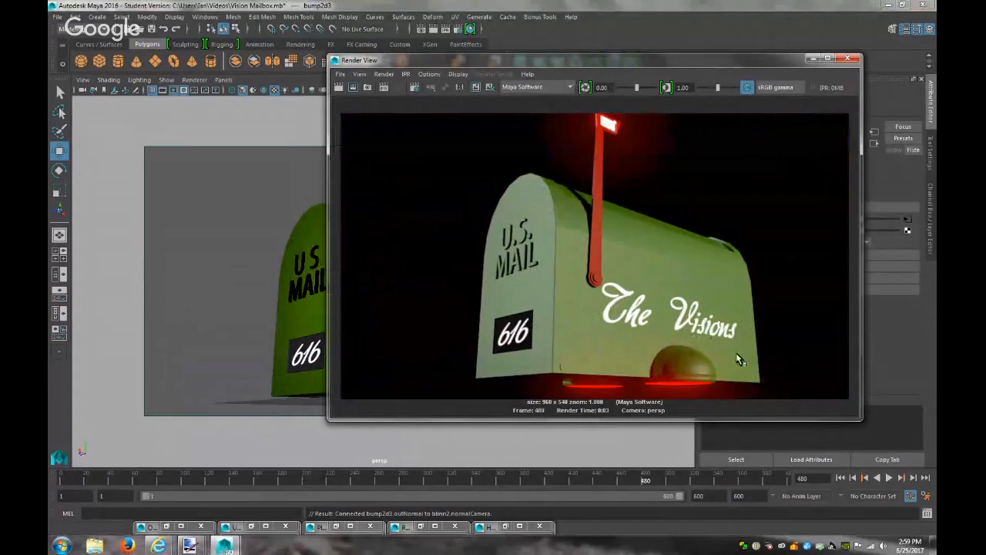
pyautogui.click(815, 59)
pyautogui.click(468, 387)
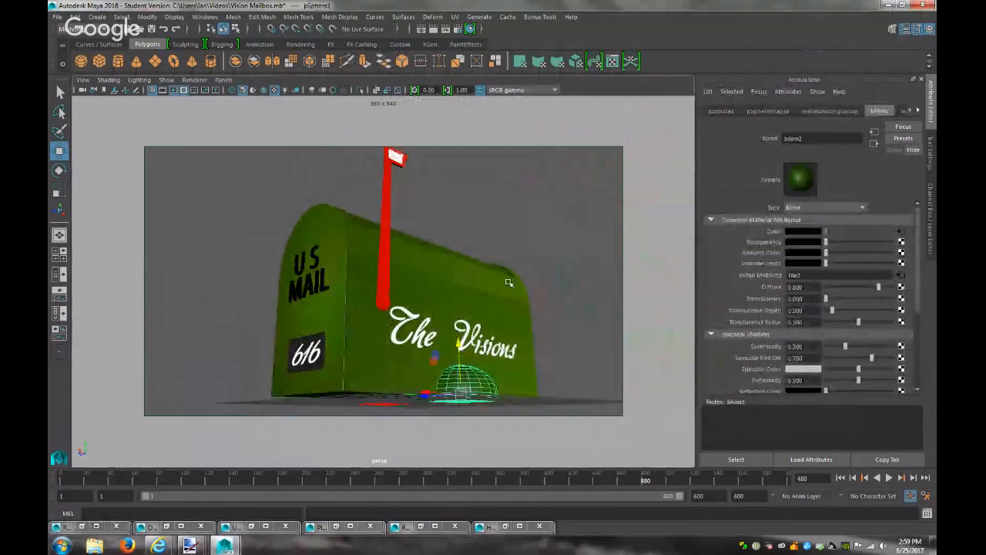
# Apply a cylindrical UV projection swept to 360 degrees on the dome
pyautogui.click(455, 17)
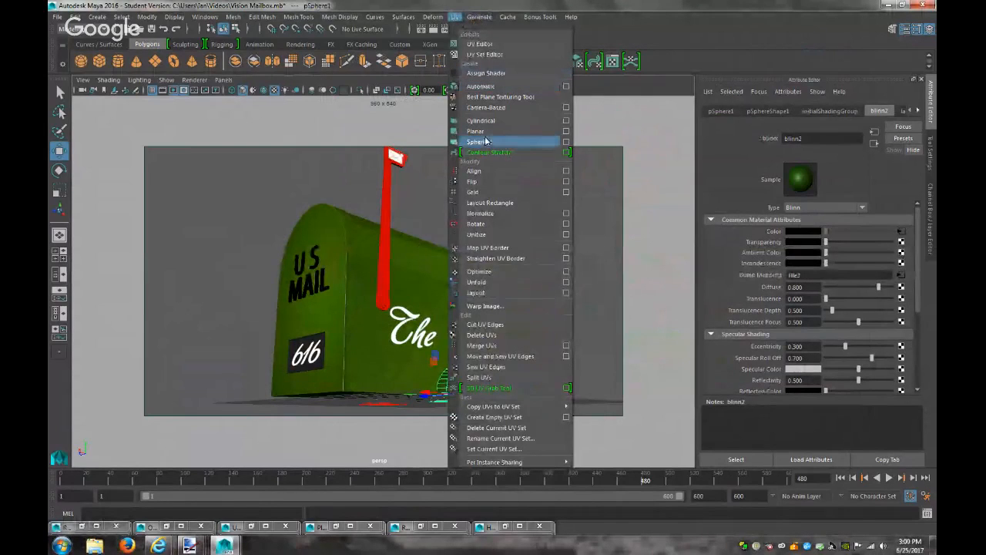
pyautogui.click(481, 120)
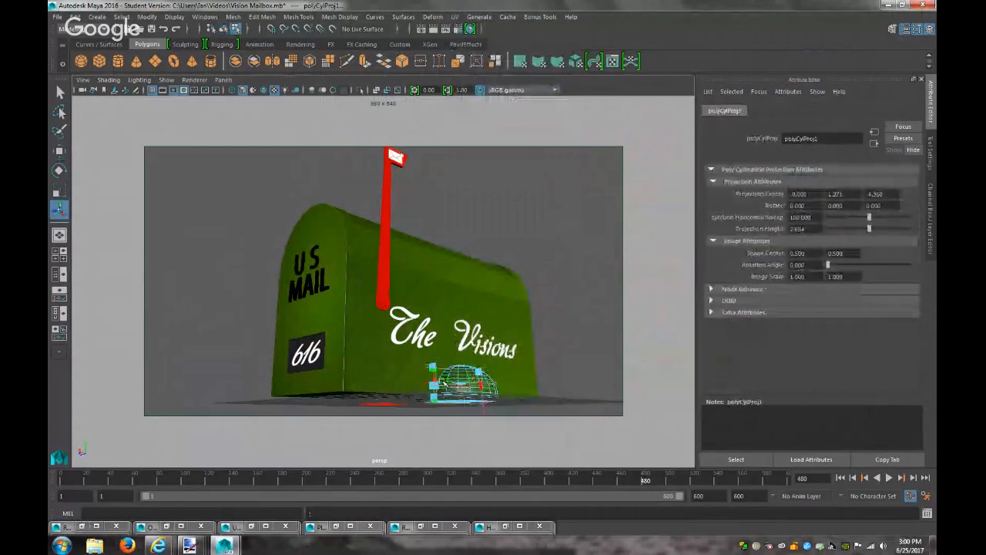
pyautogui.moveTo(436, 380); pyautogui.dragTo(555, 385)
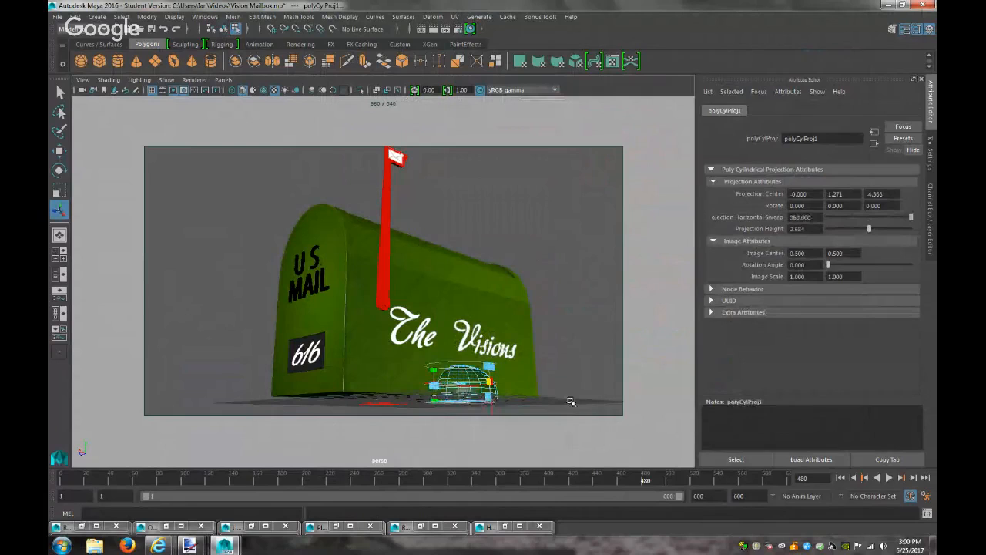
pyautogui.click(562, 401)
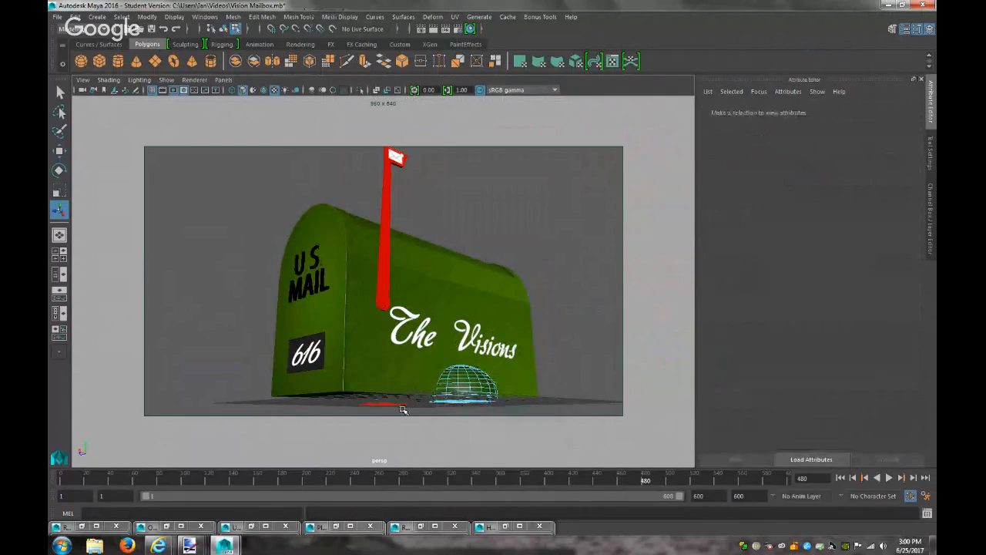
pyautogui.click(455, 16)
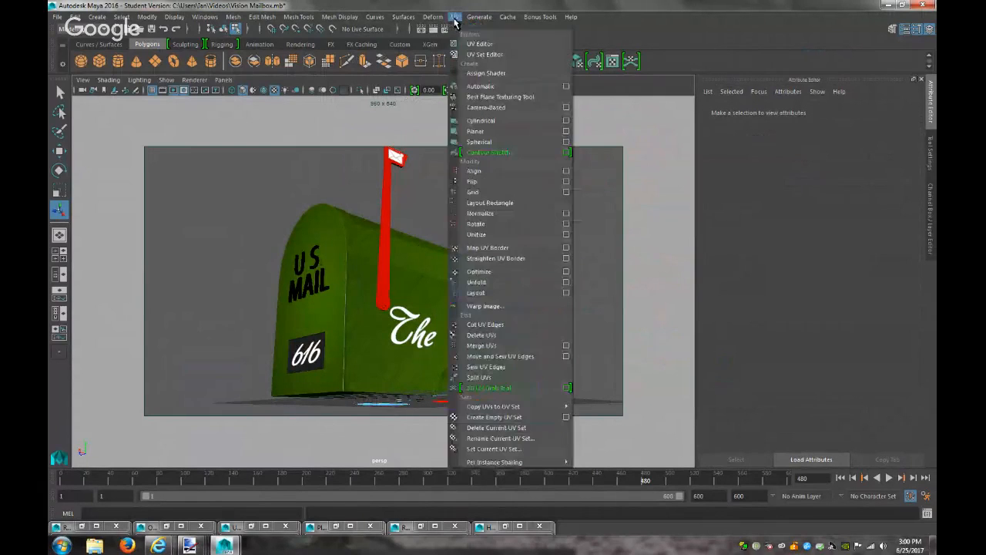
pyautogui.click(481, 120)
# Give the second sphere under the mailbox a 360-degree cylindrical UV projection
pyautogui.moveTo(391, 405); pyautogui.dragTo(435, 237, button='right')
pyautogui.click(391, 402)
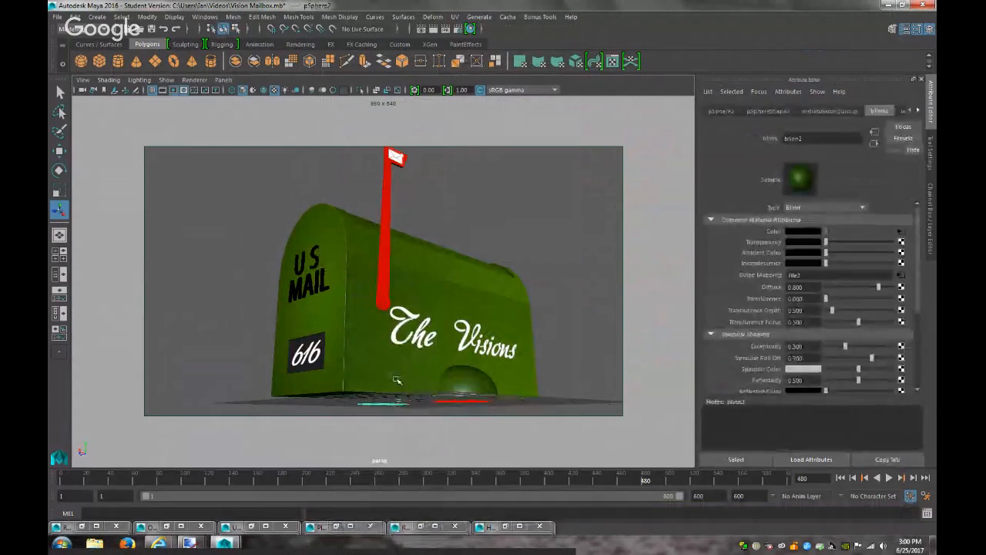
pyautogui.click(454, 16)
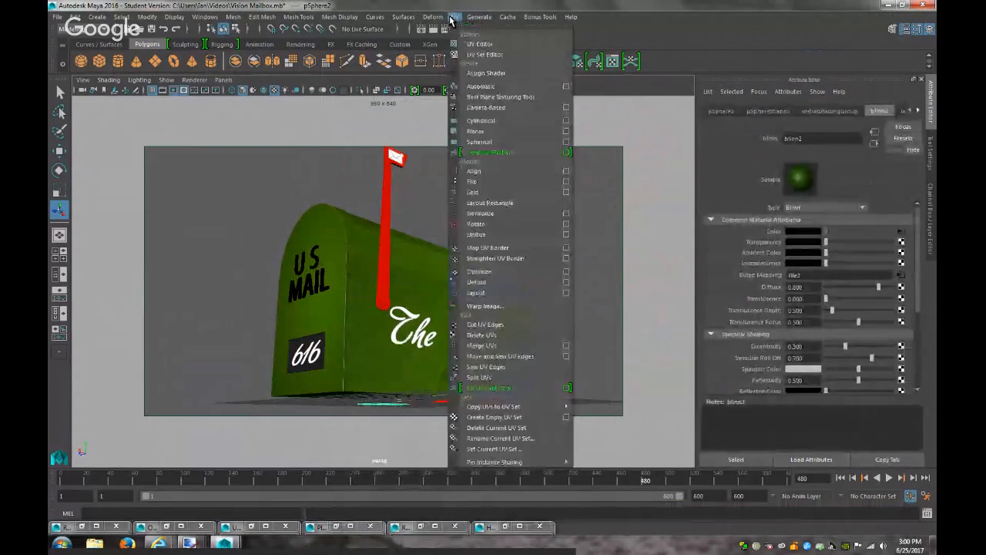
pyautogui.click(485, 121)
pyautogui.moveTo(358, 389); pyautogui.dragTo(461, 393)
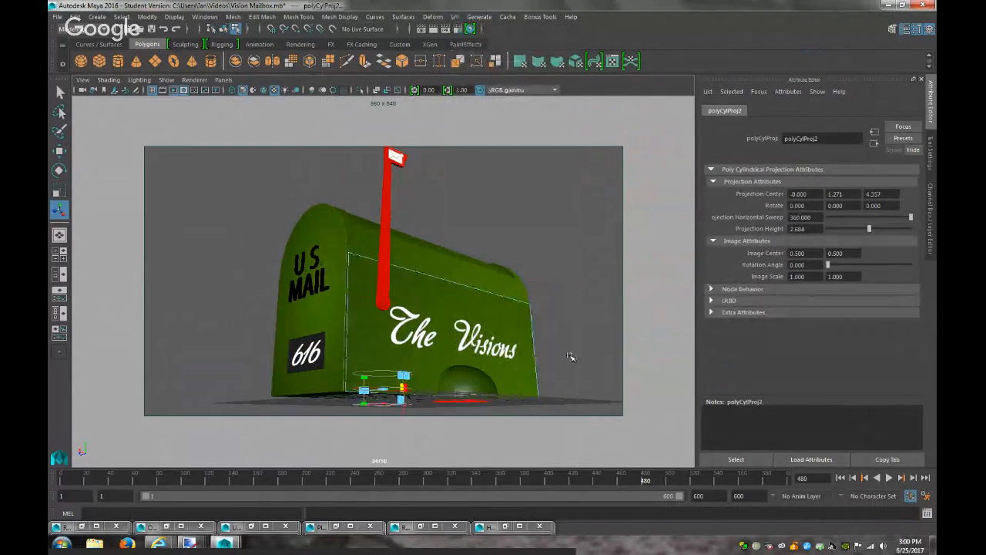
pyautogui.click(571, 358)
# Test-render the projections, then reselect the half-sphere under the mailbox
pyautogui.click(434, 30)
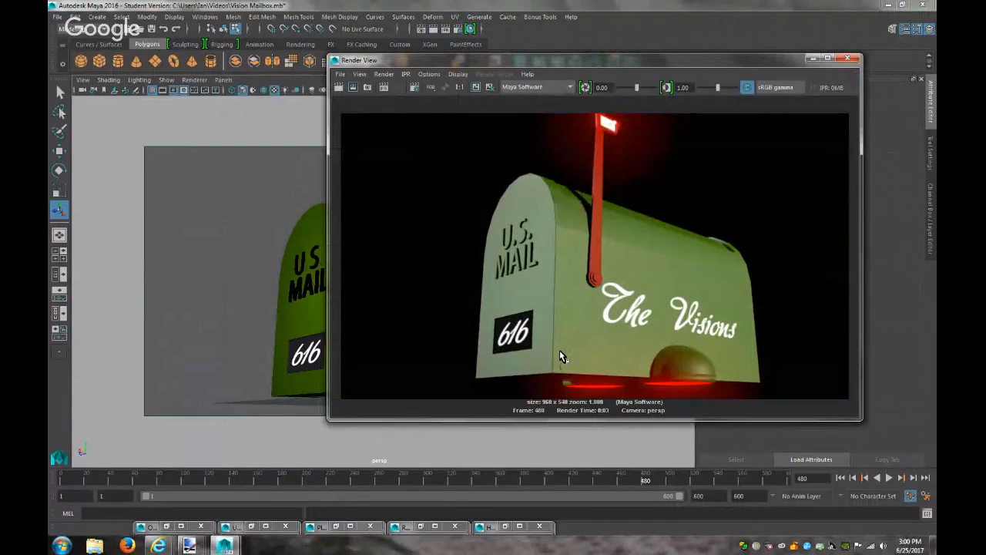
pyautogui.click(811, 58)
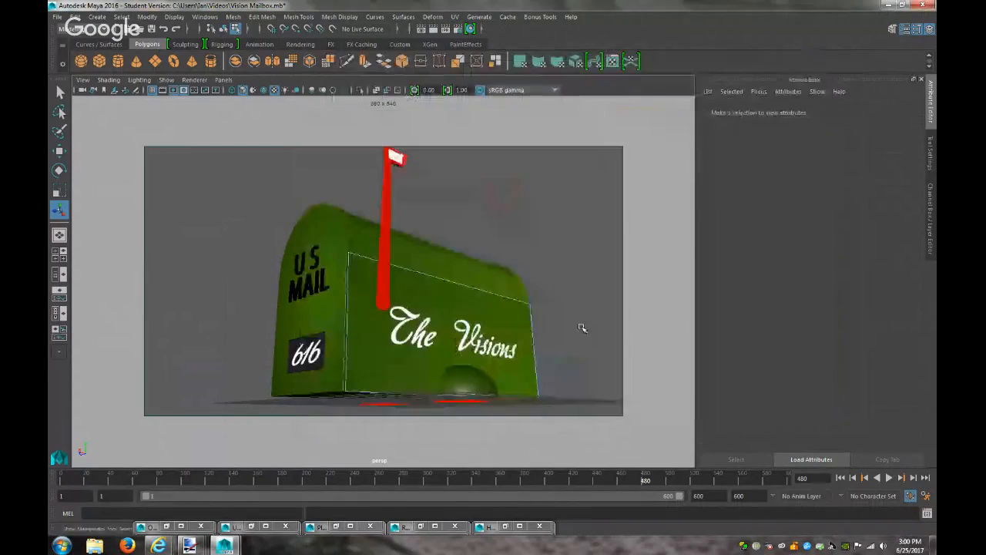
pyautogui.click(467, 388)
pyautogui.rightClick(462, 260)
pyautogui.click(504, 236)
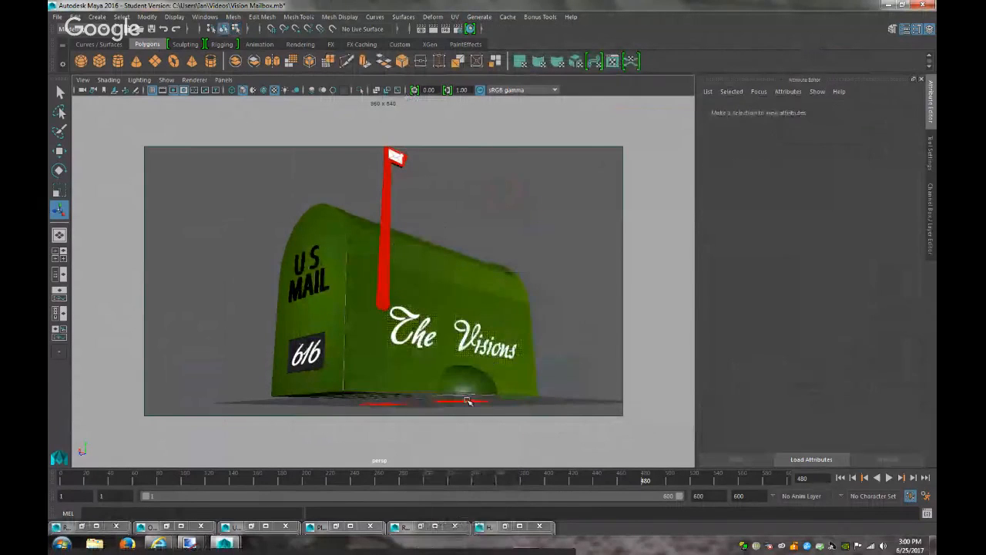
pyautogui.click(467, 389)
pyautogui.click(455, 16)
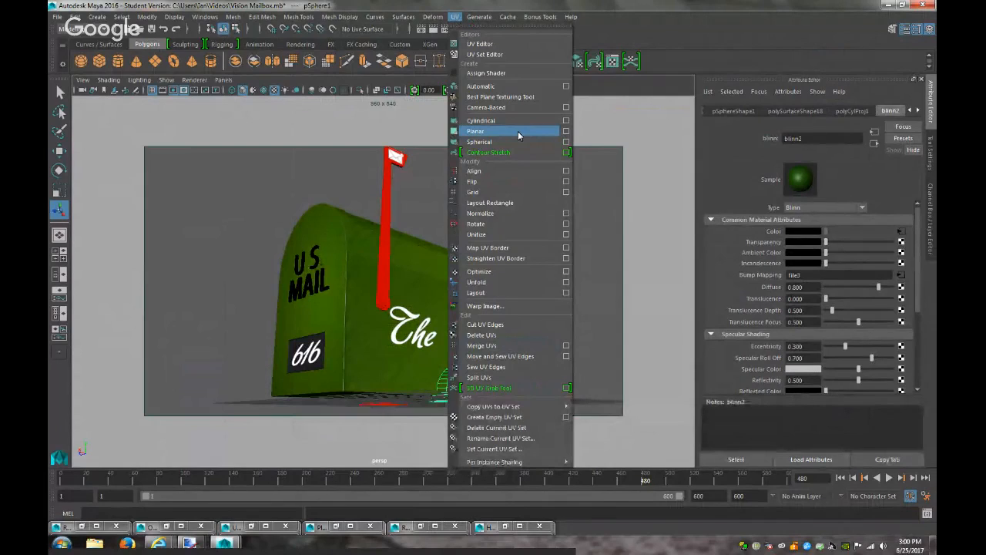
# Apply planar UV projections to the dome sphere, the second one from the Z axis
pyautogui.click(567, 131)
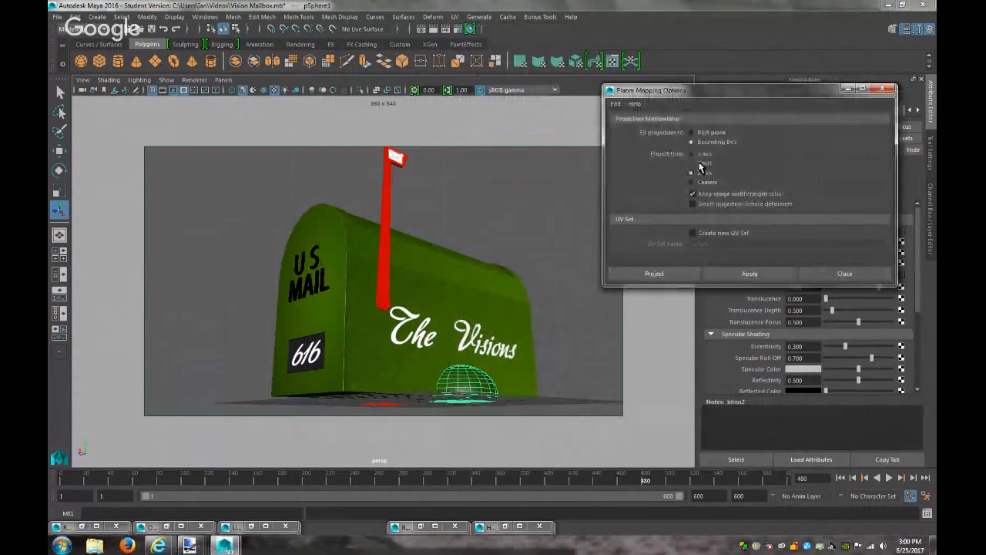
pyautogui.click(728, 275)
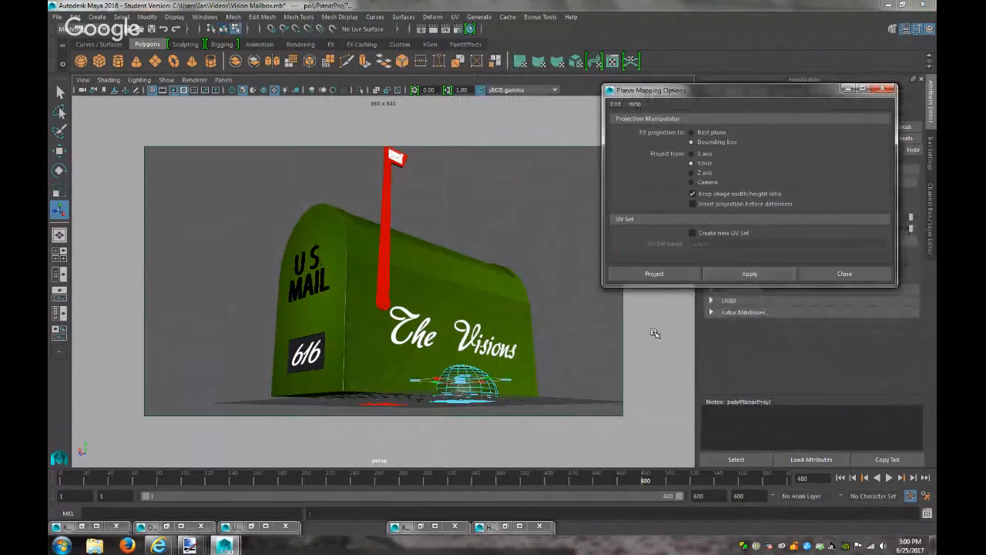
pyautogui.click(595, 366)
pyautogui.moveTo(474, 384); pyautogui.dragTo(511, 234, button='right')
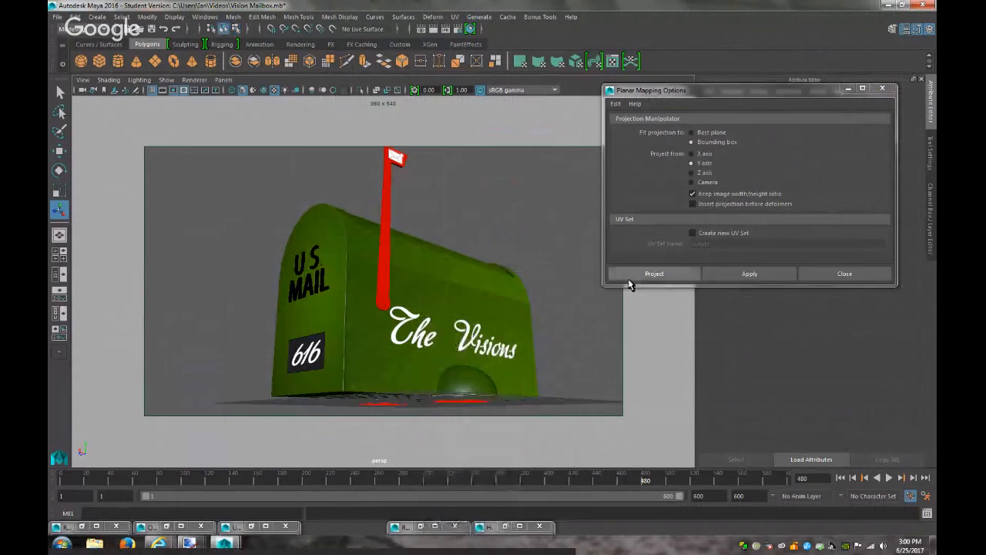
pyautogui.click(470, 376)
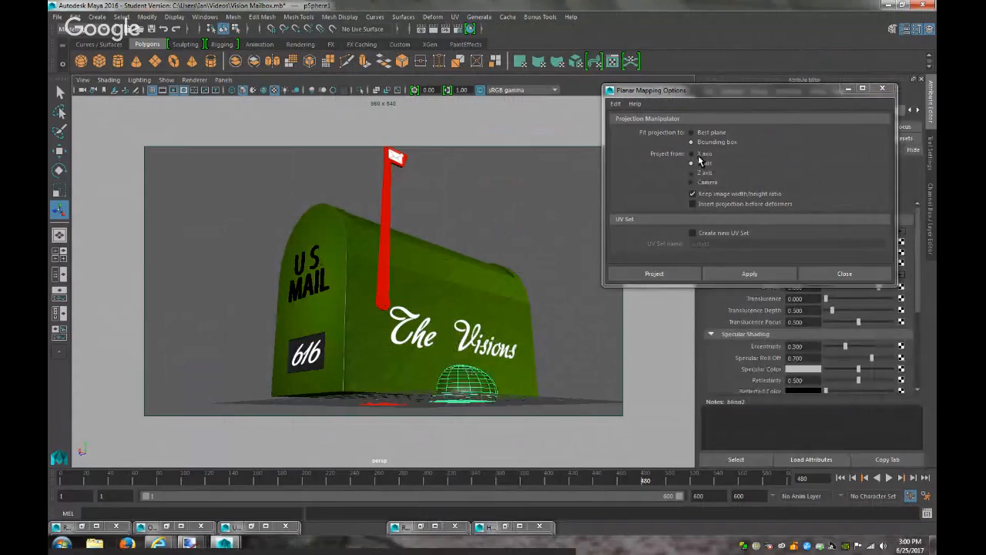
pyautogui.click(705, 173)
pyautogui.click(722, 272)
pyautogui.click(570, 376)
# Return to object selection and test-render the planar-mapped dome
pyautogui.rightClick(490, 384)
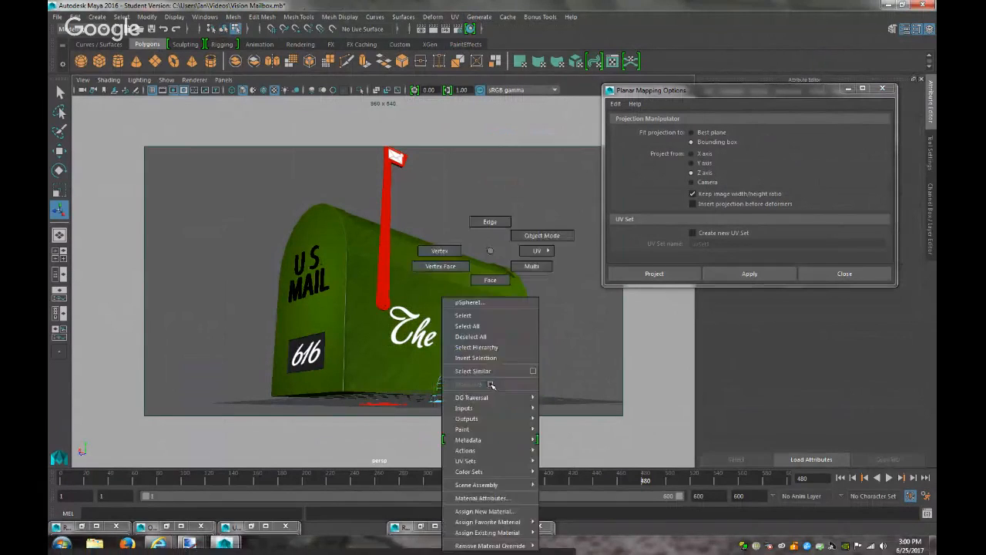
pyautogui.moveTo(509, 311); pyautogui.dragTo(543, 236, button='right')
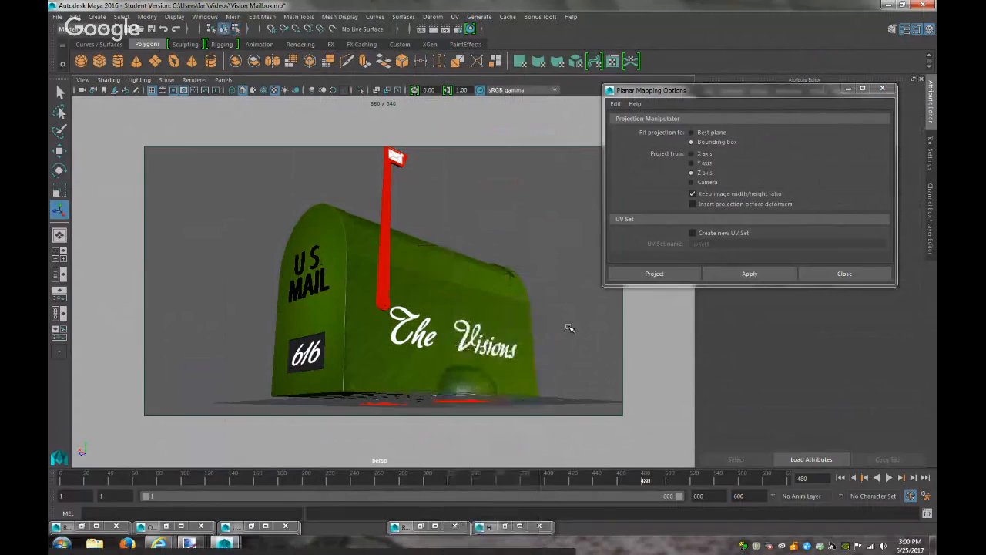
pyautogui.click(434, 30)
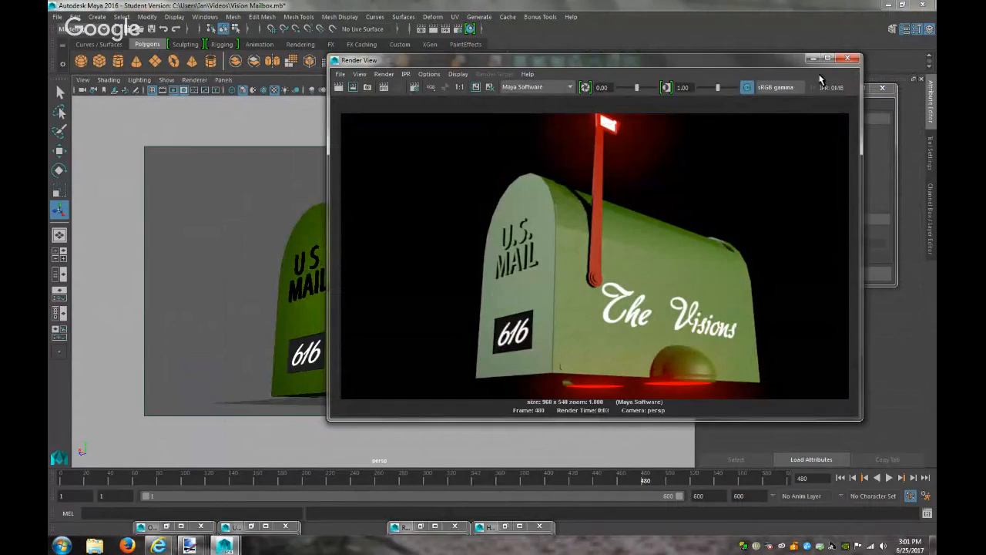
pyautogui.click(847, 58)
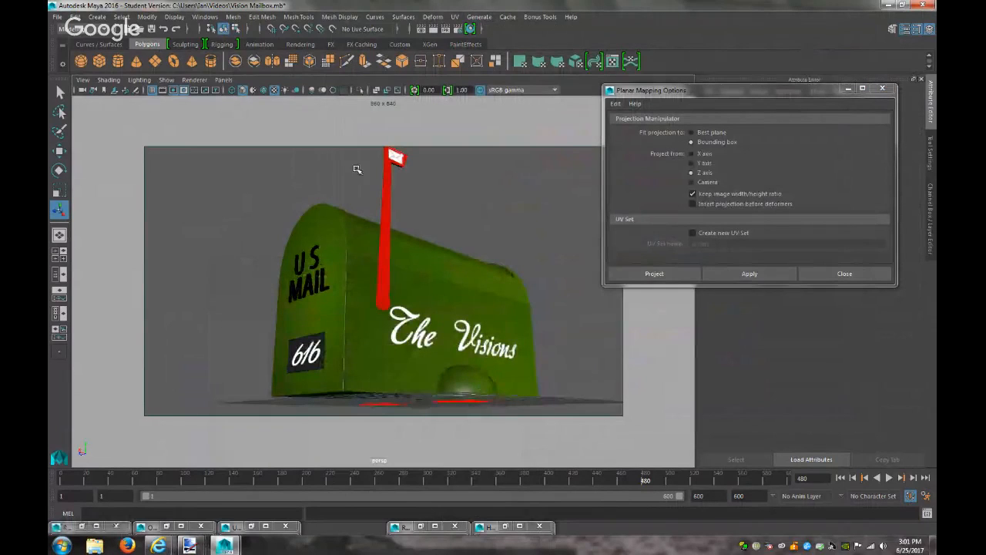
# Look through the persp1 camera and frame in close on the dome at the mailbox's base
pyautogui.click(223, 79)
pyautogui.moveTo(270, 90)
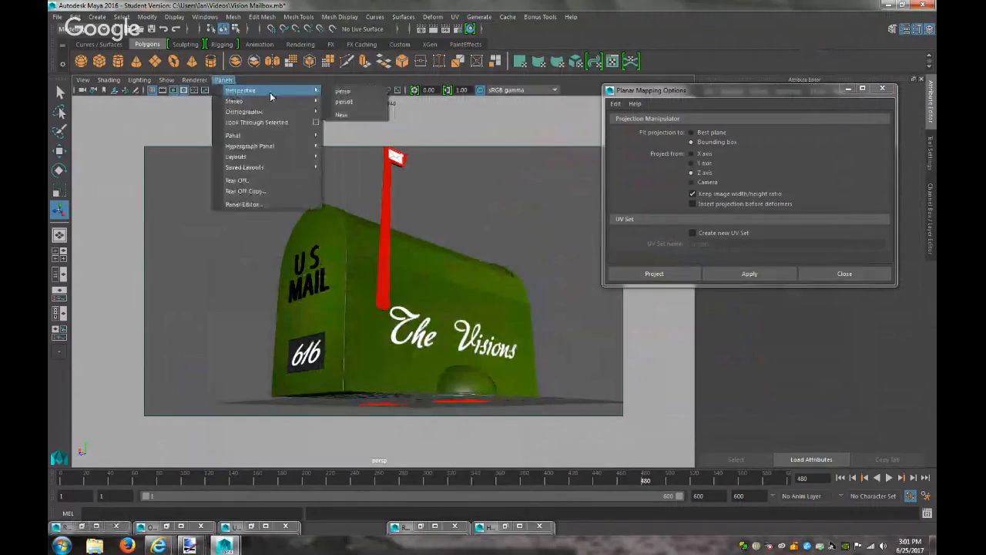
pyautogui.click(345, 102)
pyautogui.click(432, 376)
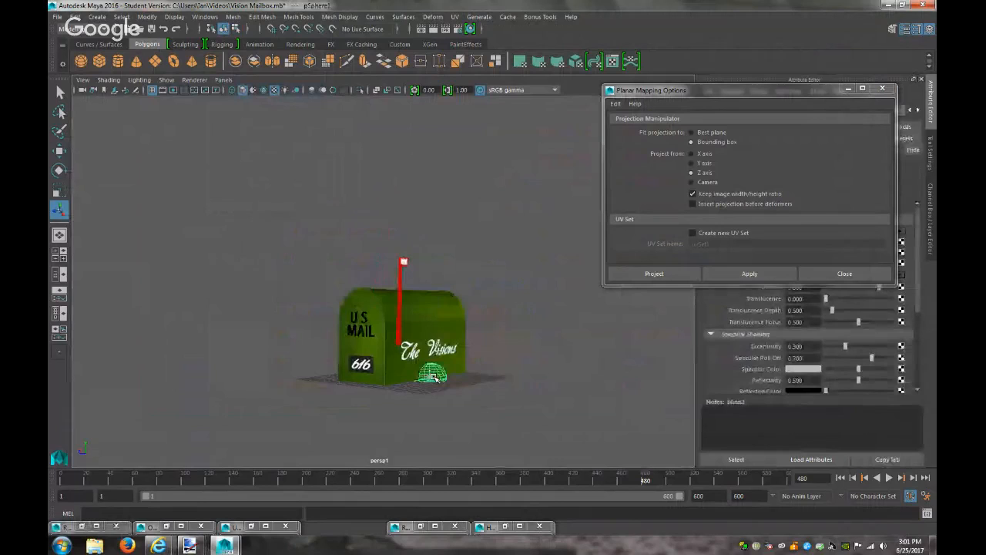
pyautogui.press('f')
pyautogui.click(516, 395)
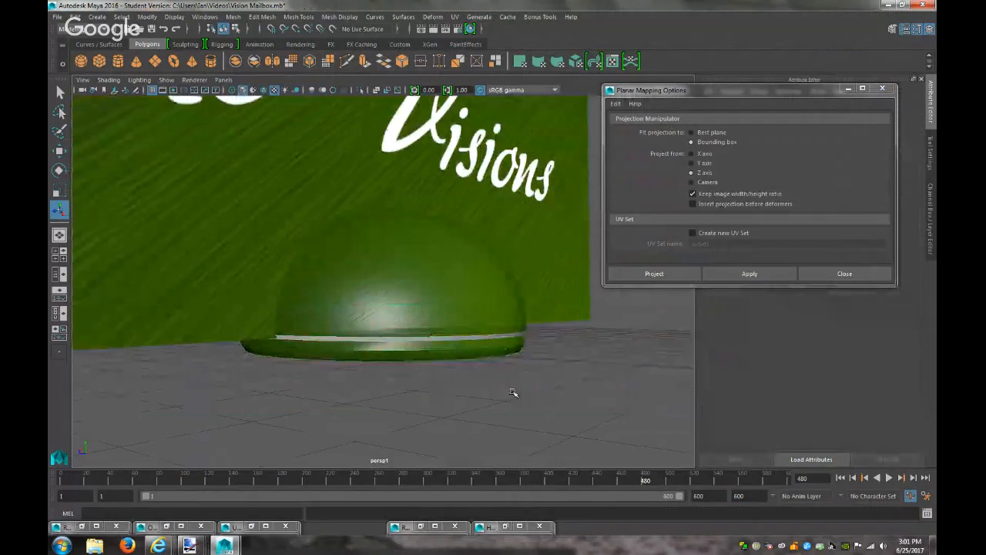
pyautogui.keyDown('alt'); pyautogui.moveTo(494, 392); pyautogui.dragTo(435, 410); pyautogui.keyUp('alt')
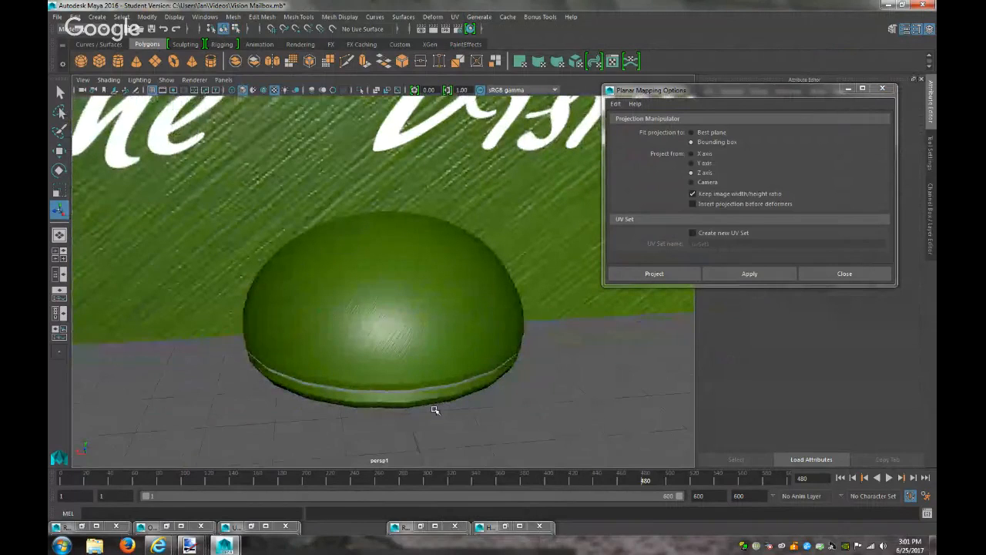
# Render the close-up of the dome, then reselect the dome
pyautogui.click(446, 28)
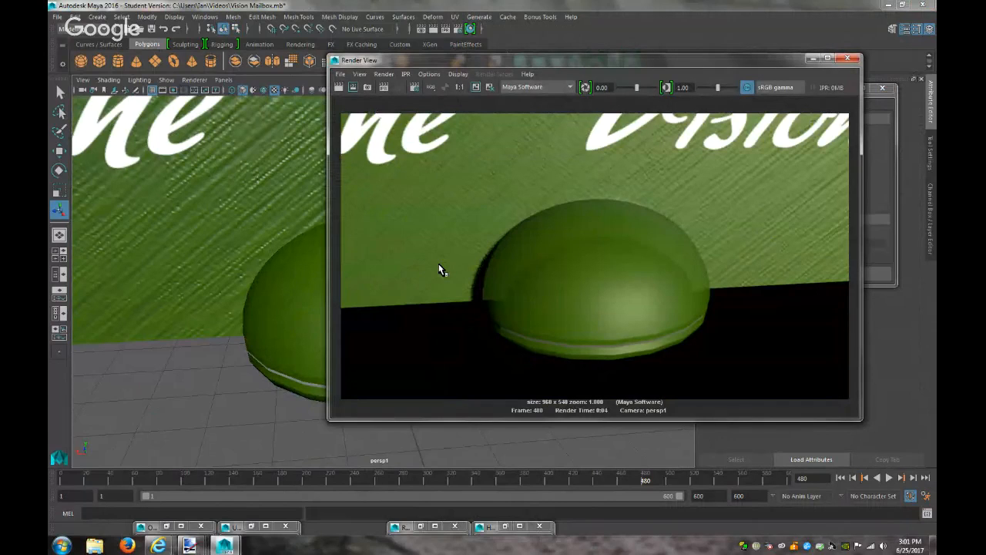
pyautogui.click(813, 59)
pyautogui.click(491, 296)
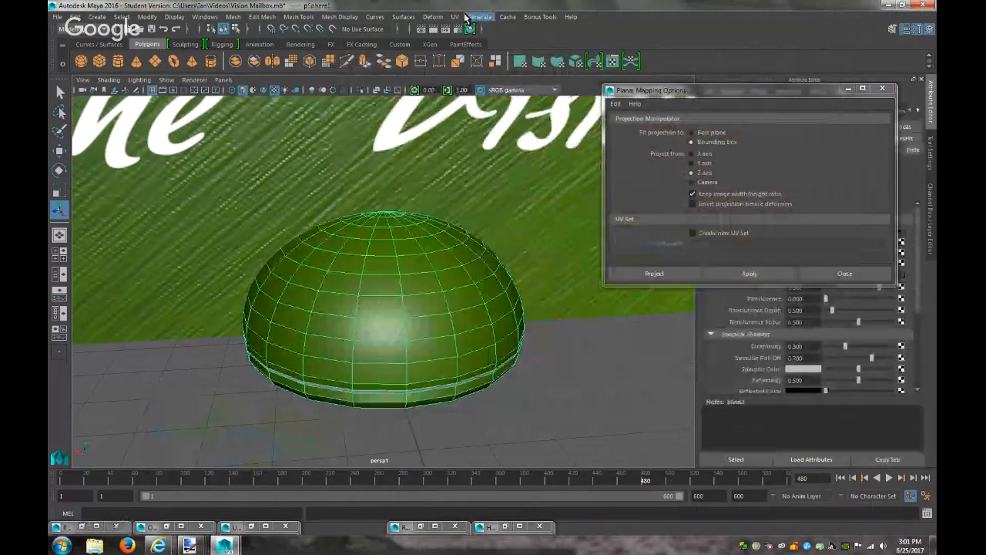
pyautogui.click(456, 16)
# In the UV Editor, select all the dome's UVs and scale the shell up slightly
pyautogui.click(481, 44)
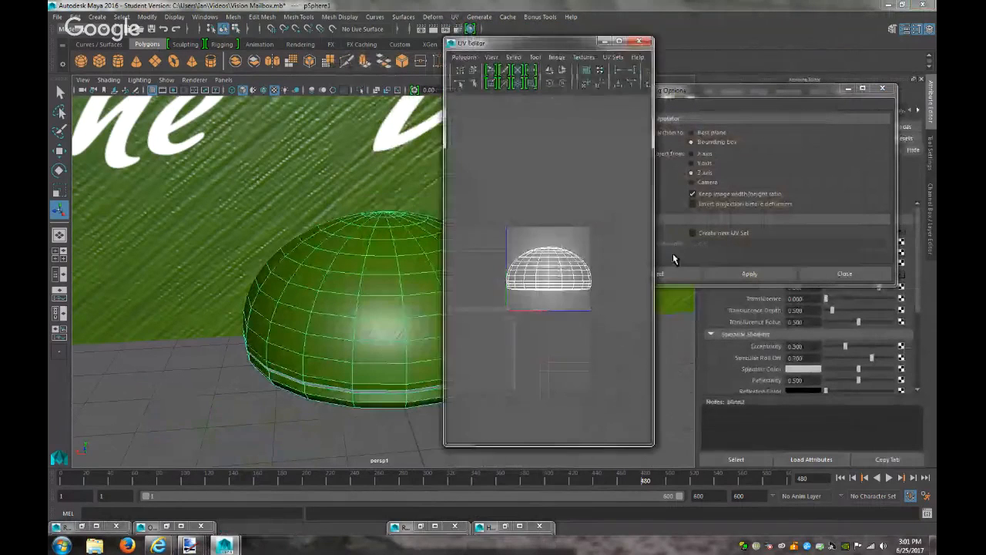
pyautogui.click(472, 70)
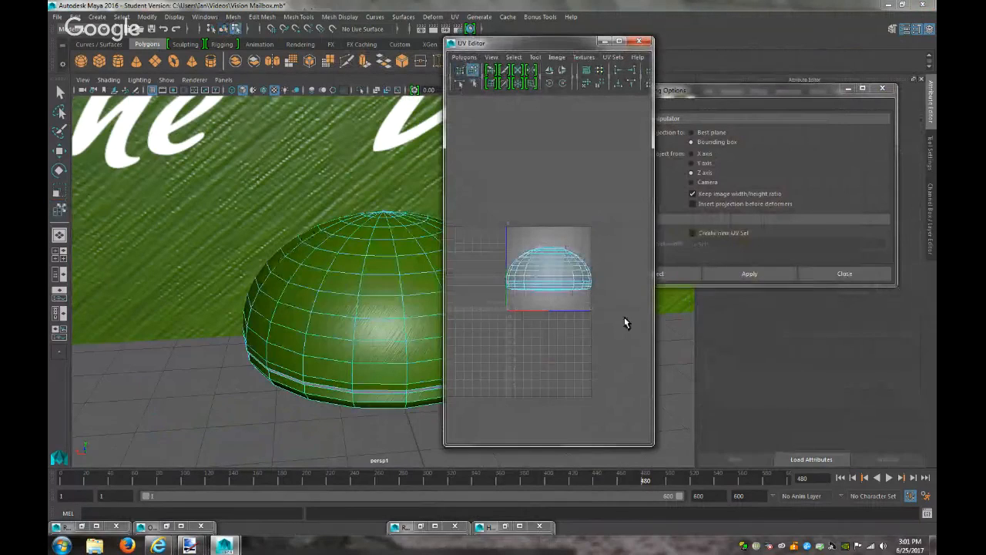
pyautogui.moveTo(625, 318); pyautogui.dragTo(486, 215)
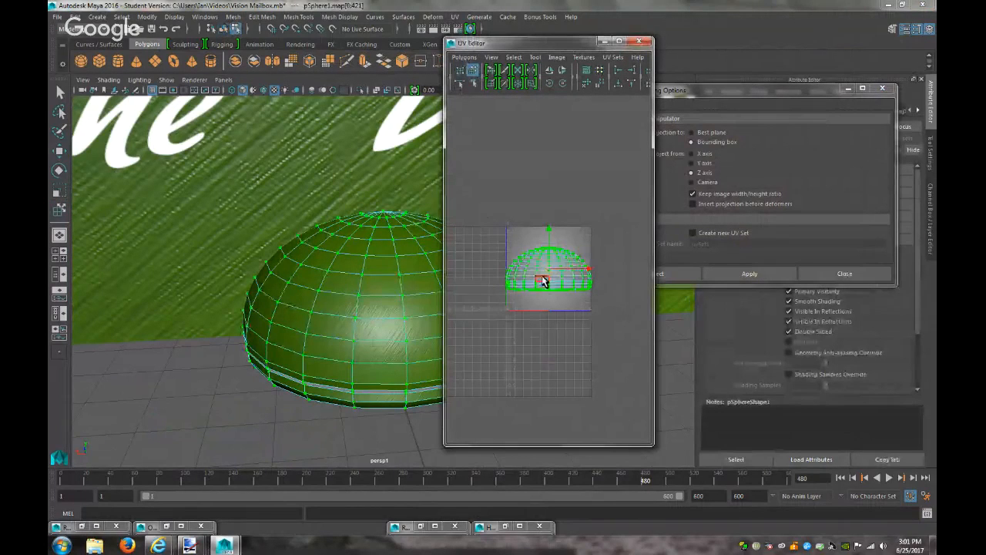
pyautogui.press('r')
pyautogui.moveTo(549, 275); pyautogui.dragTo(520, 270)
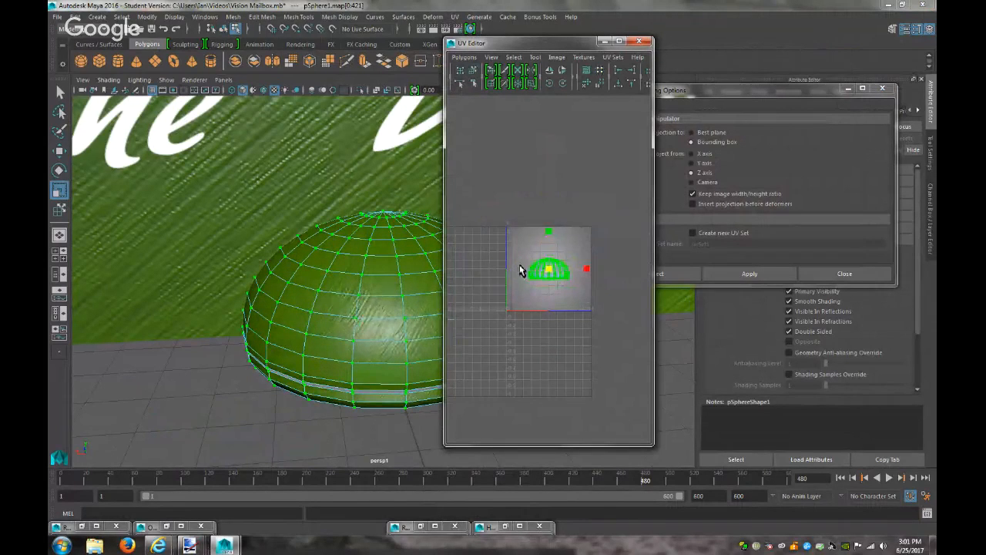
# Switch the viewport to the persp camera and render the whole mailbox
pyautogui.click(224, 79)
pyautogui.moveTo(278, 90)
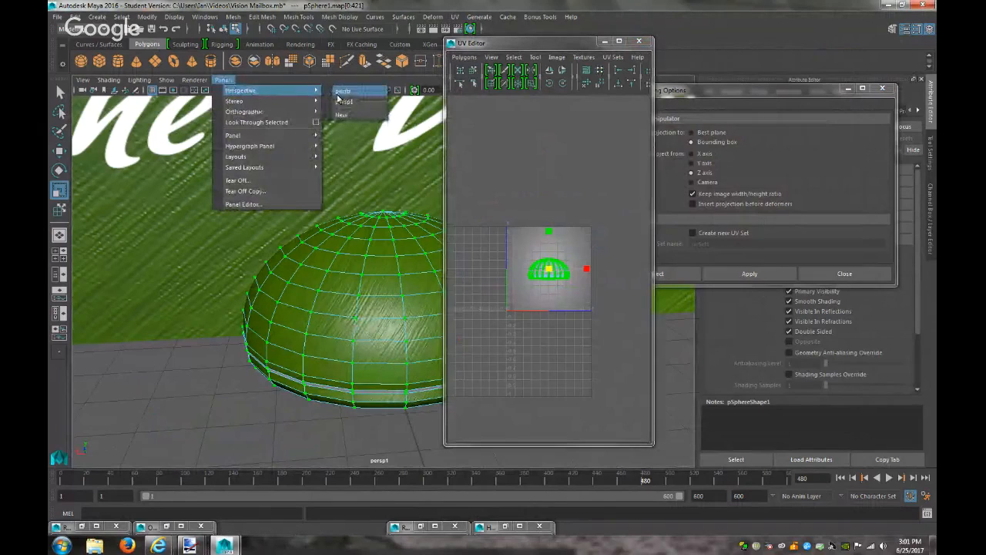
pyautogui.click(336, 92)
pyautogui.click(445, 28)
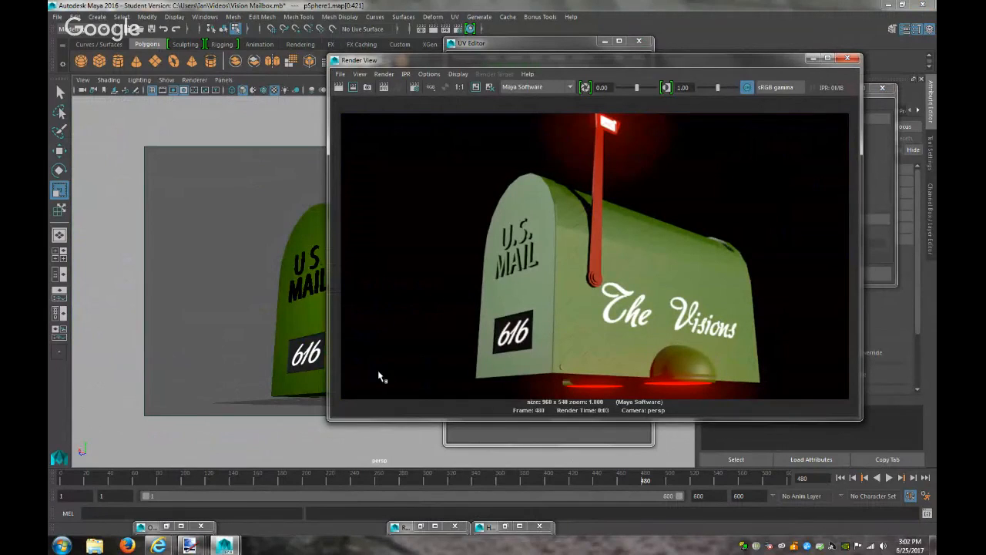
# Put away the render and UV Editor and select areaLight1 in the Outliner
pyautogui.click(814, 59)
pyautogui.click(605, 41)
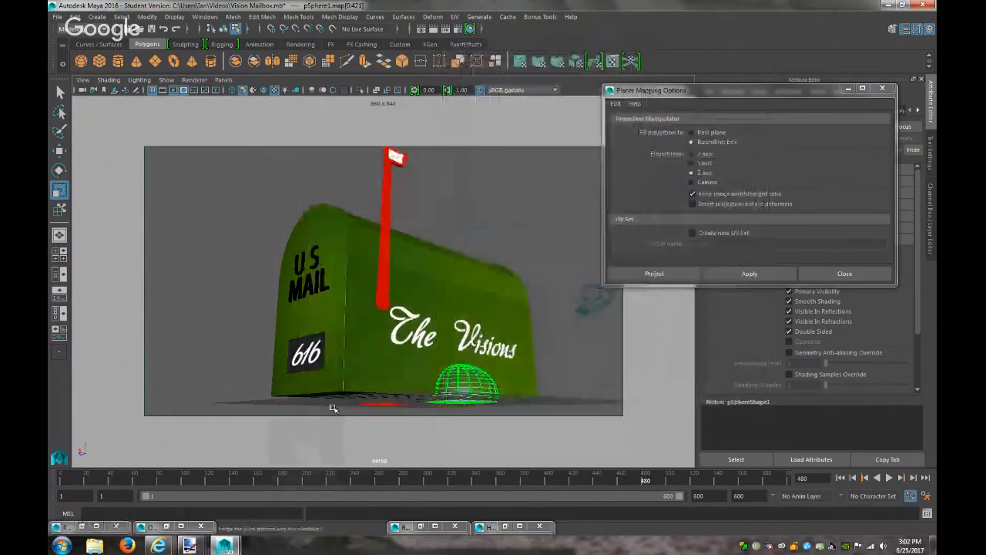
pyautogui.click(167, 527)
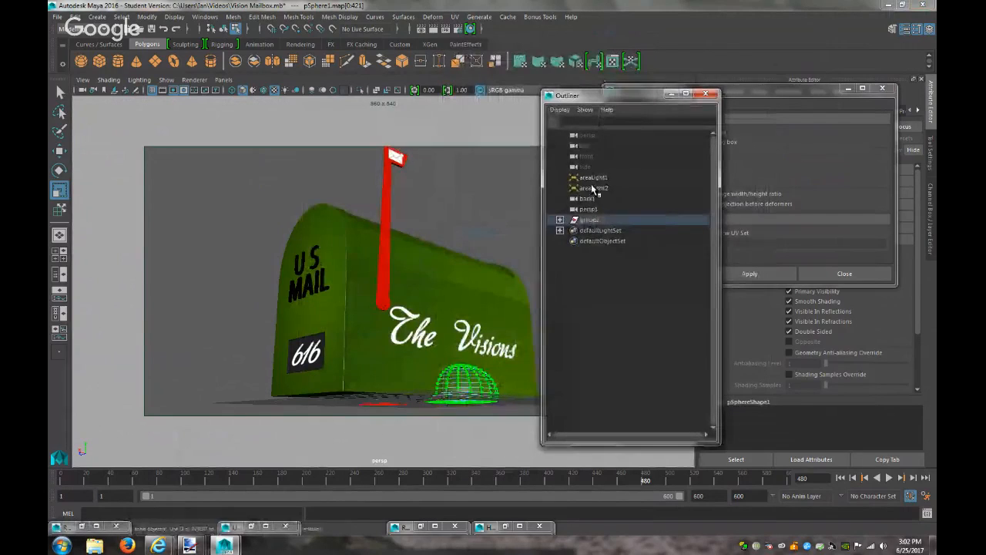
pyautogui.click(594, 177)
pyautogui.click(848, 89)
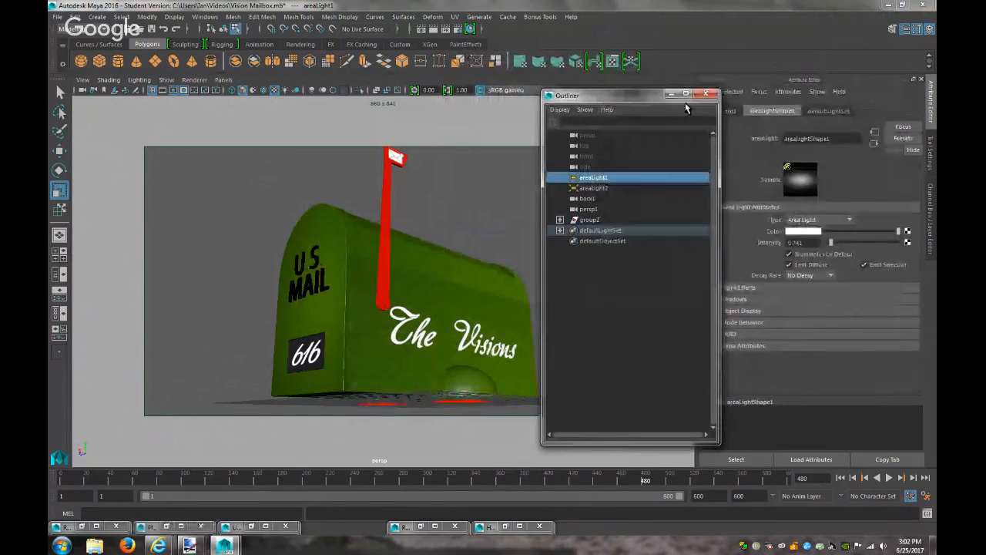
# Test areaLight1 at intensity about 0.148, then about 2.074, rendering each
pyautogui.moveTo(831, 245); pyautogui.dragTo(828, 244)
pyautogui.click(436, 28)
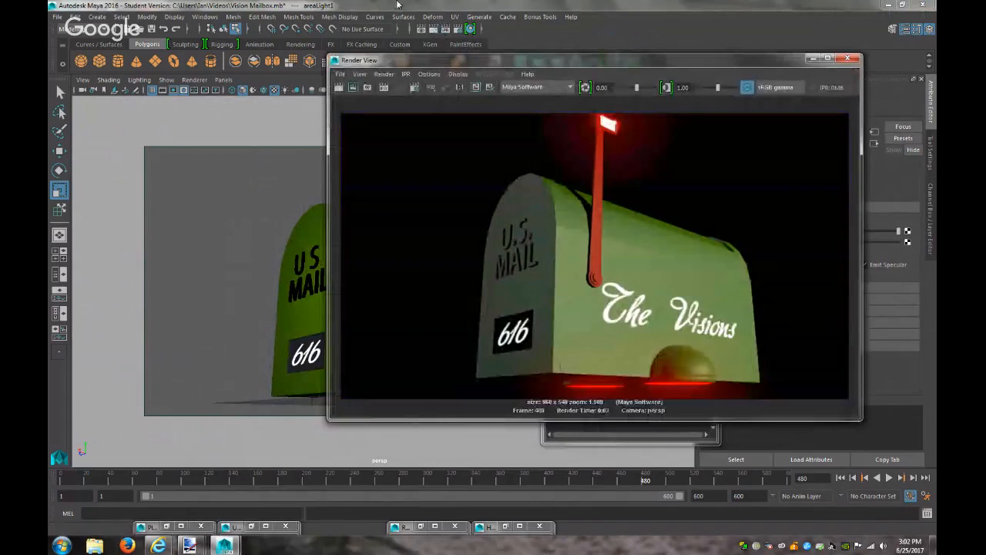
pyautogui.click(813, 59)
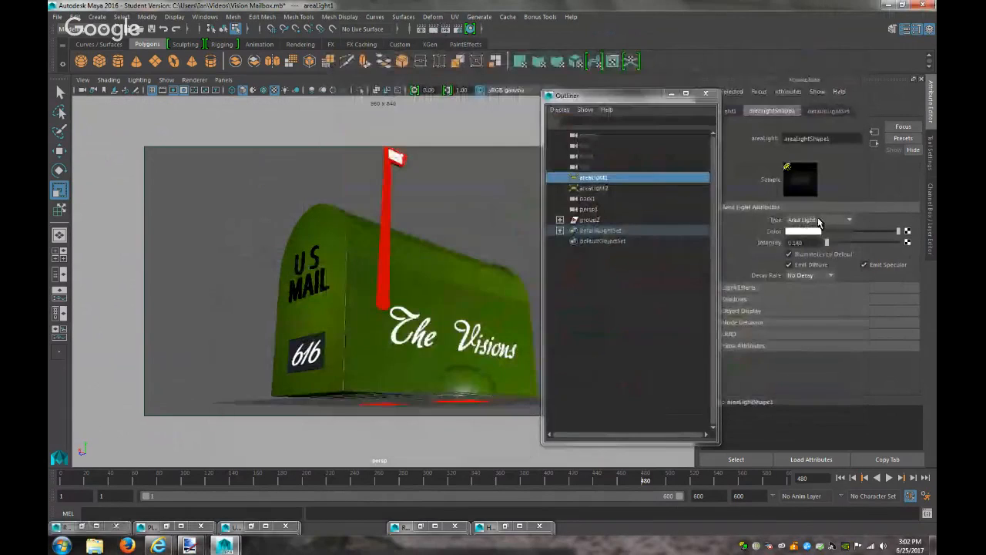
pyautogui.moveTo(828, 244); pyautogui.dragTo(841, 245)
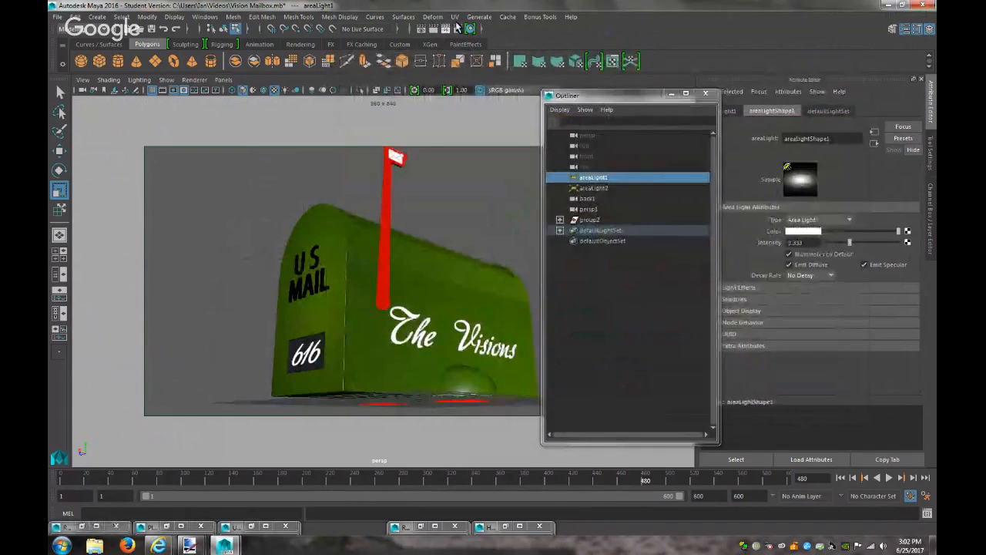
pyautogui.click(431, 29)
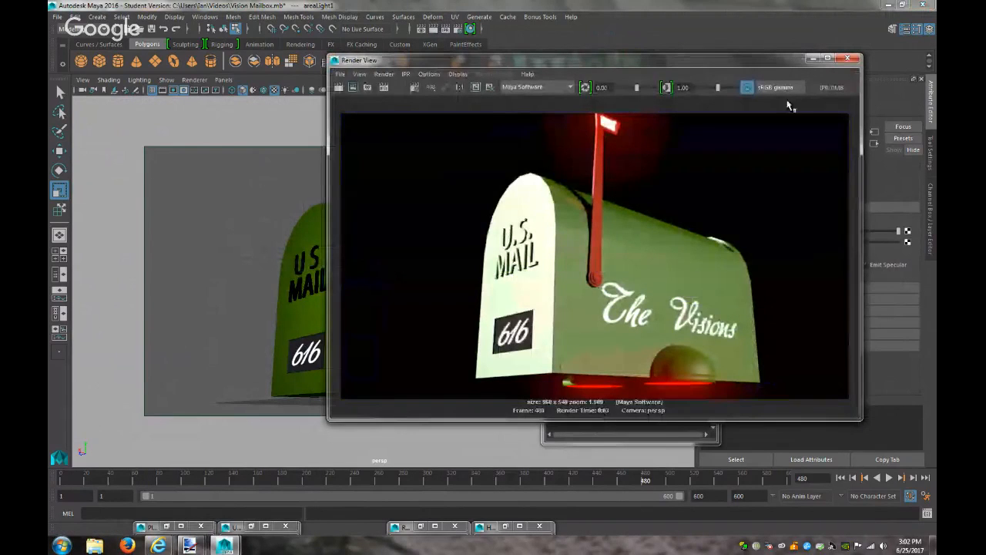
pyautogui.click(811, 61)
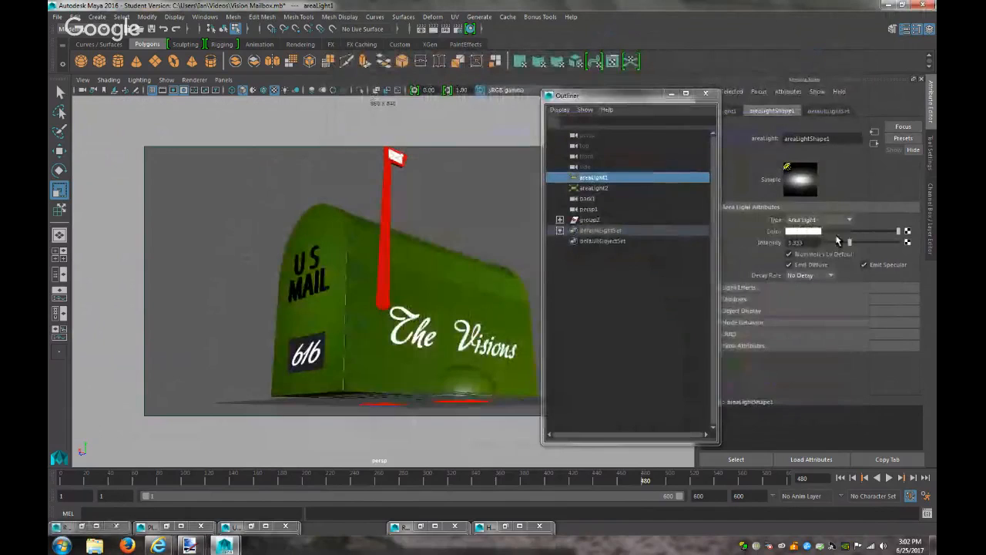
# Set areaLight1 to Linear decay, adjust its intensity, and render the frame
pyautogui.moveTo(839, 244); pyautogui.dragTo(830, 243)
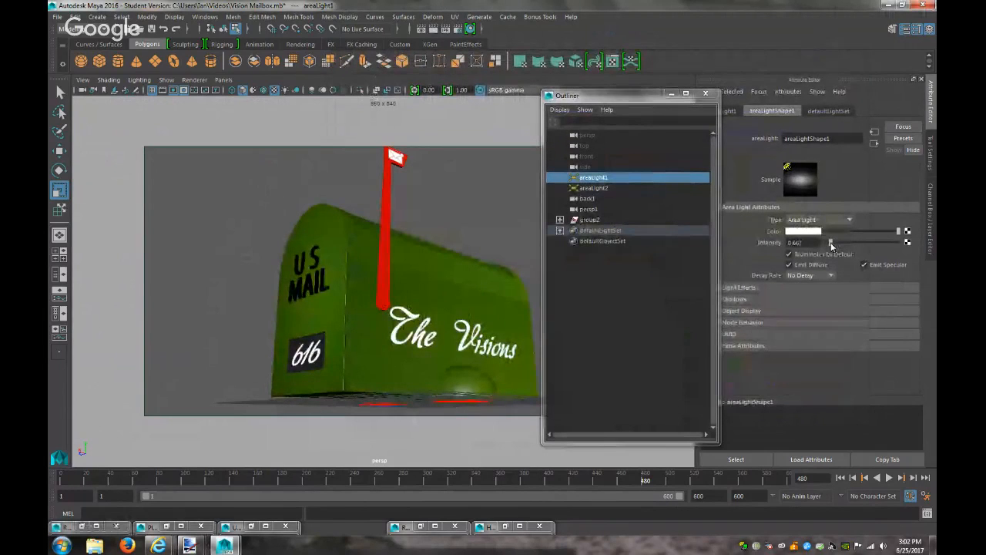
pyautogui.click(810, 277)
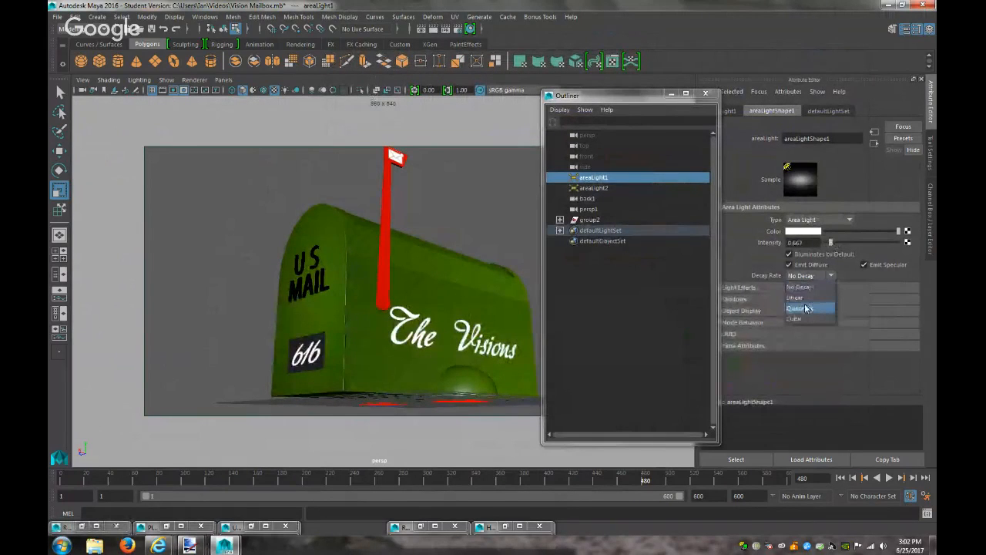
pyautogui.click(804, 299)
pyautogui.moveTo(831, 243); pyautogui.dragTo(884, 243)
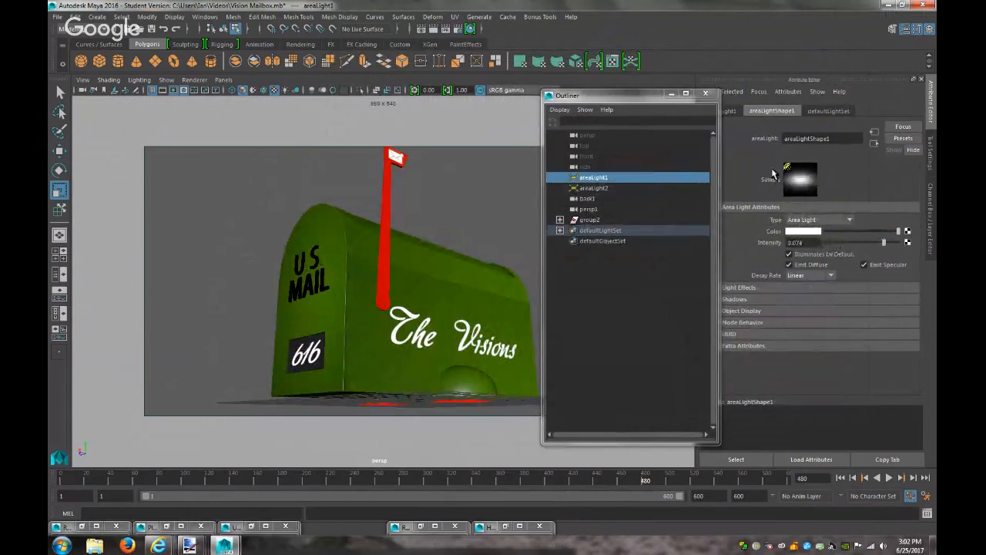
pyautogui.click(433, 30)
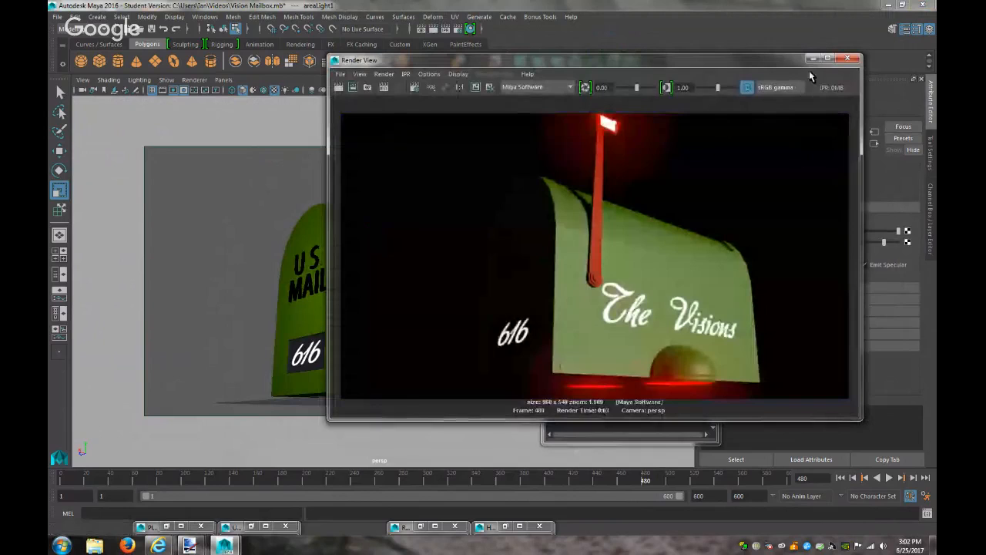
# Set areaLight1's intensity to 20 and re-render the mailbox
pyautogui.click(812, 59)
pyautogui.write('20')
pyautogui.press('Return')
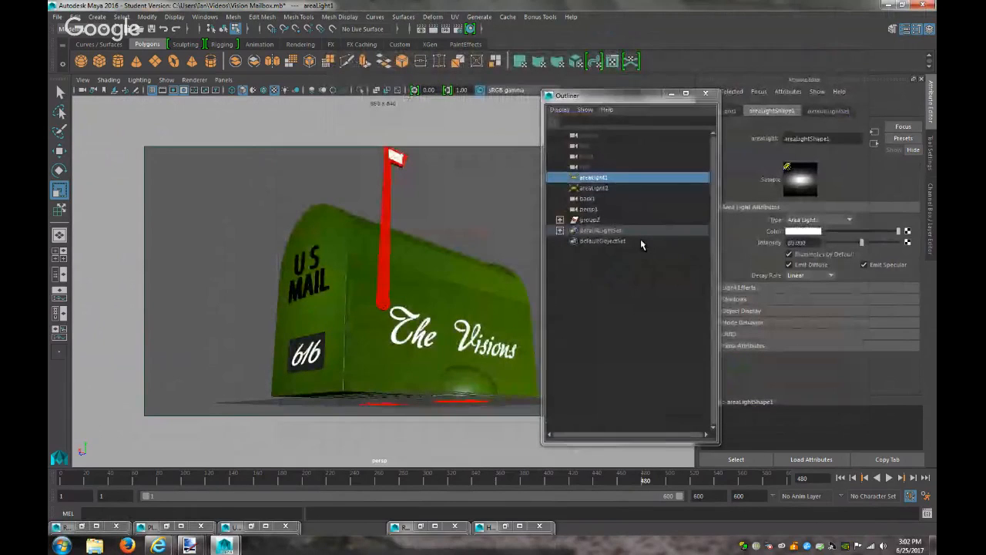
pyautogui.click(441, 28)
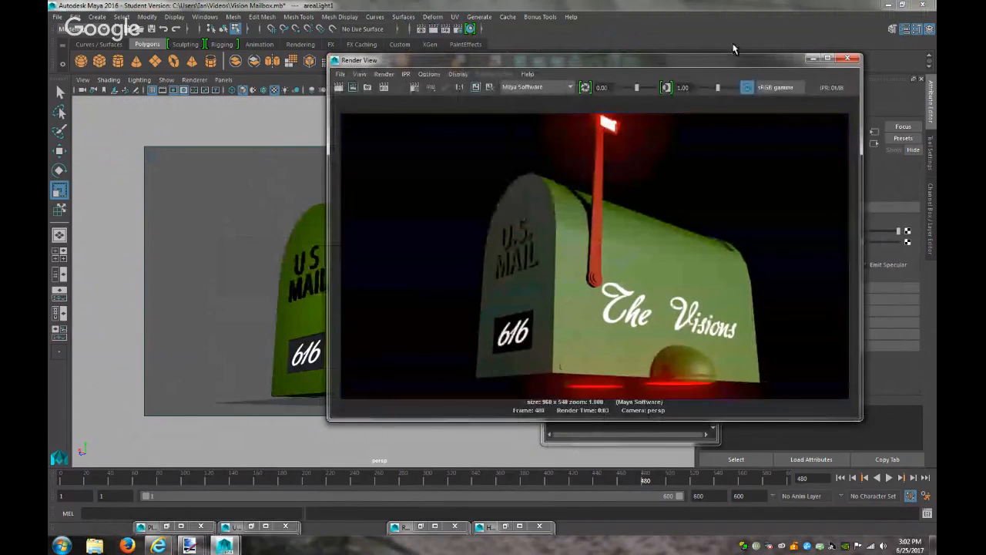
pyautogui.click(812, 59)
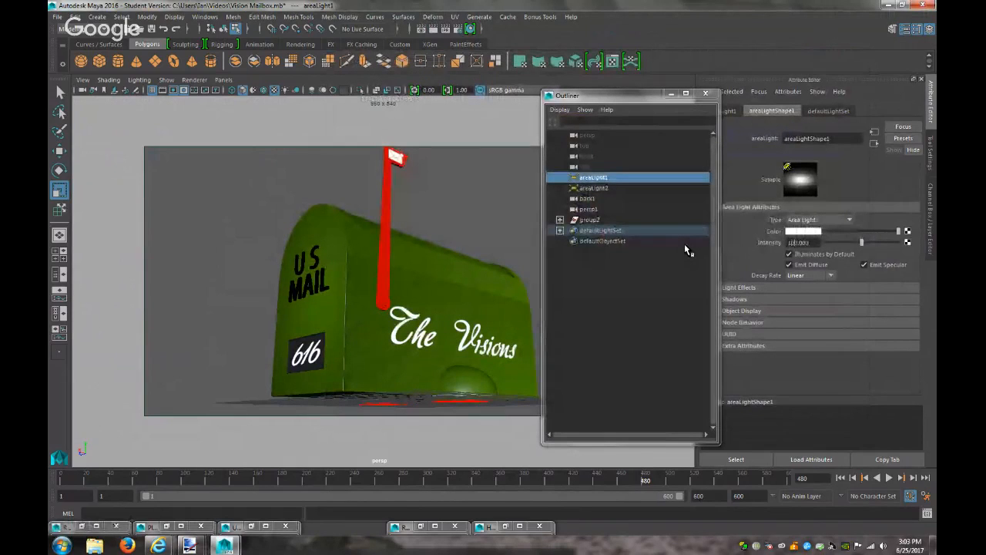
# Re-render, replace the intensity value of 100 by typing 6, and render again
pyautogui.click(434, 29)
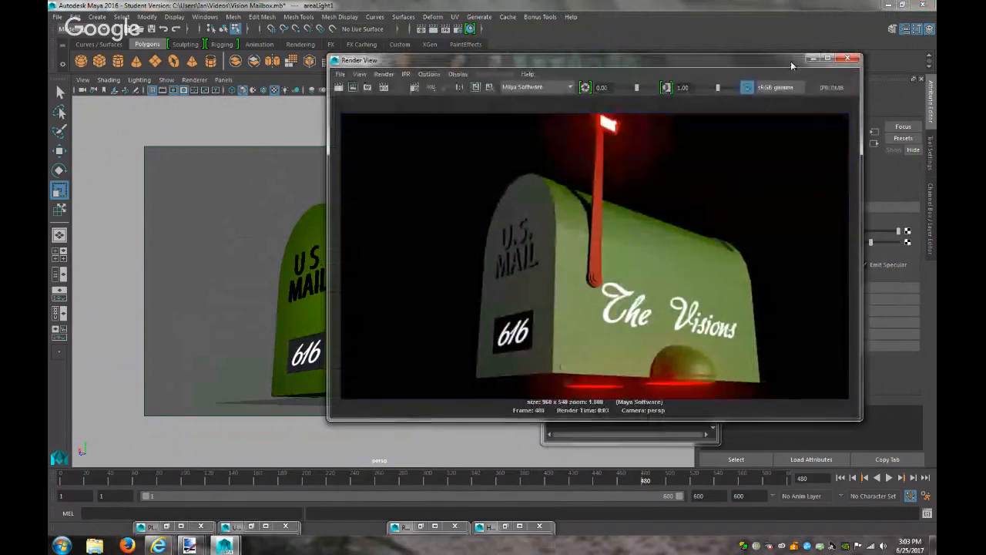
pyautogui.click(848, 58)
pyautogui.click(806, 242)
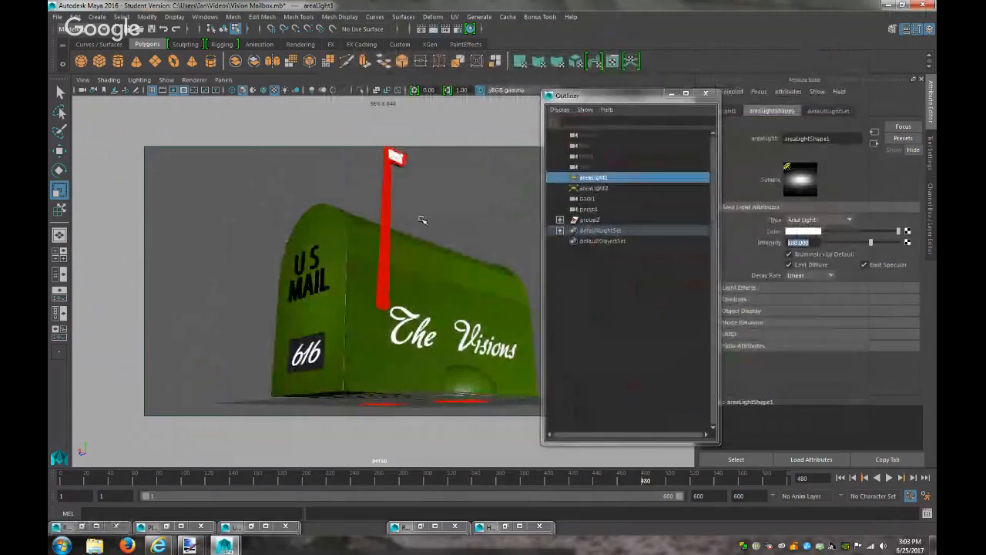
pyautogui.write('6')
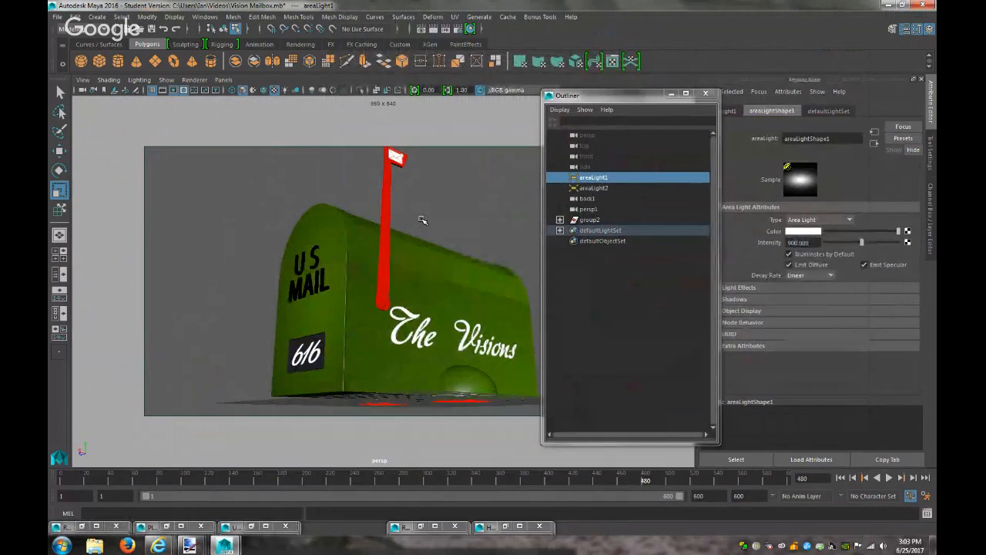
pyautogui.click(422, 28)
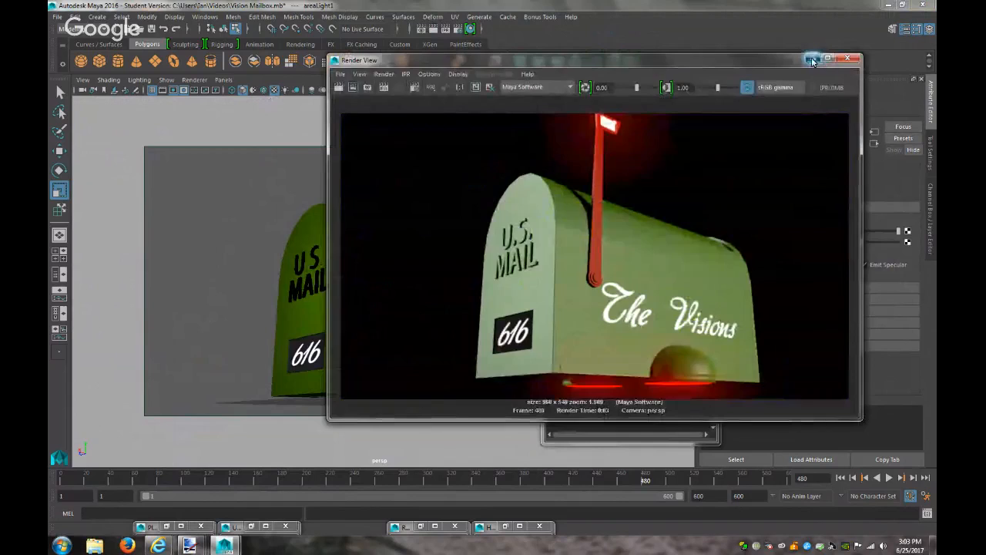
pyautogui.click(850, 58)
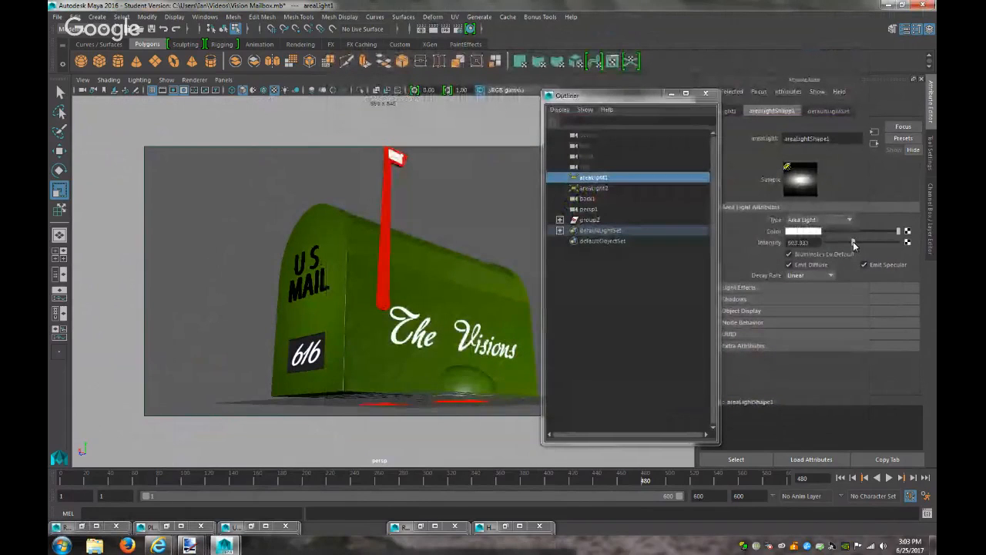
# Render, lower areaLight1's intensity to about 430, and re-render to check the dimmer light
pyautogui.click(423, 29)
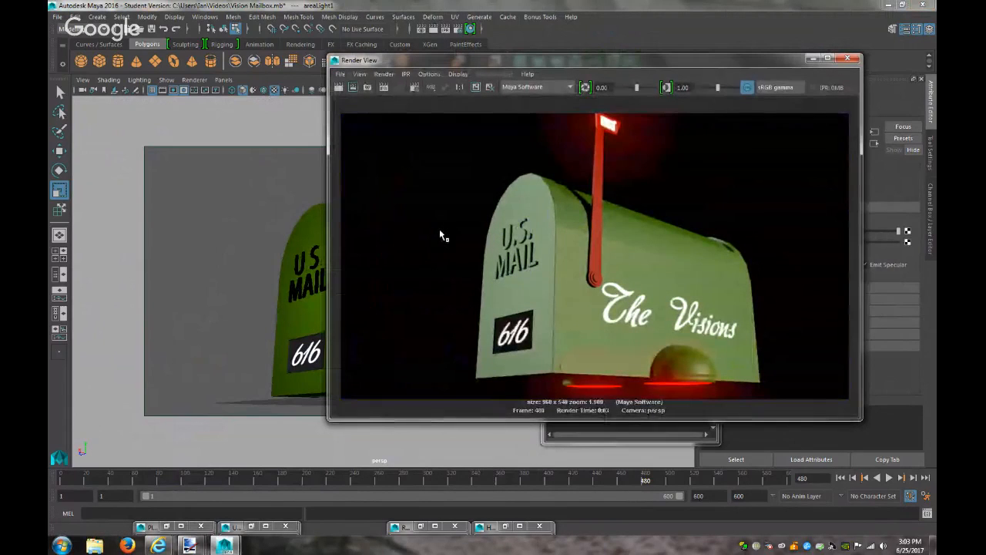
pyautogui.click(811, 59)
pyautogui.moveTo(851, 248); pyautogui.dragTo(843, 245)
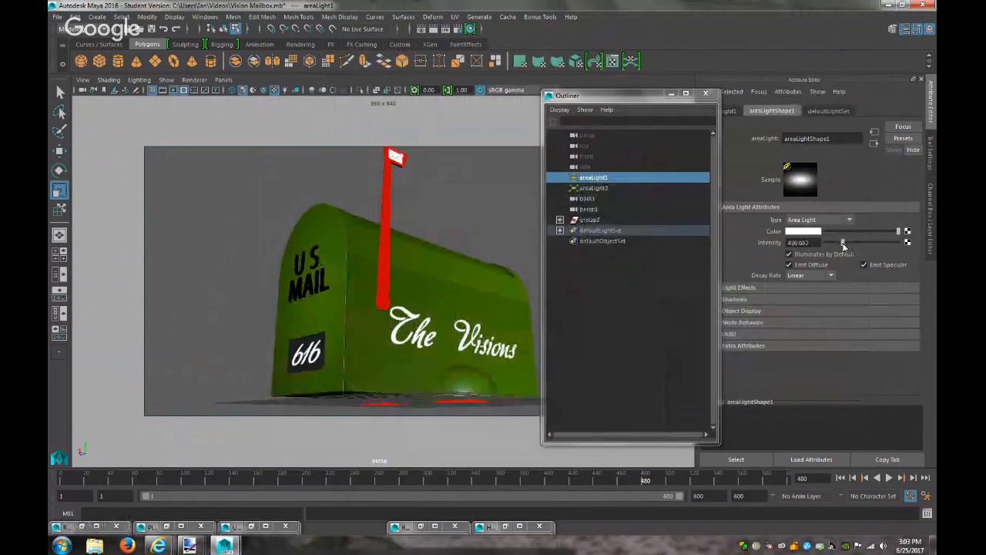
pyautogui.click(439, 29)
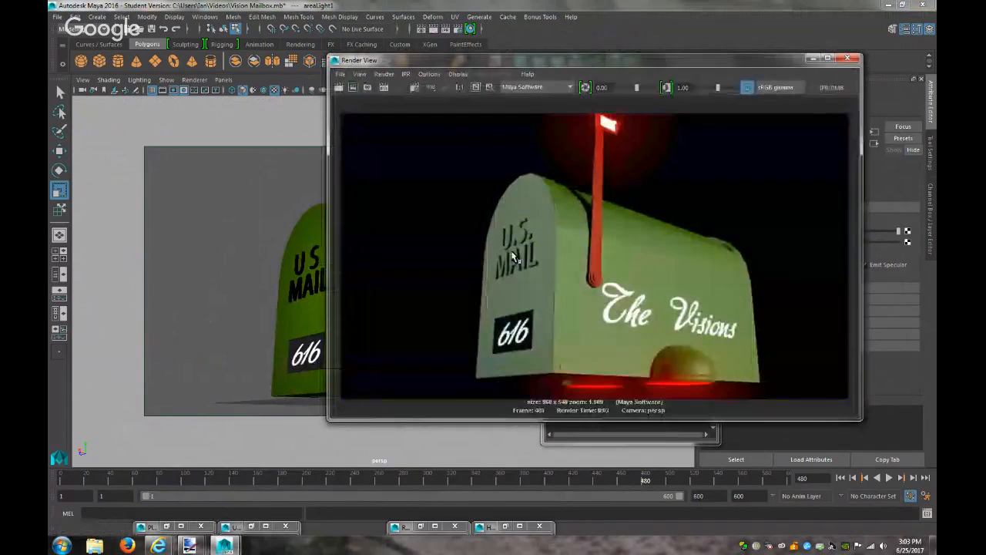
pyautogui.click(813, 59)
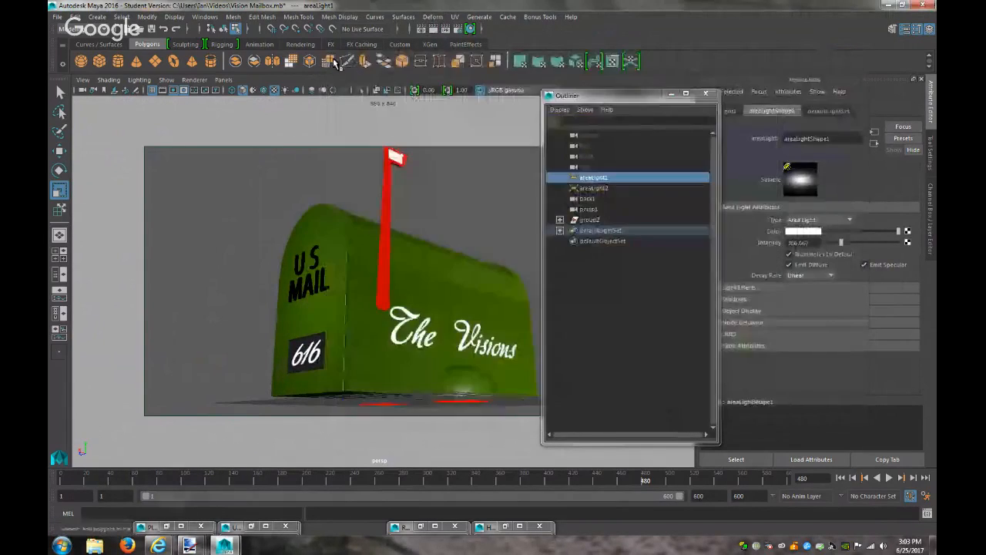
pyautogui.click(175, 16)
# Hide areaLight1, look through persp1, and select areaLight2
pyautogui.moveTo(246, 84)
pyautogui.click(289, 93)
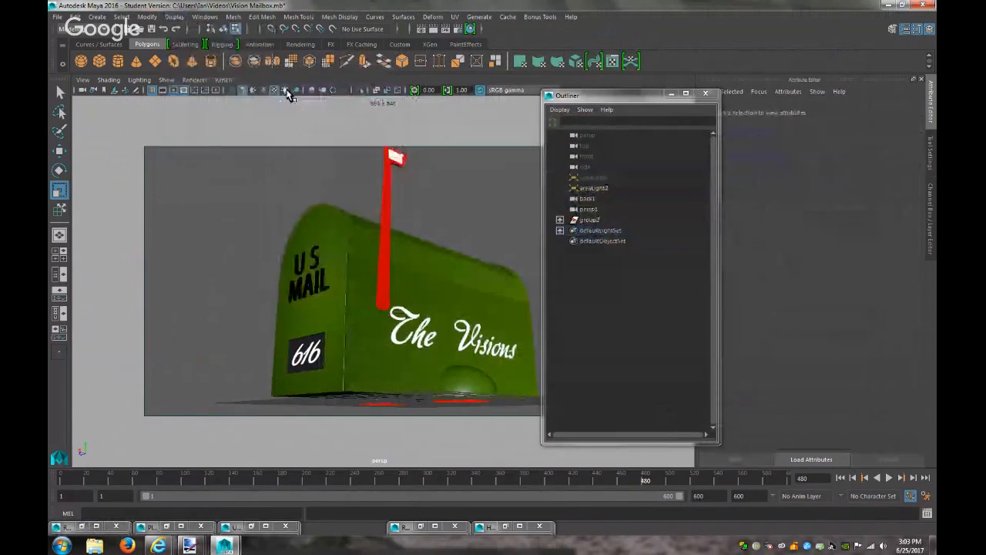
pyautogui.click(223, 79)
pyautogui.click(359, 98)
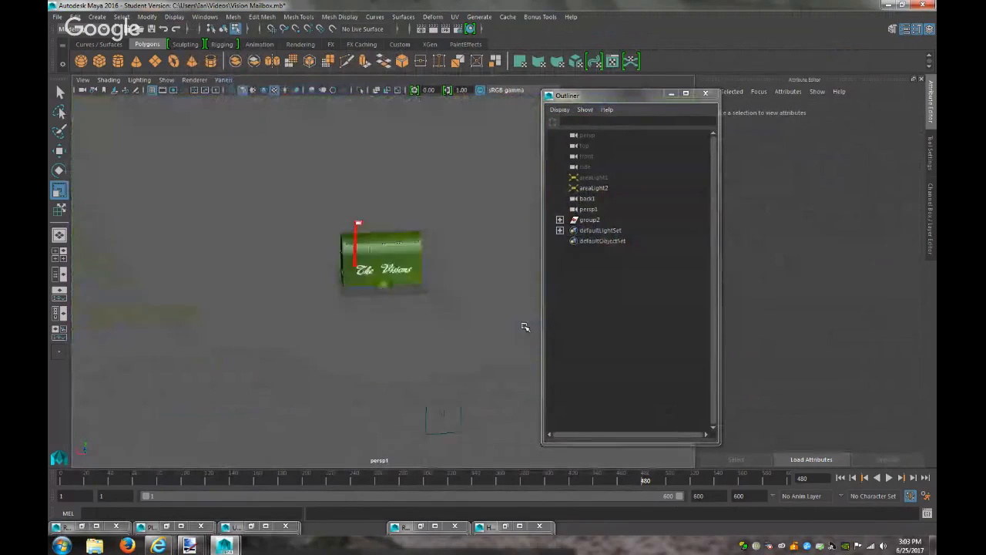
pyautogui.click(590, 190)
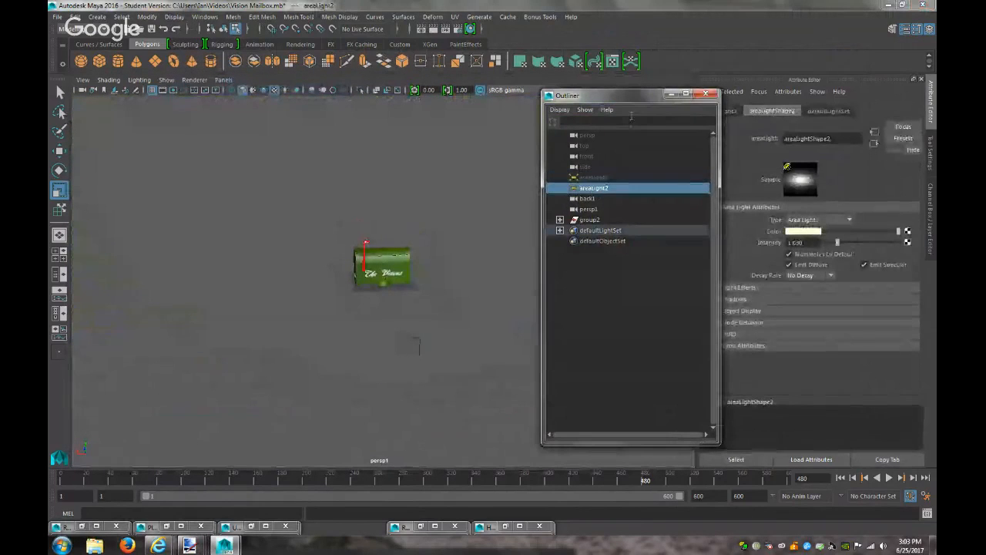
# Move areaLight2 left past the mailbox with its manipulator
pyautogui.click(671, 94)
pyautogui.scroll(-10, 453, 312)
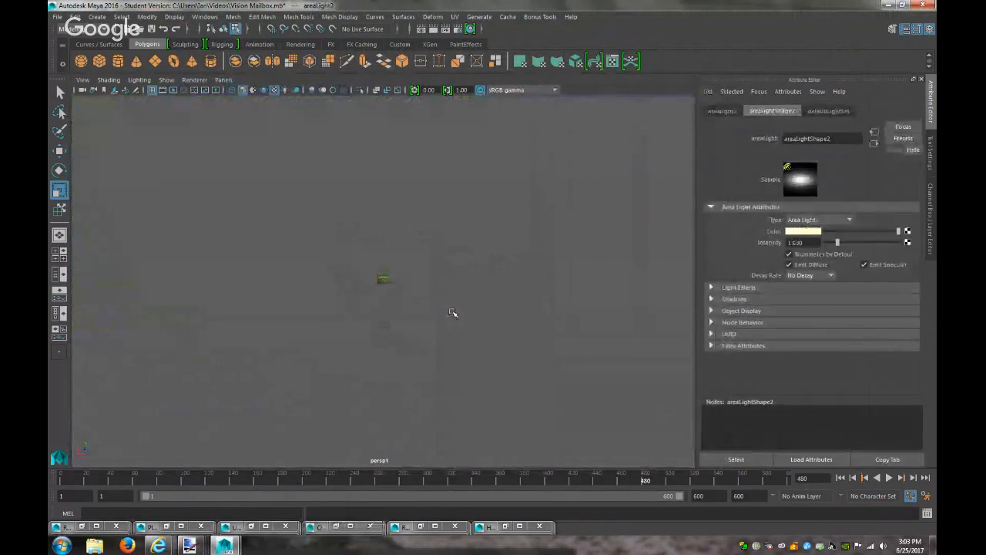
pyautogui.scroll(2, 453, 312)
pyautogui.scroll(-1, 452, 312)
pyautogui.press('t')
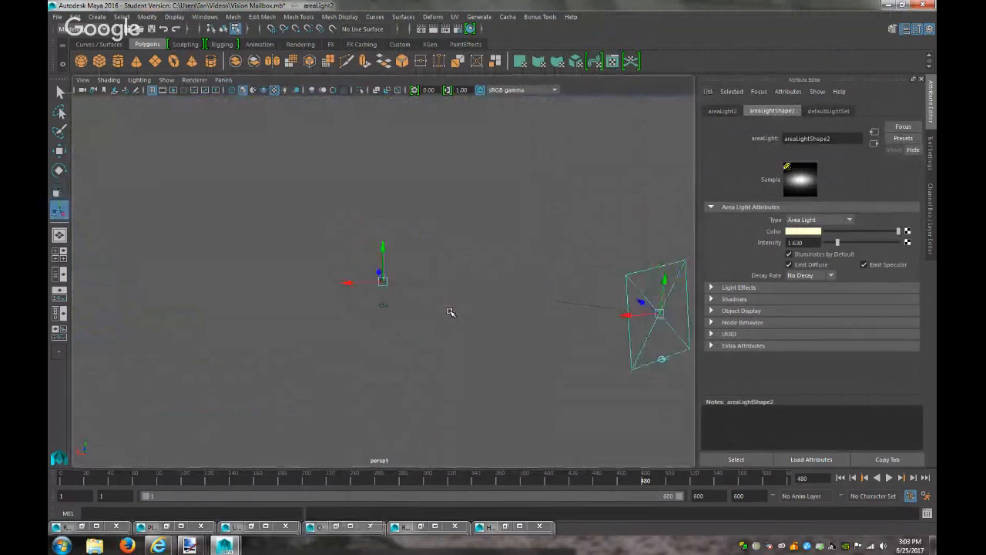
pyautogui.scroll(6, 478, 333)
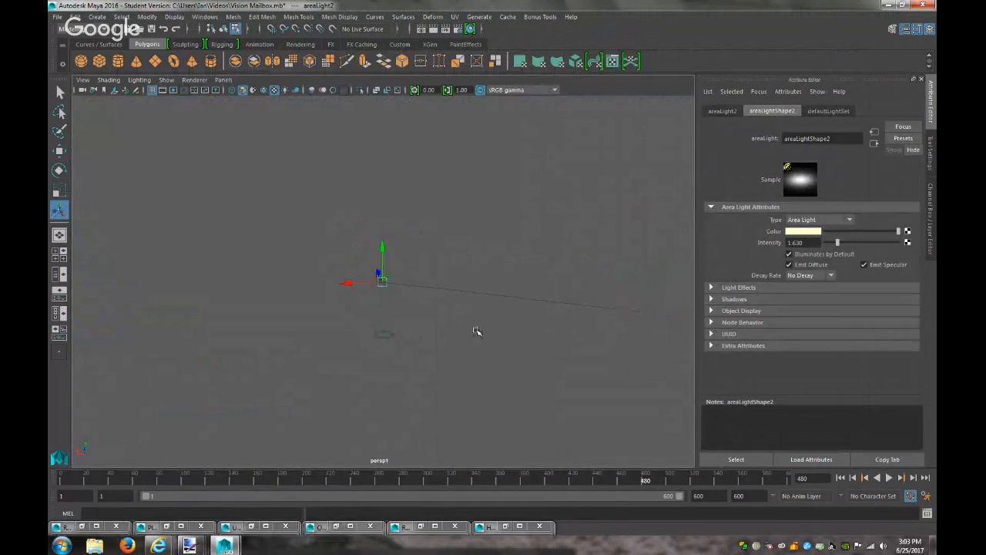
pyautogui.moveTo(330, 286); pyautogui.dragTo(307, 287)
pyautogui.scroll(-8, 391, 306)
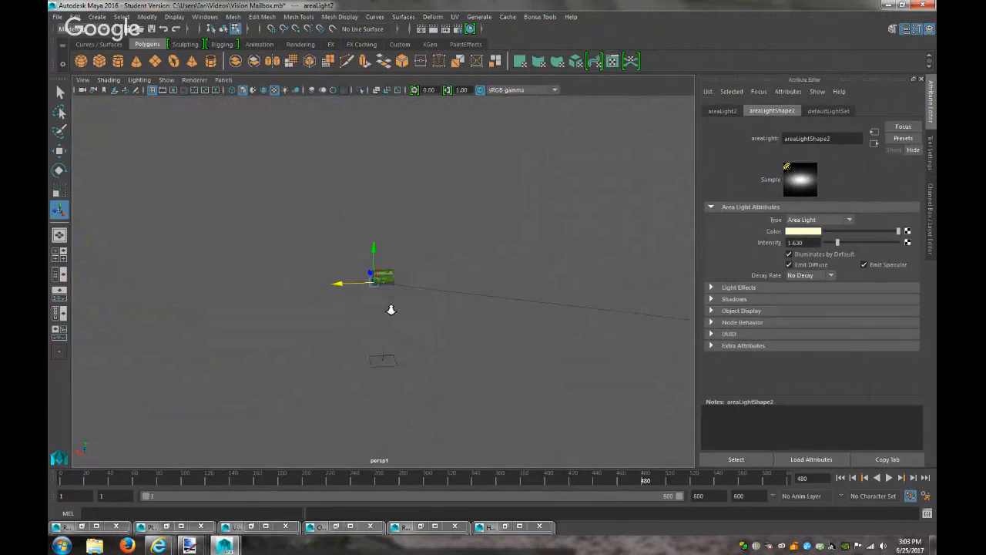
pyautogui.moveTo(430, 293); pyautogui.dragTo(231, 301)
pyautogui.scroll(10, 484, 308)
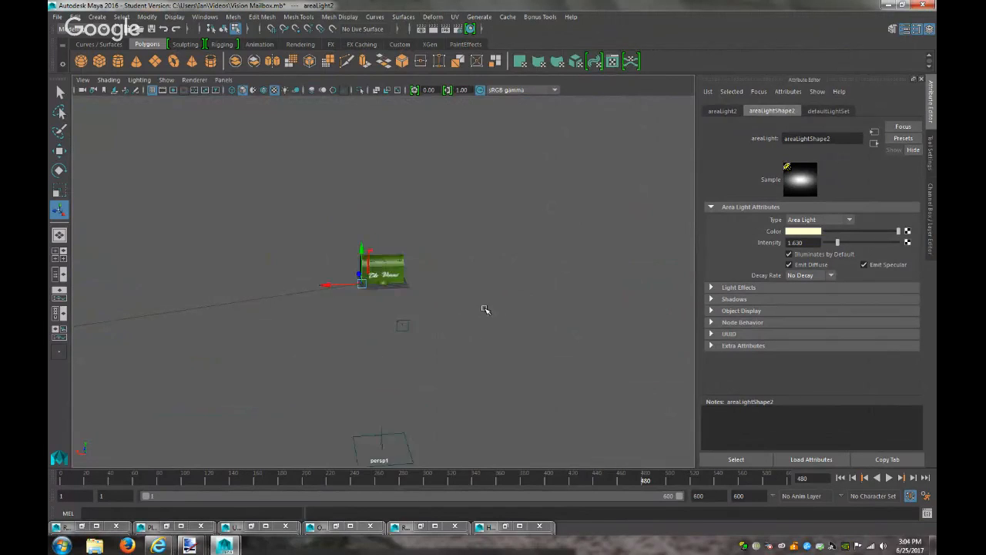
# From the render camera, nudge areaLight2 slightly right and test-render
pyautogui.click(224, 79)
pyautogui.moveTo(239, 90)
pyautogui.click(348, 94)
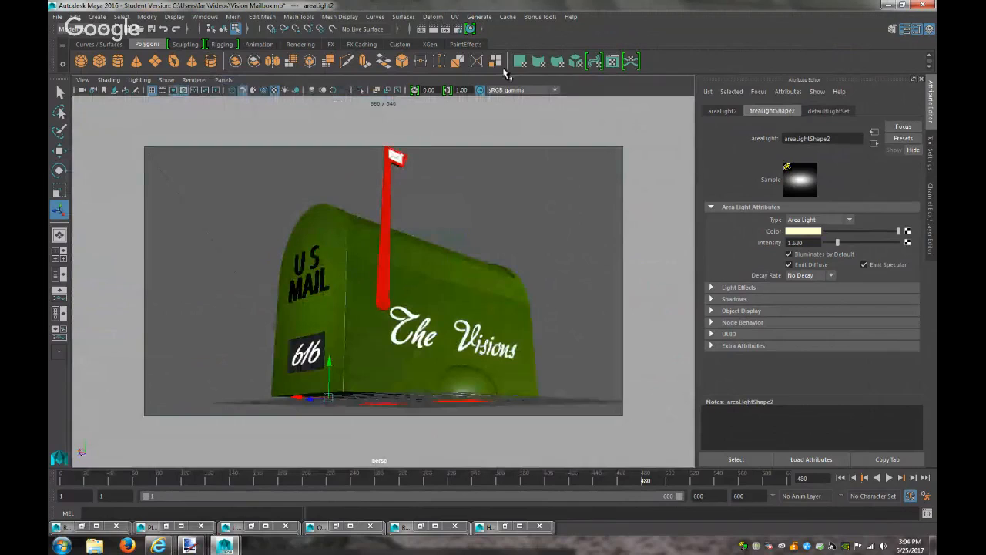
pyautogui.moveTo(310, 400); pyautogui.dragTo(327, 402)
pyautogui.click(433, 29)
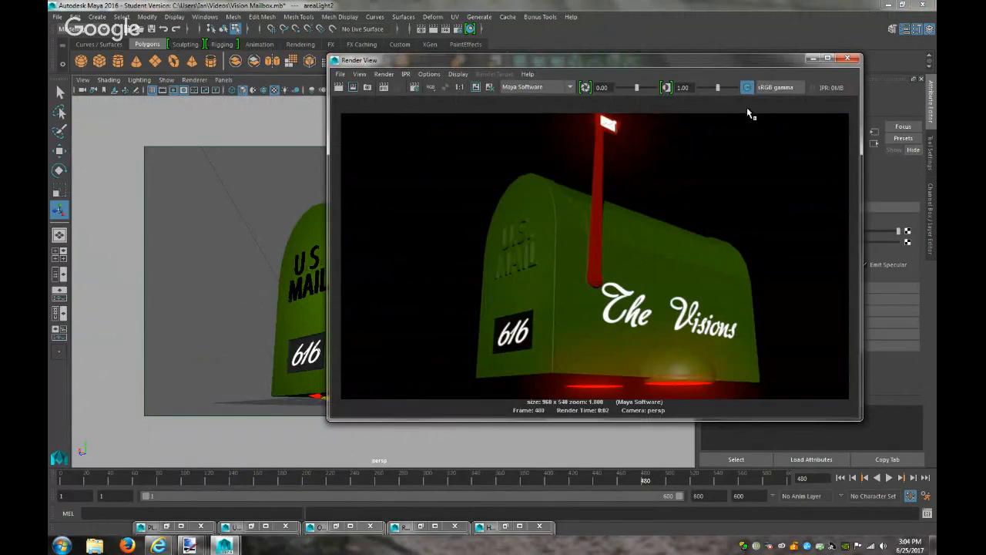
pyautogui.click(812, 58)
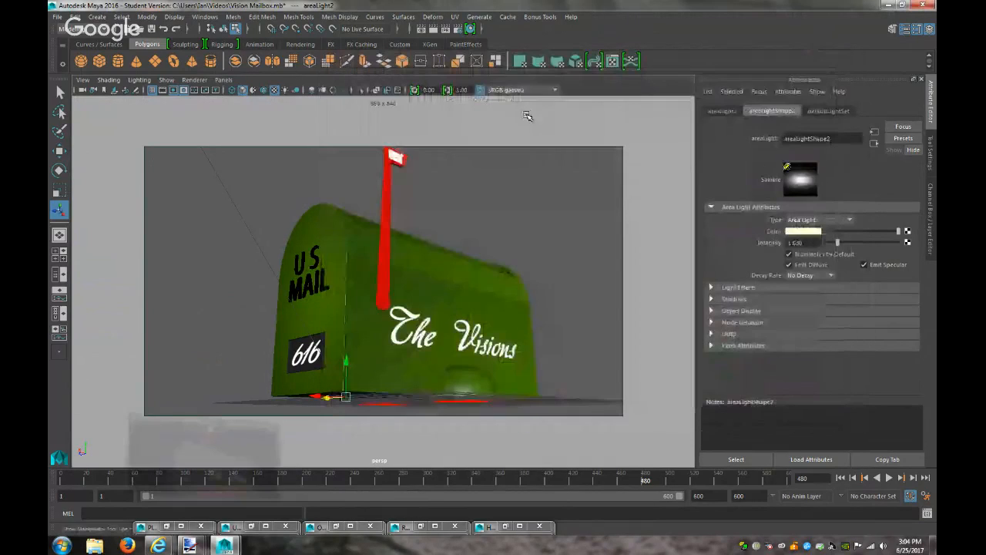
# Lower areaLight2 from the persp1 view, then render from the persp camera
pyautogui.click(226, 83)
pyautogui.scroll(-12, 326, 240)
pyautogui.moveTo(263, 270); pyautogui.dragTo(261, 287)
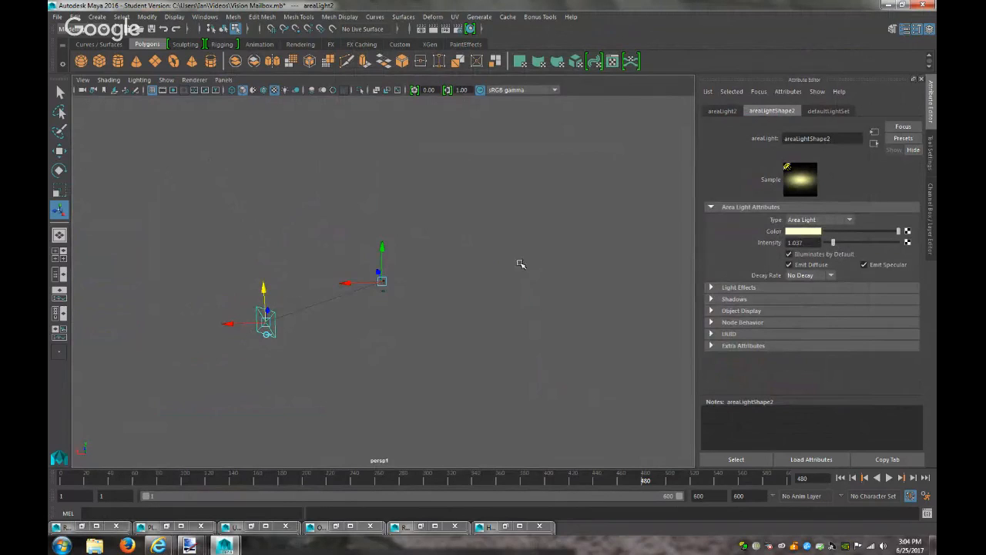
pyautogui.scroll(15, 517, 272)
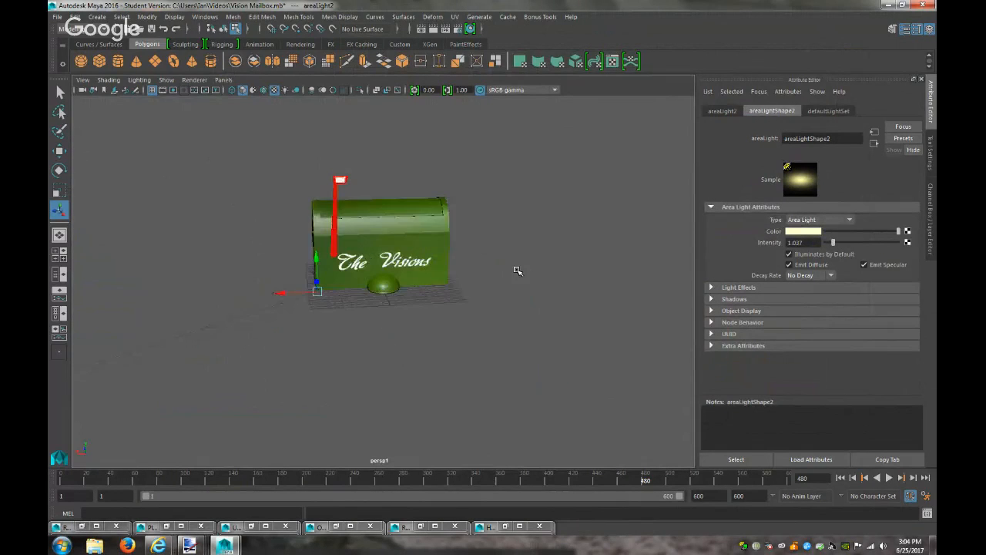
pyautogui.click(223, 79)
pyautogui.moveTo(292, 91)
pyautogui.click(340, 95)
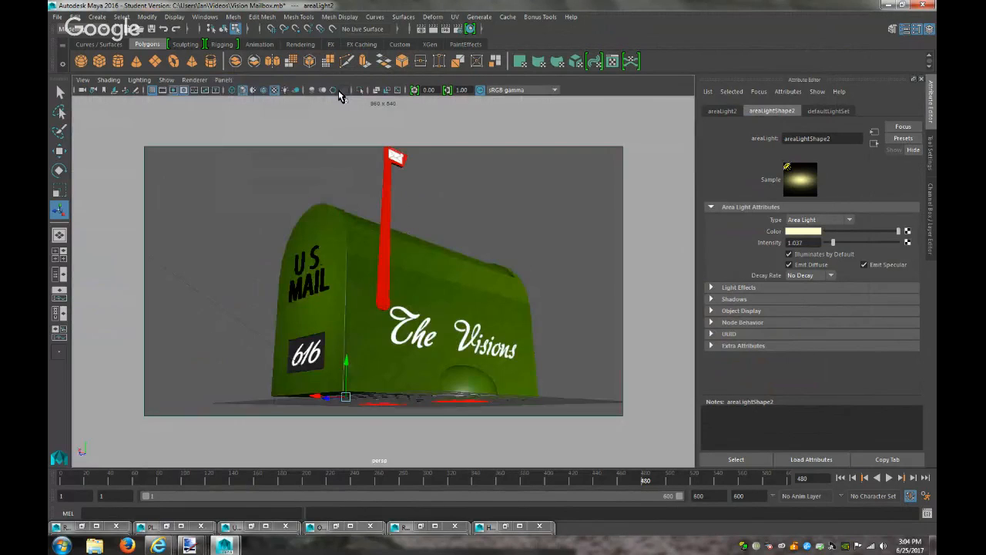
pyautogui.click(435, 28)
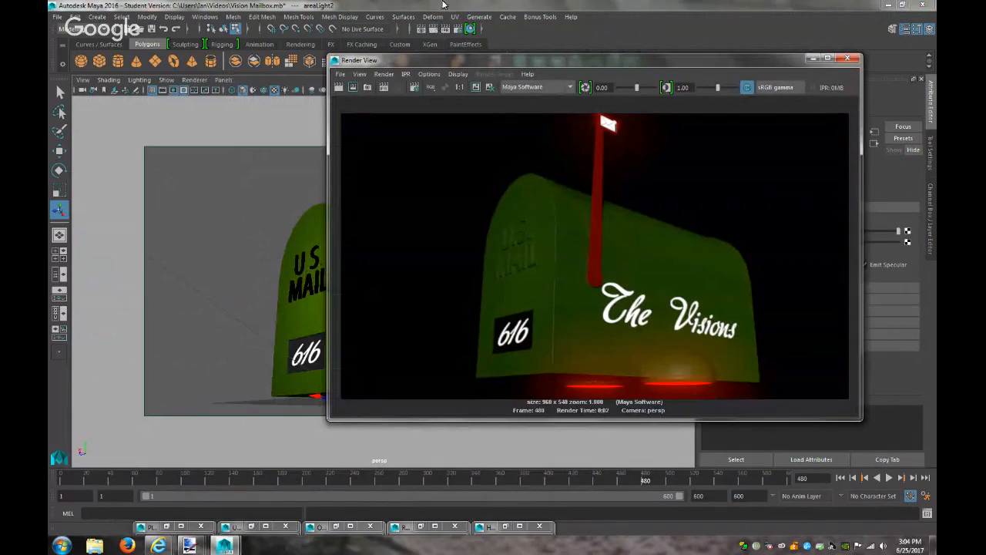
pyautogui.click(811, 58)
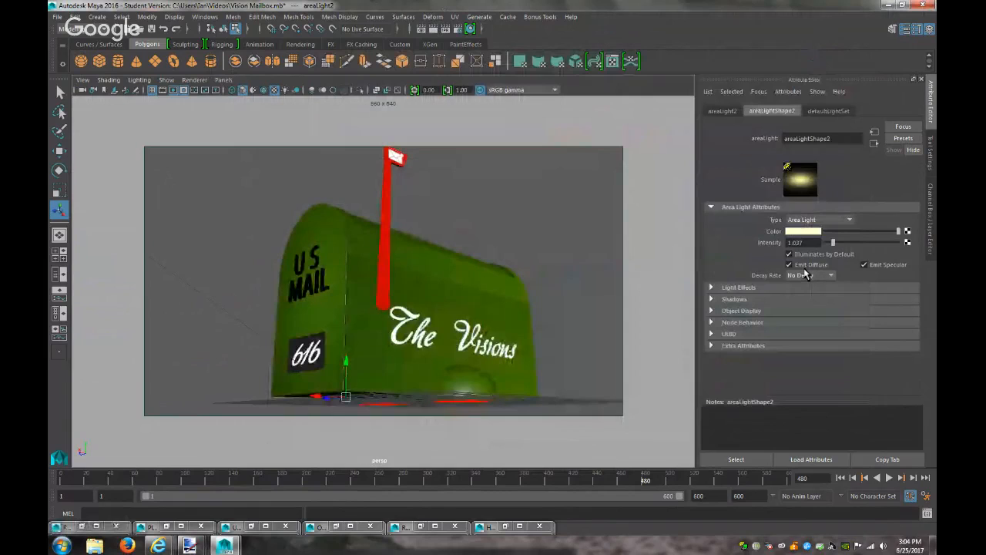
# Raise areaLight2's intensity to about 2.5 and re-render the mailbox
pyautogui.moveTo(837, 241); pyautogui.dragTo(841, 244)
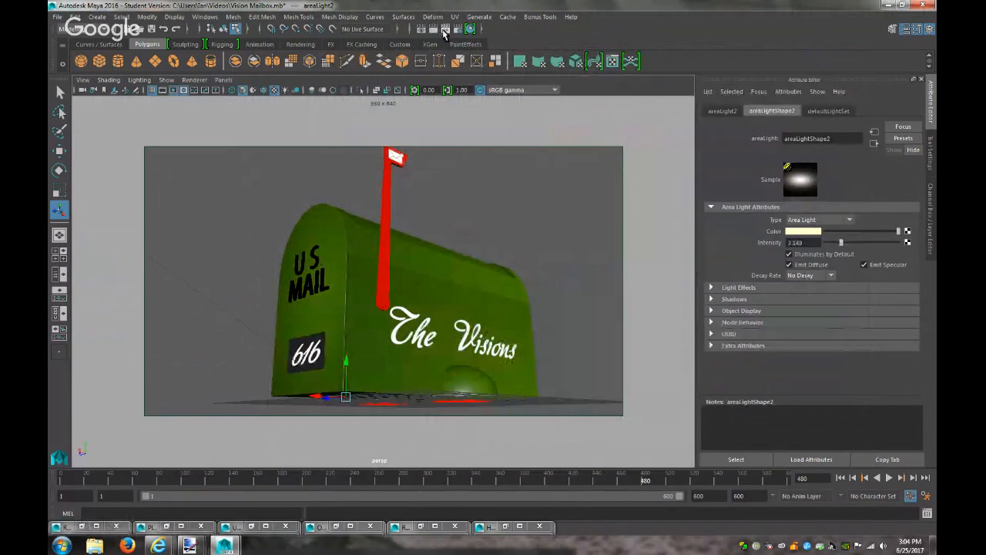
pyautogui.click(433, 29)
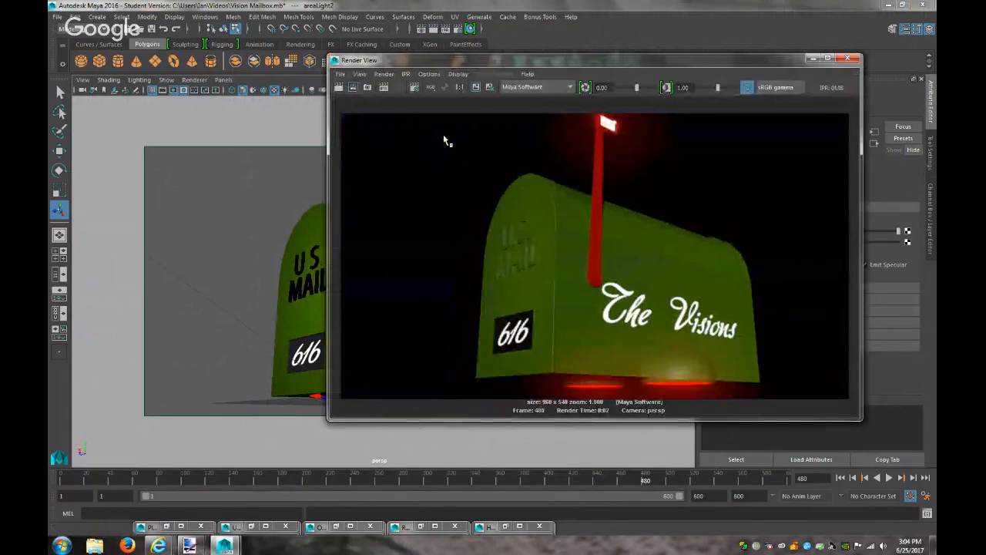
pyautogui.click(811, 59)
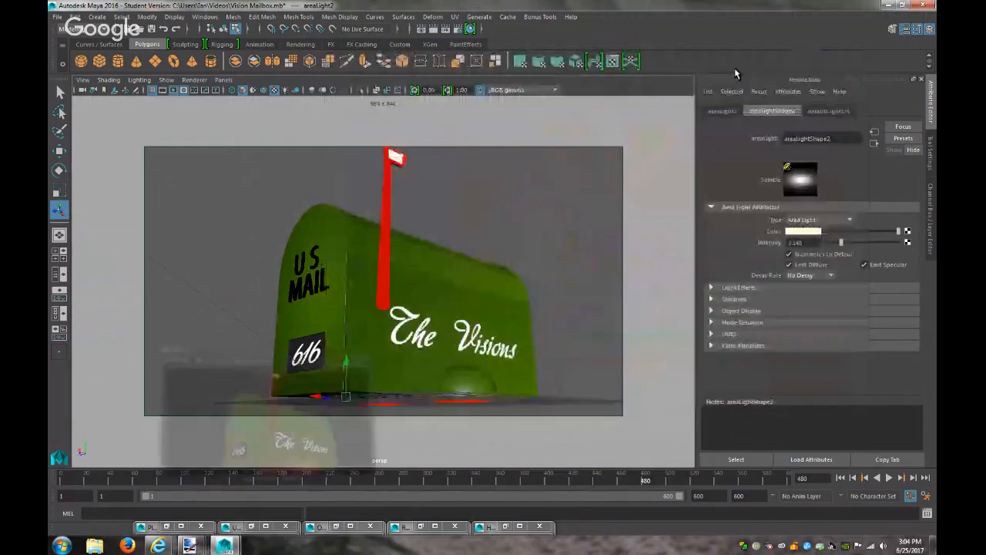
pyautogui.click(223, 79)
# In the persp1 camera, turn off shadow casting and adjust render visibility for the red flag
pyautogui.moveTo(305, 90)
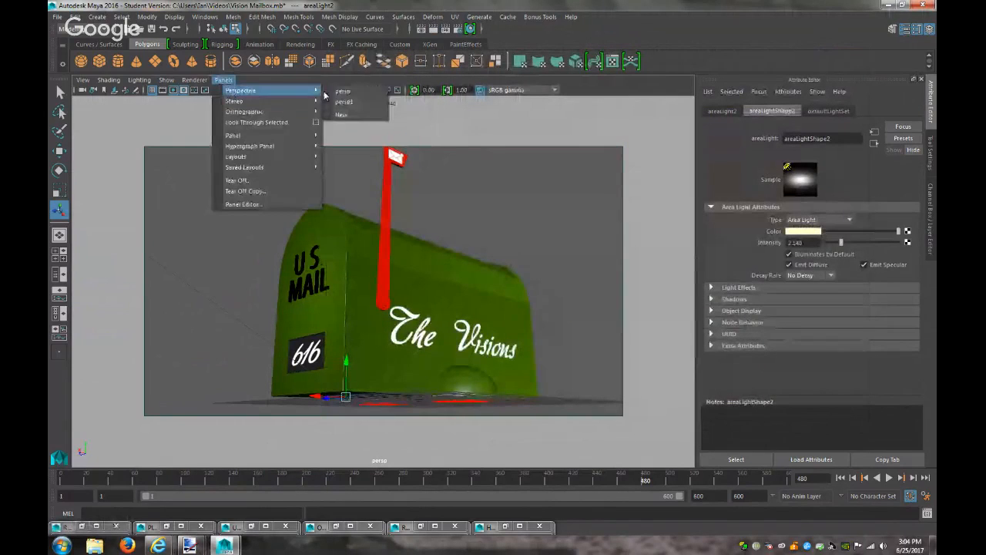
pyautogui.click(339, 101)
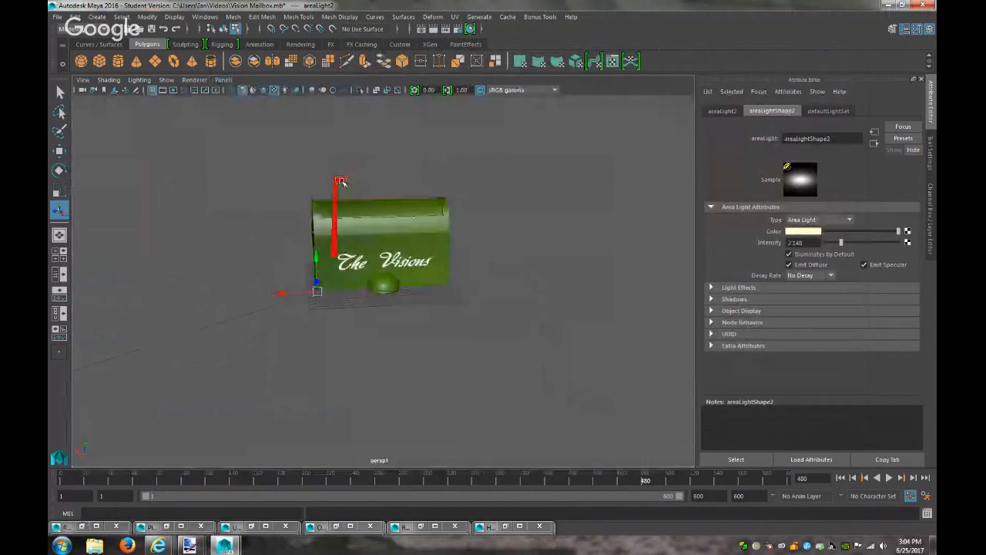
pyautogui.press('f')
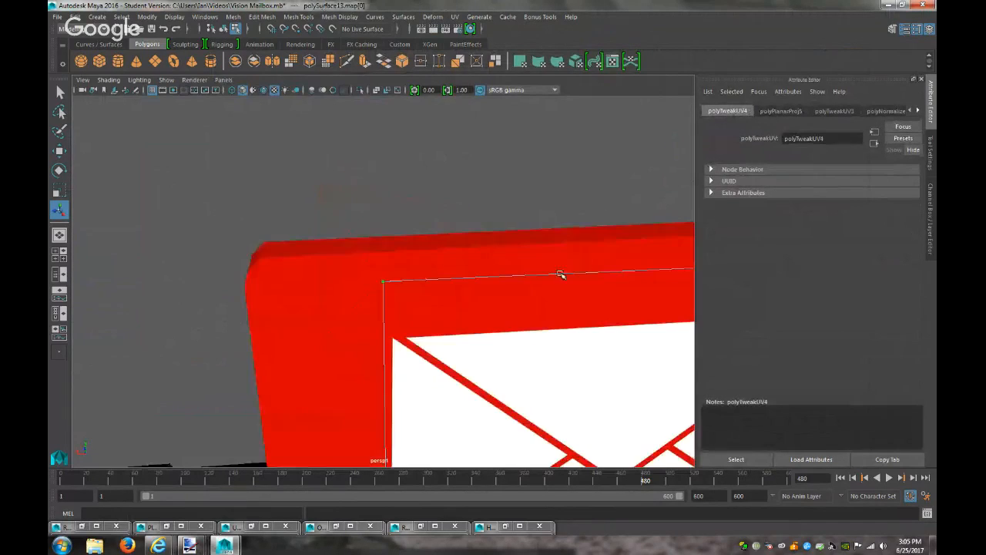
pyautogui.moveTo(562, 275)
pyautogui.keyDown('alt'); pyautogui.mouseDown(button='right')
pyautogui.moveTo(528, 288)
pyautogui.moveTo(572, 227)
pyautogui.mouseUp(button='right'); pyautogui.keyUp('alt')
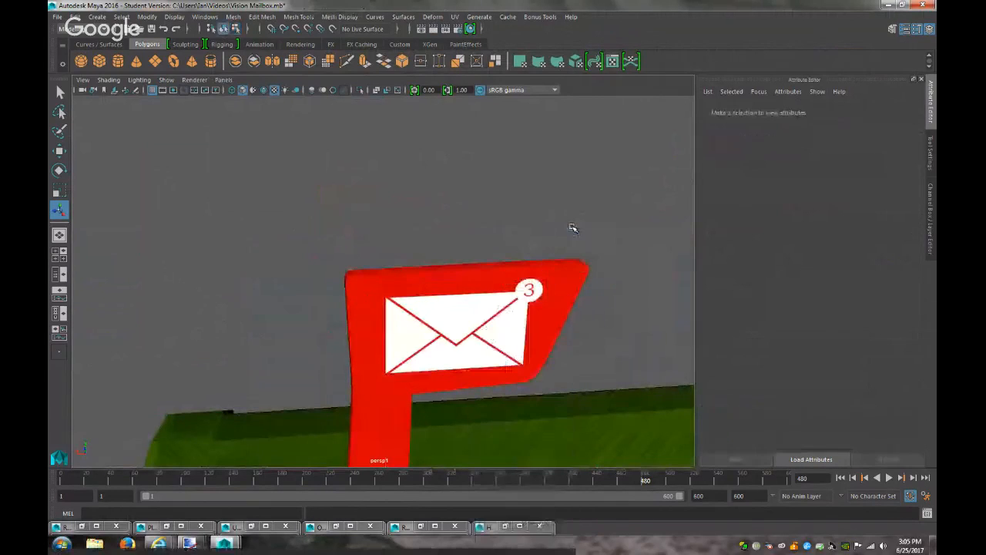
pyautogui.click(532, 303)
pyautogui.keyDown('alt'); pyautogui.moveTo(634, 283); pyautogui.dragTo(492, 259); pyautogui.keyUp('alt')
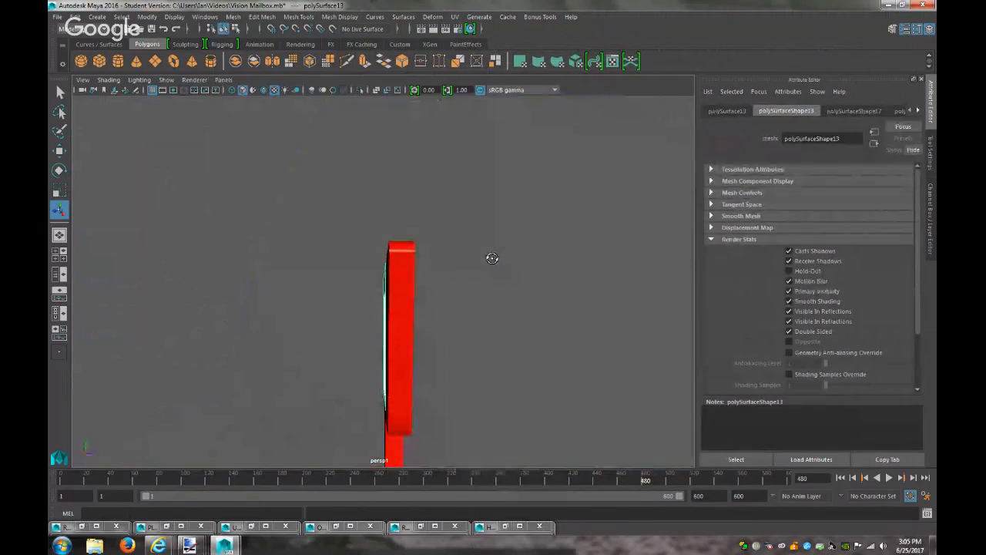
pyautogui.click(788, 250)
pyautogui.click(789, 281)
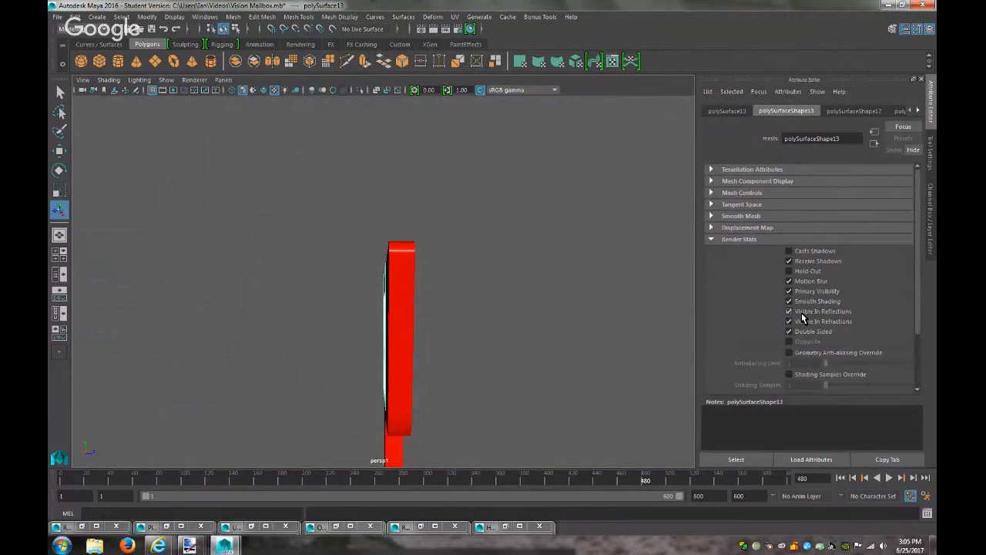
# Switch the viewport back to the main camera and render the current frame
pyautogui.click(224, 80)
pyautogui.moveTo(254, 90)
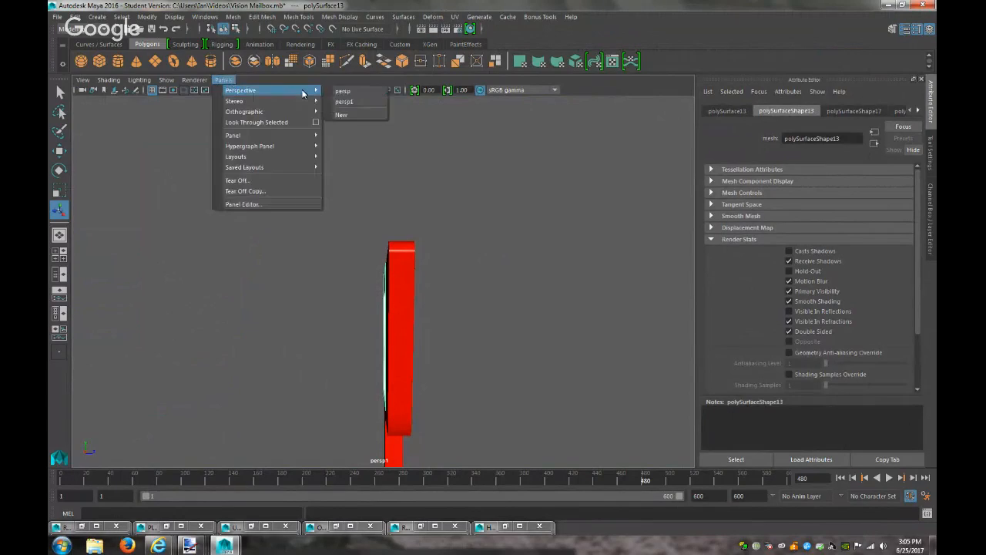
pyautogui.click(345, 103)
pyautogui.click(220, 79)
pyautogui.moveTo(254, 91)
pyautogui.click(347, 99)
pyautogui.click(437, 29)
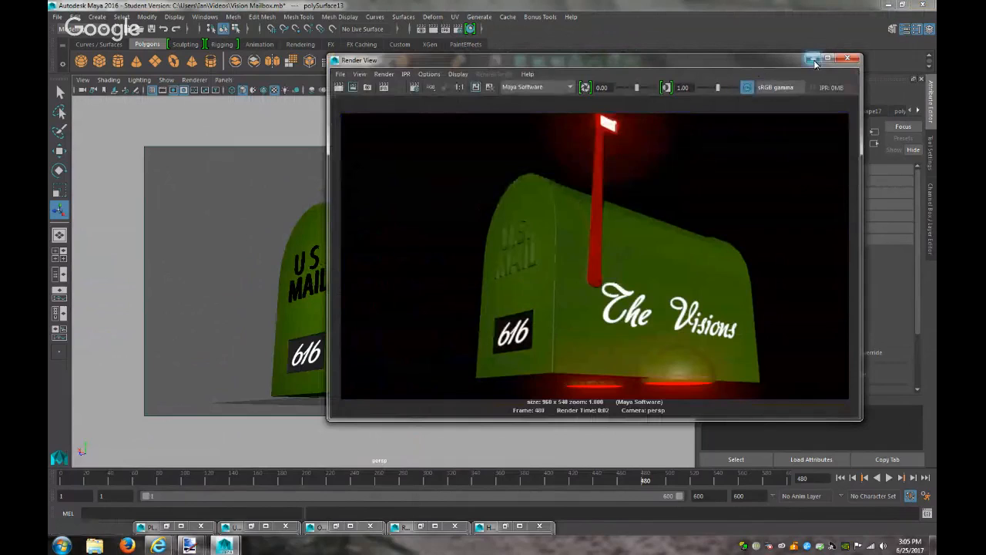
# Close the render and delete the small flag piece on top of the pole
pyautogui.click(813, 59)
pyautogui.click(414, 199)
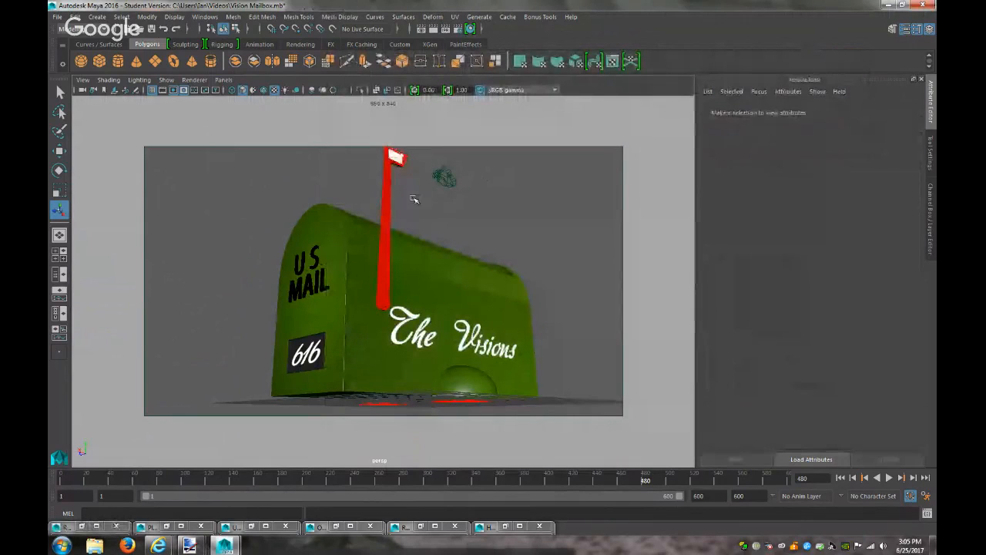
pyautogui.click(402, 159)
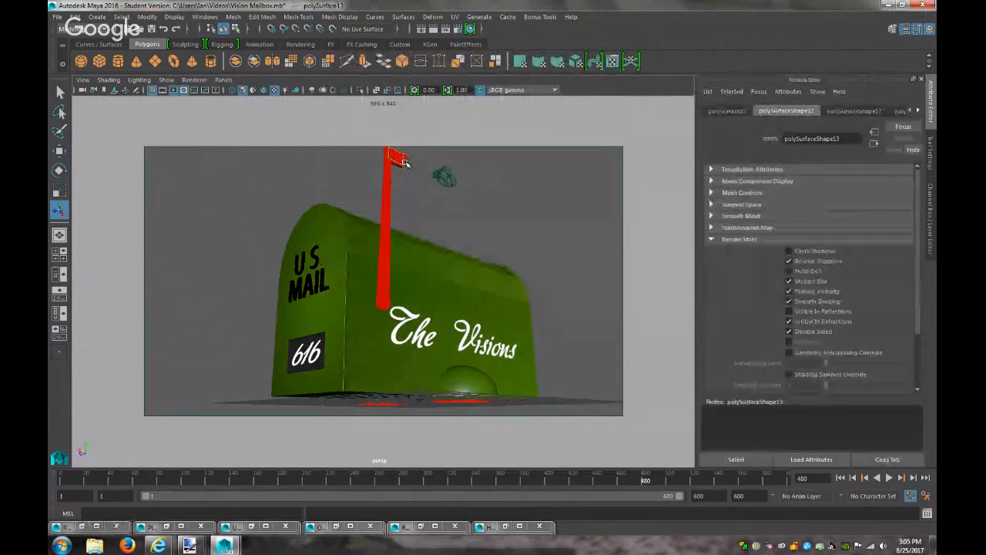
pyautogui.press('Delete')
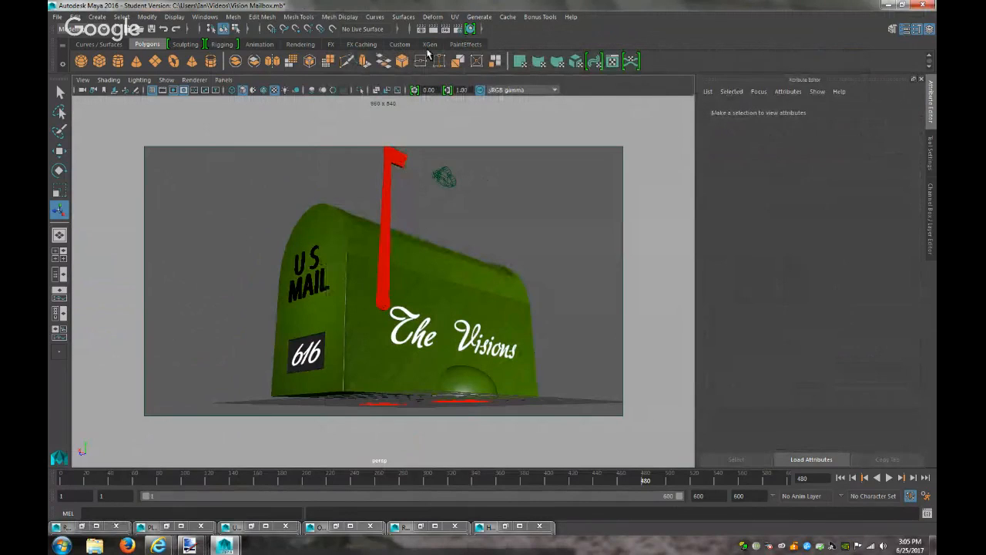
# Render to check the pole, then undo the flag piece deletion
pyautogui.click(432, 27)
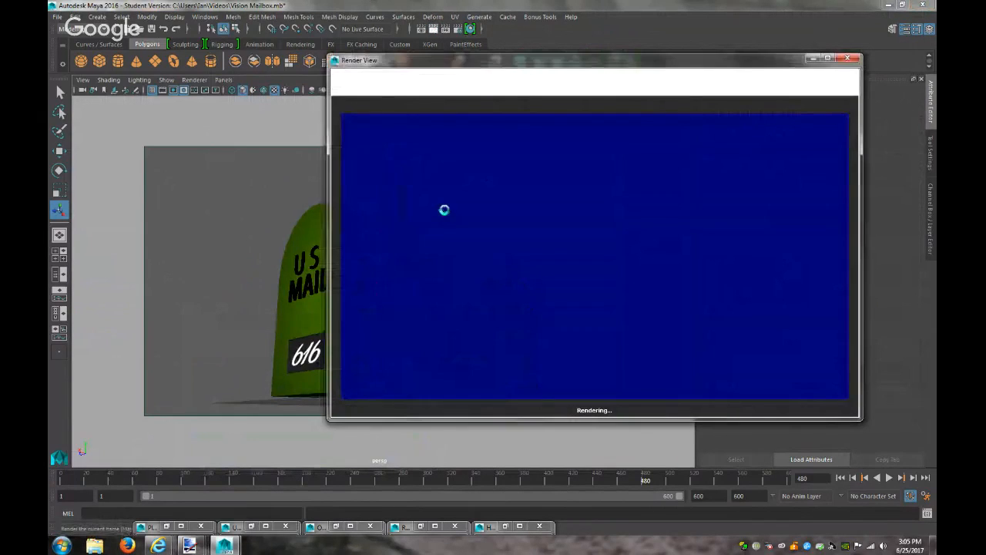
pyautogui.click(812, 59)
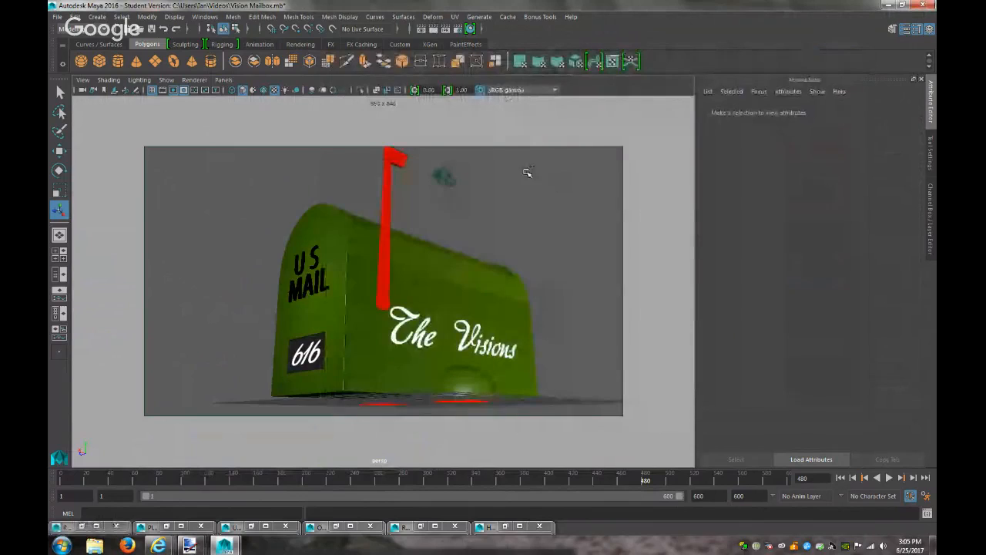
pyautogui.hotkey('ctrl', 'z')
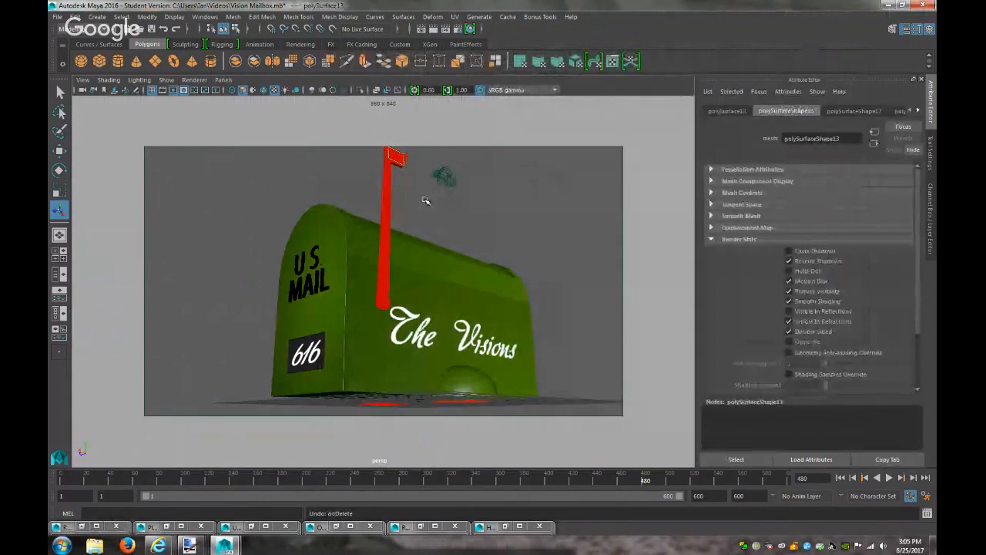
pyautogui.click(397, 159)
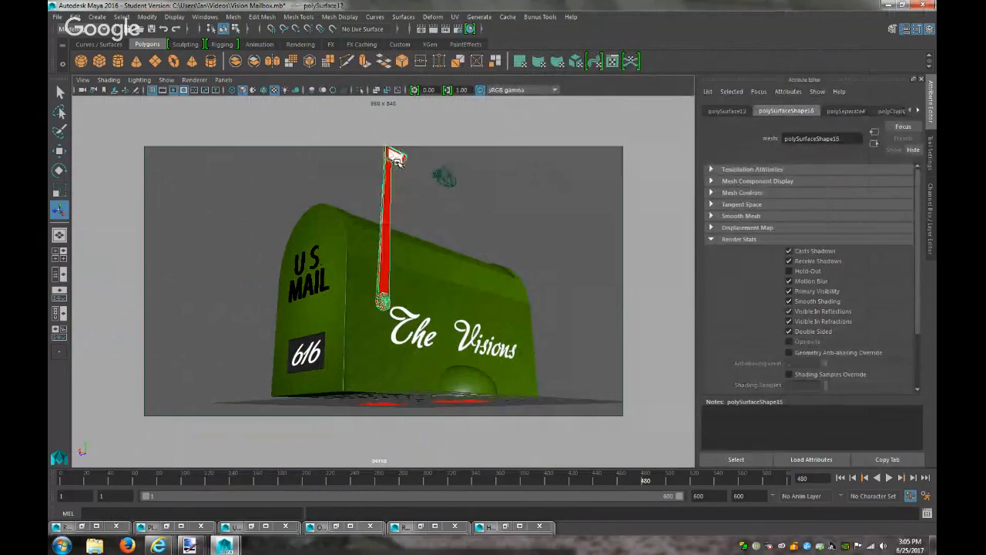
pyautogui.click(542, 254)
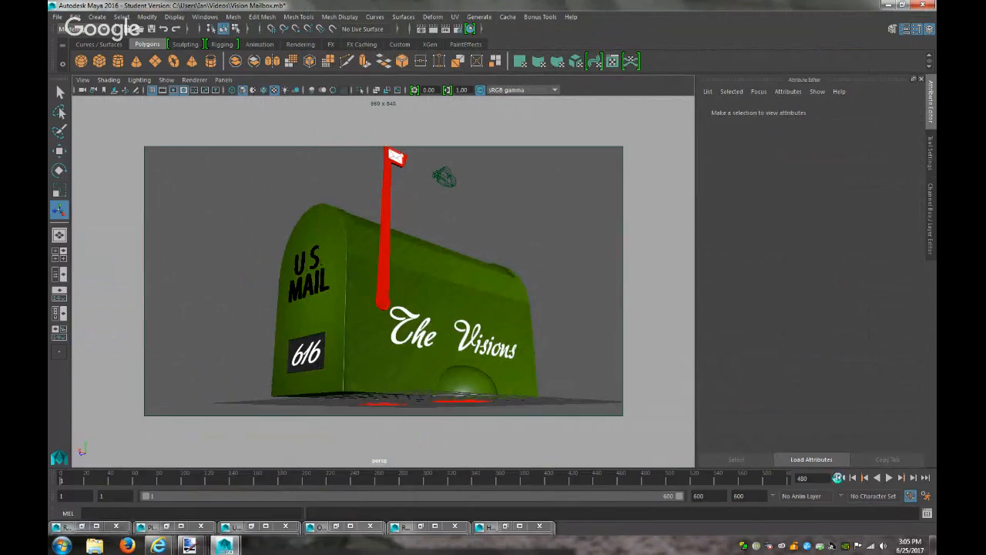
# Set the timeline to frame 1, review blinn2 material attributes, and re-render
pyautogui.click(841, 477)
pyautogui.click(433, 29)
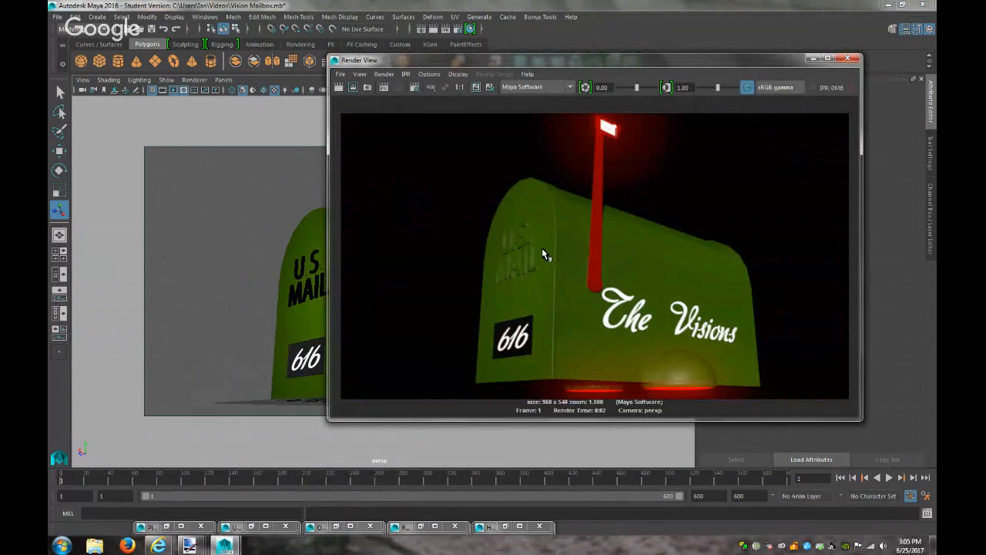
pyautogui.click(814, 59)
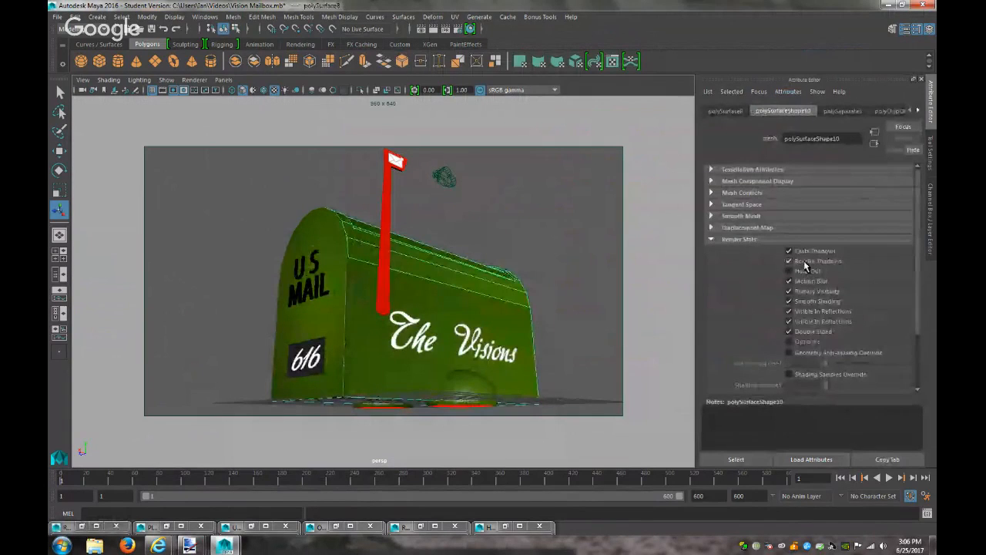
pyautogui.click(918, 110)
pyautogui.click(918, 110)
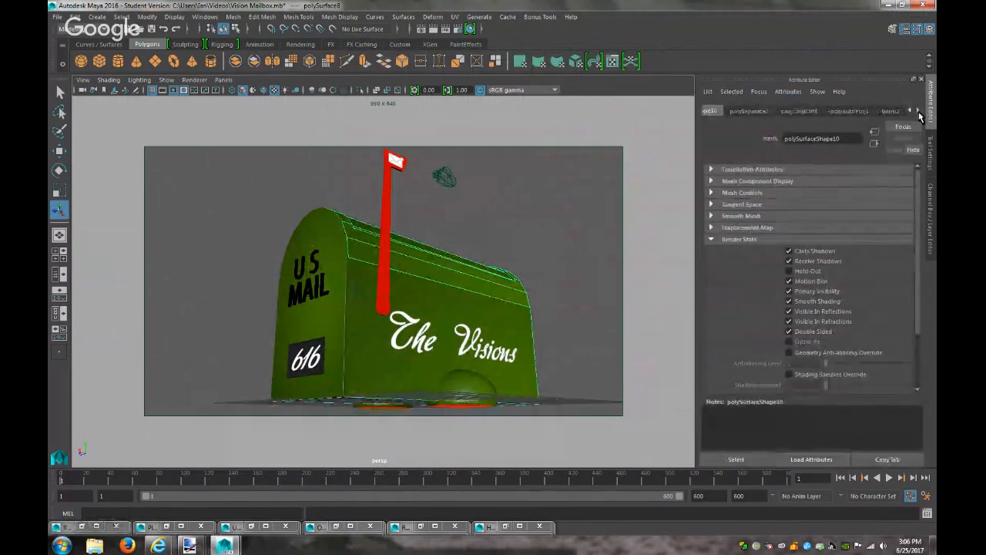
pyautogui.click(891, 111)
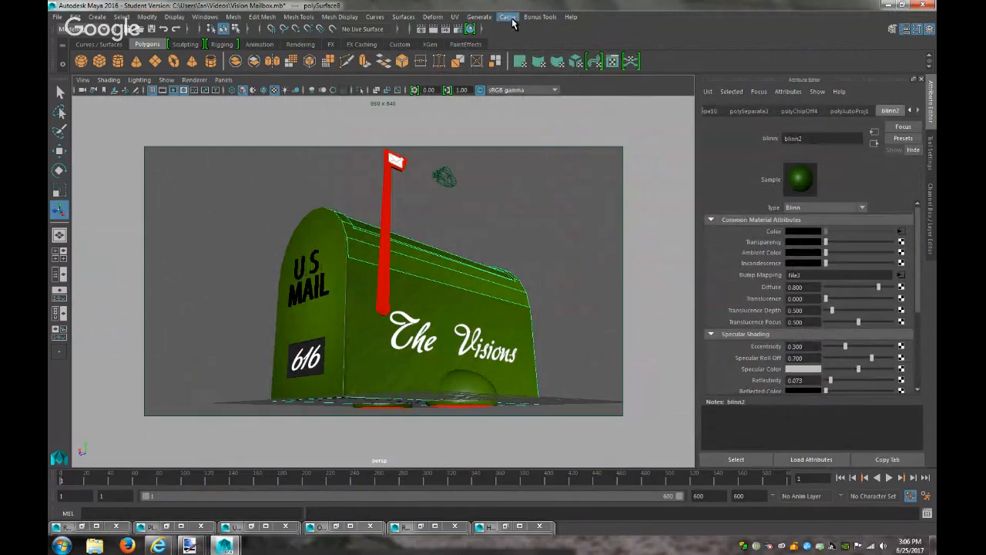
pyautogui.click(431, 29)
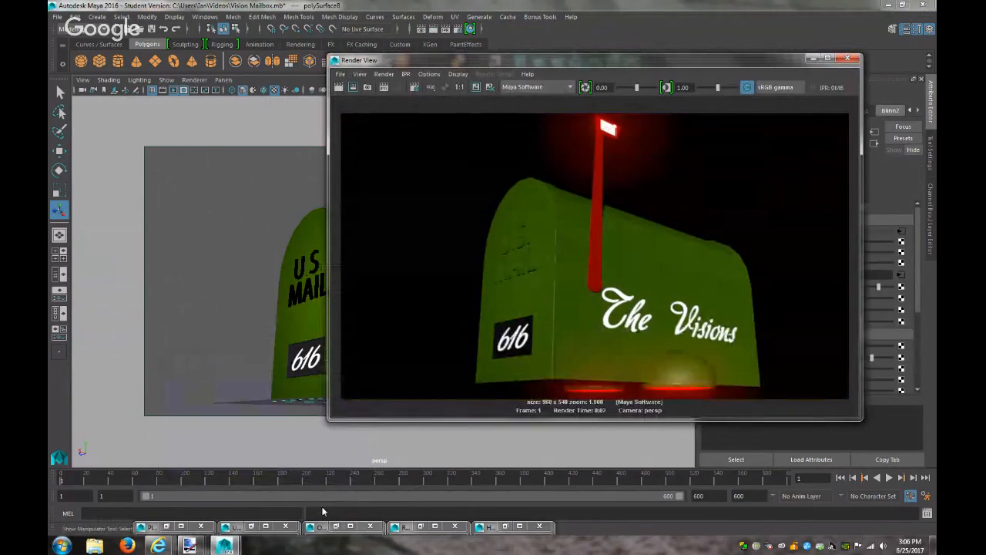
# Compare the render with the Paint.NET mailbox reference image, then close the render window
pyautogui.moveTo(189, 546)
pyautogui.click(131, 493)
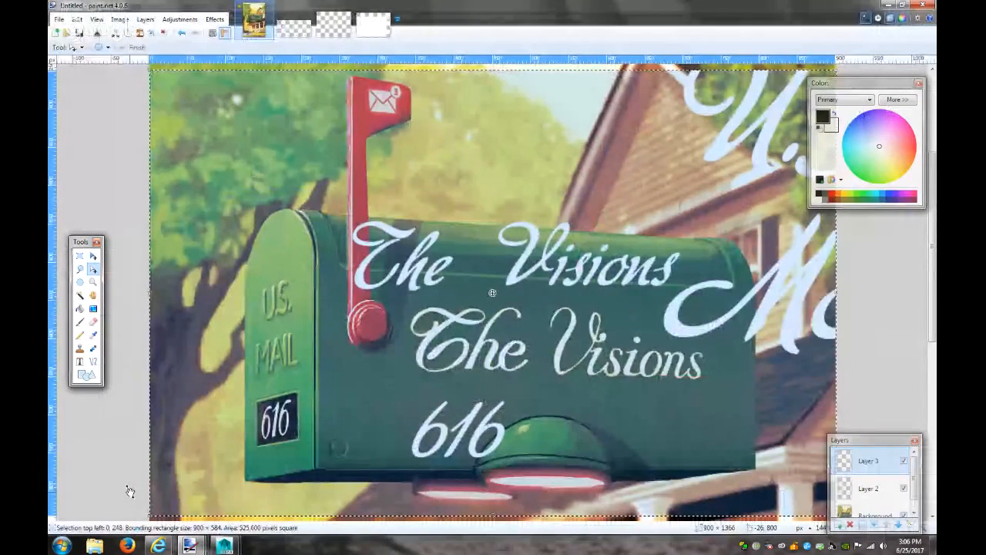
pyautogui.click(887, 4)
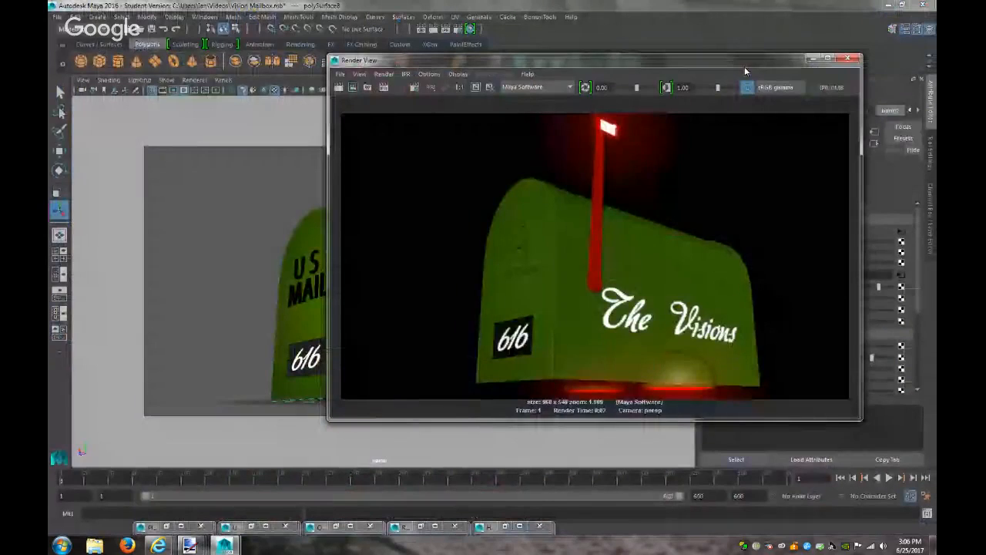
pyautogui.click(812, 59)
# In persp1, frame areaLight2 and move it higher on Y
pyautogui.click(222, 81)
pyautogui.moveTo(242, 91)
pyautogui.click(354, 107)
pyautogui.scroll(-10, 518, 328)
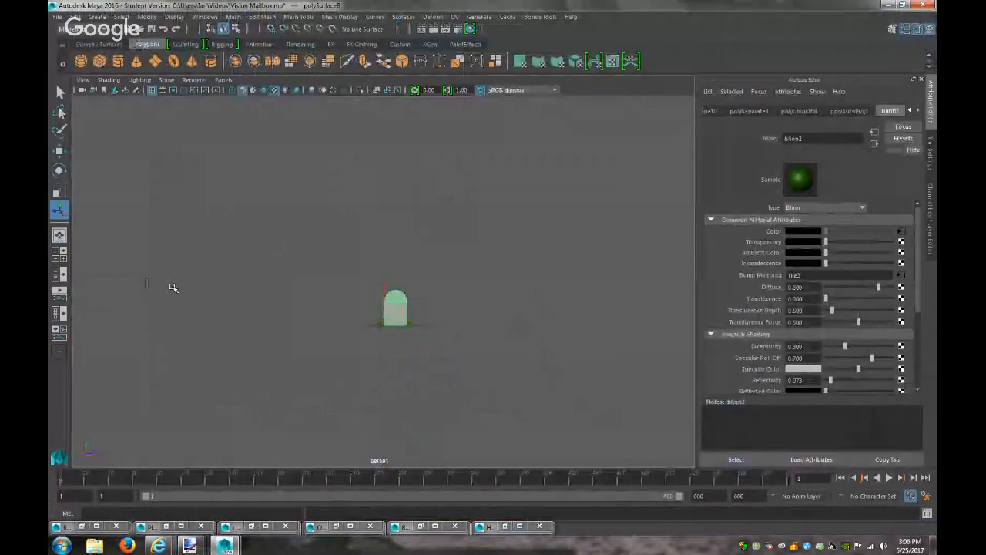
pyautogui.click(116, 307)
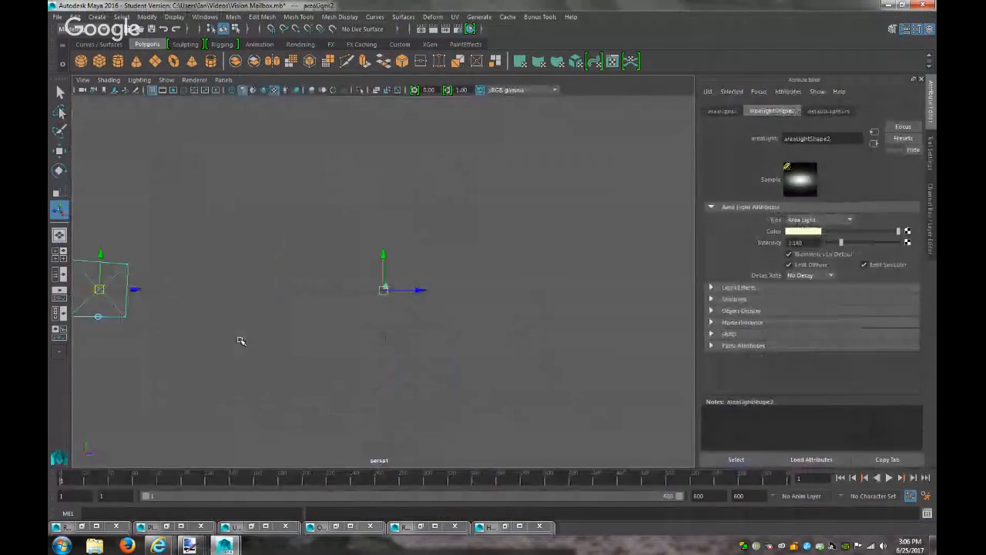
pyautogui.press('f')
pyautogui.scroll(-2, 464, 364)
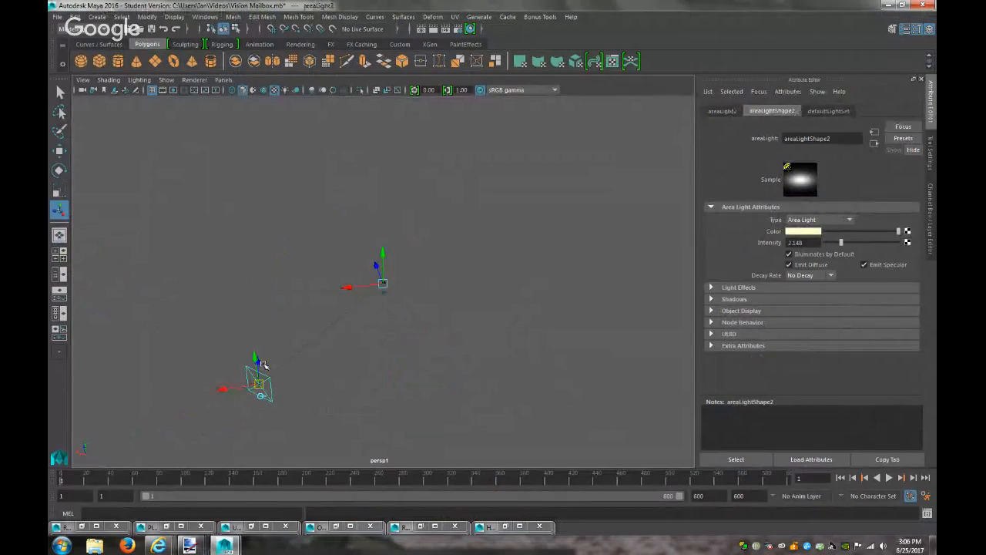
pyautogui.moveTo(258, 364); pyautogui.dragTo(208, 290)
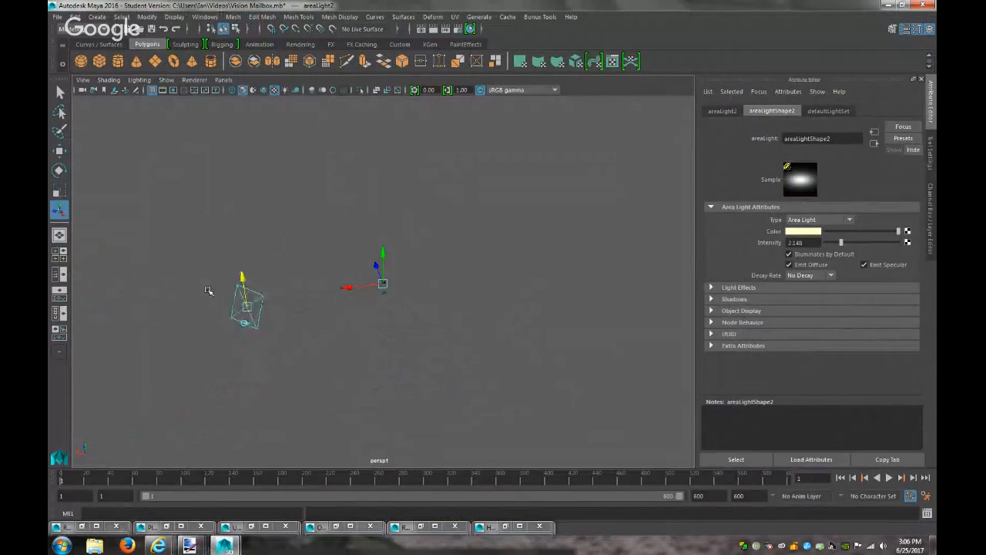
pyautogui.hotkey('ctrl', 'z')
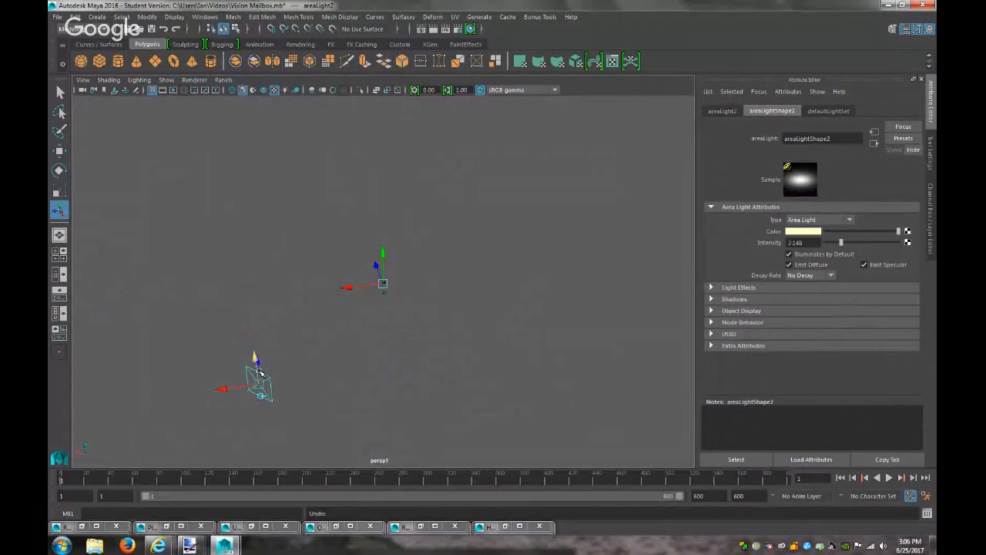
pyautogui.moveTo(259, 366); pyautogui.dragTo(206, 288)
# Switch back to the persp camera and render the frame with the raised light
pyautogui.click(224, 79)
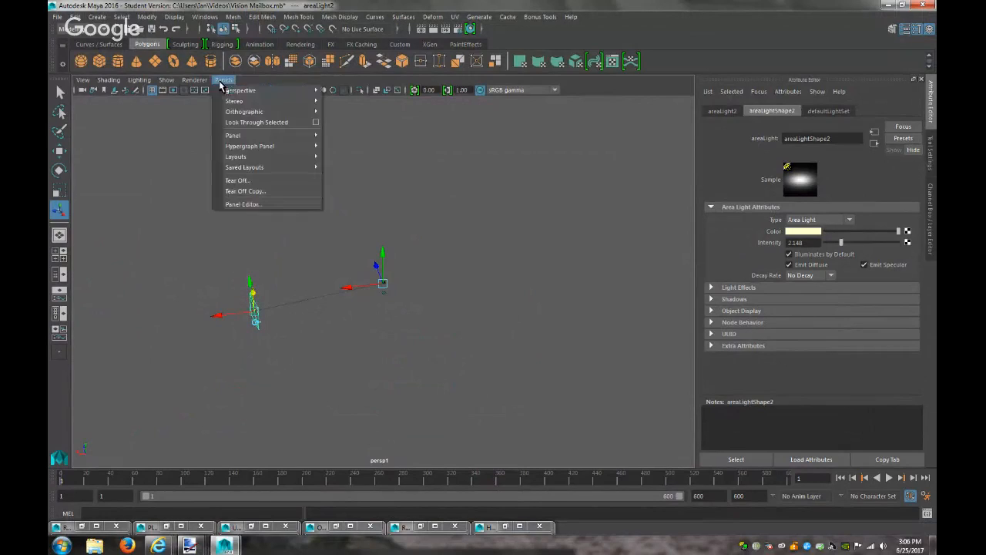
pyautogui.moveTo(270, 90)
pyautogui.click(343, 91)
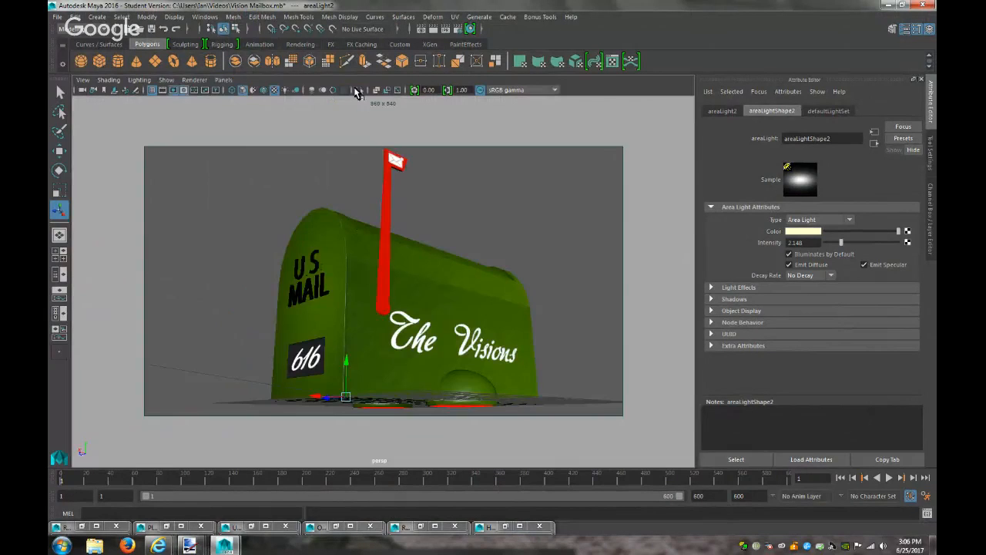
pyautogui.click(436, 29)
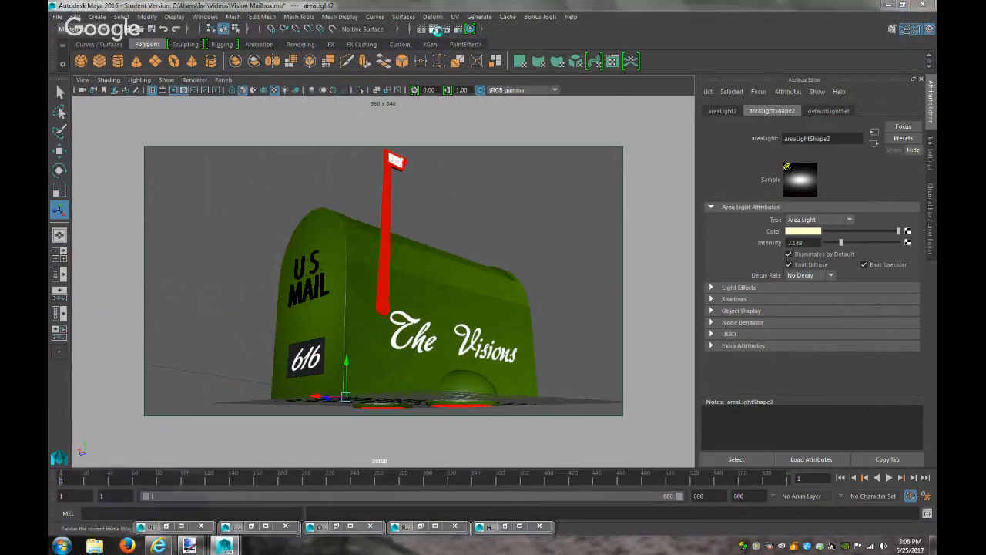
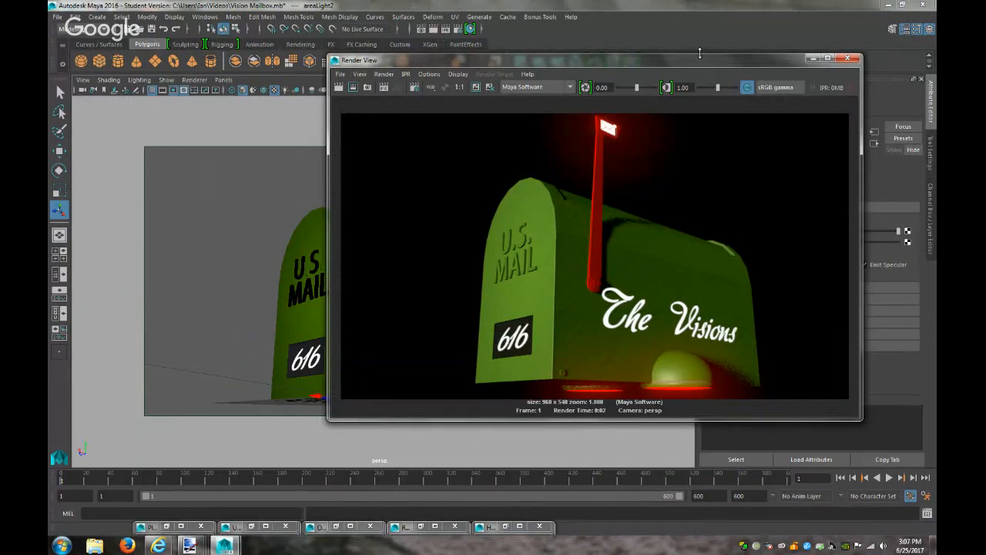
# In persp1, move the area light lower and further to the left
pyautogui.click(812, 59)
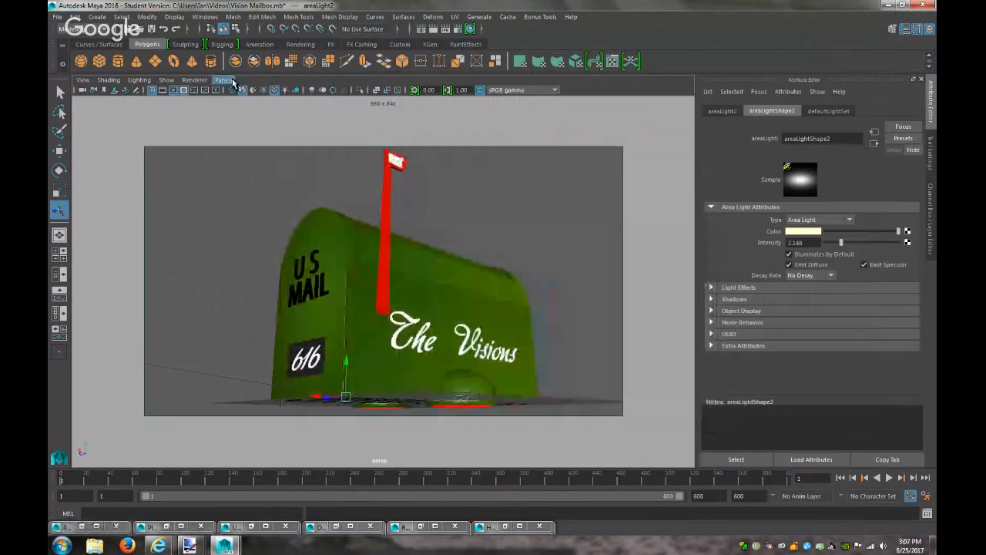
pyautogui.click(232, 82)
pyautogui.click(320, 100)
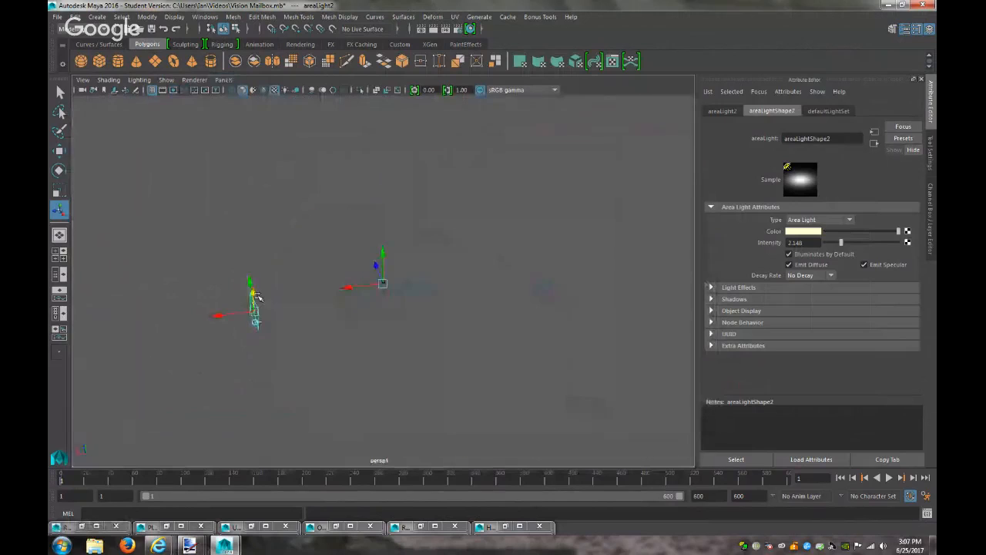
pyautogui.moveTo(255, 294); pyautogui.dragTo(251, 304)
pyautogui.moveTo(220, 337); pyautogui.dragTo(104, 257)
# Switch back to the persp camera and render the mailbox
pyautogui.click(223, 79)
pyautogui.moveTo(262, 93)
pyautogui.click(354, 97)
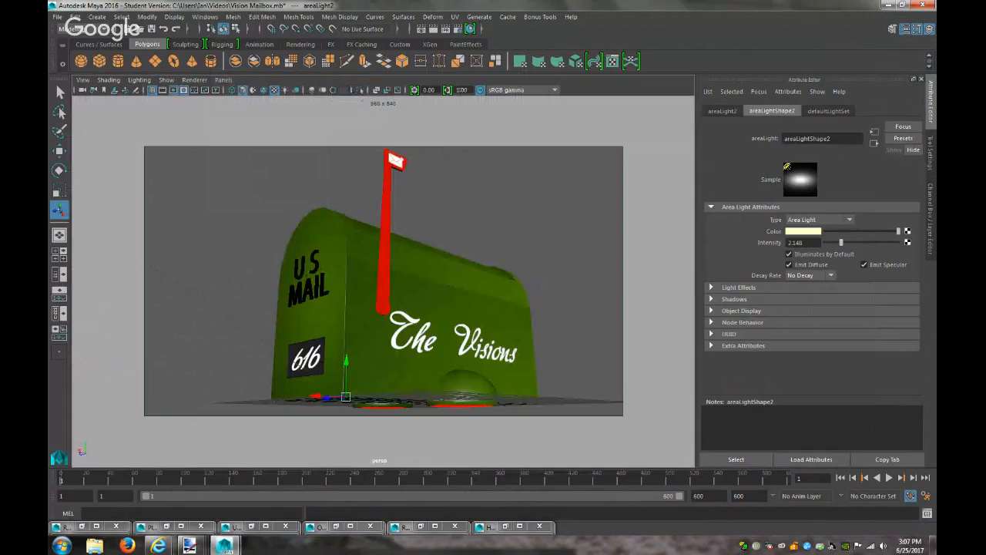
pyautogui.click(435, 28)
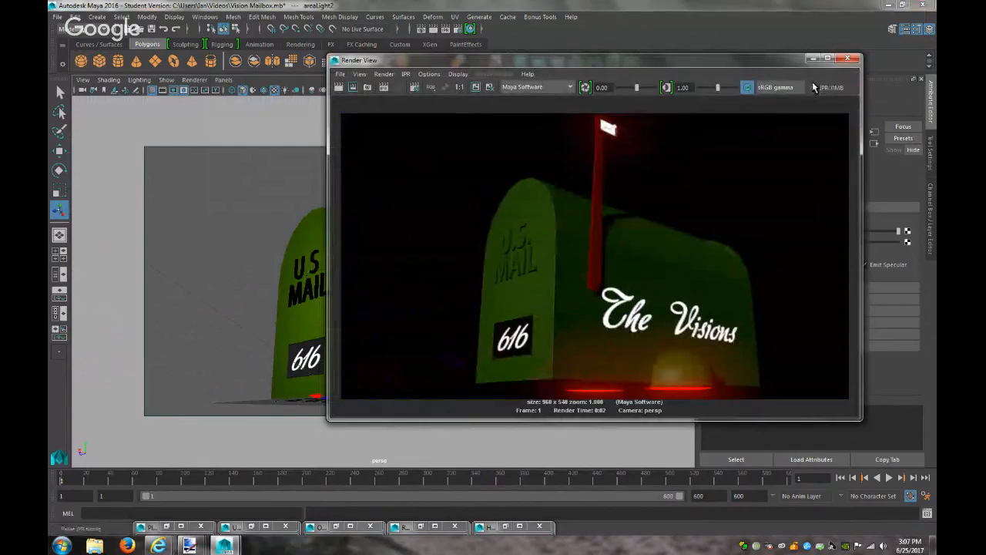
# Raise the area light's intensity to about 4.2, re-render, and switch to the YouTube stream
pyautogui.click(813, 58)
pyautogui.moveTo(841, 242); pyautogui.dragTo(856, 243)
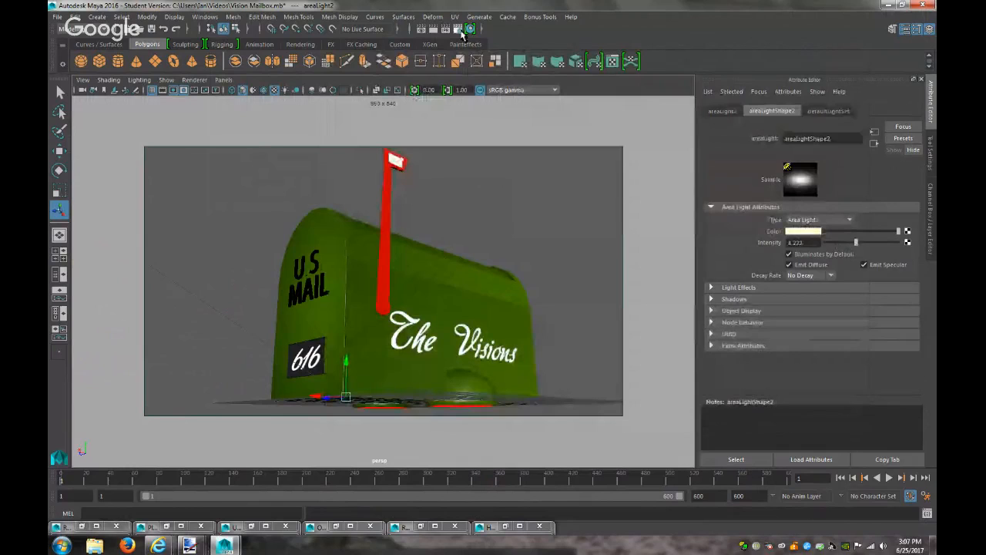
pyautogui.click(434, 29)
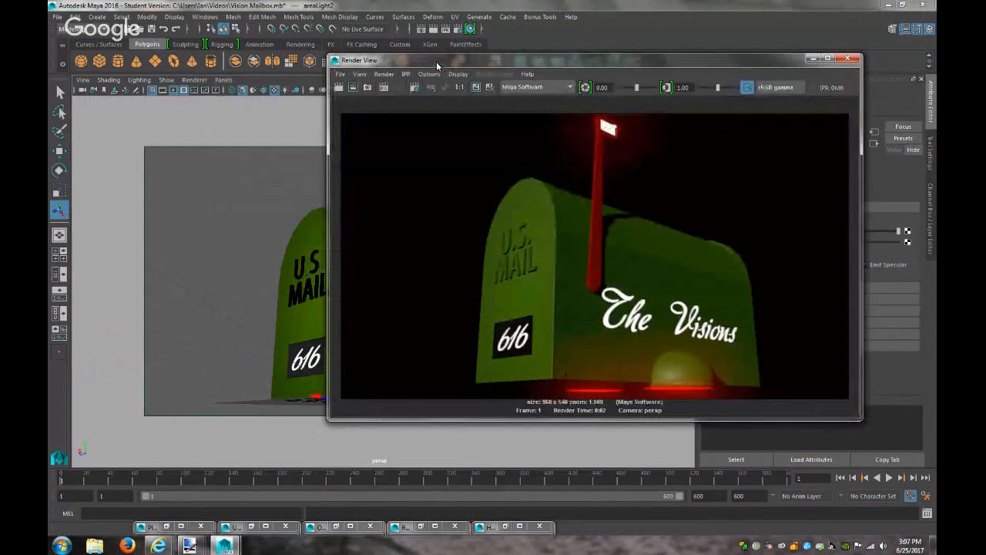
pyautogui.moveTo(158, 545)
pyautogui.click(152, 491)
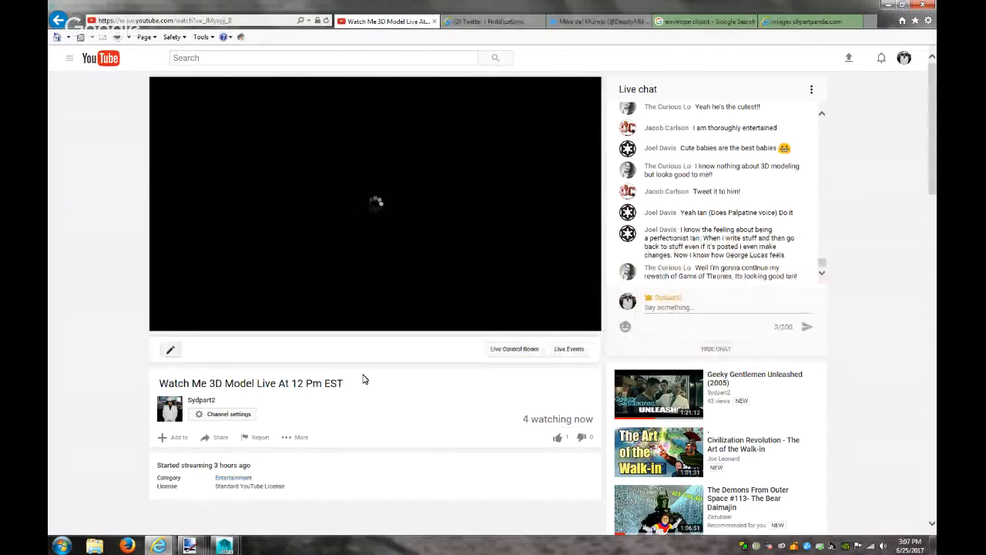
# Read through the YouTube live chat to the newest message and restore the browser to a smaller window
pyautogui.scroll(1, 771, 223)
pyautogui.scroll(2, 724, 231)
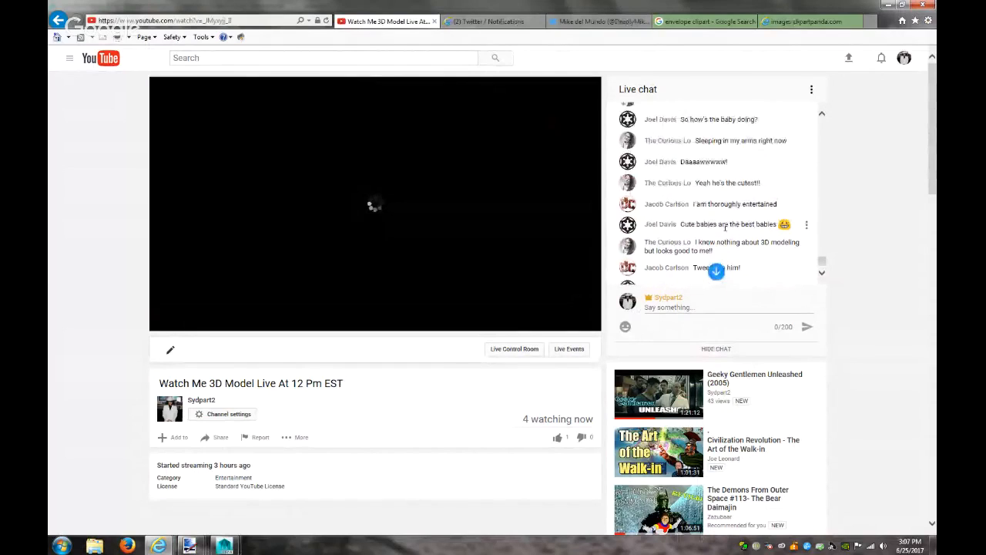
pyautogui.scroll(5, 724, 229)
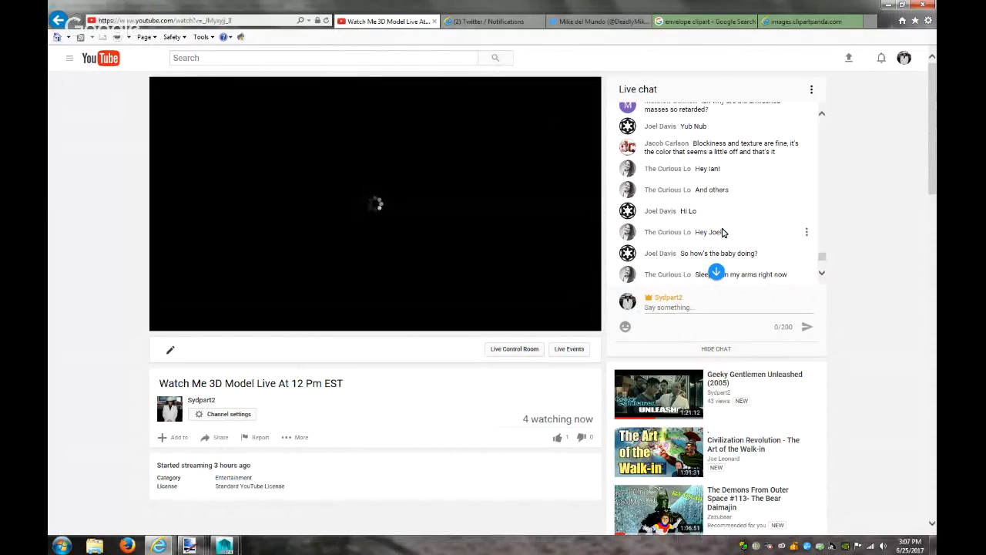
pyautogui.scroll(3, 724, 232)
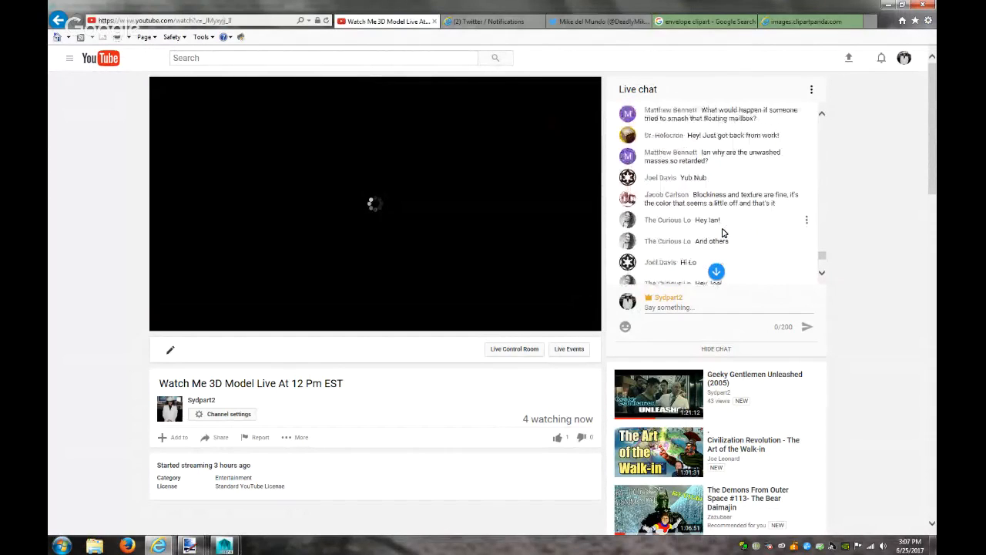
pyautogui.scroll(-5, 723, 232)
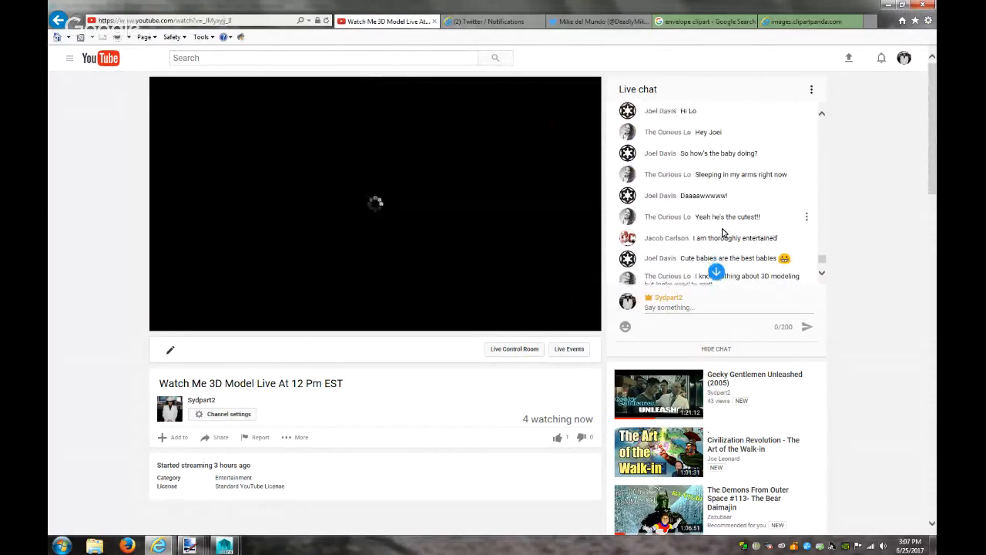
pyautogui.scroll(-2, 723, 232)
pyautogui.scroll(-1, 723, 228)
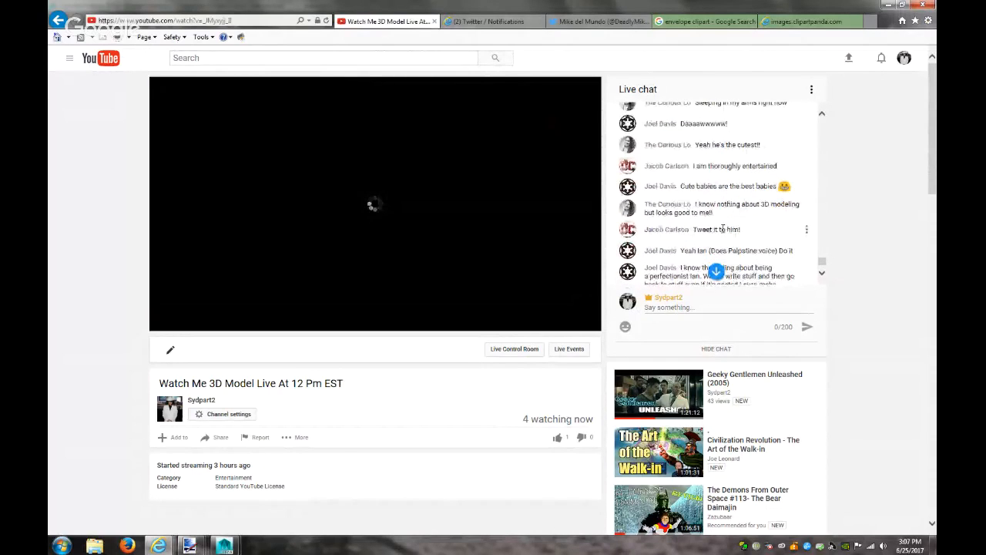
pyautogui.scroll(-3, 723, 229)
pyautogui.scroll(-1, 778, 225)
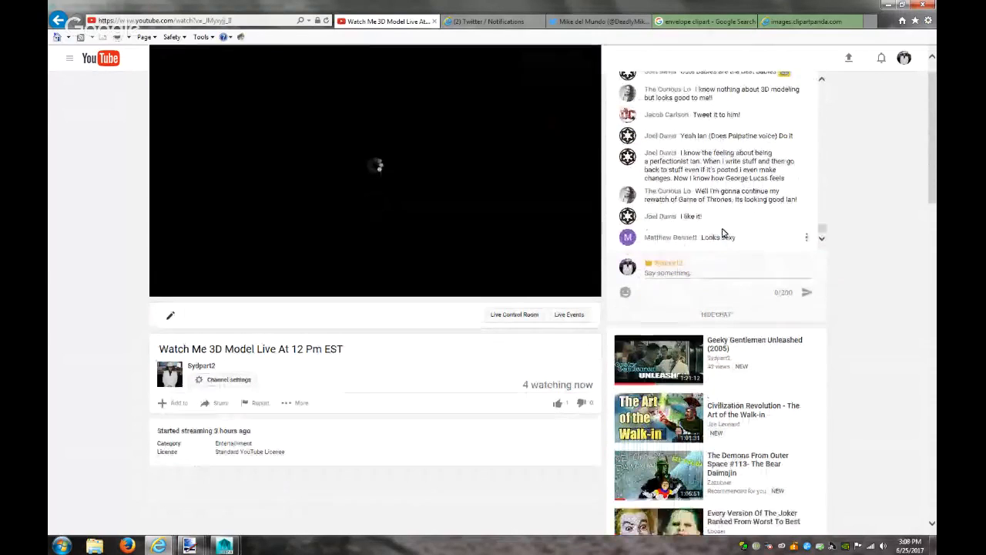
pyautogui.scroll(1, 872, 210)
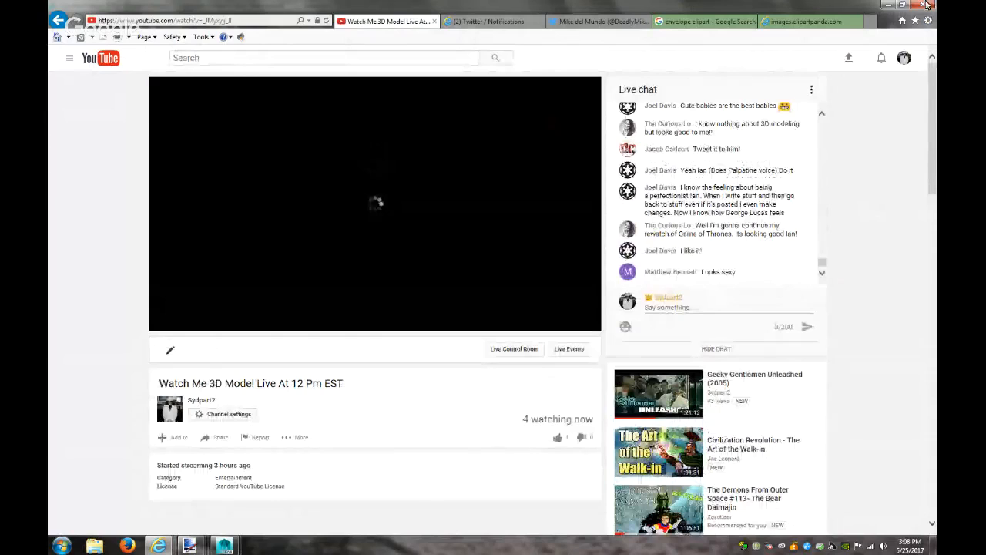
pyautogui.click(891, 5)
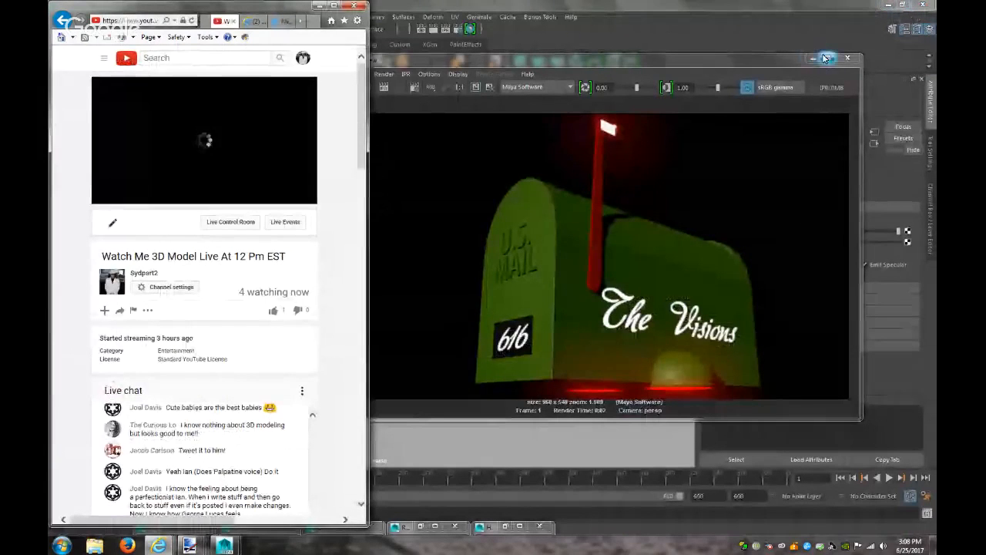
# Maximize Maya, close the render view and deselect the area light
pyautogui.click(904, 5)
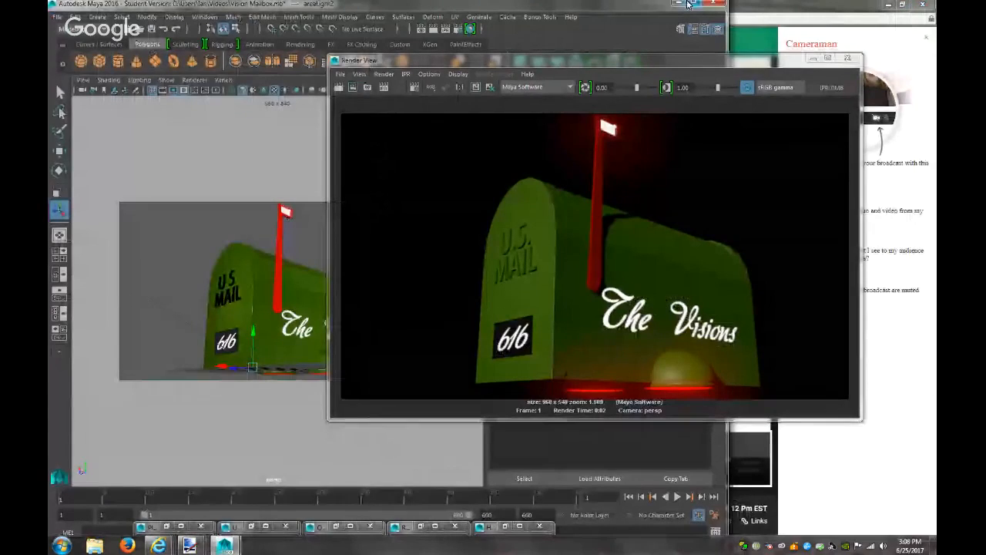
pyautogui.click(694, 4)
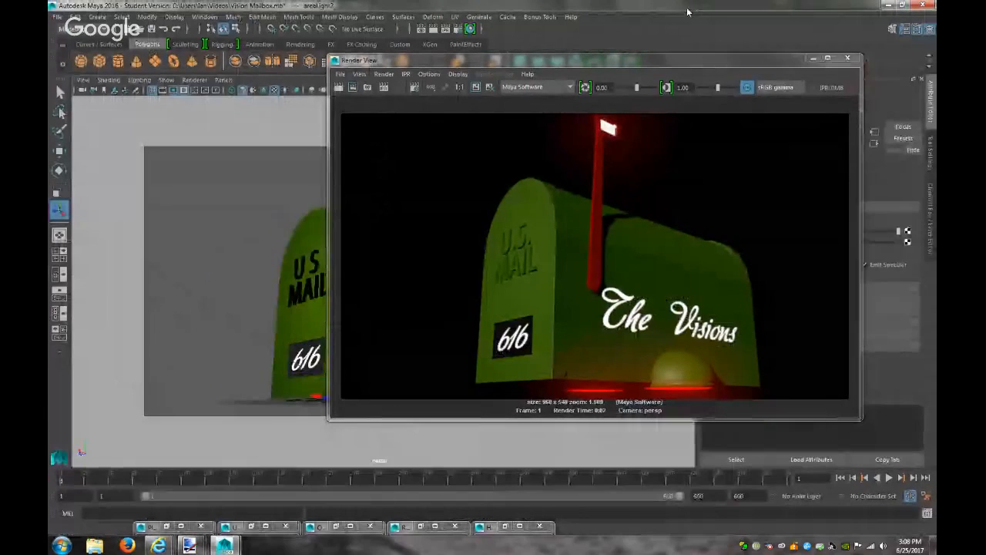
pyautogui.click(811, 58)
pyautogui.click(539, 306)
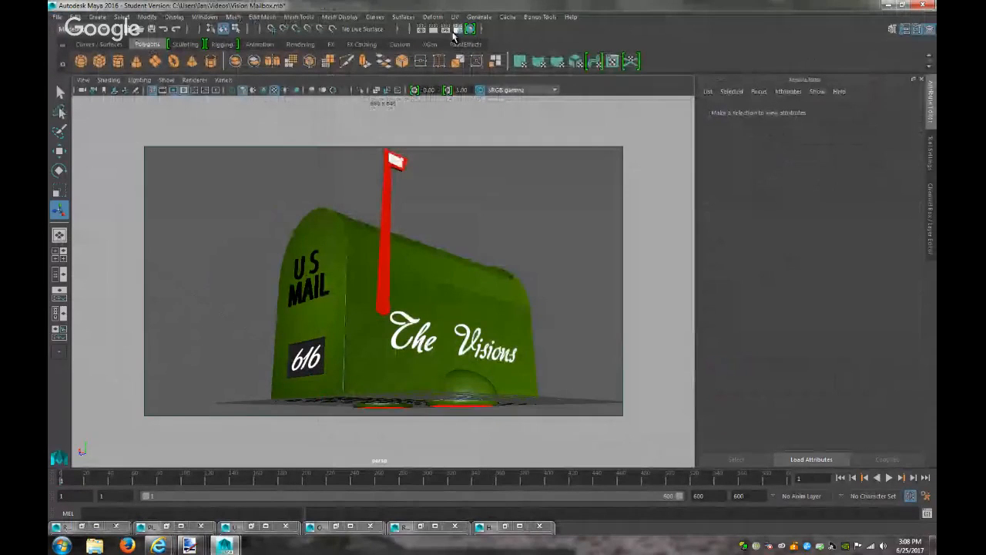
# In Render Settings Common, set the file name prefix to VM and image format to PNG
pyautogui.click(453, 28)
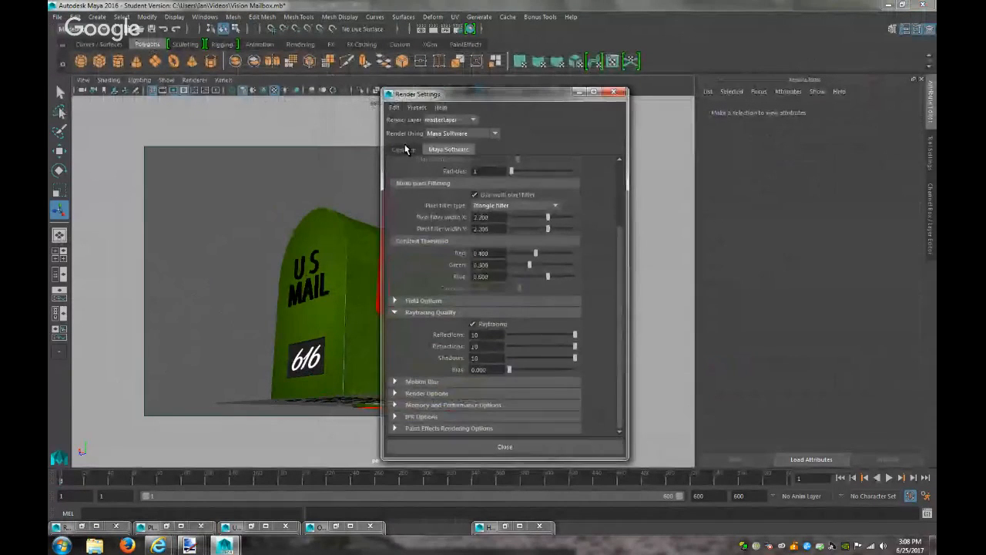
pyautogui.click(409, 148)
pyautogui.moveTo(546, 248); pyautogui.dragTo(471, 248)
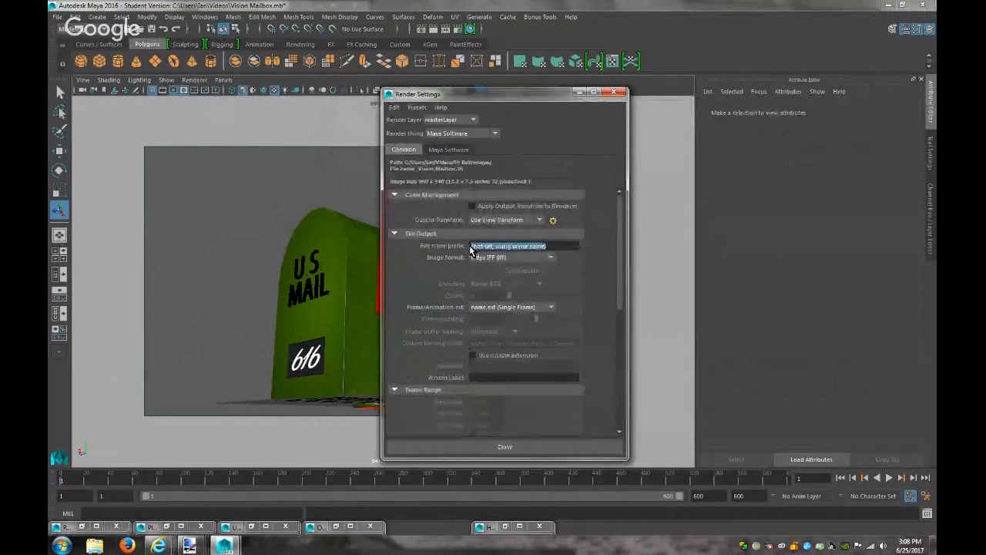
pyautogui.write('Vis')
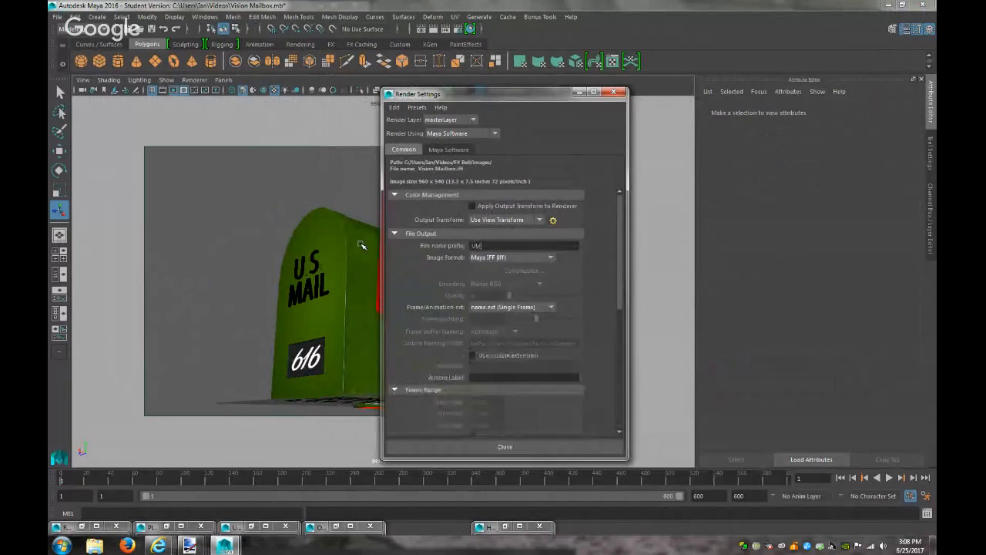
pyautogui.click(551, 257)
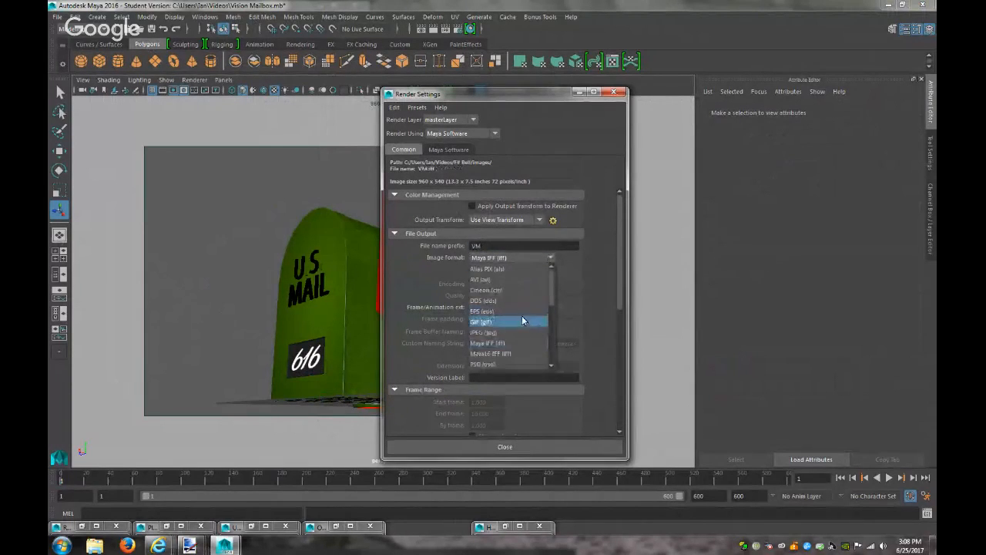
pyautogui.scroll(-2, 509, 343)
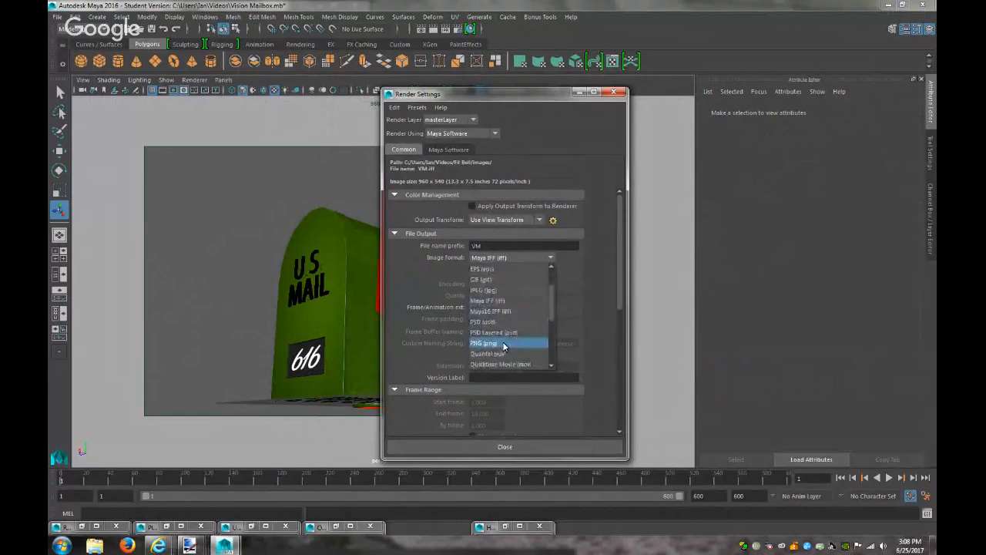
pyautogui.click(504, 344)
# Set the output transform to sRGB gamma and render the frame
pyautogui.click(505, 222)
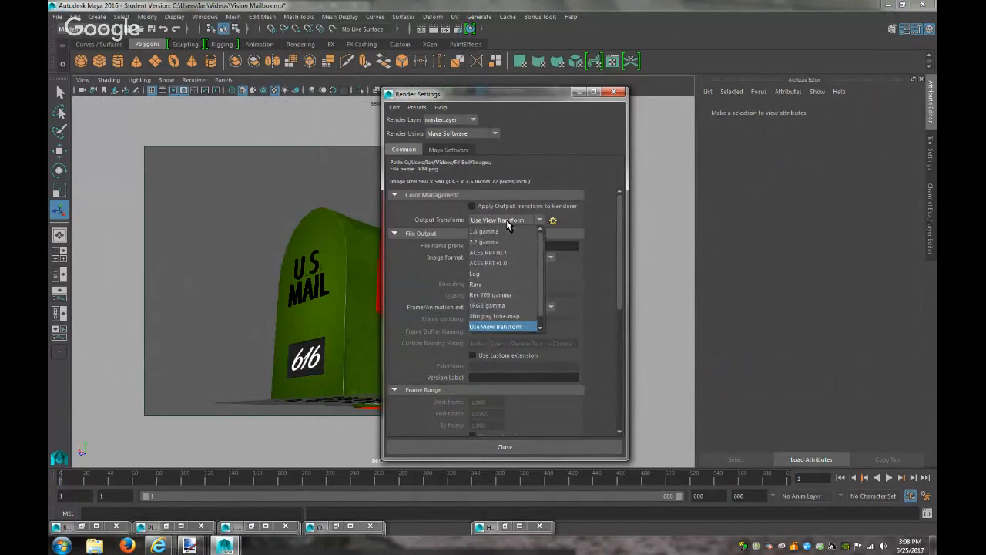
pyautogui.click(510, 305)
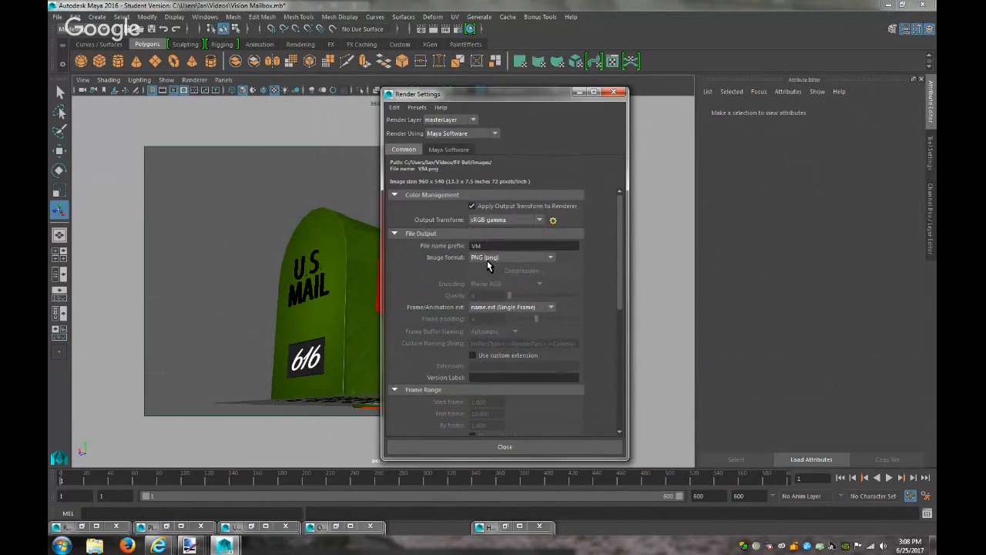
pyautogui.click(433, 28)
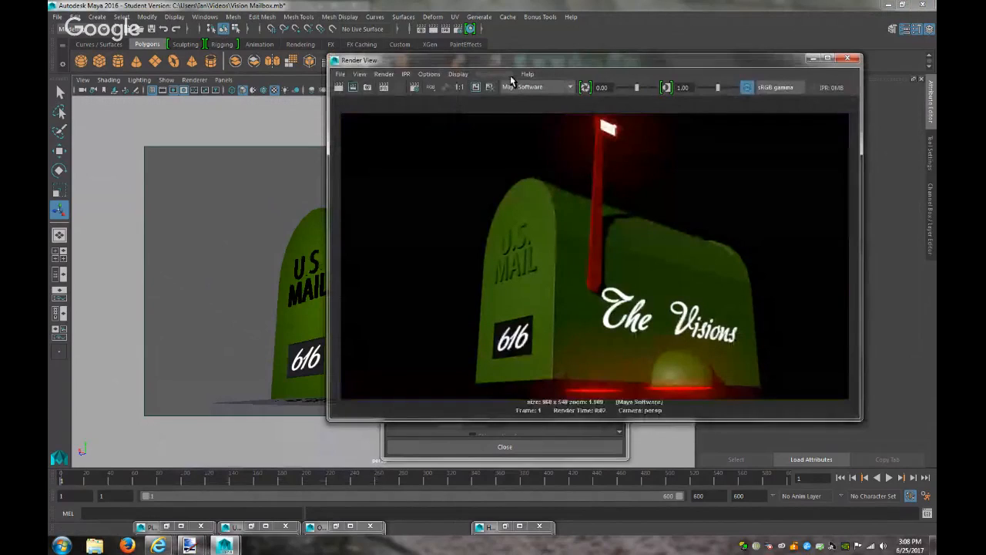
# Compare the render preview in Raw, then set it back to sRGB gamma
pyautogui.click(759, 87)
pyautogui.click(774, 155)
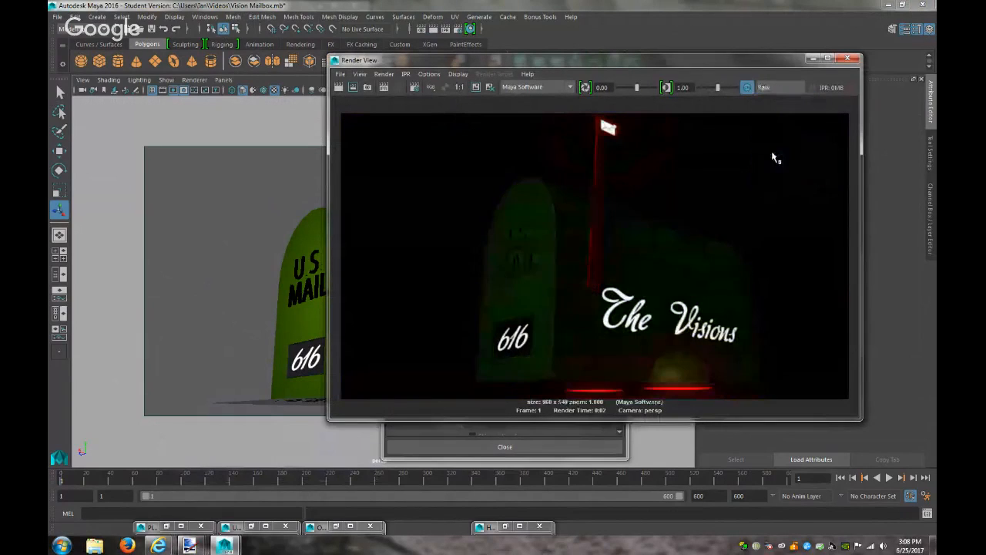
pyautogui.click(778, 87)
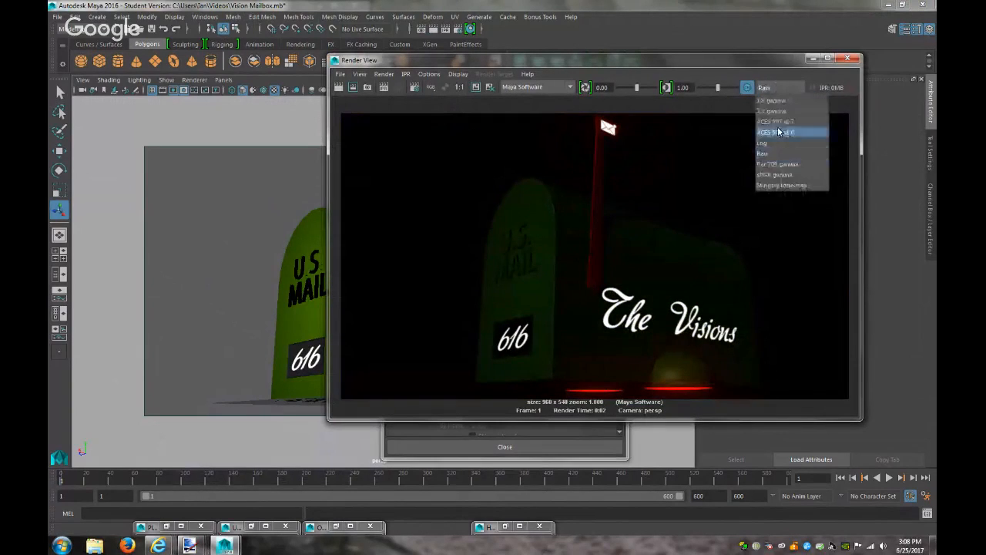
pyautogui.click(783, 175)
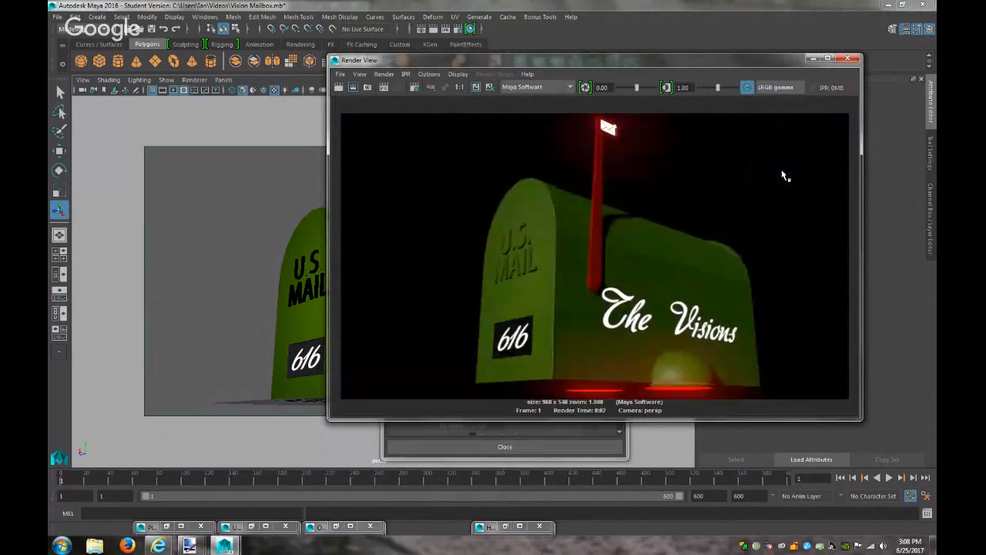
pyautogui.click(810, 59)
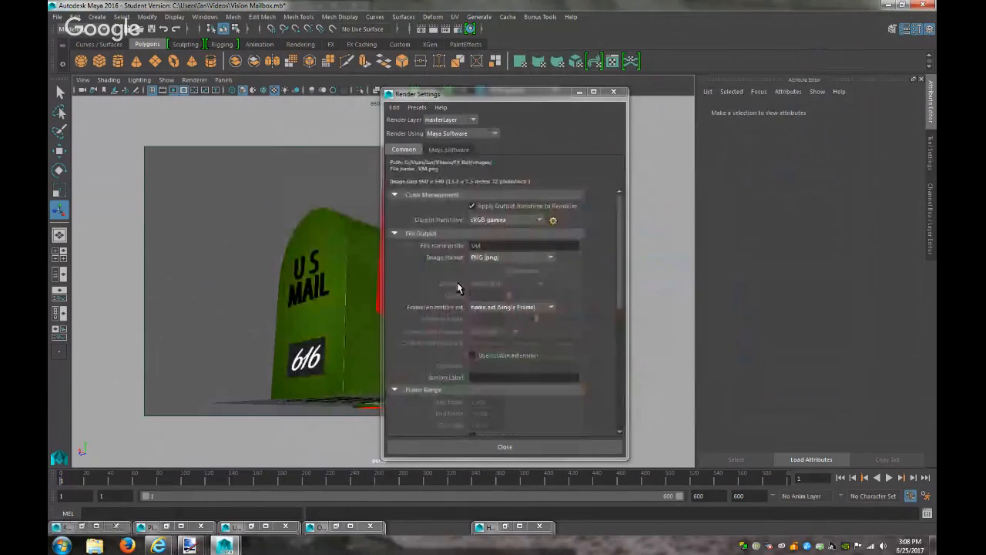
# Set frame naming to name.#.ext, end frame to 600, and keep persp as the renderable camera
pyautogui.click(511, 307)
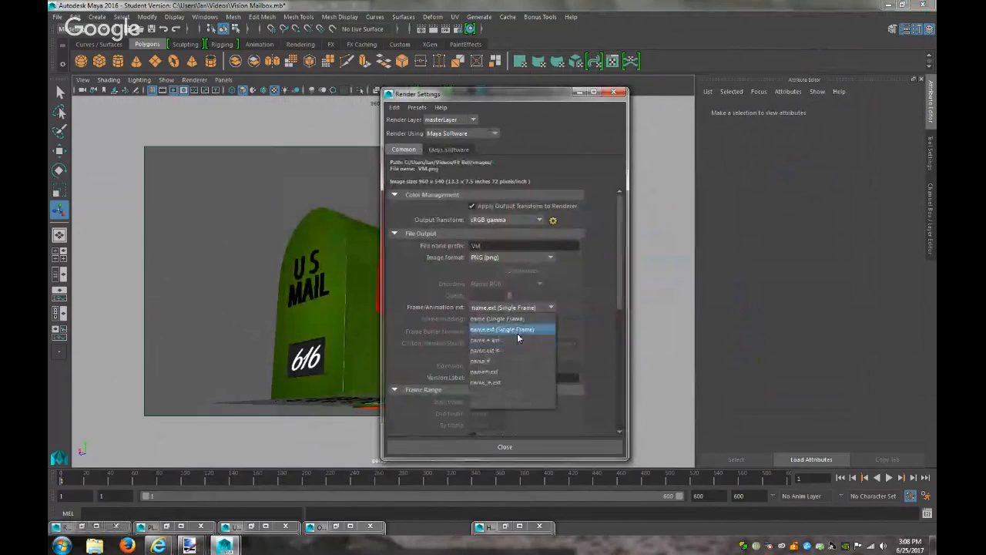
pyautogui.click(516, 341)
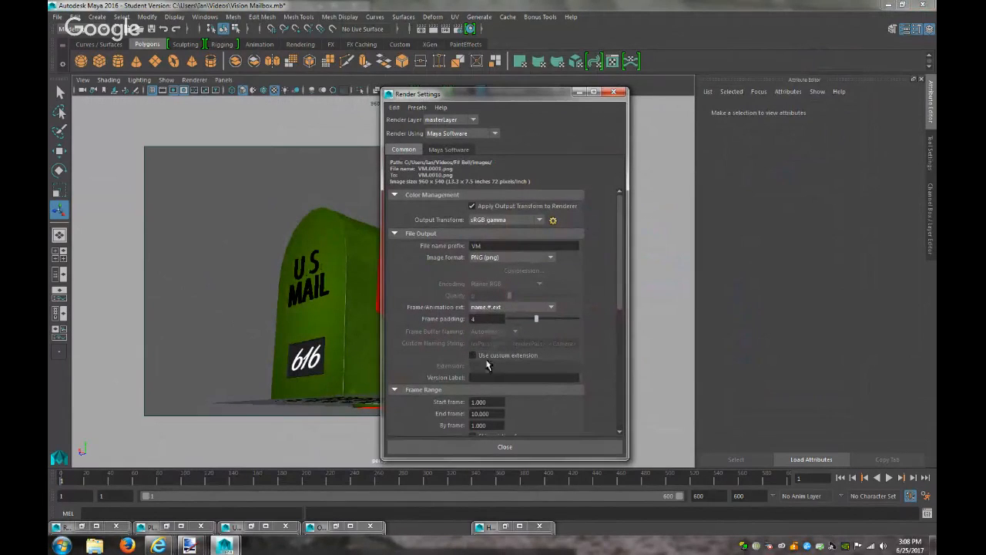
pyautogui.write('600')
pyautogui.click(492, 402)
pyautogui.scroll(-4, 522, 401)
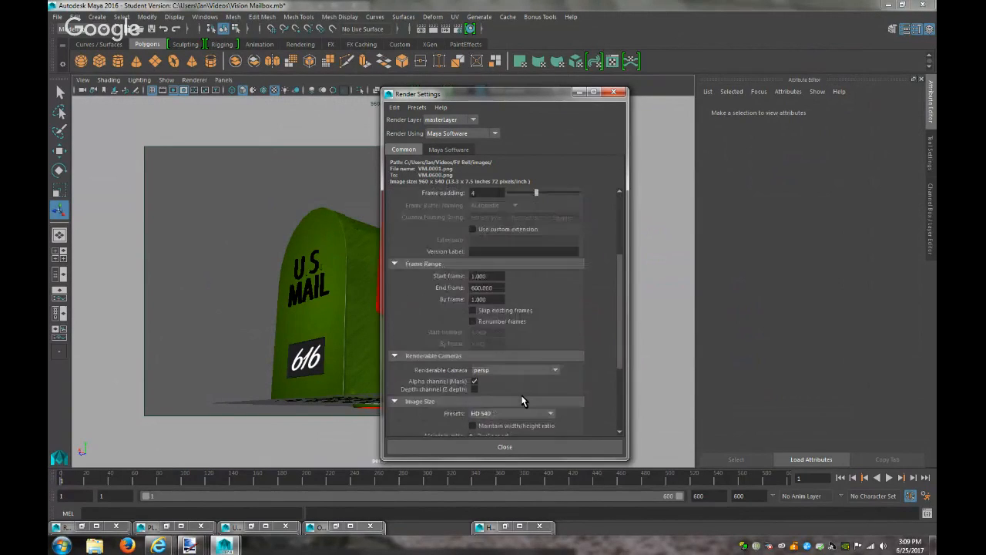
pyautogui.click(511, 373)
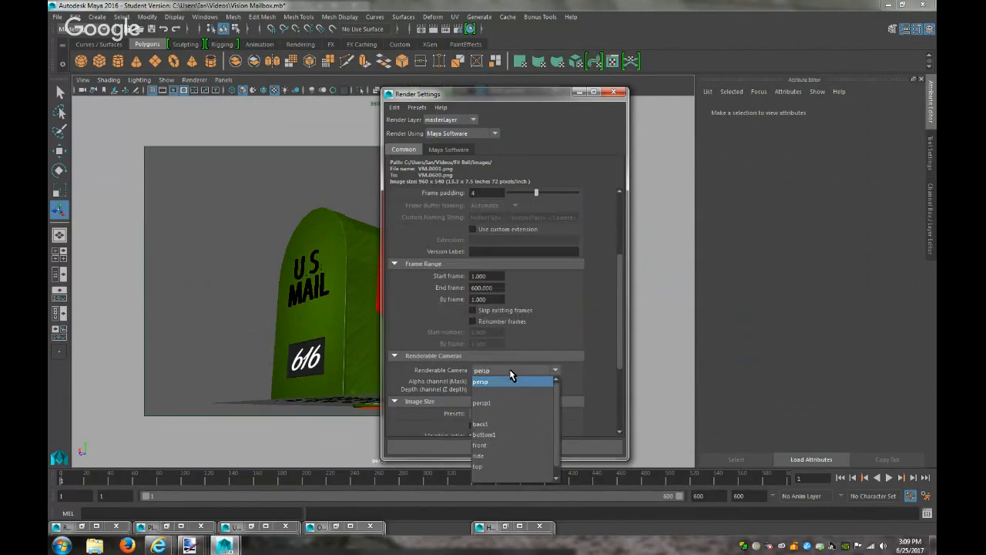
pyautogui.click(510, 373)
pyautogui.scroll(-3, 511, 375)
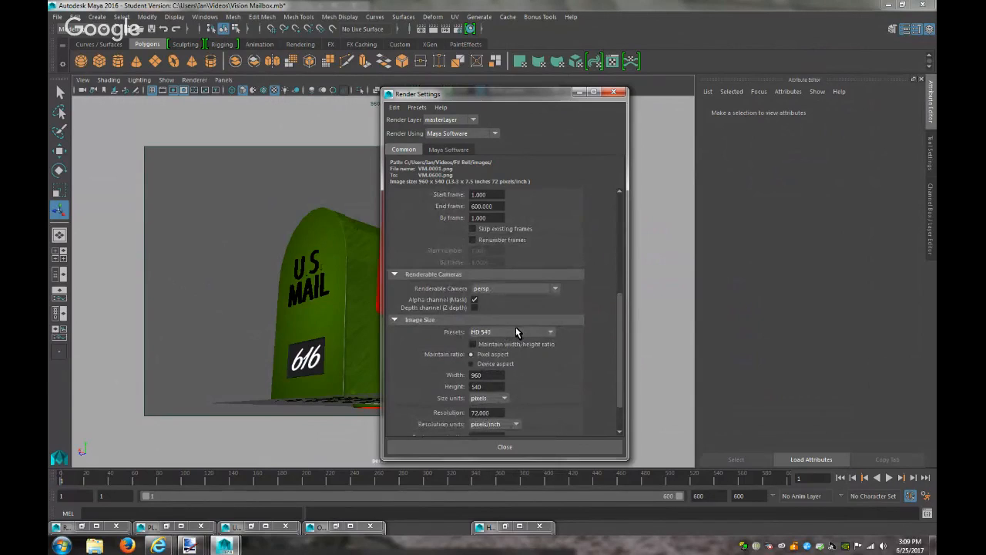
pyautogui.scroll(7, 516, 327)
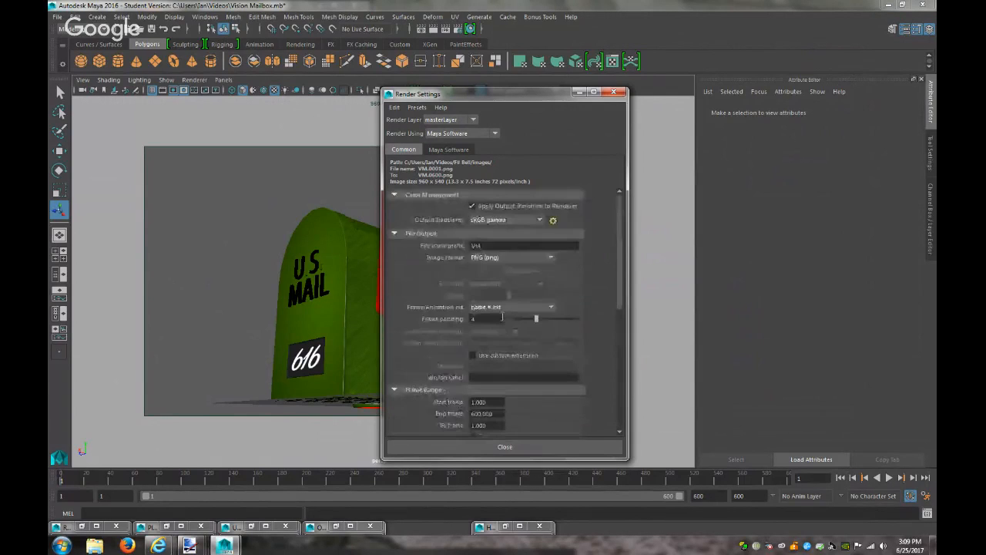
# Save the scene as Vision Mailbox.mb, accepting the student-version notice
pyautogui.click(455, 149)
pyautogui.scroll(3, 547, 273)
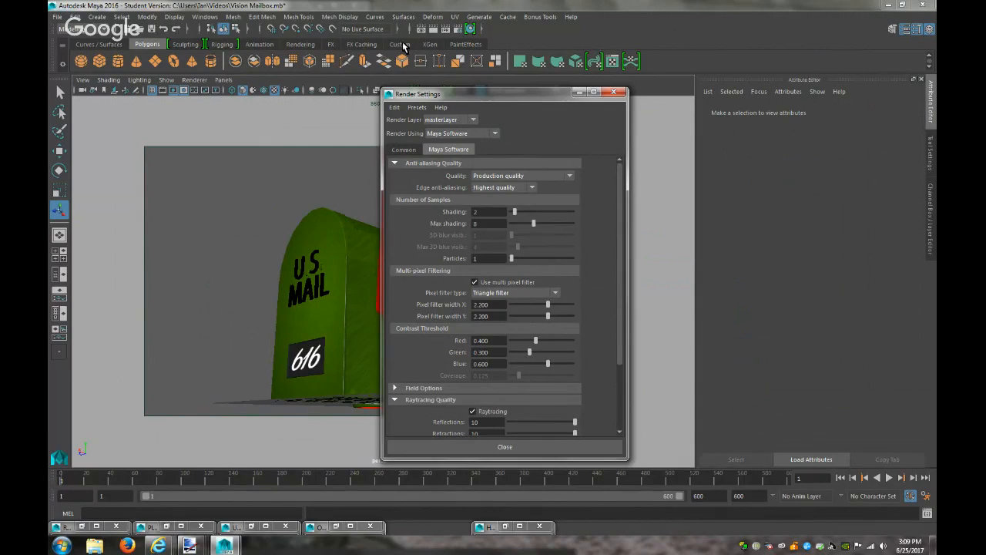
pyautogui.click(152, 29)
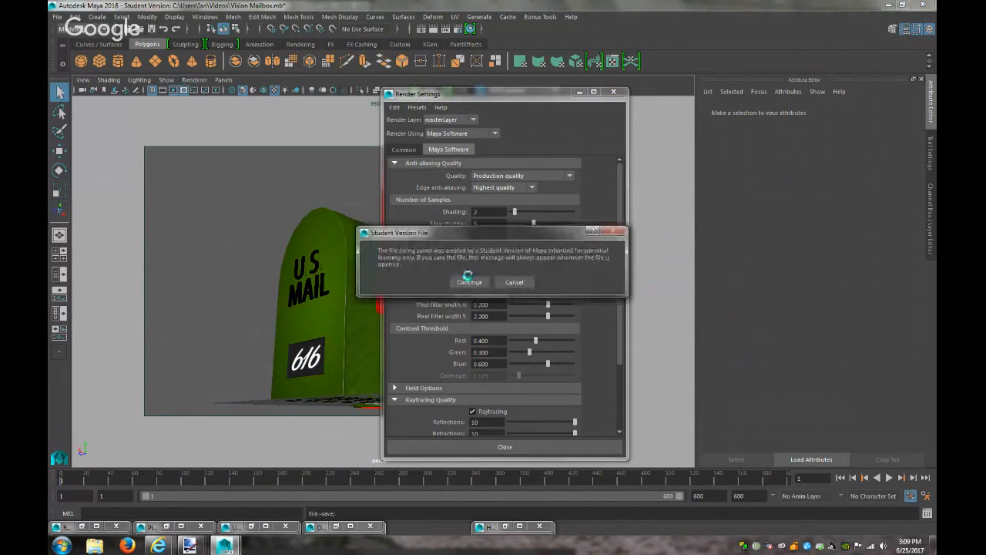
pyautogui.click(471, 282)
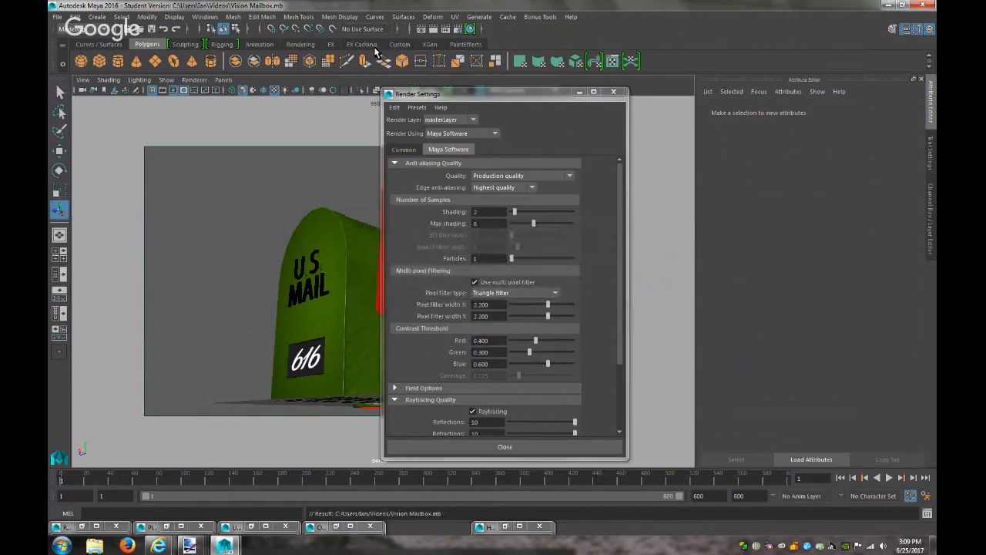
# Start a Maya Software batch render of the frame sequence from the Rendering shelf
pyautogui.click(311, 42)
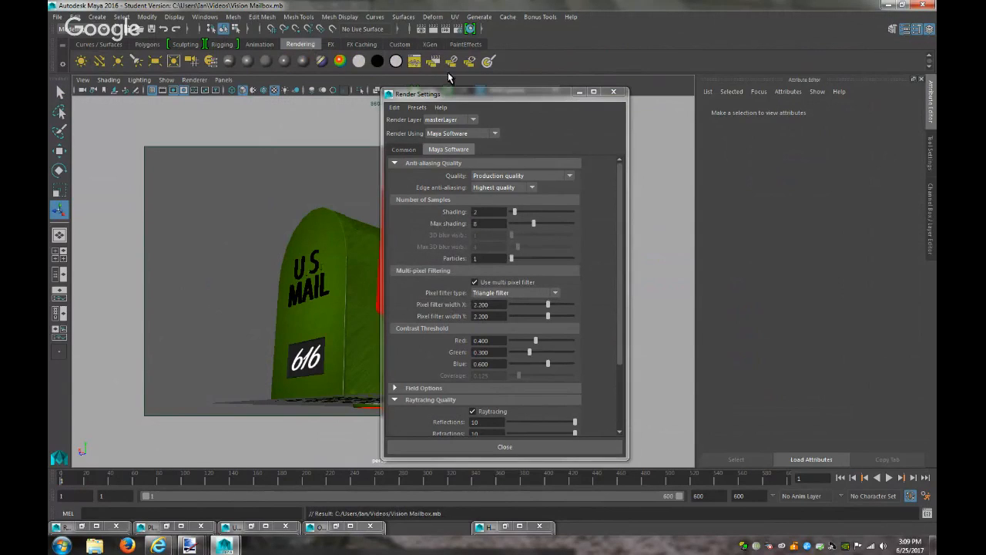
pyautogui.click(433, 61)
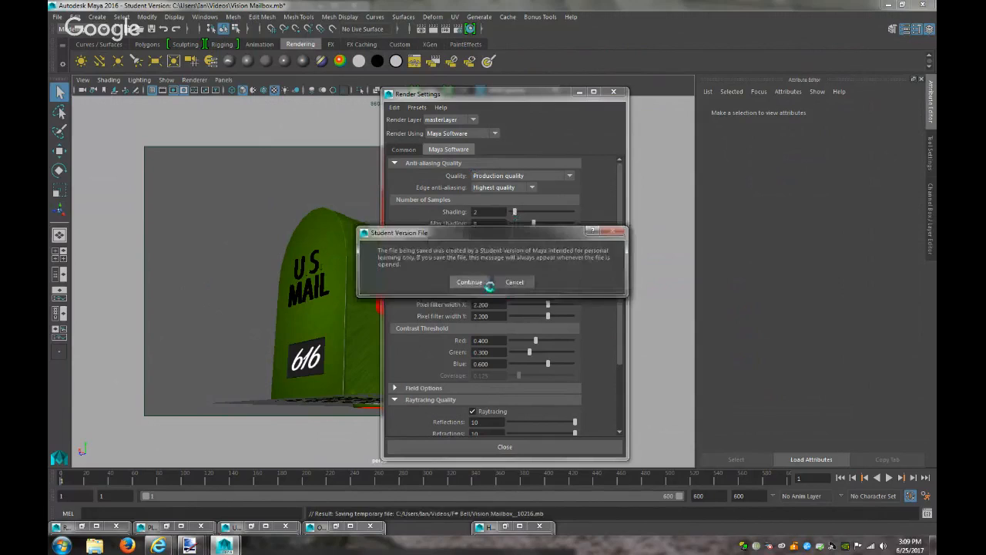
pyautogui.click(481, 283)
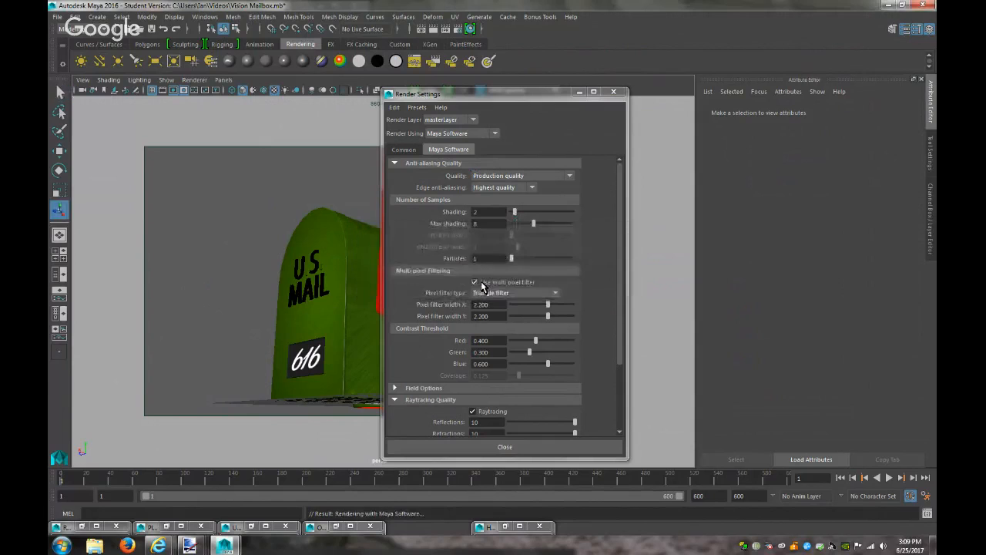
# Open the Script Editor to follow the batch render's progress
pyautogui.click(928, 514)
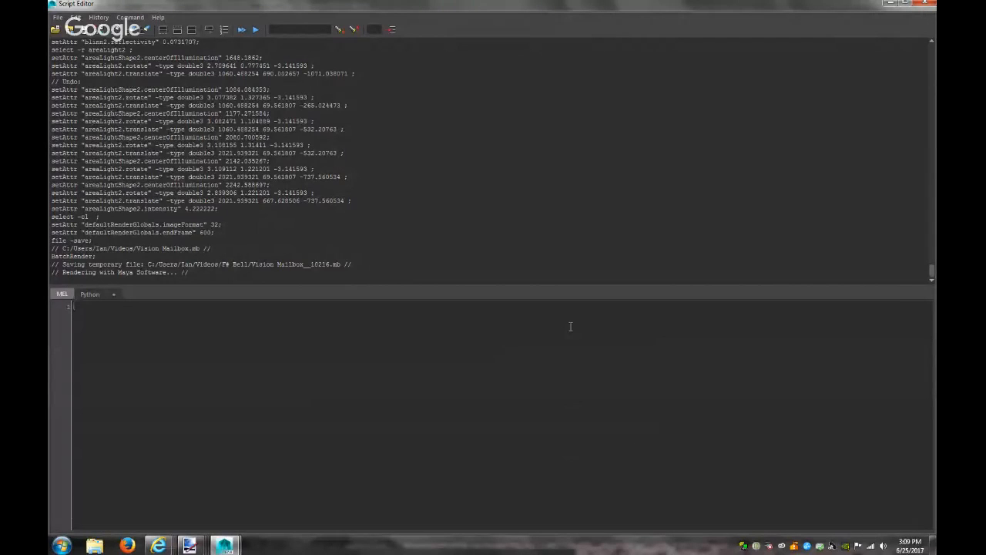
# In Explorer, go to Videos > F# Bell > images and preview the VM.0001 render
pyautogui.click(96, 544)
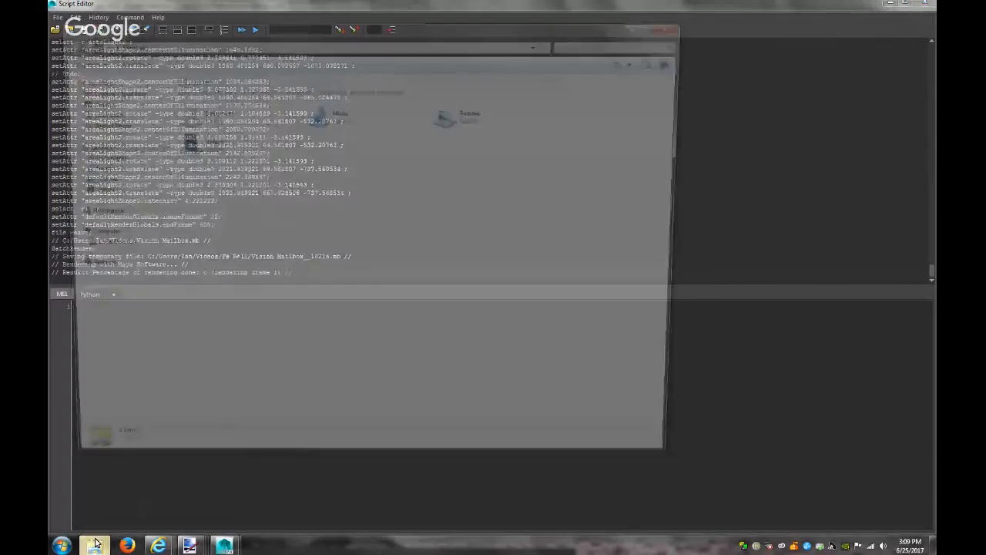
pyautogui.moveTo(335, 36); pyautogui.dragTo(805, 101)
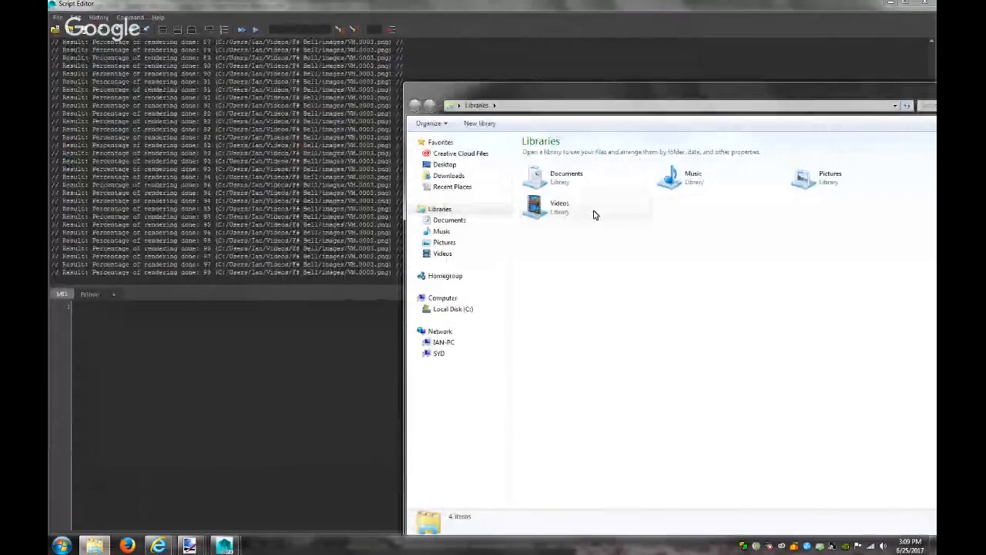
pyautogui.doubleClick(594, 215)
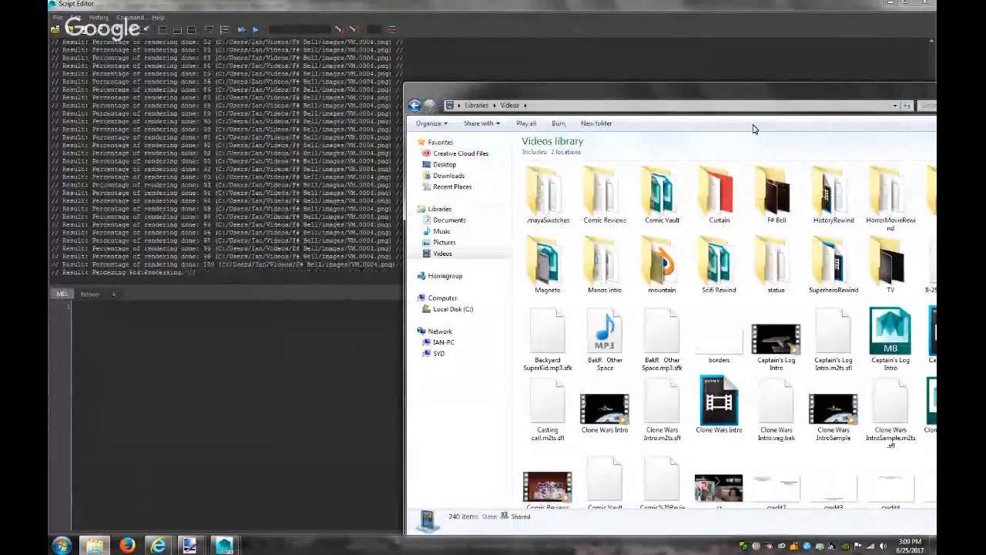
pyautogui.moveTo(758, 97); pyautogui.dragTo(590, 96)
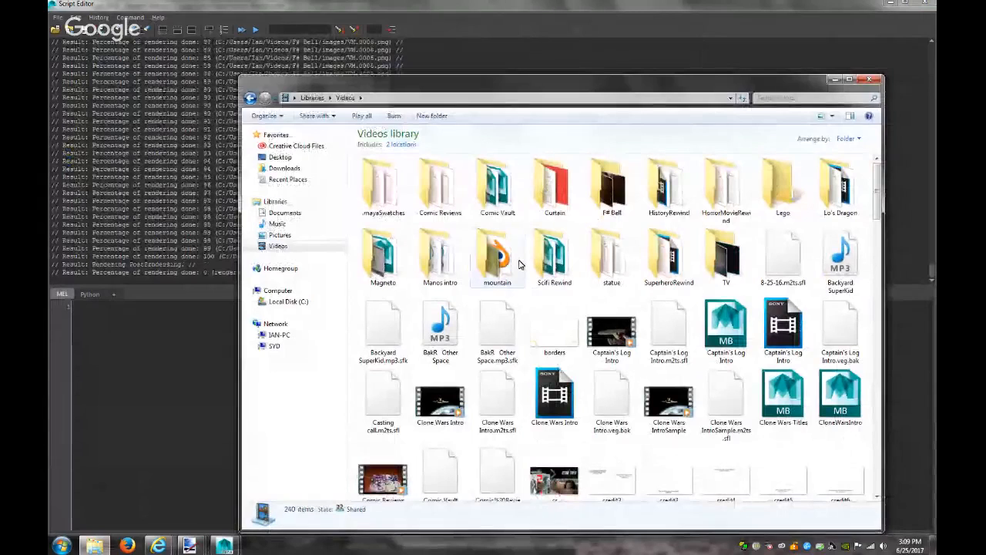
pyautogui.doubleClick(612, 185)
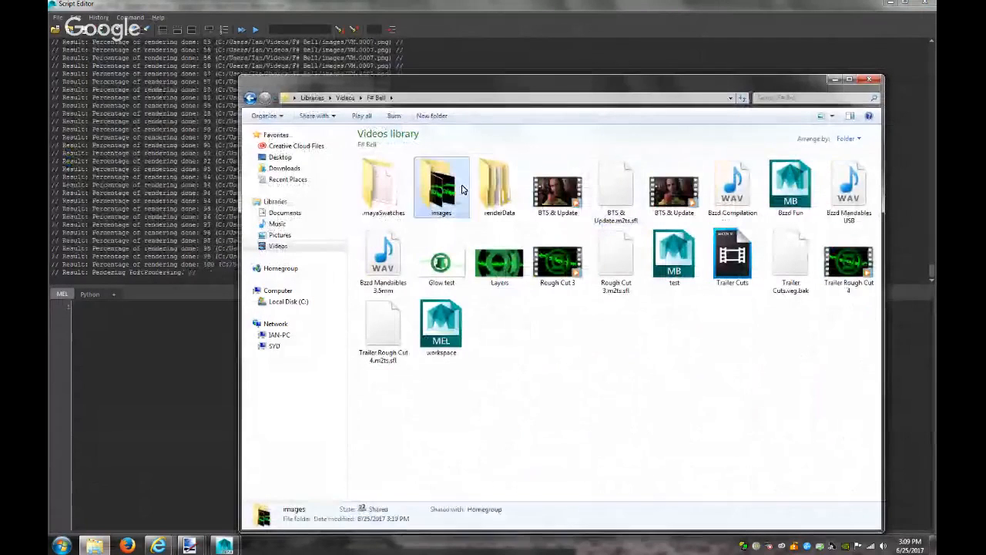
pyautogui.doubleClick(462, 189)
pyautogui.press('v')
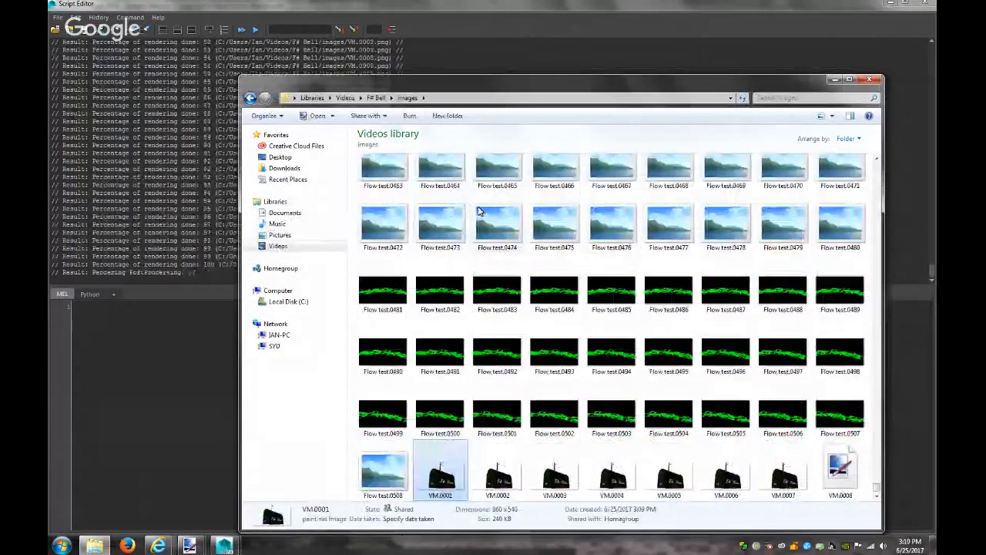
pyautogui.scroll(-1, 450, 471)
pyautogui.click(449, 471)
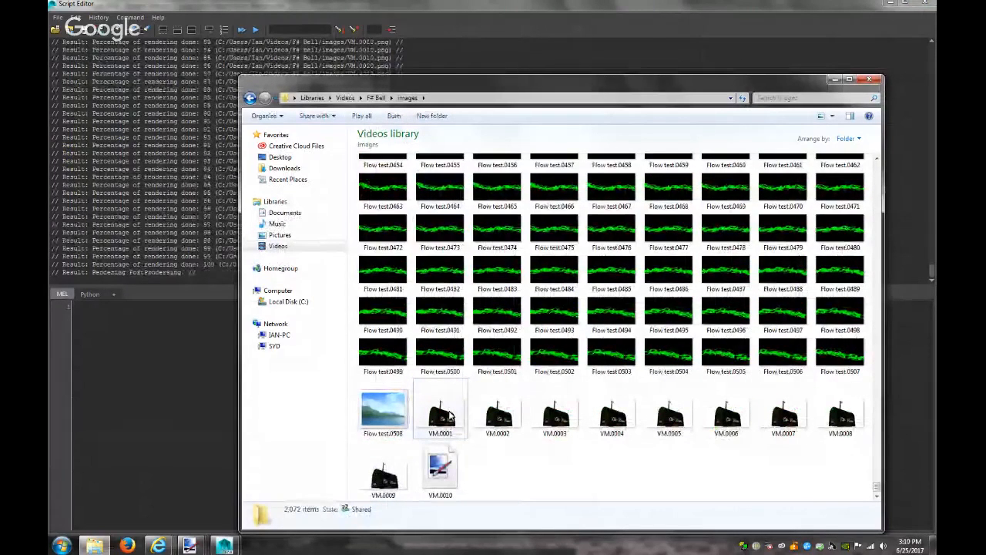
pyautogui.doubleClick(451, 416)
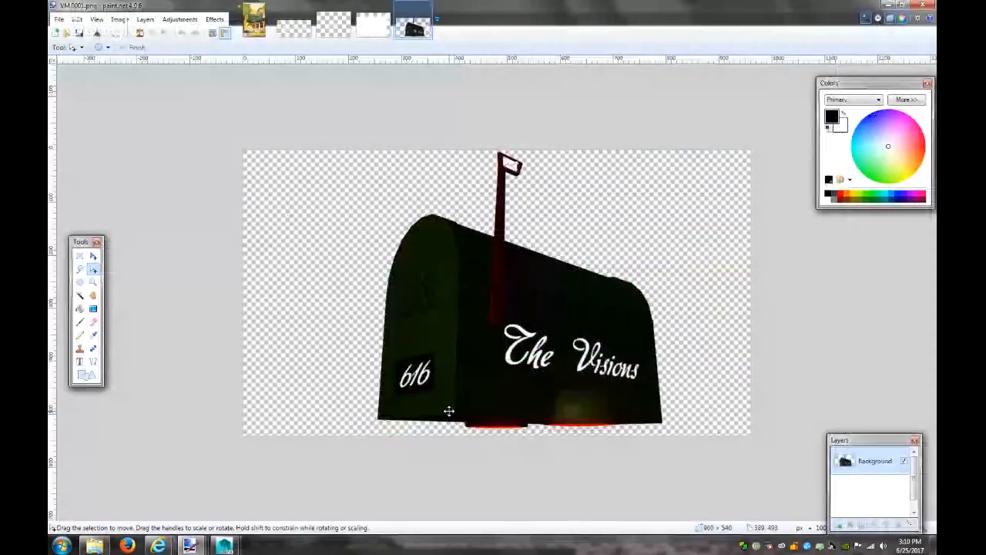
# Back in Maya, cancel the running batch render
pyautogui.click(889, 4)
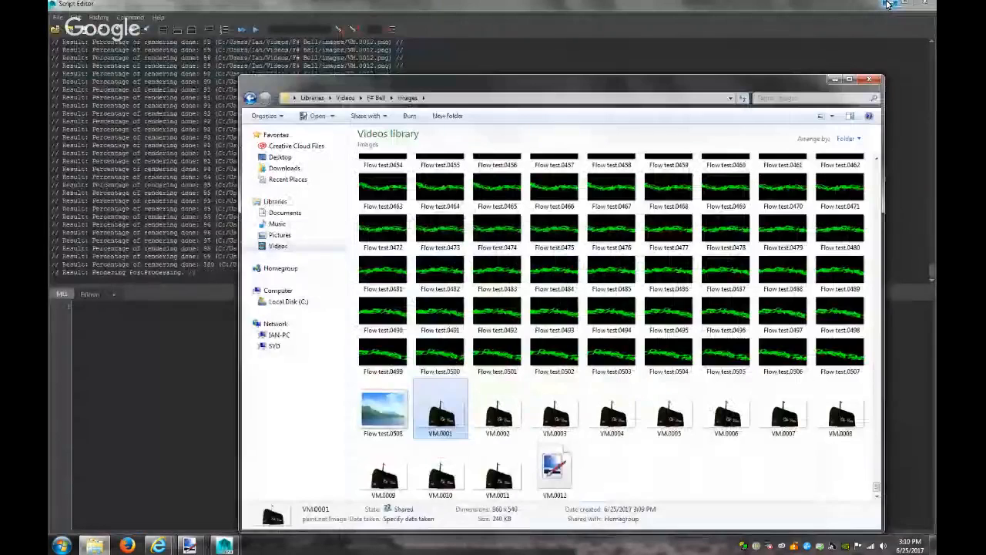
pyautogui.click(889, 3)
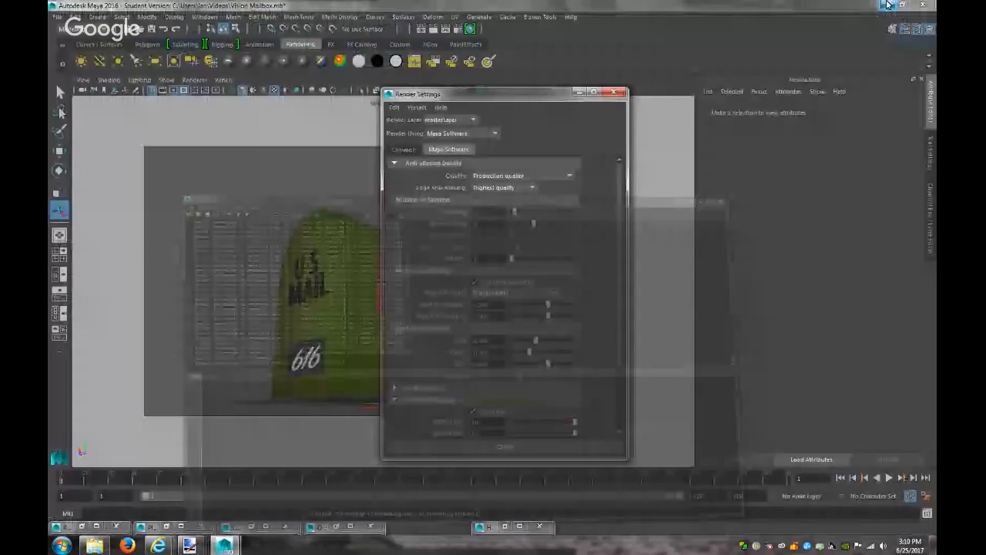
pyautogui.press('Escape')
pyautogui.click(470, 284)
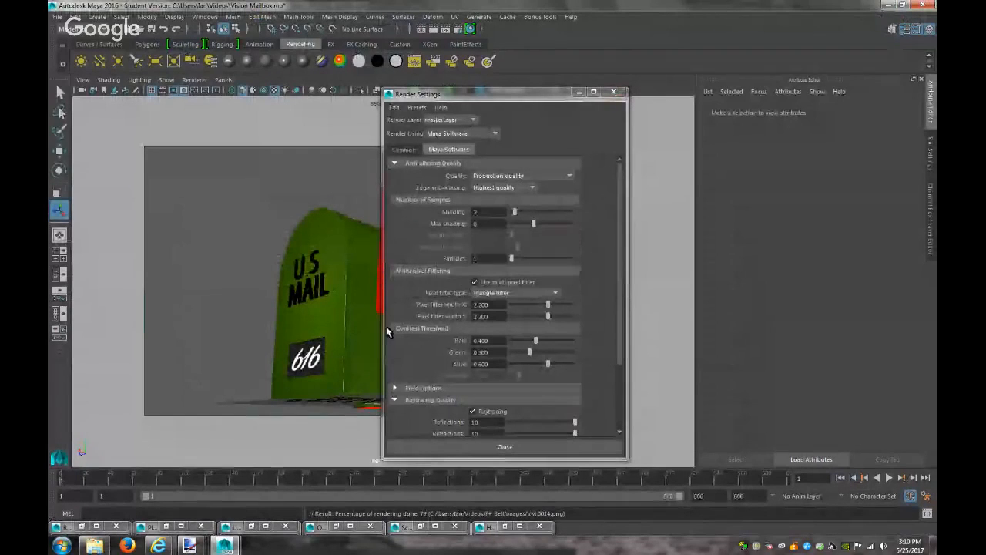
# Select frames VM.0001 through VM.0014 and delete them to the Recycle Bin
pyautogui.click(94, 545)
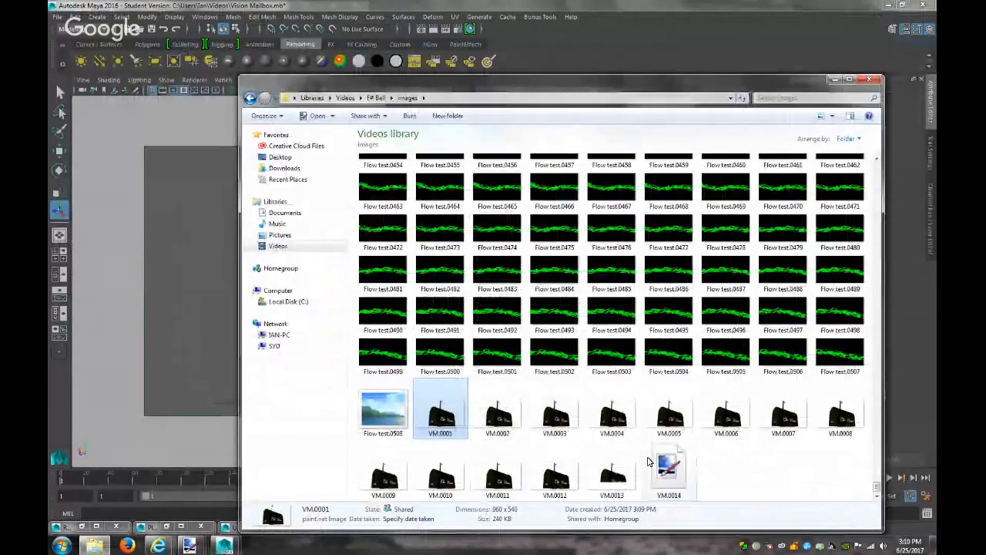
pyautogui.keyDown('shift'); pyautogui.click(649, 461); pyautogui.keyUp('shift')
pyautogui.press('Delete')
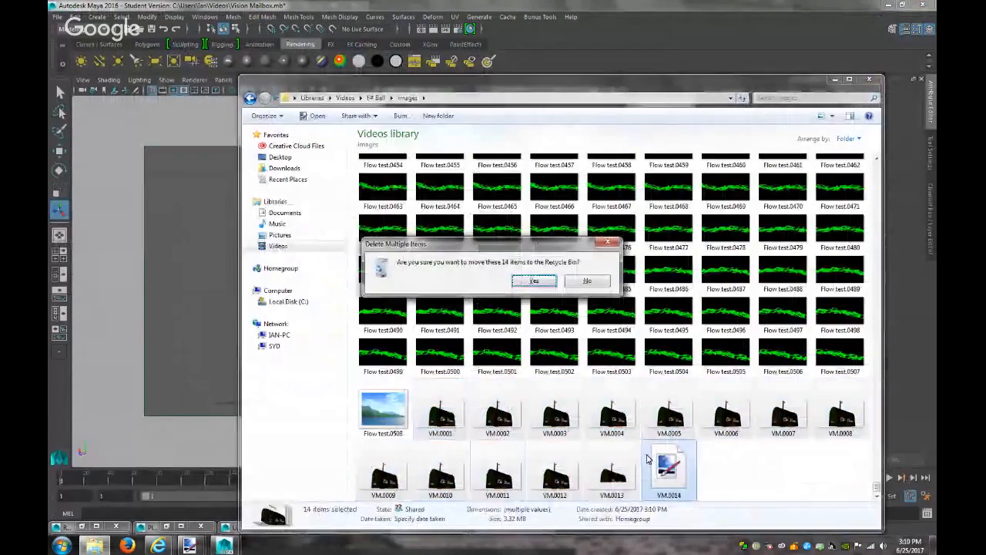
pyautogui.click(535, 281)
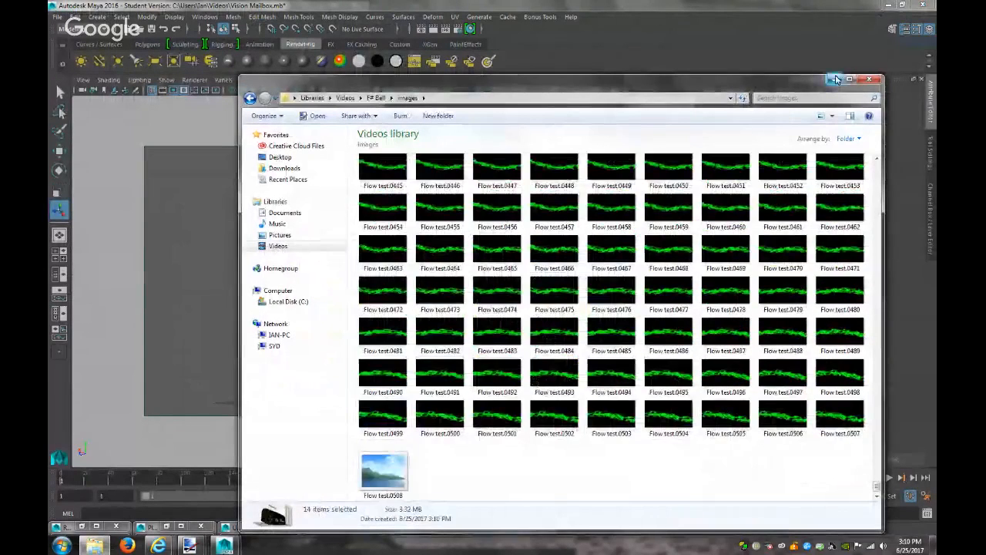
pyautogui.click(837, 78)
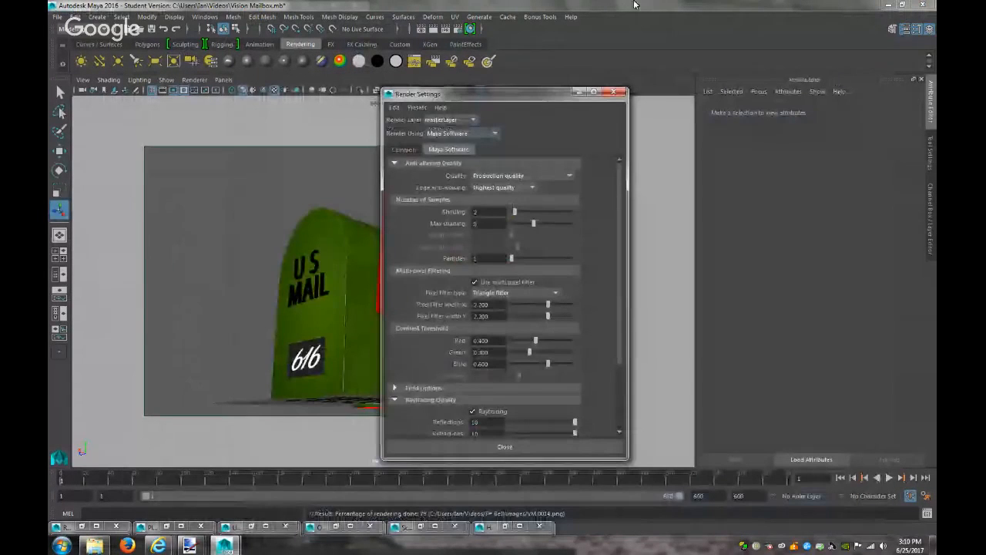
pyautogui.click(579, 93)
pyautogui.click(461, 60)
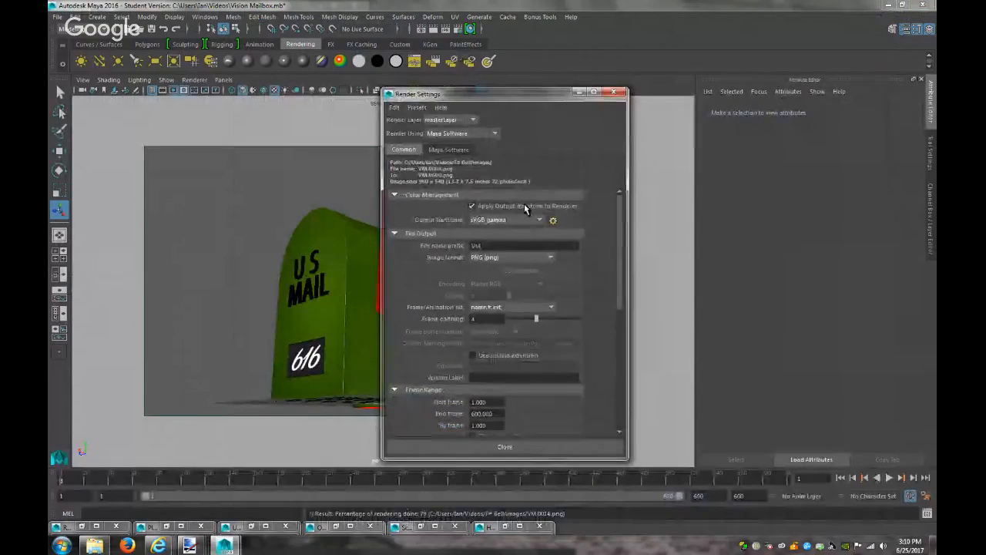
pyautogui.click(556, 223)
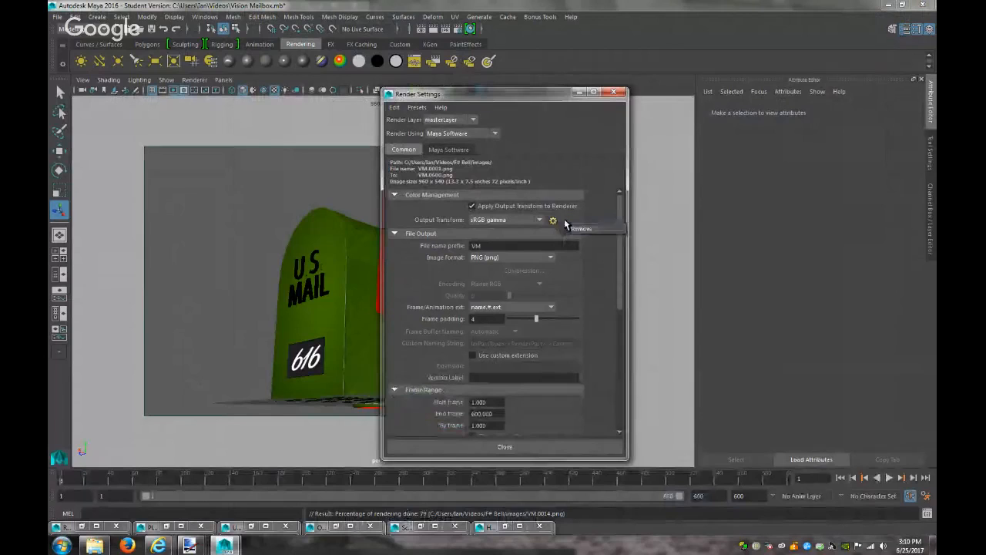
pyautogui.click(502, 223)
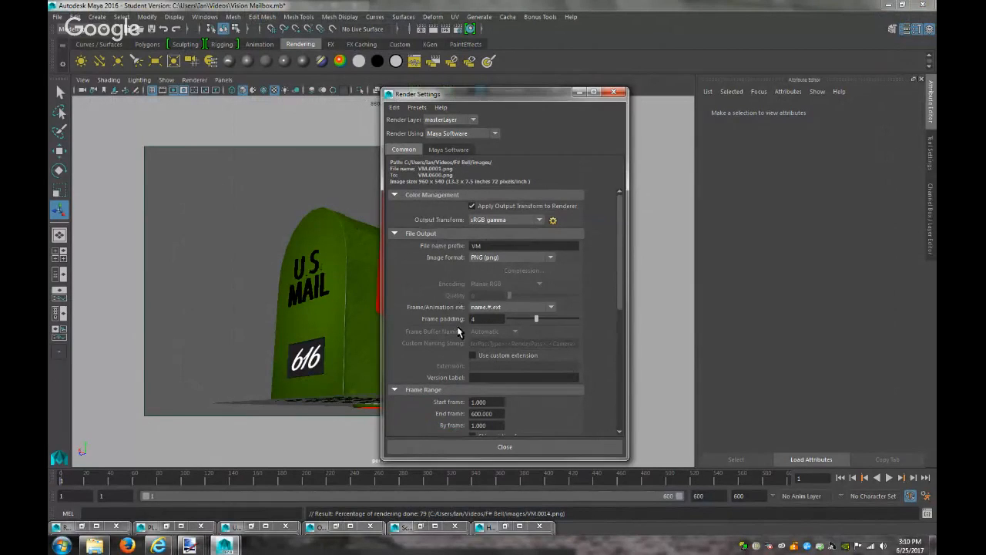
pyautogui.scroll(-5, 457, 326)
pyautogui.scroll(-4, 457, 332)
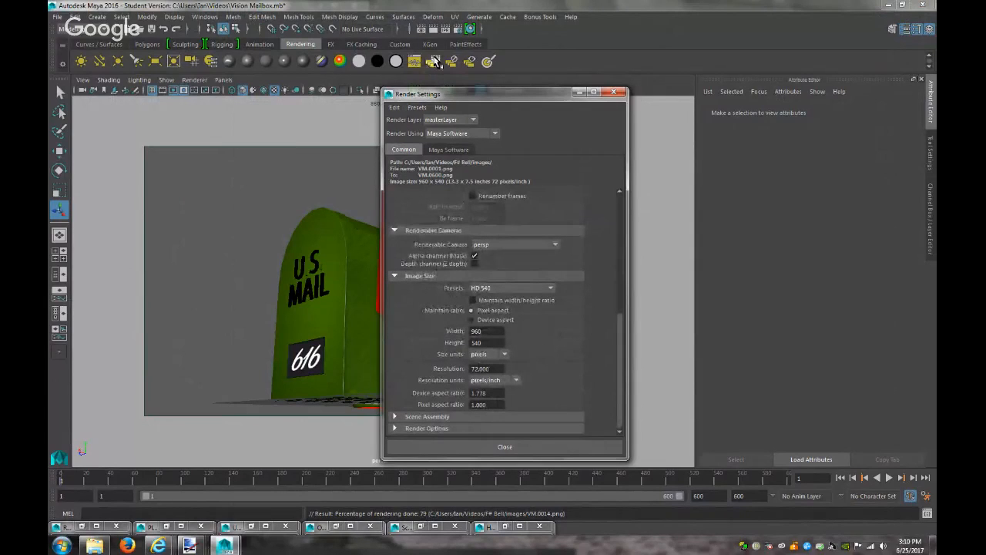
pyautogui.scroll(8, 444, 328)
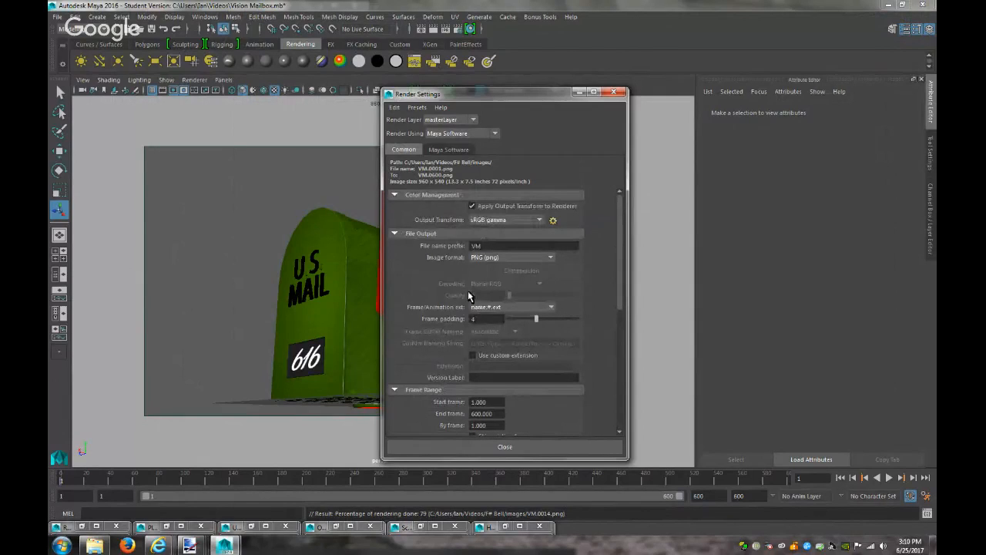
pyautogui.click(502, 258)
pyautogui.click(501, 256)
pyautogui.click(554, 220)
pyautogui.click(576, 225)
# Render frame 1 of the mailbox, check the Render View's Render menu, and launch Firefox
pyautogui.click(433, 31)
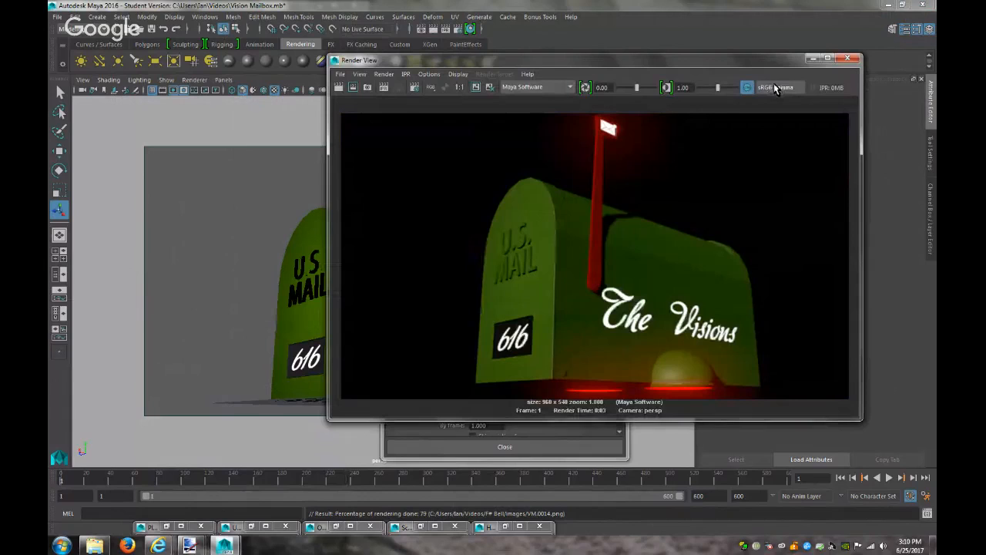
pyautogui.click(384, 74)
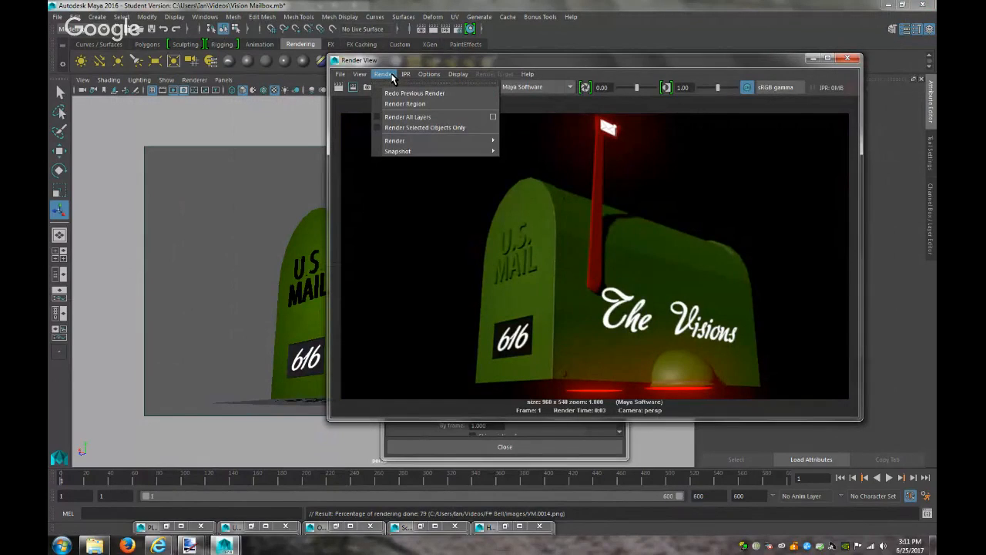
pyautogui.moveTo(410, 143)
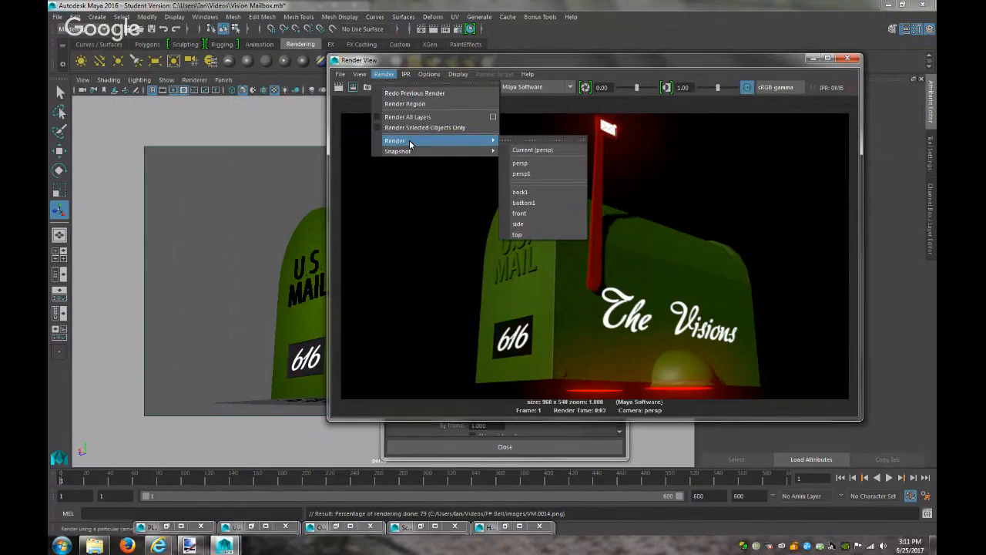
pyautogui.click(535, 5)
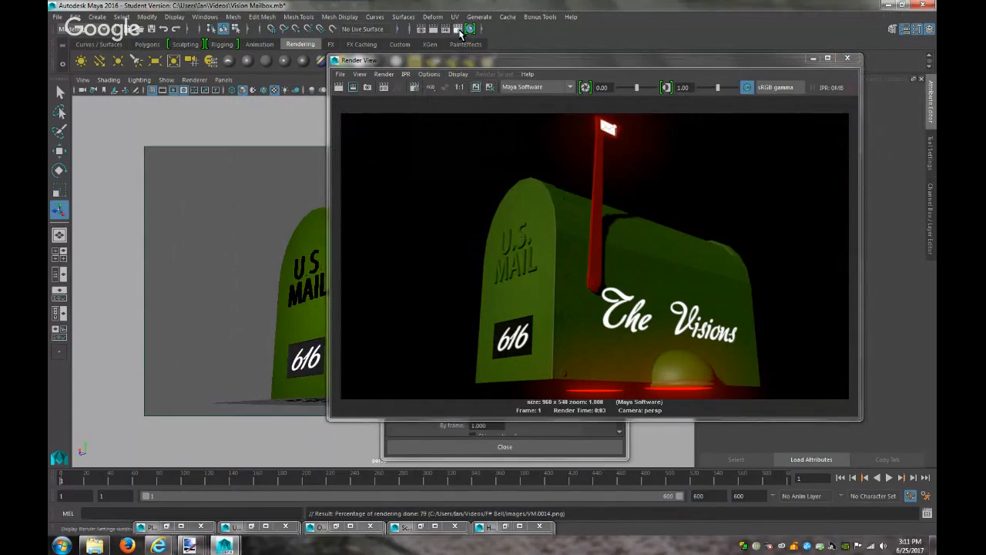
pyautogui.moveTo(375, 64); pyautogui.dragTo(373, 111)
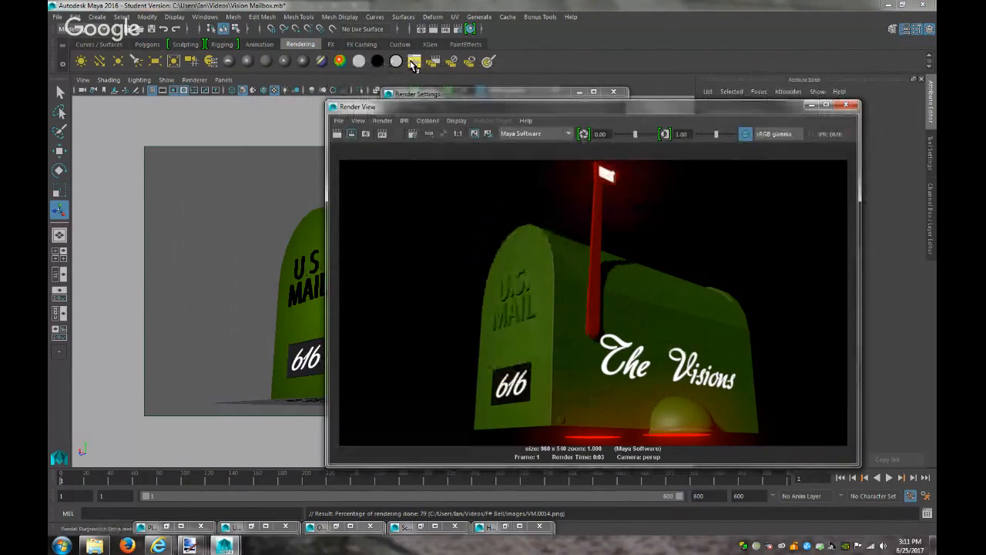
pyautogui.click(128, 546)
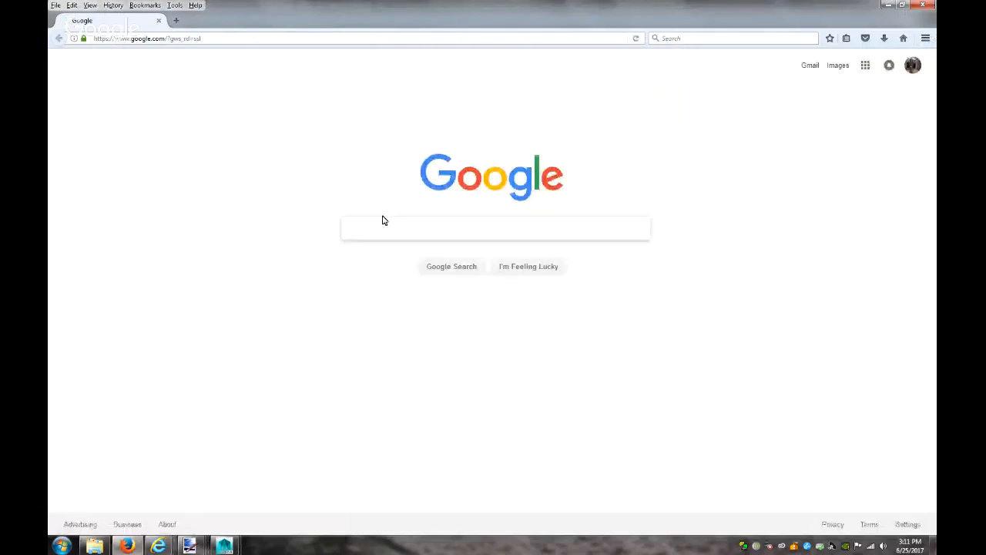
# Search Google for 'batch render maya apply output transformation' and open the Autodesk forum thread
pyautogui.write('batch render maya apply o')
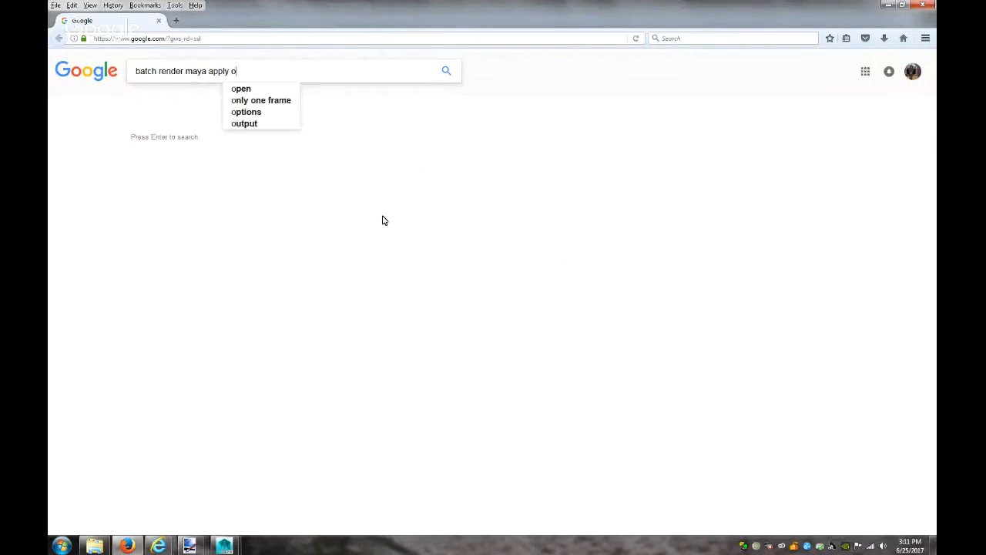
pyautogui.write('utput tran')
pyautogui.press('Down')
pyautogui.press('Down')
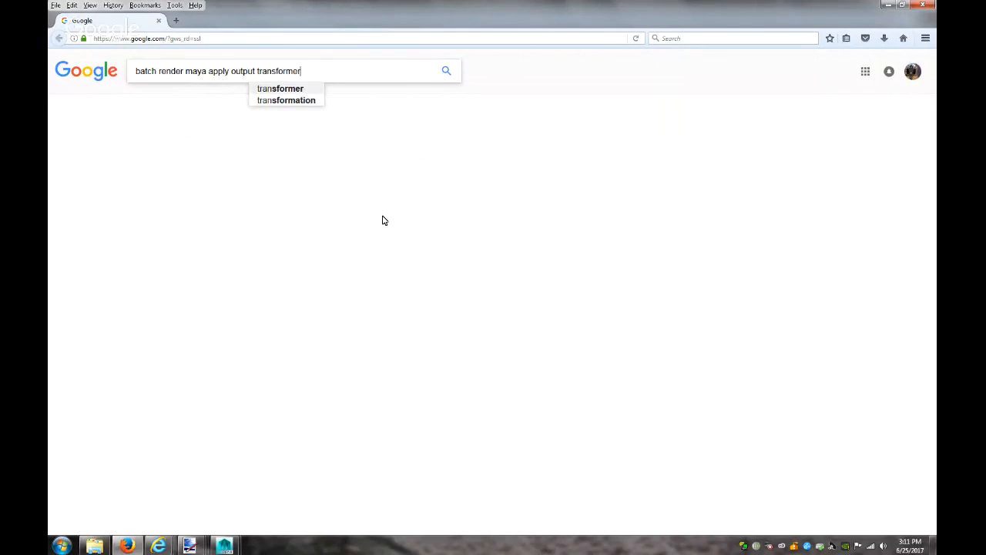
pyautogui.press('Return')
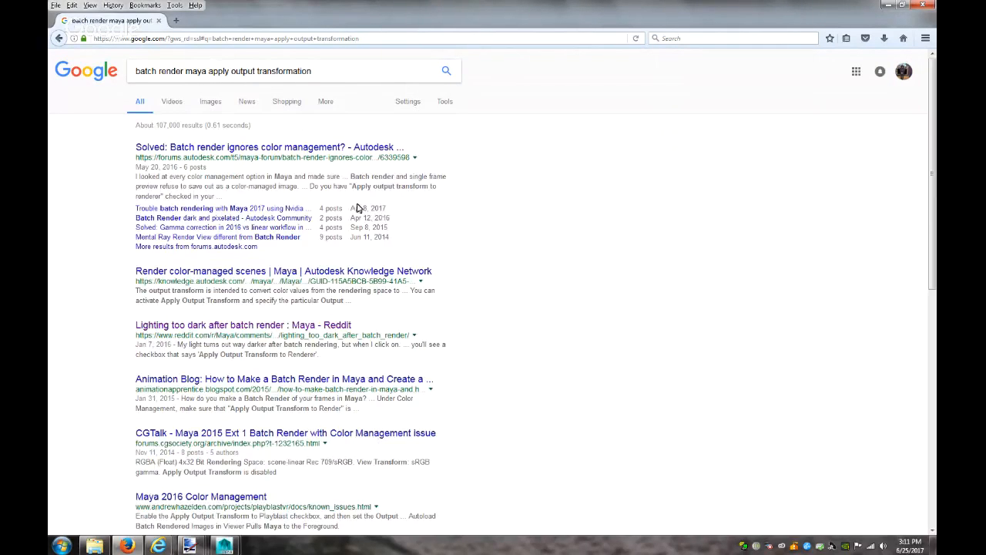
pyautogui.click(295, 147)
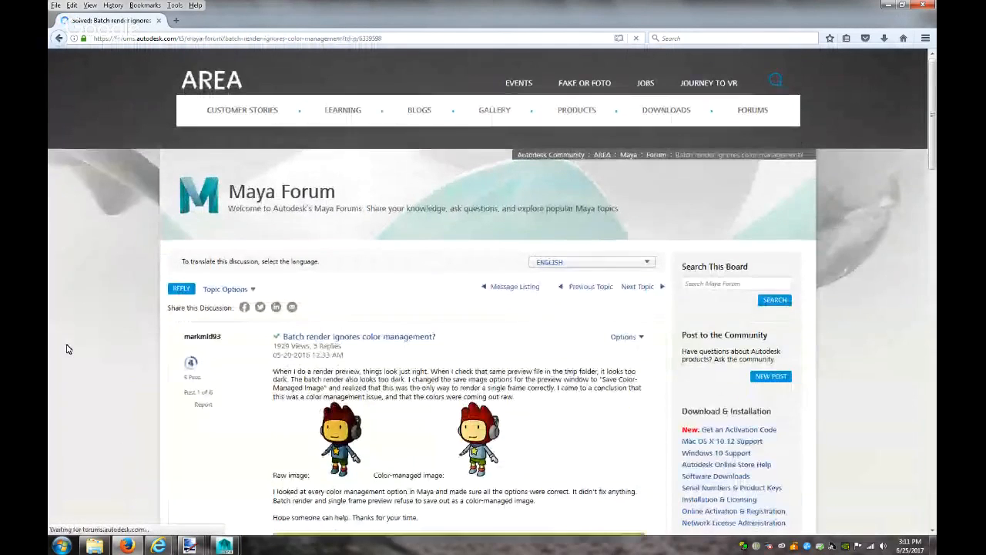
# Read the 'Batch render ignores color management?' thread down to the screenshot reply, then return to Maya
pyautogui.scroll(-3, 67, 346)
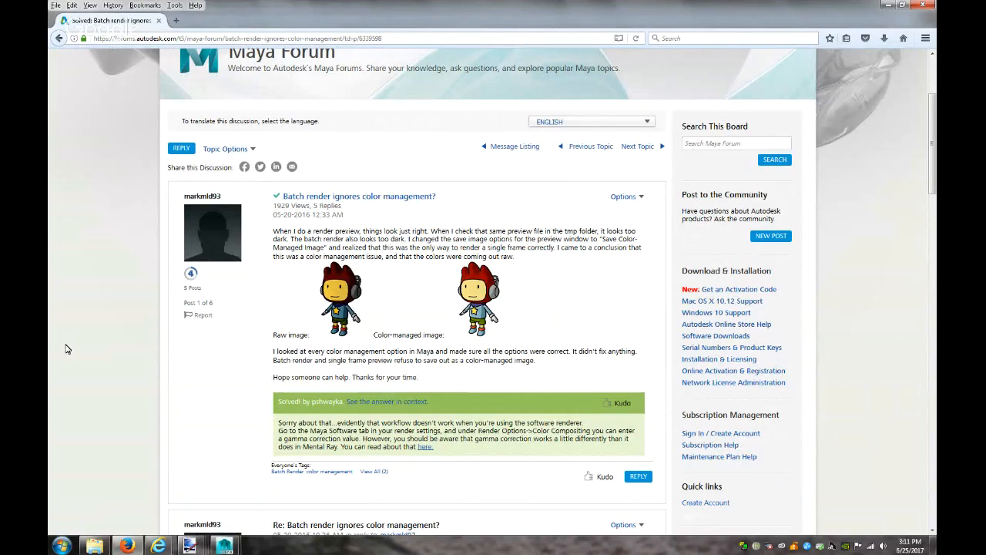
pyautogui.scroll(-1, 66, 349)
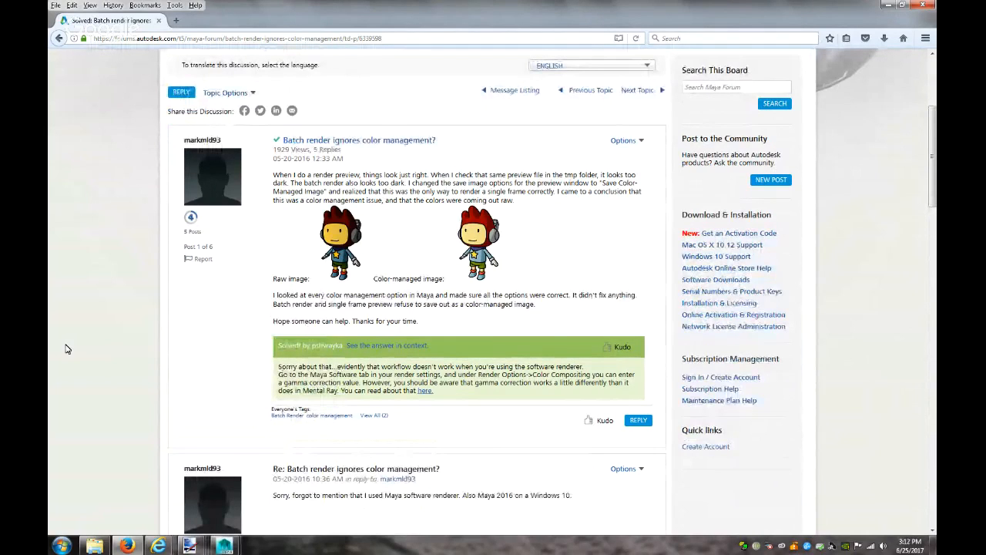
pyautogui.scroll(-1, 66, 349)
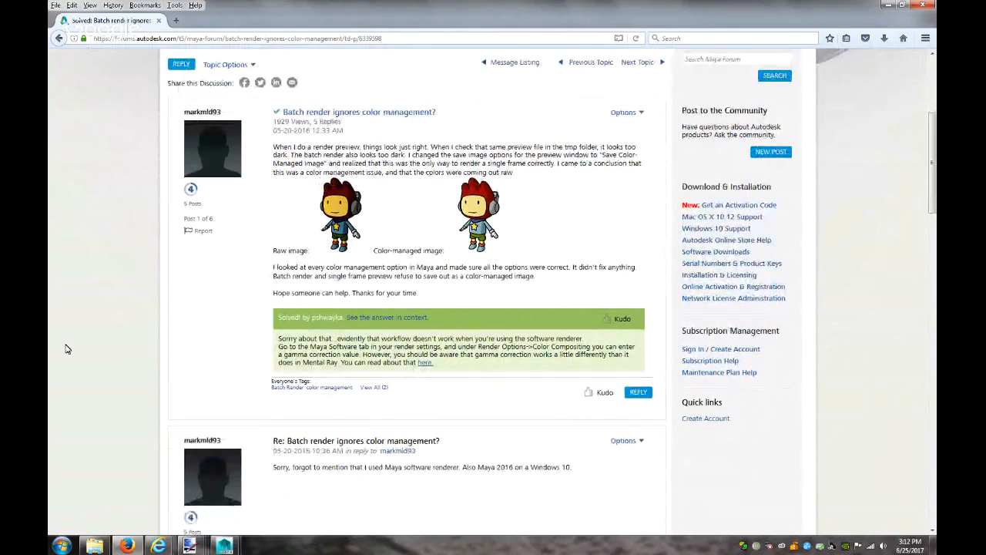
pyautogui.scroll(-2, 66, 349)
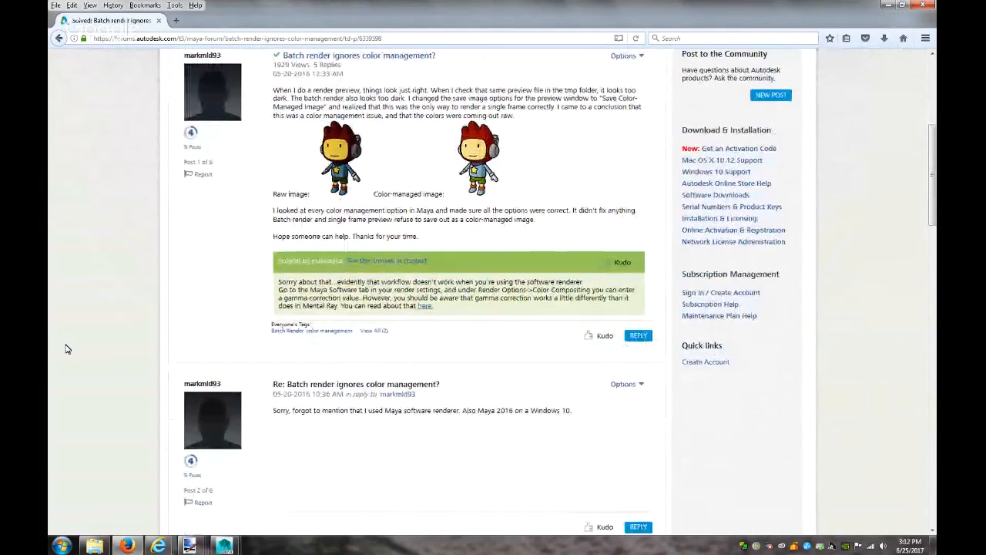
pyautogui.scroll(-3, 66, 349)
pyautogui.scroll(-3, 67, 350)
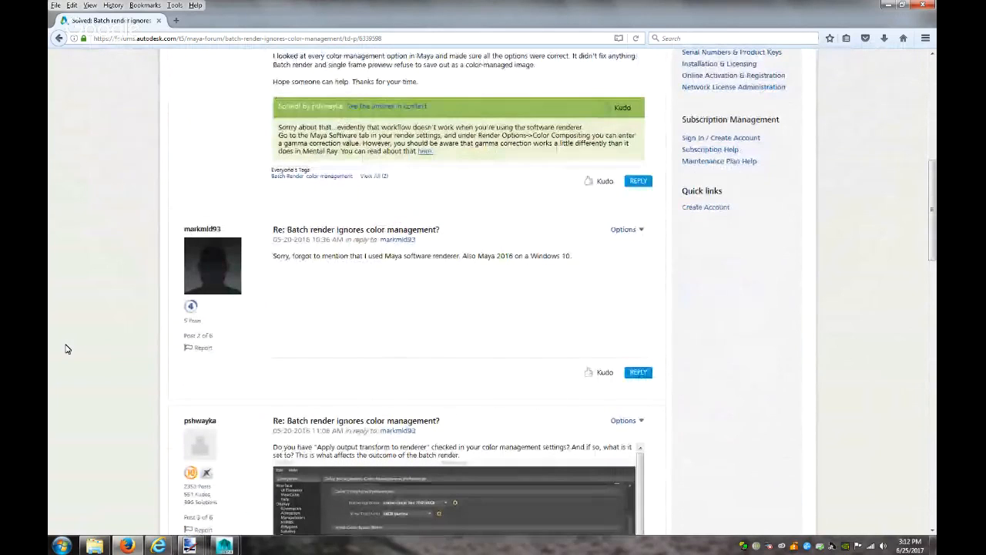
pyautogui.scroll(-6, 66, 350)
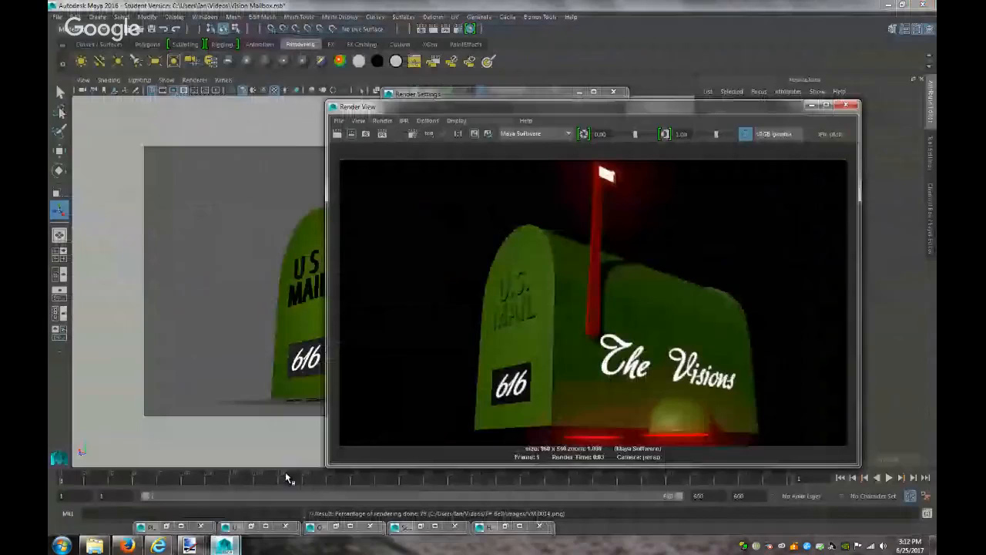
pyautogui.click(282, 479)
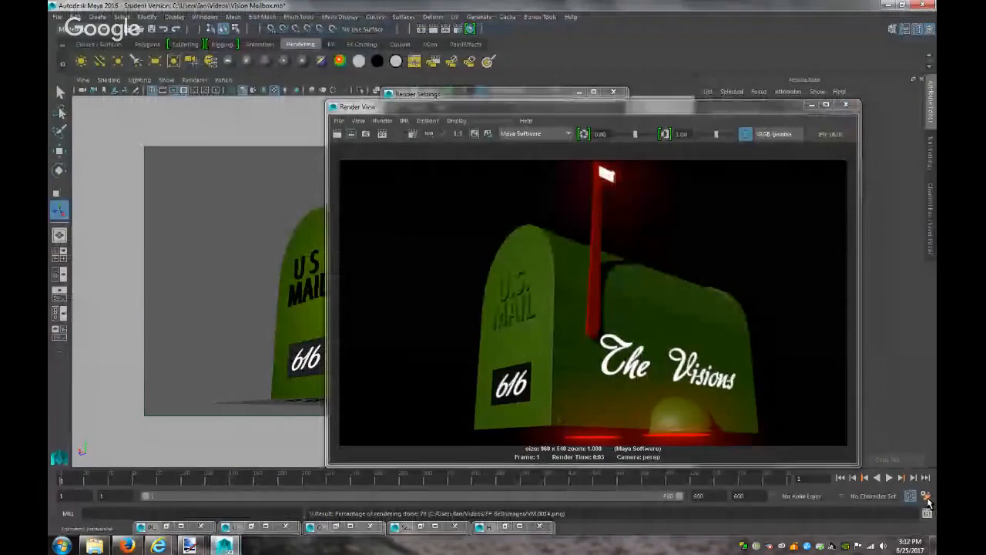
# In Color Management preferences, set the Playblast Output Transform to sRGB gamma
pyautogui.click(927, 497)
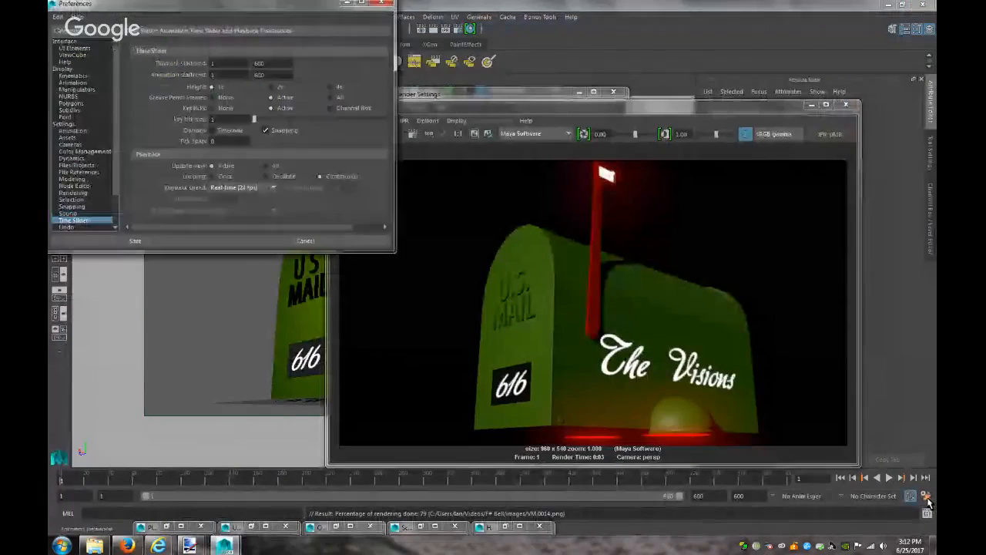
pyautogui.click(82, 151)
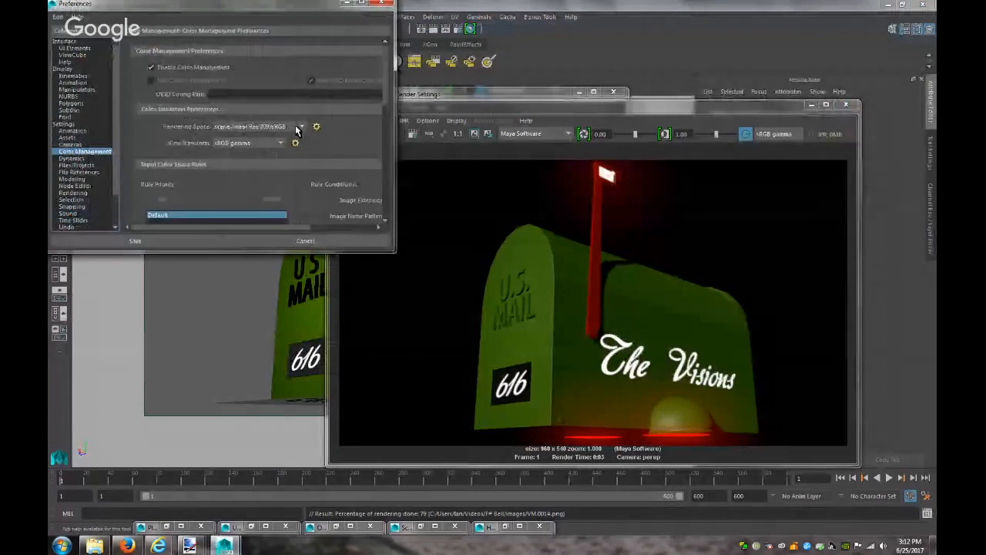
pyautogui.click(362, 3)
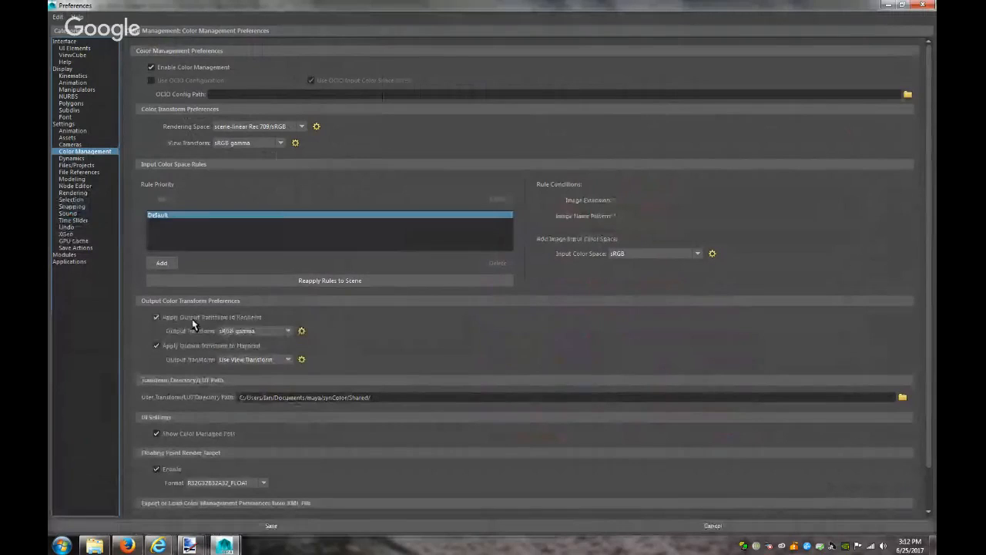
pyautogui.click(222, 361)
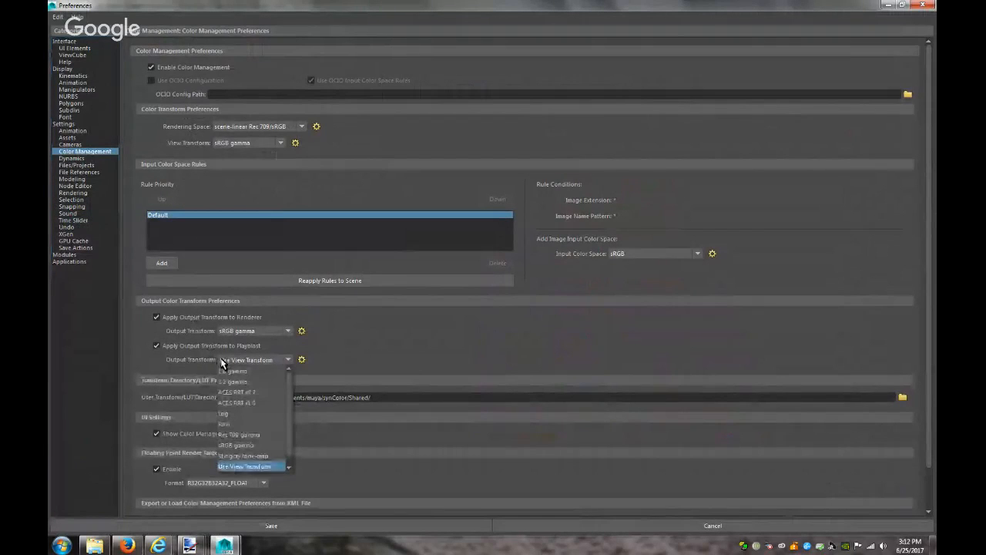
pyautogui.click(245, 447)
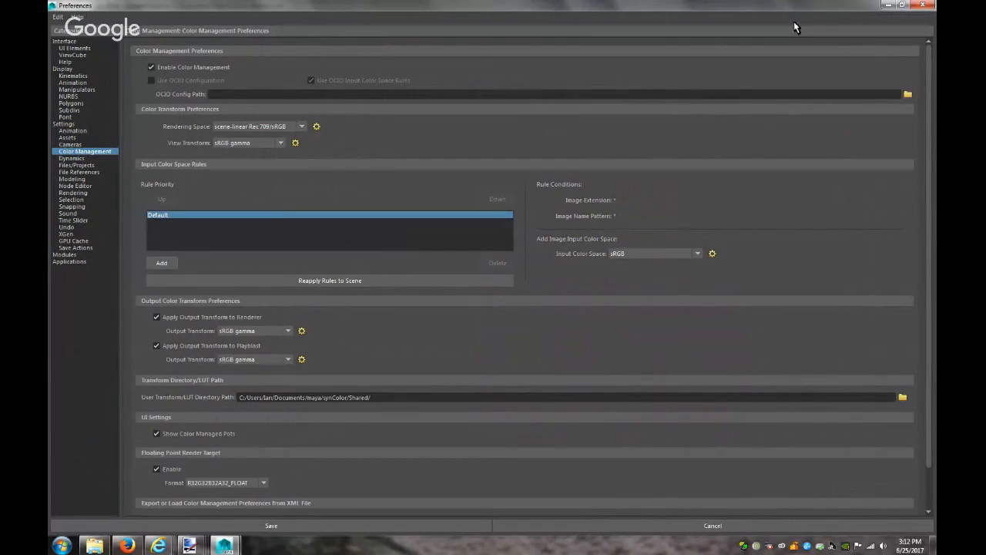
pyautogui.click(127, 546)
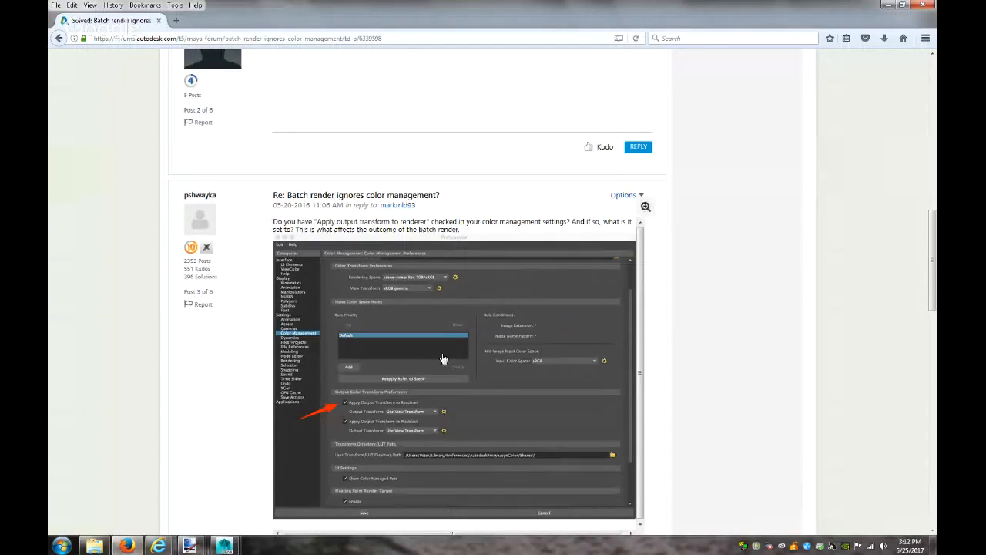
# Scroll the forum thread down to the accepted answer about Color/Compositing gamma correction
pyautogui.scroll(-1, 270, 396)
pyautogui.scroll(-6, 251, 398)
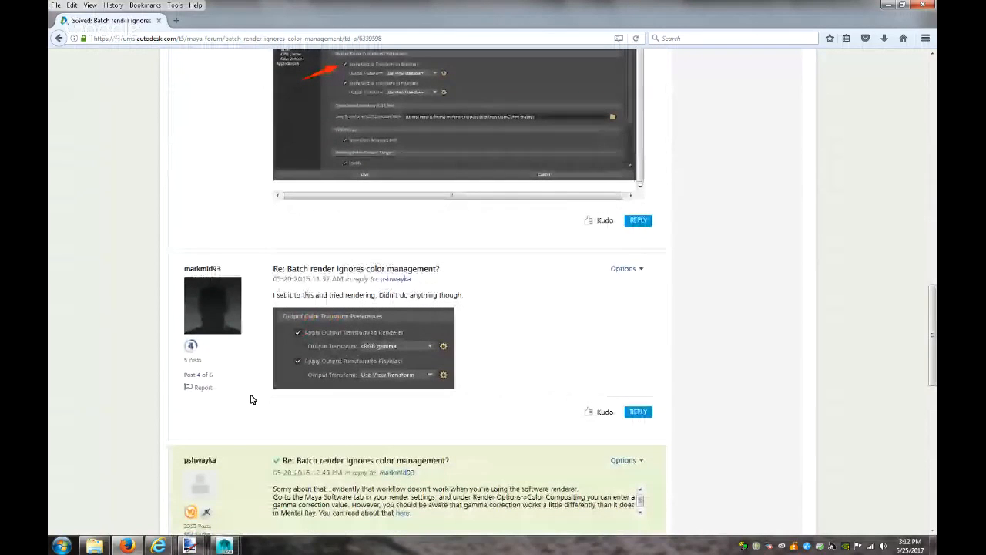
pyautogui.scroll(-4, 251, 399)
pyautogui.scroll(-2, 250, 399)
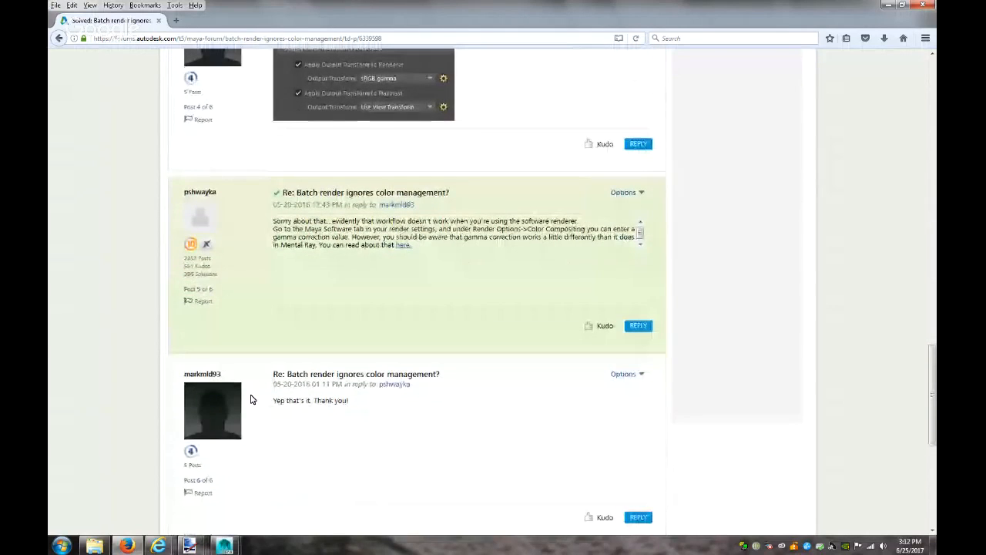
pyautogui.scroll(-1, 251, 399)
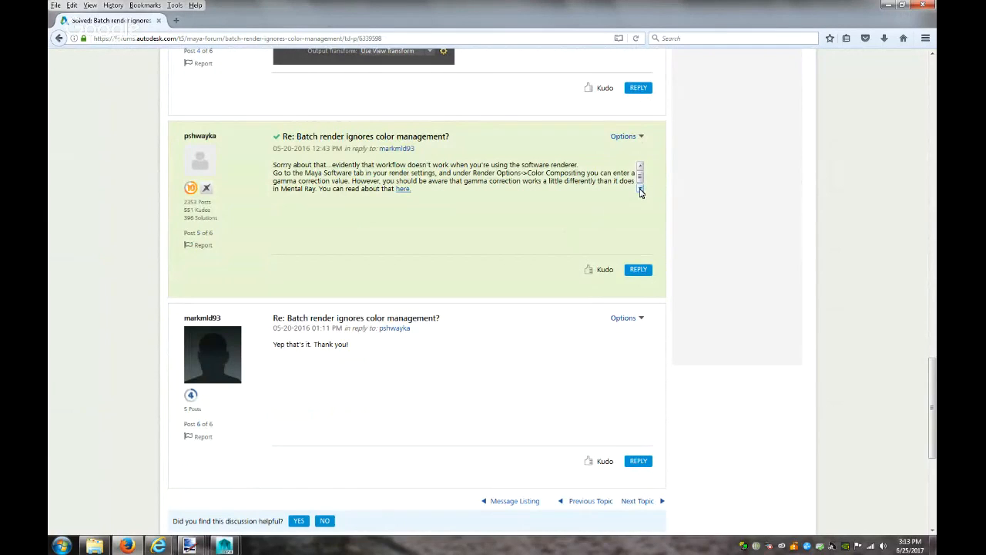
pyautogui.moveTo(223, 547)
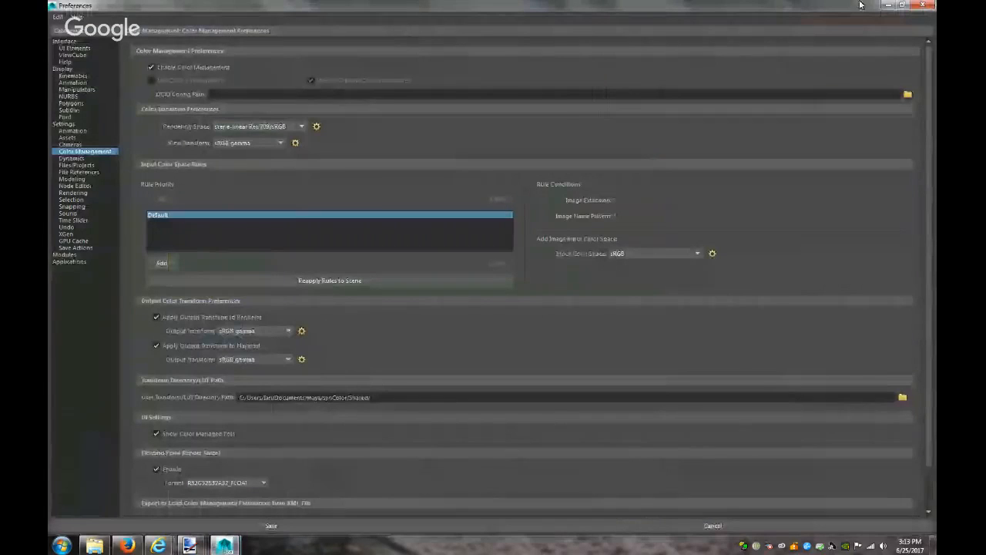
# Close Preferences and open Render Settings, glancing at the presets menu without choosing one
pyautogui.click(888, 5)
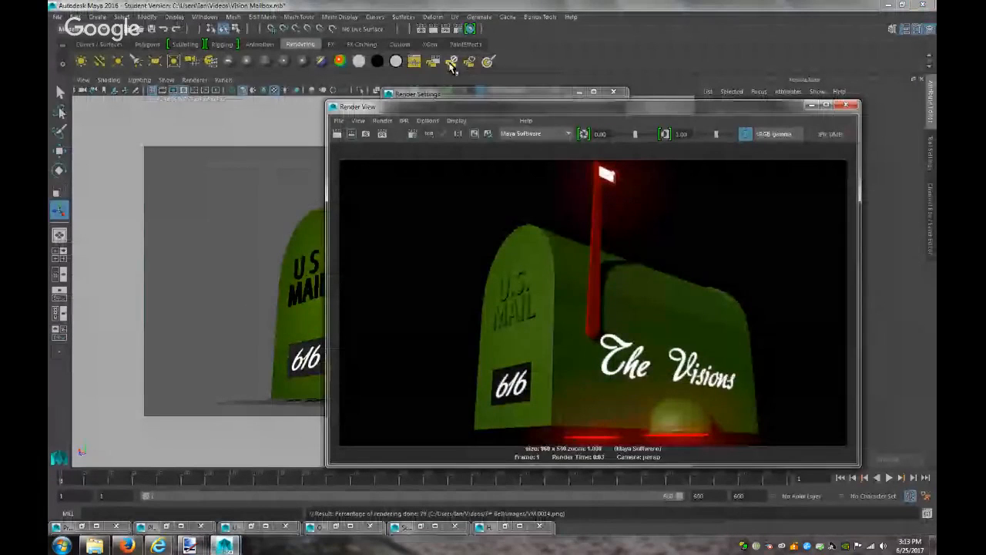
pyautogui.click(451, 65)
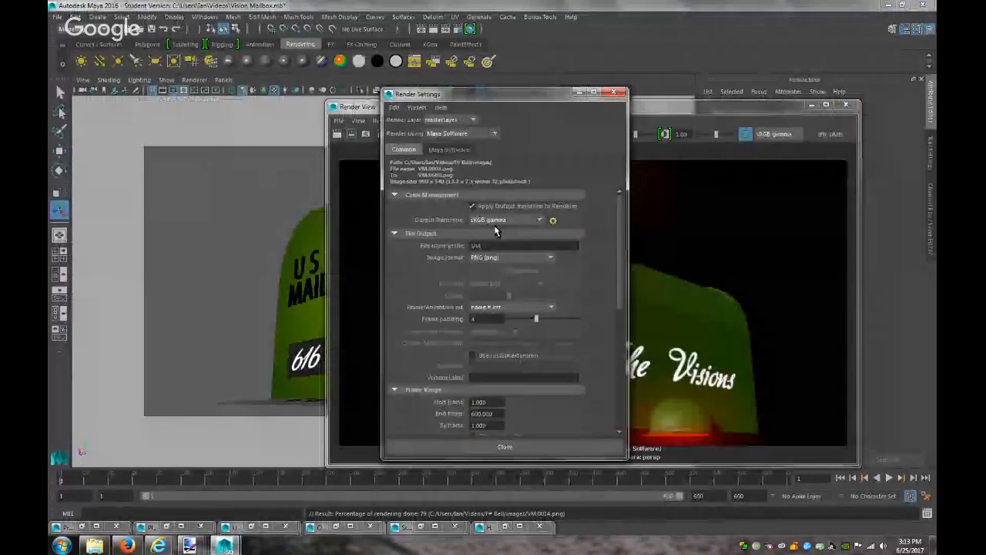
pyautogui.click(128, 546)
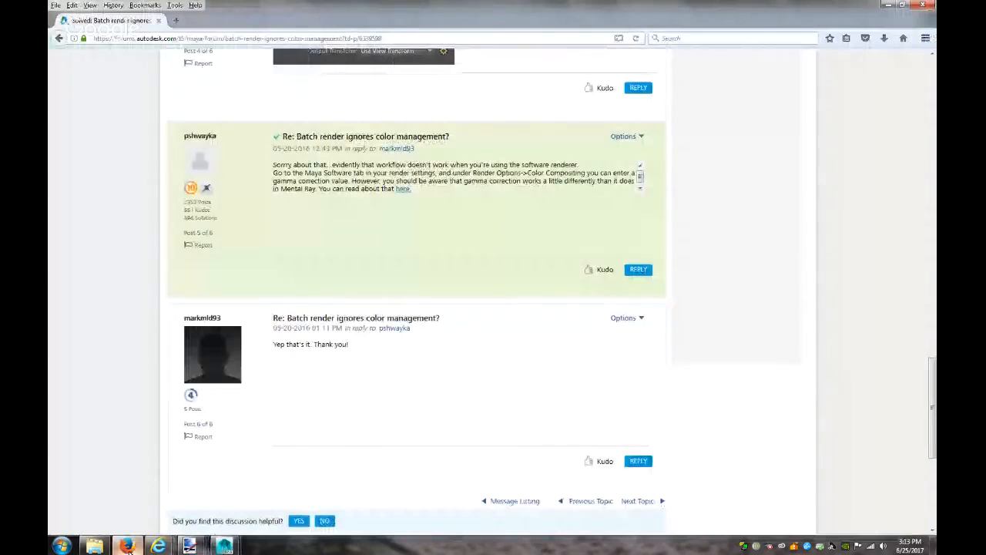
pyautogui.click(128, 546)
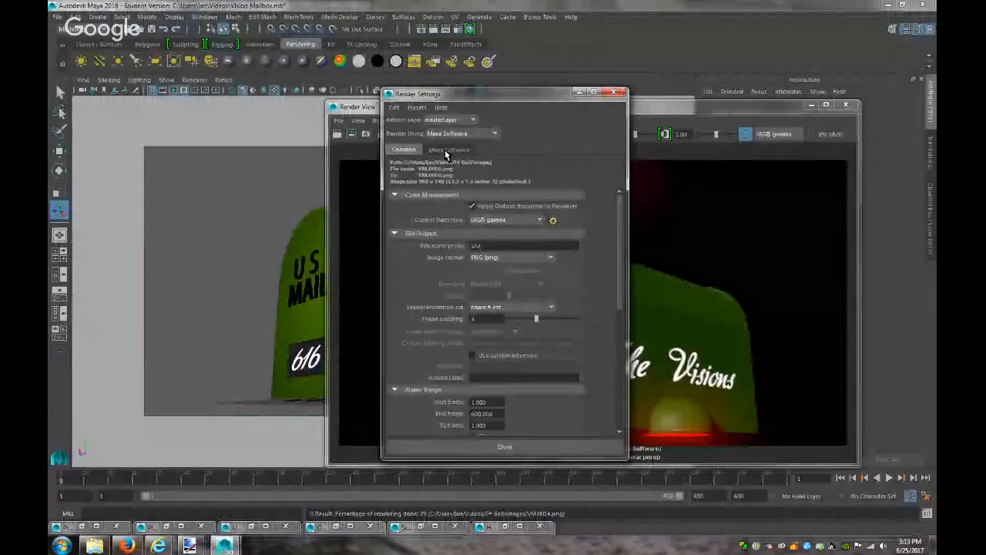
pyautogui.click(414, 112)
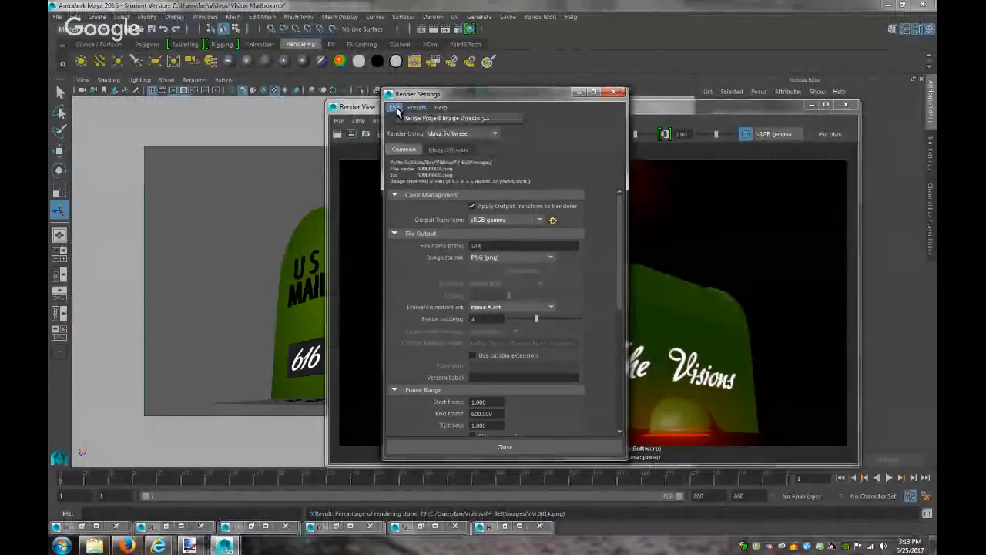
pyautogui.click(395, 108)
pyautogui.click(415, 108)
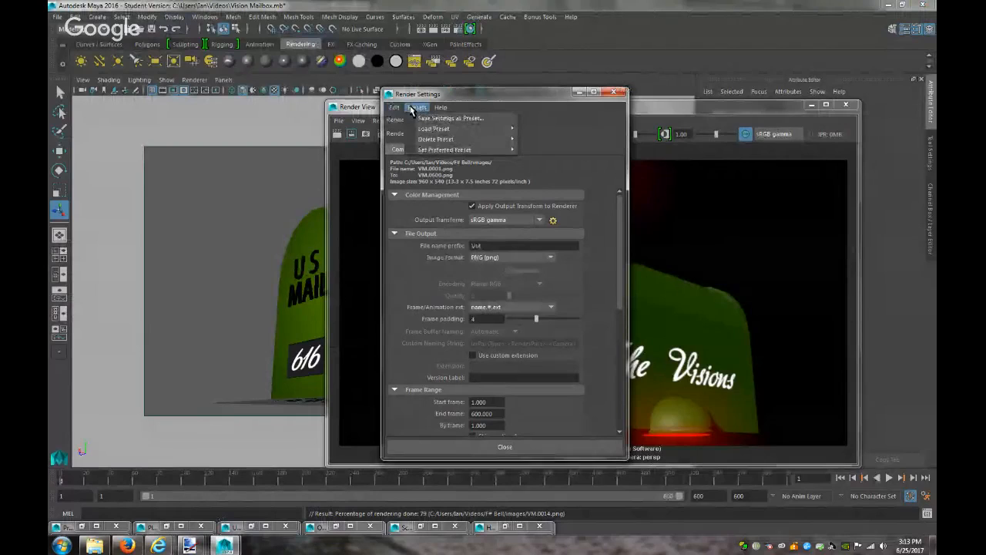
pyautogui.moveTo(422, 139)
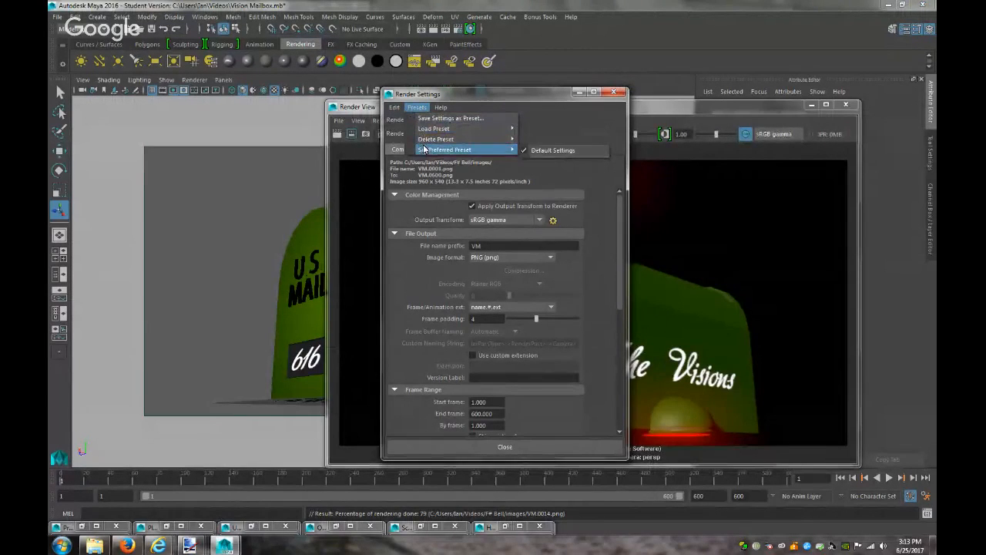
pyautogui.click(422, 175)
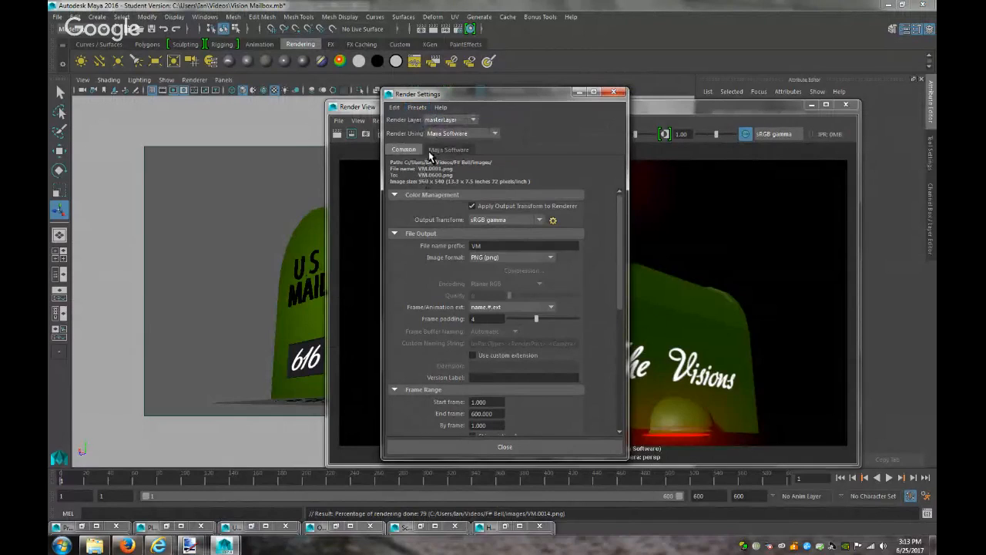
# On the Maya Software tab, expand Render Options to find gamma correction at 1.000
pyautogui.click(433, 151)
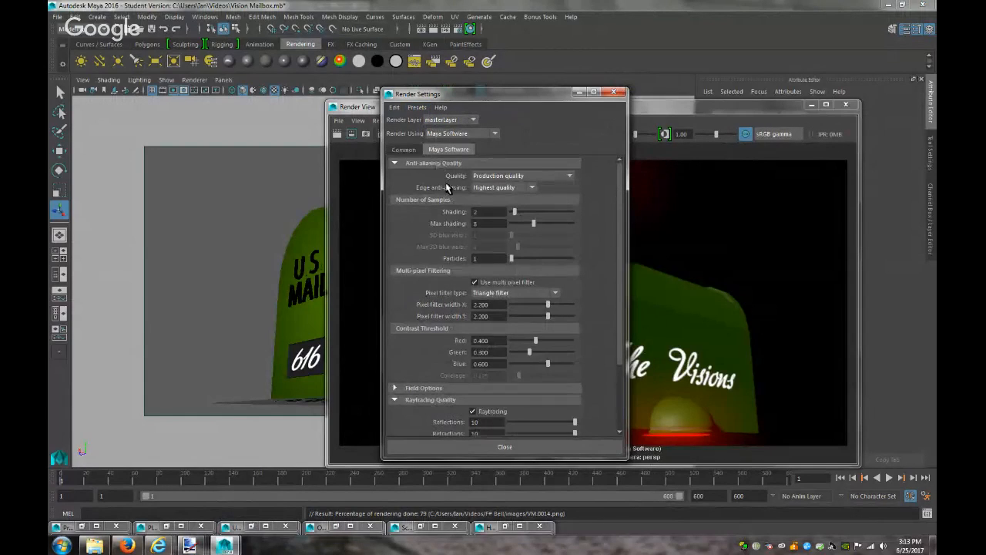
pyautogui.scroll(-3, 446, 188)
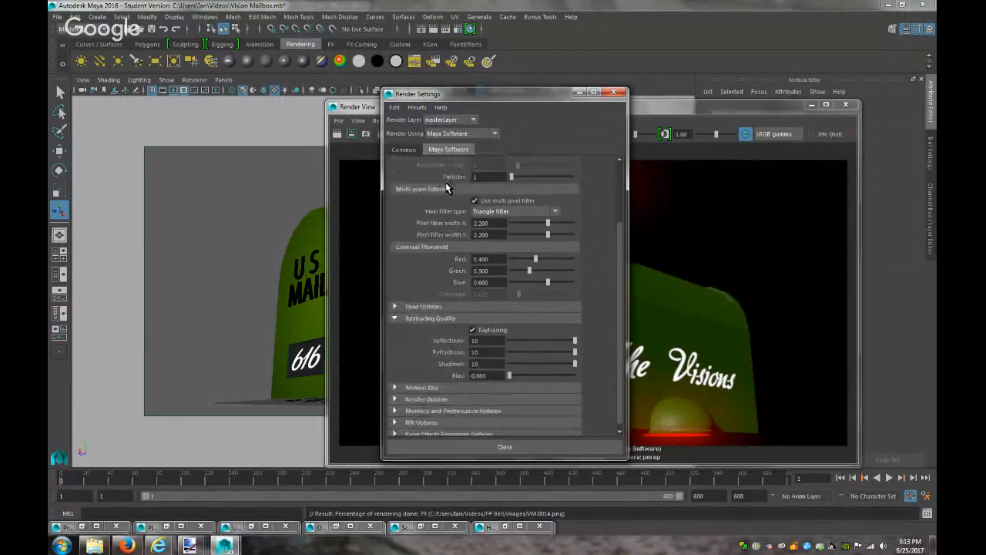
pyautogui.scroll(-1, 436, 216)
pyautogui.click(426, 301)
pyautogui.scroll(-3, 436, 308)
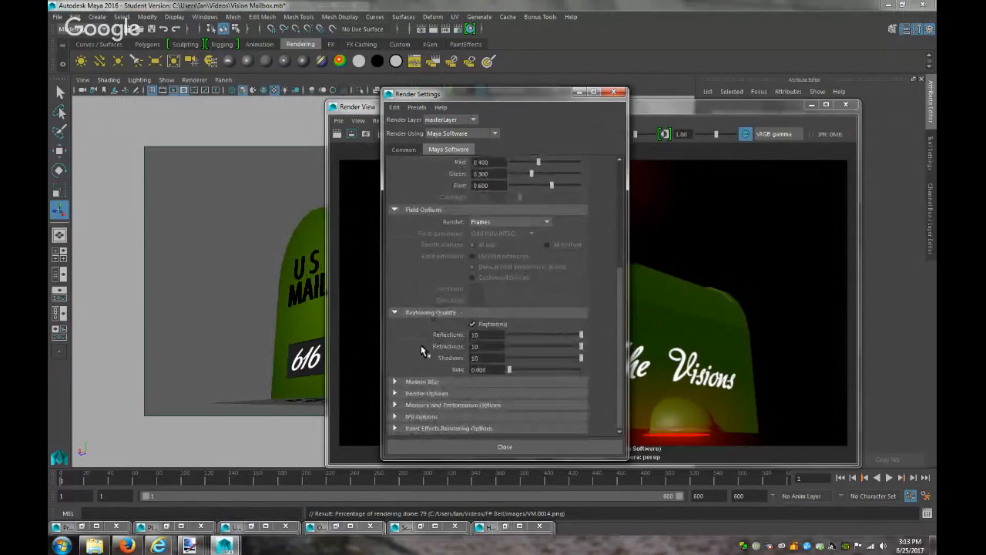
pyautogui.click(439, 394)
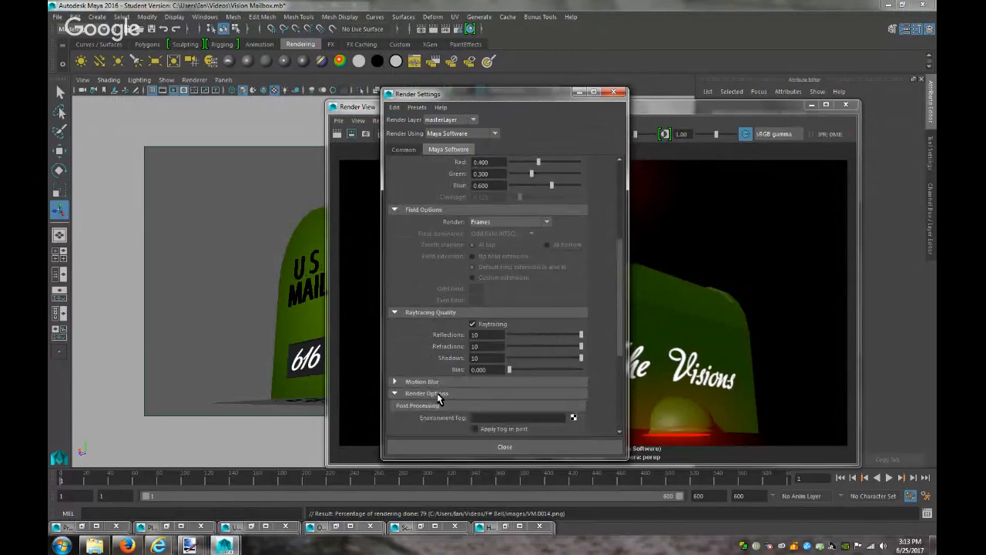
pyautogui.scroll(-5, 441, 395)
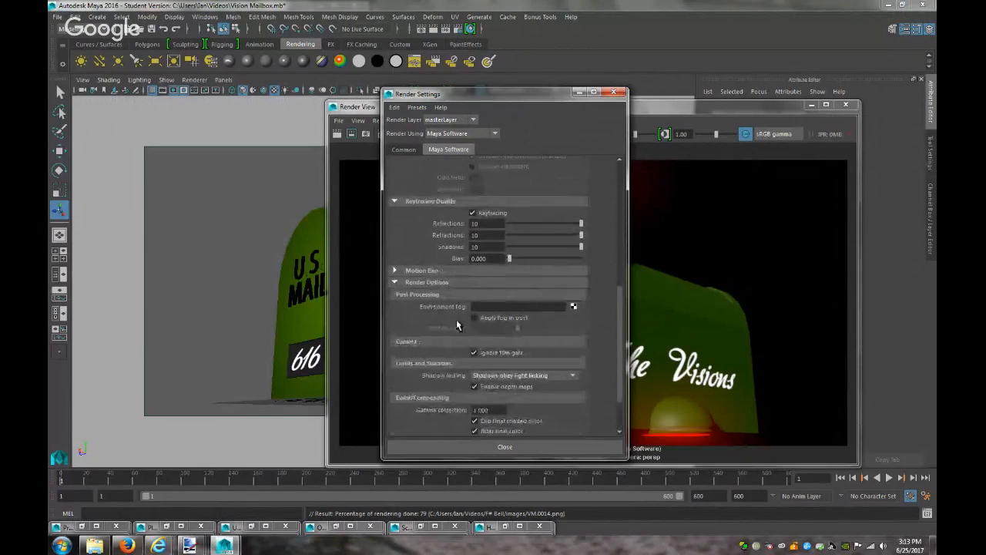
pyautogui.scroll(-2, 444, 352)
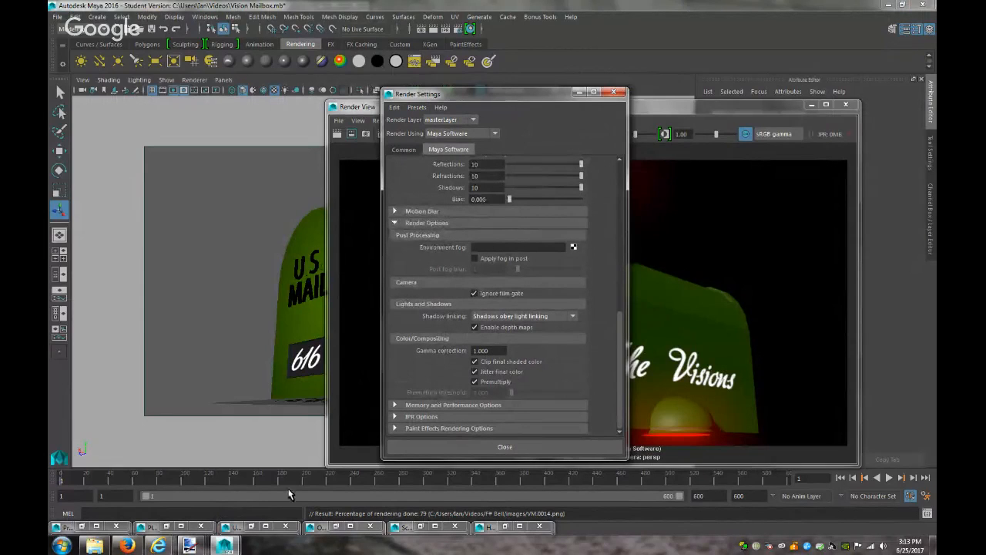
pyautogui.click(126, 546)
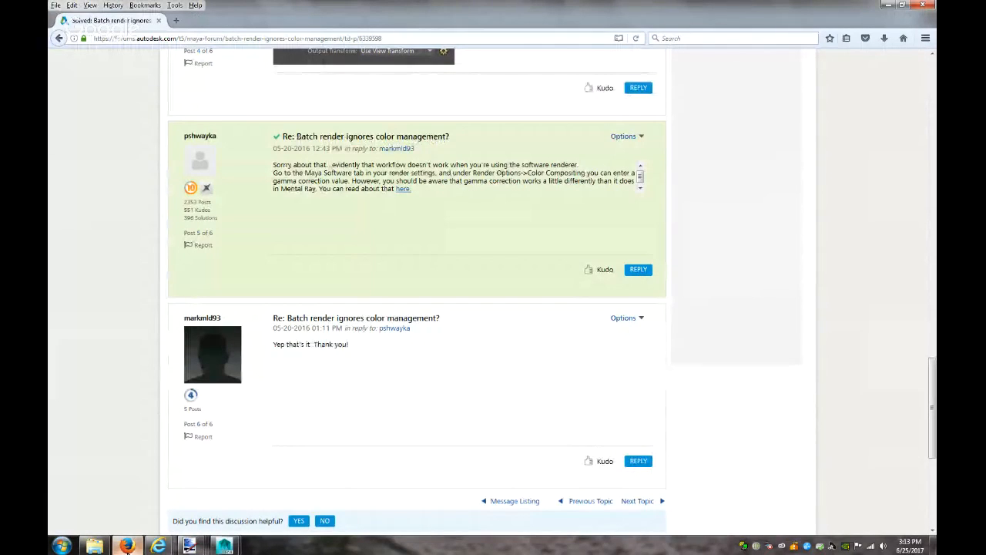
pyautogui.scroll(-3, 277, 403)
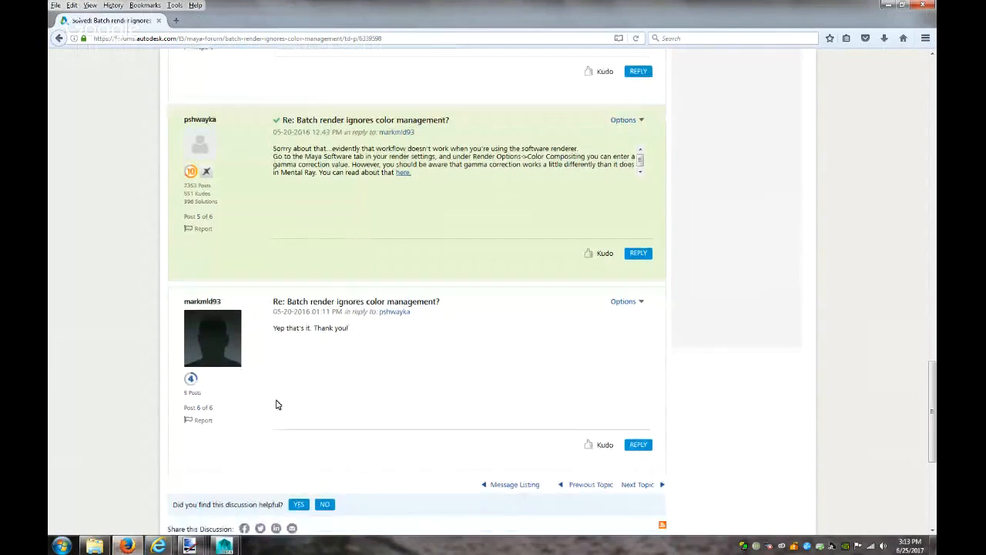
# Set the Maya Software gamma correction to 2
pyautogui.click(156, 545)
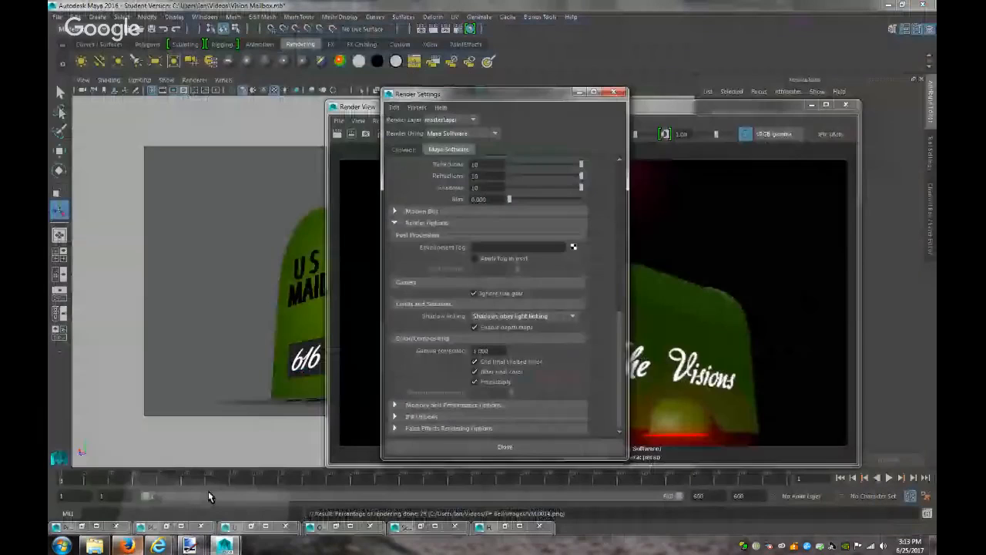
pyautogui.doubleClick(490, 351)
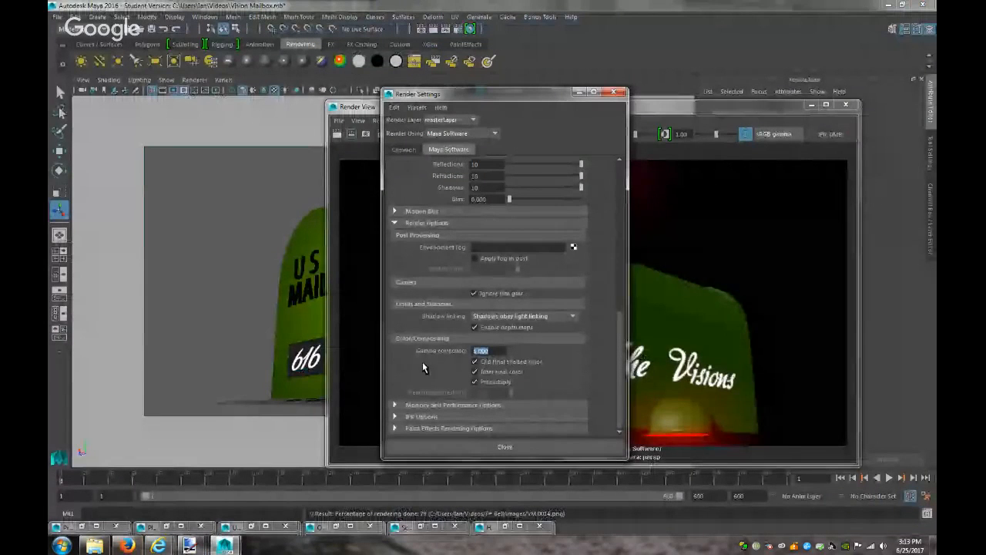
pyautogui.write('2')
pyautogui.press('Return')
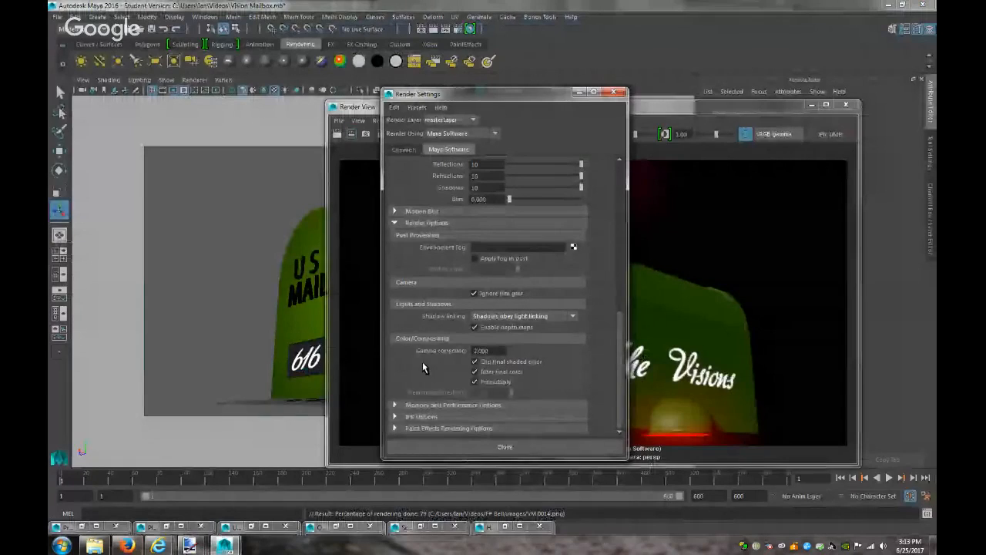
# Re-render the mailbox and display it through the Raw view transform
pyautogui.click(337, 134)
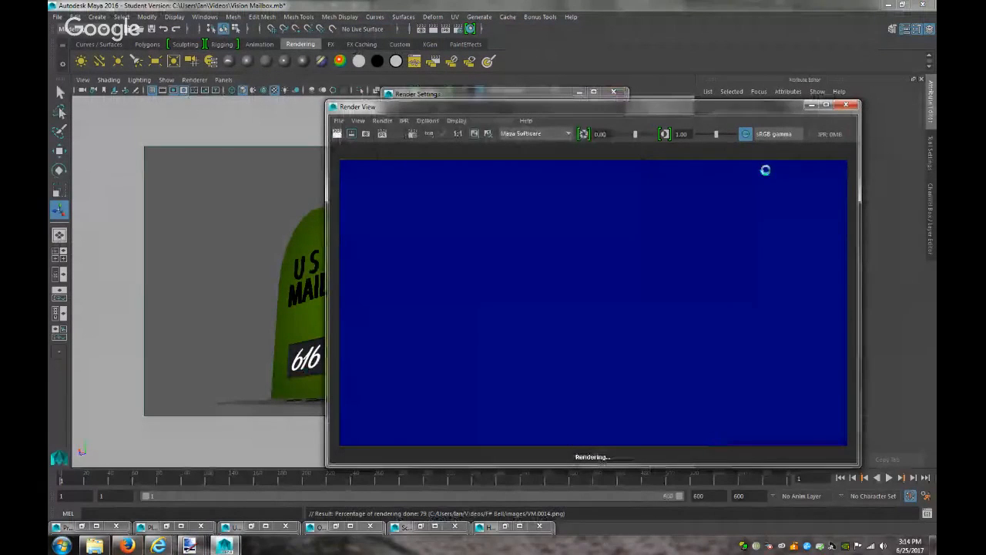
pyautogui.click(773, 135)
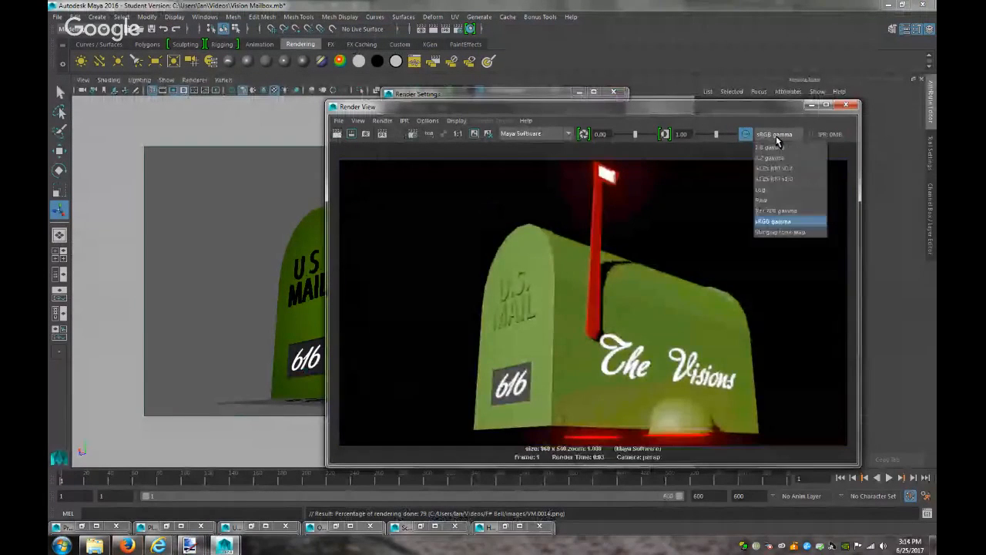
pyautogui.click(775, 200)
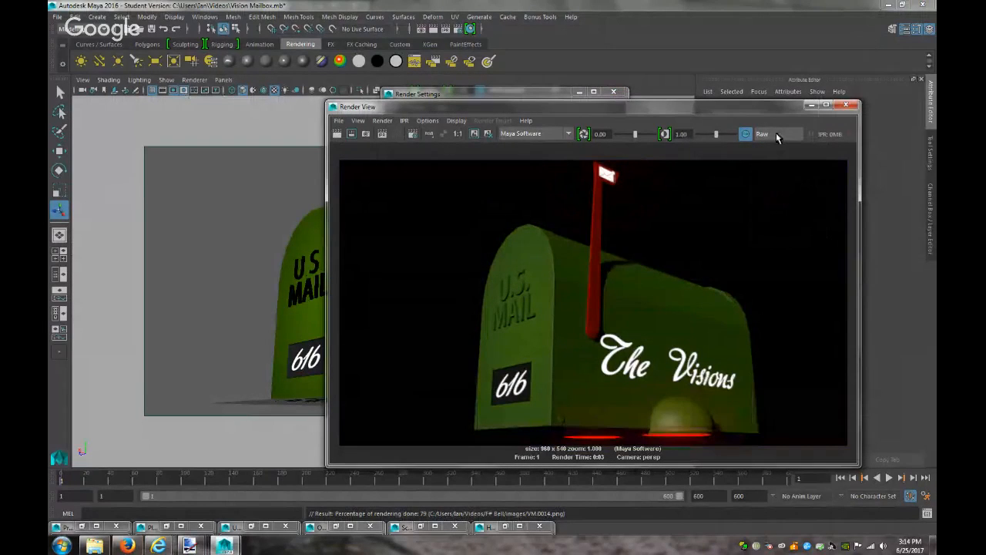
# Render the mailbox again in Render View after taking a snapshot and reframing the image
pyautogui.click(411, 134)
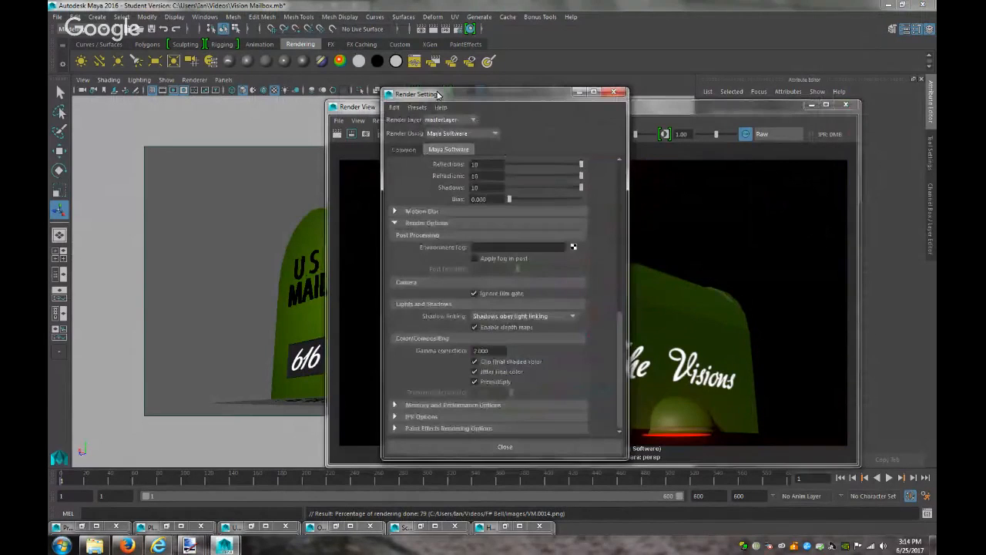
pyautogui.doubleClick(480, 351)
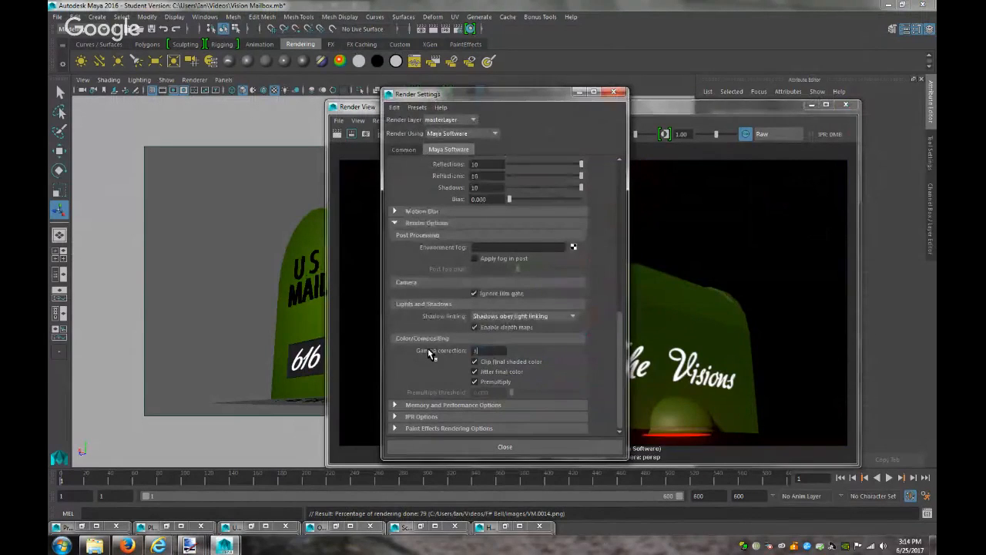
pyautogui.click(747, 249)
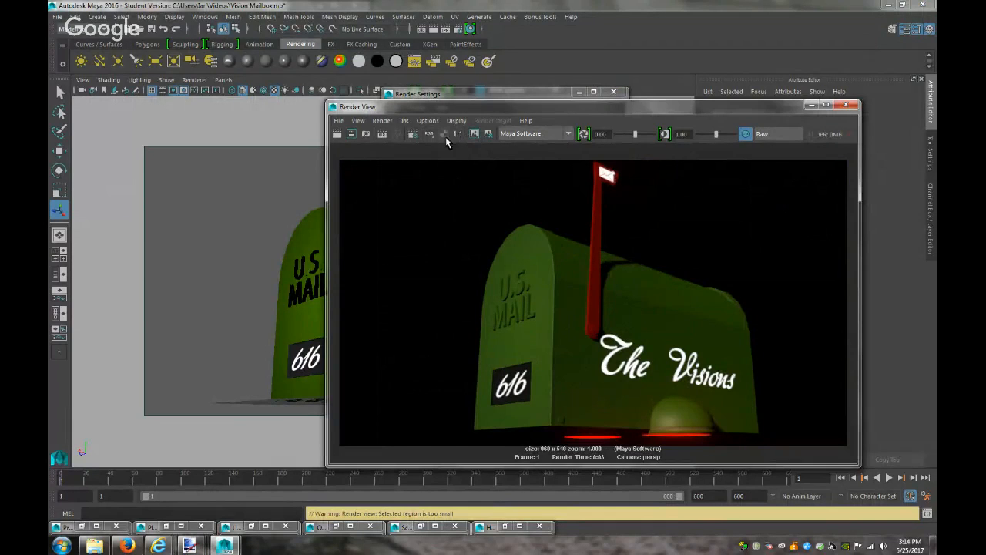
pyautogui.click(366, 134)
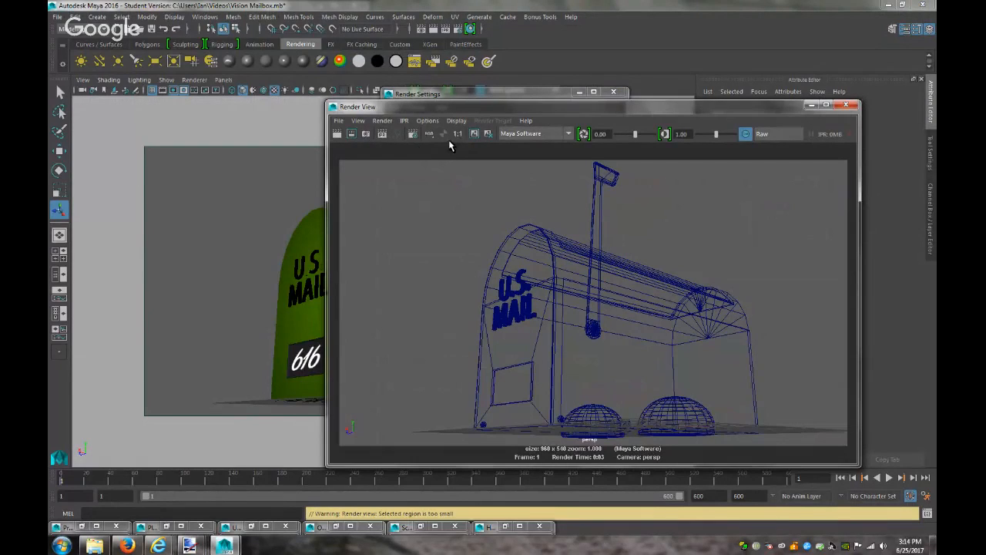
pyautogui.click(475, 133)
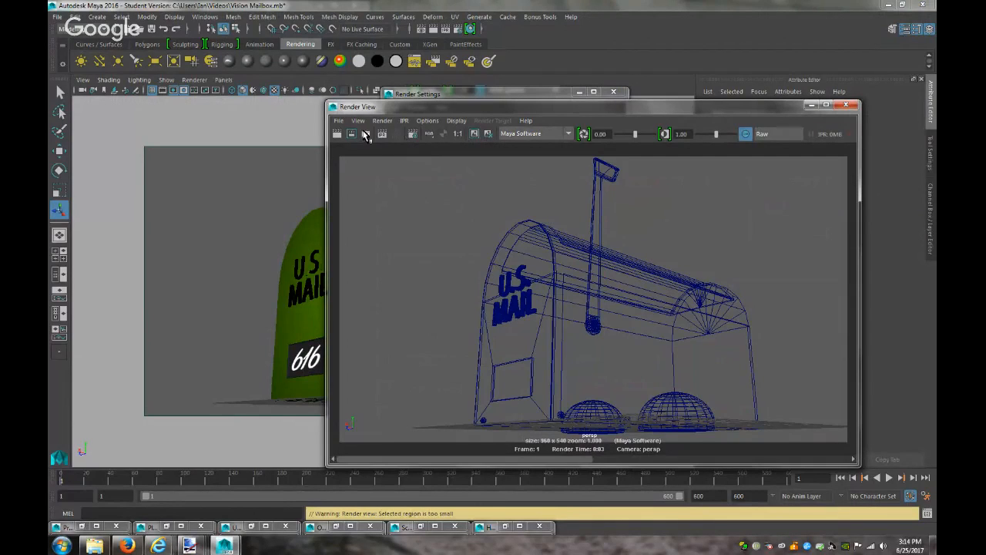
pyautogui.click(337, 133)
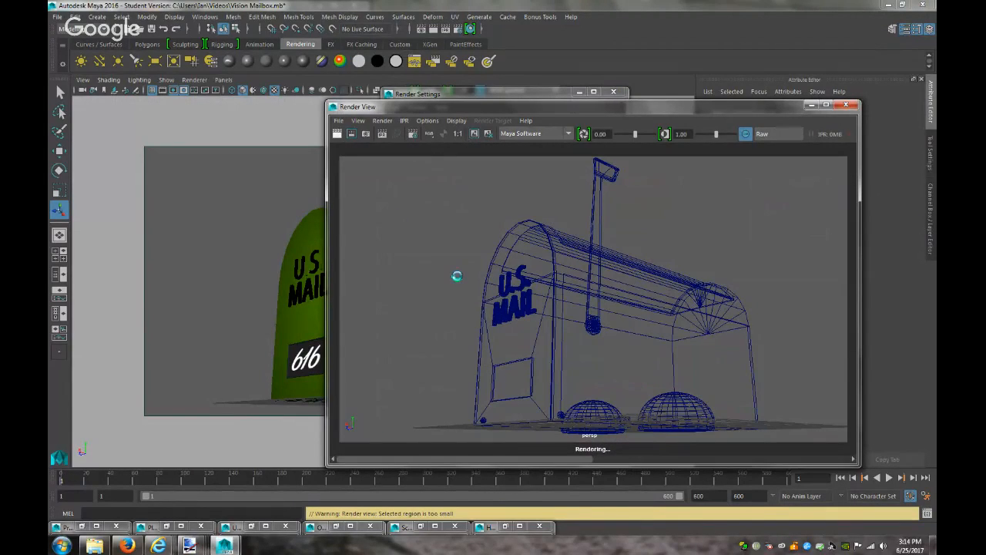
# Display the render in sRGB gamma and scrub the stored-image slider to compare
pyautogui.click(763, 134)
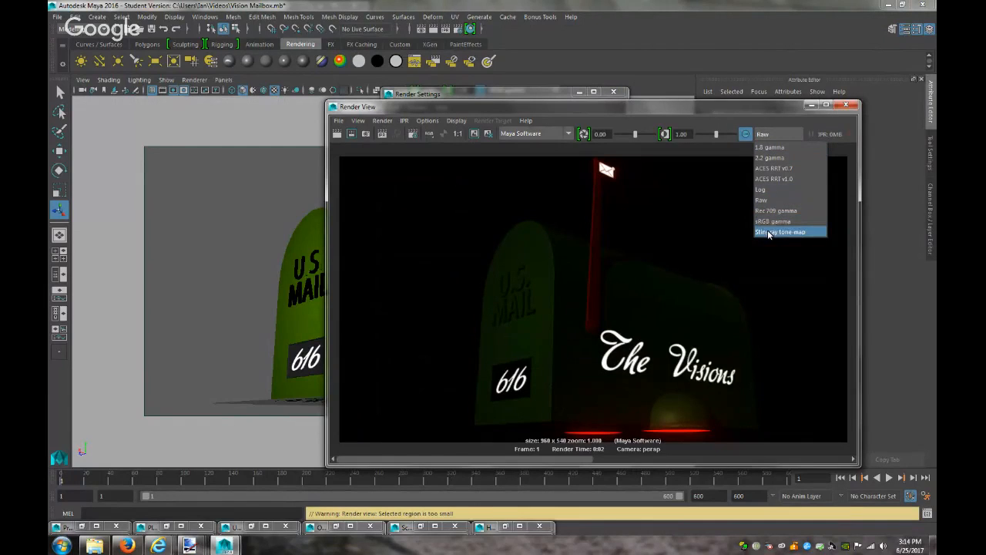
pyautogui.click(778, 222)
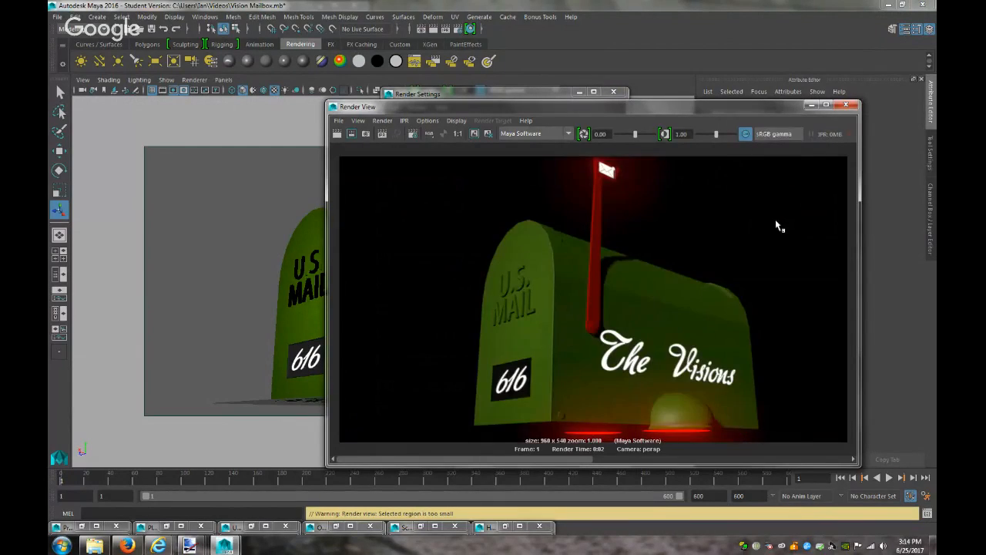
pyautogui.moveTo(517, 456); pyautogui.dragTo(320, 416)
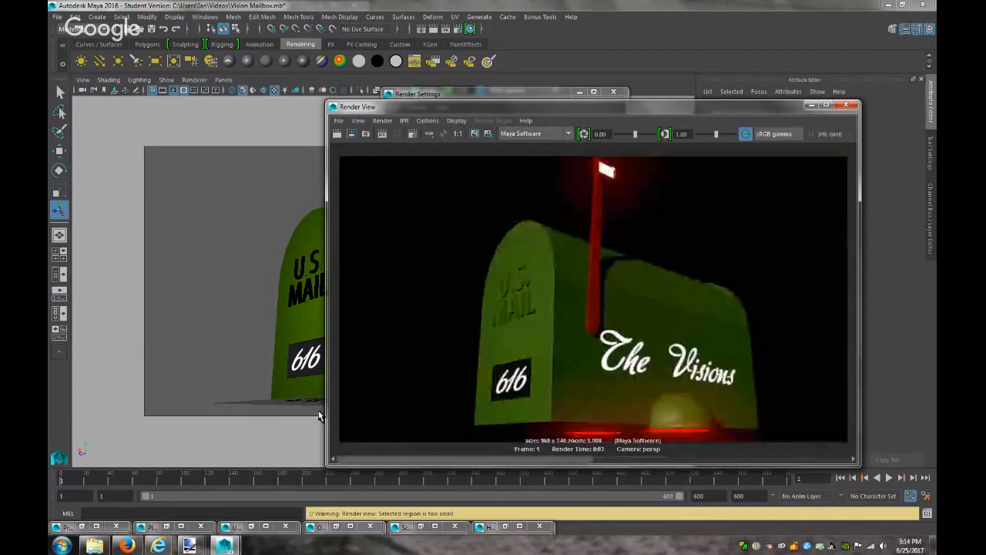
# Set gamma correction to 2 and the Common tab End frame to 3
pyautogui.click(460, 31)
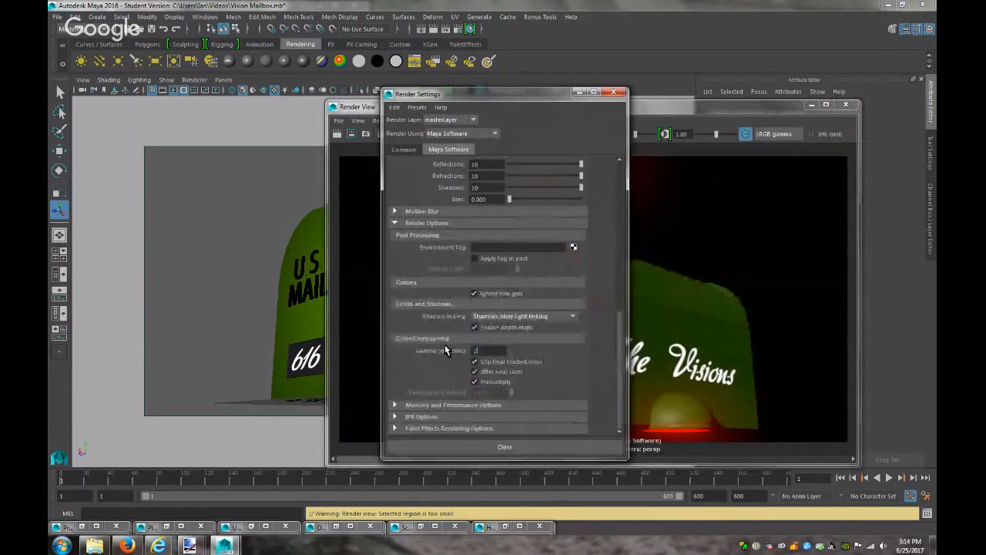
pyautogui.write('2')
pyautogui.press('Return')
pyautogui.click(403, 149)
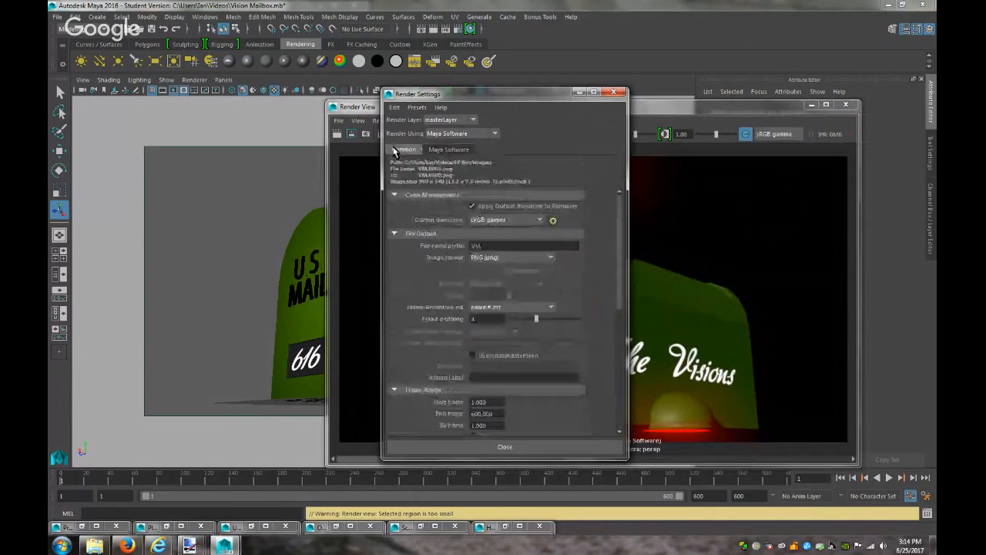
pyautogui.doubleClick(483, 414)
pyautogui.write('3')
pyautogui.press('Return')
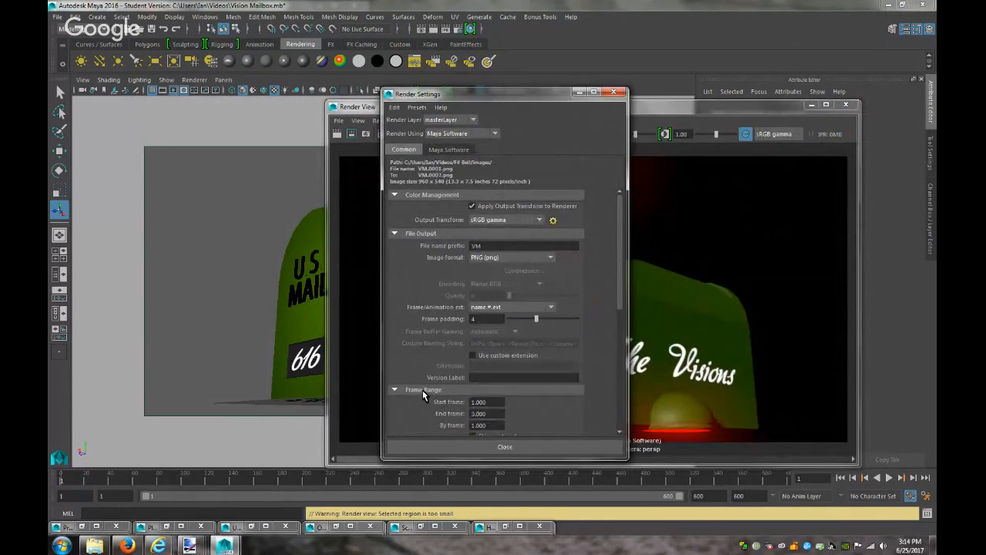
# Batch render the three frames past the student warning and check the render log
pyautogui.click(430, 62)
pyautogui.click(472, 284)
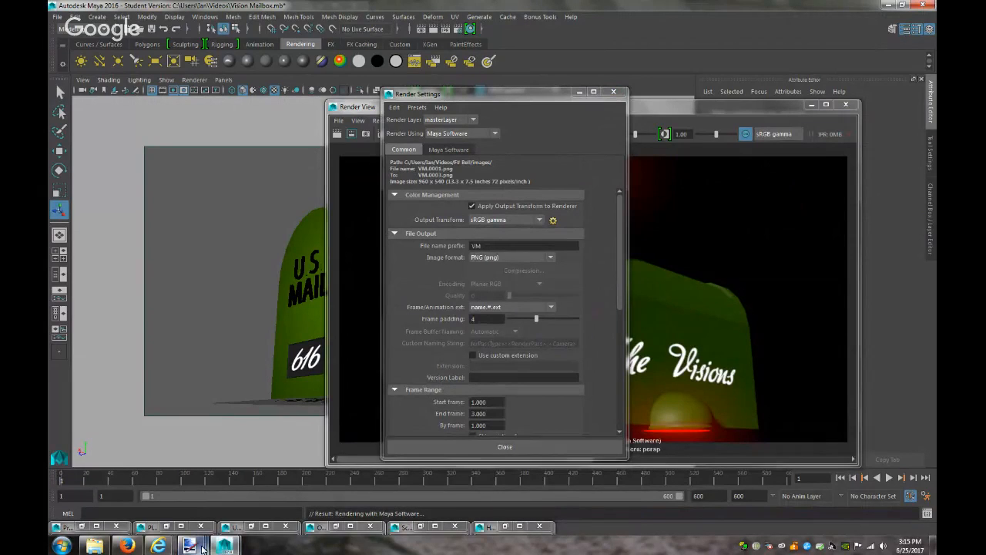
pyautogui.moveTo(95, 546)
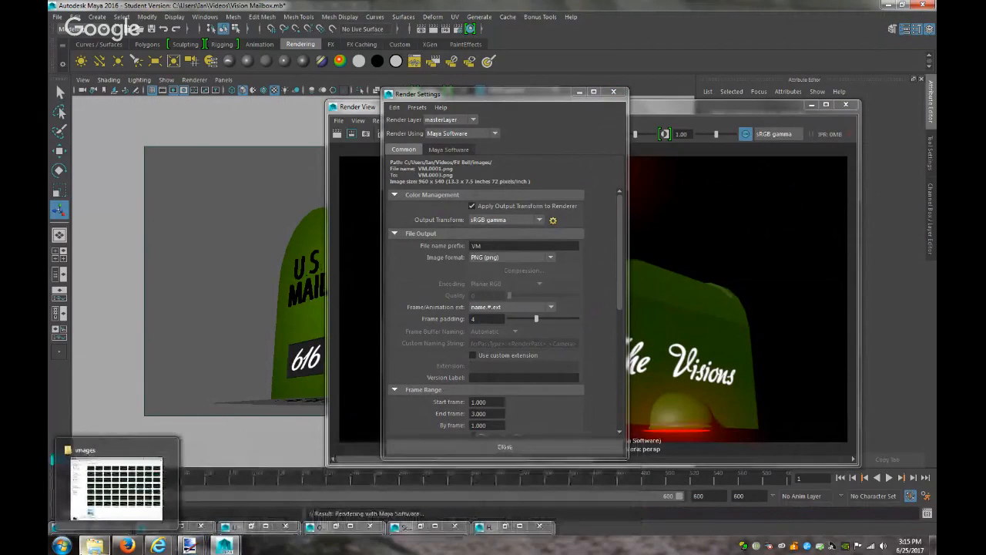
pyautogui.click(928, 514)
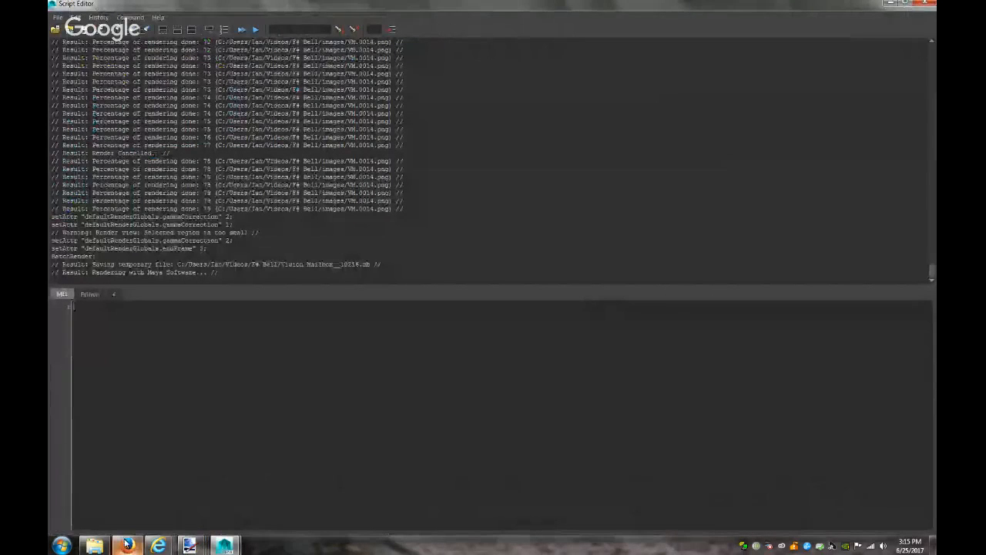
pyautogui.moveTo(158, 544)
pyautogui.click(120, 484)
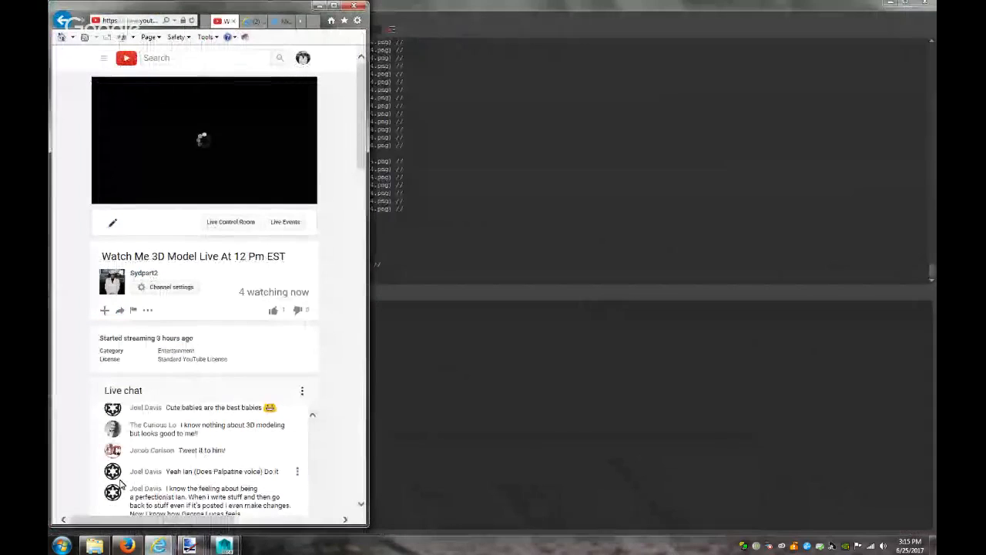
pyautogui.click(334, 6)
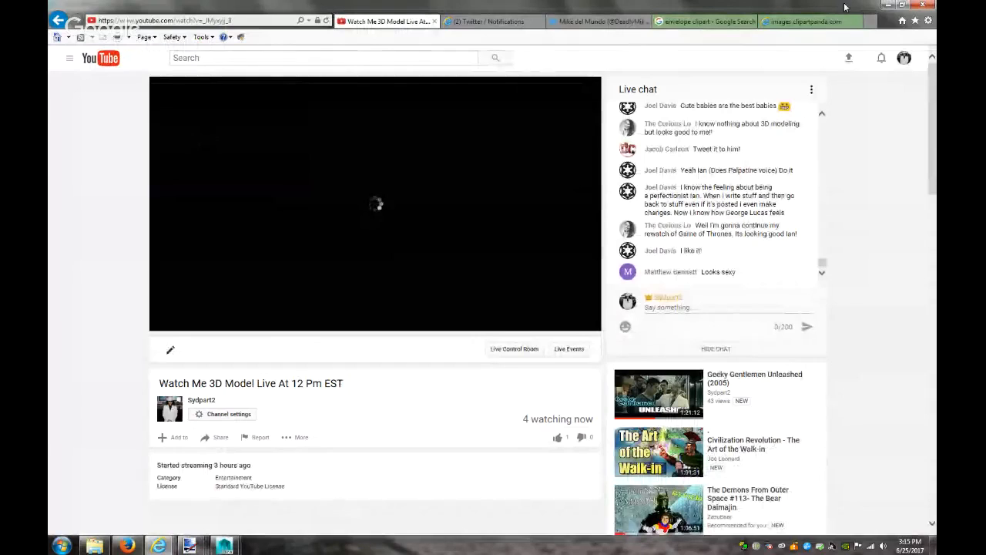
pyautogui.click(888, 5)
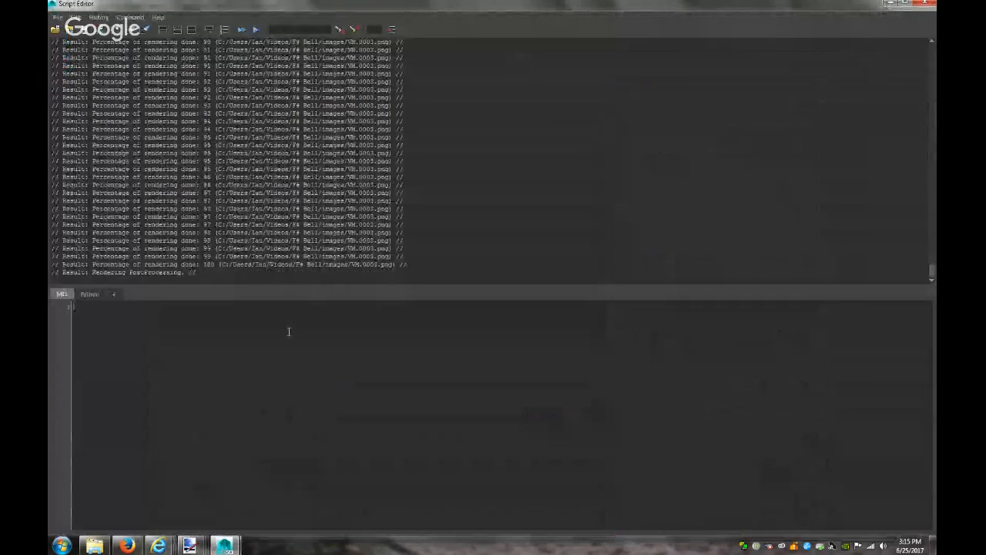
# Open VM.0001 from the images folder in Paint.NET and compare it with the darker mailbox image
pyautogui.click(95, 545)
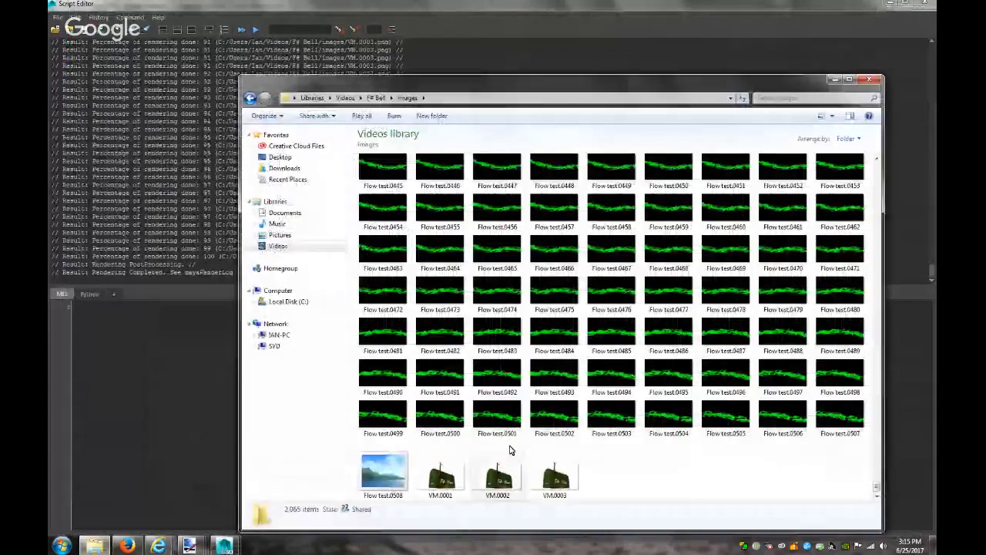
pyautogui.doubleClick(446, 486)
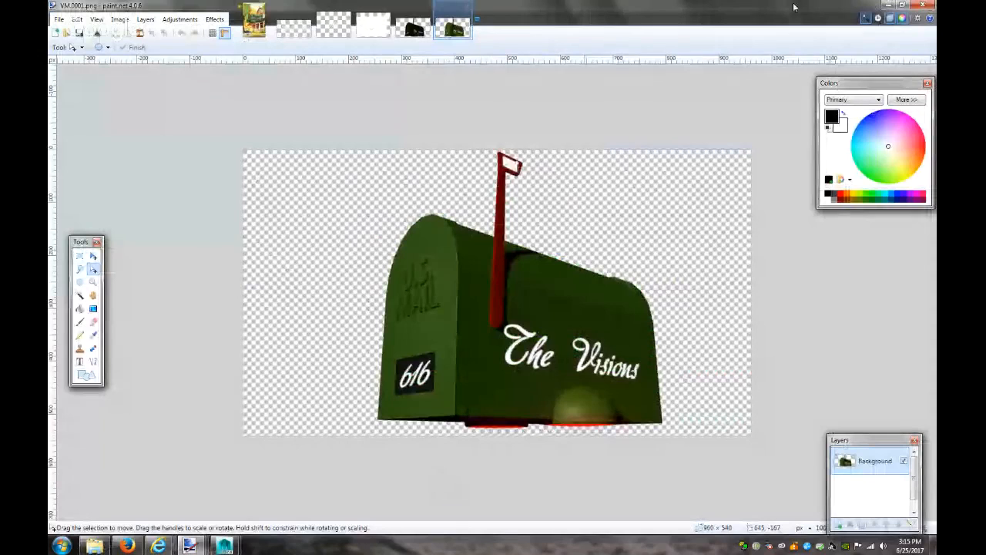
pyautogui.click(422, 23)
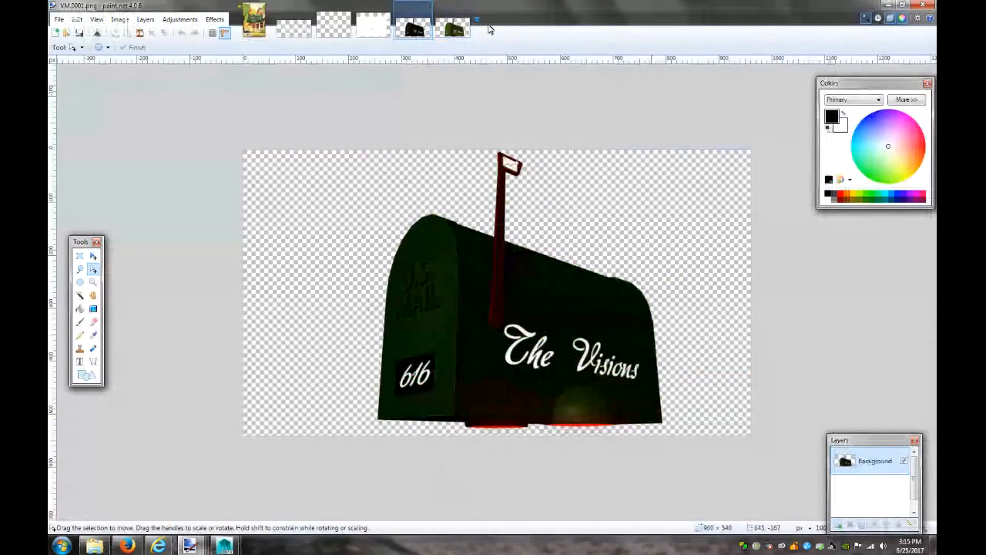
pyautogui.click(477, 26)
pyautogui.click(455, 32)
pyautogui.click(454, 31)
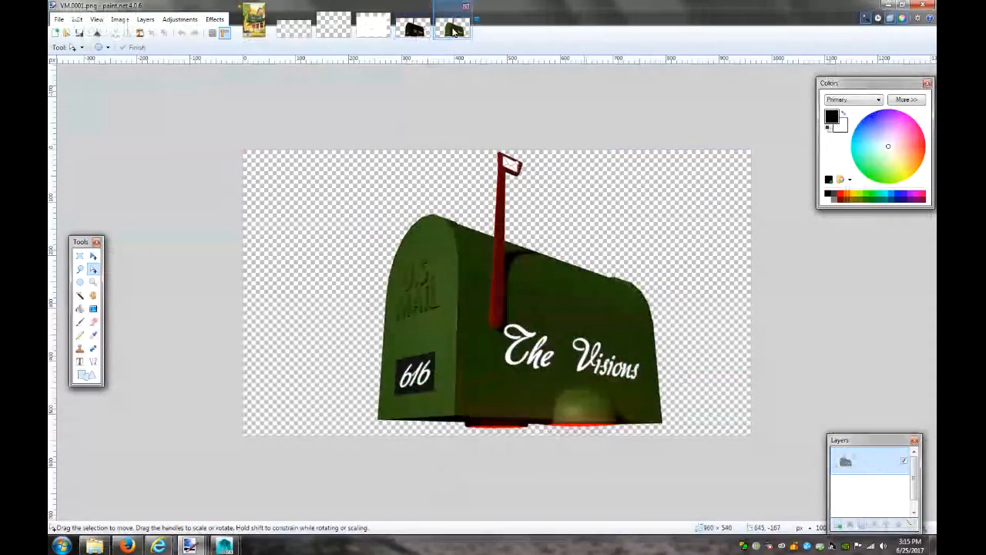
pyautogui.click(375, 30)
pyautogui.click(415, 30)
pyautogui.click(444, 32)
pyautogui.click(414, 29)
pyautogui.click(445, 33)
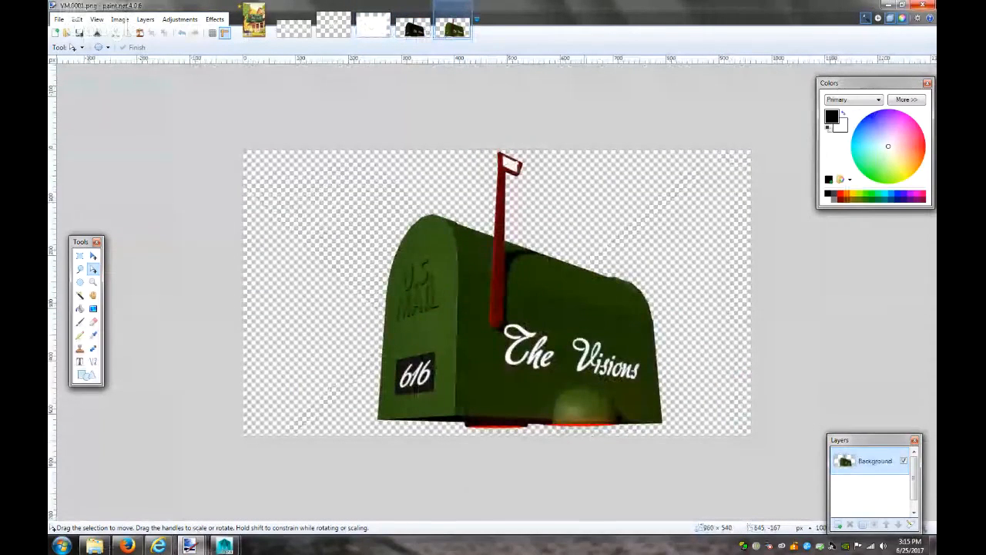
# Minimize Paint.NET, the images folder and the render log window
pyautogui.click(887, 4)
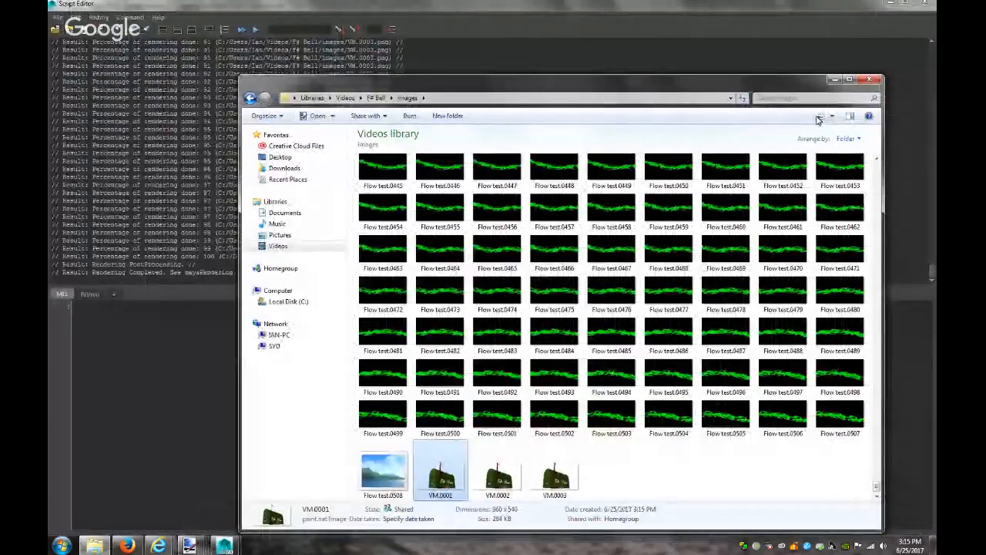
pyautogui.click(834, 79)
pyautogui.click(891, 4)
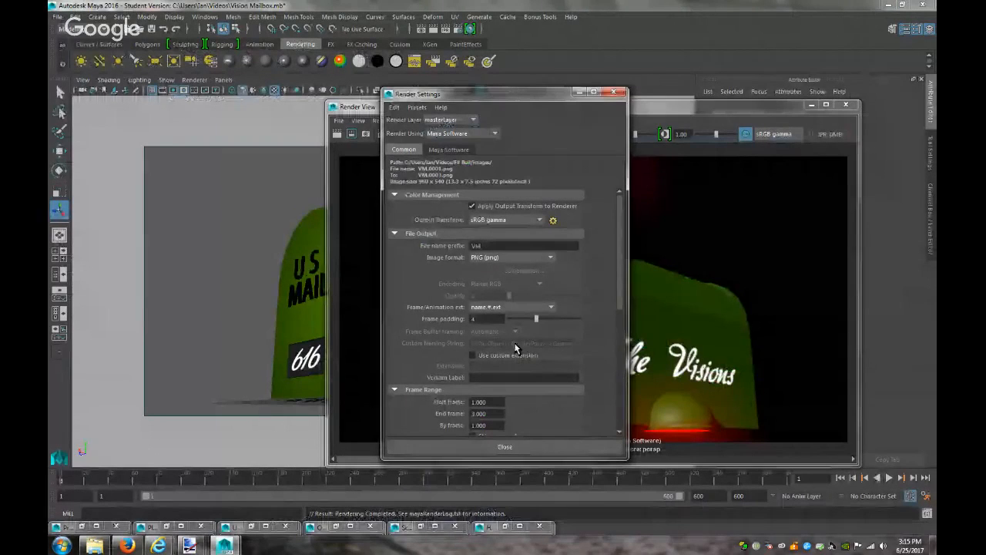
# Turn off Premultiply, re-render, and compare Raw, Rec 709 and sRGB gamma display transforms
pyautogui.click(450, 150)
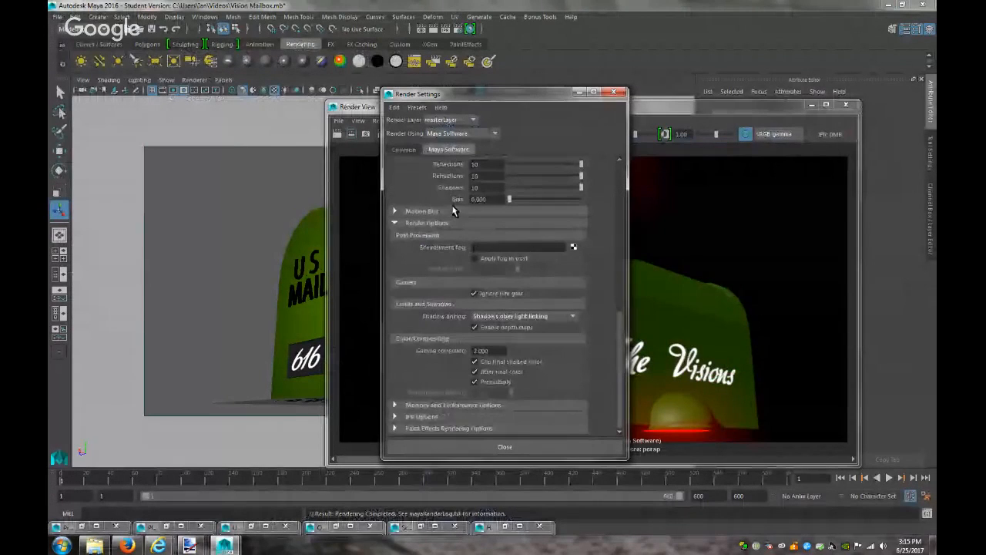
pyautogui.click(508, 383)
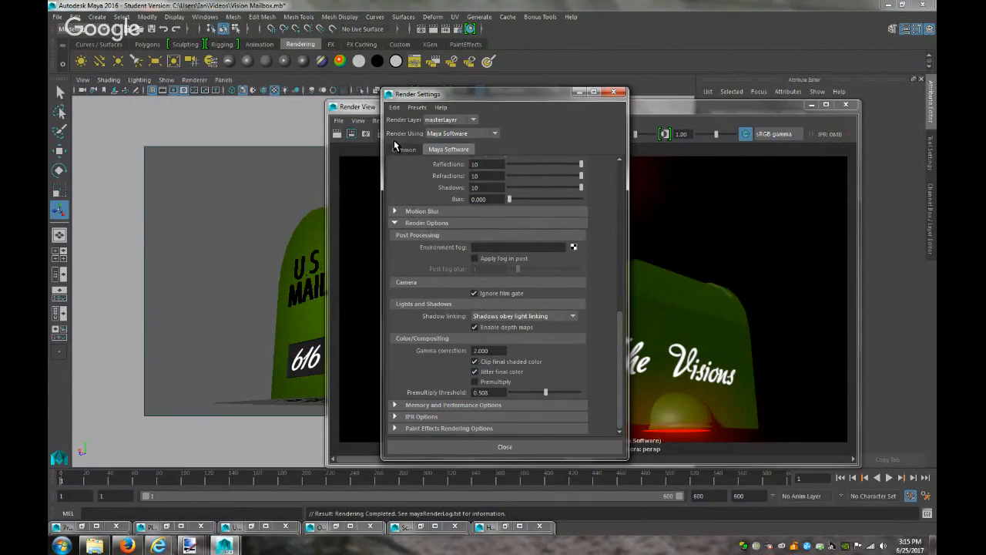
pyautogui.click(774, 137)
pyautogui.click(771, 192)
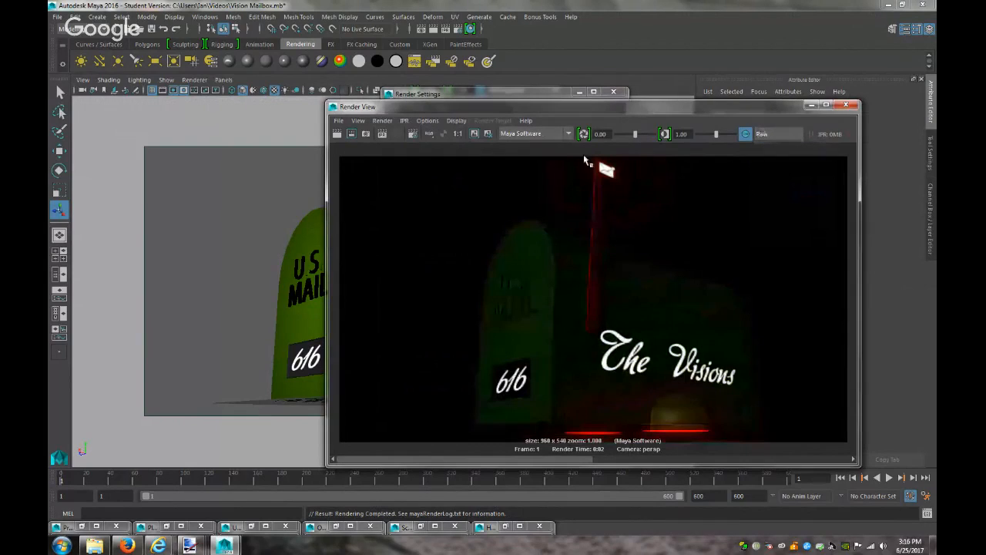
pyautogui.click(350, 135)
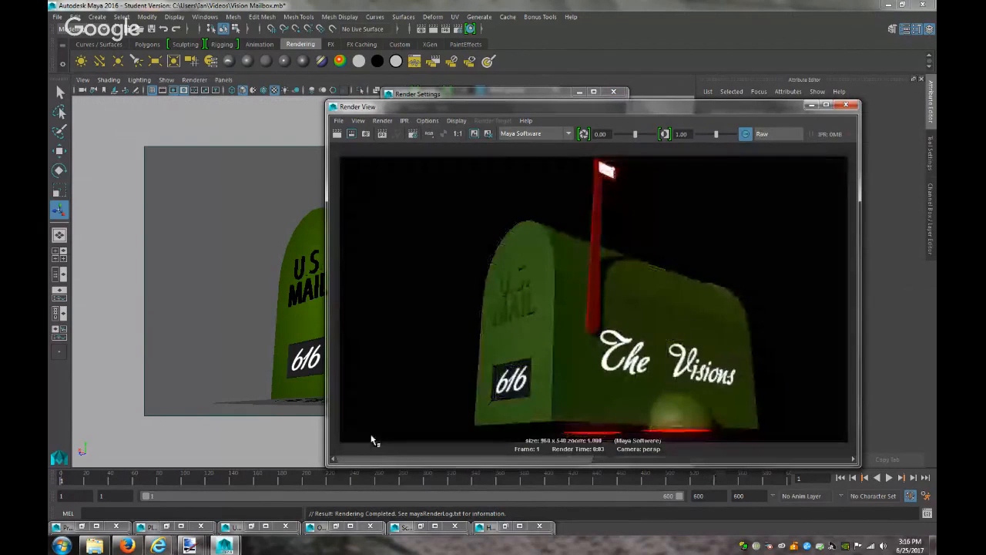
pyautogui.click(780, 134)
pyautogui.click(776, 210)
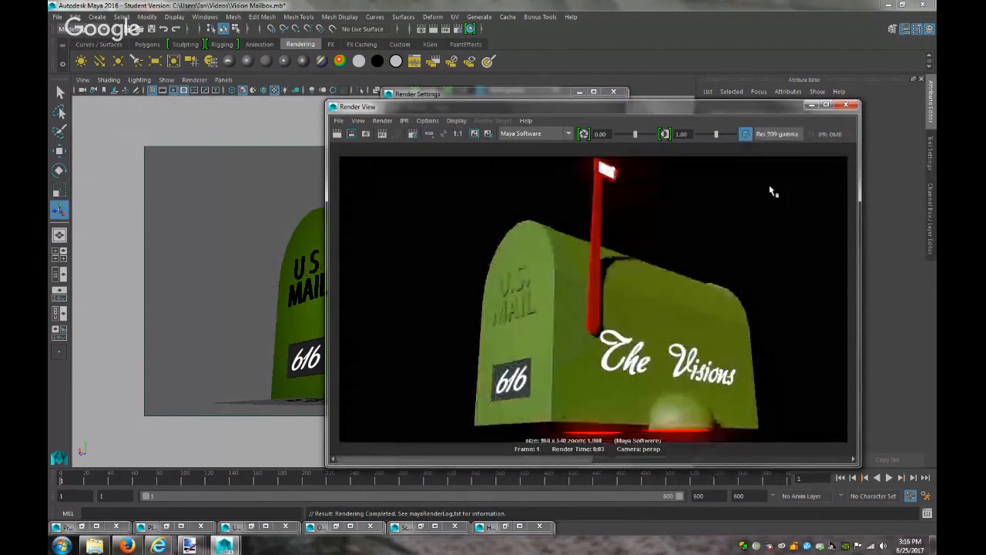
pyautogui.click(777, 131)
pyautogui.click(787, 223)
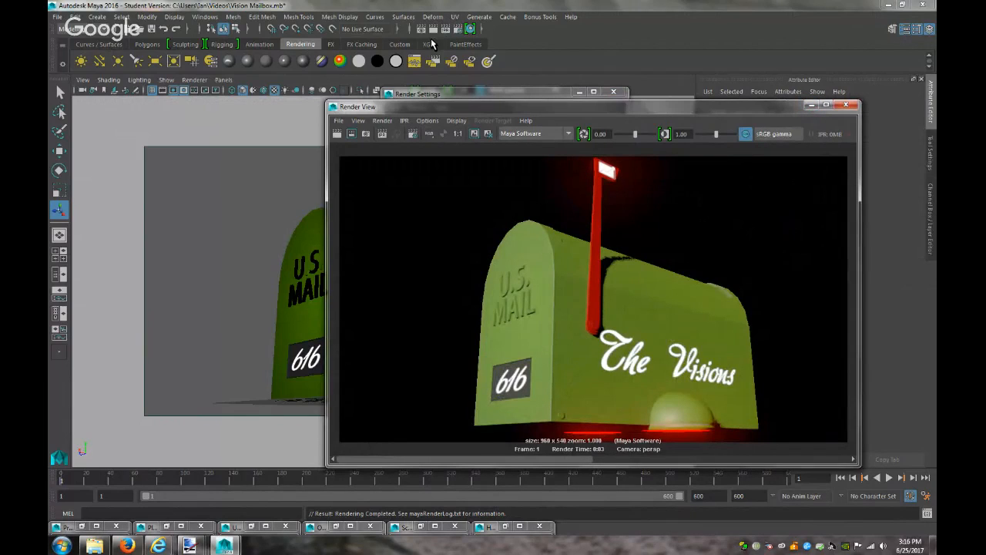
# Set the End frame to 600 and start a batch render
pyautogui.click(460, 29)
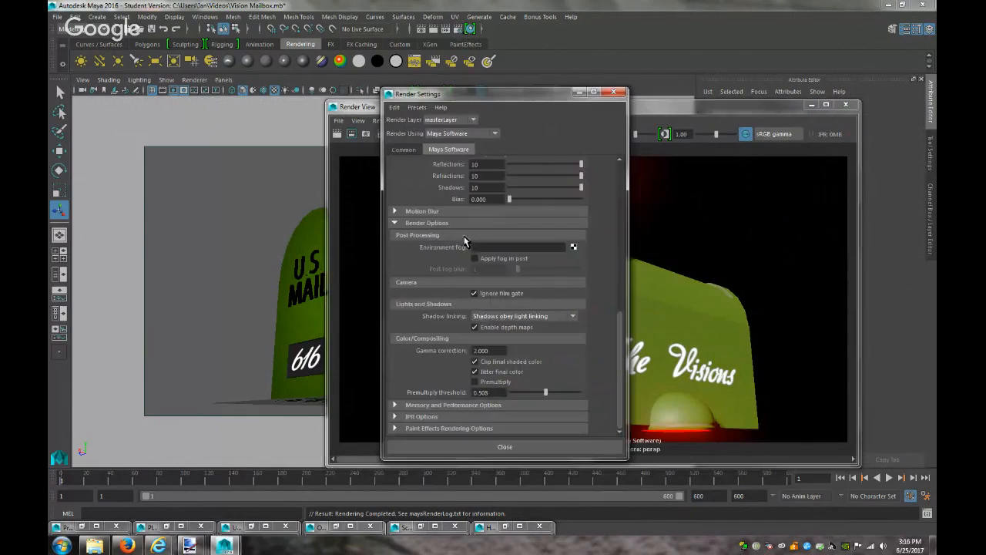
pyautogui.click(407, 150)
pyautogui.moveTo(495, 414); pyautogui.dragTo(423, 378)
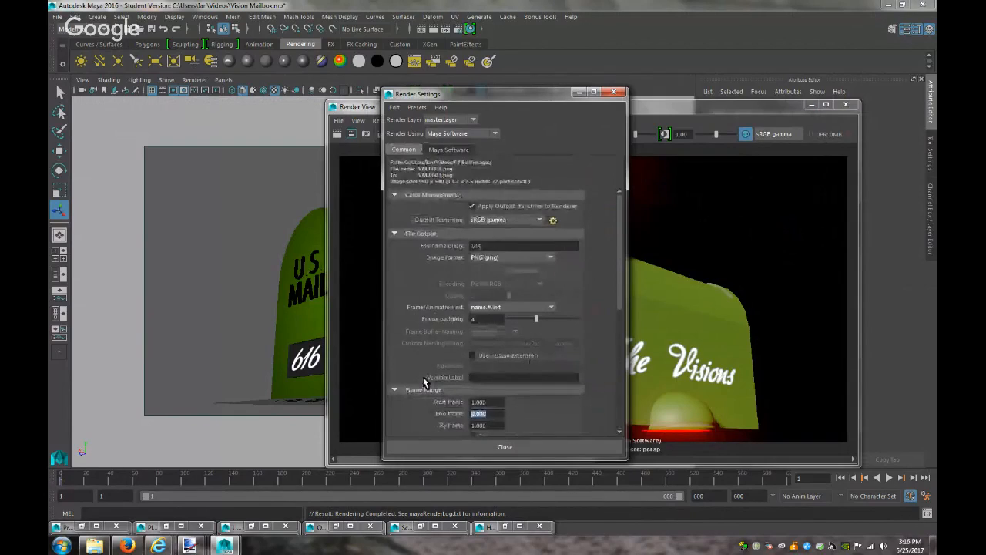
pyautogui.write('600')
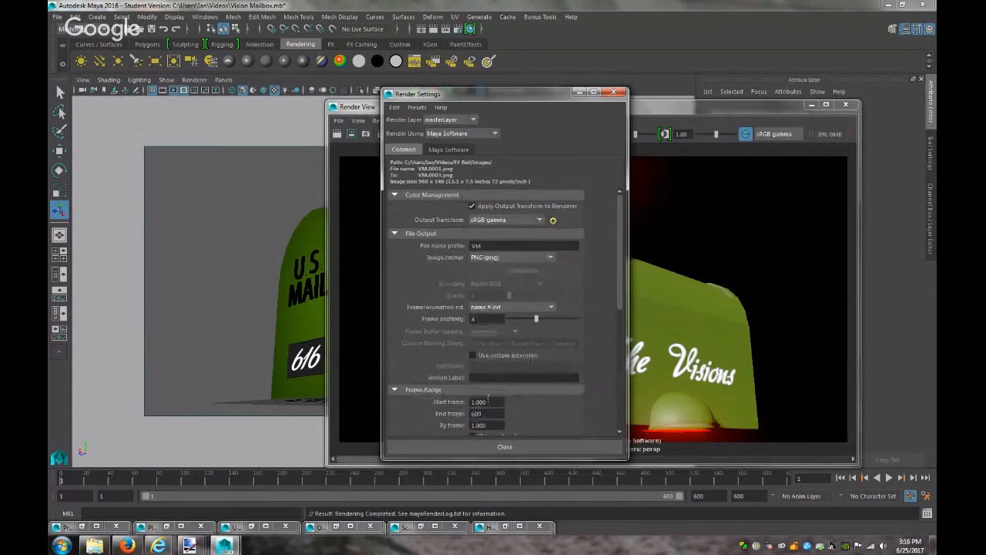
pyautogui.click(434, 63)
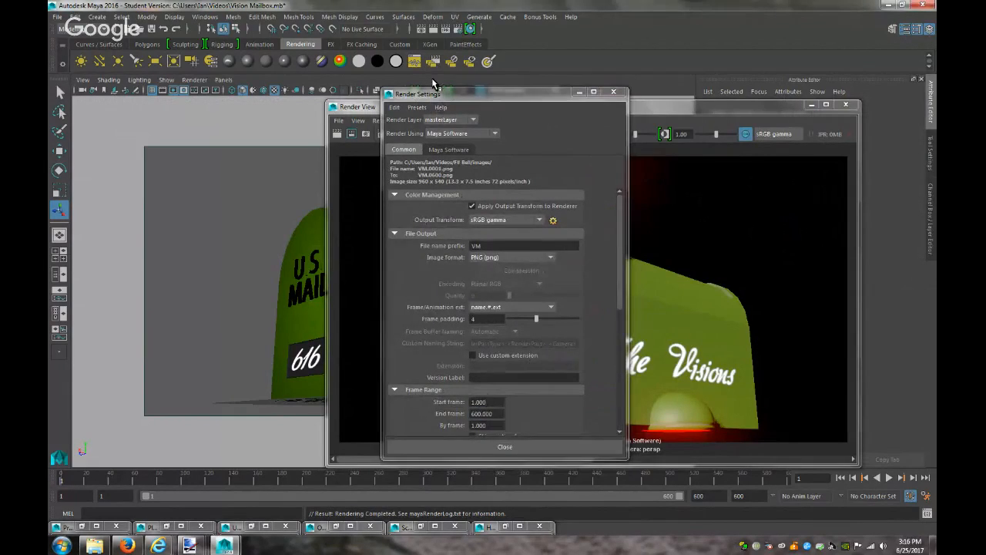
pyautogui.click(469, 281)
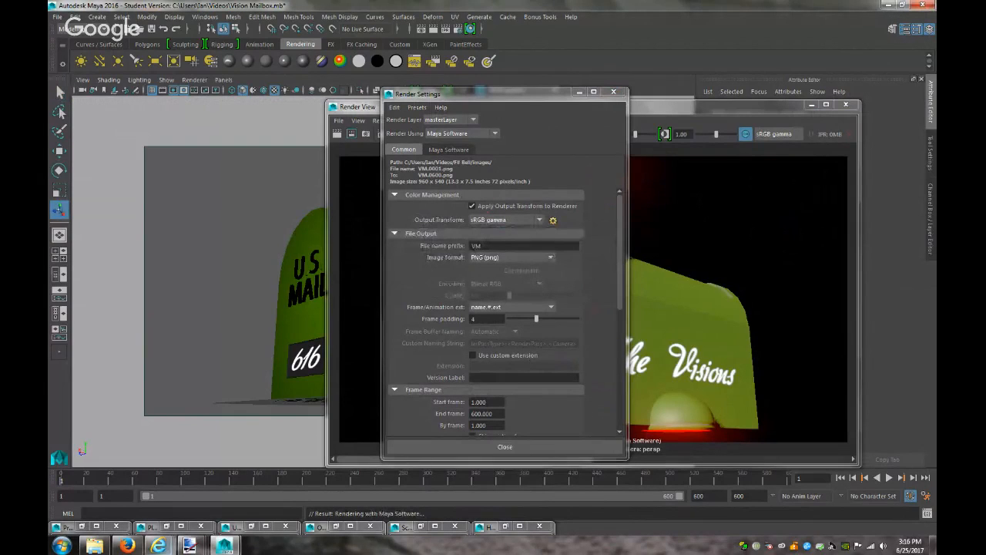
pyautogui.click(157, 545)
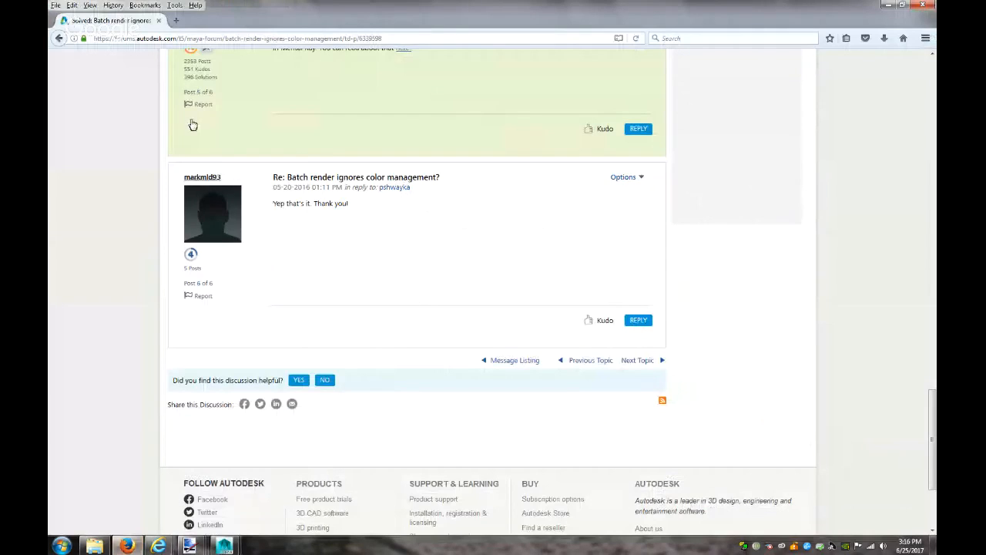
# Search Google Images for 'suburban neighborhood' in a new tab
pyautogui.click(175, 20)
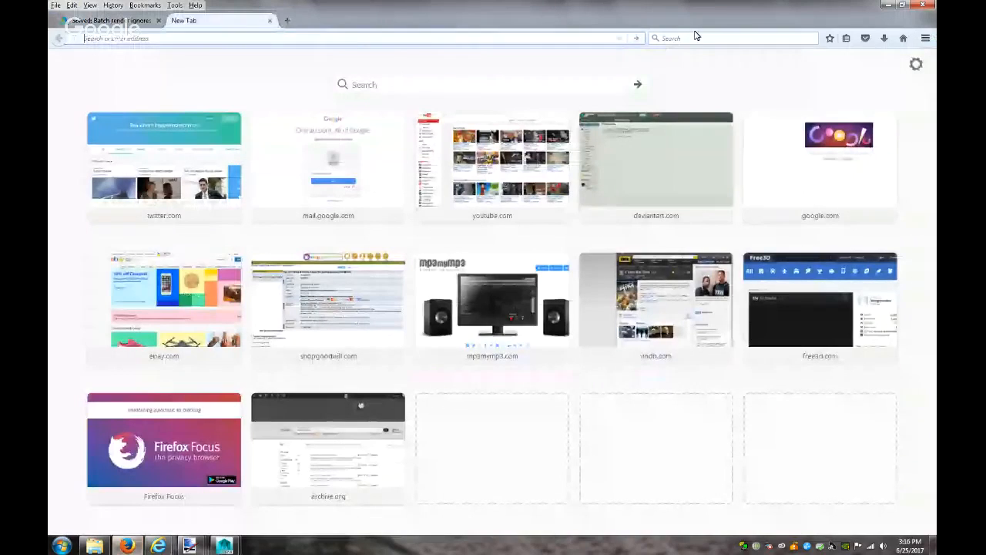
pyautogui.write('suba')
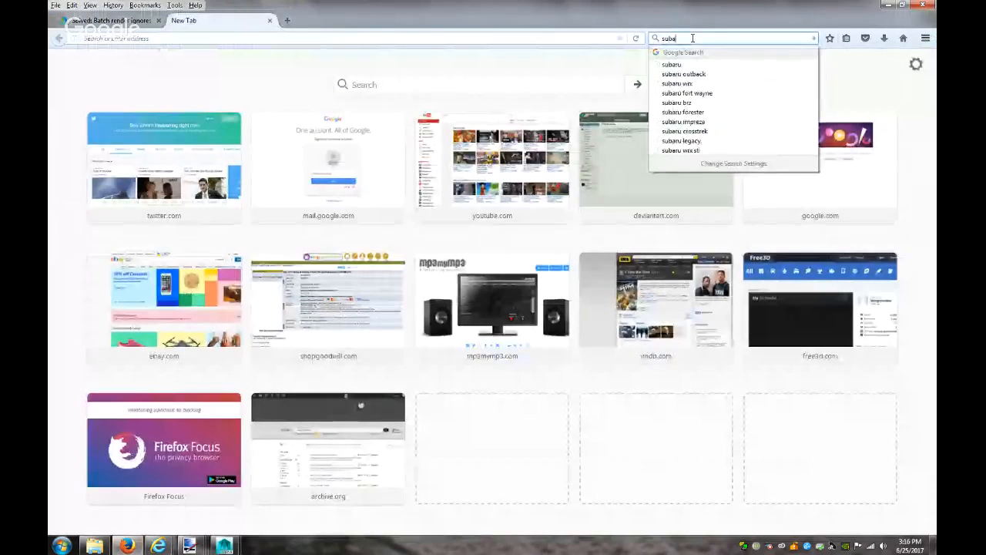
pyautogui.press('BackSpace')
pyautogui.write('urb')
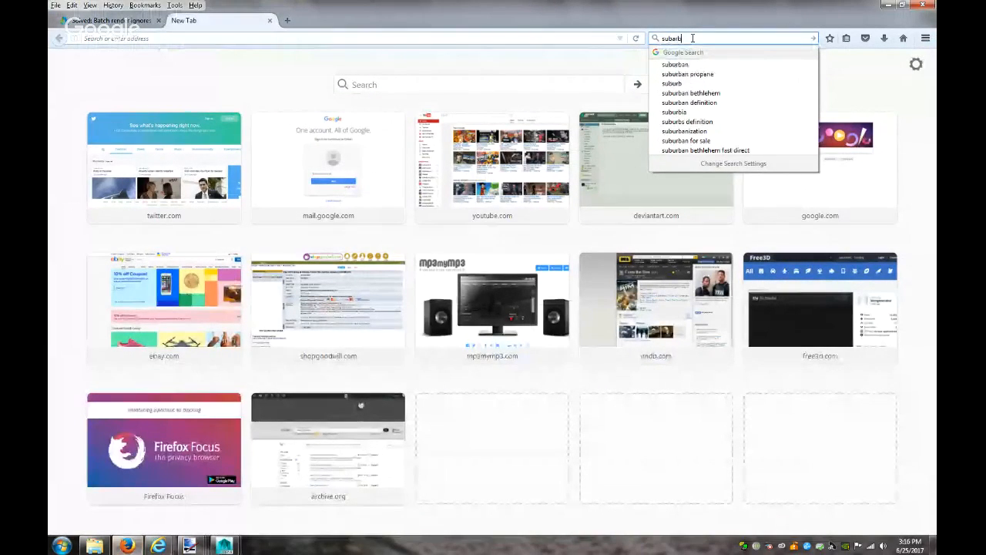
pyautogui.write('an ne')
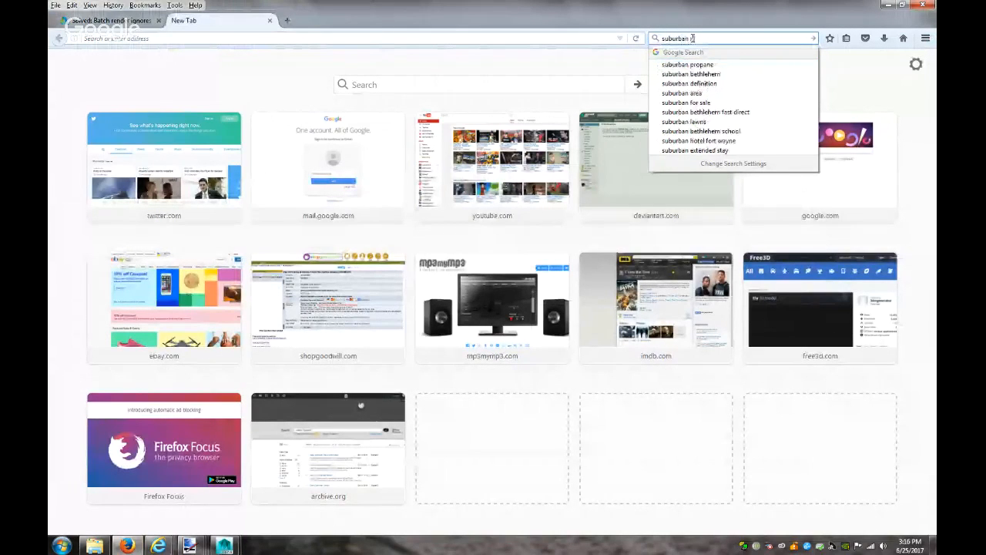
pyautogui.press('Down')
pyautogui.press('Return')
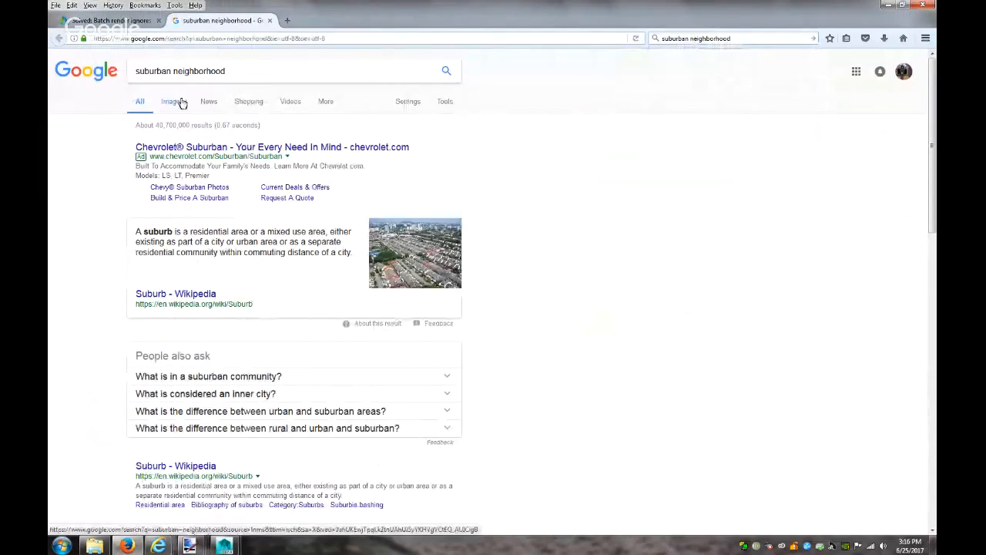
pyautogui.click(171, 101)
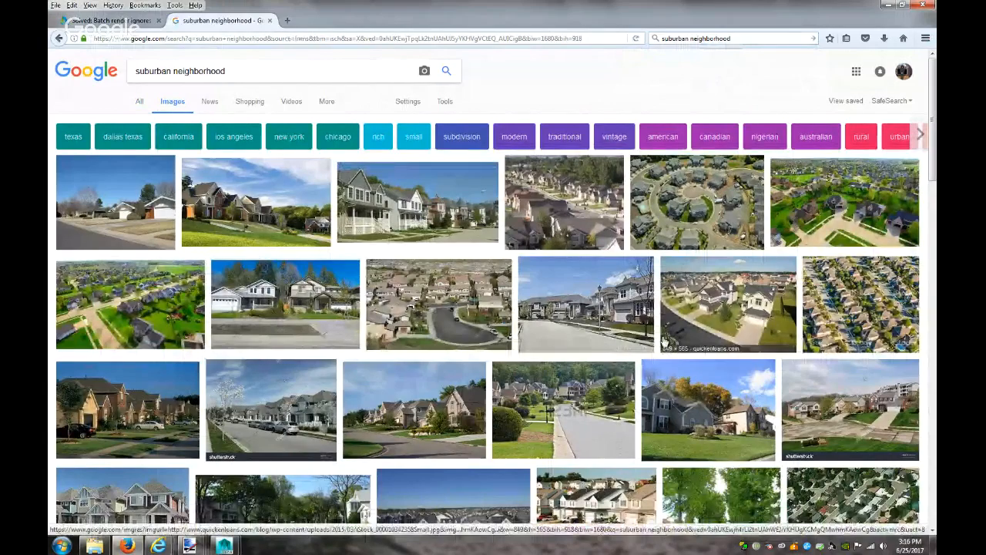
# Browse the results, previewing a suburban street photo, and select 'neighborhood' in the query
pyautogui.scroll(-2, 633, 333)
pyautogui.scroll(-2, 633, 333)
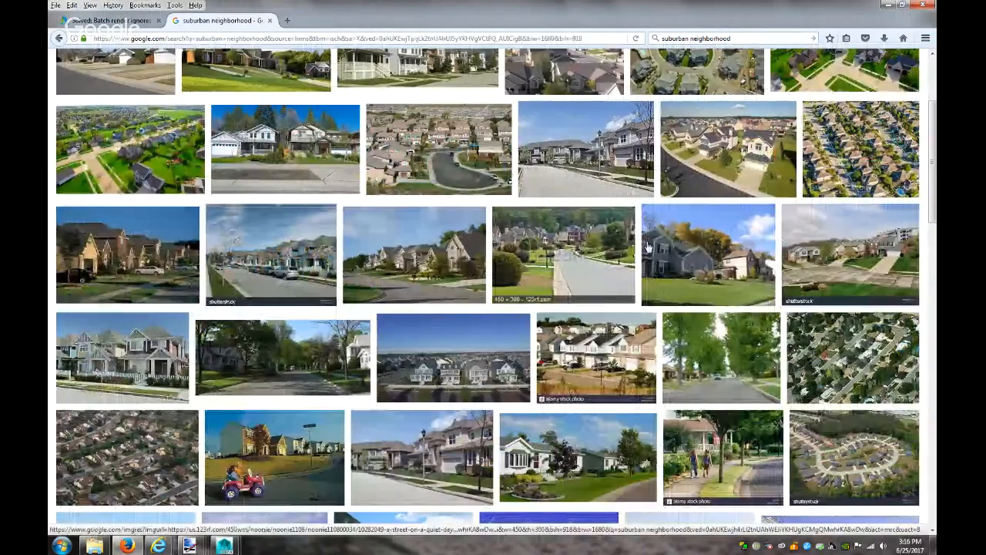
pyautogui.scroll(-3, 467, 362)
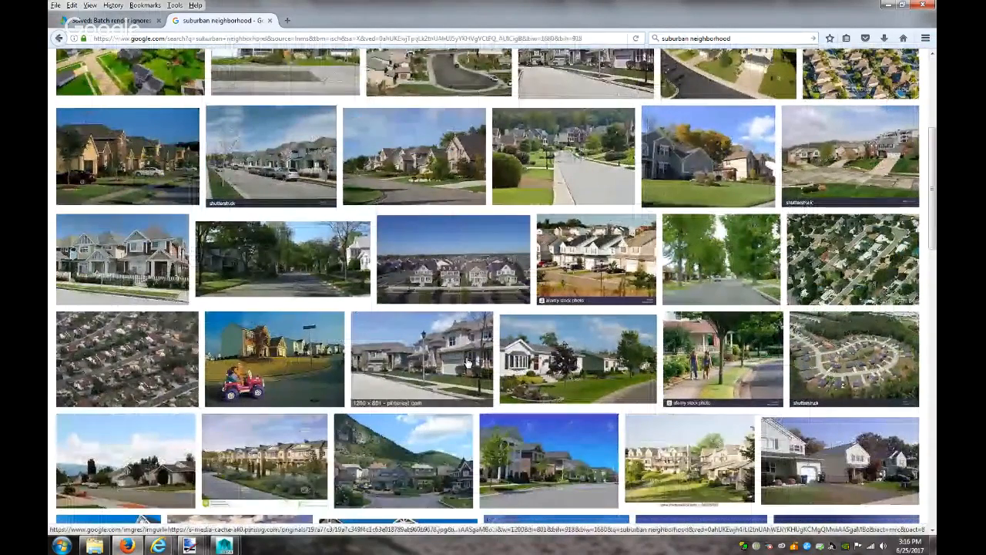
pyautogui.scroll(-3, 465, 367)
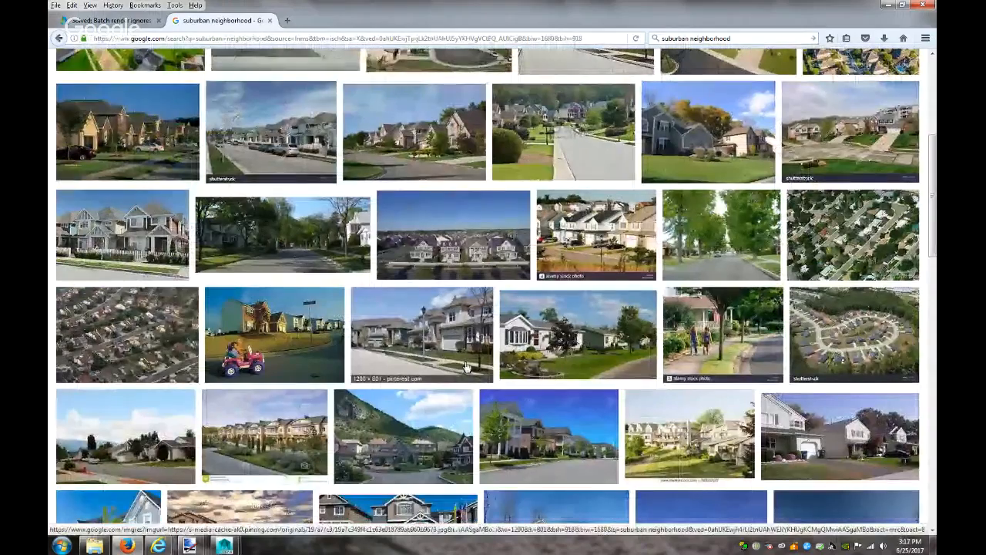
pyautogui.scroll(-4, 465, 367)
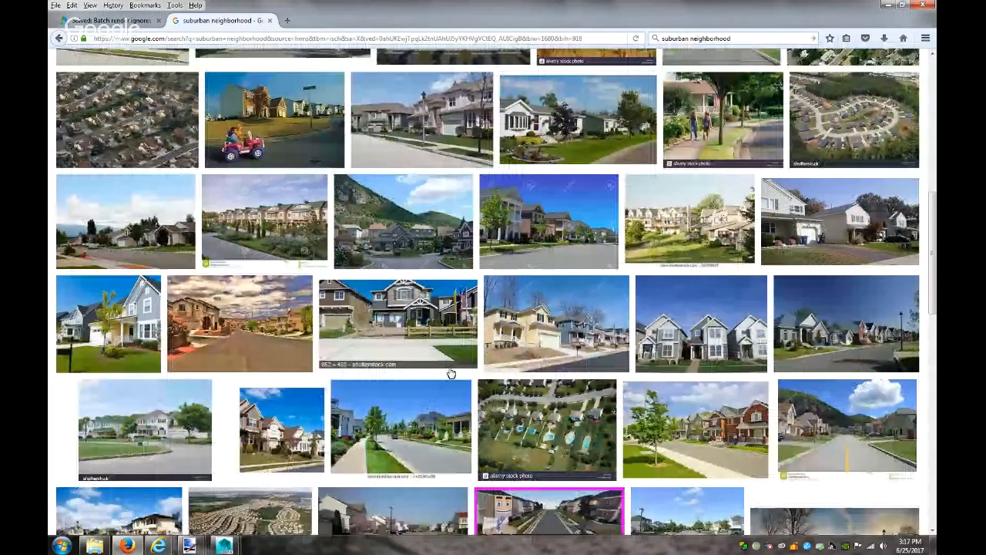
pyautogui.click(451, 383)
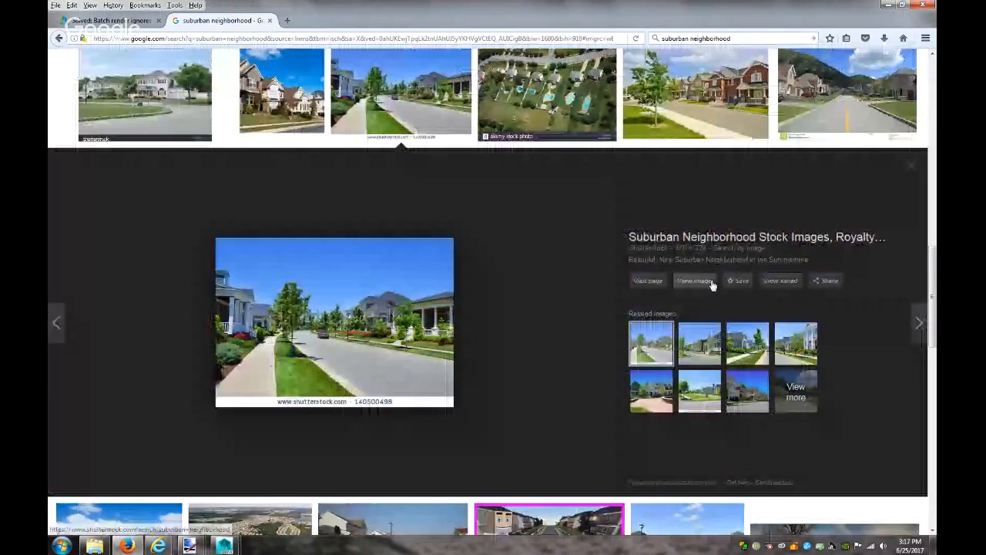
pyautogui.press('Escape')
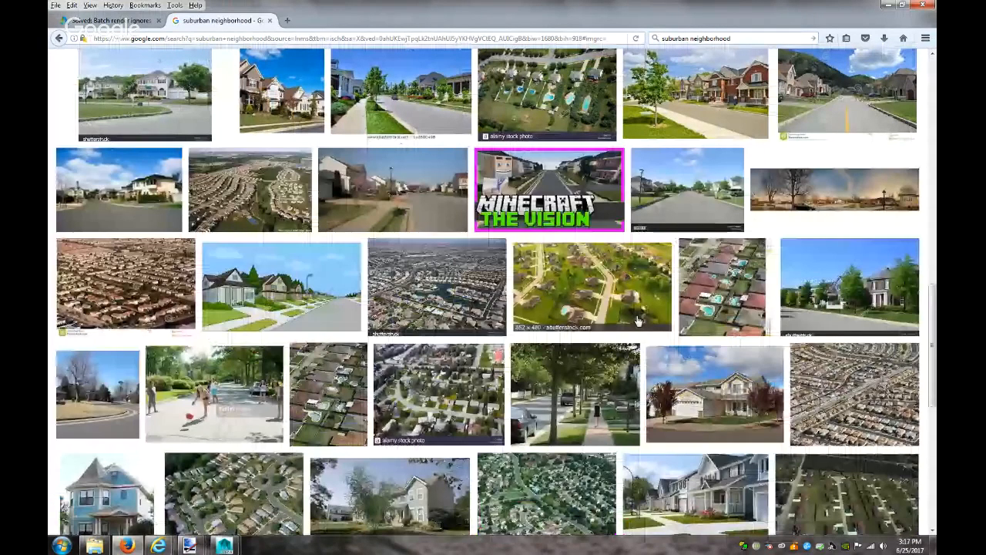
pyautogui.scroll(-3, 638, 322)
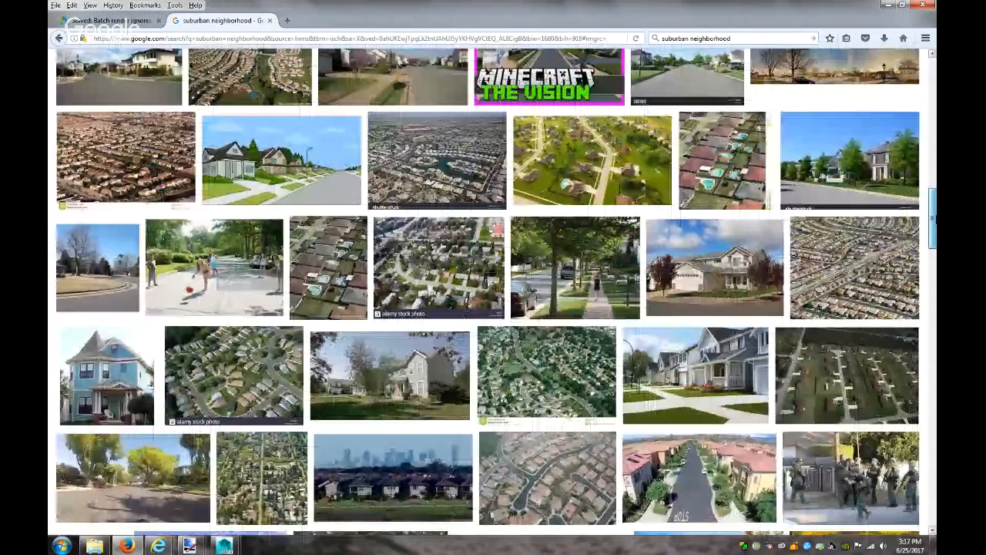
pyautogui.scroll(10, 176, 73)
pyautogui.doubleClick(175, 71)
# Search 'suburban street' images and open the curving-road photo full-size in a new tab
pyautogui.write('street')
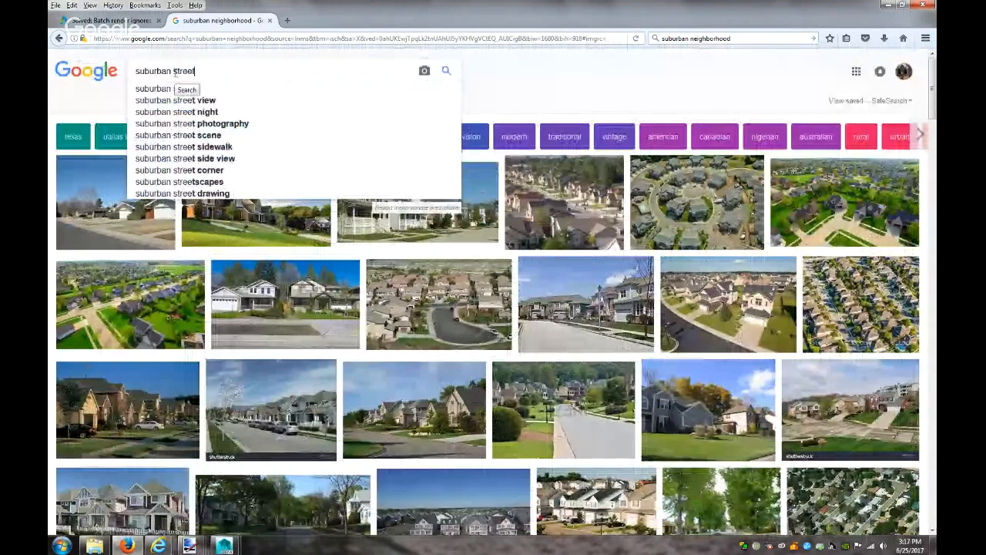
pyautogui.press('Return')
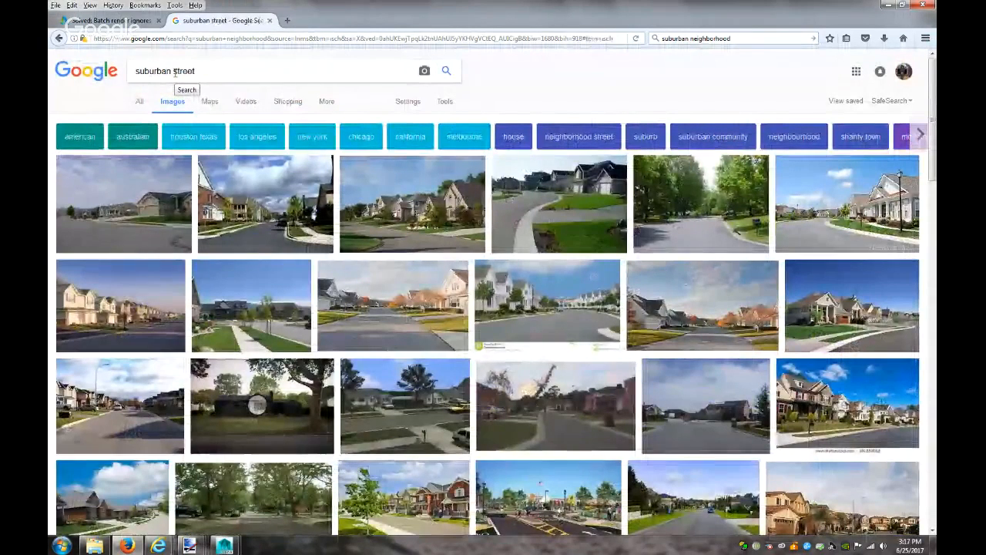
pyautogui.click(529, 220)
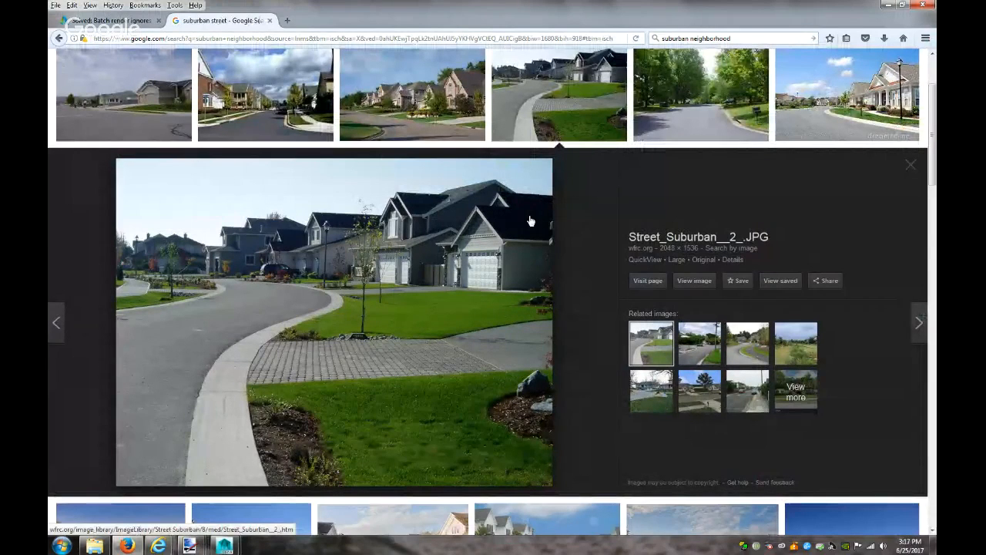
pyautogui.click(909, 169)
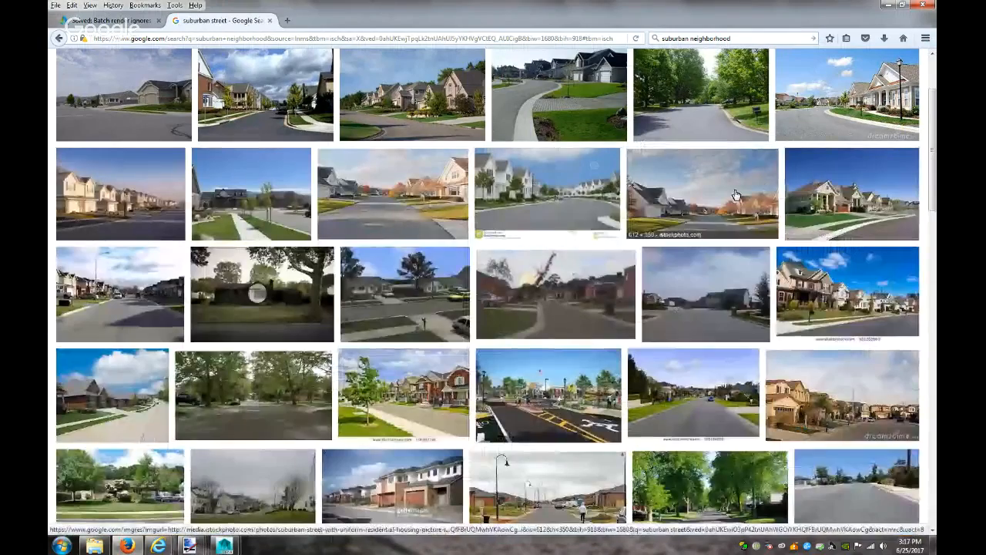
pyautogui.scroll(3, 614, 206)
pyautogui.scroll(-3, 617, 208)
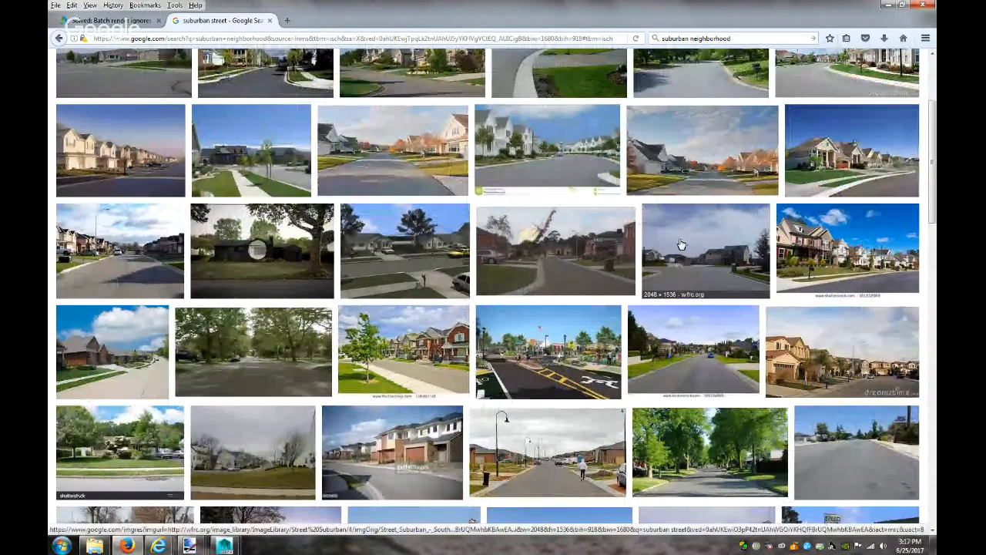
pyautogui.scroll(-3, 681, 245)
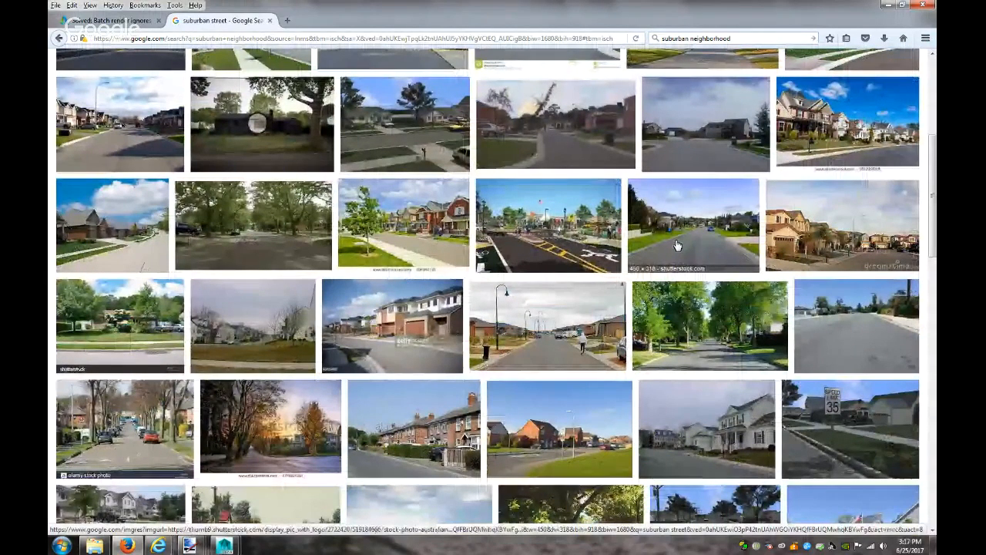
pyautogui.scroll(-2, 677, 244)
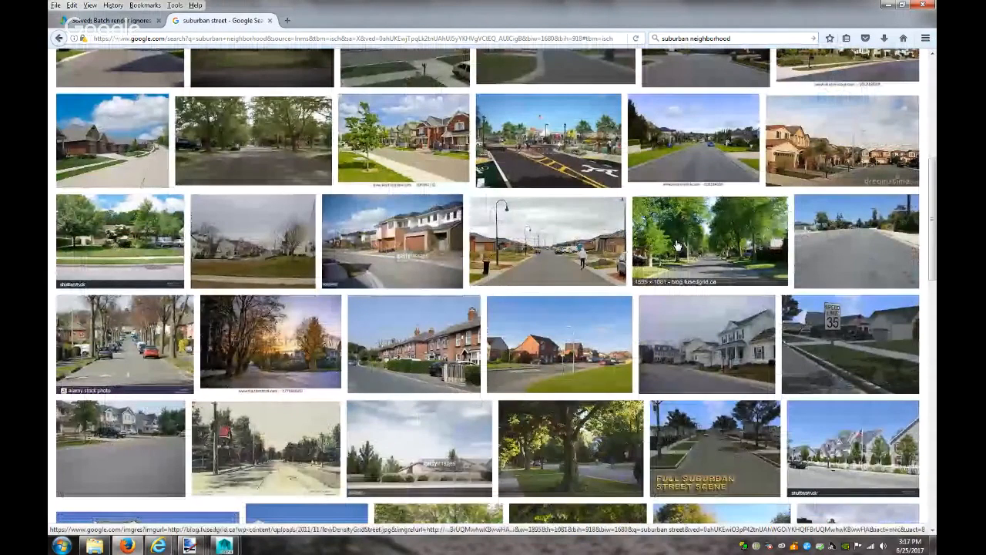
pyautogui.scroll(-4, 676, 244)
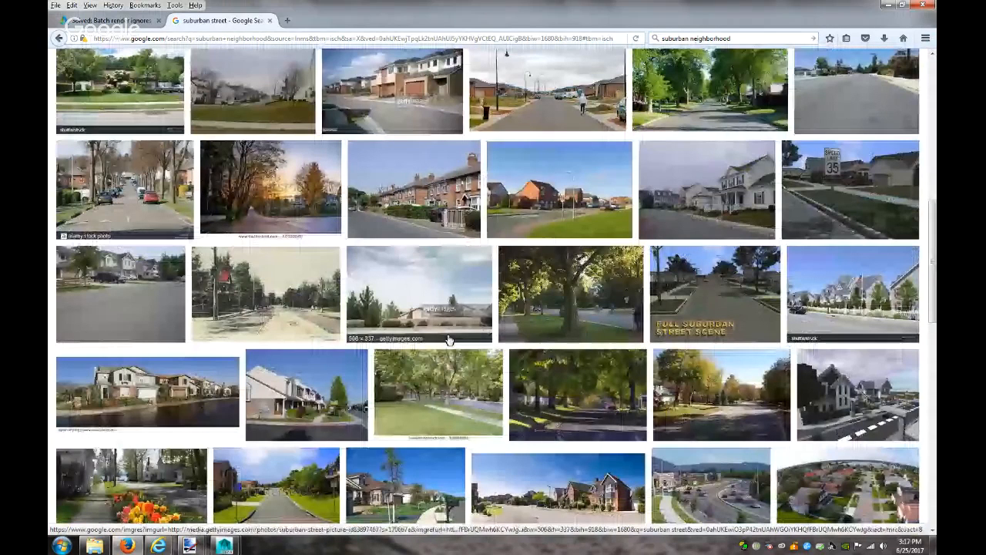
pyautogui.click(449, 341)
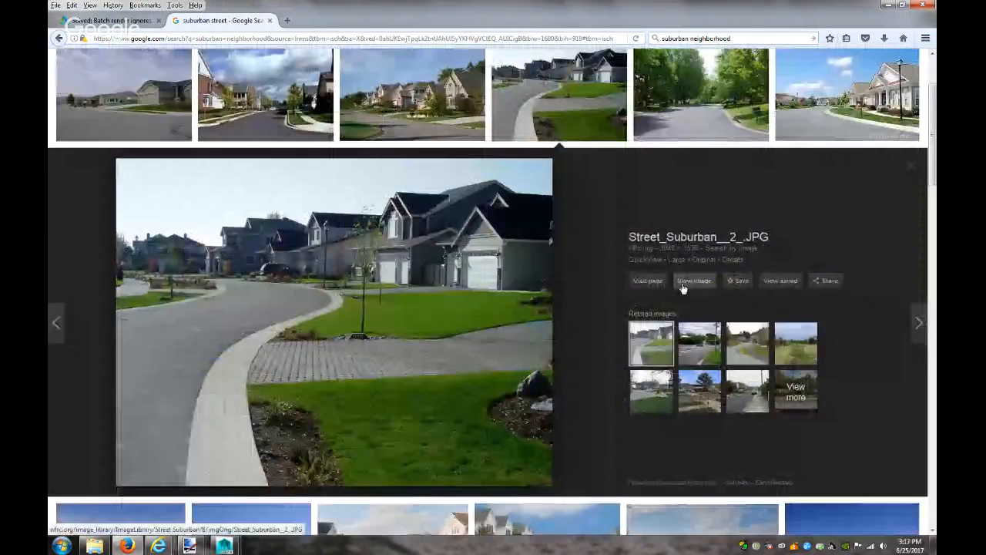
pyautogui.click(694, 282)
# Save Street_Suburban__2_.JPG as a JPEG to the Pictures library
pyautogui.rightClick(460, 267)
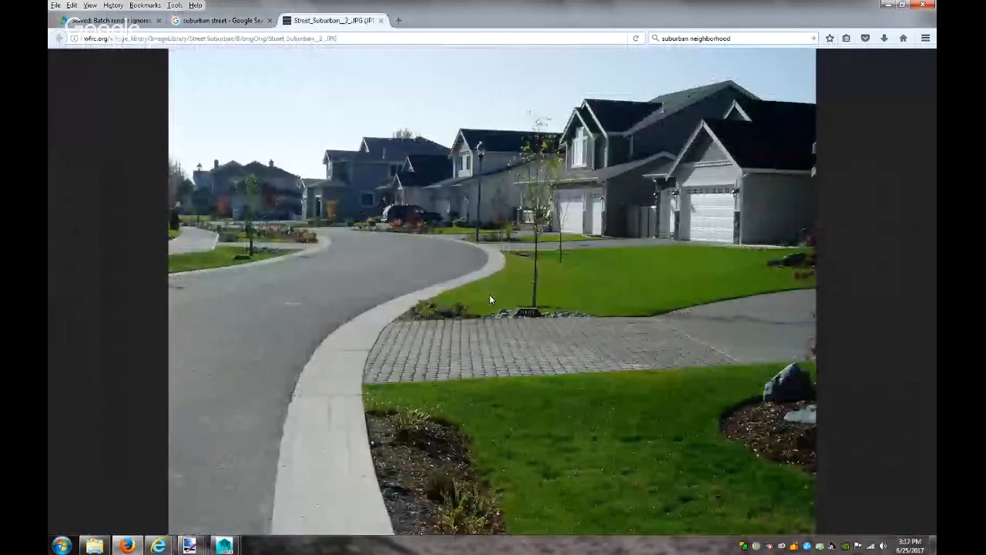
pyautogui.click(491, 298)
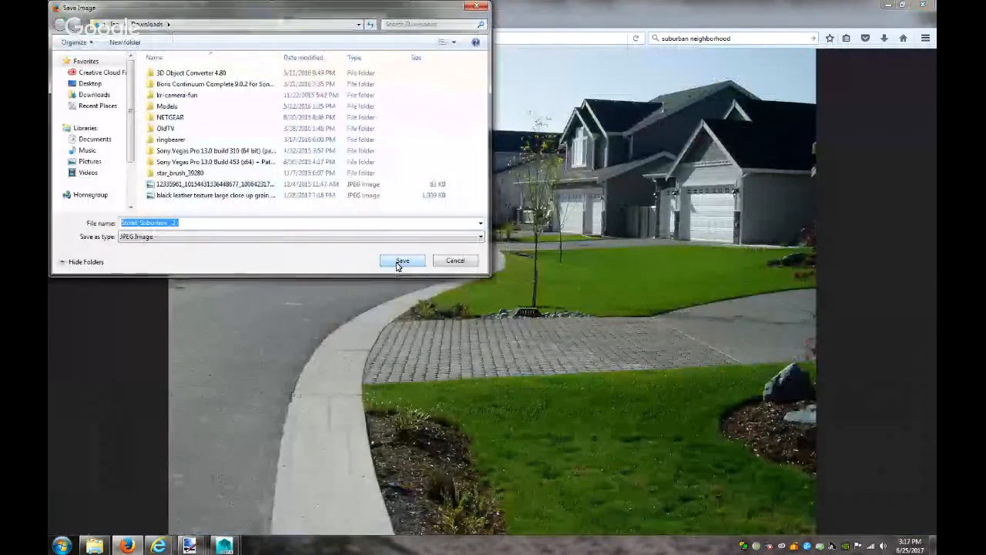
pyautogui.click(90, 161)
pyautogui.click(402, 260)
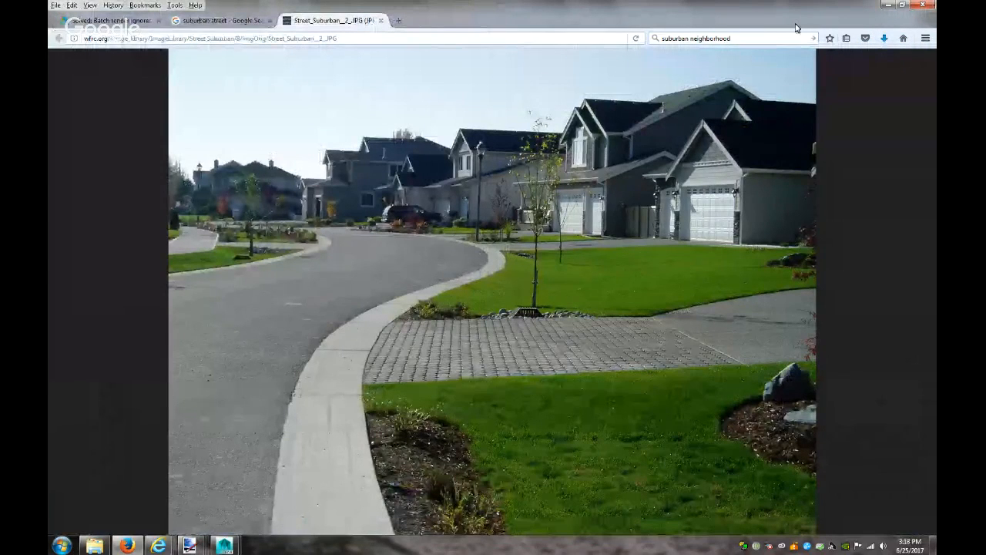
# Hide Firefox and check the VM mailbox render frames in the Videos > images folder
pyautogui.click(888, 4)
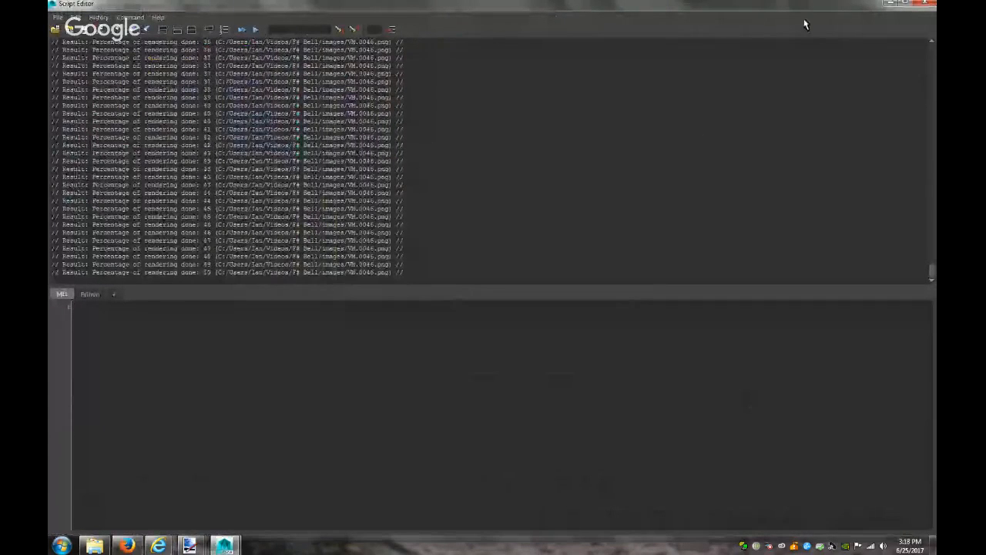
pyautogui.click(94, 546)
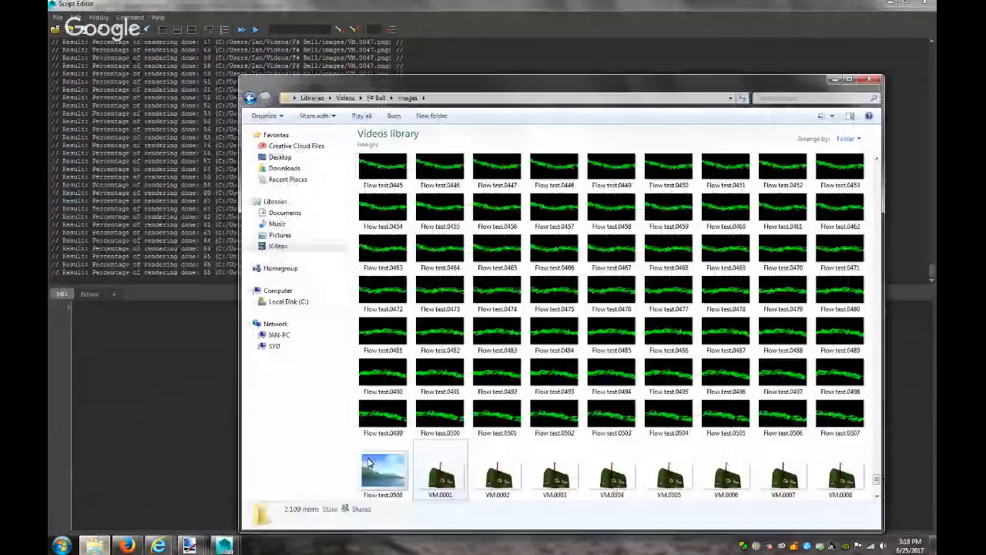
pyautogui.scroll(-5, 550, 442)
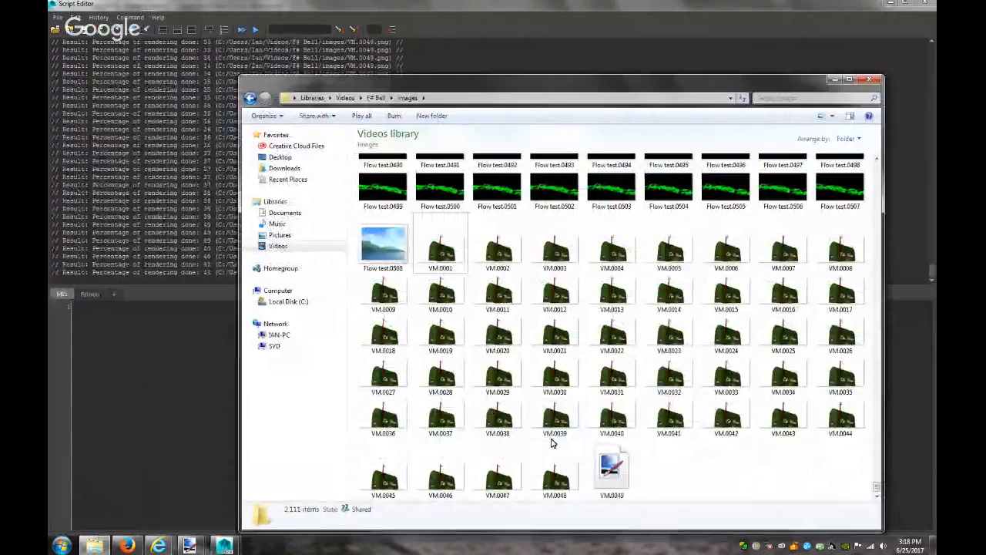
# Minimize Explorer, the Script Editor, Maya and the browser to clear the desktop
pyautogui.click(835, 80)
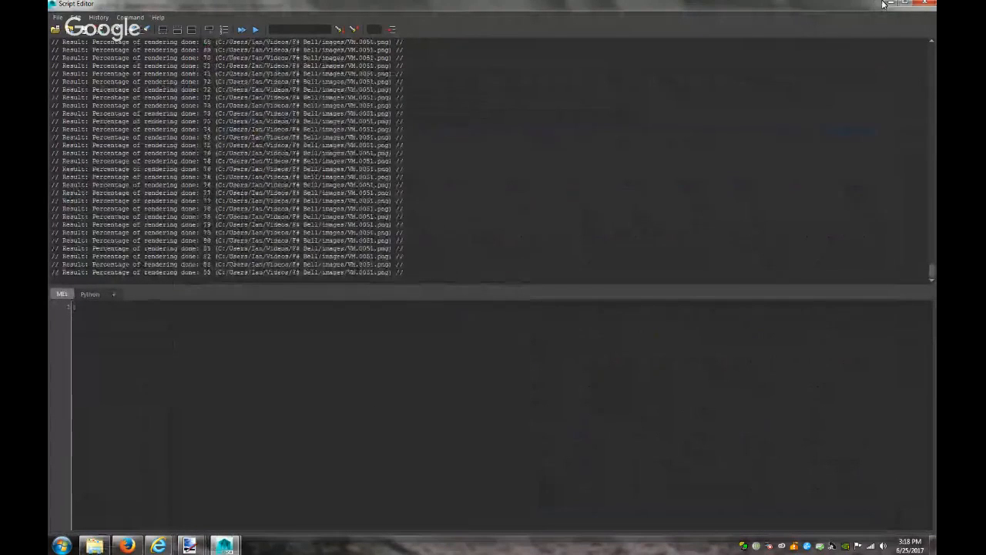
pyautogui.click(884, 5)
pyautogui.click(886, 4)
pyautogui.click(886, 5)
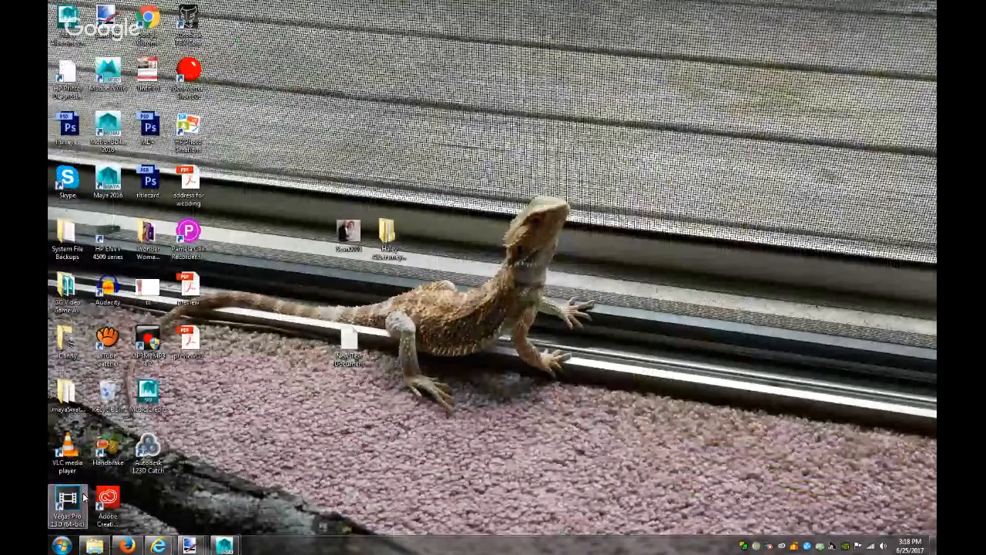
# Launch Vegas Pro 13 with an empty Untitled project and dismiss the Sony upgrade advertisement
pyautogui.doubleClick(85, 497)
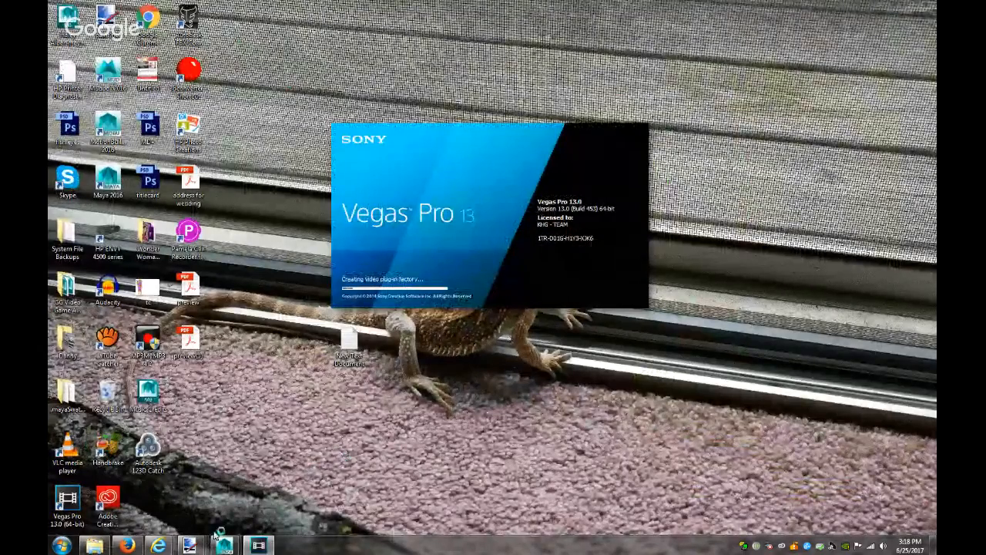
pyautogui.moveTo(202, 536)
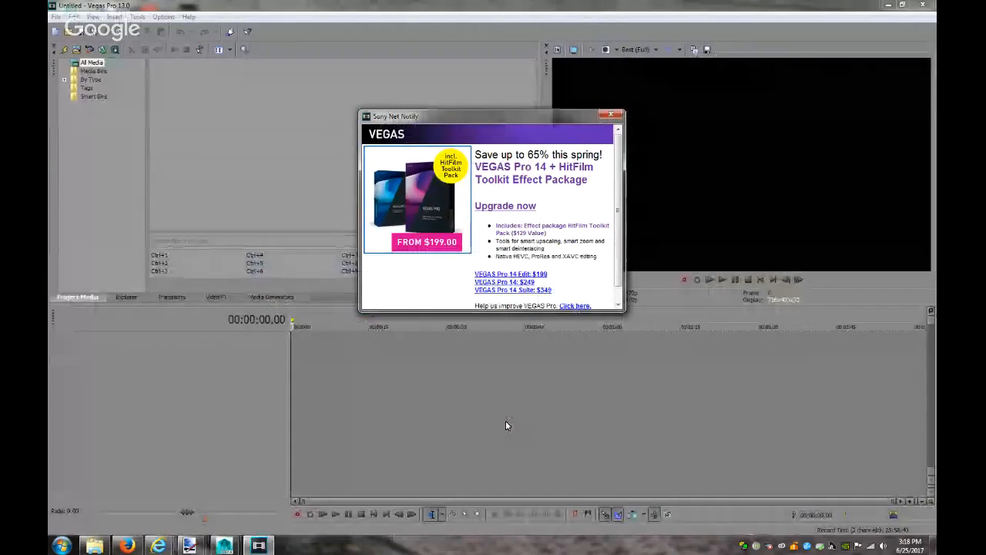
pyautogui.click(611, 114)
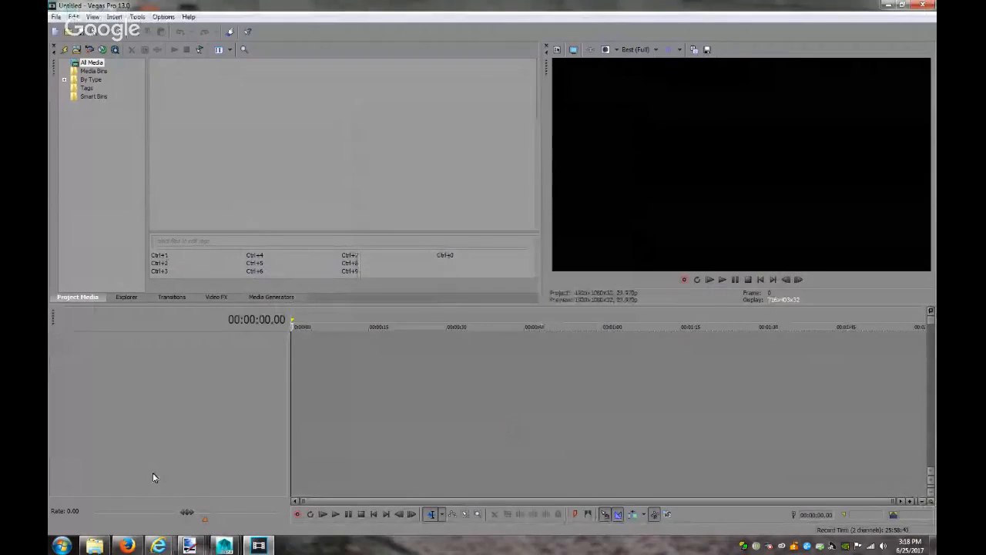
pyautogui.click(94, 545)
# Import Street_Suburban__2_.JPG from the Pictures library into Project Media
pyautogui.click(279, 235)
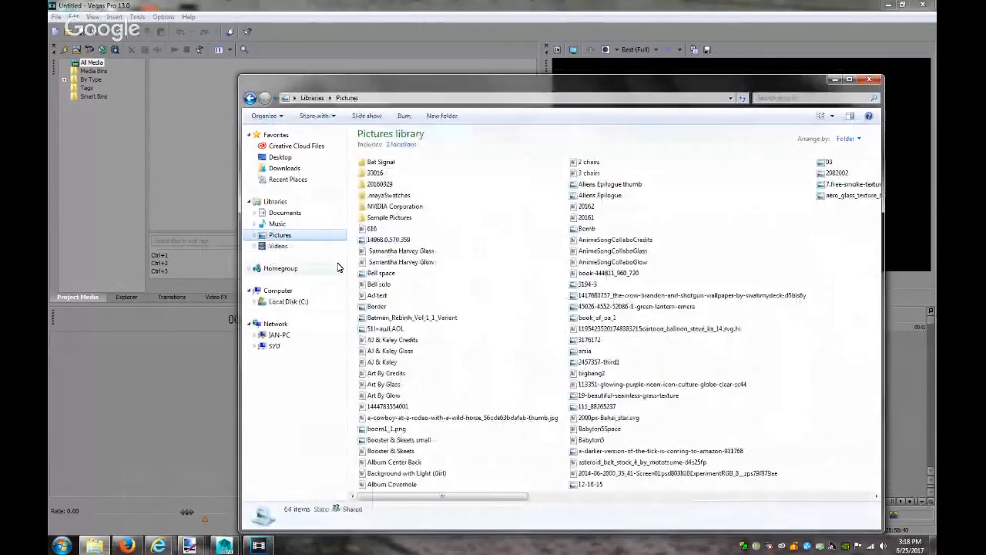
pyautogui.click(405, 276)
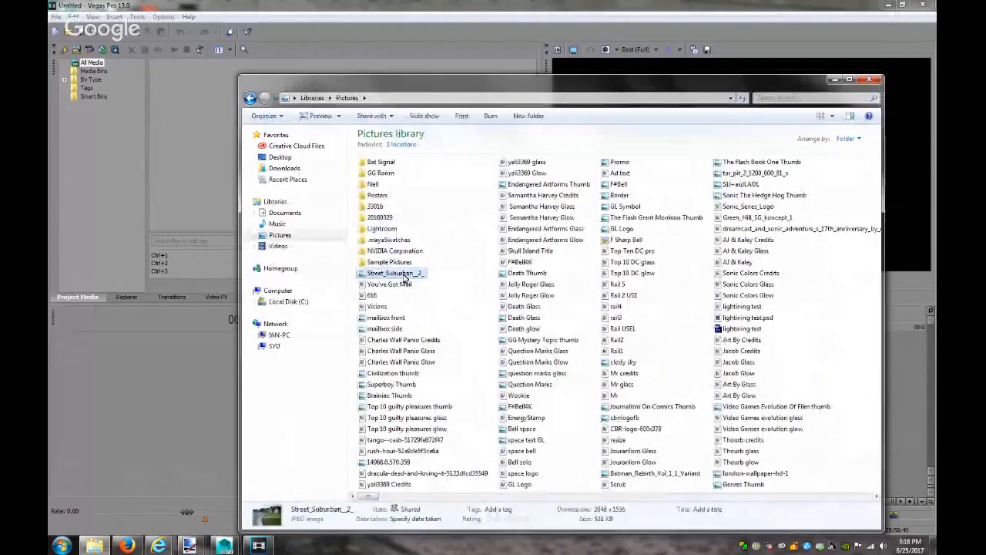
pyautogui.moveTo(176, 174); pyautogui.dragTo(179, 180)
pyautogui.click(179, 181)
# Place the street photo on the timeline and lengthen it to about 25 seconds
pyautogui.moveTo(189, 95); pyautogui.dragTo(341, 366)
pyautogui.moveTo(251, 362); pyautogui.dragTo(420, 351)
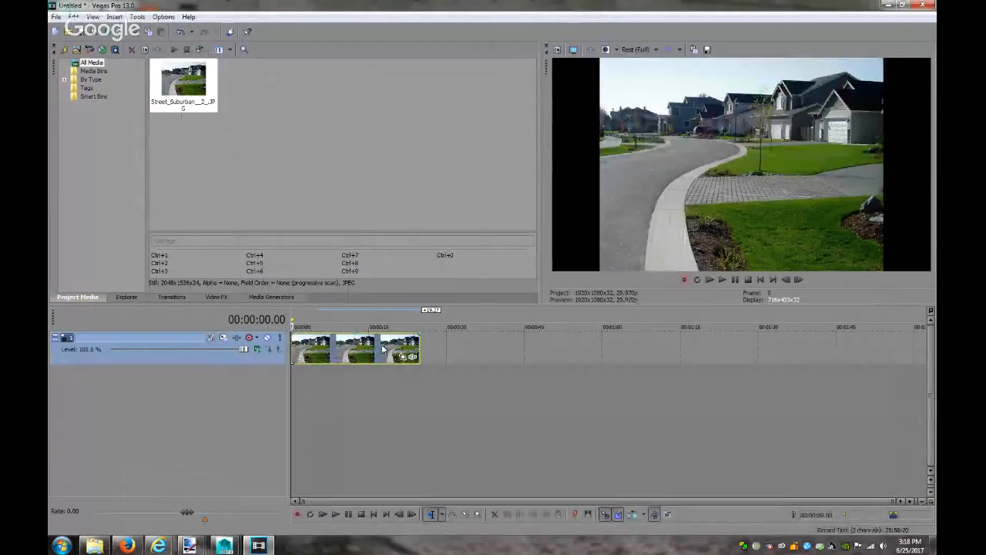
pyautogui.moveTo(419, 351)
pyautogui.mouseDown()
pyautogui.moveTo(604, 357)
pyautogui.moveTo(524, 361)
pyautogui.moveTo(537, 365)
pyautogui.moveTo(325, 359)
pyautogui.moveTo(420, 357)
pyautogui.mouseUp()
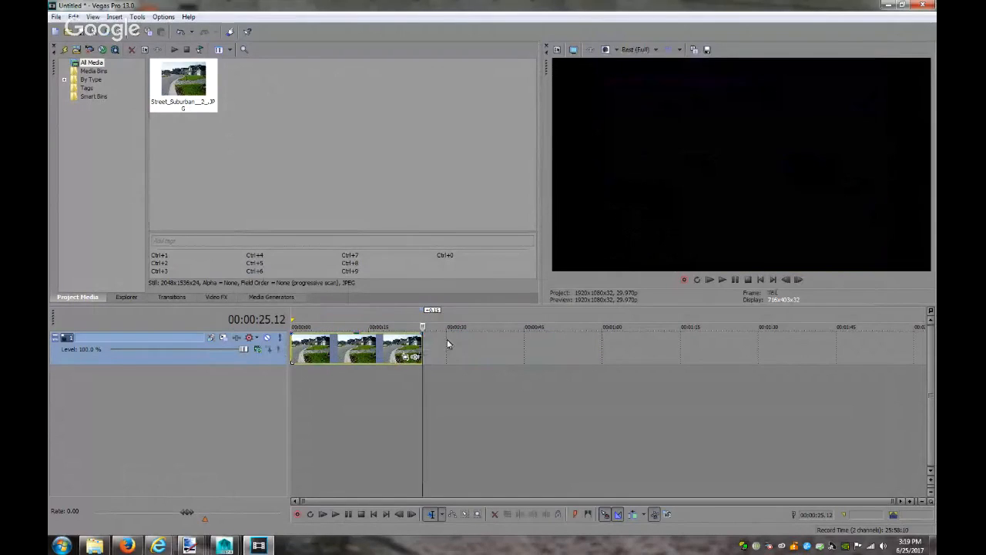
# Open the street clip's Pan/Crop at its first frame and trim the crop's bottom edge
pyautogui.click(383, 351)
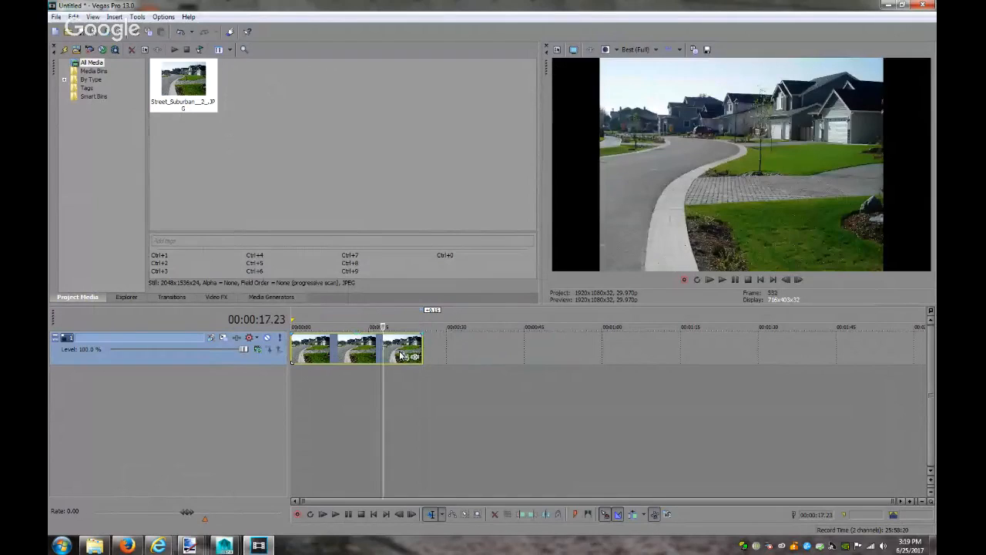
pyautogui.click(408, 358)
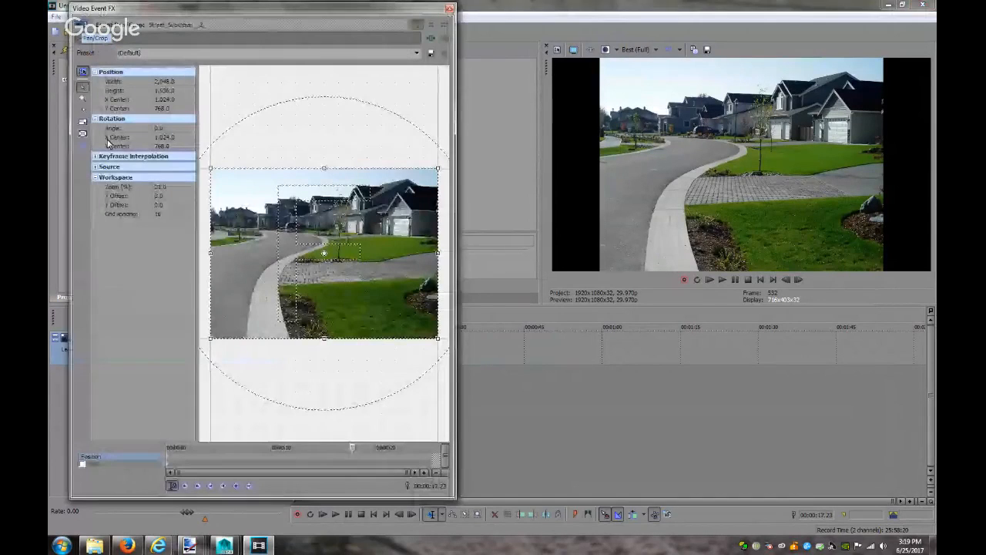
pyautogui.click(167, 455)
pyautogui.moveTo(324, 338); pyautogui.dragTo(335, 296)
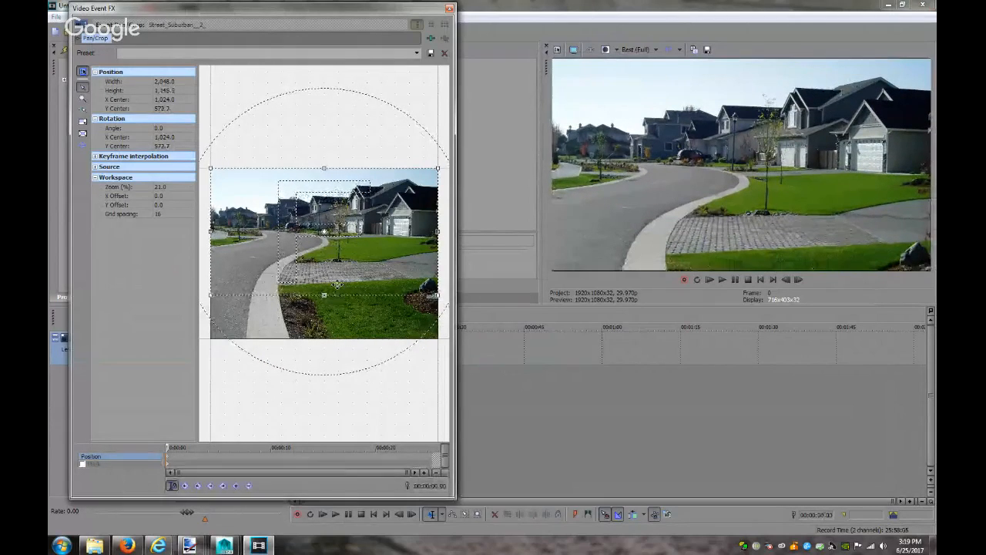
pyautogui.moveTo(325, 295); pyautogui.dragTo(324, 296)
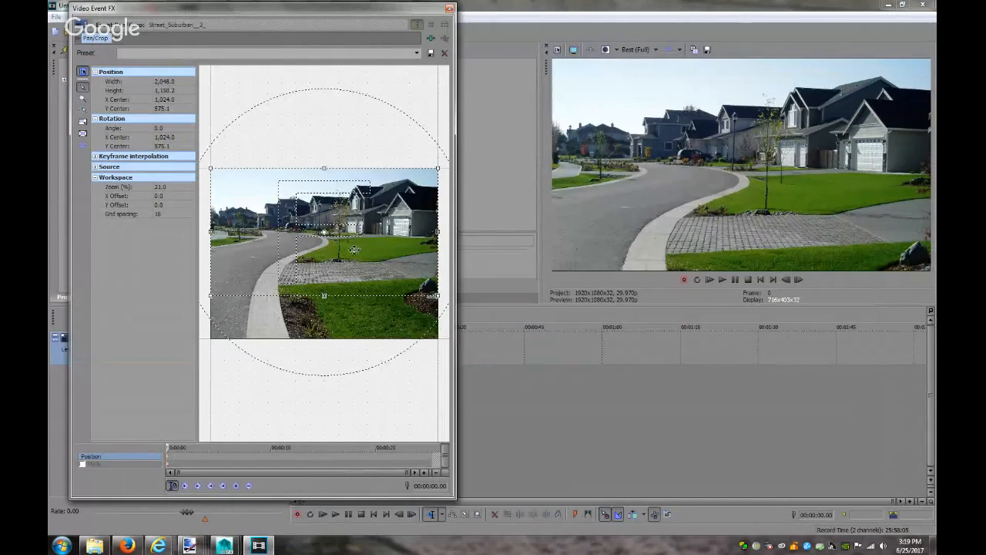
# Zoom the crop to about 1709×962, framed on the houses and driveway, then close Pan/Crop
pyautogui.press('Down')
pyautogui.press('Down')
pyautogui.press('Down')
pyautogui.press('Down')
pyautogui.press('Down')
pyautogui.press('Down')
pyautogui.press('Down')
pyautogui.press('Down')
pyautogui.press('Down')
pyautogui.press('Down')
pyautogui.press('Down')
pyautogui.press('Down')
pyautogui.press('Down')
pyautogui.press('Down')
pyautogui.press('Down')
pyautogui.press('Down')
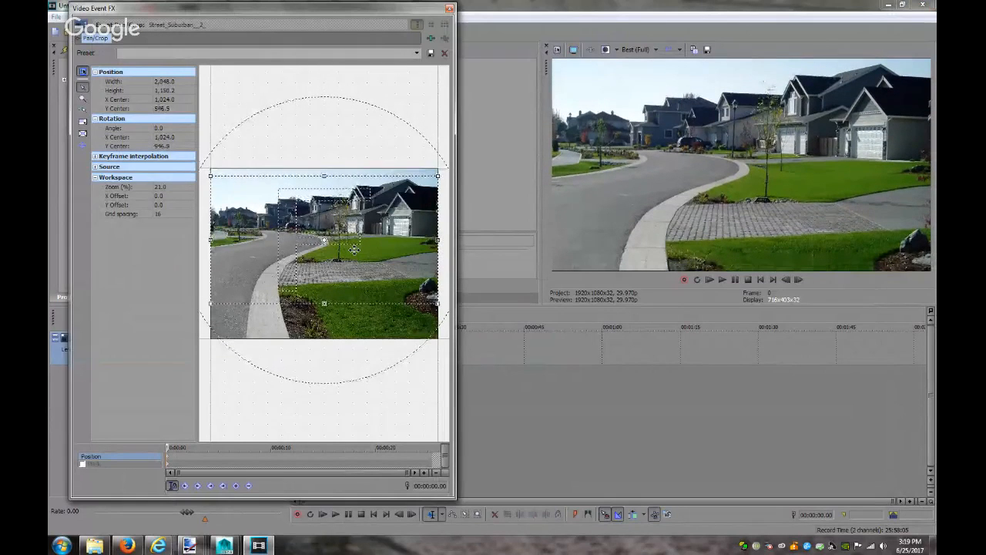
pyautogui.press('Down')
pyautogui.press('Down')
pyautogui.press('Down')
pyautogui.press('Down')
pyautogui.press('Down')
pyautogui.press('Down')
pyautogui.press('Down')
pyautogui.press('Down')
pyautogui.press('Down')
pyautogui.press('Down')
pyautogui.press('Down')
pyautogui.press('Down')
pyautogui.press('Down')
pyautogui.press('Down')
pyautogui.press('Down')
pyautogui.press('Down')
pyautogui.press('Down')
pyautogui.press('Down')
pyautogui.press('Down')
pyautogui.press('Down')
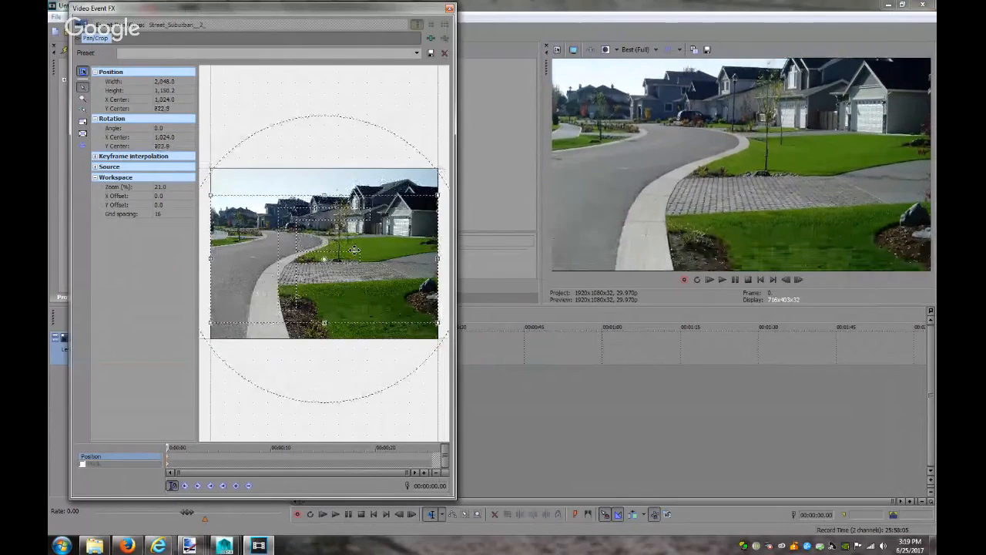
pyautogui.press('Up')
pyautogui.press('Up')
pyautogui.press('Up')
pyautogui.press('Up')
pyautogui.press('Up')
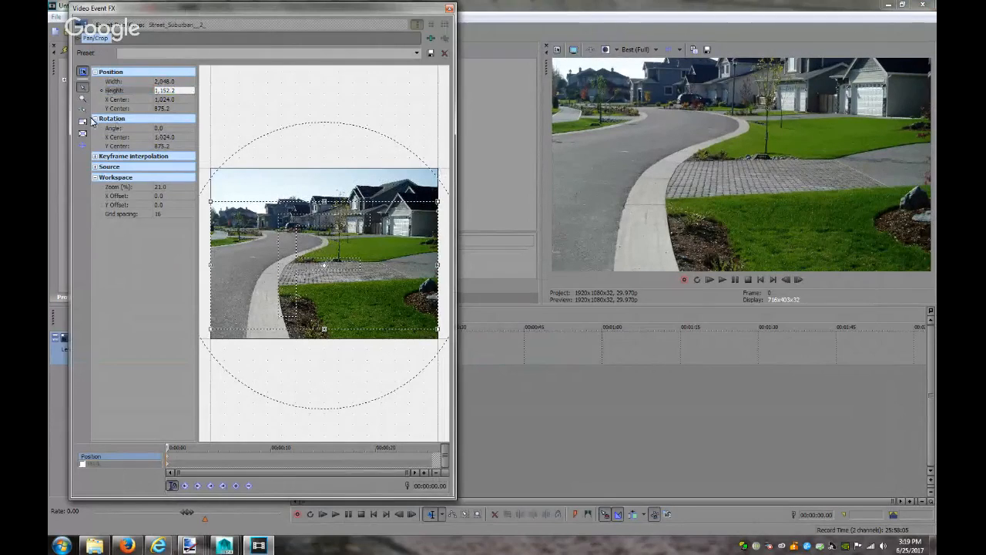
pyautogui.moveTo(209, 201); pyautogui.dragTo(248, 224)
pyautogui.moveTo(343, 275); pyautogui.dragTo(340, 256)
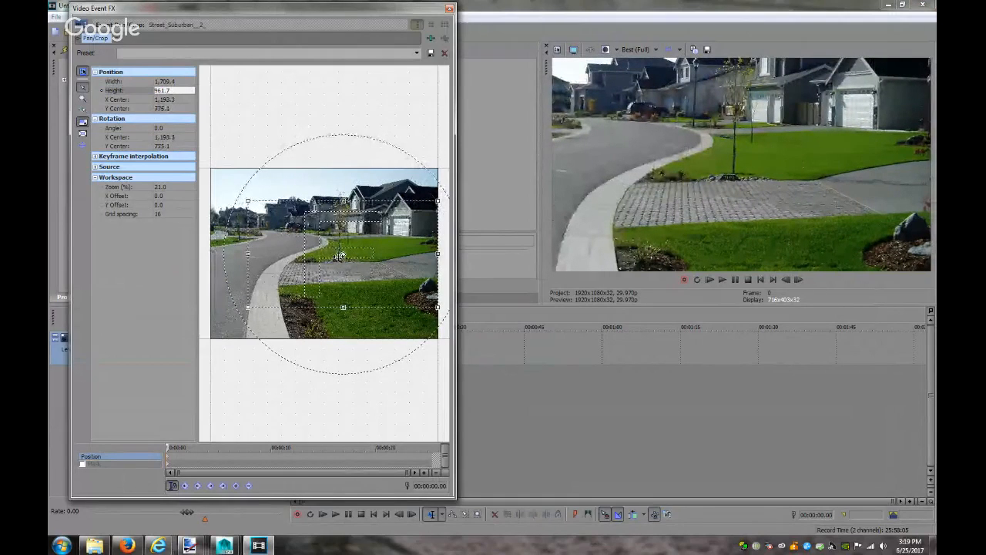
pyautogui.moveTo(340, 256); pyautogui.dragTo(340, 252)
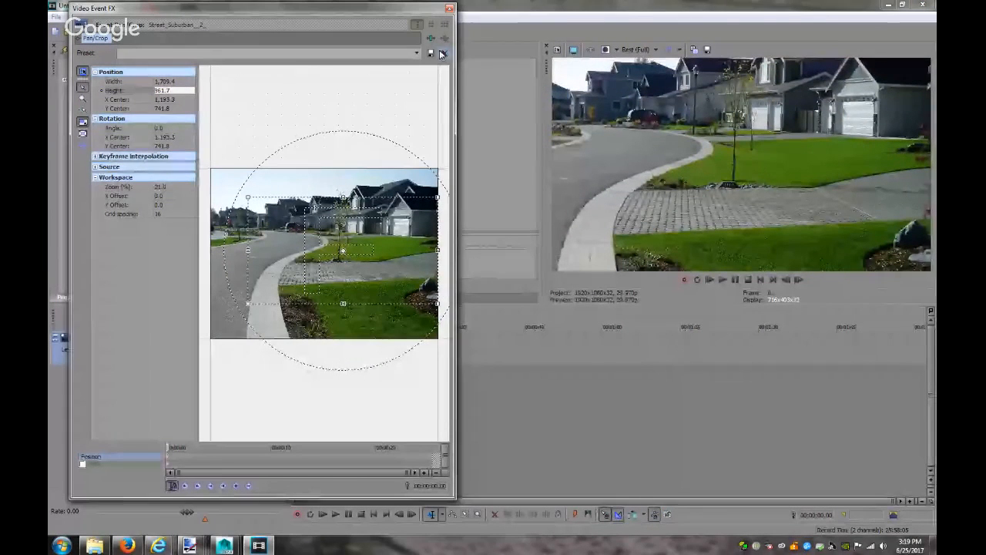
pyautogui.click(449, 8)
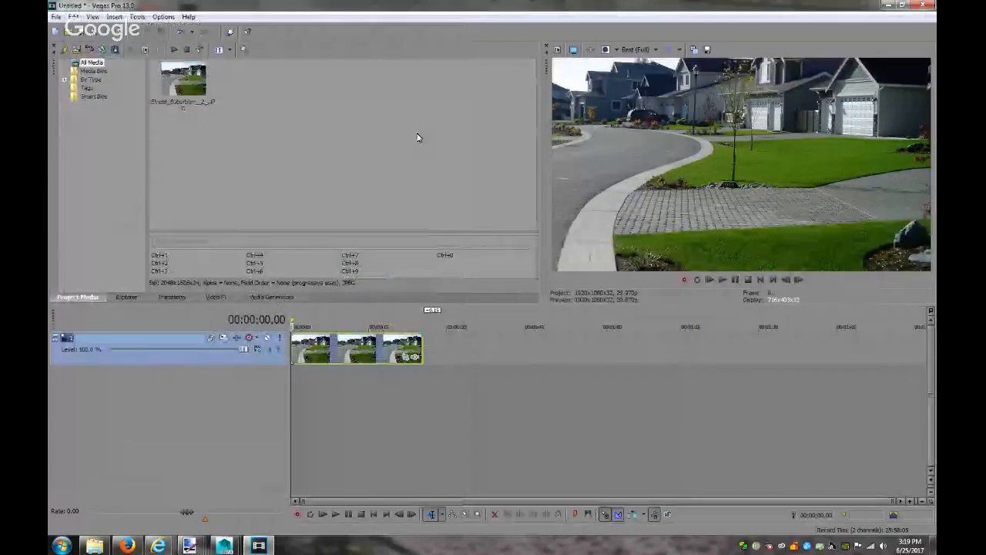
# Import VM.0001.png from Videos > F# Bell > images into the project media
pyautogui.click(64, 49)
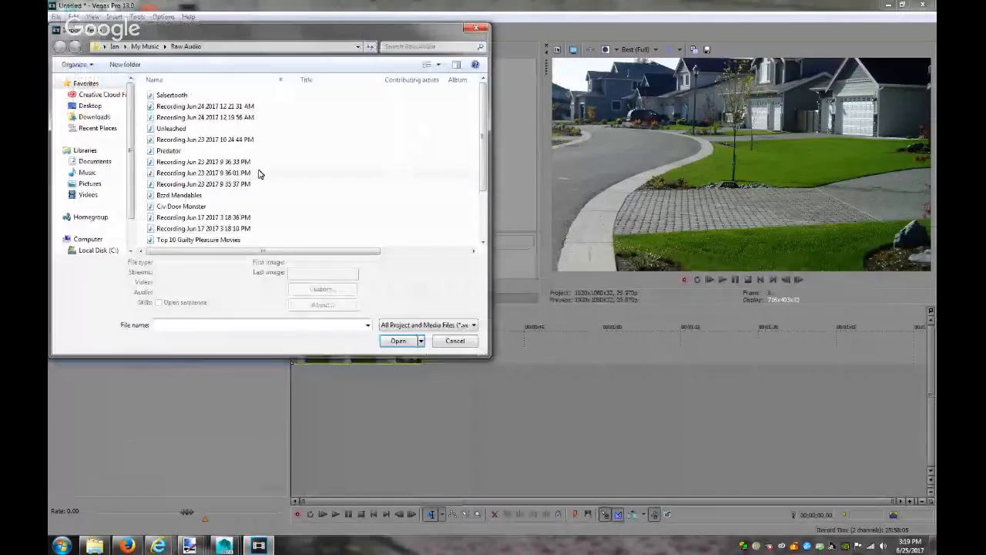
pyautogui.click(87, 195)
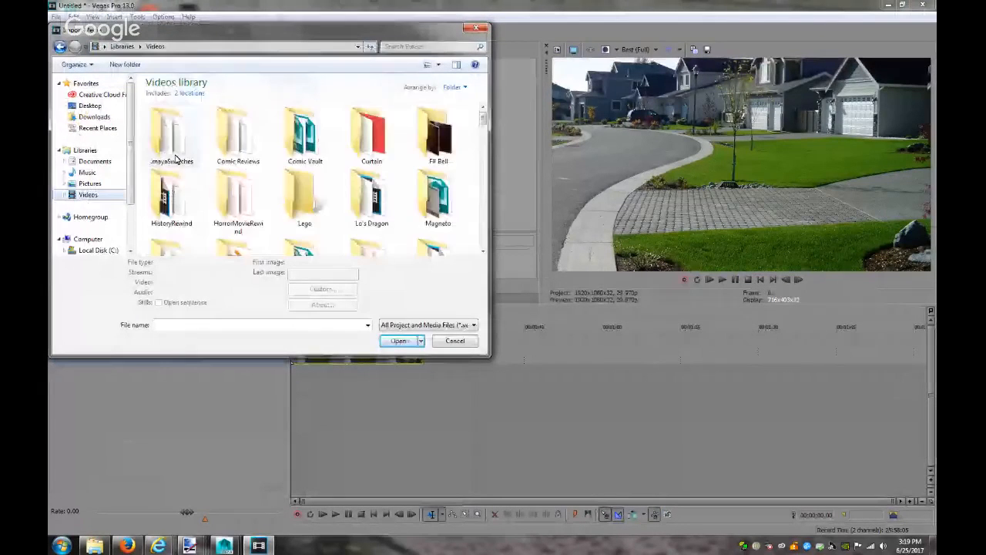
pyautogui.doubleClick(435, 135)
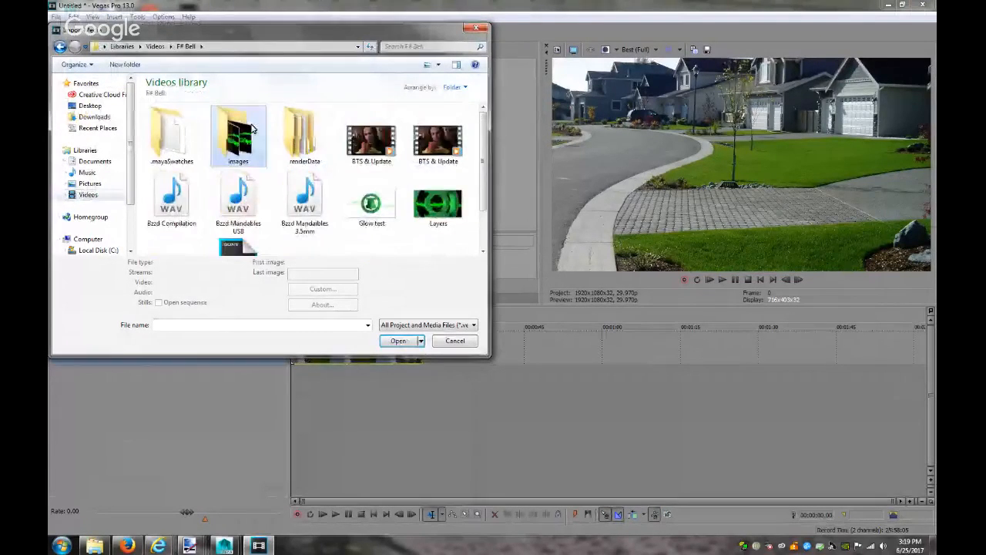
pyautogui.doubleClick(253, 128)
pyautogui.click(297, 160)
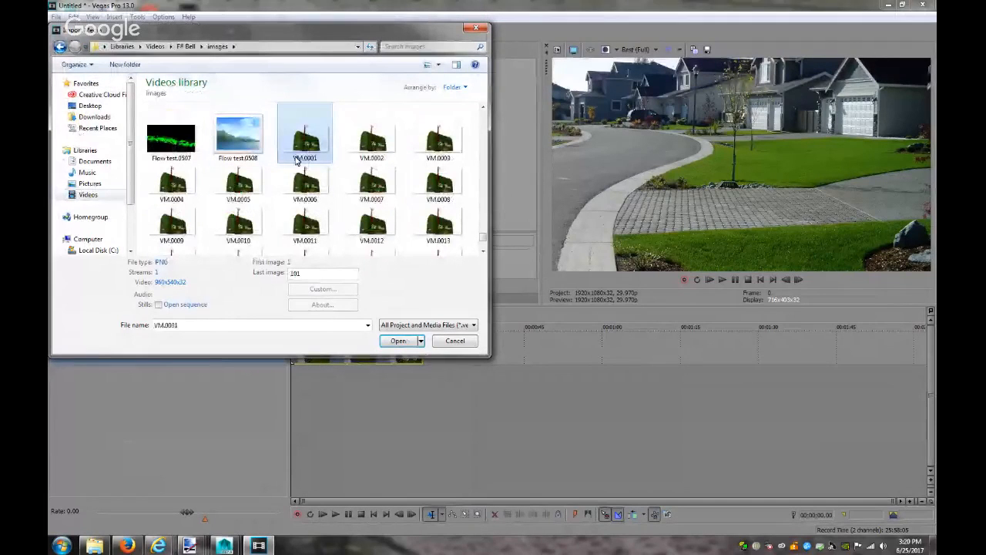
pyautogui.click(401, 341)
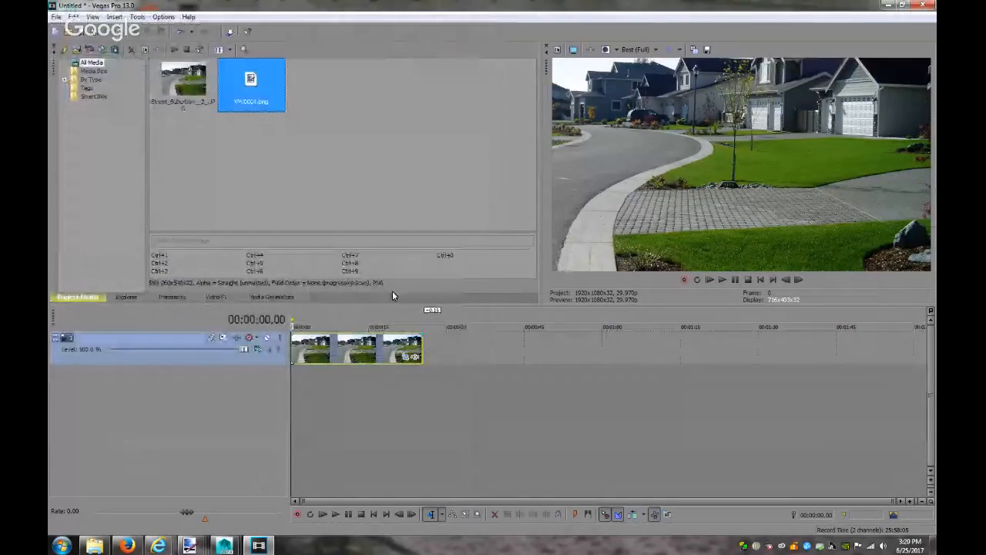
# Insert a new video track and place the VM.0001 mailbox render on it above the street
pyautogui.rightClick(441, 343)
pyautogui.click(478, 427)
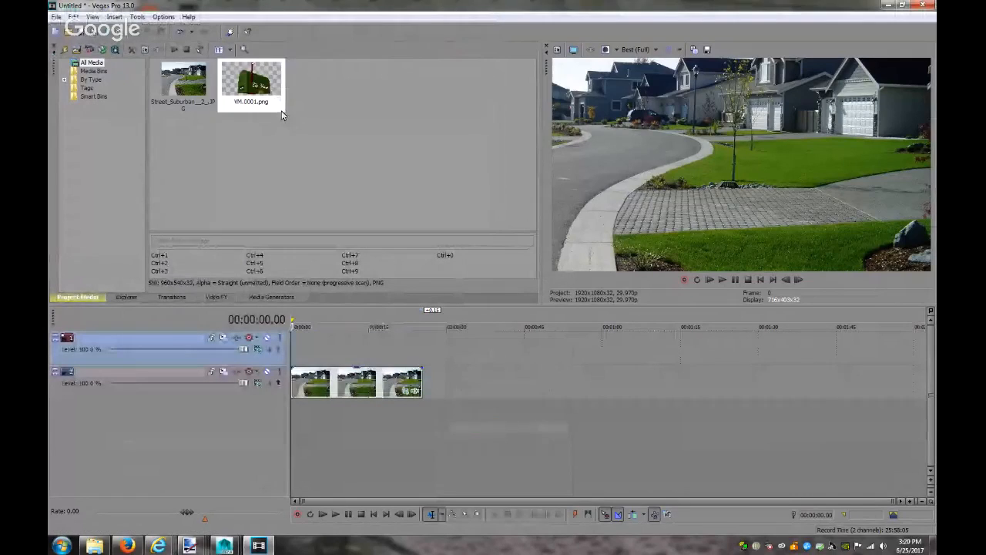
pyautogui.moveTo(365, 337); pyautogui.dragTo(289, 351)
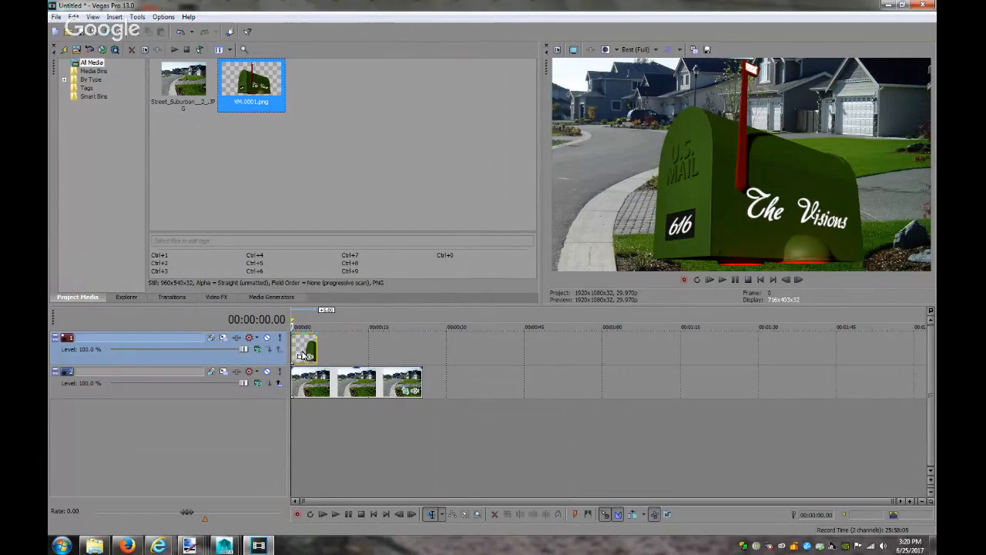
# Widen the street clip's Pan/Crop framing to show more of the street
pyautogui.click(374, 381)
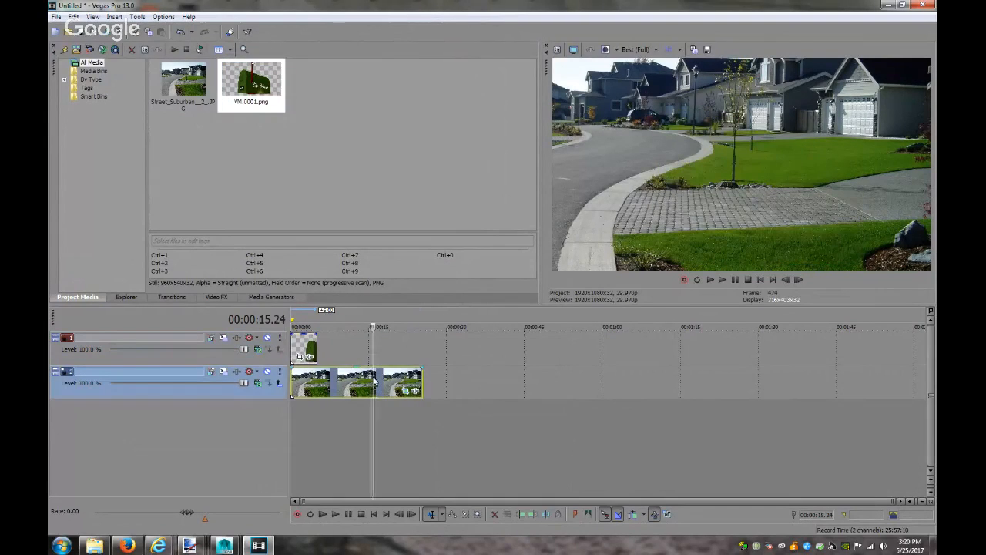
pyautogui.click(300, 346)
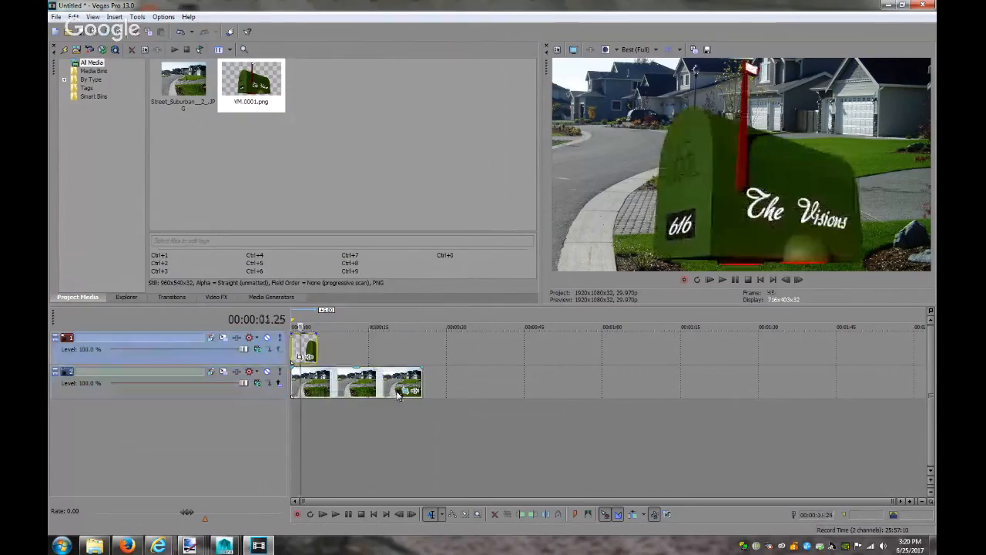
pyautogui.click(406, 390)
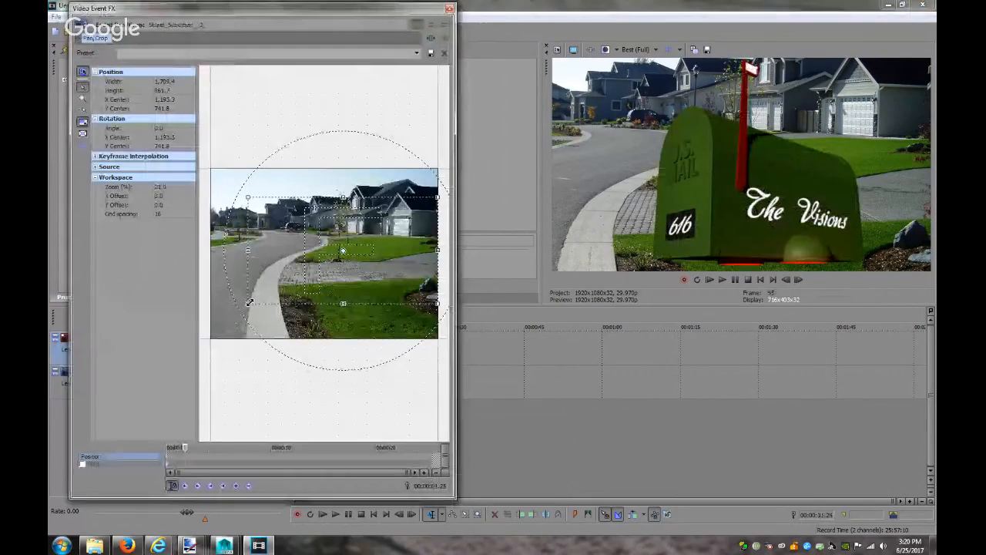
pyautogui.moveTo(247, 303); pyautogui.dragTo(215, 319)
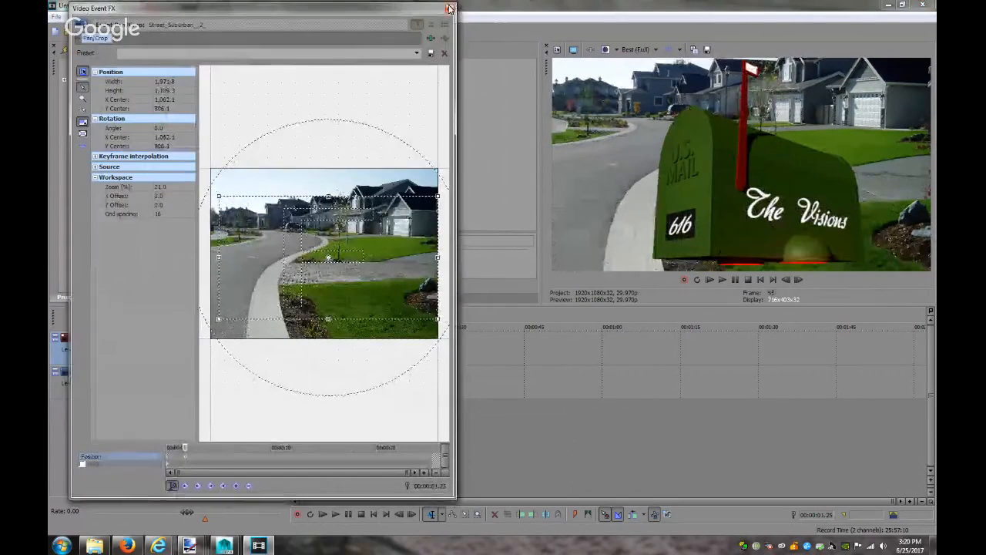
pyautogui.click(450, 9)
# Delete the in-use street photo from the project, then close Firefox's full-size photo tab
pyautogui.click(183, 81)
pyautogui.press('Delete')
pyautogui.click(559, 222)
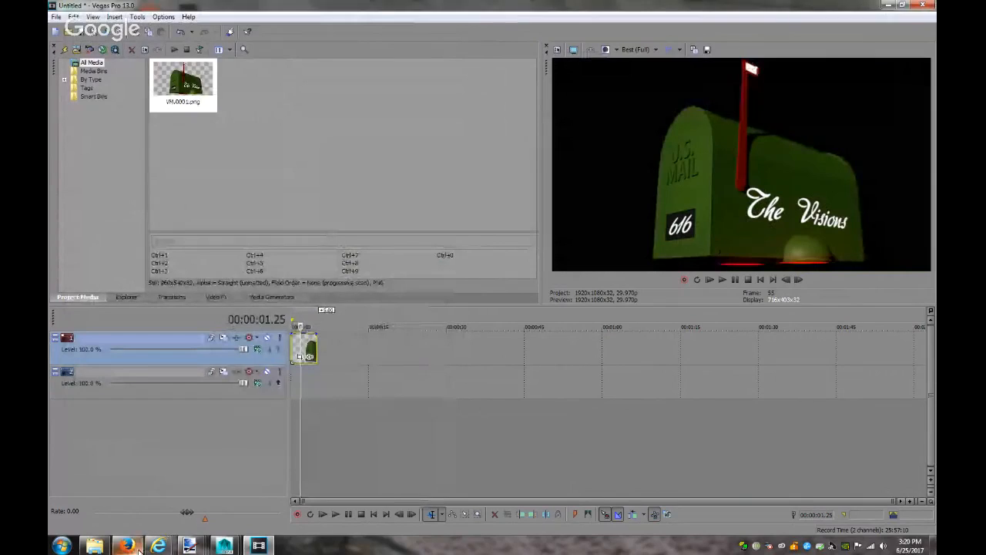
pyautogui.click(137, 547)
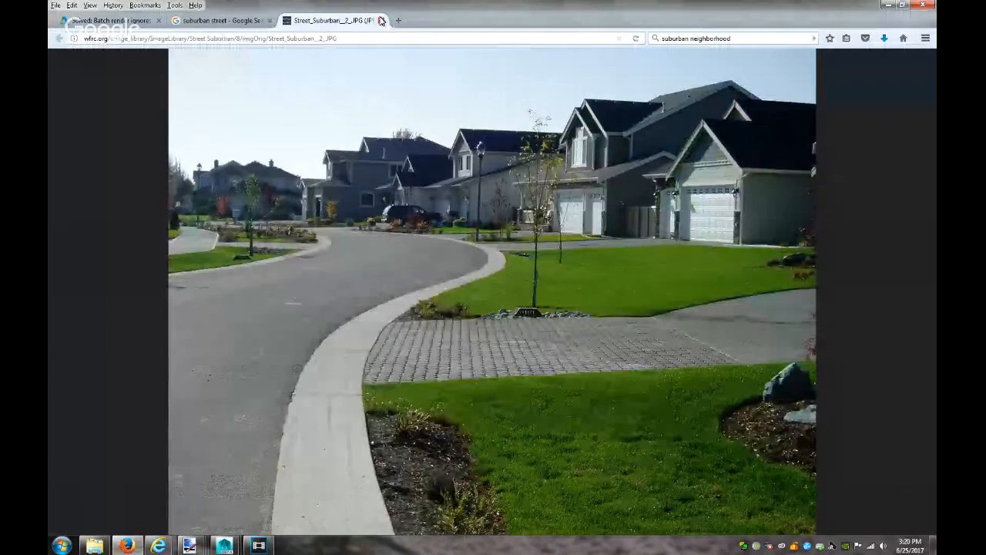
pyautogui.click(380, 20)
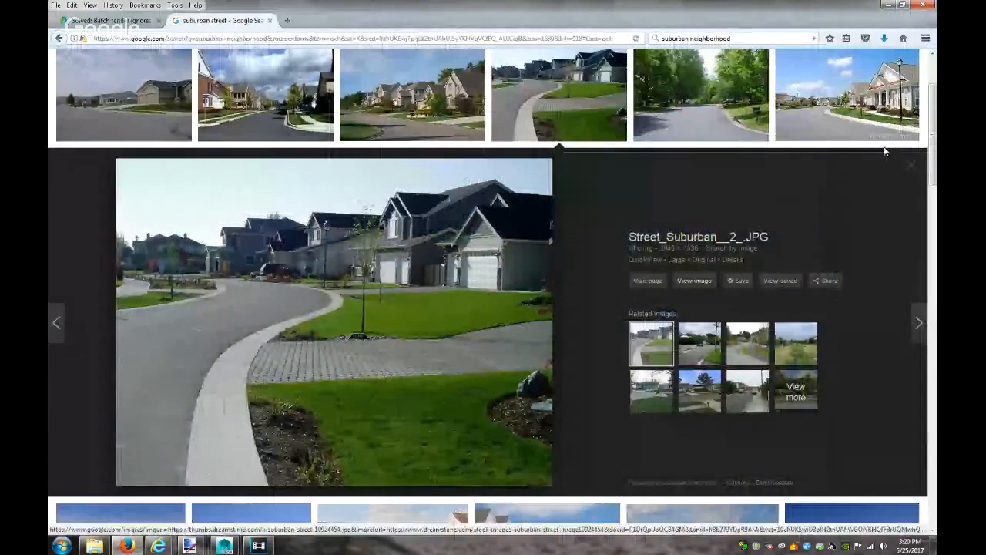
# Close the enlarged photo preview and browse the 'suburban street' thumbnails, returning to the top
pyautogui.click(911, 166)
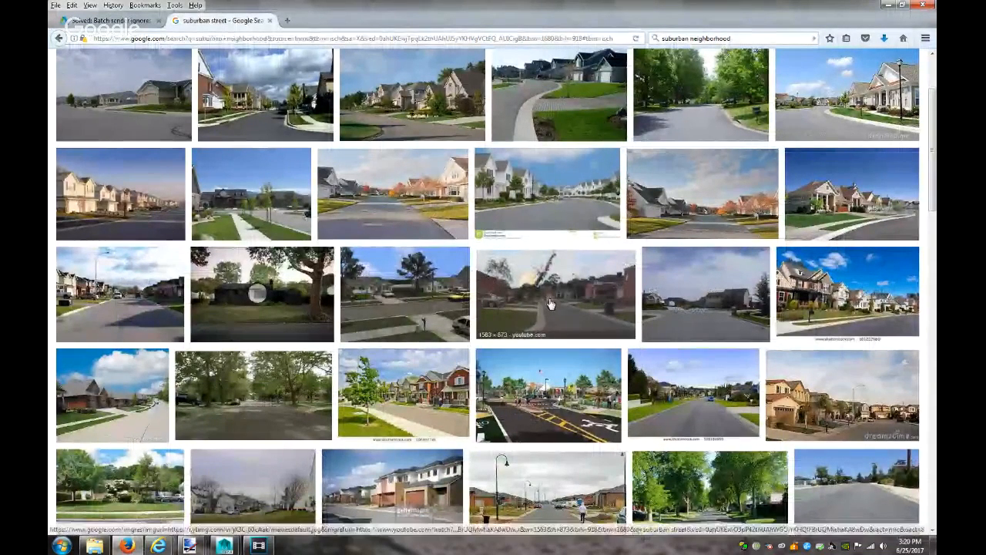
pyautogui.scroll(-3, 505, 303)
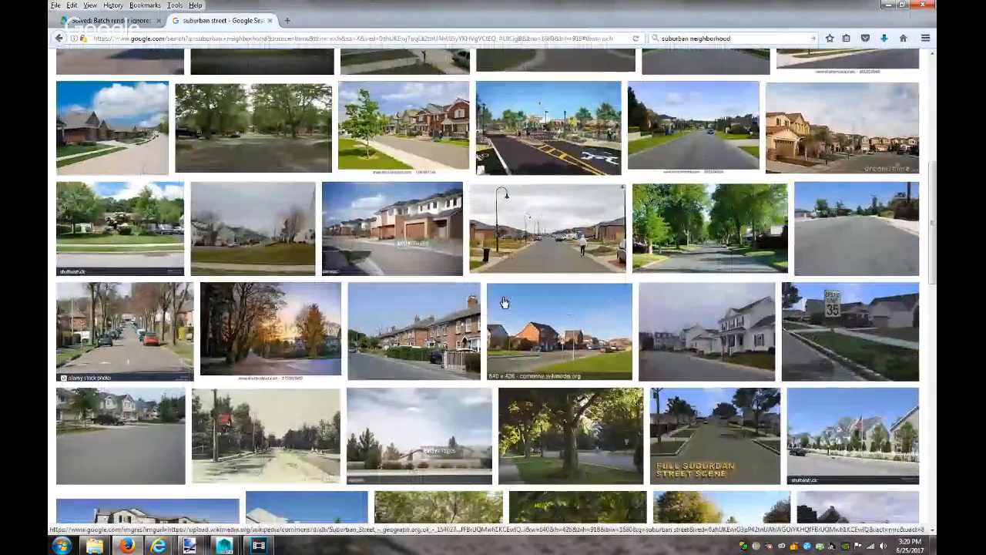
pyautogui.scroll(-1, 505, 303)
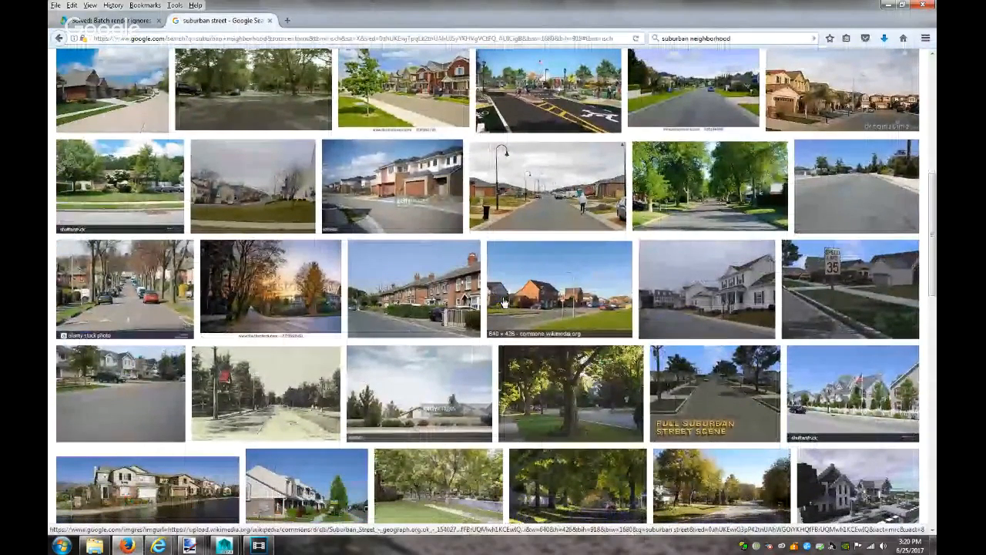
pyautogui.scroll(-2, 505, 303)
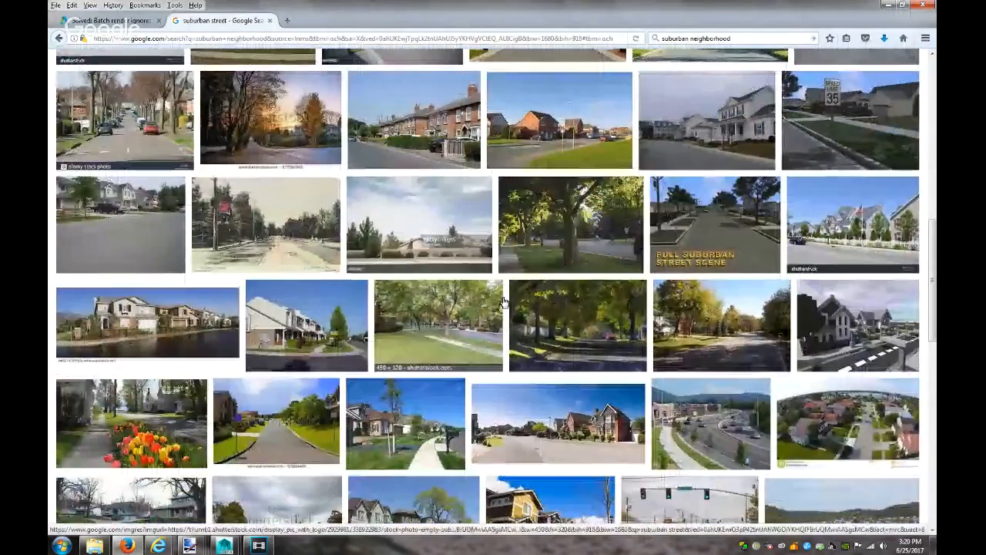
pyautogui.scroll(-1, 505, 303)
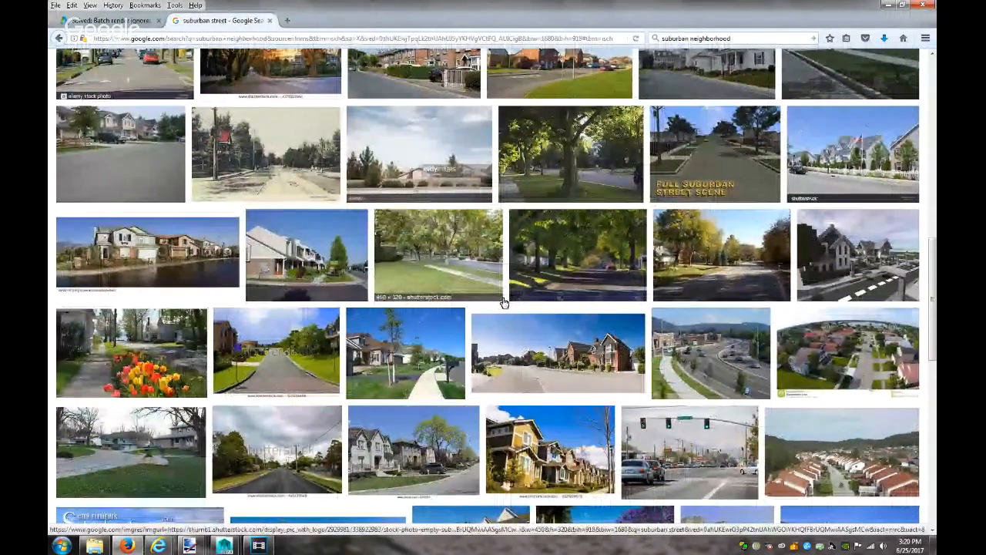
pyautogui.scroll(-2, 505, 303)
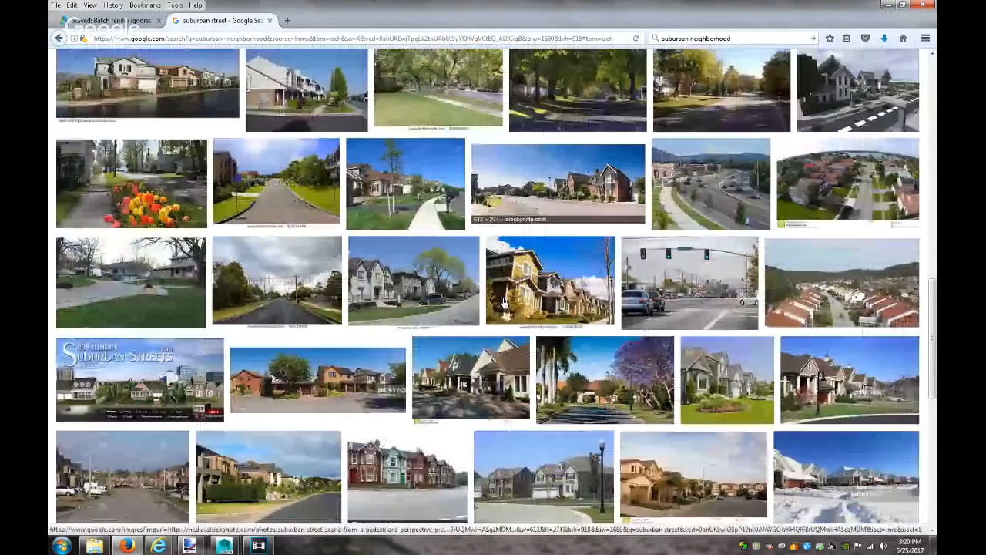
pyautogui.scroll(-5, 505, 303)
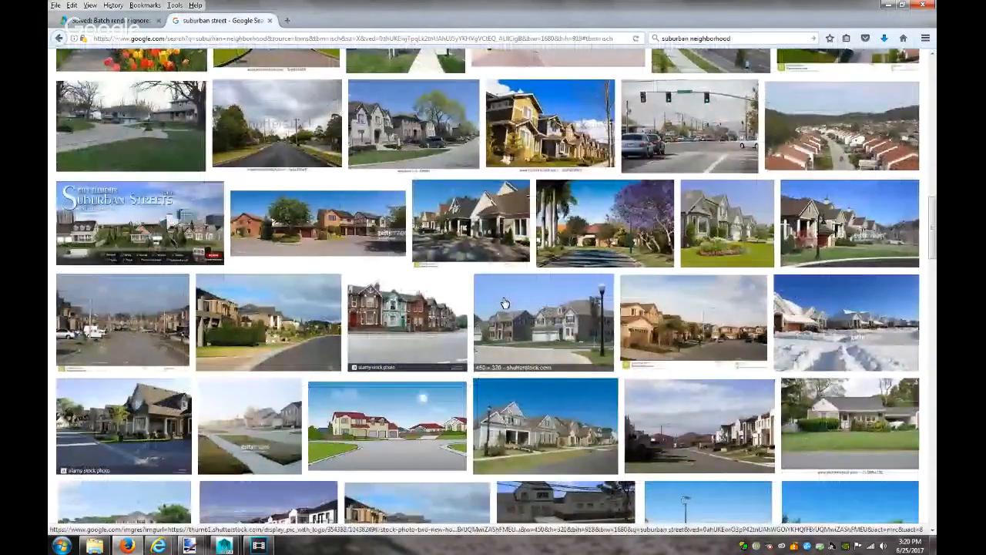
pyautogui.scroll(-1, 505, 303)
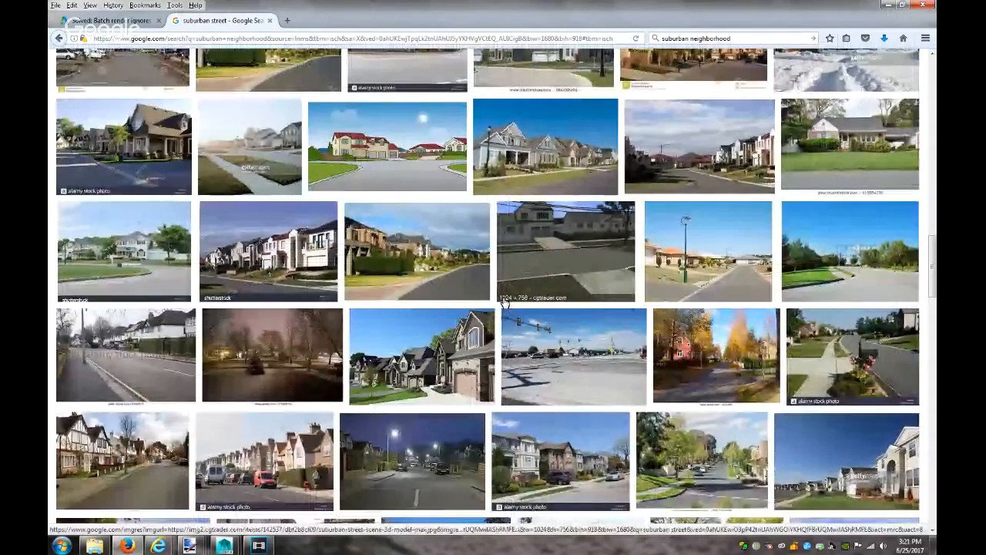
pyautogui.scroll(10, 505, 303)
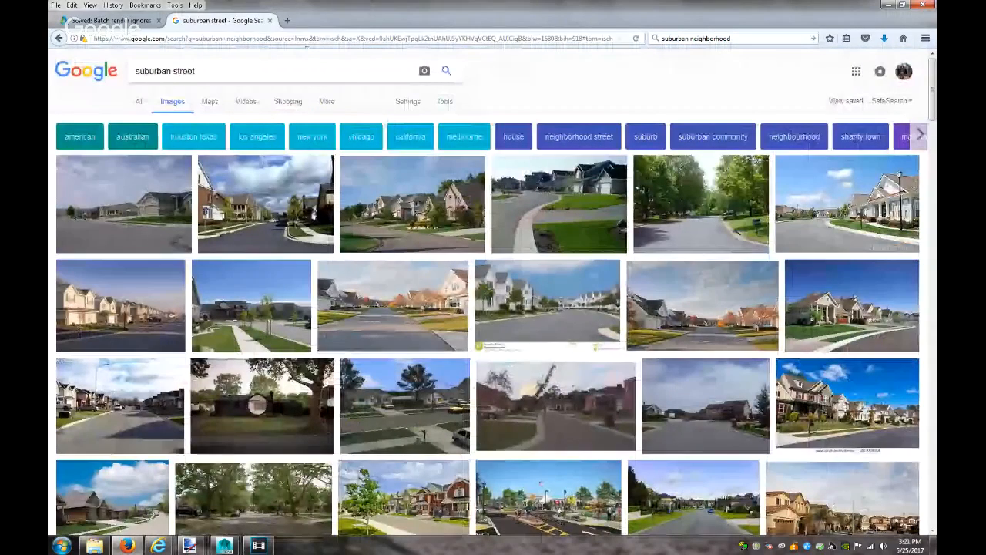
pyautogui.click(306, 39)
# Go to tf3dm.com's architecture category and glance at the Environment model
pyautogui.write('tf3d')
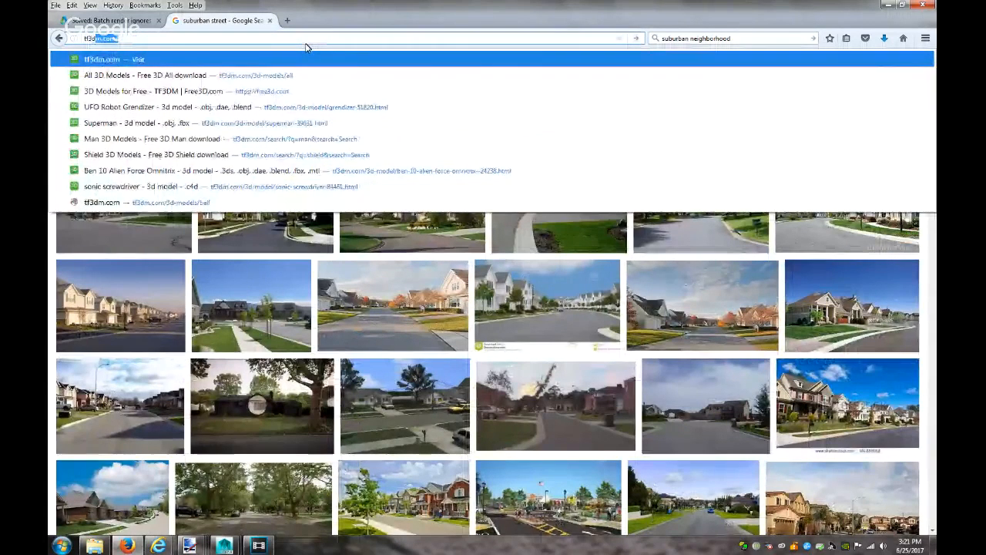
pyautogui.press('Return')
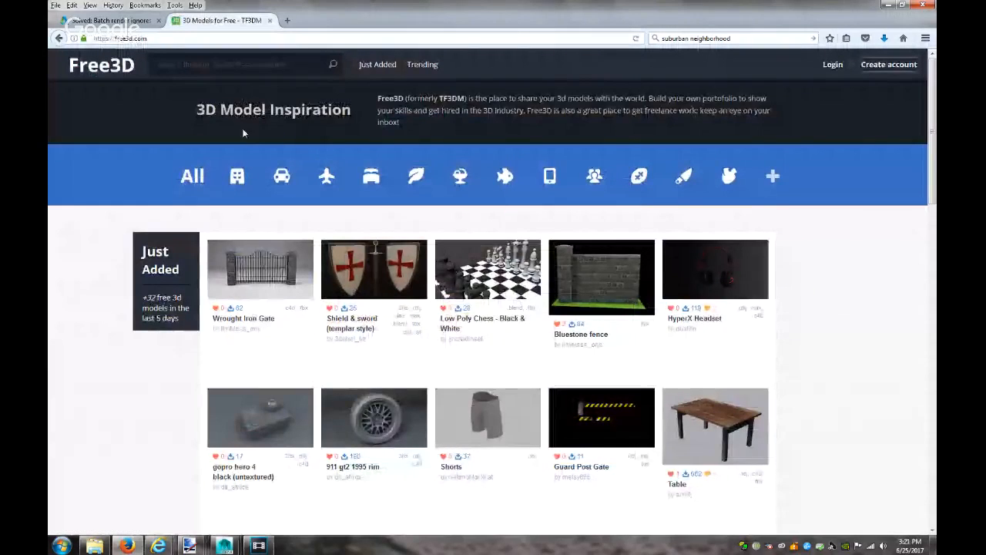
pyautogui.click(253, 183)
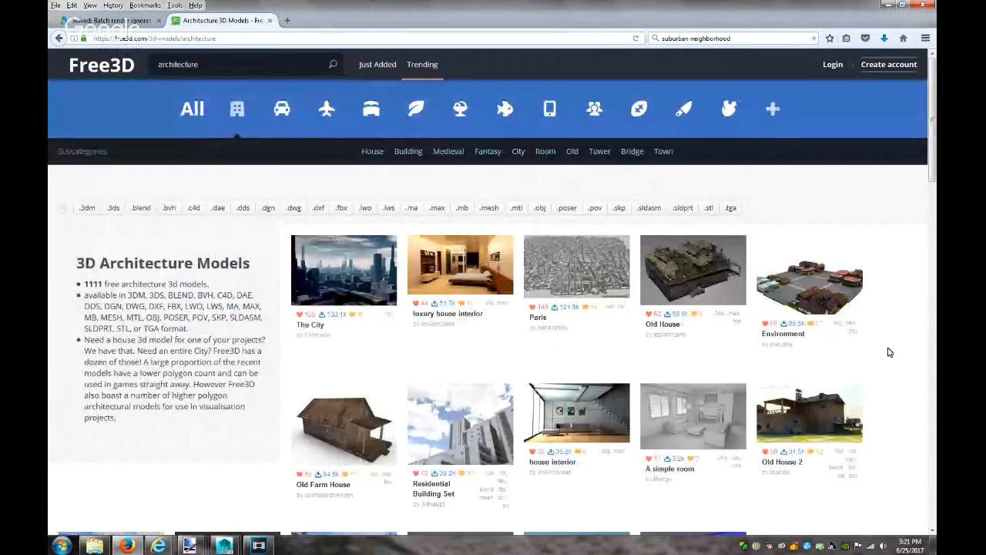
pyautogui.click(852, 309)
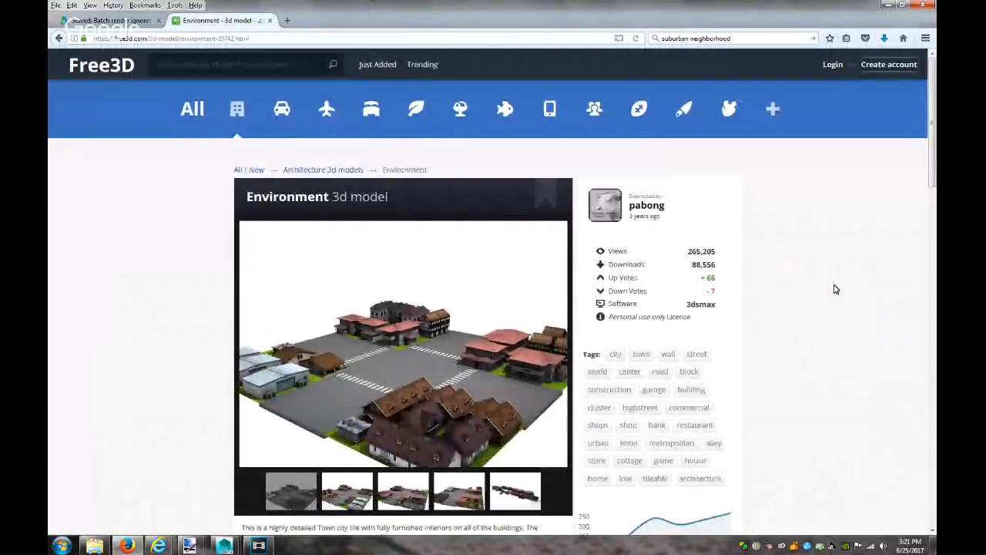
pyautogui.click(60, 38)
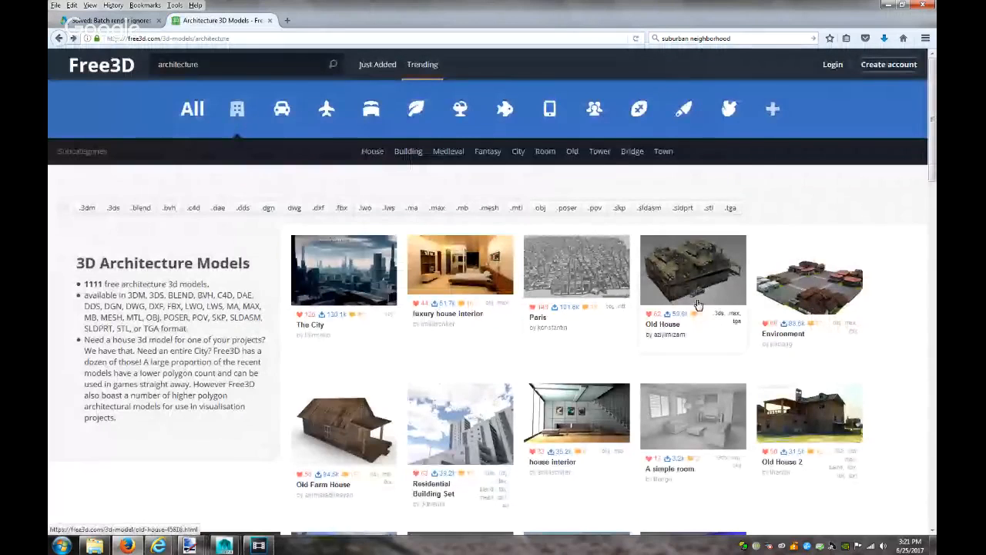
# Scroll through the architecture models and advance to page 2 of the listing
pyautogui.scroll(-2, 699, 304)
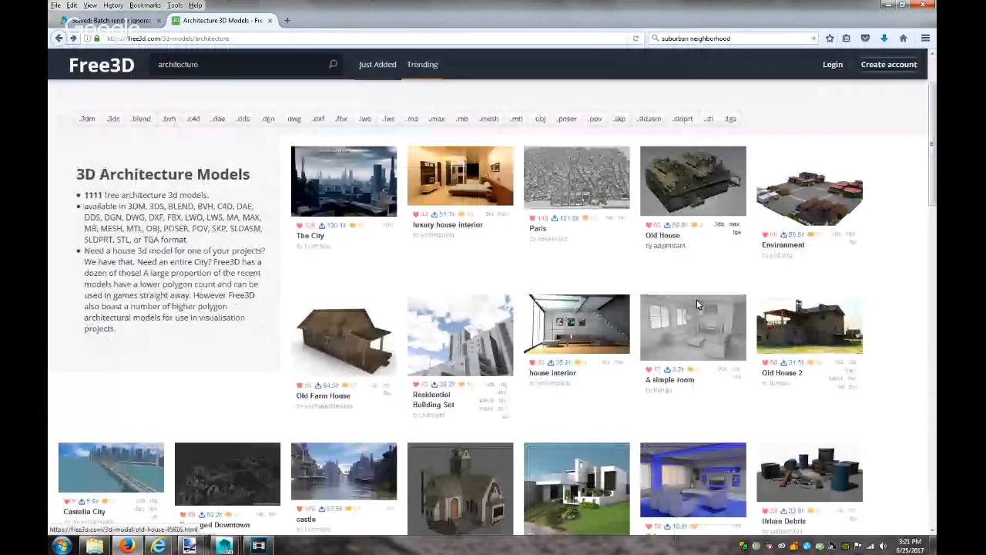
pyautogui.scroll(-4, 697, 303)
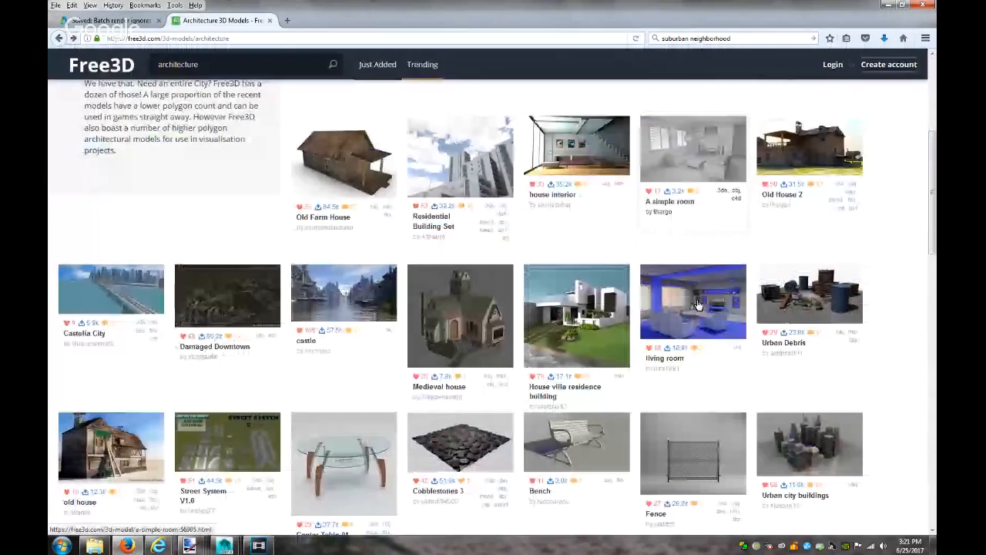
pyautogui.scroll(-2, 591, 266)
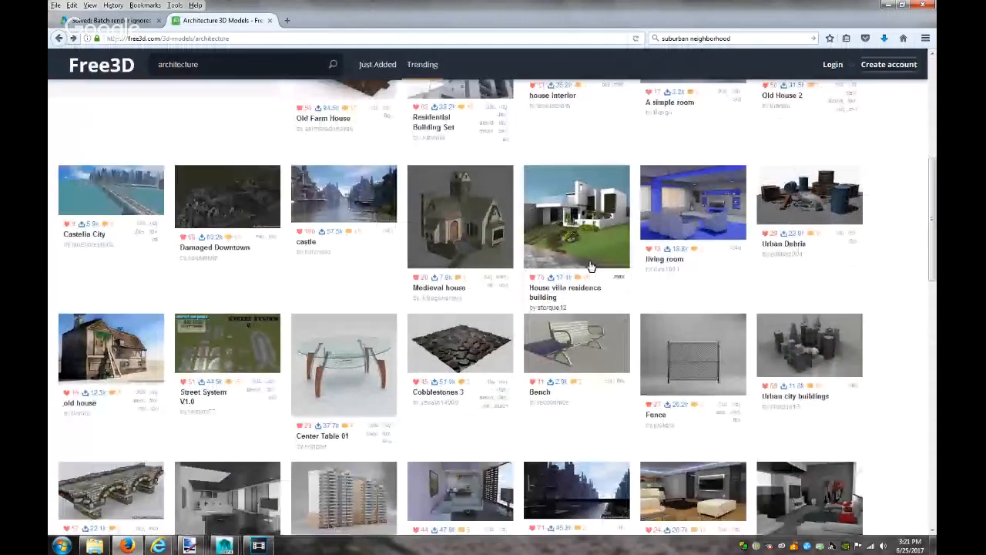
pyautogui.scroll(-8, 667, 359)
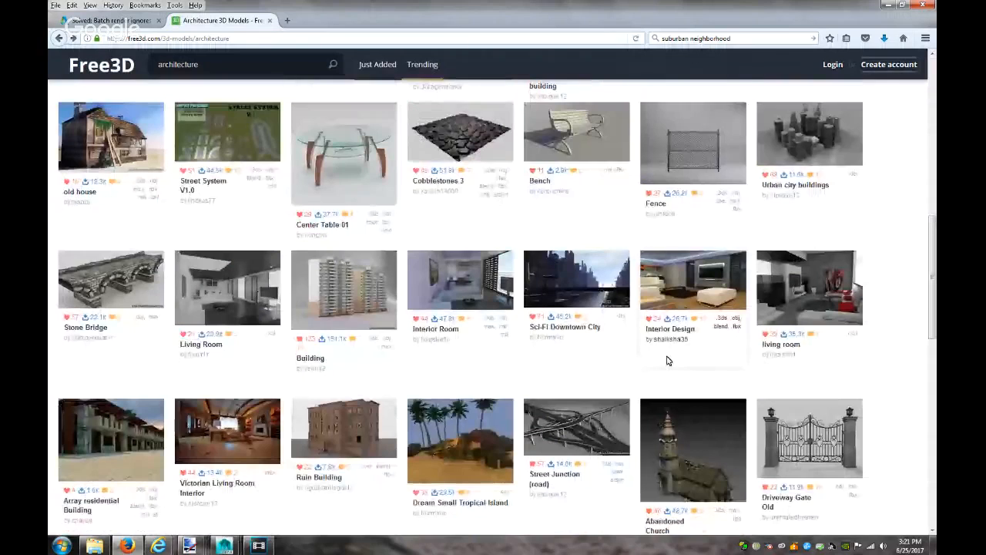
pyautogui.scroll(-3, 667, 360)
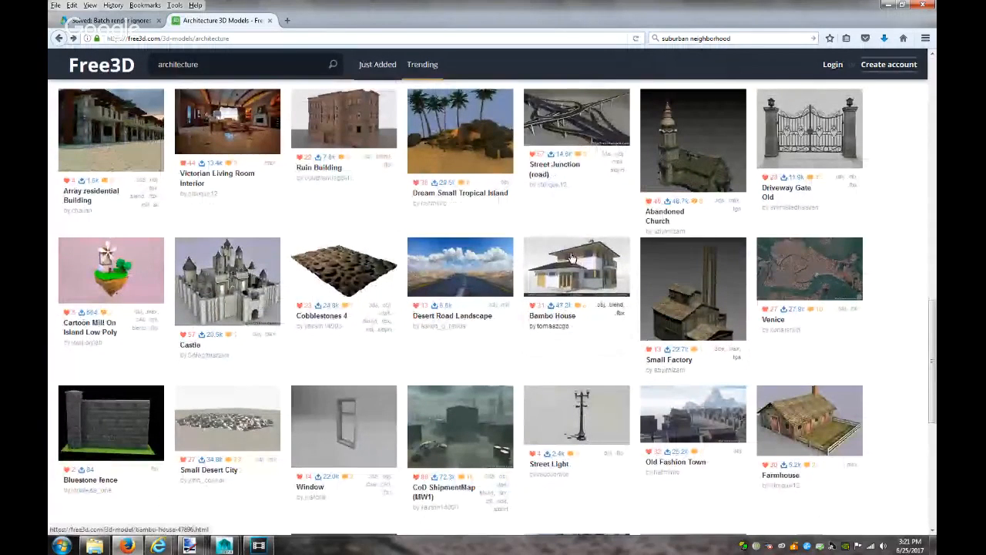
pyautogui.scroll(-4, 597, 378)
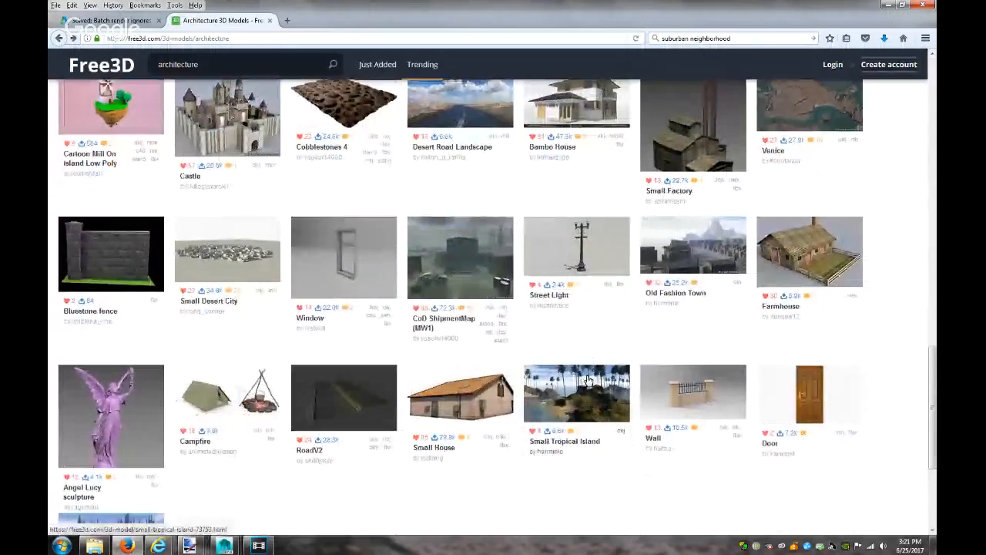
pyautogui.scroll(-5, 587, 379)
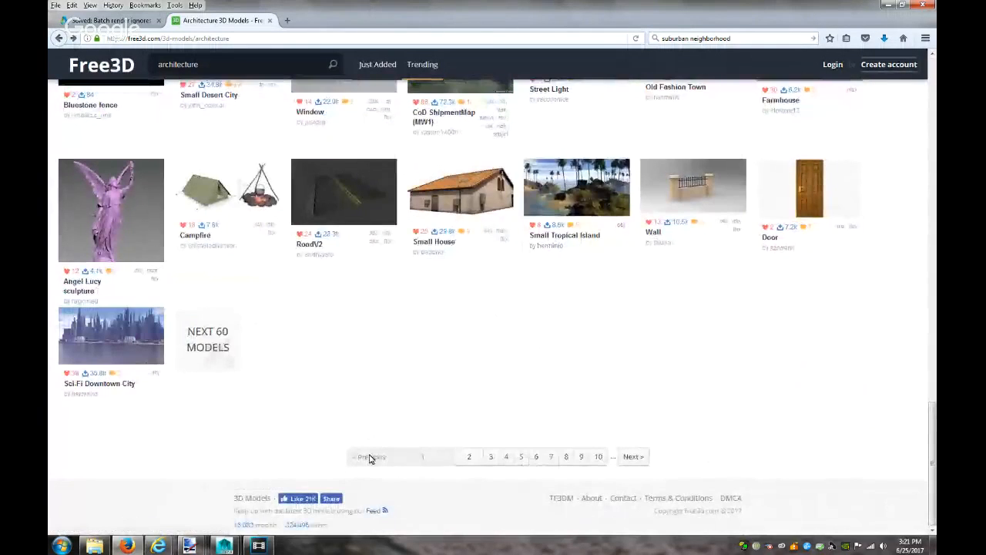
pyautogui.click(632, 457)
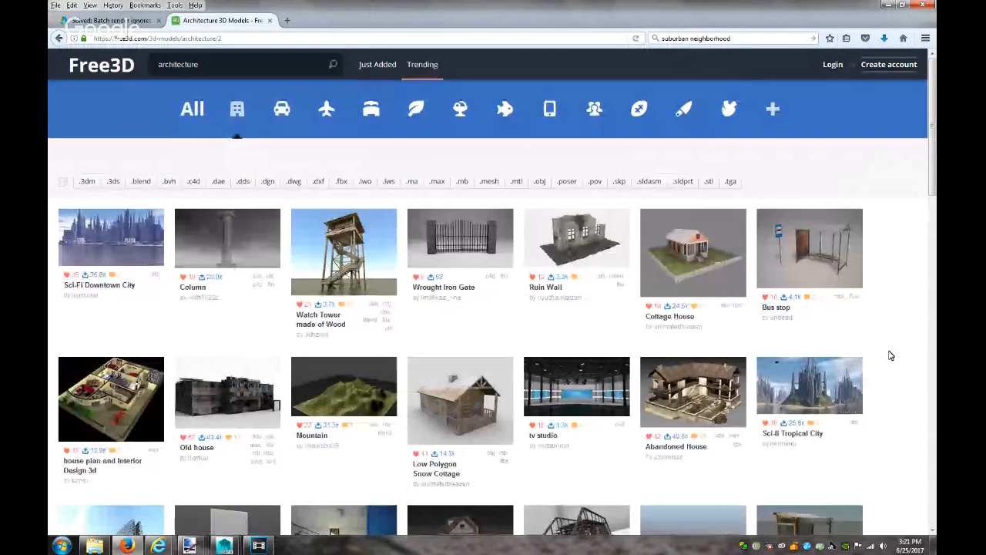
# View the Cottage House model page and its close-up and wide previews
pyautogui.click(692, 314)
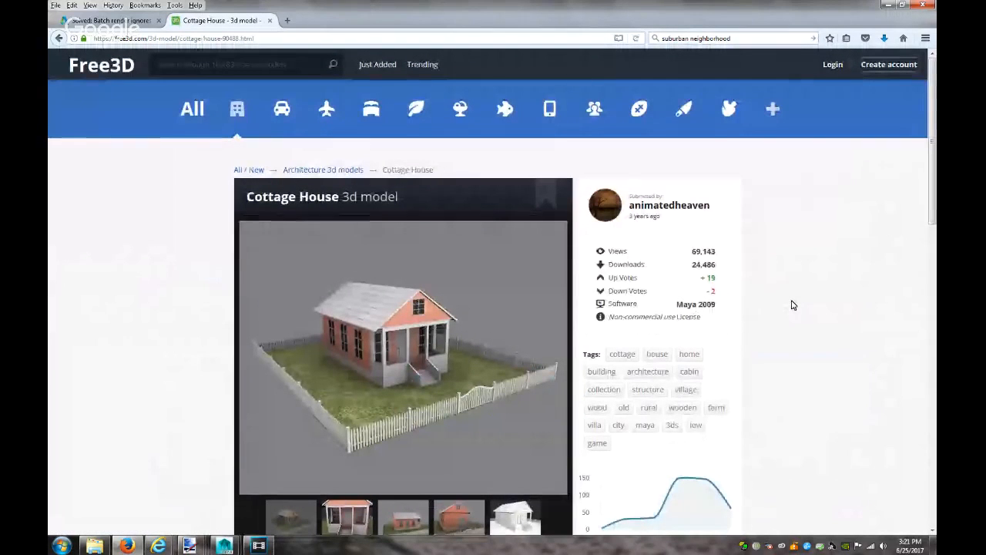
pyautogui.scroll(-1, 462, 418)
pyautogui.click(431, 493)
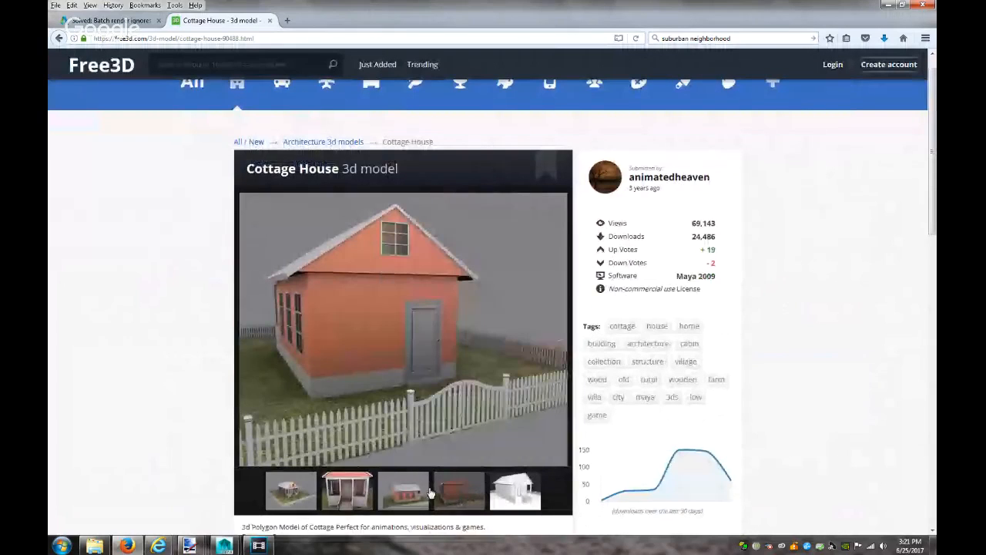
pyautogui.click(419, 492)
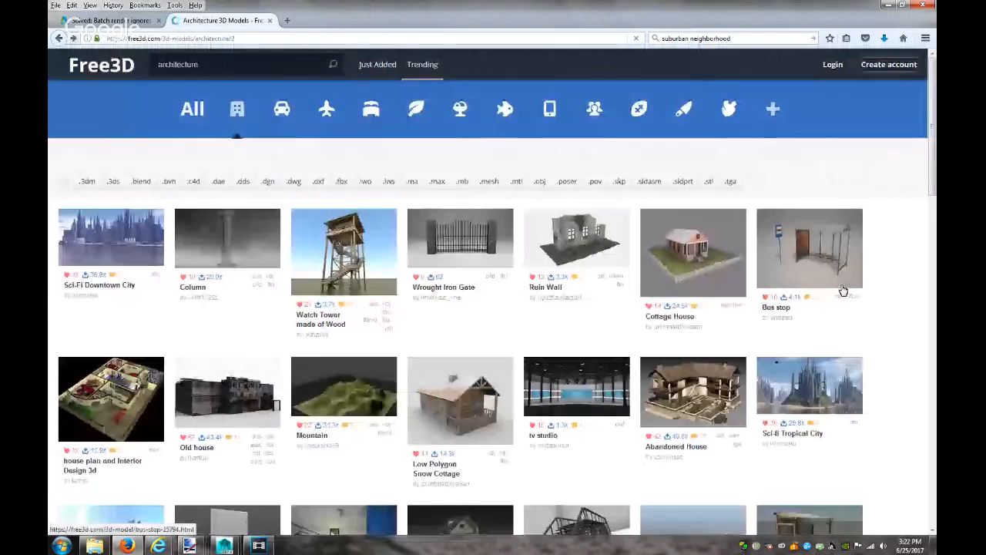
pyautogui.scroll(-5, 843, 291)
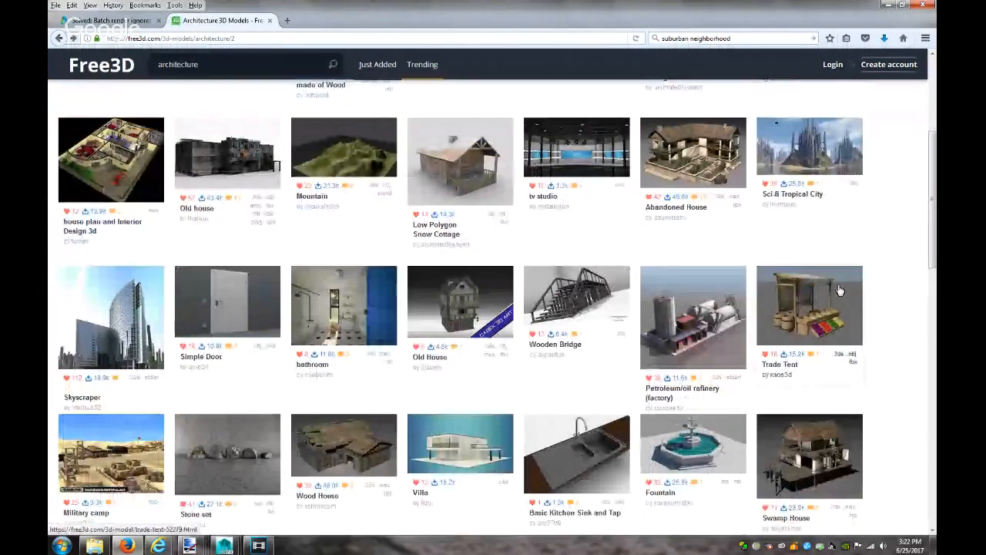
pyautogui.scroll(-4, 840, 290)
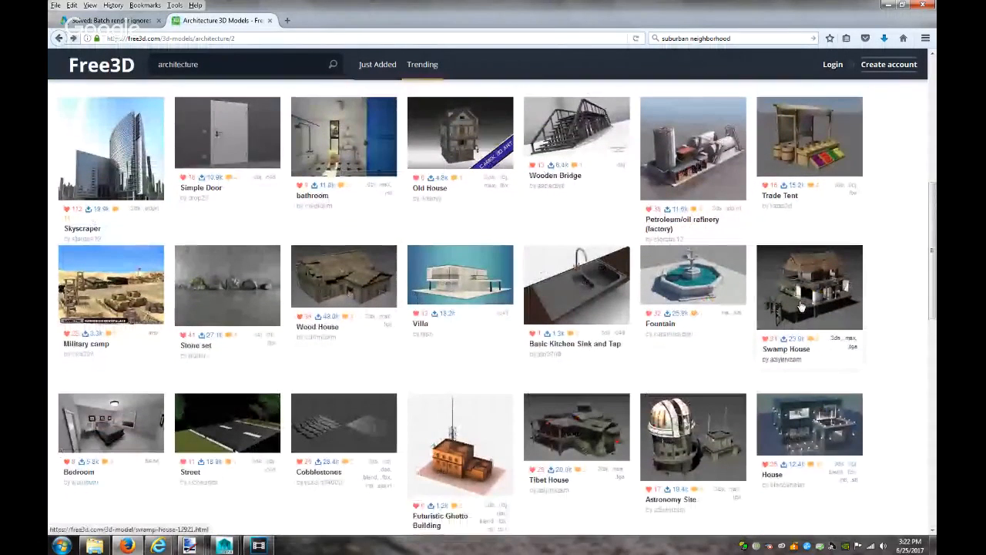
pyautogui.scroll(-5, 802, 306)
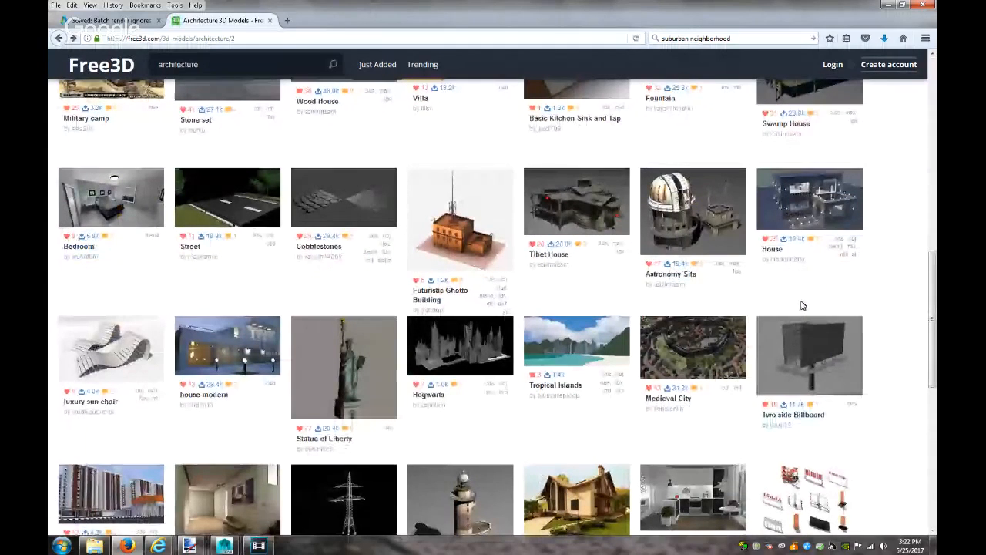
pyautogui.scroll(-3, 801, 306)
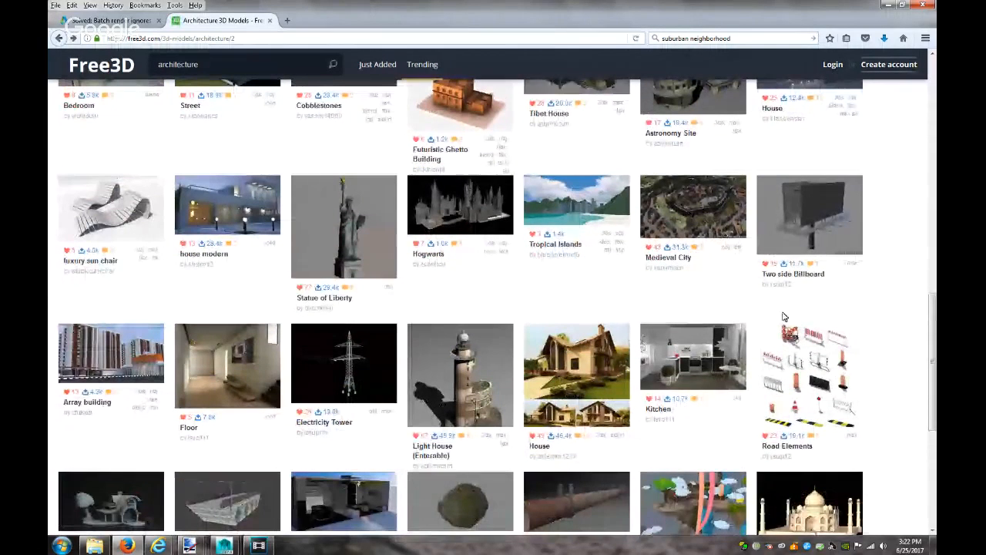
# Download the House model zip into Downloads and open it in WinRAR
pyautogui.click(571, 408)
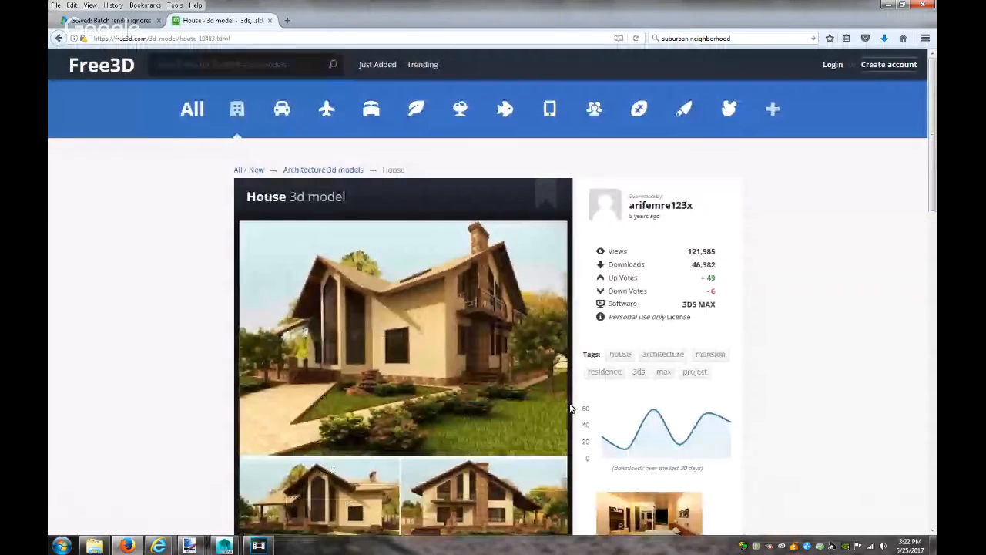
pyautogui.scroll(-3, 571, 408)
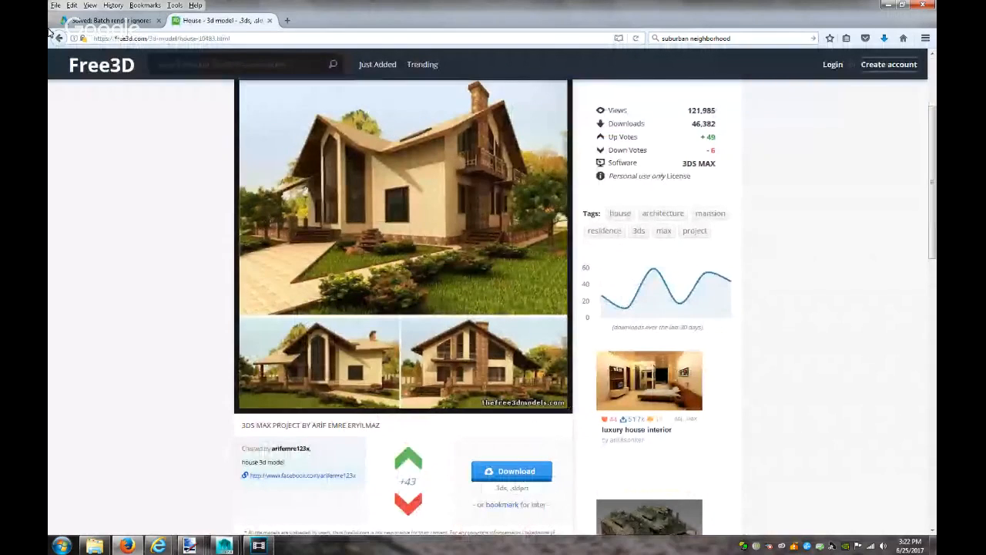
pyautogui.click(515, 470)
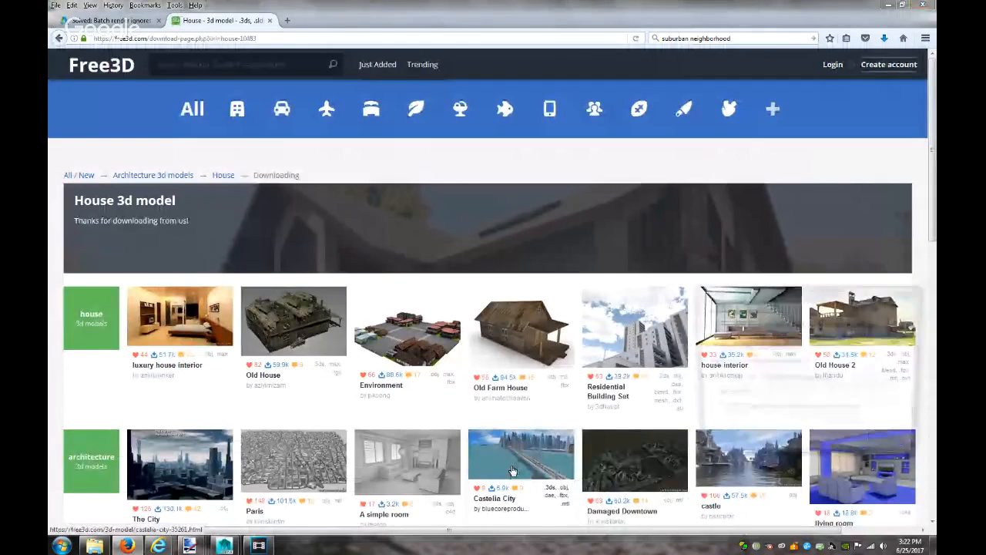
pyautogui.click(849, 445)
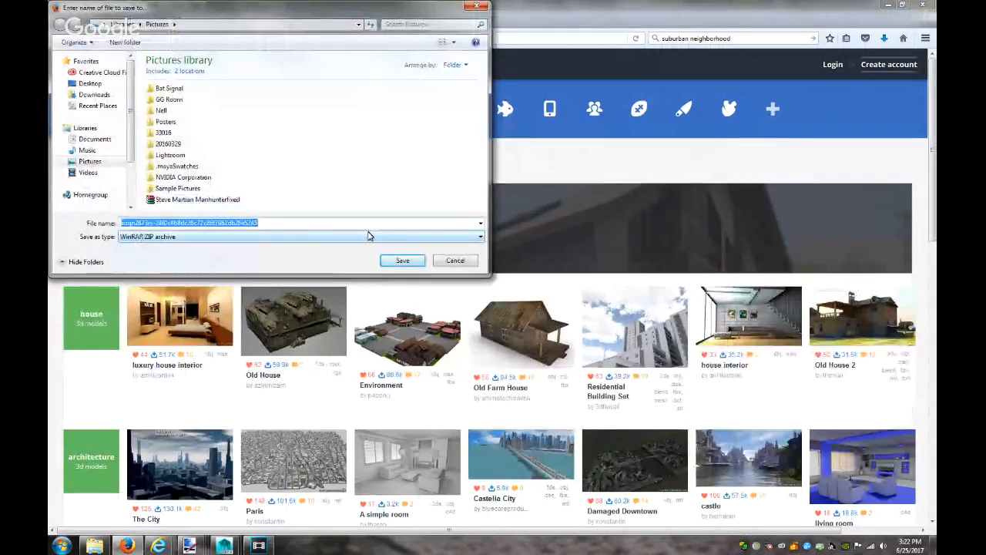
pyautogui.click(91, 94)
pyautogui.click(420, 266)
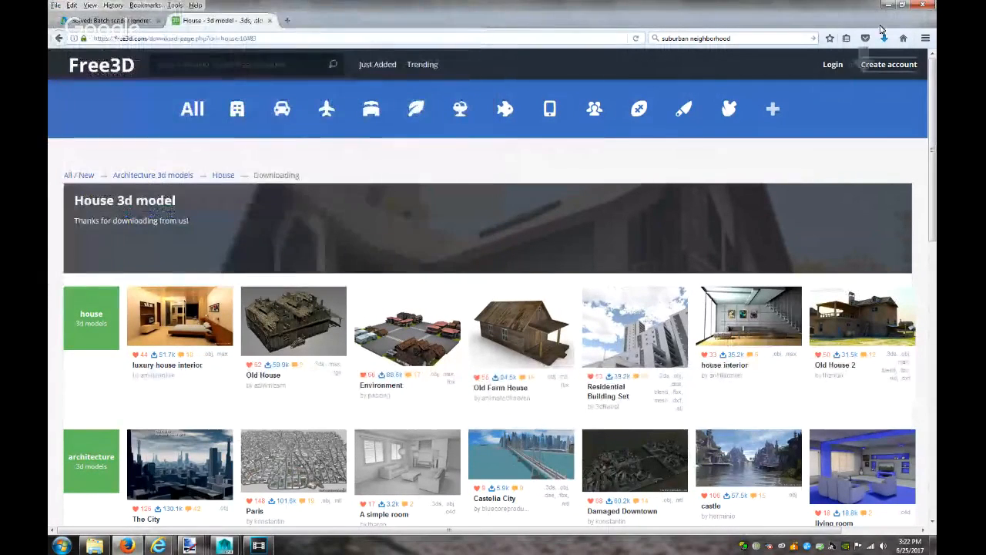
pyautogui.click(886, 38)
pyautogui.click(774, 63)
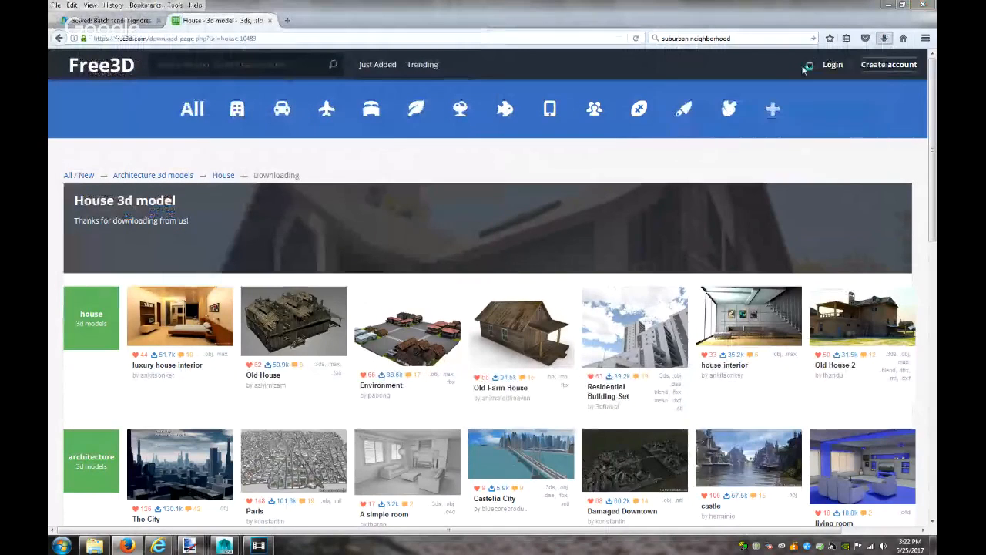
pyautogui.click(71, 545)
# Launch Maya, dismiss the trial notice, and browse the archive's House N111111.3DS and texture folders
pyautogui.click(106, 296)
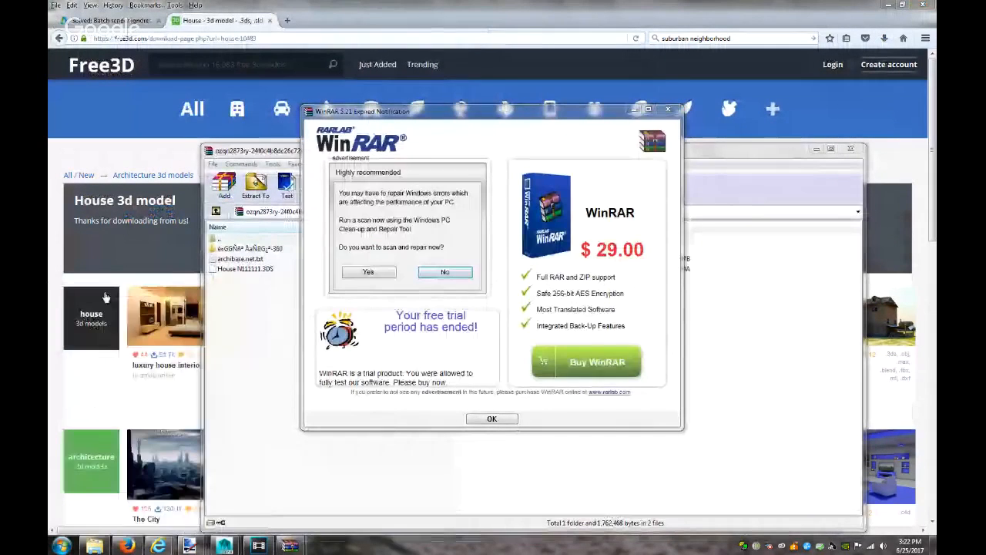
pyautogui.click(668, 110)
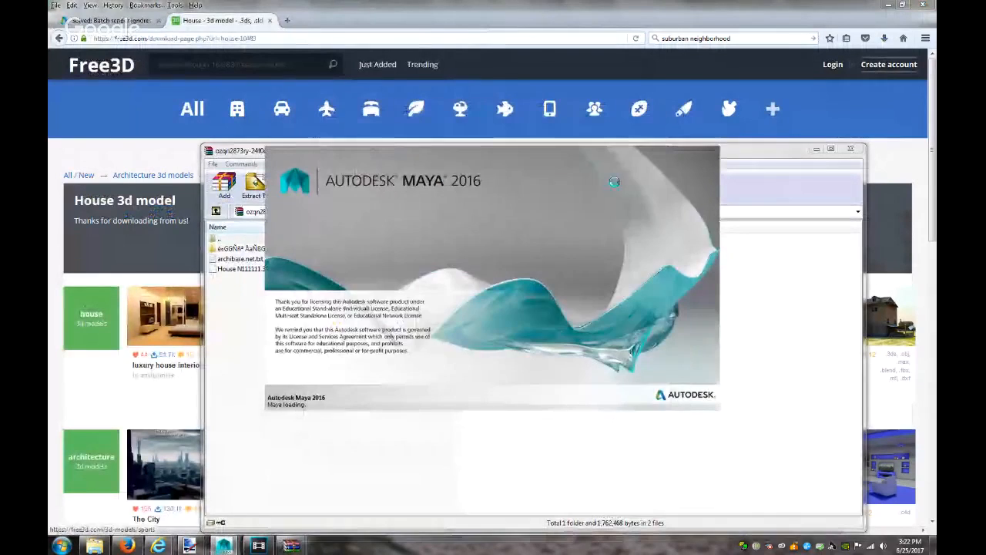
pyautogui.click(765, 157)
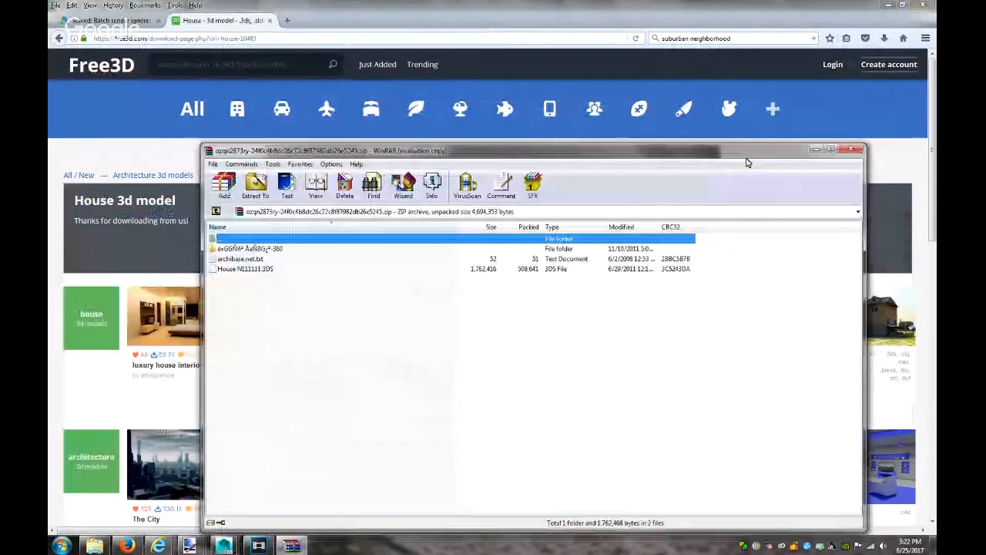
pyautogui.click(253, 269)
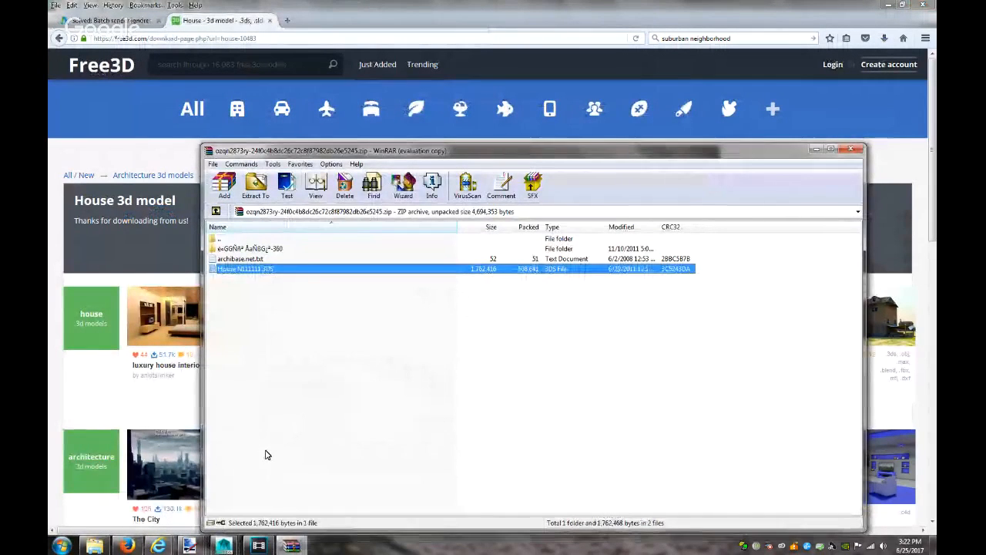
pyautogui.doubleClick(276, 248)
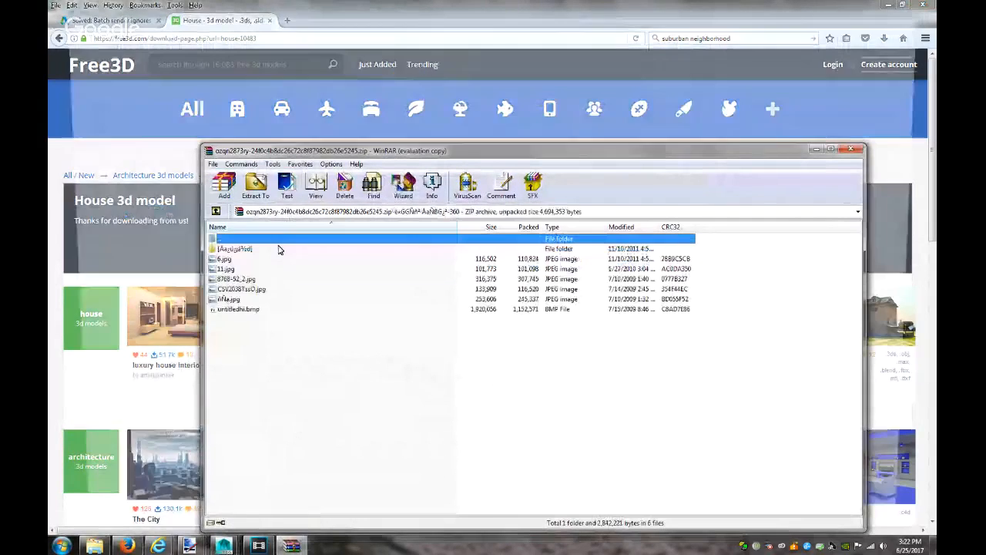
pyautogui.click(222, 249)
pyautogui.doubleClick(222, 251)
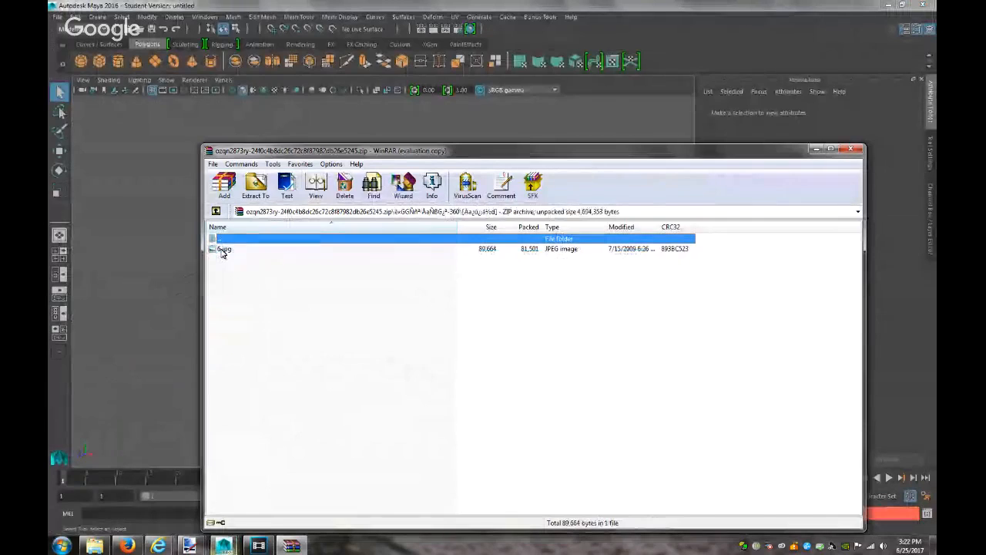
pyautogui.click(216, 212)
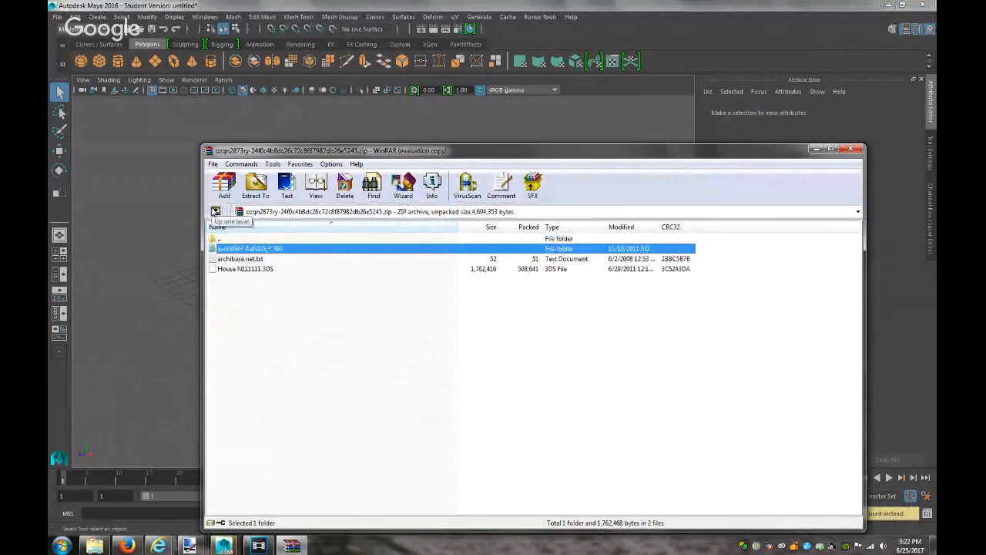
pyautogui.click(215, 212)
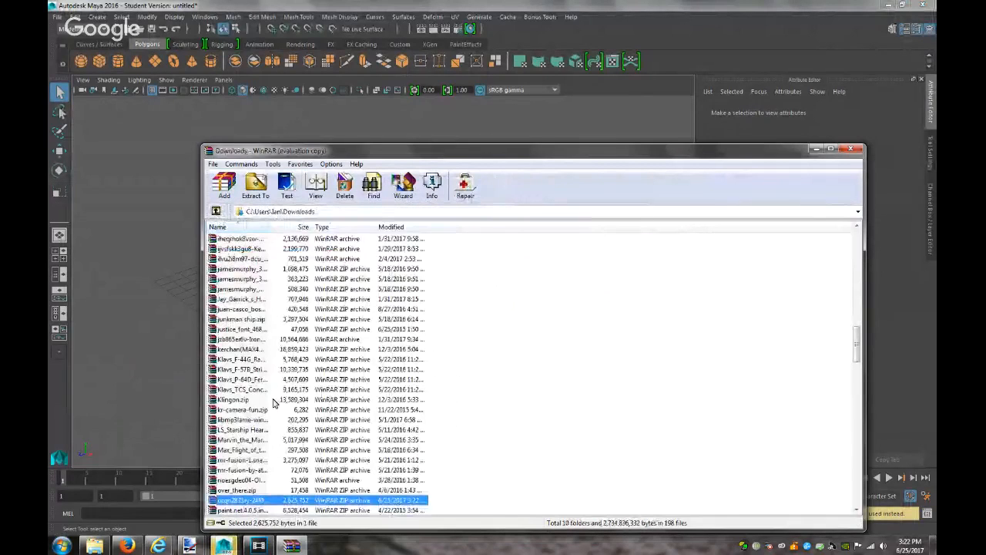
# Extract the house model archive into the Videos folder
pyautogui.click(256, 185)
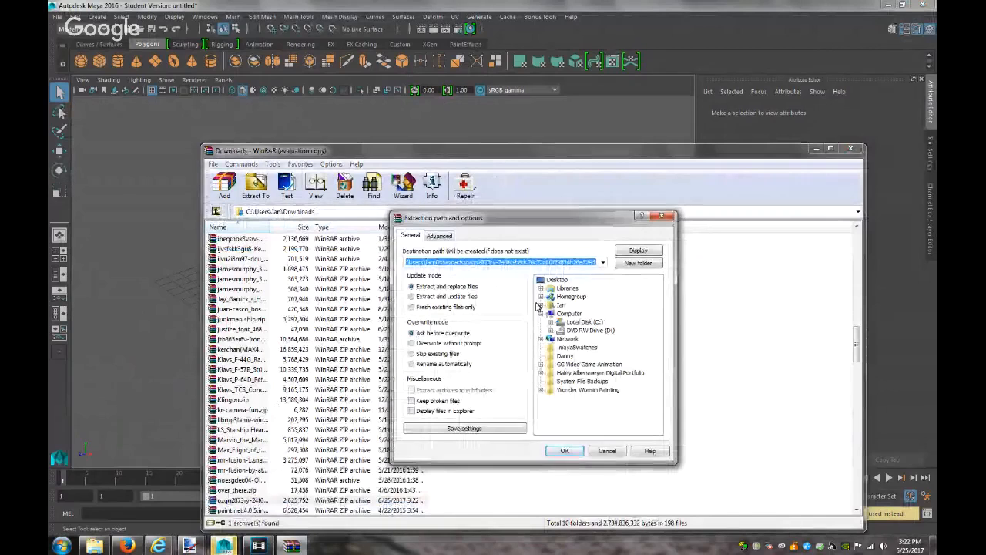
pyautogui.click(541, 306)
pyautogui.click(578, 397)
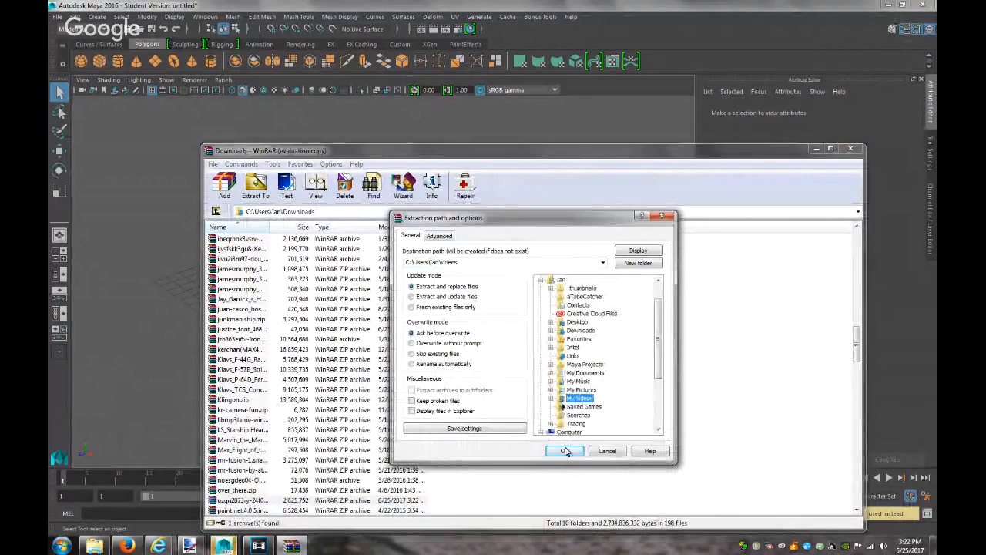
pyautogui.click(565, 451)
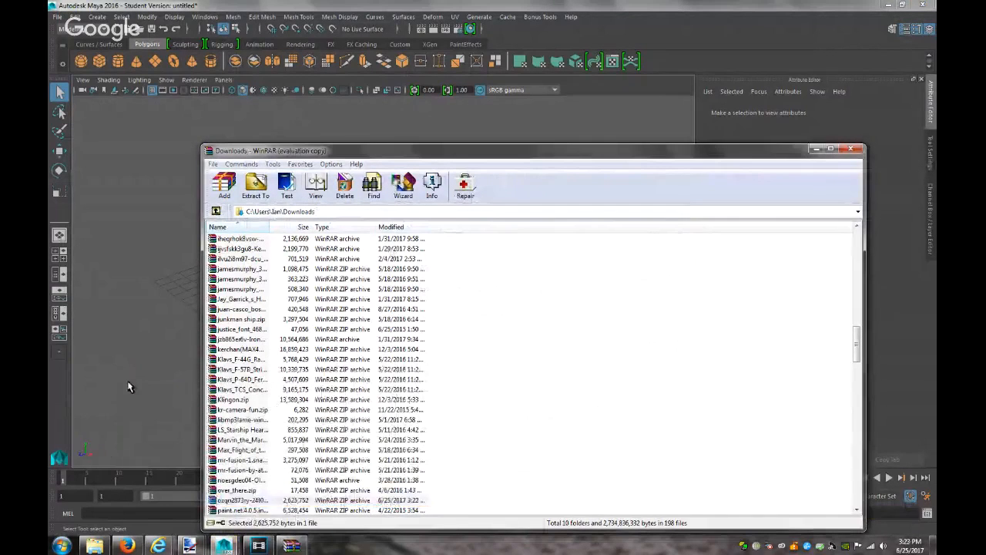
pyautogui.click(131, 387)
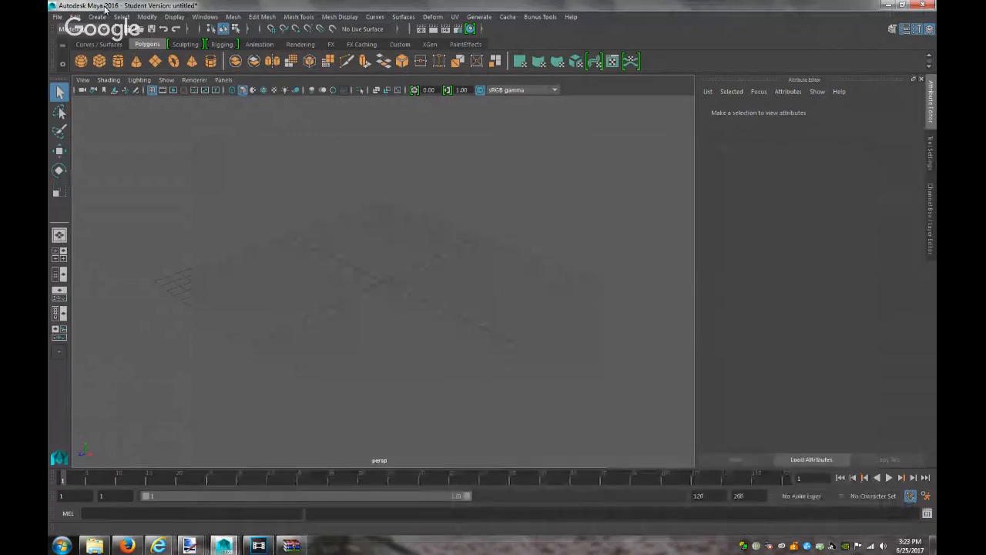
# Drag House N111111.3DS from the Videos library into the Maya viewport to import it
pyautogui.click(86, 546)
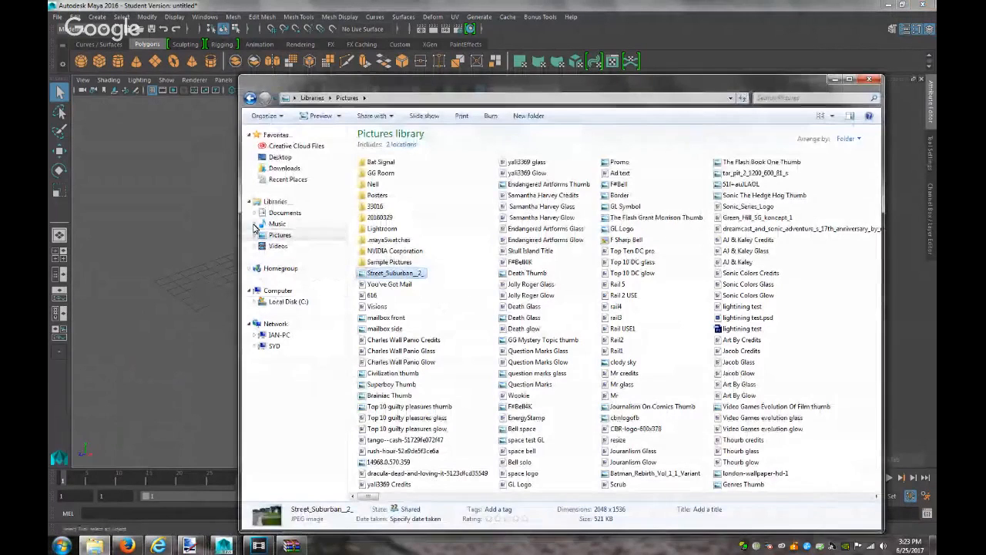
pyautogui.click(277, 246)
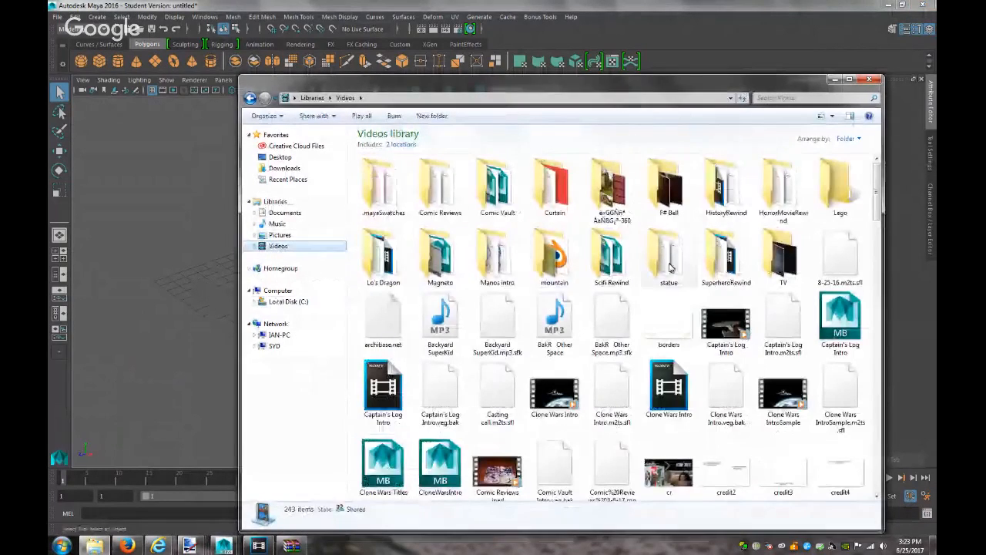
pyautogui.doubleClick(620, 201)
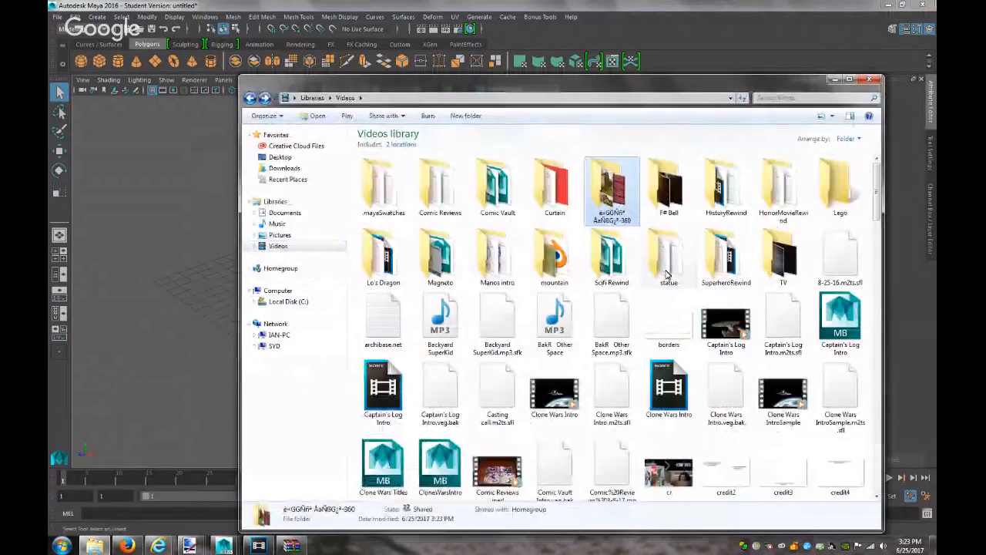
pyautogui.click(666, 272)
pyautogui.write('house')
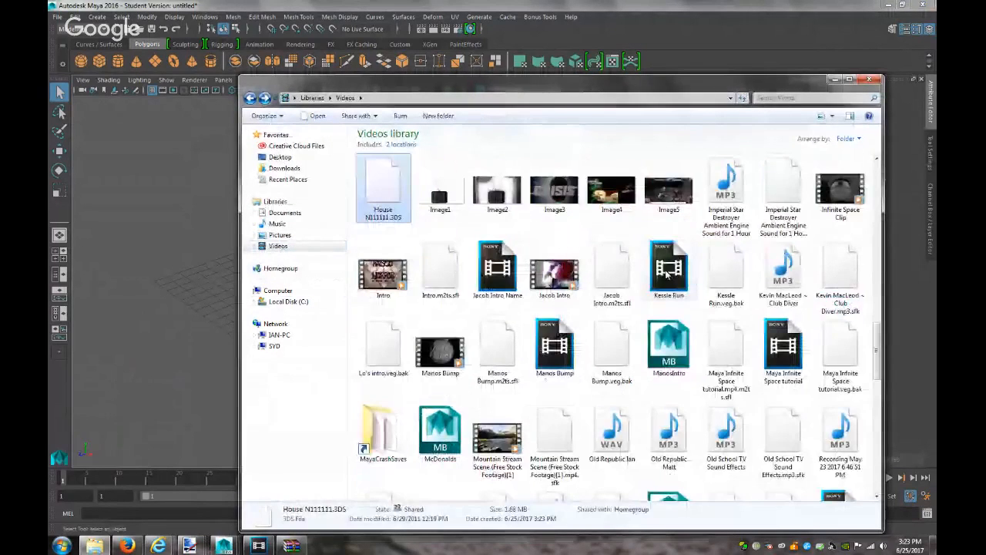
pyautogui.moveTo(185, 291); pyautogui.dragTo(185, 292)
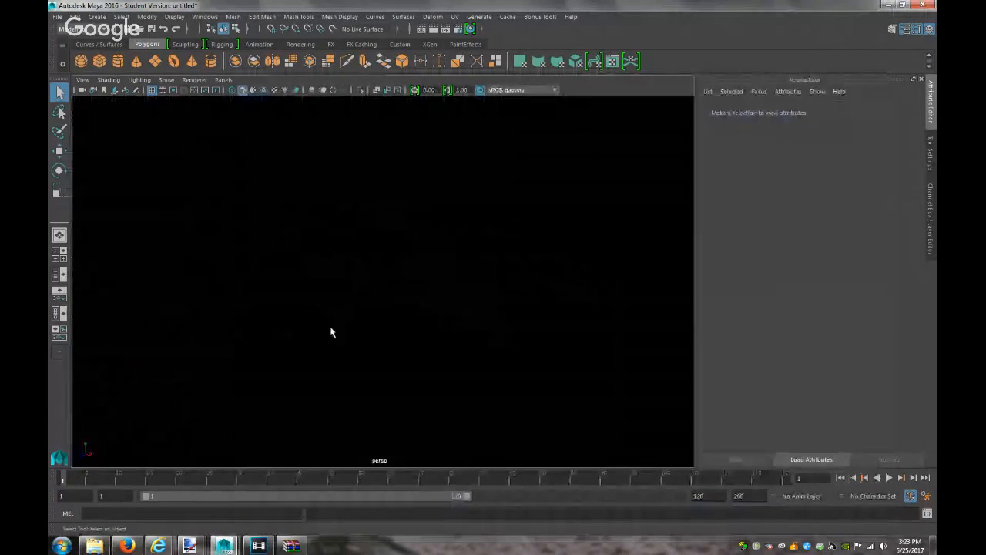
# Frame the imported house in view and render a test image of it
pyautogui.press('a')
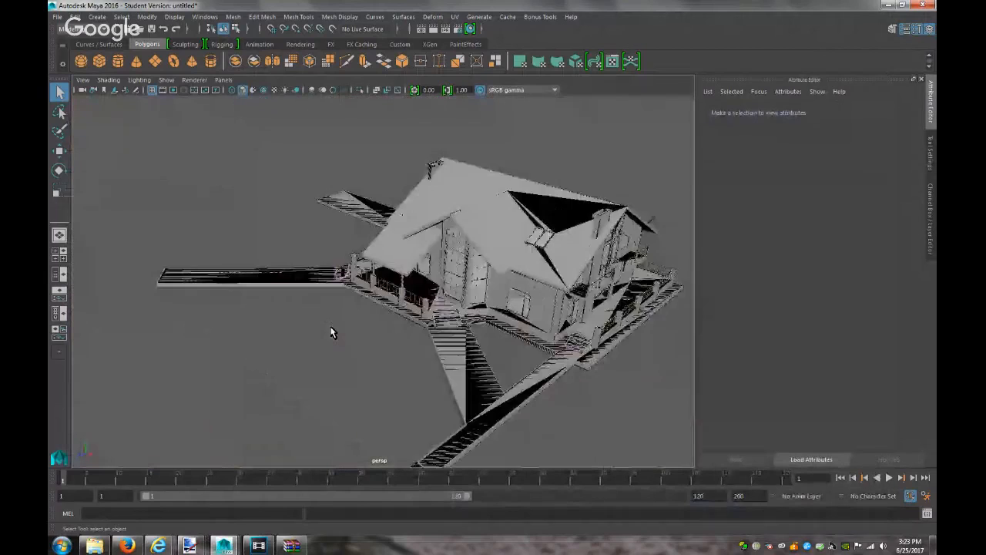
pyautogui.scroll(3, 332, 329)
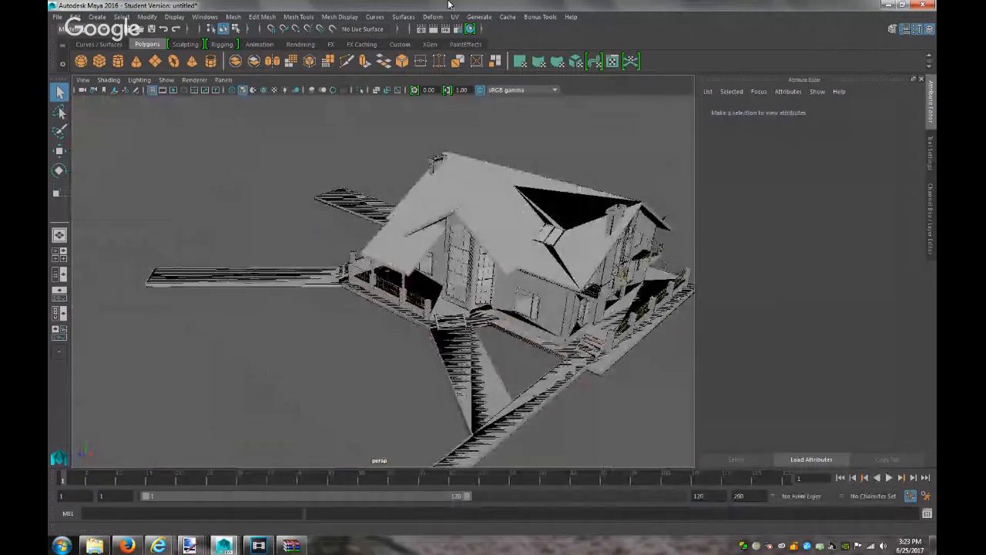
pyautogui.click(441, 29)
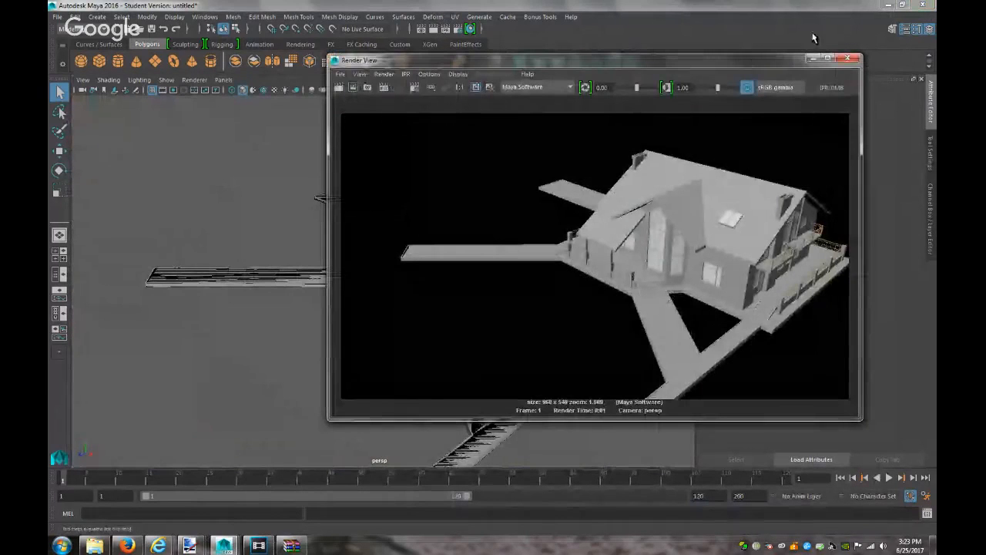
pyautogui.click(813, 59)
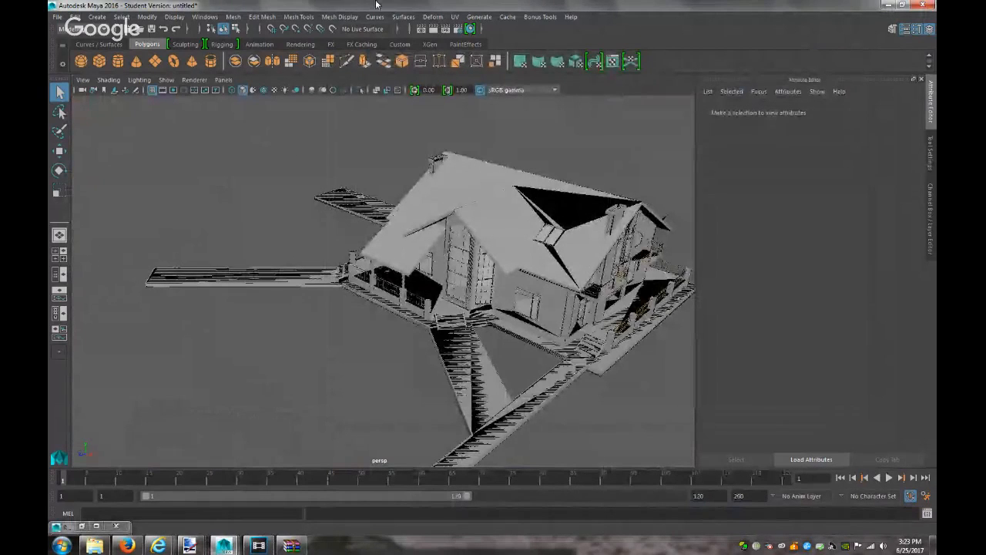
# Select transform1 in the Outliner and scale the house down uniformly to 0.135
pyautogui.click(204, 17)
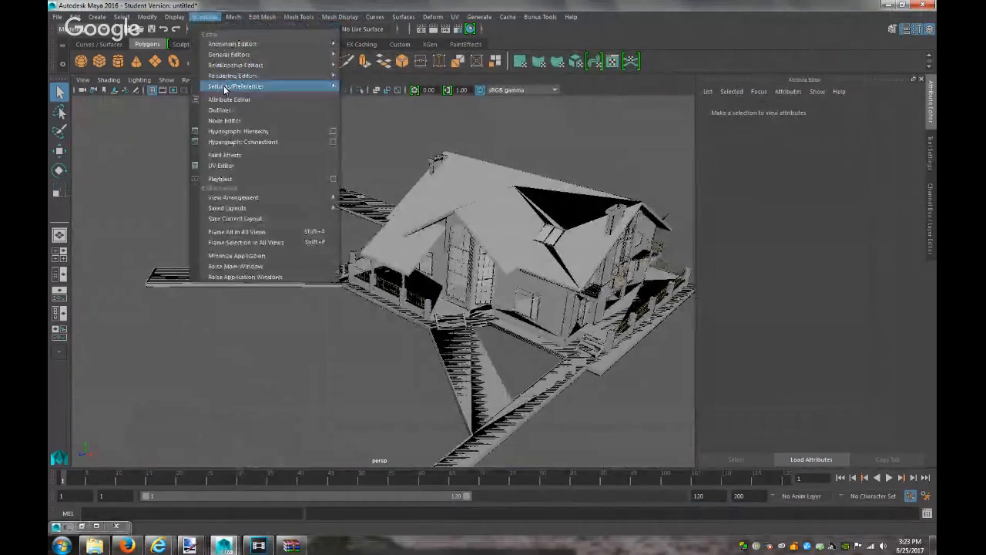
pyautogui.click(225, 107)
pyautogui.click(599, 179)
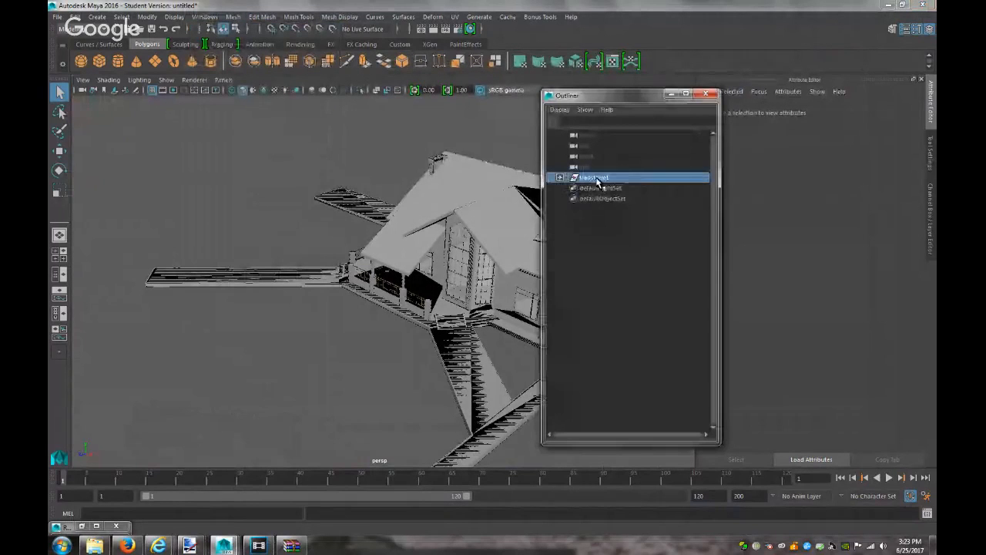
pyautogui.press('r')
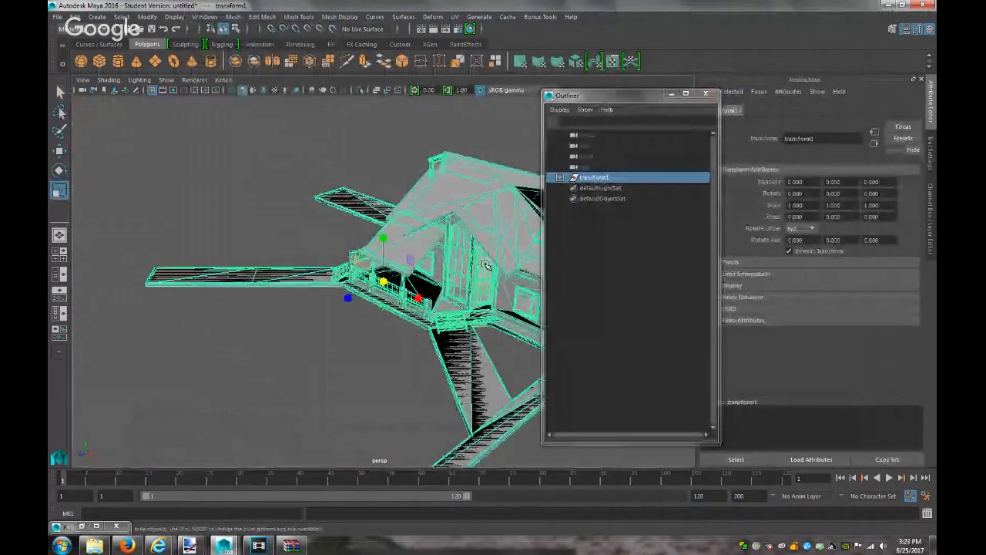
pyautogui.moveTo(301, 286); pyautogui.dragTo(101, 309, button='middle')
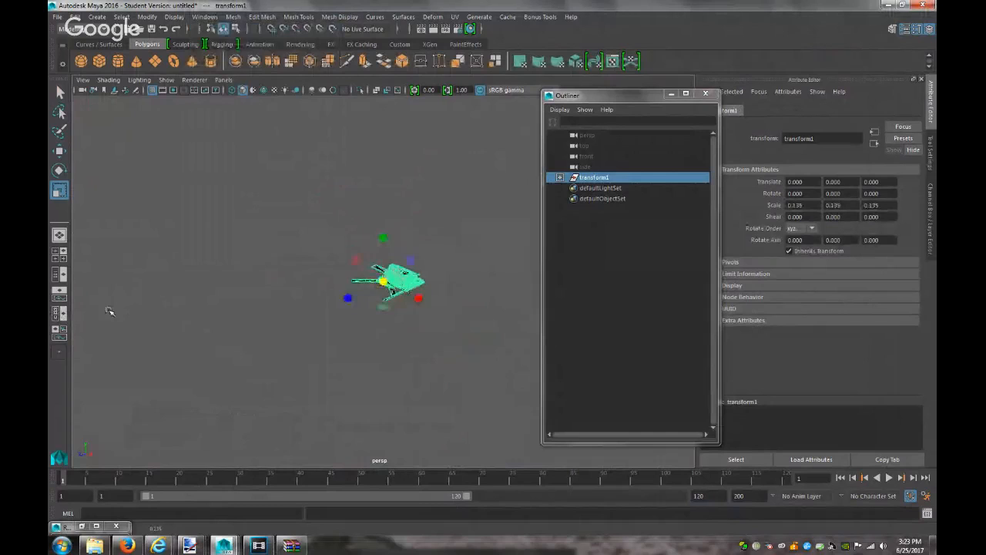
pyautogui.scroll(4, 415, 305)
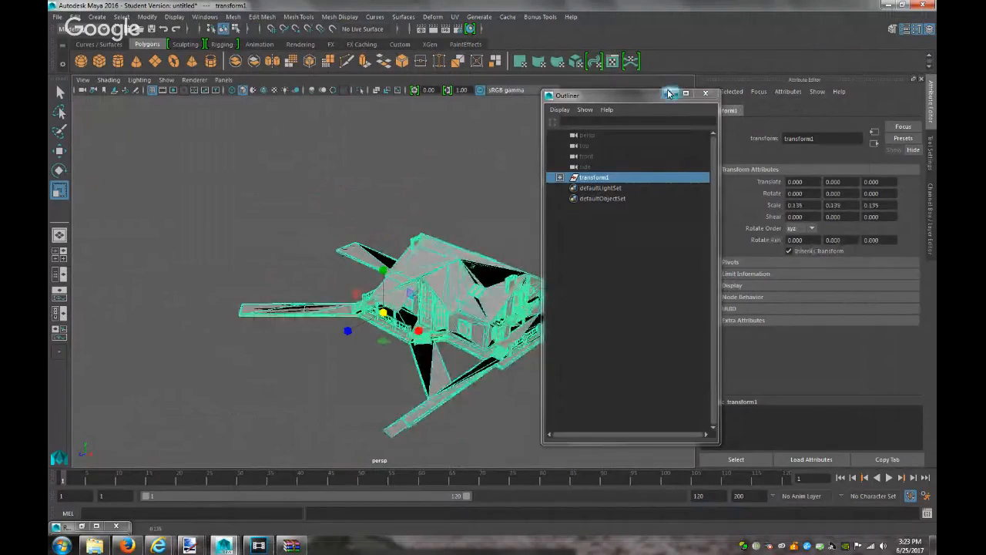
pyautogui.click(671, 94)
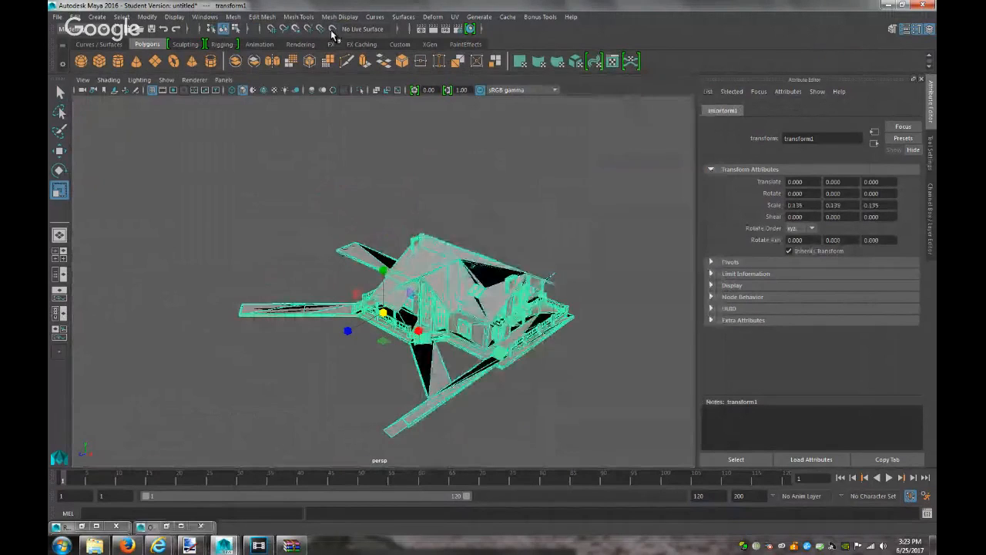
# Open the Hypershade editor from Windows > Rendering Editors
pyautogui.click(205, 16)
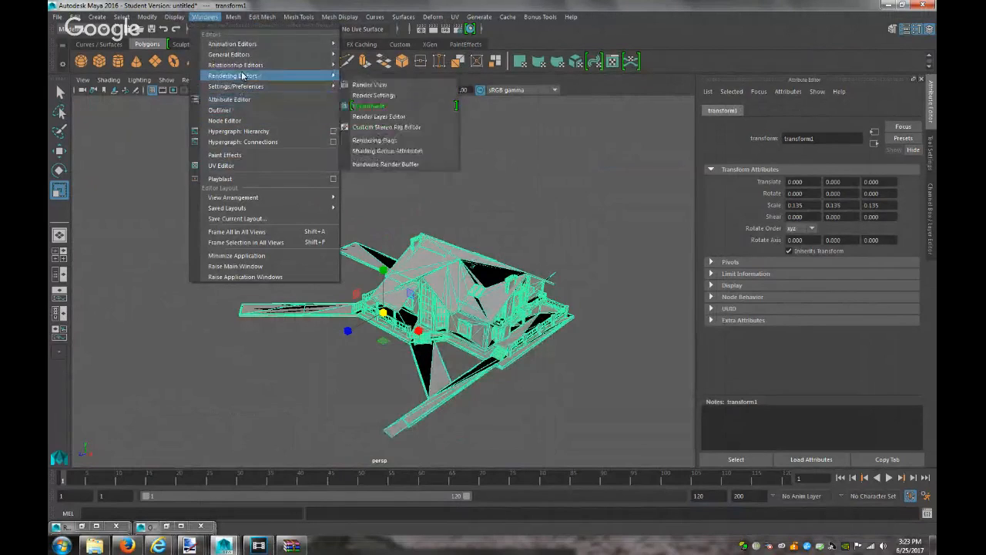
pyautogui.moveTo(334, 78)
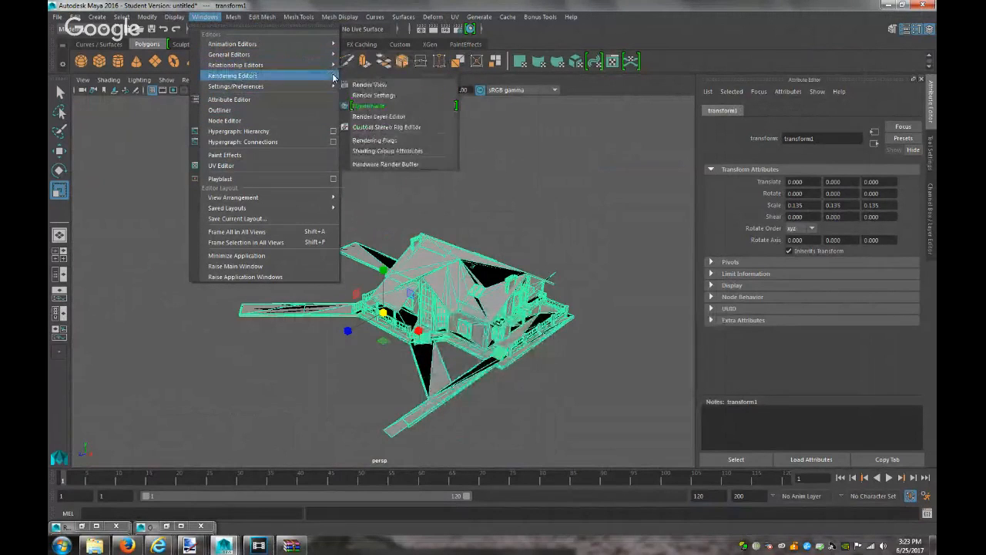
pyautogui.click(381, 106)
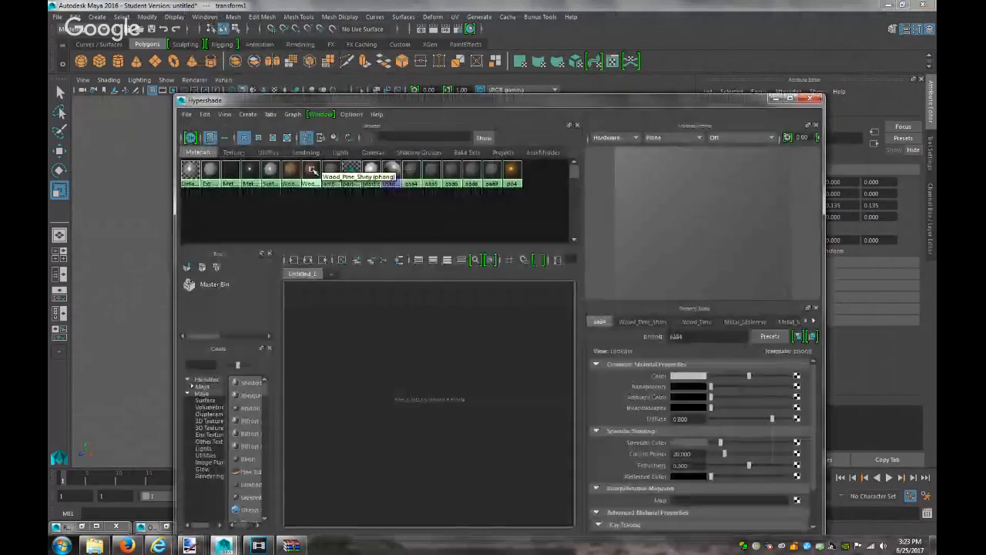
# Inspect the Ext_Wood_Siding, Metal_Iron and Metal_Stainless materials in Hypershade, then minimise it
pyautogui.click(243, 153)
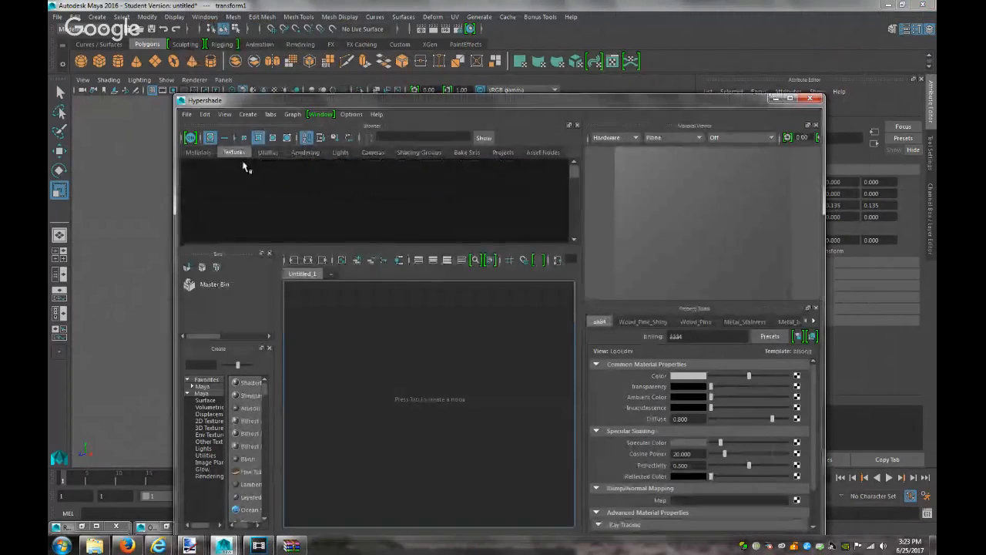
pyautogui.click(205, 154)
pyautogui.click(209, 170)
pyautogui.click(228, 169)
pyautogui.click(245, 170)
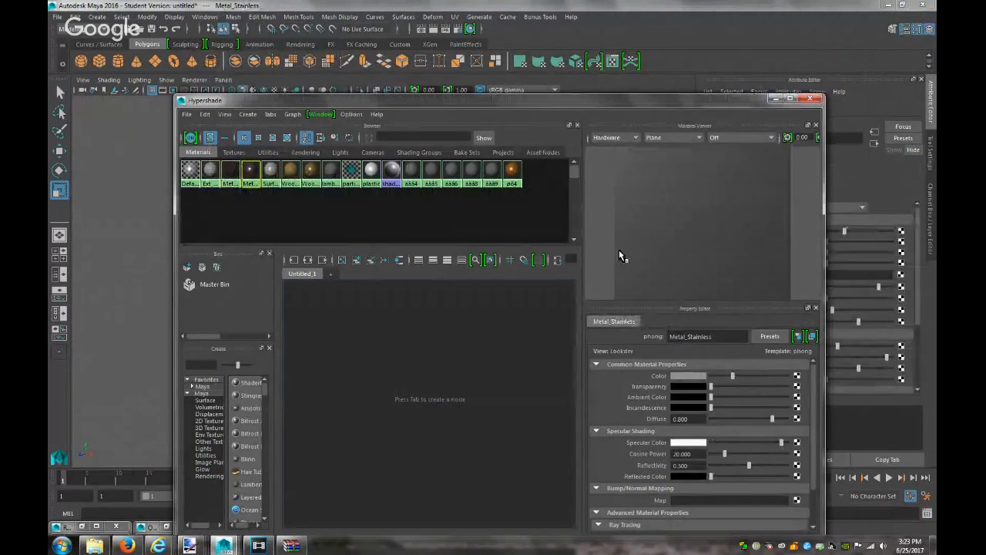
pyautogui.click(776, 99)
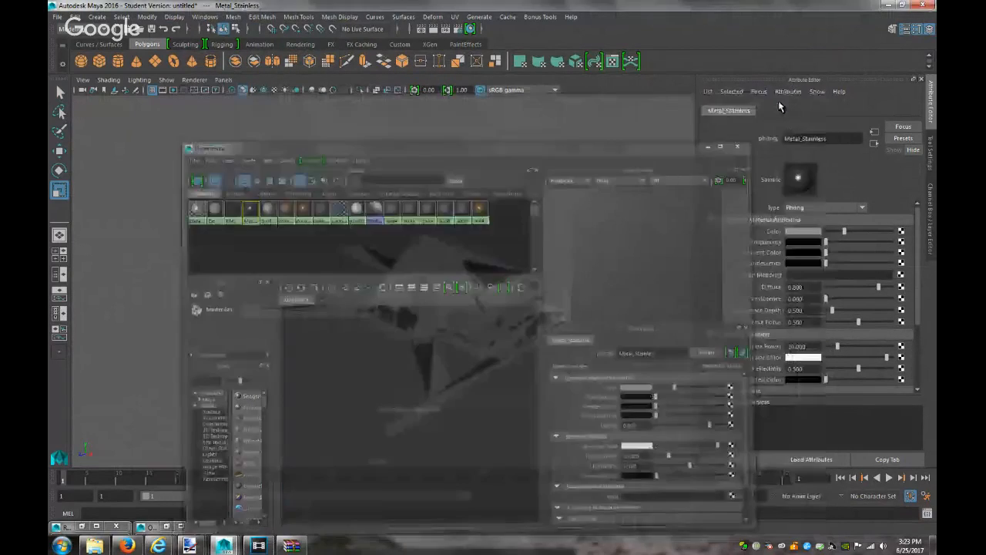
# Render a close-up of the house's porch side, then discard the scene for a new one
pyautogui.moveTo(599, 319)
pyautogui.keyDown('alt'); pyautogui.mouseDown()
pyautogui.moveTo(608, 321)
pyautogui.moveTo(614, 299)
pyautogui.moveTo(594, 301)
pyautogui.mouseUp(); pyautogui.keyUp('alt')
pyautogui.scroll(5, 594, 302)
pyautogui.keyDown('alt'); pyautogui.moveTo(803, 343); pyautogui.dragTo(816, 347, button='right'); pyautogui.keyUp('alt')
pyautogui.keyDown('alt'); pyautogui.moveTo(614, 293); pyautogui.dragTo(502, 242, button='middle'); pyautogui.keyUp('alt')
pyautogui.keyDown('alt'); pyautogui.moveTo(501, 242); pyautogui.dragTo(575, 285, button='right'); pyautogui.keyUp('alt')
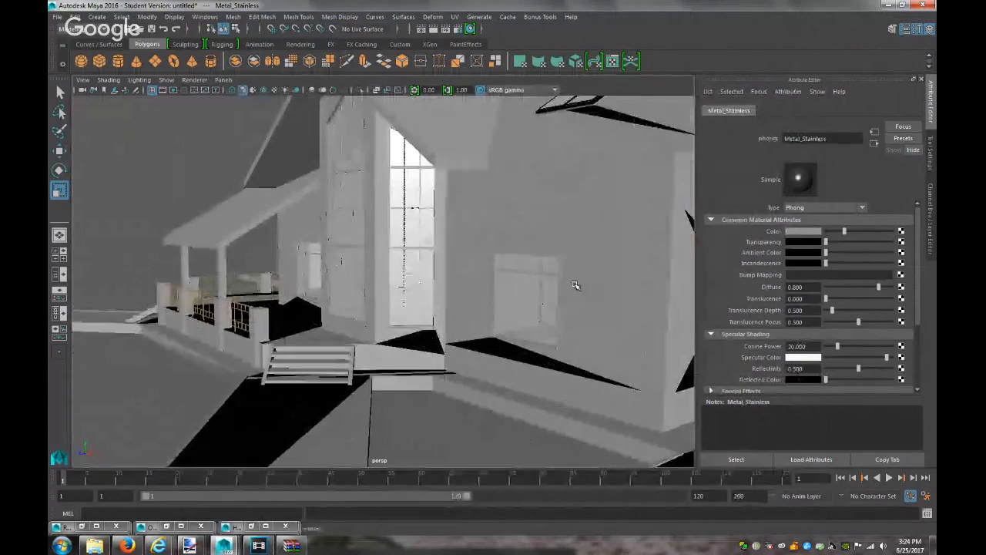
pyautogui.click(445, 31)
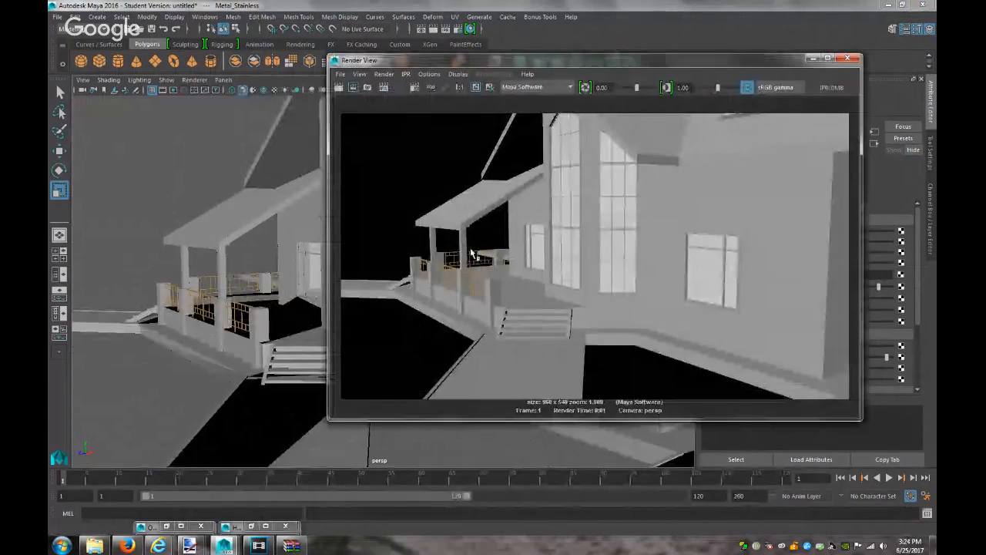
pyautogui.click(851, 61)
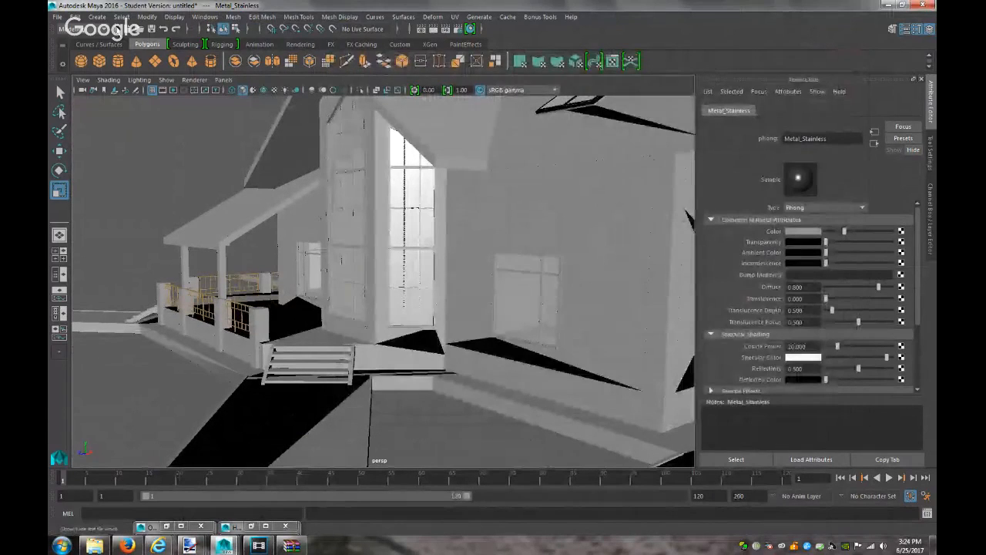
pyautogui.click(124, 28)
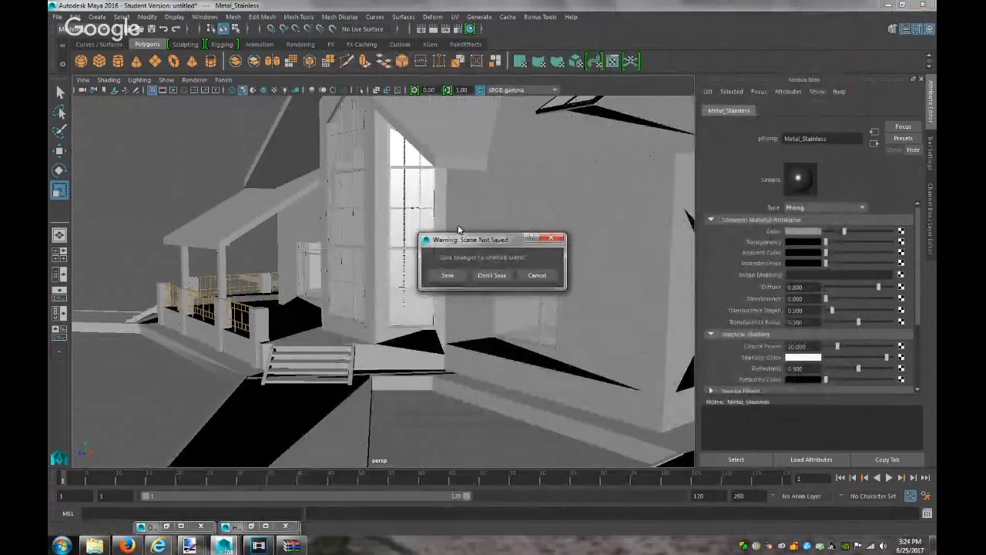
pyautogui.click(492, 275)
# Try twice to delete the in-use House N111111.3DS, then return to Free3D in Firefox
pyautogui.click(87, 547)
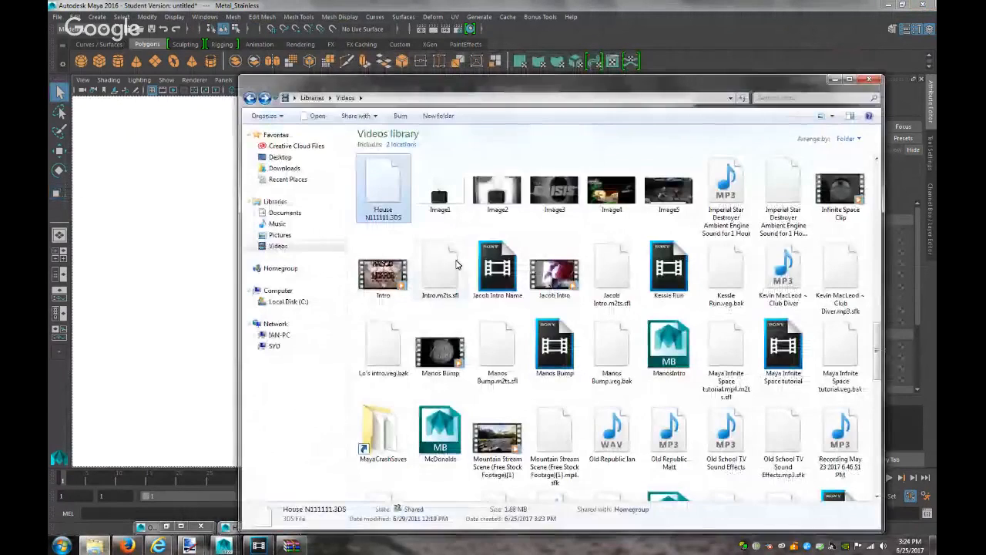
pyautogui.press('Delete')
pyautogui.click(532, 317)
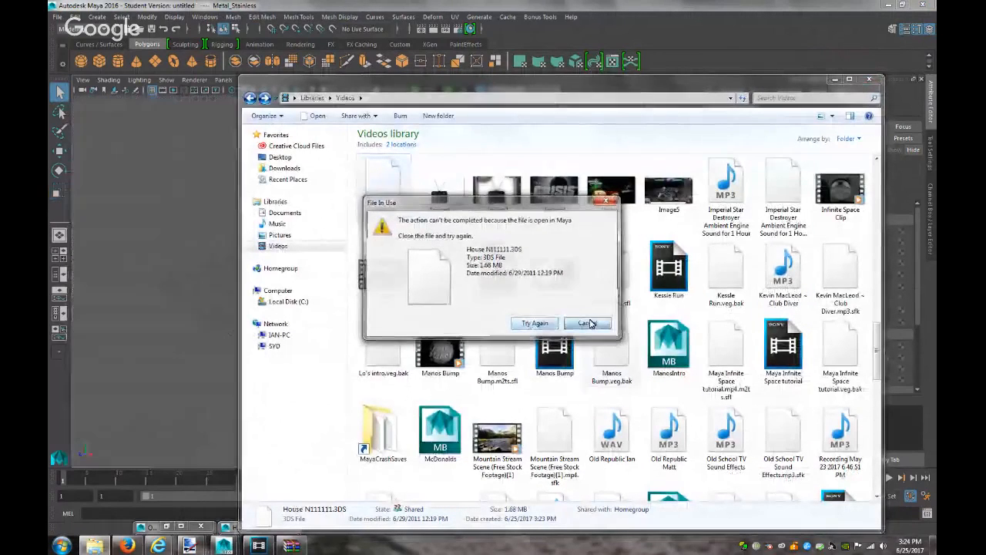
pyautogui.click(589, 323)
pyautogui.press('Delete')
pyautogui.click(535, 318)
pyautogui.click(587, 324)
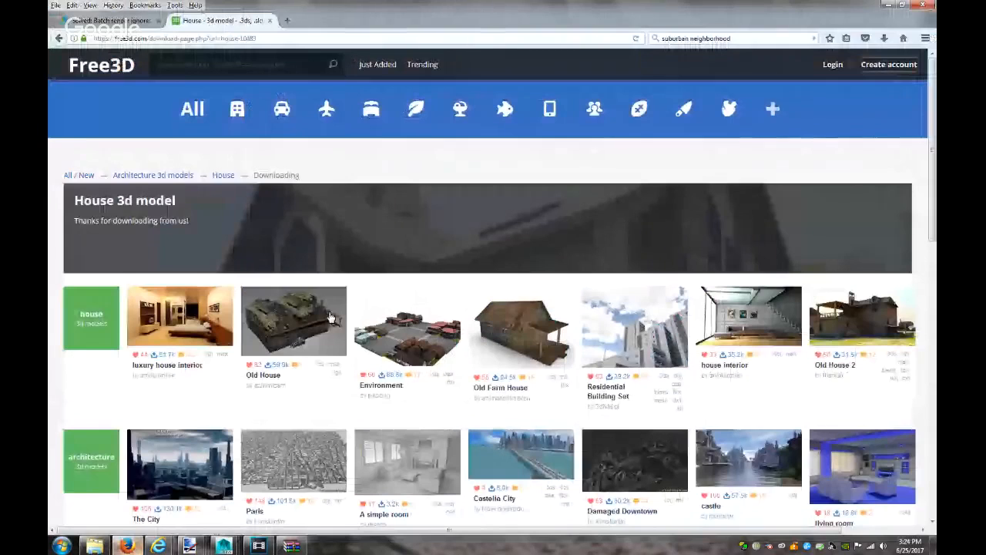
pyautogui.click(127, 545)
pyautogui.click(59, 38)
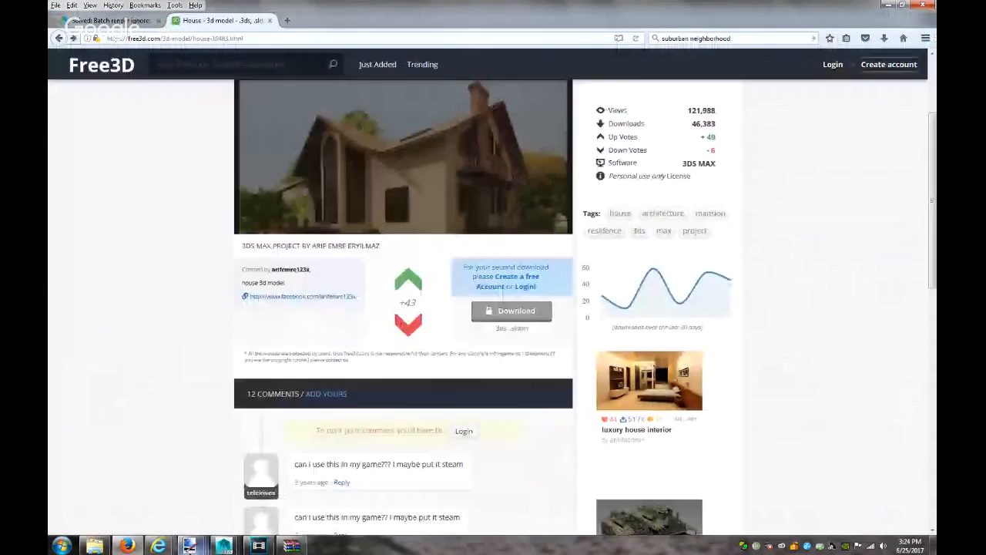
# Bring up Maya's script output window, then go back to Free3D's architecture model listing
pyautogui.moveTo(224, 545)
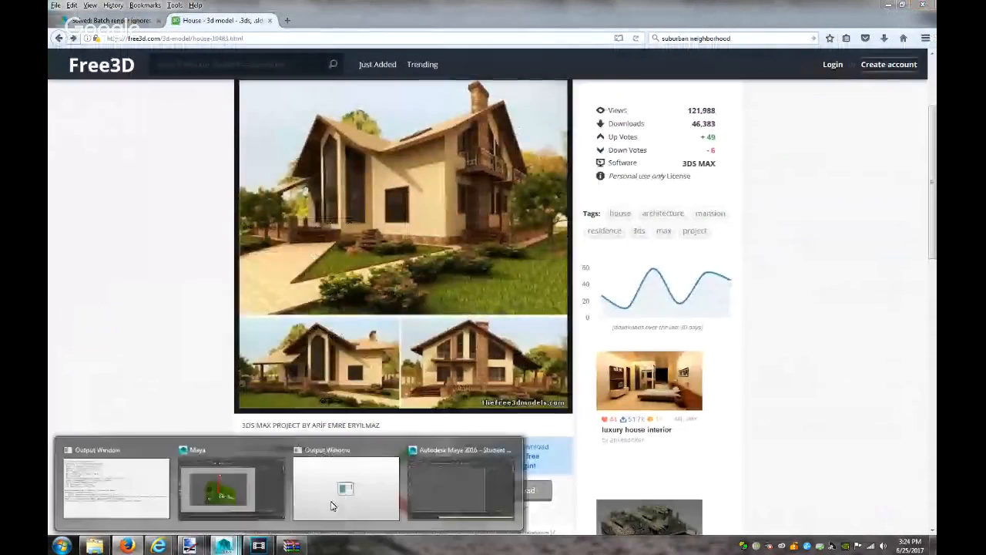
pyautogui.click(249, 493)
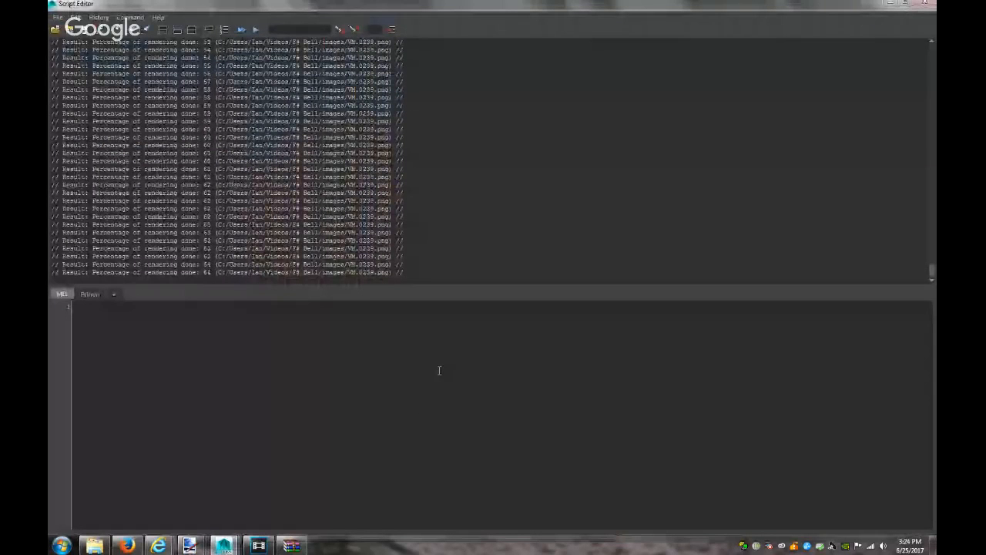
pyautogui.click(127, 546)
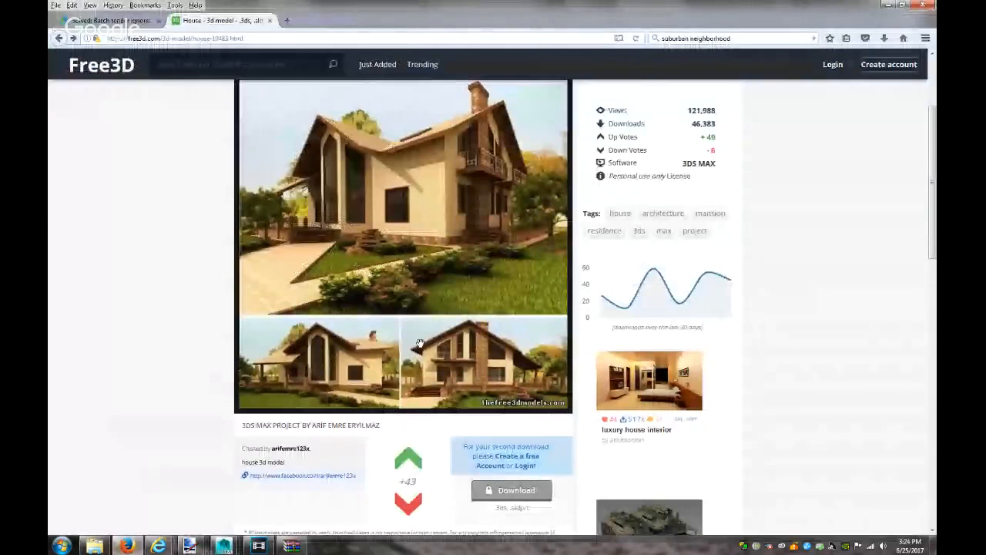
pyautogui.click(58, 39)
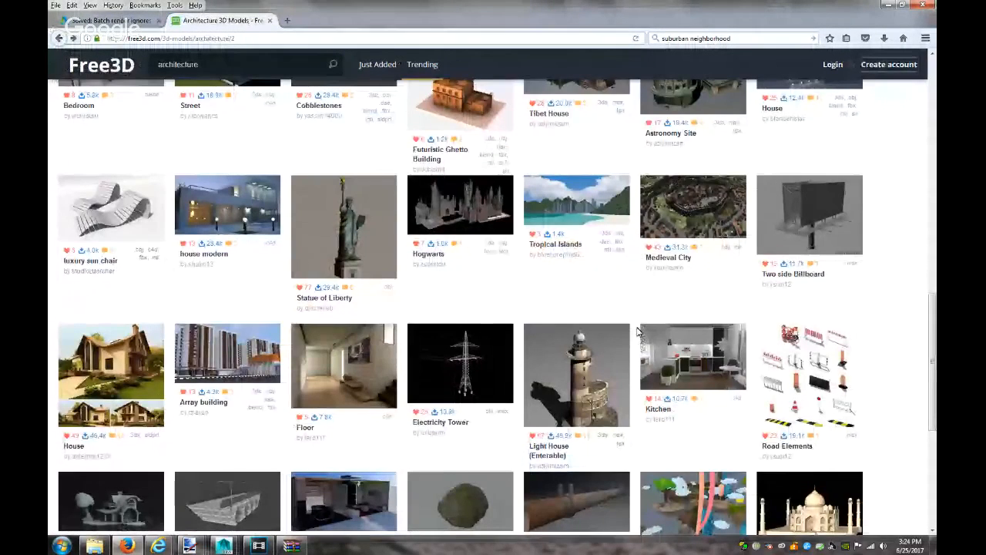
# Open the Cyprys House model page, start its download and close the login prompt
pyautogui.scroll(-3, 639, 332)
pyautogui.scroll(-6, 638, 332)
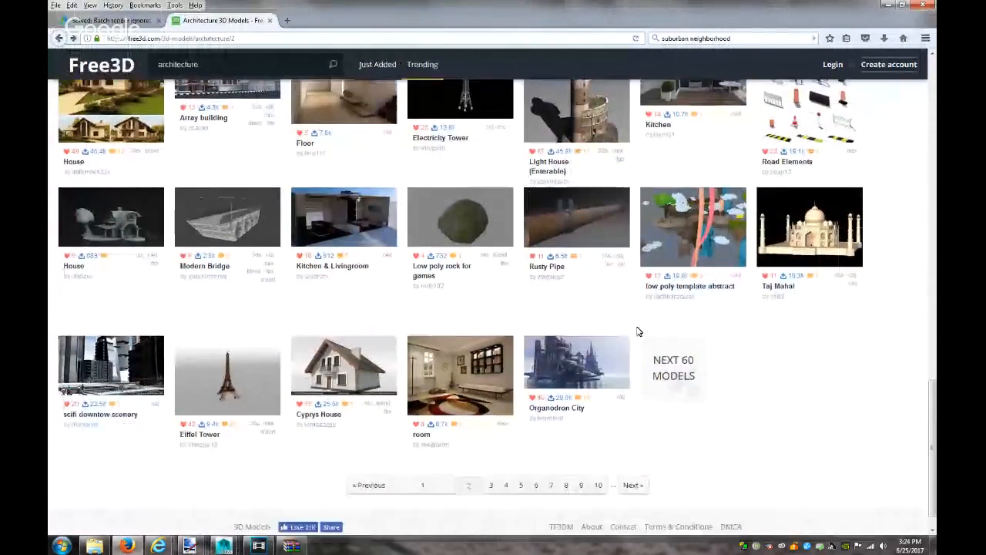
pyautogui.click(370, 356)
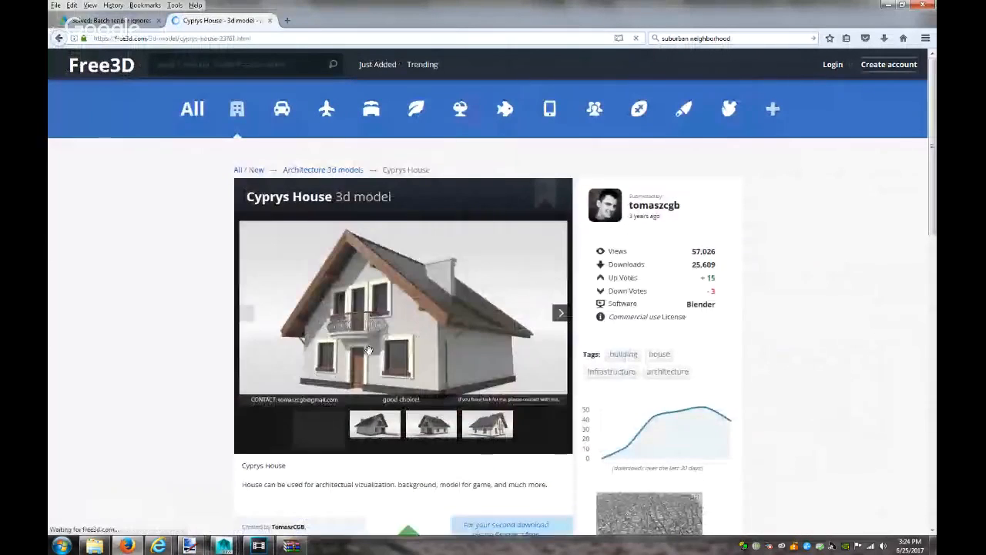
pyautogui.scroll(-2, 378, 350)
pyautogui.click(501, 471)
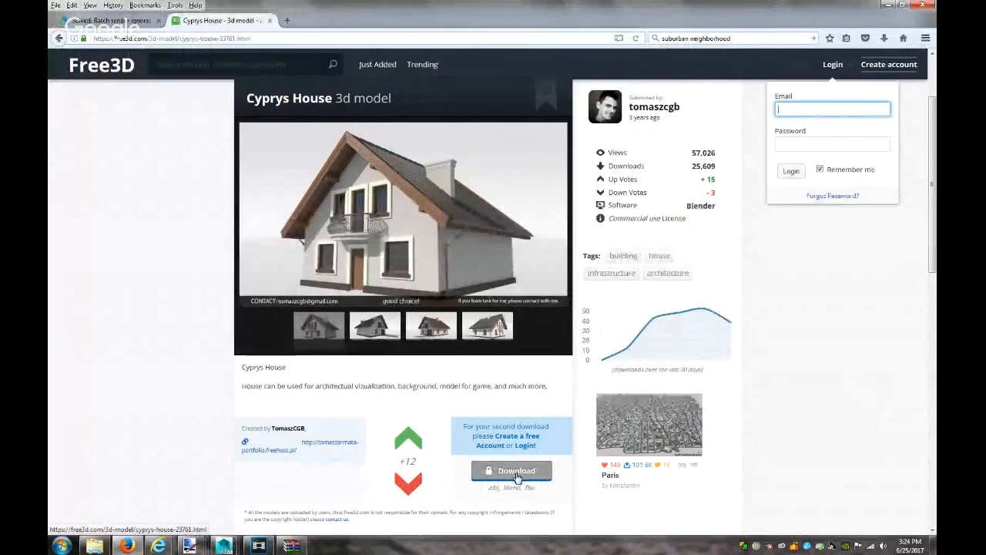
pyautogui.click(526, 450)
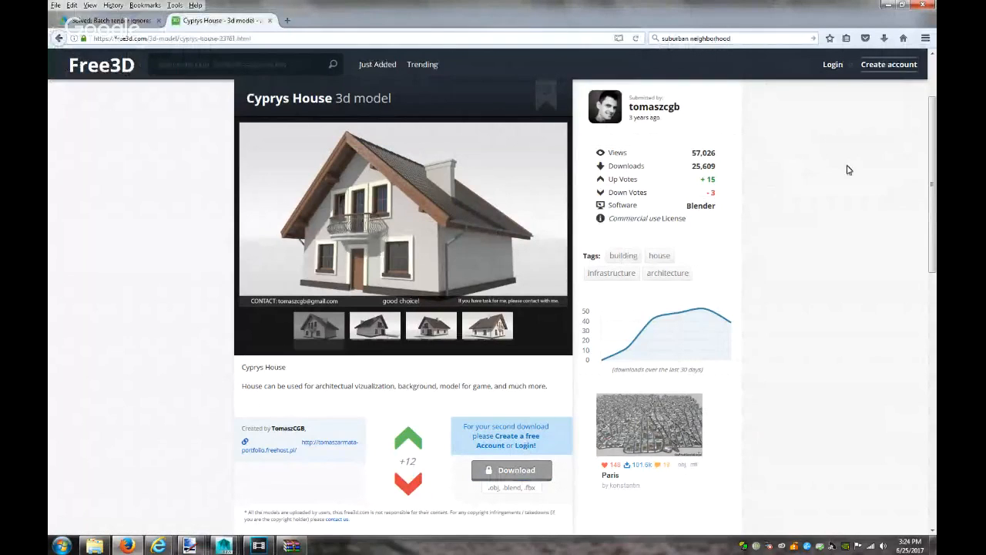
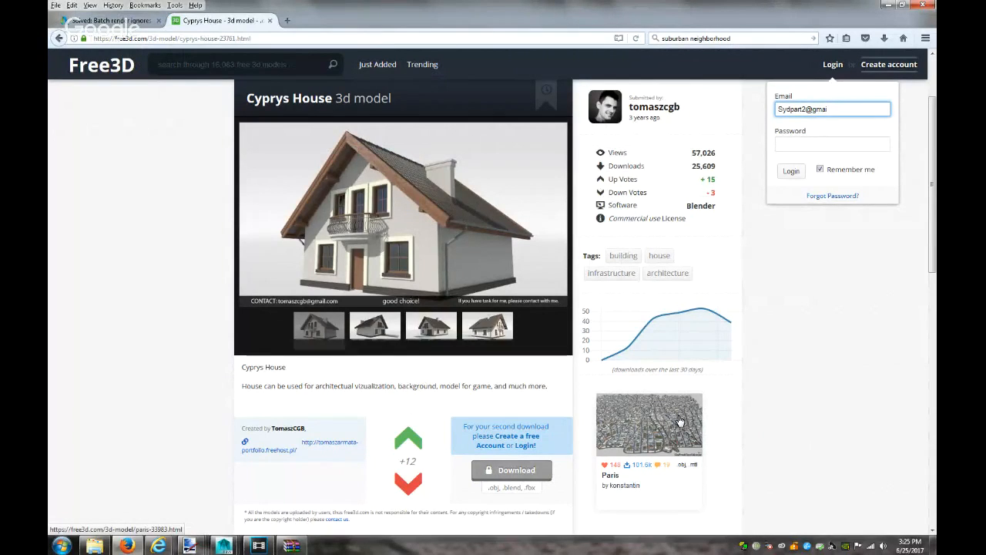
# Finish entering the account e-mail and password, submit the login, and save the login in Firefox
pyautogui.write('.com')
pyautogui.press('Tab')
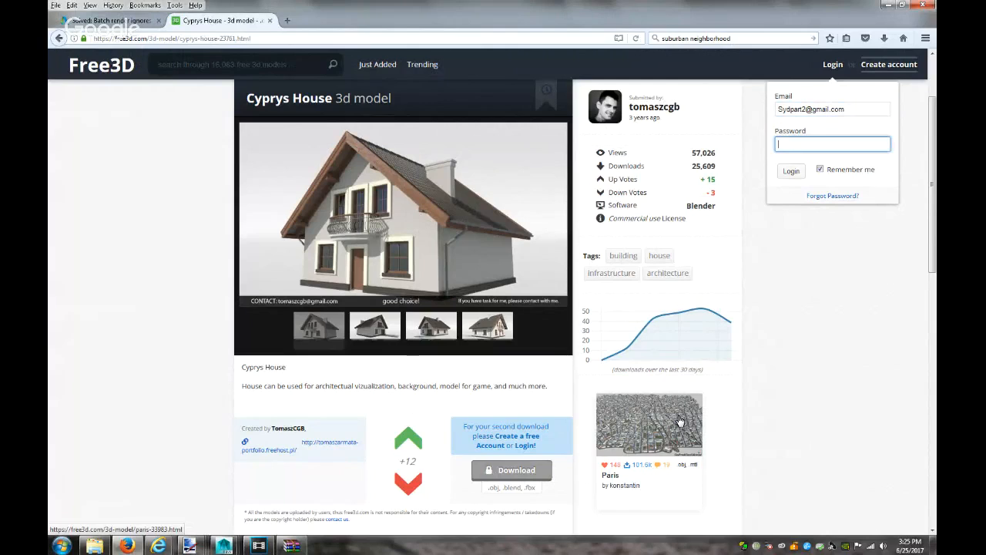
pyautogui.write('•••••••')
pyautogui.press('Return')
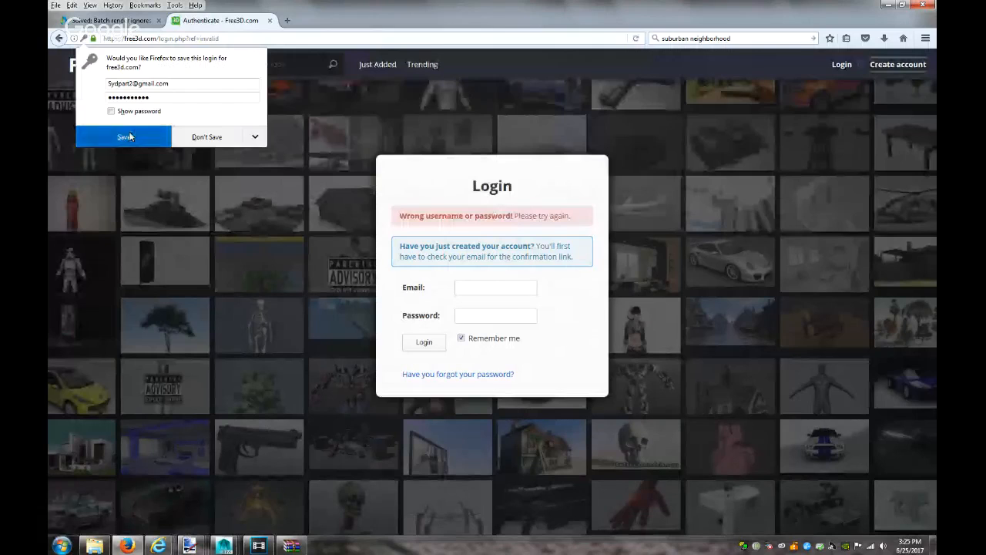
pyautogui.click(158, 133)
# Re-enter the account e-mail and submit the Free3D login form again
pyautogui.click(464, 295)
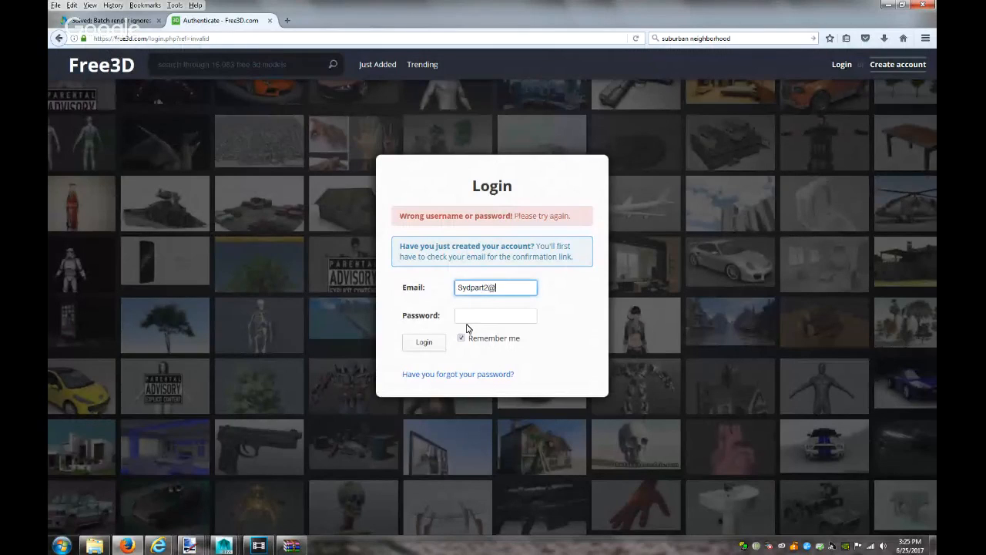
pyautogui.press('Tab')
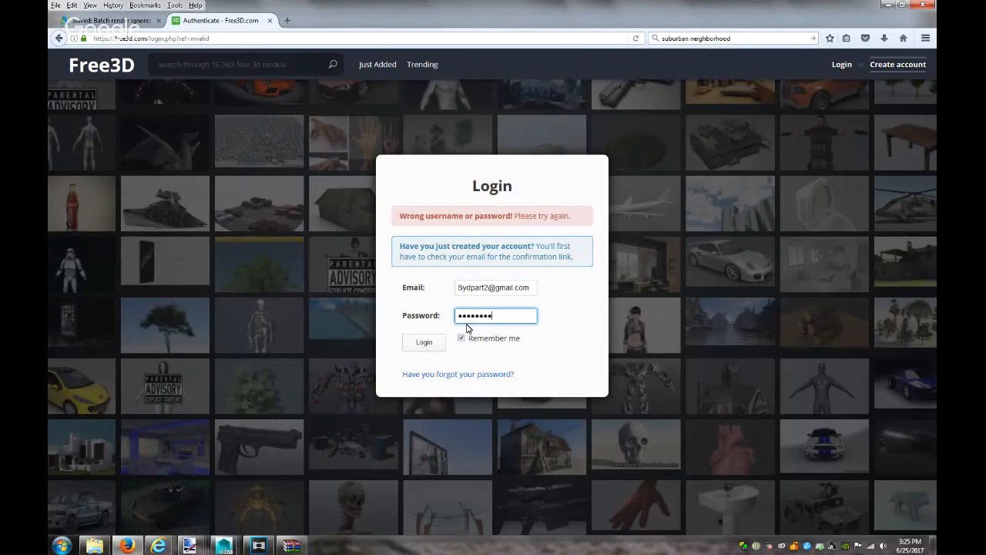
pyautogui.press('Return')
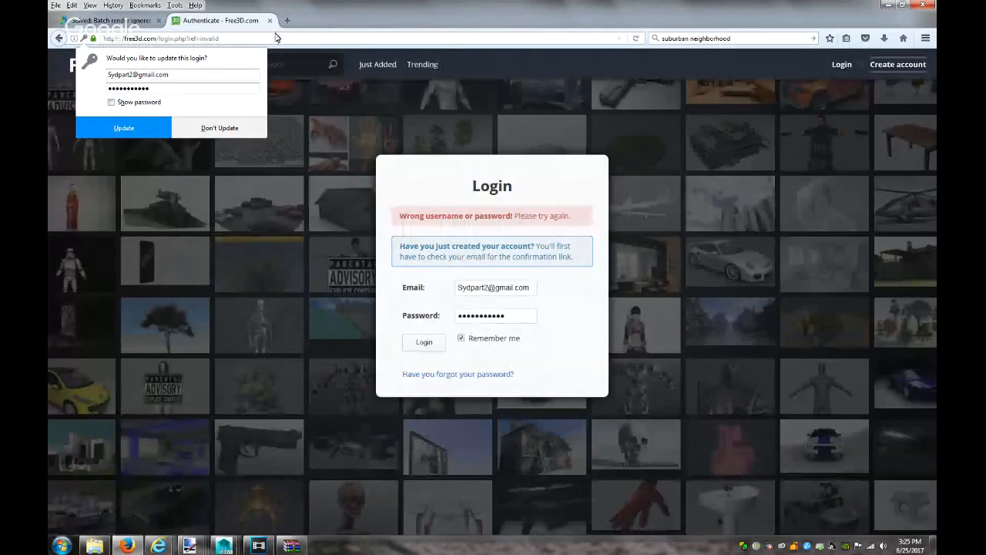
# Go back twice to page 2 of the Architecture models listing and select the previous search terms
pyautogui.click(59, 39)
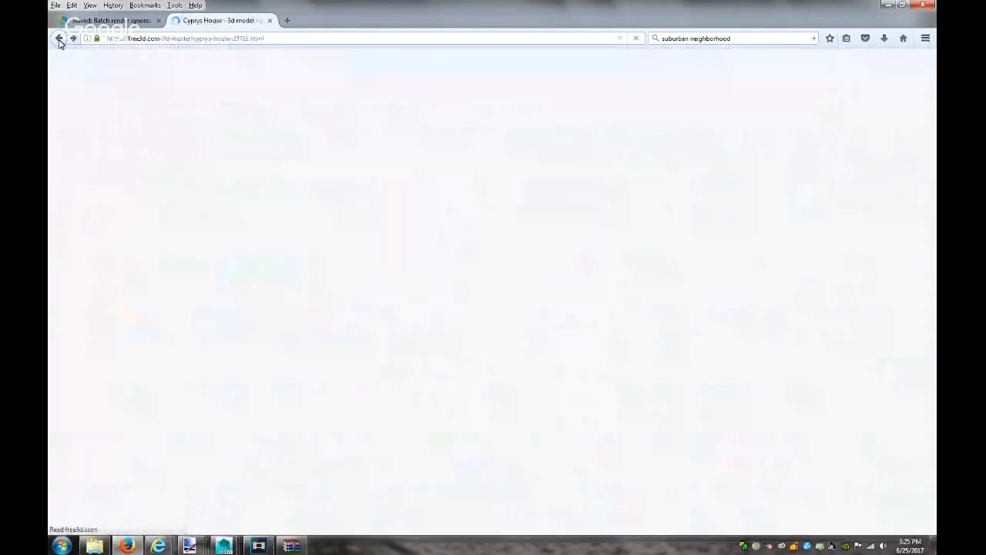
pyautogui.click(60, 42)
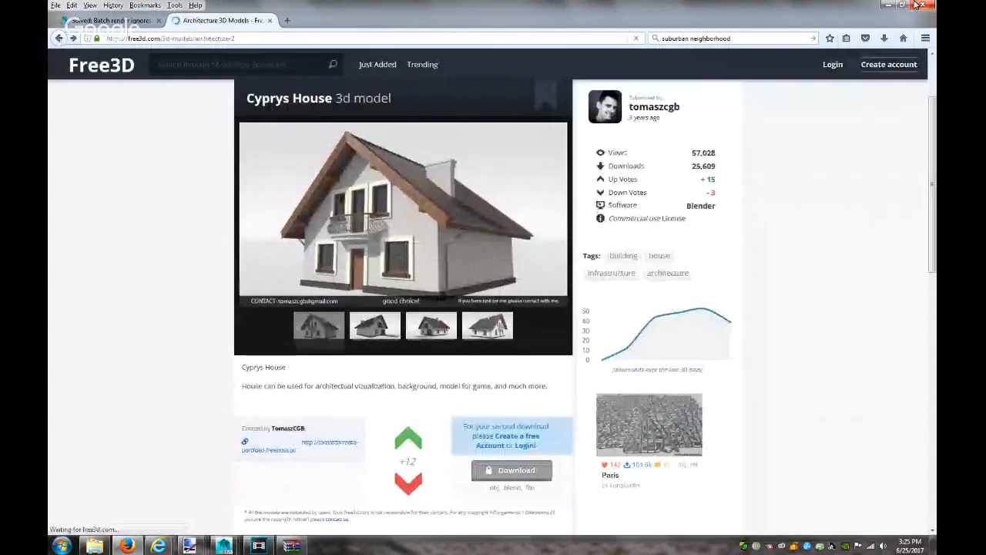
pyautogui.click(729, 42)
# Change the search to 'suburban house' and show image results only
pyautogui.click(732, 39)
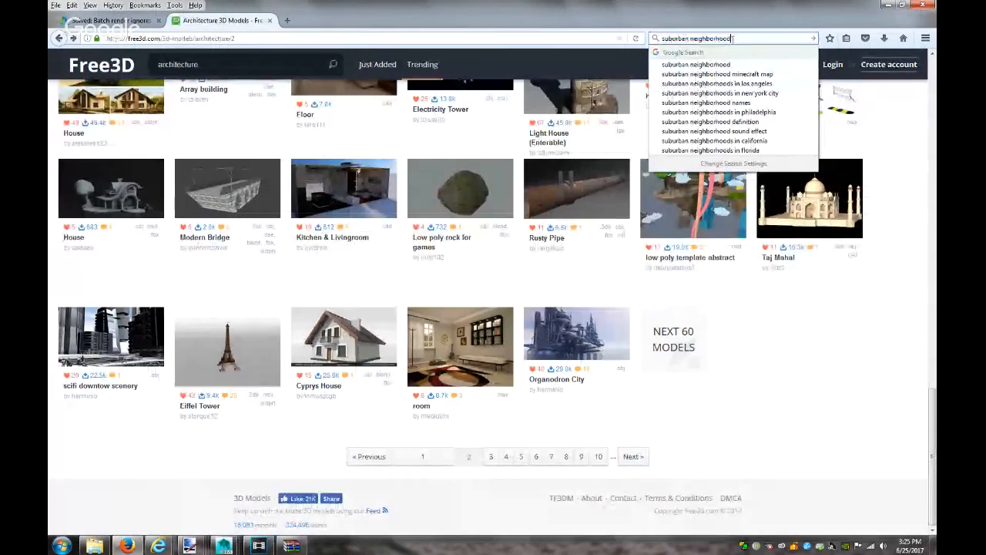
pyautogui.doubleClick(730, 39)
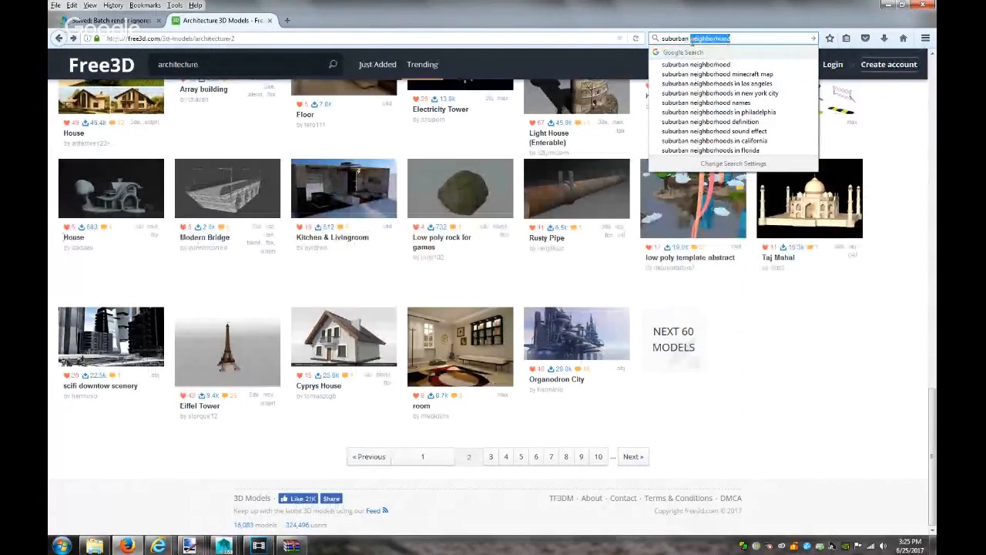
pyautogui.write('house')
pyautogui.press('Return')
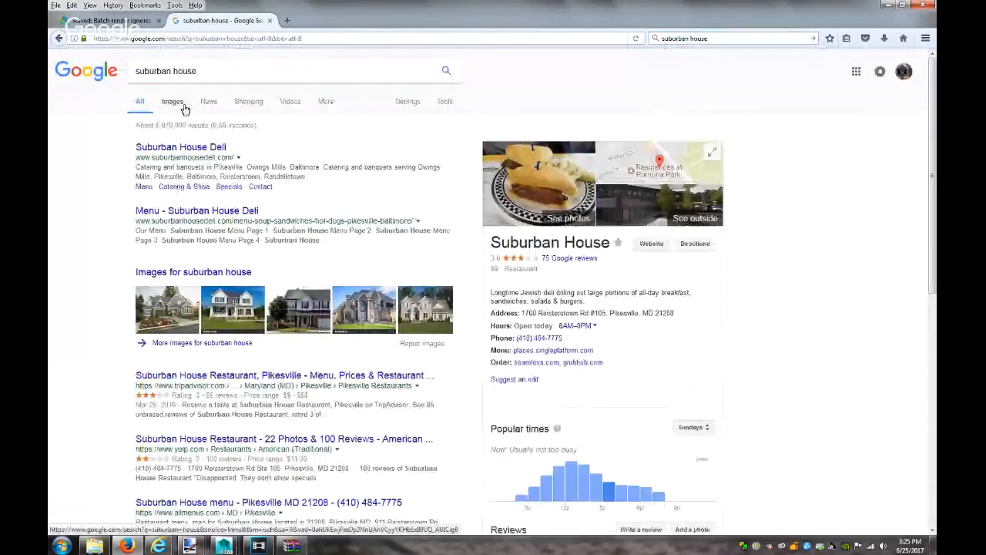
pyautogui.click(174, 103)
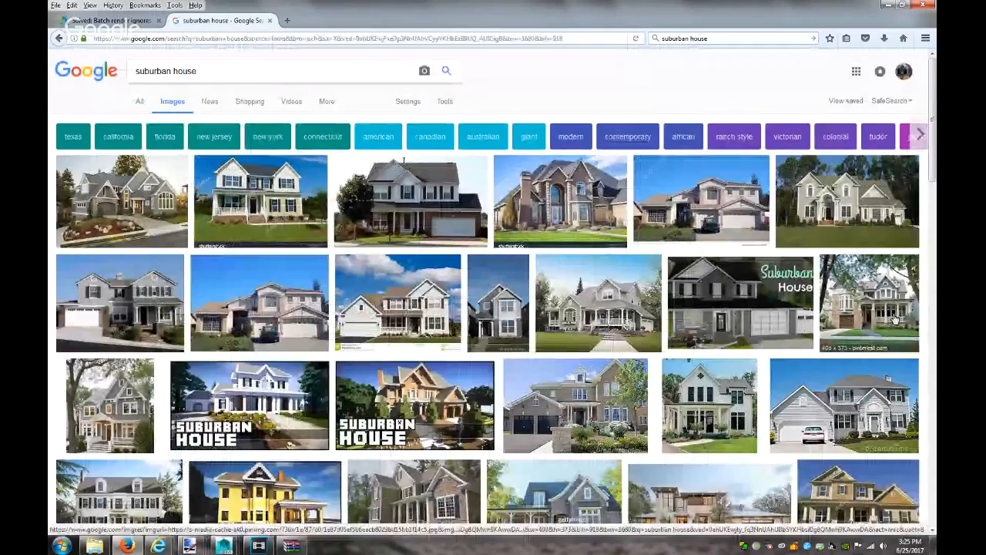
# Browse the results, previewing the grey colonial house and the dark grey house render
pyautogui.scroll(-3, 786, 343)
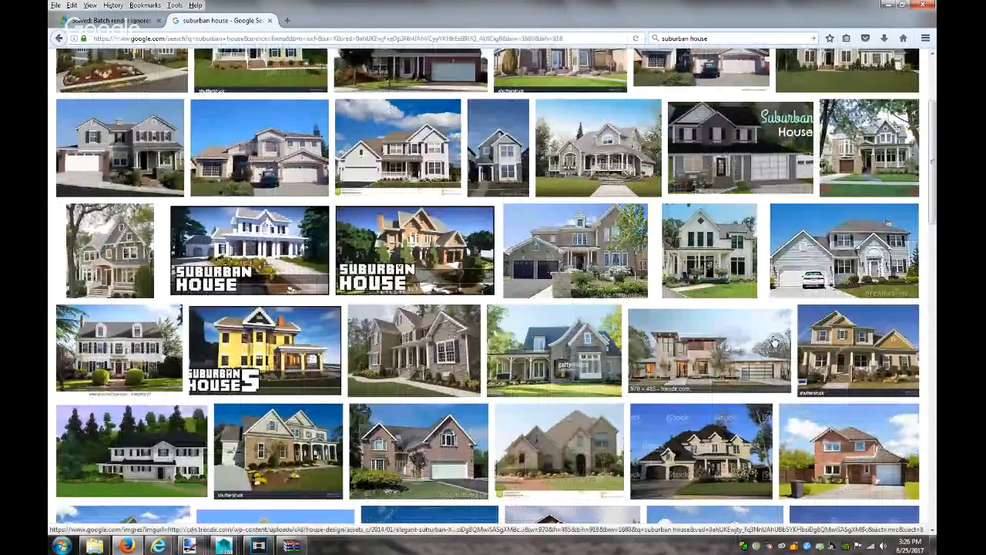
pyautogui.scroll(-3, 775, 342)
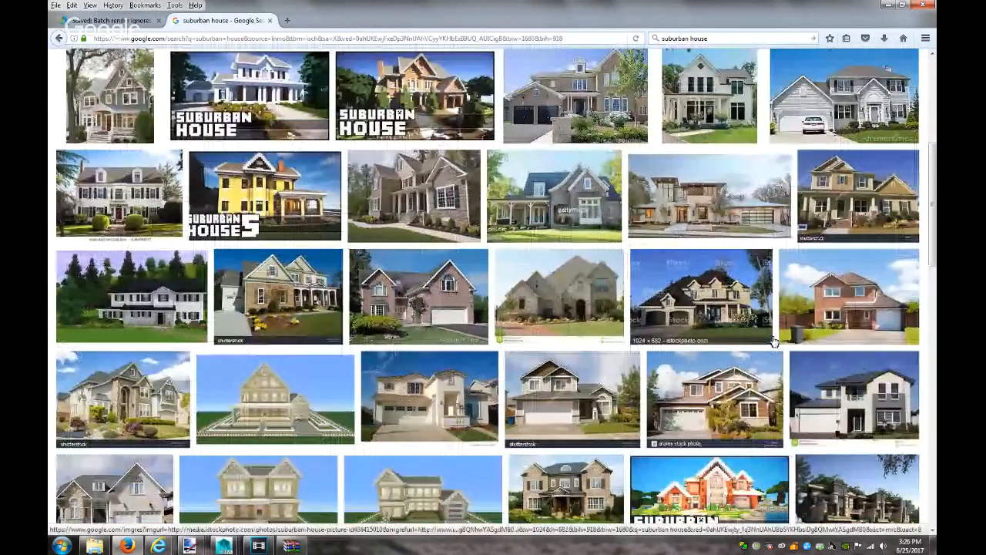
pyautogui.scroll(-3, 775, 341)
pyautogui.scroll(-1, 775, 341)
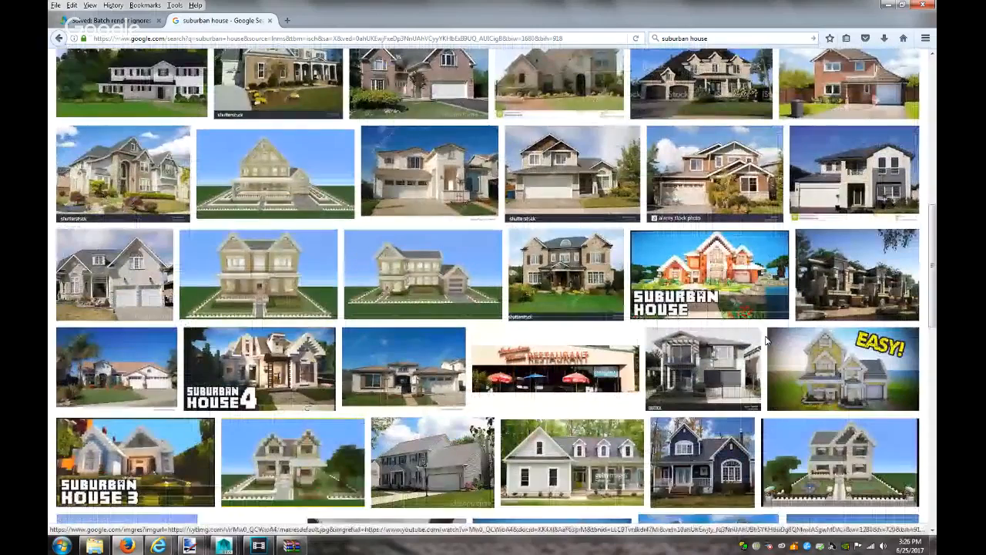
pyautogui.click(432, 443)
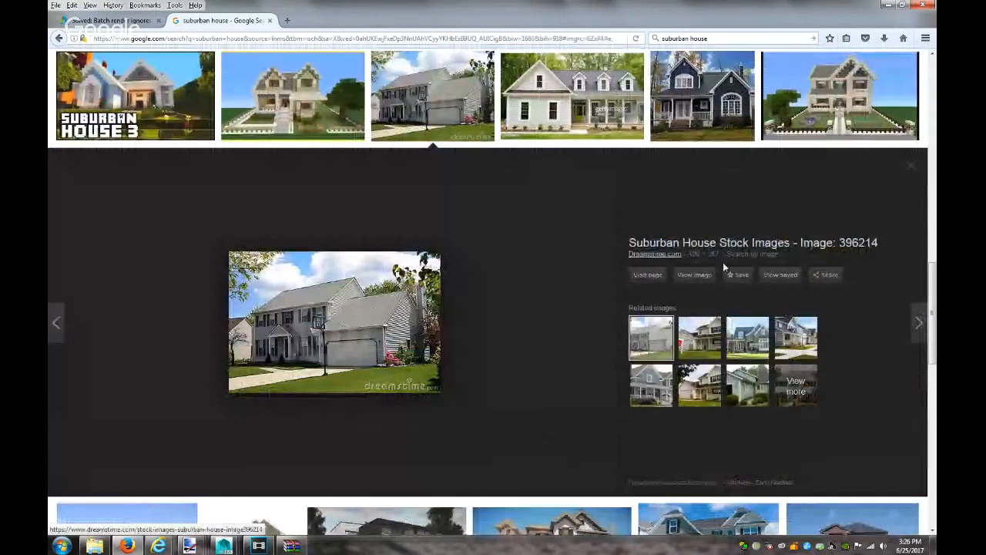
pyautogui.click(911, 167)
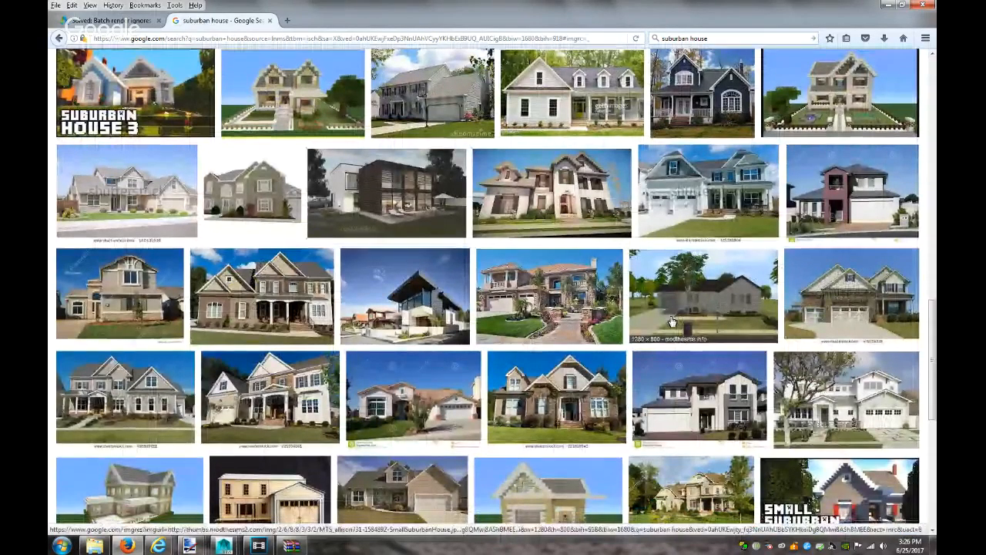
pyautogui.scroll(-2, 671, 322)
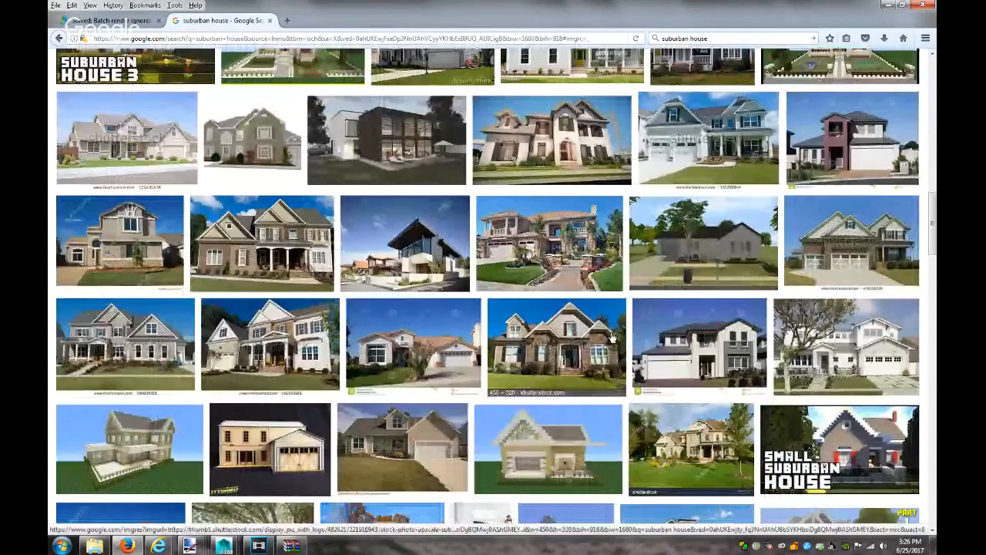
pyautogui.scroll(-3, 611, 338)
pyautogui.scroll(-5, 611, 338)
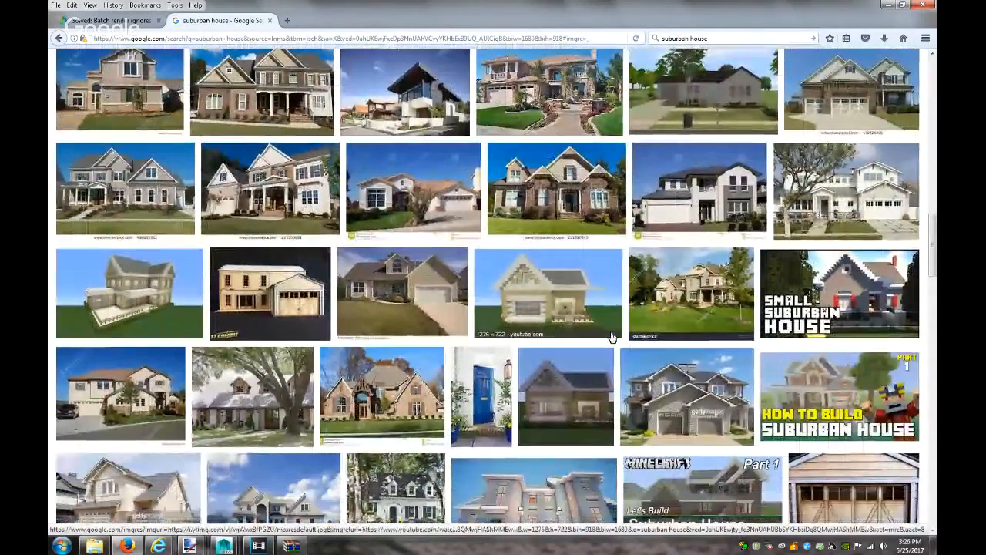
pyautogui.scroll(-5, 606, 340)
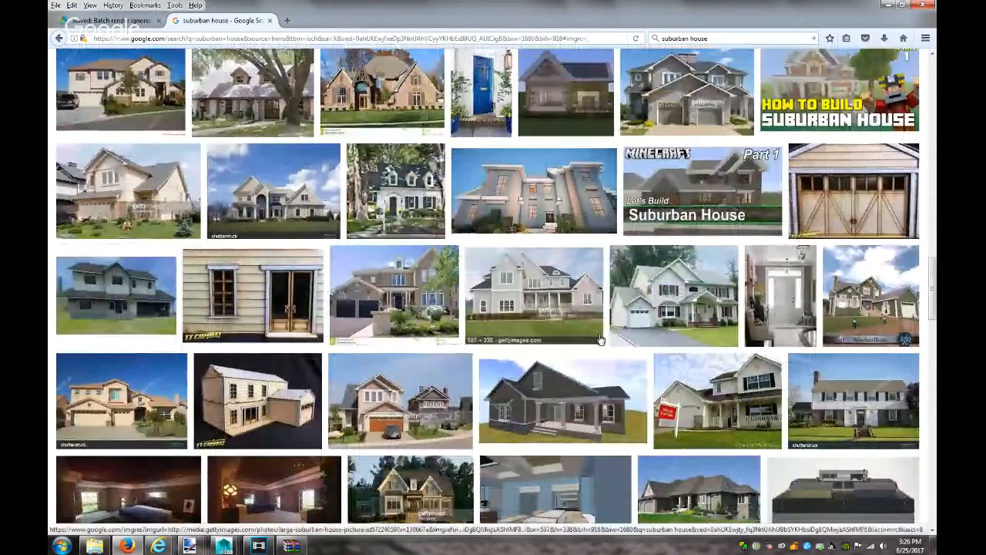
pyautogui.scroll(-3, 602, 340)
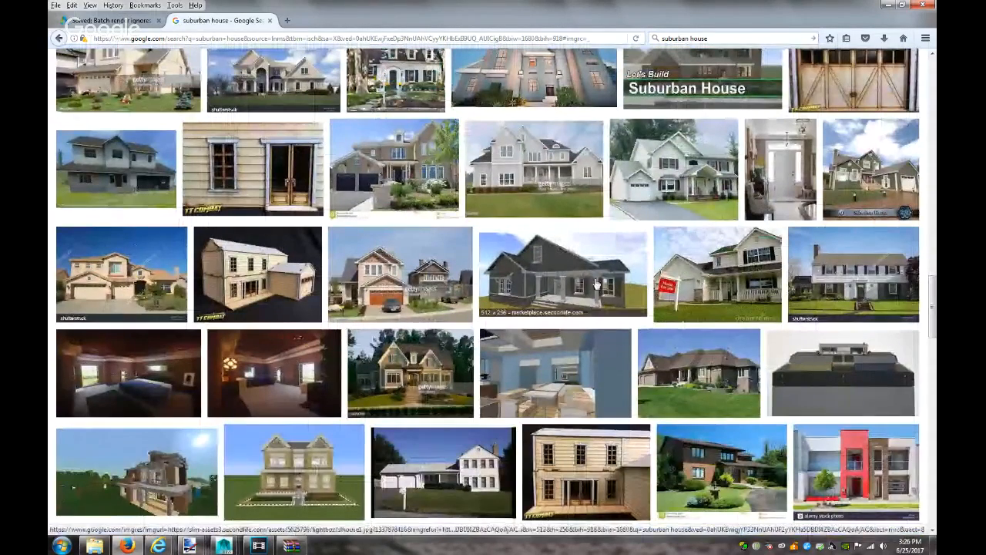
pyautogui.click(594, 340)
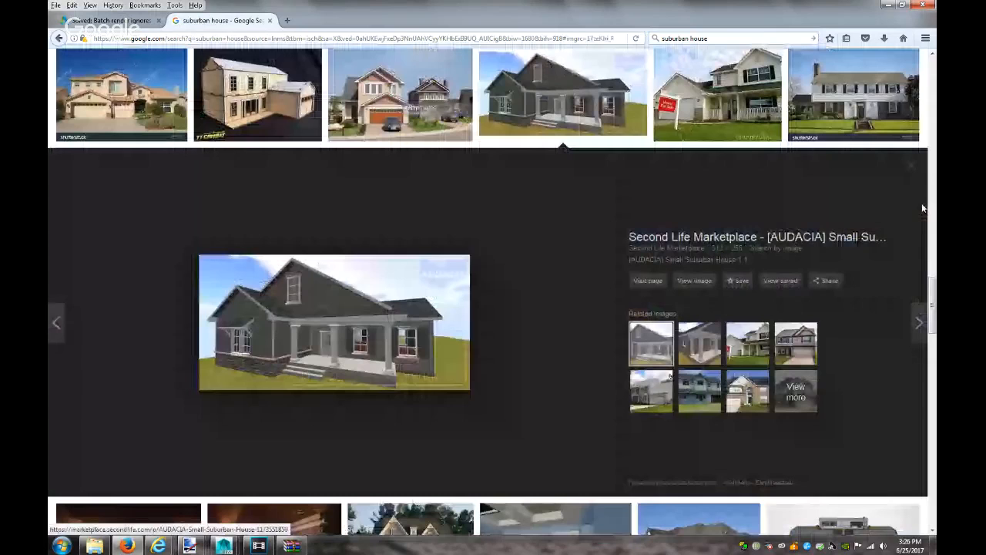
pyautogui.click(911, 165)
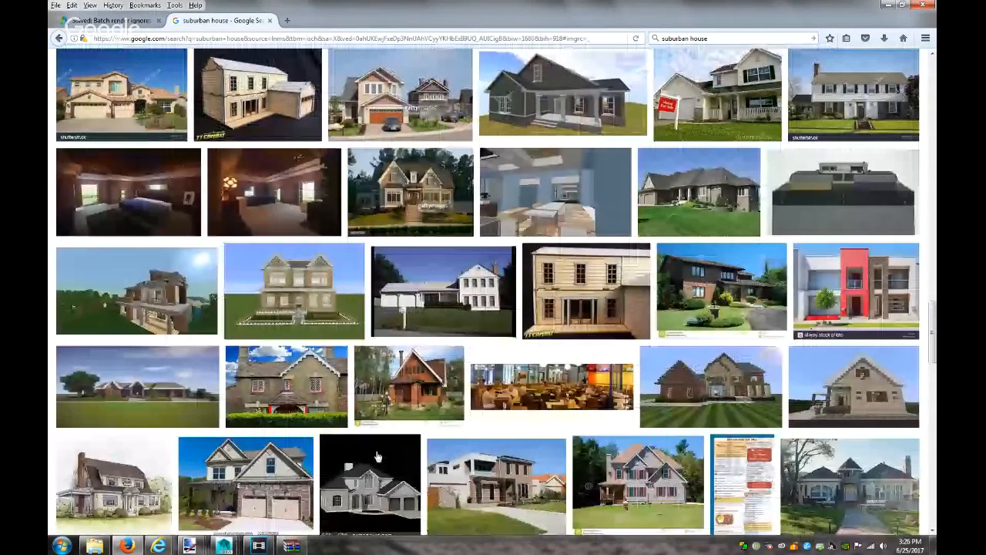
# Scroll further and open the 'Suburban House with Green Lawn' preview
pyautogui.scroll(-3, 378, 457)
pyautogui.scroll(-1, 438, 398)
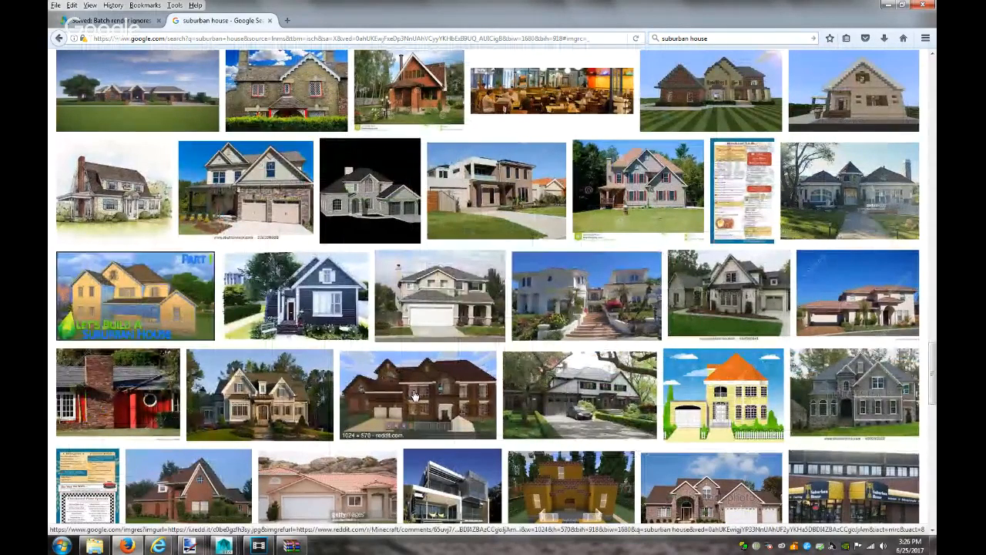
pyautogui.scroll(-3, 414, 395)
pyautogui.scroll(-3, 414, 395)
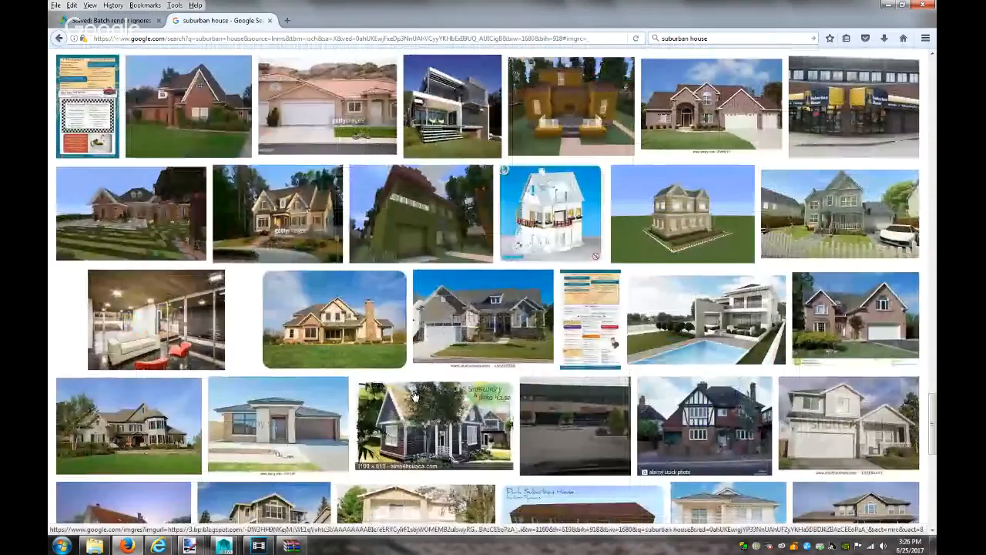
pyautogui.scroll(-3, 414, 395)
pyautogui.scroll(-3, 414, 395)
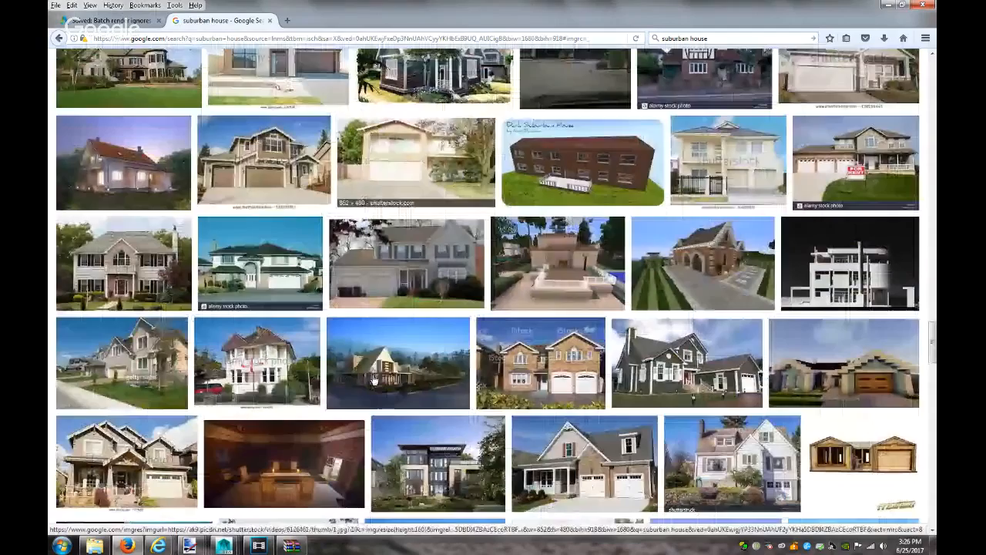
pyautogui.scroll(-3, 373, 377)
pyautogui.scroll(-2, 373, 377)
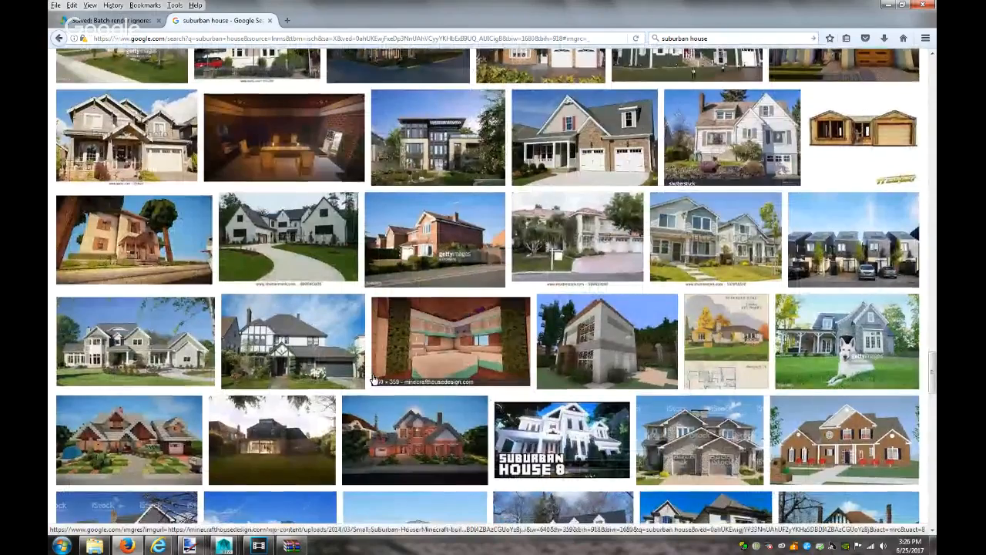
pyautogui.scroll(-3, 373, 378)
pyautogui.scroll(-5, 373, 380)
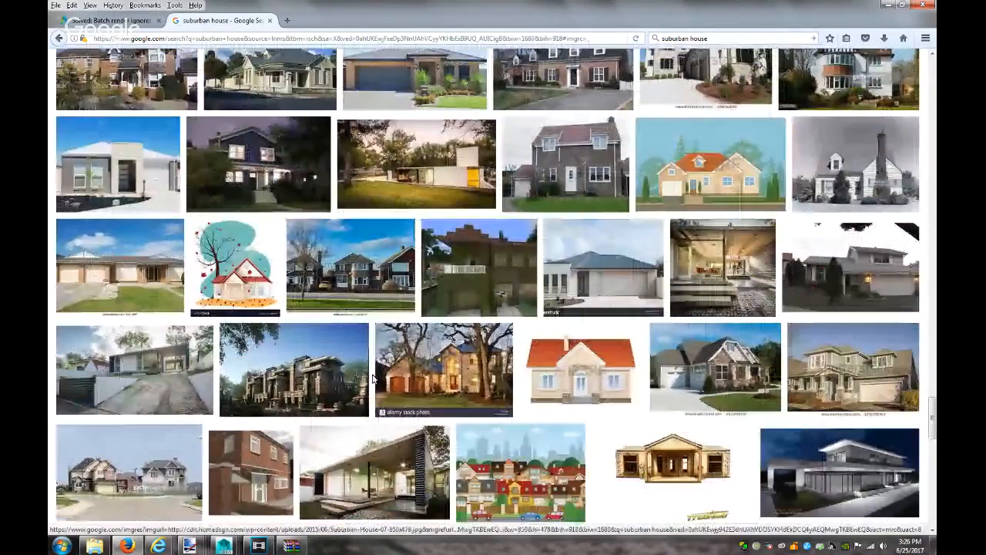
pyautogui.scroll(-5, 373, 378)
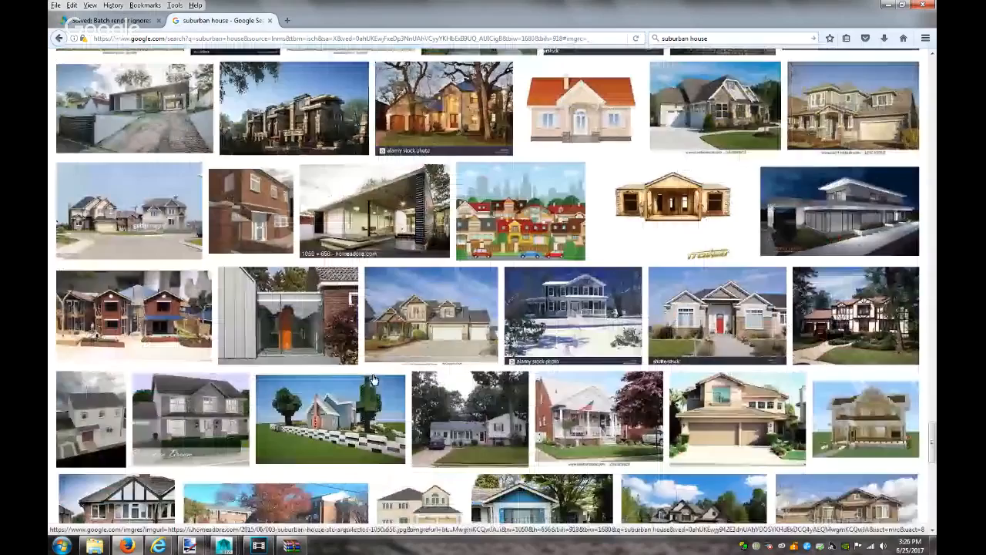
pyautogui.scroll(-9, 373, 379)
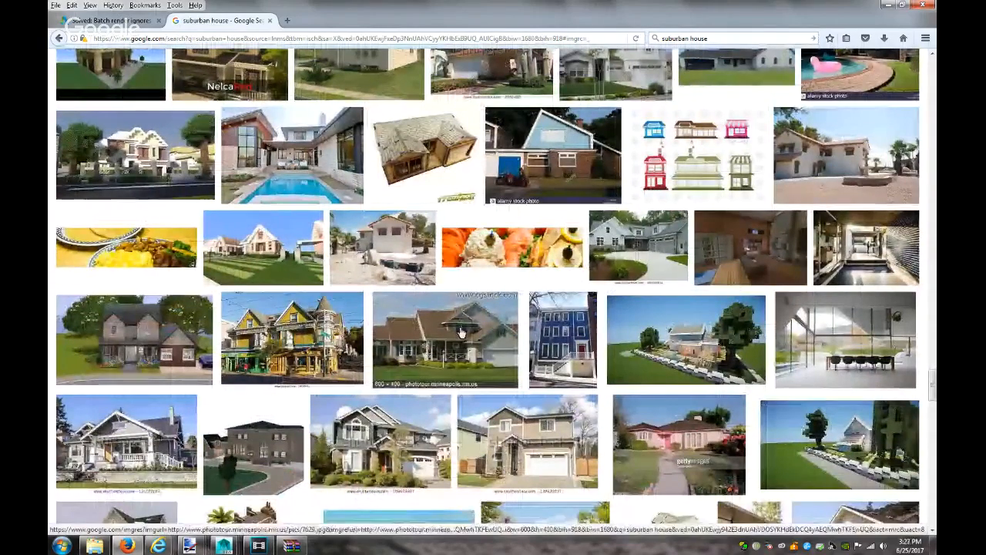
pyautogui.click(451, 337)
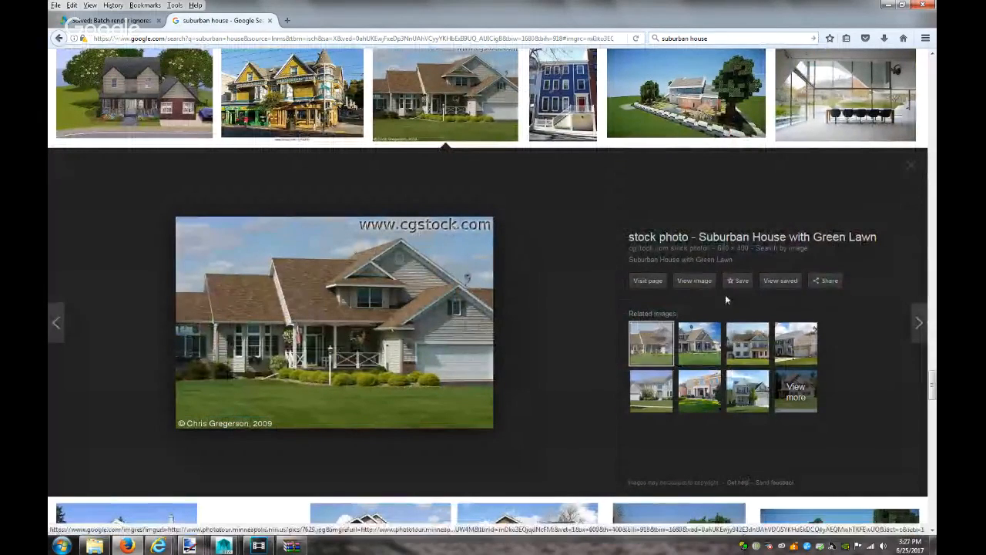
# Open the full-size suburban house photo in its own tab and copy the image
pyautogui.click(703, 282)
pyautogui.rightClick(410, 293)
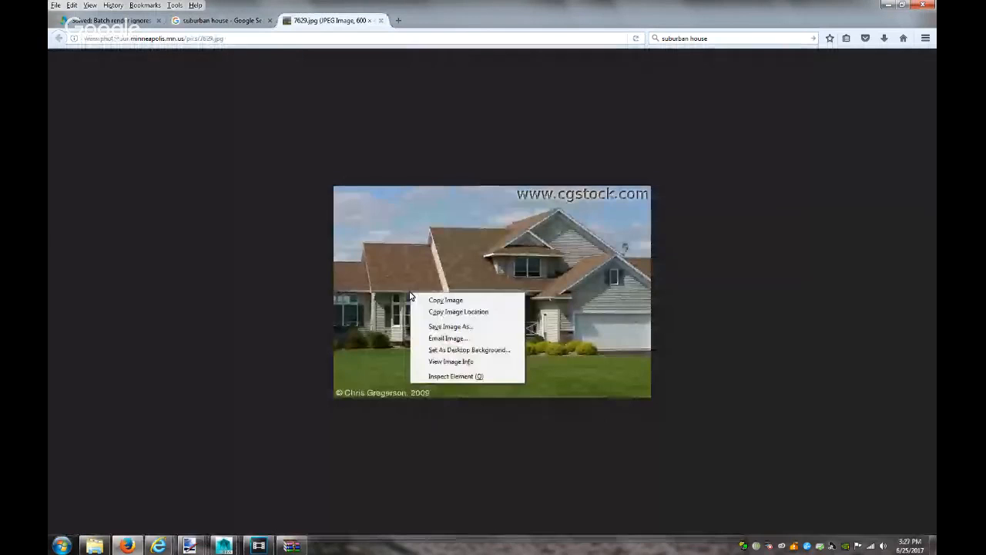
pyautogui.click(450, 300)
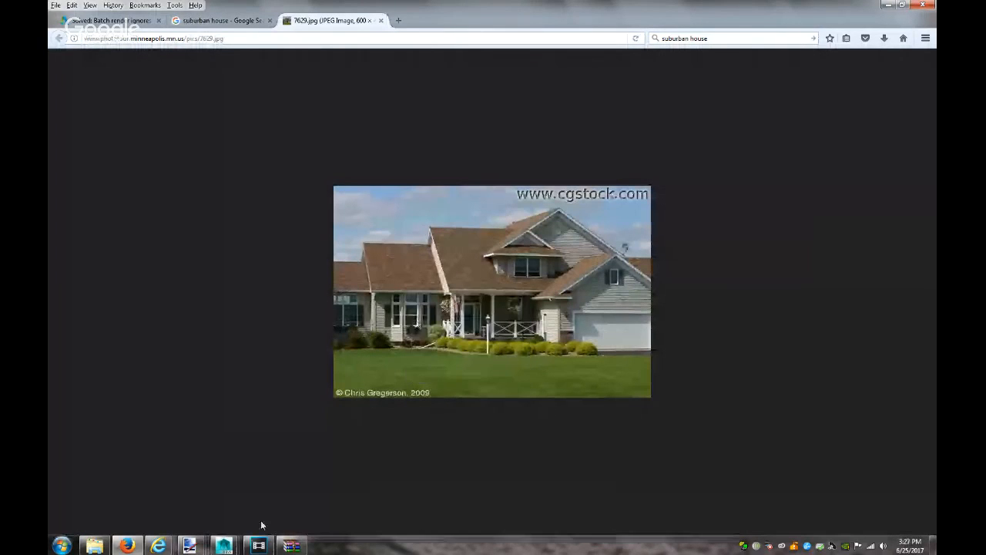
# Look briefly at the Vegas Pro timeline, then bring paint.net with Visions.png to the front
pyautogui.click(193, 546)
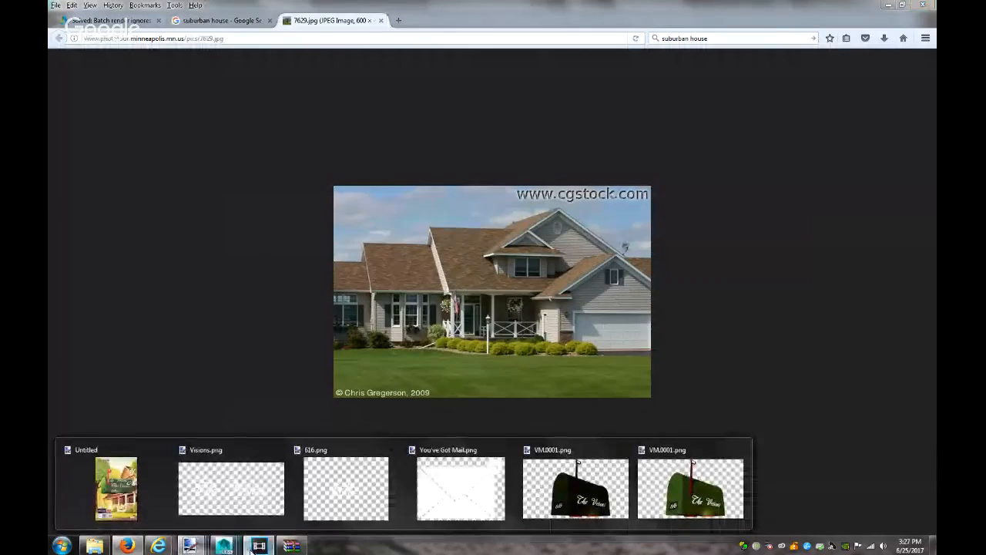
pyautogui.click(259, 546)
pyautogui.rightClick(327, 397)
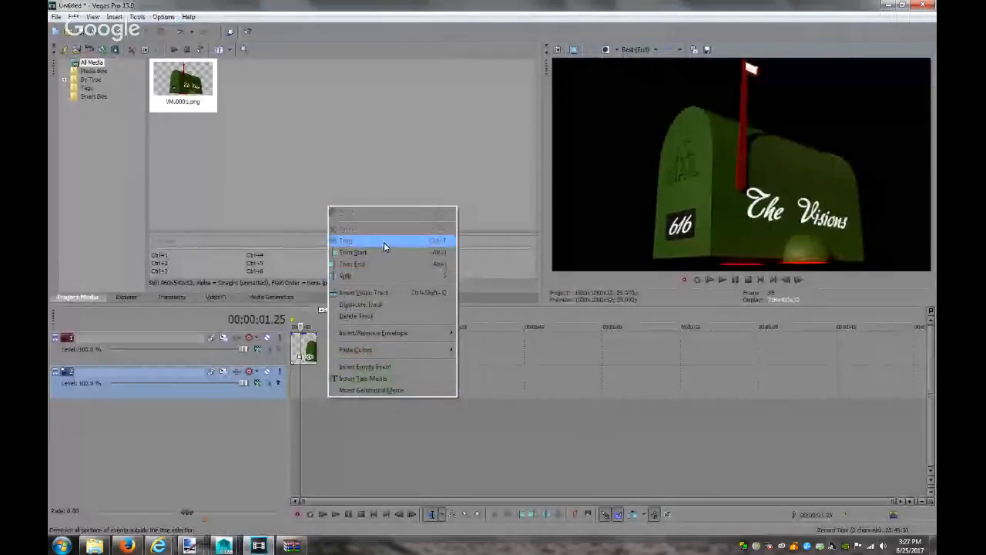
pyautogui.click(280, 229)
pyautogui.click(193, 546)
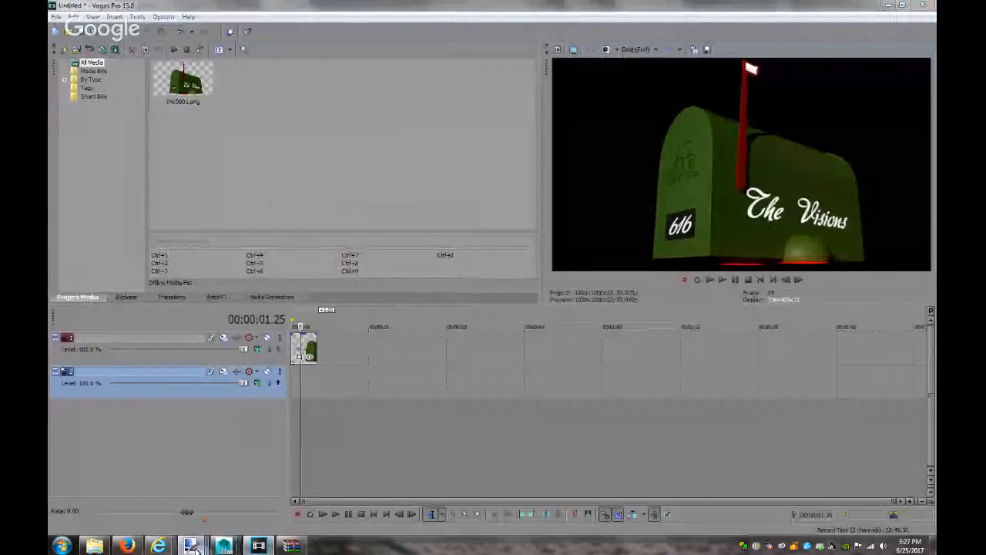
pyautogui.click(238, 483)
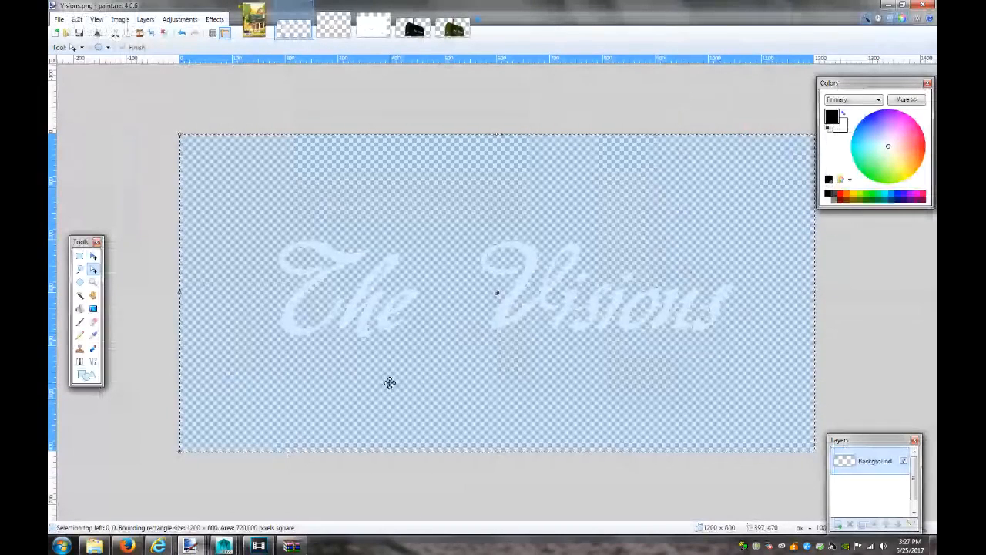
# Paste the house photo into a new 600x400 image and crop it to 600×346 without the text strips
pyautogui.hotkey('ctrl', 'n')
pyautogui.press('Return')
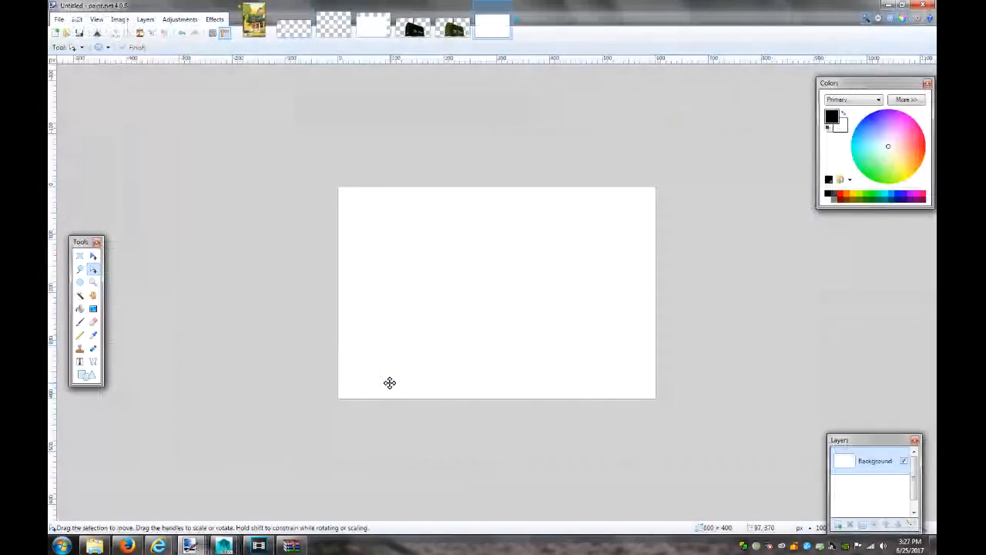
pyautogui.hotkey('ctrl', 'v')
pyautogui.press('m')
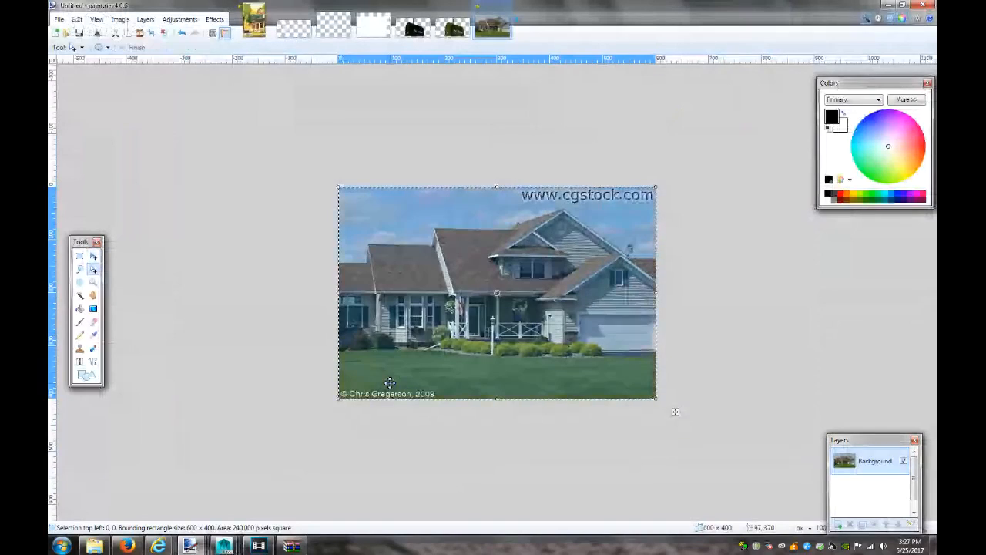
pyautogui.moveTo(495, 400); pyautogui.dragTo(495, 388)
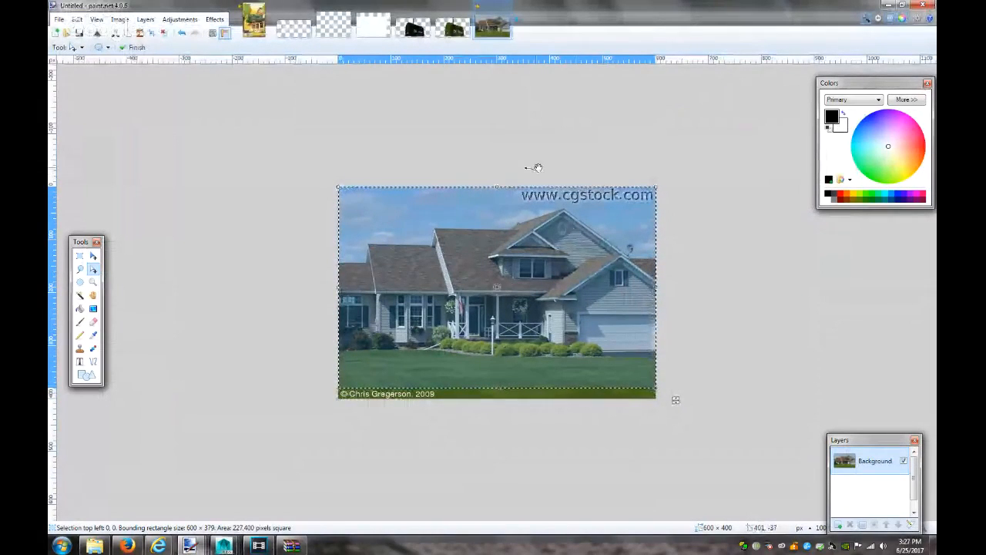
pyautogui.moveTo(496, 187); pyautogui.dragTo(494, 206)
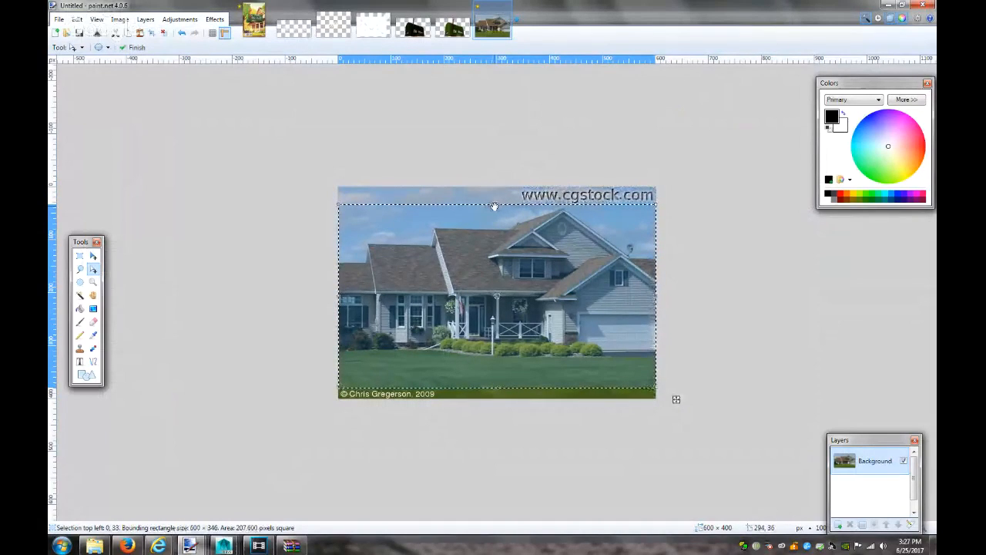
pyautogui.hotkey('ctrl', 'shift', 'x')
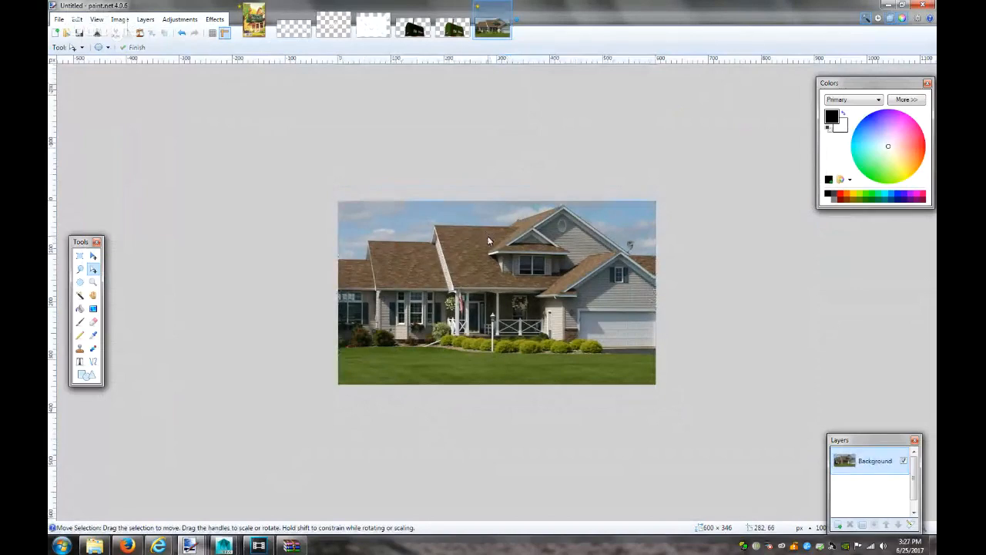
# Save the cropped house photo as house.png
pyautogui.hotkey('ctrl', 's')
pyautogui.write('house')
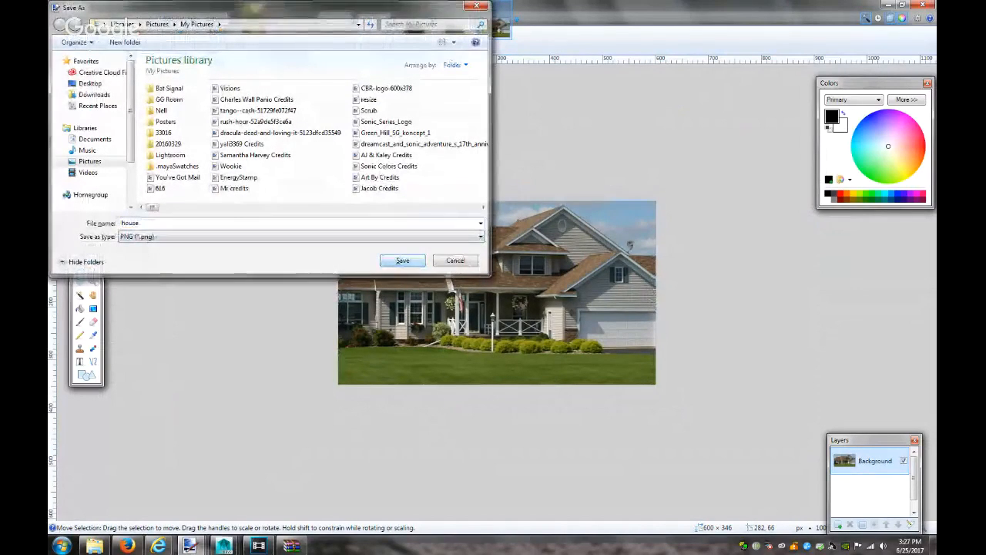
pyautogui.click(396, 260)
pyautogui.click(572, 363)
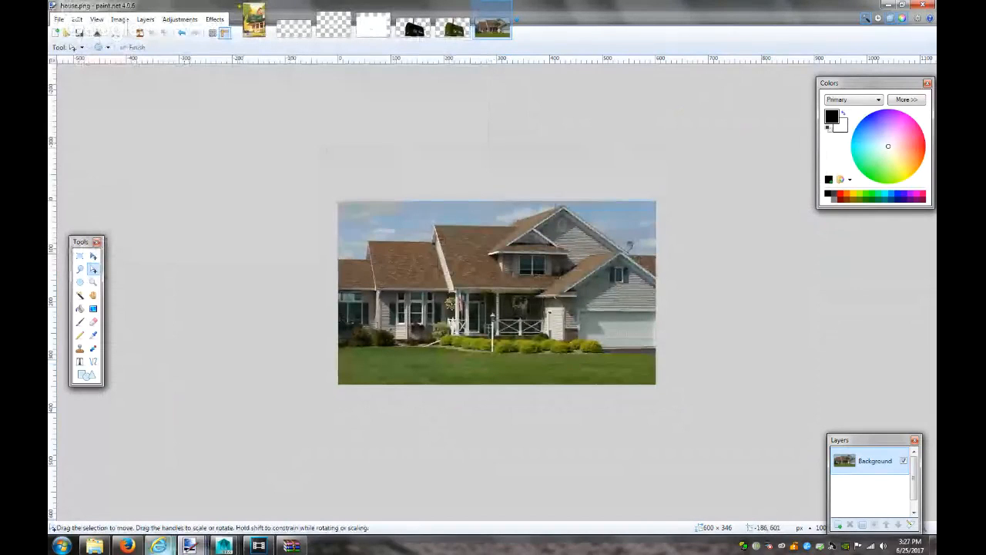
pyautogui.click(263, 547)
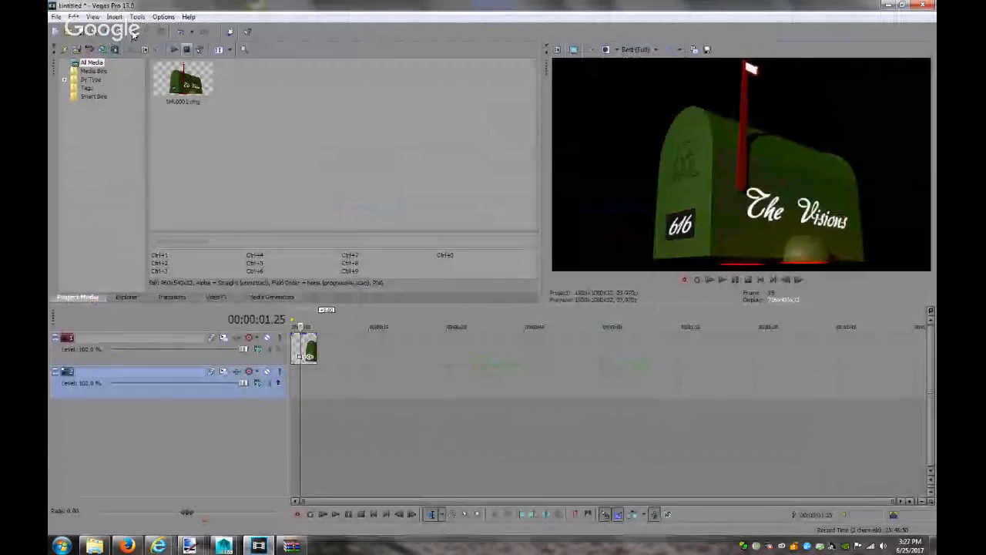
# Import house.png from Pictures and place it on track 2 beneath the mailbox
pyautogui.click(332, 198)
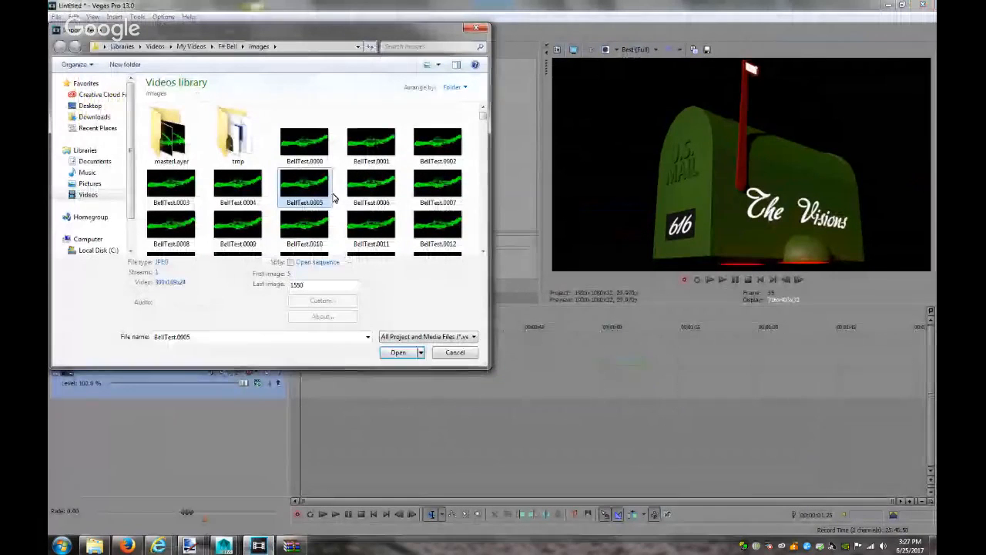
pyautogui.click(91, 183)
pyautogui.scroll(-3, 280, 191)
pyautogui.click(185, 211)
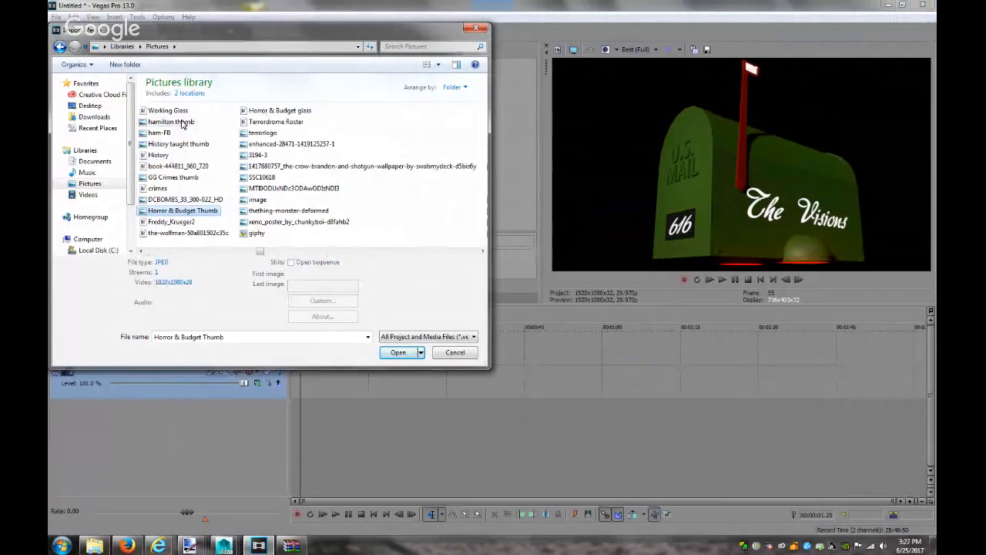
pyautogui.click(221, 338)
pyautogui.write('hou')
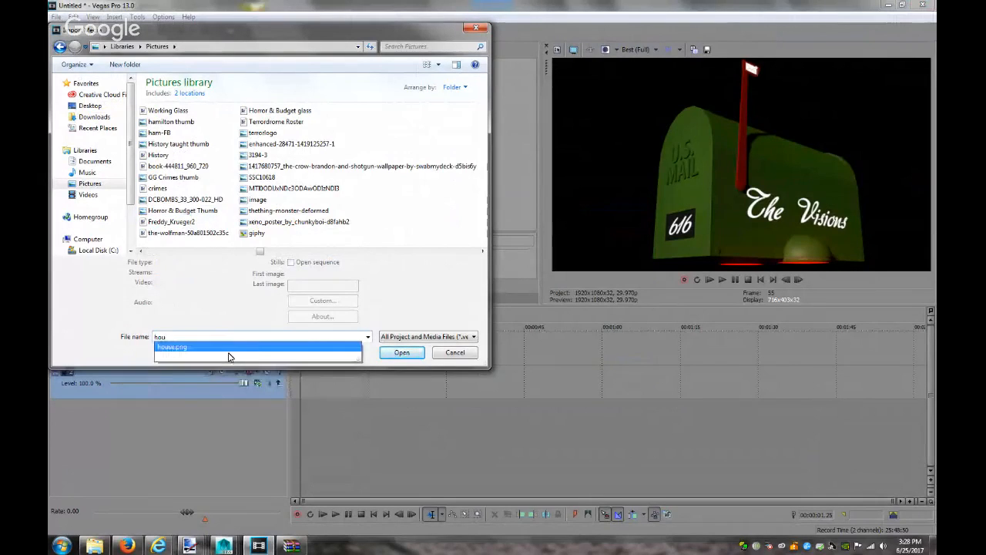
pyautogui.click(389, 352)
pyautogui.click(396, 353)
pyautogui.moveTo(214, 87); pyautogui.dragTo(289, 377)
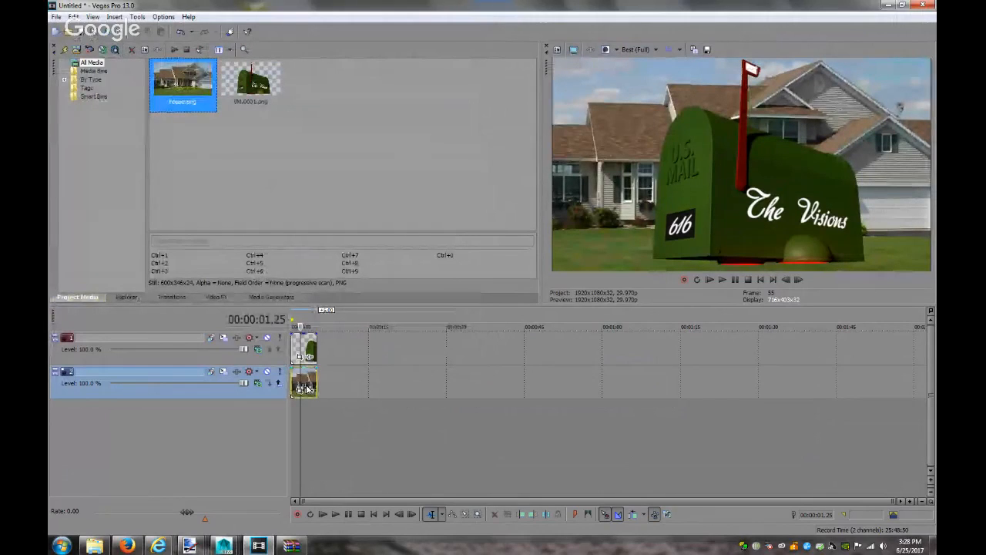
# Mirror the house clip horizontally with a negative Pan/Crop Width value
pyautogui.click(299, 392)
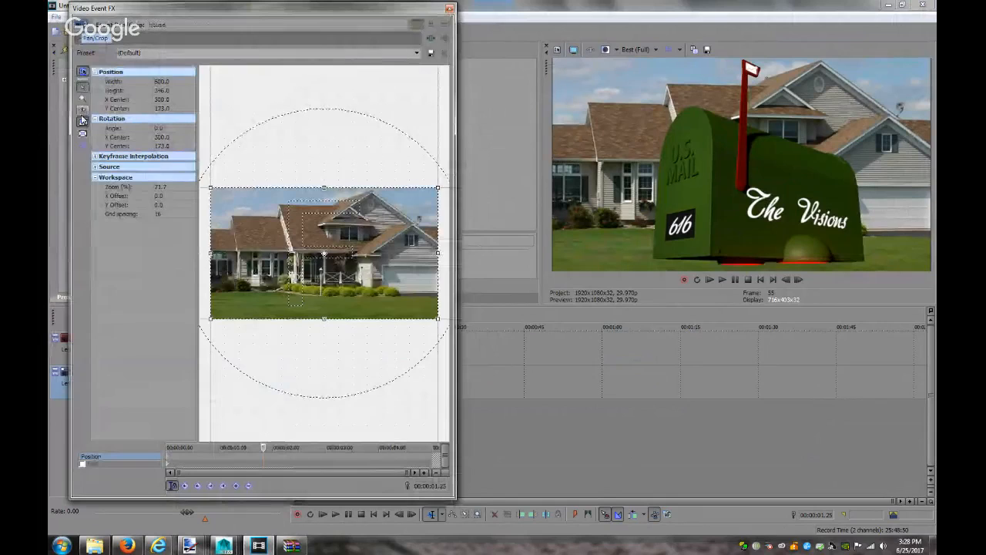
pyautogui.click(162, 81)
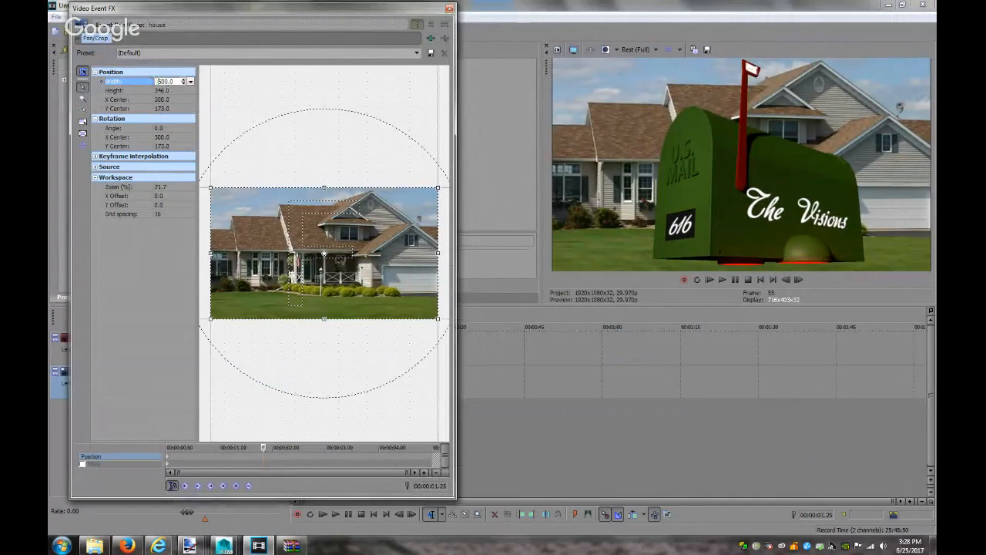
pyautogui.press('Return')
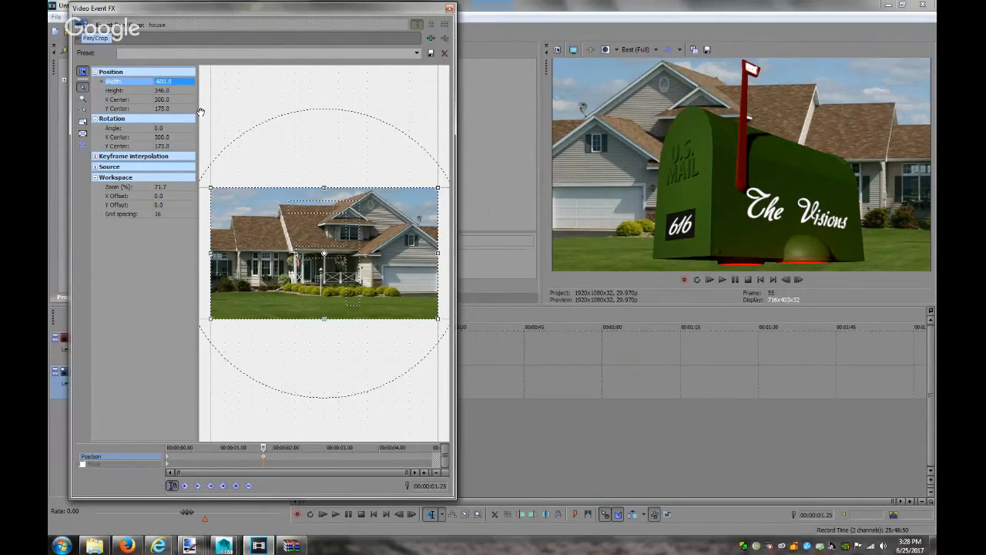
pyautogui.click(450, 10)
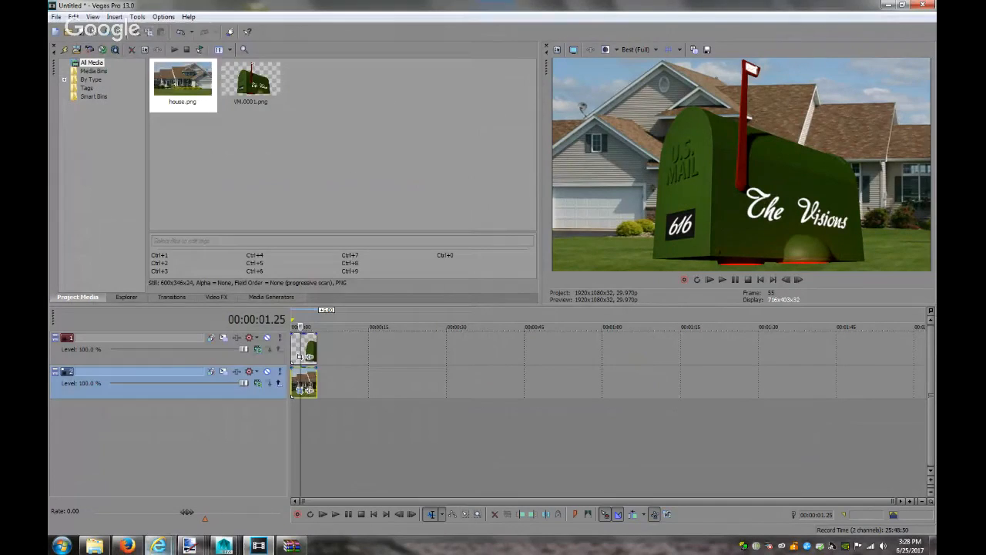
pyautogui.hotkey('alt', 'Tab')
# Close the full-size image tab and preview, then filter the suburban house results to large images
pyautogui.click(379, 20)
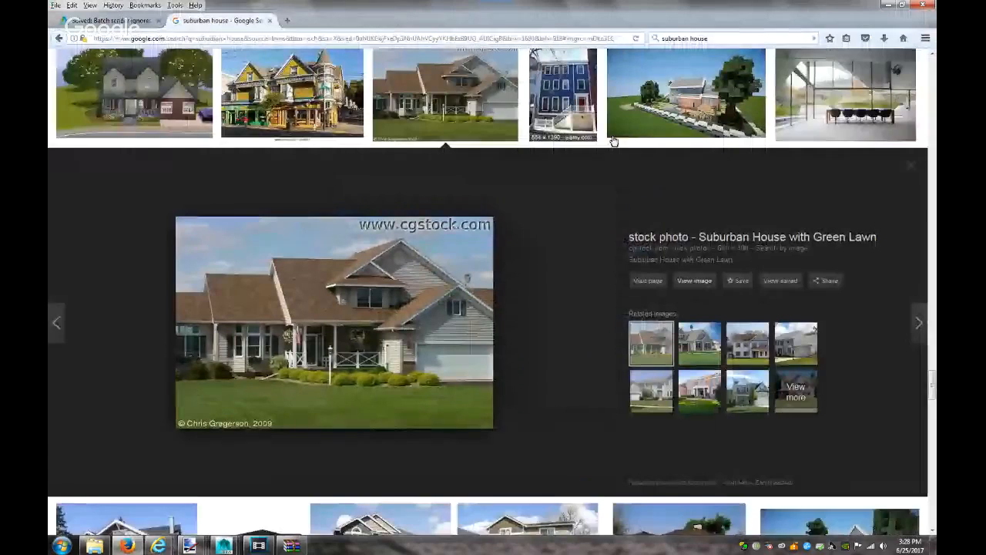
pyautogui.click(912, 165)
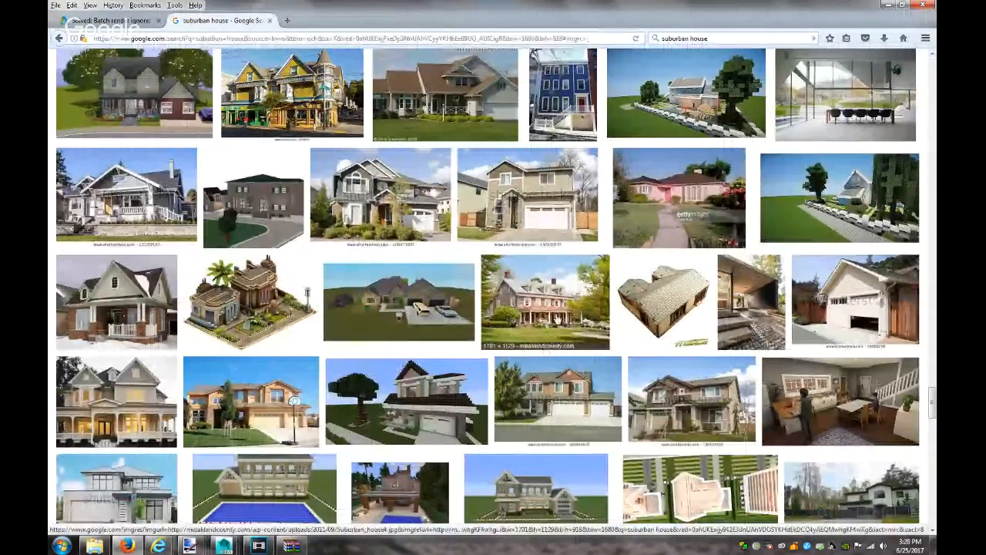
pyautogui.scroll(-4, 435, 331)
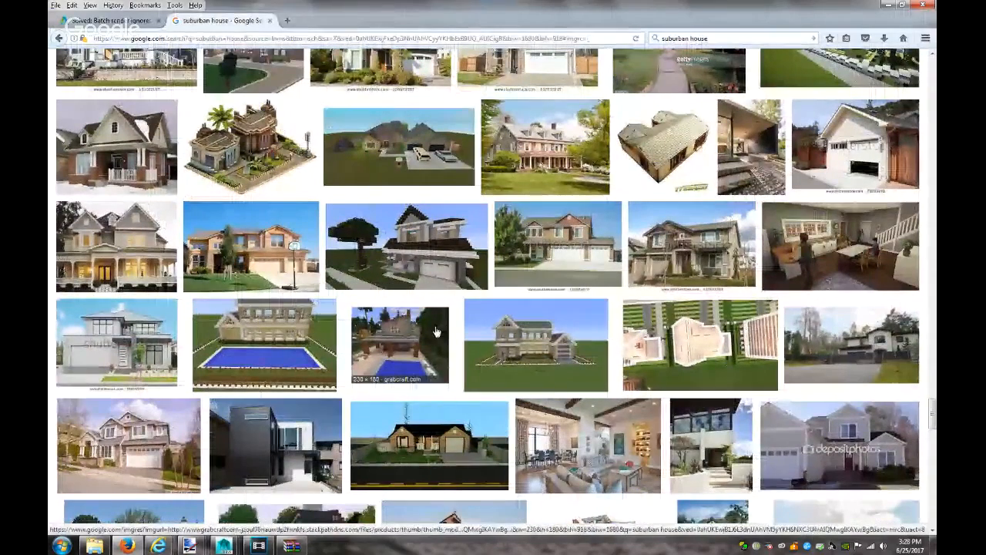
pyautogui.scroll(-2, 499, 345)
pyautogui.scroll(-2, 500, 345)
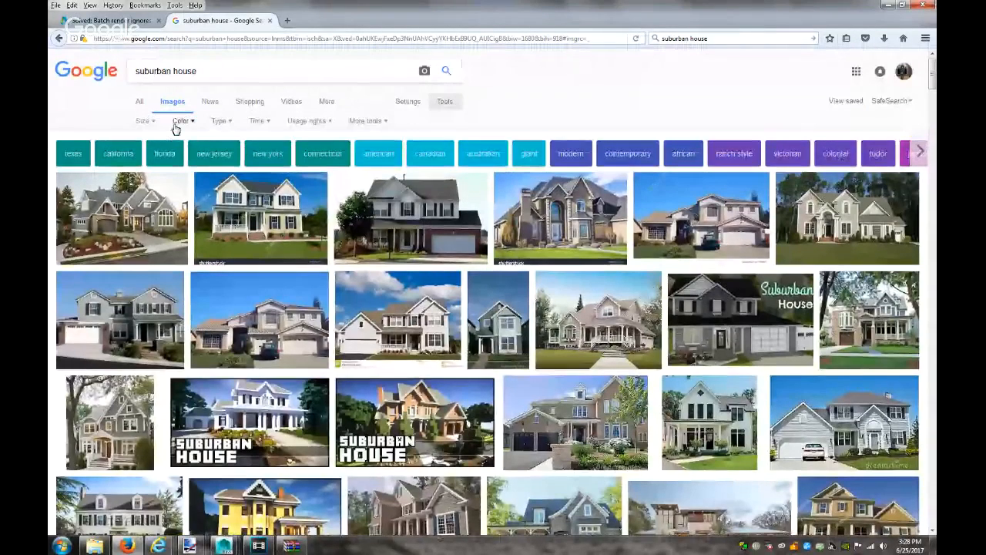
pyautogui.click(179, 121)
pyautogui.click(145, 122)
pyautogui.click(144, 122)
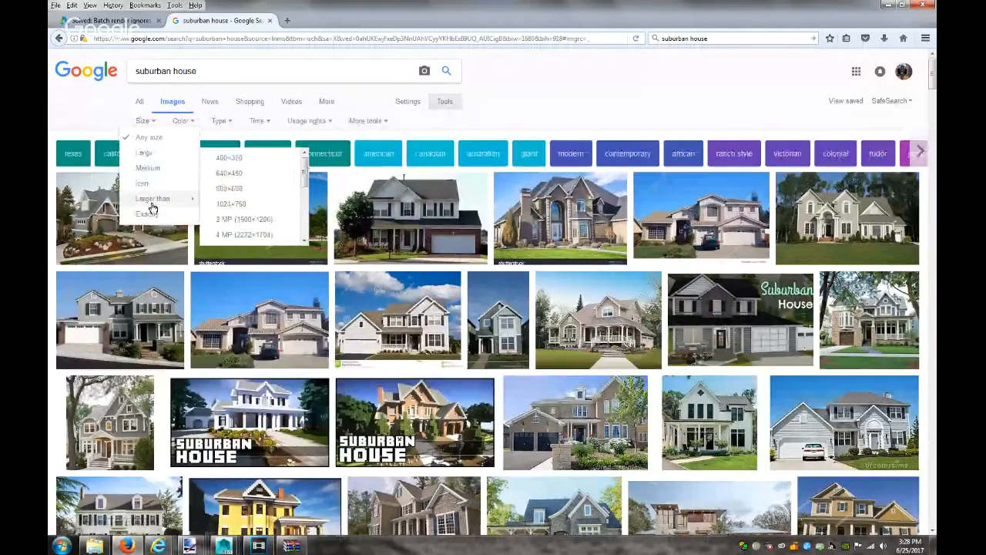
pyautogui.click(158, 154)
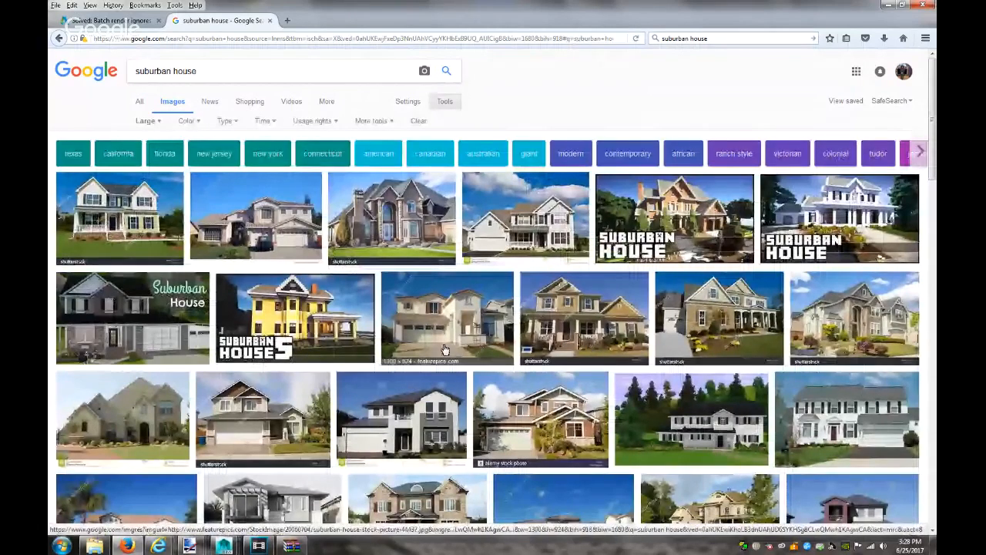
# Scroll the large-image results and preview the red brick house photo
pyautogui.scroll(-2, 519, 333)
pyautogui.scroll(-2, 519, 333)
pyautogui.scroll(-3, 520, 334)
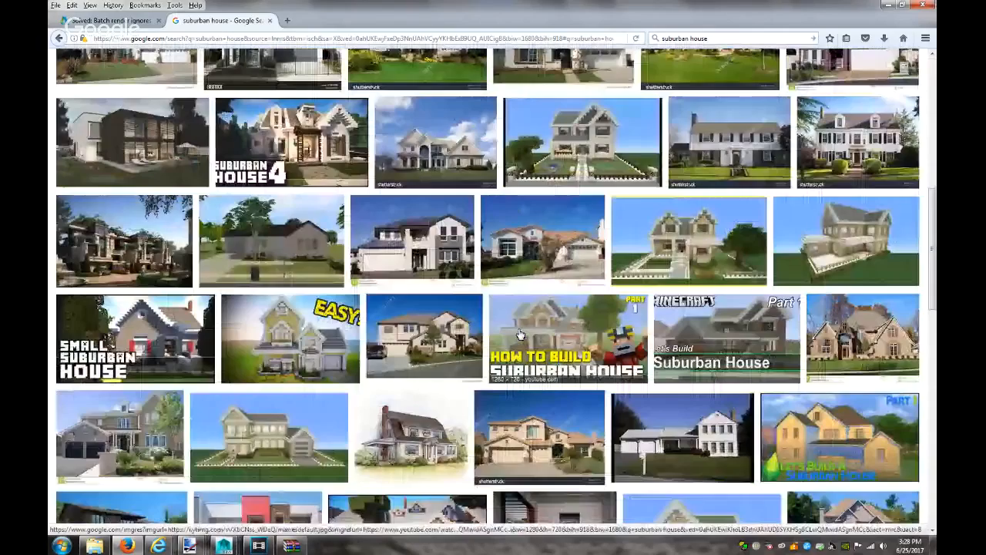
pyautogui.scroll(-5, 520, 334)
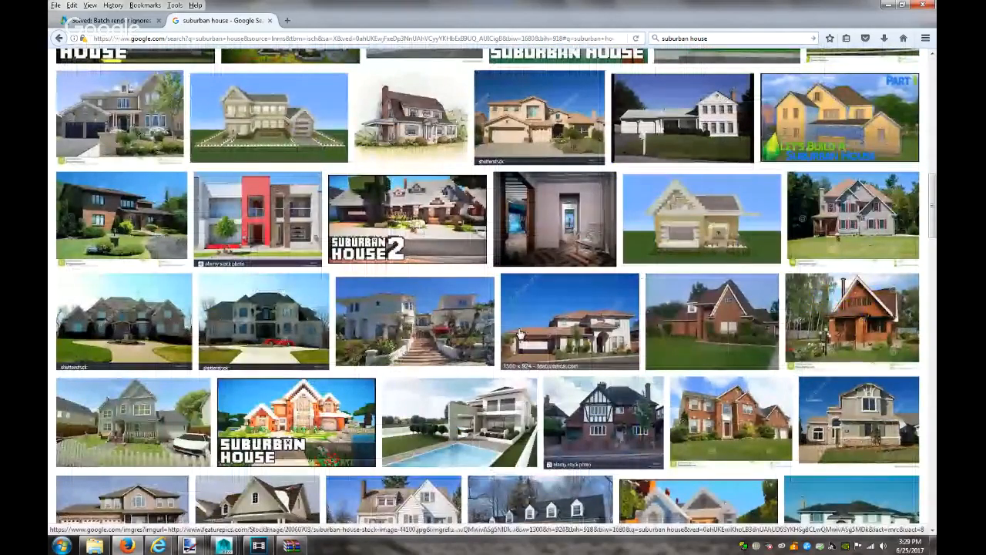
pyautogui.scroll(-2, 521, 334)
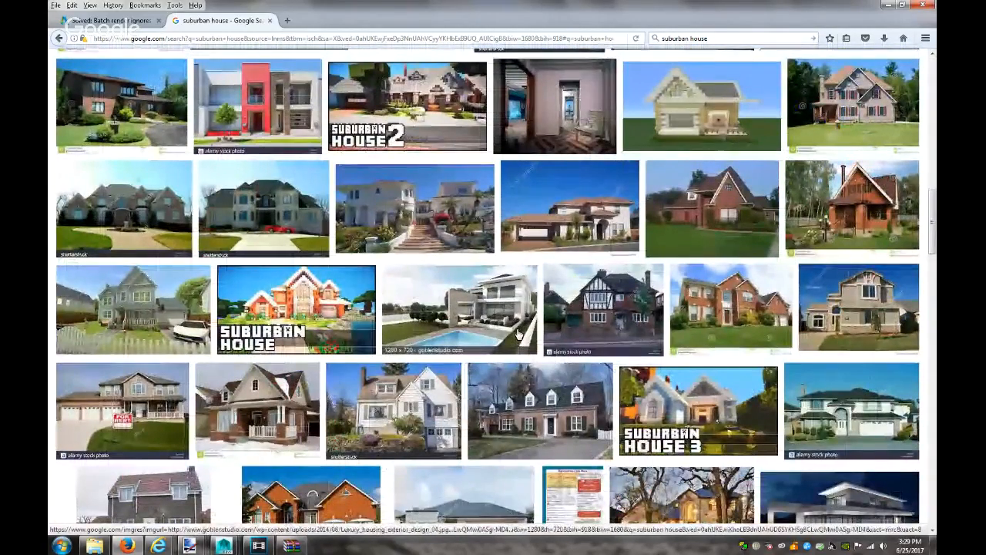
pyautogui.click(699, 235)
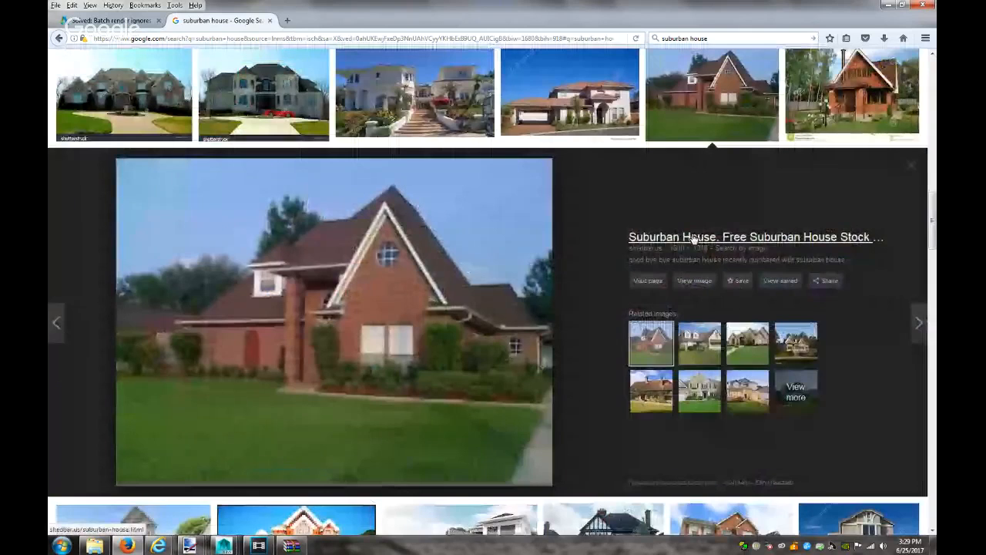
# Open the full-size red brick house photo and save it as house1
pyautogui.click(694, 281)
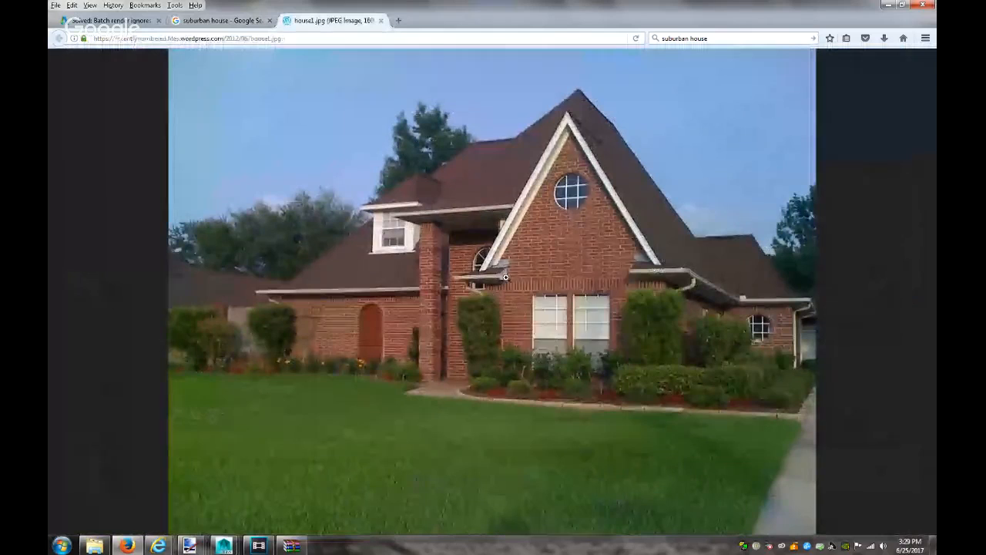
pyautogui.rightClick(505, 278)
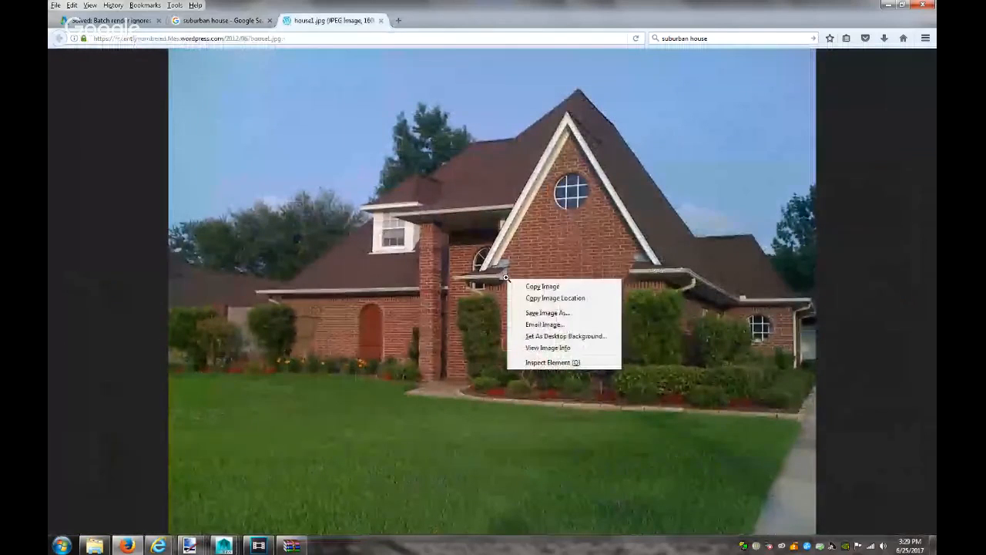
pyautogui.click(532, 312)
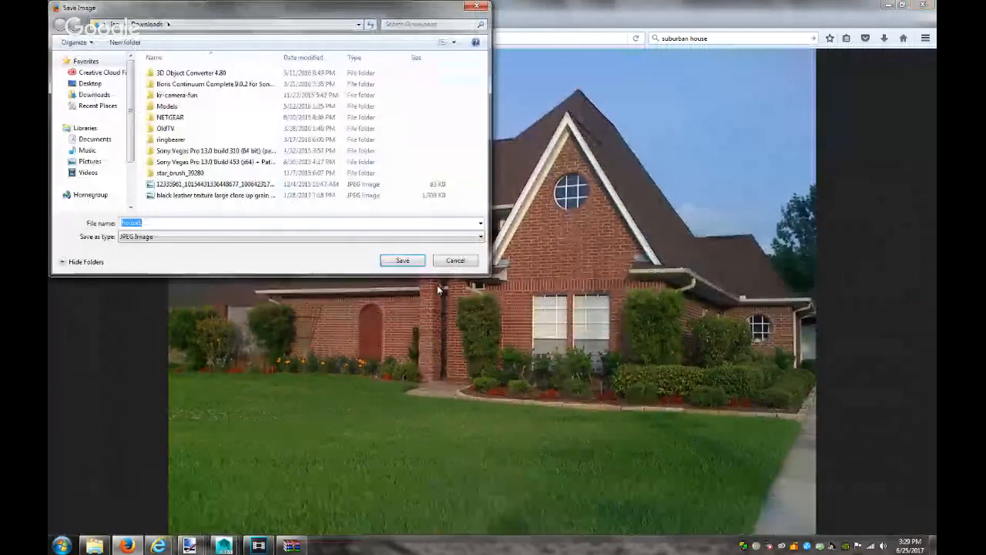
pyautogui.click(413, 265)
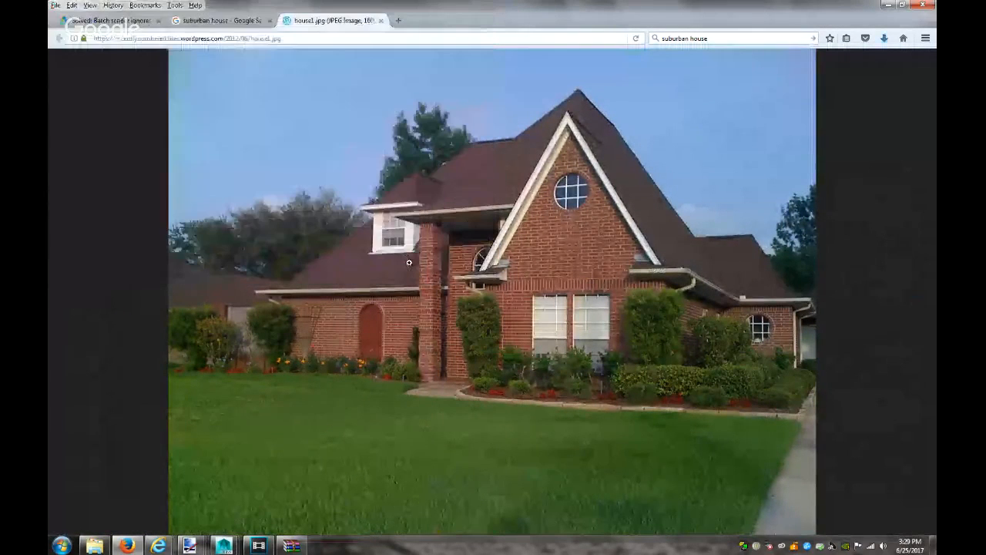
# In Vegas Pro's Import Media browser, pick a house image file to import
pyautogui.click(259, 546)
pyautogui.click(77, 50)
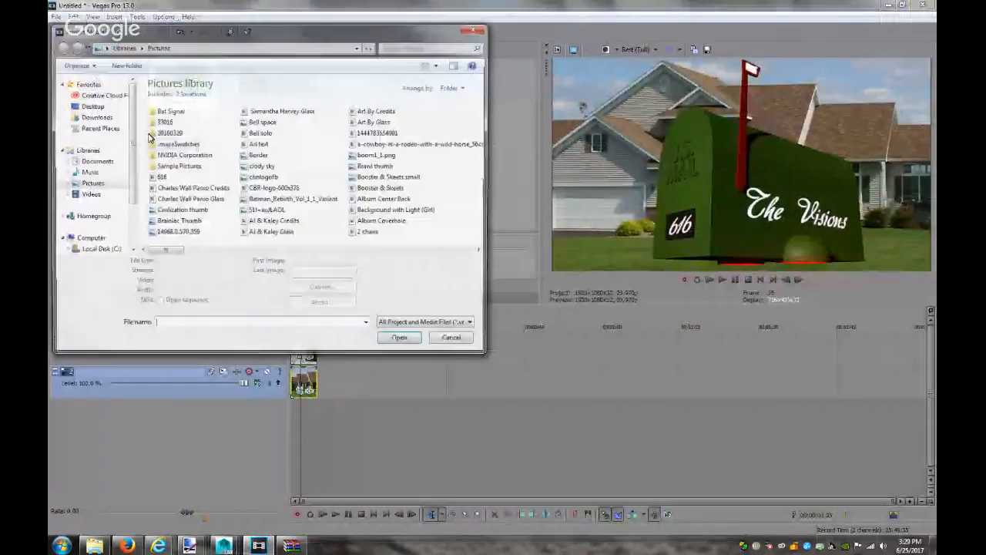
pyautogui.press('h')
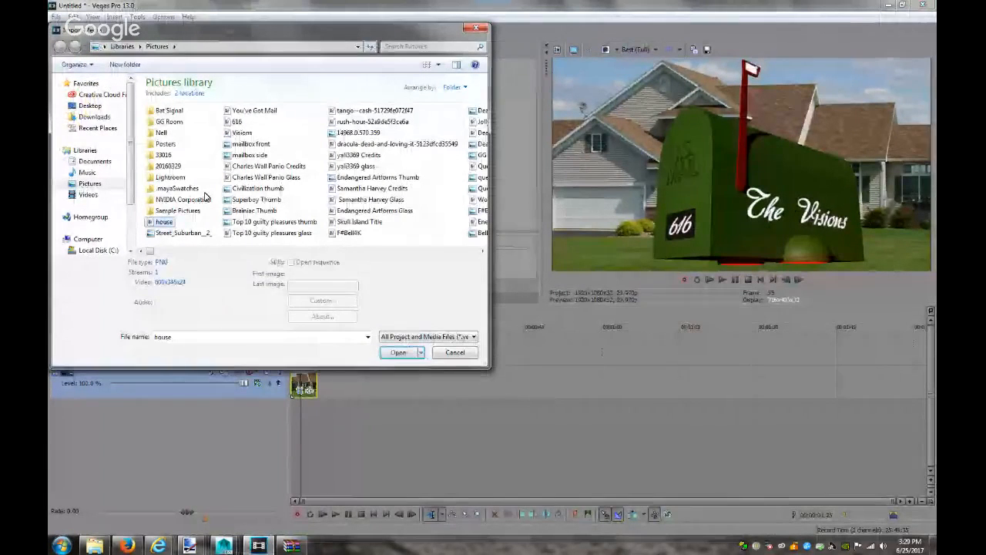
pyautogui.doubleClick(191, 337)
pyautogui.write('h')
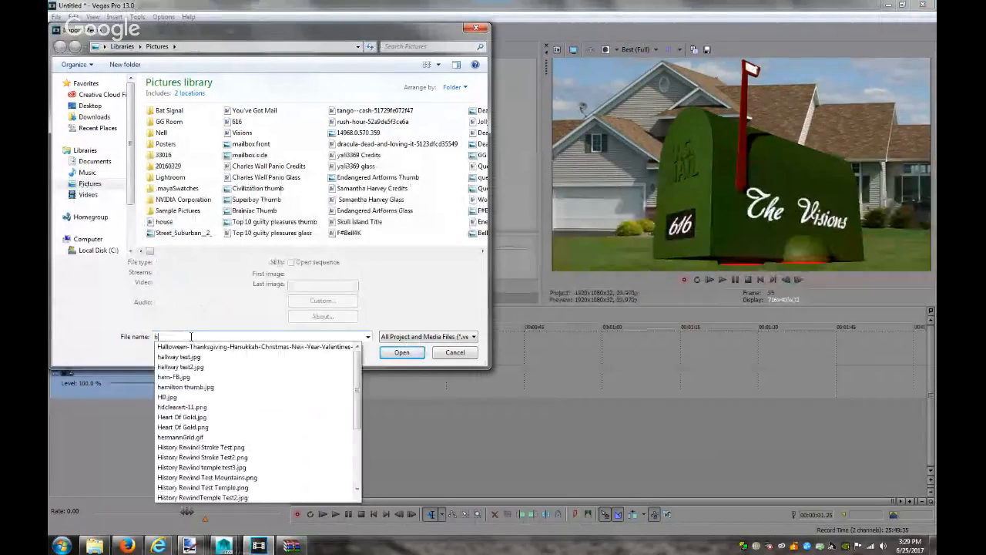
pyautogui.write('ou')
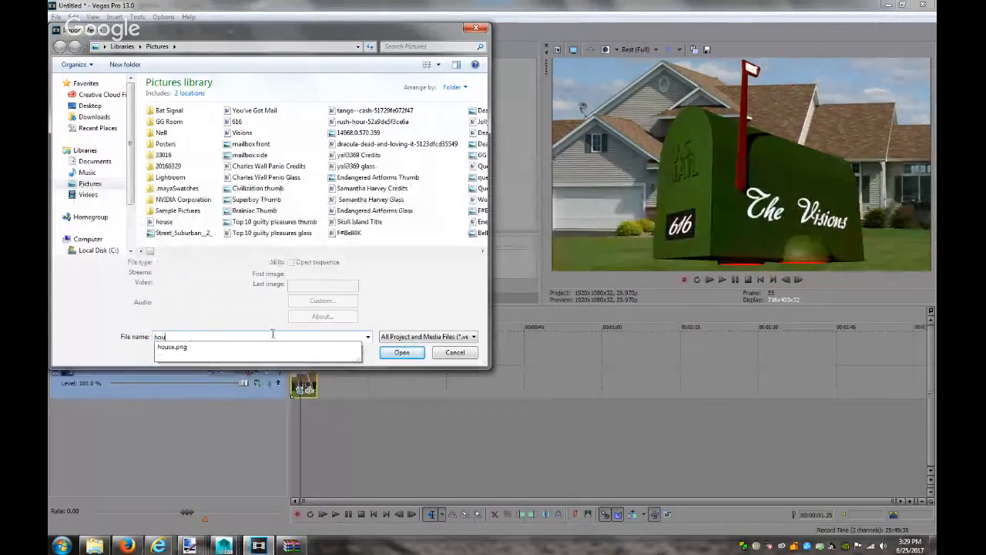
pyautogui.click(402, 352)
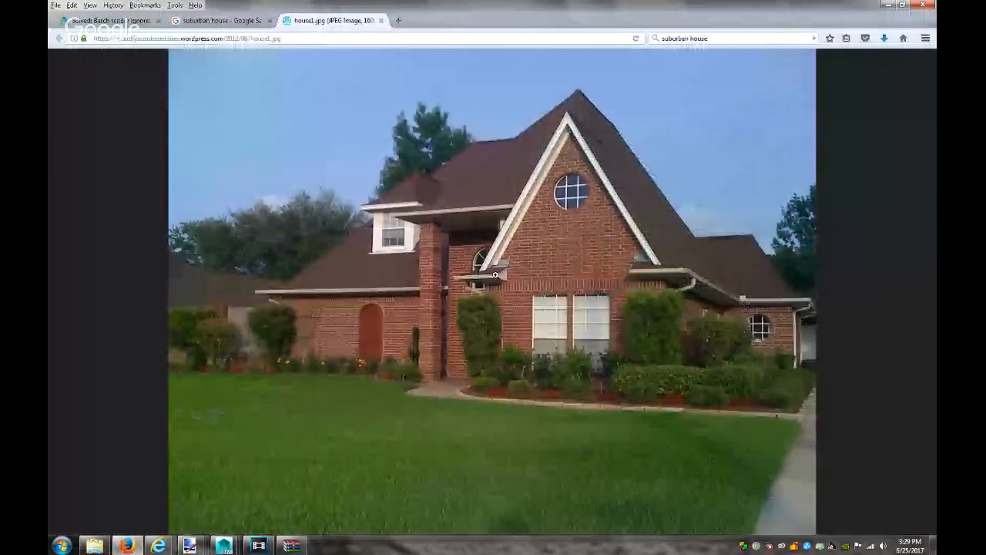
# Save the red brick house photo again as house1 in Downloads
pyautogui.rightClick(529, 247)
pyautogui.click(553, 285)
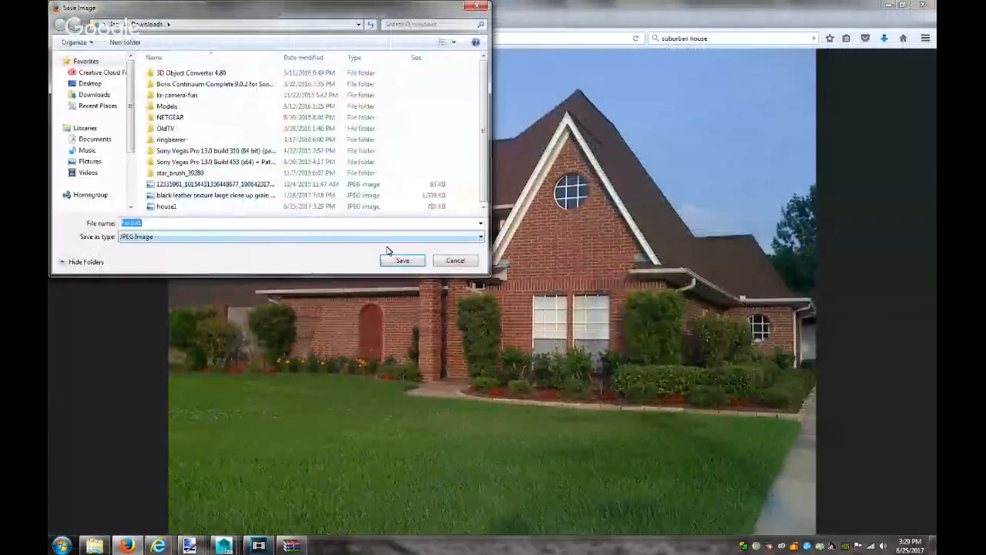
pyautogui.click(401, 261)
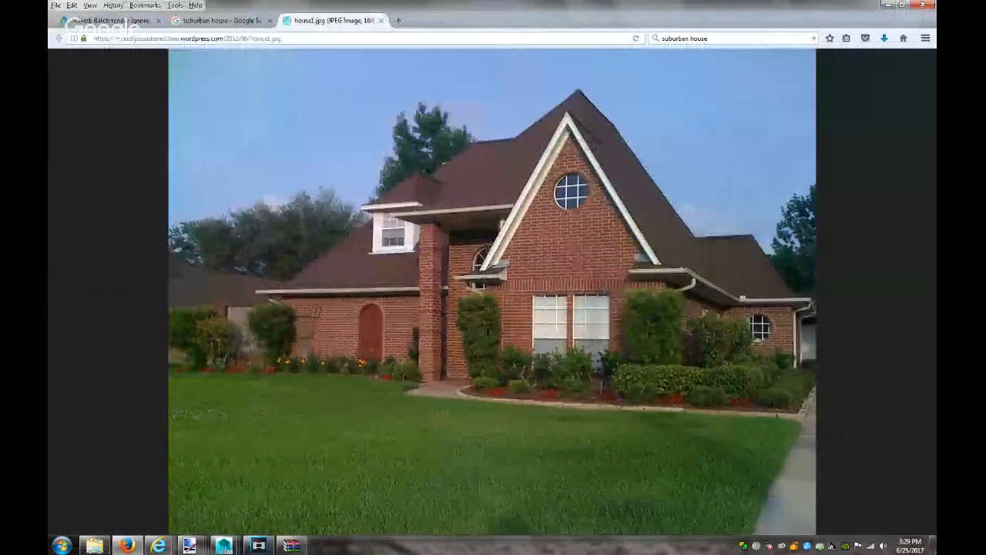
pyautogui.click(257, 545)
# Import house1.jpg from Downloads, place it at the start of track 2, and open its Pan/Crop
pyautogui.click(80, 48)
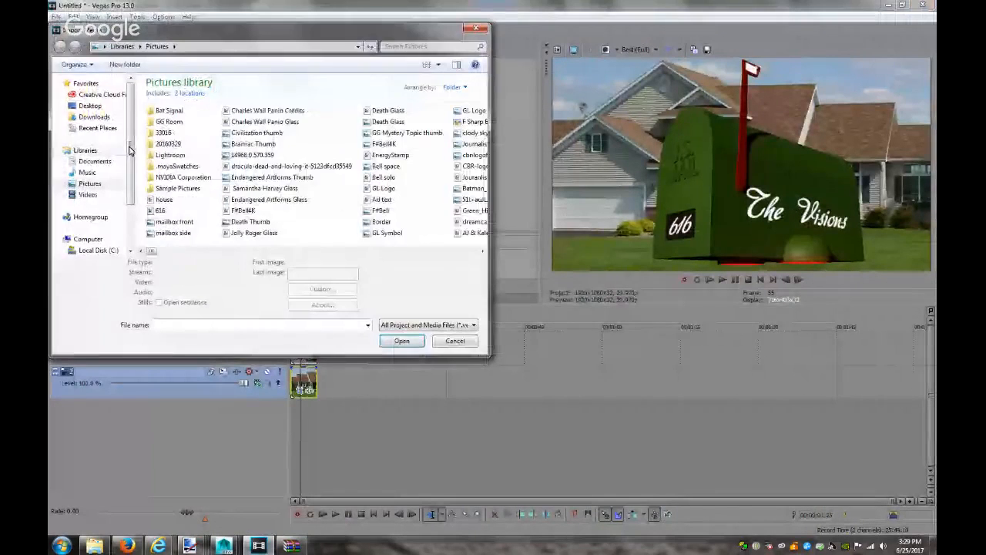
pyautogui.click(94, 116)
pyautogui.click(248, 206)
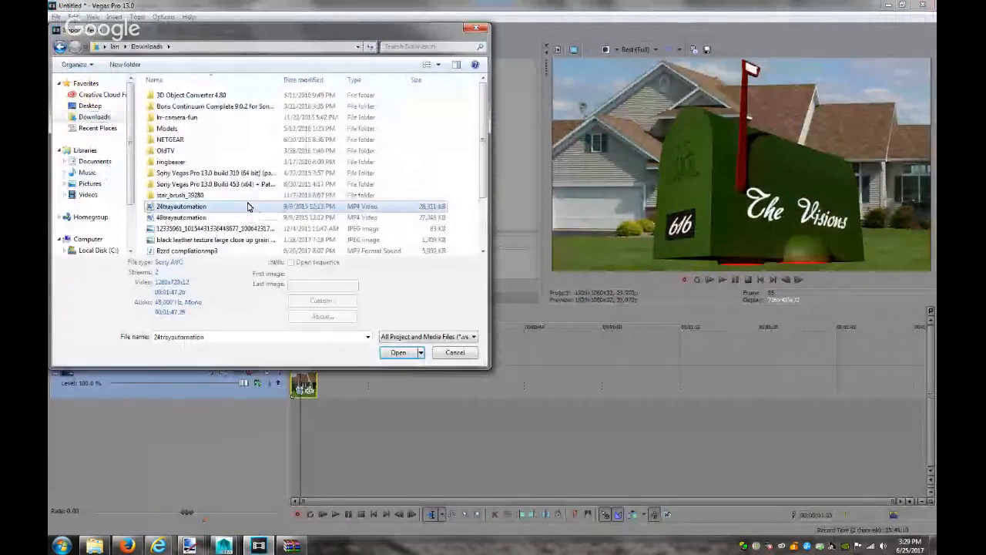
pyautogui.scroll(-2, 248, 207)
pyautogui.click(251, 215)
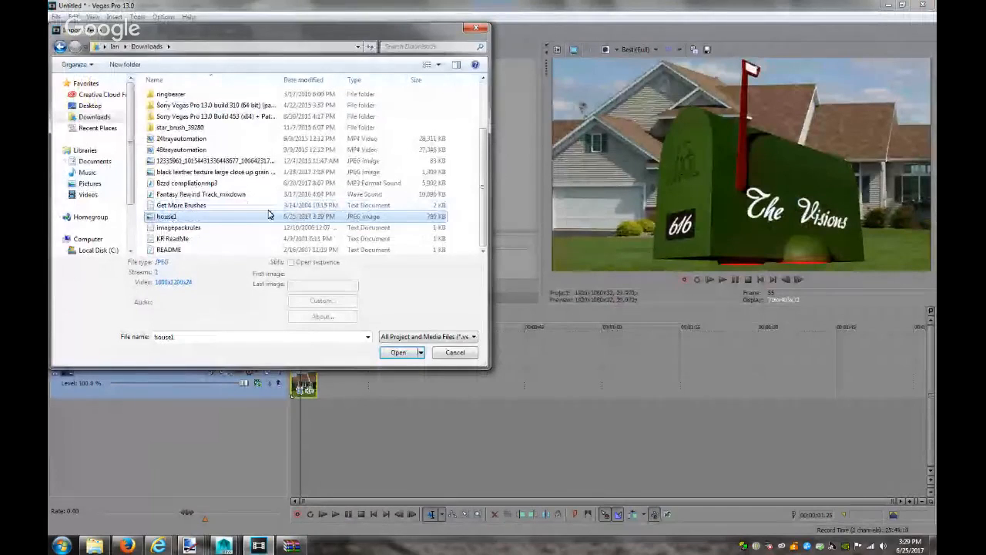
pyautogui.click(397, 352)
pyautogui.moveTo(303, 383); pyautogui.dragTo(588, 381)
pyautogui.moveTo(277, 370); pyautogui.dragTo(281, 376)
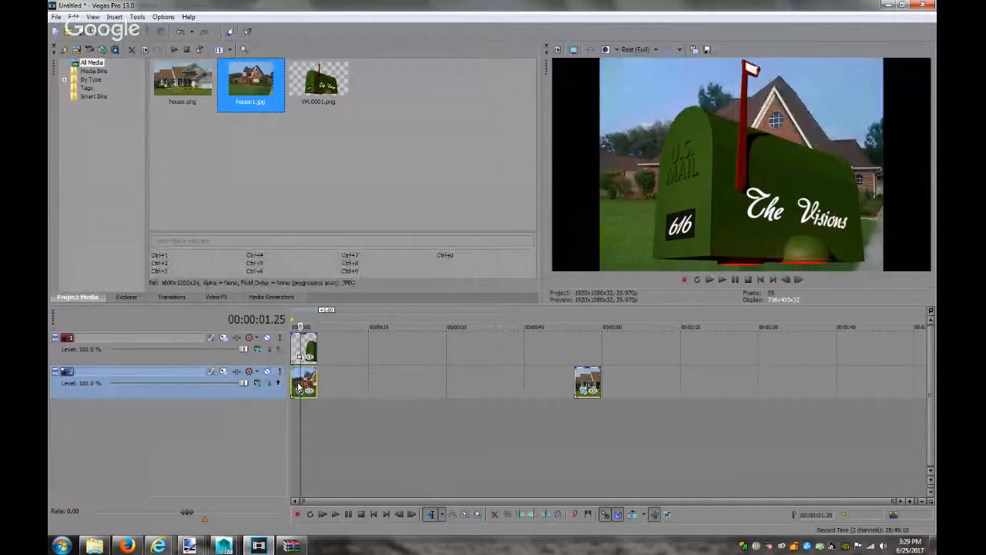
pyautogui.click(306, 392)
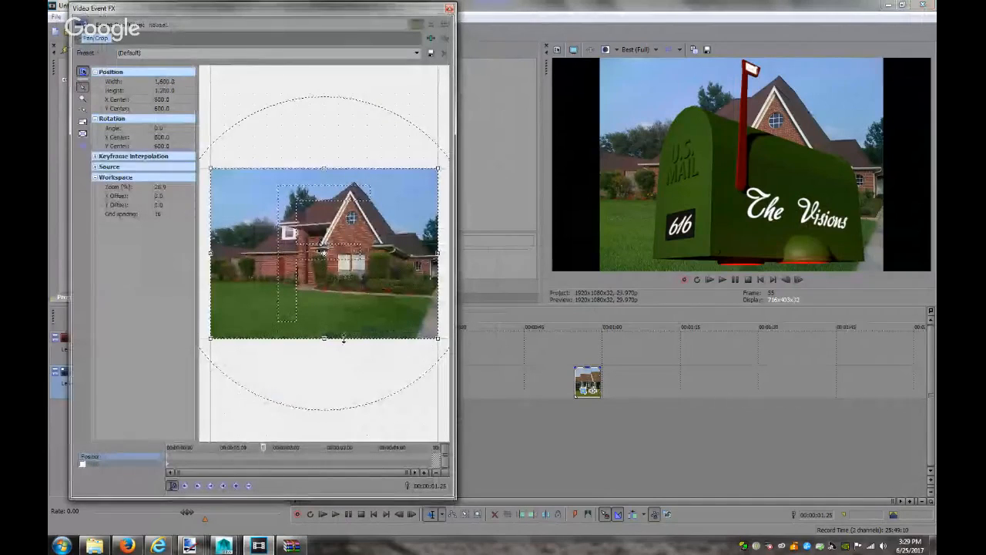
# Shrink the Pan/Crop frame and move it right and down so the brick front and lawn fill the view
pyautogui.click(172, 478)
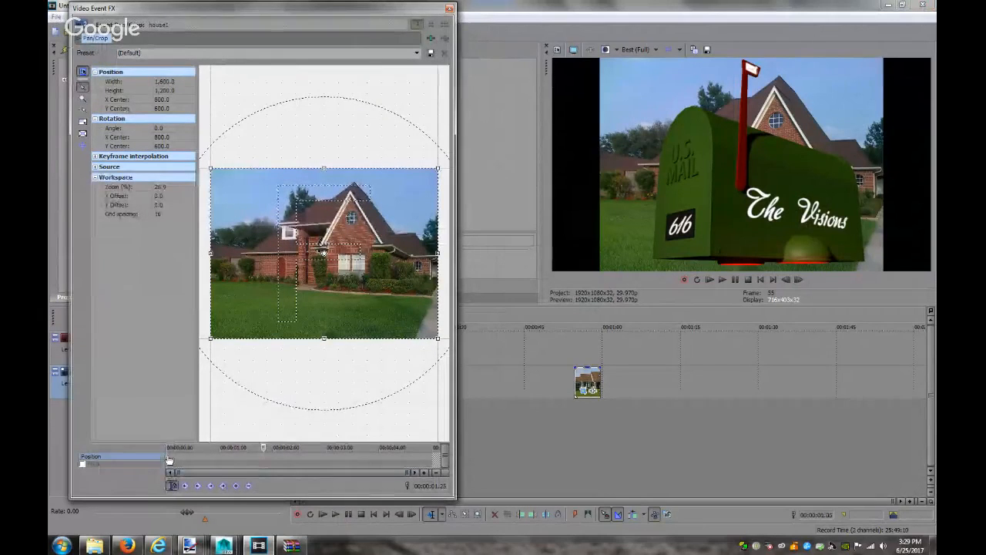
pyautogui.moveTo(325, 336); pyautogui.dragTo(330, 295)
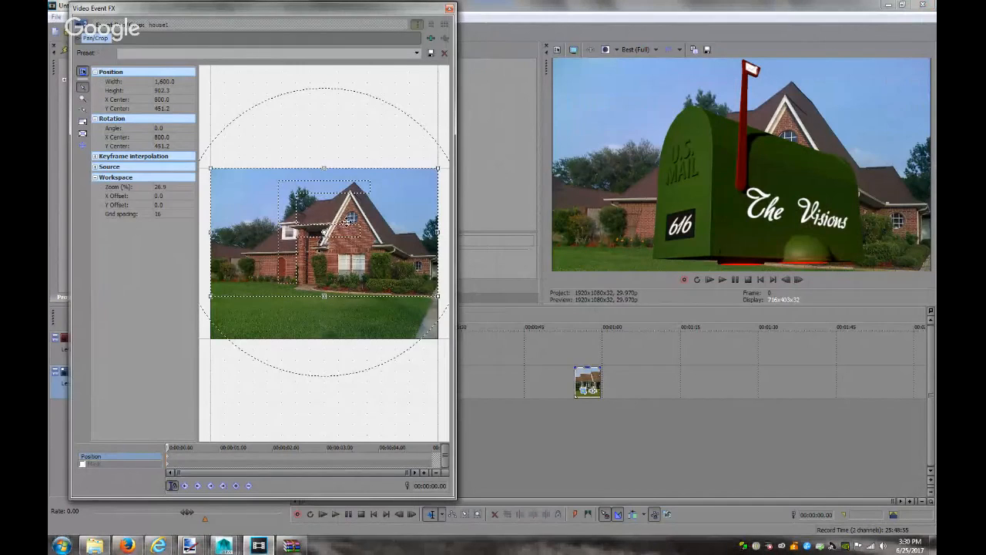
pyautogui.moveTo(324, 231); pyautogui.dragTo(324, 233)
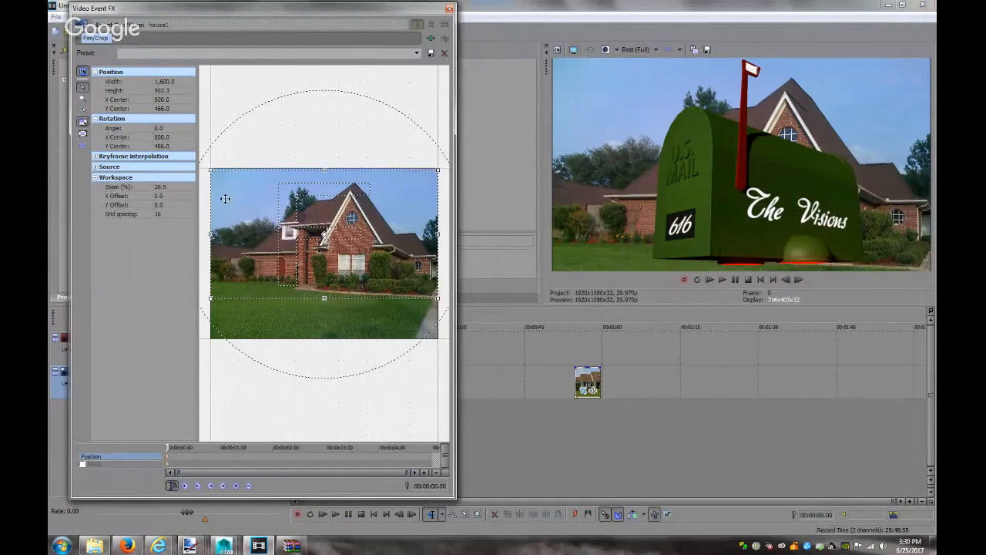
pyautogui.moveTo(441, 308); pyautogui.dragTo(415, 266)
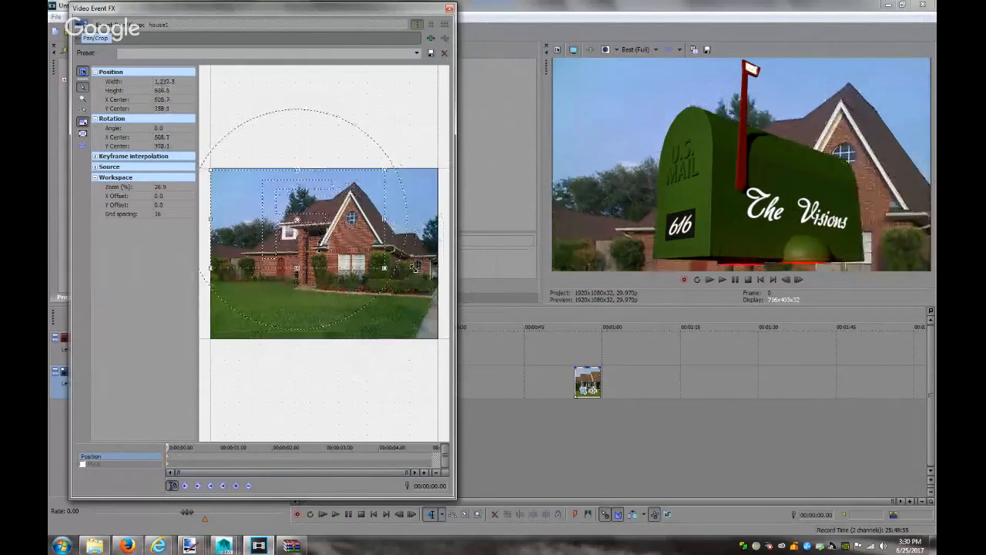
pyautogui.moveTo(363, 200); pyautogui.dragTo(416, 244)
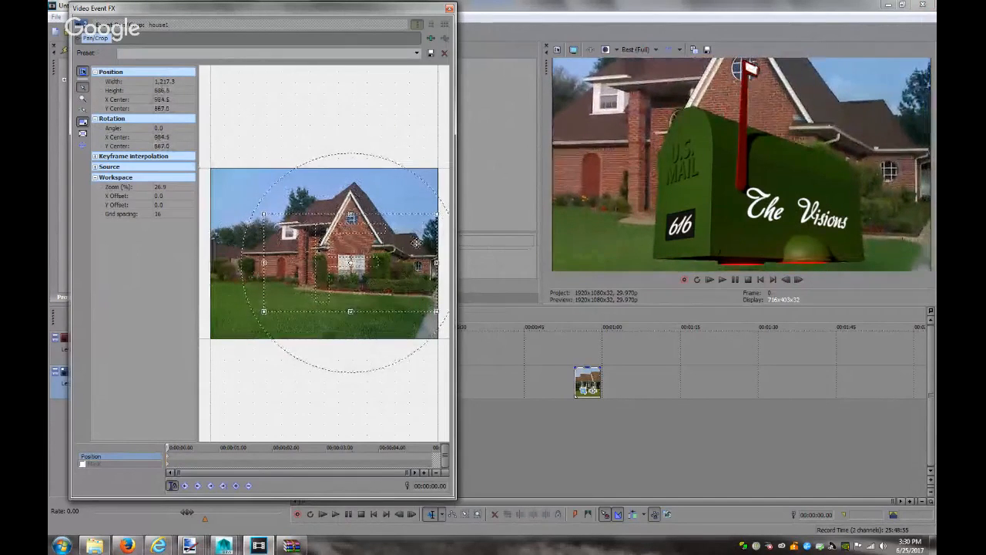
pyautogui.moveTo(416, 243); pyautogui.dragTo(416, 268)
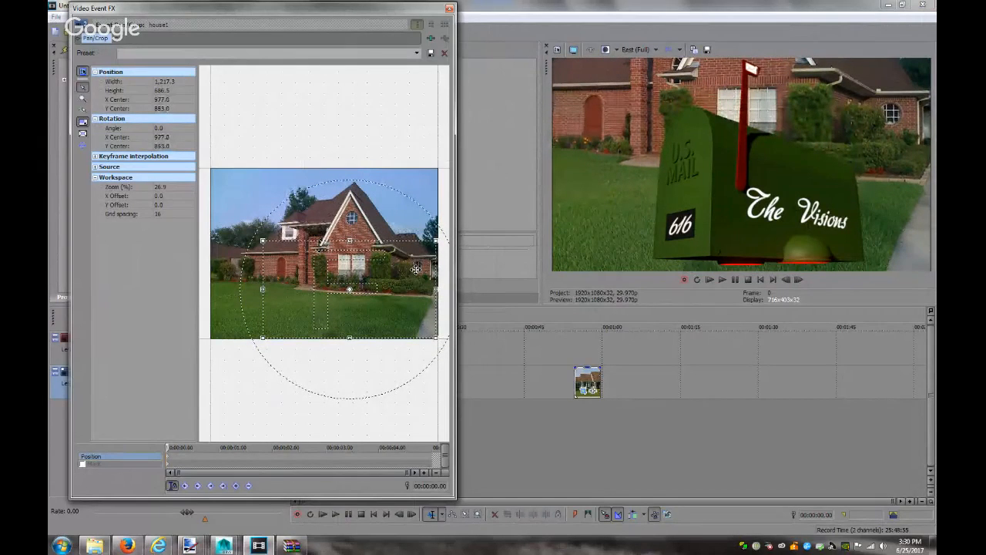
pyautogui.click(450, 9)
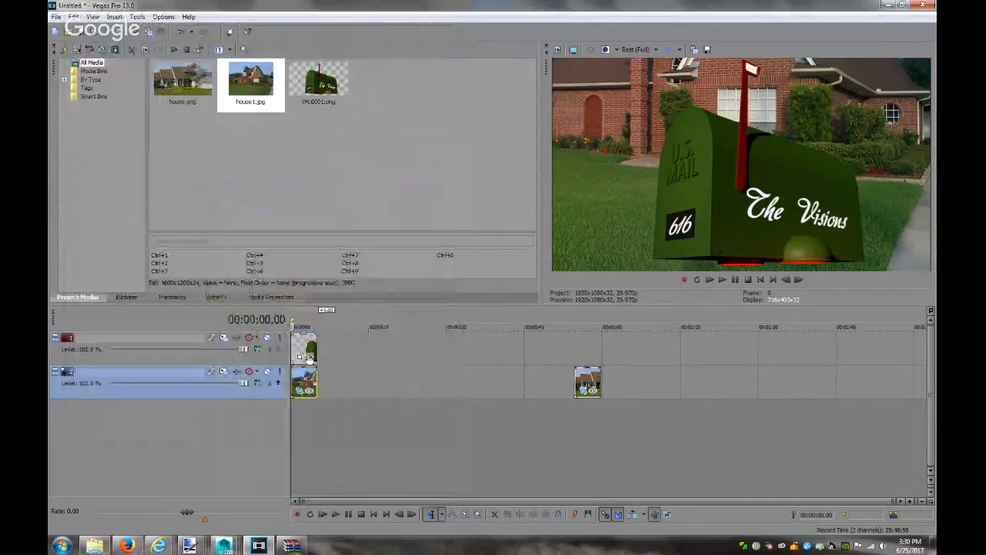
# Nudge the mailbox's Pan/Crop X centre to about 678.7, then bring the YouTube live stream forward
pyautogui.click(304, 361)
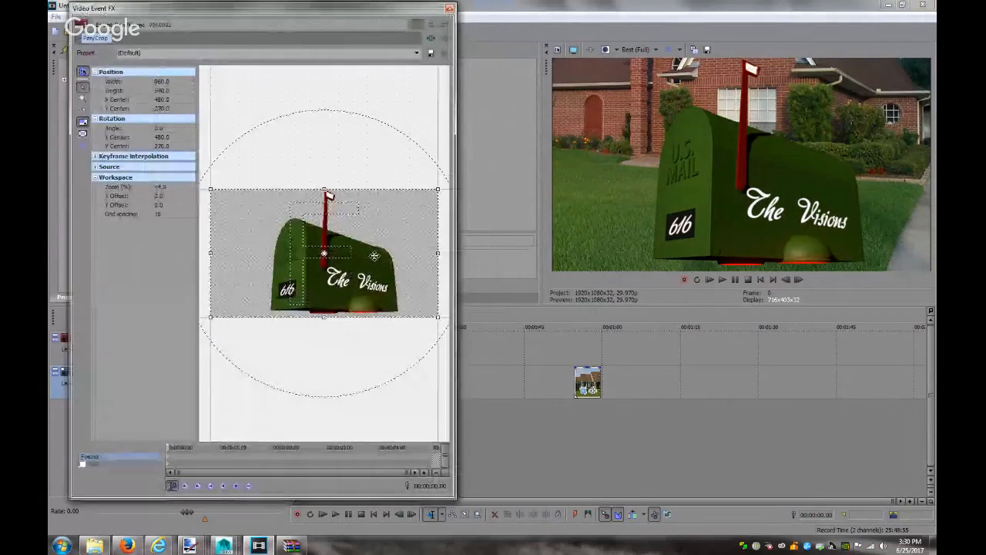
pyautogui.press('Left')
pyautogui.press('Left')
pyautogui.press('Left')
pyautogui.press('Left')
pyautogui.press('Left')
pyautogui.press('Left')
pyautogui.press('Left')
pyautogui.press('Left')
pyautogui.press('Left')
pyautogui.press('Left')
pyautogui.press('Left')
pyautogui.press('Left')
pyautogui.press('Left')
pyautogui.press('Left')
pyautogui.press('Left')
pyautogui.press('Left')
pyautogui.press('Left')
pyautogui.press('Left')
pyautogui.press('Left')
pyautogui.press('Left')
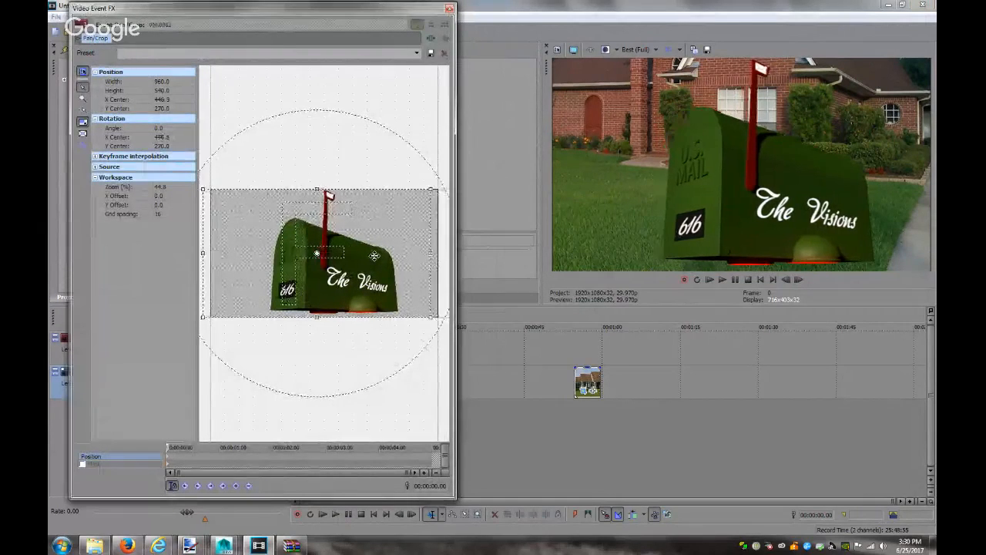
pyautogui.press('Right')
pyautogui.press('Right')
pyautogui.press('Right')
pyautogui.press('Right')
pyautogui.press('Right')
pyautogui.press('Right')
pyautogui.press('Right')
pyautogui.press('Right')
pyautogui.press('Right')
pyautogui.press('Right')
pyautogui.press('Right')
pyautogui.press('Right')
pyautogui.press('Right')
pyautogui.press('Right')
pyautogui.press('Right')
pyautogui.press('Right')
pyautogui.press('Right')
pyautogui.press('Right')
pyautogui.press('Right')
pyautogui.press('Right')
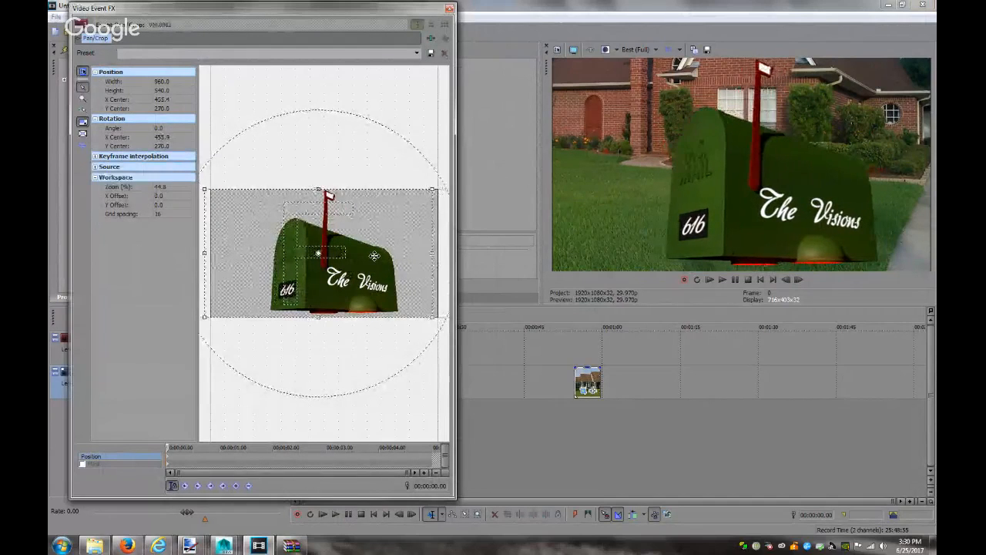
pyautogui.press('Right')
pyautogui.press('Right')
pyautogui.press('Right')
pyautogui.press('Right')
pyautogui.press('Right')
pyautogui.press('Right')
pyautogui.press('Right')
pyautogui.press('Right')
pyautogui.press('Right')
pyautogui.press('Right')
pyautogui.press('Right')
pyautogui.press('Right')
pyautogui.press('Right')
pyautogui.press('Right')
pyautogui.press('Right')
pyautogui.press('Right')
pyautogui.press('Right')
pyautogui.press('Right')
pyautogui.press('Right')
pyautogui.press('Right')
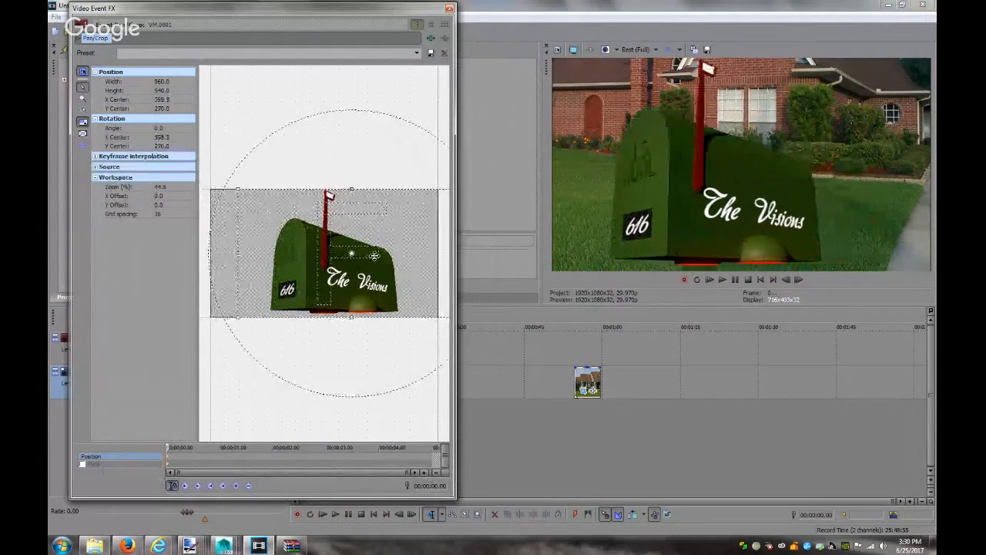
pyautogui.press('Right')
pyautogui.press('Right')
pyautogui.press('Right')
pyautogui.press('Right')
pyautogui.press('Right')
pyautogui.press('Right')
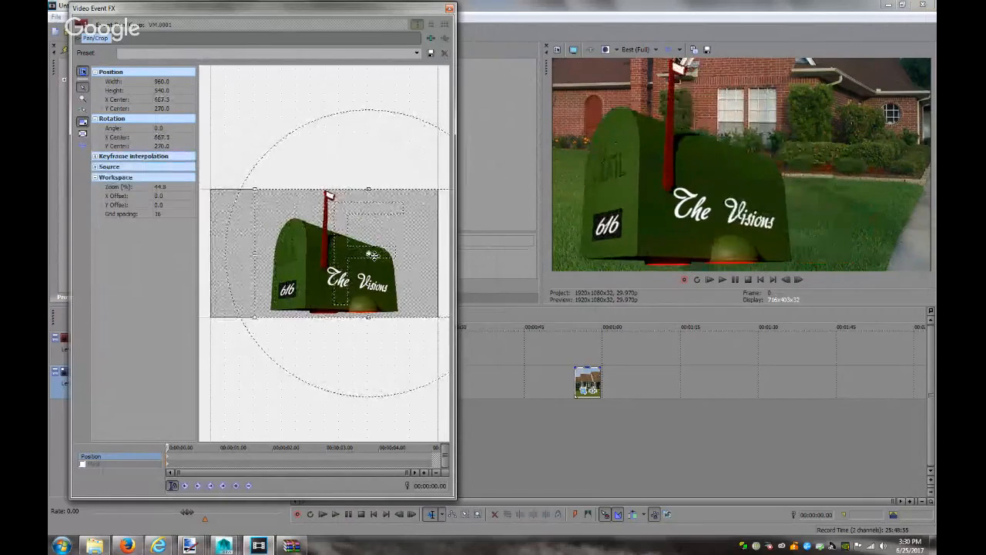
pyautogui.press('Right')
pyautogui.press('Right')
pyautogui.press('Right')
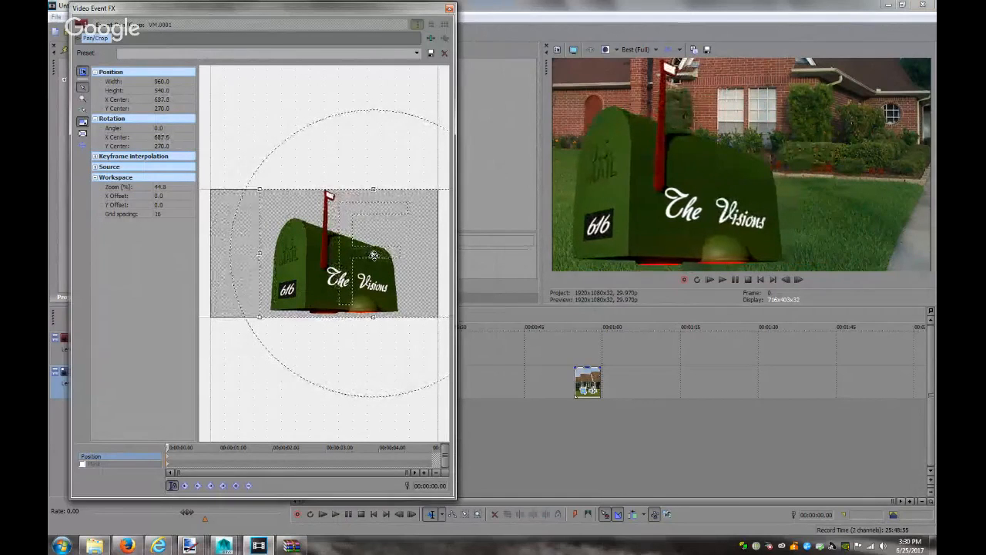
pyautogui.press('Left')
pyautogui.press('Left')
pyautogui.press('Left')
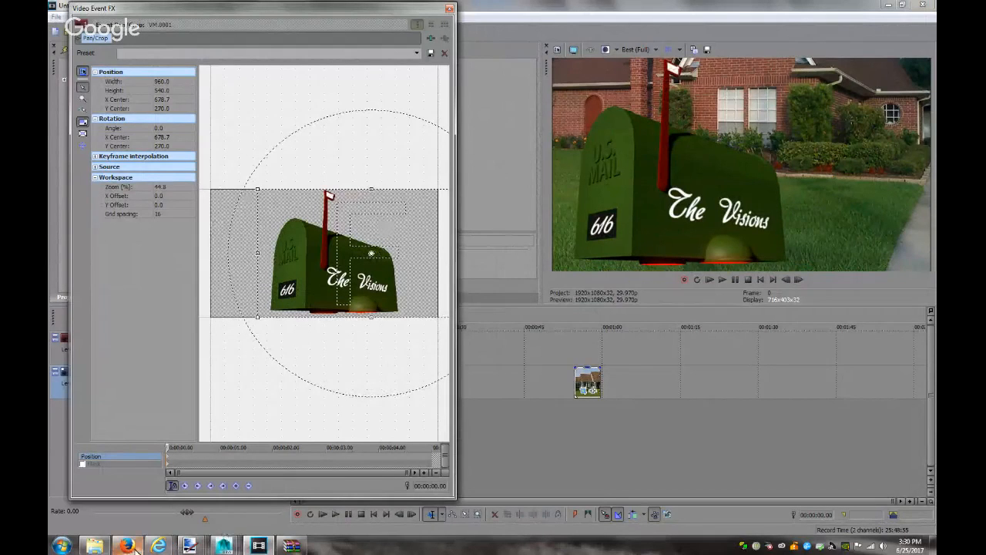
pyautogui.click(158, 546)
pyautogui.click(154, 494)
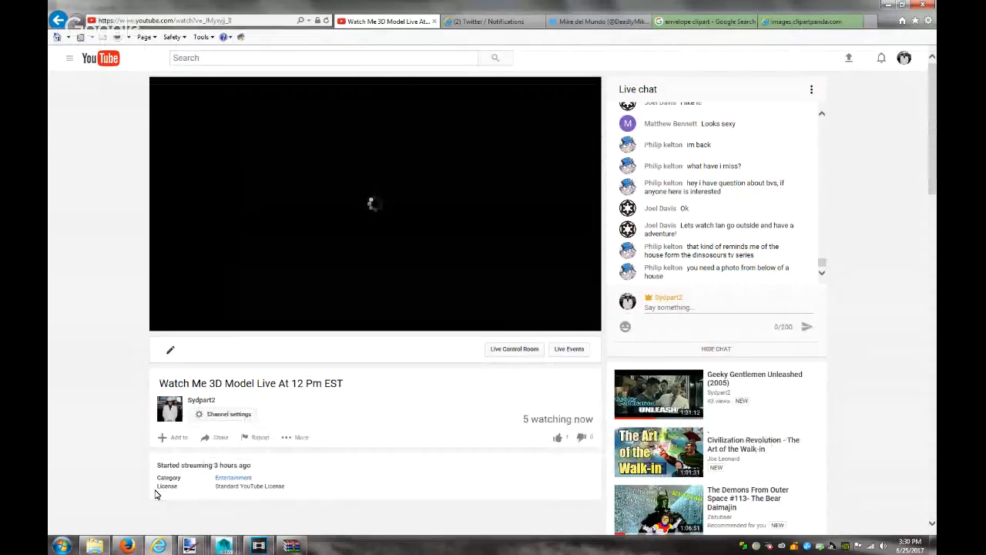
# Bring Maya's Script Editor, showing the finished VM.0600.png render, to the front
pyautogui.moveTo(224, 546)
pyautogui.click(235, 487)
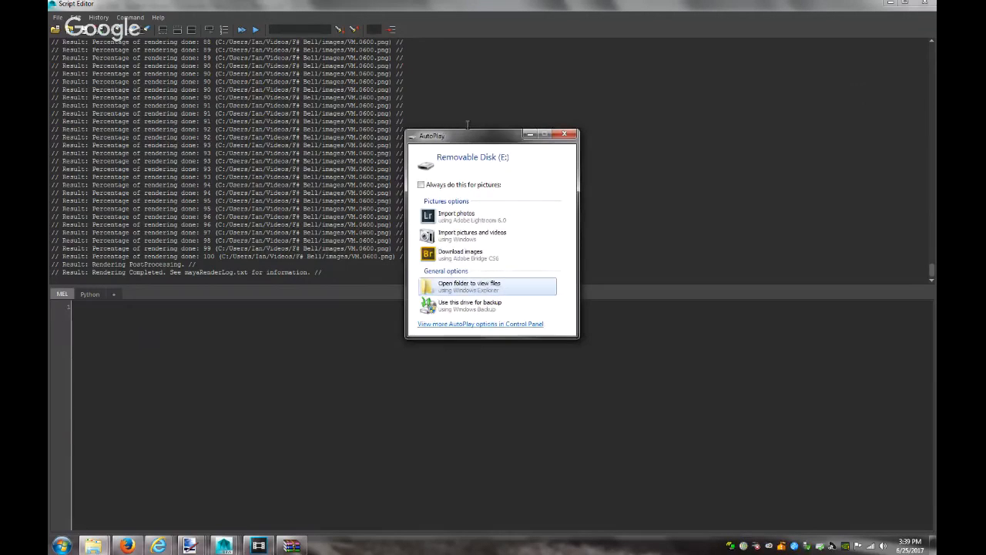
# Read through the YouTube live-stream chat, then return to the Vegas project with the mailbox's Pan/Crop
pyautogui.moveTo(162, 547)
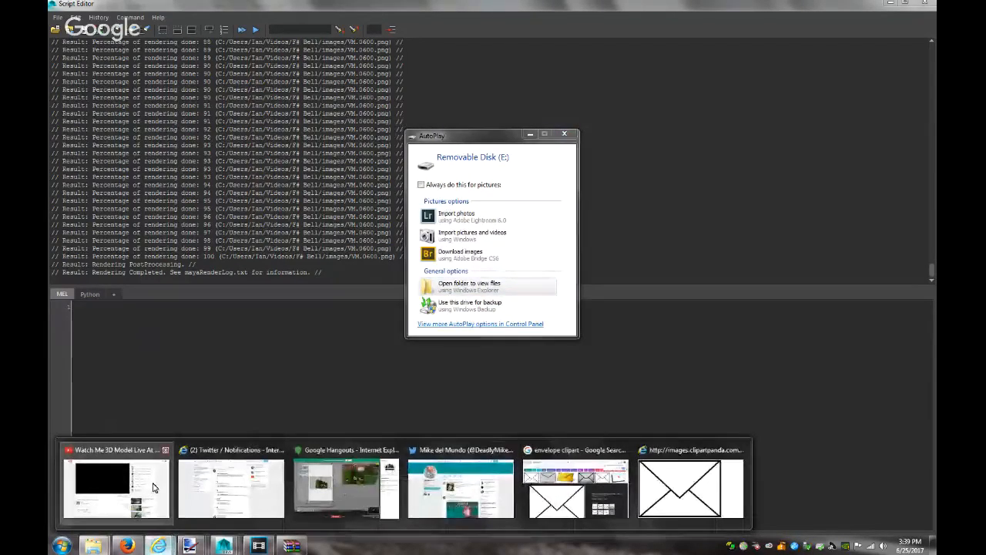
pyautogui.click(153, 487)
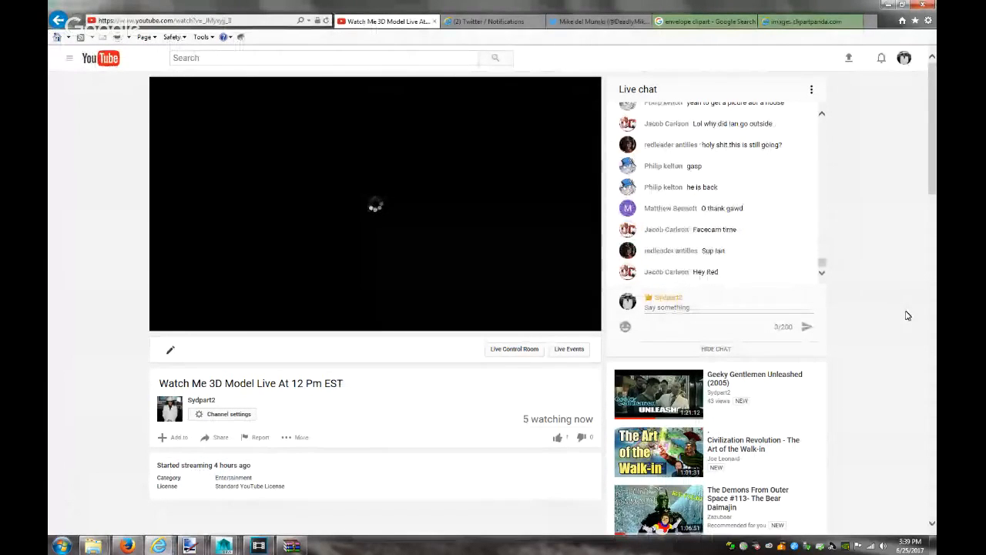
pyautogui.scroll(2, 783, 258)
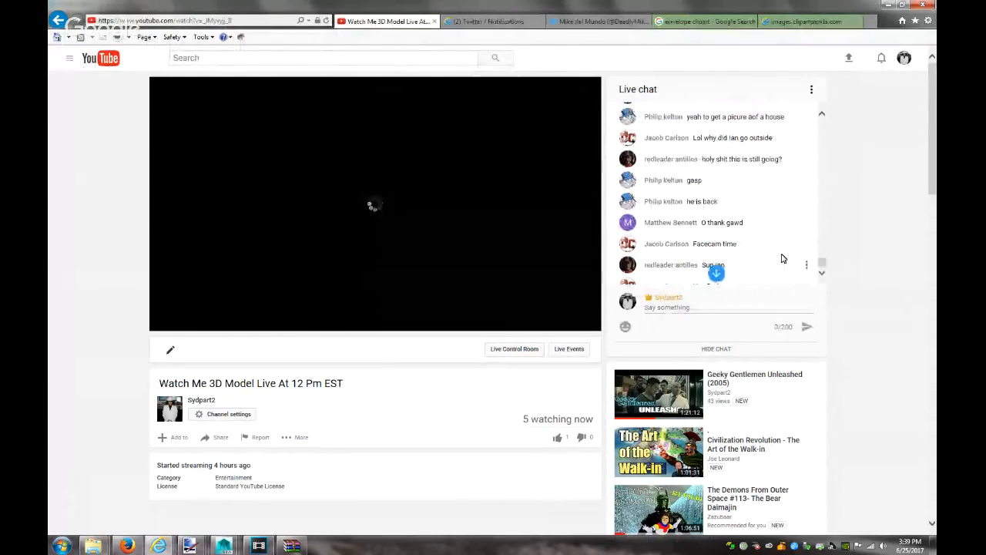
pyautogui.scroll(1, 782, 258)
pyautogui.scroll(1, 783, 258)
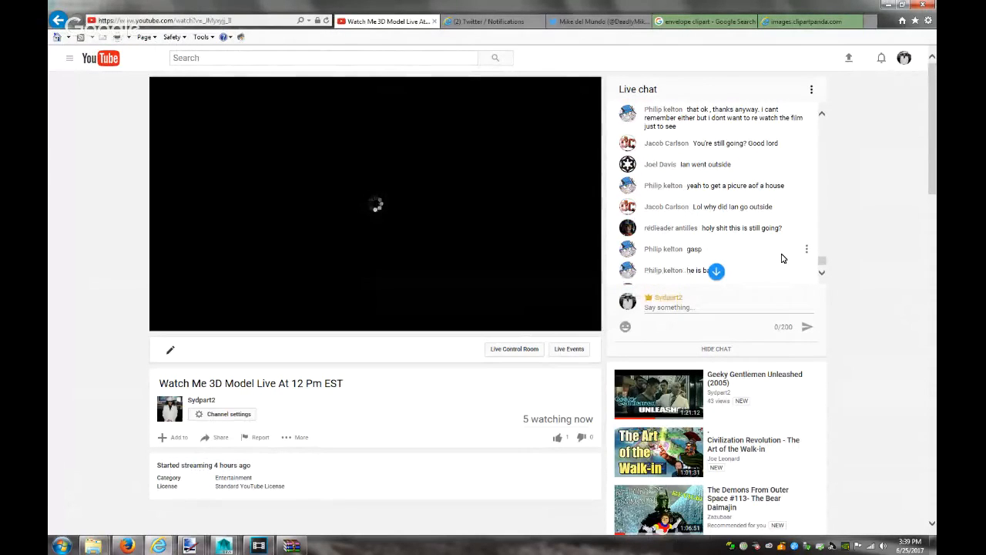
pyautogui.scroll(2, 782, 258)
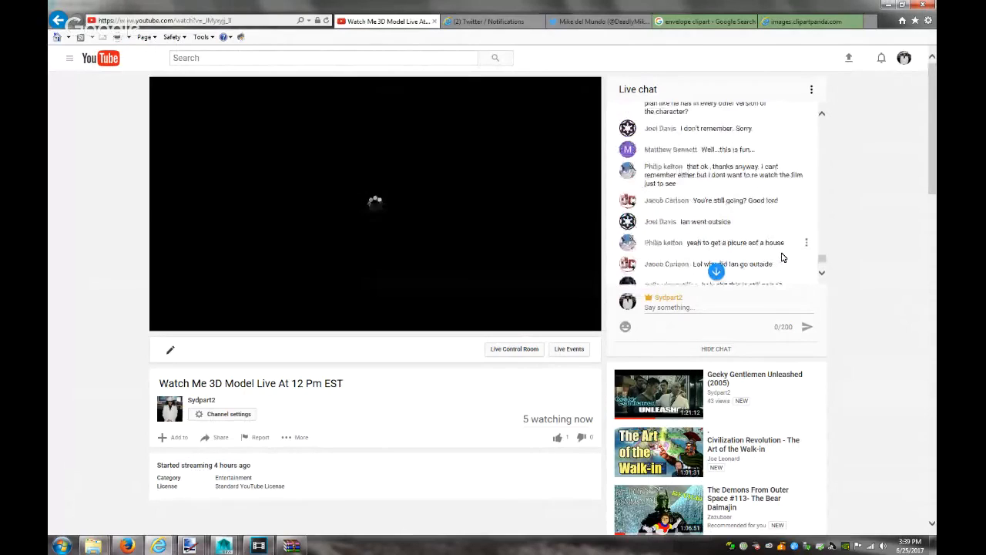
pyautogui.scroll(4, 782, 258)
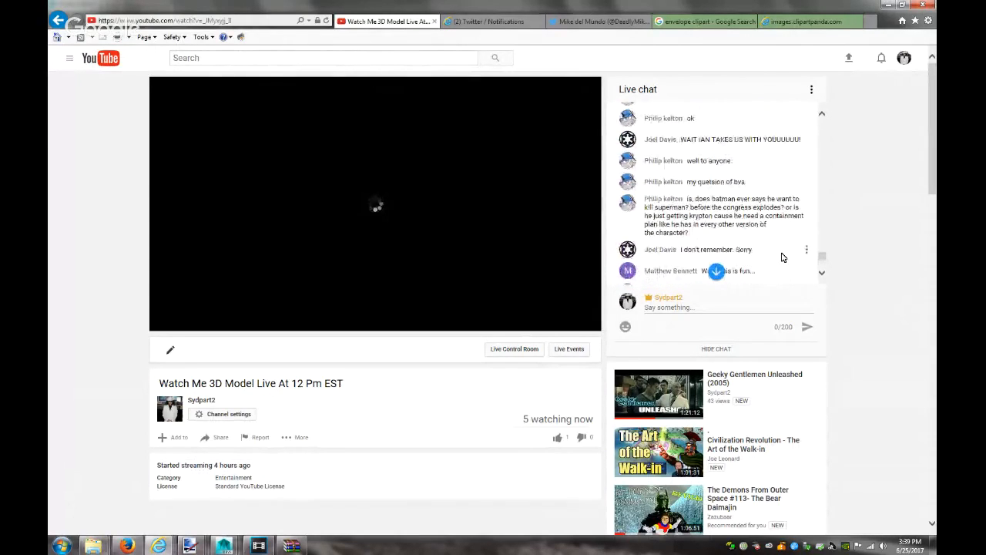
pyautogui.scroll(4, 783, 257)
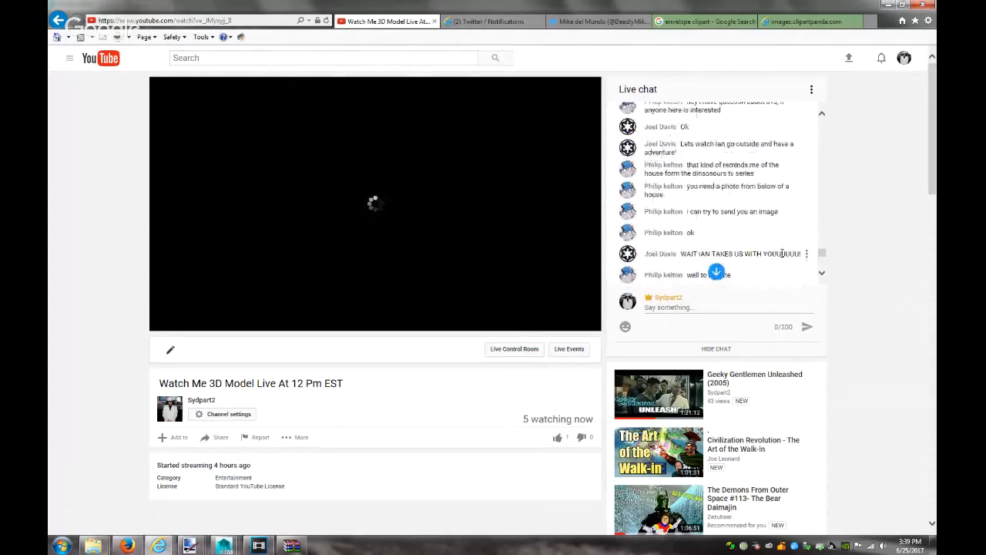
pyautogui.scroll(-7, 782, 254)
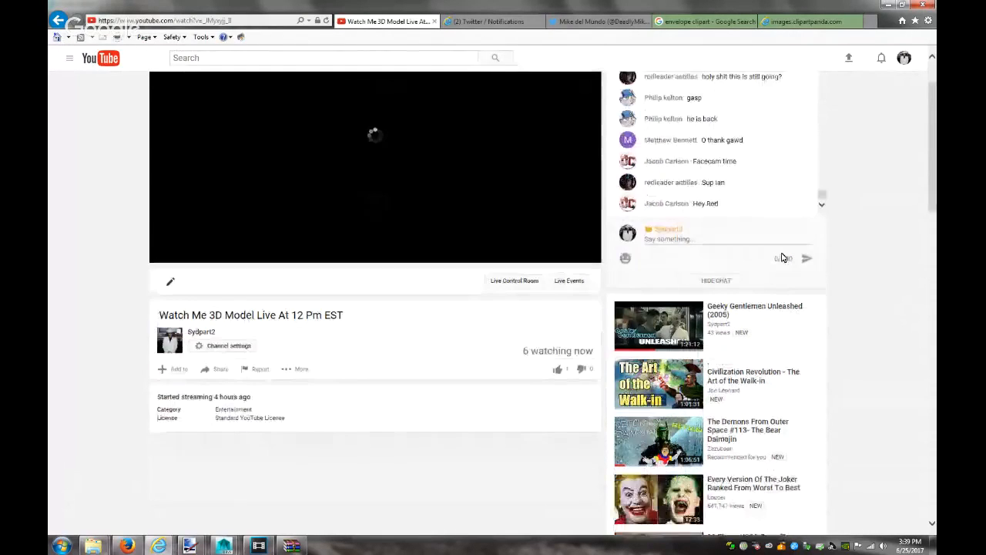
pyautogui.scroll(3, 862, 236)
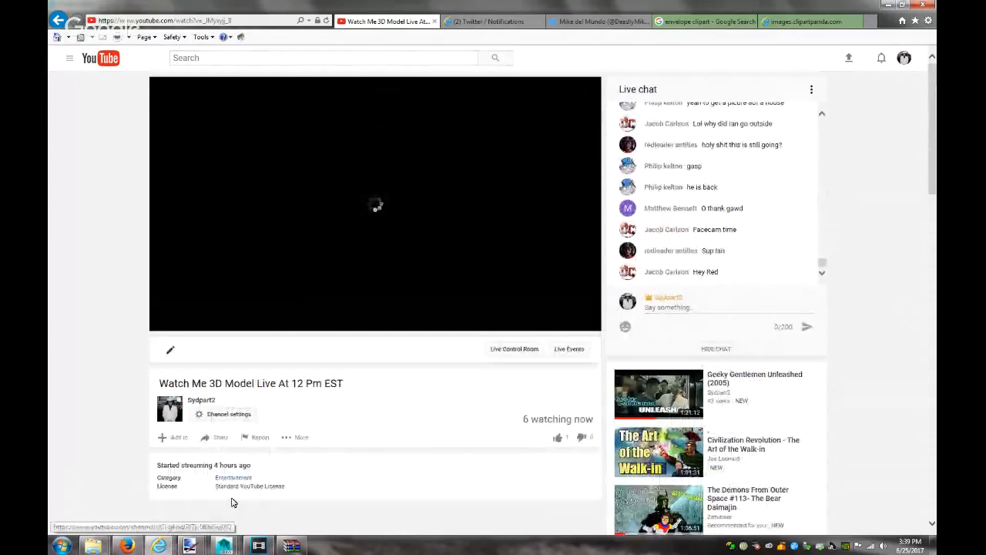
pyautogui.click(259, 545)
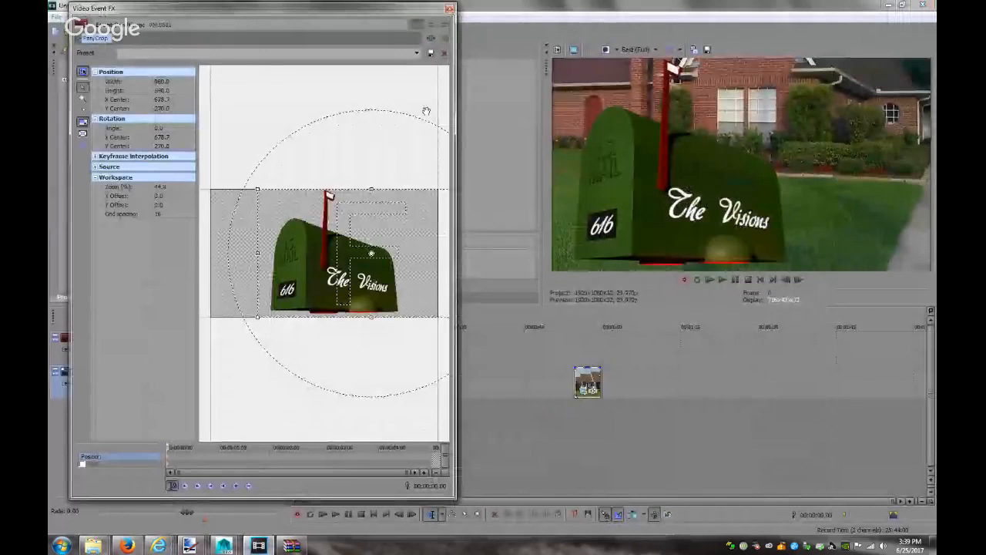
# Close the Pan/Crop window and delete both house image clips from track 2
pyautogui.click(449, 8)
pyautogui.click(591, 378)
pyautogui.press('Delete')
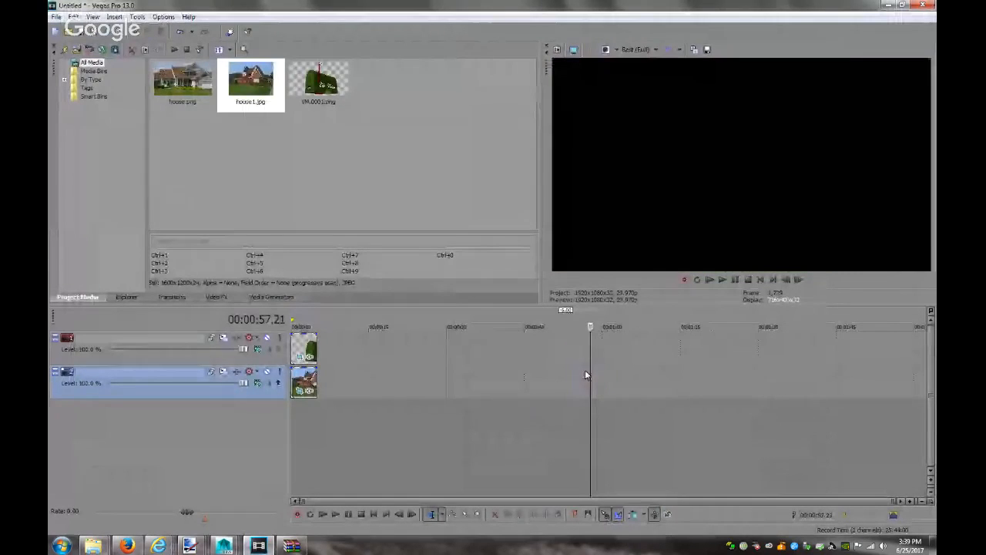
pyautogui.click(303, 378)
pyautogui.press('Delete')
pyautogui.click(390, 177)
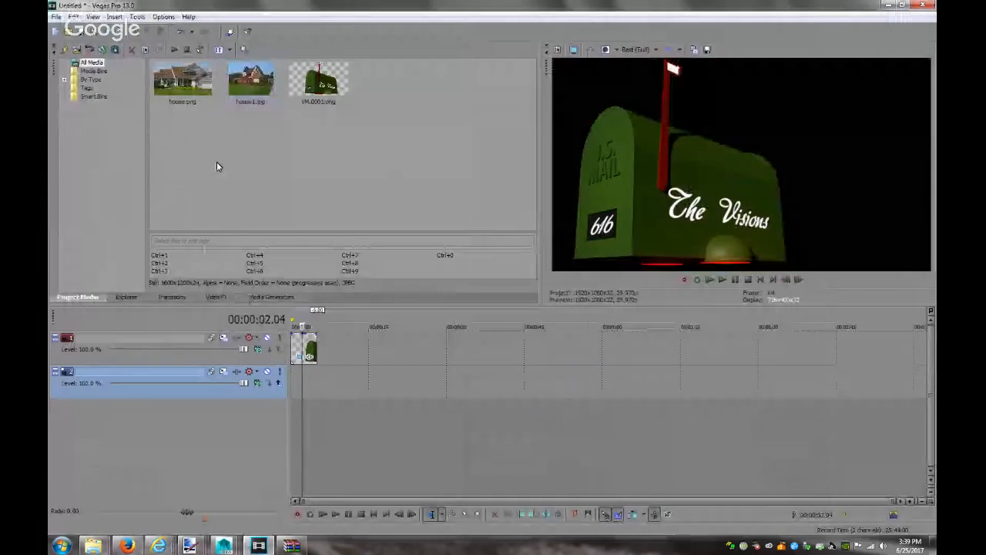
# Import MVI_3587 from E:\DCIM\215_0625 and place it on track 2 under the mailbox
pyautogui.click(76, 51)
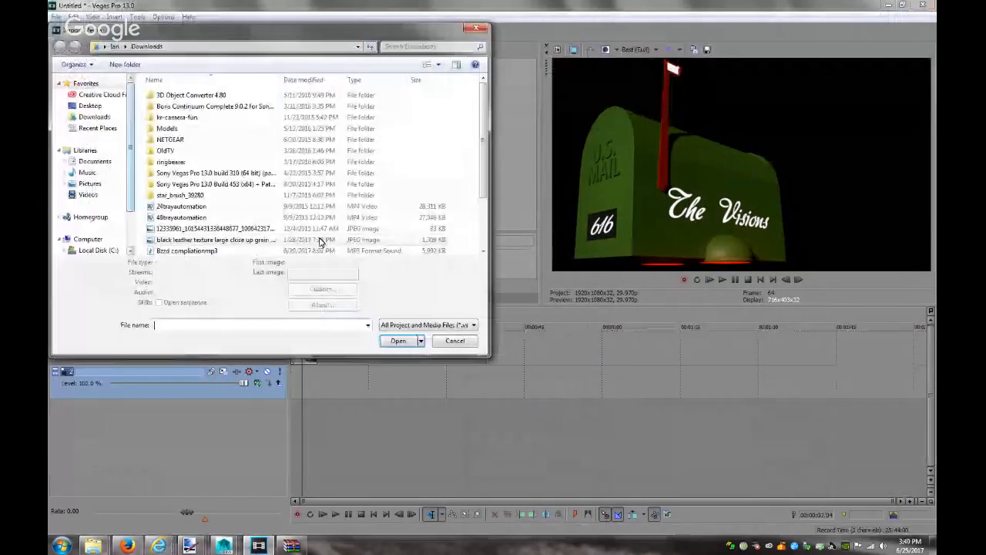
pyautogui.click(86, 240)
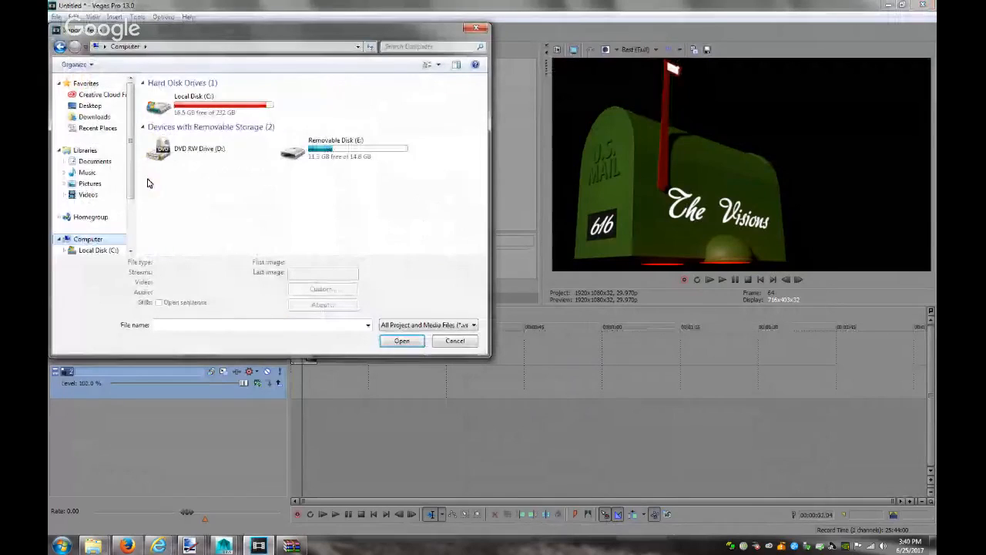
pyautogui.doubleClick(343, 146)
pyautogui.doubleClick(178, 98)
pyautogui.scroll(-10, 202, 249)
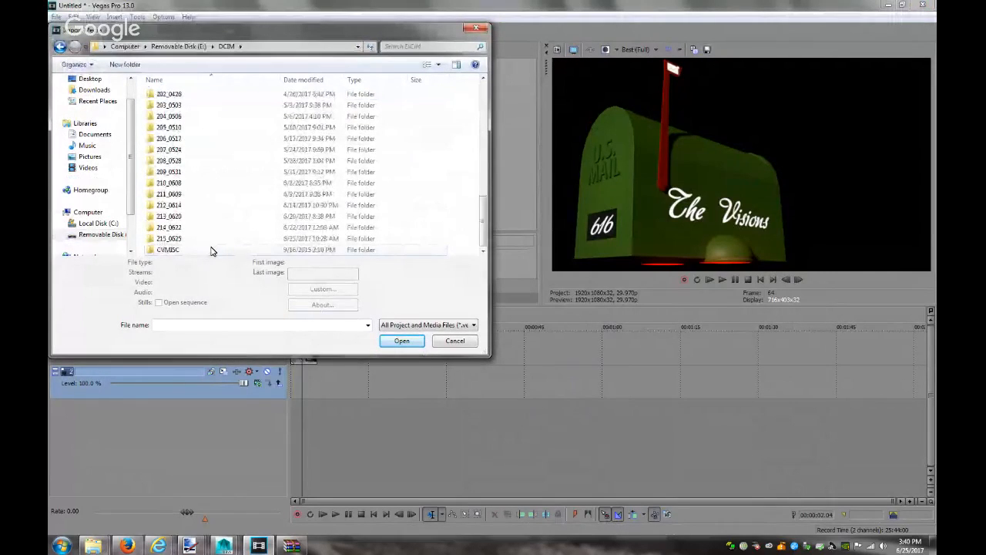
pyautogui.doubleClick(210, 240)
pyautogui.click(165, 106)
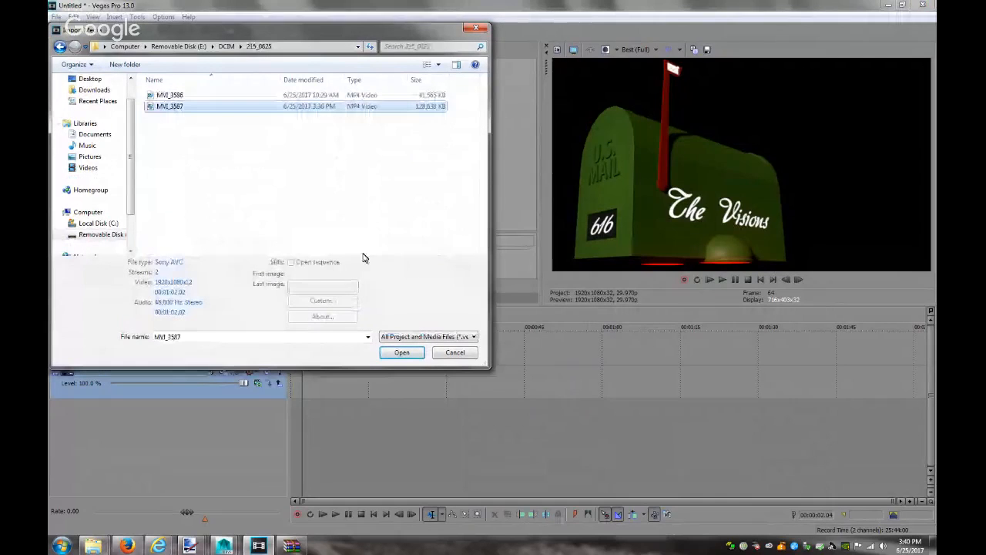
pyautogui.click(400, 343)
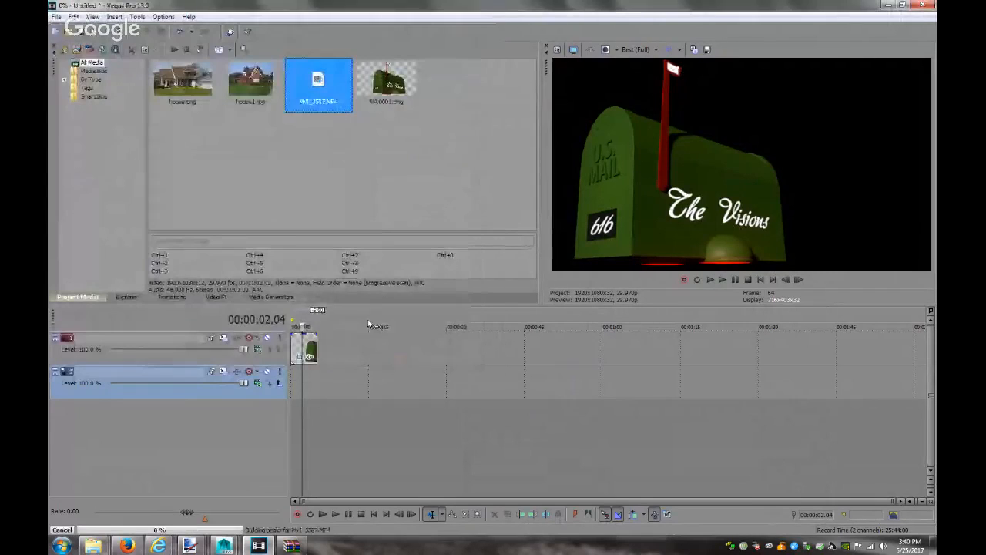
pyautogui.click(298, 198)
pyautogui.moveTo(320, 88); pyautogui.dragTo(306, 374)
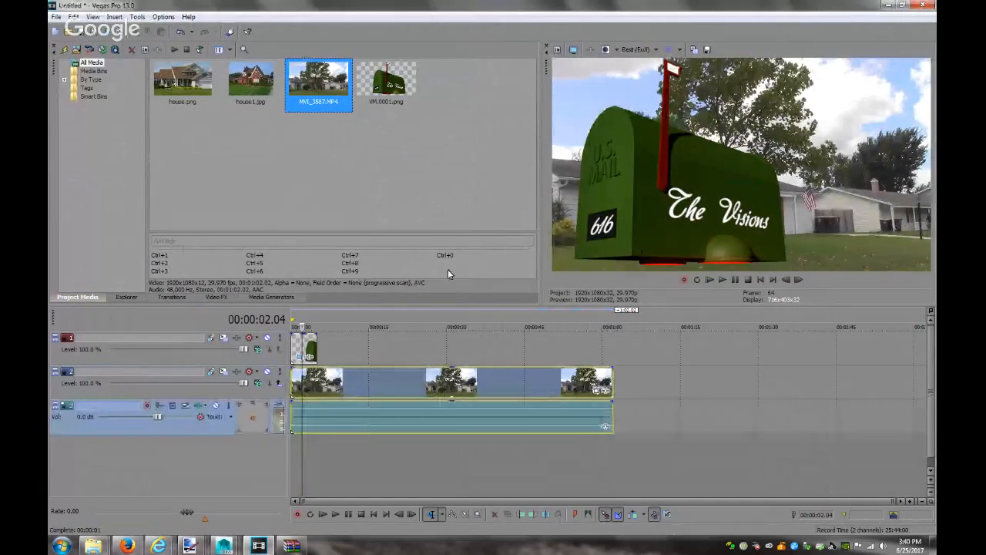
# Set the mailbox's Pan/Crop rotation X and Y centres and position X centre to 0
pyautogui.click(307, 356)
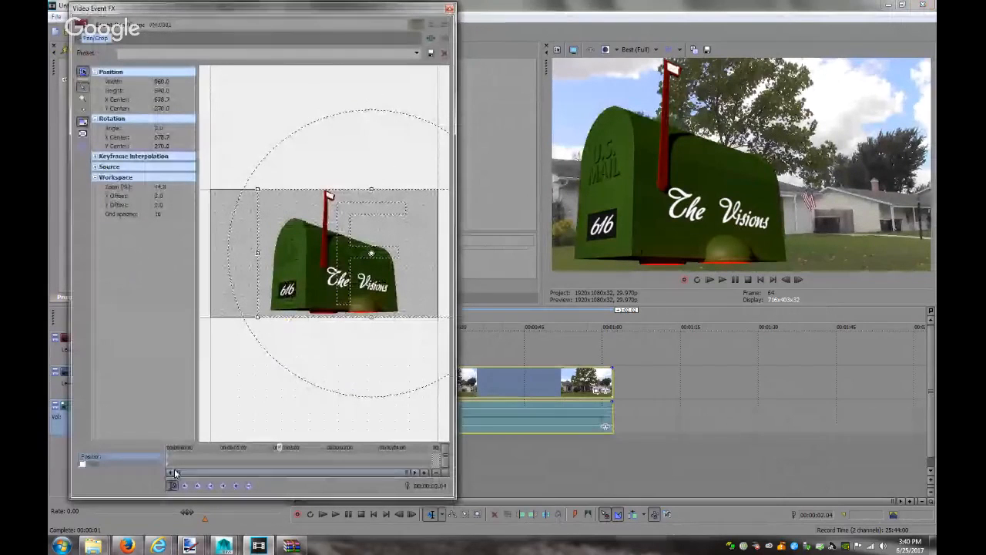
pyautogui.doubleClick(160, 138)
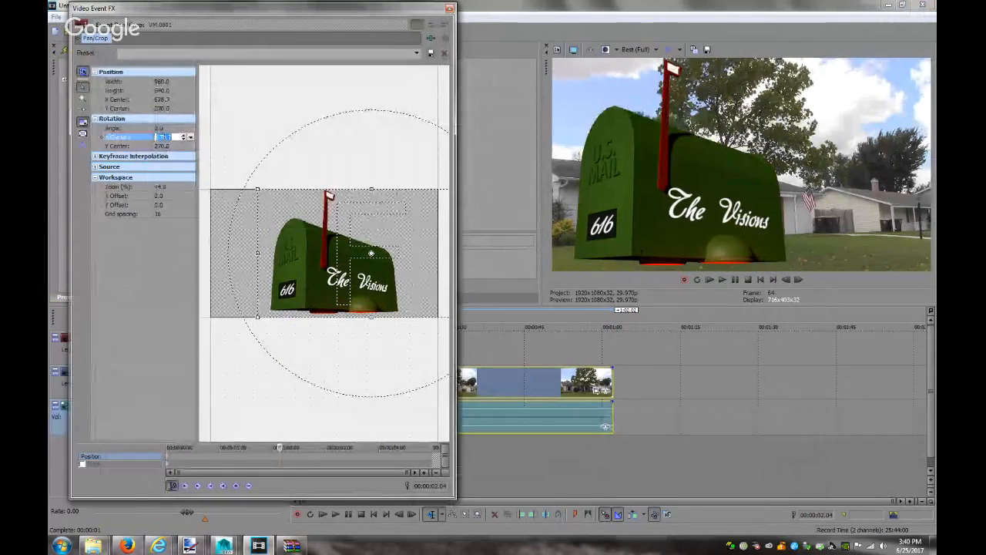
pyautogui.write('0')
pyautogui.press('Return')
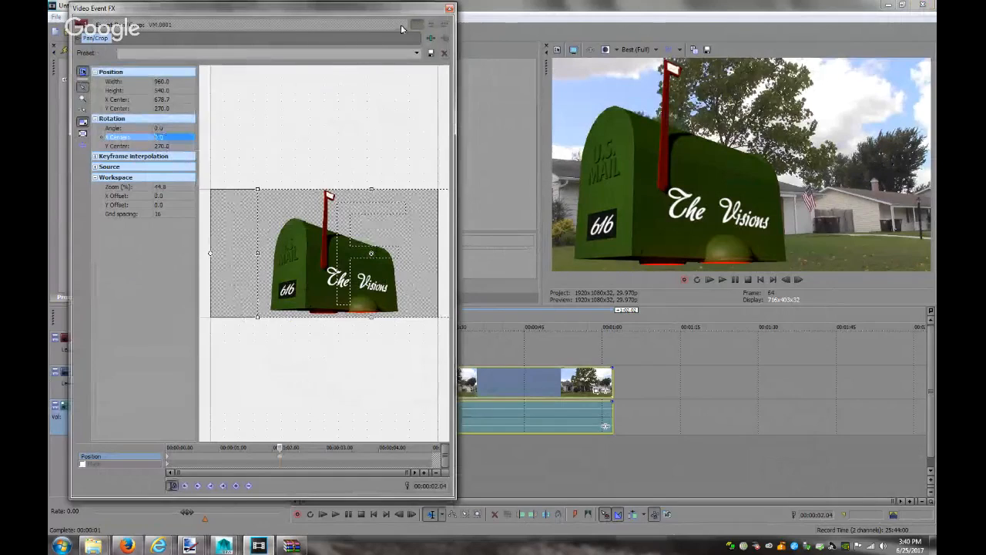
pyautogui.doubleClick(168, 147)
pyautogui.write('0')
pyautogui.press('Return')
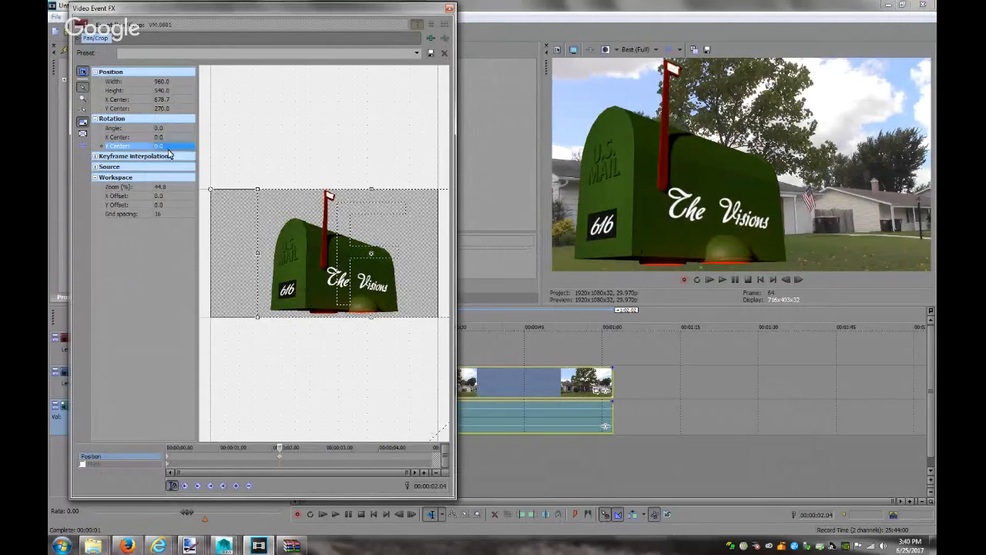
pyautogui.doubleClick(163, 100)
pyautogui.write('0')
pyautogui.press('Return')
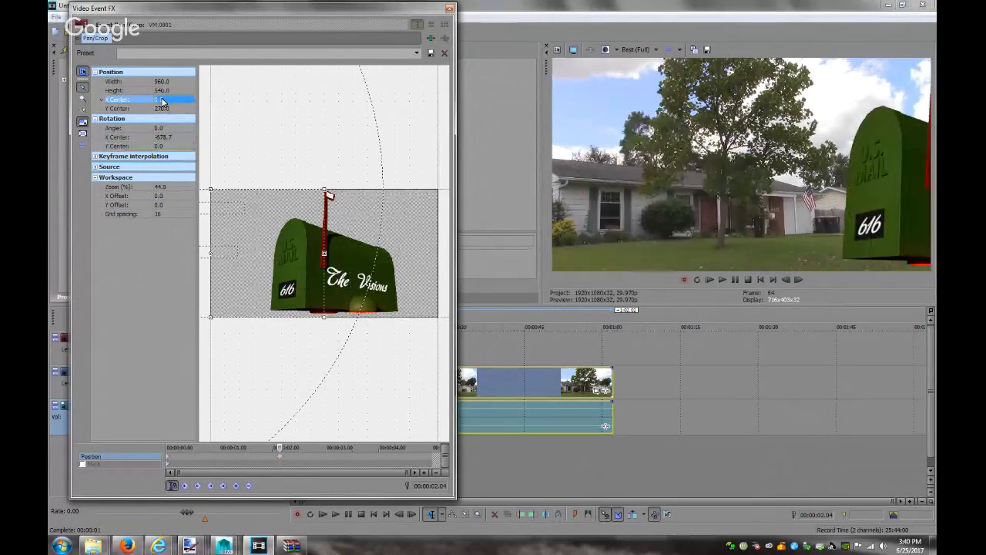
# Delete the mailbox event from track 1, then undo to restore it
pyautogui.click(449, 8)
pyautogui.click(302, 347)
pyautogui.press('Delete')
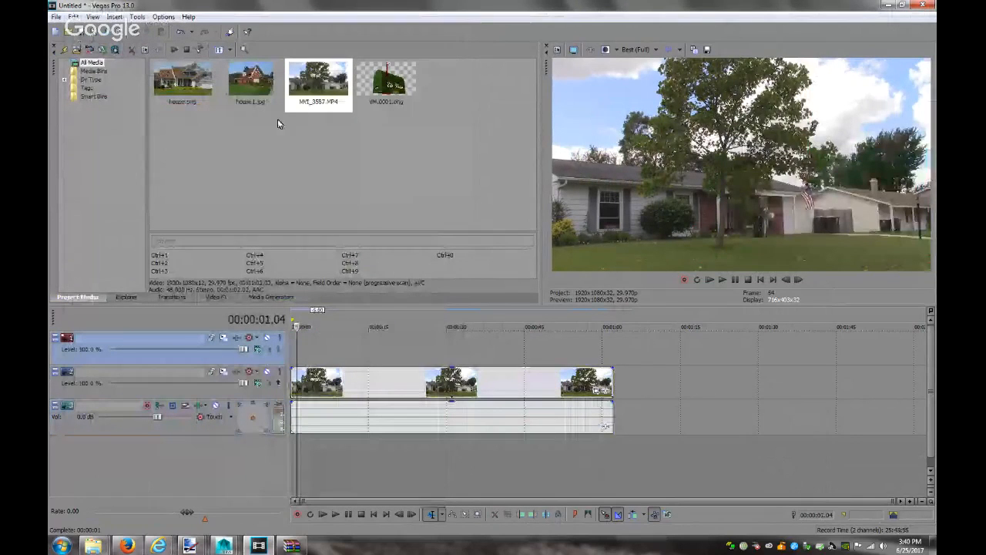
pyautogui.click(386, 85)
pyautogui.hotkey('ctrl', 'z')
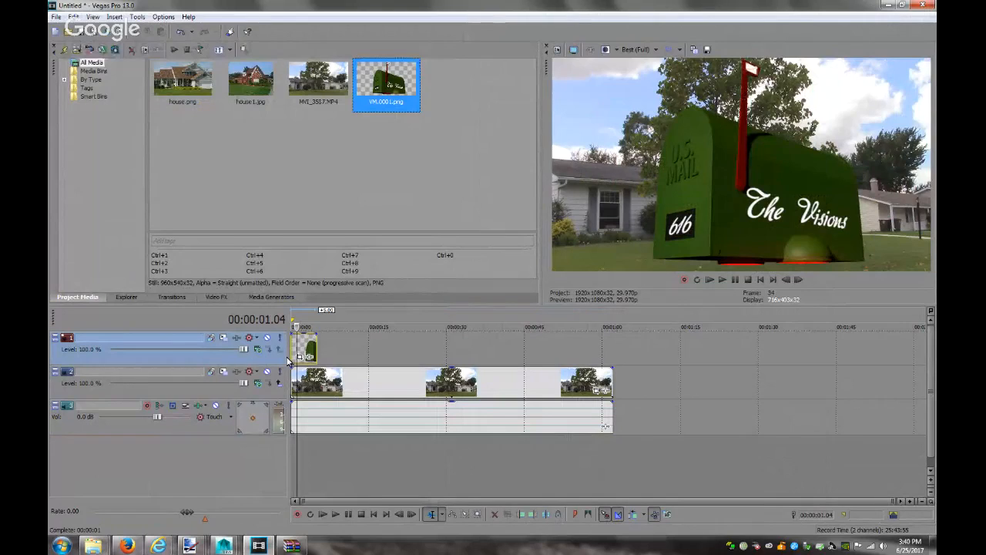
# Mirror the house clip by setting Pan/Crop width to -1920 and unlinked height to 1080
pyautogui.click(603, 390)
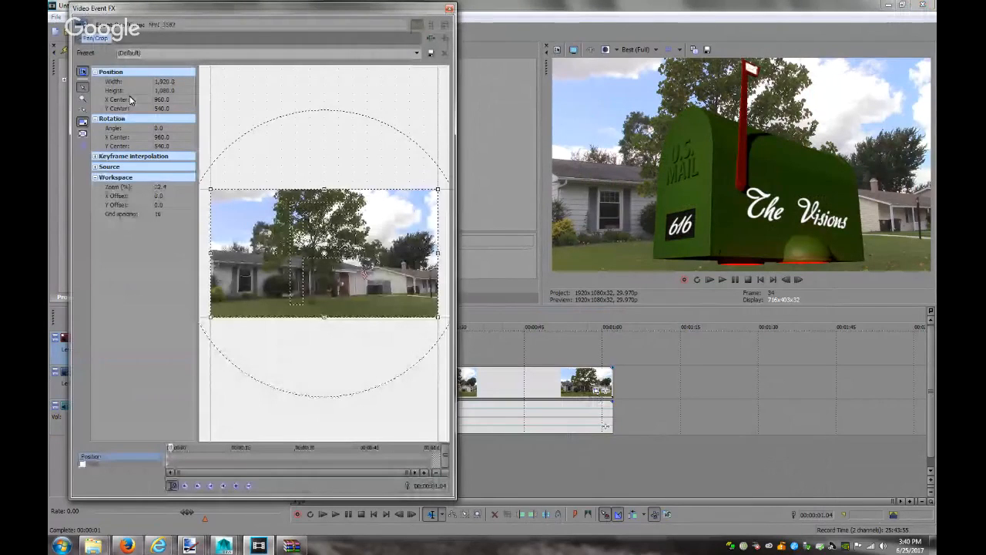
pyautogui.click(165, 81)
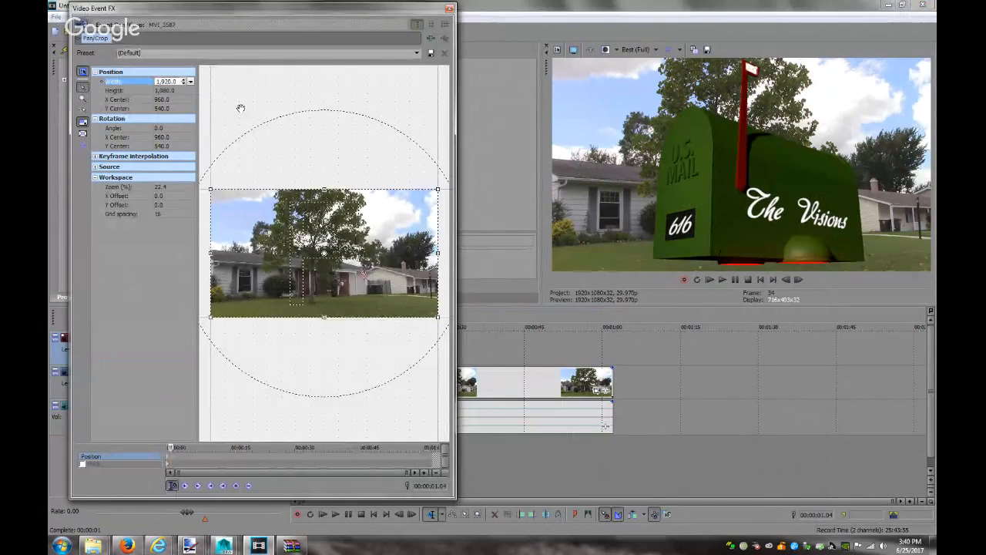
pyautogui.write('-1920')
pyautogui.press('Return')
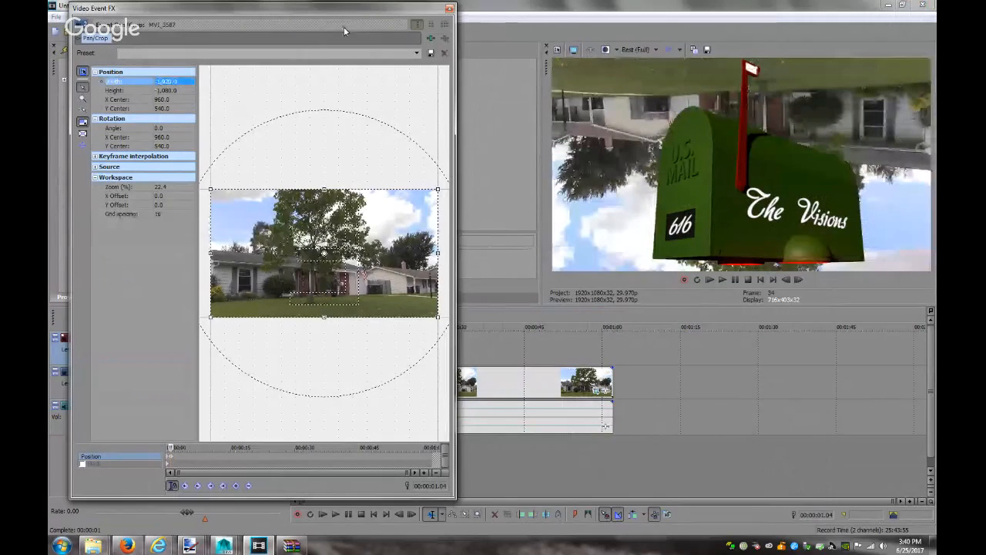
pyautogui.click(165, 90)
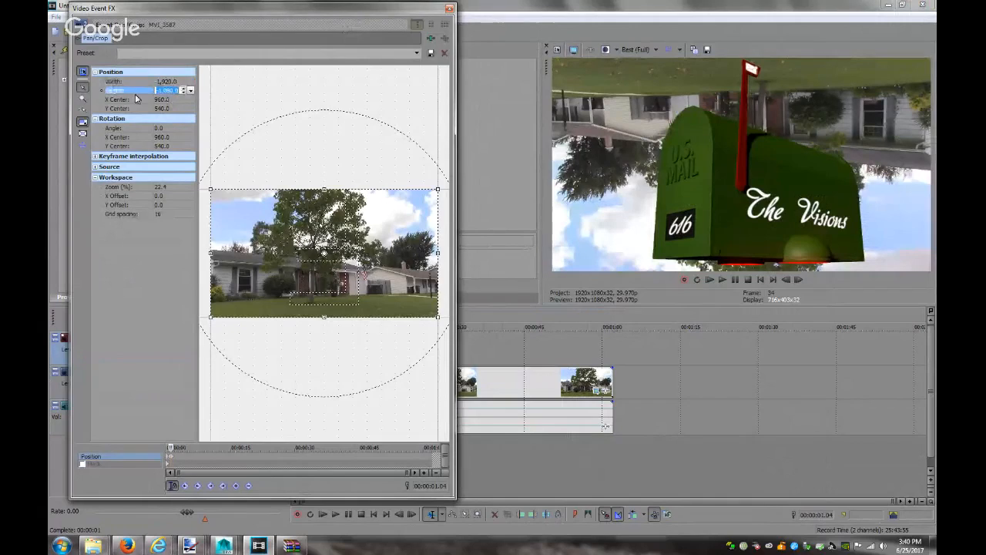
pyautogui.click(82, 123)
pyautogui.click(160, 92)
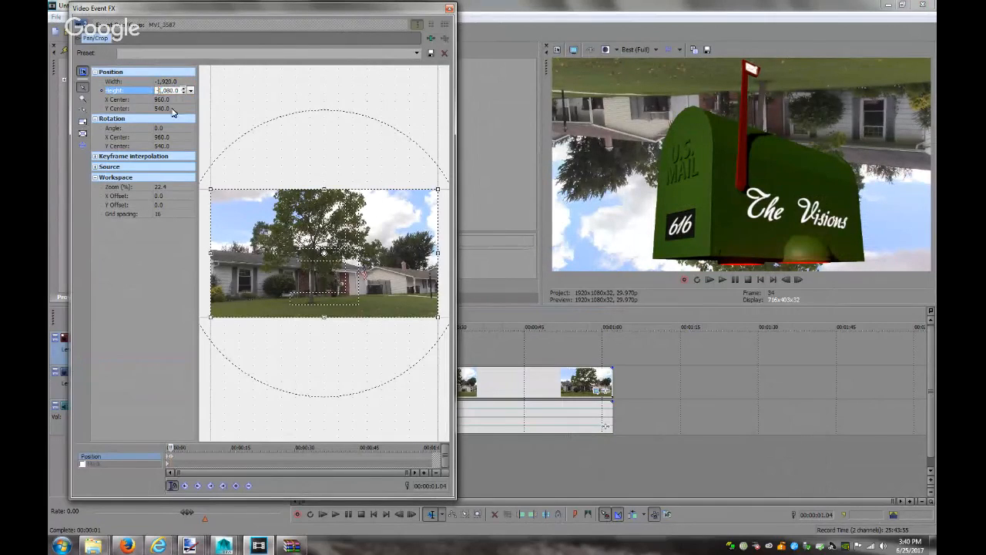
pyautogui.write('1080')
pyautogui.press('Return')
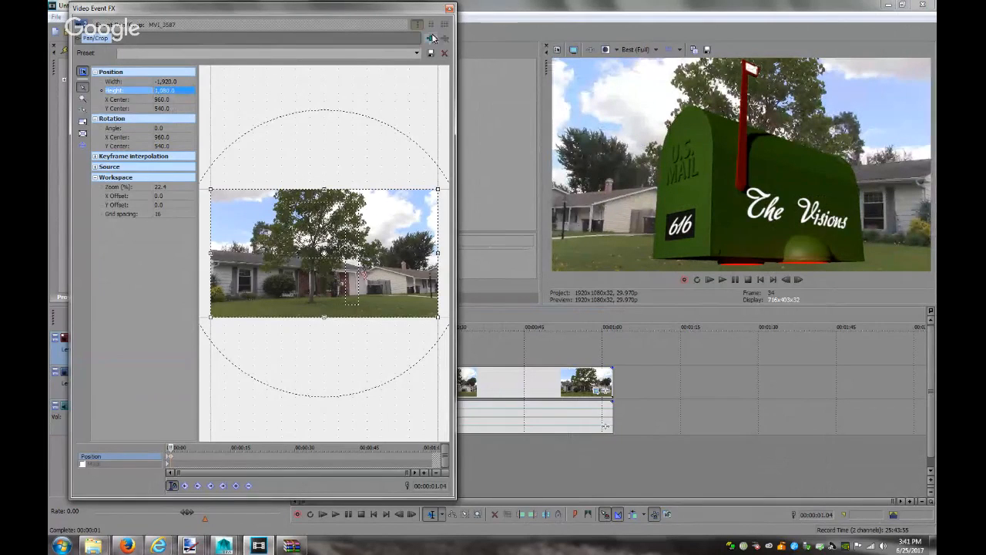
pyautogui.click(450, 8)
# Review the mailbox and house clips' Pan/Crop framing at the start of each event
pyautogui.click(302, 355)
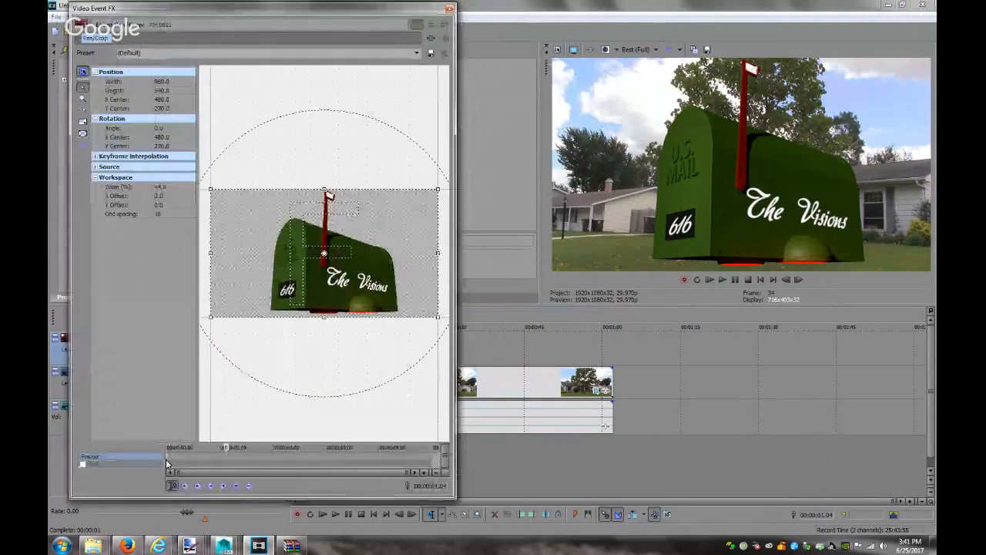
pyautogui.click(168, 463)
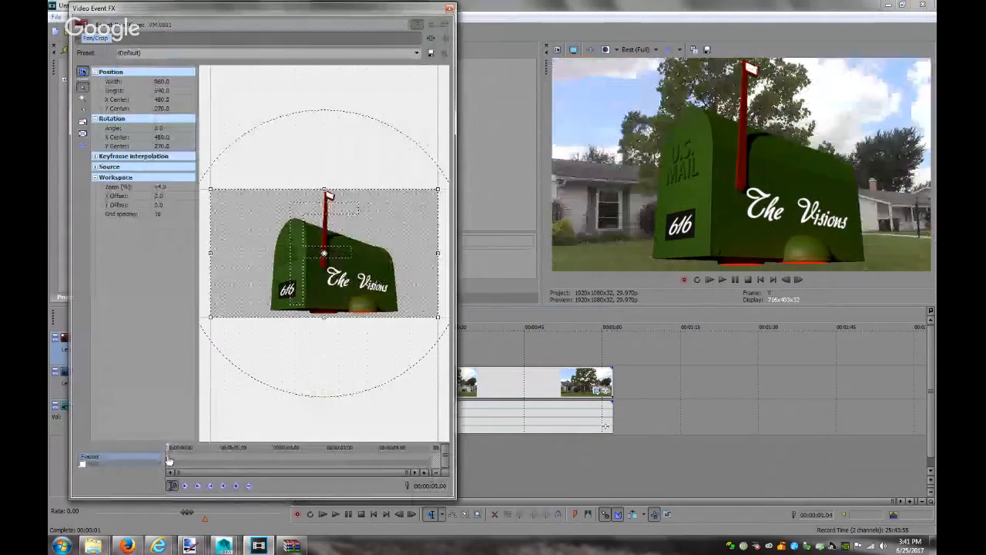
pyautogui.click(450, 10)
pyautogui.click(595, 391)
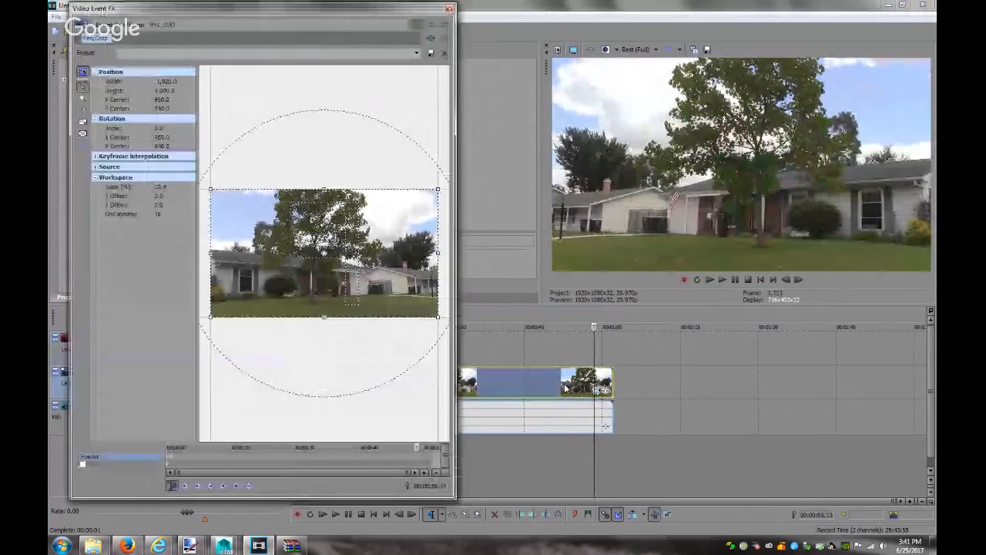
pyautogui.click(170, 461)
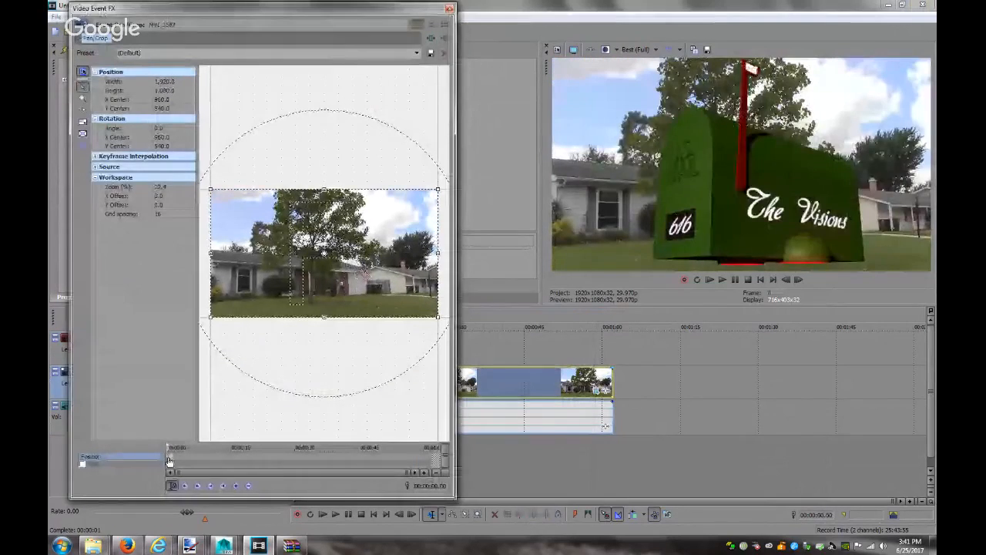
# Shift the mailbox to the right side of the frame, Pan/Crop centre about 330.4, 267.8
pyautogui.click(450, 9)
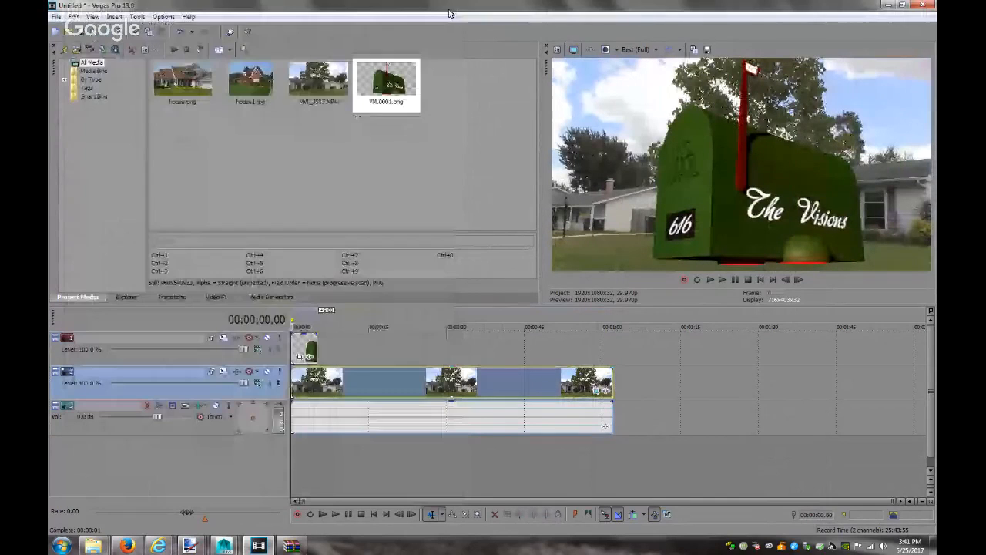
pyautogui.click(300, 356)
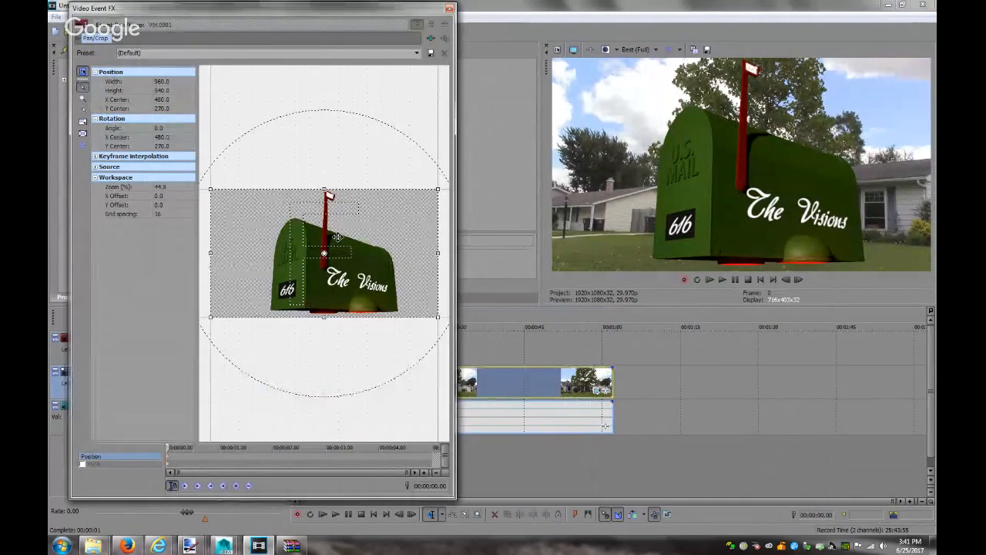
pyautogui.press('Left')
pyautogui.press('Left')
pyautogui.press('Left')
pyautogui.press('Left')
pyautogui.press('Left')
pyautogui.press('Left')
pyautogui.press('Left')
pyautogui.press('Left')
pyautogui.press('Left')
pyautogui.press('Left')
pyautogui.press('Left')
pyautogui.press('Left')
pyautogui.press('Left')
pyautogui.press('Left')
pyautogui.press('Left')
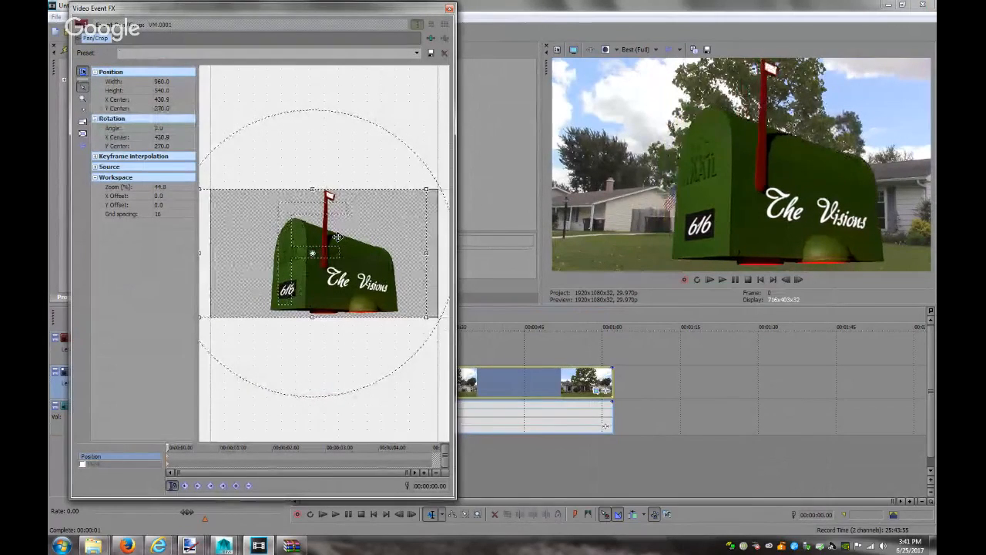
pyautogui.press('Right')
pyautogui.press('Right')
pyautogui.press('Right')
pyautogui.press('Right')
pyautogui.press('Right')
pyautogui.press('Right')
pyautogui.press('Right')
pyautogui.press('Right')
pyautogui.press('Right')
pyautogui.press('Right')
pyautogui.press('Right')
pyautogui.press('Right')
pyautogui.press('Right')
pyautogui.press('Right')
pyautogui.press('Right')
pyautogui.press('Right')
pyautogui.press('Right')
pyautogui.press('Right')
pyautogui.press('Right')
pyautogui.press('Right')
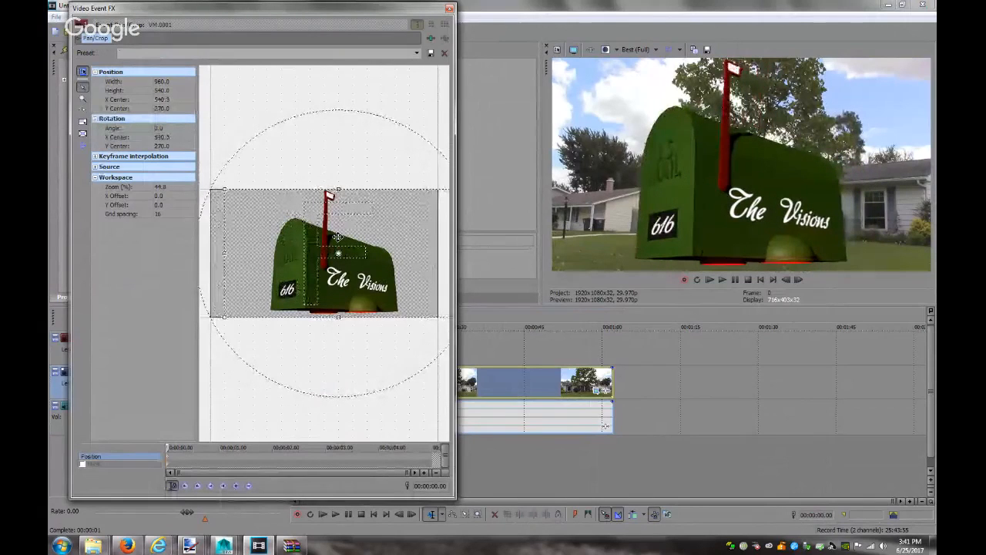
pyautogui.press('Right')
pyautogui.press('Right')
pyautogui.press('Right')
pyautogui.press('Right')
pyautogui.press('Right')
pyautogui.press('Right')
pyautogui.press('Right')
pyautogui.press('Right')
pyautogui.press('Right')
pyautogui.press('Right')
pyautogui.press('Right')
pyautogui.press('Right')
pyautogui.press('Right')
pyautogui.press('Right')
pyautogui.press('Right')
pyautogui.press('Right')
pyautogui.press('Right')
pyautogui.press('Right')
pyautogui.press('Right')
pyautogui.press('Right')
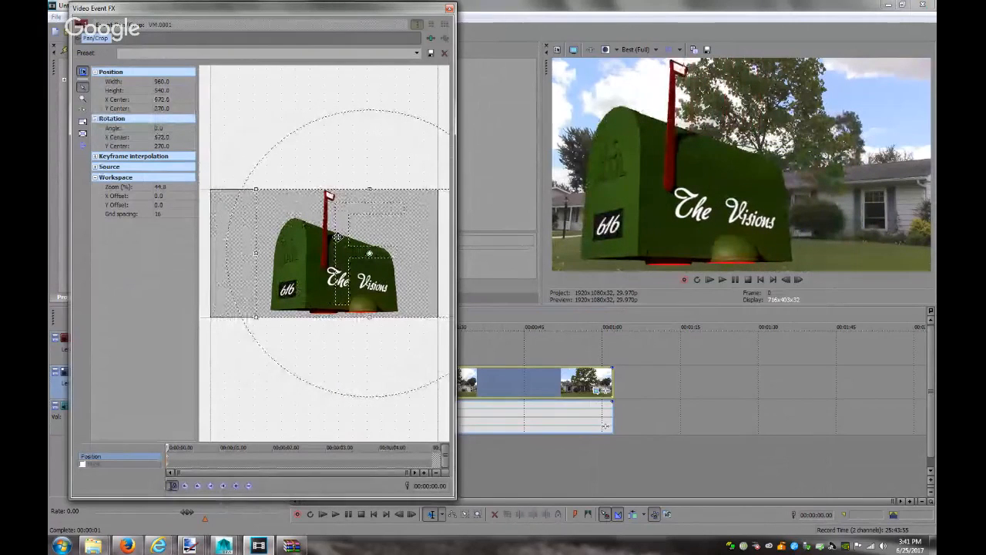
pyautogui.press('Right')
pyautogui.press('Right')
pyautogui.press('Right')
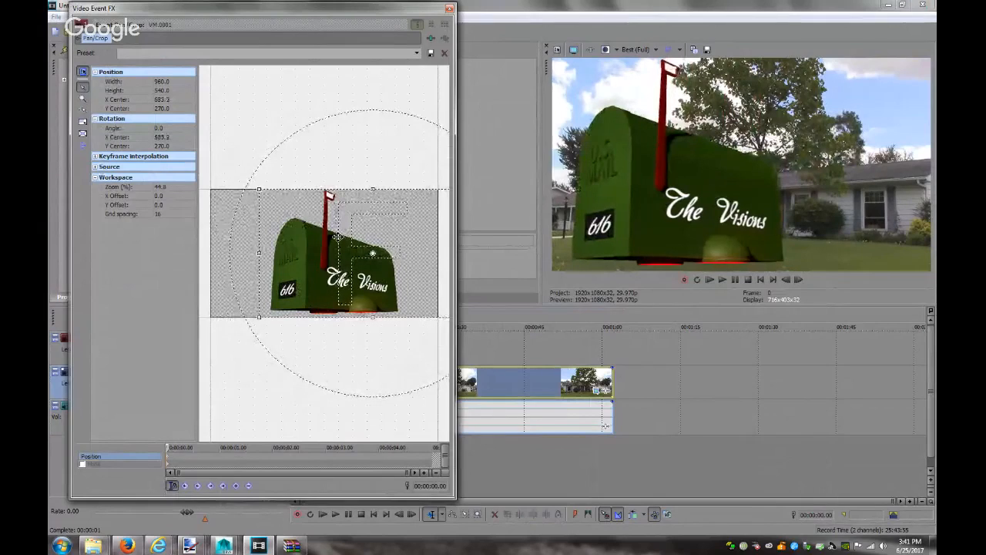
pyautogui.press('Right')
pyautogui.press('Right')
pyautogui.press('Right')
pyautogui.press('Right')
pyautogui.press('Right')
pyautogui.press('Right')
pyautogui.press('Right')
pyautogui.press('Right')
pyautogui.press('Right')
pyautogui.press('Right')
pyautogui.moveTo(423, 253); pyautogui.dragTo(333, 252)
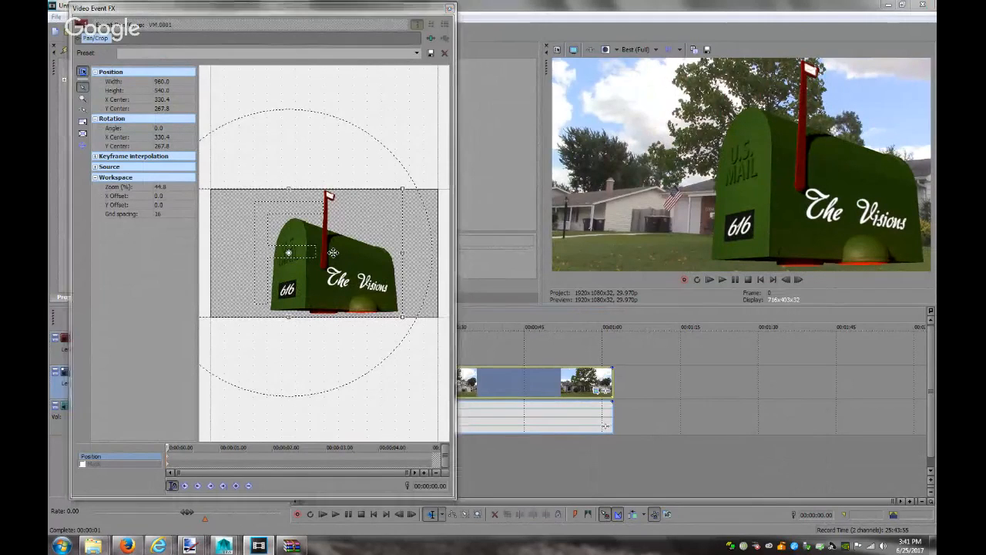
# Duplicate the house footage track on track 2
pyautogui.click(451, 8)
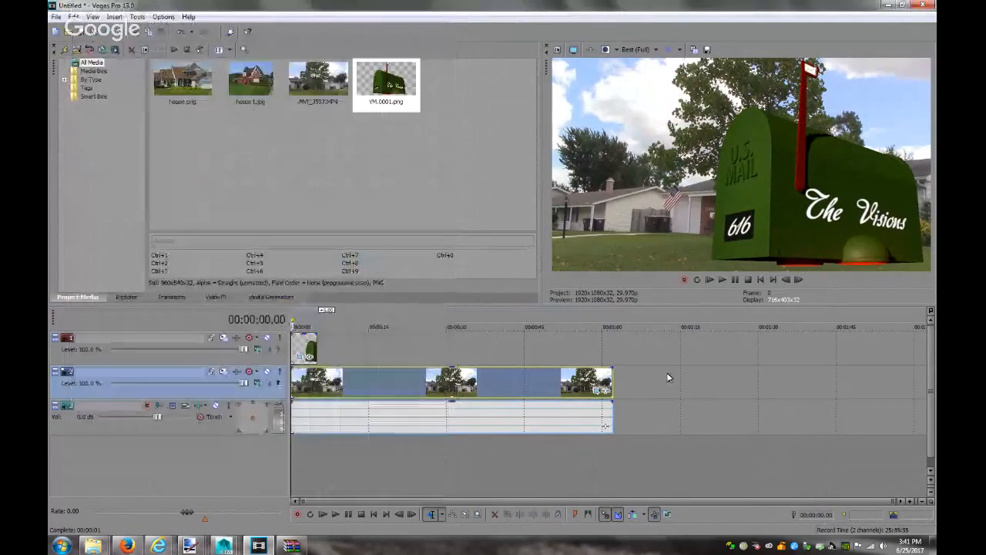
pyautogui.rightClick(635, 382)
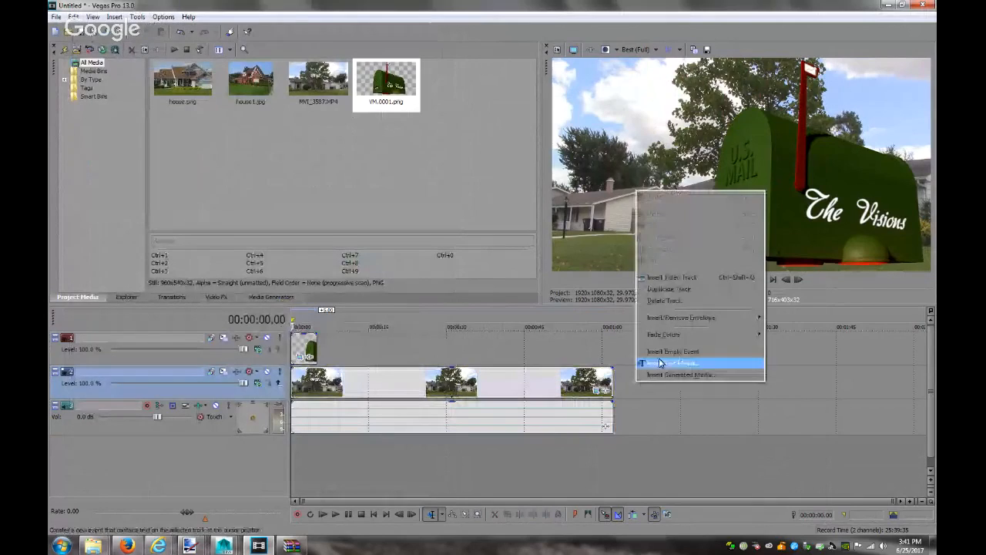
pyautogui.click(680, 293)
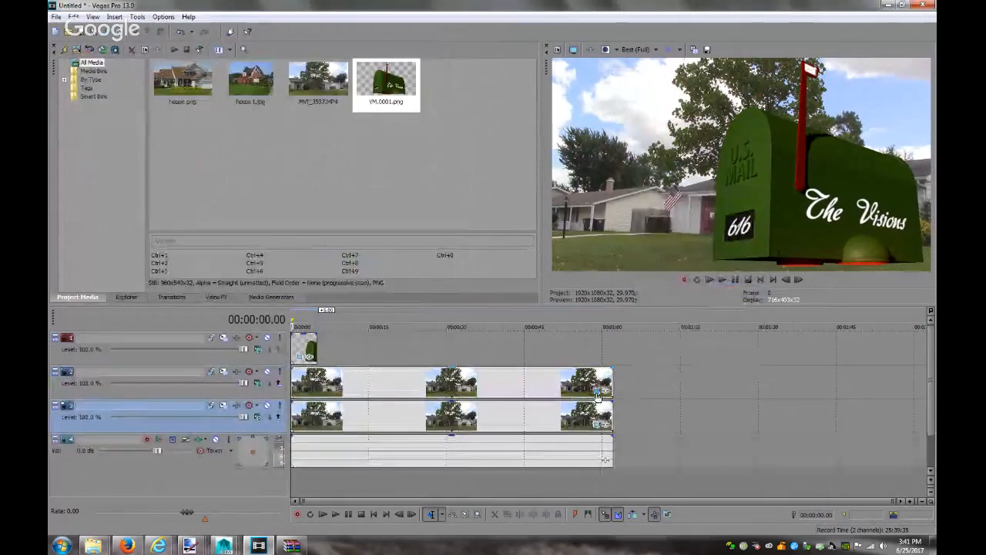
# In the copy's Pan/Crop, zoom in on the 6033 house number and enable Mask
pyautogui.click(597, 391)
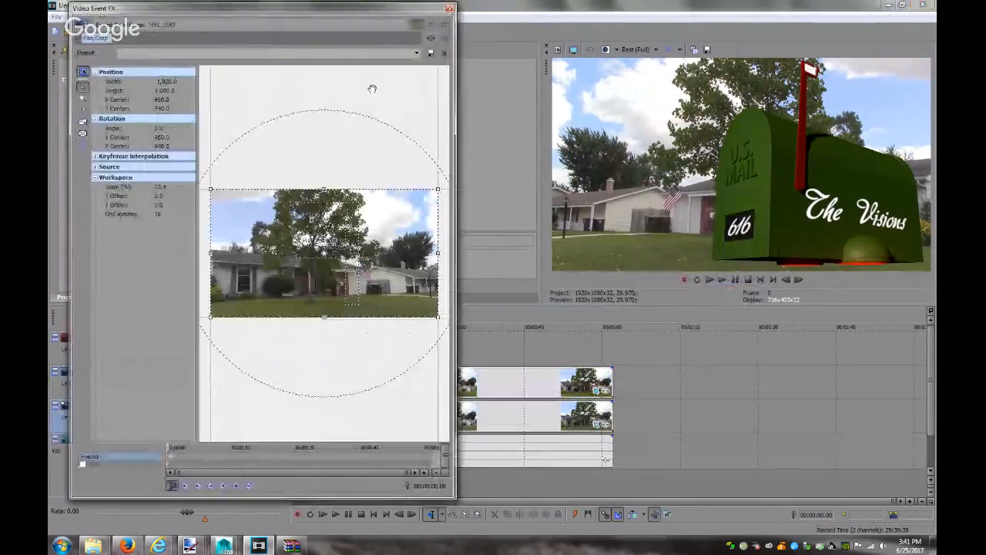
pyautogui.click(83, 99)
pyautogui.click(343, 285)
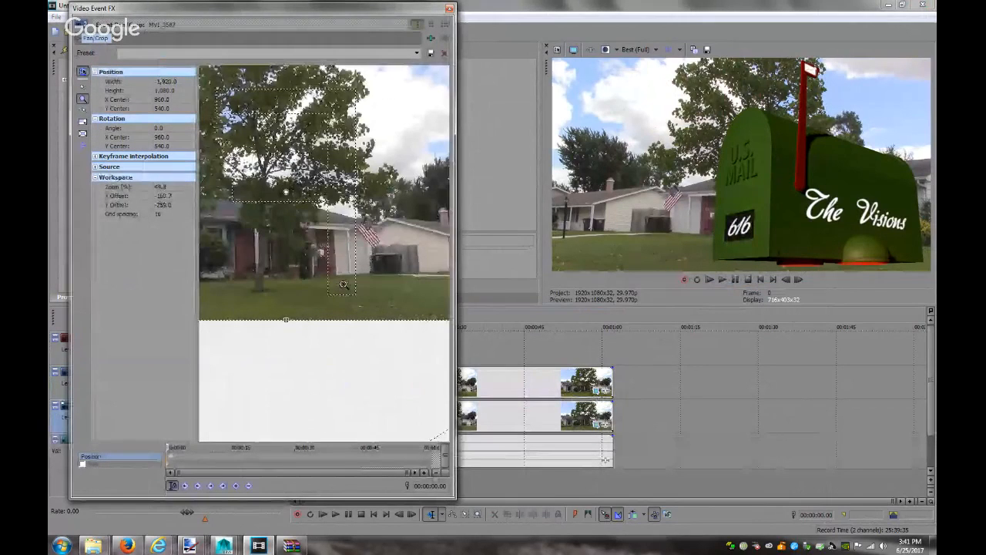
pyautogui.click(332, 249)
pyautogui.click(331, 249)
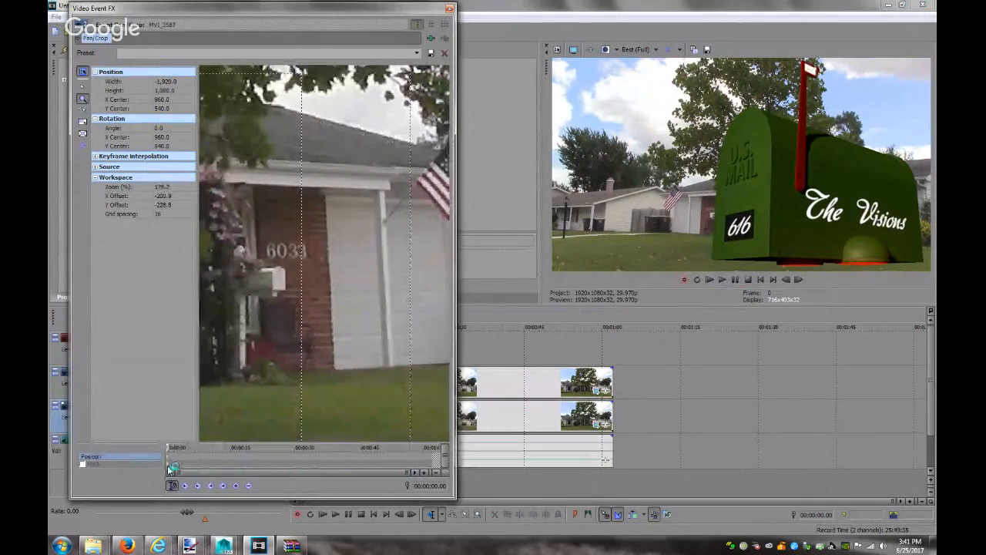
pyautogui.click(82, 463)
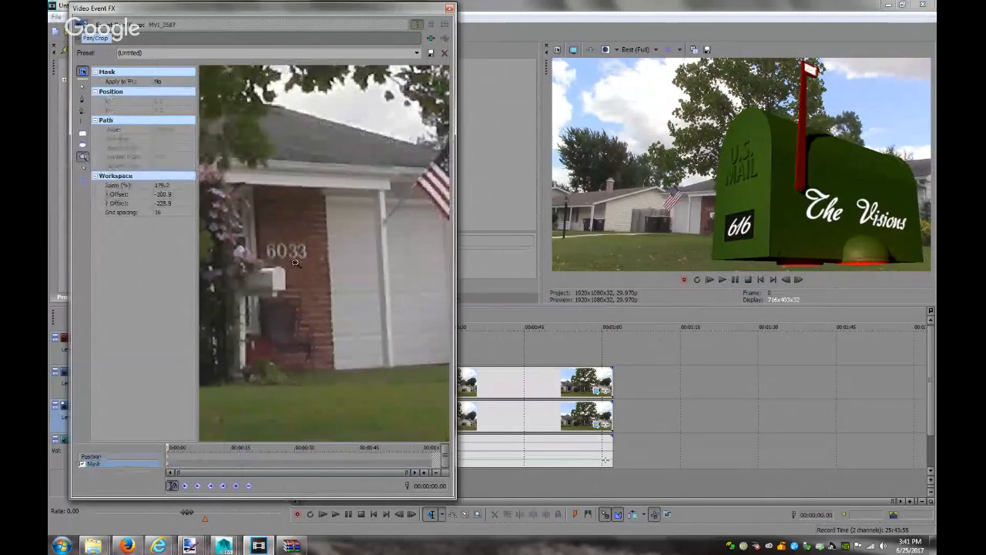
# Draw a small rectangular mask below the 6033 house number and adjust the clip's framing
pyautogui.moveTo(328, 293); pyautogui.dragTo(287, 268)
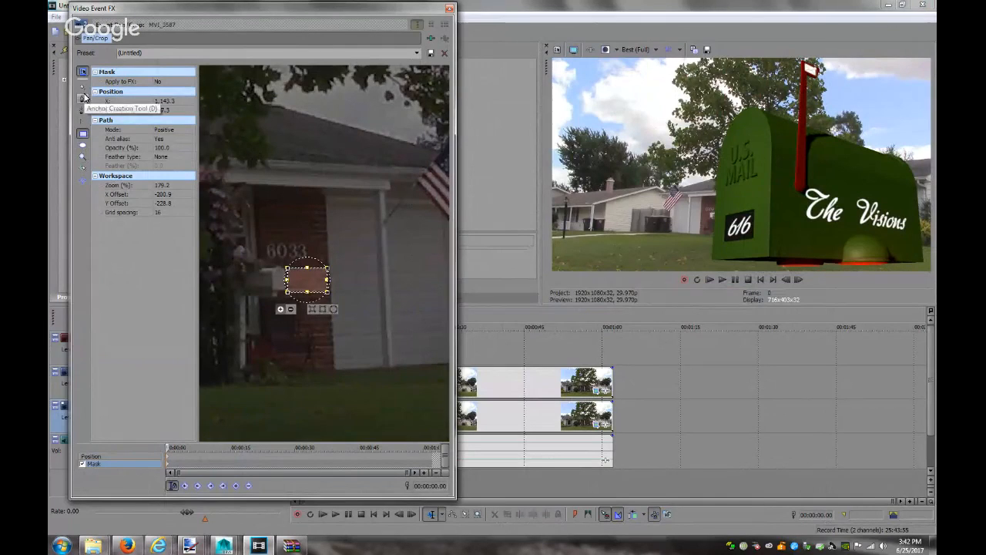
pyautogui.click(168, 457)
pyautogui.moveTo(362, 312); pyautogui.dragTo(384, 344)
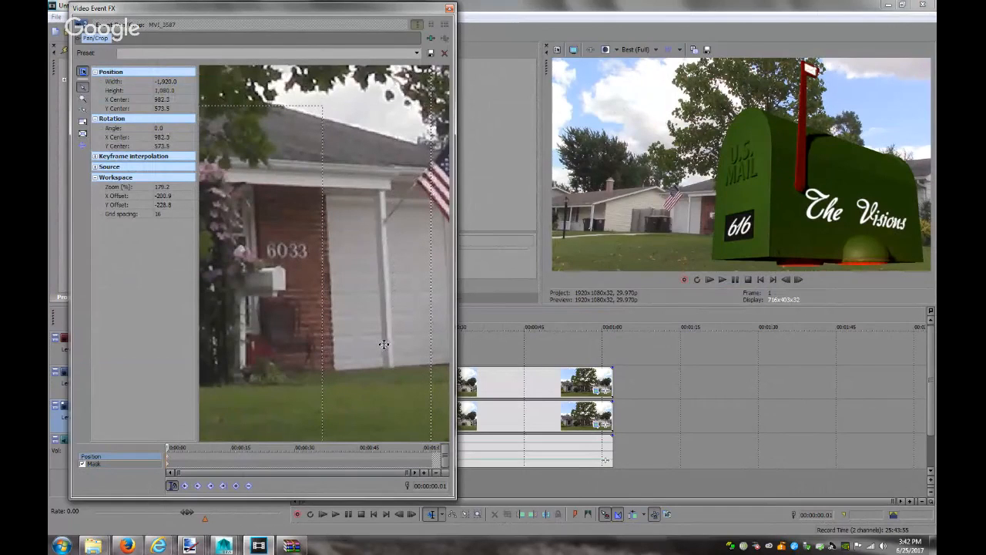
pyautogui.click(168, 464)
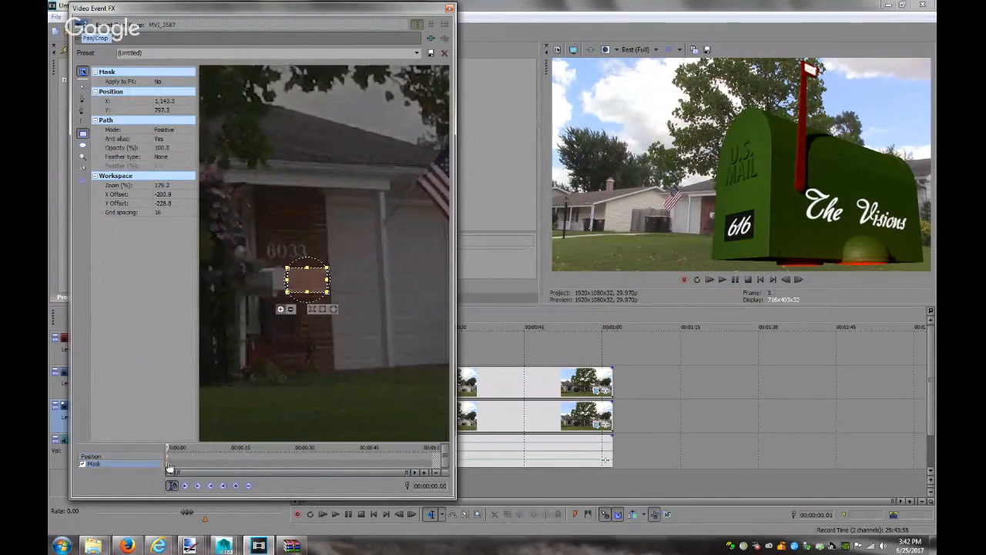
pyautogui.moveTo(327, 282); pyautogui.dragTo(331, 281)
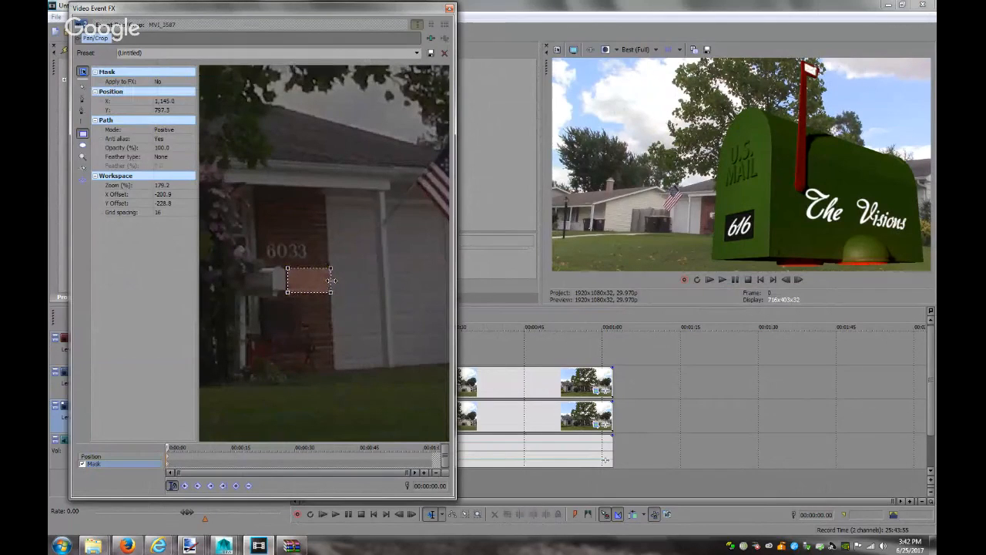
# Set the mask's Feather type to Both at 1.0% and close Video Event FX
pyautogui.click(330, 281)
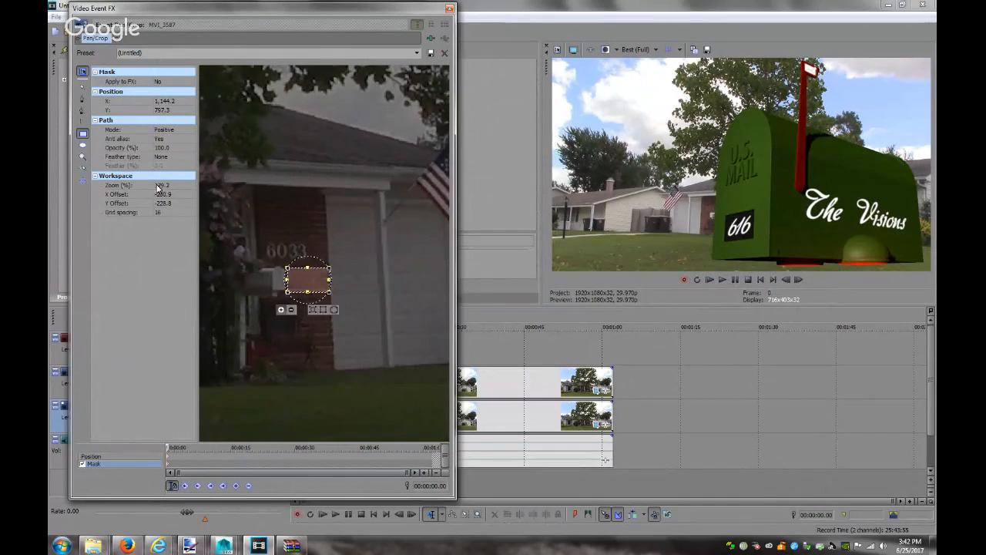
pyautogui.click(177, 157)
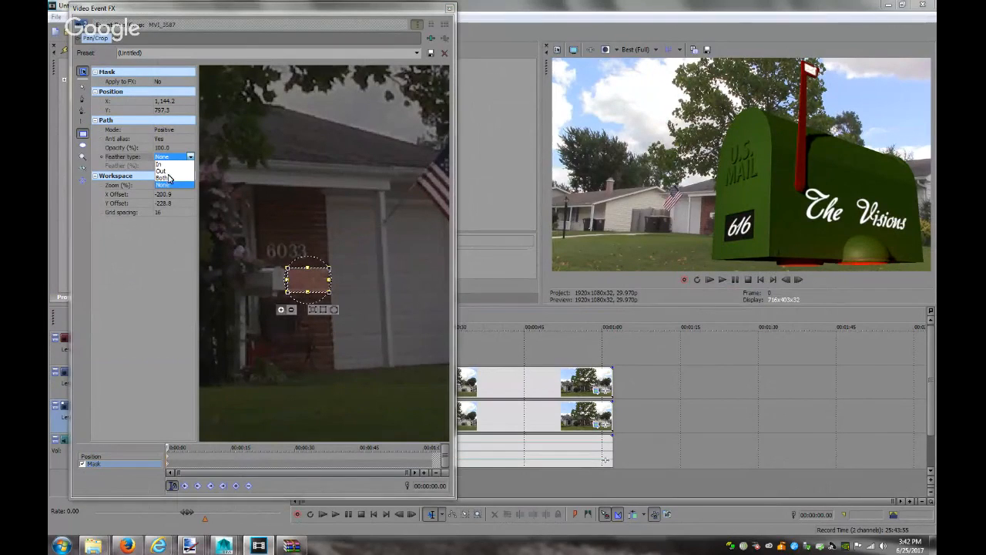
pyautogui.click(168, 178)
pyautogui.click(182, 166)
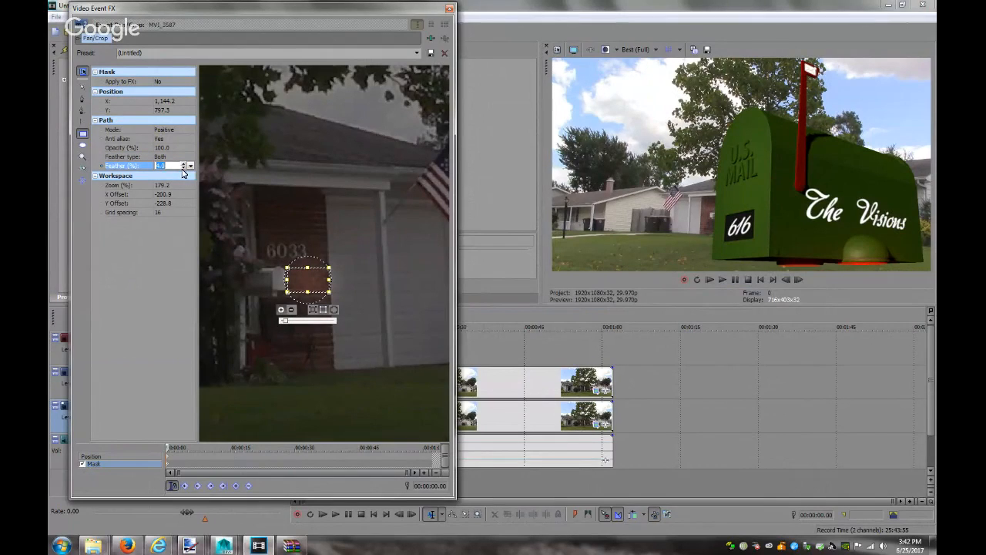
pyautogui.click(183, 169)
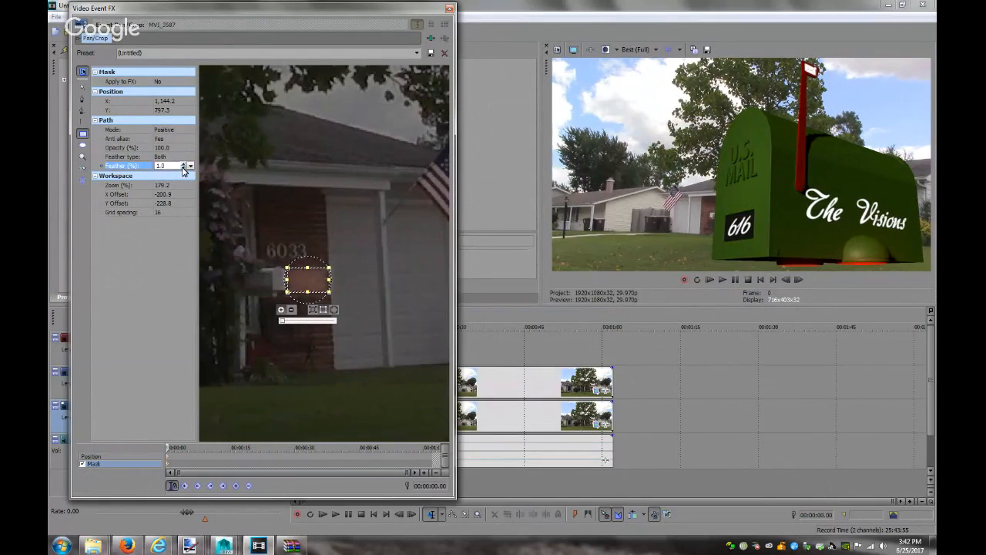
pyautogui.click(450, 9)
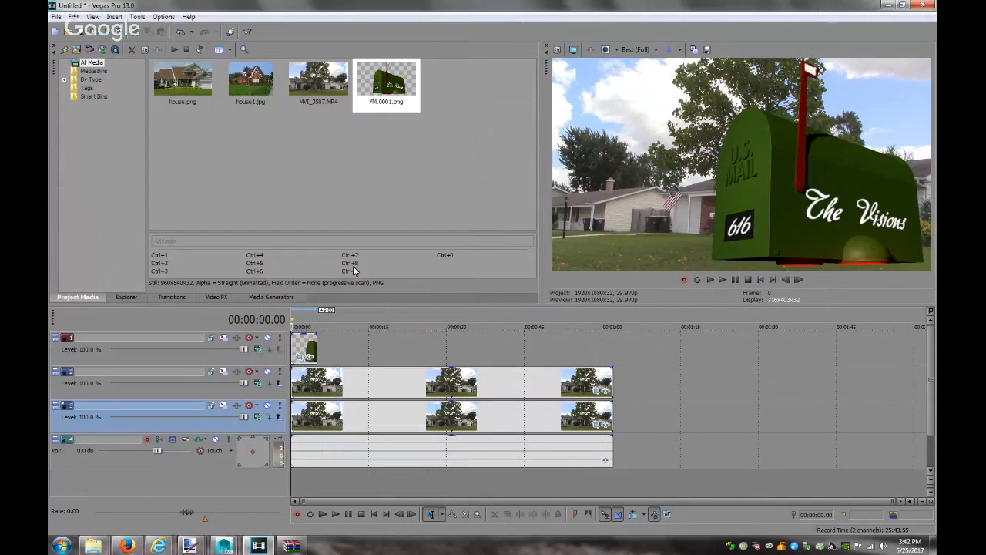
# Delete the old mailbox event from track 1 and its image from Project Media
pyautogui.click(298, 343)
pyautogui.press('Delete')
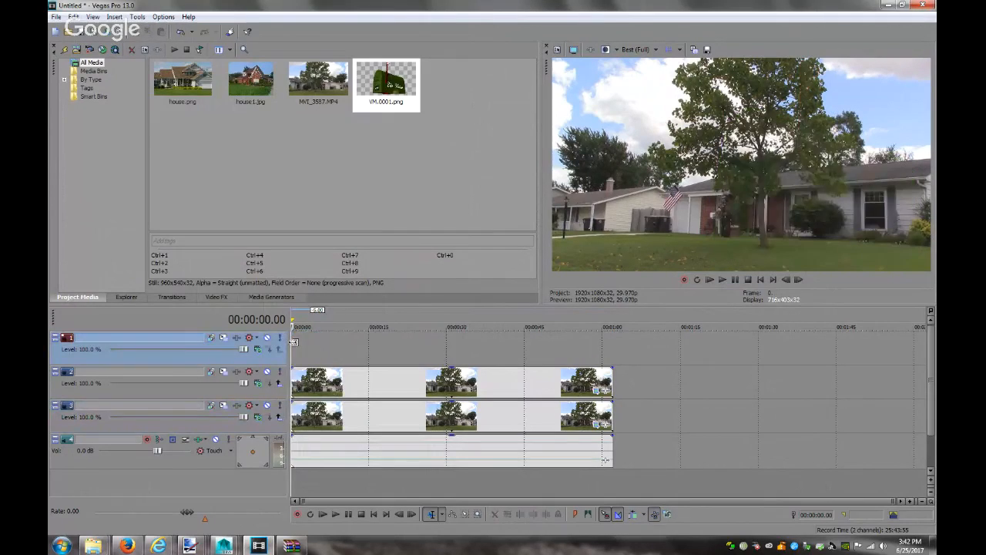
pyautogui.press('Delete')
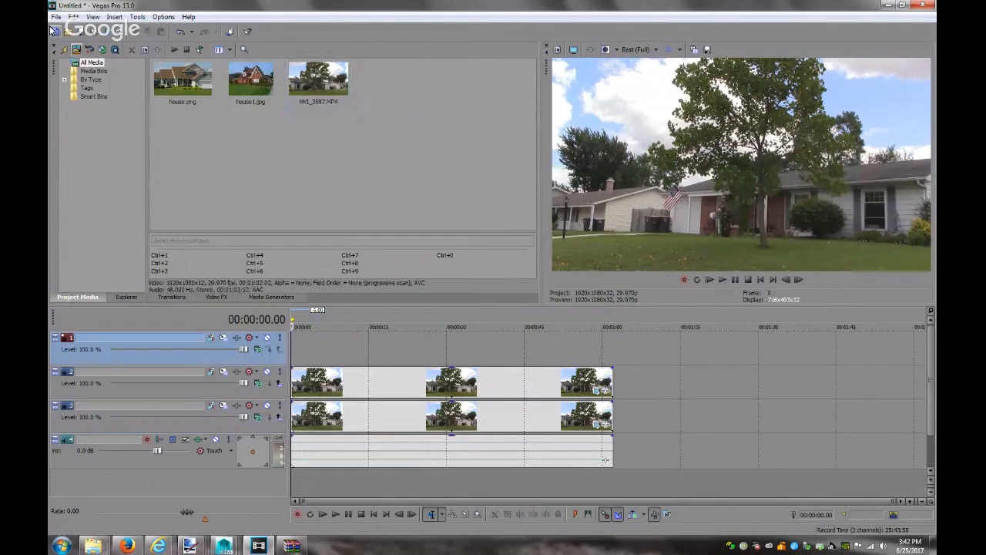
# In the Import Media browser, delete the unwanted -360 folder inside F# Bell
pyautogui.click(74, 50)
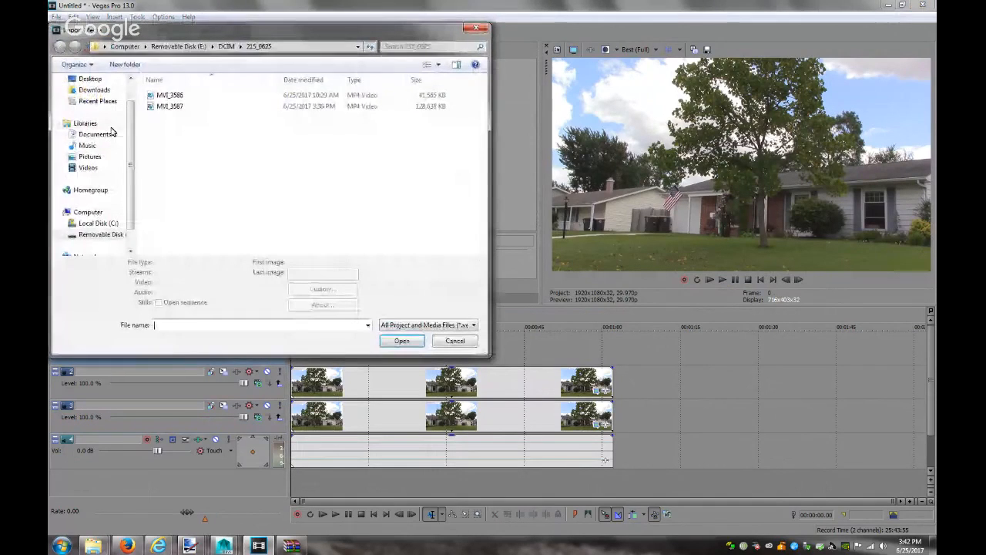
pyautogui.click(86, 168)
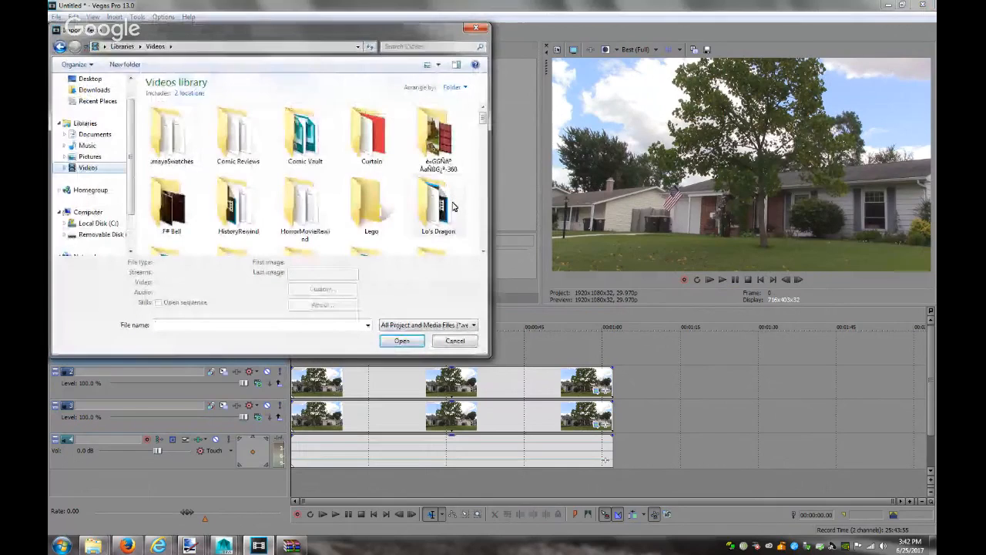
pyautogui.click(180, 208)
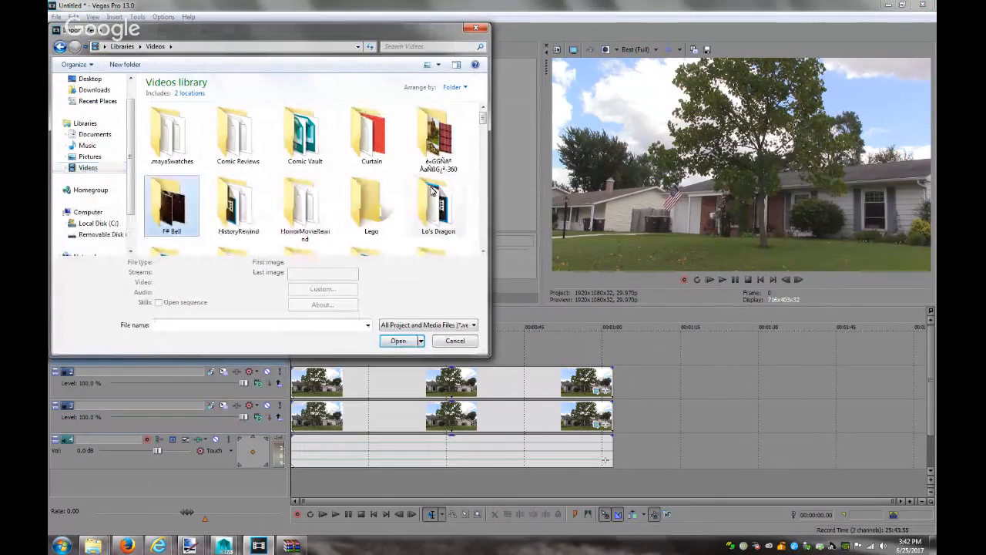
pyautogui.click(442, 160)
pyautogui.press('Delete')
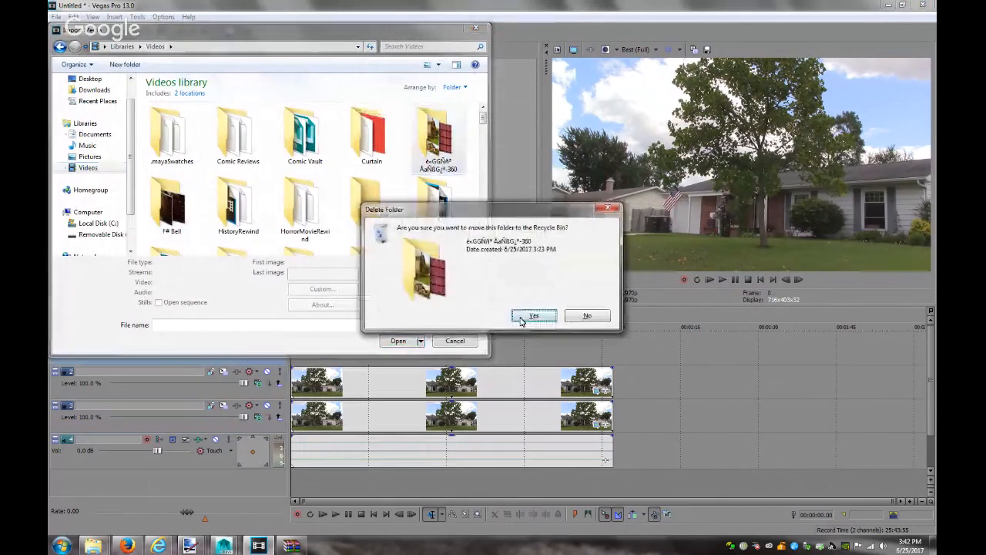
pyautogui.click(529, 316)
# Import VM.0001–VM.0600 from the images folder as one PNG image sequence
pyautogui.doubleClick(437, 137)
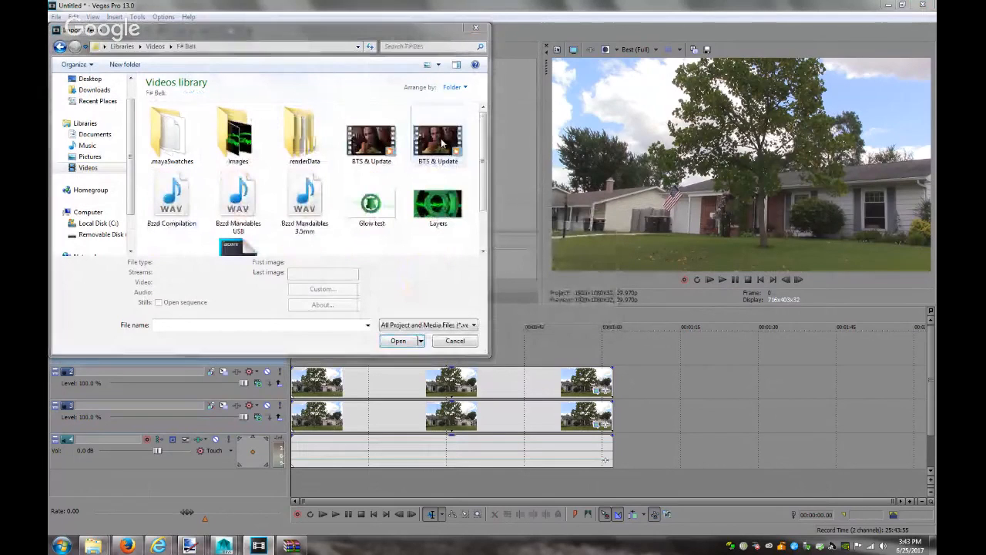
pyautogui.doubleClick(239, 134)
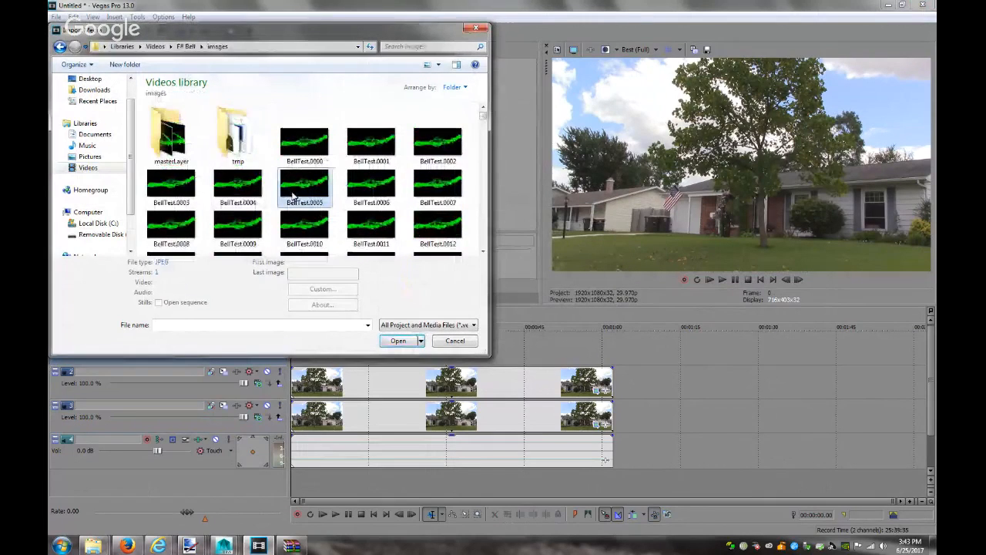
pyautogui.click(294, 195)
pyautogui.press('v')
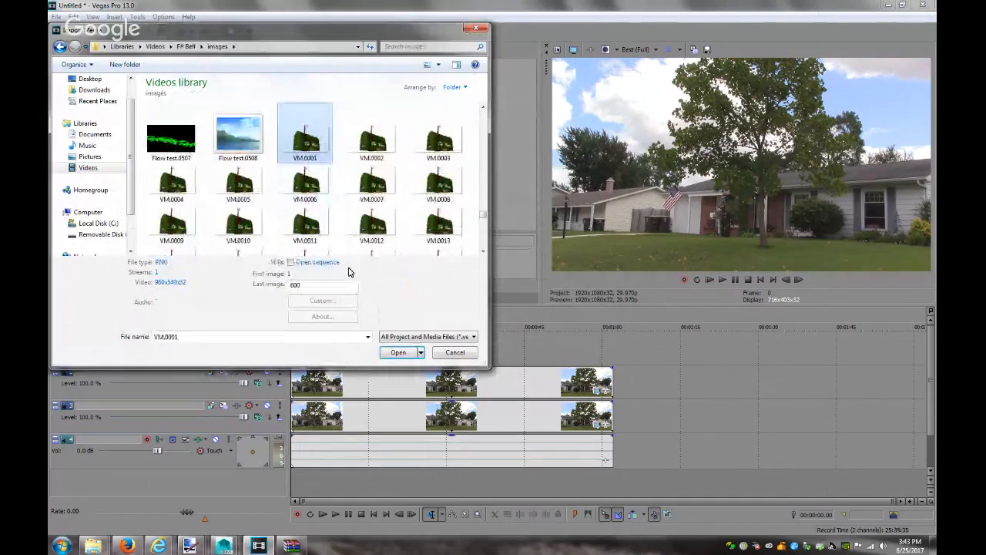
pyautogui.click(290, 262)
pyautogui.click(395, 352)
pyautogui.click(517, 378)
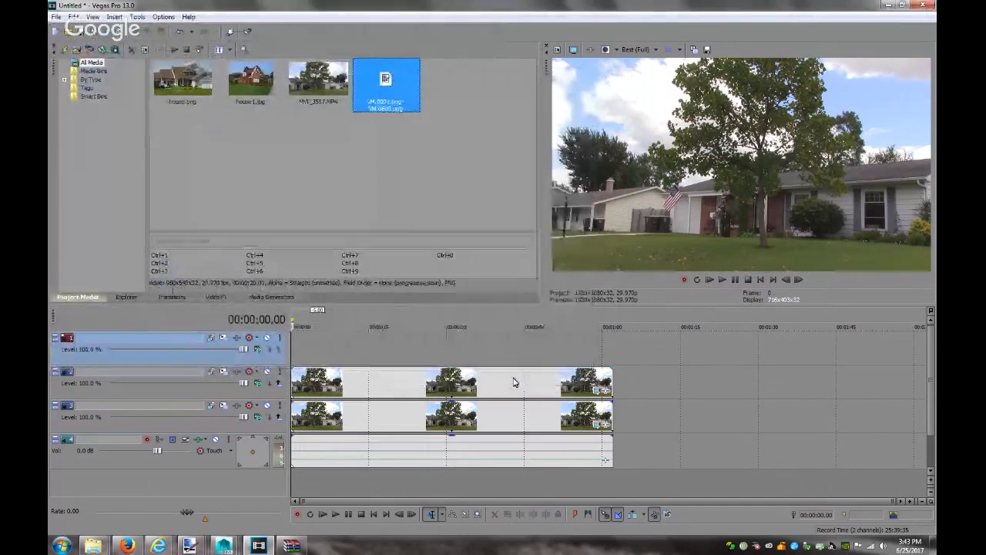
# Place the mailbox PNG sequence at the start of track 1 and trim the house and audio clips to end with it
pyautogui.moveTo(314, 296); pyautogui.dragTo(301, 351)
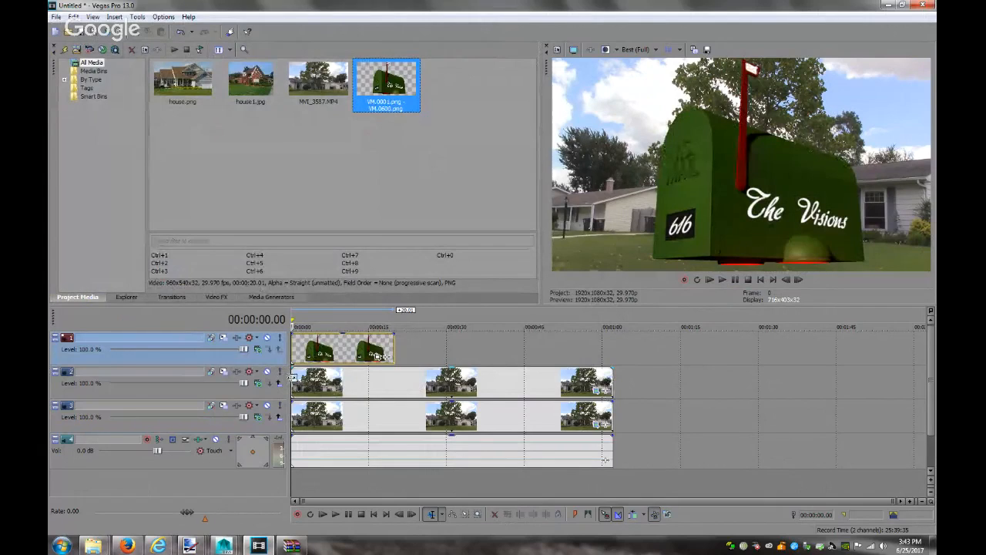
pyautogui.click(393, 395)
pyautogui.keyDown('ctrl'); pyautogui.click(399, 417); pyautogui.keyUp('ctrl')
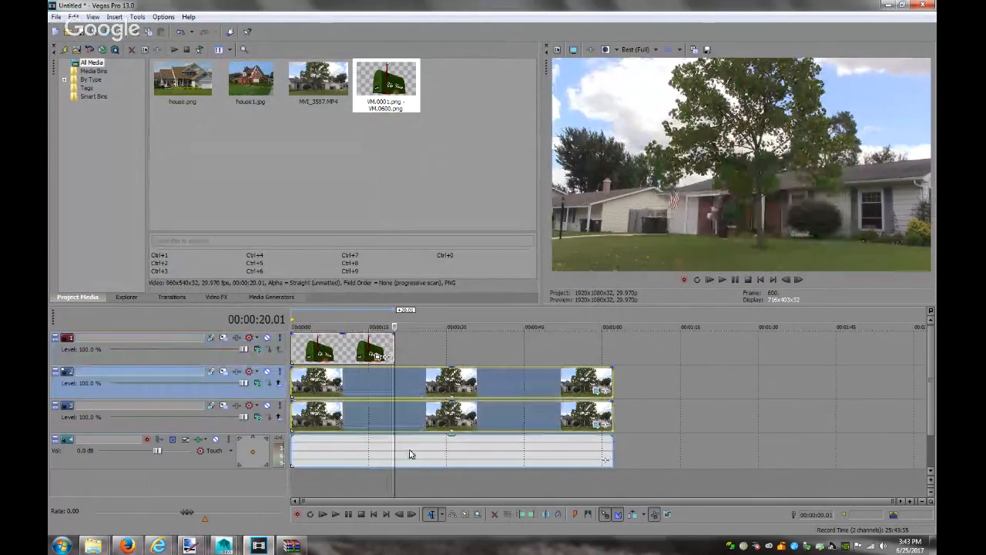
pyautogui.keyDown('ctrl'); pyautogui.click(409, 454); pyautogui.keyUp('ctrl')
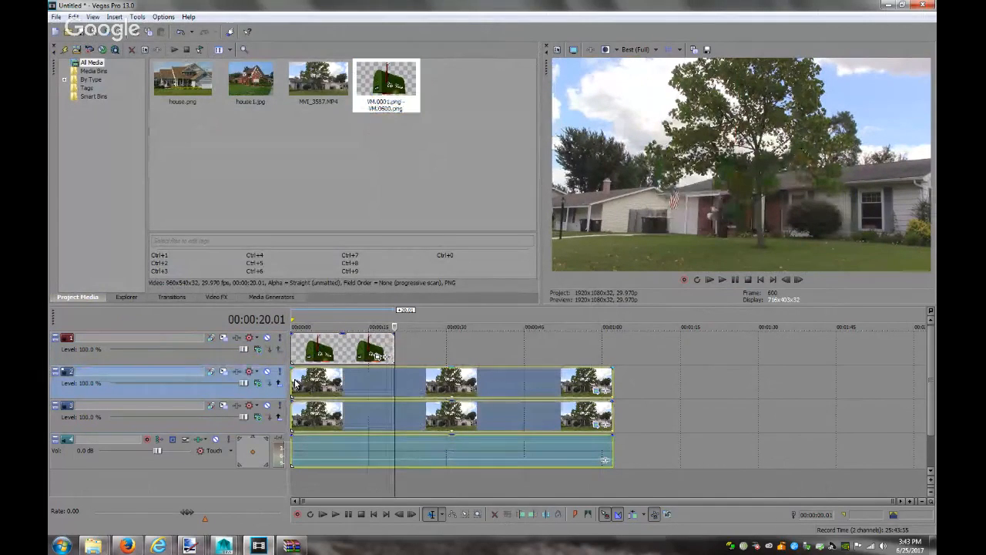
pyautogui.moveTo(292, 378); pyautogui.dragTo(453, 377)
pyautogui.moveTo(612, 378); pyautogui.dragTo(393, 380)
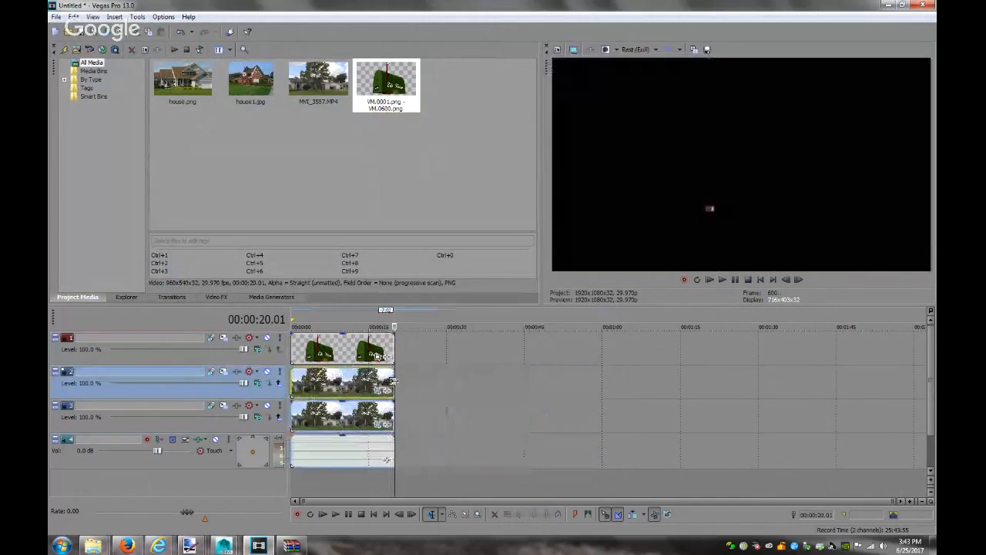
pyautogui.click(292, 376)
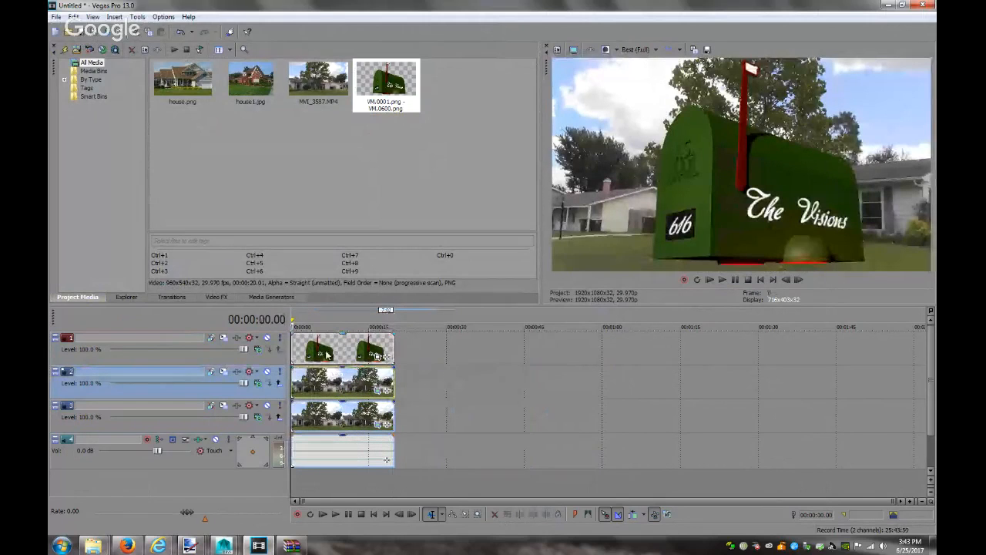
# Open track 1's motion settings and nudge its frame slightly right to X 10.49
pyautogui.click(224, 339)
pyautogui.moveTo(609, 85); pyautogui.dragTo(432, 83)
pyautogui.moveTo(436, 215); pyautogui.dragTo(436, 215)
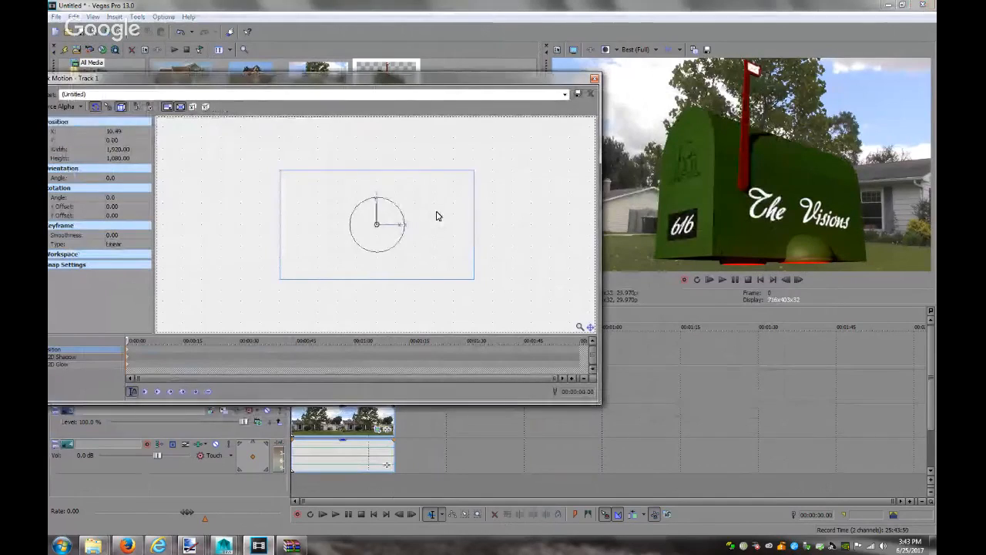
# Shift track 1's motion frame right to X 319.81 and close the Track Motion window
pyautogui.moveTo(436, 215); pyautogui.dragTo(436, 216)
pyautogui.press('Right')
pyautogui.press('Right')
pyautogui.press('Right')
pyautogui.press('Right')
pyautogui.press('Right')
pyautogui.press('Right')
pyautogui.press('Right')
pyautogui.press('Right')
pyautogui.press('Right')
pyautogui.press('Right')
pyautogui.press('Right')
pyautogui.press('Right')
pyautogui.press('Right')
pyautogui.press('Right')
pyautogui.press('Right')
pyautogui.press('Right')
pyautogui.press('Right')
pyautogui.press('Right')
pyautogui.press('Right')
pyautogui.press('Right')
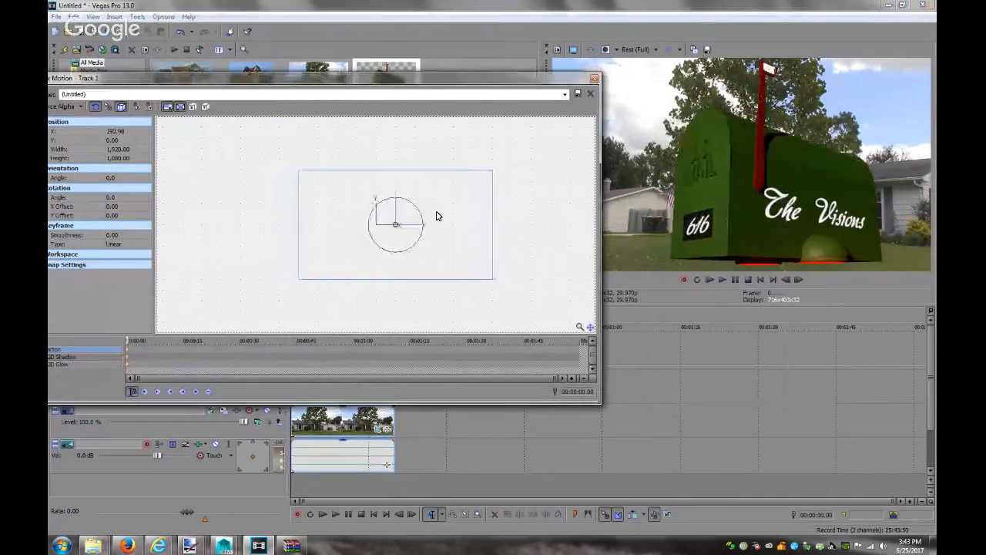
pyautogui.press('Right')
pyautogui.press('Right')
pyautogui.press('Right')
pyautogui.press('Right')
pyautogui.press('Right')
pyautogui.press('Right')
pyautogui.press('Right')
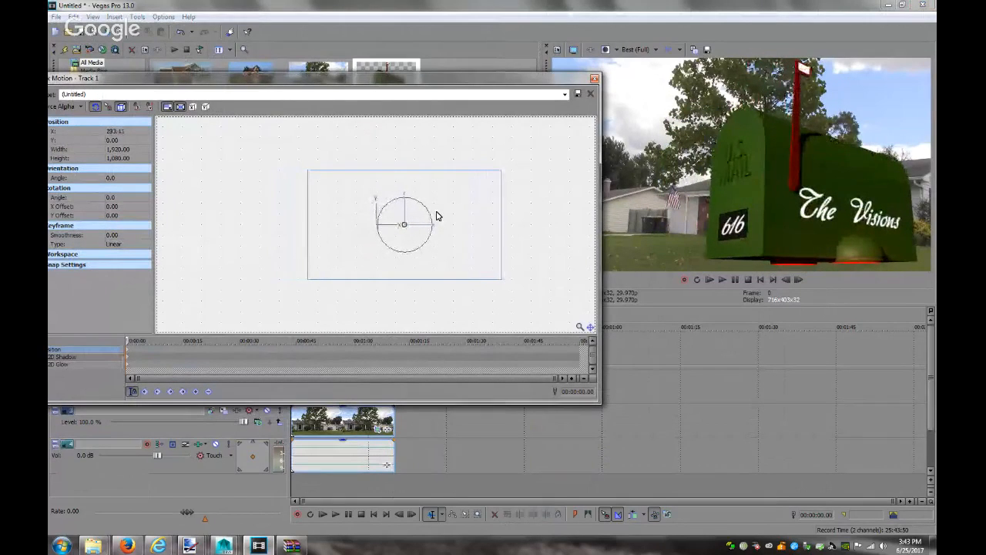
pyautogui.press('Right')
pyautogui.press('Right')
pyautogui.press('Right')
pyautogui.press('Right')
pyautogui.press('Right')
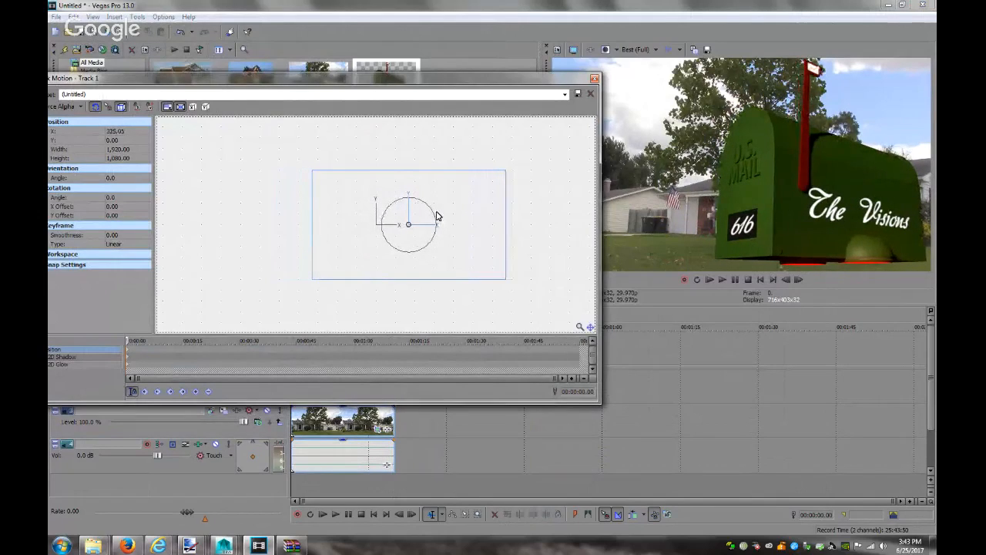
pyautogui.press('Left')
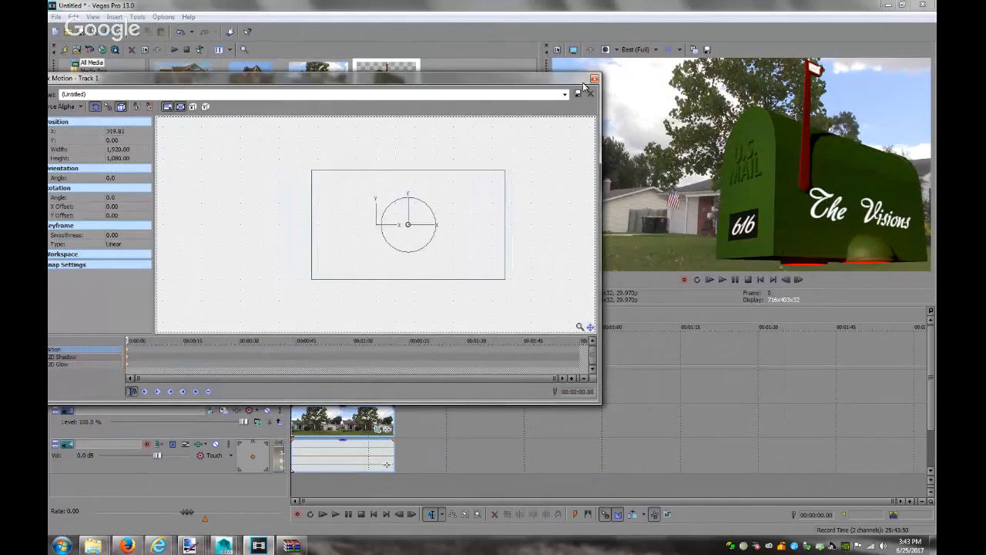
pyautogui.click(595, 80)
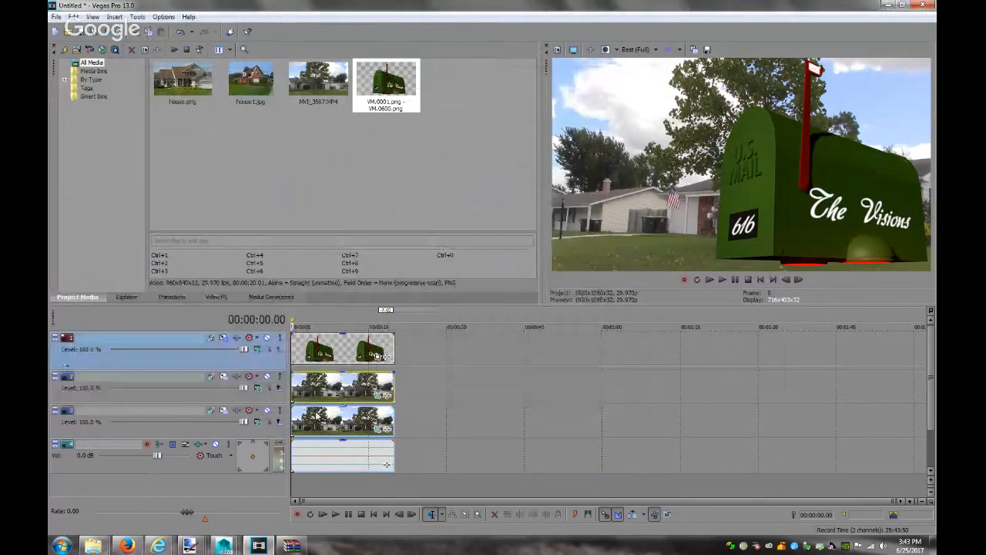
# Open Pan/Crop for the track 3 house clip and nudge its crop frame slightly right
pyautogui.click(362, 420)
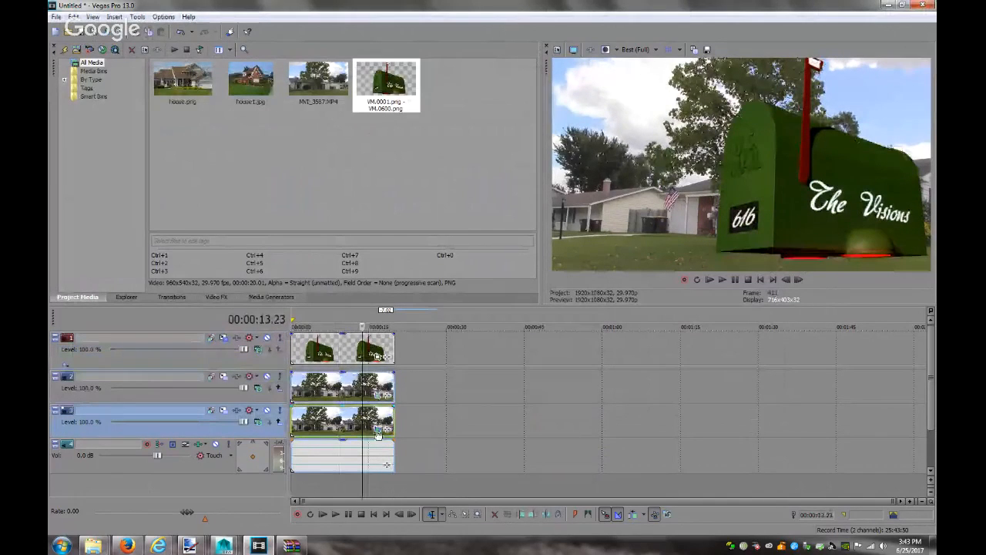
pyautogui.click(377, 397)
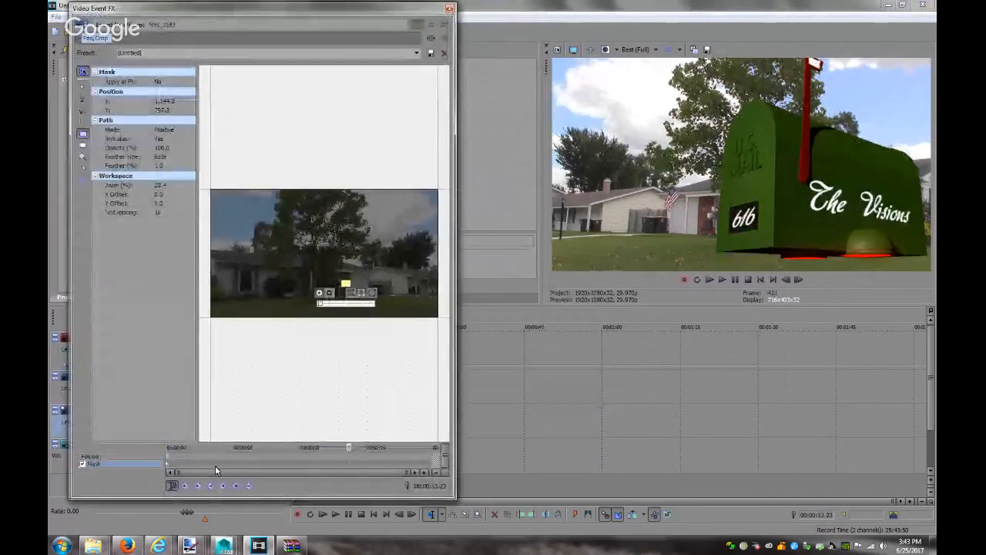
pyautogui.click(168, 457)
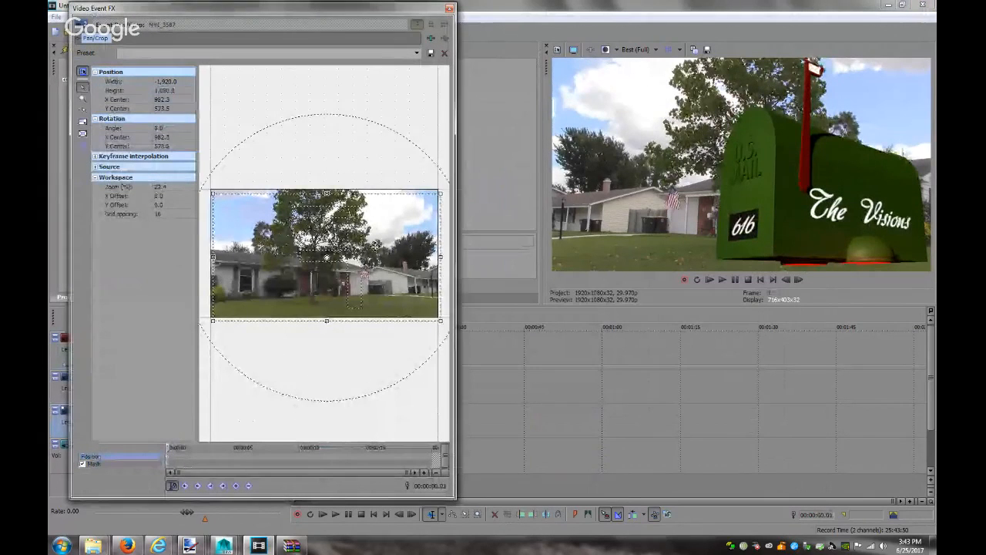
pyautogui.moveTo(375, 245); pyautogui.dragTo(378, 245)
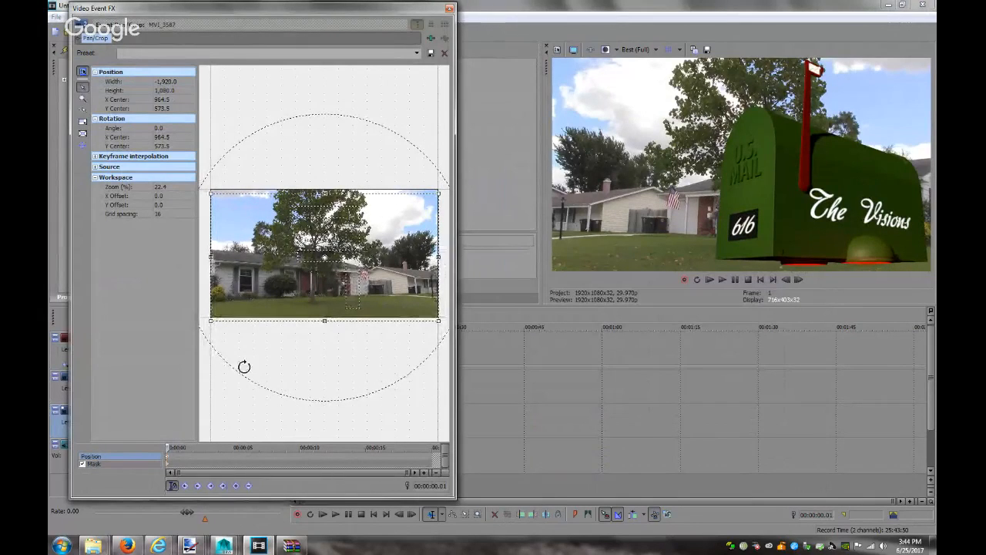
# Move the mask onto the 6033 house number, about 1159.3, 805.7, and close the effects editor
pyautogui.click(169, 464)
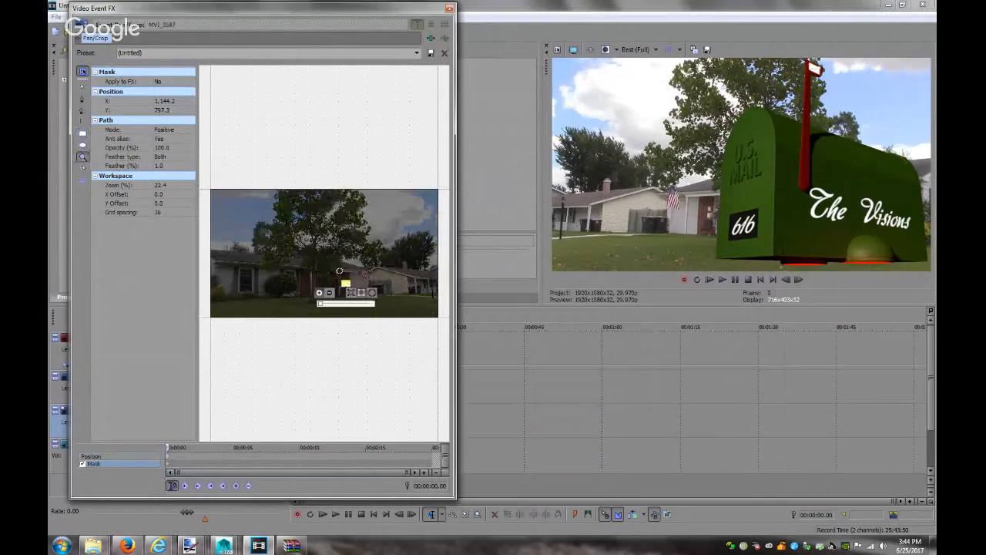
pyautogui.doubleClick(346, 283)
pyautogui.click(275, 179)
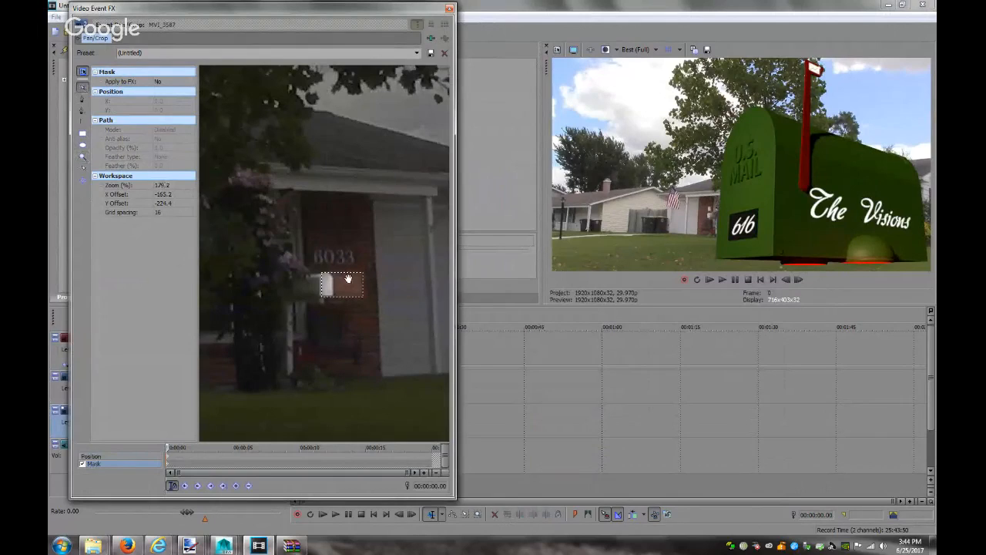
pyautogui.click(362, 296)
pyautogui.moveTo(355, 282); pyautogui.dragTo(366, 282)
pyautogui.click(365, 282)
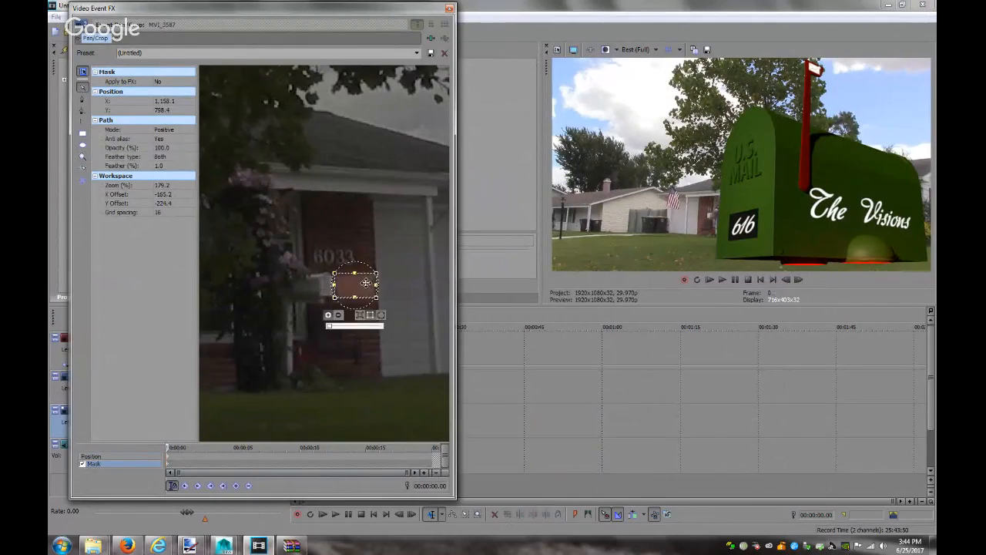
pyautogui.moveTo(365, 283)
pyautogui.mouseDown()
pyautogui.moveTo(346, 251)
pyautogui.moveTo(370, 301)
pyautogui.moveTo(367, 289)
pyautogui.mouseUp()
pyautogui.click(367, 289)
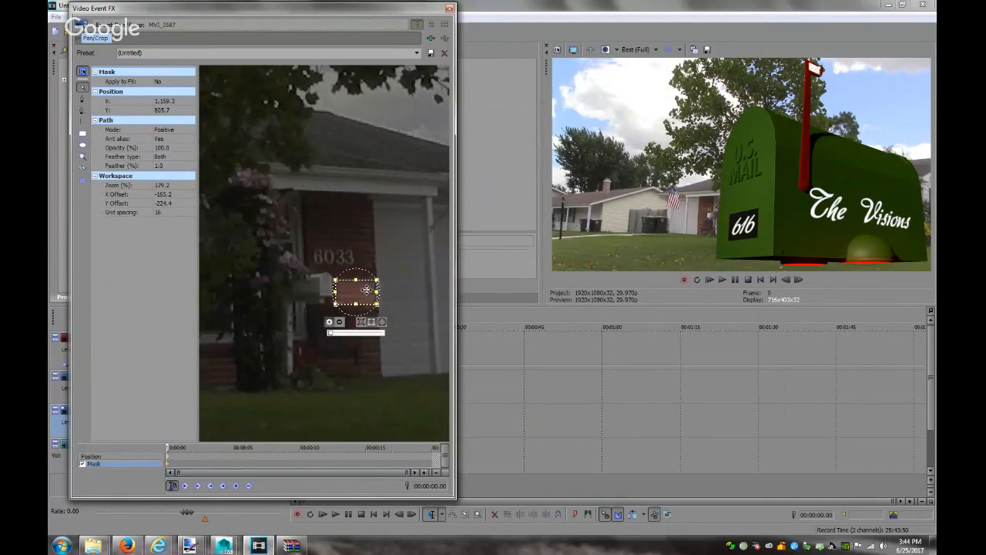
pyautogui.click(450, 10)
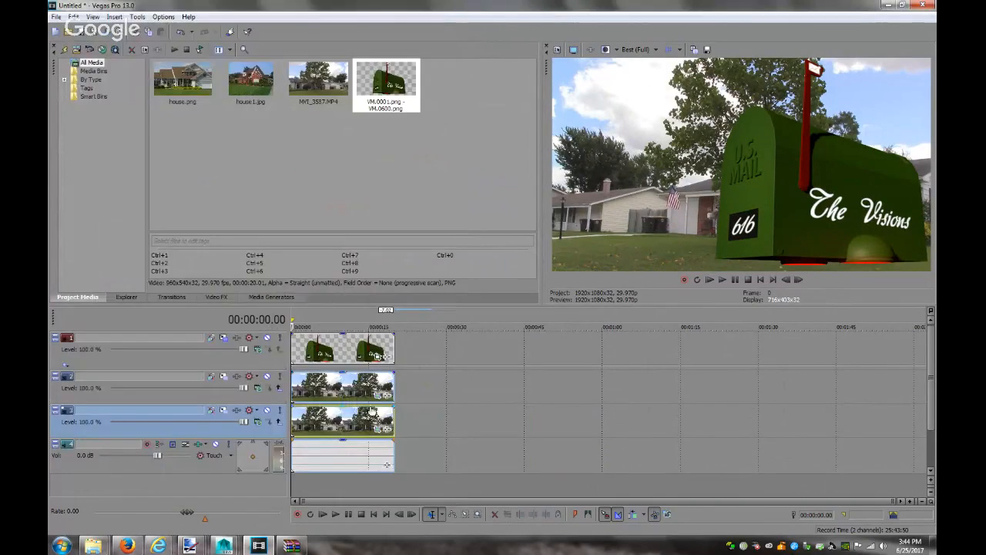
# Open Event Pan/Crop on the bottom house clip in Position mode
pyautogui.click(380, 430)
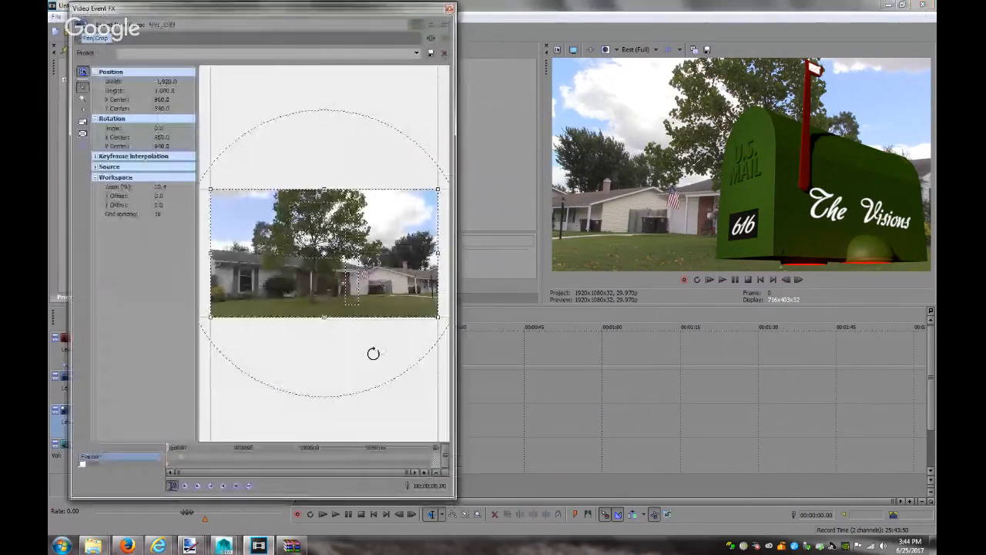
pyautogui.click(173, 463)
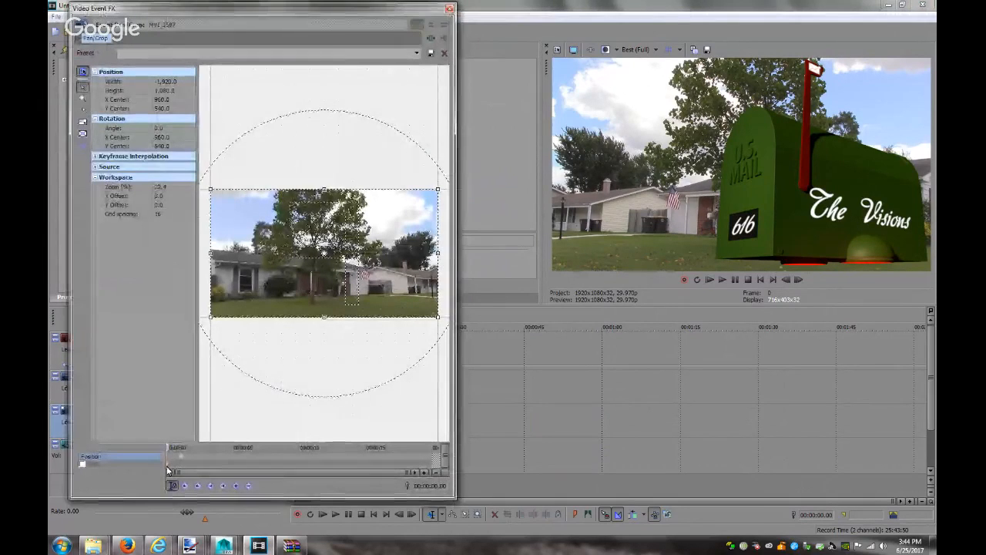
pyautogui.click(184, 458)
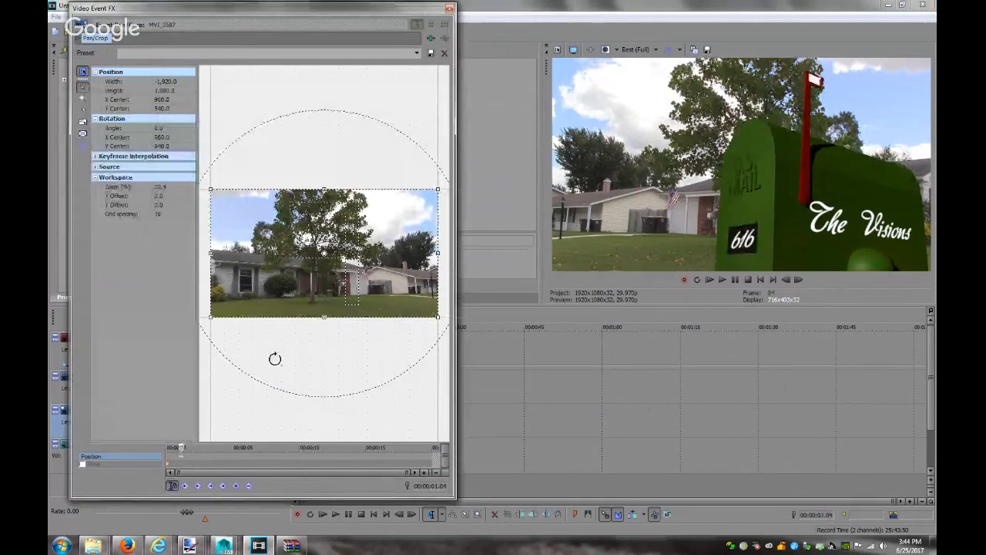
pyautogui.click(450, 7)
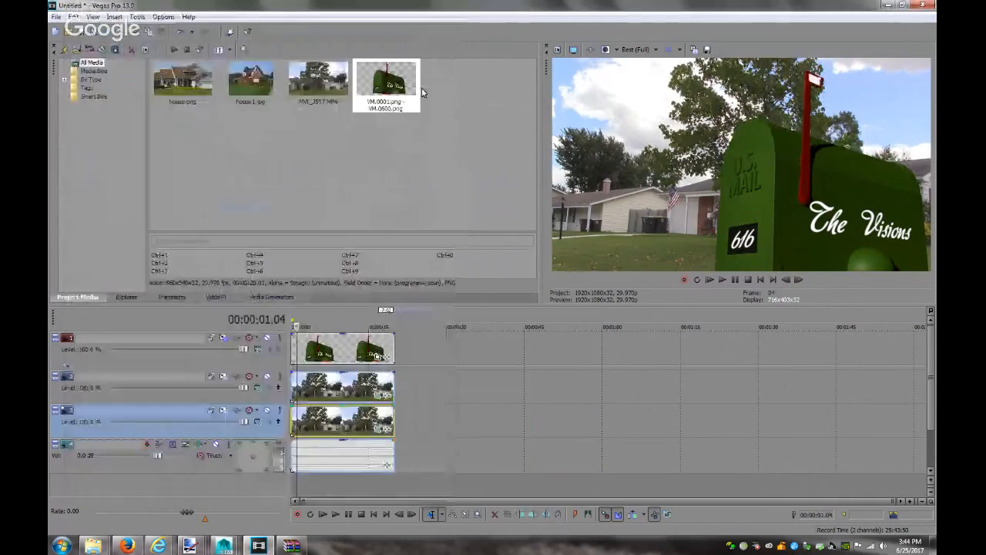
pyautogui.click(380, 394)
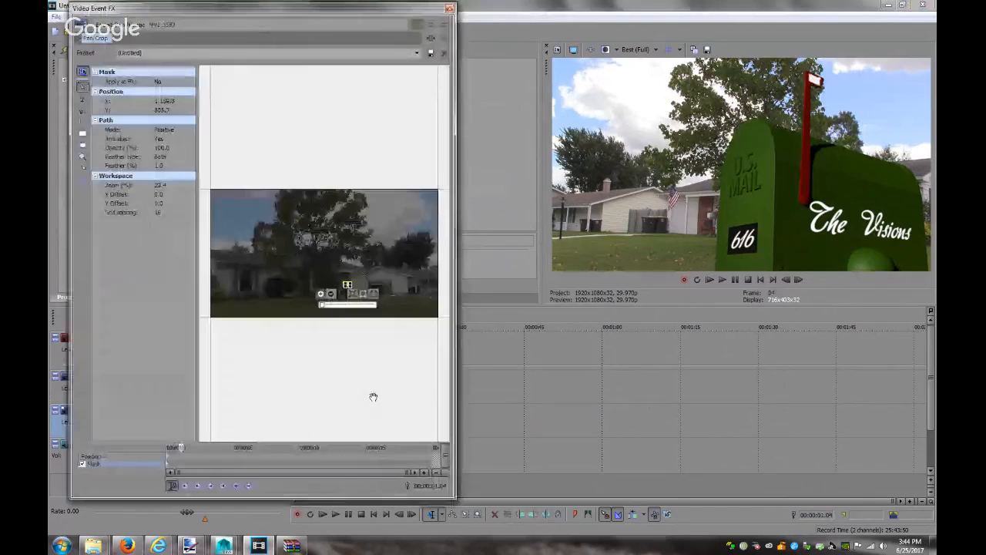
pyautogui.click(158, 456)
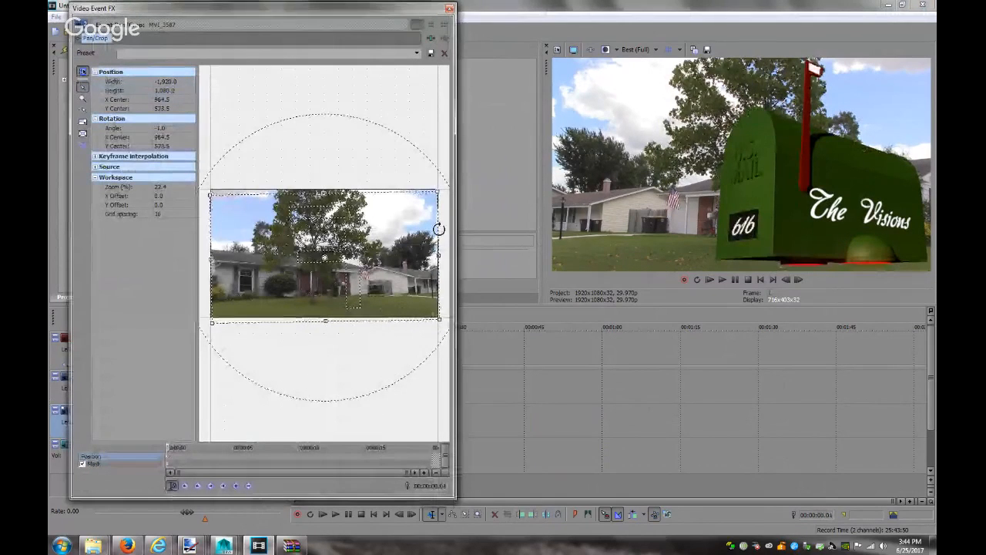
# Reframe the crop to X Center 982.3, Y Center 582.4 with no rotation, then close the editor
pyautogui.moveTo(445, 229)
pyautogui.mouseDown()
pyautogui.moveTo(426, 243)
pyautogui.moveTo(441, 229)
pyautogui.moveTo(407, 226)
pyautogui.moveTo(429, 229)
pyautogui.mouseUp()
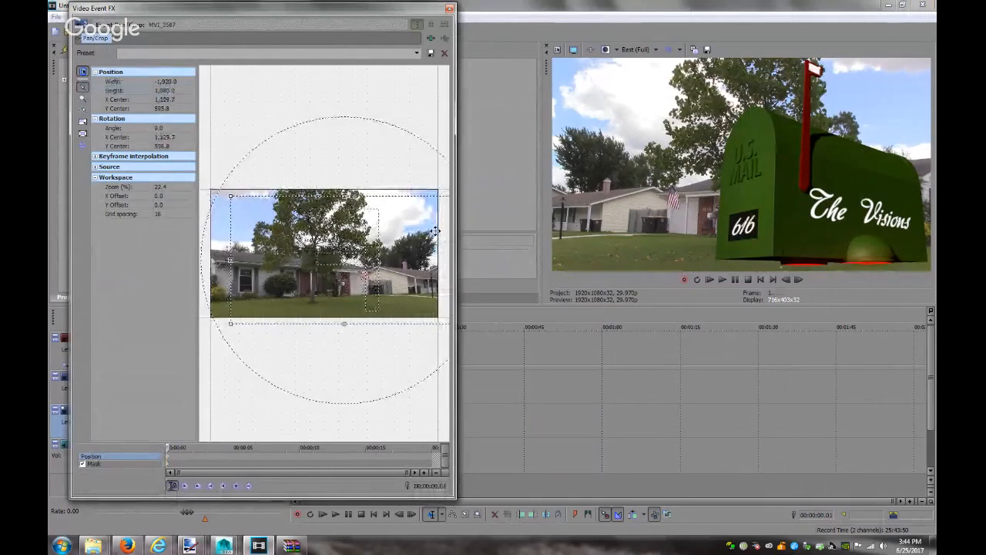
pyautogui.moveTo(429, 230); pyautogui.dragTo(411, 230)
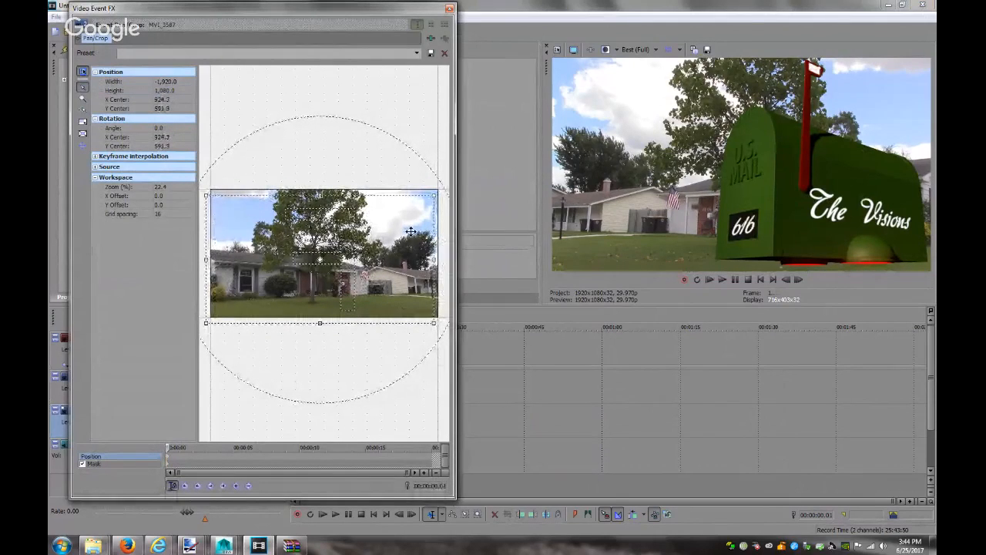
pyautogui.press('Right')
pyautogui.press('Right')
pyautogui.press('Right')
pyautogui.press('Right')
pyautogui.press('Right')
pyautogui.press('Right')
pyautogui.press('Right')
pyautogui.press('Right')
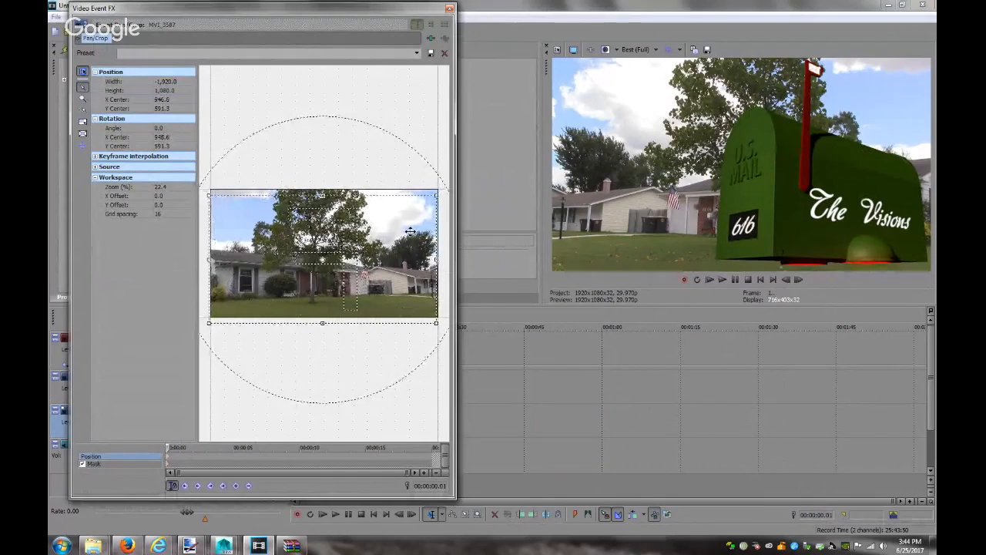
pyautogui.press('Right')
pyautogui.press('Right')
pyautogui.press('Right')
pyautogui.press('Right')
pyautogui.press('Down')
pyautogui.press('Down')
pyautogui.press('Down')
pyautogui.press('Down')
pyautogui.press('Down')
pyautogui.press('Down')
pyautogui.press('Down')
pyautogui.press('Down')
pyautogui.press('Down')
pyautogui.press('Down')
pyautogui.press('Down')
pyautogui.press('Down')
pyautogui.press('Down')
pyautogui.press('Down')
pyautogui.press('Down')
pyautogui.press('Down')
pyautogui.press('Down')
pyautogui.press('Down')
pyautogui.press('Down')
pyautogui.press('Down')
pyautogui.press('Up')
pyautogui.press('Up')
pyautogui.press('Up')
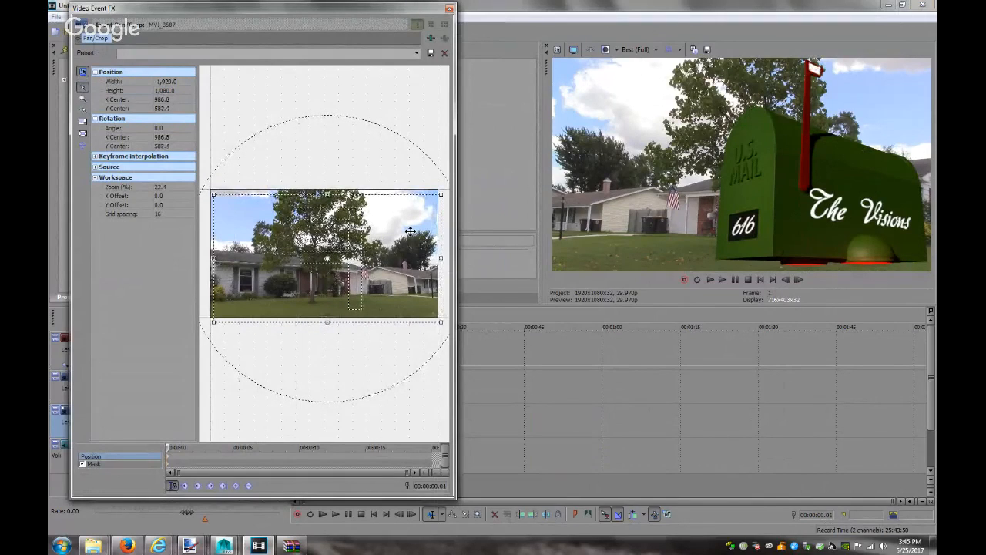
pyautogui.press('Right')
pyautogui.press('Left')
pyautogui.press('Left')
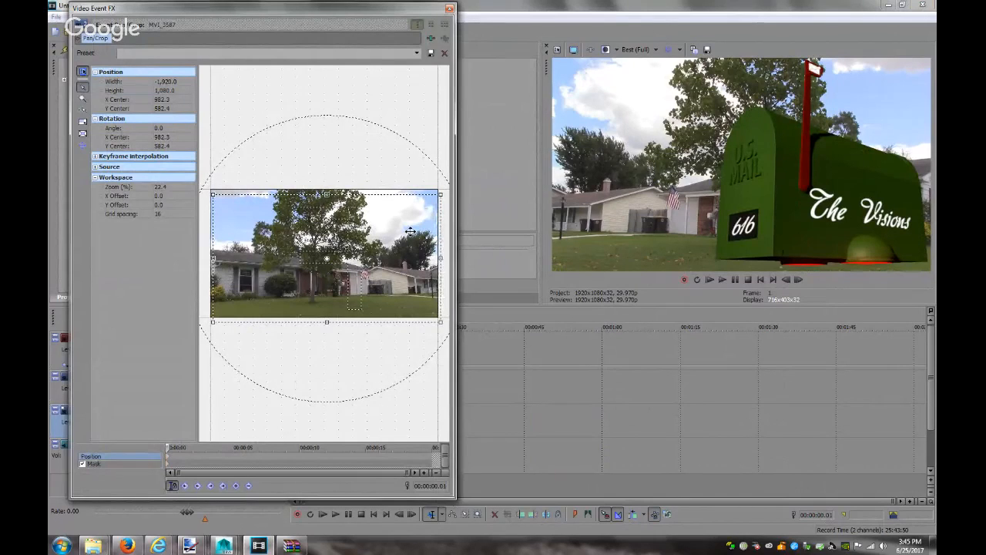
pyautogui.click(450, 9)
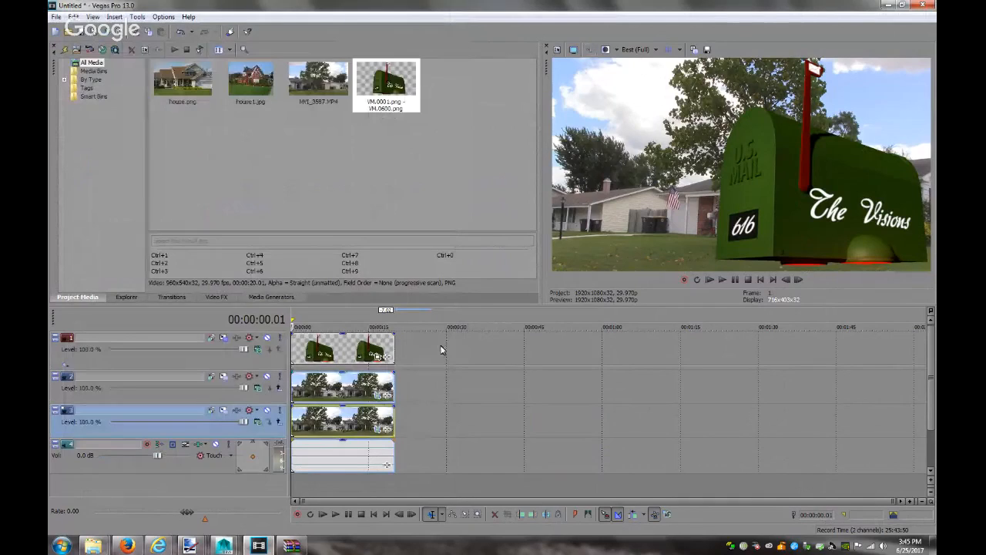
# Delete the empty audio track and play the 20-second composite through once
pyautogui.rightClick(437, 445)
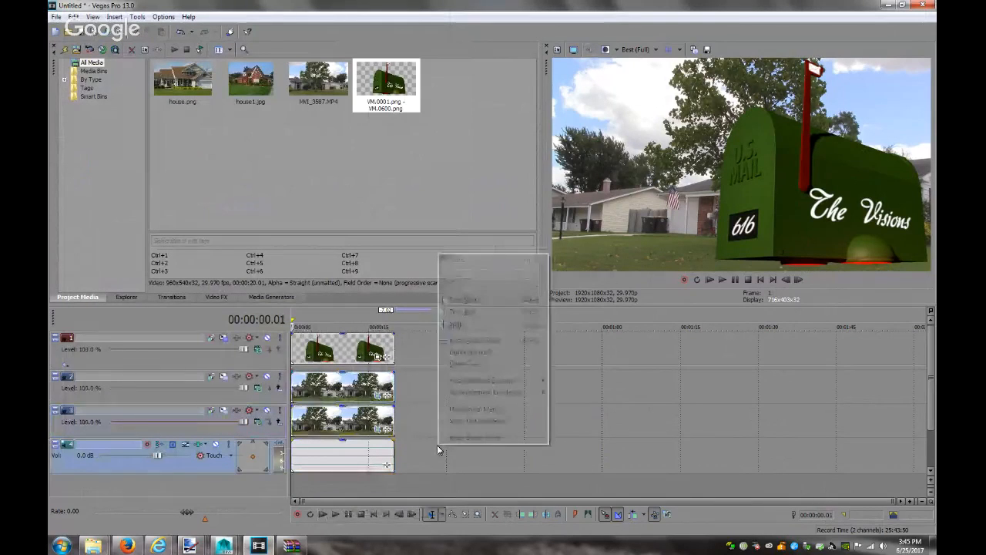
pyautogui.click(472, 364)
pyautogui.click(324, 515)
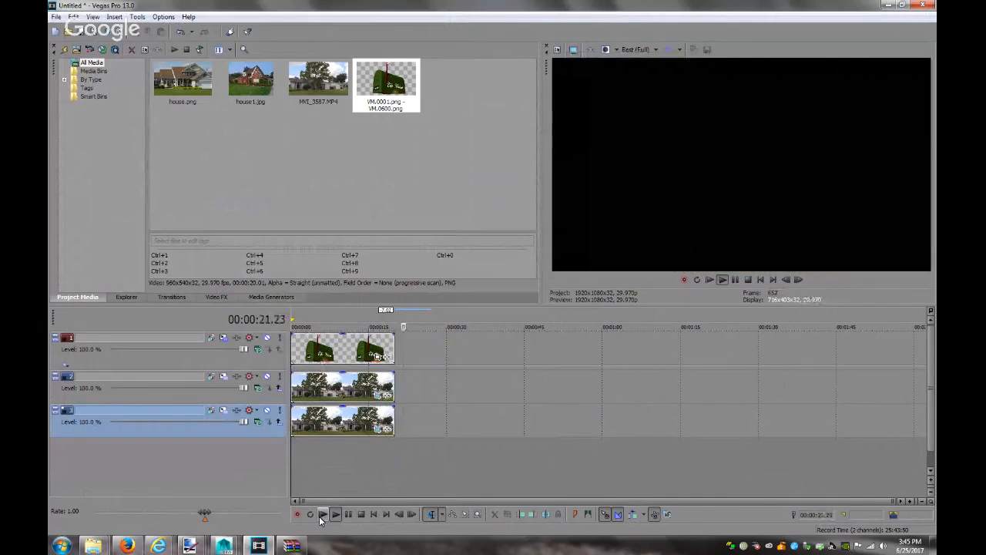
pyautogui.click(359, 515)
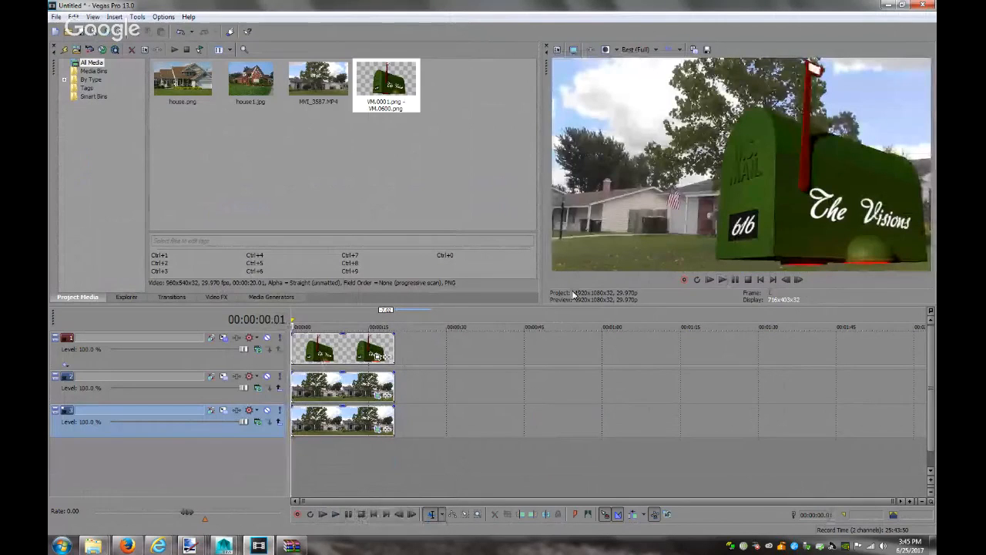
# Search YouTube in Firefox for 'sound effectsneighborhood'
pyautogui.click(126, 545)
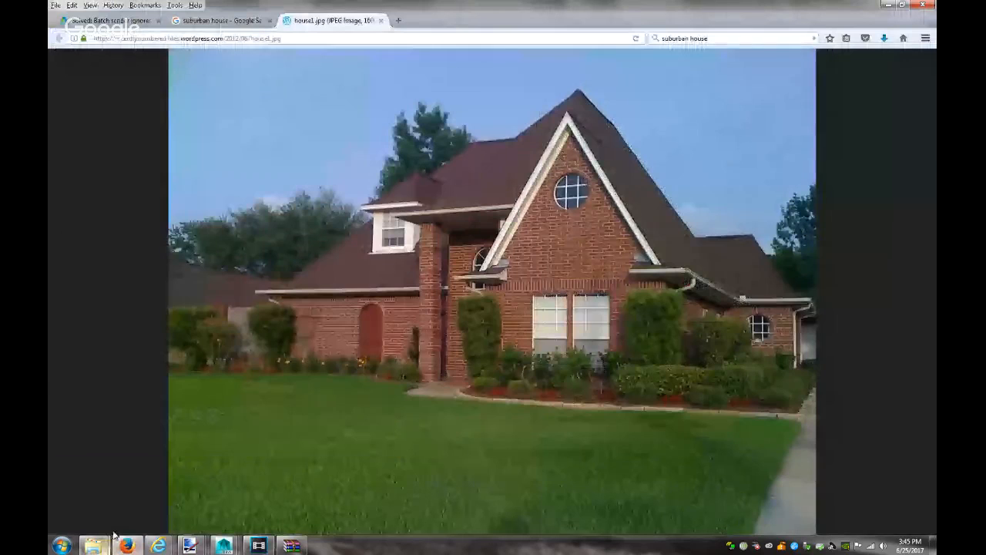
pyautogui.click(193, 21)
pyautogui.click(197, 38)
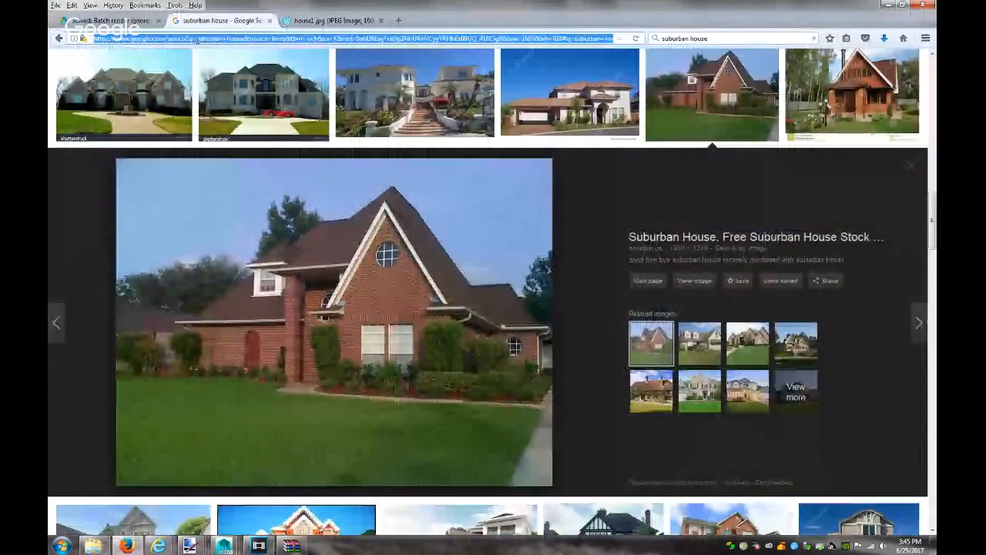
pyautogui.write('youtube.com')
pyautogui.press('Return')
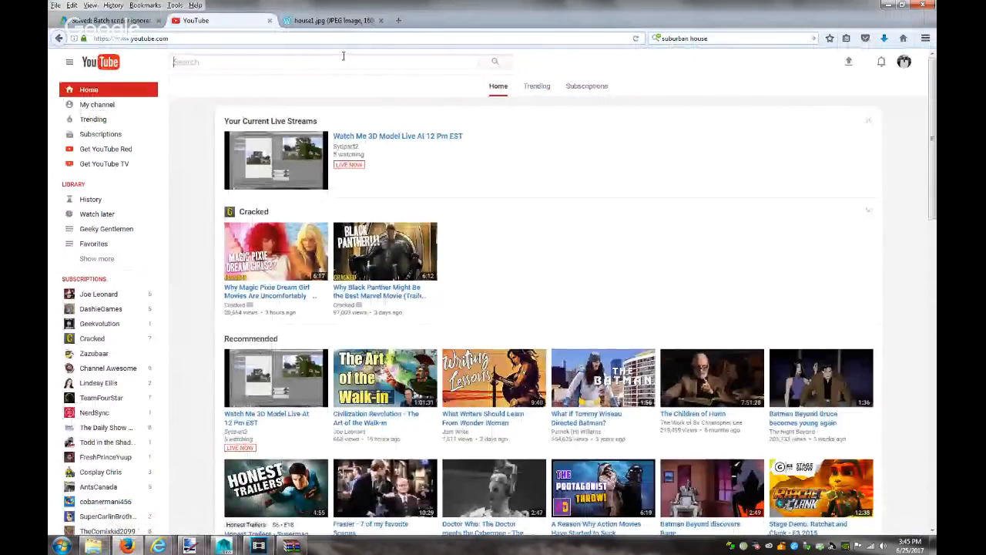
pyautogui.write('sound ')
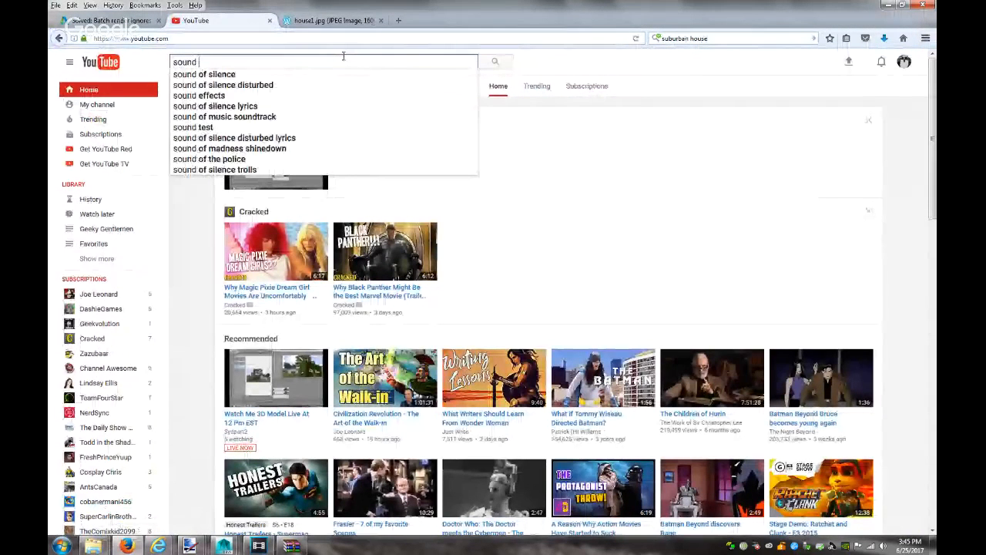
pyautogui.write('effect')
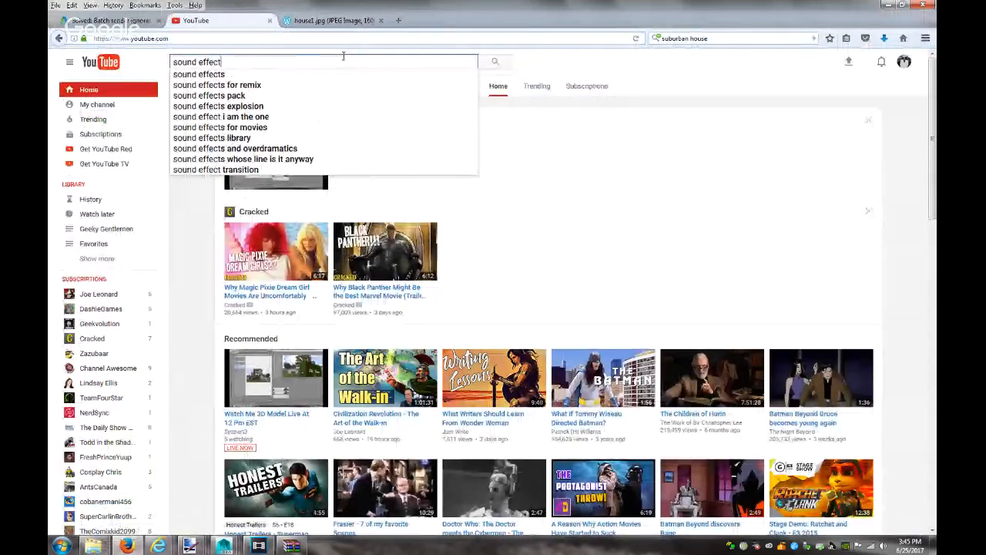
pyautogui.write('s')
pyautogui.write('neig')
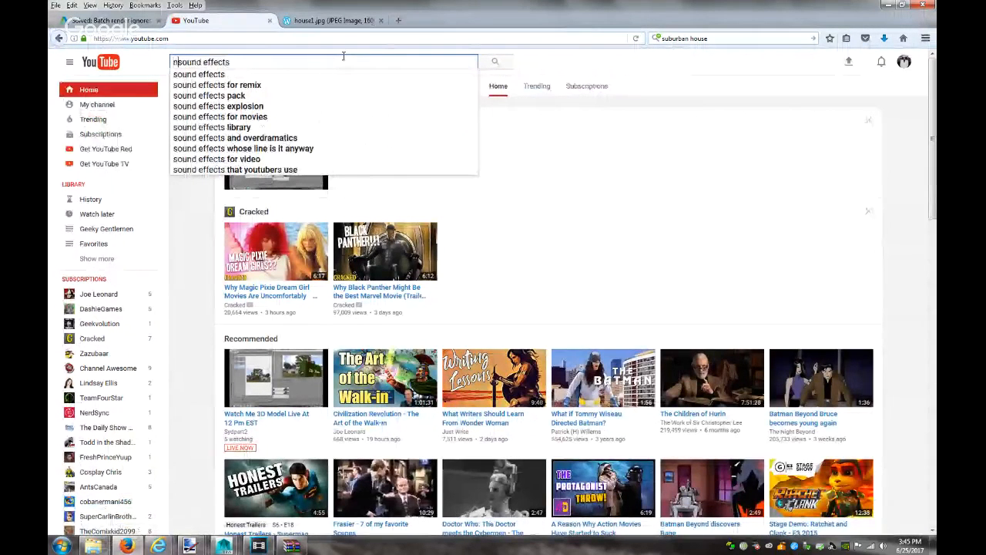
pyautogui.write('hborhood')
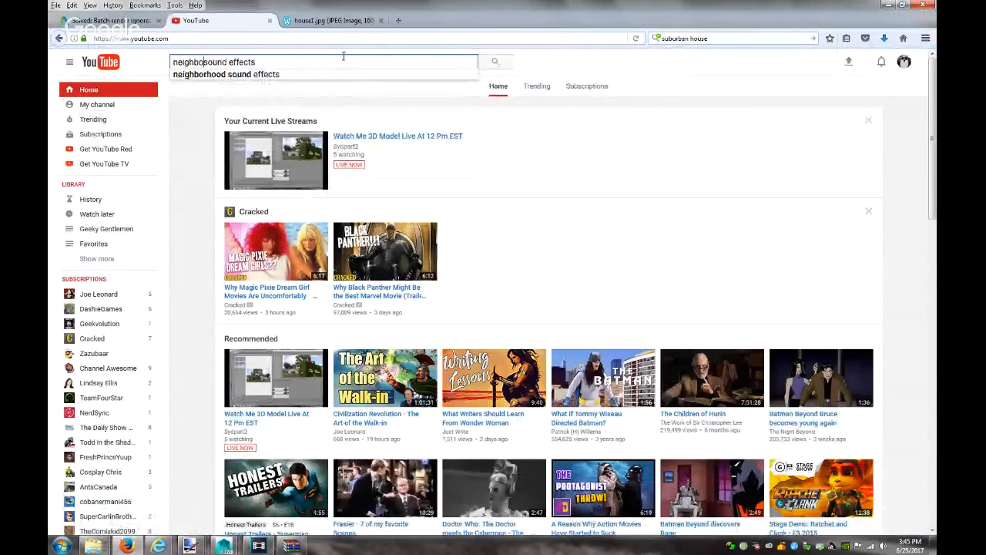
pyautogui.press('Return')
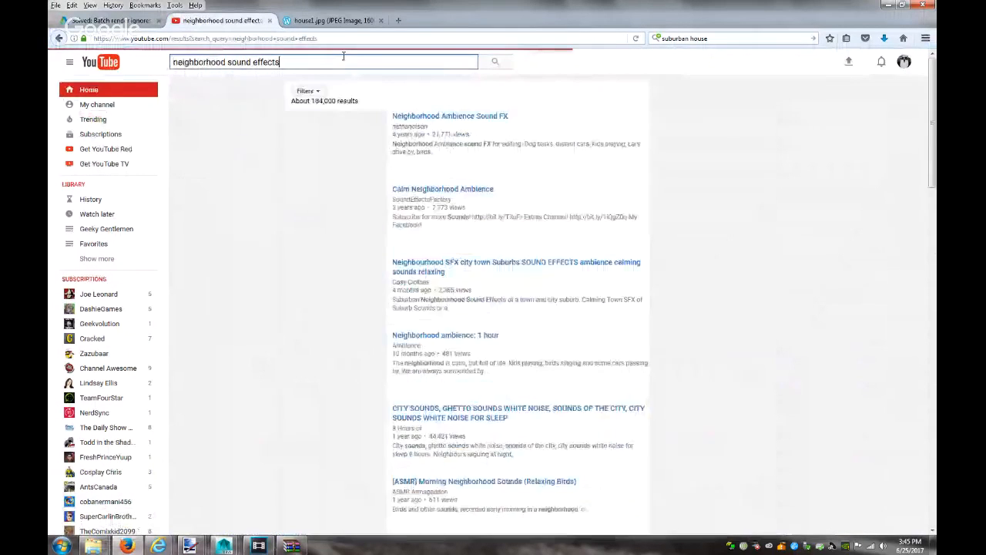
# Preview the Neighborhood Ambience Sound FX videos in the results
pyautogui.click(337, 127)
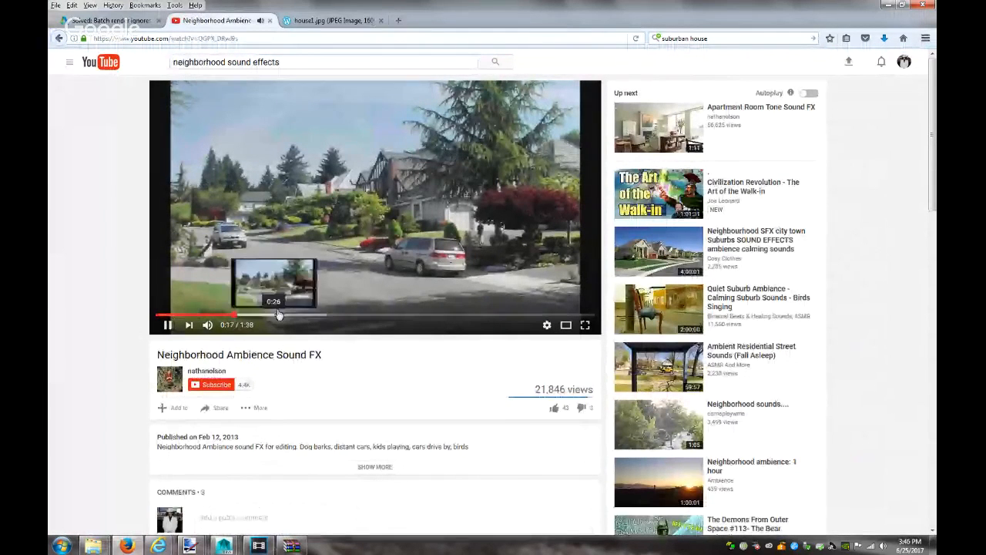
pyautogui.click(234, 315)
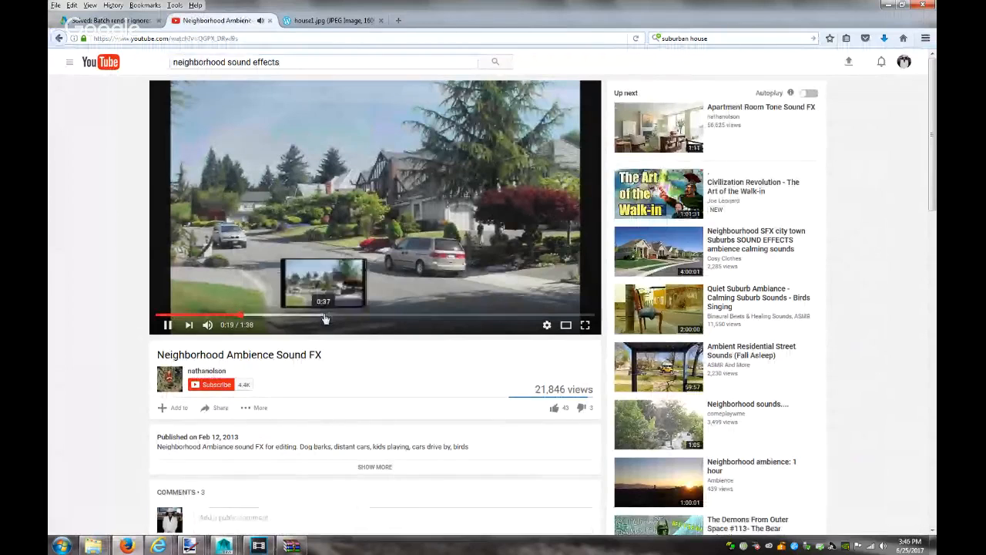
pyautogui.click(420, 315)
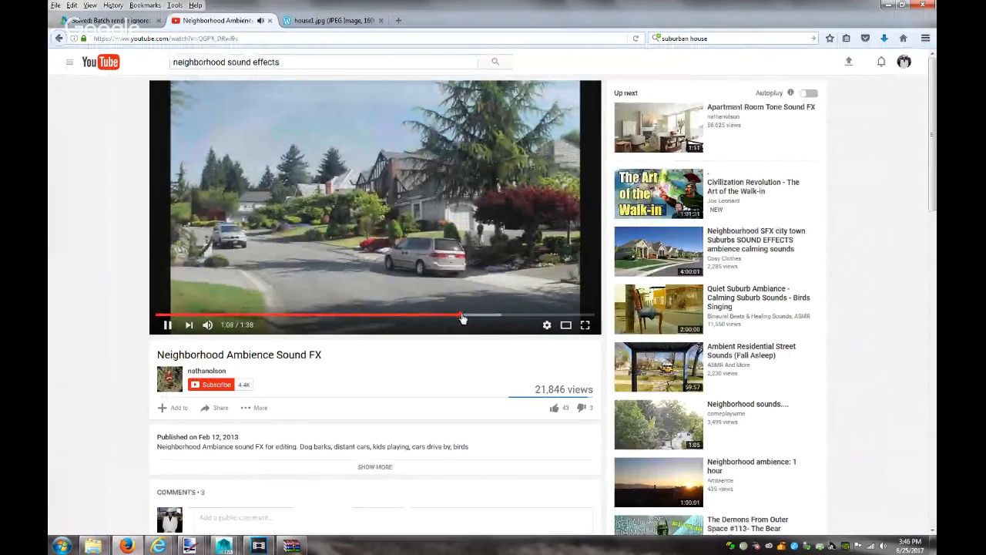
pyautogui.click(550, 315)
pyautogui.click(587, 315)
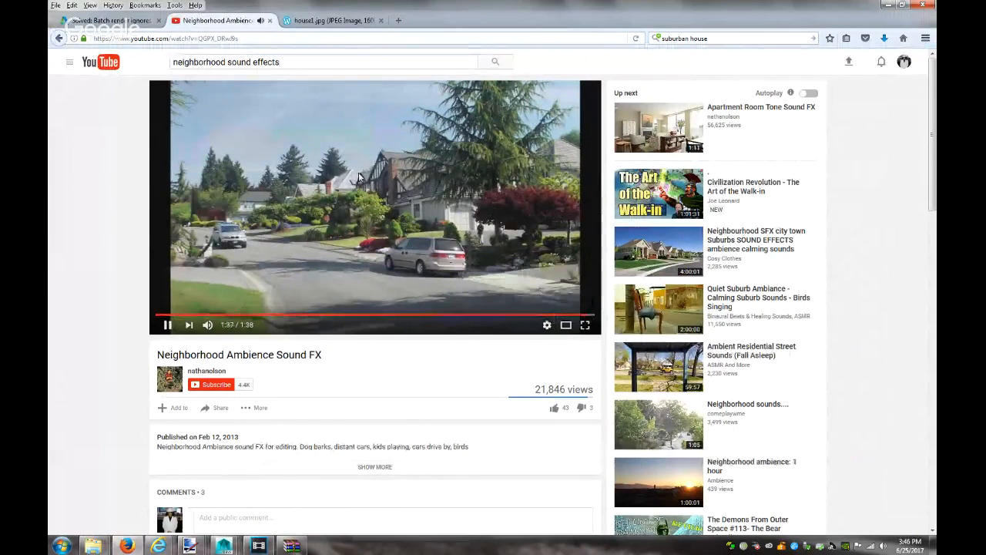
pyautogui.click(58, 39)
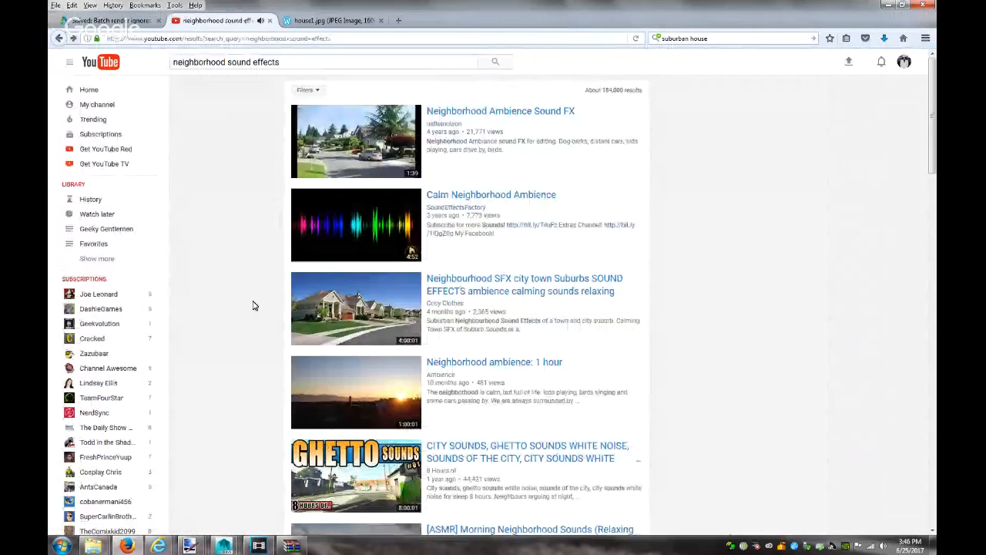
pyautogui.scroll(-3, 253, 305)
pyautogui.scroll(-3, 254, 305)
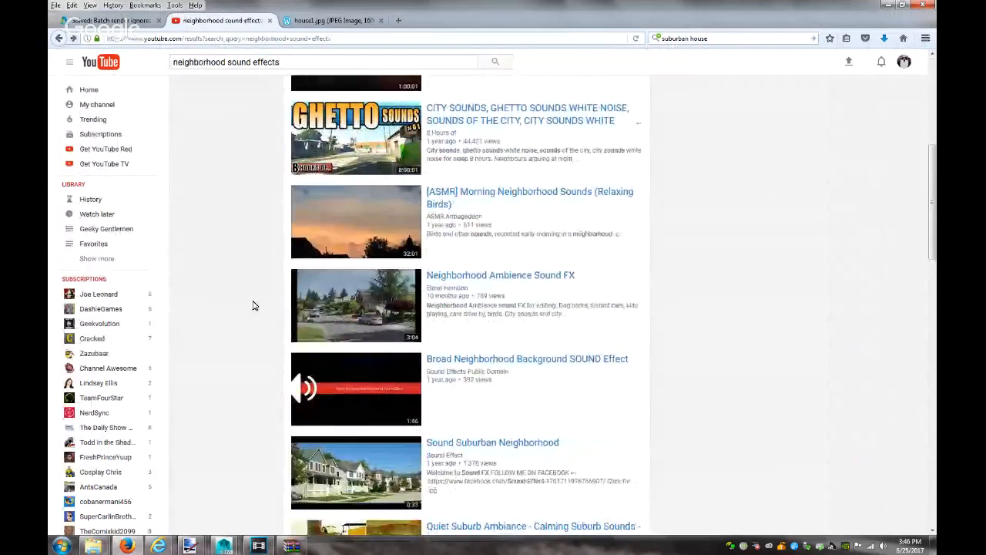
pyautogui.click(339, 291)
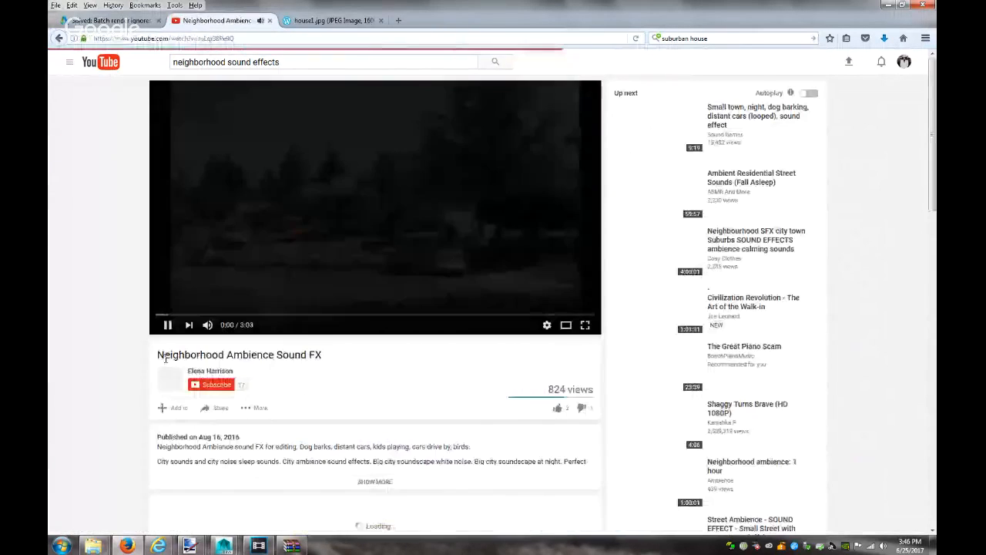
pyautogui.click(69, 39)
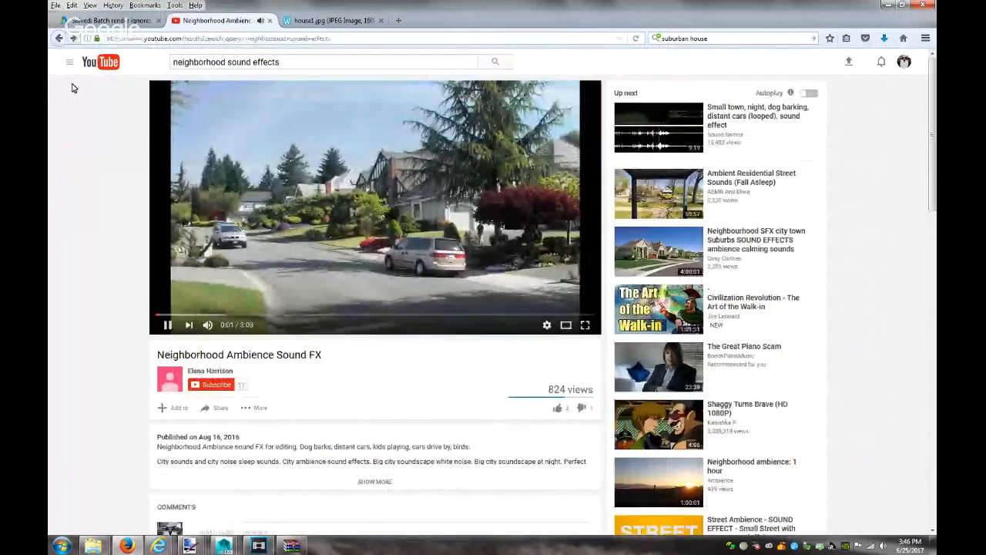
pyautogui.scroll(-2, 279, 312)
# Open Broad Neighborhood Background SOUND Effect, pause it and select its URL
pyautogui.click(322, 225)
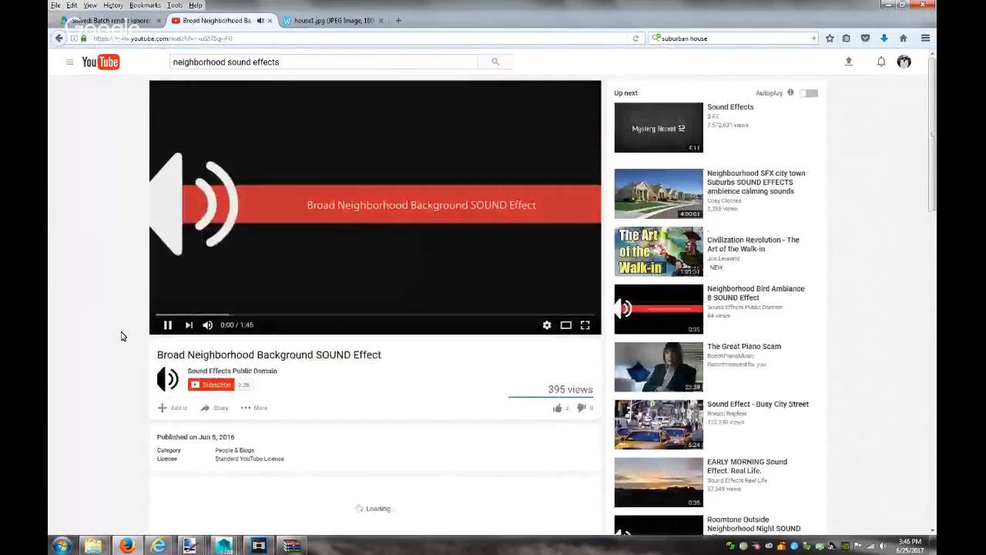
pyautogui.click(213, 106)
pyautogui.click(184, 37)
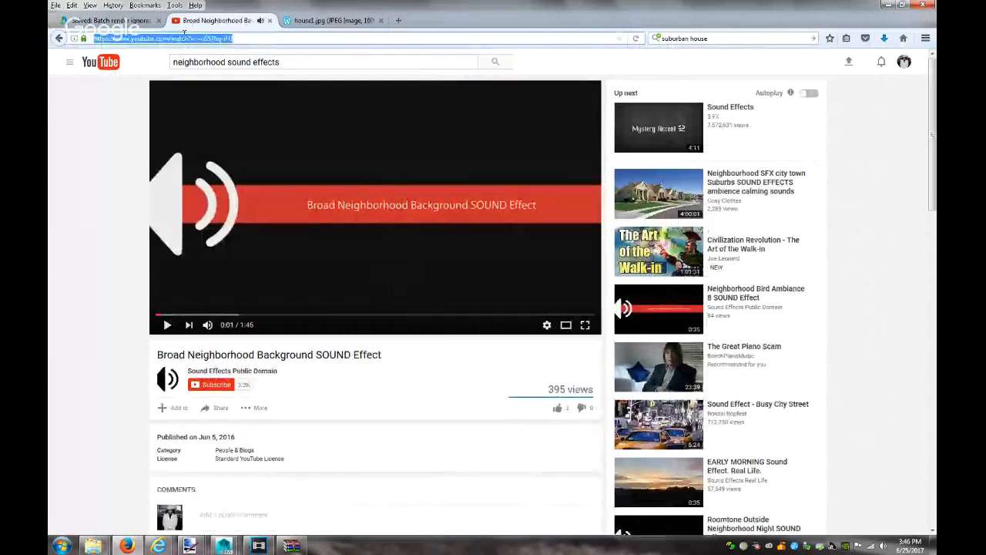
pyautogui.click(890, 5)
pyautogui.click(891, 5)
# Minimize or close the open windows and prompts to clear the desktop
pyautogui.click(890, 5)
pyautogui.click(890, 6)
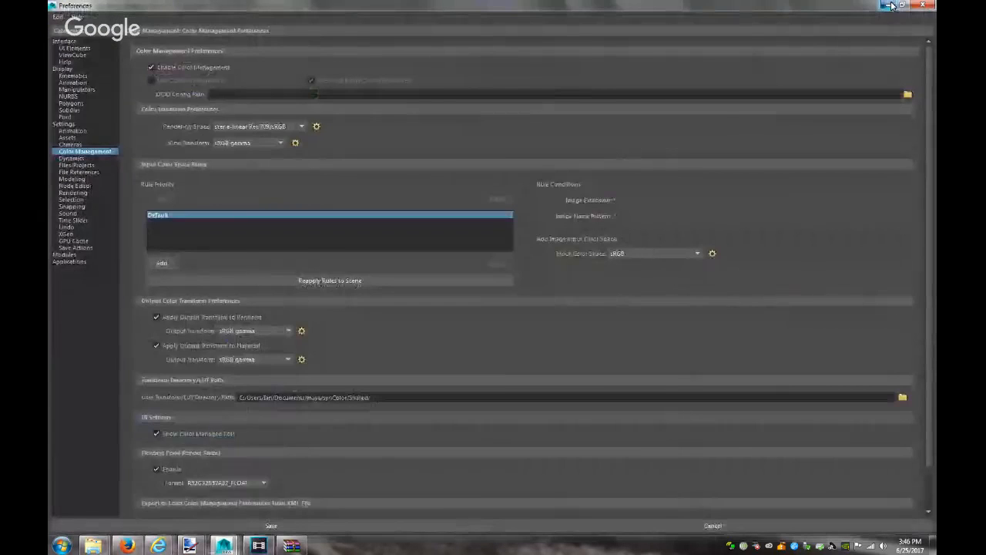
pyautogui.click(891, 6)
pyautogui.click(890, 5)
pyautogui.click(890, 6)
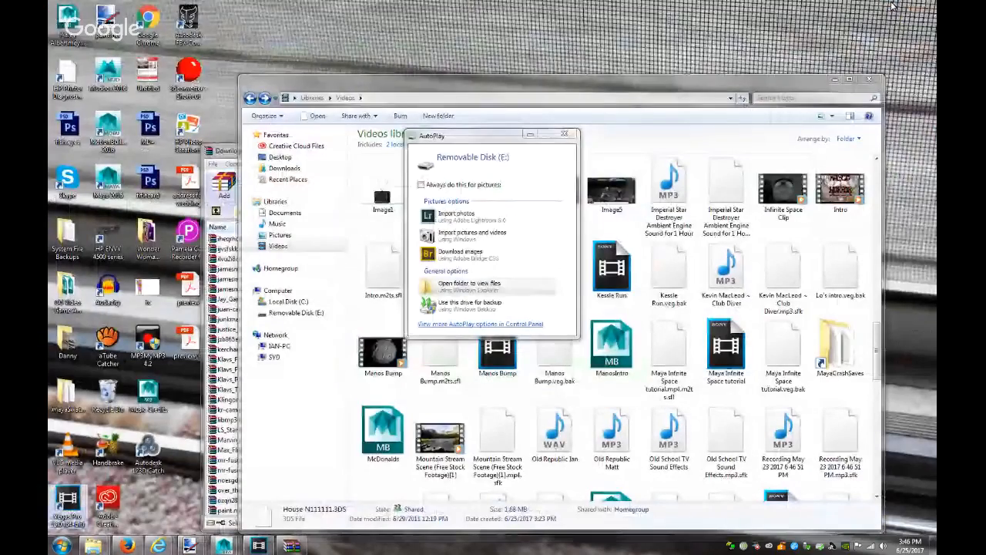
pyautogui.click(835, 79)
pyautogui.click(566, 137)
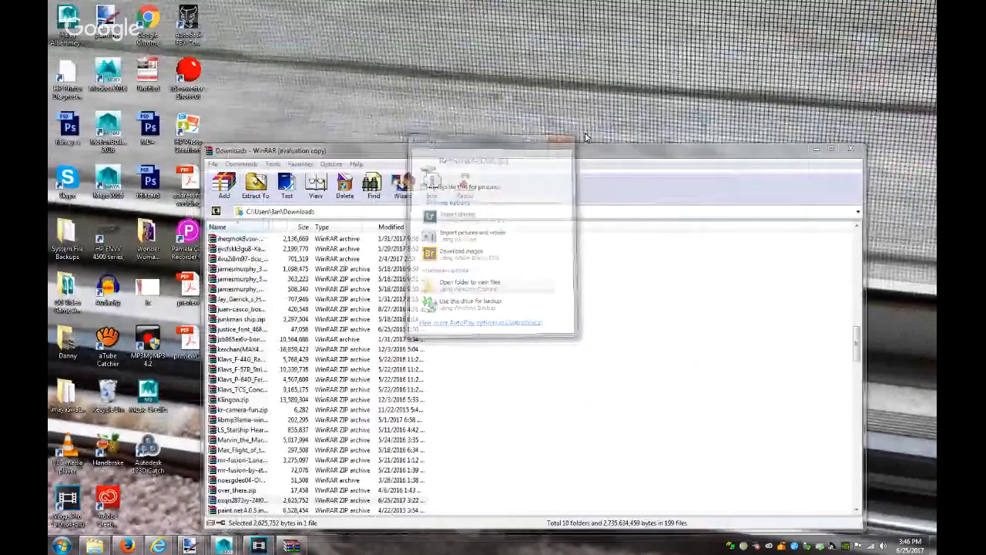
pyautogui.click(850, 149)
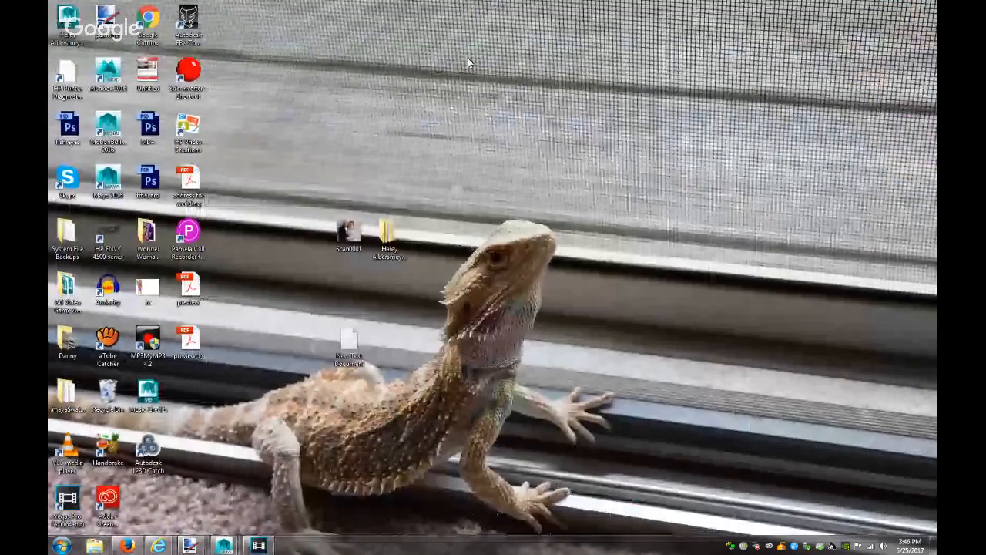
# Download the pasted URL in aTube Catcher as MP3 320 Kbps and open its My Videos folder
pyautogui.doubleClick(101, 351)
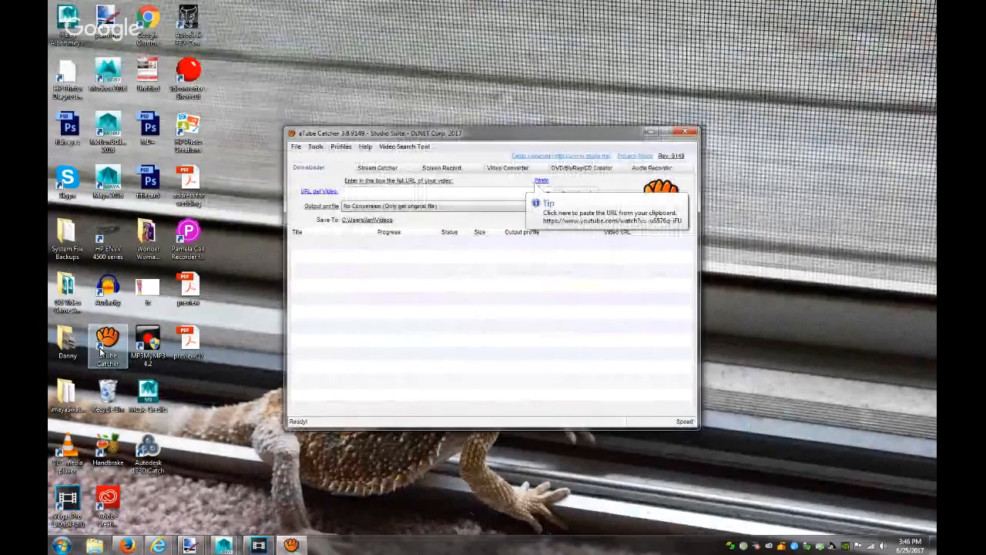
pyautogui.write('https://www.youtube.com/watch?v=u5S76o-IFI')
pyautogui.click(436, 205)
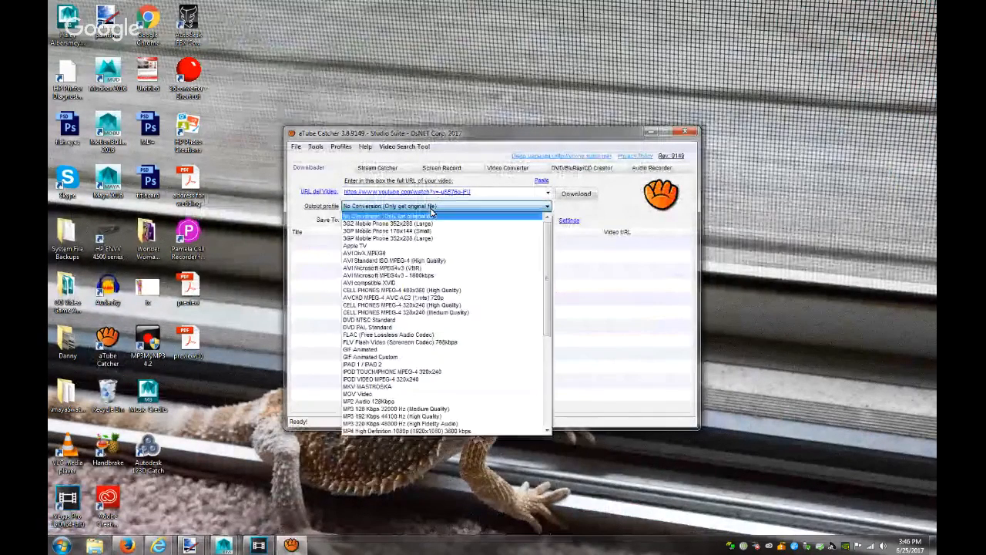
pyautogui.scroll(-5, 416, 351)
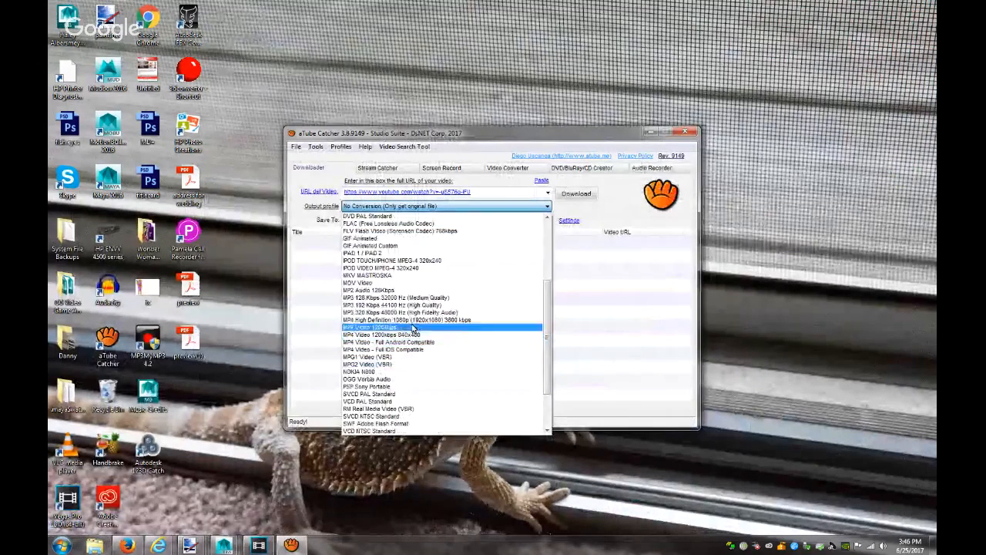
pyautogui.click(414, 312)
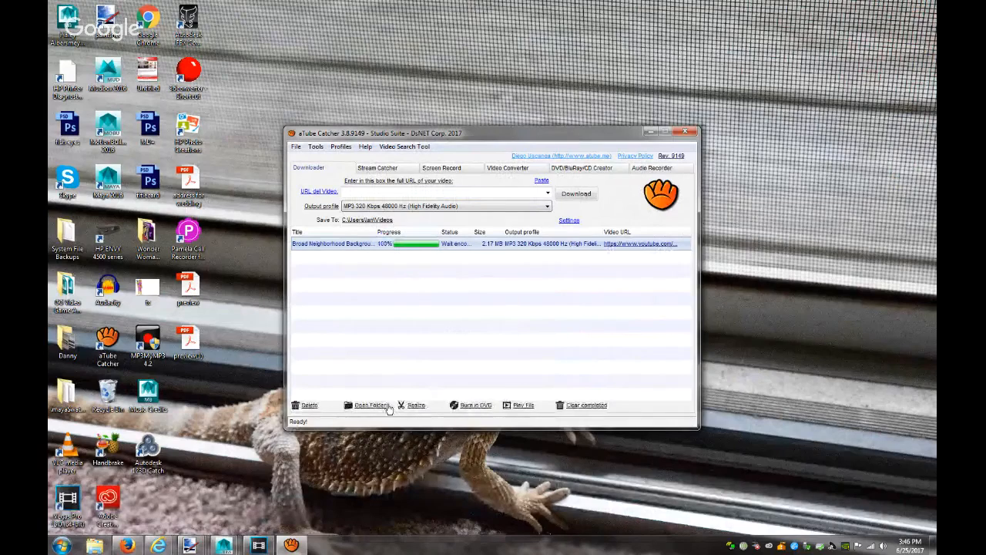
pyautogui.click(366, 405)
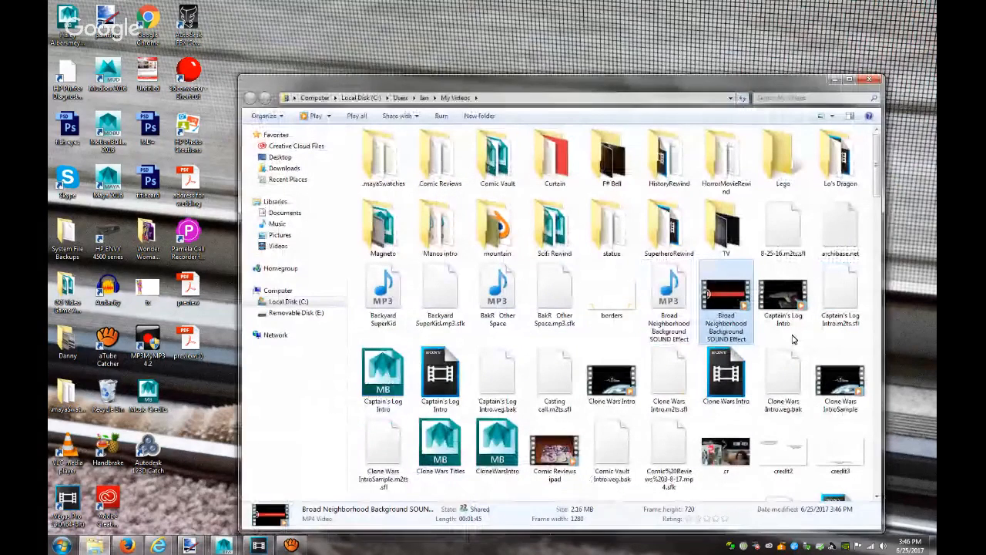
# Import the Broad Neighborhood MP3 into Project Media and place it on a new audio track
pyautogui.moveTo(742, 306); pyautogui.dragTo(331, 195)
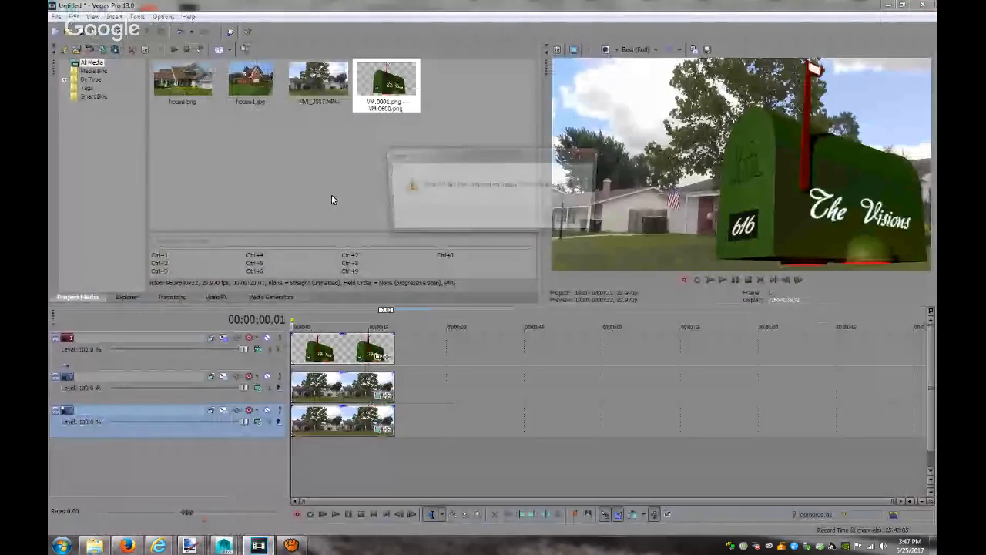
pyautogui.click(571, 221)
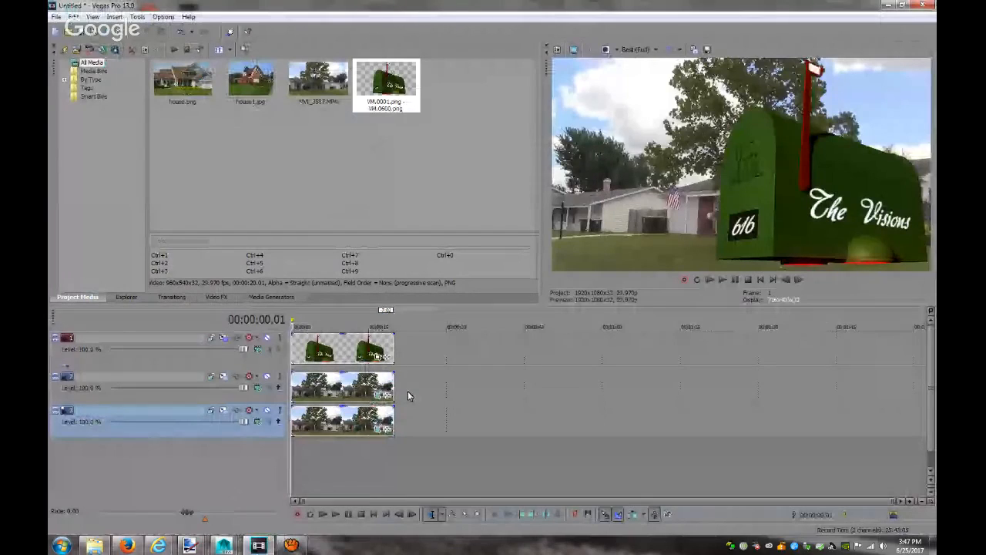
pyautogui.click(95, 545)
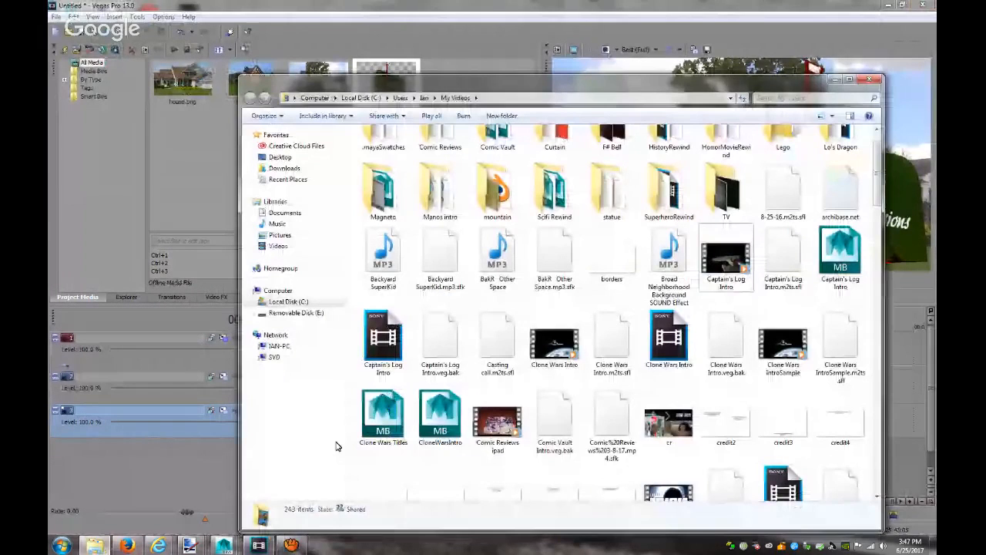
pyautogui.moveTo(668, 258); pyautogui.dragTo(184, 165)
pyautogui.click(184, 165)
pyautogui.click(183, 93)
pyautogui.moveTo(183, 93); pyautogui.dragTo(278, 465)
# Trim the ambience audio to end with the video clips and preview playback
pyautogui.moveTo(840, 455); pyautogui.dragTo(396, 456)
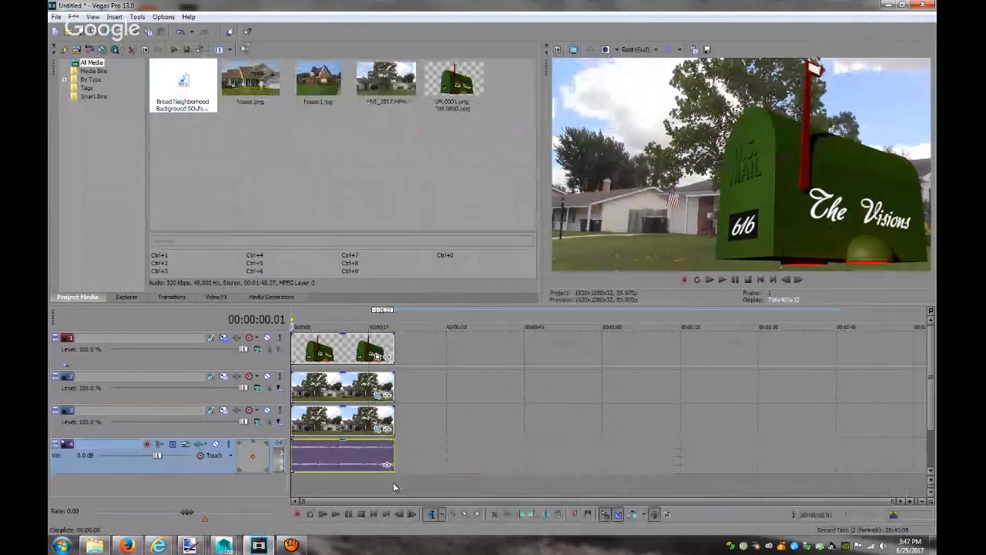
pyautogui.click(322, 515)
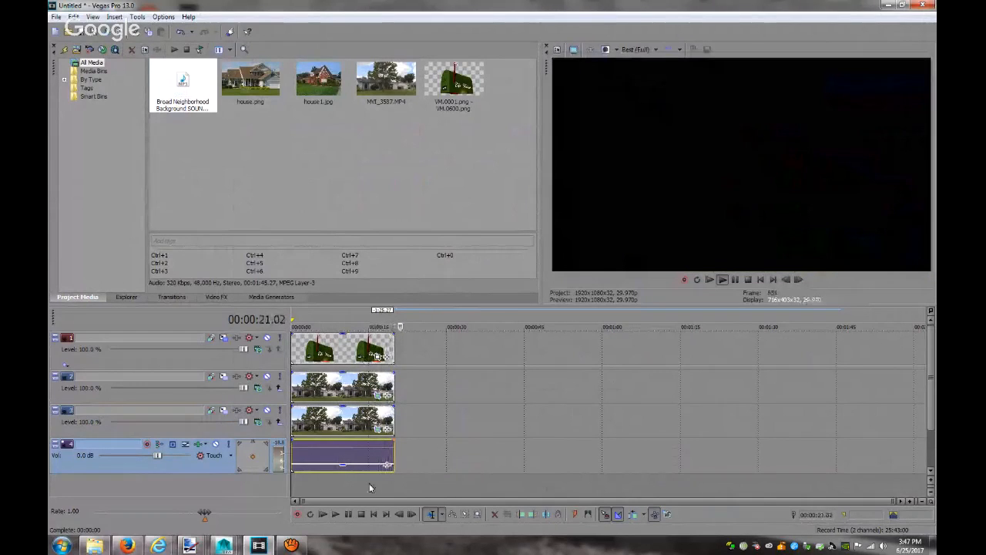
pyautogui.click(361, 514)
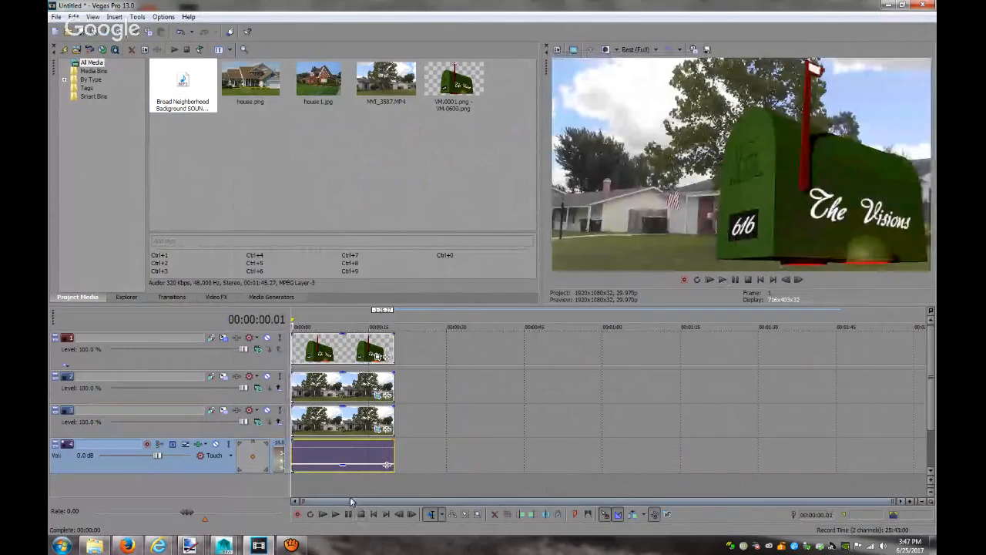
# Save the project in Videos as Vision's Mailbox.veg
pyautogui.click(103, 33)
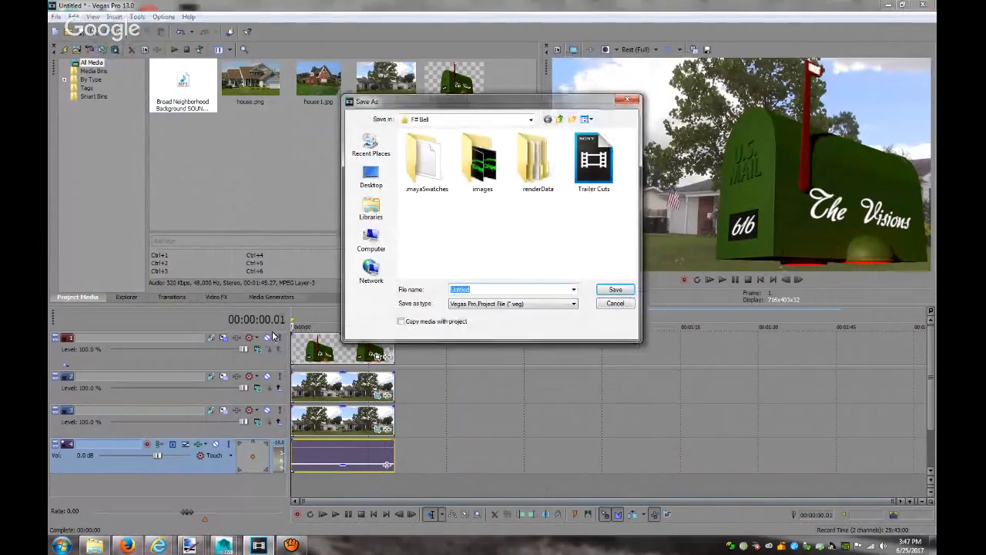
pyautogui.click(369, 210)
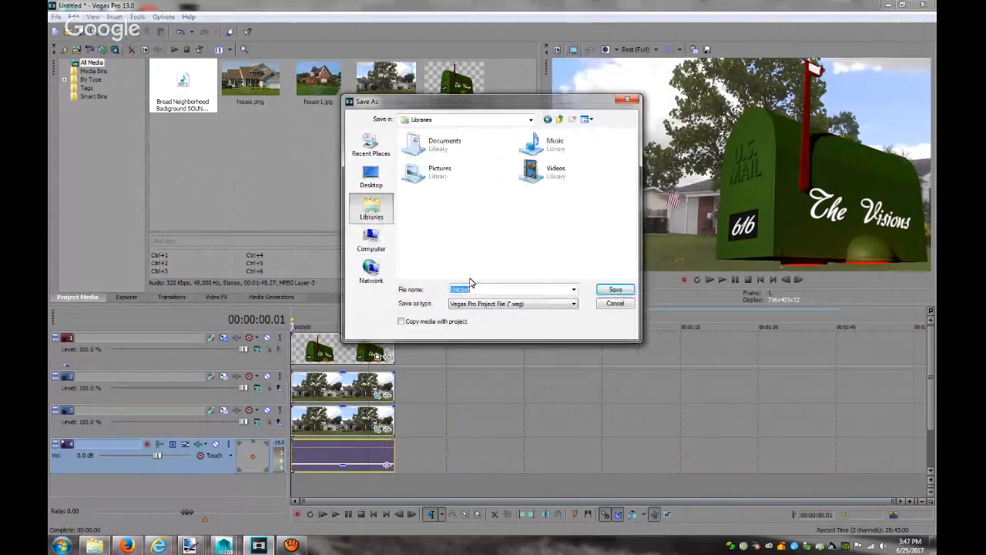
pyautogui.doubleClick(544, 170)
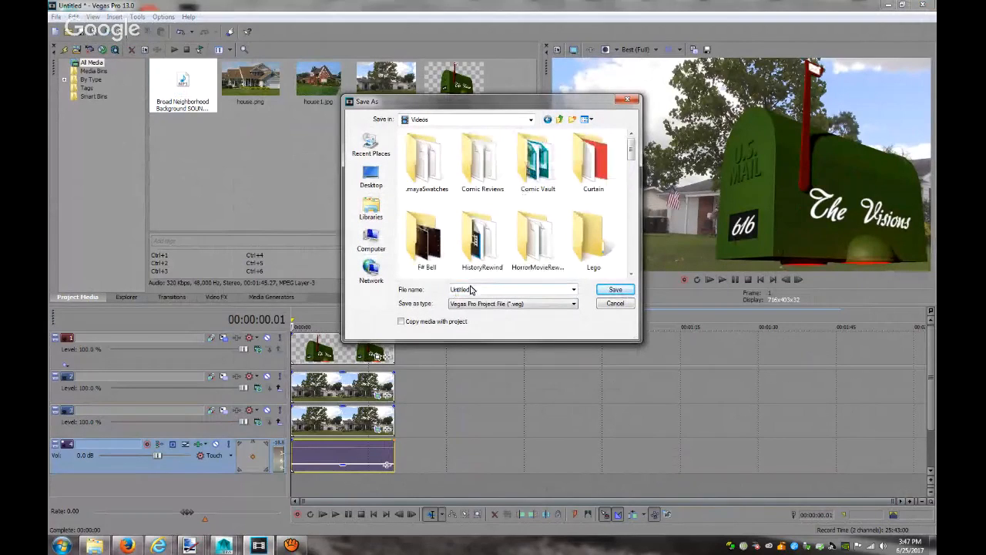
pyautogui.write("Vision's")
pyautogui.press('Return')
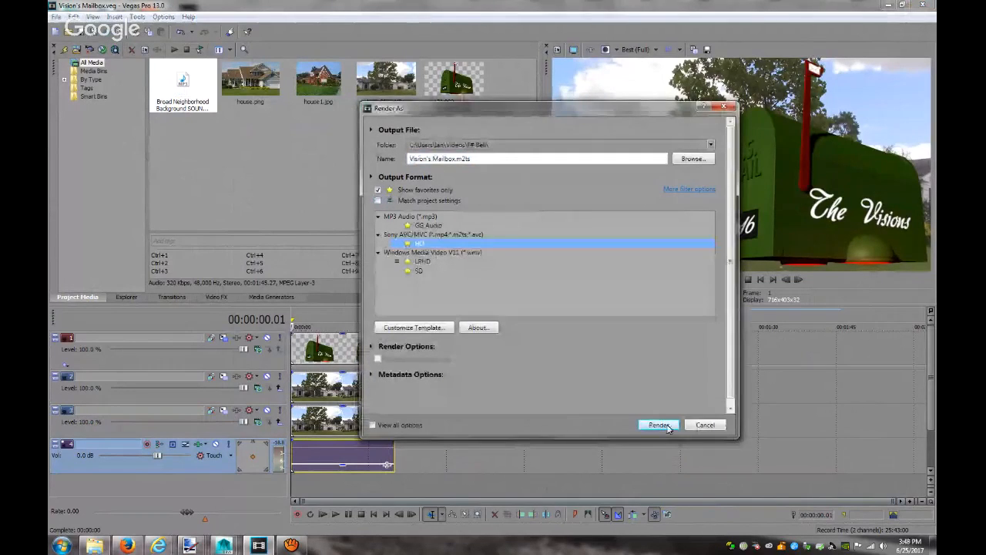
# Render the project to Vision's Mailbox.m2ts and check its progress
pyautogui.click(659, 425)
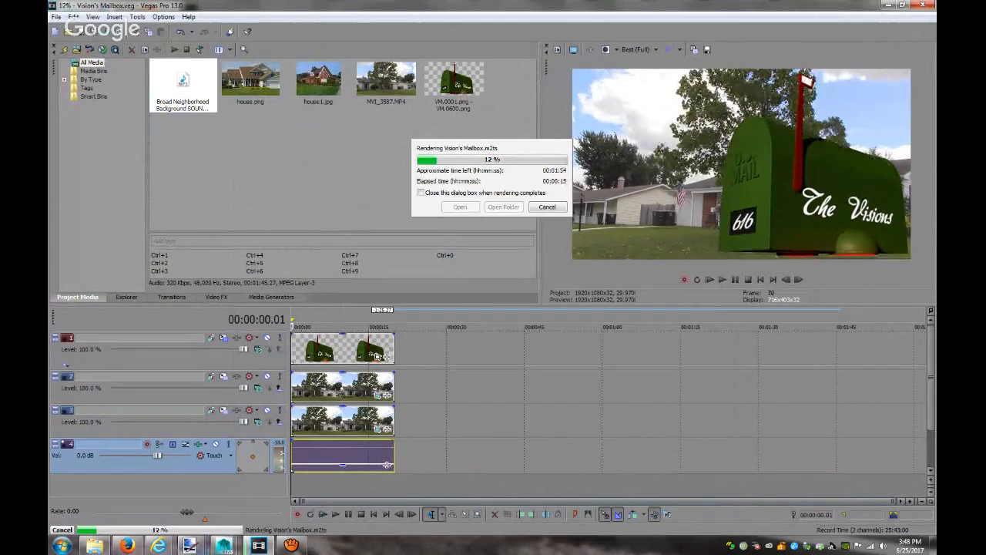
pyautogui.click(158, 545)
pyautogui.click(148, 502)
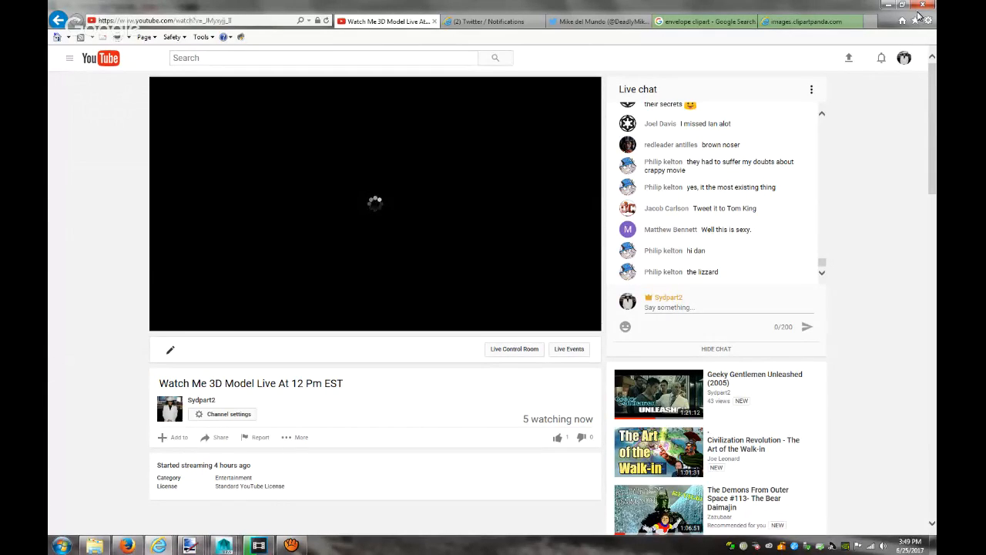
pyautogui.click(889, 5)
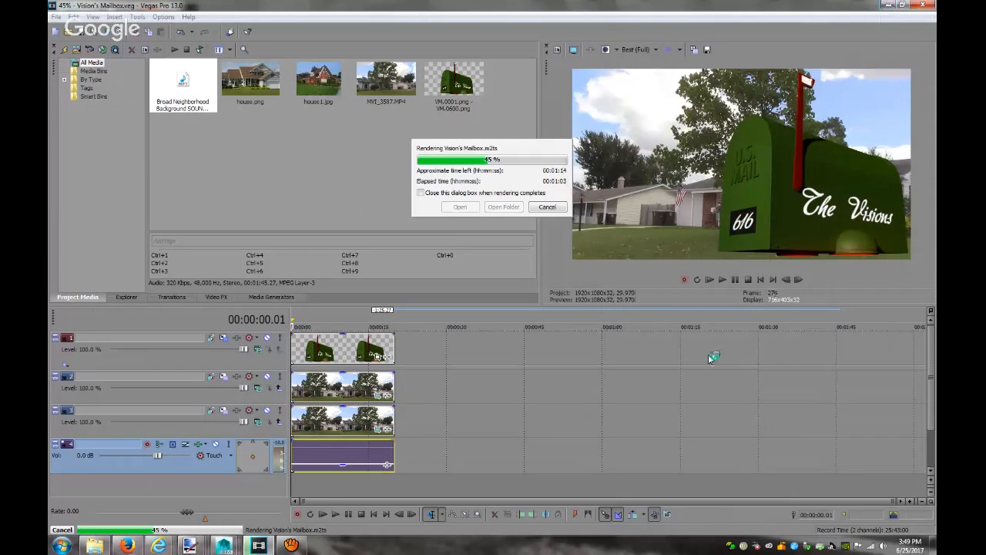
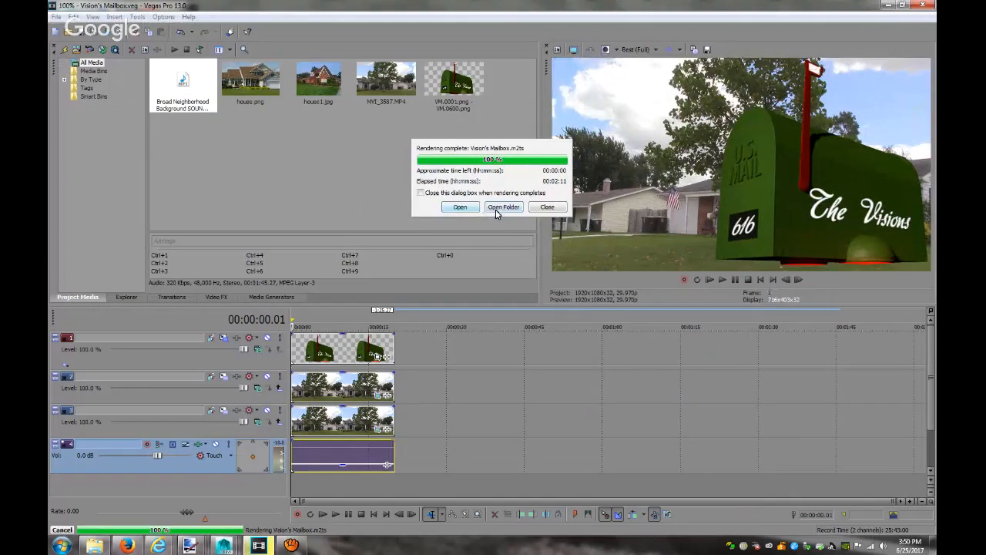
# Open the F# Bell folder, play the rendered Vision's Mailbox video, then close the player
pyautogui.click(501, 207)
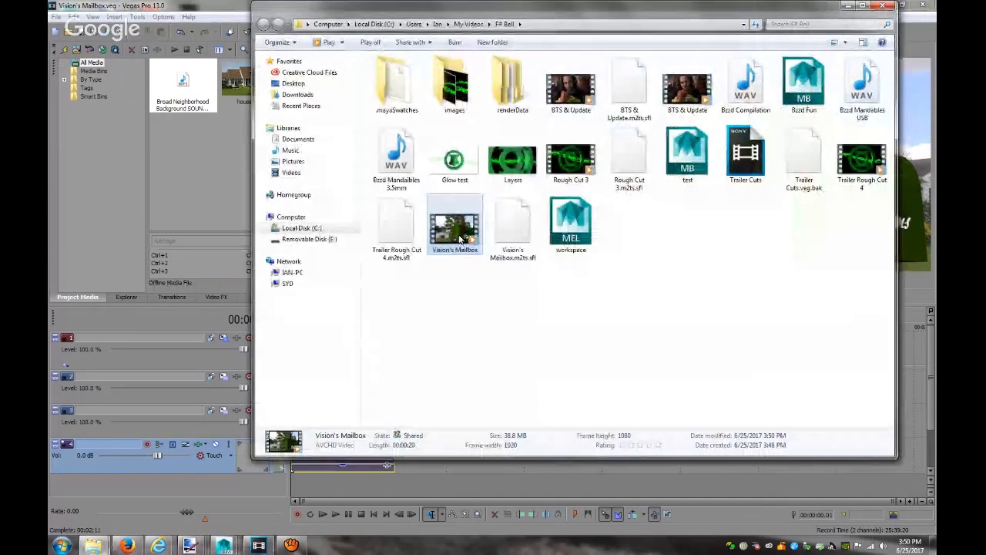
pyautogui.doubleClick(460, 241)
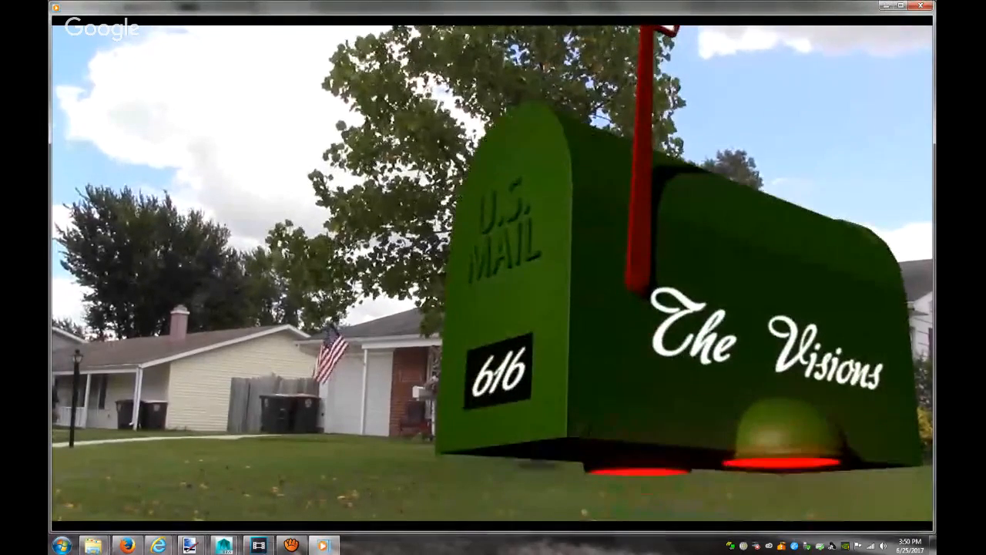
pyautogui.click(921, 5)
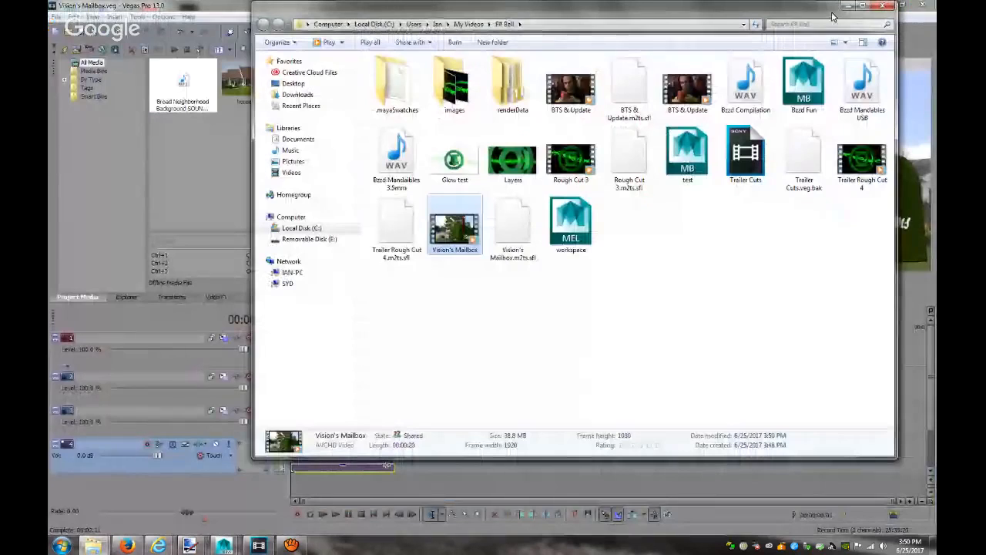
# Search YouTube for 'hover sound effects'
pyautogui.click(128, 545)
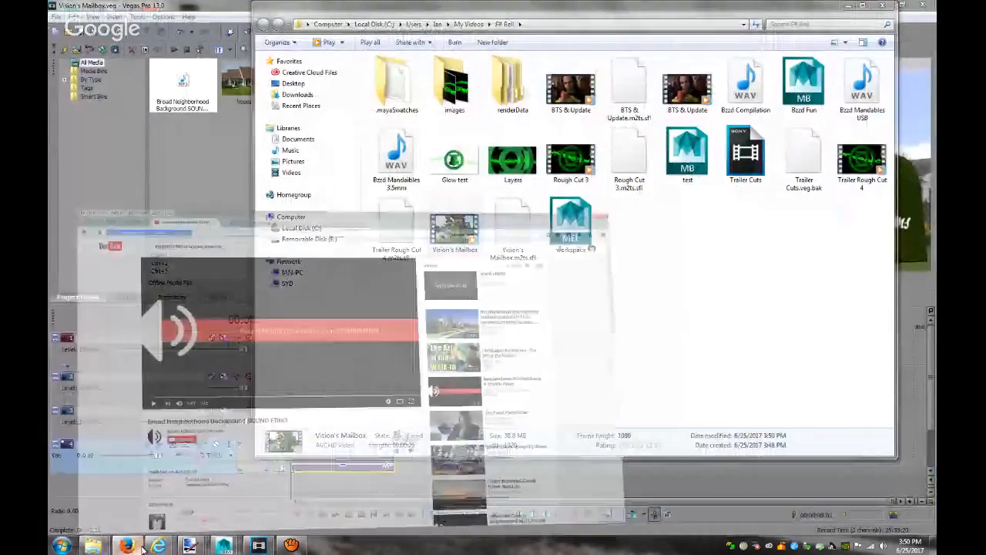
pyautogui.moveTo(229, 62); pyautogui.dragTo(171, 61)
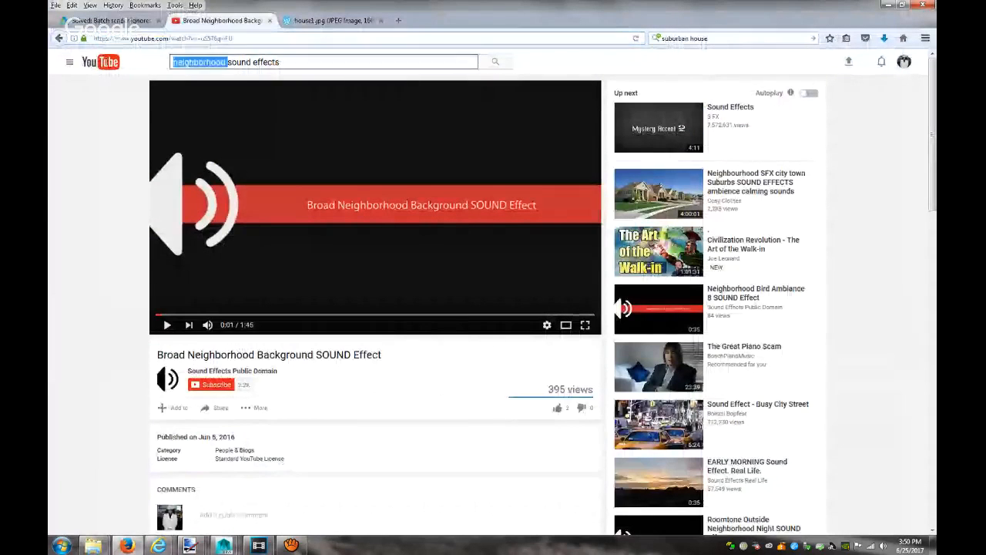
pyautogui.write('hovewr')
pyautogui.press('Left')
pyautogui.press('BackSpace')
pyautogui.press('BackSpace')
pyautogui.press('Right')
pyautogui.press('Return')
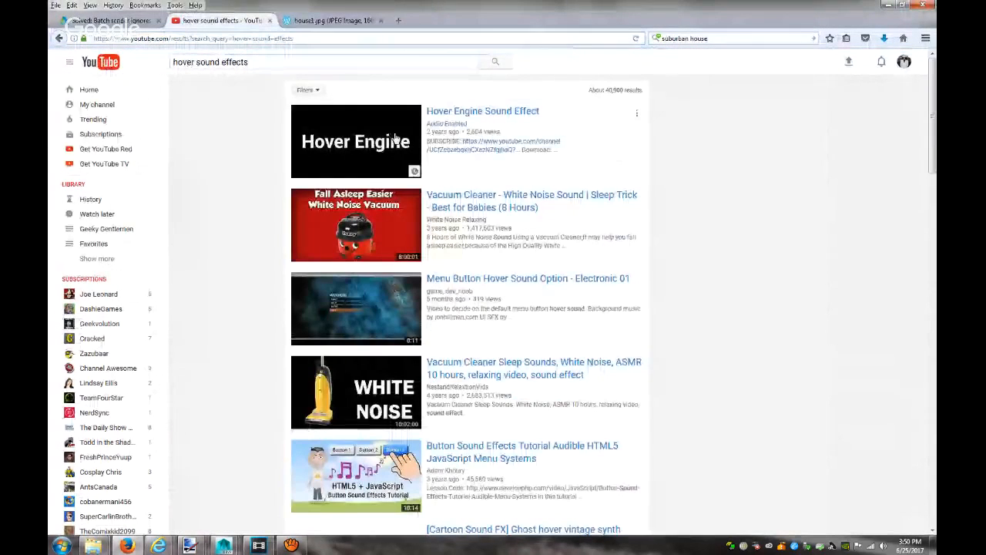
# Open the Hover Engine Sound Effect video, preview it, and copy its web address for aTube Catcher
pyautogui.click(394, 137)
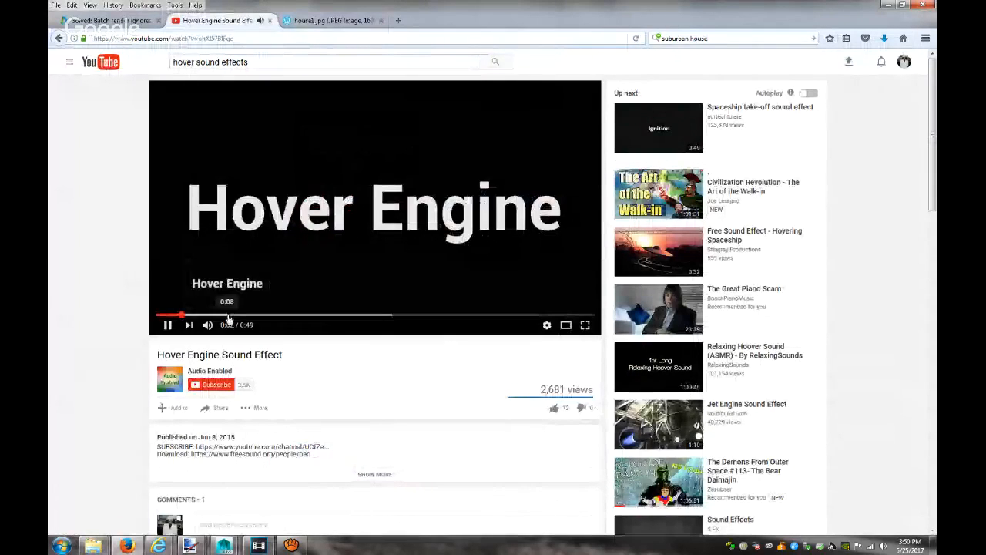
pyautogui.click(298, 315)
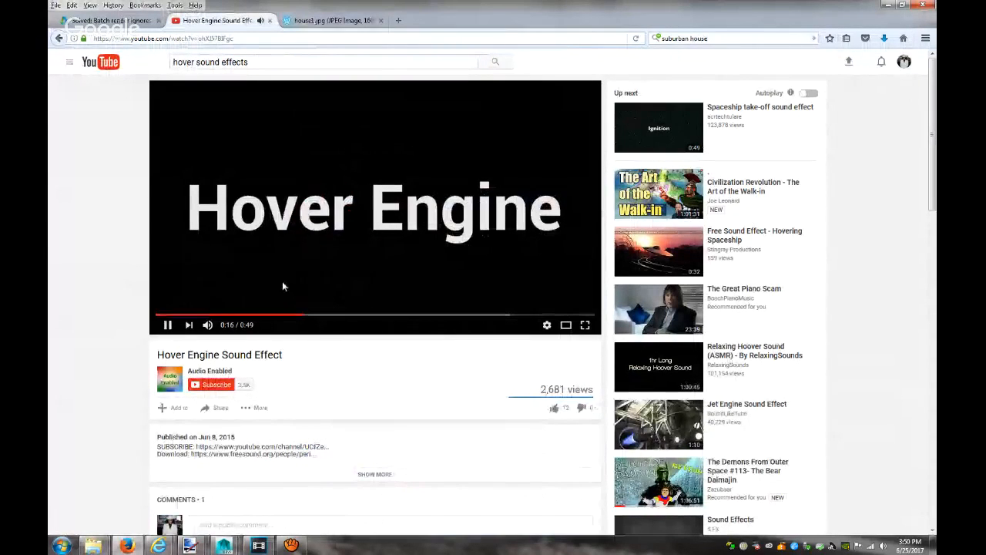
pyautogui.click(282, 37)
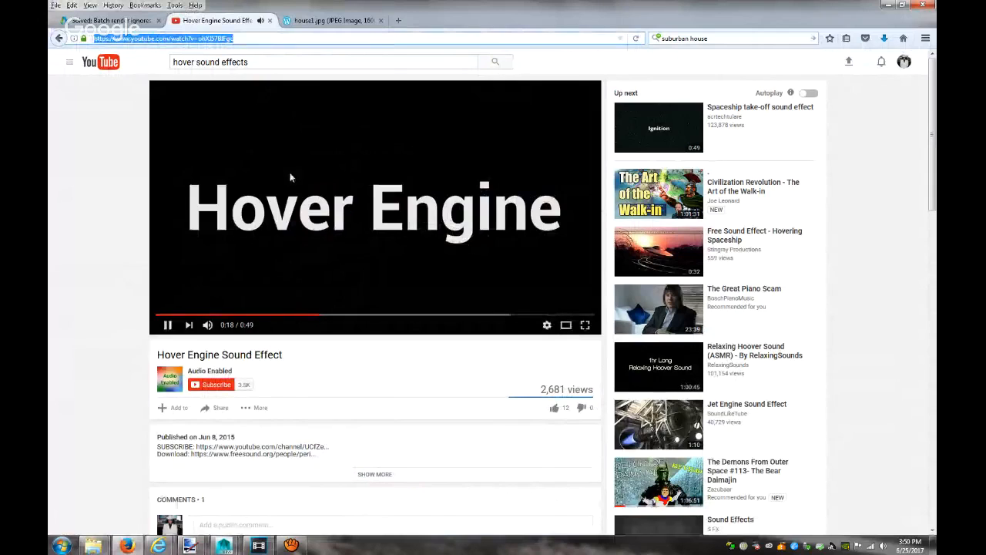
pyautogui.click(378, 208)
pyautogui.click(292, 545)
pyautogui.click(442, 194)
# Download Hover Engine Sound Effect as an MP3 in aTube Catcher, then return to Vegas
pyautogui.write('https://www.youtube.com/watch?v=ohXJ57BlFgc')
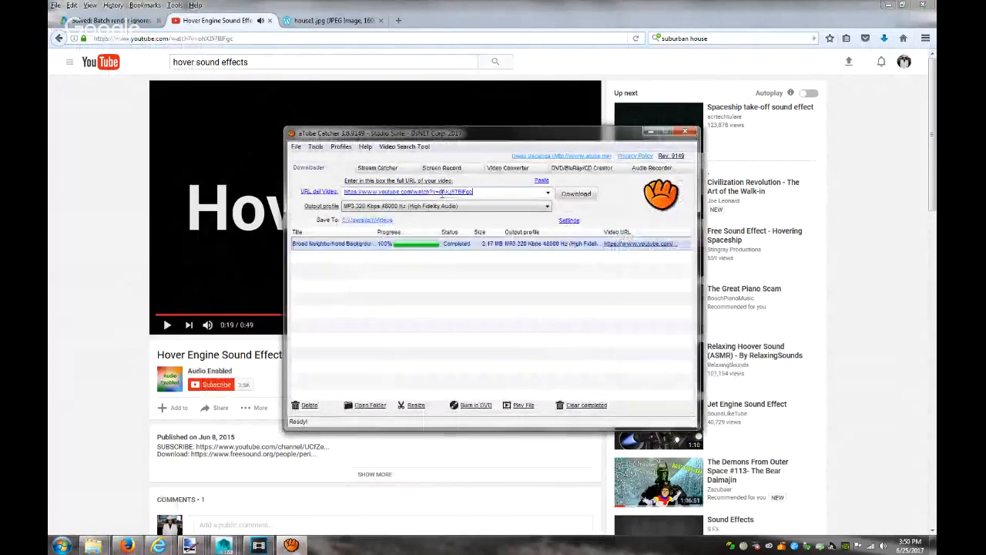
pyautogui.click(576, 195)
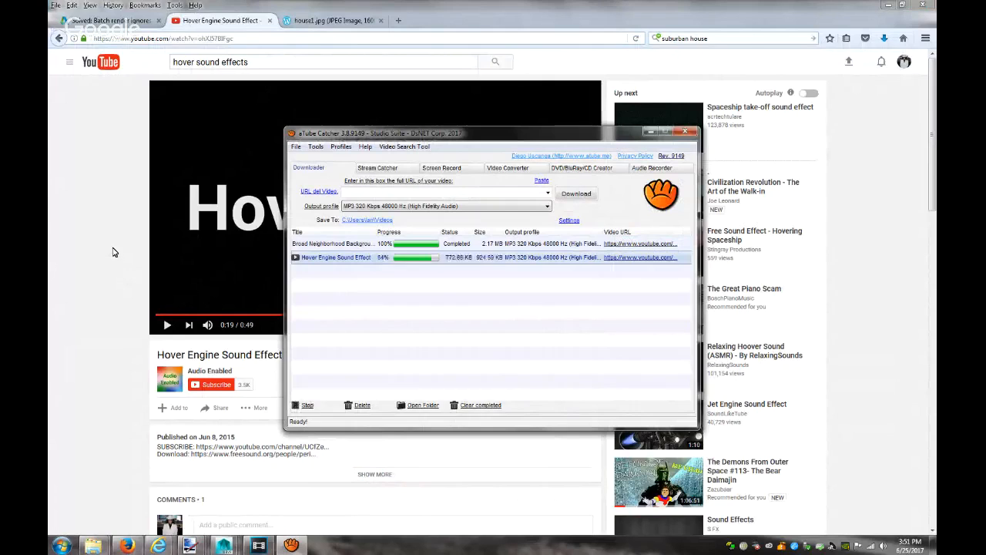
pyautogui.moveTo(158, 545)
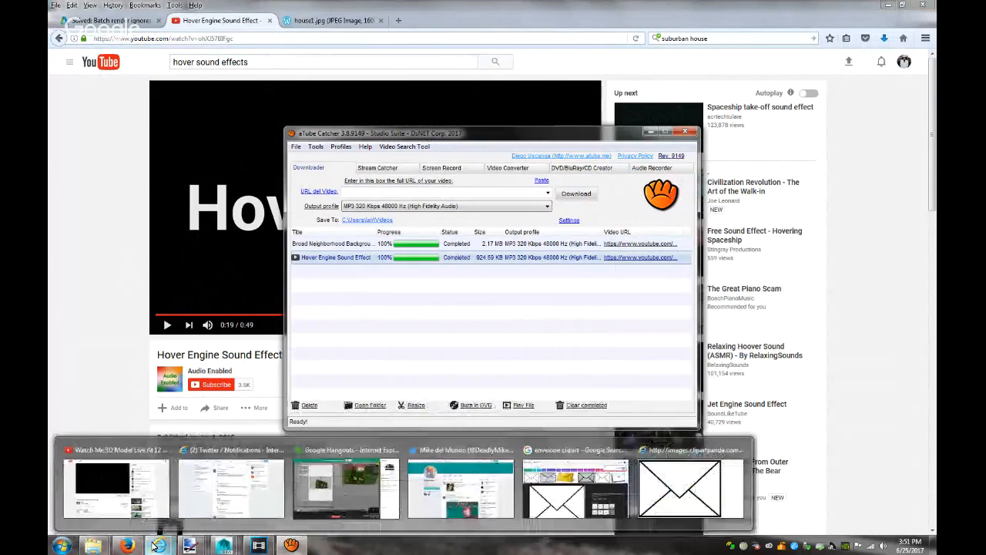
pyautogui.click(224, 545)
# Import the Hover Engine Sound Effect MP3 from My Videos into Project Media
pyautogui.moveTo(95, 546)
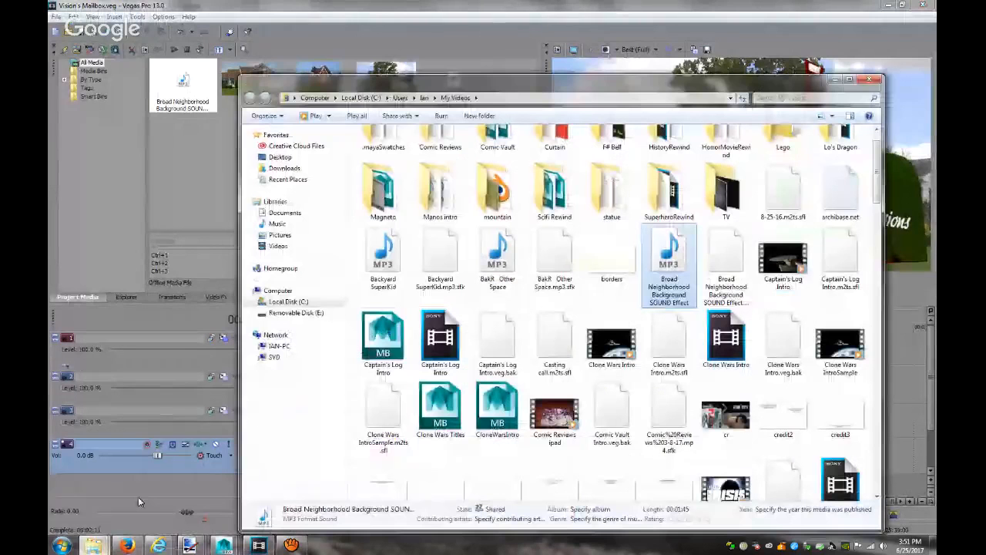
pyautogui.click(116, 487)
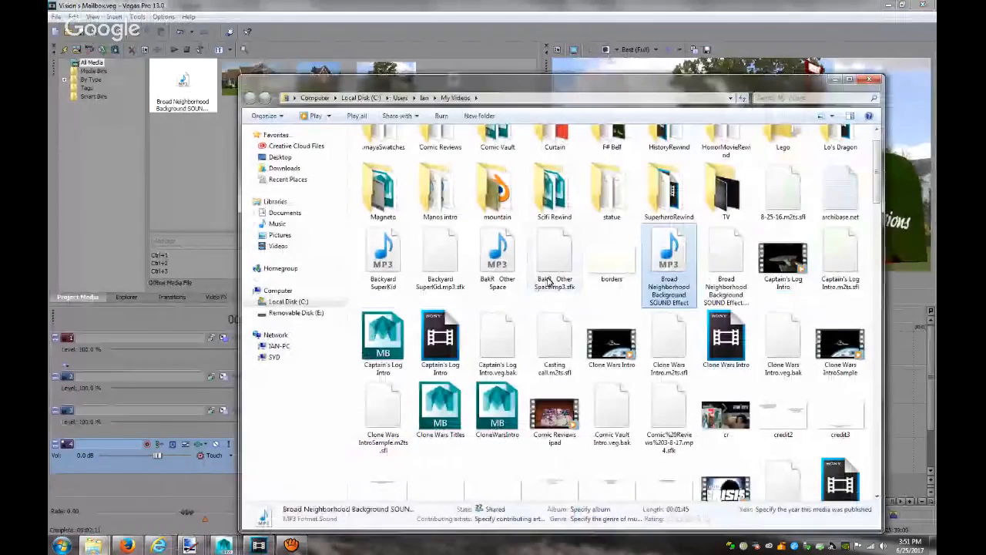
pyautogui.click(549, 281)
pyautogui.press('h')
pyautogui.moveTo(509, 177); pyautogui.dragTo(168, 177)
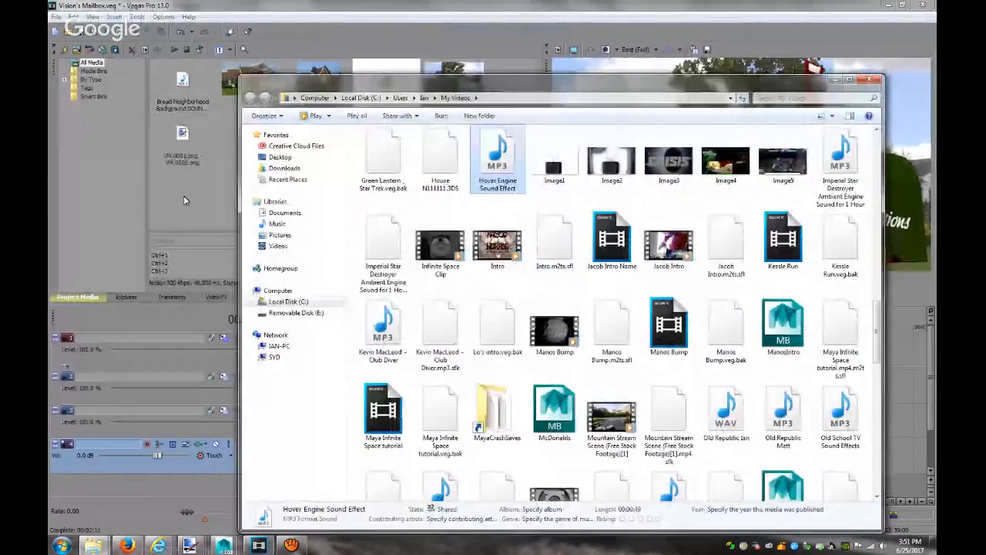
pyautogui.click(184, 200)
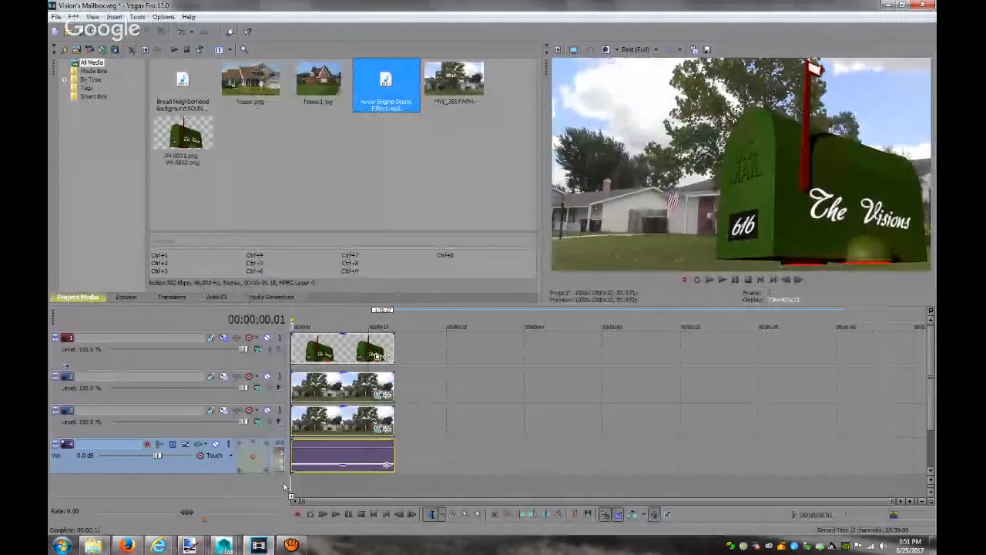
# Place the Hover Engine clip on a new audio track, trim both ends, preview, and choose Pitch Shift
pyautogui.moveTo(294, 487); pyautogui.dragTo(296, 487)
pyautogui.moveTo(293, 452); pyautogui.dragTo(348, 453)
pyautogui.moveTo(479, 451); pyautogui.dragTo(341, 470)
pyautogui.press('space')
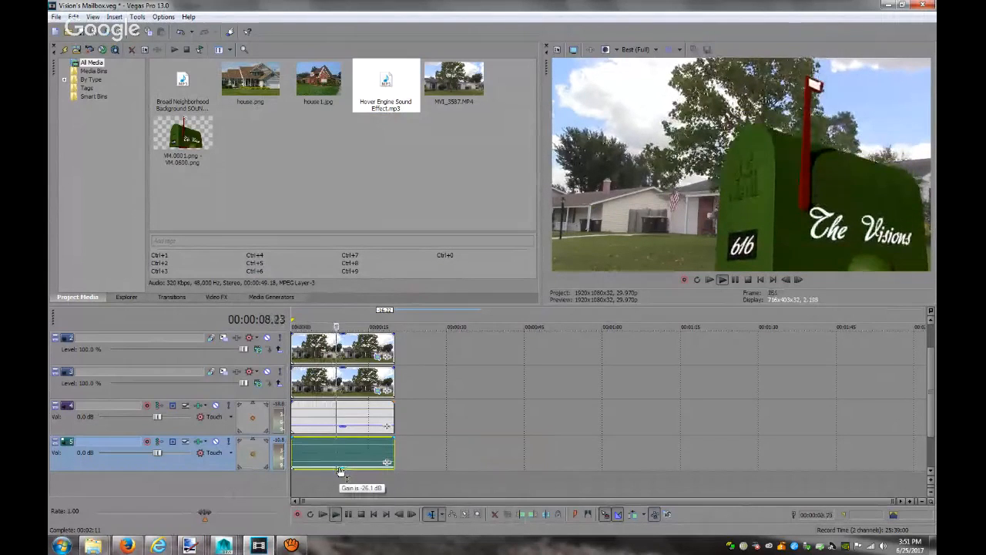
pyautogui.press('space')
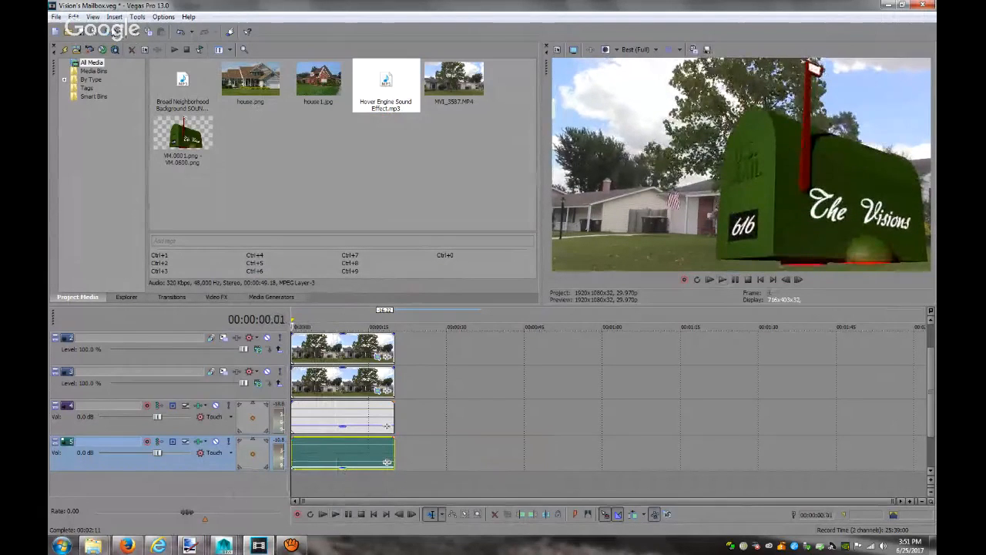
pyautogui.click(387, 461)
pyautogui.click(493, 208)
# Apply Pitch Shift to the Hover Engine clip at +3 semitones with Preserve duration, and preview it
pyautogui.click(685, 179)
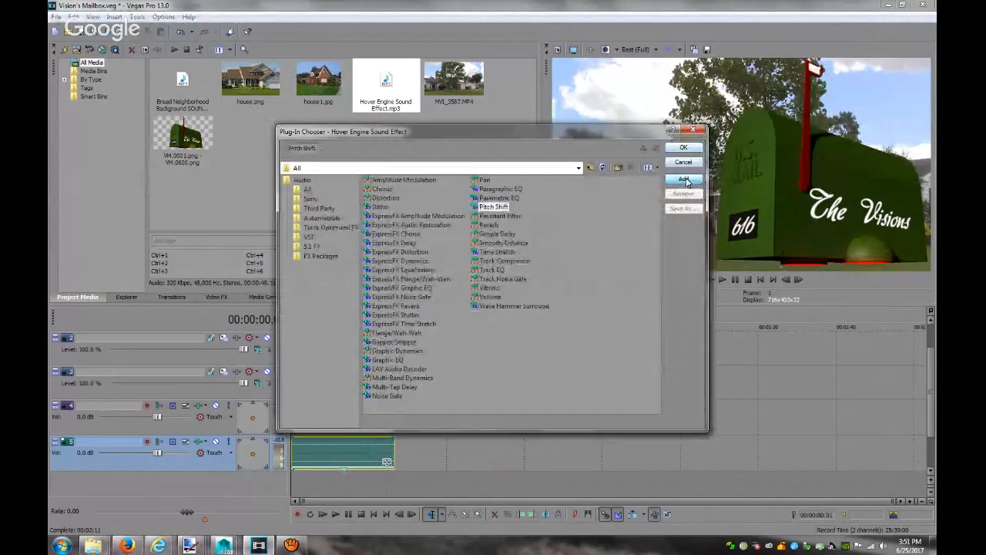
pyautogui.click(685, 149)
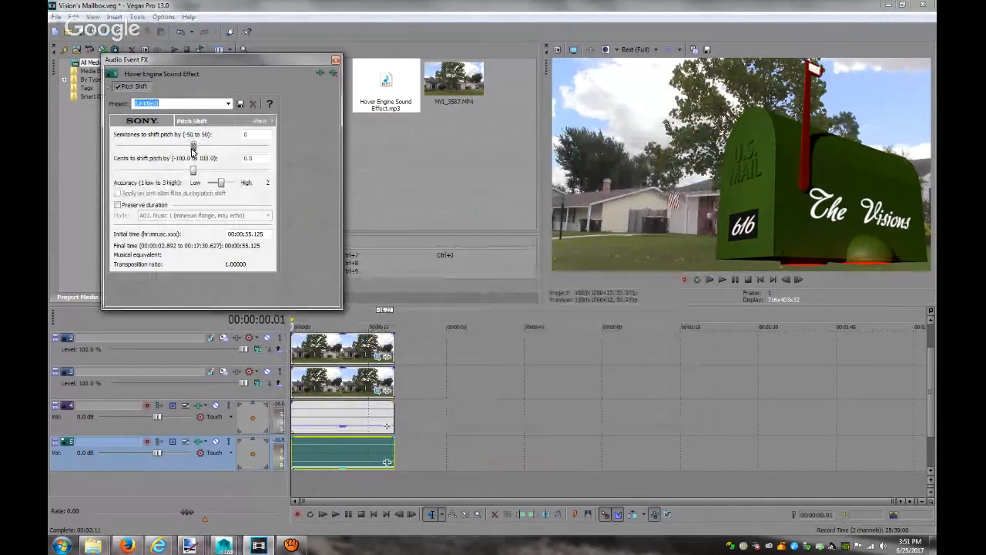
pyautogui.click(119, 204)
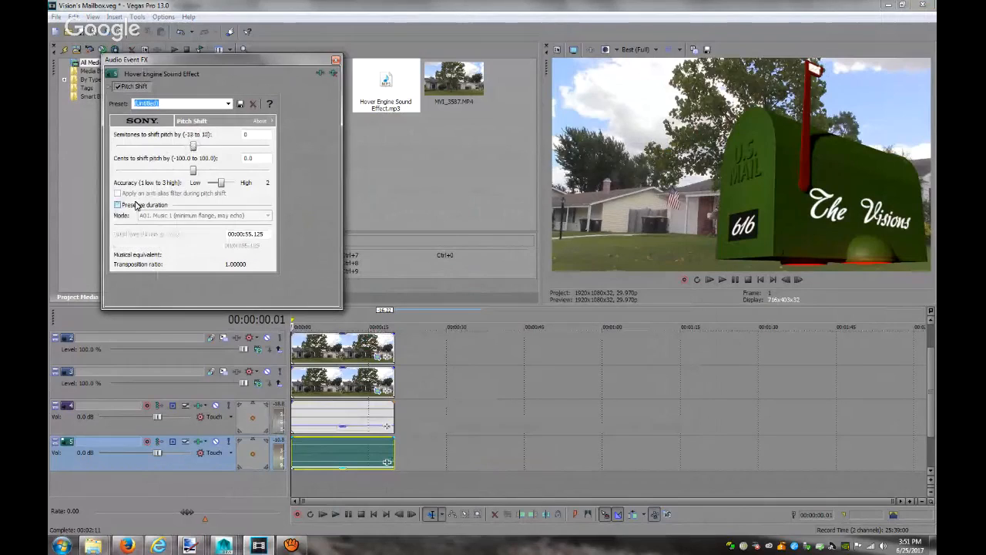
pyautogui.moveTo(195, 150); pyautogui.dragTo(212, 149)
pyautogui.click(336, 514)
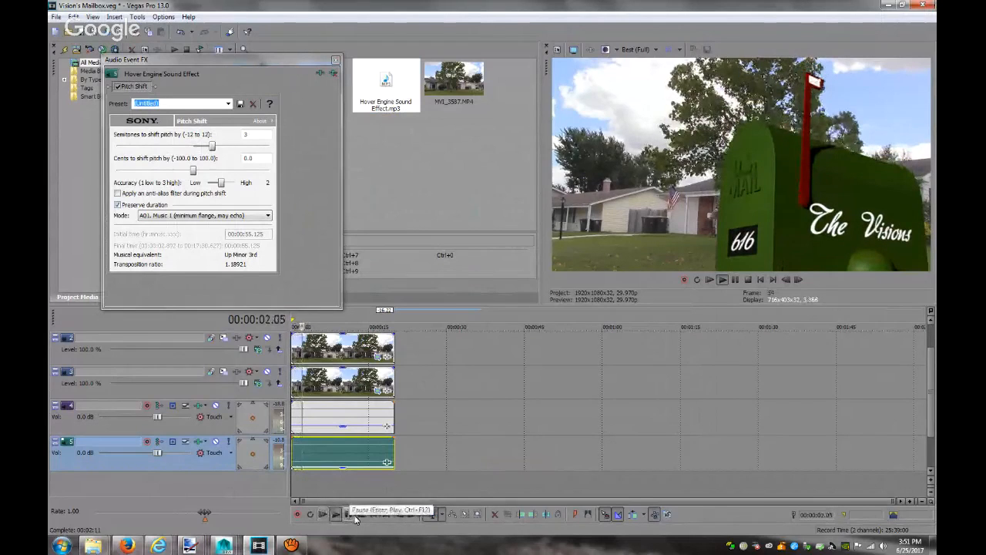
pyautogui.click(360, 514)
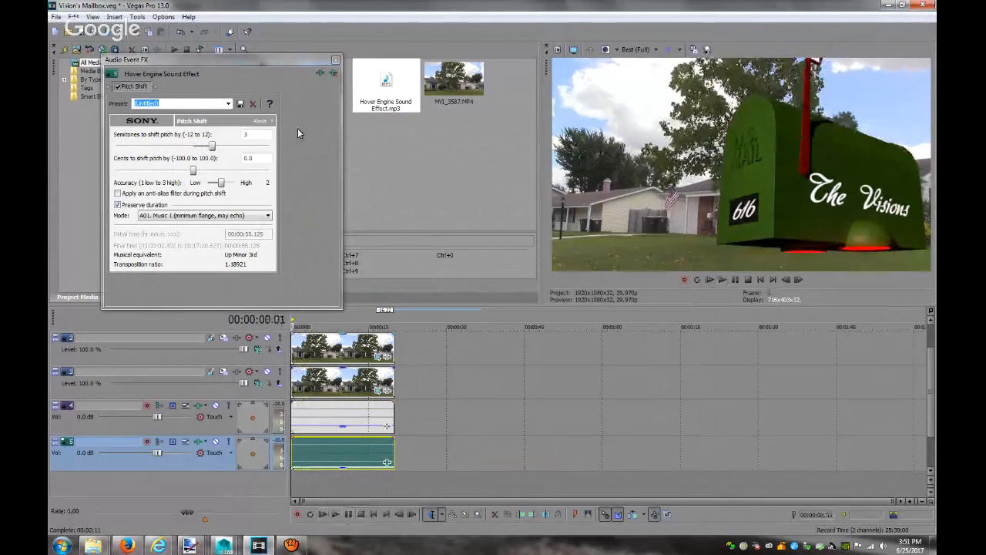
pyautogui.click(337, 60)
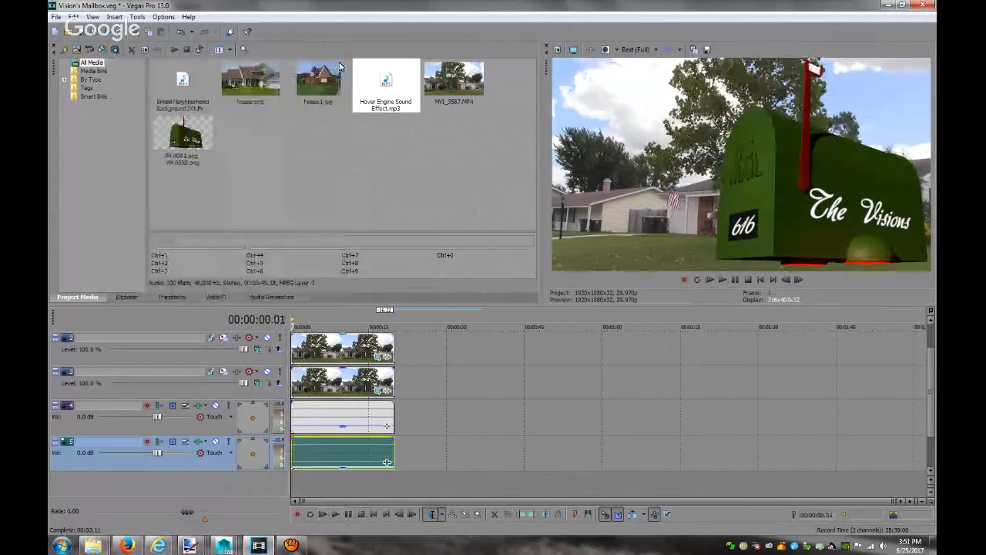
pyautogui.click(106, 32)
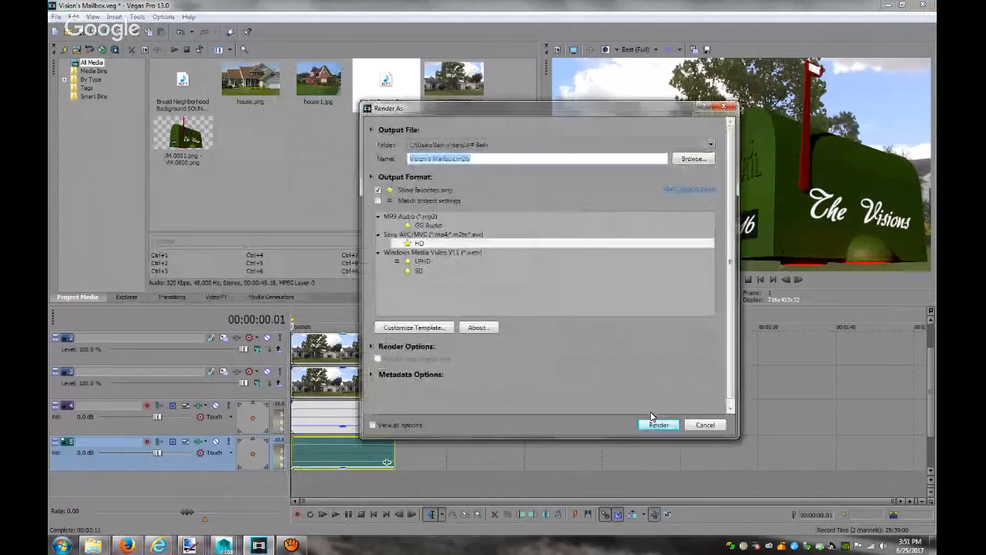
# Re-render the project with the HD template over the existing Vision's Mailbox.m2ts
pyautogui.click(657, 426)
pyautogui.click(532, 309)
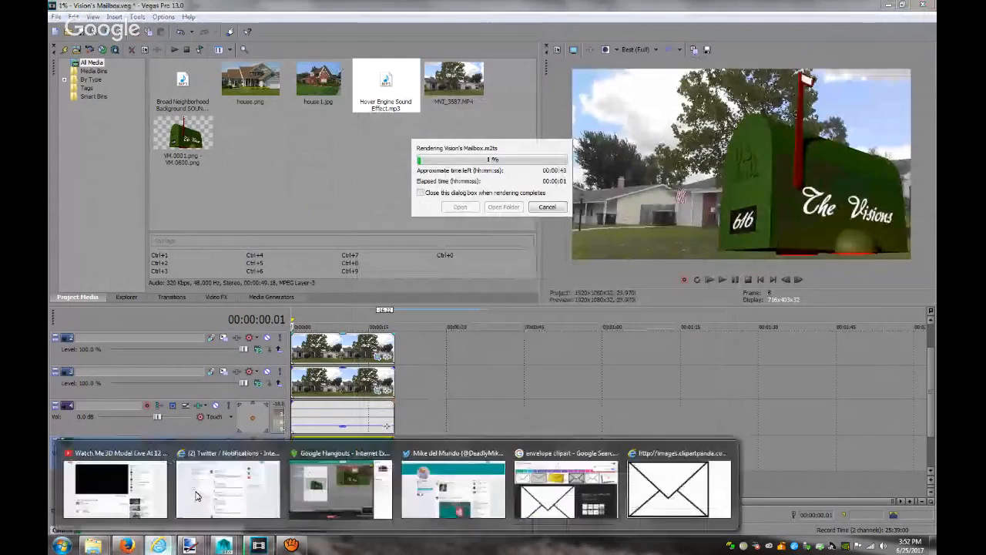
pyautogui.hotkey('alt', 'Tab')
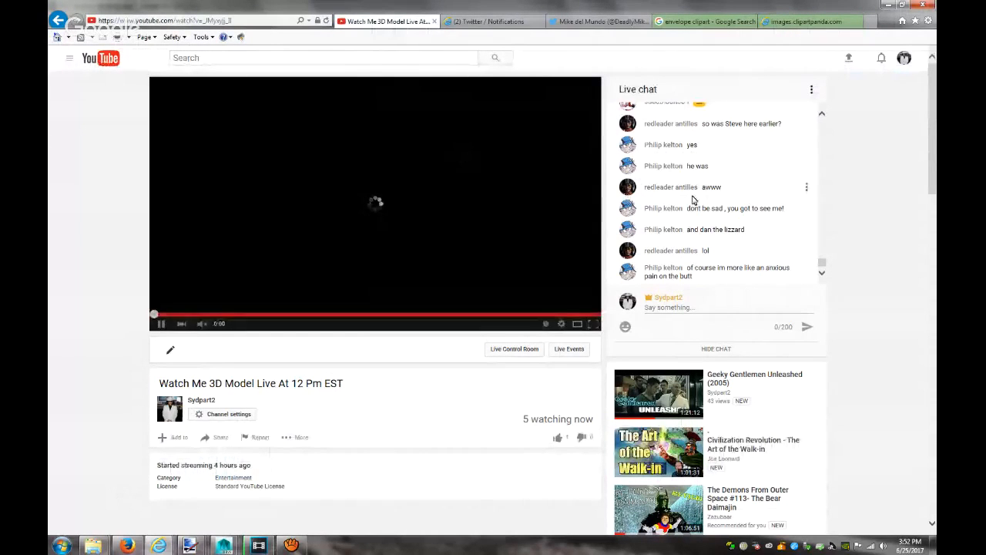
pyautogui.scroll(1, 728, 220)
pyautogui.scroll(2, 728, 221)
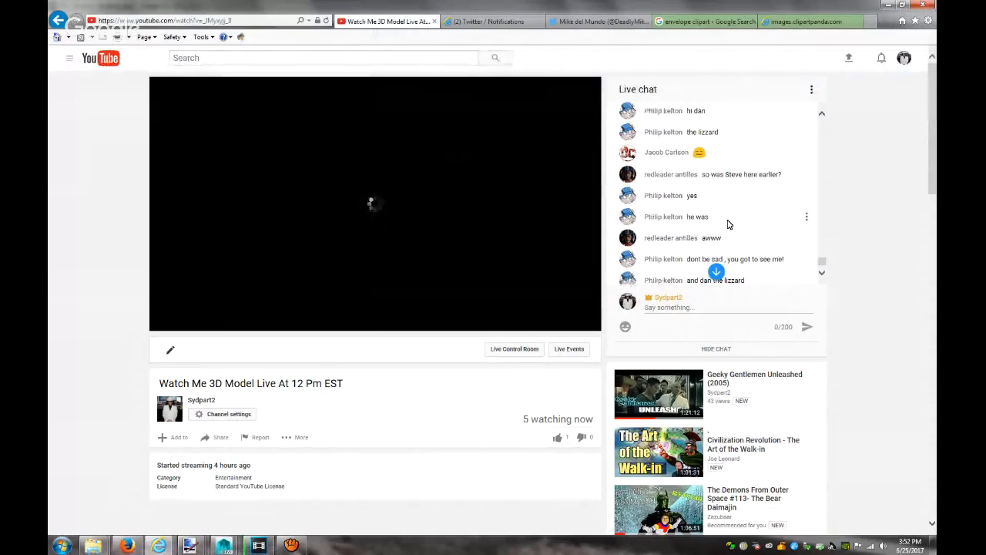
pyautogui.scroll(1, 729, 223)
pyautogui.scroll(3, 729, 224)
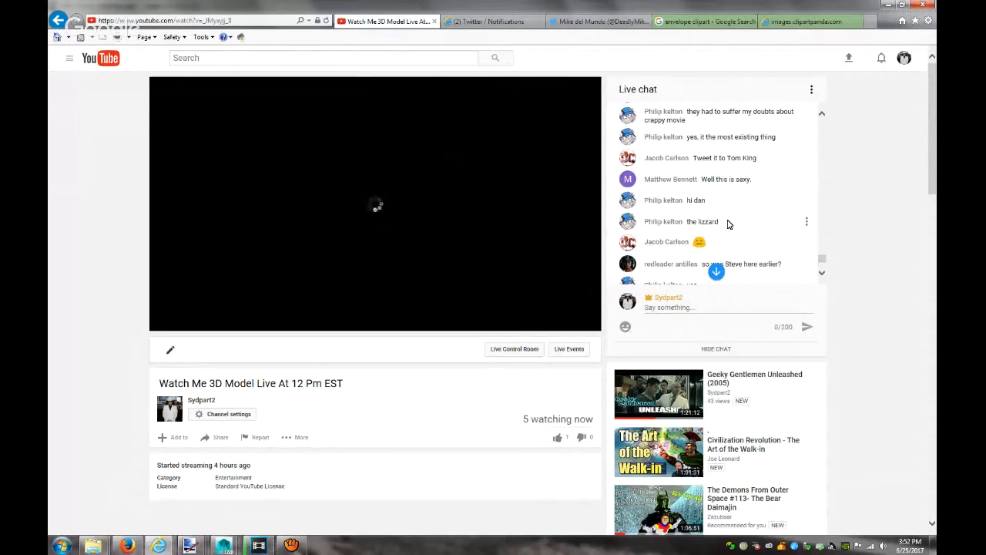
pyautogui.scroll(8, 729, 223)
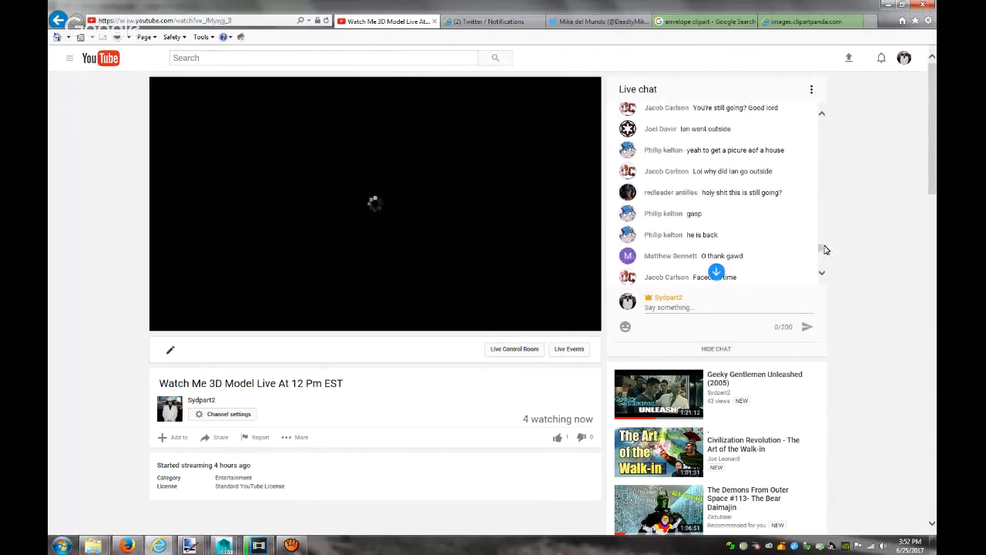
pyautogui.moveTo(821, 249); pyautogui.dragTo(850, 93)
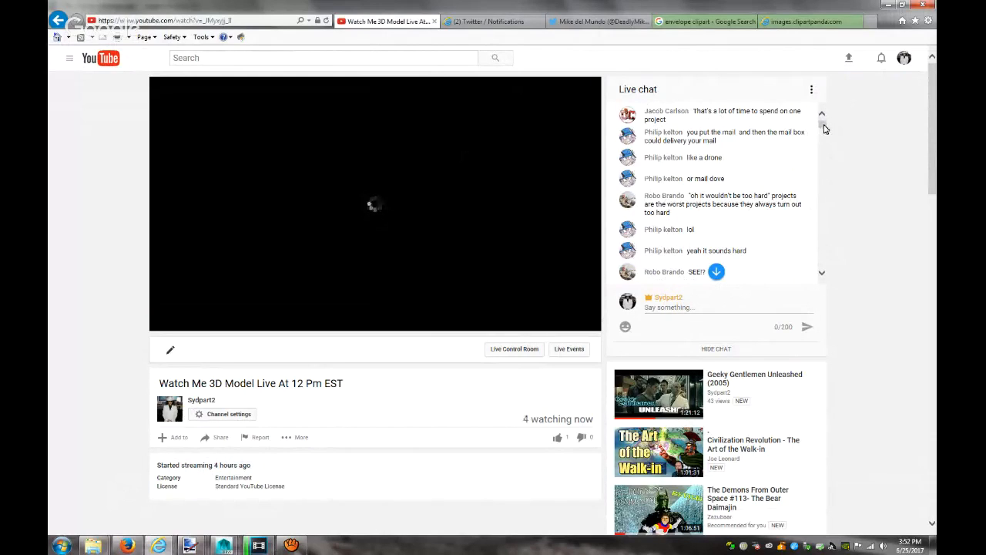
pyautogui.moveTo(824, 129); pyautogui.dragTo(822, 262)
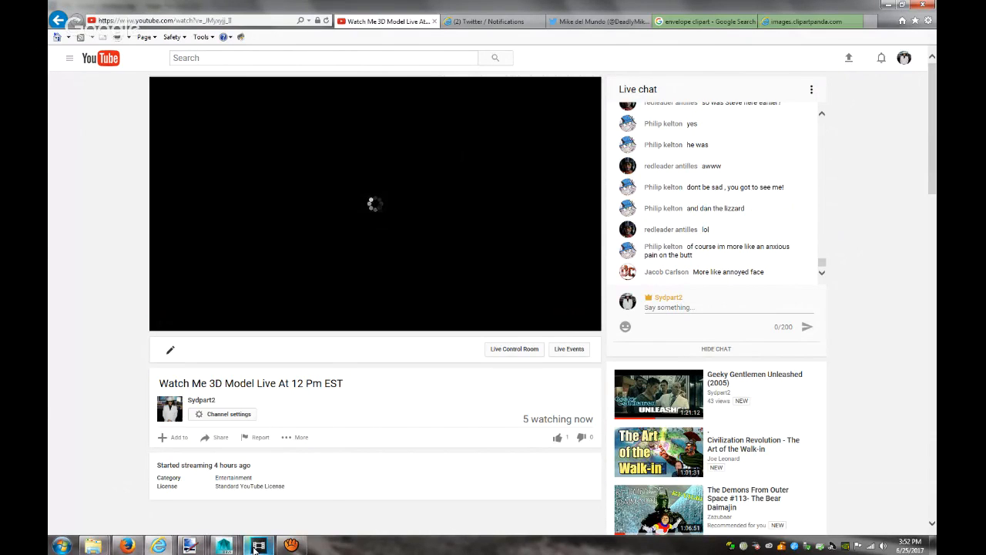
pyautogui.moveTo(255, 550)
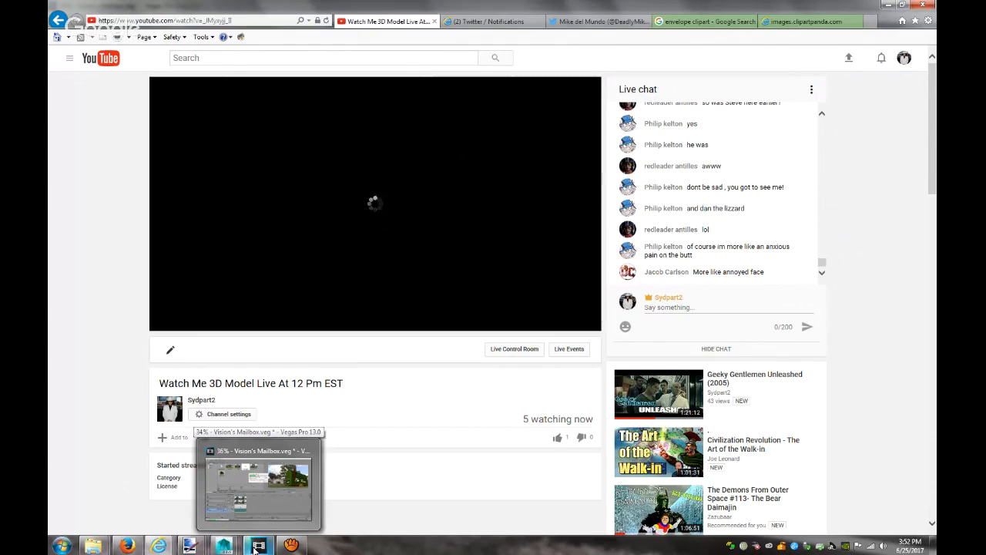
pyautogui.click(255, 550)
pyautogui.click(255, 549)
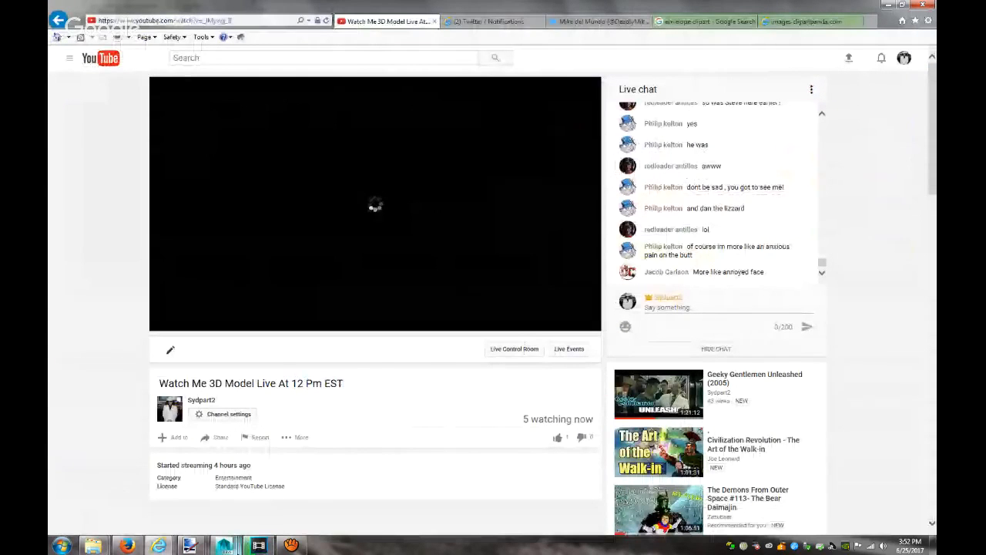
pyautogui.moveTo(257, 547)
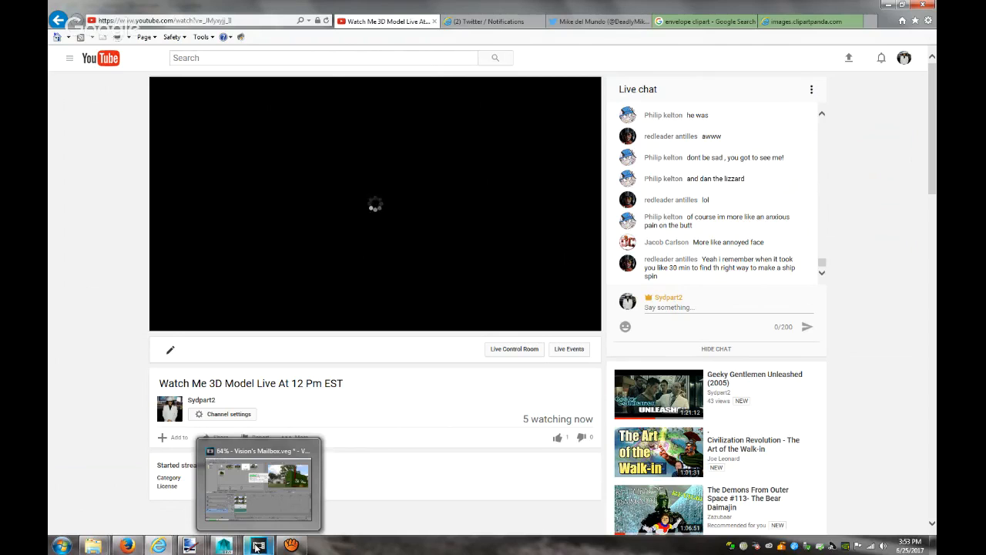
# Read the two new Twitter notifications, then go back to the YouTube live stream tab
pyautogui.click(475, 23)
pyautogui.click(505, 109)
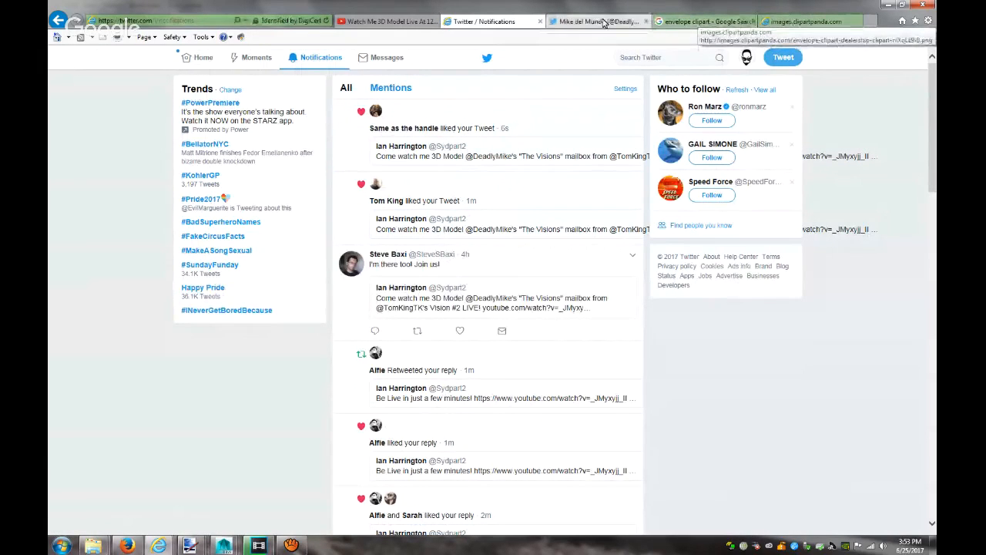
pyautogui.click(400, 21)
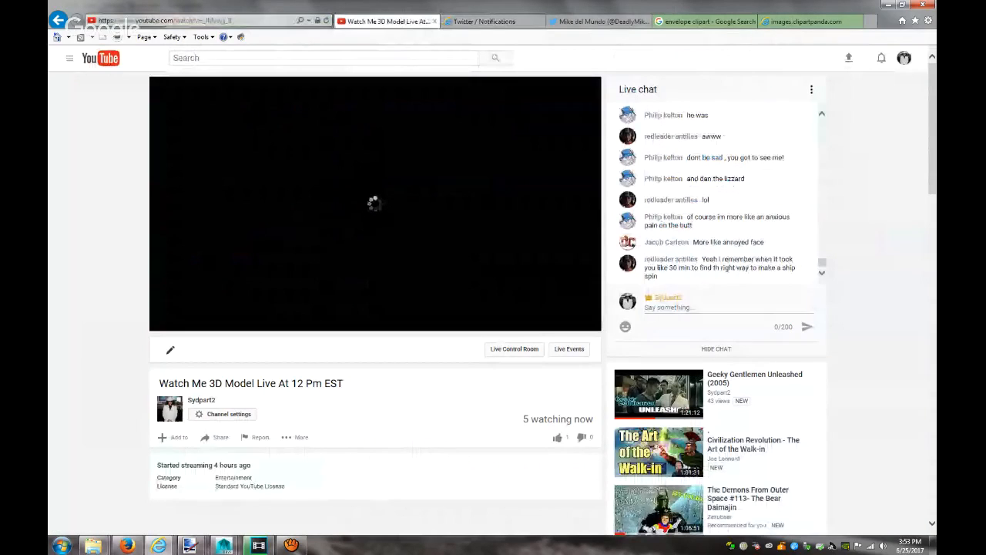
pyautogui.click(484, 21)
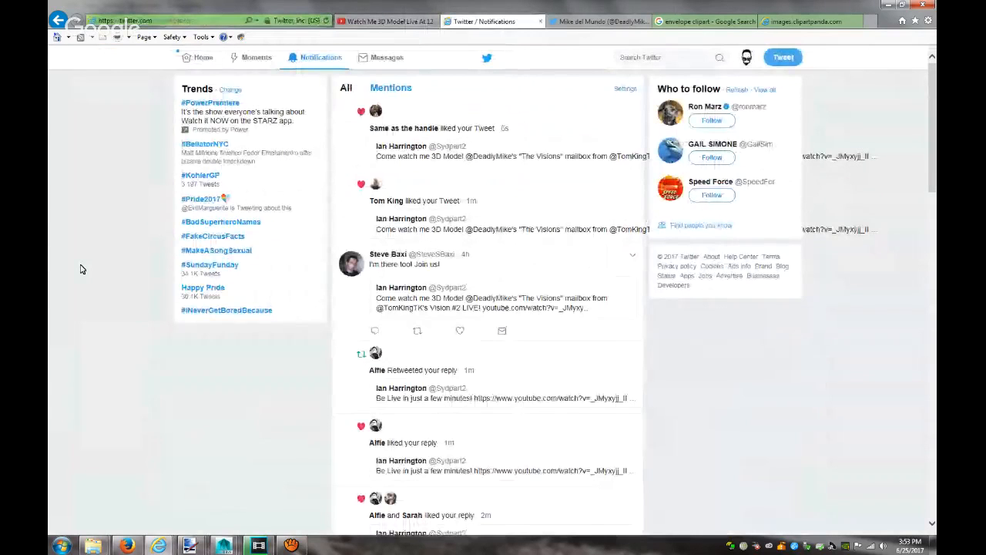
pyautogui.keyDown('ctrl'); pyautogui.scroll(5, 83, 269); pyautogui.keyUp('ctrl')
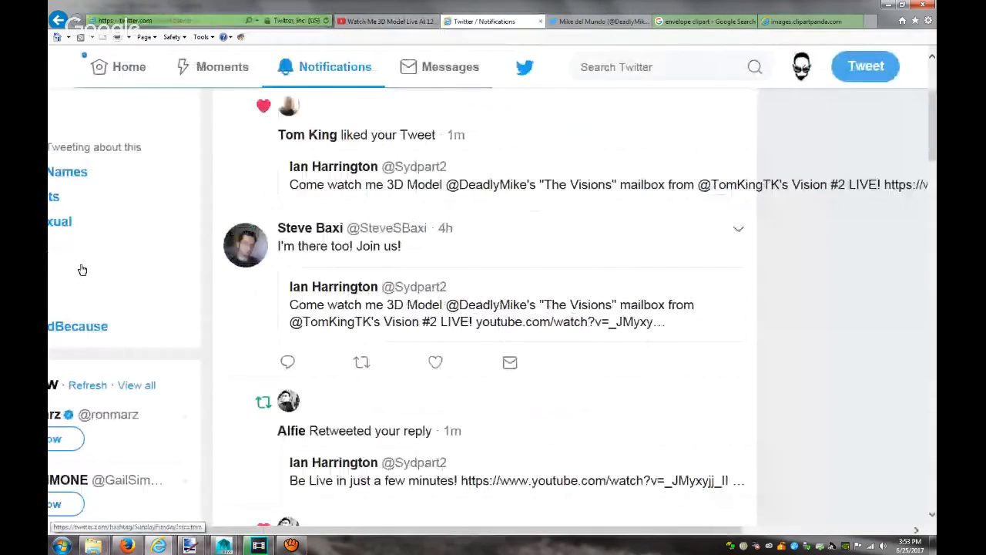
pyautogui.scroll(2, 308, 232)
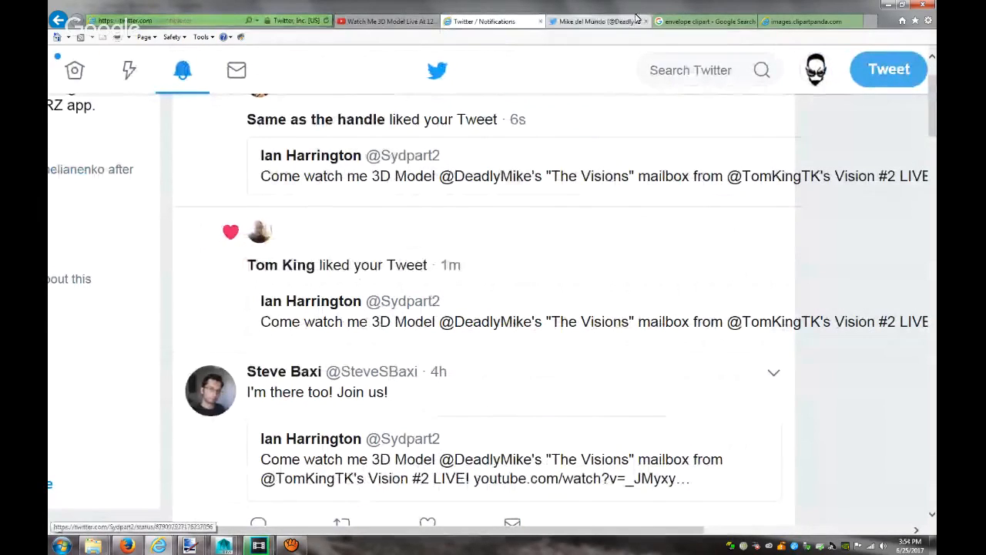
pyautogui.click(381, 21)
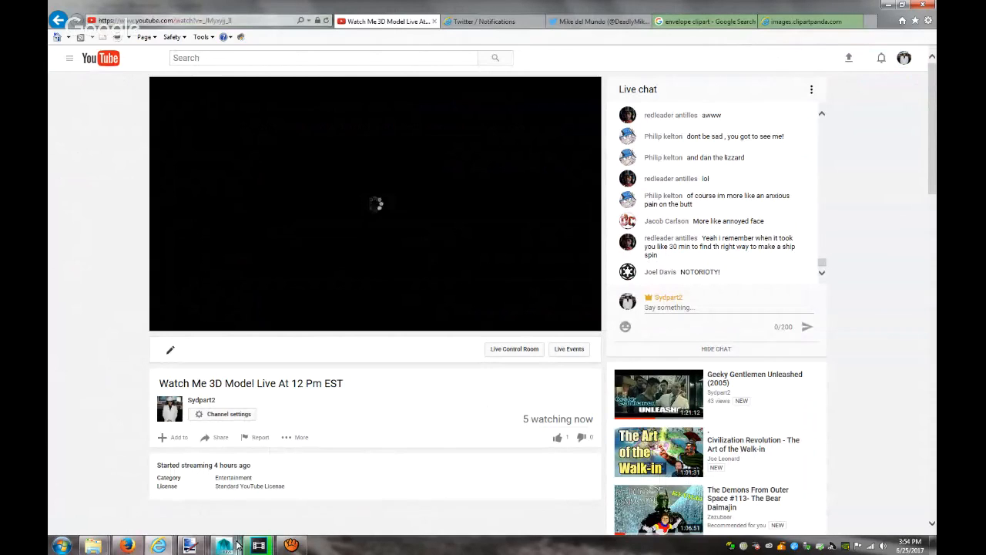
pyautogui.moveTo(257, 544)
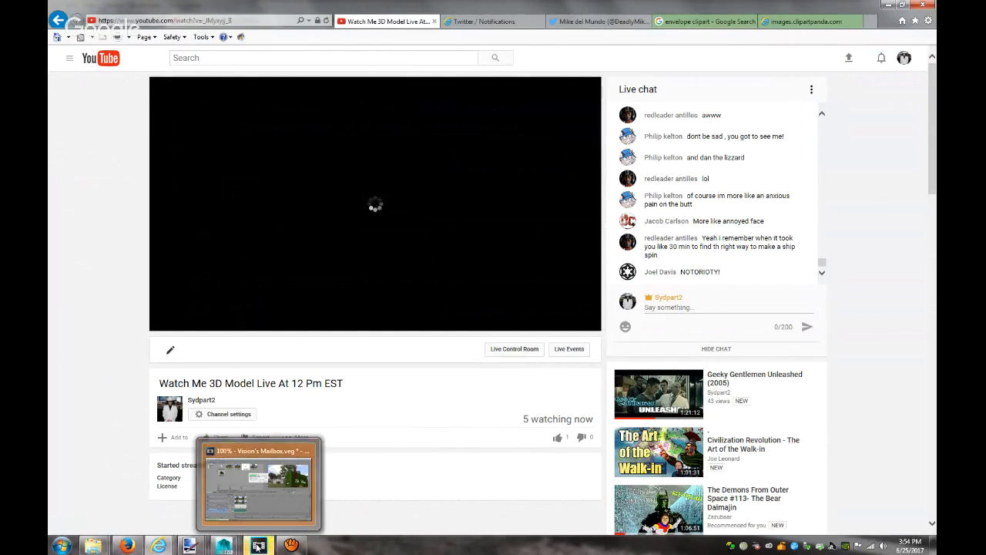
# Close the finished render and play the updated Vision's Mailbox video from the F# Bell folder
pyautogui.click(266, 541)
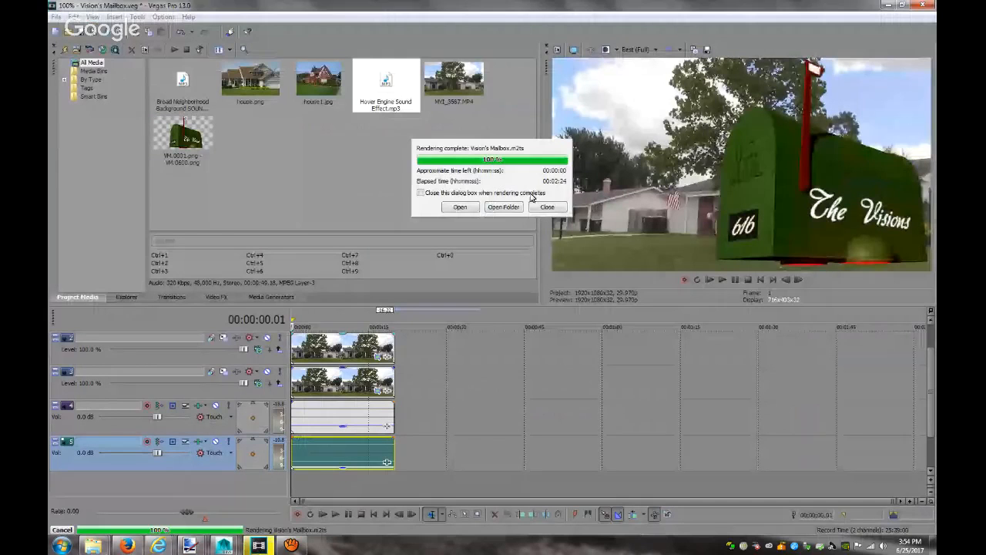
pyautogui.rightClick(95, 546)
pyautogui.click(150, 477)
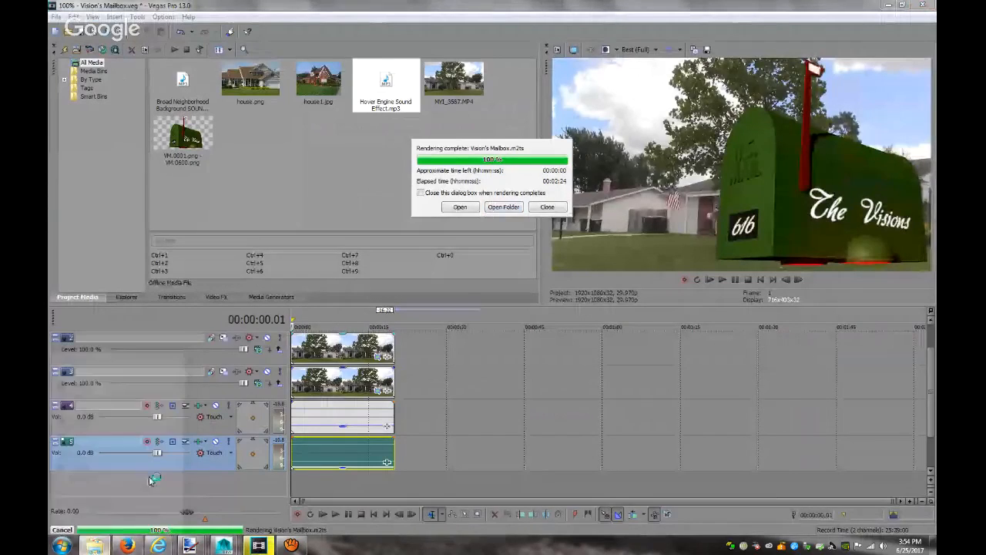
pyautogui.click(502, 207)
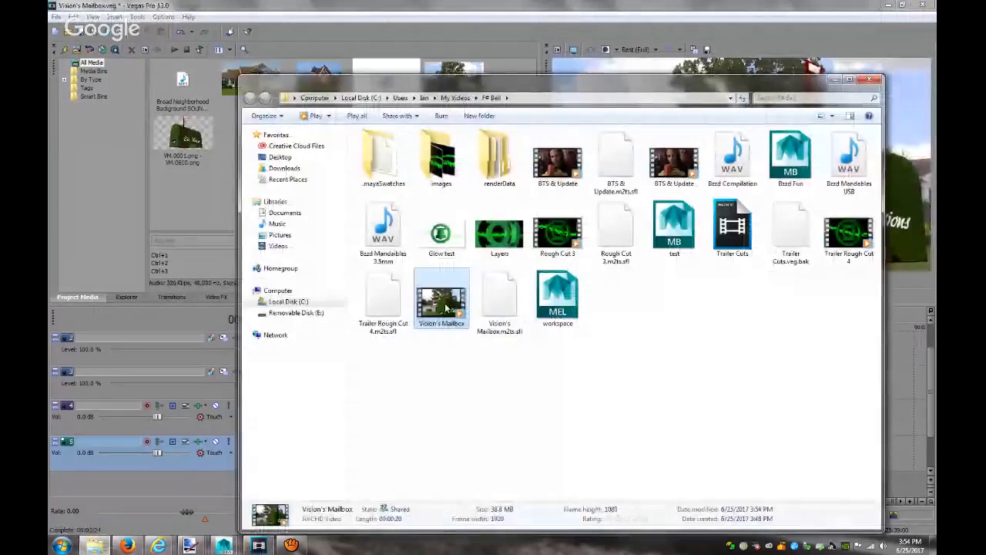
pyautogui.doubleClick(445, 309)
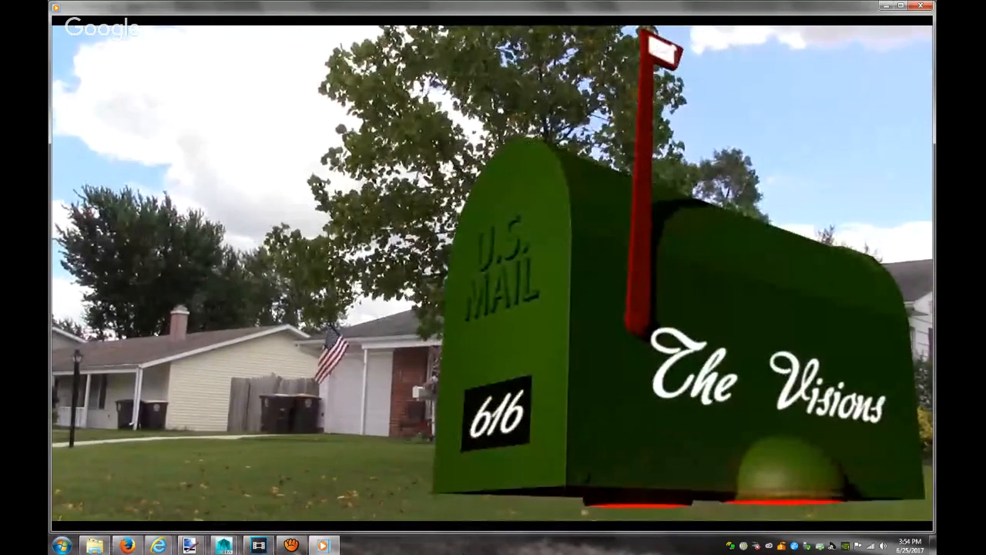
# Upload Vision's Mailbox to YouTube and title it 'The Vision's Mailbox 3D Model Animation'
pyautogui.click(920, 5)
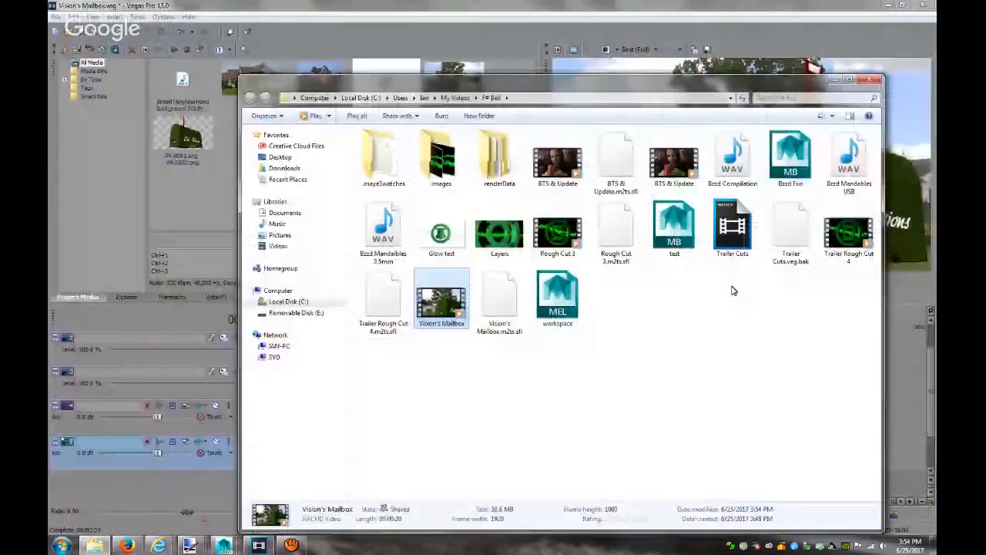
pyautogui.click(127, 546)
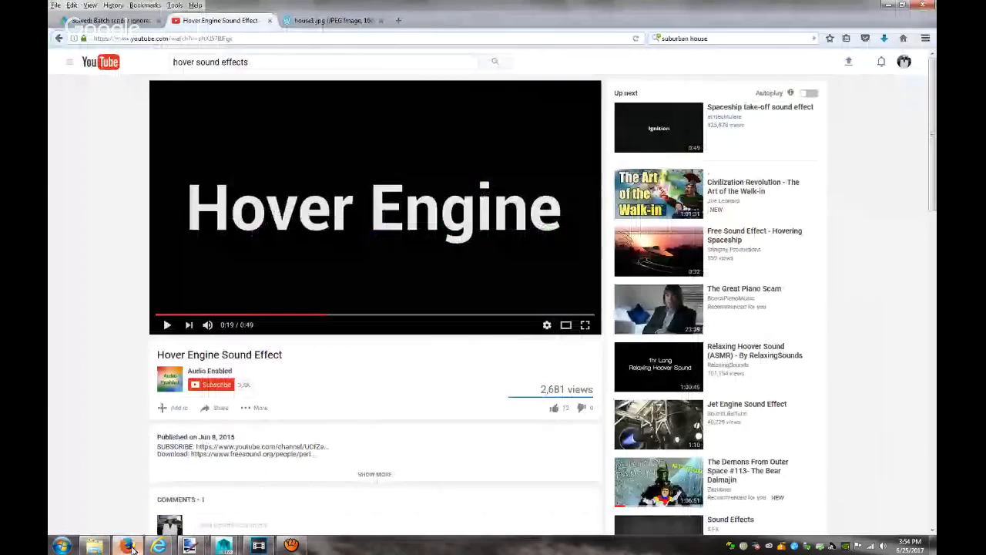
pyautogui.press('F5')
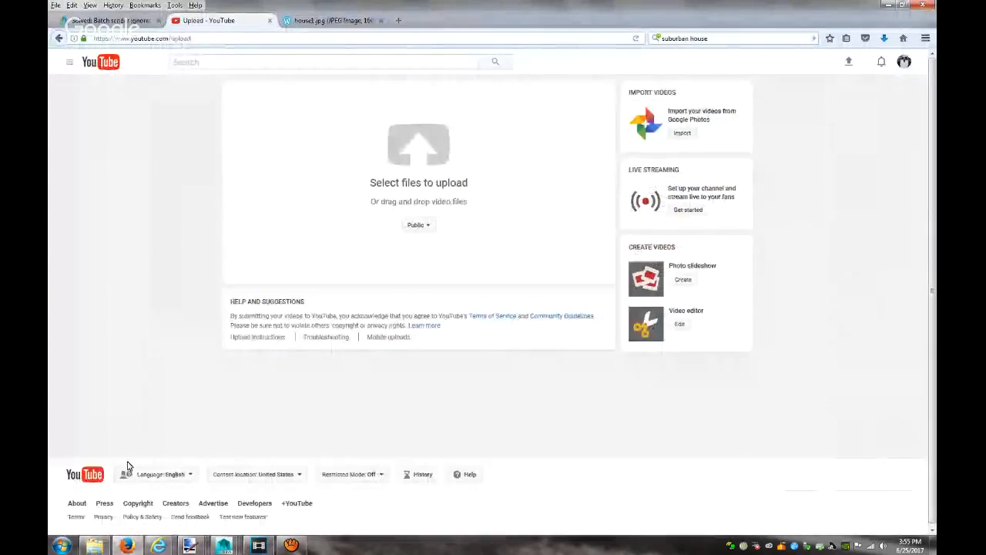
pyautogui.click(94, 546)
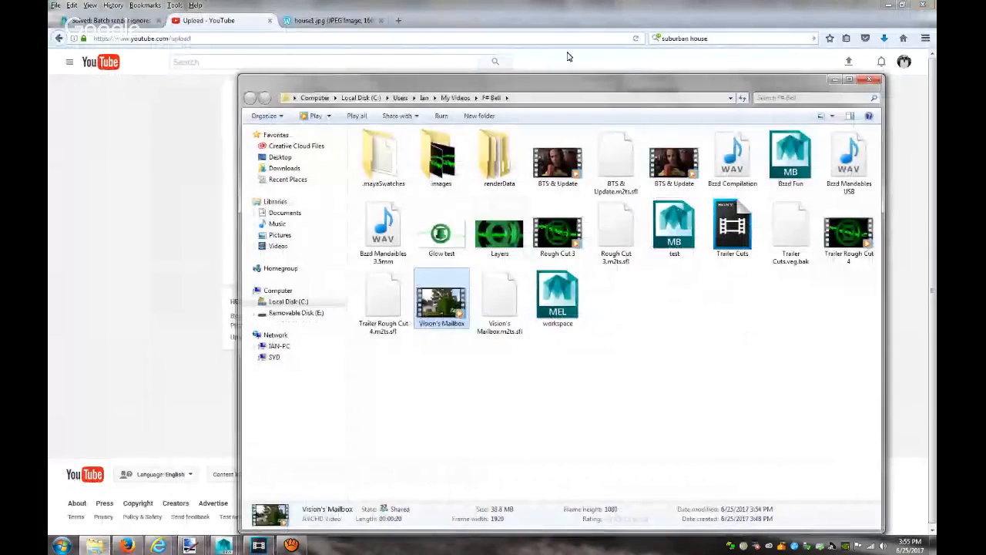
pyautogui.moveTo(556, 86); pyautogui.dragTo(670, 78)
pyautogui.moveTo(555, 297); pyautogui.dragTo(302, 173)
pyautogui.click(121, 224)
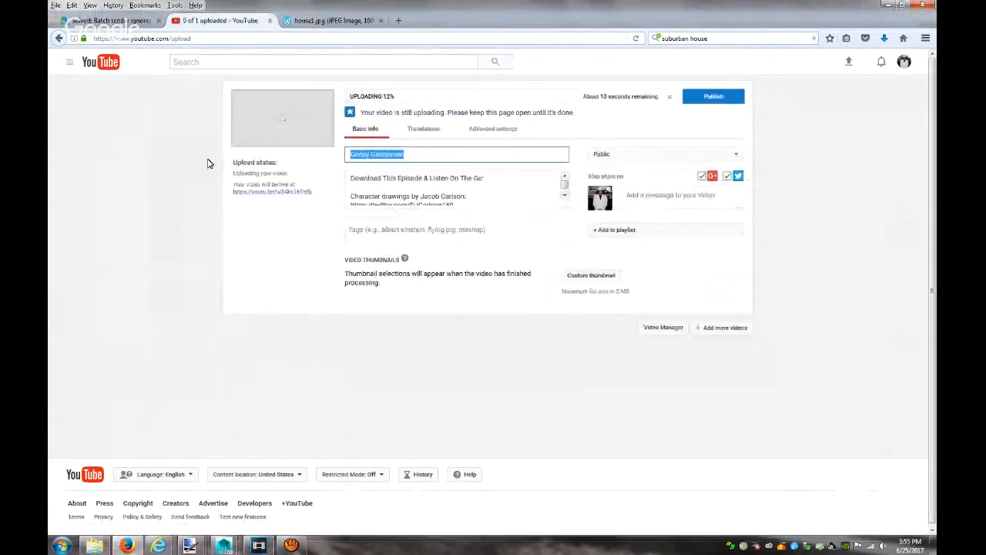
pyautogui.write('To')
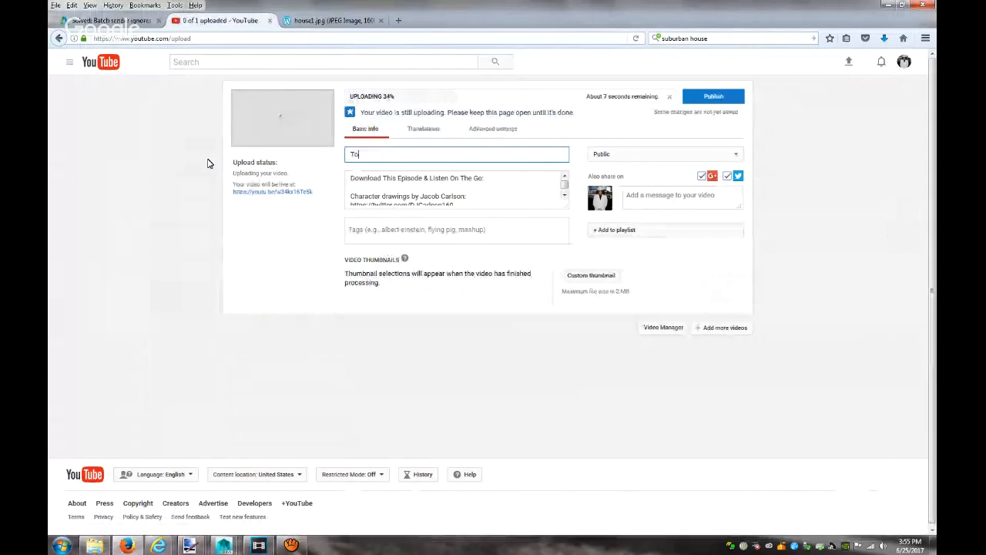
pyautogui.write("e Vision's Mailbox 3D Model Animation")
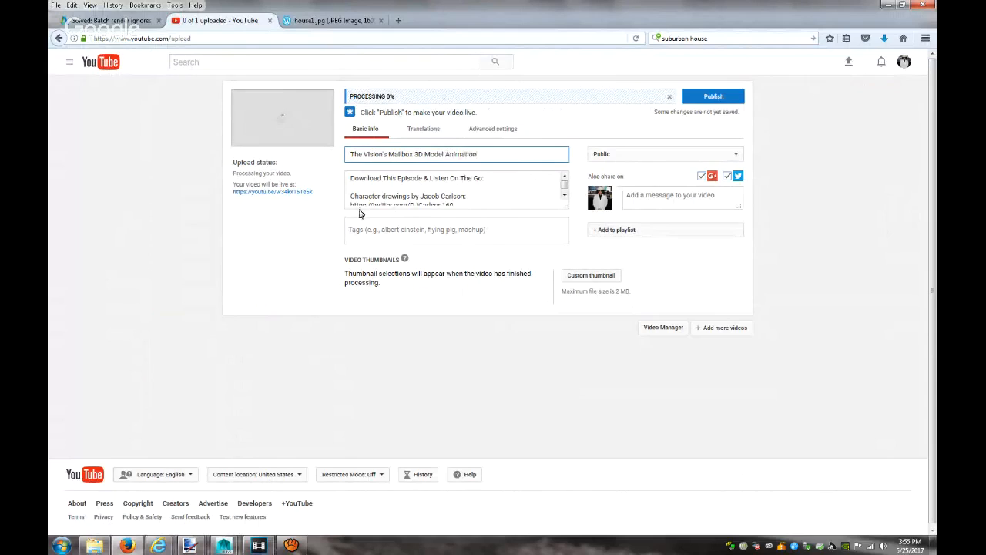
# Replace the old description with credits for the Vision #2 cover artist and writer, ending 'Watch me create this model:'
pyautogui.moveTo(351, 179); pyautogui.dragTo(554, 220)
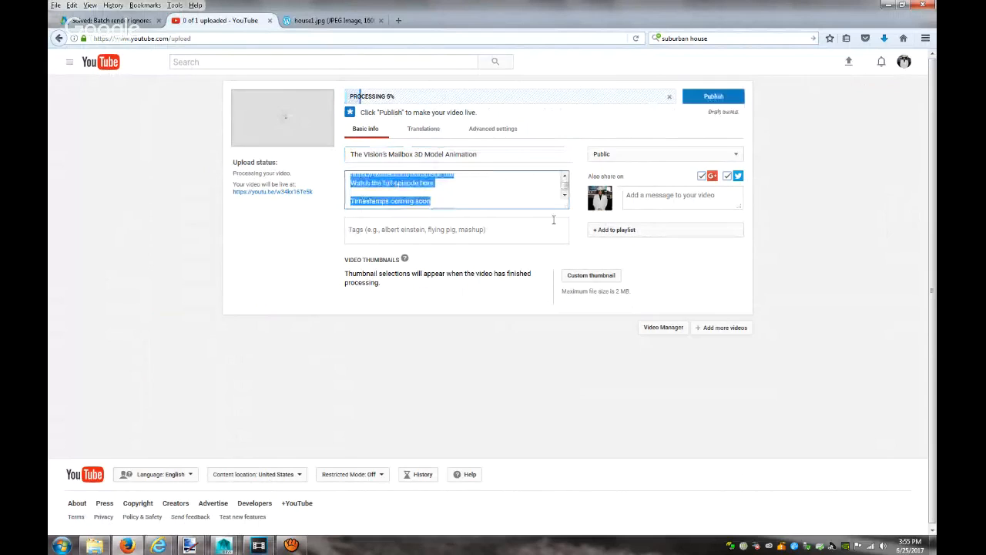
pyautogui.press('BackSpace')
pyautogui.write('Based')
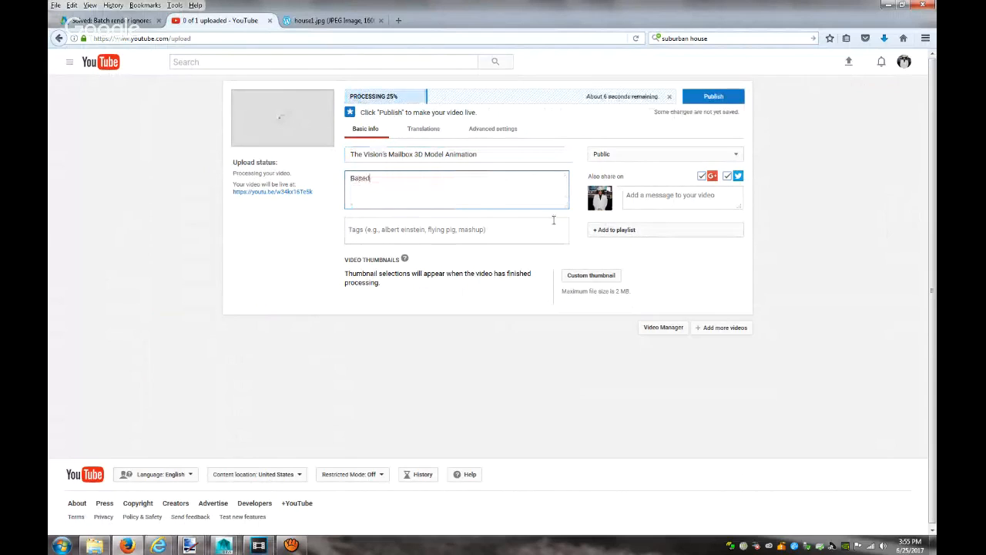
pyautogui.write(' on Mike D')
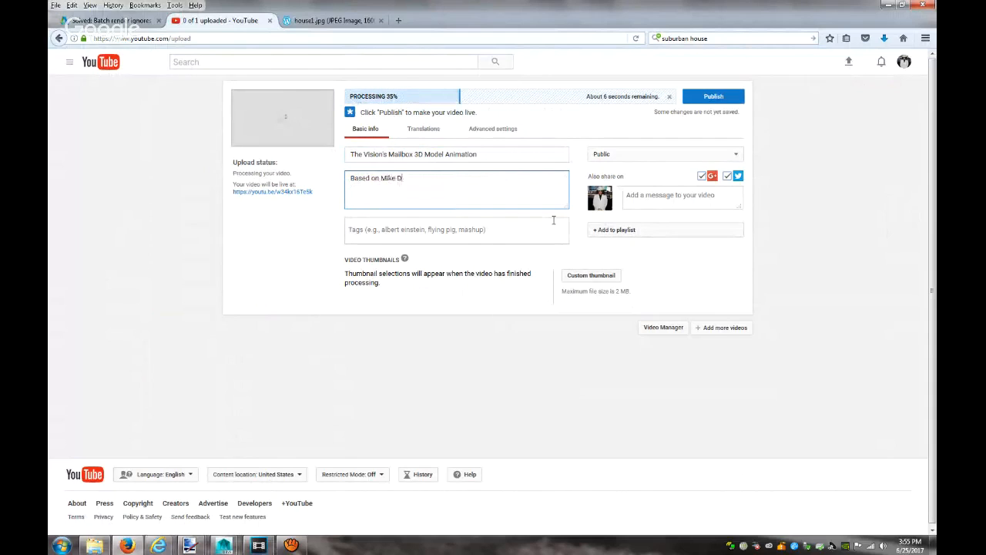
pyautogui.write("el Mundo's cover for")
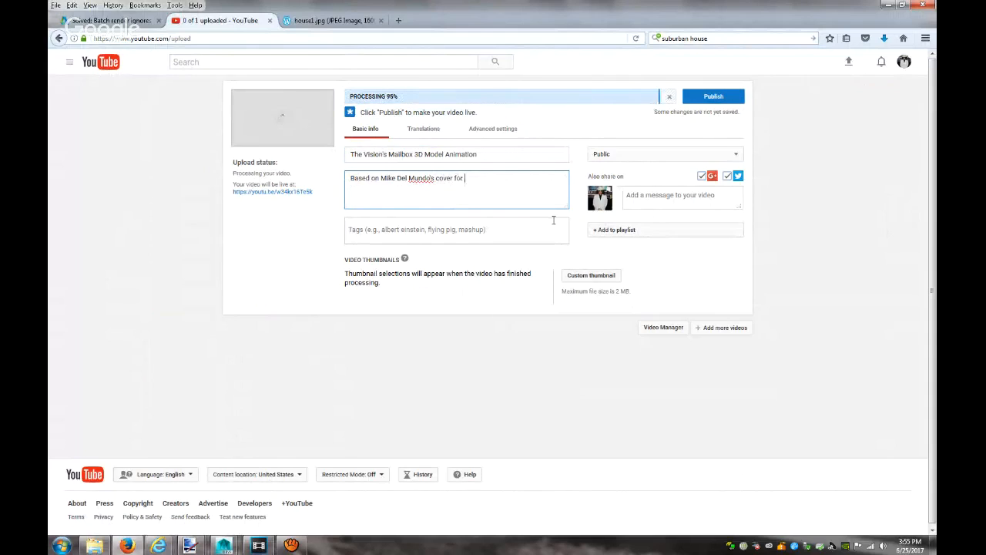
pyautogui.write('#2 Written By Tom King, Watch me')
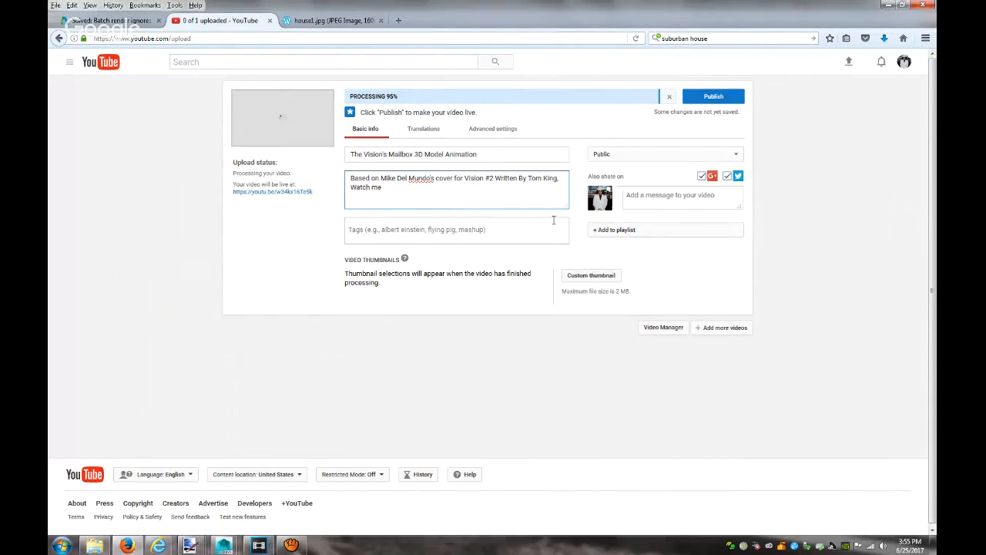
pyautogui.write('cr')
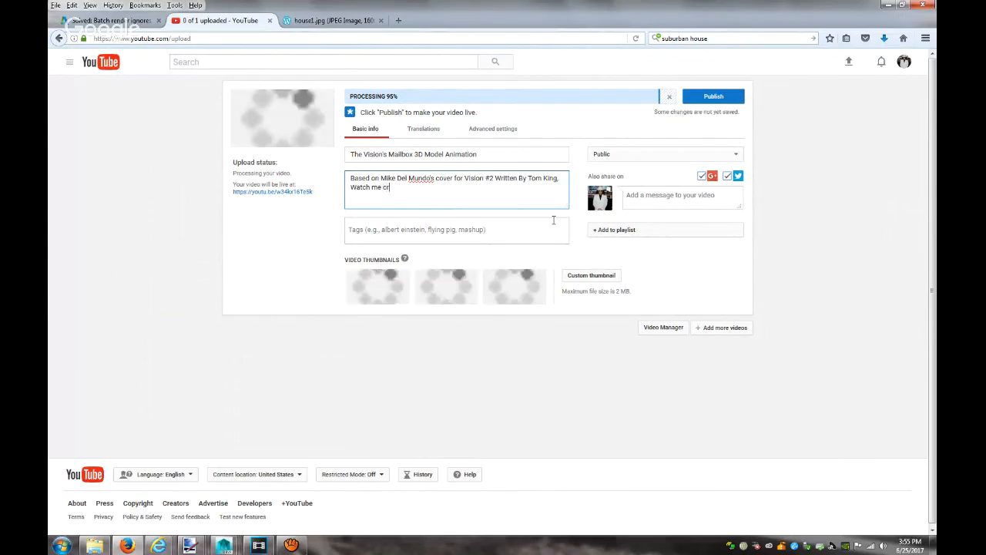
pyautogui.write('eate this ')
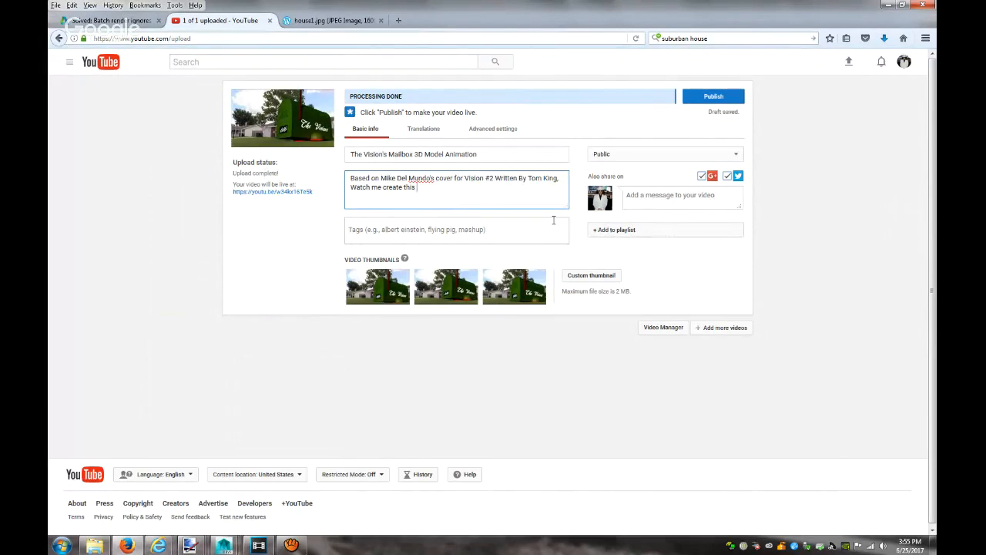
pyautogui.write('model')
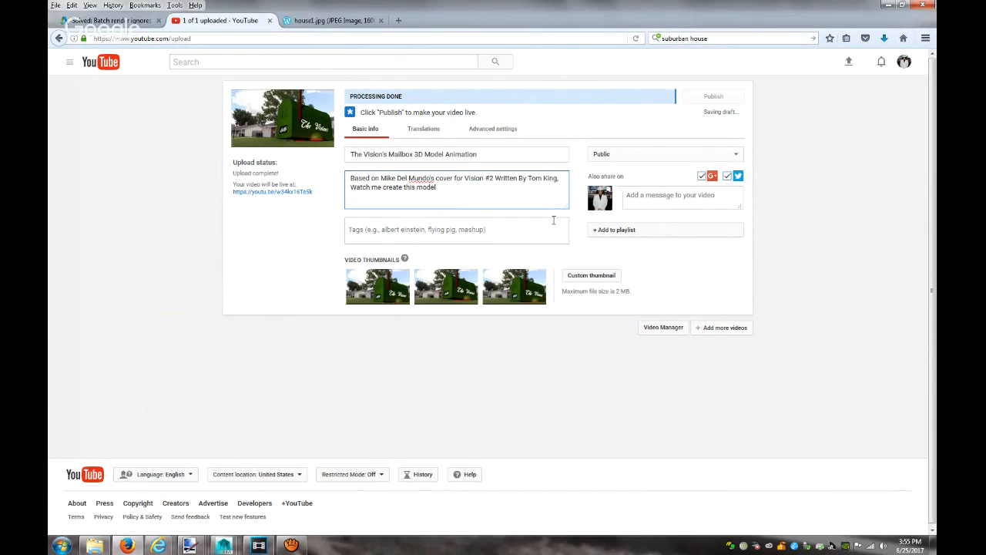
pyautogui.write(':')
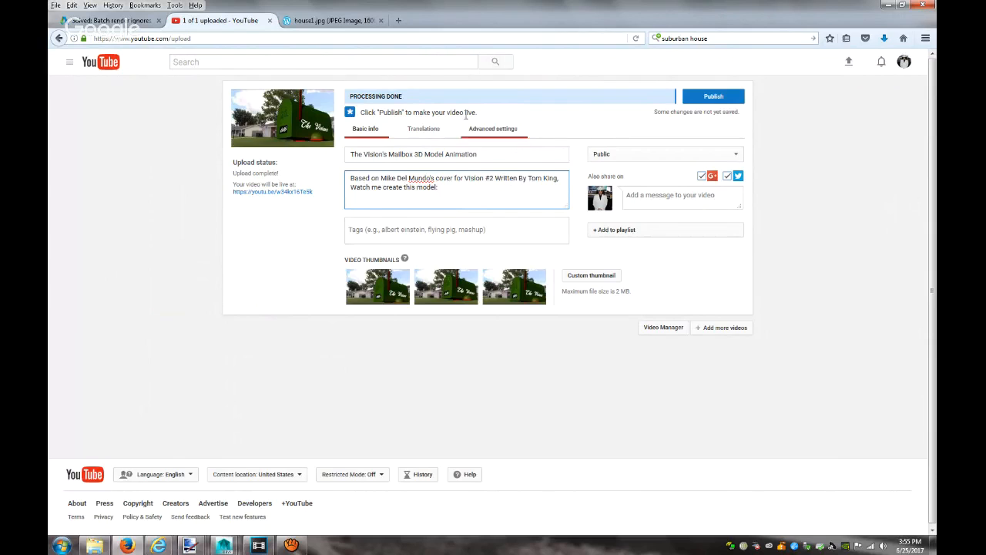
# Copy the new mailbox video's link from the Creator Studio Video Manager in a new tab
pyautogui.click(400, 21)
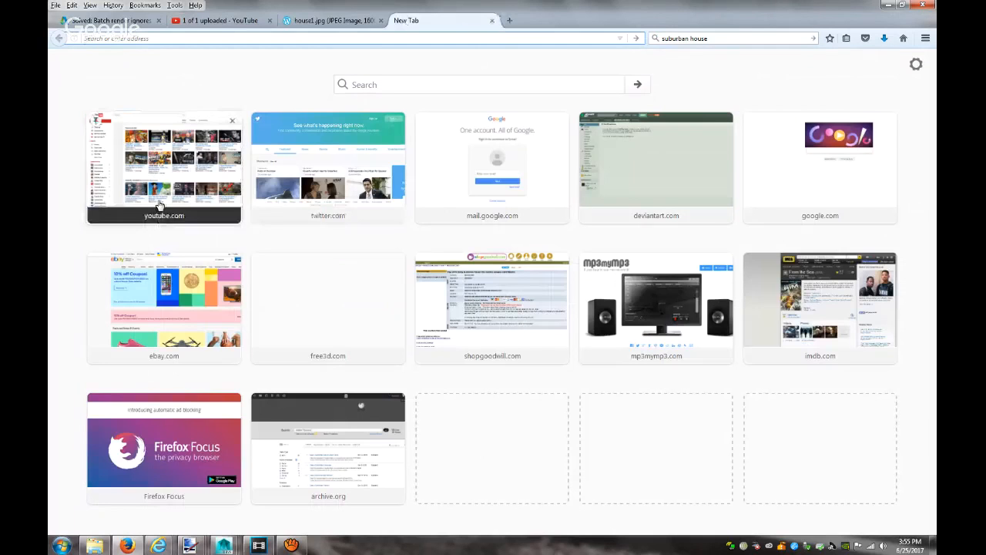
pyautogui.click(160, 205)
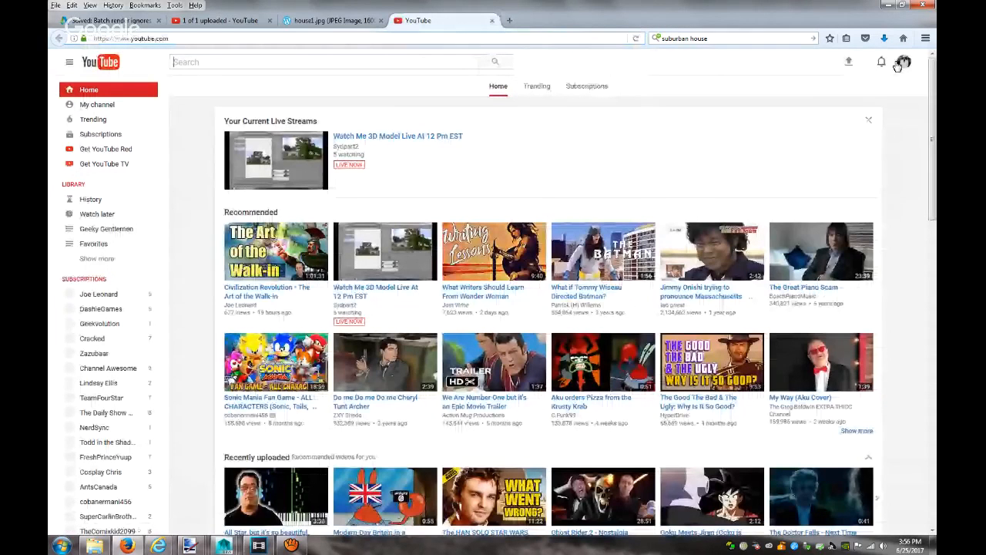
pyautogui.click(902, 63)
pyautogui.click(830, 135)
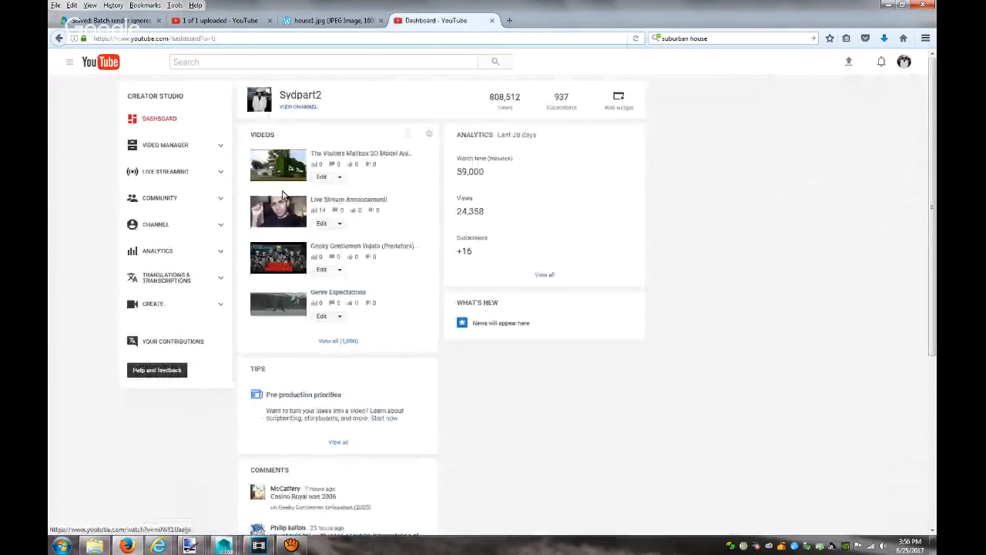
pyautogui.click(154, 146)
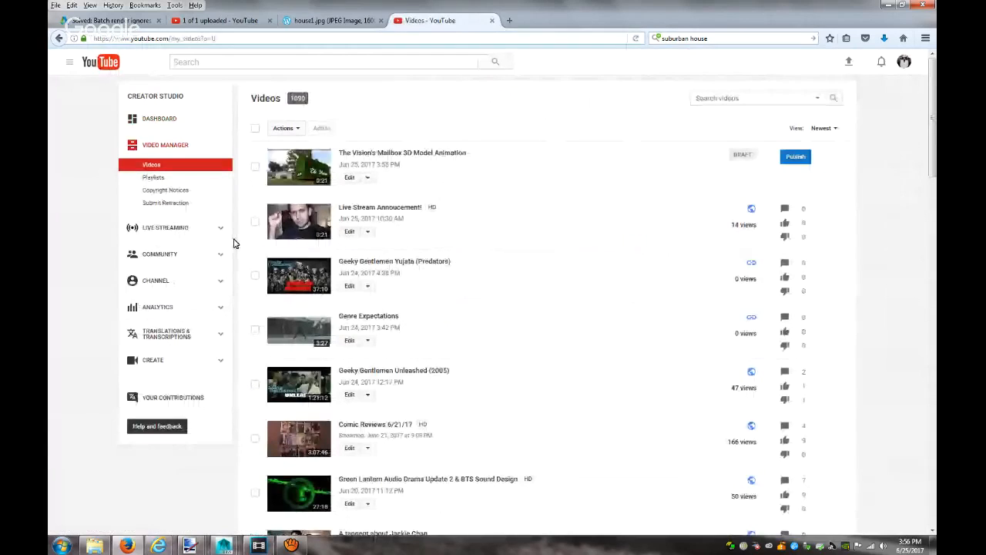
pyautogui.rightClick(295, 158)
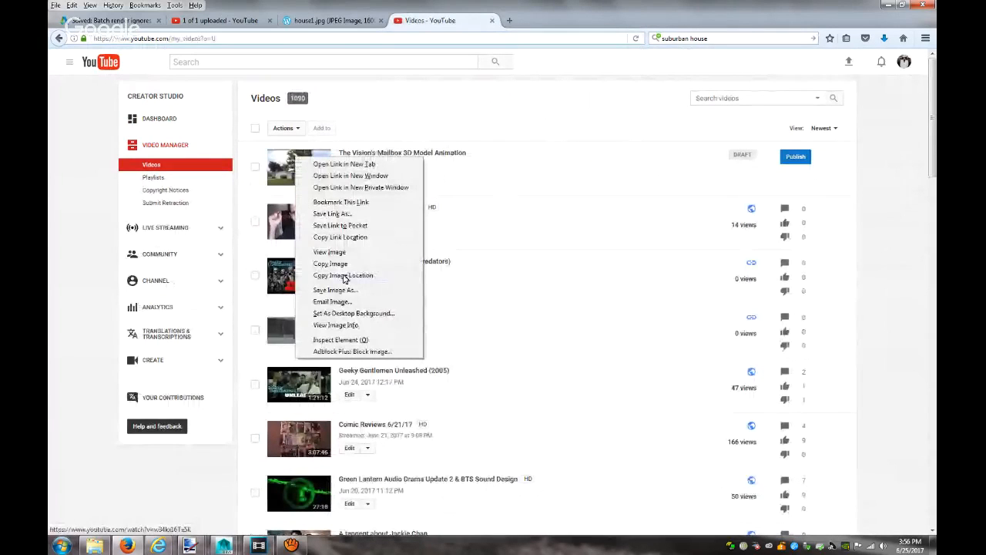
pyautogui.click(345, 243)
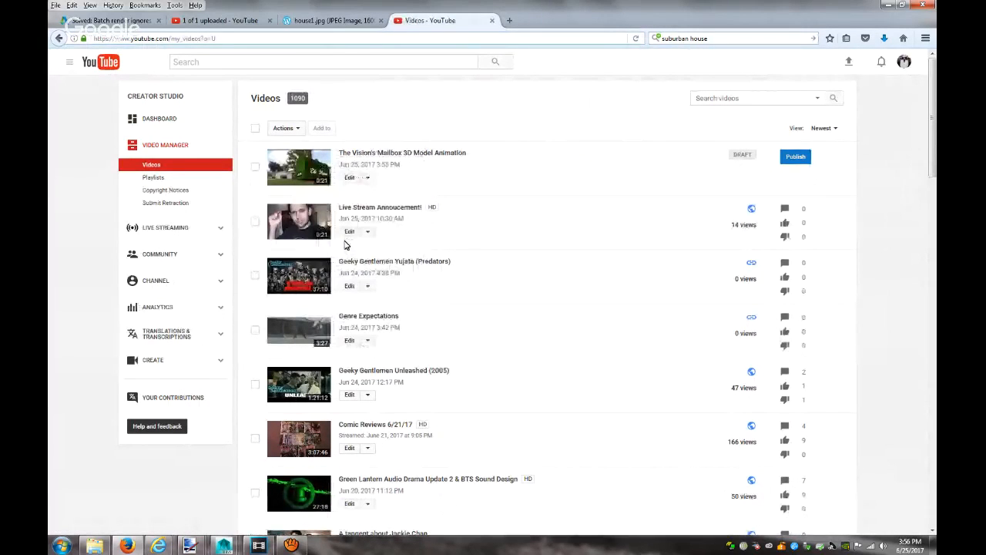
# Append the watch link to the description and add tags including Vision, The Vision, Marvel, Comics, Covers
pyautogui.click(178, 20)
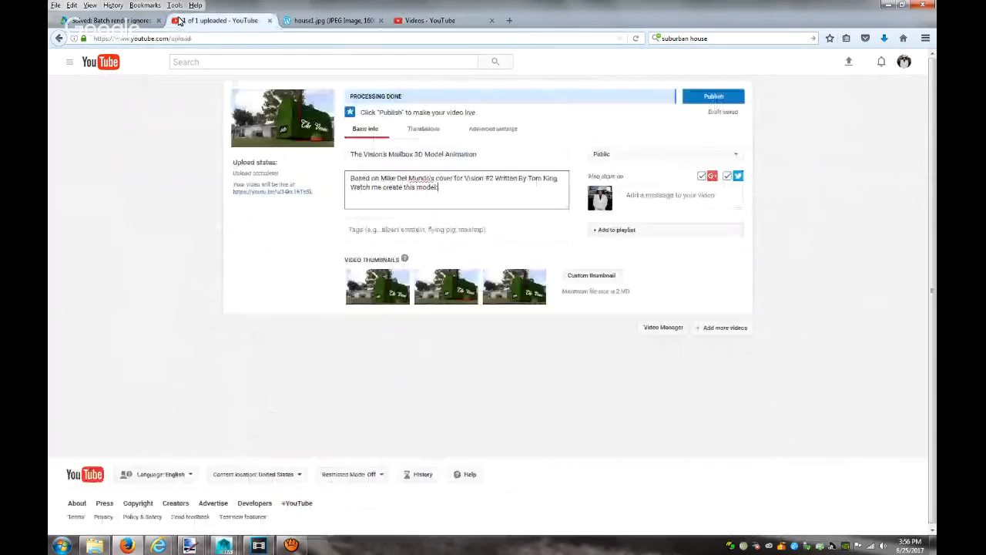
pyautogui.press('Return')
pyautogui.hotkey('ctrl', 'v')
pyautogui.click(489, 230)
pyautogui.write('Tom King,Mike ')
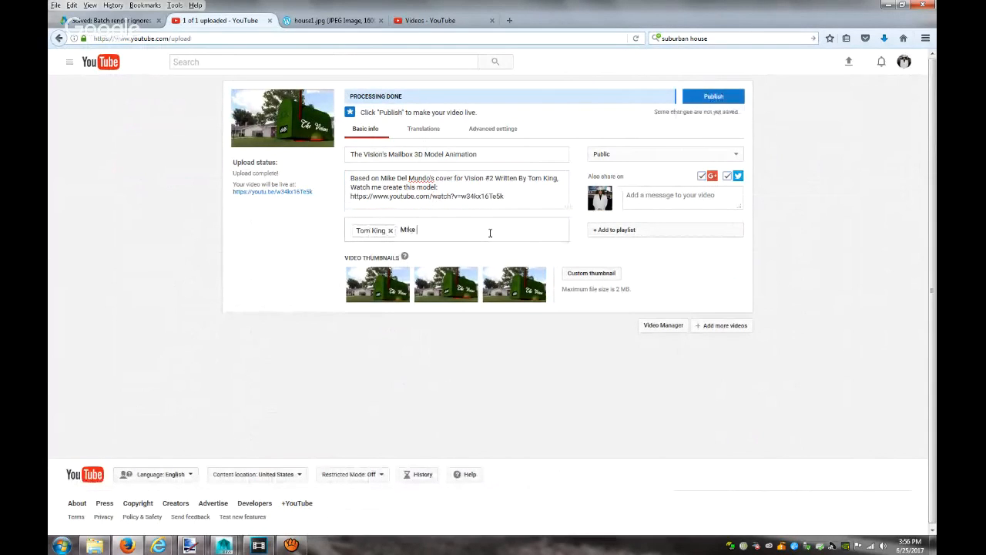
pyautogui.write('Del Mundo')
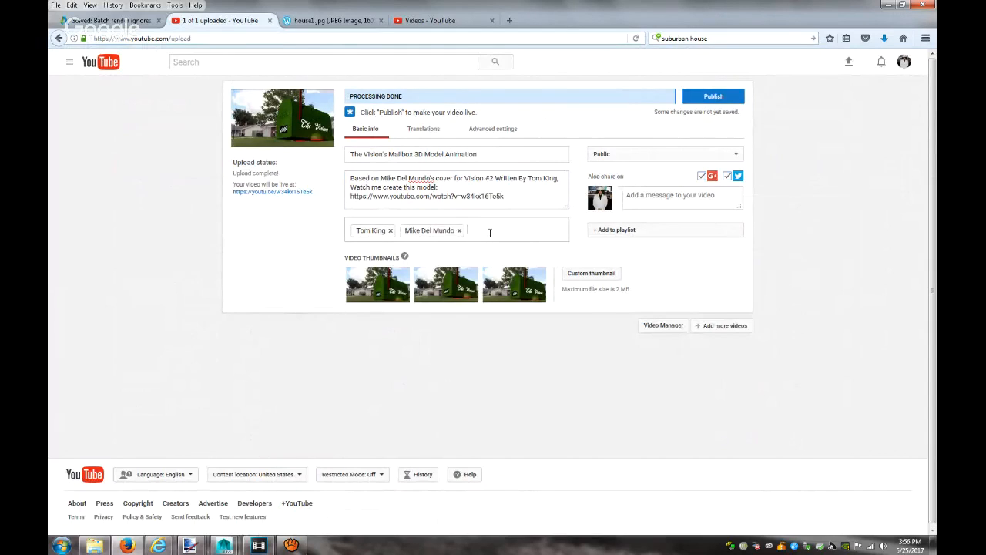
pyautogui.write(',Vision,The Vision,M')
pyautogui.write('arvel')
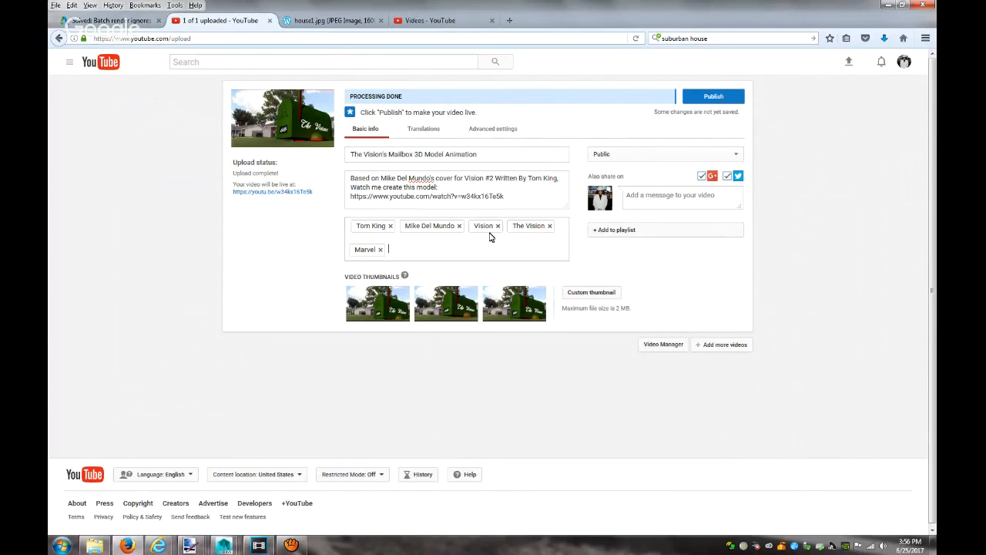
pyautogui.write(',Comics,Covers,')
pyautogui.moveTo(158, 544)
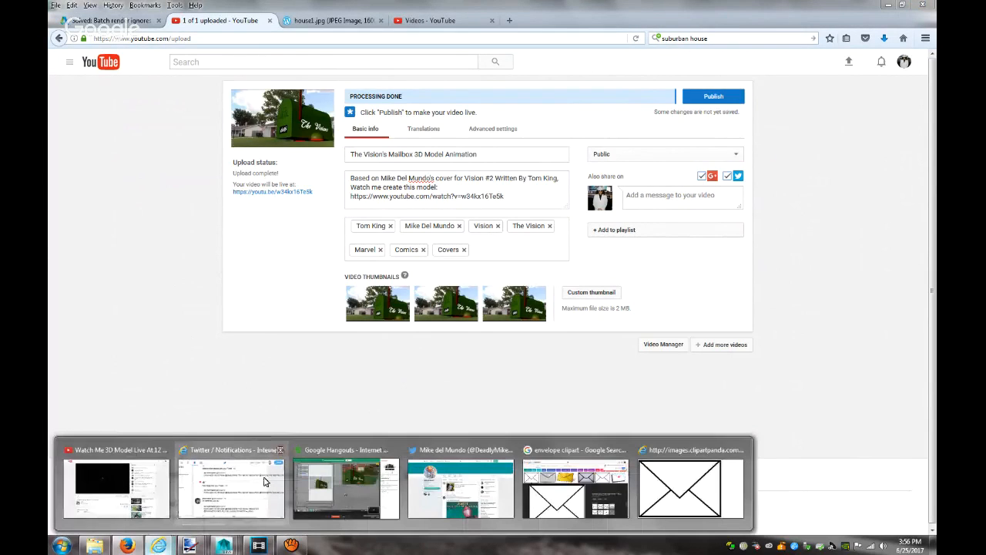
pyautogui.click(157, 505)
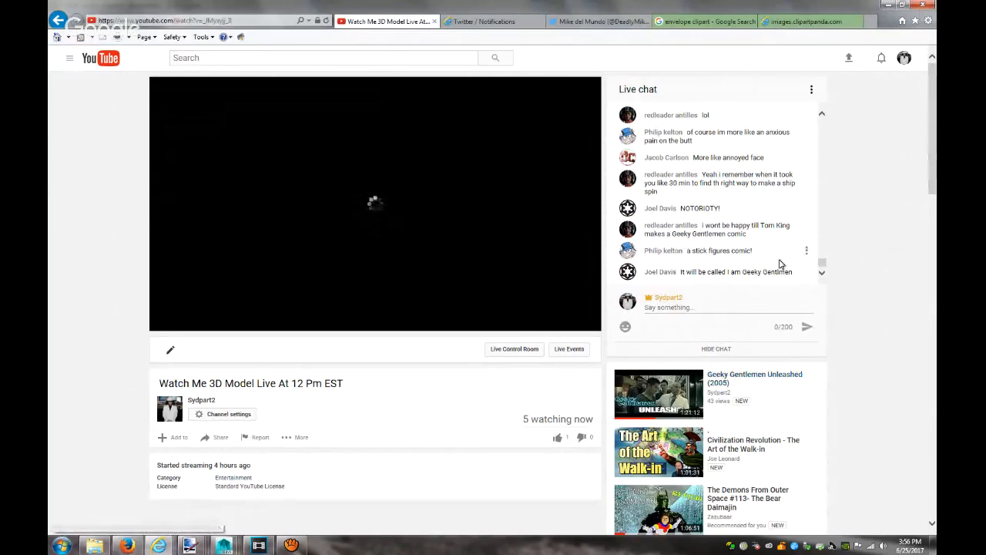
pyautogui.click(492, 22)
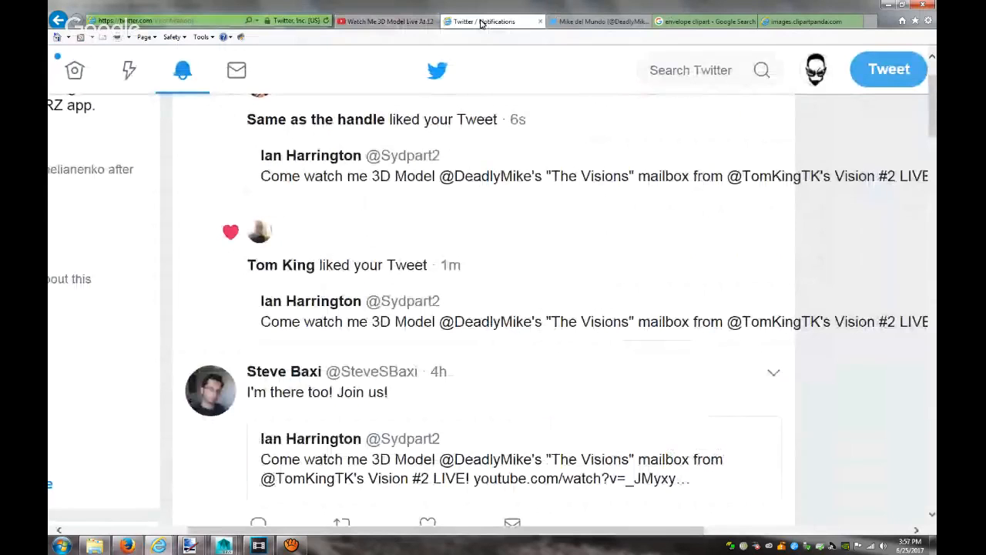
pyautogui.click(389, 21)
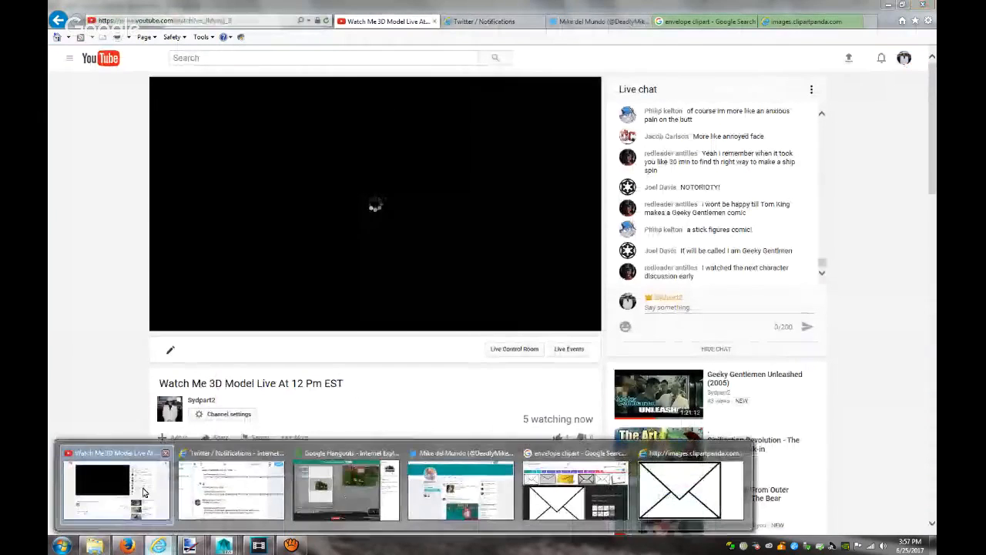
pyautogui.click(126, 545)
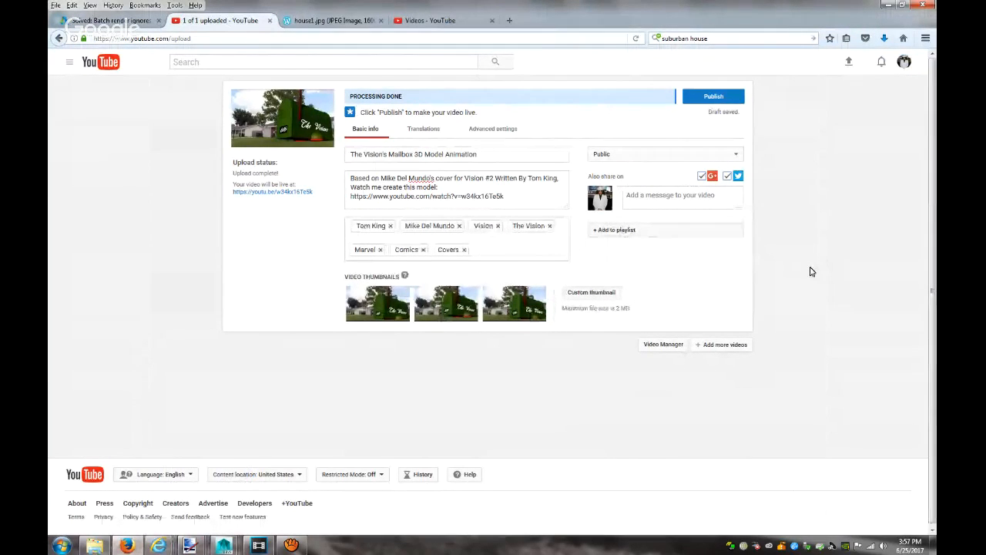
# Choose the third still as the video's thumbnail and publish it
pyautogui.click(447, 303)
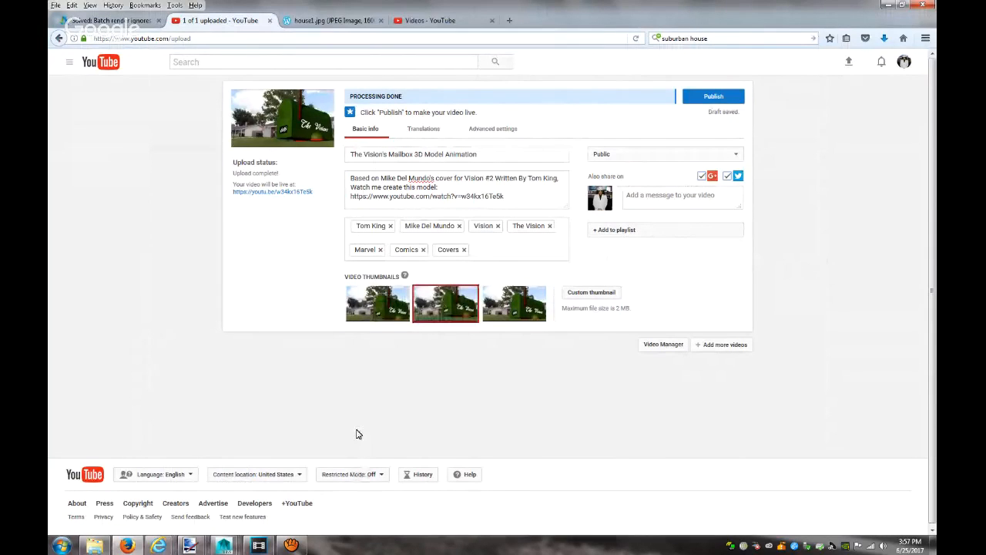
pyautogui.click(367, 316)
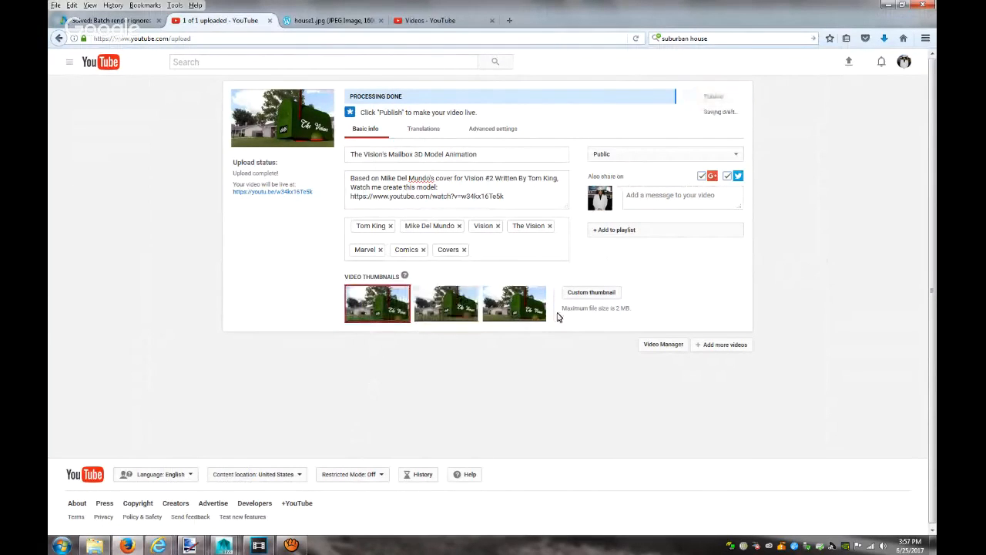
pyautogui.click(539, 312)
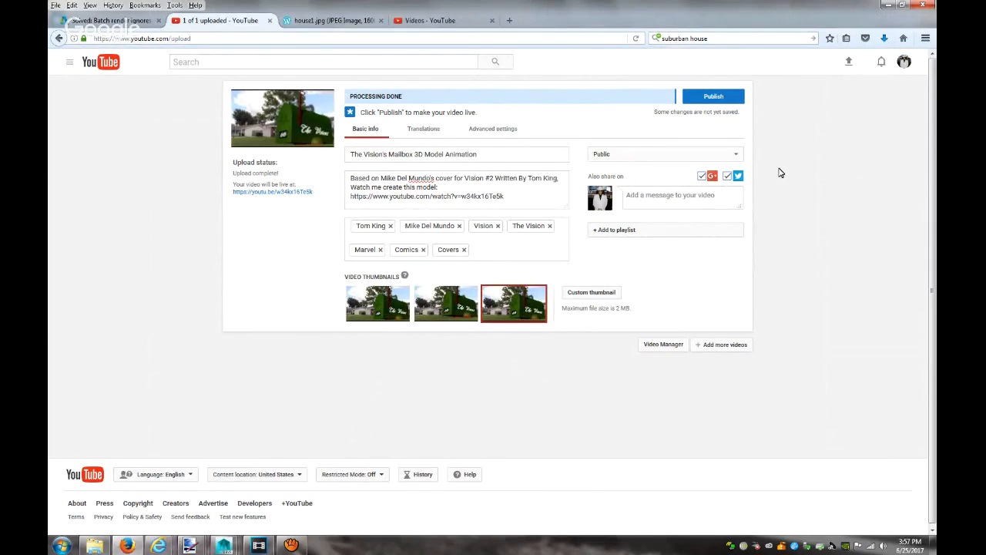
pyautogui.click(721, 96)
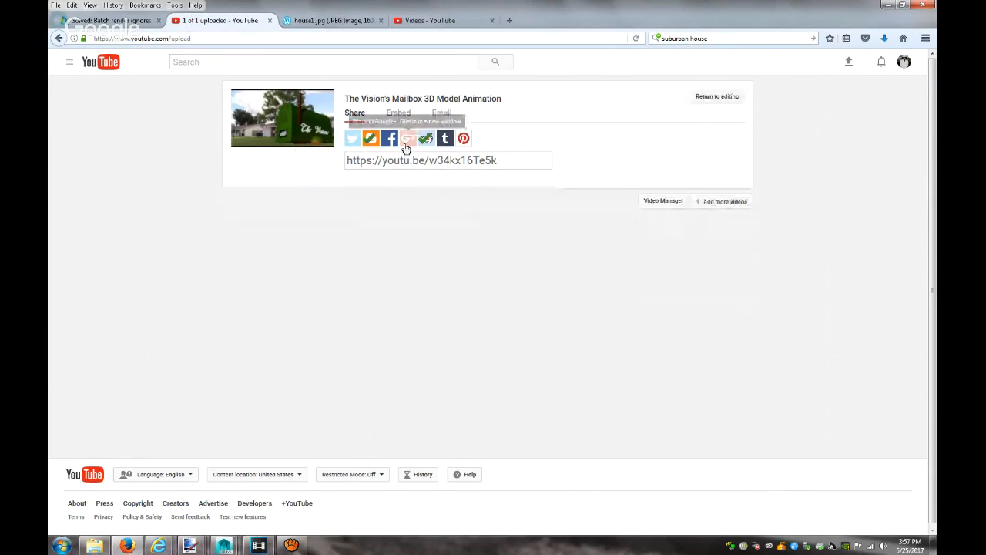
# Play the published video from its youtu.be link, then start a message in the live stream chat
pyautogui.click(408, 161)
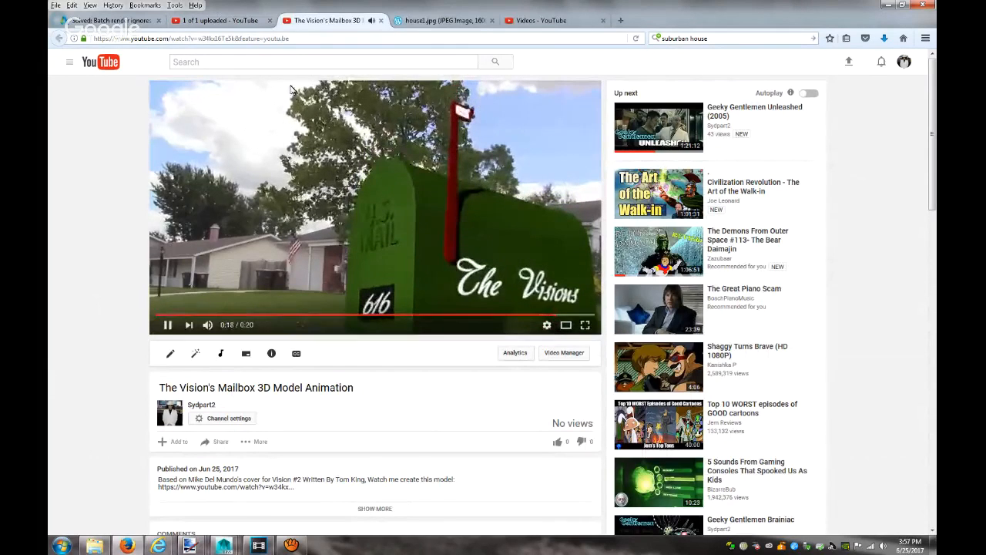
pyautogui.click(289, 42)
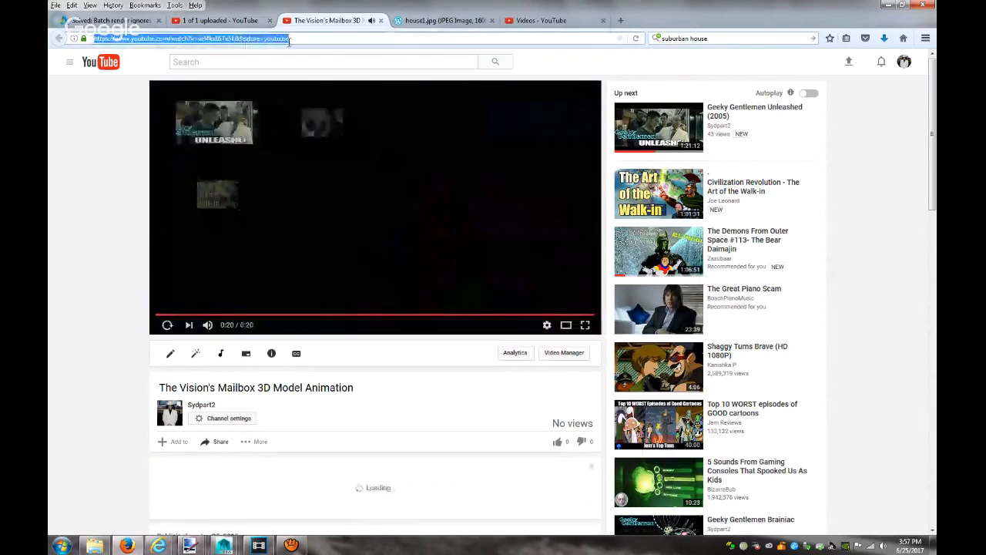
pyautogui.moveTo(158, 545)
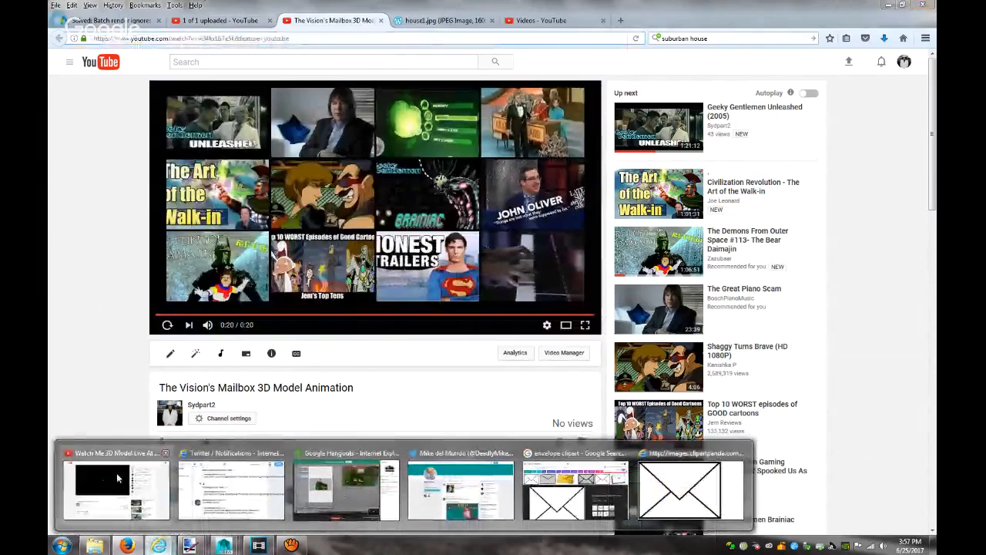
pyautogui.click(116, 472)
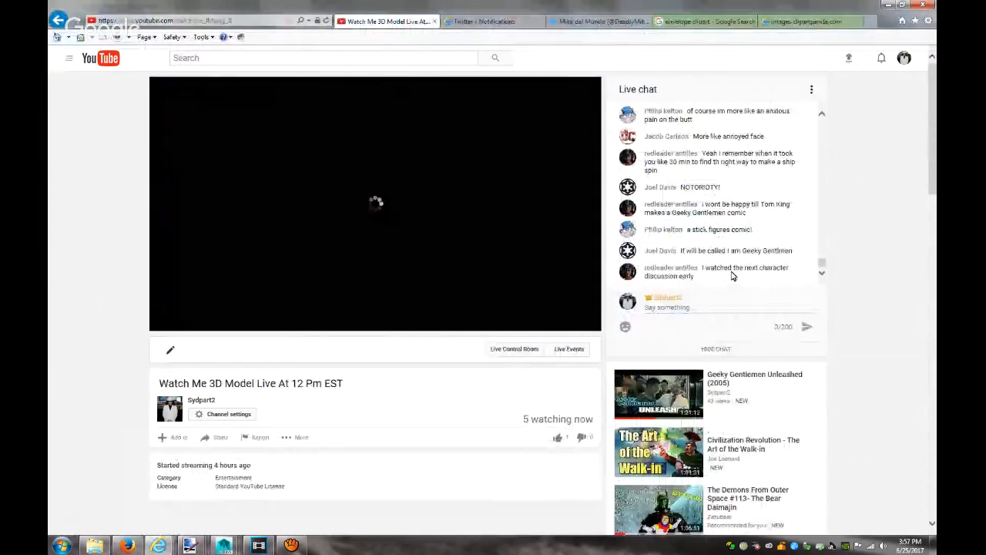
pyautogui.click(693, 305)
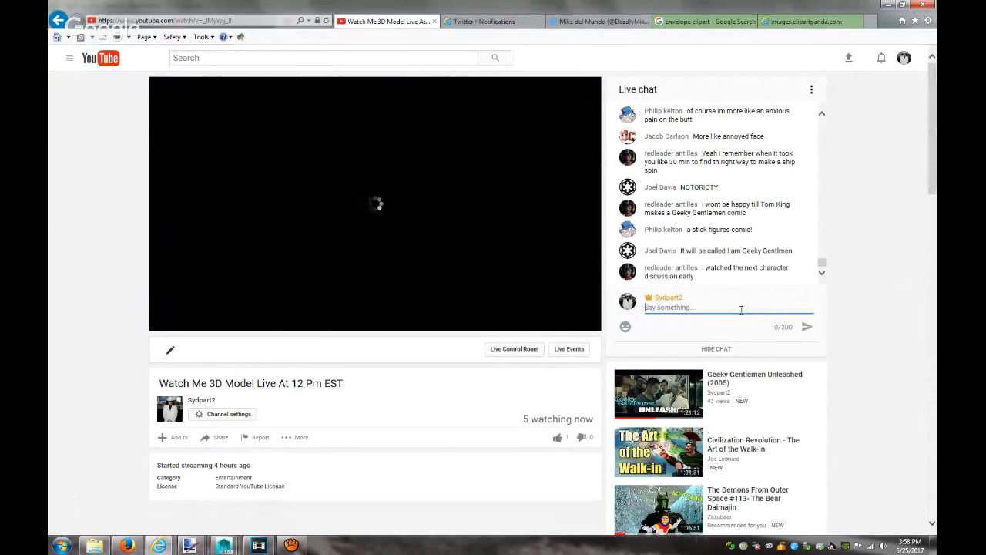
# Paste the video's web address into the live chat, then bring the Google Hangouts broadcast window forward
pyautogui.click(128, 546)
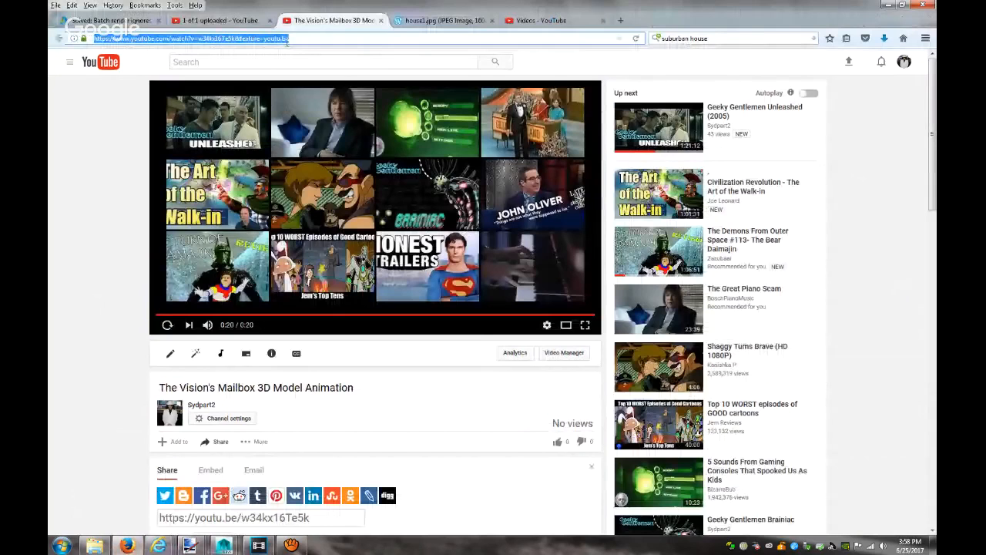
pyautogui.rightClick(287, 43)
pyautogui.click(309, 75)
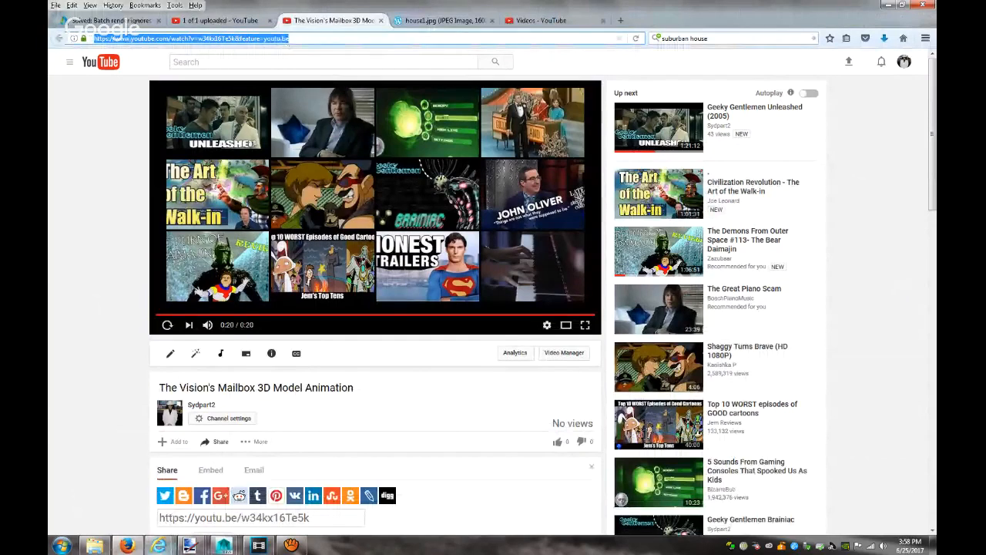
pyautogui.click(158, 546)
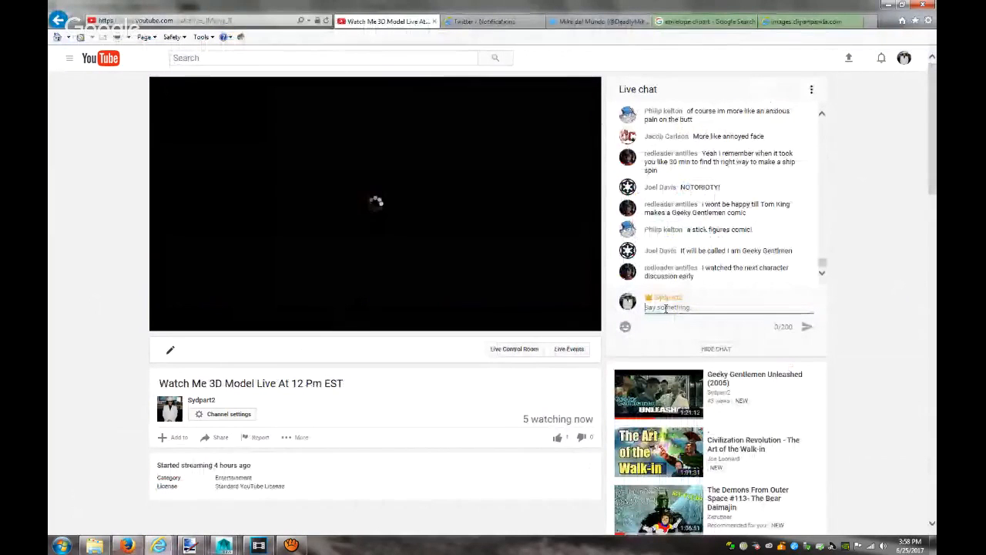
pyautogui.rightClick(665, 307)
pyautogui.click(693, 360)
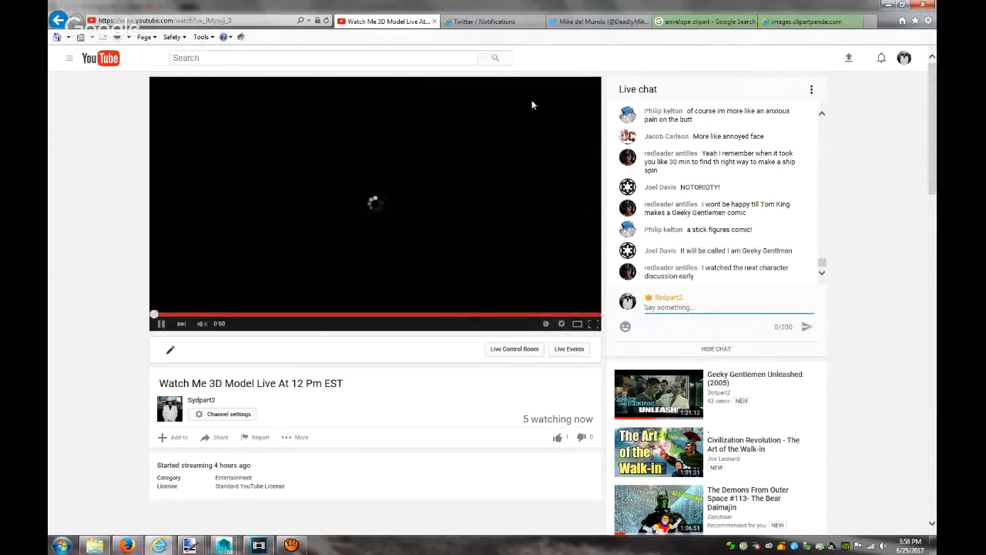
pyautogui.moveTo(158, 545)
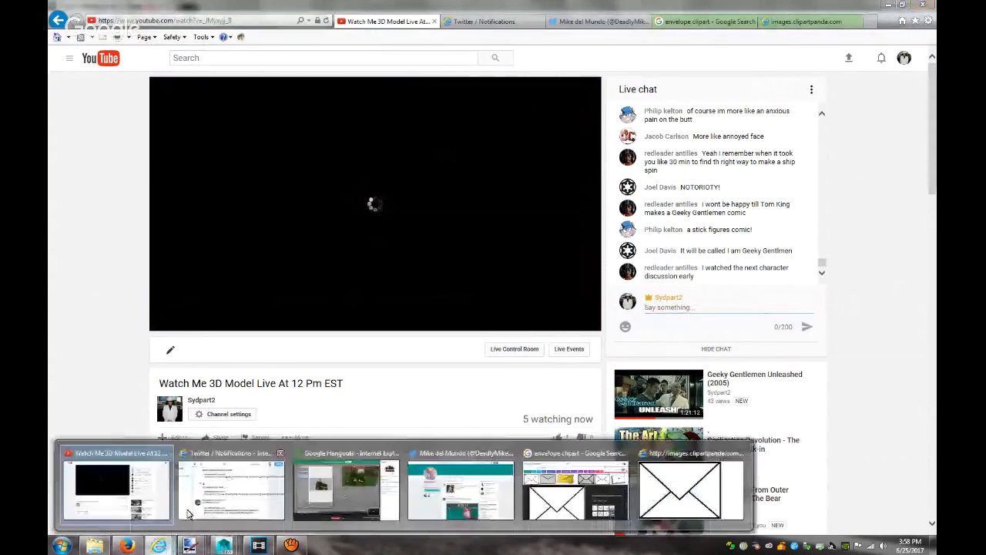
pyautogui.click(349, 489)
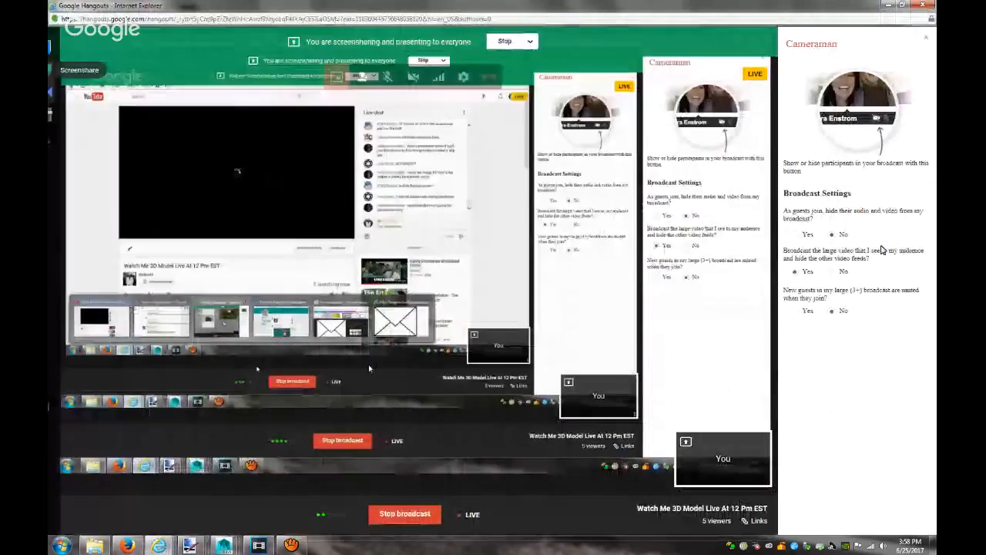